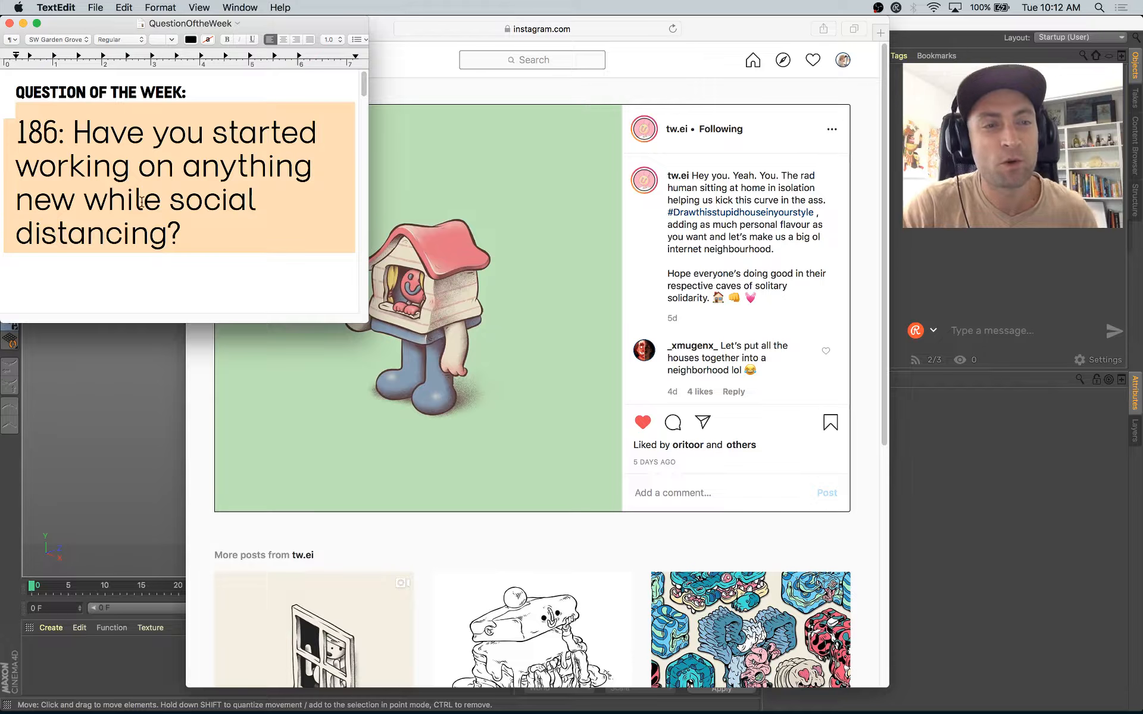
Step: Read question of the week number 186 in the open note, highlighting its text
left_click(95, 160)
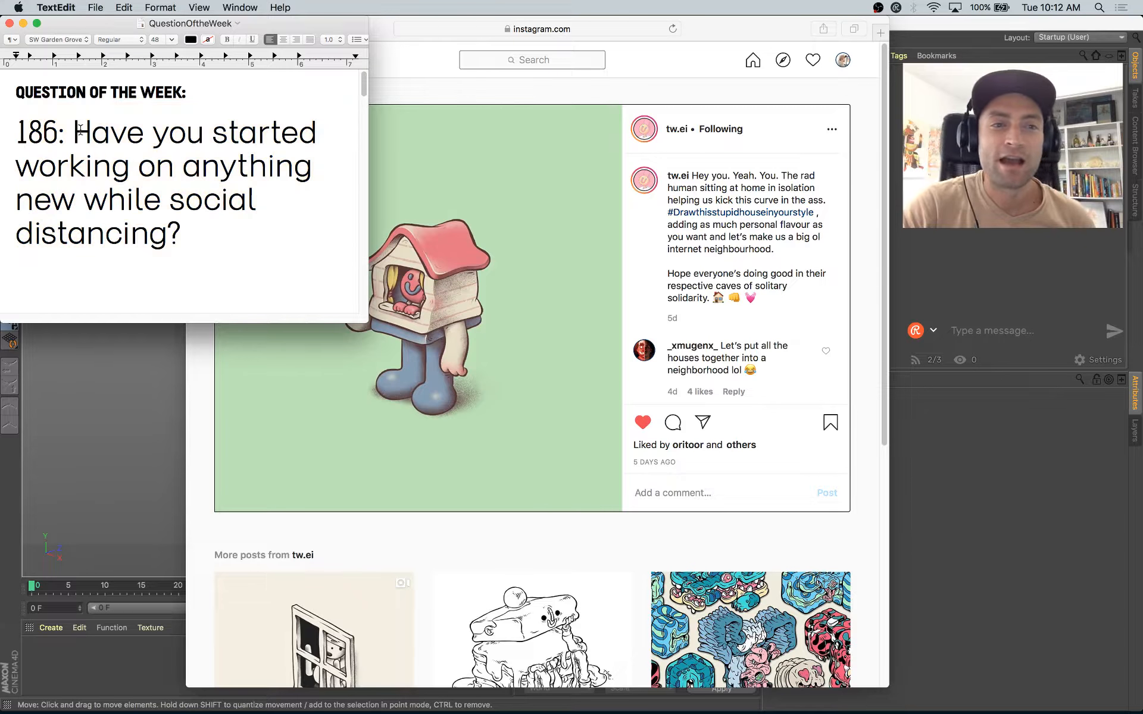
left_click_drag(72, 133, 12, 95)
left_click(212, 260)
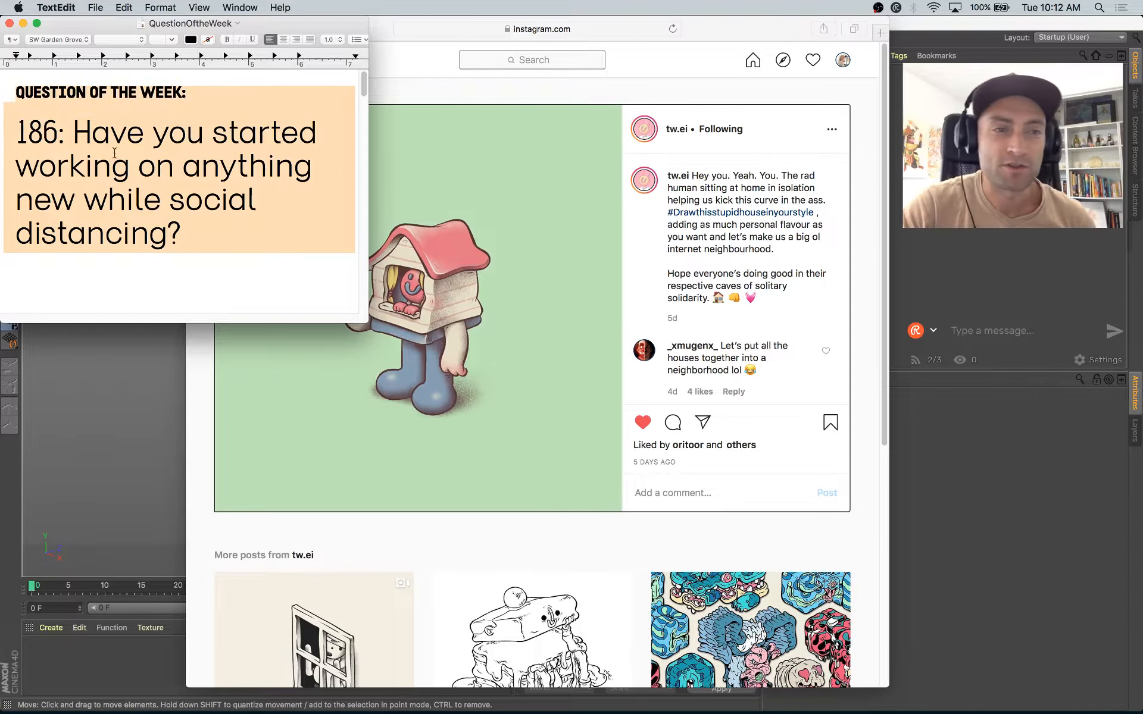
left_click(192, 278)
left_click_drag(195, 280, 27, 89)
left_click_drag(199, 290, 54, 88)
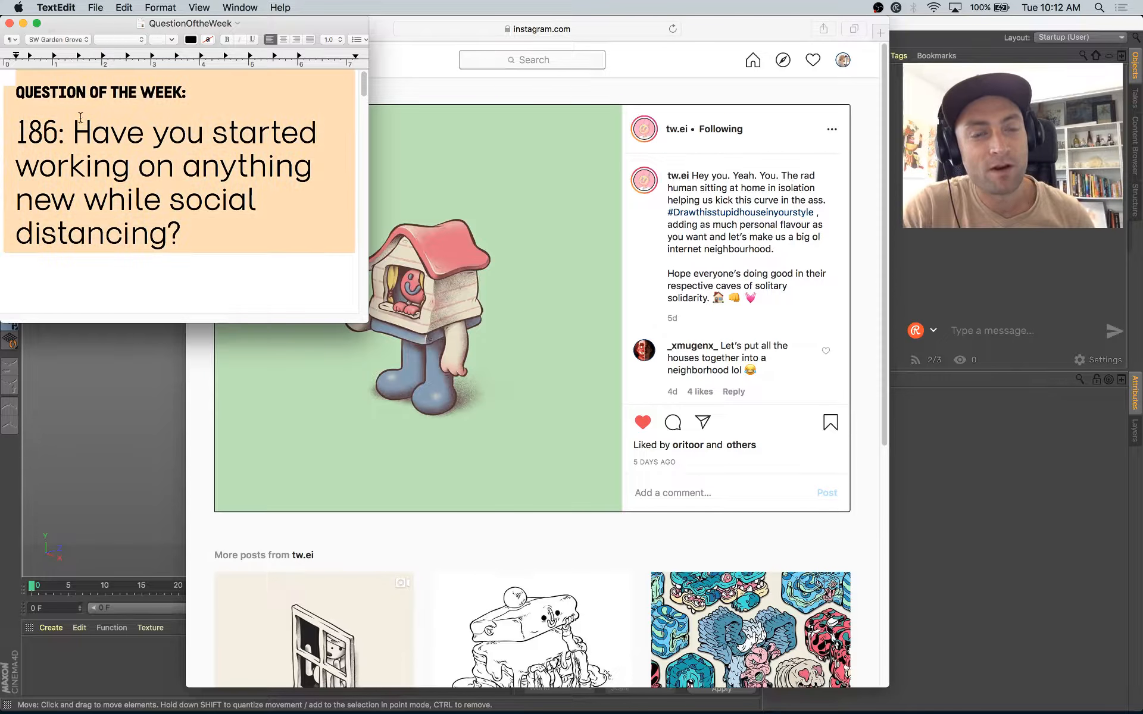
left_click_drag(196, 256, 13, 97)
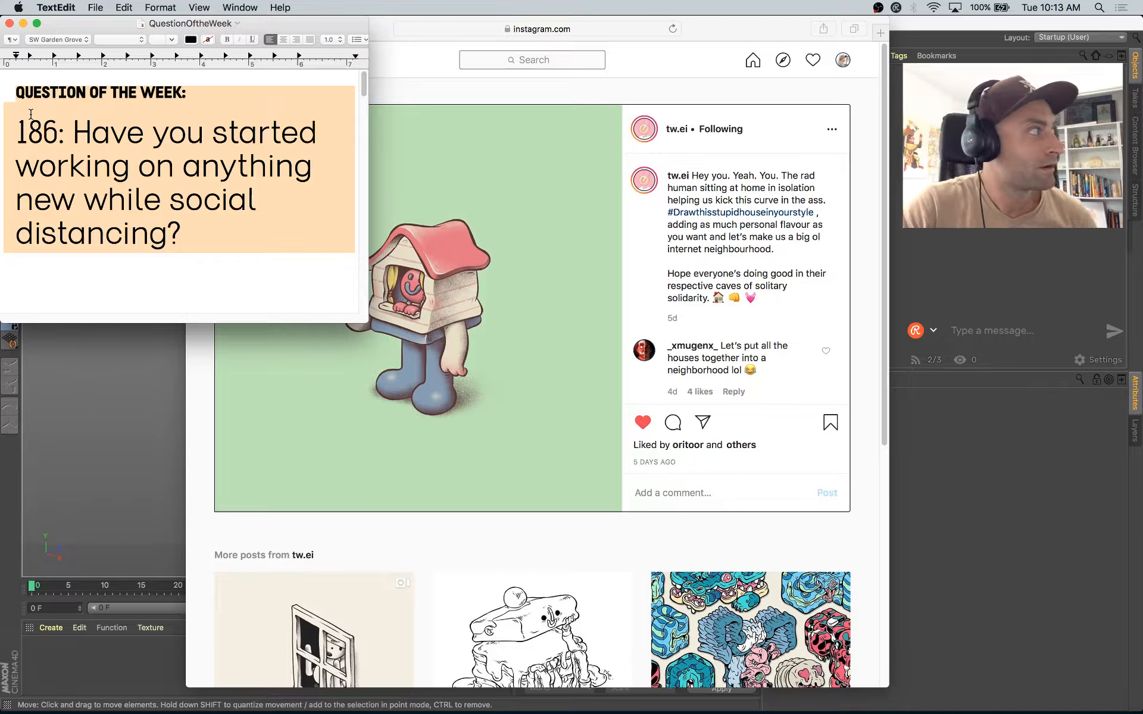
left_click(108, 203)
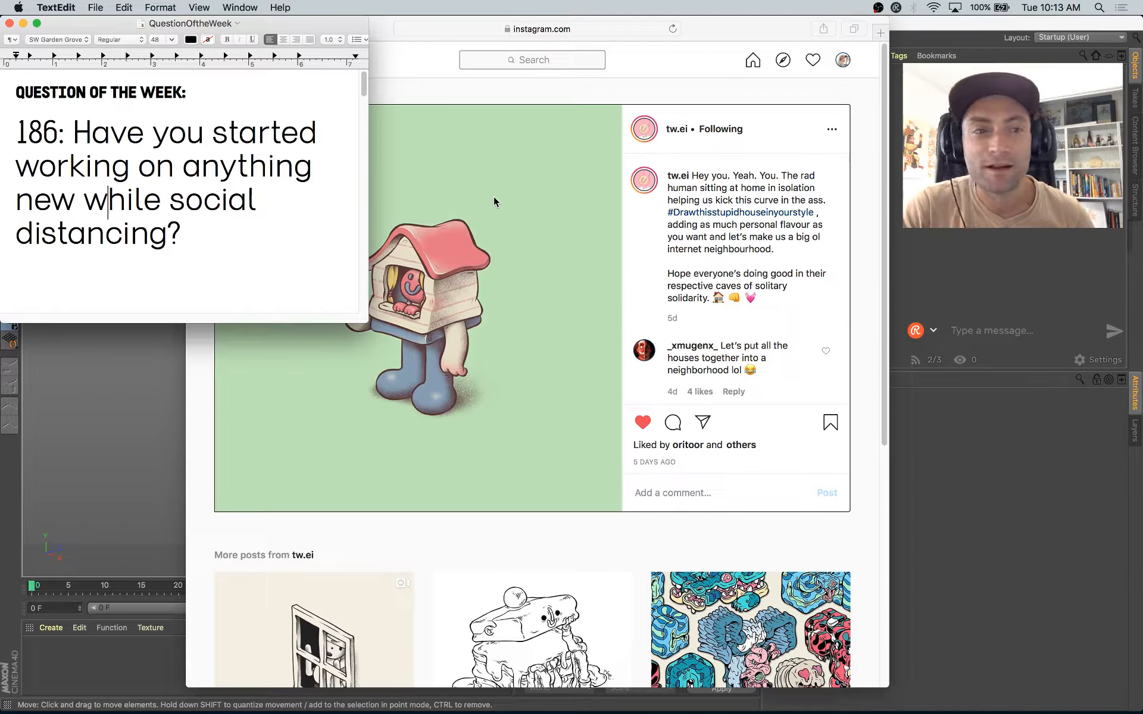
left_click_drag(155, 277, 14, 25)
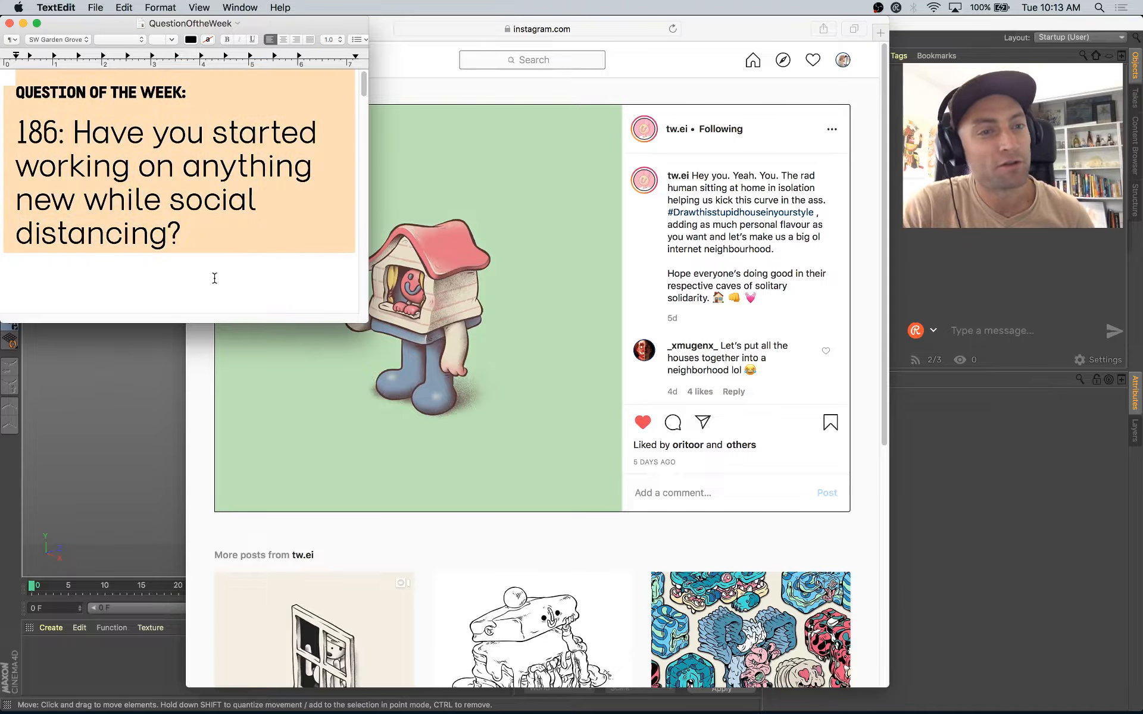
left_click(224, 268)
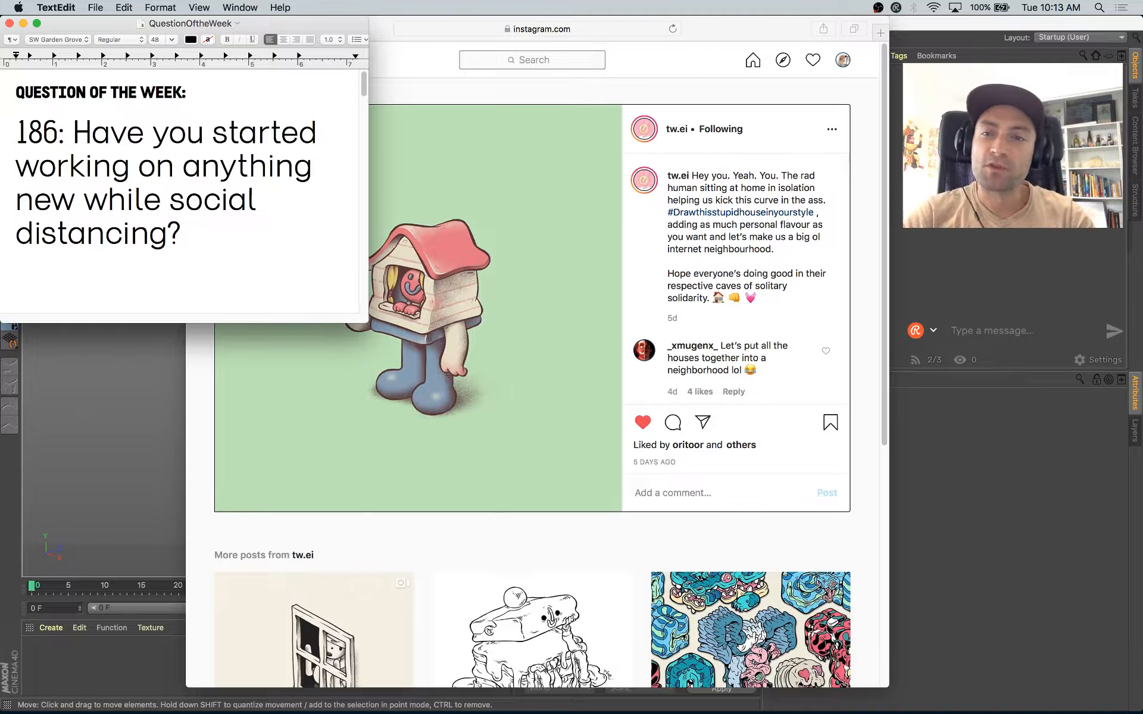
Step: Check the OBS streaming window briefly and hide it again
left_click(878, 8)
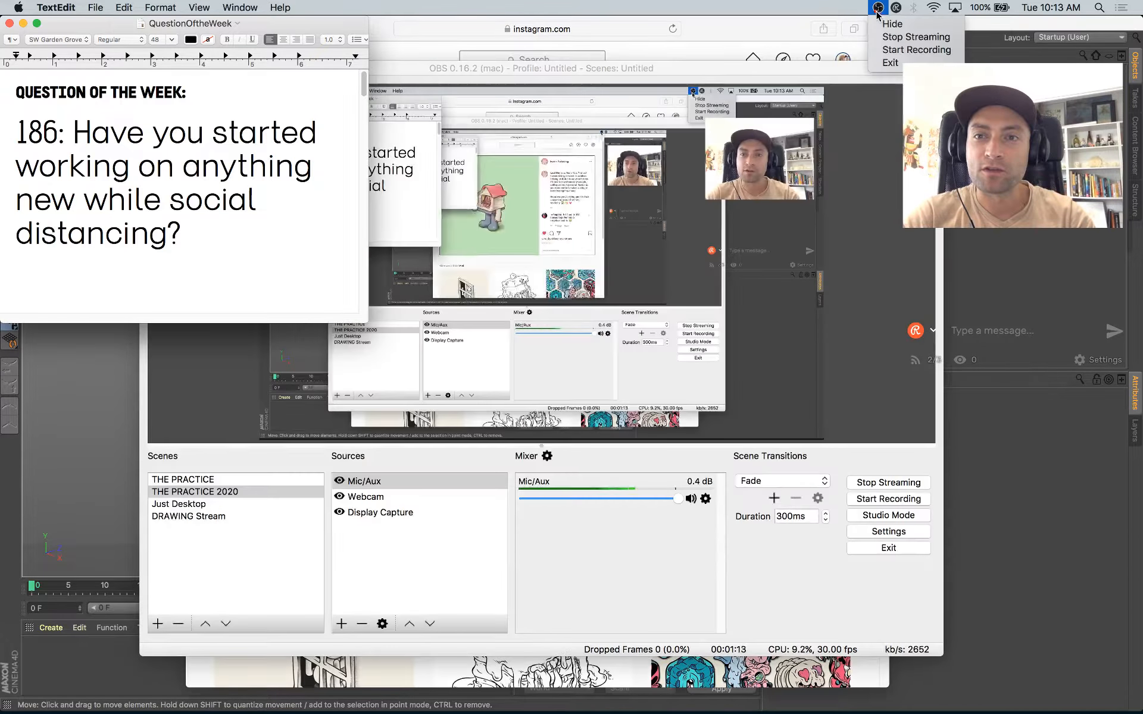
left_click(878, 7)
left_click(878, 8)
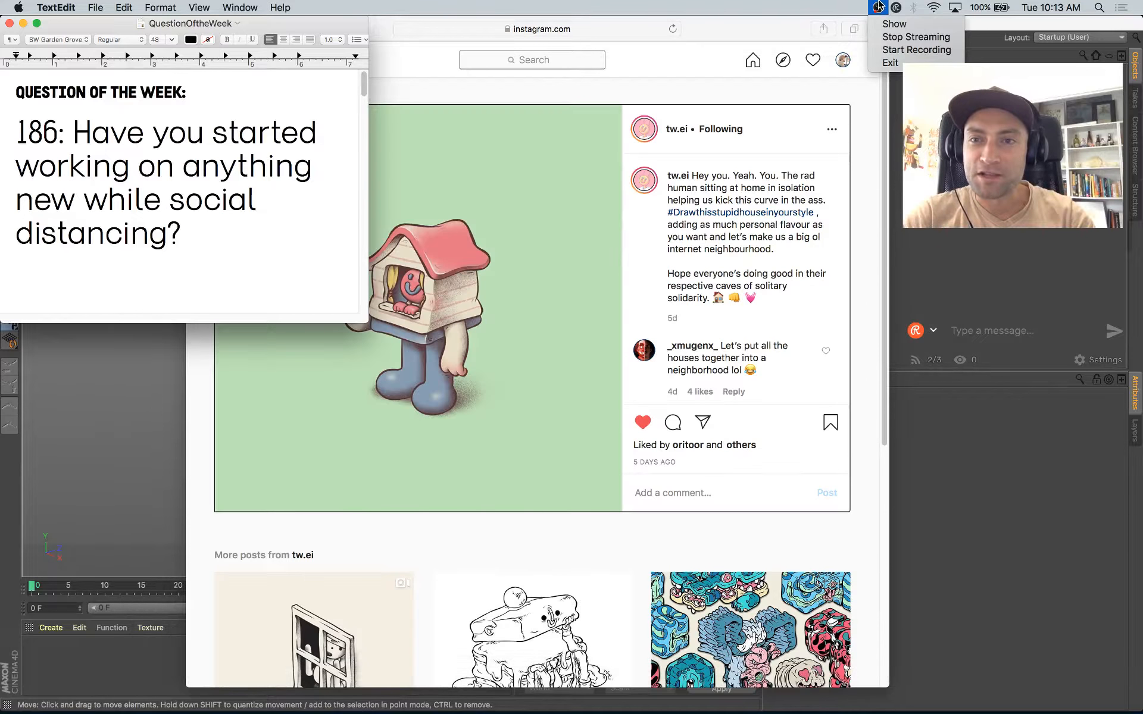
left_click(817, 2)
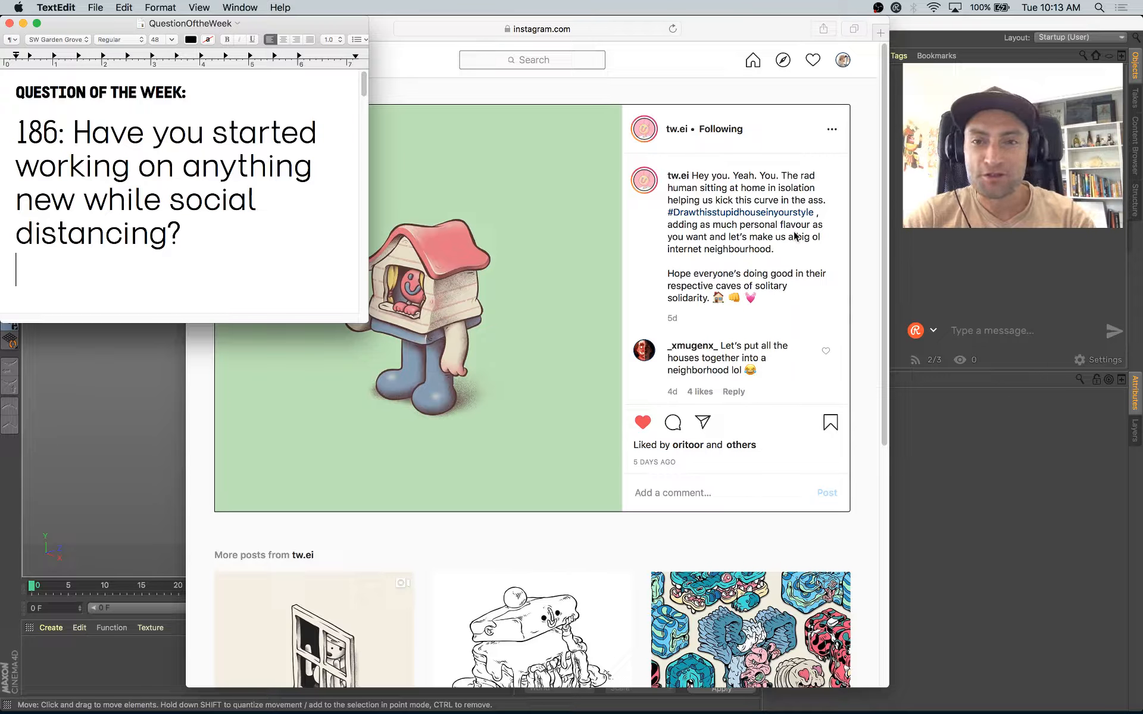
Step: Shift the Instagram browser window slightly sideways and make the question note's window a little narrower and taller
left_click(736, 26)
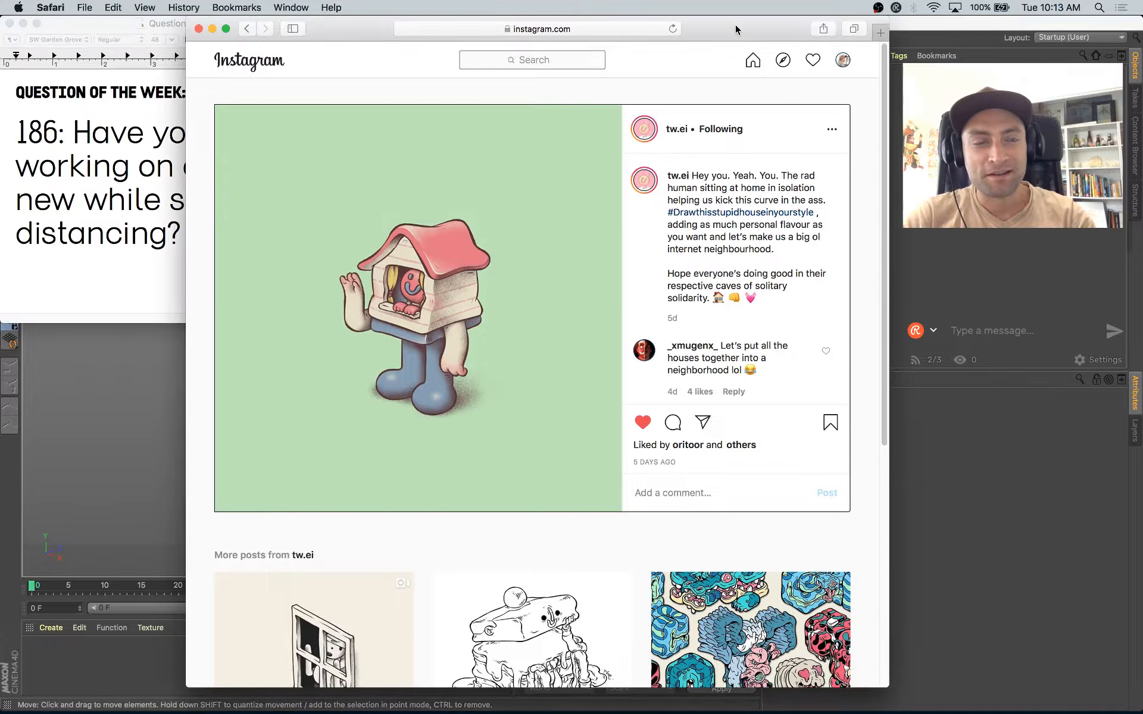
left_click(91, 24)
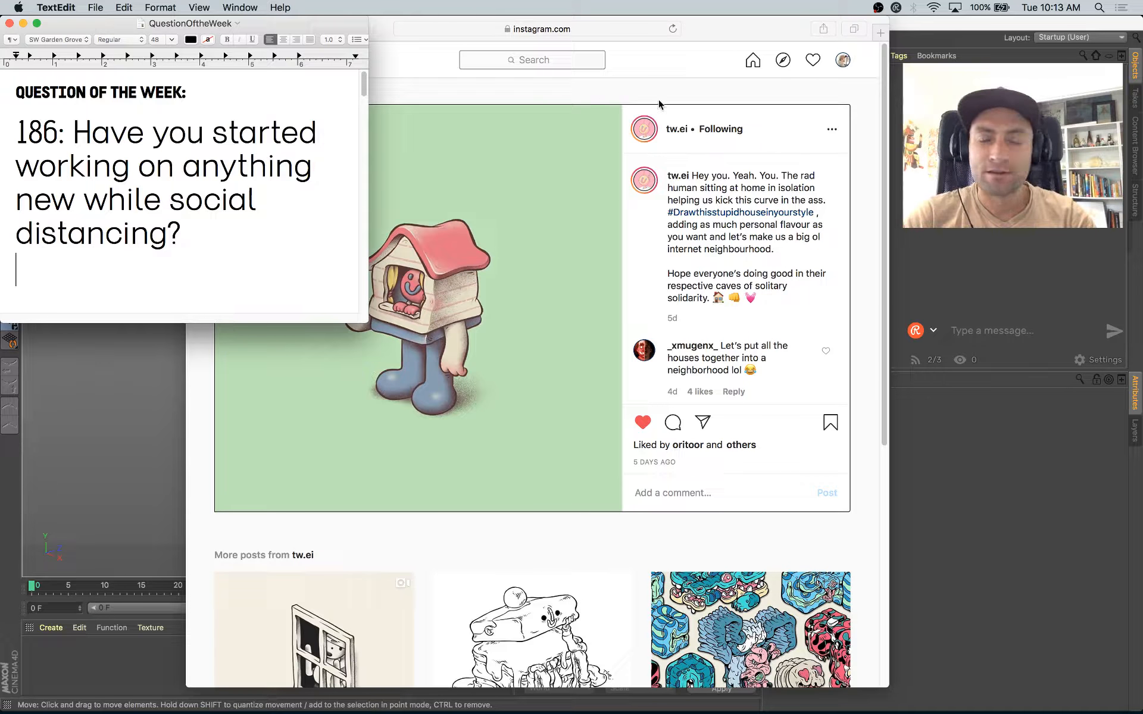
left_click_drag(742, 24, 771, 23)
left_click(98, 263)
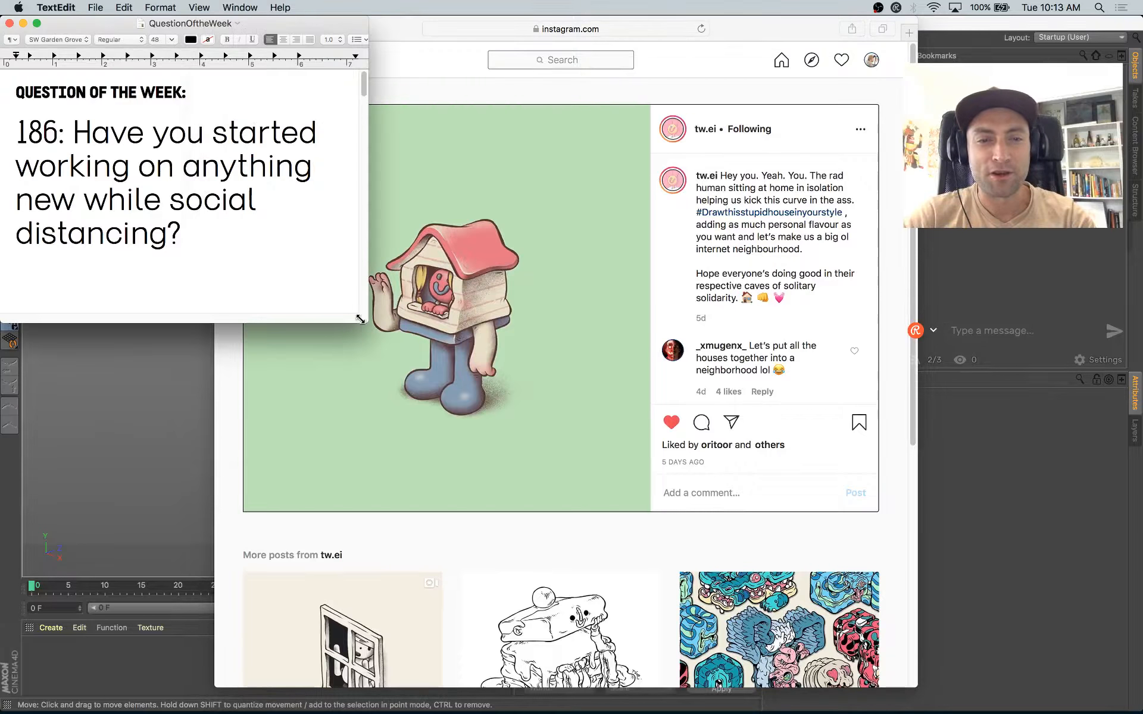
mouse_move(360, 320)
left_mouse_down()
mouse_move(360, 355)
mouse_move(302, 357)
mouse_move(327, 361)
mouse_move(349, 333)
left_mouse_up()
scroll(275, 83, "down", 3)
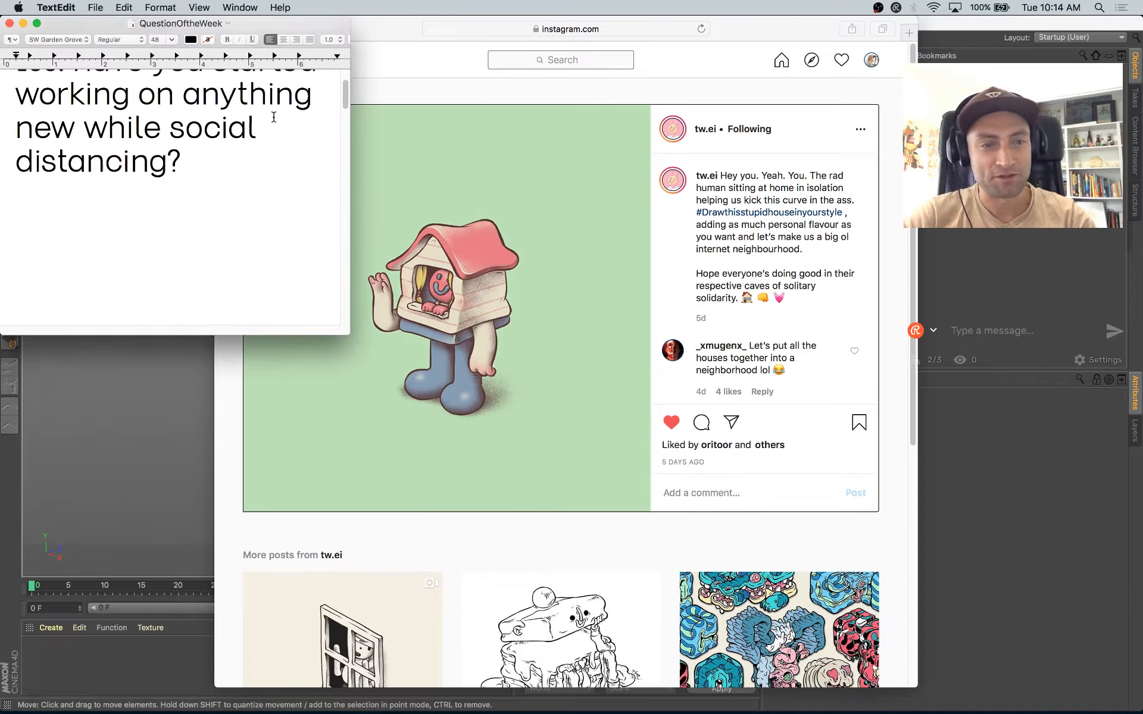
scroll(305, 268, "up", 3)
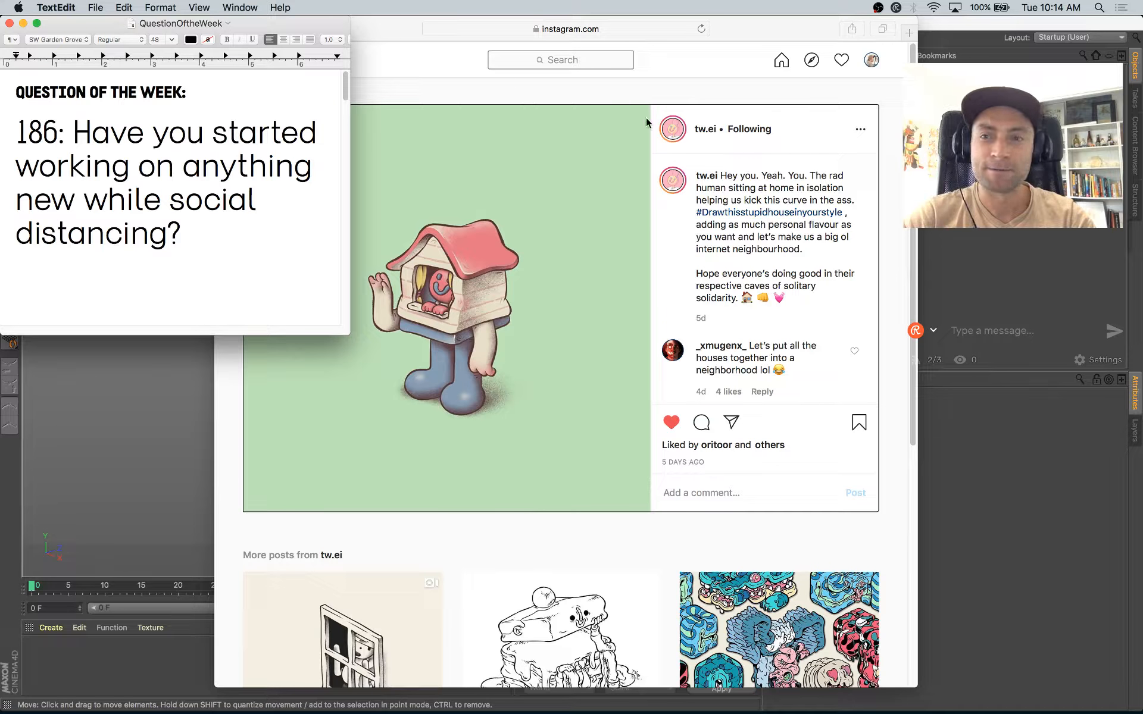
Step: Bring the Instagram window forward, move it clear of the webcam picture and read the post's #Drawthisstupidhouseinyourstyle caption
left_click(747, 37)
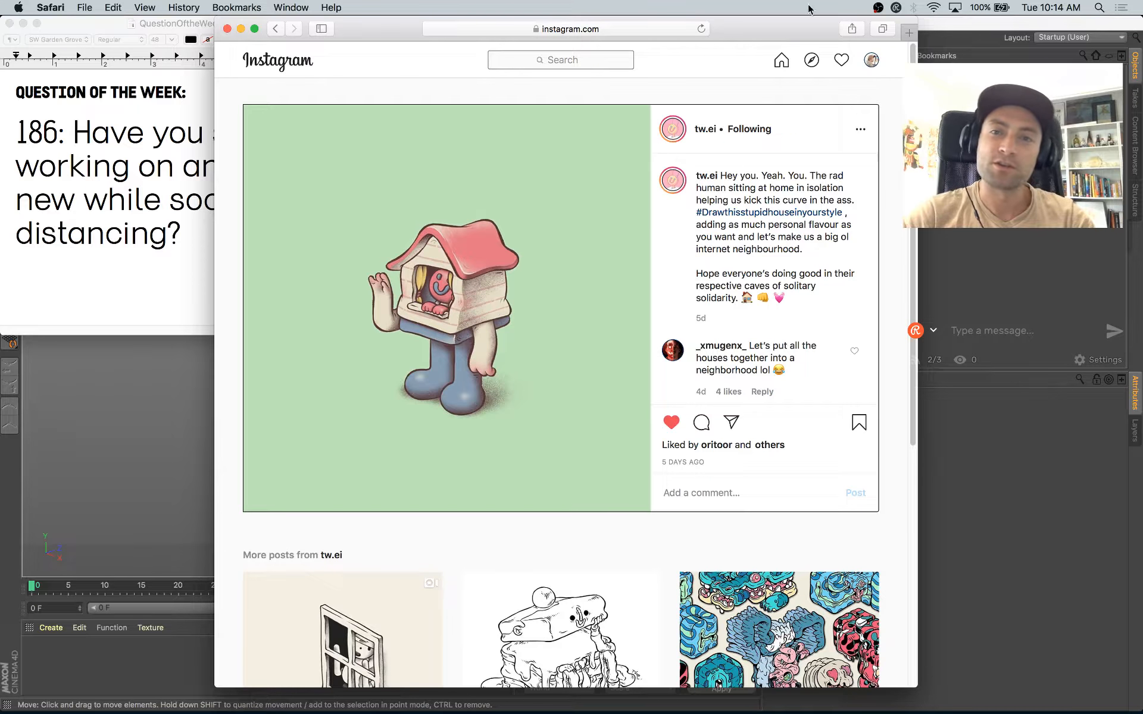
left_click_drag(783, 35, 642, 36)
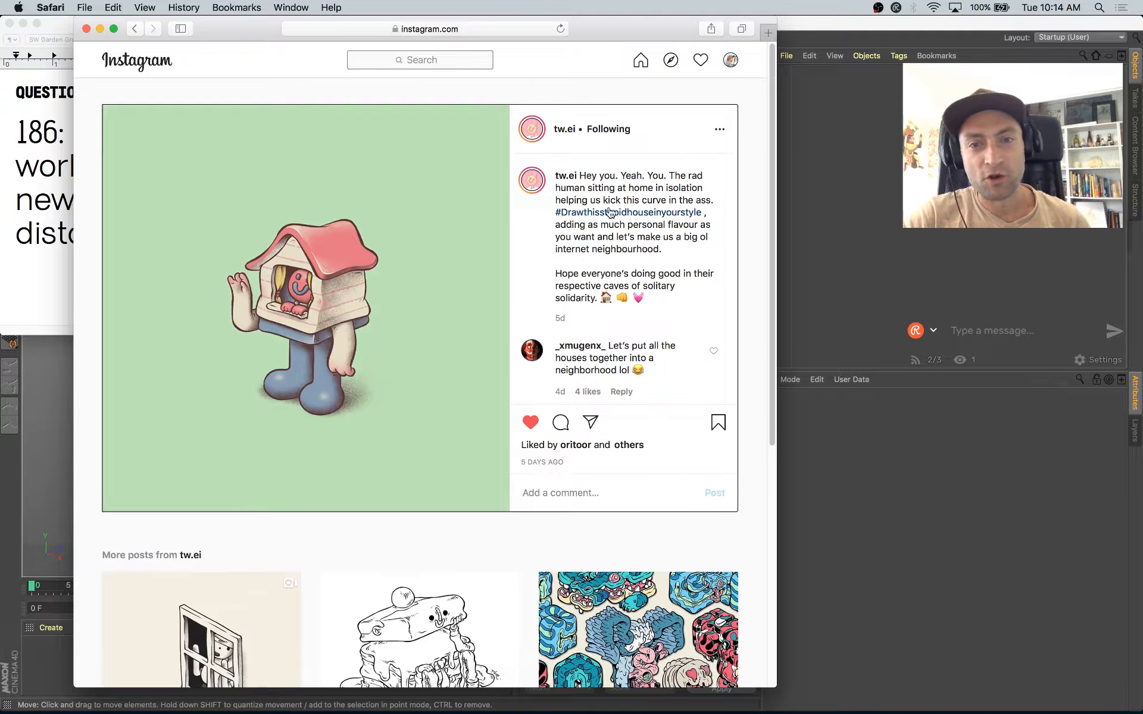
left_click_drag(602, 197, 641, 249)
left_click(607, 234)
left_click_drag(541, 211, 711, 225)
left_click(709, 225)
left_click_drag(548, 214, 624, 188)
left_click(651, 249)
left_click(624, 188)
Step: Open the post author's Instagram story and go back to its early slides
left_click(529, 187)
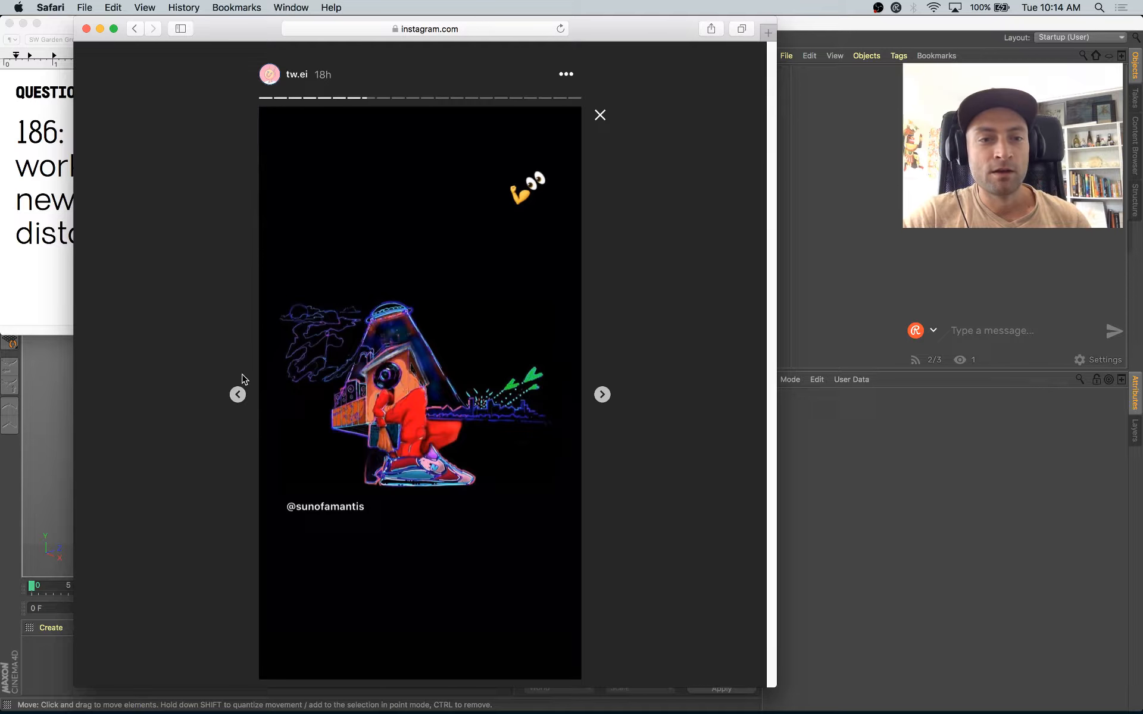
left_click(238, 394)
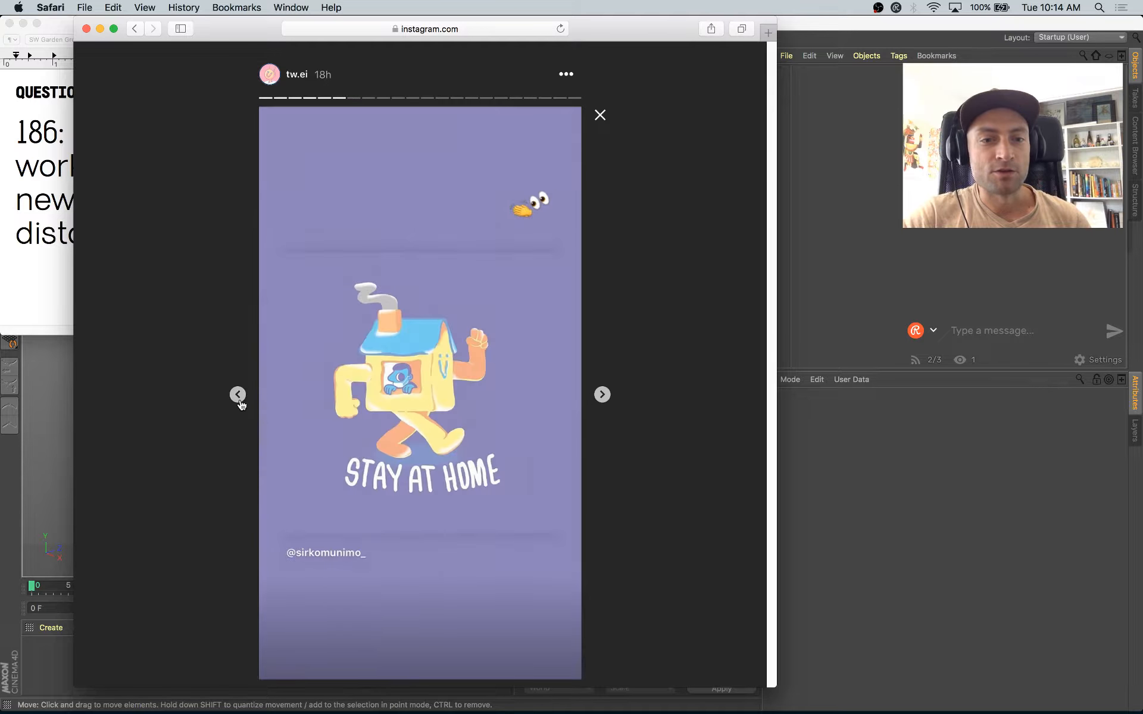
left_click(238, 395)
left_click(239, 396)
left_click(238, 395)
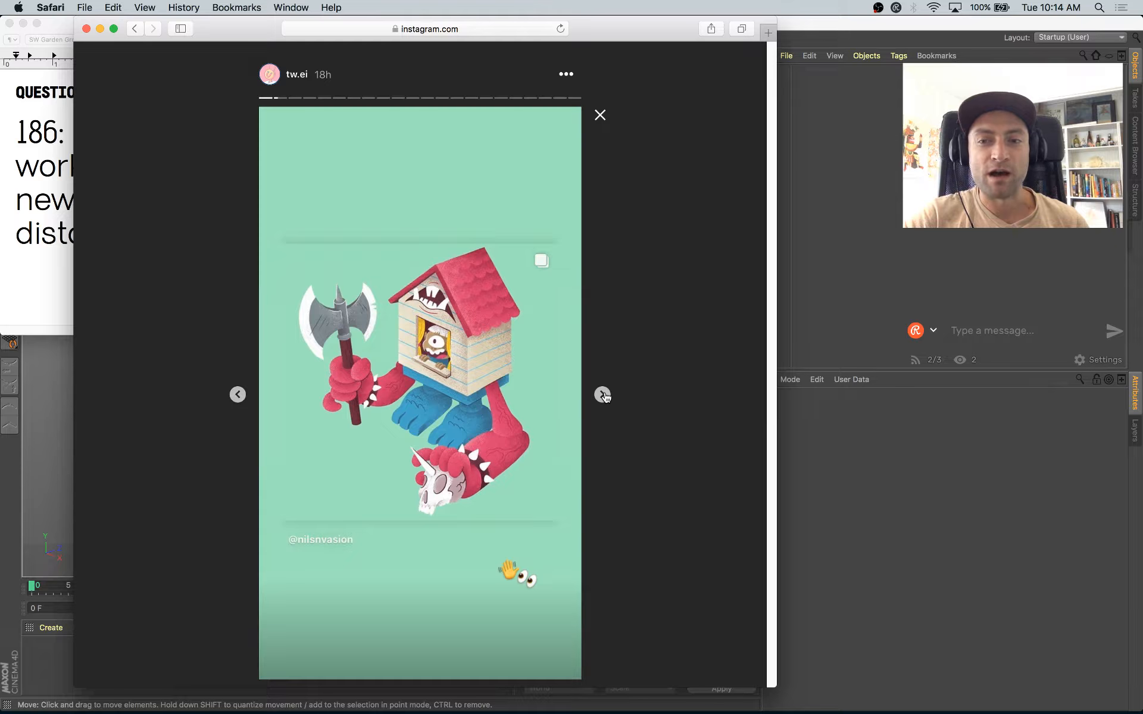
Step: Look through the story's house character redraws by other artists until the story ends
left_click(603, 396)
left_click(603, 396)
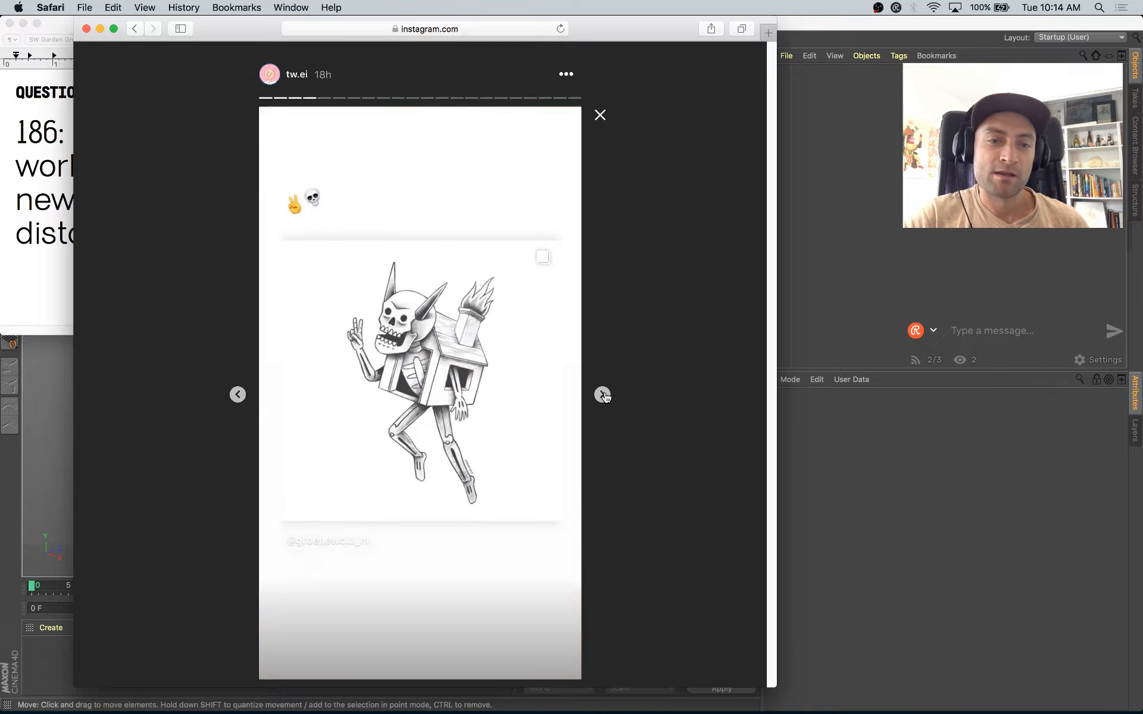
left_click(603, 396)
left_click(604, 395)
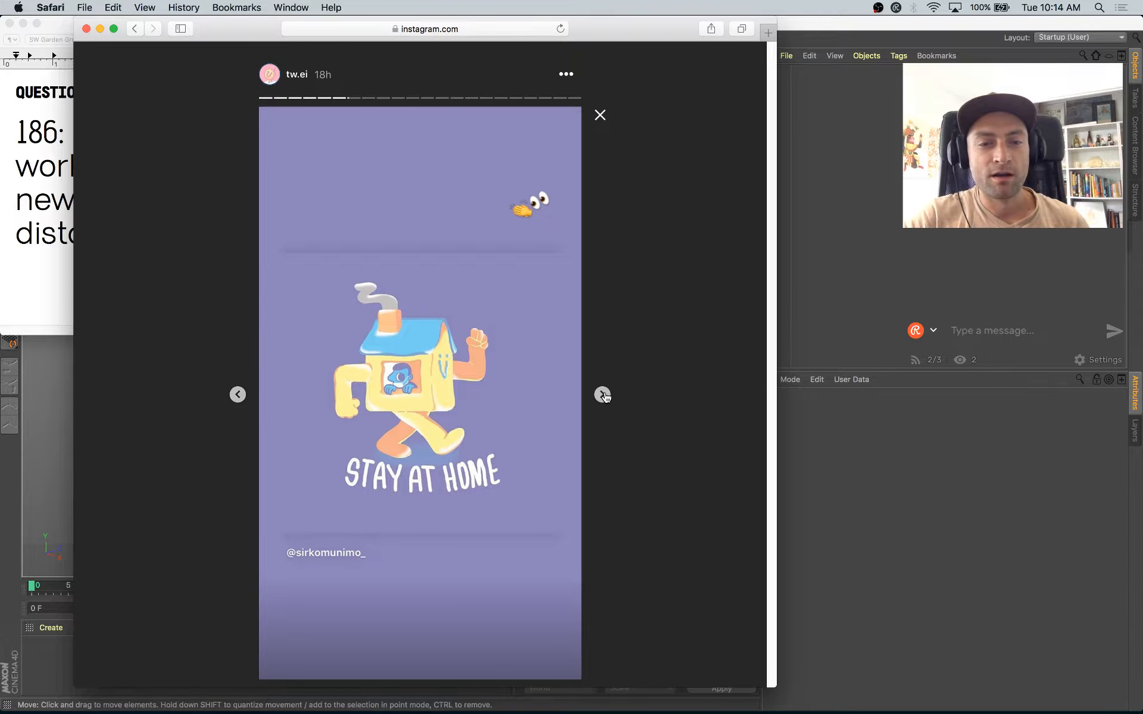
left_click(603, 396)
left_click(603, 396)
left_click(603, 396)
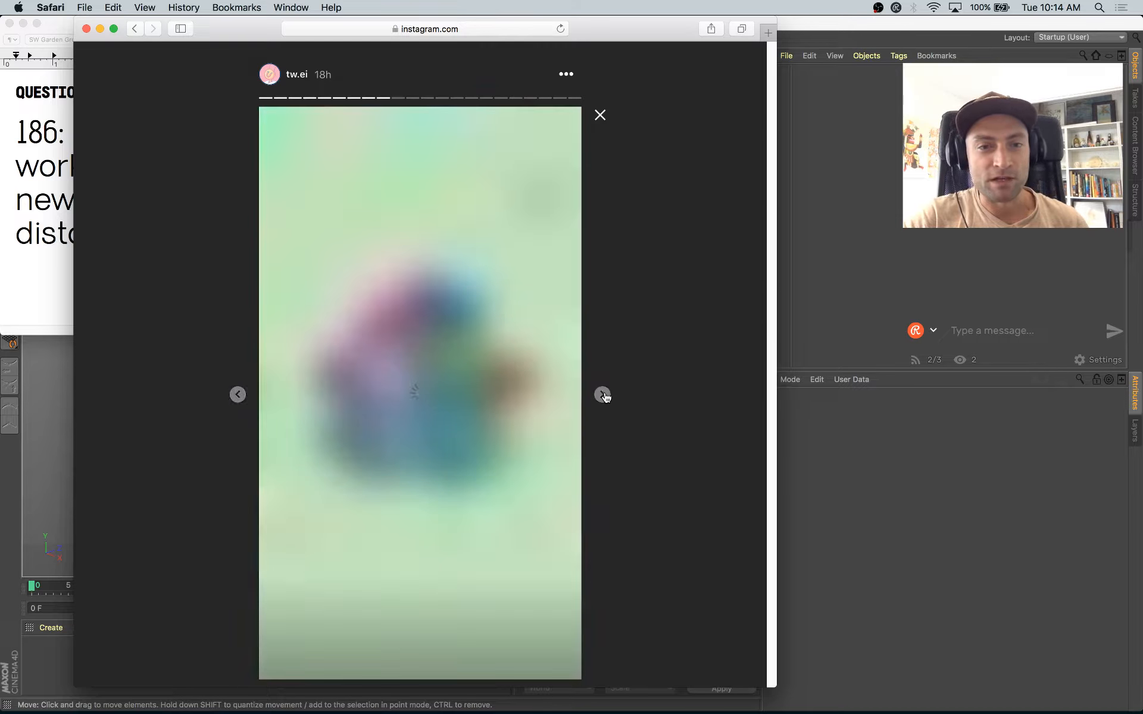
left_click(603, 396)
left_click(603, 396)
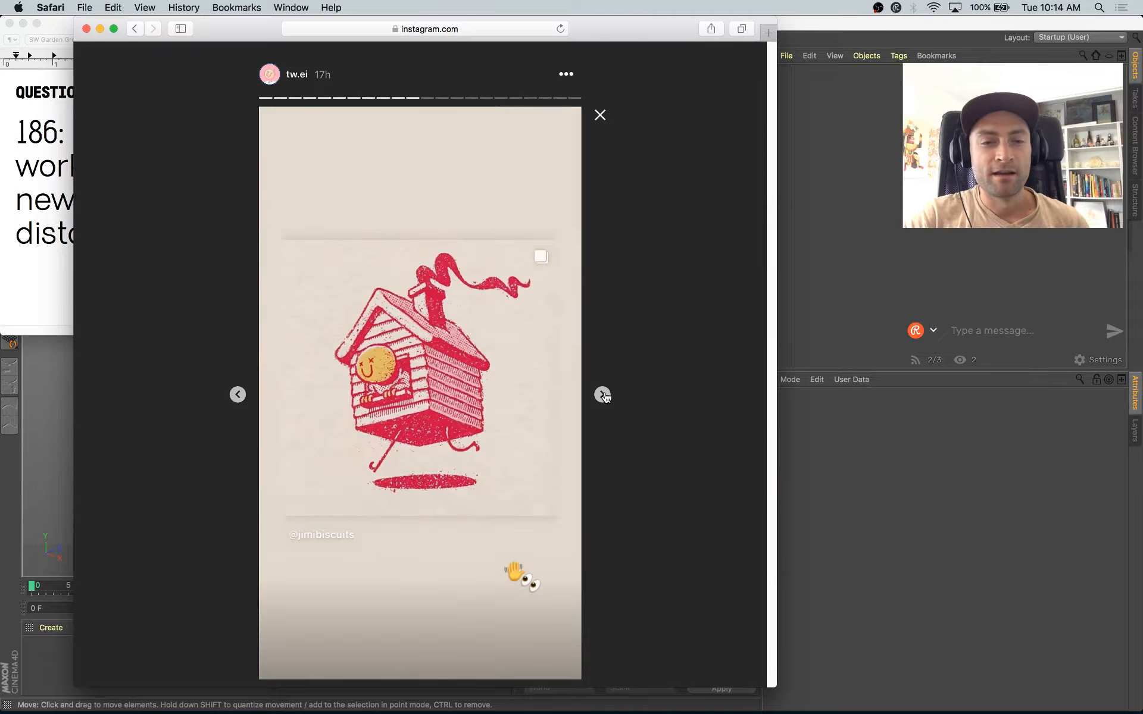
left_click(603, 396)
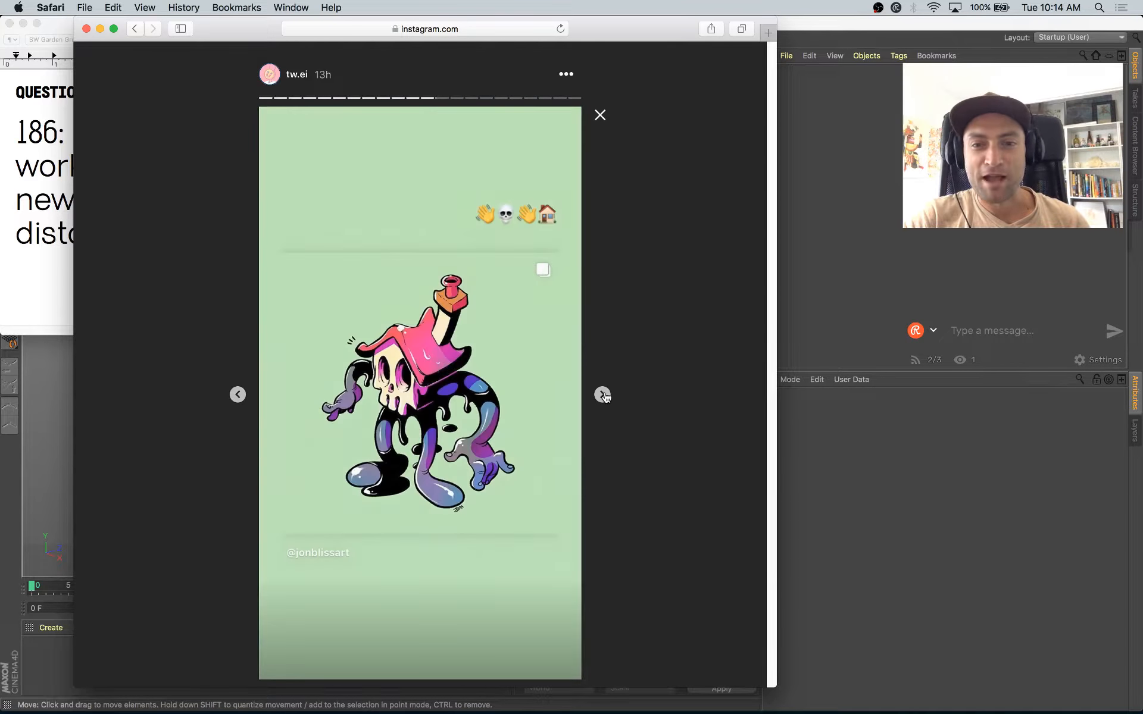
left_click(603, 395)
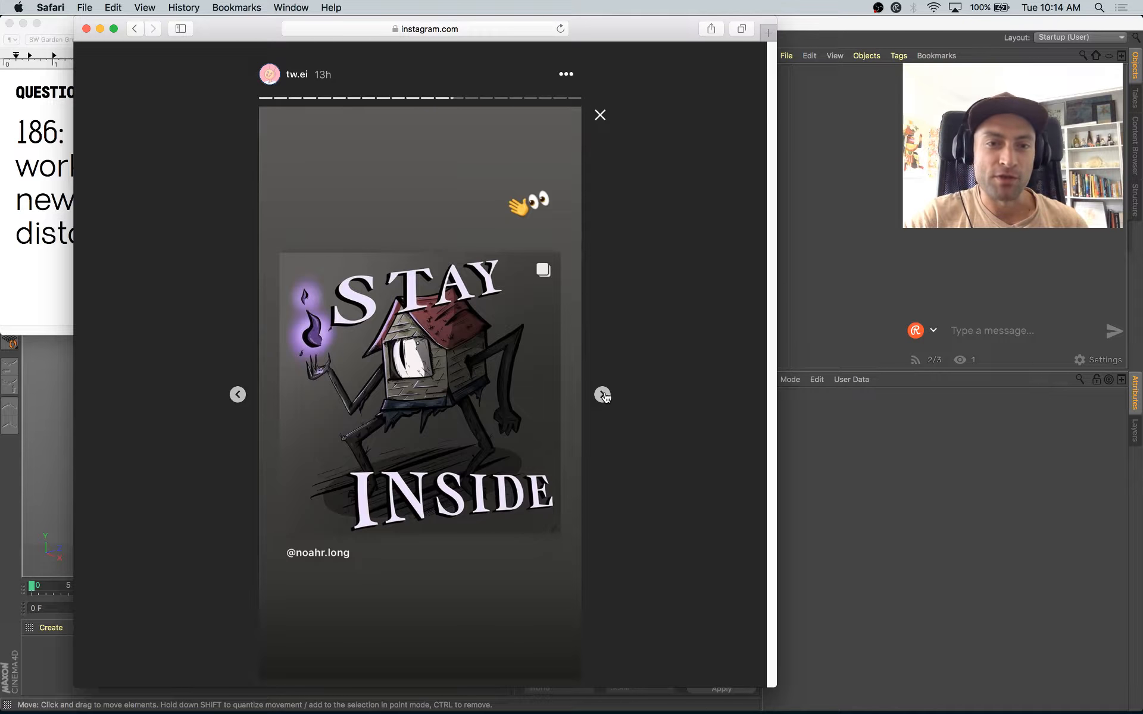
left_click(603, 396)
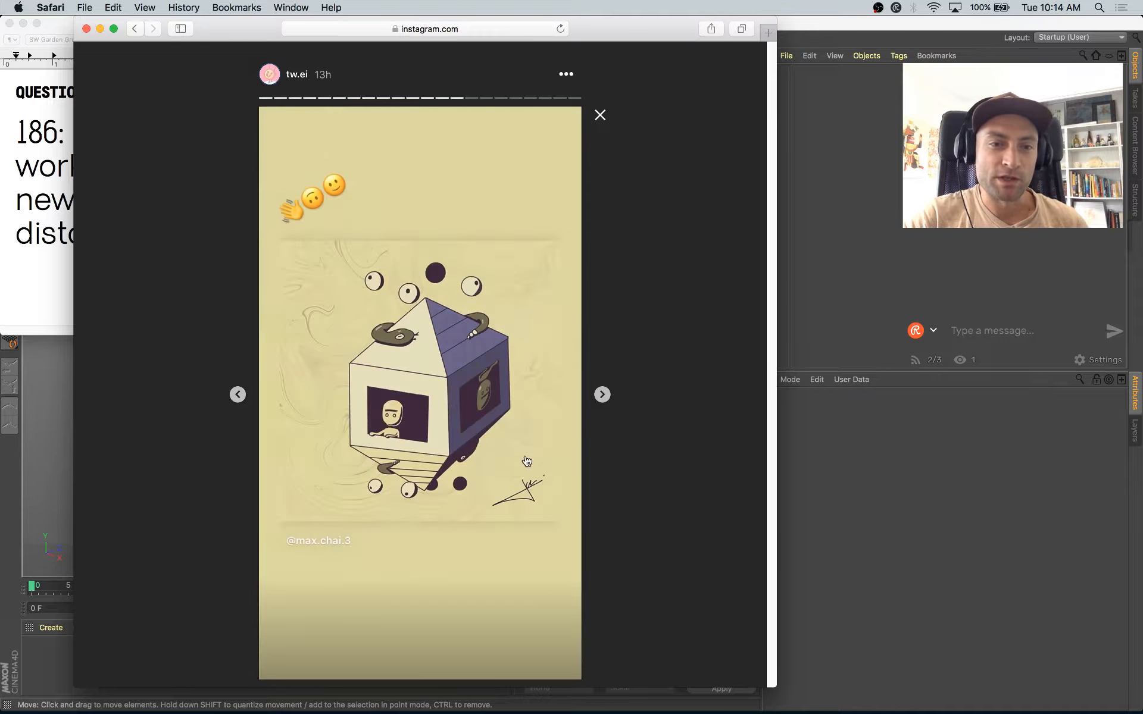
left_click(603, 396)
left_click(602, 398)
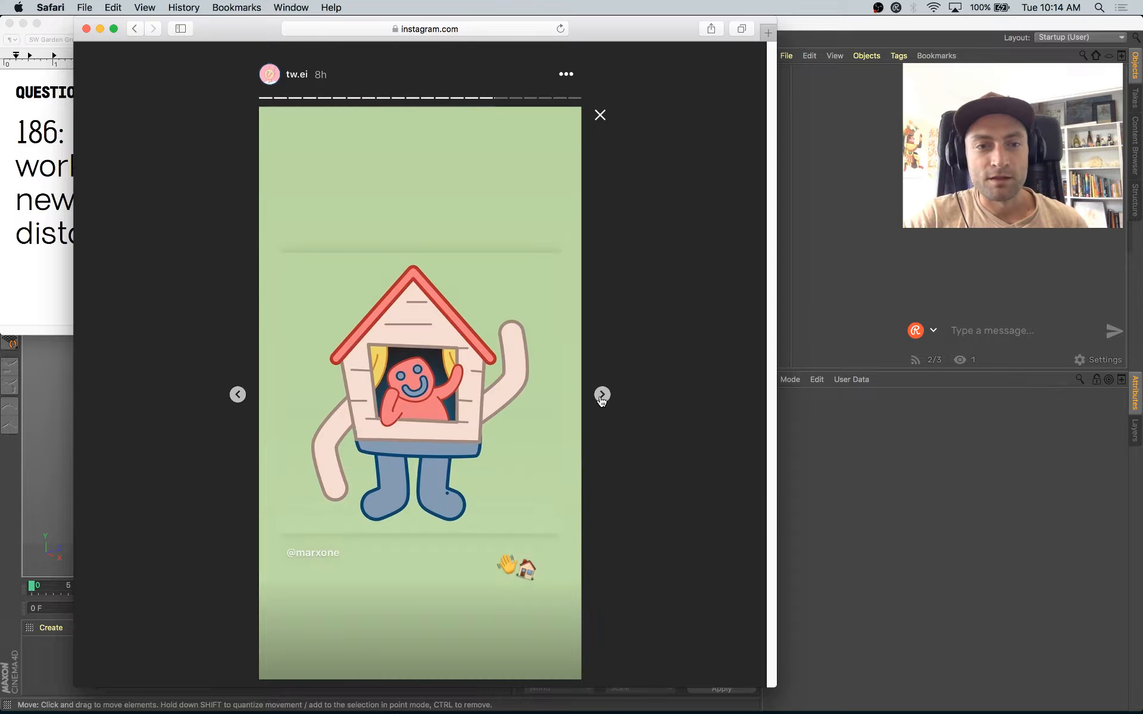
left_click(602, 398)
left_click(602, 395)
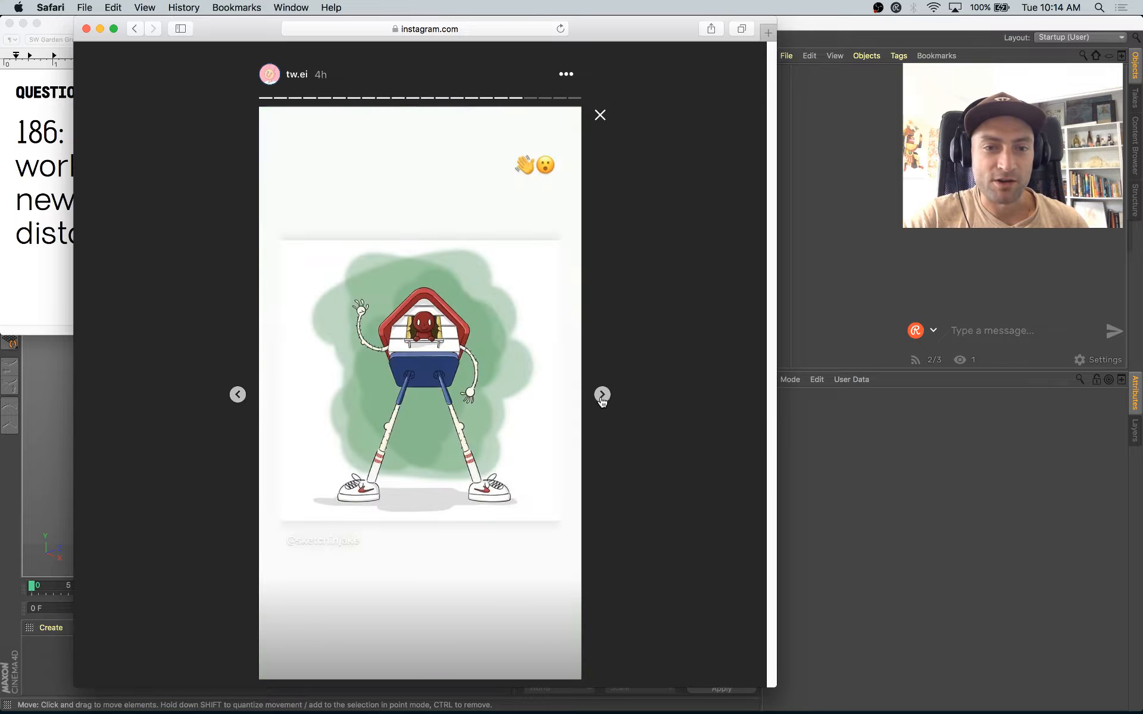
left_click(602, 395)
left_click(603, 395)
left_click(603, 395)
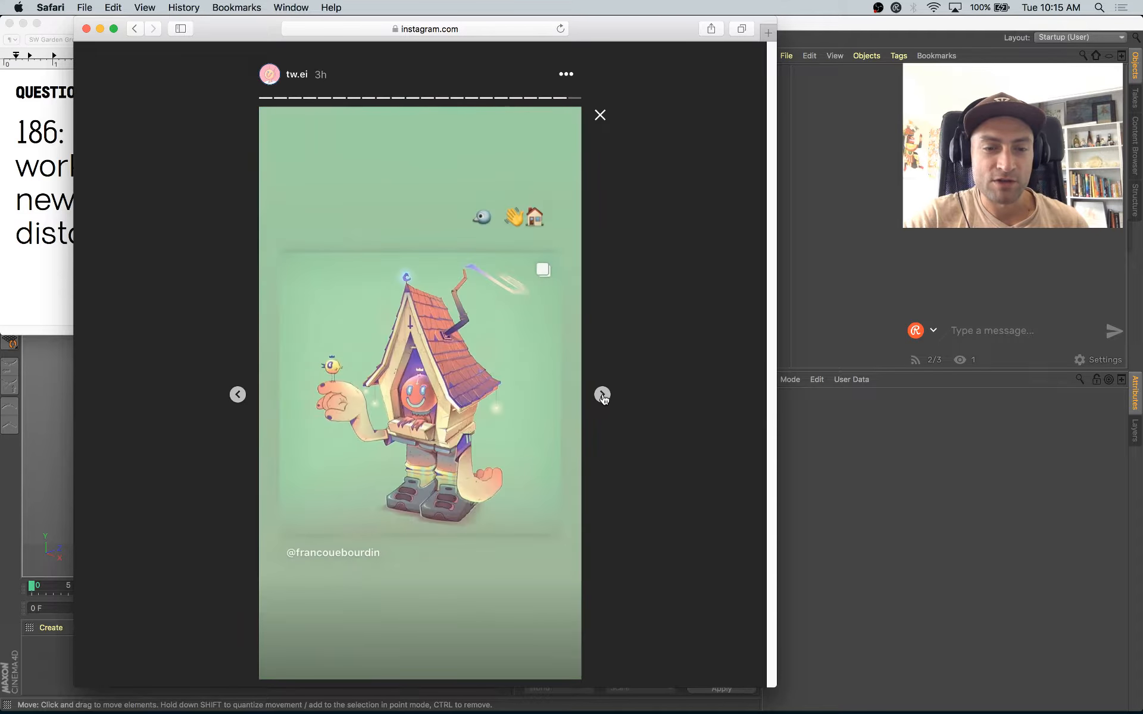
left_click(602, 396)
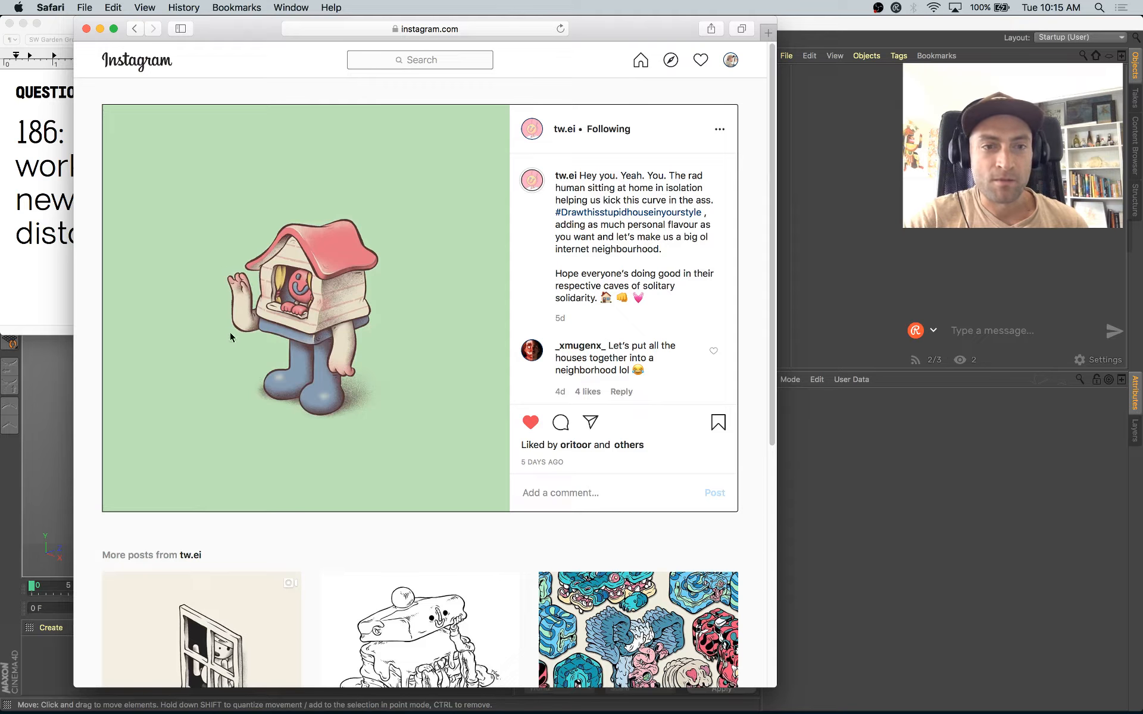
Step: Review the original house character post and its caption about adding personal flavour
scroll(375, 473, "down", 6)
scroll(413, 379, "up", 6)
scroll(192, 434, "down", 6)
scroll(503, 416, "up", 6)
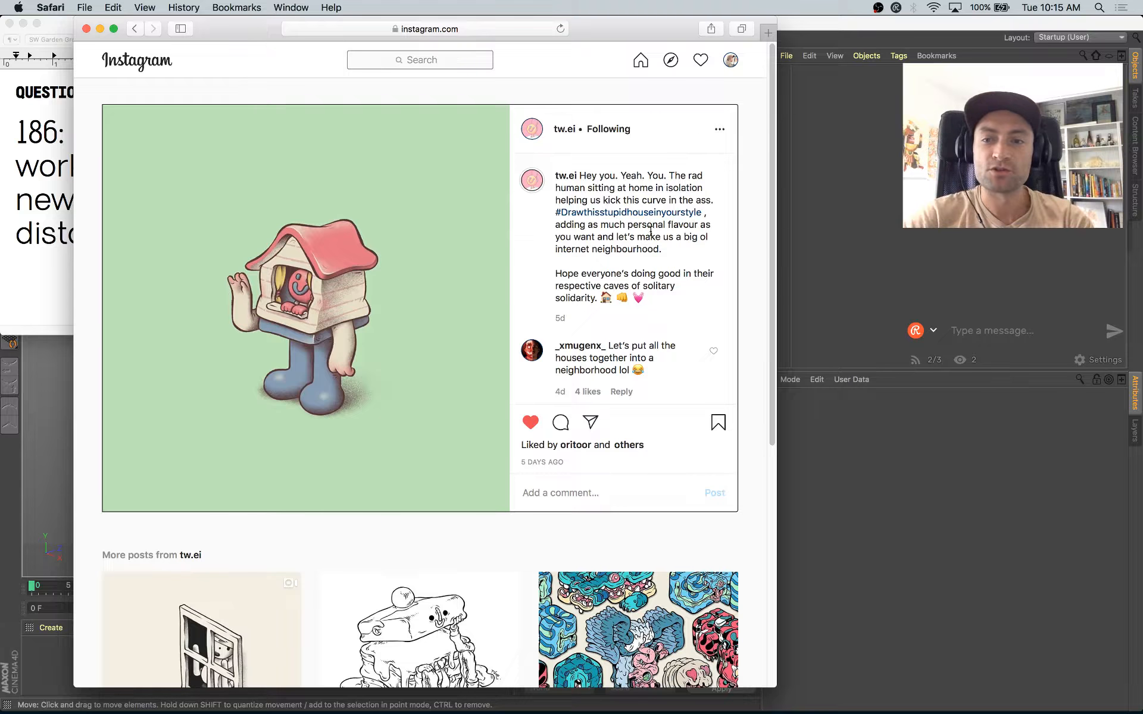
left_click_drag(712, 222, 633, 235)
left_click(582, 204)
left_click(626, 238)
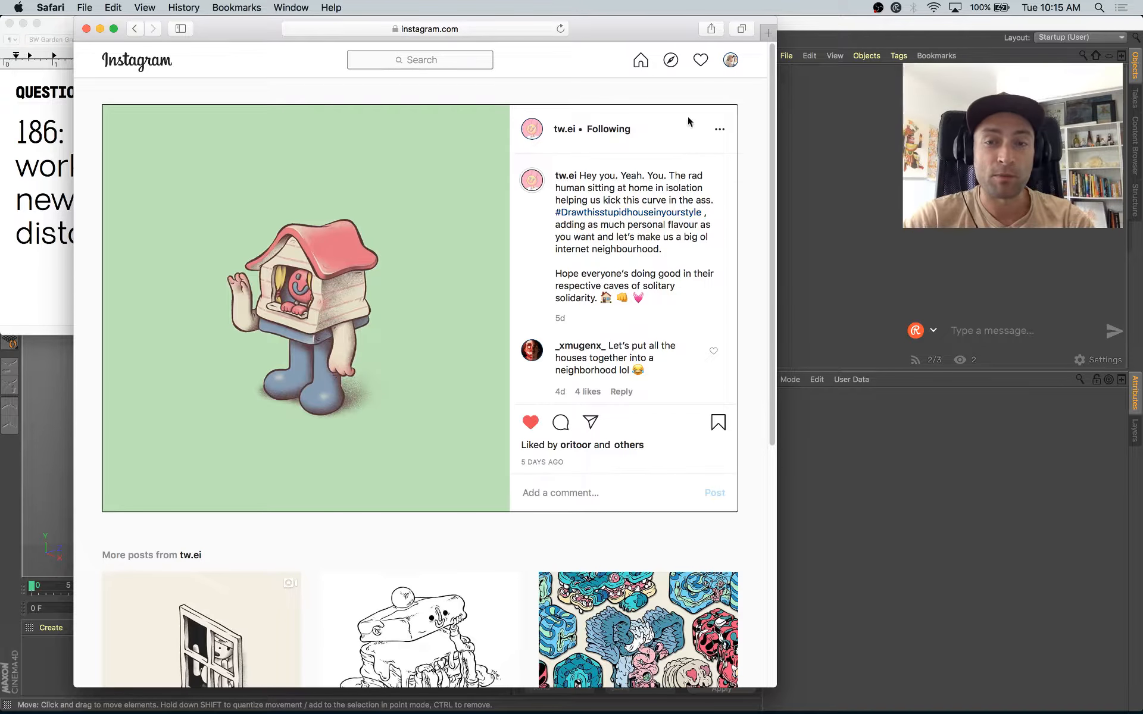
Step: Move the Instagram browser window aside and switch to Cinema 4D with the ThePractice-186-tweiHouse.c4d scene
left_click_drag(631, 34, 710, 36)
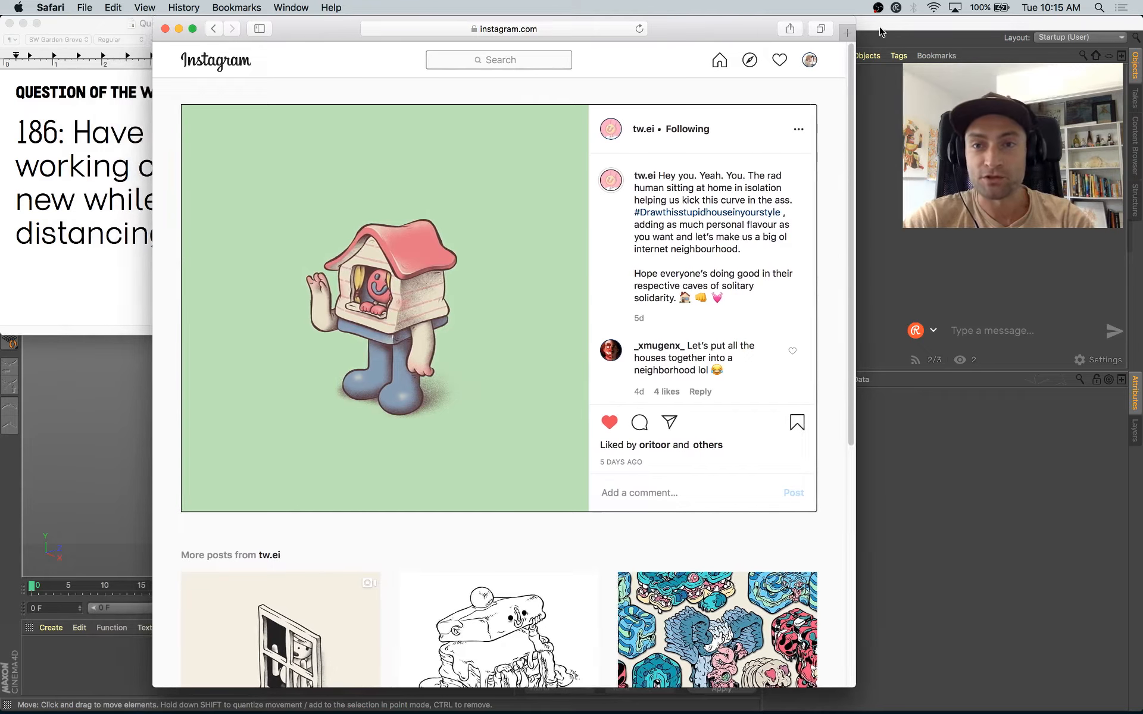
left_click(881, 31)
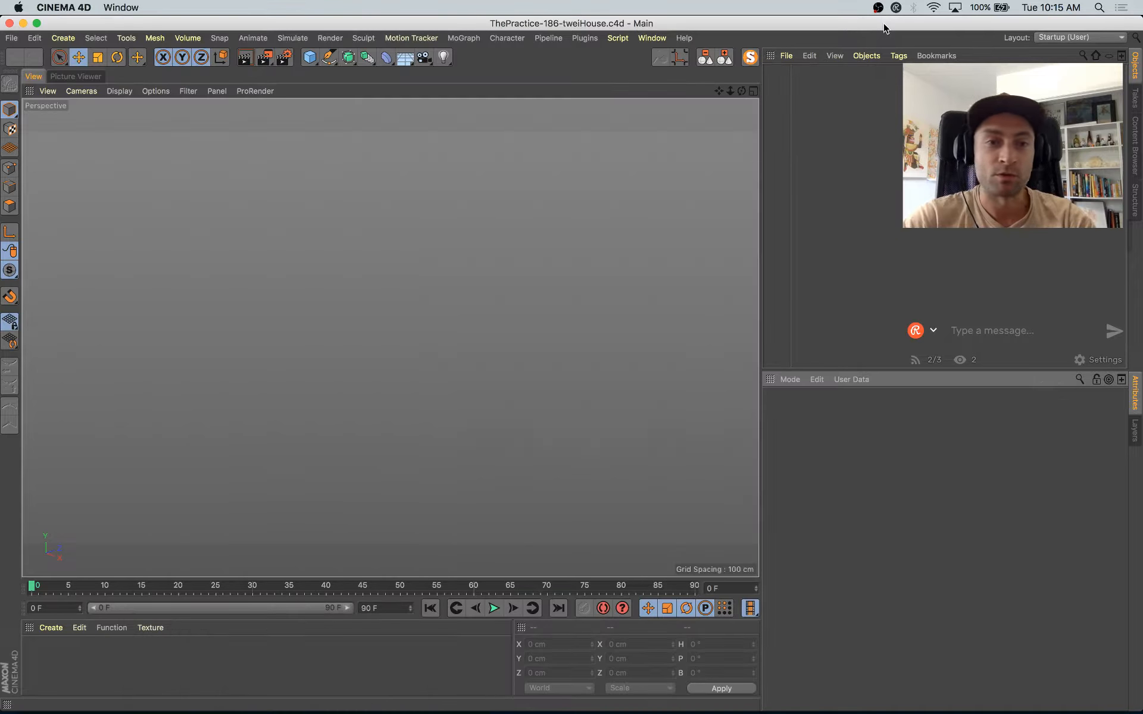
Step: Add a cube, check the Instagram house drawing, and reduce the cube's Z size to about 163 cm
left_click(309, 63)
key("super+Tab")
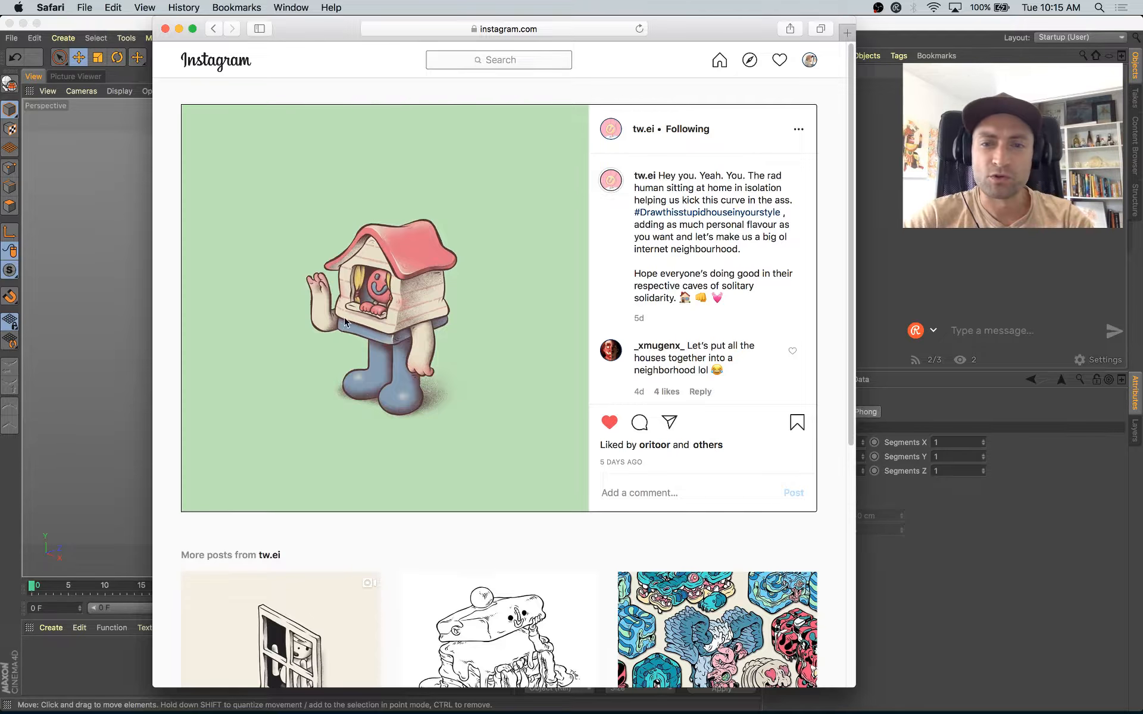
key("super+Tab")
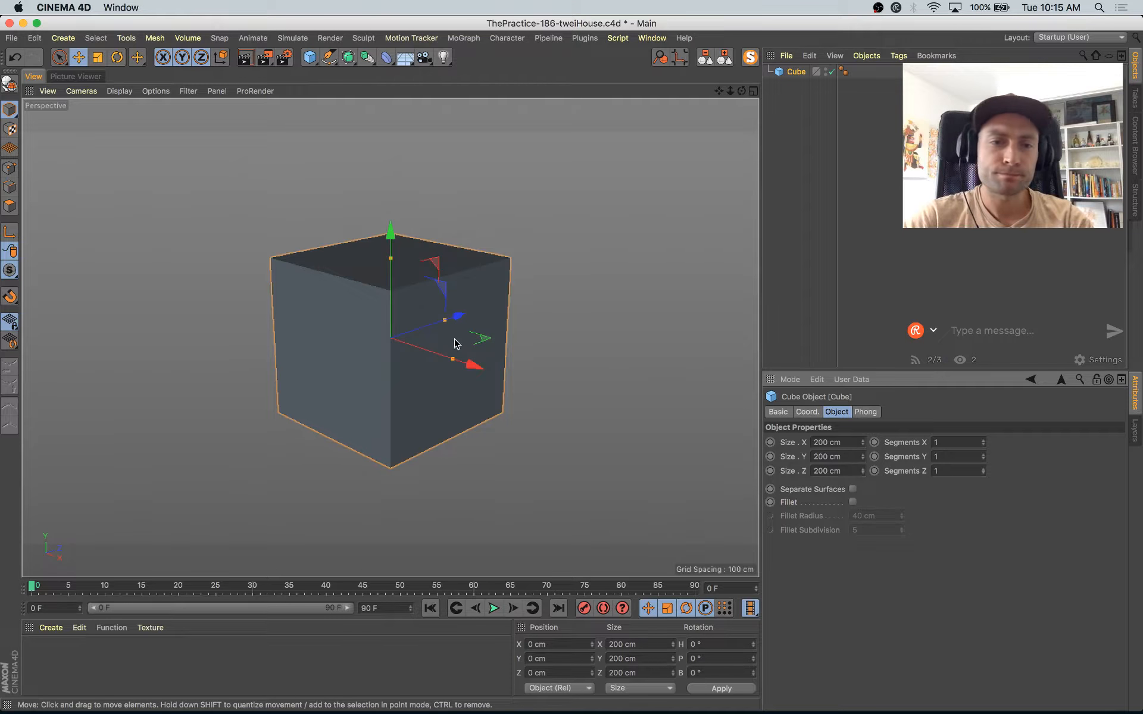
left_click_drag(446, 320, 437, 324)
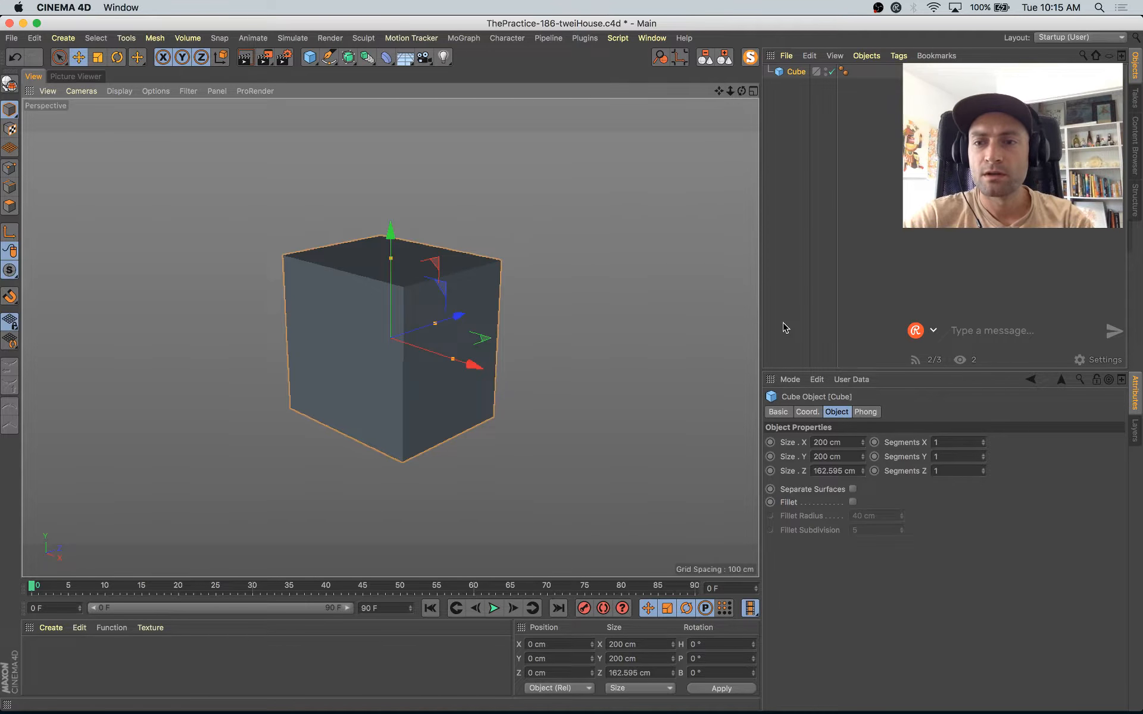
Step: Review the connected streaming channels in Restream Chat and close the list
left_click(934, 361)
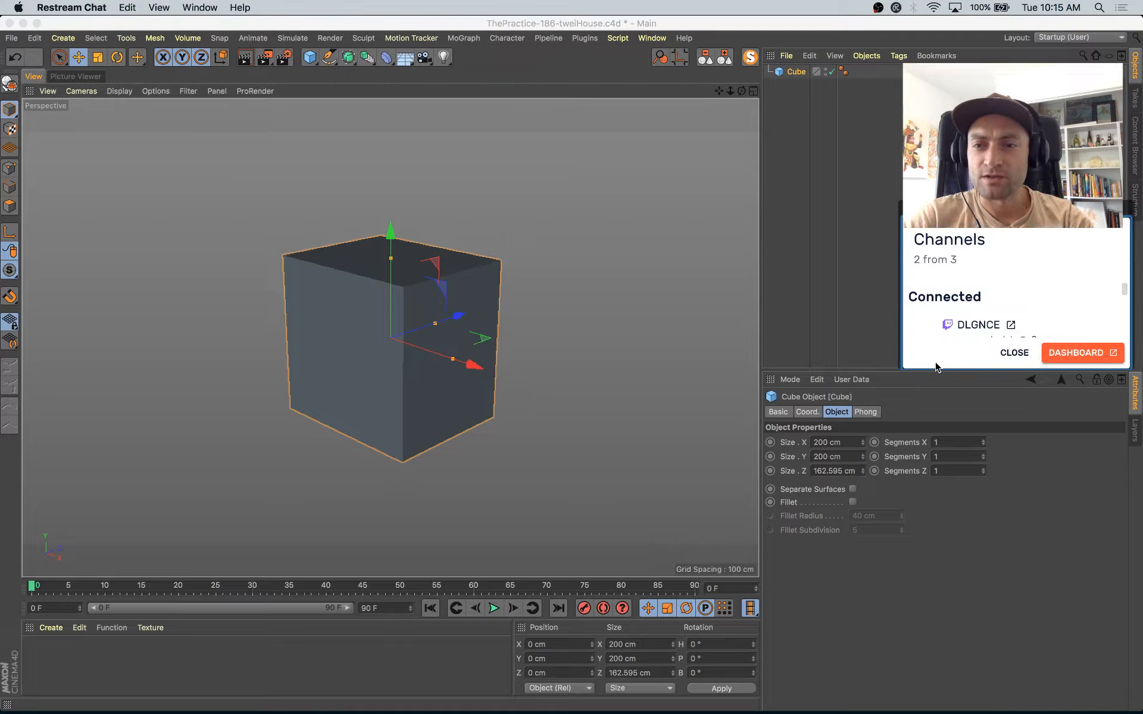
left_click_drag(1130, 291, 1127, 333)
scroll(1112, 325, "down", 5)
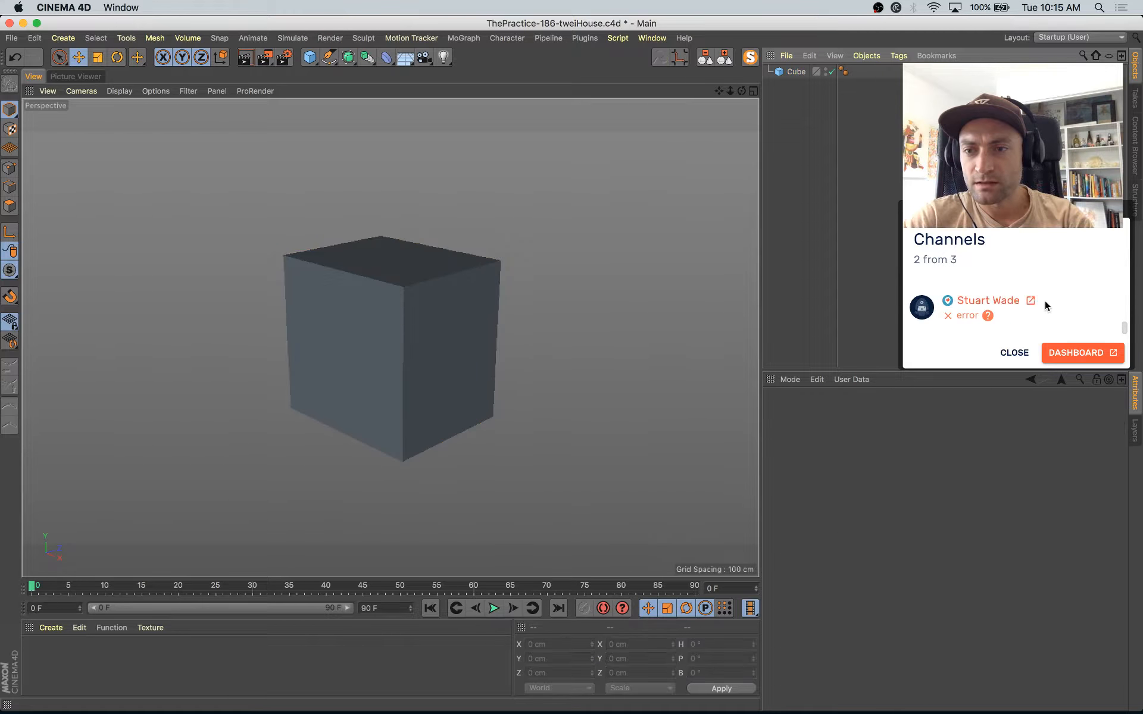
left_click(967, 315)
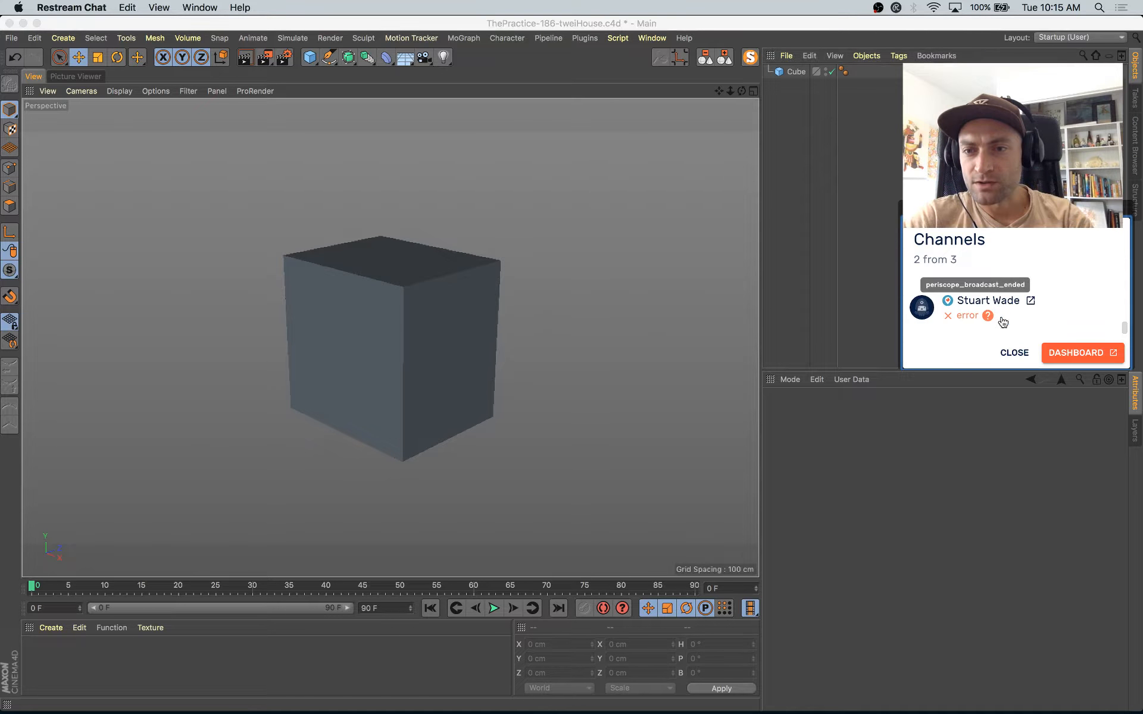
left_click(1014, 353)
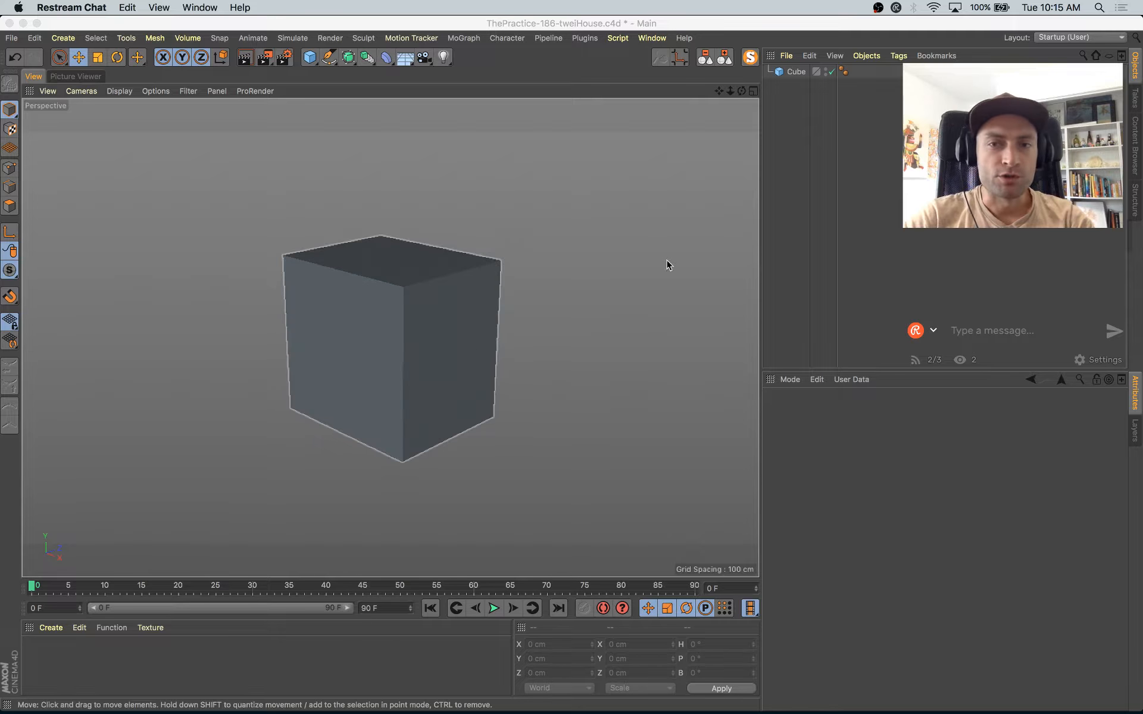
left_click(380, 324)
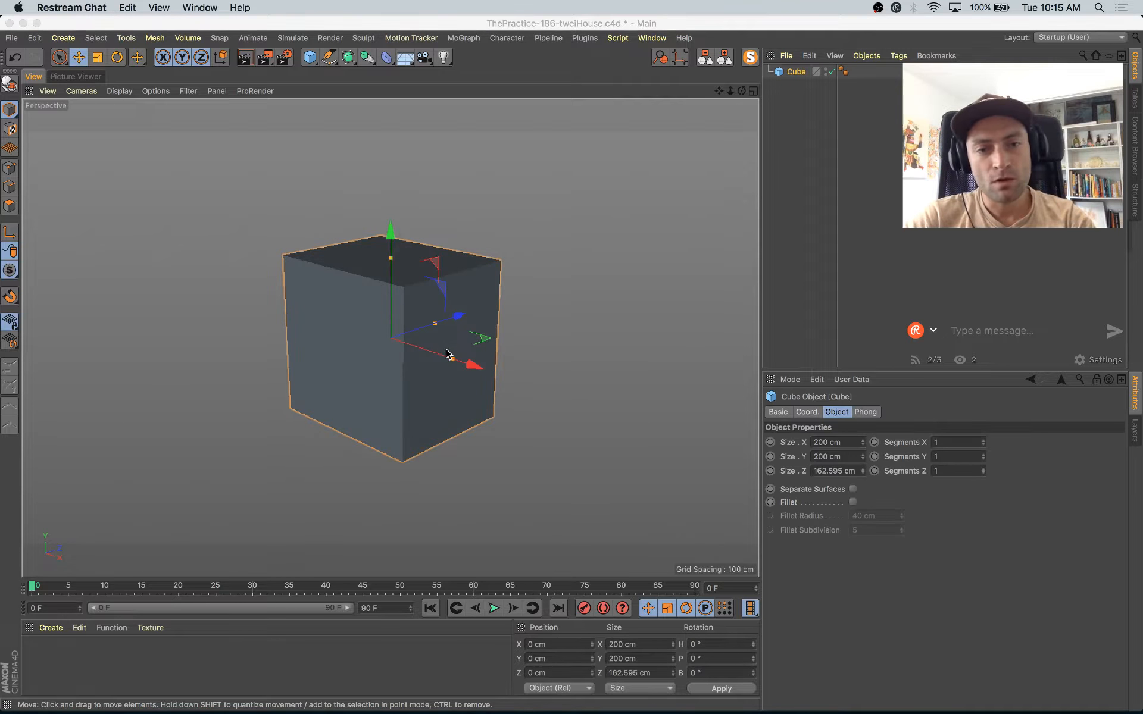
left_click_drag(467, 378, 463, 417, "alt")
left_click(1021, 262)
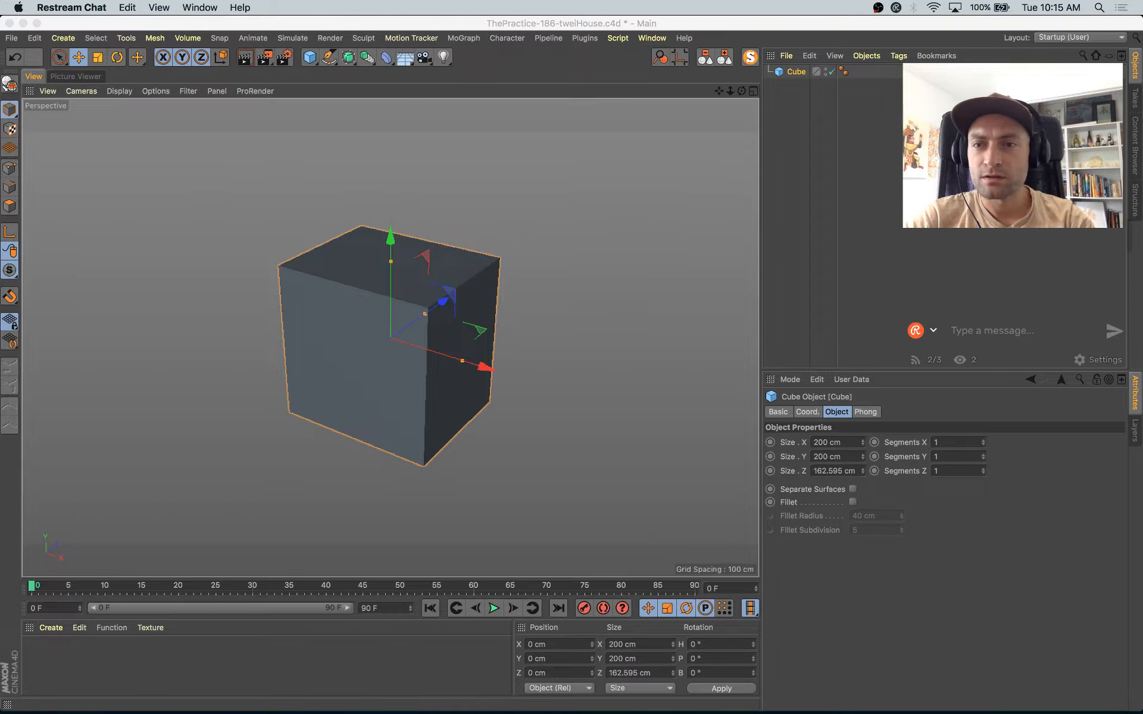
left_click(1006, 191)
left_click(894, 7)
left_click(909, 22)
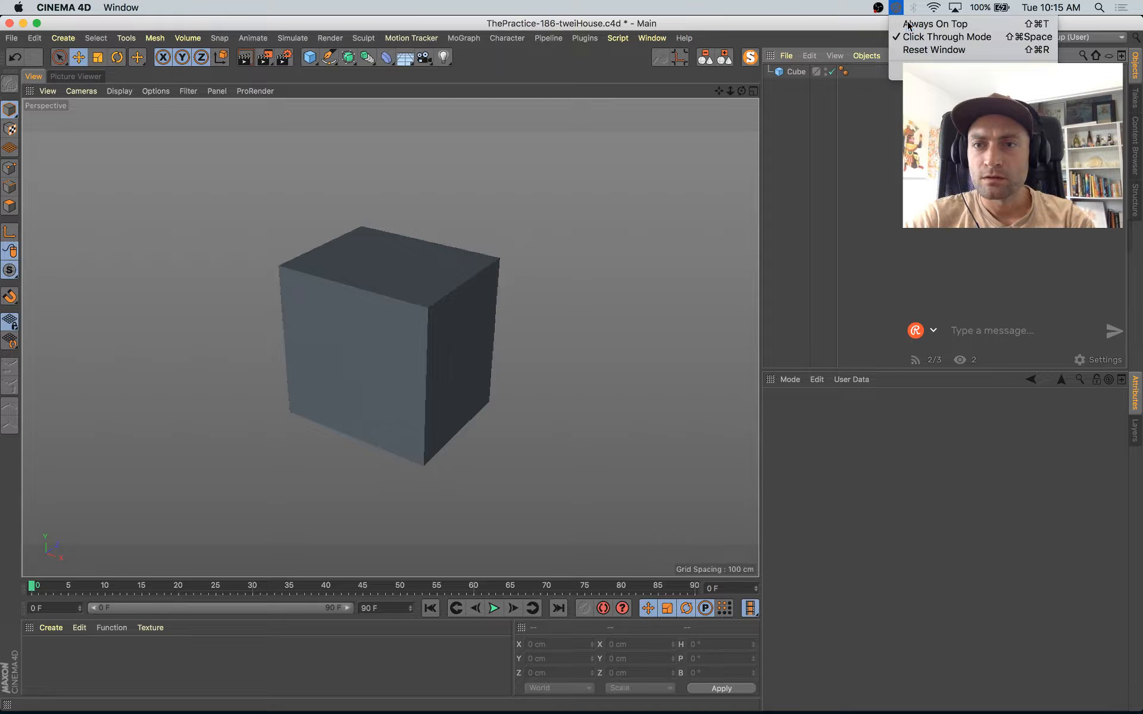
Step: Delete the narrowed cube and add a fresh 200 cm cube in its place
left_click(442, 336)
key("Delete")
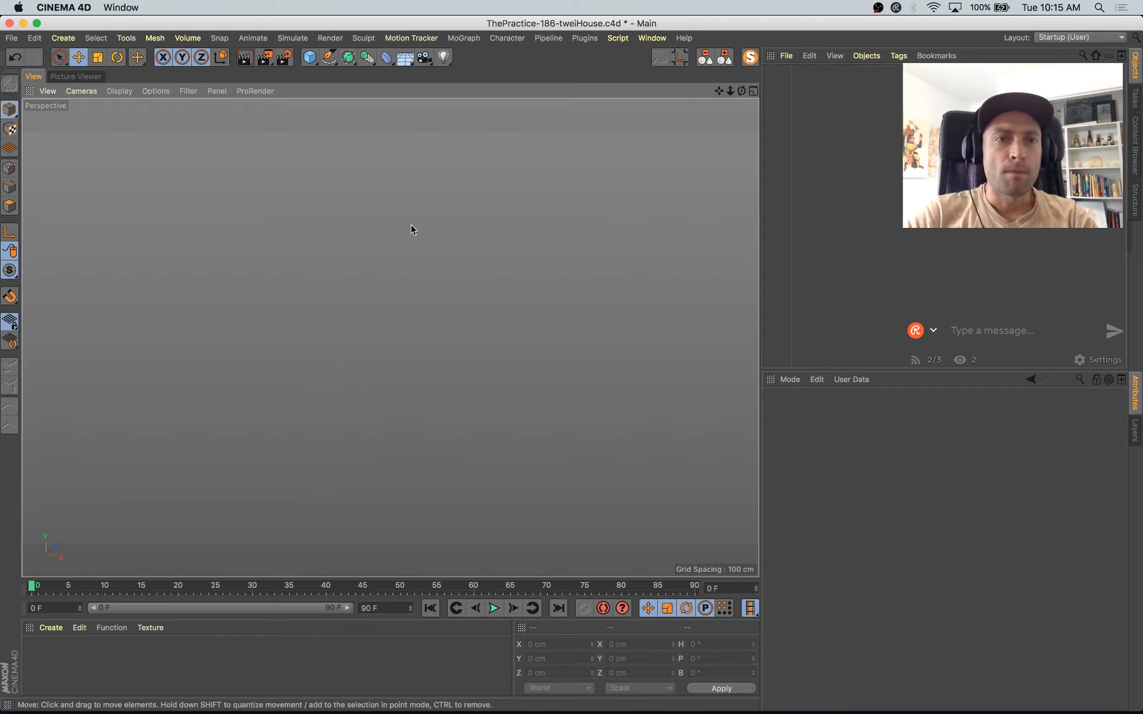
left_click(309, 59)
Step: Switch to the Instagram house drawing, move its window aside, study the house shape, and return to Cinema 4D
key("super+Tab")
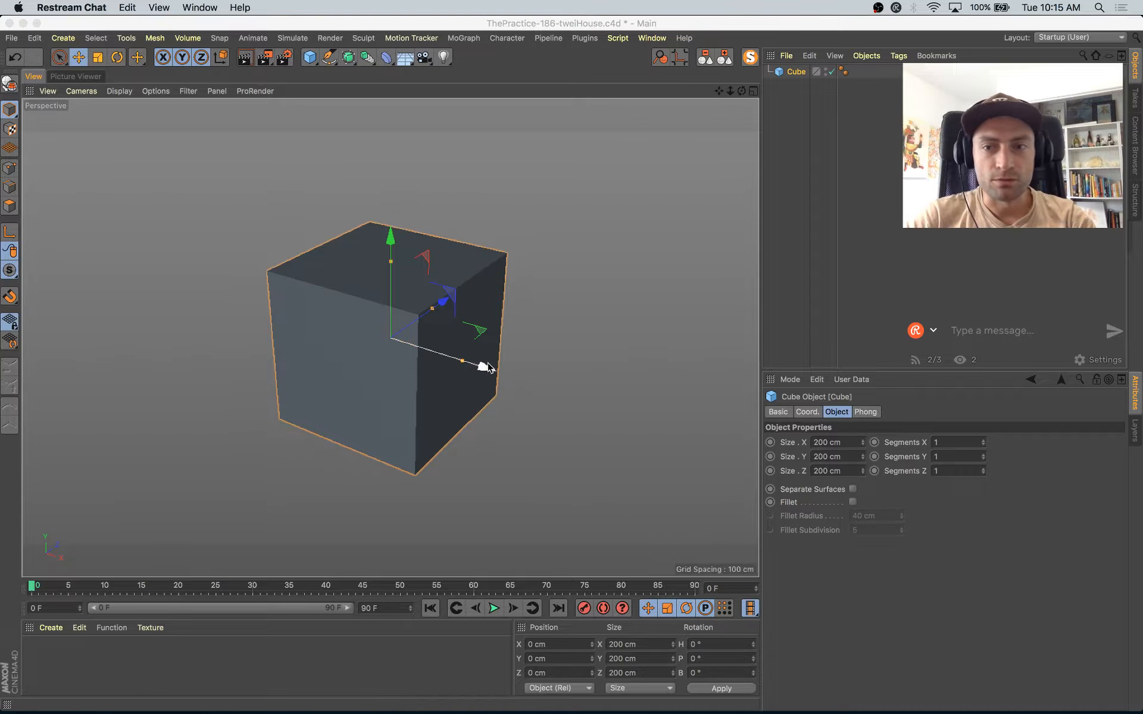
key("super+Tab")
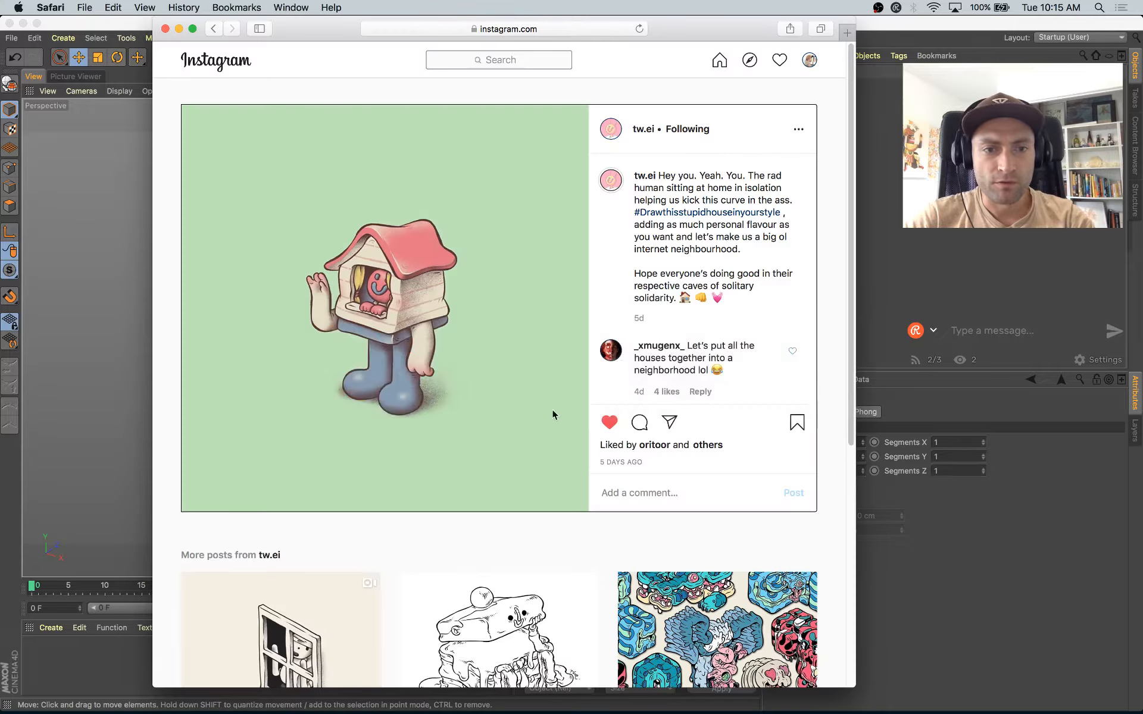
left_click_drag(325, 29, 191, 5)
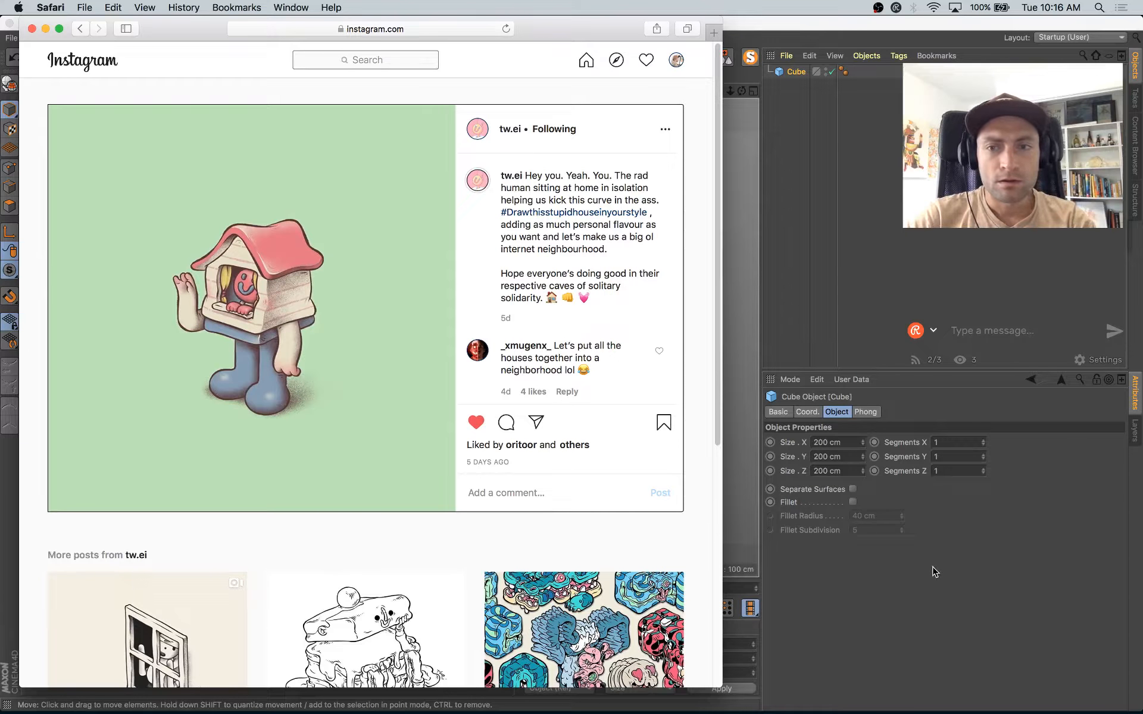
left_click(938, 601)
left_click_drag(492, 421, 489, 382, "alt")
key("super+Tab")
key("super+Tab")
Step: Duplicate the cube, flatten the copy to 0 cm height, and display the view with Gouraud Shading (Lines)
middle_click_drag(489, 382, 545, 395, "alt")
left_click_drag(545, 395, 529, 373, "alt")
left_click_drag(454, 249, 452, 333)
left_click(117, 91)
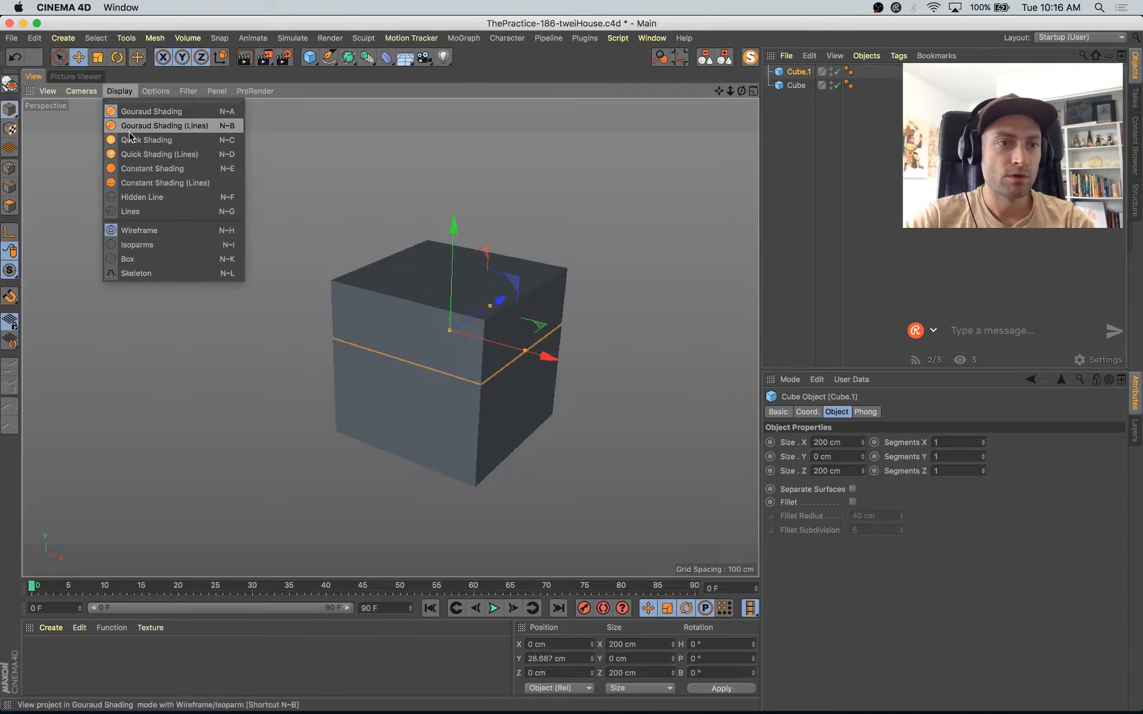
left_click(132, 126)
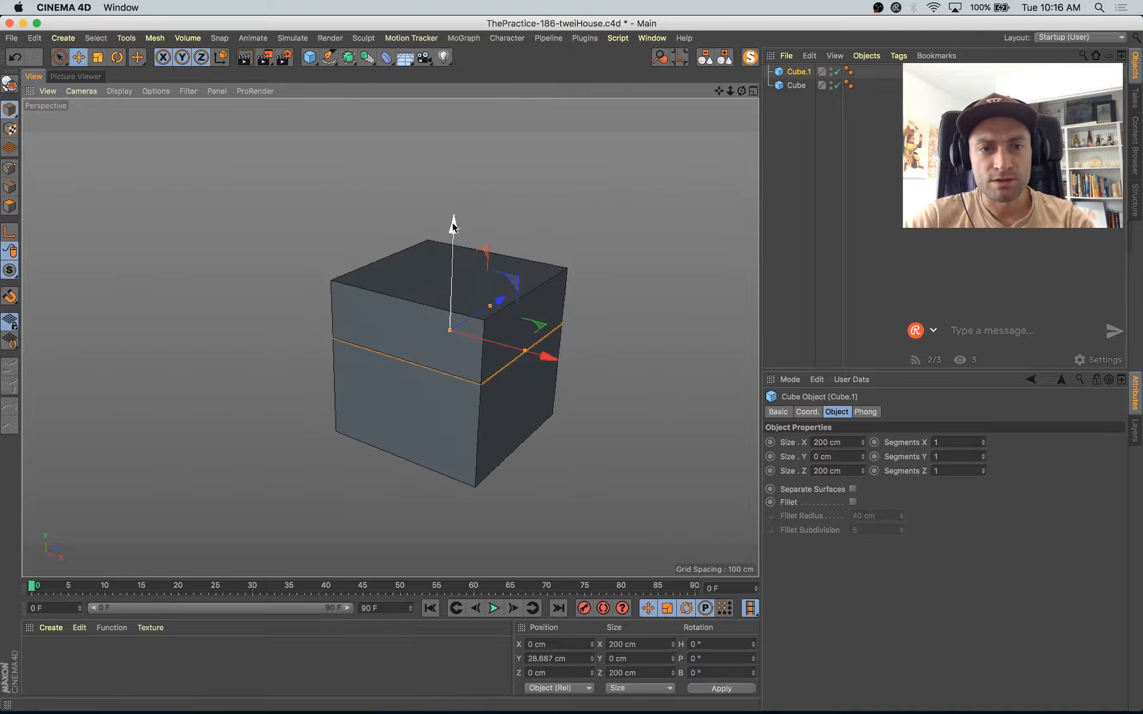
Step: Raise the flattened copy above the body cube to about Y 121 cm and scale it into a slab about 228 × 30 × 228 cm
left_click_drag(454, 225, 455, 140)
left_click_drag(454, 256, 458, 250)
key("t")
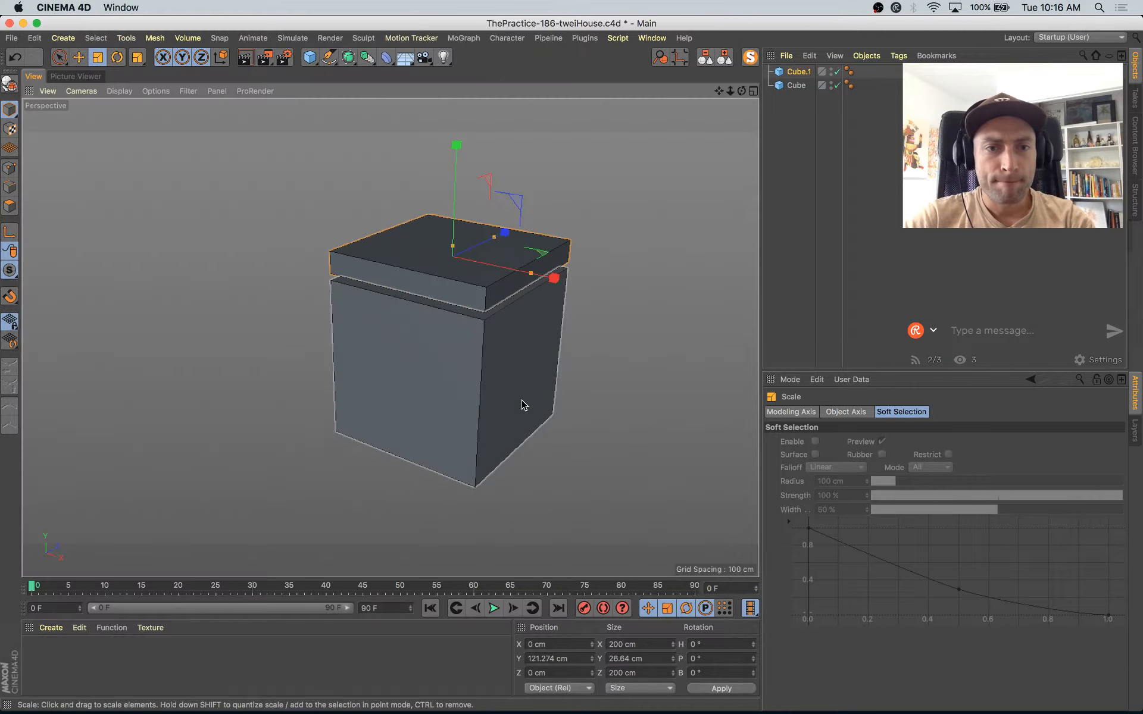
left_click_drag(522, 405, 566, 355)
middle_click_drag(548, 373, 518, 460, "alt")
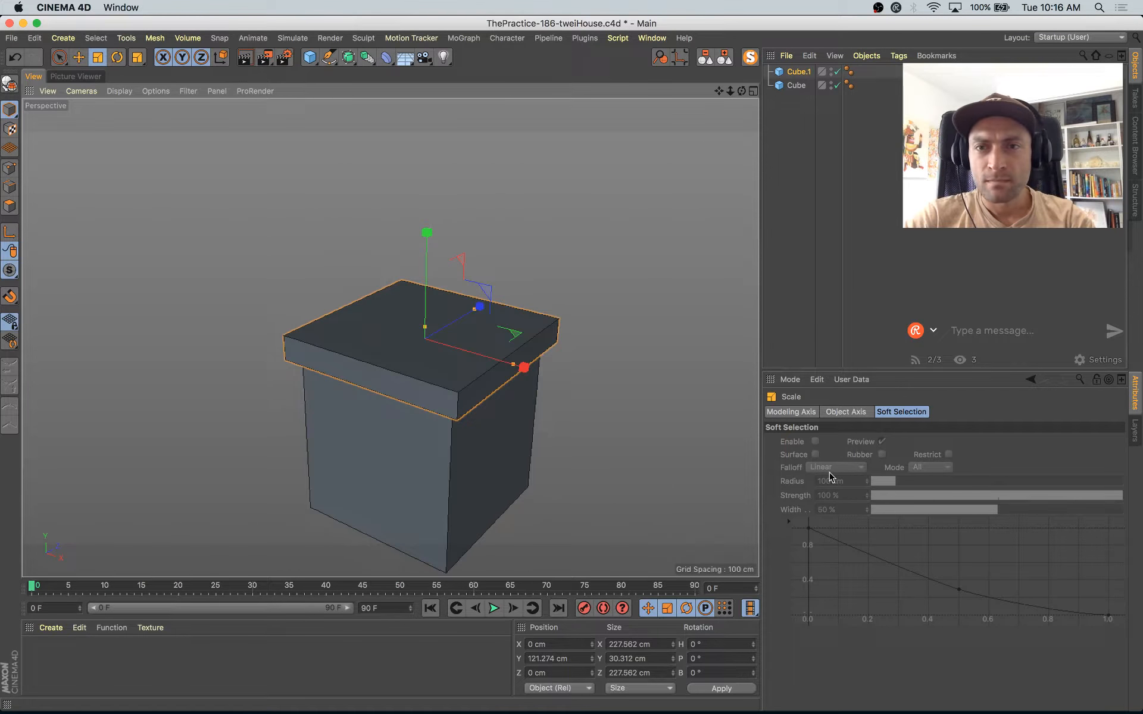
Step: Set the roof slab's X segments to 2 and make it editable
left_click(798, 72)
left_click(983, 454)
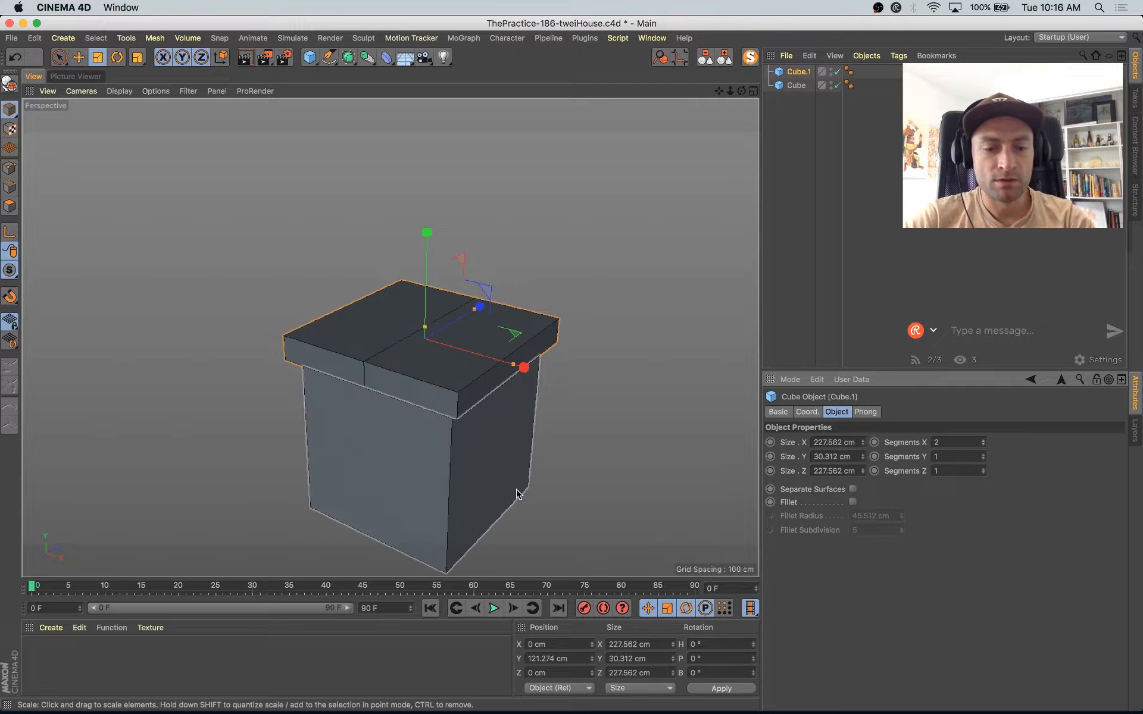
key("c")
Step: Loop-select the slab's centre edges and raise them to form a gabled roof about 116 cm high overall
left_click(9, 188)
right_click(273, 270)
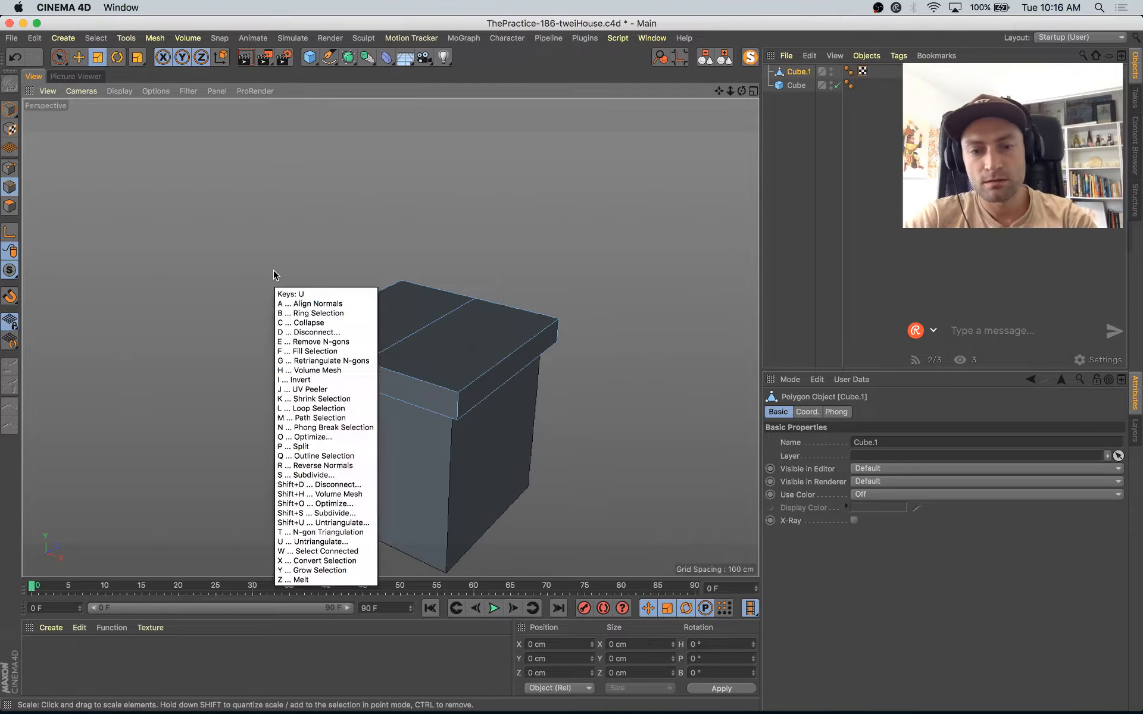
left_click(320, 294)
left_click(377, 370)
key("e")
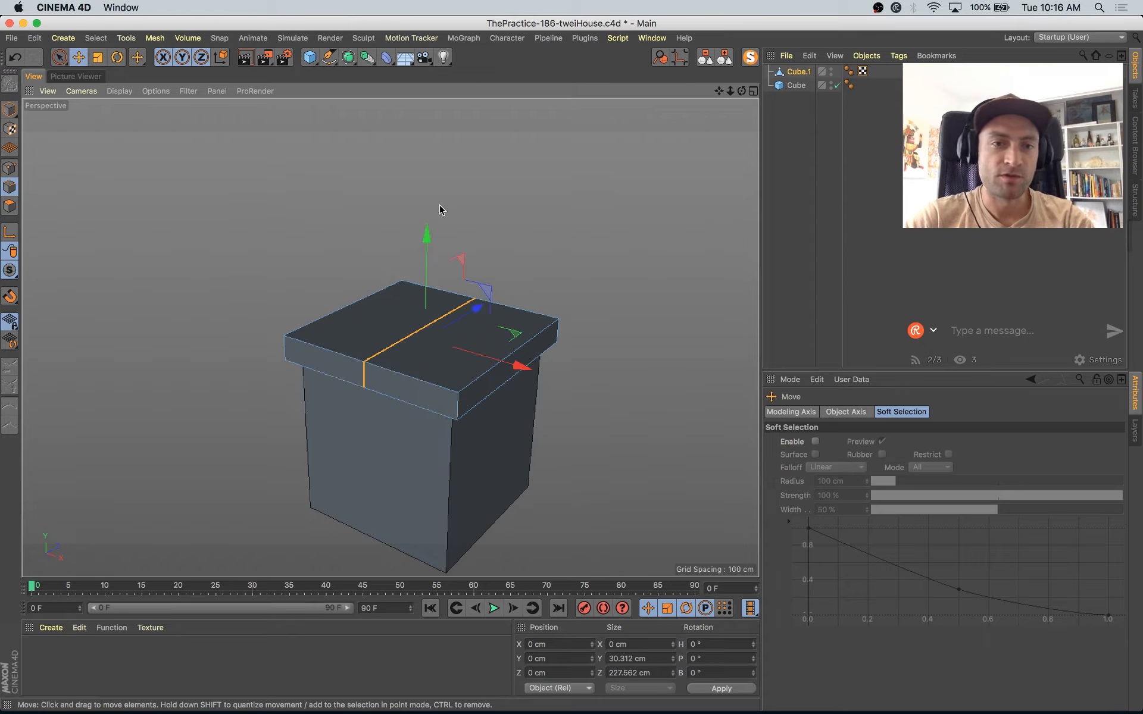
left_click_drag(427, 234, 428, 178)
left_click_drag(462, 322, 348, 308, "alt")
left_click(12, 109)
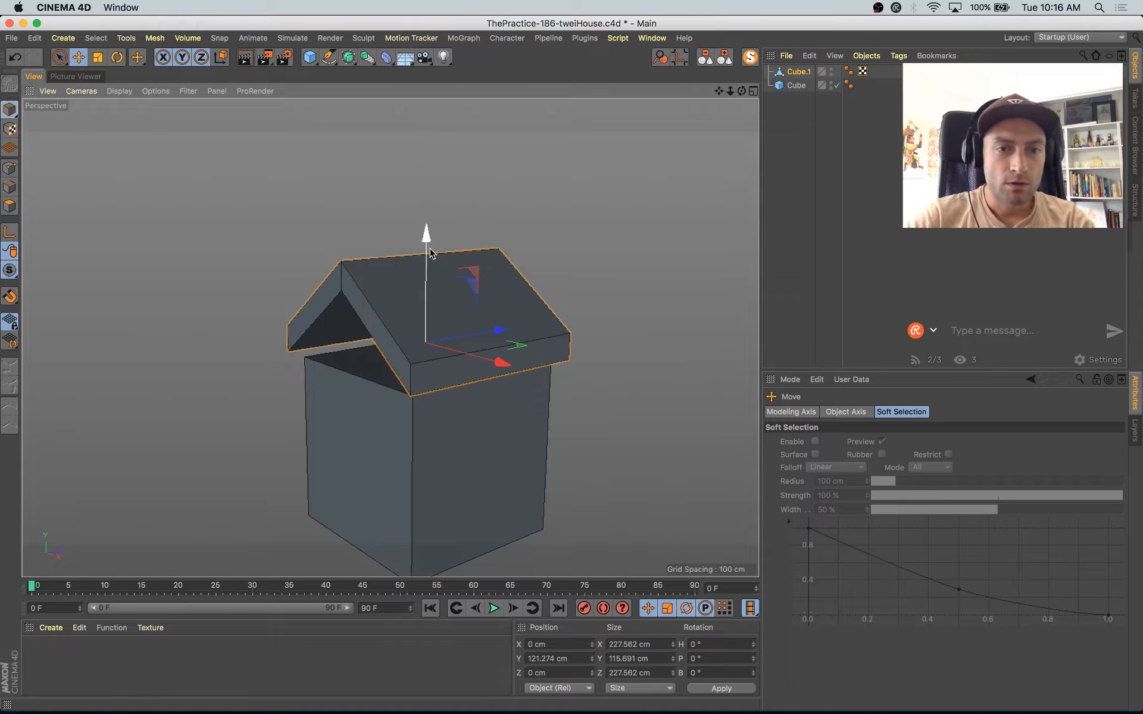
Step: Try lowering the gabled roof toward the body cube, compare it with the house drawing, and undo the move
left_click_drag(428, 247, 446, 311)
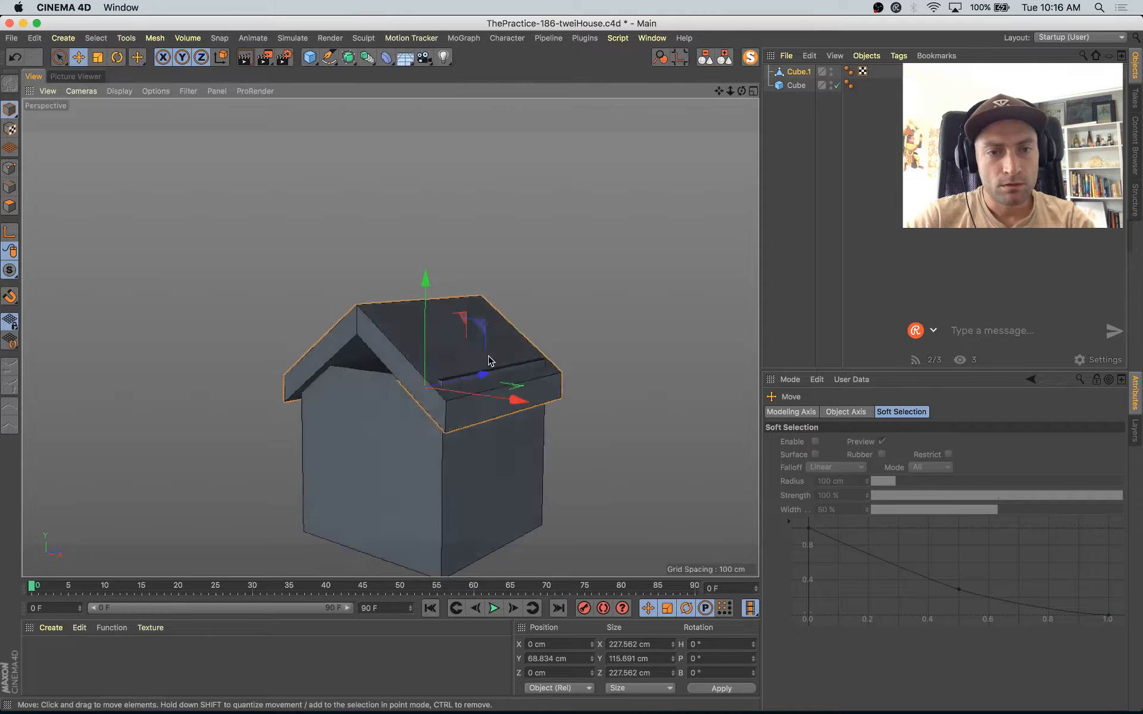
left_click_drag(452, 358, 544, 362, "alt")
key("super+z")
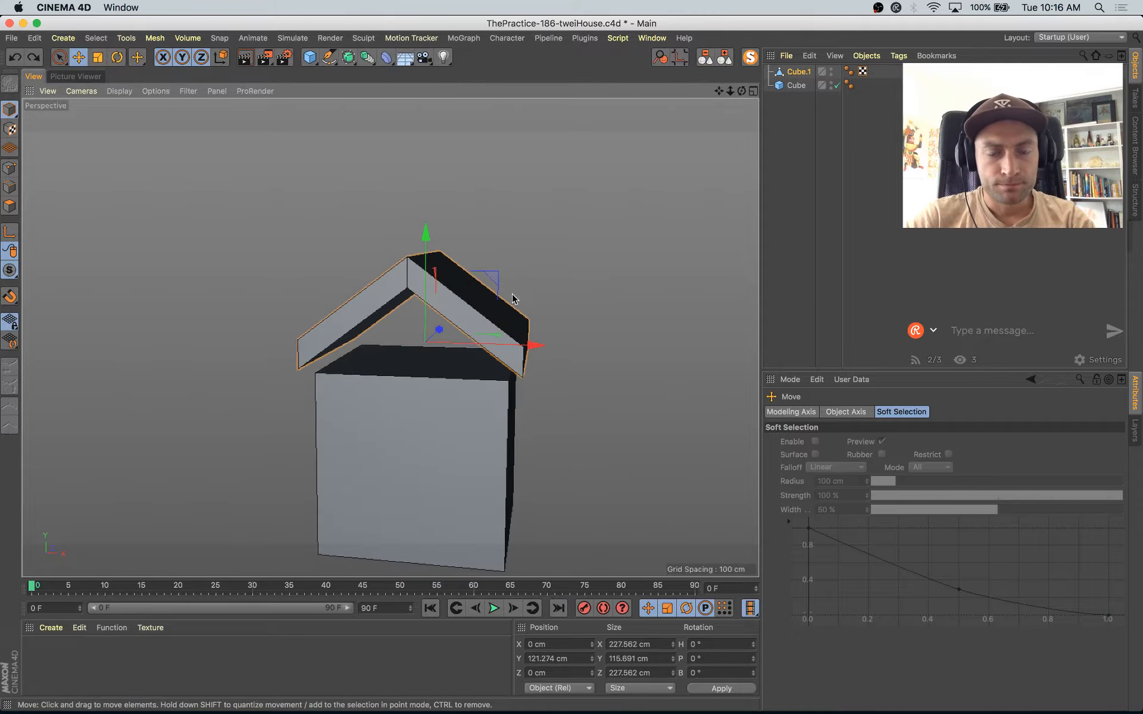
left_click(796, 86)
key("Delete")
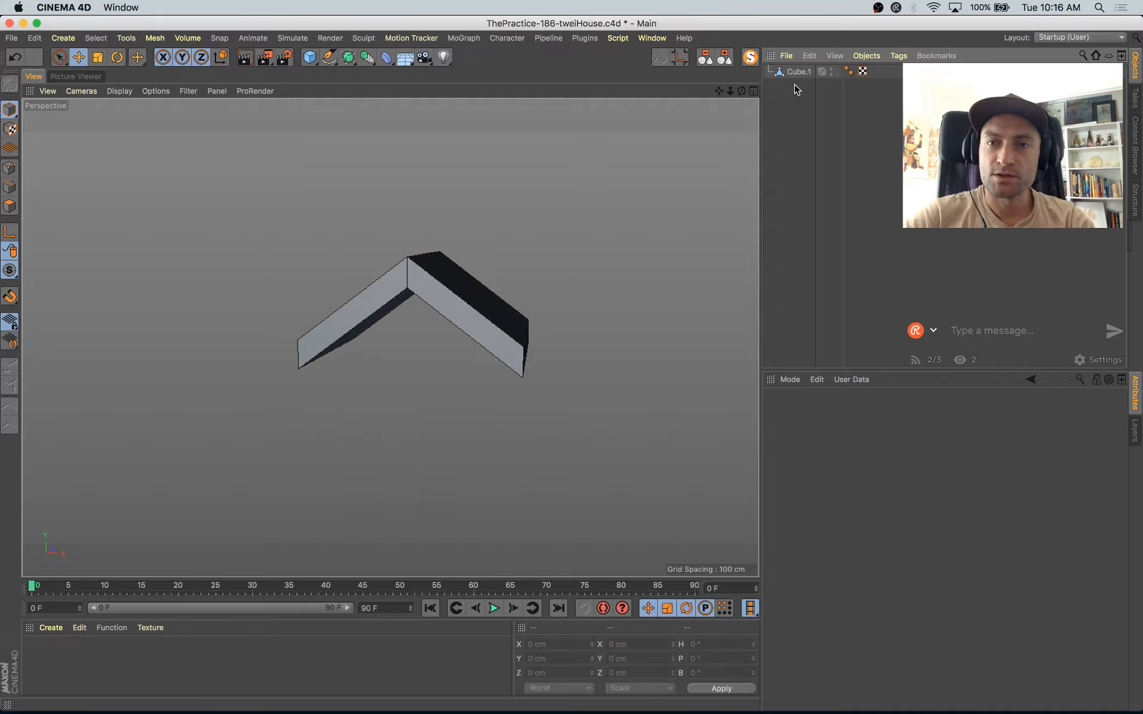
key("super+z")
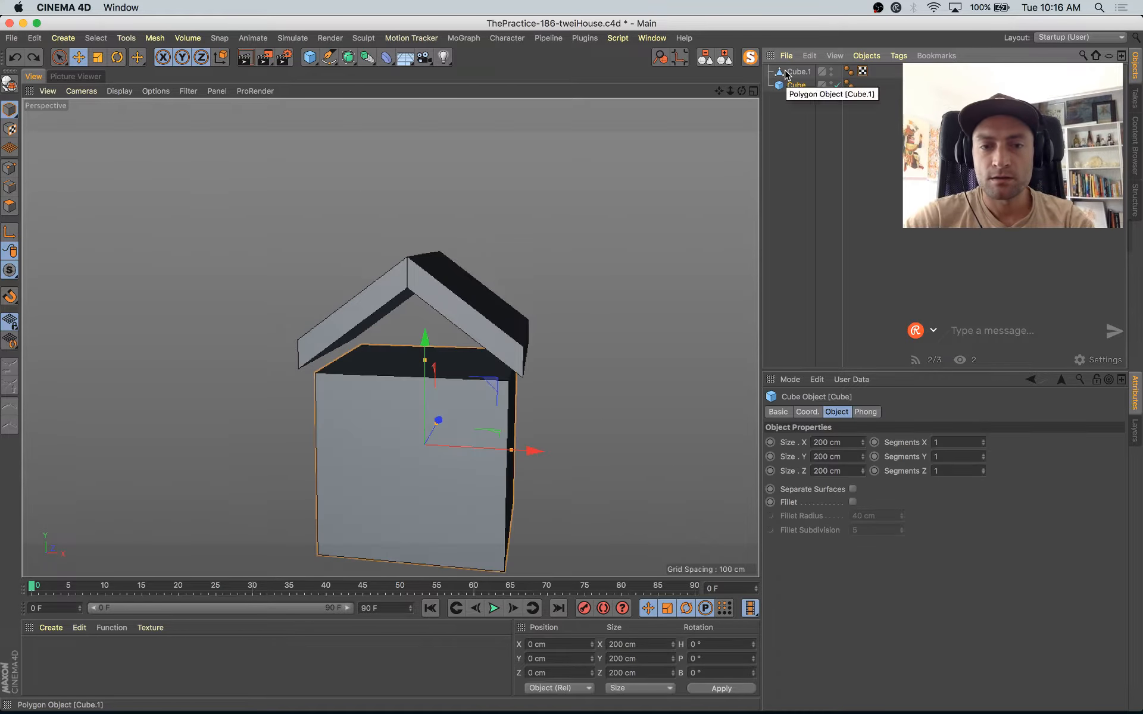
Step: Copy the gabled roof and undo the edits back to the flat two-segment roof slab
left_click(789, 72)
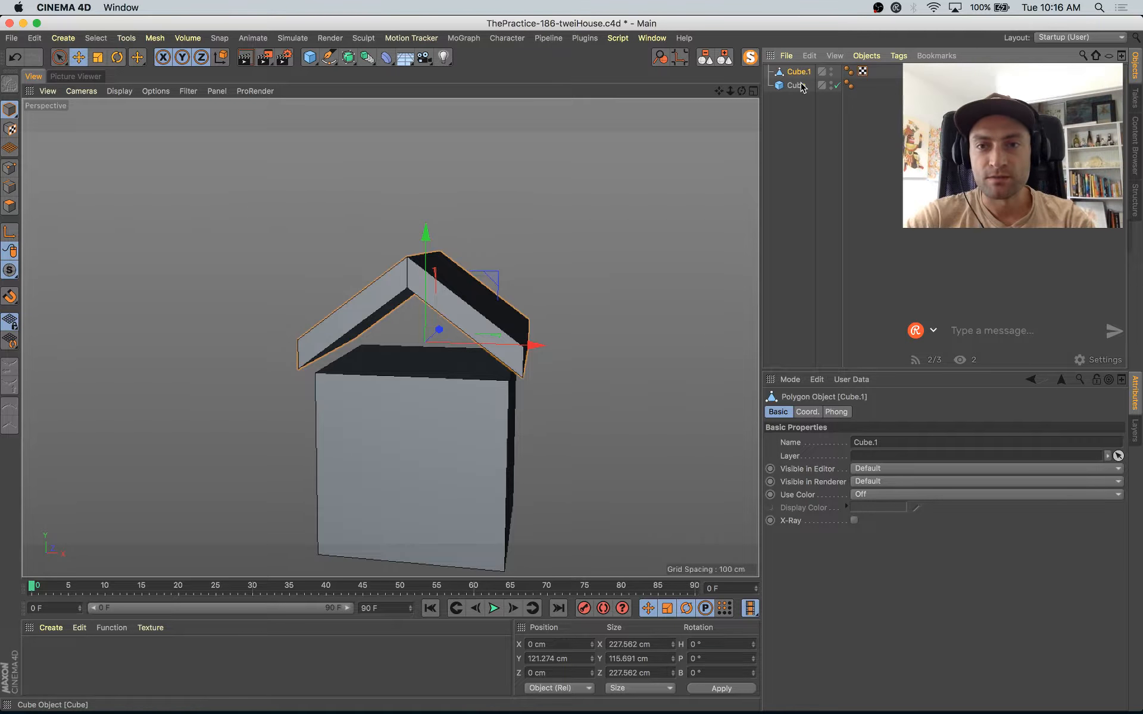
left_click(796, 85)
key("Delete")
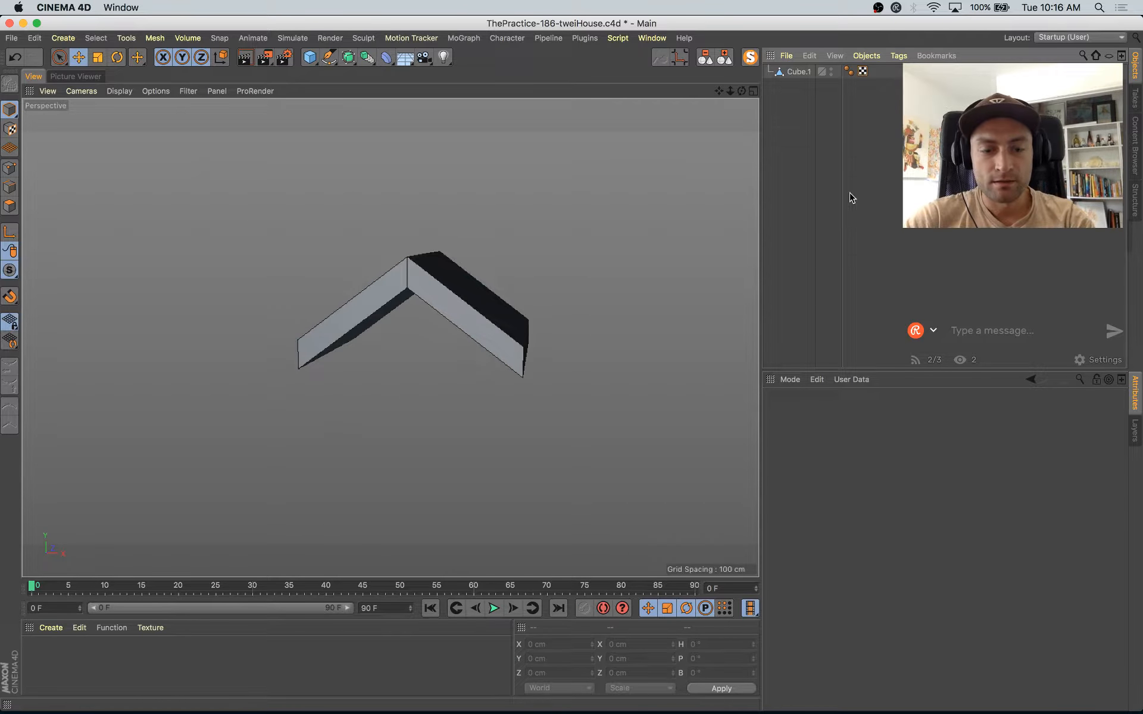
key("super+z")
key("super+z")
key("super+z")
key("super+z")
key("super+z")
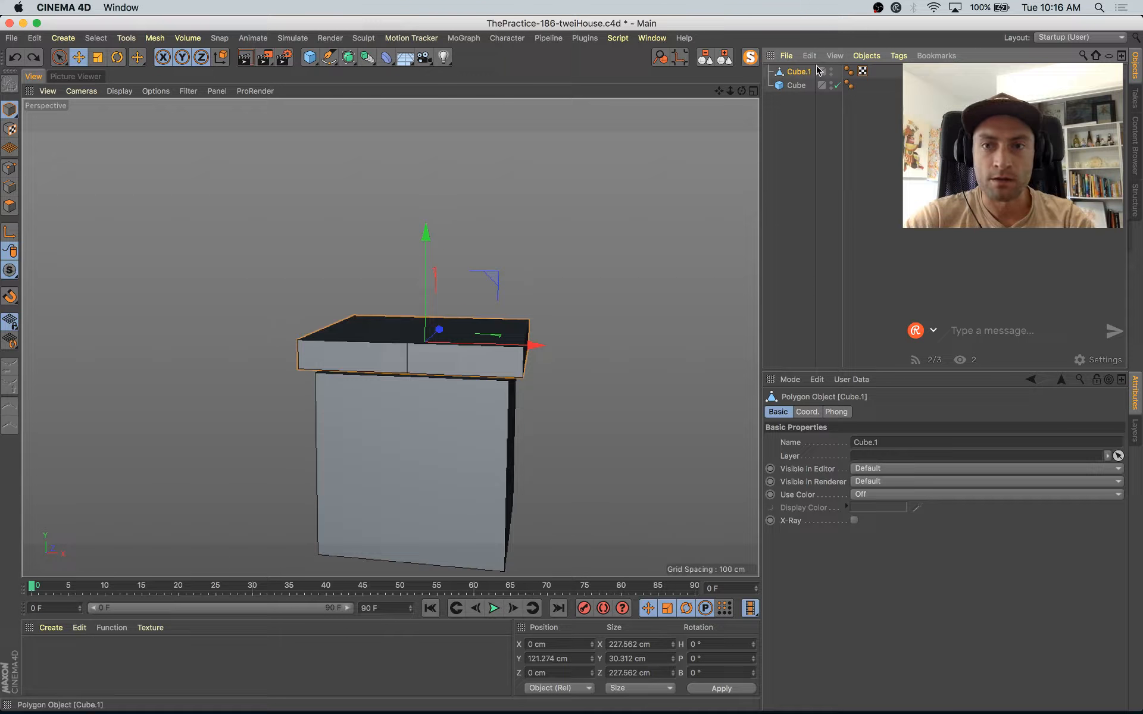
Step: Delete the body cube and paste the copied gabled roof into the scene with the flat slab
left_click(796, 86)
key("Delete")
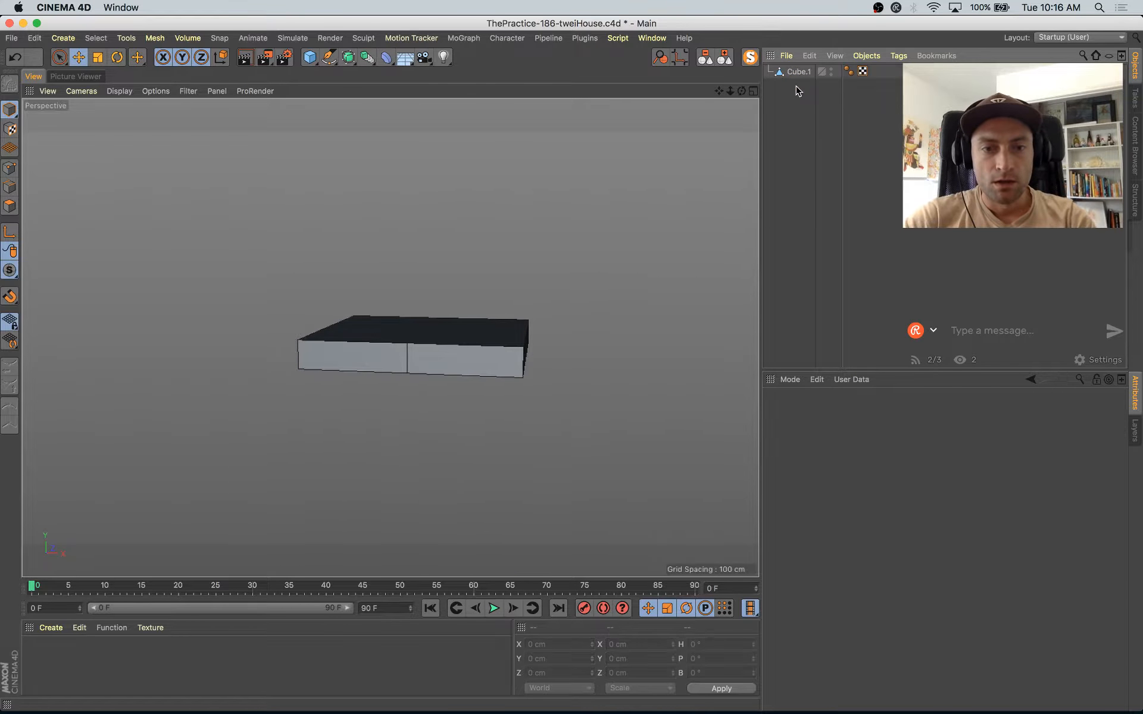
key("super+v")
Step: Raise the flat slab's top centre edge to about Y 85 cm to form a solid gable block under the roof
left_click(389, 354)
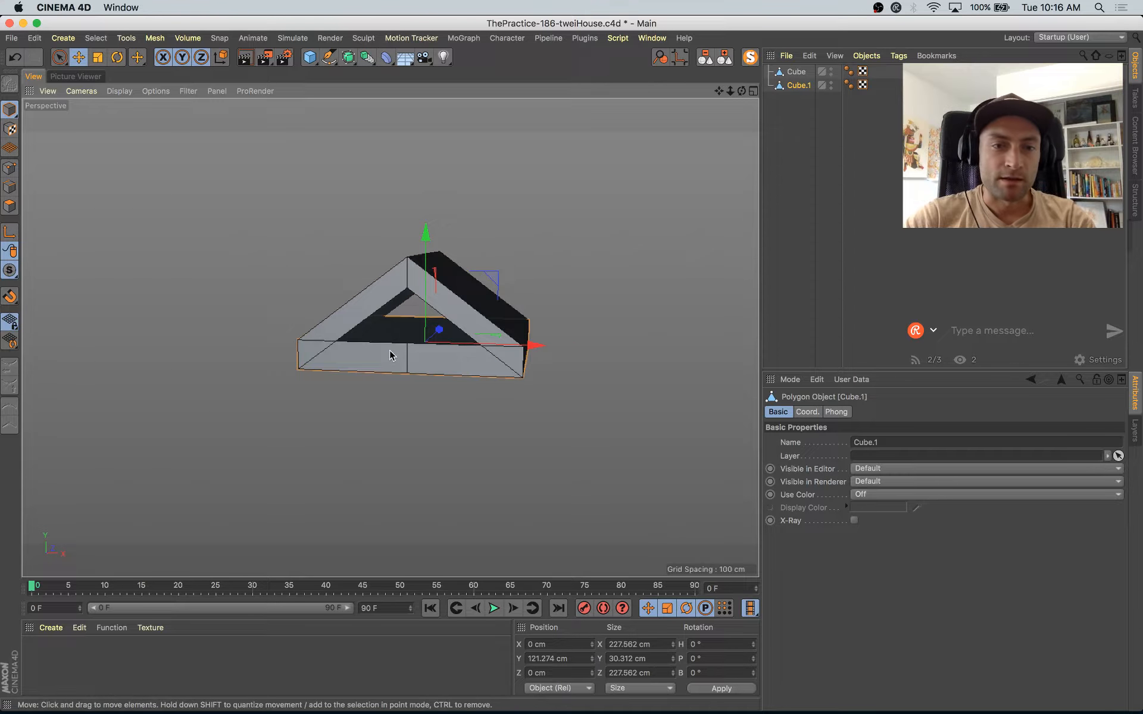
left_click(10, 187)
left_click(419, 340)
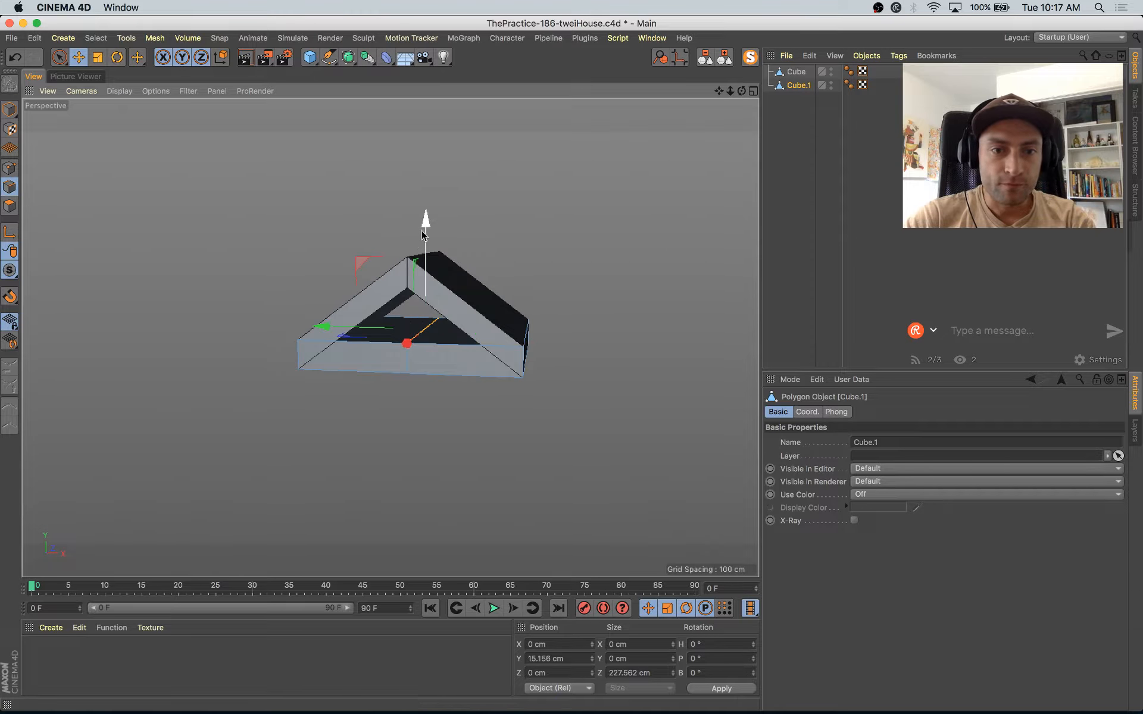
left_click_drag(425, 217, 424, 167)
left_click(11, 111)
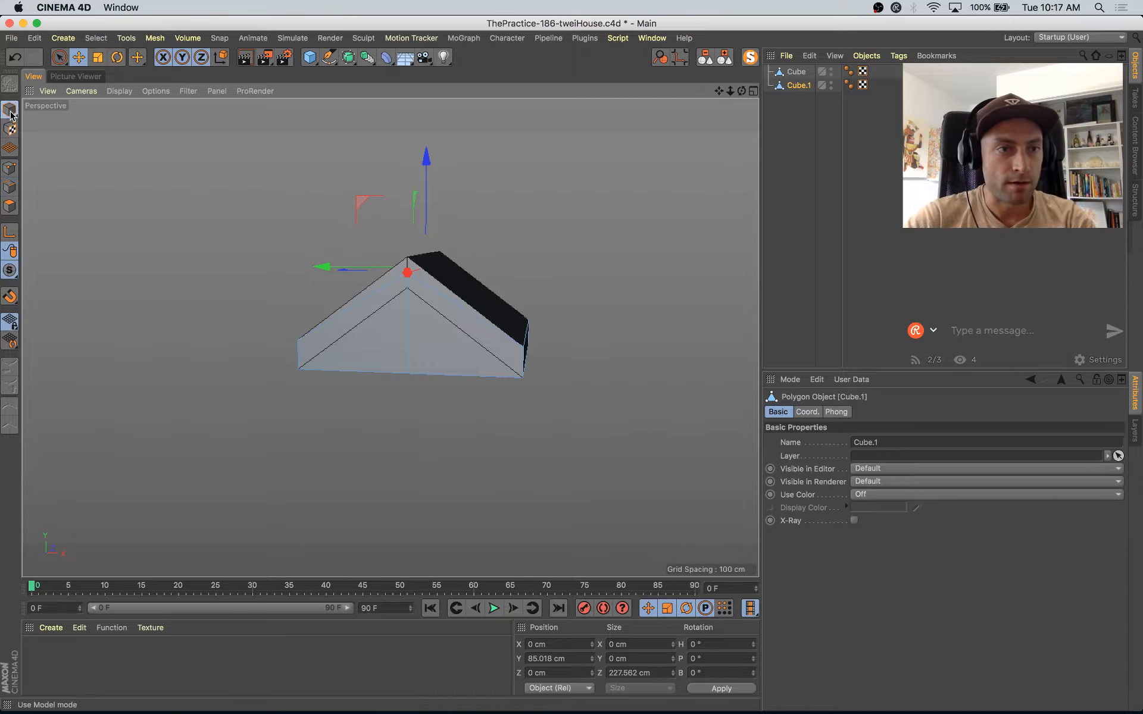
Step: Scale the gable block uniformly to about 202 cm wide and lower it to about Y 118 cm beneath the roof
key("t")
left_click_drag(613, 218, 580, 257)
key("e")
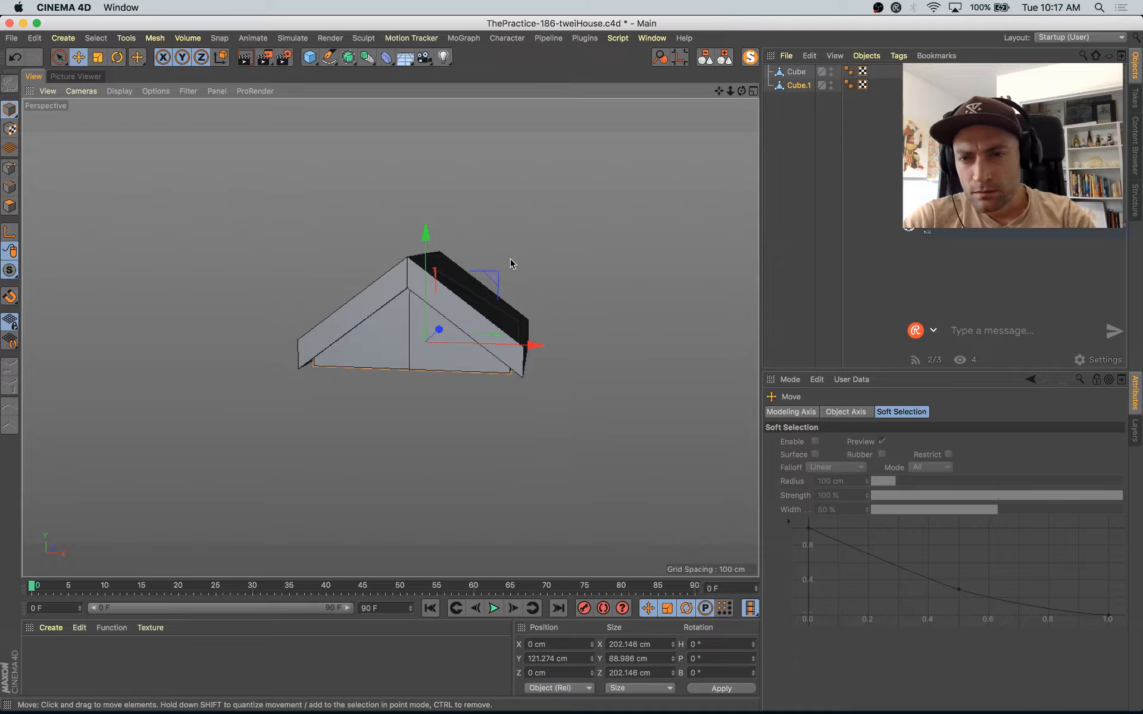
mouse_move(440, 241)
left_mouse_down()
mouse_move(439, 216)
mouse_move(438, 238)
left_mouse_up()
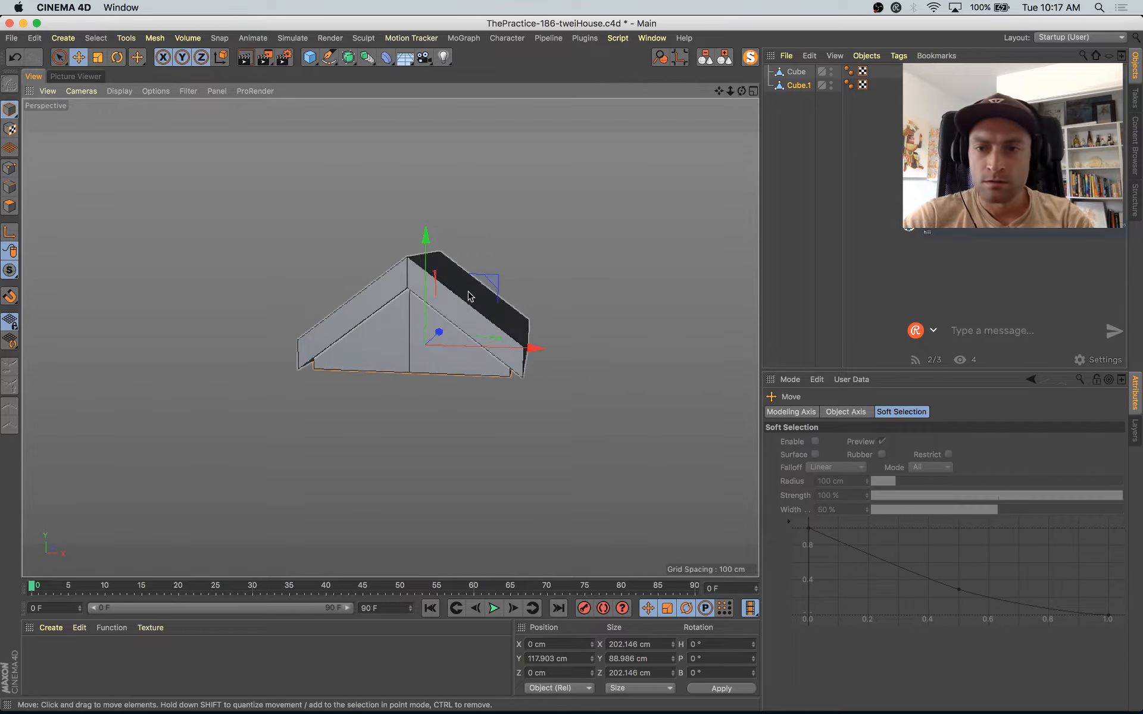
Step: Lower the bottom face of the gable block to about Y -131 cm to form the house walls, checking the Instagram reference
left_click(9, 206)
left_click_drag(454, 428, 393, 411, "alt")
key("space")
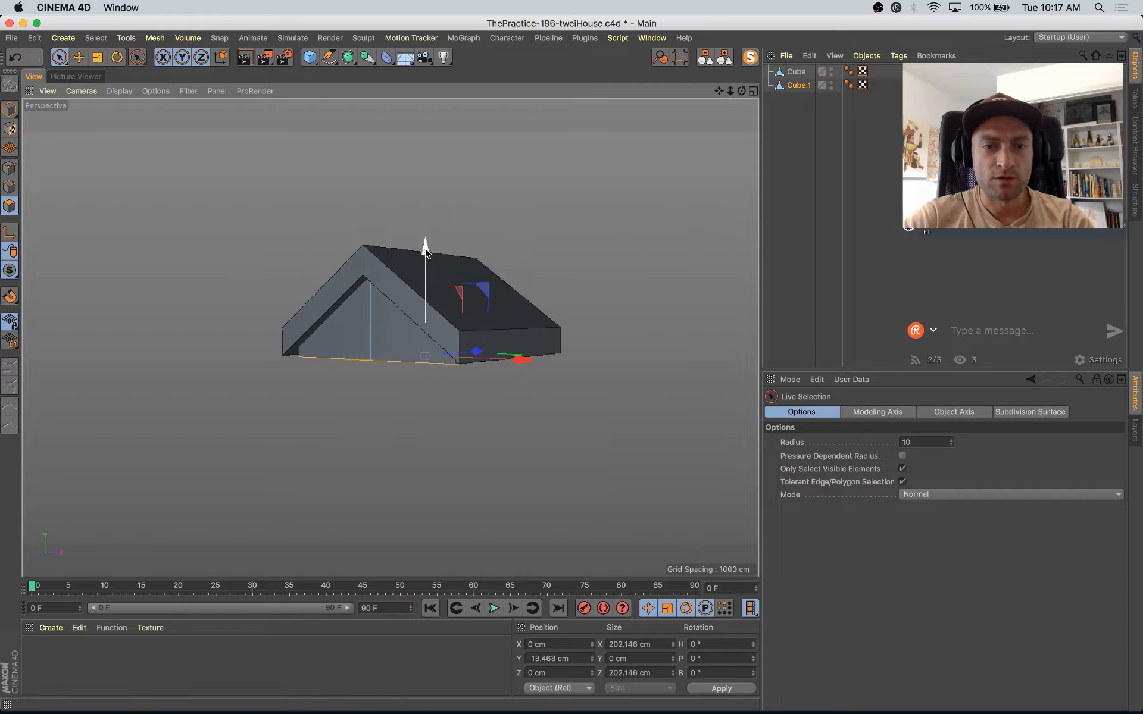
left_click_drag(426, 253, 448, 357)
key("super+Tab")
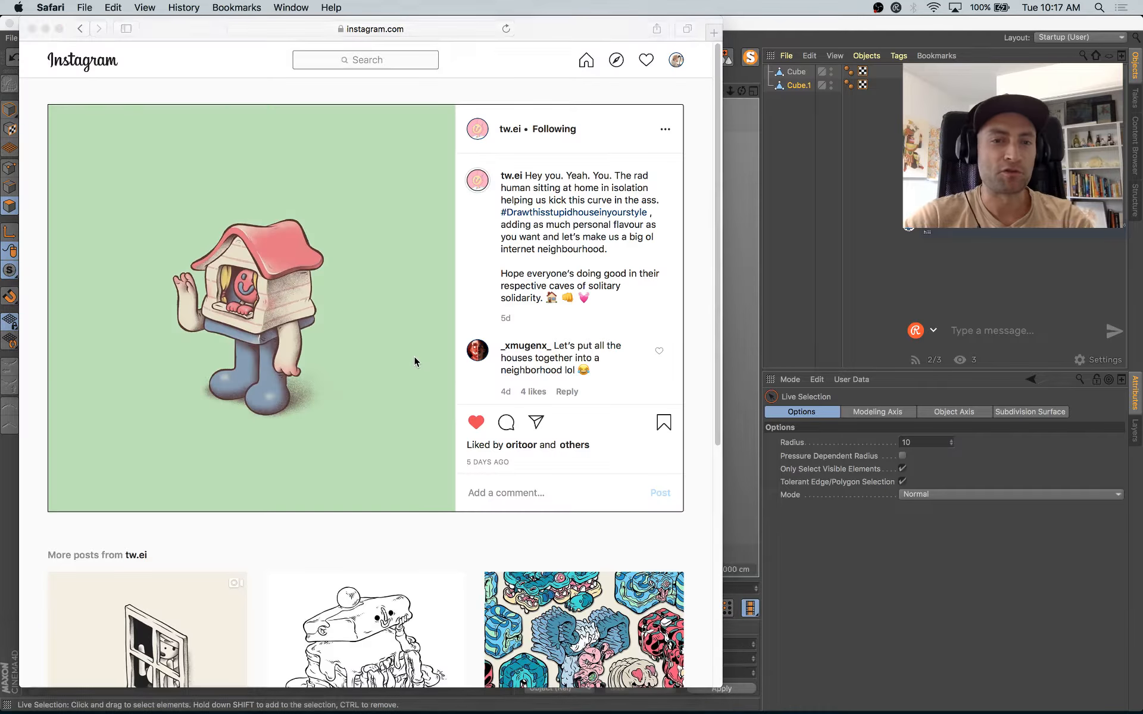
key("super+Tab")
left_click_drag(422, 354, 346, 349, "alt")
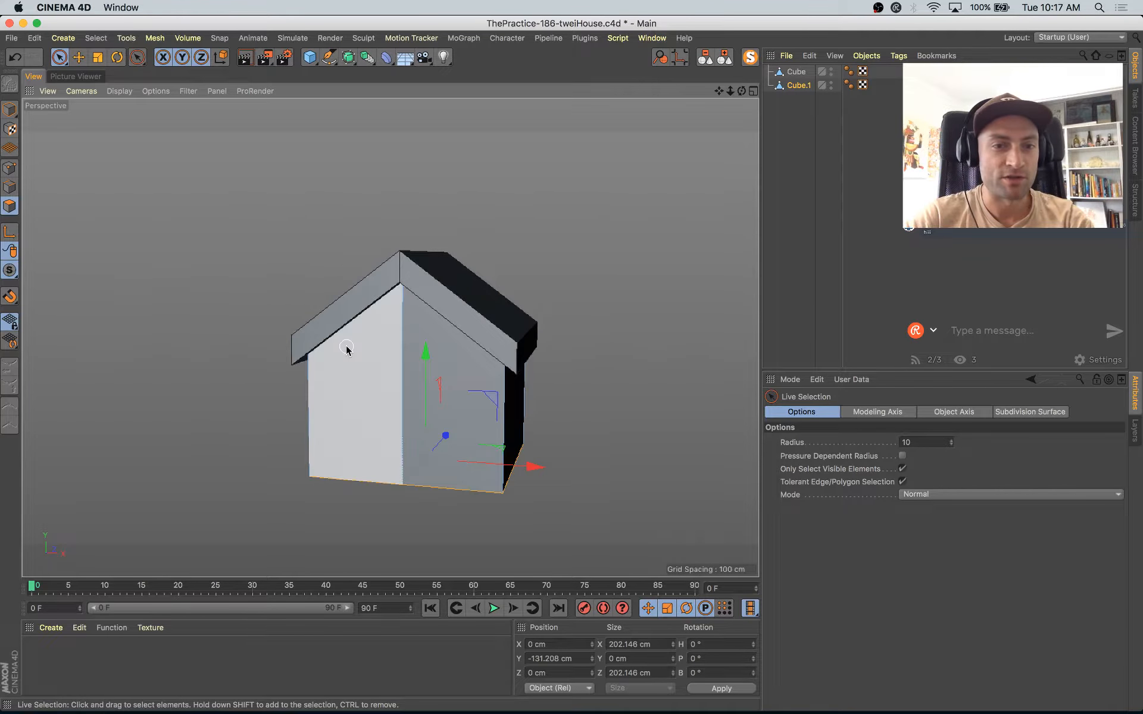
Step: Lower the house body's bottom face further to about Y -144 cm and compare the proportions with the Instagram reference
key("super+Tab")
key("super+Tab")
left_click_drag(416, 421, 442, 418, "alt")
left_click(15, 114)
left_click_drag(414, 367, 438, 373, "alt")
key("super+Tab")
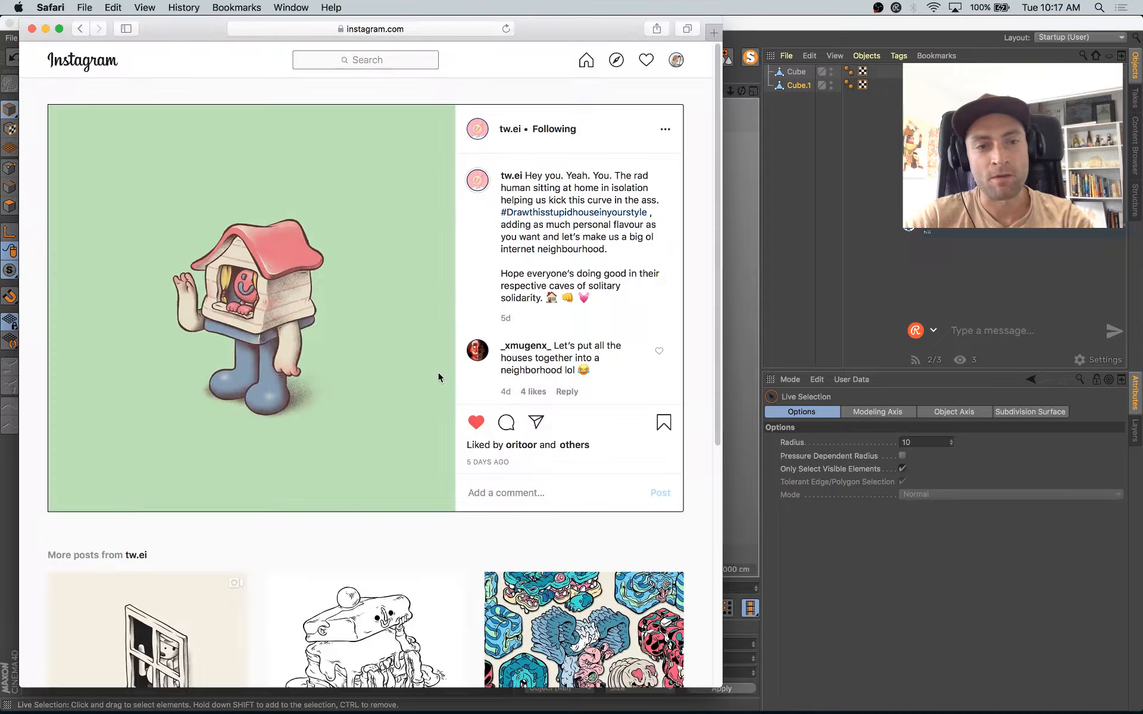
key("super+Tab")
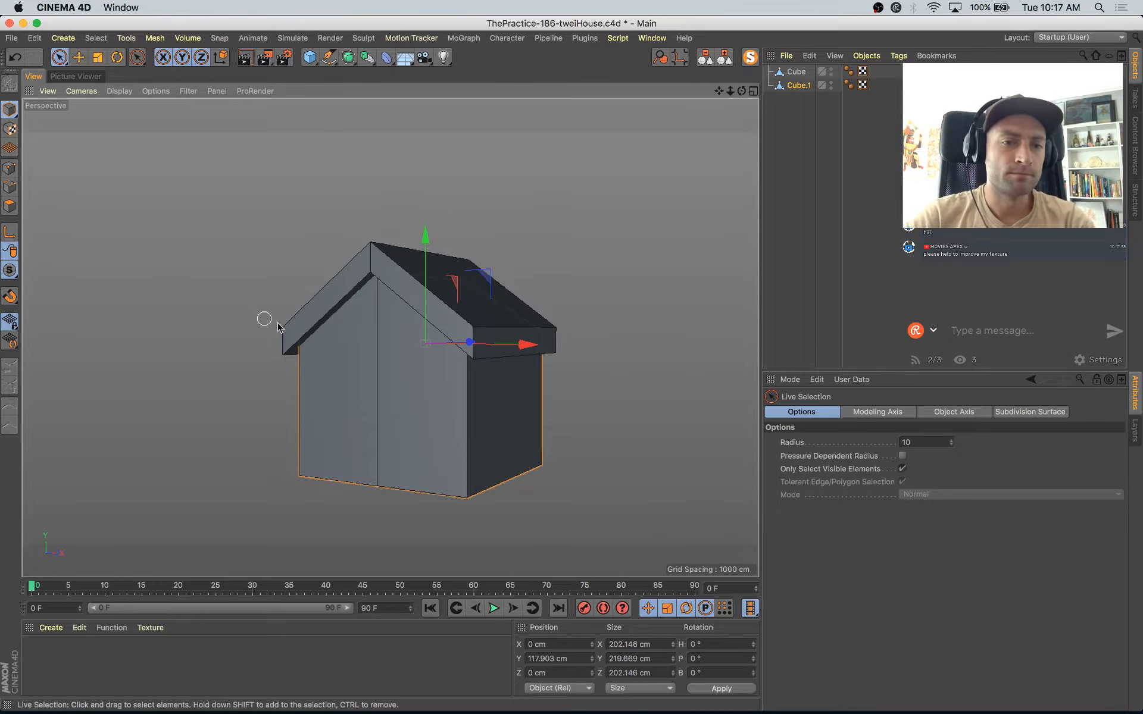
Step: Raise the house body's ridge edge to about Y 81 cm to meet the underside of the roof
left_click_drag(516, 342, 406, 348, "alt")
left_click(457, 453)
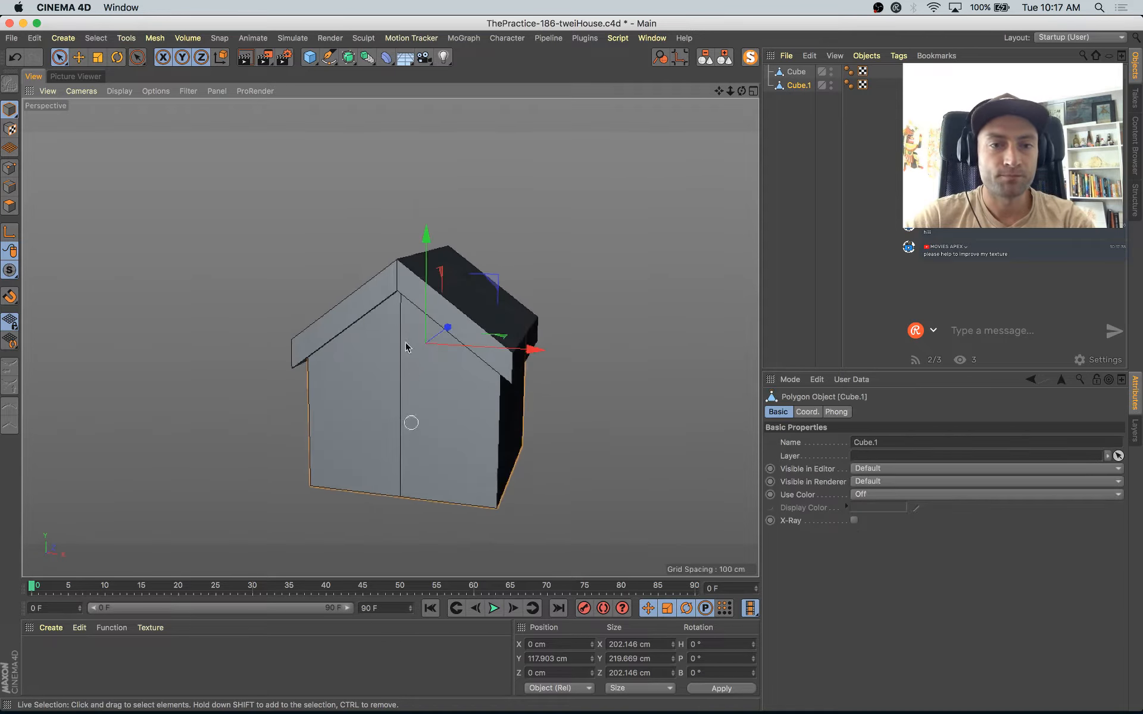
left_click(7, 188)
left_click_drag(251, 309, 291, 398, "alt")
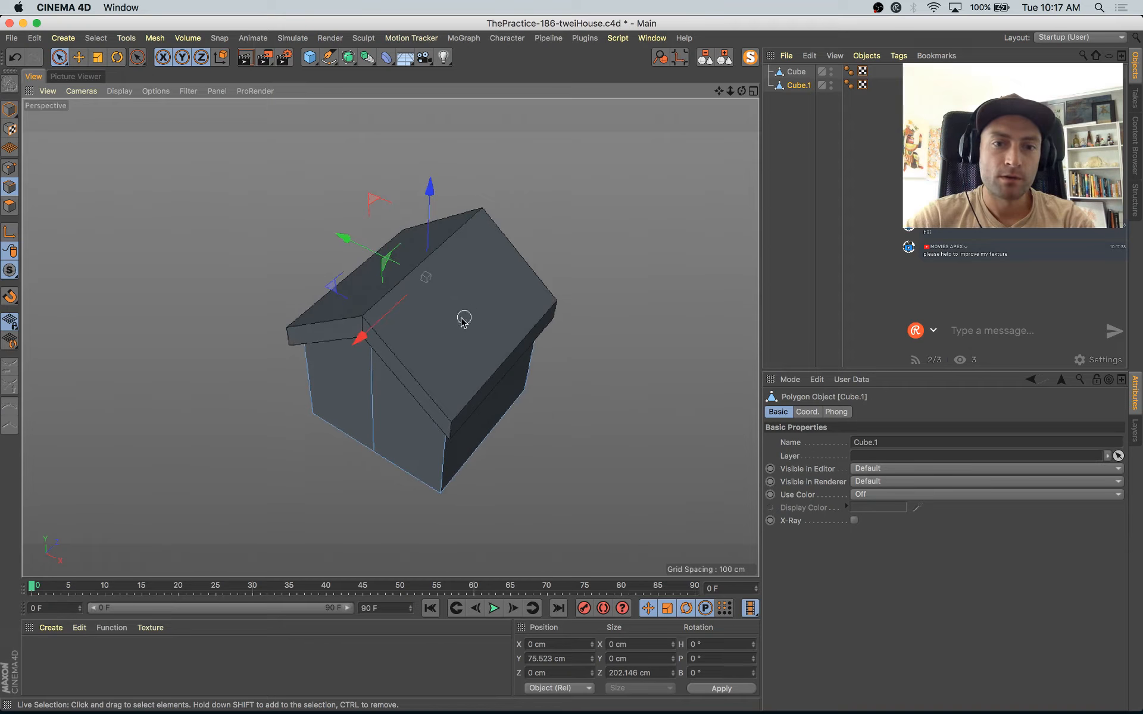
left_click_drag(394, 289, 426, 313, "alt")
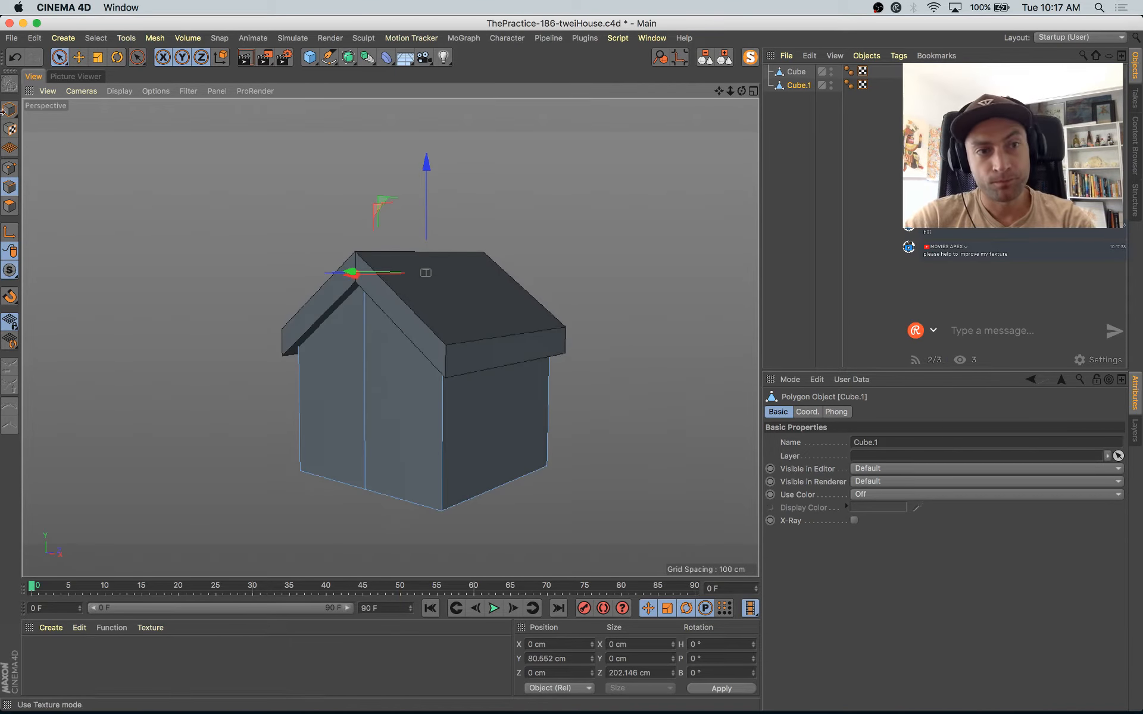
left_click(7, 110)
left_click_drag(329, 370, 370, 350, "alt")
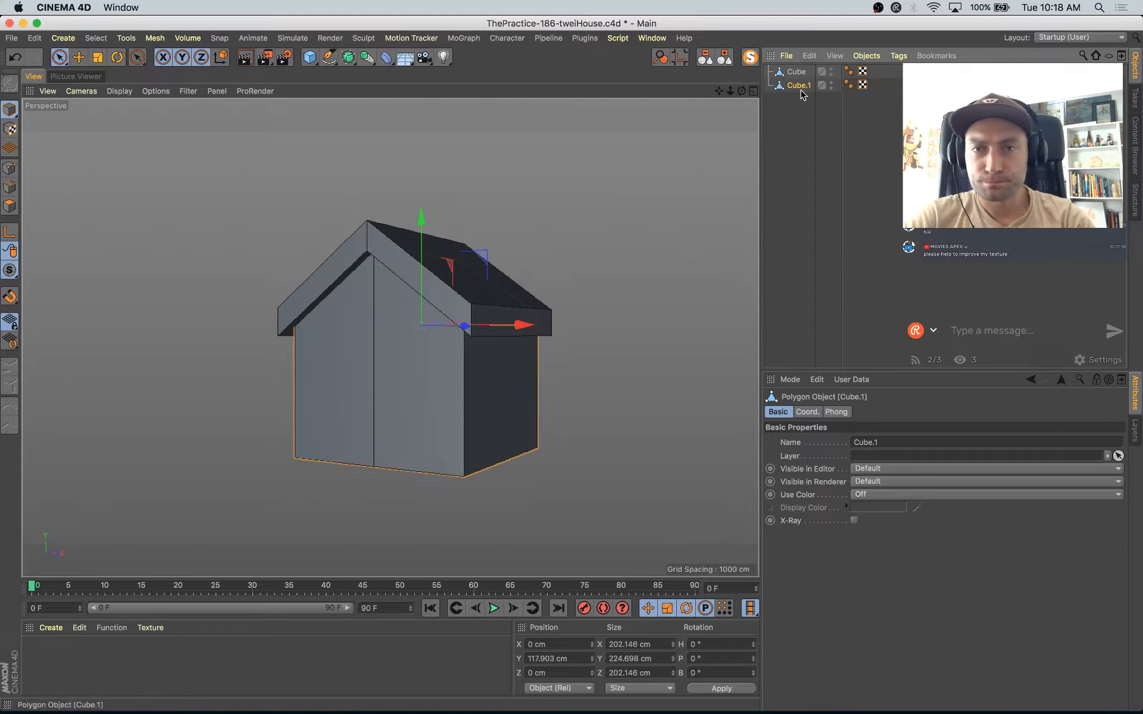
Step: Duplicate the house body and inset the copy's two front faces together by about 50 cm with Extrude Inner
left_click_drag(804, 86, 805, 92, "ctrl")
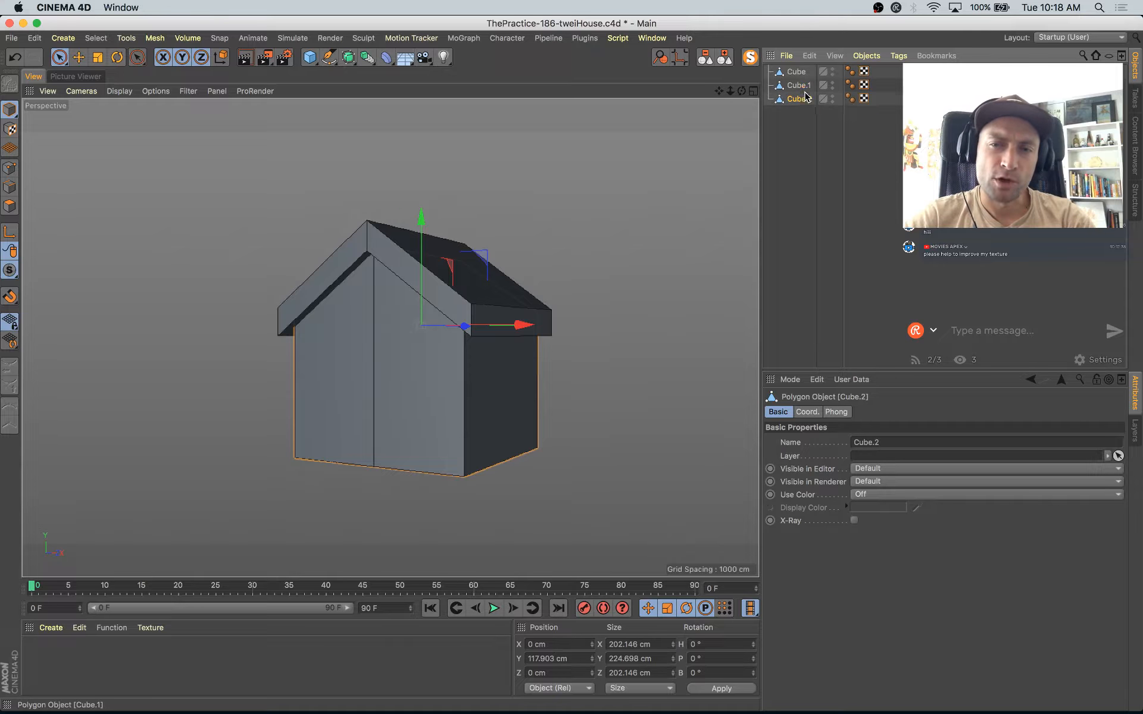
left_click(7, 208)
key("e")
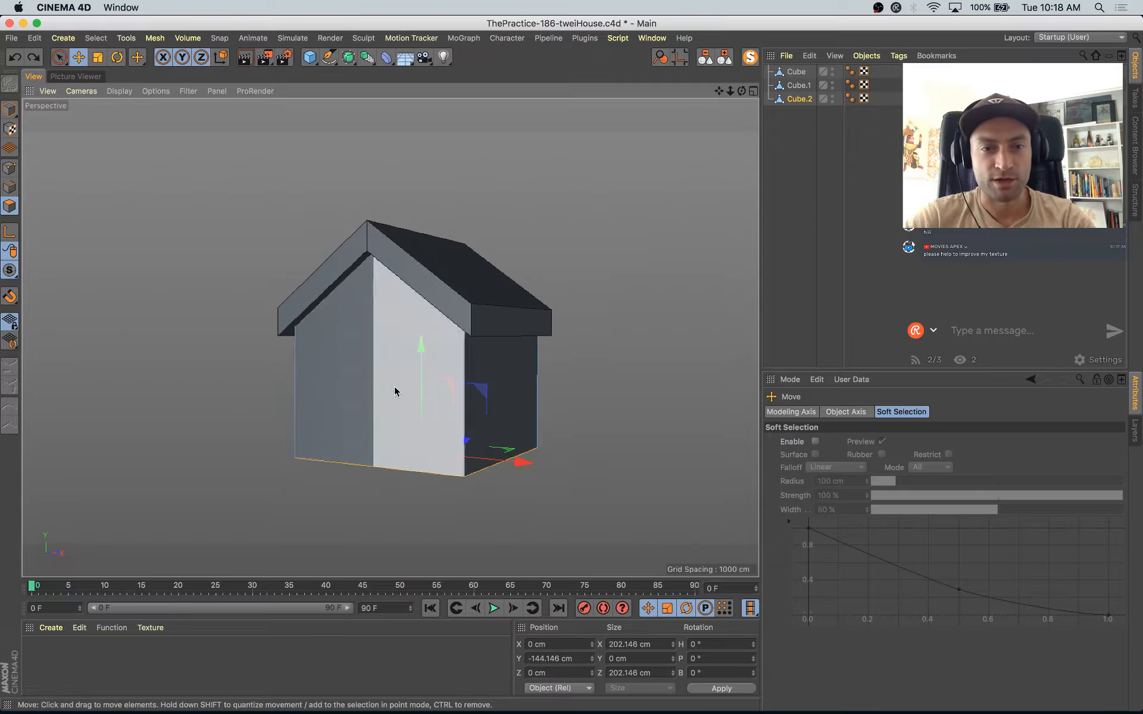
key("space")
left_click_drag(394, 387, 390, 365)
right_click(390, 356)
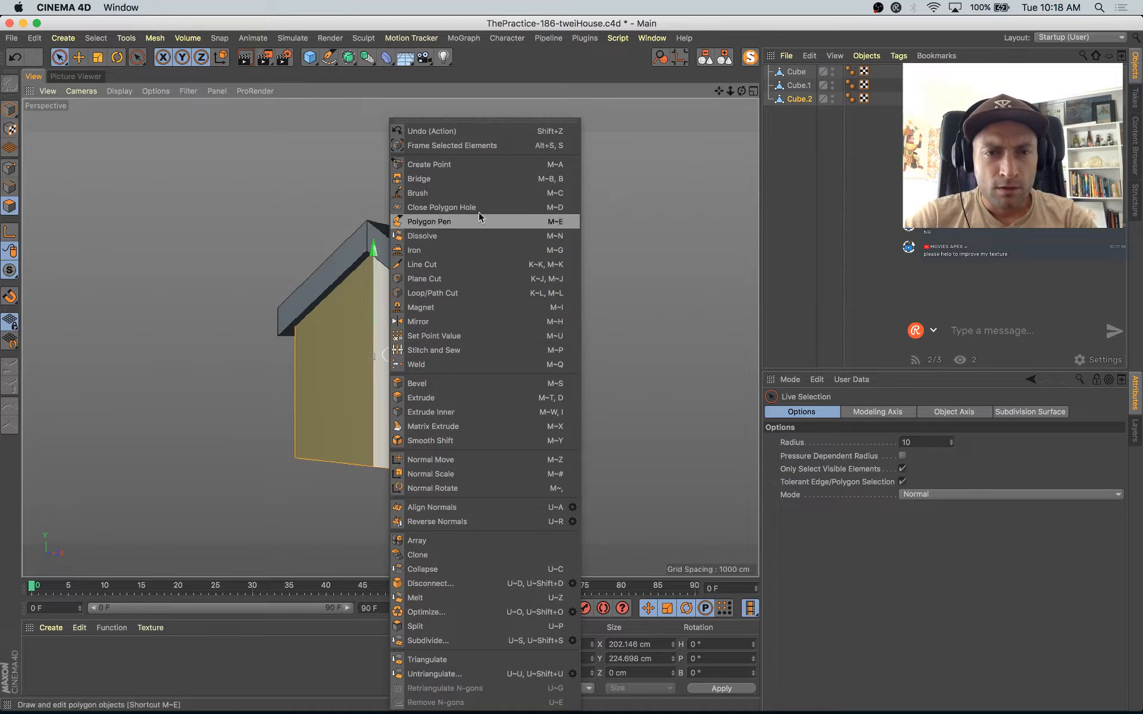
left_click(464, 412)
left_click_drag(565, 279, 579, 250)
key("super+Tab")
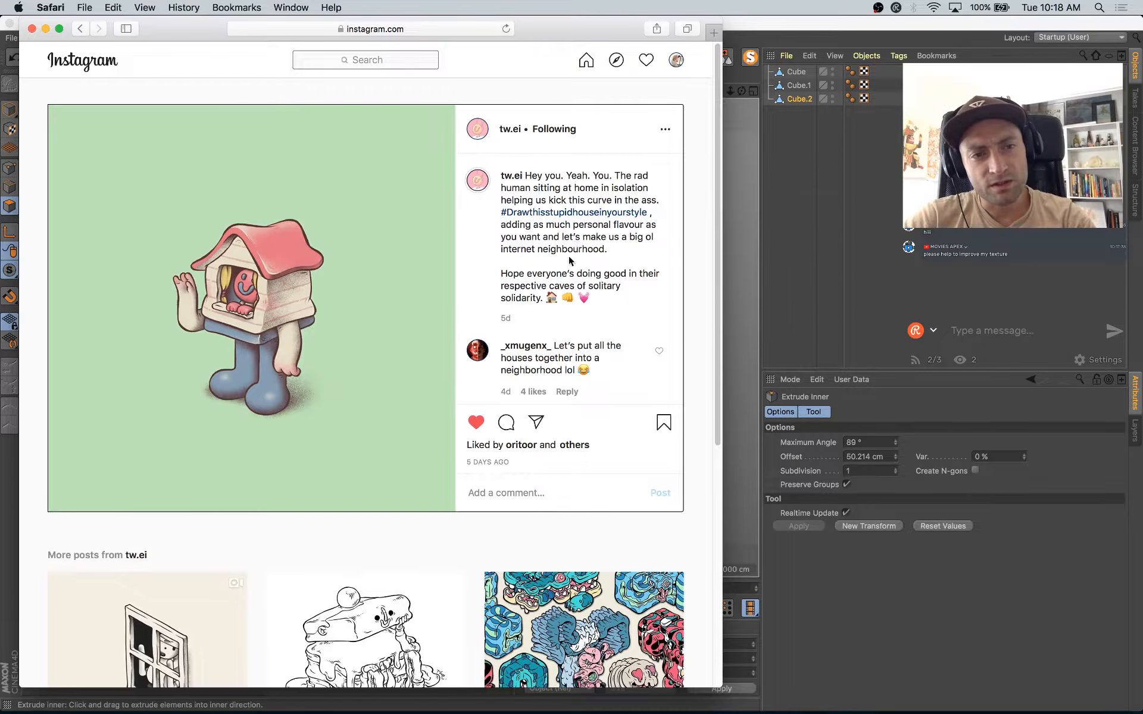
key("super+Tab")
Step: Select the three top points of the front inset and scale them to 0% in Y to level the window's upper edge
left_click(12, 172)
mouse_move(300, 340)
left_mouse_down("alt")
mouse_move(429, 279)
mouse_move(419, 262)
mouse_move(490, 306)
mouse_move(81, 319)
mouse_move(426, 355)
mouse_move(426, 383)
mouse_move(375, 370)
mouse_move(410, 393)
mouse_move(470, 348)
mouse_move(608, 381)
left_mouse_up("alt")
key("space")
scroll(479, 335, "up", 2)
scroll(435, 316, "up", 2)
key("t")
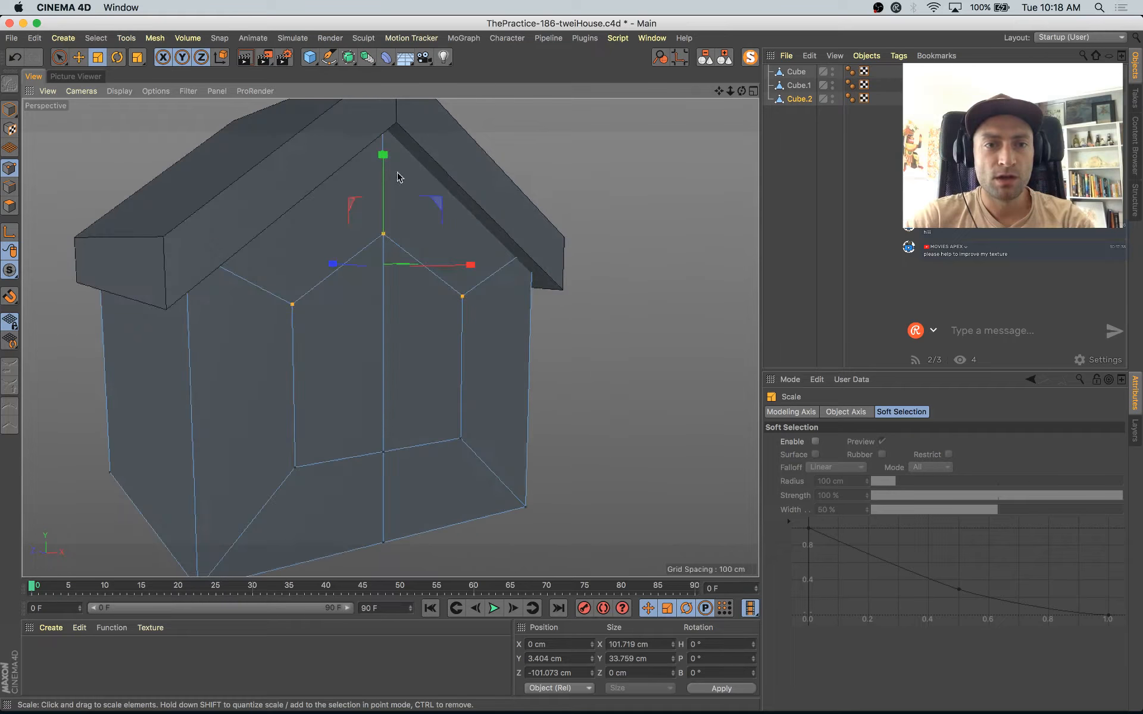
left_click_drag(439, 332, 439, 265, "alt")
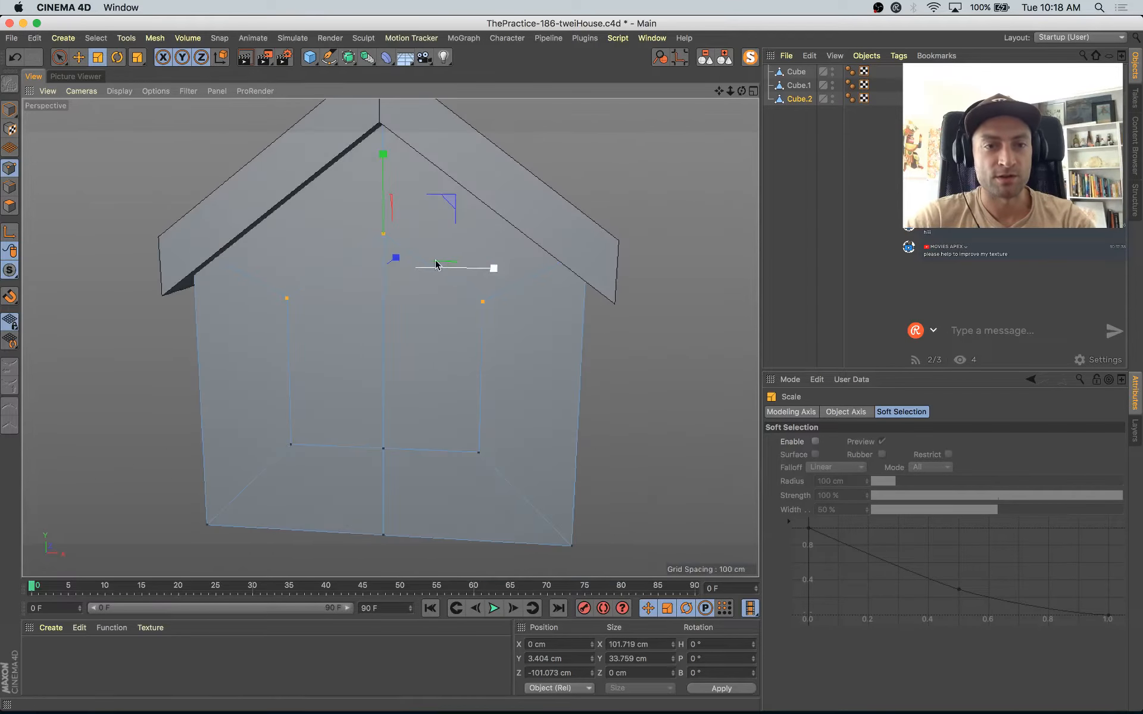
left_click_drag(385, 325, 284, 441, "alt")
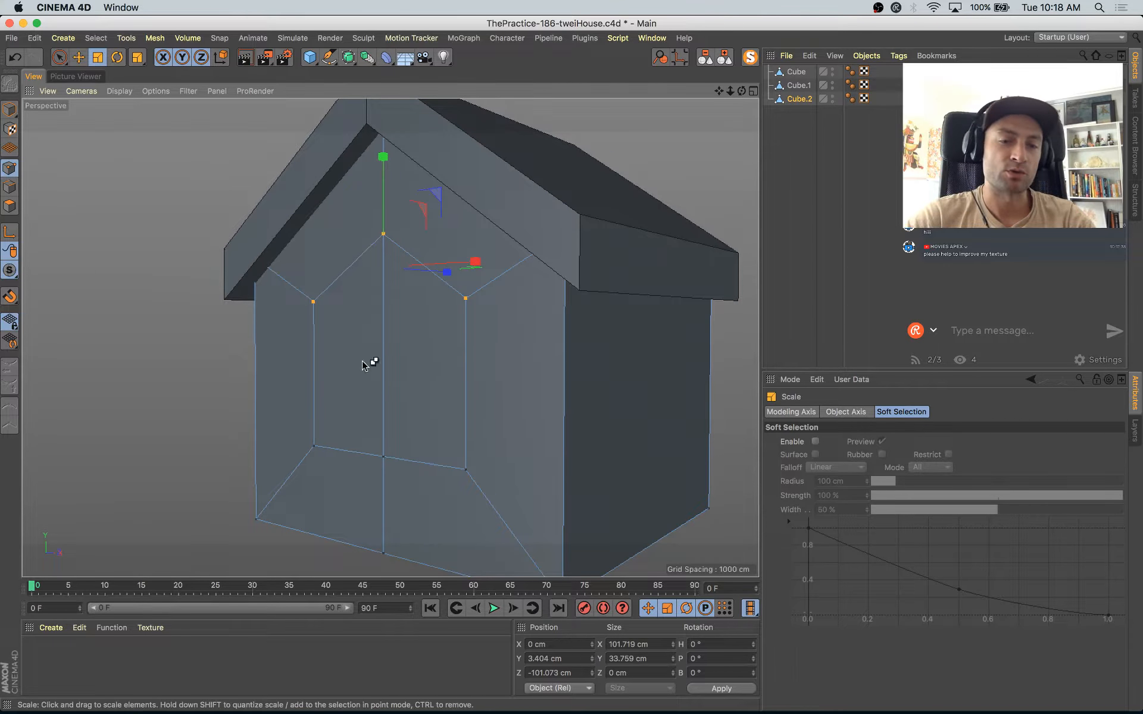
key("super+Tab")
key("super+Tab")
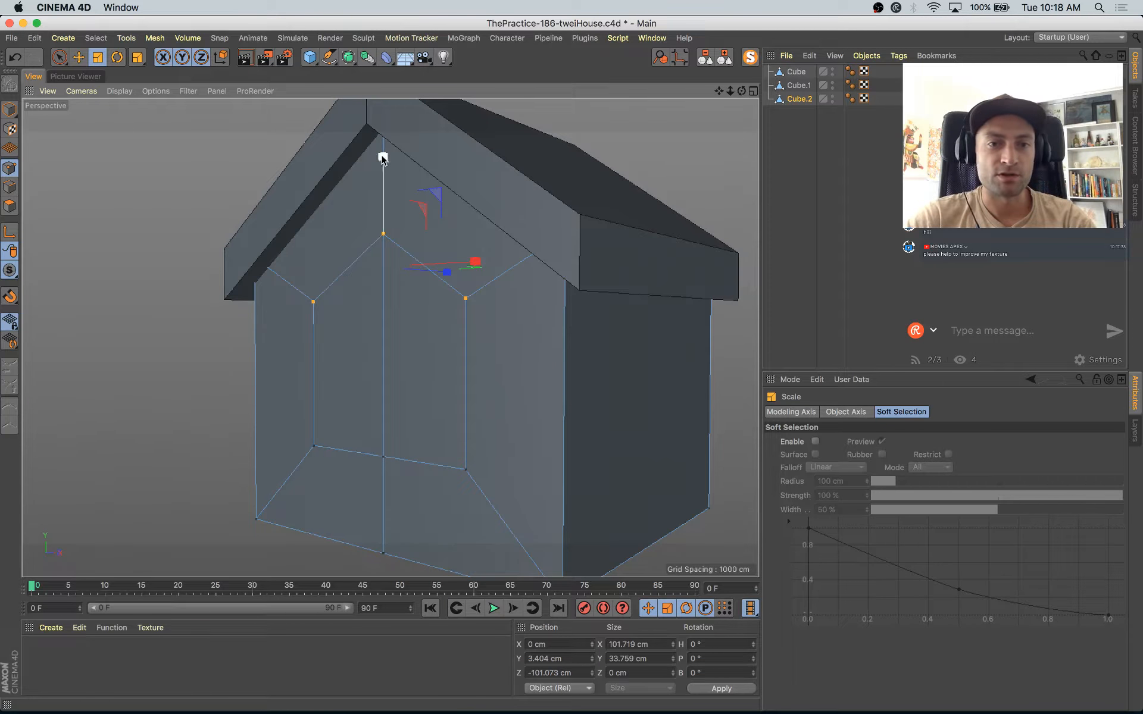
left_click_drag(382, 157, 391, 274)
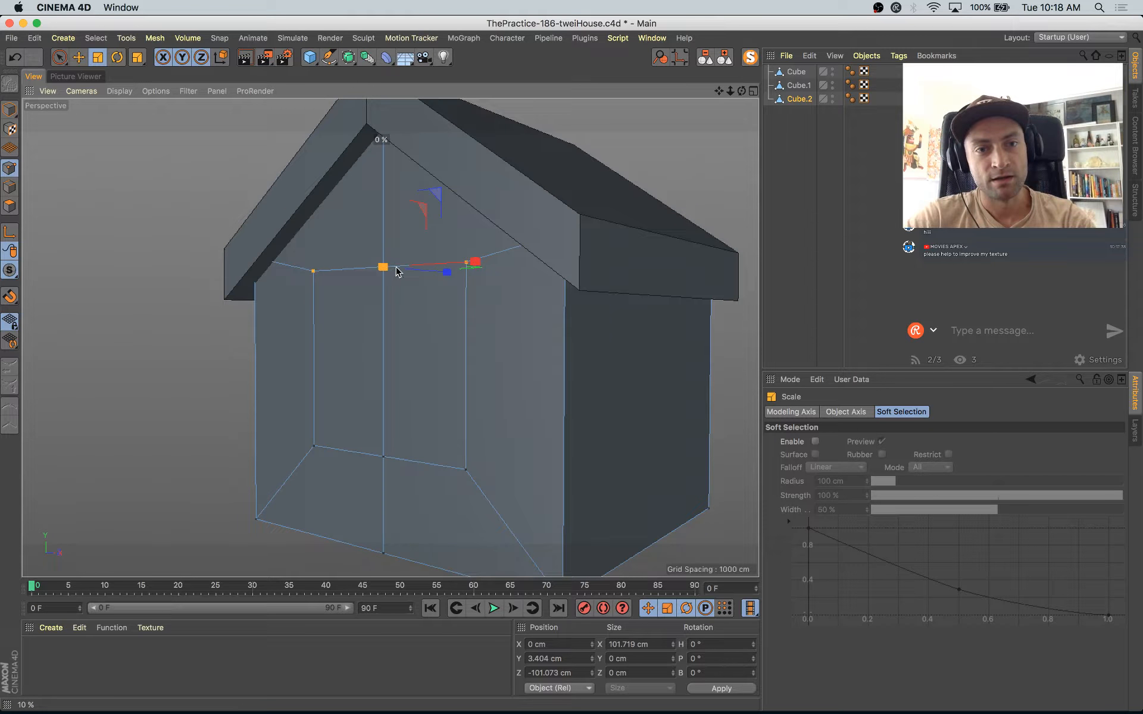
Step: Lower the window's top points and move its three bottom points down to about Y -104 cm
left_click_drag(426, 374, 546, 369, "alt")
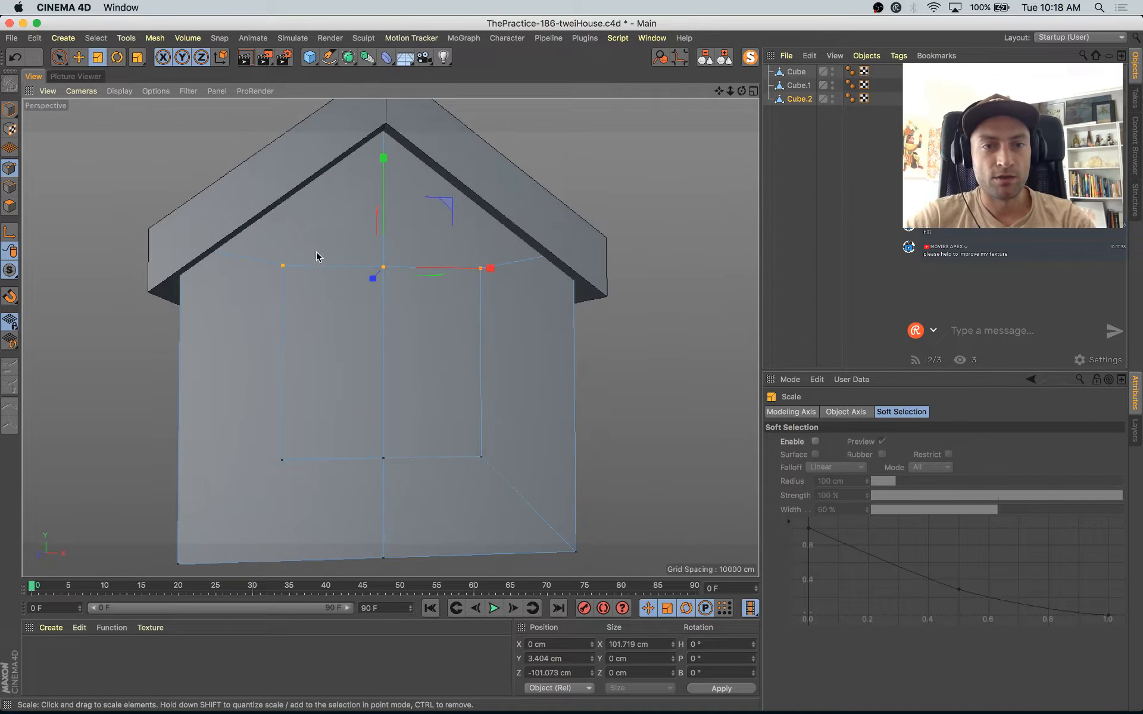
key("e")
left_click_drag(385, 163, 389, 208)
key("9")
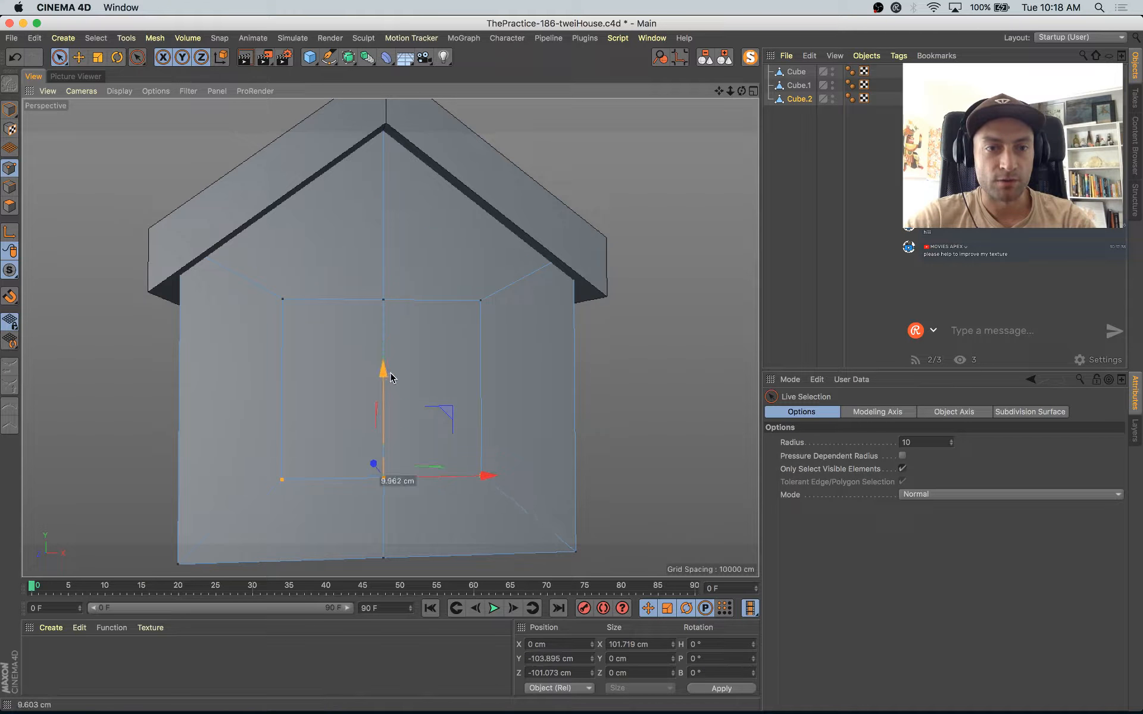
scroll(393, 381, "down", 3)
left_click_drag(407, 394, 280, 413, "alt")
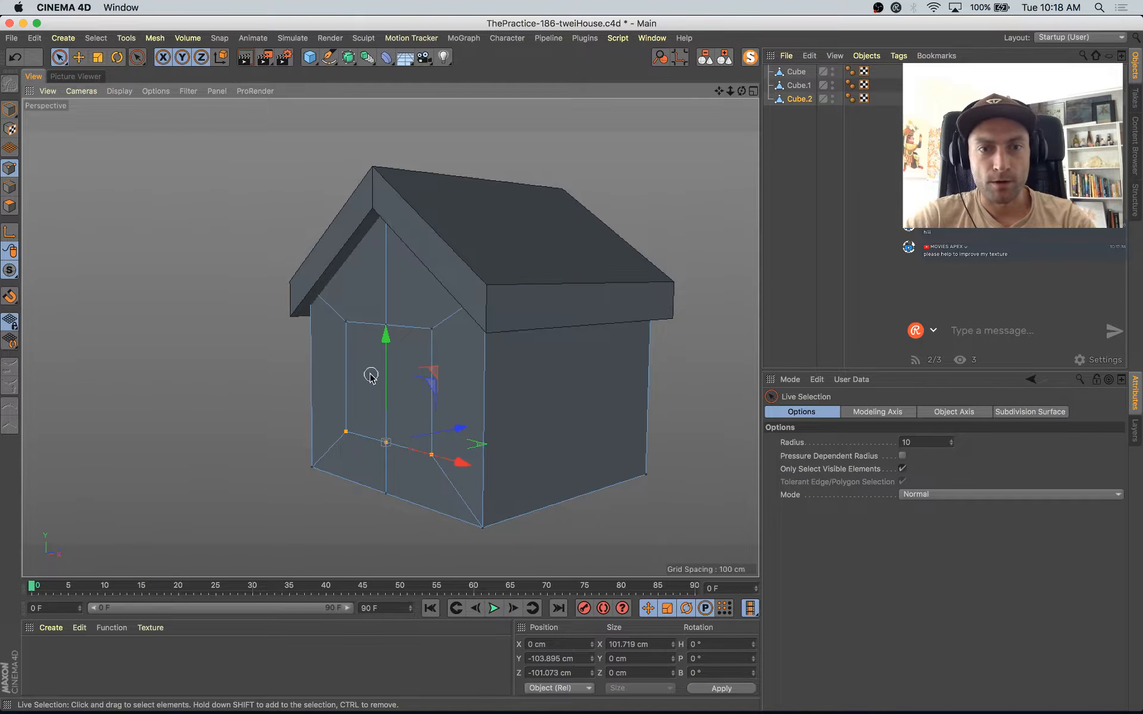
Step: Scale the six window points up to about 107 cm wide and 96 cm high, and check the Instagram reference
left_click_drag(370, 376, 446, 385, "alt")
left_click_drag(309, 303, 126, 393)
key("t")
key("super+z")
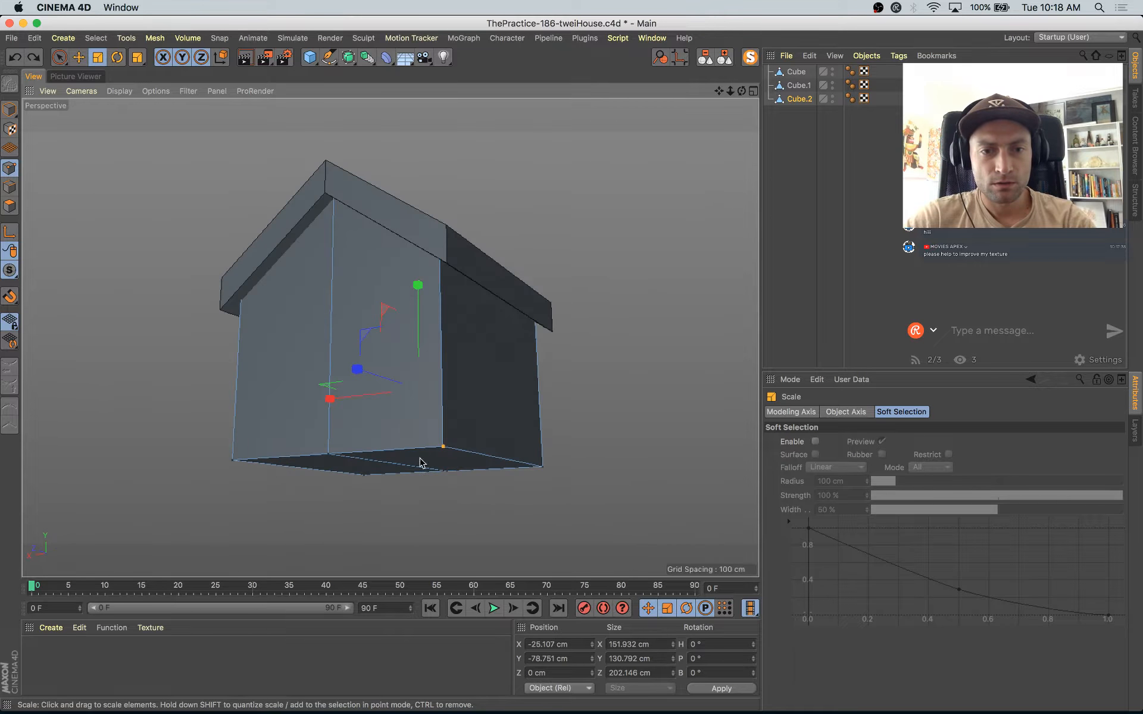
left_click_drag(434, 472, 666, 421, "alt")
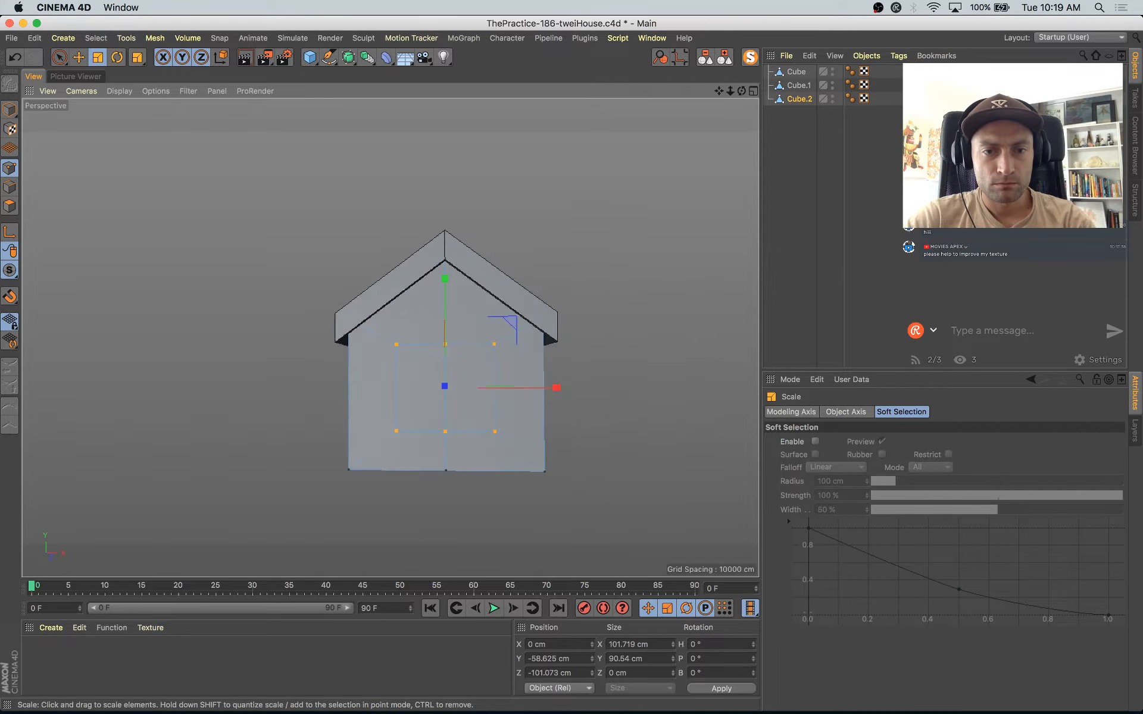
key("s")
scroll(582, 413, "down", 10)
left_click_drag(597, 439, 561, 480, "alt")
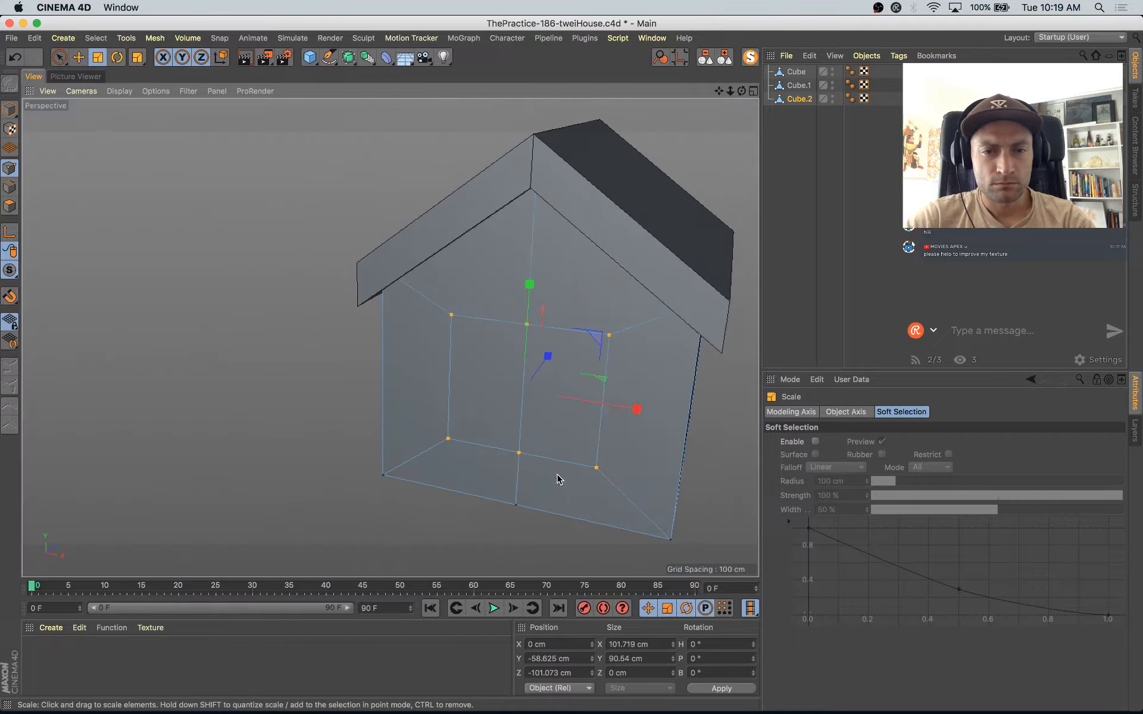
middle_click_drag(561, 480, 409, 439, "alt")
left_click_drag(464, 448, 484, 427)
key("super+Tab")
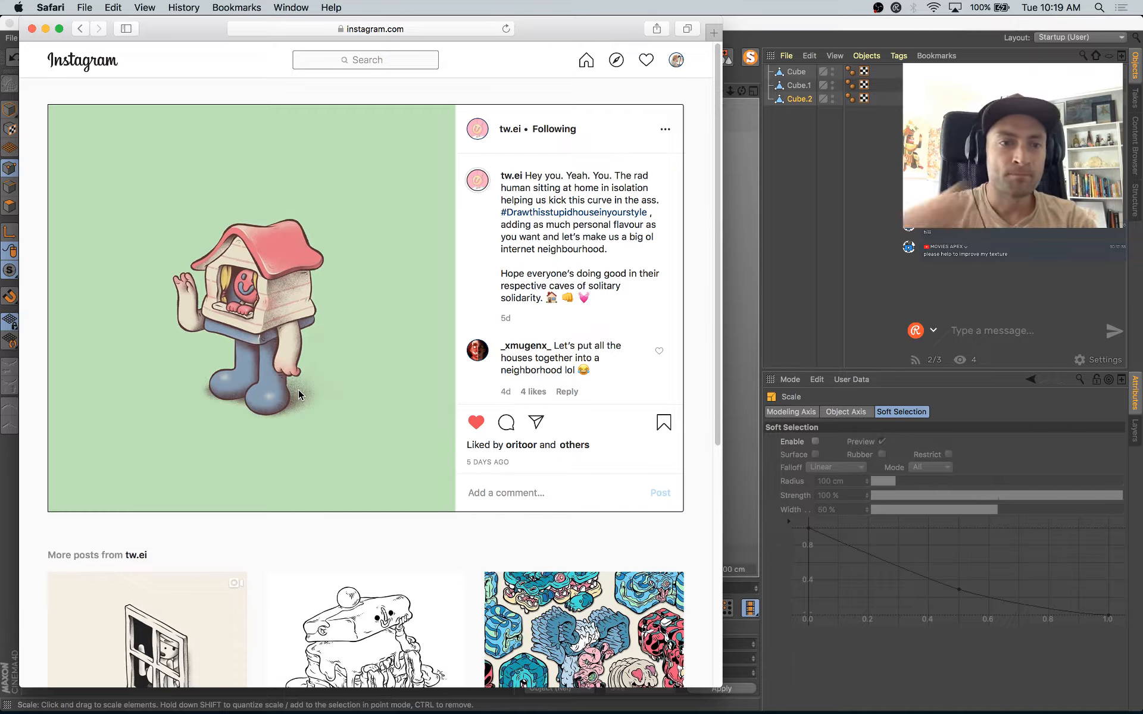
key("super+Tab")
Step: Try to extrude the two window faces about 22 cm into the house
key("space")
left_click(10, 206)
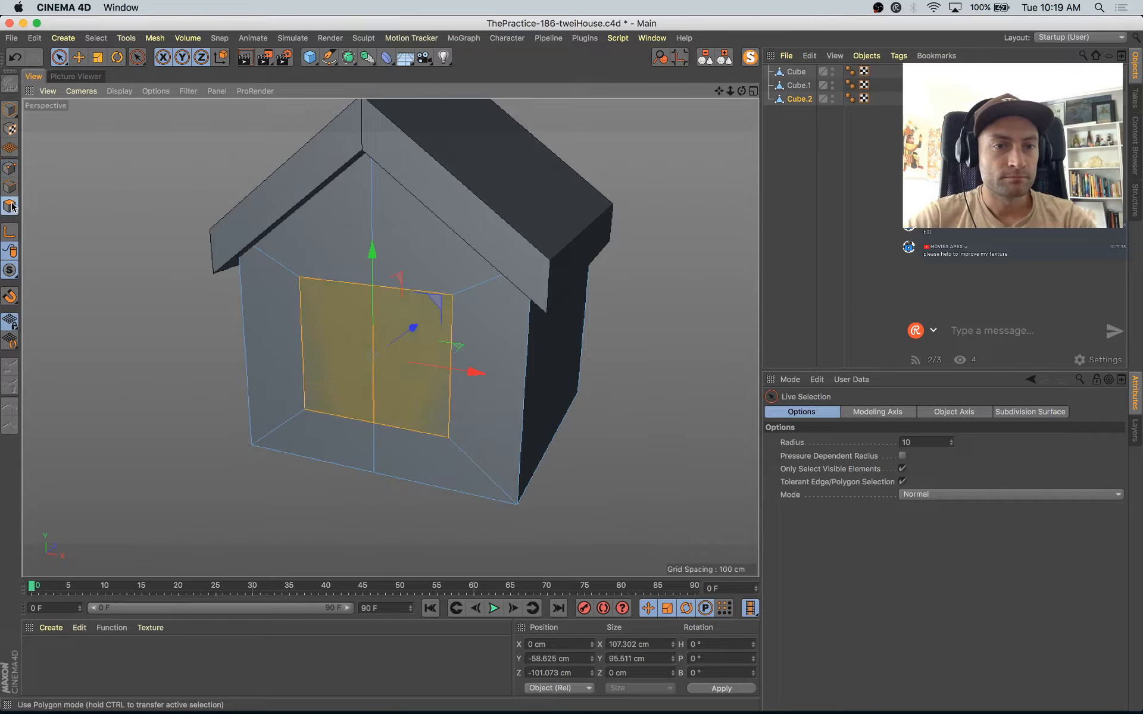
key("d")
left_click_drag(375, 522, 336, 522)
left_click(967, 499)
key("super+z")
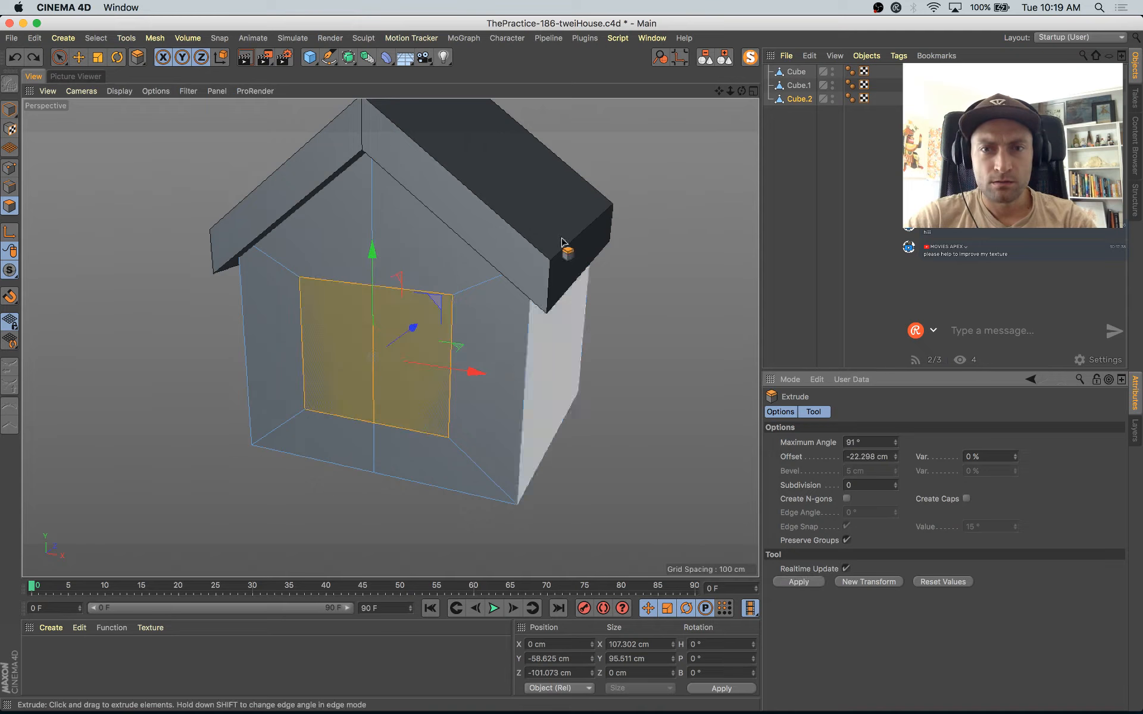
Step: Delete the original house body, Cube.1, keeping the copy with the window inset
left_click(785, 100)
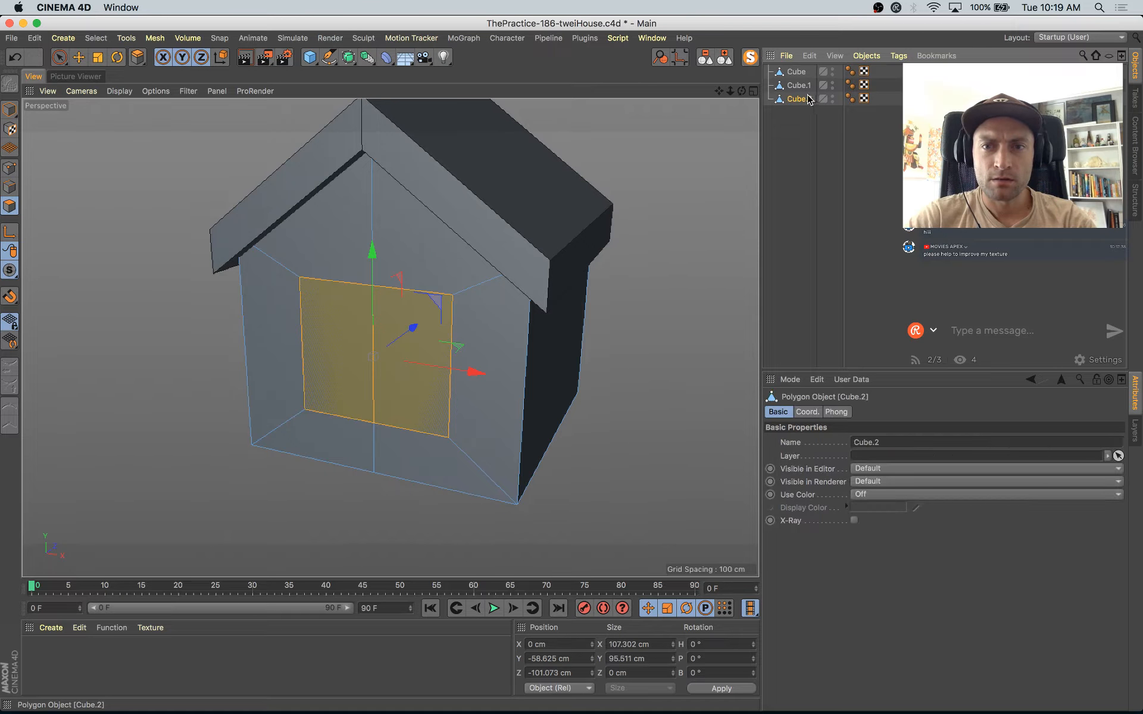
left_click(803, 86)
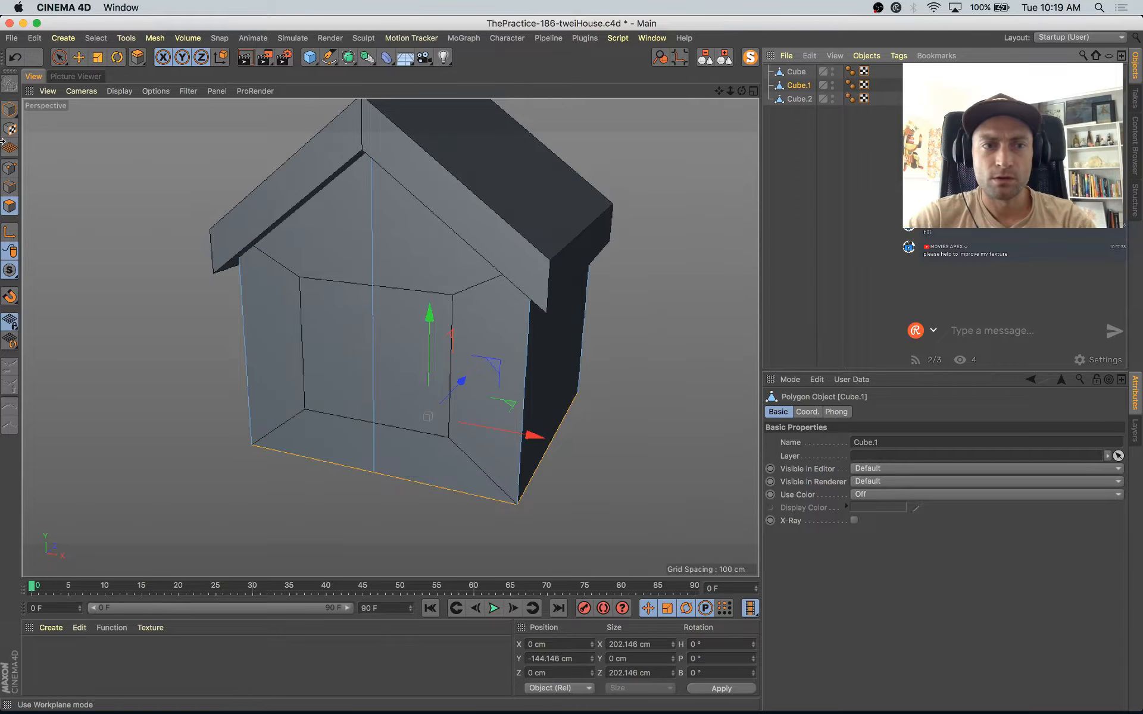
left_click(9, 109)
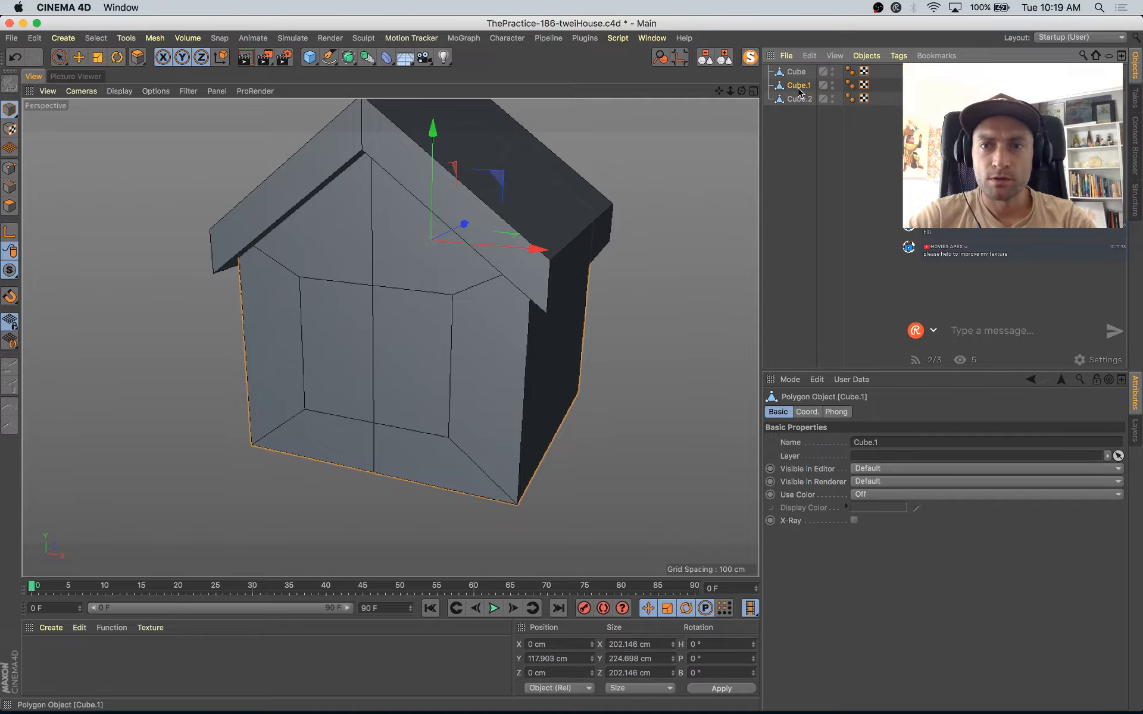
key("Delete")
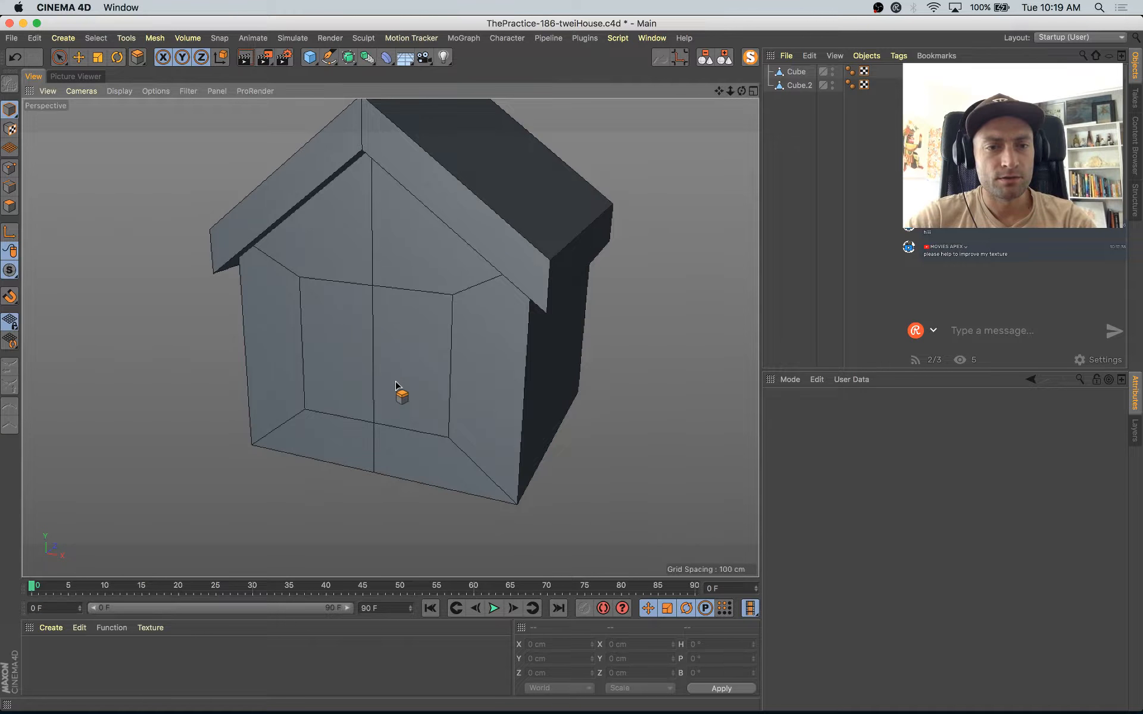
Step: Extrude the two window faces of Cube.2 about 25 cm inward and delete them to open the window
key("e")
left_click(9, 206)
key("space")
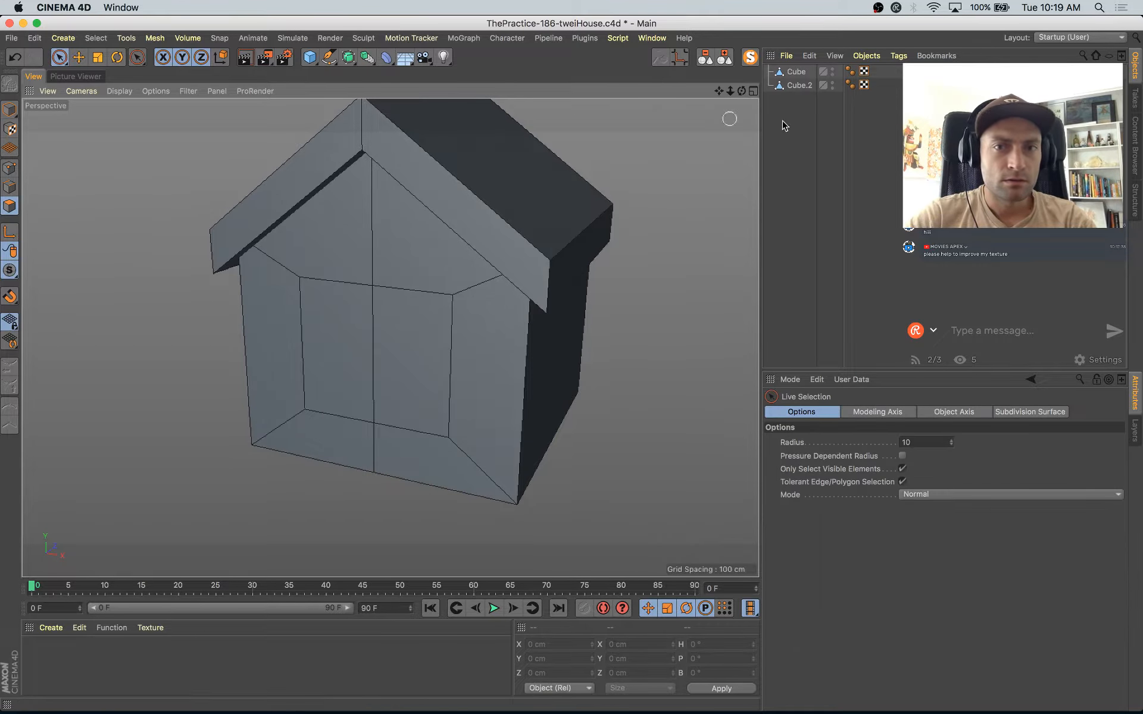
left_click(800, 87)
key("d")
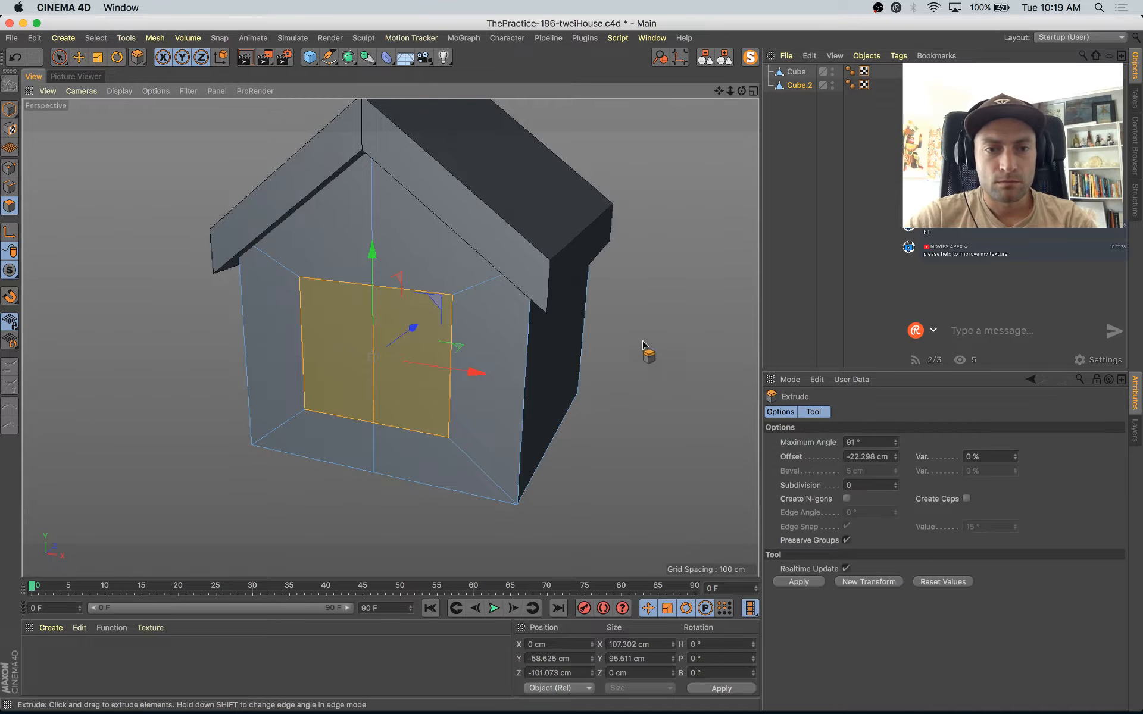
left_click_drag(643, 346, 599, 345)
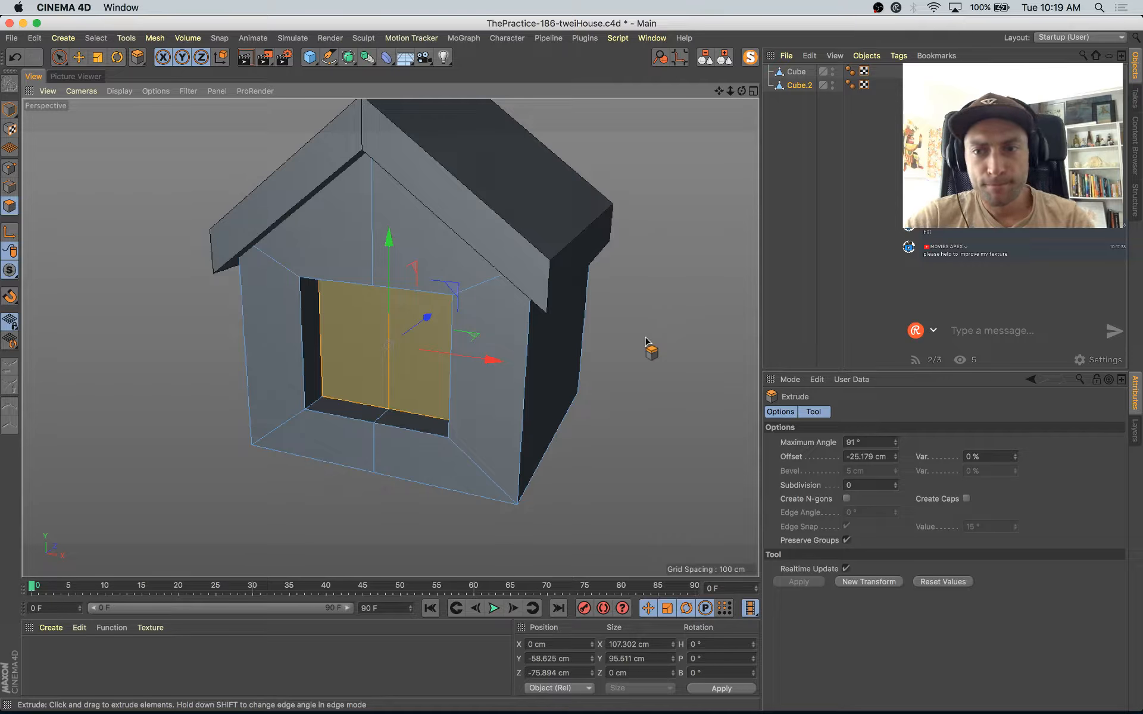
key("Delete")
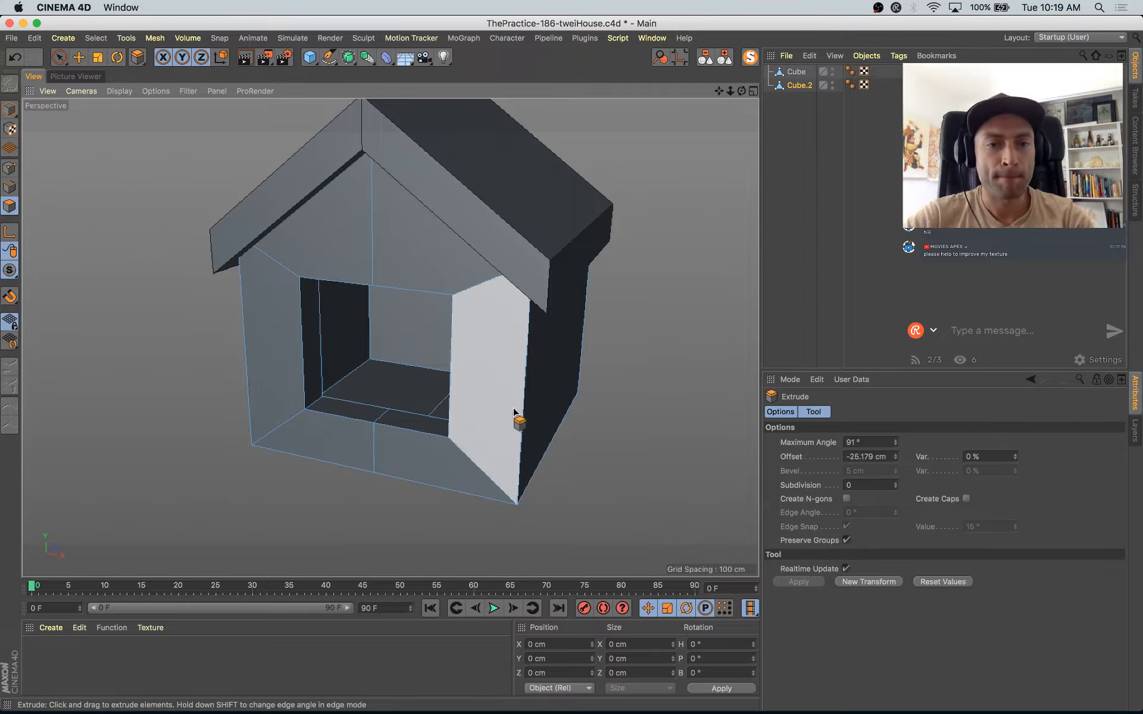
Step: Check the open window in the house body from several angles and compare it with the Instagram reference
left_click_drag(513, 412, 261, 274, "alt")
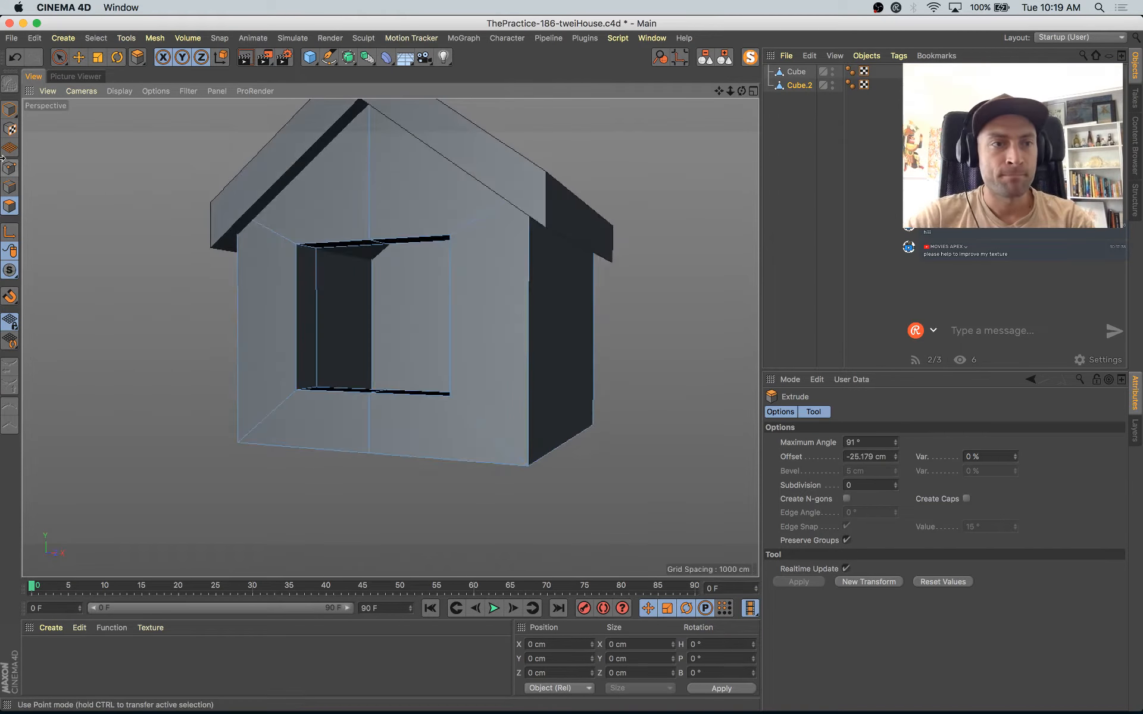
left_click(9, 109)
key("e")
left_click(88, 209)
scroll(122, 256, "down", 4)
middle_click_drag(207, 296, 355, 292, "alt")
left_click_drag(354, 292, 301, 350, "alt")
key("super+Tab")
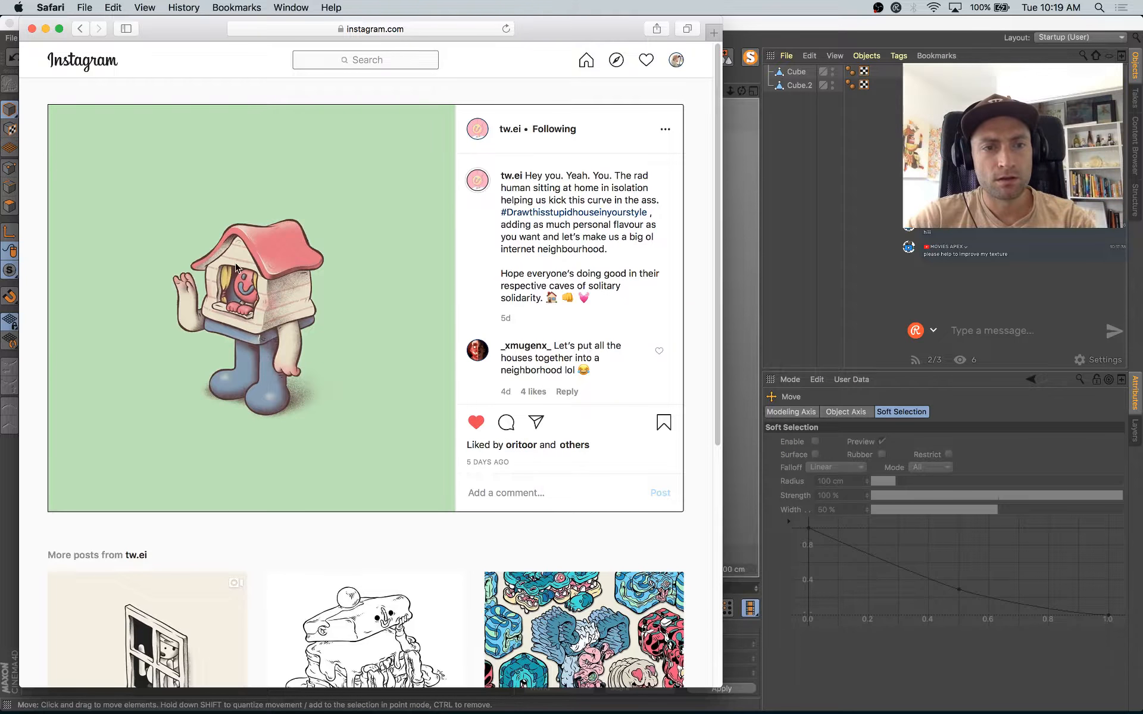
key("super+Tab")
left_click_drag(613, 288, 527, 417, "alt")
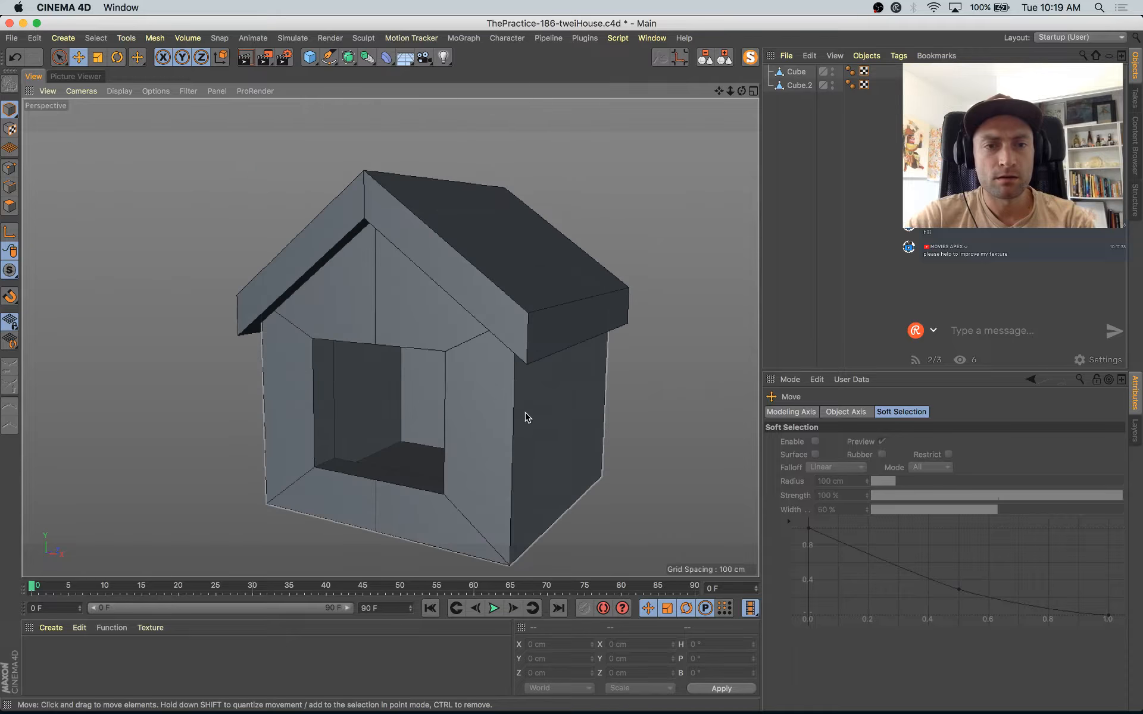
Step: Add a capsule primitive for the figure inside the house and move it to about -35 cm in Z
left_click(309, 58)
left_click(438, 133)
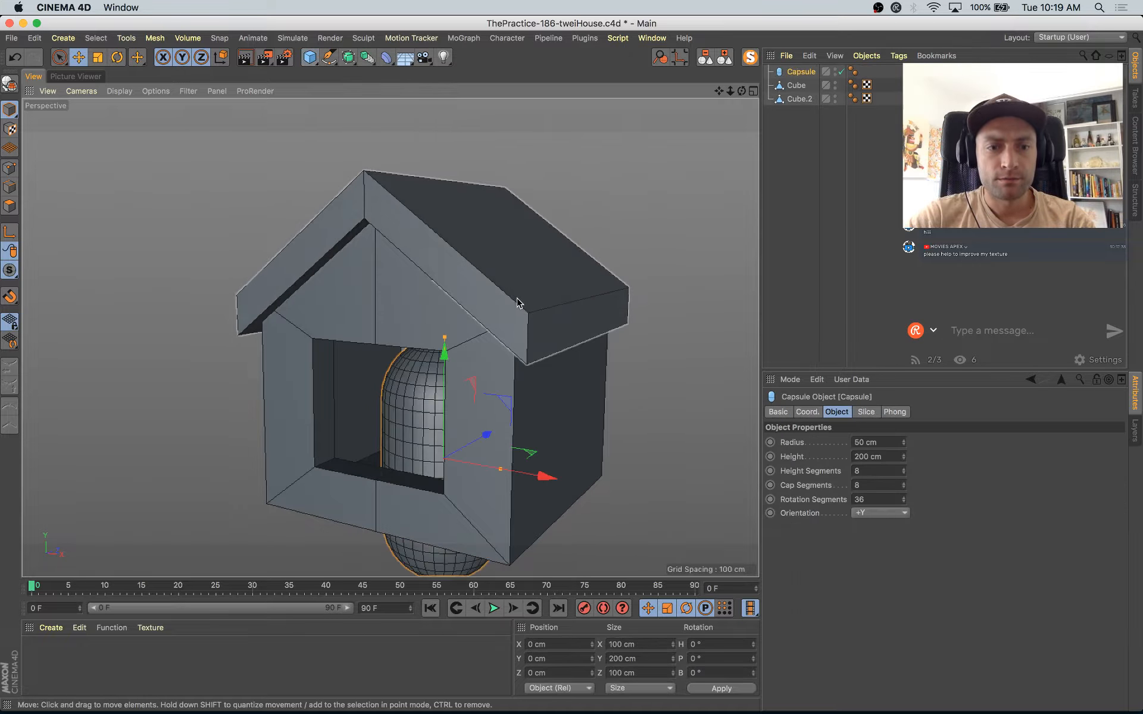
left_click_drag(537, 424, 487, 461, "alt")
key("s")
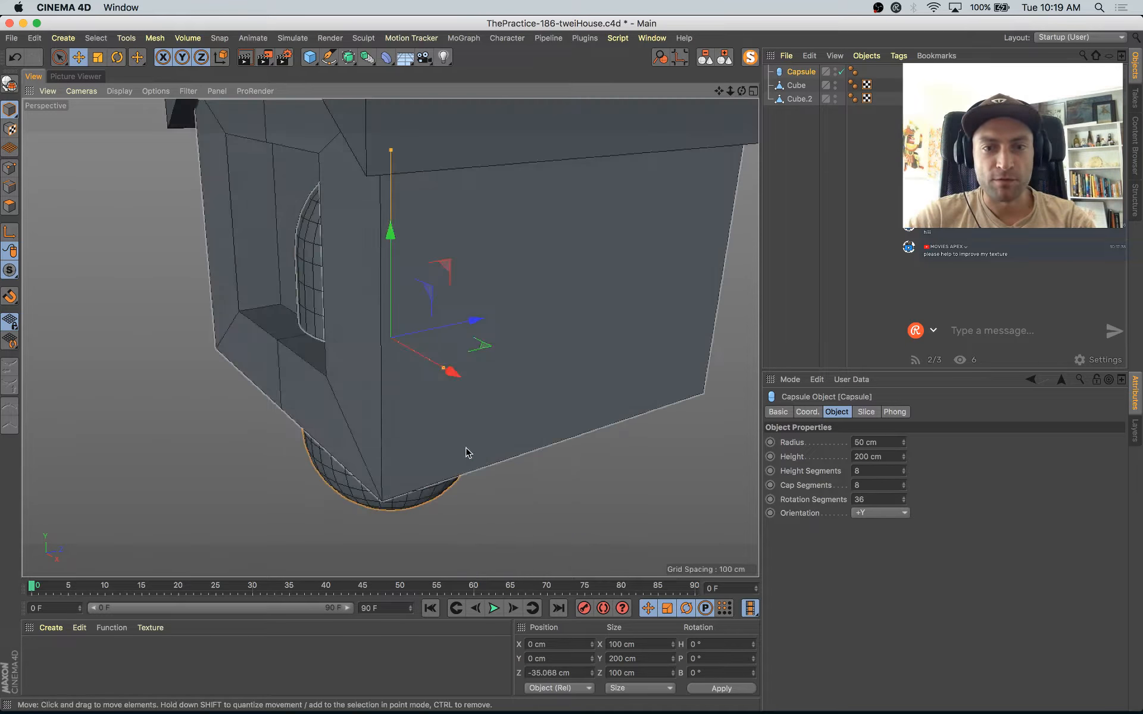
Step: Resize the capsule to about 136 cm high with a radius of about 39 cm, raised to about 34 cm in Y
left_click_drag(460, 421, 618, 378, "alt")
left_click_drag(375, 343, 389, 271, "alt")
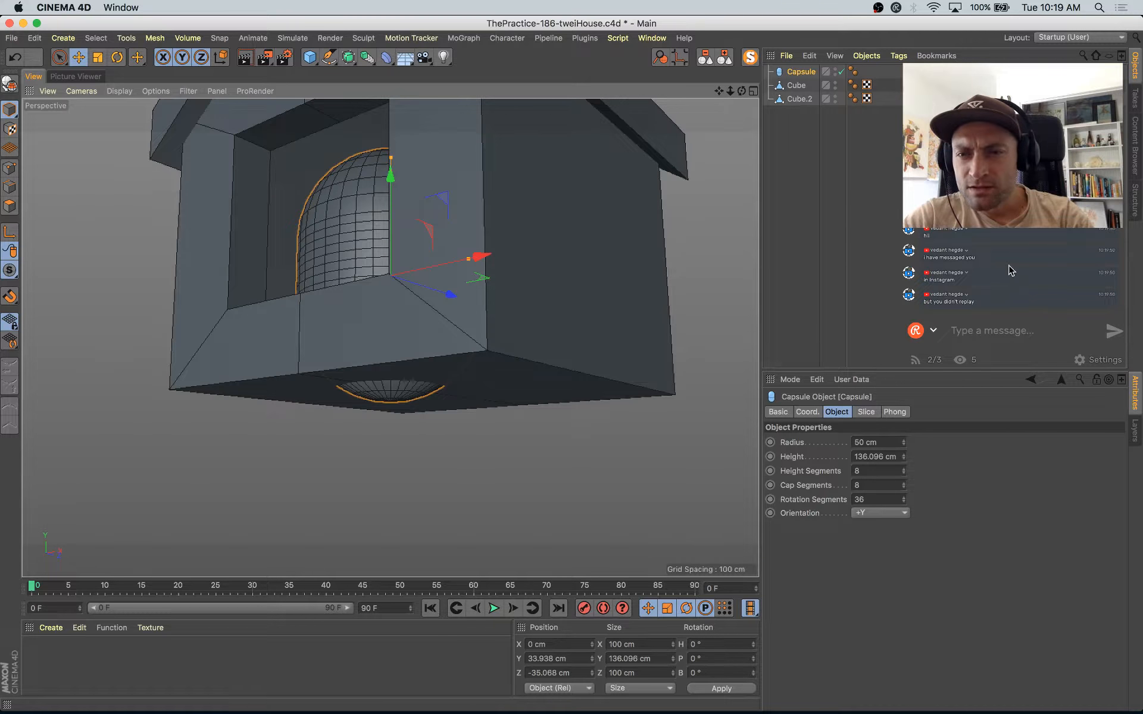
left_click_drag(226, 280, 291, 352, "alt")
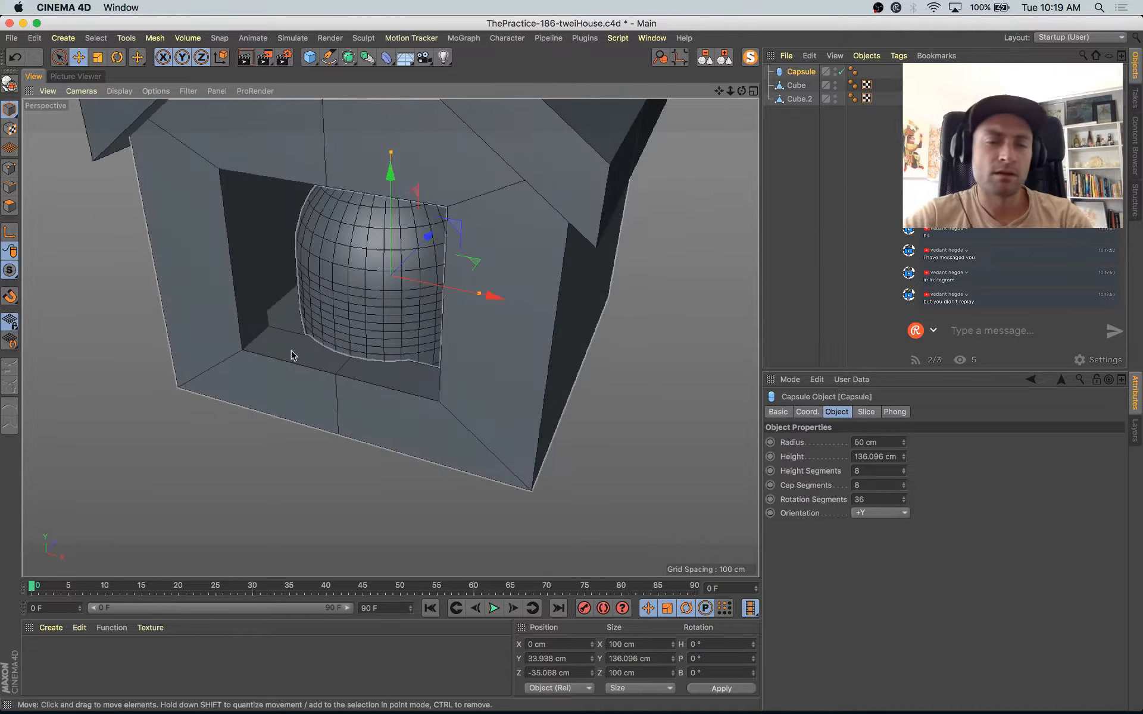
right_click_drag(292, 351, 396, 359, "alt")
left_click_drag(396, 359, 500, 262, "alt")
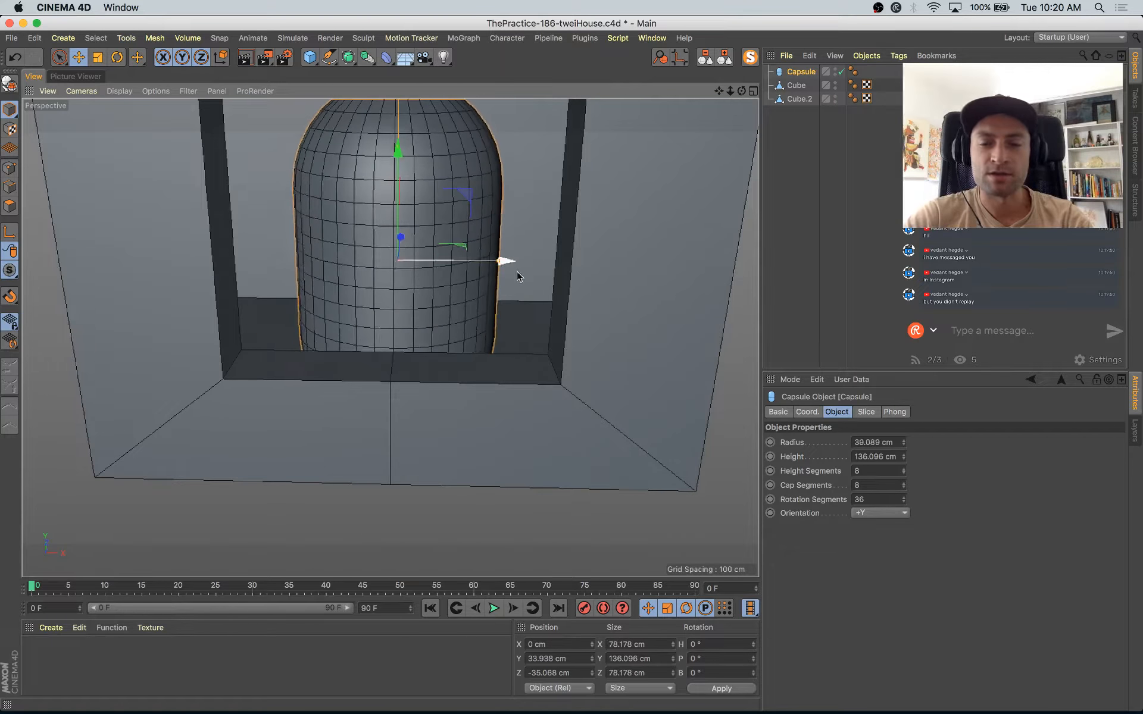
Step: Reduce the capsule's height segments to 3
left_click_drag(903, 475, 903, 484)
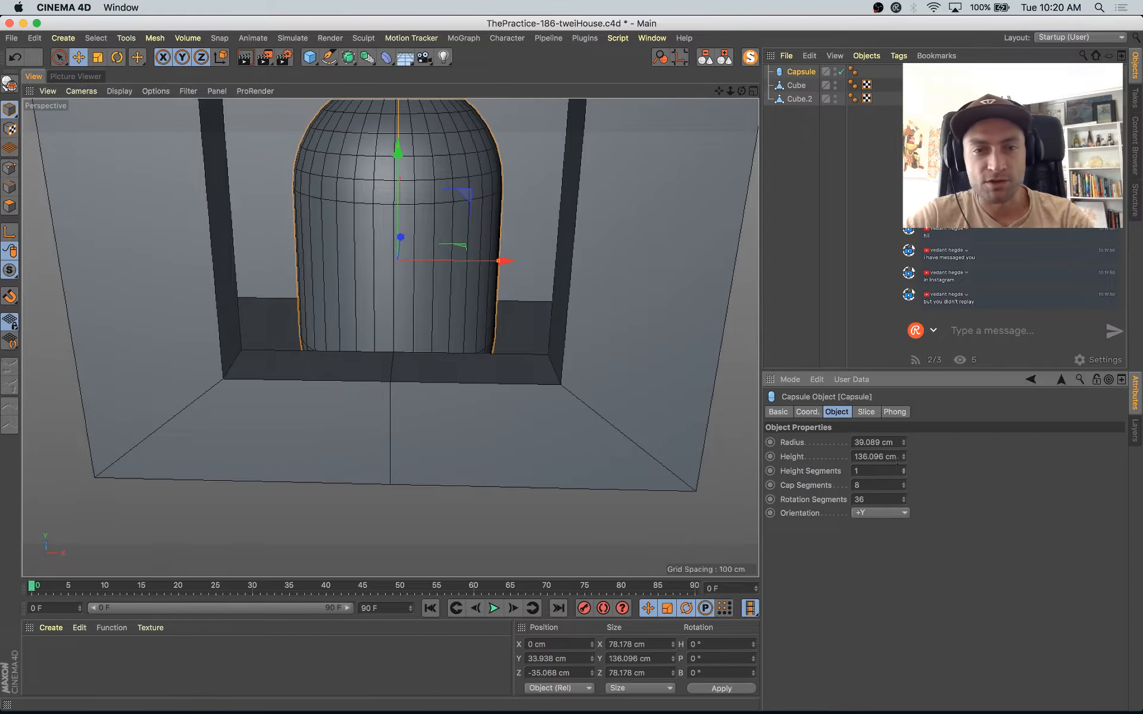
left_click(904, 468)
left_click(903, 468)
left_click_drag(602, 368, 506, 344, "alt")
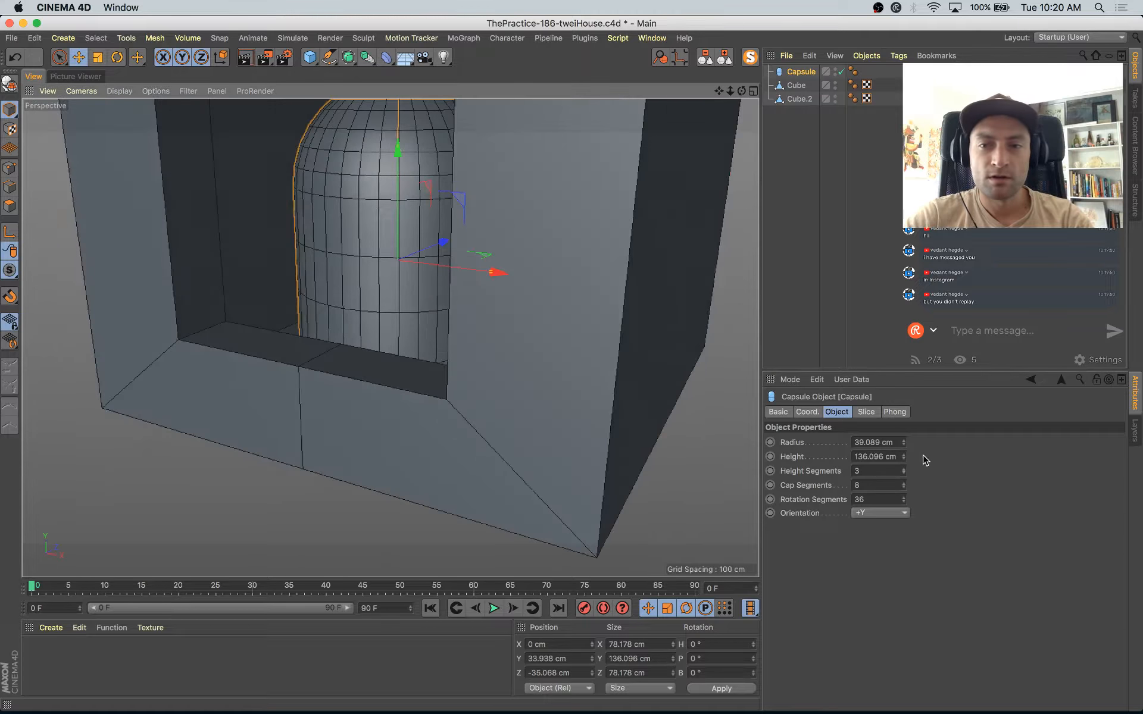
Step: Examine the capsule's fit inside the window and compare it with the figure in the Instagram reference
left_click_drag(383, 253, 428, 294, "alt")
scroll(429, 295, "down", 5)
middle_click_drag(450, 496, 462, 578, "alt")
left_click_drag(454, 538, 428, 475, "alt")
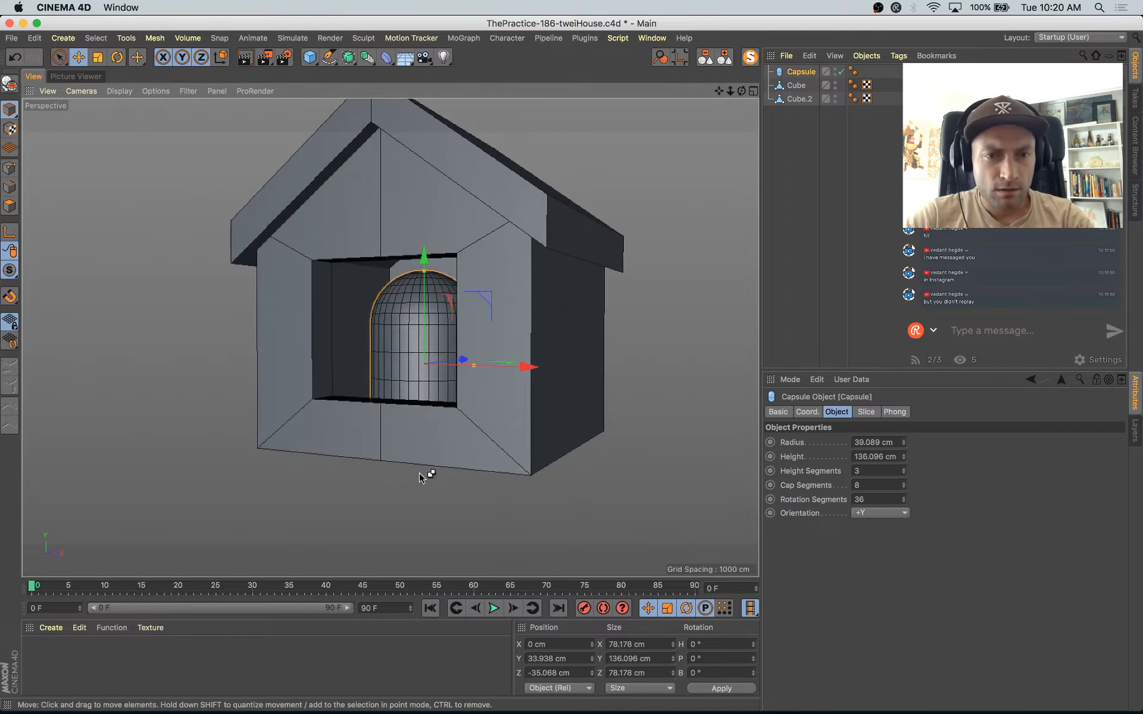
key("super+Tab")
key("super+Tab")
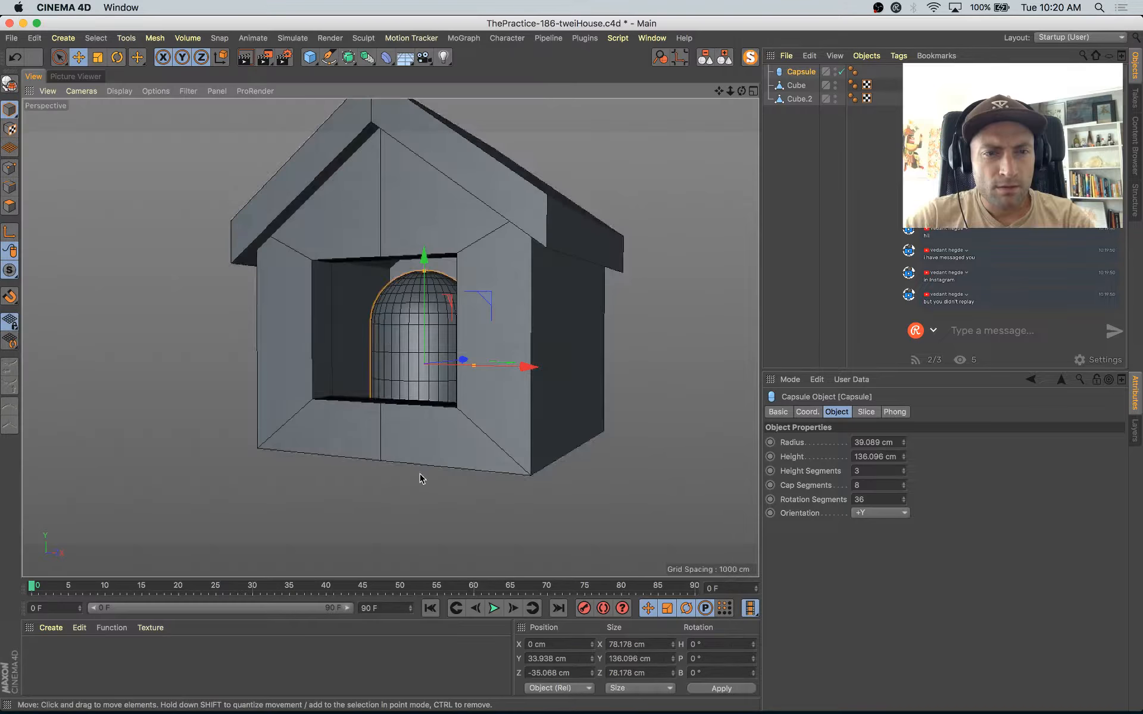
scroll(389, 338, "up", 4)
left_click_drag(388, 339, 461, 375, "alt")
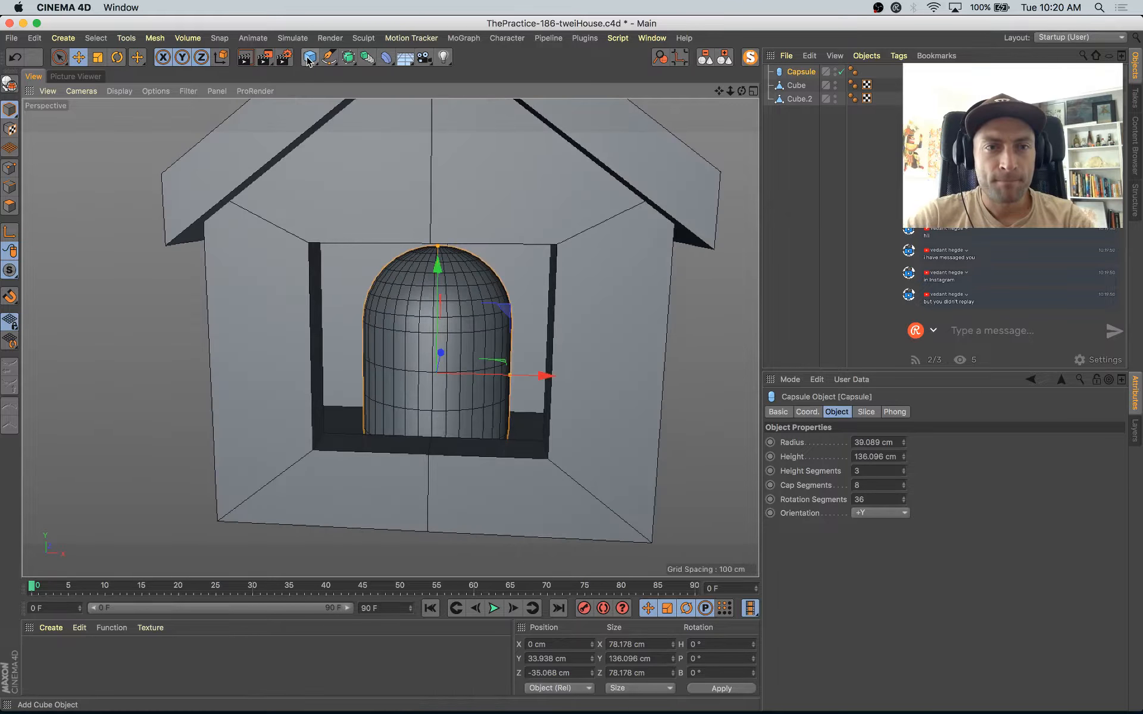
key("super+Tab")
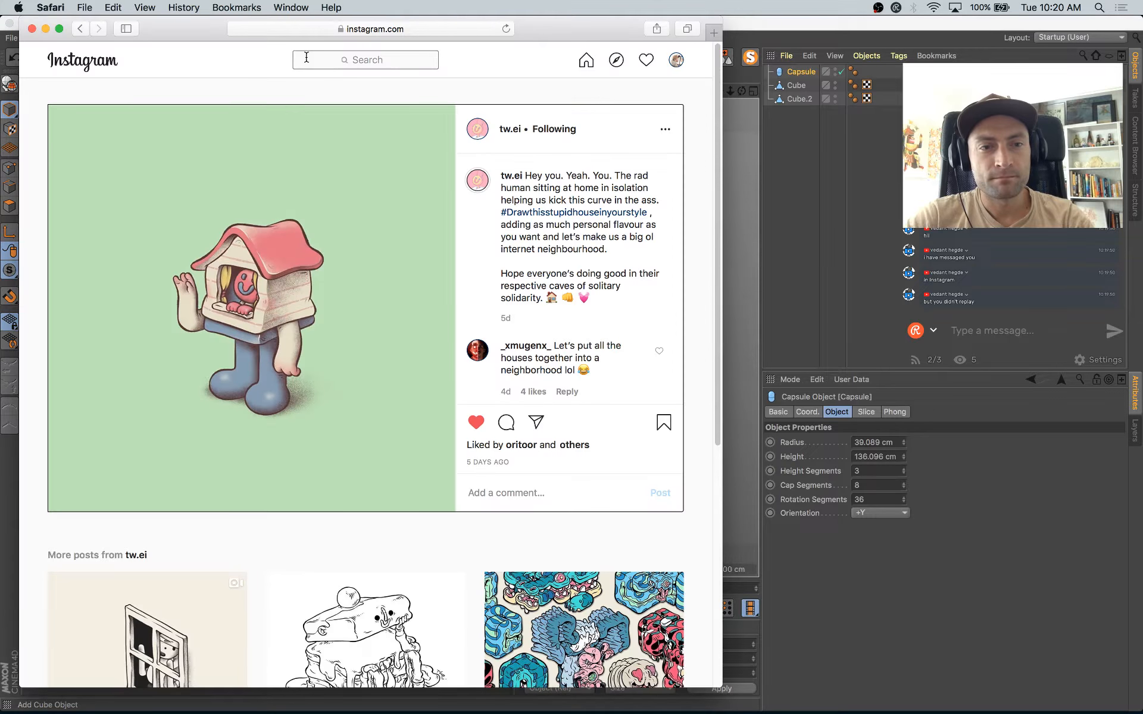
key("super+Tab")
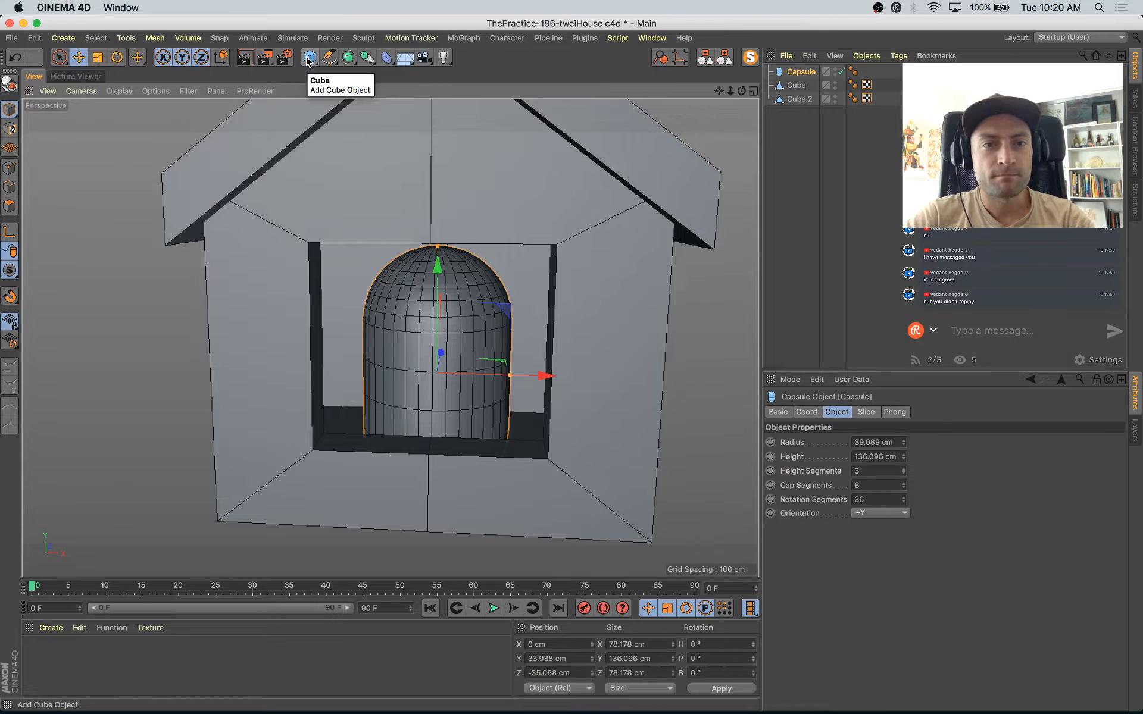
Step: Add a circle spline, isolate it from the other objects and make it editable
left_click(309, 58)
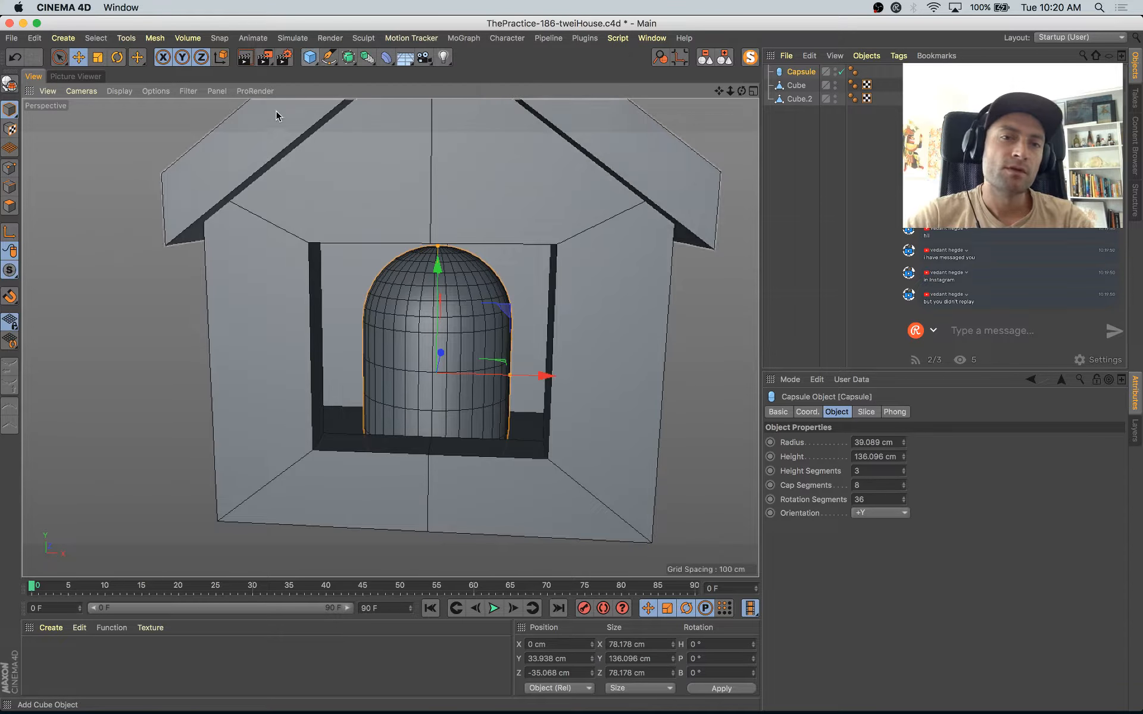
left_click(328, 58)
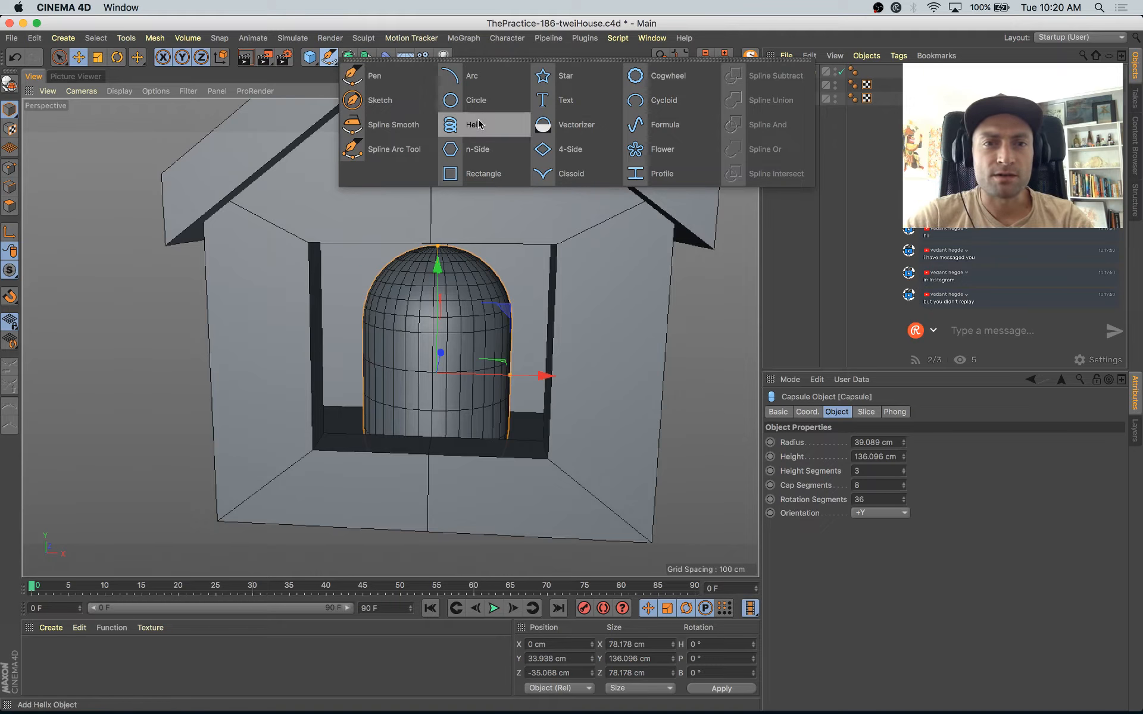
left_click(482, 100)
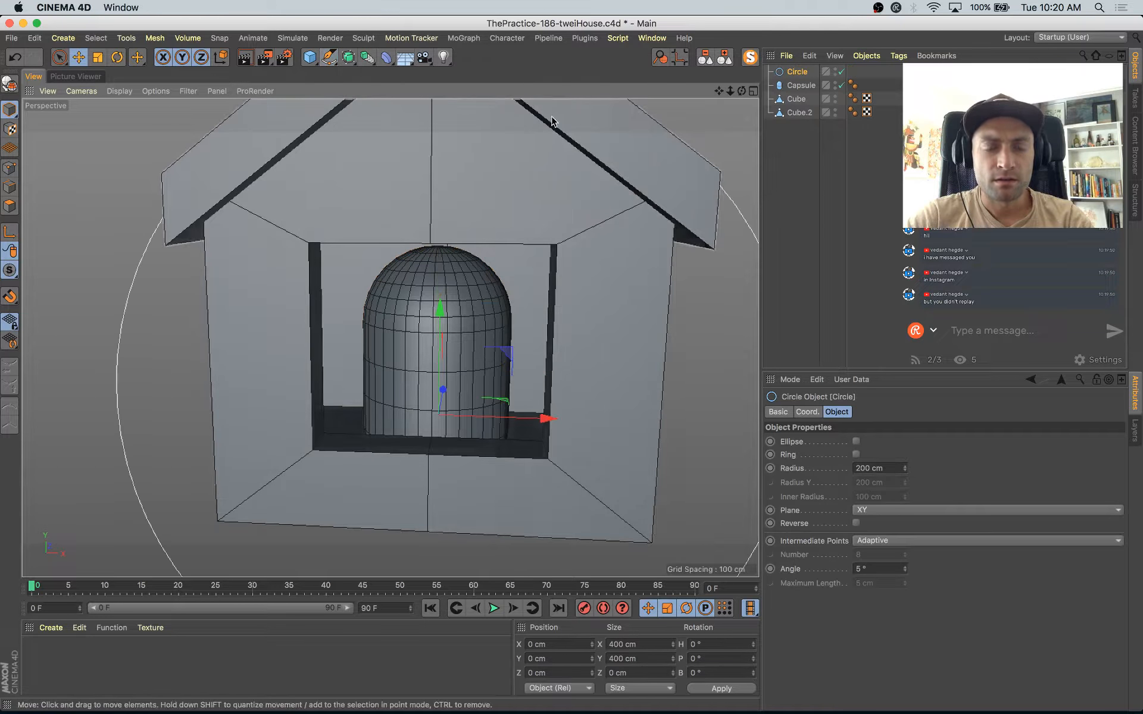
left_click(749, 58)
key("c")
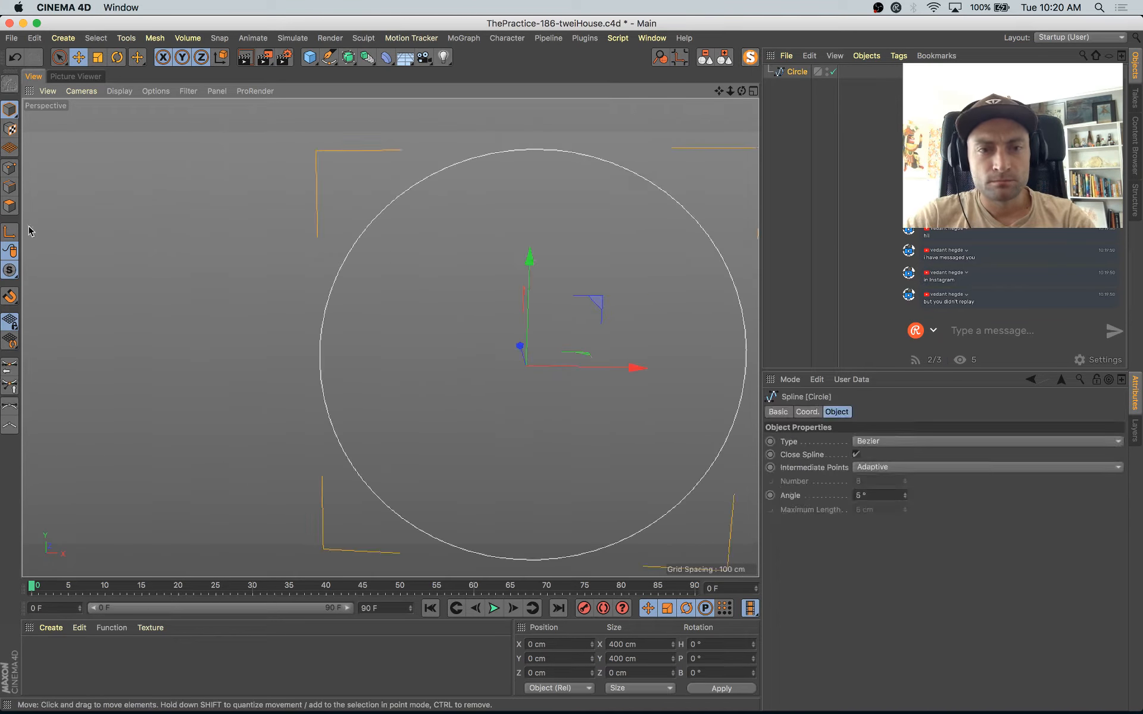
Step: Turn off Close Spline on the circle and delete its lowest point to leave a half-circle arch
left_click(10, 168)
left_click(856, 455)
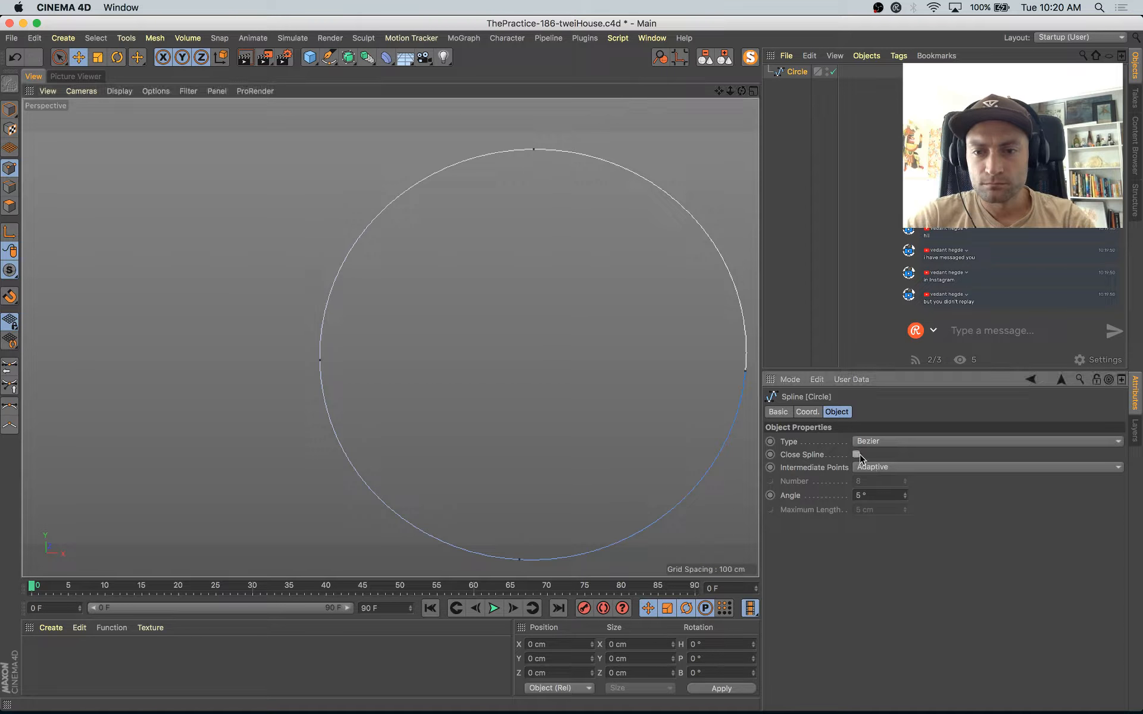
left_click_drag(646, 484, 471, 579)
key("Delete")
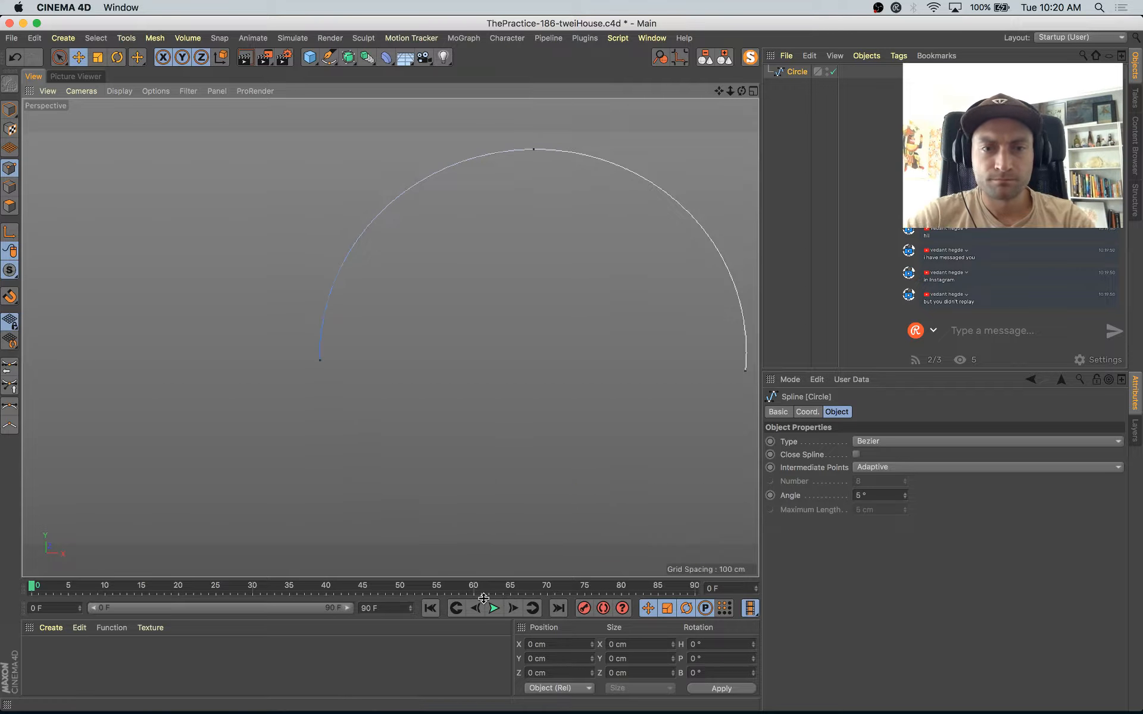
Step: Create an outline of the whole arch spline, making a band about 461 cm wide overall
middle_click_drag(526, 449, 461, 479, "alt")
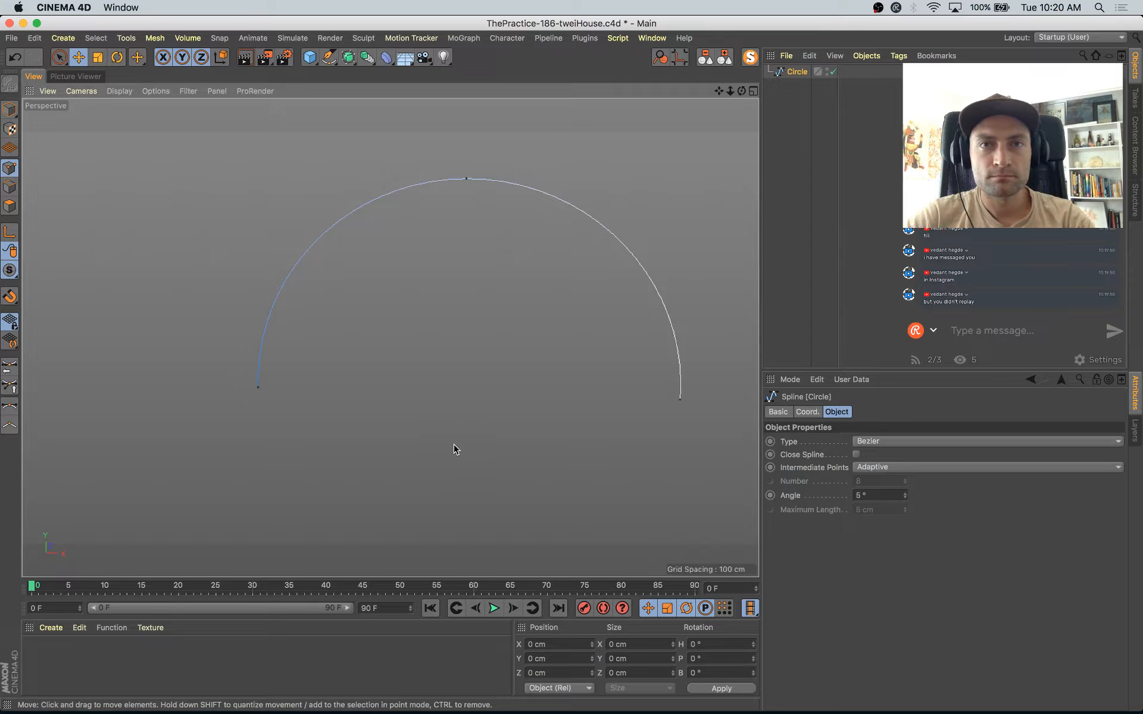
key("super+a")
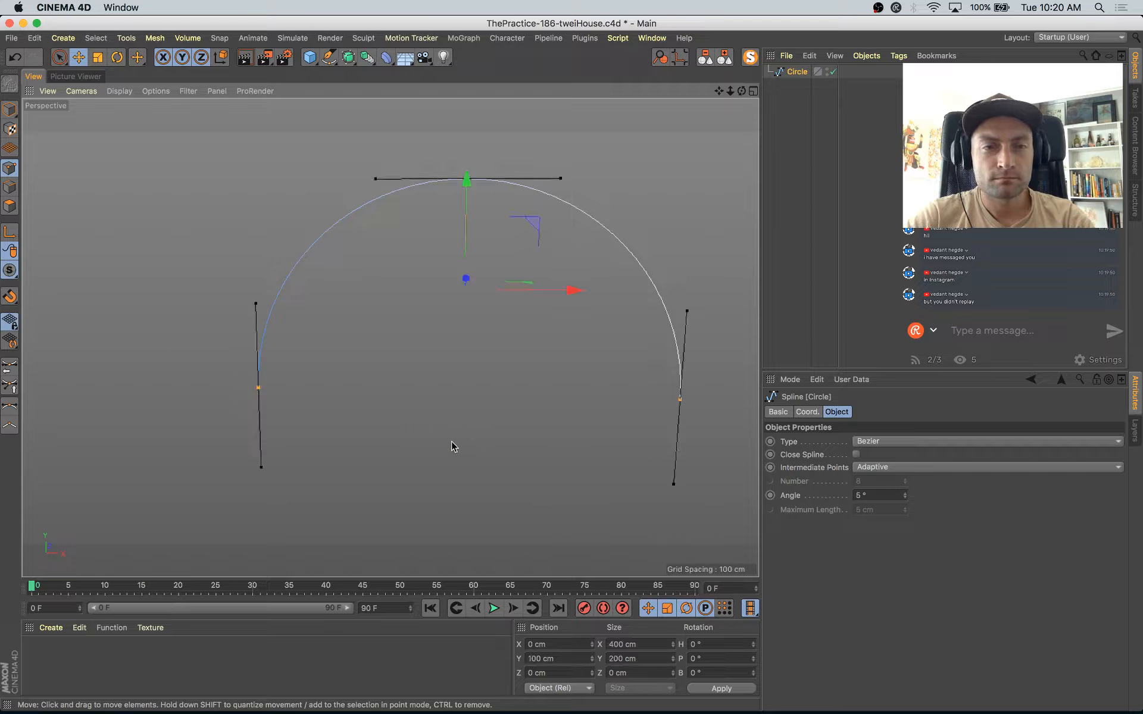
right_click(422, 336)
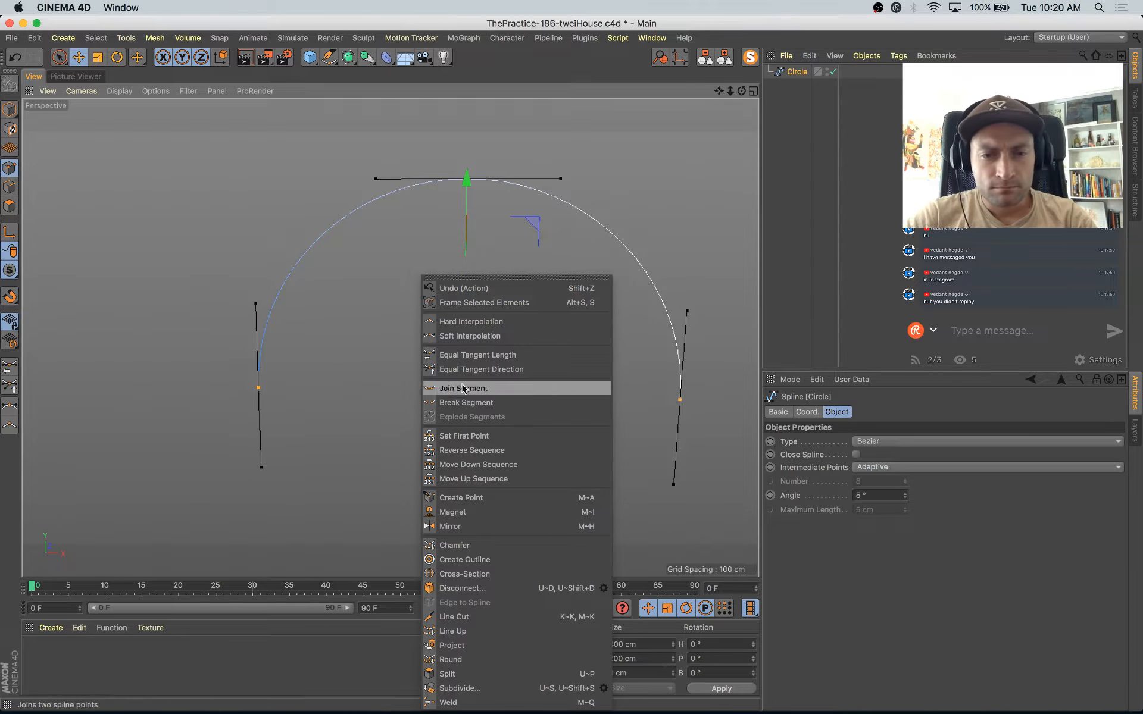
left_click(487, 561)
left_click_drag(510, 390, 544, 391)
middle_click_drag(517, 398, 467, 429, "alt")
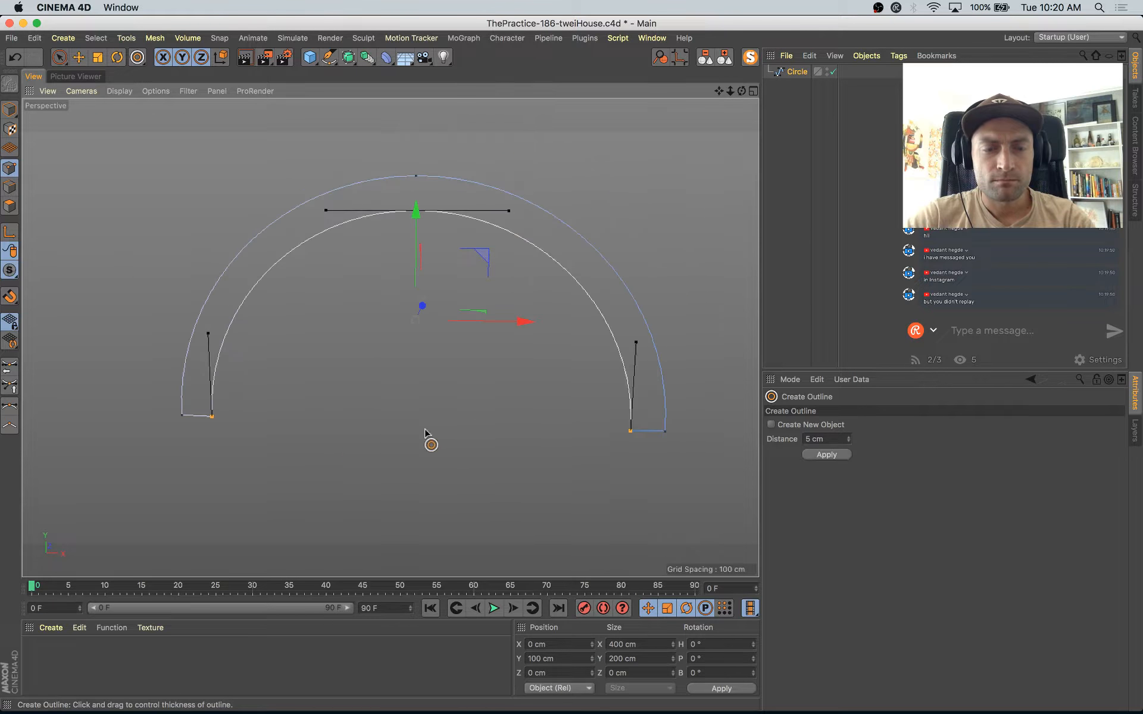
Step: Select the four end points at the two feet of the arch outline
key("space")
left_click_drag(150, 481, 730, 402)
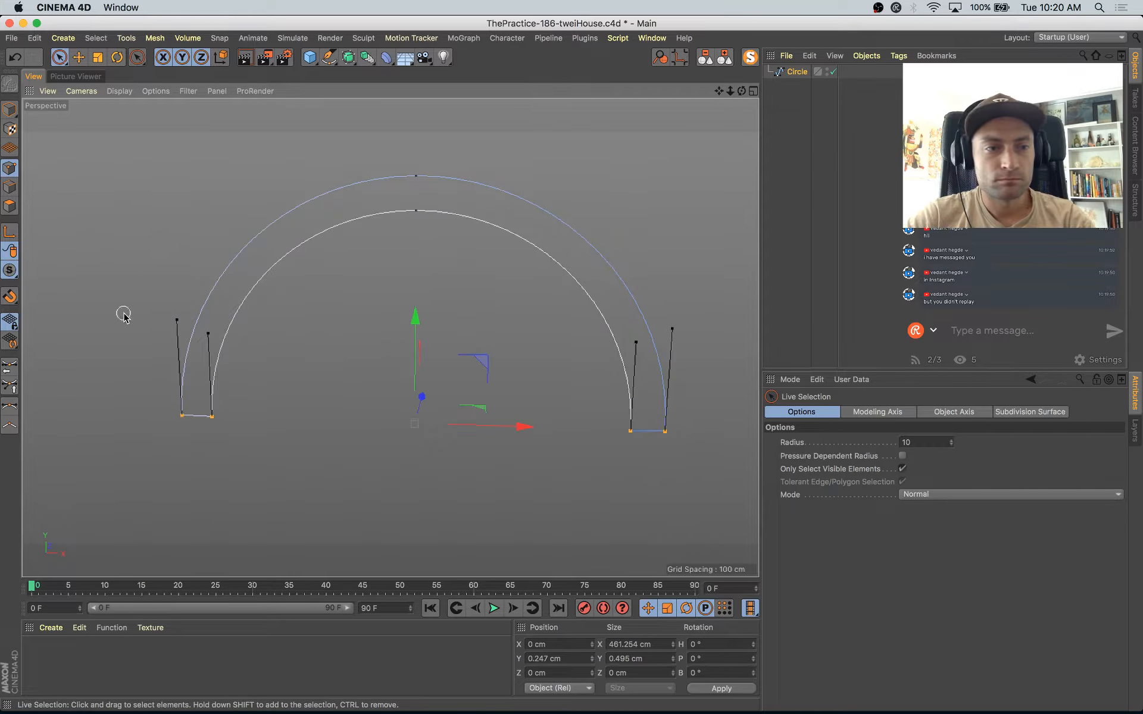
left_click(10, 426)
key("super+z")
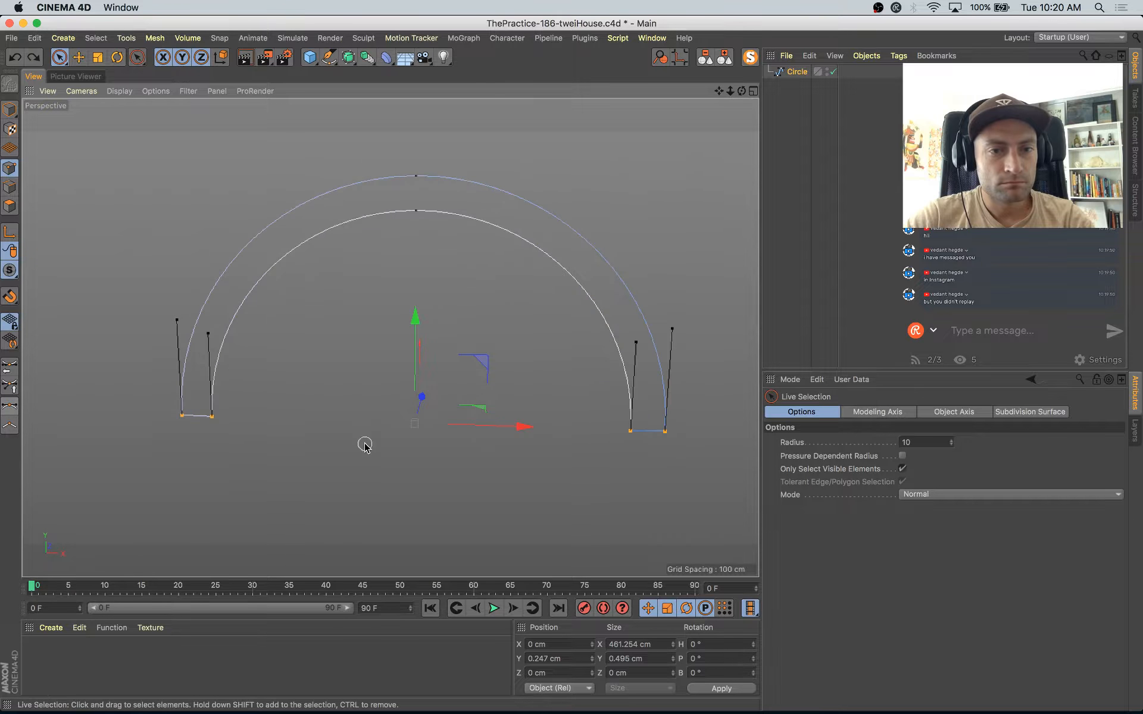
Step: Try to chamfer the arch's four end points with a radius of about 29 cm
right_click(284, 485)
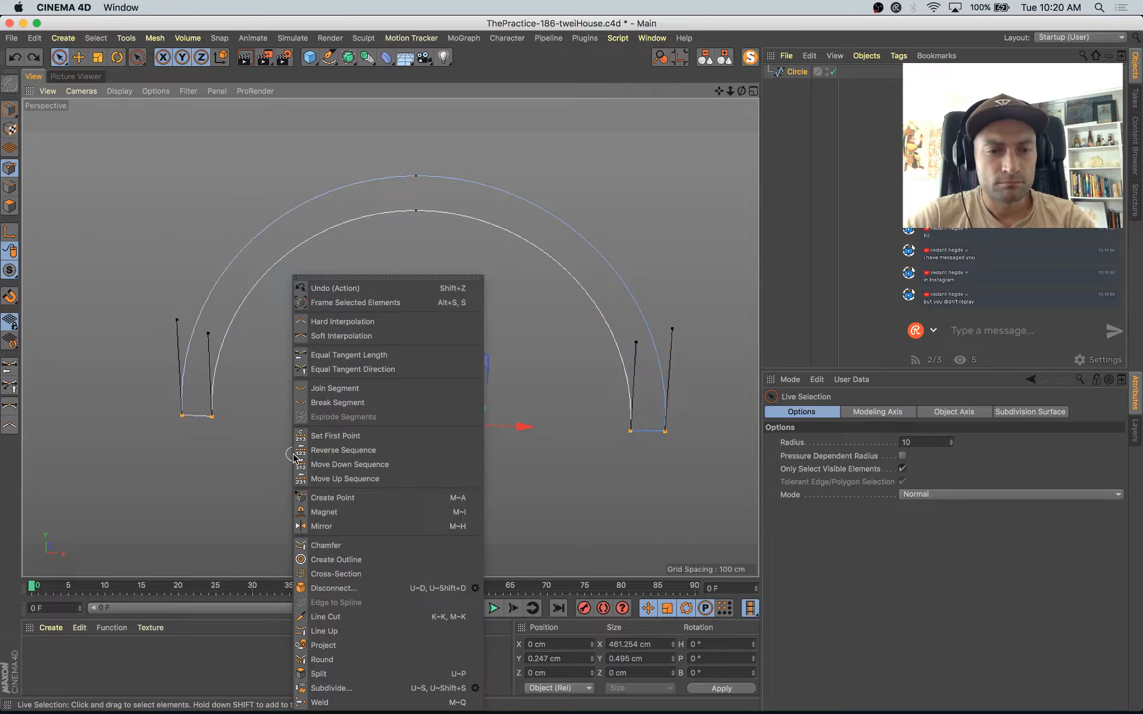
left_click(322, 544)
left_click_drag(252, 480, 283, 480)
key("super+z")
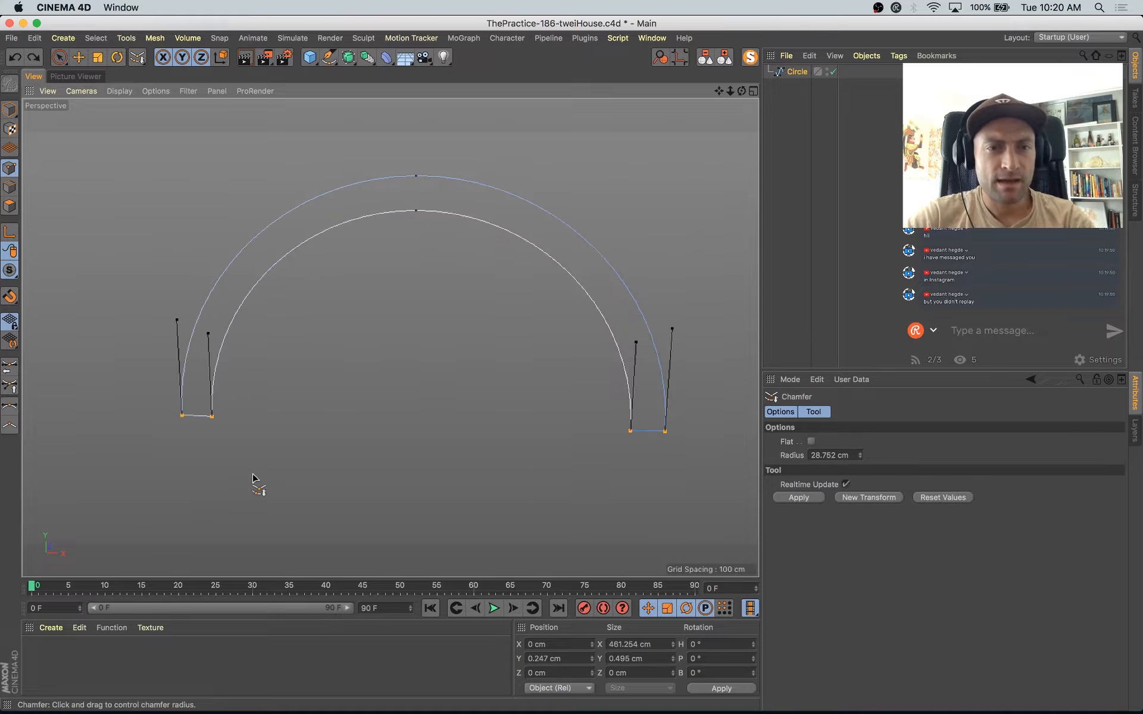
key("k")
key("k")
left_click(120, 396)
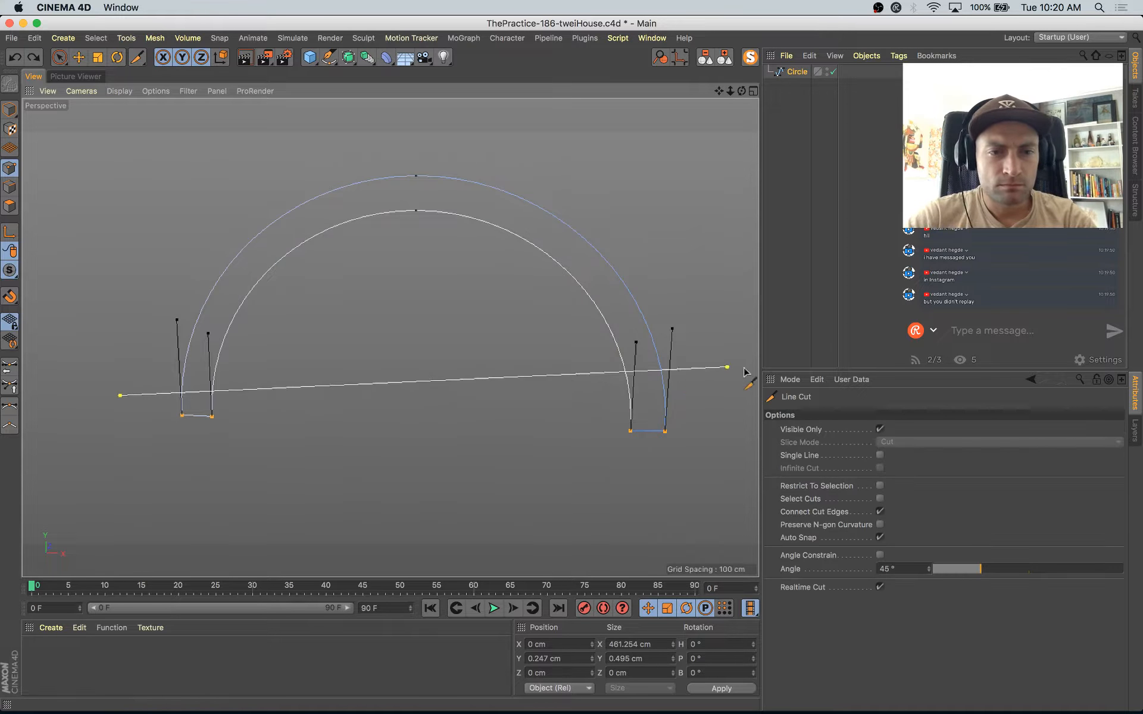
key("Escape")
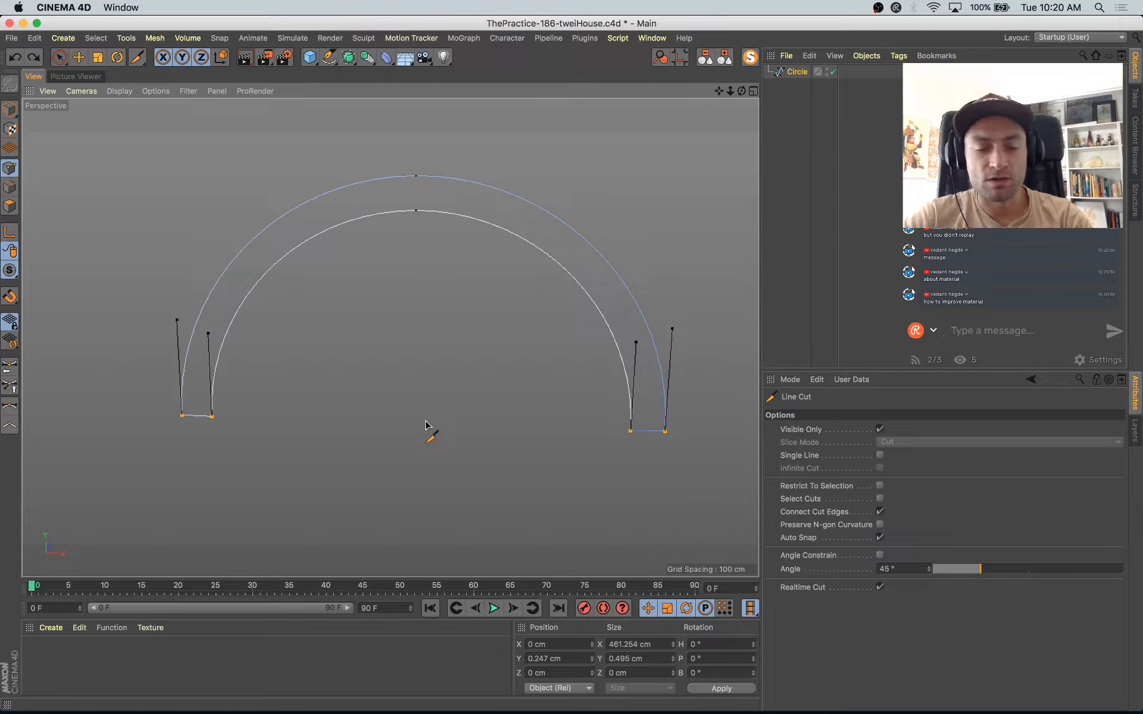
Step: In the front view, line-cut across both legs of the arch just above the end points to add new points
key("v")
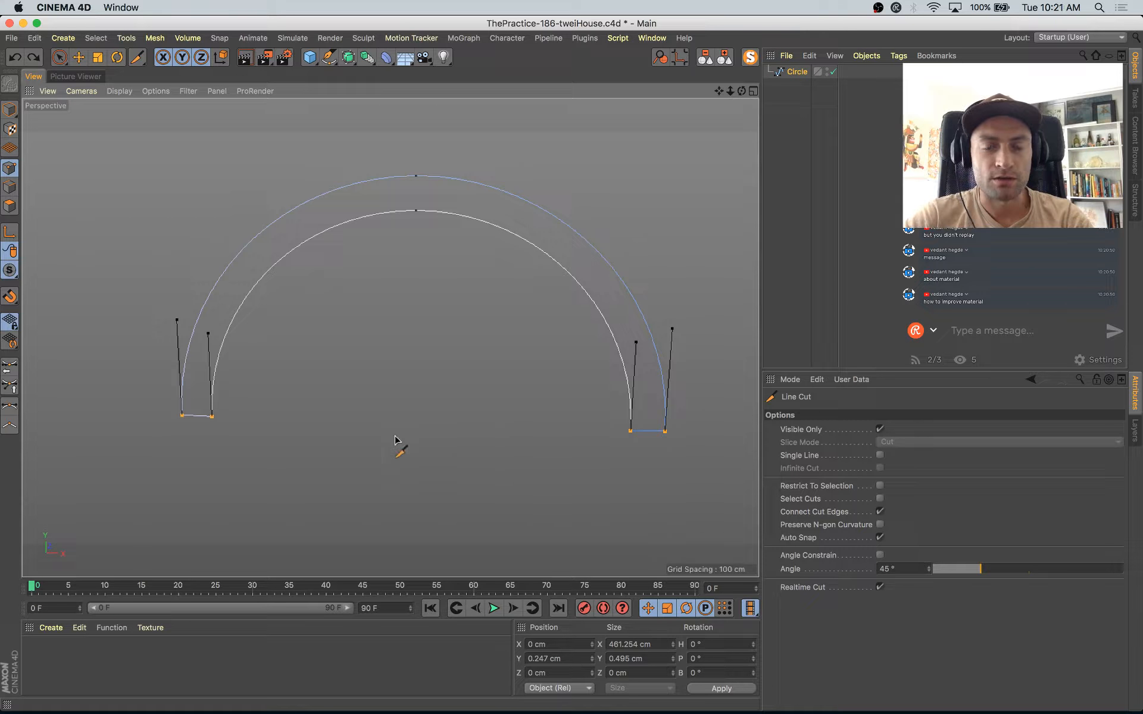
middle_click(453, 401)
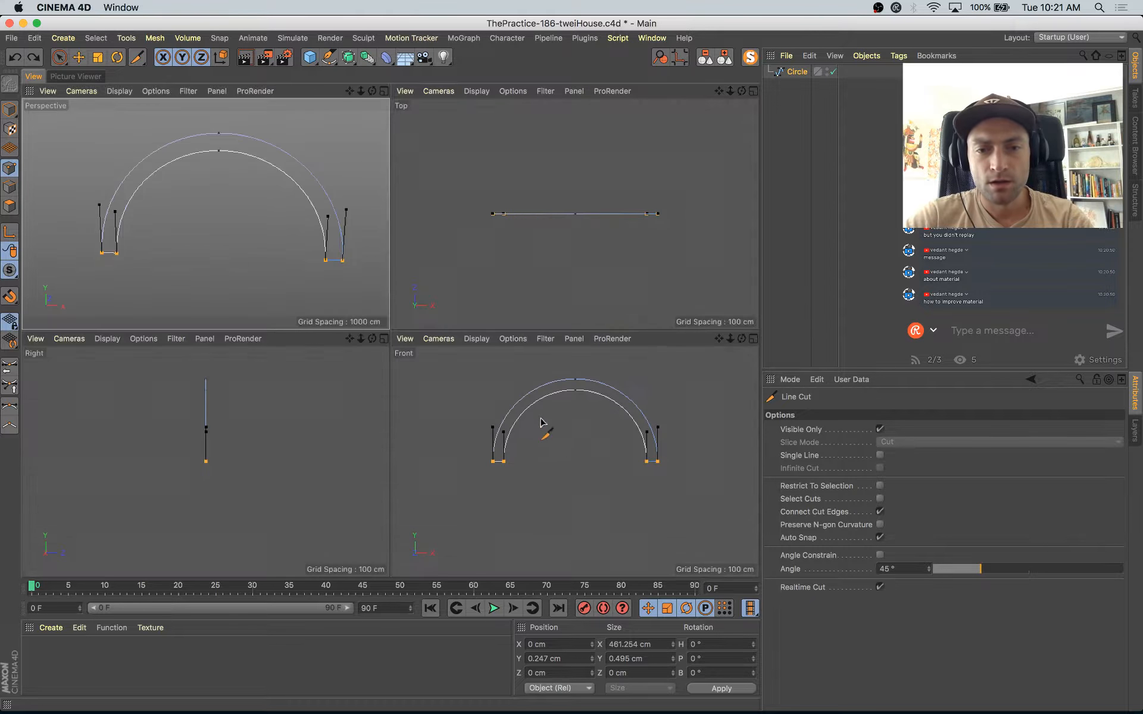
middle_click(547, 452)
middle_click_drag(446, 352, 436, 418, "alt")
scroll(453, 422, "up", 3)
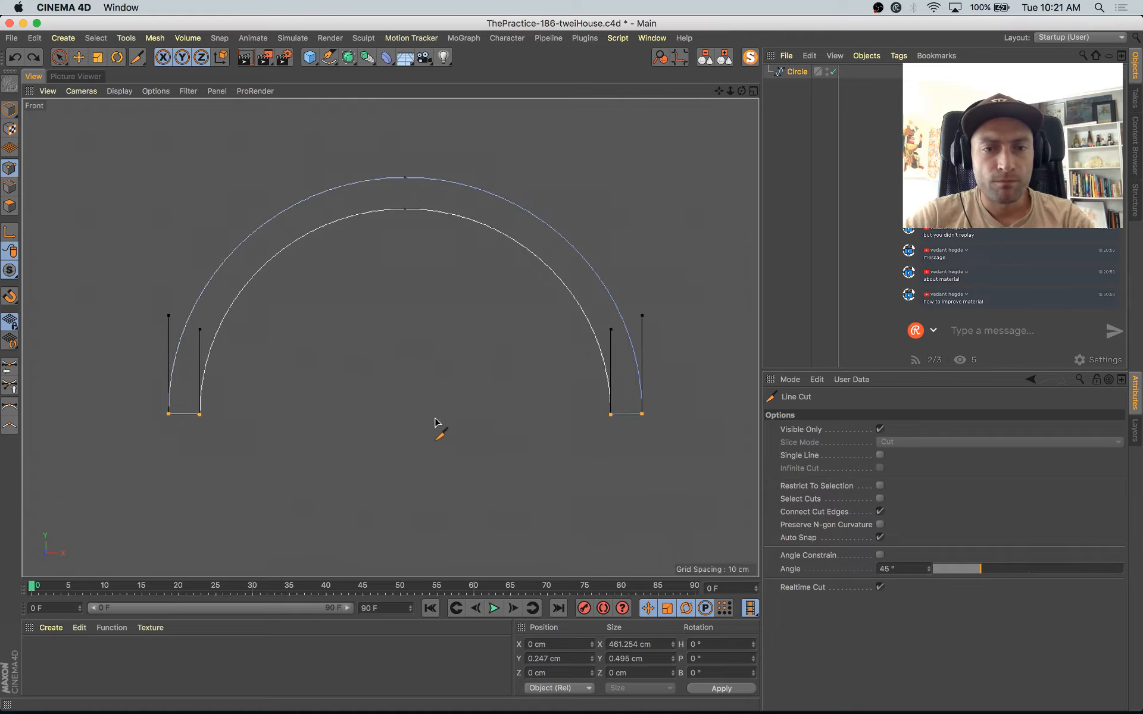
left_click(153, 398)
left_click(717, 412, "shift")
key("space")
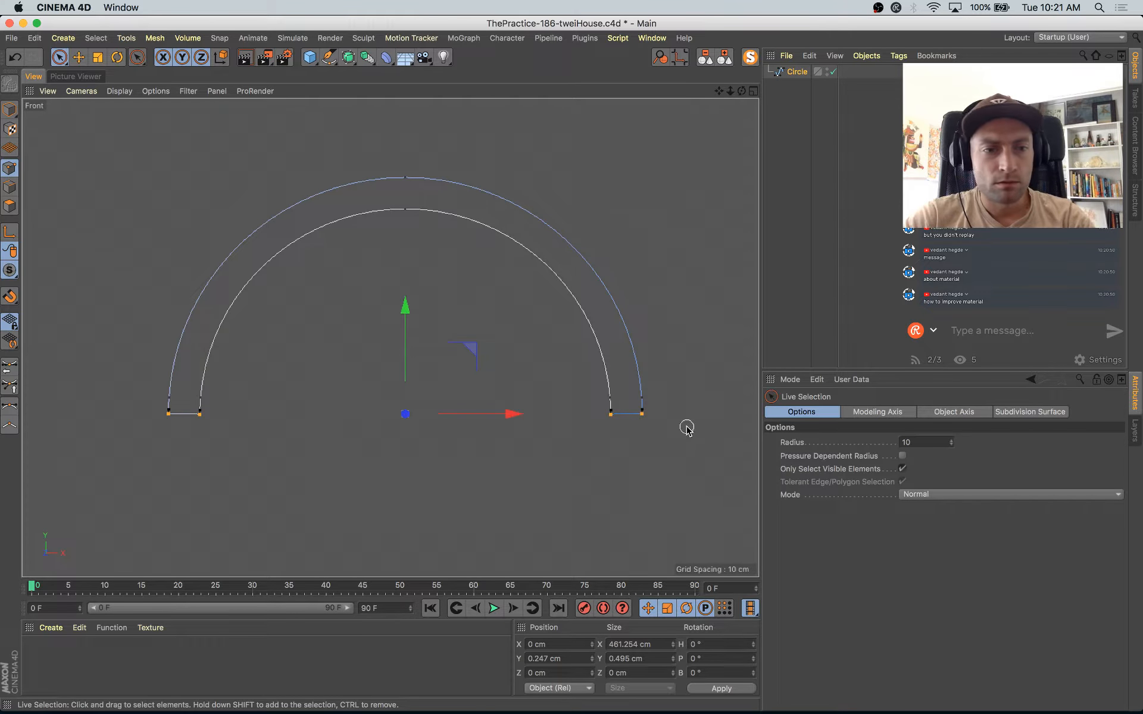
Step: Replace the last cut with a line cut across both legs of the arch, higher above the feet
right_click(328, 494)
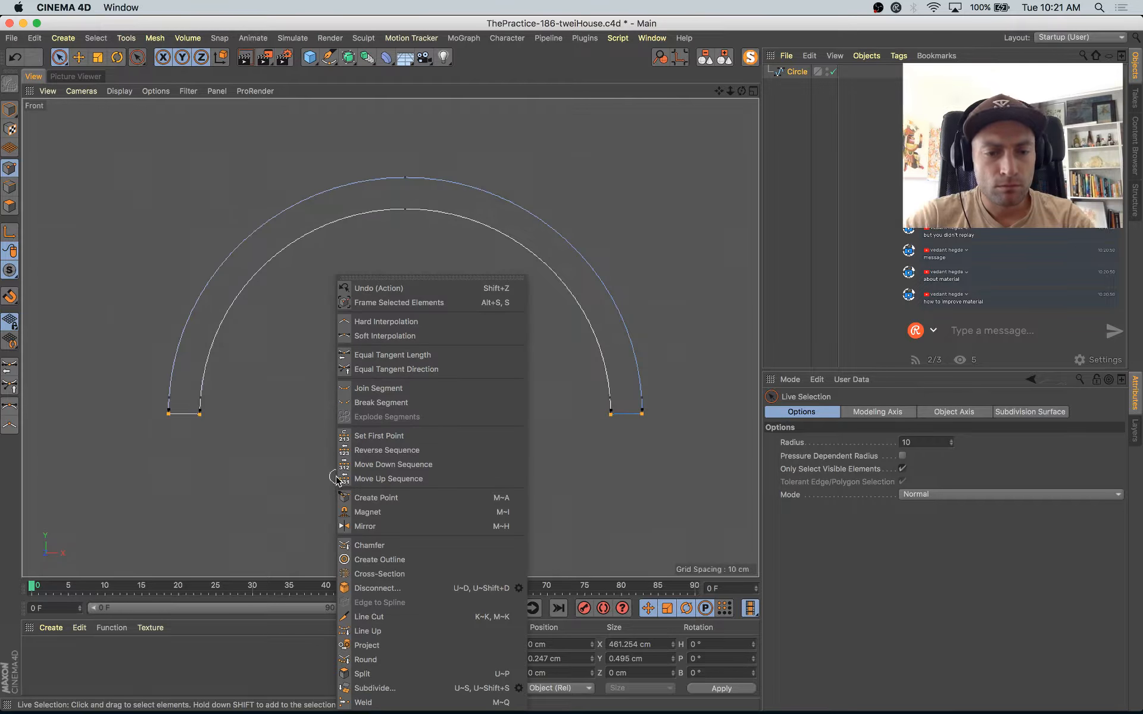
left_click(262, 442)
key("space")
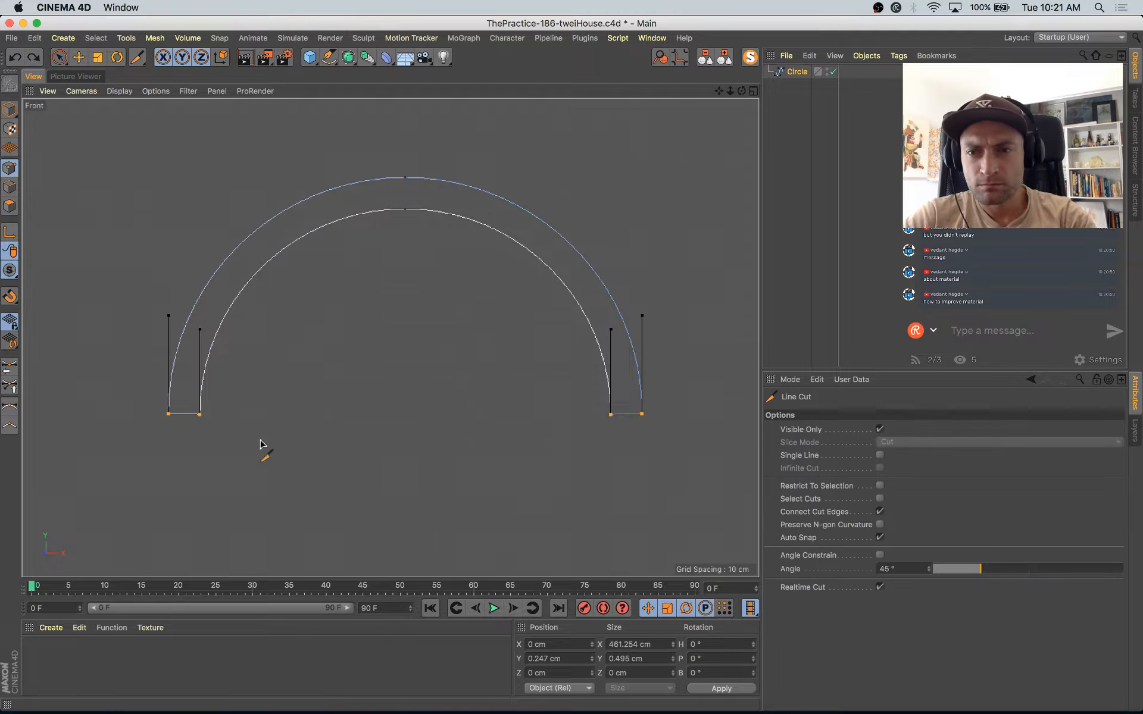
left_click(147, 374)
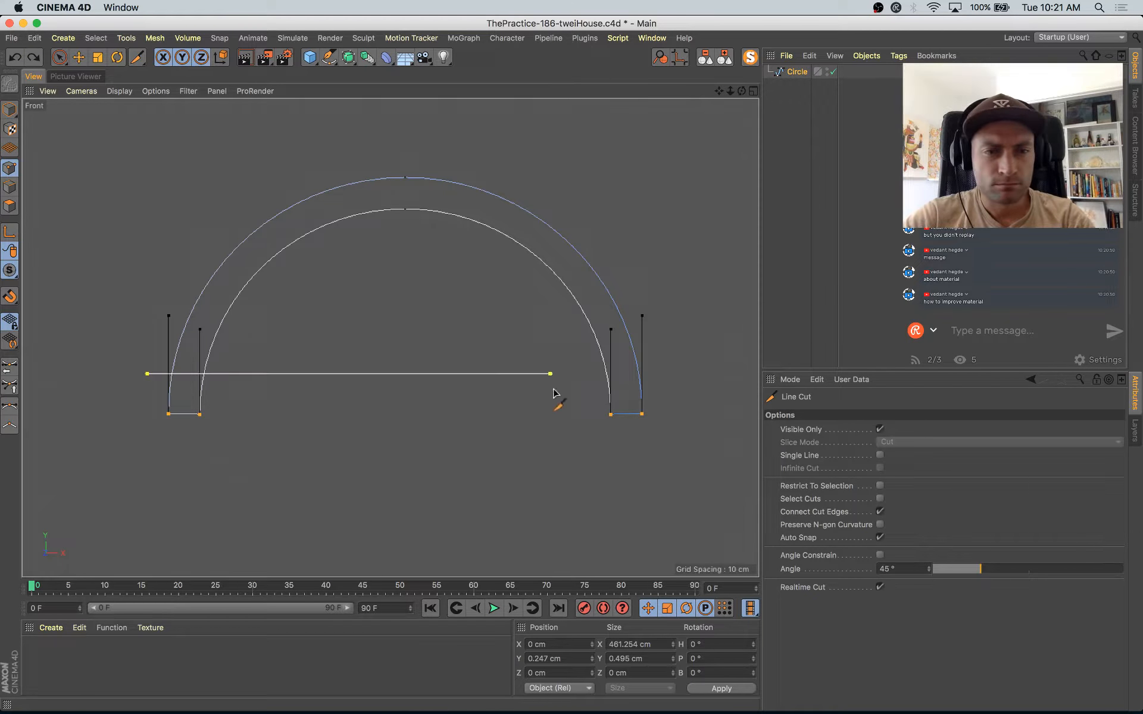
key("space")
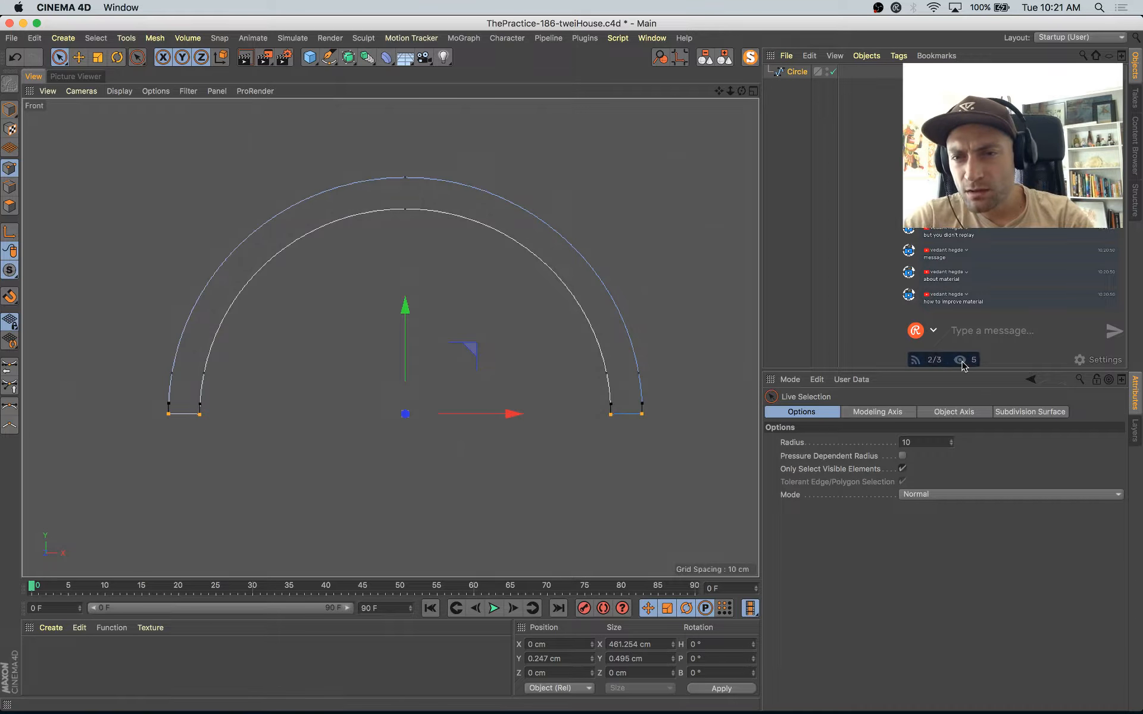
scroll(971, 300, "up", 5)
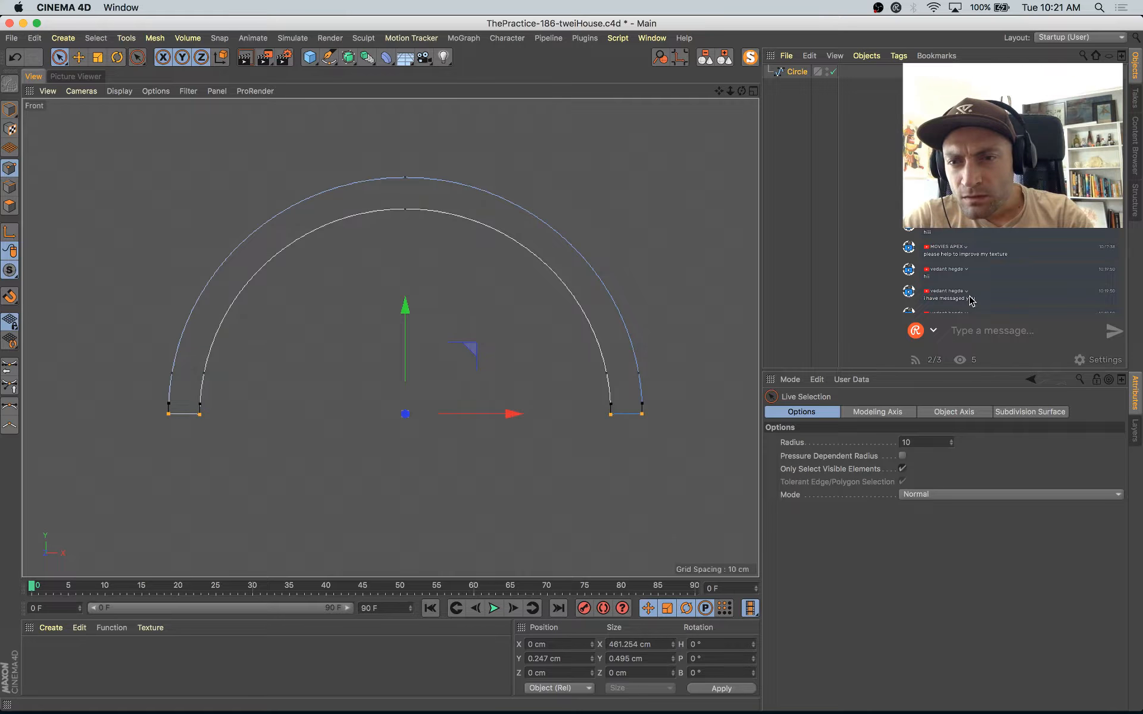
scroll(970, 300, "down", 5)
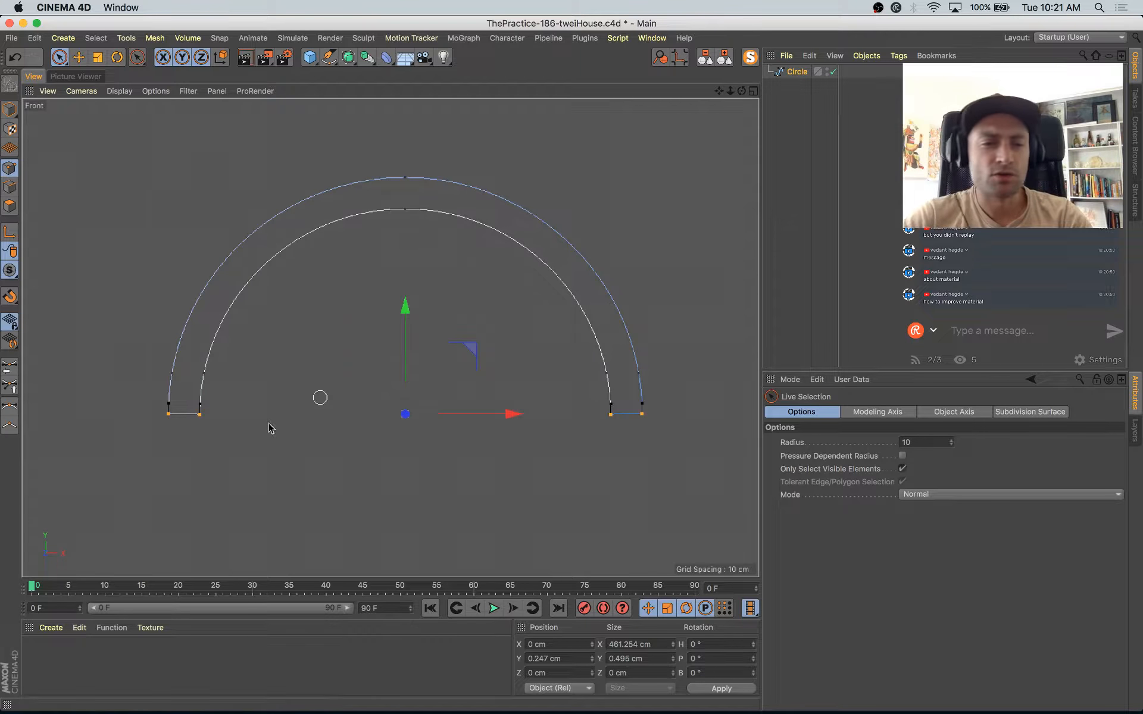
Step: Chamfer the arch's four selected end points with a radius of about 13.4 cm and return to model mode
right_click(243, 402)
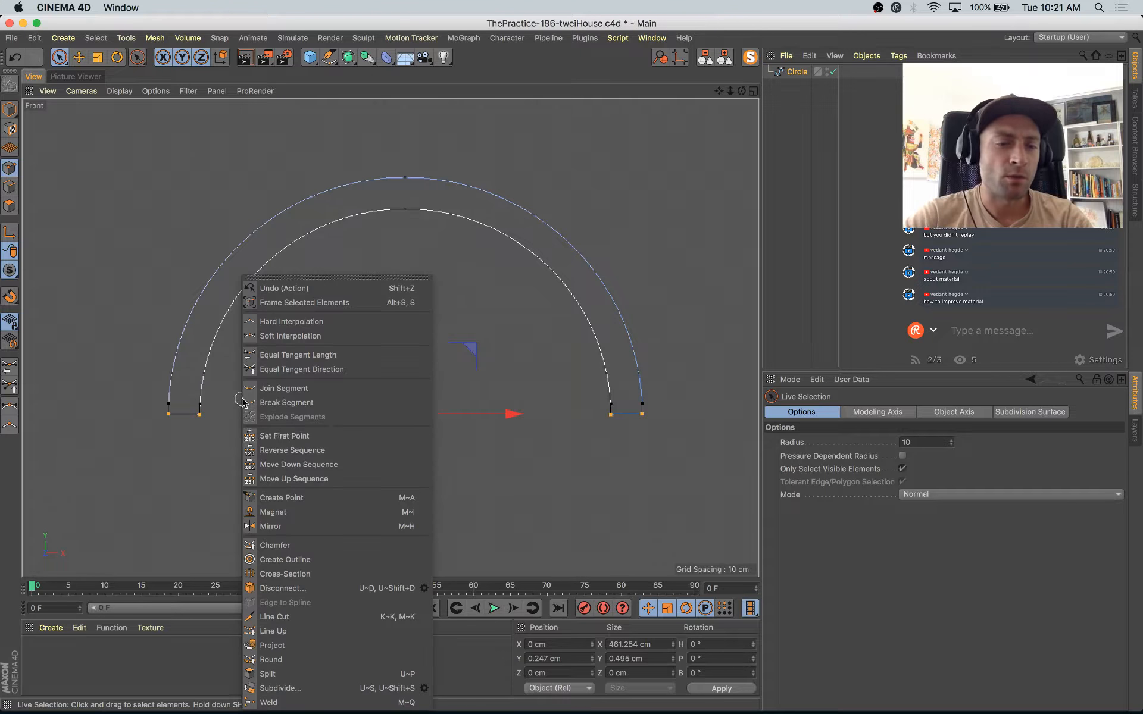
left_click(299, 545)
left_click_drag(294, 490, 238, 490)
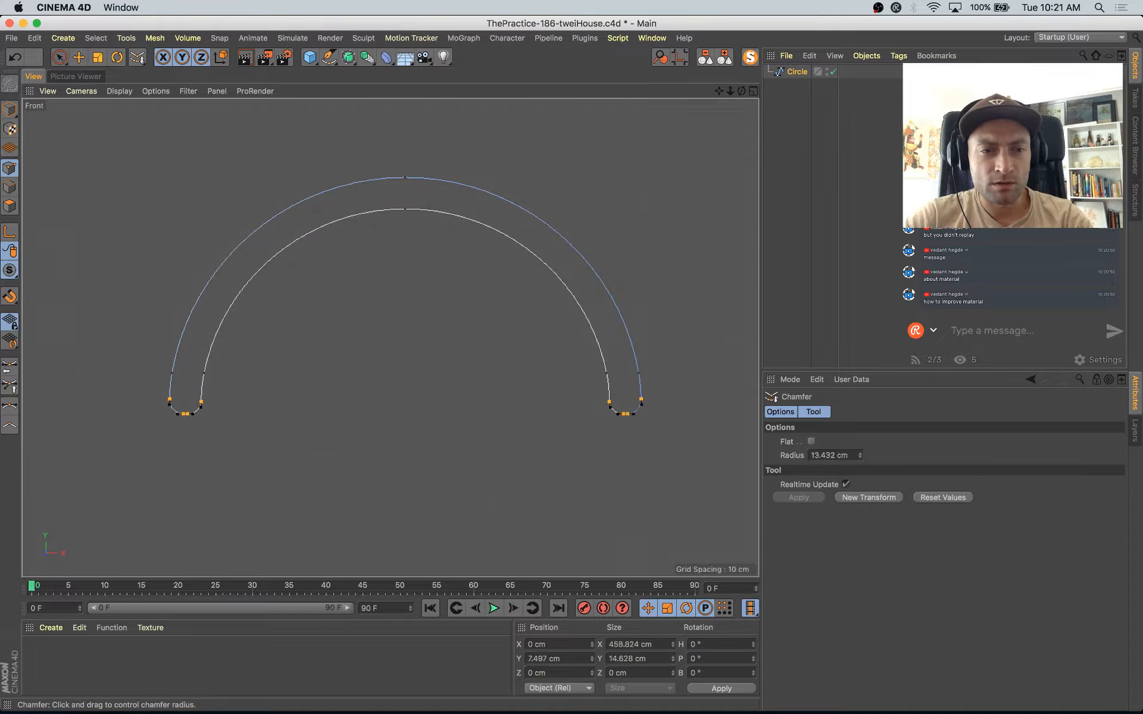
left_click(8, 110)
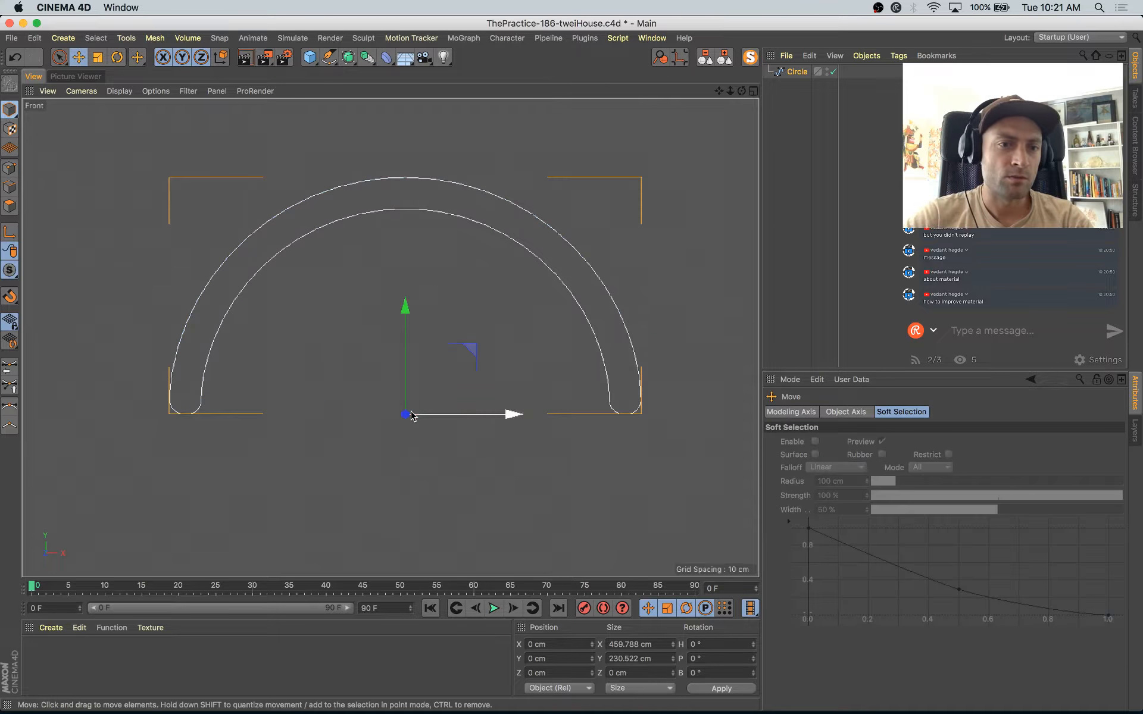
Step: End the isolation of the arch so the whole house is shown, and return to the perspective view
left_click(336, 348)
key("v")
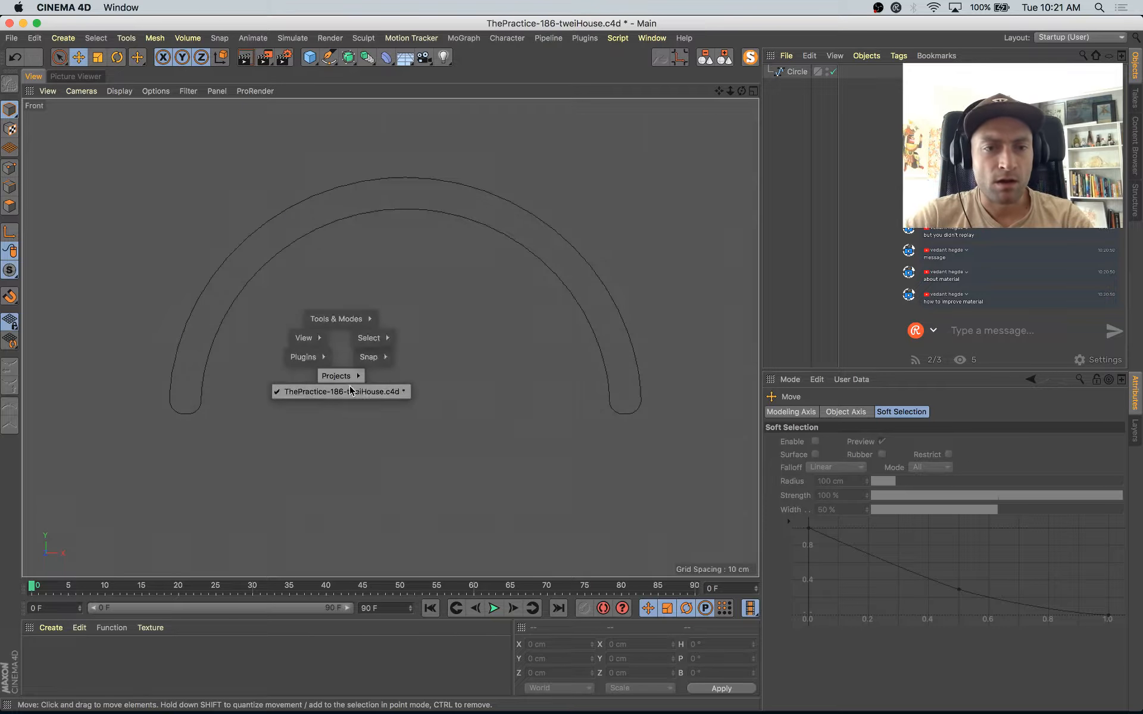
left_click(347, 433)
left_click(750, 57)
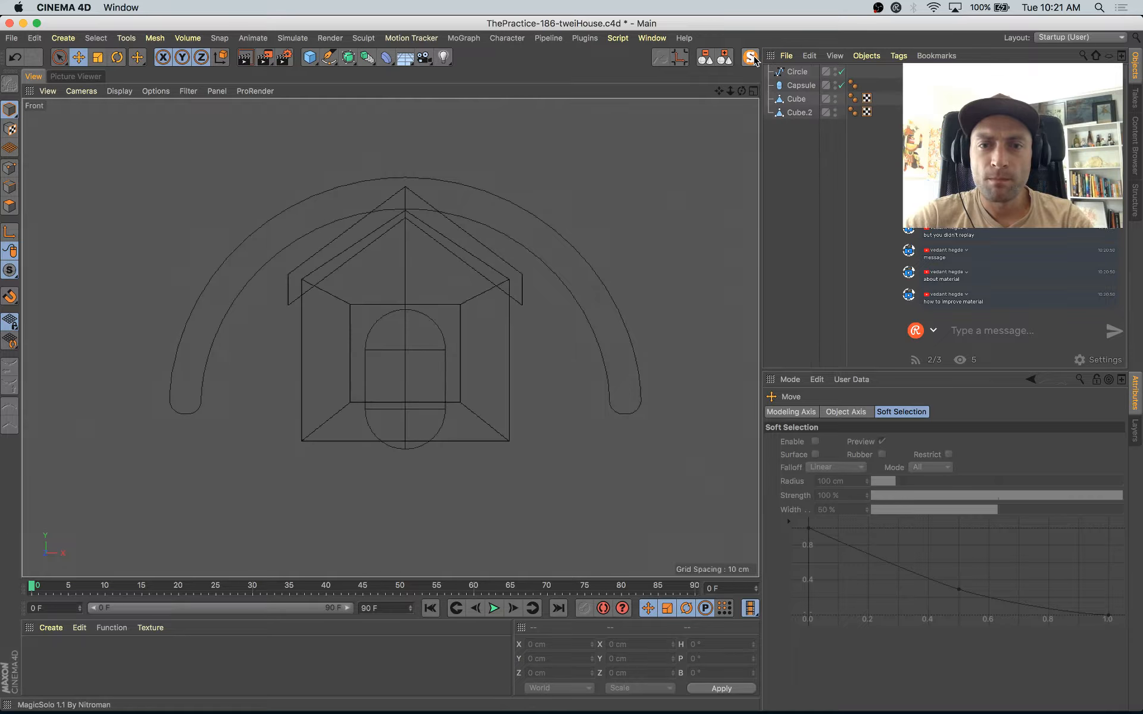
middle_click(340, 273)
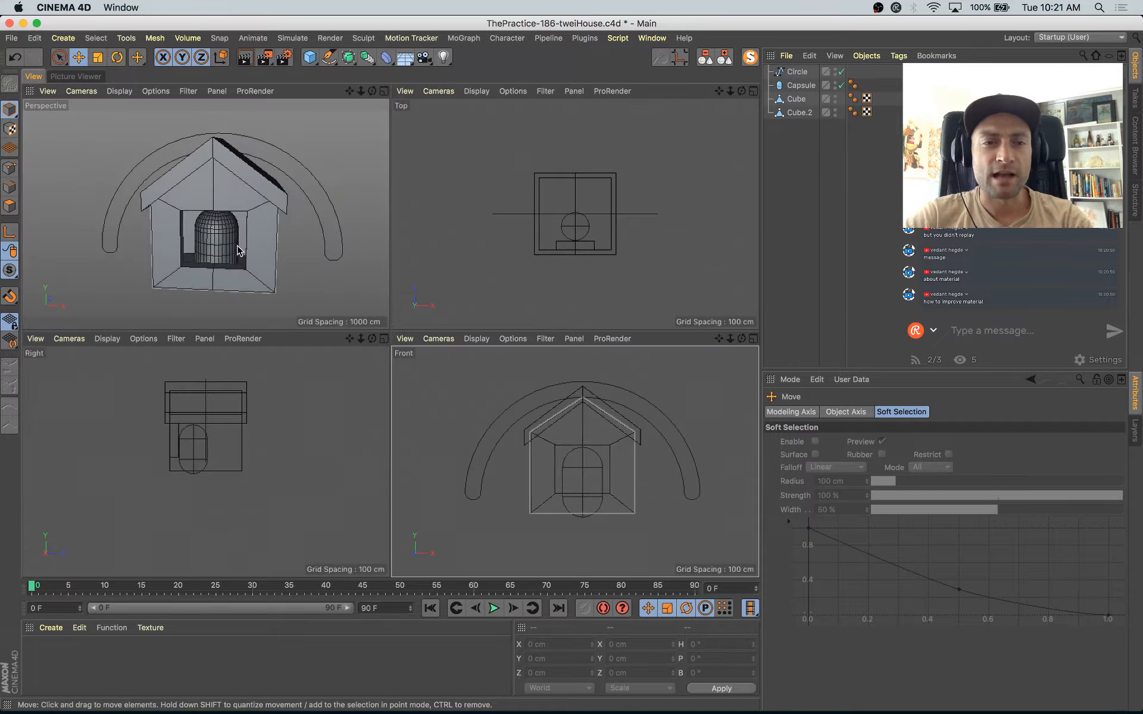
middle_click(351, 275)
left_click_drag(360, 277, 562, 280, "alt")
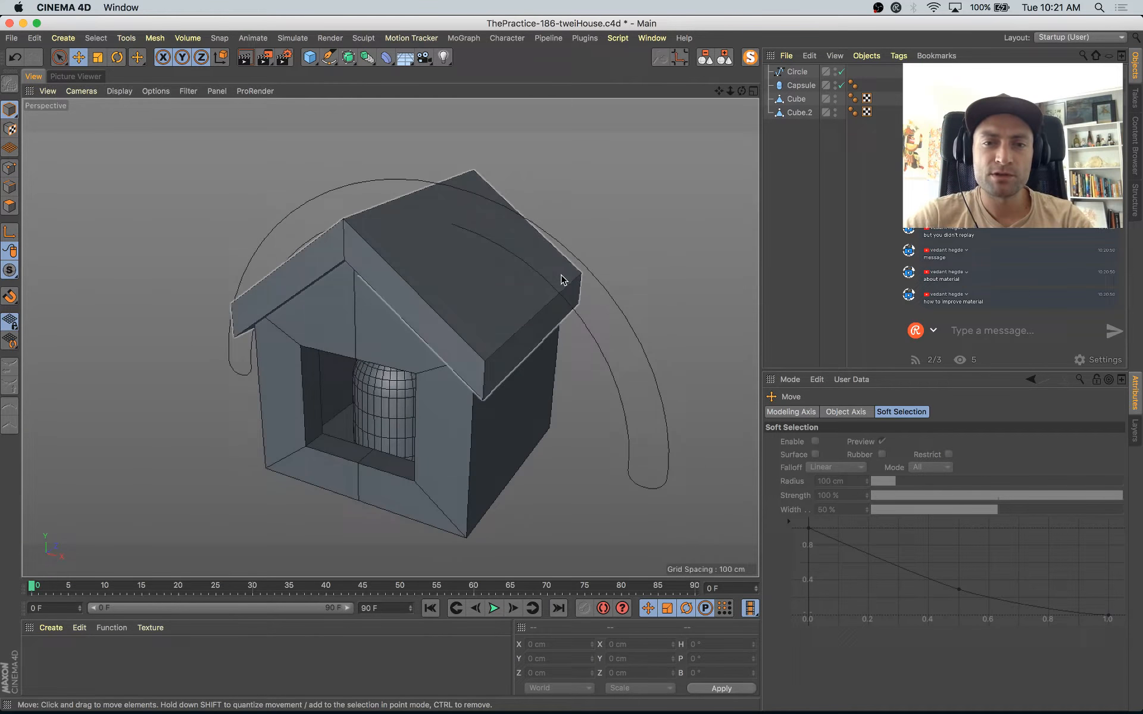
Step: Move the arch spline out in front of the house, to about -199 cm in Z
left_click(594, 277)
scroll(594, 279, "down", 3)
left_click_drag(518, 340, 566, 401)
scroll(492, 395, "up", 3)
left_click_drag(505, 443, 569, 417, "alt")
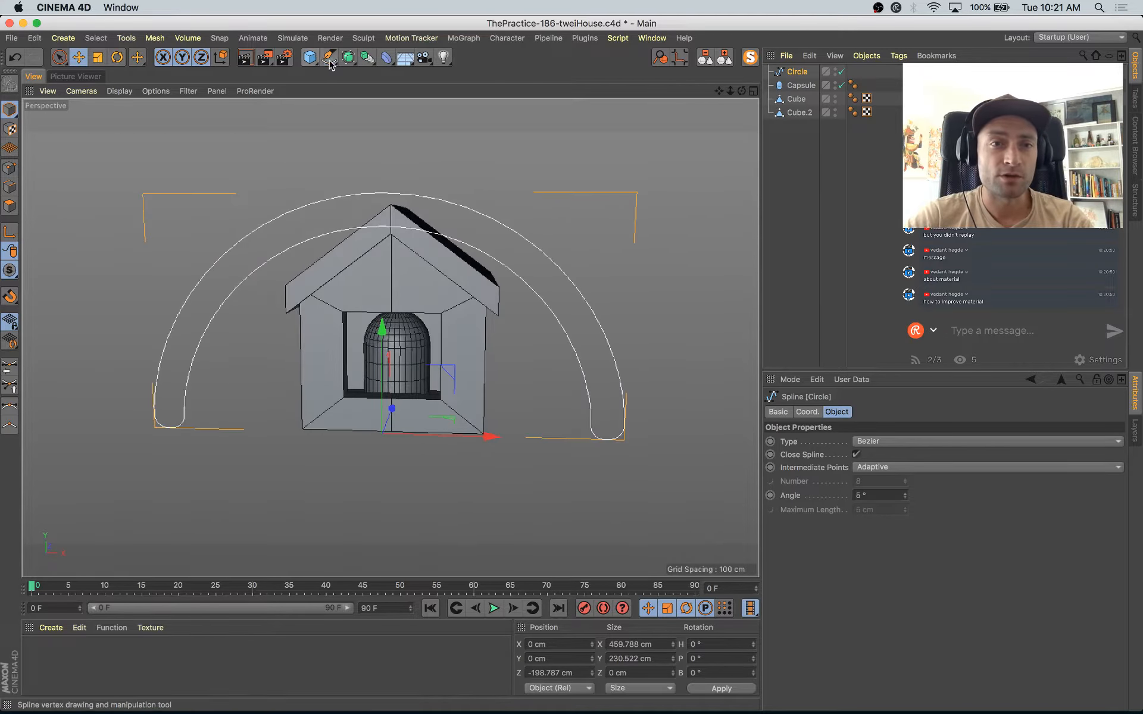
Step: Add a circle spline and place it together with the arch spline inside a new Sweep object
left_click_drag(328, 58, 448, 102)
left_click(465, 101)
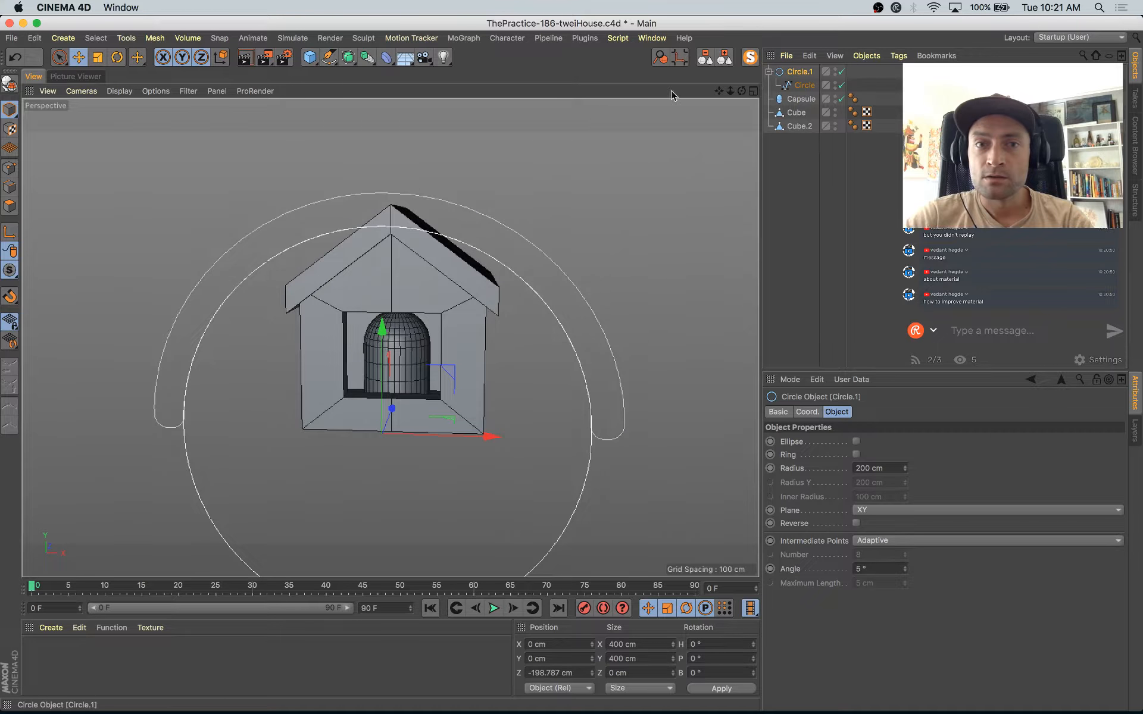
left_click(333, 62)
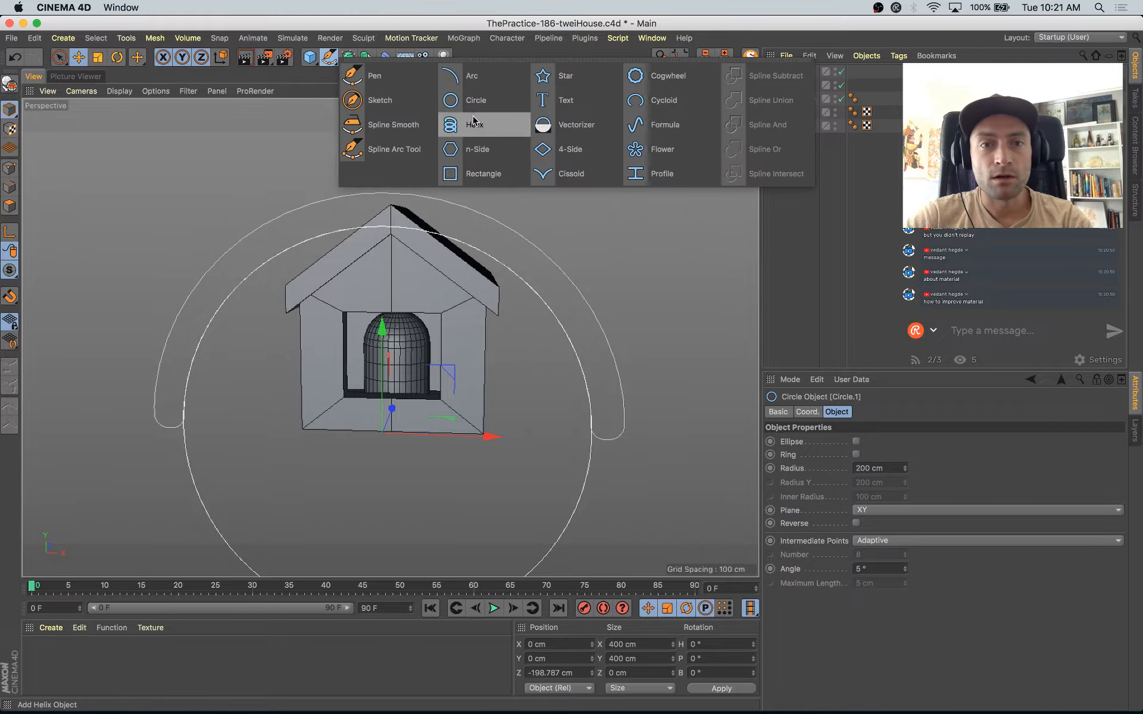
left_click(321, 72)
left_click(348, 58)
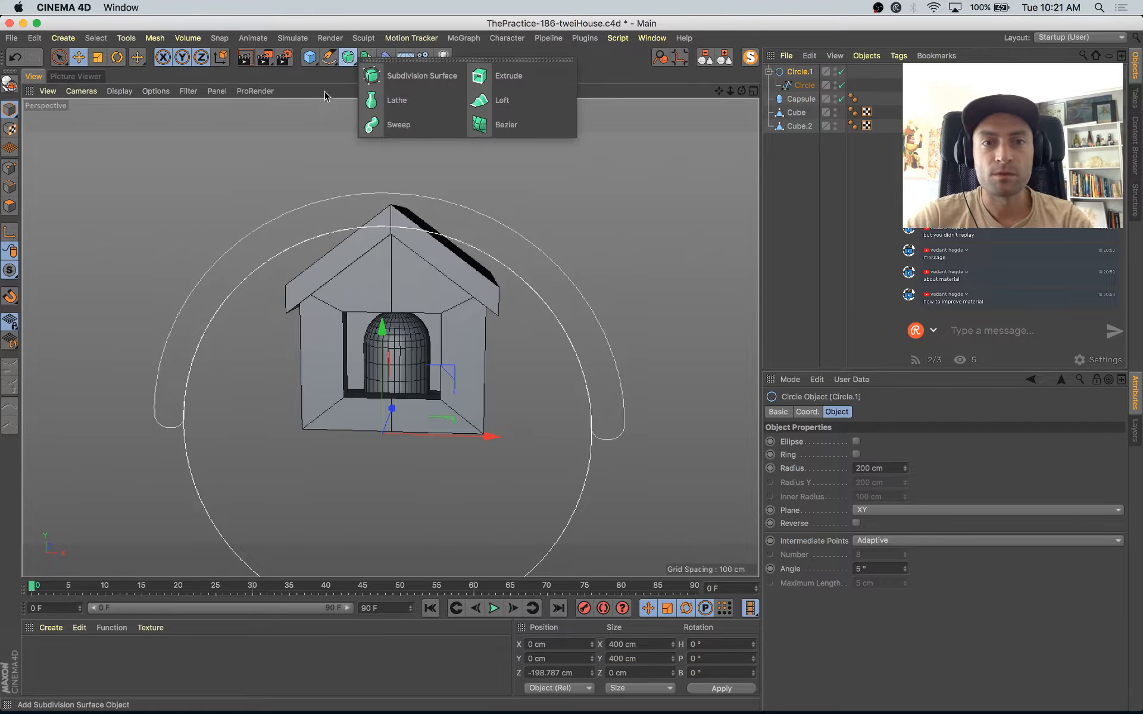
left_click(396, 125, "alt")
left_click_drag(809, 98, 802, 78)
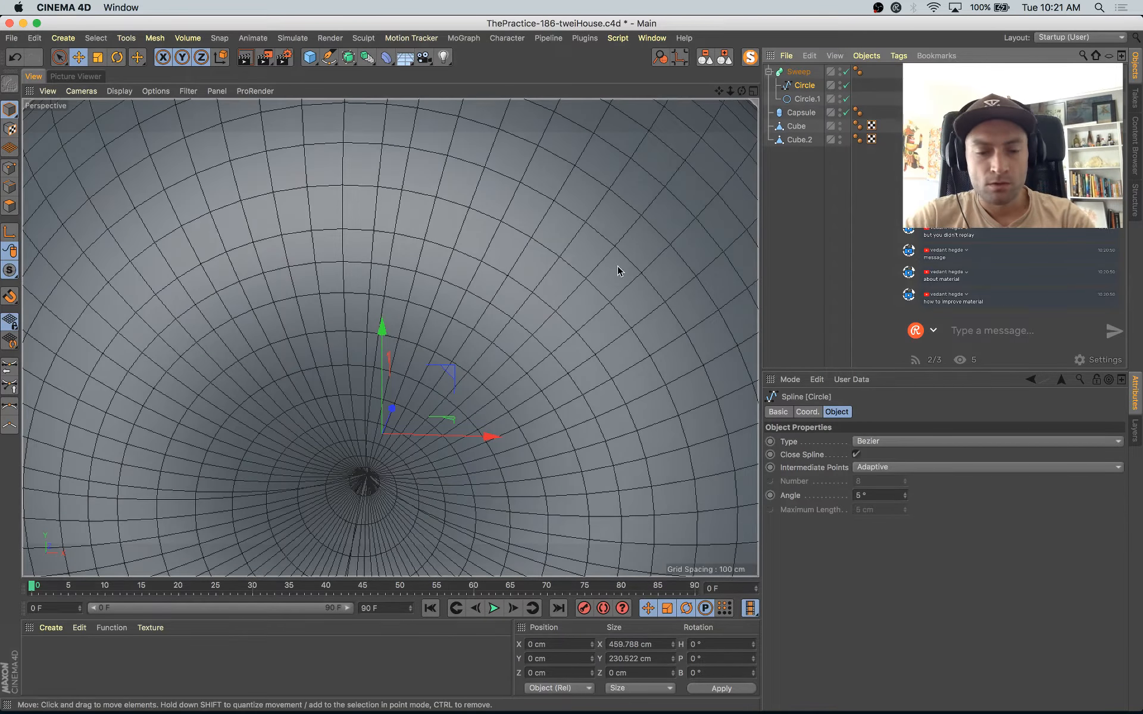
Step: Scale the arch spline down to about 107 cm wide and put the new circle first in the Sweep as its profile
key("t")
left_click_drag(587, 214, 337, 480)
left_click_drag(803, 98, 804, 83)
left_click(807, 86)
key("t")
left_click_drag(628, 219, 288, 500)
scroll(435, 350, "up", 5)
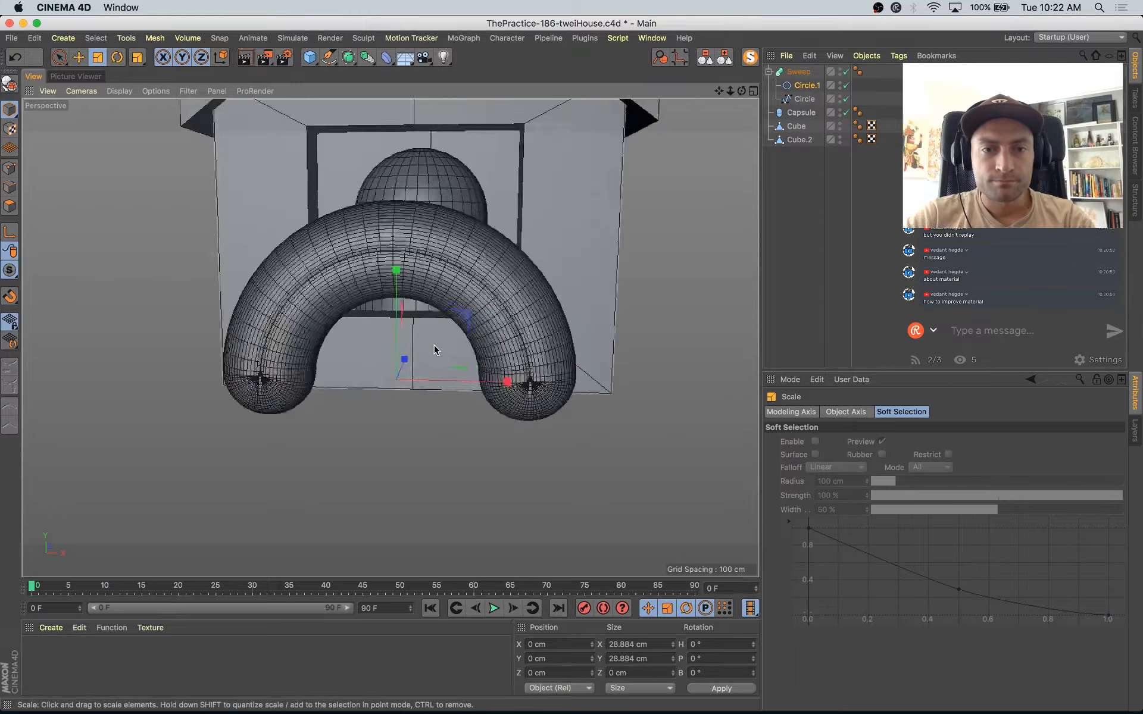
Step: Isolate the arch spline and select all the points of its inner curve, including those at both feet
scroll(434, 351, "up", 5)
left_click(805, 100)
left_click(750, 58)
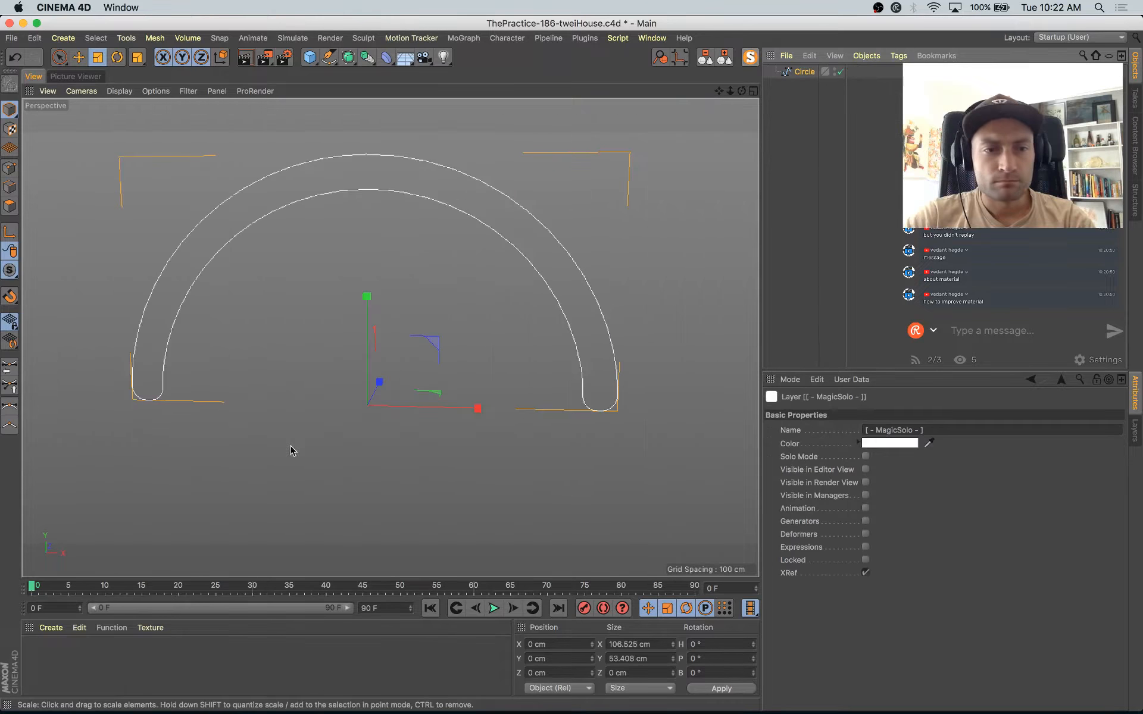
key("space")
left_click(10, 168)
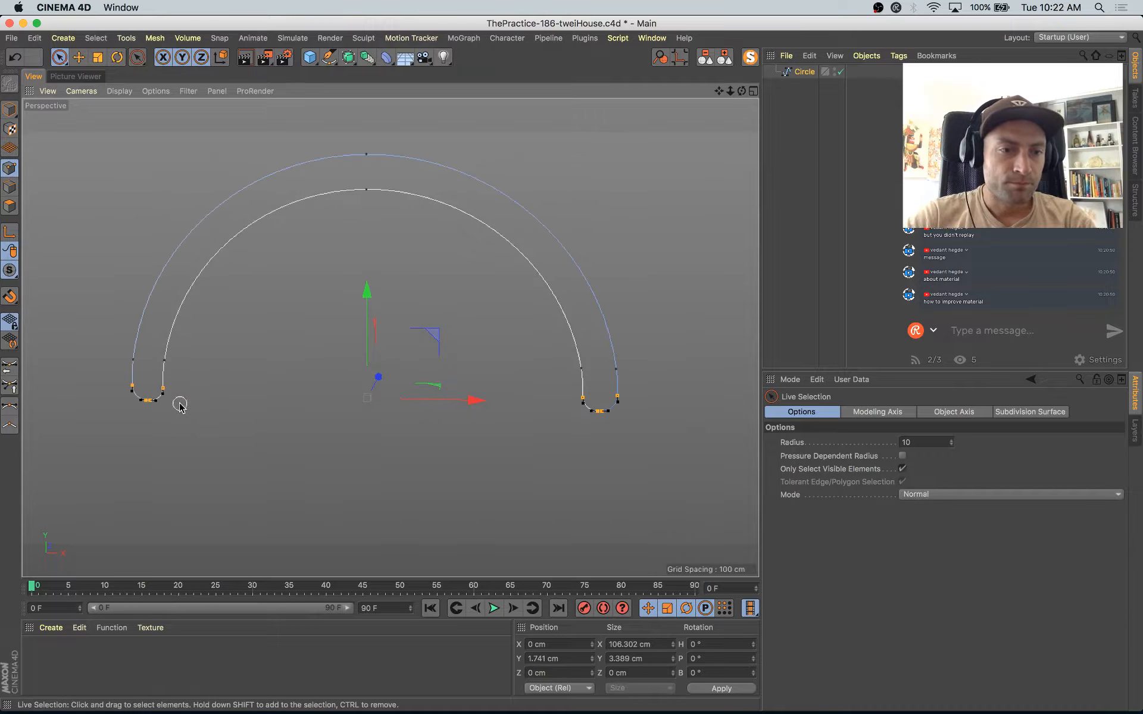
left_click(163, 410)
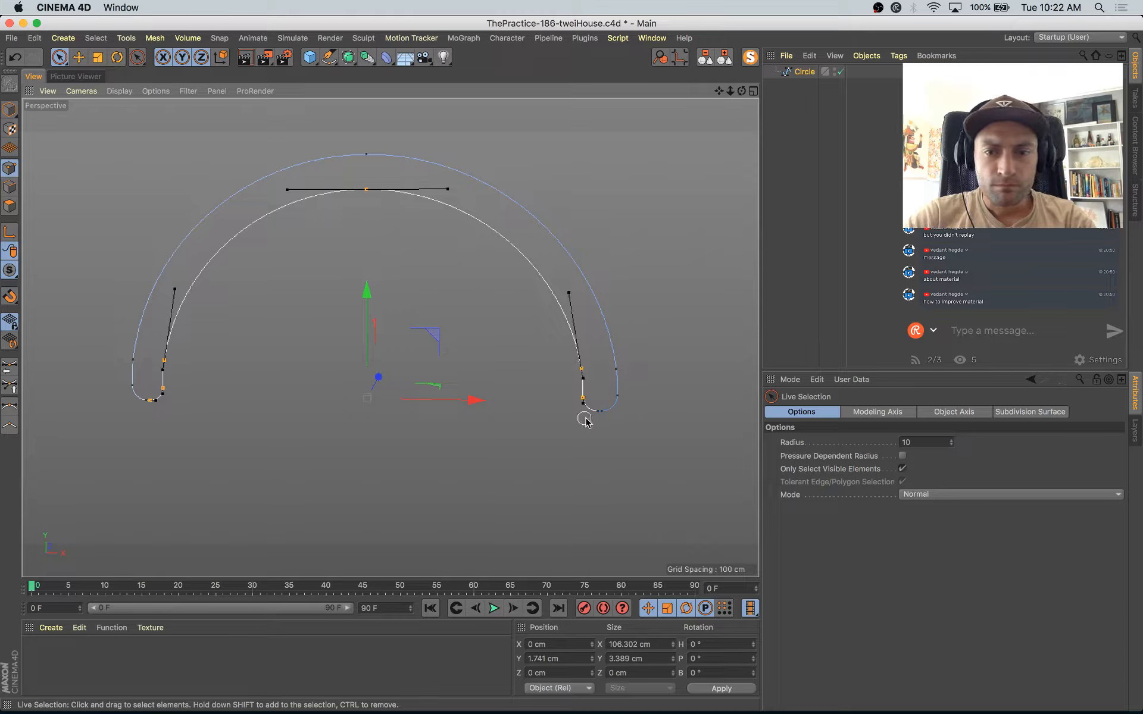
left_click_drag(595, 414, 582, 422)
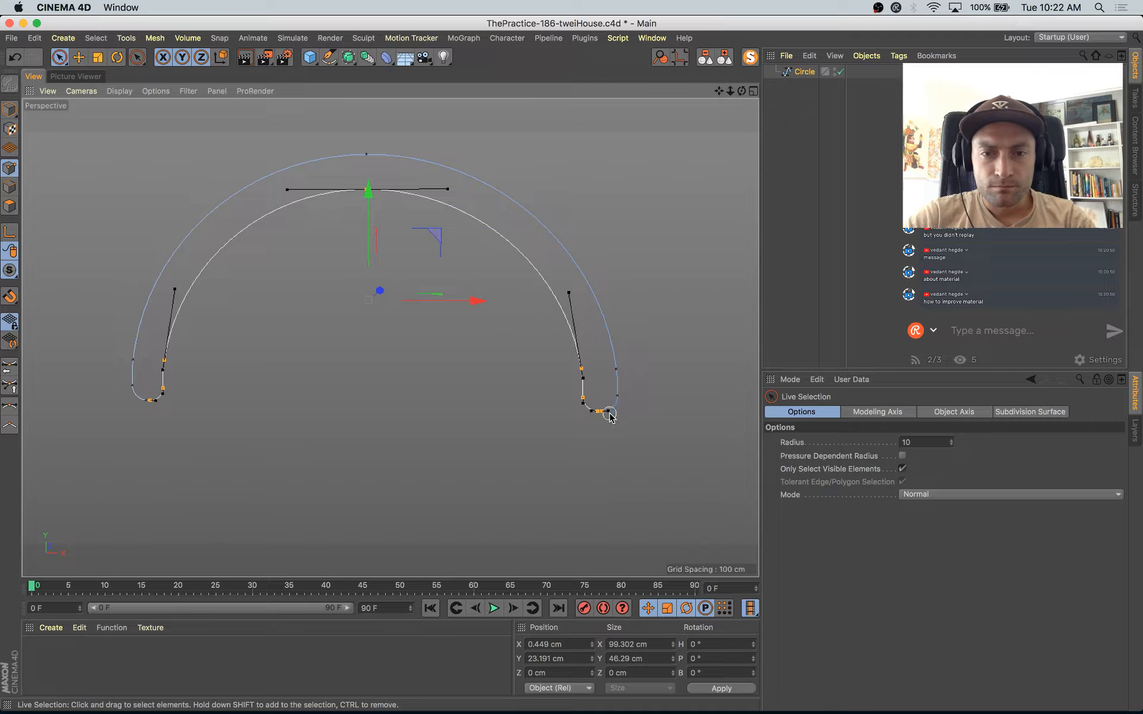
left_click(606, 411, "ctrl")
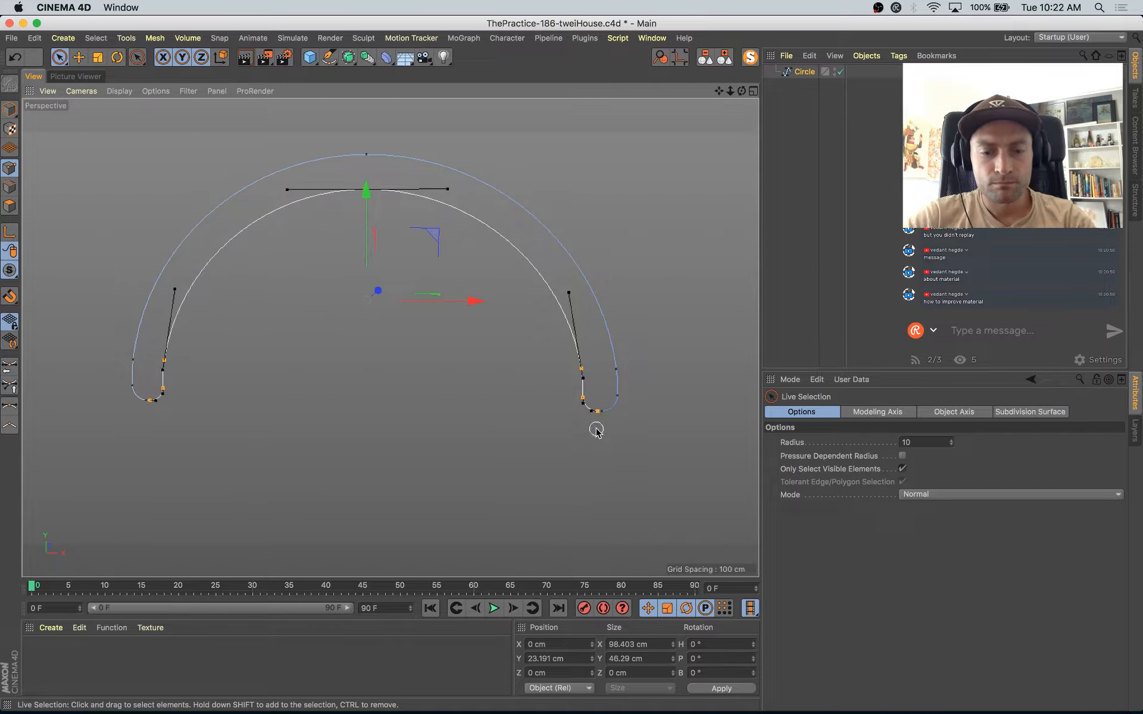
Step: Scale the inner curve's points to about 83% and lower them level with the outer feet, widening the band
key("t")
left_click_drag(631, 189, 566, 233)
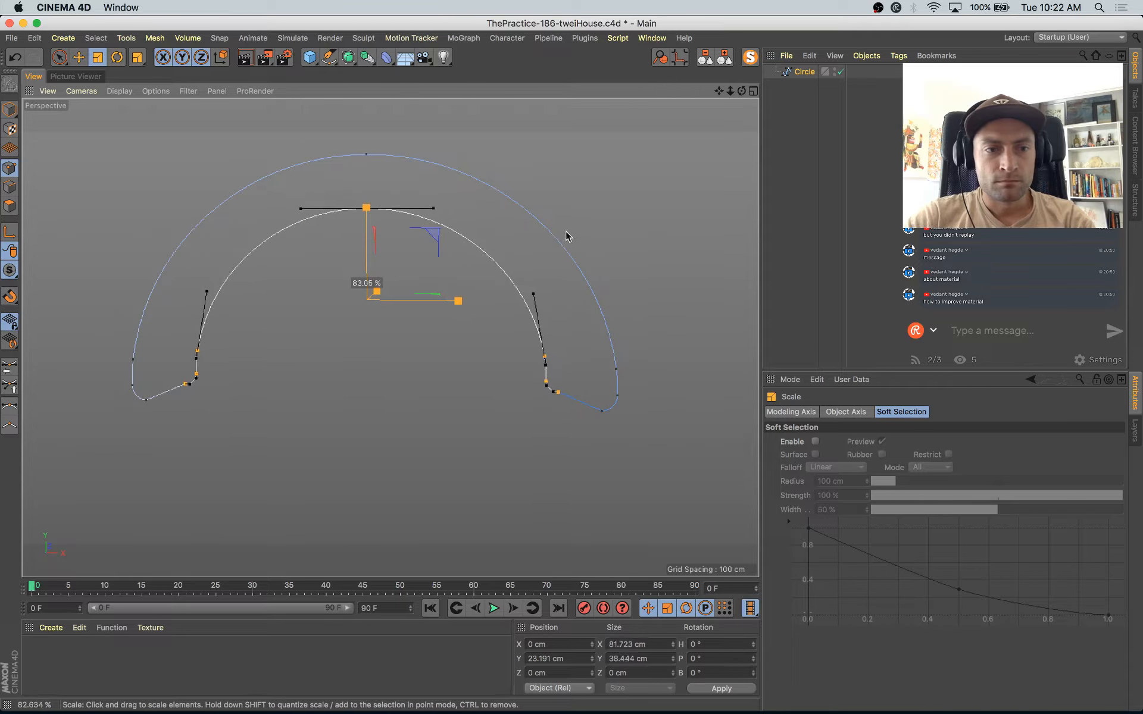
key("e")
left_click_drag(372, 204, 367, 216)
left_click(378, 366)
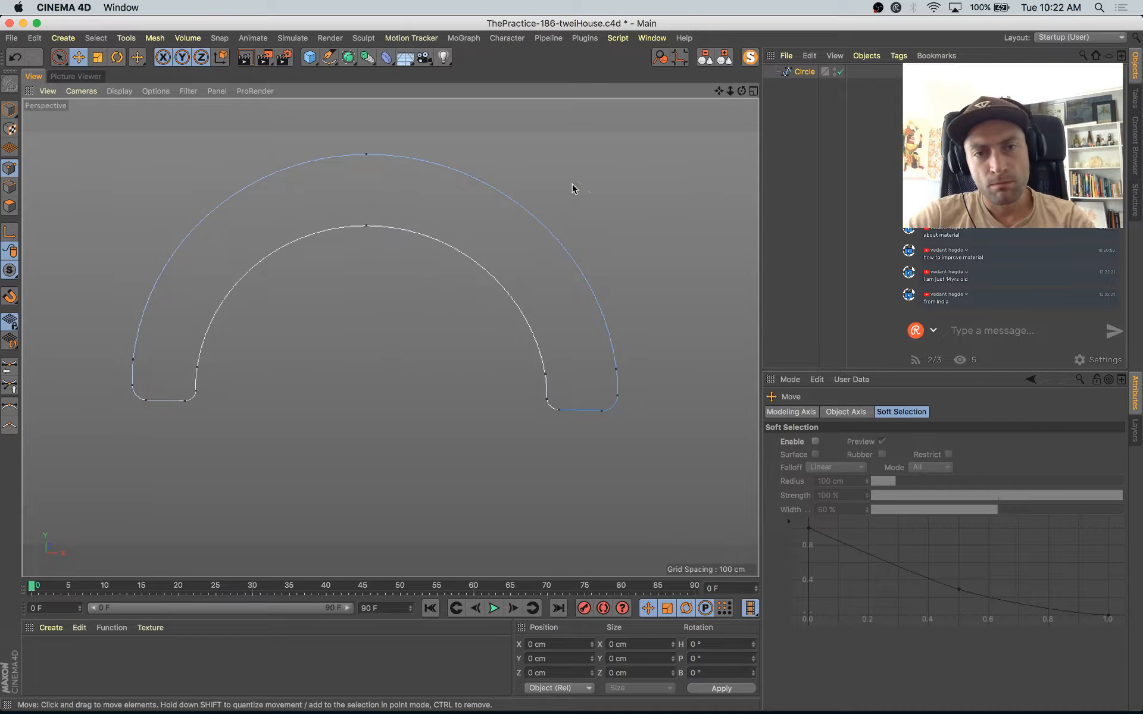
Step: Show the whole scene again and move the arch spline back into the house's window opening, to about 131 cm in Z
left_click(751, 57)
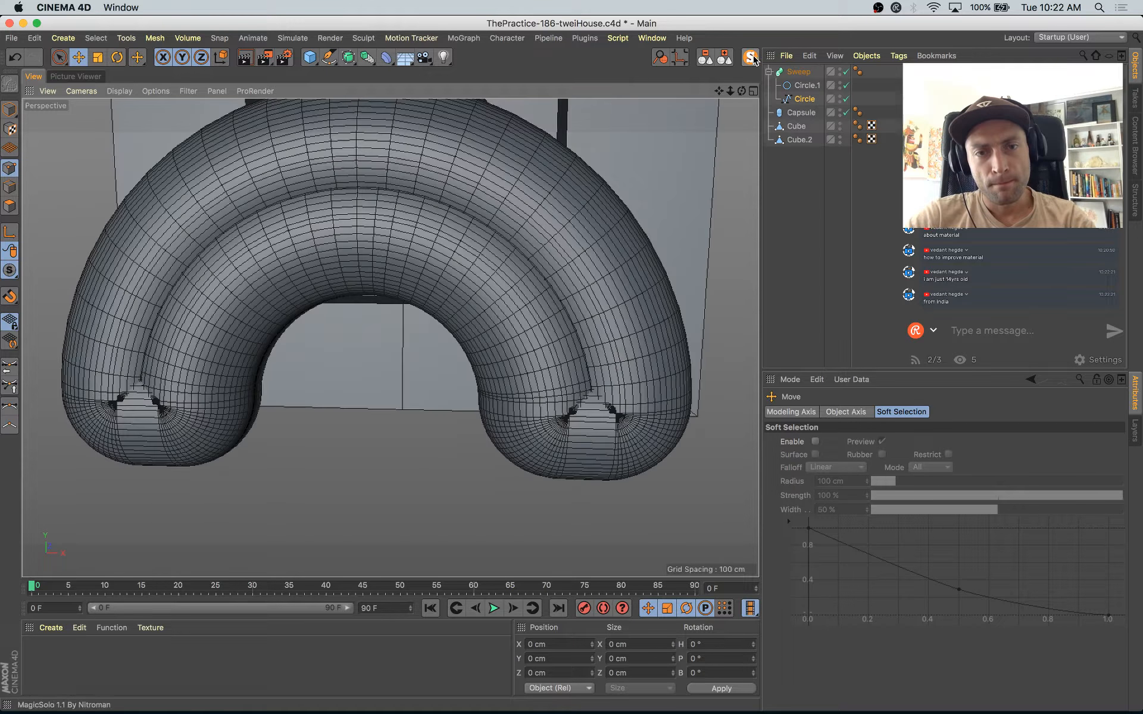
left_click(8, 112)
scroll(490, 421, "down", 3)
middle_click_drag(490, 421, 509, 459, "alt")
left_click_drag(509, 460, 357, 411, "alt")
key("t")
left_click_drag(355, 345, 441, 319, "alt")
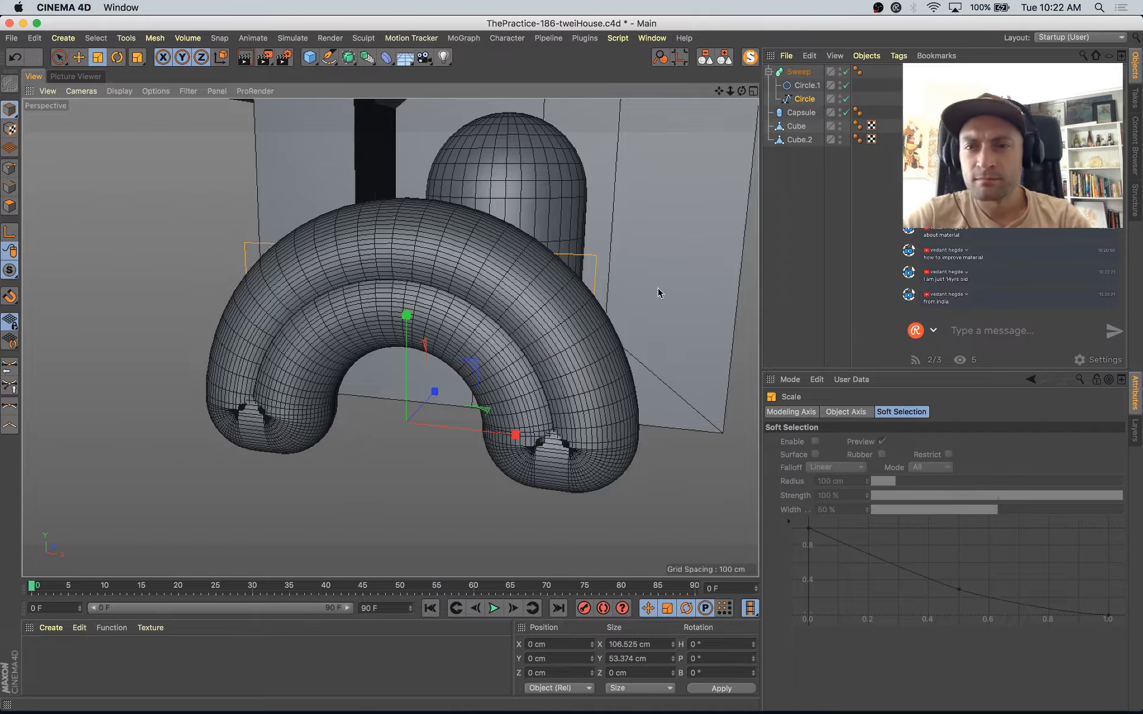
key("e")
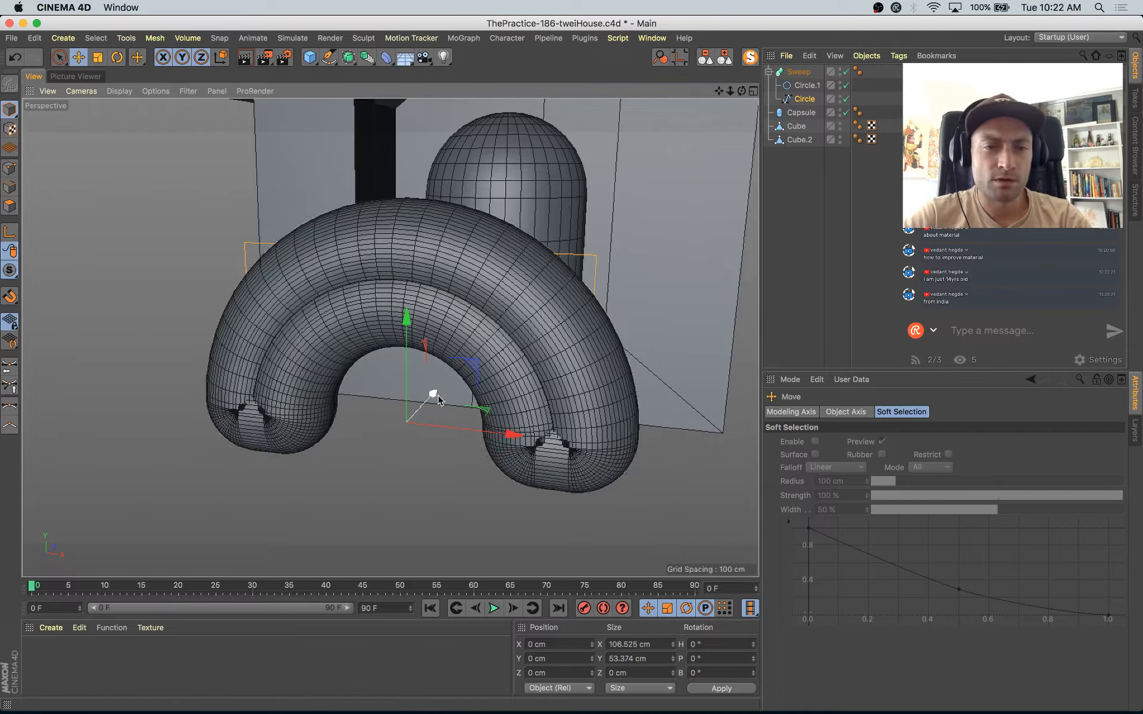
left_click_drag(434, 392, 630, 350)
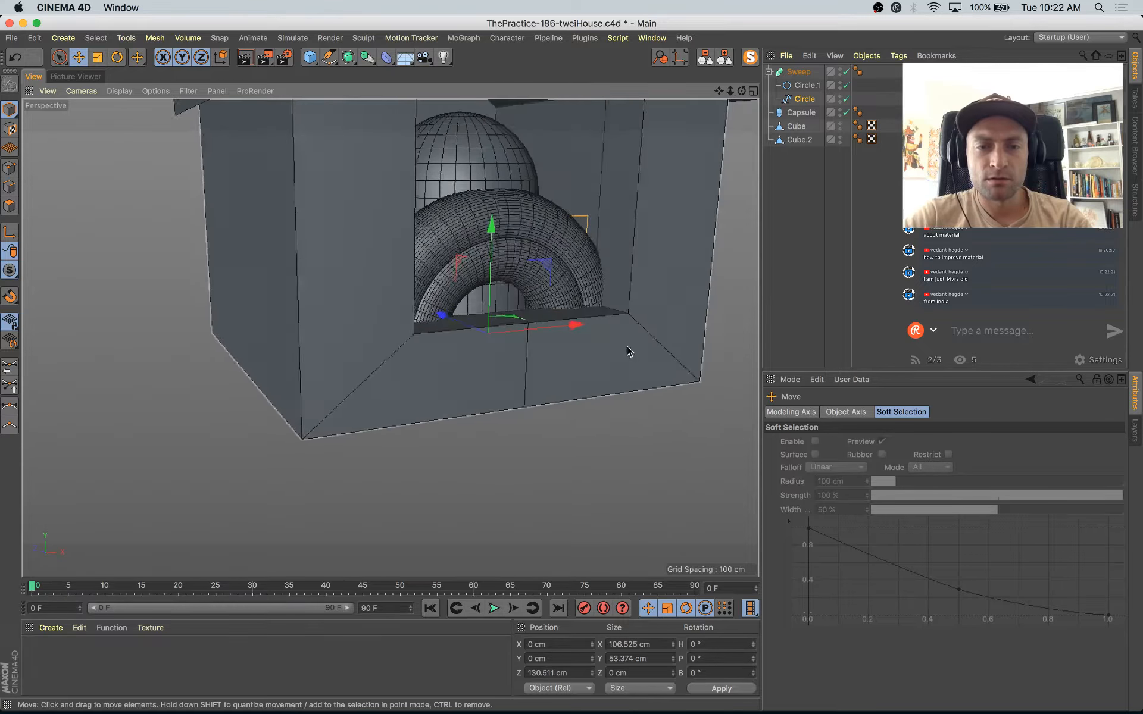
Step: Scale the arch spline down to about 44 cm wide and raise it to about 41 cm in Y on the capsule
middle_click_drag(606, 350, 595, 485, "alt")
left_click_drag(595, 485, 406, 472, "alt")
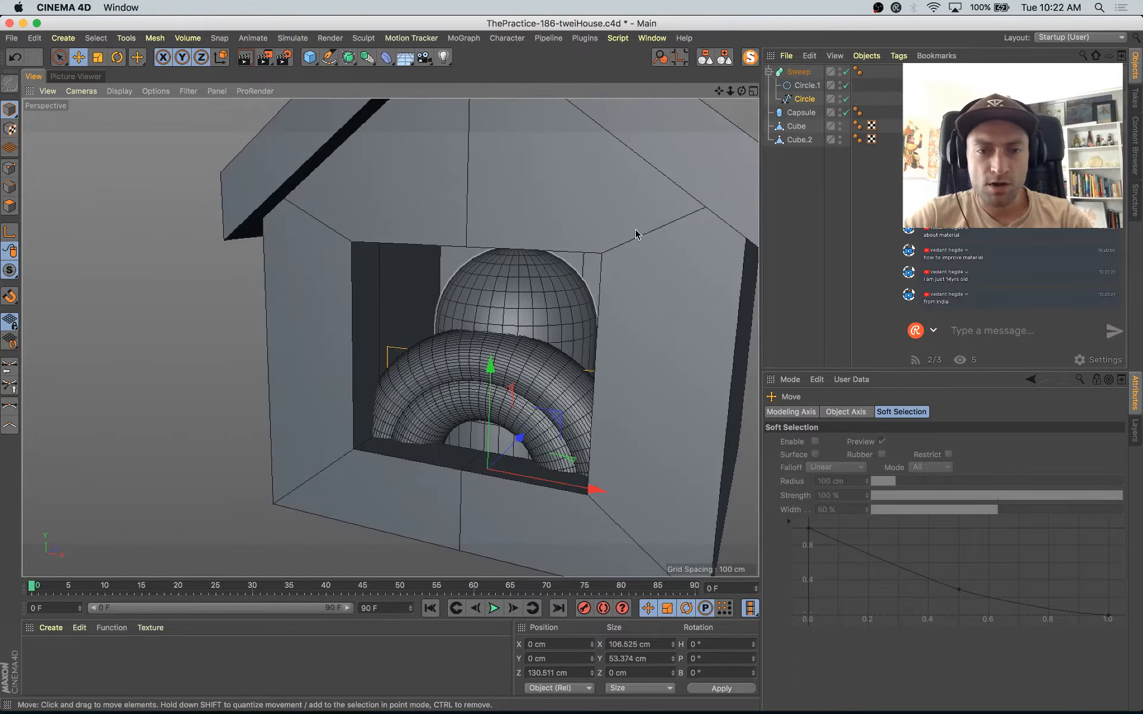
key("t")
left_click_drag(636, 234, 545, 437)
key("e")
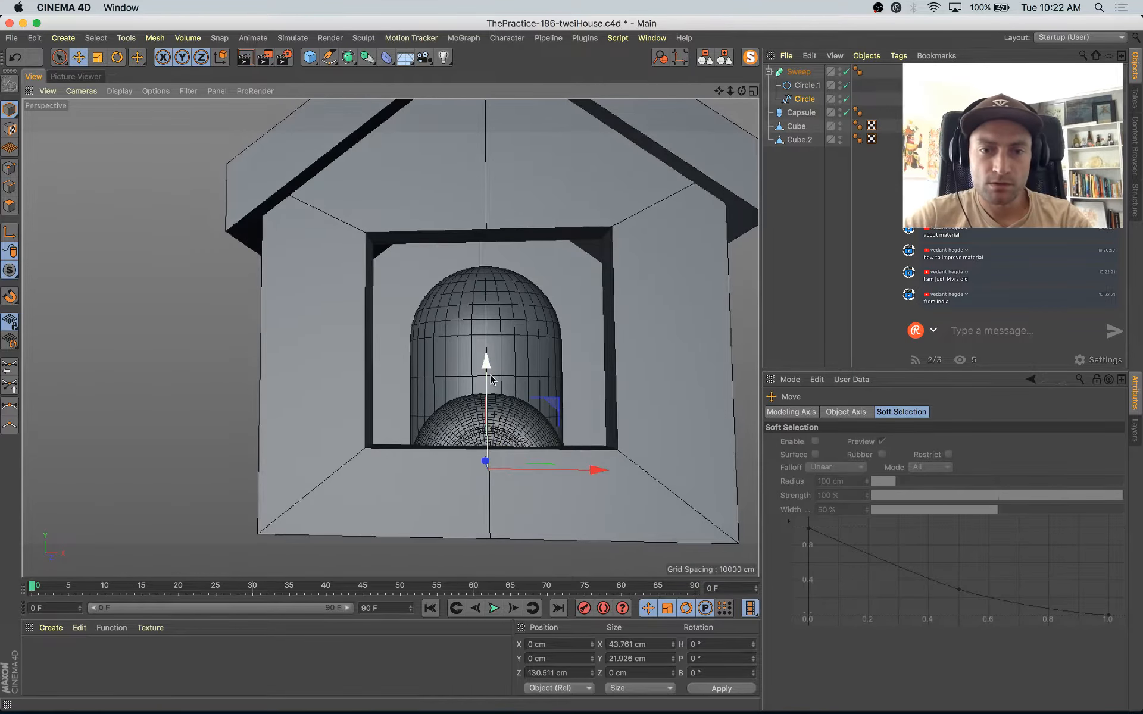
left_click_drag(486, 362, 486, 283)
left_click(805, 87)
key("t")
left_click_drag(638, 312, 360, 523)
Step: Examine the arch tube on the capsule and compare the Sweep's axis location with those of its profile circle and arch spline
scroll(422, 490, "up", 10)
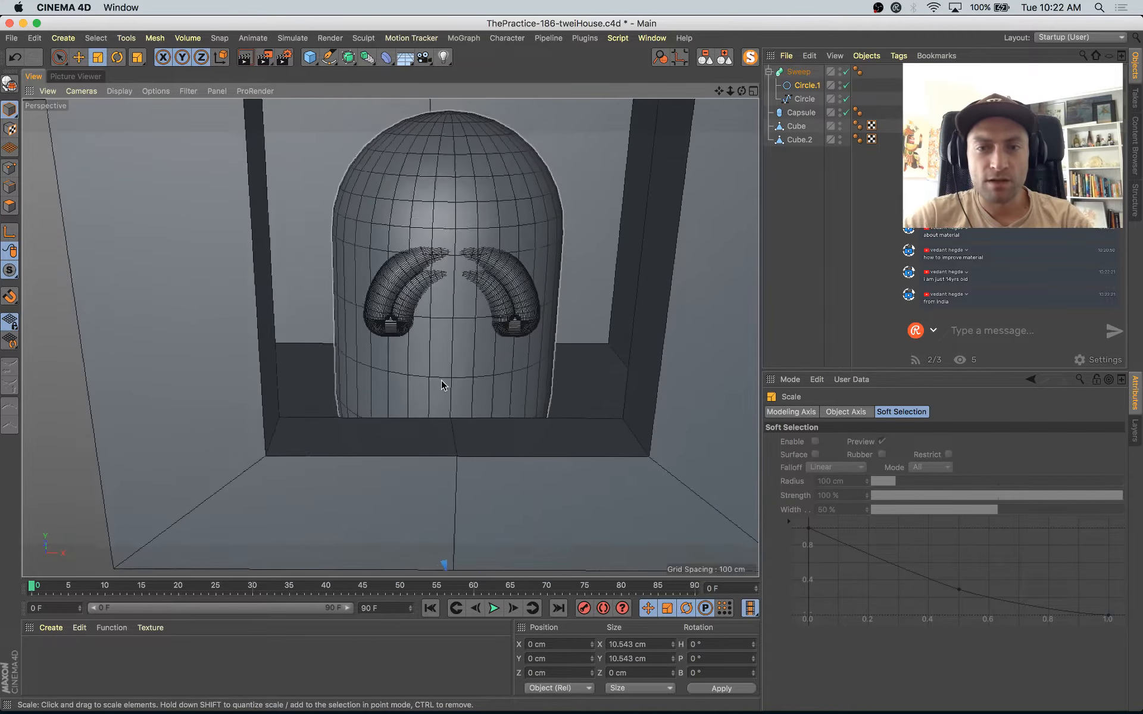
left_click_drag(441, 382, 416, 378, "alt")
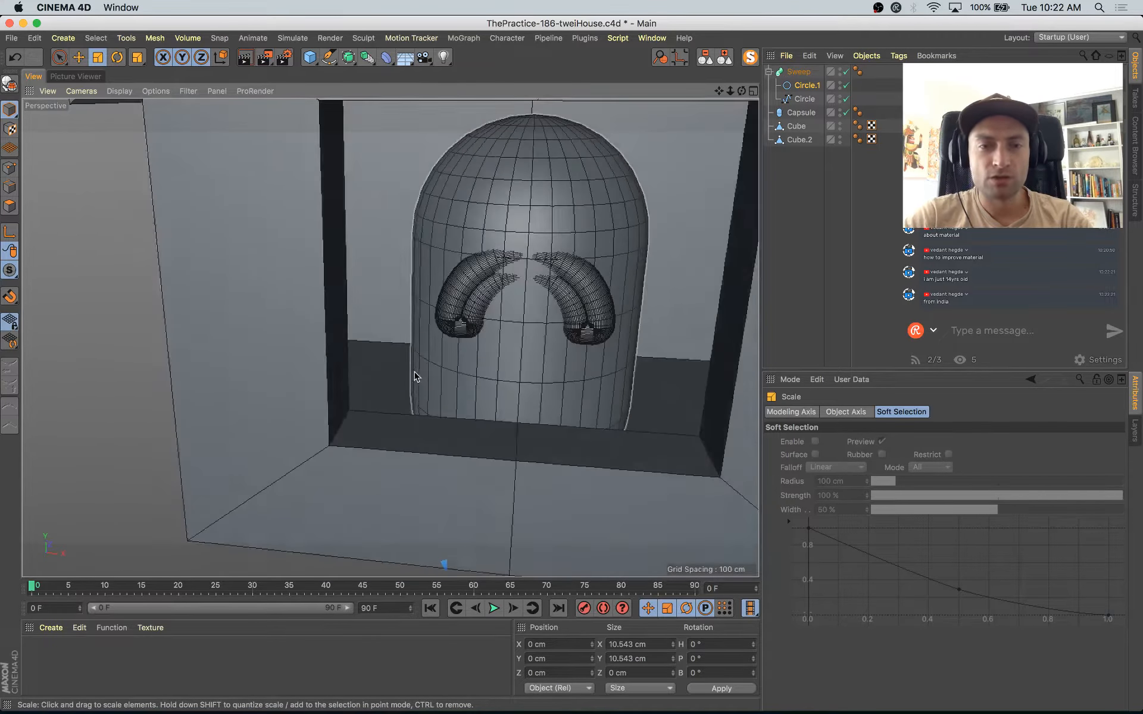
left_click(806, 100)
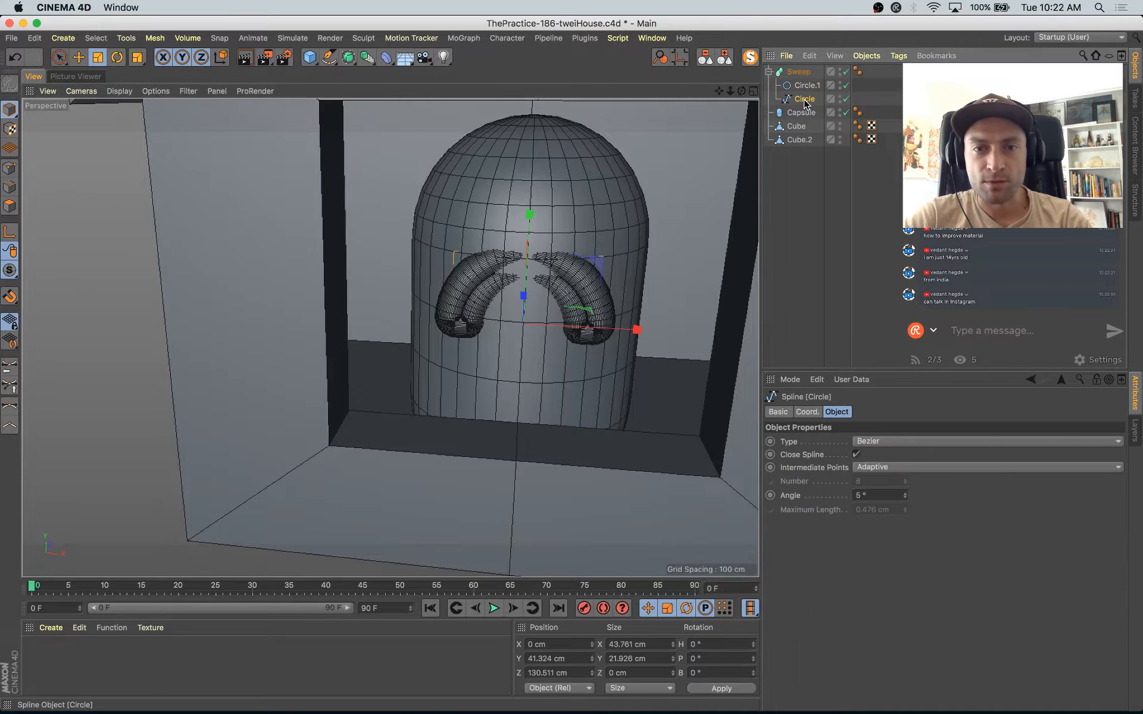
key("o")
left_click_drag(658, 274, 551, 332, "alt")
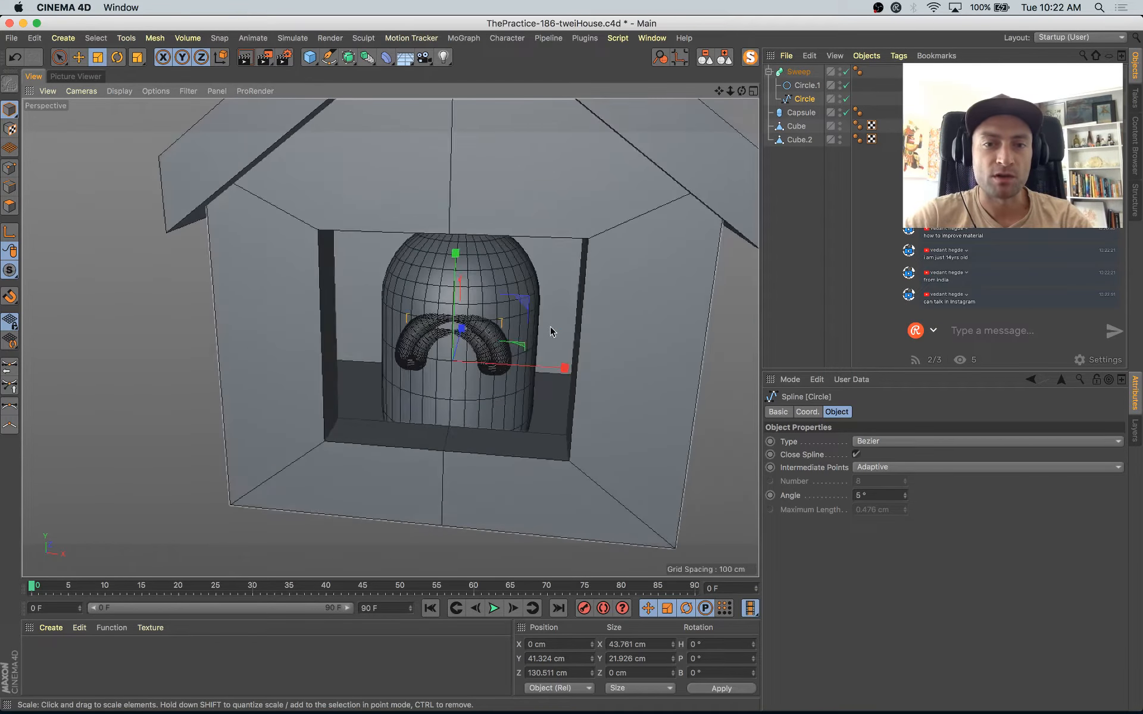
left_click(769, 72)
left_click(799, 72)
key("o")
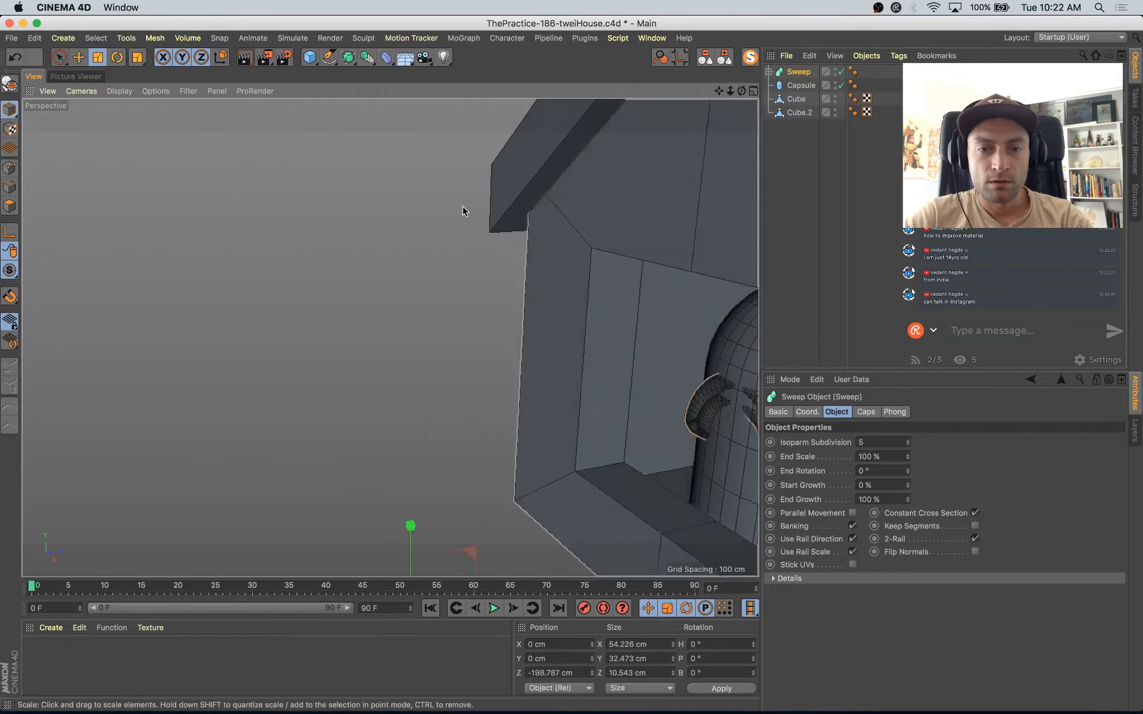
middle_click_drag(465, 212, 444, 186, "alt")
scroll(551, 273, "down", 1)
left_click(769, 72)
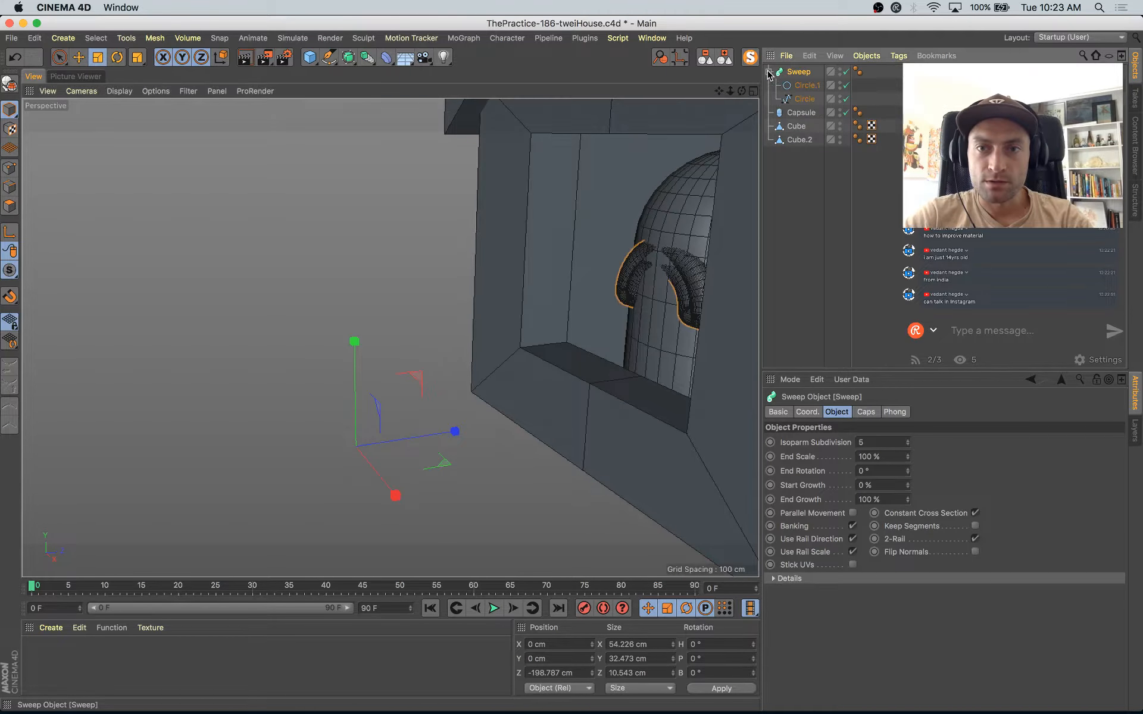
left_click(805, 85)
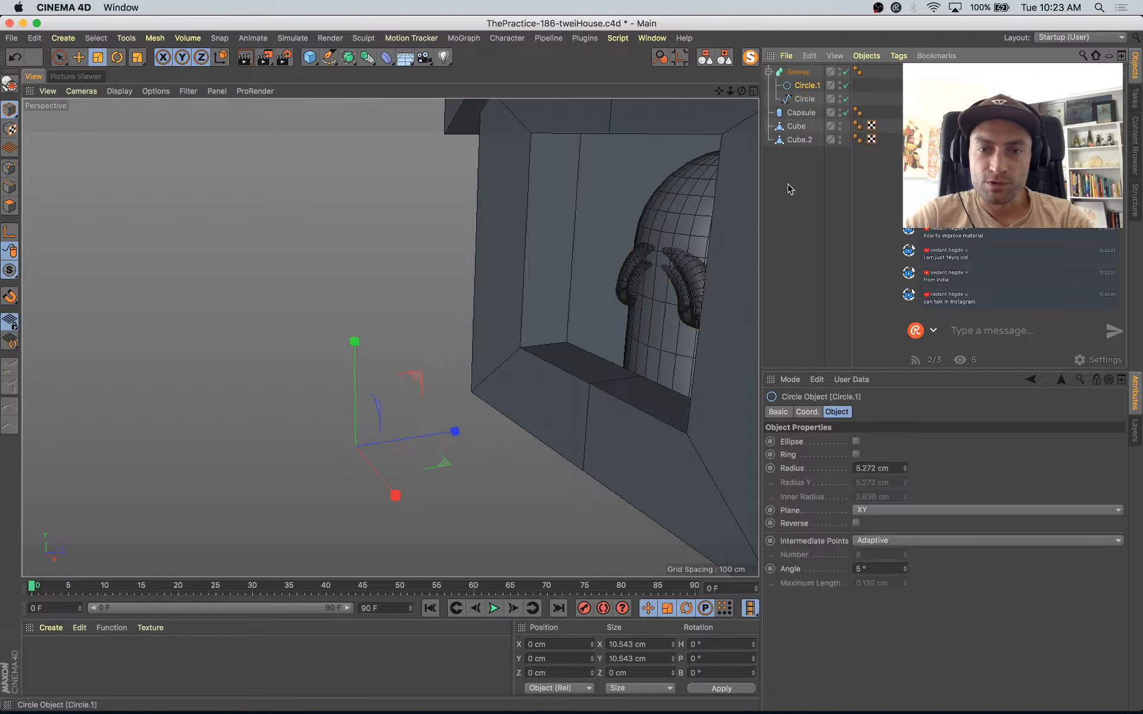
left_click(804, 99)
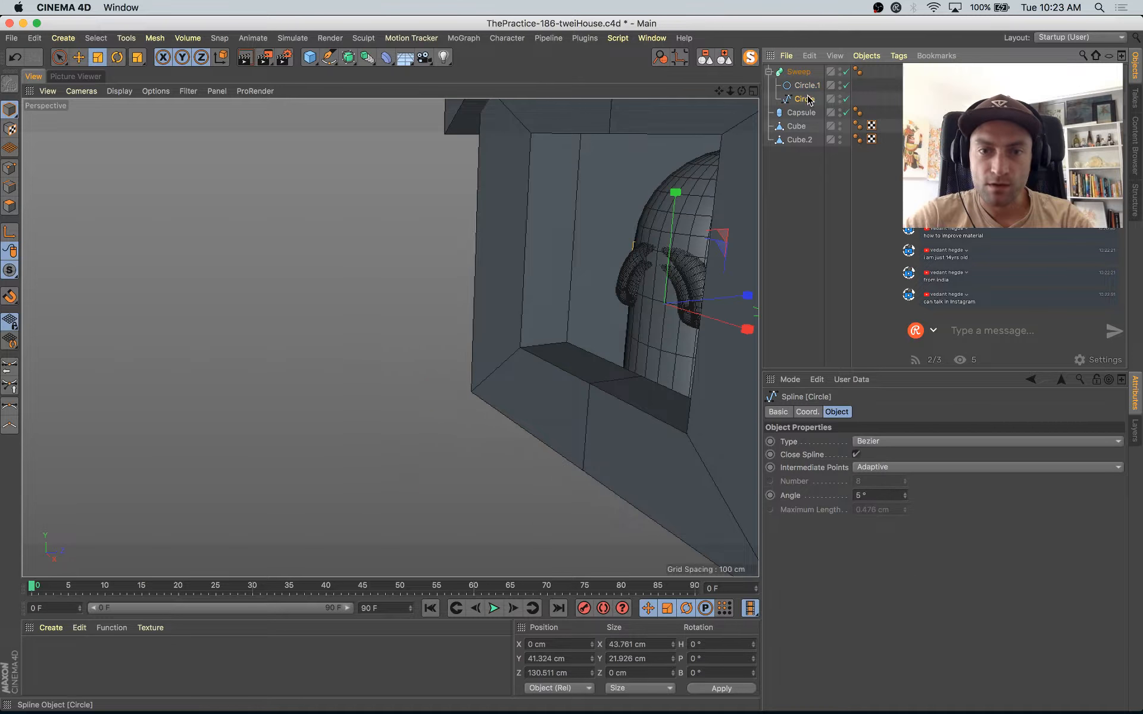
Step: Try zeroing the arch spline's size and setting the Sweep's Z position to 0 cm
left_click(656, 645)
key("Return")
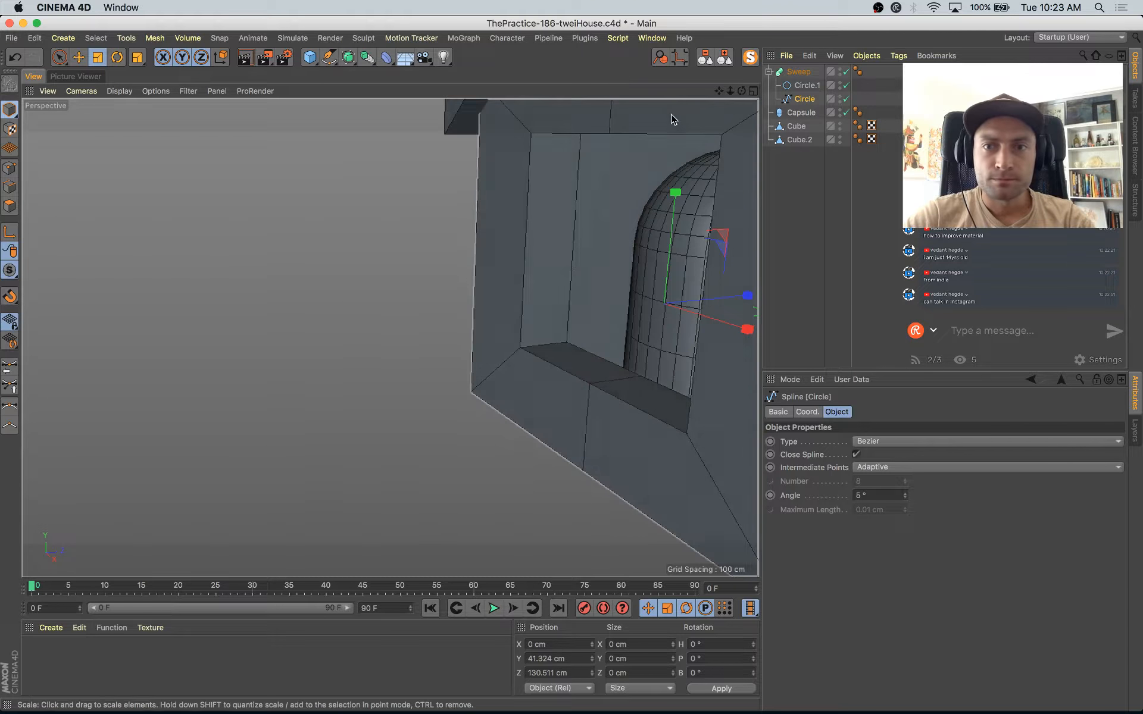
left_click(794, 74)
scroll(532, 411, "down", 5)
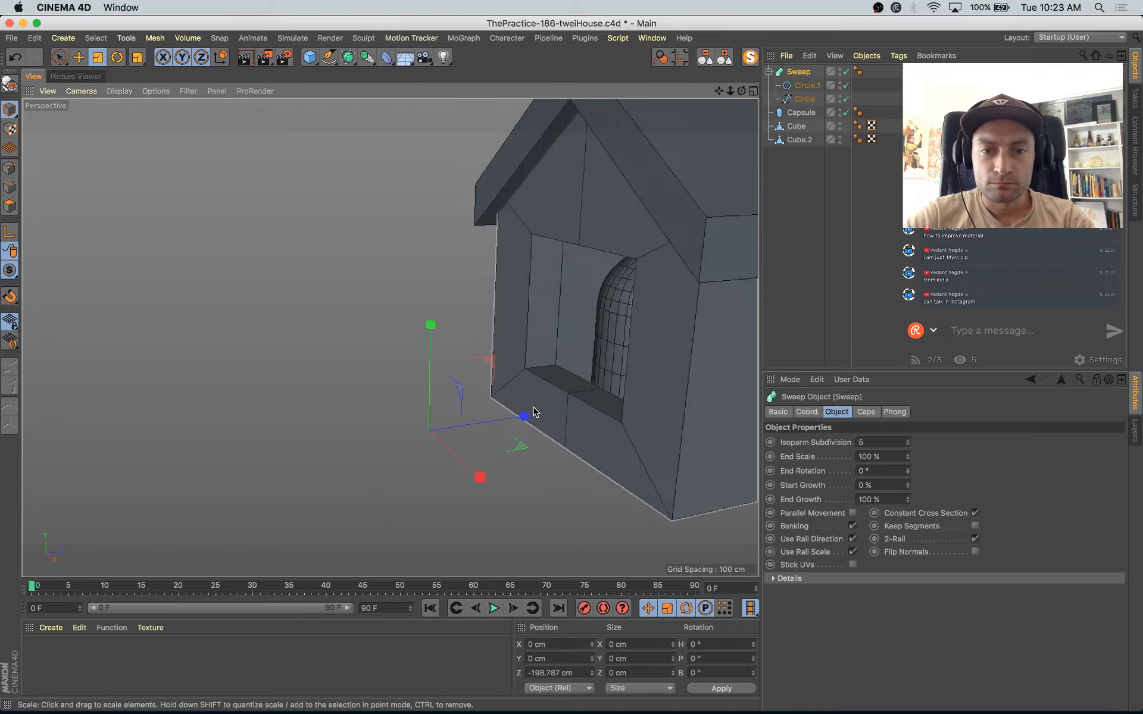
double_click(548, 674)
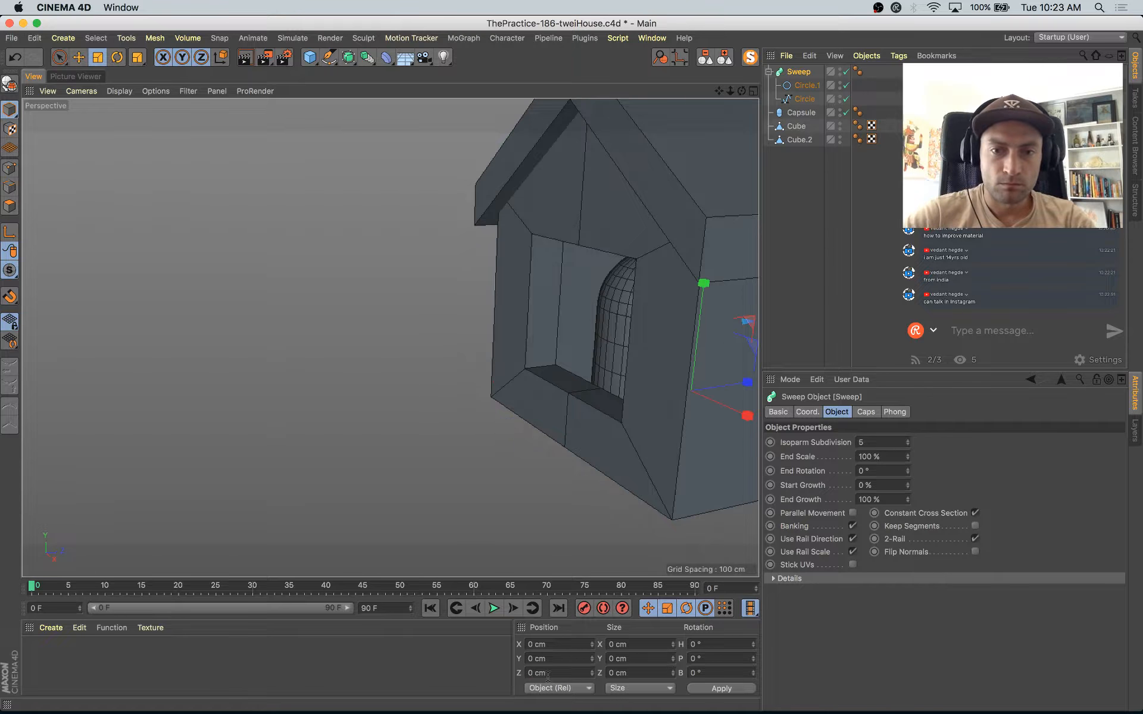
scroll(728, 368, "up", 5)
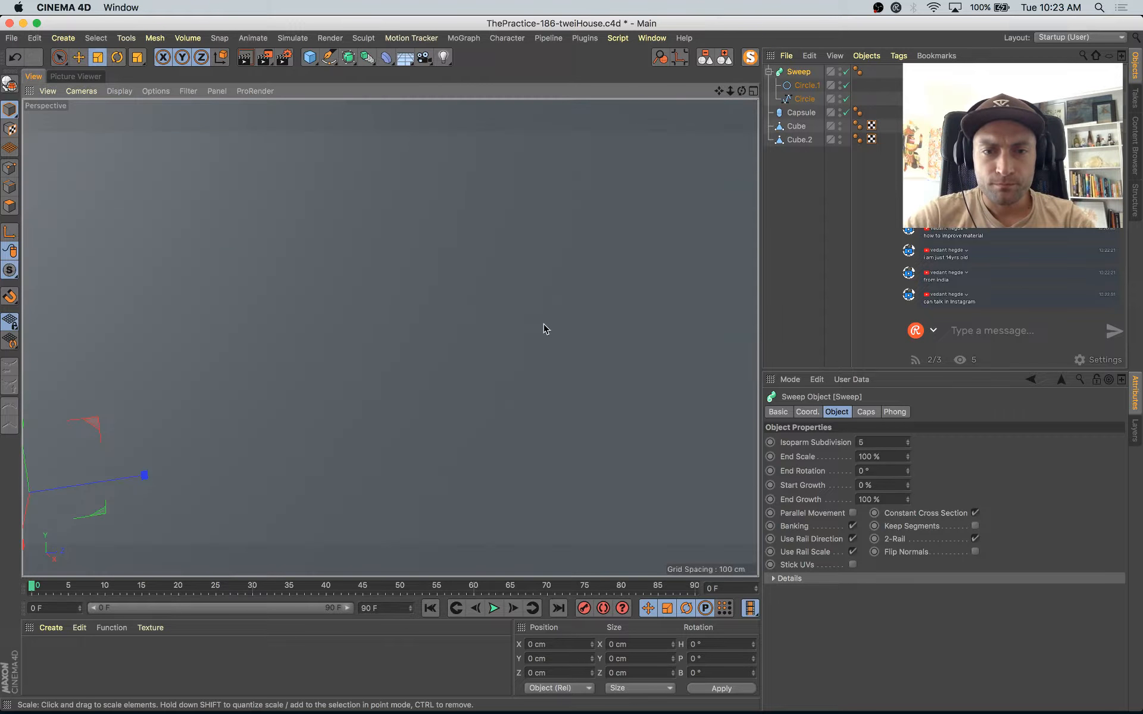
Step: Isolate the Sweep, check its profile and path splines, and show the whole scene again
left_click(750, 58)
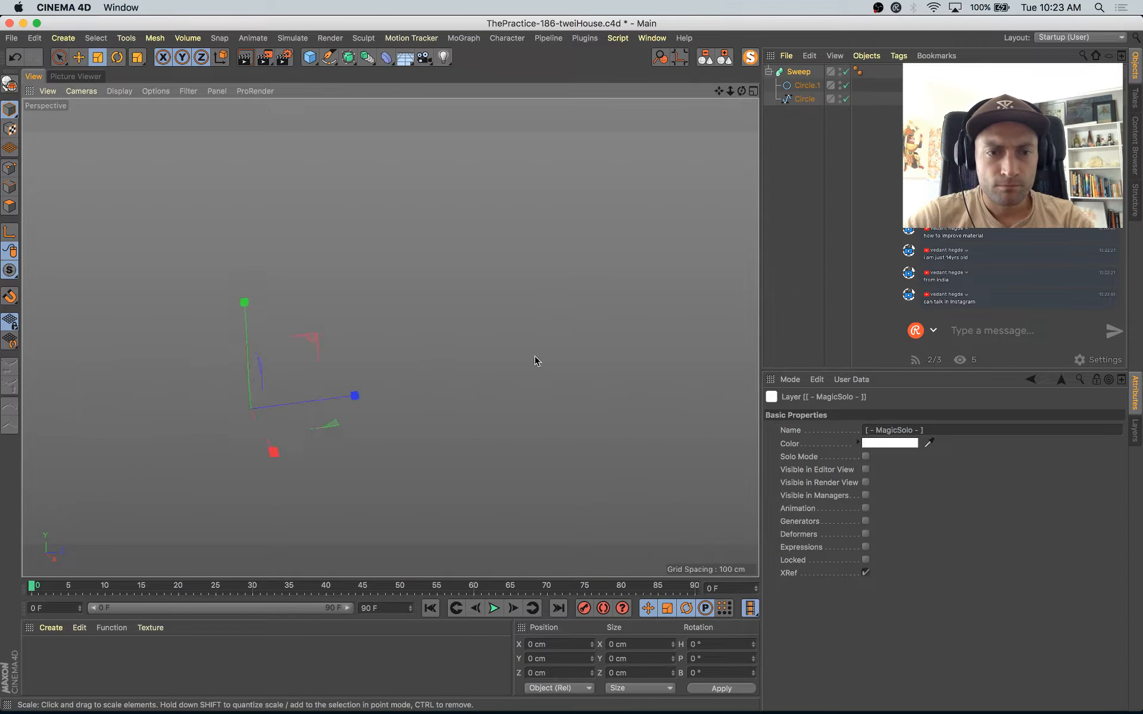
left_click(807, 85)
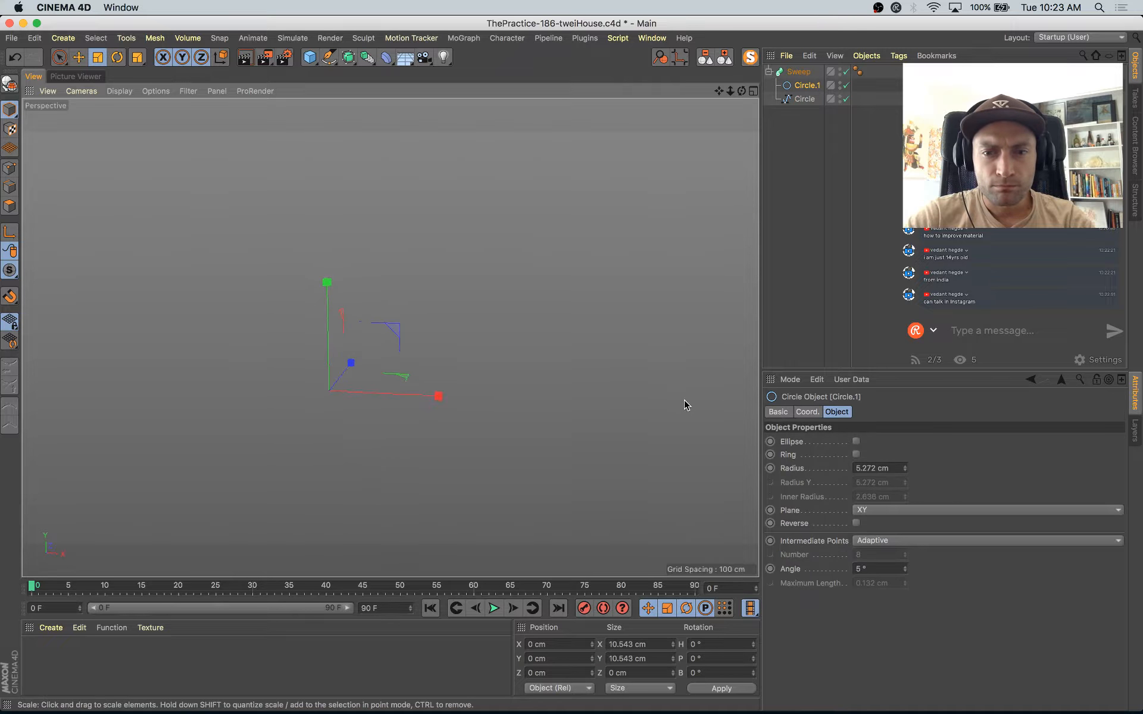
left_click(793, 99)
left_click(796, 72)
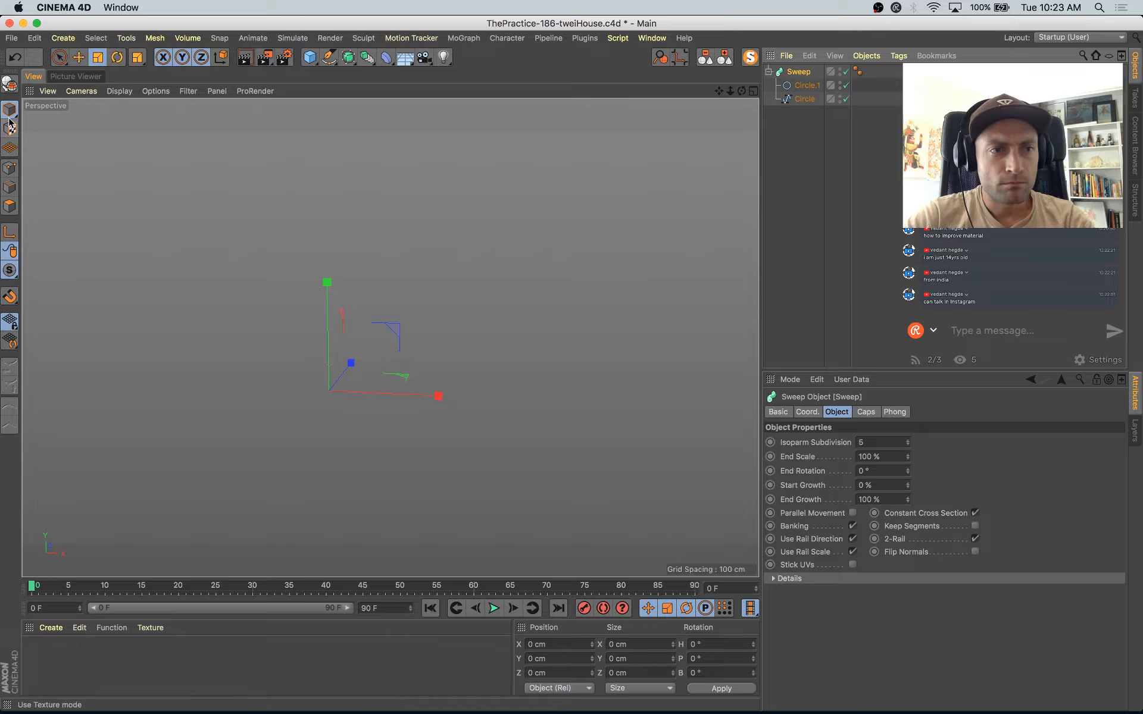
left_click(553, 291)
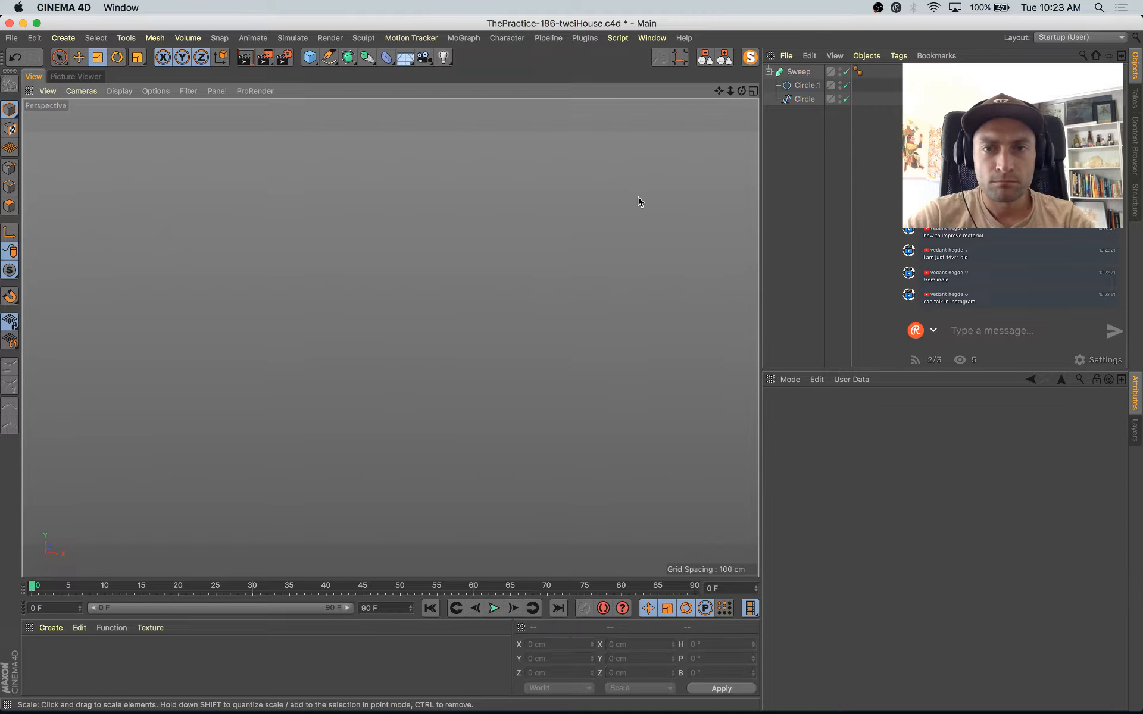
left_click(750, 57)
left_click_drag(450, 406, 451, 422, "alt")
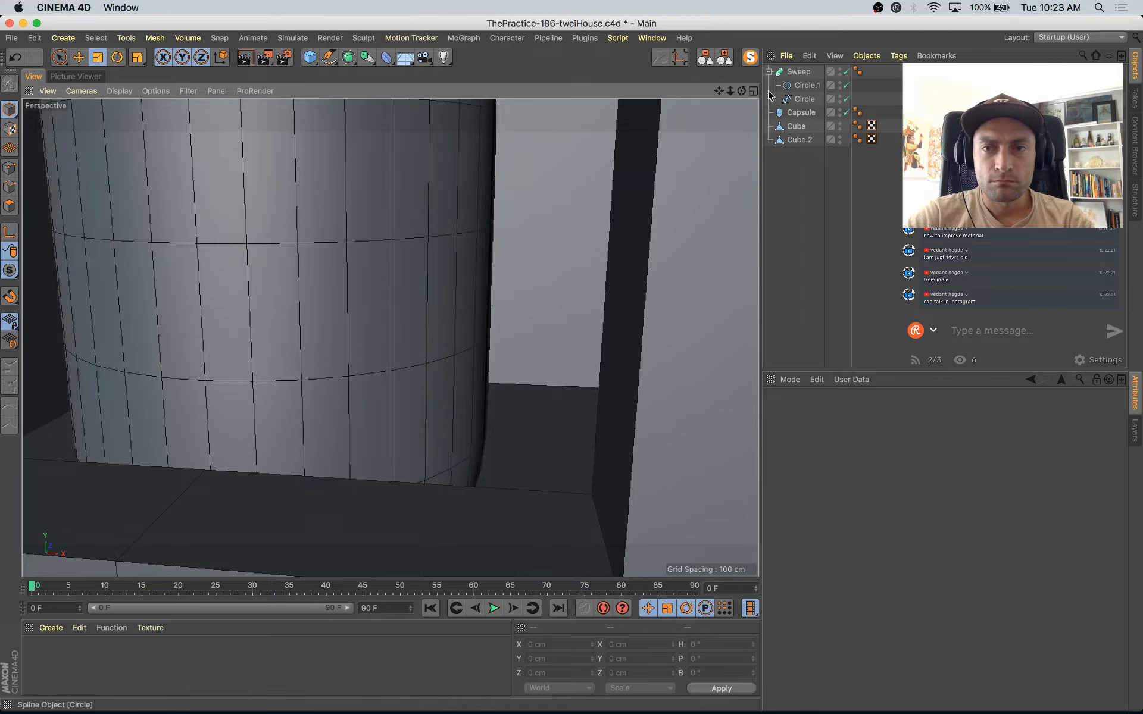
Step: Undo the recent changes to the Sweep's position and the arch spline's size
left_click(791, 73)
scroll(490, 373, "down", 5)
key("e")
left_click_drag(490, 373, 296, 468, "alt")
key("super+z")
key("super+z")
key("super+z")
key("super+z")
key("super+z")
key("super+z")
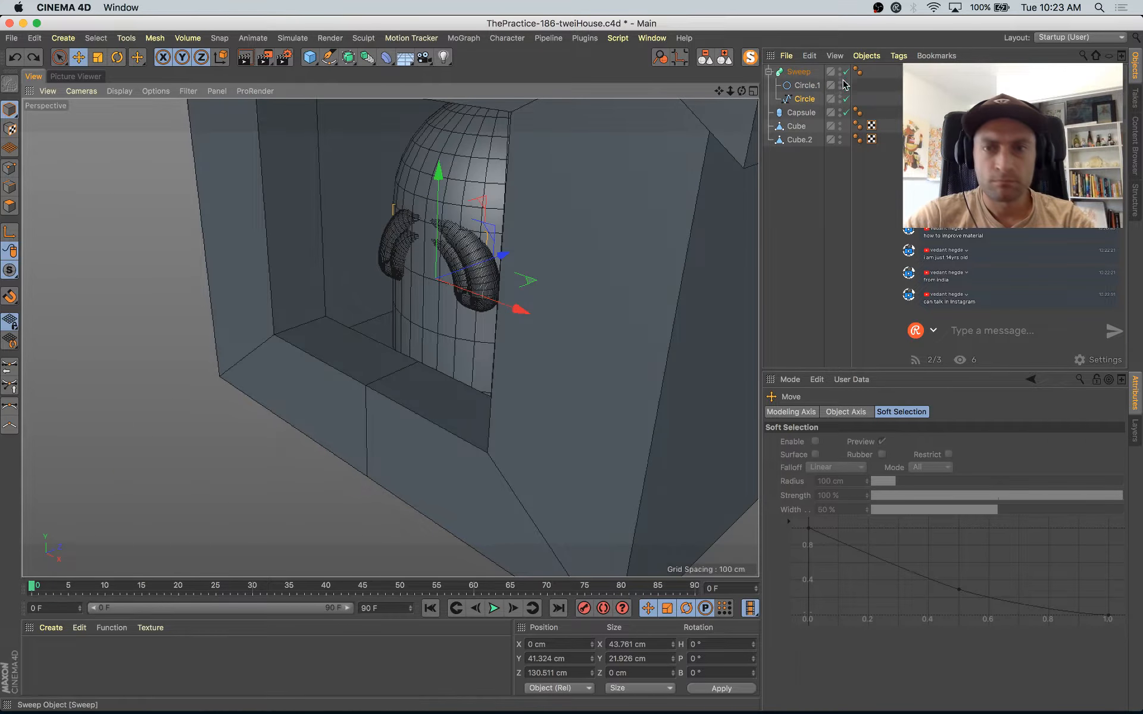
Step: Reset the arch spline's Y and Z position to 0 cm so it sits on the Sweep's axis
left_click(806, 100)
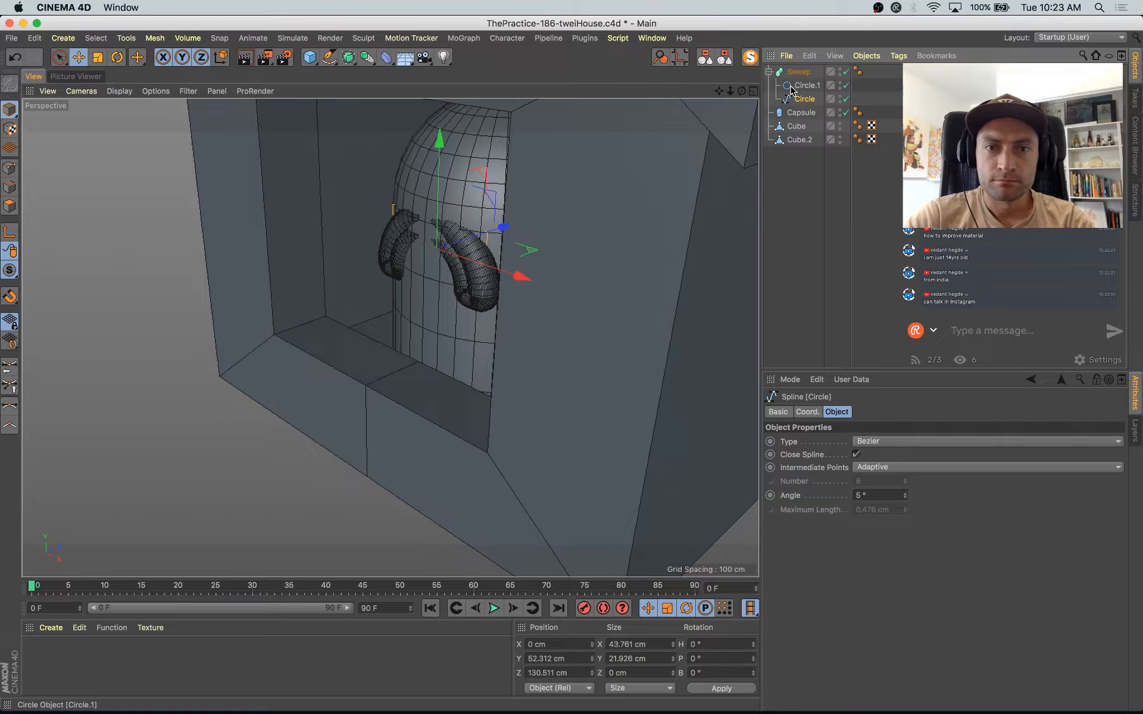
left_click(573, 659)
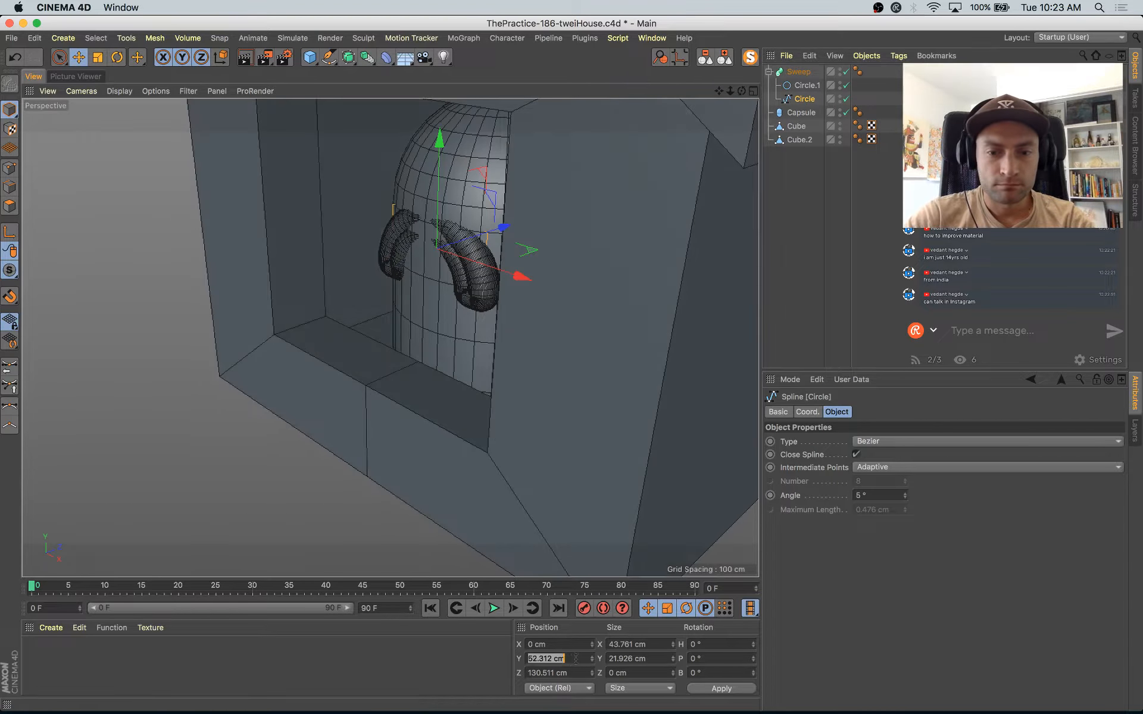
key("Return")
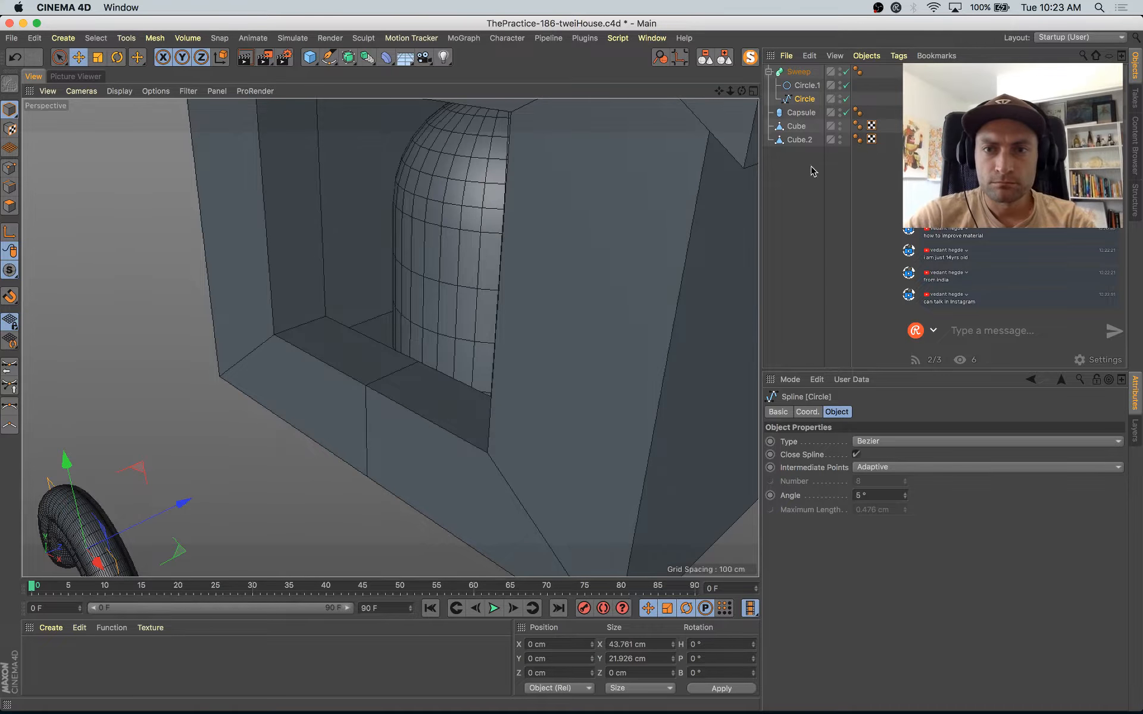
Step: Set the Sweep's Z position to 0 cm and group it inside a null
left_click(797, 89)
left_click(800, 72)
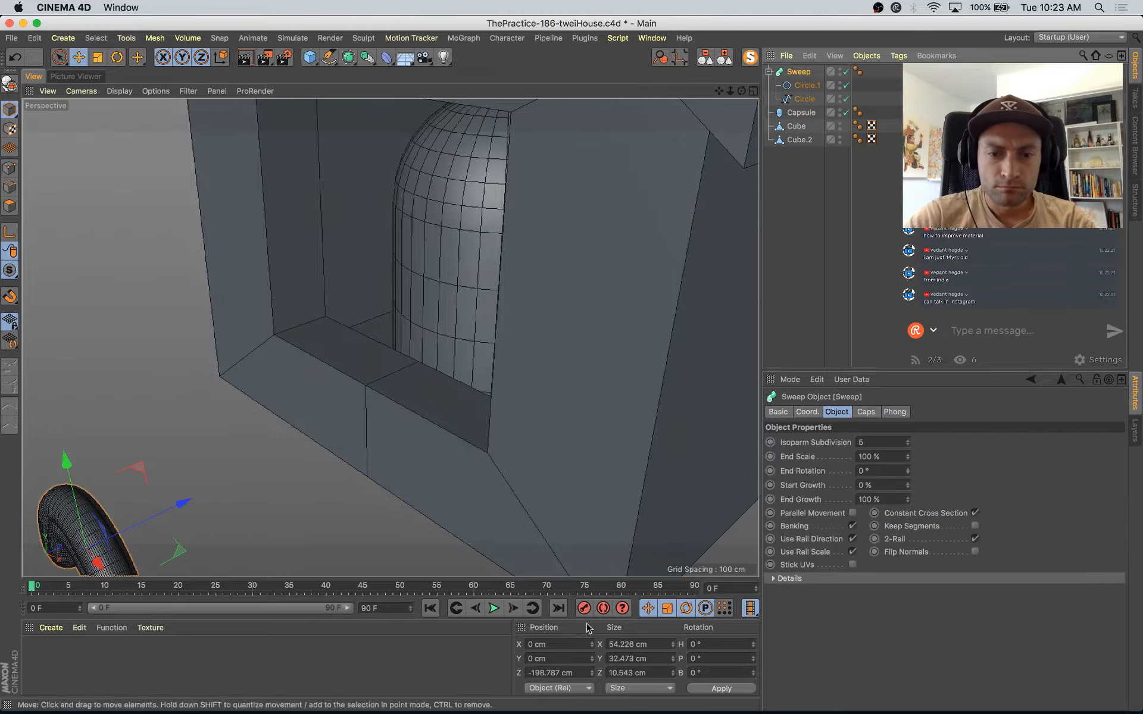
left_click(562, 674)
type("0")
key("Return")
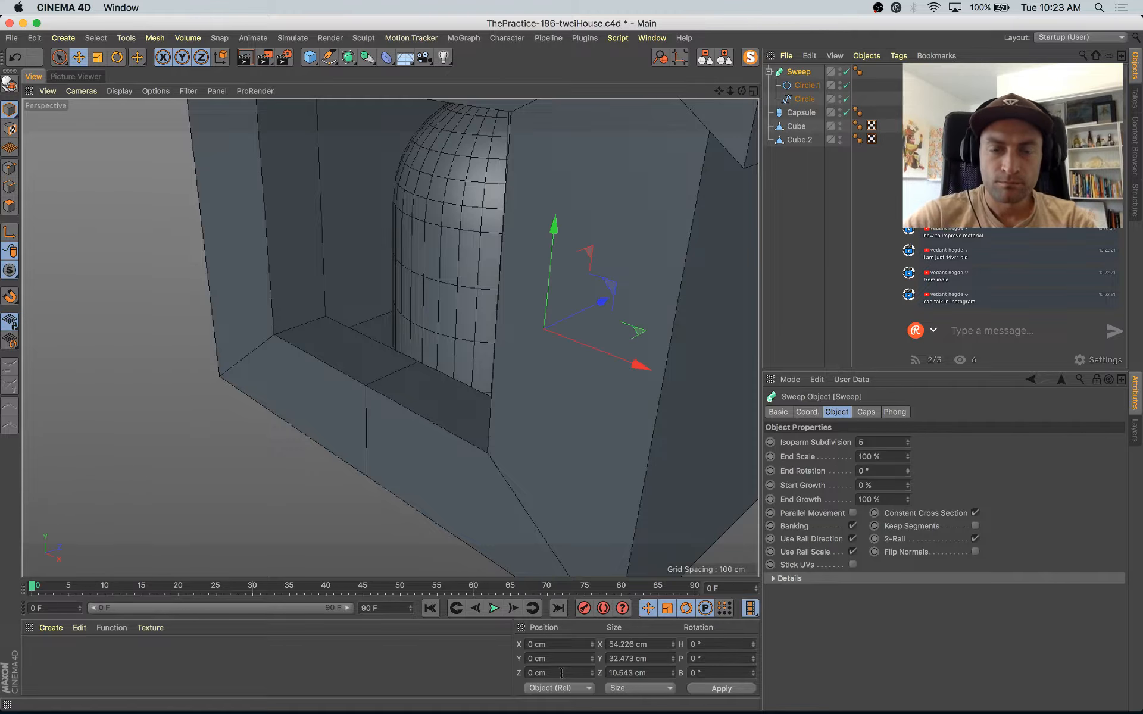
key("alt+g")
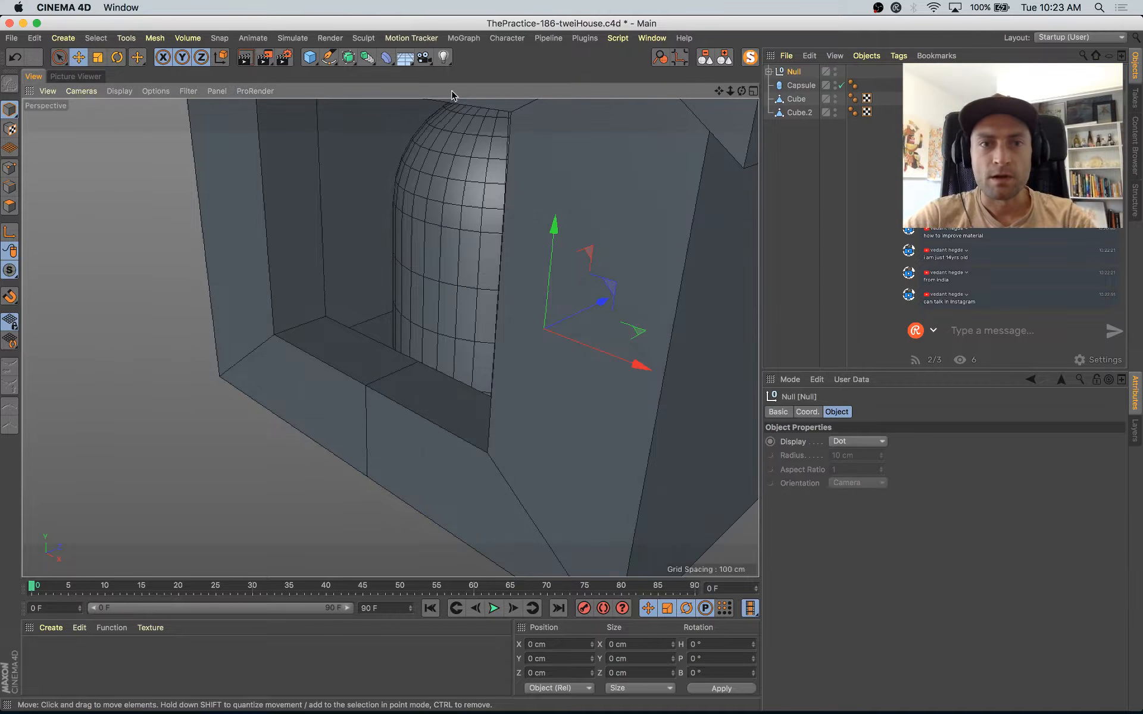
Step: Try nesting the null with the Sweep under a Connect object
left_click(348, 57)
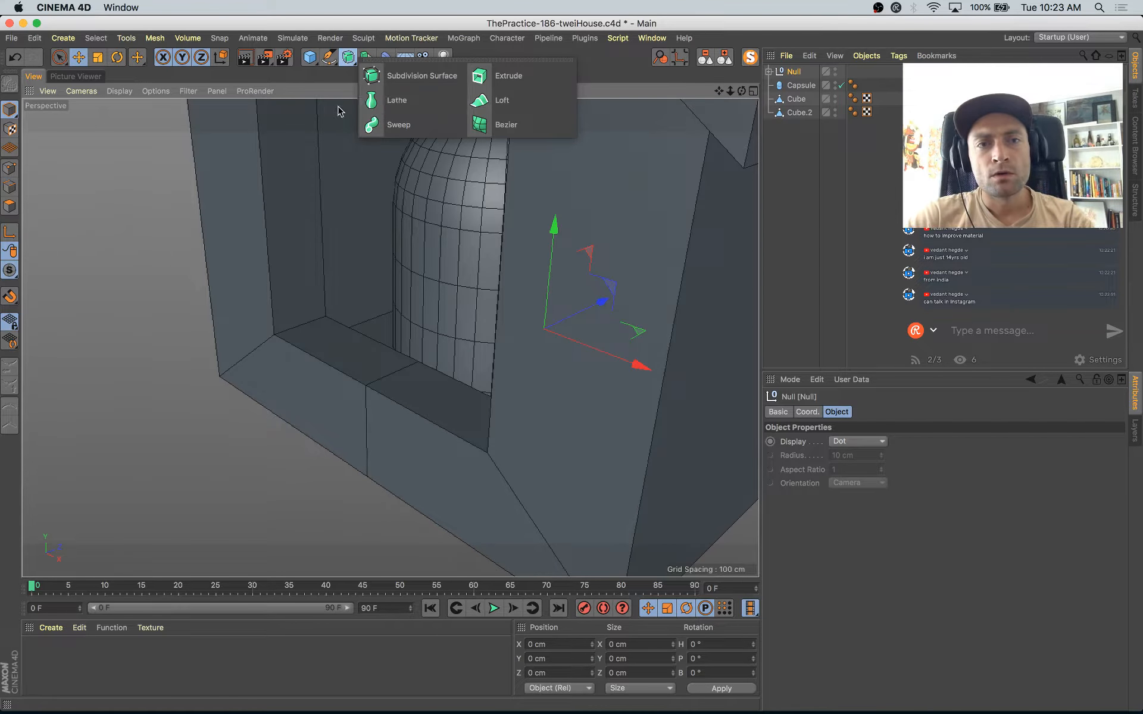
left_click(368, 57)
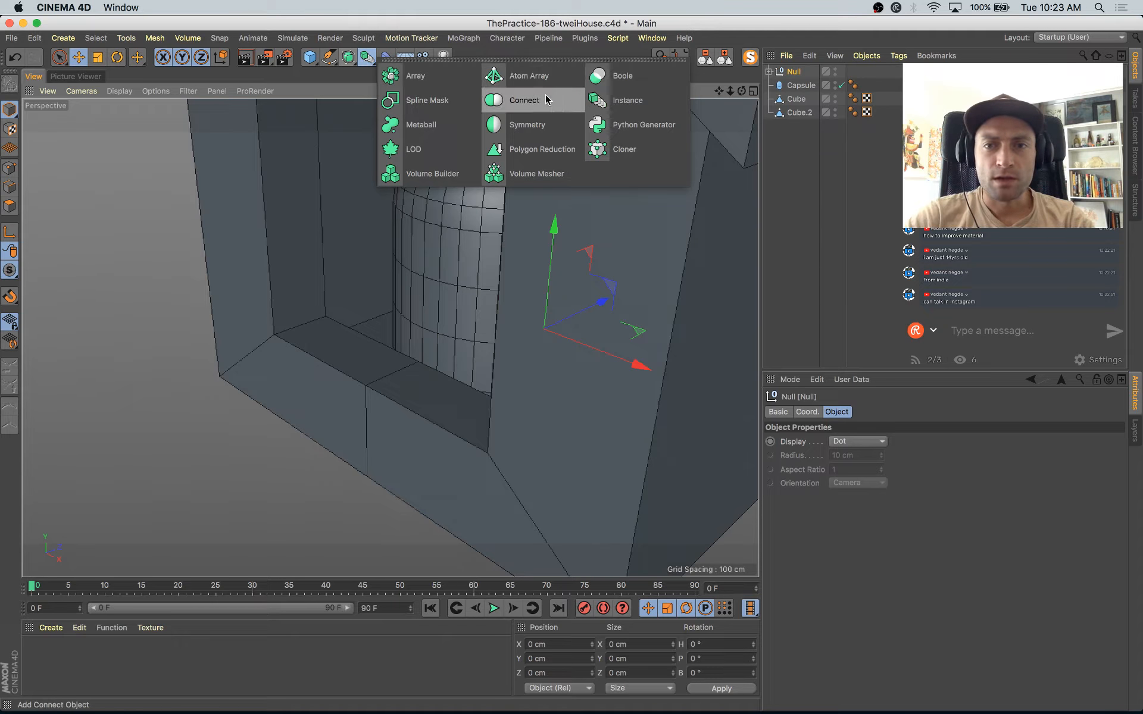
left_click(524, 100)
Step: Move the Sweep in front of the capsule's upper left side, to about X -14, Y 56, Z -71 cm
left_click(777, 86)
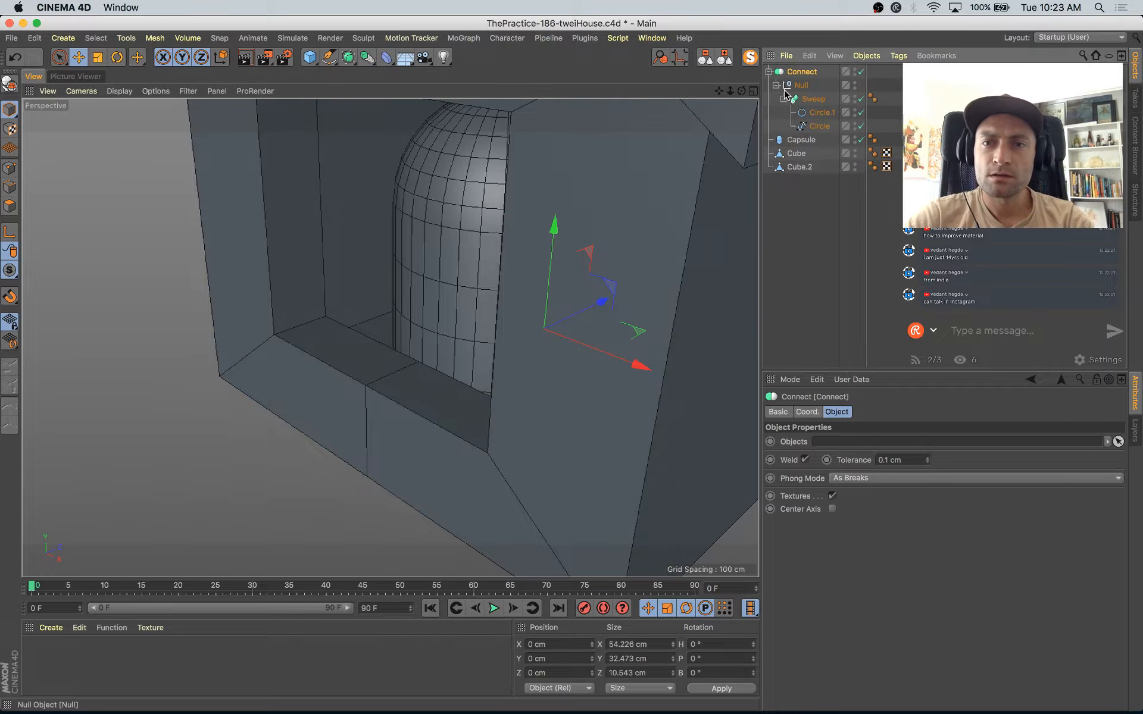
key("e")
left_click_drag(556, 345, 513, 416)
left_click_drag(515, 415, 614, 391, "alt")
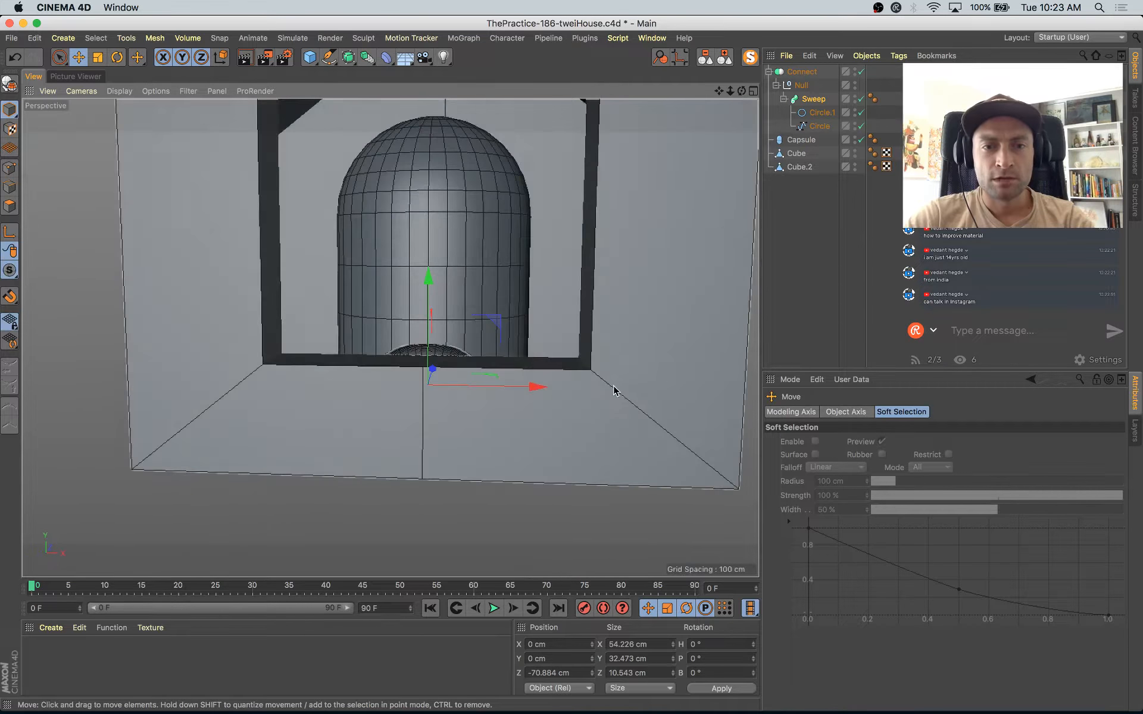
left_click_drag(495, 326, 458, 166)
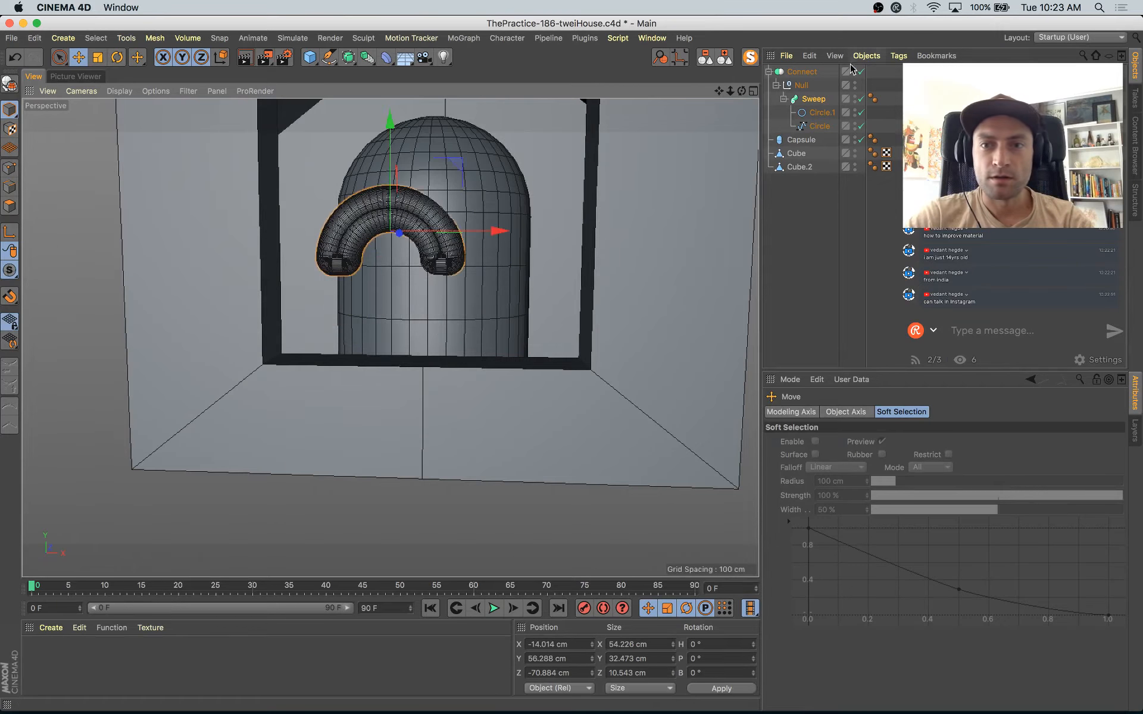
Step: Take the null out of the Connect object and delete the Connect object
left_click(803, 71)
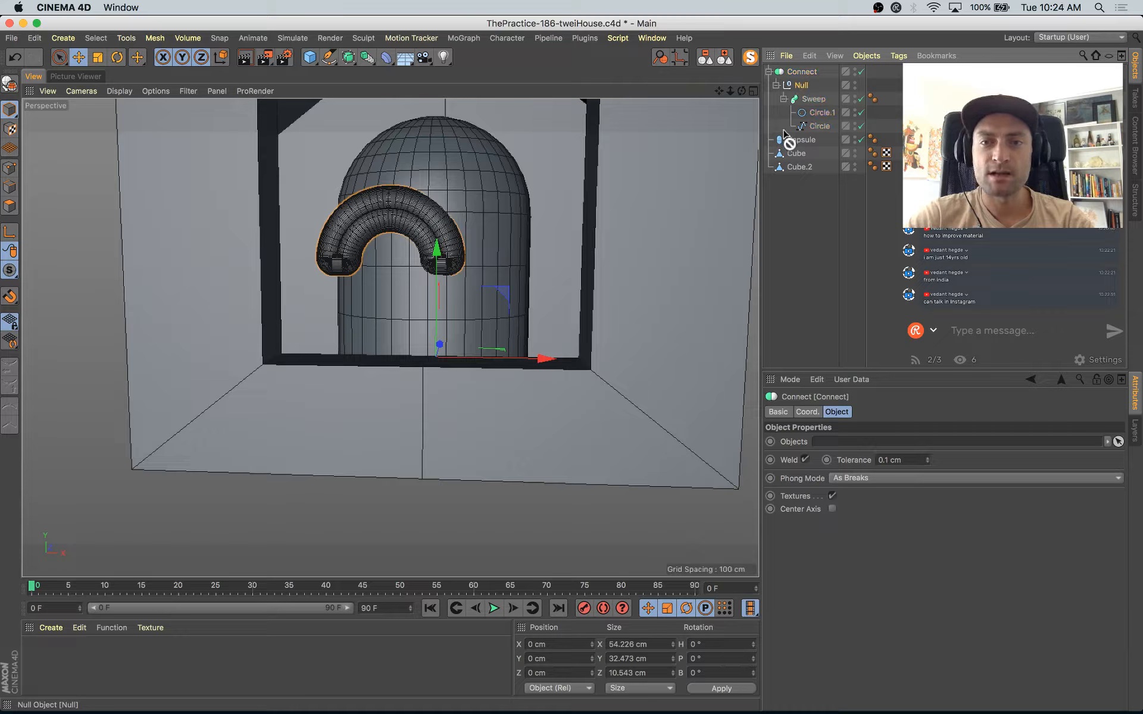
left_click_drag(792, 136, 793, 137)
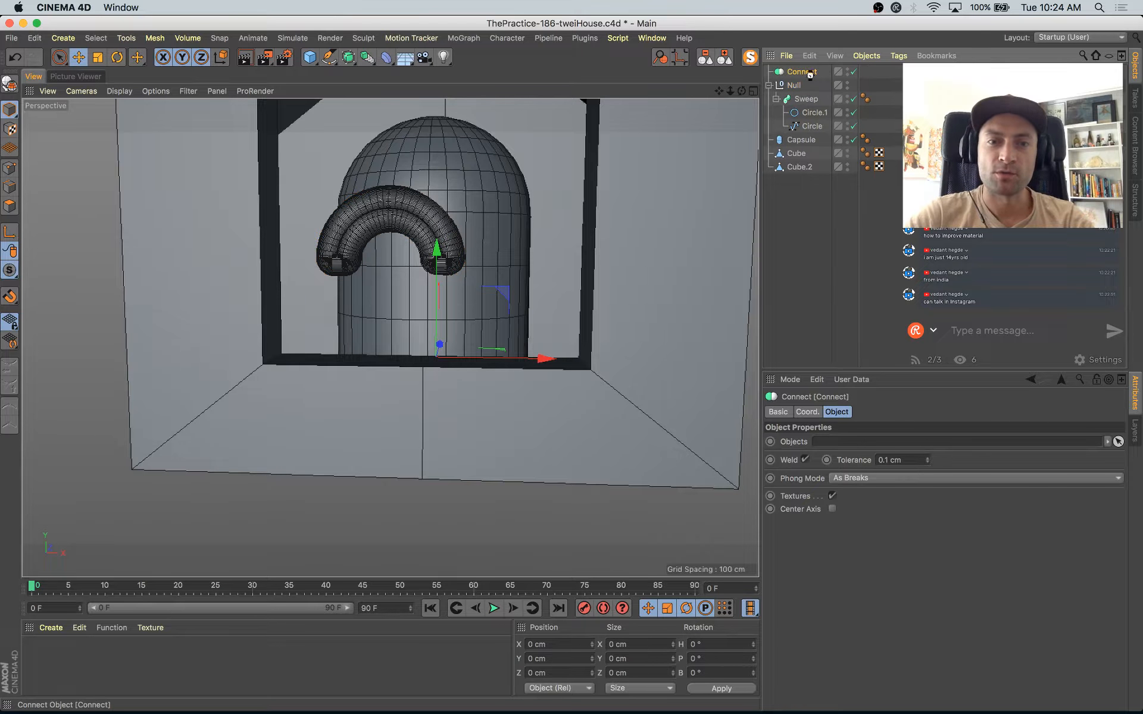
key("Delete")
Step: Mirror the arch tube across the ZY plane by nesting its null under a Symmetry object, and select the Sweep
left_click(365, 60)
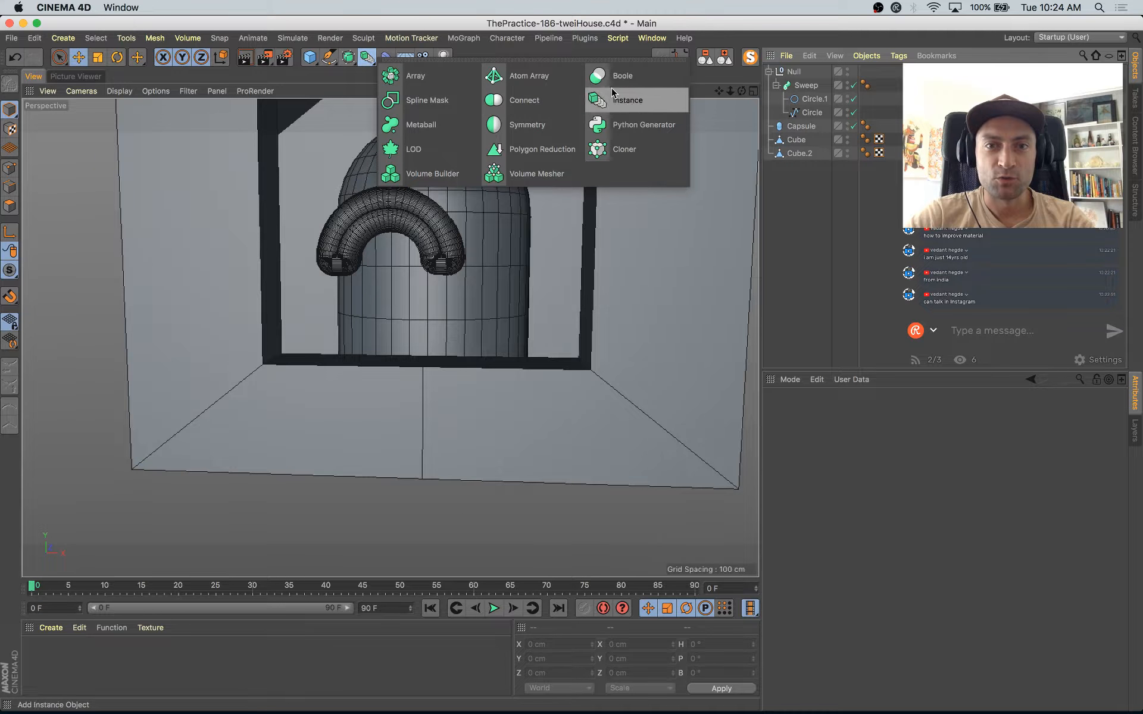
left_click(531, 122)
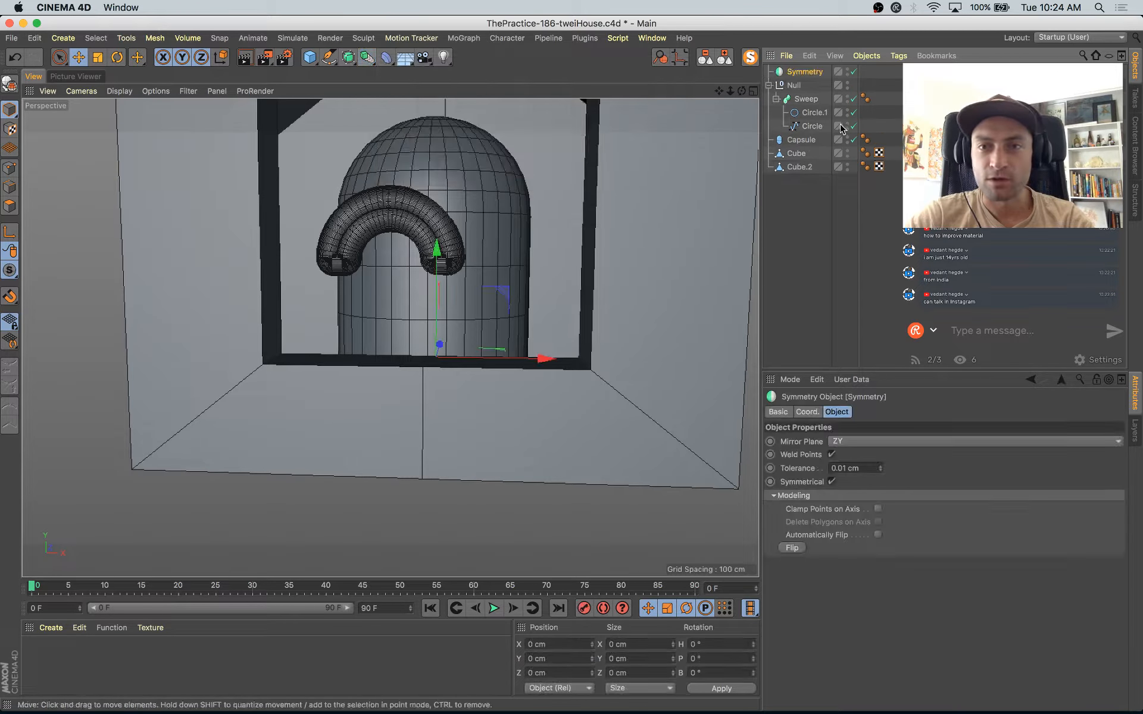
left_click_drag(810, 75, 811, 76)
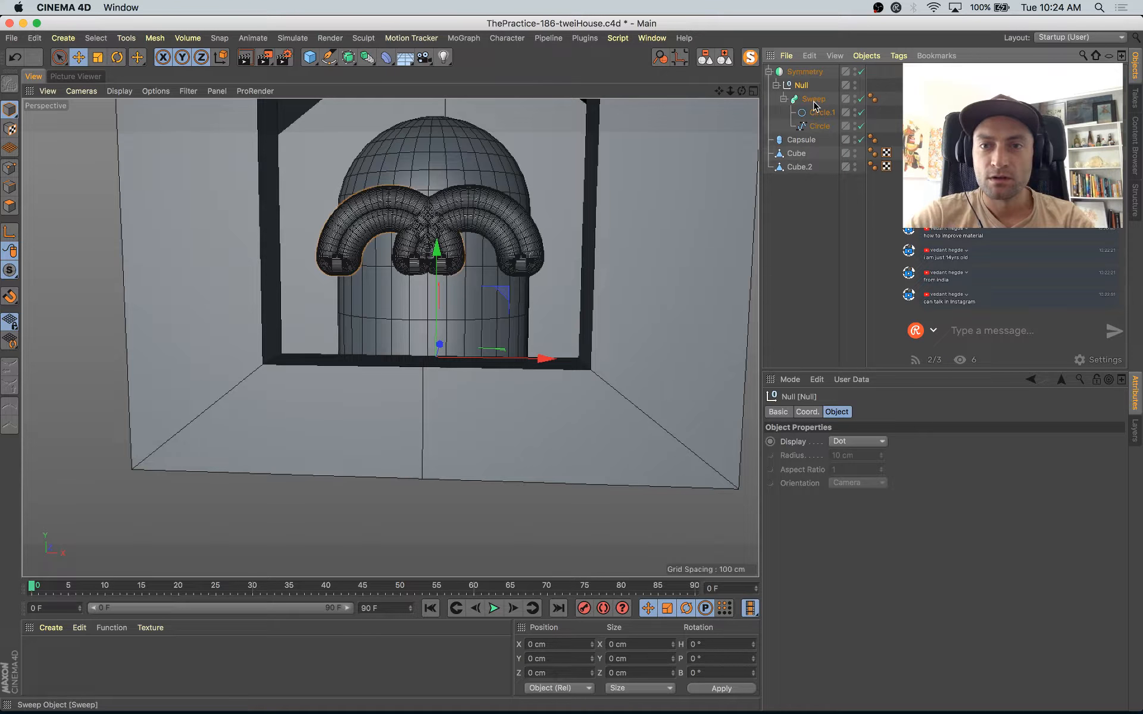
left_click(817, 100)
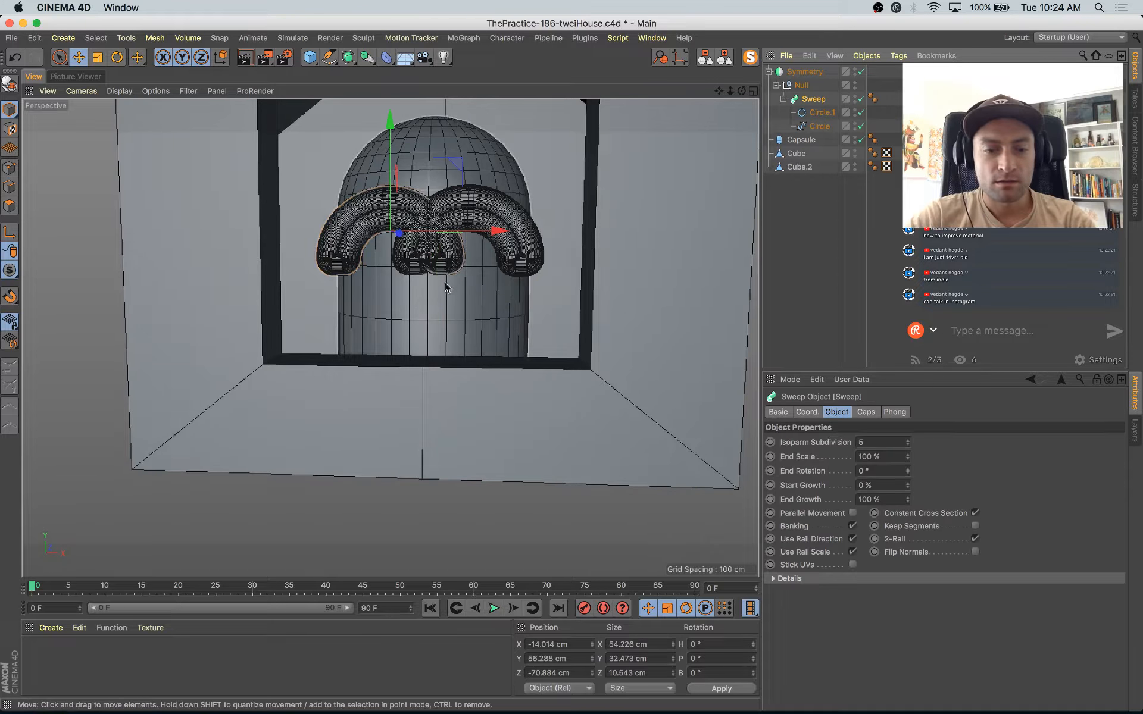
Step: Scale the eye's arch Sweep down to about 34 cm wide and rotate its heading to about -27.5°
key("t")
left_click_drag(453, 316, 394, 315)
right_click_drag(416, 241, 434, 292, "alt")
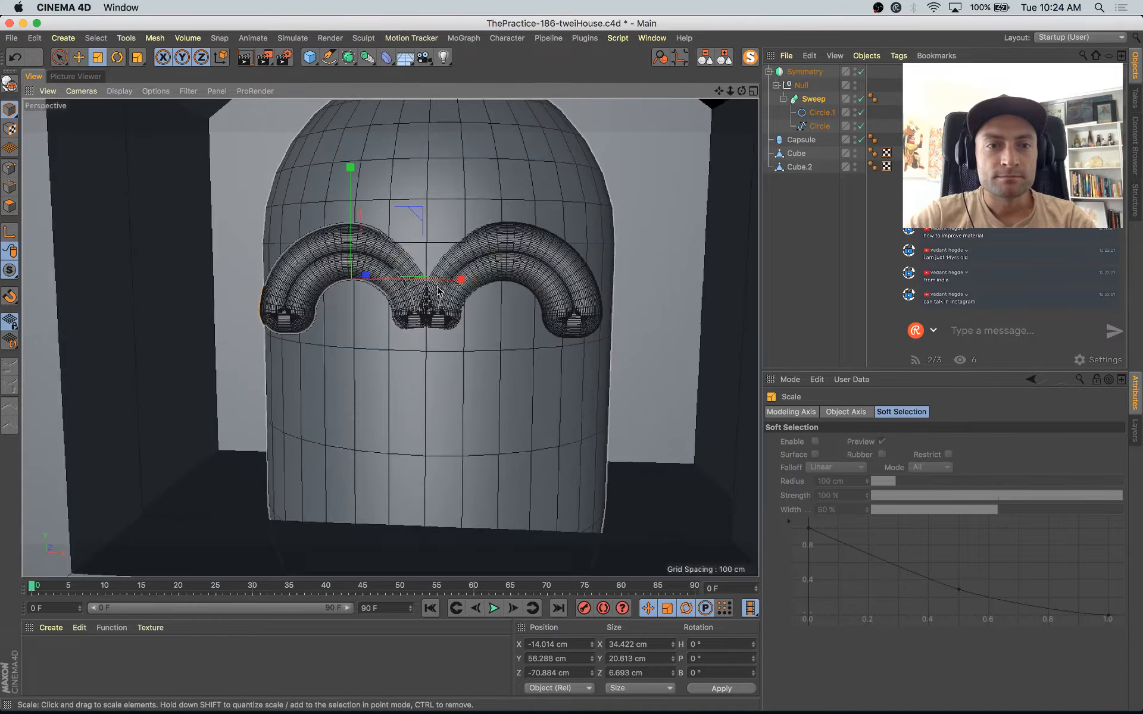
left_click_drag(434, 292, 454, 278, "alt")
key("r")
key("e")
right_click_drag(454, 278, 444, 199, "alt")
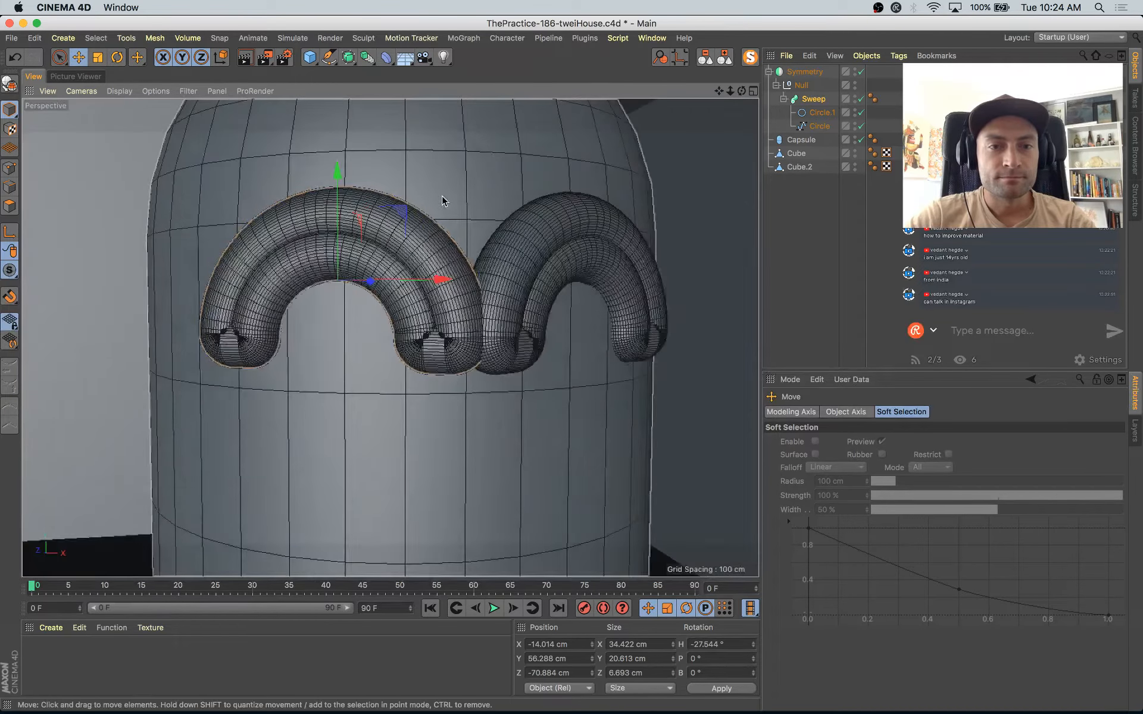
Step: Shrink the eye arch to about 25.6 cm wide, with heading about -24.6°, at about X -16.5, Y 58.6, Z -70.4 cm
left_click_drag(401, 217, 357, 276)
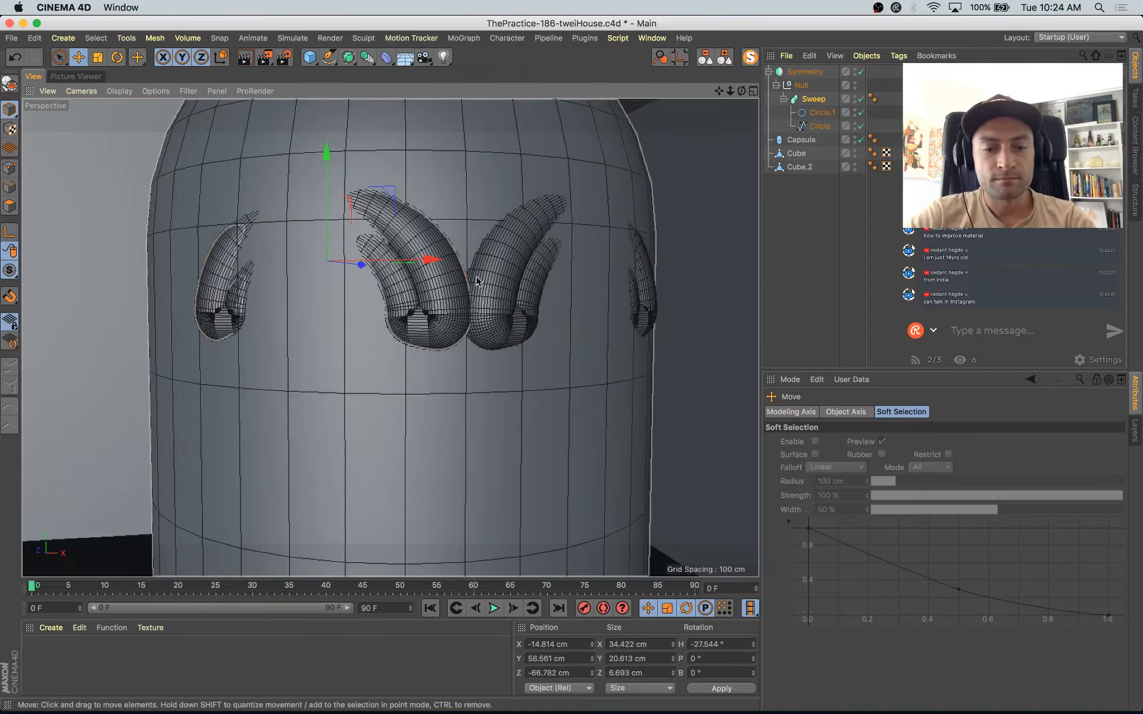
key("t")
left_click_drag(554, 184, 462, 268)
key("r")
mouse_move(356, 260)
left_mouse_down()
mouse_move(368, 262)
mouse_move(367, 280)
left_mouse_up()
key("e")
left_click_drag(367, 226, 352, 238)
Step: Copy the Sweep out of the Symmetry object to the top level and set its position to 0 cm and heading to 0°
left_click(809, 103)
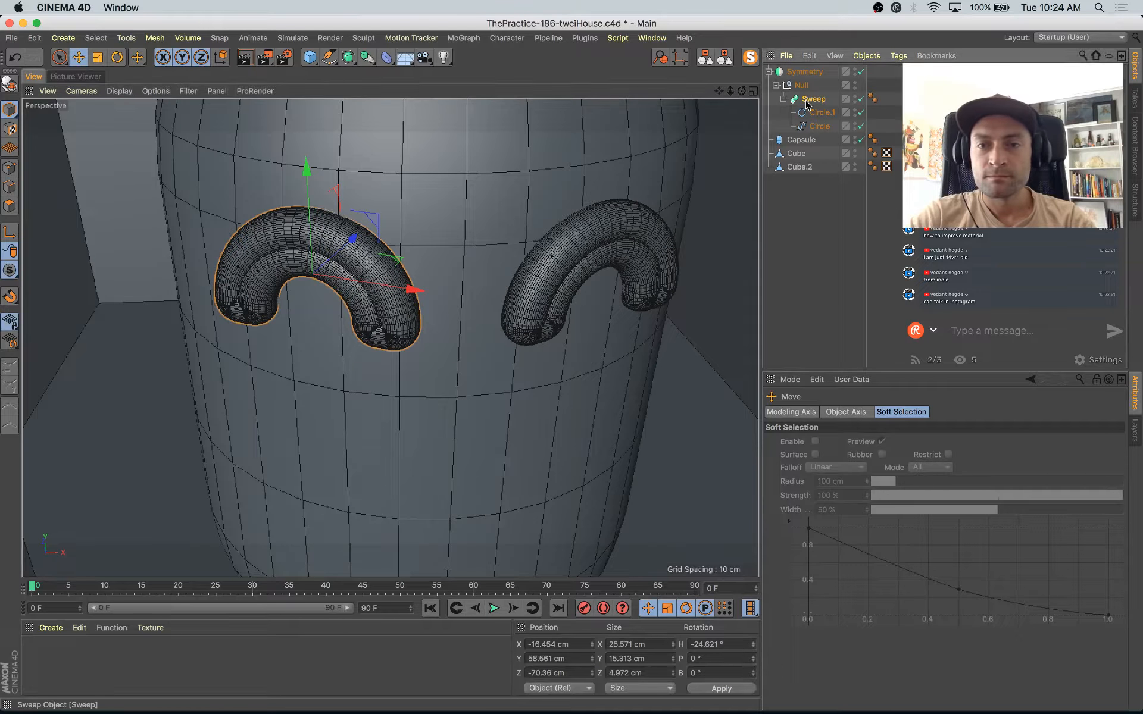
left_click_drag(811, 64, 801, 69)
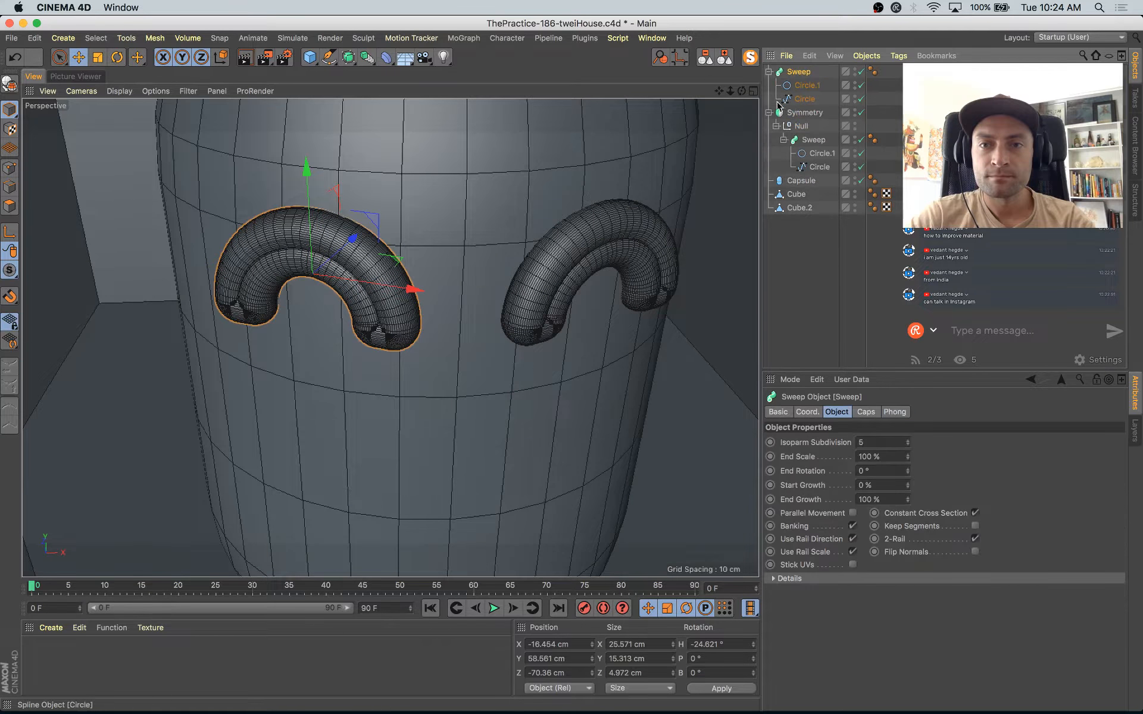
left_click(566, 644)
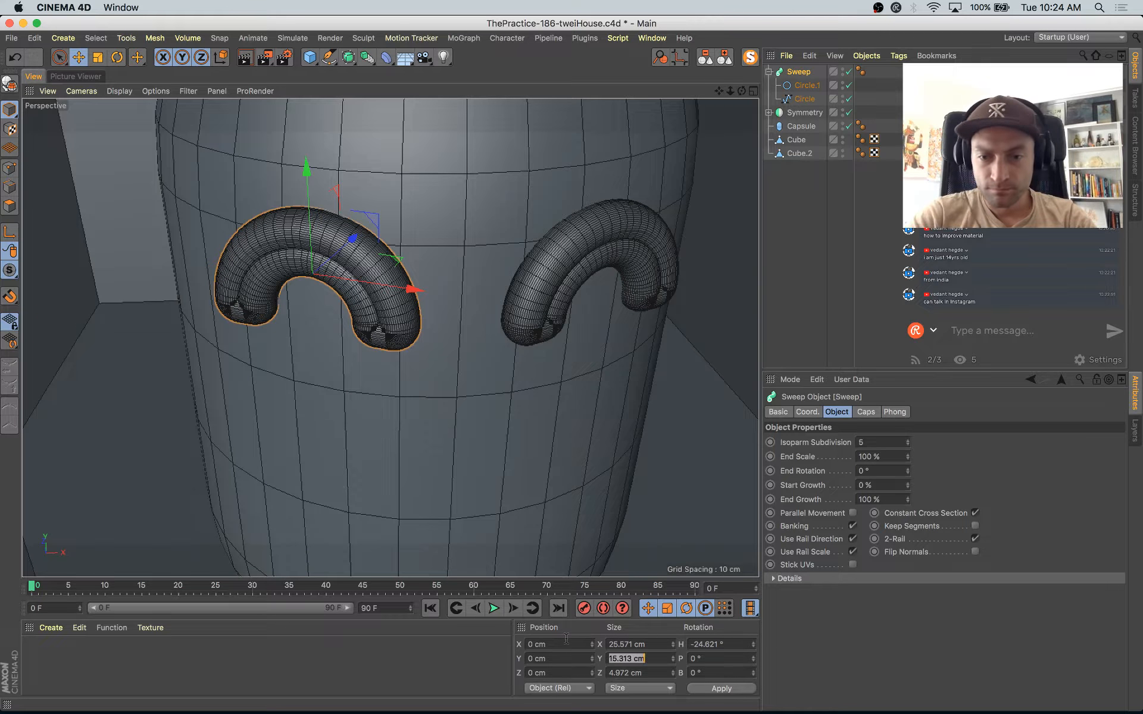
key("Return")
Step: Move the copied Sweep in front of the capsule below the eyes, to about Y 40, Z -69 cm
left_click_drag(476, 393, 643, 351, "alt")
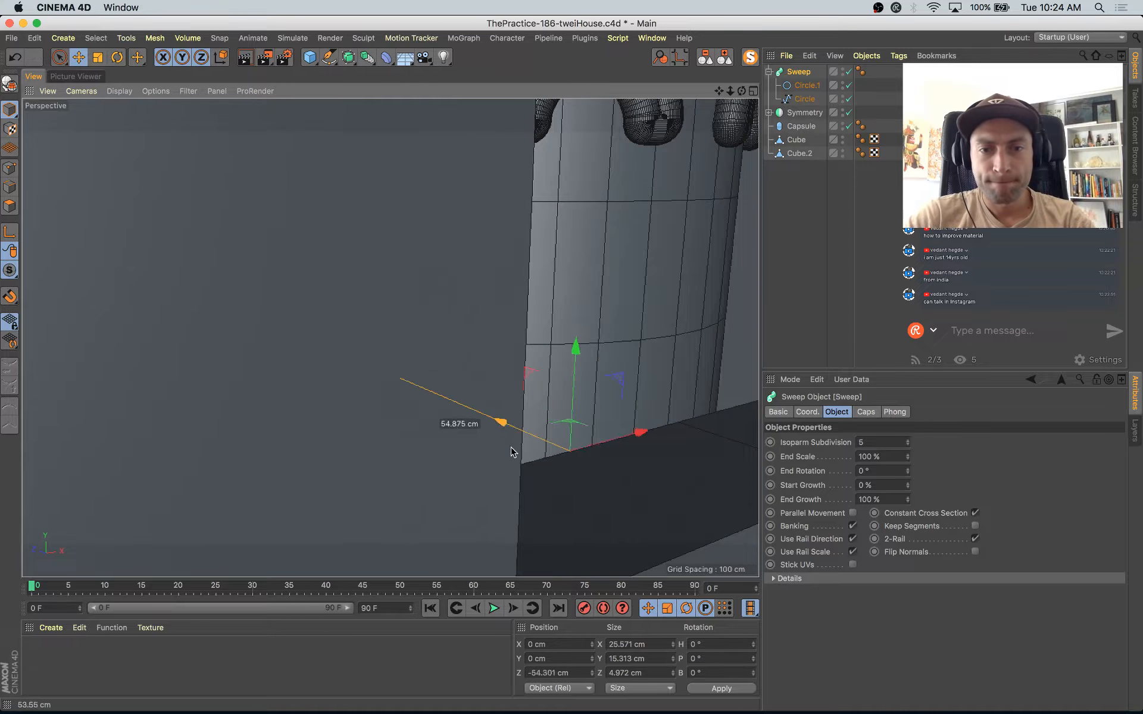
left_click_drag(549, 521, 550, 523)
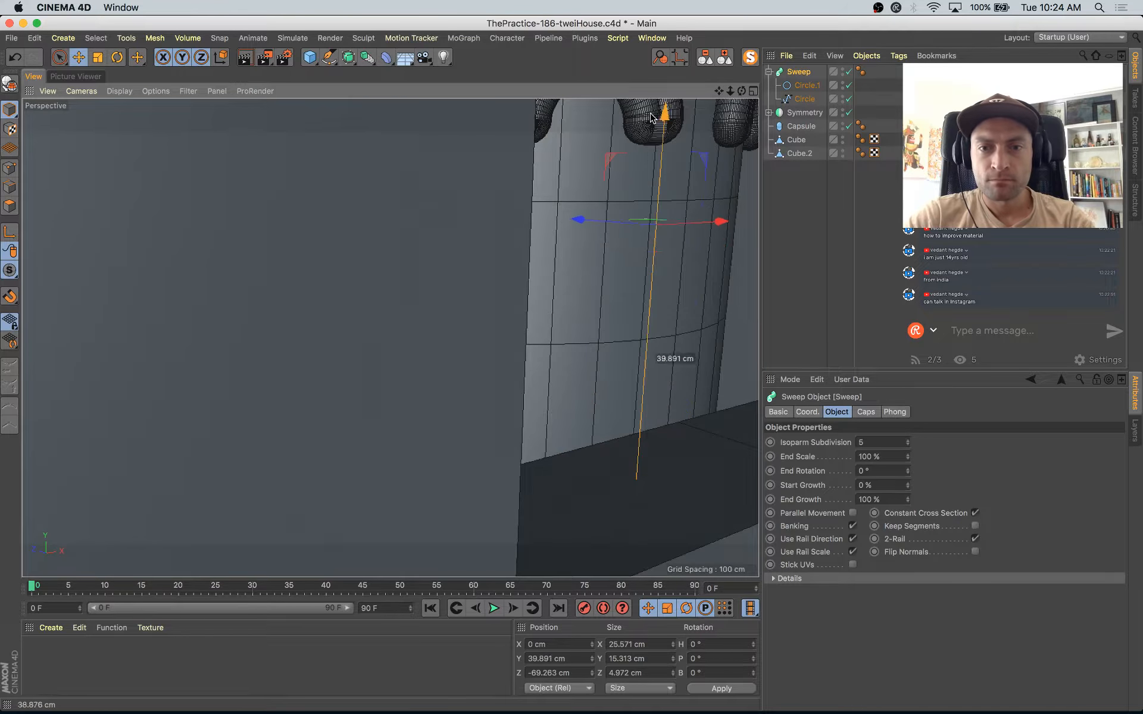
left_click_drag(651, 118, 651, 119)
scroll(662, 217, "down", 5)
middle_click_drag(665, 242, 403, 390, "alt")
scroll(417, 342, "up", 4)
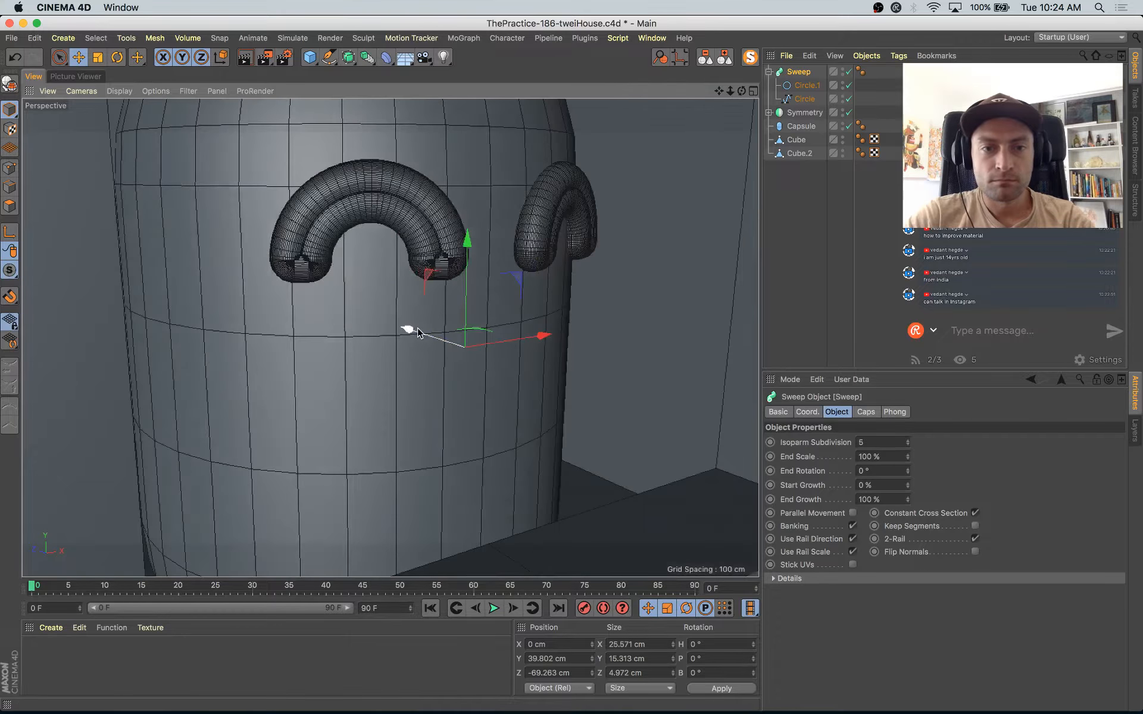
left_click_drag(416, 333, 479, 355)
Step: Turn the copy into a smiling mouth with bank -180°, scaled to about 44 cm wide, at about Y 37, Z -73 cm
key("r")
key("t")
left_click_drag(360, 460, 601, 280)
key("e")
left_click_drag(482, 390, 485, 410)
key("super+Tab")
key("super+Tab")
left_click_drag(546, 350, 713, 143, "alt")
left_click_drag(713, 208, 831, 50, "alt")
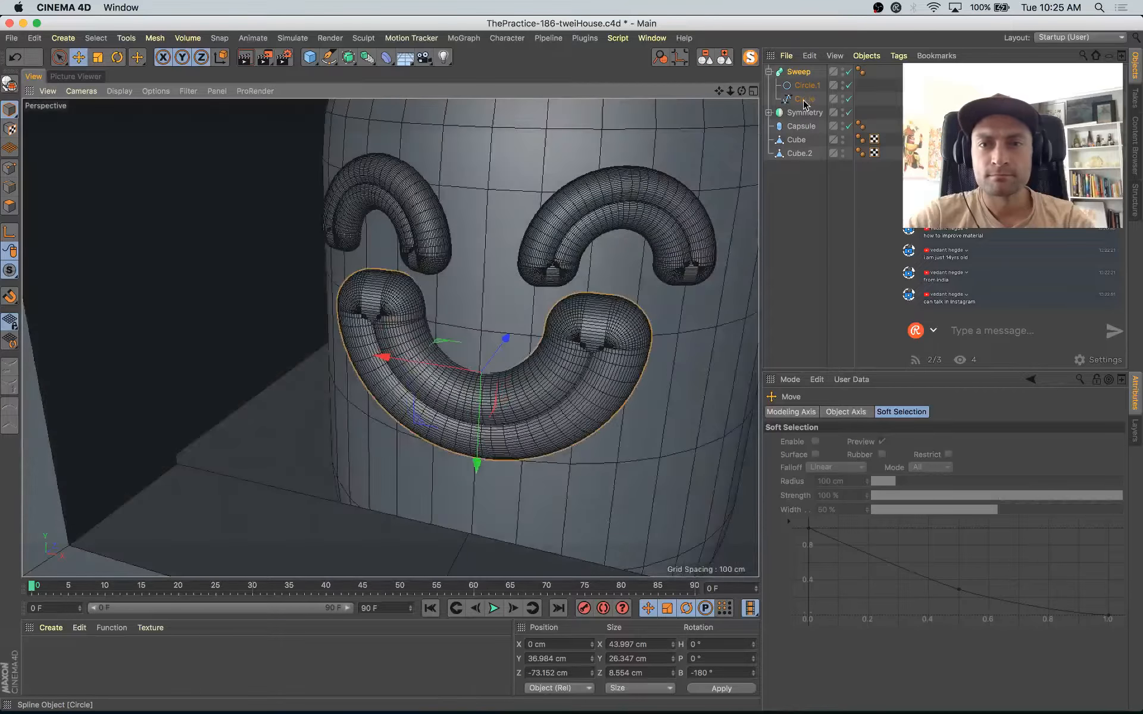
Step: Isolate the mouth's Circle spline to select its two middle points and move them to about Z -2.5 cm
left_click(750, 58)
left_click(12, 171)
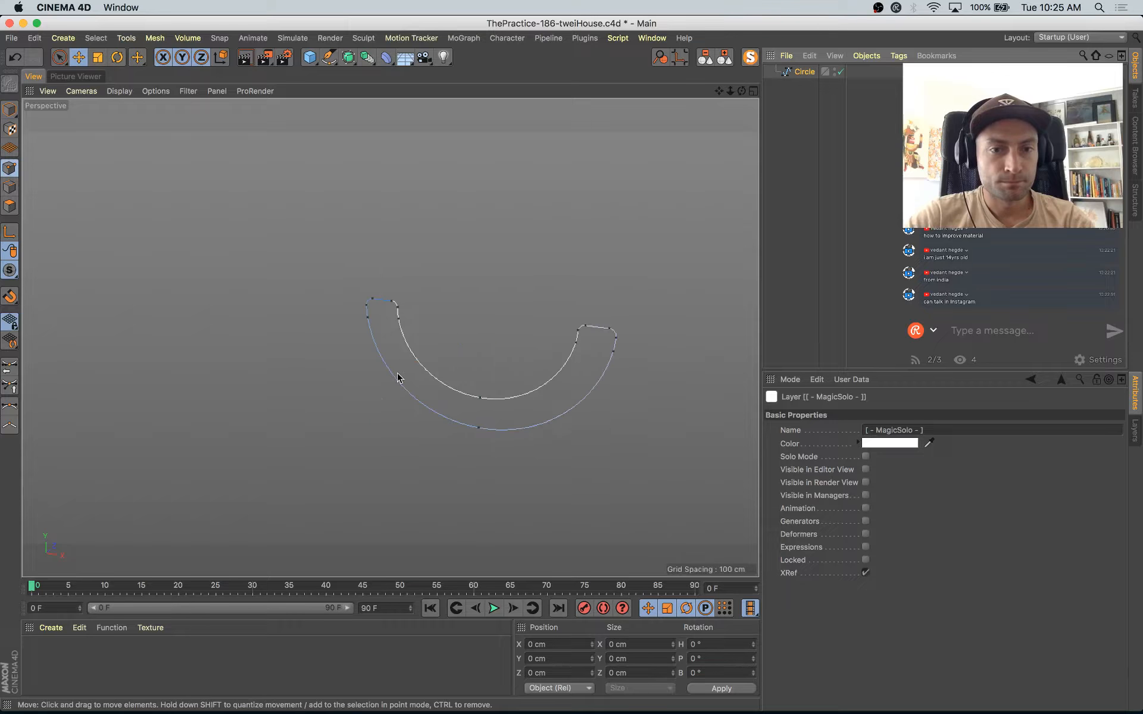
left_click_drag(435, 356, 542, 520)
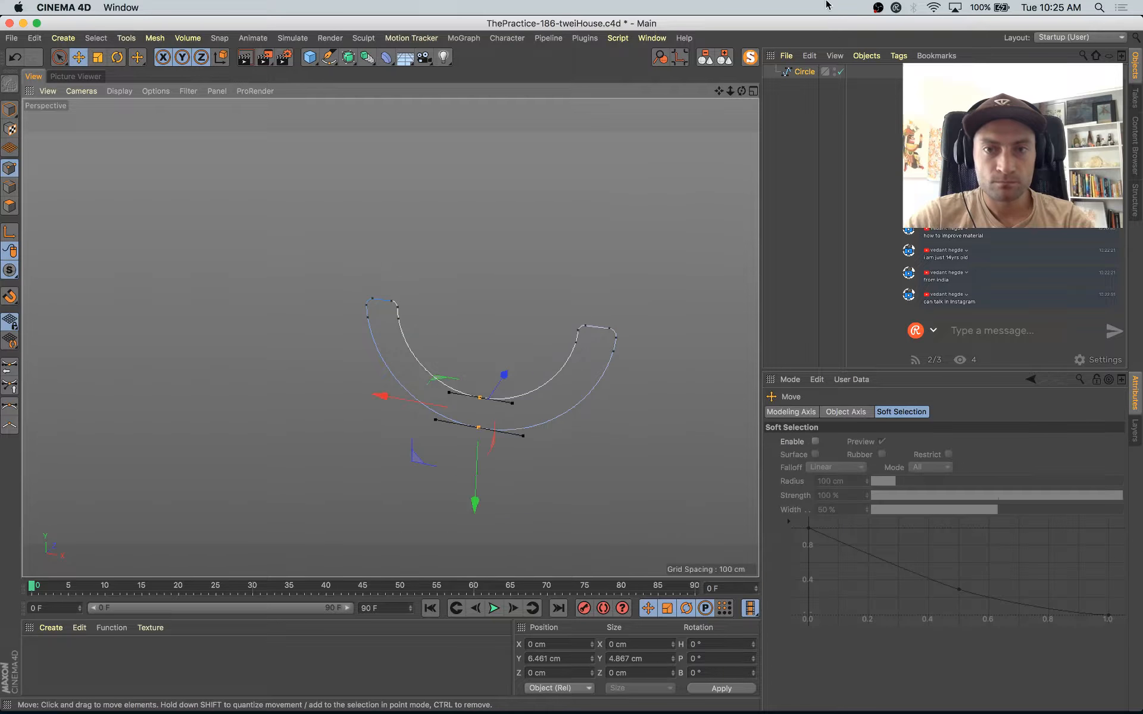
left_click(751, 57)
left_click_drag(500, 393, 524, 383)
left_click_drag(288, 280, 373, 342)
key("r")
left_click_drag(534, 302, 645, 347)
left_click_drag(668, 368, 722, 344, "alt")
Step: Move only the lower middle point of the mouth spline to about Z 0.3 cm
key("9")
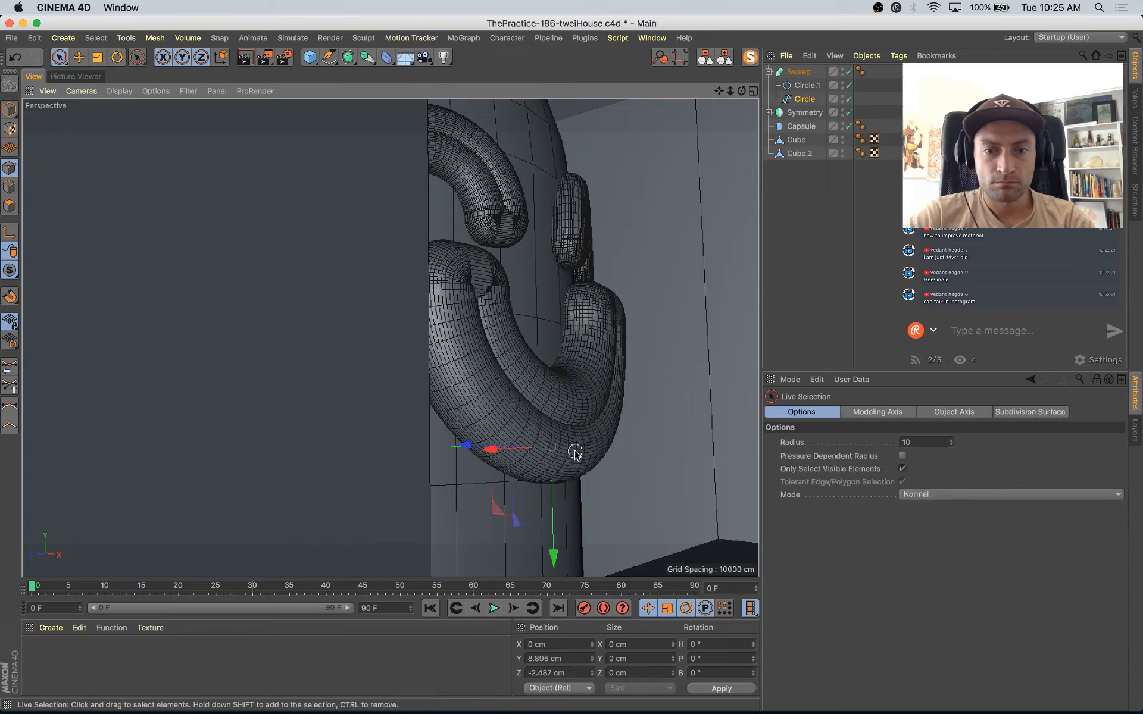
left_click_drag(470, 450, 450, 445)
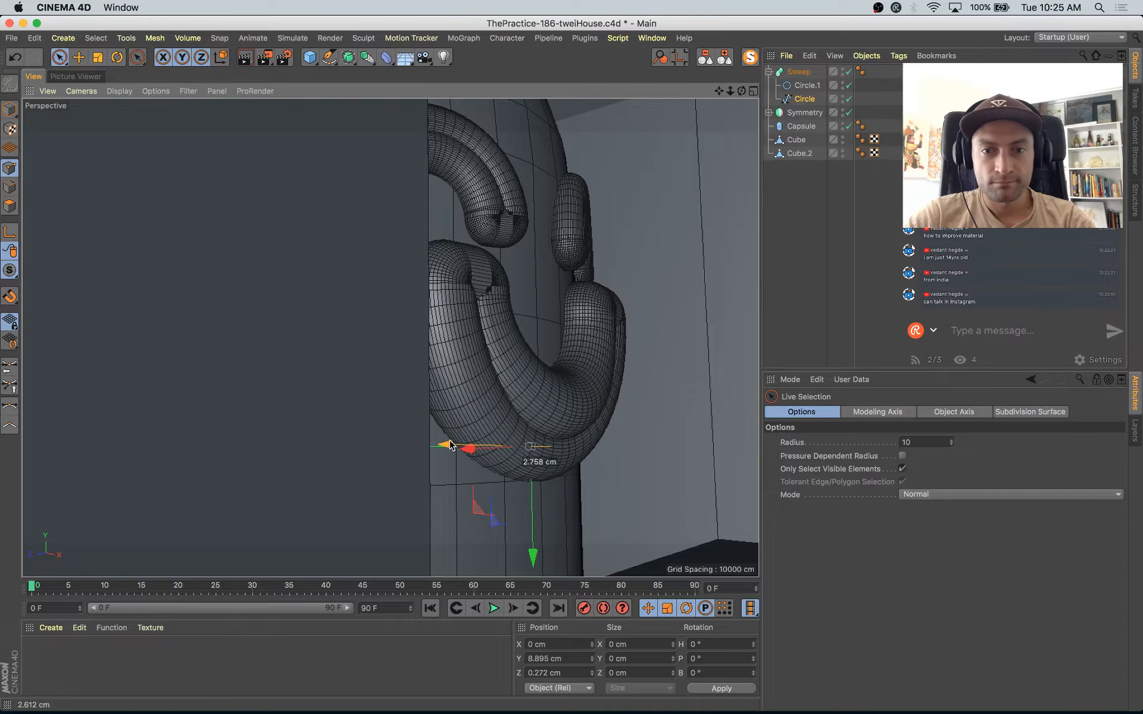
left_click_drag(533, 463, 511, 369, "alt")
Step: Restore the selection of both middle mouth points and raise them to about Y 3.5 cm to flatten the smile
key("super+z")
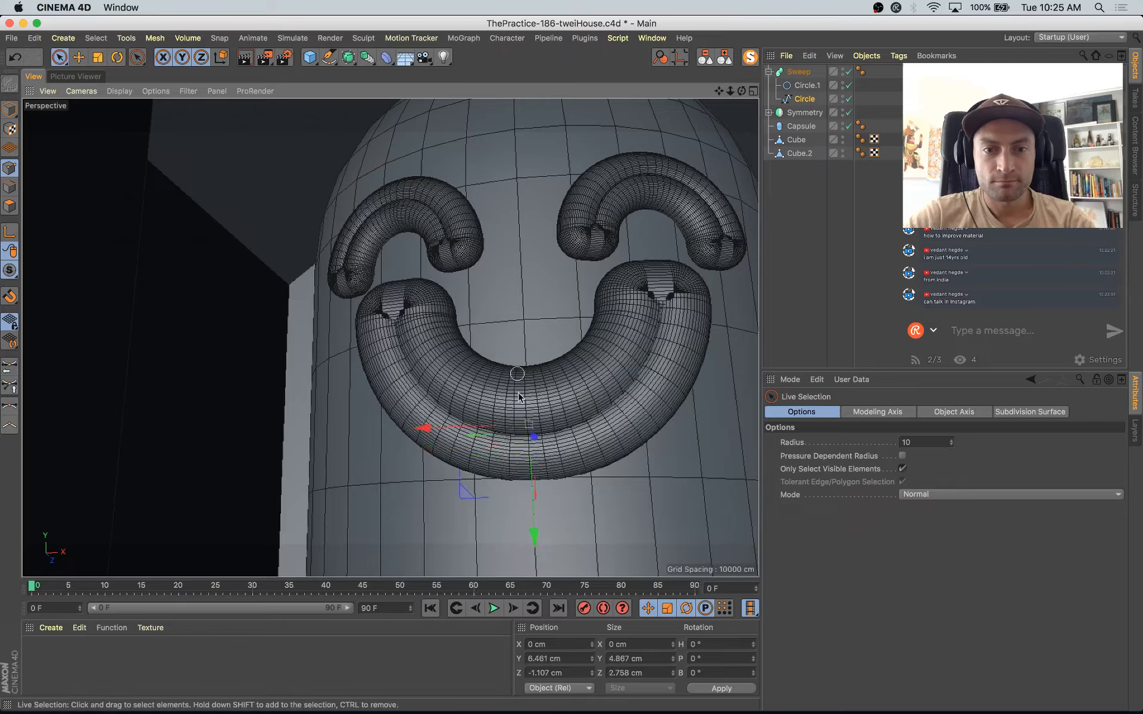
left_click_drag(534, 514, 536, 485)
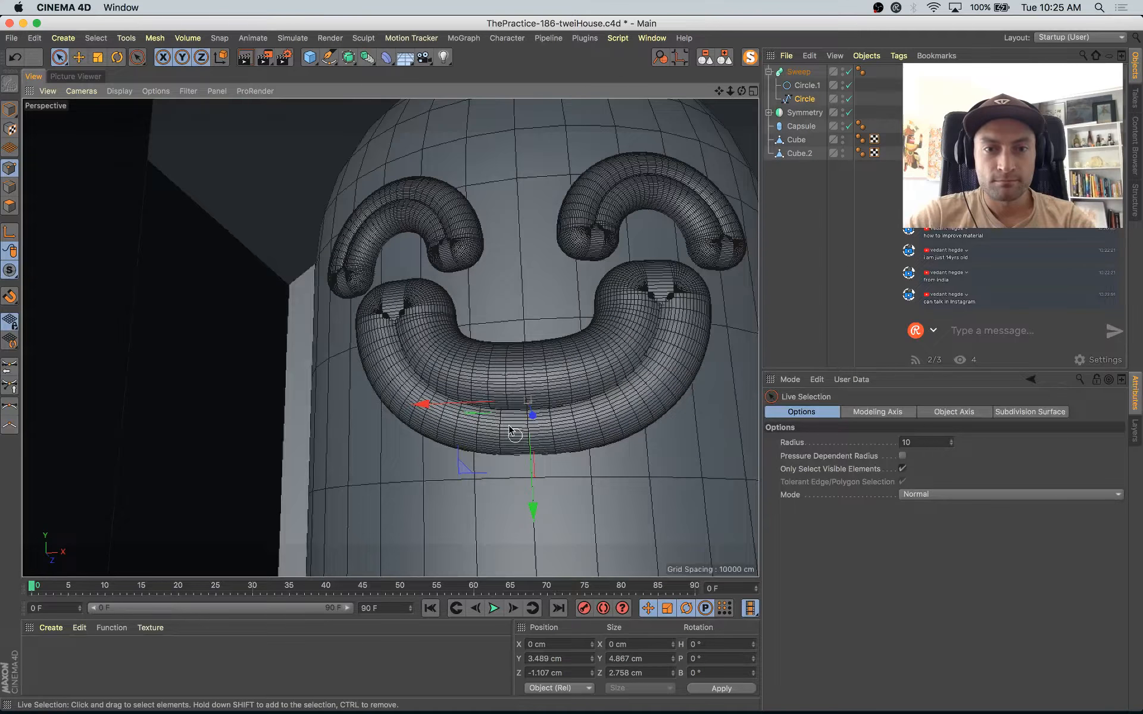
left_click_drag(517, 441, 511, 411, "alt")
Step: Try rotating the points at the mouth spline's left end by -10°
mouse_move(480, 329)
left_mouse_down("alt")
mouse_move(497, 284)
mouse_move(346, 312)
left_mouse_up("alt")
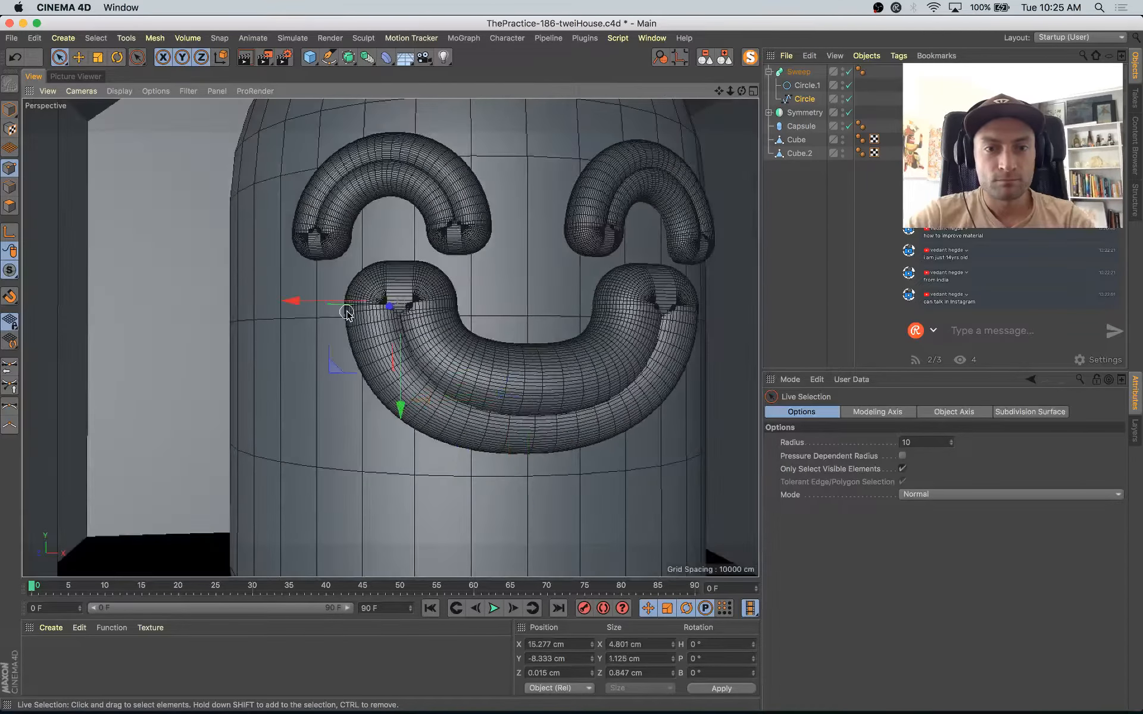
key("r")
left_click_drag(461, 275, 455, 268)
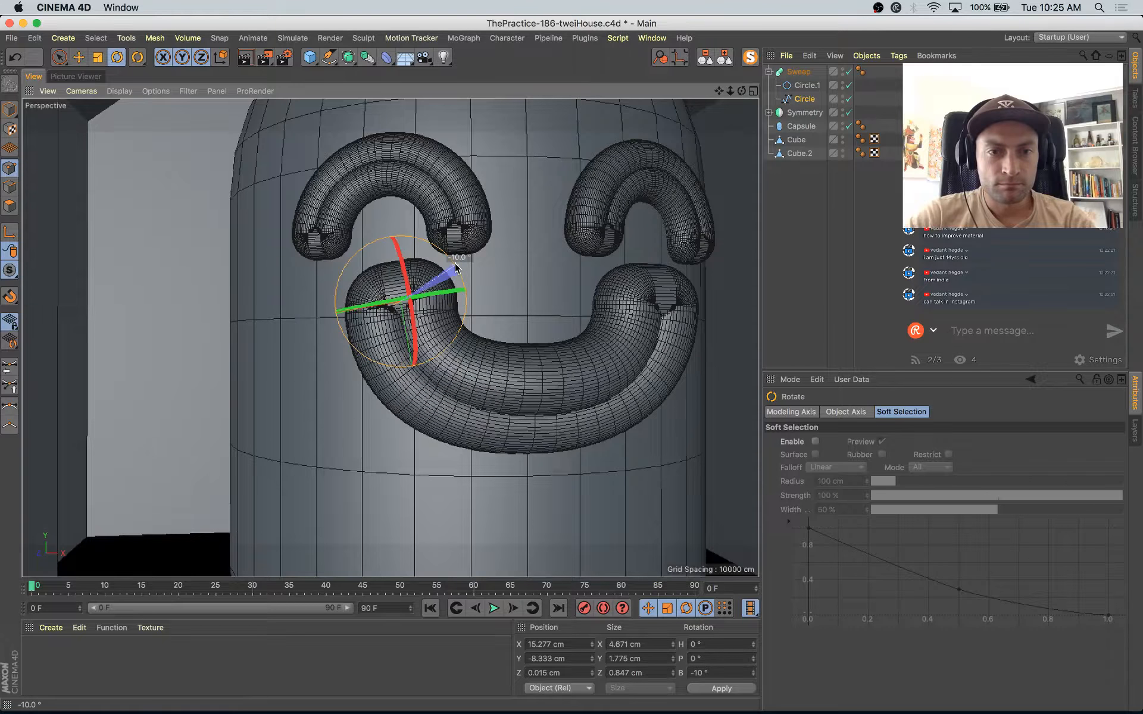
key("super+z")
Step: Isolate the mouth's Circle spline and rotate the points of its left and right ends outward
left_click(750, 60)
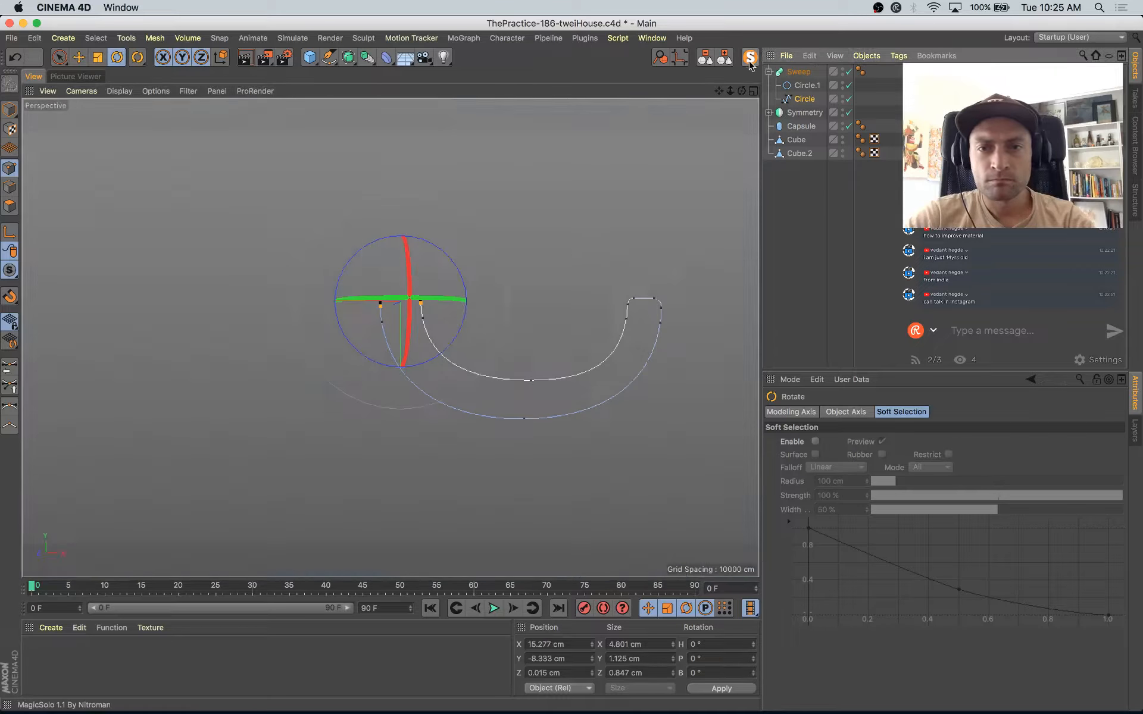
left_click_drag(565, 250, 543, 249, "alt")
middle_click_drag(543, 249, 444, 269, "alt")
right_click_drag(247, 246, 417, 380)
left_click_drag(365, 297, 351, 283, "shift")
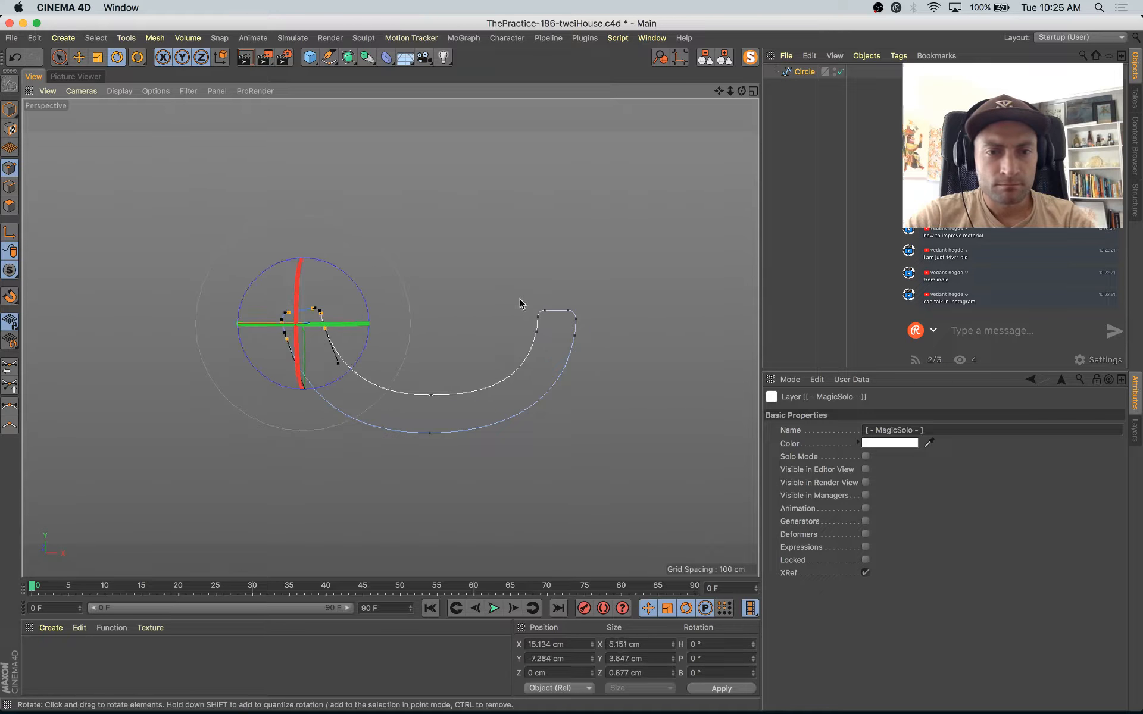
right_click_drag(509, 285, 633, 381)
left_click_drag(612, 288, 617, 299)
left_click(748, 58)
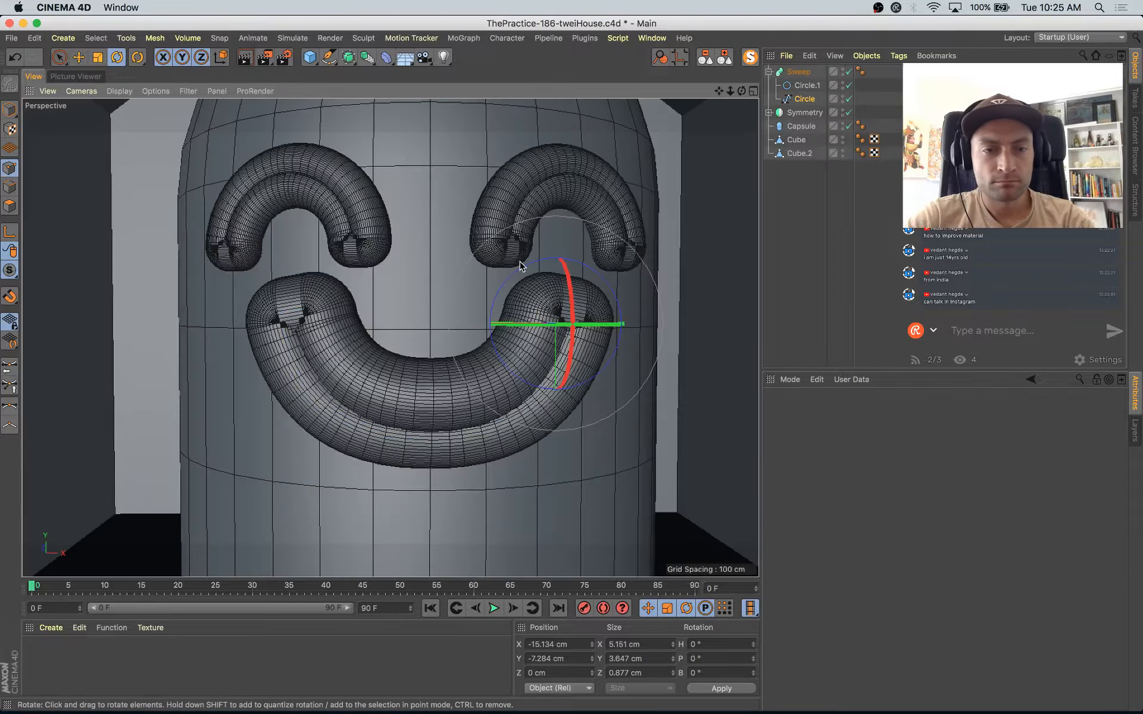
Step: Push the mouth's end points back to about Z 2.5 cm and rotate them to follow the capsule's curved surface
left_click_drag(520, 266, 566, 350, "alt")
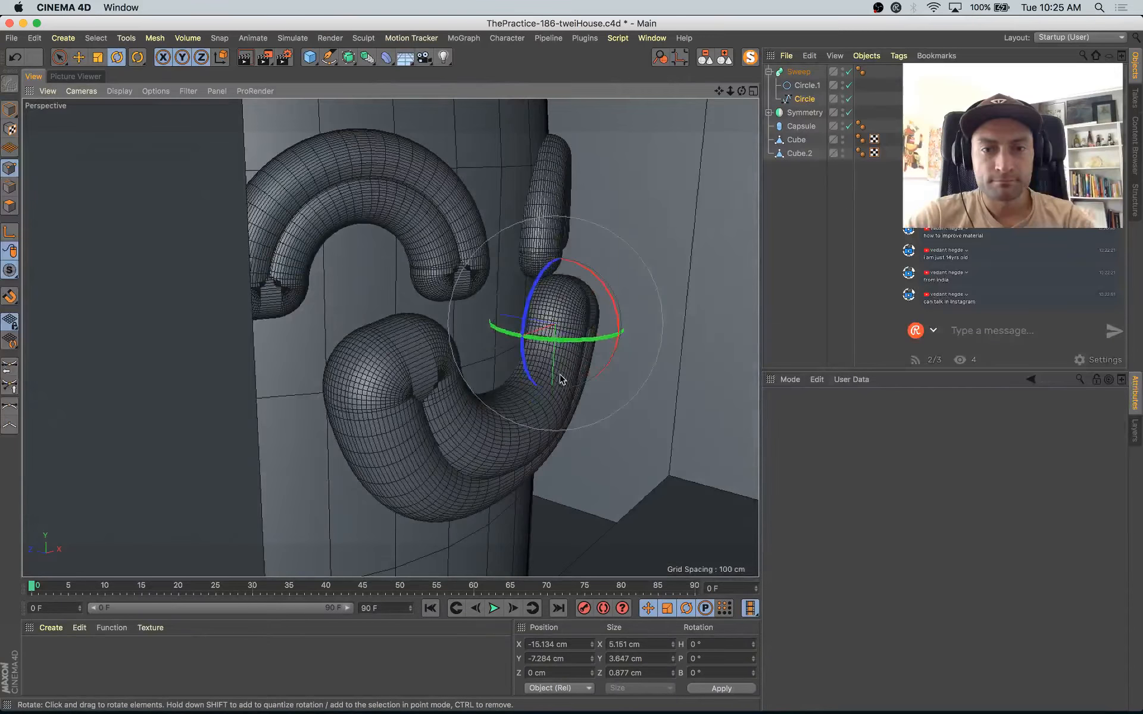
key("e")
left_click_drag(332, 321, 448, 424)
left_click_drag(431, 341, 408, 340)
left_click_drag(290, 324, 435, 323)
key("r")
left_click_drag(497, 393, 530, 381)
left_click_drag(530, 381, 474, 416, "alt")
Step: Set the adaptive angle of the mouth's Circle.1 profile to 10°
scroll(475, 412, "down", 5)
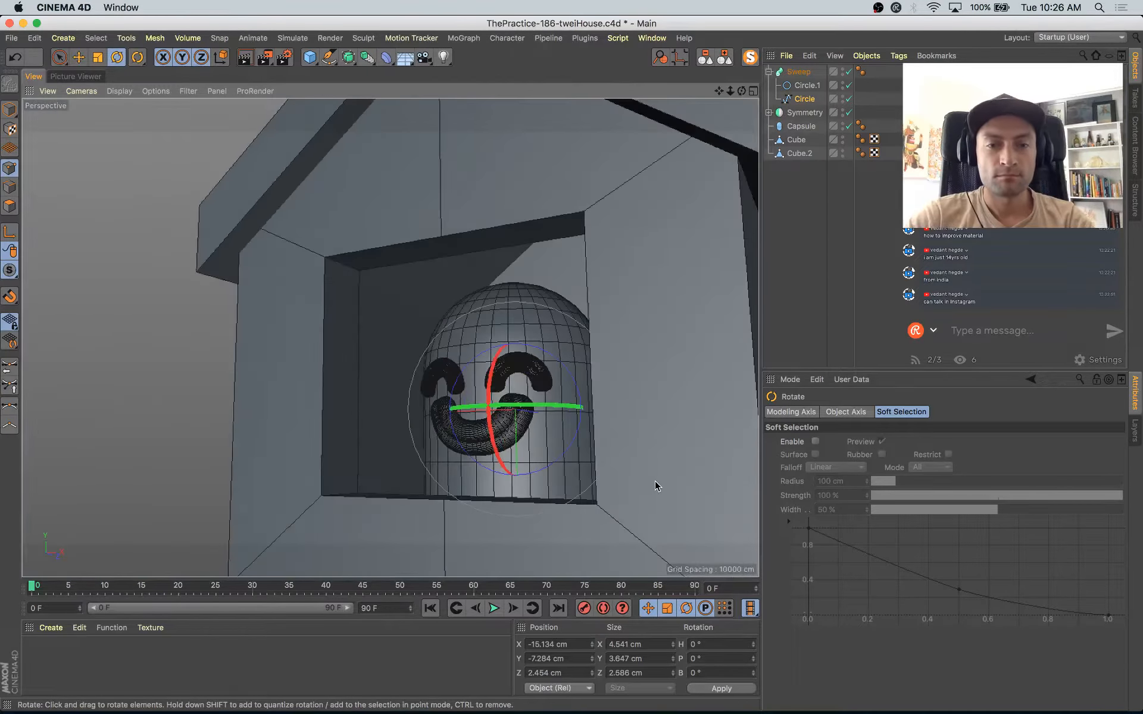
left_click_drag(656, 481, 641, 496, "alt")
scroll(642, 496, "down", 2)
left_click_drag(678, 384, 518, 395, "alt")
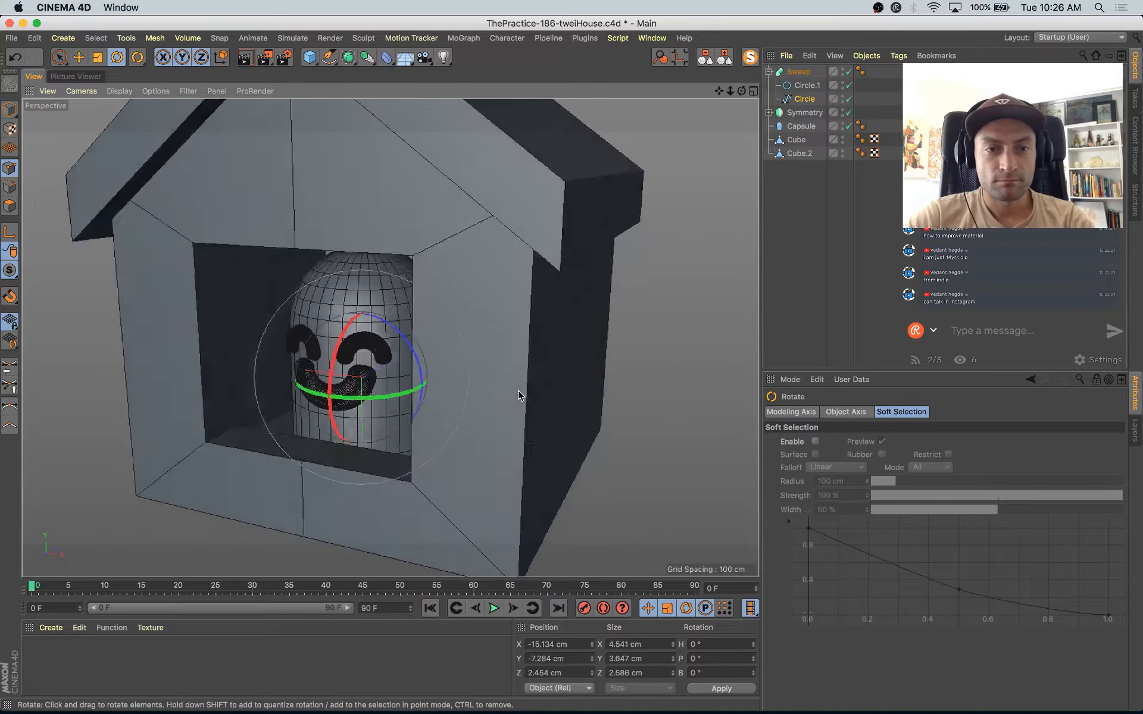
scroll(384, 334, "up", 6)
left_click(804, 89)
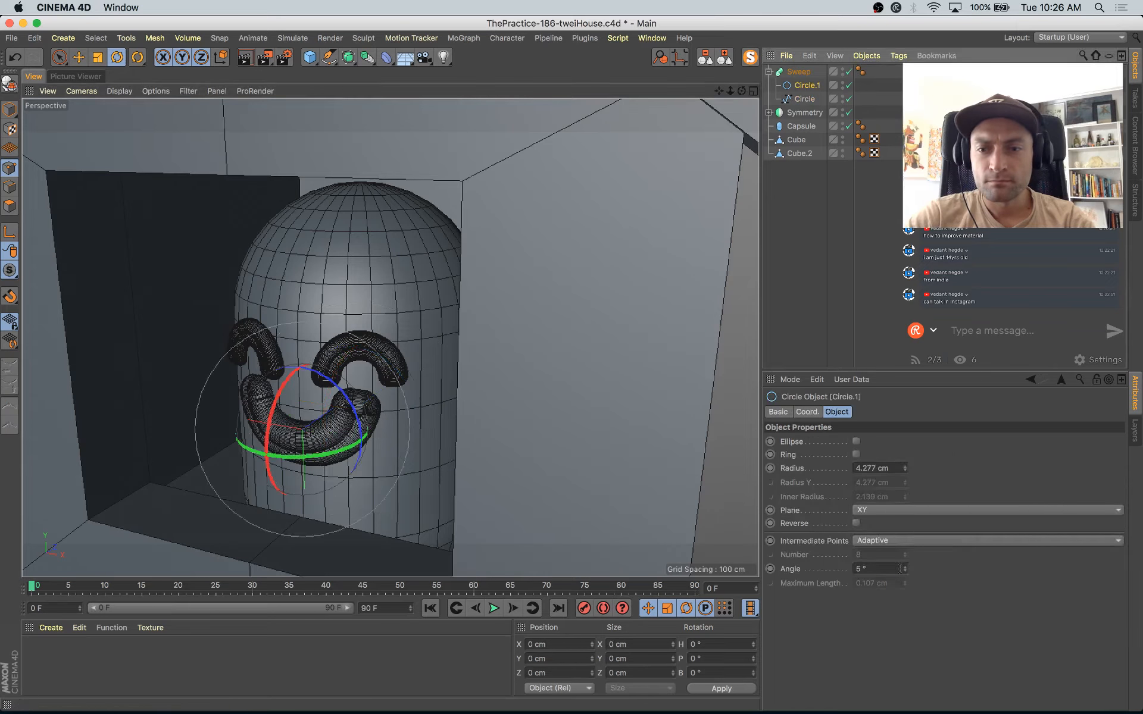
left_click_drag(906, 567, 906, 566)
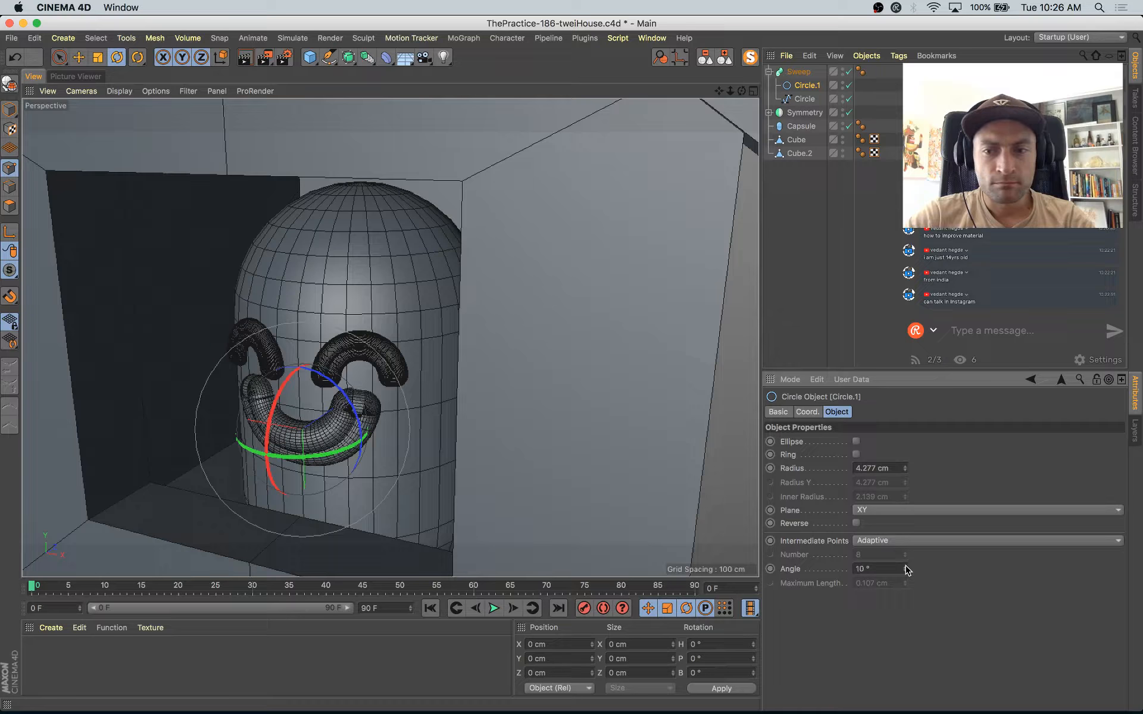
Step: Set the adaptive angle of the eyes' Circle.1 profile inside the Symmetry object to 16°
left_click(770, 113)
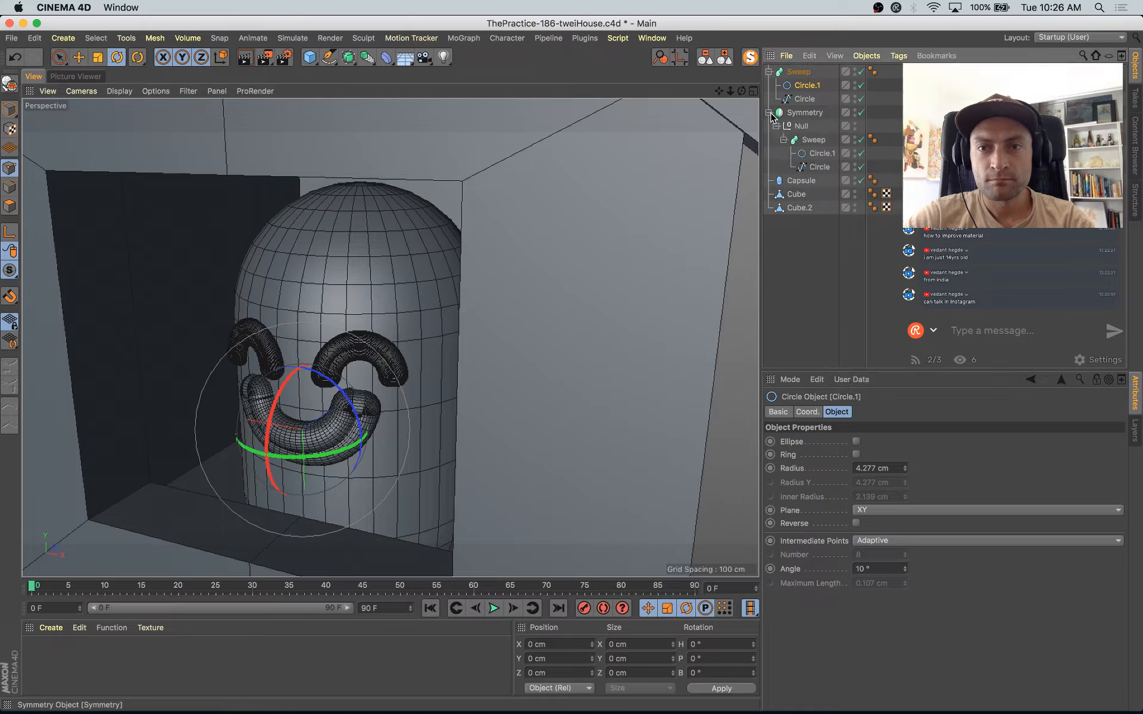
left_click(823, 155)
left_click_drag(905, 573, 907, 570)
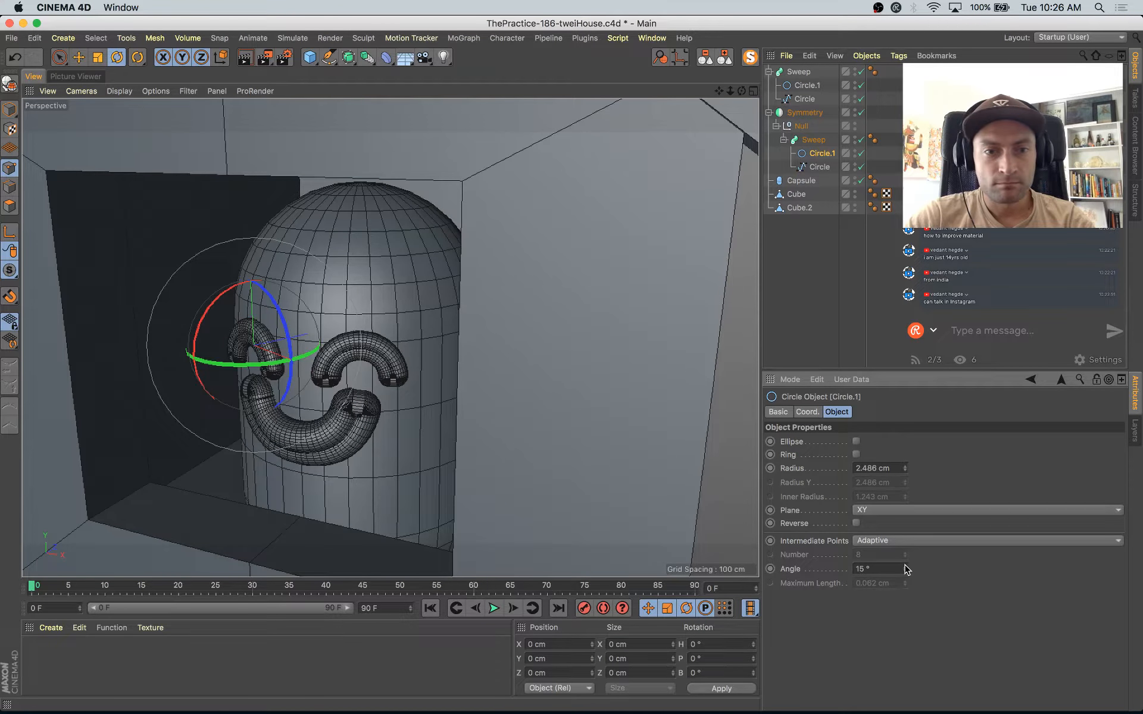
Step: Inspect the capsule's smiling face inside the window from several angles
right_click_drag(589, 337, 548, 319, "alt")
left_click_drag(548, 319, 497, 330, "alt")
right_click_drag(497, 330, 422, 365, "alt")
middle_click_drag(421, 365, 376, 282, "alt")
left_click_drag(376, 282, 543, 393, "alt")
right_click_drag(544, 393, 515, 372, "alt")
left_click_drag(515, 372, 441, 385, "alt")
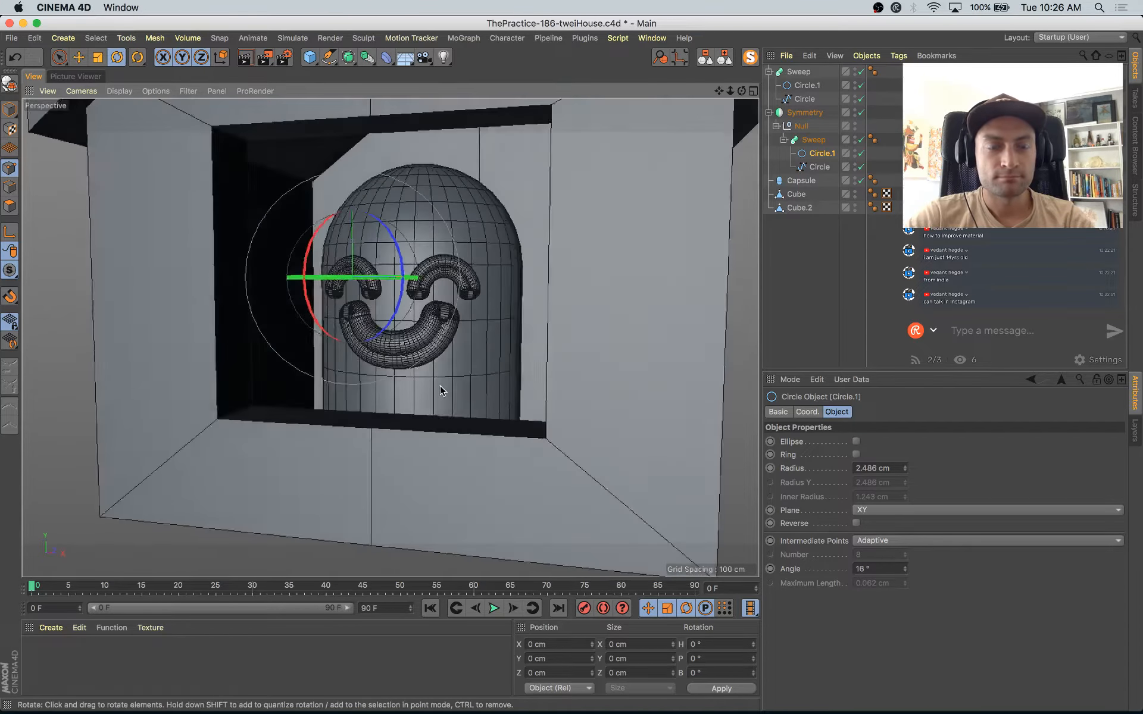
key("super+Tab")
key("super+Tab")
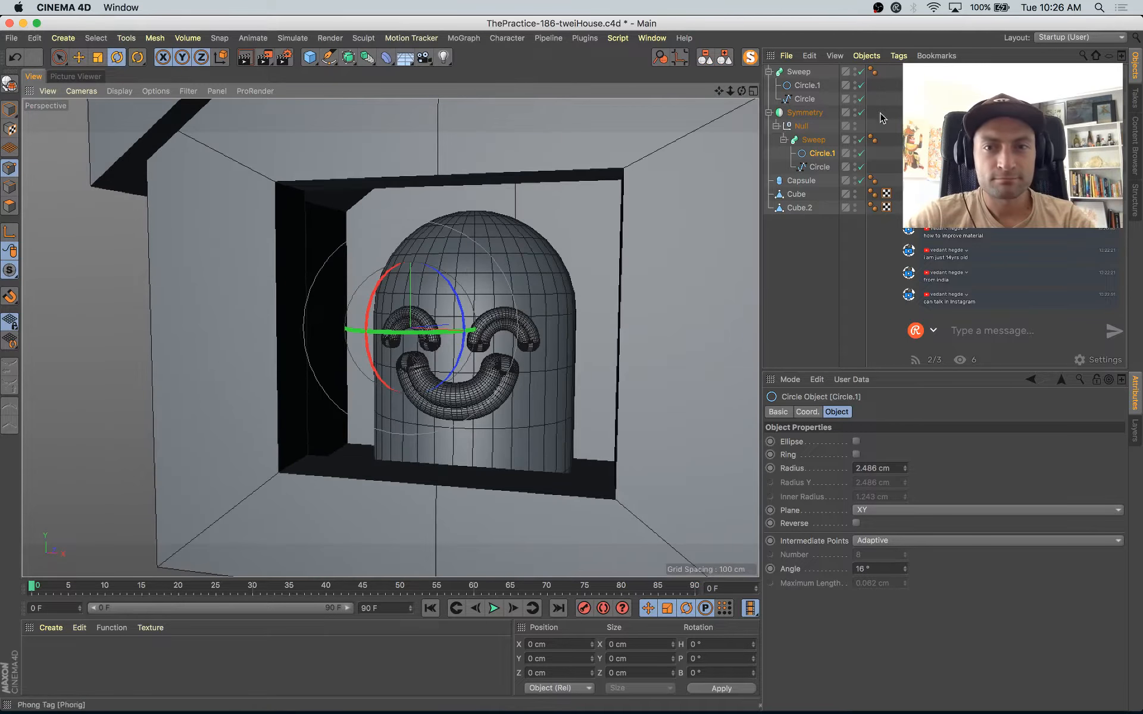
Step: Group the Sweep, Symmetry and Capsule under a null named Character
left_click(799, 72)
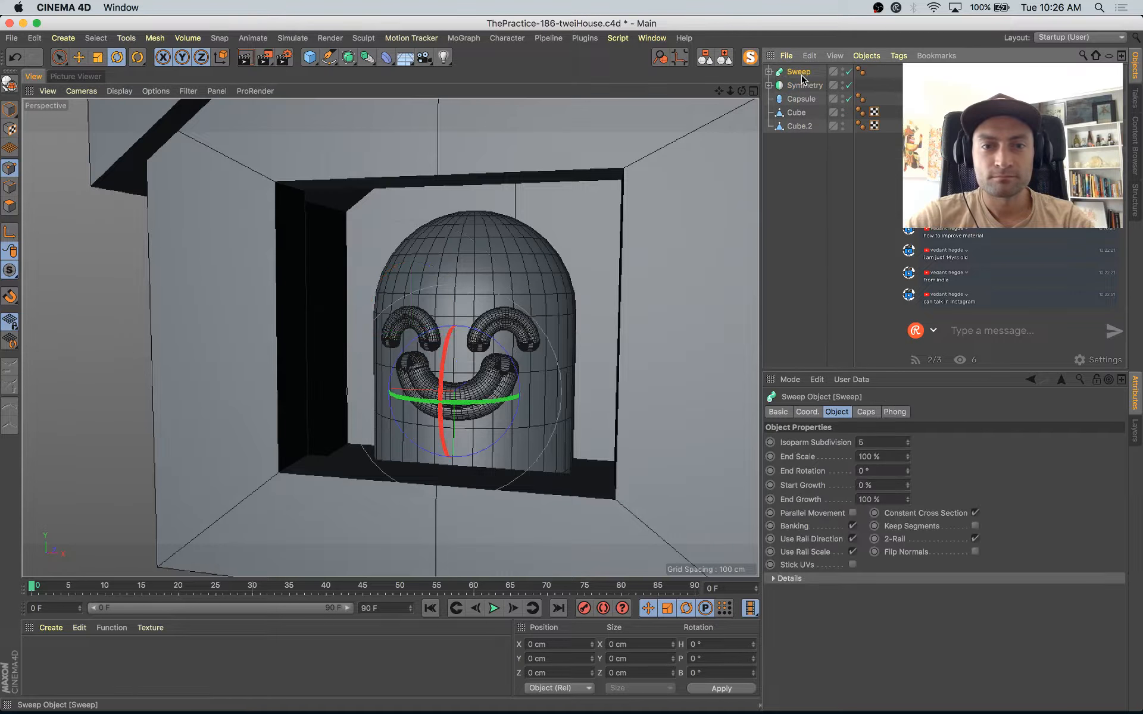
left_click(804, 87, "shift")
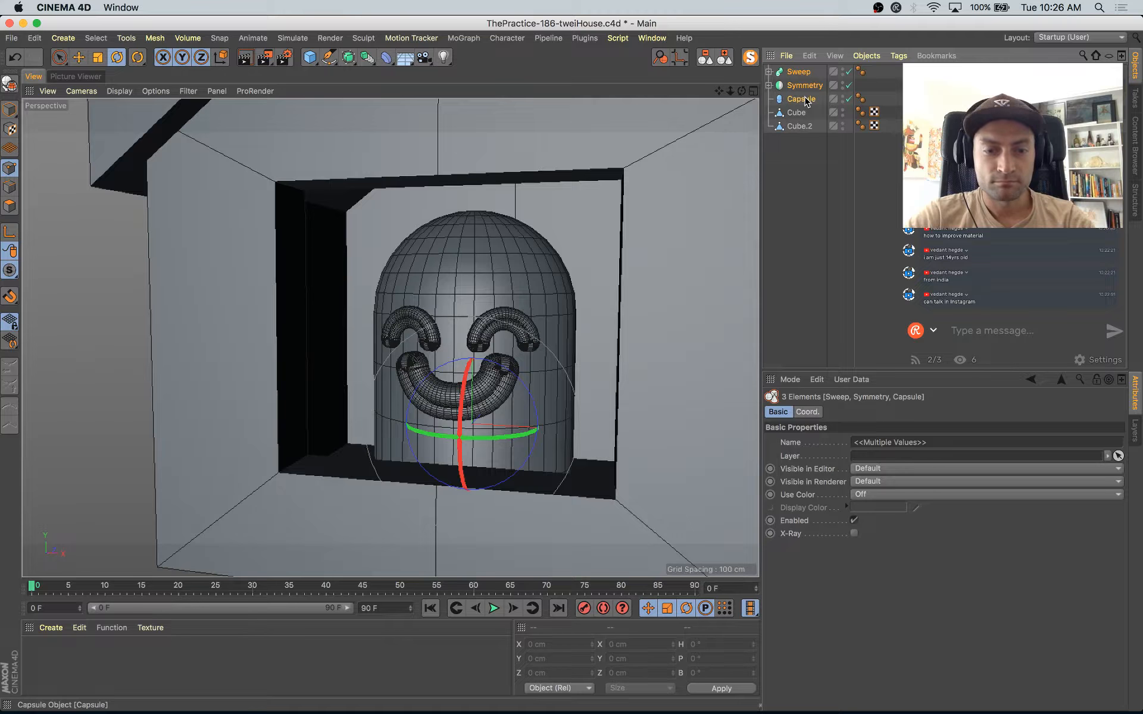
key("alt+g")
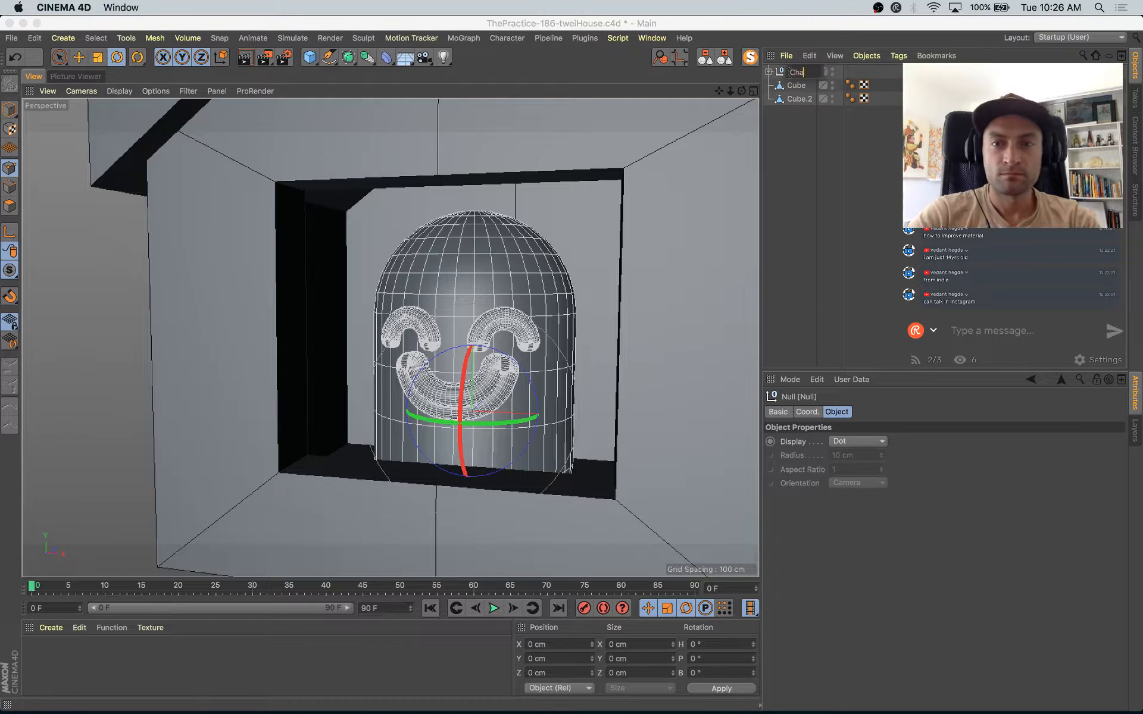
left_click(790, 72)
type("Character")
key("Return")
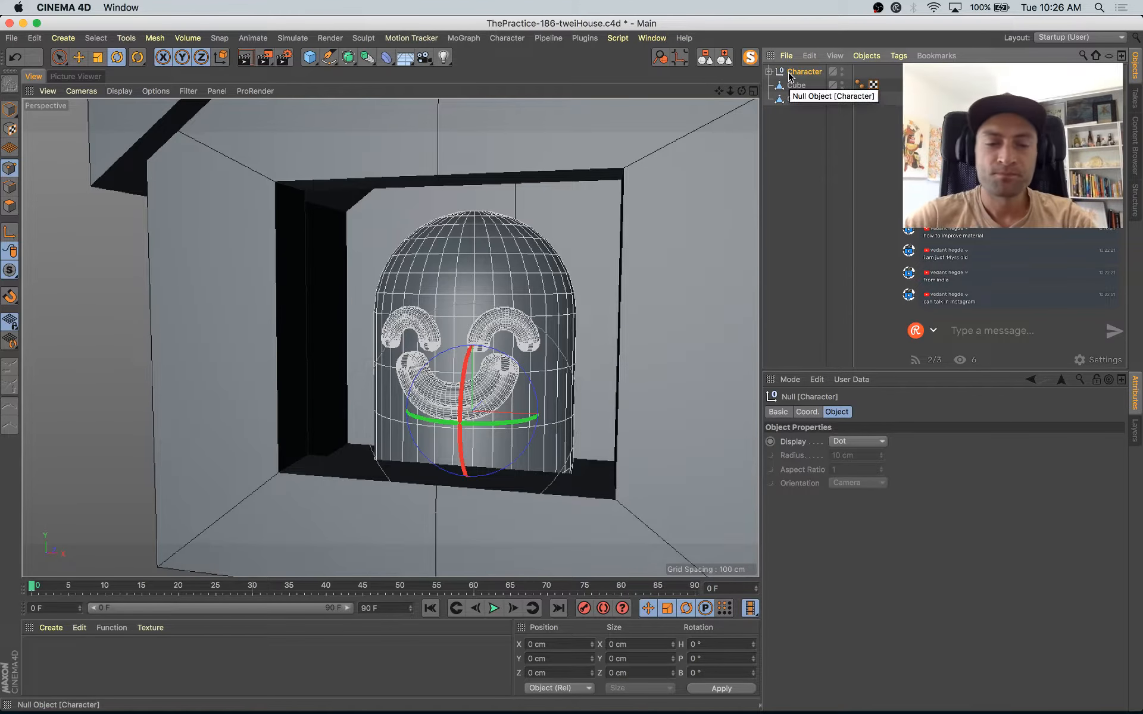
left_click_drag(539, 417, 492, 478, "alt")
key("e")
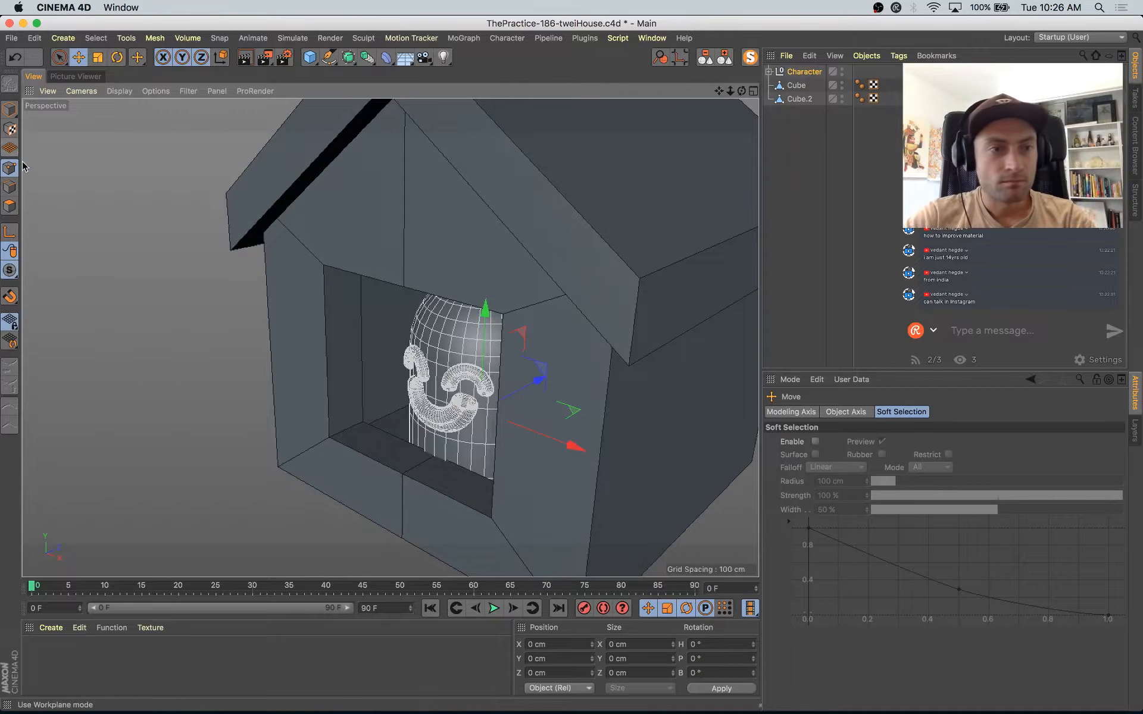
Step: Select the back edge loop of the window recess on Cube.2 and move it forward to about Z -84.5 cm
left_click(794, 87)
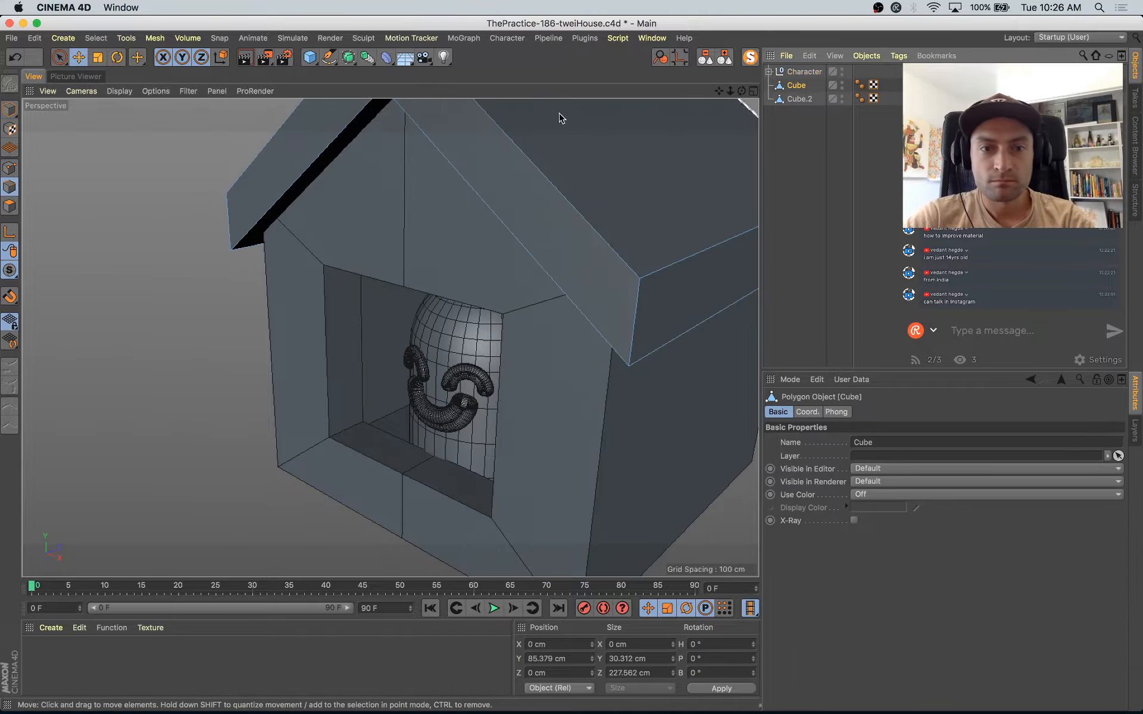
left_click(802, 103)
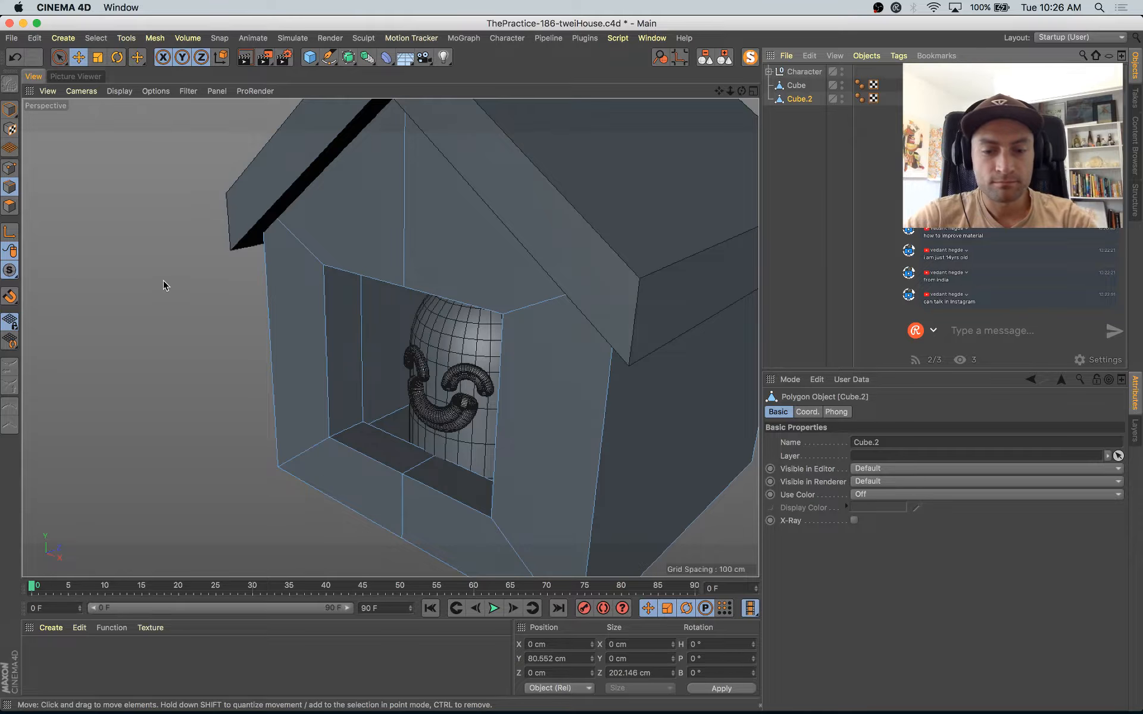
key("u")
key("l")
left_click(362, 356)
key("e")
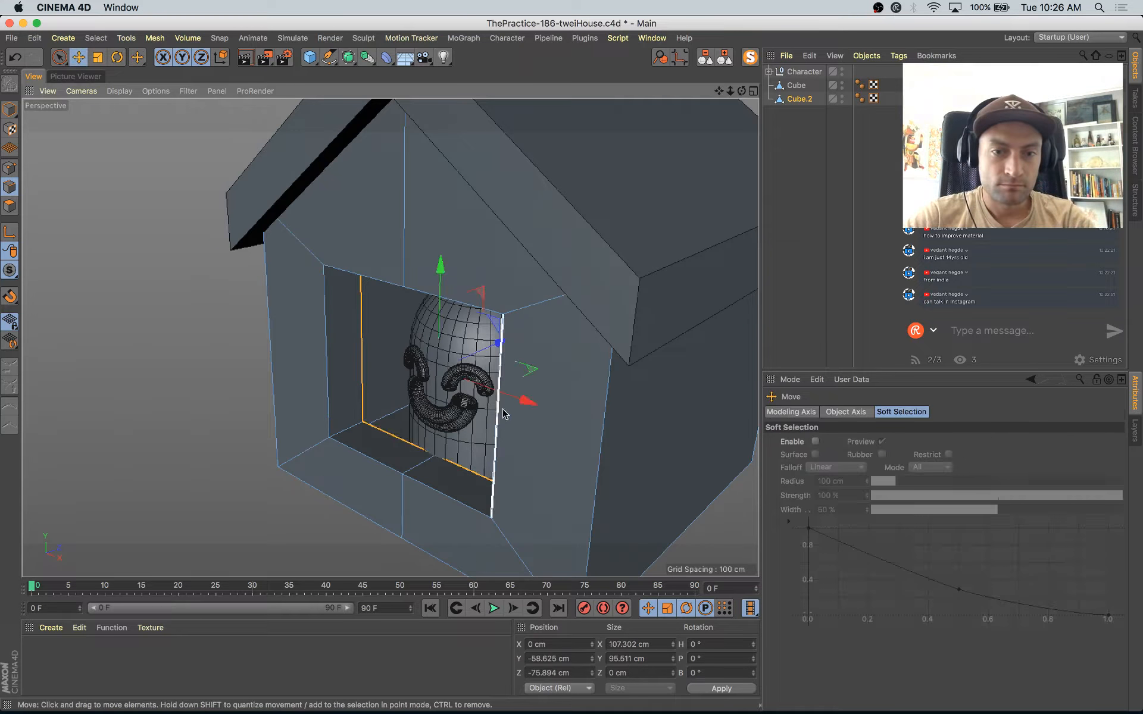
left_click_drag(490, 346, 486, 352)
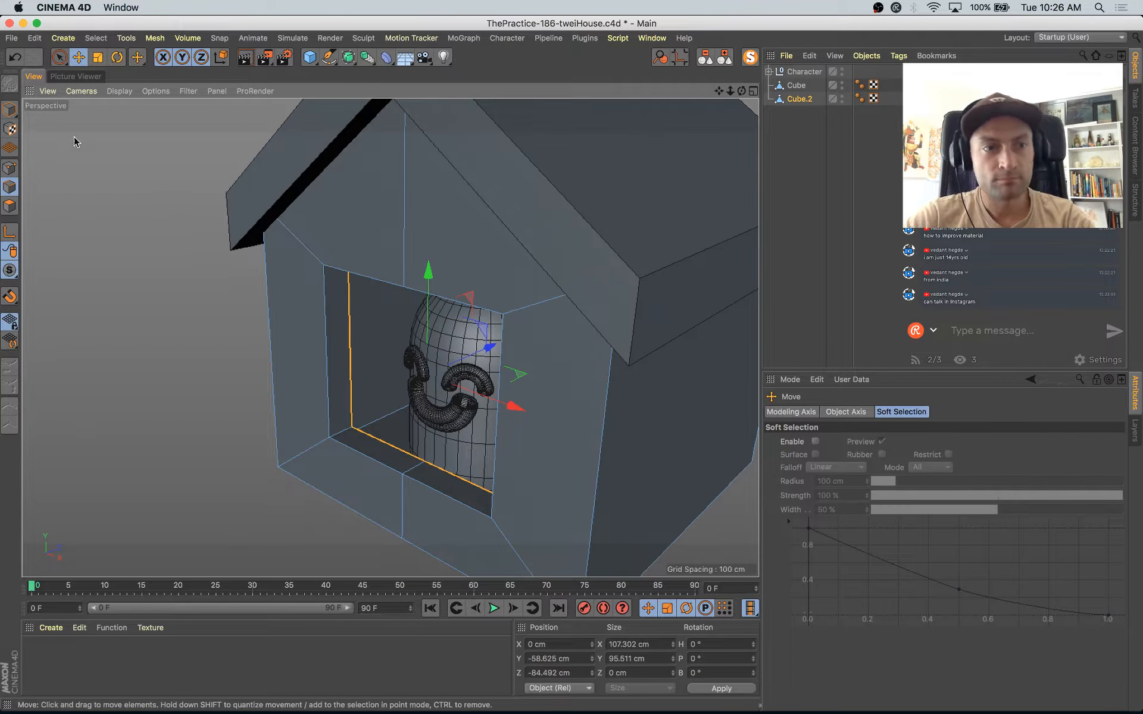
Step: Return to model mode, select the Character null and examine how the figure sits inside the window from the front
left_click(10, 109)
scroll(707, 350, "down", 4)
left_click_drag(697, 381, 592, 380, "alt")
left_click(811, 72)
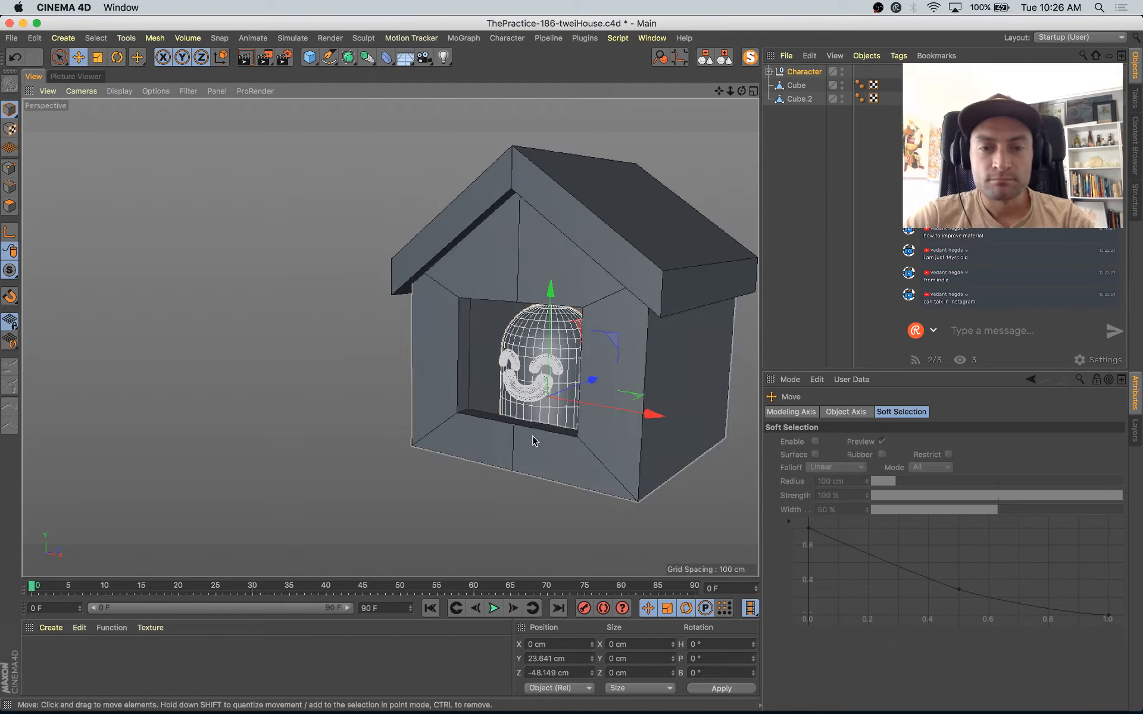
key("super+Tab")
key("super+Tab")
scroll(564, 461, "up", 4)
left_click_drag(534, 441, 580, 447, "alt")
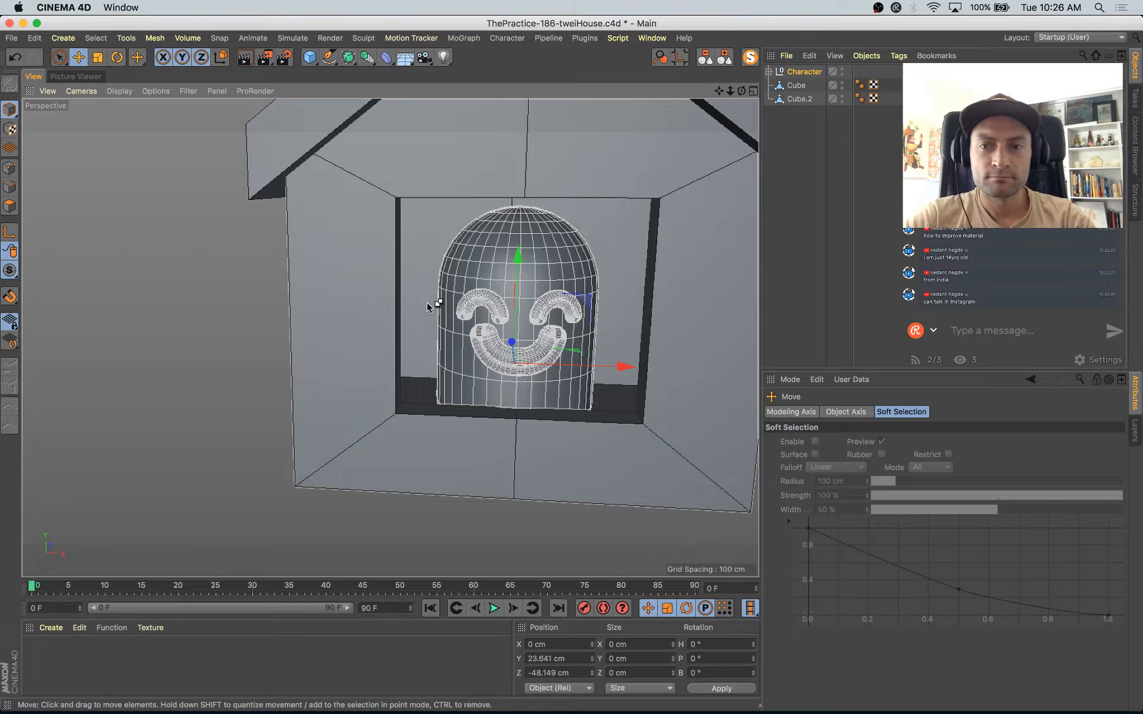
Step: Create a new scene and add a cube resized to about 308 cm in X and 82 cm in Z
key("super+n")
left_click_drag(305, 62, 434, 77)
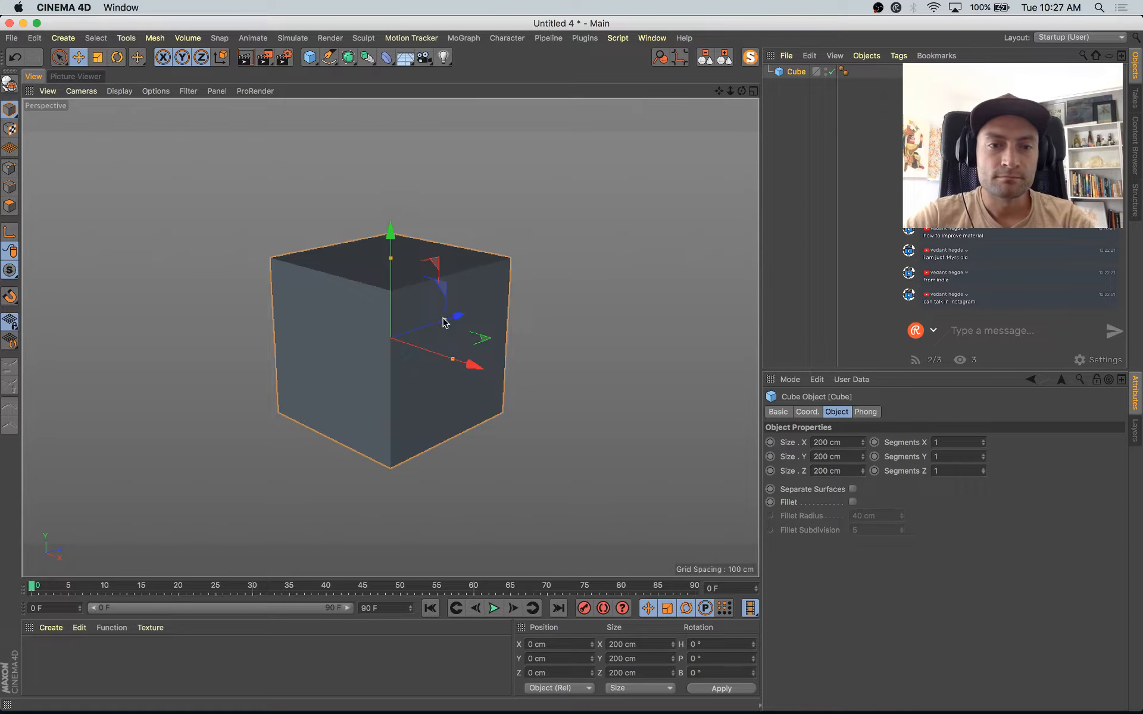
left_click_drag(443, 322, 548, 381)
key("super+s")
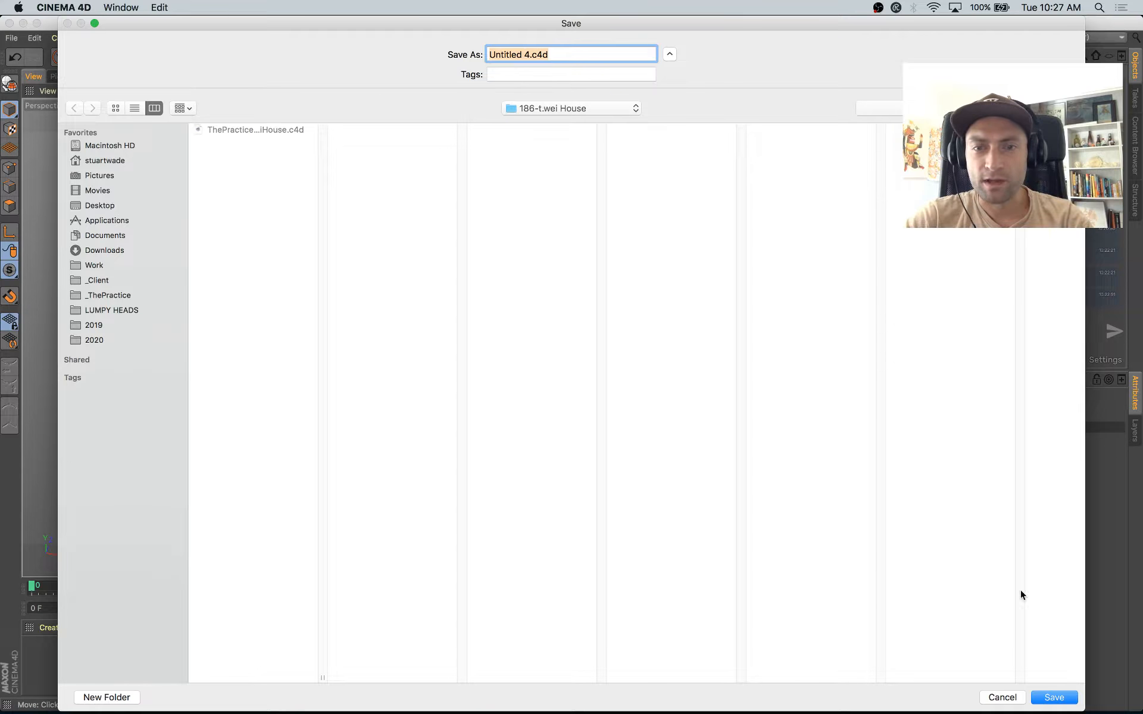
left_click(1021, 704)
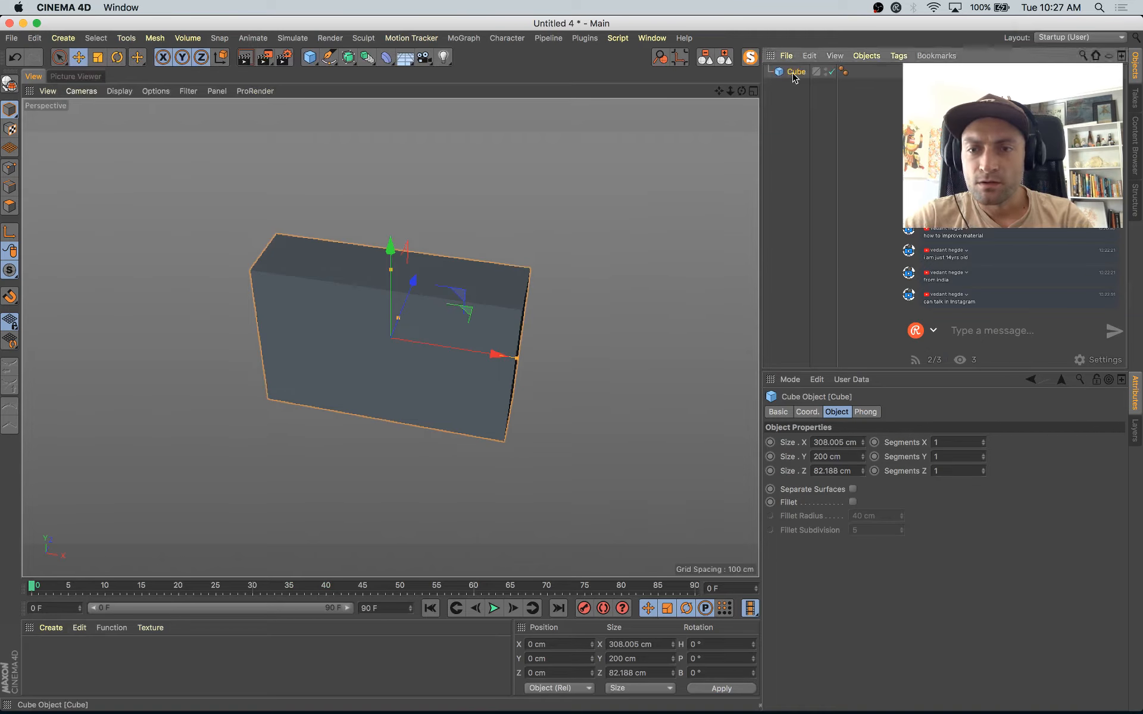
Step: Show the cube in Gouraud Shading (Lines) and try changing its Y segments
left_click(956, 457)
left_click(119, 91)
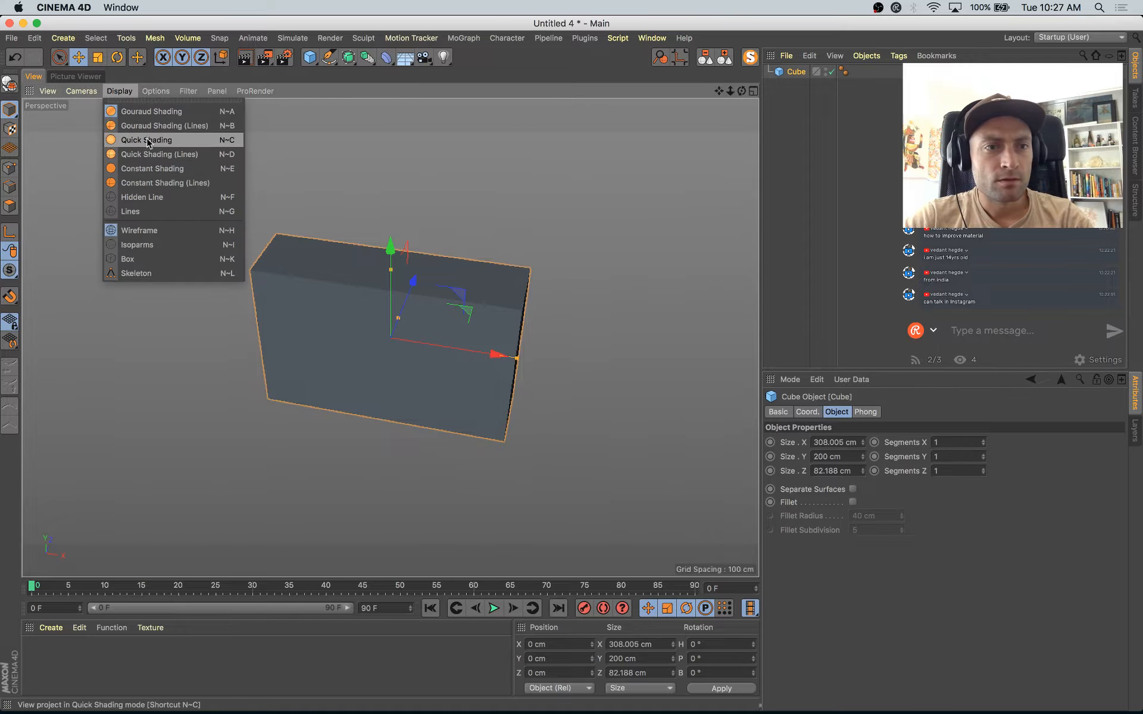
left_click(150, 127)
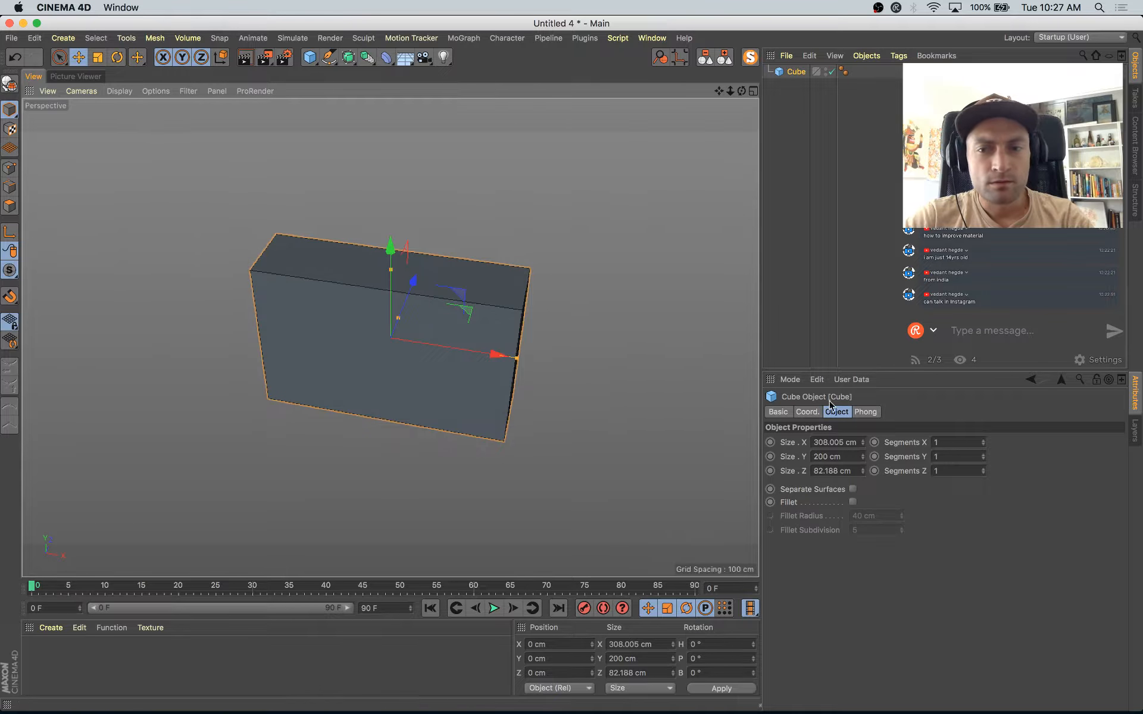
left_click(983, 455)
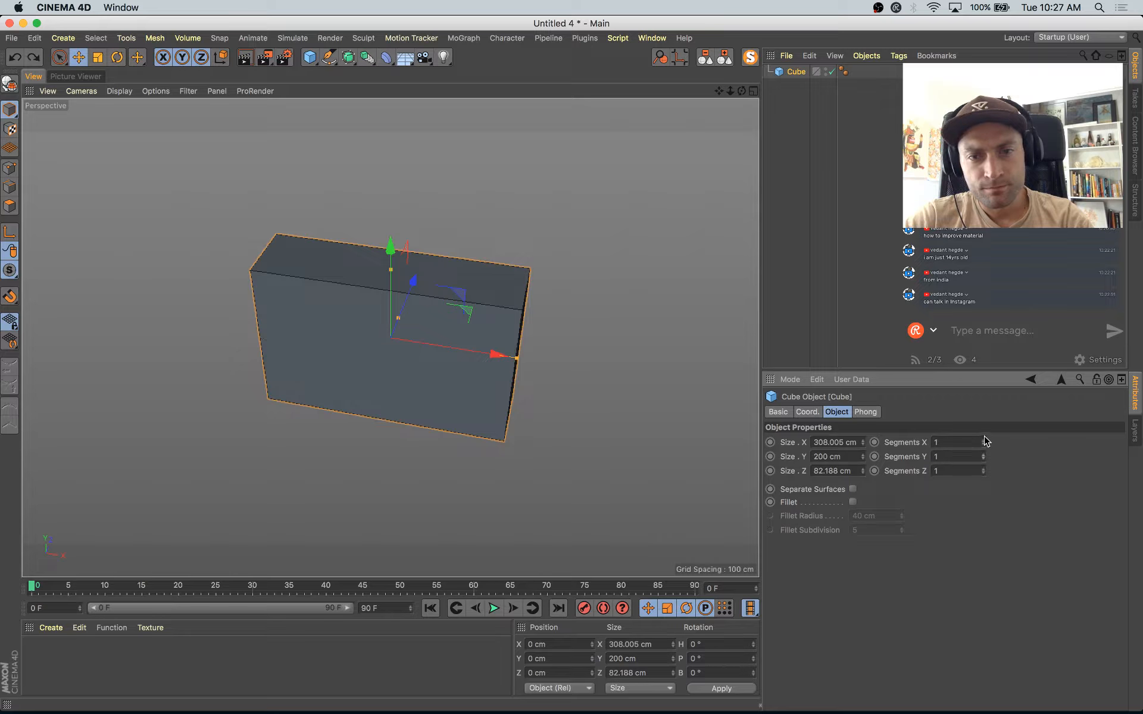
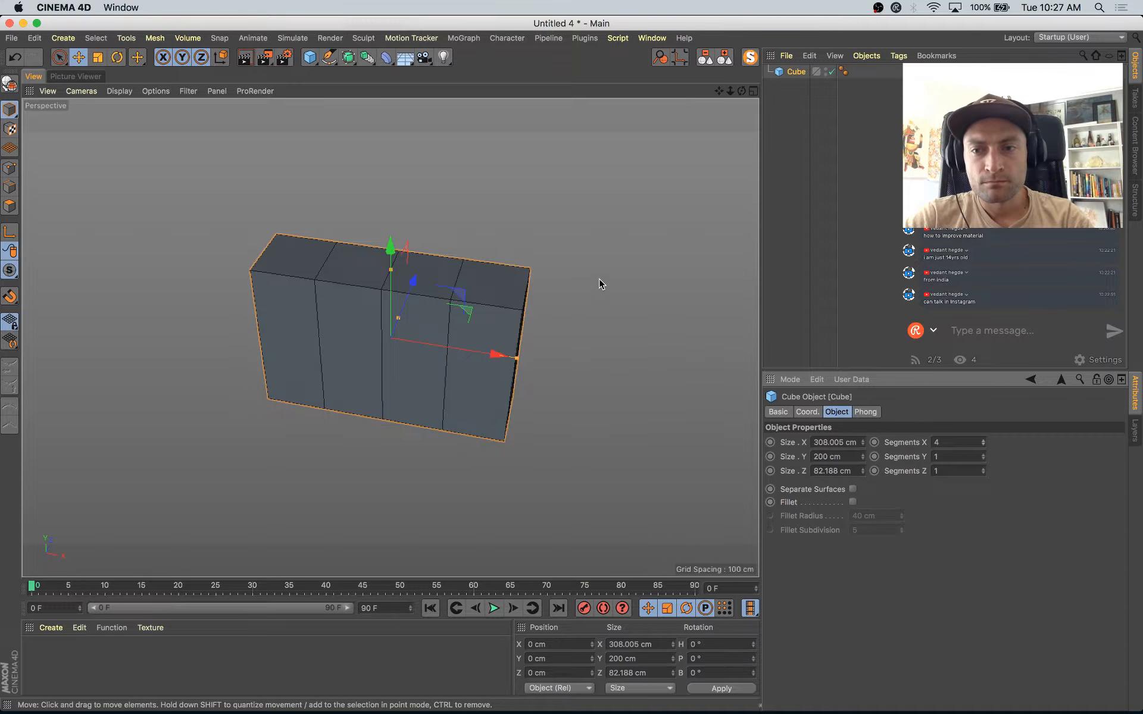
Step: Set the cube's X segments to 3 and narrow the cube to about 279 cm in X
left_click(982, 445)
middle_click_drag(505, 268, 529, 301, "alt")
left_click_drag(595, 373, 613, 306, "alt")
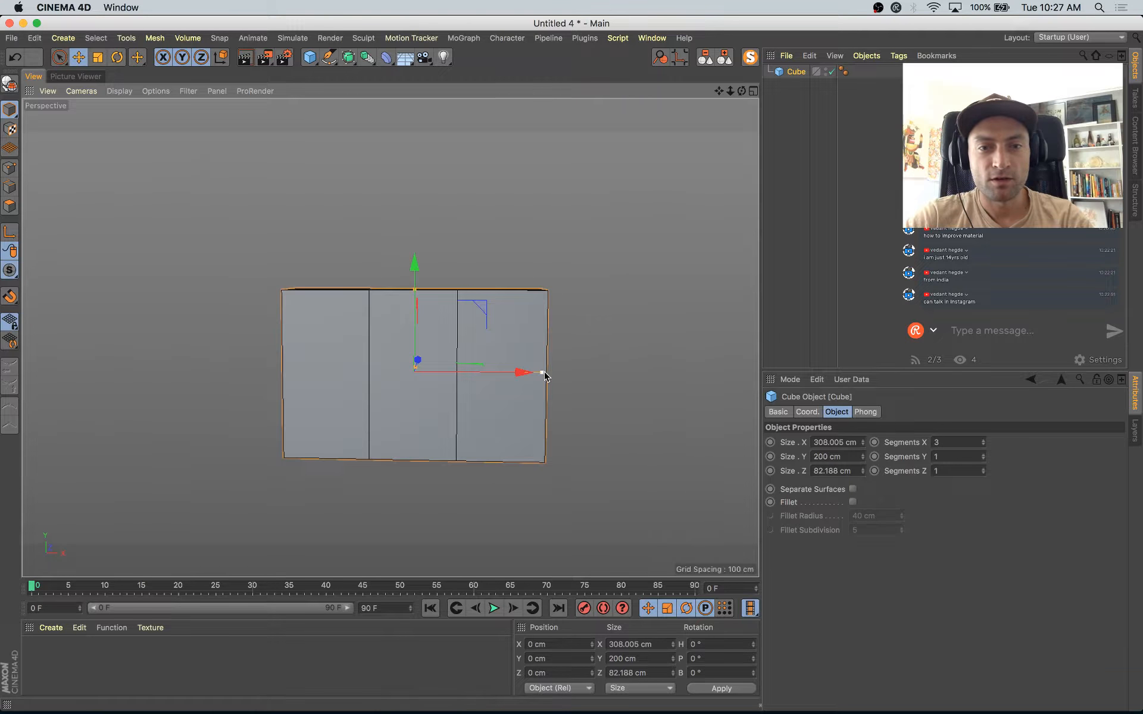
left_click_drag(546, 375, 520, 373)
left_click_drag(614, 382, 641, 442, "alt")
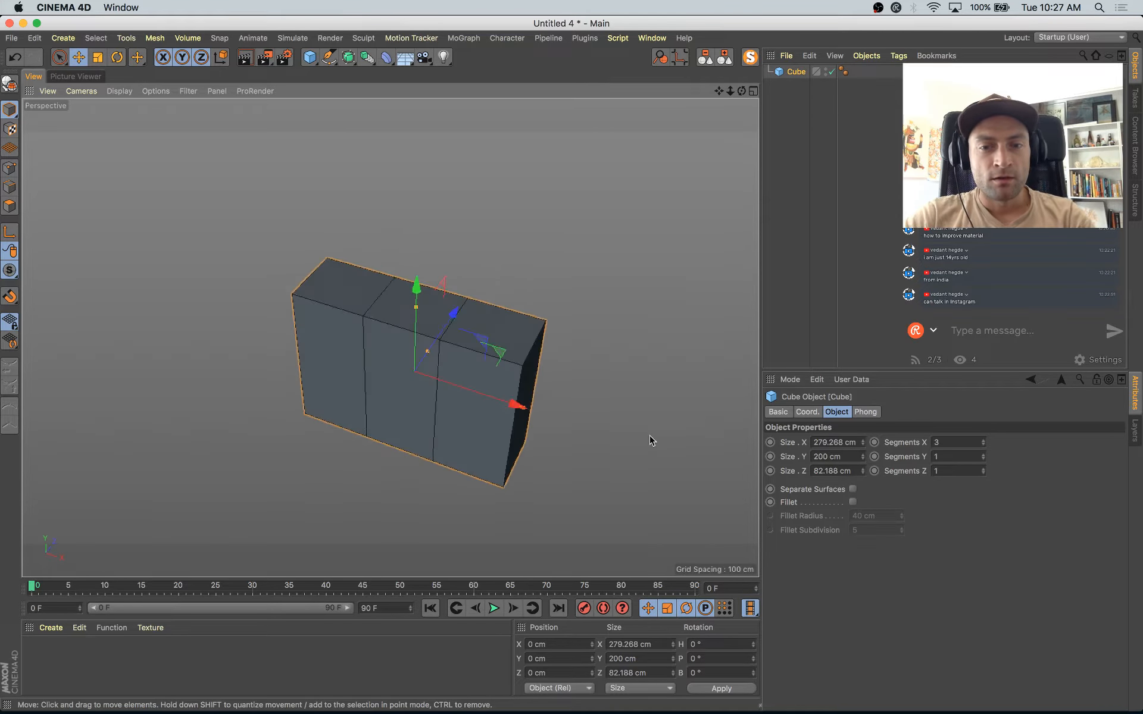
Step: Make the cube editable and switch to polygon mode with Live Selection
key("c")
left_click(10, 206)
key("space")
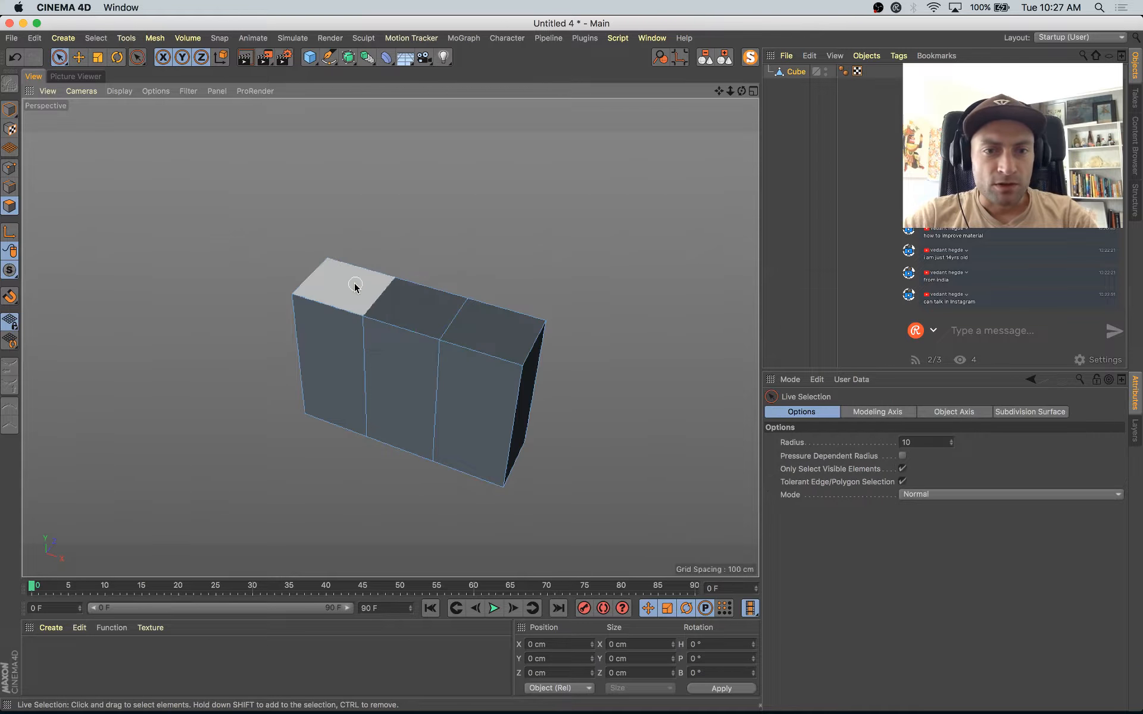
Step: Select the three top polygons and extrude them separately by about 136 cm with Preserve Groups off
left_click(355, 284)
left_click_drag(364, 299, 498, 337)
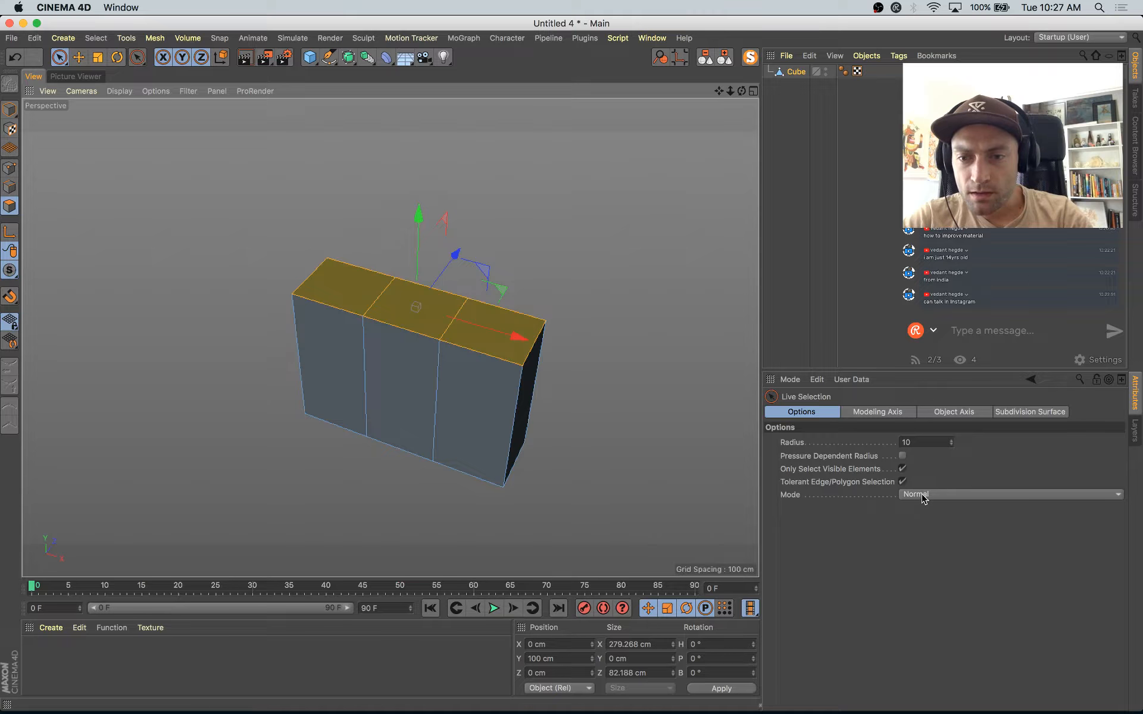
key("d")
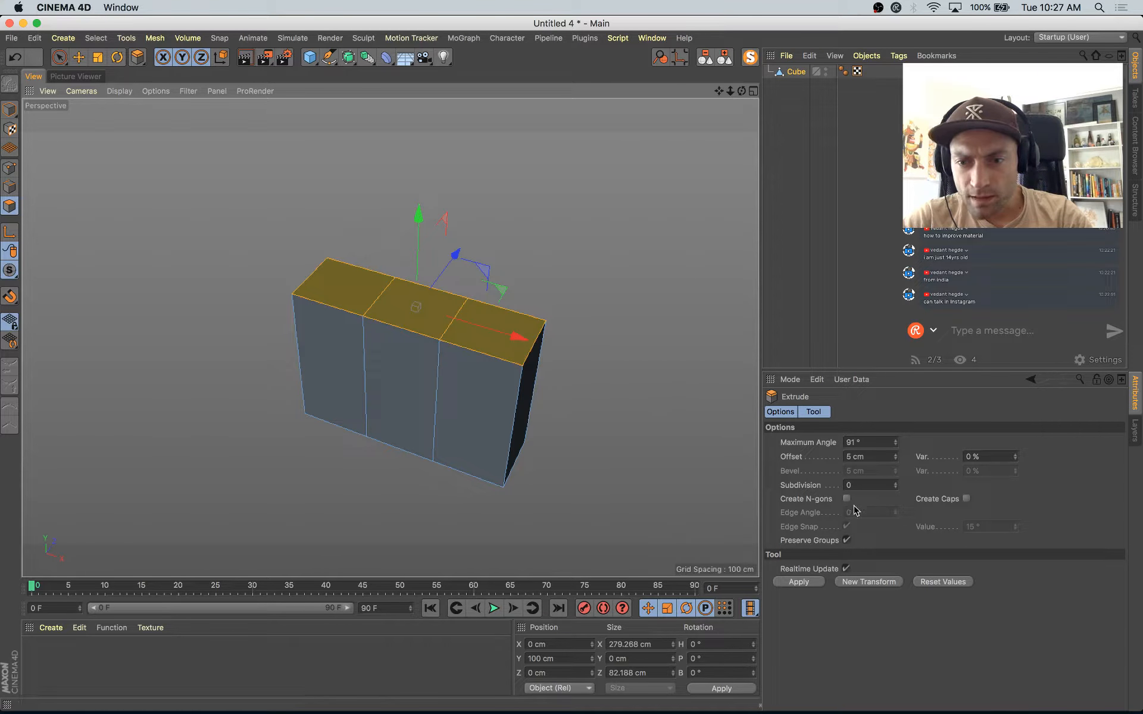
left_click(847, 540)
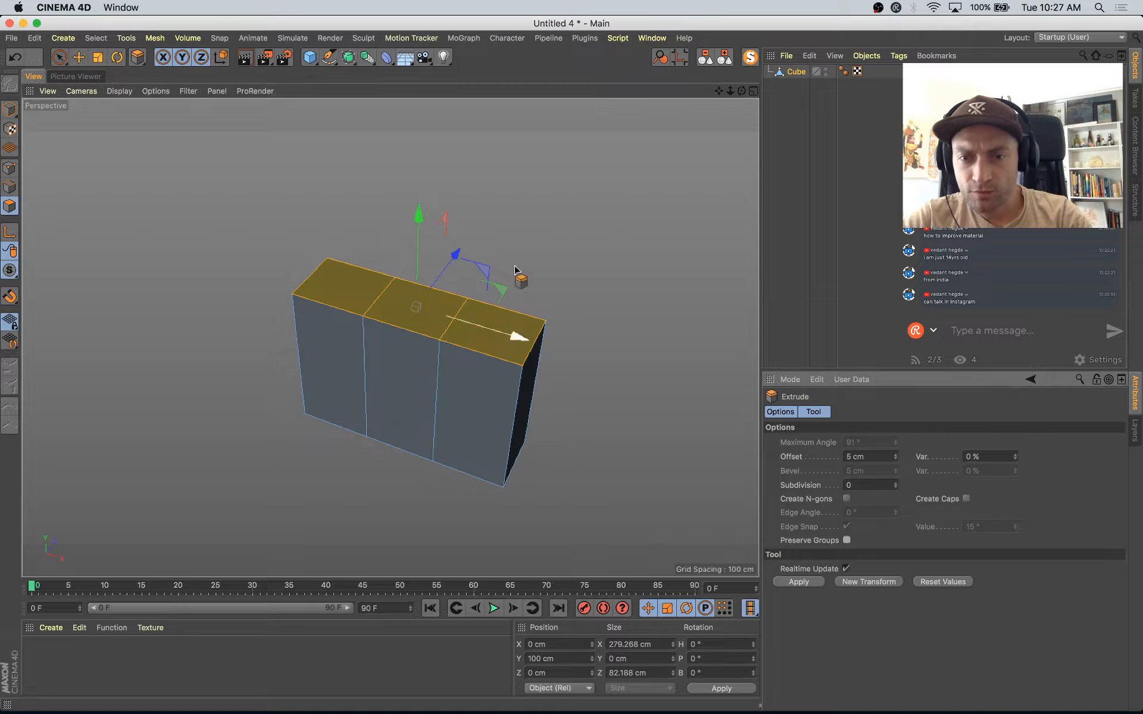
left_click_drag(409, 382, 370, 459)
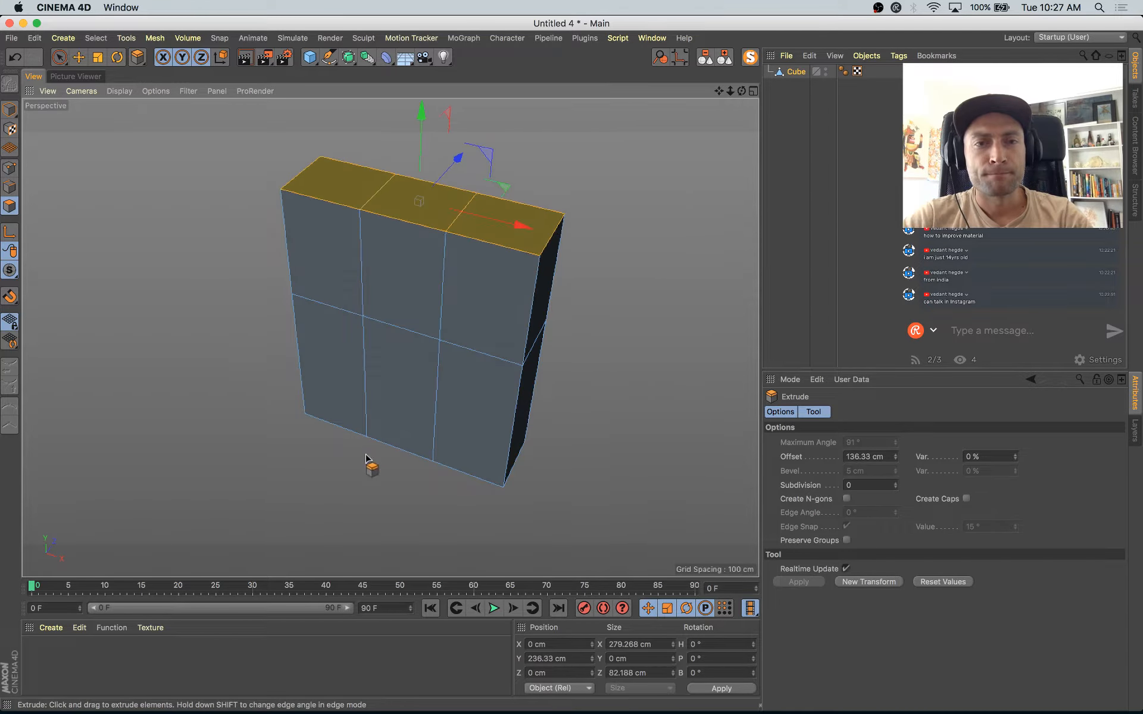
Step: Put the cube under a Subdivision Surface and inspect the three rounded fingers from front and side
left_click(356, 62, "alt")
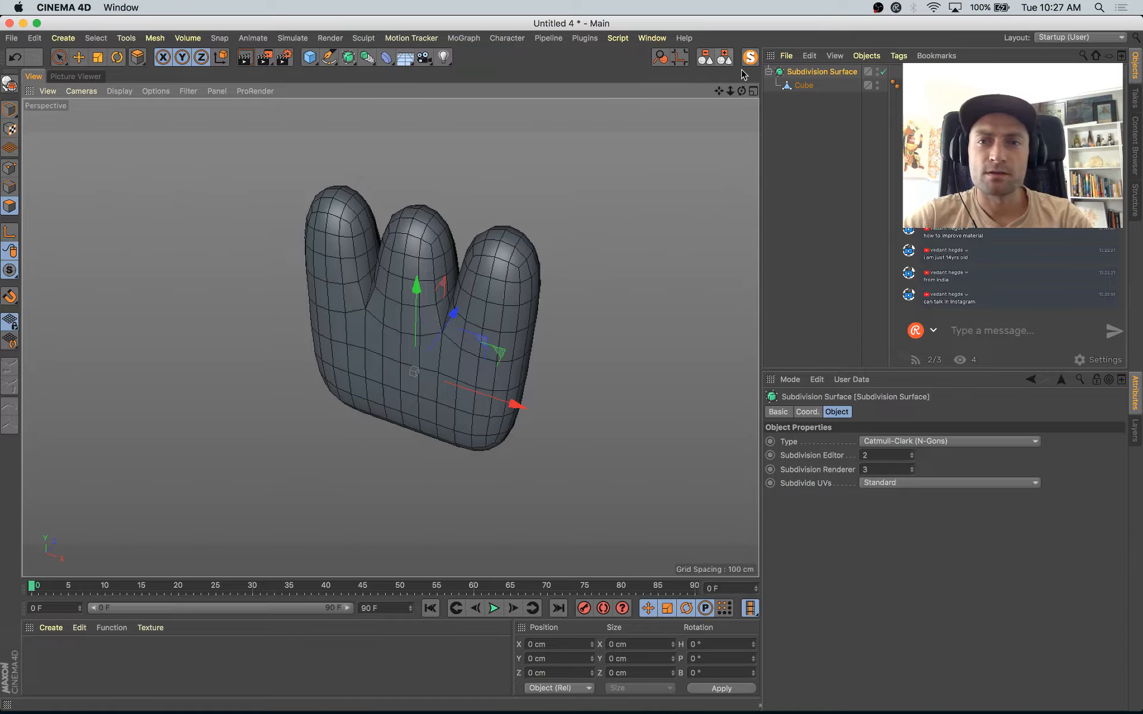
left_click_drag(595, 316, 280, 217, "alt")
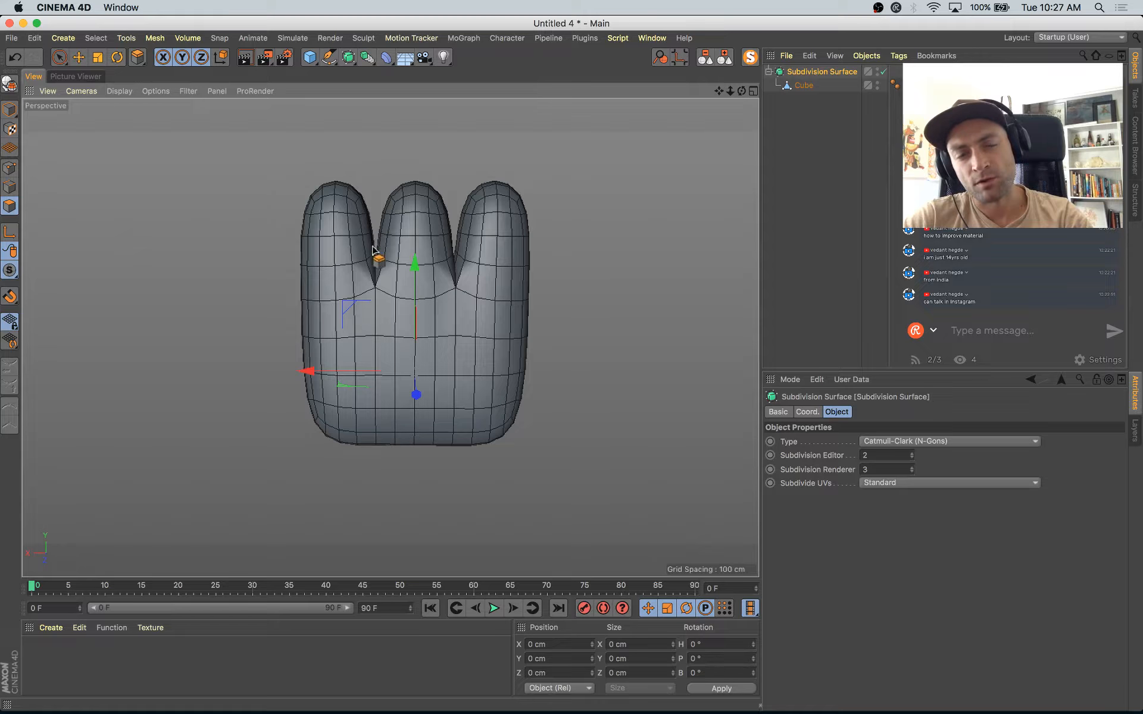
left_click_drag(530, 383, 745, 444, "alt")
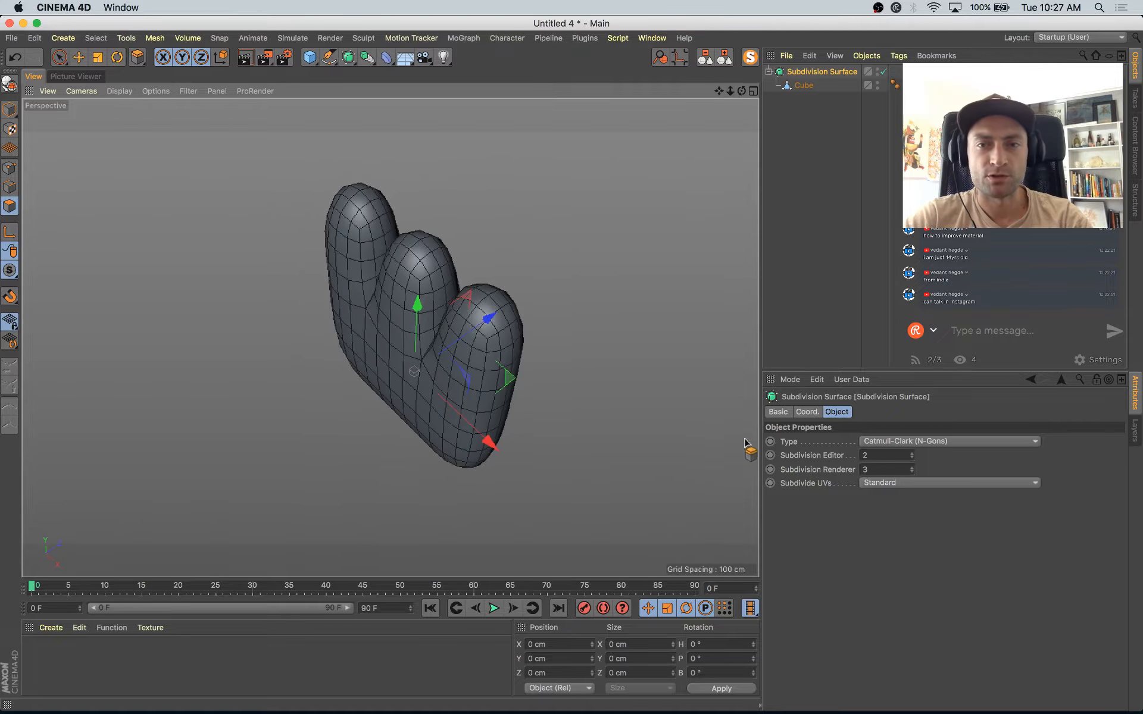
Step: Select the Cube mesh, lower the three finger-top polygons and extrude them again to about Y 236 cm
left_click(803, 86)
left_click_drag(570, 353, 665, 262, "alt")
key("e")
left_click_drag(419, 147, 420, 192)
left_click_drag(522, 332, 338, 352, "alt")
key("d")
key("e")
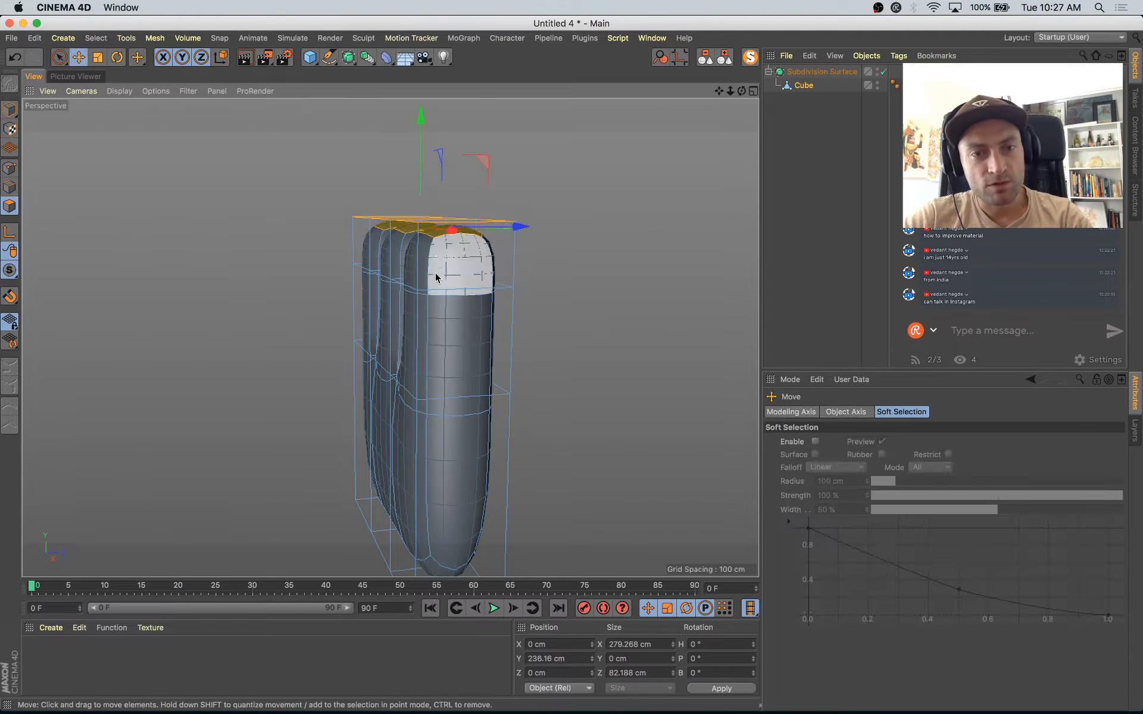
Step: Move the finger-top polygons forward to about Z -49 cm and rotate them so the fingertips bend downward
left_click_drag(475, 174, 424, 173)
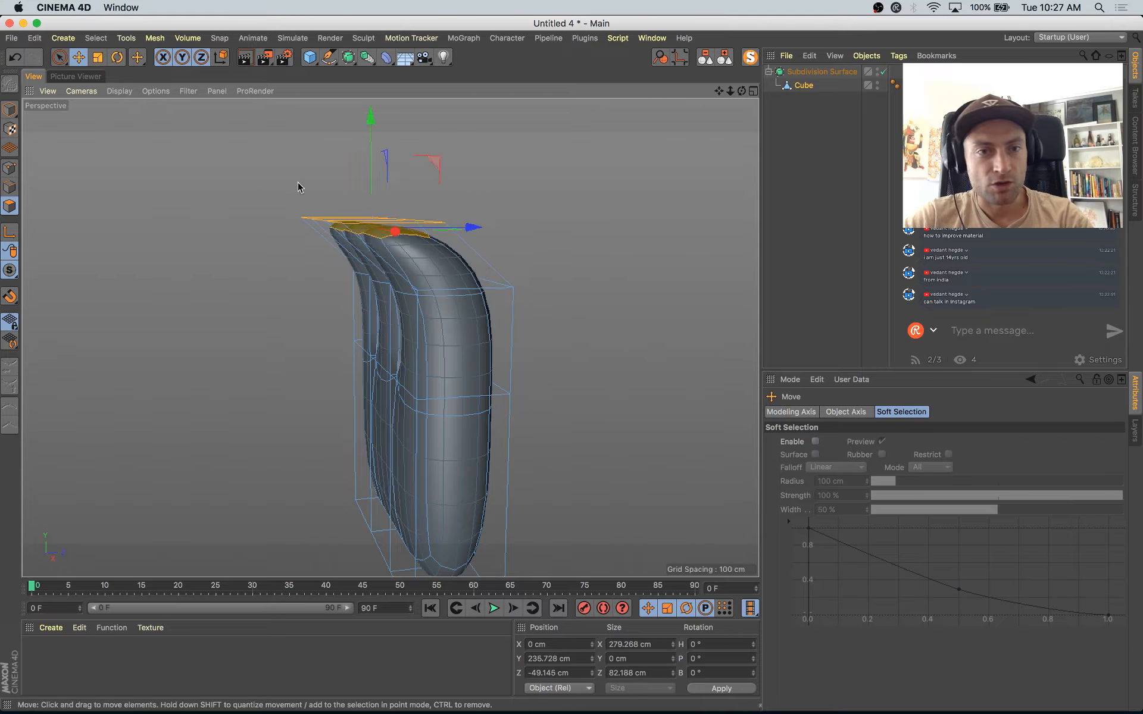
key("r")
left_click_drag(334, 184, 278, 292)
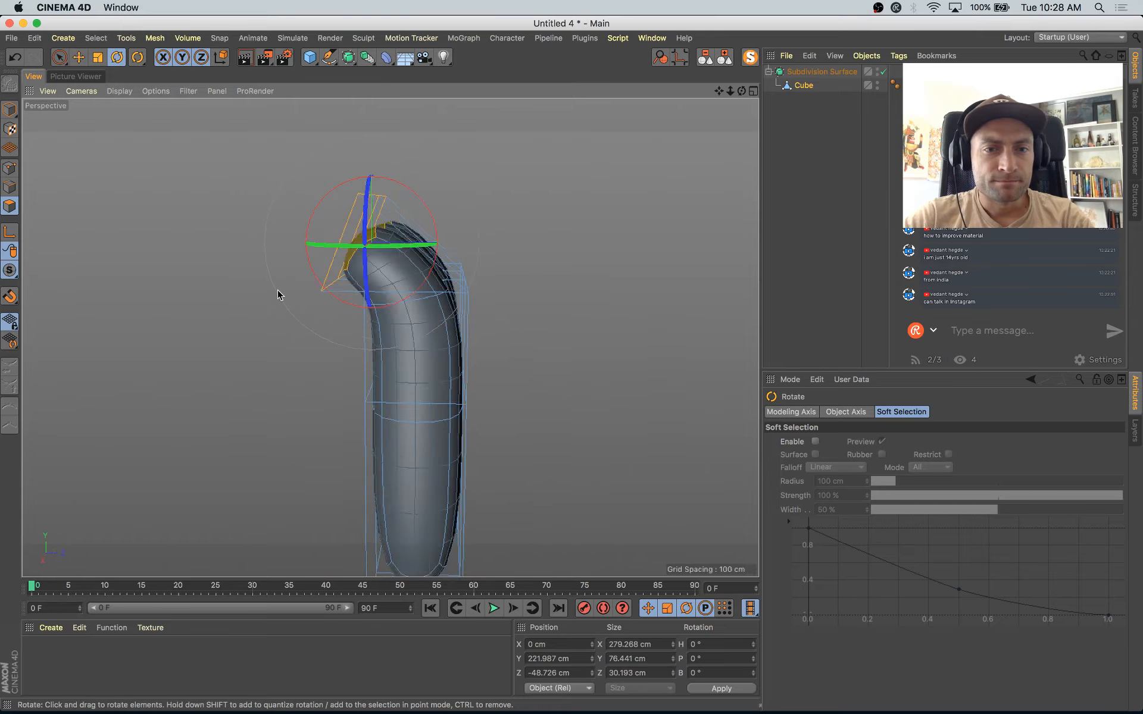
Step: Loop-select the edges just below the fingertips and shift the loop back and down to about Y 159 cm, Z 5 cm
key("u")
key("l")
left_click_drag(524, 373, 283, 377, "alt")
left_click(9, 188)
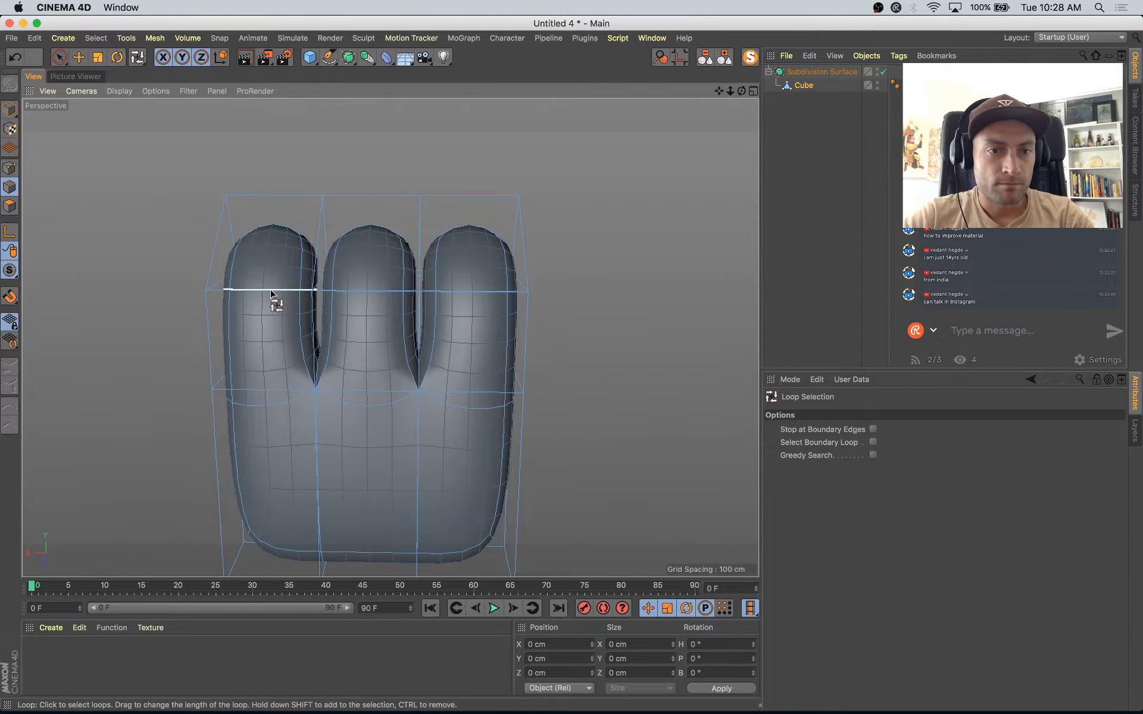
left_click(271, 291)
left_click(484, 292, "shift")
left_click_drag(498, 387, 502, 320, "alt")
key("e")
mouse_move(428, 228)
left_mouse_down("alt")
mouse_move(434, 268)
mouse_move(442, 228)
left_mouse_up("alt")
left_click_drag(371, 191, 374, 217)
Step: Rotate the edge loop below the fingertips by about 12.7° and move it back to about Z 13 cm
left_click_drag(475, 314, 434, 263)
key("r")
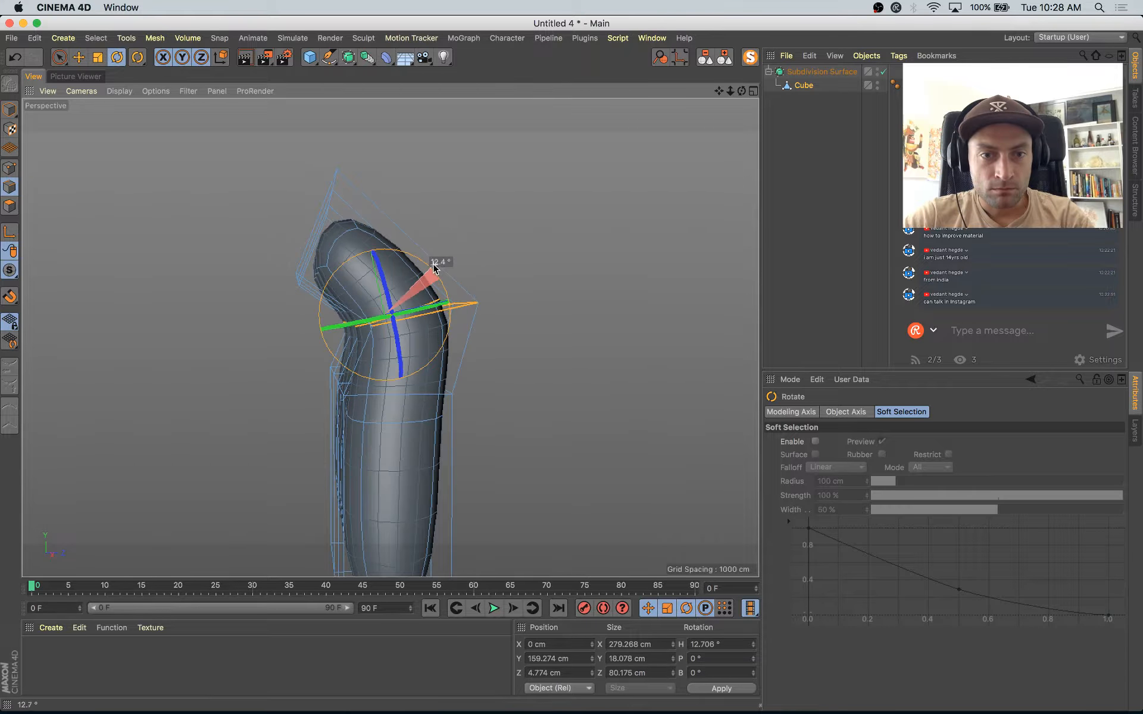
key("e")
left_click_drag(483, 310, 497, 310)
left_click_drag(372, 288, 518, 373, "alt")
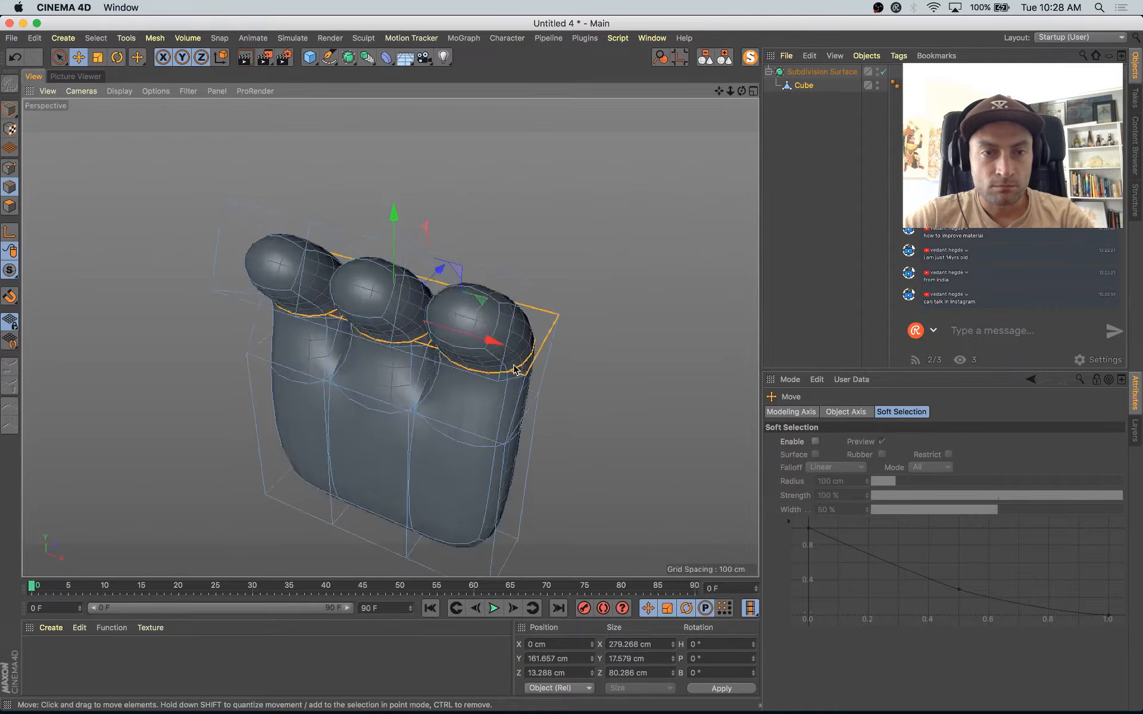
Step: Return to polygon mode and extrude the three fingertip polygons forward to lengthen the fingers
left_click(6, 208)
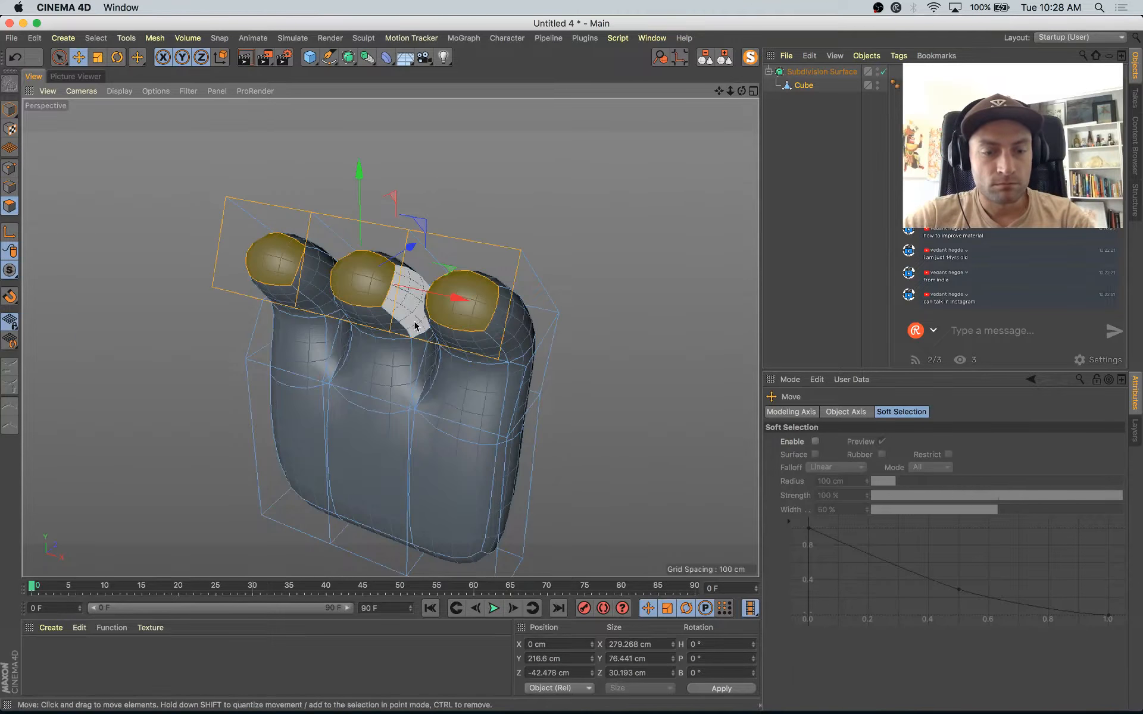
key("d")
left_click_drag(404, 379, 284, 329, "alt")
left_click_drag(283, 421, 322, 421)
Step: Lower and rotate the extruded fingertip polygons to continue the finger curl, ending near Y 220 cm, Z -115 cm
key("e")
left_click_drag(286, 156, 280, 178)
key("r")
left_click_drag(307, 218, 271, 177)
key("t")
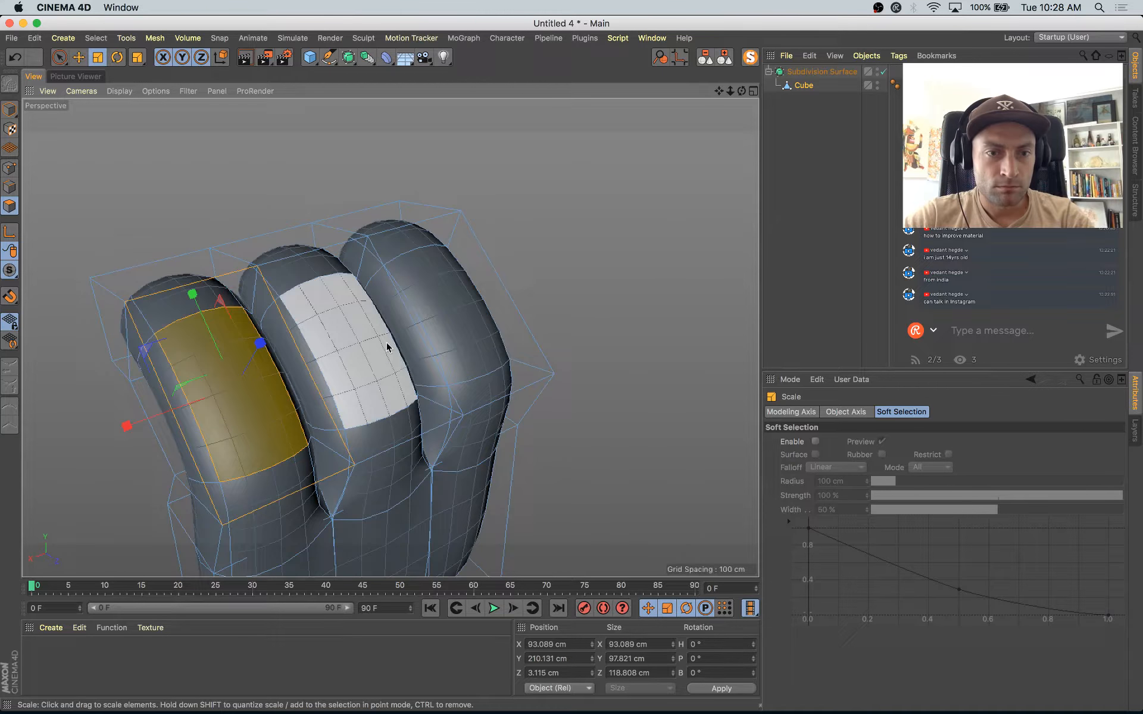
Step: Select the three upper knuckle polygons, scale them to about 92 cm in Z and move them to round the bend
left_click(387, 347, "shift")
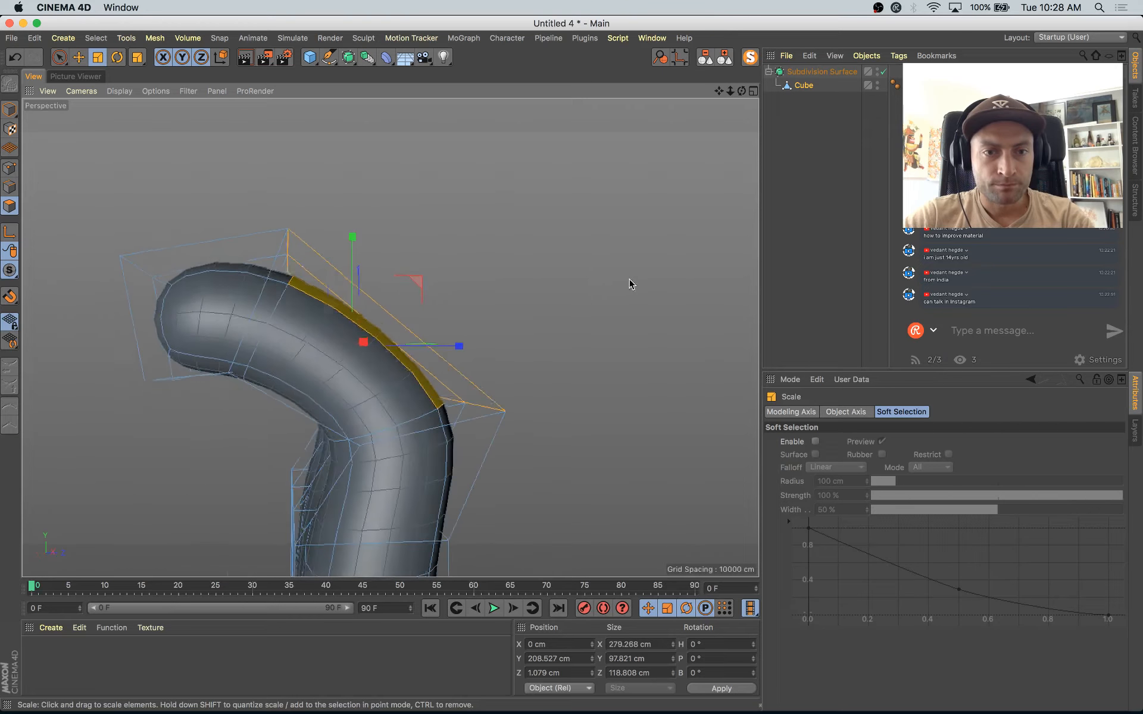
key("e")
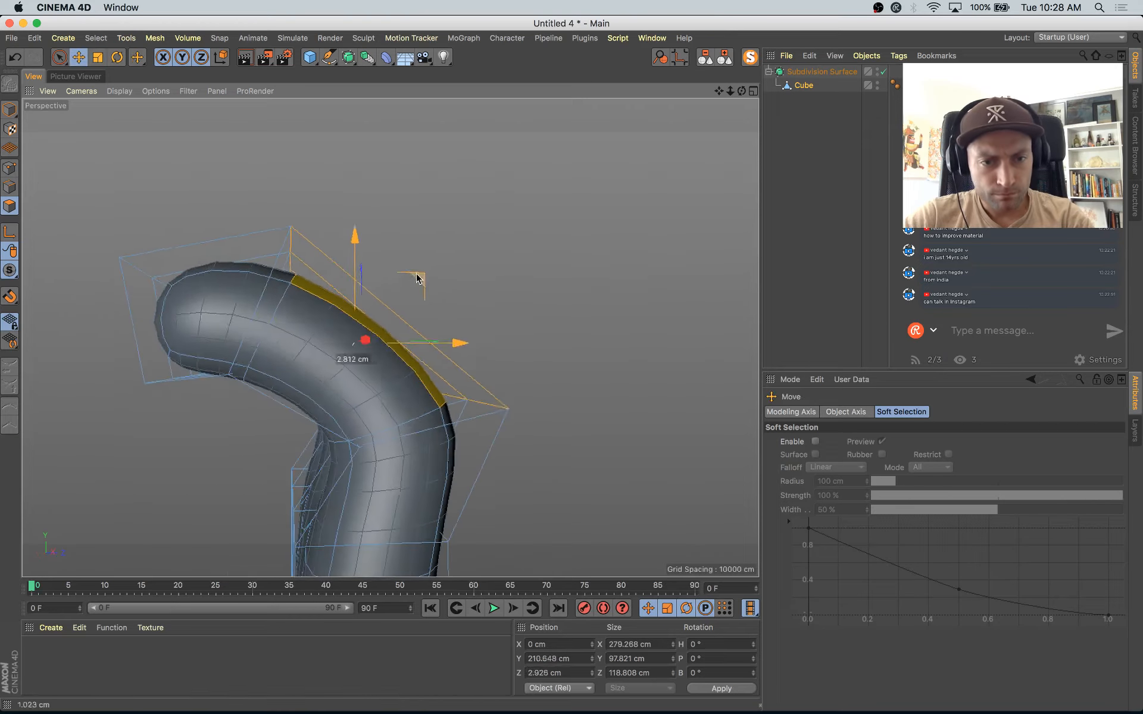
left_click_drag(421, 274, 442, 280)
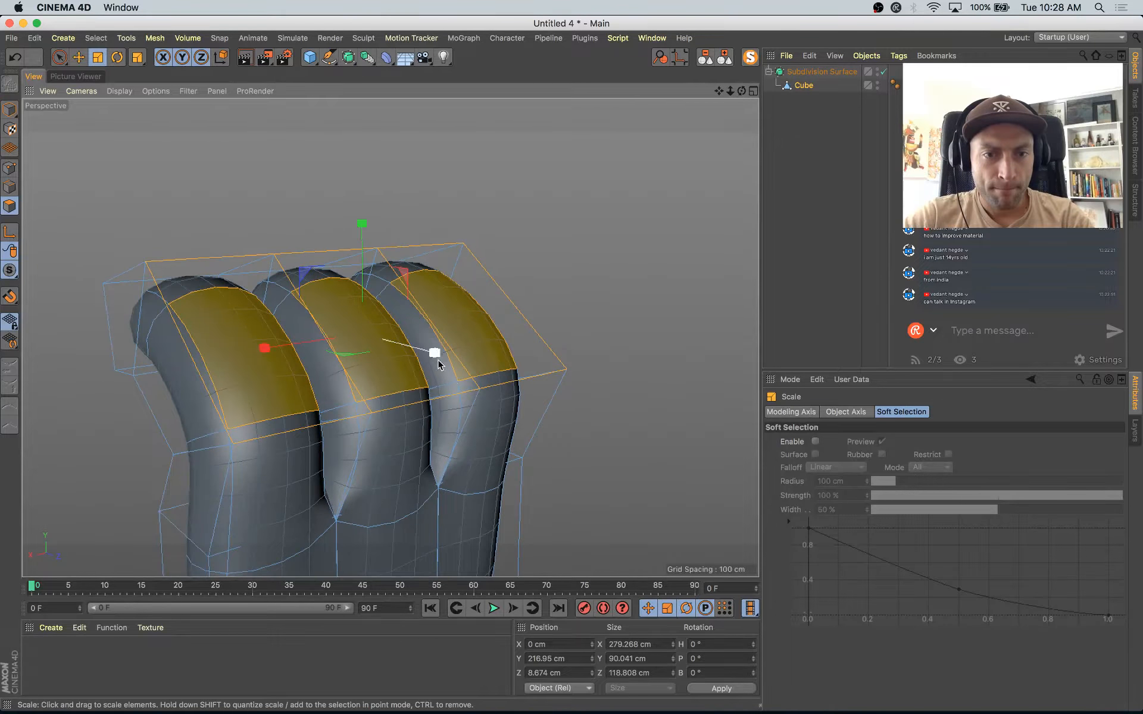
left_click_drag(434, 352, 419, 349)
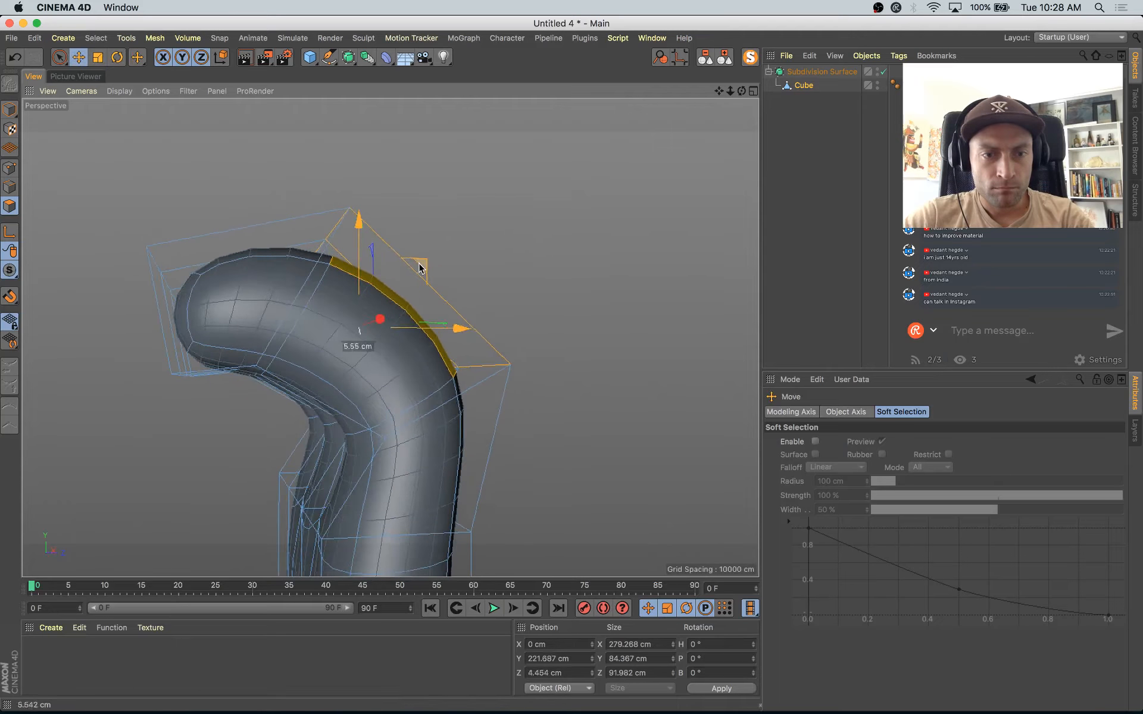
left_click_drag(421, 263, 475, 368, "alt")
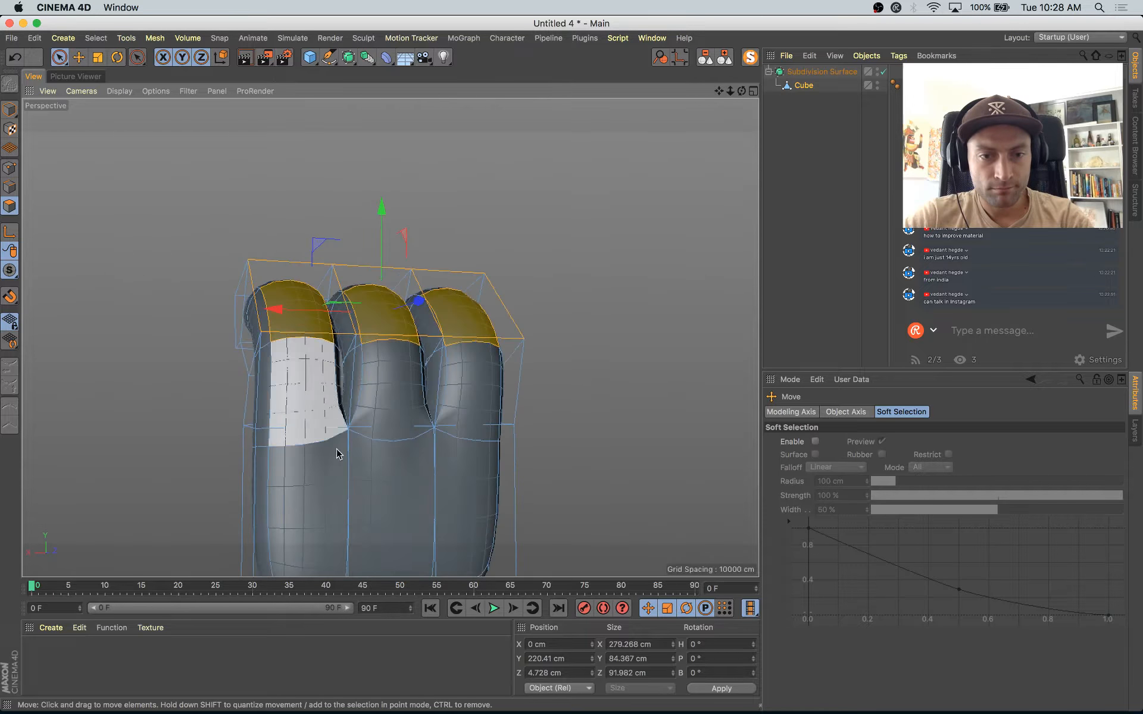
Step: Select the bottom polygons of the hand, raise them to about Y -42 cm and scale them to about 137 cm in Z
key("9")
mouse_move(336, 454)
left_mouse_down()
mouse_move(391, 434)
mouse_move(467, 434)
left_mouse_up()
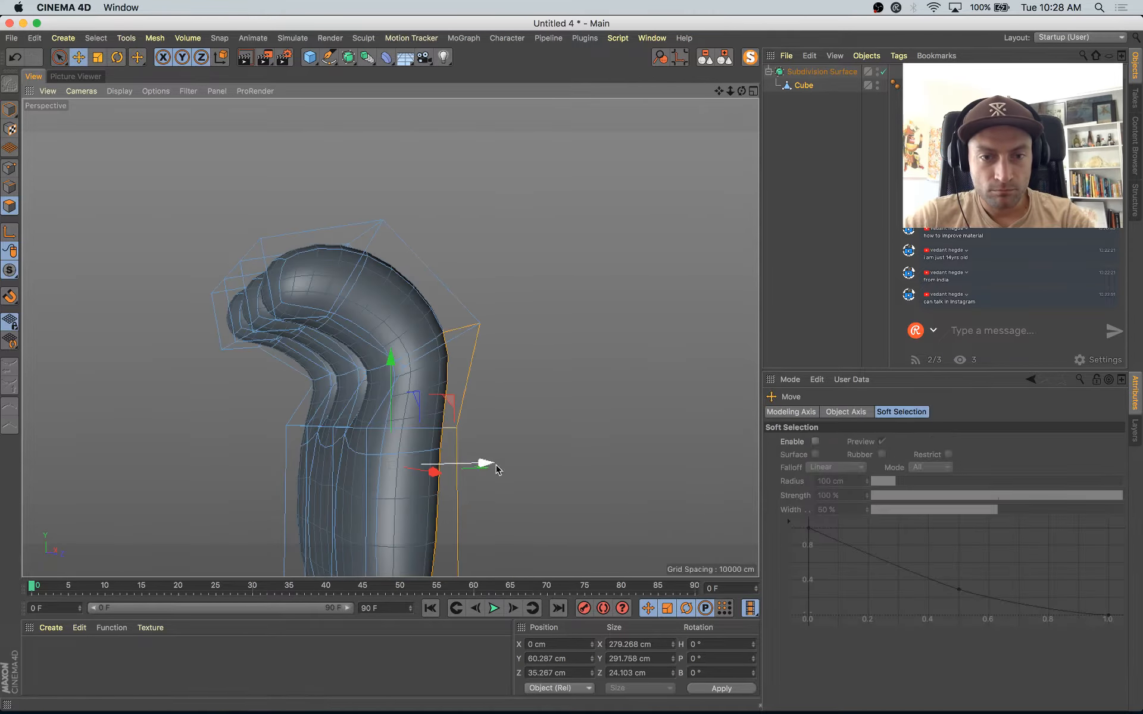
left_click_drag(484, 466, 510, 478)
mouse_move(512, 478)
left_mouse_down("alt")
mouse_move(380, 533)
mouse_move(478, 439)
mouse_move(525, 462)
mouse_move(337, 401)
mouse_move(455, 423)
mouse_move(493, 479)
left_mouse_up("alt")
key("space")
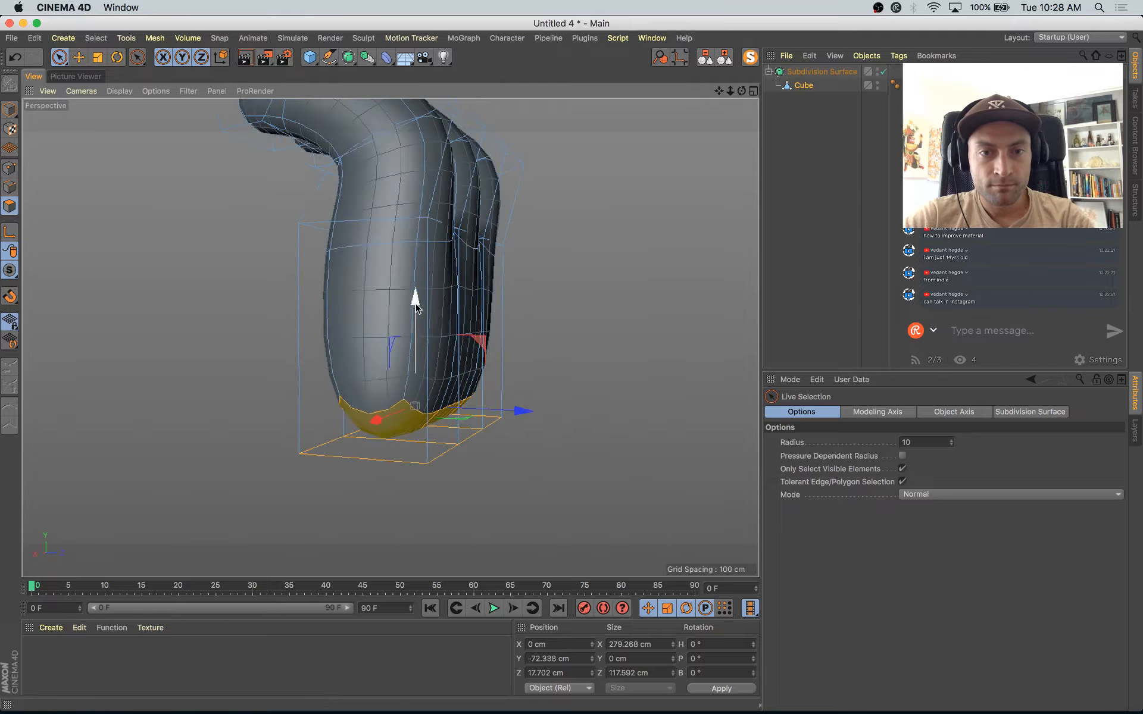
left_click_drag(416, 301, 421, 272)
key("t")
left_click_drag(533, 378, 537, 386)
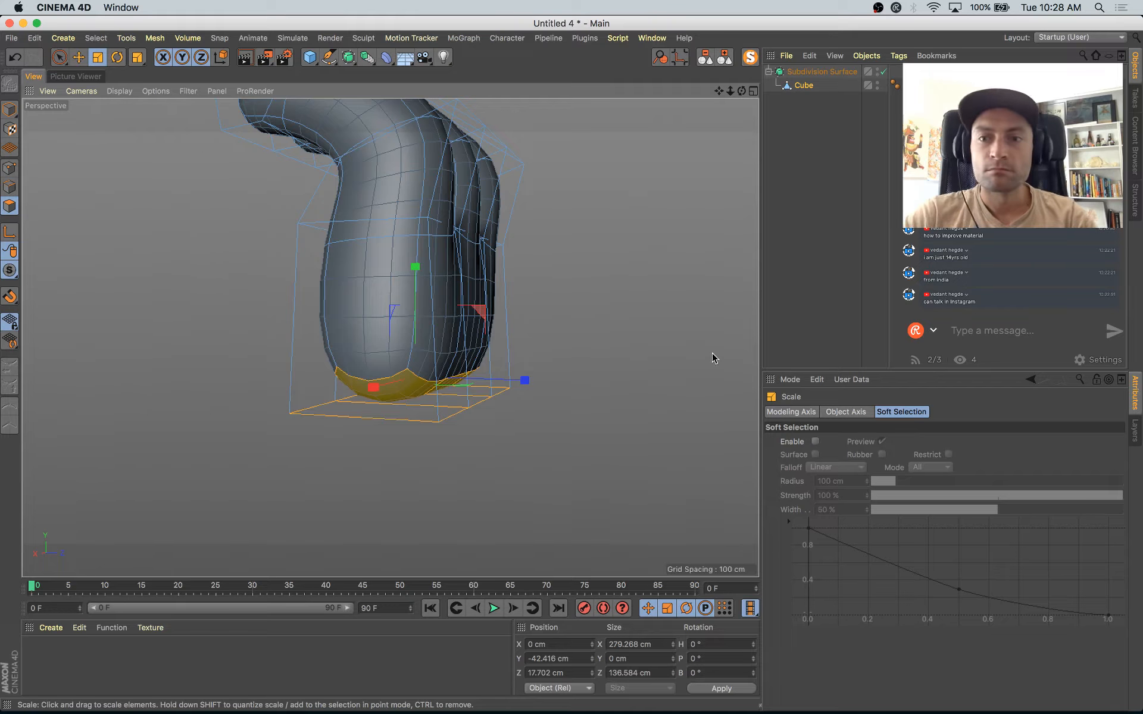
Step: Rename the Subdivision Surface object as Hand
key("super+s")
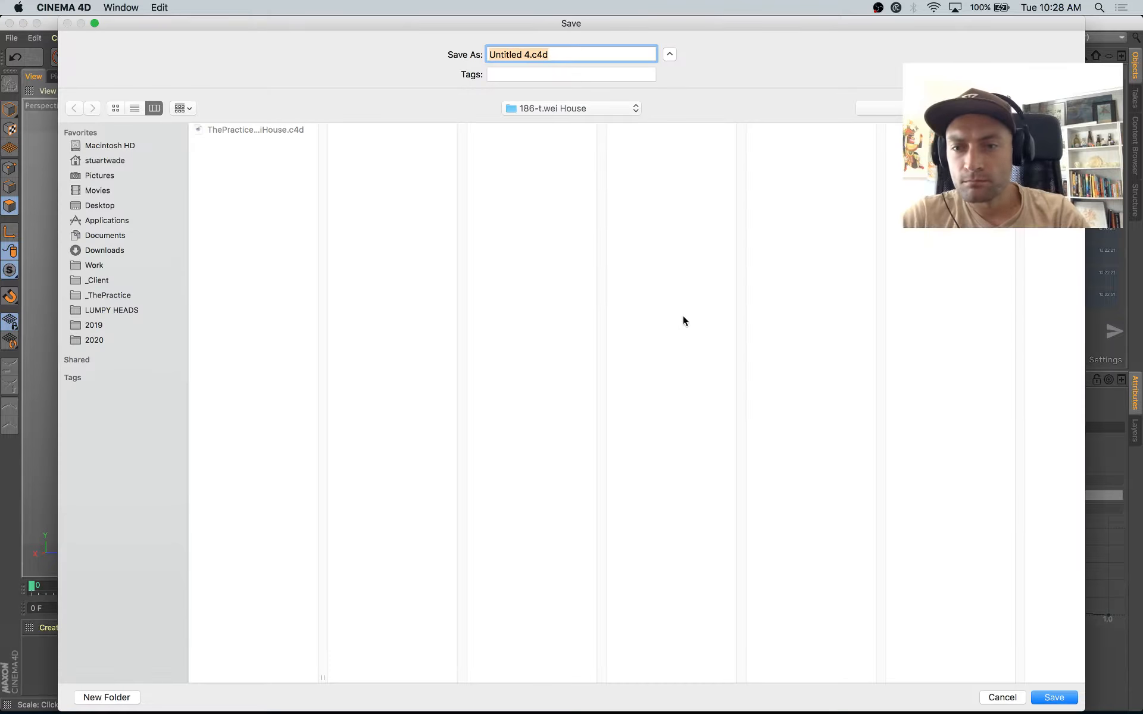
left_click(1009, 695)
left_click(811, 73)
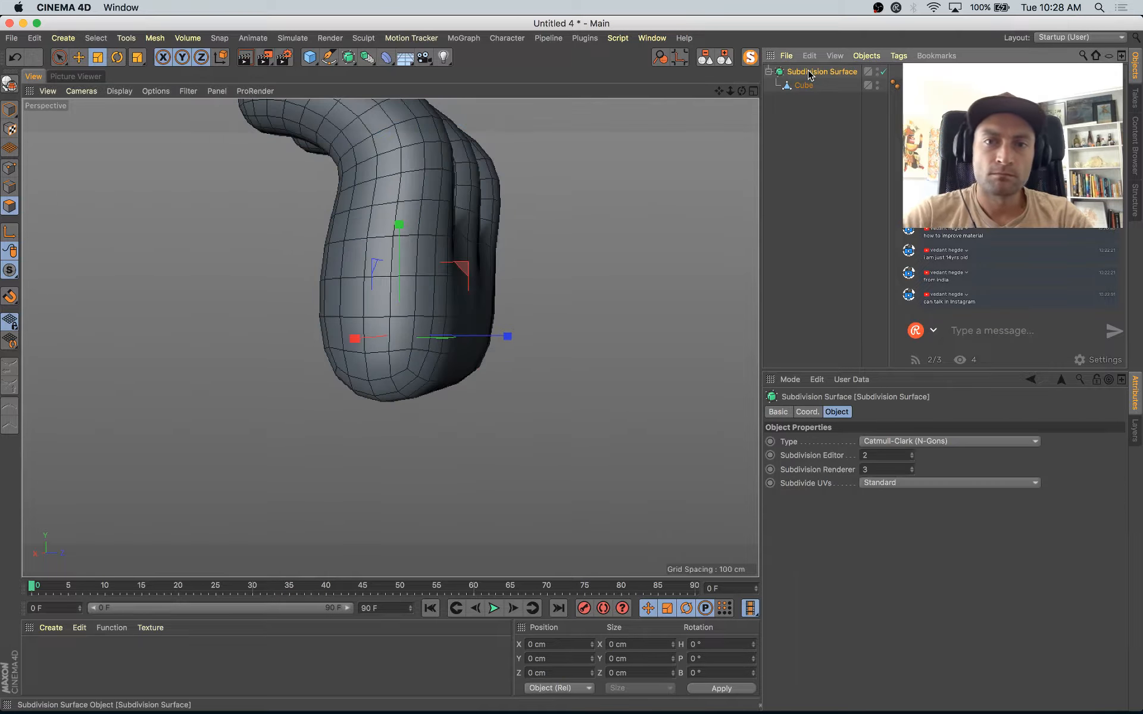
double_click(809, 73)
key("Return")
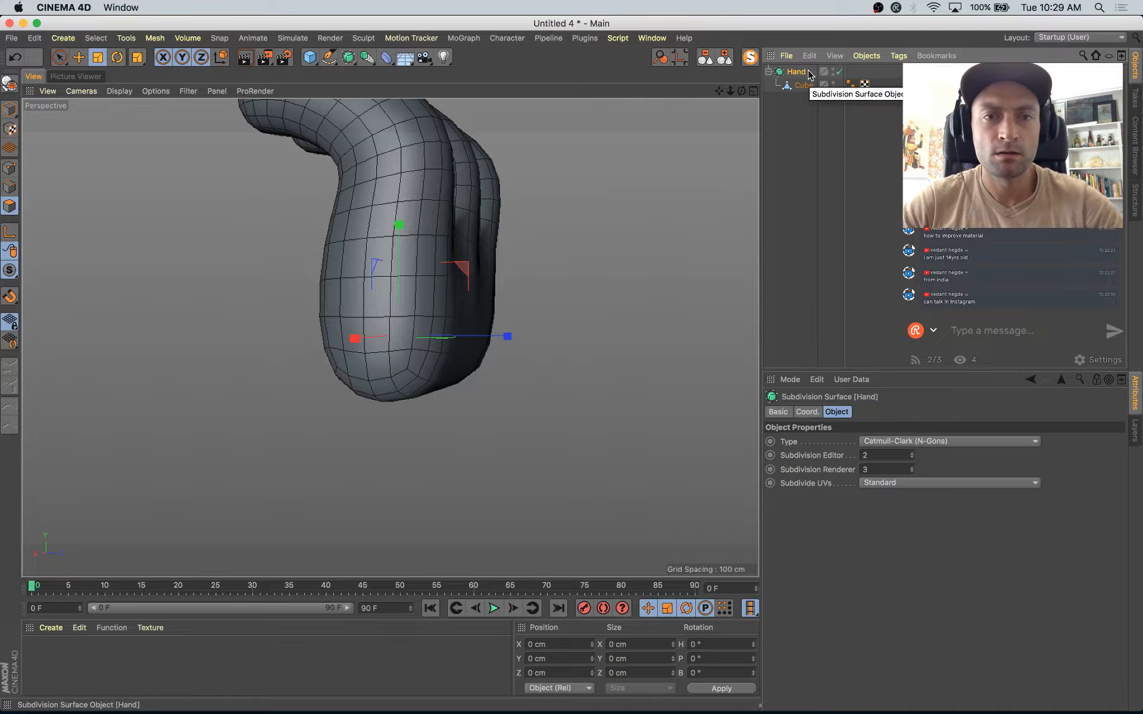
Step: Copy Hand into the ThePractice-186-tweiHouse.c4d project and nest it in the Null under Character's Symmetry
key("v")
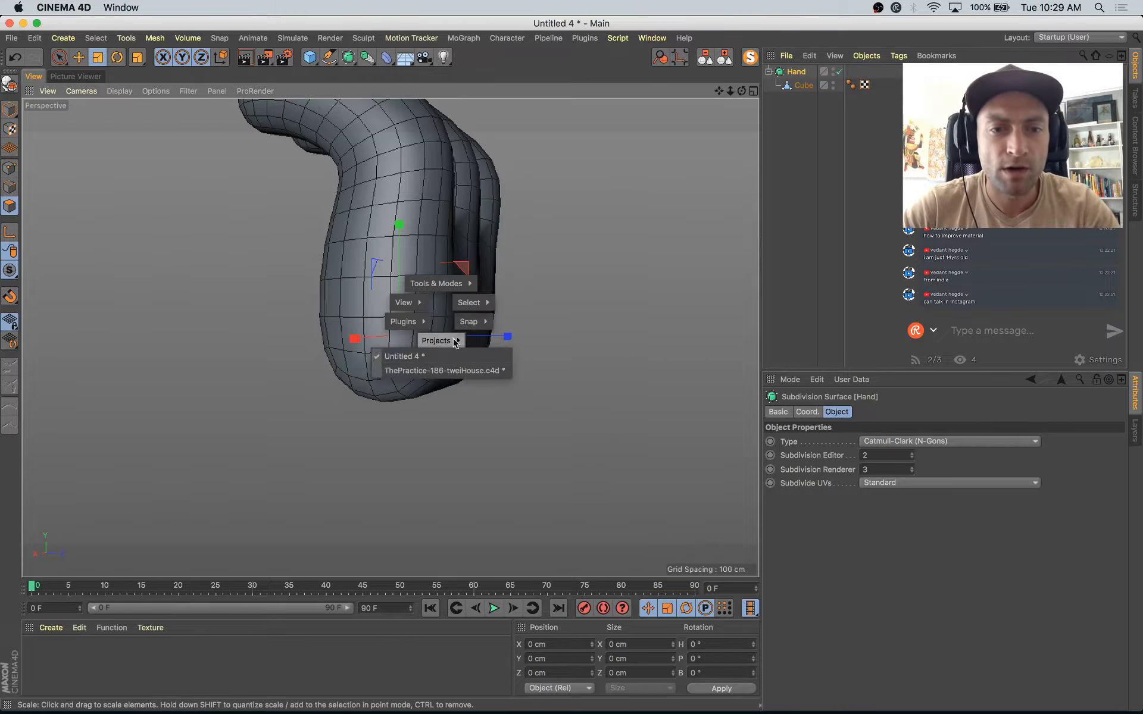
left_click(461, 371)
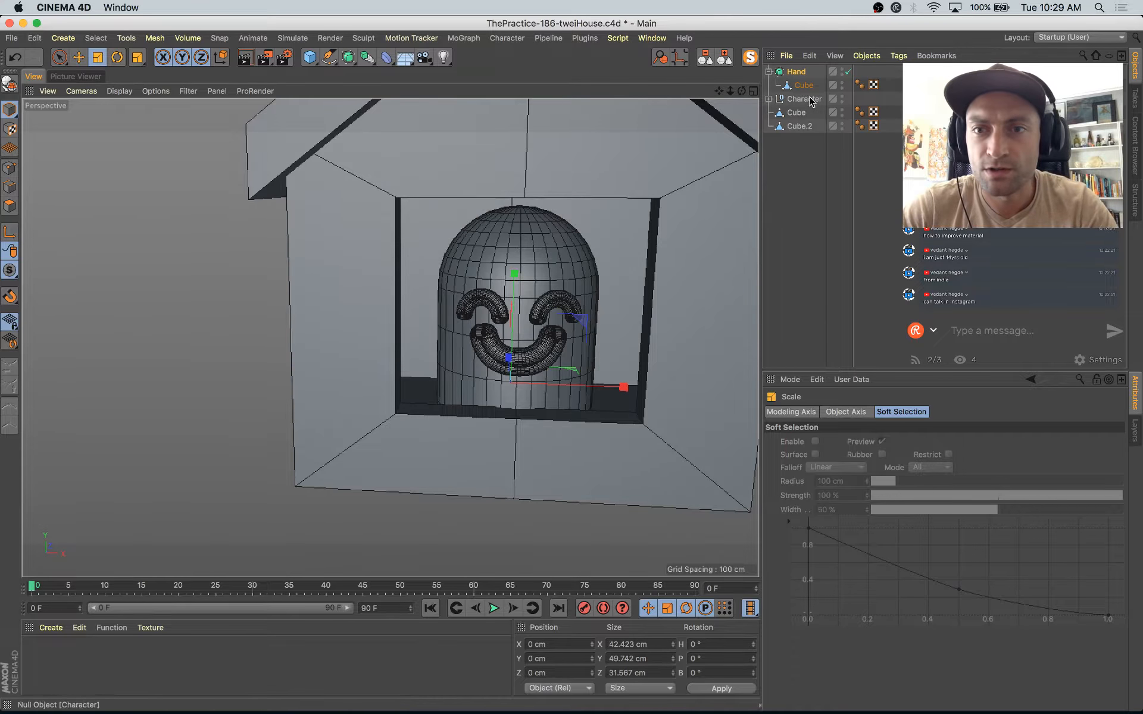
left_click_drag(798, 78, 810, 140)
Step: Pitch the hand about 98° and move it onto the window sill at about X -31, Y 12.5, Z -65 cm
left_click_drag(397, 407, 383, 417, "alt")
key("e")
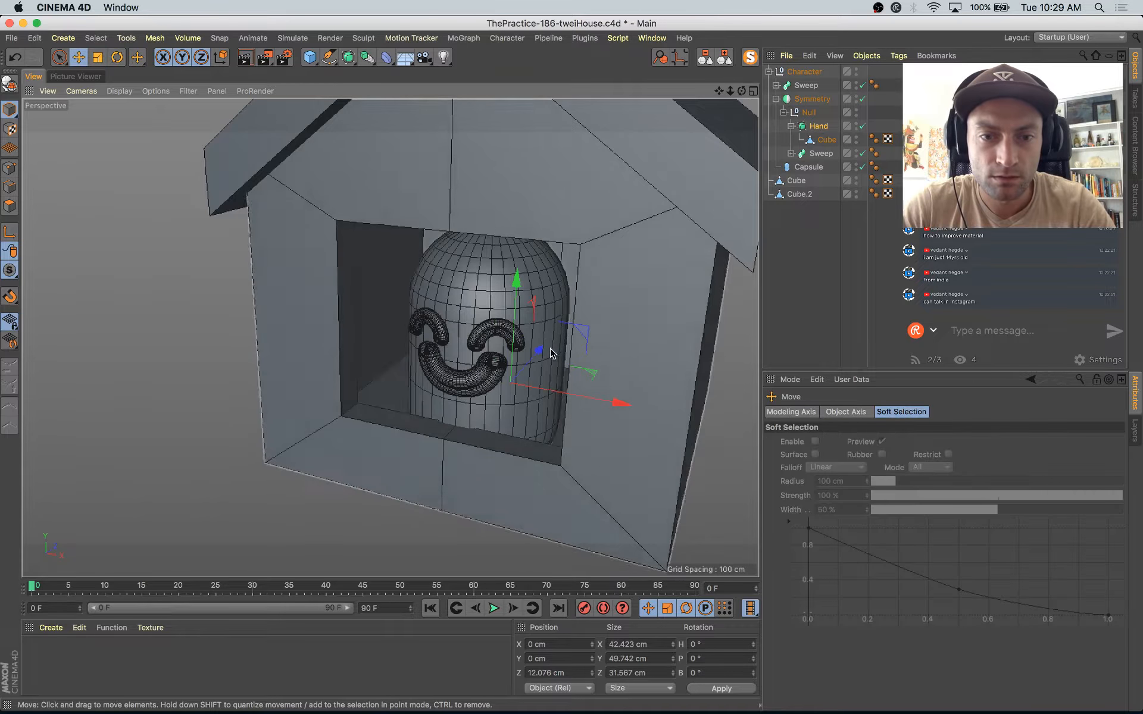
left_click_drag(553, 353, 426, 516)
key("r")
key("e")
left_click_drag(547, 474, 487, 478)
left_click_drag(340, 505, 356, 486)
left_click_drag(401, 330, 399, 311)
Step: Scale the hand to about 34 × 40 × 25 cm, set its pitch to about 74° and reposition it on the sill
key("t")
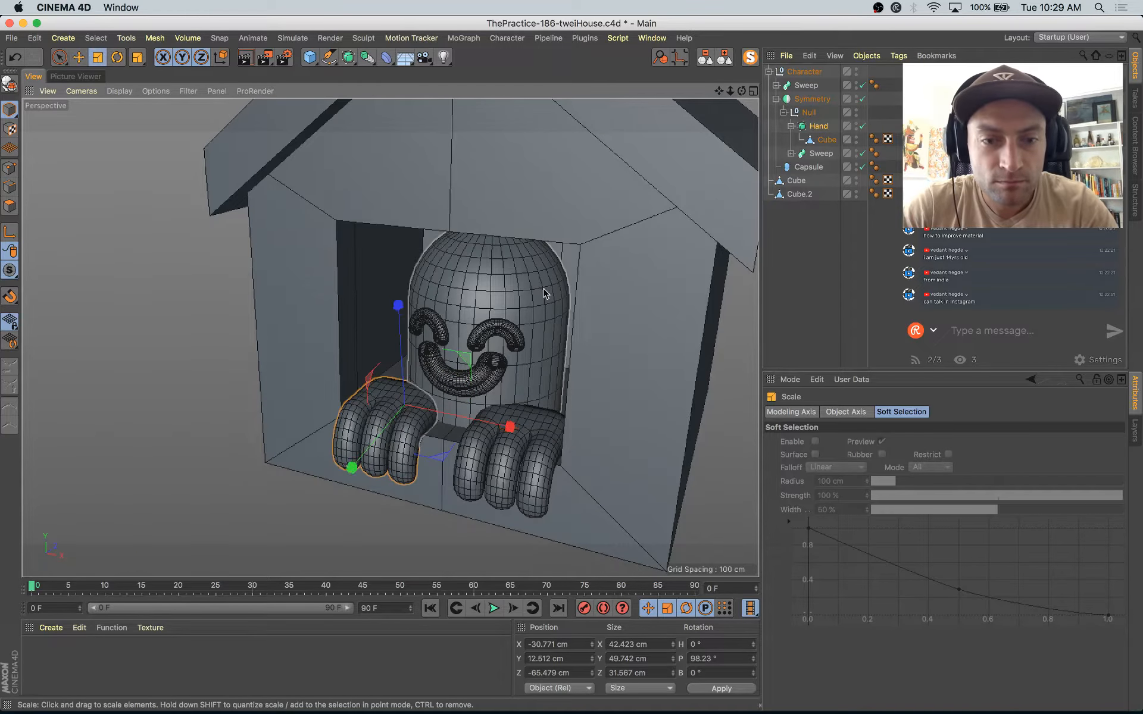
left_click_drag(543, 294, 505, 366)
key("e")
key("r")
left_click_drag(383, 382, 286, 290)
key("e")
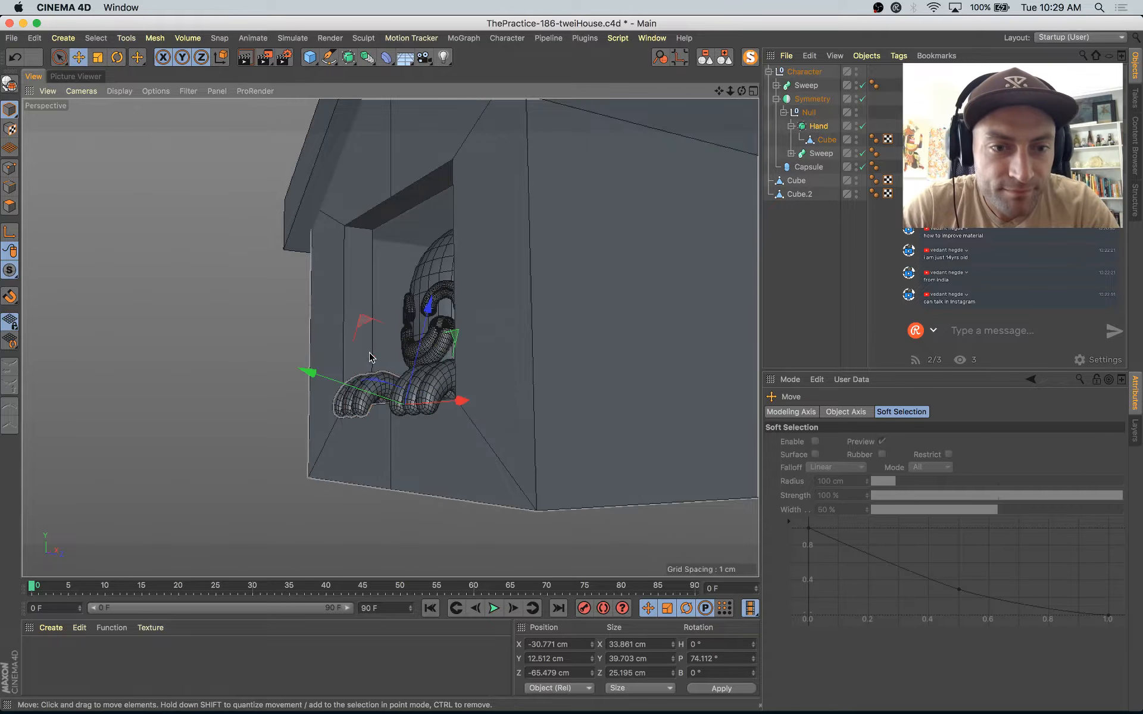
left_click_drag(371, 339, 492, 393)
right_click_drag(491, 393, 460, 395, "alt")
Step: Switch to Safari and compare the hands with the house drawing in the Instagram post, returning to Cinema 4D
key("super+Tab")
key("super+Tab")
left_click_drag(459, 394, 506, 394, "alt")
key("super+Tab")
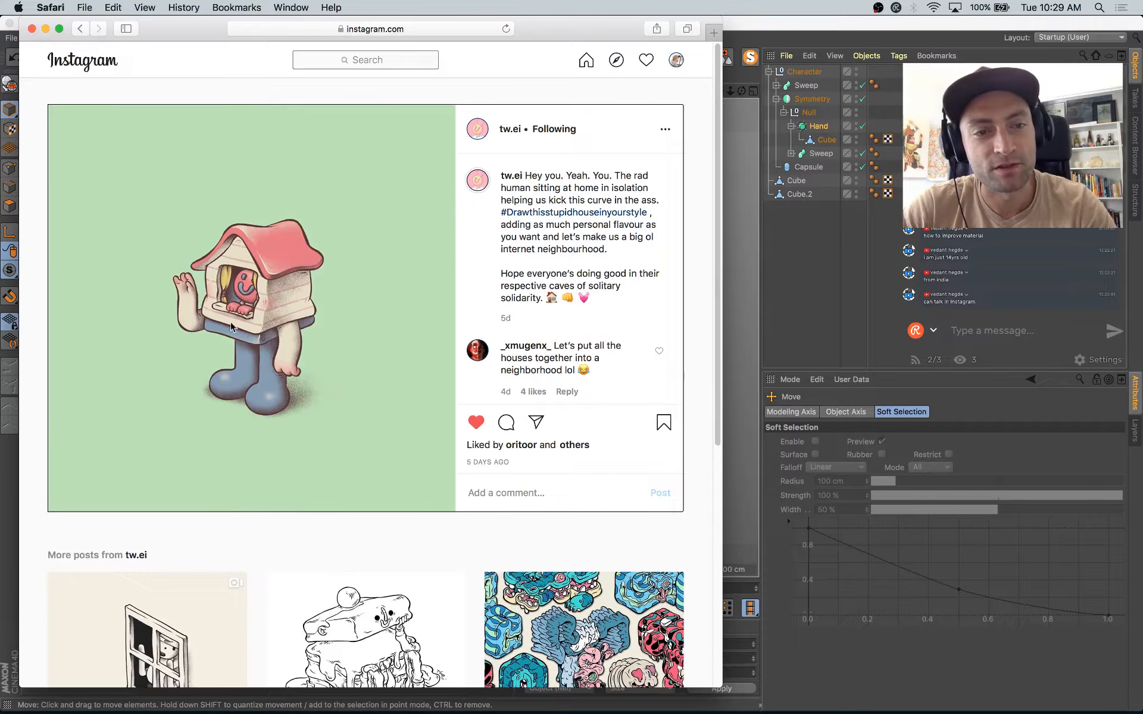
key("super+Tab")
Step: Shorten the capsule body to about 127 cm and move it to about Y 12, Z 2 cm
right_click_drag(454, 329, 488, 337, "alt")
left_click(459, 309)
left_click_drag(459, 309, 510, 309, "alt")
left_click_drag(454, 337, 410, 342, "alt")
left_click_drag(438, 297, 441, 296)
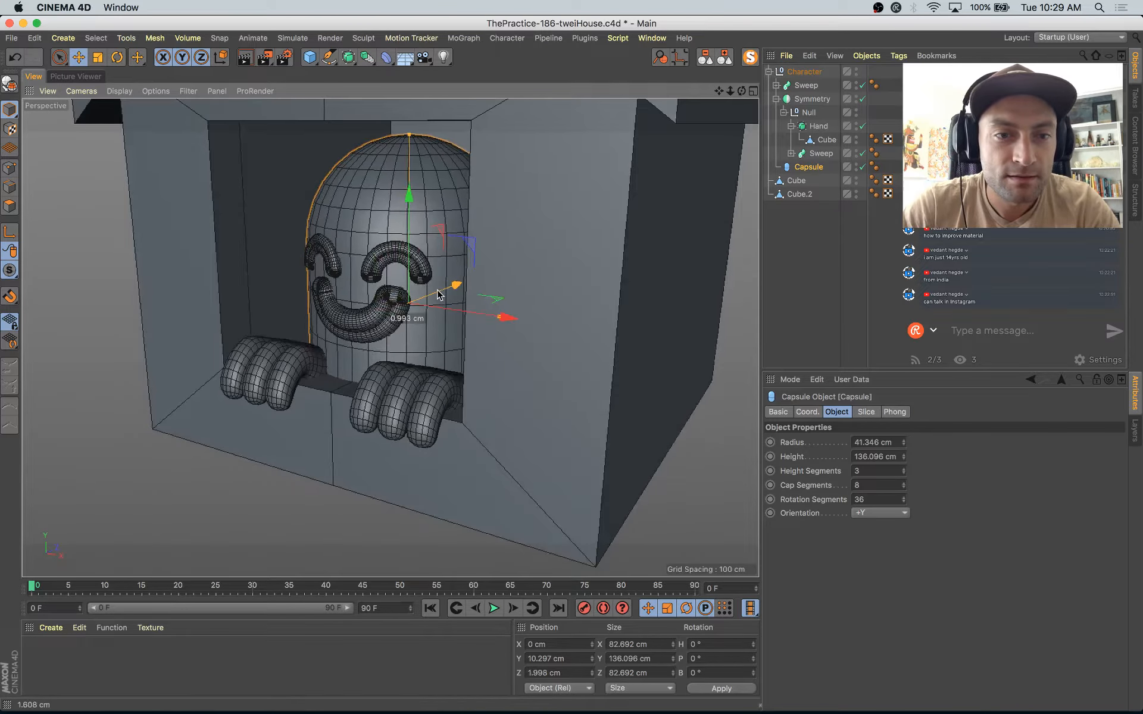
right_click_drag(473, 312, 446, 309, "alt")
left_click_drag(443, 405, 451, 282, "alt")
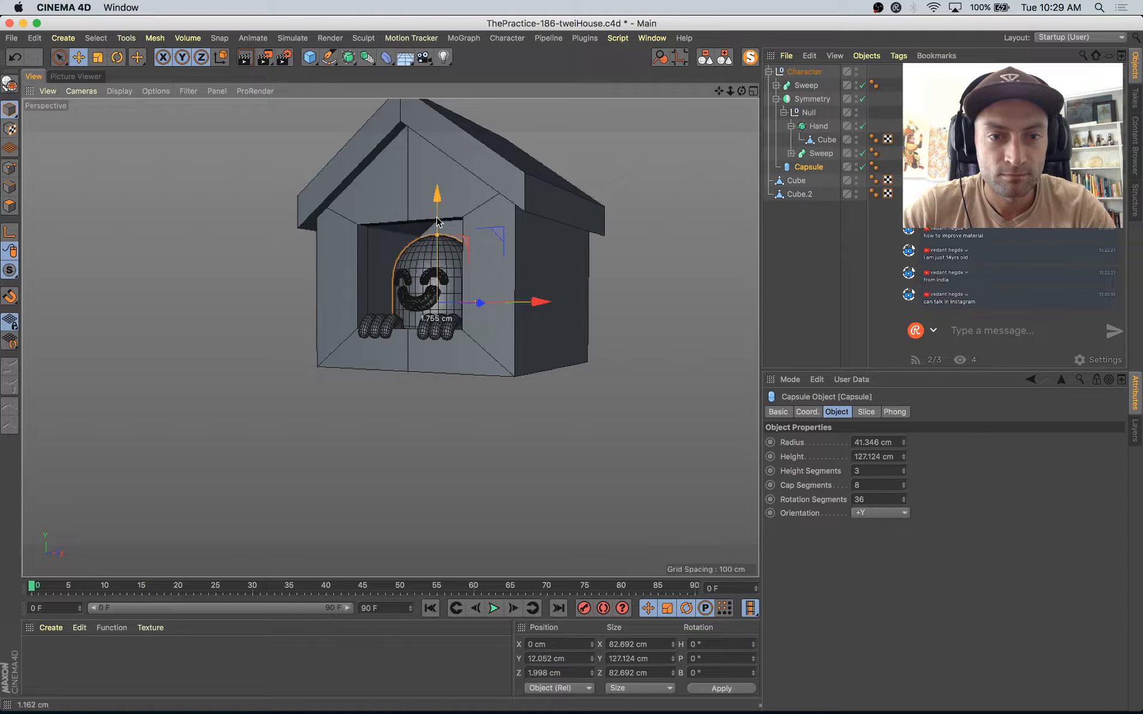
Step: Deselect the capsule and change the viewport display to Gouraud Shading without lines
right_click_drag(482, 374, 469, 376, "alt")
left_click_drag(470, 377, 475, 362, "alt")
right_click_drag(474, 362, 470, 388, "alt")
middle_click_drag(470, 388, 481, 456, "alt")
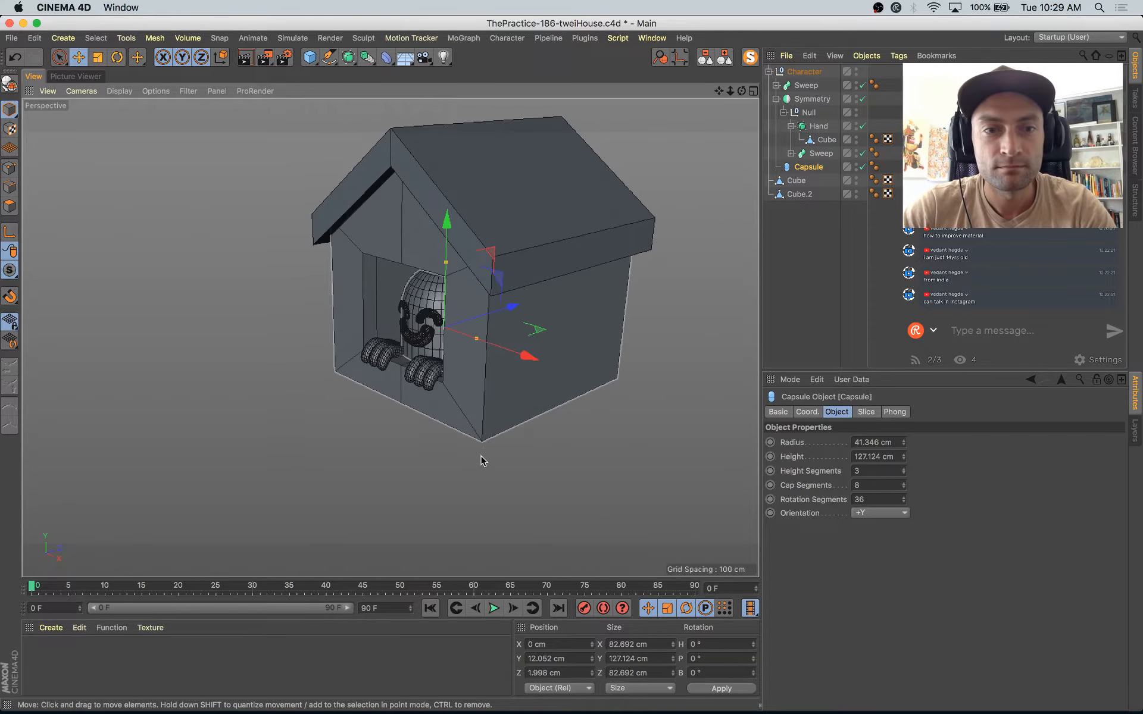
left_click(480, 456)
left_click_drag(488, 498, 484, 447, "alt")
right_click_drag(485, 448, 496, 402, "alt")
left_click(119, 91)
left_click(144, 154)
left_click(119, 92)
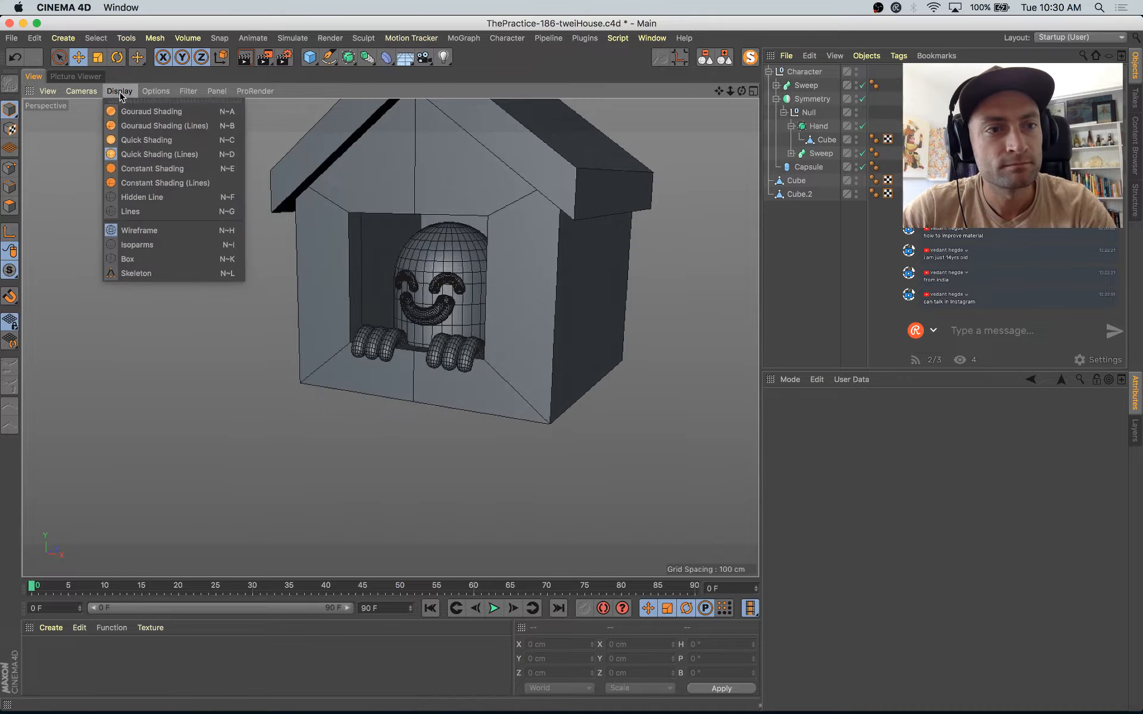
left_click(146, 112)
left_click_drag(465, 431, 428, 462, "alt")
Step: Compare the model with the Instagram house drawing in Safari, return to Cinema 4D and save the project
key("super+Tab")
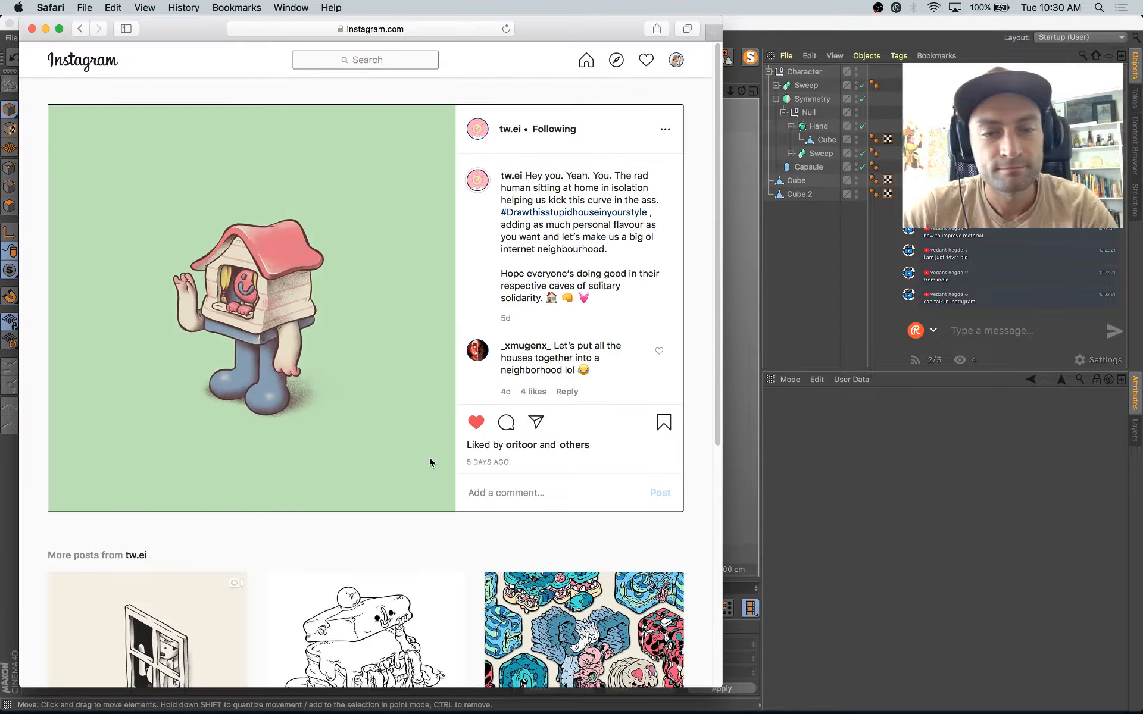
key("super+Tab")
left_click(422, 345)
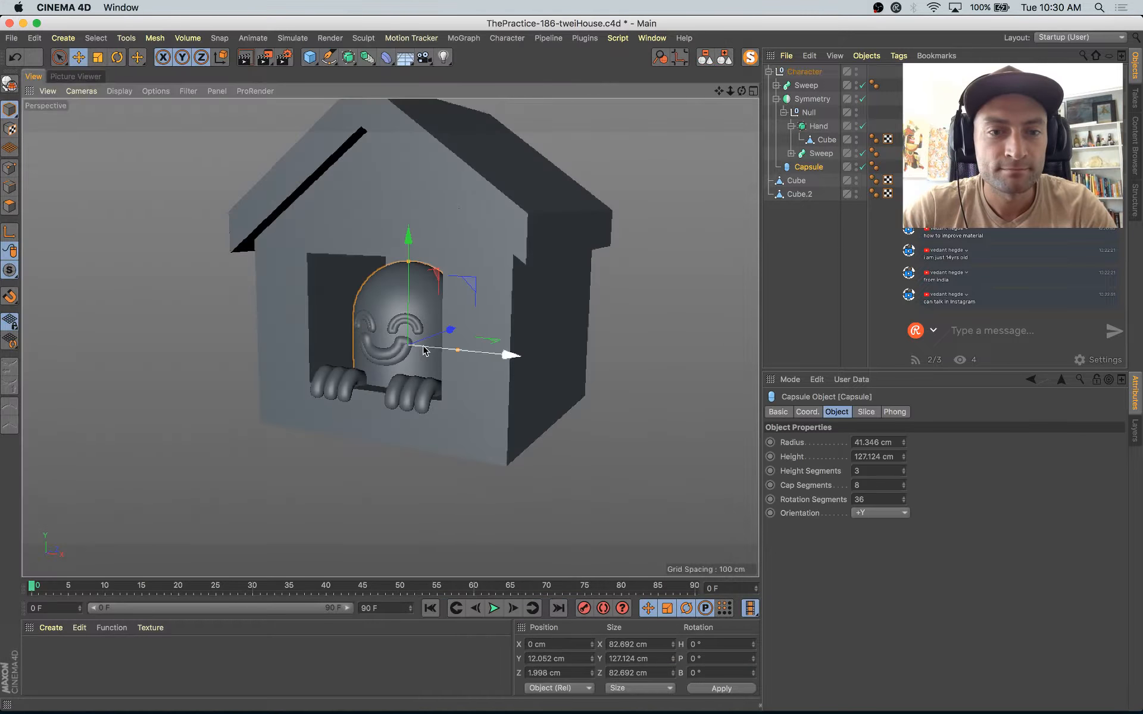
left_click_drag(426, 433, 403, 409, "alt")
key("super+s")
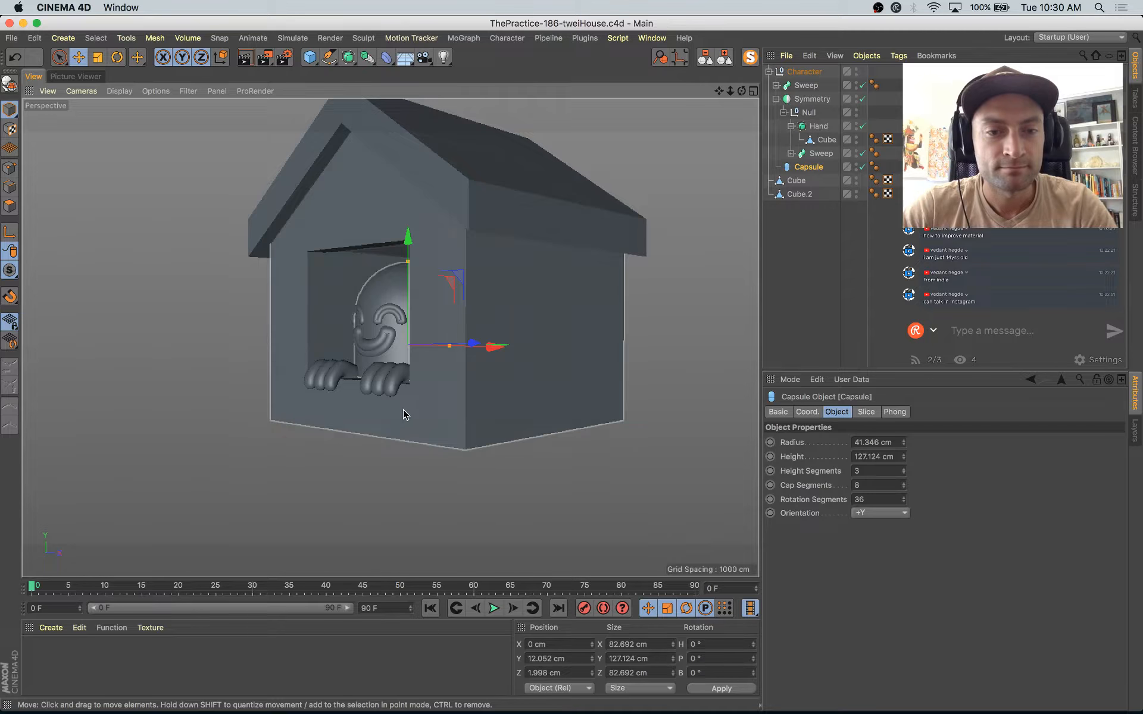
Step: Add a cube, scale it uniformly to about 76 cm and move it below the house at about Y -71 cm
left_click(310, 58)
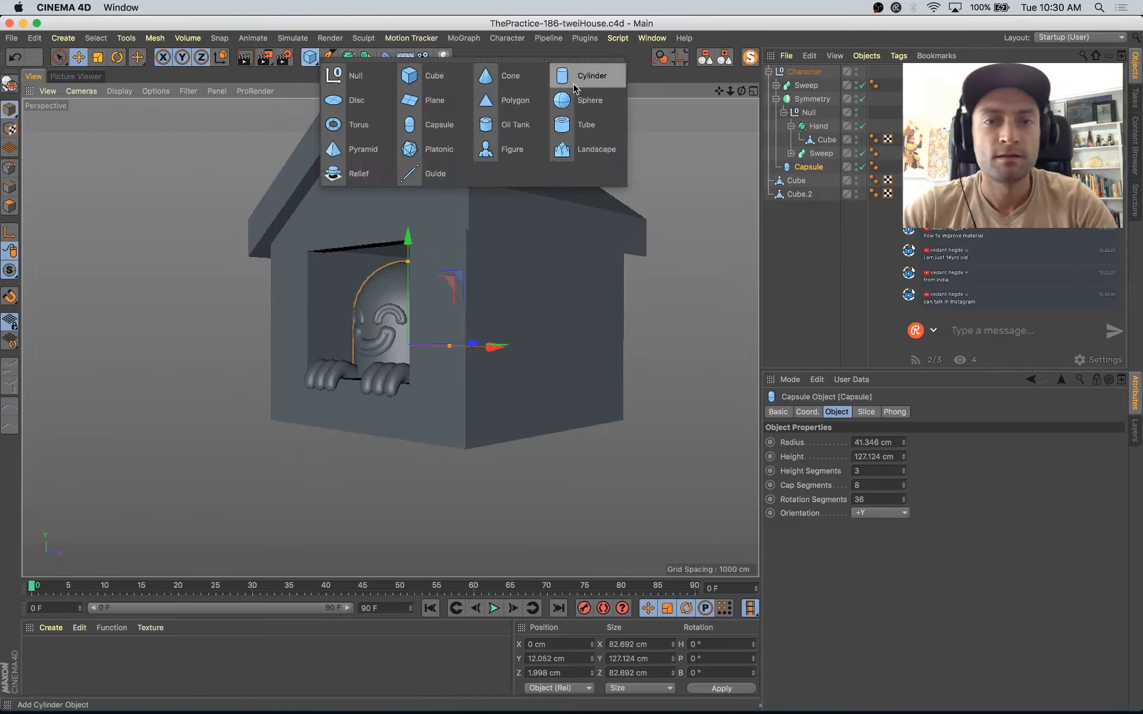
left_click(434, 76)
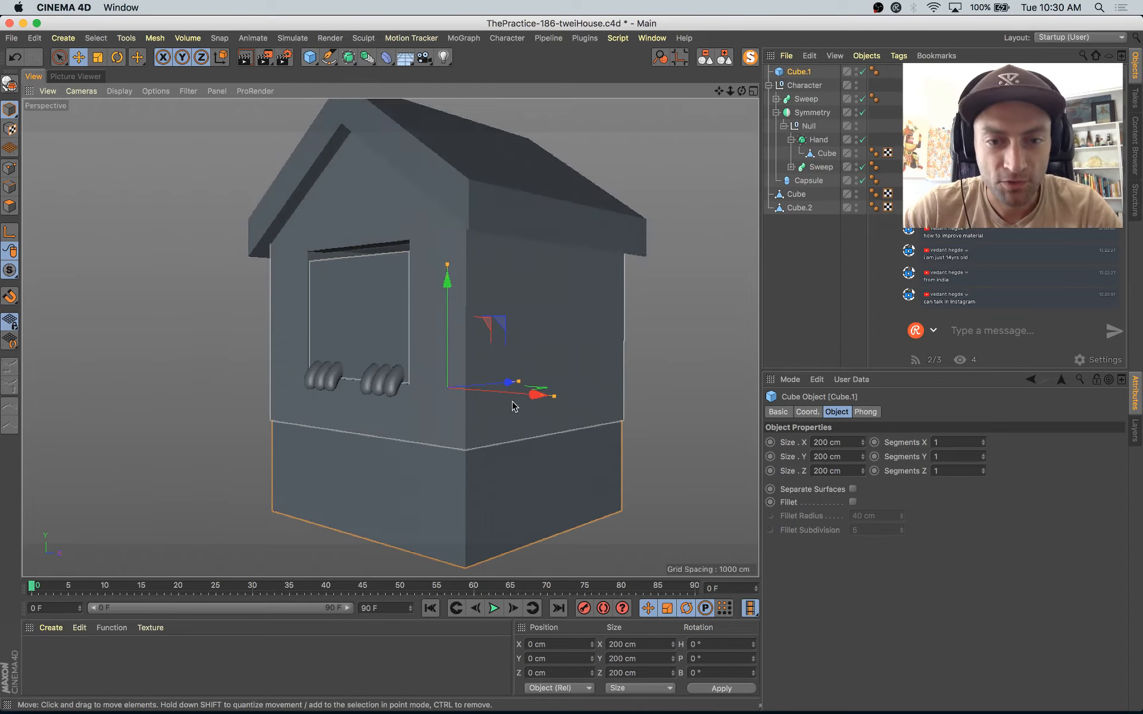
key("t")
left_click_drag(536, 396, 536, 326)
key("e")
Step: Check the drawing in Safari, return to Cinema 4D and reshape the leg cube to about 56 × 104 × 56 cm
key("super+Tab")
key("super+Tab")
key("t")
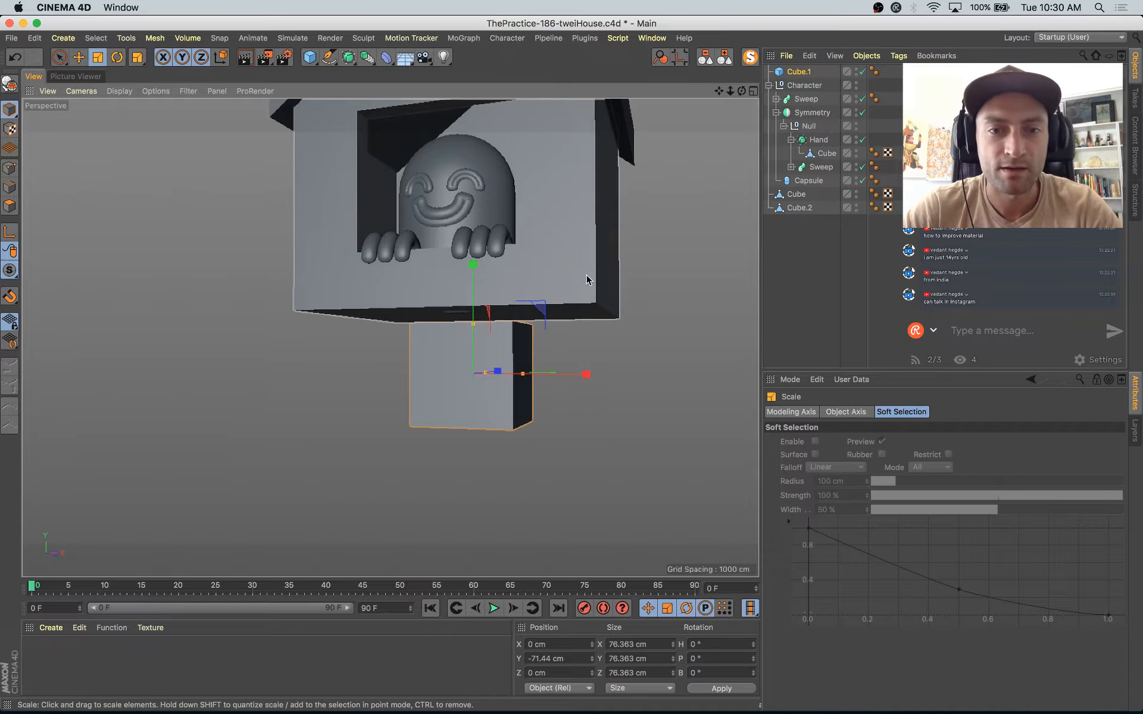
left_click_drag(587, 277, 532, 344)
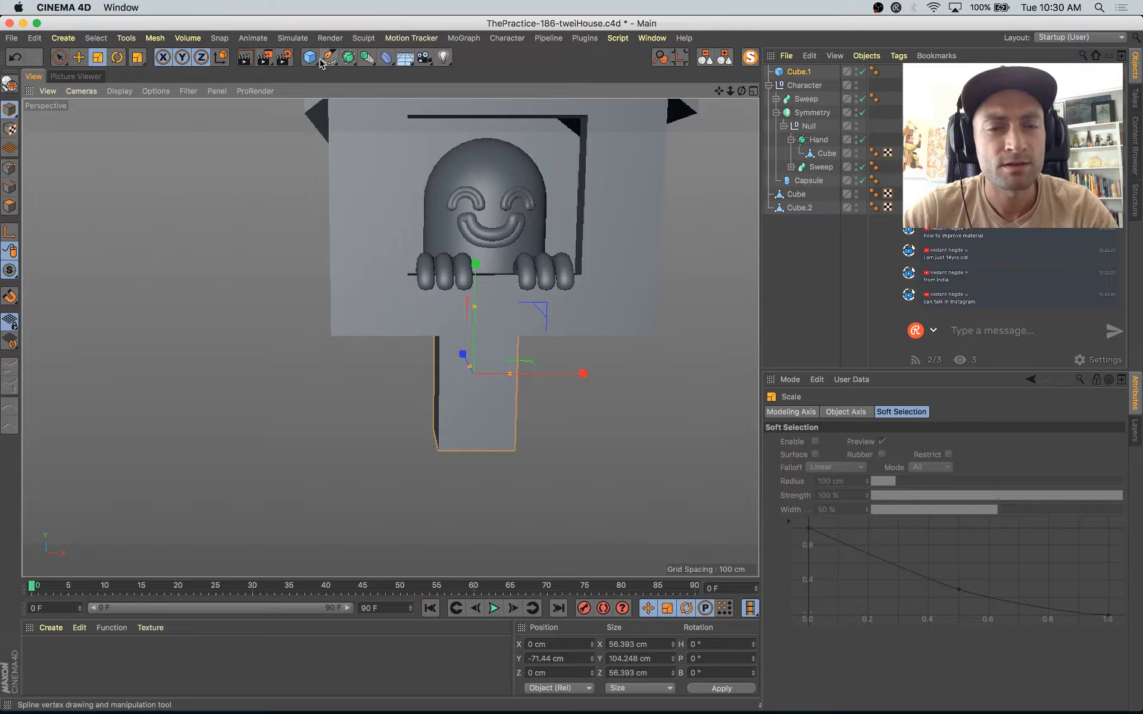
Step: Group the leg cube in a null under a new Symmetry object and offset the cube to about X -36 cm
key("alt+g")
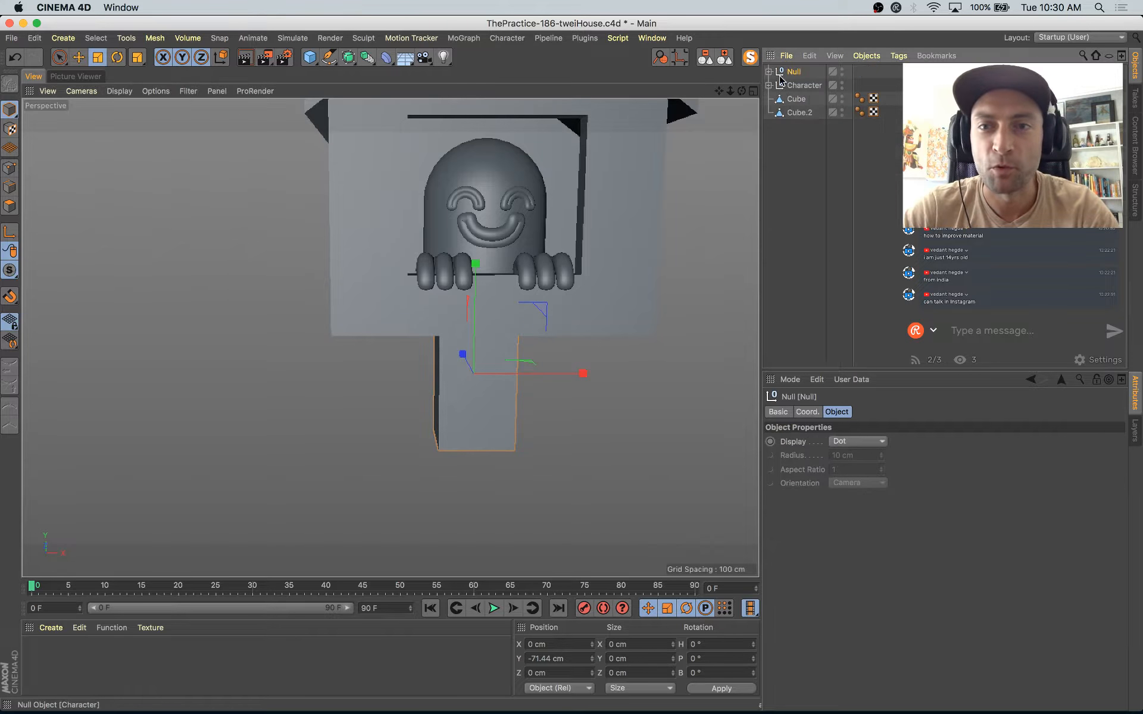
left_click(367, 59)
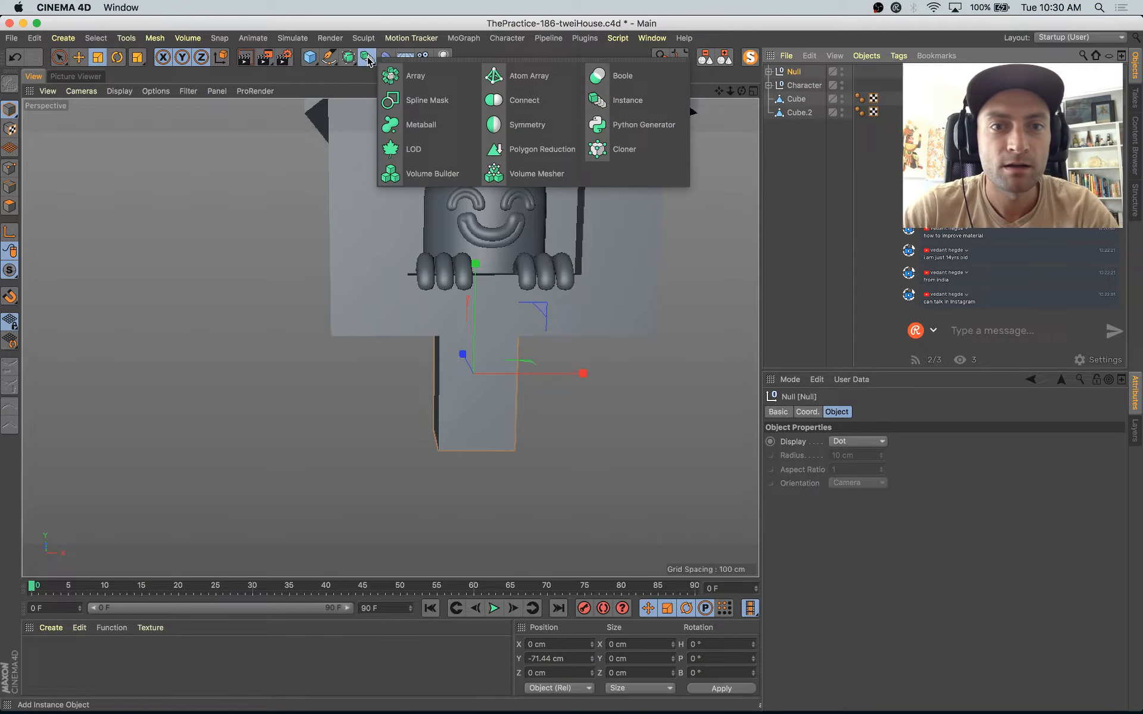
left_click(527, 124, "alt")
left_click(776, 86)
left_click(813, 99)
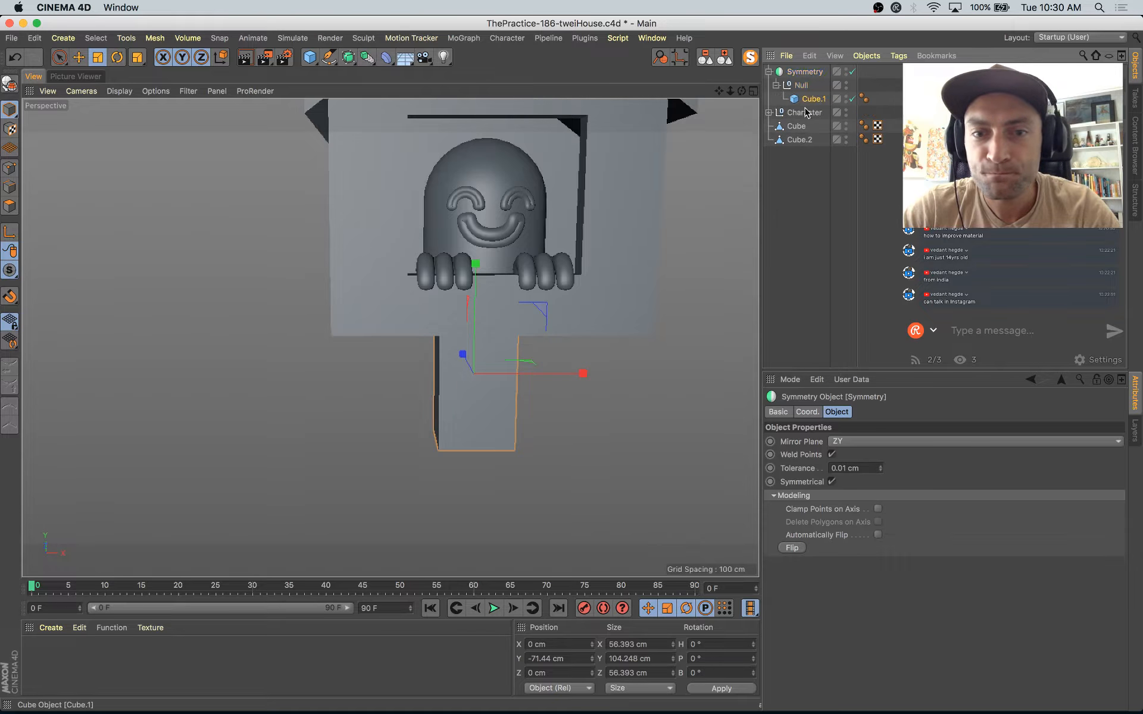
key("e")
left_click_drag(586, 374, 534, 378)
left_click_drag(534, 378, 572, 372, "alt")
Step: Make the leg cube editable and add a horizontal loop cut about 36 cm above its bottom edge
key("c")
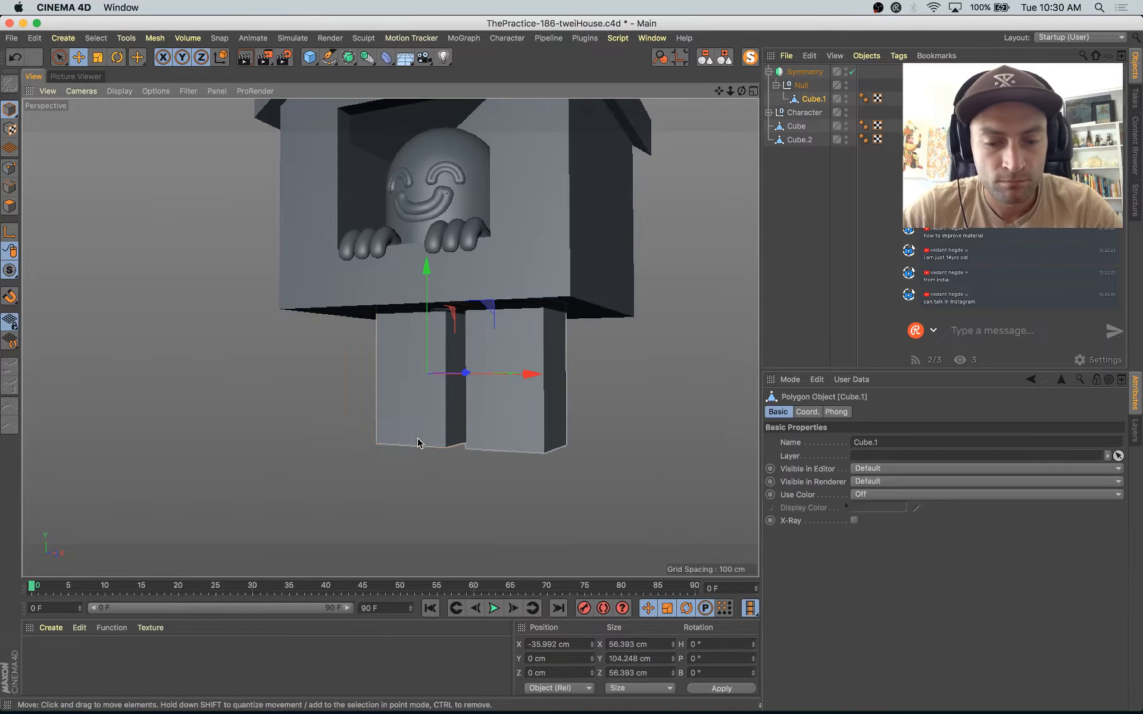
key("k")
key("l")
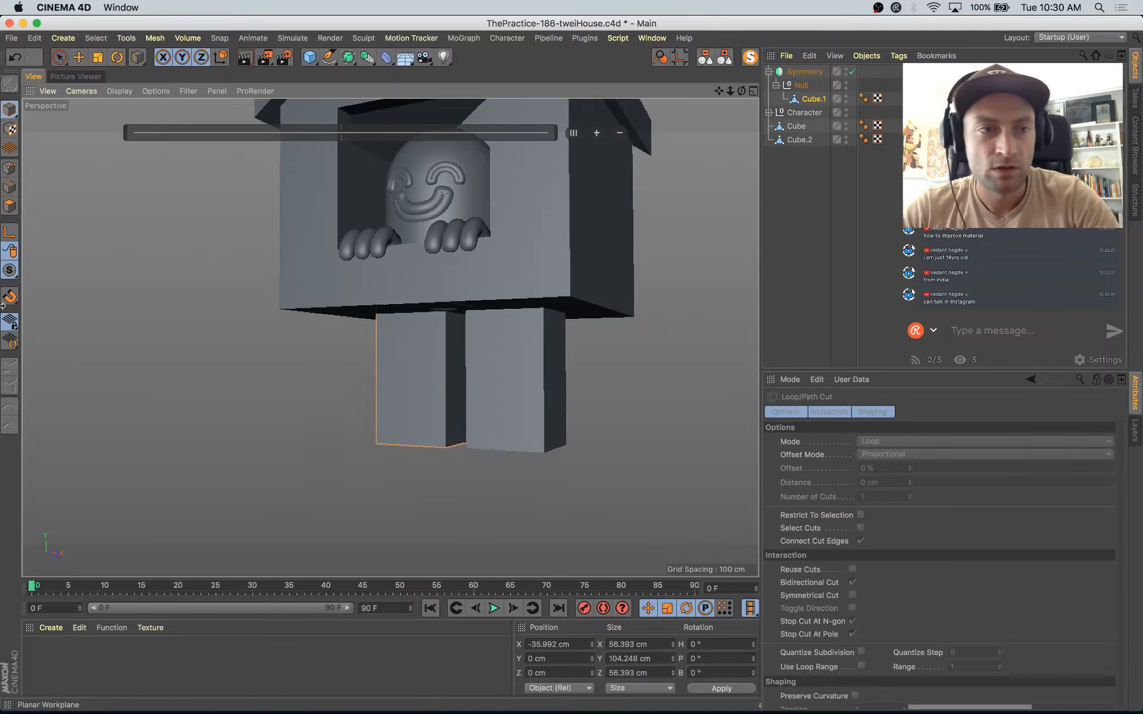
left_click(11, 187)
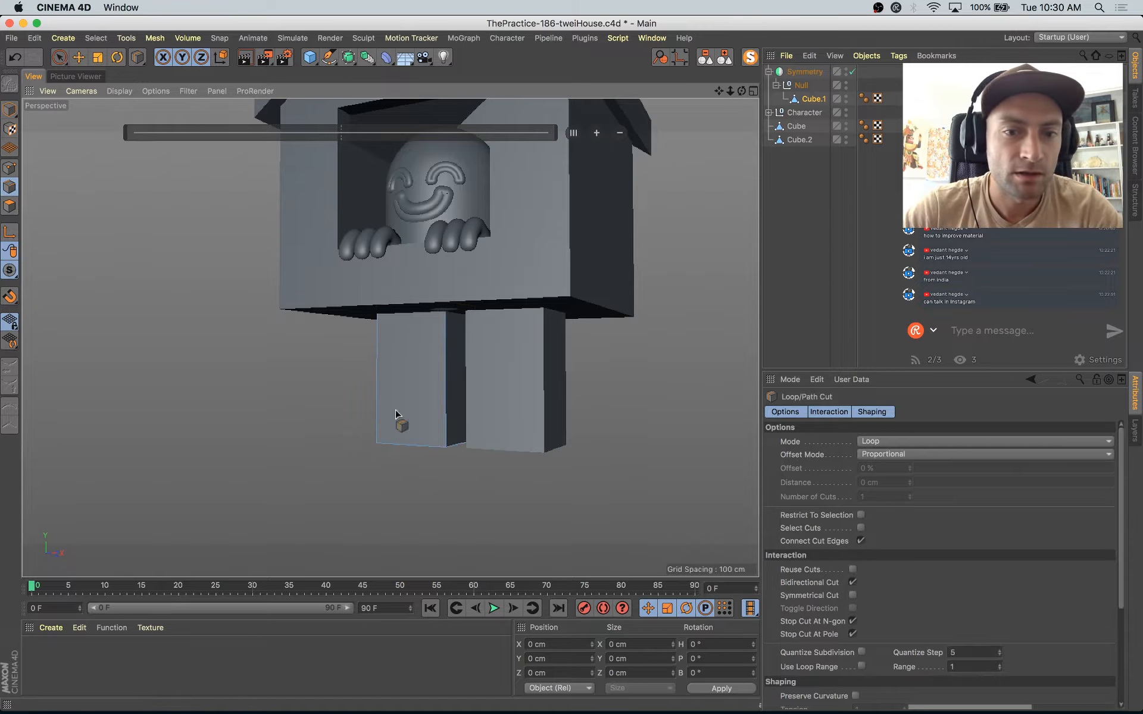
left_click(448, 399)
left_click_drag(448, 400, 384, 459, "alt")
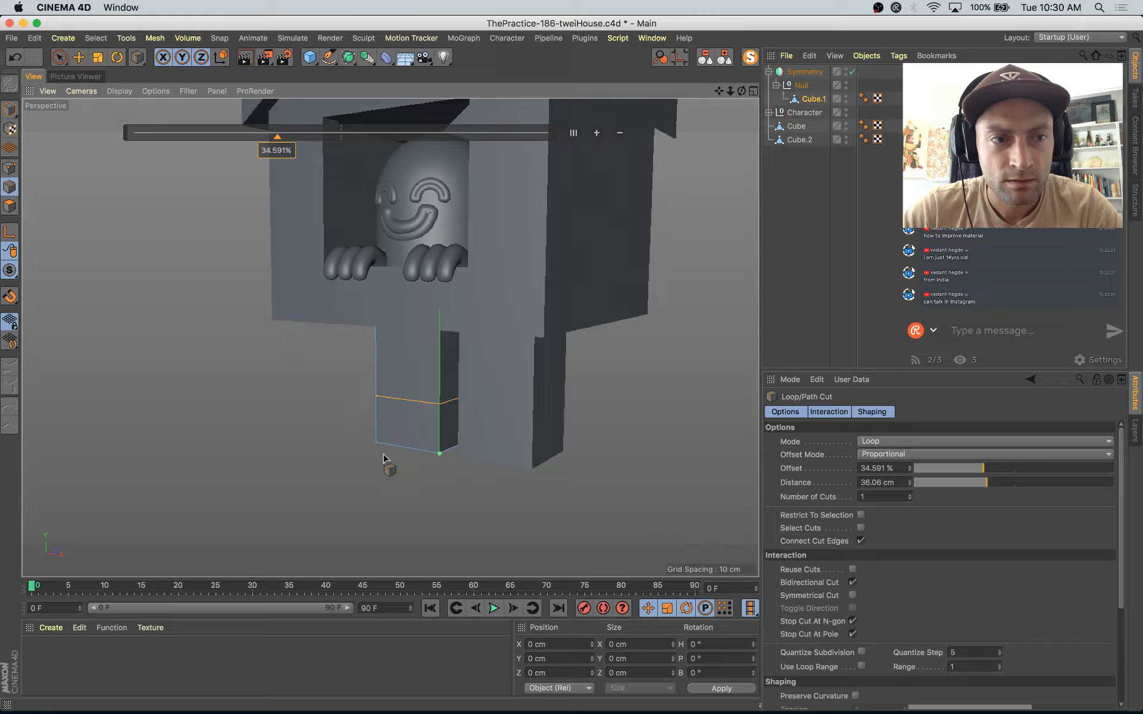
Step: Extrude the lower front polygon of the leg forward about 57 cm to form a foot
left_click(11, 206)
left_click(423, 430)
key("d")
left_click_drag(454, 457, 489, 457)
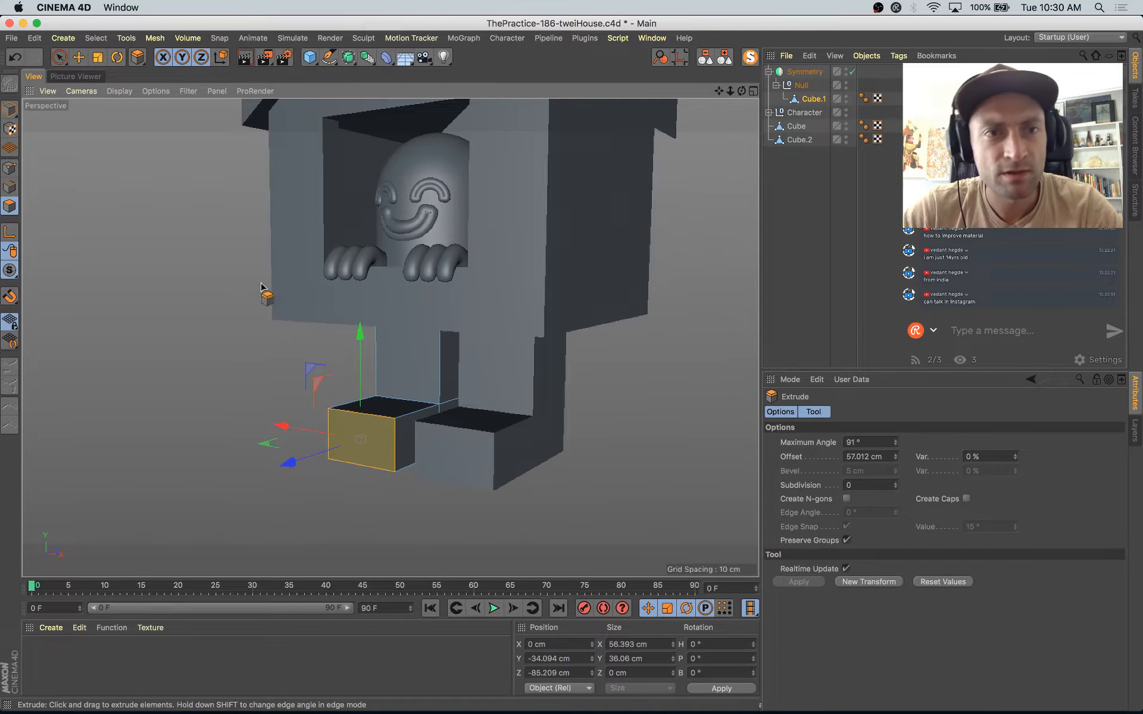
Step: Smooth the leg with a Subdivision Surface, using 2 subdivisions for both editor and renderer
left_click(804, 98)
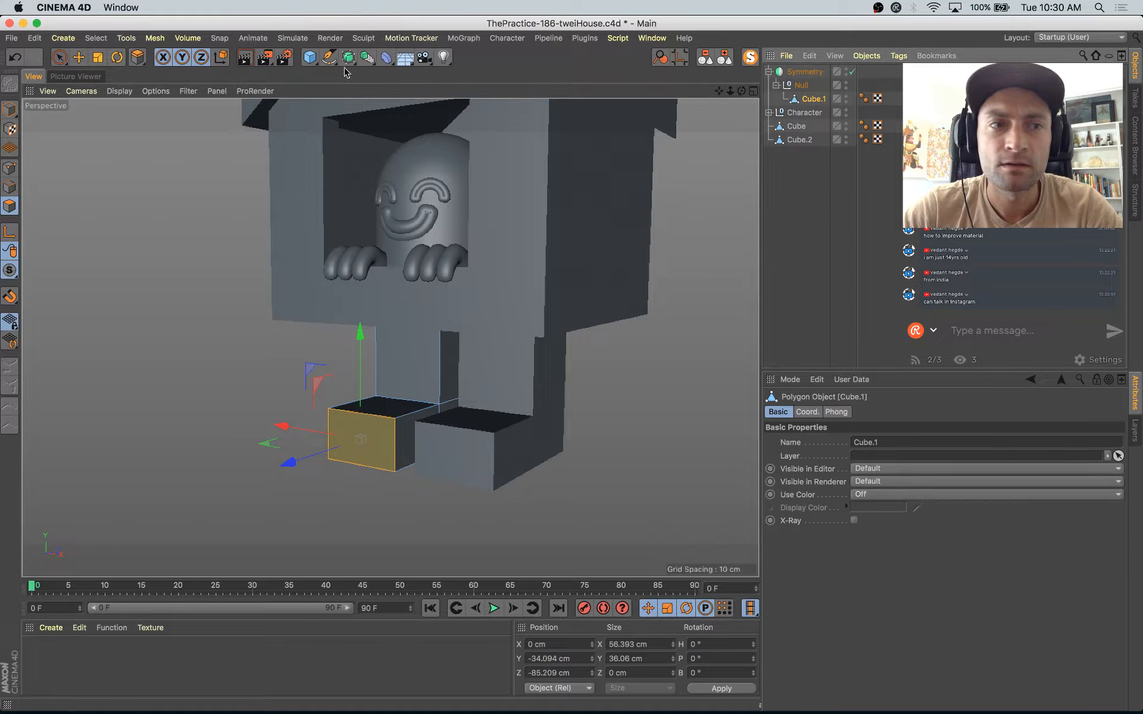
left_click(11, 111)
left_click(348, 58, "alt")
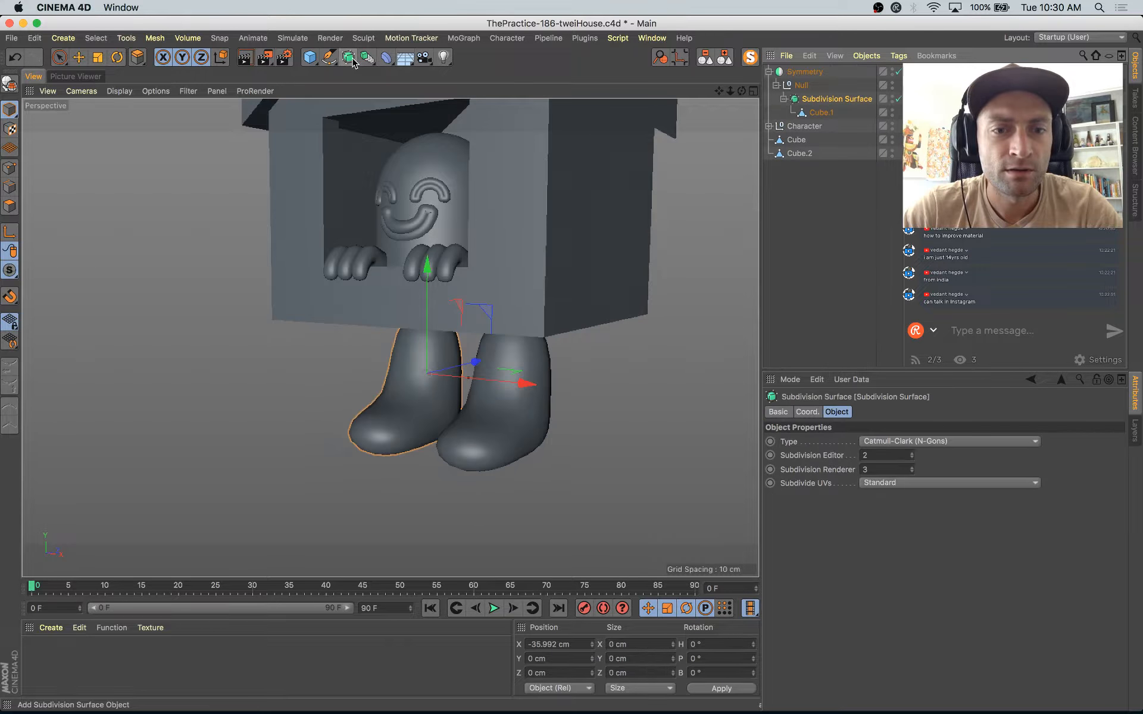
left_click_drag(568, 307, 601, 295, "alt")
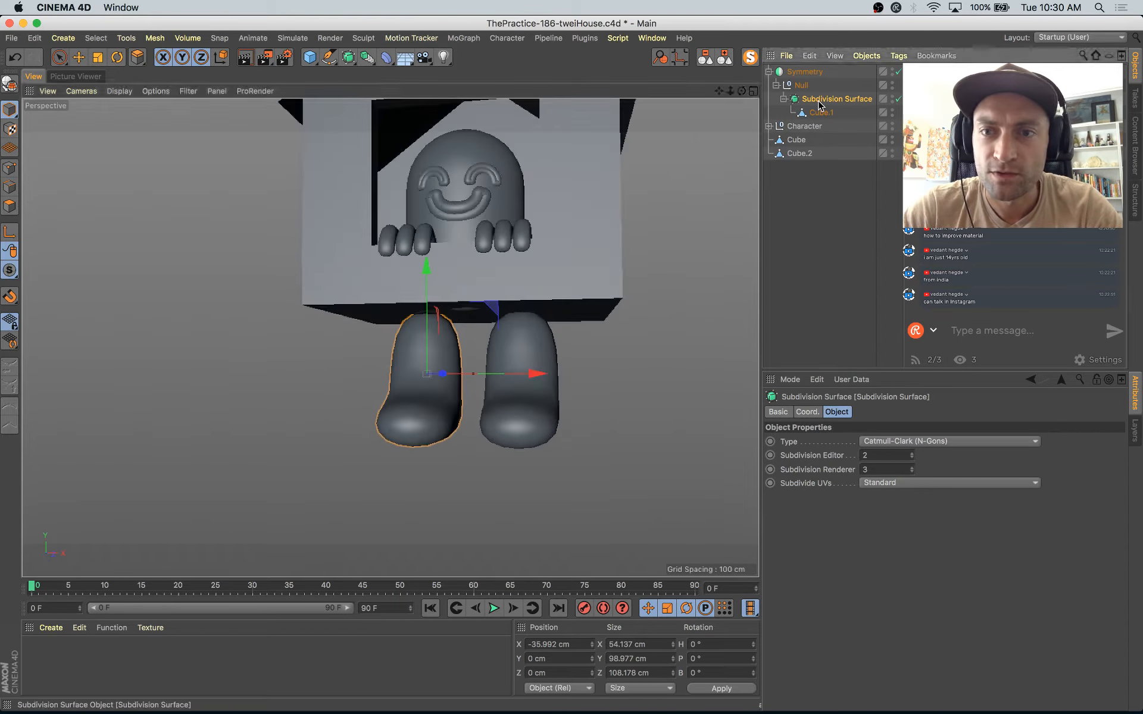
left_click(912, 459)
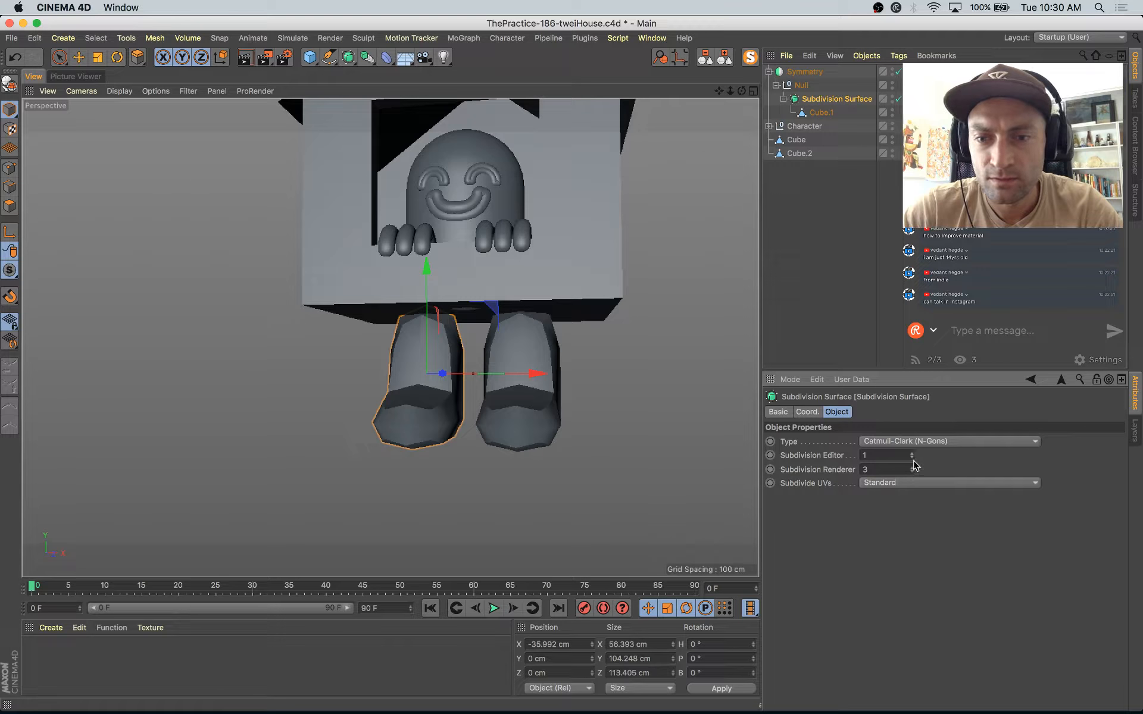
left_click(913, 454)
left_click_drag(601, 389, 548, 398, "alt")
Step: Select the top polygon of the leg mesh, then scale and raise it so the leg joins the house's underside
key("e")
left_click(346, 293)
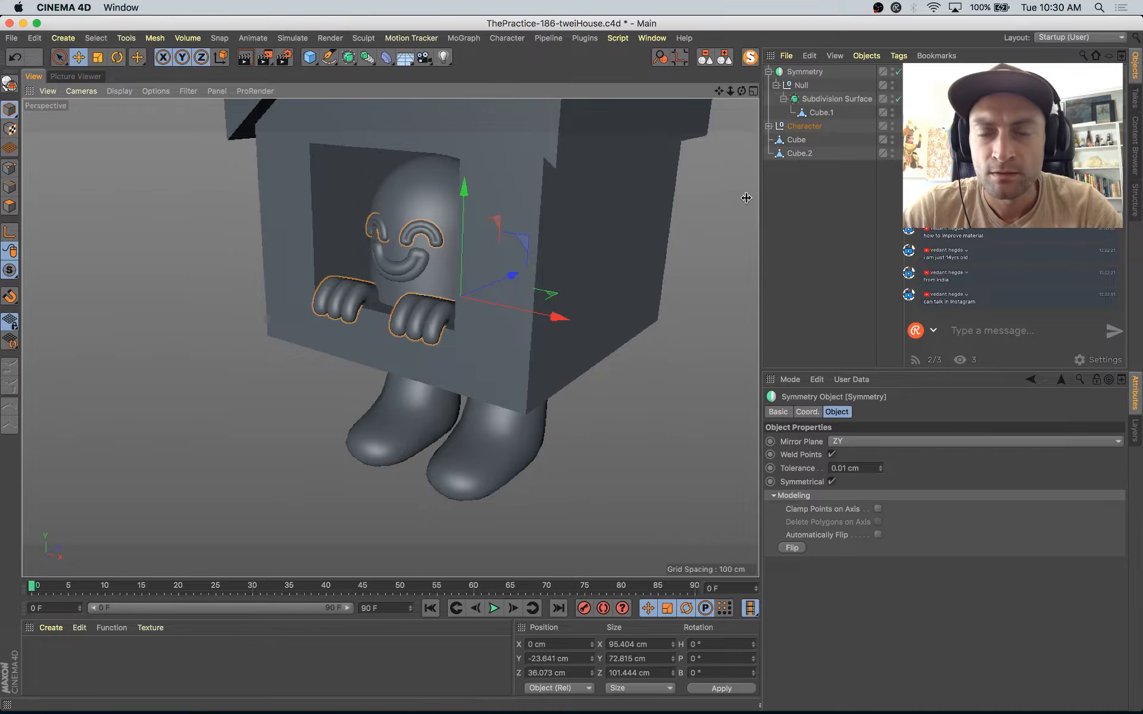
left_click(409, 429)
left_click_drag(409, 431, 416, 367, "alt")
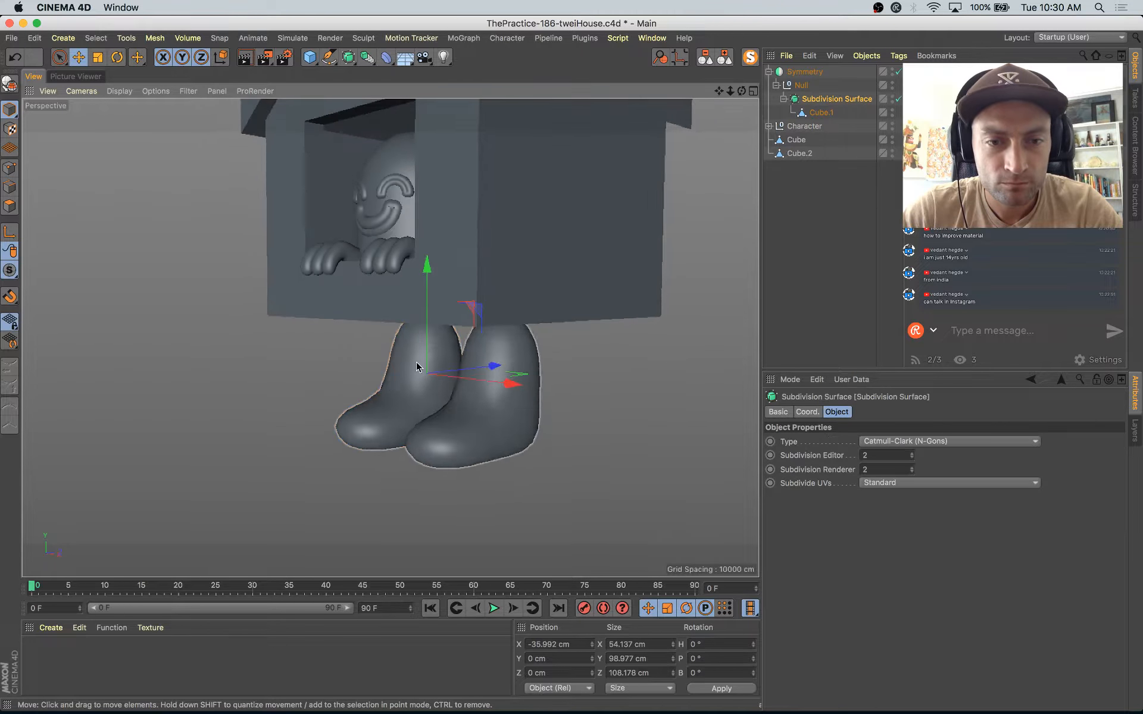
left_click(15, 208)
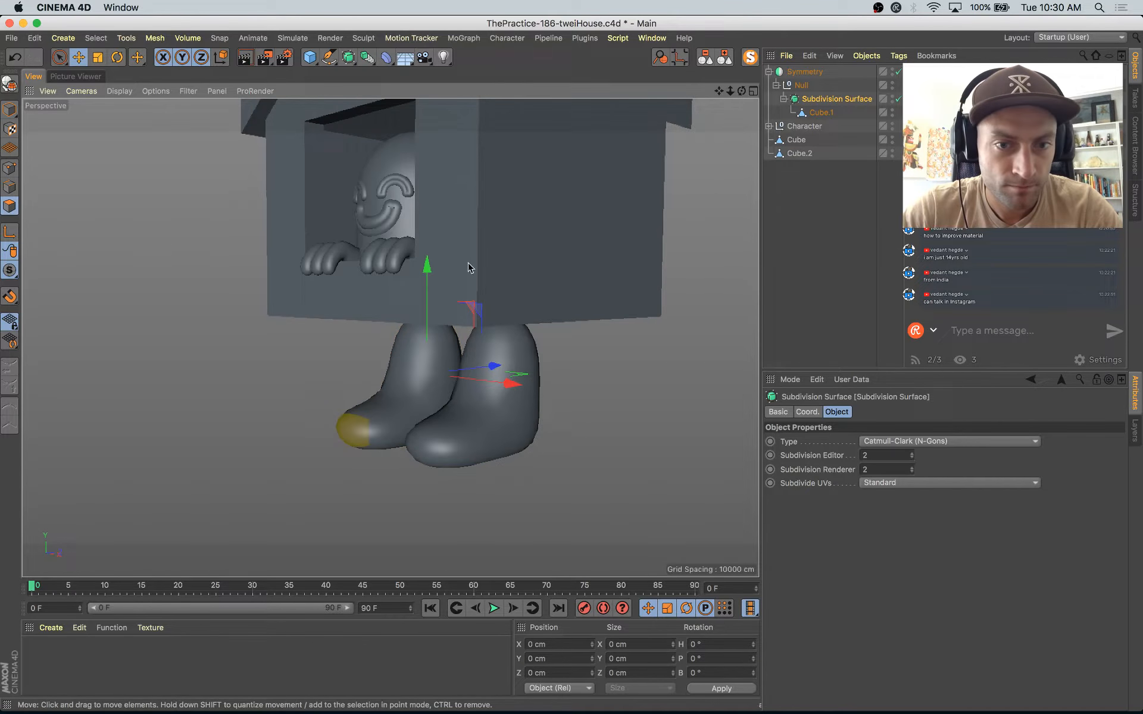
left_click(815, 113)
left_click_drag(468, 379, 393, 329, "alt")
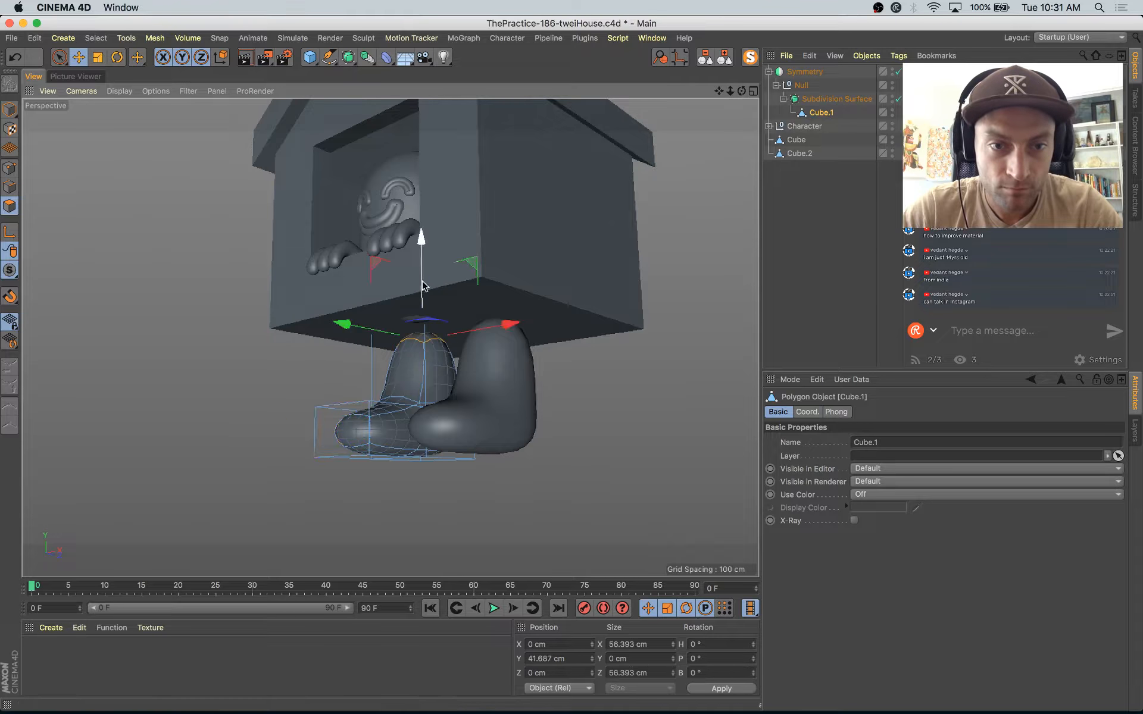
key("t")
left_click_drag(492, 434, 539, 434)
left_click_drag(822, 437, 667, 441)
mouse_move(665, 443)
left_mouse_down("alt")
mouse_move(630, 463)
mouse_move(640, 442)
mouse_move(651, 453)
left_mouse_up("alt")
left_click_drag(422, 217, 422, 209)
Step: Select the front polygon of the foot and enlarge it to about 86 × 51 cm
left_click_drag(658, 222, 590, 410)
left_click_drag(435, 412, 494, 446, "alt")
key("super+a")
left_click_drag(512, 383, 604, 441)
left_click(490, 444)
left_click_drag(490, 443, 492, 493, "alt")
left_click_drag(551, 522, 732, 402)
left_click_drag(732, 402, 483, 326, "alt")
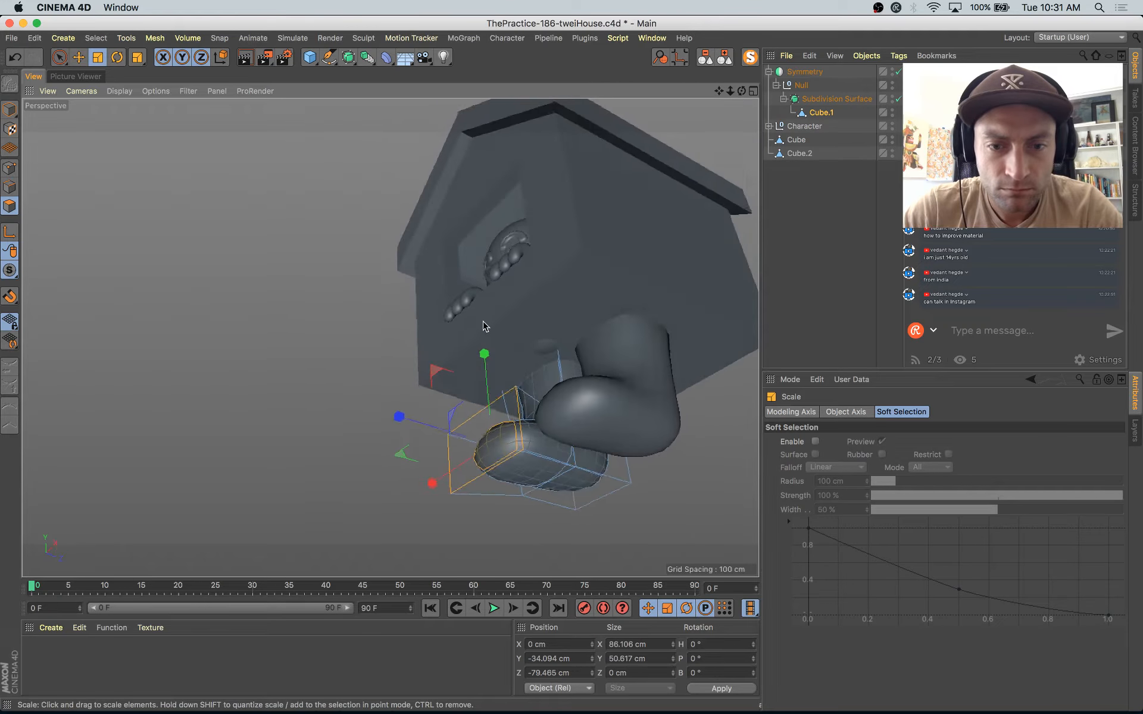
Step: Select the foot's sole polygons and increase their subdivision weight to flatten the underside
key("space")
left_click(563, 480)
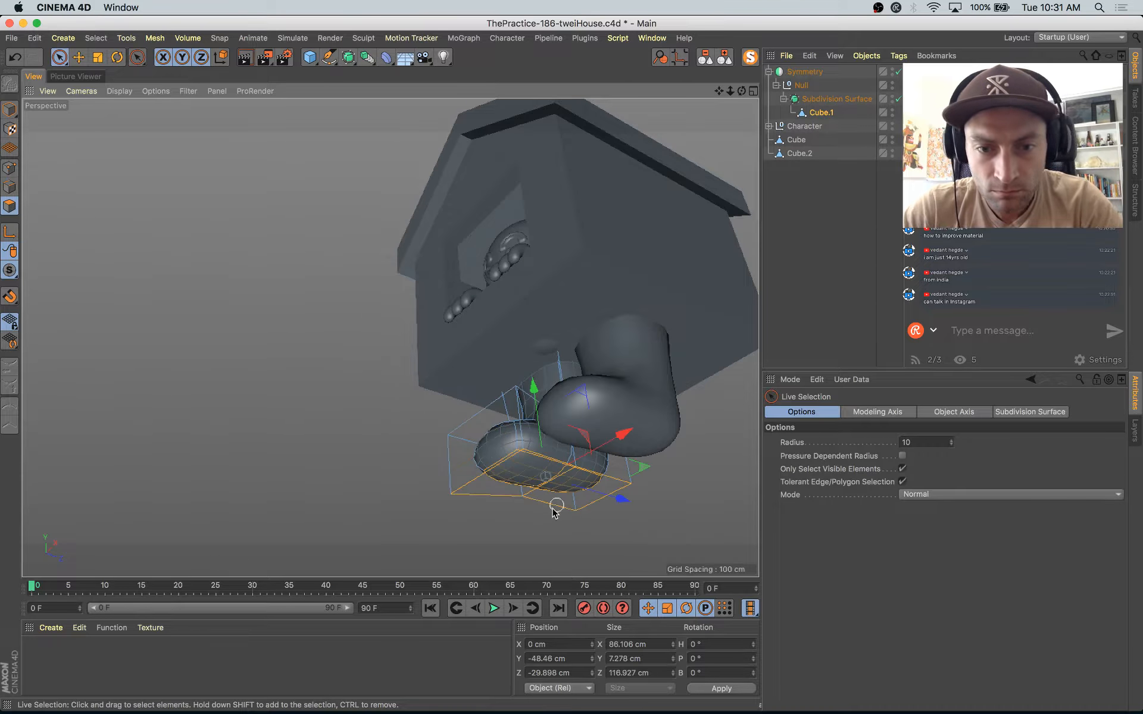
key("period")
left_click_drag(553, 509, 580, 506)
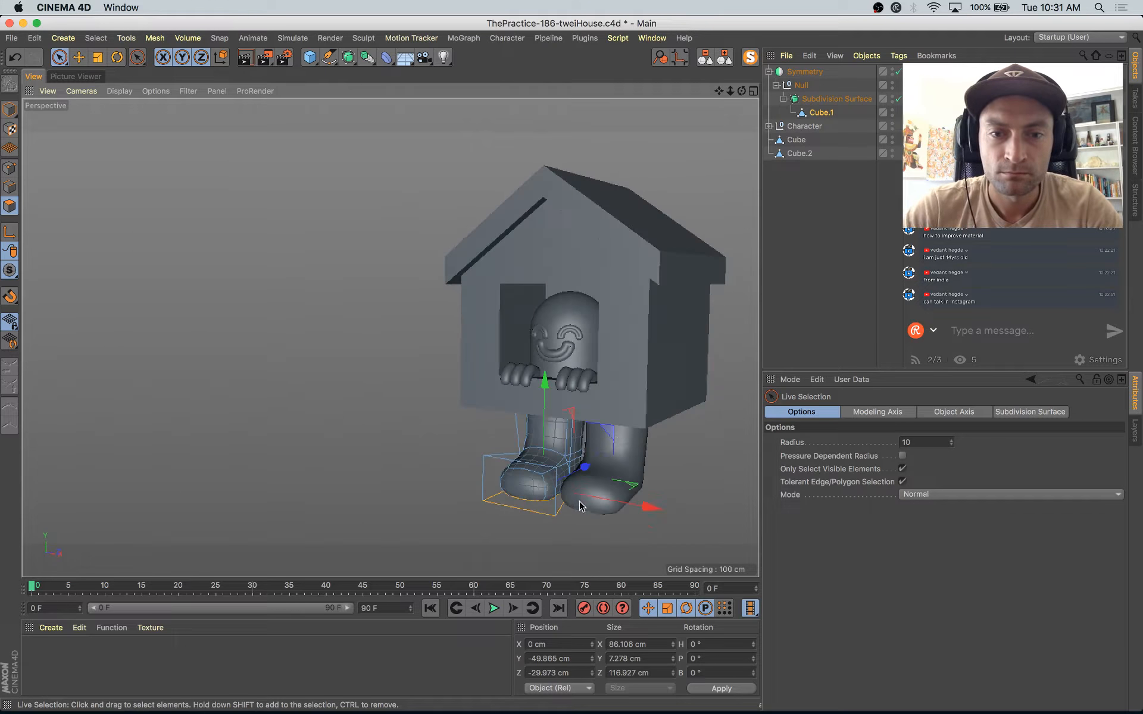
Step: Rotate the leg's Subdivision Surface about 14° around the vertical axis so the mirrored feet point outward
left_click(809, 100)
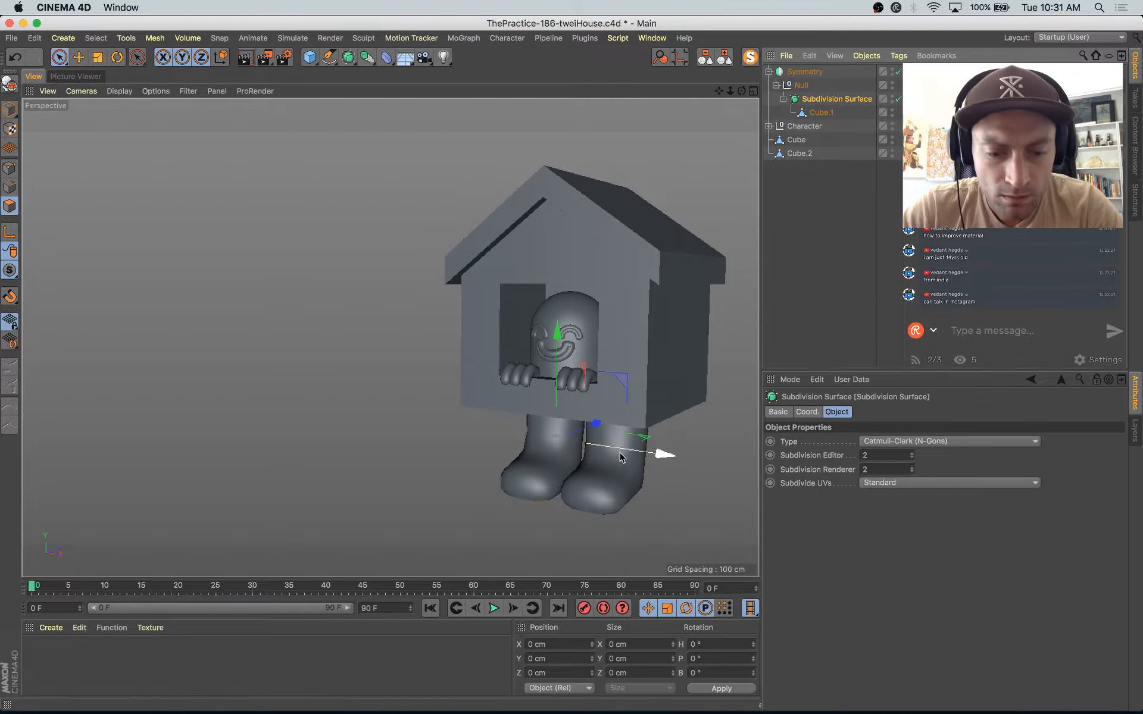
key("r")
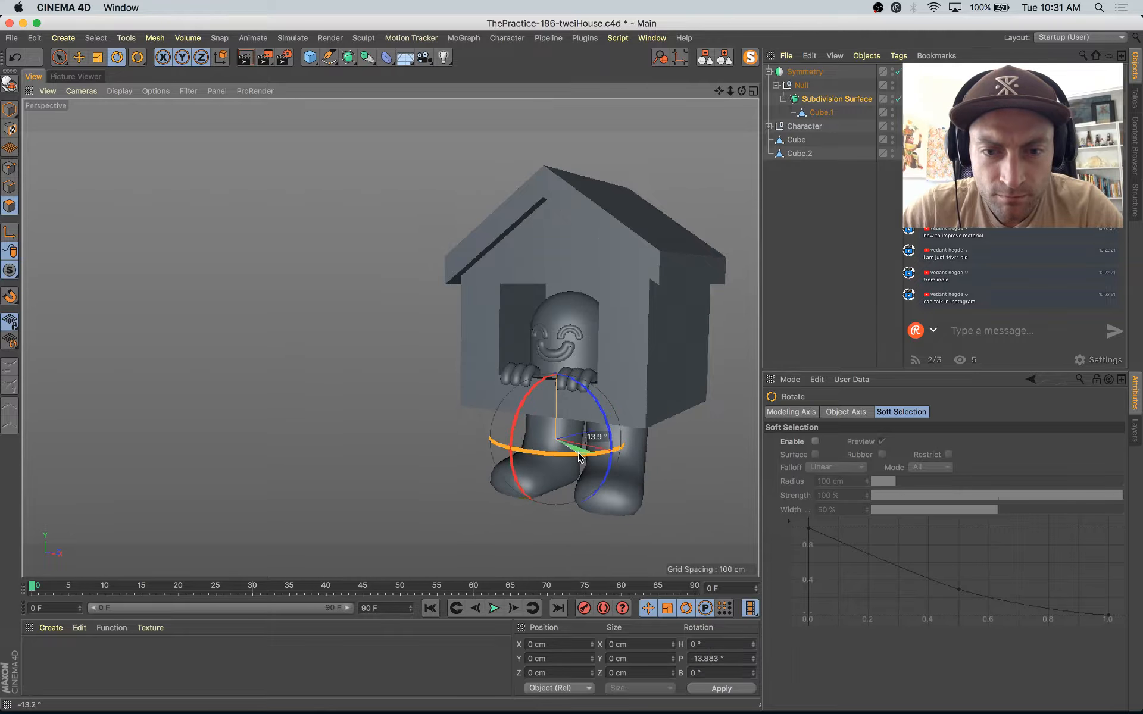
key("e")
left_click_drag(595, 459, 625, 458, "alt")
right_click_drag(625, 458, 597, 473, "alt")
mouse_move(597, 474)
left_mouse_down("alt")
mouse_move(619, 490)
mouse_move(599, 467)
left_mouse_up("alt")
middle_click_drag(598, 467, 477, 421, "alt")
right_click_drag(461, 417, 475, 409, "alt")
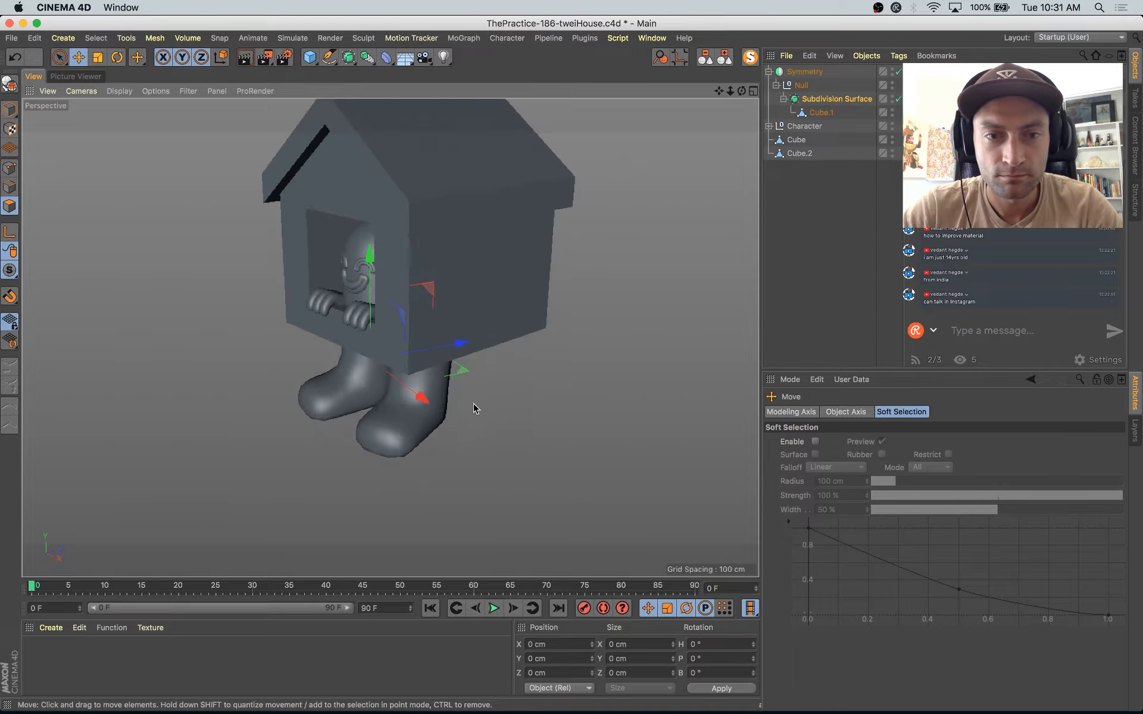
middle_click_drag(474, 409, 528, 483, "alt")
mouse_move(529, 483)
left_mouse_down("alt")
mouse_move(530, 467)
mouse_move(543, 472)
left_mouse_up("alt")
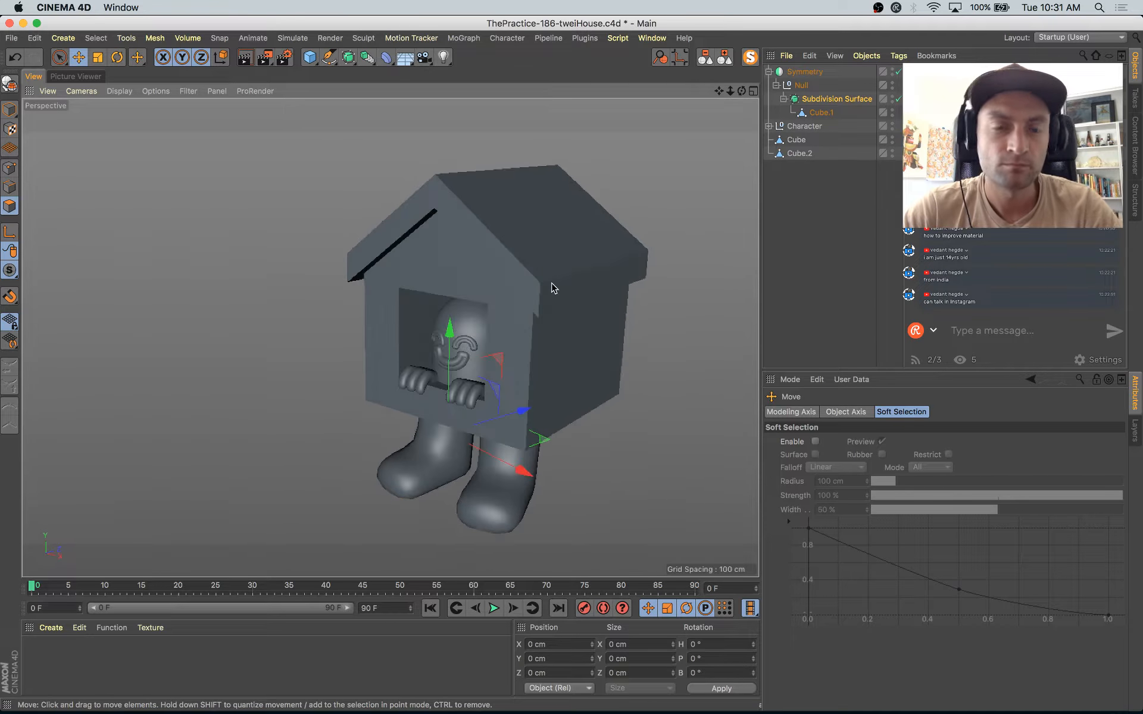
Step: Group the roof and house body meshes together under one null
left_click(9, 109)
left_click(531, 199)
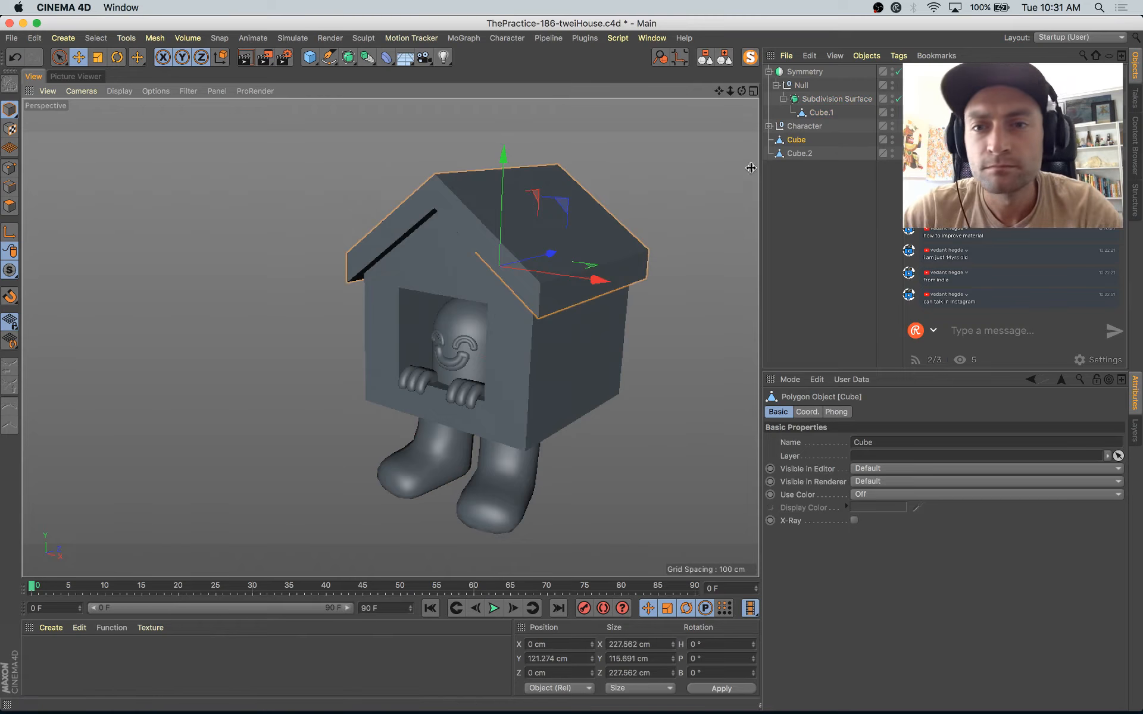
left_click(794, 150, "shift")
left_click_drag(806, 179, 788, 139)
key("alt+g")
left_click(789, 169)
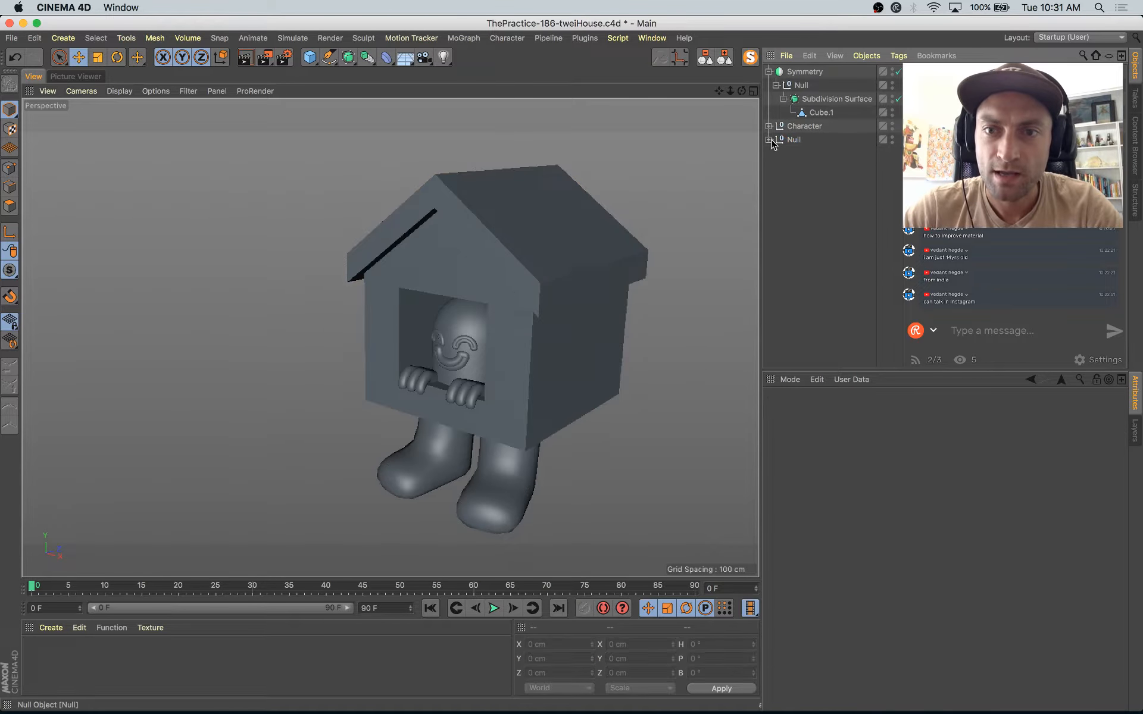
Step: Add a Bevel deformer inside the house group, above the roof and body meshes
left_click(515, 222)
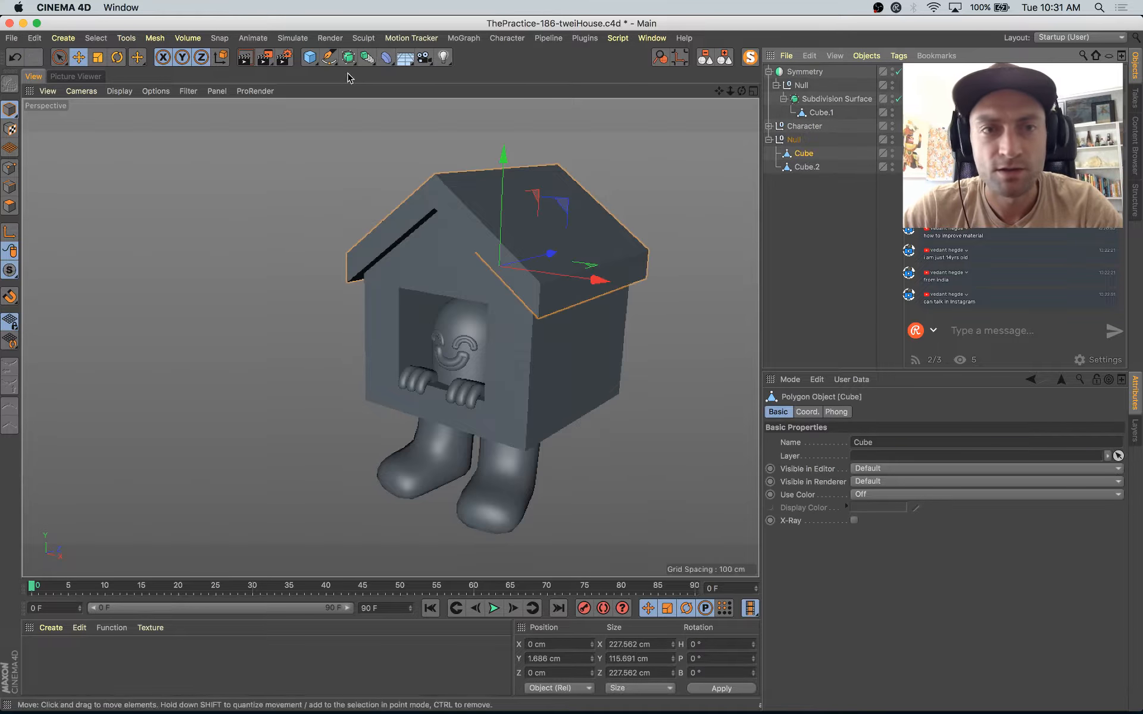
left_click_drag(387, 64, 428, 245, "shift")
left_click_drag(815, 179, 815, 174)
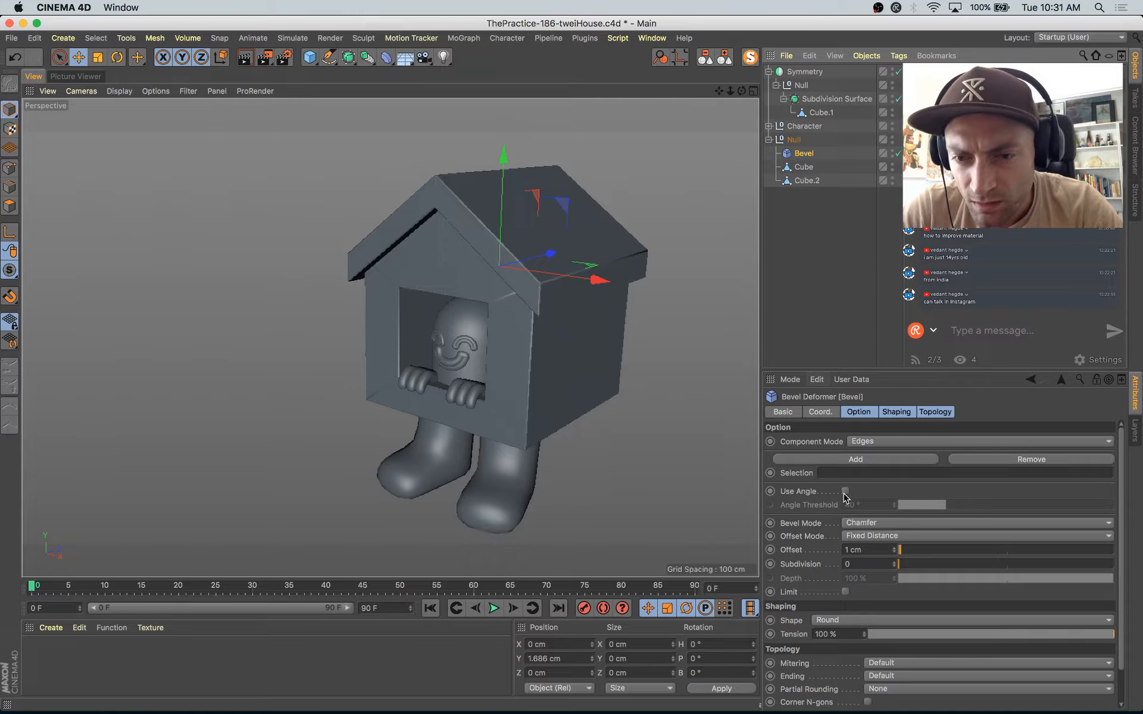
Step: Restrict the Bevel deformer by angle, with a 4 cm offset and 3 subdivisions, to round the house's edges
left_click(846, 491)
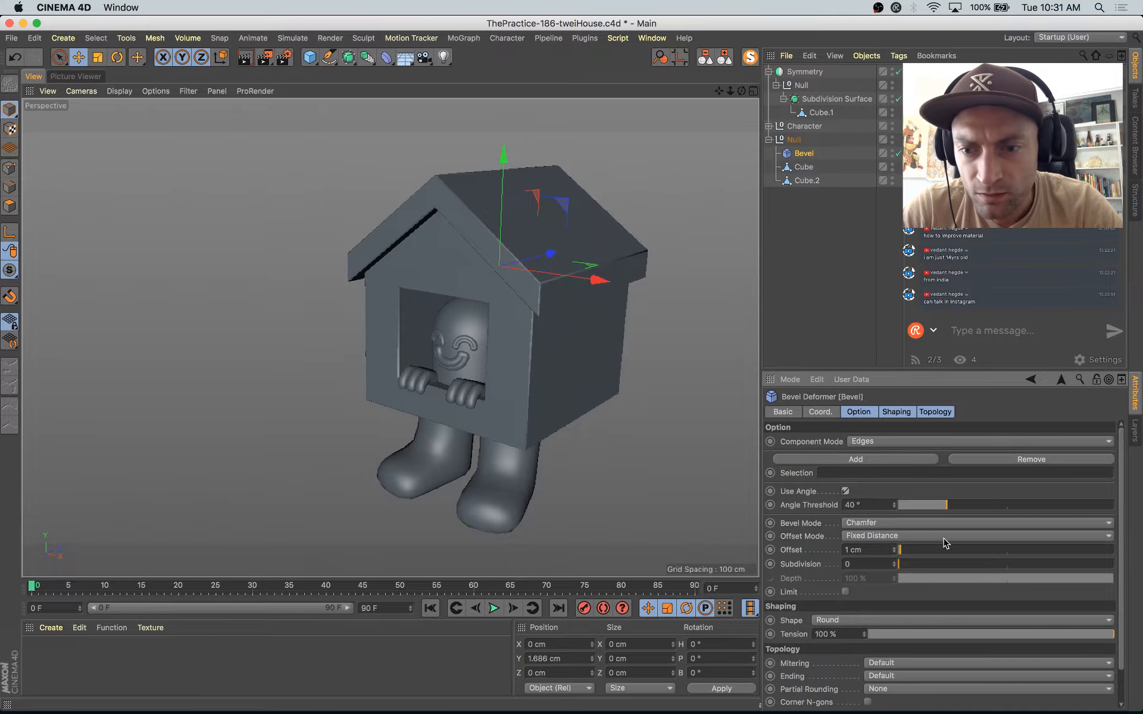
left_click_drag(906, 552, 905, 555)
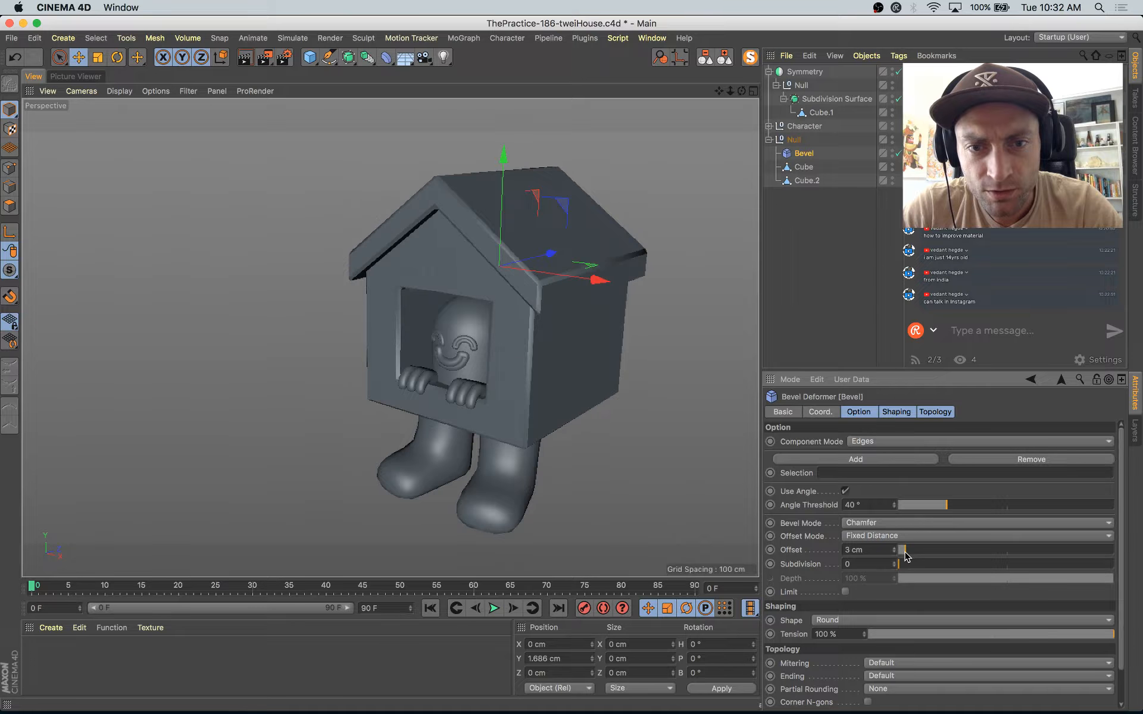
left_click(896, 562)
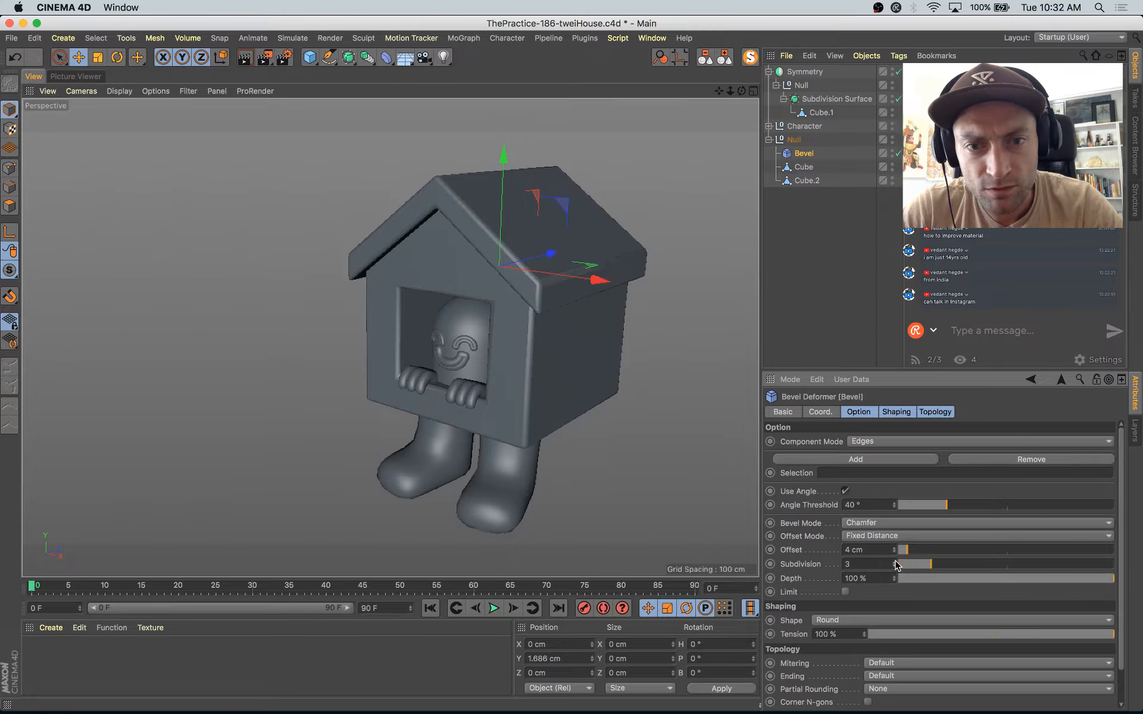
left_click_drag(554, 331, 612, 332, "alt")
key("super+Tab")
key("super+Tab")
left_click_drag(582, 377, 620, 357, "alt")
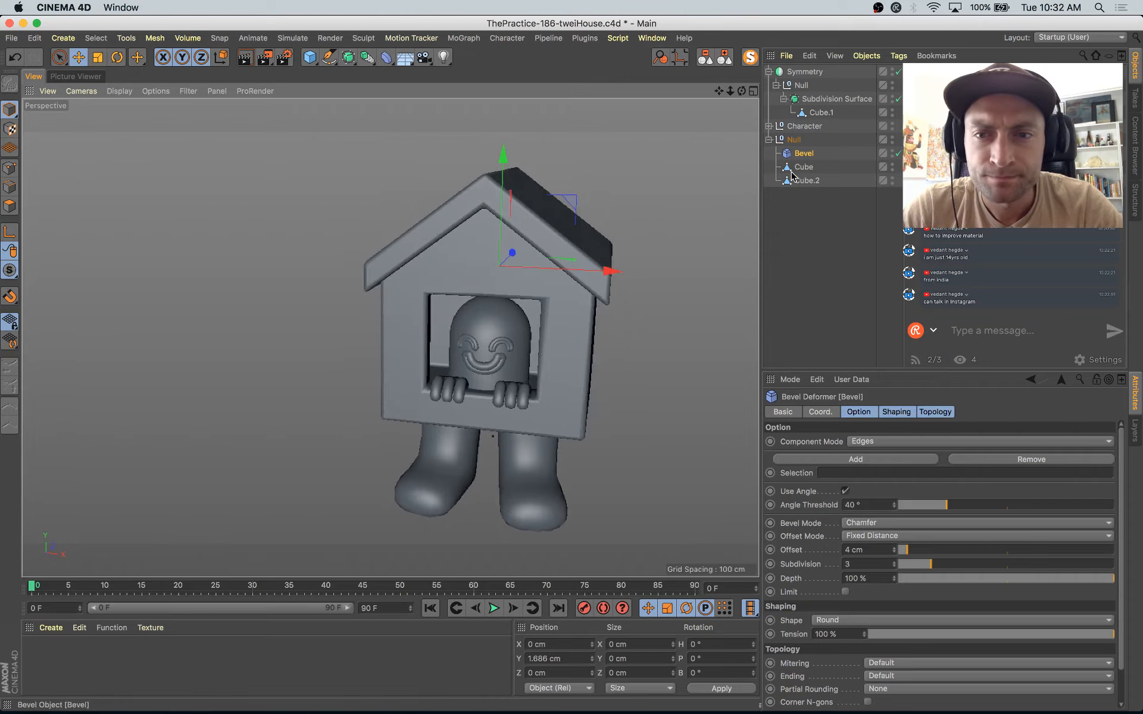
Step: Select the lower eave edges of the roof mesh and try scaling them, then undo the last change
left_click(806, 180)
left_click(9, 172)
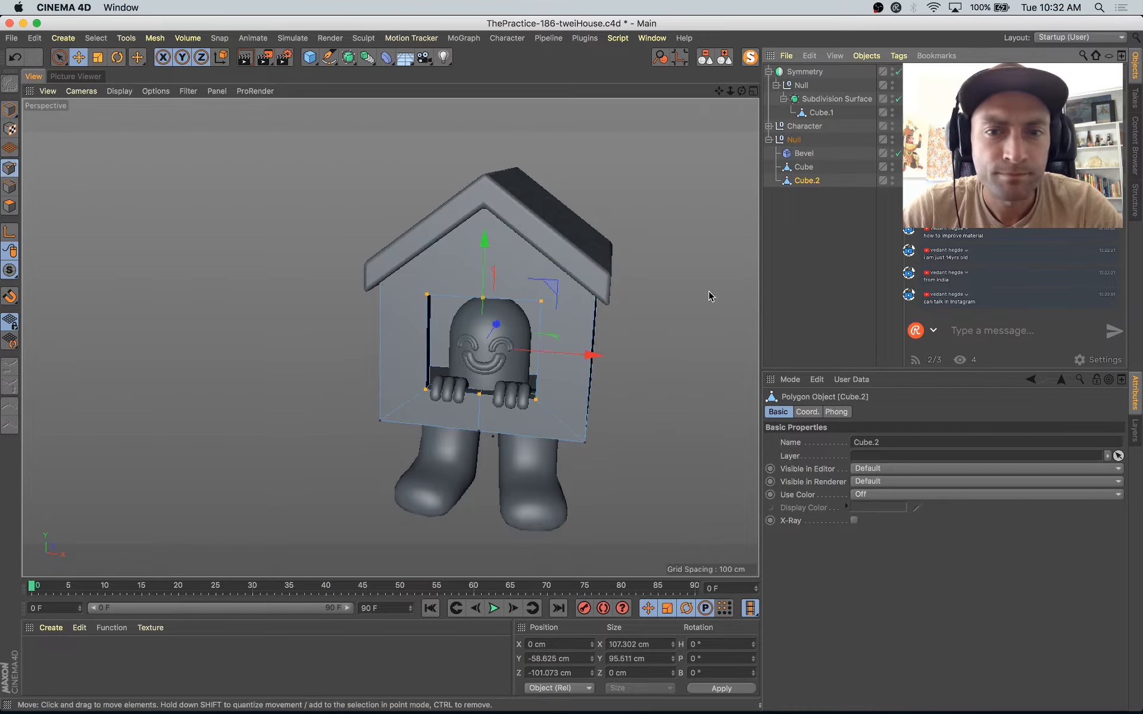
left_click(803, 168)
left_click_drag(655, 291, 169, 243, "alt")
left_click(9, 187)
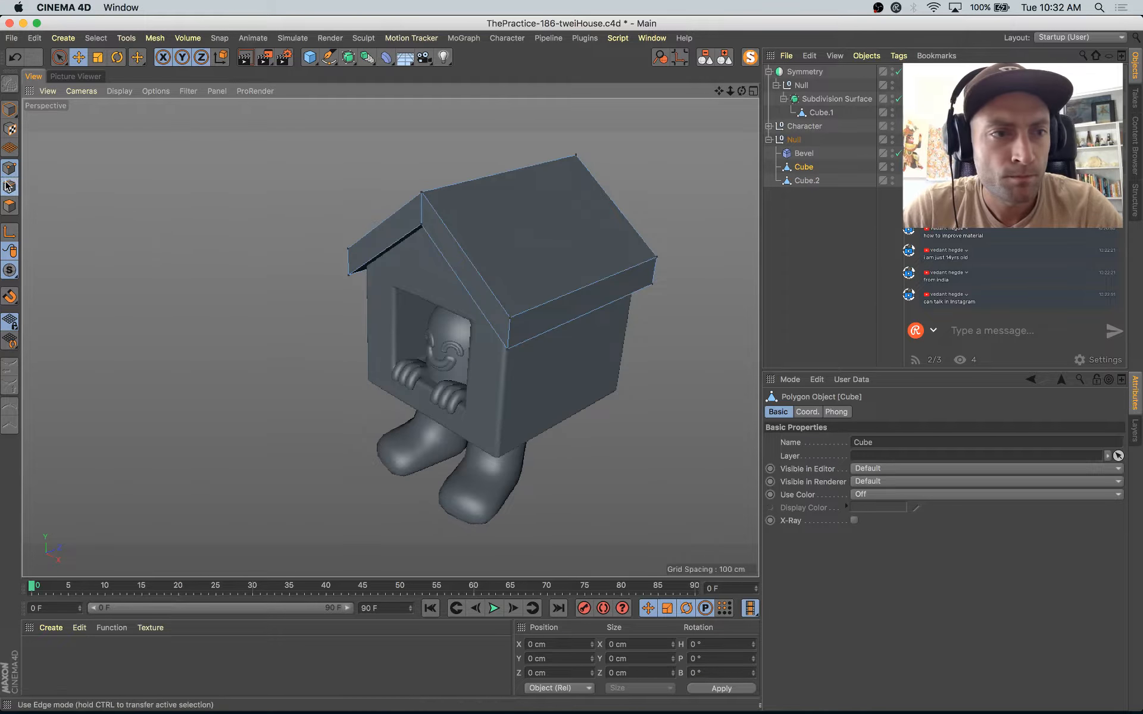
left_click(596, 306)
left_click_drag(595, 307, 530, 334, "alt")
key("t")
left_click_drag(498, 393, 562, 377)
key("super+z")
Step: Raise the roof's selected eave edges, scale them to about 260 cm wide and save the project
left_click_drag(626, 315, 628, 319)
left_click_drag(500, 219, 503, 234)
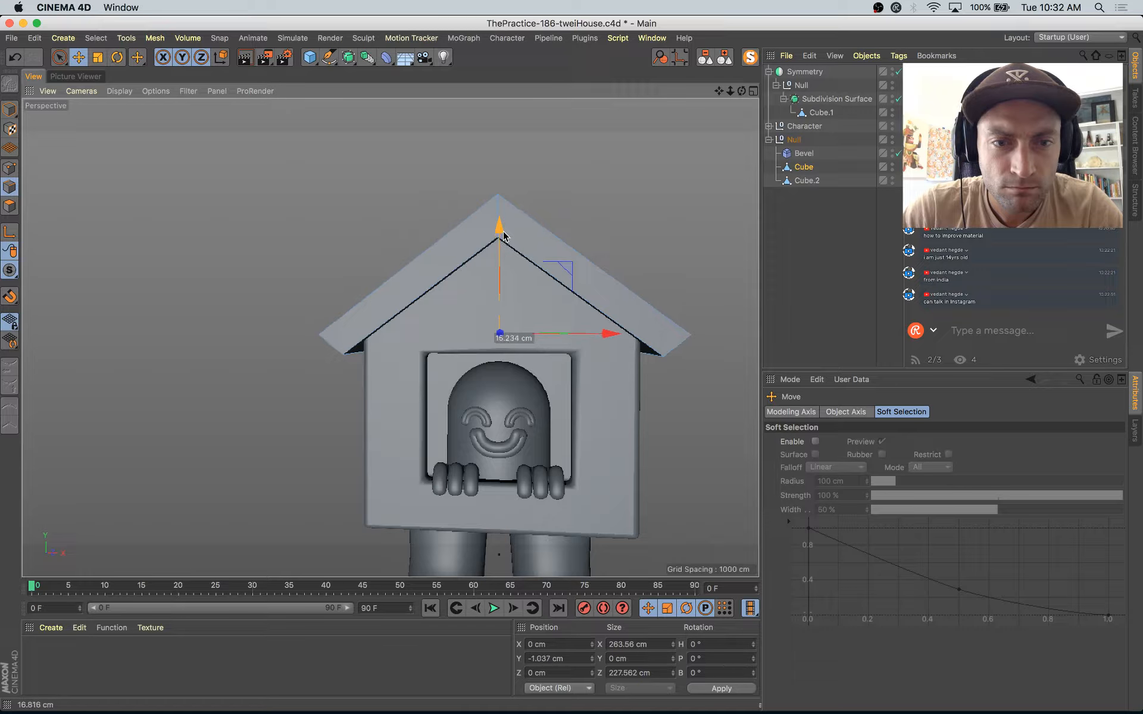
key("t")
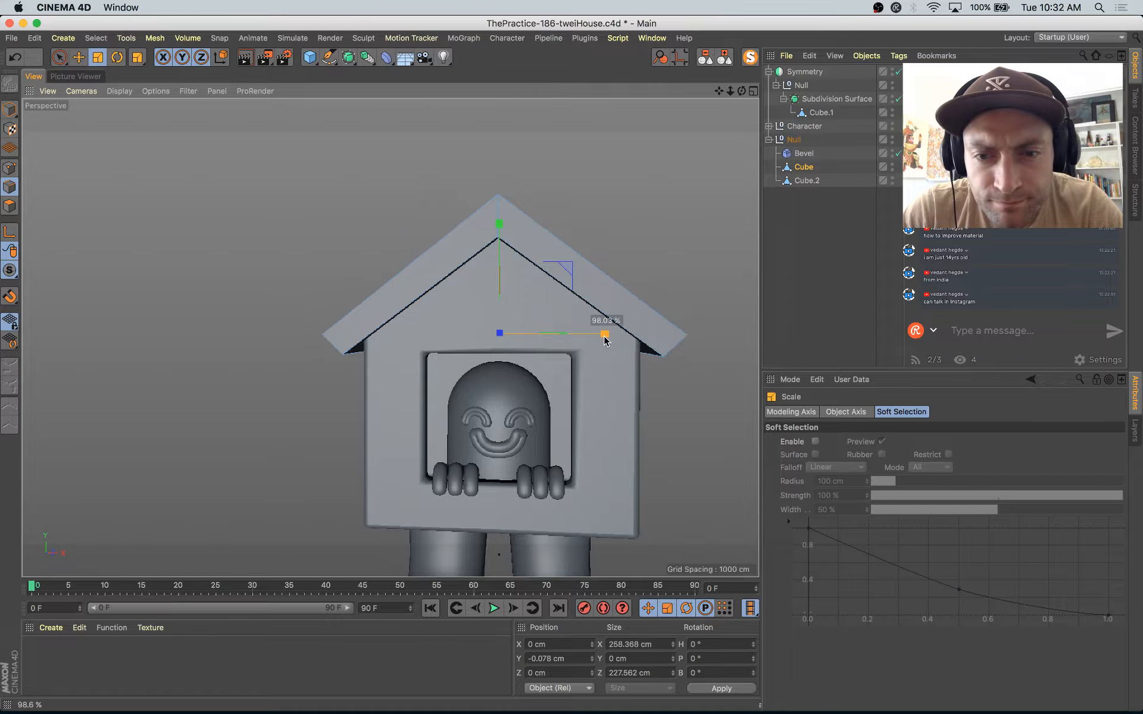
key("e")
left_click_drag(499, 236, 499, 240)
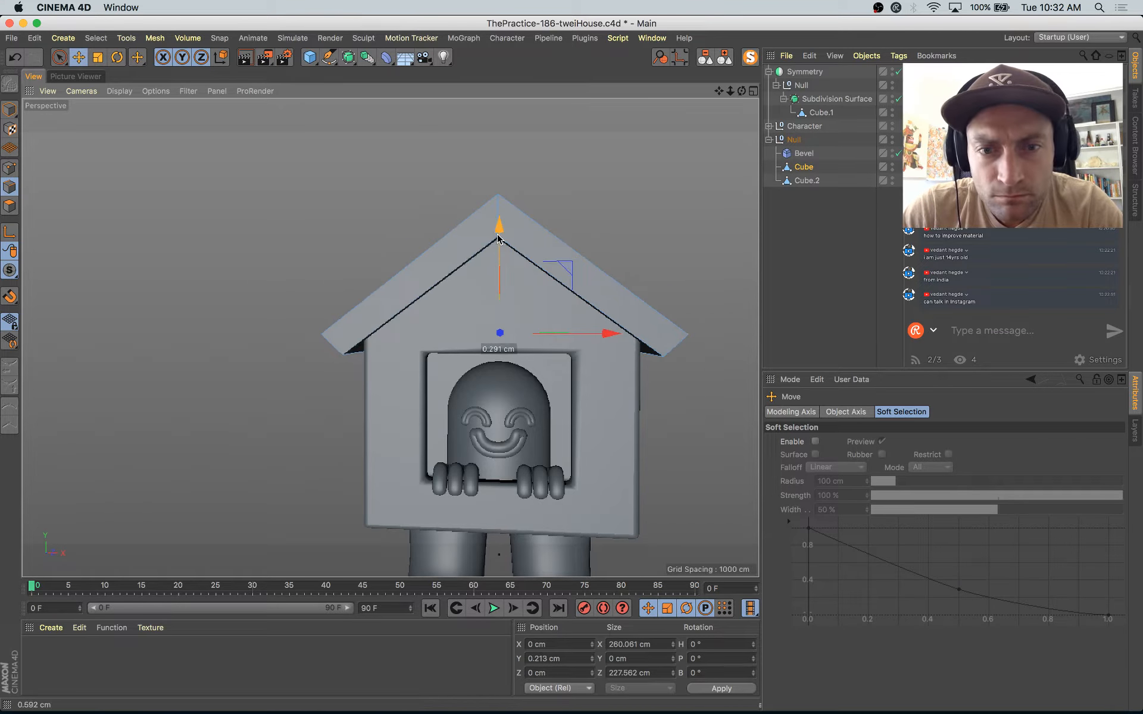
key("super+s")
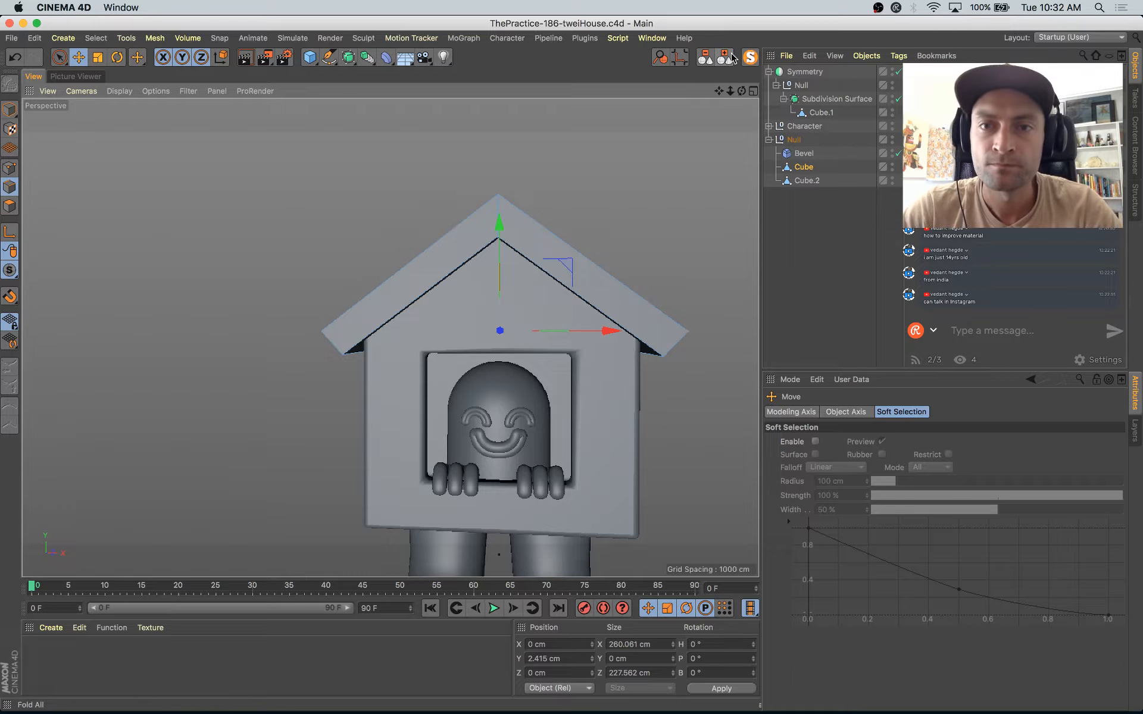
Step: Collapse the object hierarchy and briefly isolate the roof mesh before returning to whole-object editing
left_click(730, 56)
left_click(751, 58)
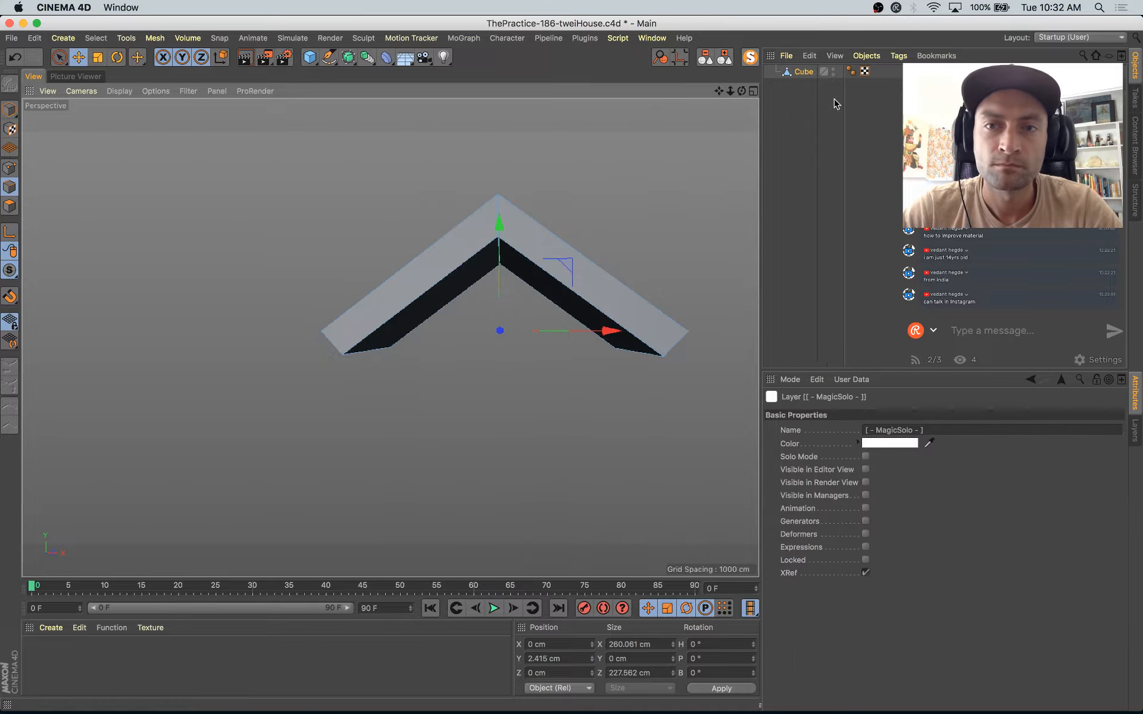
left_click(752, 57)
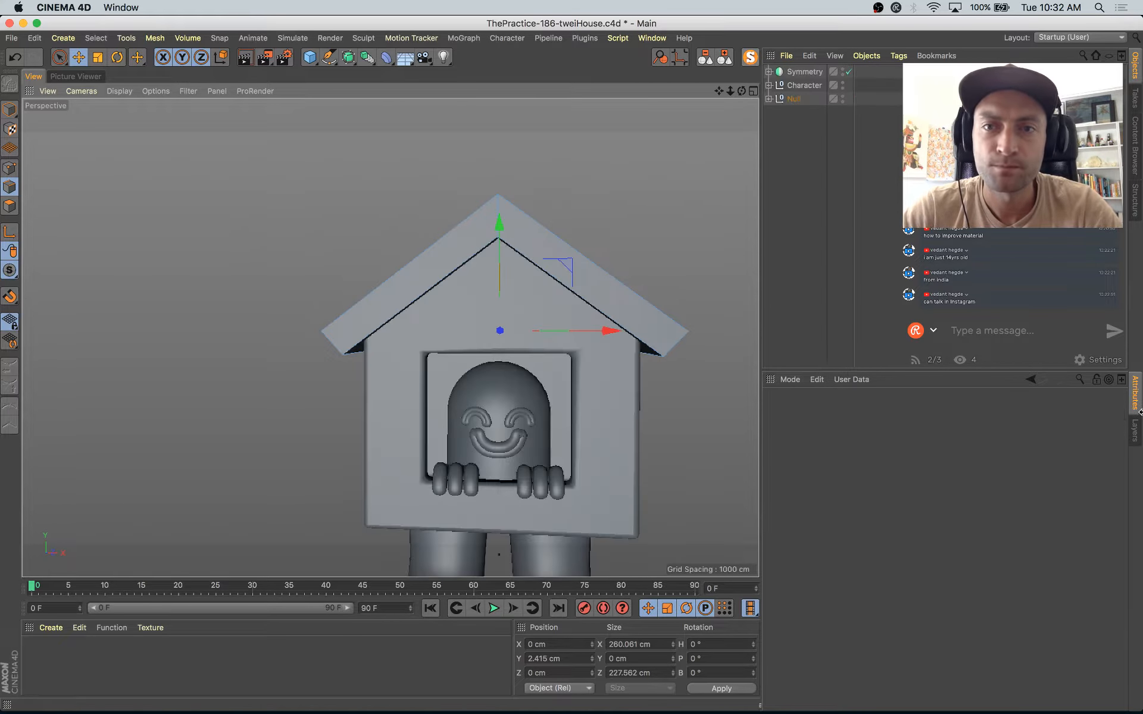
left_click(9, 111)
Step: Compare the model's proportions from several angles with the Instagram reference drawing of the house character
scroll(554, 357, "down", 5)
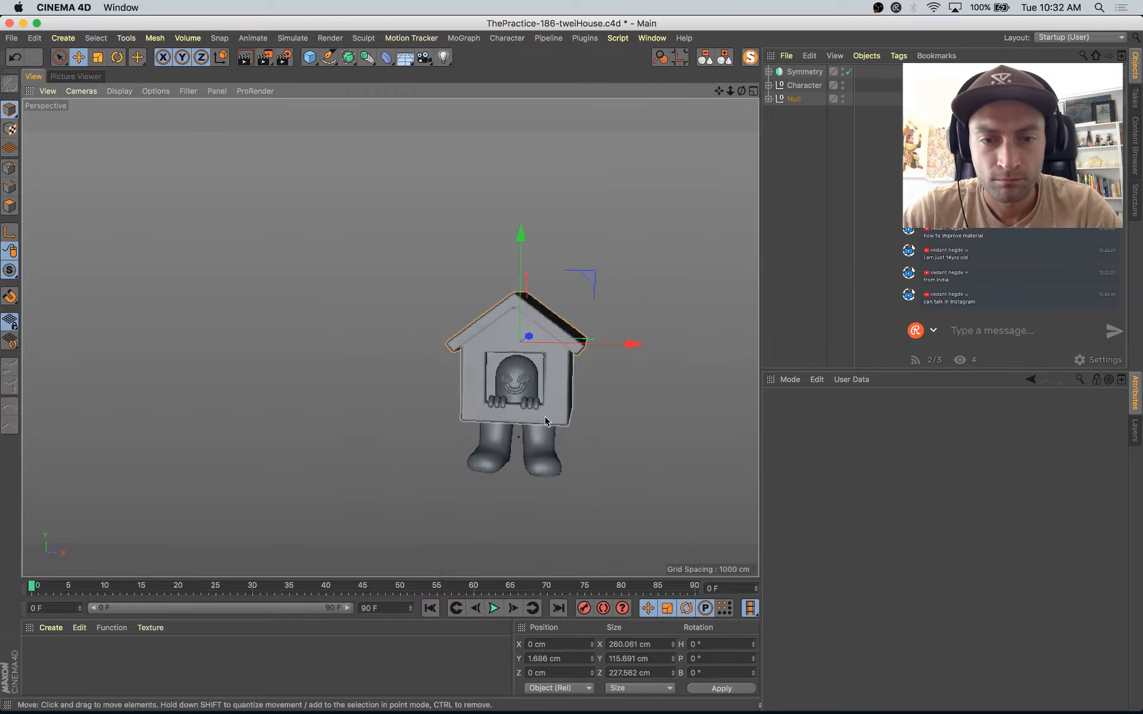
left_click_drag(544, 417, 497, 446, "alt")
scroll(570, 460, "up", 4)
key("super+Tab")
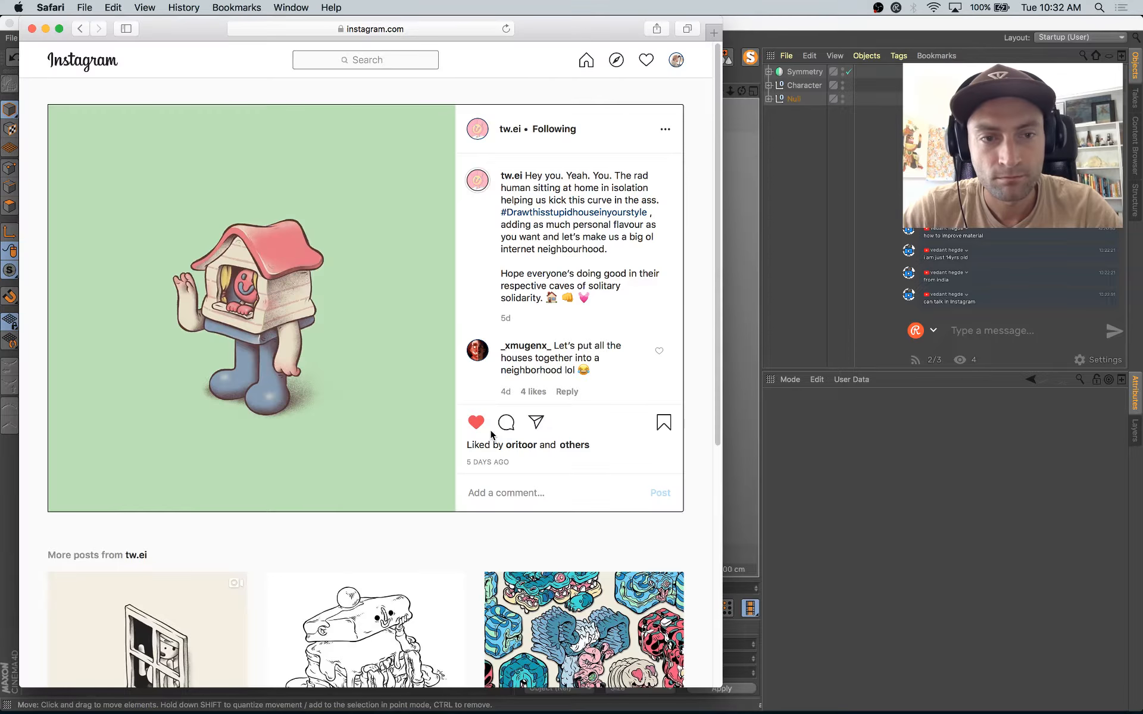
key("super+Tab")
scroll(525, 457, "down", 3)
middle_click_drag(607, 501, 534, 408, "alt")
mouse_move(536, 413)
left_mouse_down("alt")
mouse_move(484, 377)
mouse_move(466, 426)
mouse_move(569, 421)
mouse_move(552, 419)
left_mouse_up("alt")
key("super+Tab")
key("super+Tab")
Step: Enlarge the leg's Subdivision Surface to about 90 × 159 × 154 cm and reposition it along its depth axis beneath the house
left_click(402, 347)
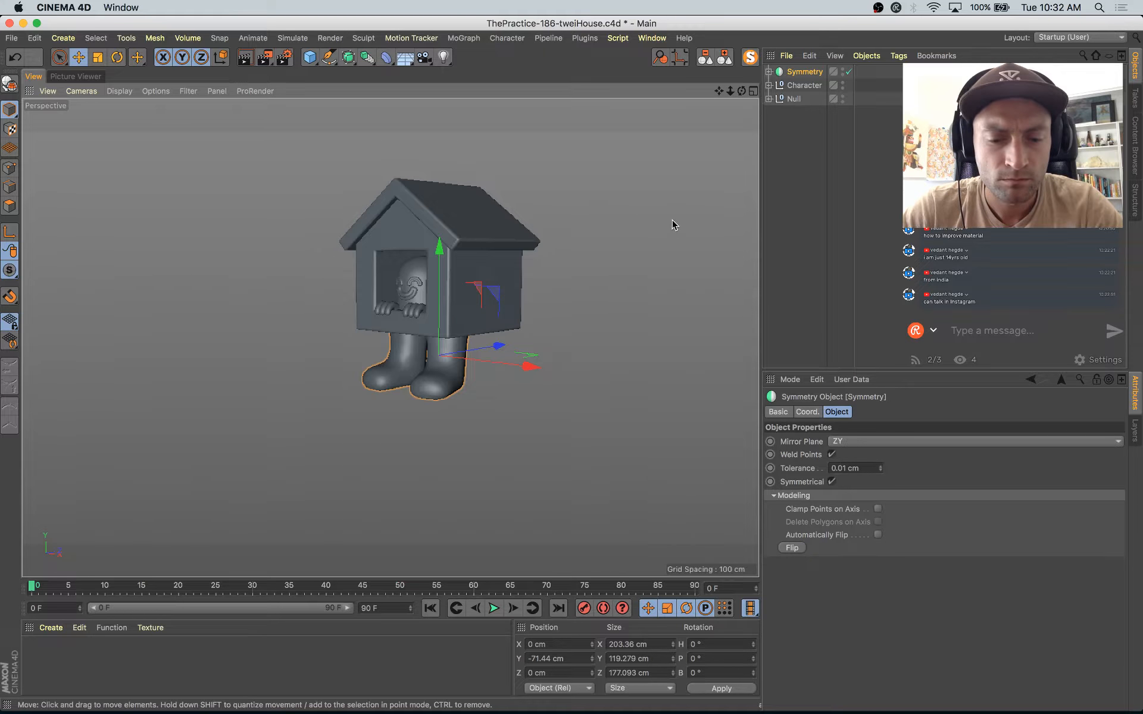
left_click(769, 72)
left_click(797, 90)
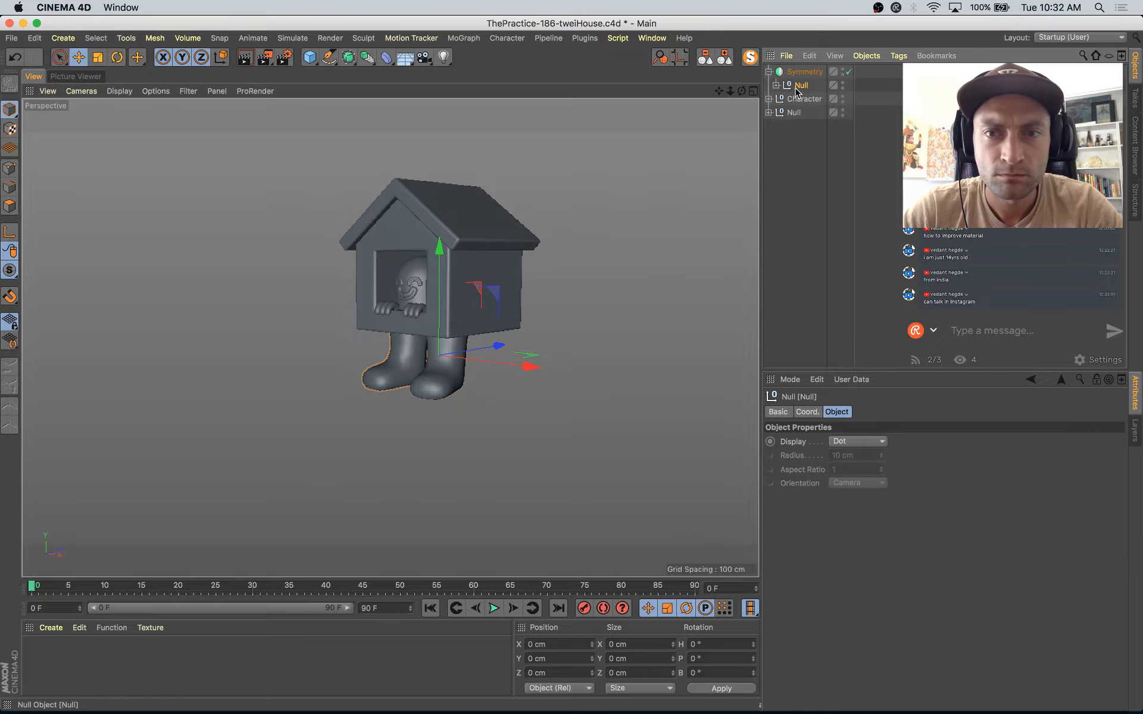
left_click(795, 100)
key("t")
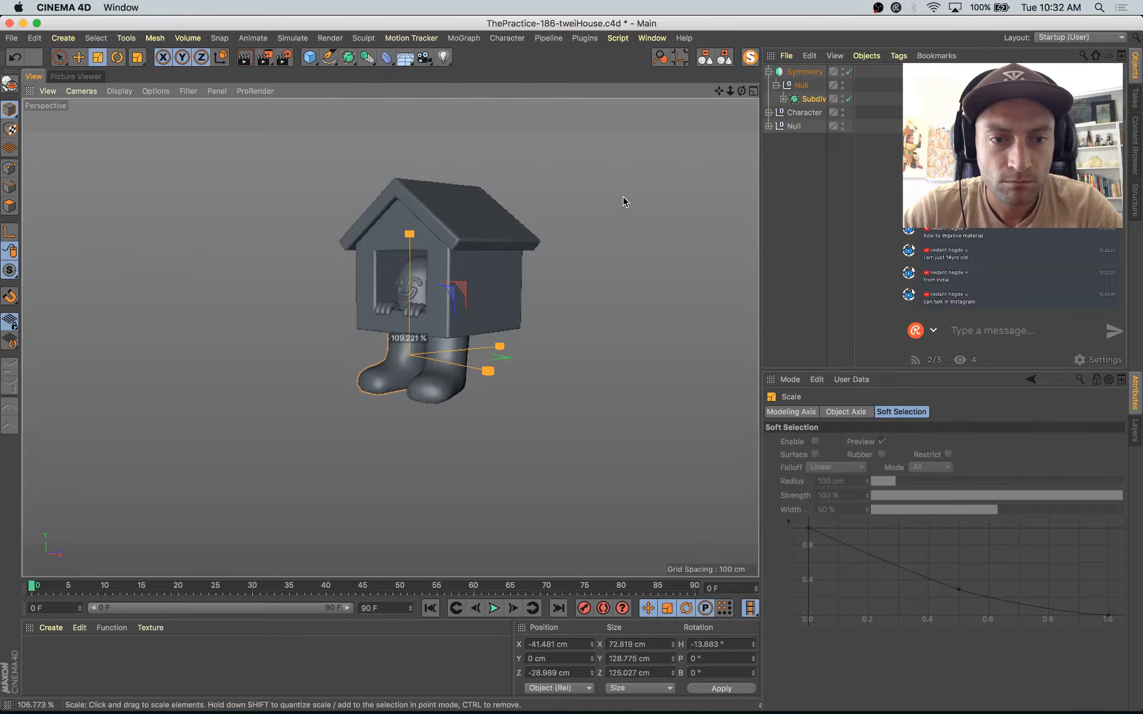
left_click_drag(625, 199, 556, 263)
key("e")
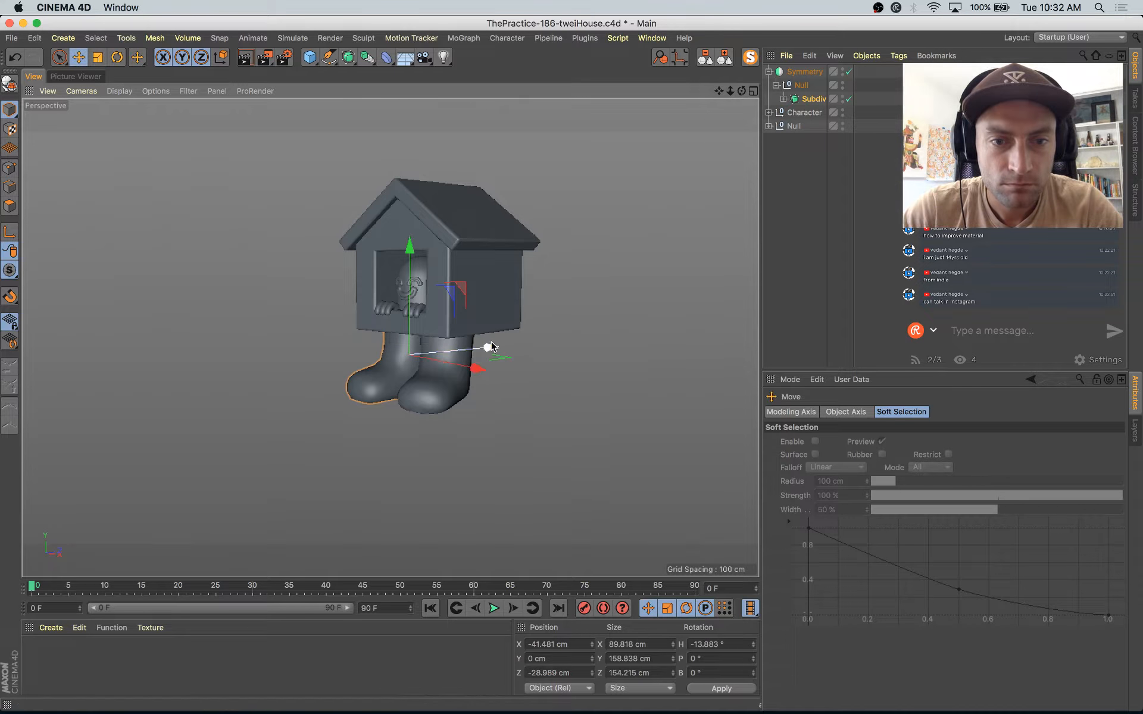
left_click_drag(475, 343, 451, 376)
scroll(473, 393, "up", 5)
key("t")
left_click_drag(613, 255, 606, 266)
Step: Select the rear polygons of both the roof and the house body and move them backward to deepen the house
left_click(544, 247)
left_click_drag(518, 437, 354, 405, "alt")
left_click(10, 206)
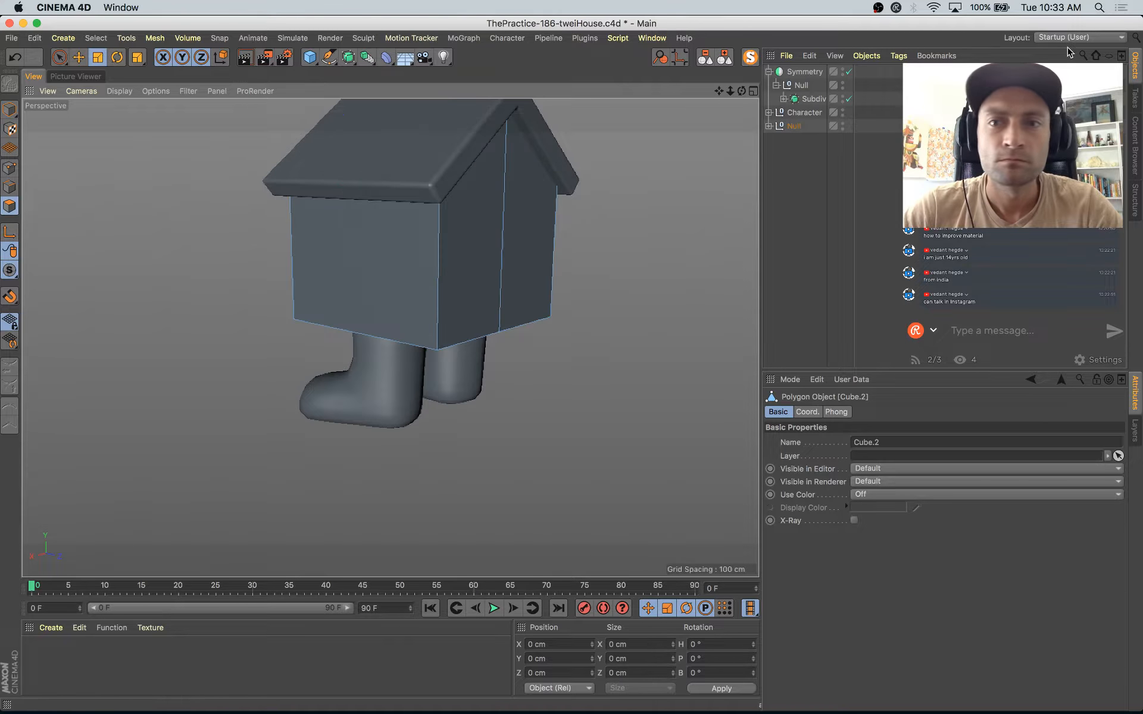
left_click(768, 126)
left_click(803, 154)
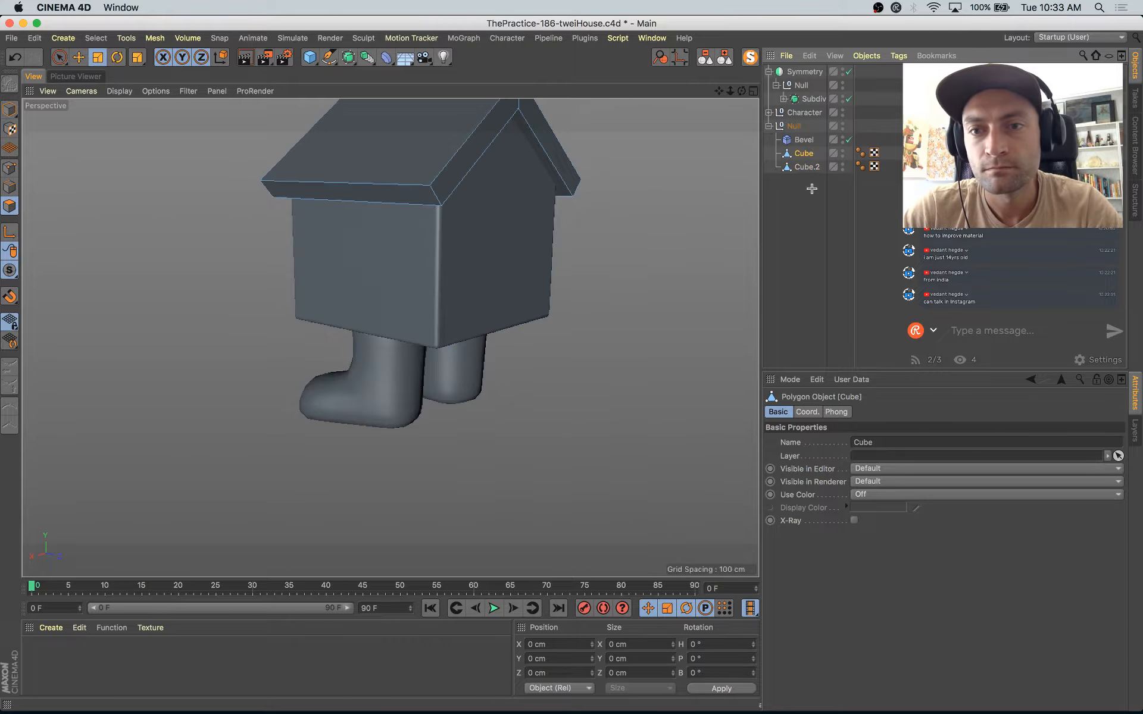
left_click_drag(797, 156, 795, 152)
middle_click_drag(613, 248, 640, 313, "alt")
key("space")
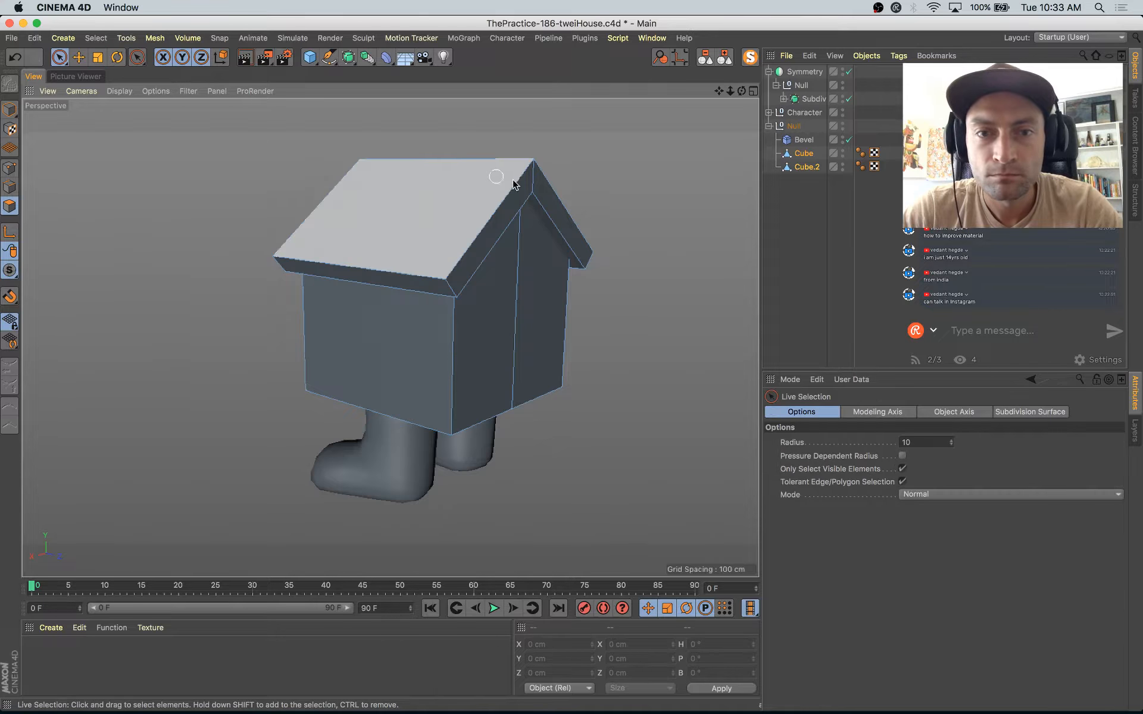
left_click(534, 182)
left_click(518, 299, "shift")
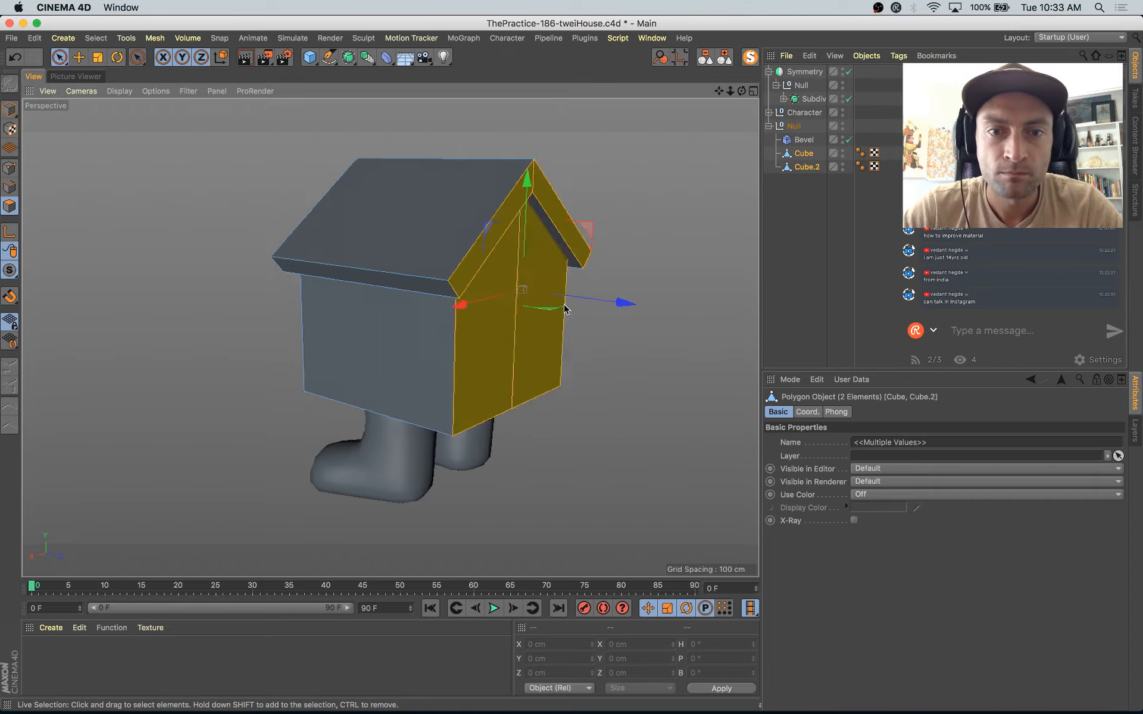
mouse_move(565, 309)
left_mouse_down("alt")
mouse_move(645, 279)
mouse_move(589, 294)
mouse_move(669, 291)
mouse_move(648, 266)
mouse_move(592, 317)
mouse_move(575, 311)
left_mouse_up("alt")
Step: Select the leg mesh as a whole object and move it about 11 cm forward along its Z axis
left_click_drag(695, 284, 677, 329, "alt")
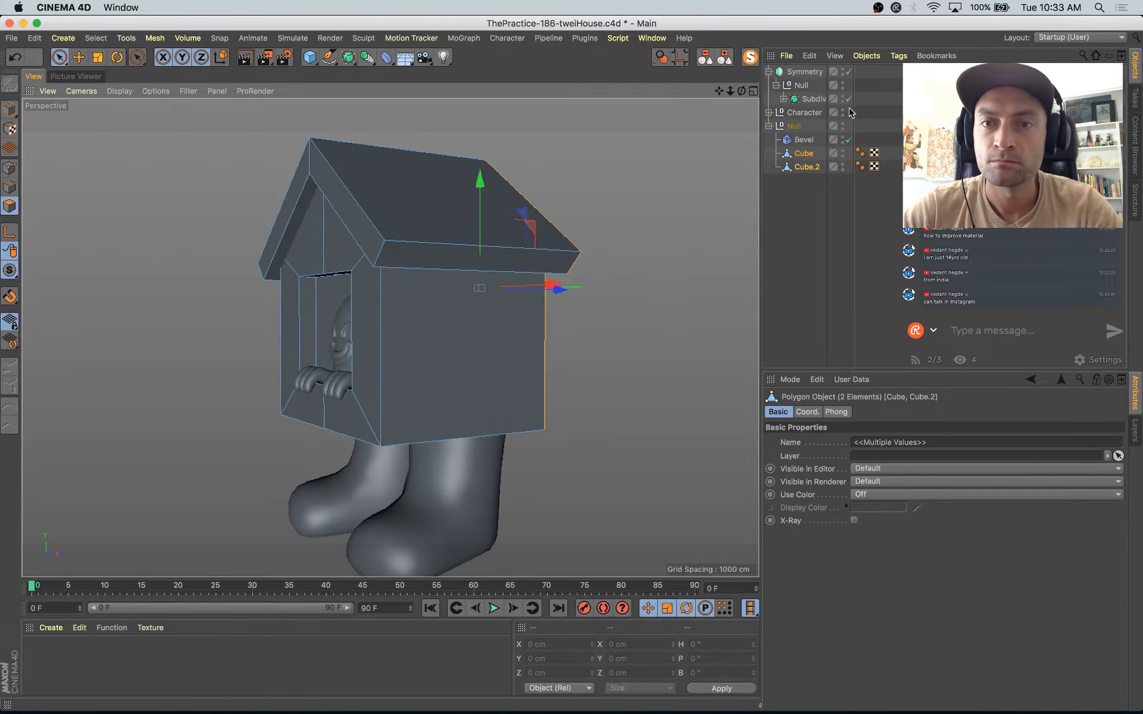
key("e")
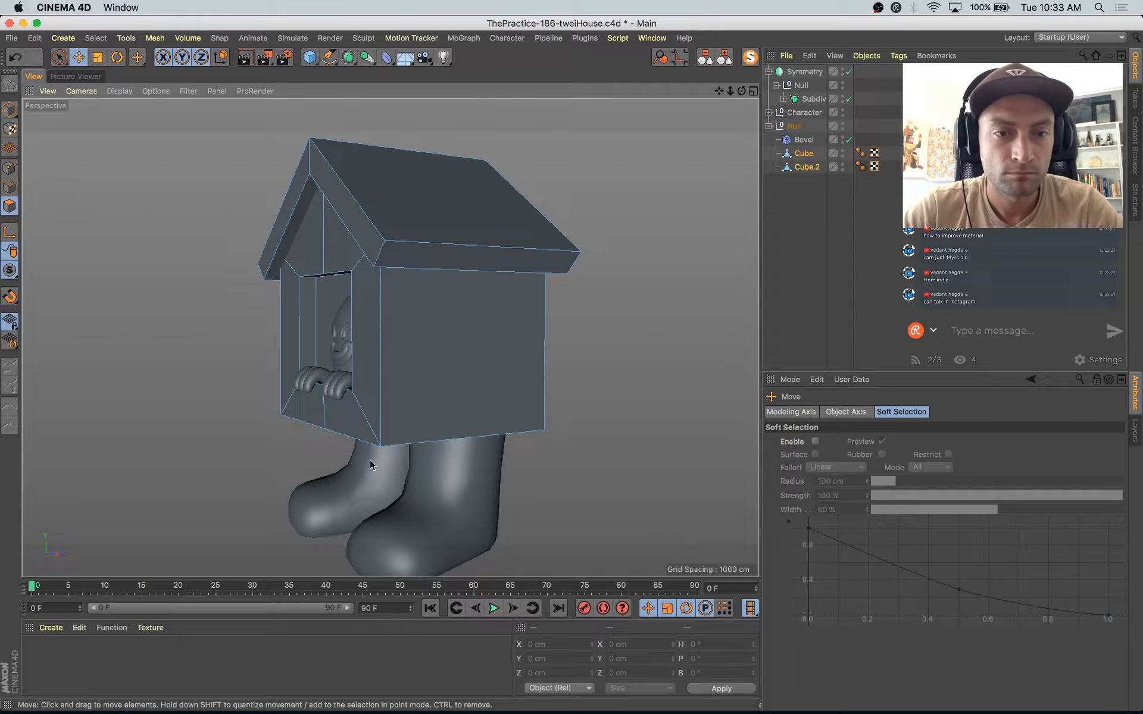
left_click(9, 110)
left_click_drag(357, 292, 470, 209, "alt")
left_click(516, 355)
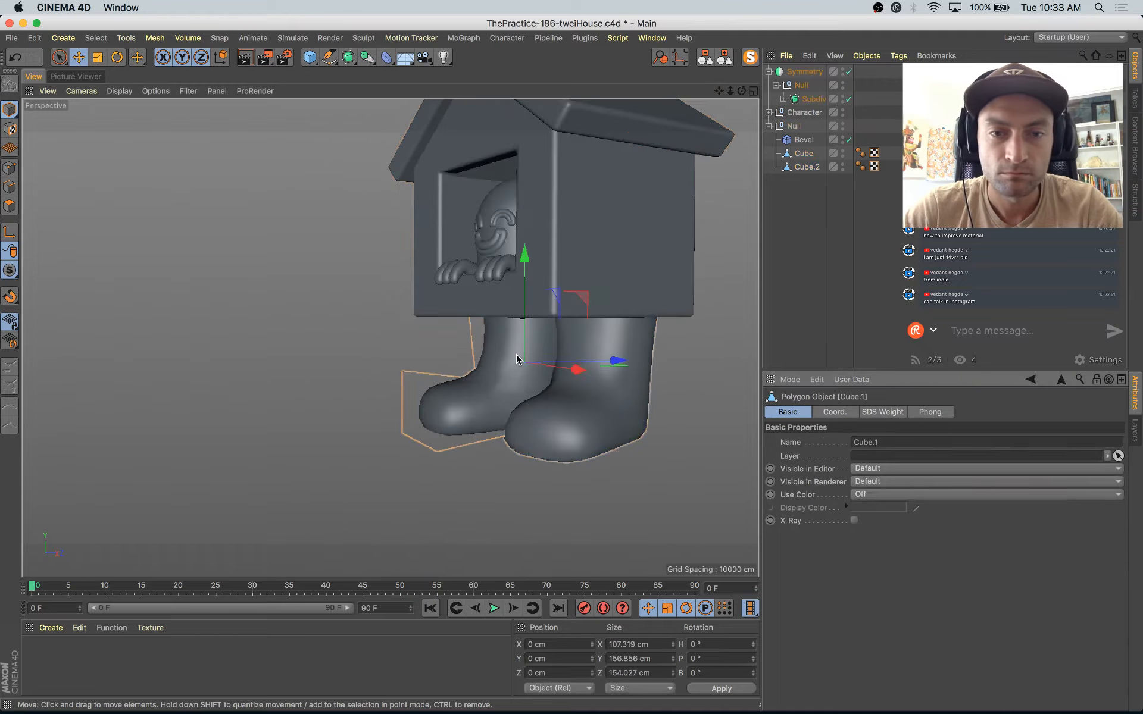
mouse_move(516, 355)
left_mouse_down("alt")
mouse_move(468, 338)
mouse_move(508, 341)
left_mouse_up("alt")
left_click(502, 338)
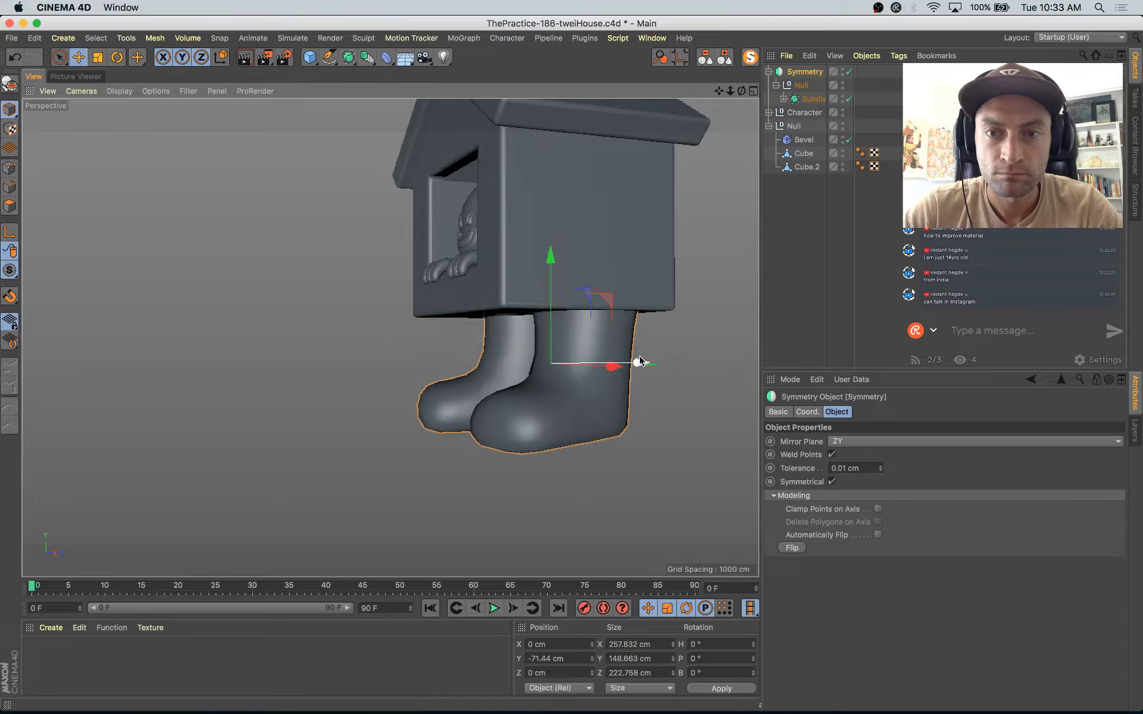
left_click_drag(638, 373, 619, 407, "alt")
left_click(490, 354)
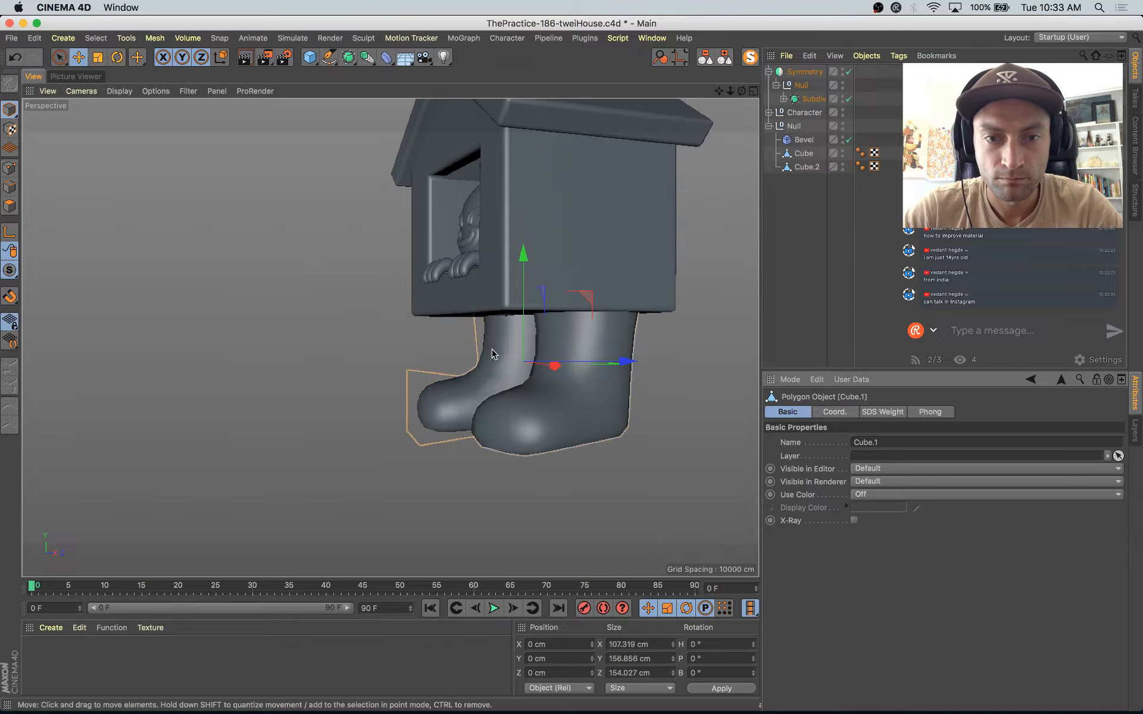
left_click_drag(631, 360, 632, 416)
scroll(617, 362, "down", 5)
middle_click_drag(517, 416, 443, 386, "alt")
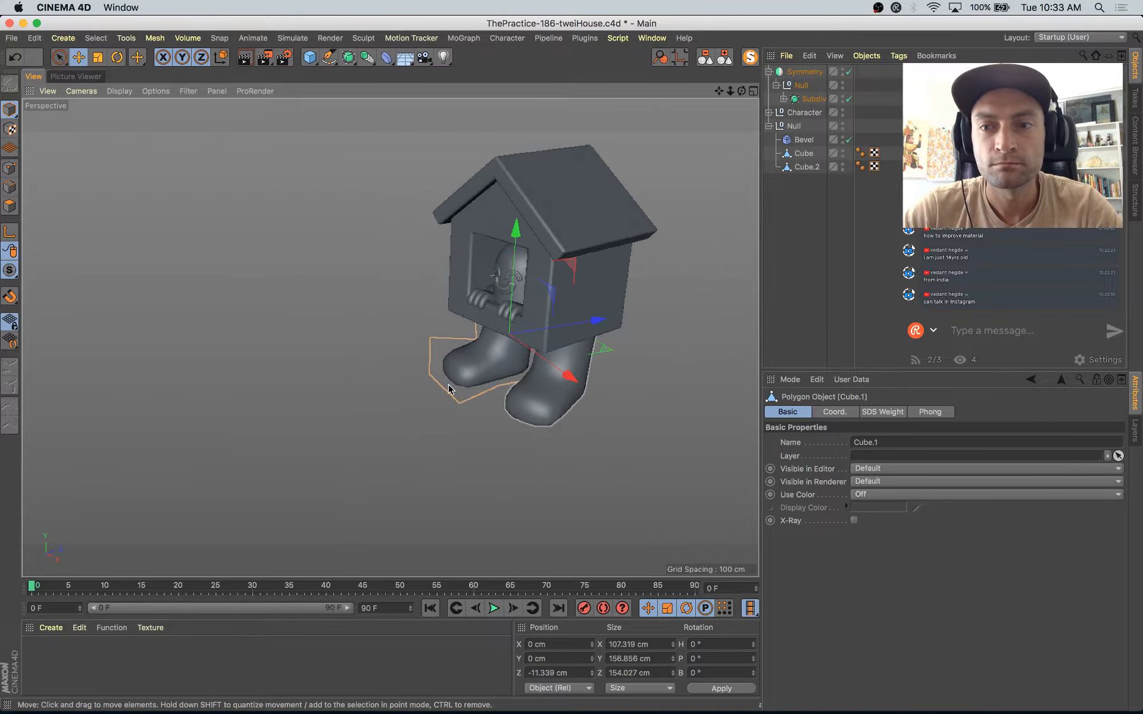
Step: Set the render output to 720 × 720 pixels and lock its aspect ratio
scroll(491, 366, "down", 4)
middle_click_drag(576, 385, 497, 394, "alt")
left_click_drag(499, 398, 523, 385, "alt")
middle_click_drag(544, 377, 480, 417, "alt")
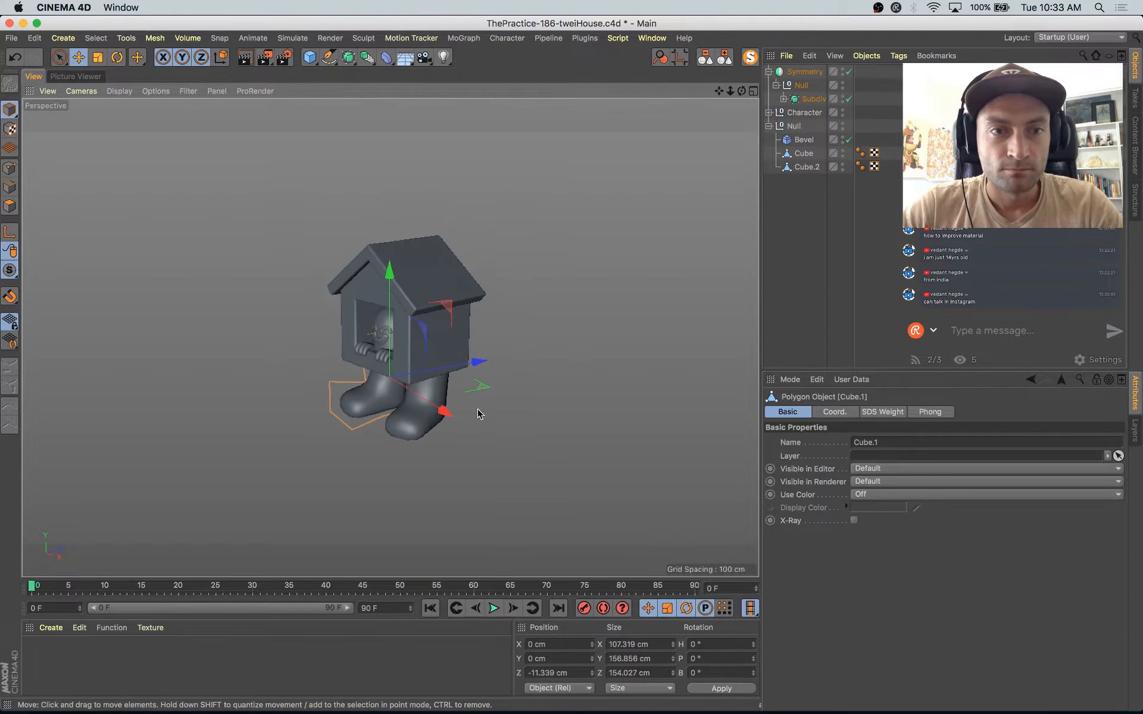
left_click(284, 58)
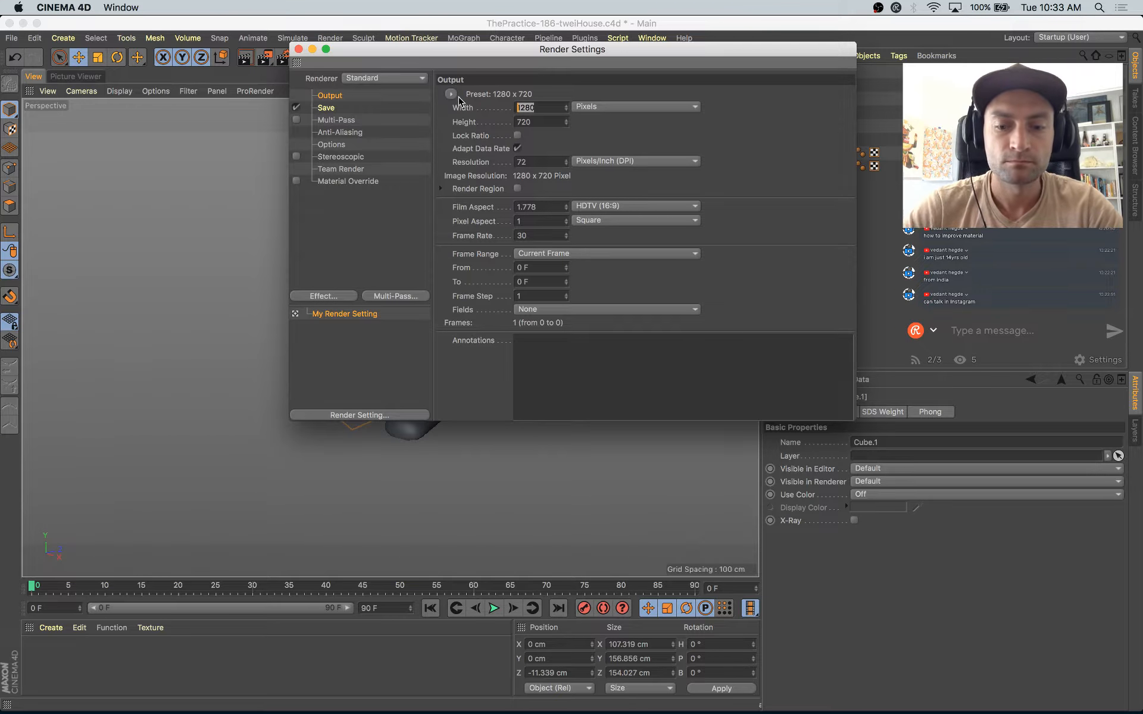
type("960")
key("Tab")
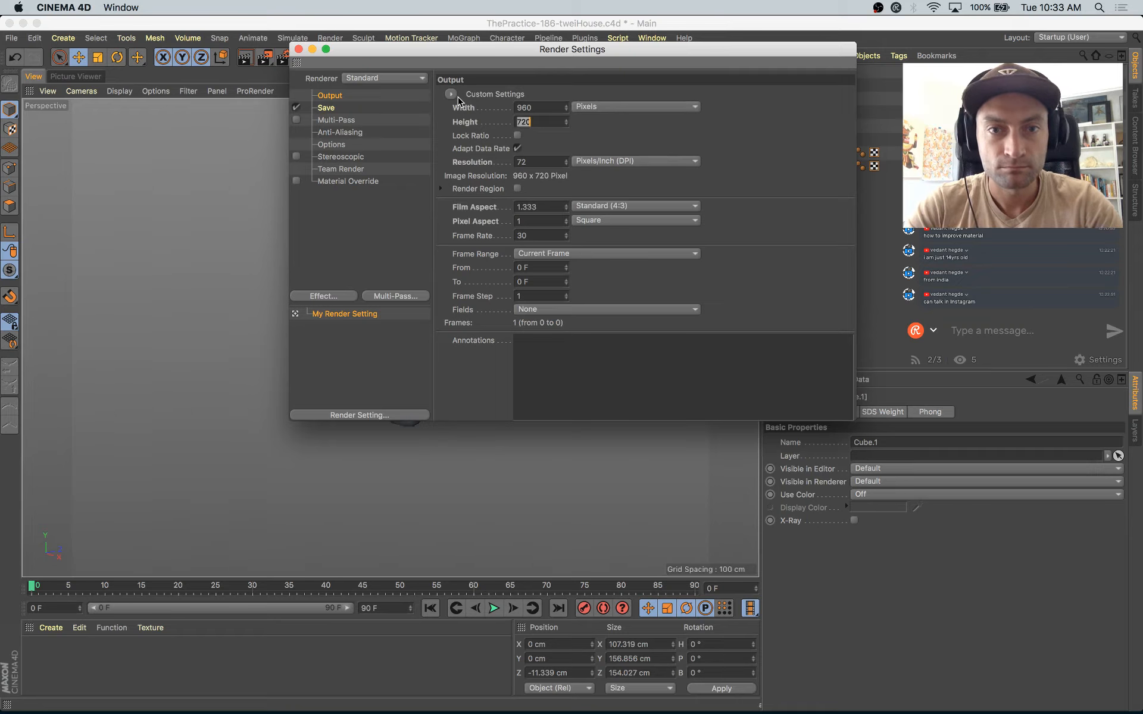
key("Tab")
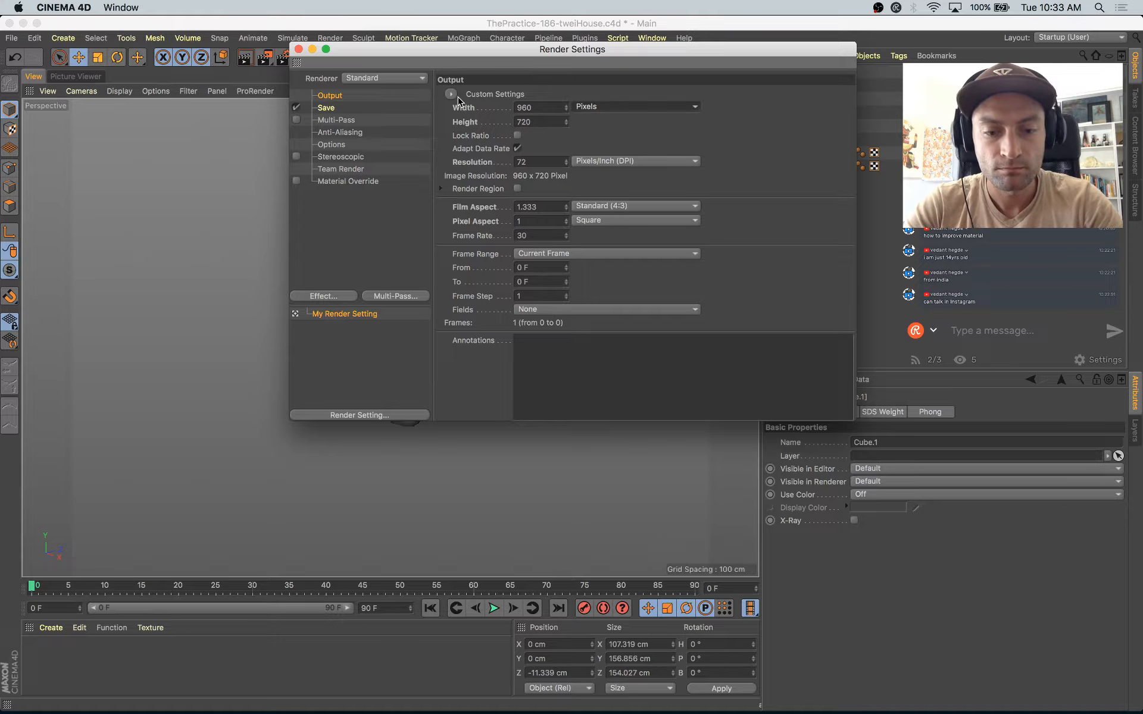
key("0")
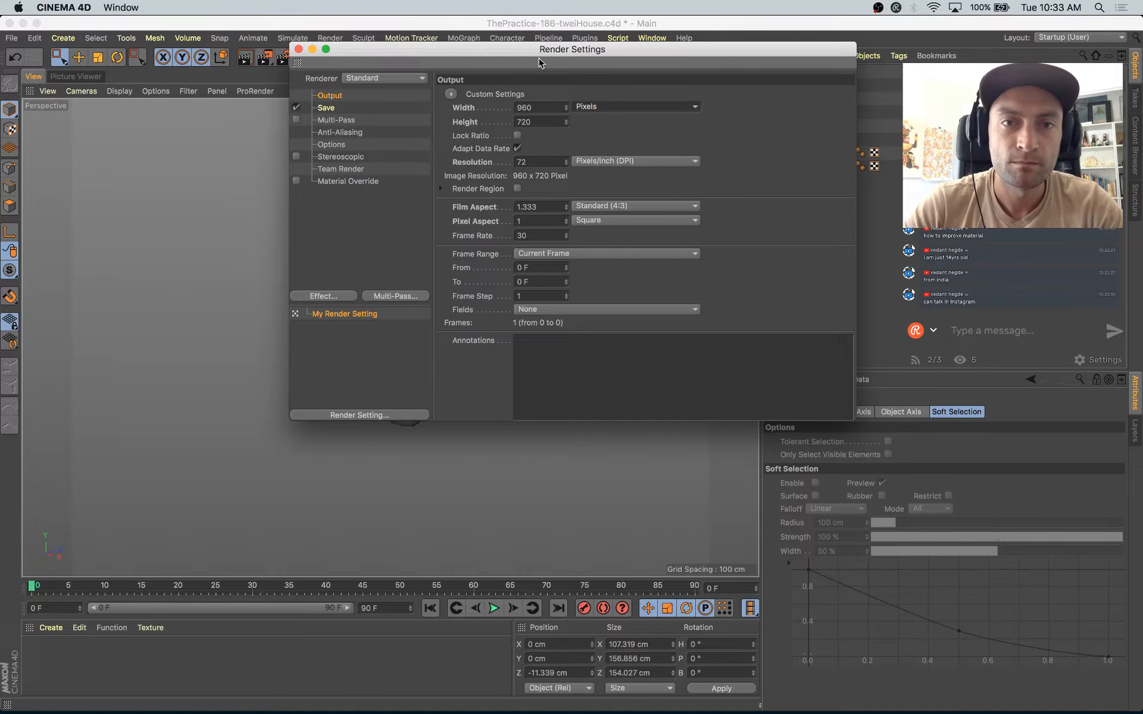
left_click_drag(540, 62, 611, 269)
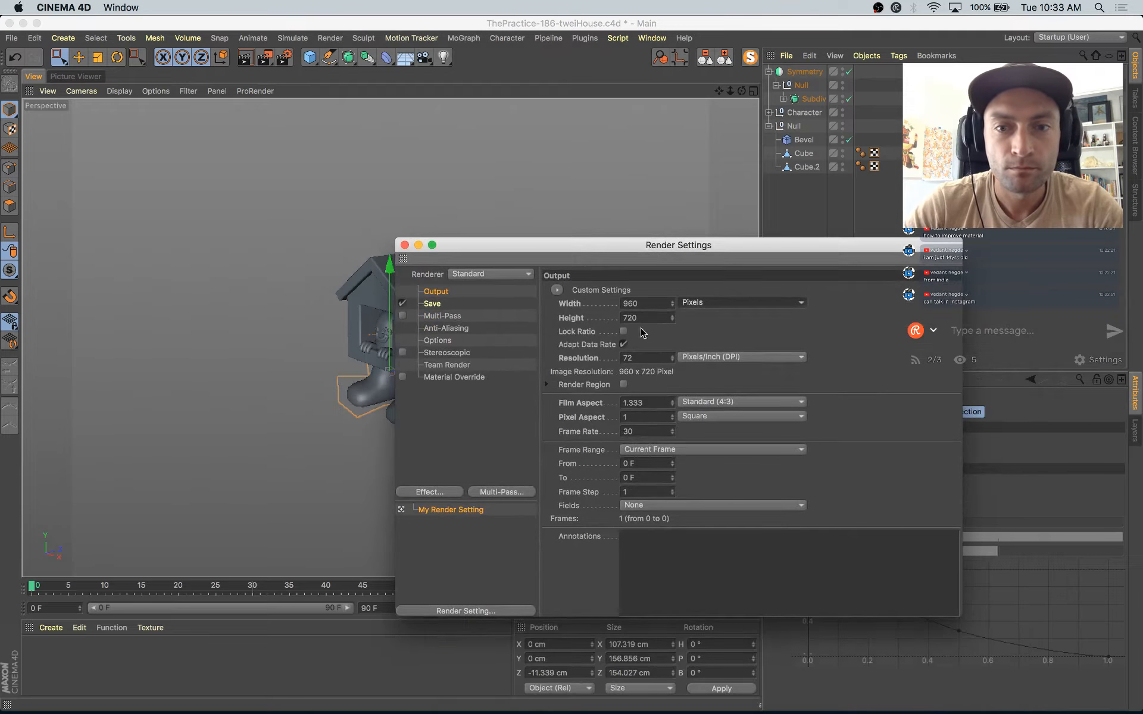
left_click(633, 303)
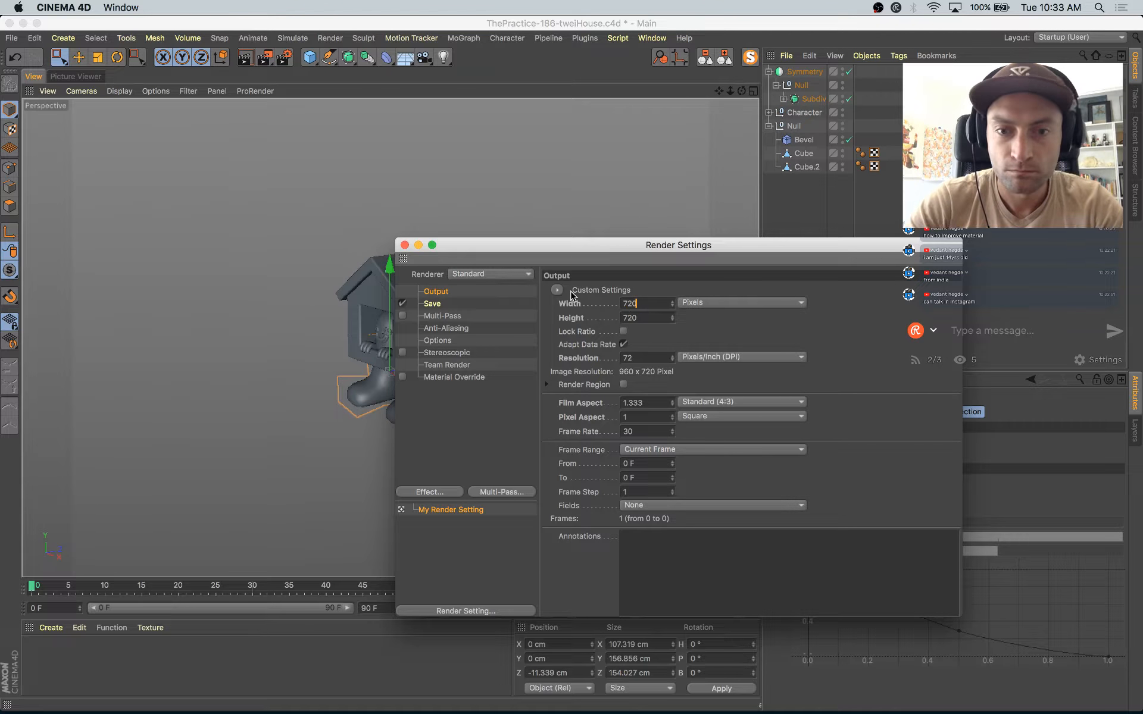
key("Return")
left_click(624, 331)
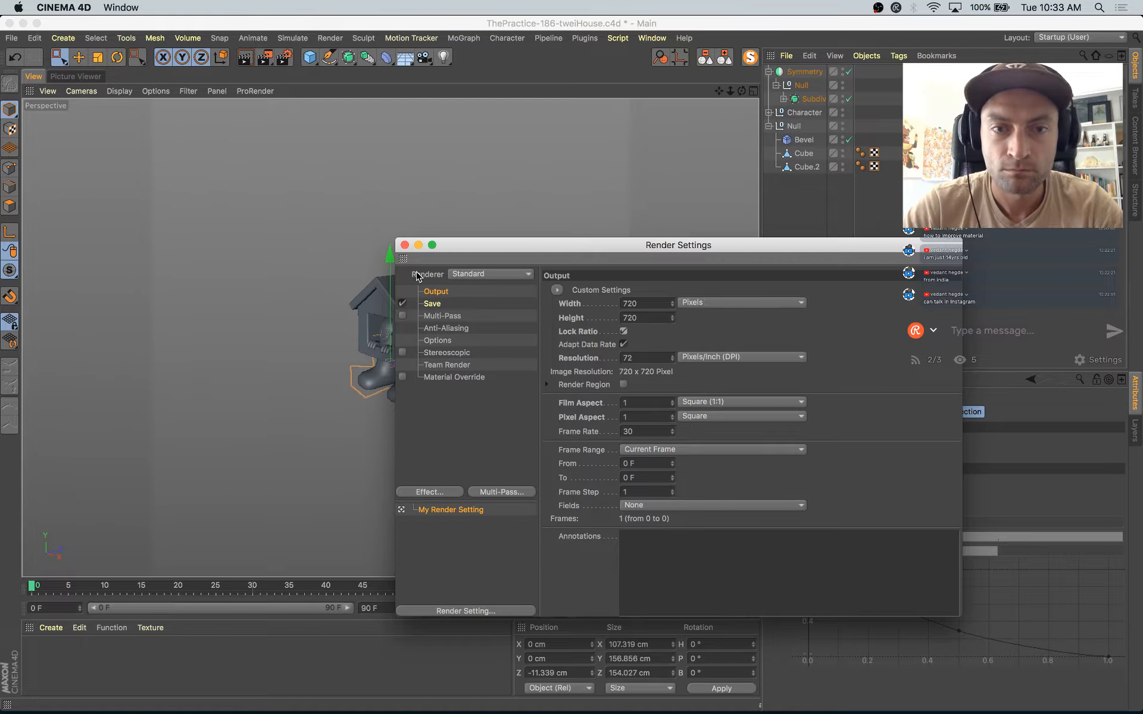
Step: Add the Ambient Occlusion effect to the render settings and close them
left_click(459, 493)
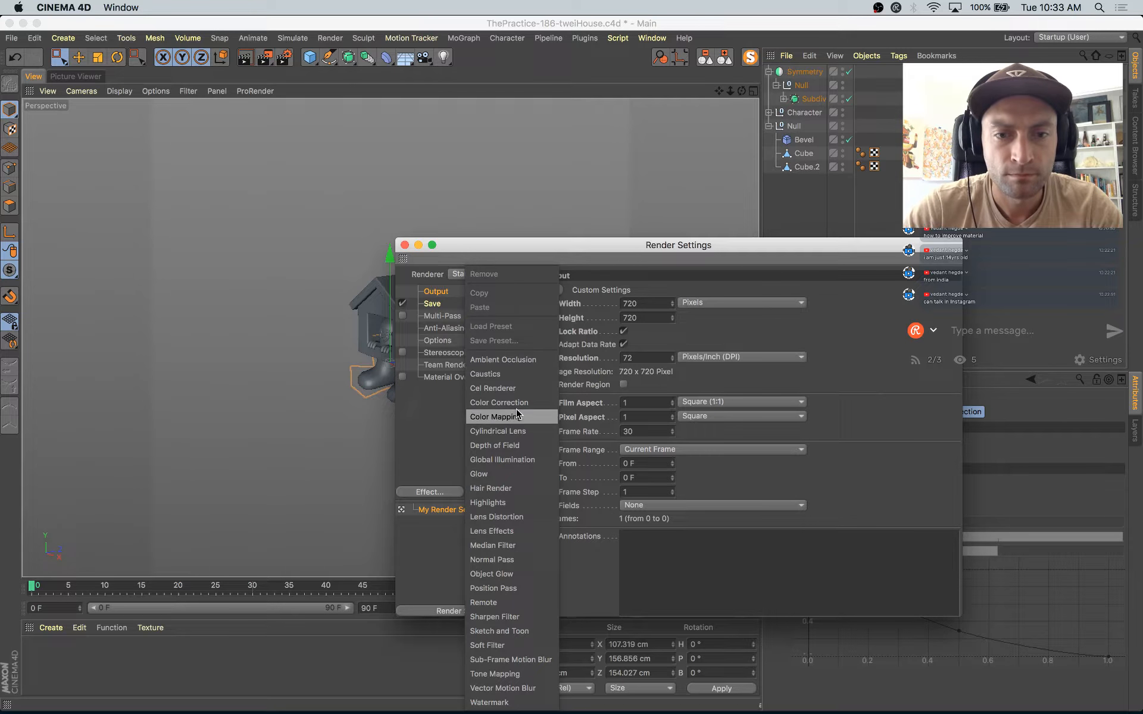
left_click(509, 364)
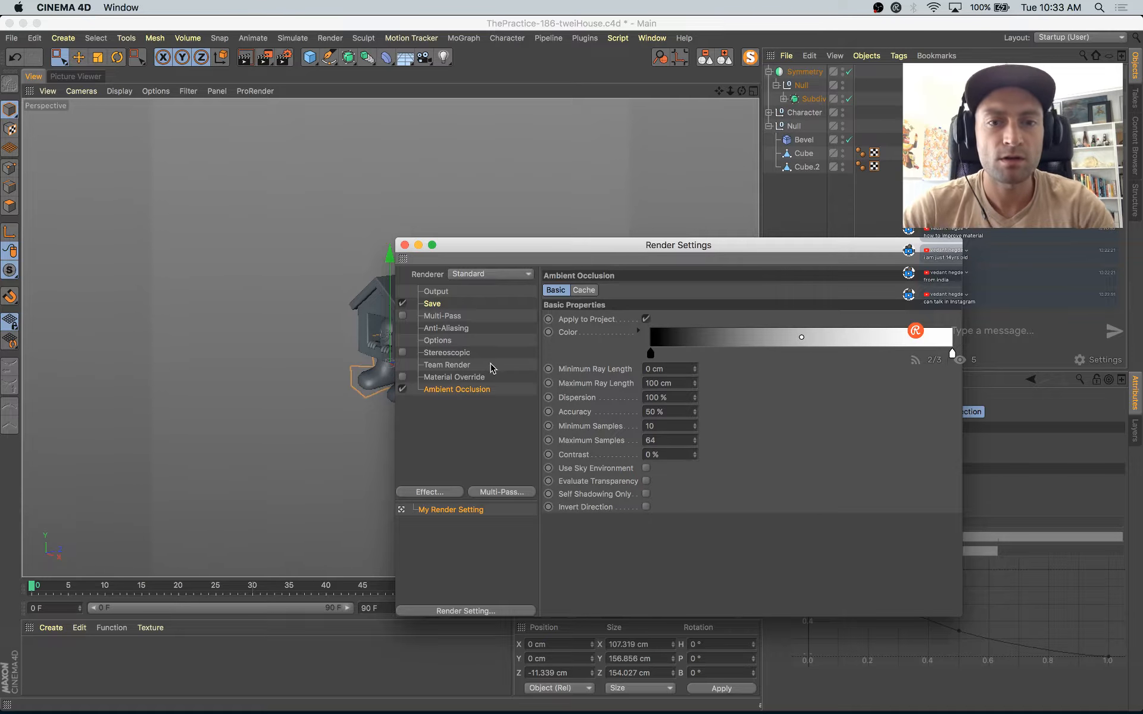
left_click(405, 245)
Step: Deselect everything and render the house character from a front three-quarter angle to the Picture Viewer
scroll(406, 339, "up", 4)
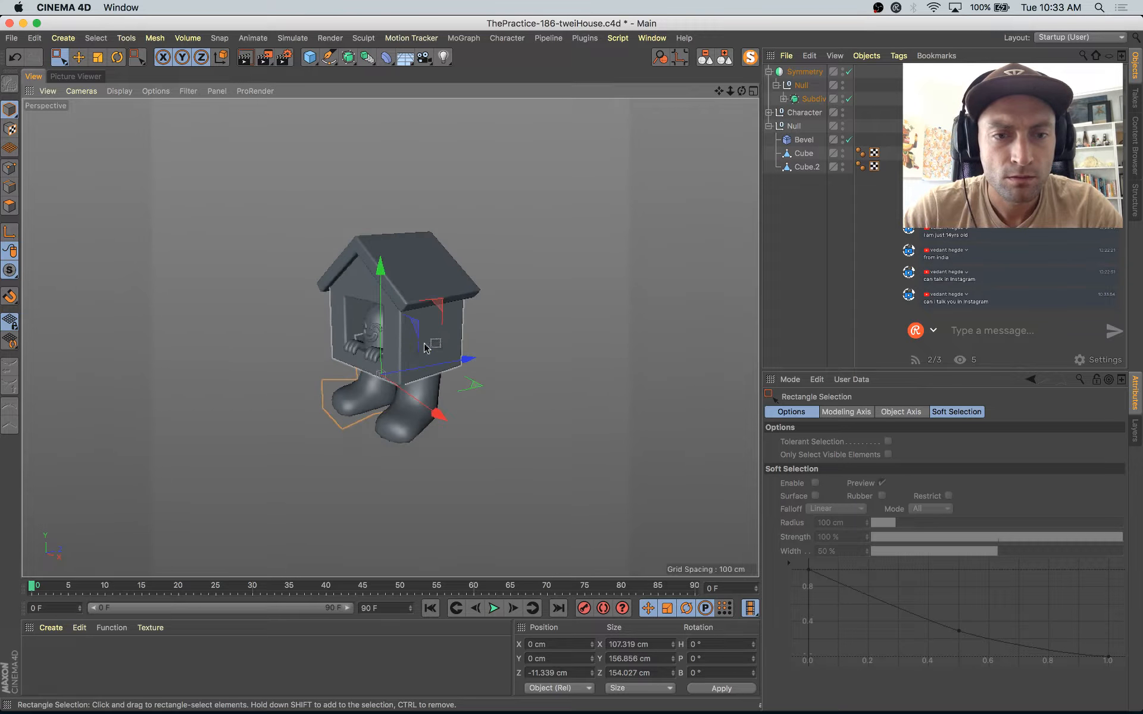
middle_click_drag(506, 312, 519, 317, "alt")
left_click_drag(519, 318, 529, 310, "alt")
scroll(505, 333, "up", 2)
scroll(505, 332, "up", 2)
middle_click_drag(527, 324, 555, 333, "alt")
scroll(548, 310, "down", 3)
left_click_drag(555, 333, 553, 338, "alt")
key("e")
left_click(582, 302)
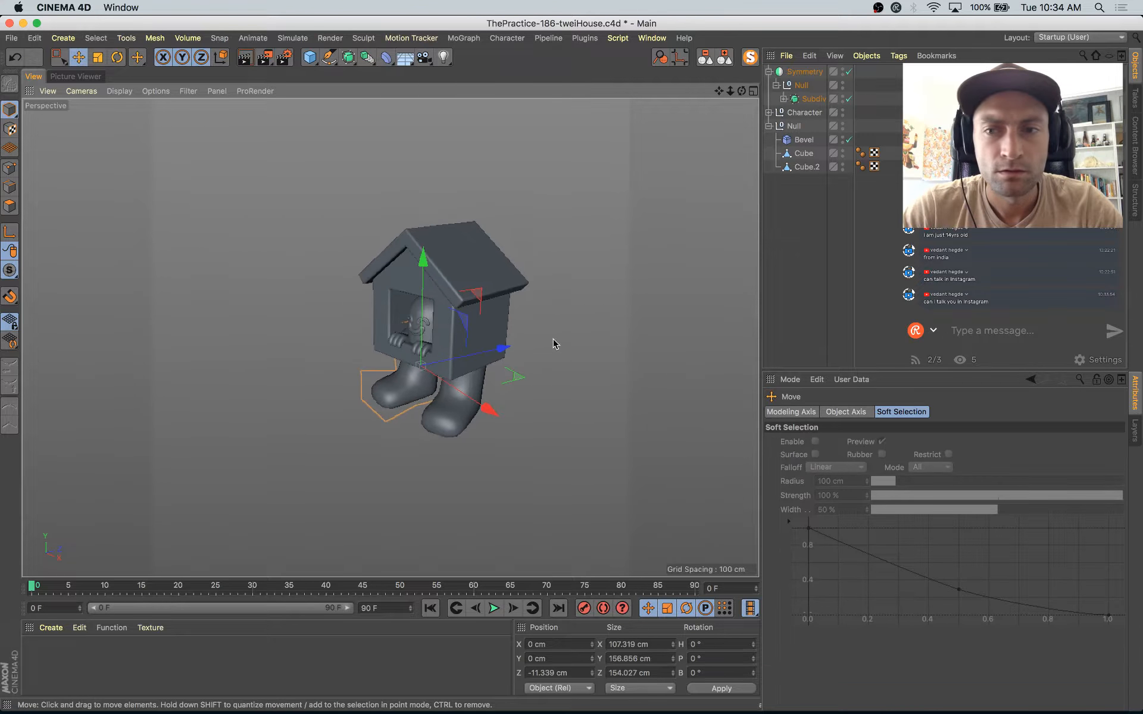
middle_click_drag(581, 305, 568, 299, "alt")
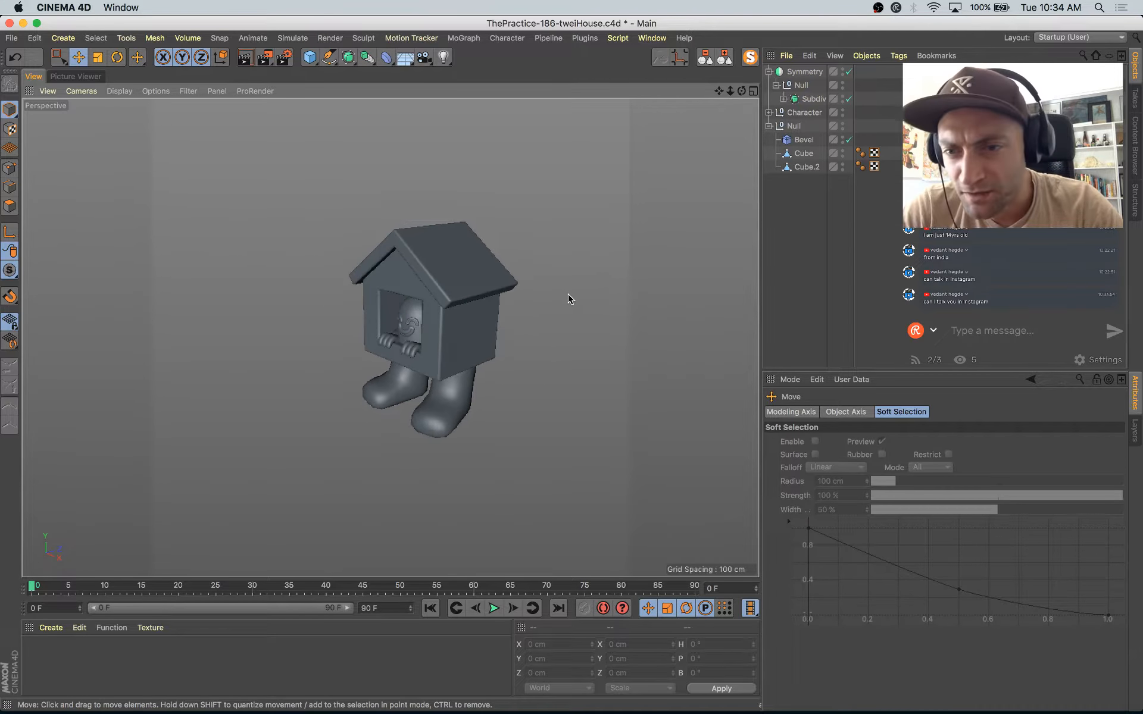
left_click_drag(582, 312, 594, 320, "alt")
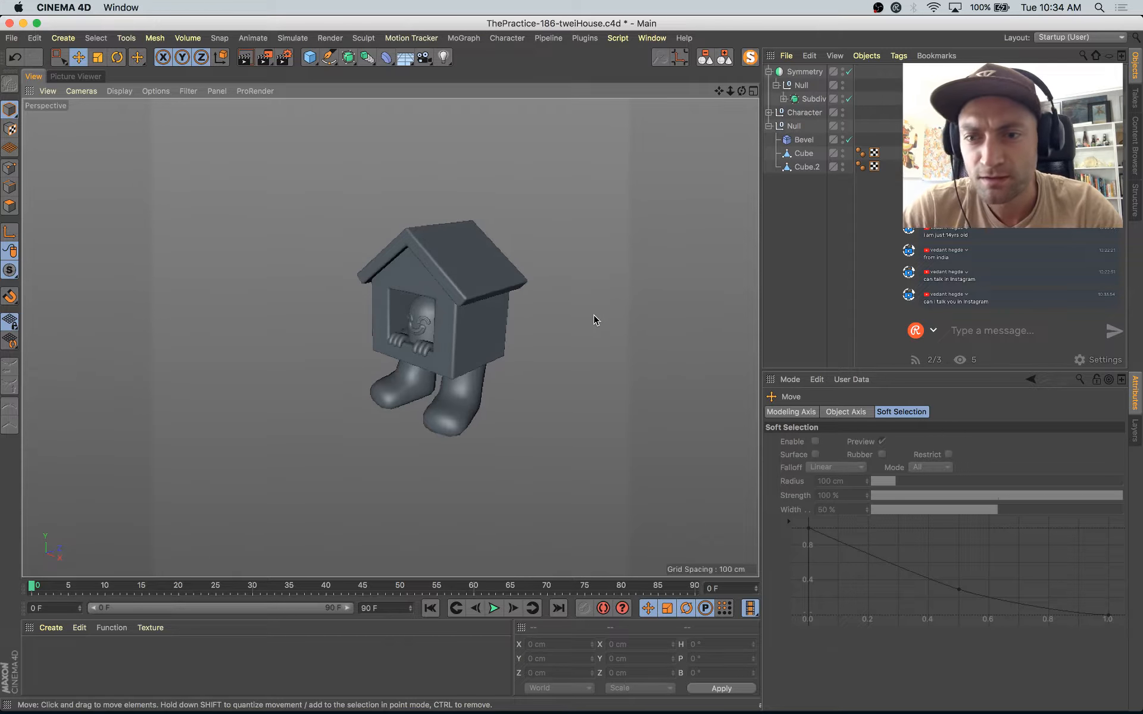
key("shift+r")
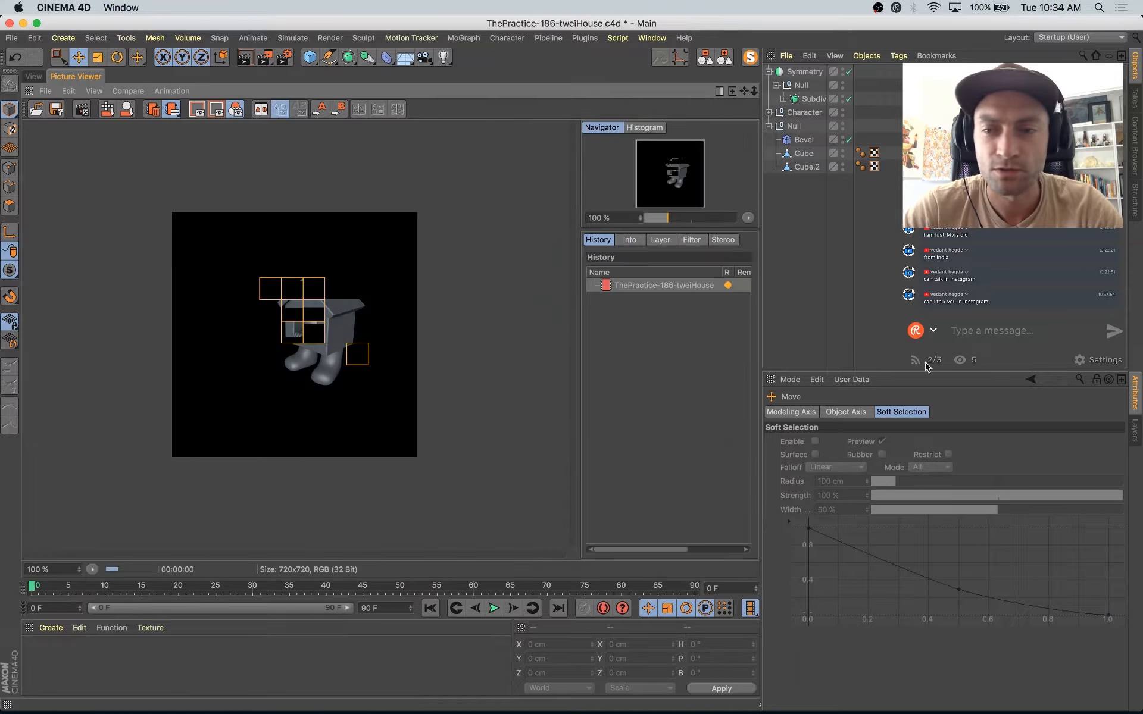
Step: Post the Instagram profile link in the stream chat and return to the modelling viewport with nothing selected
left_click(993, 331)
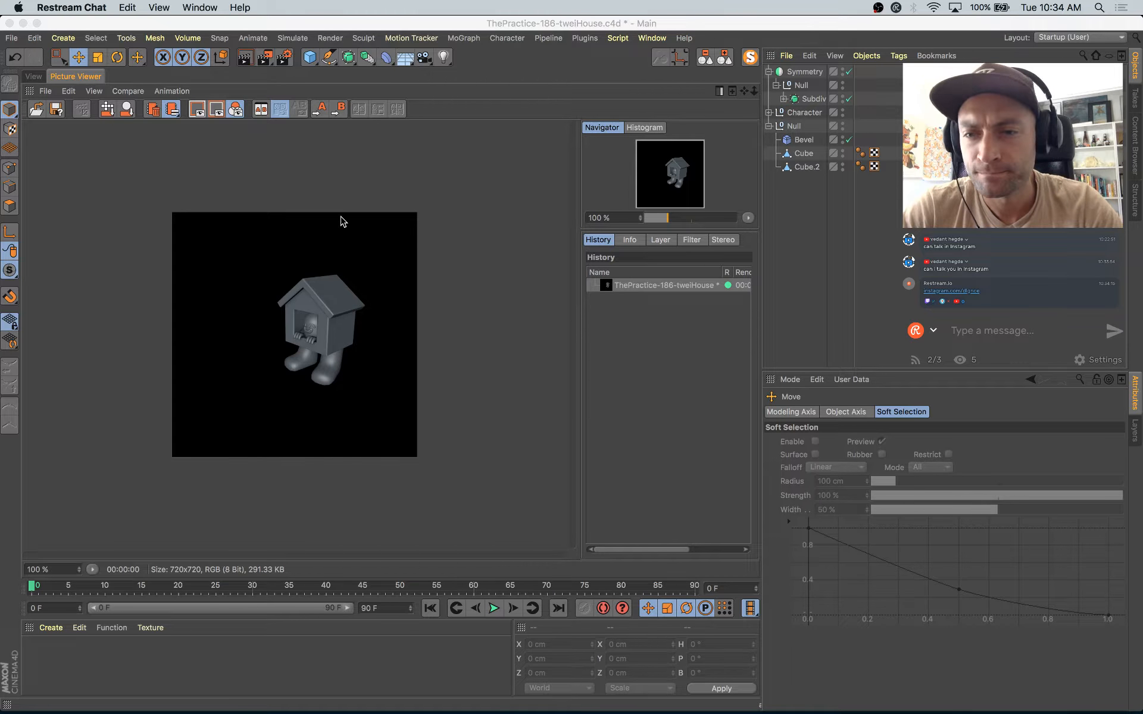
left_click(33, 77)
left_click_drag(620, 311, 459, 372, "alt")
left_click(447, 379)
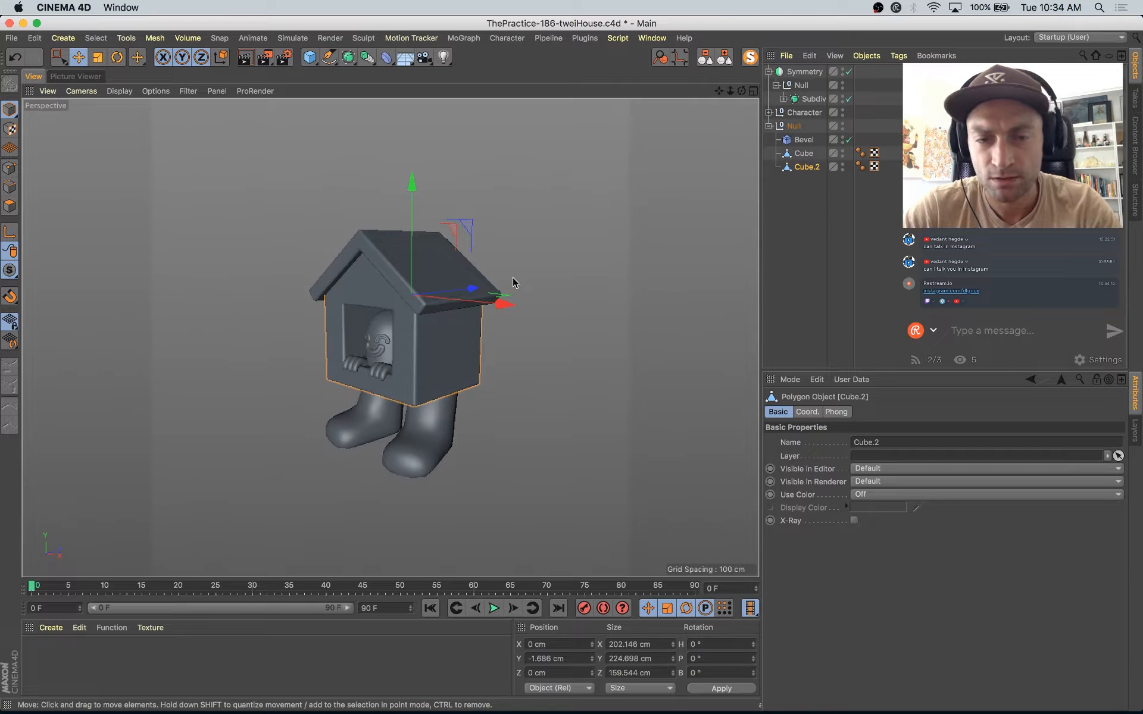
left_click(535, 260)
left_click_drag(536, 260, 553, 275, "alt")
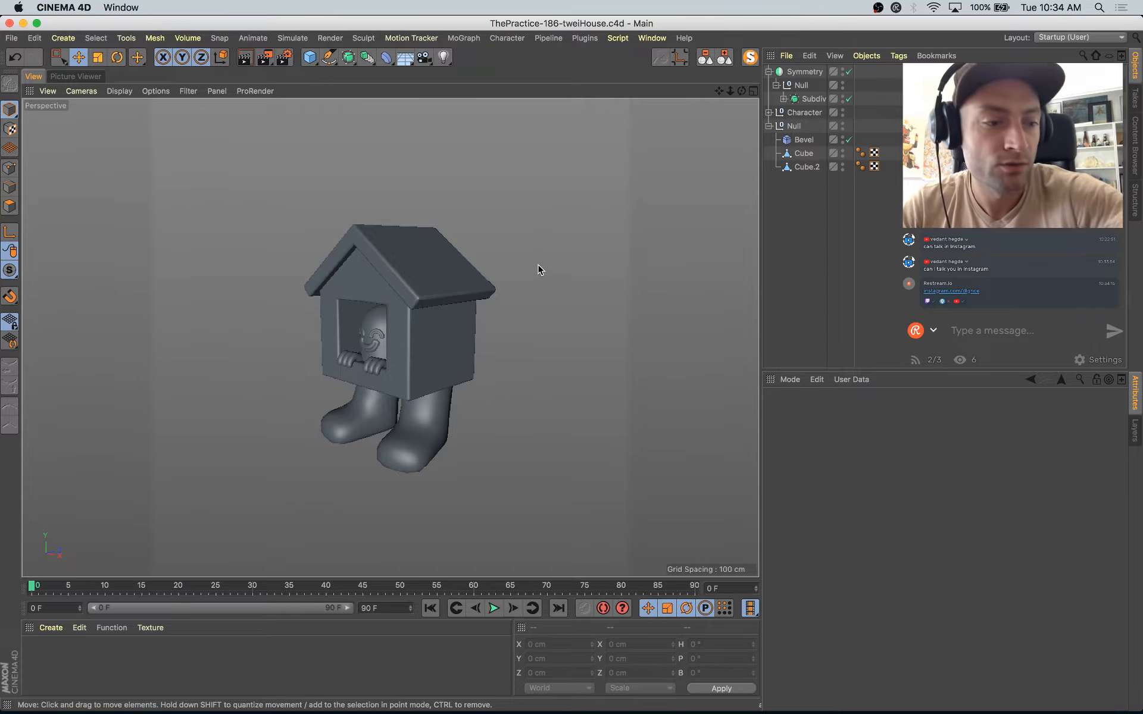
Step: Duplicate the small character's hand and nest the copy in the null inside the legs' Symmetry object
left_click(490, 341)
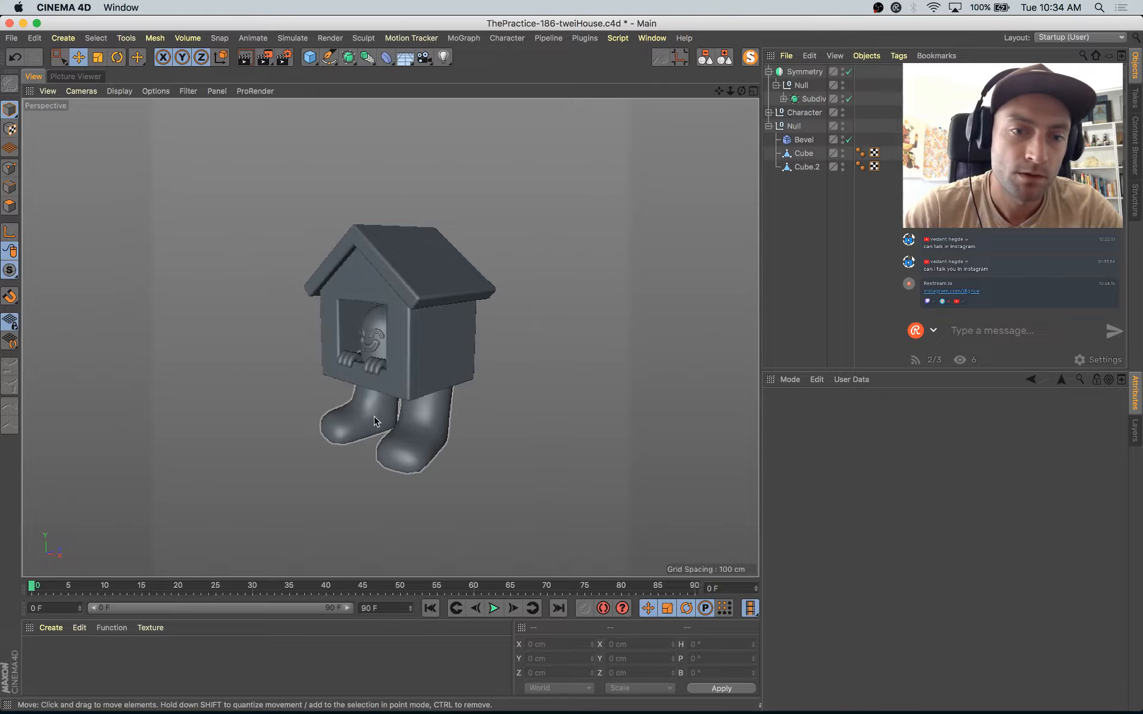
left_click(378, 360)
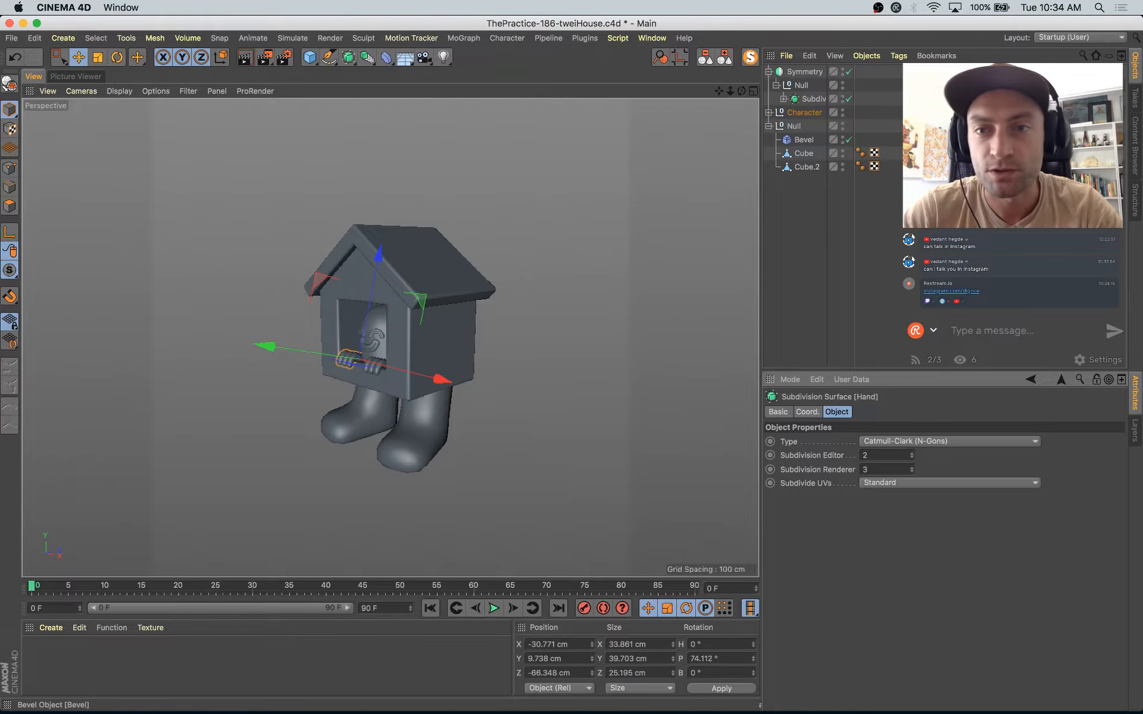
key("super+c")
key("super+v")
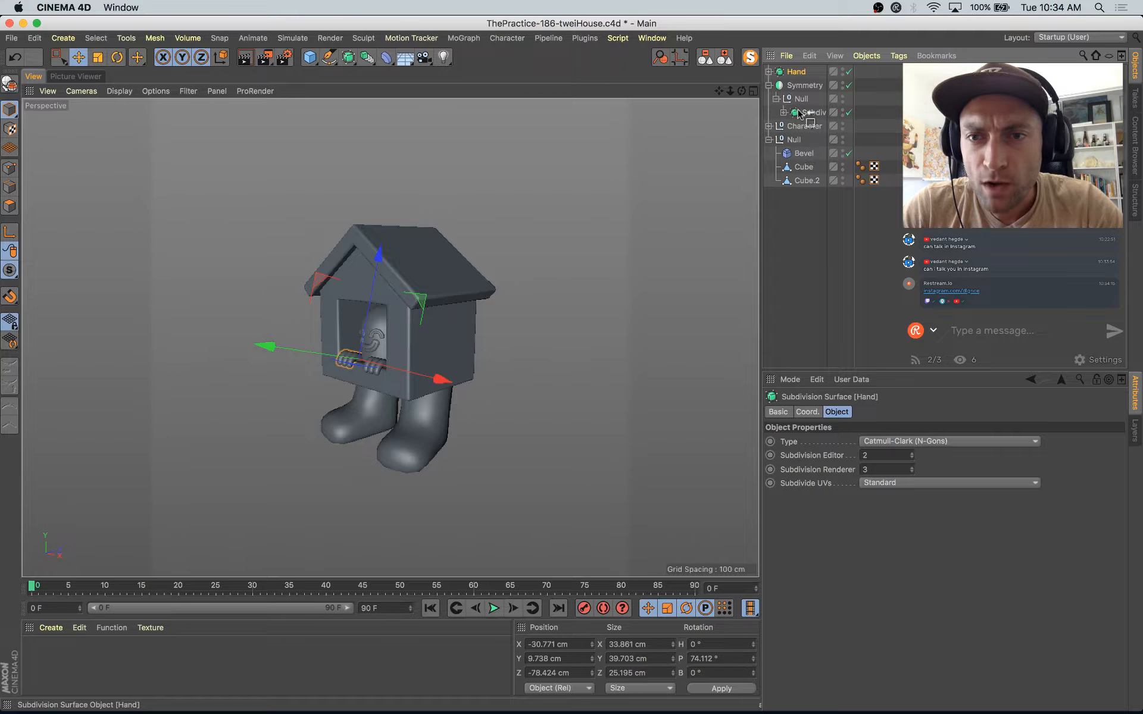
left_click_drag(808, 107, 804, 99)
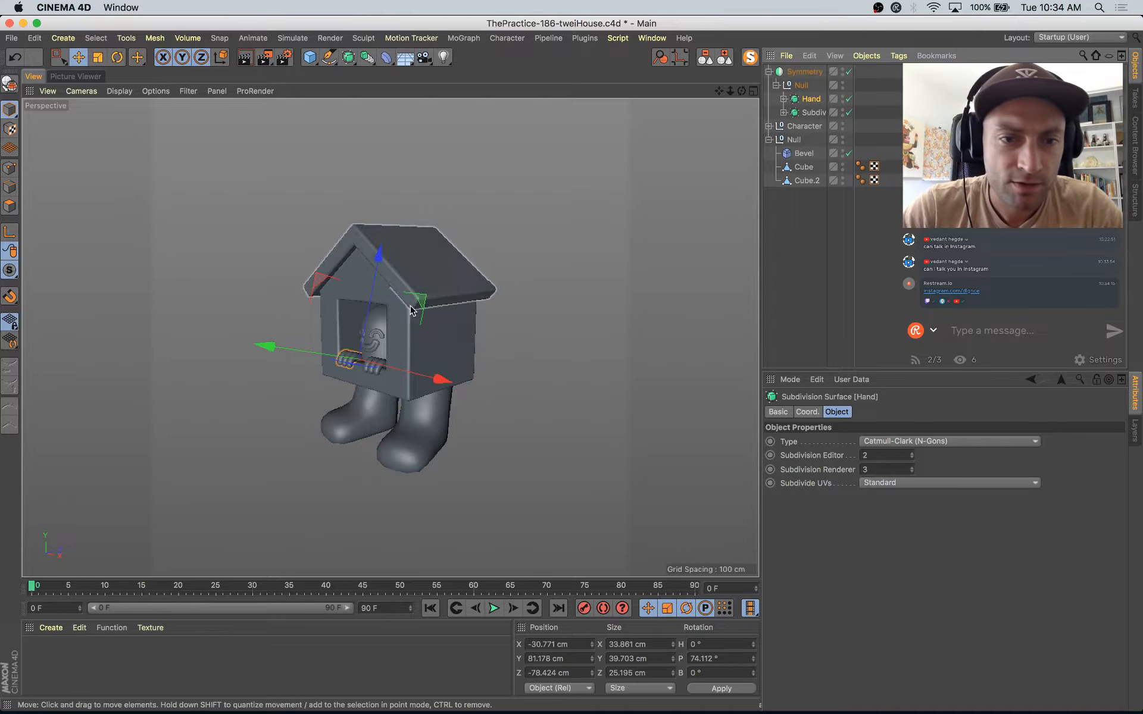
Step: Move the mirrored hand out beside the house to about X -213 cm and enlarge it to about 62 × 72 × 46 cm
left_click_drag(417, 304, 369, 268)
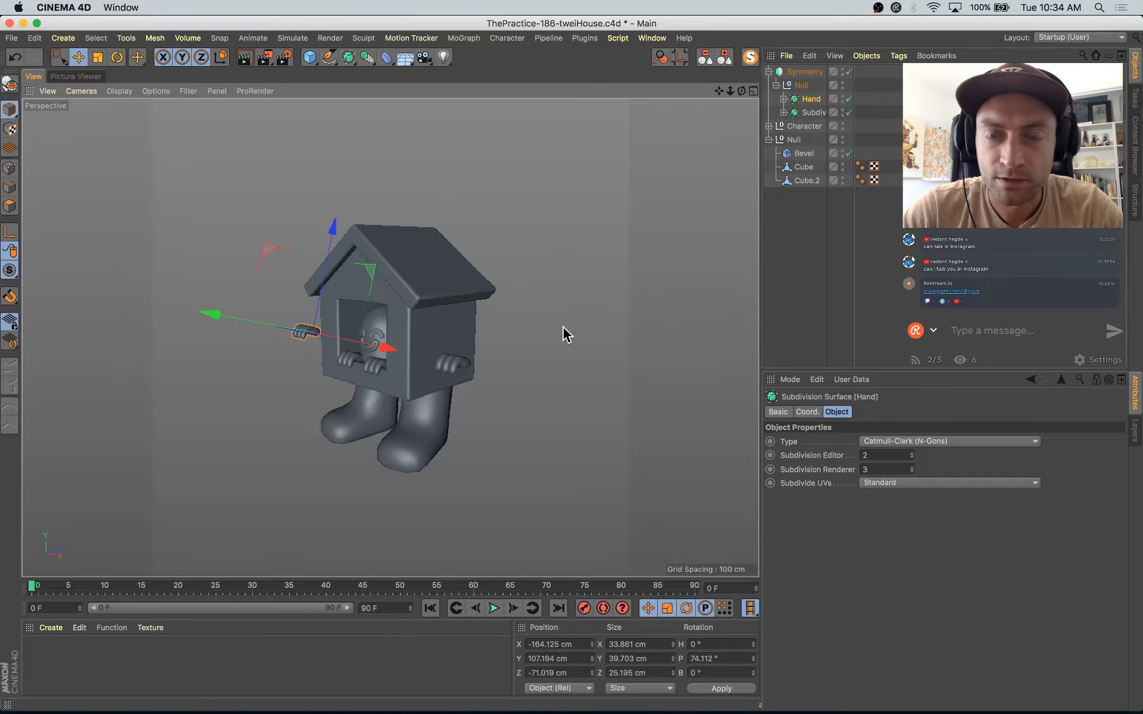
key("t")
left_click_drag(439, 445, 741, 228)
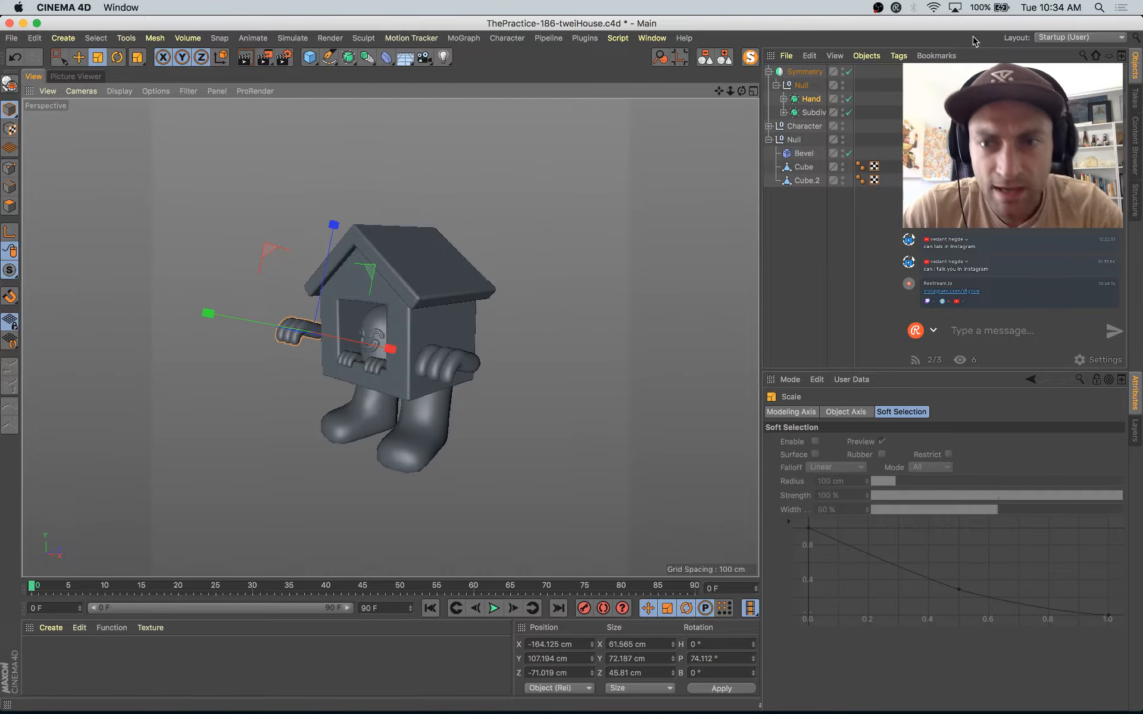
key("e")
left_click_drag(385, 351, 366, 348)
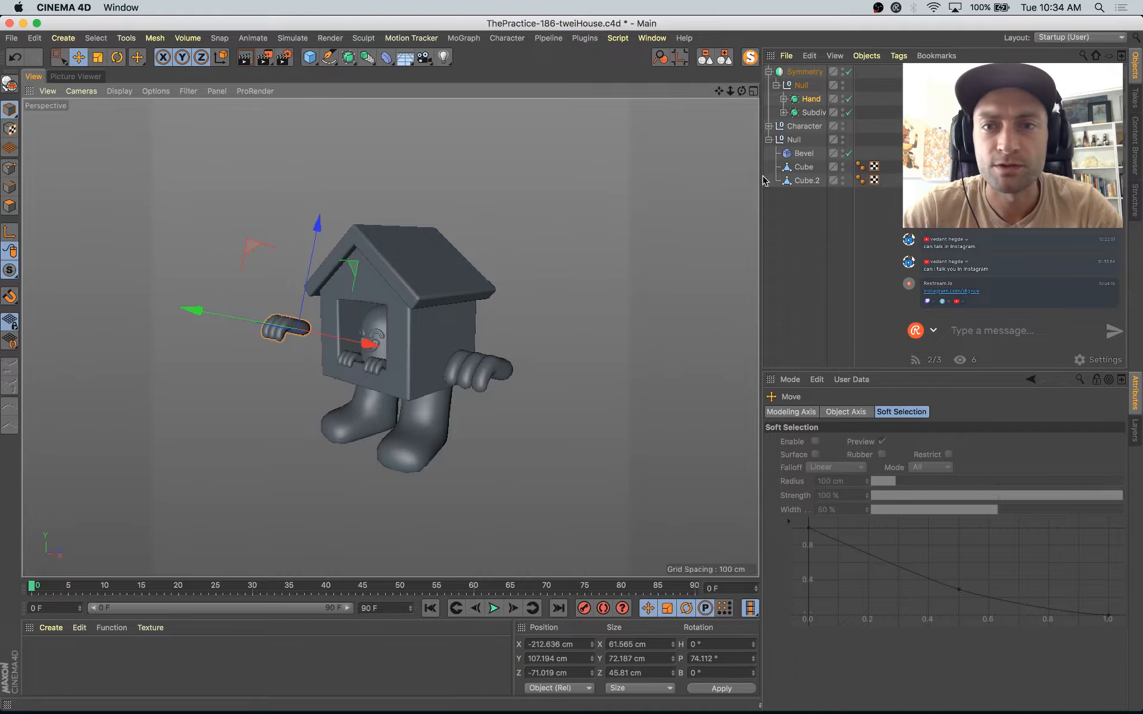
Step: Add a standard camera at the end of the object hierarchy and hide it in the scene
left_click(424, 57)
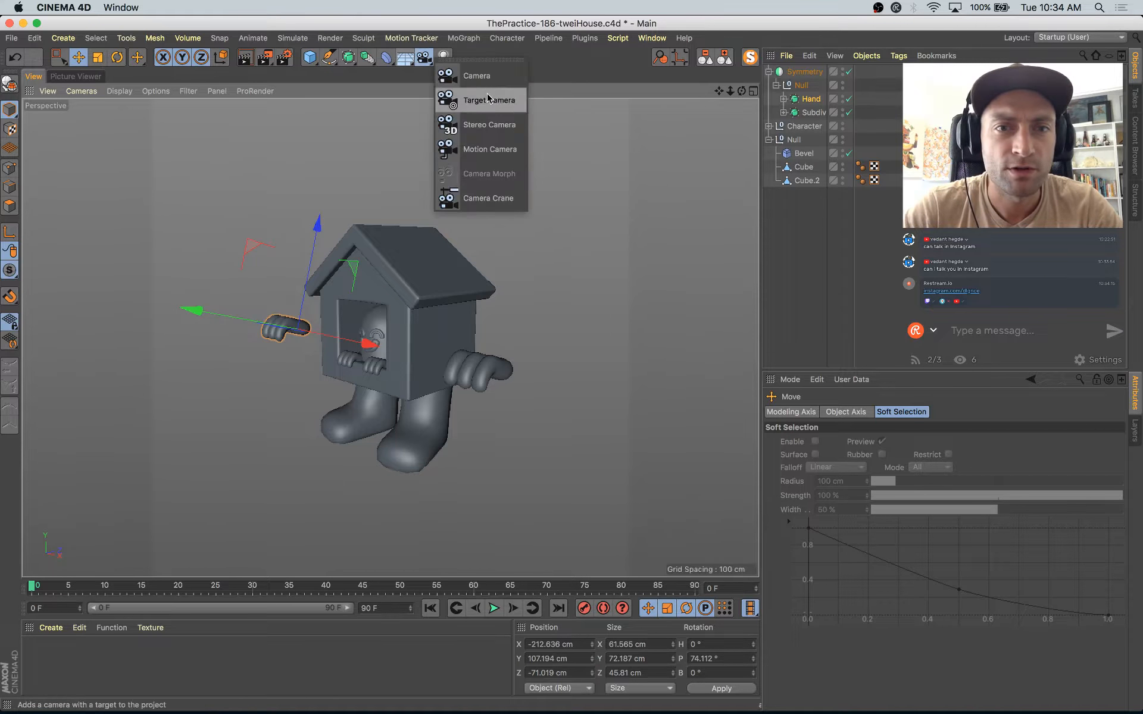
left_click(471, 76)
left_click_drag(796, 72, 843, 246)
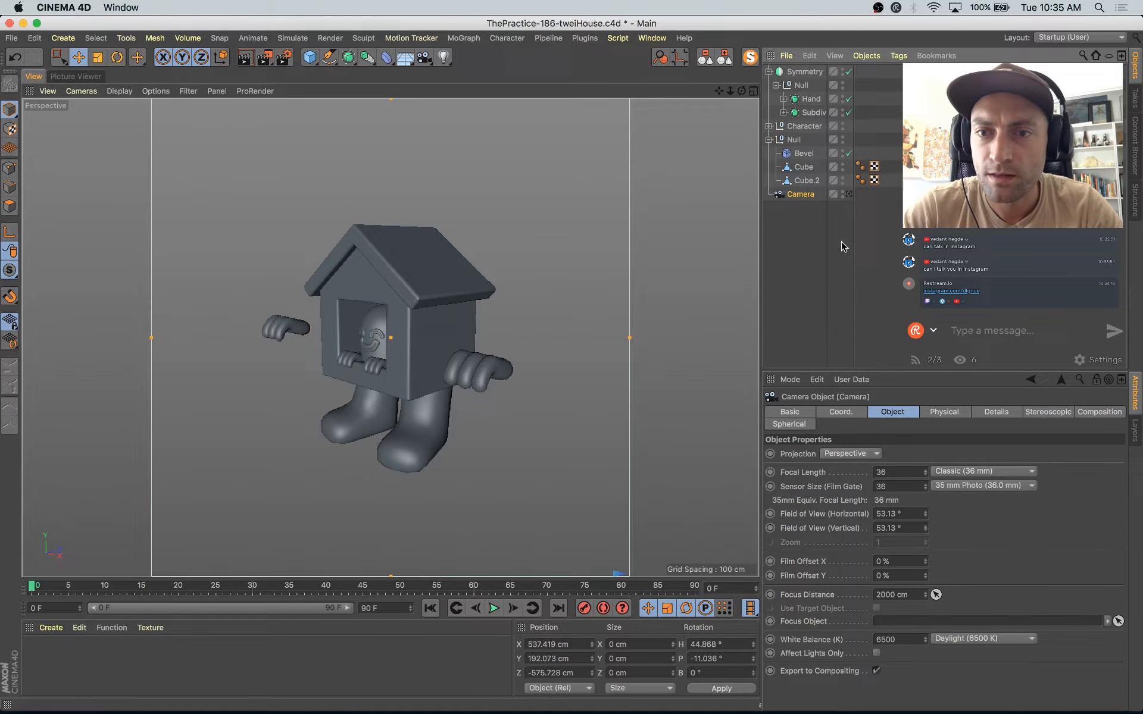
left_click(849, 195)
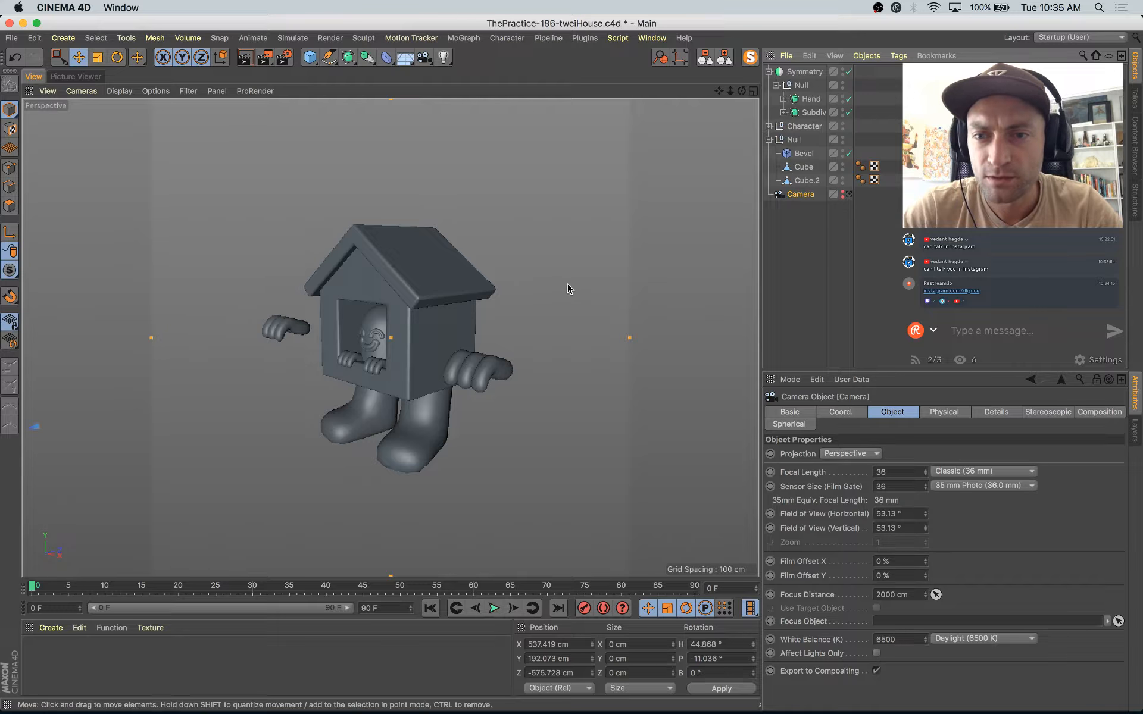
Step: Select the enlarged hand's mesh inside the Symmetry object and examine it up close
left_click(285, 327)
key("s")
left_click_drag(324, 335, 394, 348, "alt")
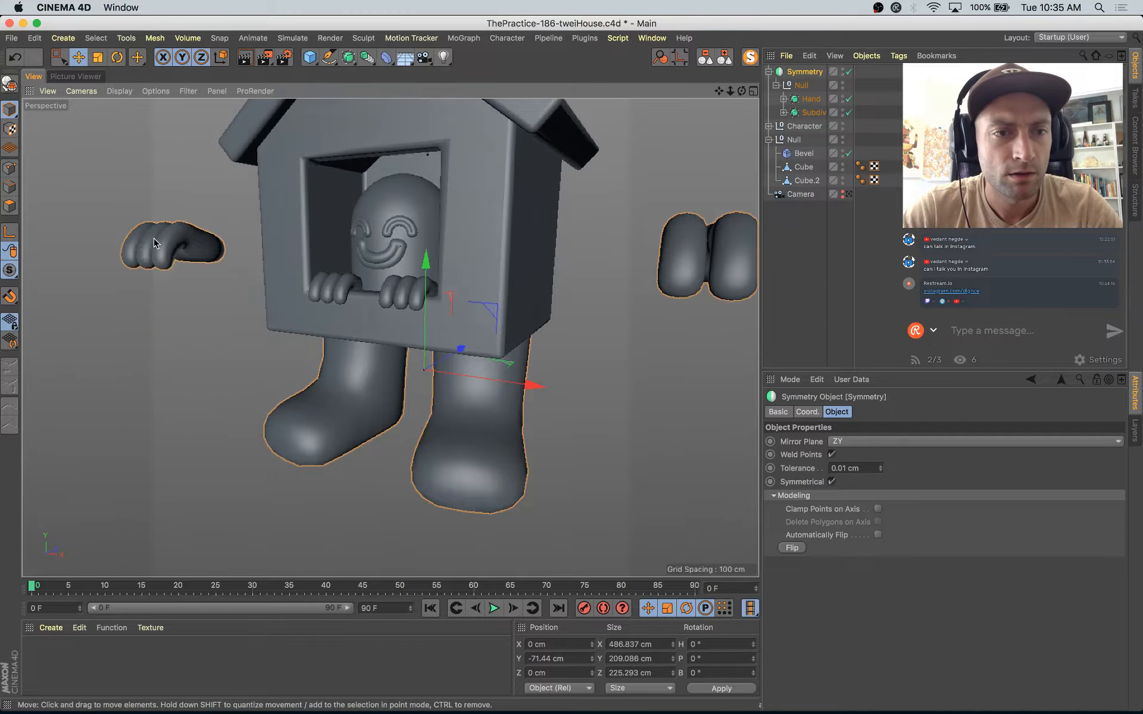
left_click(154, 241)
key("s")
left_click_drag(317, 317, 327, 387, "alt")
scroll(383, 342, "down", 6)
Step: Switch to the Instagram post in Safari and reread the #Drawthisstupidhouseinyourstyle challenge caption
key("ctrl+Up")
left_click(332, 355)
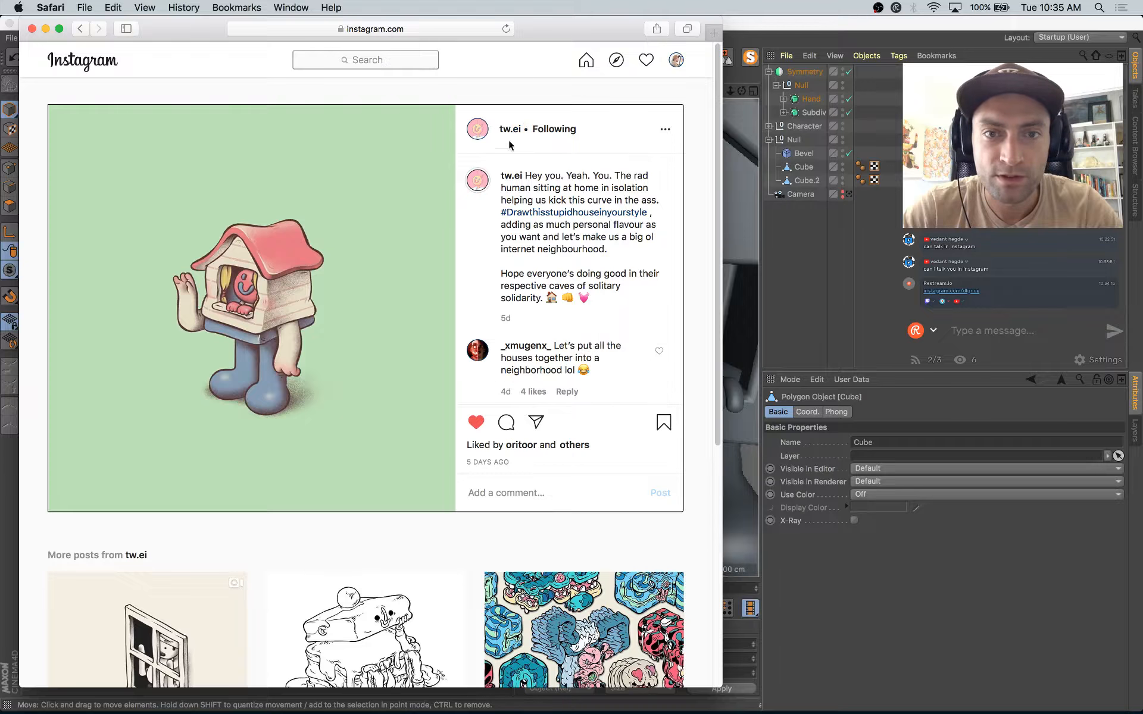
left_click_drag(535, 132, 573, 171)
left_click(567, 180)
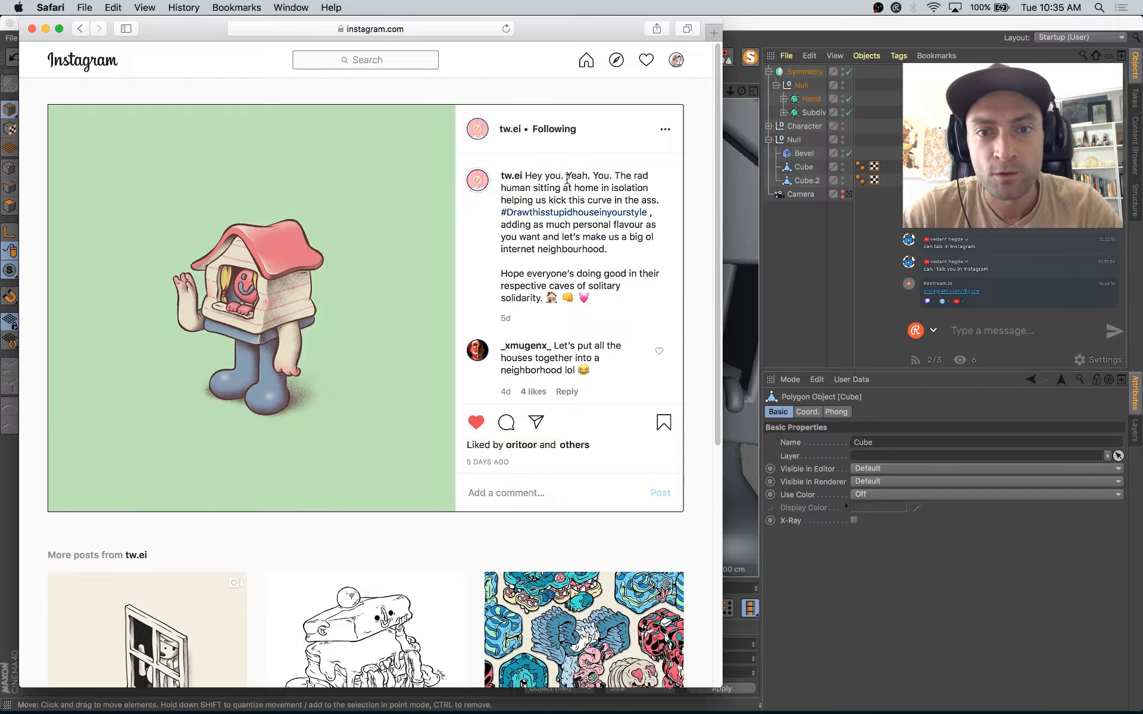
left_click_drag(501, 201, 631, 221)
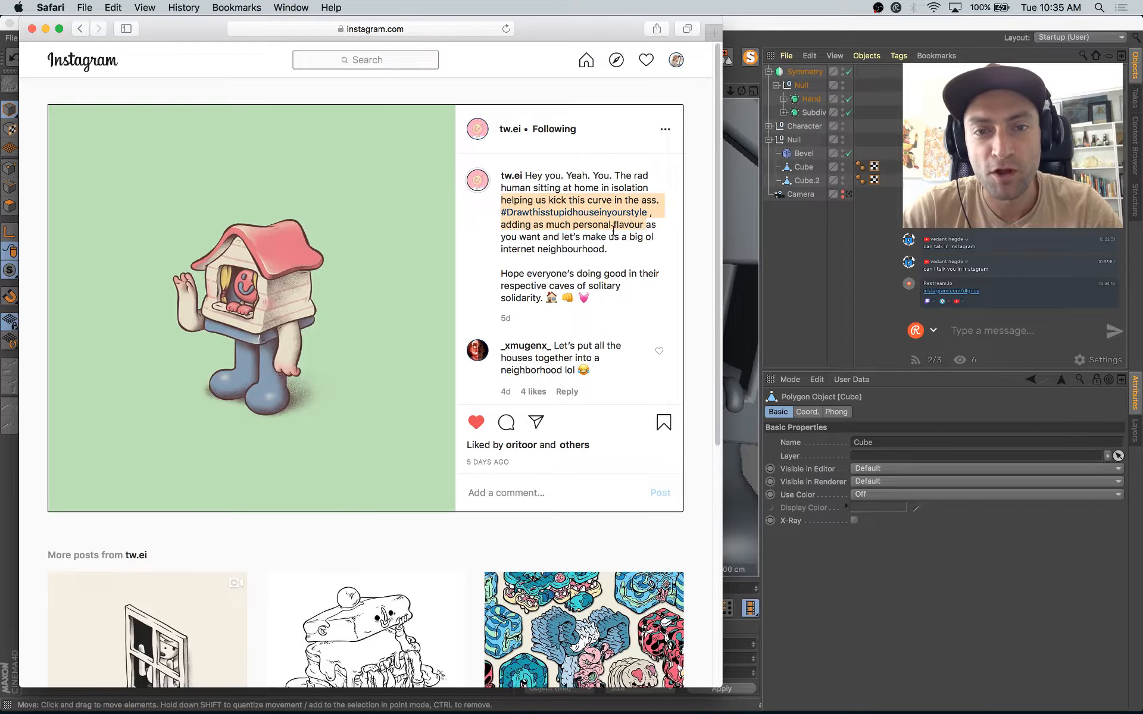
left_click(624, 160)
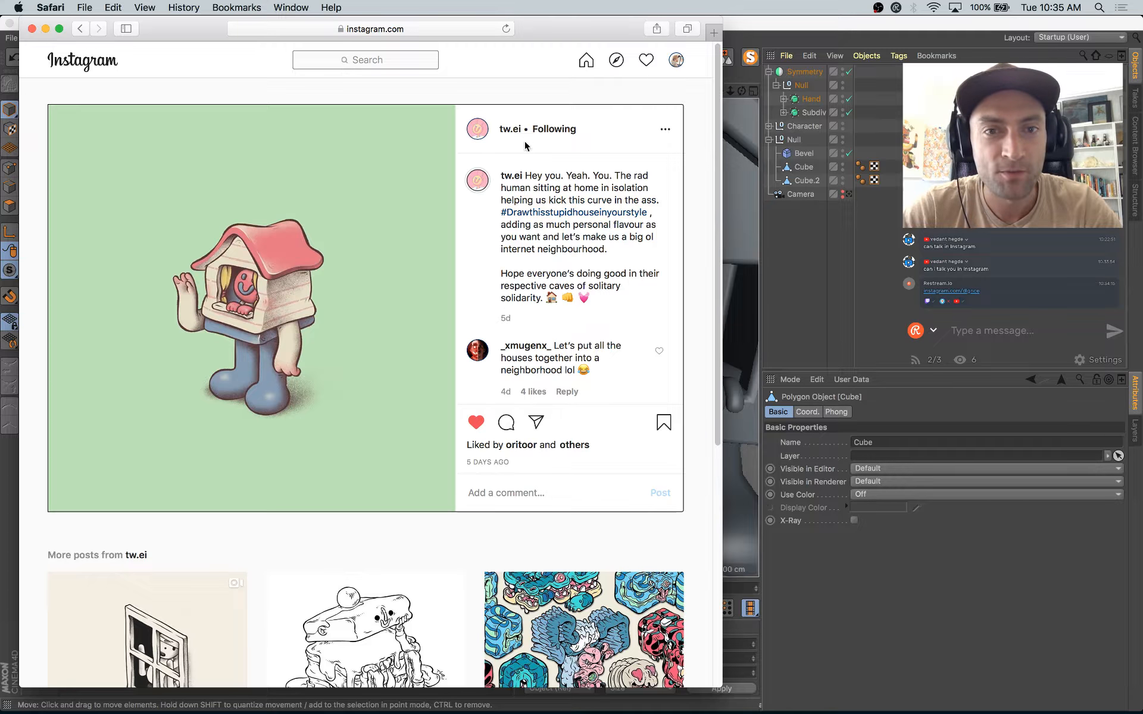
Step: Open the challenge author's Instagram profile and browse the story showing other artists' versions of the house character
left_click(475, 133)
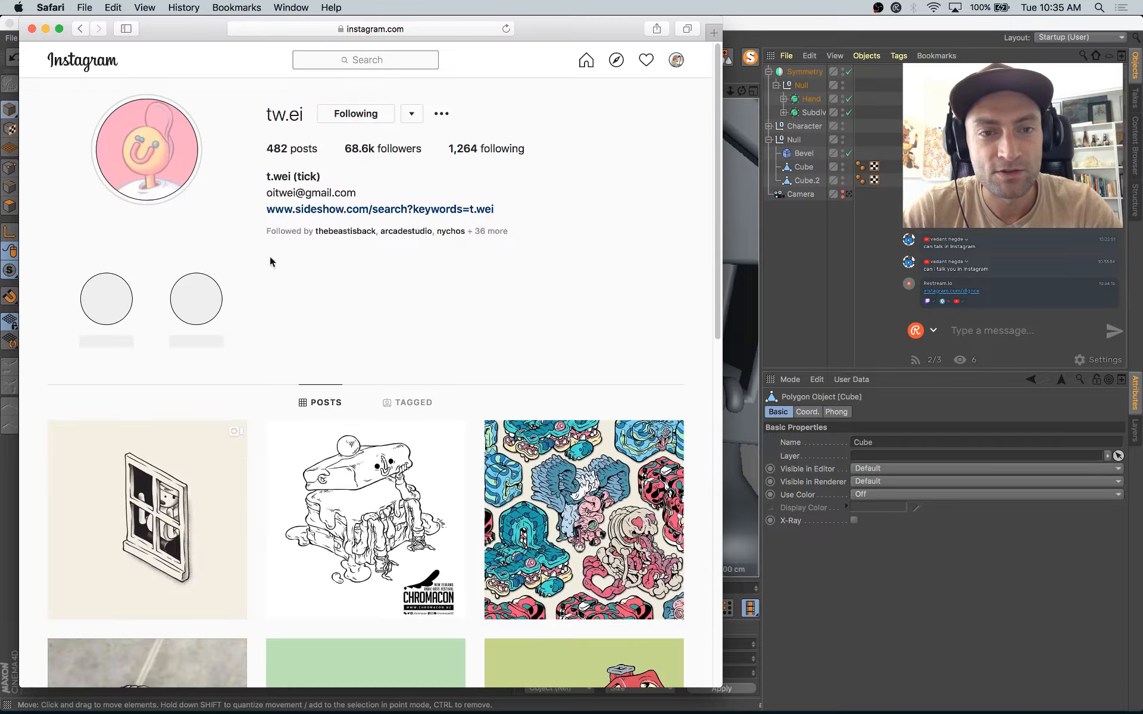
left_click(137, 151)
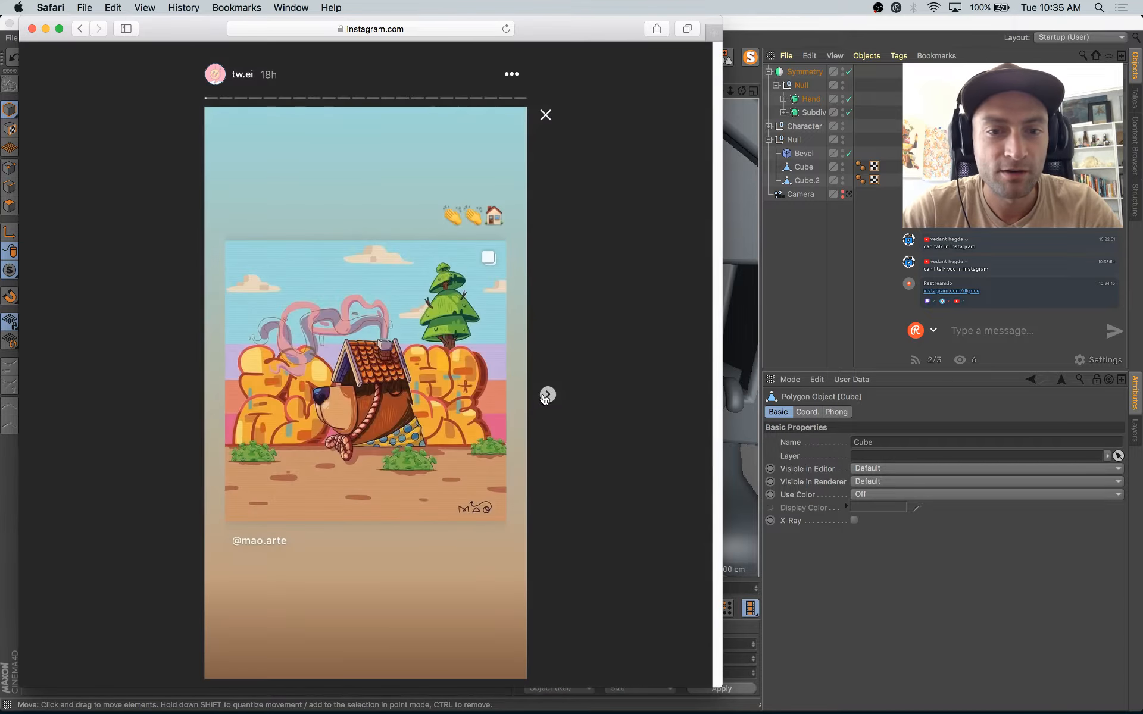
left_click(548, 395)
left_click(547, 395)
left_click(548, 394)
left_click(547, 395)
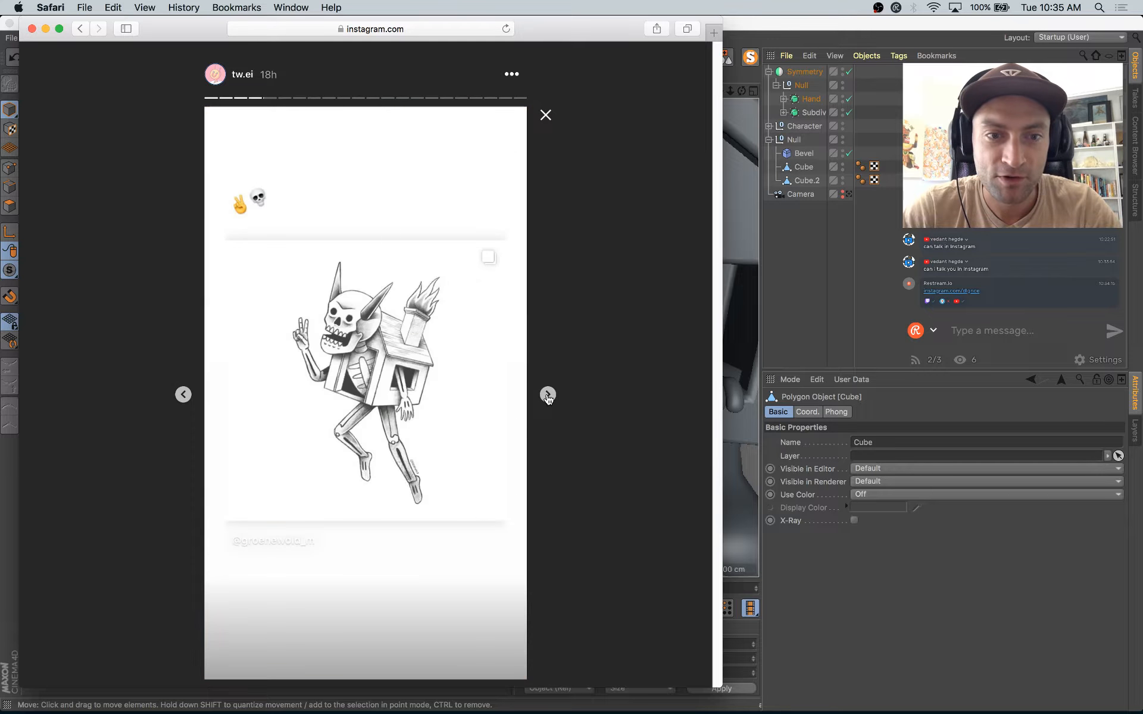
left_click(547, 395)
left_click(548, 395)
left_click(548, 394)
left_click(548, 395)
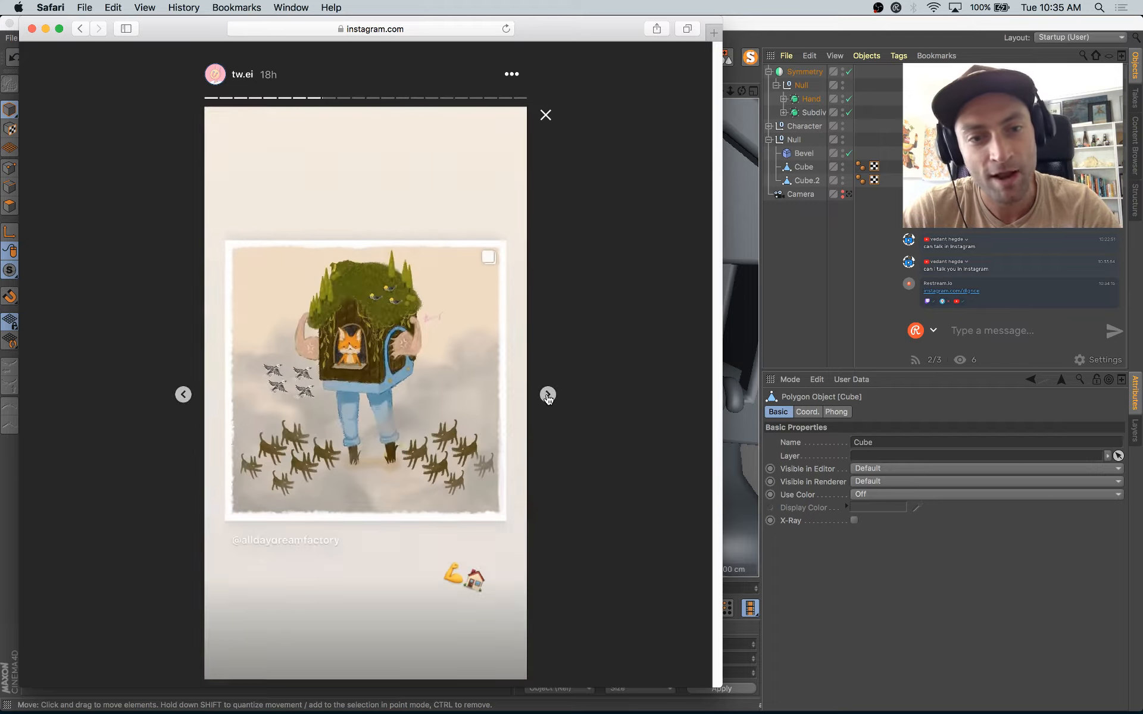
left_click(548, 394)
left_click(547, 395)
left_click(548, 395)
left_click(548, 394)
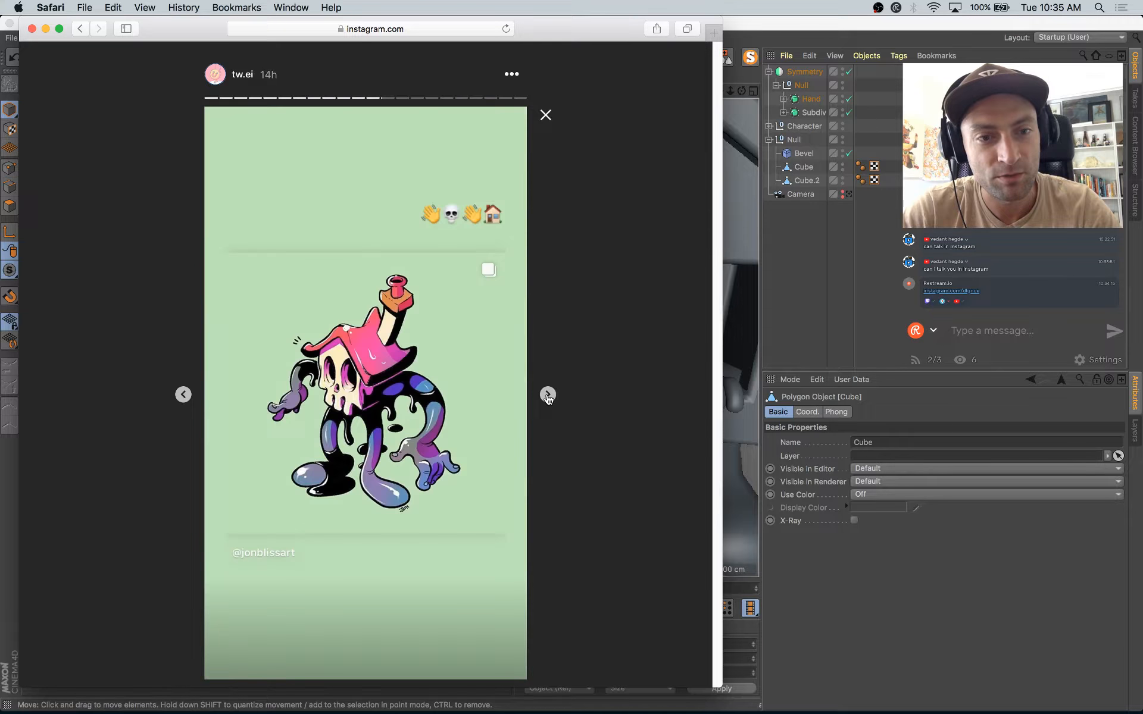
left_click(548, 395)
left_click(548, 394)
left_click(548, 394)
left_click(548, 395)
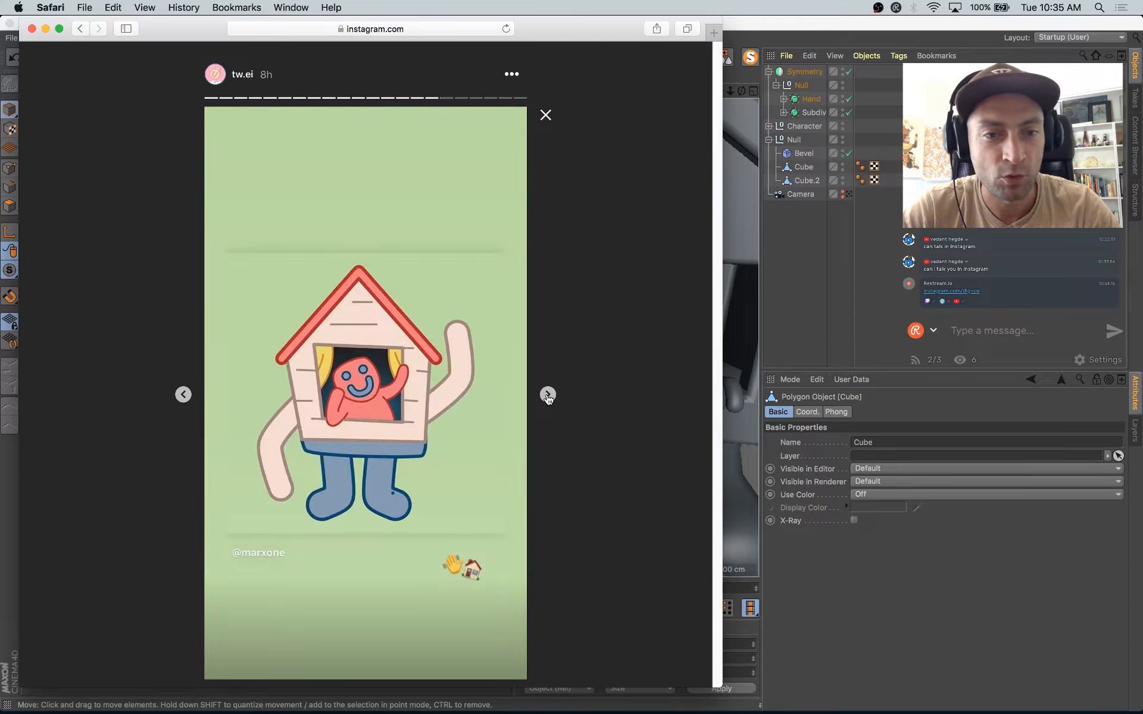
left_click(547, 395)
left_click(547, 395)
left_click(548, 394)
left_click(548, 395)
left_click(548, 395)
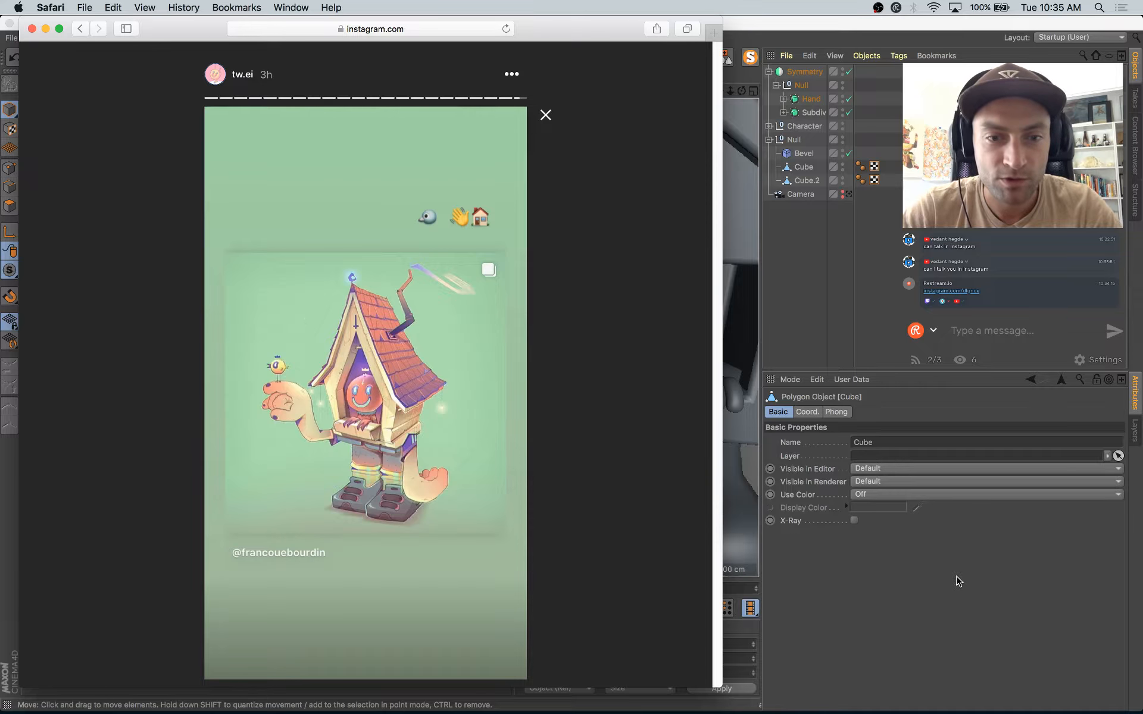
Step: Switch back to Cinema 4D and select the three polygons at the wrist end of the large hand
left_click(888, 552)
left_click_drag(601, 415, 401, 391, "alt")
left_click(10, 206)
right_click_drag(381, 326, 469, 416, "alt")
left_click_drag(469, 419, 193, 370, "alt")
key("space")
key("space")
left_click_drag(469, 386, 562, 394)
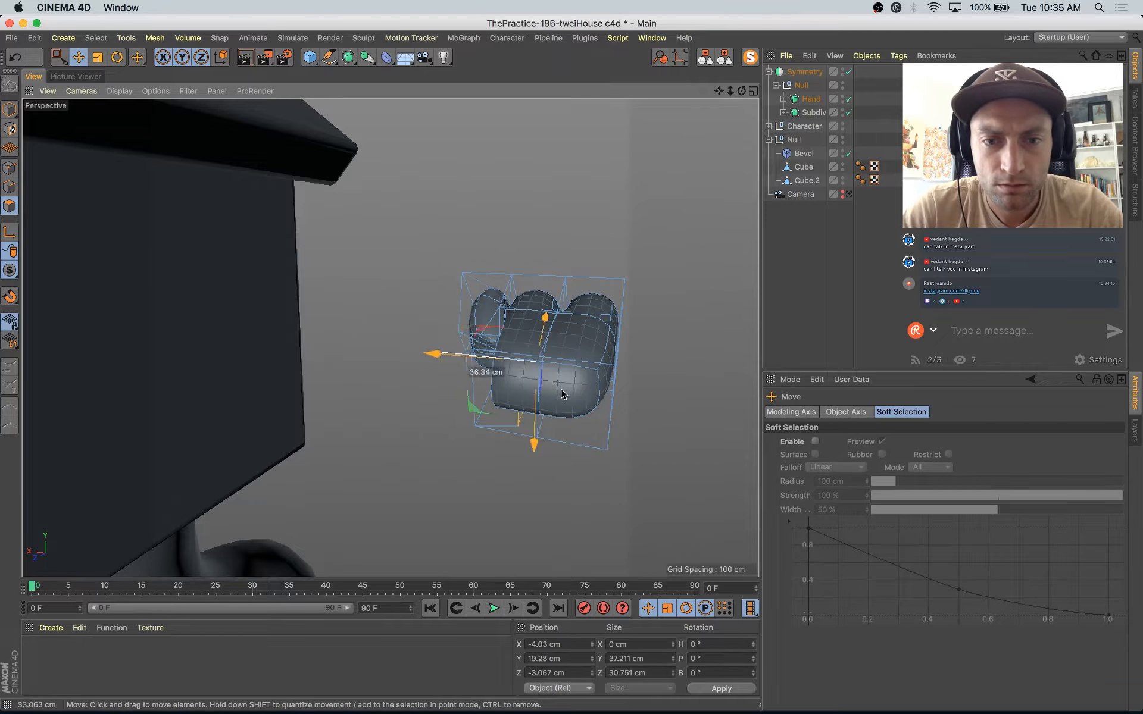
key("ctrl+z")
left_click(554, 396)
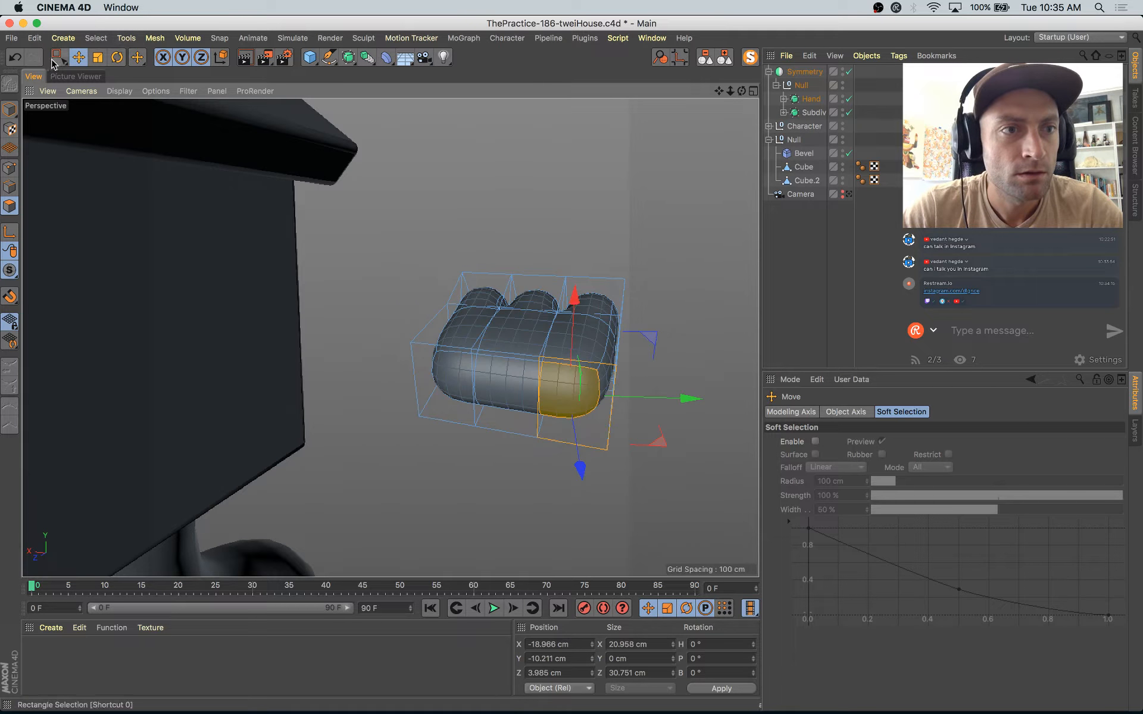
left_click_drag(59, 57, 89, 71)
left_click_drag(456, 376, 569, 392)
Step: Try to extrude the wrist polygons about 58 cm with Preserve Groups turned off
key("d")
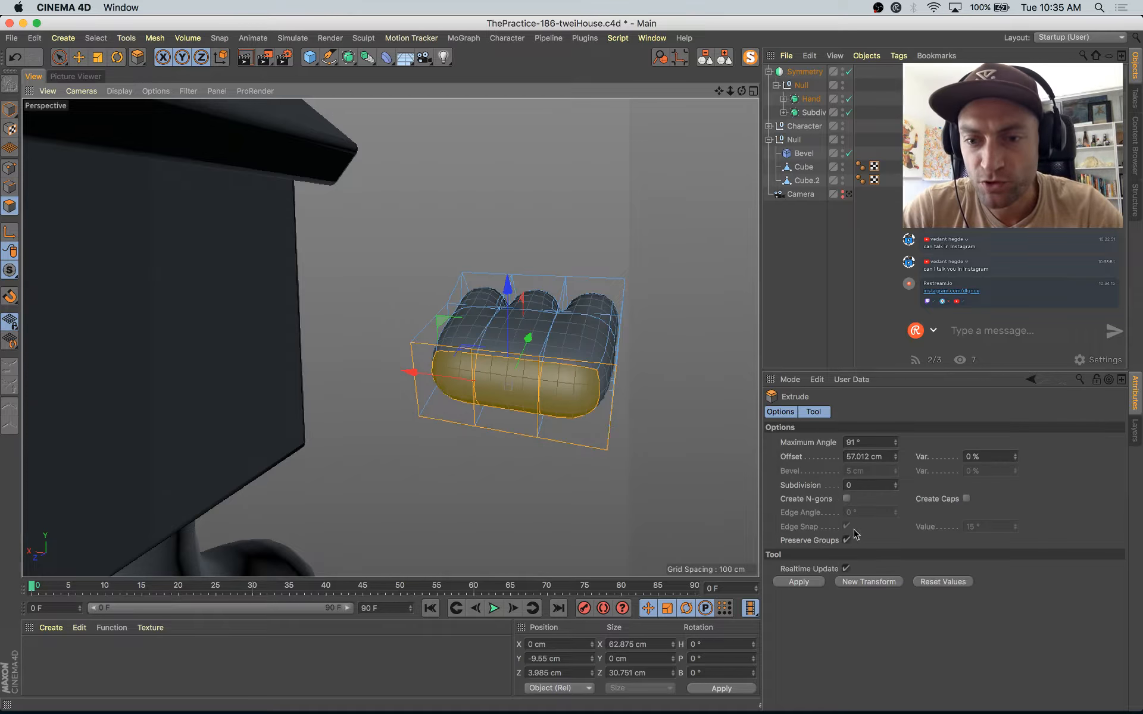
left_click(846, 541)
left_click_drag(566, 393, 548, 513, "alt")
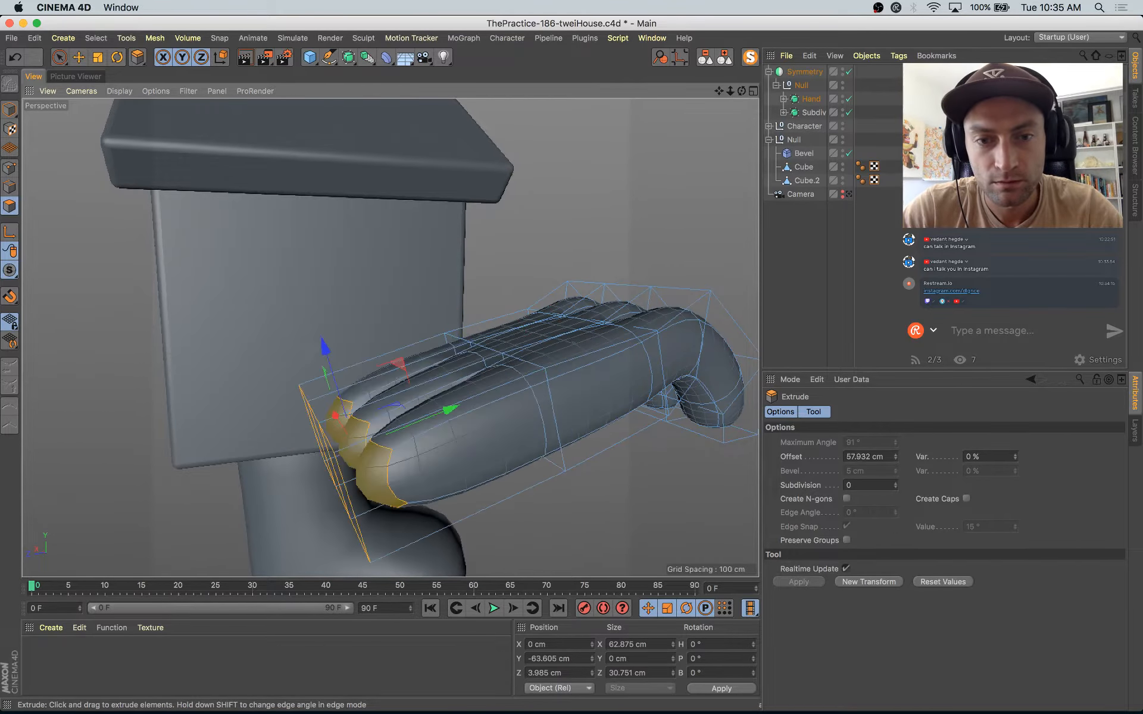
key("super+z")
Step: Extrude the wrist polygons about 42 cm with Preserve Groups on and narrow the end to about 41.5 cm
left_click(845, 499)
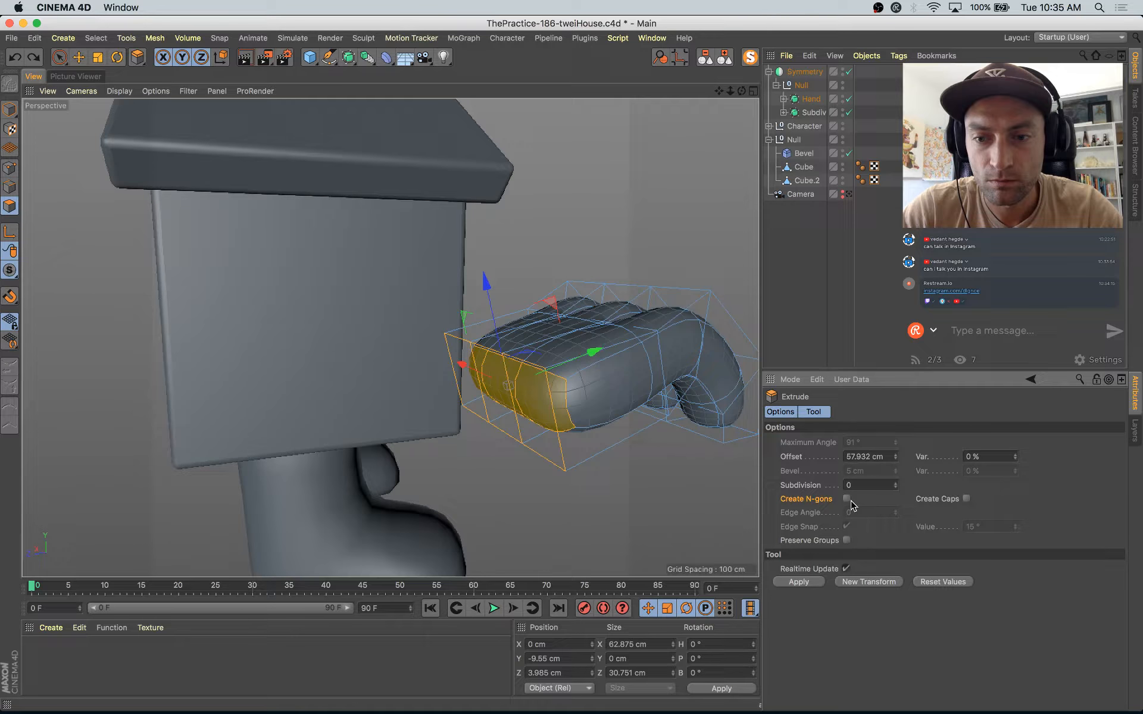
left_click(847, 540)
left_click_drag(508, 493, 533, 493)
left_click_drag(504, 486, 528, 501, "alt")
key("t")
left_click_drag(287, 429, 344, 439)
left_click_drag(442, 530, 378, 531, "alt")
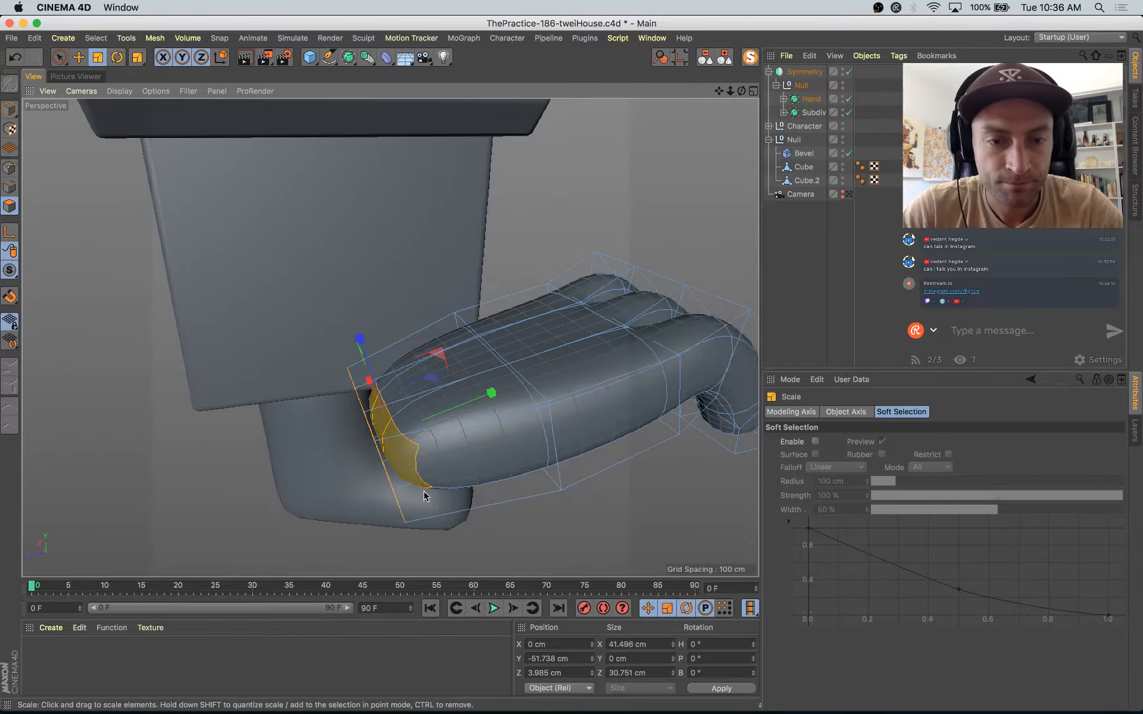
Step: Move the narrowed end back toward the palm and extrude it about 51 cm to lengthen the wrist
key("e")
left_click_drag(496, 395, 541, 381)
key("d")
left_click_drag(517, 462, 238, 488)
left_click_drag(506, 484, 439, 484)
scroll(440, 484, "down", 5)
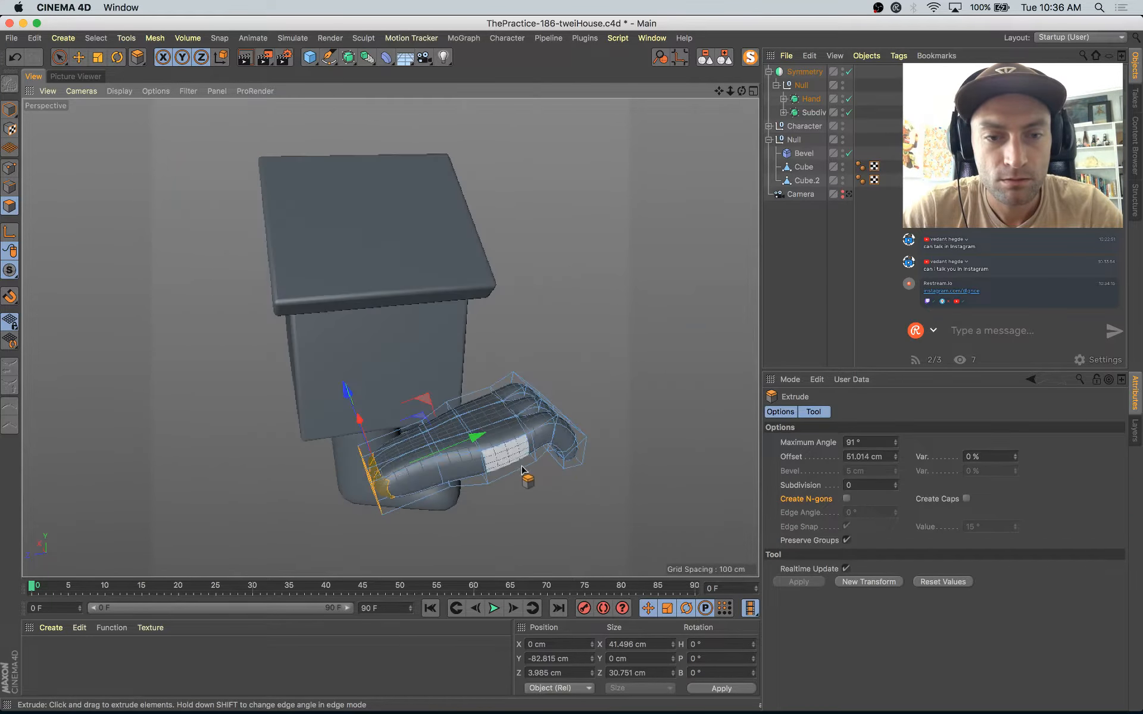
Step: Switch to Safari, close the story and reopen the original house illustration post to examine its hands, then return to Cinema 4D
key("super+Tab")
key("super+Tab")
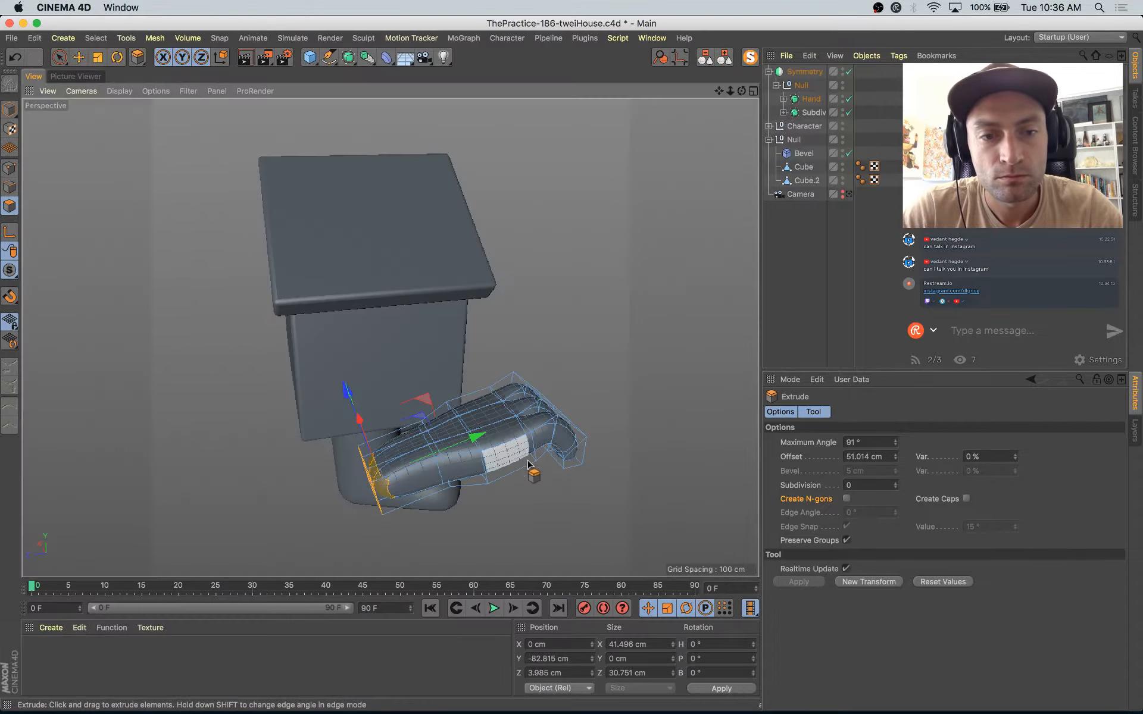
key("super+Tab")
left_click(544, 117)
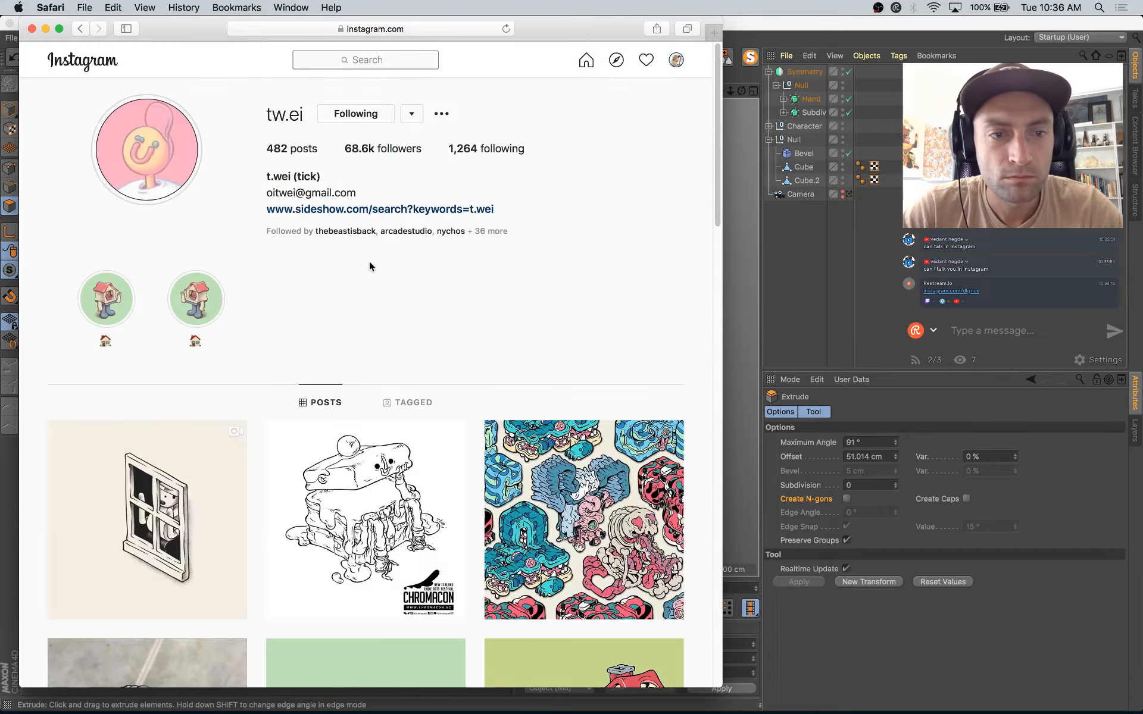
scroll(224, 410, "down", 5)
left_click(299, 438)
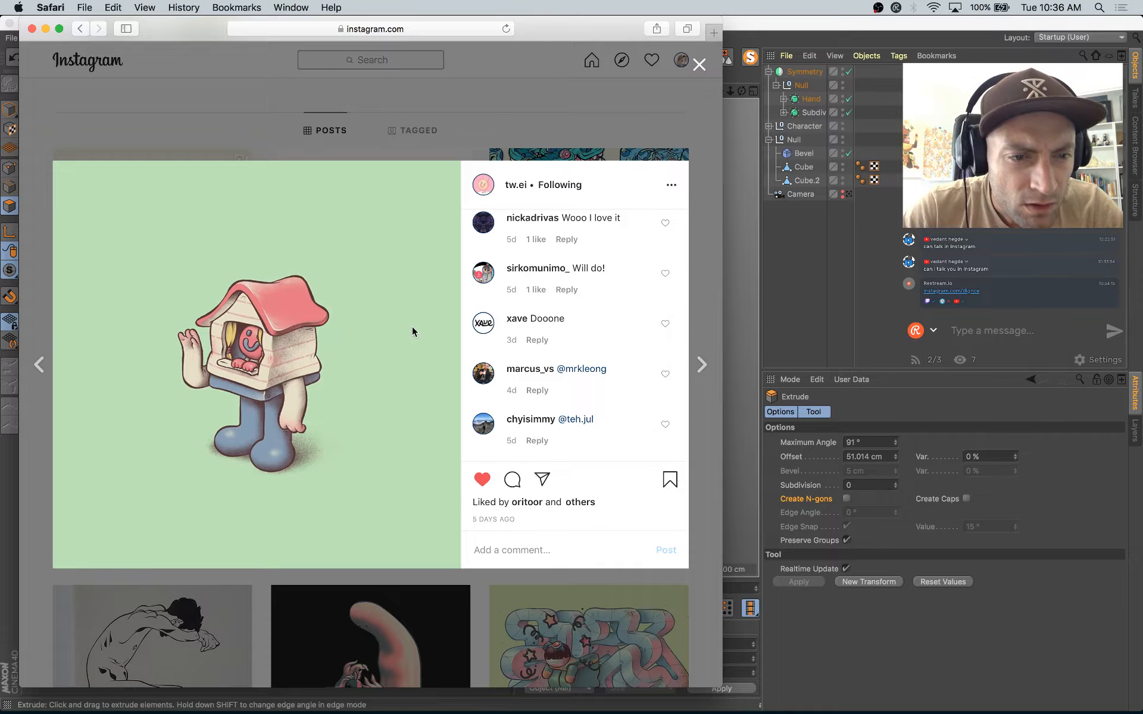
key("super+Tab")
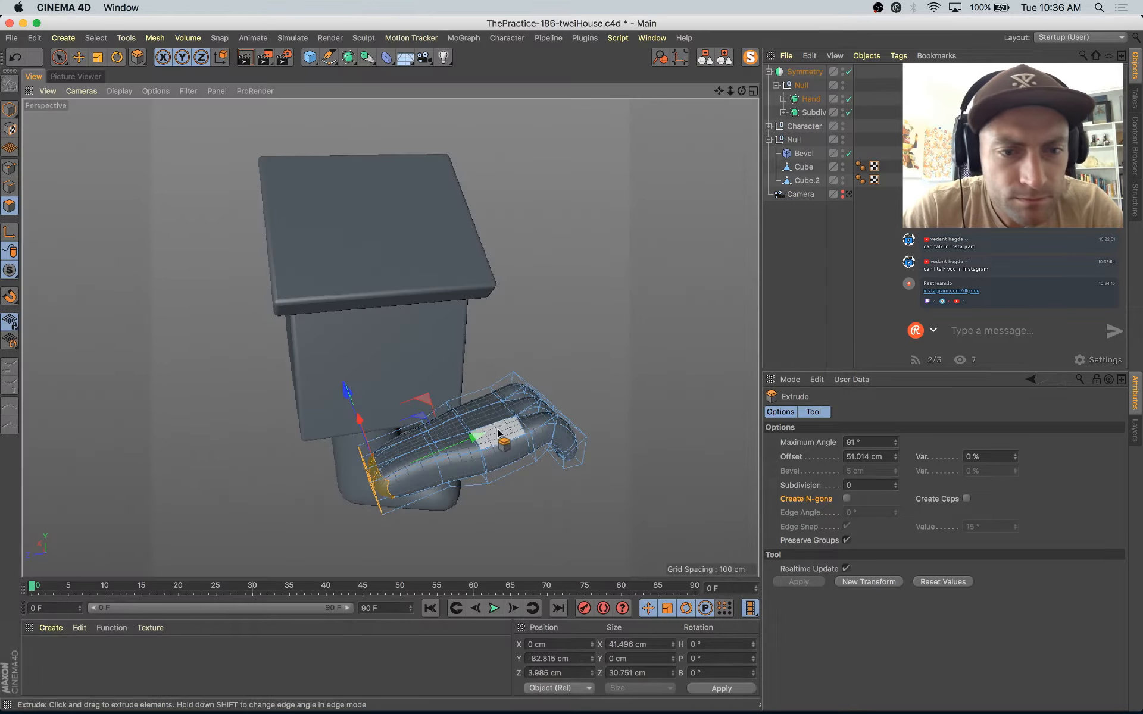
key("super+Tab")
key("super+Tab")
Step: Select the palm's side polygon facing the house and extrude it about 16 cm to start a thumb
left_click_drag(556, 478, 365, 420, "alt")
right_click_drag(365, 420, 465, 412, "alt")
left_click_drag(465, 411, 444, 404, "alt")
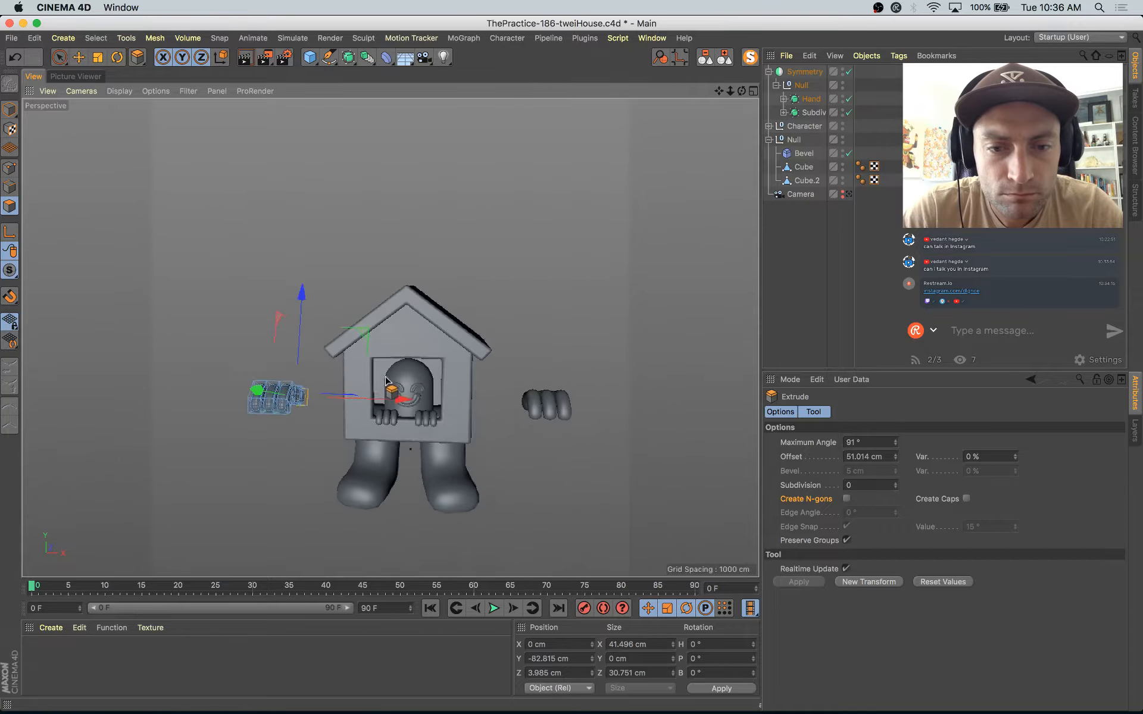
right_click_drag(443, 405, 414, 385, "alt")
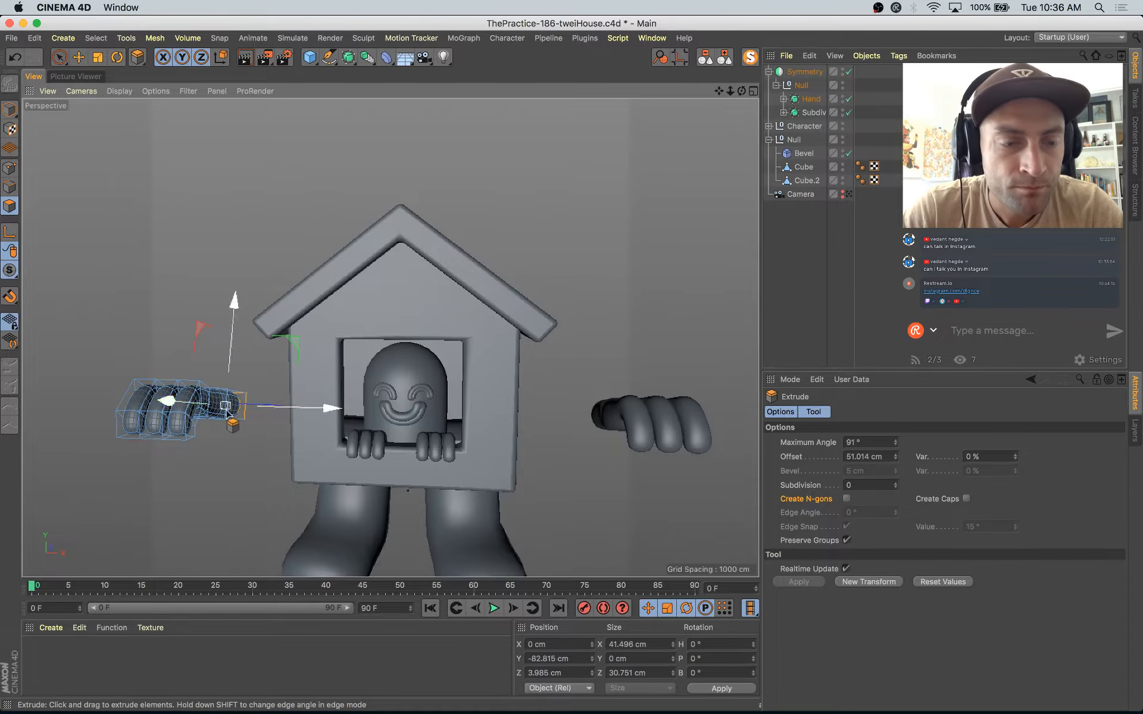
right_click_drag(220, 407, 234, 405, "alt")
left_click_drag(233, 405, 213, 422, "alt")
middle_click_drag(213, 422, 356, 400, "alt")
key("space")
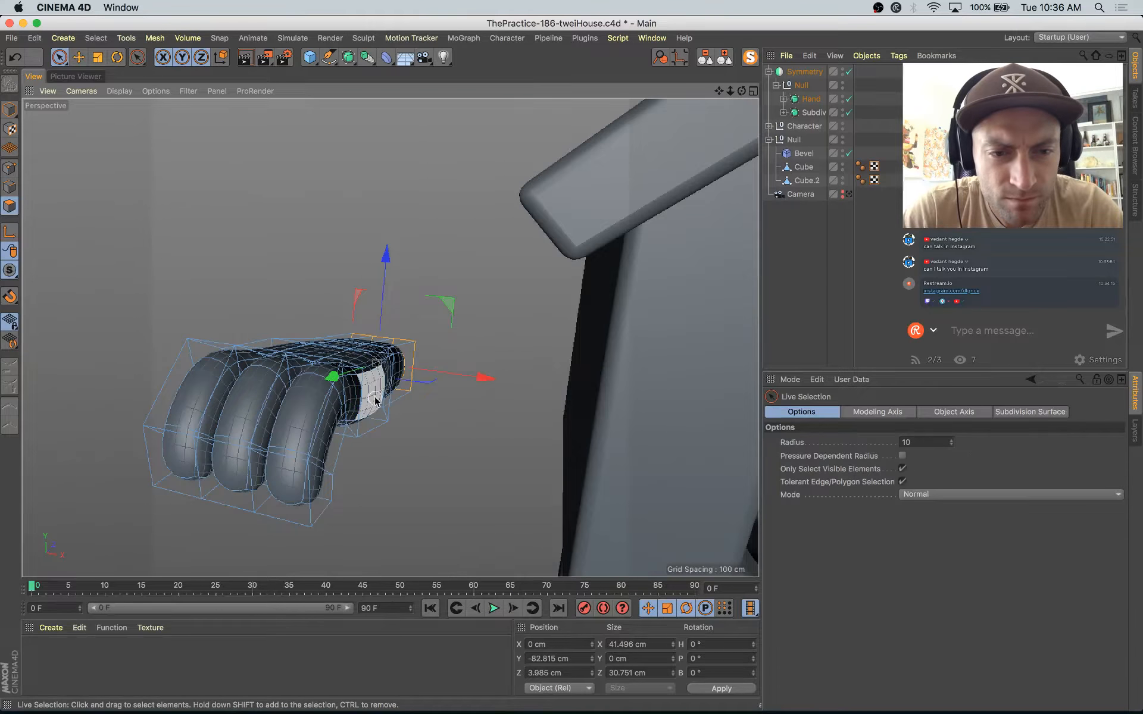
left_click(375, 401)
left_click_drag(375, 401, 316, 422, "alt")
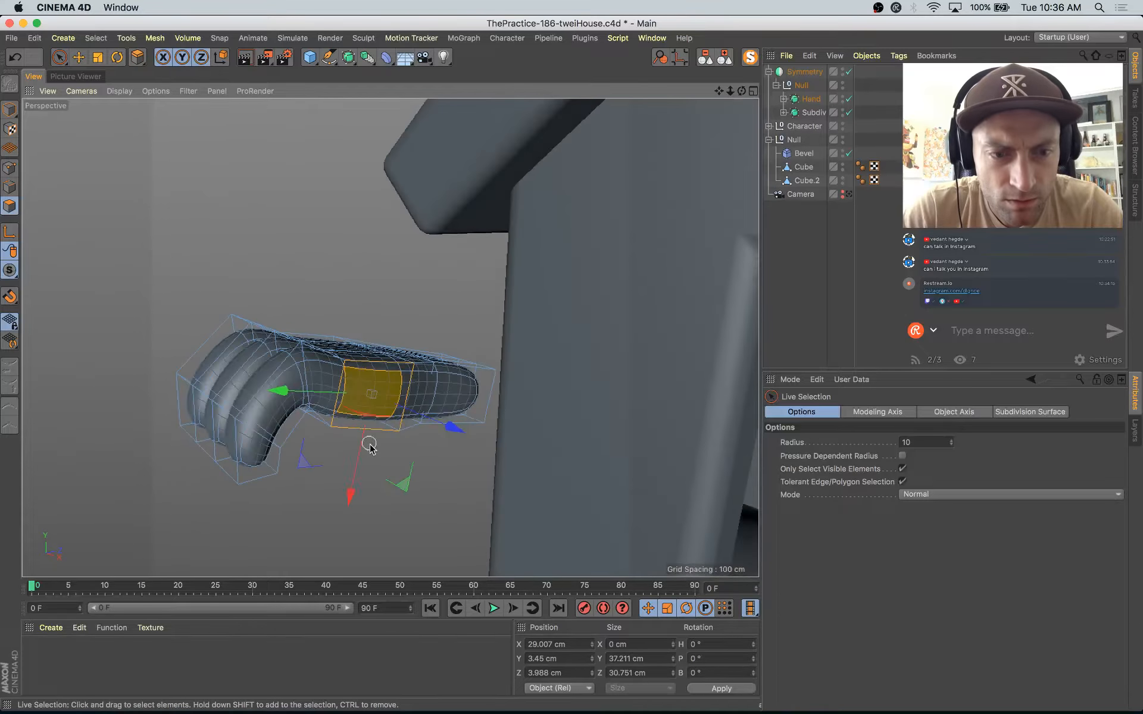
key("d")
left_click_drag(449, 515, 380, 357)
Step: Lower the thumb's end face to about Z -2.6 cm, narrowing it to about 30 cm along Y and tilting it
key("e")
left_click_drag(463, 469, 456, 473)
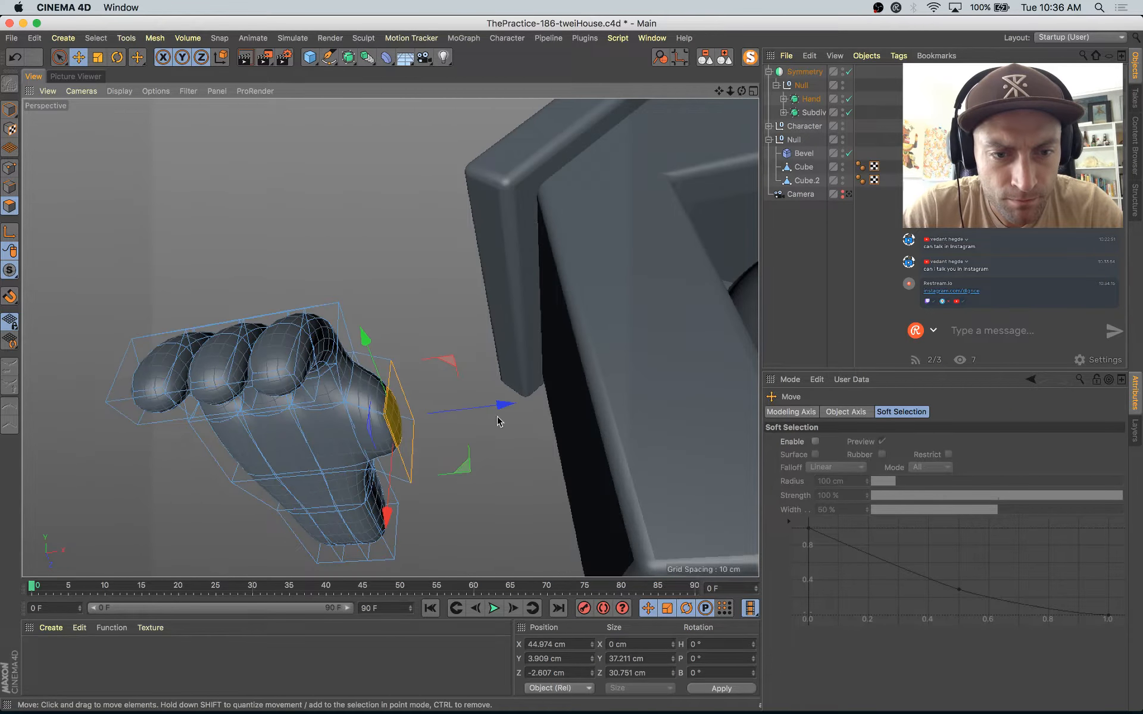
left_click_drag(498, 417, 385, 515, "alt")
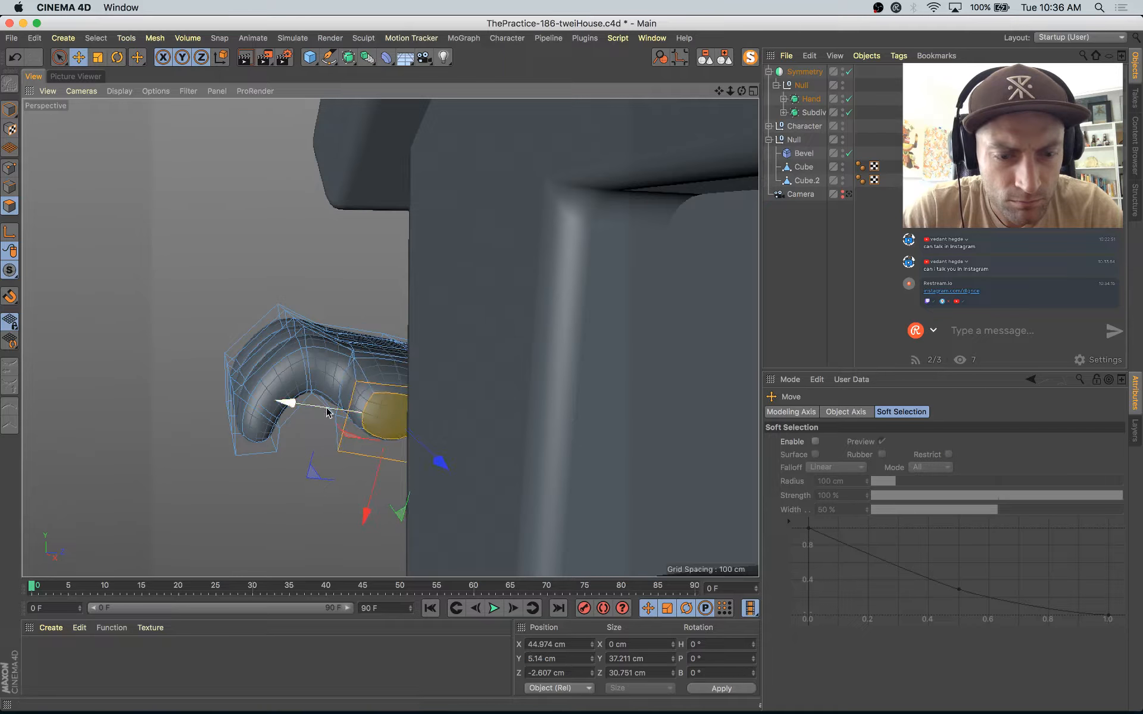
left_click_drag(344, 421, 434, 434, "alt")
key("r")
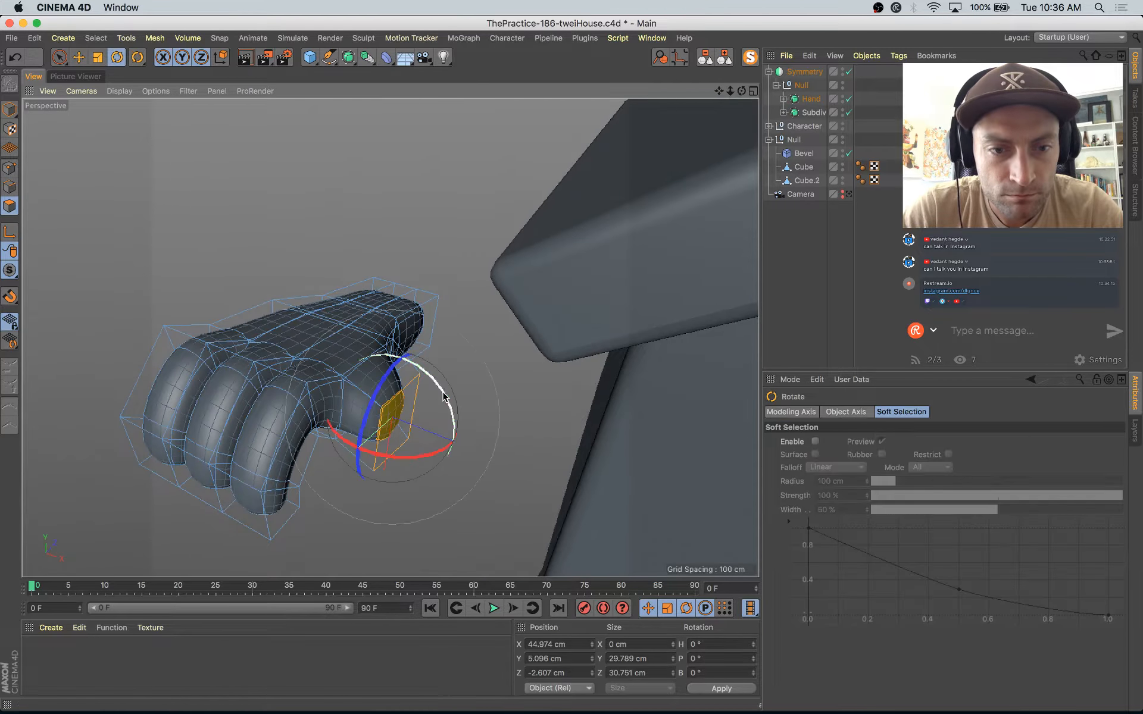
Step: Extrude the thumb further to about X 64 cm and rotate its end face by about 23°
key("d")
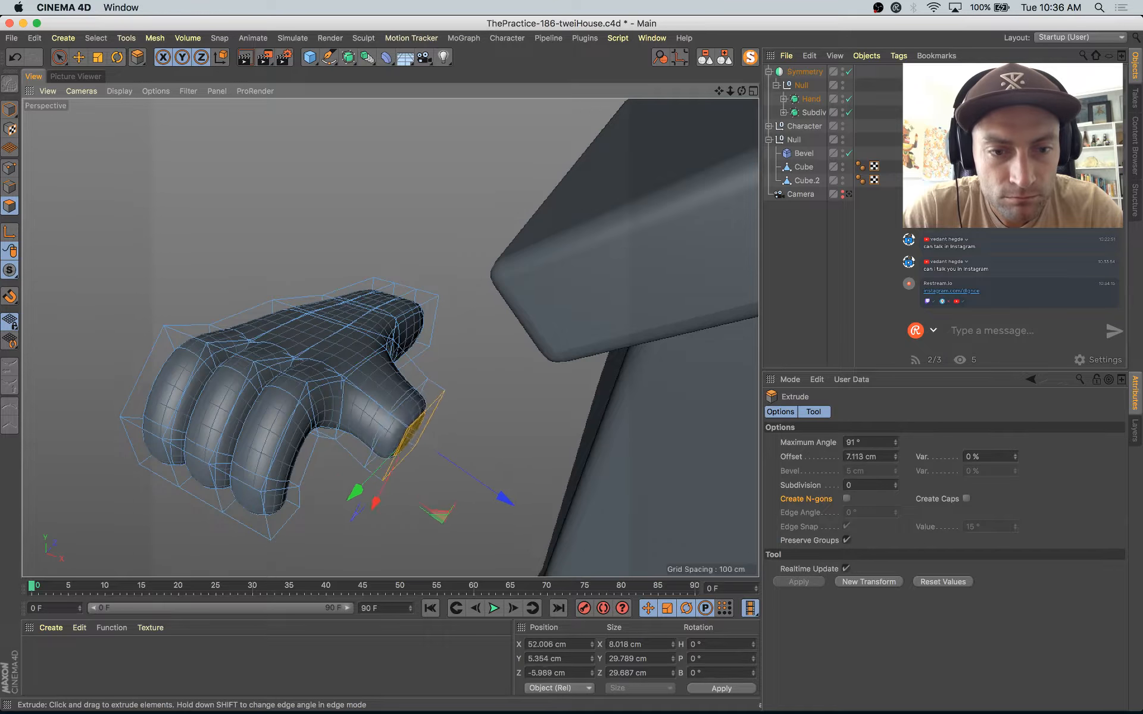
key("r")
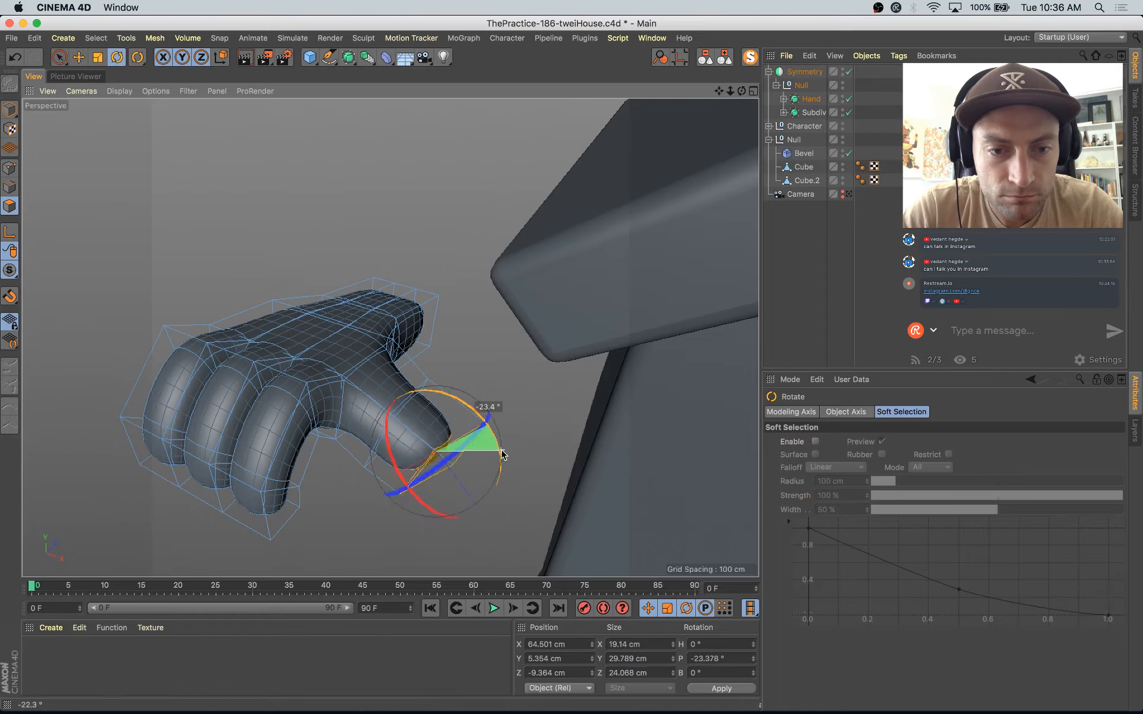
left_click_drag(502, 456, 501, 455)
key("e")
left_click_drag(474, 567, 512, 447, "alt")
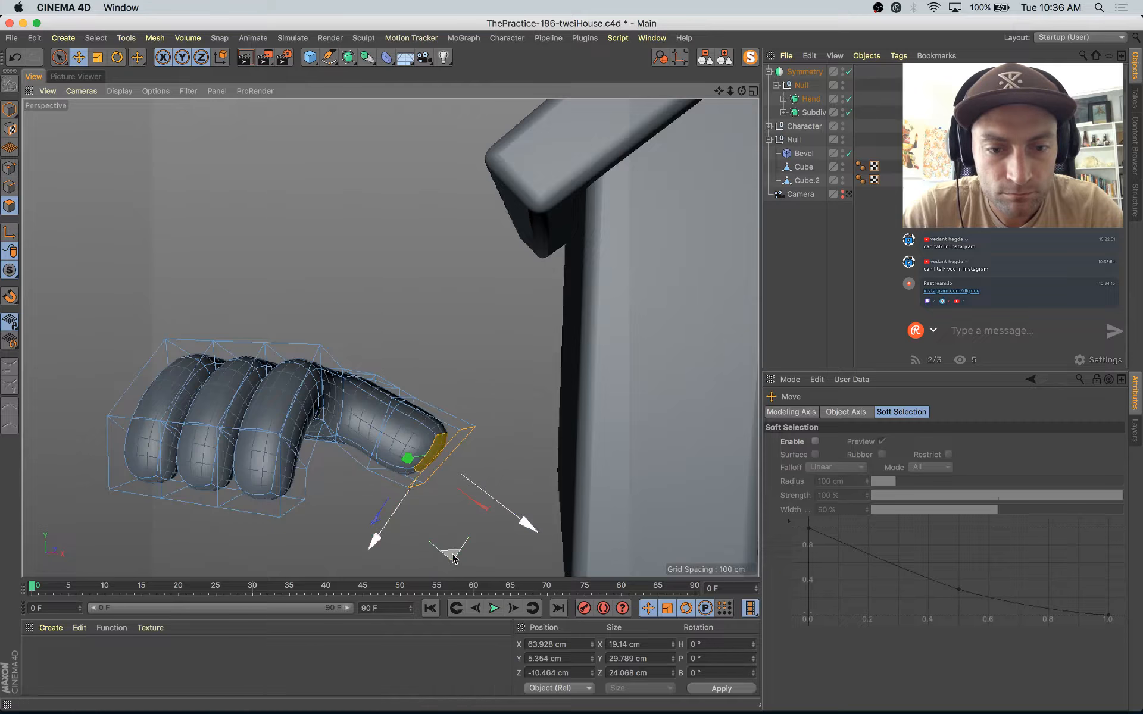
left_click_drag(436, 565, 436, 563)
Step: Shrink and rotate the thumb tip, curling it to about X 55, Y 13, Z -17 cm
key("t")
left_click_drag(520, 493, 375, 506)
key("r")
key("e")
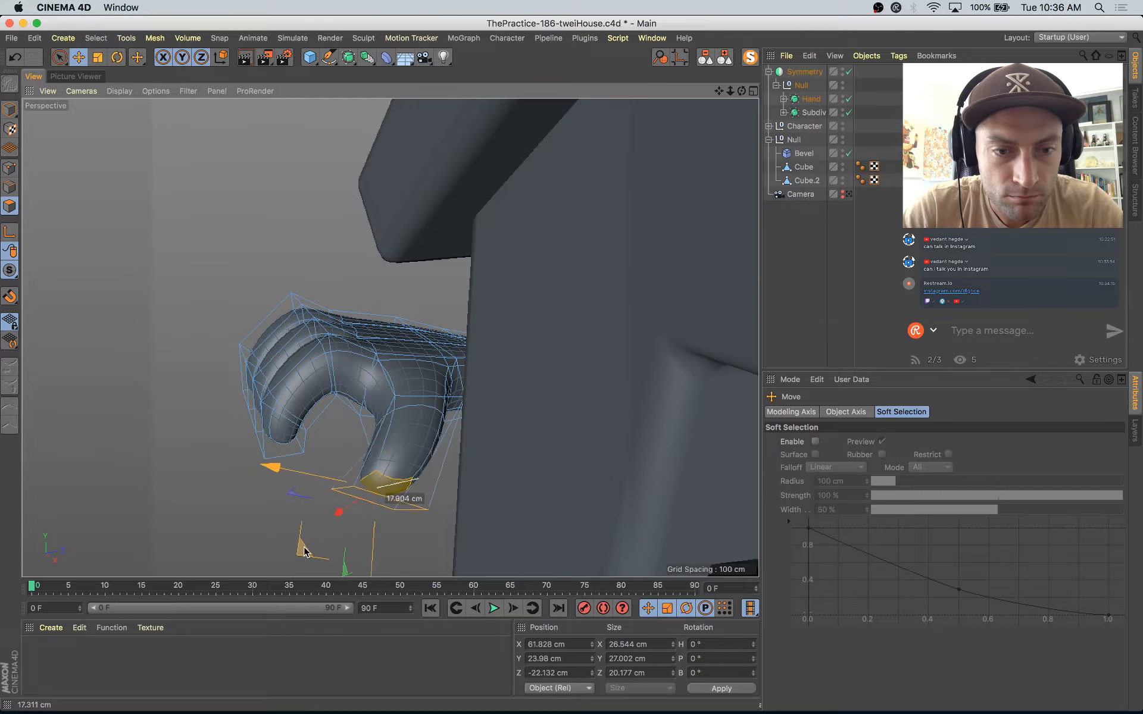
left_click_drag(323, 545, 440, 505)
left_click_drag(481, 450, 565, 430)
key("e")
key("r")
Step: Loop-select the edges around the thumb's middle, rotate and scale the loop to smooth the bend, and return to Model mode
key("u")
key("l")
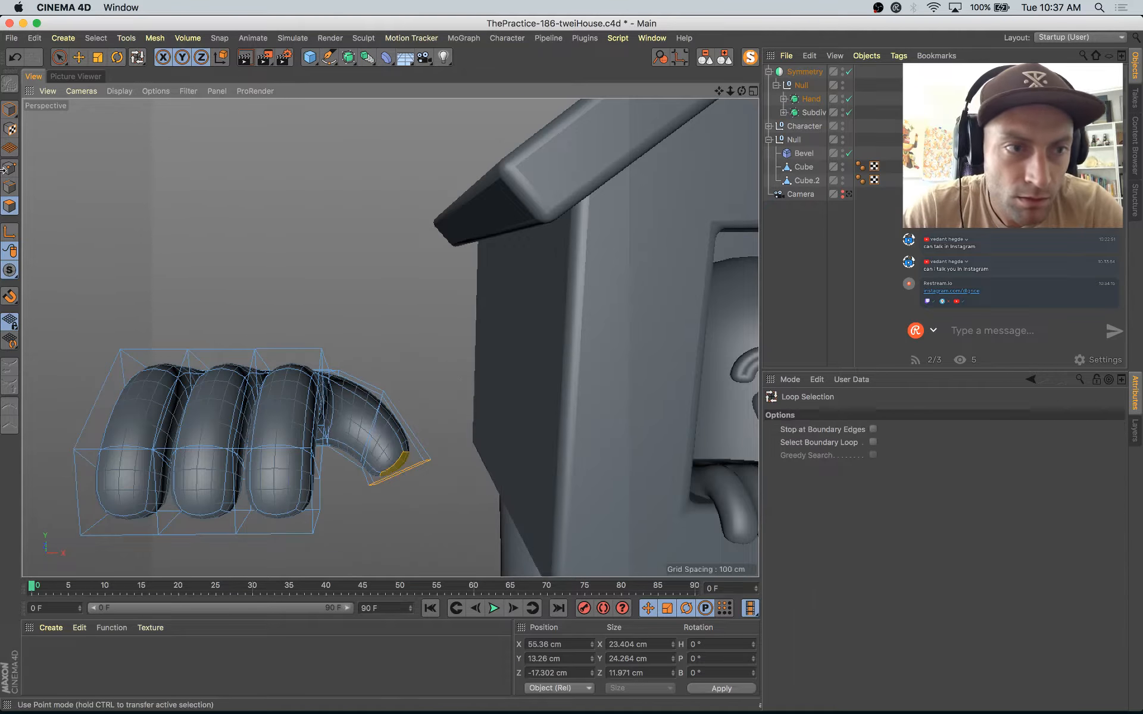
left_click(14, 191)
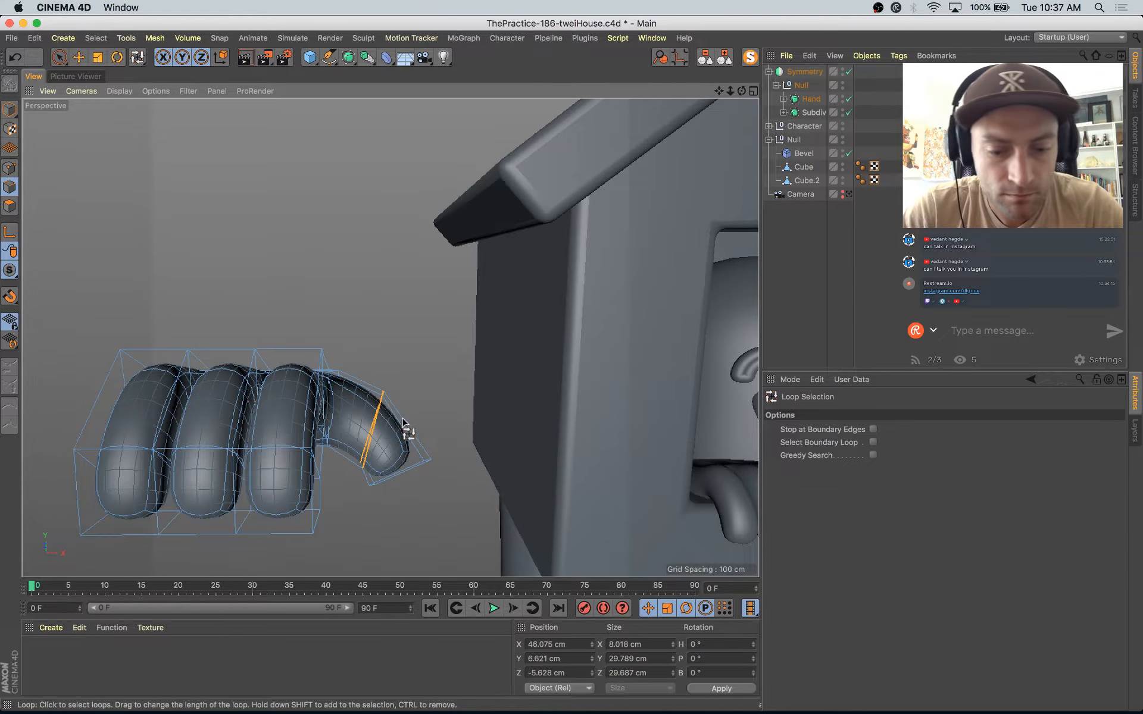
key("r")
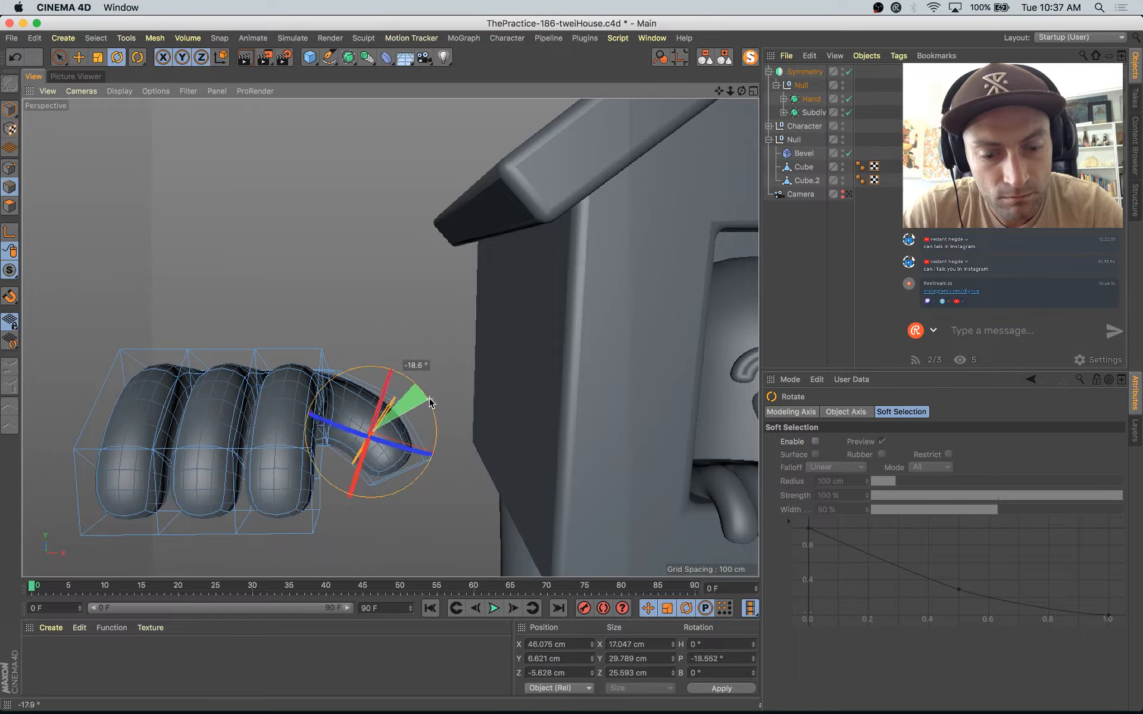
key("e")
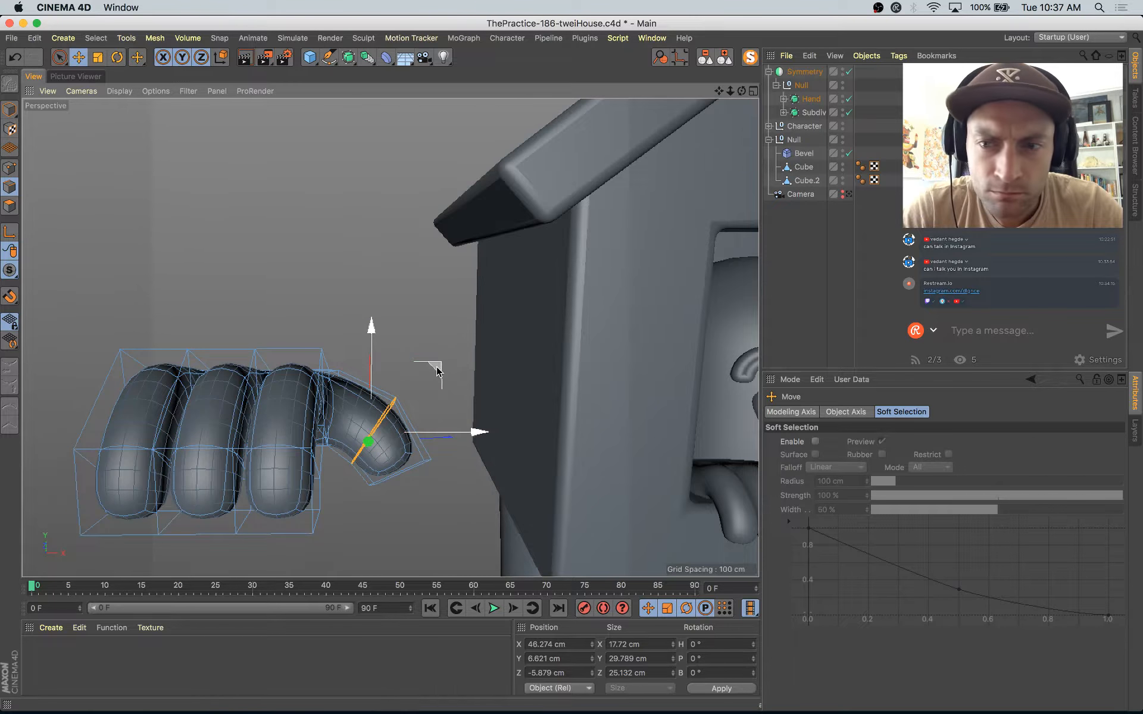
key("t")
left_click_drag(433, 364, 492, 352)
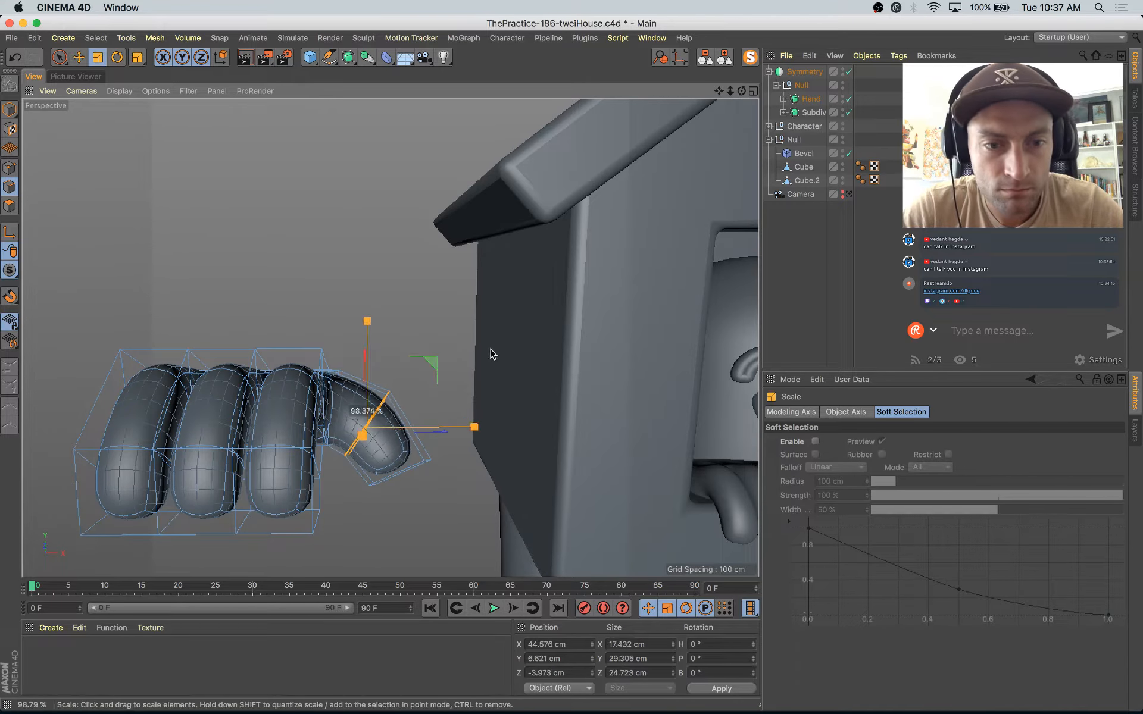
left_click_drag(482, 403, 361, 449, "alt")
key("r")
left_click_drag(357, 373, 516, 433)
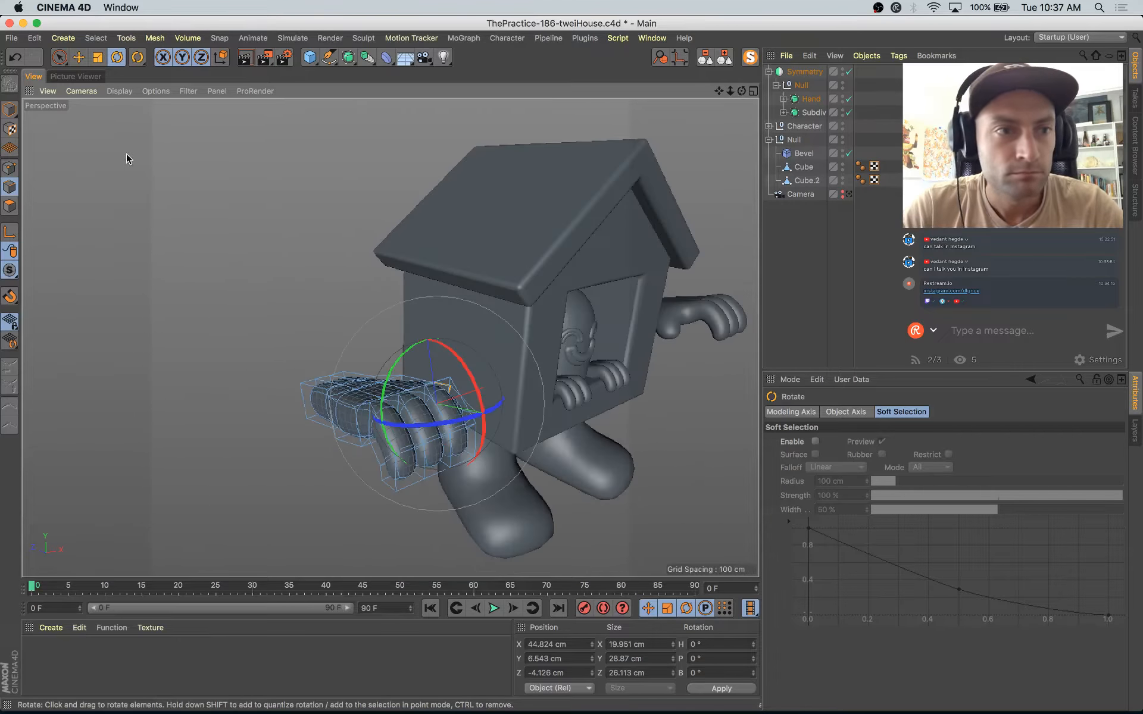
left_click(10, 110)
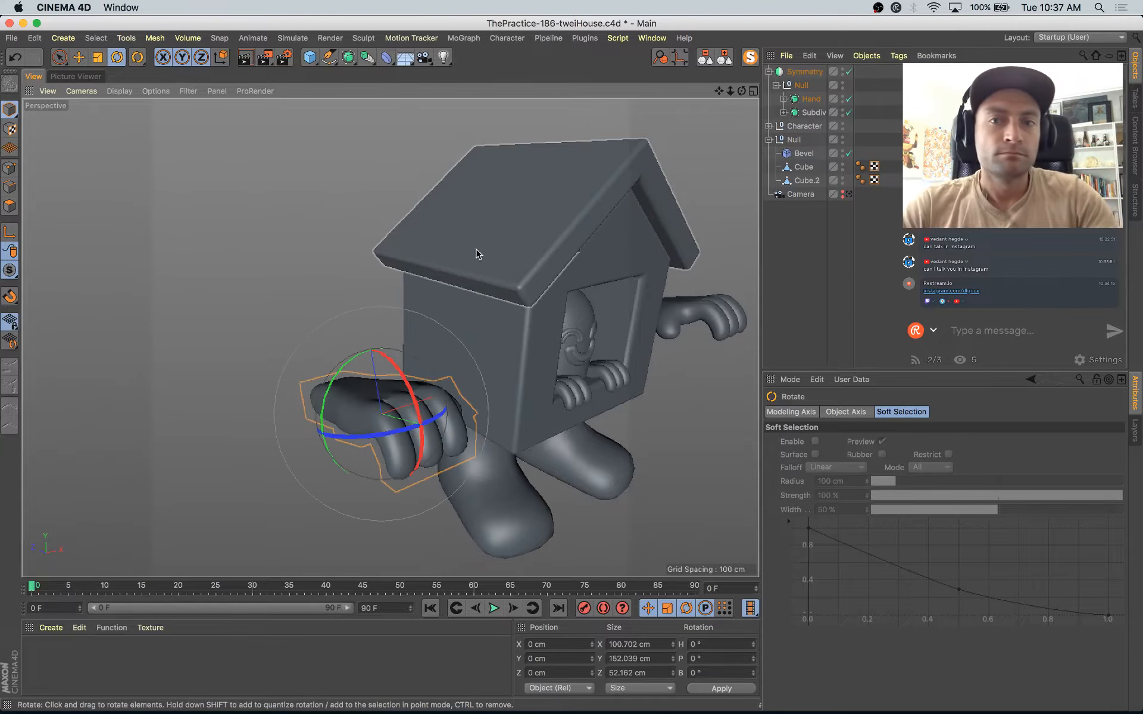
Step: Rotate the Hand object so its fingers hang downward and move it beside the house to about X -124, Y 29, Z -47 cm
left_click(811, 100)
left_click_drag(685, 305, 585, 337, "alt")
left_click_drag(385, 387, 399, 530)
left_click_drag(429, 440, 283, 304)
key("e")
left_click_drag(239, 338, 587, 472)
left_click_drag(545, 385, 499, 384)
Step: Tilt the Hand object against the house wall, rotating it to about H -90.7°, P 163.8°, B -4°
key("r")
left_click_drag(442, 338, 449, 346)
left_click_drag(502, 433, 299, 394, "alt")
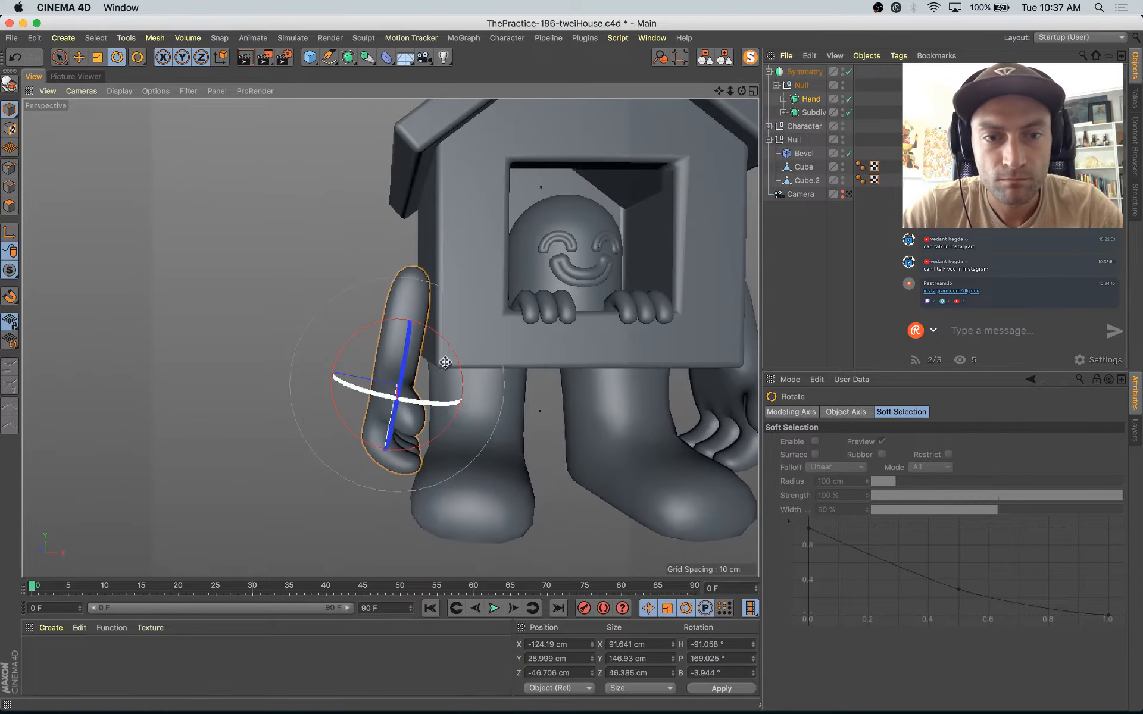
left_click_drag(453, 350, 434, 339)
Step: Scale the hand down to about 86 × 137 × 43 cm and position it at about X -141, Y 40, Z -32 cm
key("e")
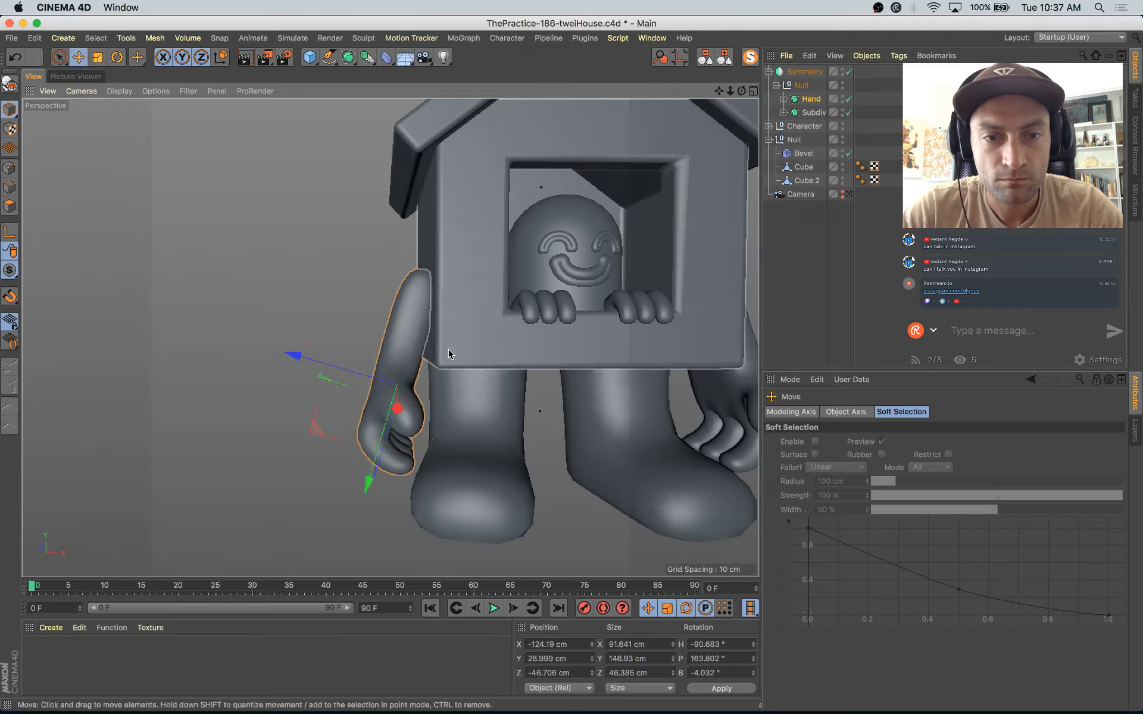
left_click_drag(313, 428, 455, 451)
key("t")
left_click_drag(527, 364, 505, 365)
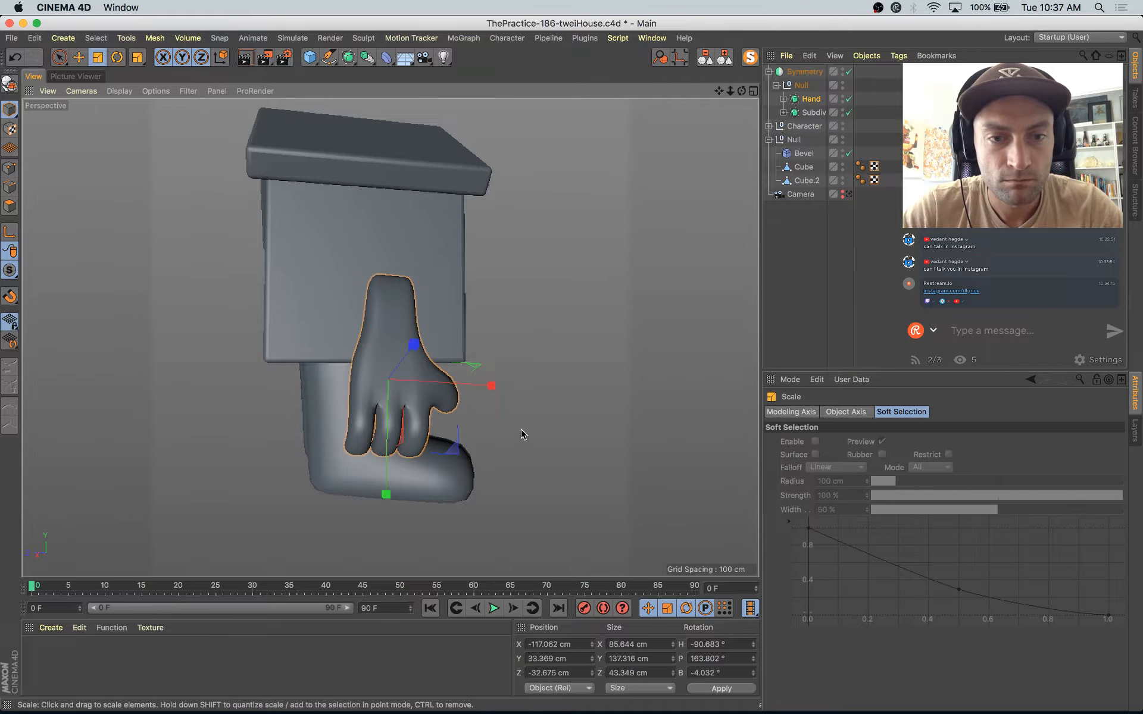
left_click_drag(524, 435, 285, 464, "alt")
key("e")
left_click_drag(363, 416, 382, 365, "alt")
left_click_drag(406, 407, 324, 381, "alt")
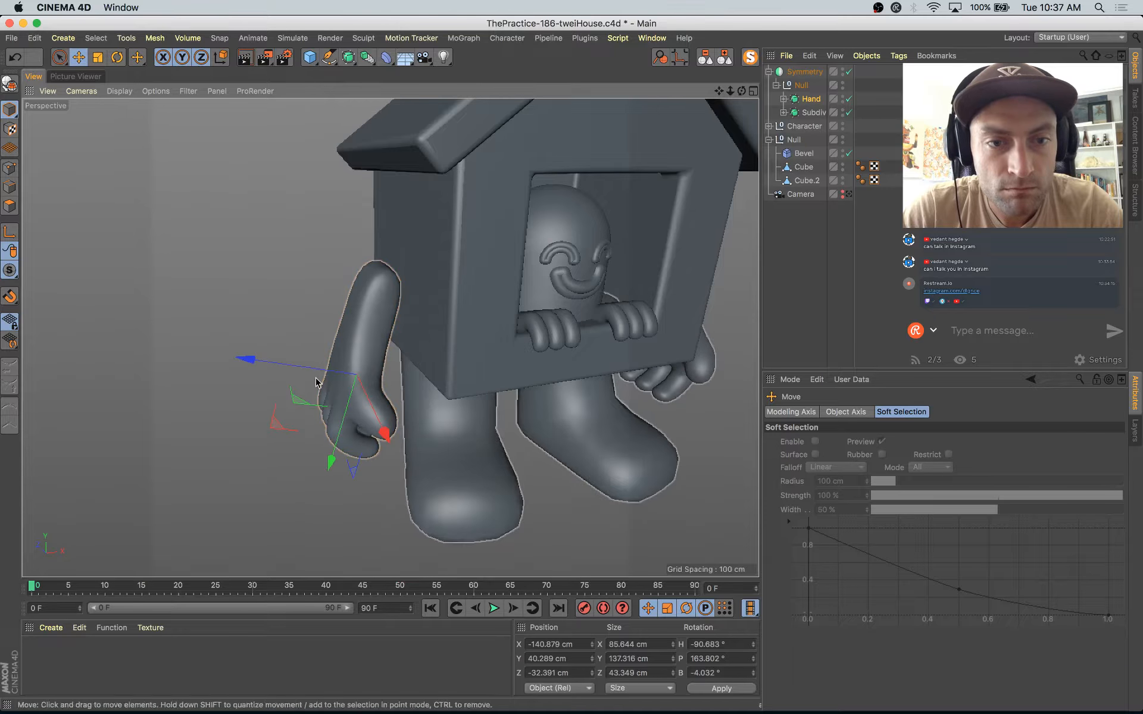
Step: Select the wrist's end face on the hand's Cube mesh and extrude it upward into a forearm reaching about Y -101 cm
left_click(10, 205)
left_click_drag(161, 229, 116, 223, "alt")
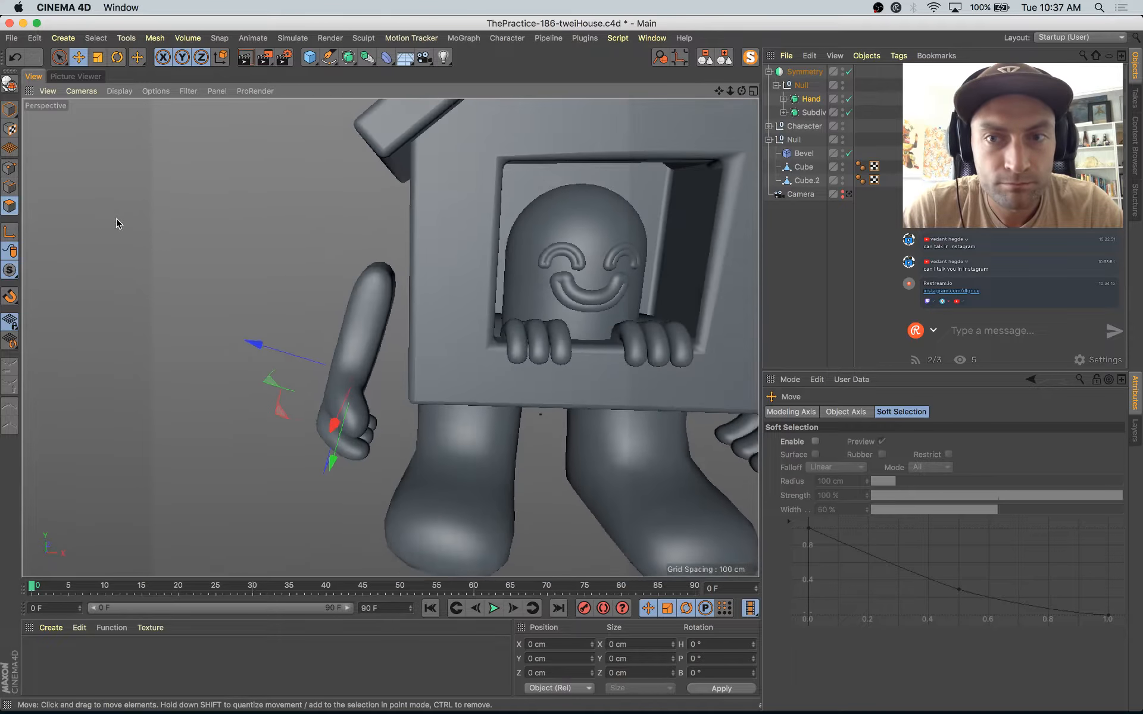
left_click(783, 99)
left_click(817, 113)
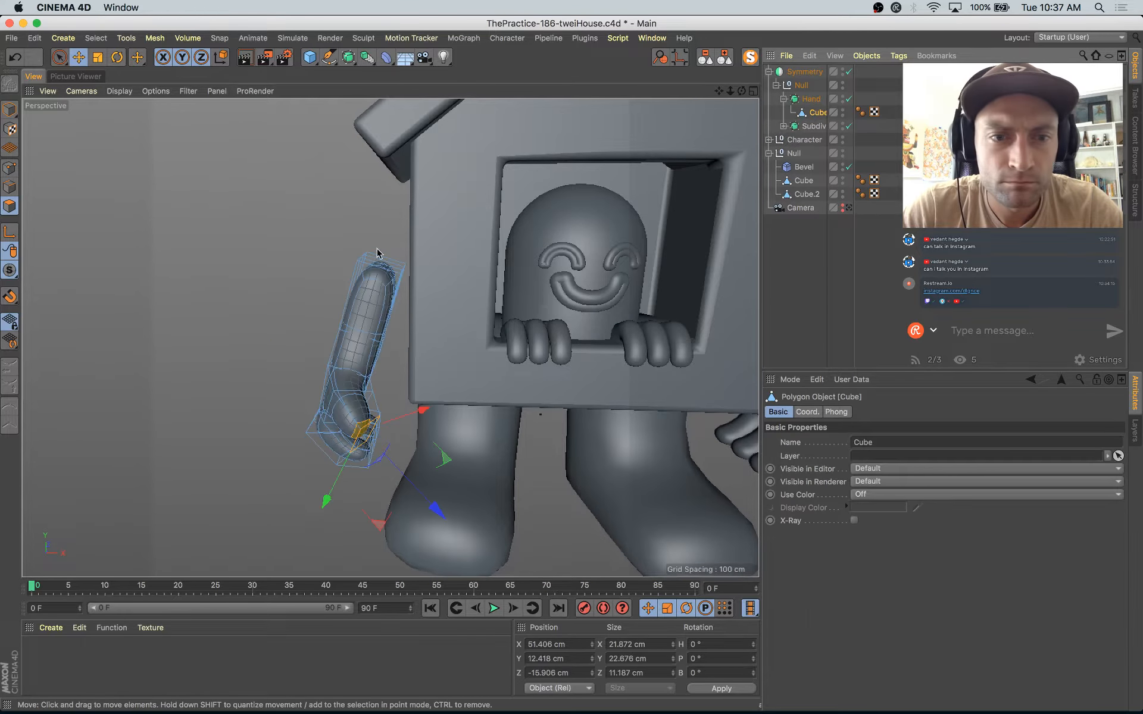
left_click_drag(409, 284, 365, 269, "alt")
key("9")
left_click(369, 269)
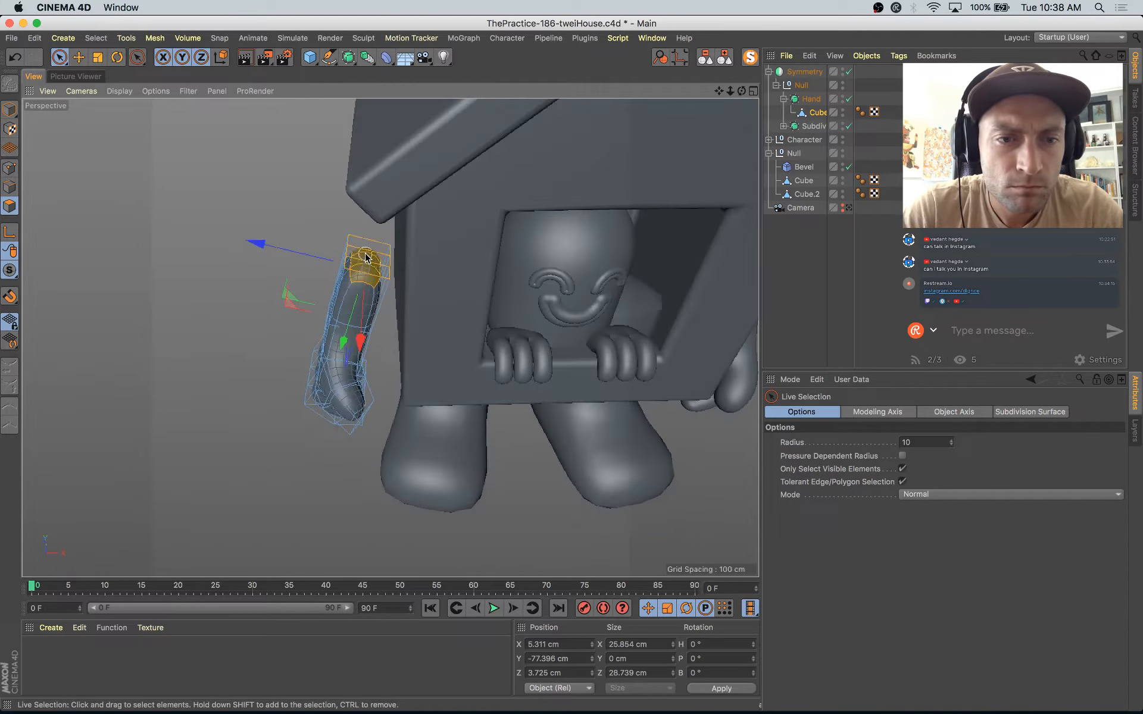
key("d")
scroll(407, 332, "up", 4)
left_click_drag(407, 332, 428, 377, "alt")
key("e")
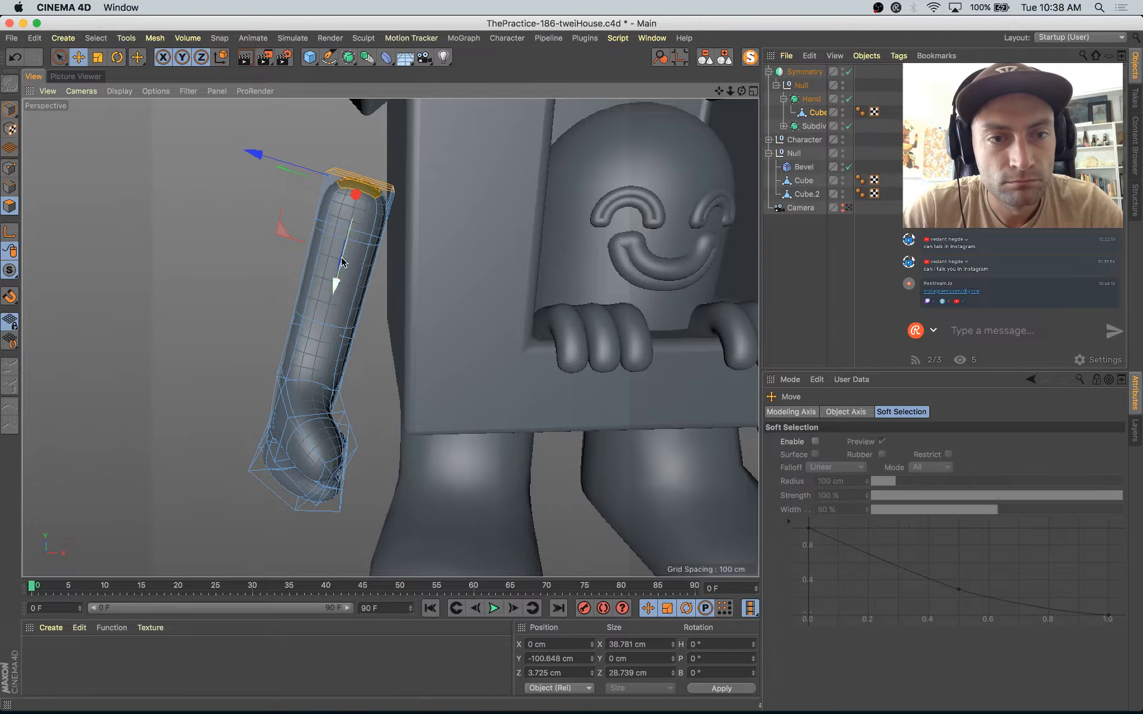
Step: Bend the arm's end face into the house wall, scaling it to about 78 × 52 × 24 cm at about Y -102, Z -26 cm
left_click_drag(284, 233, 459, 230)
key("r")
key("t")
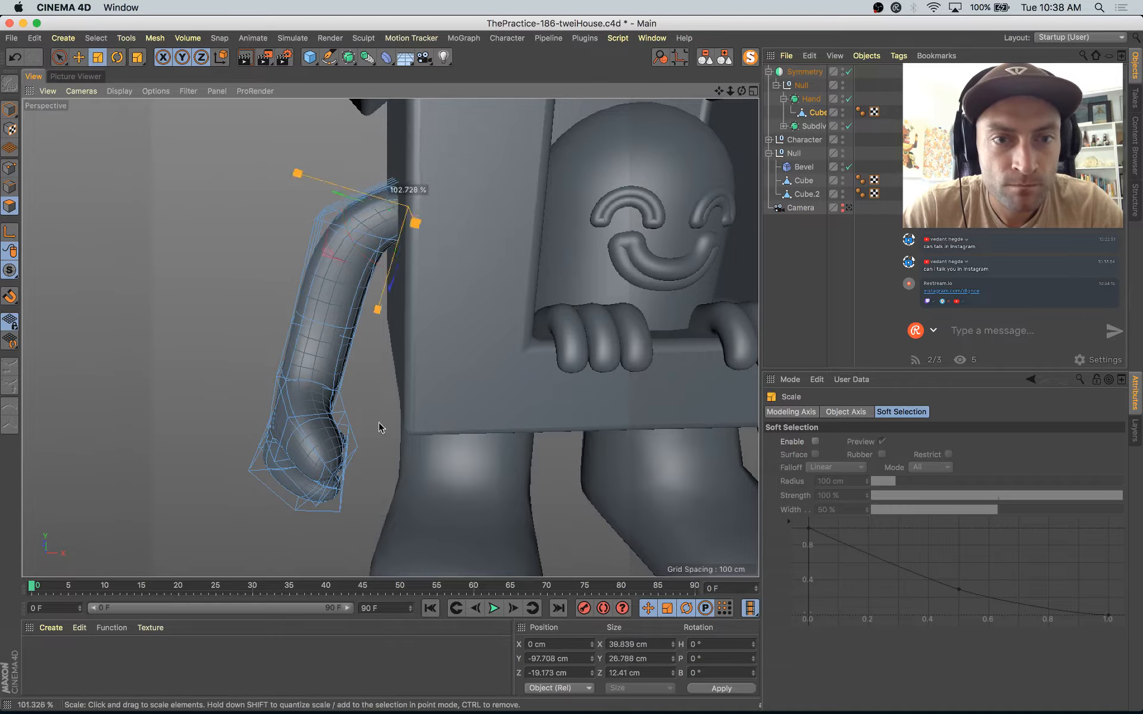
left_click_drag(381, 428, 408, 207)
key("e")
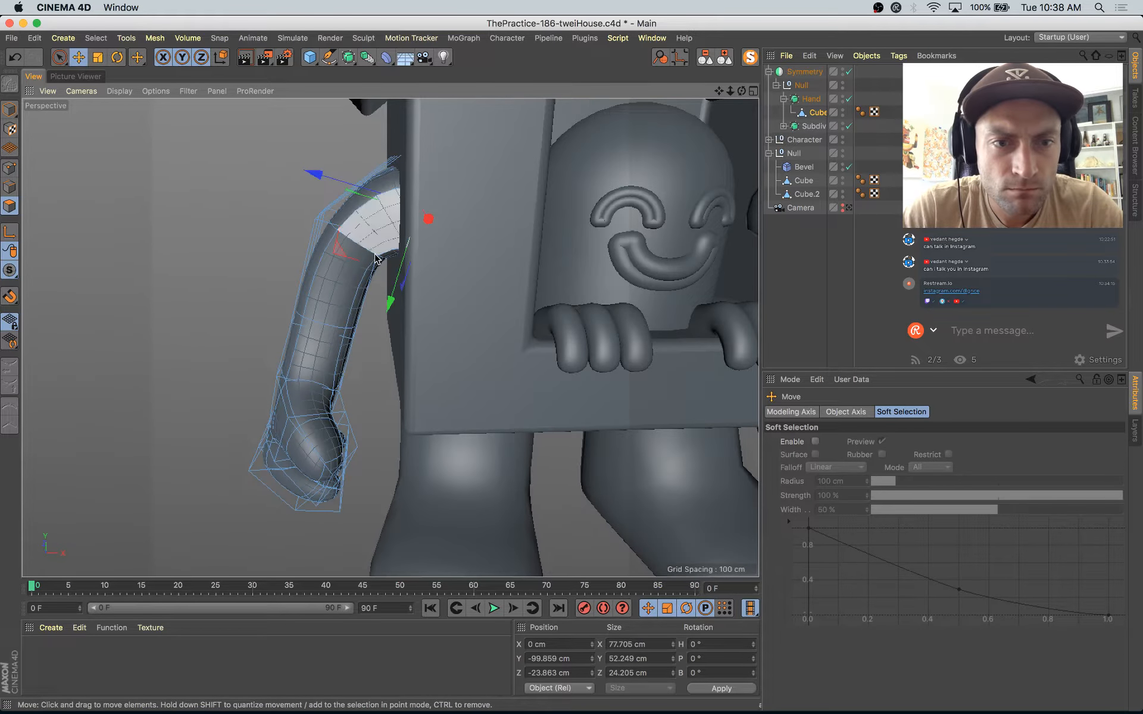
left_click_drag(340, 254, 348, 251)
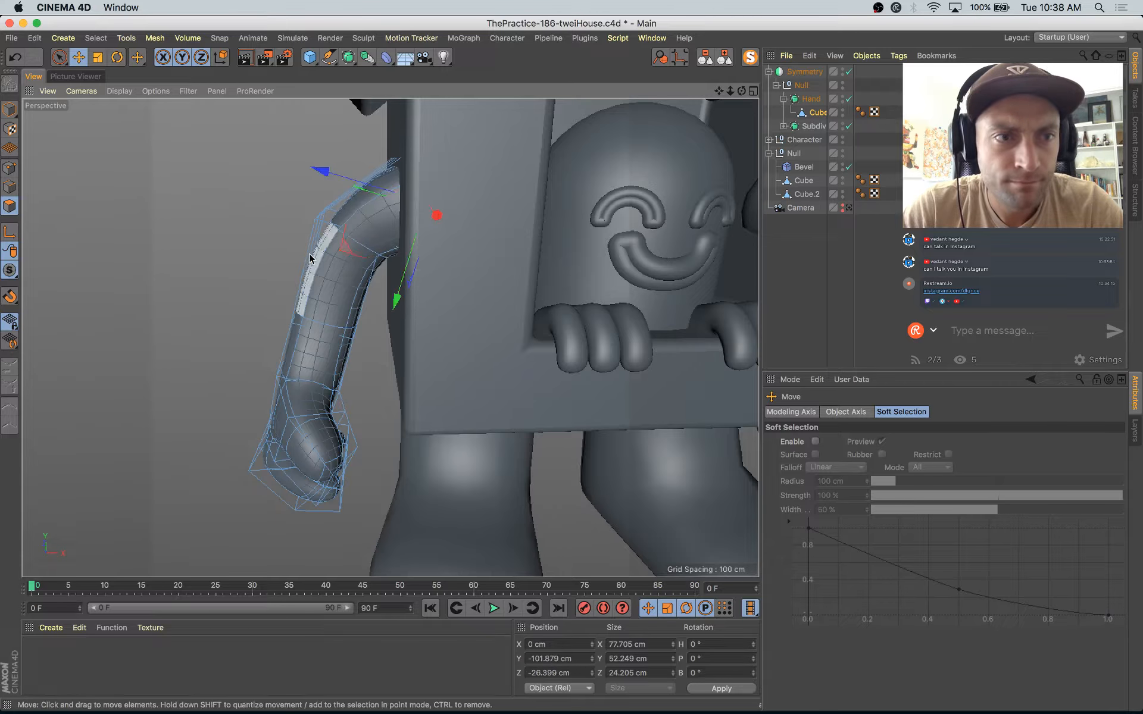
Step: Return to Model mode and lower the whole Hand object to about X -144, Y 15, Z -38 cm
left_click(8, 108)
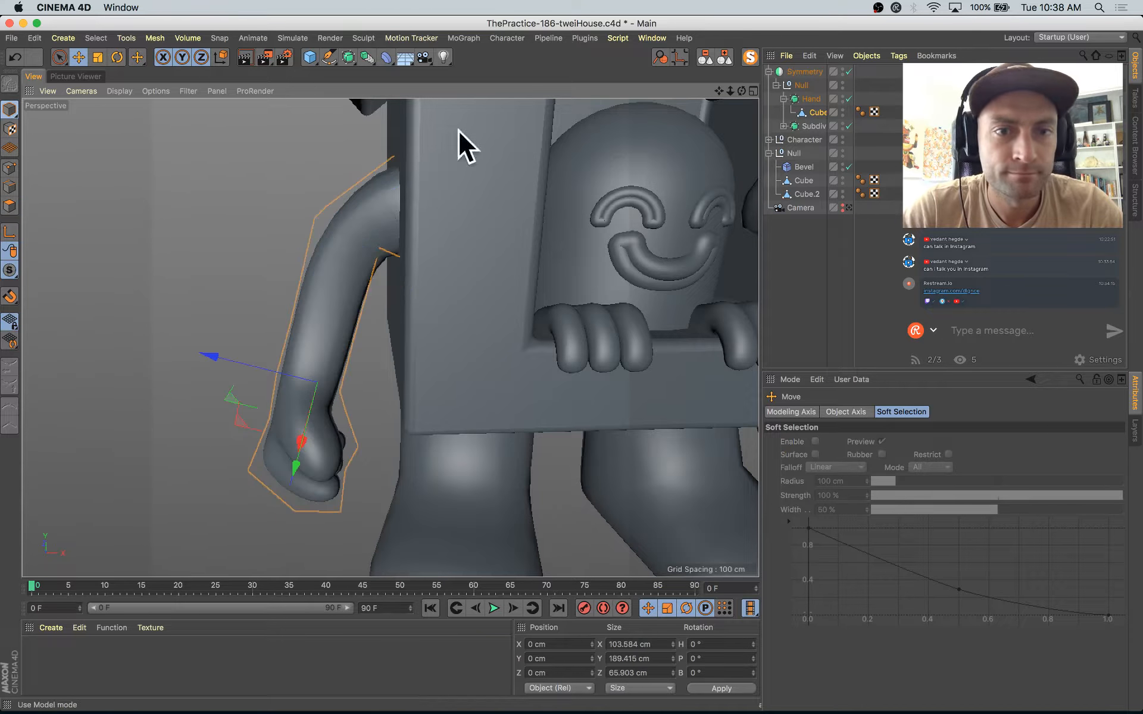
left_click(811, 102)
left_click_drag(446, 262, 576, 271, "alt")
left_click_drag(457, 175, 457, 228)
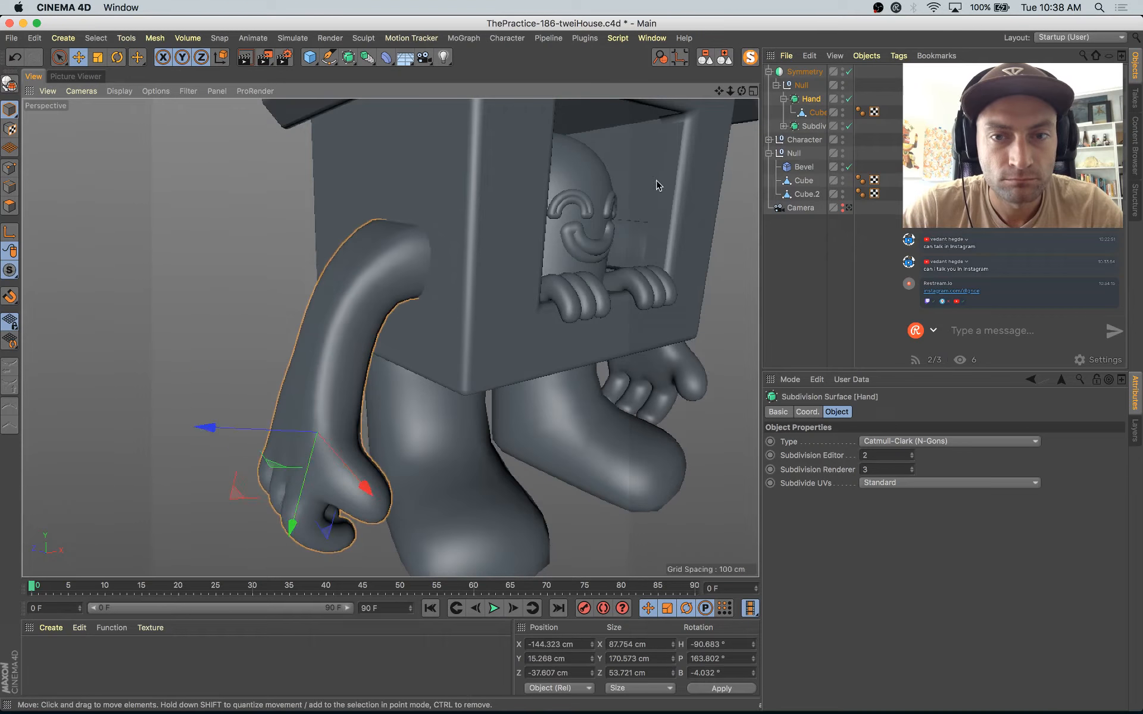
Step: Select the upper bend polygons of the arm mesh and lower them, shortening the mesh to about 171 cm along Y
left_click(816, 113)
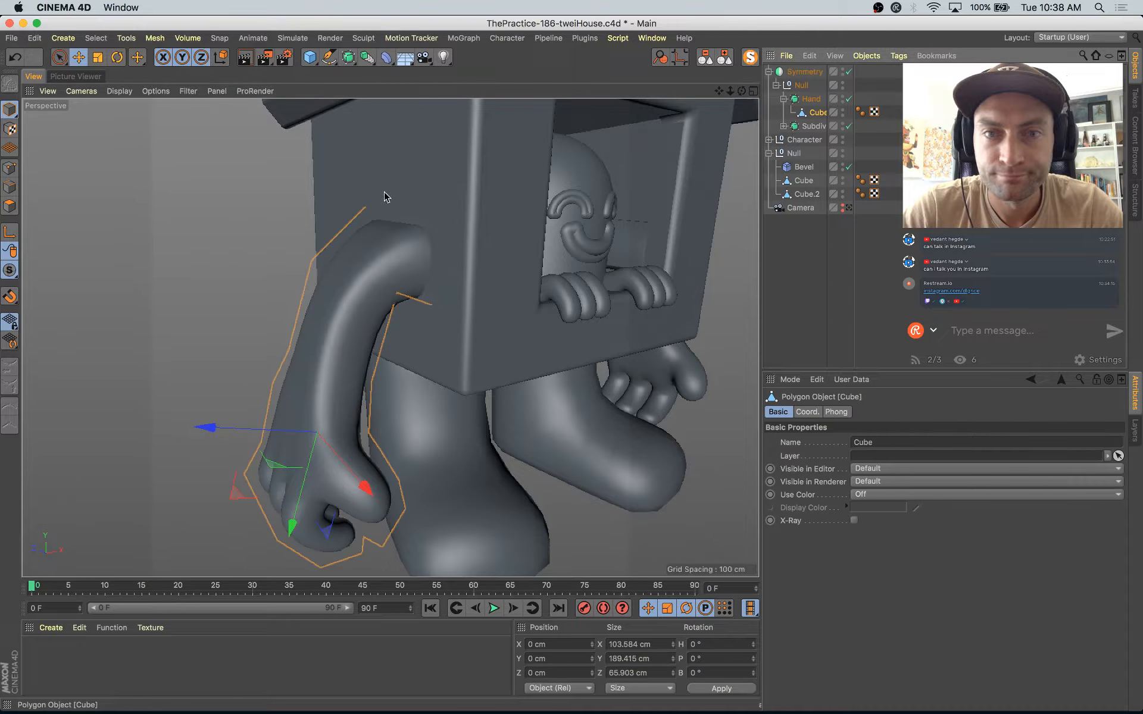
left_click(12, 206)
left_click_drag(400, 298, 315, 288, "alt")
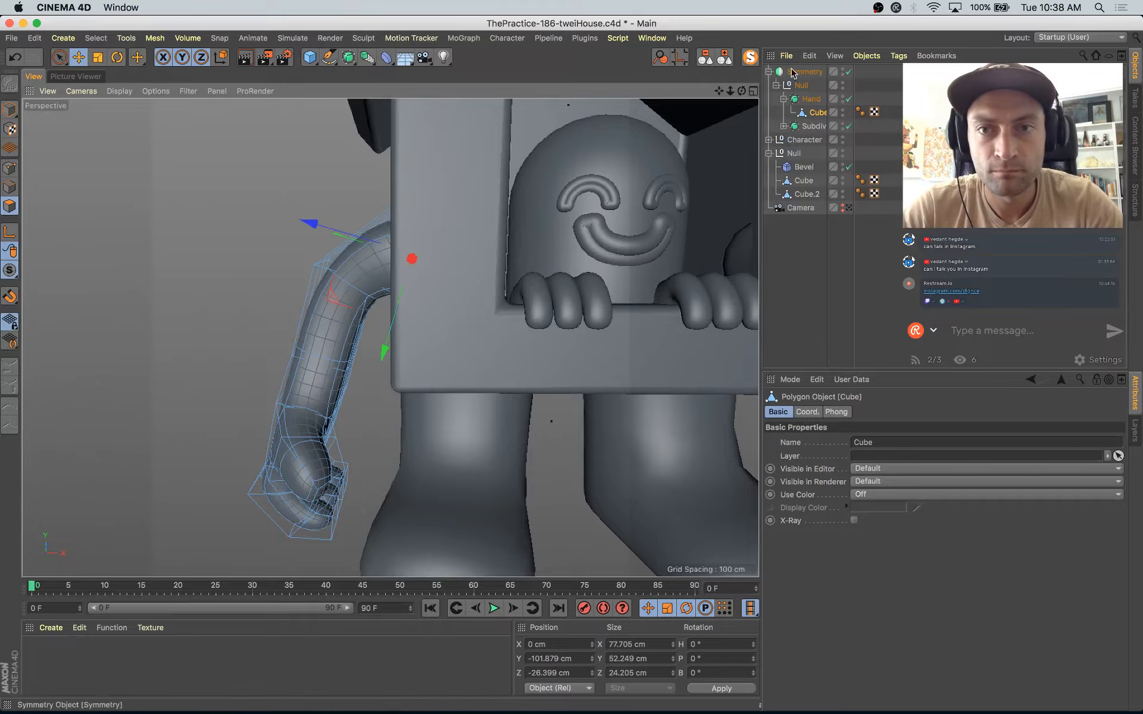
left_click(751, 57)
left_click_drag(605, 271, 696, 79, "alt")
left_click(752, 58)
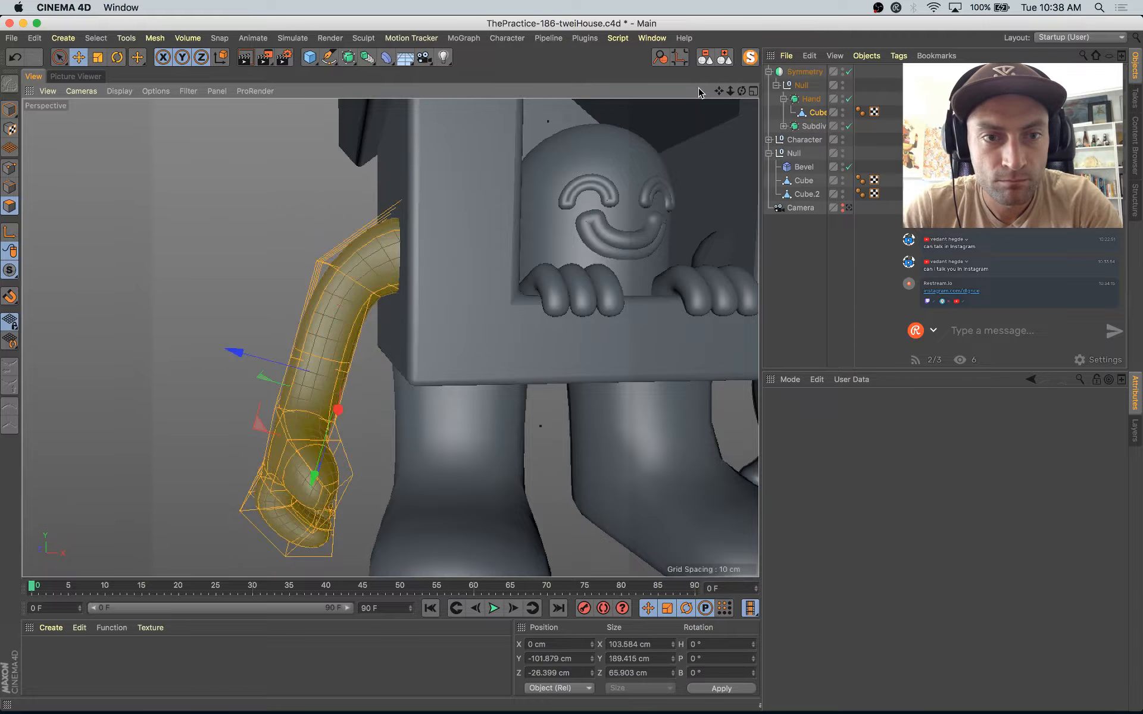
key("super+z")
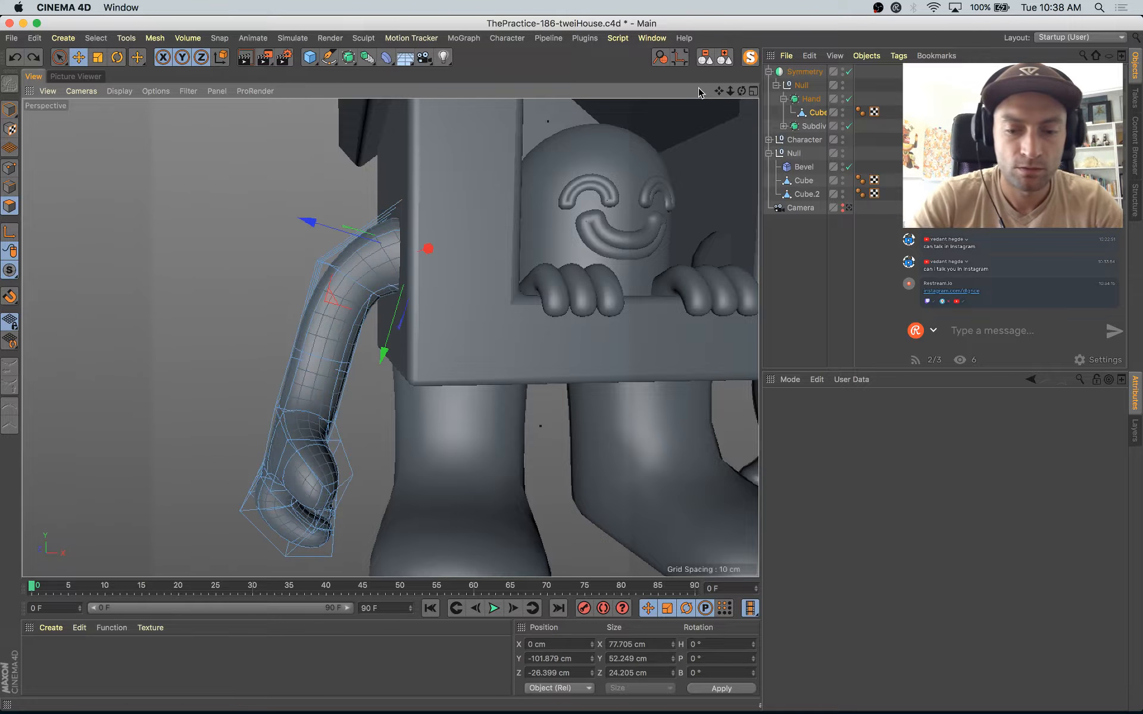
key("super+shift+z")
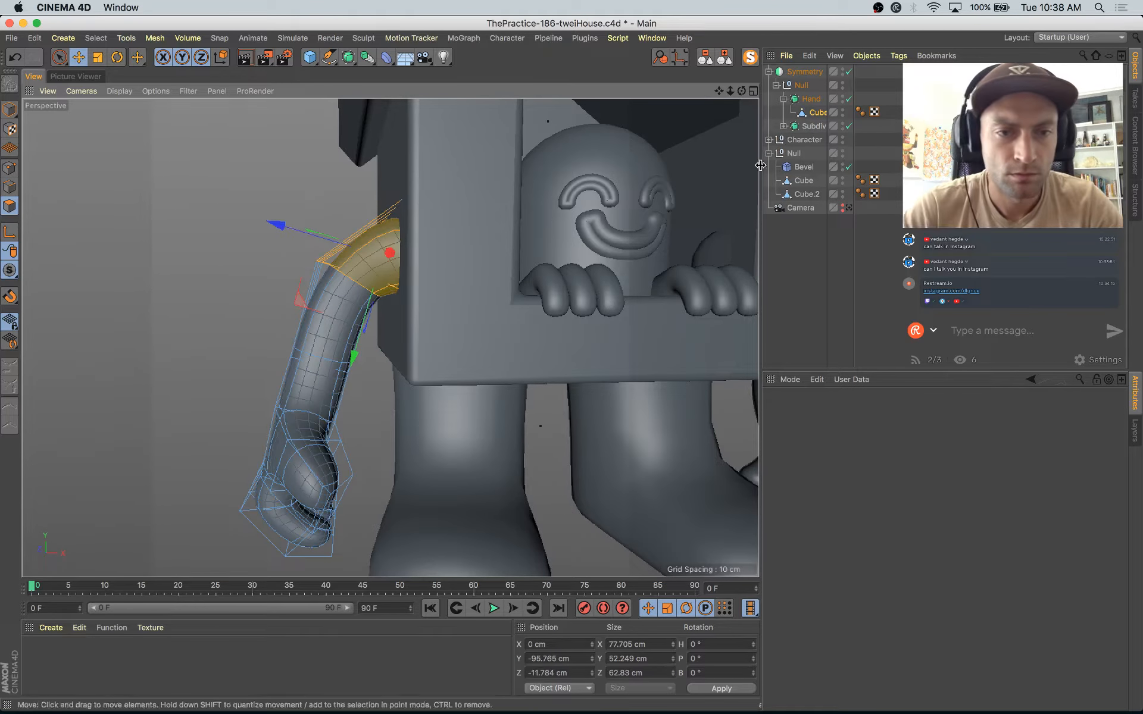
left_click_drag(275, 225, 277, 366)
left_click(9, 107)
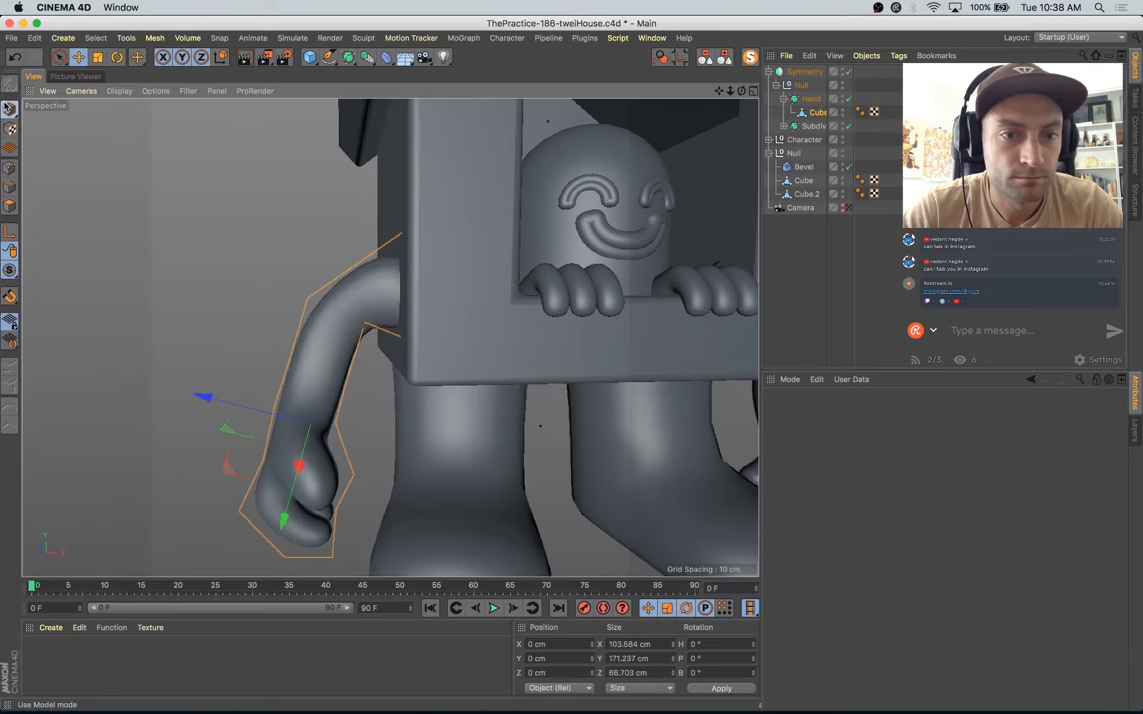
Step: Shift the arm's Cube mesh to about X -0.6, Y -13.6, Z -9.3 cm against the house wall
mouse_move(370, 383)
left_mouse_down()
mouse_move(380, 357)
mouse_move(392, 358)
mouse_move(334, 412)
mouse_move(262, 405)
mouse_move(367, 393)
left_mouse_up()
scroll(368, 394, "down", 15)
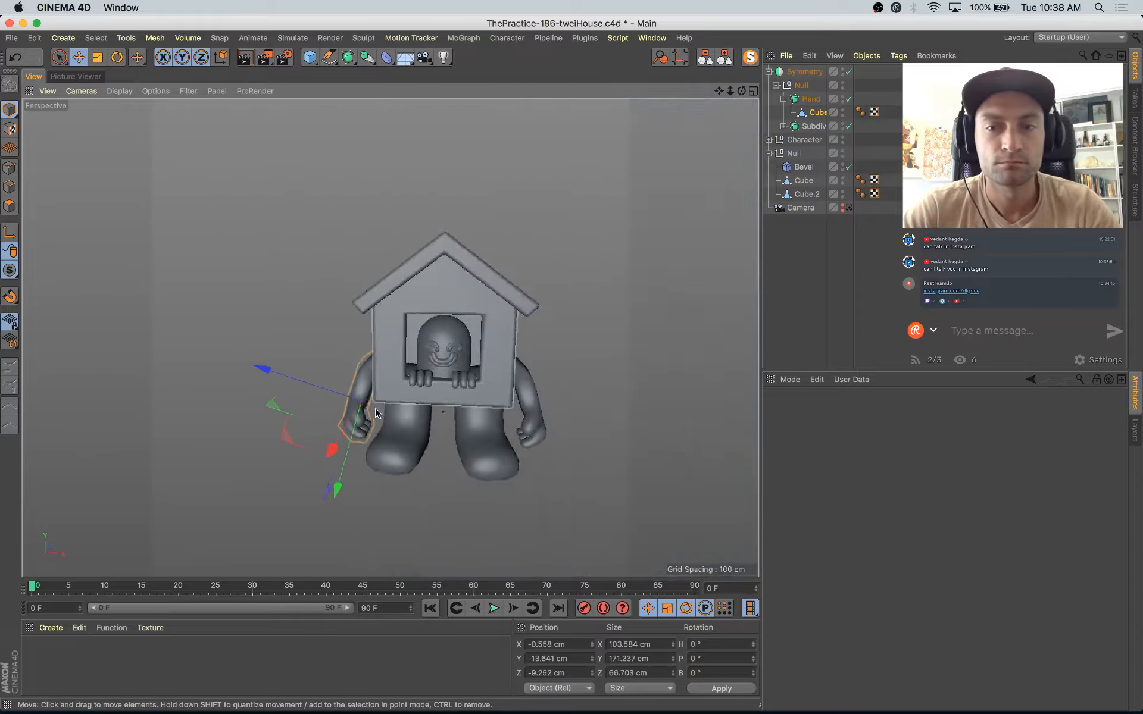
left_click_drag(502, 423, 601, 457, "alt")
scroll(426, 420, "up", 6)
scroll(426, 418, "up", 5)
scroll(303, 320, "up", 3)
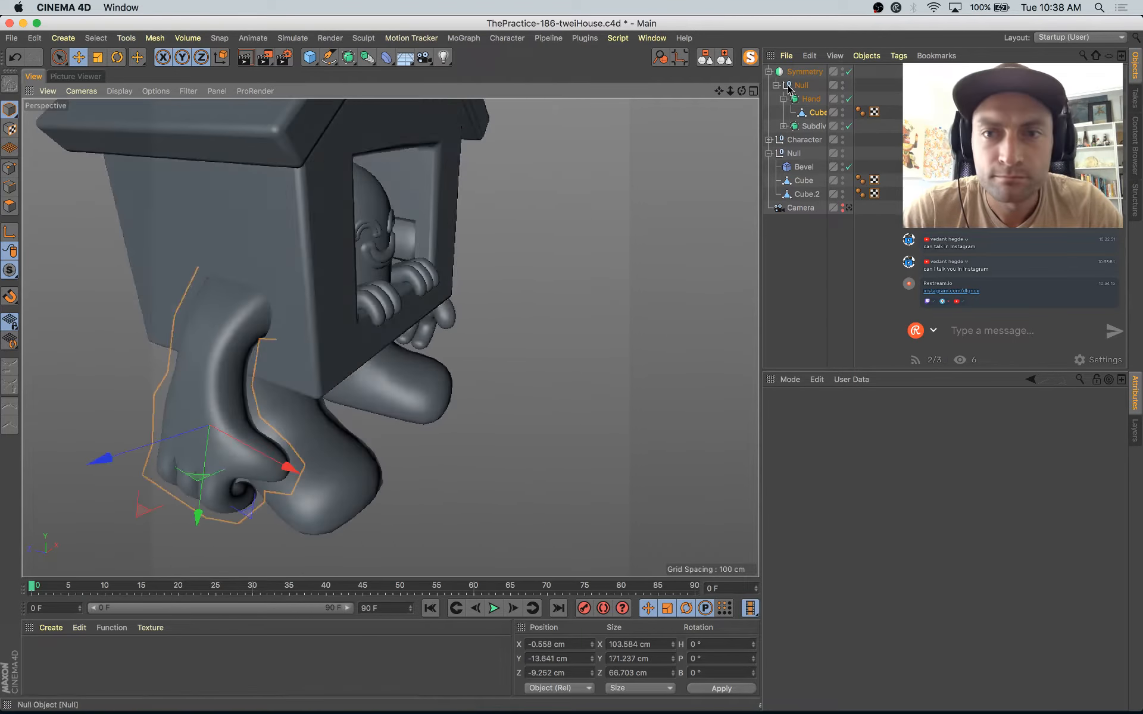
Step: Isolate the arm mesh, narrow its shoulder end to about 34 cm along X, and show the whole scene again
left_click(754, 57)
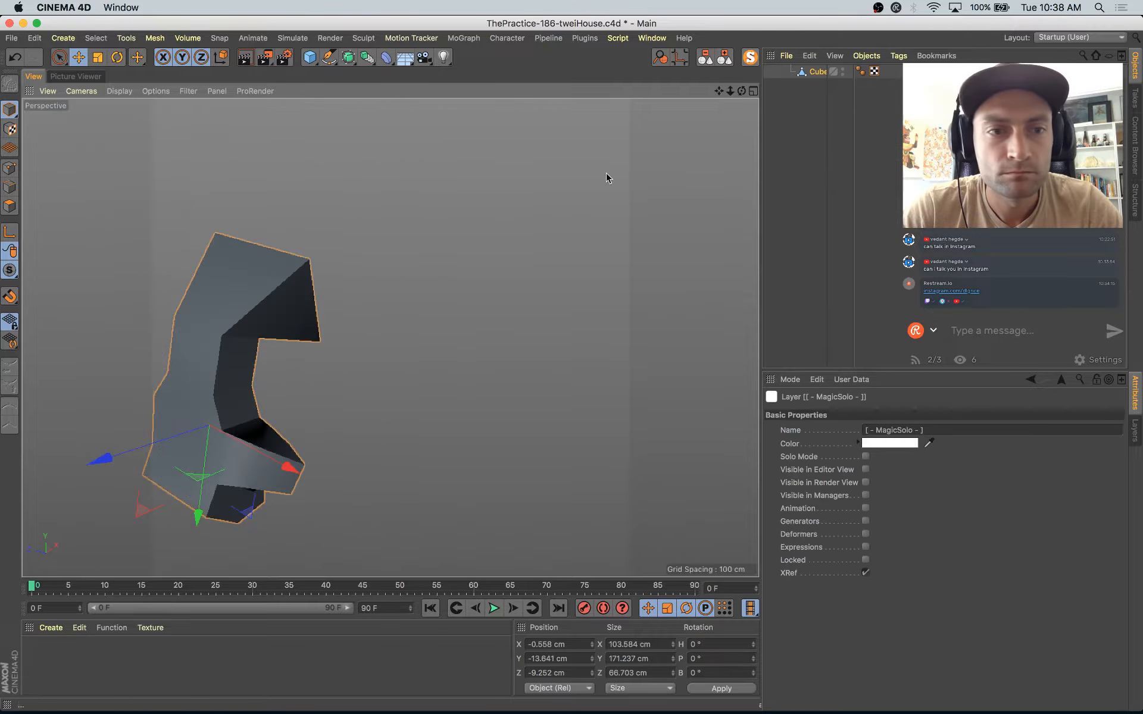
left_click(8, 207)
left_click_drag(517, 376, 381, 365, "alt")
key("space")
mouse_move(233, 313)
left_mouse_down()
mouse_move(301, 298)
mouse_move(250, 349)
left_mouse_up()
key("t")
left_click_drag(286, 363, 413, 337, "alt")
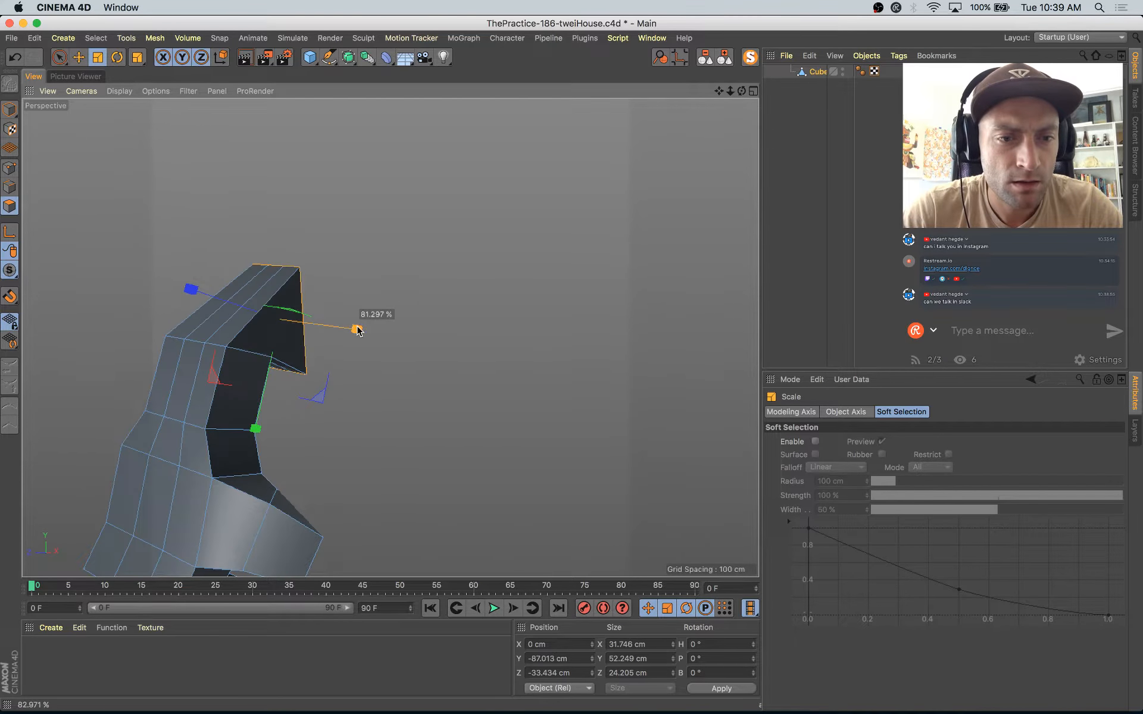
left_click_drag(477, 378, 453, 369, "alt")
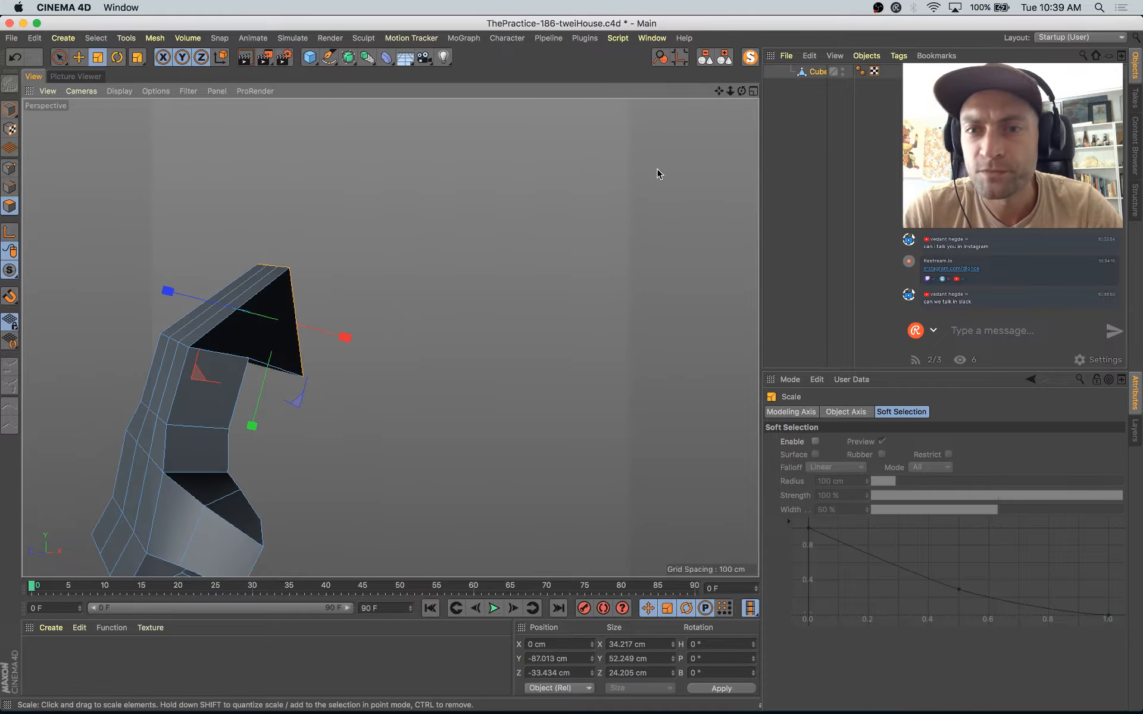
left_click(751, 59)
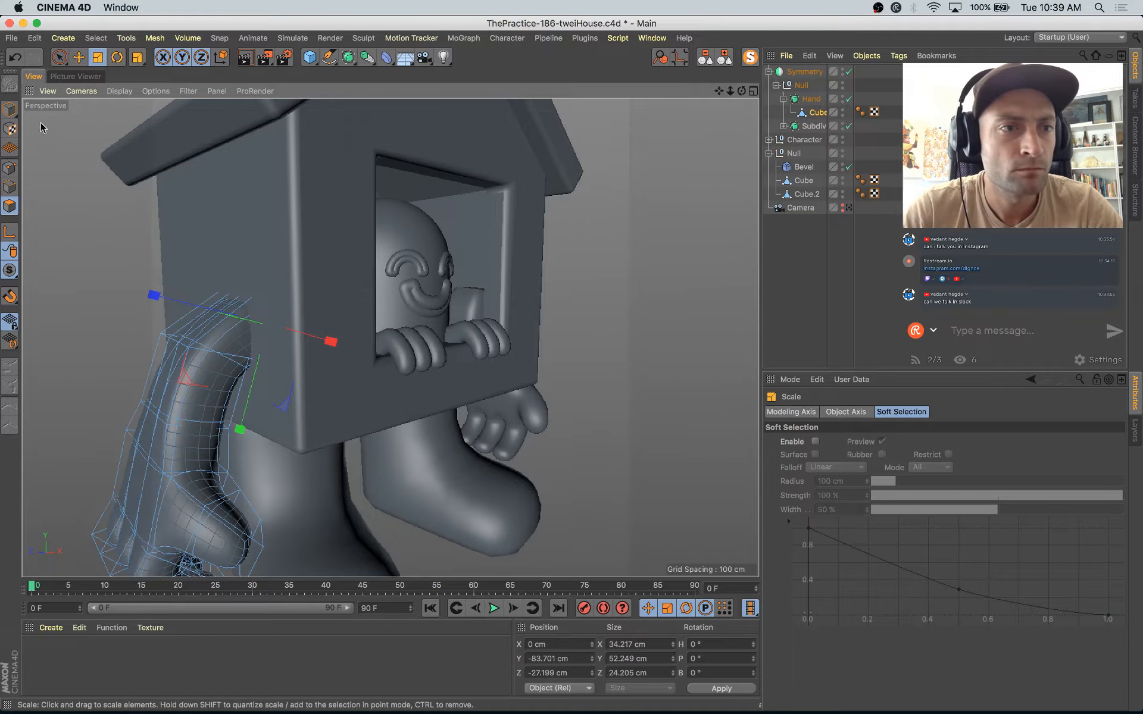
Step: Reposition the narrowed arm mesh in Model mode at about X 0.1, Y -12.1, Z -9.3 cm
left_click(10, 110)
key("e")
left_click_drag(535, 410, 467, 363, "alt")
scroll(467, 363, "down", 10)
left_click_drag(525, 398, 571, 385, "alt")
scroll(361, 382, "up", 6)
left_click_drag(362, 382, 294, 477, "alt")
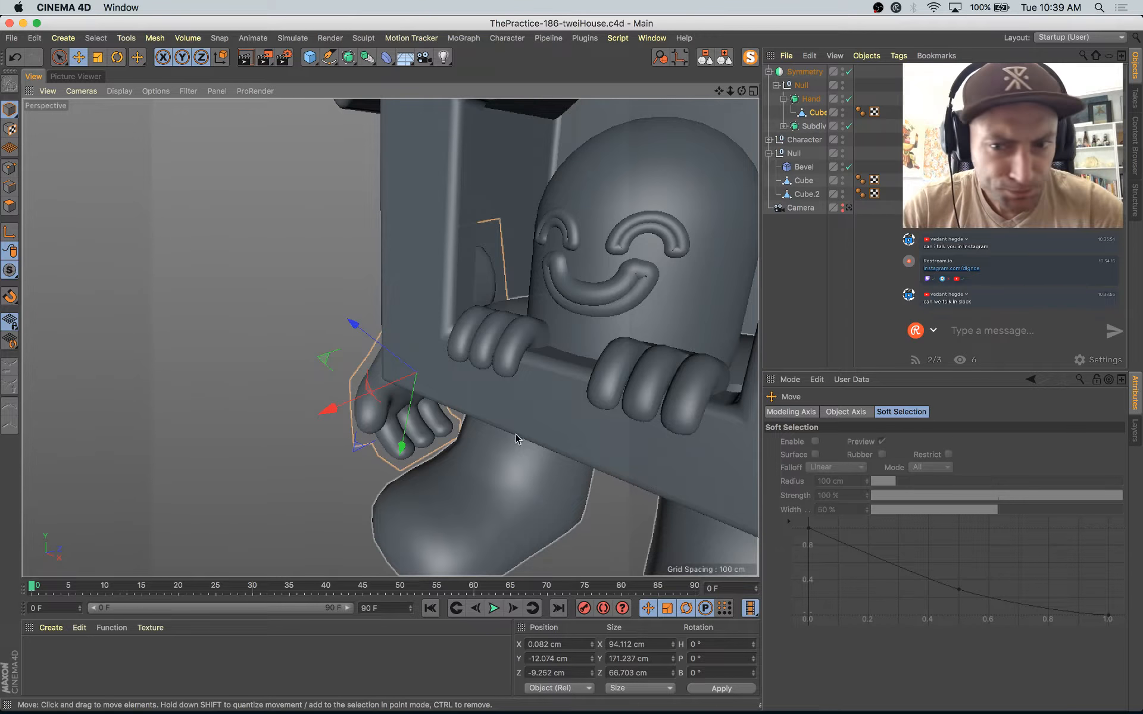
Step: Deselect the arm mesh and fold all object hierarchies
scroll(512, 393, "down", 6)
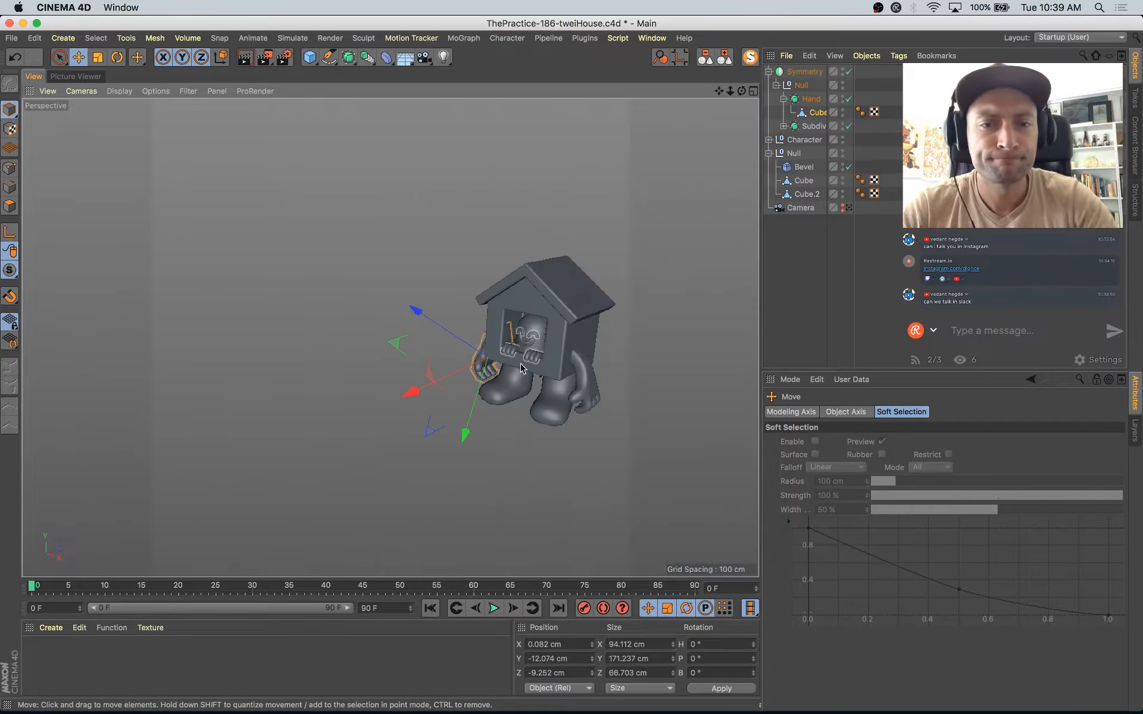
scroll(519, 369, "up", 8)
scroll(498, 396, "down", 7)
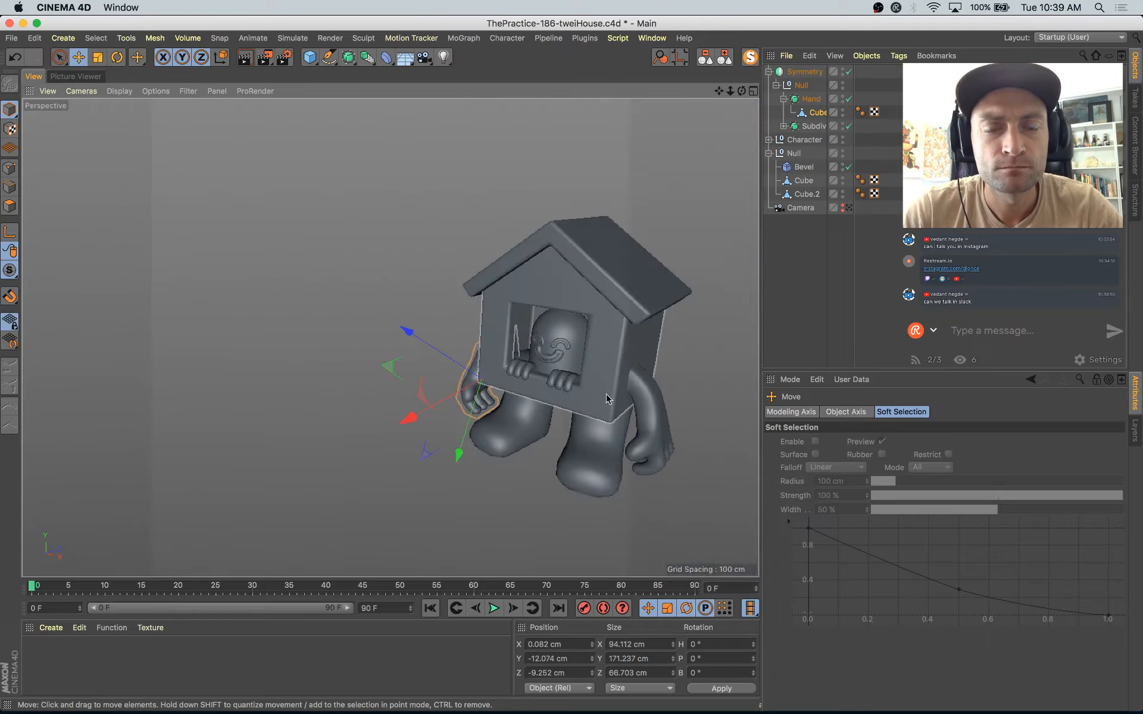
middle_click_drag(607, 396, 509, 398, "alt")
left_click(816, 262)
left_click(728, 62)
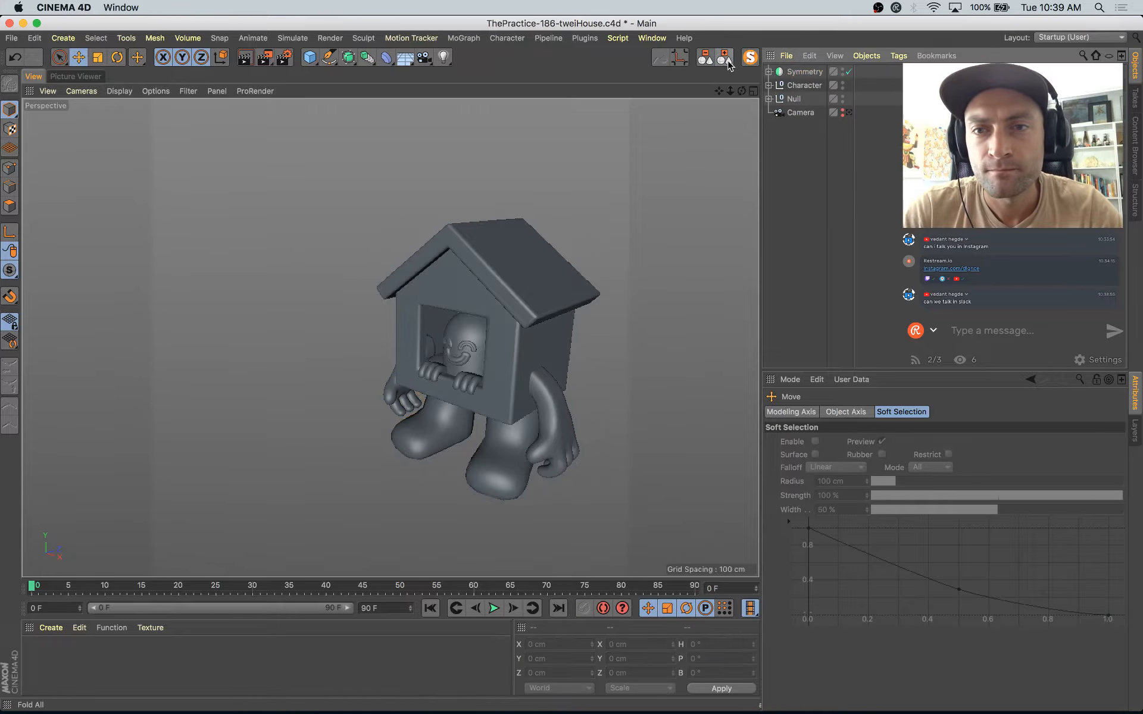
Step: Switch to Safari to examine the base and arms of the house illustration on Instagram, and return to Cinema 4D
key("super+Tab")
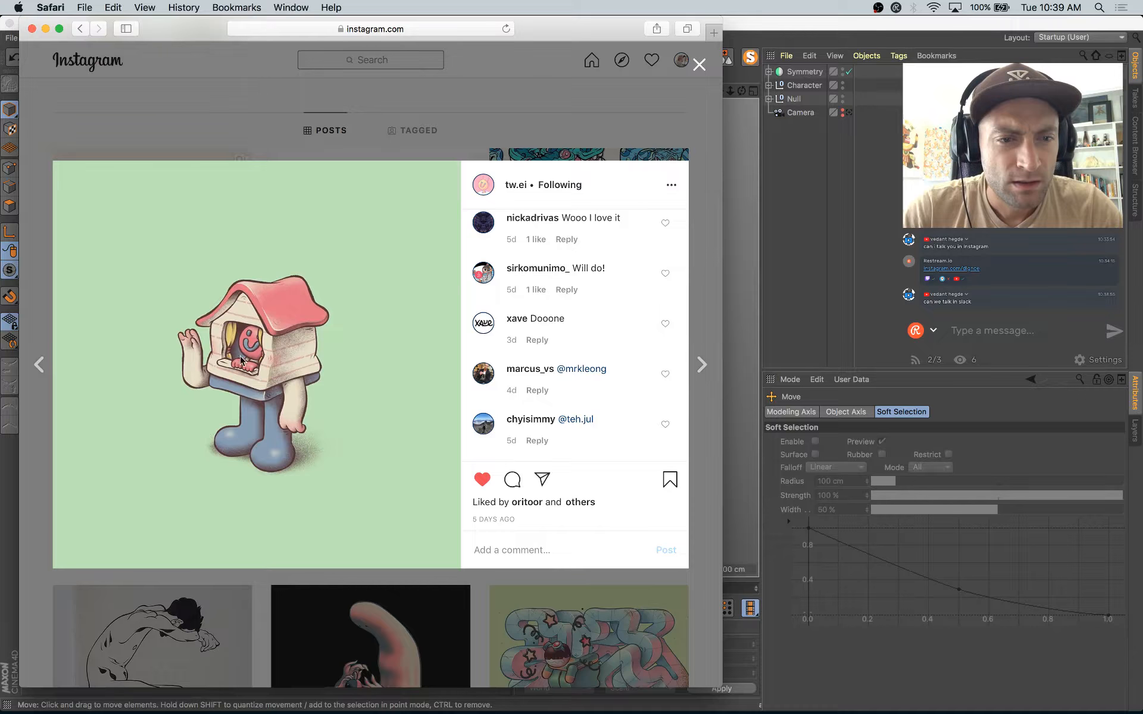
key("super+Tab")
key("super+Tab")
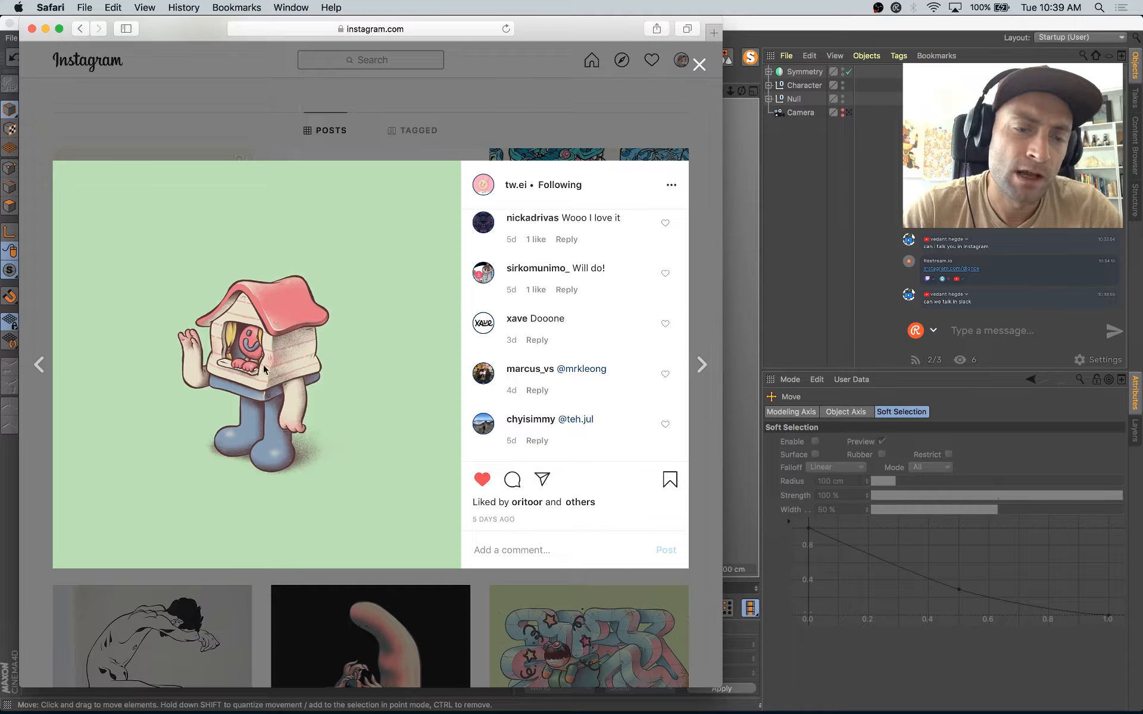
key("super+Tab")
Step: Add a Cube primitive to the scene at the house's centre
right_click_drag(475, 360, 511, 379, "alt")
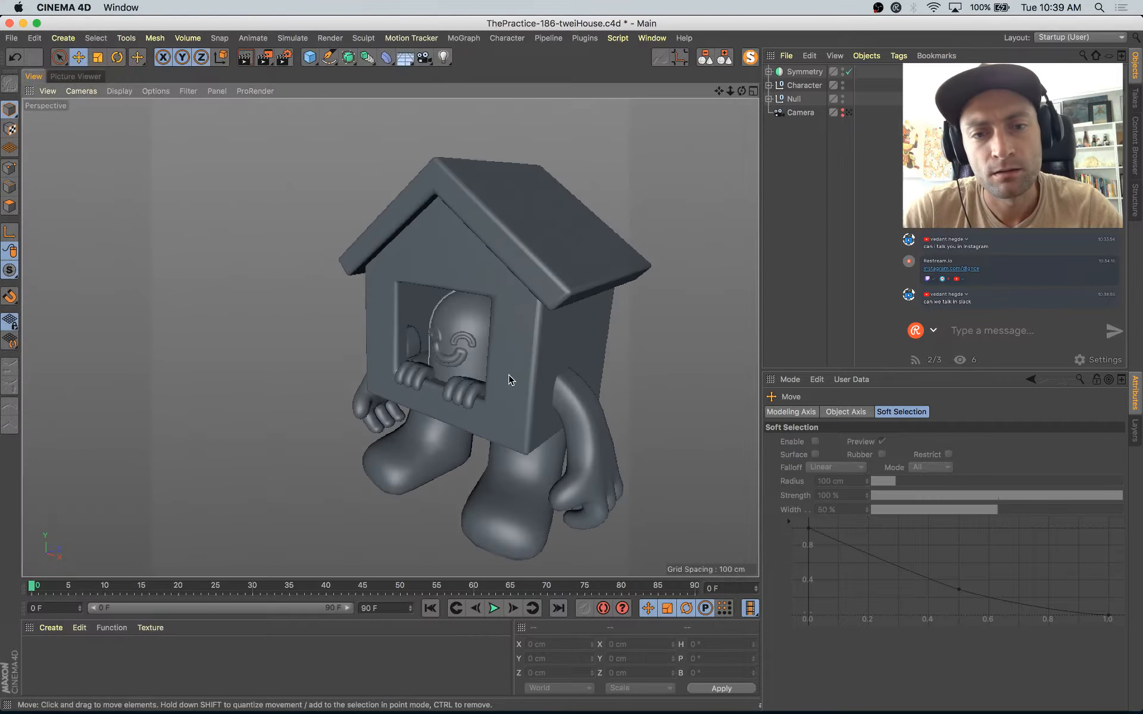
middle_click_drag(512, 379, 472, 329, "alt")
left_click_drag(472, 333, 458, 357, "alt")
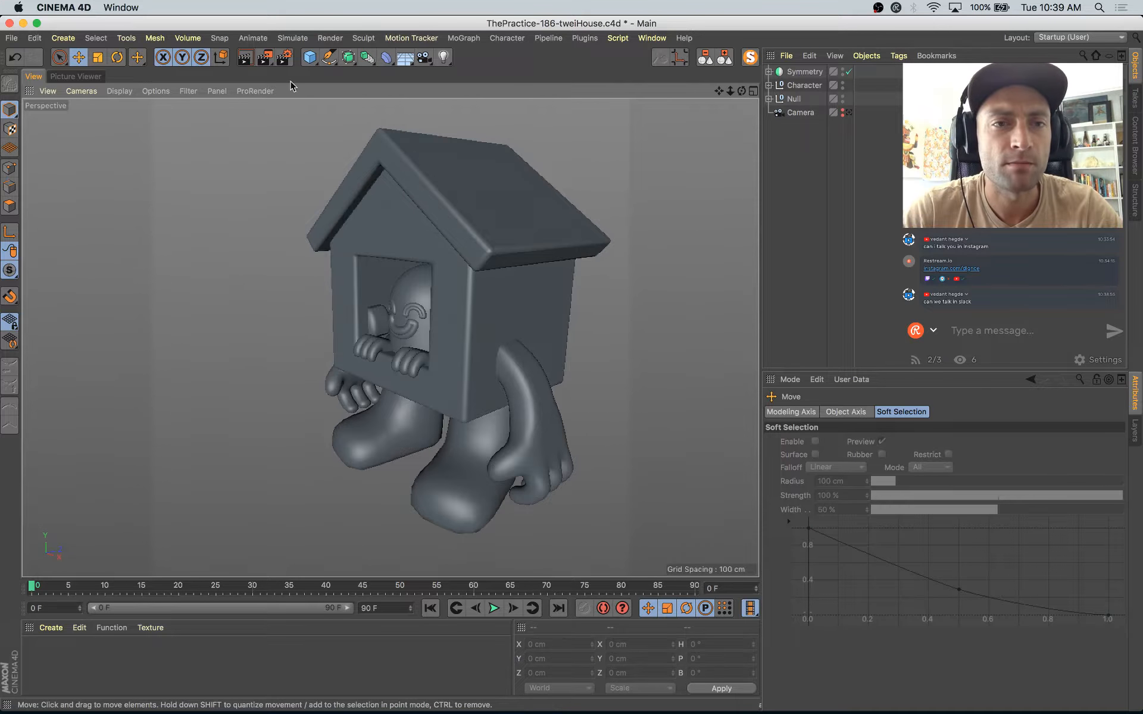
left_click(310, 57)
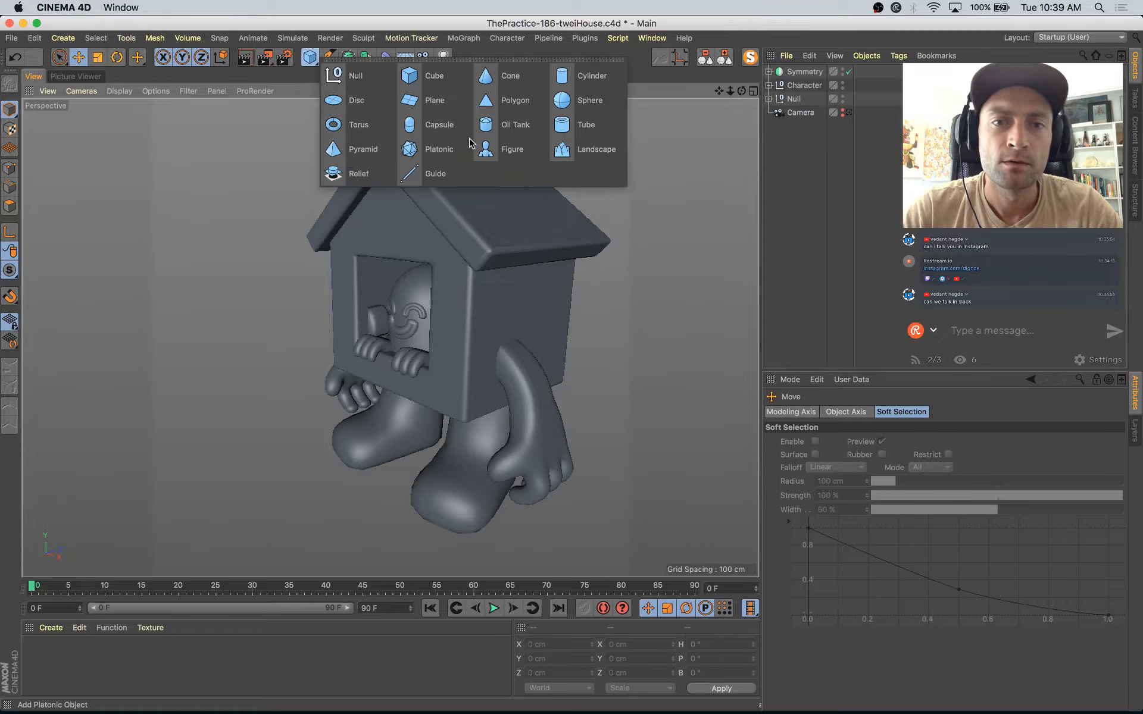
left_click(409, 75)
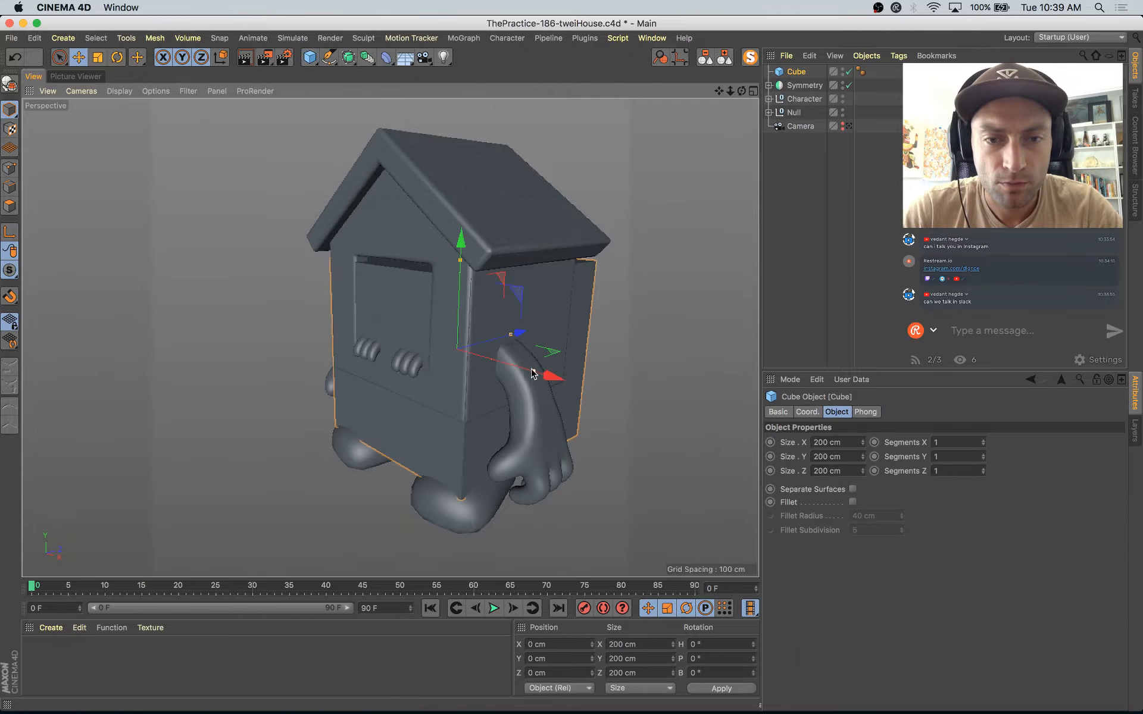
Step: Shrink the cube to about 22.5 cm wide and 59.7 cm high and place it in a MoGraph Cloner
left_click_drag(534, 376, 474, 355)
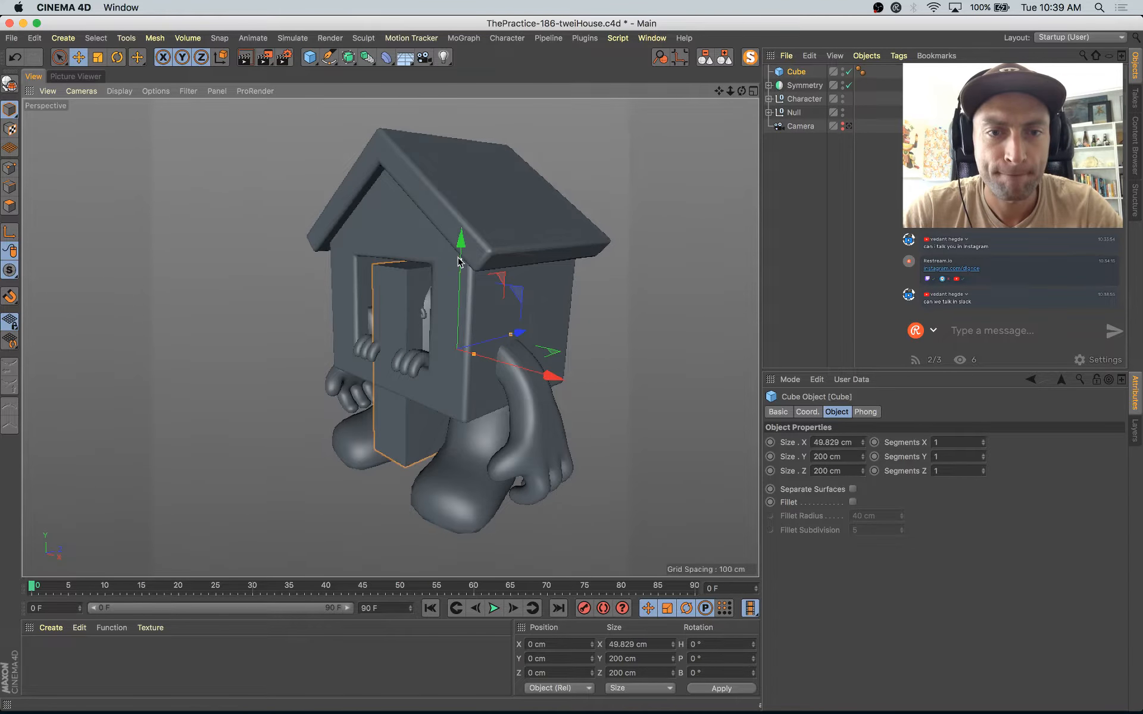
left_click_drag(460, 260, 456, 329)
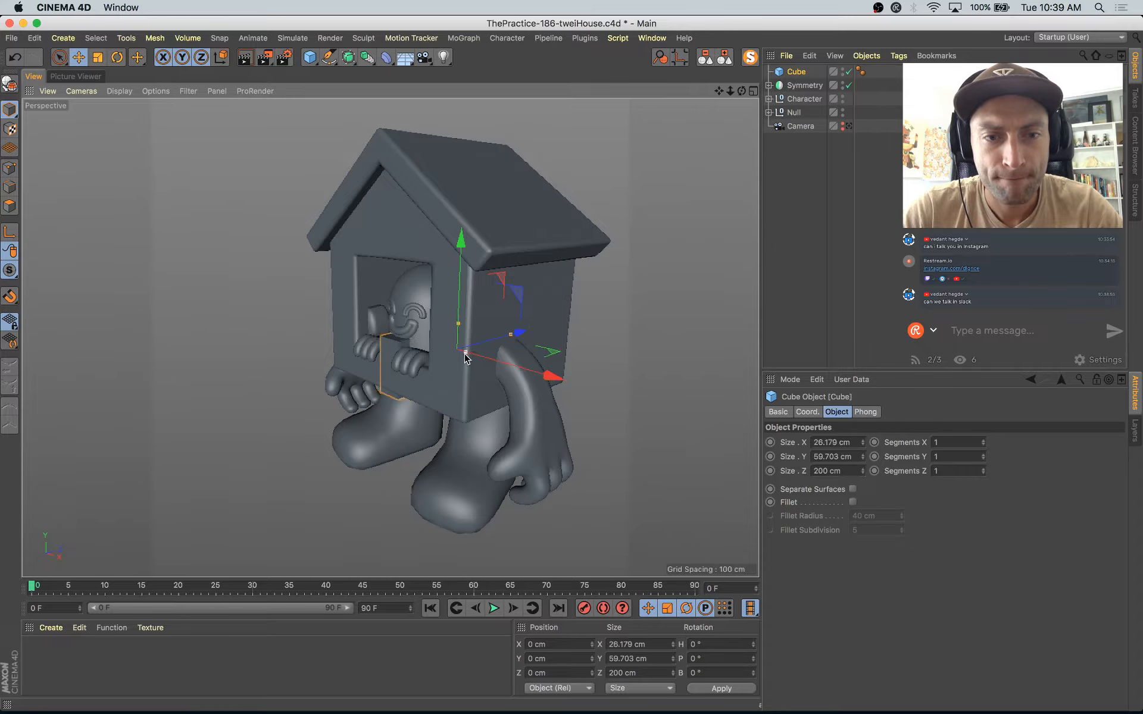
left_click(464, 37)
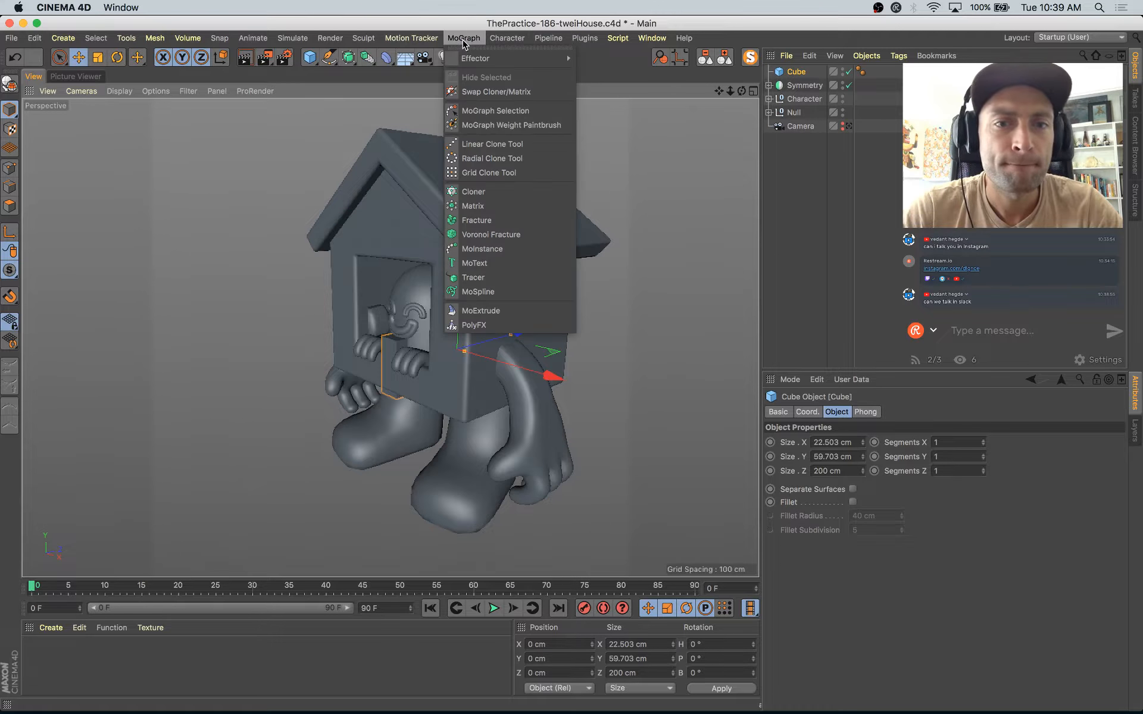
left_click(473, 191)
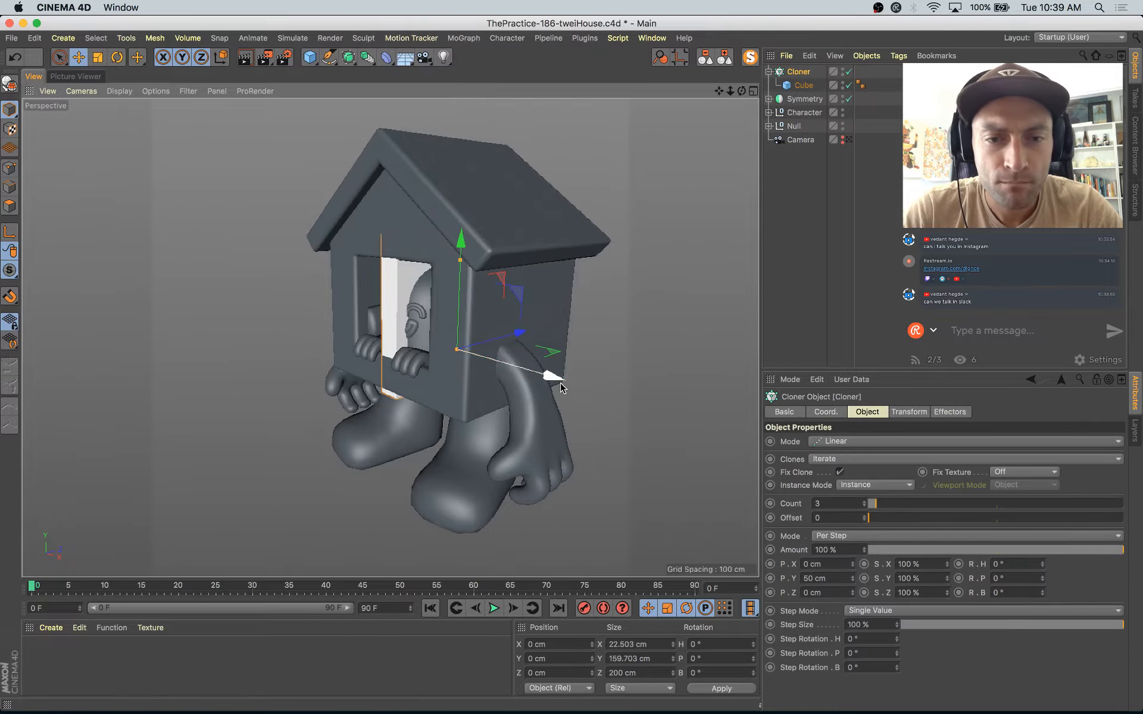
Step: Move the cloner outward along X to the house's side wall, at about X 103.2 cm
mouse_move(554, 381)
left_mouse_down()
mouse_move(635, 402)
mouse_move(627, 421)
mouse_move(554, 416)
left_mouse_up()
scroll(641, 428, "up", 5)
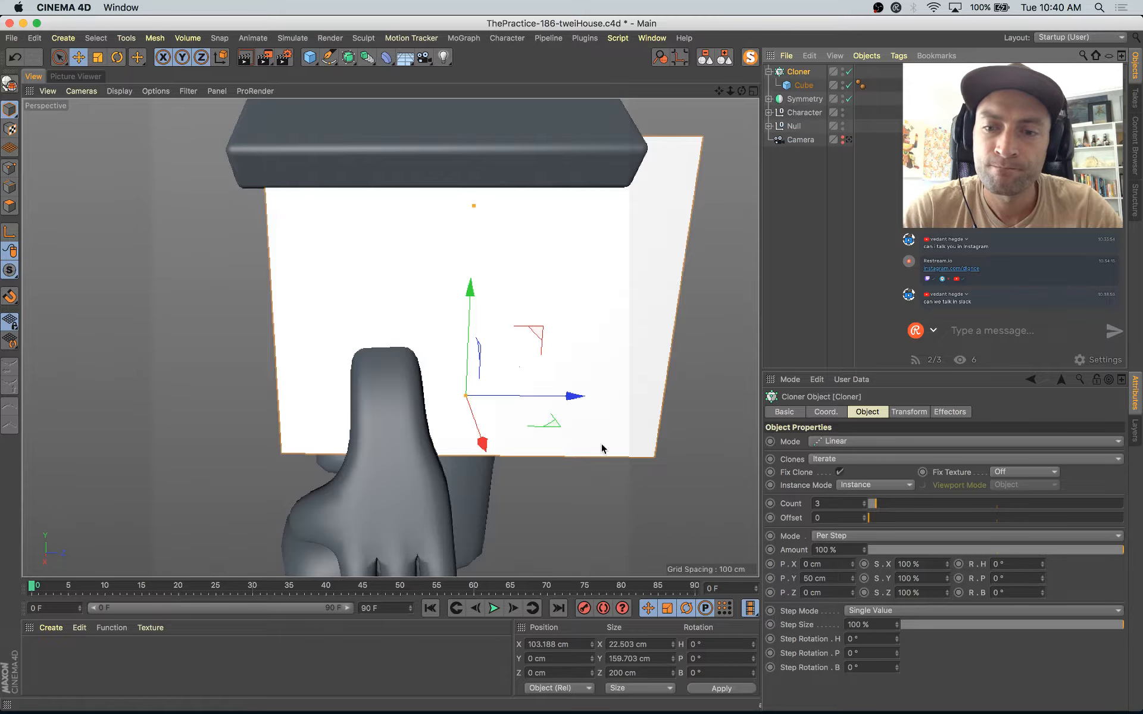
left_click_drag(602, 449, 664, 454, "alt")
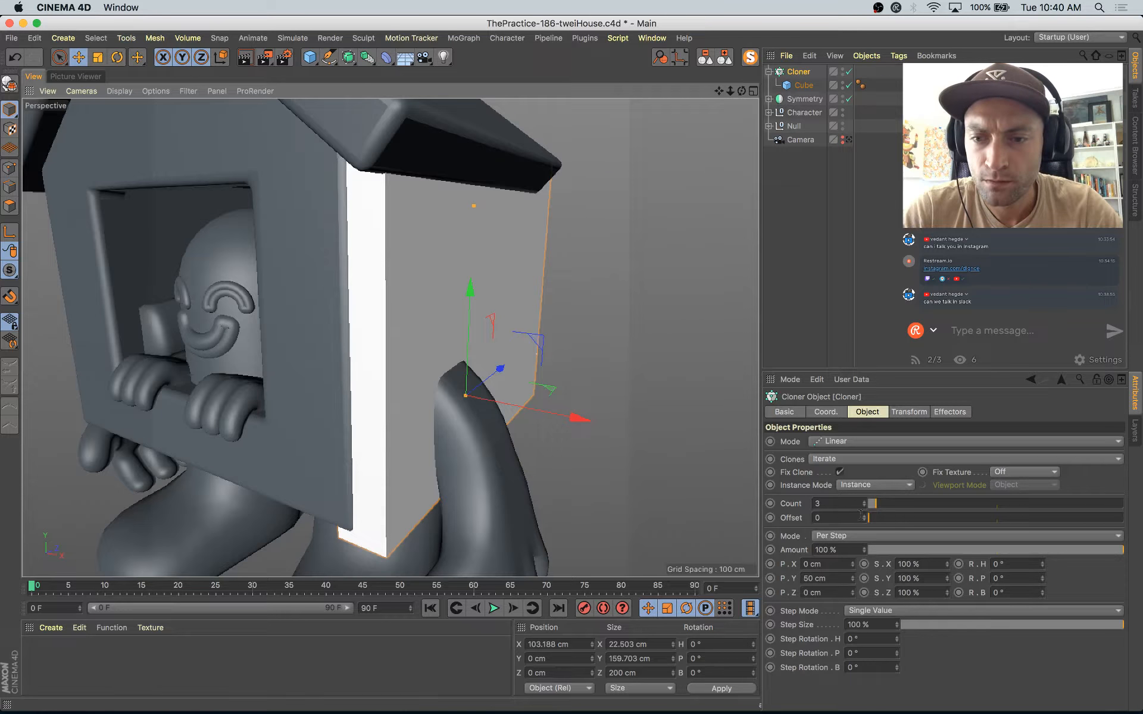
Step: Set the clone count to 4, scale the cloner down to about 141.5 cm deep, and move it to about Z -23 cm
left_click(804, 85)
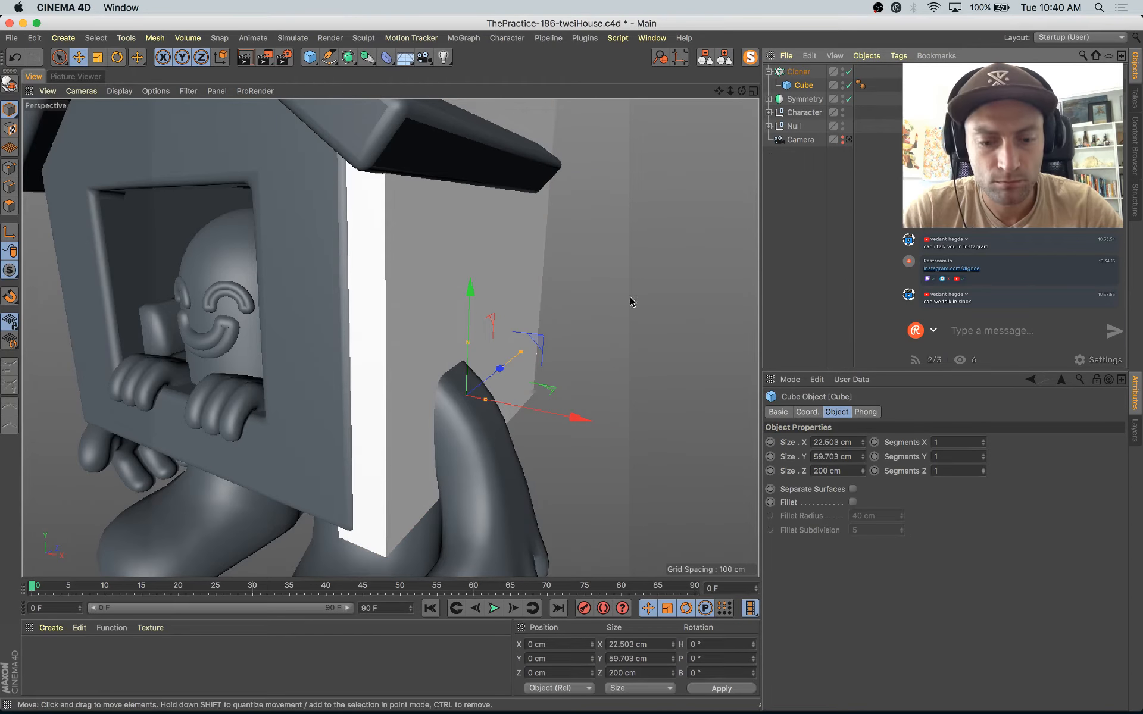
key("t")
left_click(799, 71)
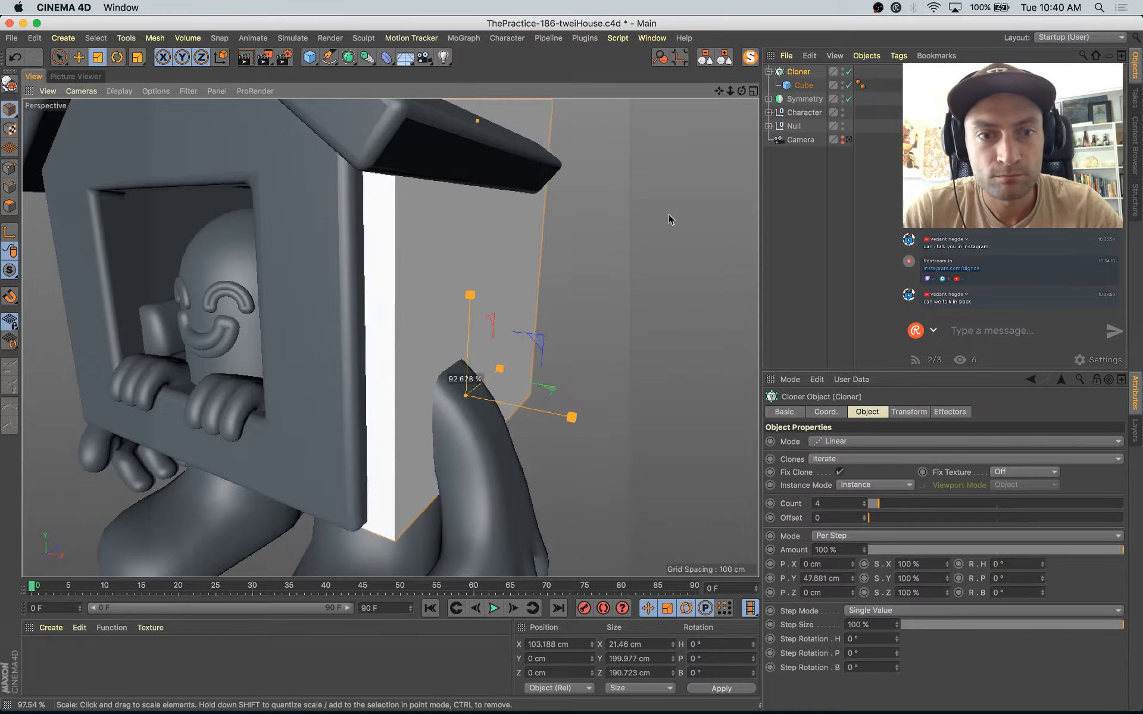
left_click_drag(615, 317, 677, 417, "alt")
key("e")
left_click_drag(551, 388, 620, 370)
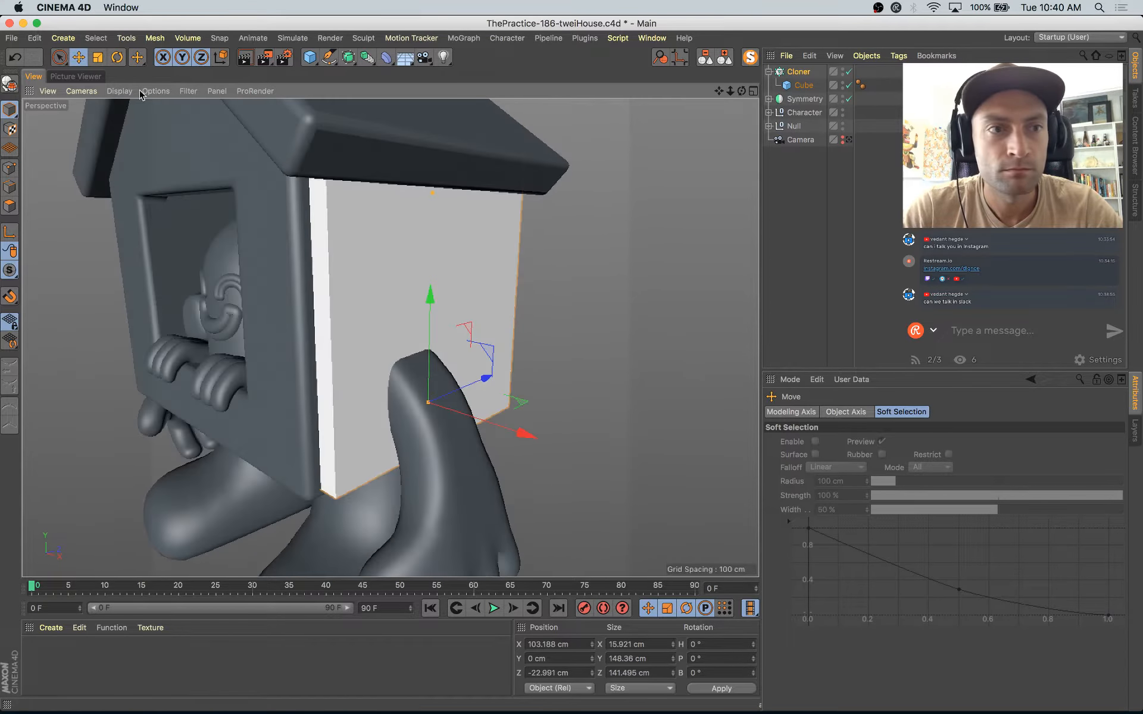
Step: Switch the viewport display to Quick Shading (Lines) to show the mesh edges of the planks
left_click(119, 90)
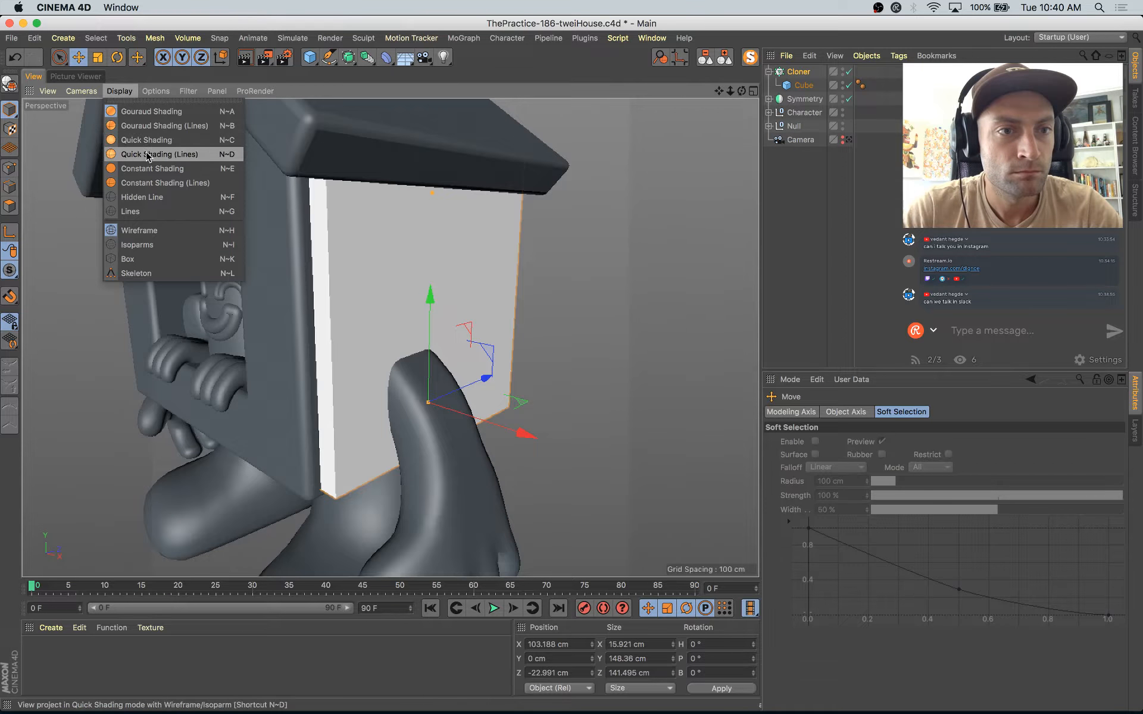
left_click(145, 155)
scroll(556, 260, "down", 5)
left_click_drag(556, 259, 720, 200, "alt")
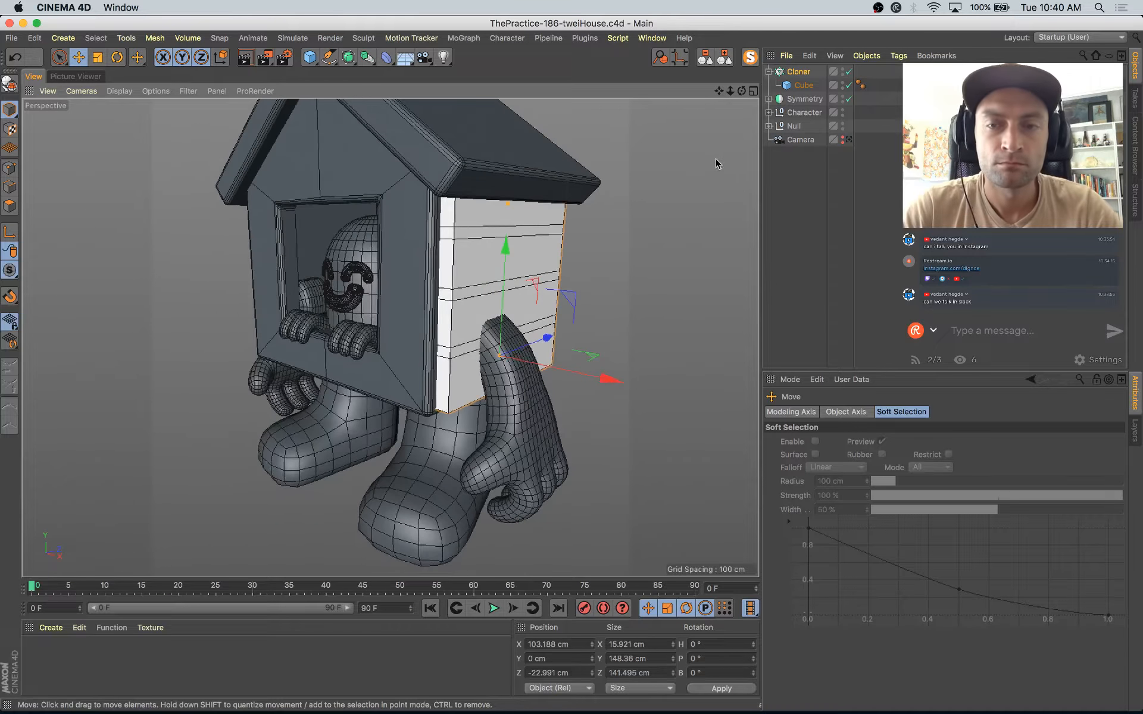
Step: Tilt the cloned side planks by setting the cloner's Transform bank rotation to -9° so they overlap like siding
left_click(803, 72)
left_click(908, 413)
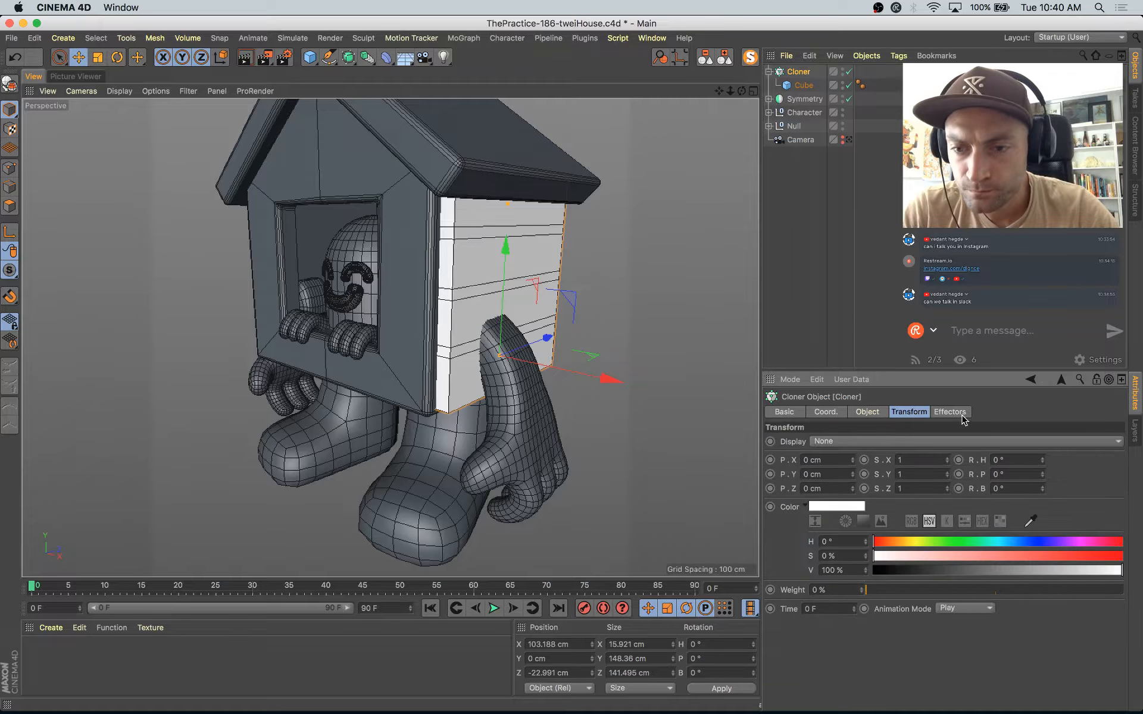
mouse_move(1043, 476)
left_mouse_down()
mouse_move(1042, 458)
mouse_move(1042, 492)
left_mouse_up()
key("super+z")
key("super+z")
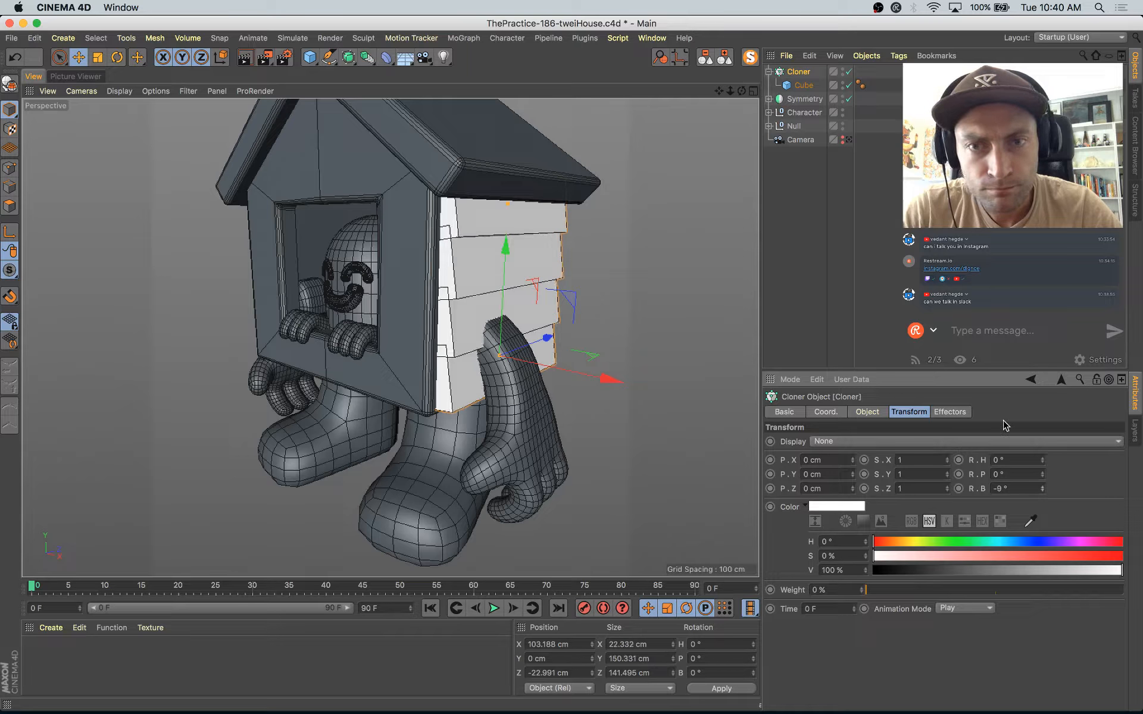
Step: Enable Fillet on the plank cube with a radius of about 1.76 cm and a subdivision of 1
left_click(804, 85)
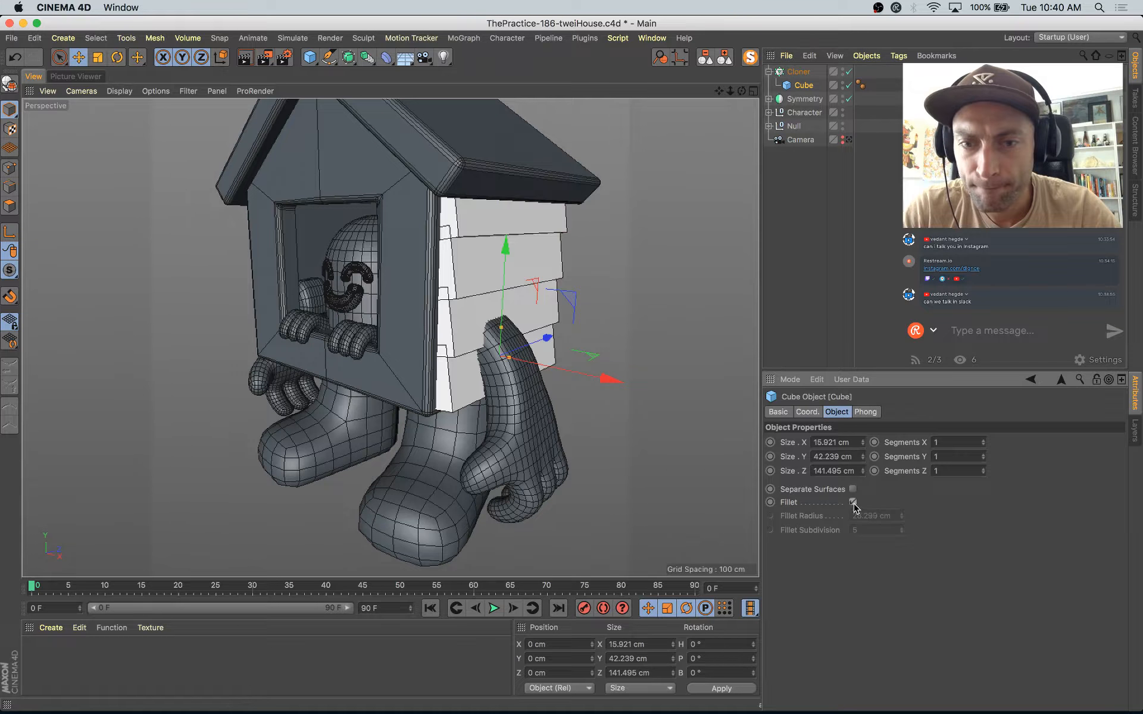
left_click(853, 501)
left_click_drag(902, 531, 903, 524)
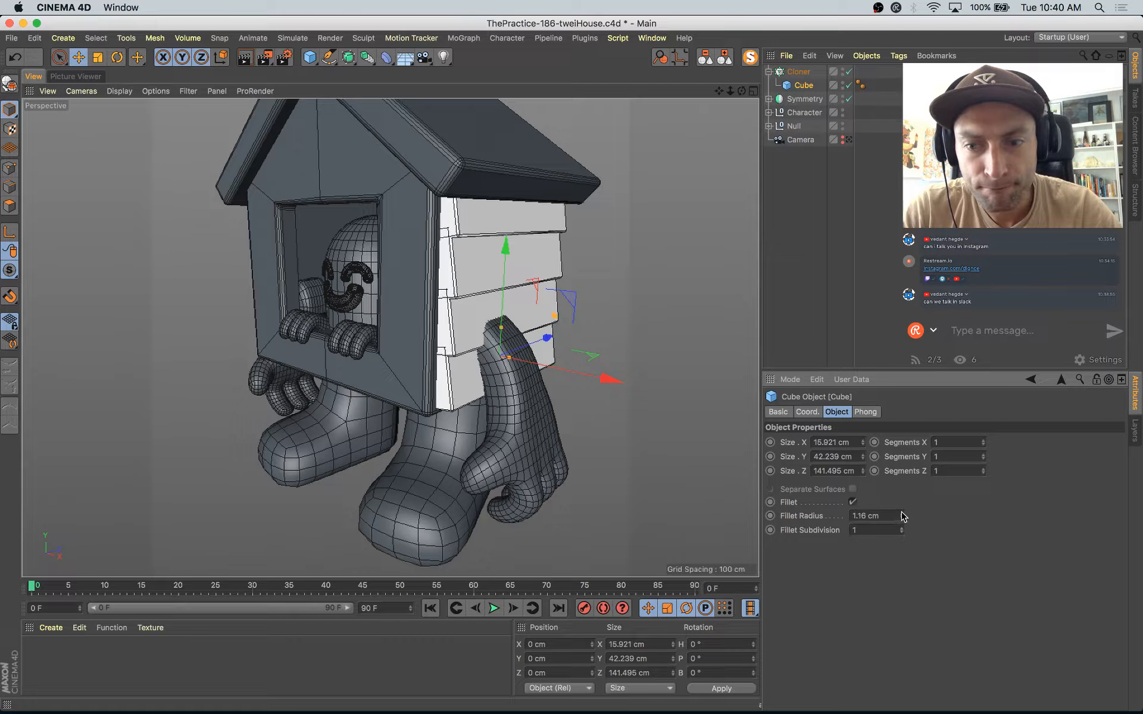
Step: Thin the plank cube to about 9.4 cm in X and move its cloner to about X 100.8 cm
left_click_drag(569, 422, 604, 377, "alt")
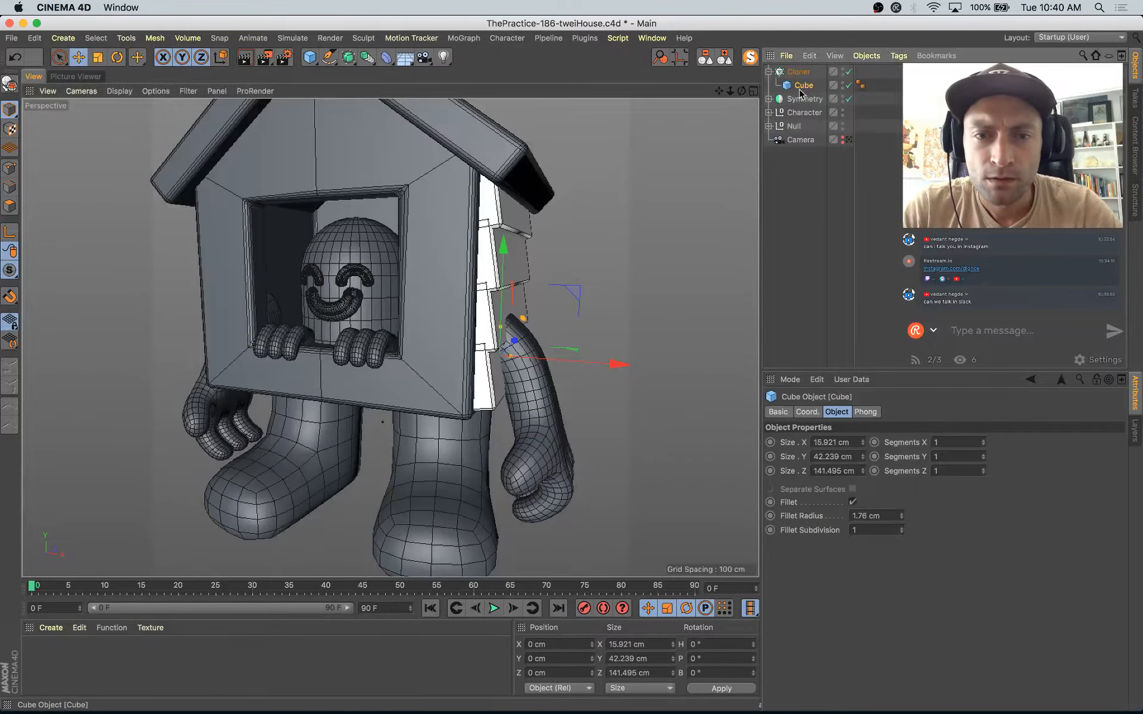
scroll(492, 361, "up", 5)
left_click_drag(523, 353, 520, 360)
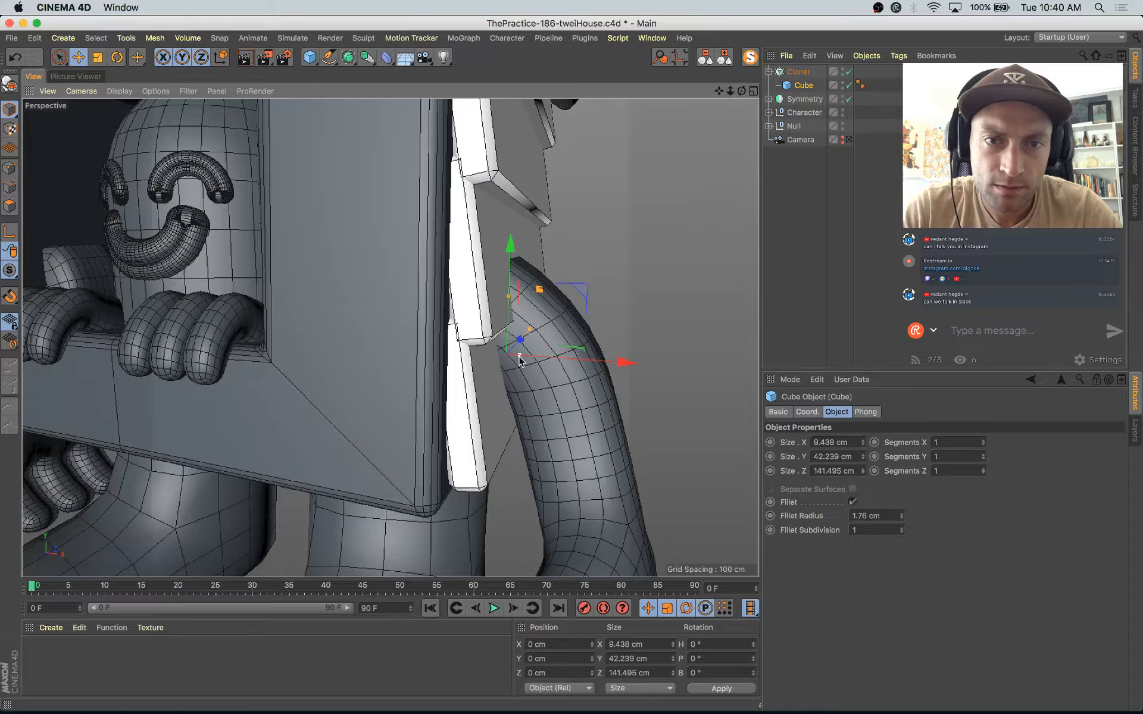
left_click(797, 74)
scroll(452, 292, "down", 5)
key("e")
left_click_drag(578, 323, 364, 372)
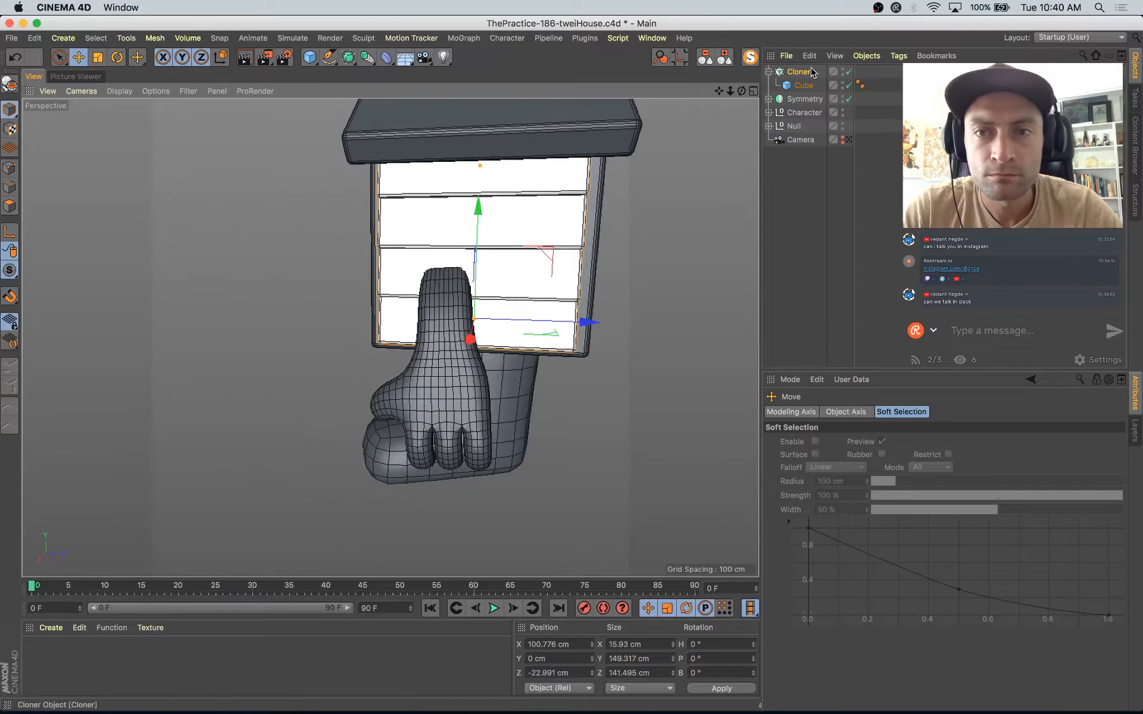
Step: Lengthen the plank cube to about 156.1 cm in Z and shift its cloner to about Z -21.7 cm
left_click(800, 84)
key("o")
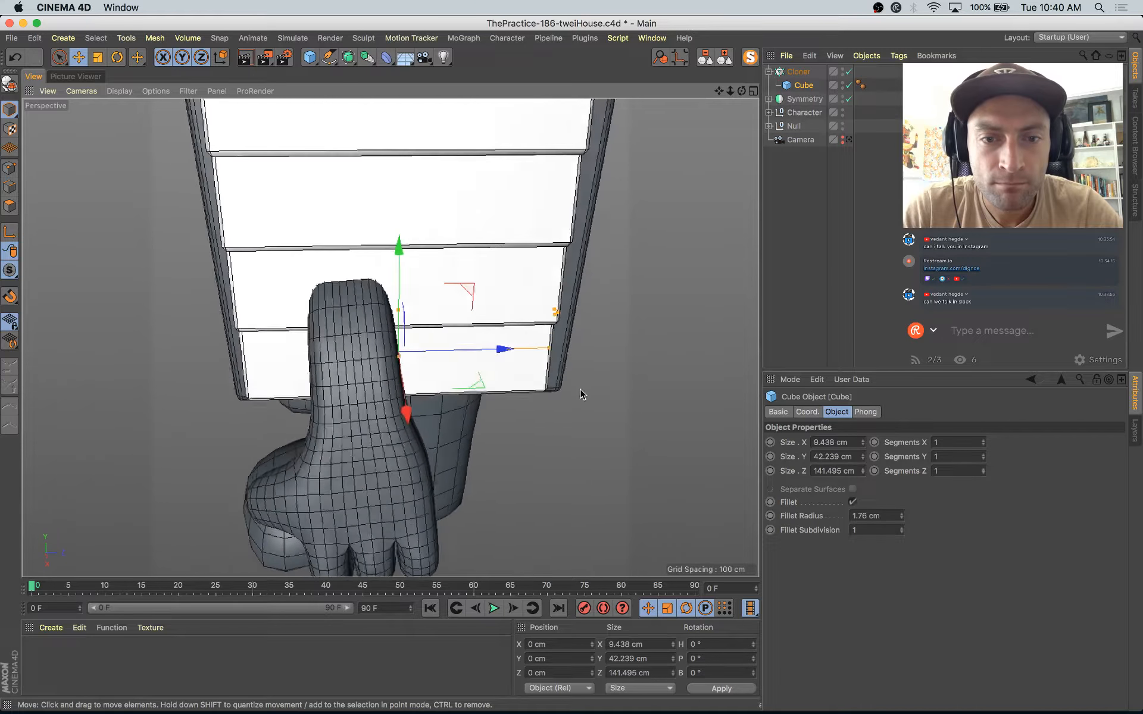
left_click_drag(549, 347, 603, 360)
left_click(799, 72)
scroll(498, 348, "down", 8)
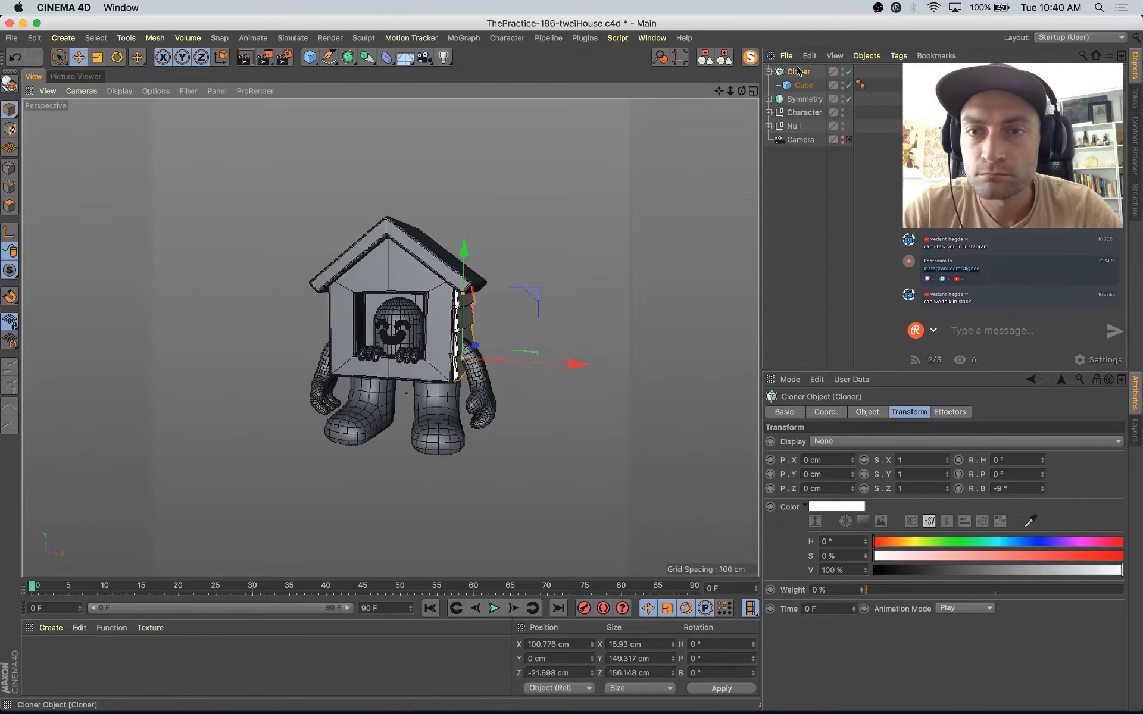
Step: Move the Cloner into the Null under Symmetry to mirror the planks to the opposite wall, and deselect it
left_click_drag(799, 100, 802, 112)
left_click(592, 341)
left_click_drag(592, 341, 480, 327, "alt")
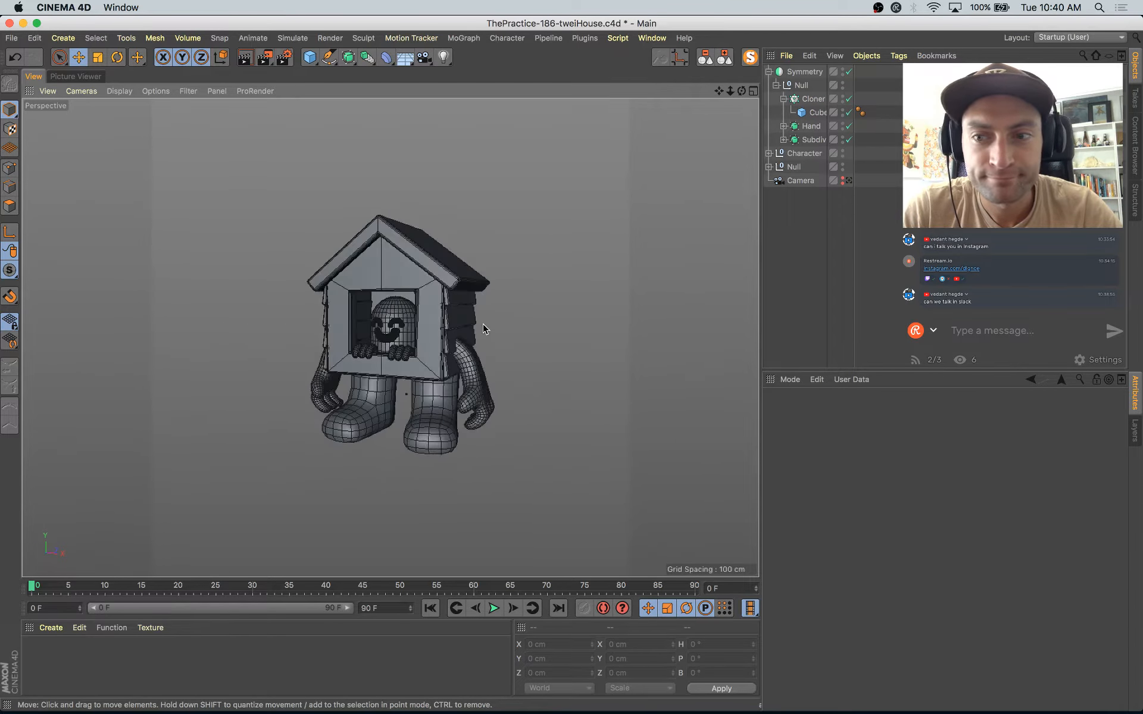
right_click_drag(480, 327, 589, 322, "alt")
left_click_drag(589, 328, 712, 296, "alt")
Step: Duplicate the side plank Cloner outside the Symmetry and rotate the copy's heading to -90°
left_click(816, 100)
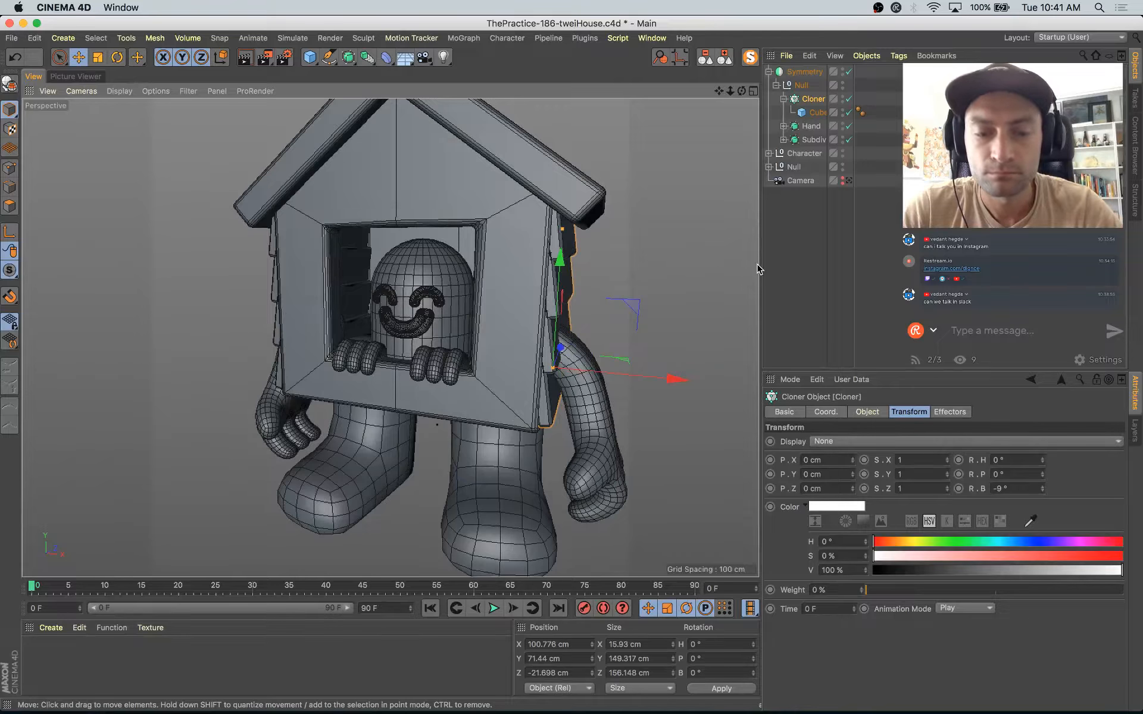
key("super+c")
key("super+v")
key("r")
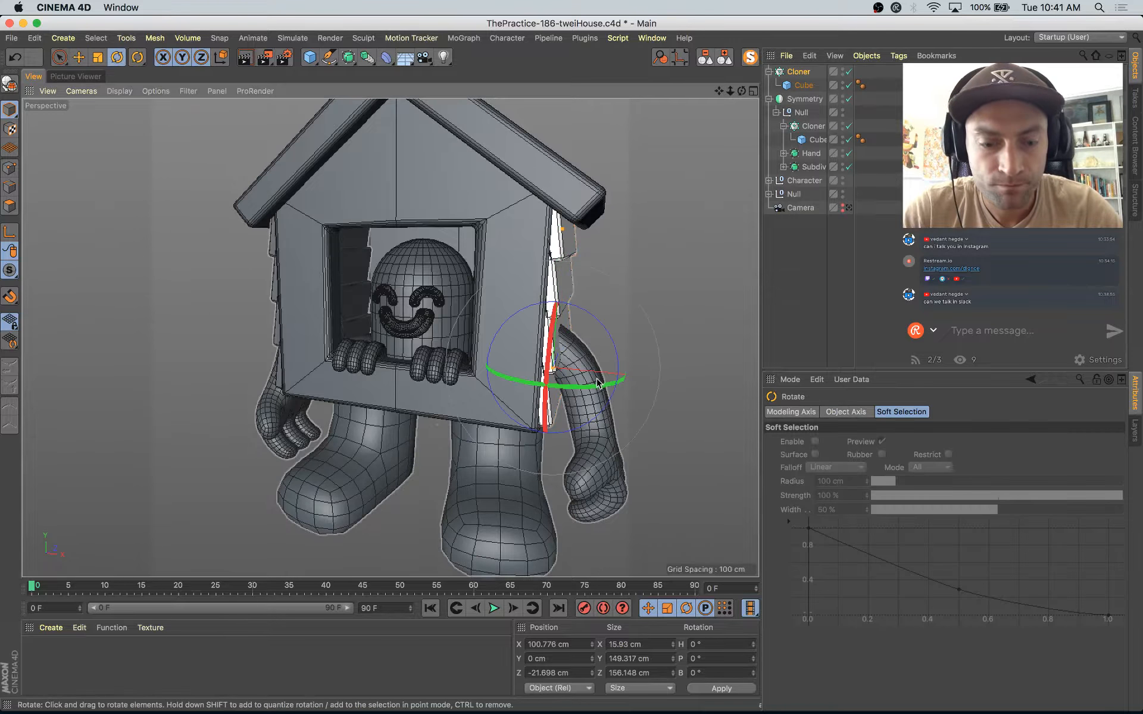
left_click_drag(598, 383, 485, 374)
left_click_drag(677, 454, 536, 438, "alt")
Step: Move the copied cloner to the front wall, centred at X 0 and about Z -102.6 cm
key("e")
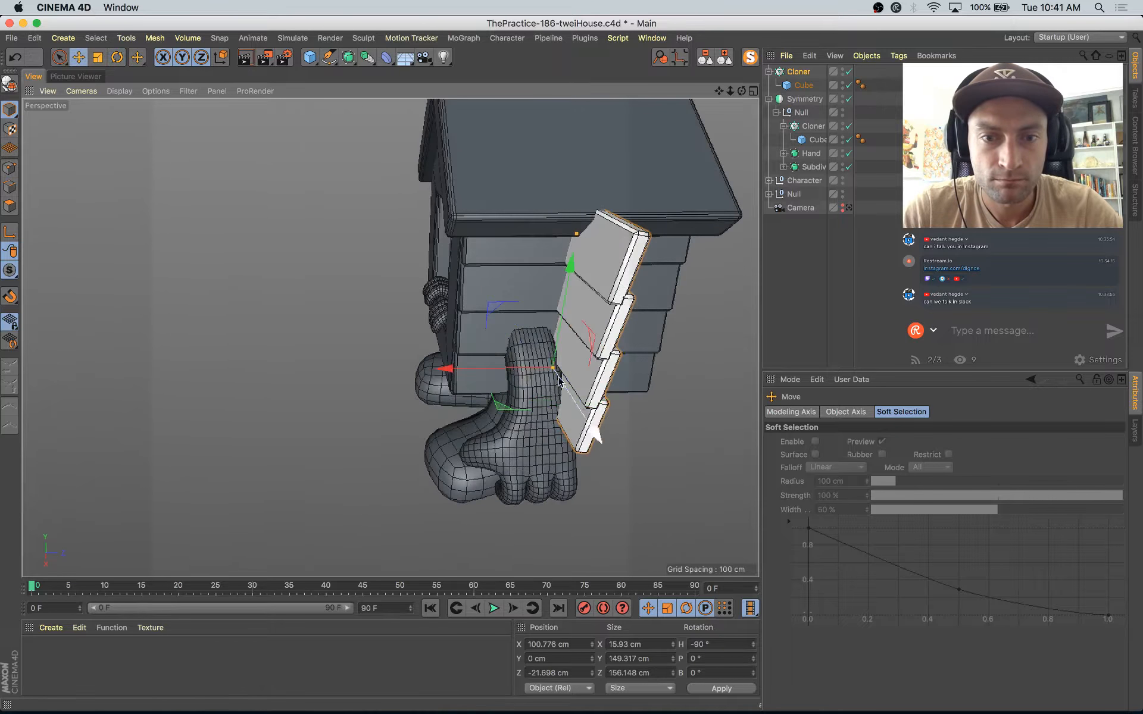
left_click_drag(507, 369, 593, 320)
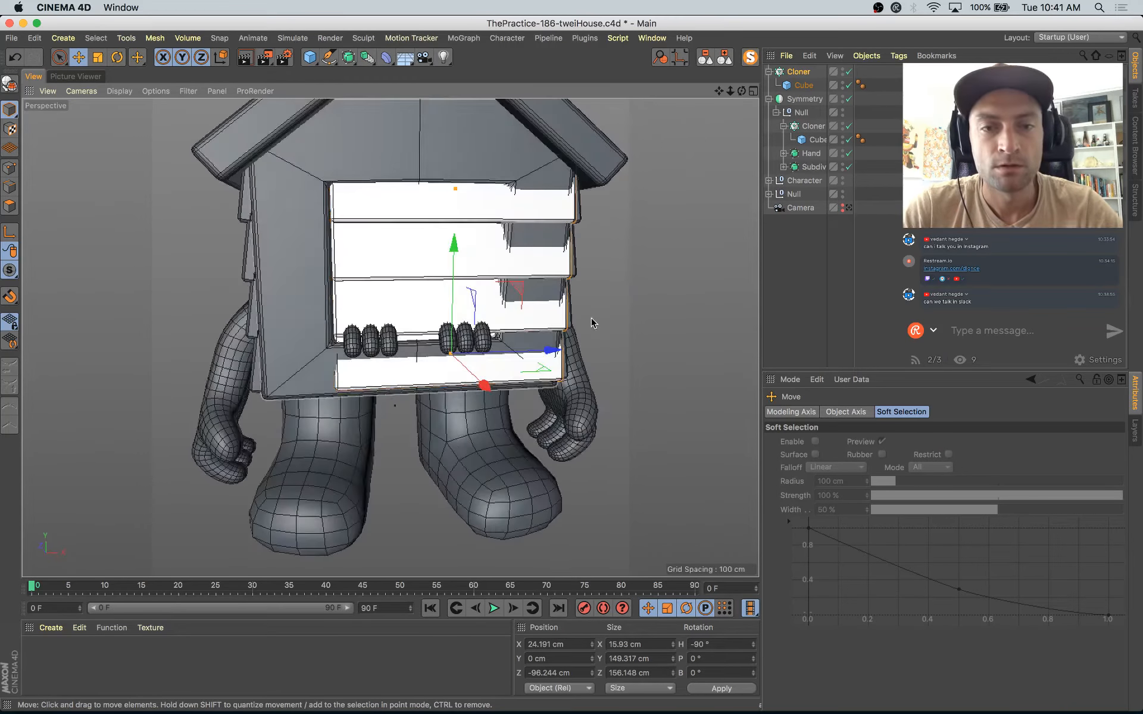
middle_click_drag(592, 320, 595, 322, "alt")
left_click(551, 645)
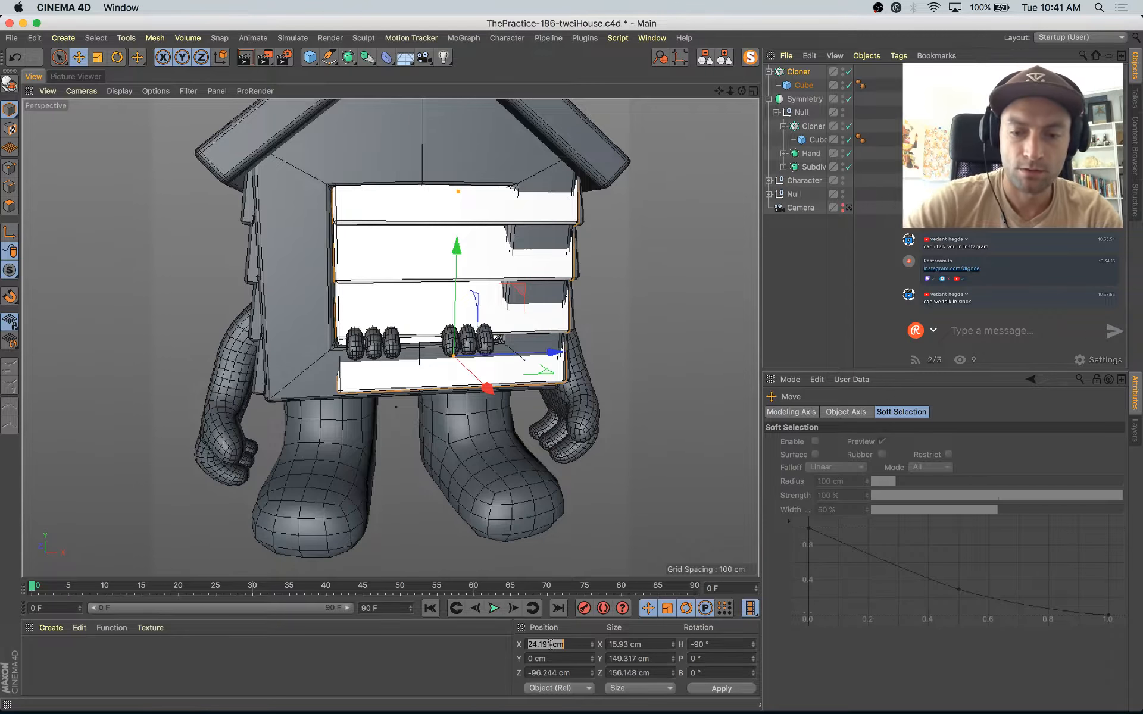
left_click_drag(370, 318, 485, 326, "alt")
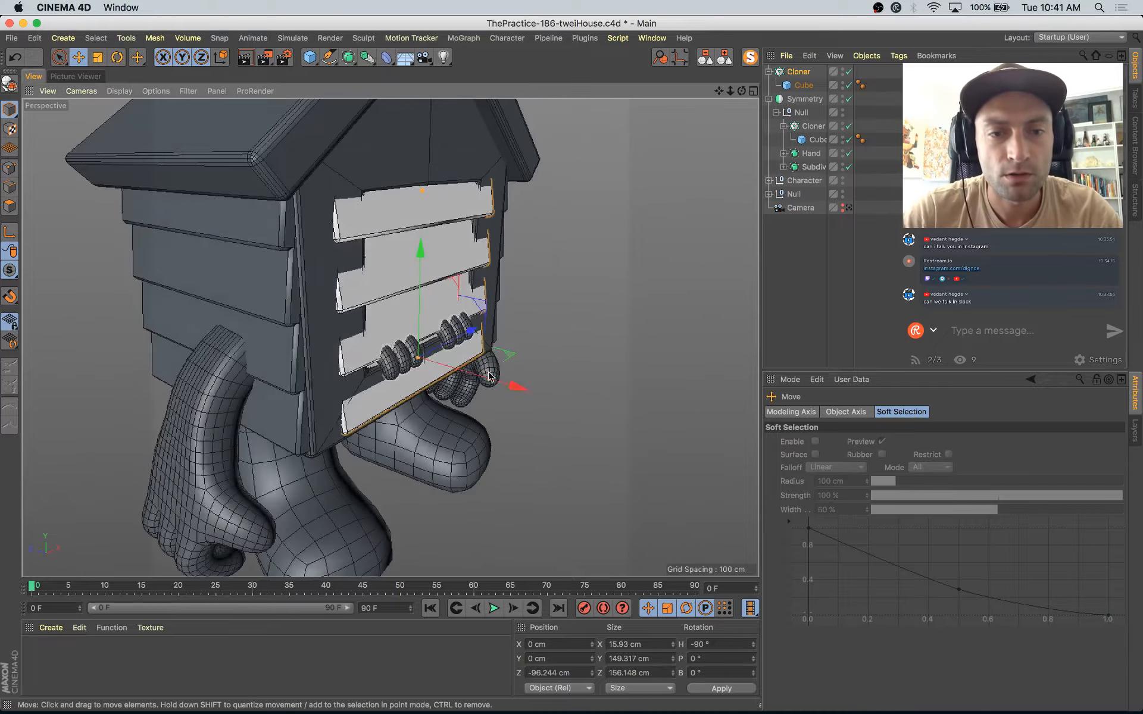
left_click_drag(492, 381, 344, 399)
Step: Widen the front plank cube to about 201.9 cm in Z to span the house's front wall
left_click(788, 86)
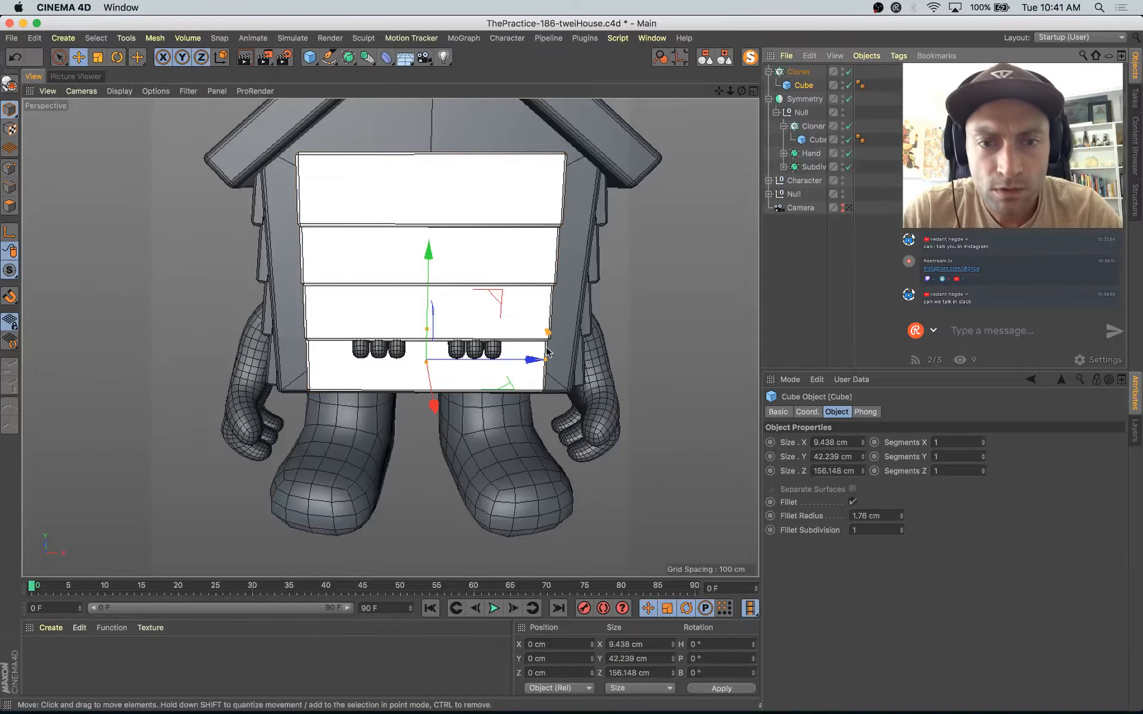
left_click_drag(547, 360, 473, 388)
Step: Increase the front cloner's count to 6 so the planks extend up into the gable
left_click(798, 71)
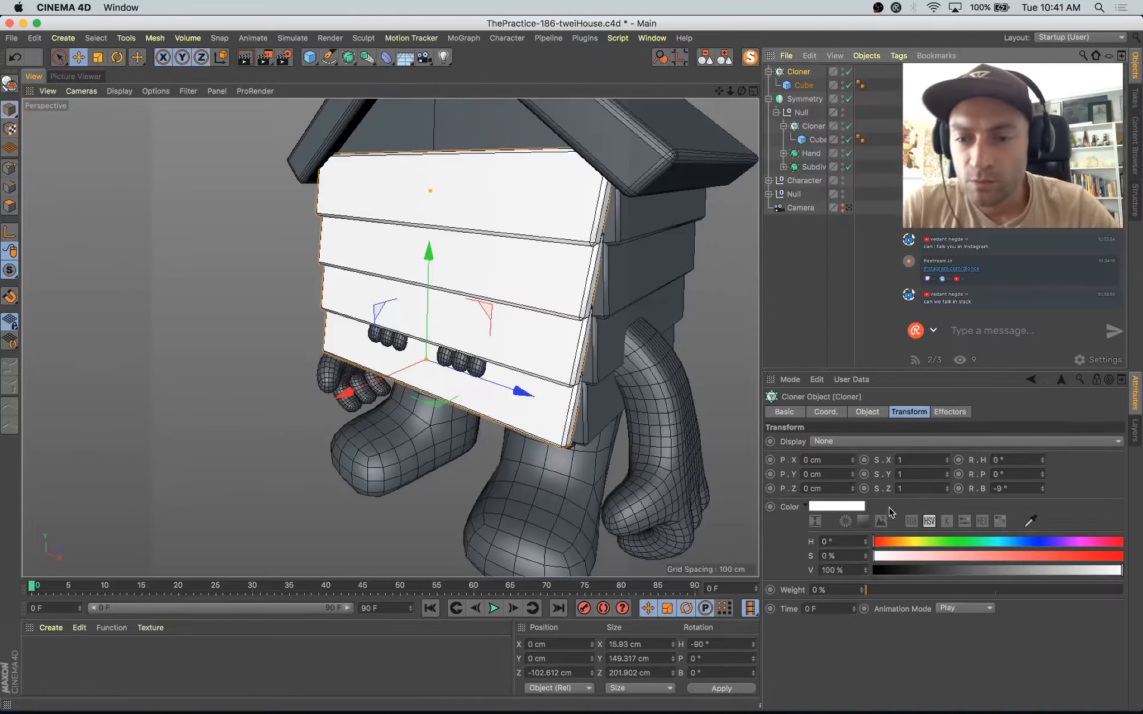
left_click_drag(603, 317, 569, 271, "alt")
middle_click_drag(570, 270, 546, 334, "alt")
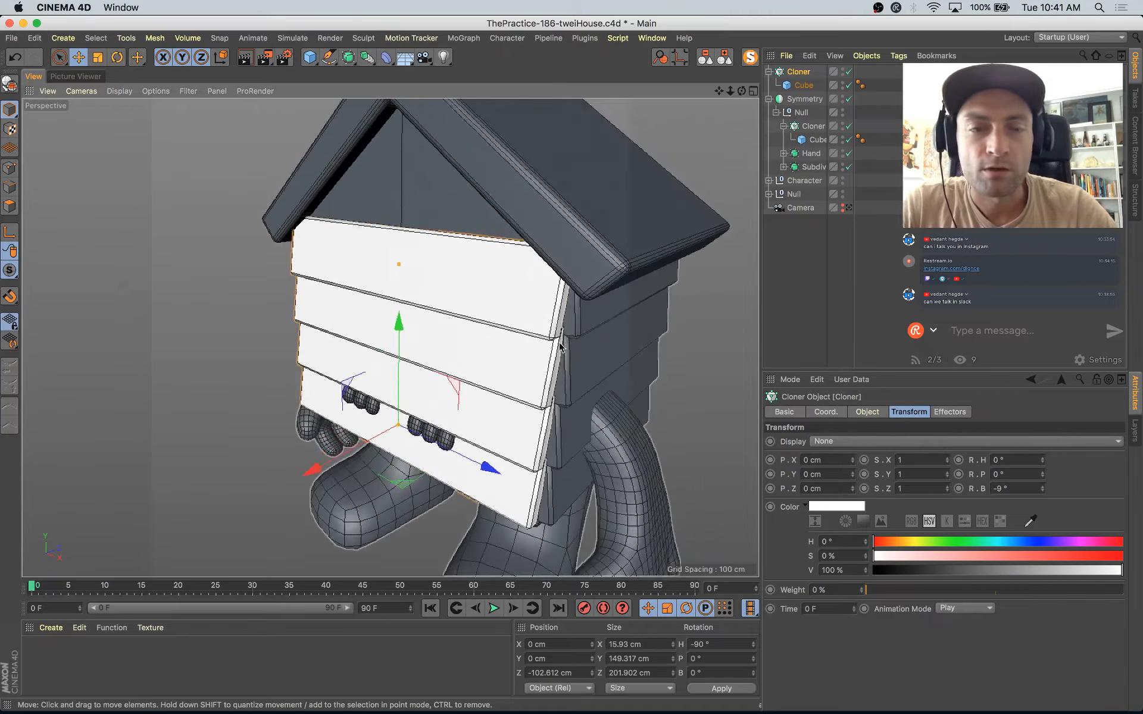
left_click_drag(546, 333, 552, 320, "alt")
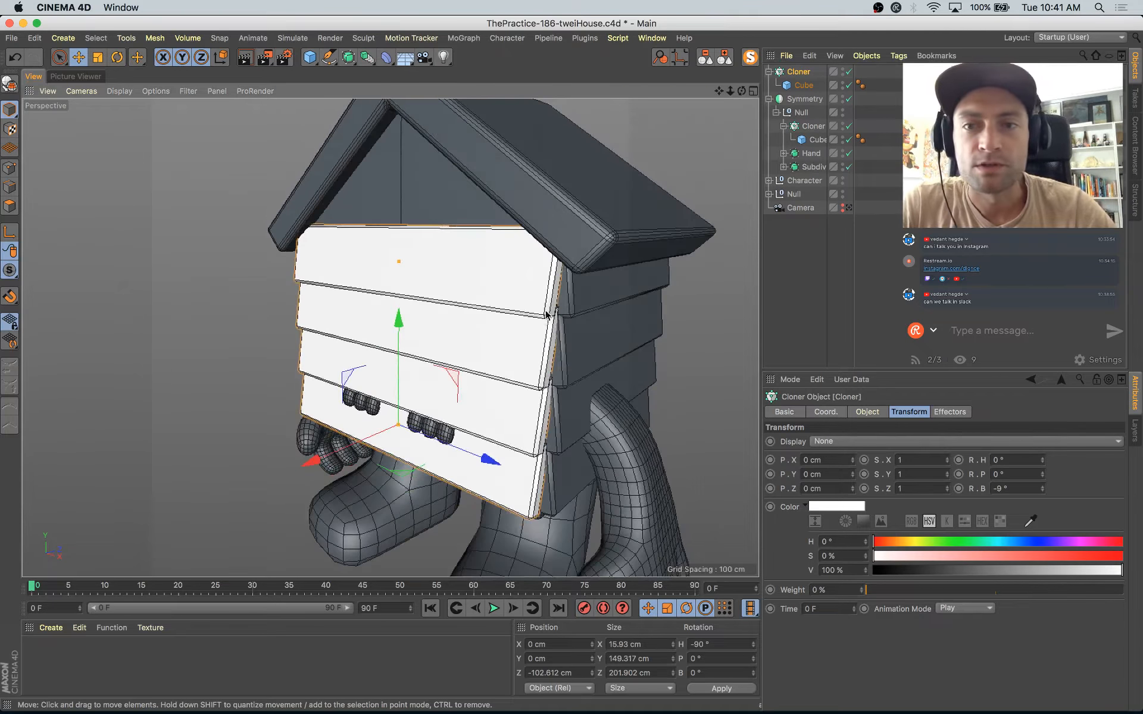
left_click(864, 412)
left_click(865, 502)
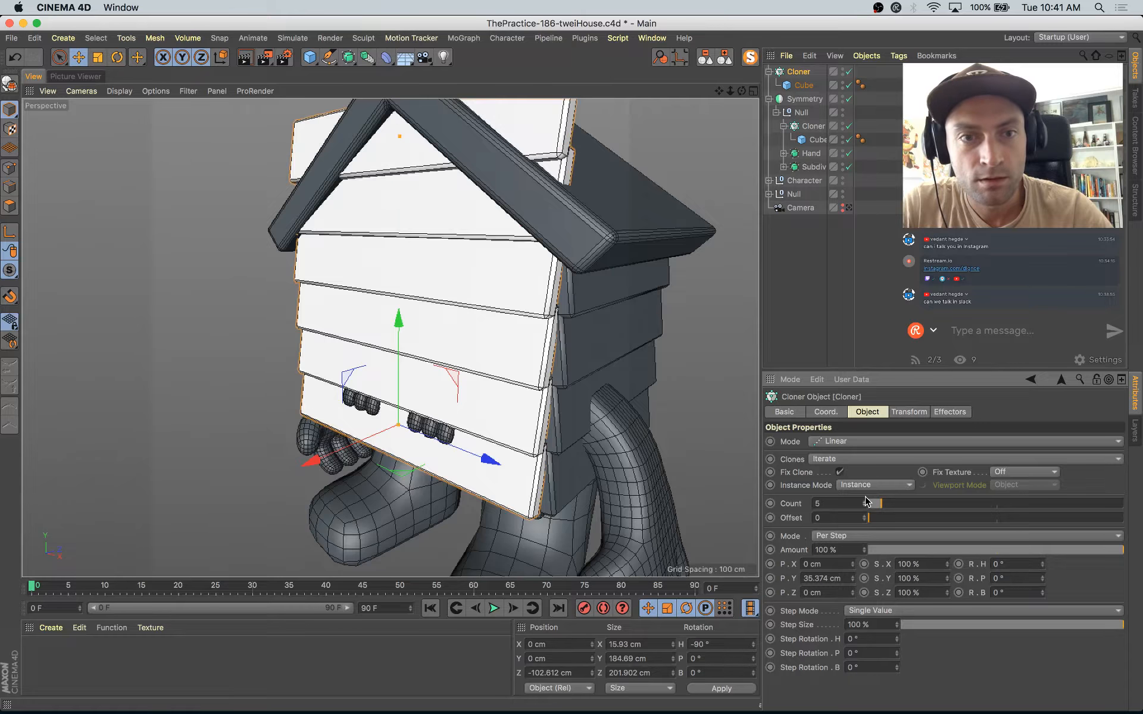
left_click_drag(610, 366, 552, 217, "alt")
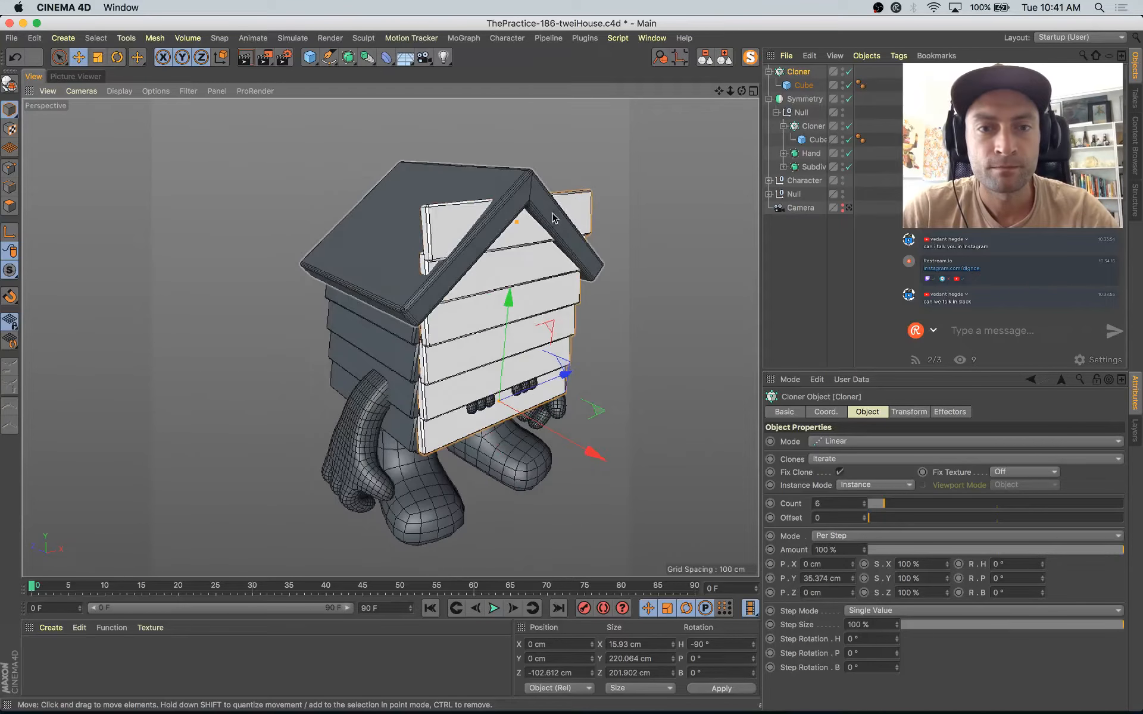
Step: Select the roof mesh and view the house from the front
left_click(497, 179)
left_click_drag(592, 273, 518, 264, "alt")
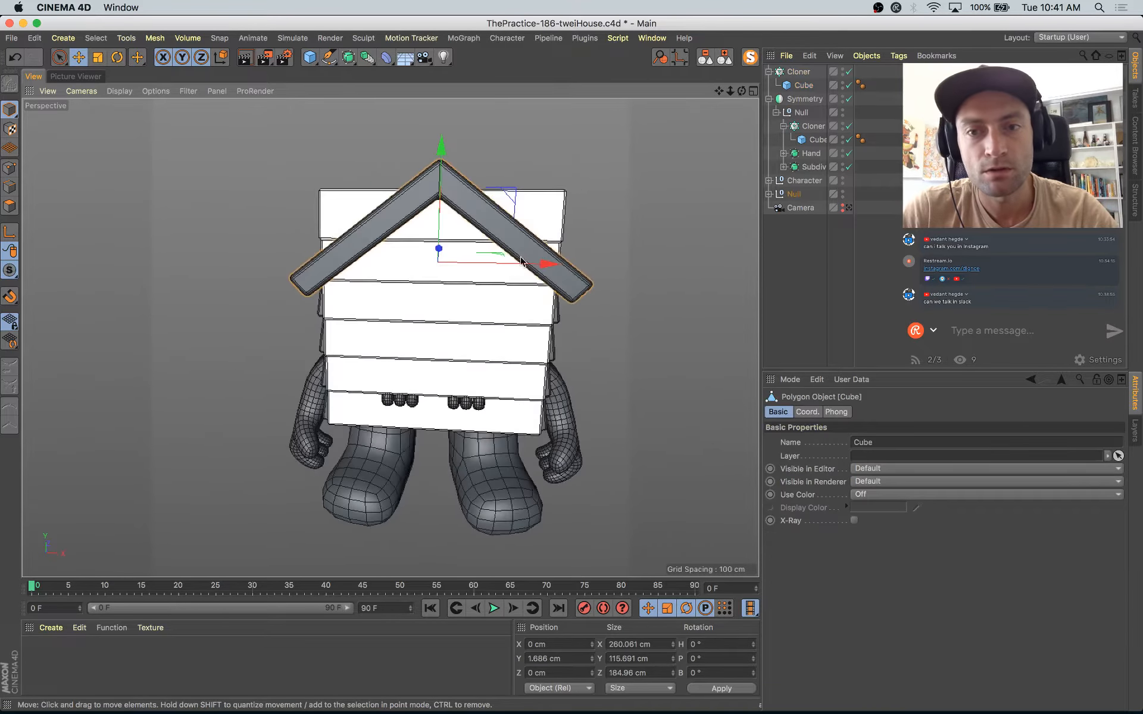
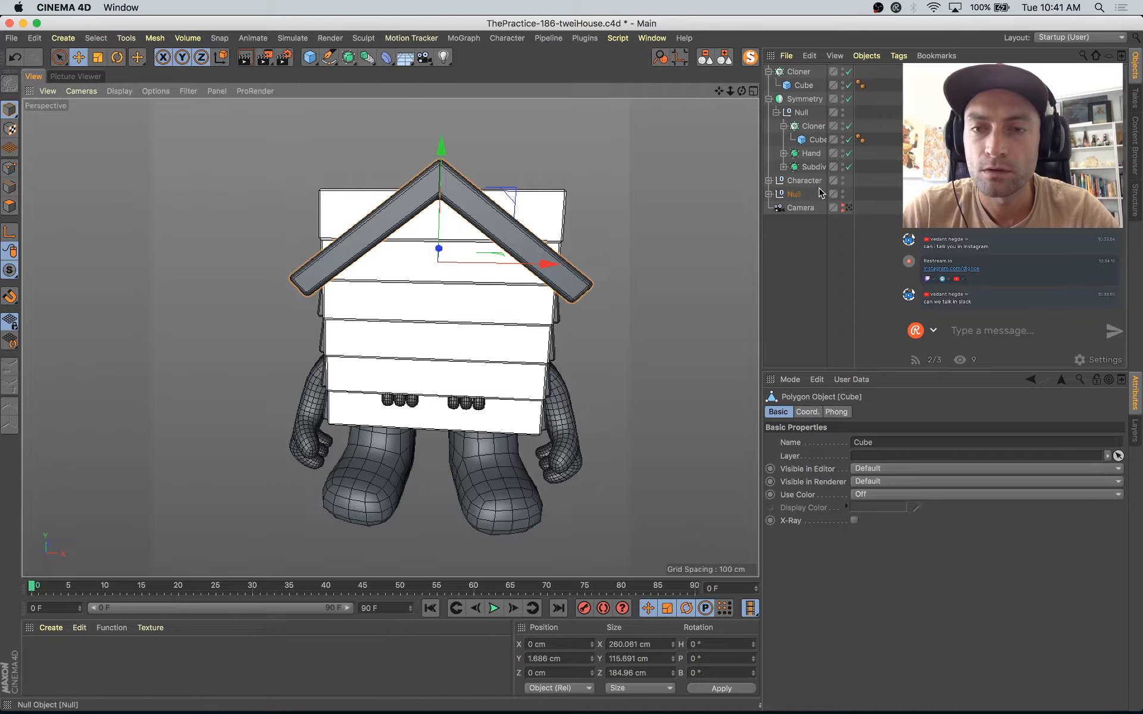
Step: Paste a copy of the house body mesh Cube.2 outside its null and collapse the object hierarchy
left_click(769, 194)
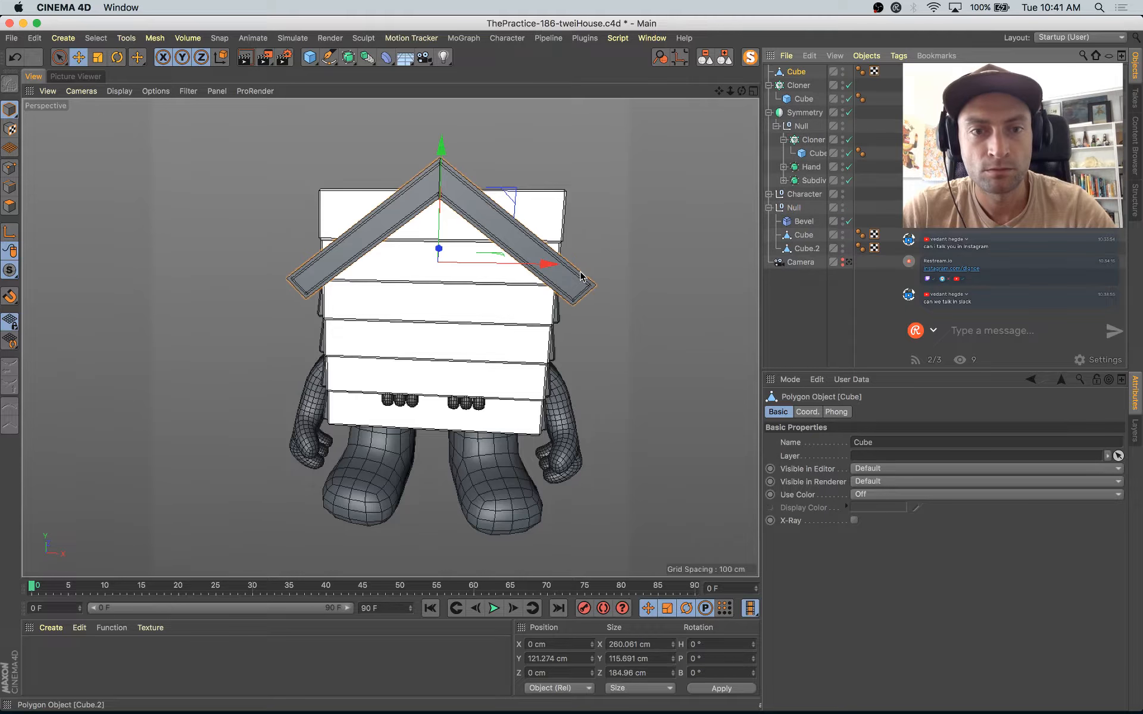
left_click(750, 57)
left_click(750, 57)
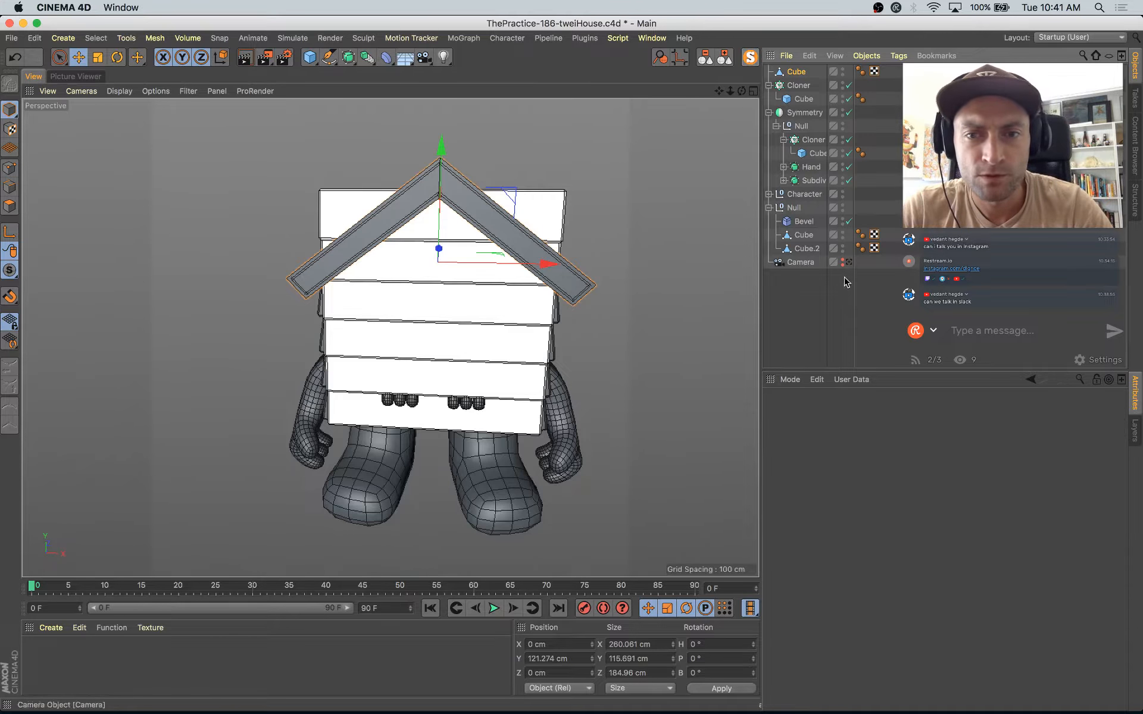
left_click(808, 236)
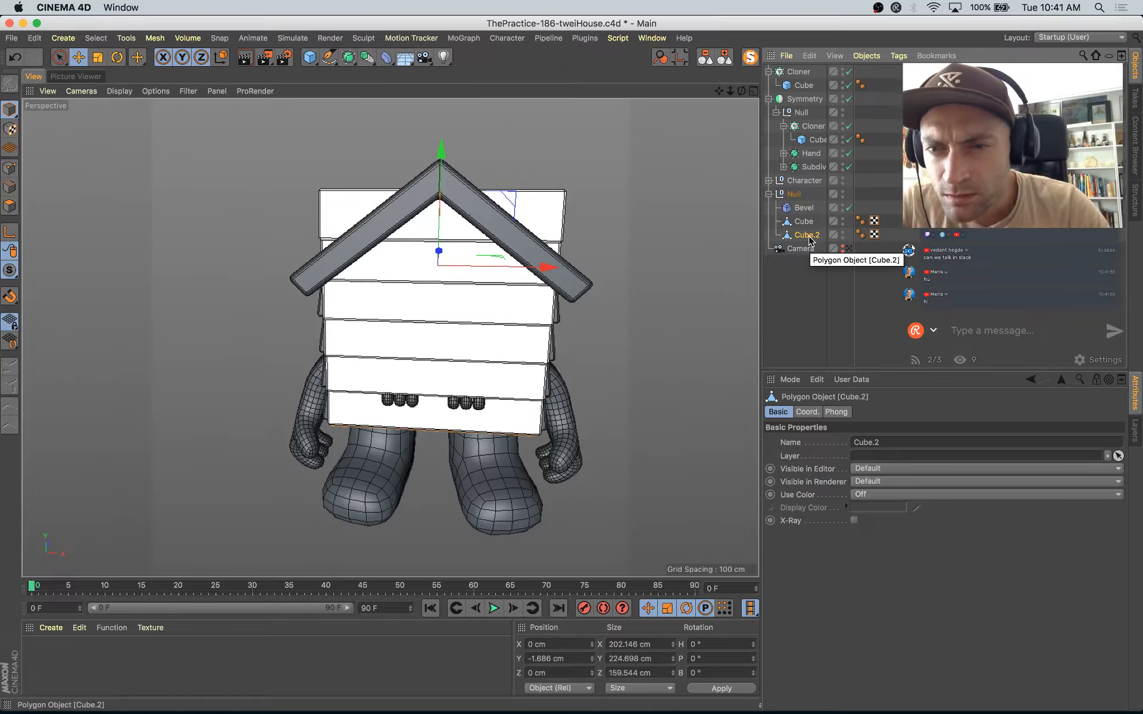
key("super+v")
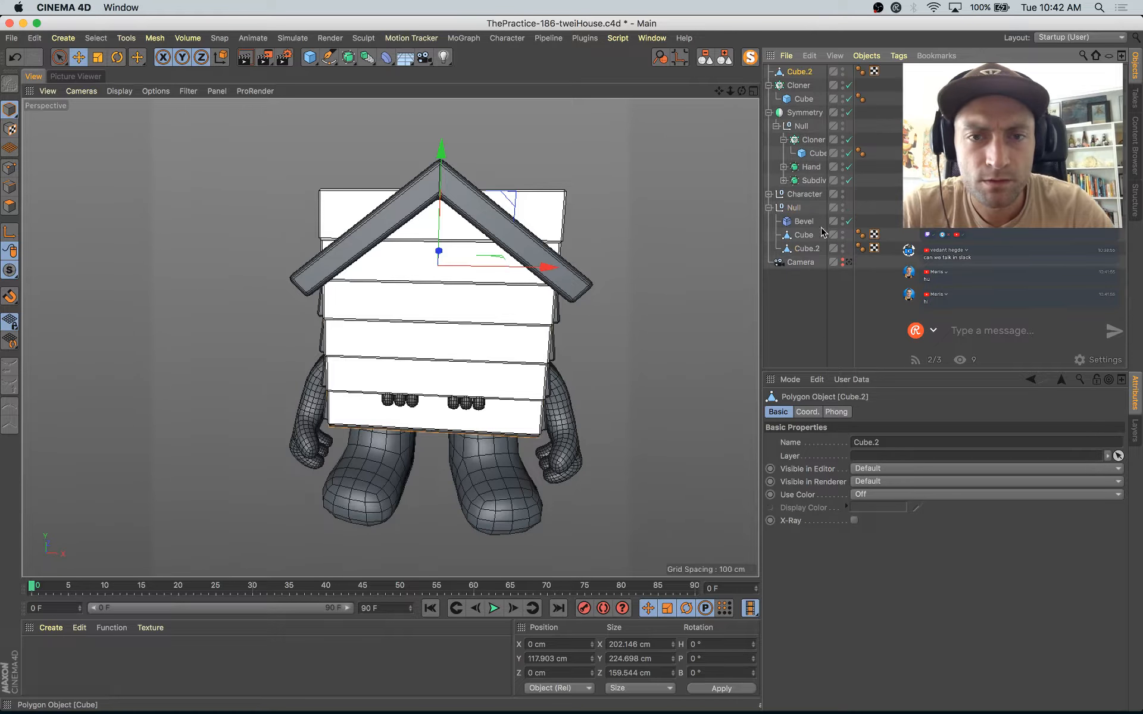
left_click(725, 57)
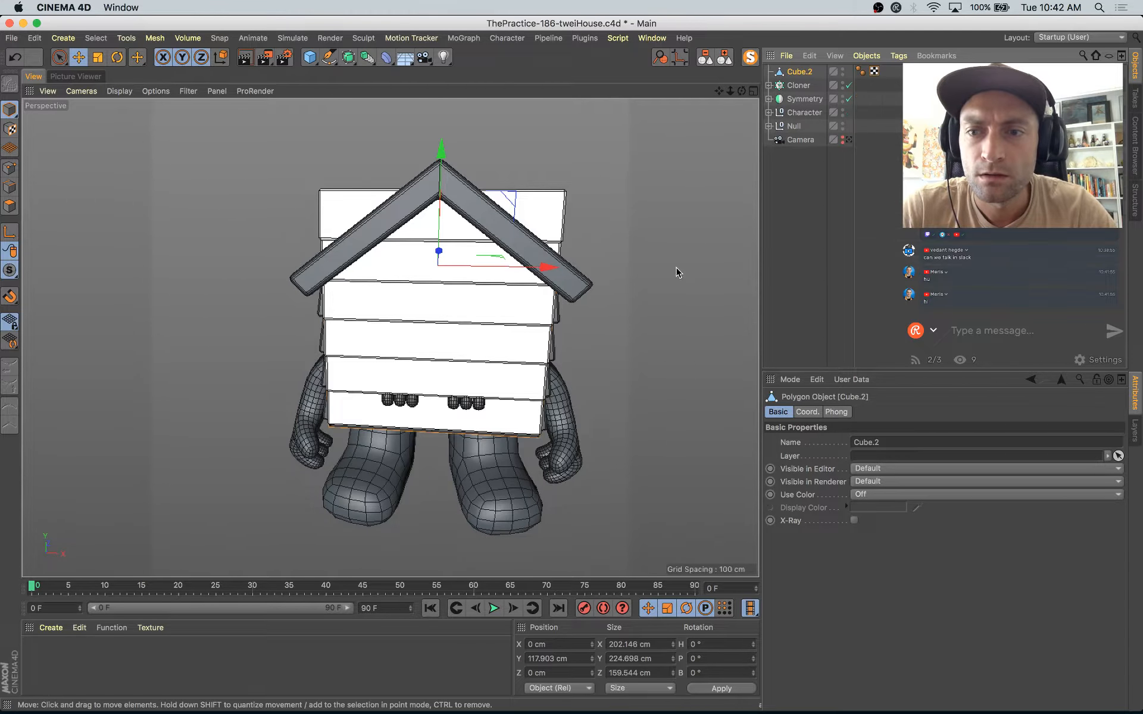
Step: Switch to Safari to read the caption of the reference house post on Instagram, then return to Cinema 4D
left_click_drag(679, 272, 600, 287, "alt")
key("super+Tab")
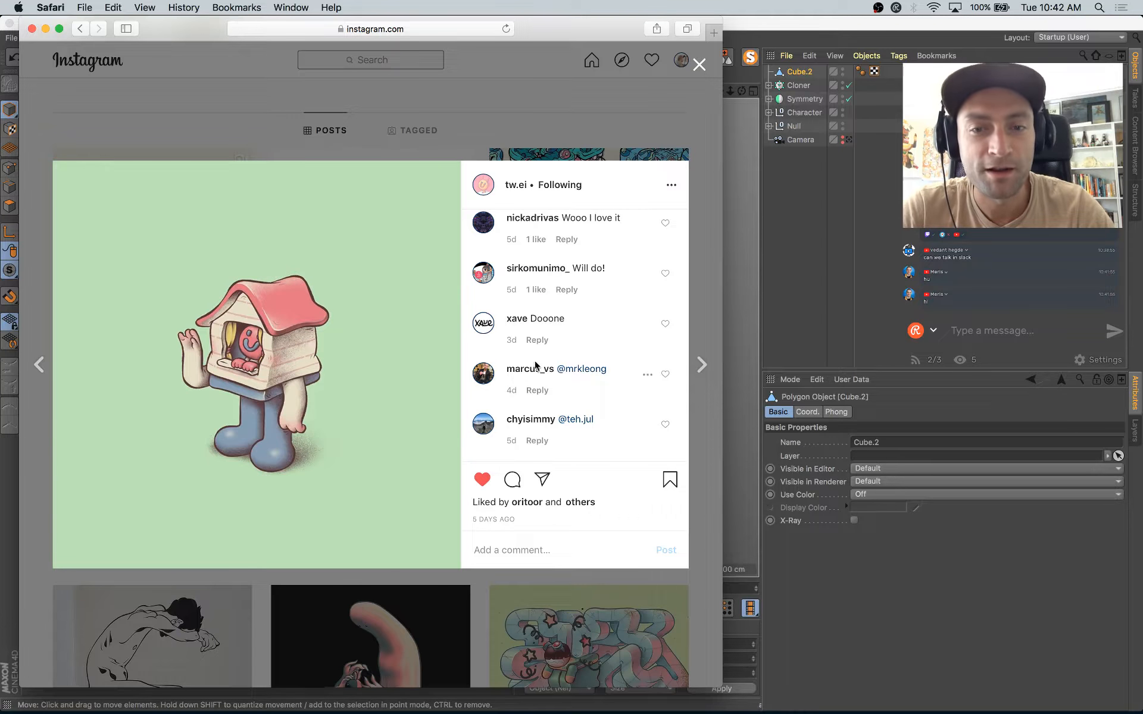
scroll(536, 365, "up", 5)
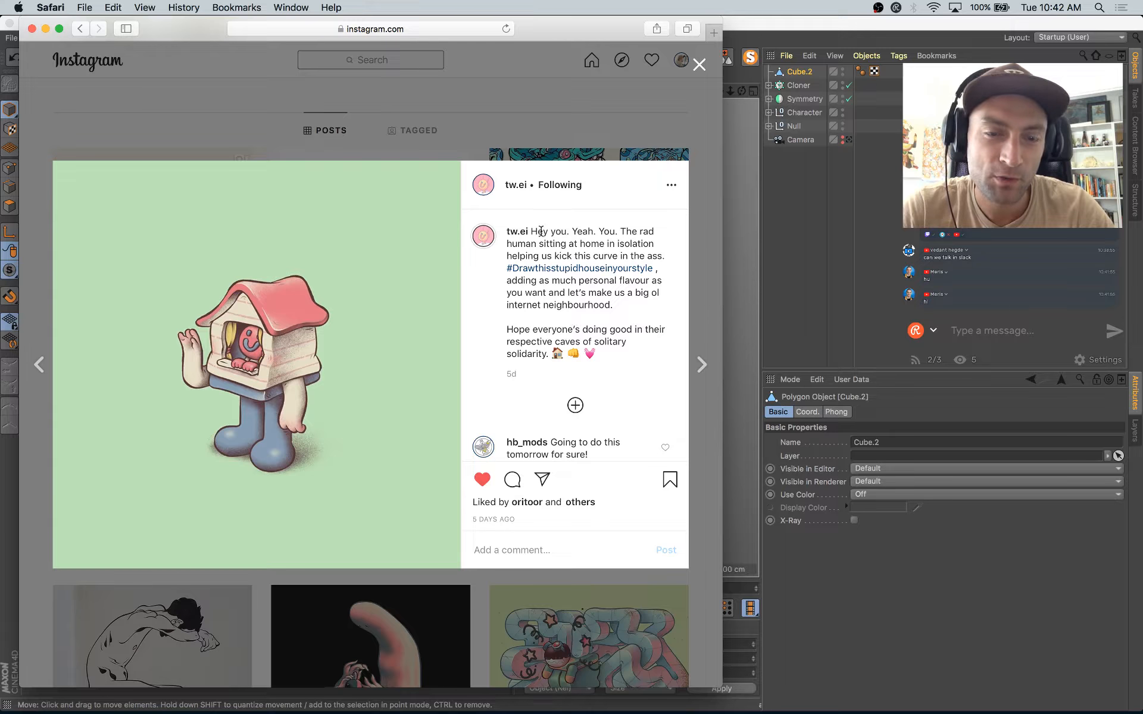
left_click_drag(556, 255, 613, 303)
left_click_drag(560, 293, 562, 298)
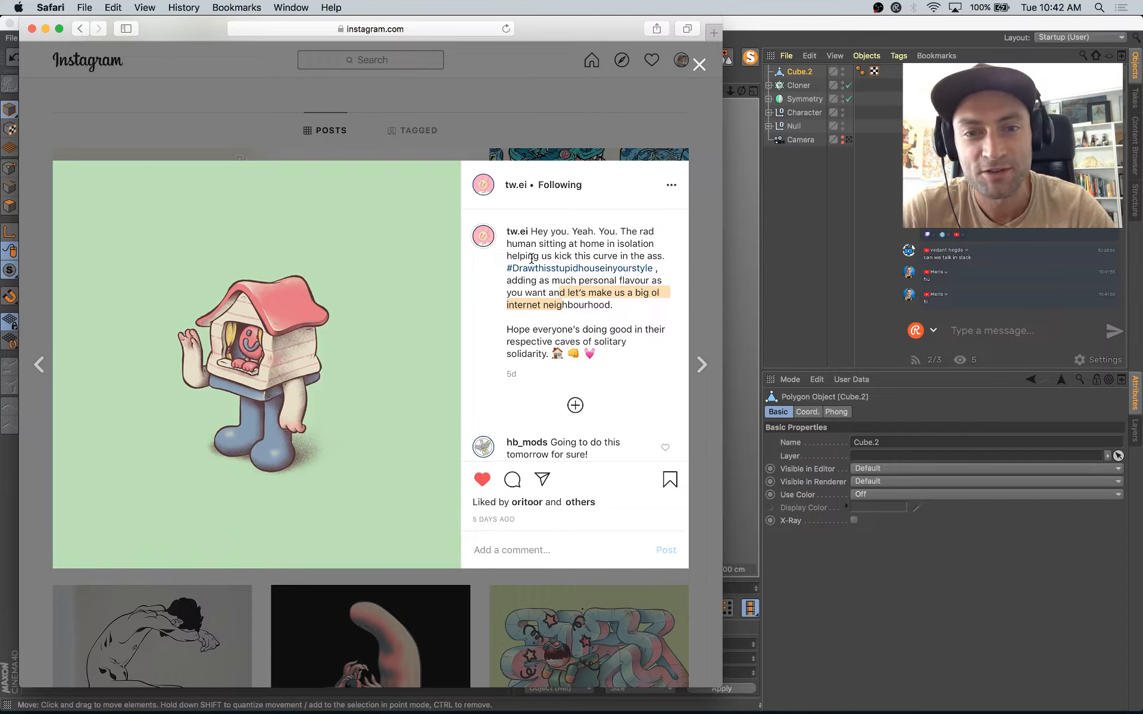
left_click_drag(531, 258, 633, 296)
left_click(554, 321)
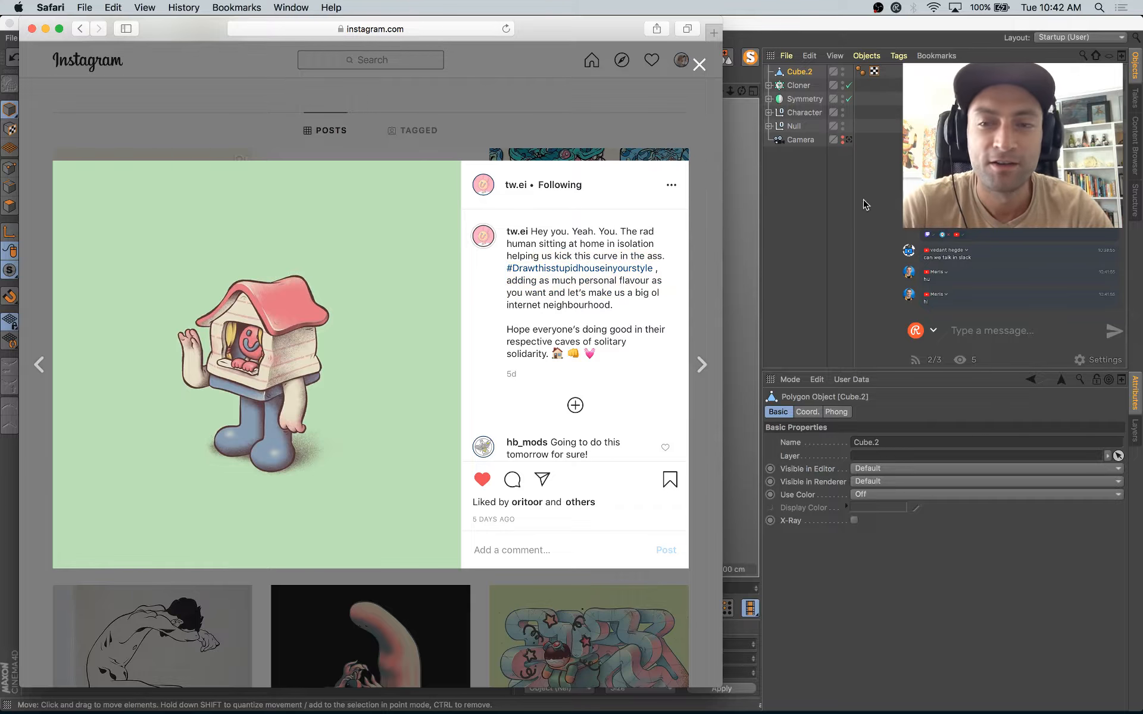
key("super+Tab")
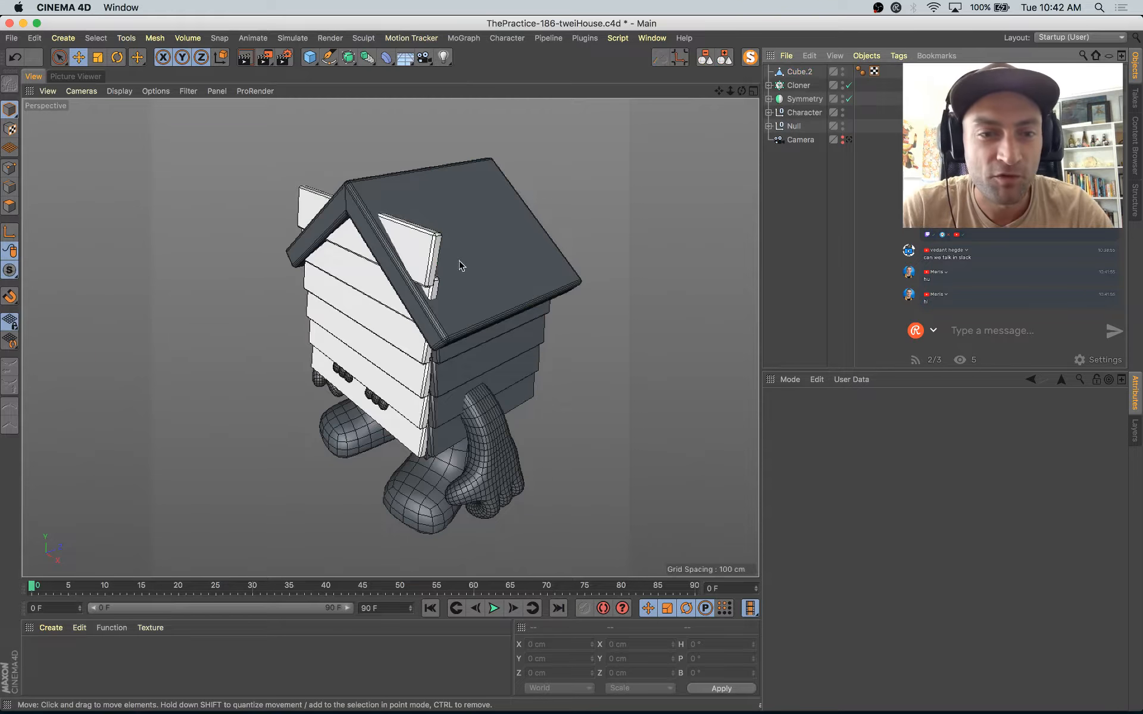
Step: Select the copied house body mesh Cube.2 and isolate it in the viewport
left_click(437, 260)
left_click_drag(509, 301, 475, 274, "alt")
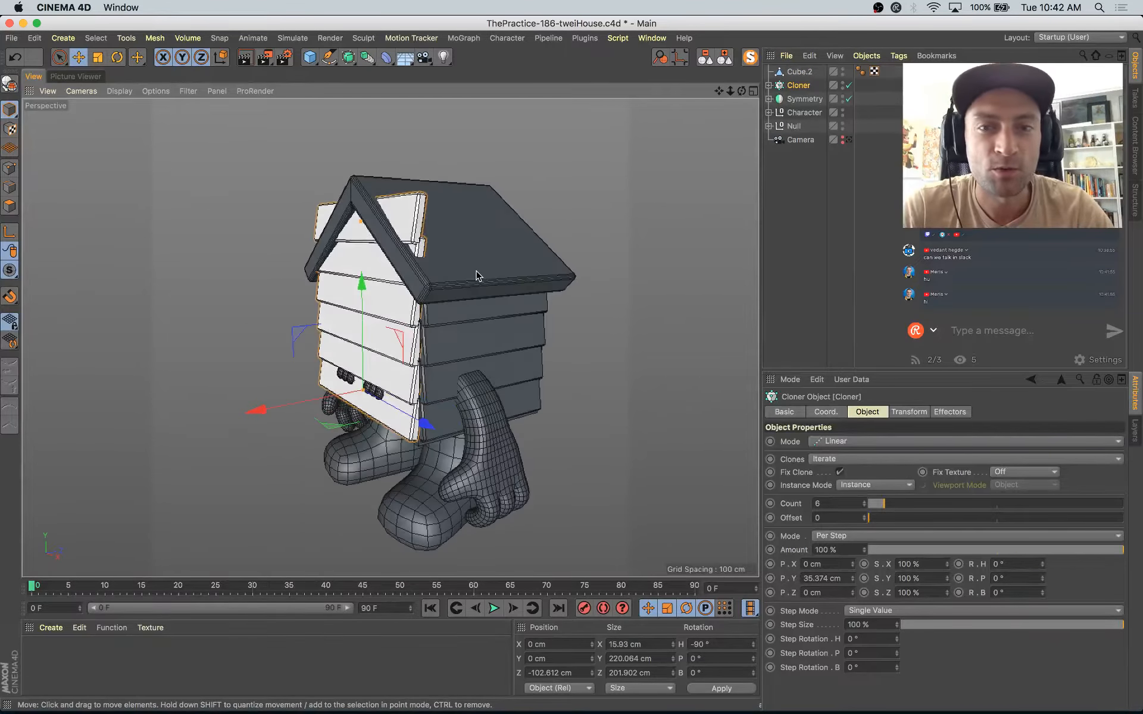
left_click(799, 72)
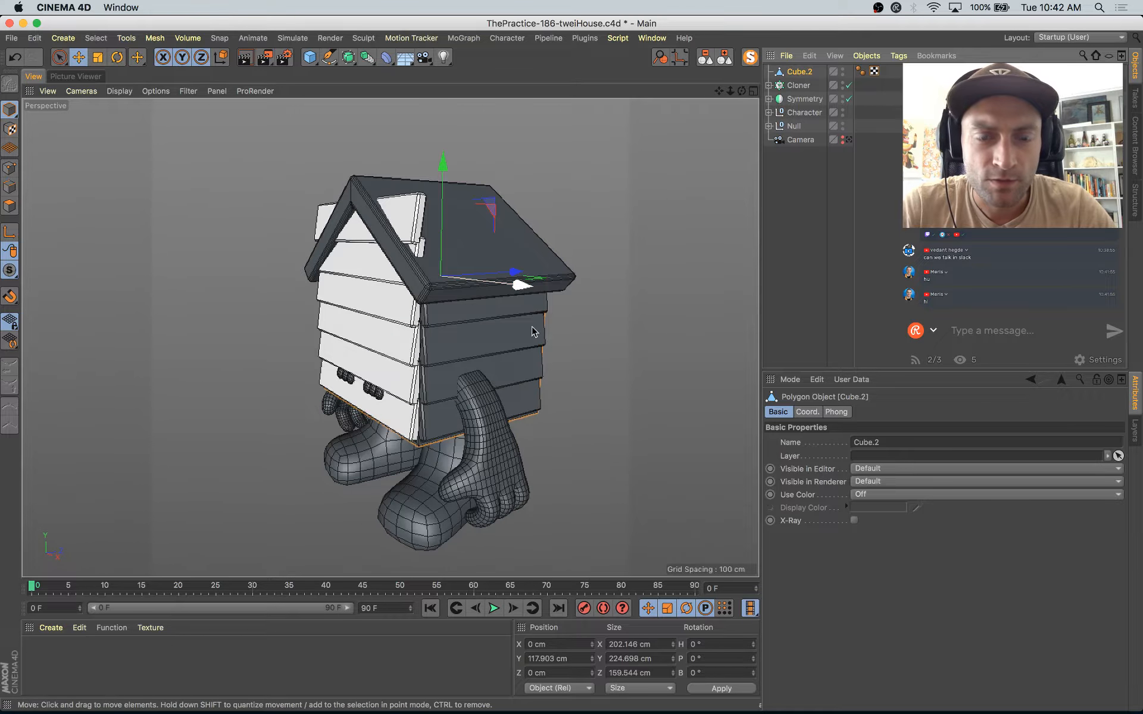
left_click_drag(532, 328, 532, 329, "alt")
left_click_drag(516, 272, 559, 309)
key("super+z")
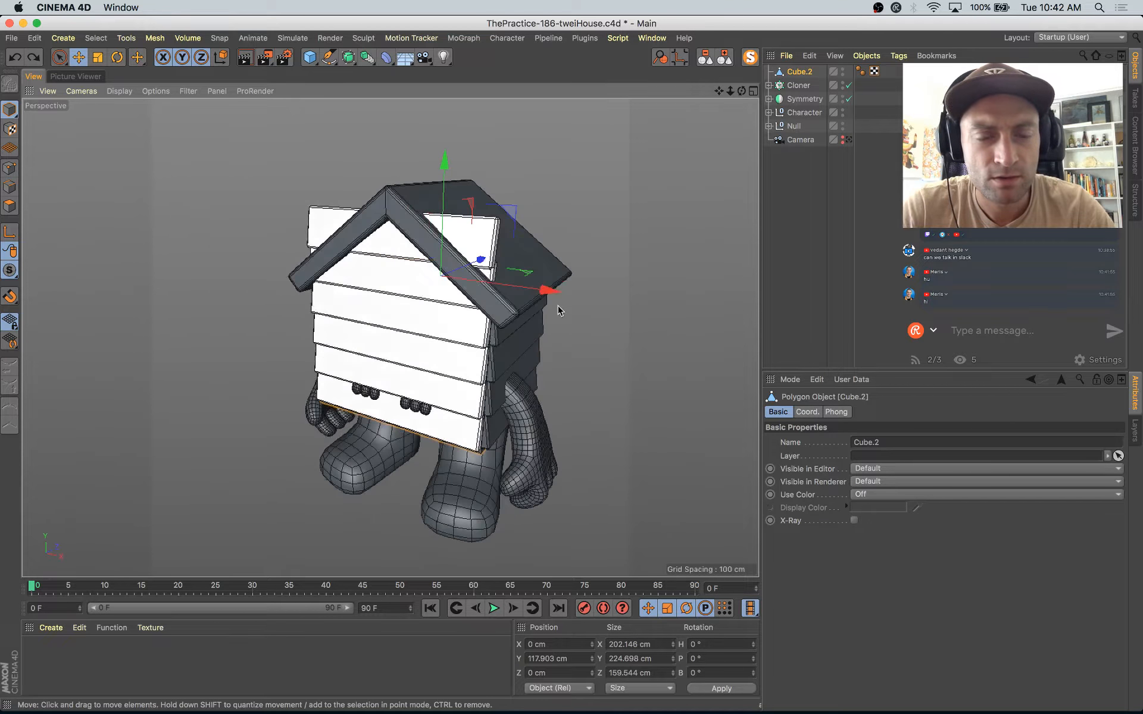
left_click(751, 60)
left_click_drag(562, 363, 478, 314, "alt")
scroll(392, 299, "up", 8)
right_click_drag(478, 315, 414, 323, "alt")
Step: Loop-select the polygons lining the window opening of the copied body mesh and delete them
left_click(10, 206)
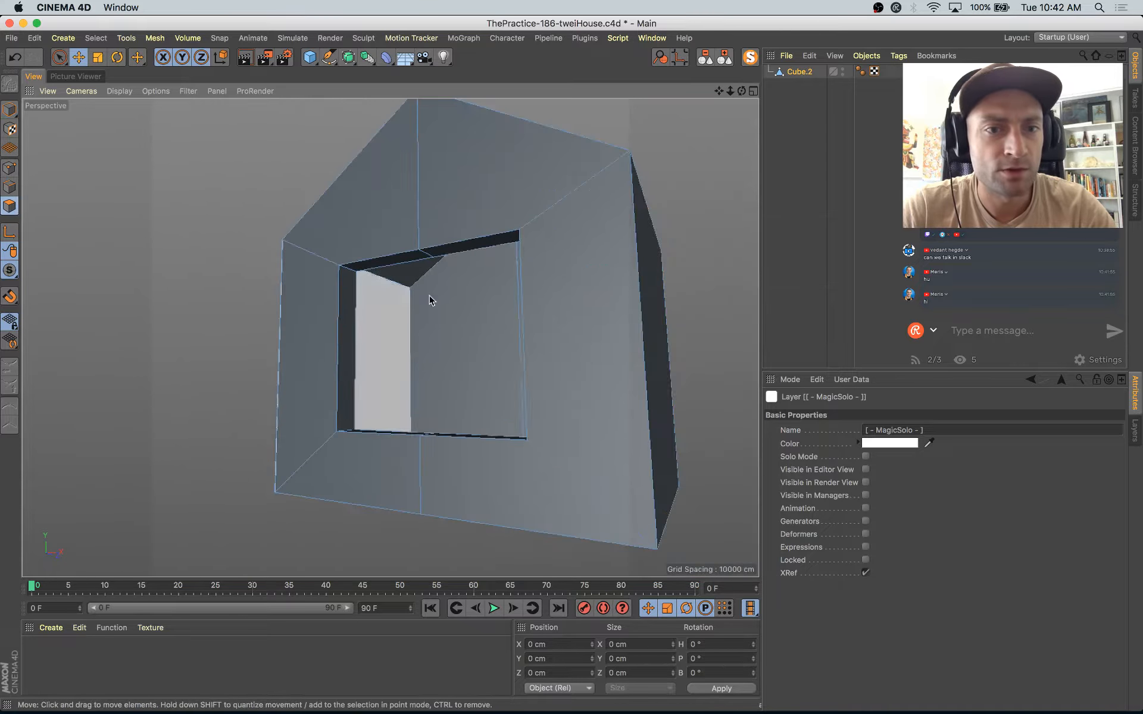
key("u")
key("l")
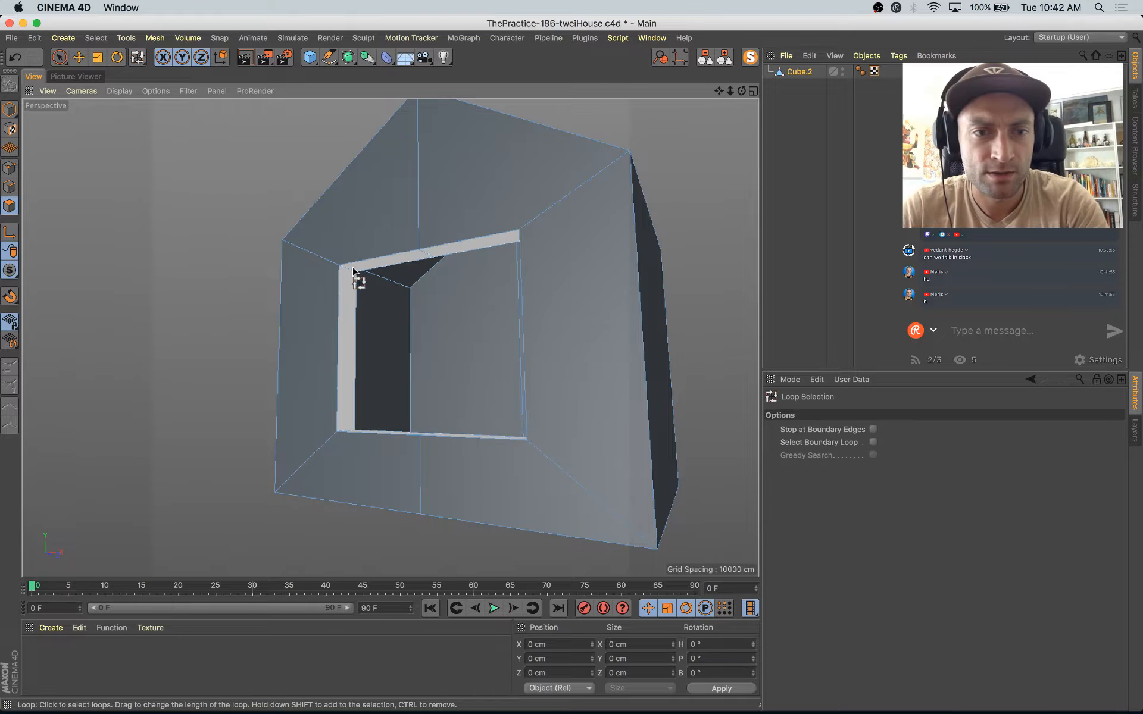
left_click_drag(544, 381, 455, 348, "alt")
Step: Fill the front wall's window opening with Close Polygon Hole, then bring back the rest of the scene
right_click(683, 148)
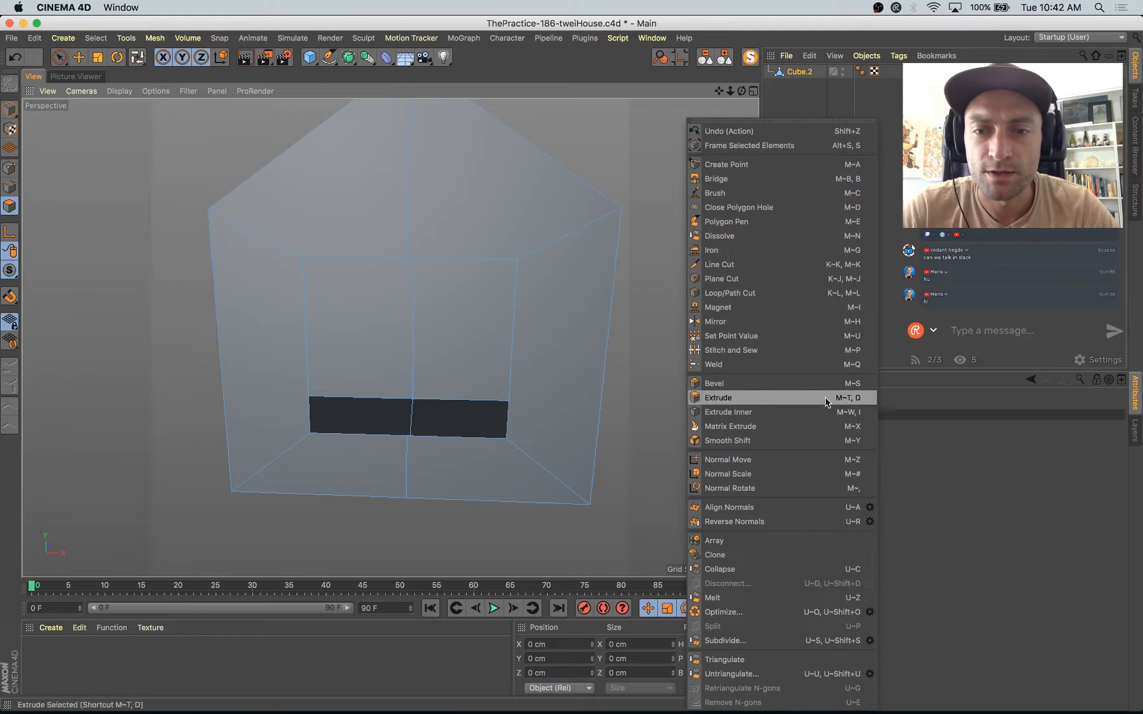
left_click(756, 210)
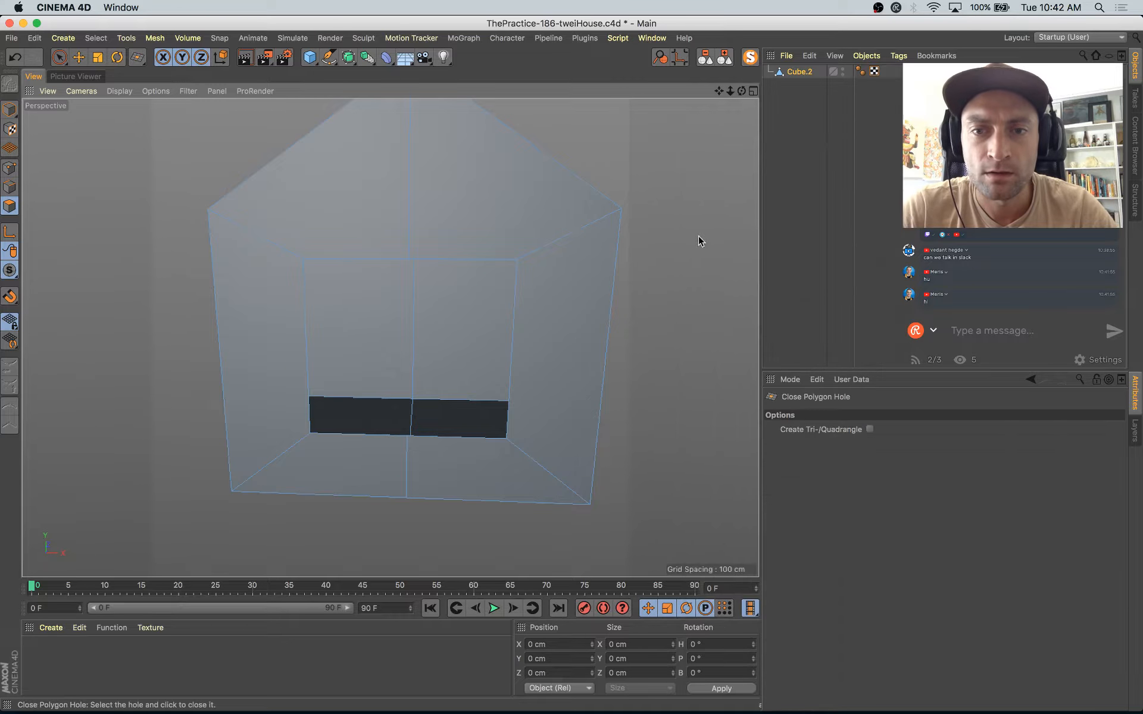
right_click(700, 240)
left_click(756, 210)
left_click(515, 267)
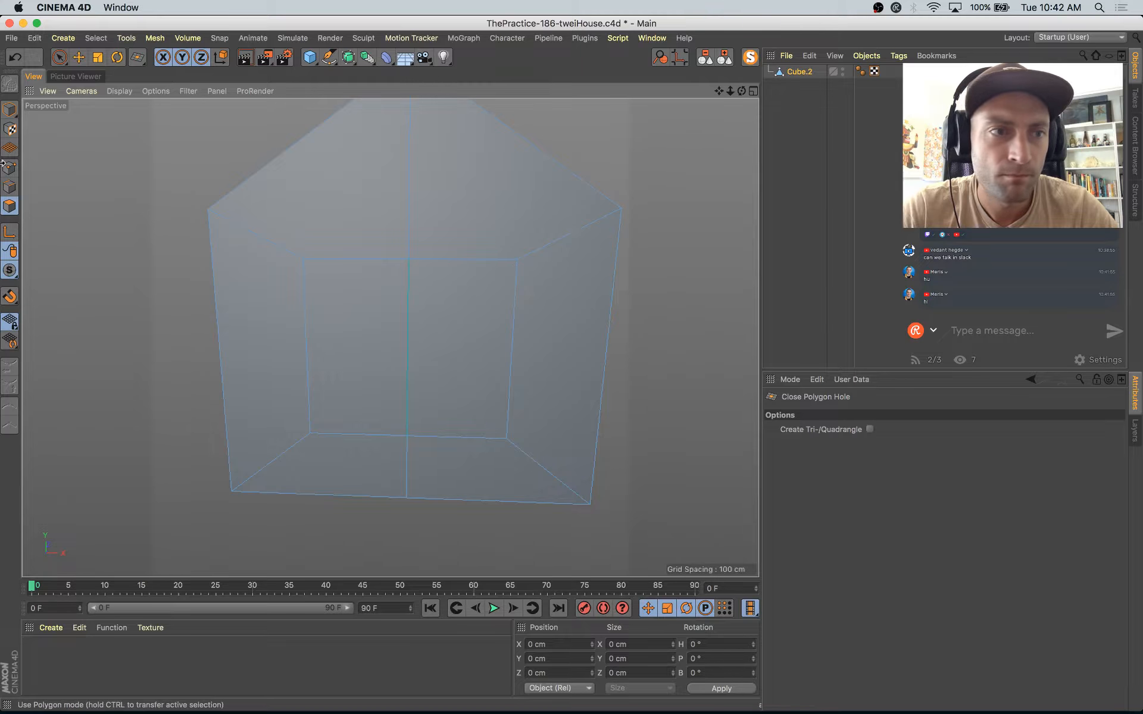
left_click(9, 109)
key("e")
left_click_drag(340, 232, 240, 235, "alt")
scroll(279, 243, "down", 4)
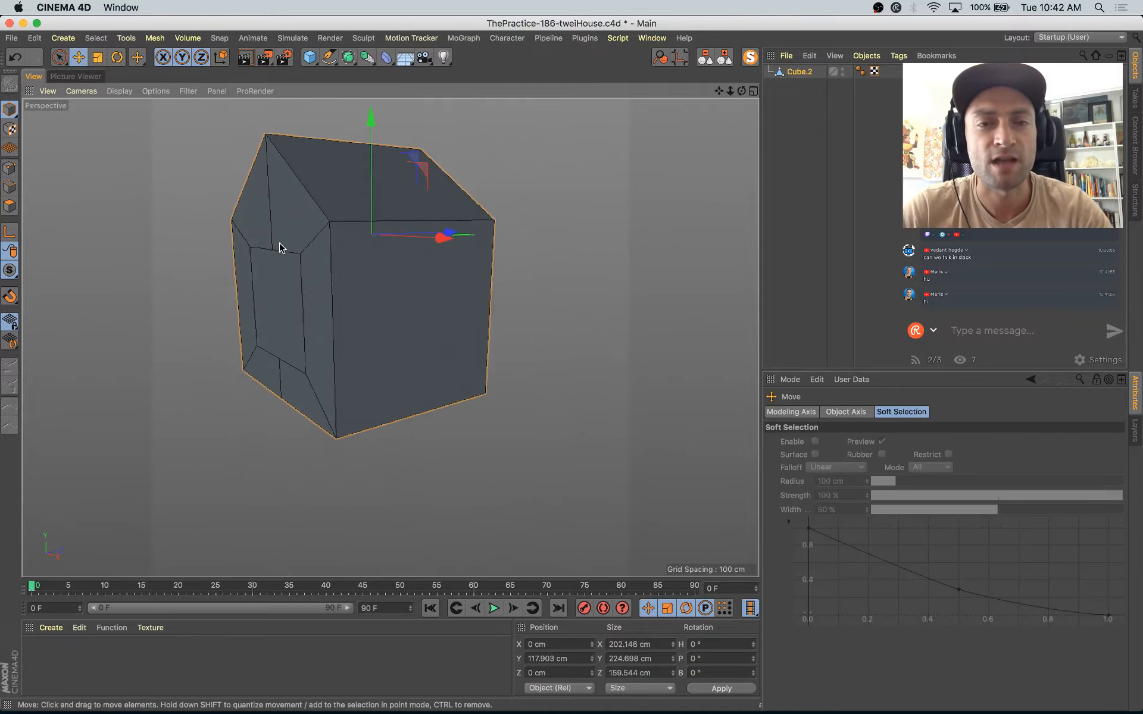
middle_click_drag(280, 247, 356, 276, "alt")
left_click(750, 59)
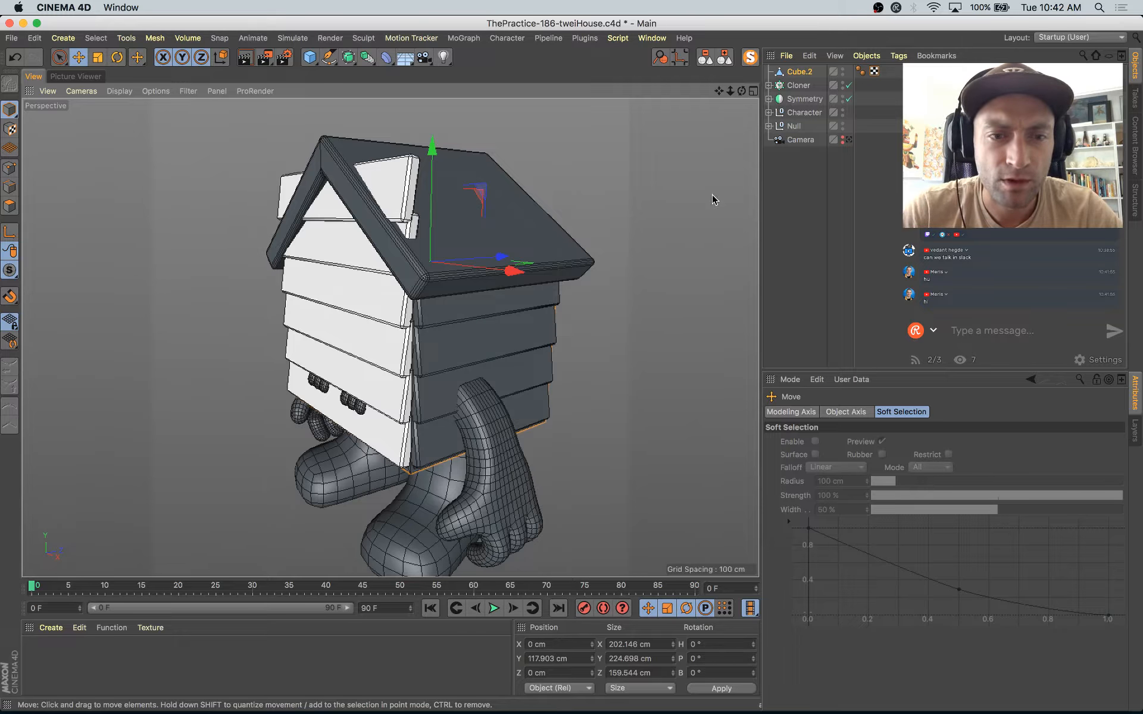
Step: Scale the copied body mesh to about 195.6 cm in Z so it extends past the front planks
left_click_drag(694, 153, 707, 151, "alt")
left_click_drag(716, 151, 634, 224, "alt")
left_click_drag(534, 262, 550, 260)
left_click_drag(551, 263, 594, 302, "alt")
left_click_drag(513, 240, 519, 238)
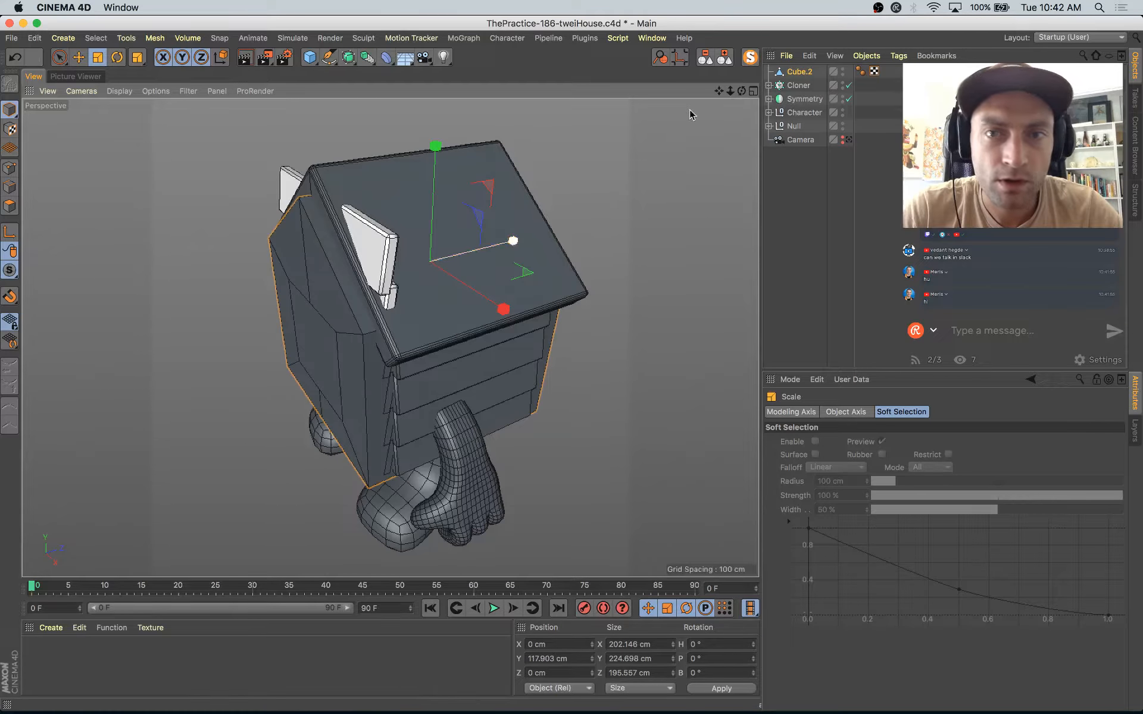
Step: Add a Boole around the copied body mesh and place the front plank cloner inside it as the first child
left_click(801, 77)
left_click(348, 57)
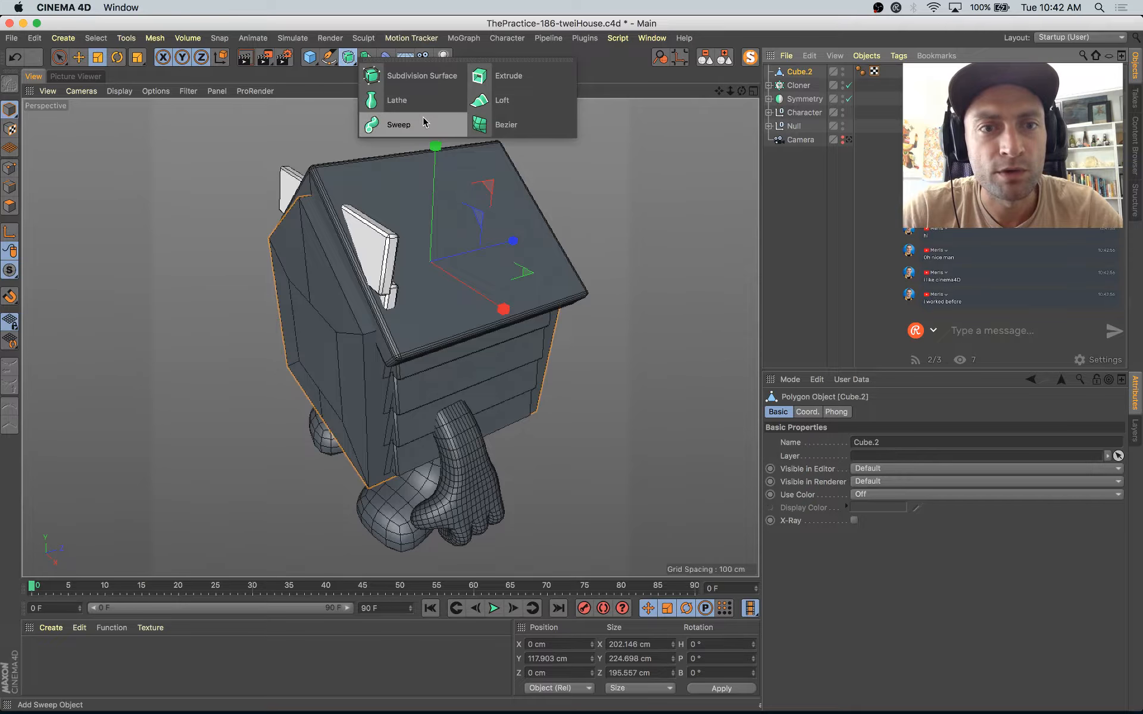
left_click(367, 57)
left_click(619, 87, "alt")
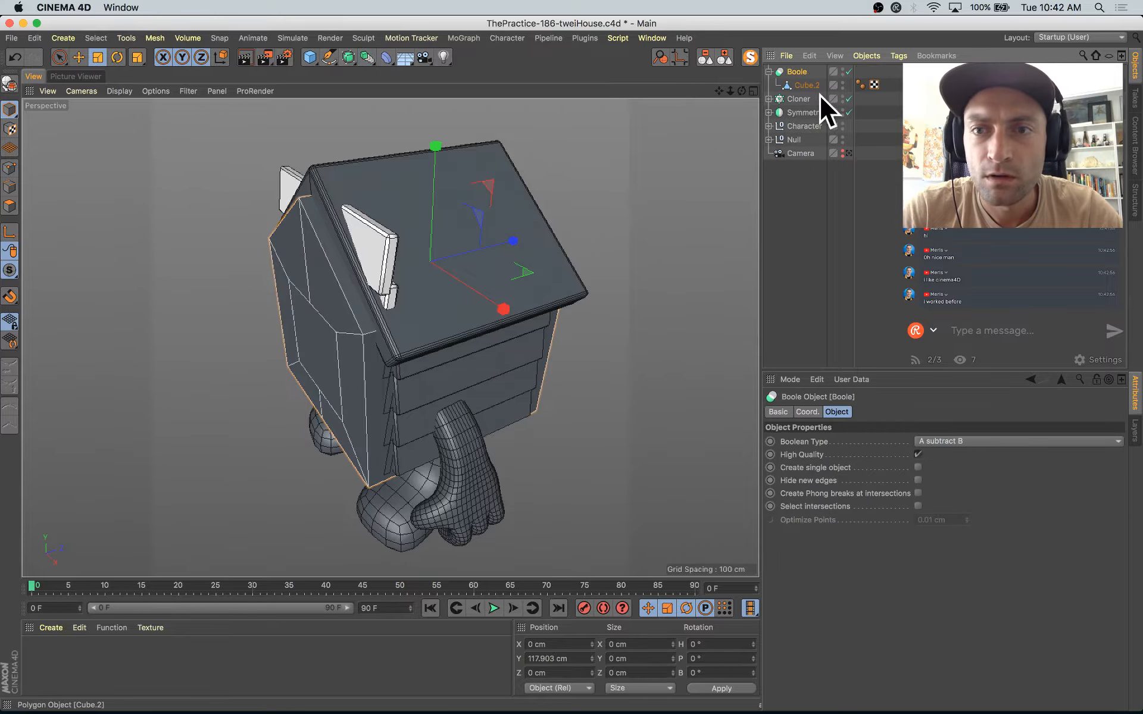
left_click(799, 100)
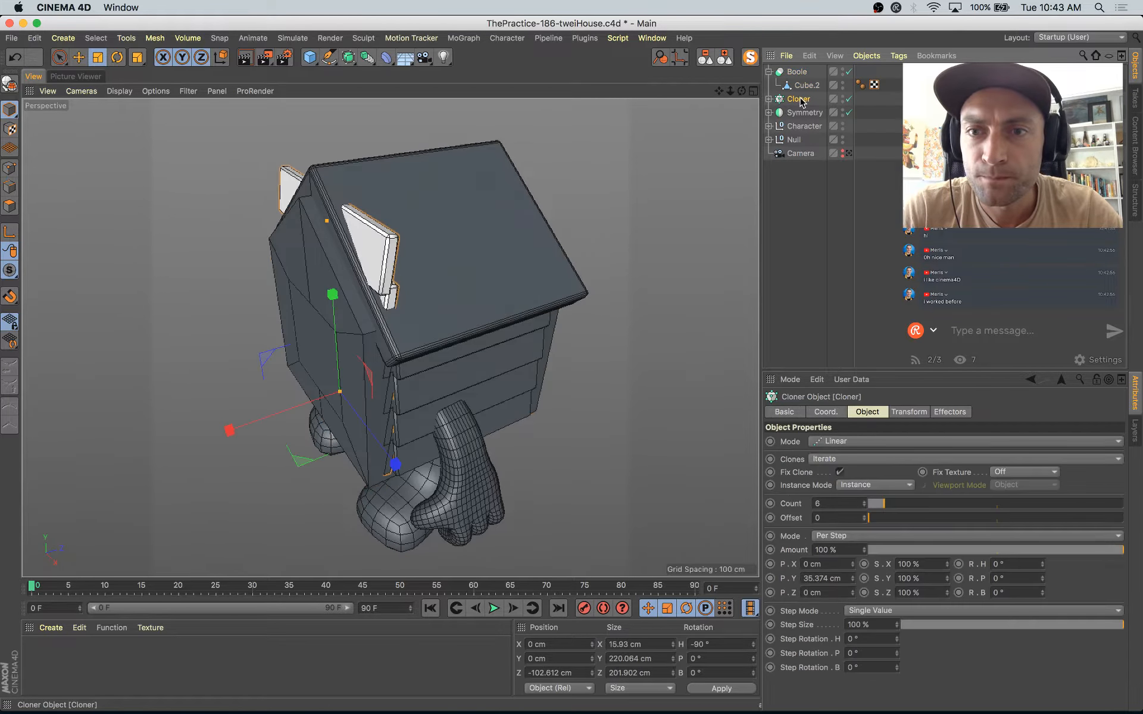
left_click_drag(802, 79, 801, 74)
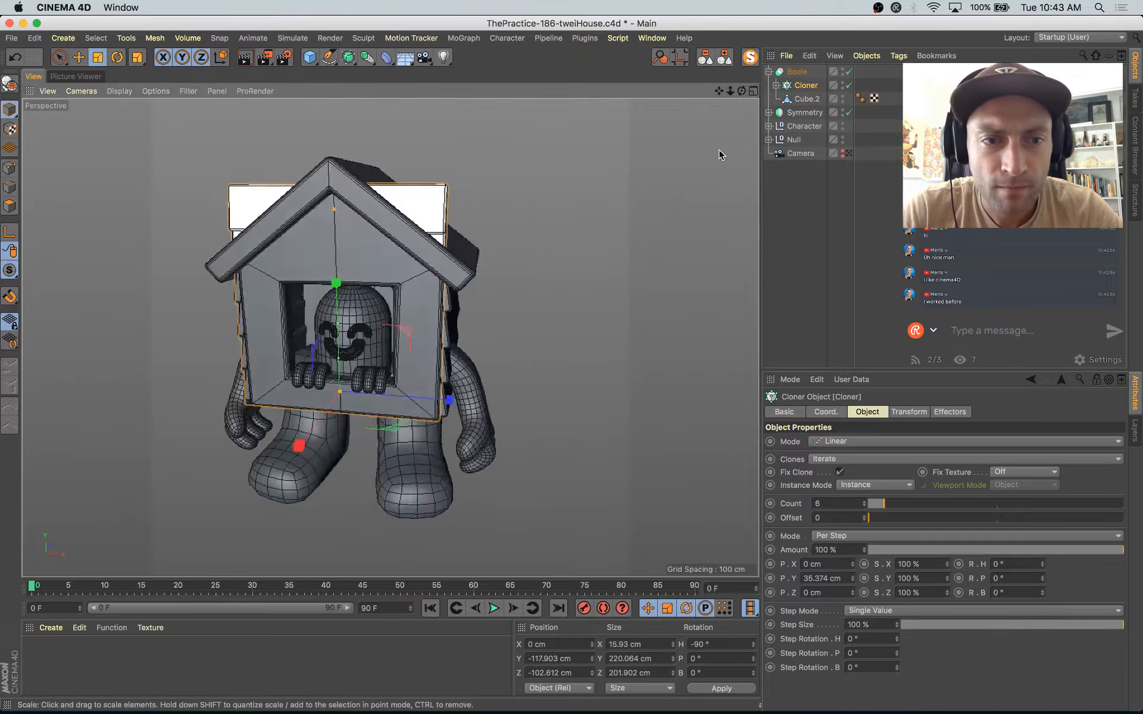
Step: Set the Boole's boolean type to A intersect B to trim the front planks to the house outline
left_click(796, 72)
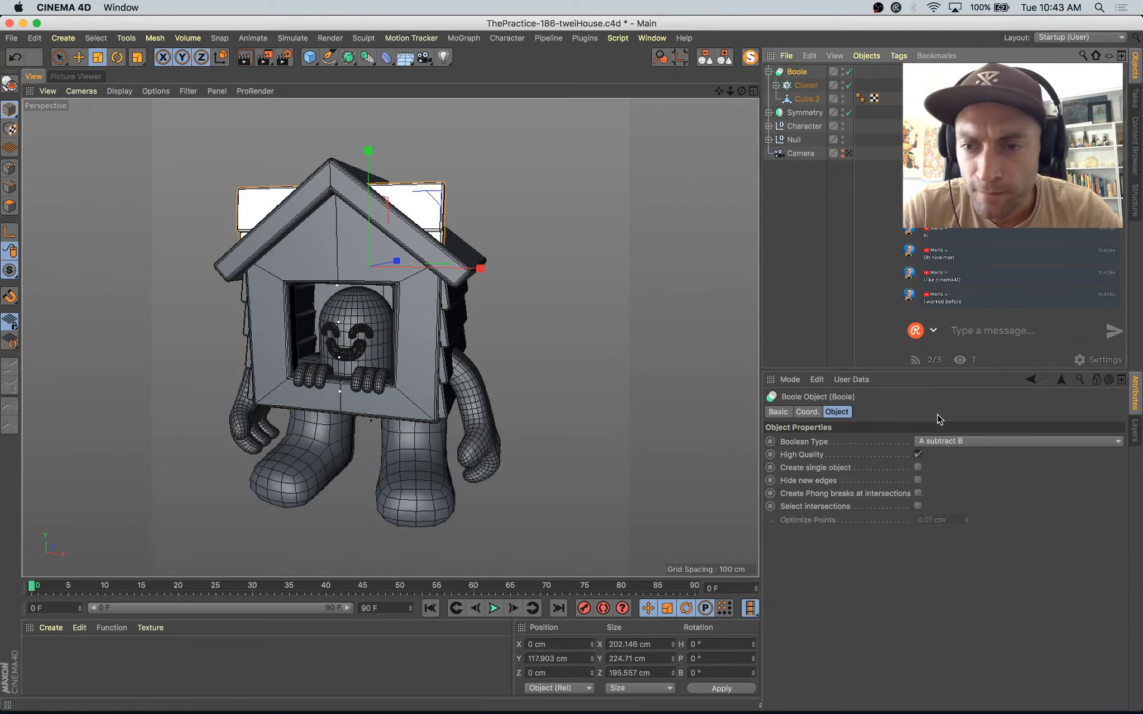
left_click(956, 441)
left_click(960, 471)
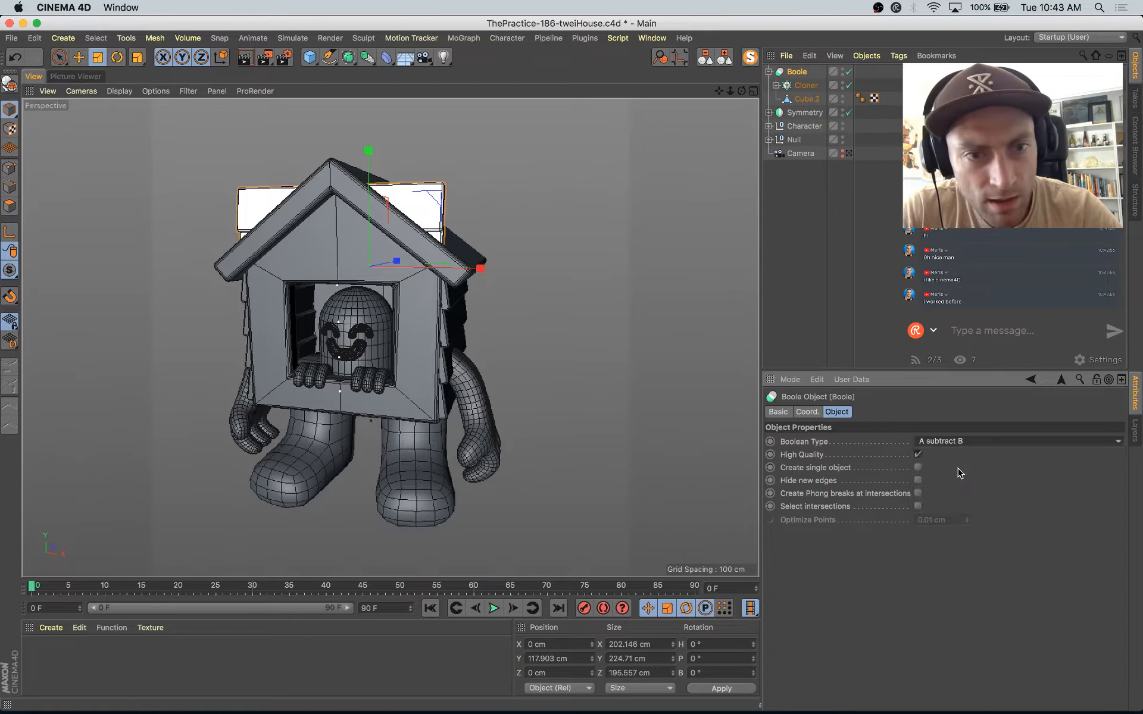
left_click(955, 468)
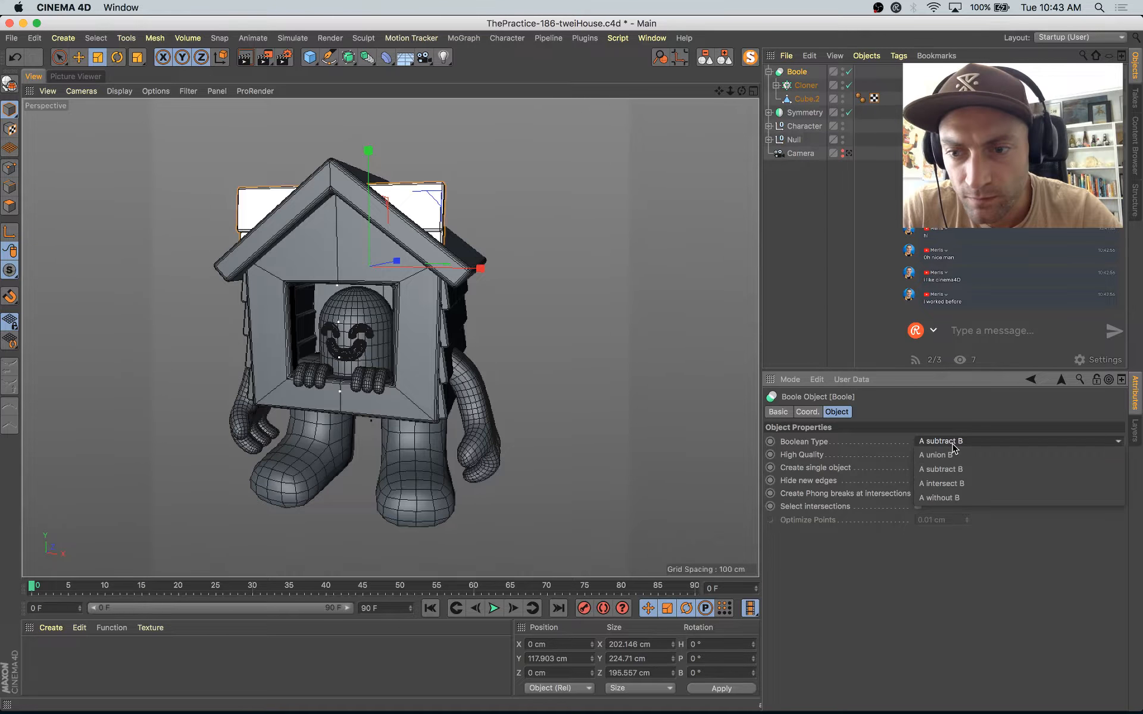
left_click(952, 454)
left_click(958, 441)
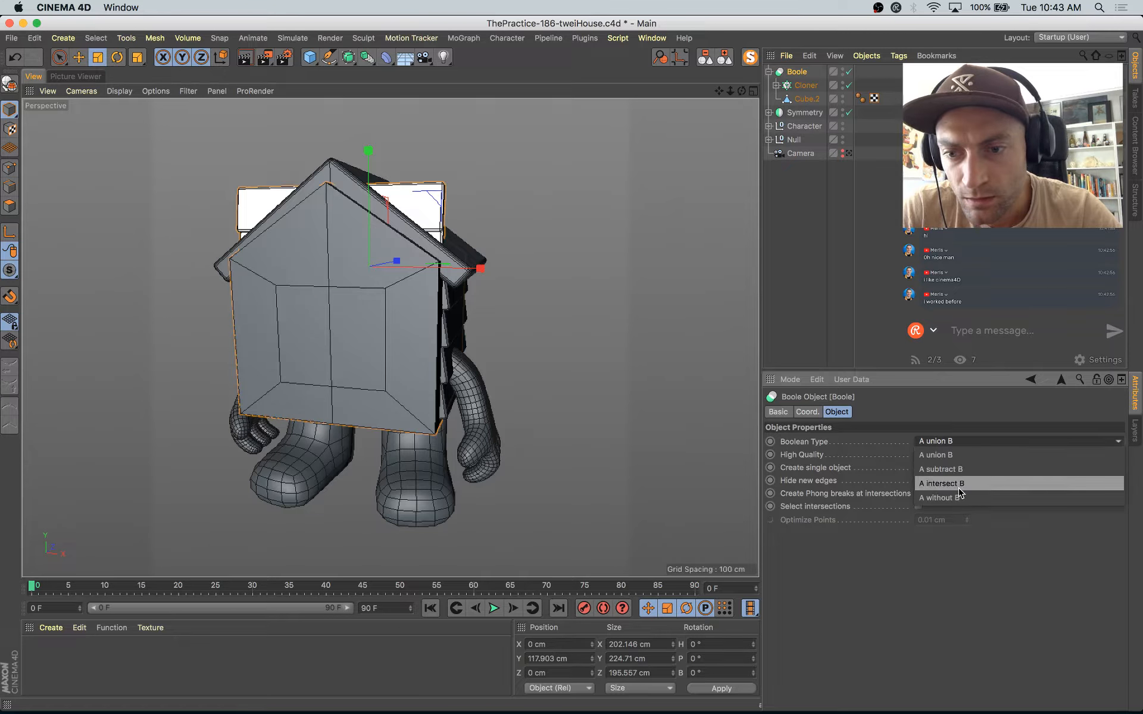
left_click(959, 499)
left_click(955, 444)
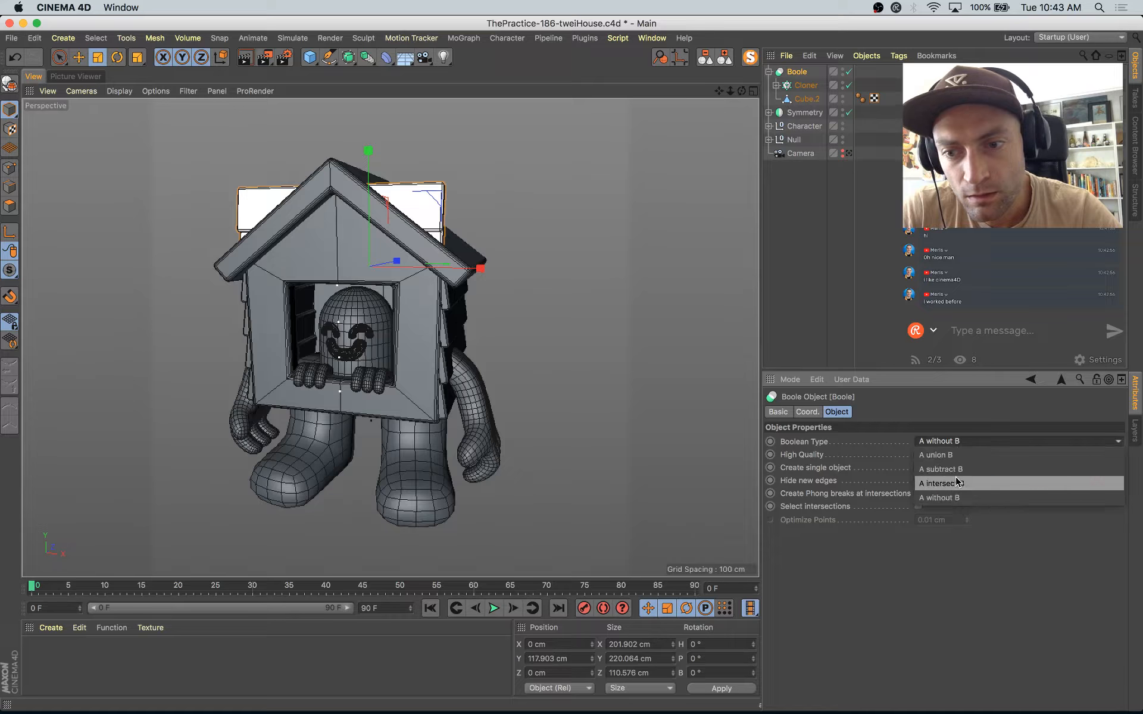
left_click(957, 483)
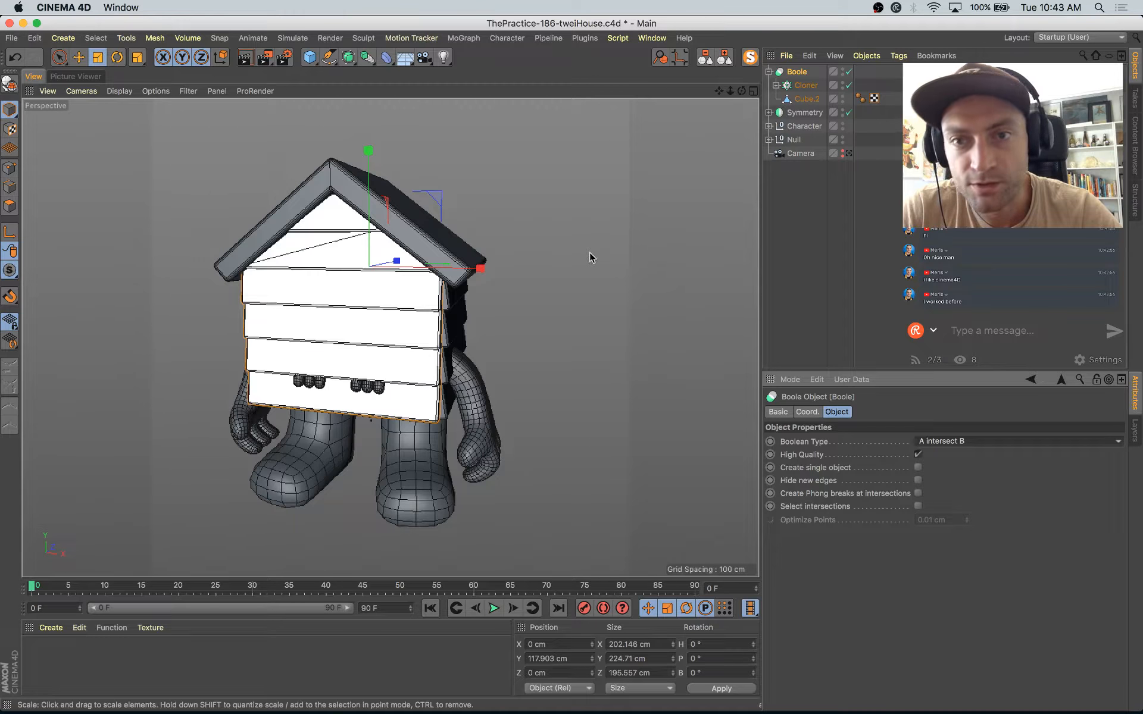
Step: Extrude the window polygons of the Boole's Cube.2 mesh inward to cut a window through the front planks
left_click_drag(590, 255, 521, 275, "alt")
middle_click_drag(431, 309, 459, 317, "alt")
scroll(459, 318, "up", 3)
left_click_drag(441, 292, 536, 262, "alt")
left_click_drag(402, 361, 476, 393, "alt")
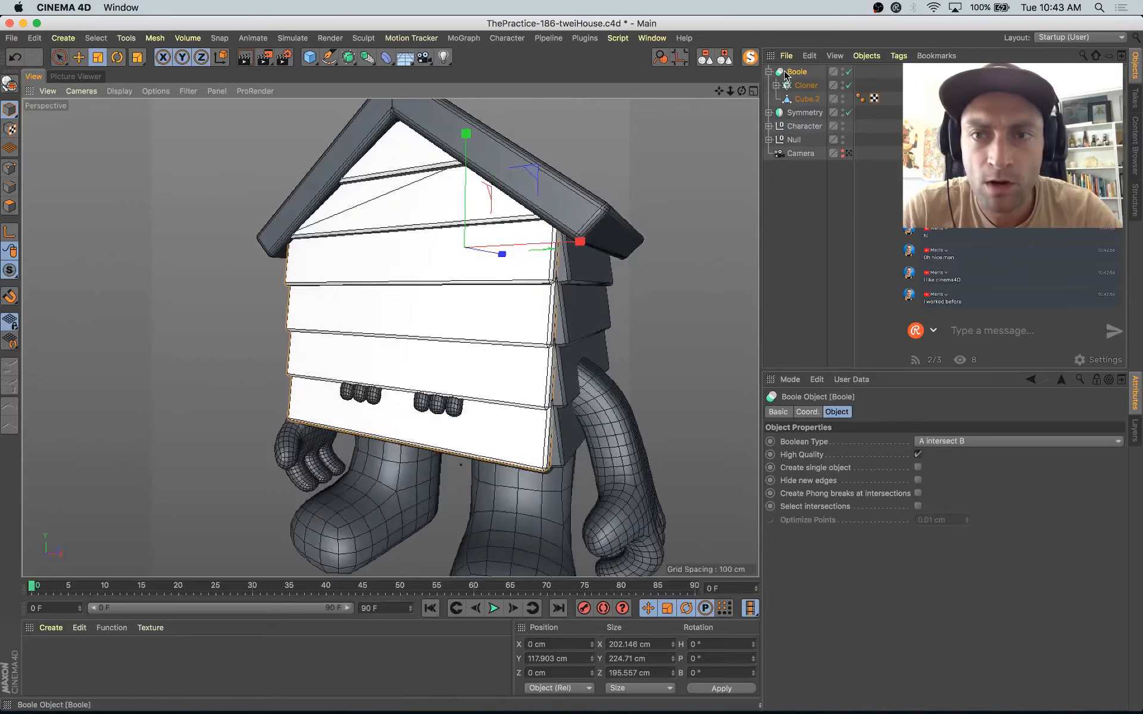
left_click(807, 98)
mouse_move(523, 226)
left_mouse_down("alt")
mouse_move(500, 213)
mouse_move(572, 244)
mouse_move(538, 236)
left_mouse_up("alt")
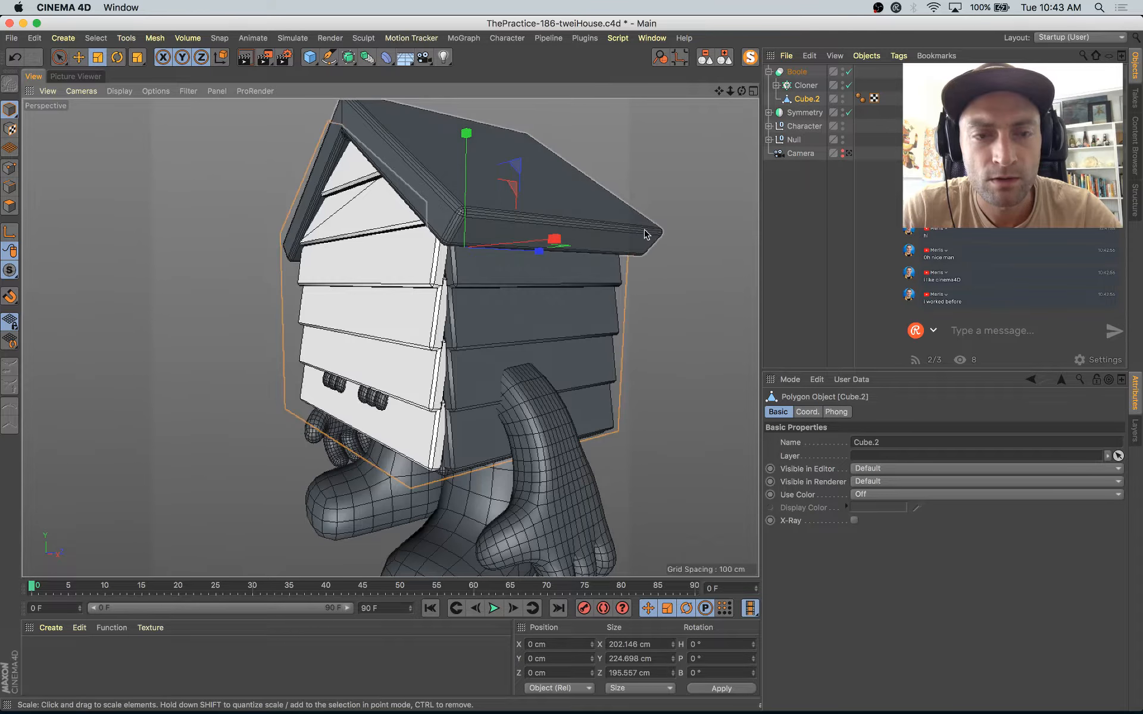
left_click(15, 209)
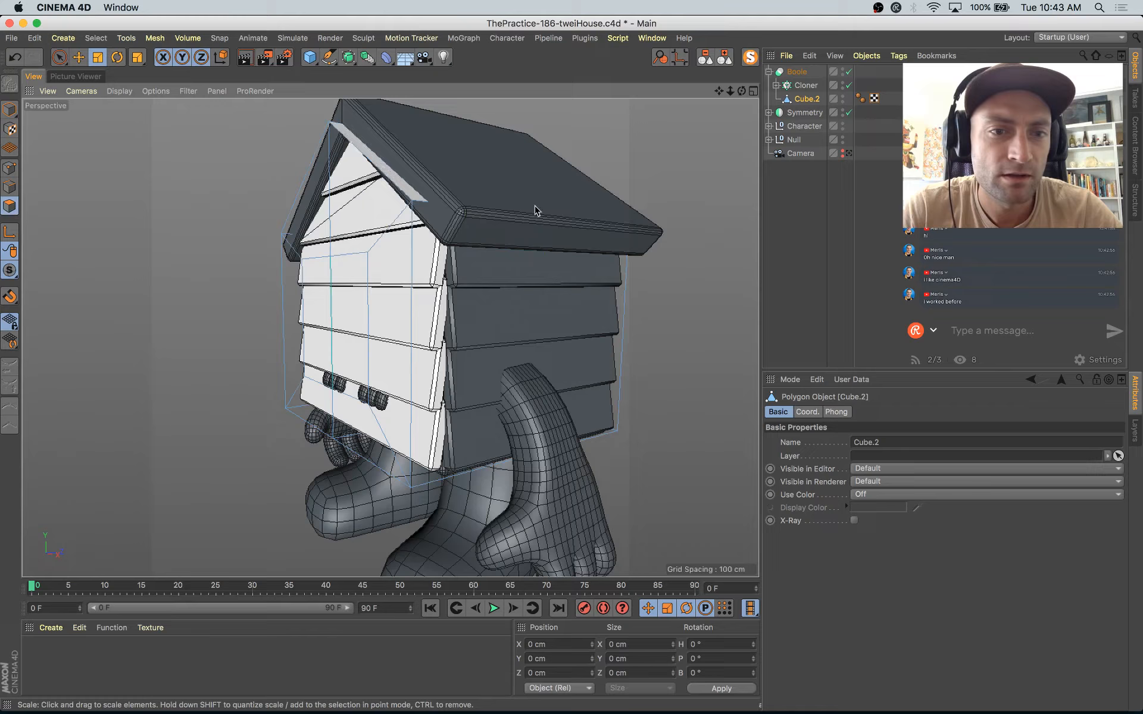
key("space")
left_click(332, 309)
key("d")
left_click_drag(394, 402, 351, 405)
Step: Undo the last window polygon change and move the extruded window polygons in depth to about Z -74.1 cm
left_click_drag(352, 407, 499, 433, "alt")
right_click_drag(461, 317, 515, 340, "alt")
left_click_drag(514, 341, 665, 381, "alt")
left_click_drag(565, 322, 615, 322)
key("super+z")
key("e")
mouse_move(257, 324)
left_mouse_down()
mouse_move(290, 341)
mouse_move(278, 348)
mouse_move(246, 322)
left_mouse_up()
left_click_drag(245, 321, 506, 441, "alt")
scroll(279, 470, "down", 5)
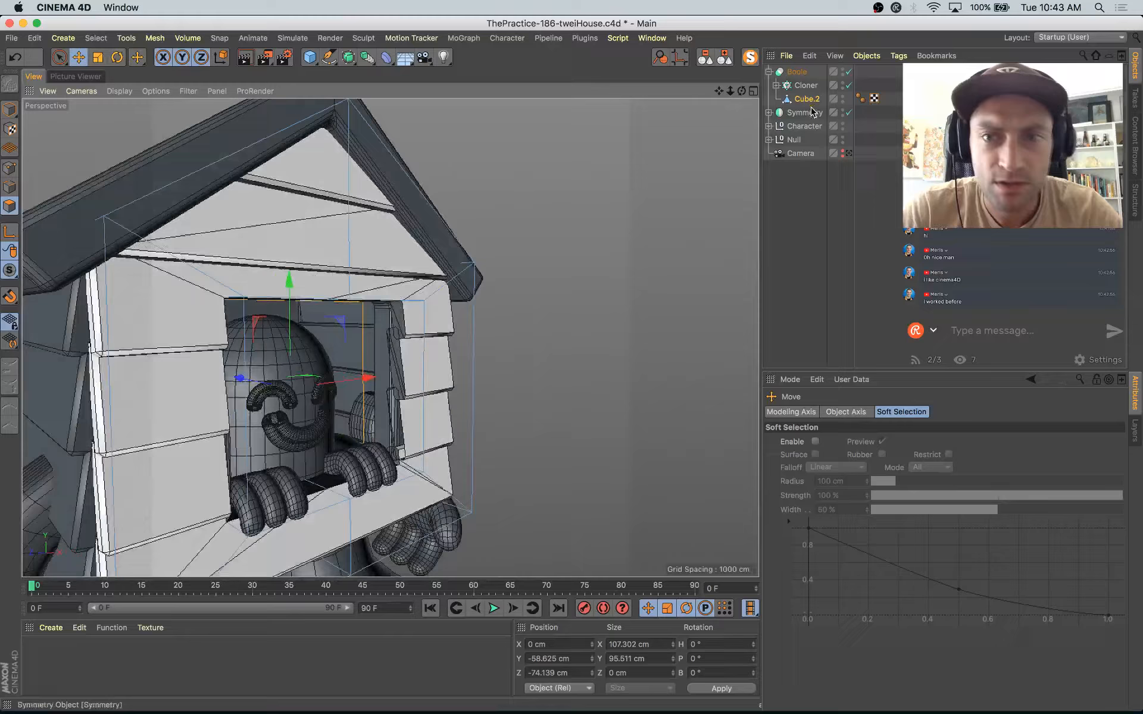
Step: Examine the trimmed front planks and the window opening from several angles
left_click(797, 73)
left_click_drag(549, 381, 711, 333, "alt")
key("e")
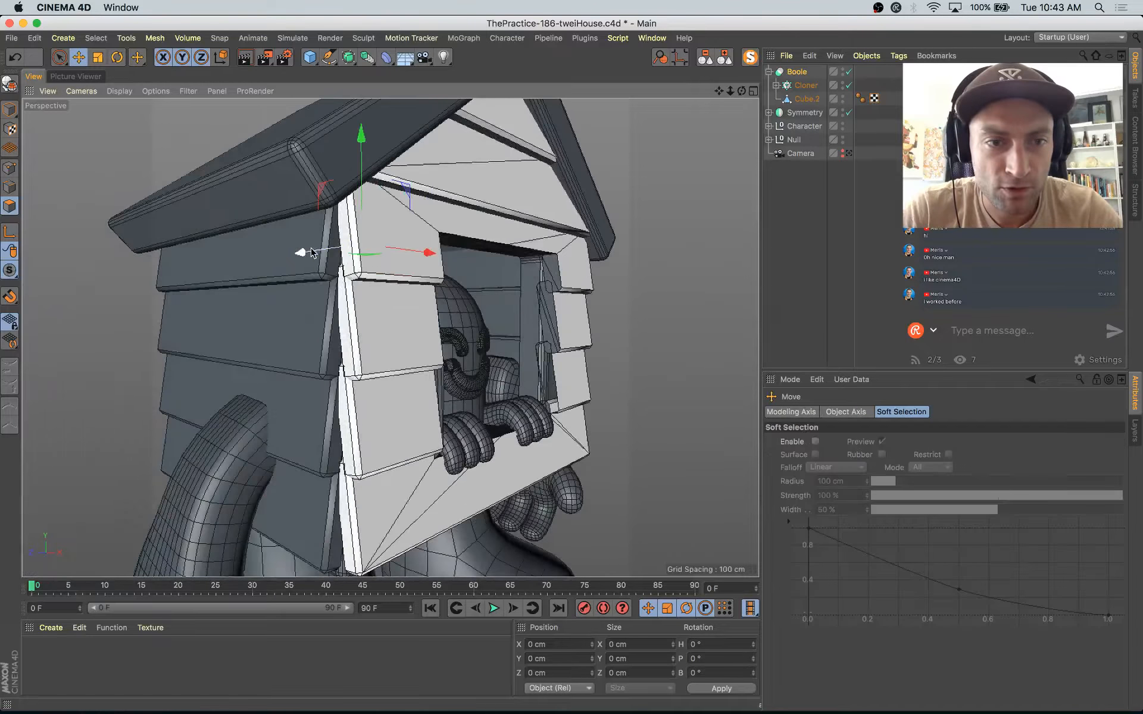
left_click_drag(314, 255, 314, 257)
left_click_drag(451, 308, 504, 393, "alt")
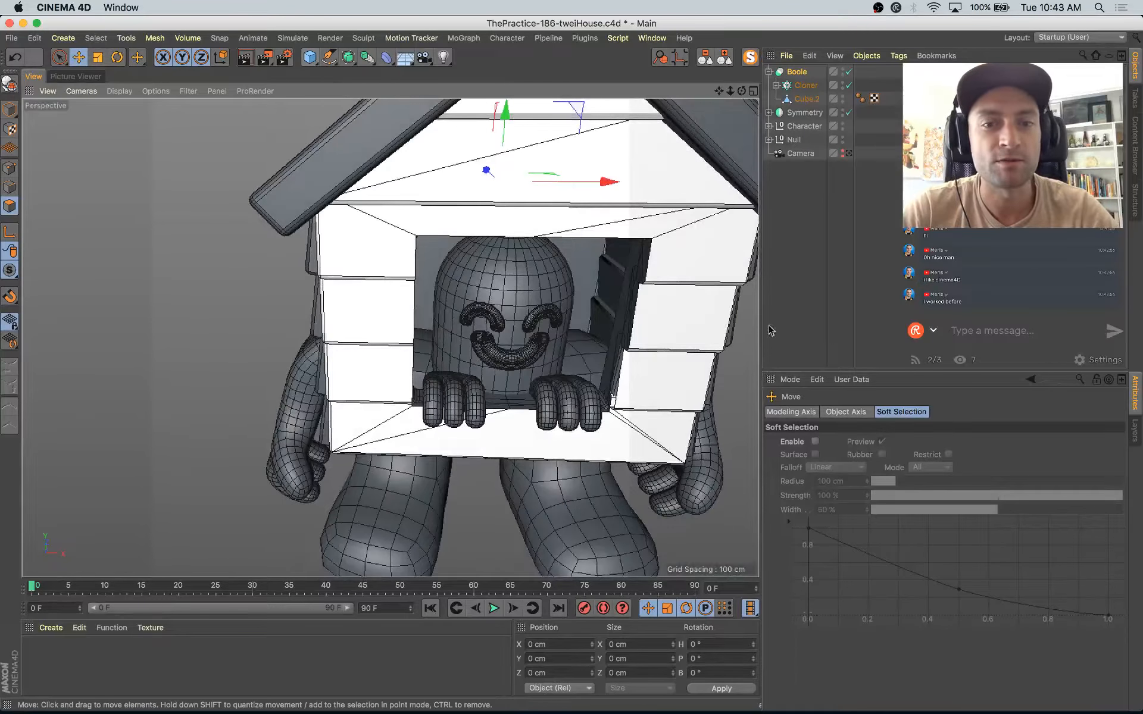
left_click_drag(583, 338, 603, 368, "alt")
left_click(588, 246)
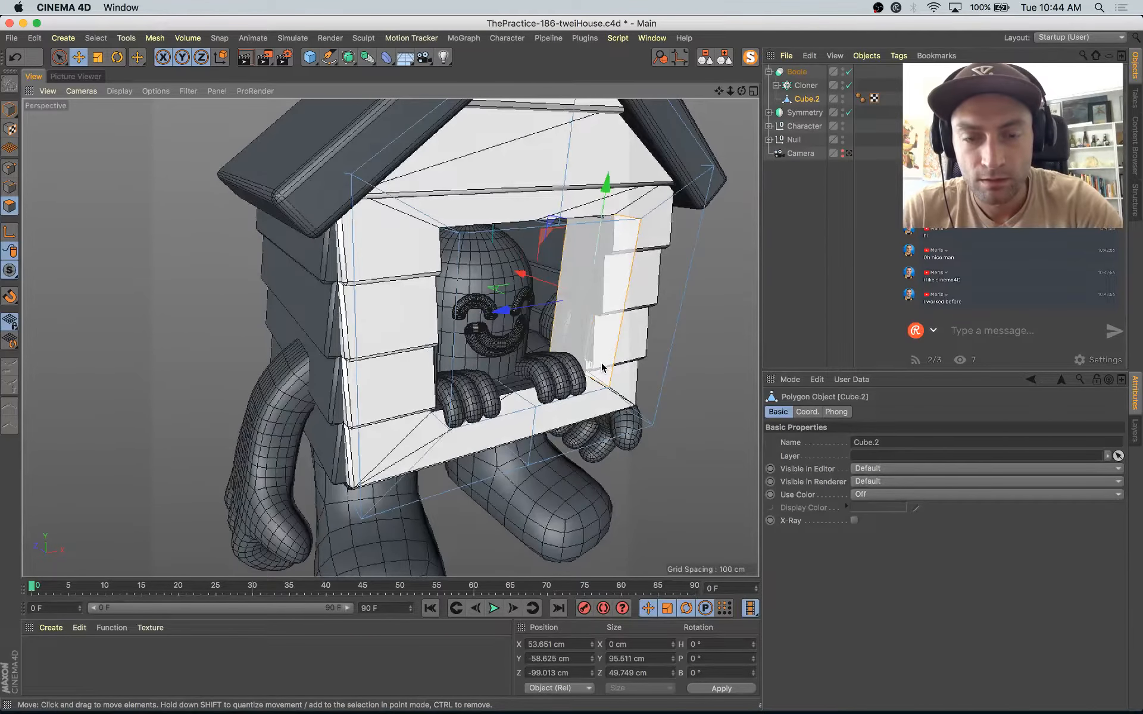
Step: Split the polygon loop lining the window opening of the Null's Cube.2 body mesh into a separate mesh
left_click(769, 72)
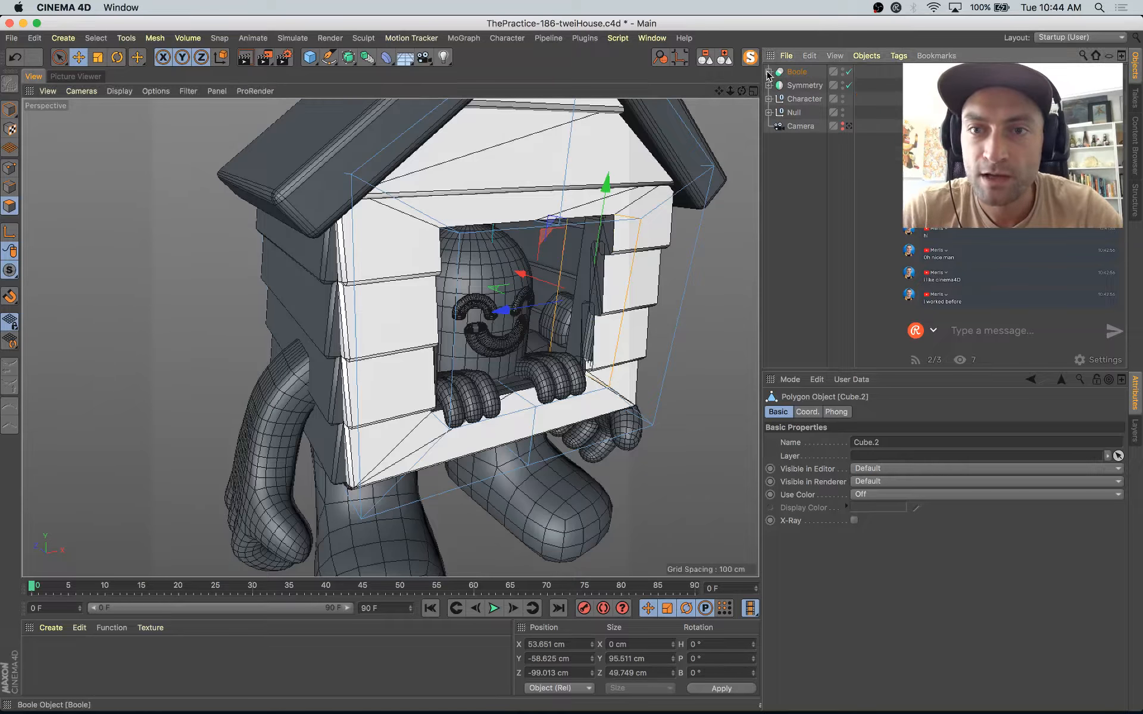
left_click(769, 99)
left_click(769, 99)
left_click(769, 112)
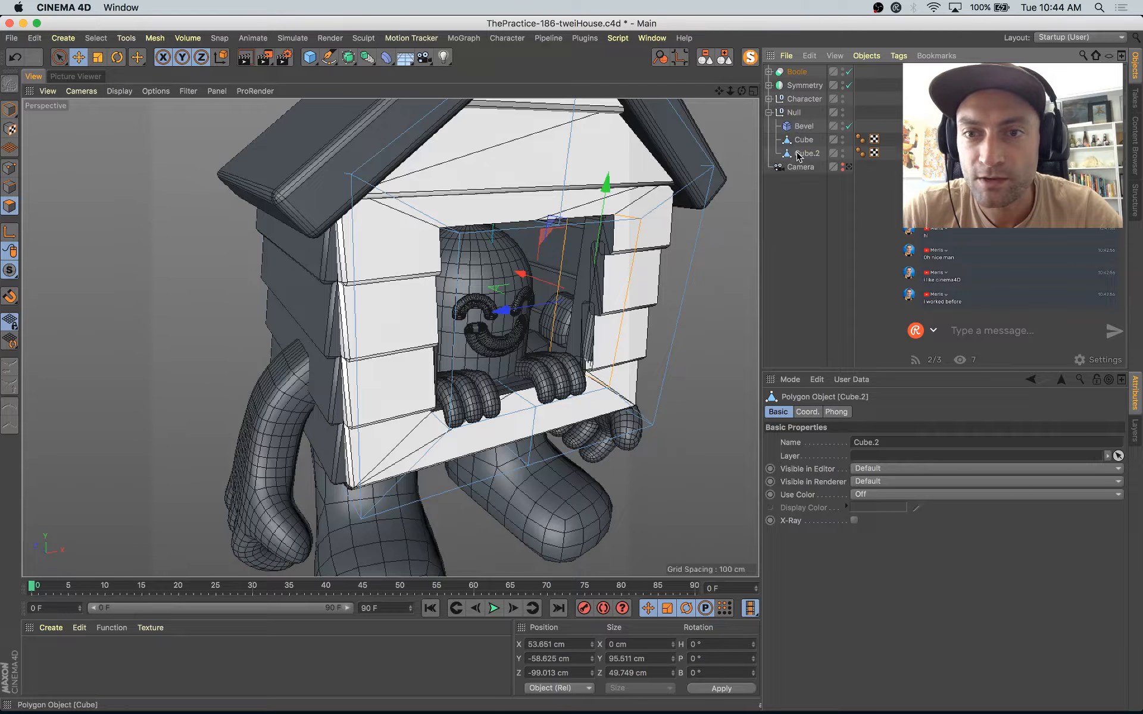
key("u")
key("l")
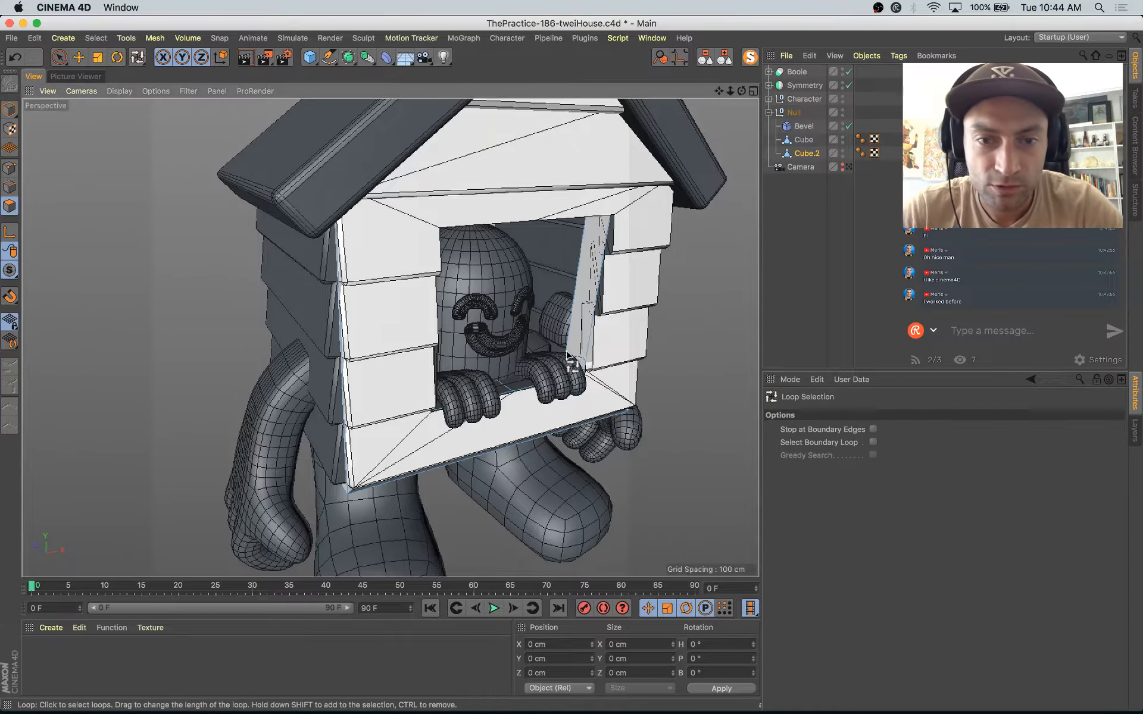
left_click(574, 366)
key("u")
key("p")
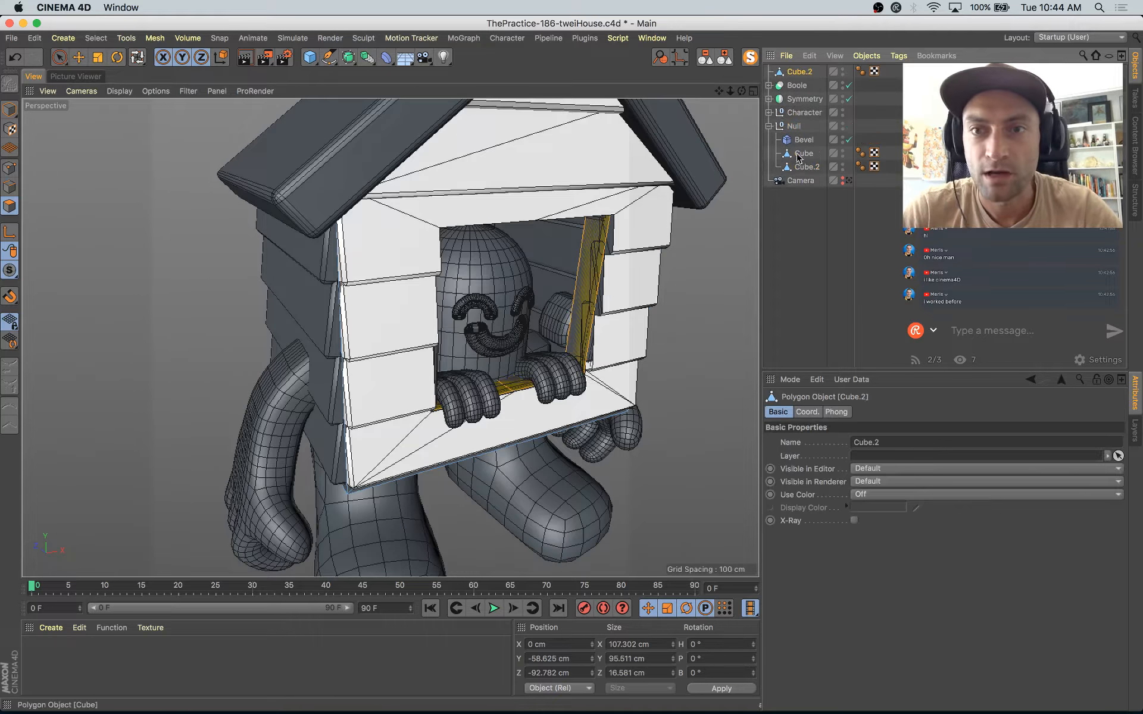
Step: Delete every polygon of the new top-level Cube.2 mesh except the window loop, and select that loop
key("u")
key("i")
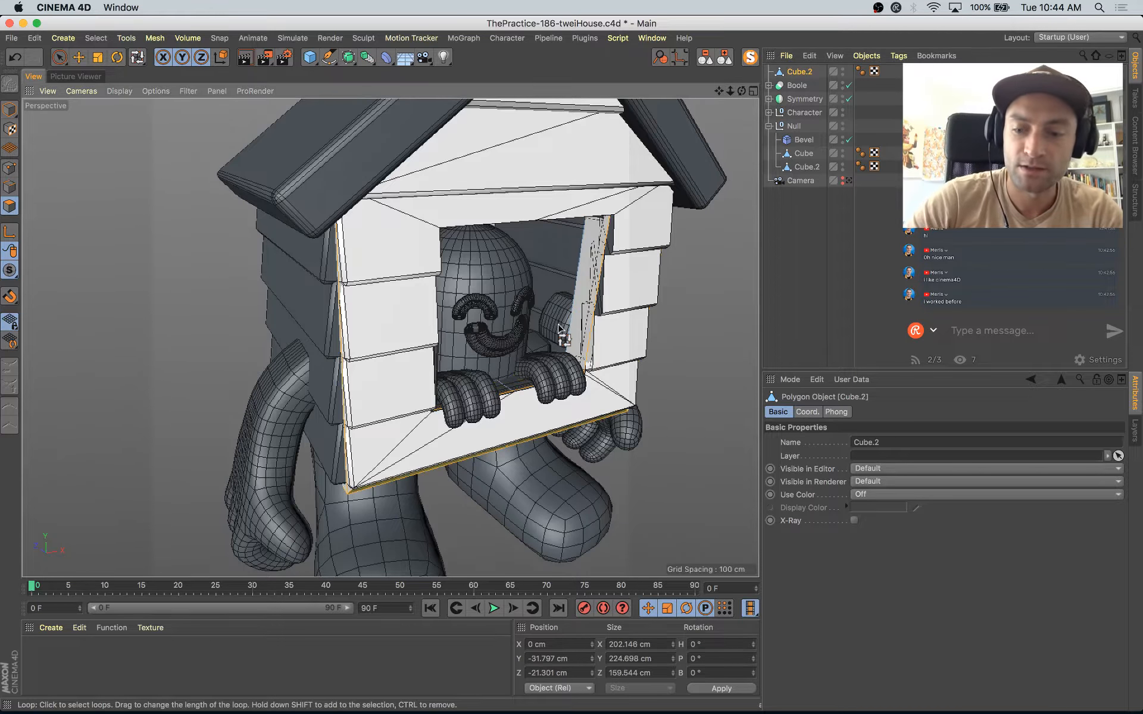
key("Delete")
left_click(566, 334)
left_click_drag(566, 334, 406, 230, "alt")
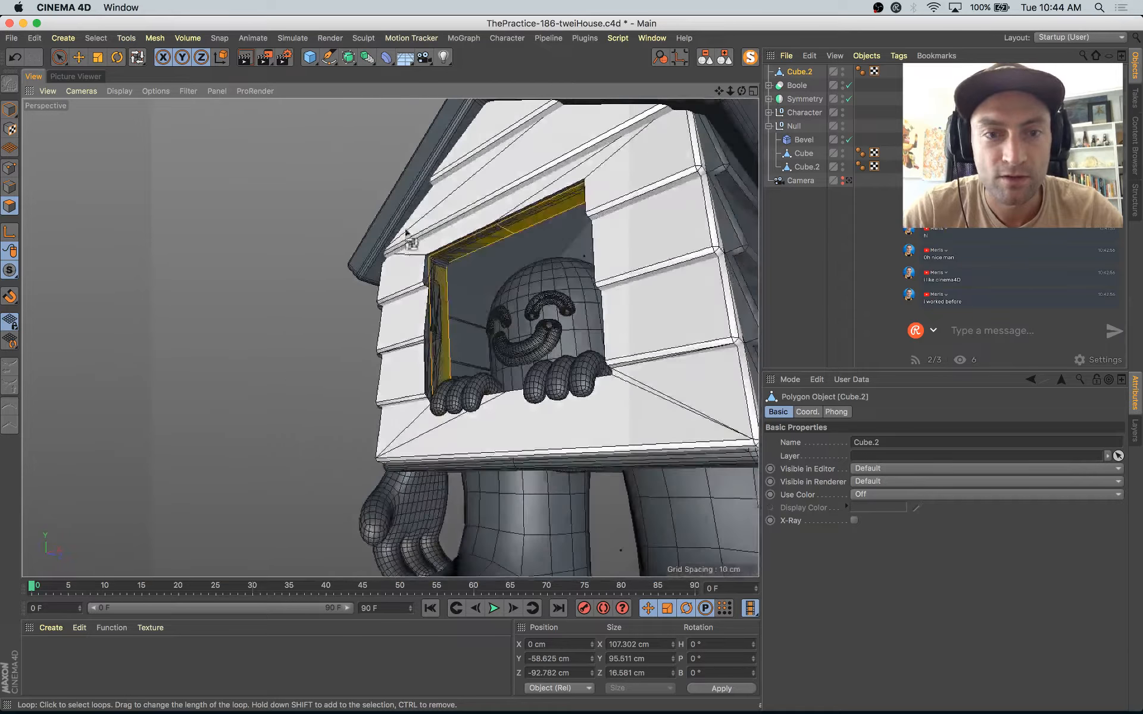
Step: Extrude the window loop with Create Caps enabled to give the window frame thickness
key("d")
left_click_drag(486, 283, 631, 379, "alt")
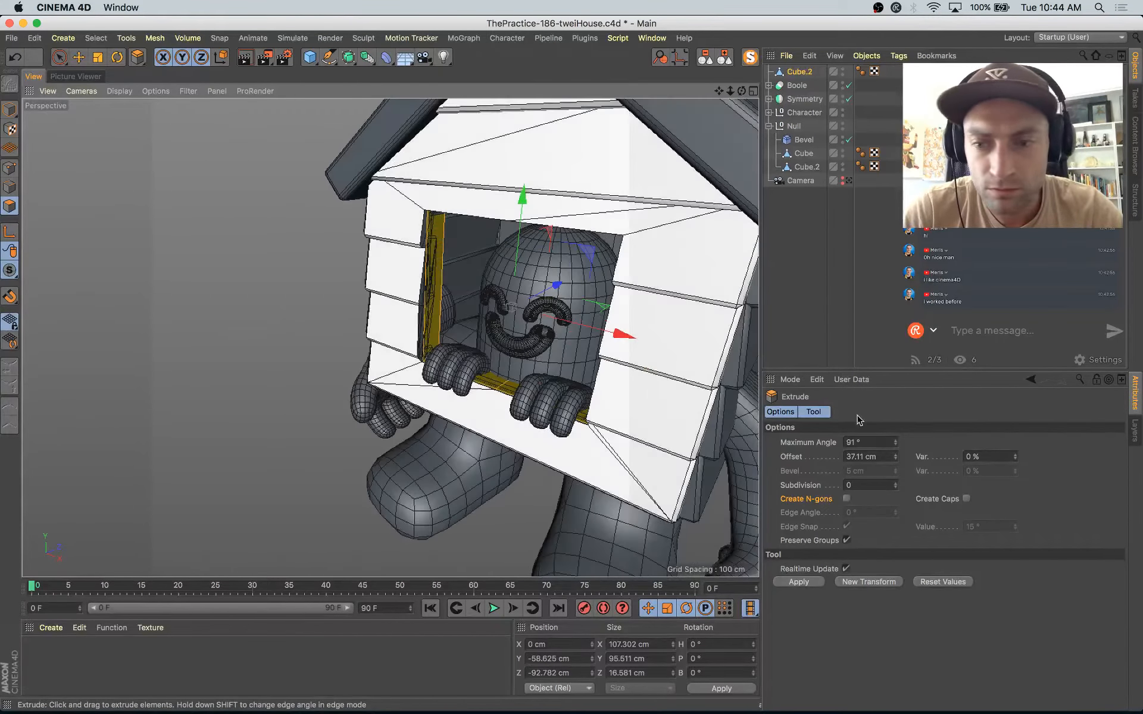
left_click(966, 501)
left_click_drag(543, 412, 632, 382, "alt")
left_click_drag(601, 451, 661, 295)
Step: Select all polygons of the window frame and scale them to about 120 by 107 by 33 cm
key("super+a")
key("t")
left_click_drag(660, 295, 615, 393, "alt")
Step: Select the inner polygon loop of the window frame and scale it down to about 103.5 by 91 by 31 cm
key("u")
key("l")
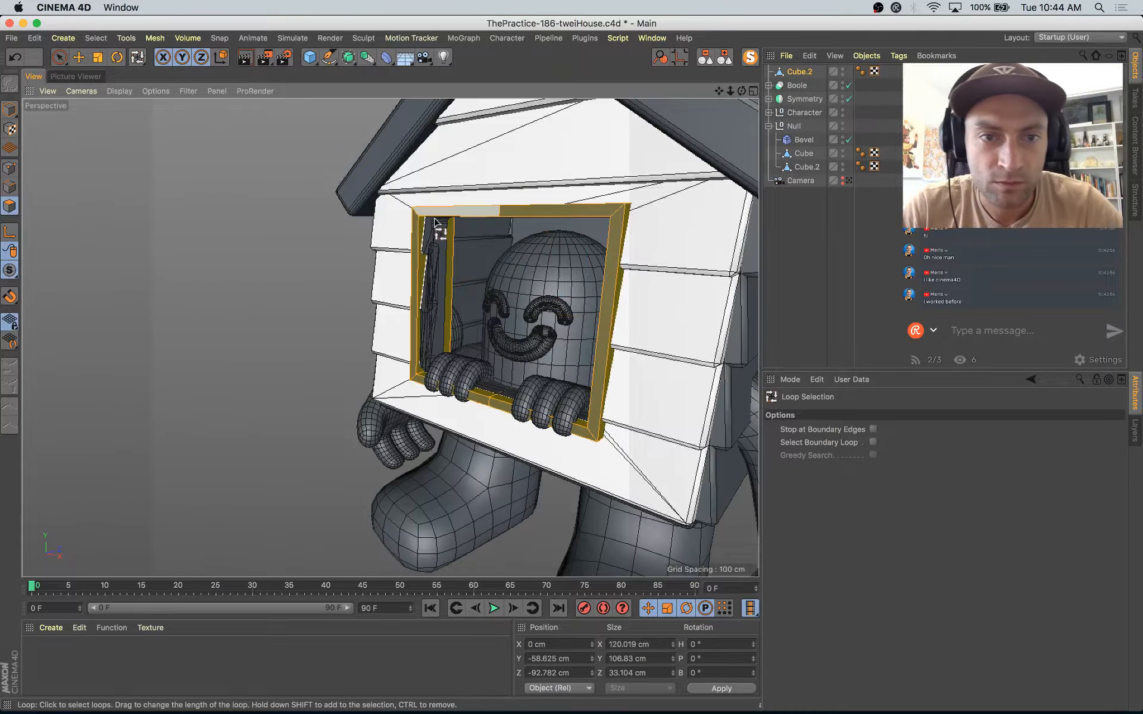
left_click_drag(445, 228, 439, 226, "alt")
left_click(438, 248)
left_click_drag(499, 370, 599, 384, "alt")
key("t")
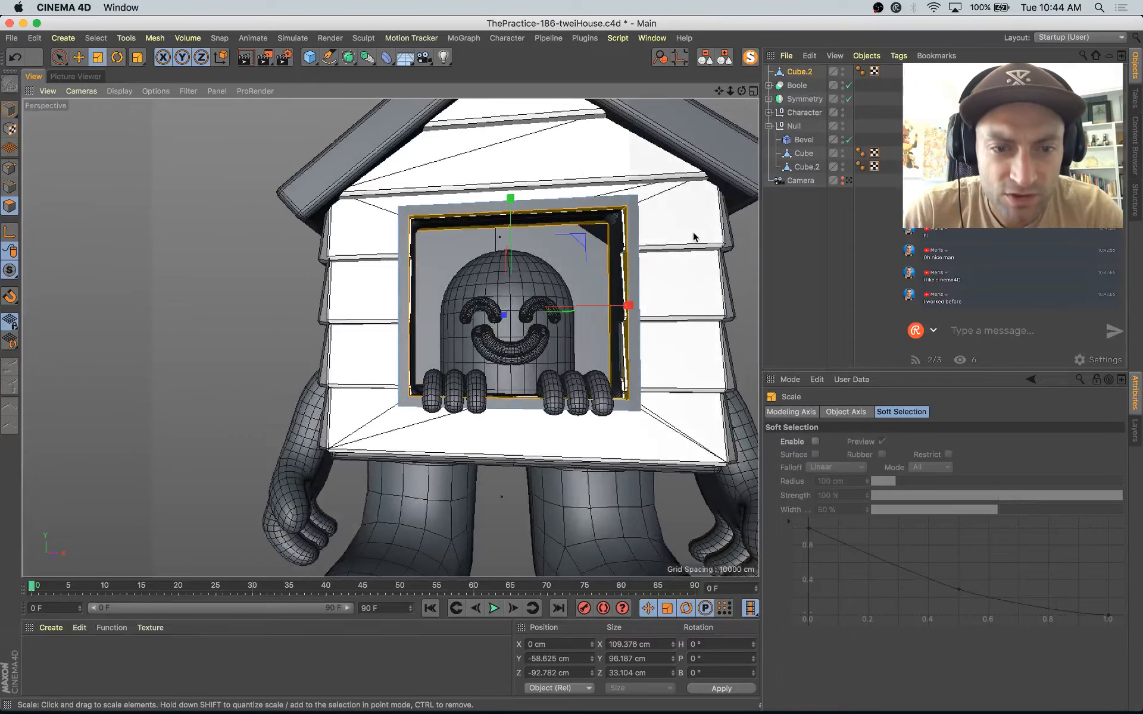
left_click_drag(694, 237, 567, 331)
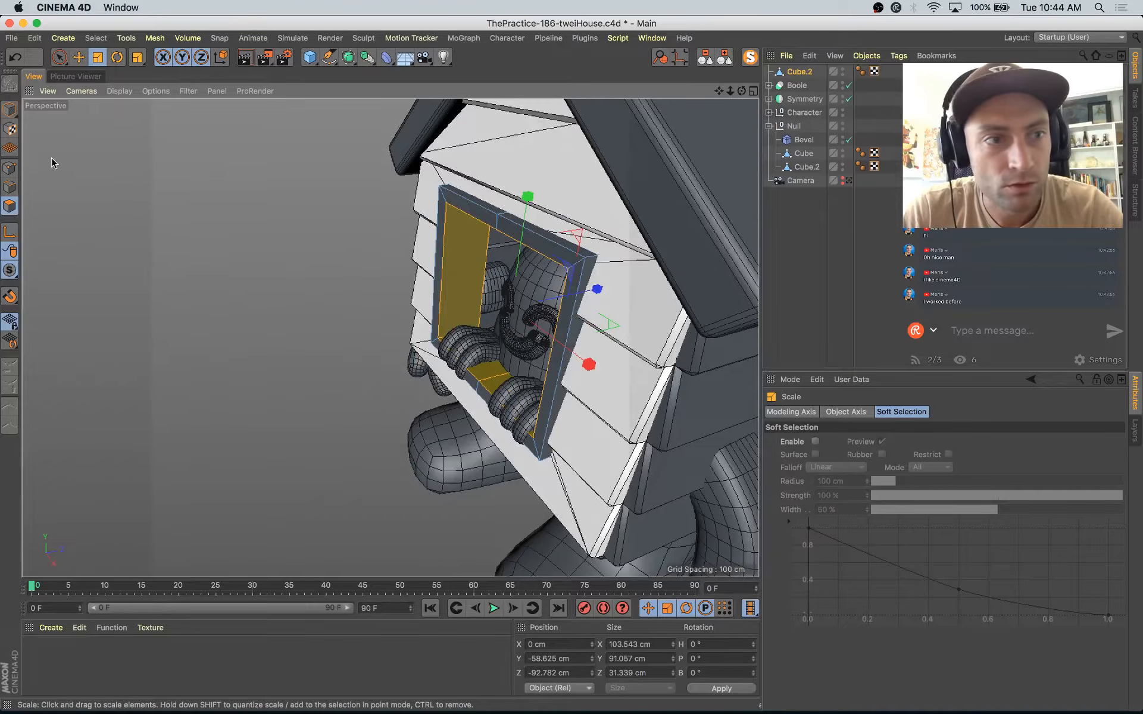
Step: Place the window frame mesh inside the Null directly below the Bevel deformer so its edges are bevelled
left_click(9, 110)
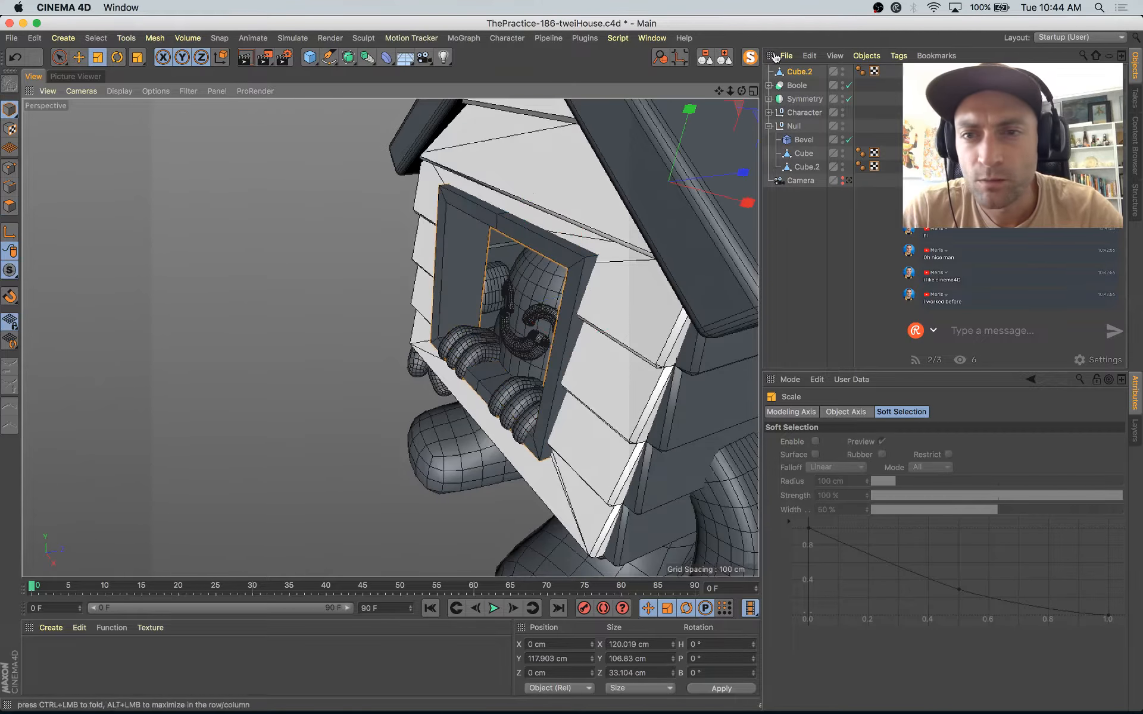
left_click_drag(798, 148, 800, 147)
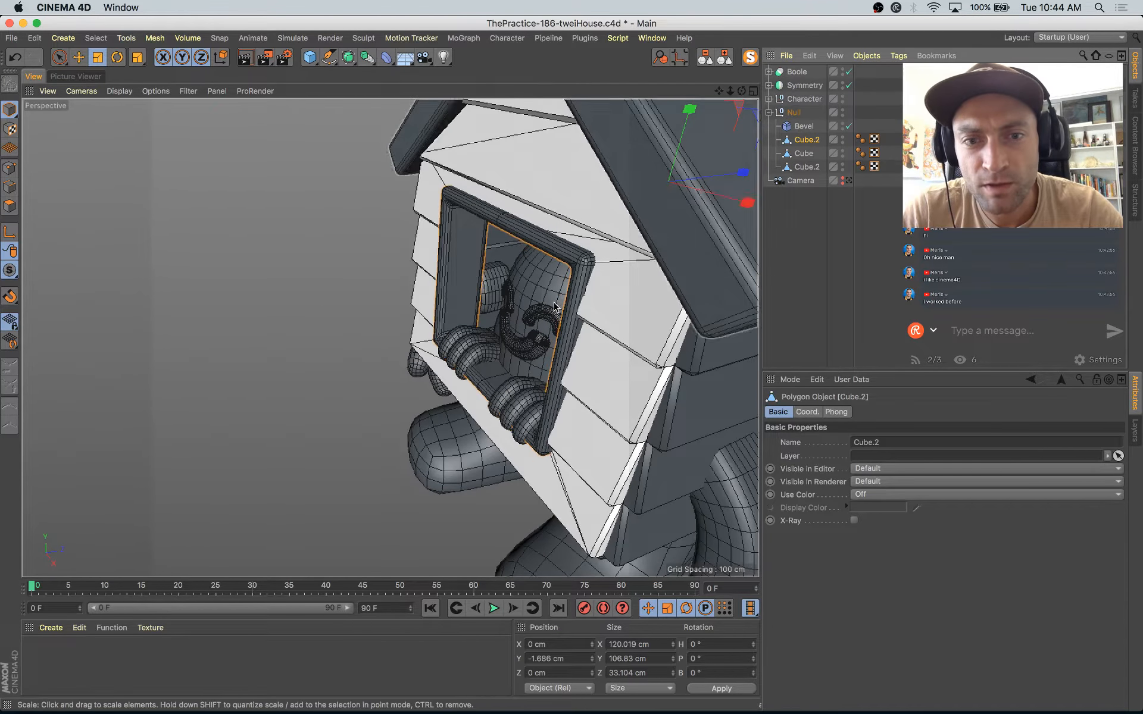
left_click_drag(571, 327, 583, 277, "alt")
scroll(583, 281, "down", 5)
left_click_drag(396, 382, 461, 373, "alt")
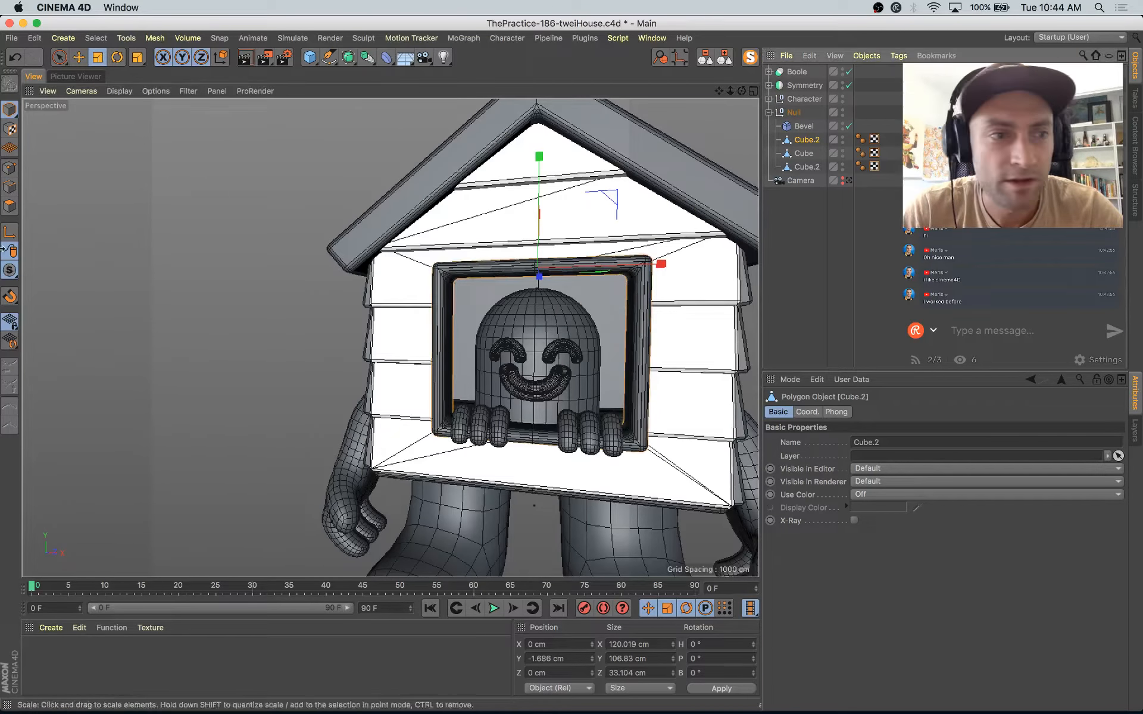
Step: Scale all window frame polygons up to about 130 by 116 by 36 cm, and deselect the mesh
left_click(9, 206)
left_click_drag(506, 256, 536, 273, "alt")
left_click_drag(649, 268, 703, 222)
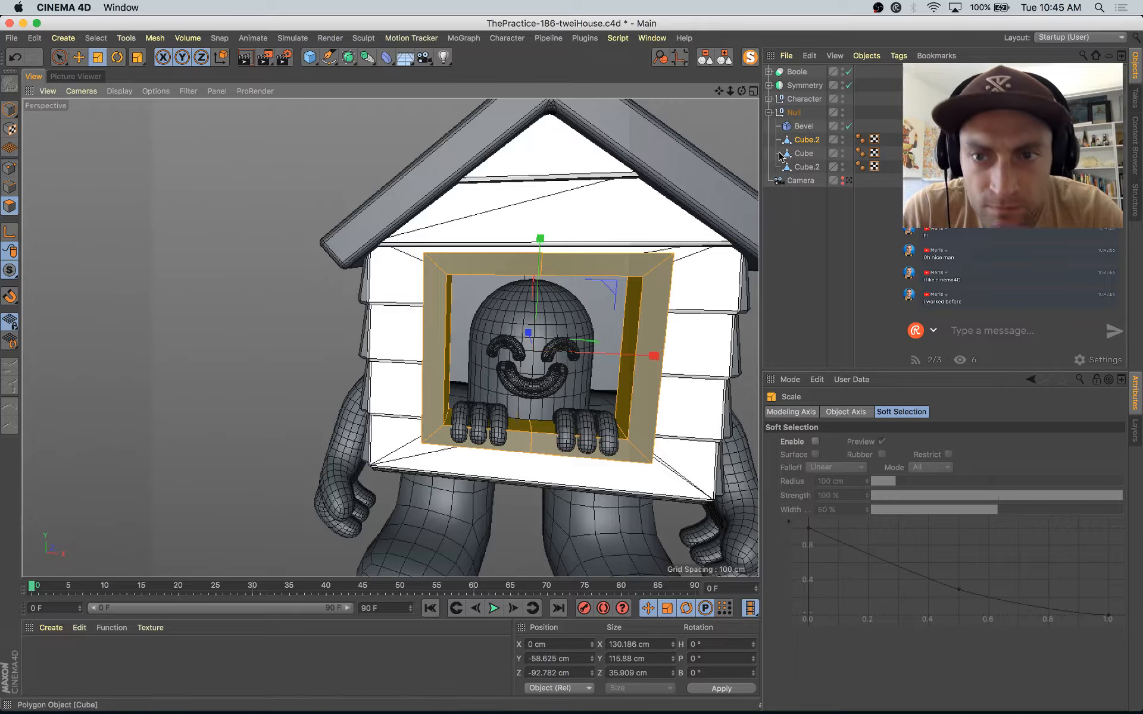
left_click(885, 88)
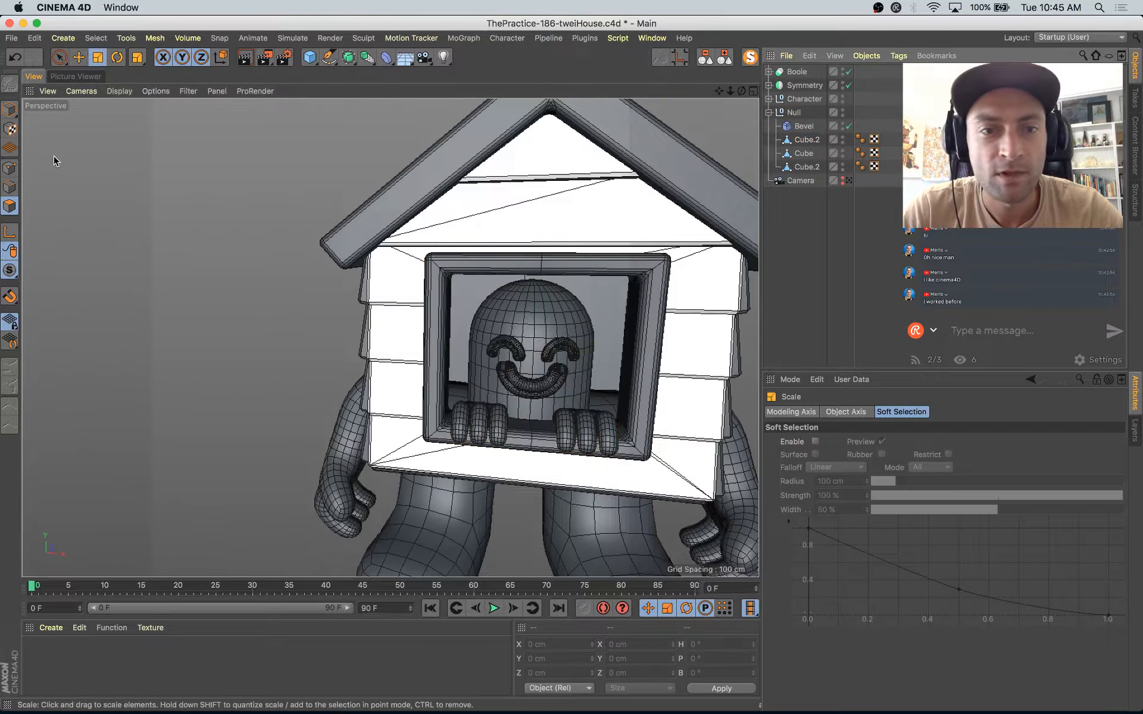
left_click(12, 112)
scroll(471, 411, "down", 5)
left_click_drag(479, 417, 488, 360, "alt")
scroll(487, 358, "up", 4)
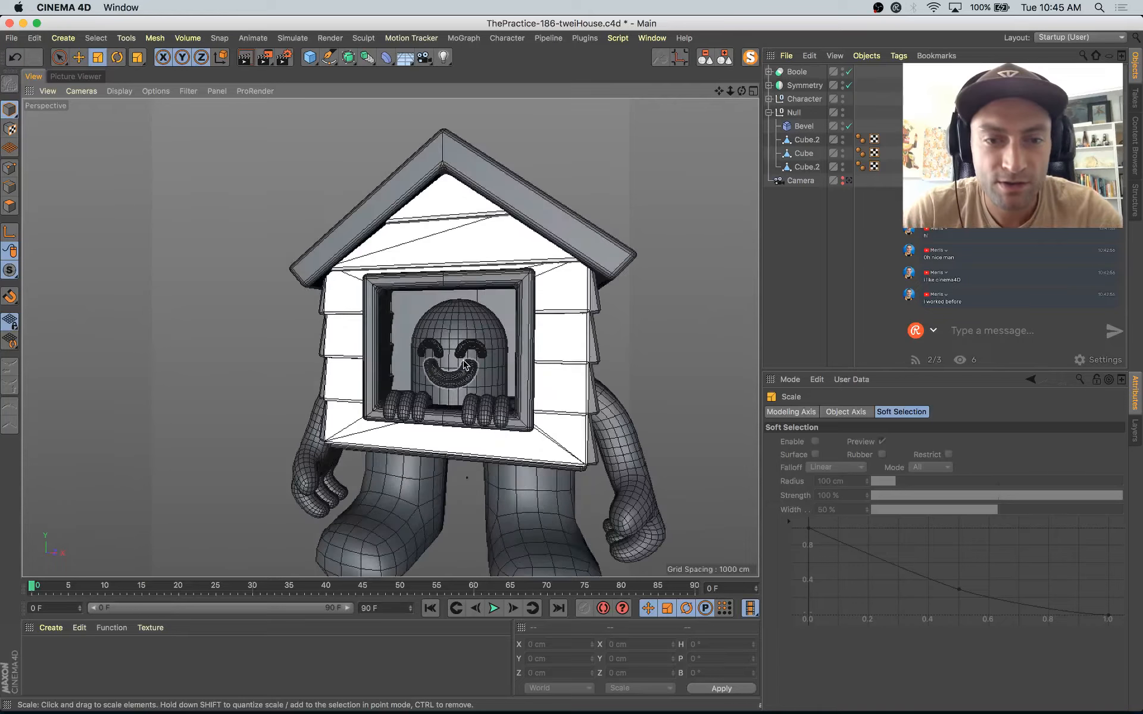
Step: Select the Character null and move it deeper into the house along Z
key("space")
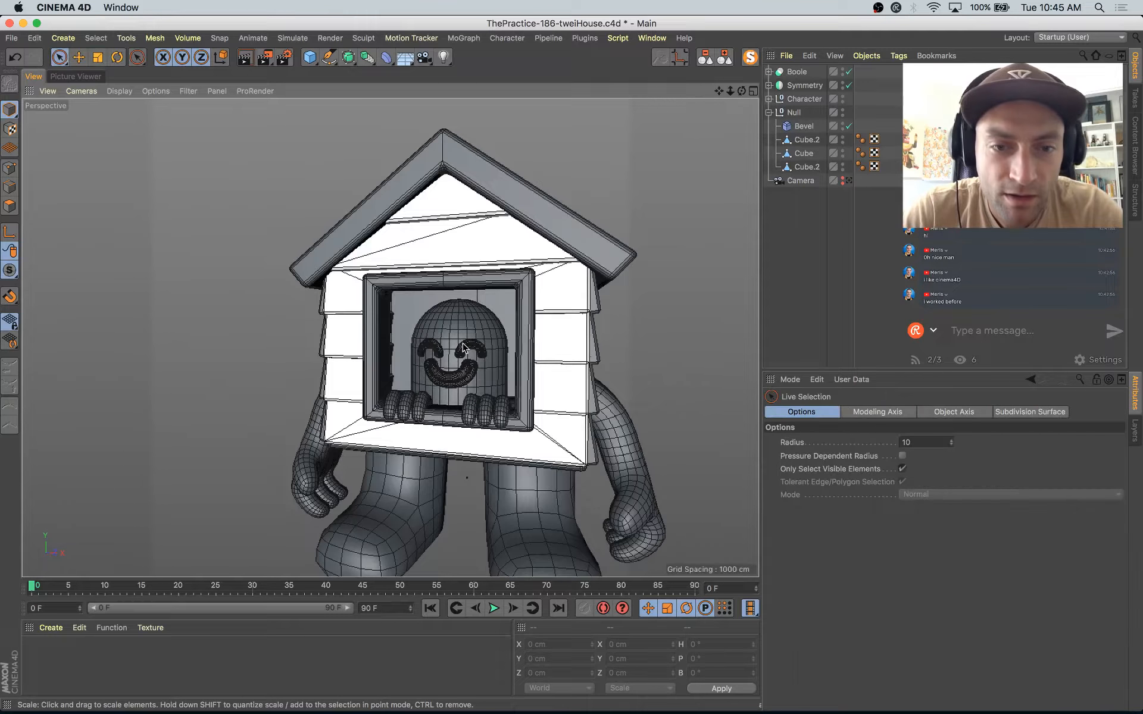
left_click(769, 112)
left_click(804, 99)
left_click(770, 99)
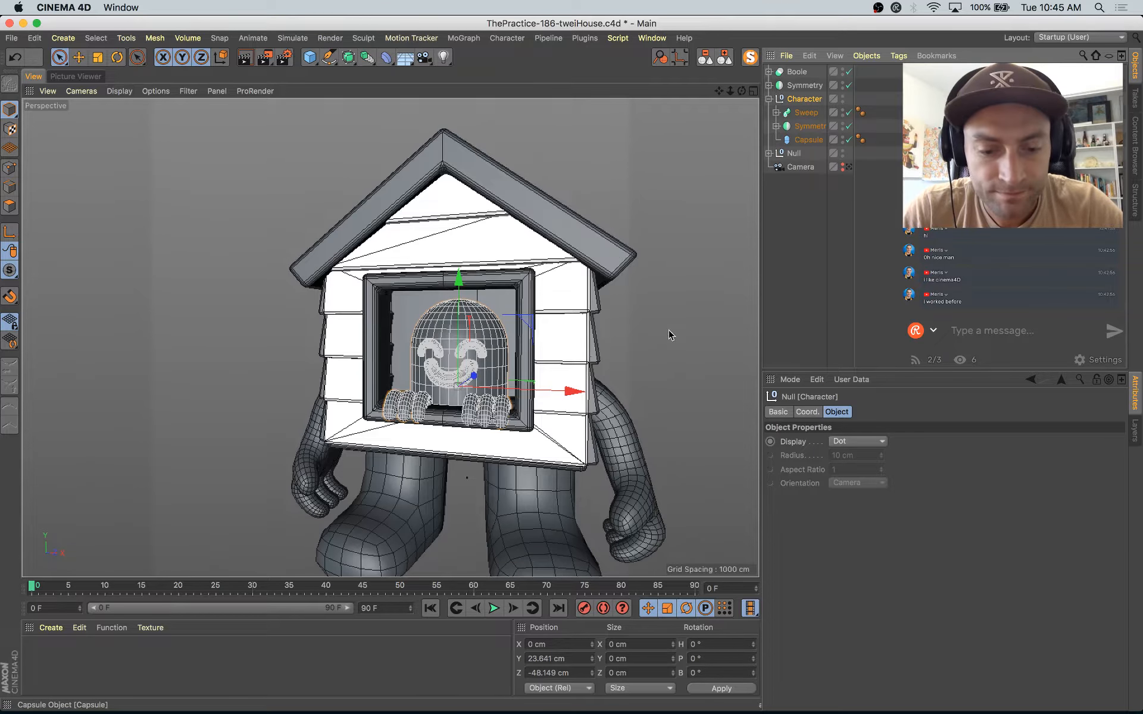
key("t")
left_click_drag(469, 477, 531, 356)
key("e")
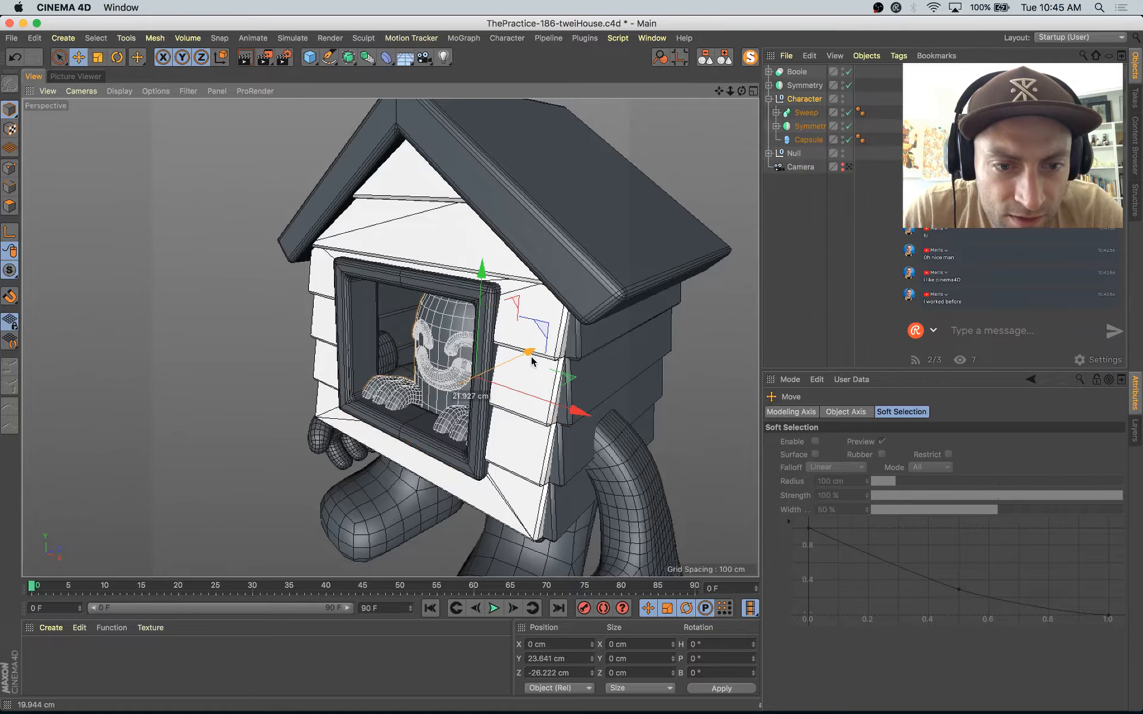
Step: Select the window frame mesh and adjust its depth in the front wall
left_click(415, 427)
scroll(418, 421, "up", 5)
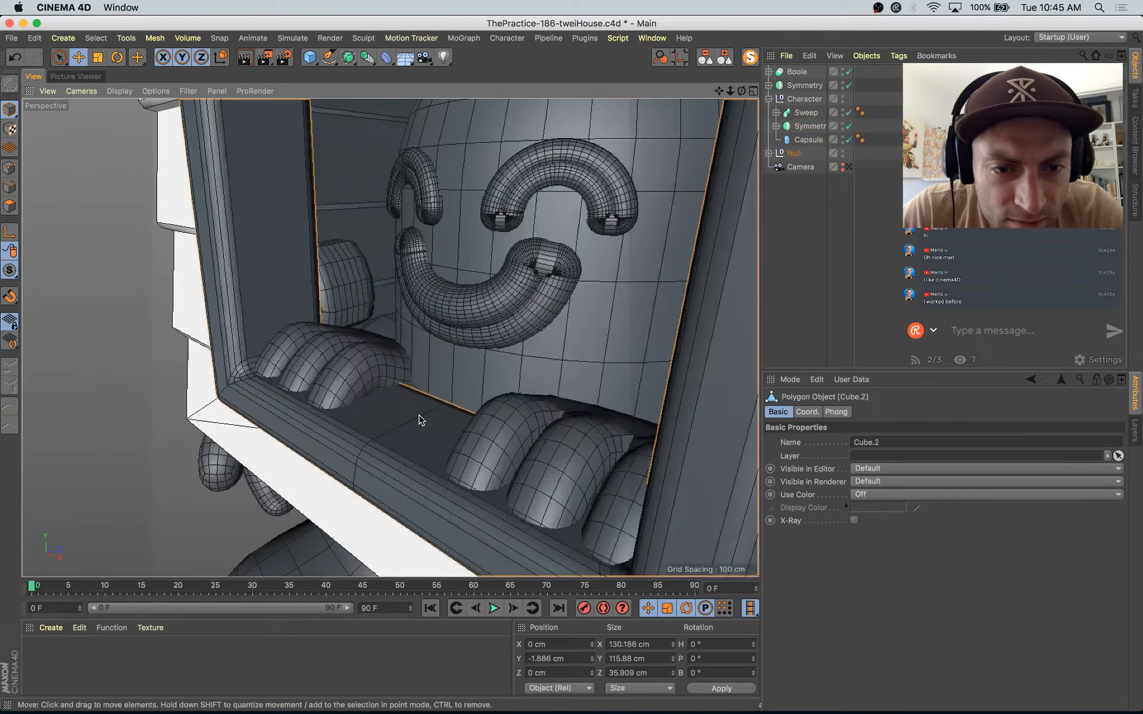
scroll(419, 421, "down", 5)
left_click(418, 424)
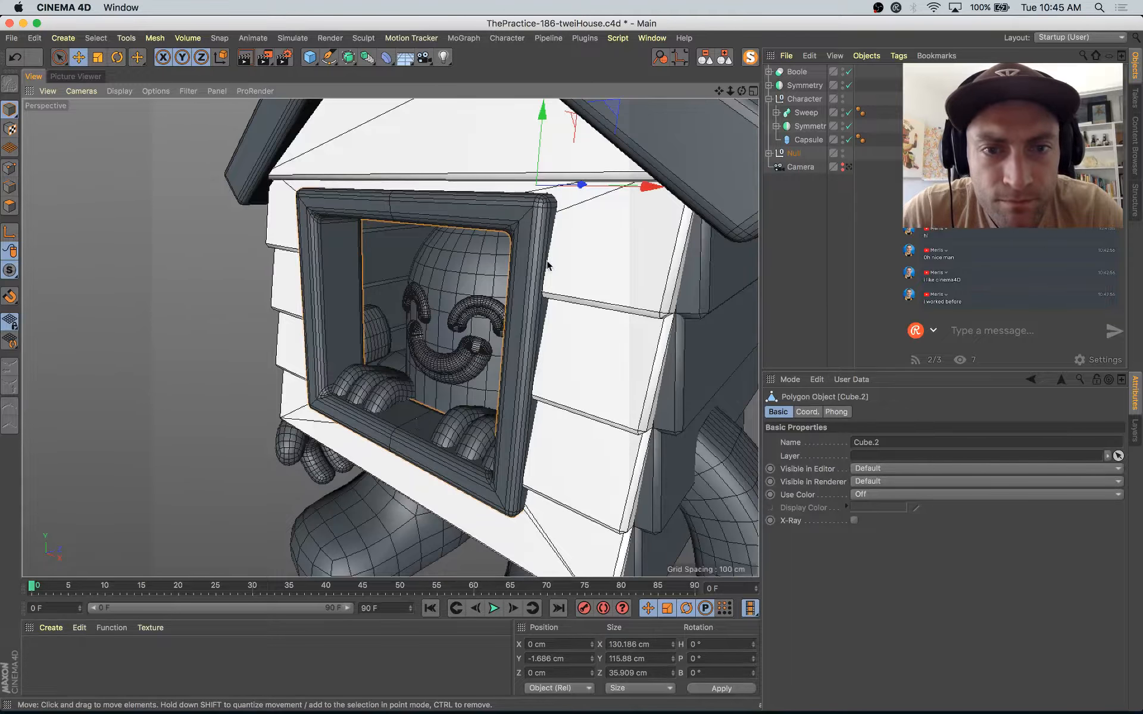
left_click_drag(619, 189, 589, 186, "alt")
key("t")
left_click_drag(571, 244, 584, 210, "alt")
Step: Move the Character null along Z to about -42 cm so the hands rest over the window frame
left_click(808, 102)
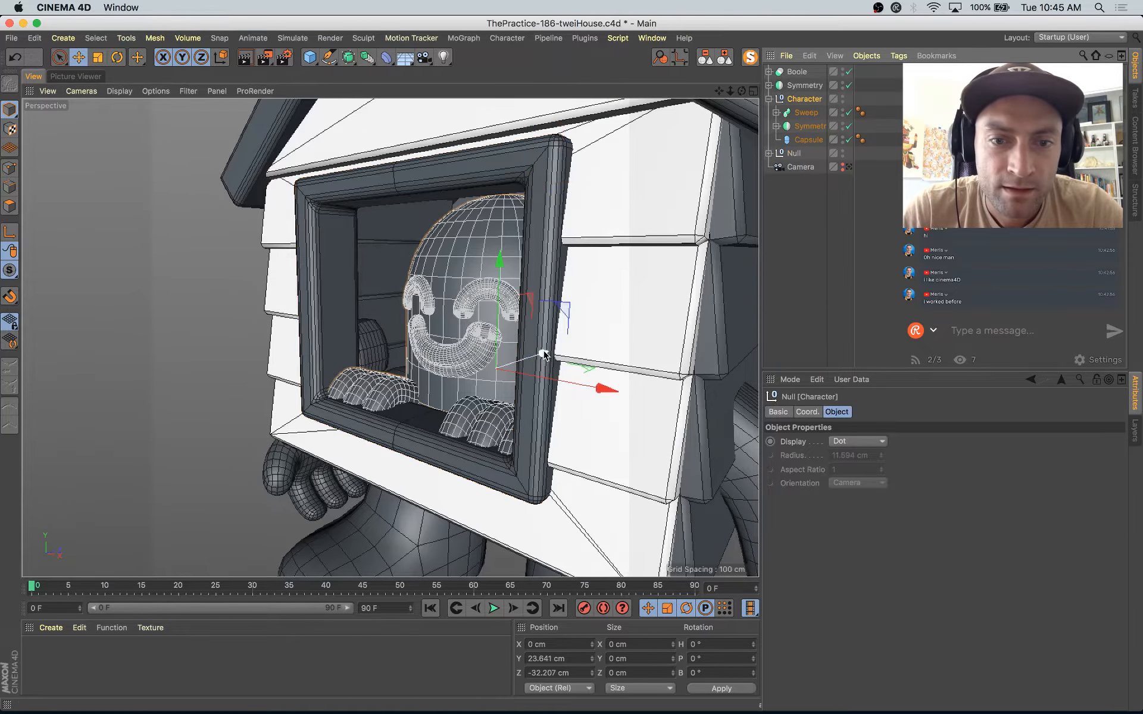
left_click_drag(541, 357, 596, 349)
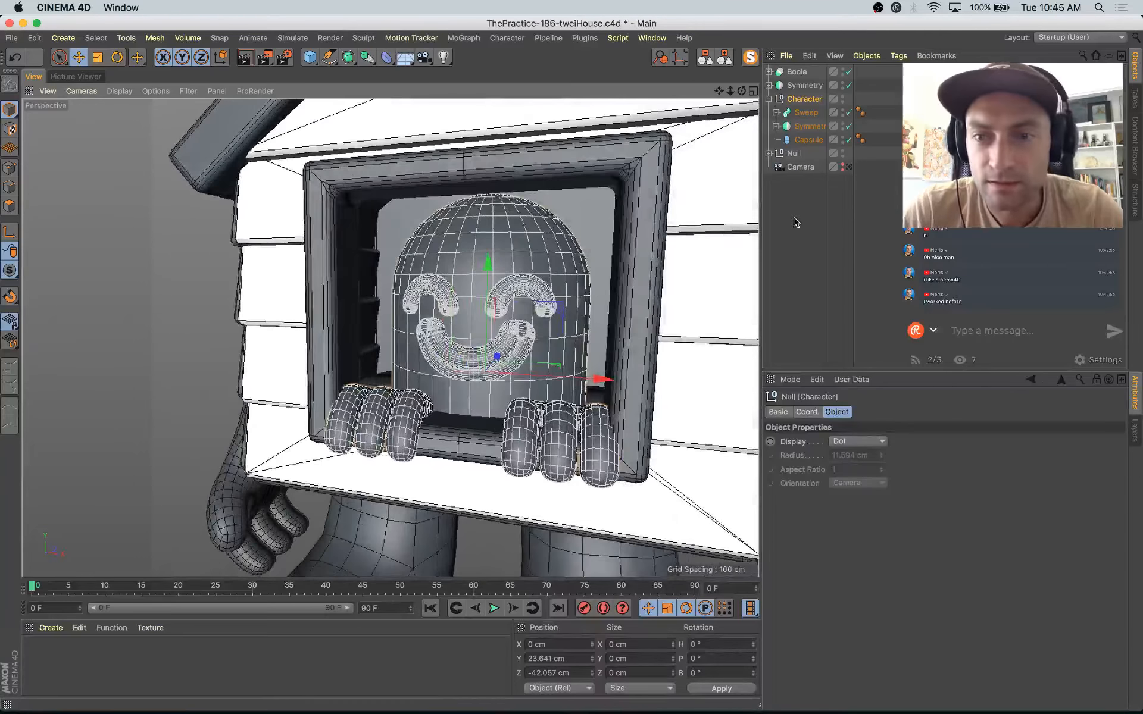
right_click_drag(730, 280, 669, 357, "alt")
left_click_drag(669, 357, 620, 325, "alt")
Step: Look through the scene camera and render a test image to the Picture Viewer
left_click(849, 167)
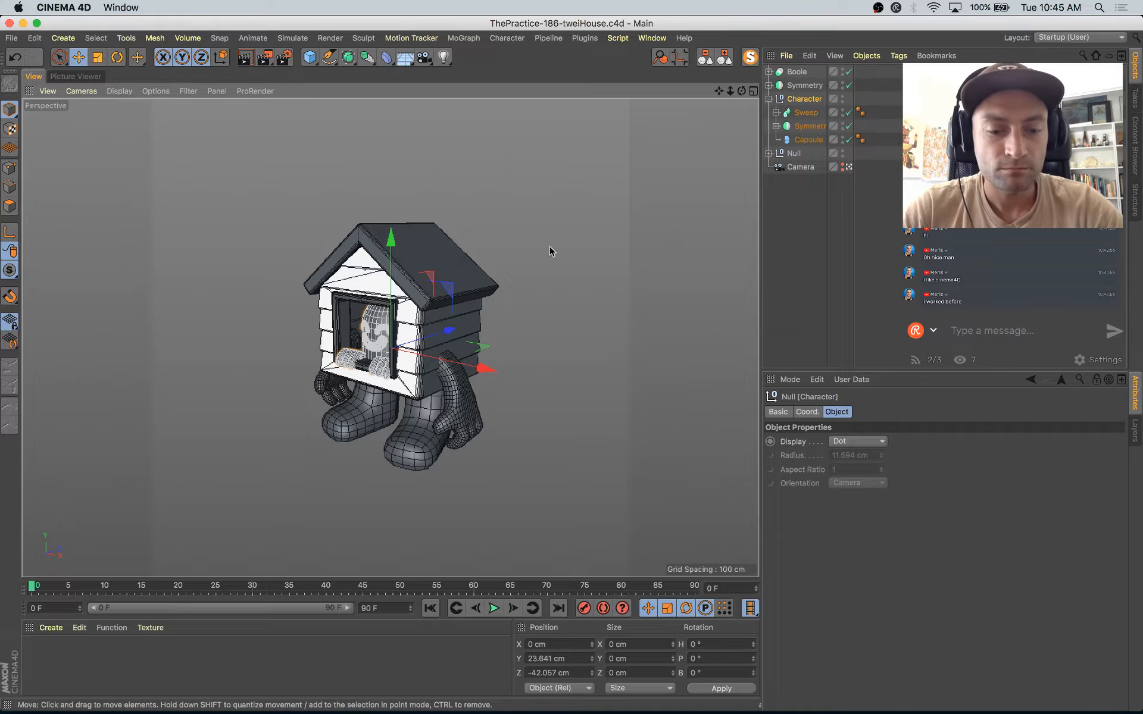
key("shift+r")
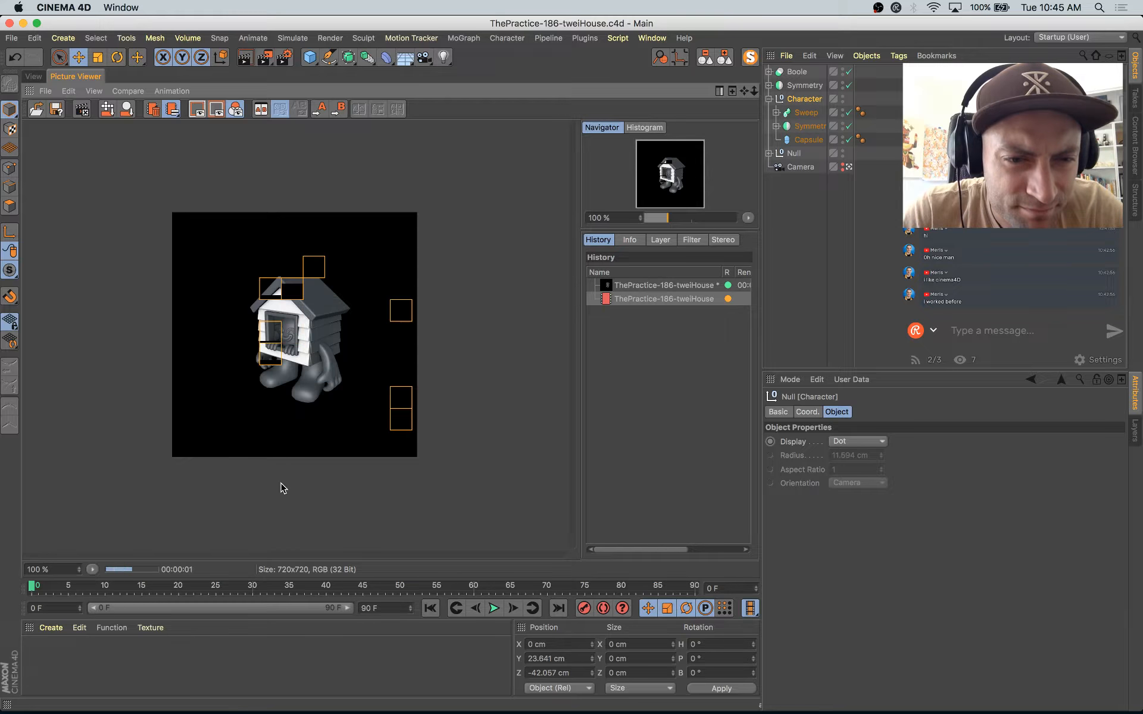
left_click(31, 76)
Step: Set the render output size to 960 by 960 pixels and render the camera view again
left_click(284, 57)
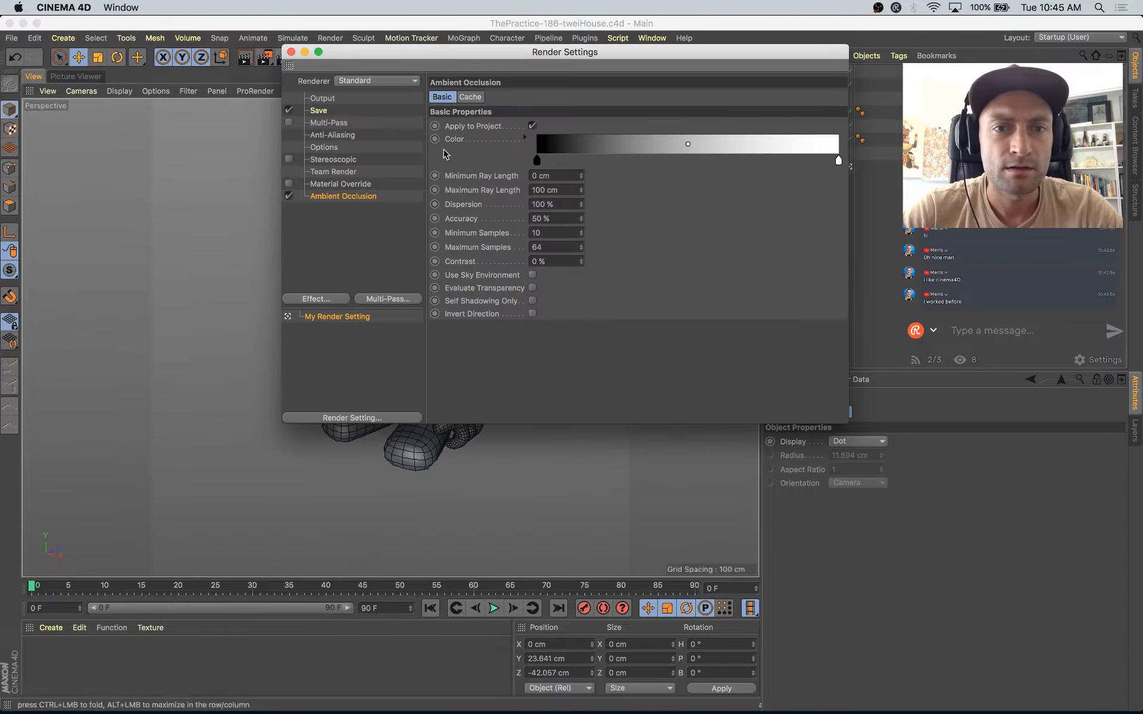
left_click(322, 100)
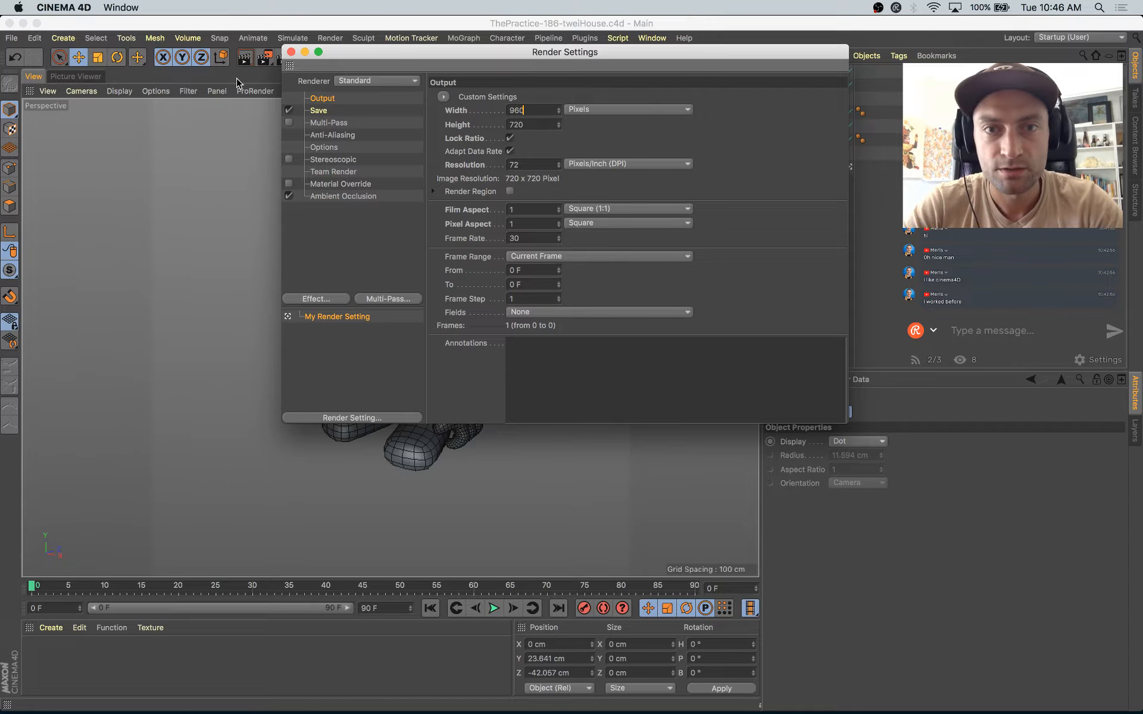
left_click(291, 53)
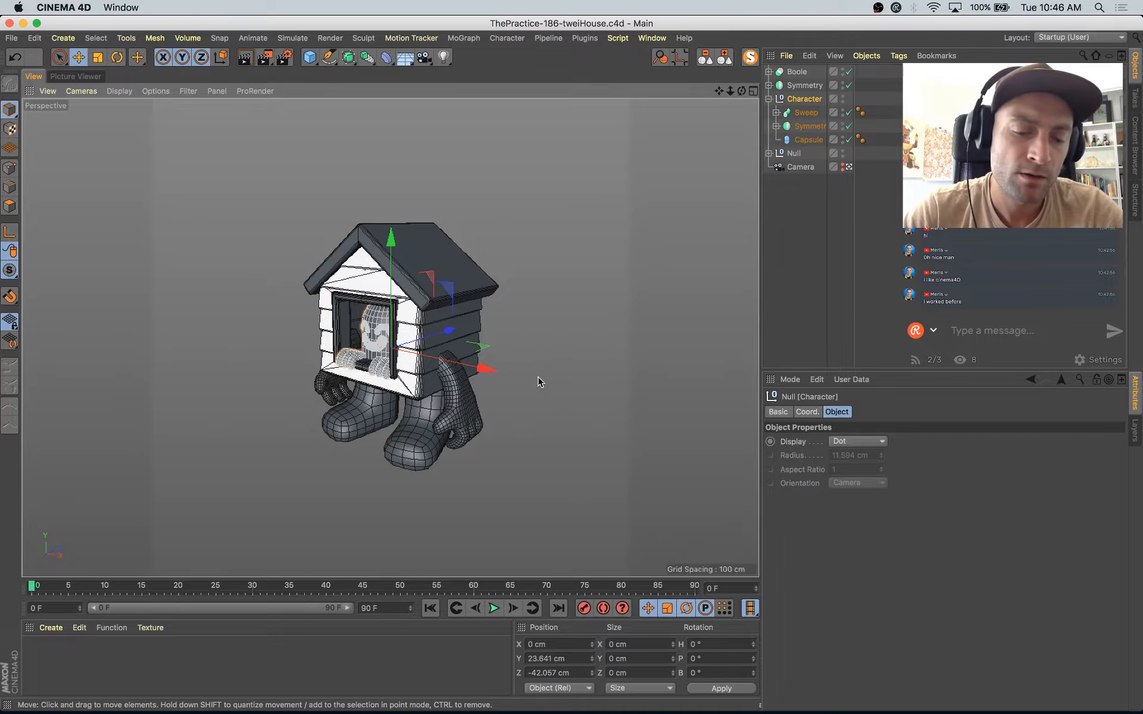
key("shift+r")
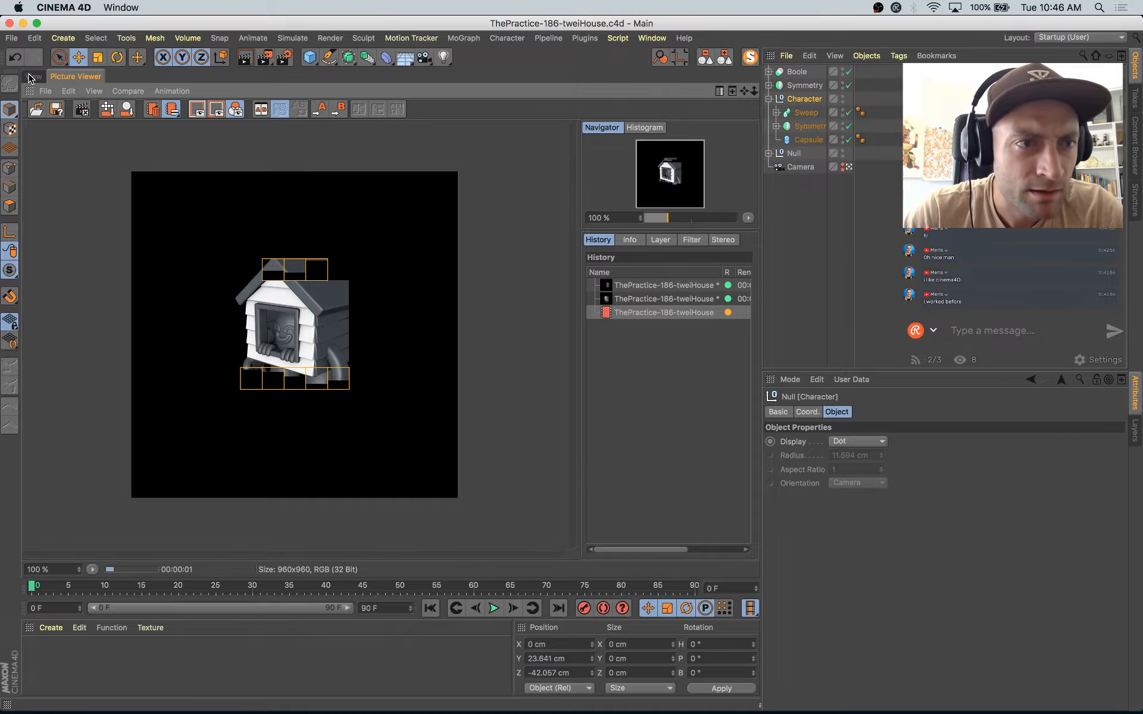
left_click(34, 77)
Step: Select the Null holding the house, create a new material and open it in the Material Editor
left_click(768, 99)
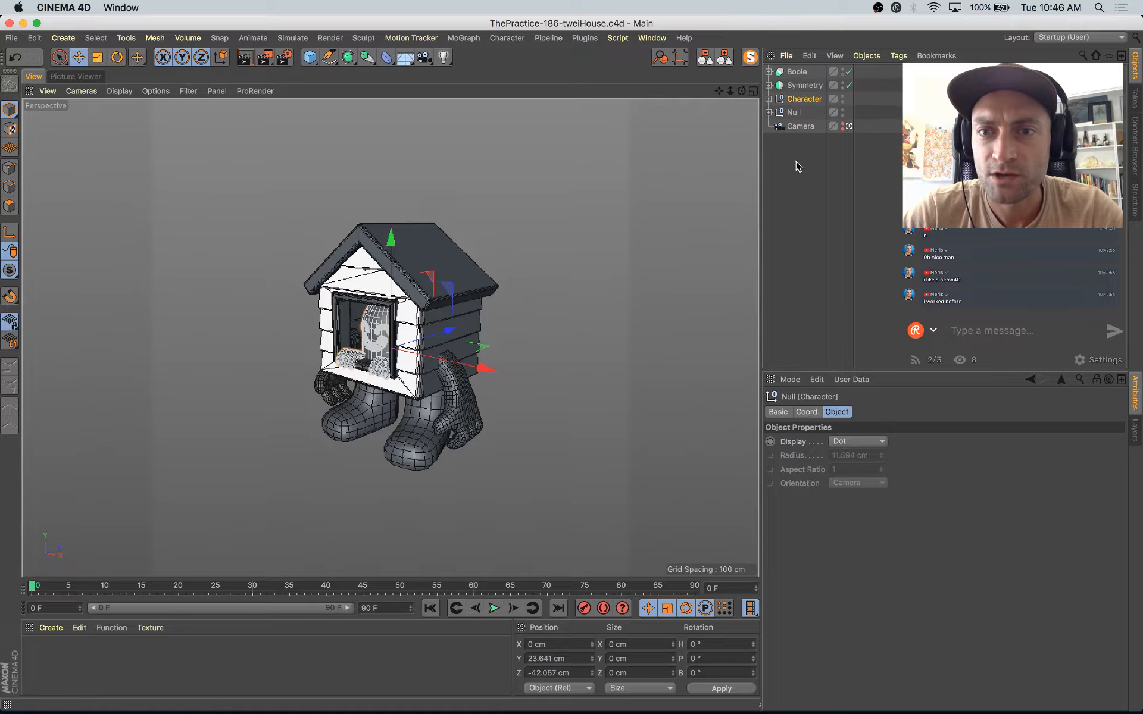
left_click(793, 112)
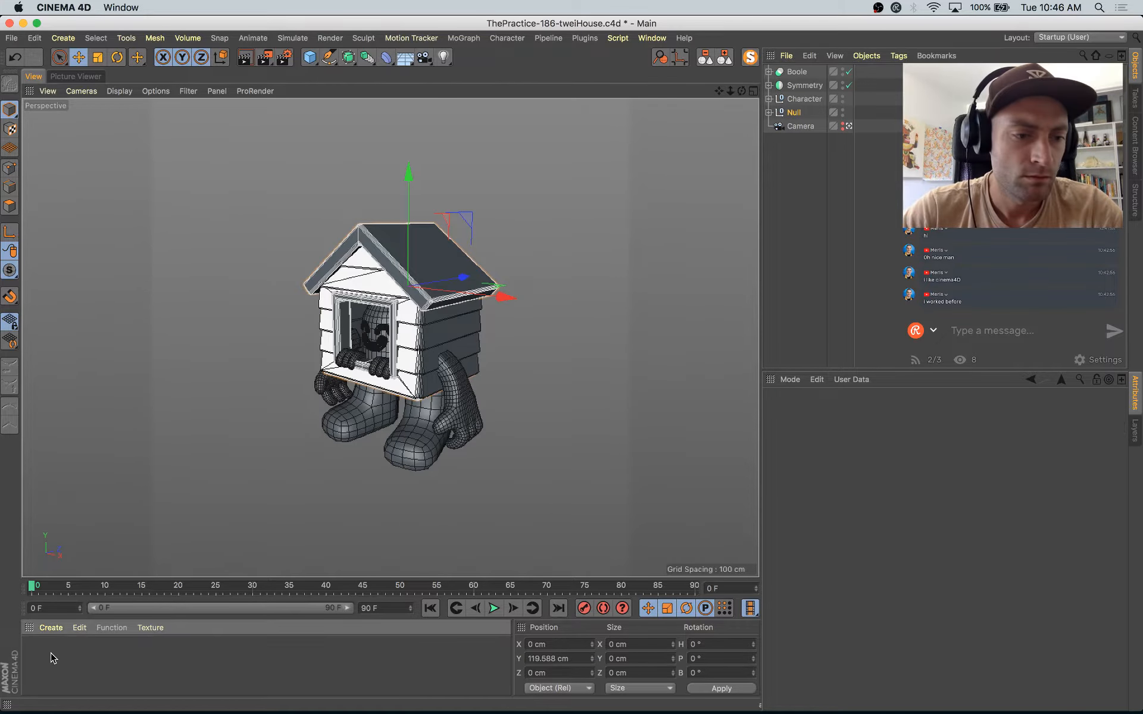
double_click(75, 654)
double_click(37, 652)
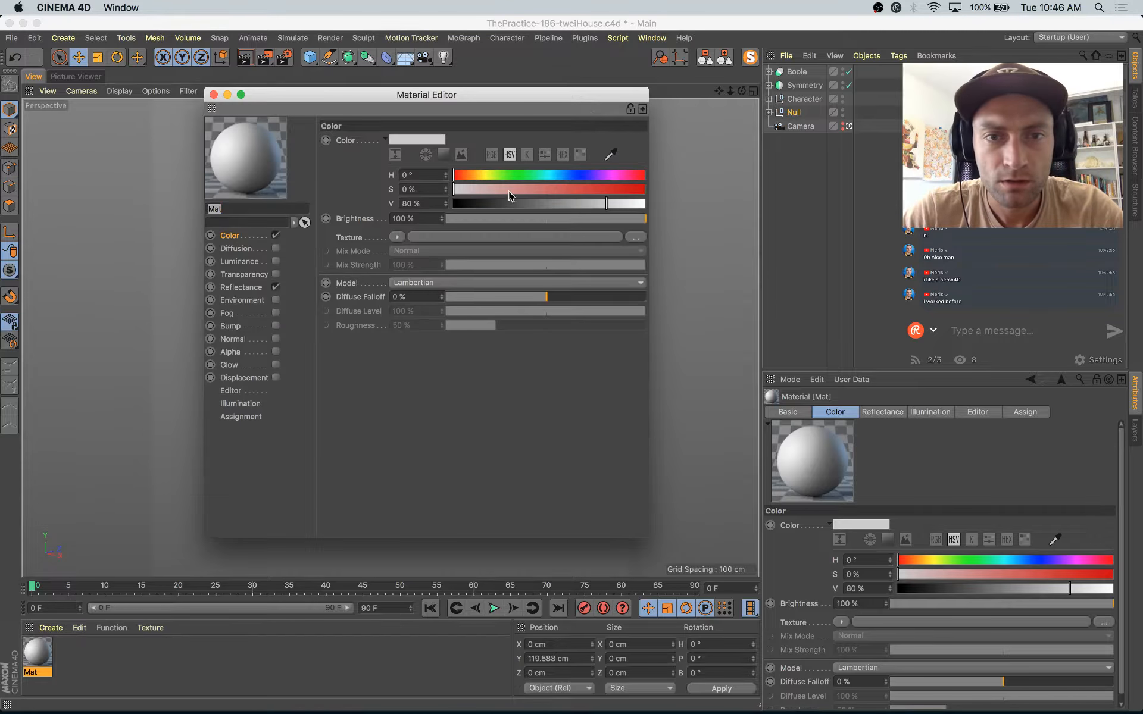
Step: Try to sample the green background of the Instagram reference in Safari as the new material's color
key("super+Tab")
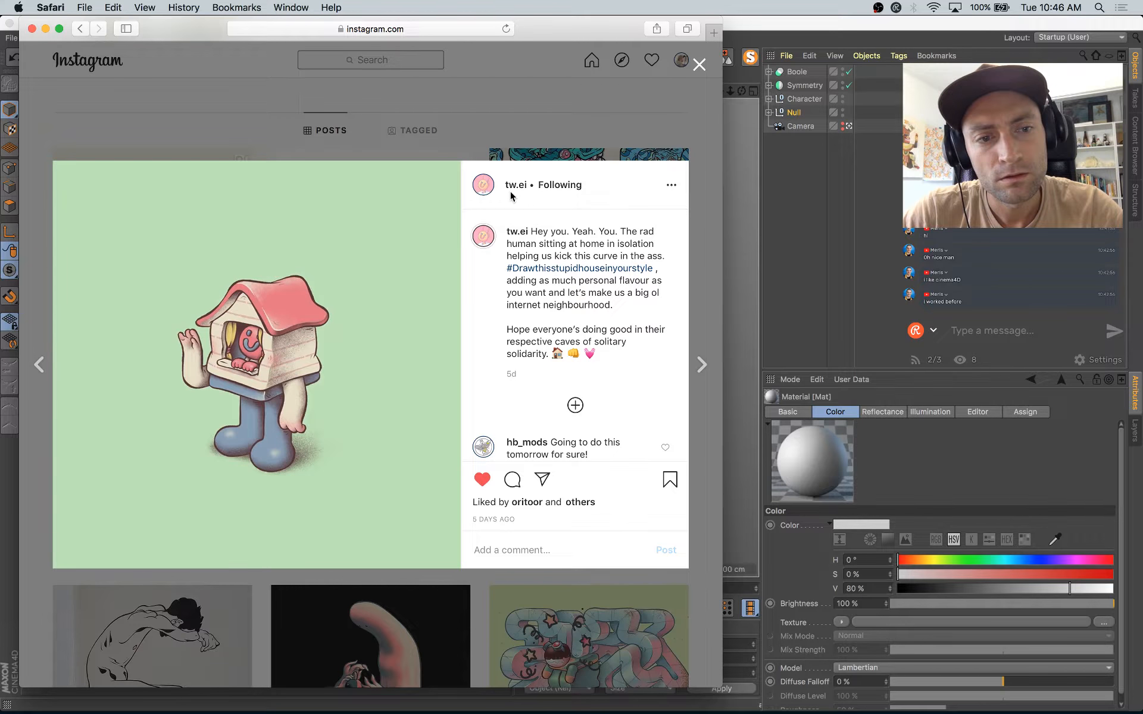
key("super+Tab")
left_click(611, 154)
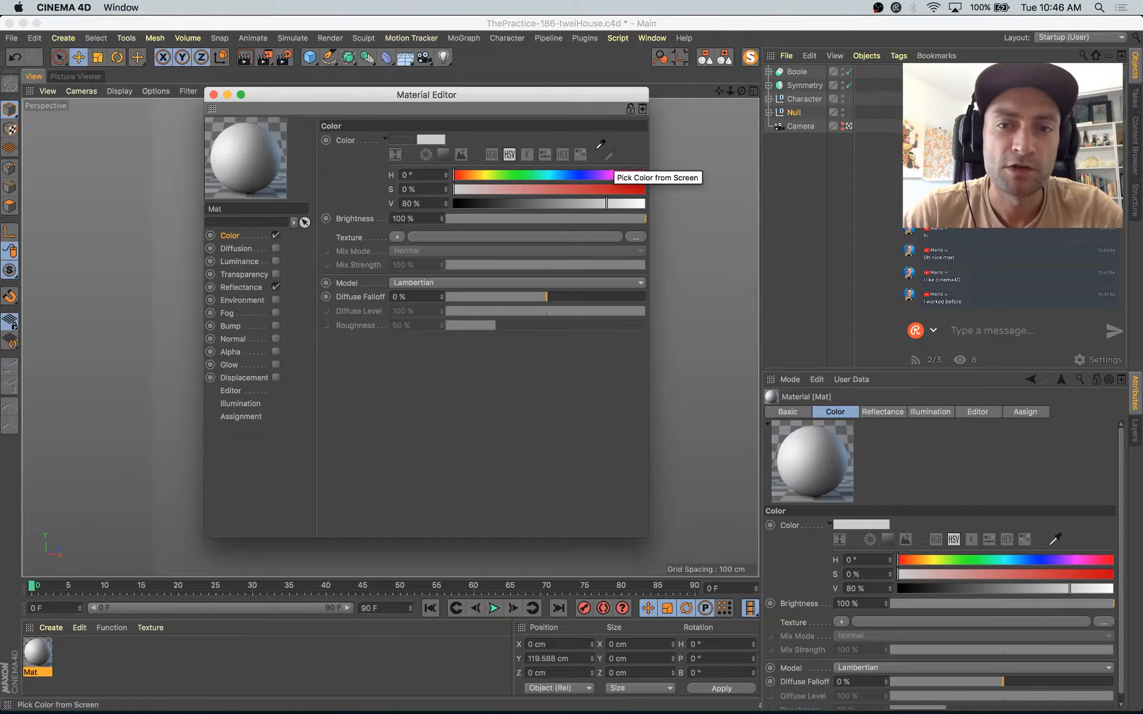
key("super+Tab")
left_click(344, 220)
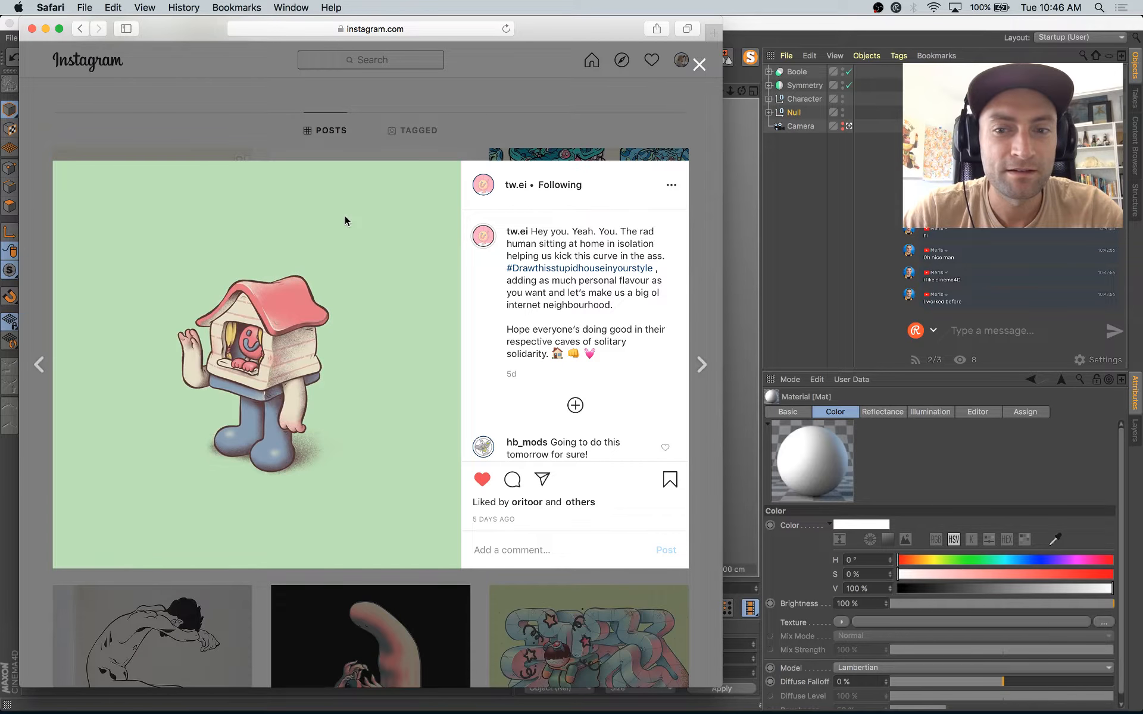
key("super+Tab")
key("super+Tab")
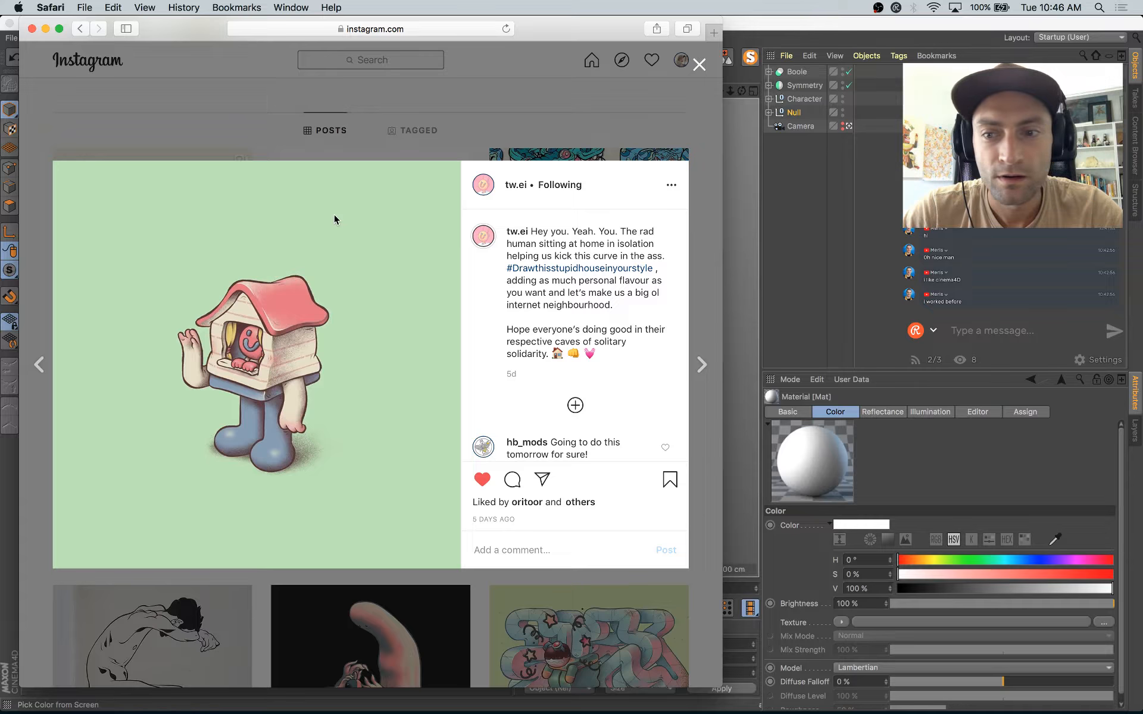
key("super+Tab")
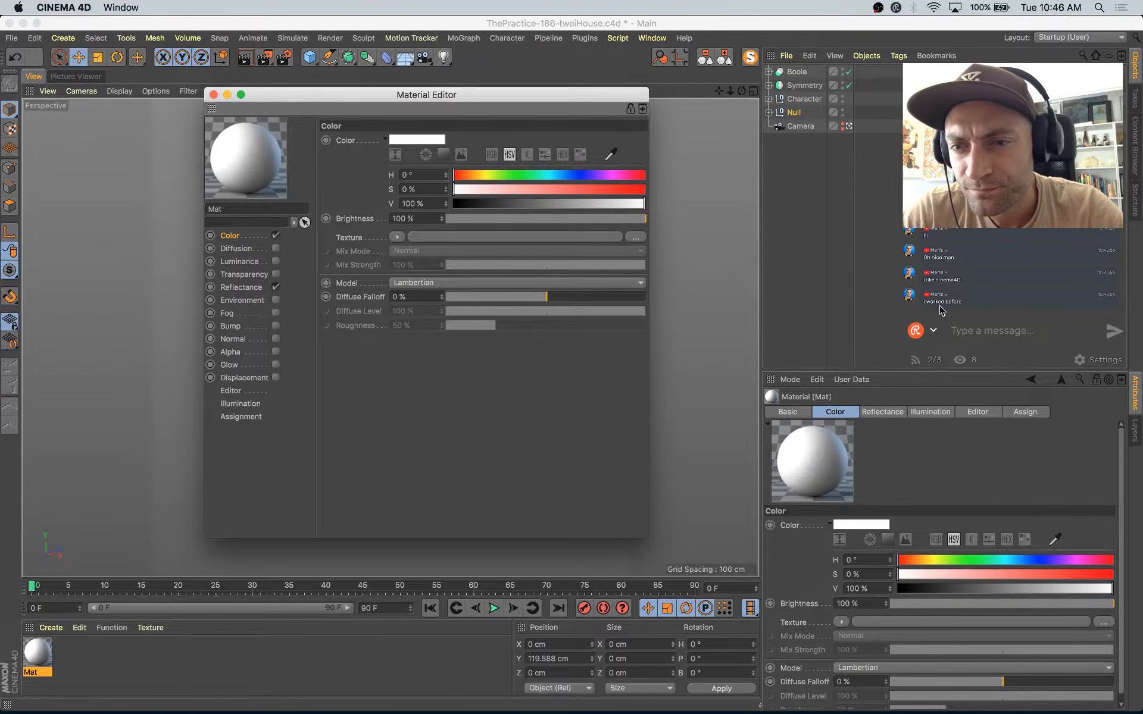
Step: Uncover the Instagram reference behind the Cinema 4D window and sample its green background as the material's color
left_click_drag(507, 95, 681, 128)
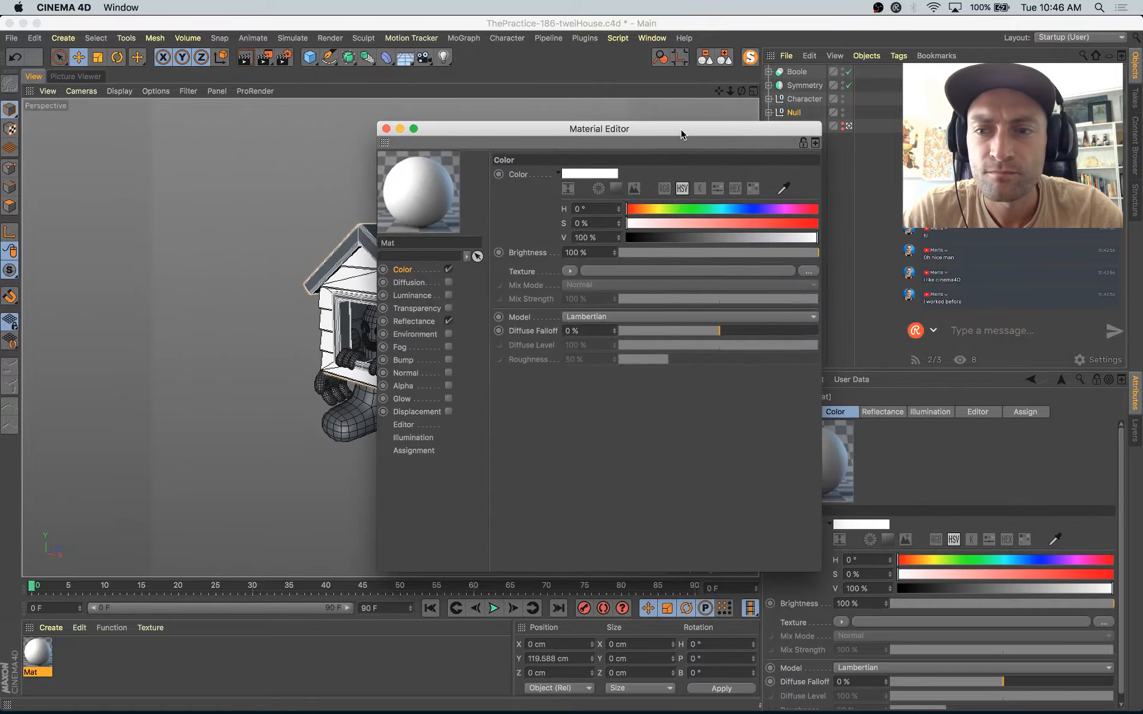
key("super+Tab")
left_click_drag(799, 33, 799, 342)
left_click(782, 189)
left_click(334, 195)
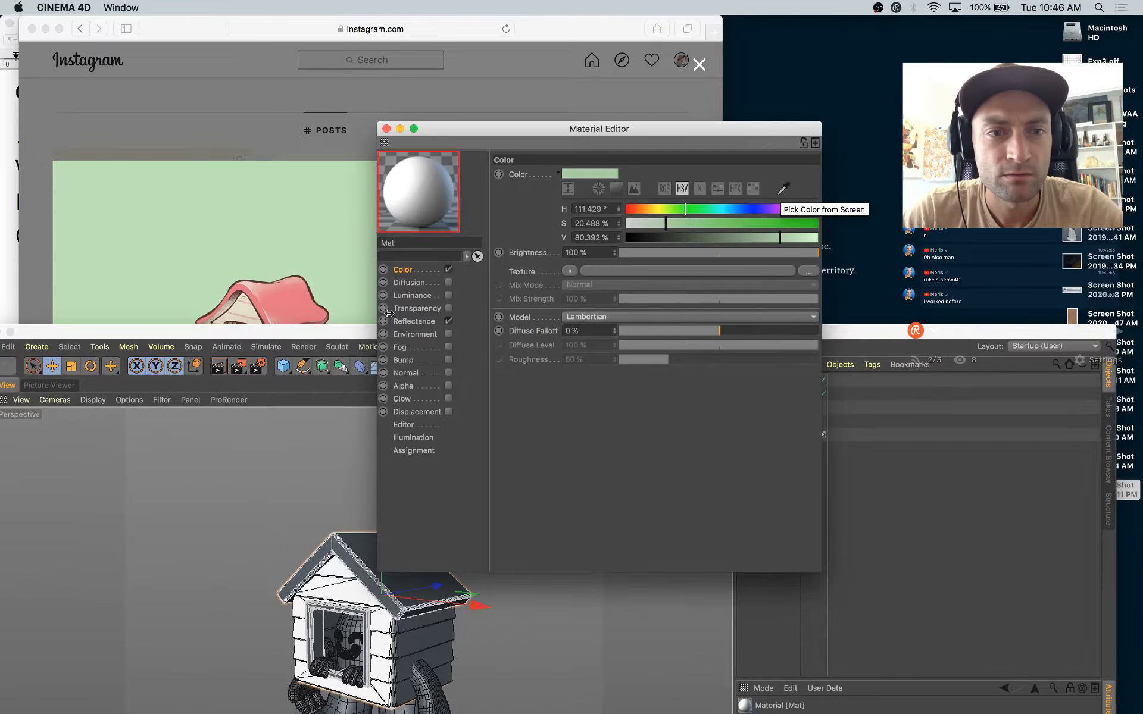
left_click_drag(366, 333, 386, 4)
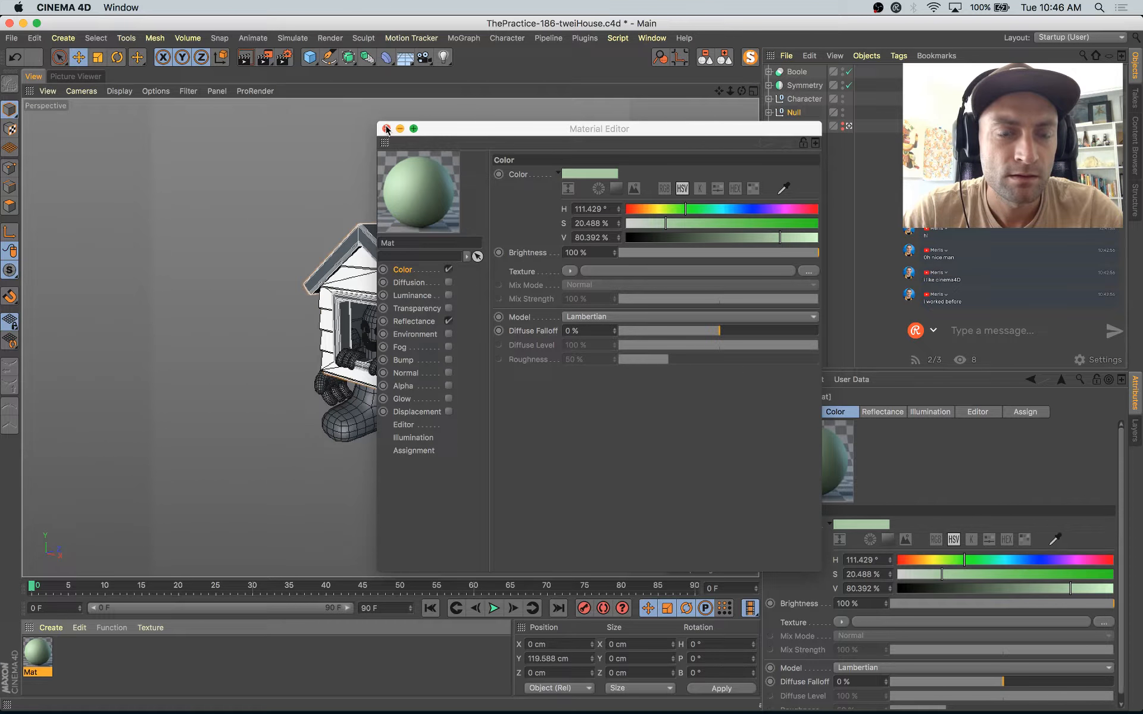
left_click(386, 129)
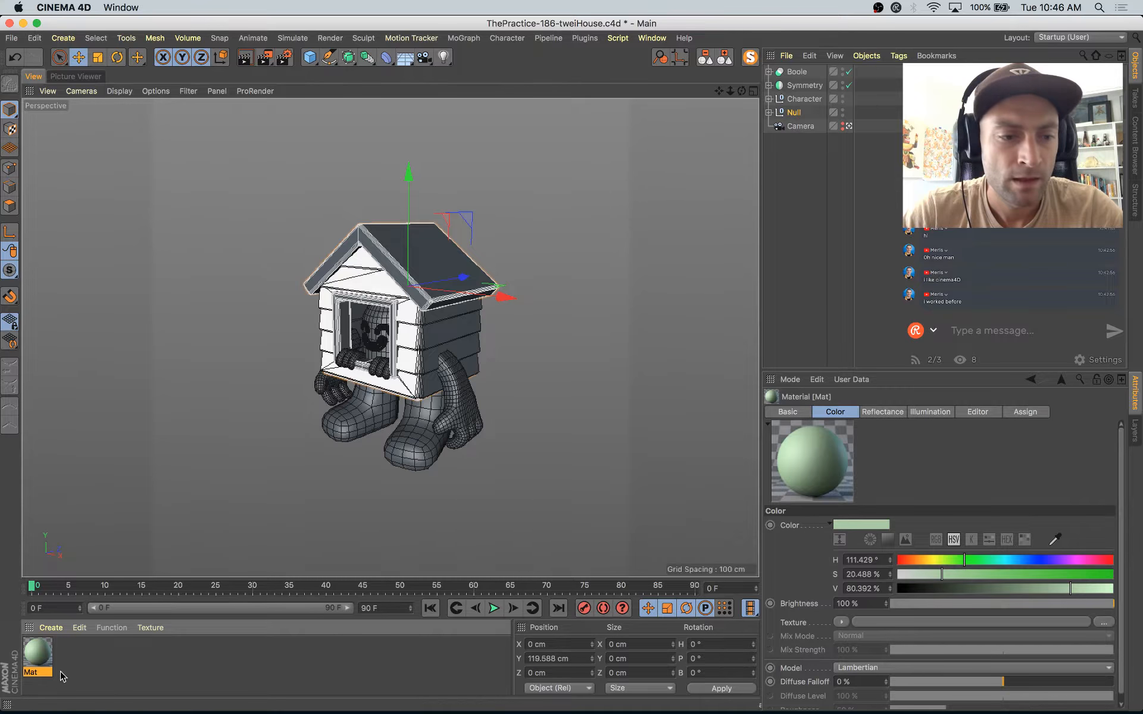
Step: In the green material's Reflectance, set the Default Specular layer to 40%, Width to 74% and Falloff to -10%
double_click(39, 661)
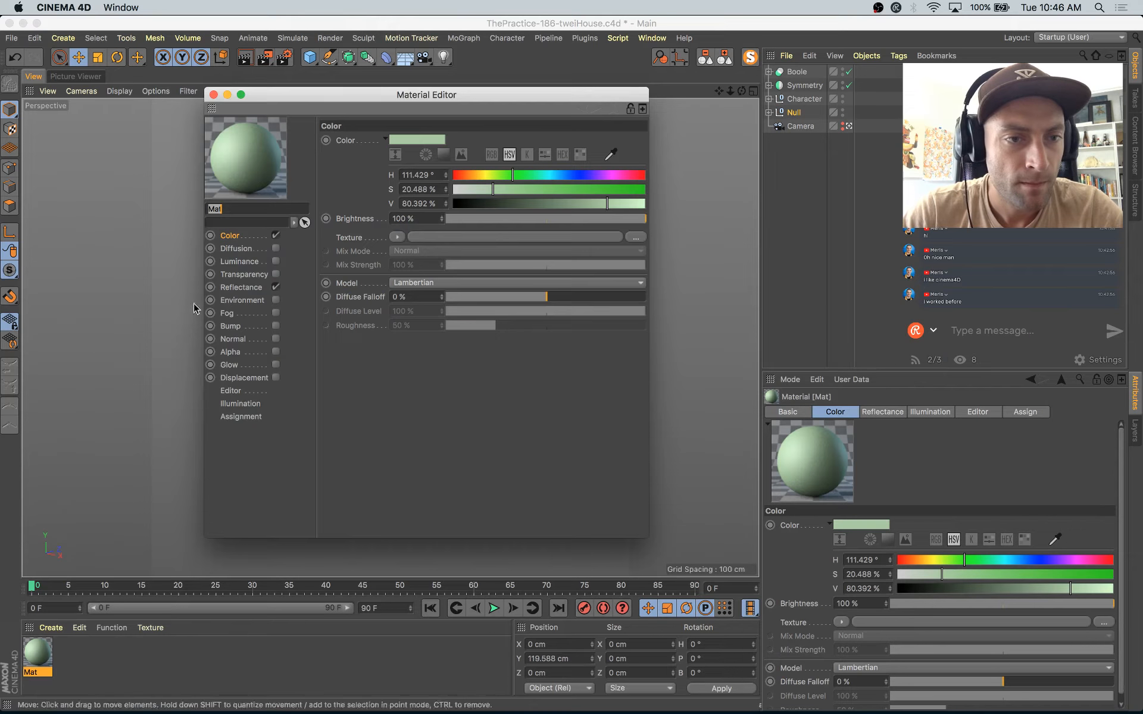
left_click(275, 287)
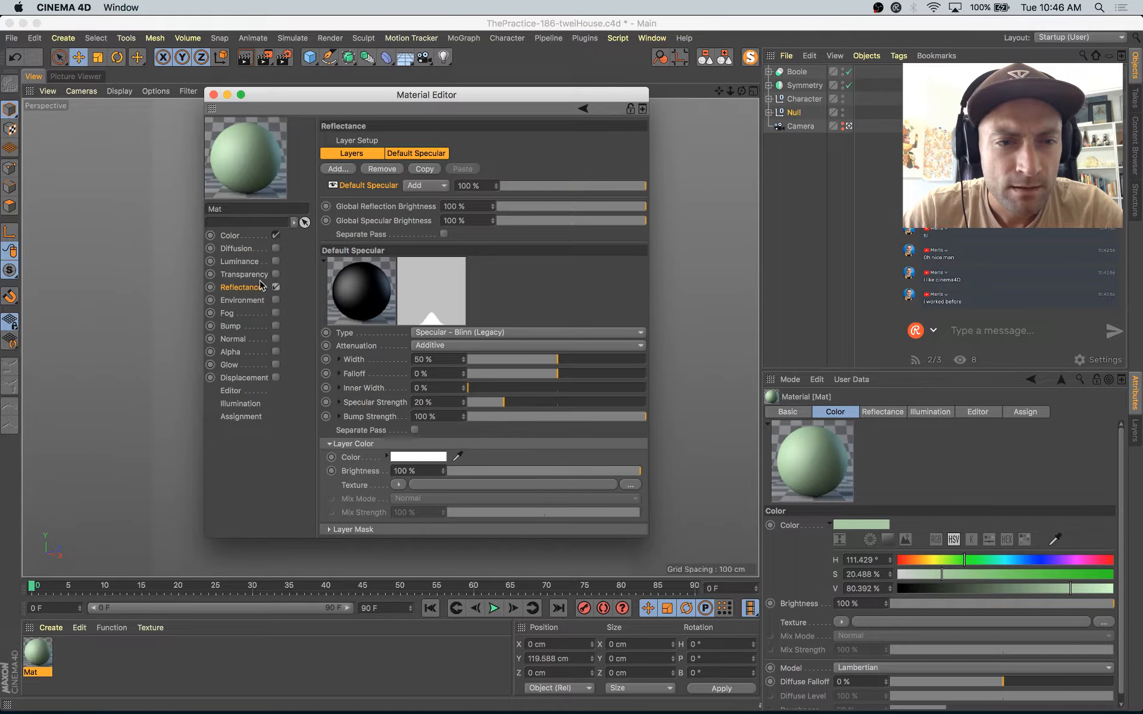
left_click(574, 186)
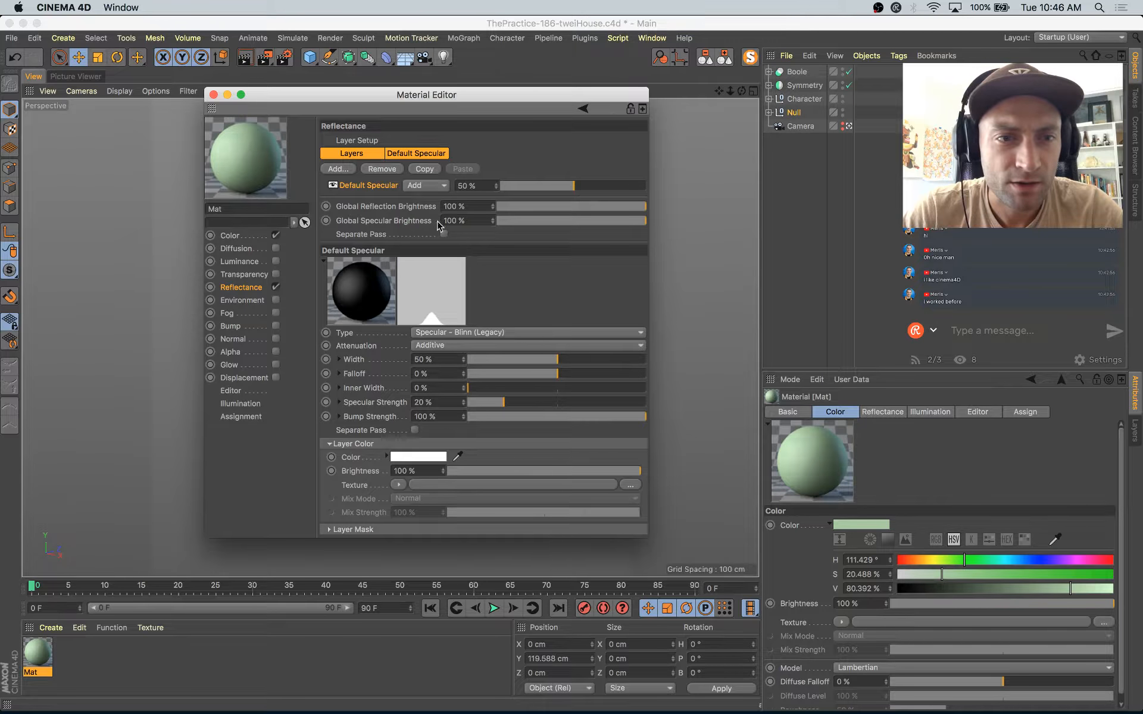
left_click_drag(570, 362, 543, 373)
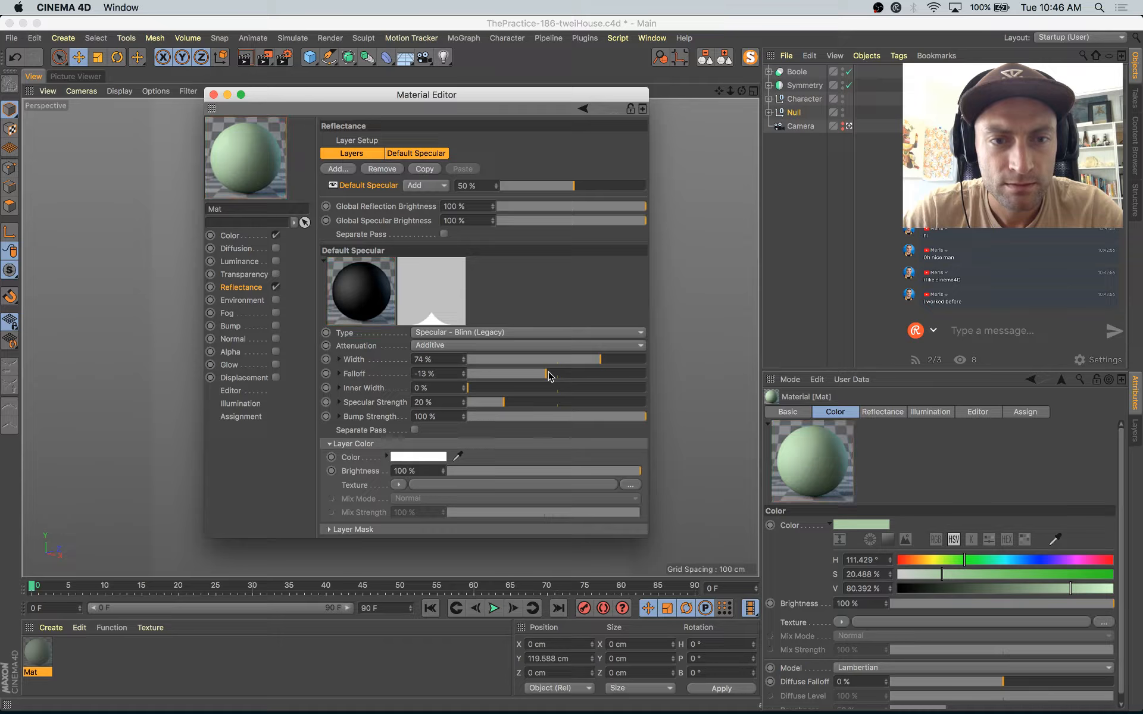
left_click(559, 186)
left_click(227, 94)
Step: Save the project and deselect all objects
key("super+Tab")
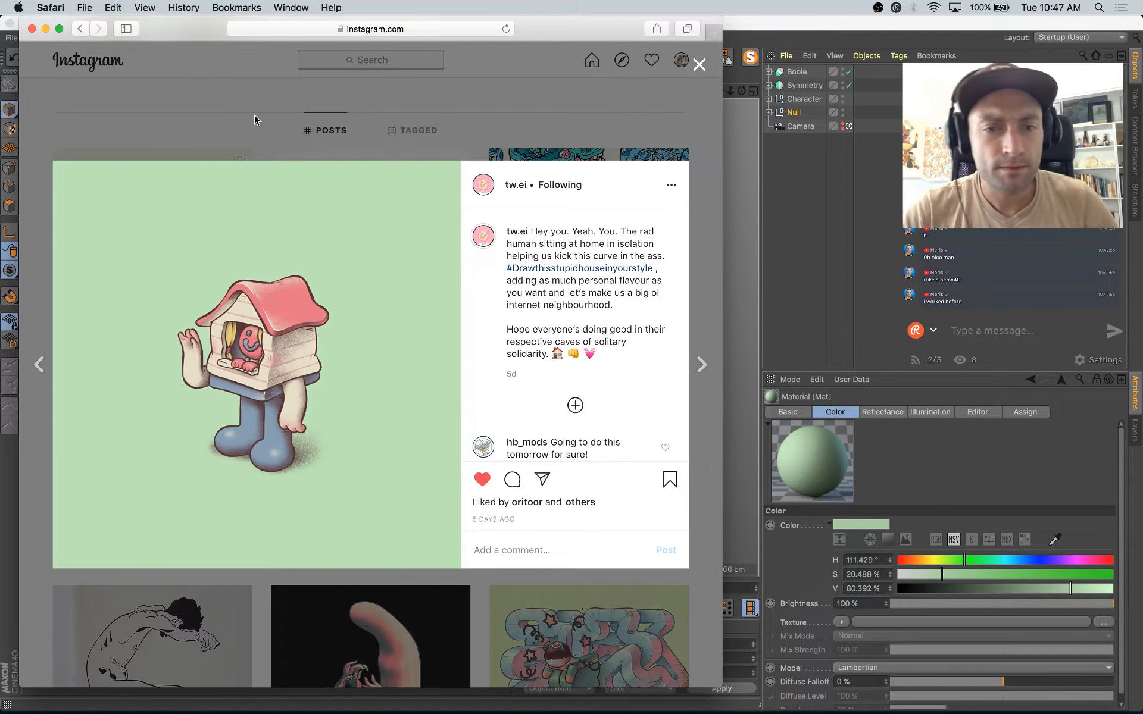
key("super+s")
left_click(527, 525)
left_click(798, 213)
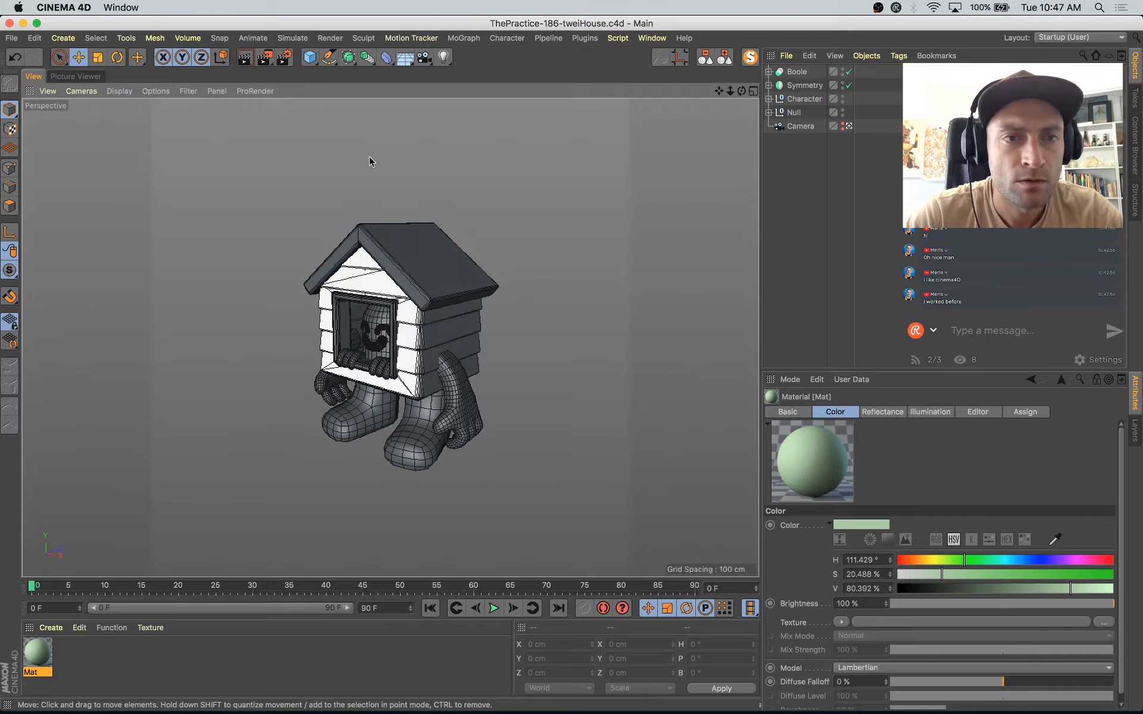
Step: Add a Landscape object under the house and resize it to about 1997 by 40 by 1661 cm
left_click(310, 58)
left_click(595, 149)
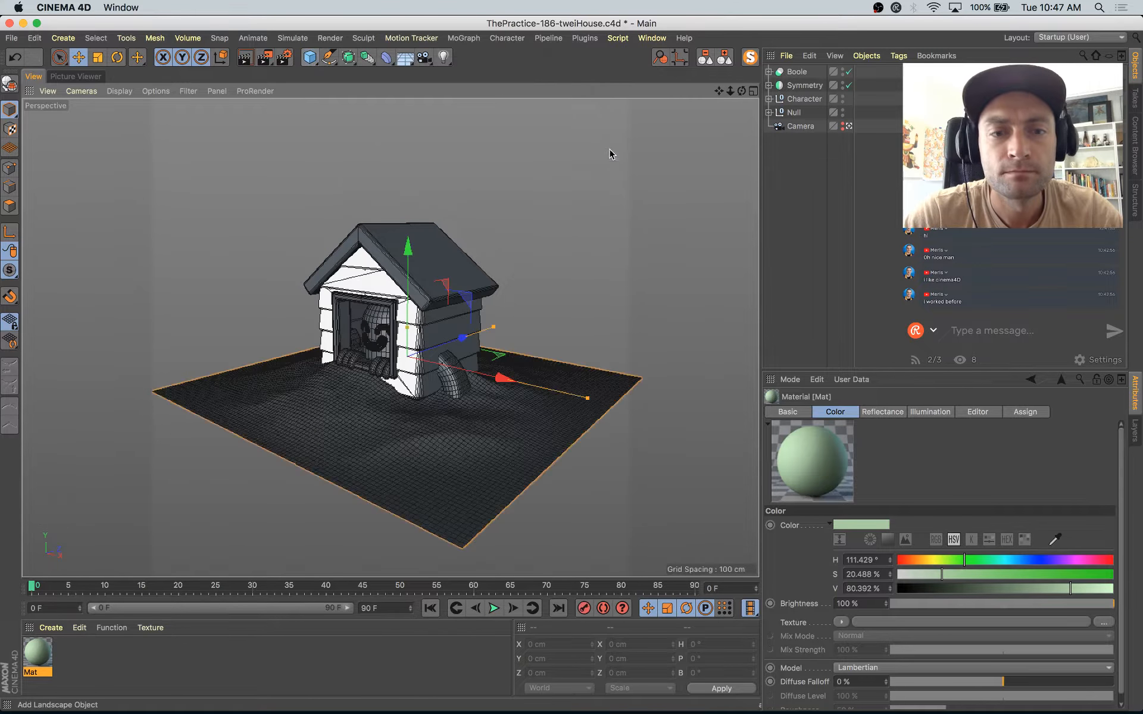
left_click_drag(496, 329, 646, 275)
left_click_drag(589, 400, 1129, 537)
left_click_drag(646, 276, 580, 297)
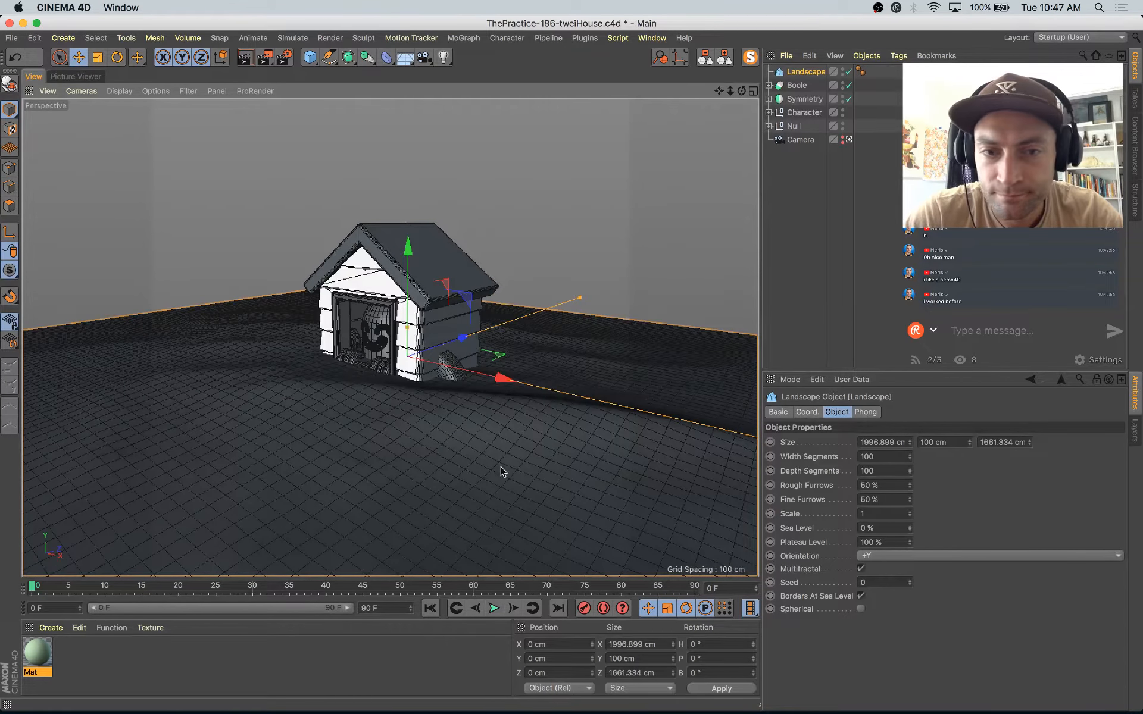
left_click_drag(408, 327, 407, 345)
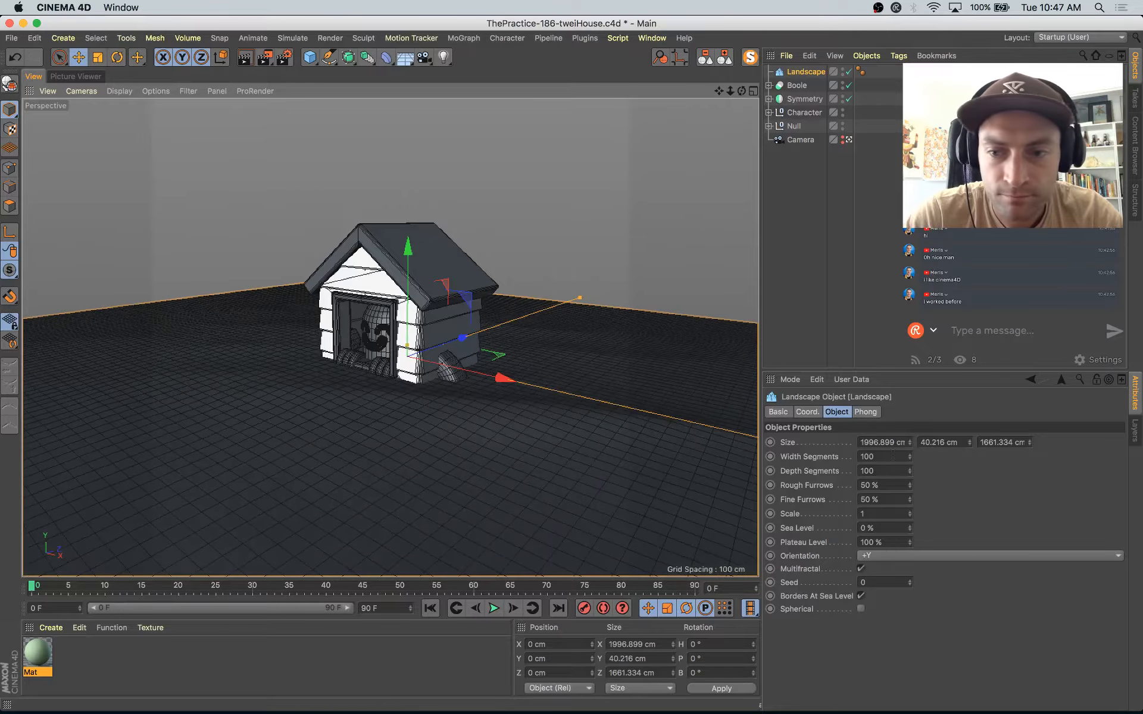
Step: Set the Landscape's width and depth segments to 10 and lower it to about -123 cm in Y, beneath the feet
left_click(877, 454)
type("10")
key("Tab")
type("10")
key("Tab")
left_click_drag(409, 262, 423, 331)
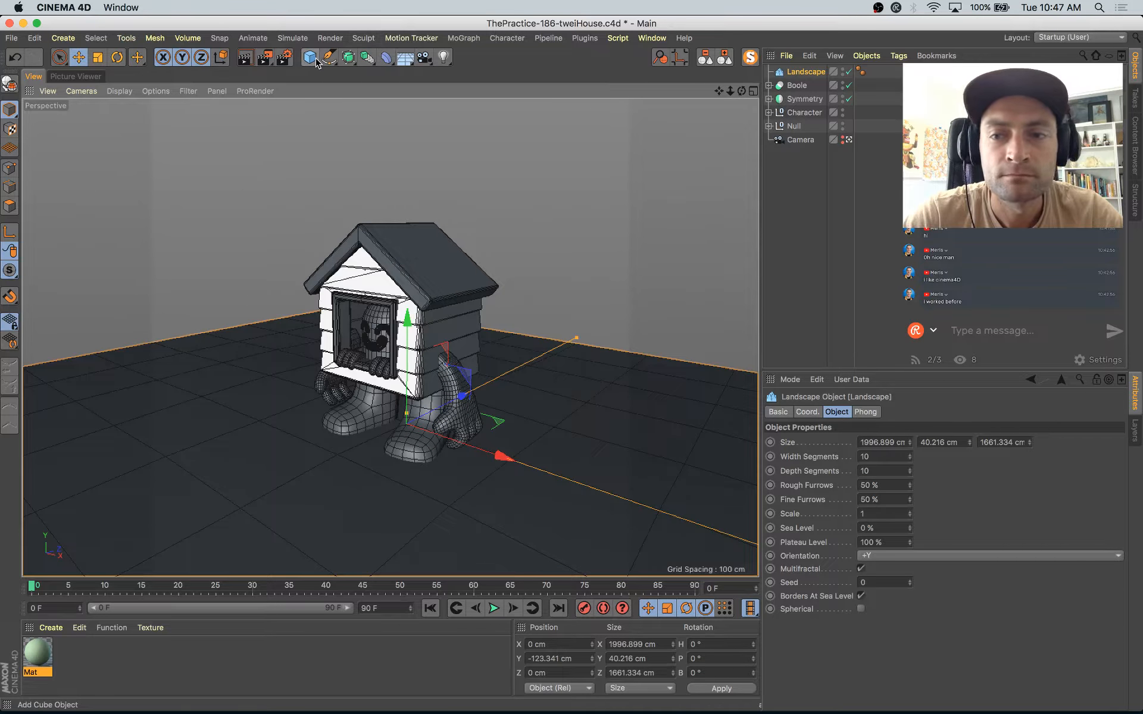
Step: Add a Background object at the end of the object list and apply the green material to it and the Landscape
left_click(406, 58)
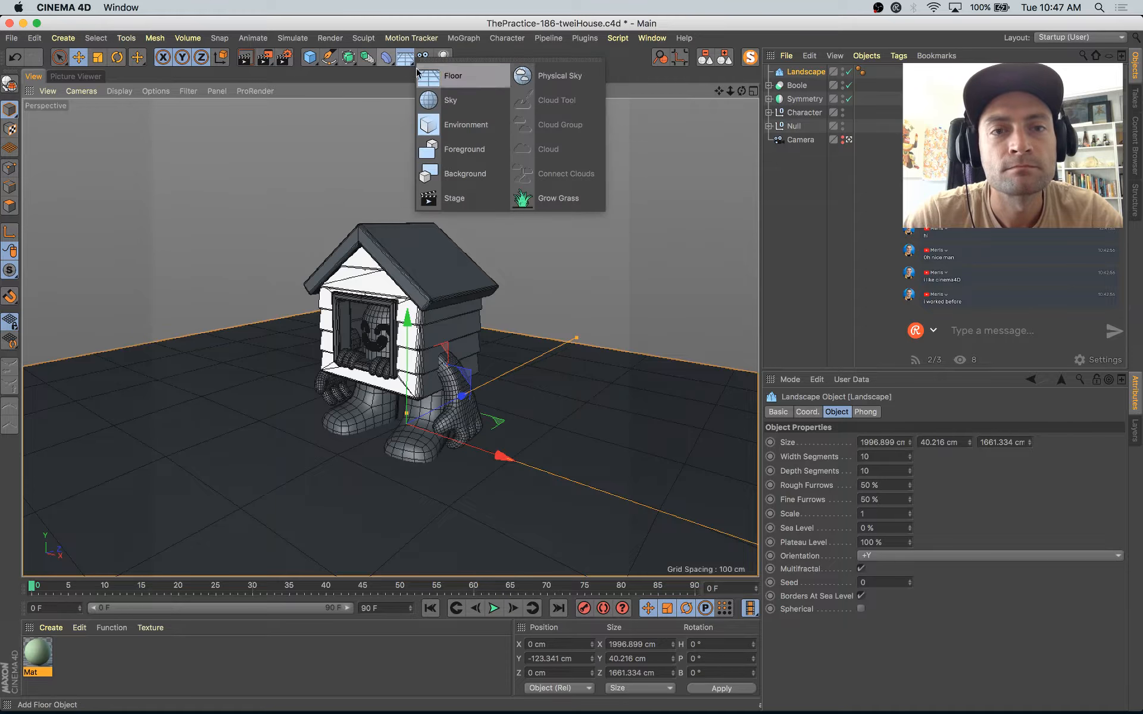
left_click(470, 175)
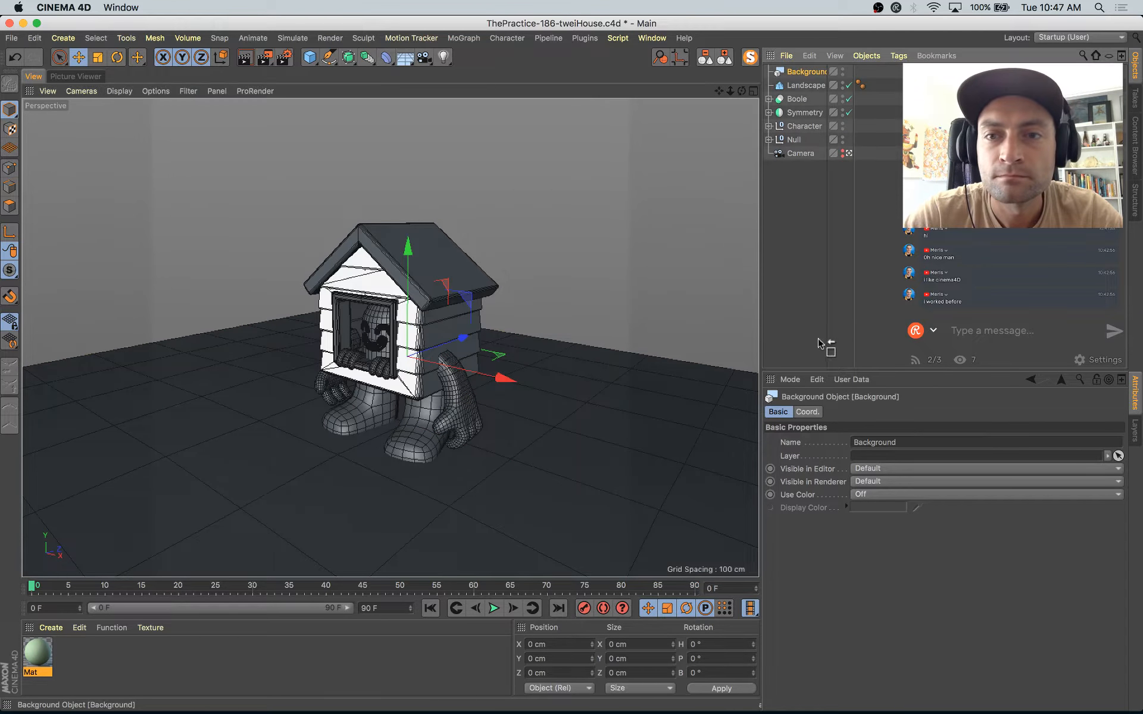
left_click_drag(804, 72, 805, 133)
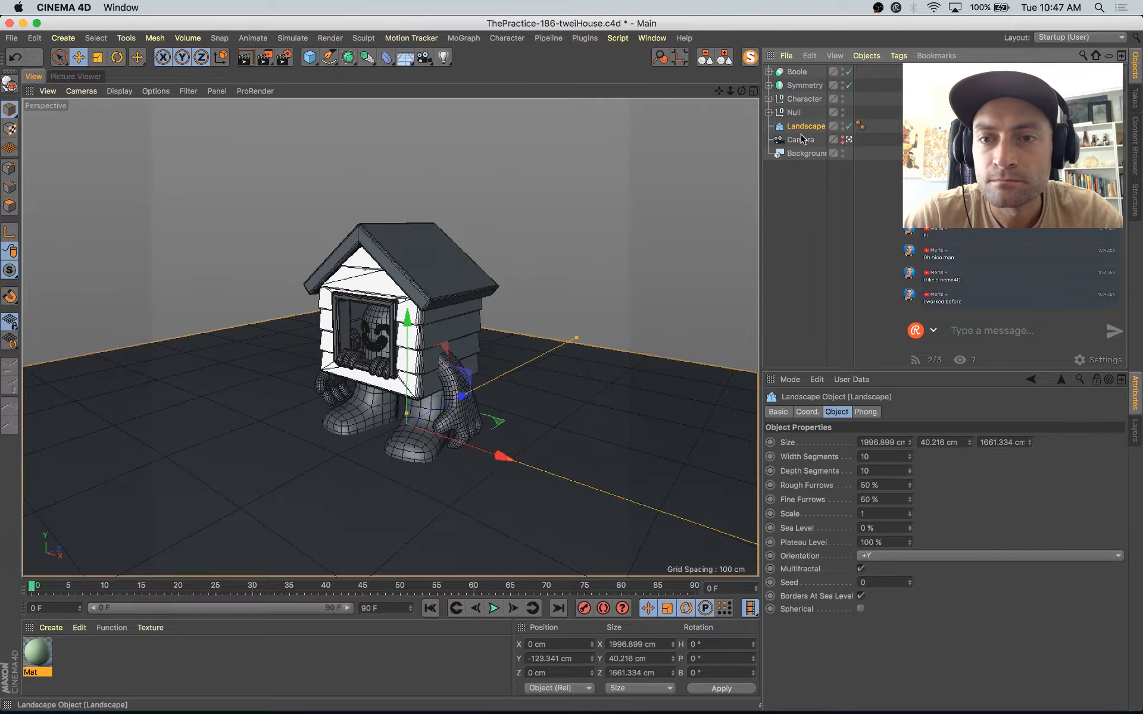
left_click_drag(37, 652, 879, 153)
left_click(819, 195)
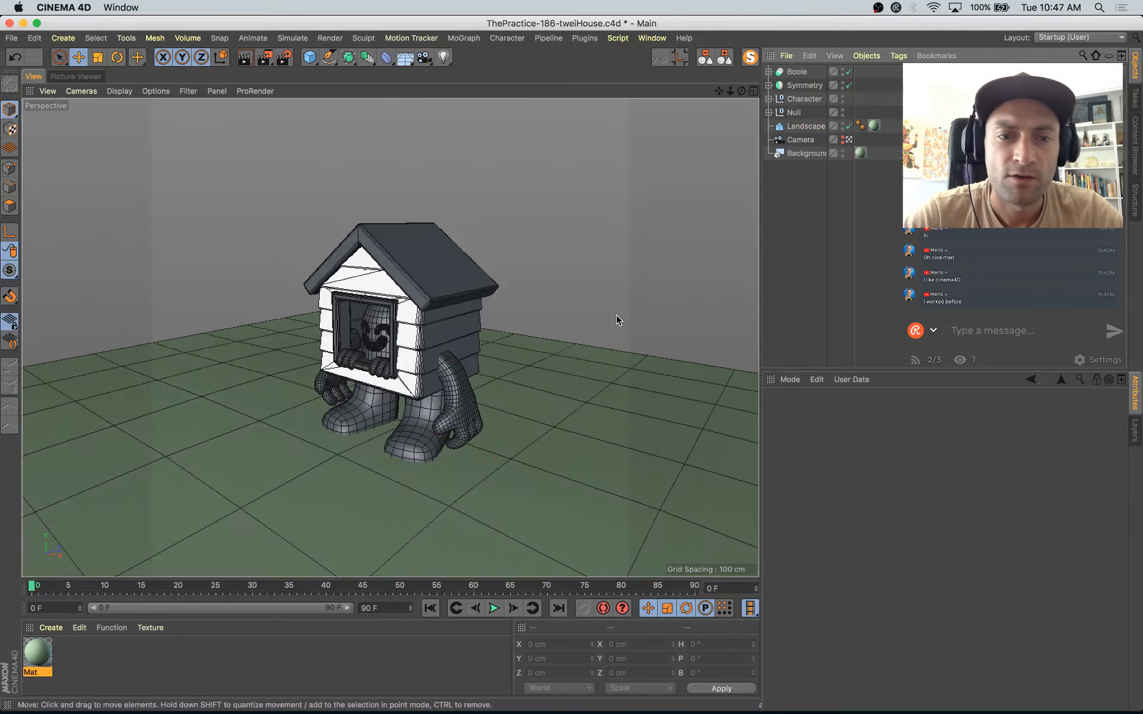
Step: Duplicate the green material and open the copy in the Material Editor
key("super+Tab")
key("super+Tab")
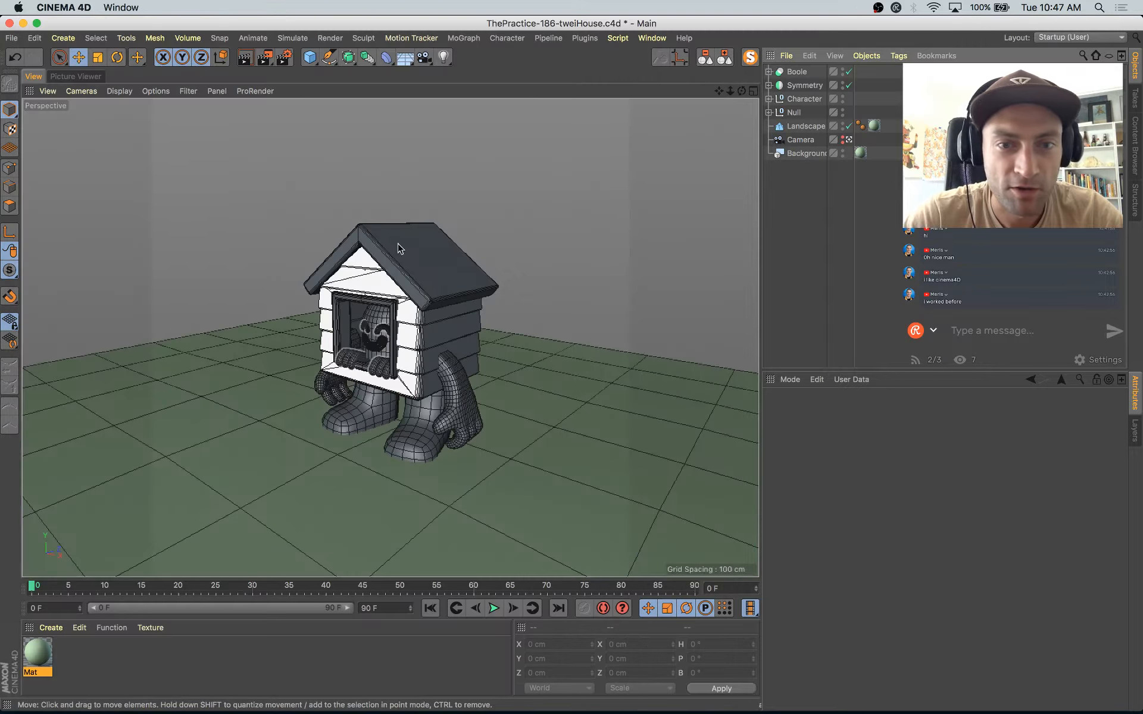
key("super+Tab")
key("super+Tab")
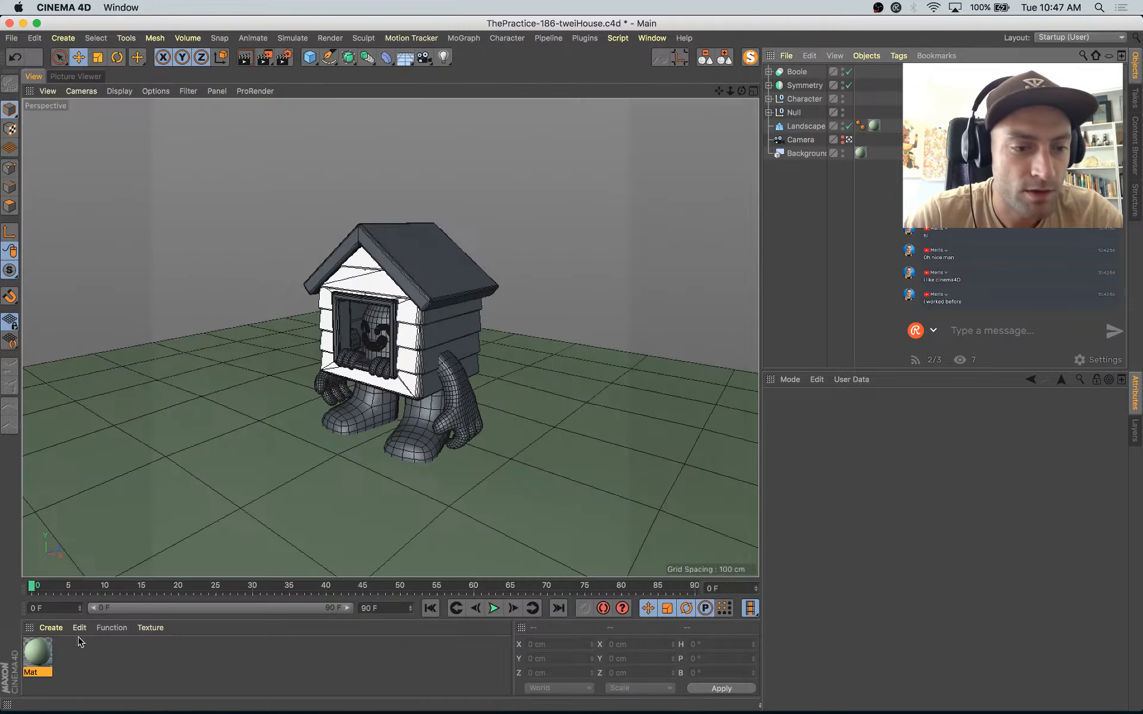
left_click_drag(35, 653, 73, 655, "ctrl")
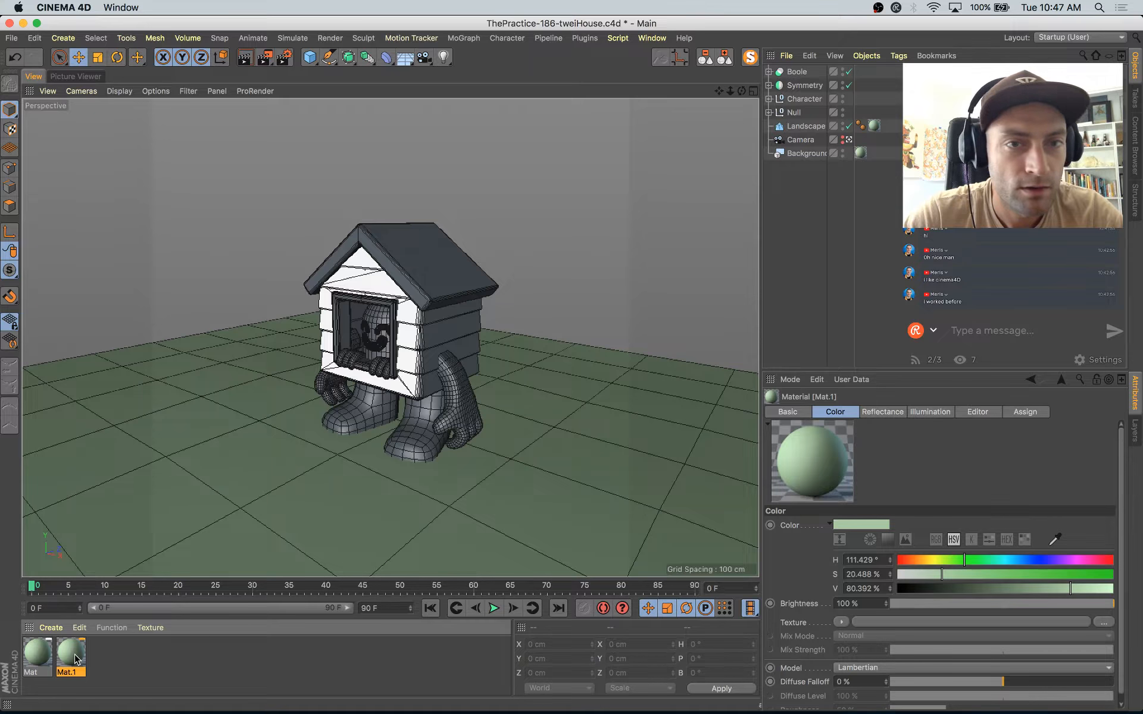
double_click(75, 656)
Step: Sample the pink of the roof in the Instagram reference as the color of Mat.1
left_click_drag(587, 20, 635, 262)
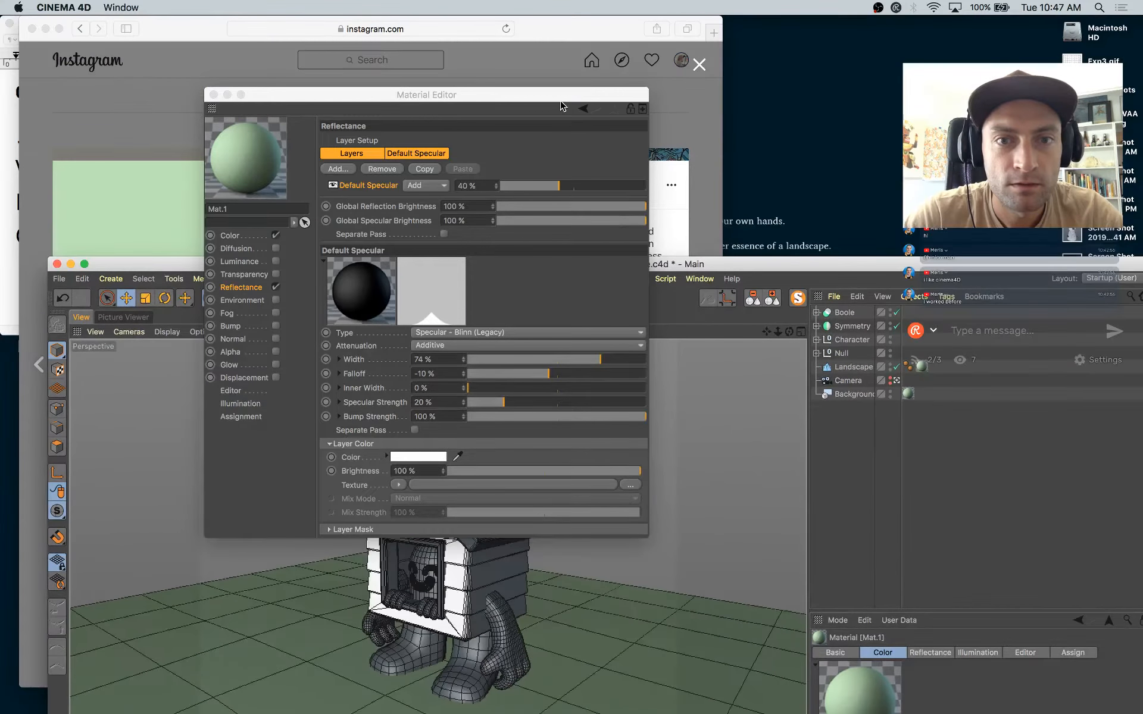
left_click_drag(562, 106, 978, 98)
left_click(372, 202)
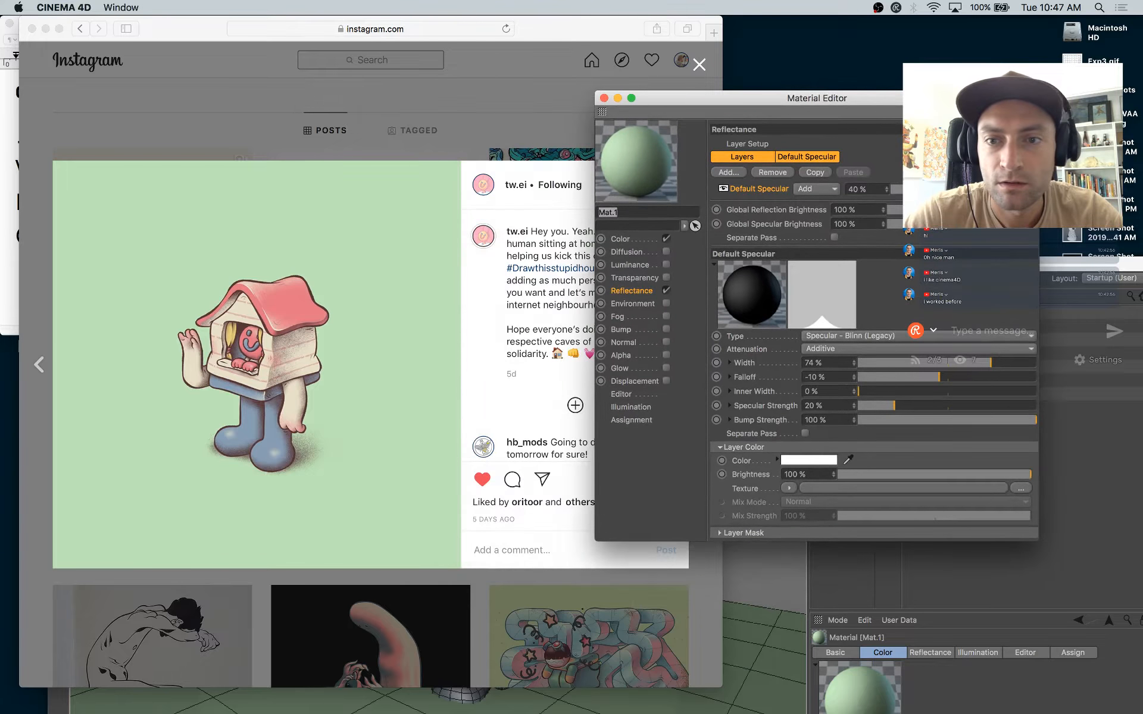
left_click_drag(844, 101, 690, 110)
left_click(470, 248)
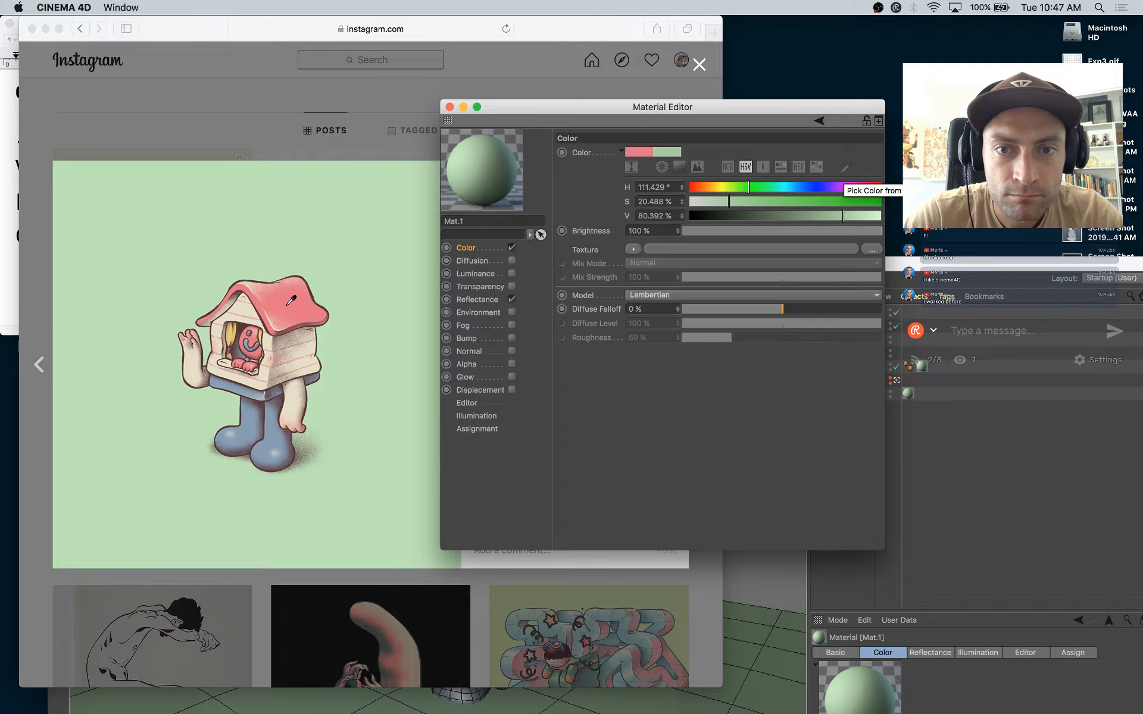
left_click(289, 303)
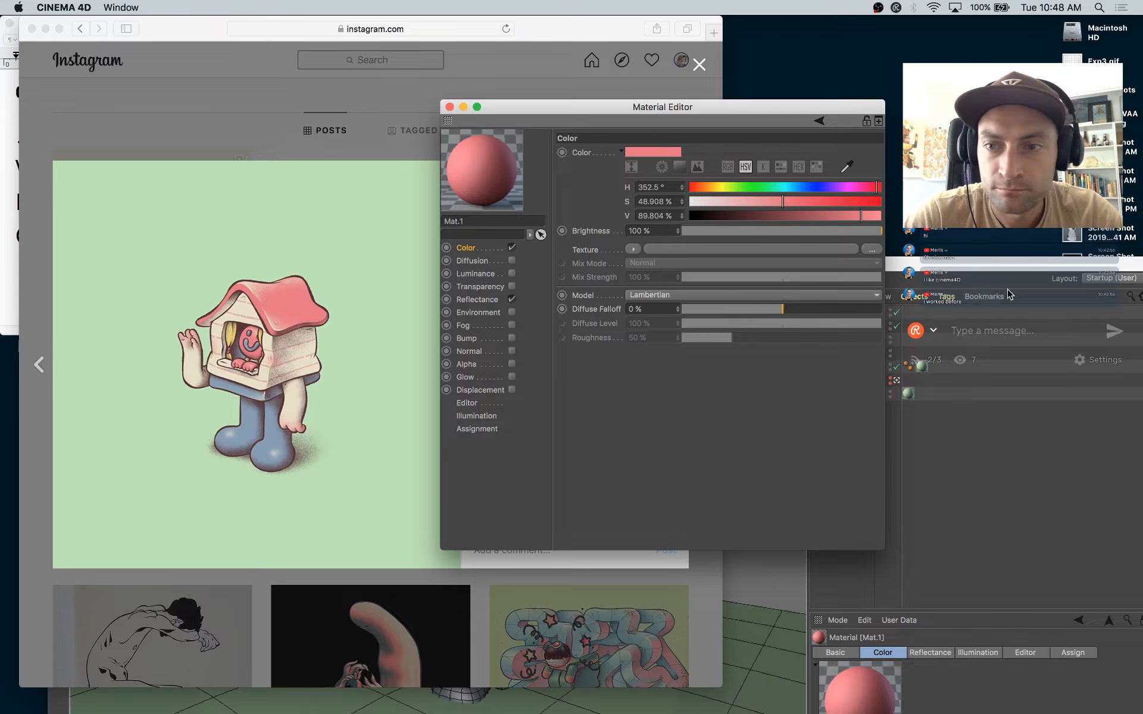
left_click_drag(1139, 265, 1123, 8)
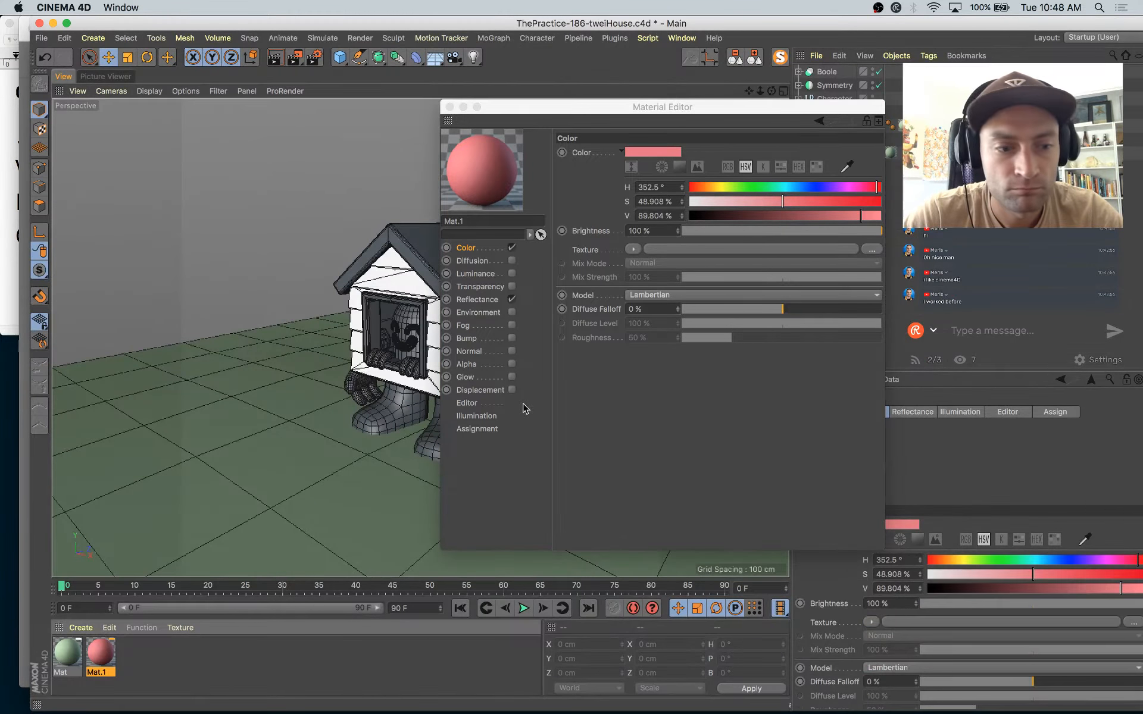
Step: Duplicate the pink material and sample the cream of the raised arm in the reference as the copy's color
left_click_drag(100, 661, 138, 655, "ctrl")
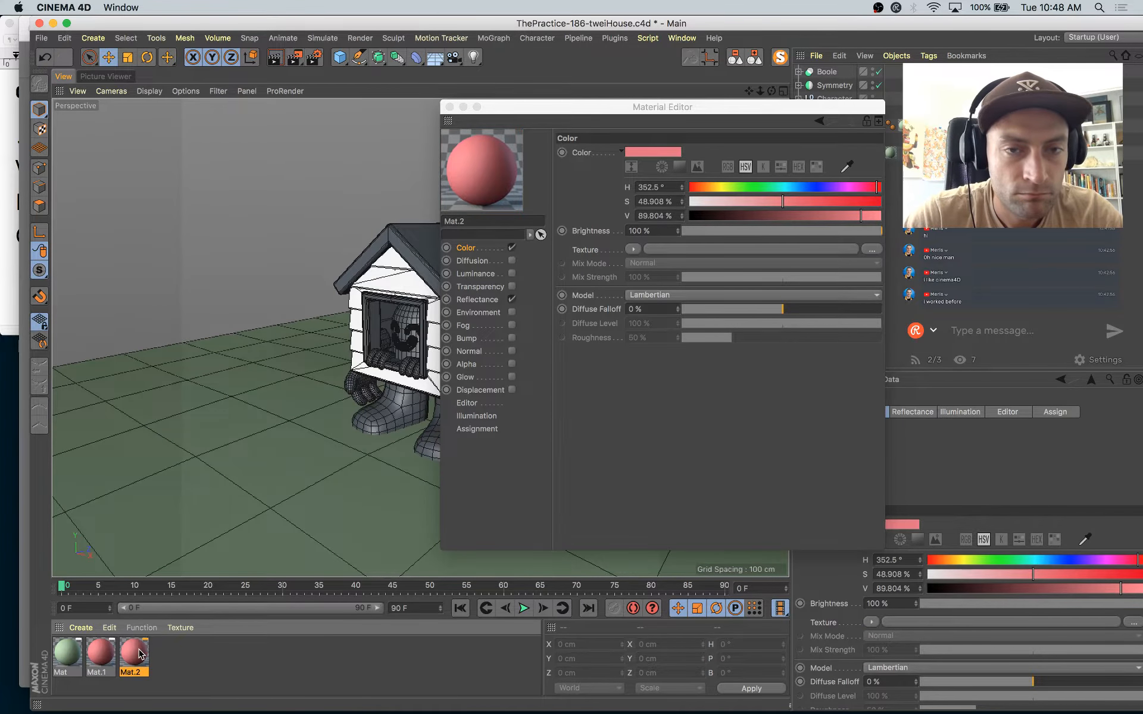
left_click_drag(392, 28, 384, 472)
left_click(850, 163)
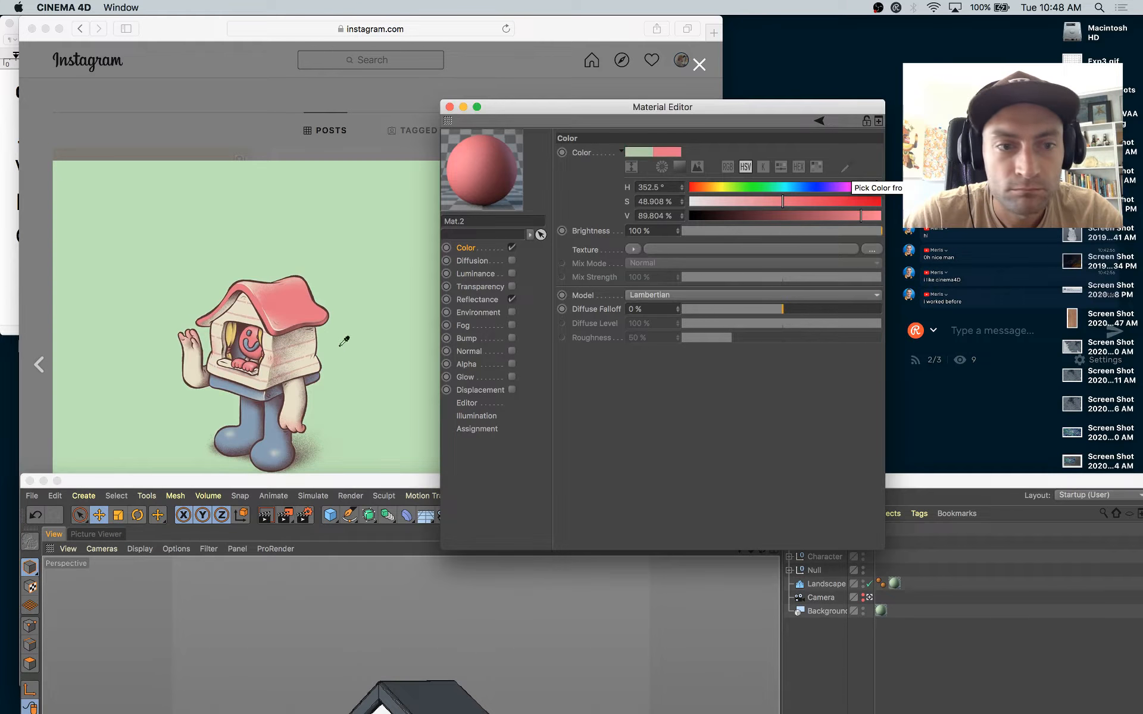
left_click(190, 364)
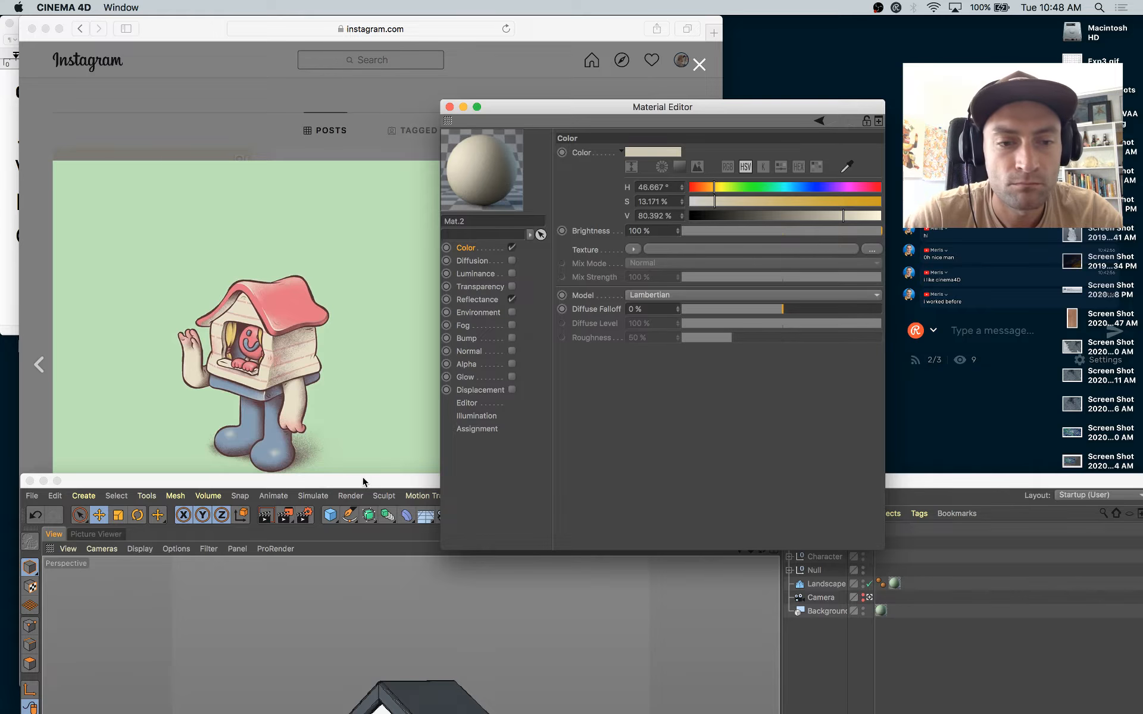
left_click_drag(365, 483, 393, 197)
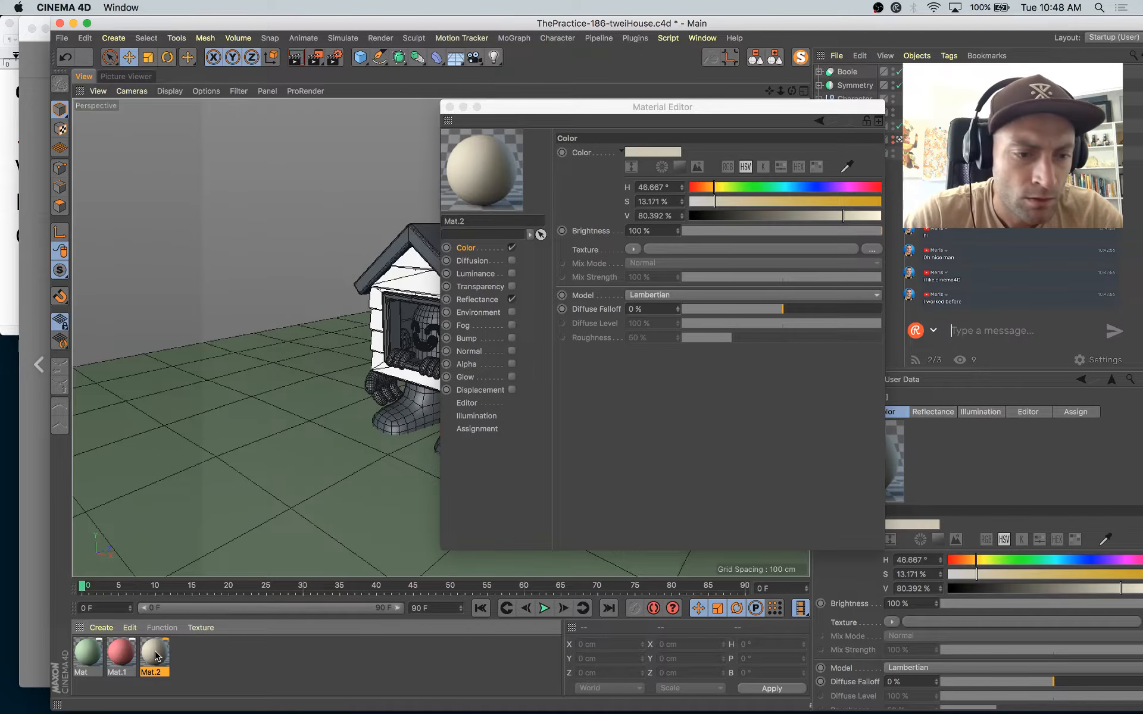
Step: Sample the blue of the boots in the Instagram reference as the color of a duplicate of cream Mat.2, and save the project
left_click_drag(534, 23, 517, 518)
left_click(848, 162)
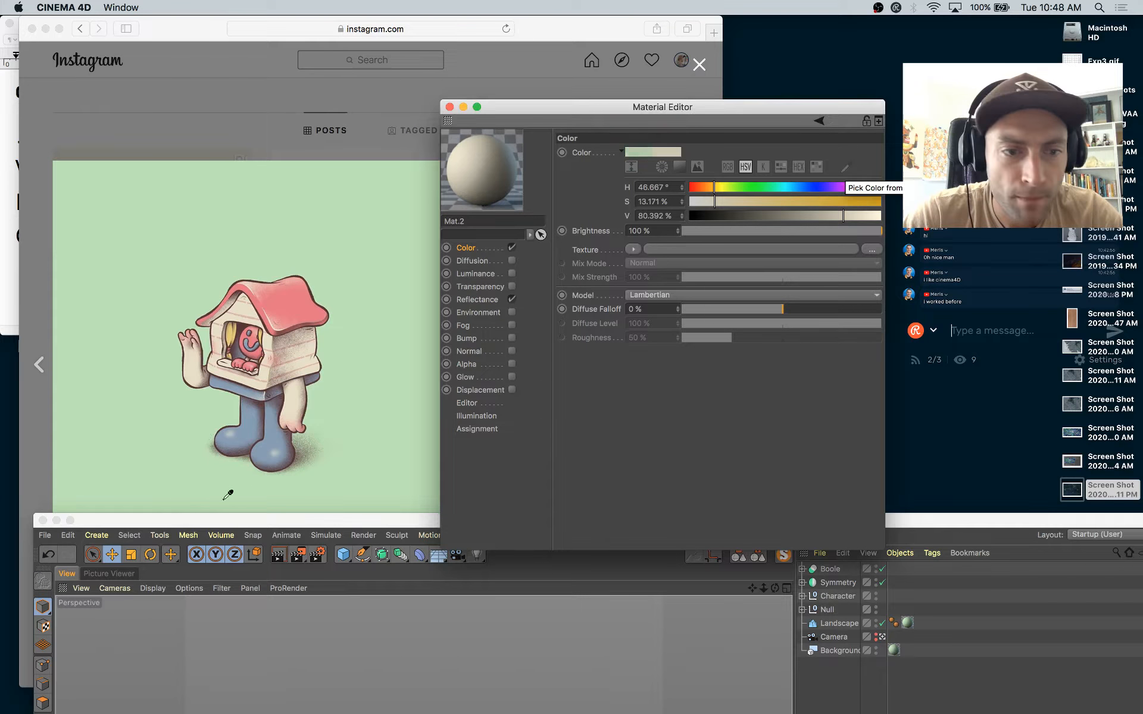
left_click(245, 426)
left_click(450, 107)
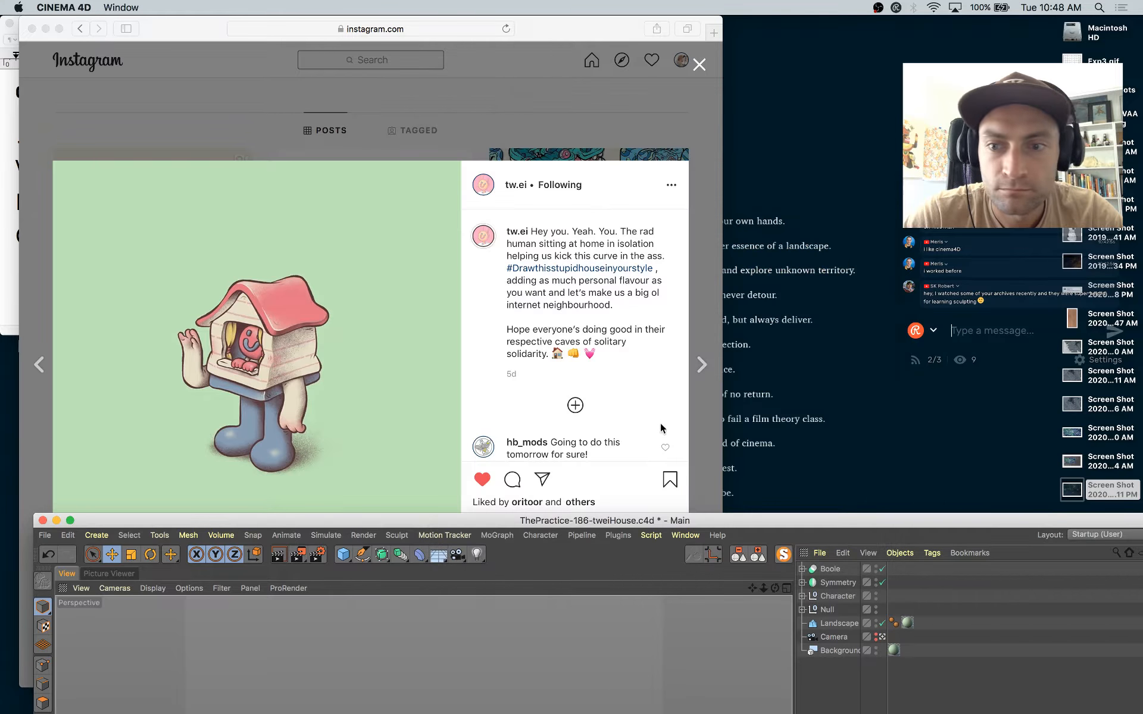
left_click_drag(734, 520, 693, 8)
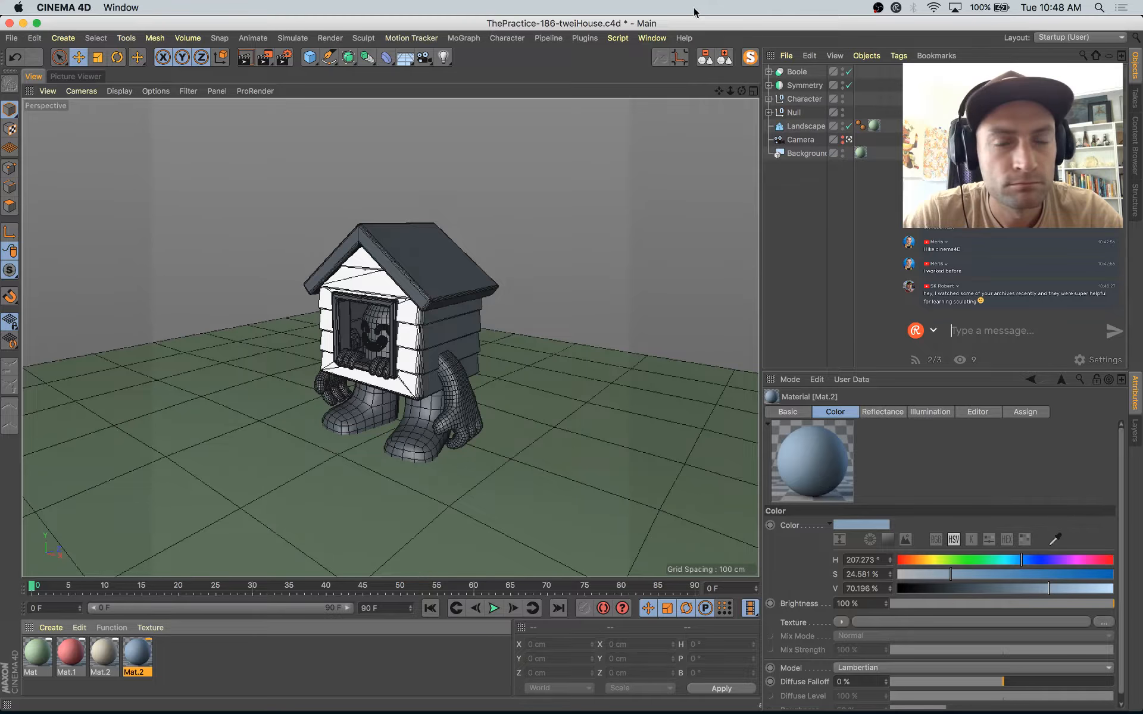
key("super+s")
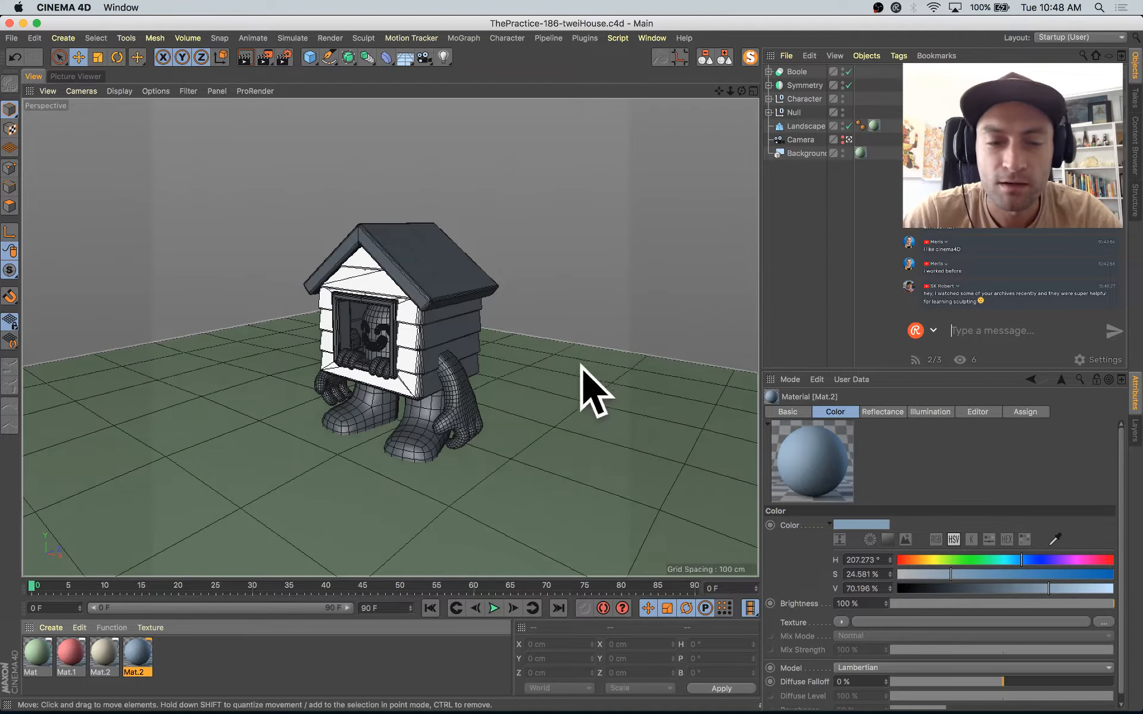
Step: Apply pink Mat.1 to the house roof and cream Mat.2 to the Symmetry object and the Null group
left_click(255, 676)
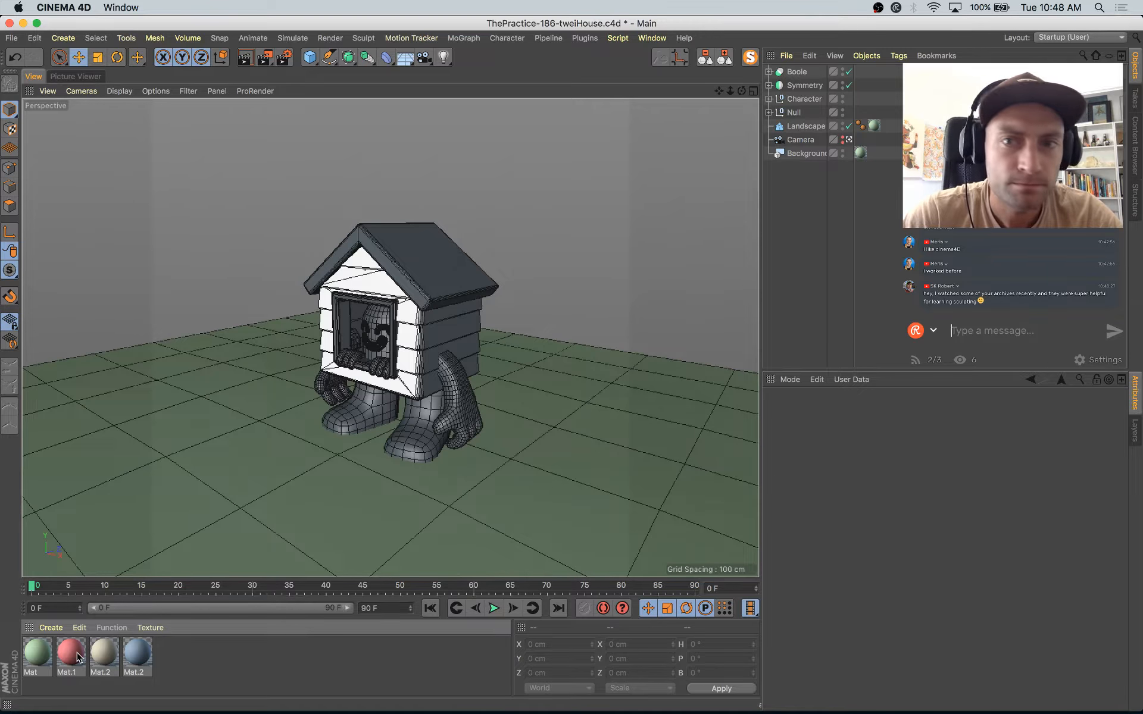
left_click_drag(78, 657, 394, 299)
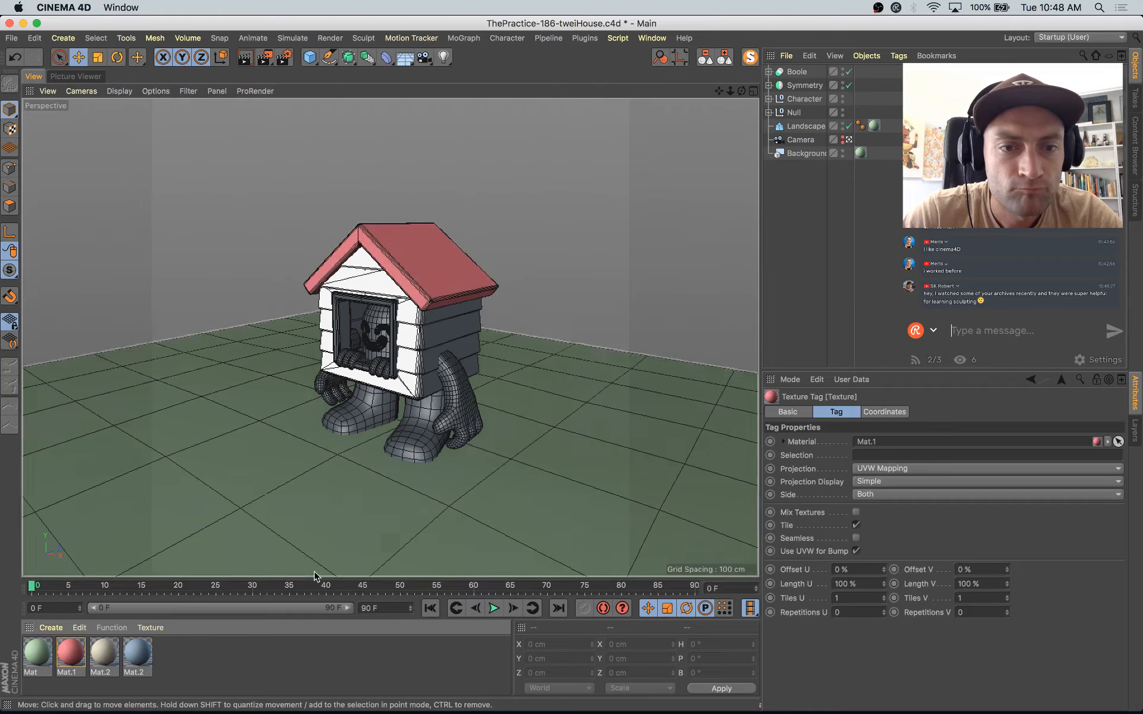
left_click_drag(110, 670, 860, 86)
Step: Try to nest the Symmetry object inside the Null group, and undo the move
left_click(804, 87)
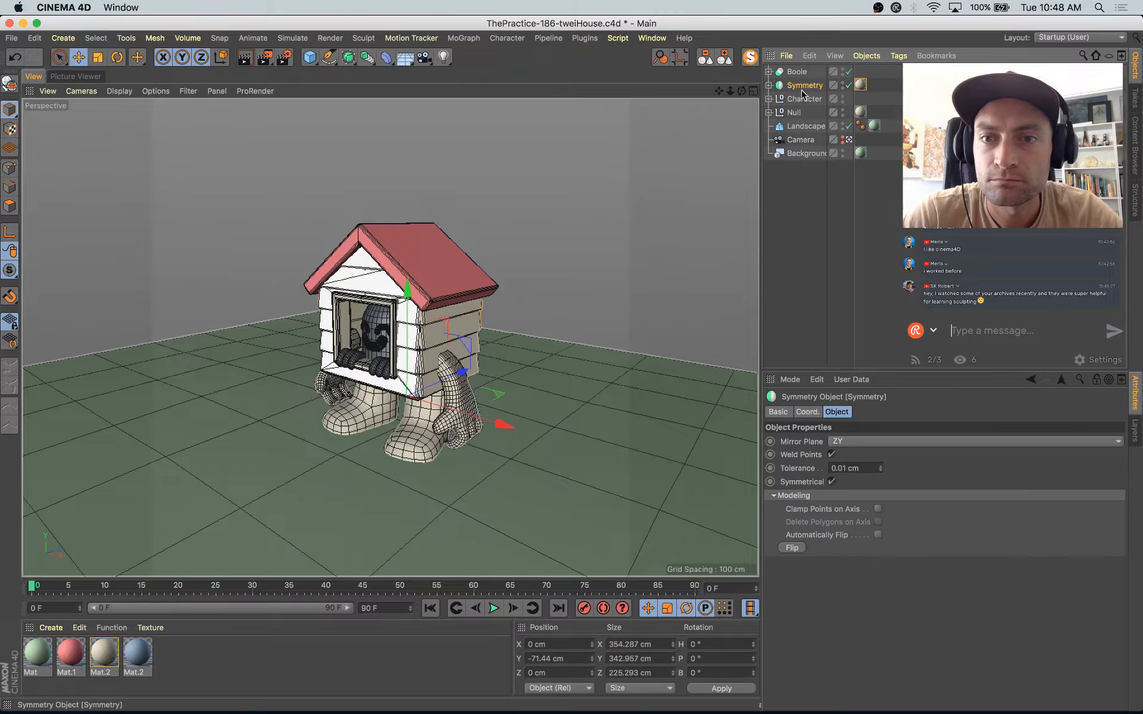
left_click(803, 98)
left_click(770, 112)
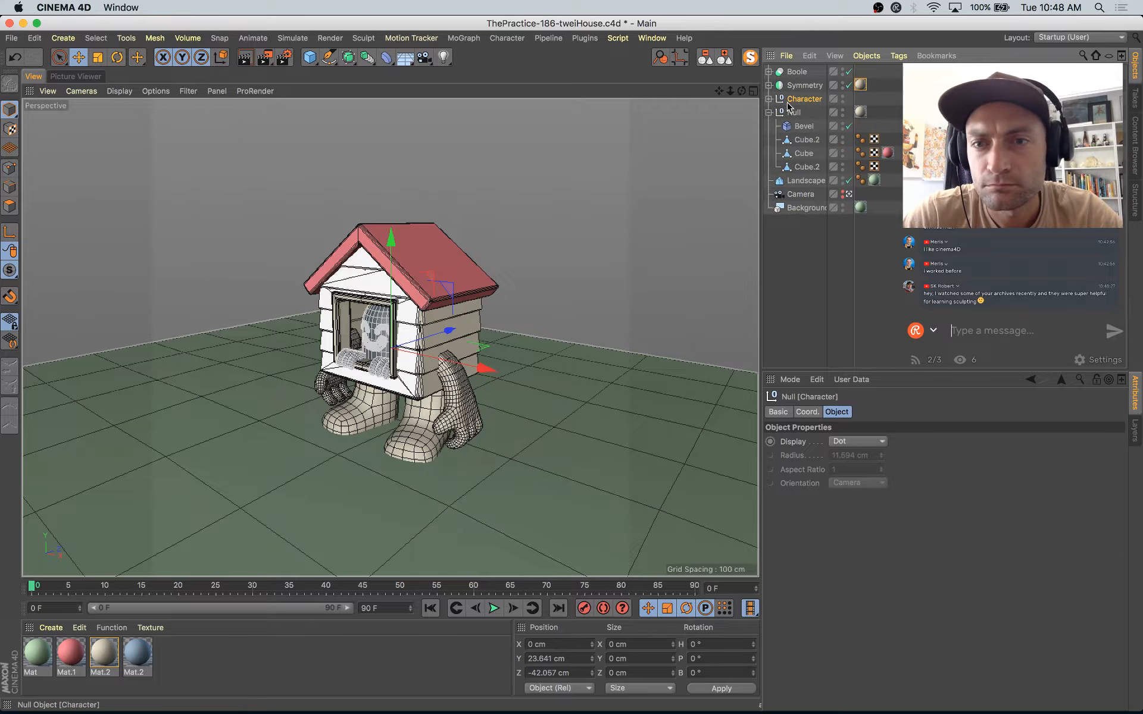
left_click(801, 87)
left_click_drag(800, 115, 796, 117)
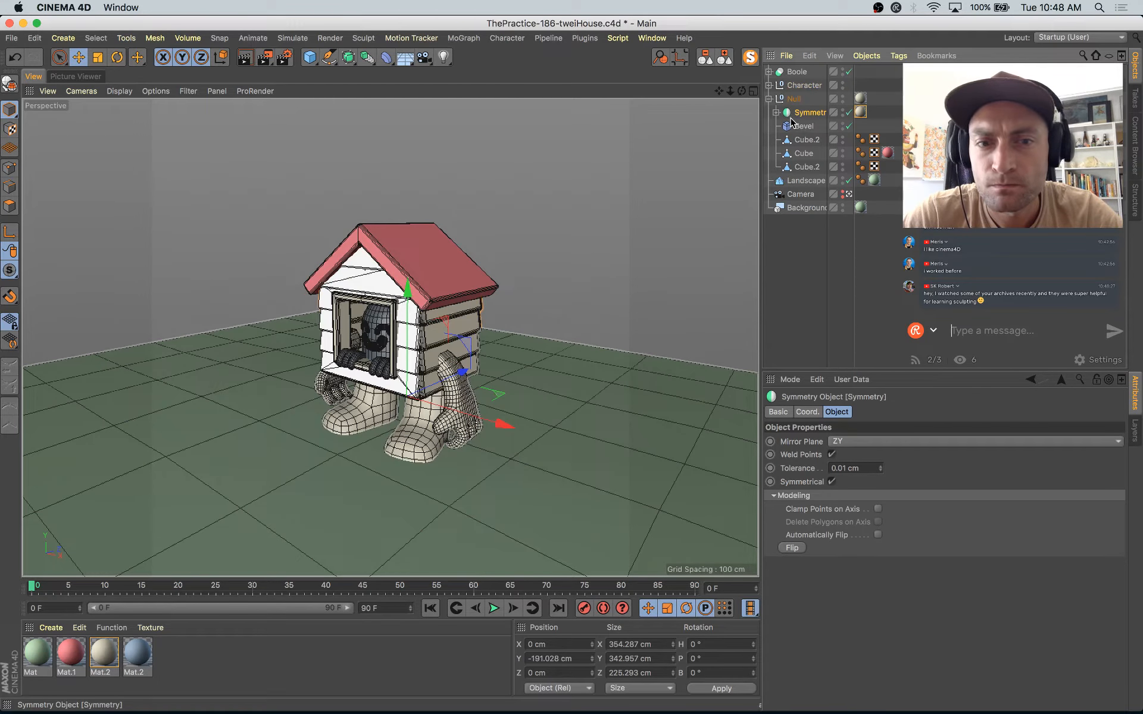
key("super+z")
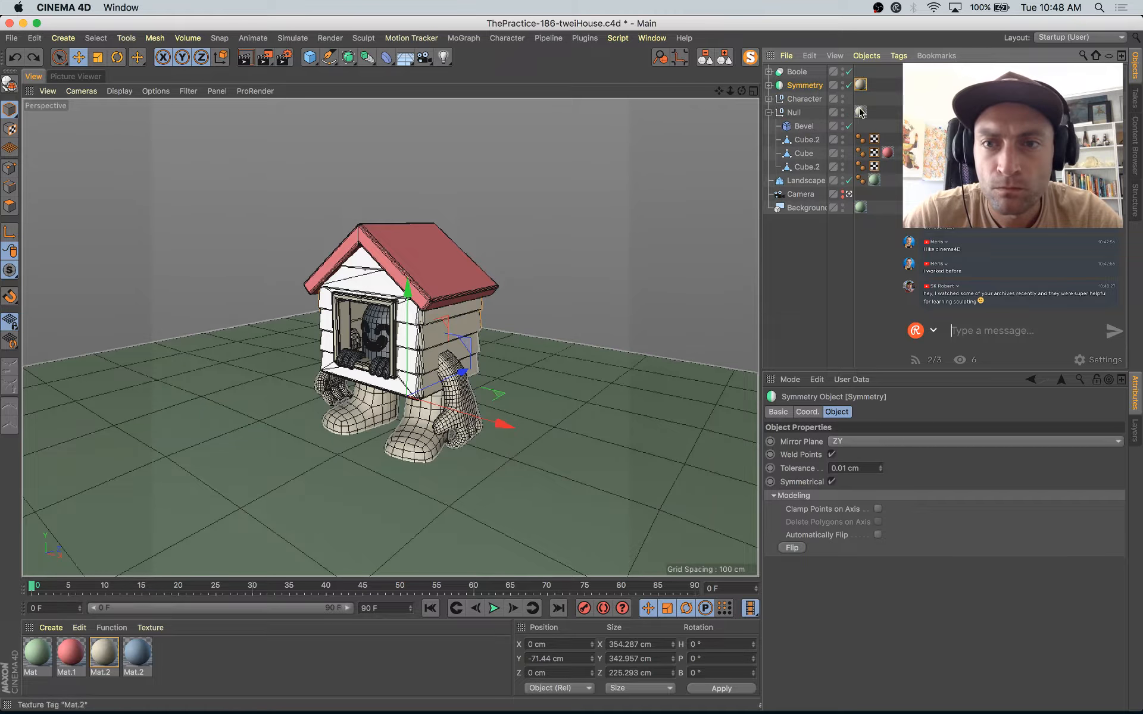
Step: Reorder the object list so that Symmetry and Boole sit directly above the Null group, checking the Instagram reference
left_click(768, 112)
left_click_drag(802, 86, 793, 109)
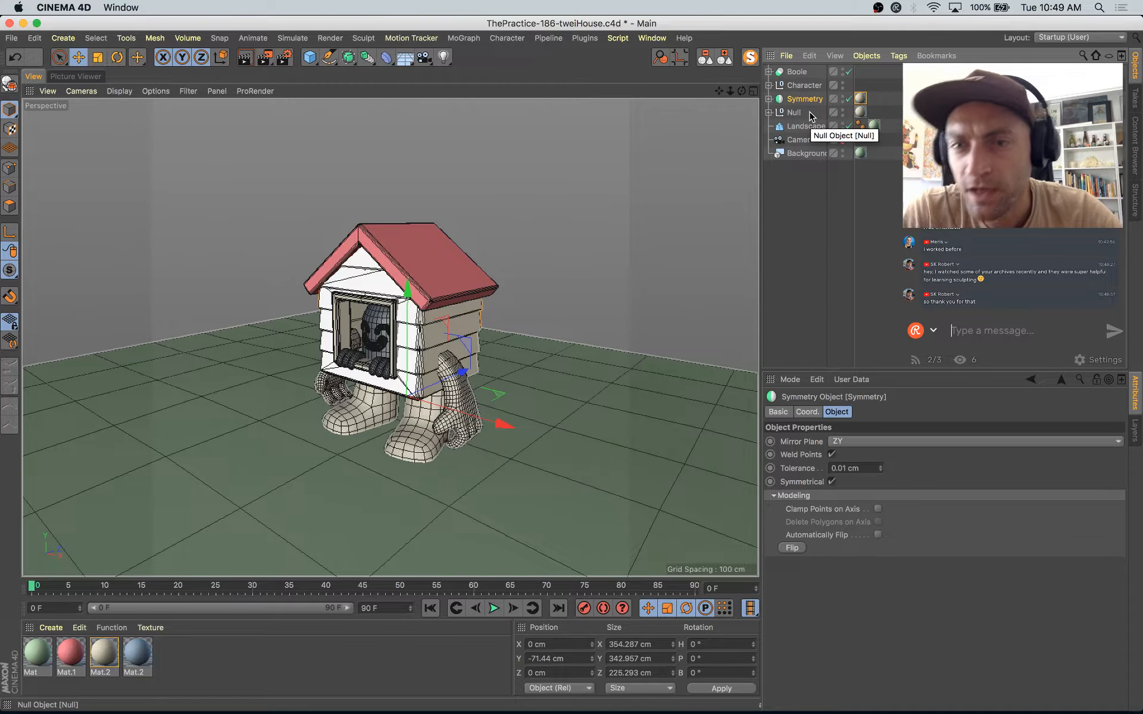
key("super+Tab")
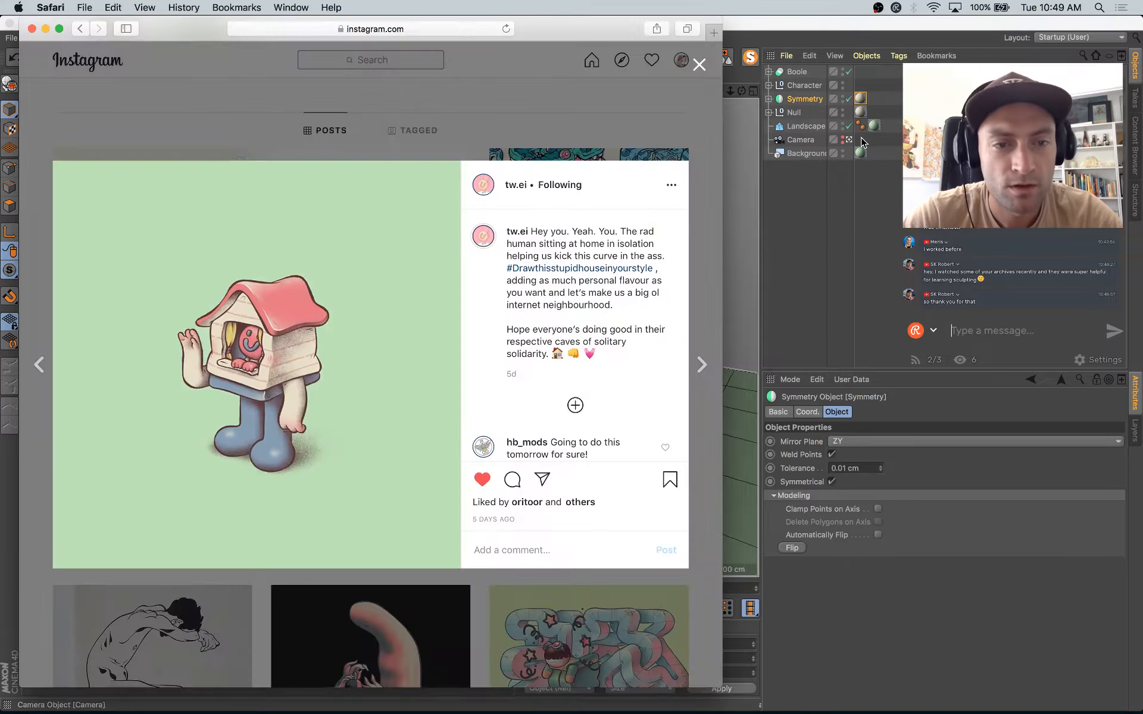
key("super+Tab")
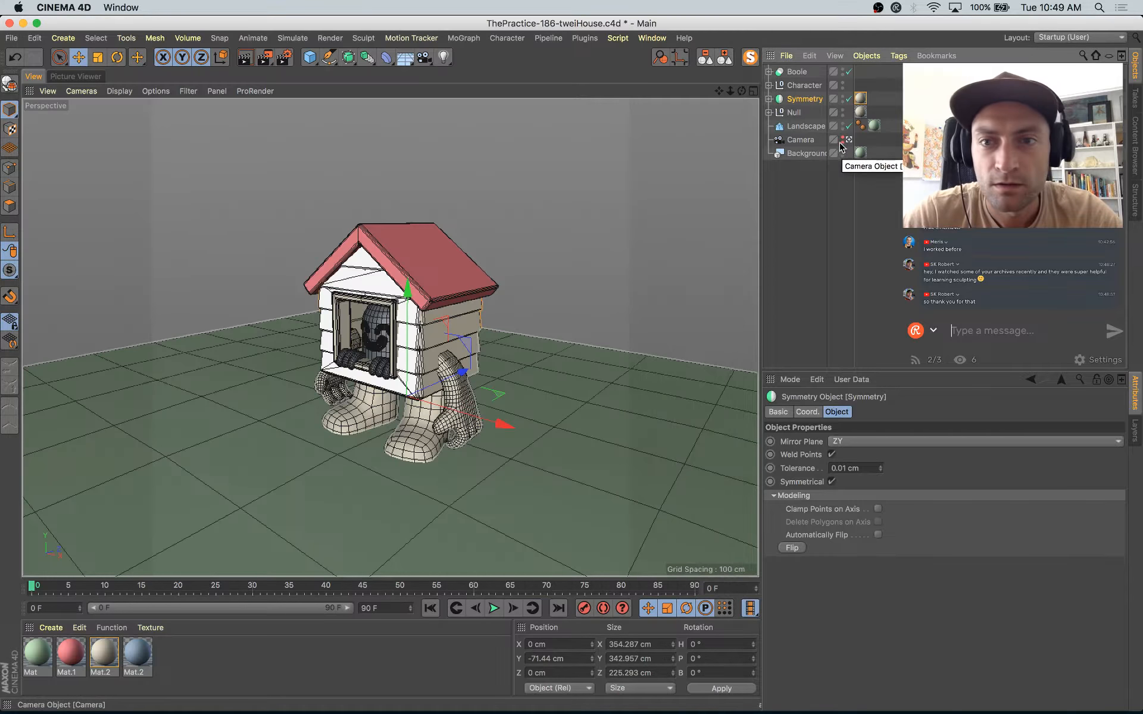
left_click(623, 312)
left_click(457, 282)
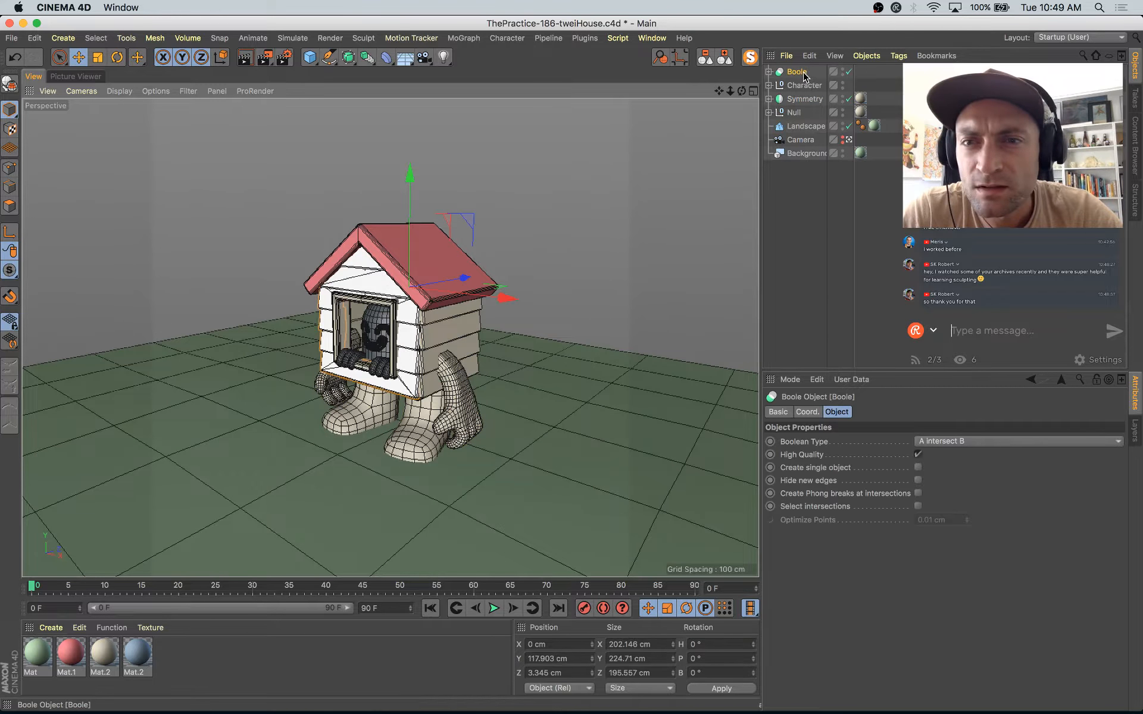
left_click_drag(805, 73, 794, 110)
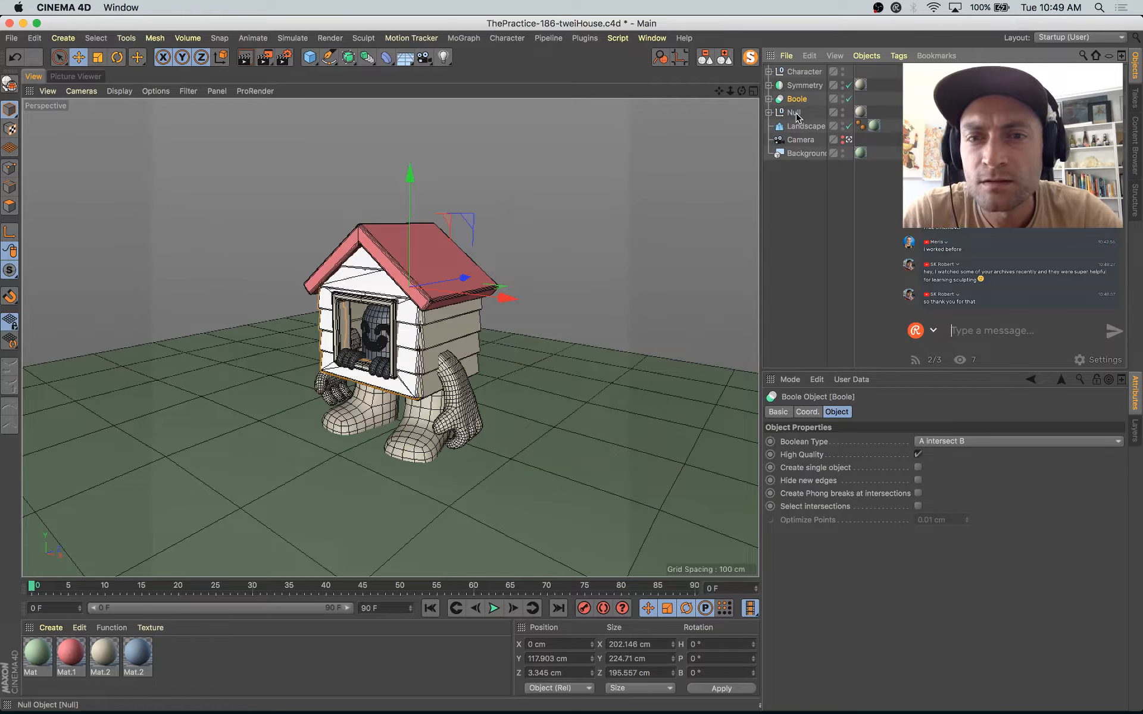
Step: Copy the cream material from Symmetry to the Boole object and apply pink Mat.1 to the Character group
left_click_drag(864, 85, 865, 101, "ctrl")
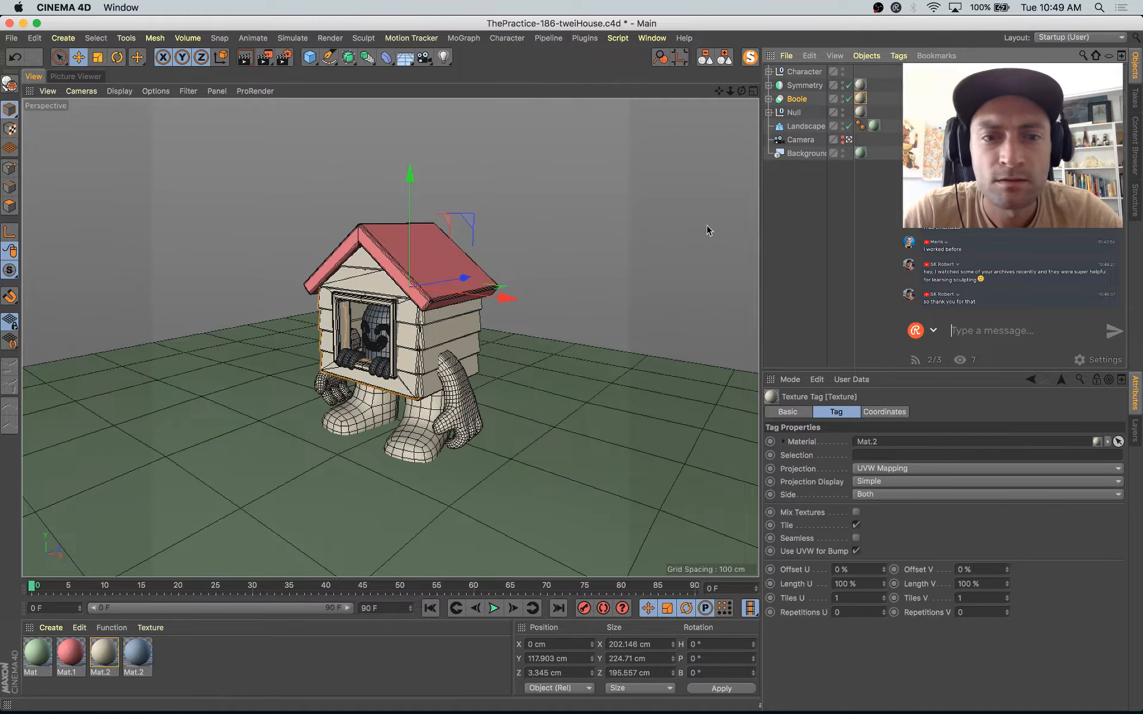
left_click(677, 248)
key("super+Tab")
key("super+Tab")
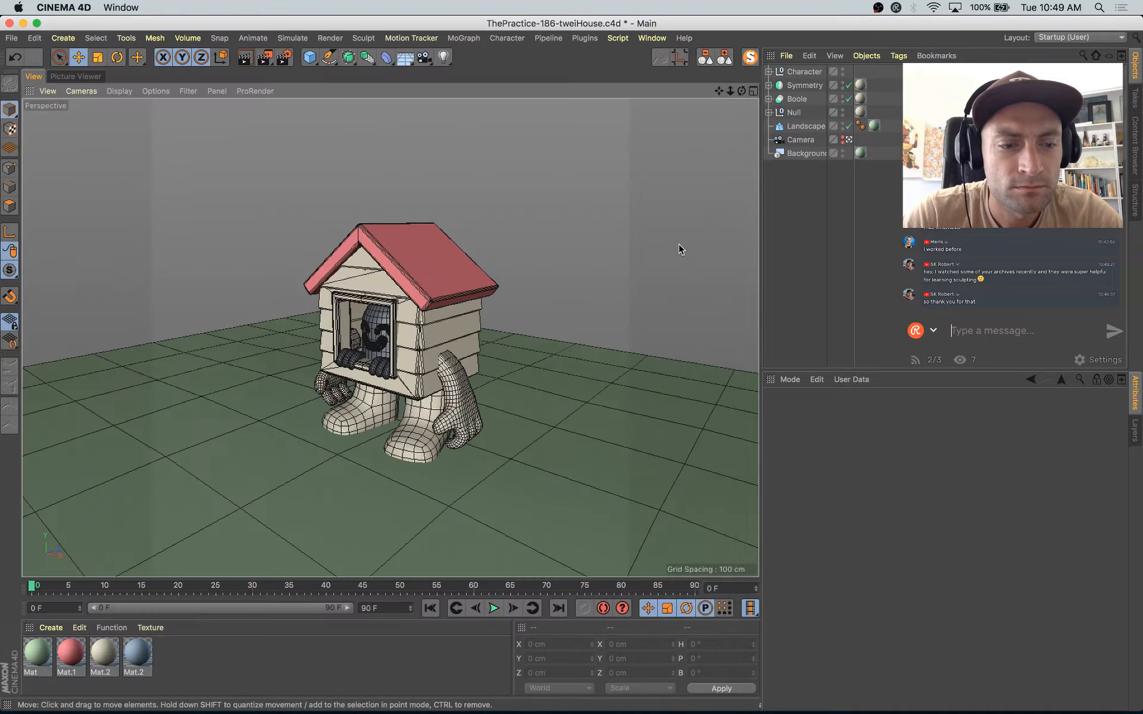
left_click_drag(82, 657, 795, 72)
Step: Render the scene to the Picture Viewer and examine the colored house character up close
key("shift+r")
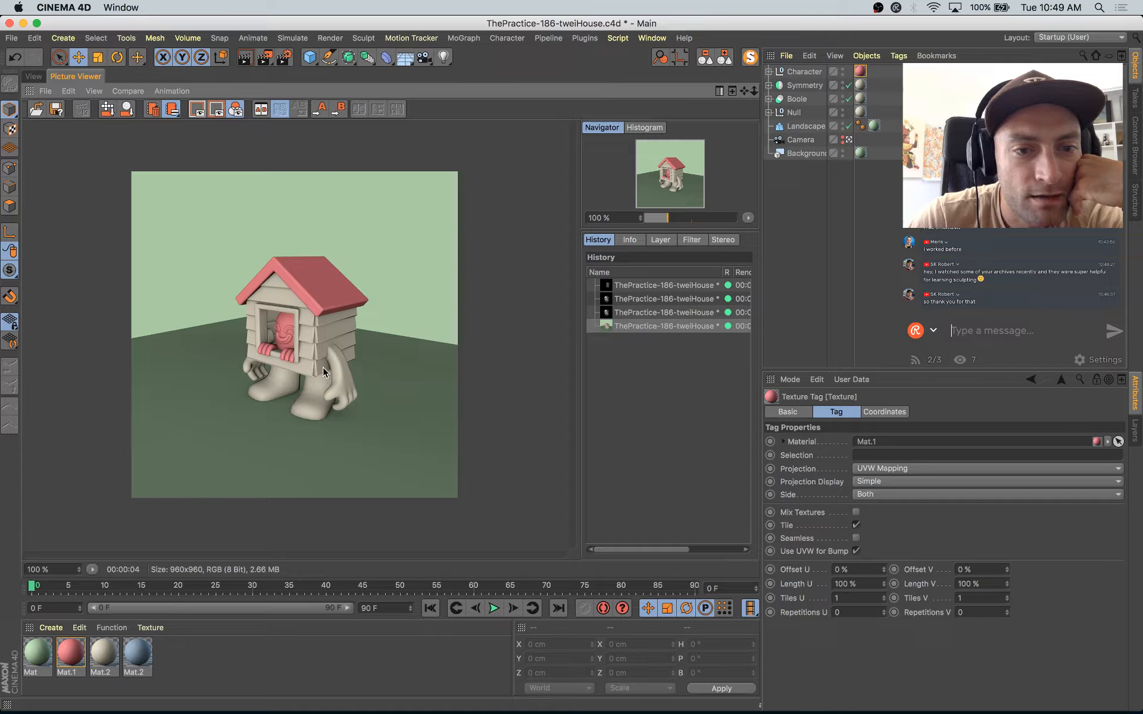
scroll(323, 367, "up", 2)
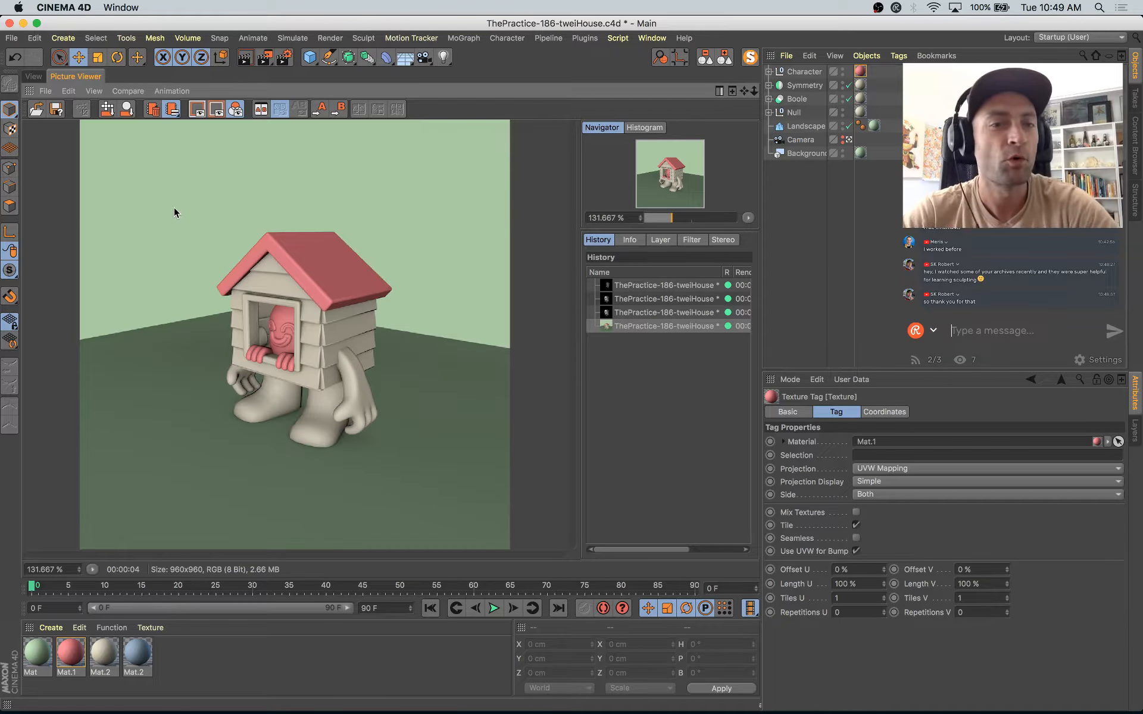
left_click(36, 79)
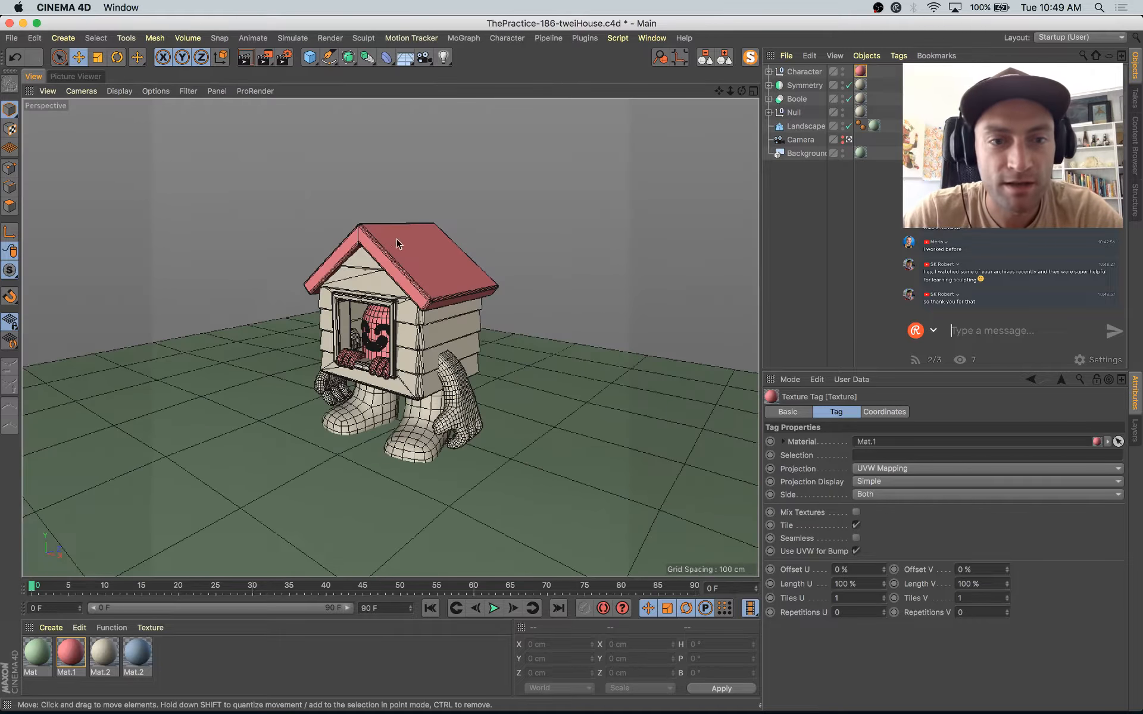
Step: Leave the camera view and isolate the lower Cube.2 of the Null group, the house body with the window opening
left_click(365, 381)
left_click(848, 140)
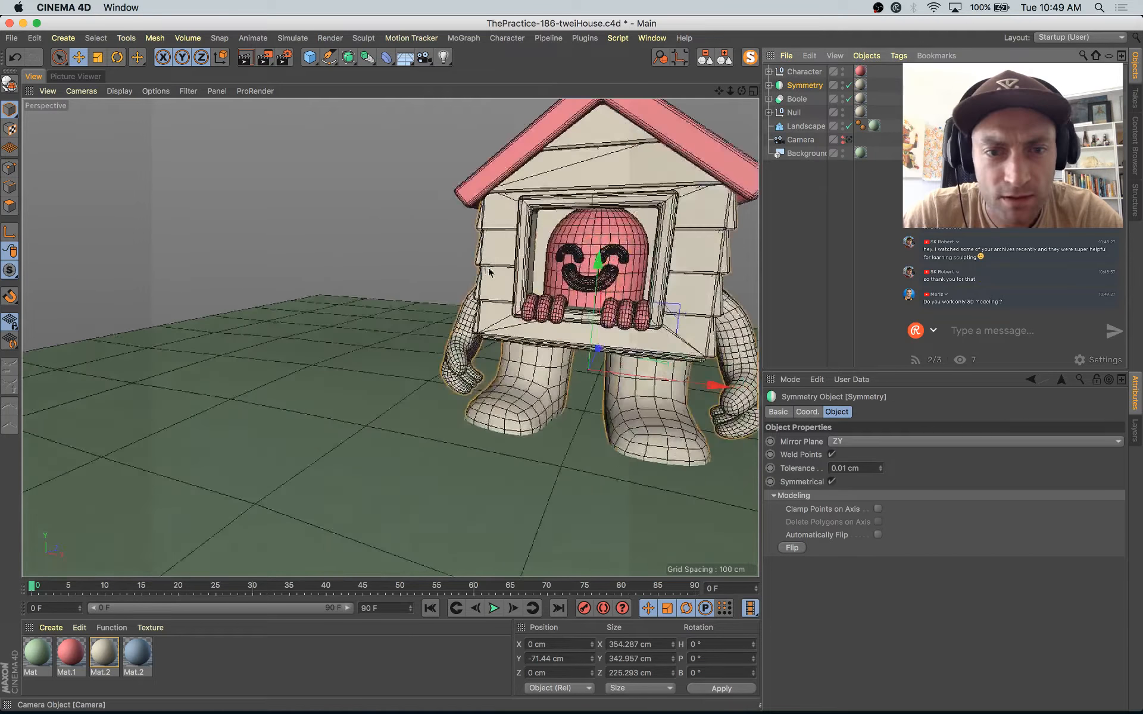
left_click_drag(631, 283, 483, 275, "alt")
scroll(347, 266, "up", 5)
left_click_drag(347, 266, 337, 240, "alt")
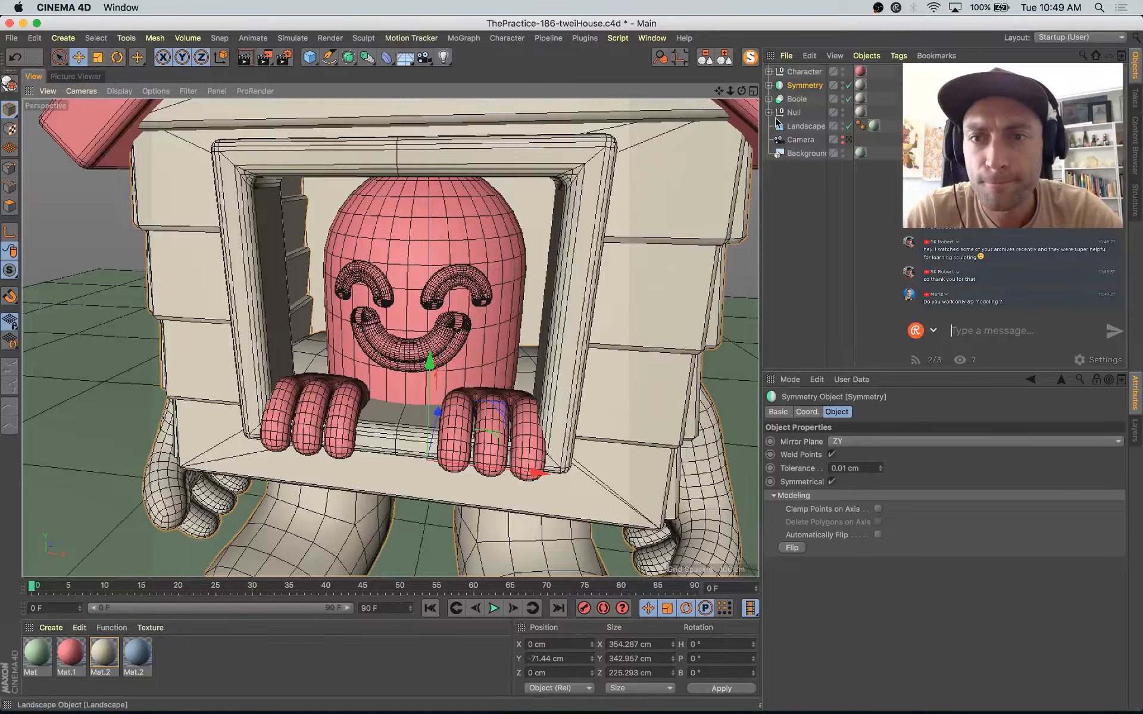
left_click(768, 113)
left_click(805, 166)
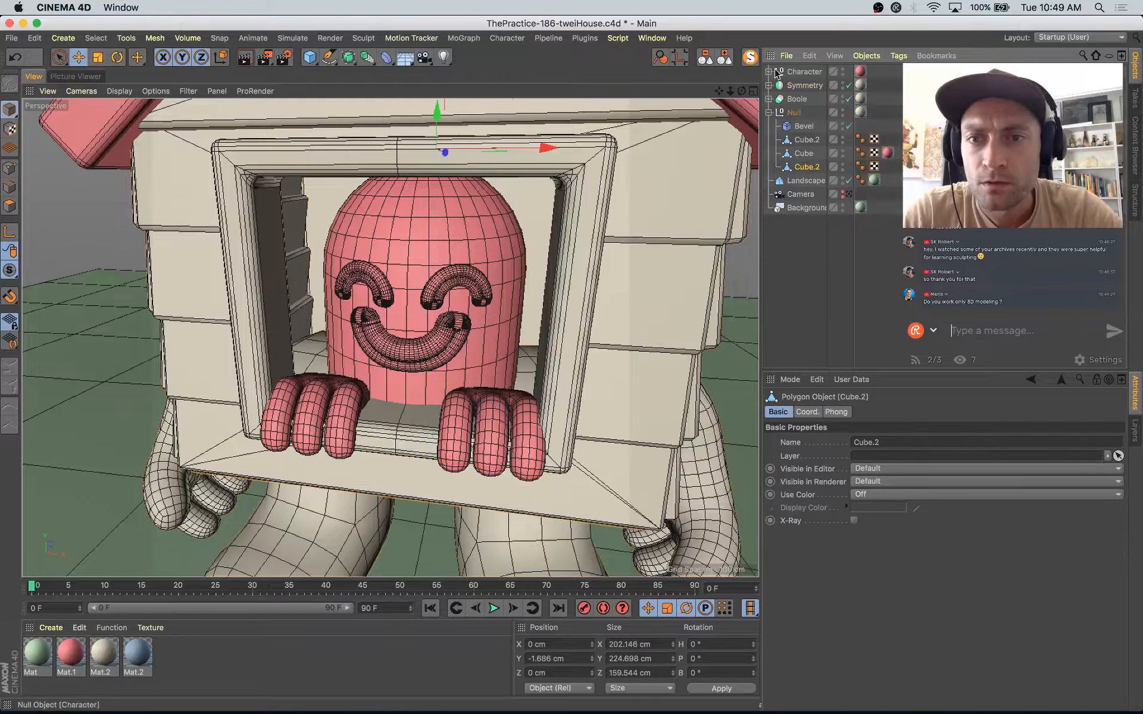
left_click(751, 57)
left_click_drag(554, 365, 526, 388, "alt")
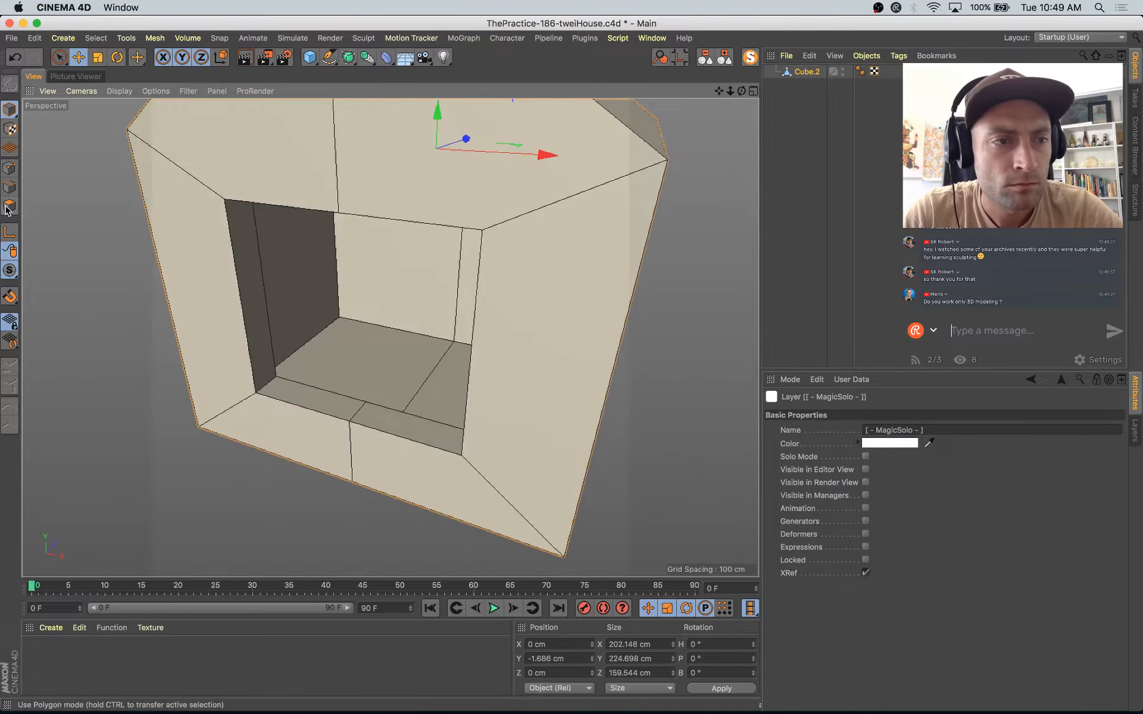
Step: Select the side and back wall polygons of the isolated house body in polygon mode
key("Return")
key("space")
left_click(314, 312)
left_click_drag(313, 311, 438, 260, "alt")
left_click(447, 229, "shift")
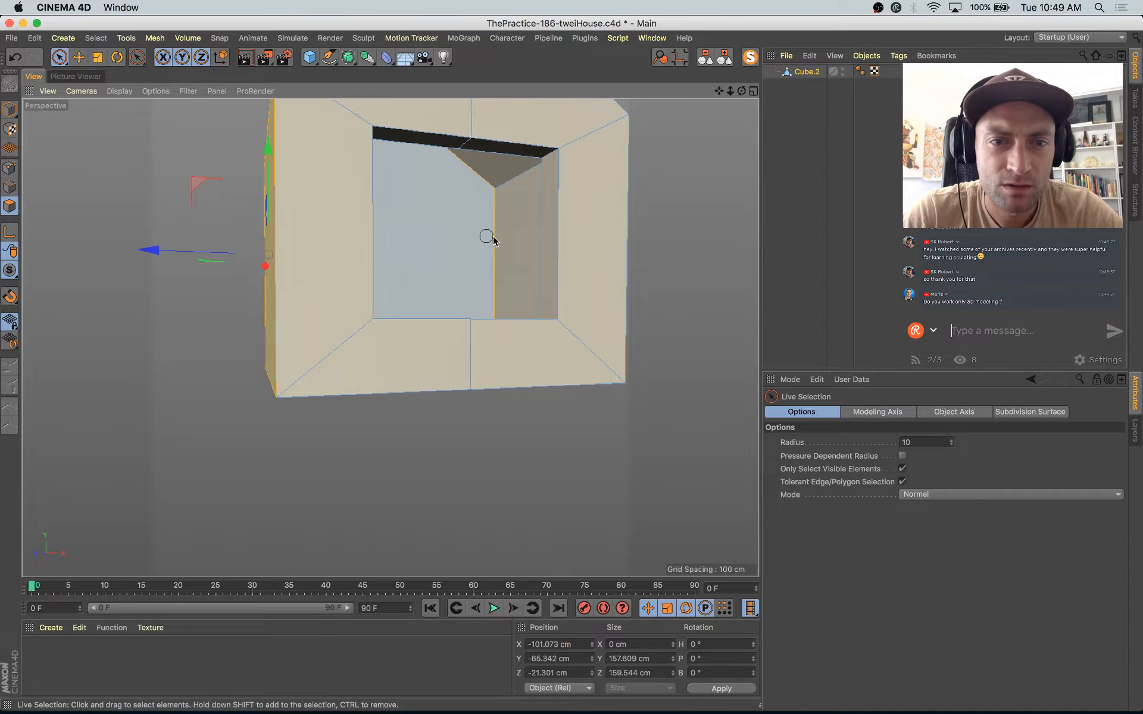
left_click_drag(507, 245, 349, 317, "alt")
Step: Extrude the selected wall polygons inward with an offset of about -17.4 cm
key("d")
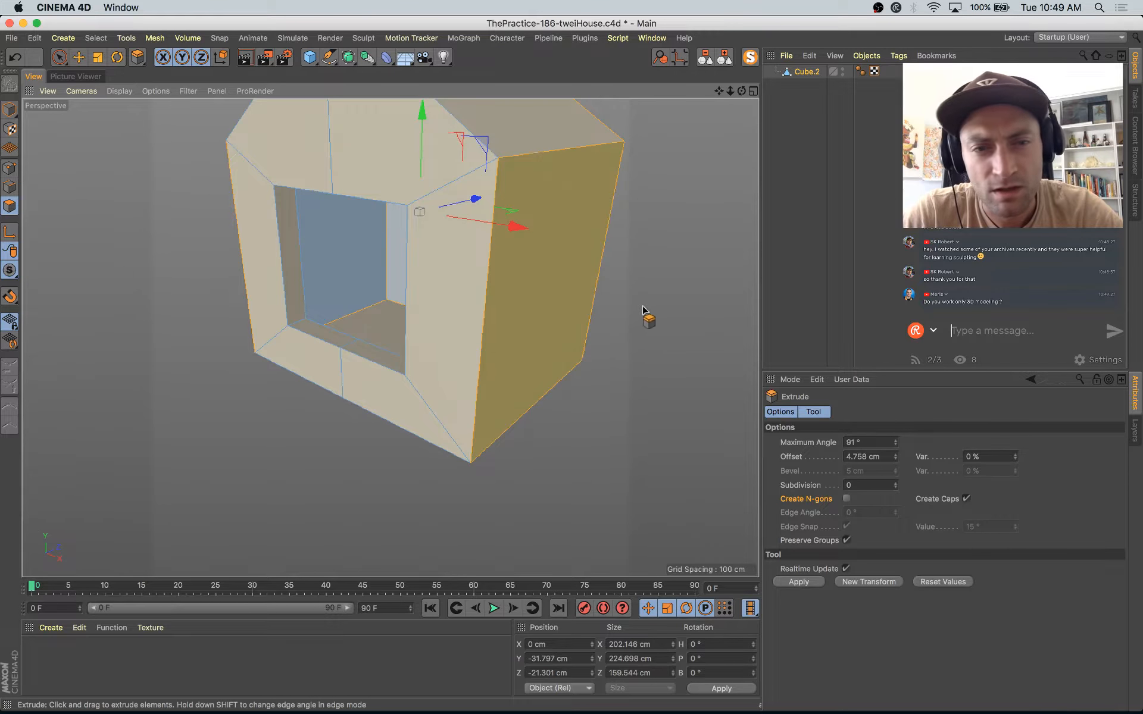
left_click_drag(645, 316, 626, 319)
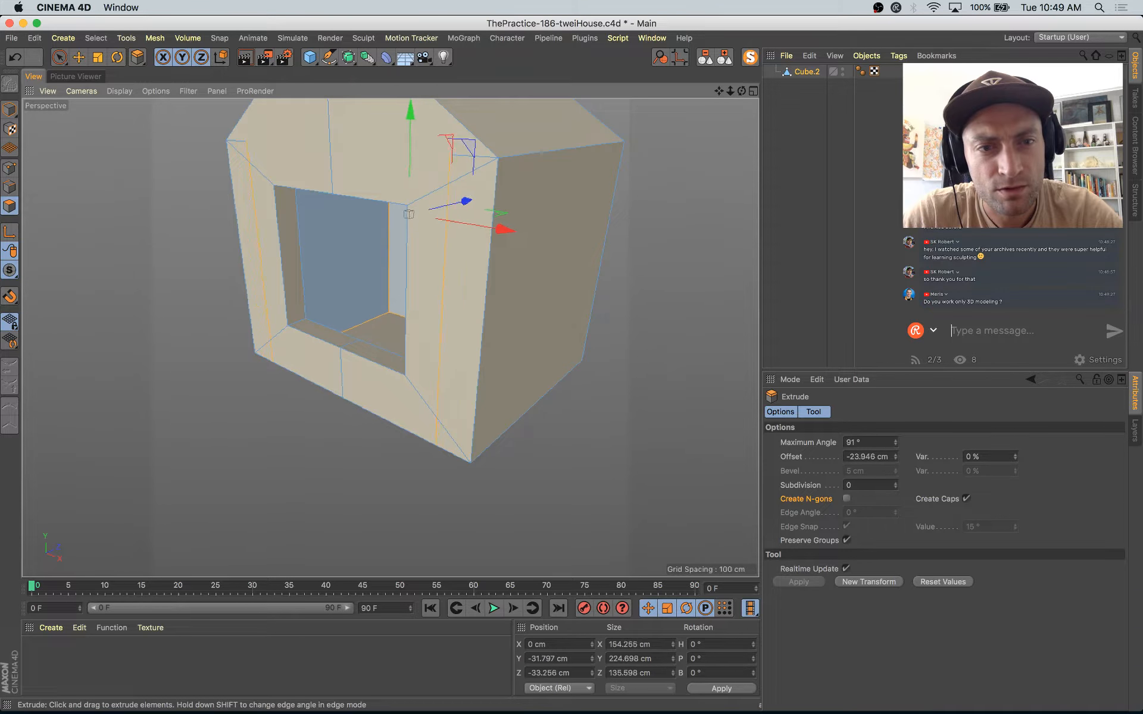
left_click_drag(643, 309, 592, 296, "alt")
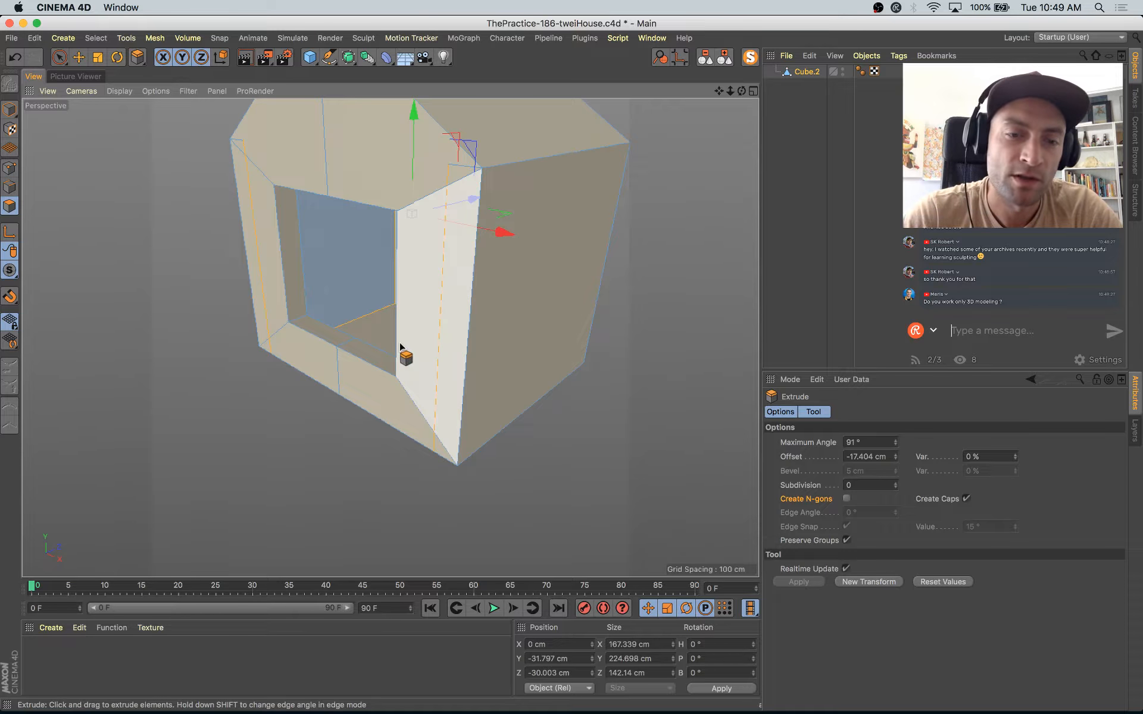
Step: Reverse the normals of the extruded inner wall polygons, checking their orientation through the window opening
key("u")
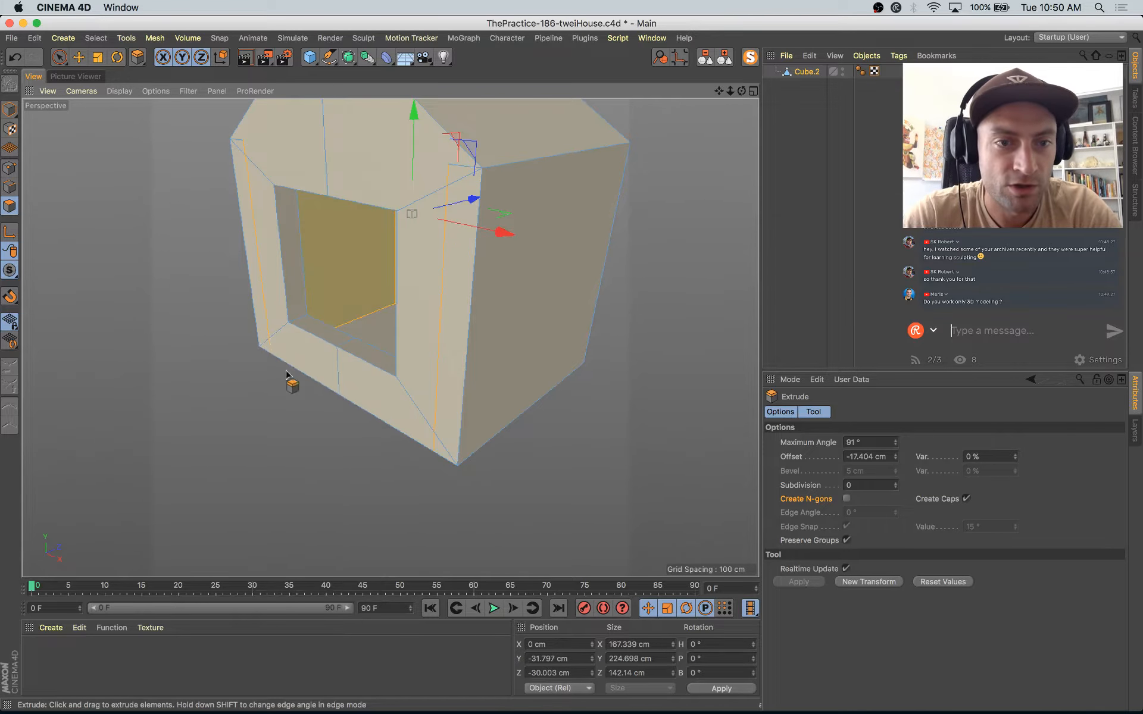
key("e")
left_click_drag(395, 347, 377, 220, "alt")
left_click_drag(428, 285, 373, 280, "alt")
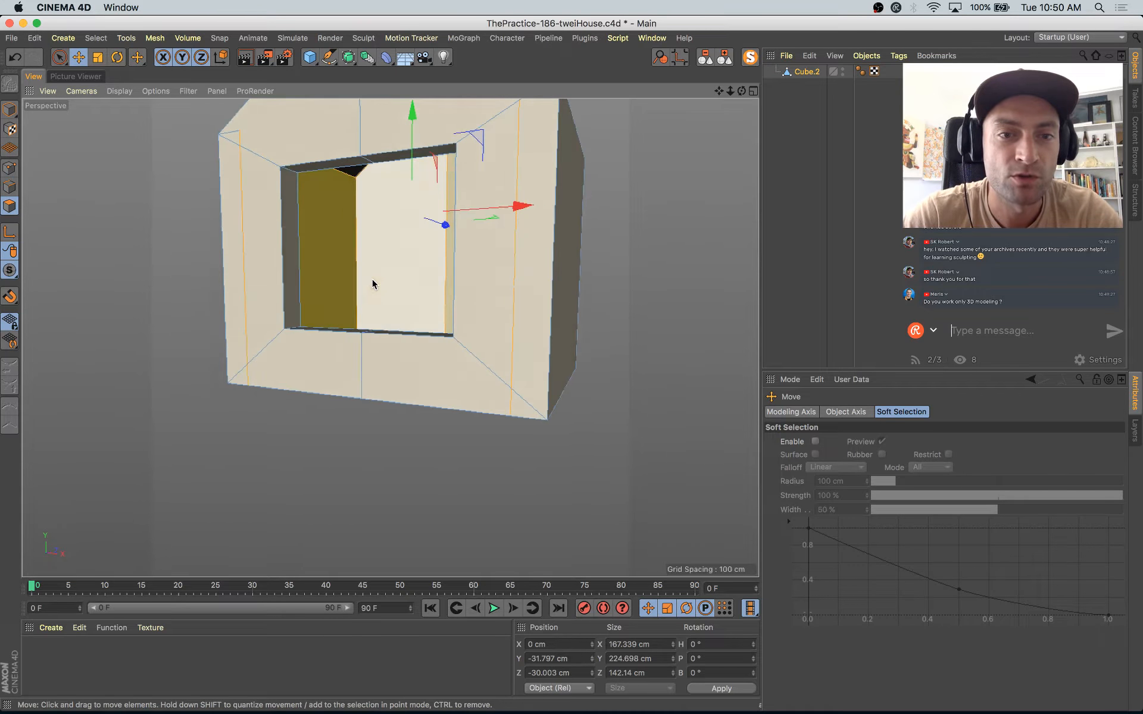
left_click_drag(346, 374, 327, 261, "alt")
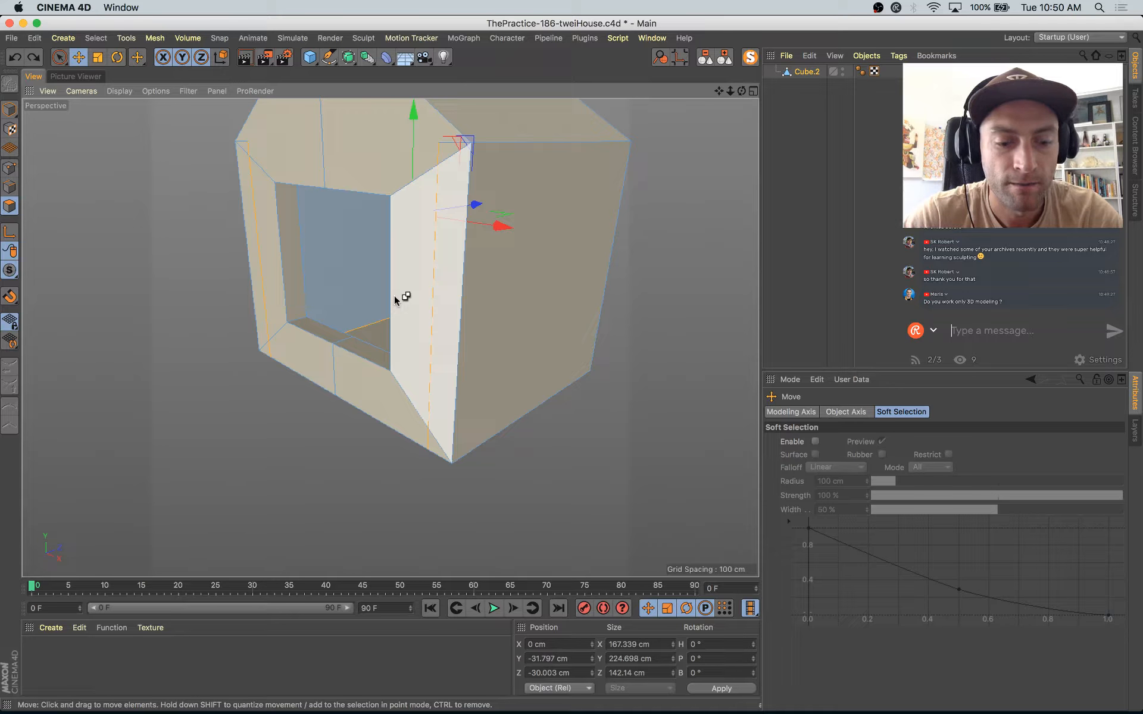
key("u")
key("r")
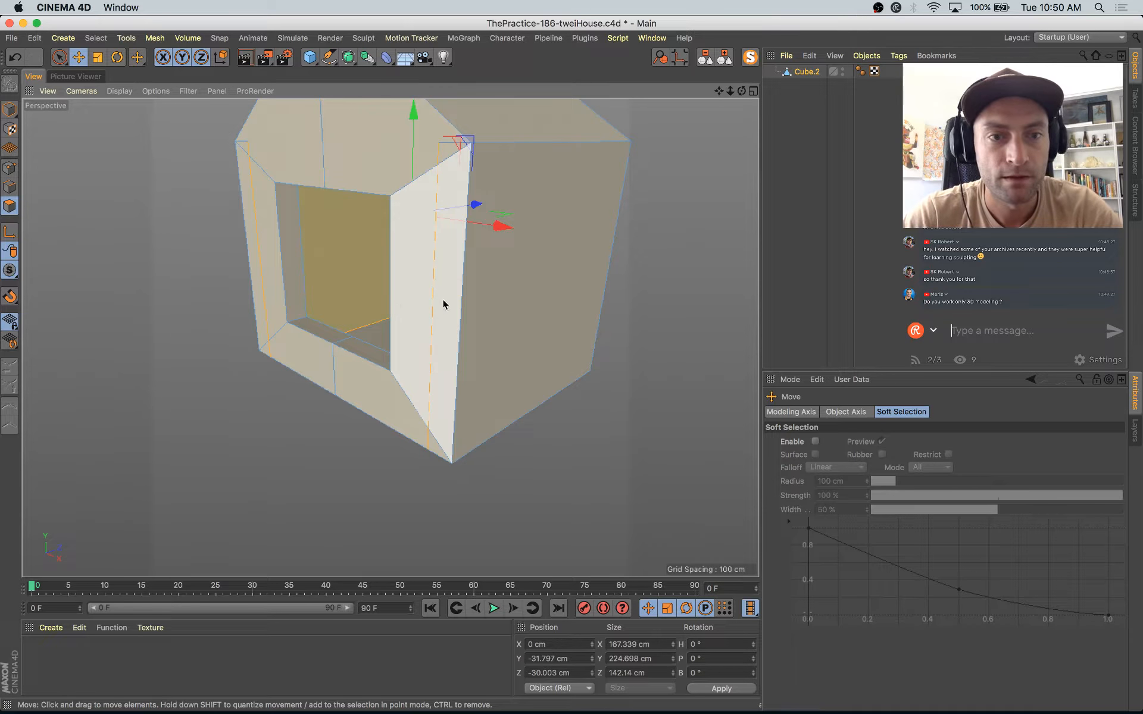
Step: End the isolation of the house body, return to the scene camera in object mode, and select the Symmetry object
left_click(756, 63)
scroll(360, 251, "down", 5)
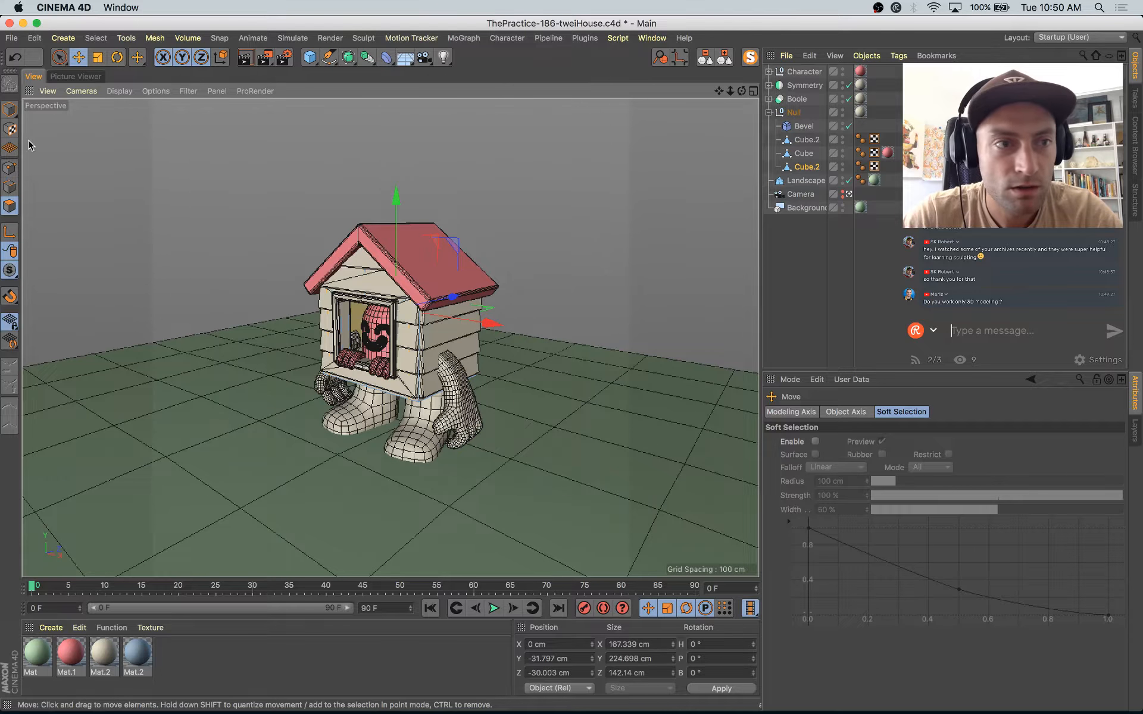
left_click(355, 344)
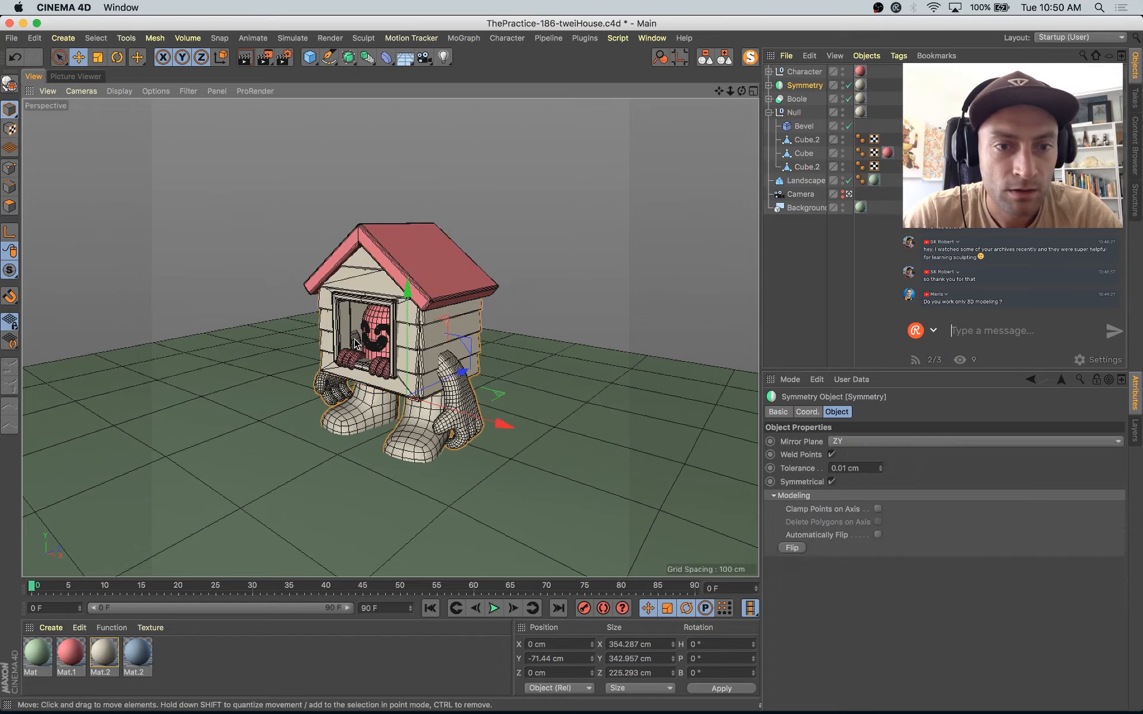
key("super+z")
left_click(356, 344)
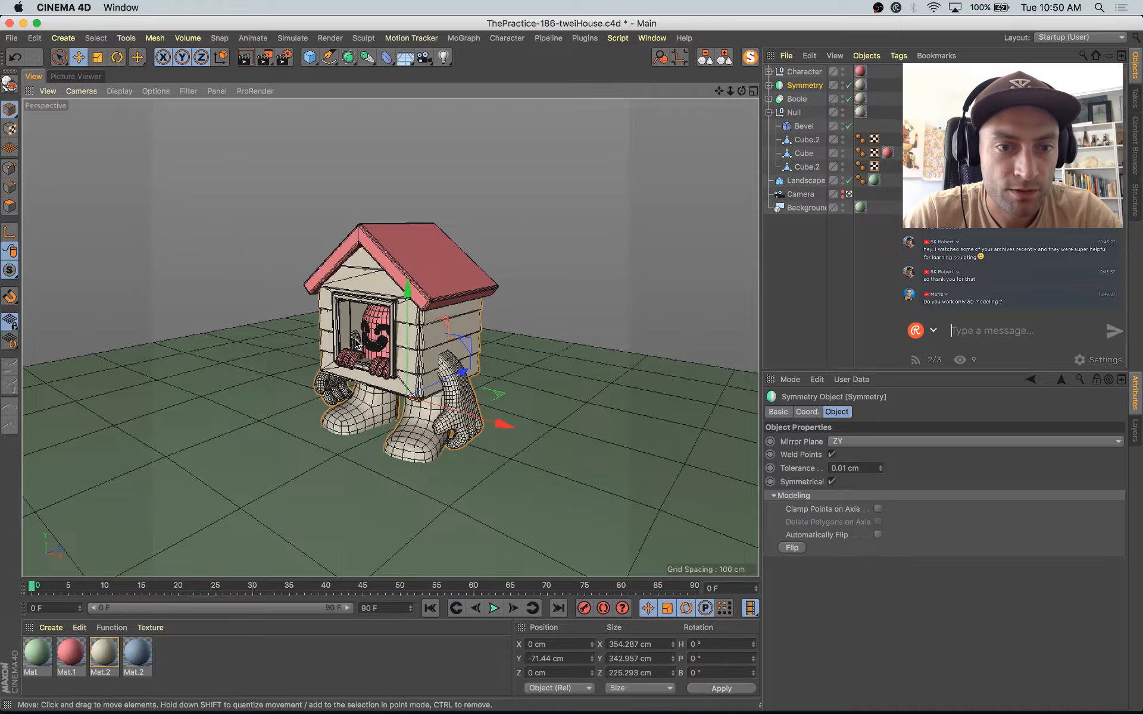
Step: Enter polygon mode on the arm mesh, leave the scene camera, and shift the arm's selected end polygons outward from the house interior
left_click(356, 345)
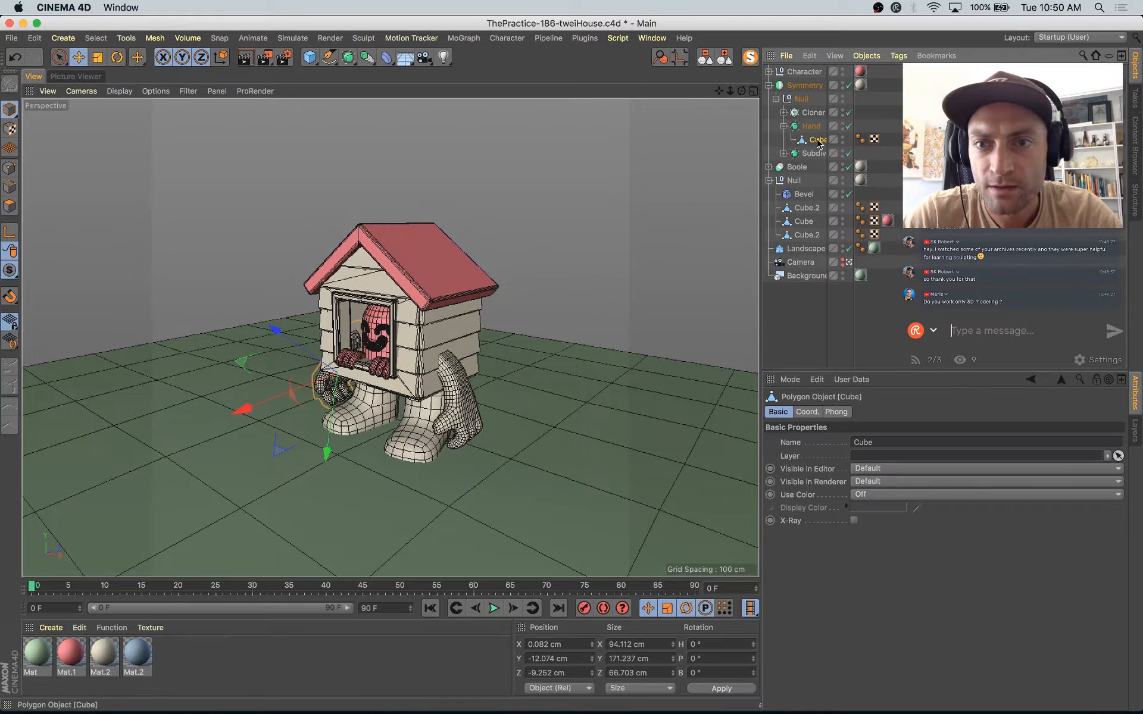
left_click(9, 206)
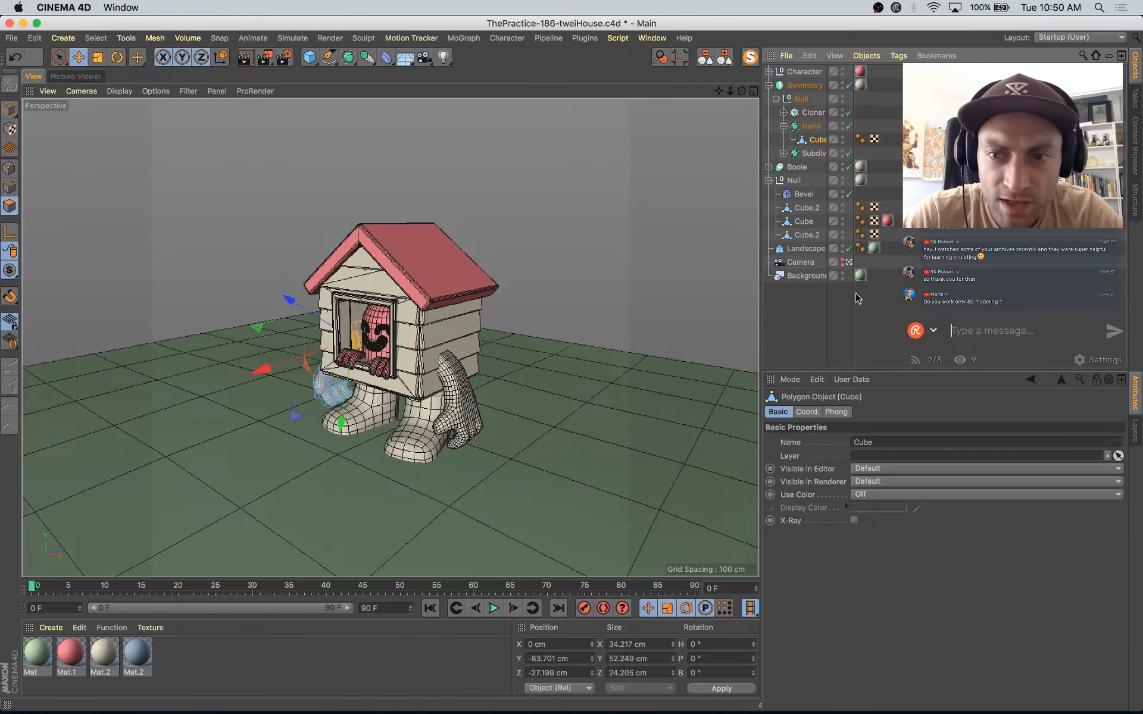
left_click(849, 263)
left_click_drag(417, 357, 601, 329, "alt")
scroll(311, 334, "up", 10)
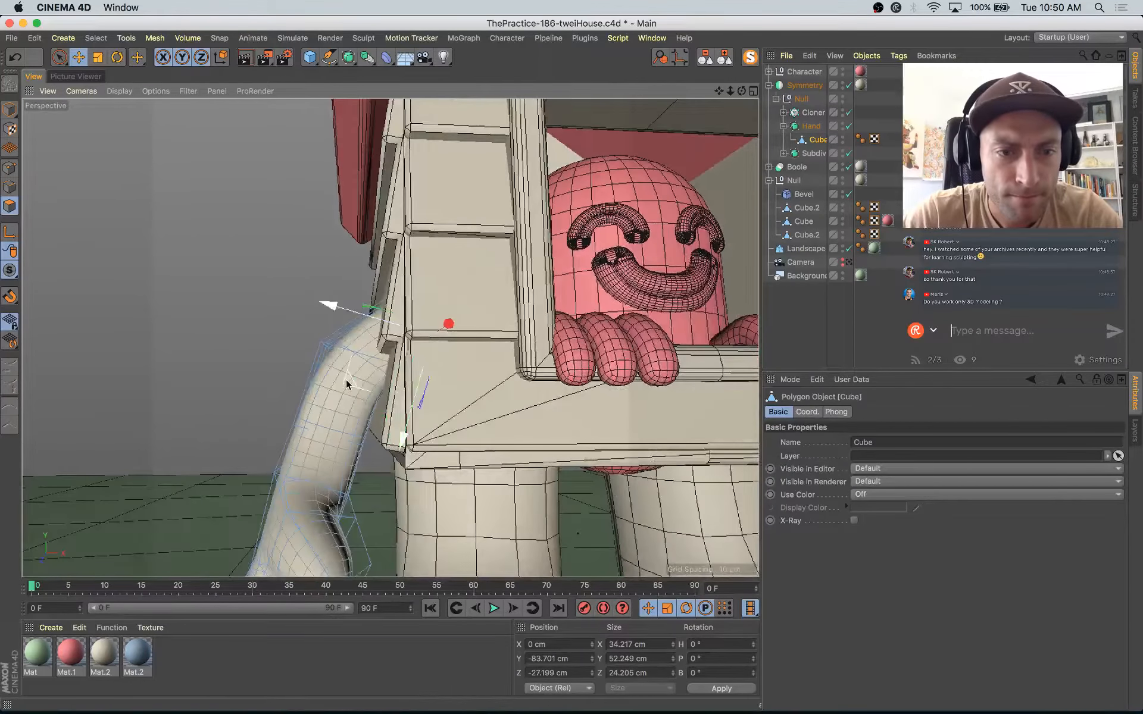
left_click_drag(340, 386, 336, 387)
left_click_drag(336, 387, 255, 430, "alt")
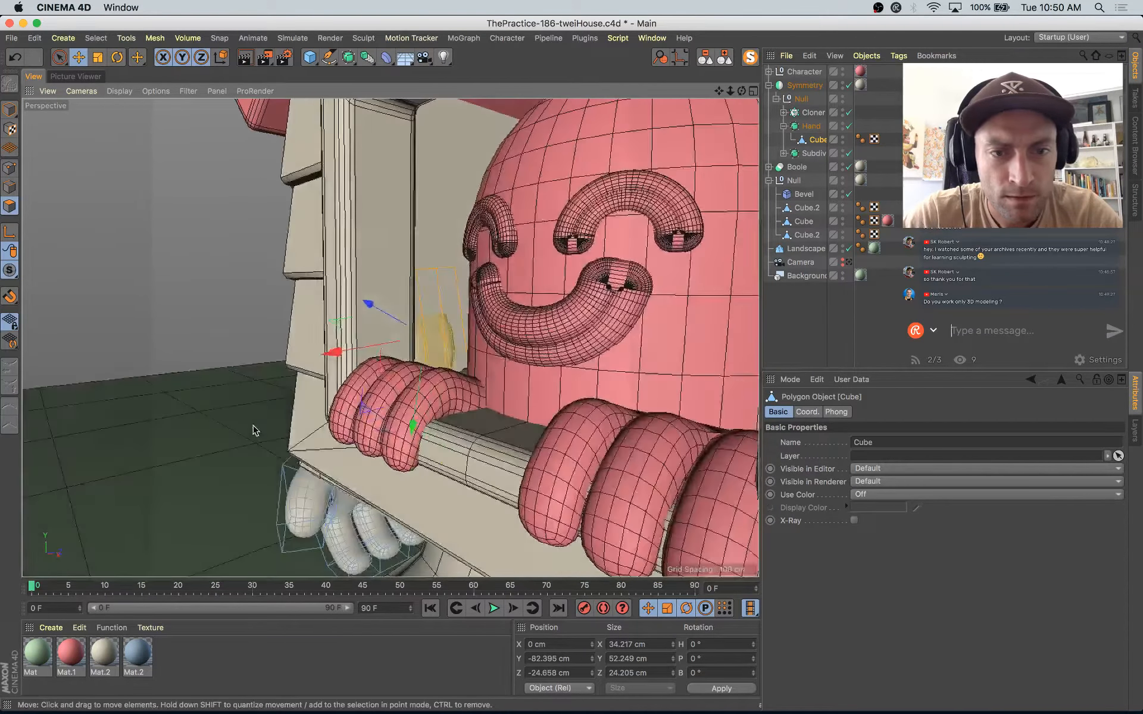
Step: Move the arm's end polygons closer to the side wall and reselect only the end cap inside the house
key("t")
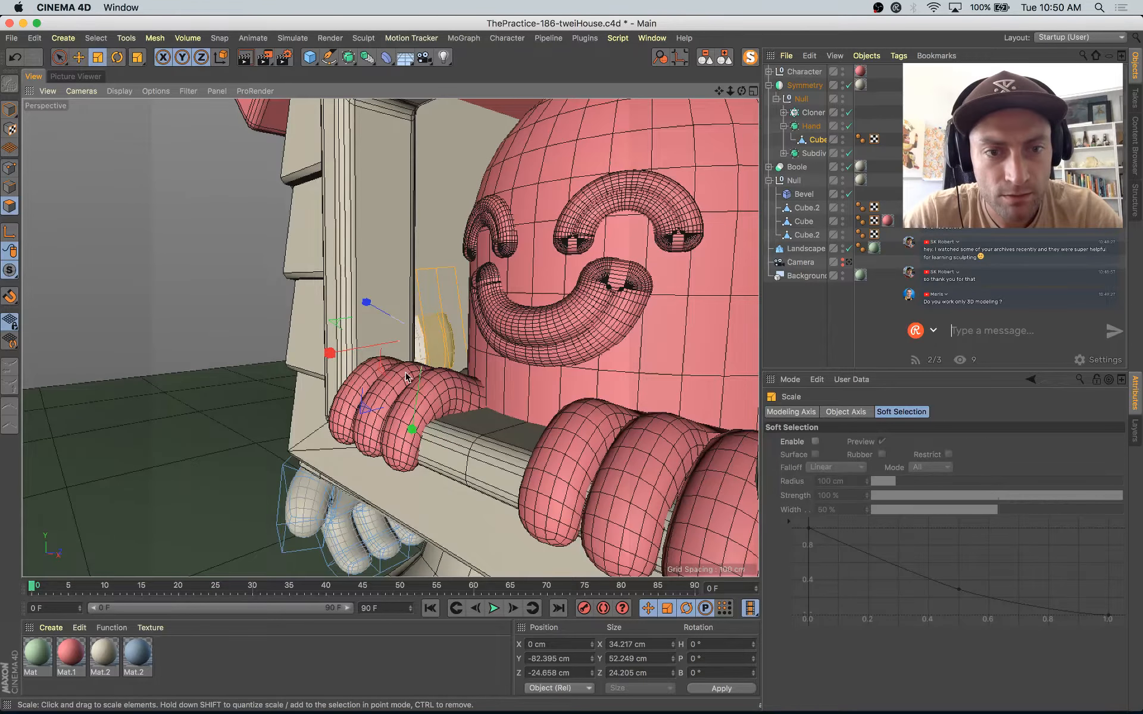
key("e")
left_click_drag(411, 341, 378, 348, "alt")
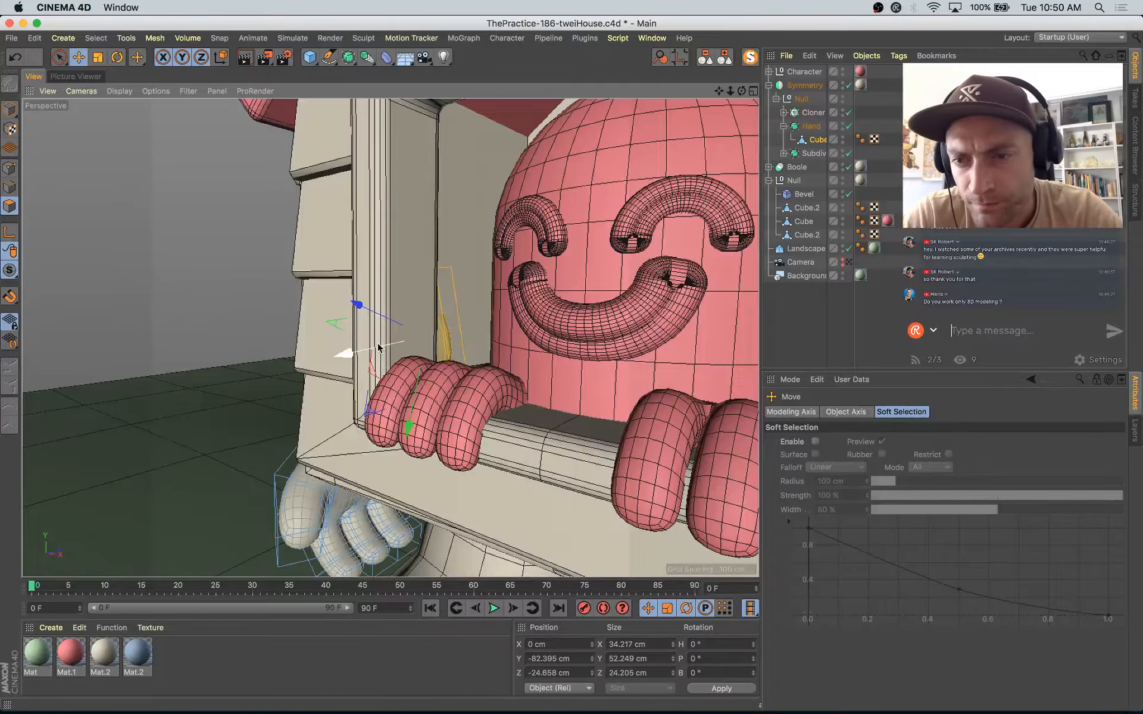
left_click_drag(420, 411, 173, 512, "alt")
key("u")
key("y")
key("space")
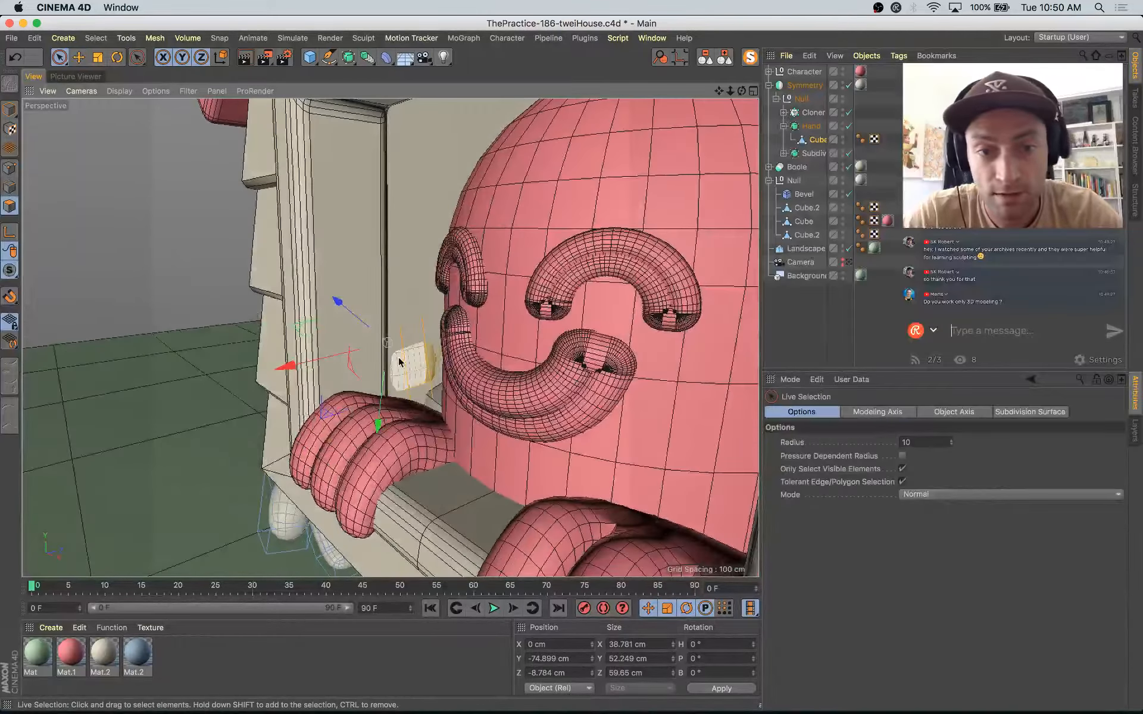
left_click(422, 363)
Step: Switch to the QuestionOftheWeek note in TextEdit, read question 186, and return to Cinema 4D
key("super+Tab")
mouse_move(1, 1)
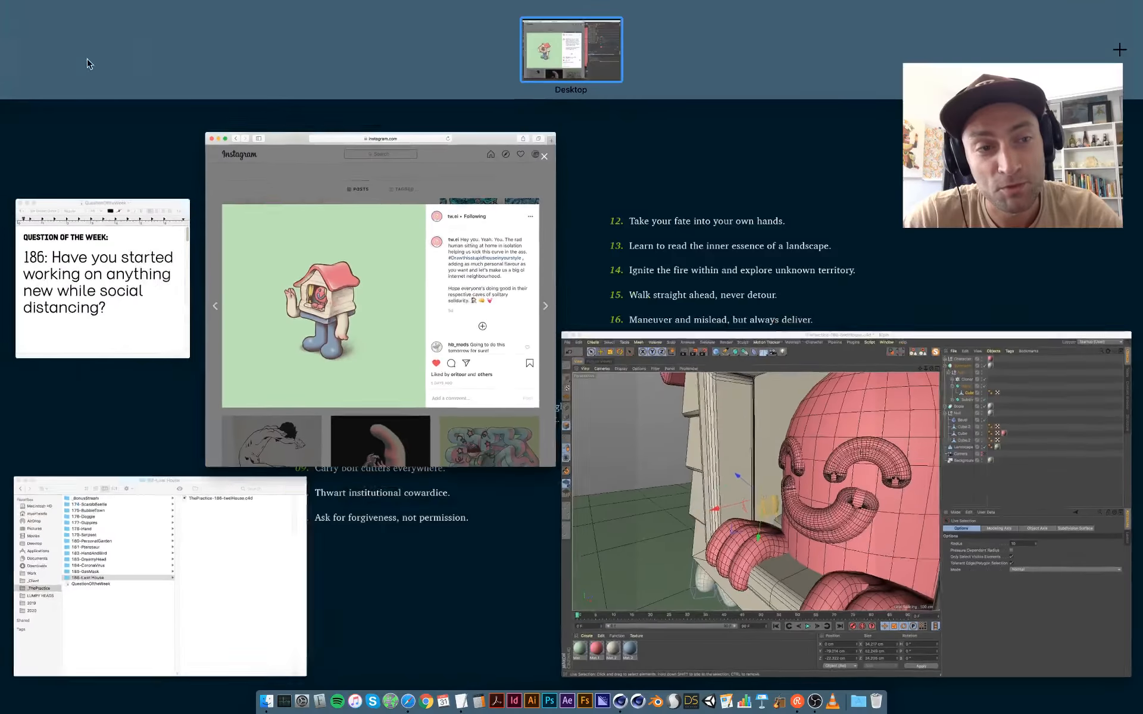
left_click(158, 313)
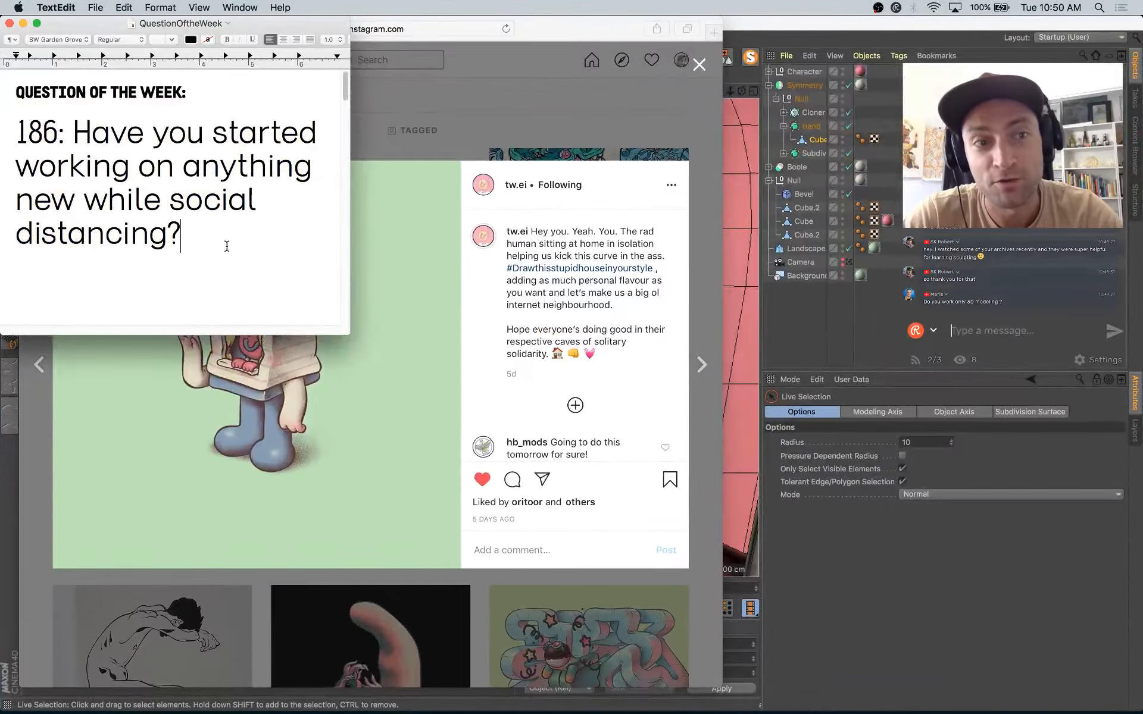
triple_click(69, 113)
key("super+a")
left_click(182, 193)
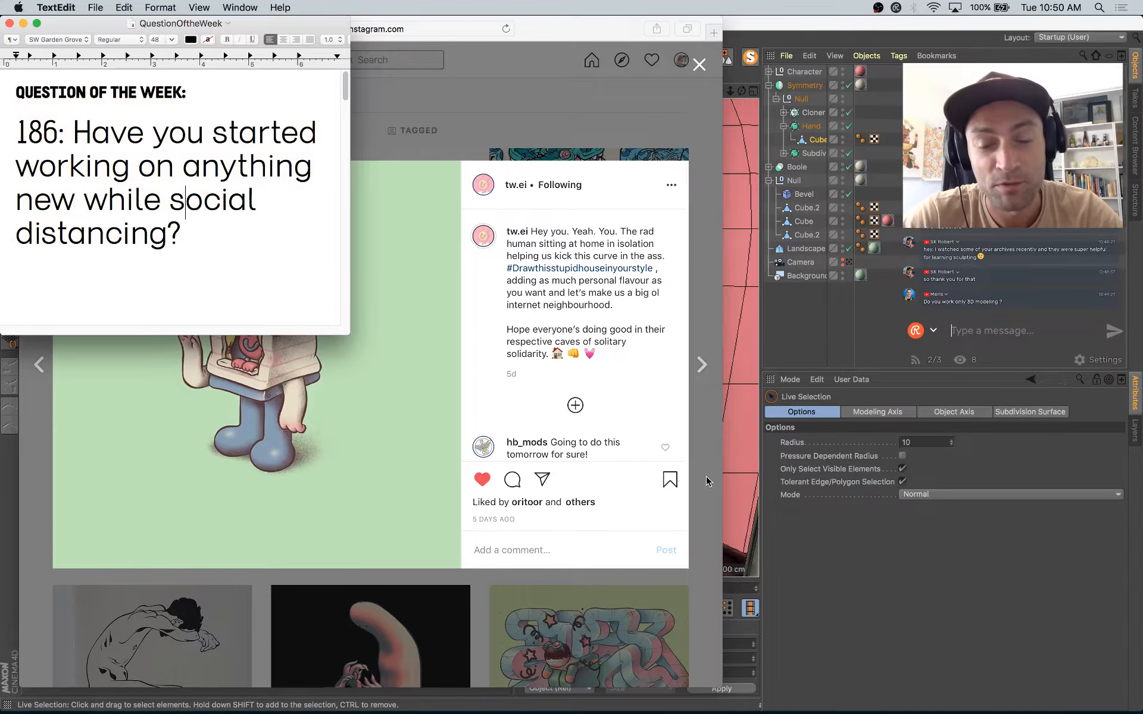
key("super+Tab")
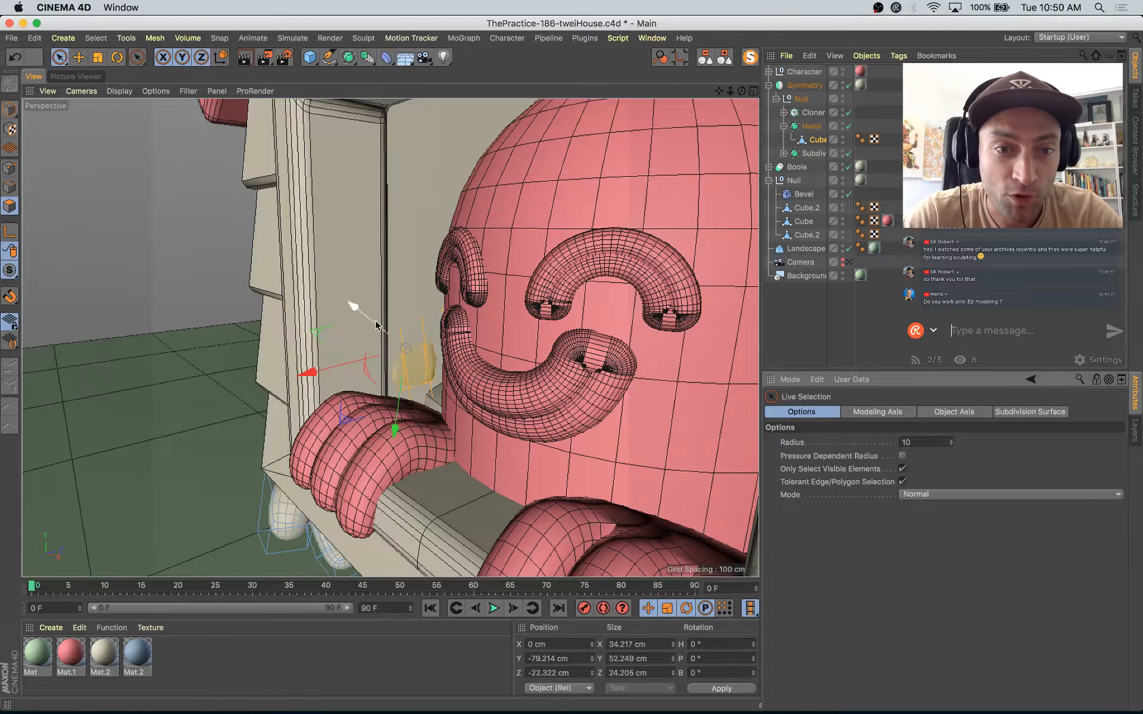
Step: Pull the arm's end polygons out of the house interior and adjust their placement against the outer side wall
left_click_drag(370, 319, 368, 324)
left_click_drag(370, 323, 551, 299, "alt")
mouse_move(377, 426)
left_mouse_down()
mouse_move(355, 372)
mouse_move(236, 328)
left_mouse_up()
key("e")
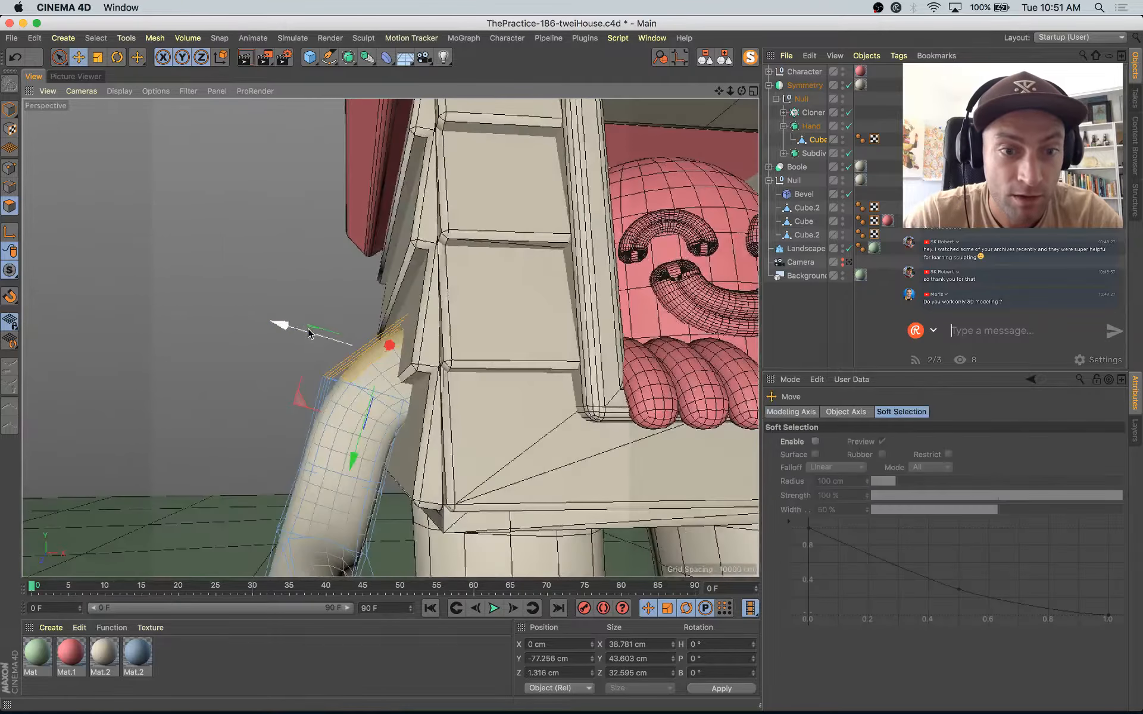
left_click_drag(303, 397, 297, 389)
mouse_move(297, 389)
left_mouse_down("alt")
mouse_move(361, 420)
mouse_move(324, 448)
mouse_move(352, 466)
mouse_move(247, 439)
mouse_move(244, 395)
mouse_move(313, 524)
mouse_move(309, 505)
left_mouse_up("alt")
Step: Check the polygons on the outer side of the arm, then return to object mode and the scene camera
key("space")
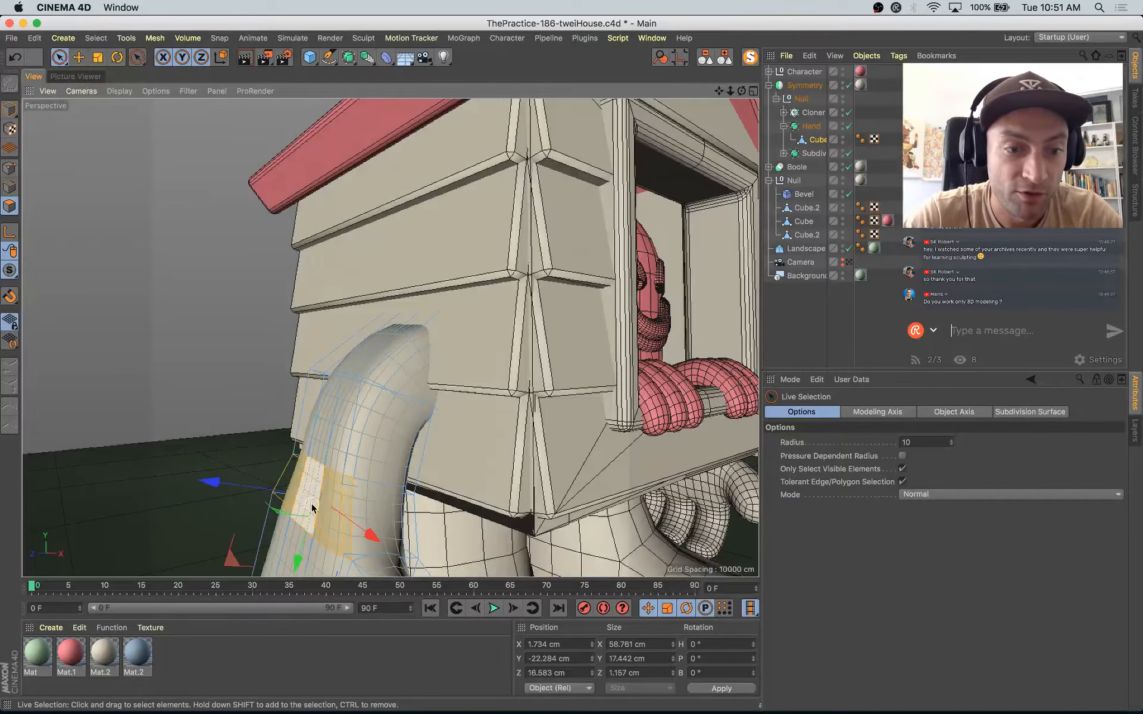
mouse_move(336, 476)
middle_mouse_down("alt")
mouse_move(337, 377)
mouse_move(370, 333)
middle_mouse_up("alt")
mouse_move(359, 412)
left_mouse_down("shift")
mouse_move(314, 403)
mouse_move(256, 413)
mouse_move(267, 363)
left_mouse_up("shift")
left_click(6, 113)
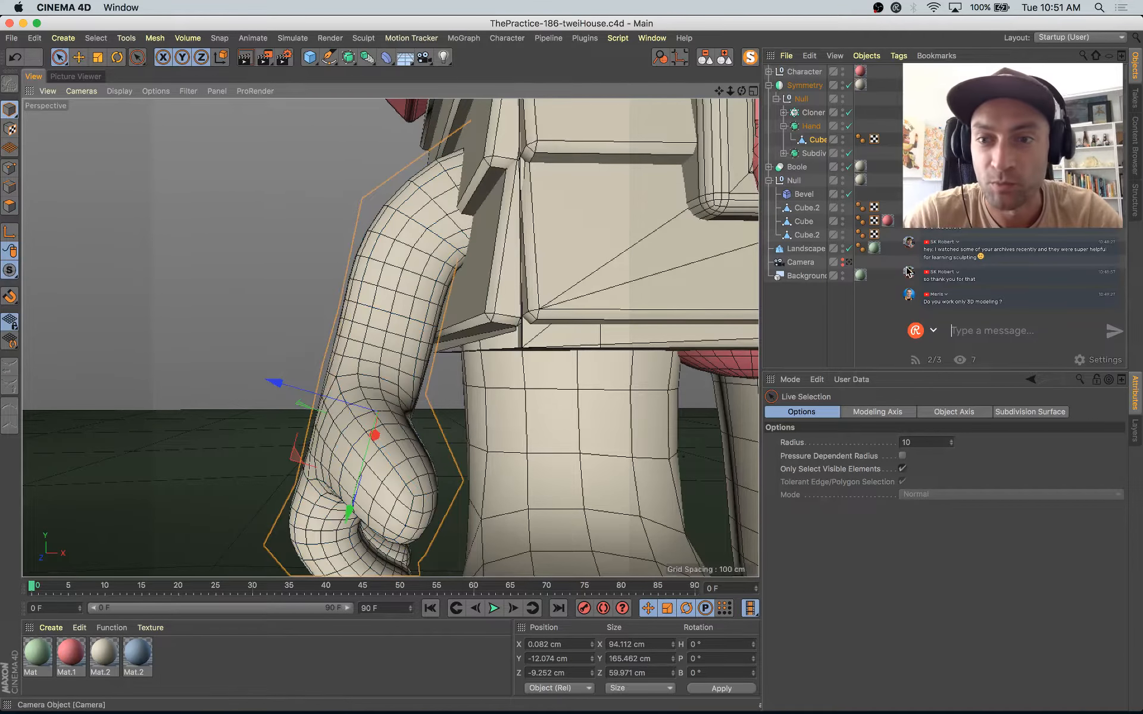
left_click(850, 263)
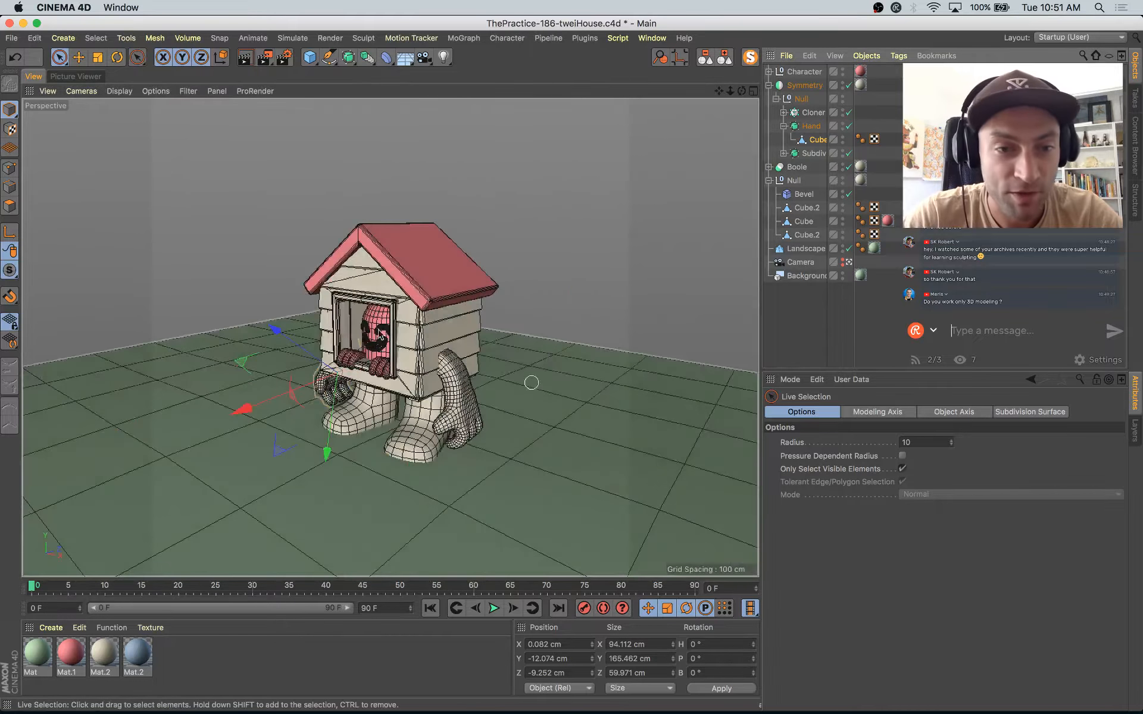
Step: Duplicate the pink Mat.1, set the copy's color to 63% saturation and 89% value, and apply it to the character's mouth
left_click_drag(68, 655, 107, 656, "ctrl")
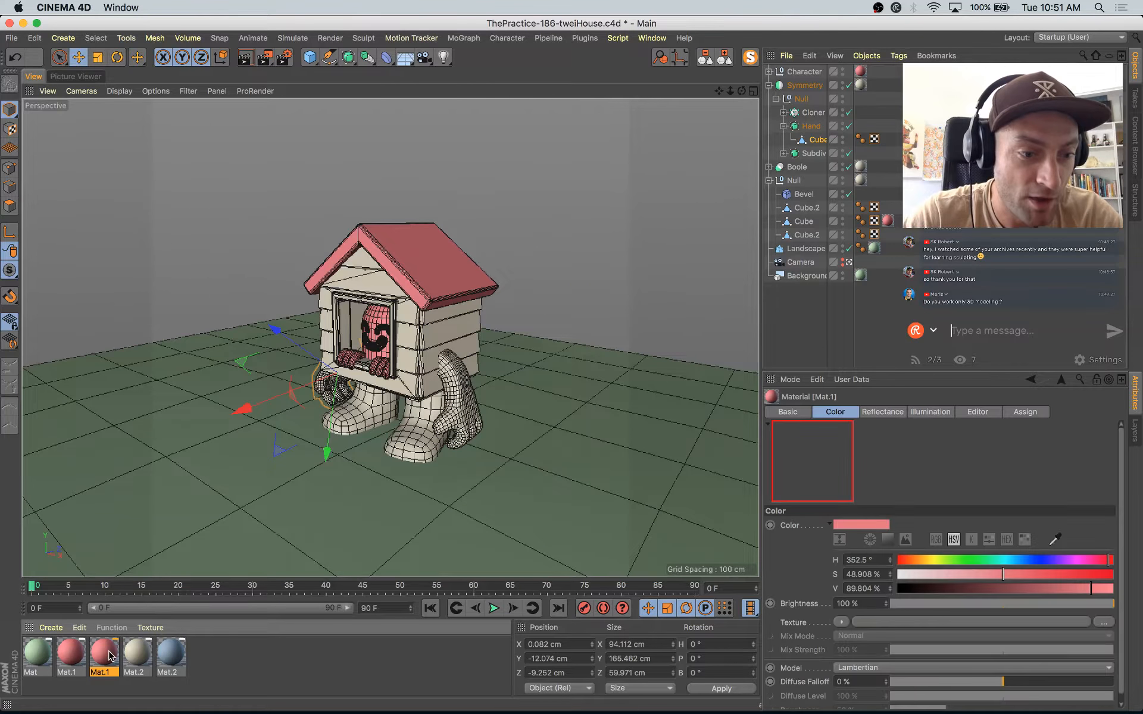
double_click(106, 658)
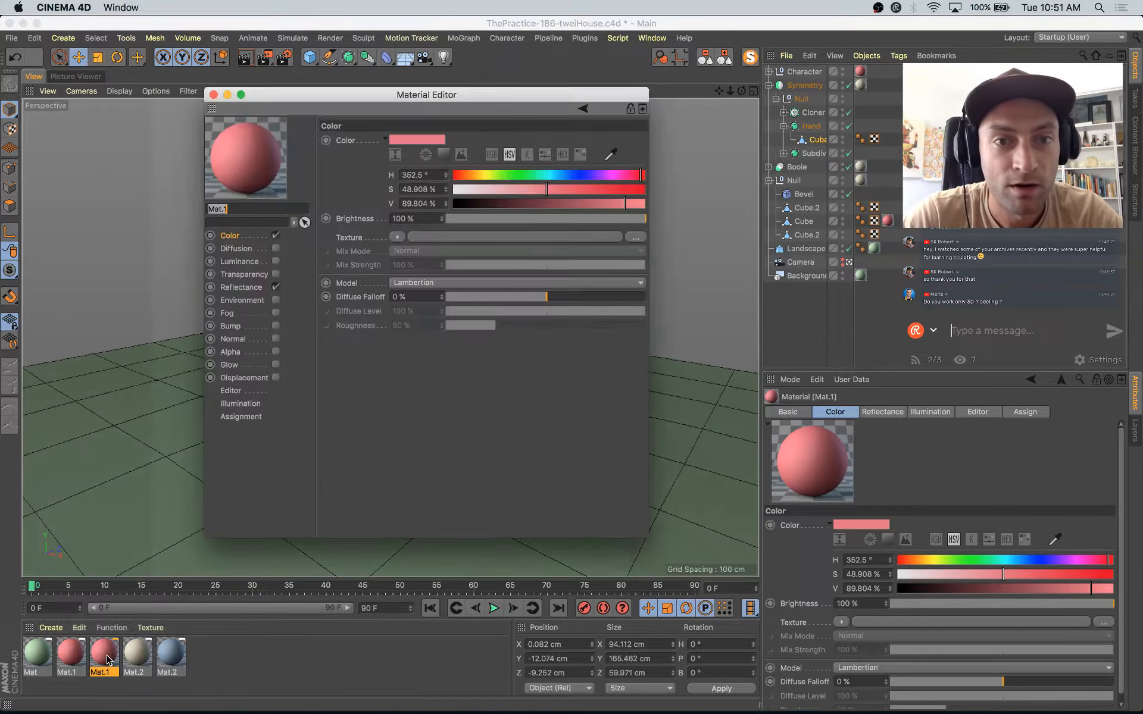
left_click(572, 190)
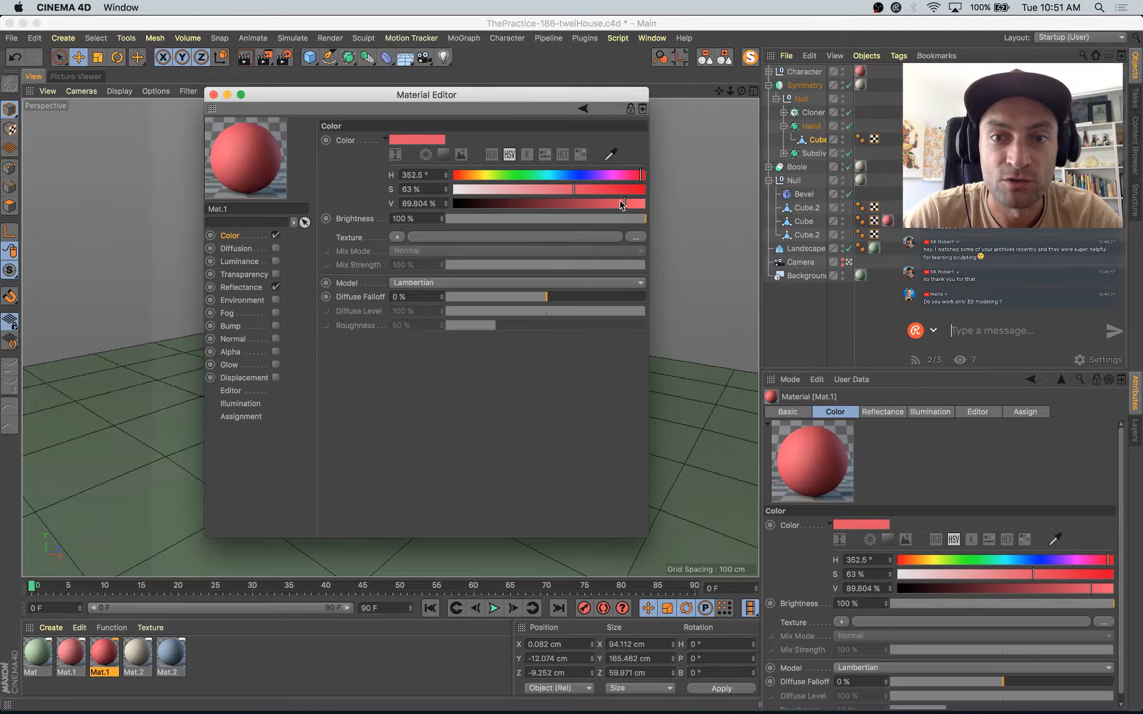
left_click_drag(633, 205, 635, 204)
left_click_drag(425, 98, 733, 216)
left_click_drag(821, 223, 707, 228)
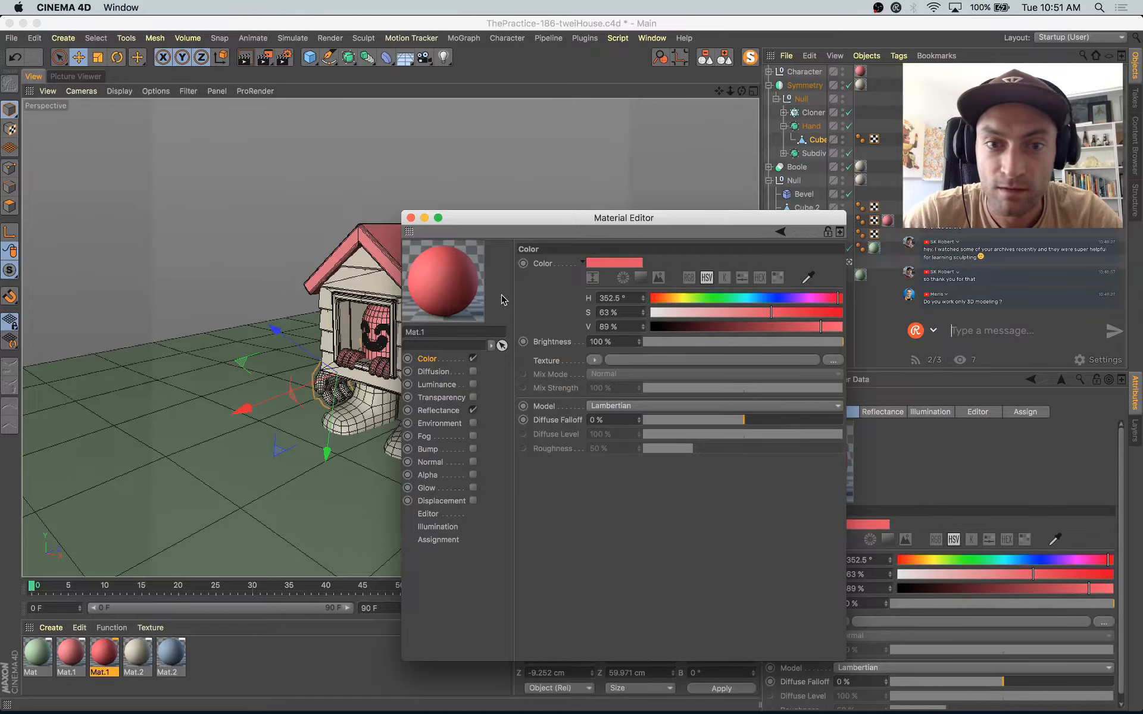
left_click_drag(383, 347, 383, 347)
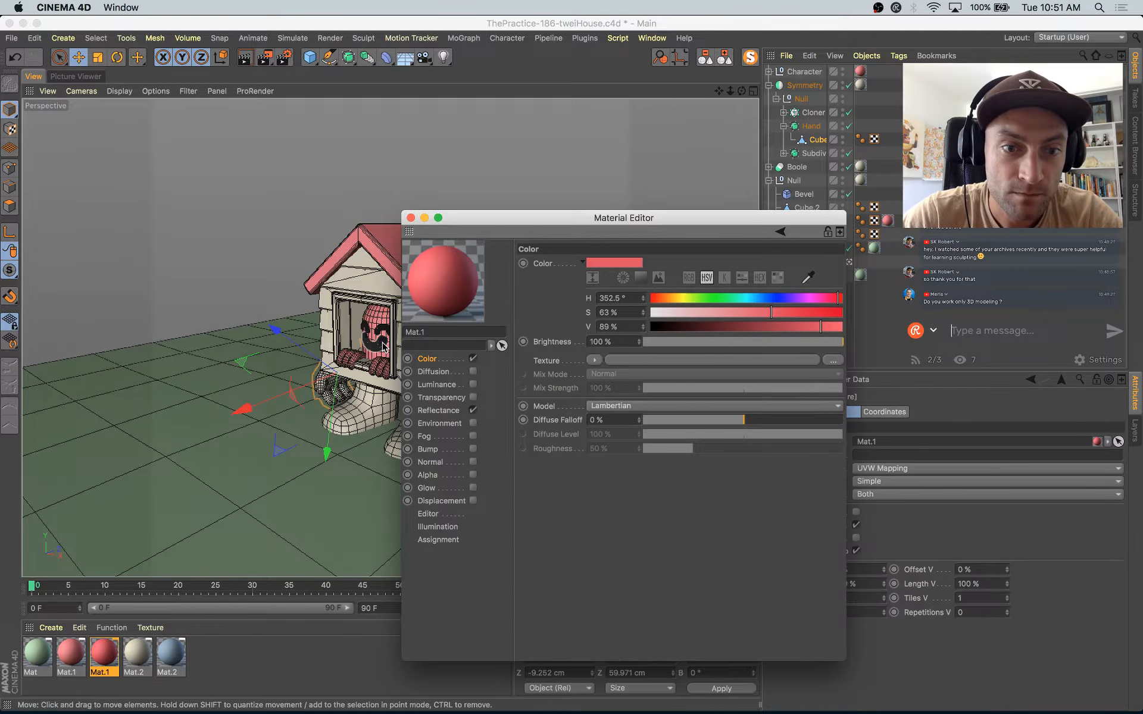
Step: Set the viewport display to Constant Shading without lines
left_click(119, 90)
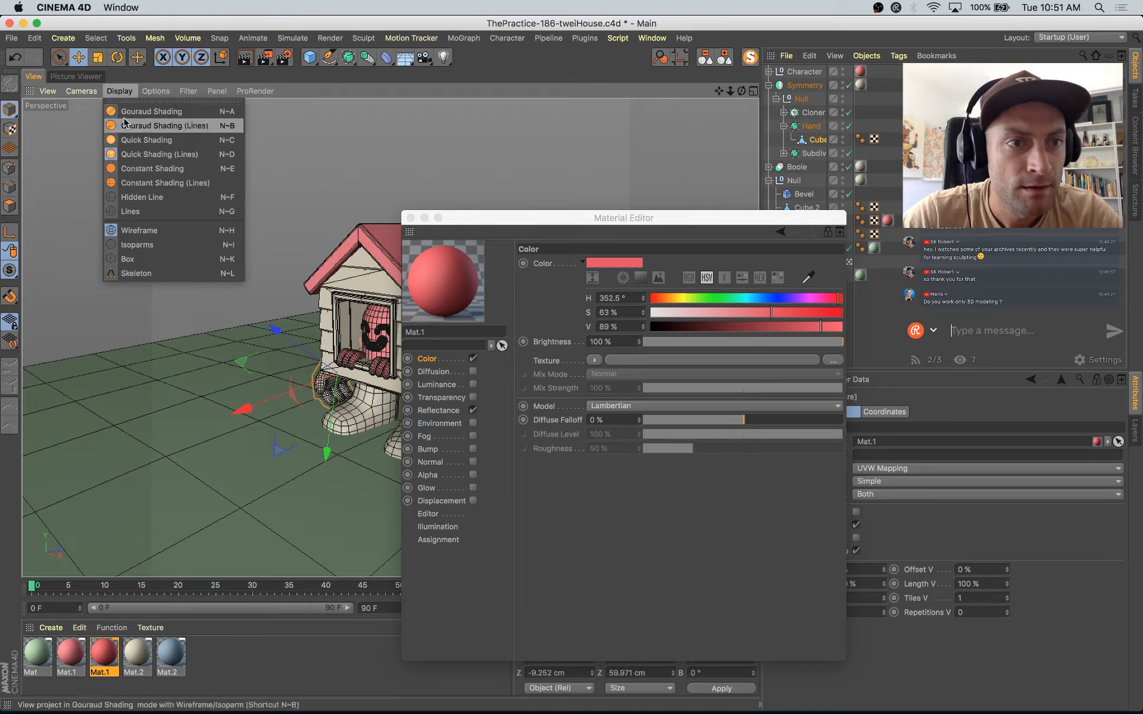
left_click(140, 182)
left_click(119, 91)
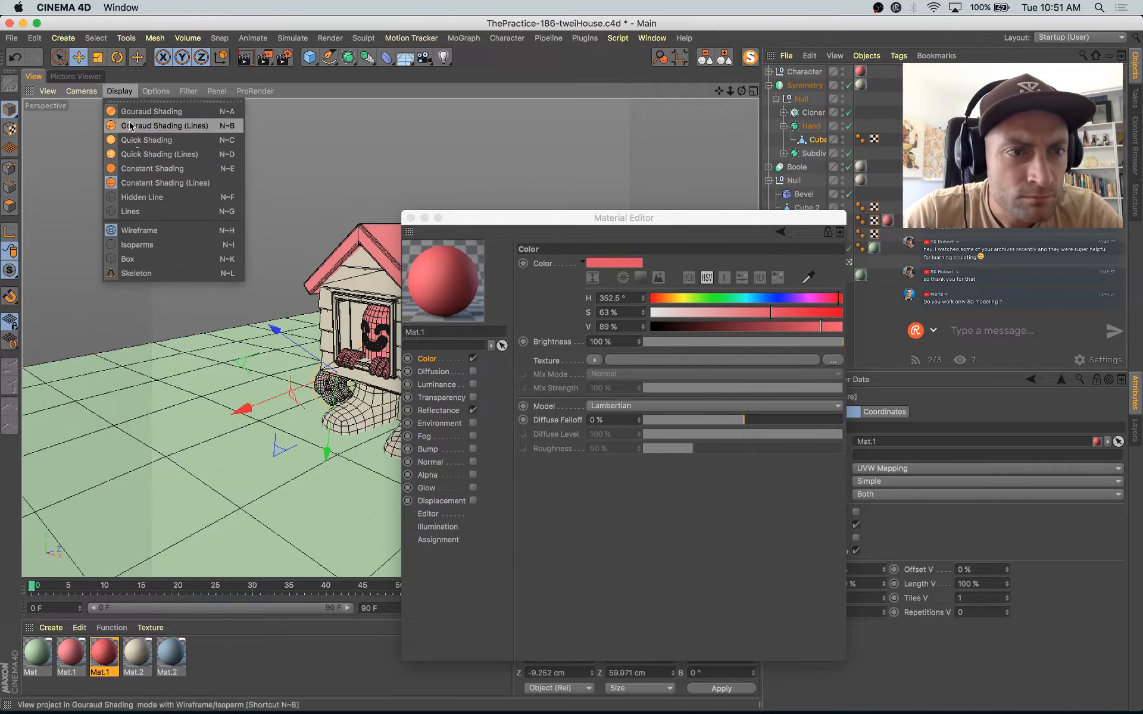
left_click(139, 168)
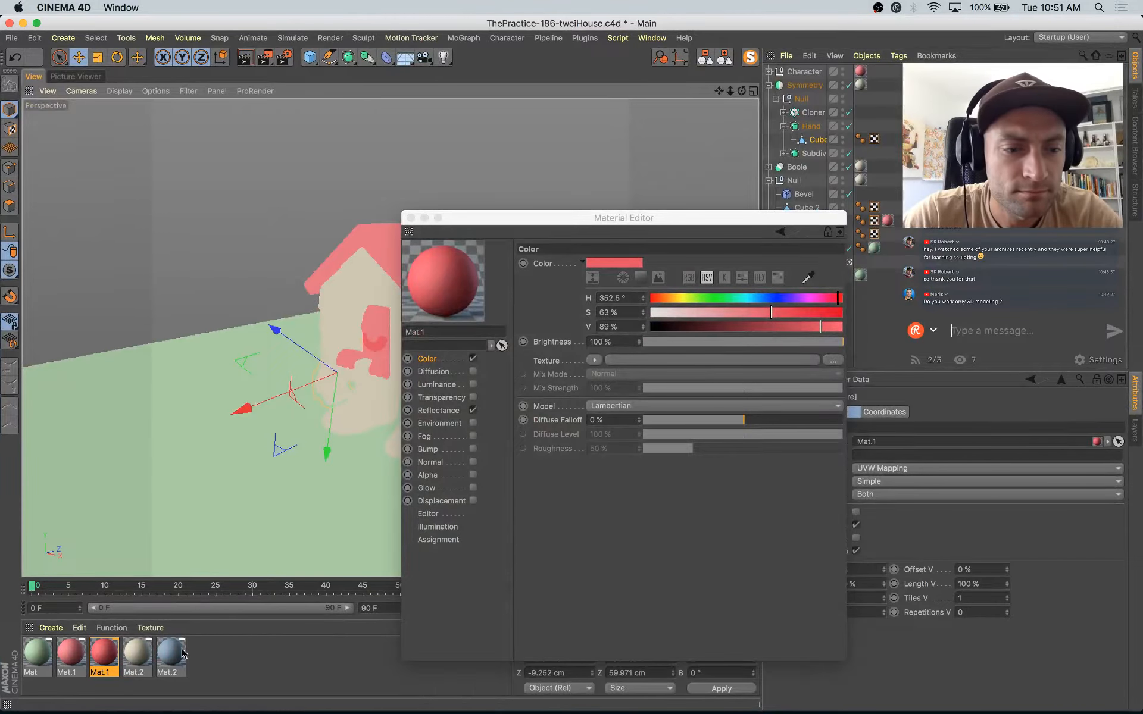
Step: Apply the blue Mat.2 material to the character's eyes and the house's legs, and close the Material Editor
left_click_drag(177, 652, 234, 539)
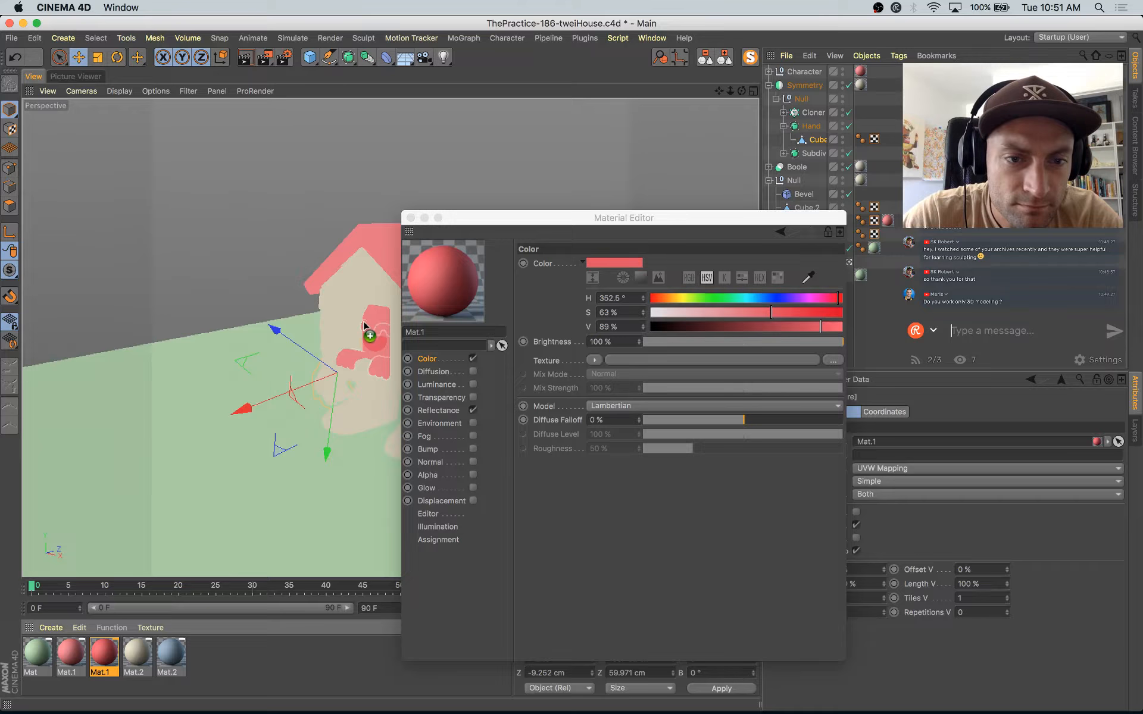
left_click_drag(364, 326, 365, 327)
left_click_drag(498, 222, 667, 281)
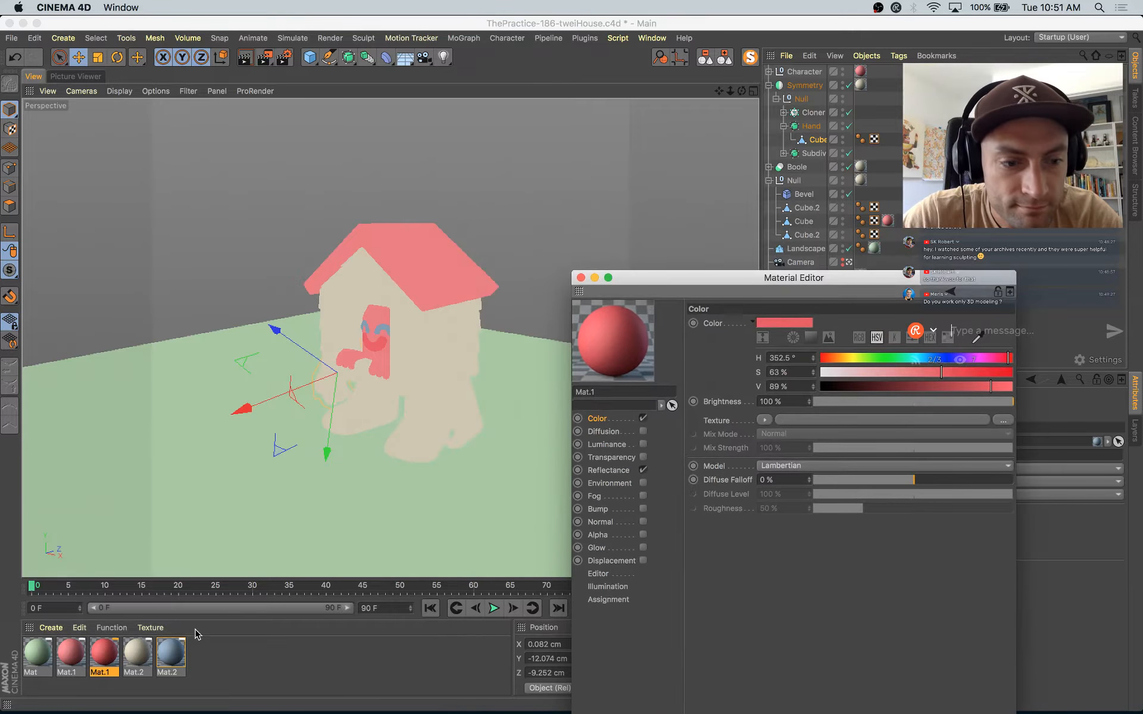
left_click_drag(178, 652, 416, 437)
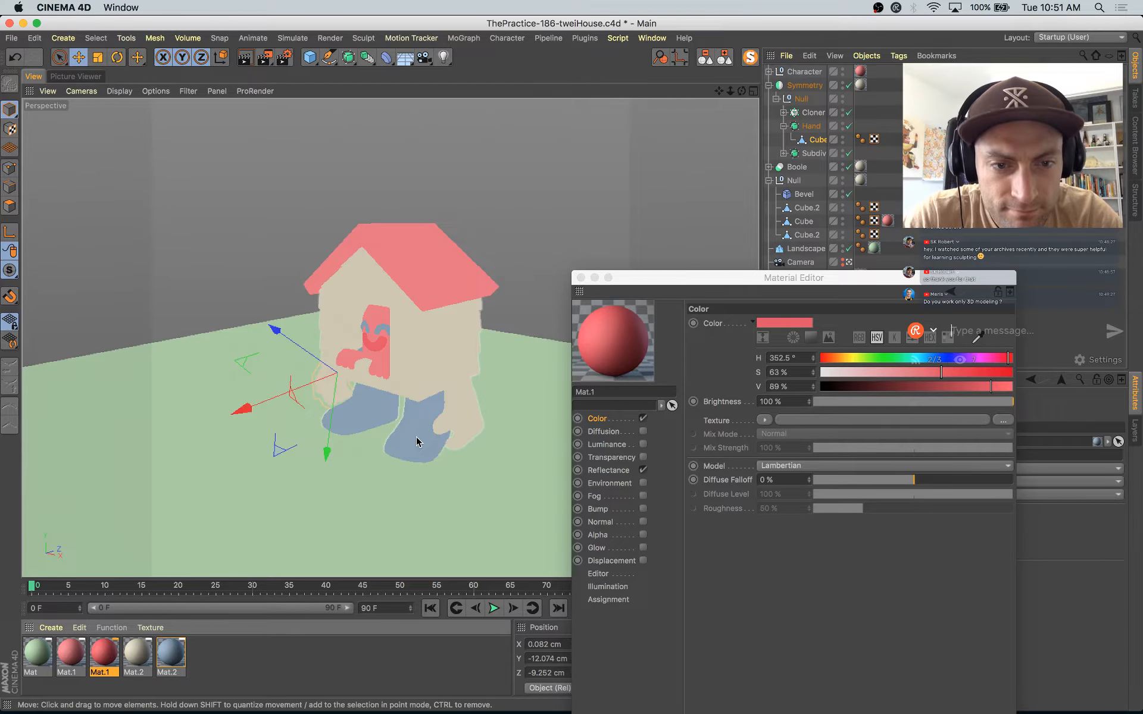
left_click(798, 279)
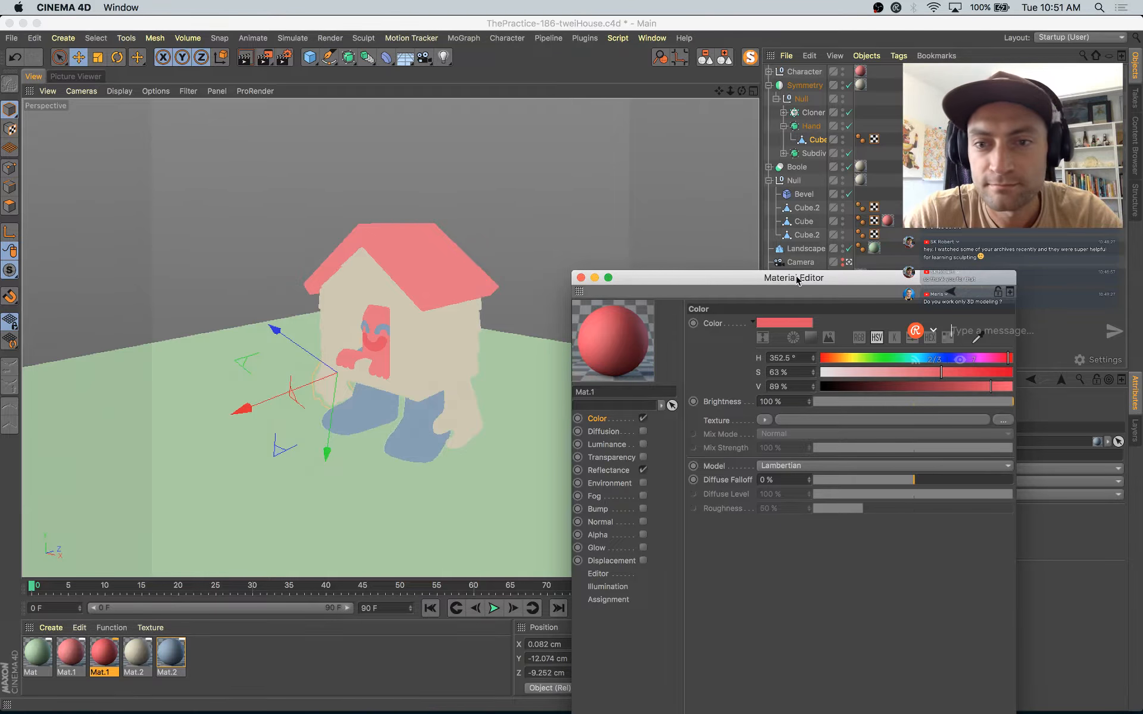
left_click(581, 278)
Step: Inspect the character's colors outside the scene camera and set the viewport display to Constant Shading (Lines)
scroll(504, 395, "up", 6)
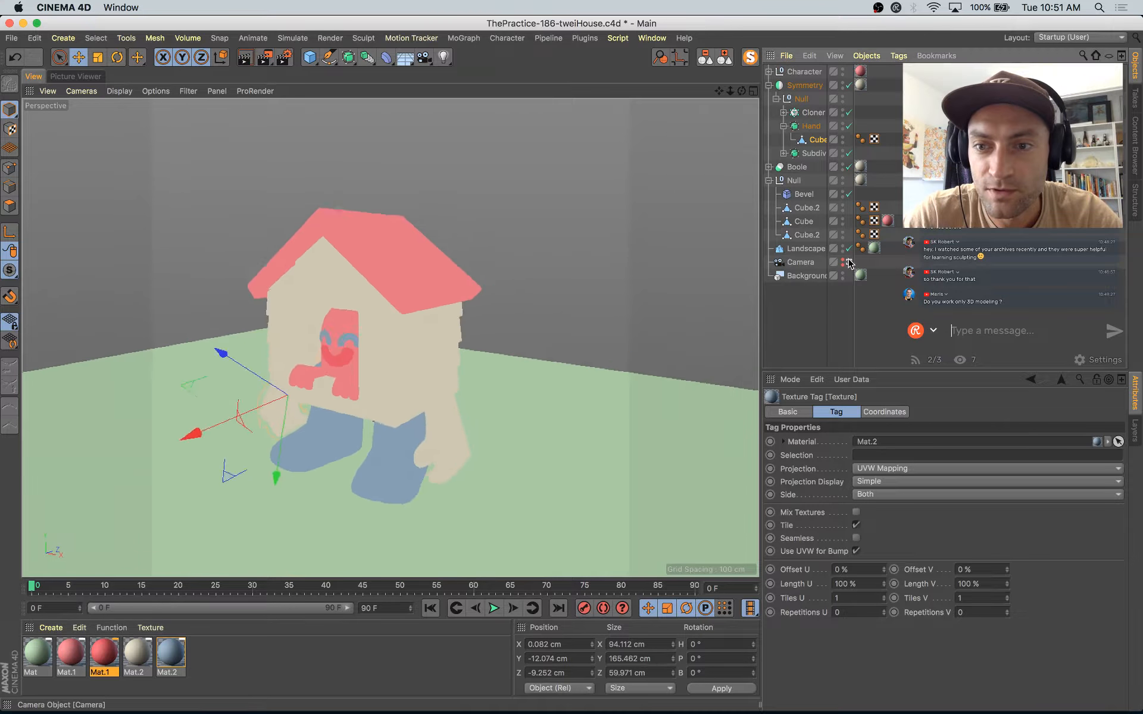
left_click_drag(504, 391, 520, 393, "alt")
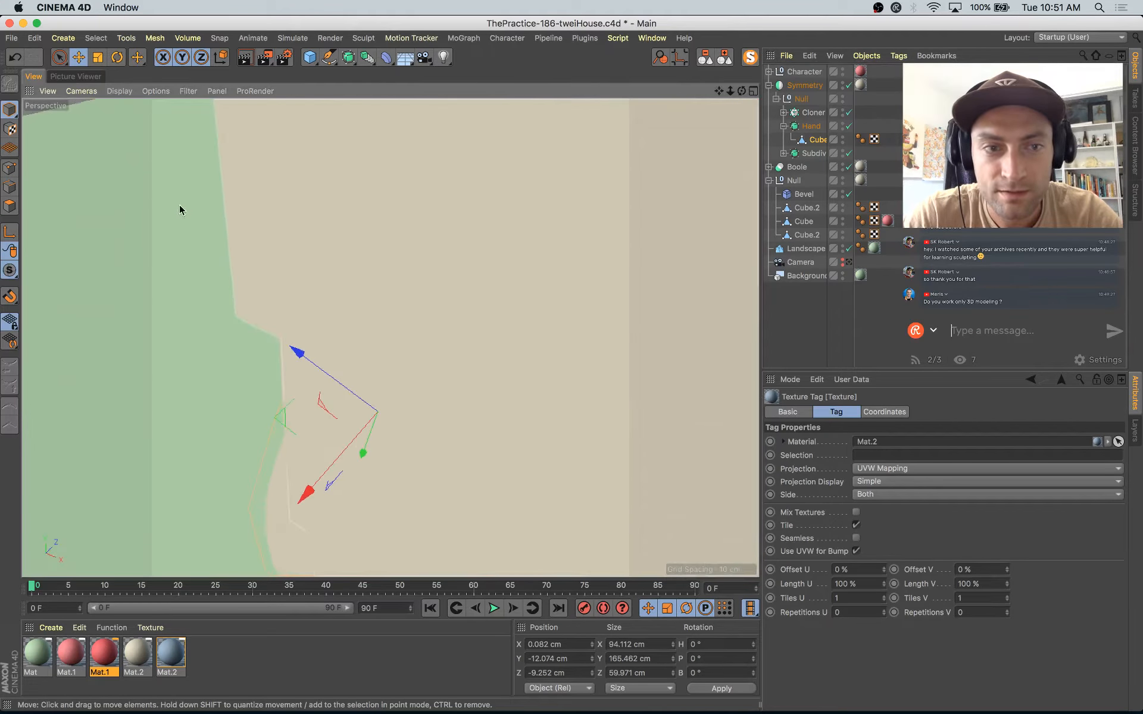
scroll(192, 215, "up", 1)
scroll(201, 238, "down", 6)
middle_click_drag(408, 301, 206, 306, "alt")
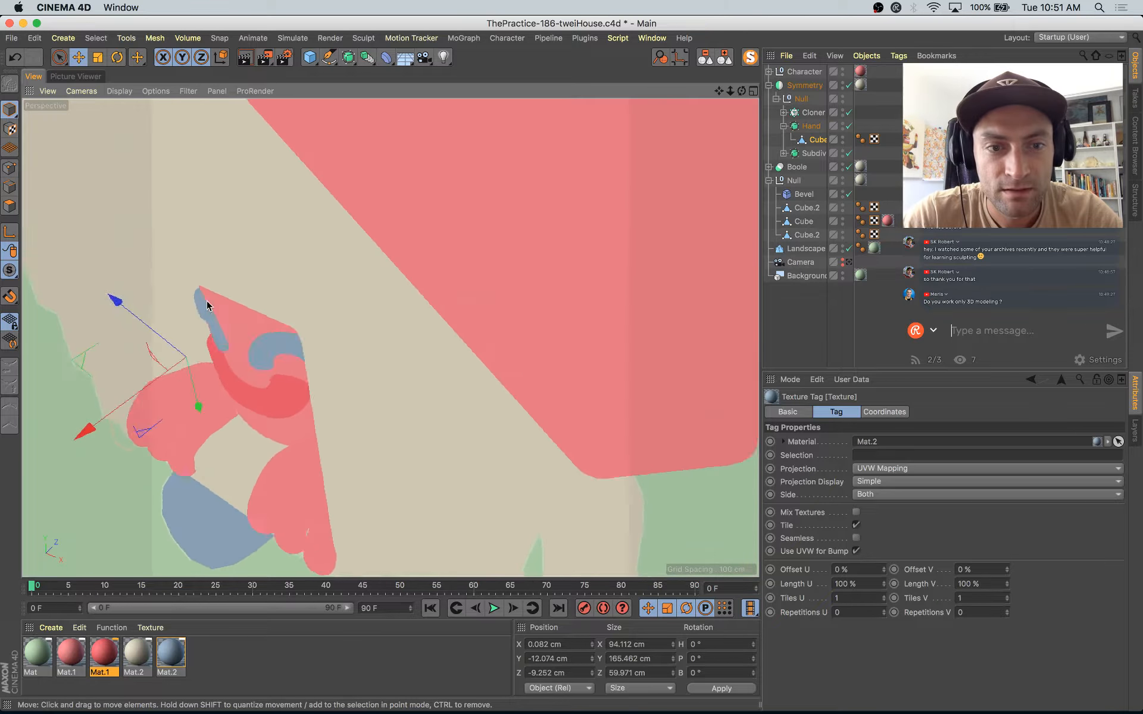
left_click_drag(206, 306, 410, 268, "alt")
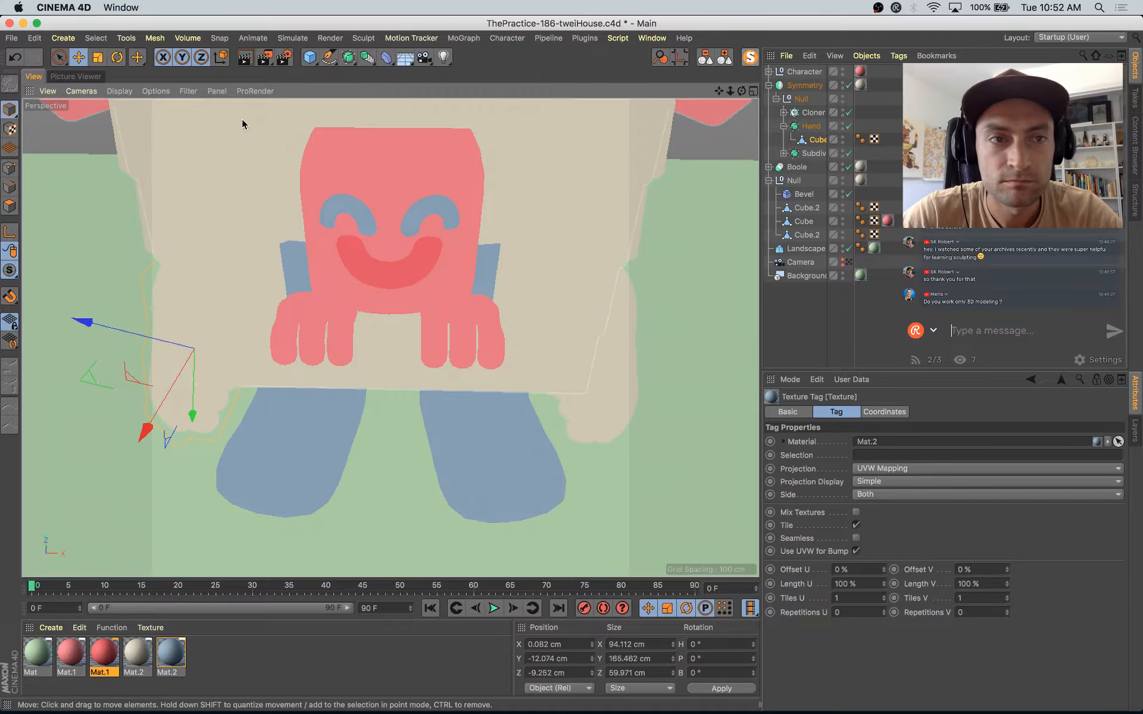
left_click(119, 90)
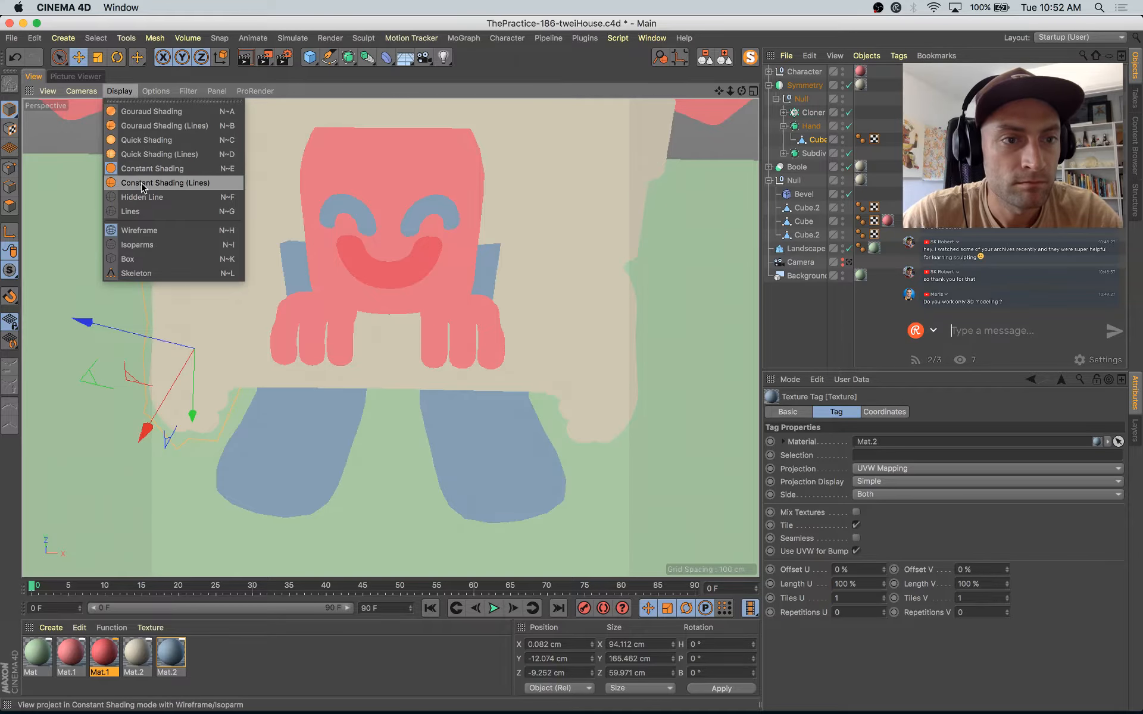
left_click(151, 183)
left_click_drag(398, 334, 381, 378, "alt")
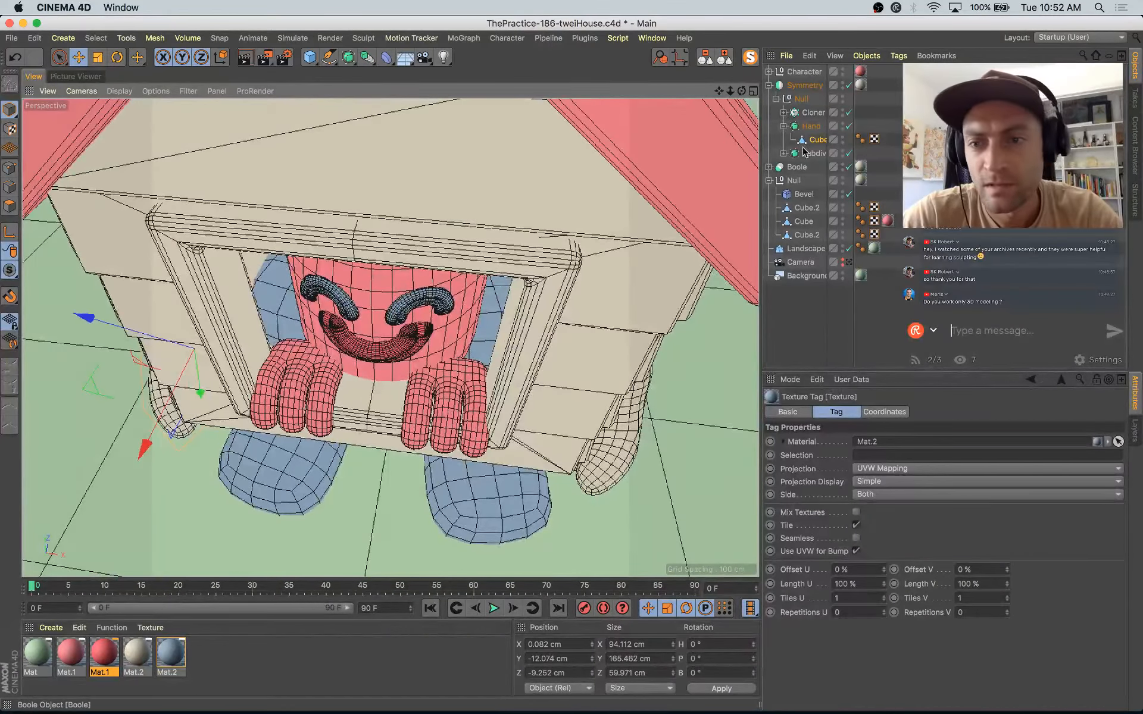
Step: Select and isolate the Cube.2 house body, and switch to polygon mode to work on its interior through the window opening
left_click(754, 59)
left_click(754, 60)
left_click(373, 156)
left_click(262, 266)
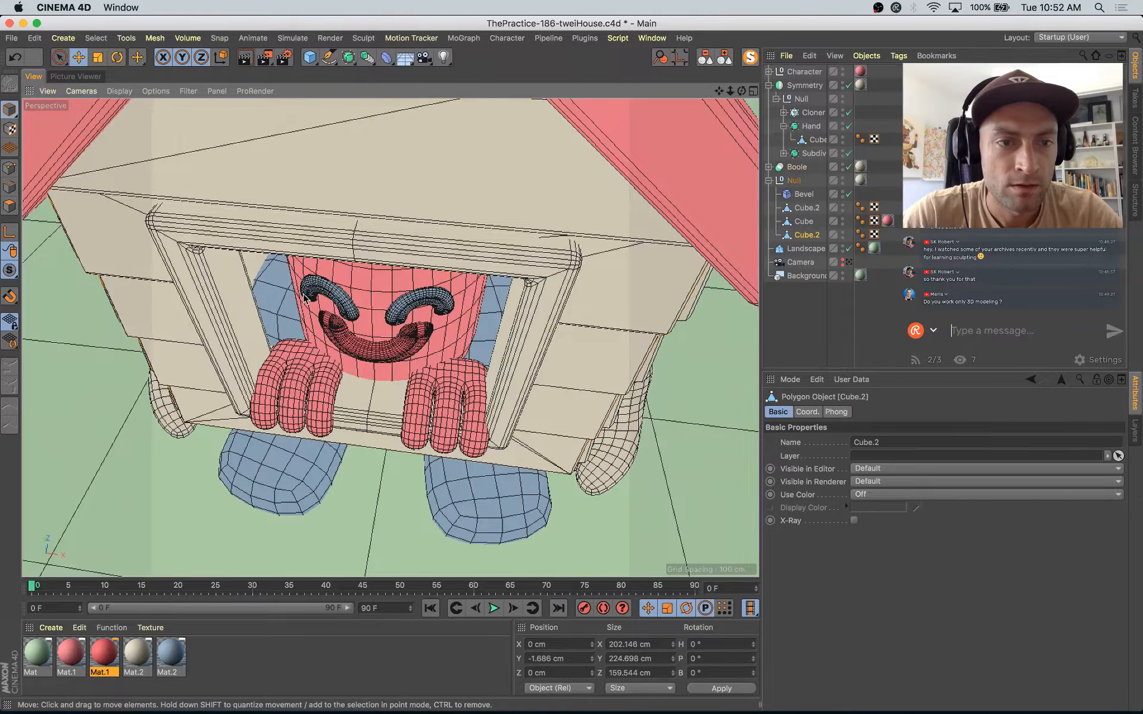
left_click(751, 57)
left_click_drag(477, 324, 476, 274, "alt")
left_click(10, 207)
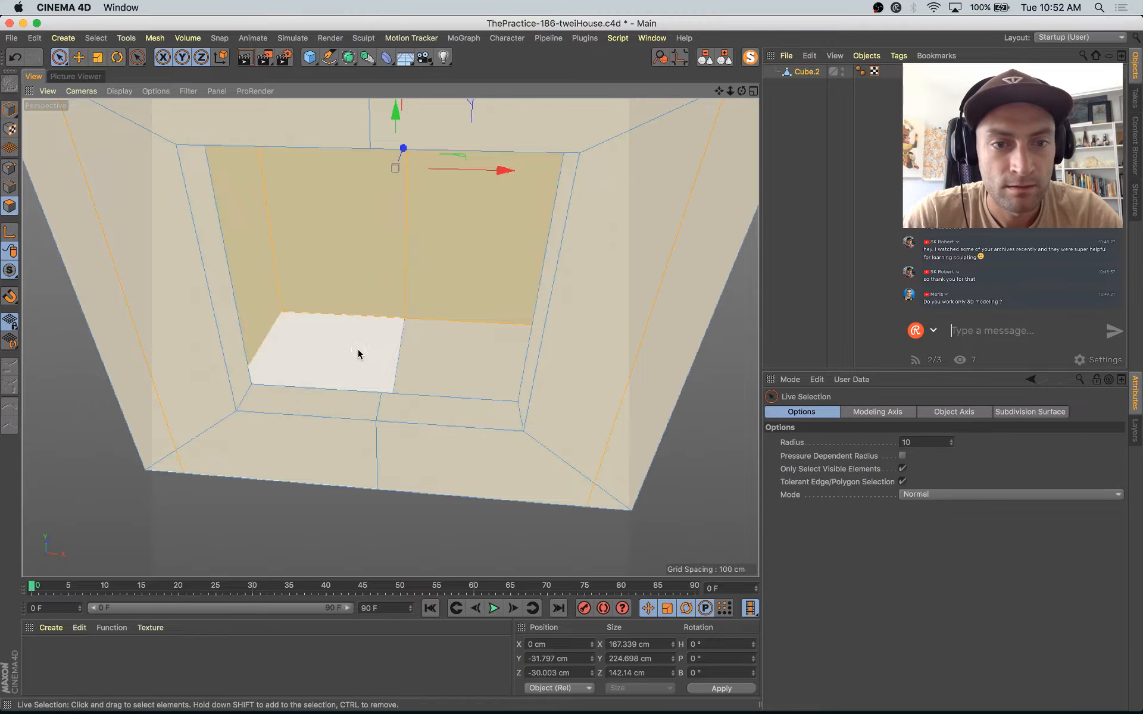
Step: Extrude the two floor polygons inside the isolated house body by about -11.7 cm and scale them down slightly
left_click(454, 386)
key("d")
mouse_move(417, 507)
left_mouse_down()
mouse_move(394, 508)
mouse_move(405, 507)
left_mouse_up()
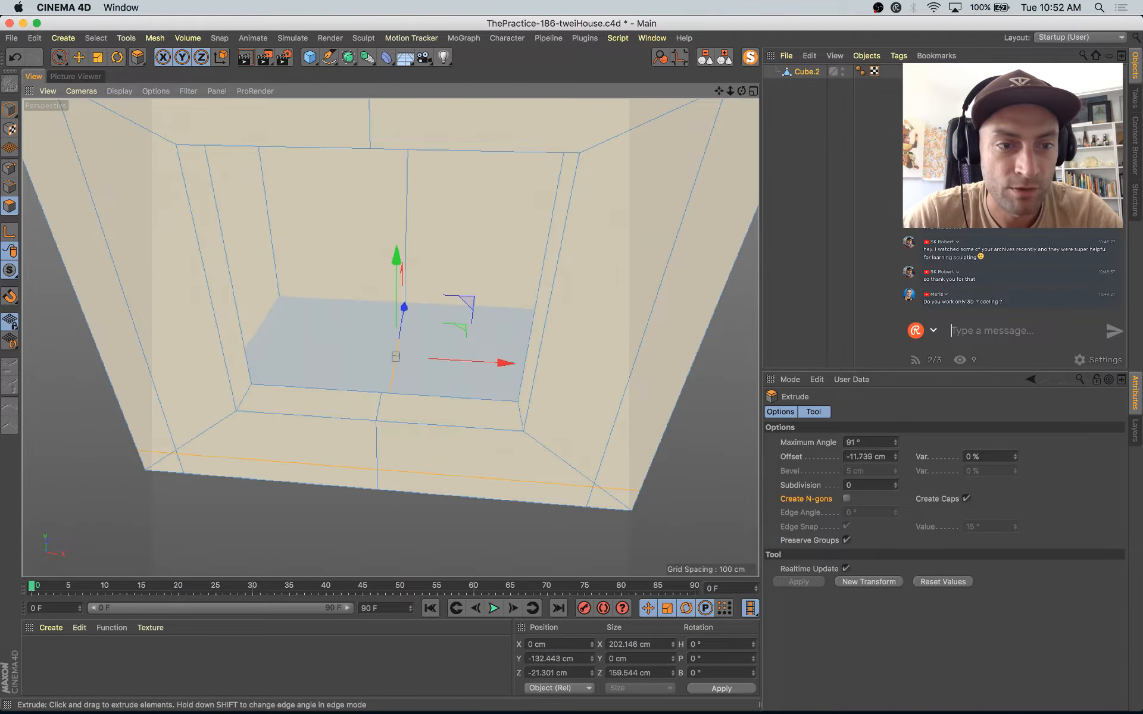
key("t")
left_click_drag(625, 284, 599, 299)
left_click_drag(611, 373, 794, 43, "alt")
Step: Exit the isolated view and raise the house's interior floor polygons to about Y -123 cm
key("u")
key("Escape")
left_click(755, 58)
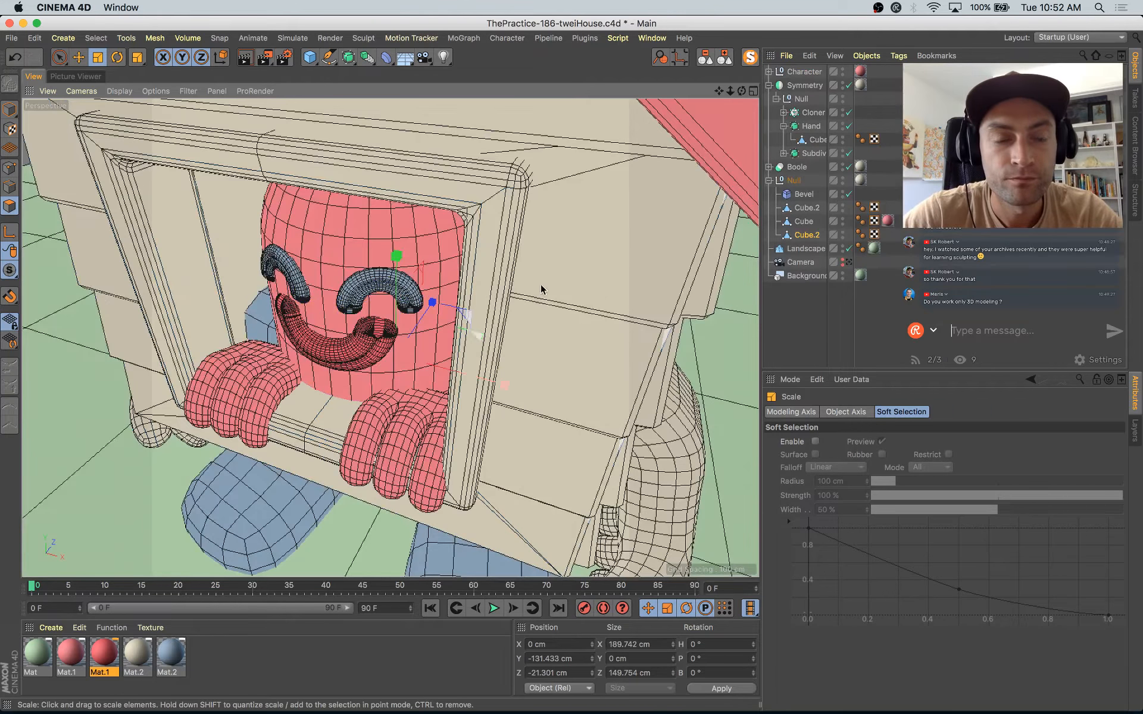
left_click_drag(541, 287, 483, 307, "alt")
key("e")
left_click_drag(398, 249, 399, 240)
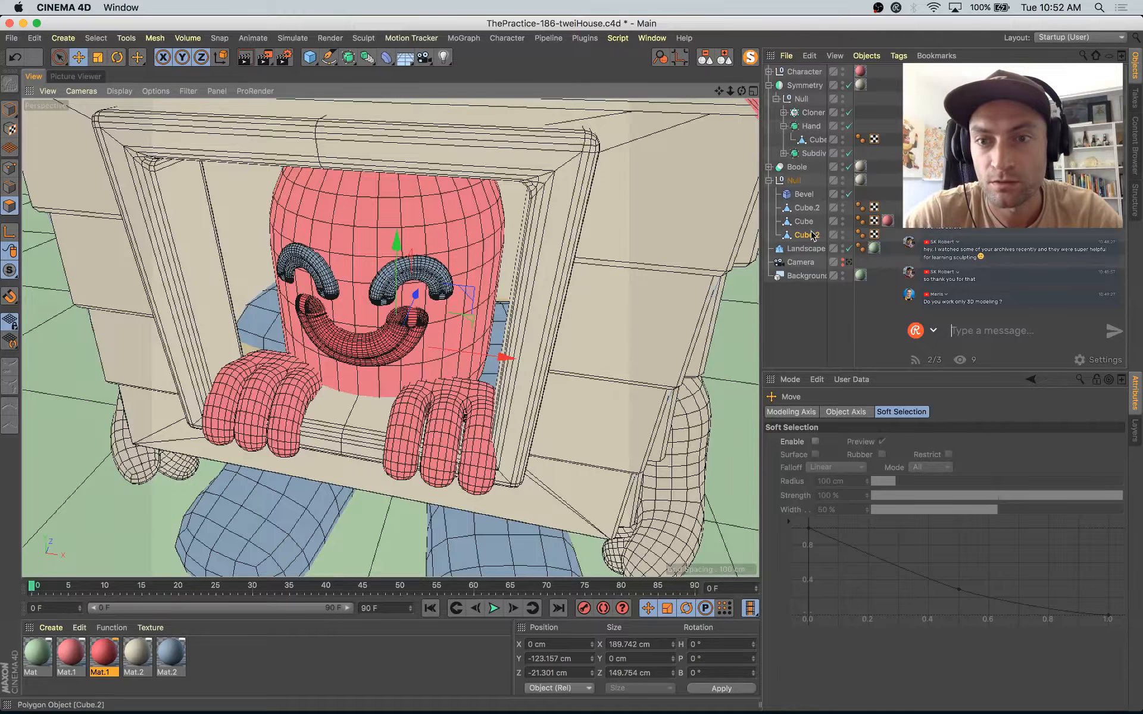
Step: Lower the top polygon of the leg mesh Cube.1 to about Y 60 cm and scale it to about 86 × 79 cm
left_click(783, 153)
left_click(818, 167)
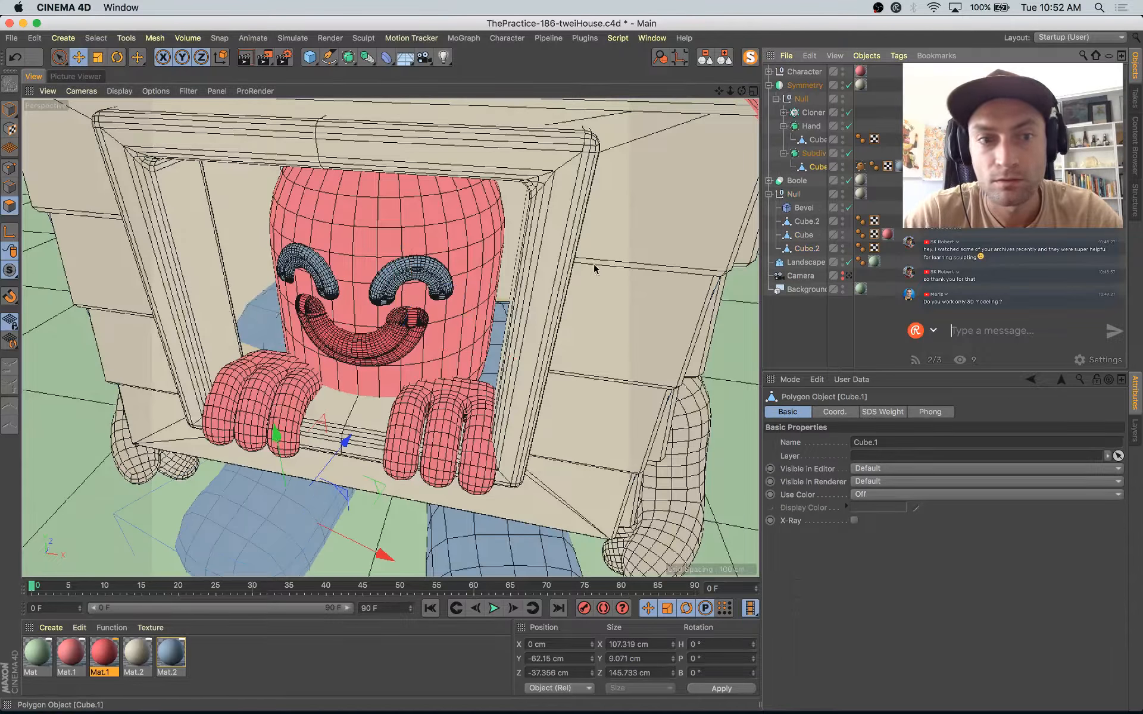
key("space")
left_click(283, 315)
left_click_drag(283, 314, 387, 301, "alt")
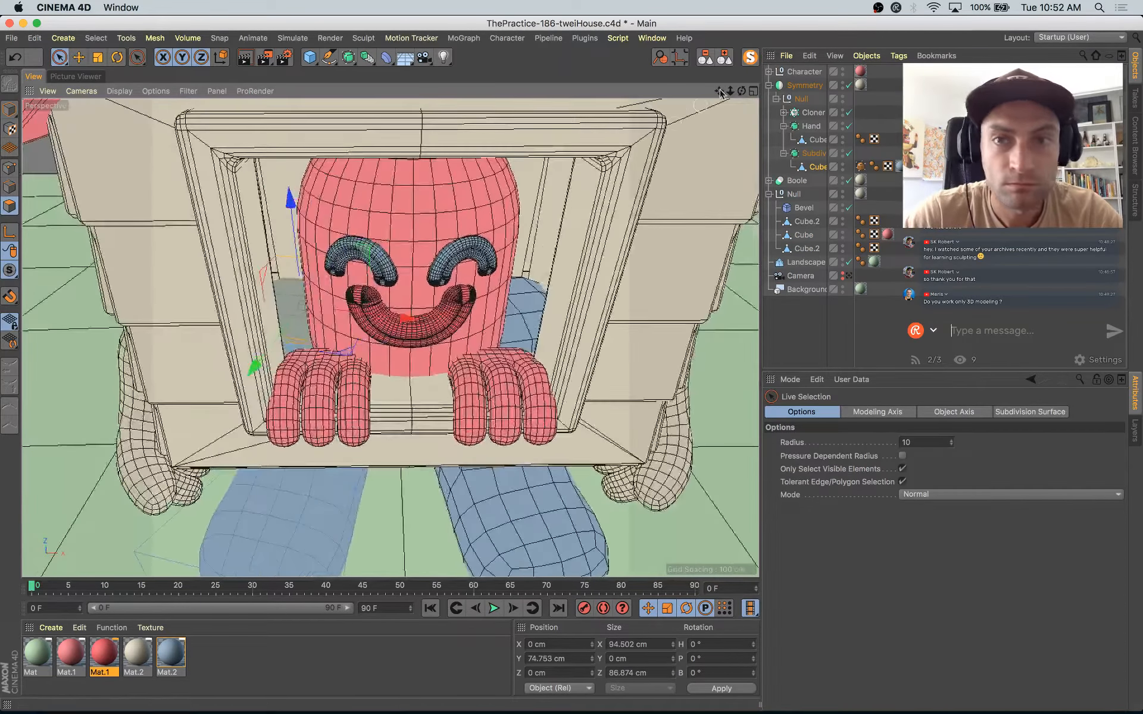
left_click(750, 57)
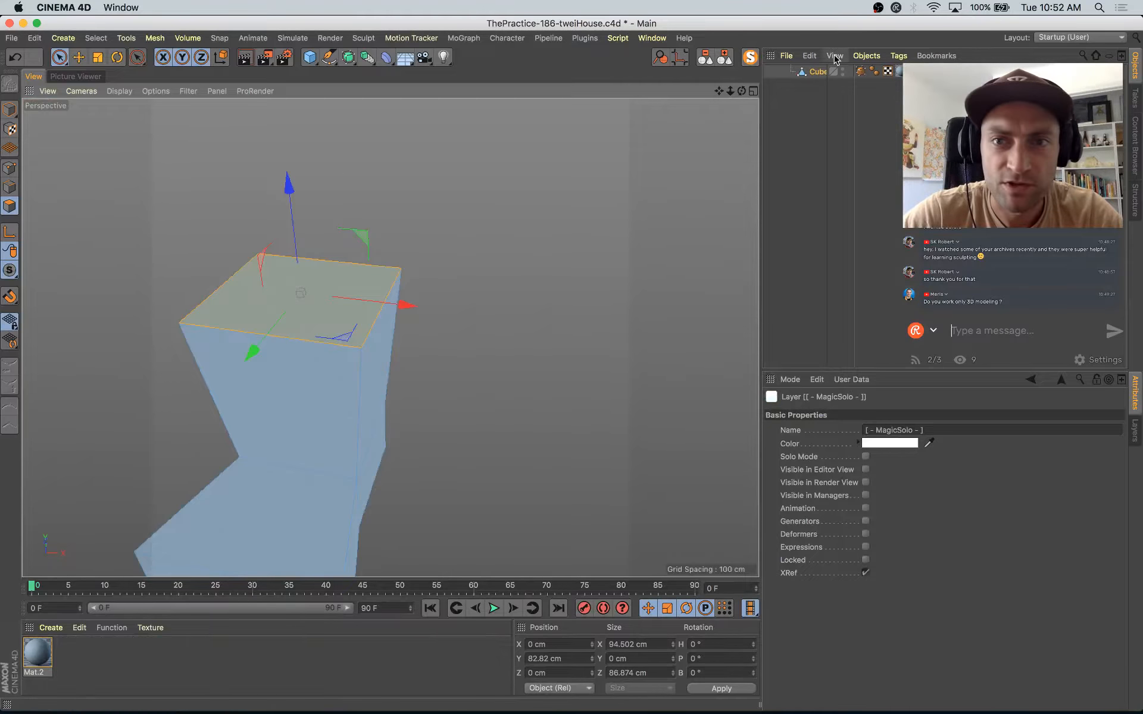
left_click(749, 57)
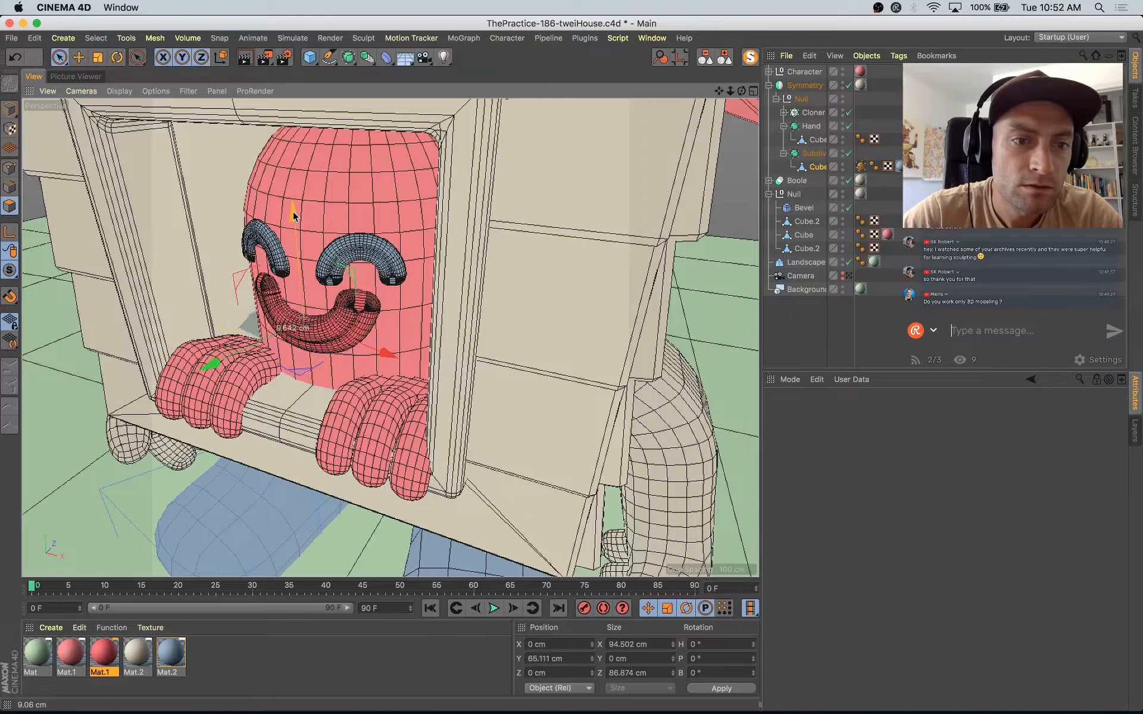
left_click_drag(300, 229, 427, 204, "alt")
key("t")
left_click_drag(580, 162, 553, 165)
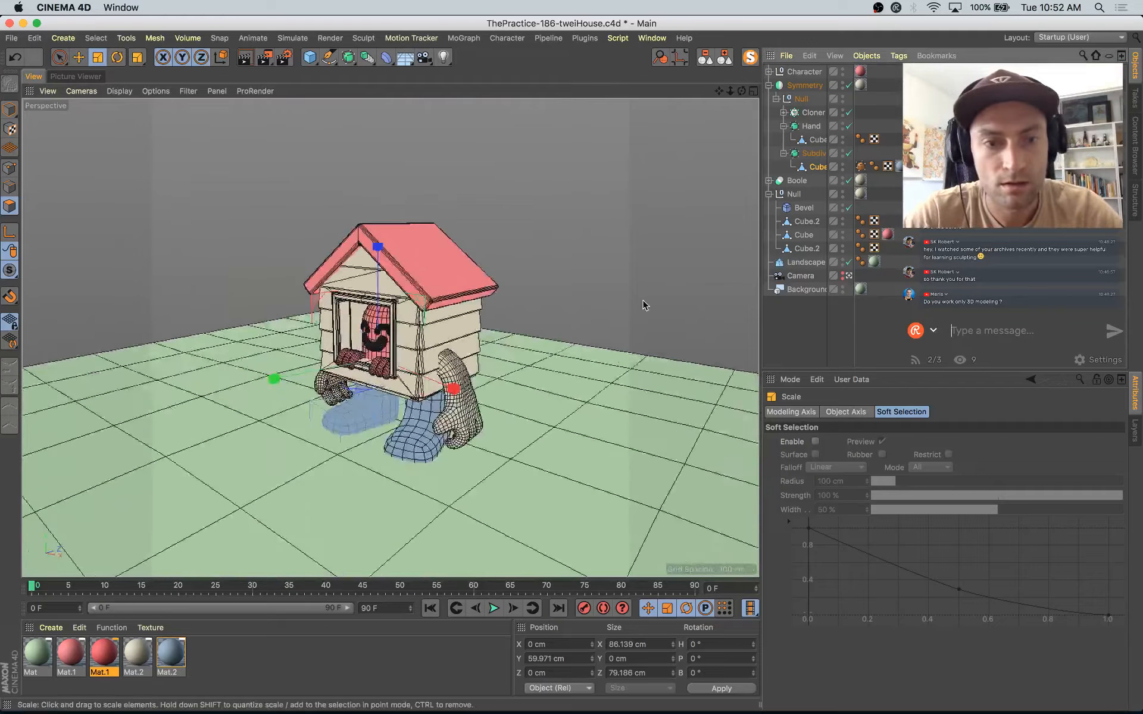
Step: Render a test image in the Picture Viewer, return to the viewport and save the project
key("shift+r")
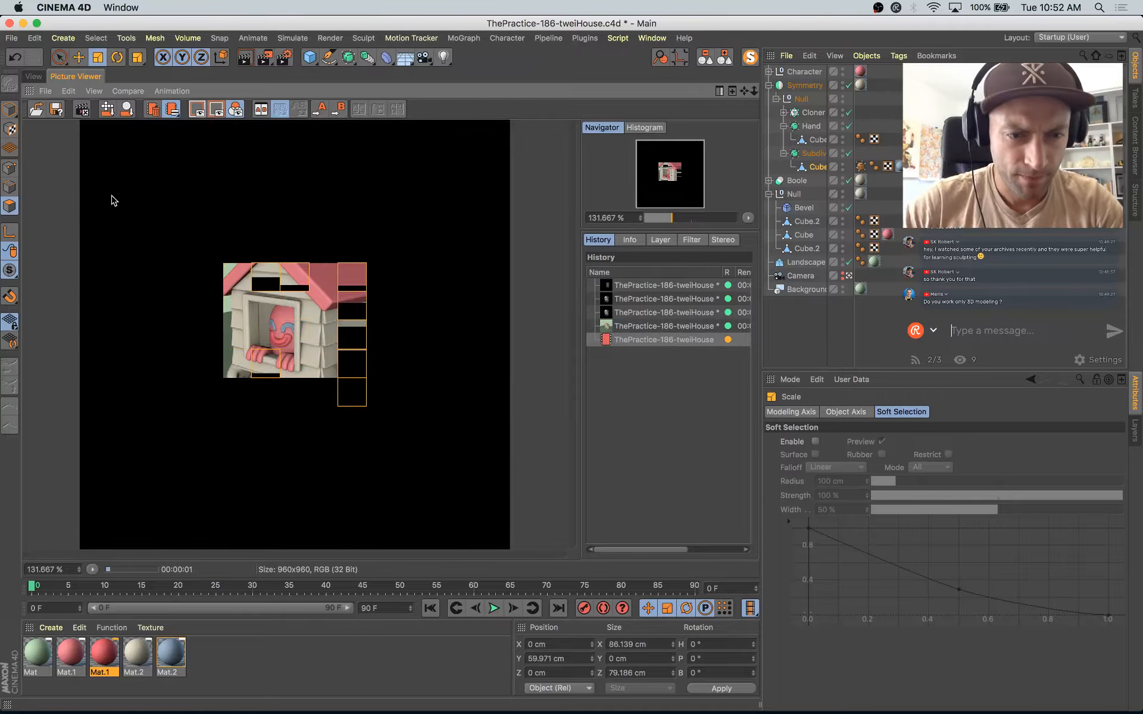
left_click(34, 77)
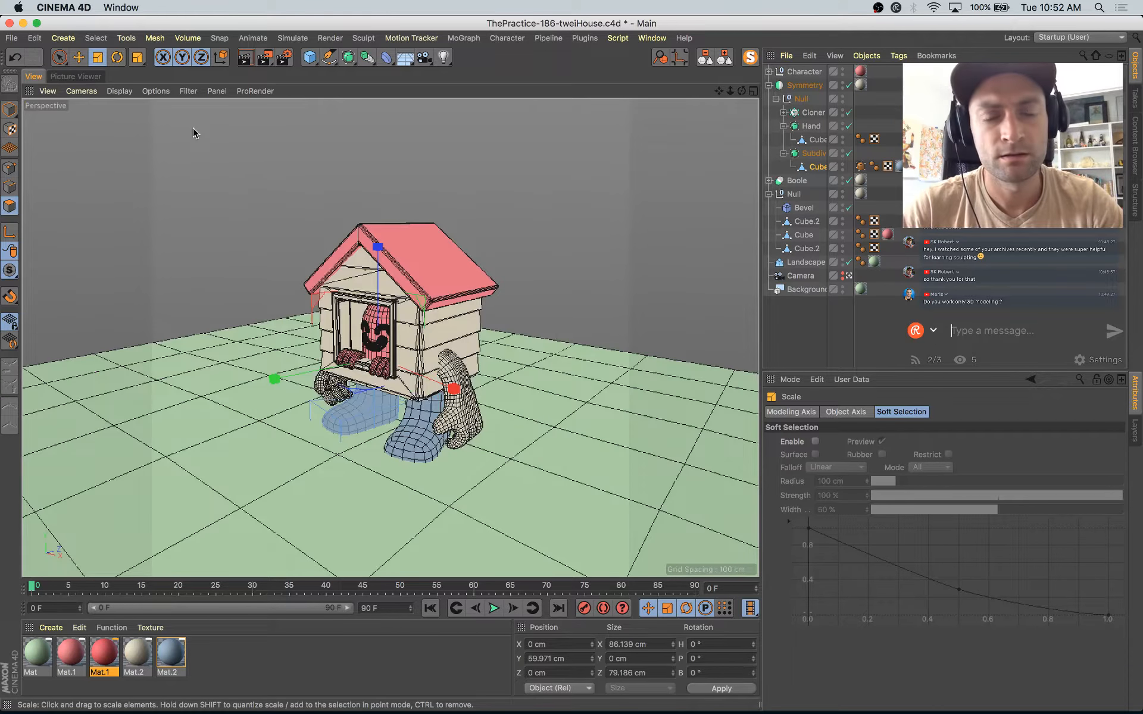
key("super+s")
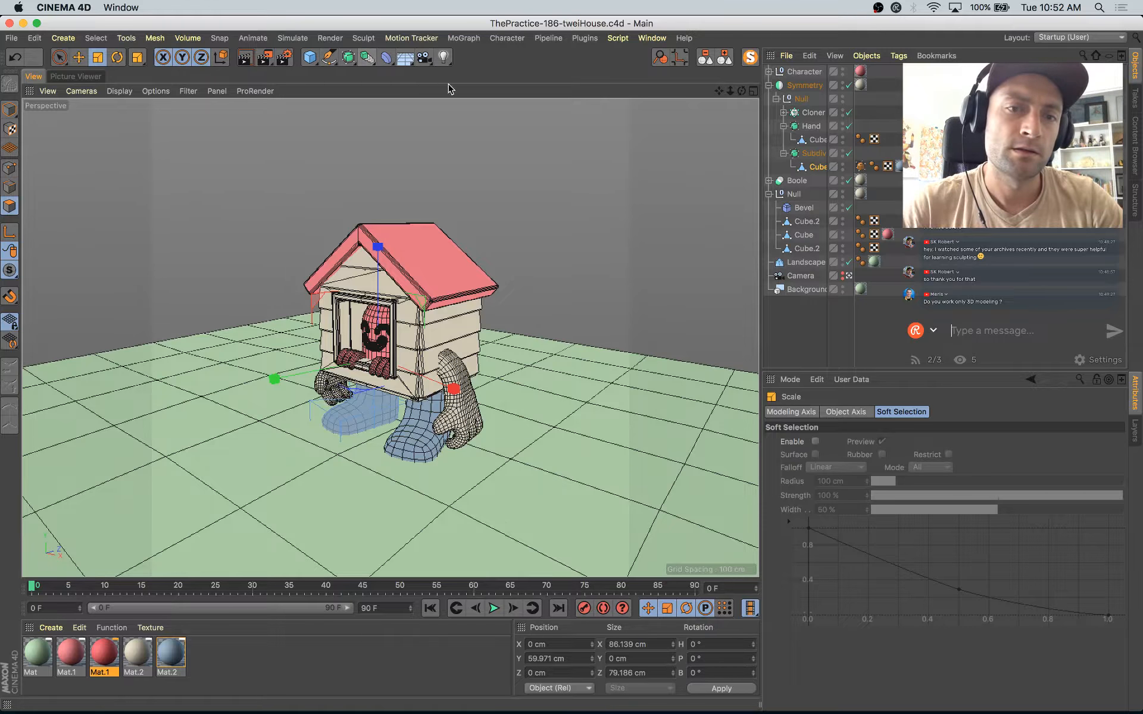
Step: Add an area light beside the house, raise it above roof height and rotate it to angle down at the house
left_click_drag(449, 57, 550, 109)
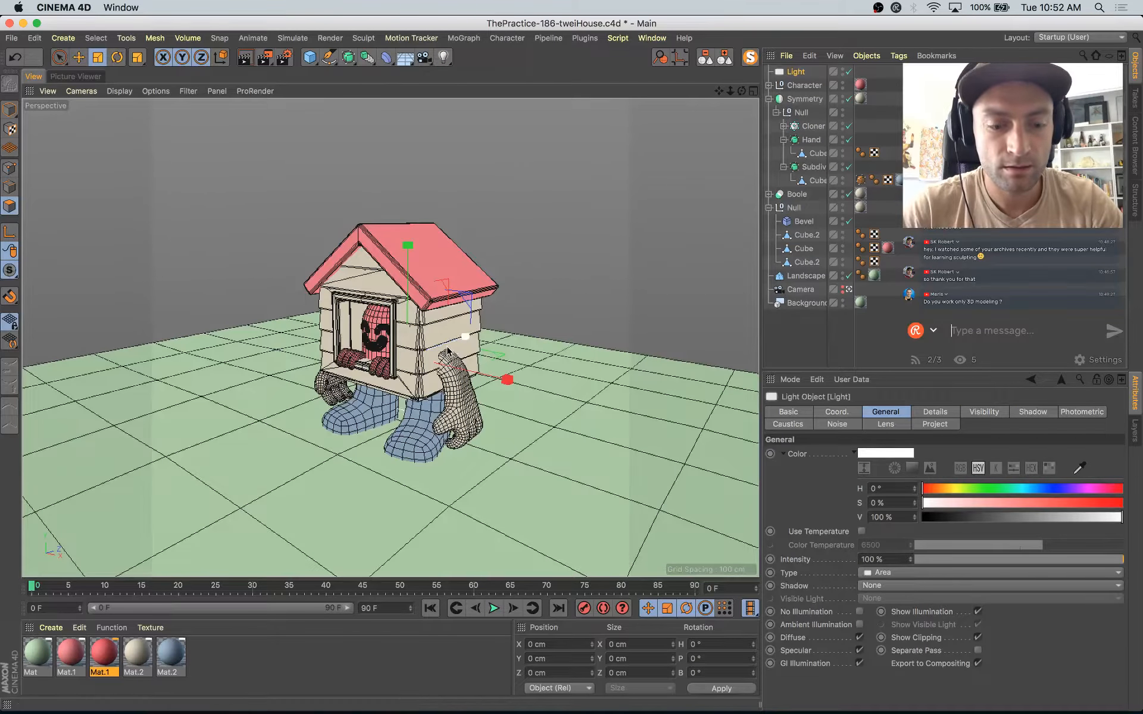
key("e")
left_click_drag(502, 377, 663, 480)
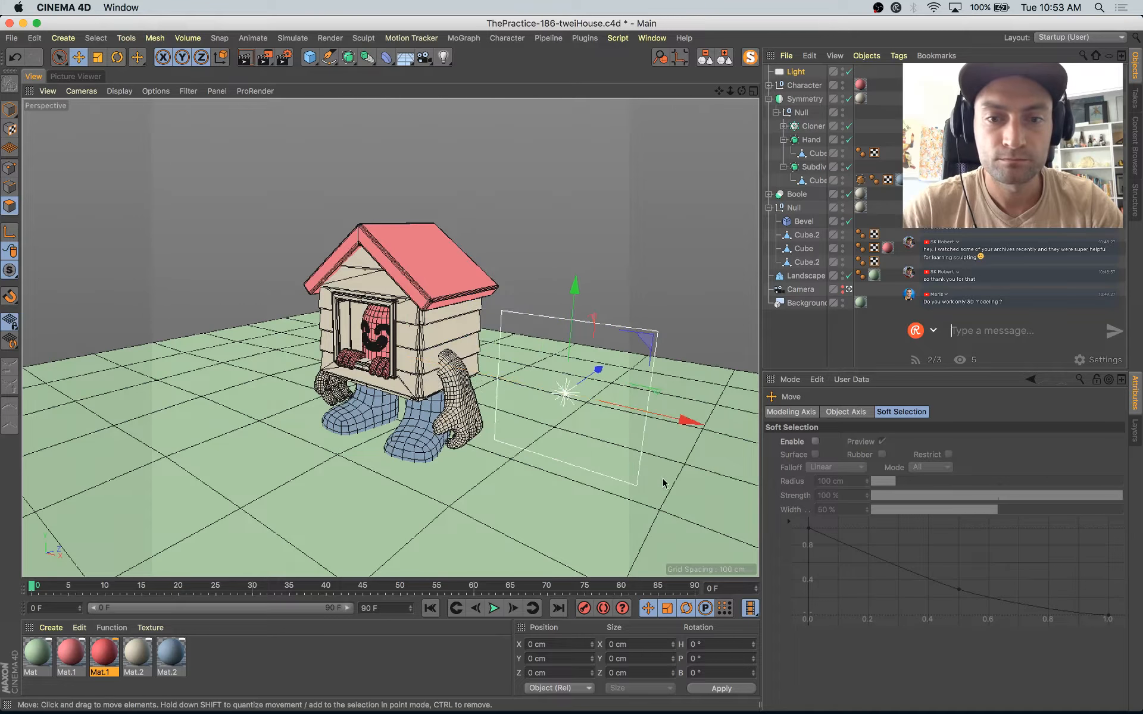
key("r")
left_click_drag(595, 439, 740, 391)
key("e")
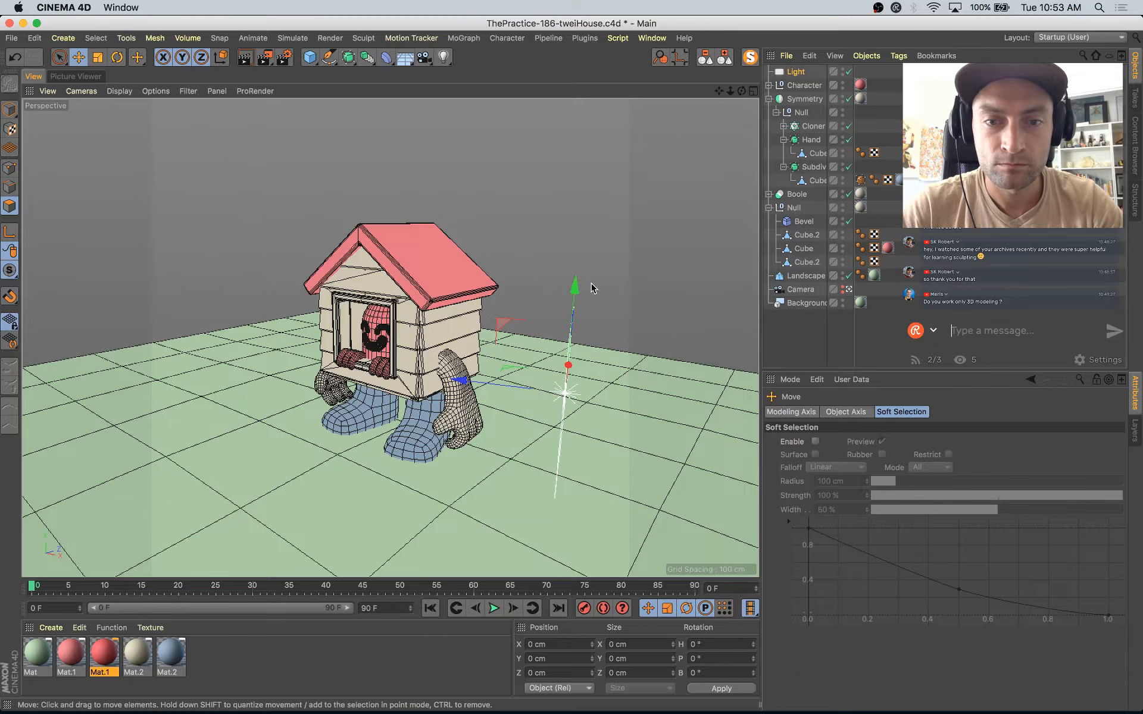
left_click_drag(581, 296, 586, 163)
key("r")
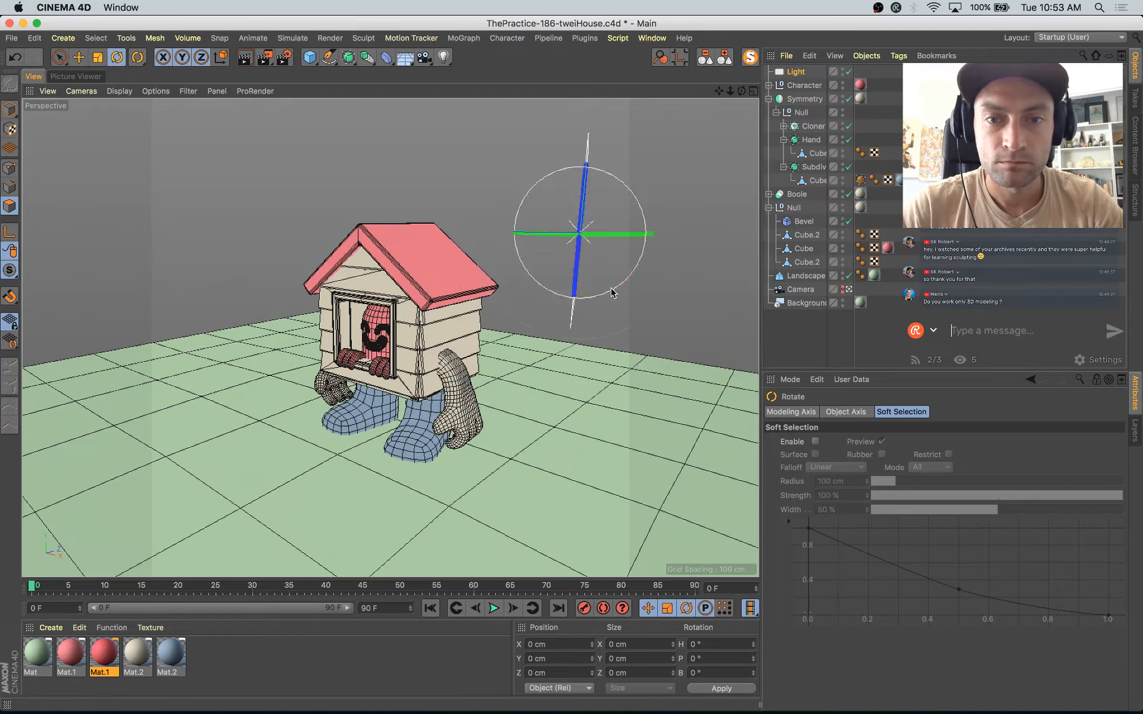
left_click_drag(619, 271, 679, 250)
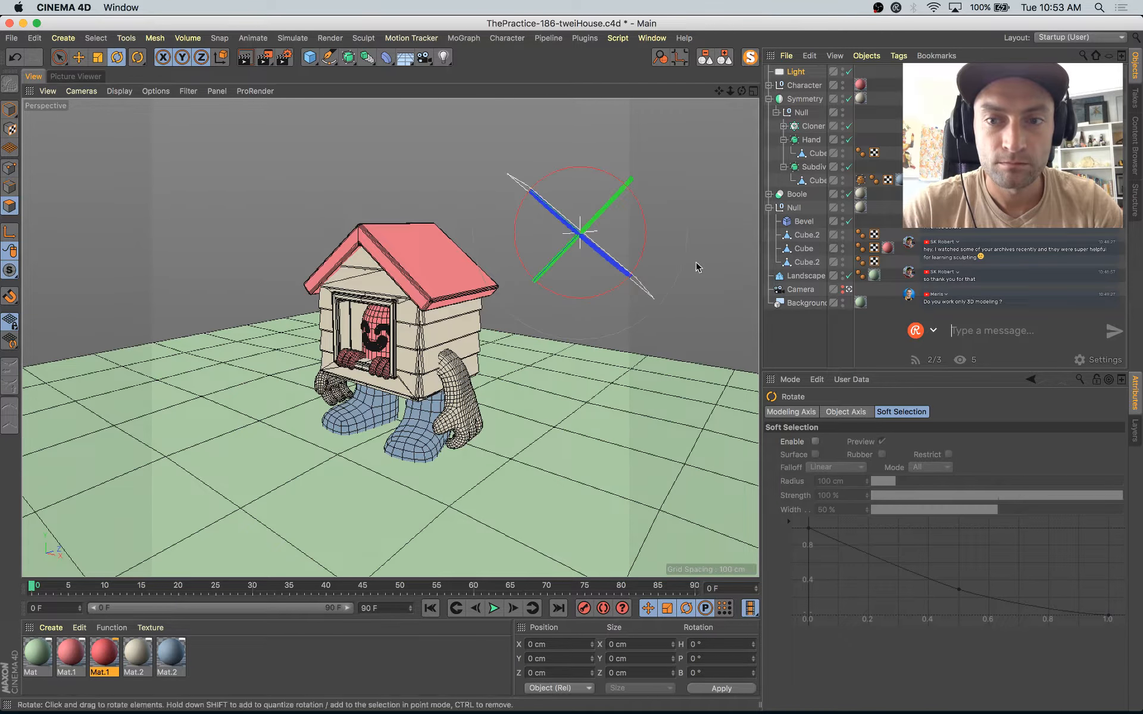
Step: Leave the scene camera, then reposition the area light, enlarge it and raise it well above the house
left_click(849, 290)
scroll(563, 347, "down", 8)
left_click_drag(563, 346, 290, 420, "alt")
scroll(515, 364, "down", 5)
key("e")
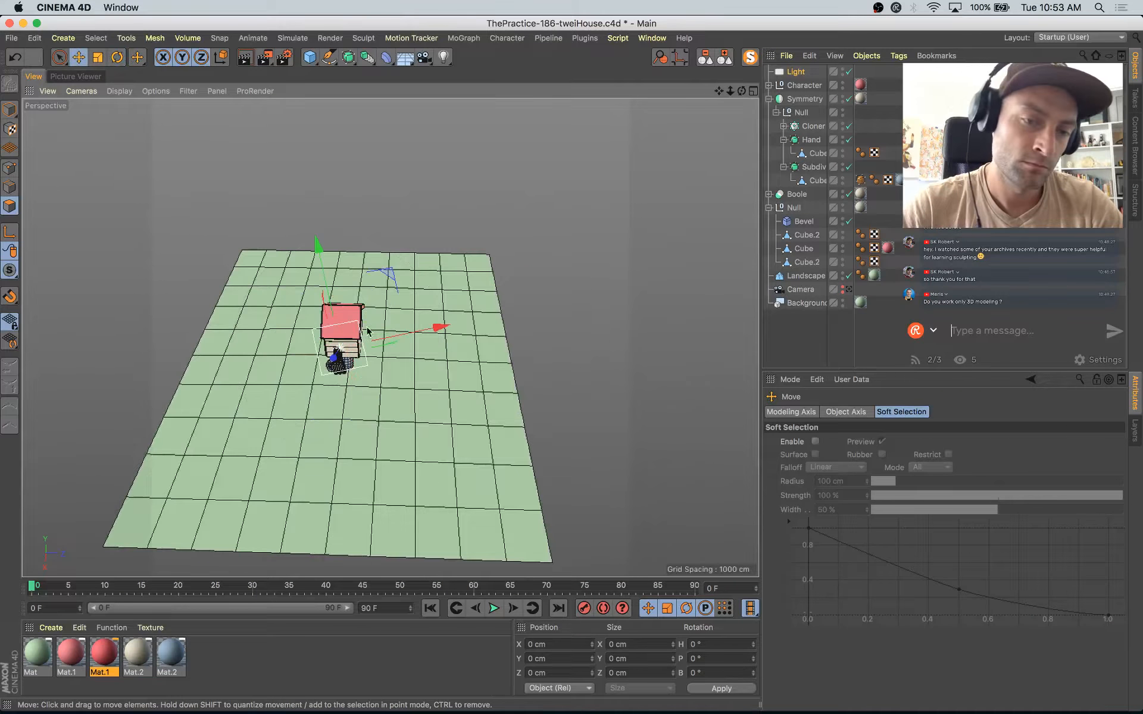
key("r")
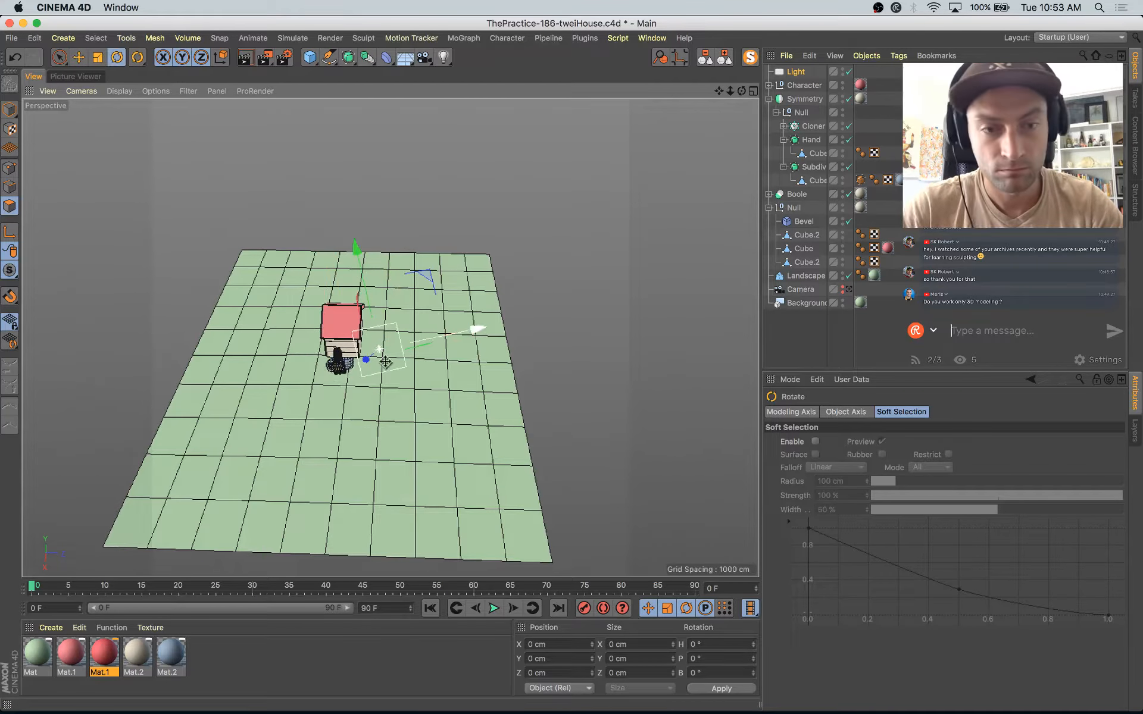
key("t")
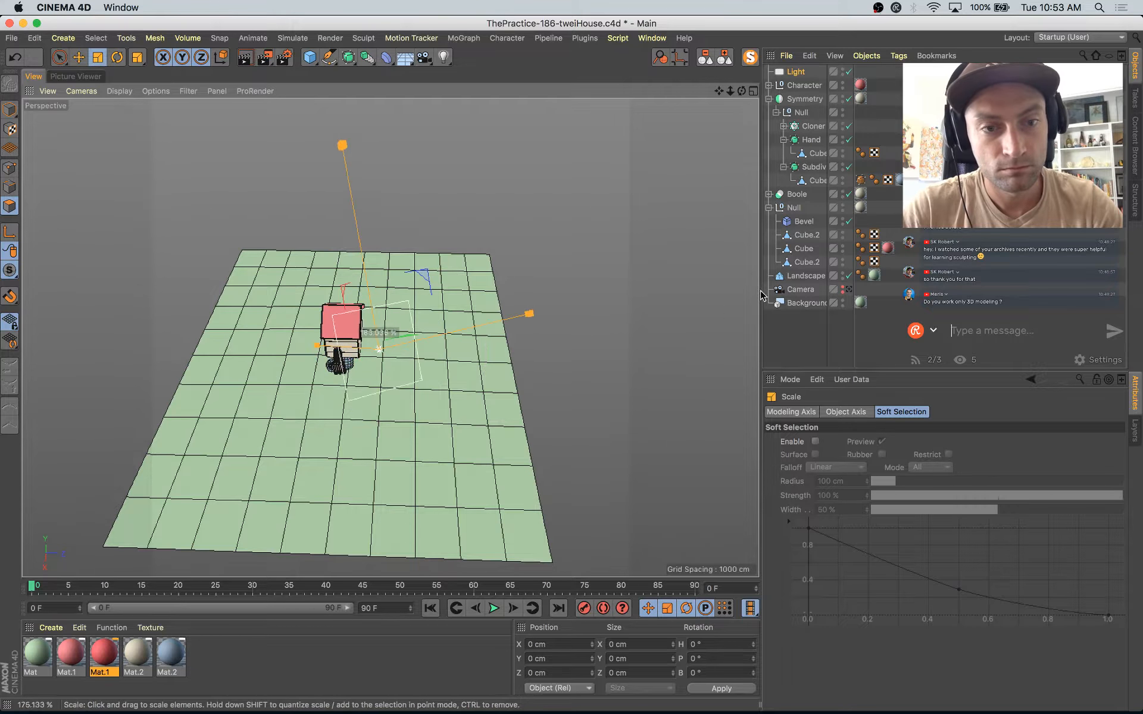
left_click_drag(346, 485, 459, 373, "alt")
key("e")
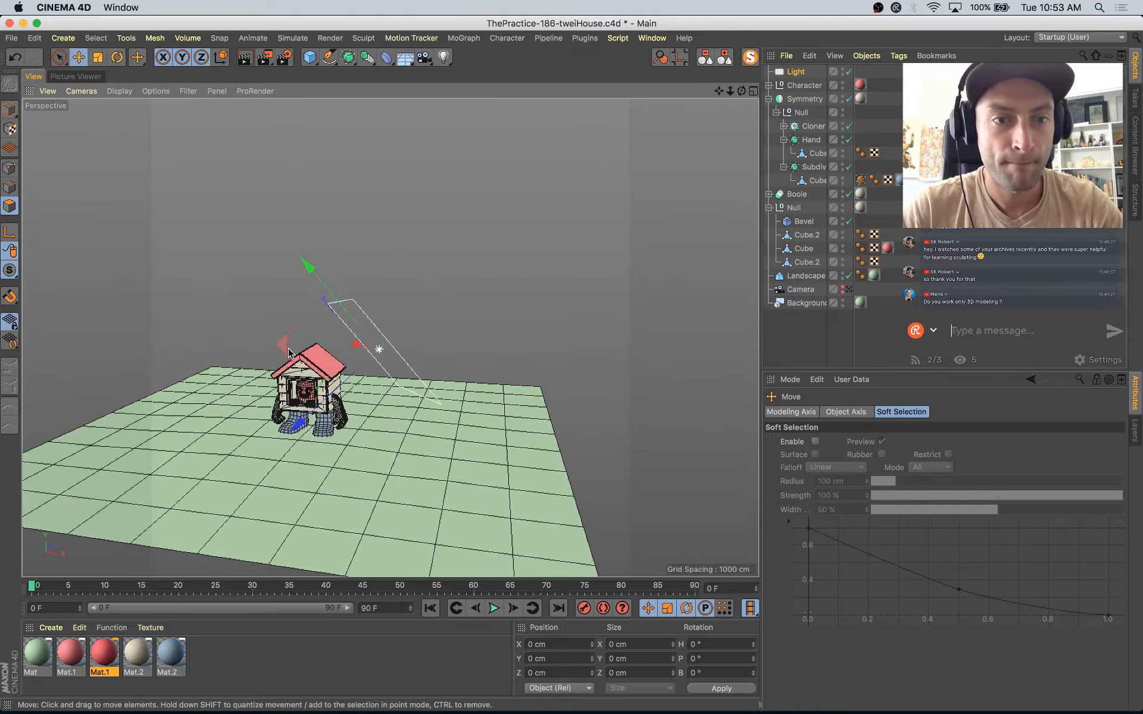
left_click_drag(292, 335, 304, 274)
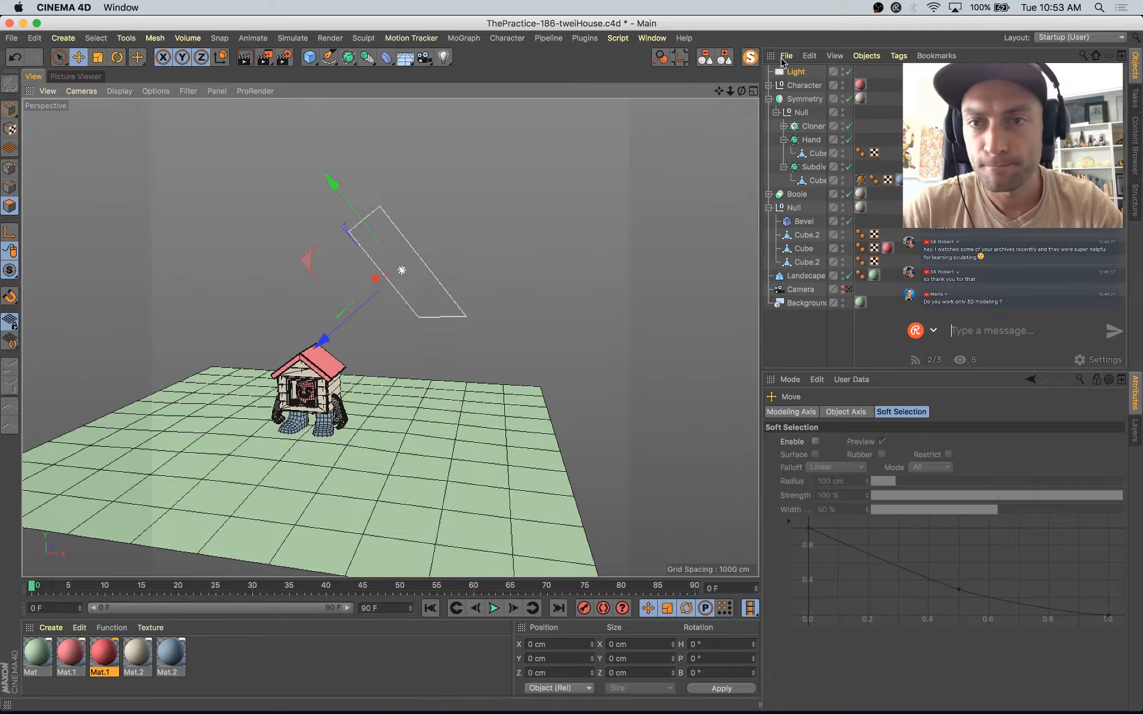
Step: Set the area light's shadow type to Area and rotate the light to refine its aim at the house
left_click(791, 72)
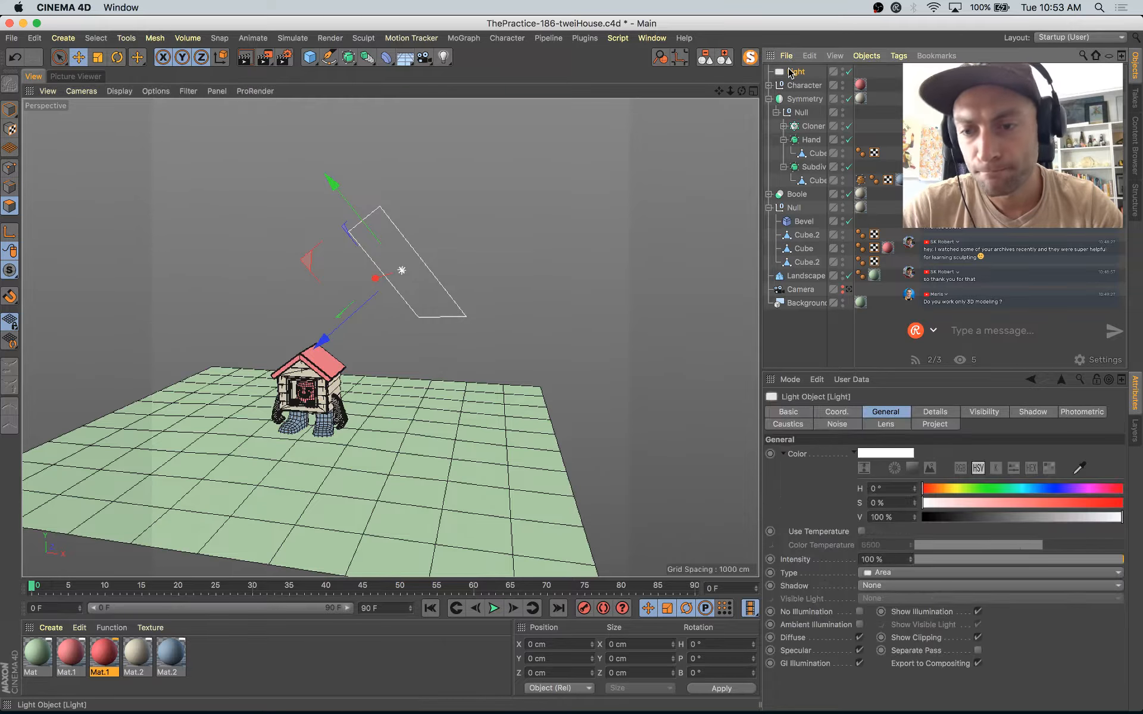
left_click(885, 587)
left_click(896, 644)
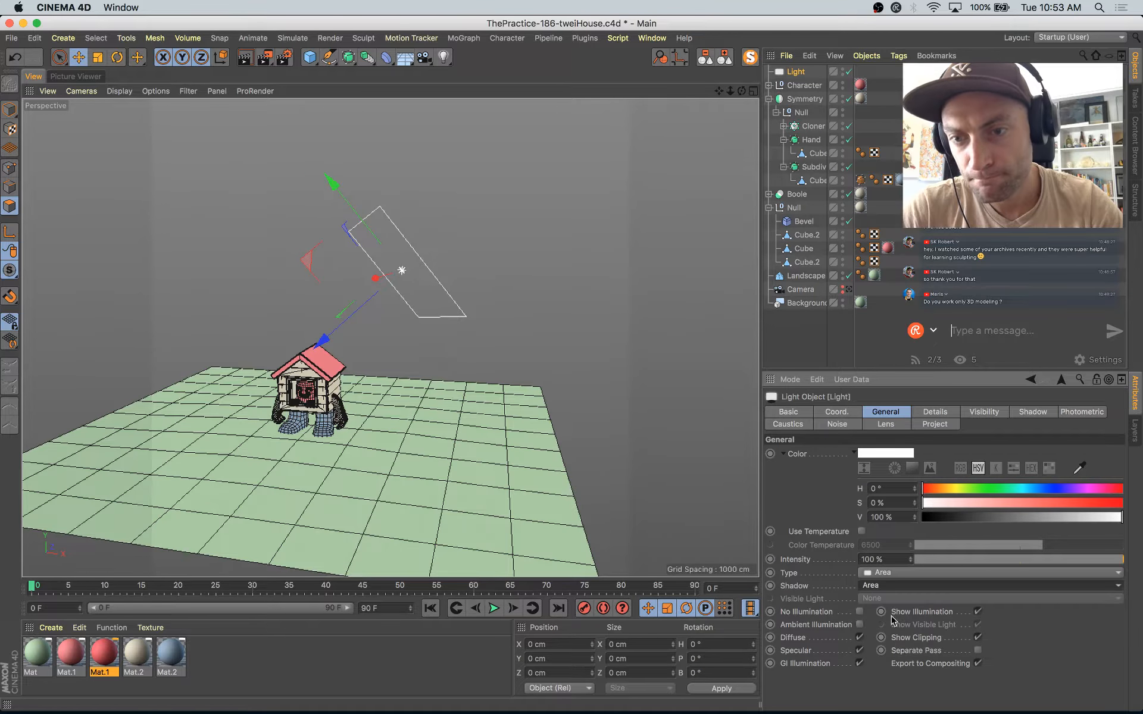
left_click_drag(536, 444, 441, 306, "alt")
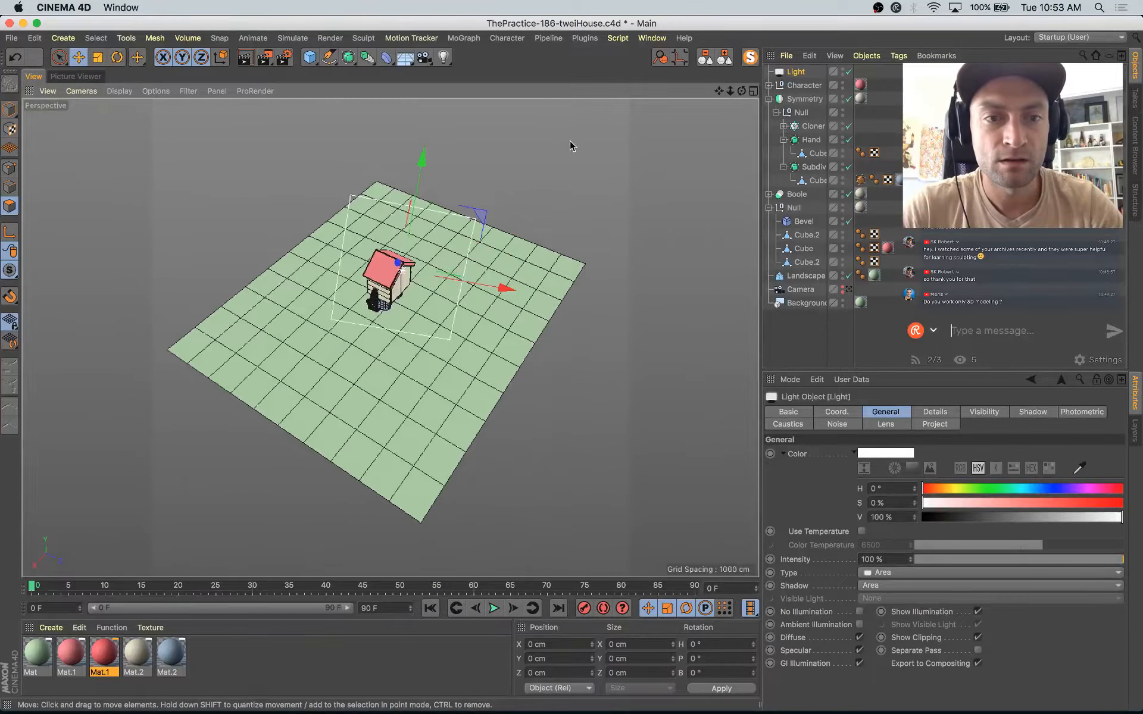
key("r")
left_click_drag(349, 296, 595, 238, "alt")
Step: Add a spot light at about X -486, Y 550, Z -757 cm, angled down at the house, and switch to model mode
left_click_drag(444, 57, 569, 80)
middle_click_drag(461, 299, 536, 319, "alt")
key("r")
left_click_drag(285, 393, 349, 325)
key("e")
mouse_move(251, 329)
left_mouse_down("alt")
mouse_move(288, 316)
mouse_move(309, 291)
mouse_move(275, 322)
mouse_move(252, 312)
left_mouse_up("alt")
left_click(9, 109)
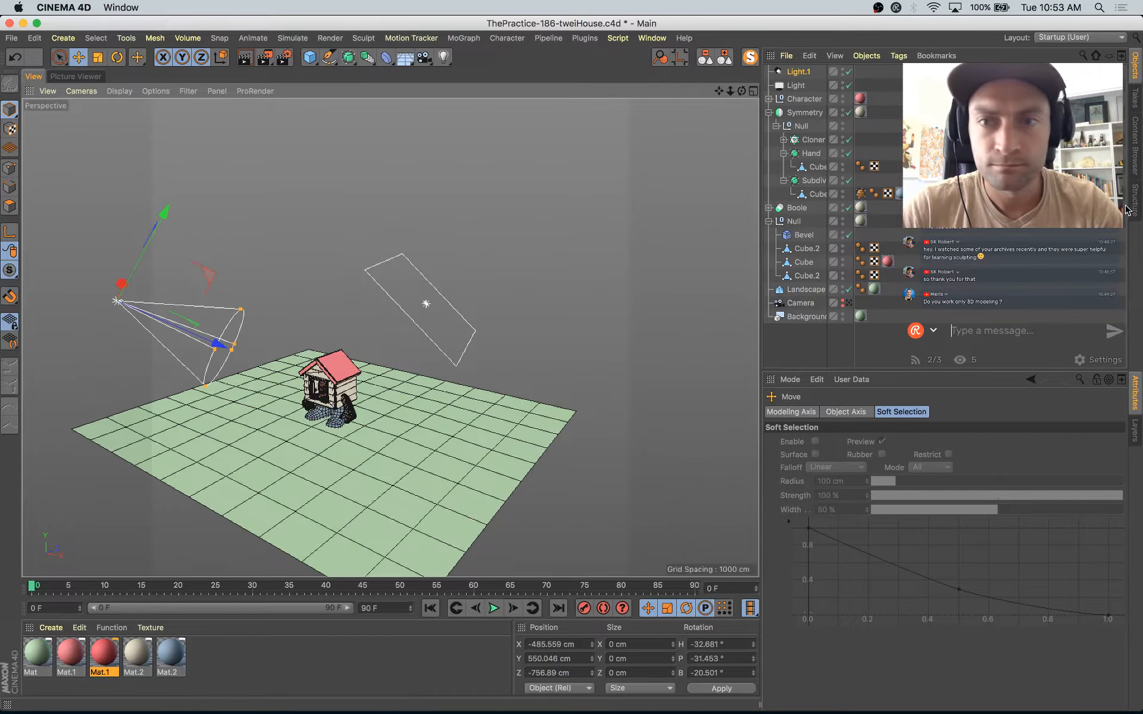
Step: Return to the scene camera, move both lights to the end of the object hierarchy and fold all groups
left_click(849, 303)
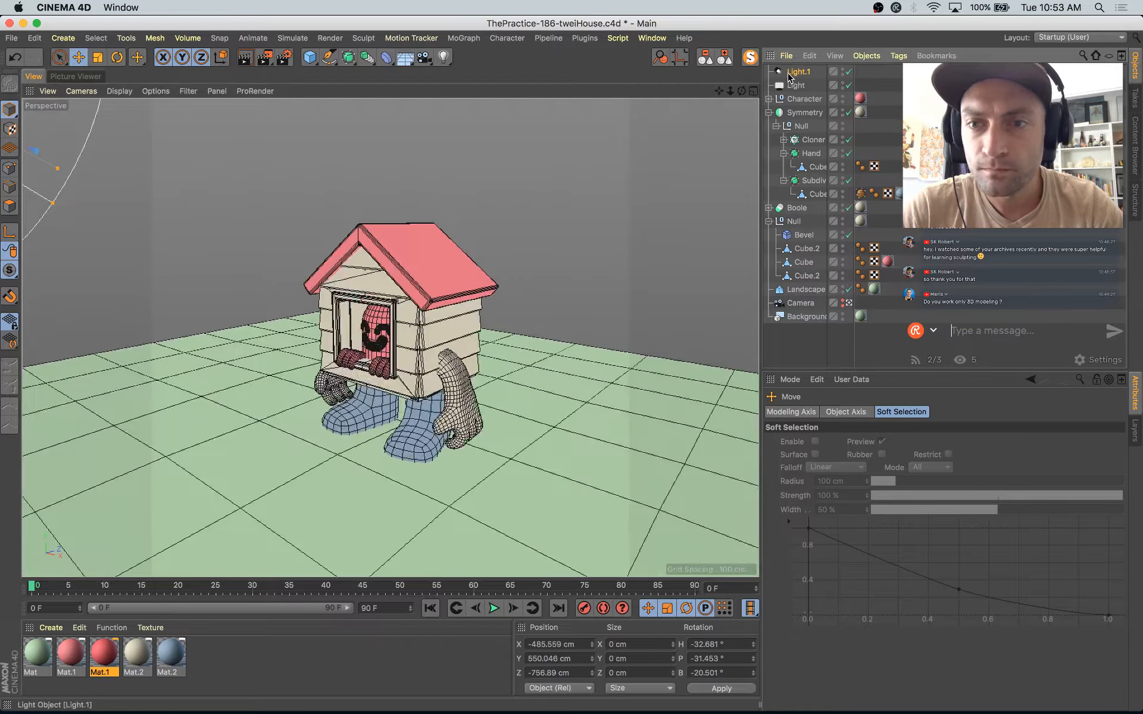
left_click(789, 72)
left_click(797, 87, "shift")
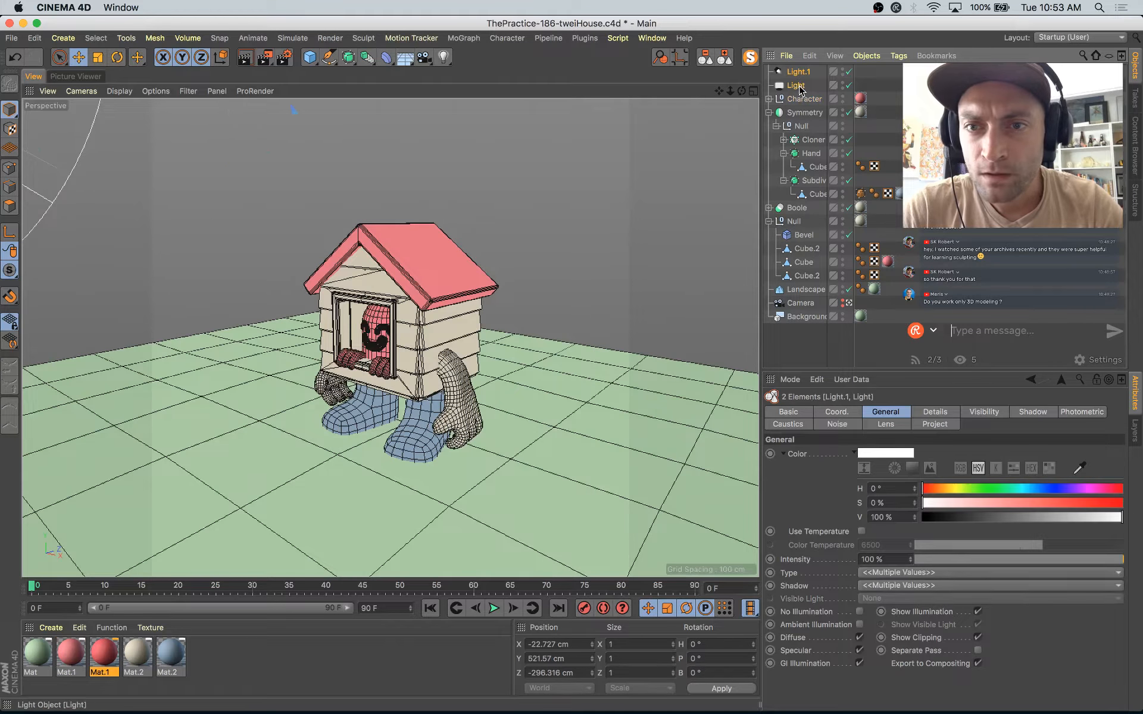
left_click_drag(800, 345, 801, 345)
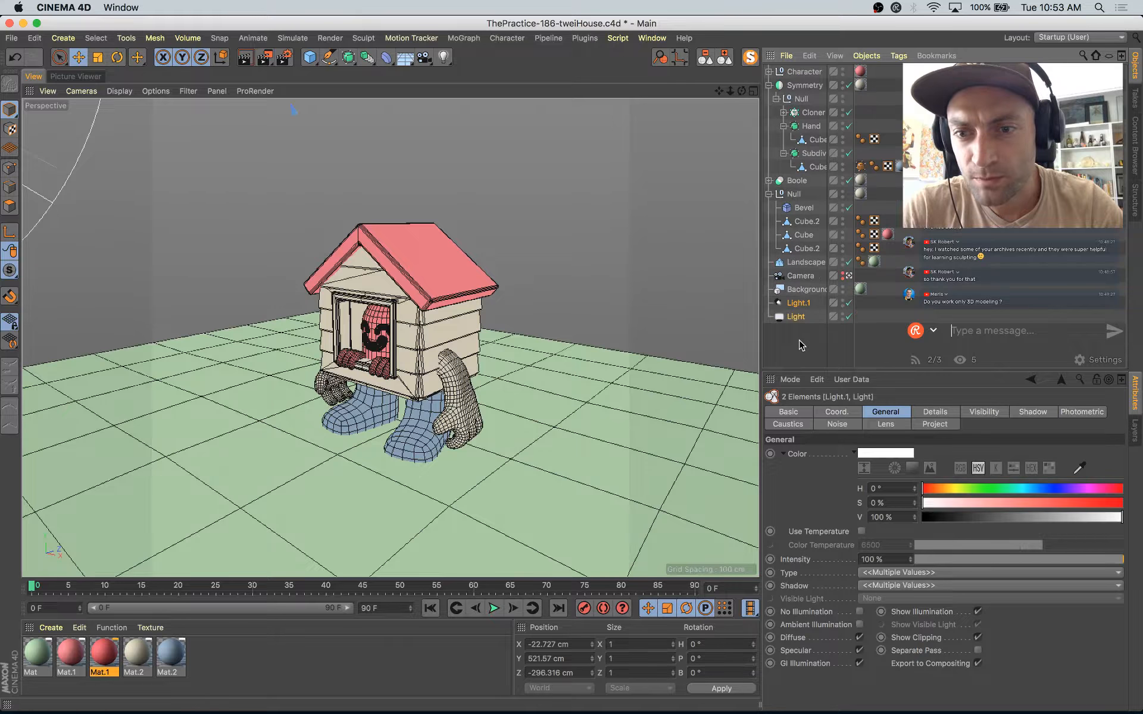
left_click(727, 58)
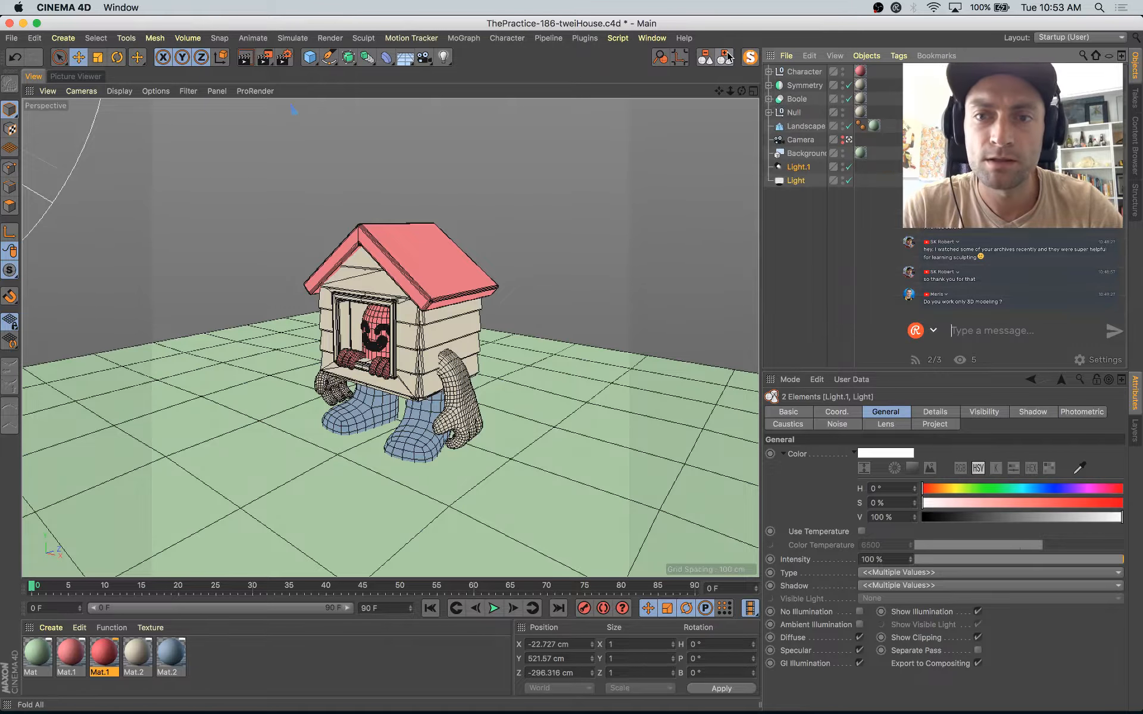
Step: Examine how the scene's camera, background, lights and model groups are organized in the object hierarchy
left_click(804, 141)
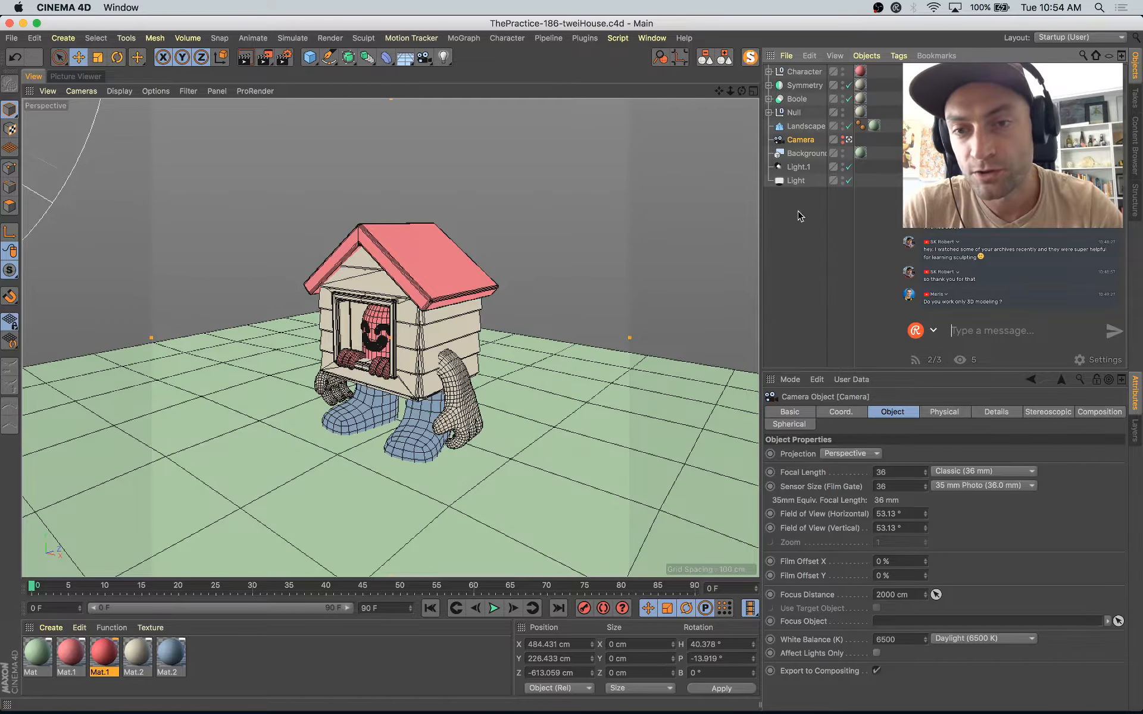
left_click(801, 216)
left_click(806, 155)
left_click(804, 168)
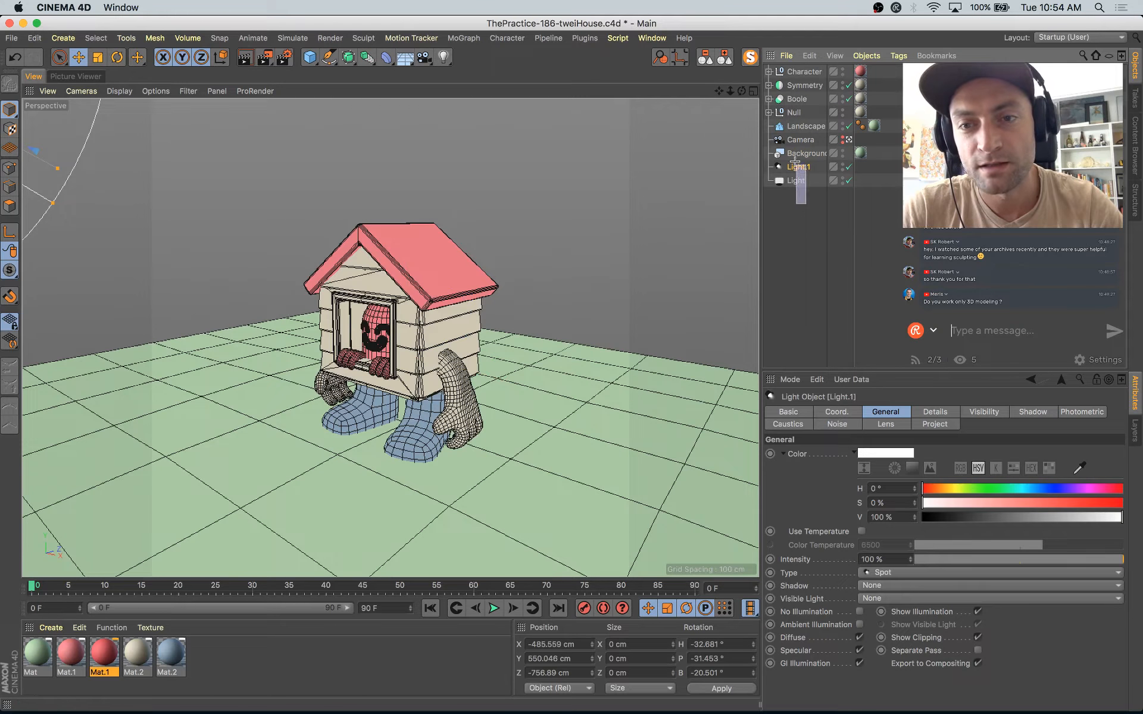
left_click_drag(795, 162, 794, 152)
left_click(824, 263)
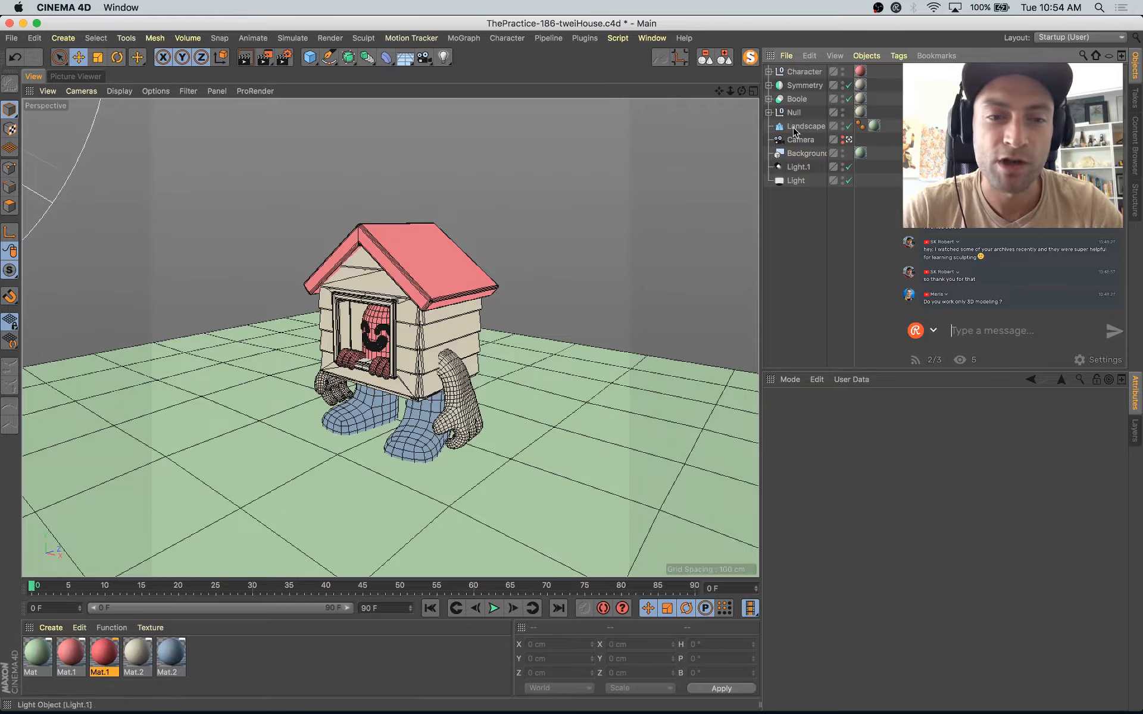
left_click(801, 140)
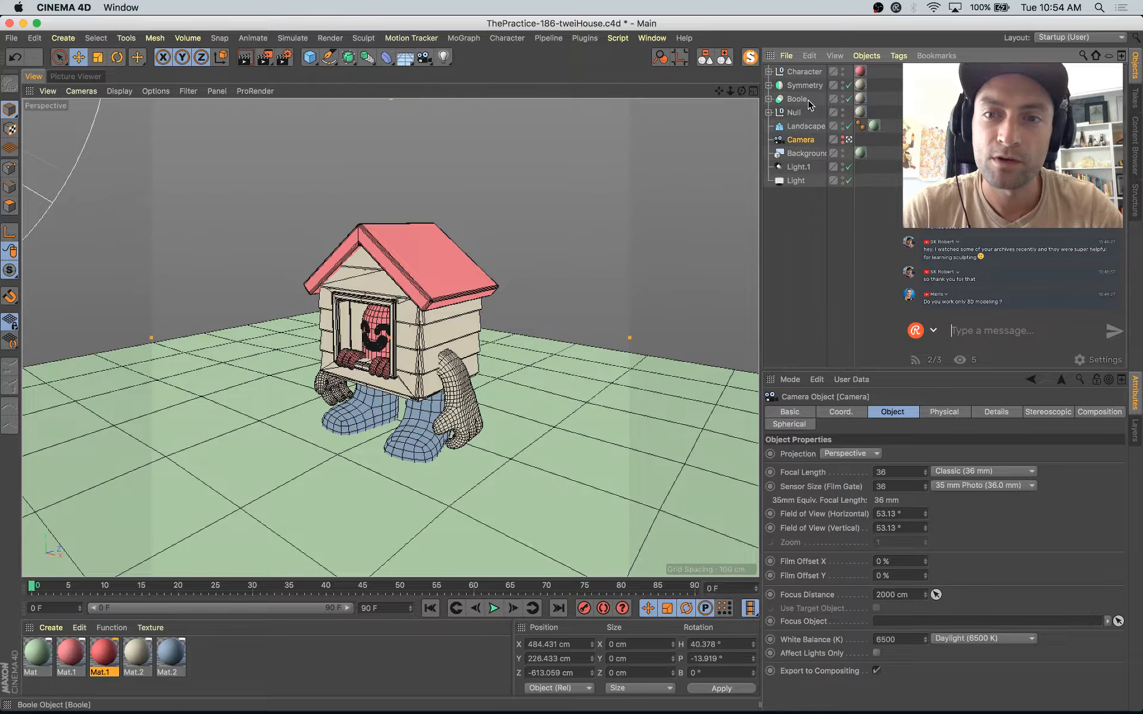
left_click(804, 127)
left_click_drag(803, 74, 805, 78)
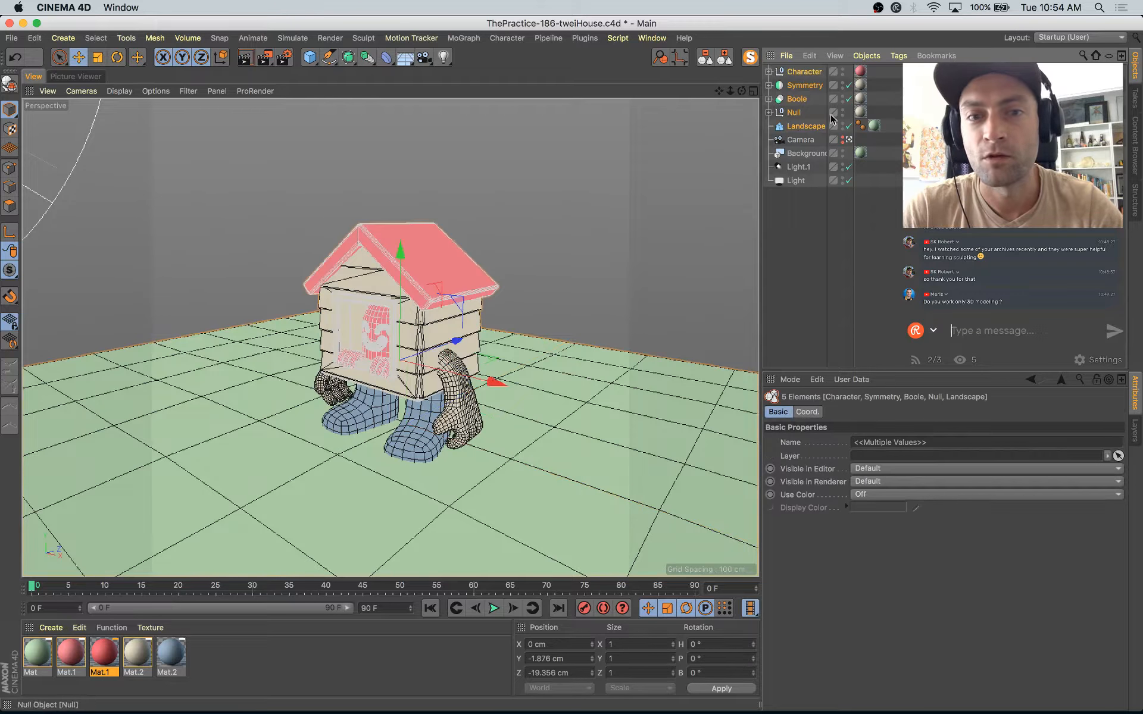
left_click(804, 245)
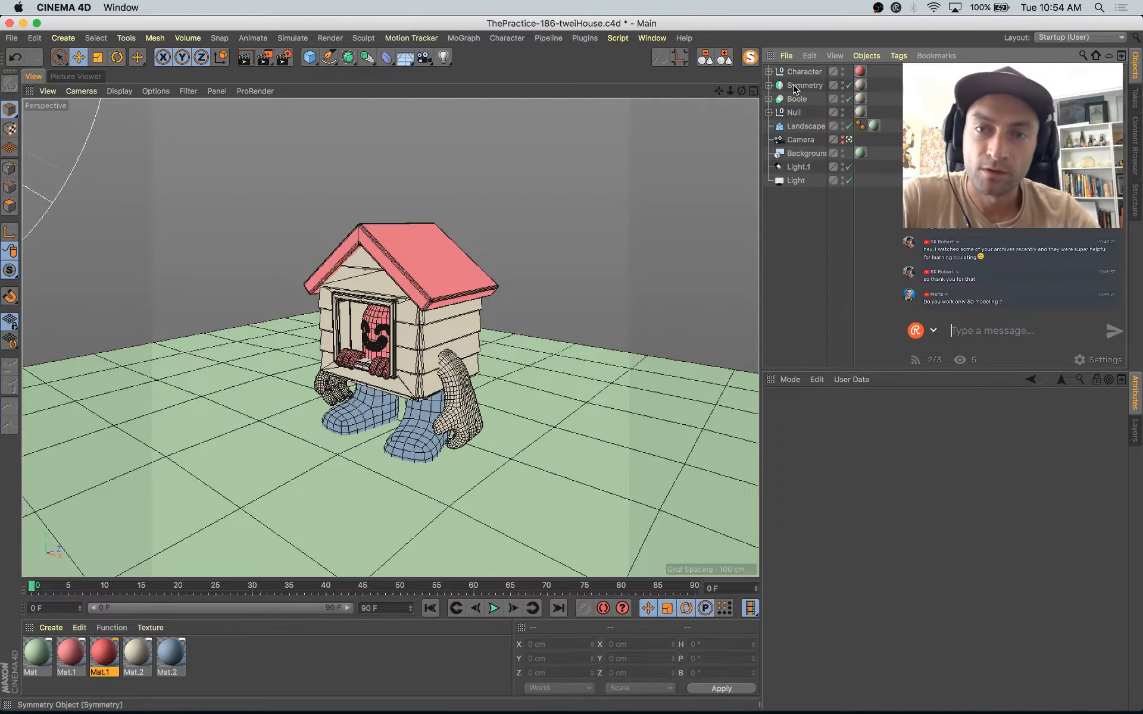
Step: Save the scene and render the current camera view as a lighting test
key("super+s")
key("shift+r")
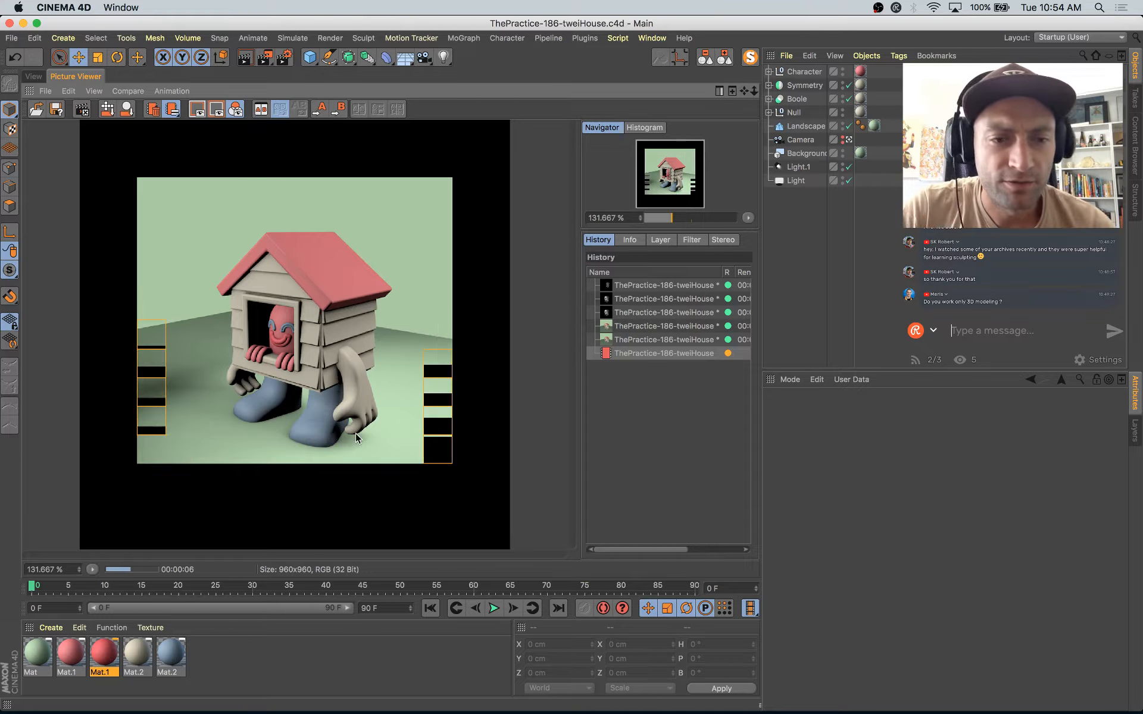
Step: Set the area light's intensity to 56% and tint it pale yellow with hue 48° and saturation 21%
left_click(796, 181)
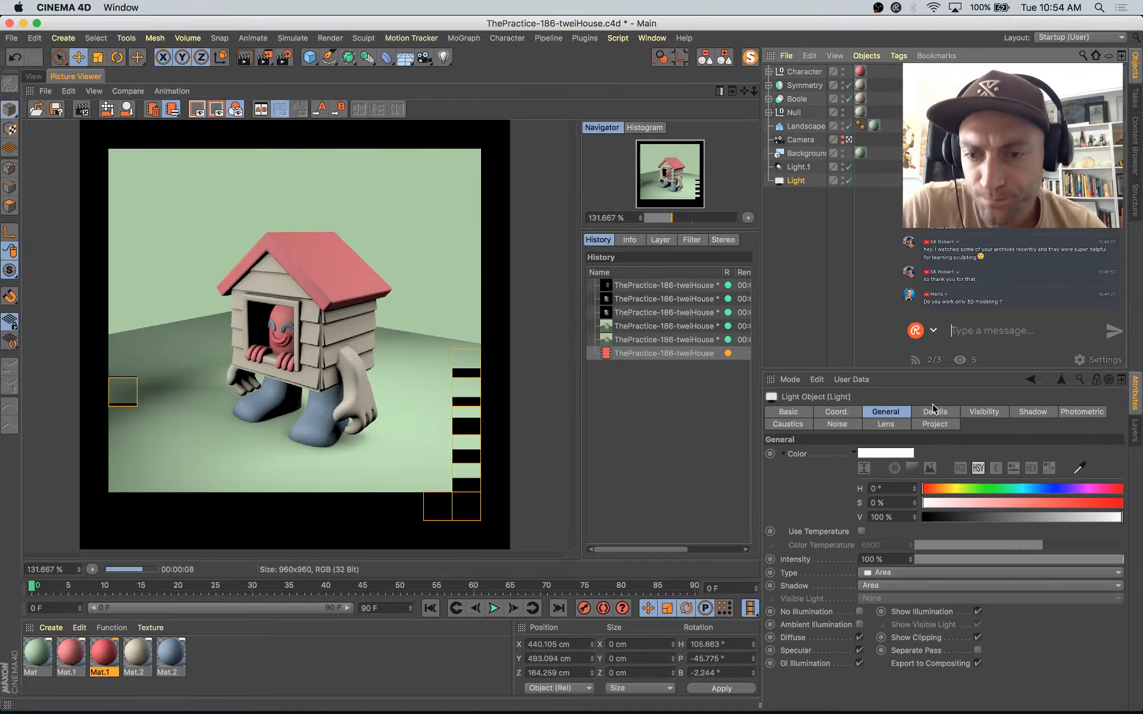
left_click_drag(1037, 556, 1032, 559)
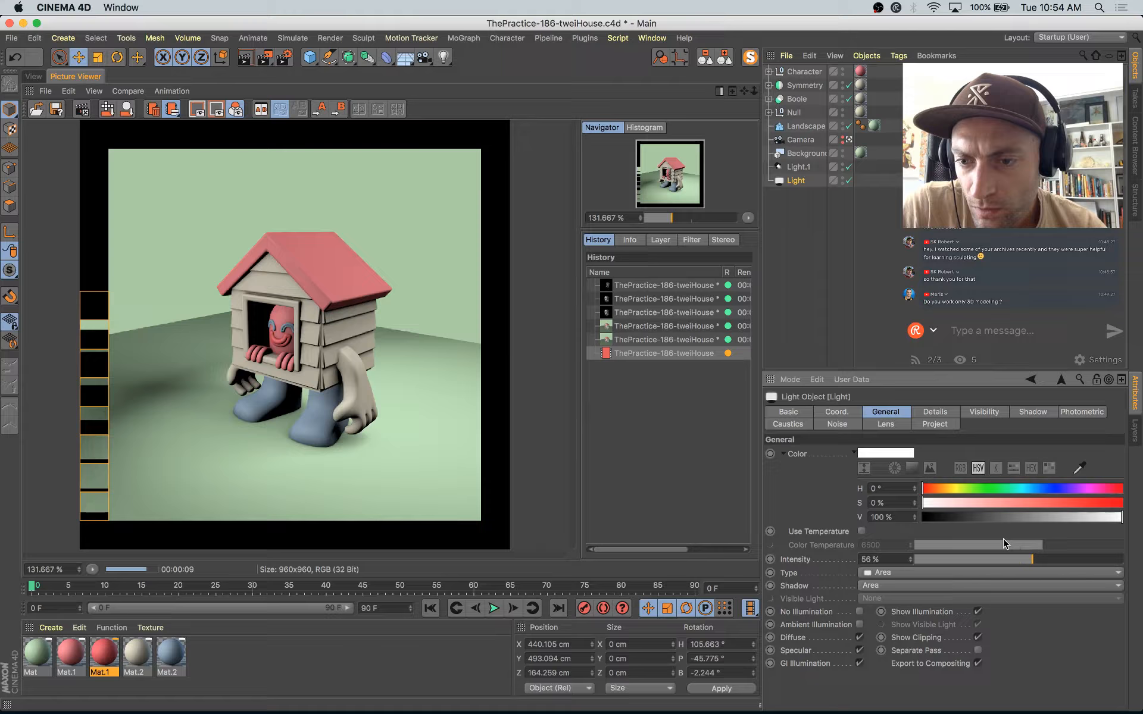
left_click(949, 489)
left_click(965, 503)
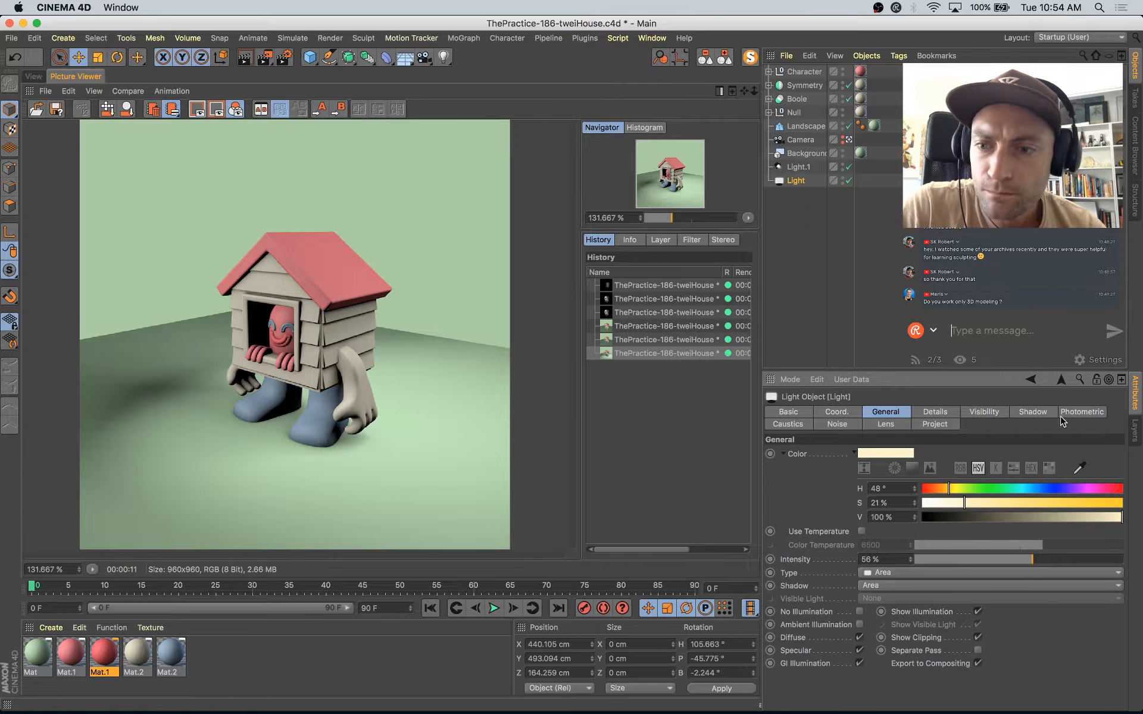
Step: Give the area light a dark blue shadow color with hue about 233° and set the shadow density to 76%
left_click(1032, 414)
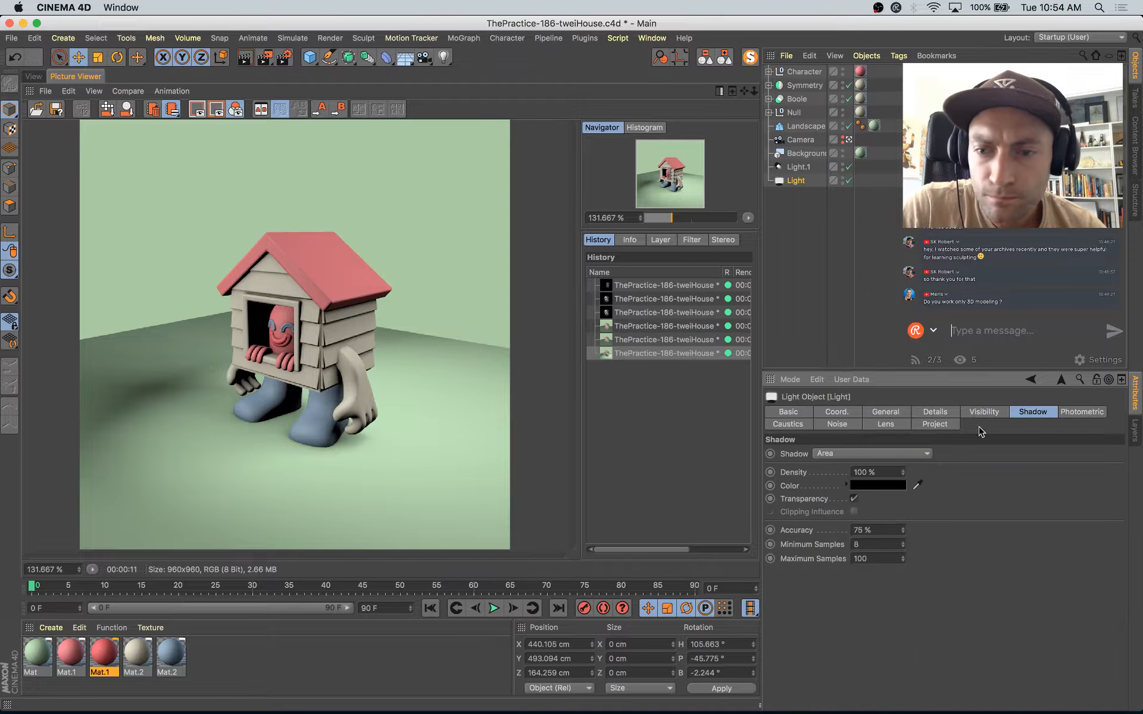
left_click(896, 486)
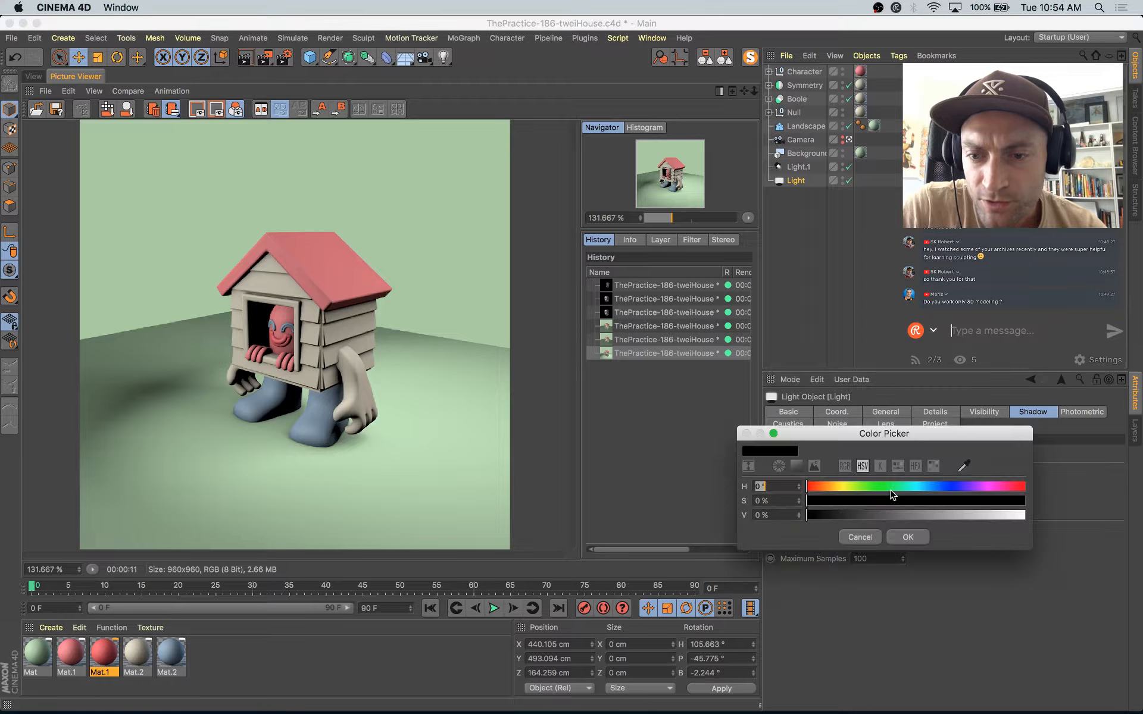
mouse_move(900, 522)
left_mouse_down()
mouse_move(869, 515)
mouse_move(911, 504)
left_mouse_up()
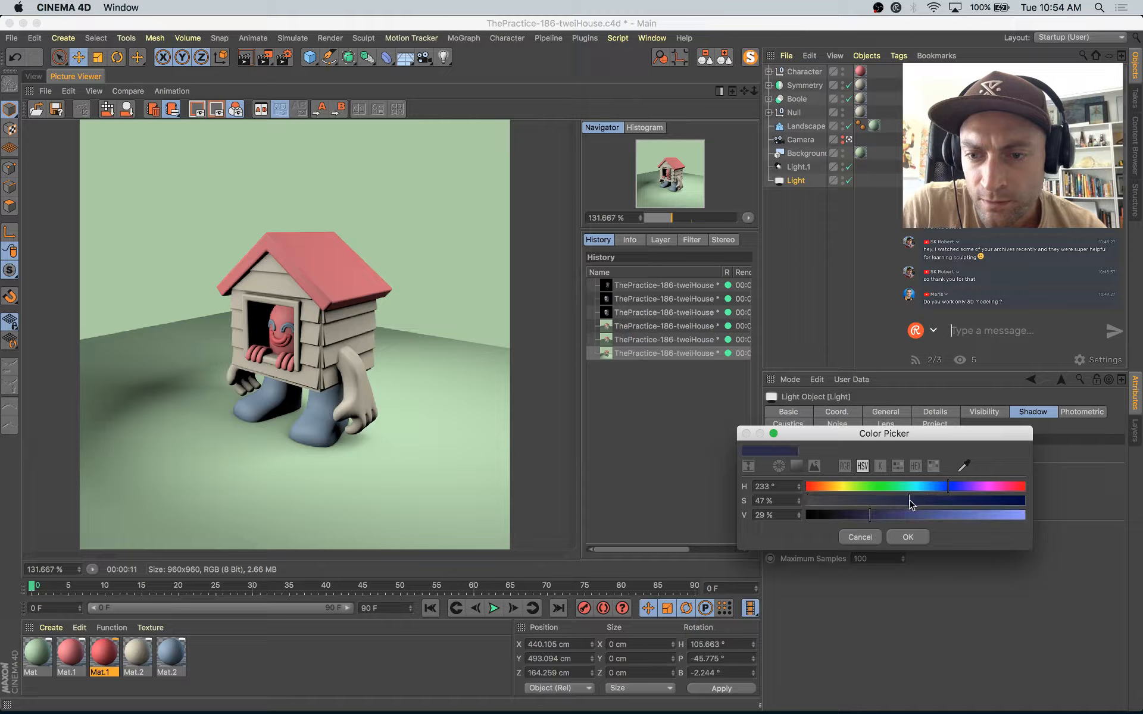
left_click(907, 538)
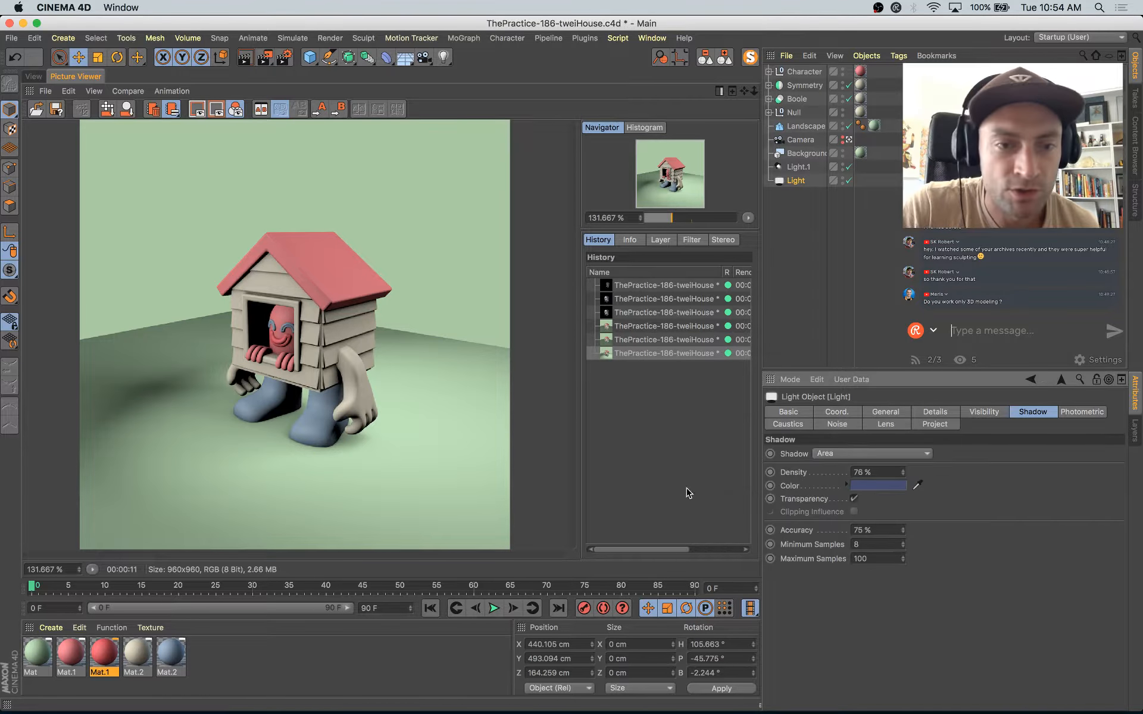
Step: Set the spot light's shadow type to Area
left_click(860, 168)
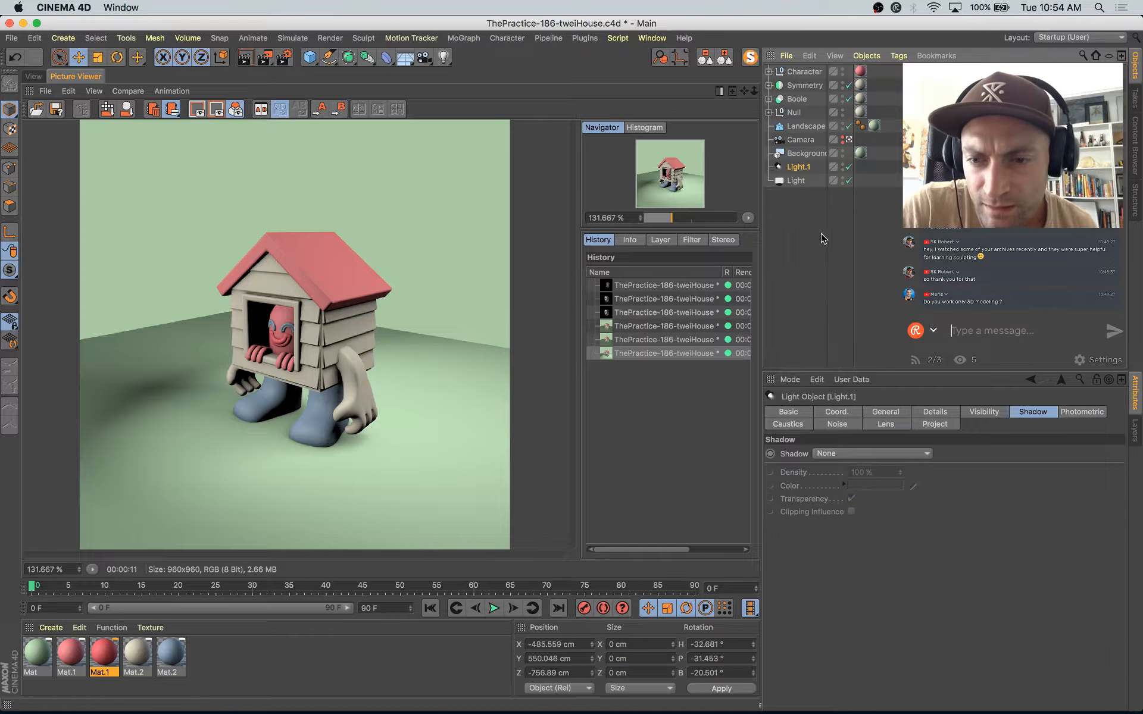
left_click(898, 413)
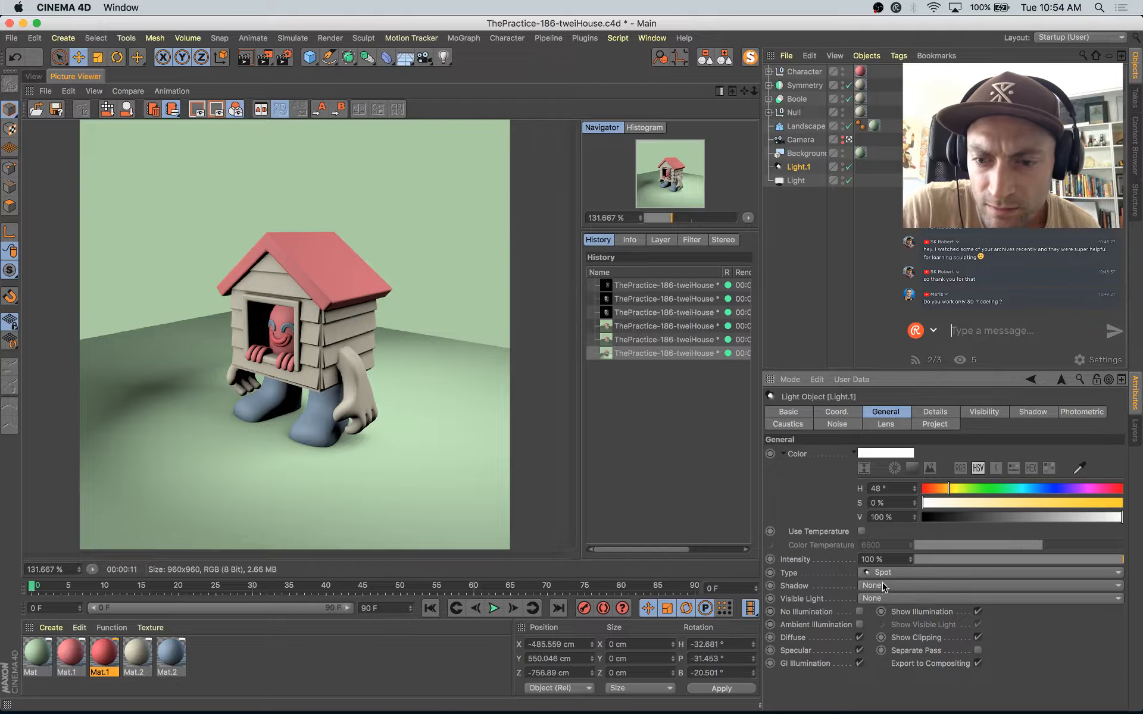
left_click(884, 587)
left_click(892, 643)
Step: Tint the spot light pale yellow with hue 48° and saturation 14%, checking the warm lighting in a test render
left_click(795, 181)
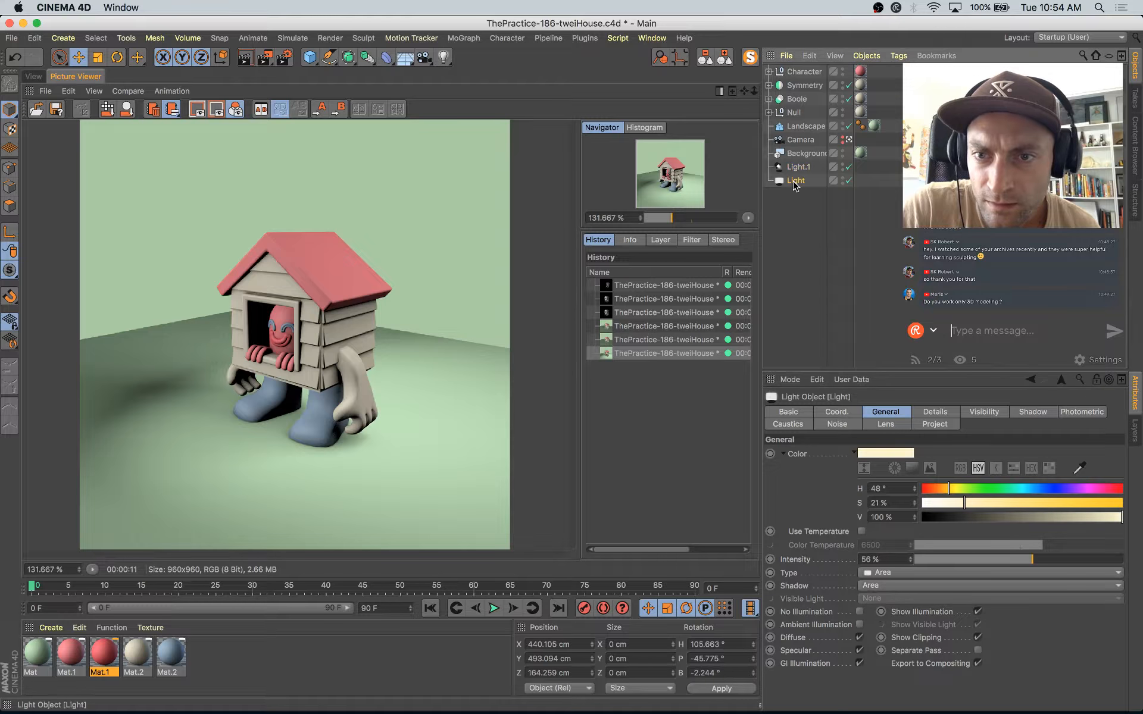
left_click(795, 169)
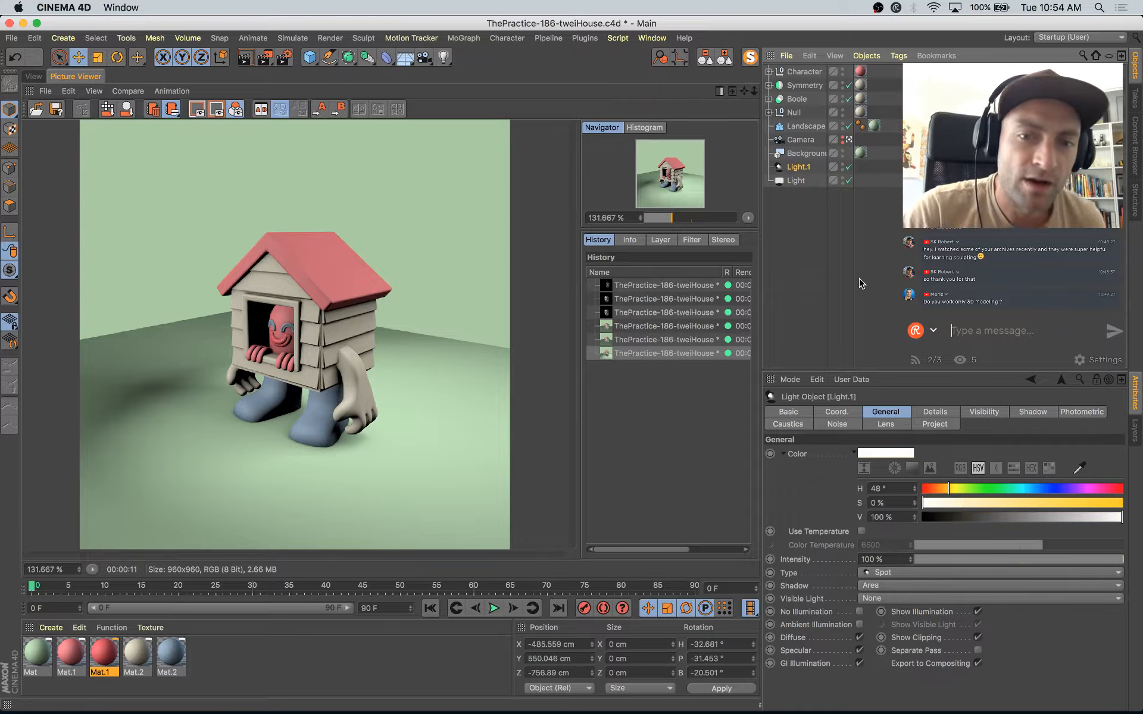
left_click(963, 503)
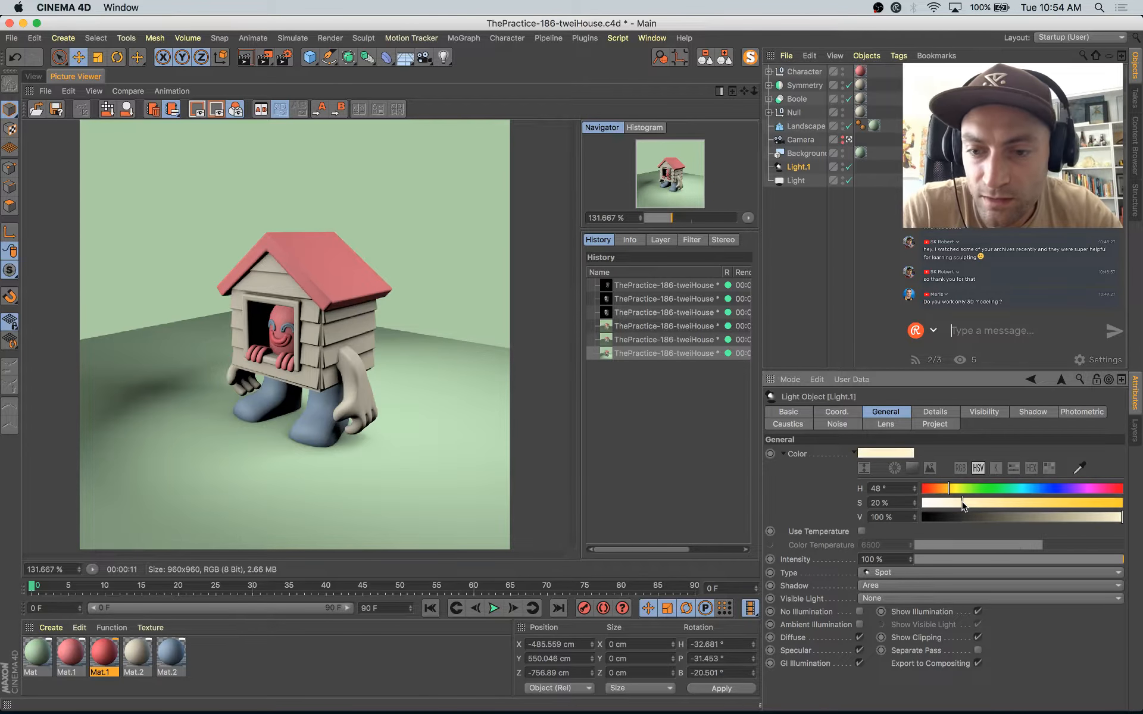
key("shift+r")
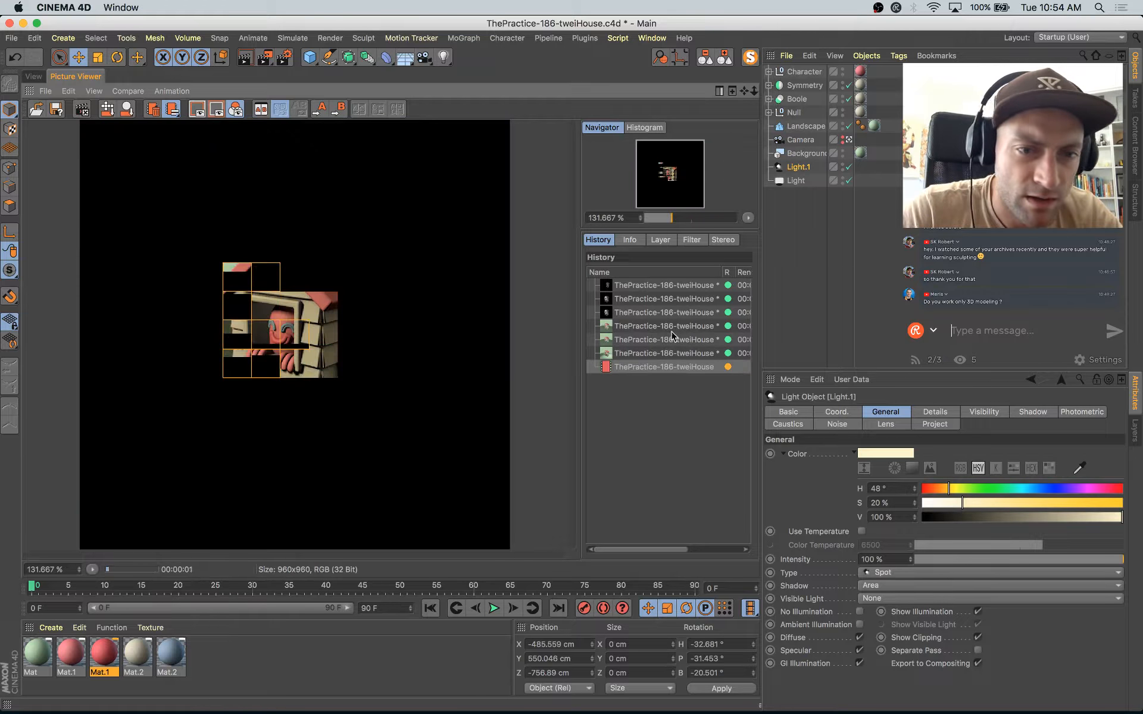
left_click(950, 504)
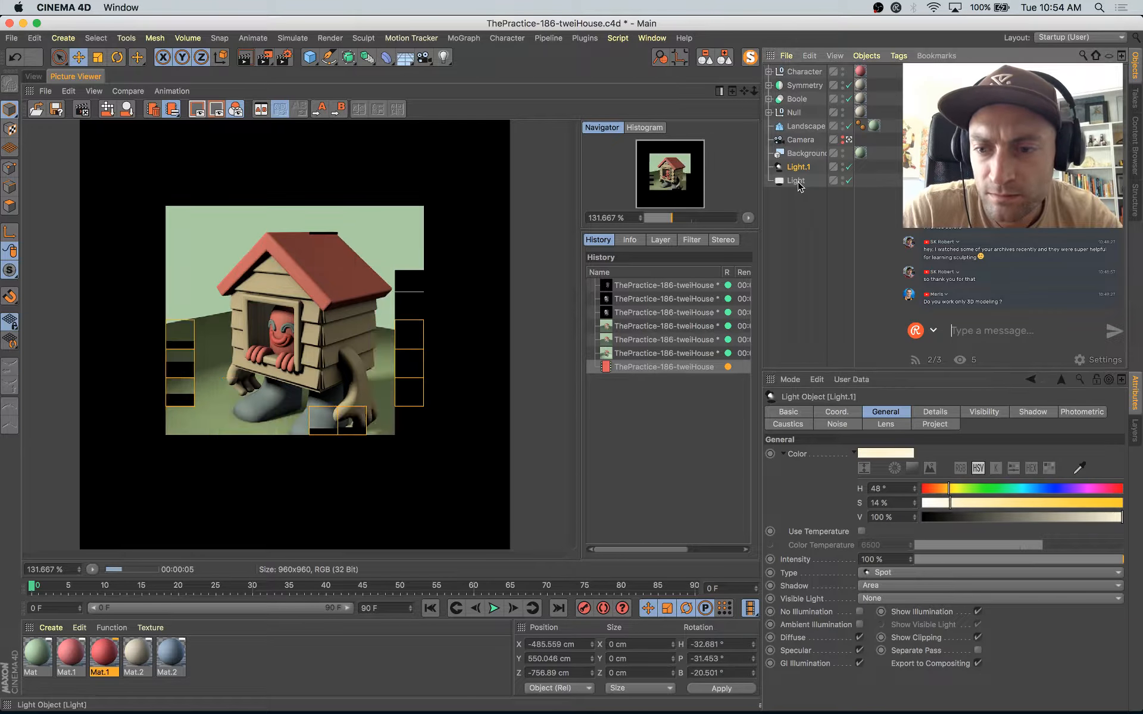
Step: Shift the area light's color to a cool cyan with hue 171° and render the scene again
left_click(796, 180)
left_click(1018, 490)
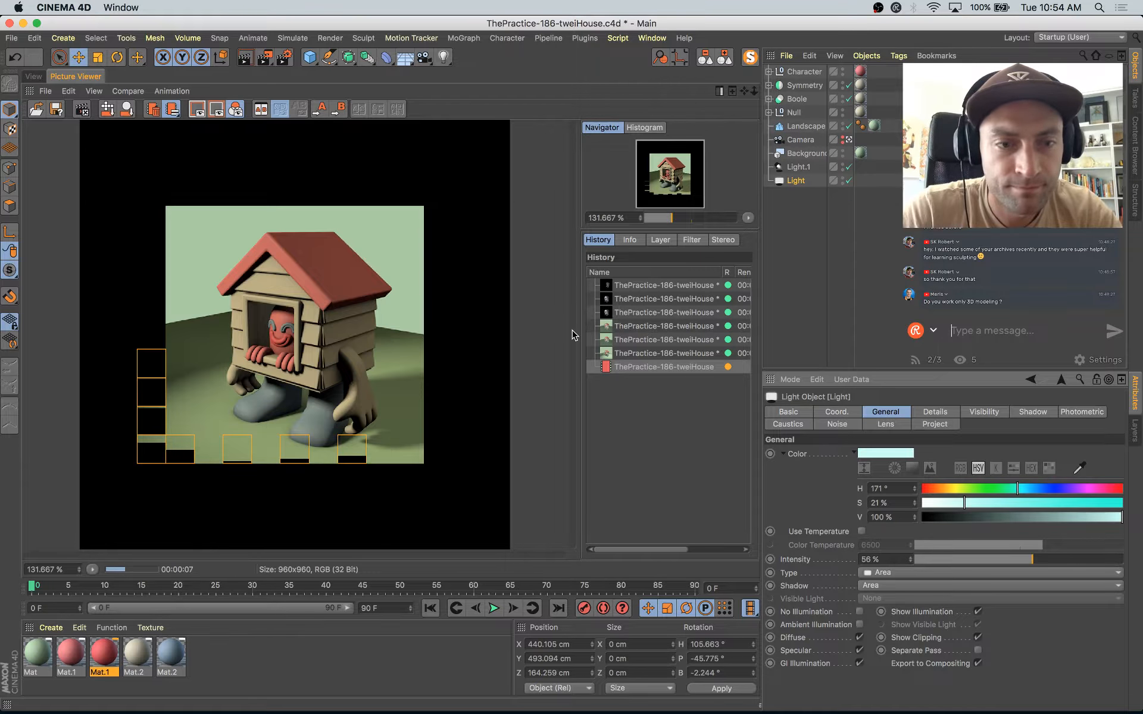
key("shift+r")
key("Return")
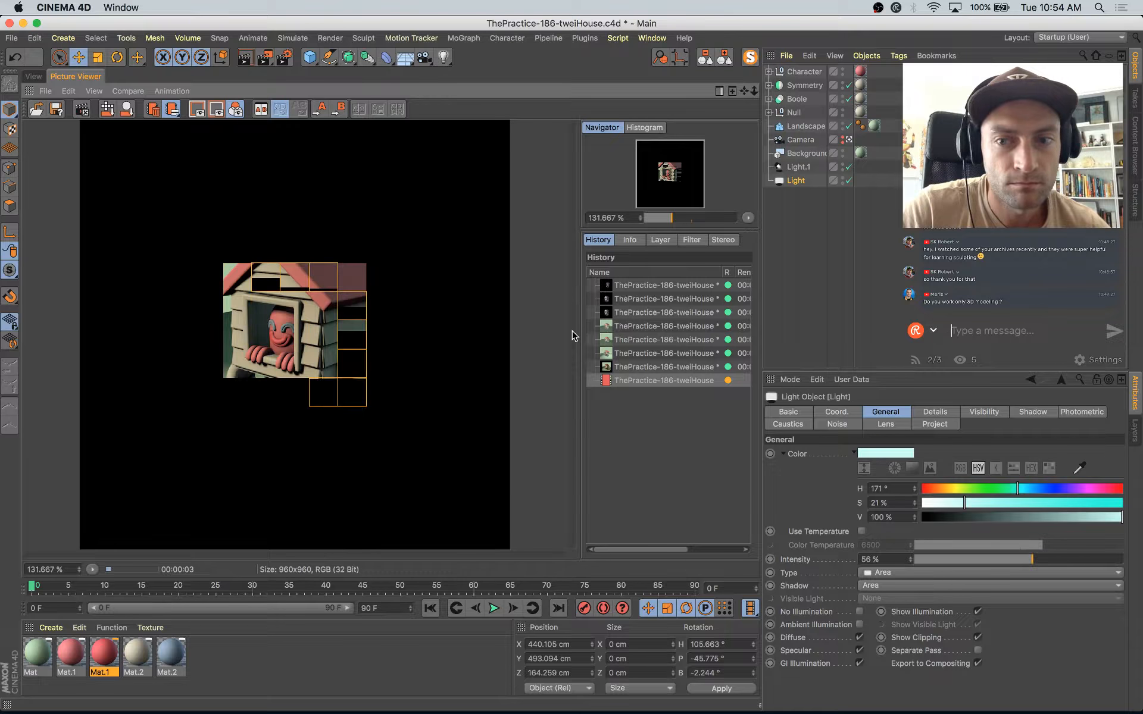
Step: Compare the earlier renders in the render history with the current lighting
left_click(685, 367)
left_click(675, 355)
key("Up")
key("Up")
key("Up")
key("Up")
key("Up")
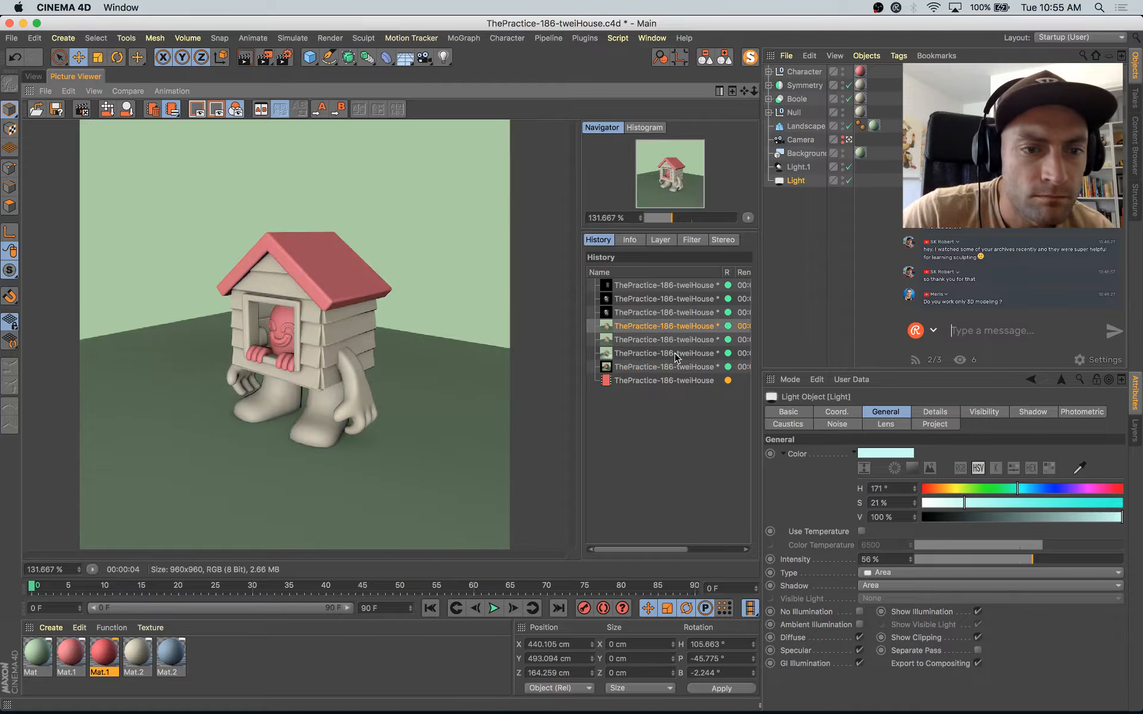
key("Down")
key("Down")
key("Down")
key("Down")
key("Down")
key("Down")
key("Down")
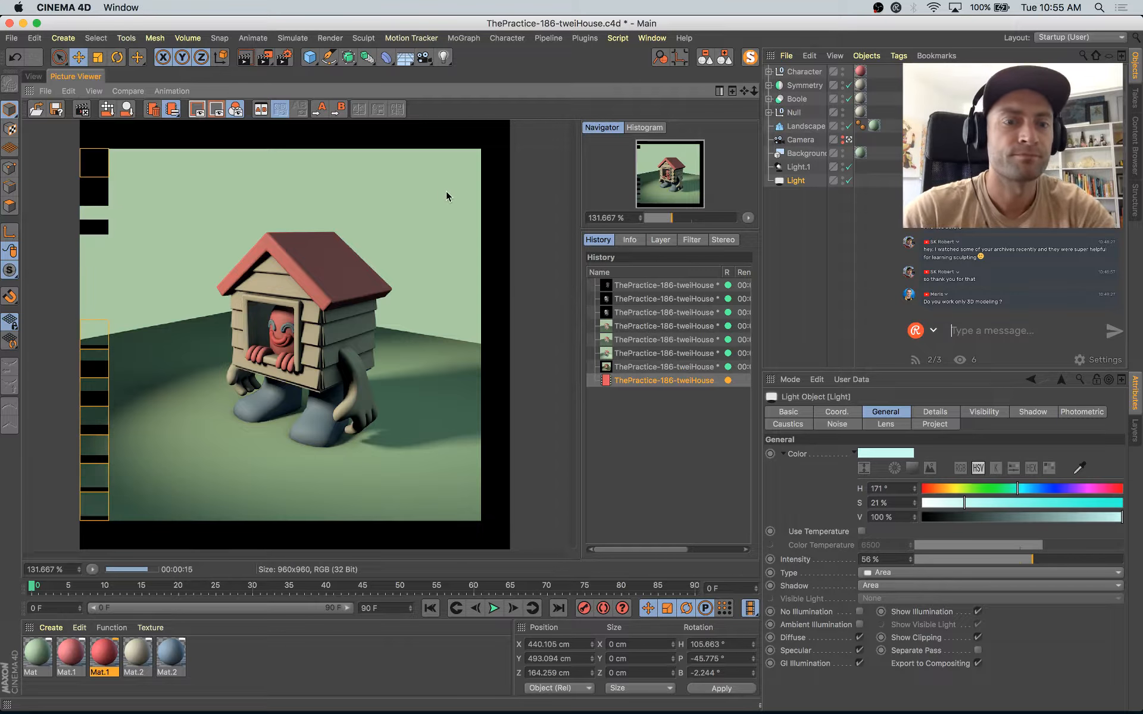
Step: Lower the landscape floor to about Y -129 cm beneath the character's feet and render the scene
left_click(40, 76)
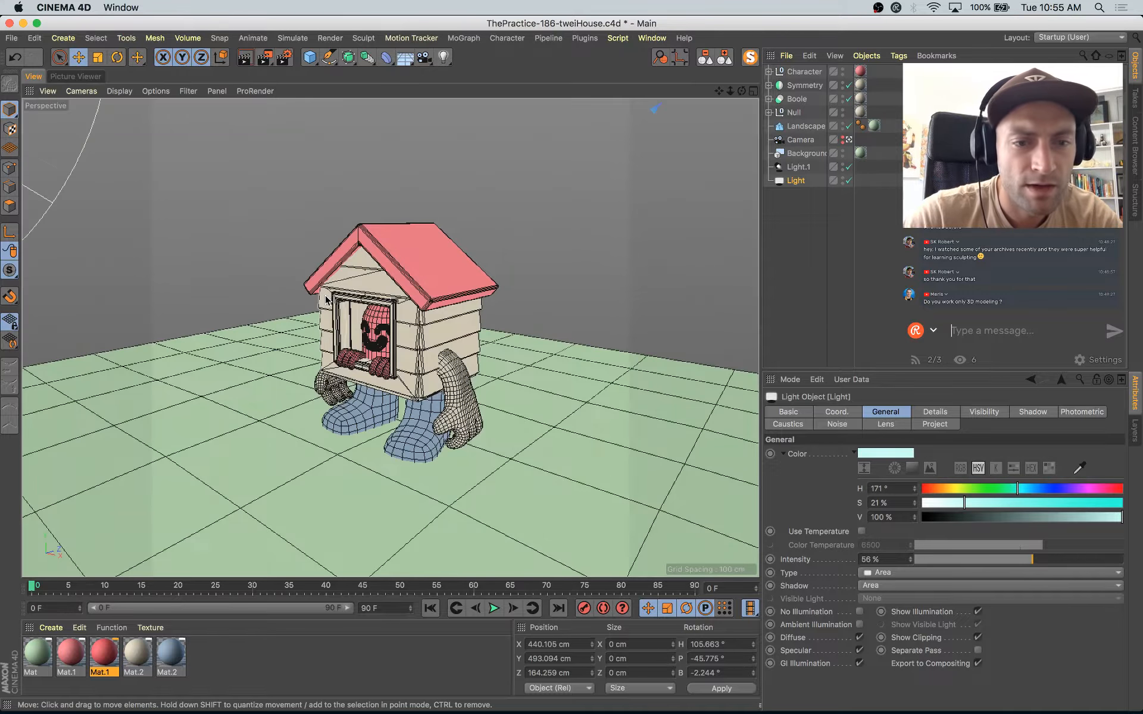
left_click(440, 490)
middle_click_drag(647, 389, 617, 388, "alt")
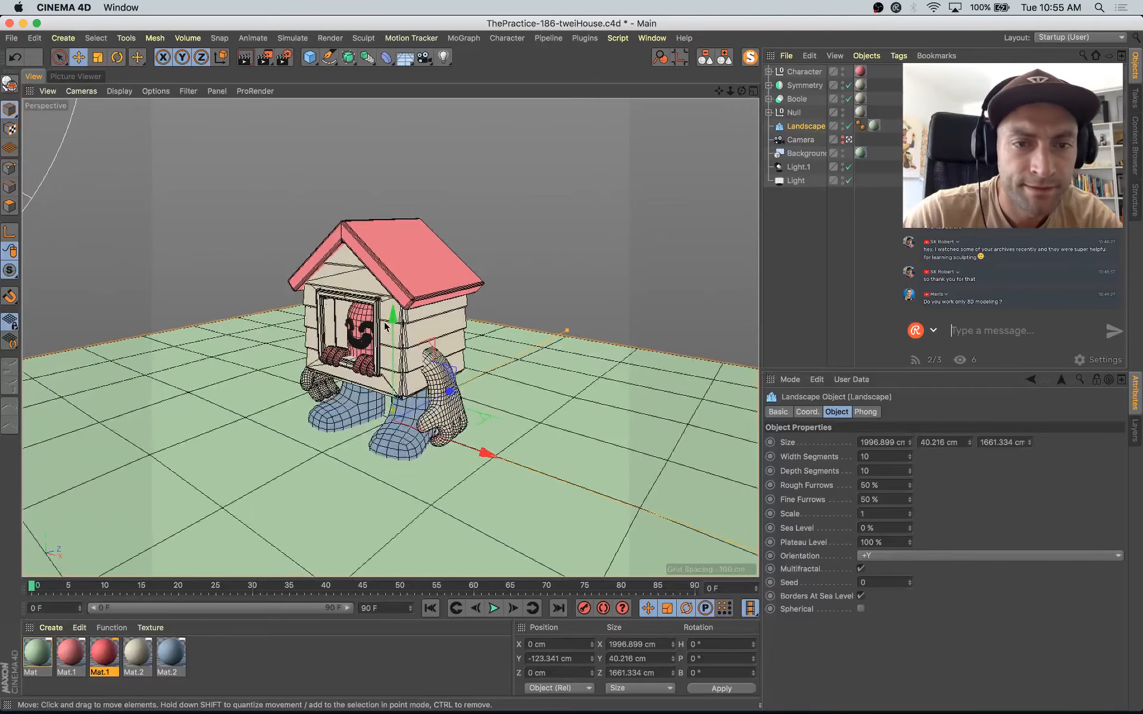
left_click_drag(385, 326, 394, 328)
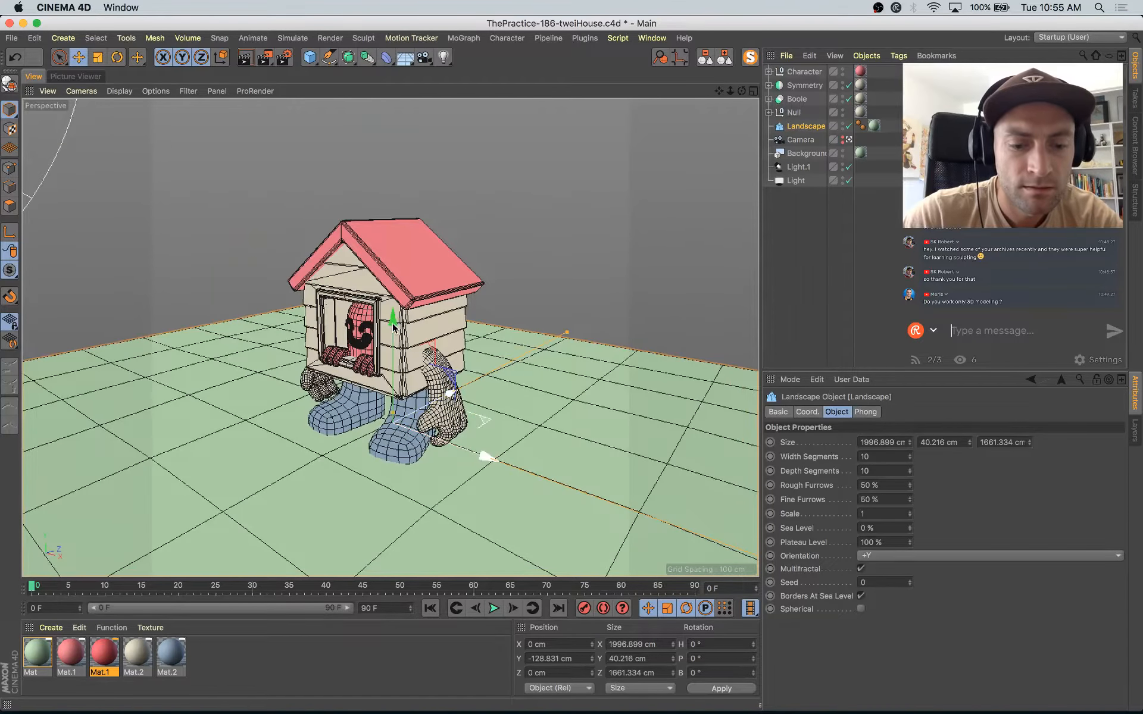
key("shift+r")
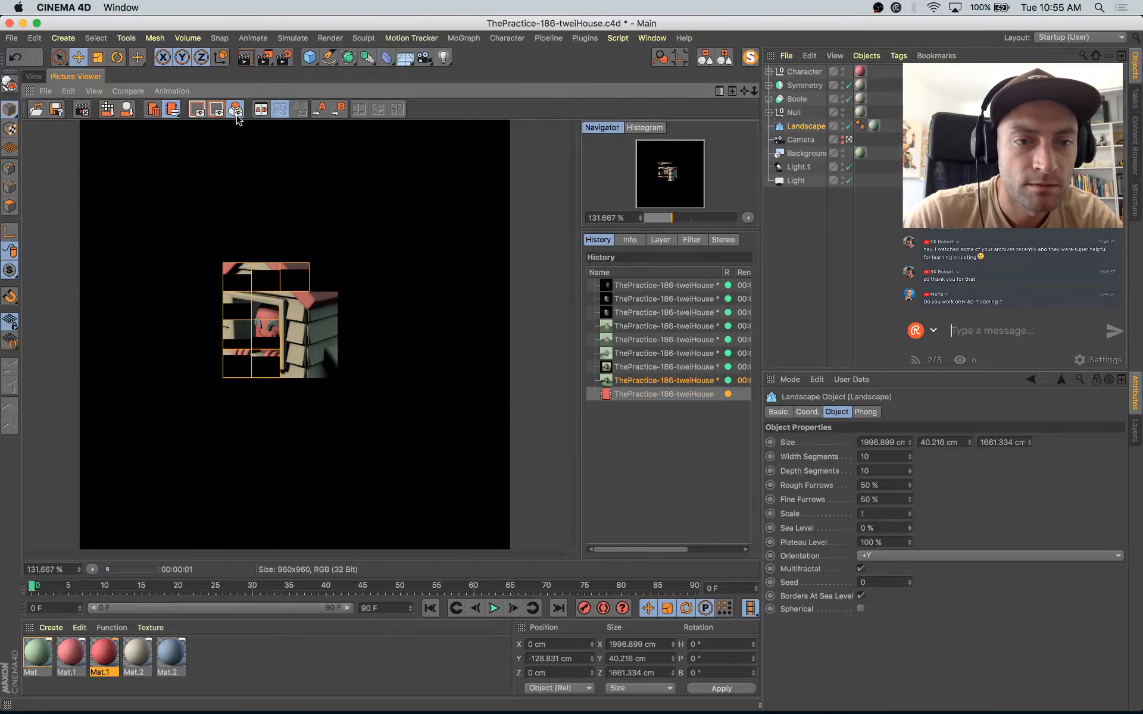
Step: Add the Global Illumination effect to the render settings with Quasi-Monte Carlo (QMC) as its secondary method
left_click(283, 58)
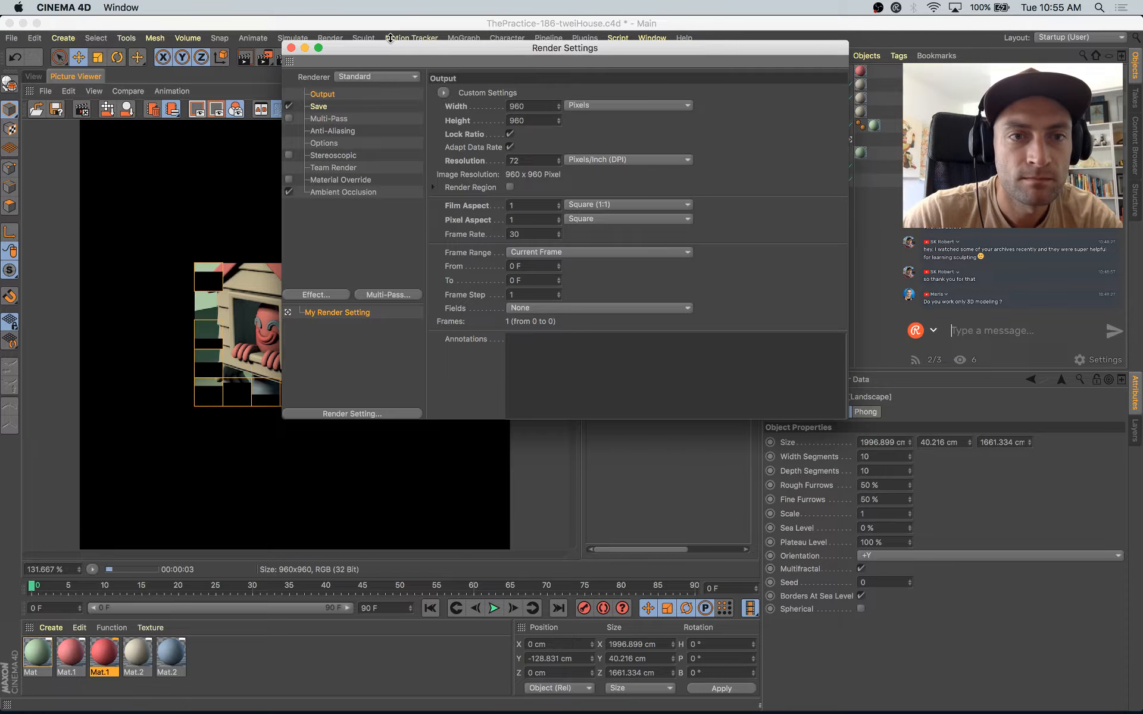
left_click_drag(342, 49, 395, 147)
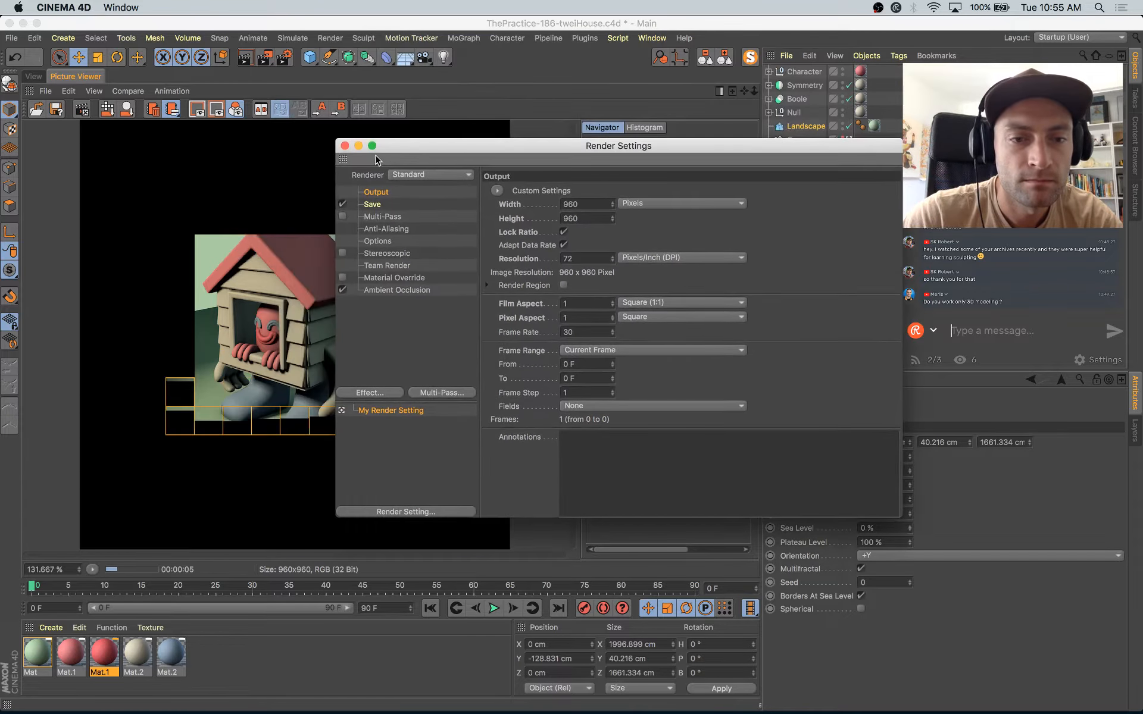
left_click(380, 390)
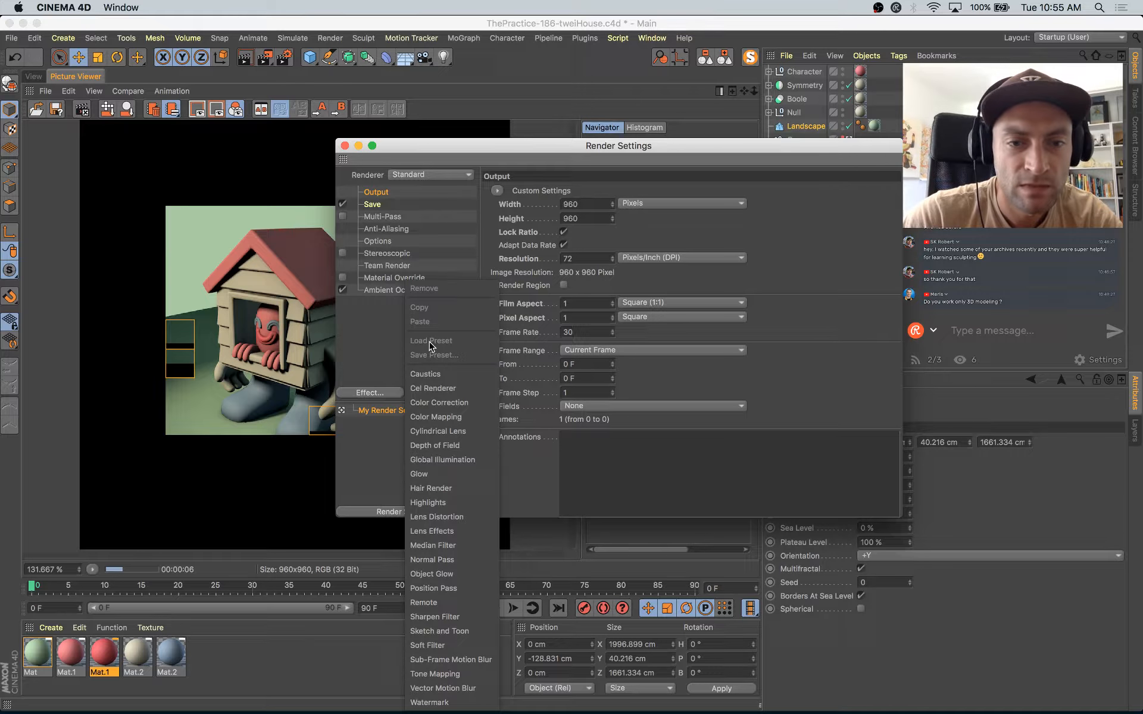
left_click(436, 463)
left_click(637, 250)
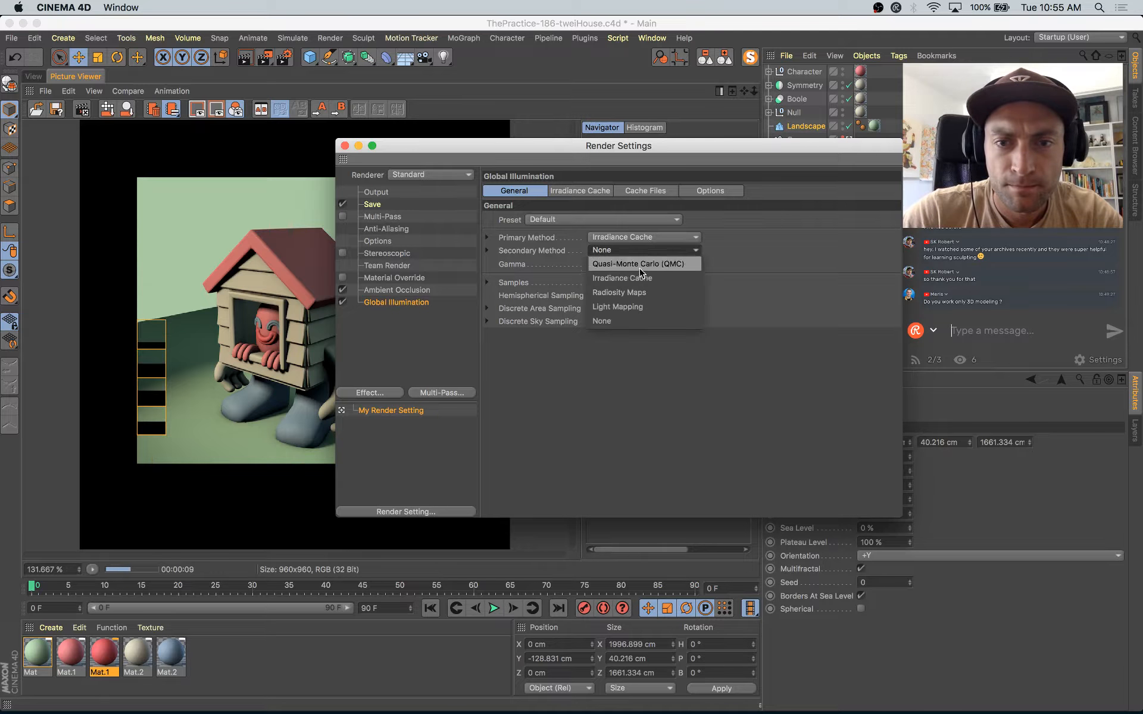
left_click(640, 264)
Step: Set the Global Illumination samples to Custom Sample Count and the irradiance cache record density to Preview, and start a test render
left_click(632, 296)
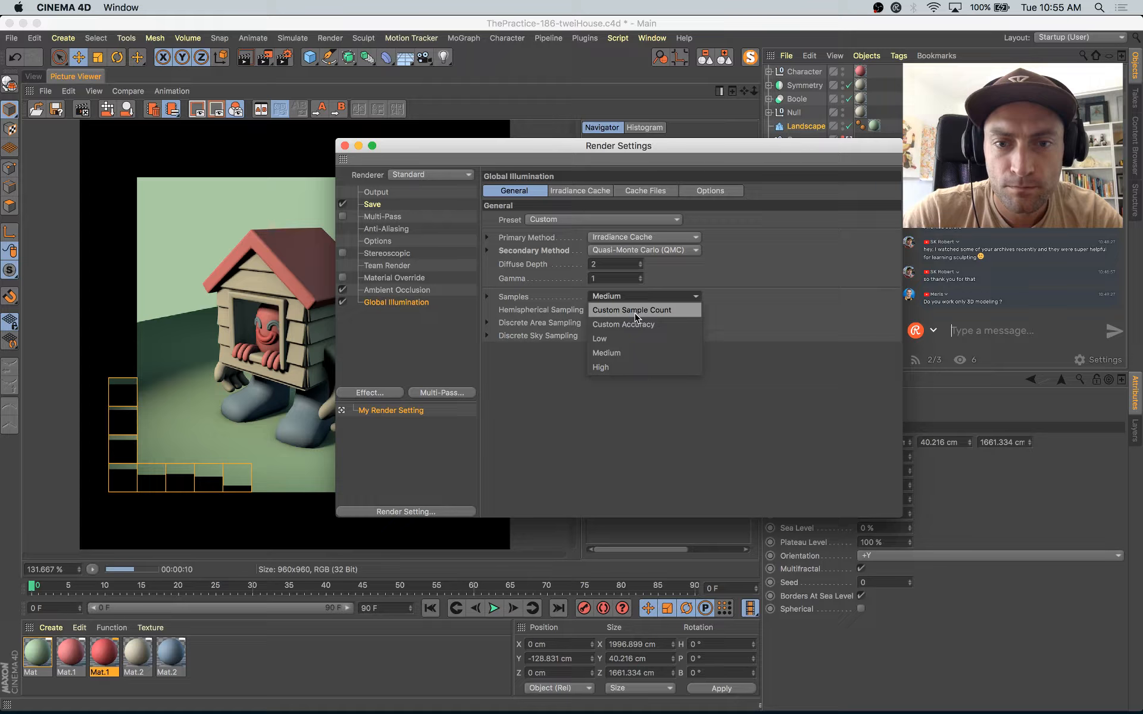
left_click(635, 315)
left_click(580, 191)
left_click(609, 220)
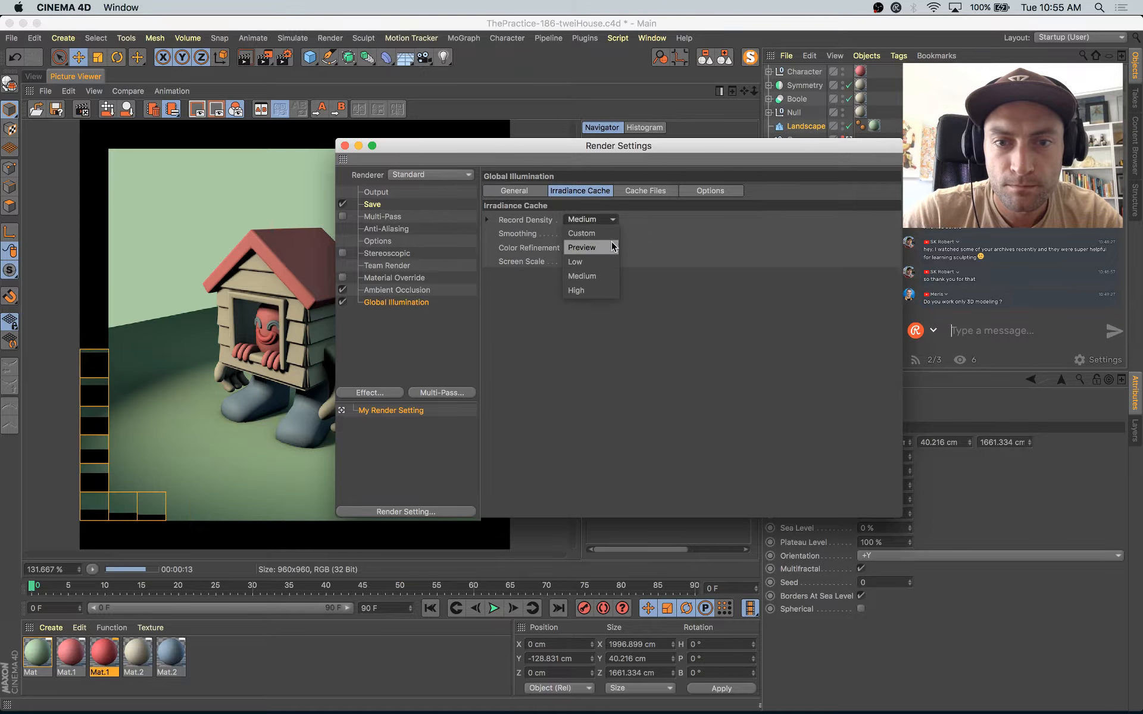
left_click(613, 246)
key("shift+r")
left_click(613, 247)
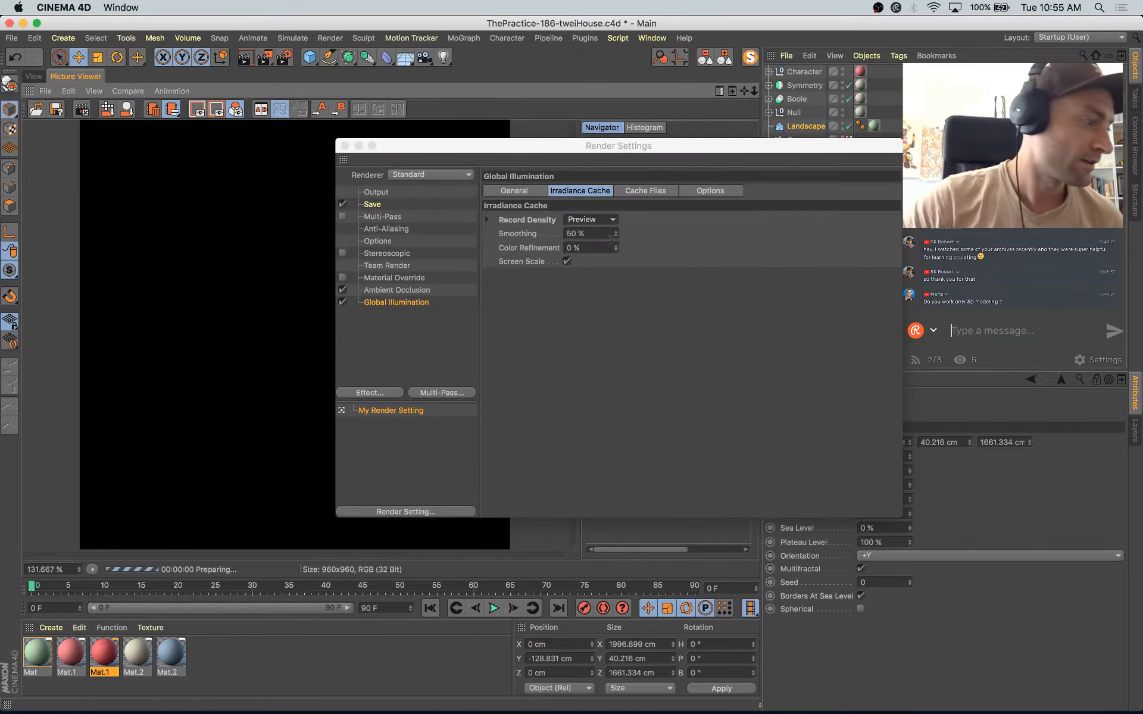
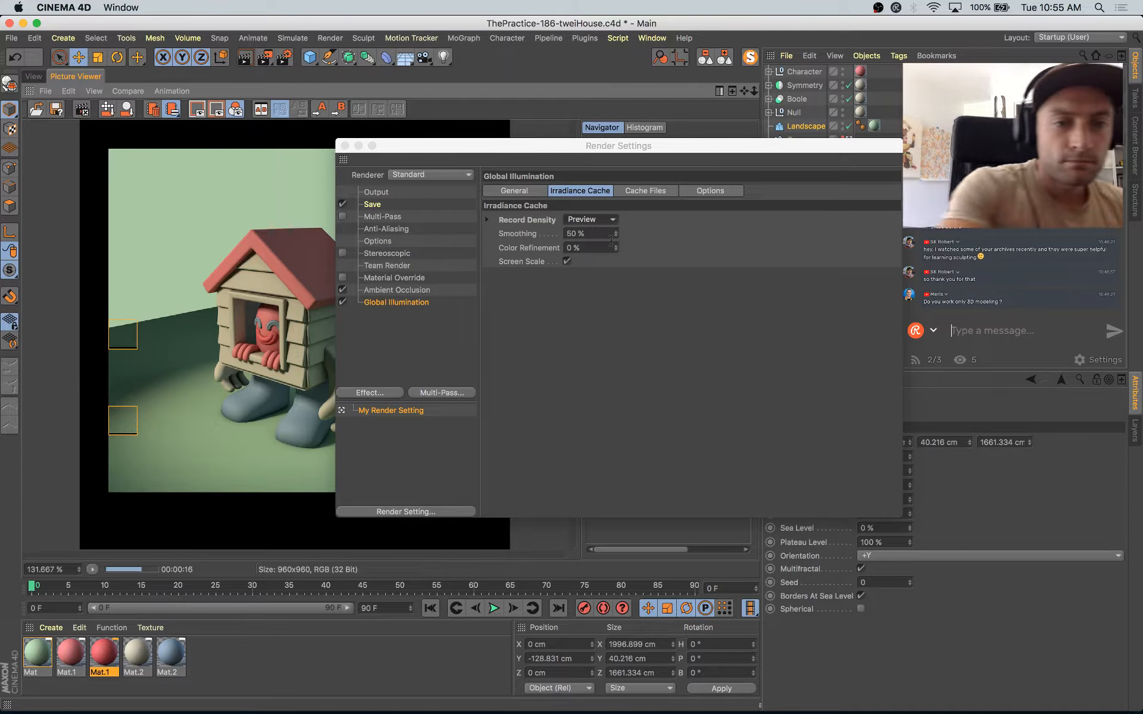
Step: Save the project, and enable Luminance at 30 % brightness on all five materials
left_click(345, 145)
key("super+s")
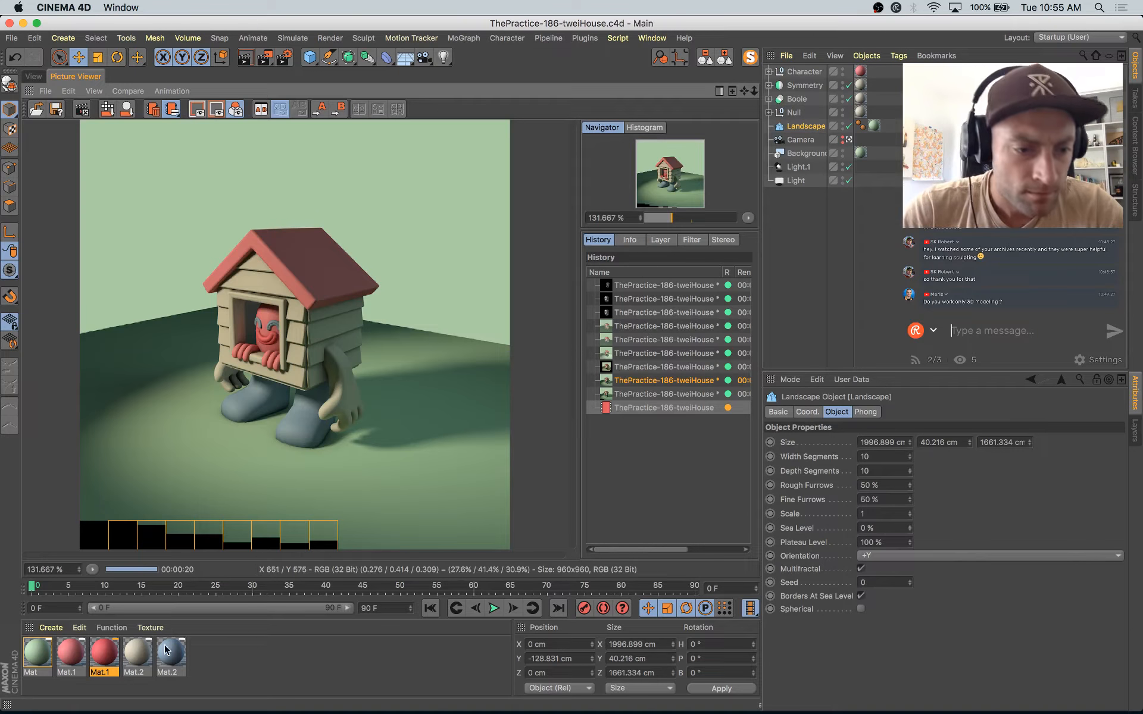
key("ctrl+a")
double_click(37, 653)
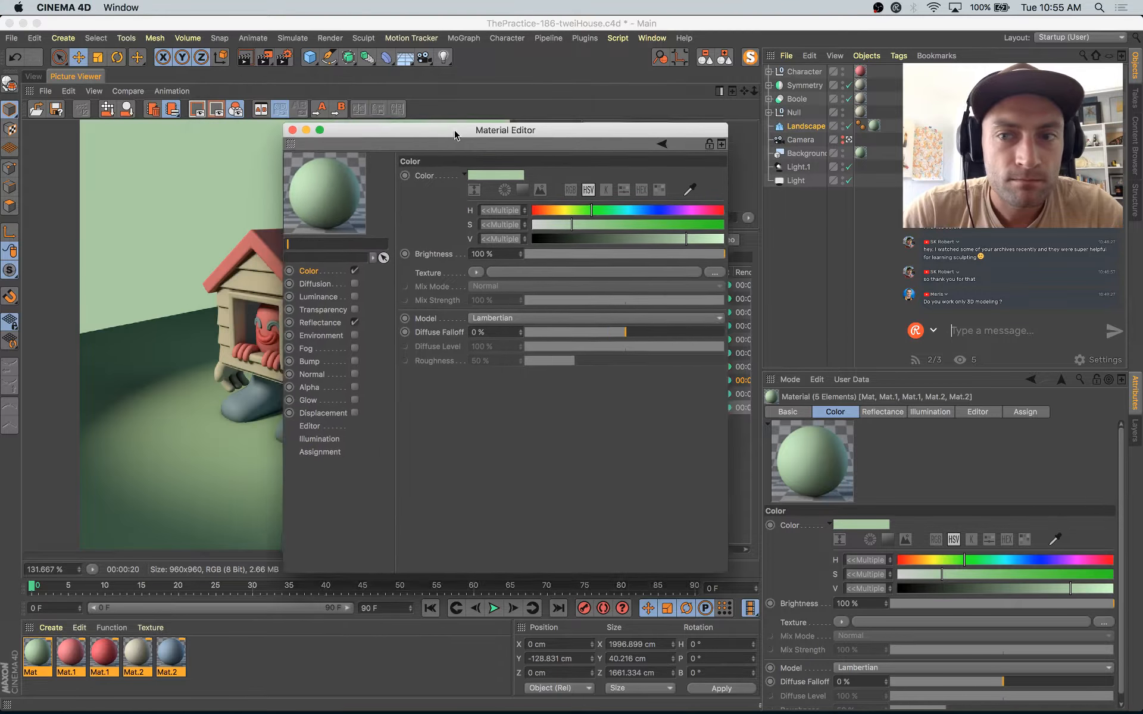
left_click(380, 315)
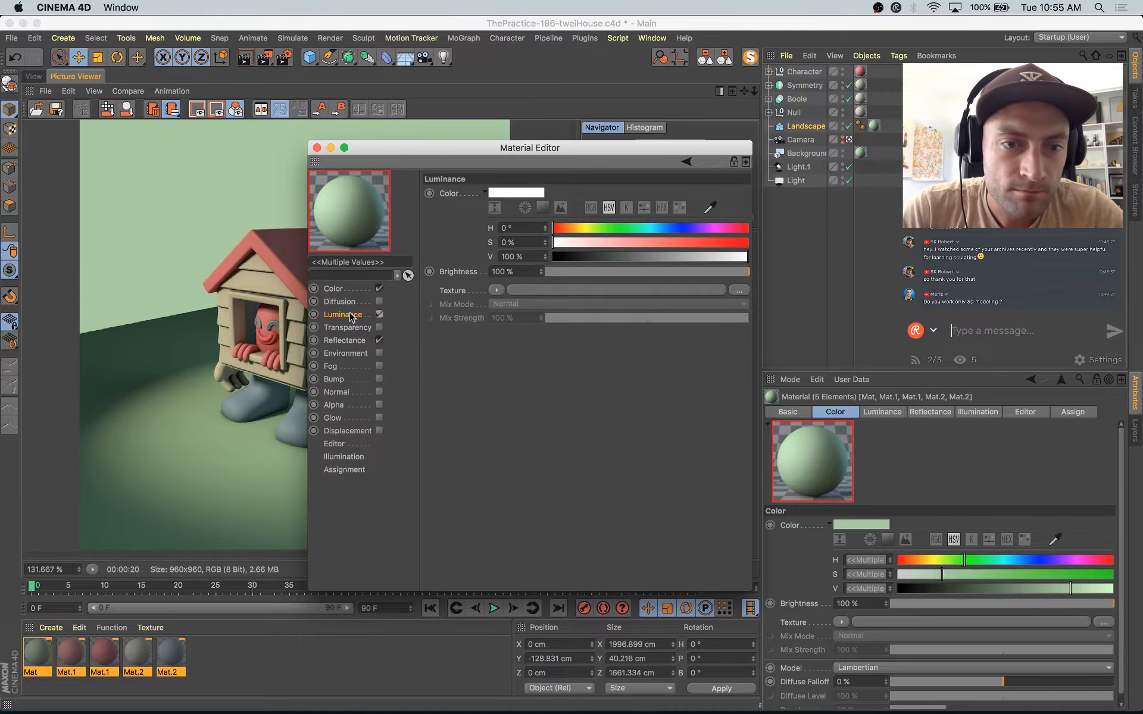
left_click_drag(620, 278, 605, 278)
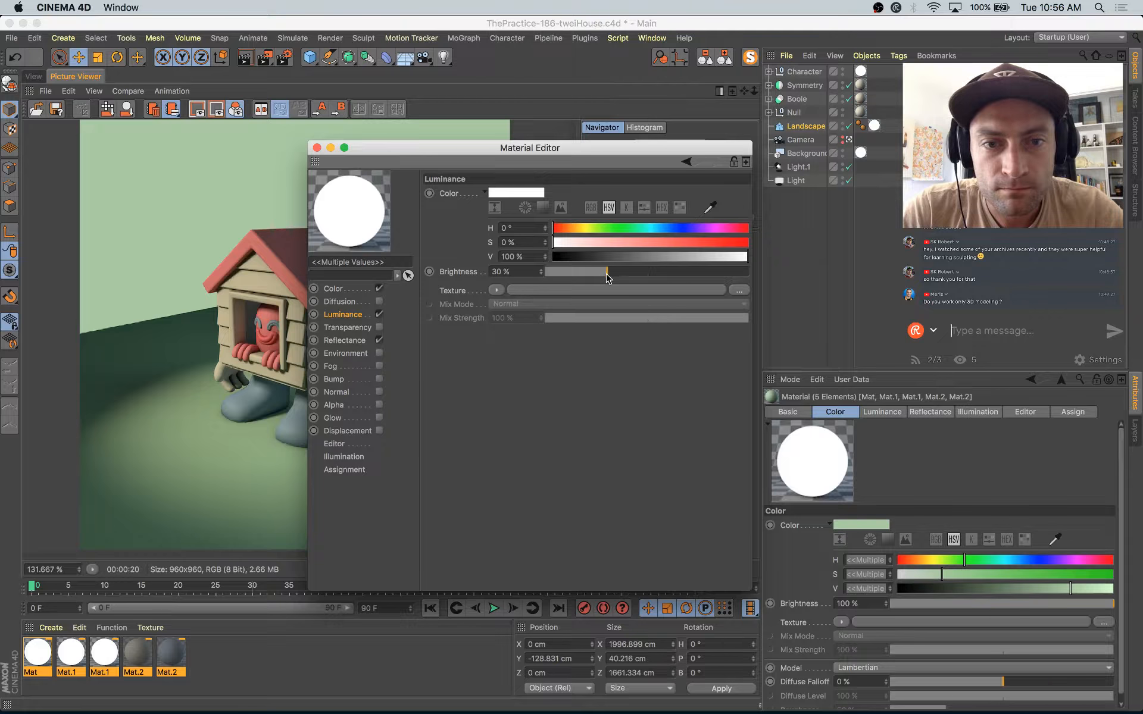
Step: Copy the green material's base color into the Luminance color while all materials are selected
left_click(333, 289)
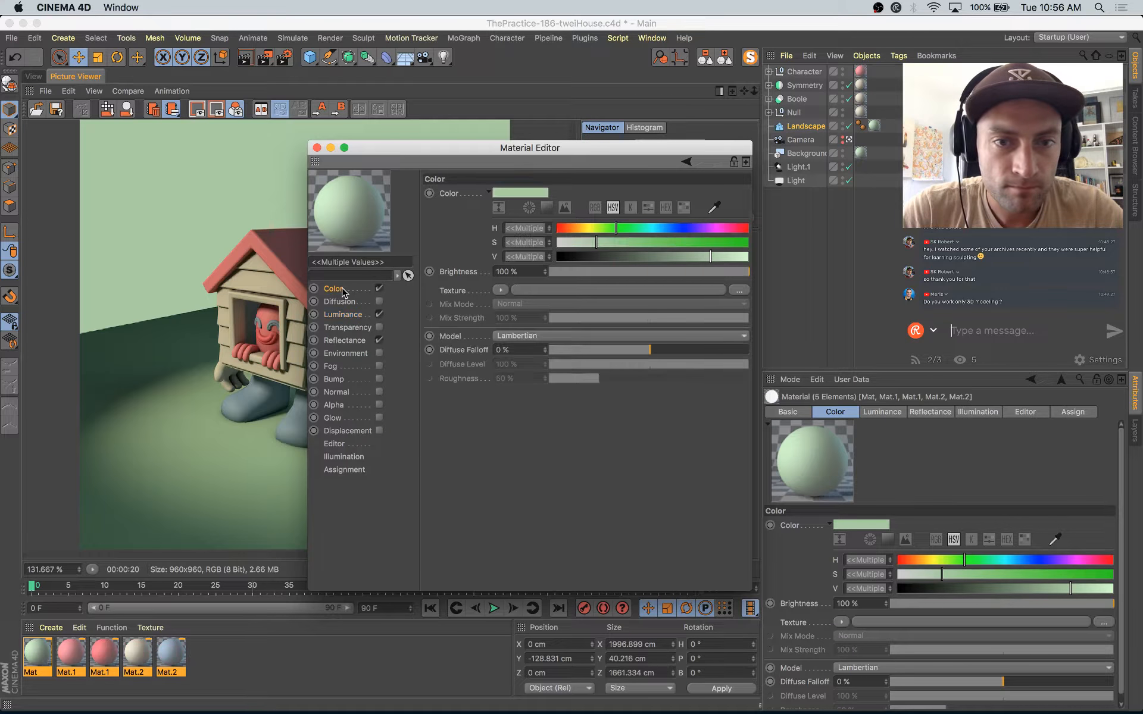
left_click(351, 317)
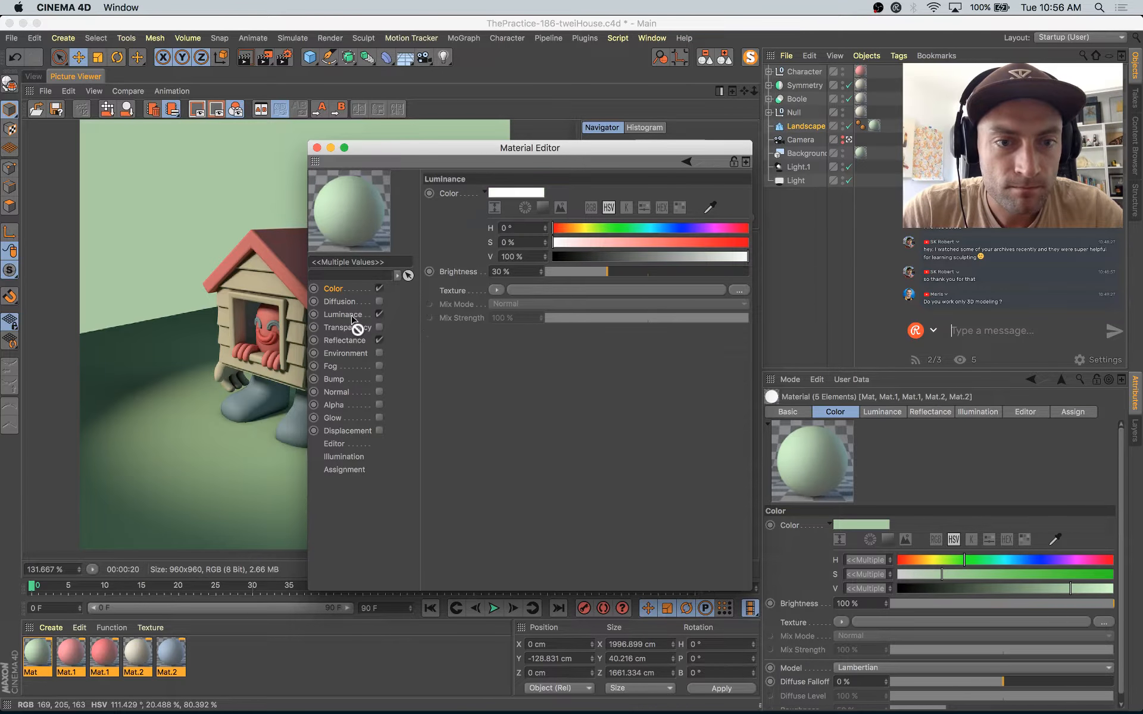
left_click_drag(494, 200, 494, 197)
Step: Match the Luminance colors of the pink and red Mat.1 materials to their own base colors
left_click(70, 654)
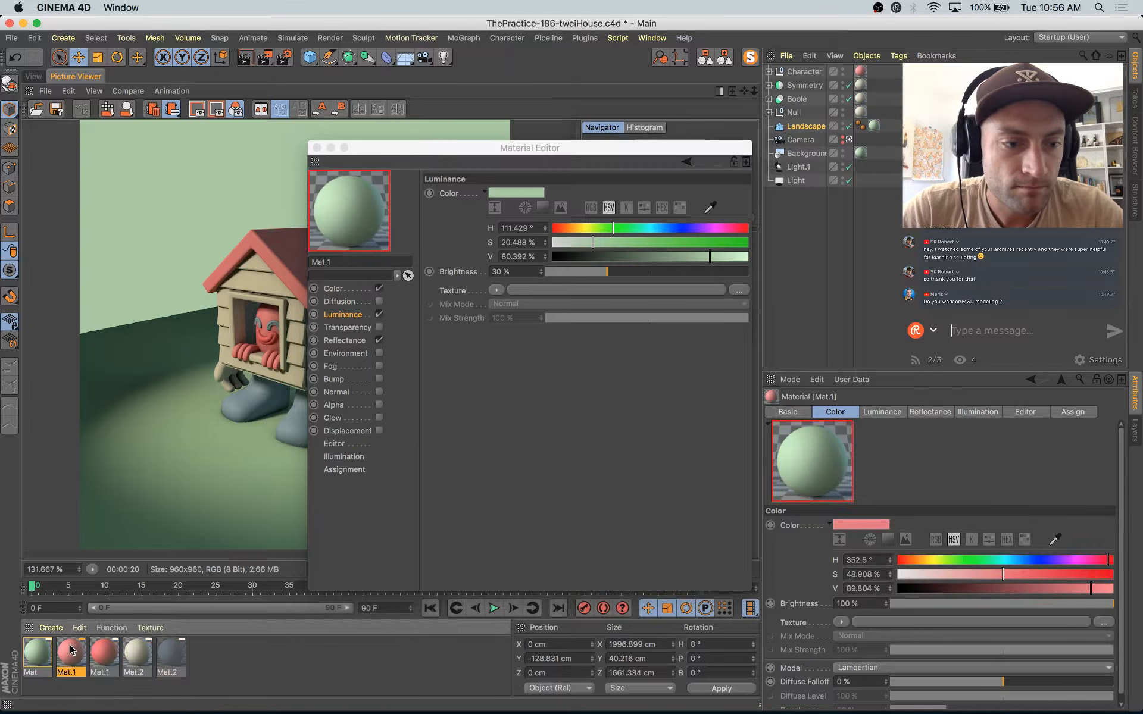
left_click(331, 290)
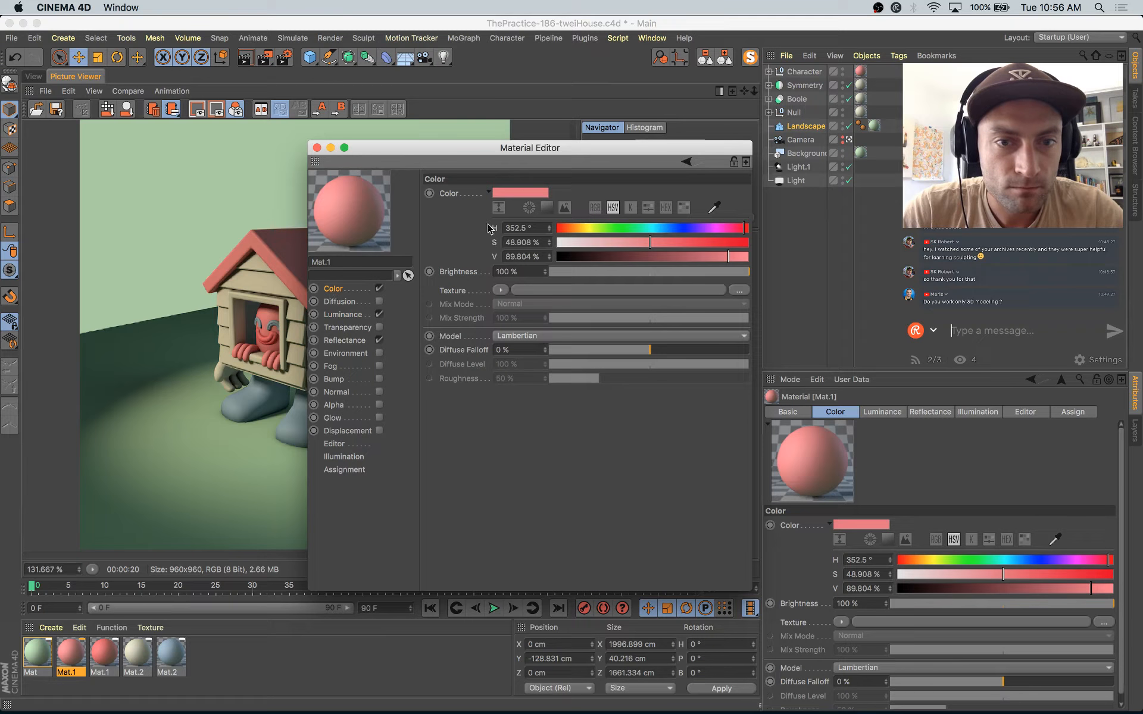
left_click(364, 315)
left_click_drag(510, 202, 360, 314)
left_click(102, 657)
left_click(346, 288)
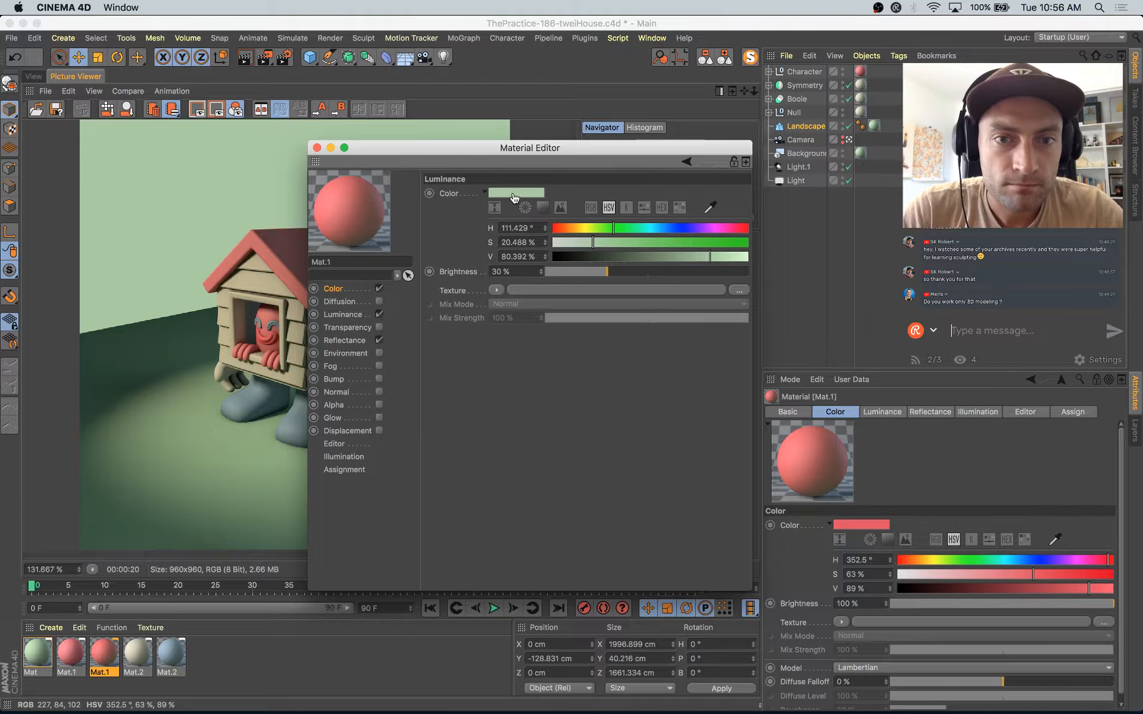
left_click_drag(513, 198, 514, 195)
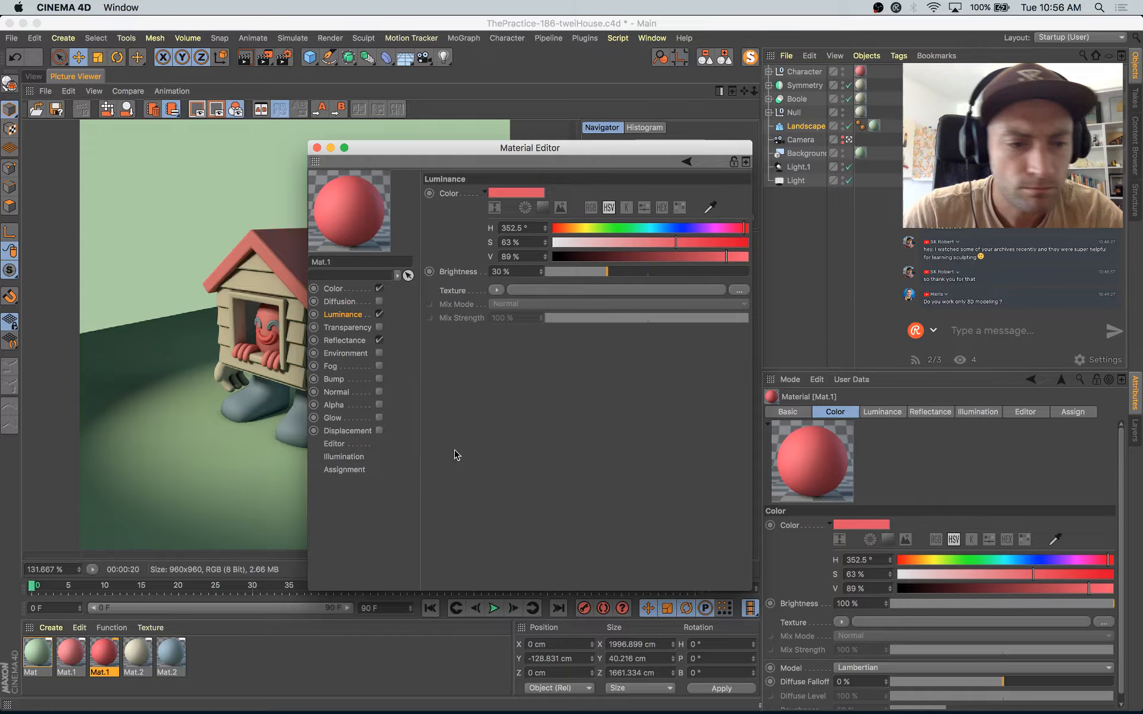
Step: Match the Luminance colors of the cream and blue Mat.2 materials to their own base colors
left_click(138, 654)
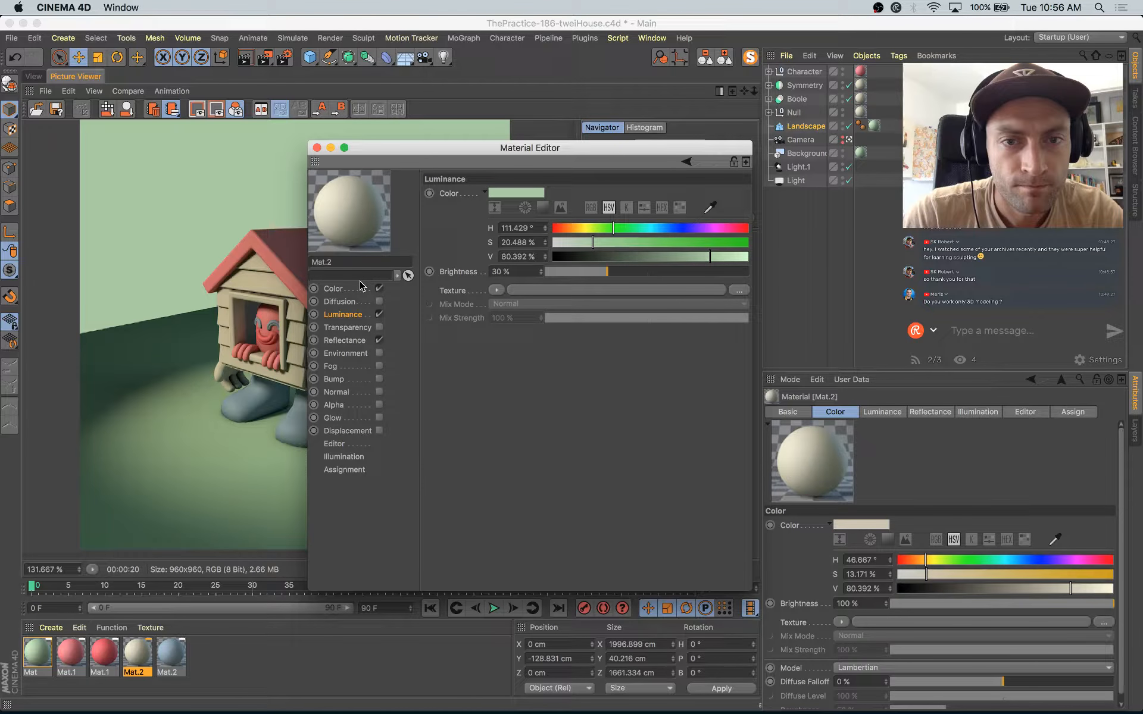
left_click(359, 286)
mouse_move(513, 194)
left_mouse_down()
mouse_move(511, 210)
mouse_move(511, 195)
left_mouse_up()
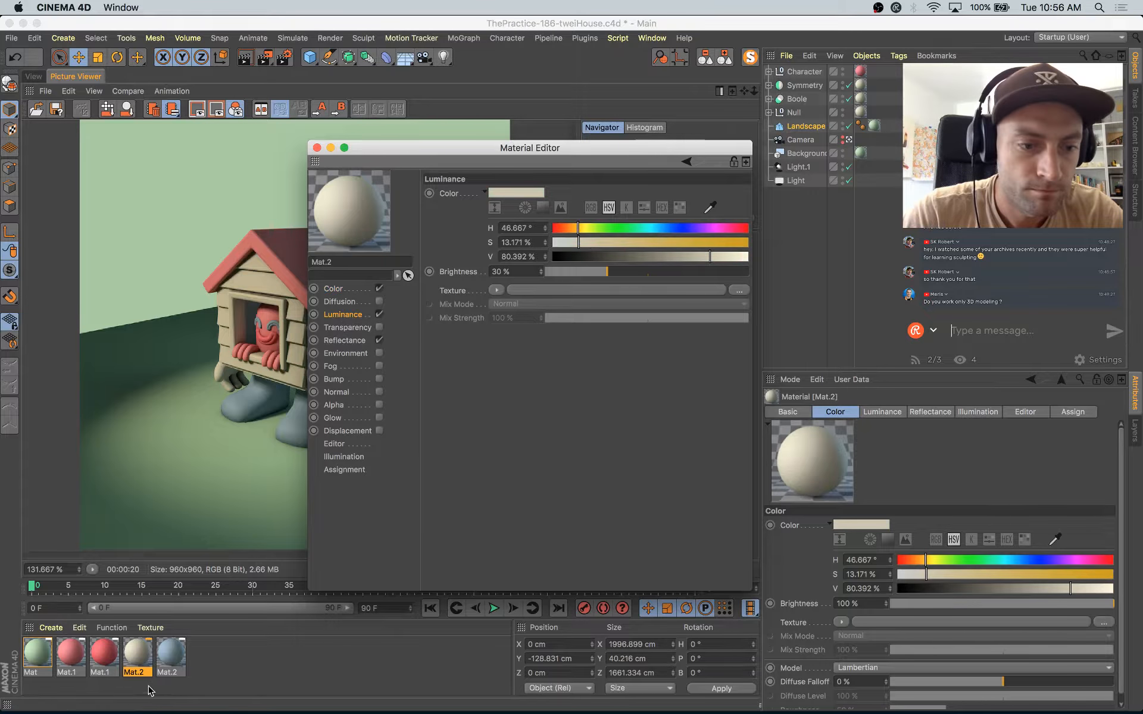
left_click(179, 657)
left_click(337, 290)
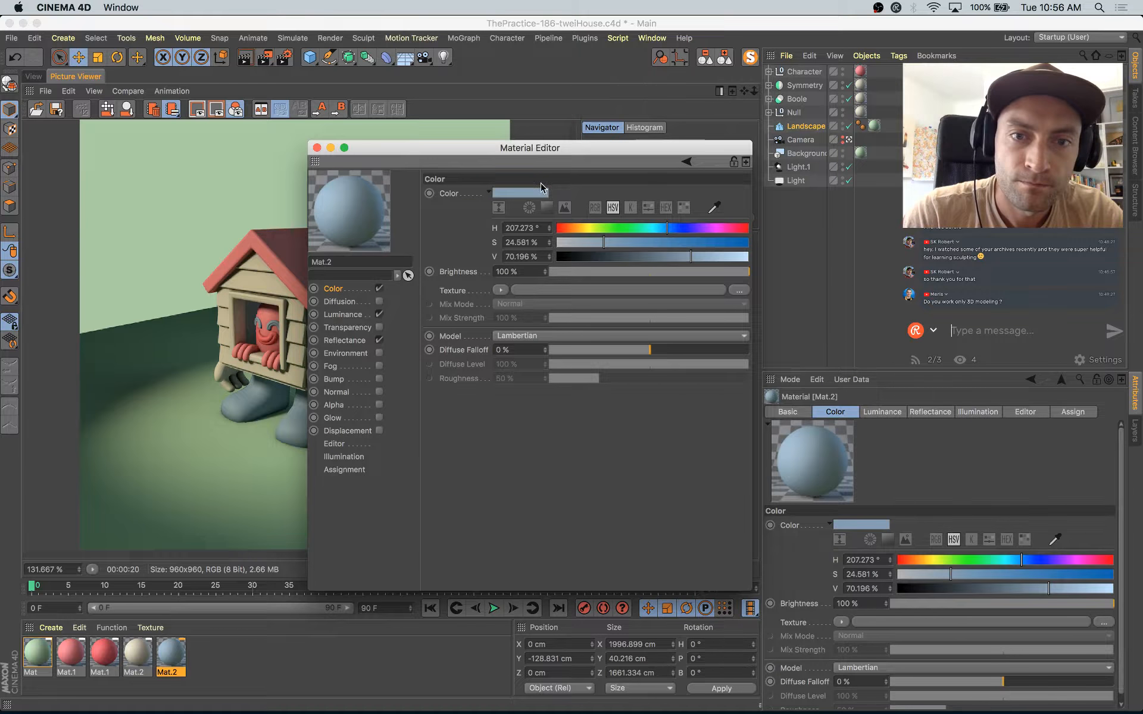
left_click_drag(355, 305, 346, 320)
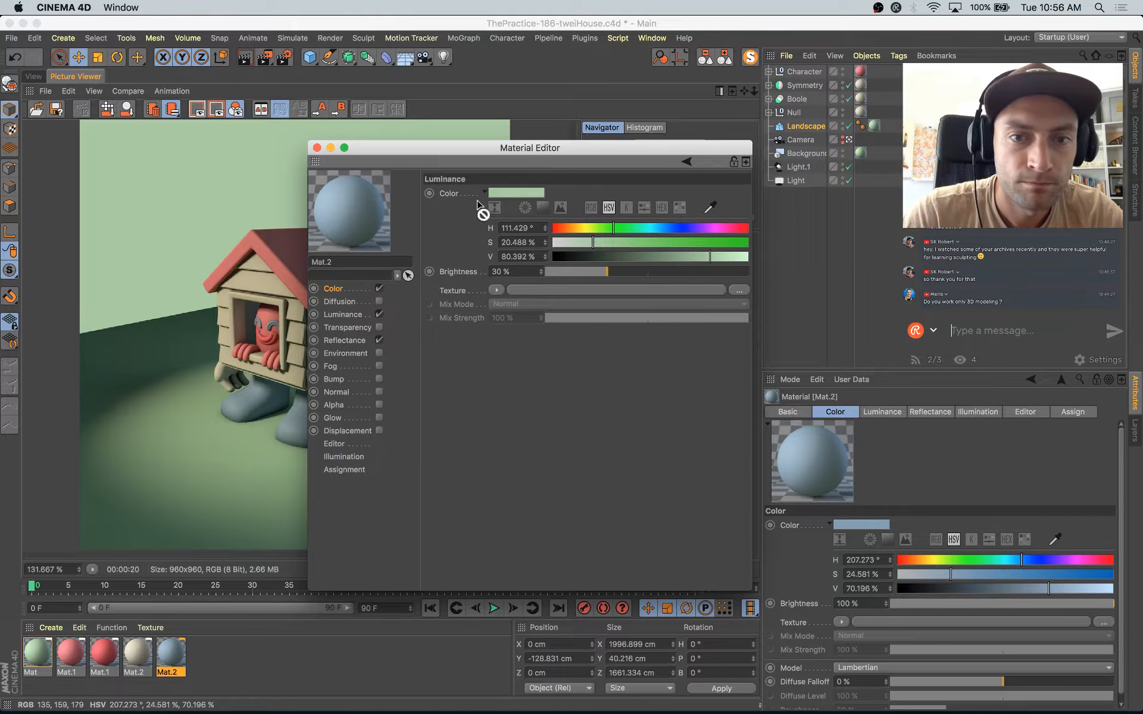
left_click_drag(509, 196, 510, 195)
left_click(318, 148)
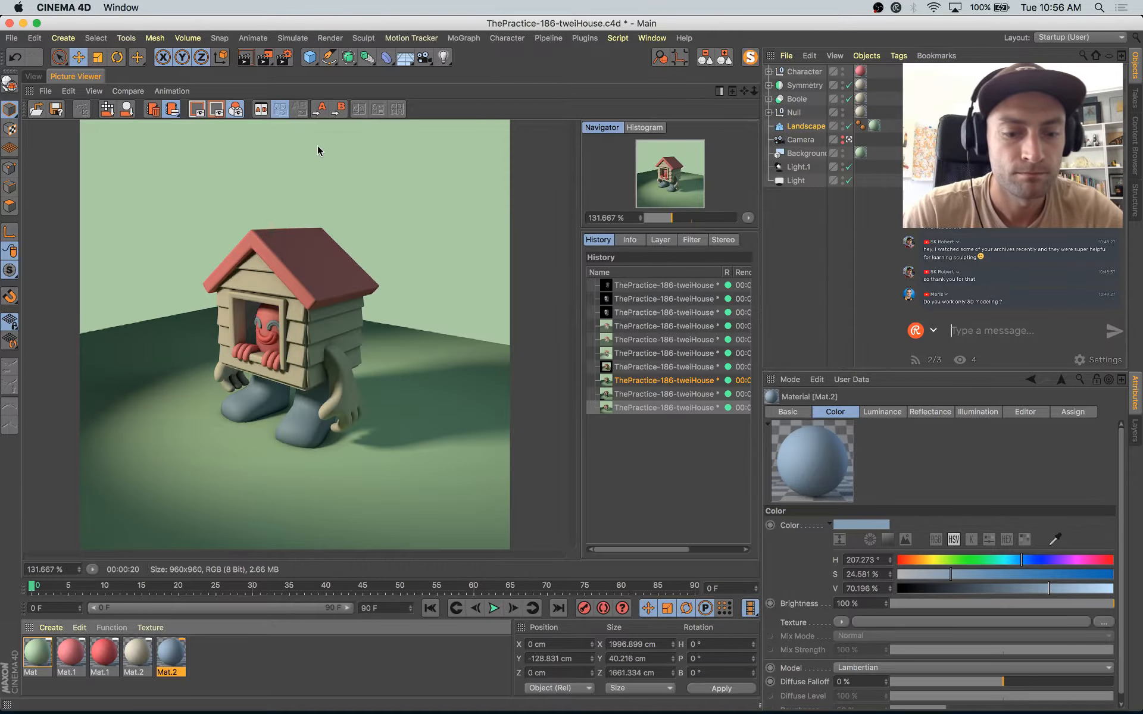
Step: Start a new render with the luminous materials, and review the general Global Illumination settings
key("shift+r")
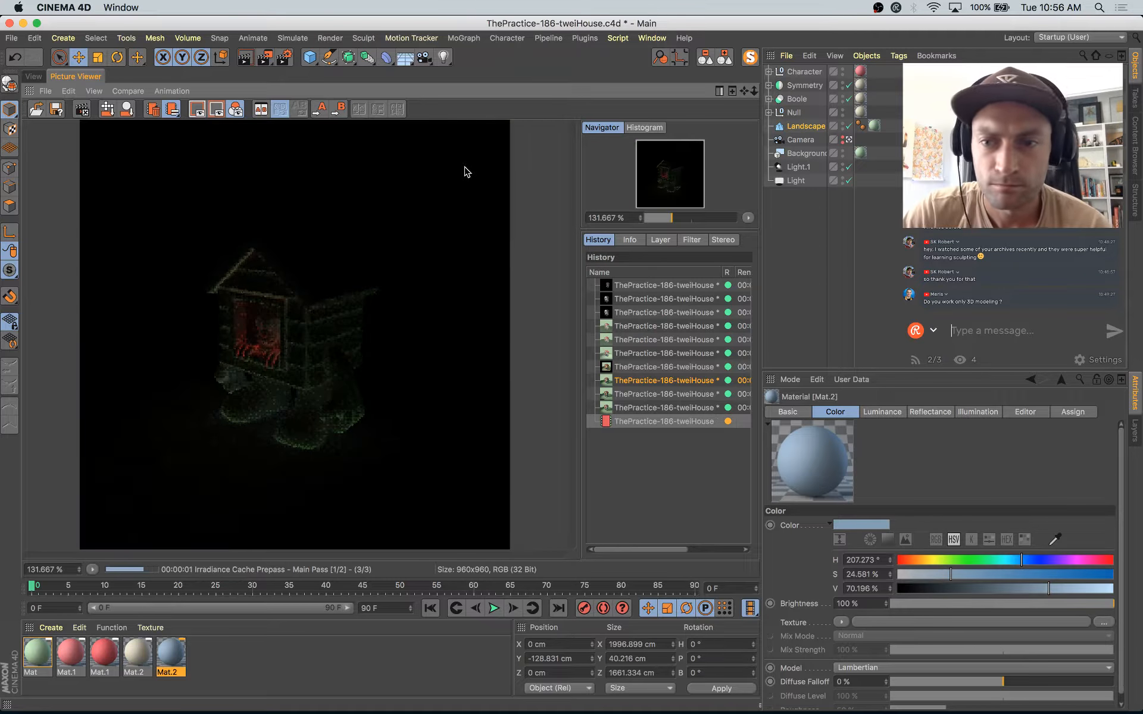
left_click(285, 57)
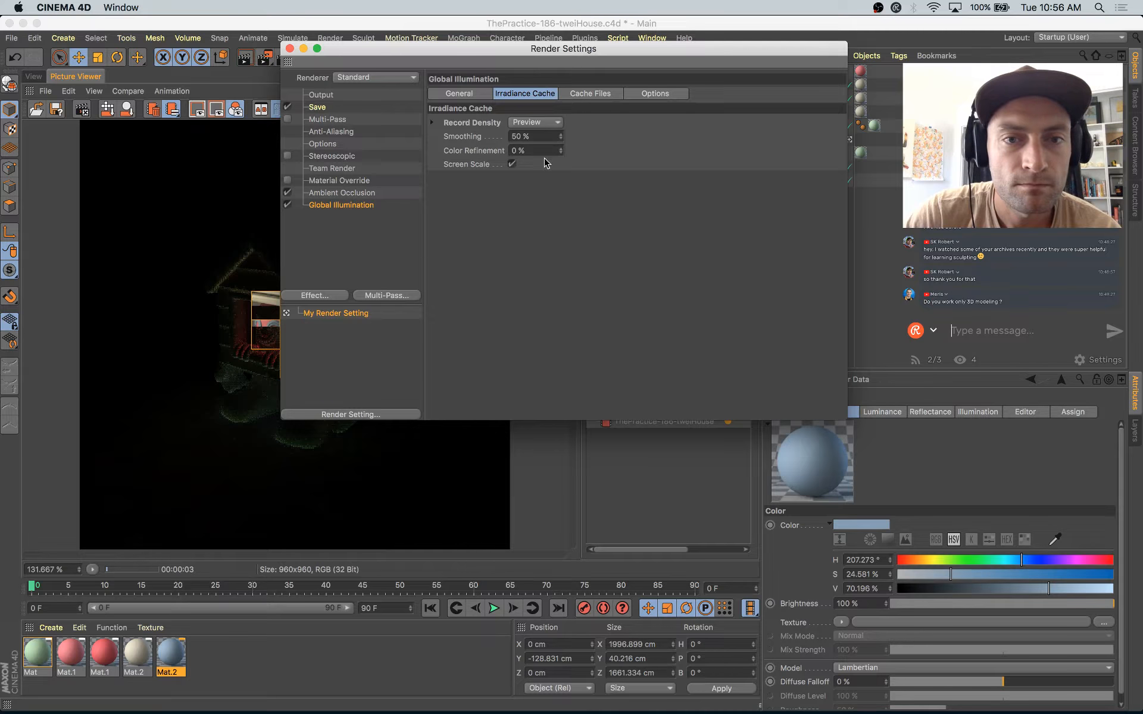
left_click(459, 95)
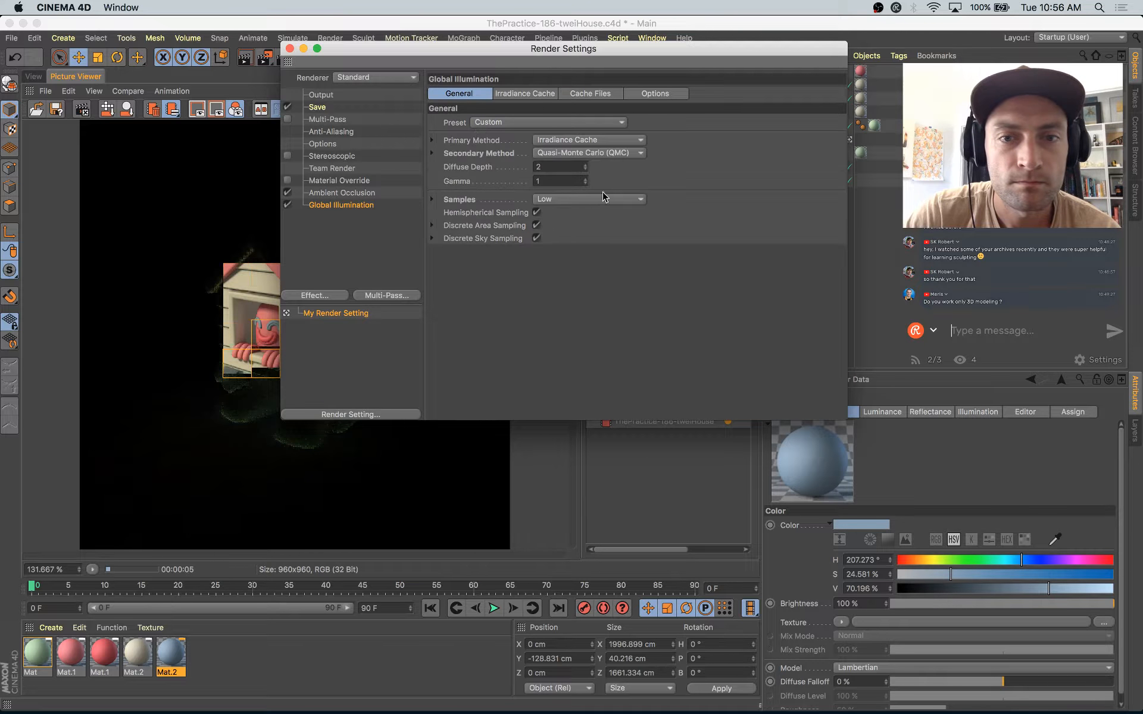
left_click(290, 48)
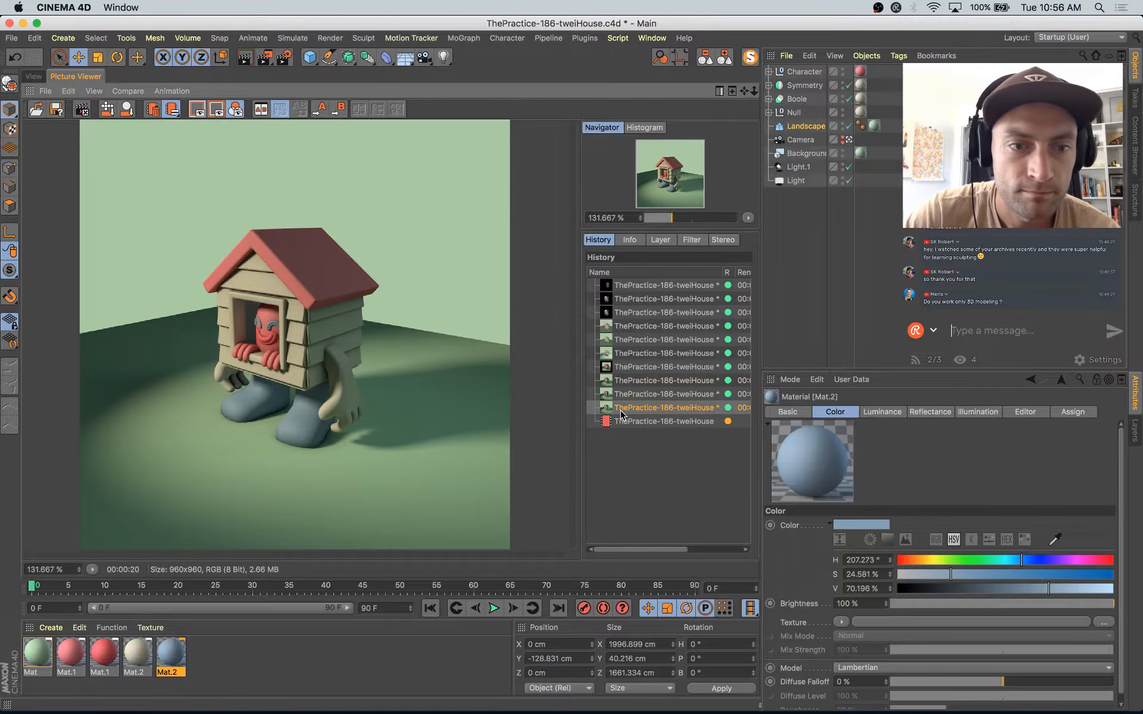
Step: Compare the new render with the previous ones in the render history
left_click(621, 411)
key("Down")
key("Up")
key("Down")
key("Up")
key("Down")
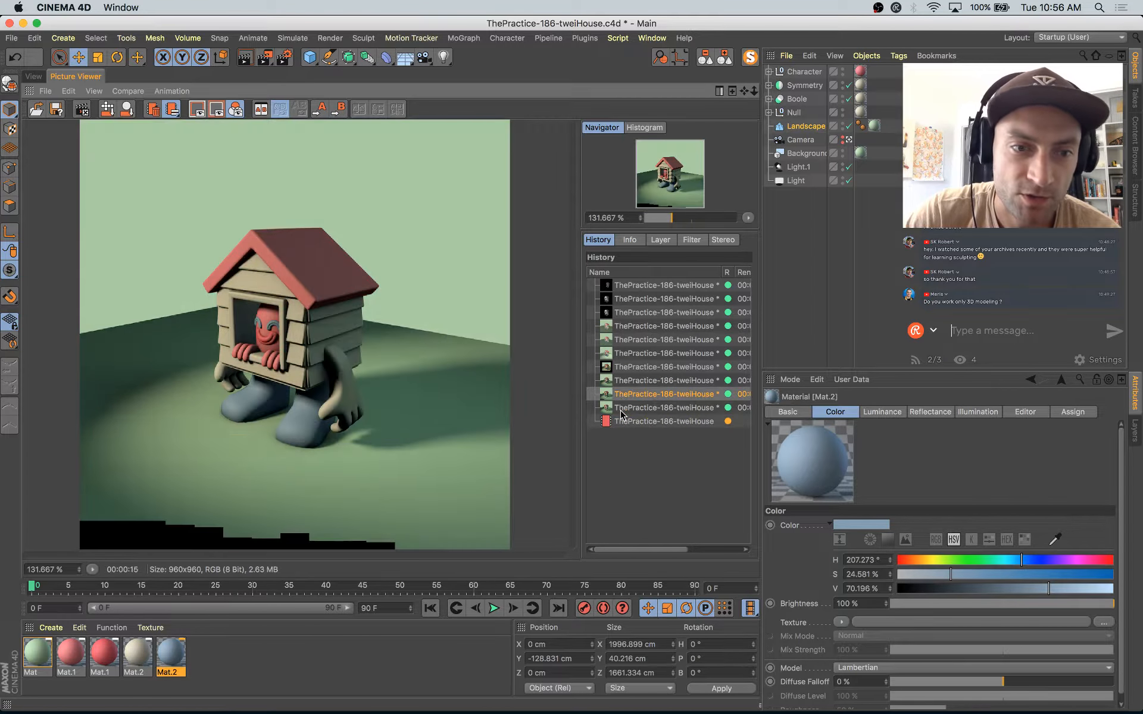
key("Up")
key("Down")
key("Up")
key("Down")
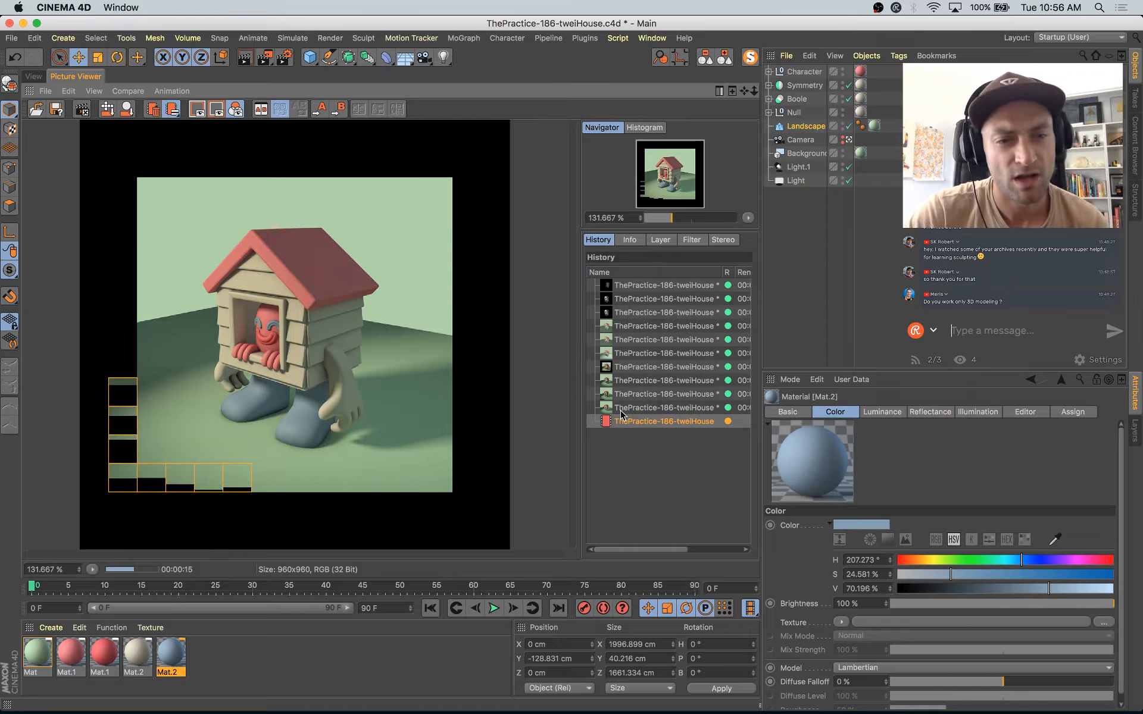
key("Up")
key("Down")
key("Up")
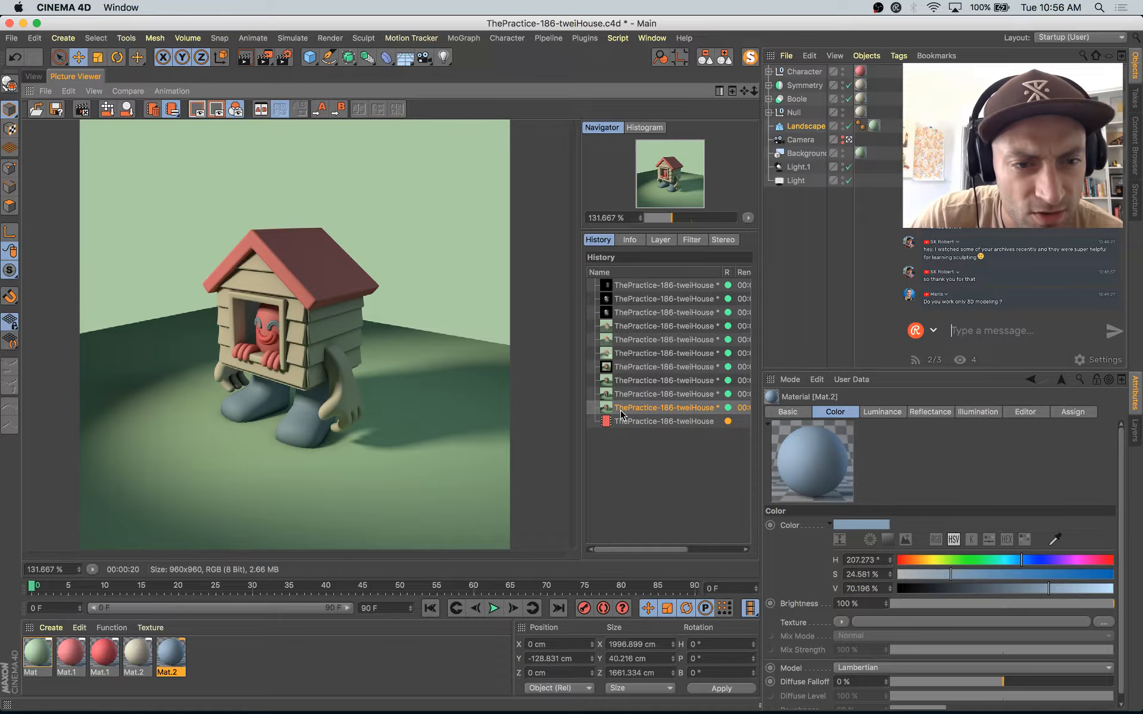
key("Down")
key("Up")
key("Down")
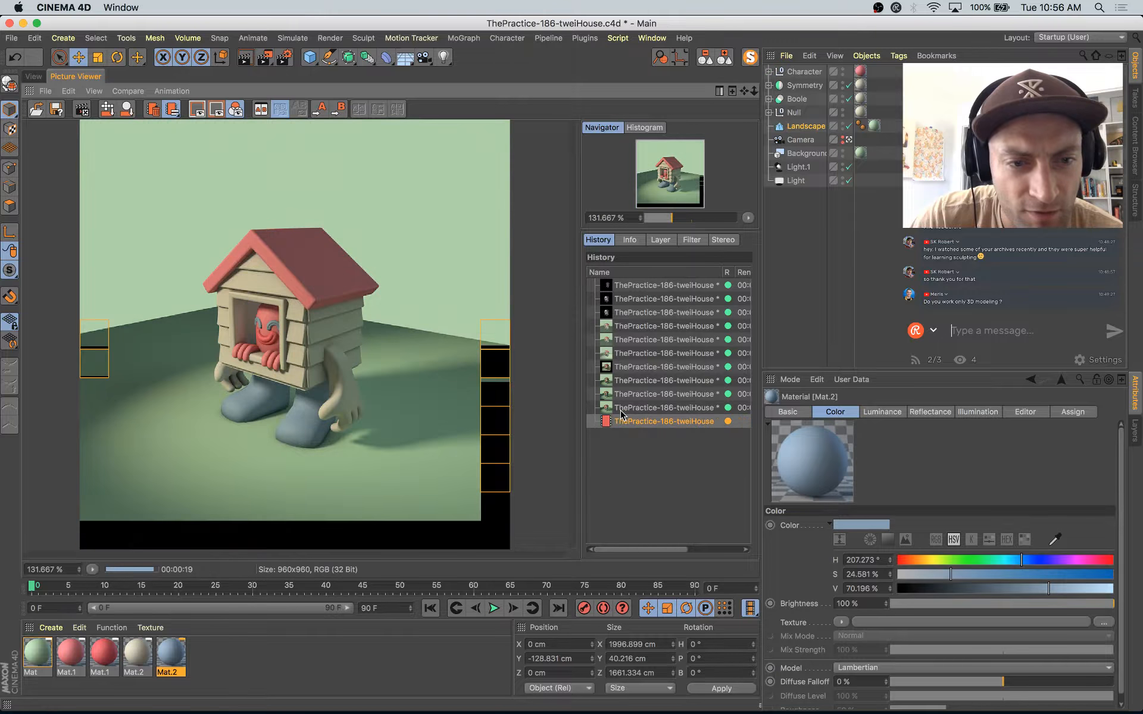
key("Up")
key("Down")
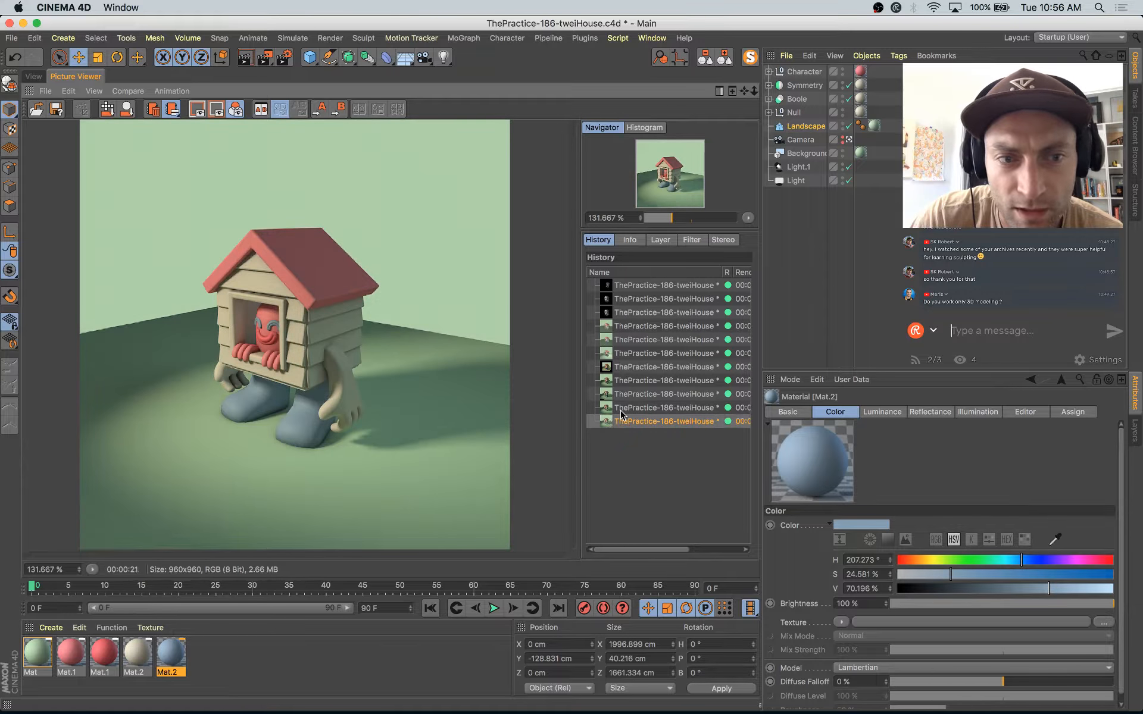
key("Up")
key("Down")
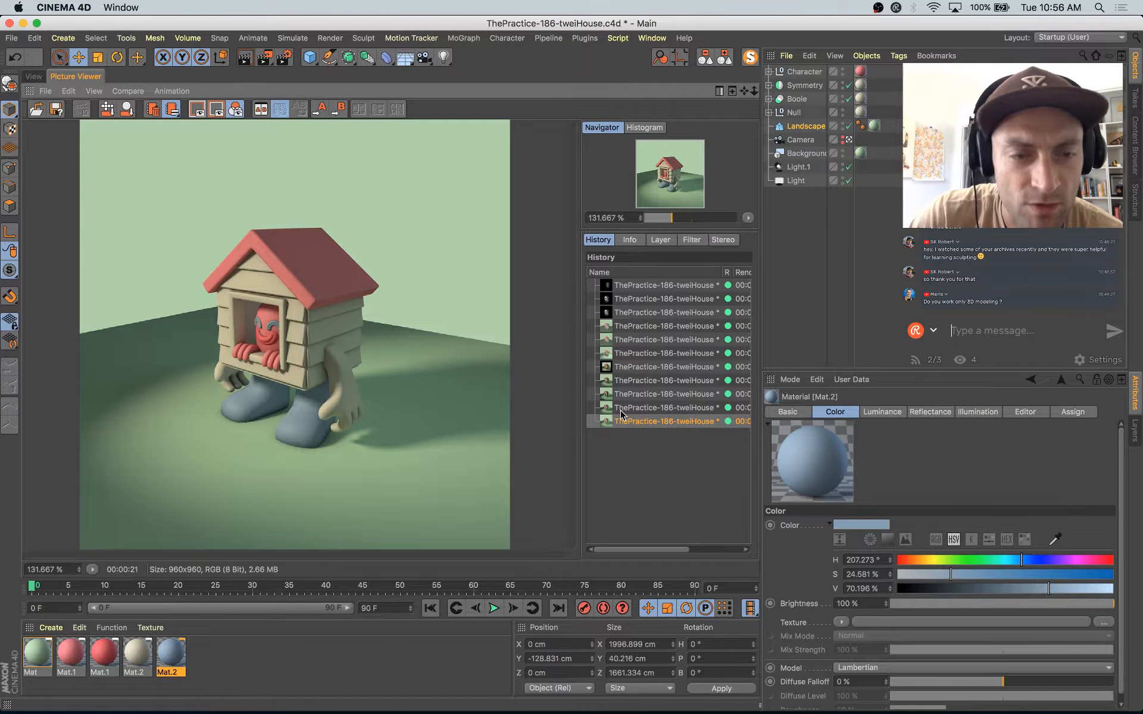
Step: Return to the modeling viewport, leave the render camera's view, and inspect the house's siding, window and underside up close
left_click(33, 76)
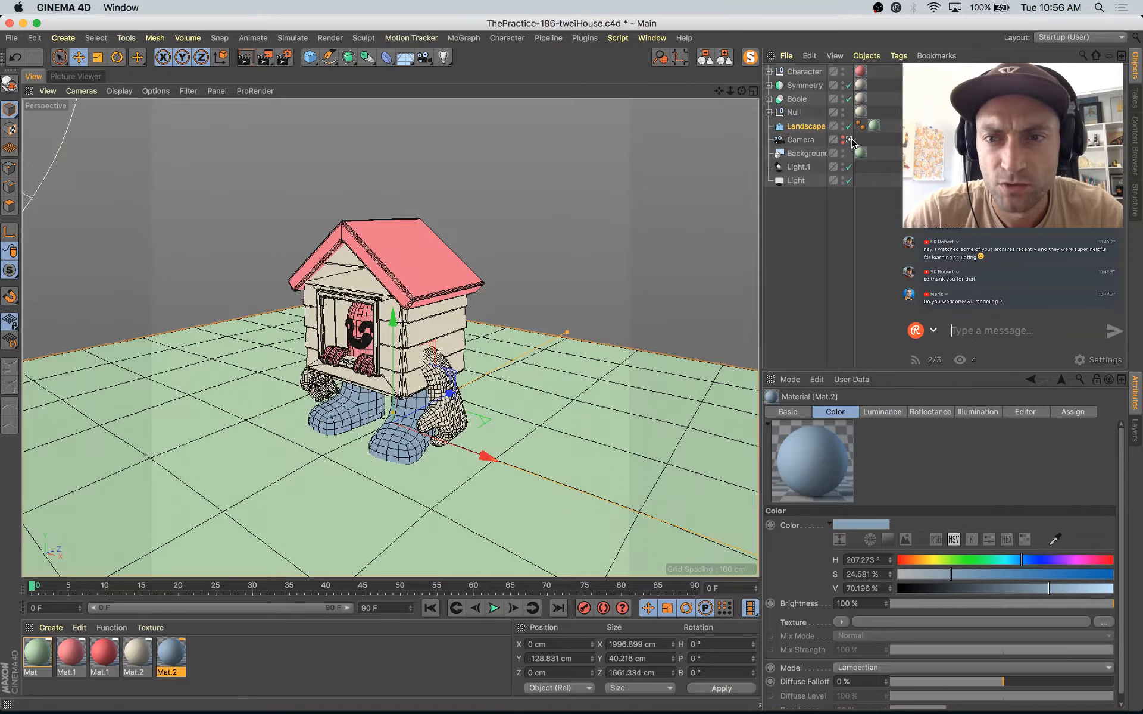
scroll(291, 441, "down", 6)
scroll(309, 406, "up", 6)
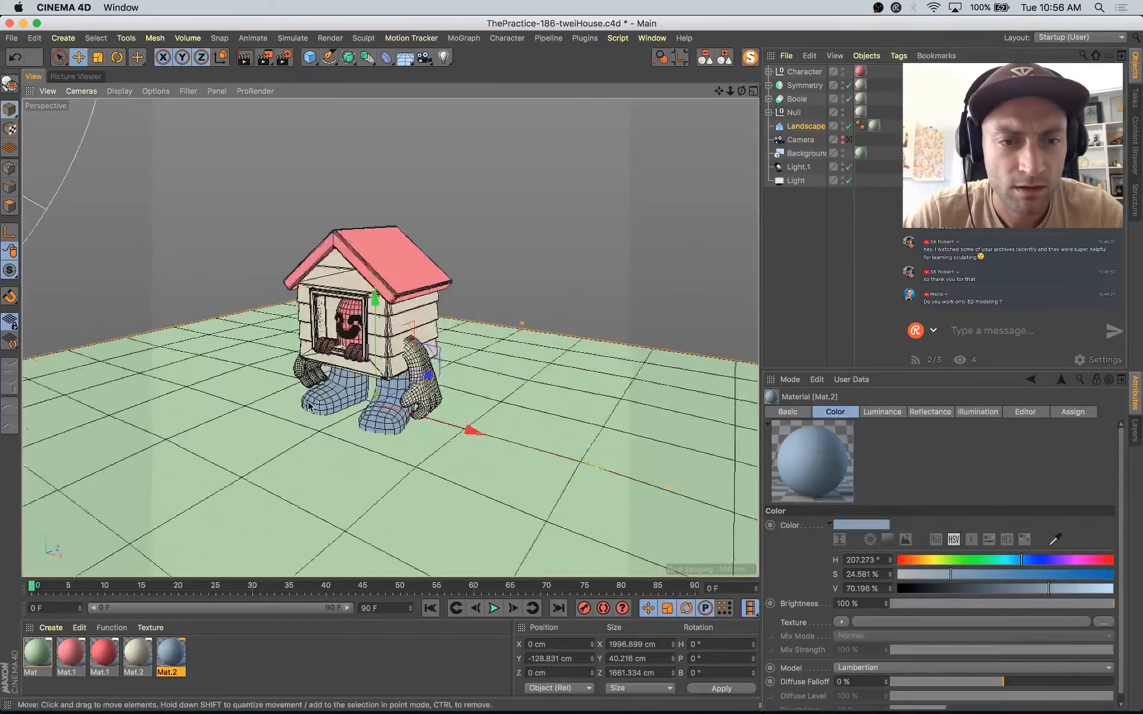
scroll(309, 406, "up", 3)
left_click_drag(309, 407, 417, 324, "alt")
scroll(419, 321, "up", 10)
left_click_drag(451, 372, 449, 399, "alt")
left_click(486, 357)
scroll(486, 357, "down", 8)
scroll(449, 398, "down", 10)
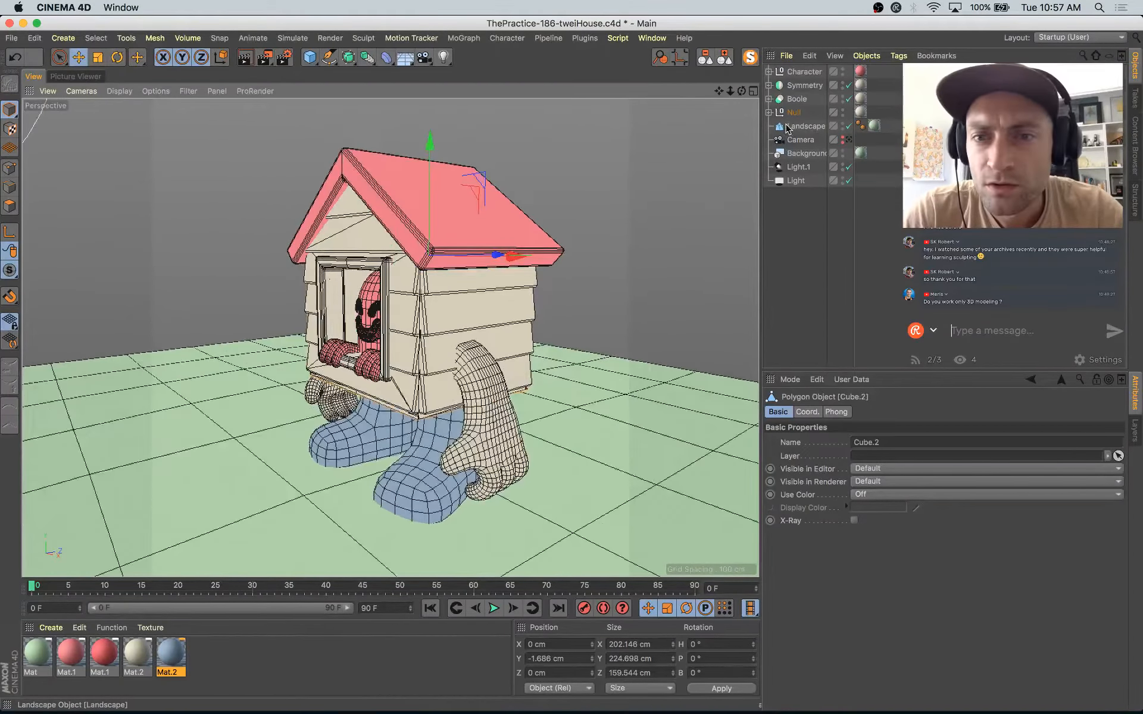
left_click(407, 372)
left_click(407, 372)
key("s")
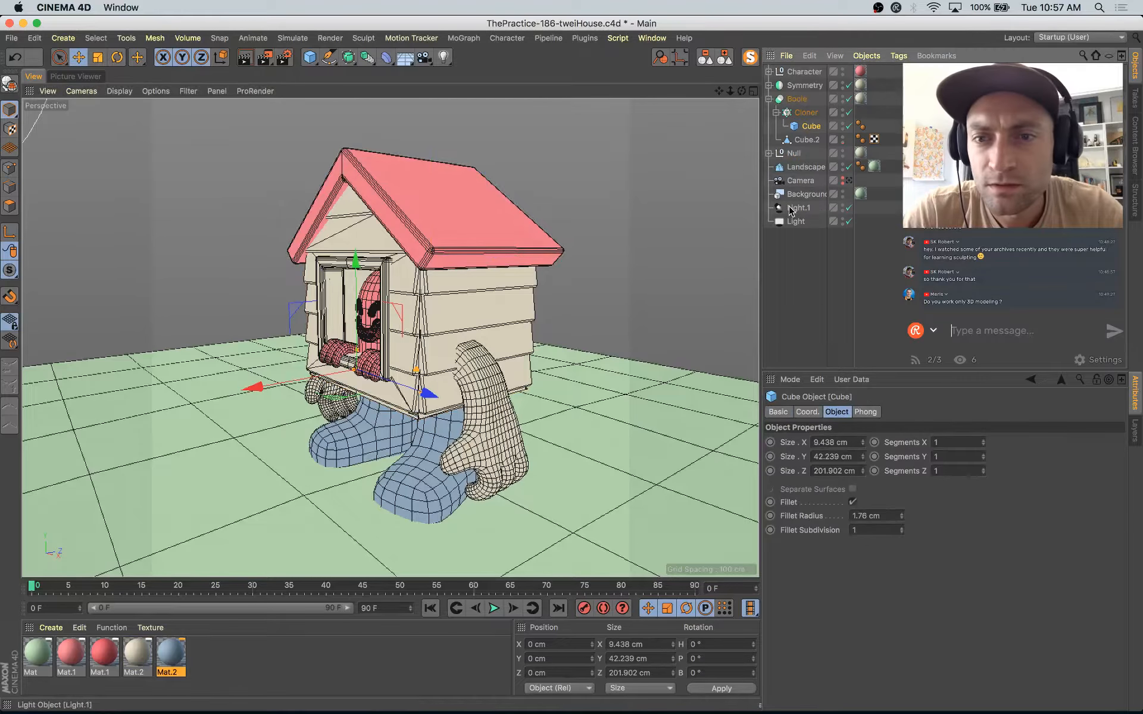
left_click_drag(527, 298, 551, 288, "alt")
scroll(417, 369, "up", 5)
left_click_drag(448, 408, 422, 351, "alt")
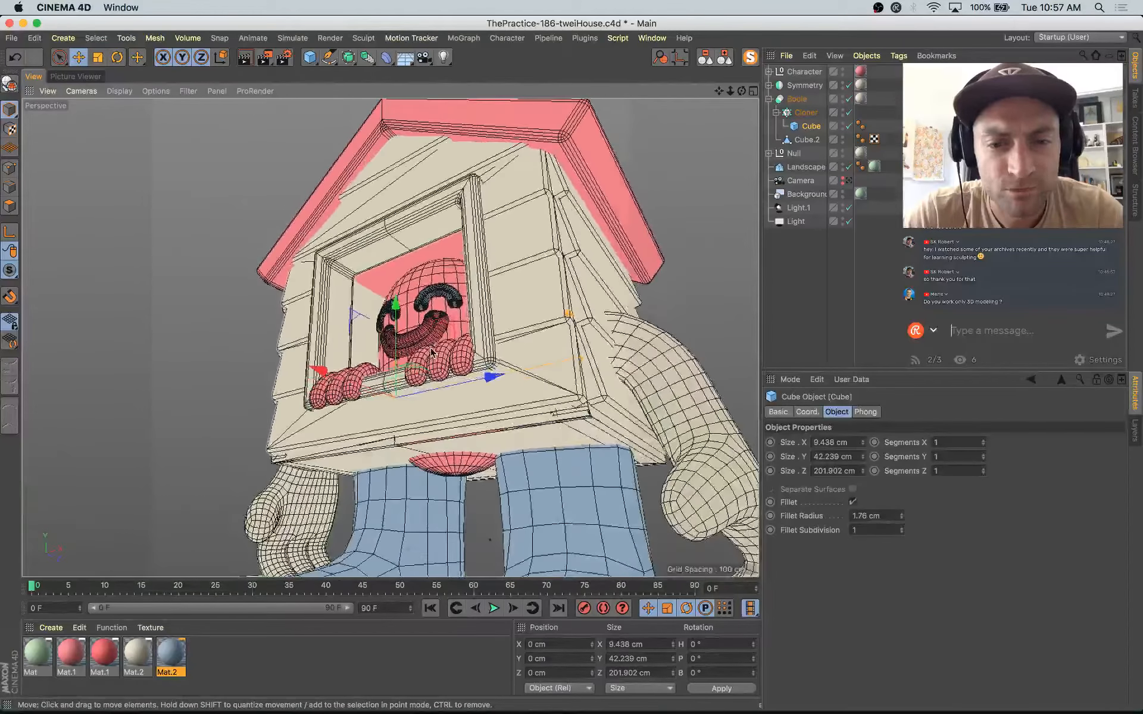
Step: Select the underside polygons of the house body (Cube.2) with Live Selection, and clear the object selection
left_click(9, 206)
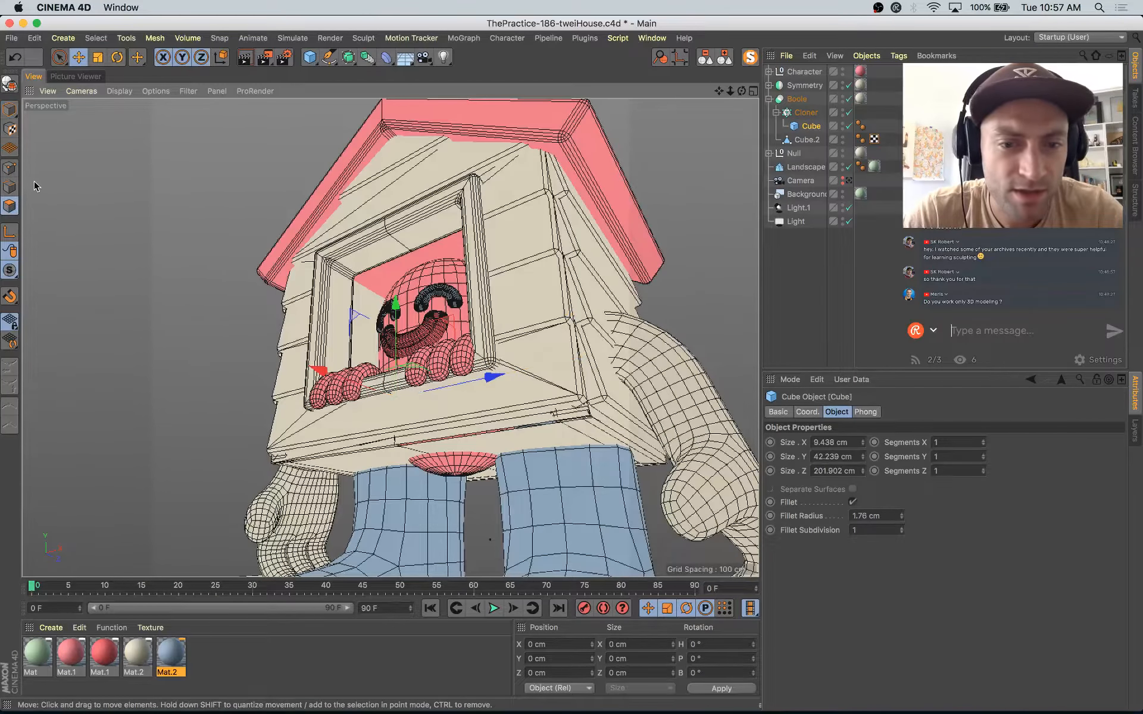
left_click(10, 109)
left_click(547, 437)
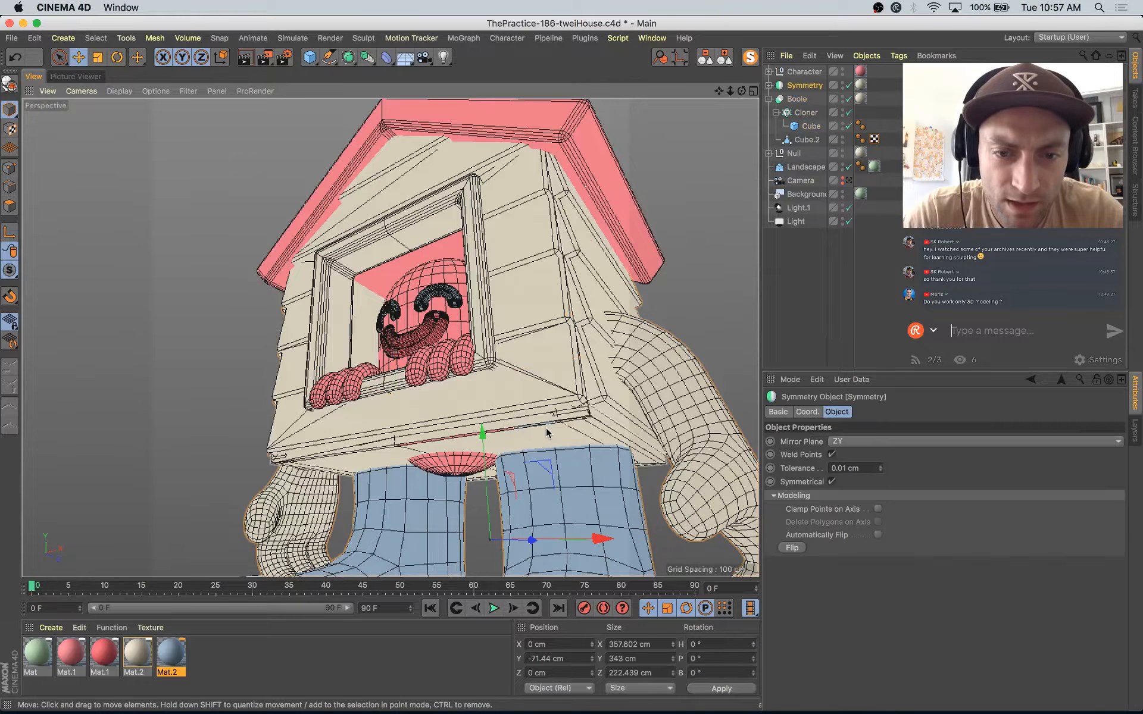
left_click(547, 433)
left_click(10, 206)
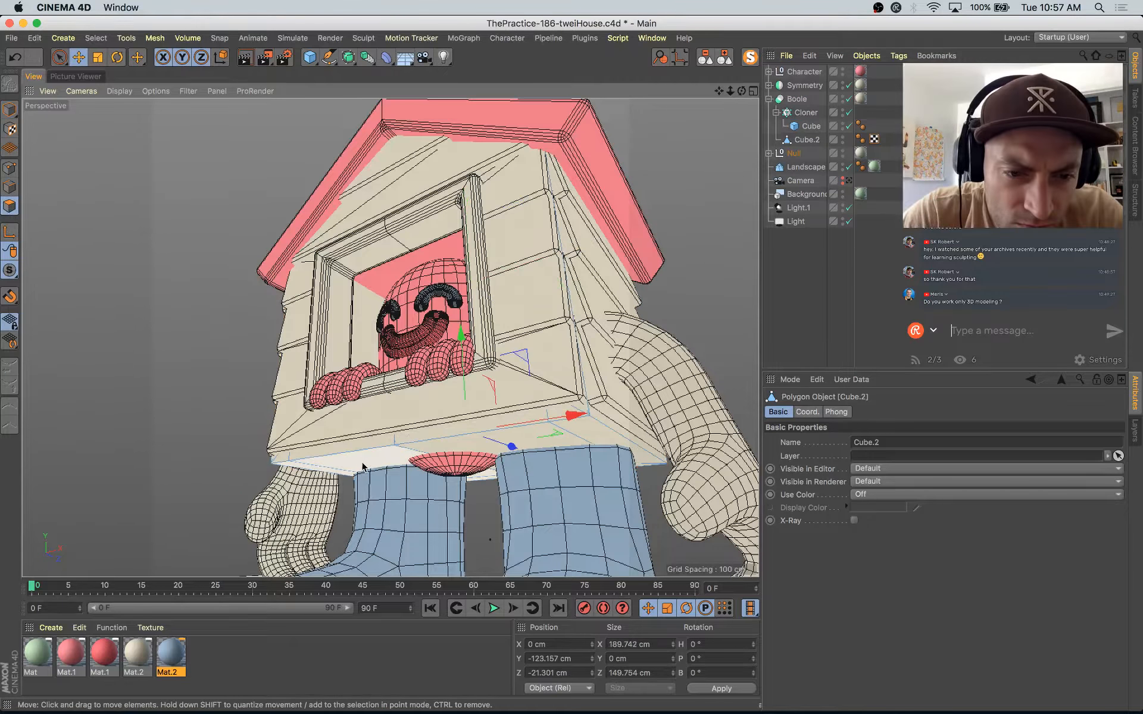
key("space")
mouse_move(487, 468)
left_mouse_down("alt")
mouse_move(462, 420)
mouse_move(477, 446)
left_mouse_up("alt")
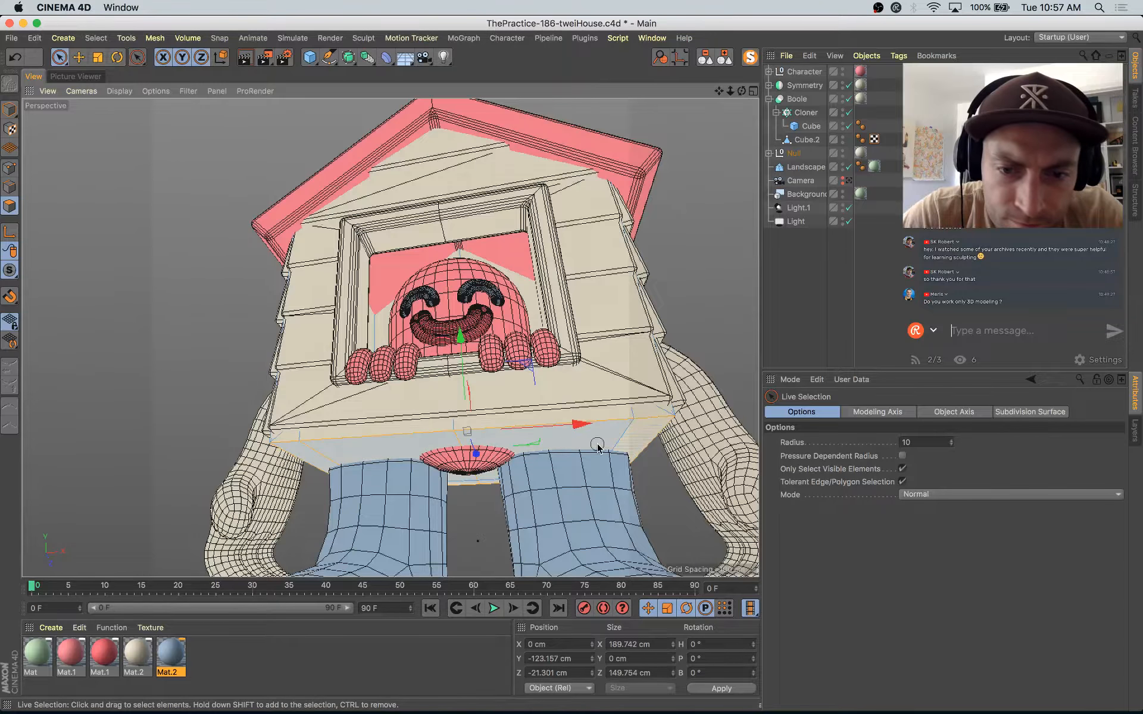
mouse_move(459, 365)
left_mouse_down()
mouse_move(470, 342)
mouse_move(469, 356)
left_mouse_up()
right_click(470, 356)
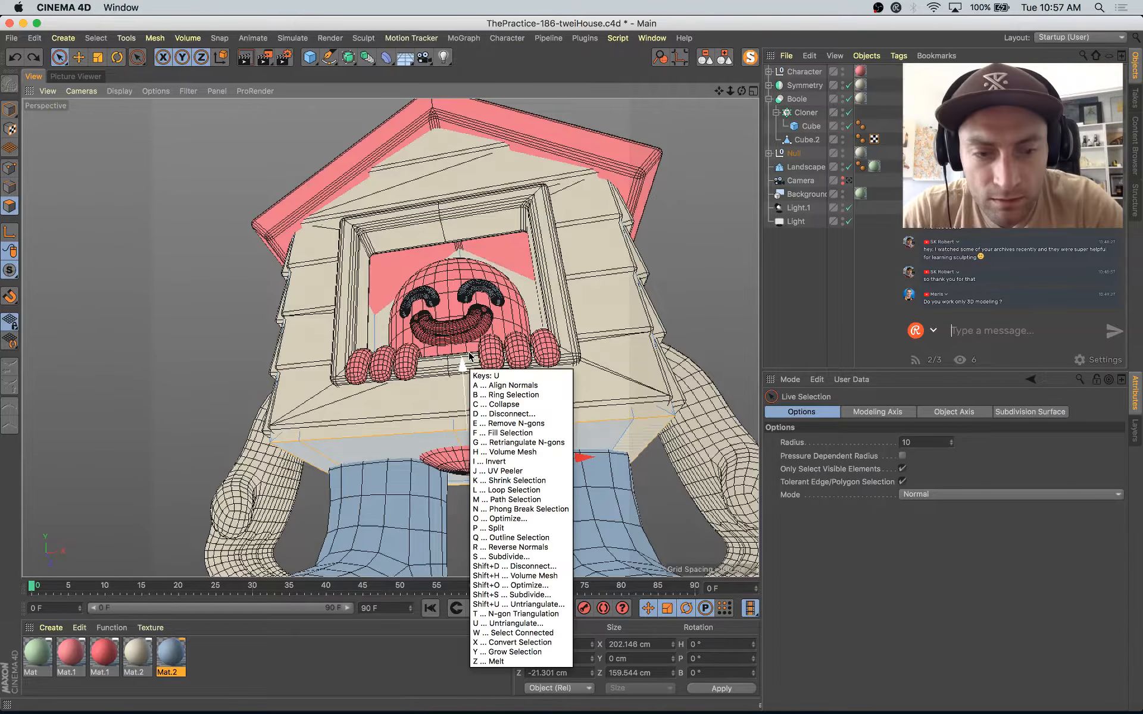
left_click(809, 261)
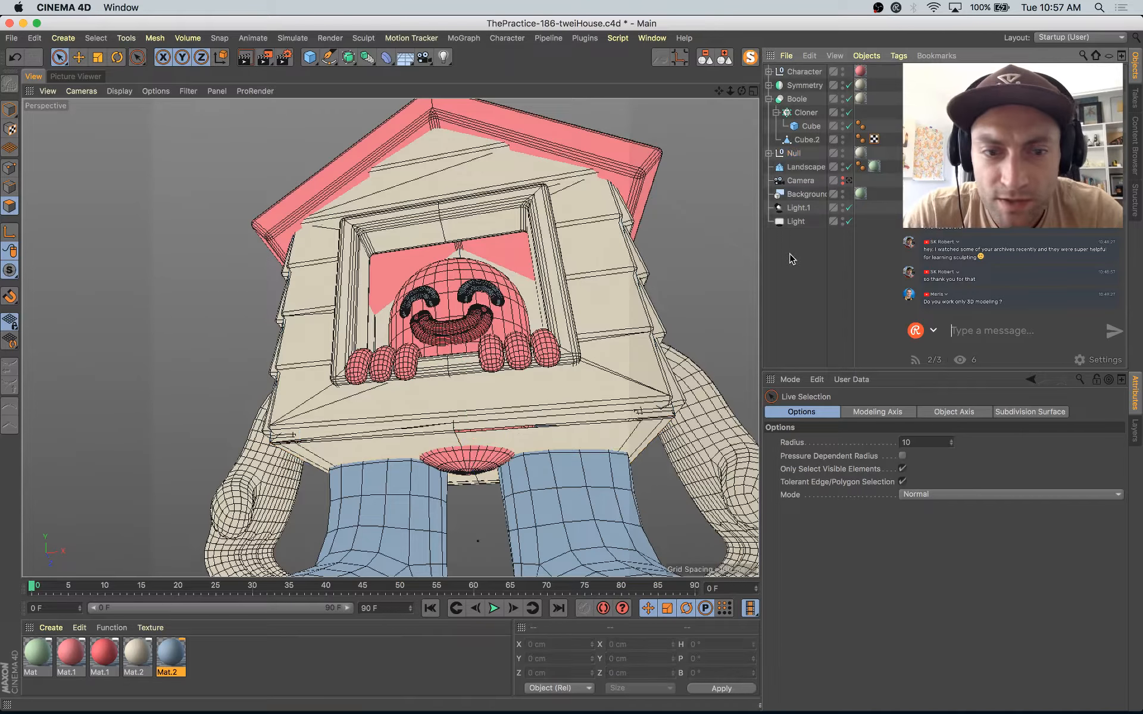
Step: Move the lower Cube.2 out of the Null group and copy the group's Mat.2 material tag onto it
scroll(671, 431, "up", 5)
left_click_drag(667, 430, 752, 286, "alt")
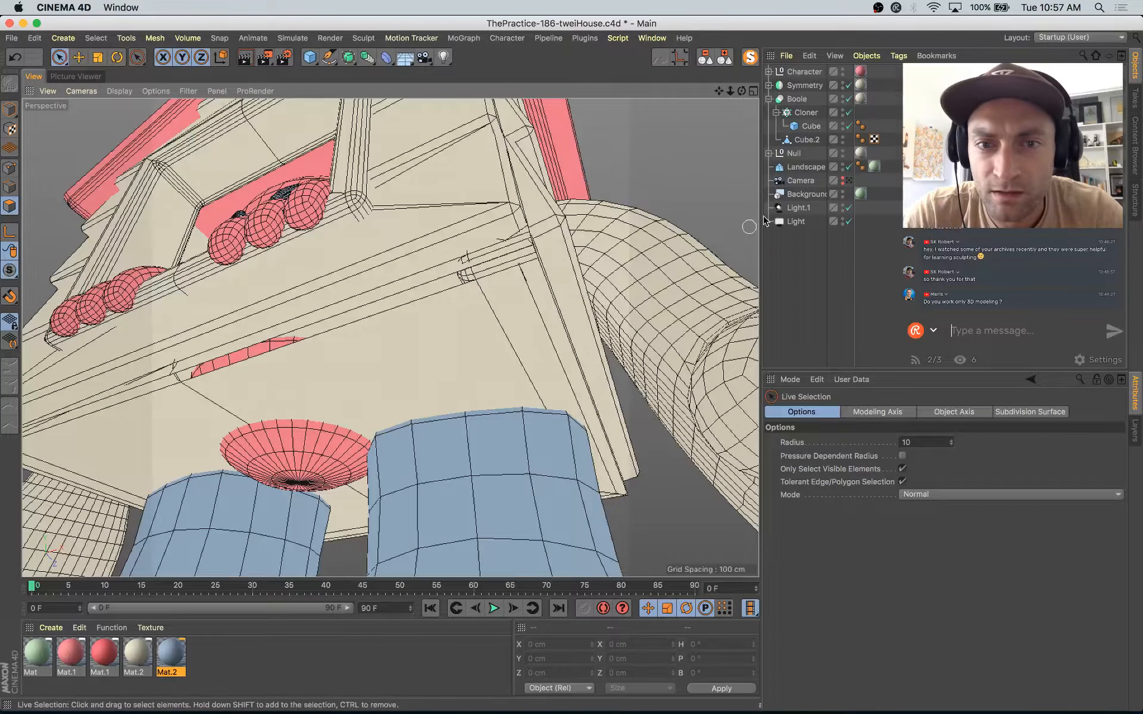
key("e")
scroll(415, 350, "down", 5)
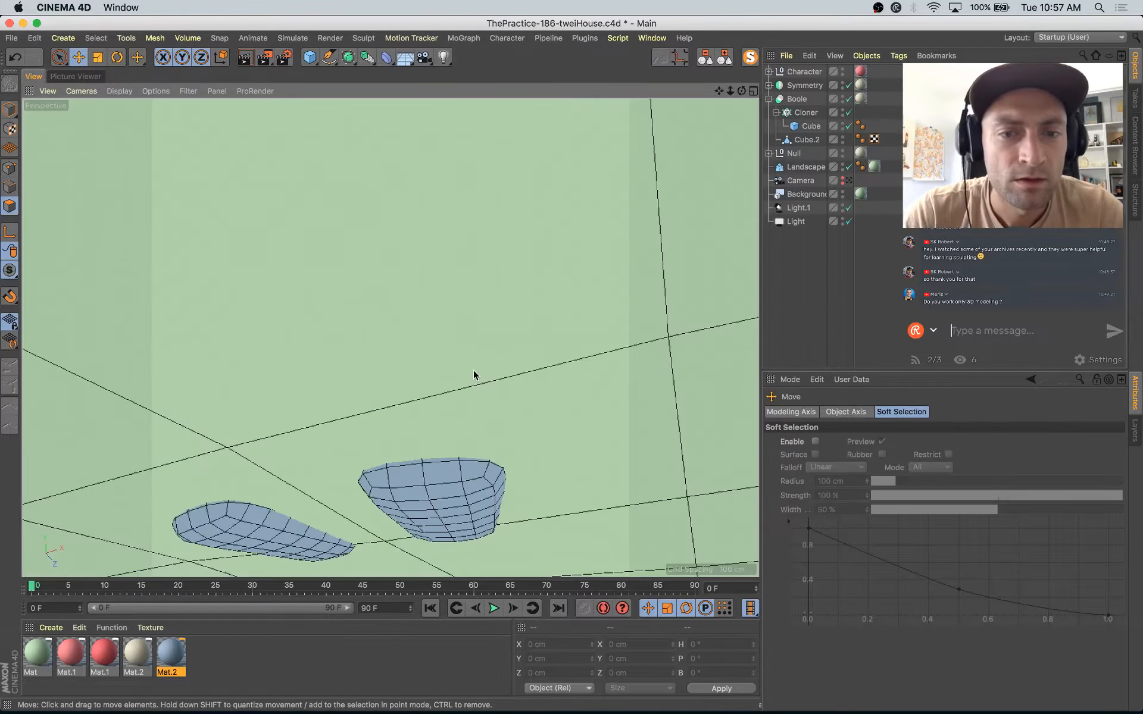
left_click_drag(475, 377, 459, 430, "alt")
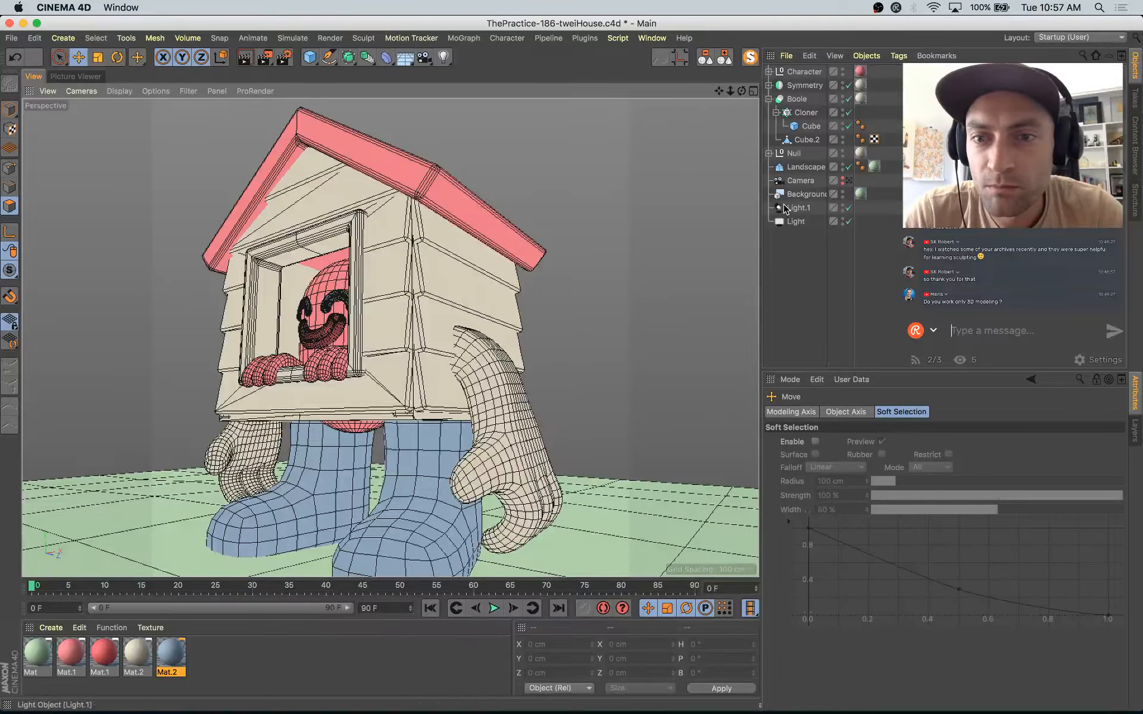
left_click(768, 154)
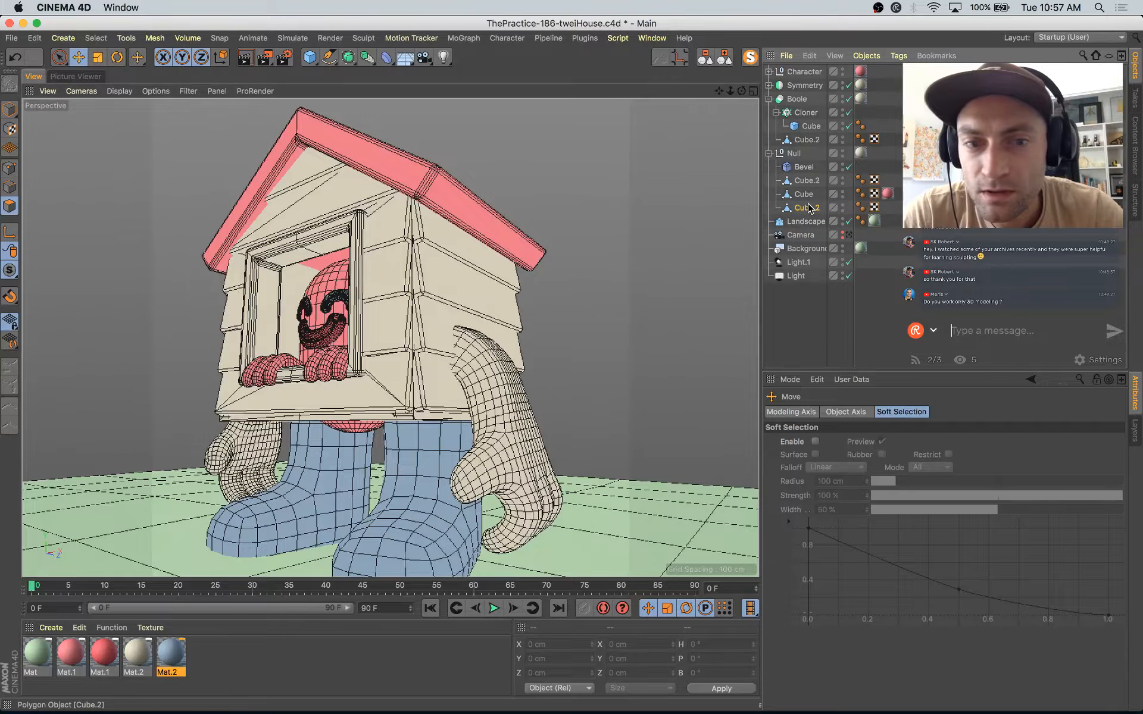
left_click(807, 208)
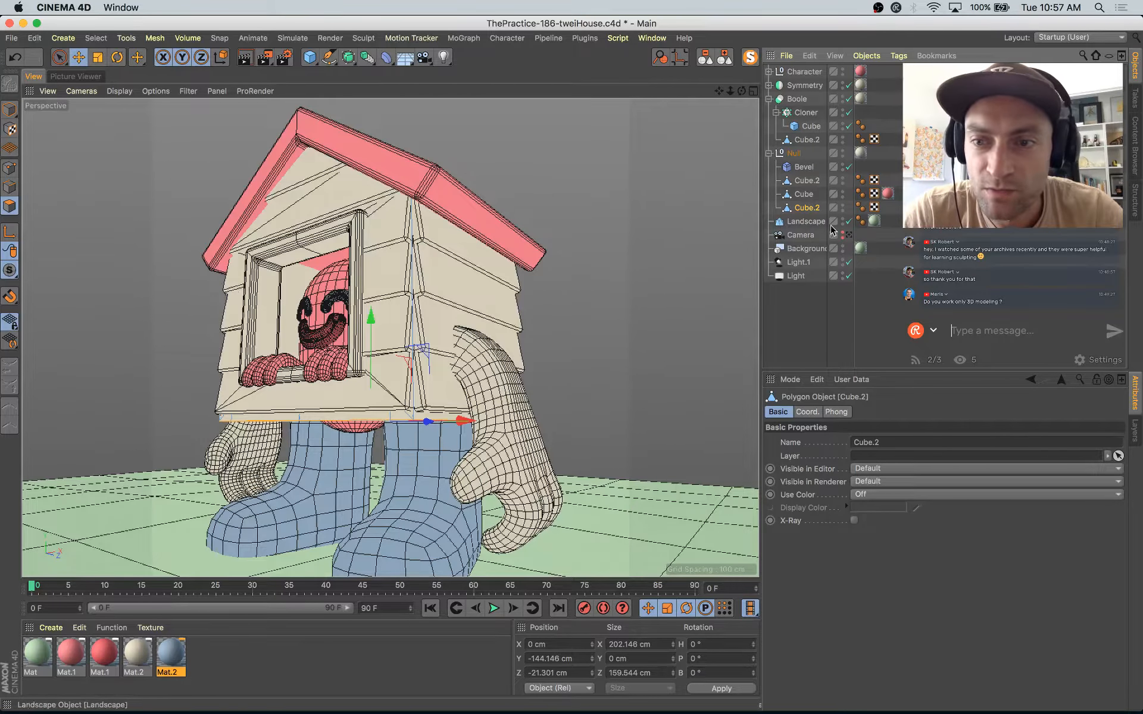
left_click(16, 112)
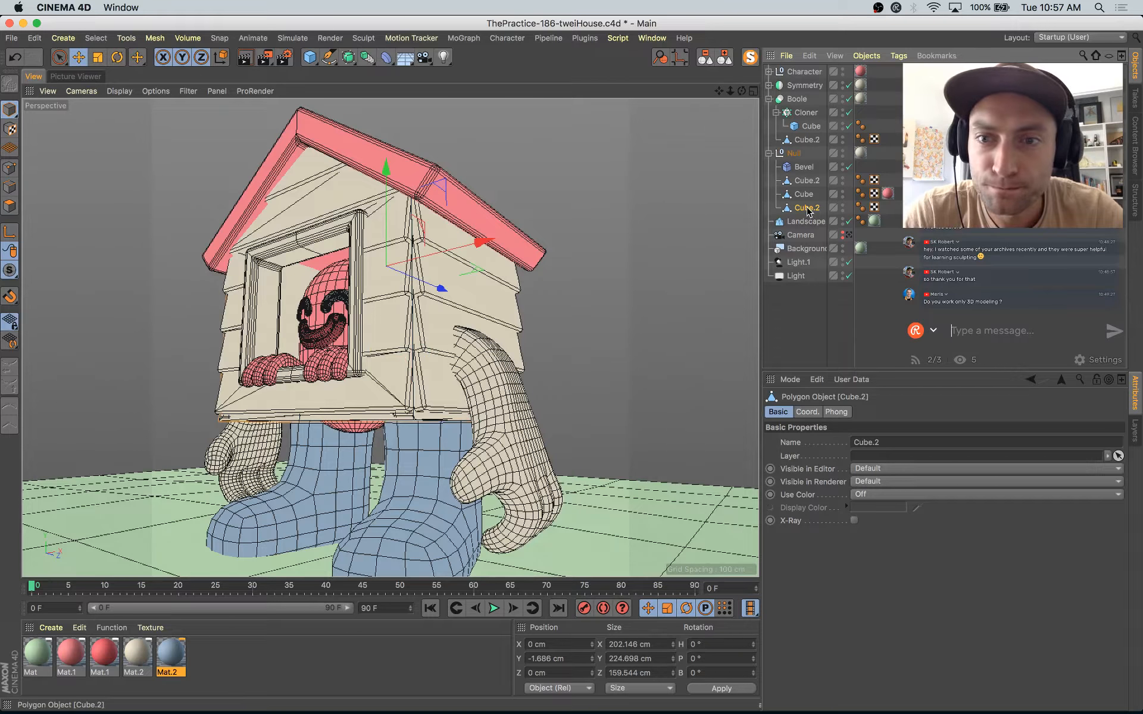
left_click_drag(808, 220, 804, 216)
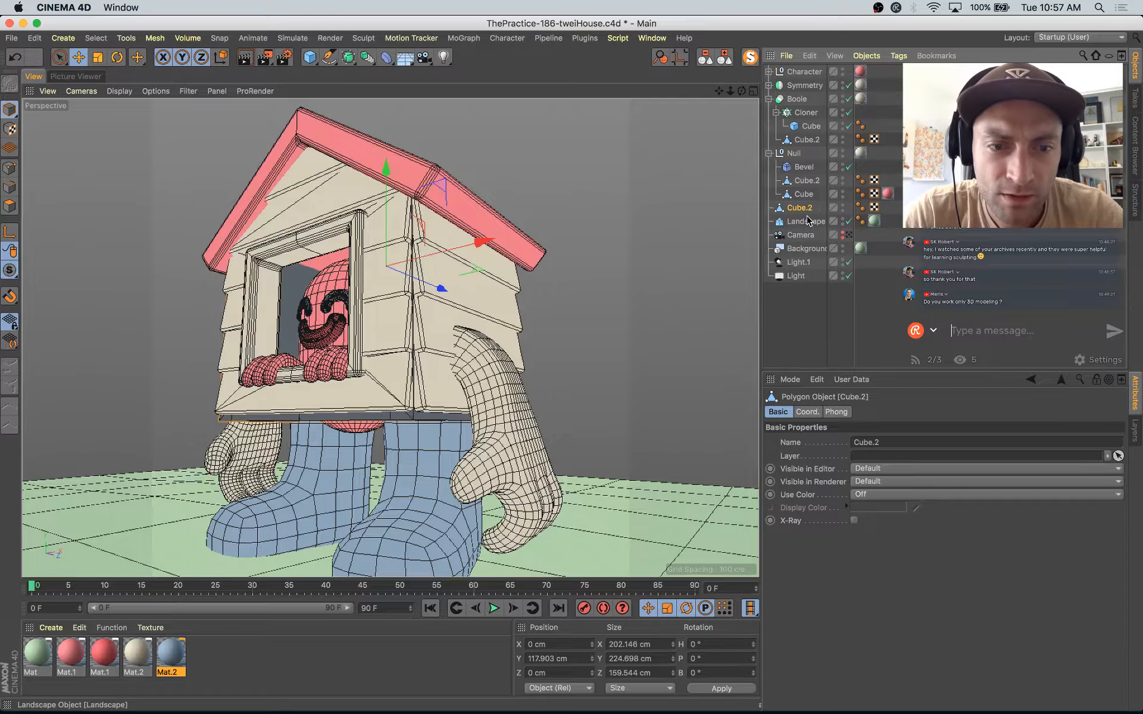
left_click(769, 153)
left_click_drag(804, 169, 803, 169, "ctrl")
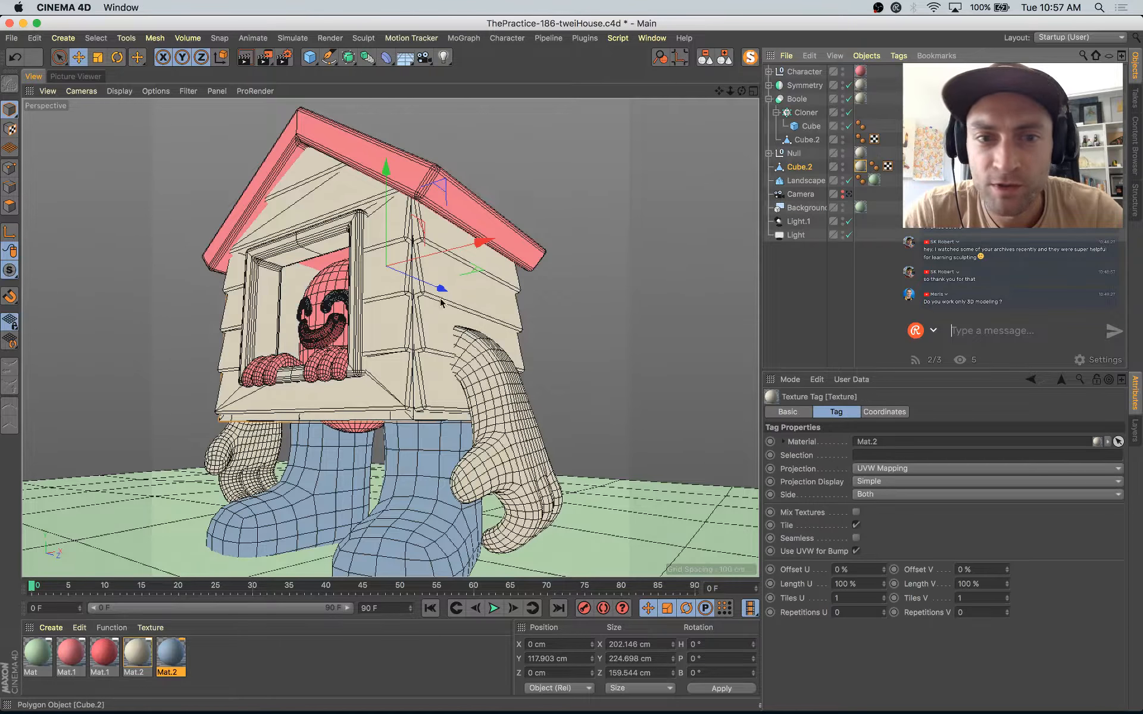
Step: Try to raise the selected underside polygons of Cube.2 along the vertical axis, and undo the moves
left_click_drag(398, 416, 576, 355, "alt")
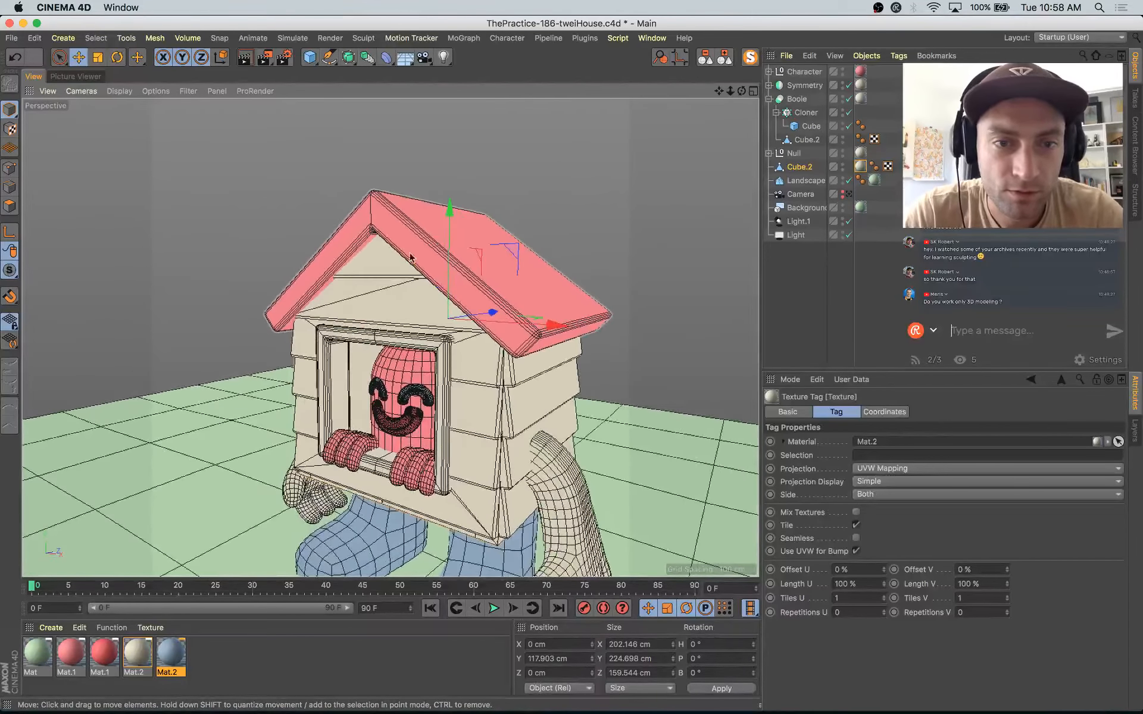
right_click_drag(483, 396, 519, 428, "alt")
left_click_drag(519, 429, 529, 287, "alt")
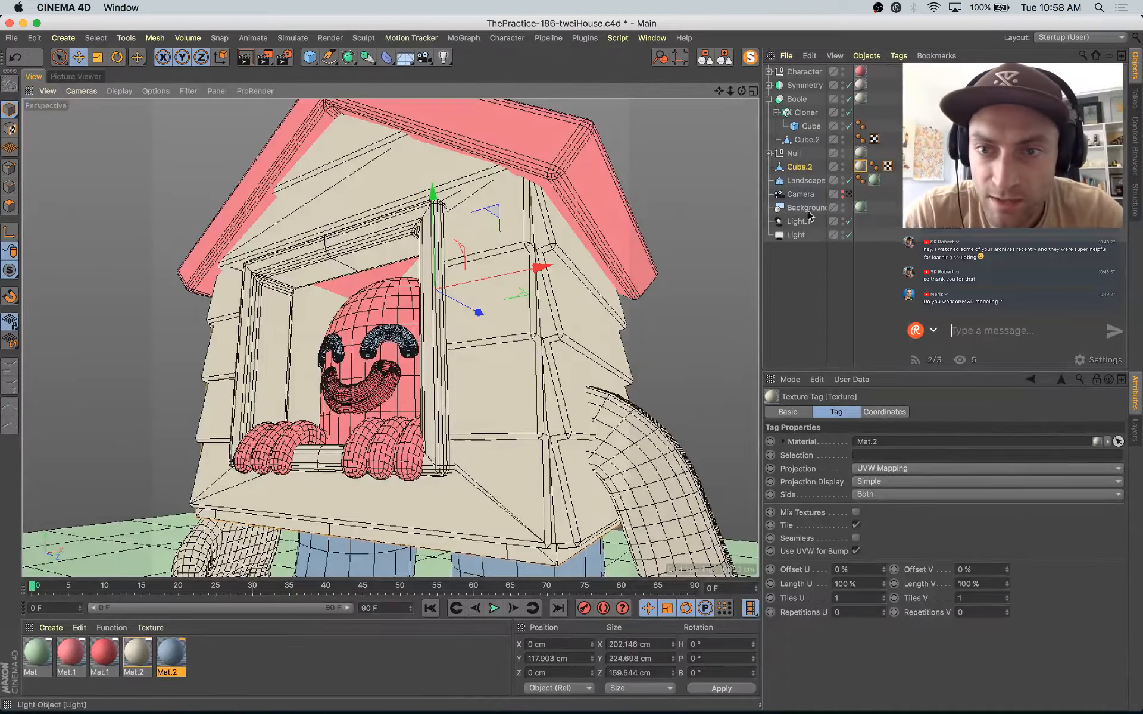
left_click(786, 170)
left_click_drag(598, 390, 507, 311, "alt")
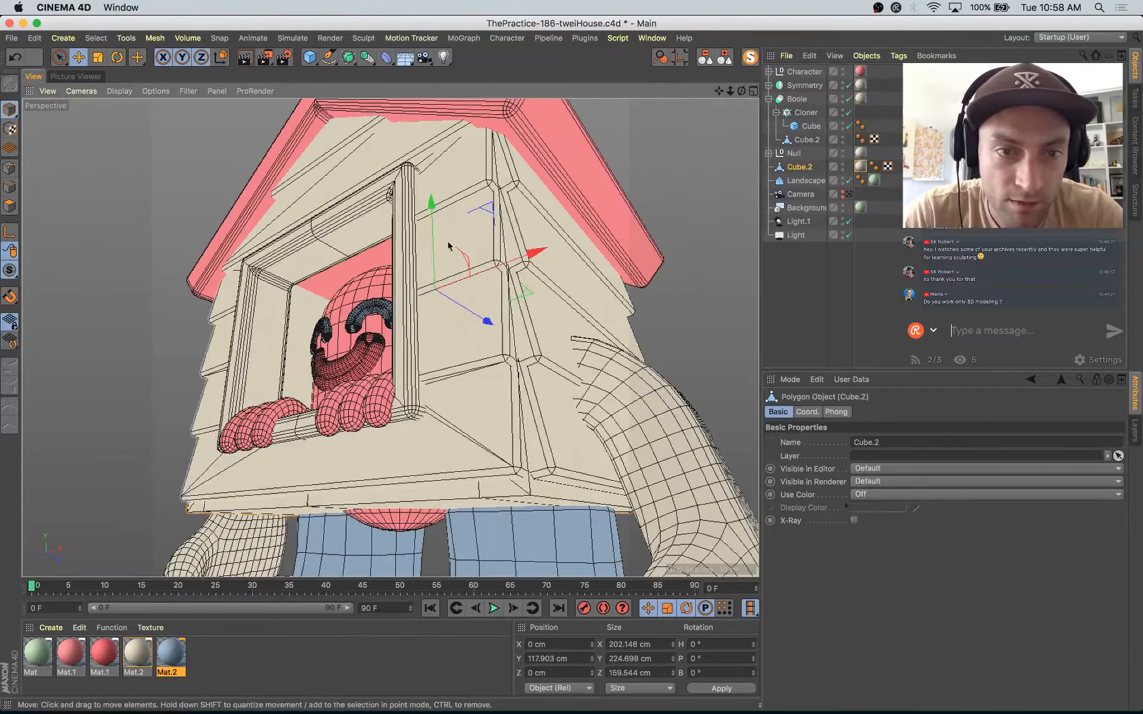
left_click(427, 487)
left_click_drag(419, 408, 423, 400)
key("super+z")
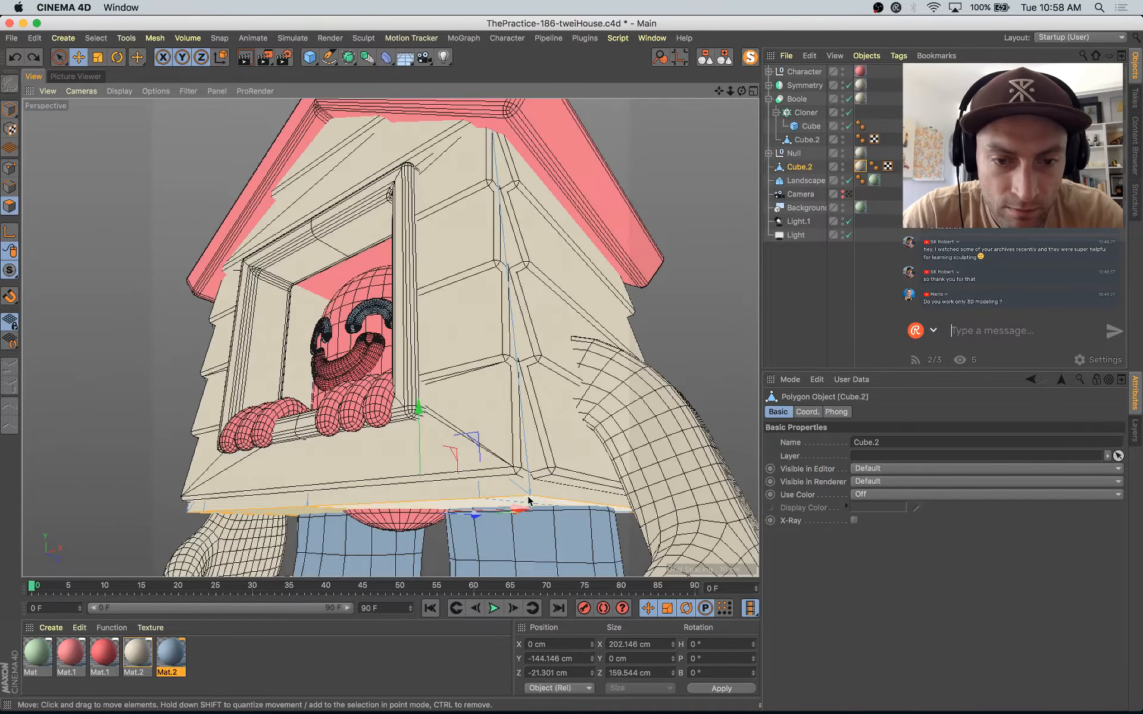
left_click_drag(423, 466, 566, 474, "alt")
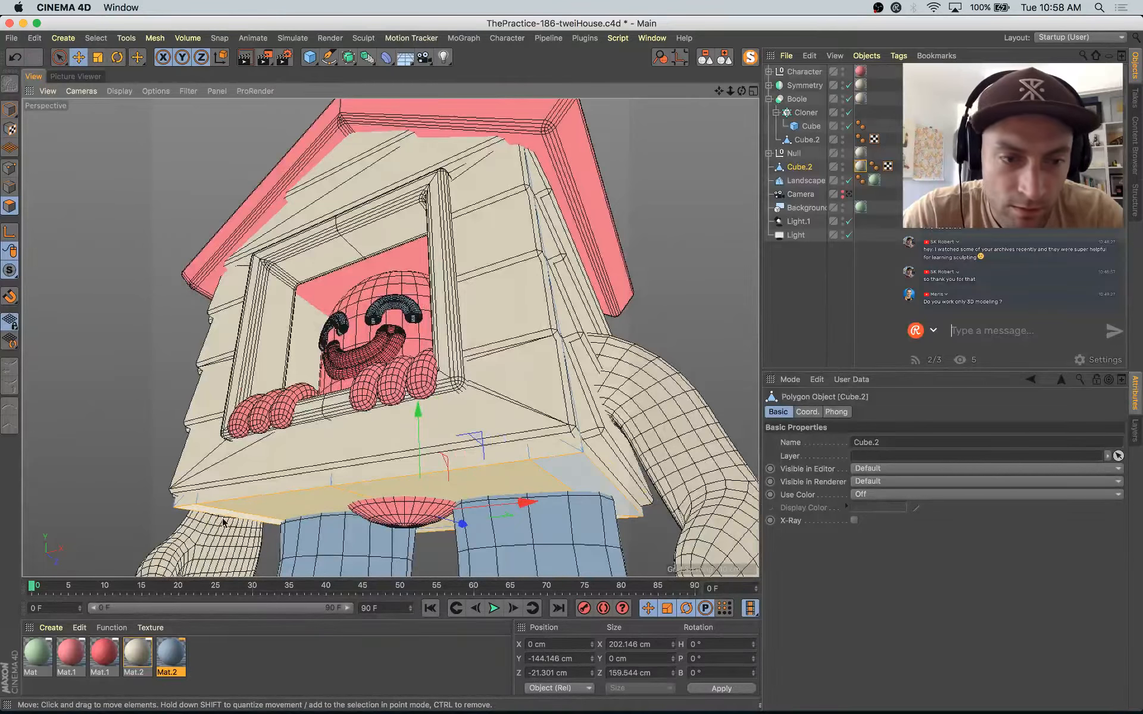
left_click_drag(417, 425, 419, 393)
key("super+z")
key("super+z")
Step: Raise the underside polygons of Cube.2 to about Y -138.5 cm with Live Selection in Soft Selection mode and an 18 cm radius
key("9")
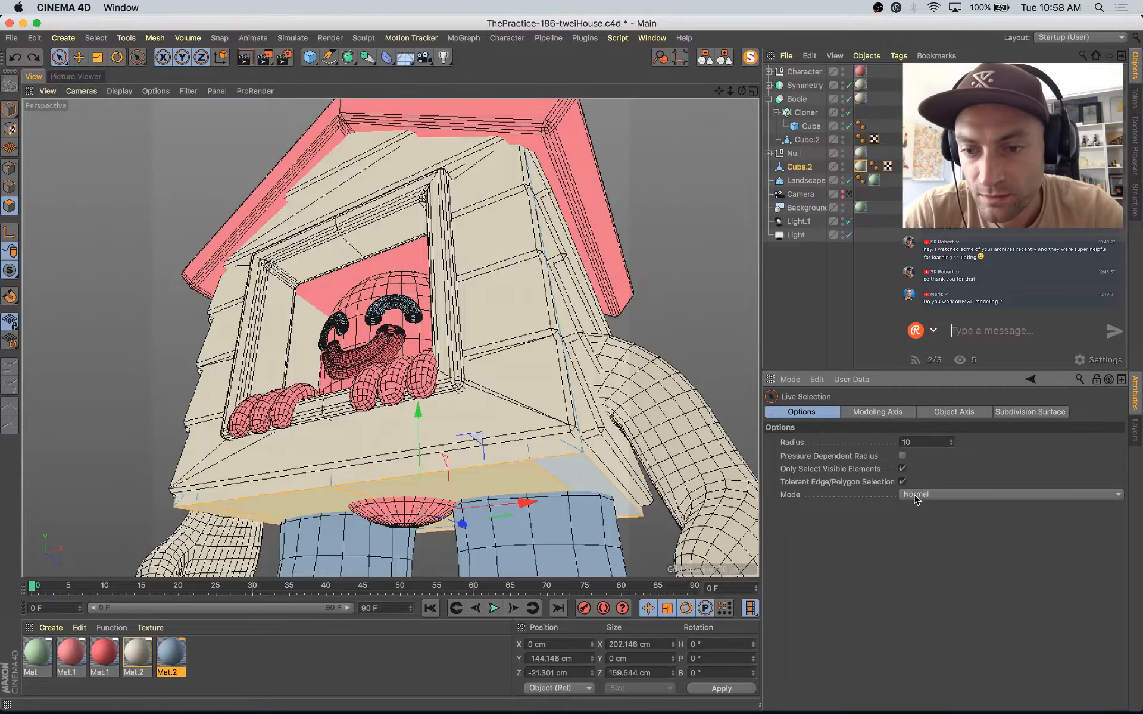
left_click(915, 499)
left_click(953, 534)
left_click_drag(890, 572, 878, 577)
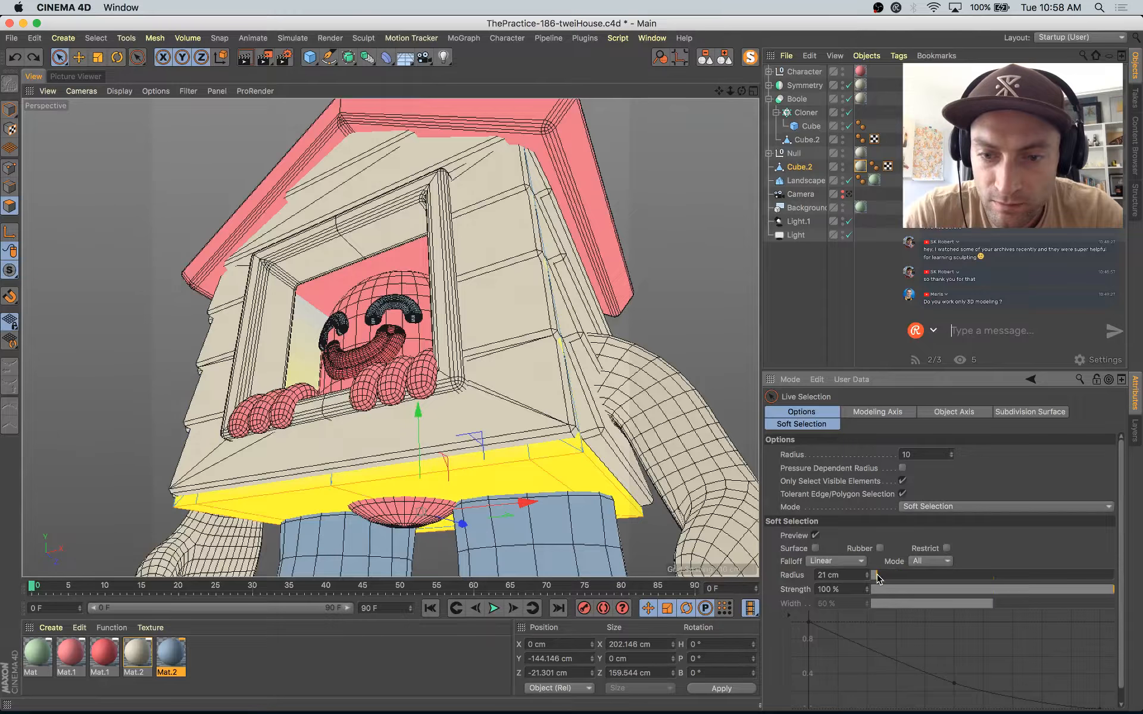
left_click_drag(421, 413, 417, 403)
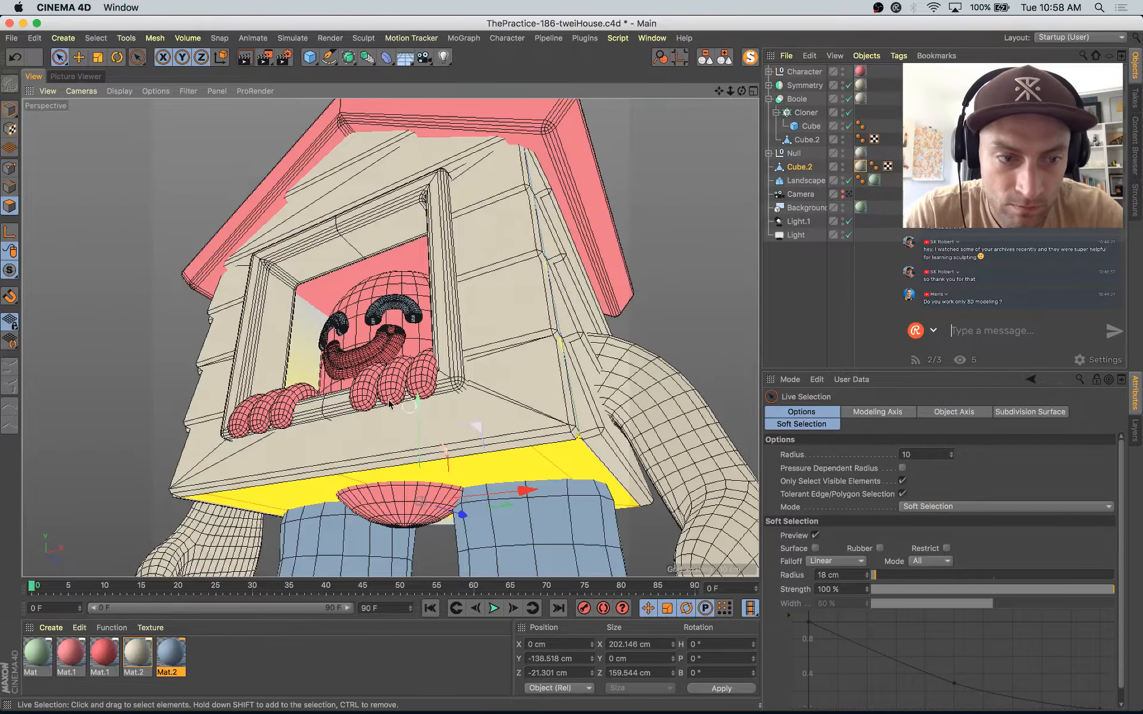
Step: Switch to Model mode, look through the render camera, clear the object selection, and start a new render
left_click(10, 110)
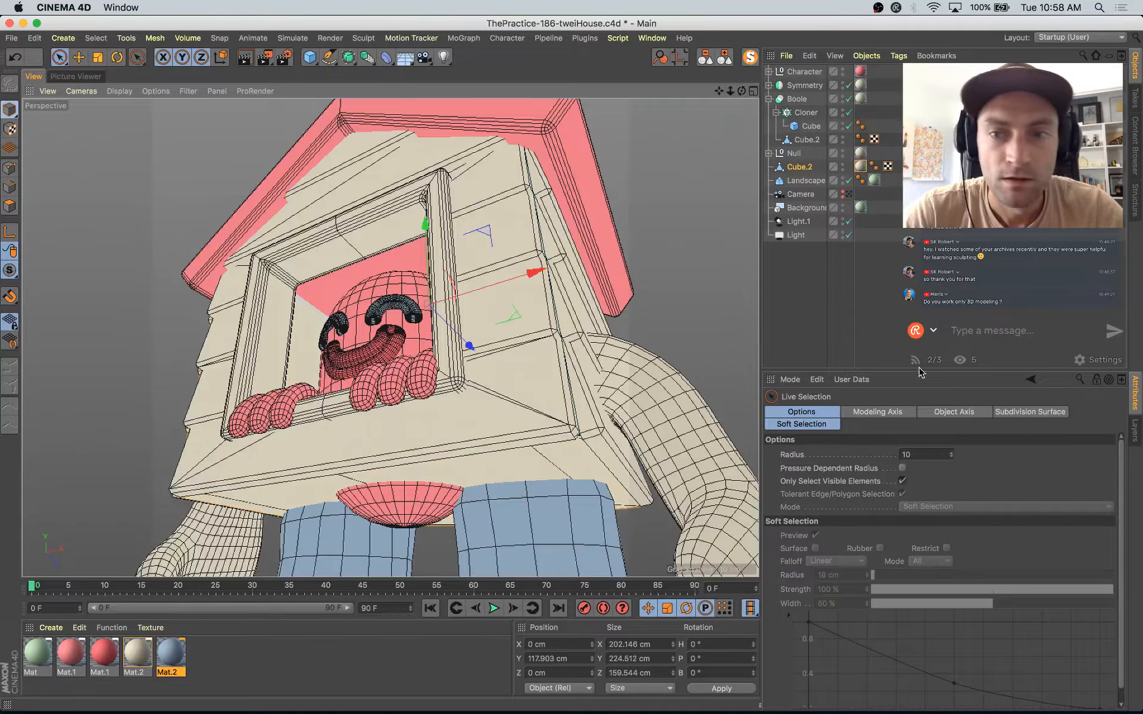
left_click(845, 194)
key("e")
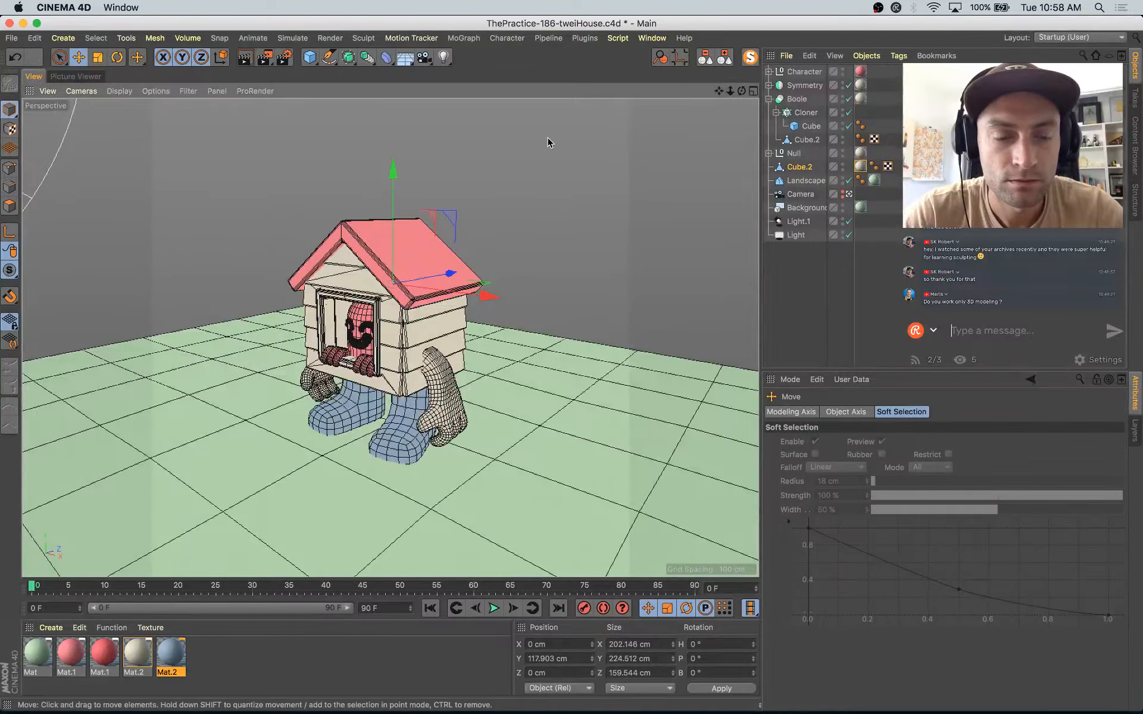
left_click(548, 142)
key("shift+r")
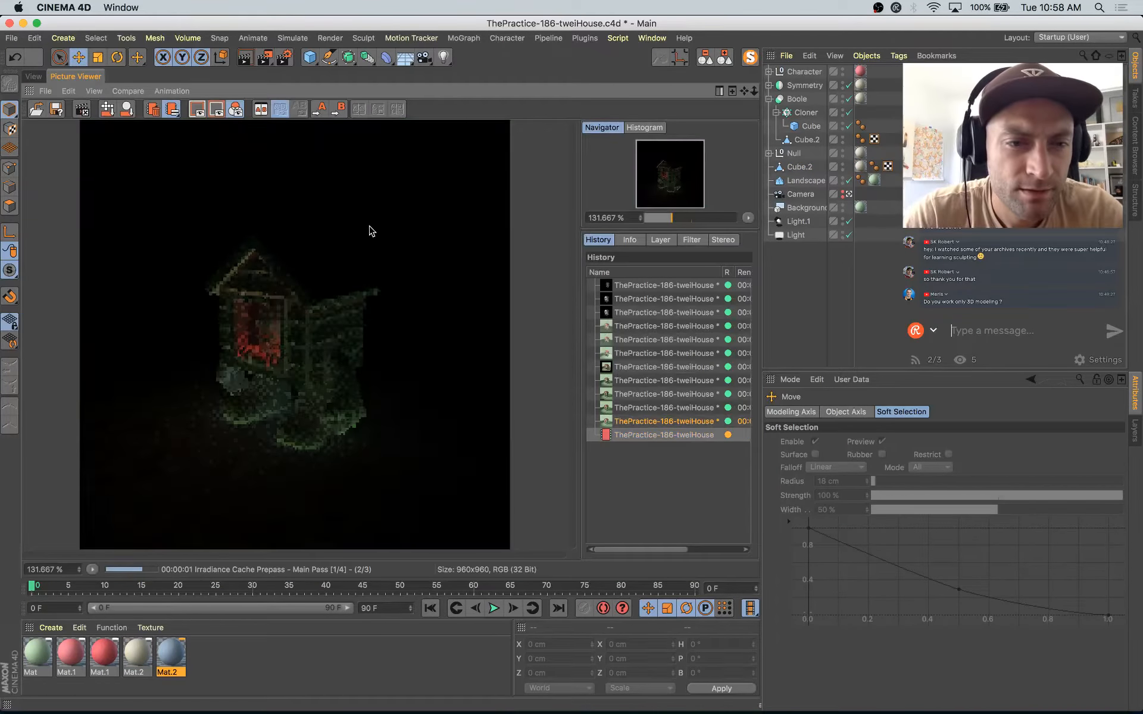
Step: Return to the modeling viewport and save the project file
left_click(39, 78)
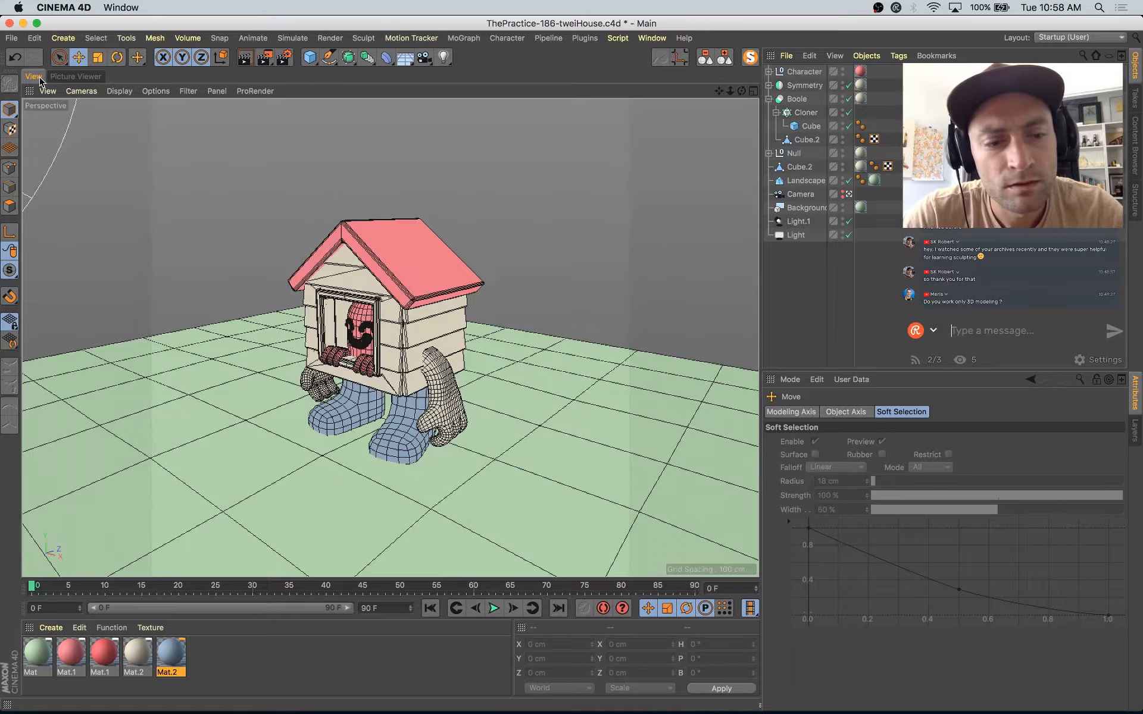
key("super+Tab")
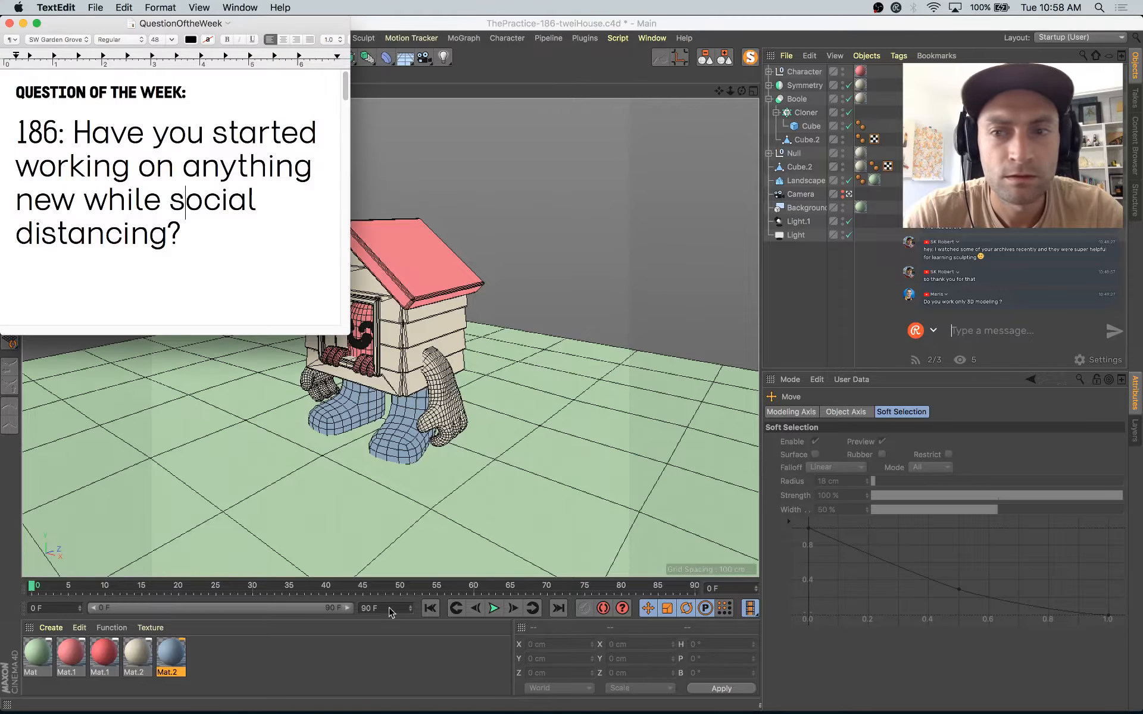
left_click(475, 427)
key("super+s")
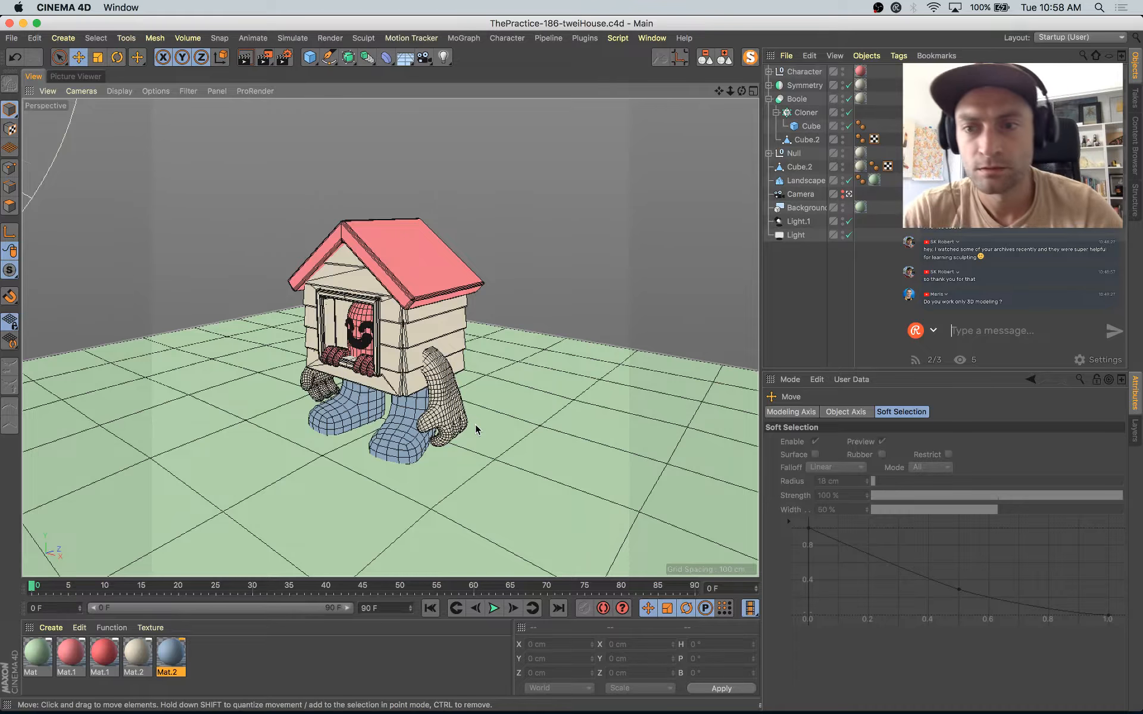
Step: Switch to Safari to study the house character in the Instagram reference post, and return to Cinema 4D
mouse_move(2, 4)
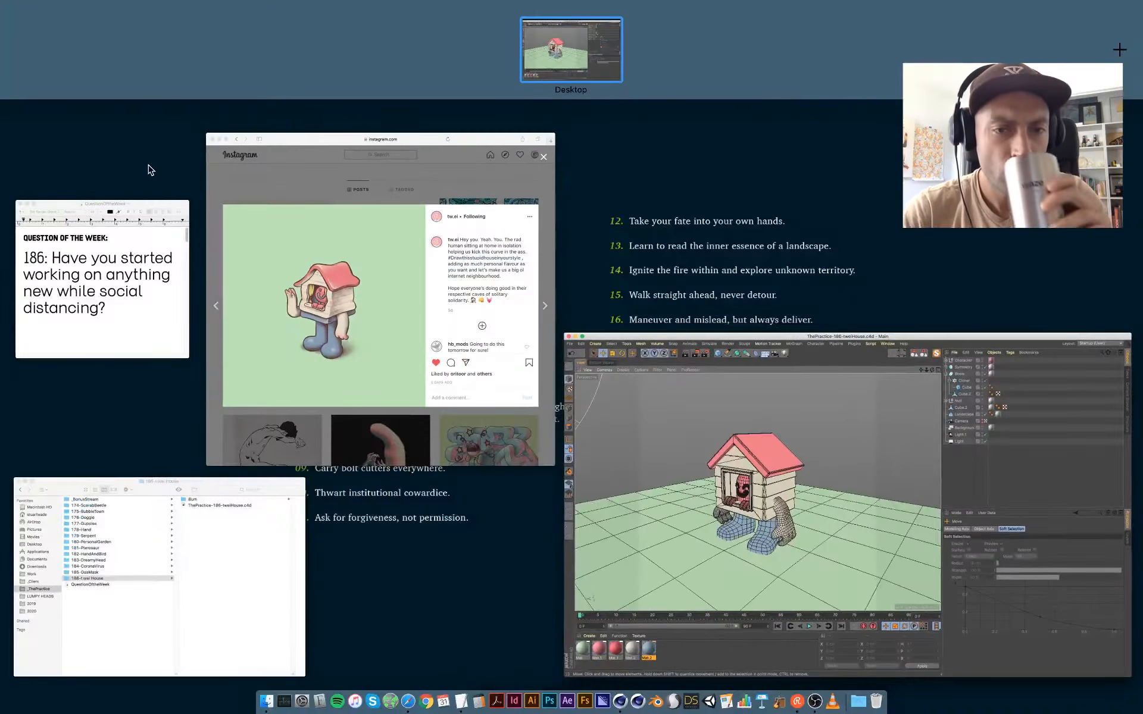
left_click(387, 333)
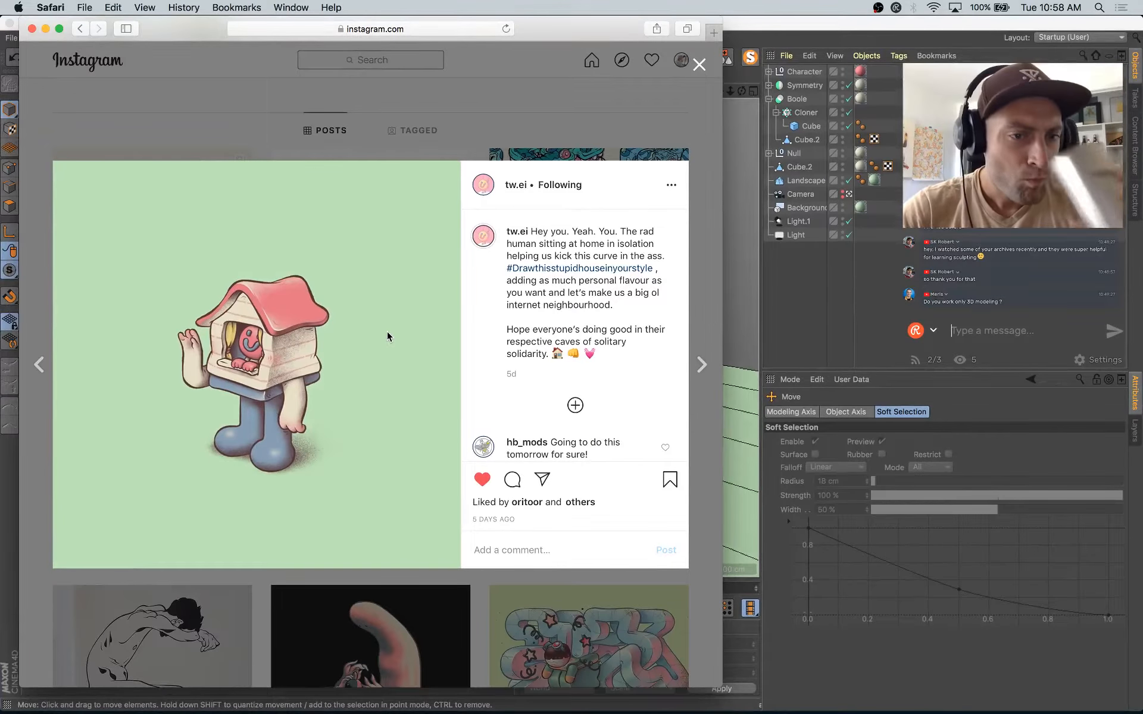
key("super+Tab")
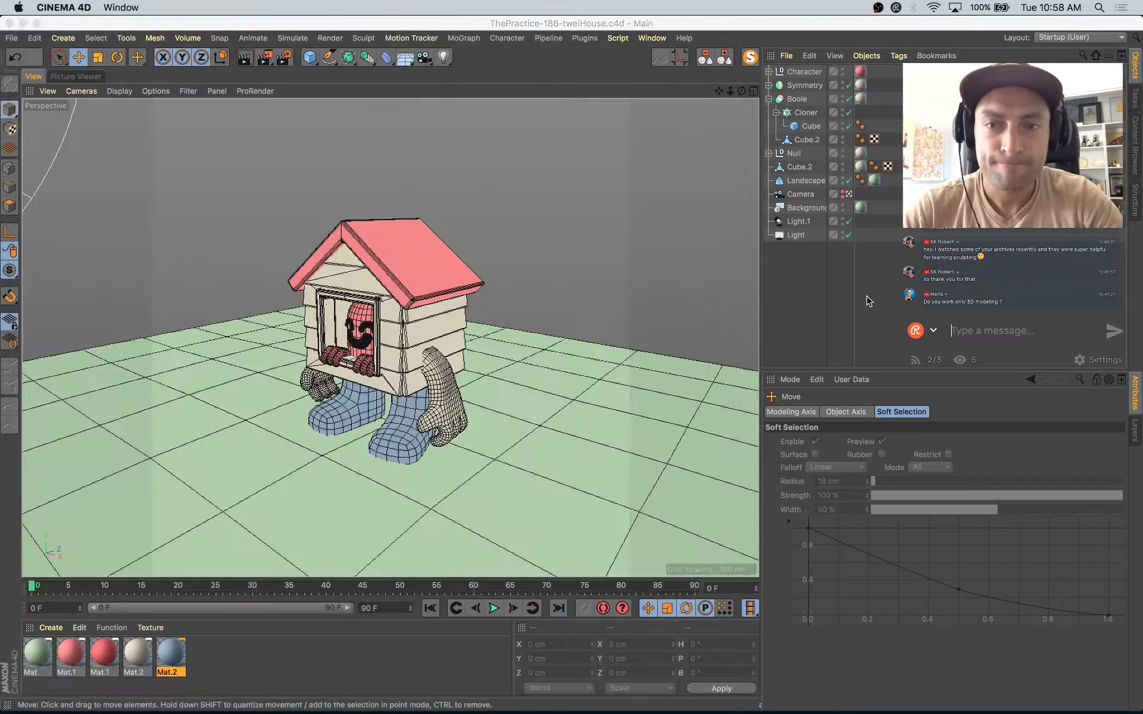
Step: Move the Hand object out of the Symmetry's Null group to the top level of the object hierarchy
left_click(294, 390)
left_click(768, 85)
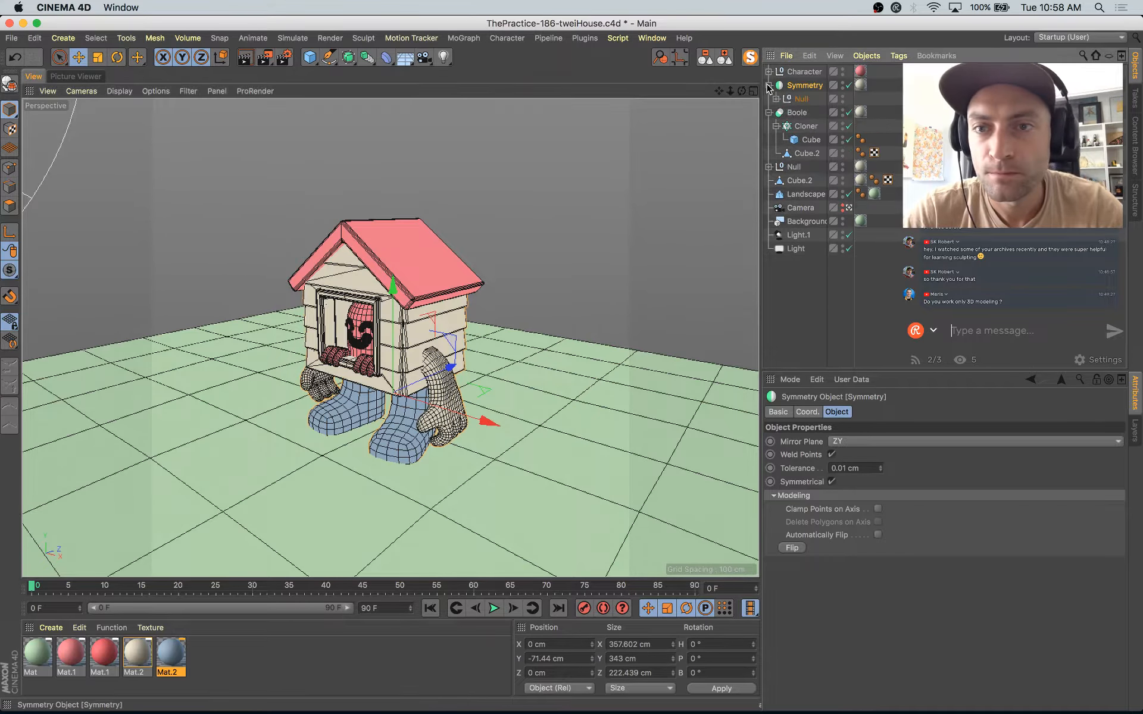
left_click(776, 99)
left_click(812, 112)
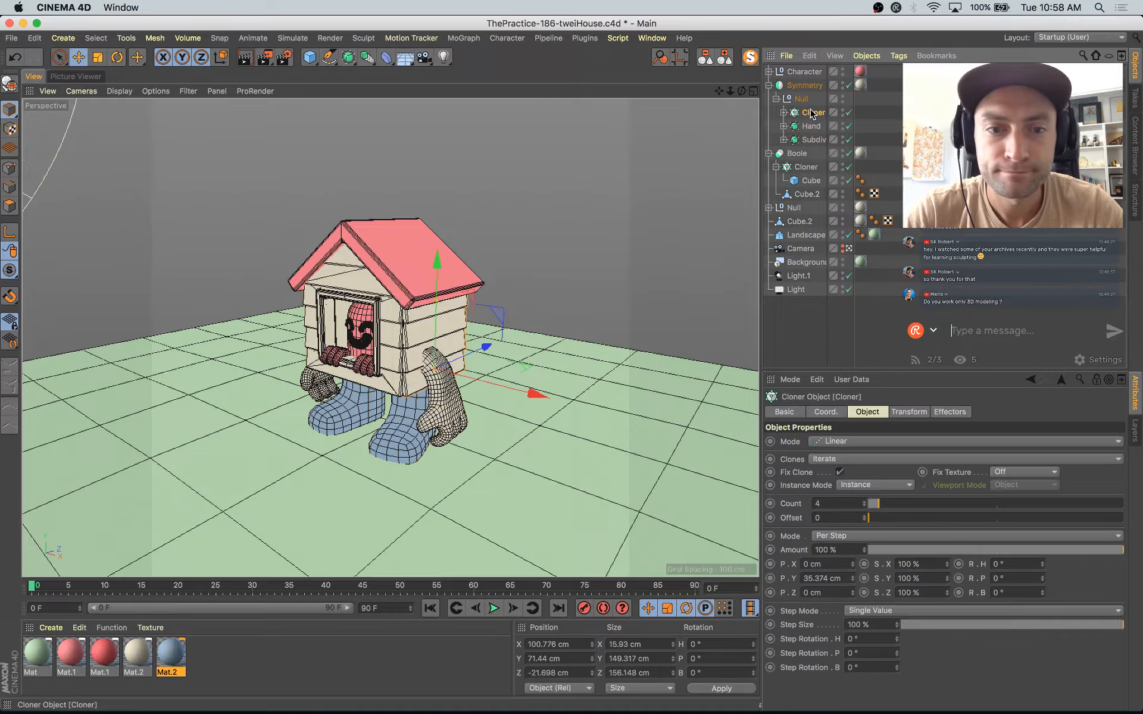
left_click(809, 125)
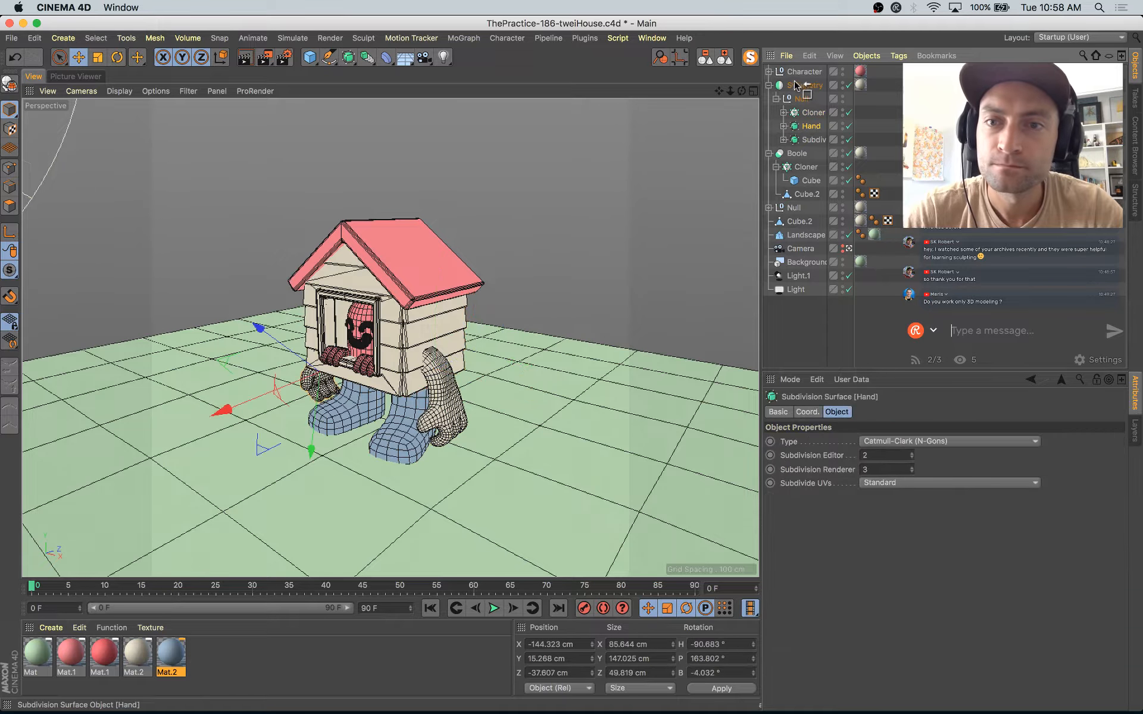
left_click_drag(792, 84, 769, 99)
left_click(769, 99)
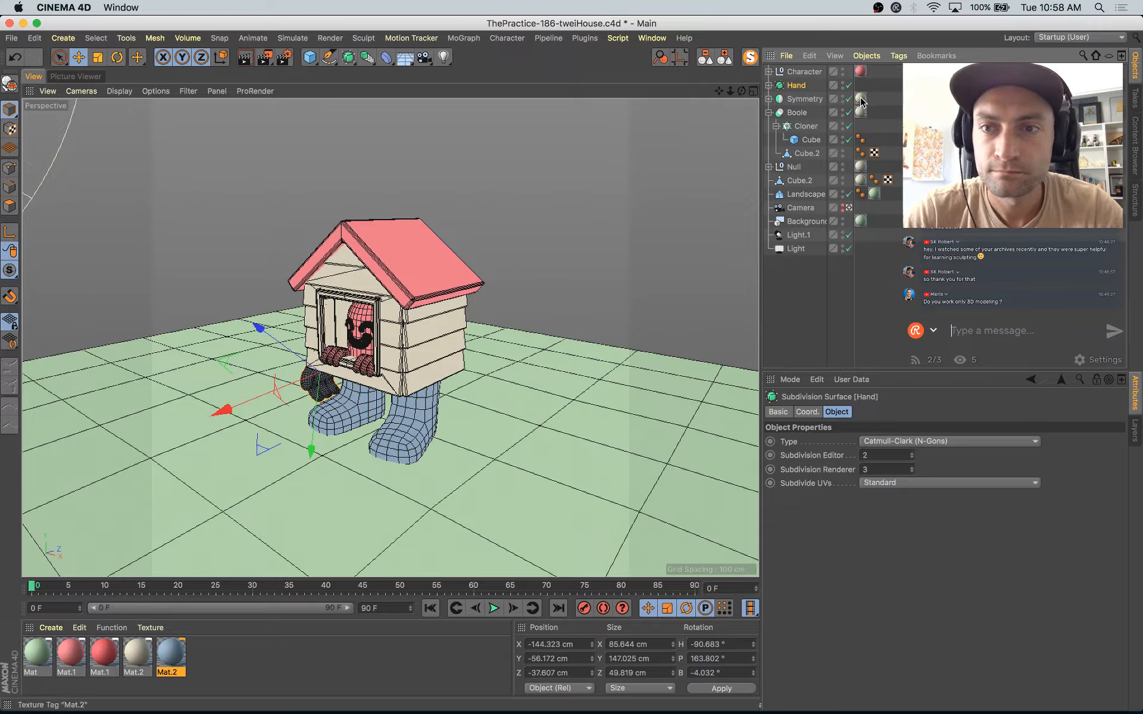
Step: Copy the Symmetry object's Mat.2 material tag onto Hand, and duplicate Hand
left_click_drag(863, 94, 863, 88, "ctrl")
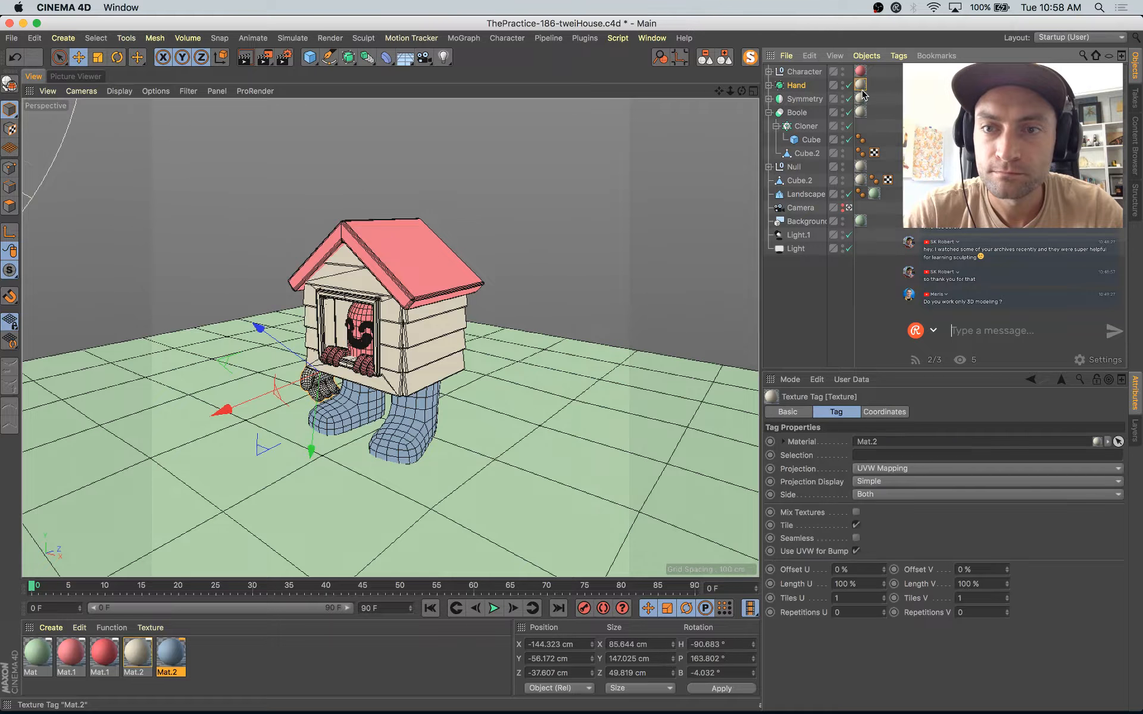
left_click(798, 87)
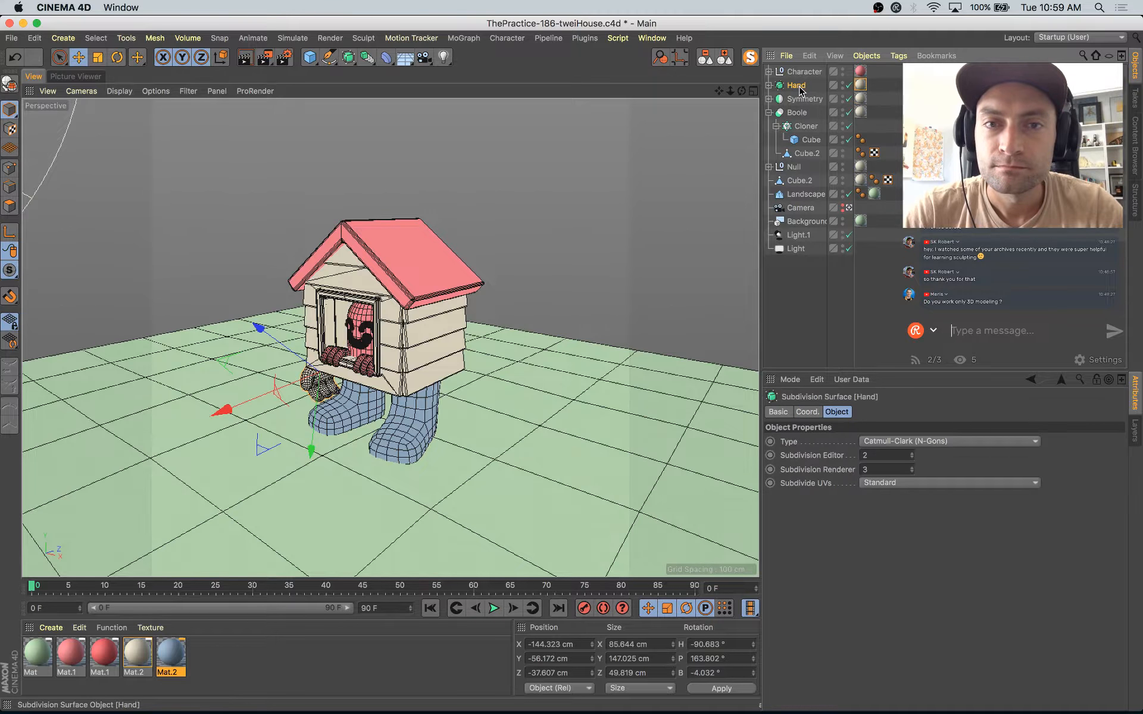
left_click_drag(799, 89, 799, 94, "ctrl")
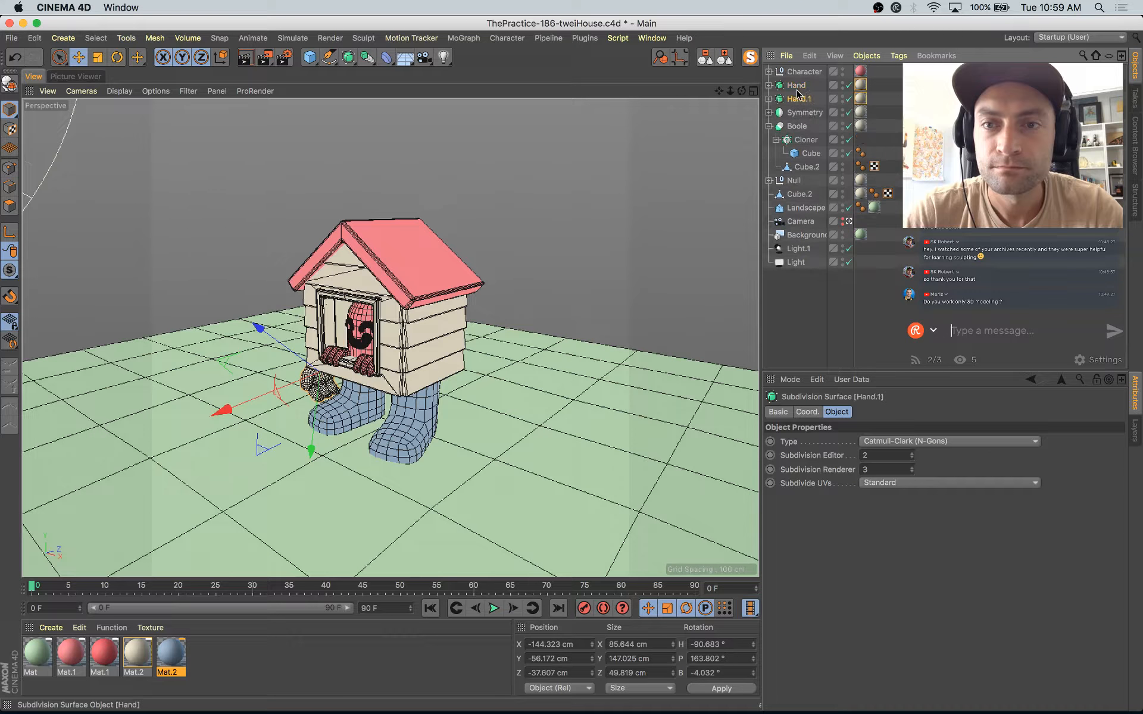
Step: Set the duplicated hand's X position to 144.323 cm and its heading rotation to 90.683°
left_click(808, 412)
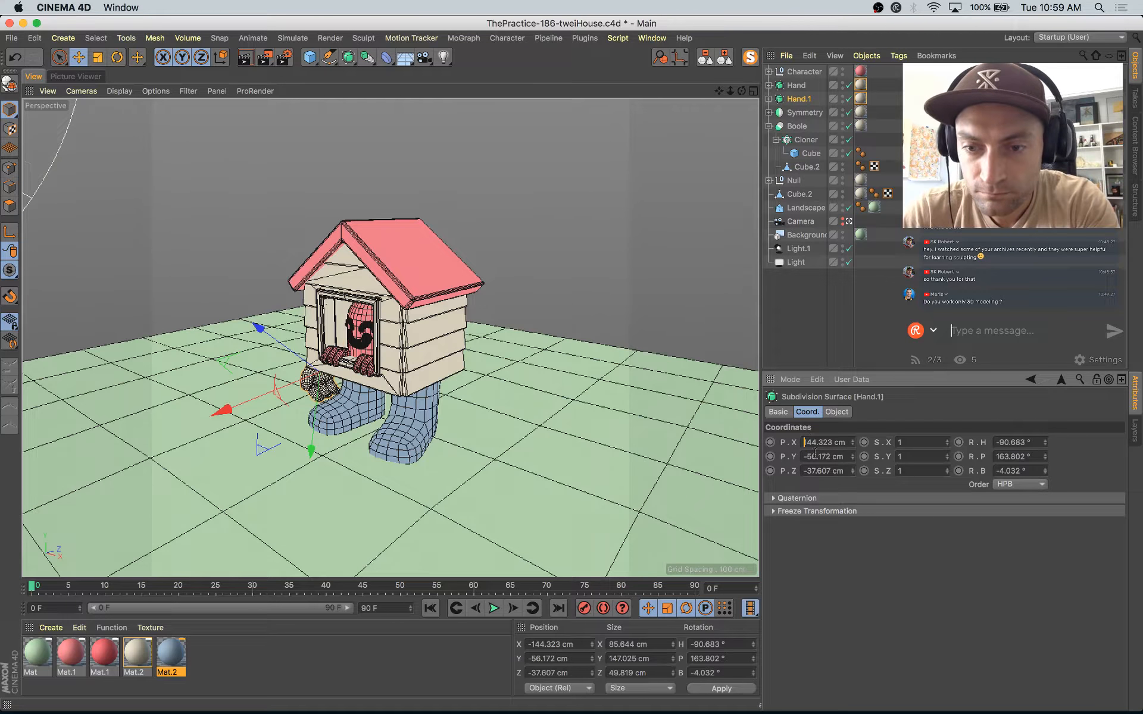
key("Return")
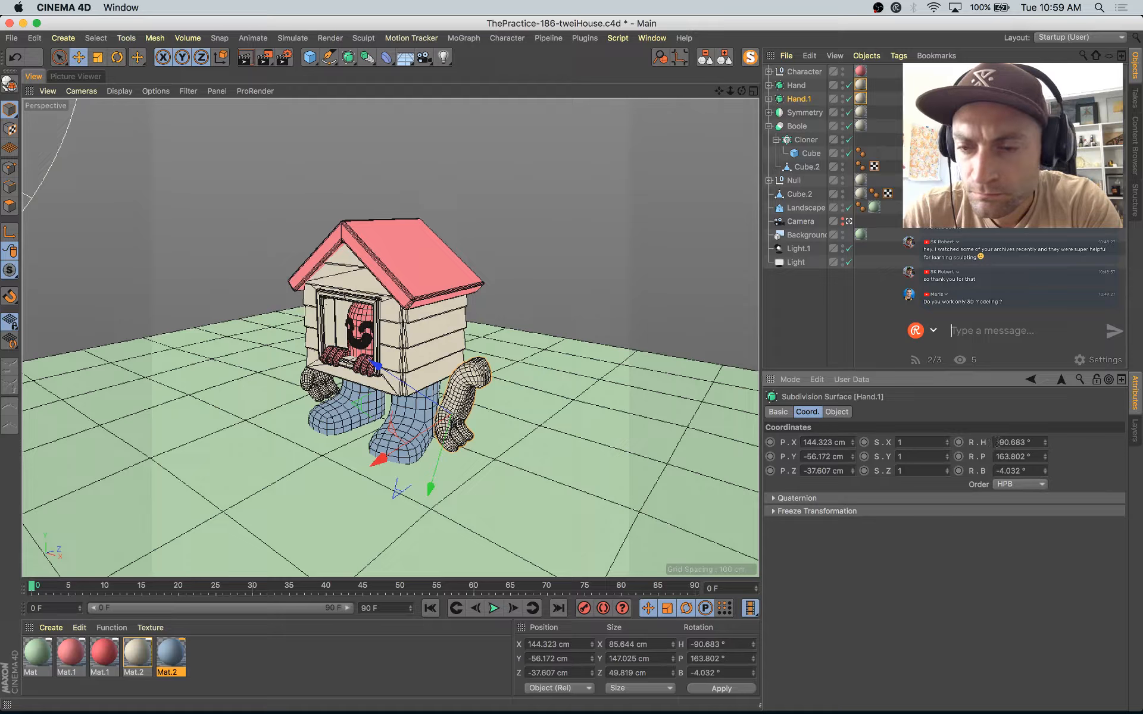
key("Return")
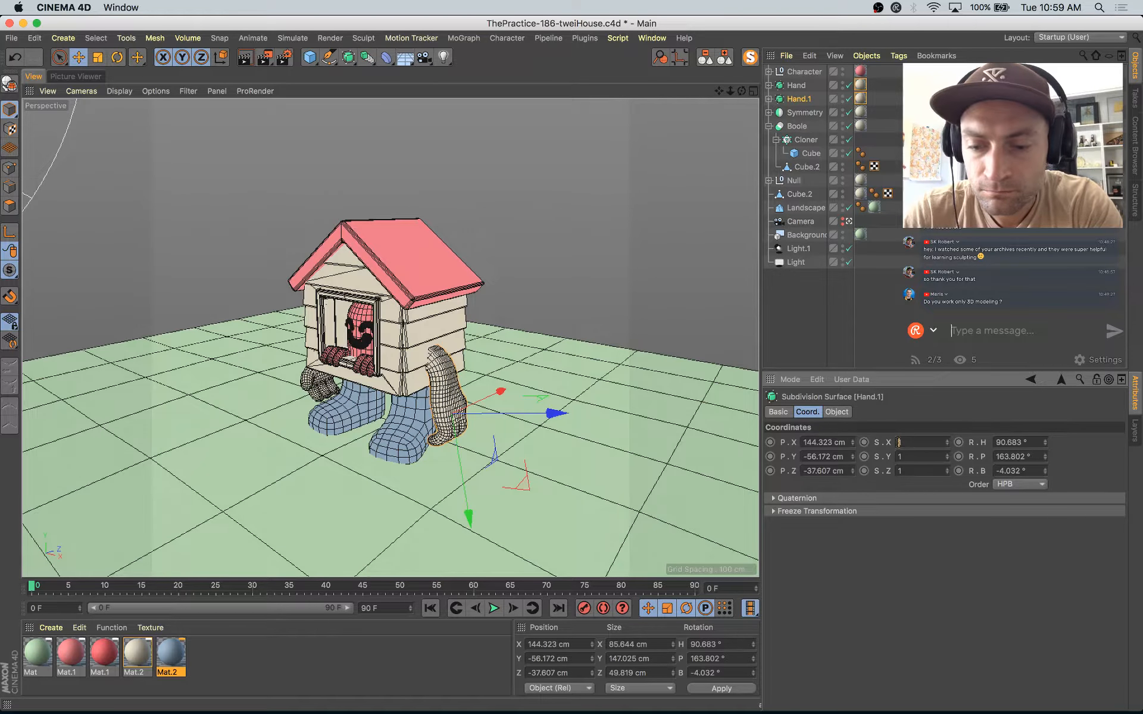
Step: Mirror Hand.1 with an X scale of -1, check both arms from other angles, and return to the scene camera view
type("-")
key("Return")
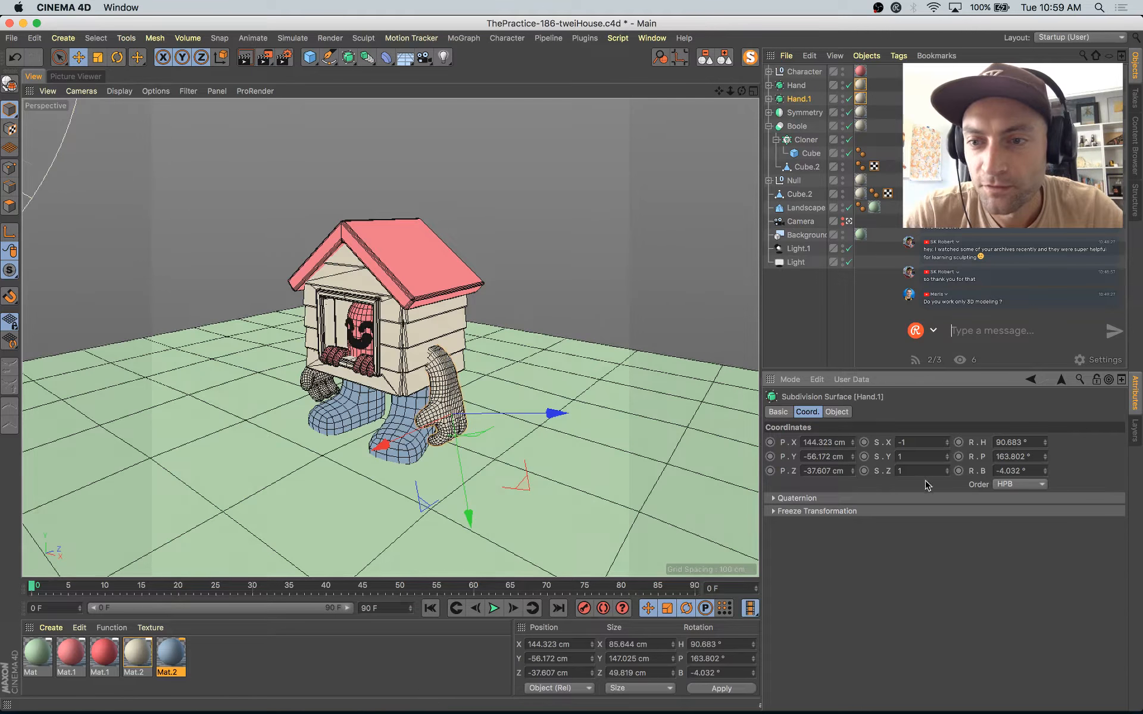
left_click(849, 222)
left_click(849, 224)
scroll(558, 451, "down", 5)
left_click_drag(542, 361, 625, 481, "alt")
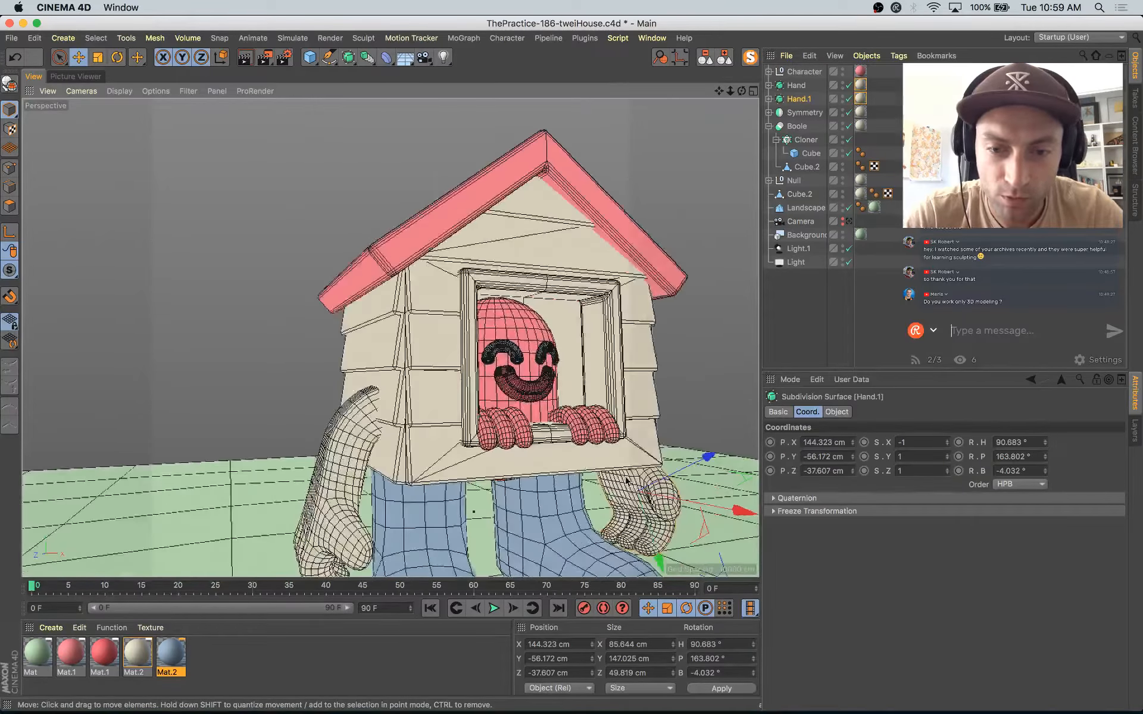
middle_click_drag(626, 481, 642, 411, "alt")
scroll(642, 411, "down", 3)
left_click_drag(641, 411, 455, 405, "alt")
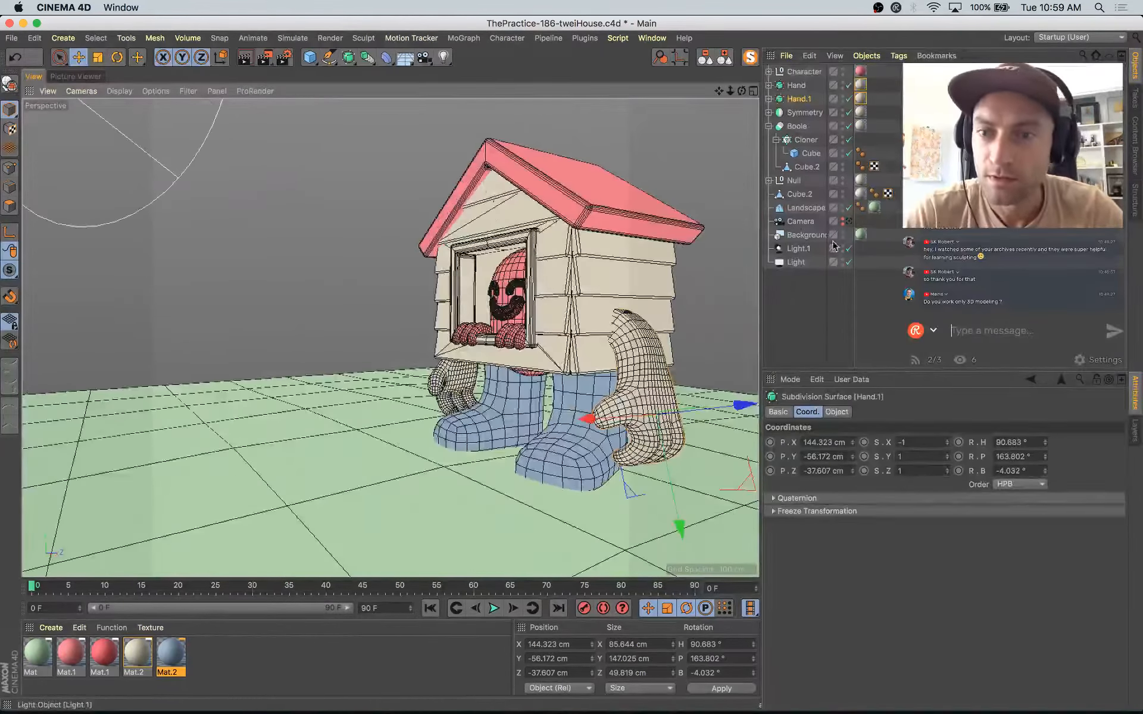
left_click(849, 222)
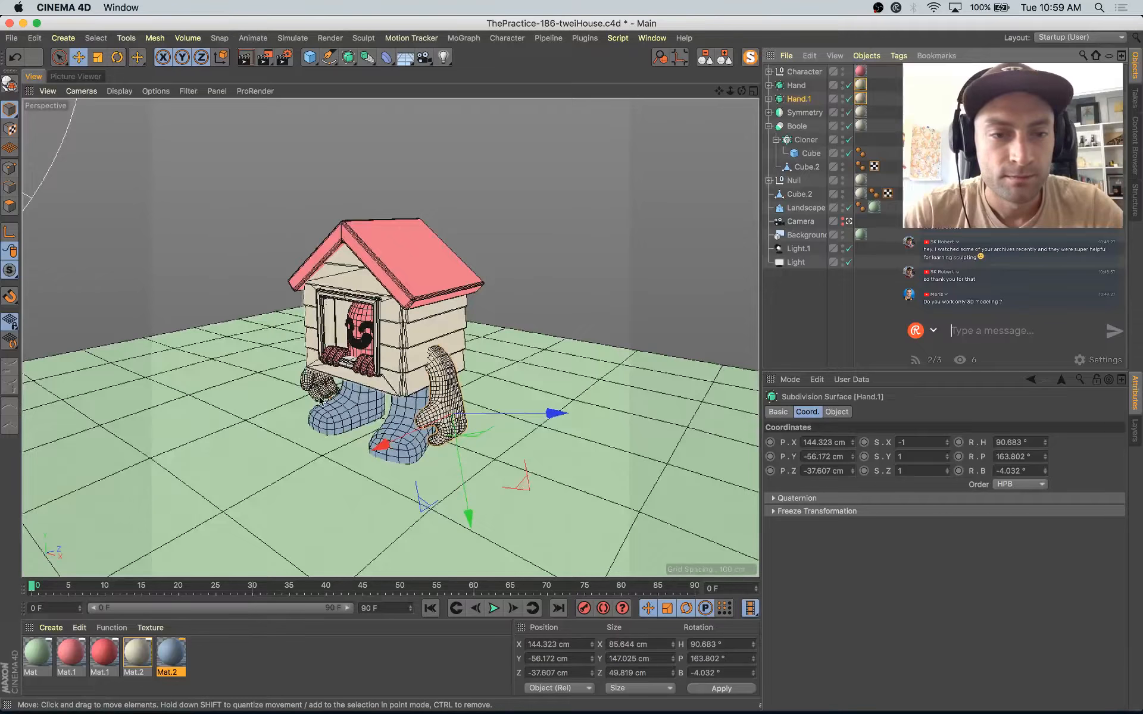
Step: Select the original Hand object and collapse the Boole hierarchy
left_click(325, 388)
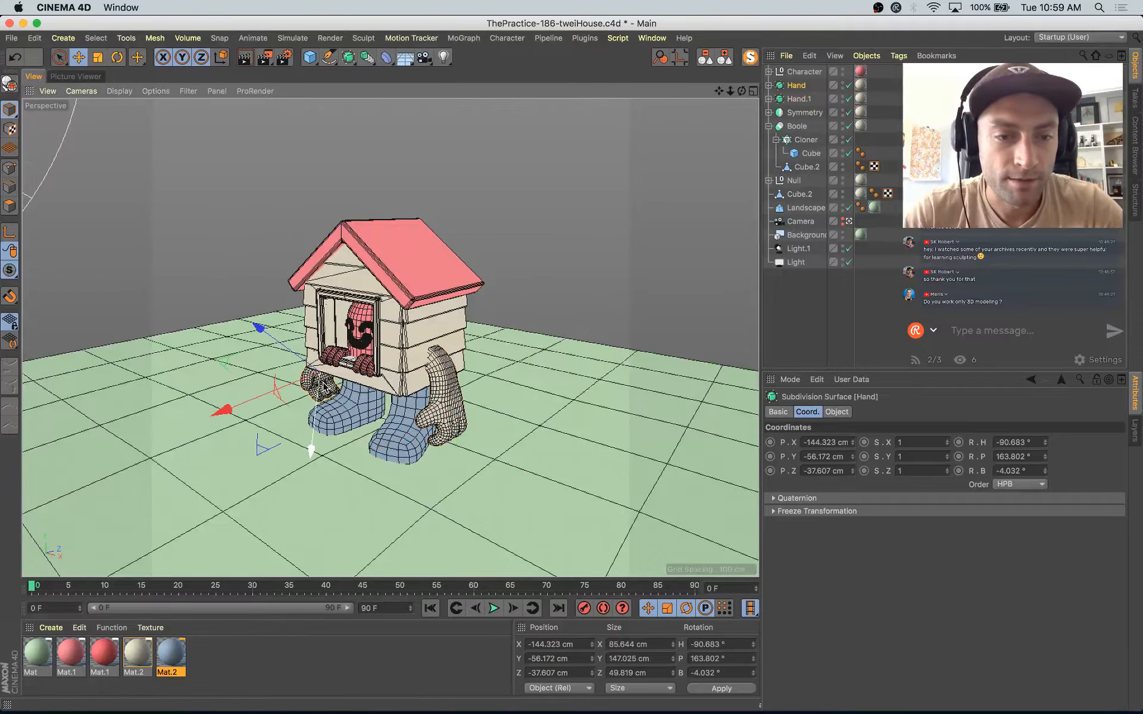
left_click(768, 127)
key("r")
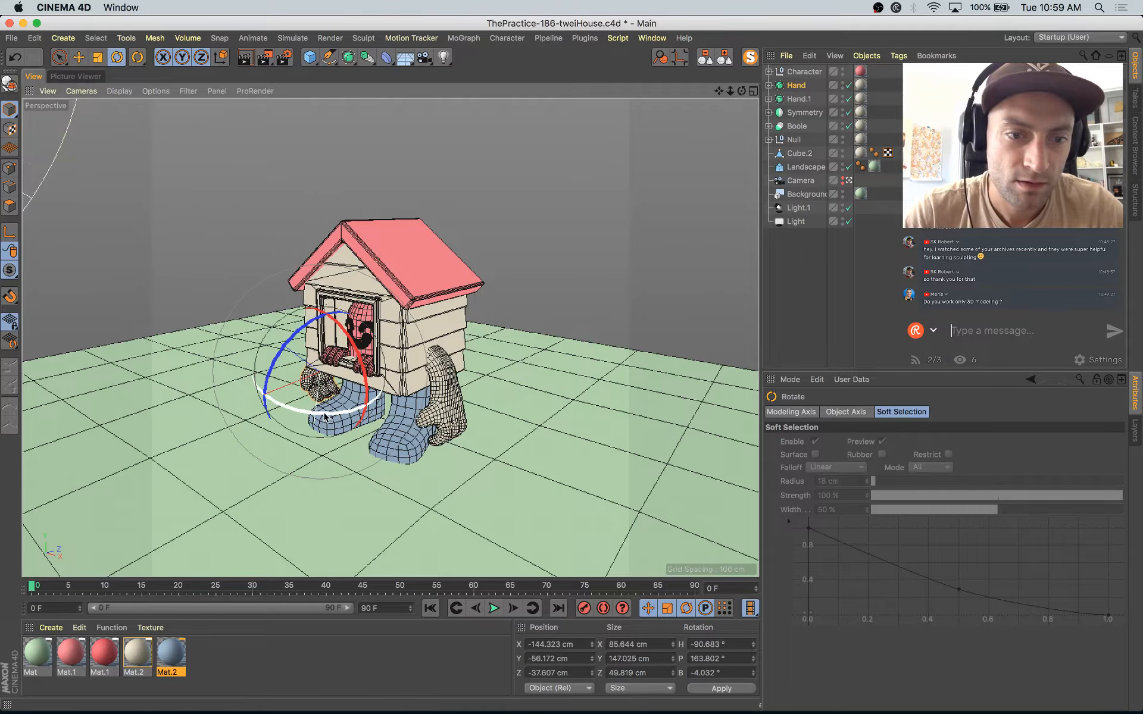
left_click_drag(324, 416, 388, 368)
key("super+z")
key("super+z")
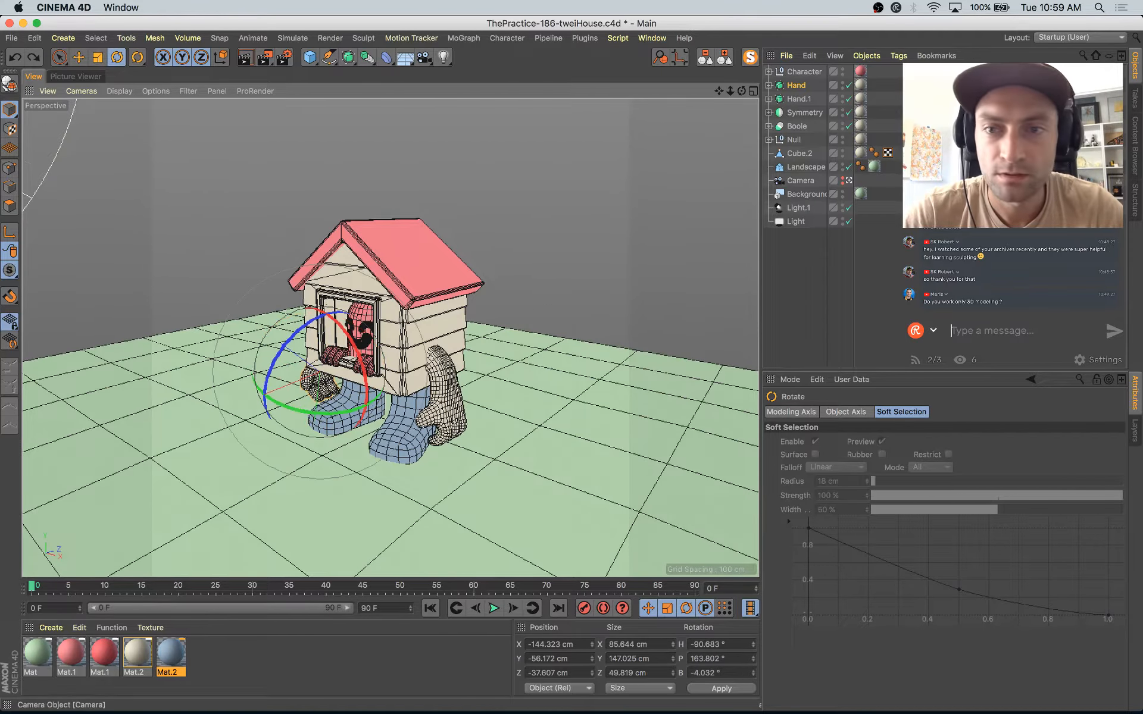
Step: Move only Hand's axis to the shoulder end of the arm, at about X -101.4, Y 24.9, Z -44.5 cm
left_click(849, 181)
key("s")
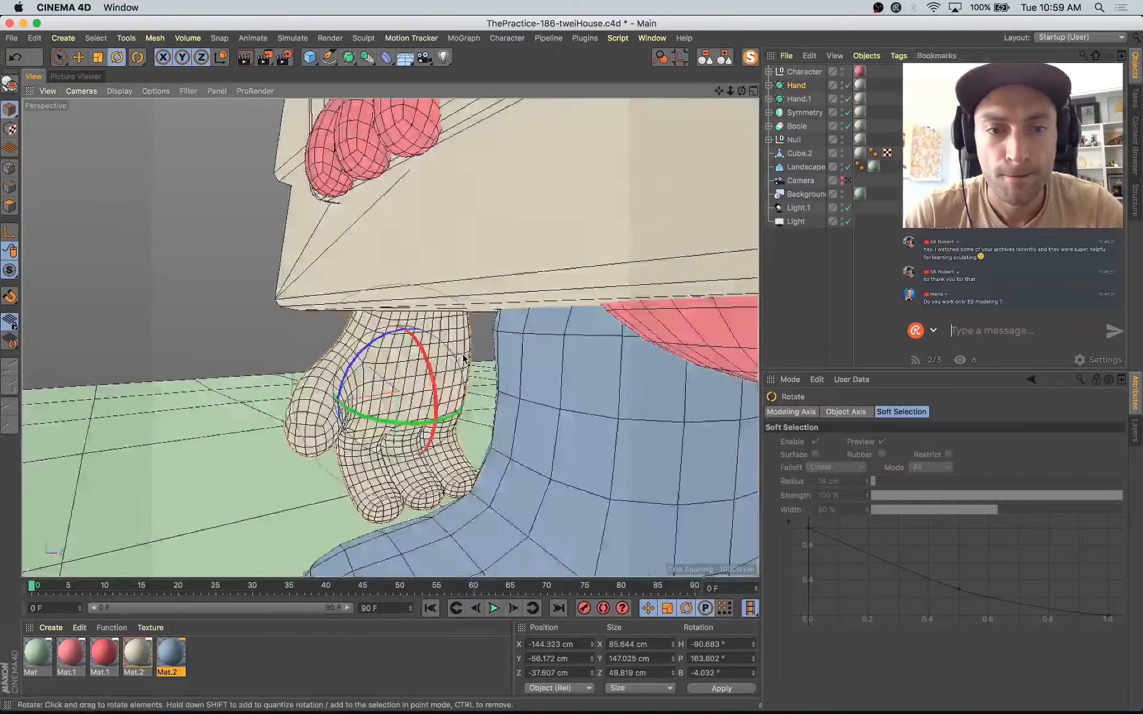
left_click_drag(453, 381, 633, 345, "alt")
left_click_drag(526, 434, 214, 345, "alt")
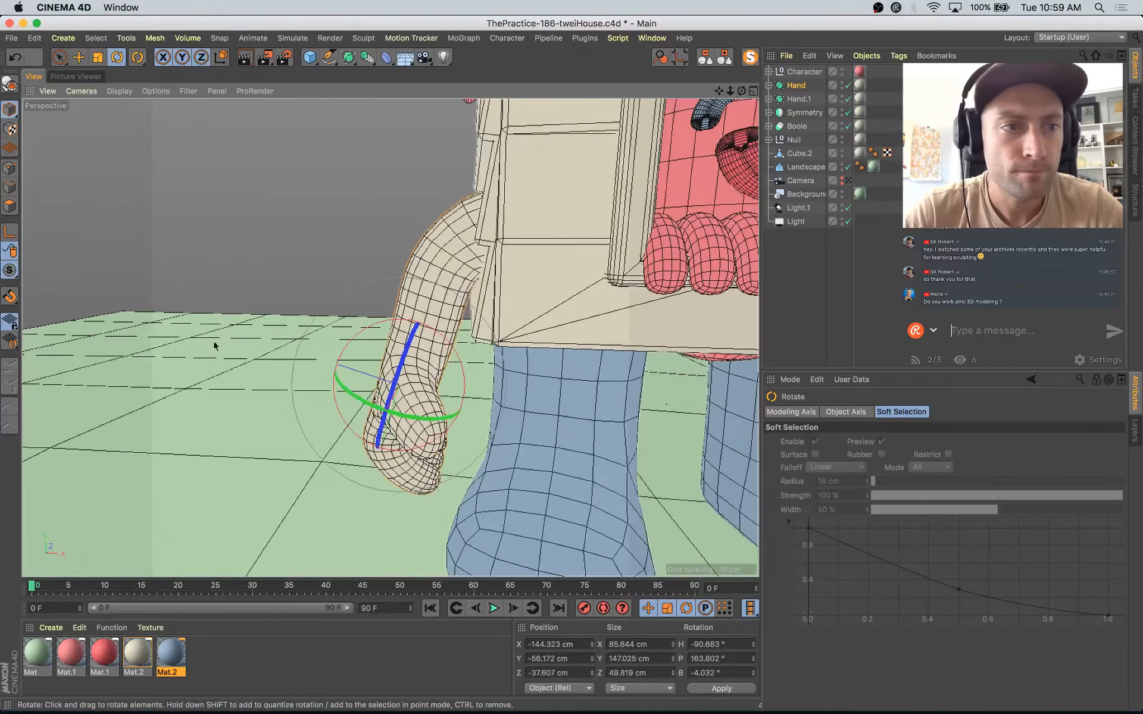
key("e")
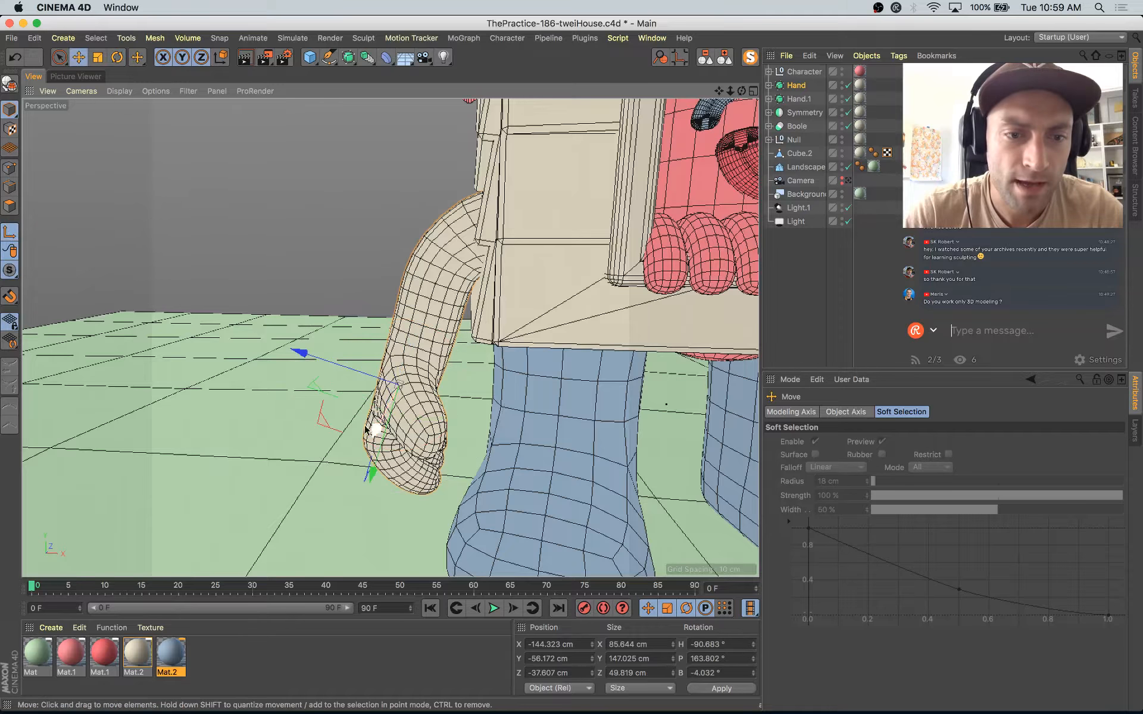
left_click_drag(324, 422, 392, 275)
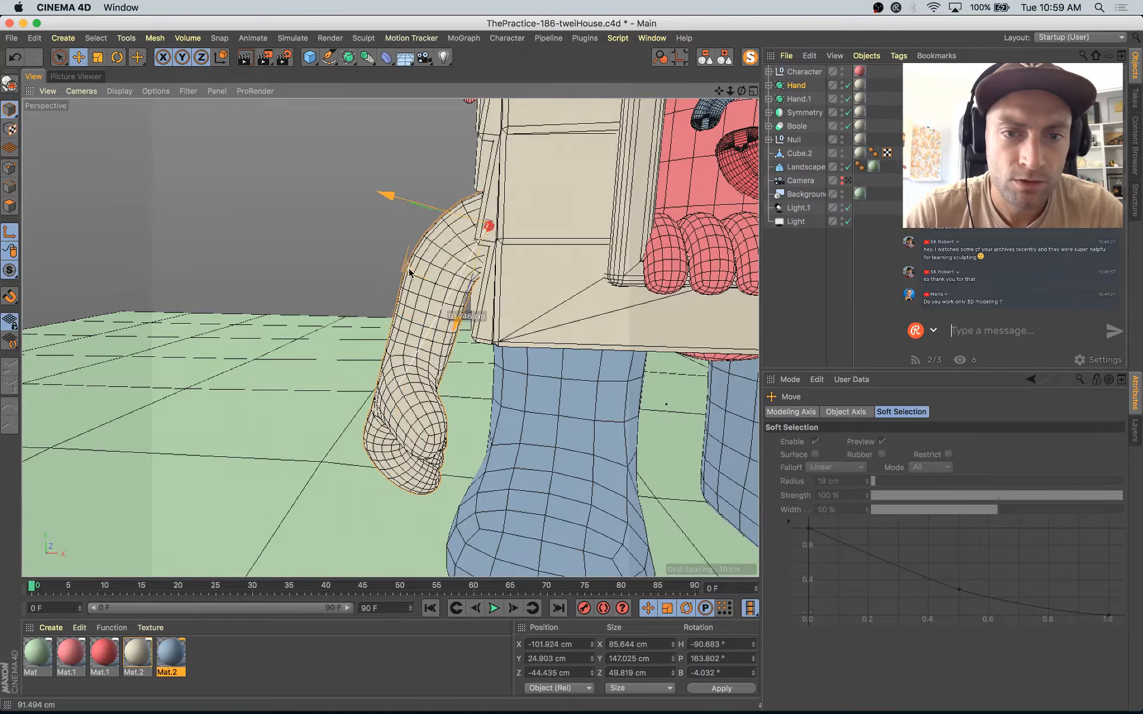
Step: Rotate Hand about its shoulder axis to swing the arm up, at about H 199.1°, P 168.1°, B -268.9°
key("r")
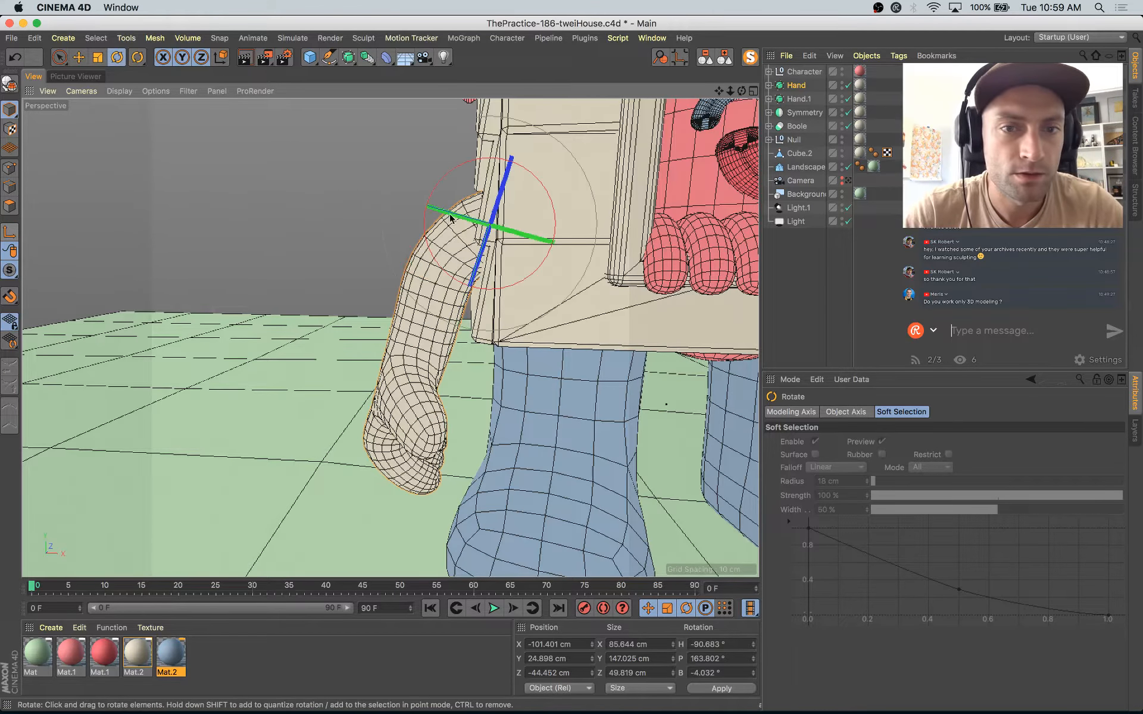
left_click_drag(470, 223, 499, 161)
left_click_drag(510, 209, 454, 120, "alt")
scroll(528, 242, "down", 8)
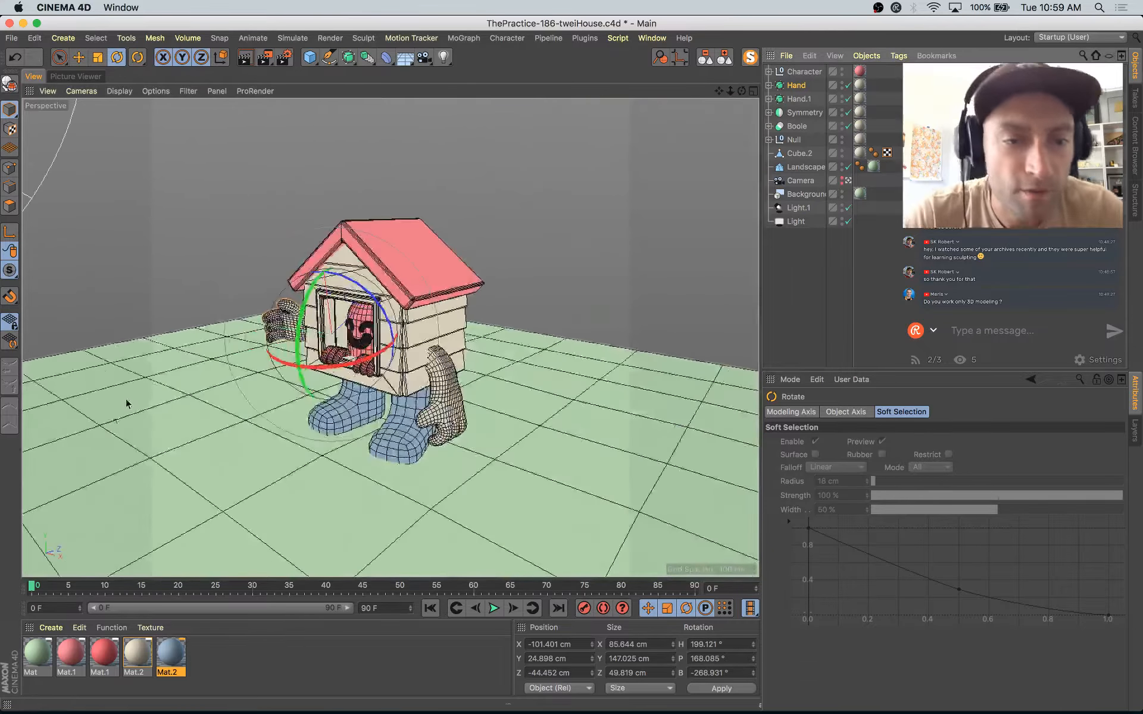
Step: In the camera view, rotate Hand to about H 395.5°, P 98.2°, B -396.9° and move it to about X -126, Z -52 cm
key("e")
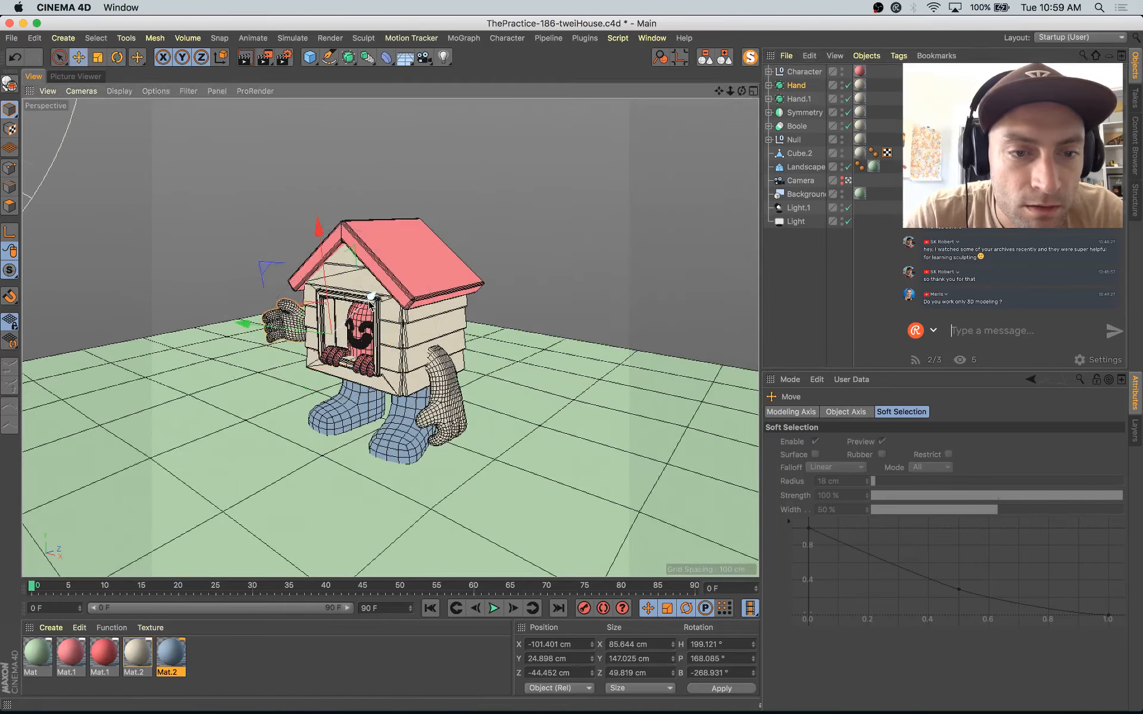
left_click_drag(388, 339, 374, 342)
key("r")
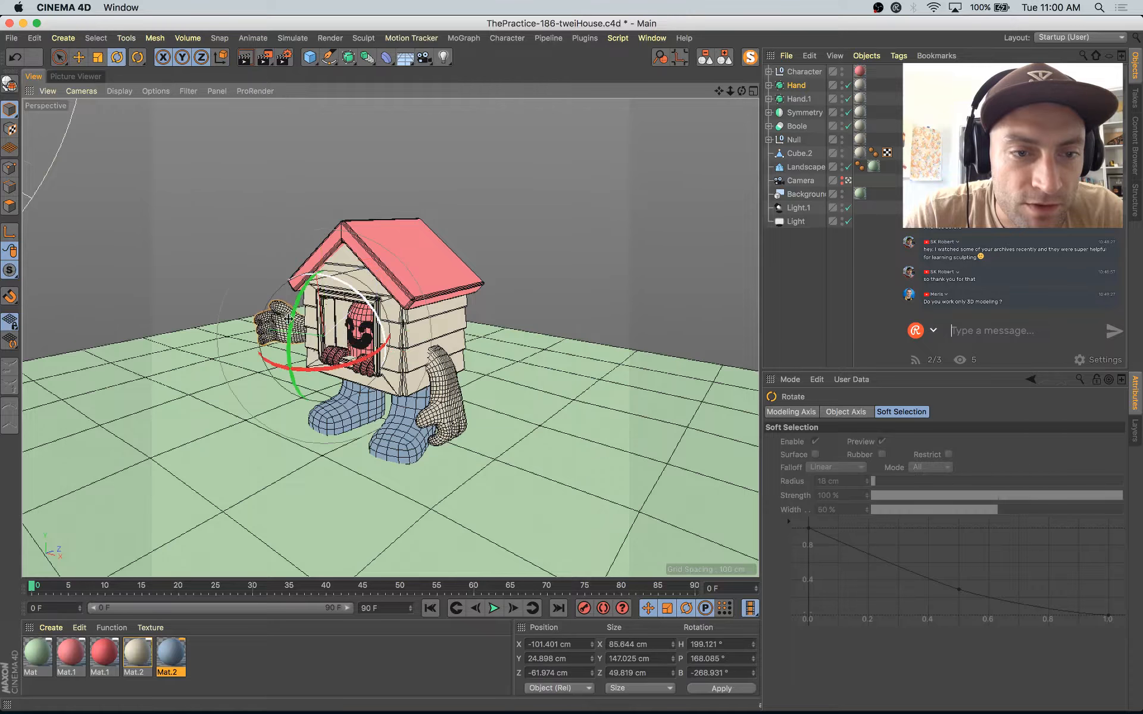
left_click_drag(335, 390, 335, 294)
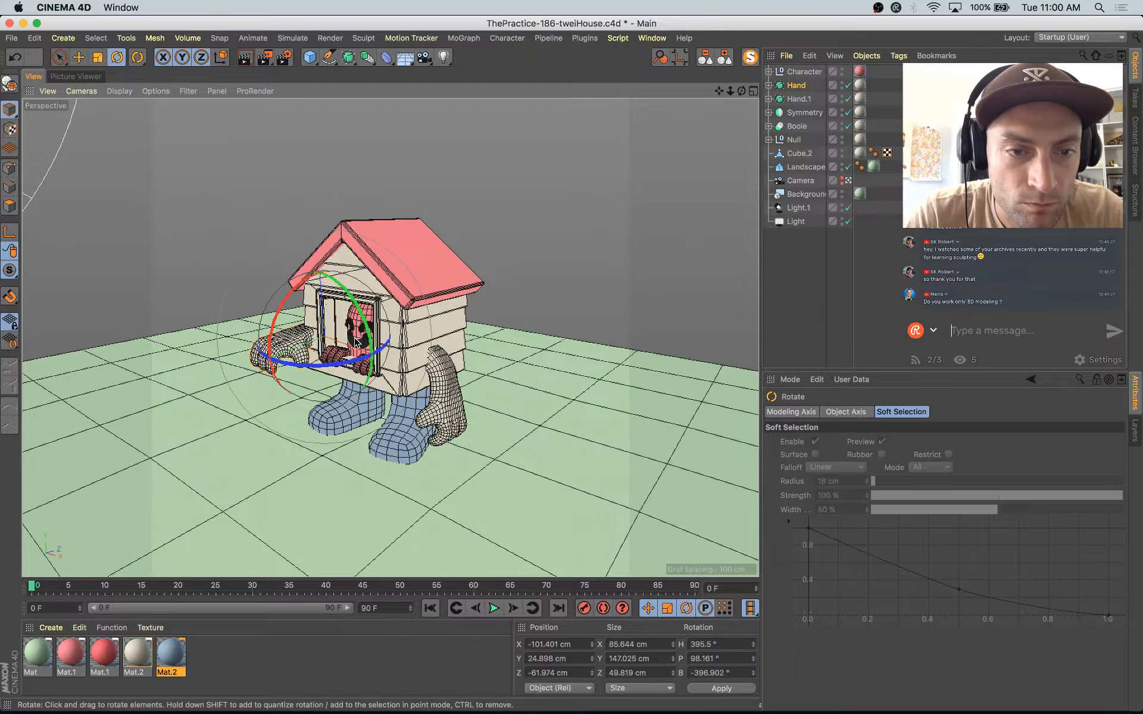
key("e")
left_click_drag(400, 356, 384, 357)
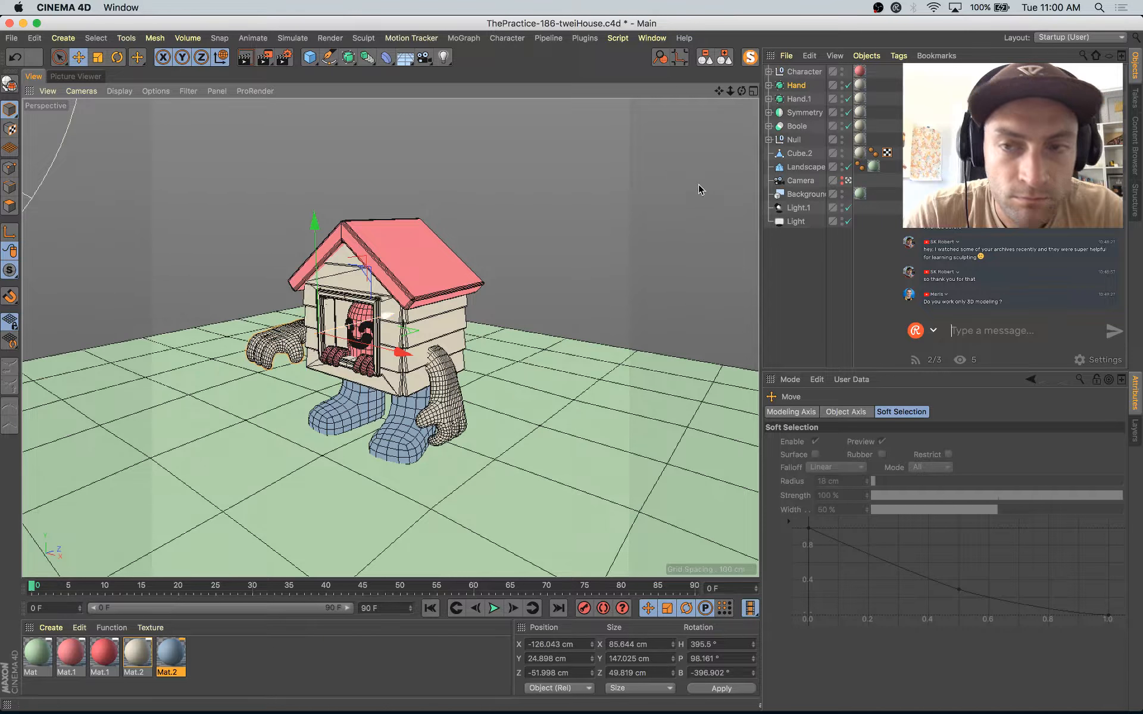
Step: Switch Hand's child Cube to polygon editing and select the polygons at the arm's shoulder end
left_click(769, 85)
left_click(803, 99)
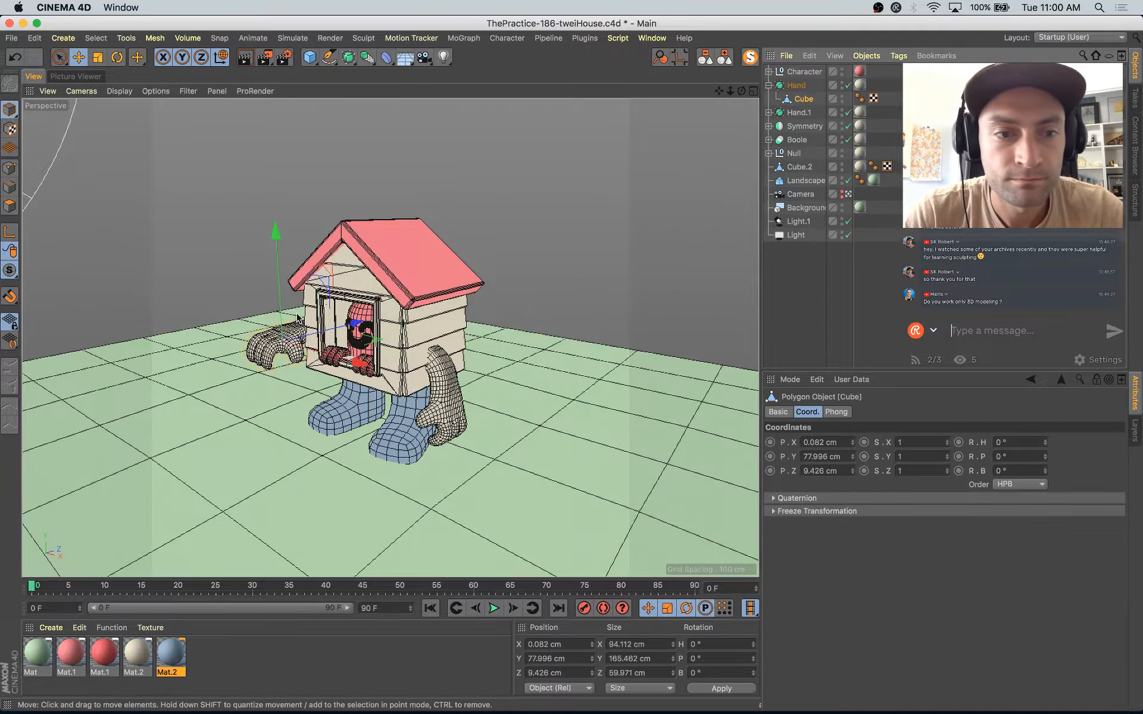
left_click(848, 196)
left_click_drag(452, 373, 623, 485, "alt")
right_click_drag(623, 484, 400, 379, "alt")
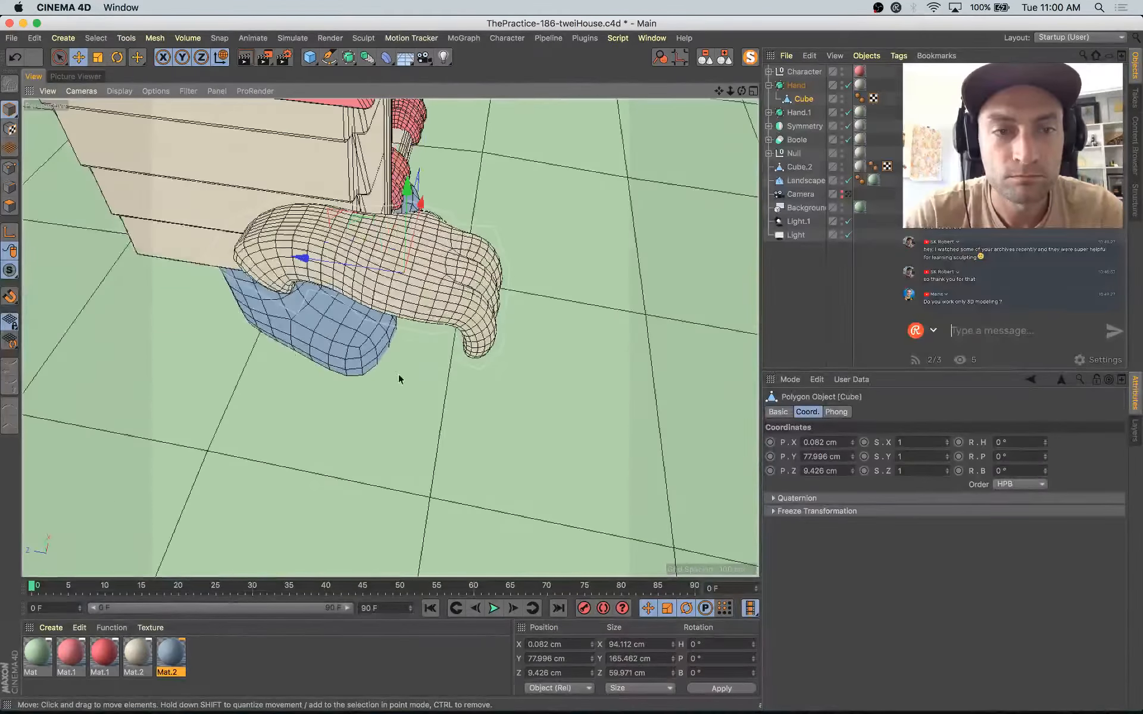
left_click_drag(400, 379, 400, 238, "alt")
left_click(10, 206)
middle_click_drag(197, 305, 370, 305, "alt")
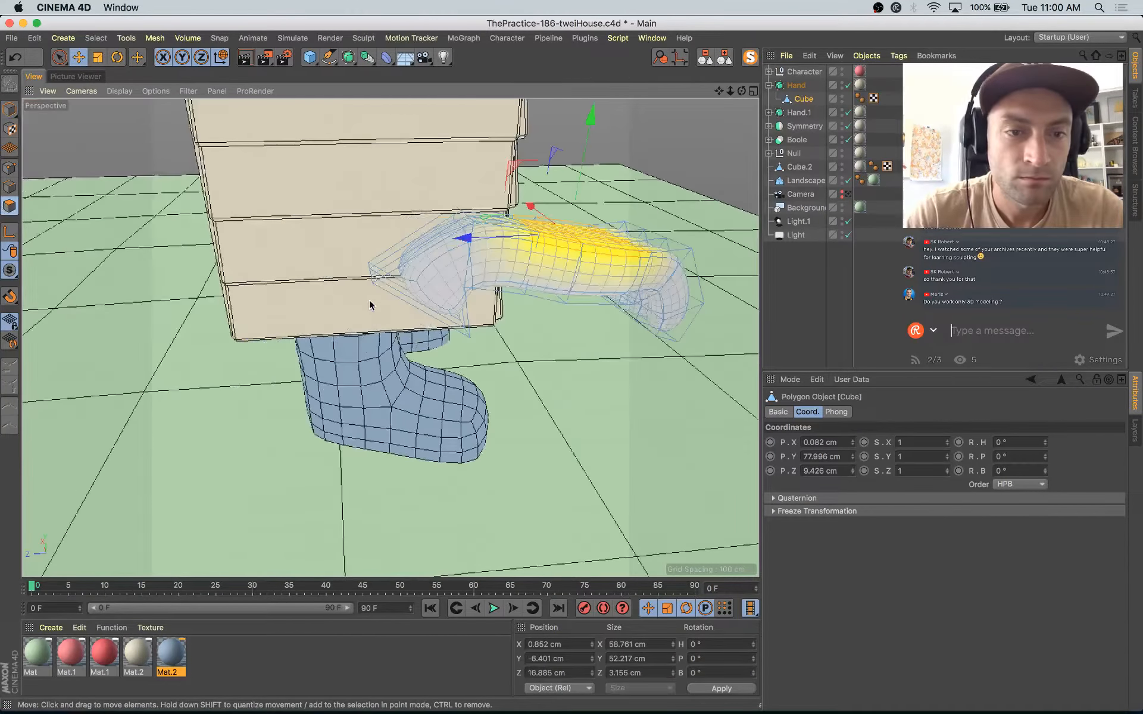
left_click_drag(370, 305, 485, 233, "alt")
key("space")
left_click_drag(508, 302, 481, 299)
left_click_drag(472, 355, 416, 288, "alt")
Step: Move and rotate the shoulder-end polygons with soft selection to reshape the upper arm against the house wall
key("e")
left_click_drag(428, 224, 365, 209)
key("r")
left_click_drag(434, 191, 472, 235)
key("e")
left_click_drag(367, 197, 350, 166)
Step: Scale and adjust the shoulder-end polygons to flatten the arm's end to about 5.8 cm in Y
key("t")
left_click_drag(432, 141, 464, 201)
key("r")
key("t")
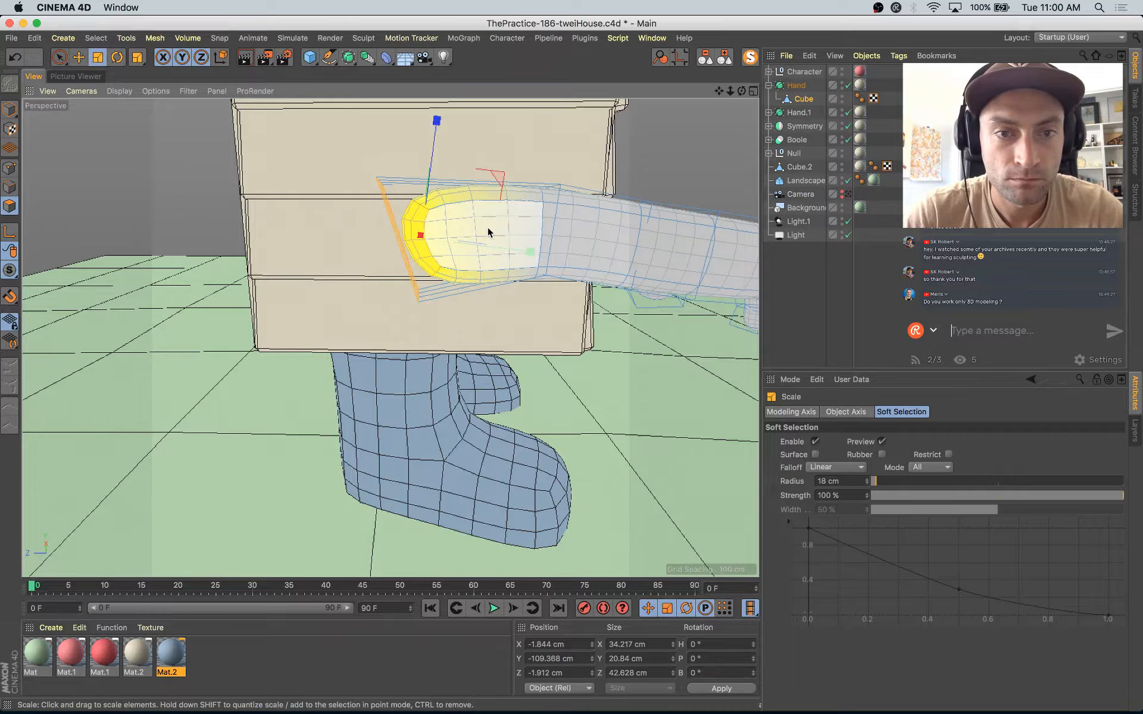
left_click_drag(308, 238, 425, 244)
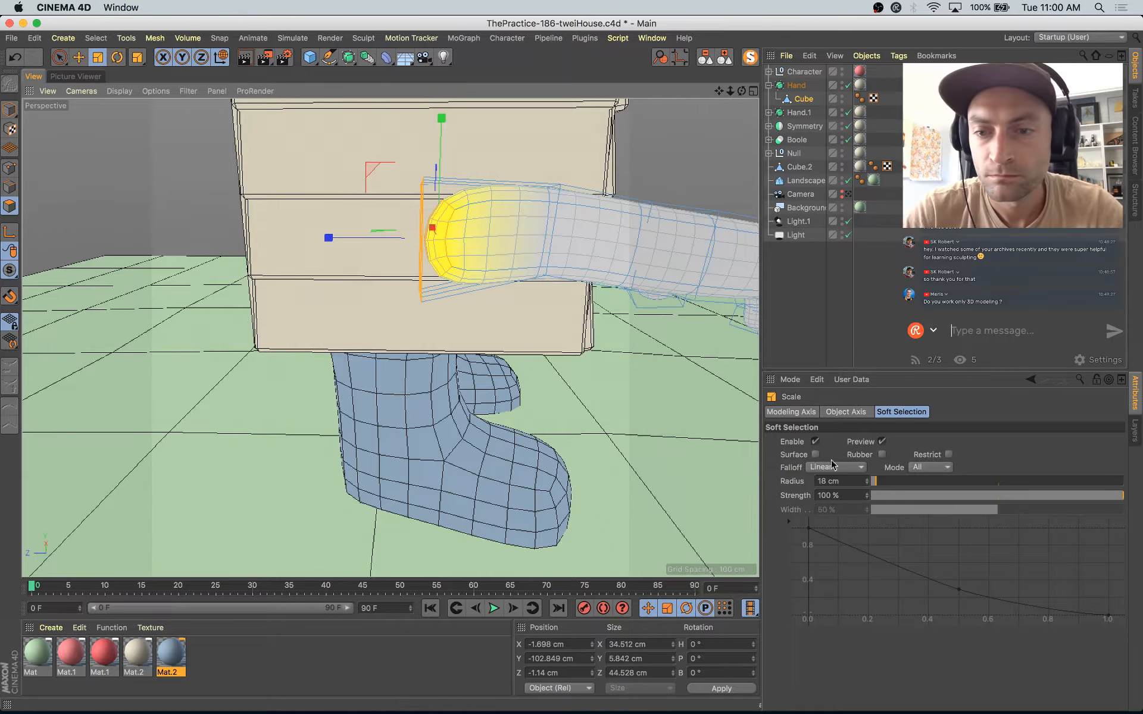
Step: Disable soft selection and grow the polygon selection from the shoulder end along the upper arm
left_click(815, 442)
left_click_drag(631, 287, 548, 365, "alt")
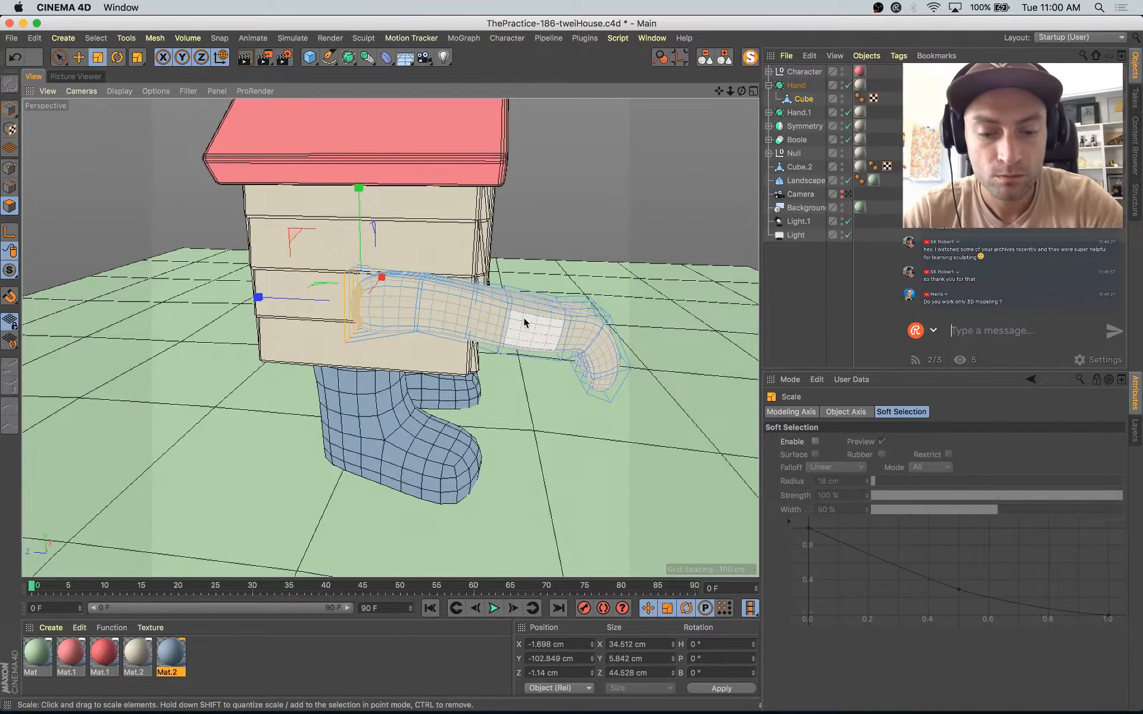
key("u")
key("y")
Step: Rotate and raise the selected upper-arm polygons until they stand upright, forming an elbow bend
key("r")
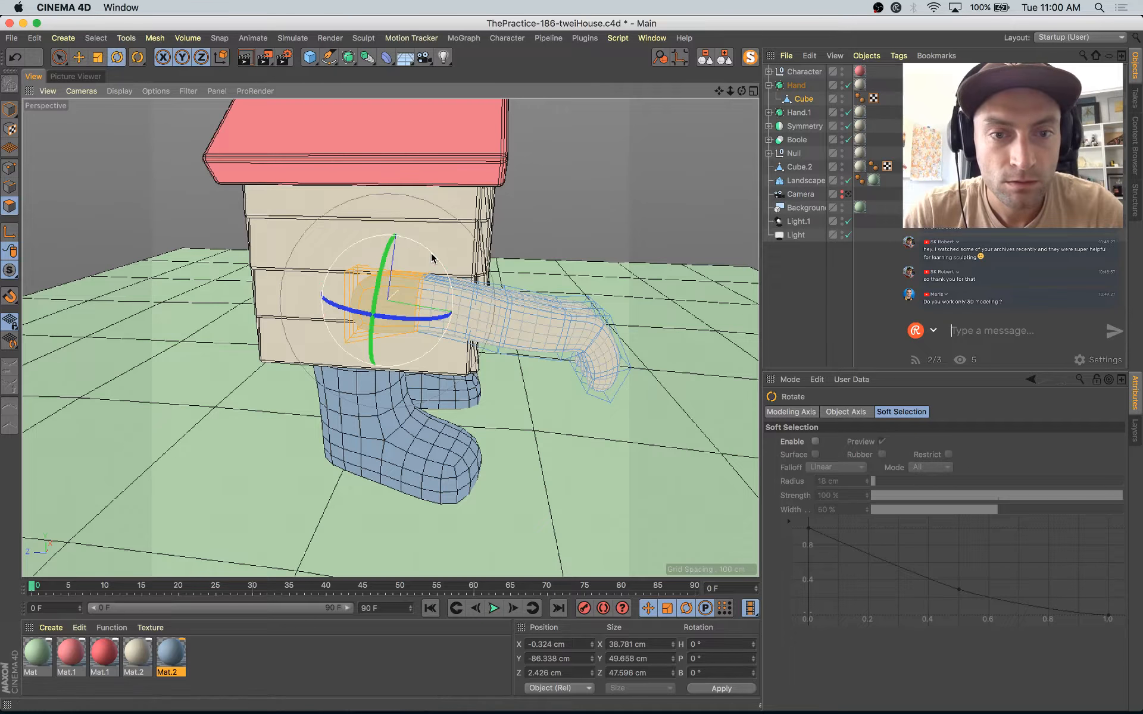
mouse_move(431, 257)
left_mouse_down()
mouse_move(452, 266)
mouse_move(434, 258)
left_mouse_up()
key("e")
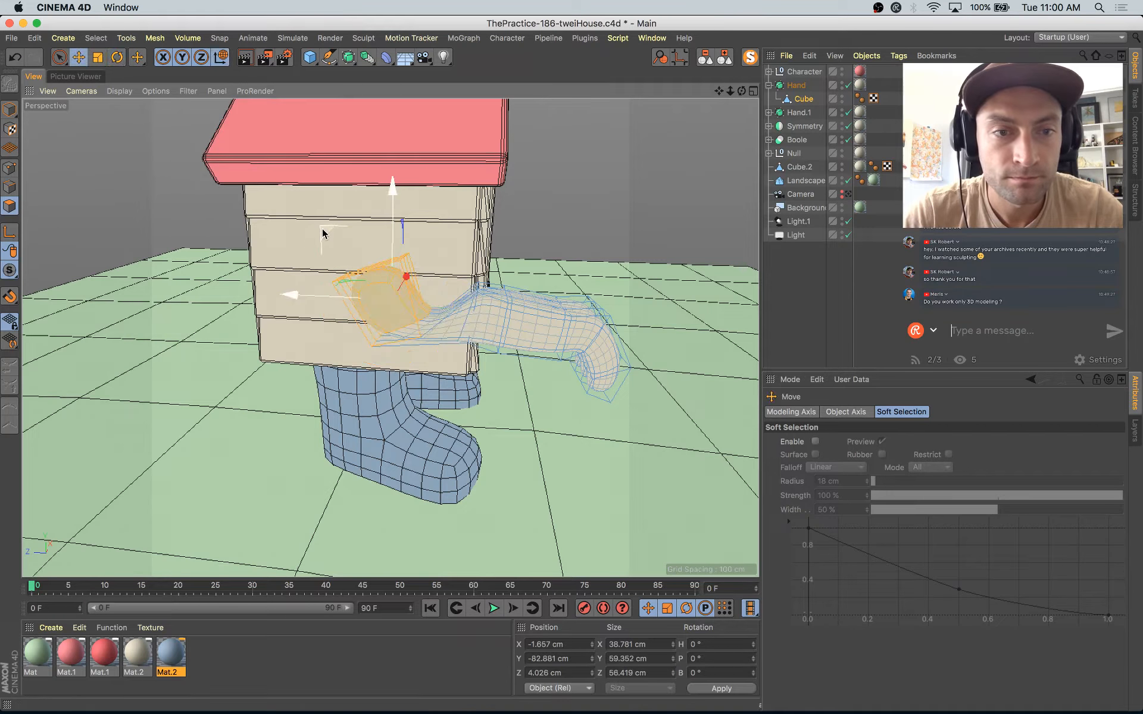
left_click_drag(322, 233, 368, 197)
key("r")
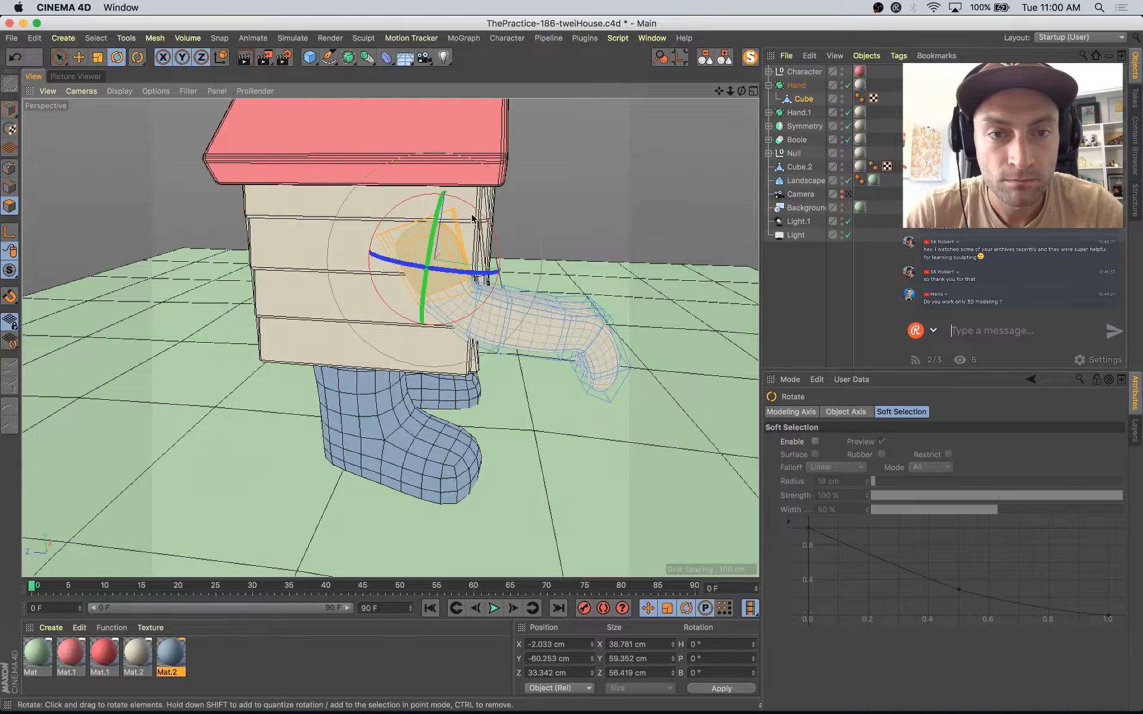
left_click_drag(472, 218, 380, 180)
Step: Move the upright upper-arm polygons to about X -3.6, Y -50.2, Z 38.7 cm
key("e")
scroll(451, 281, "up", 5)
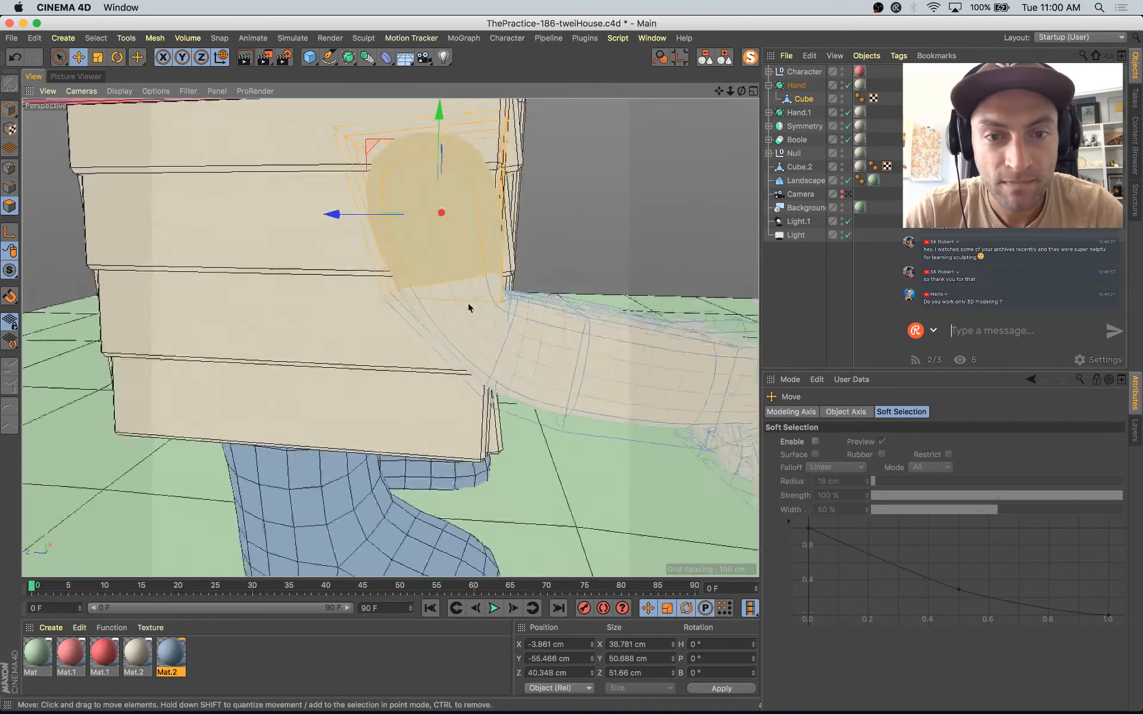
left_click_drag(468, 303, 506, 262, "alt")
left_click_drag(365, 148, 387, 155)
Step: Select the edges on the outside of the elbow and move them outward to about Y -37.5, Z -6.9 cm
left_click_drag(503, 379, 605, 337, "alt")
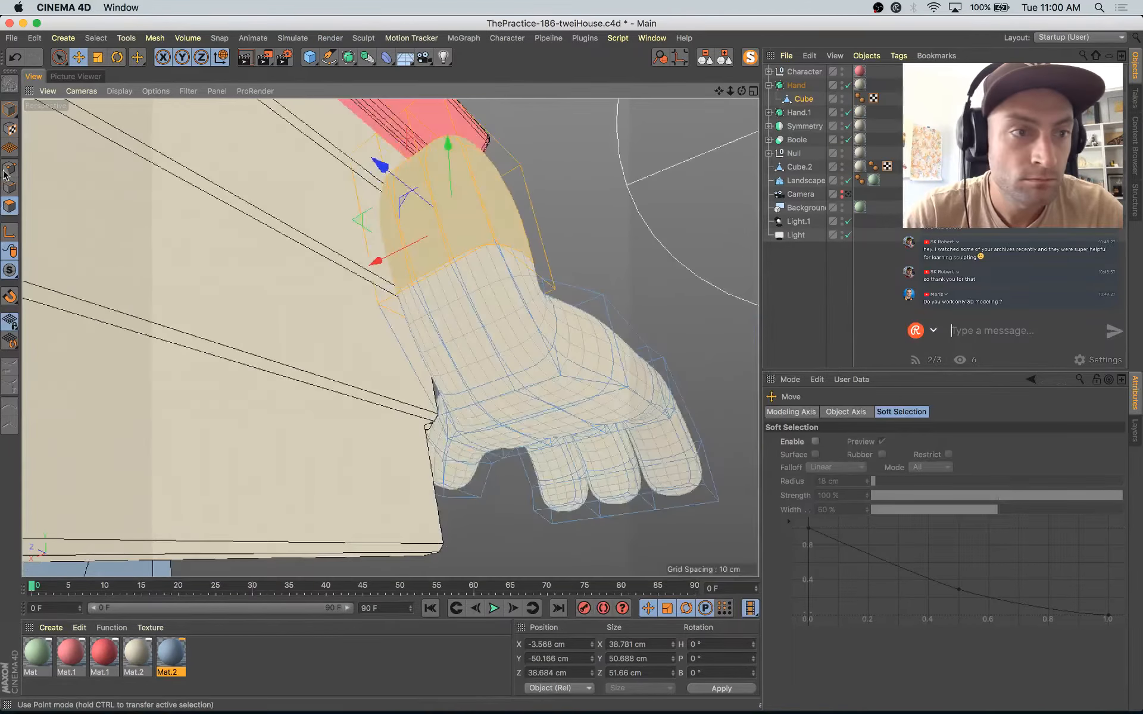
left_click(9, 187)
key("space")
double_click(510, 377)
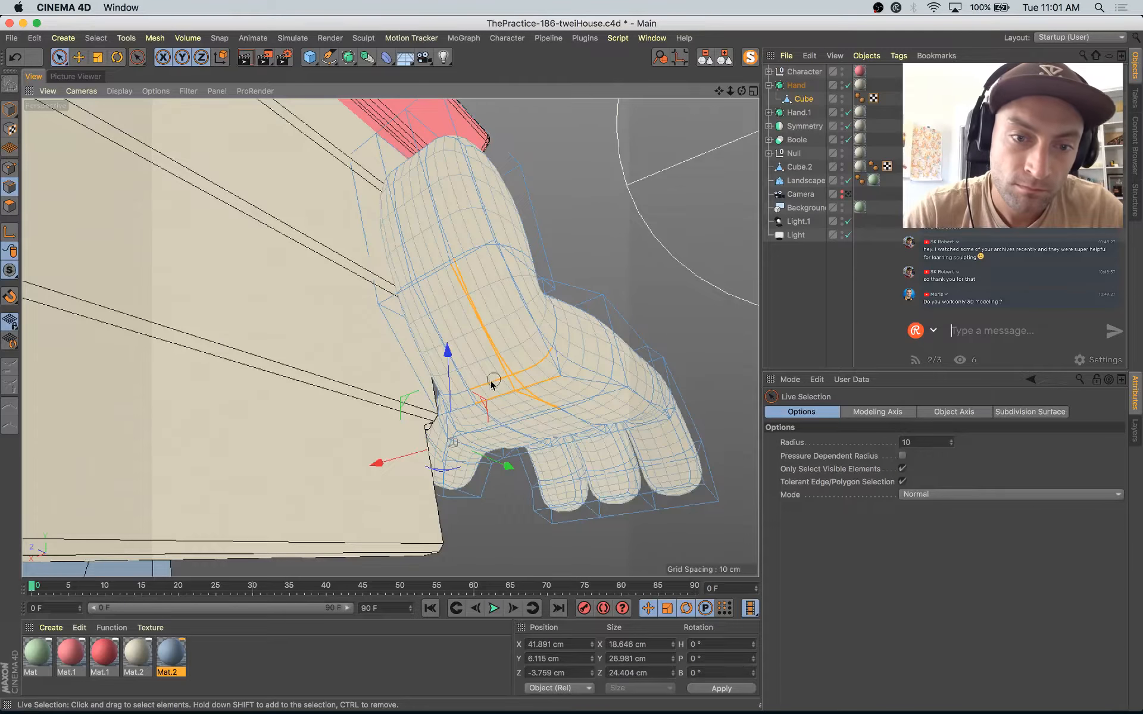
left_click_drag(469, 389, 468, 390)
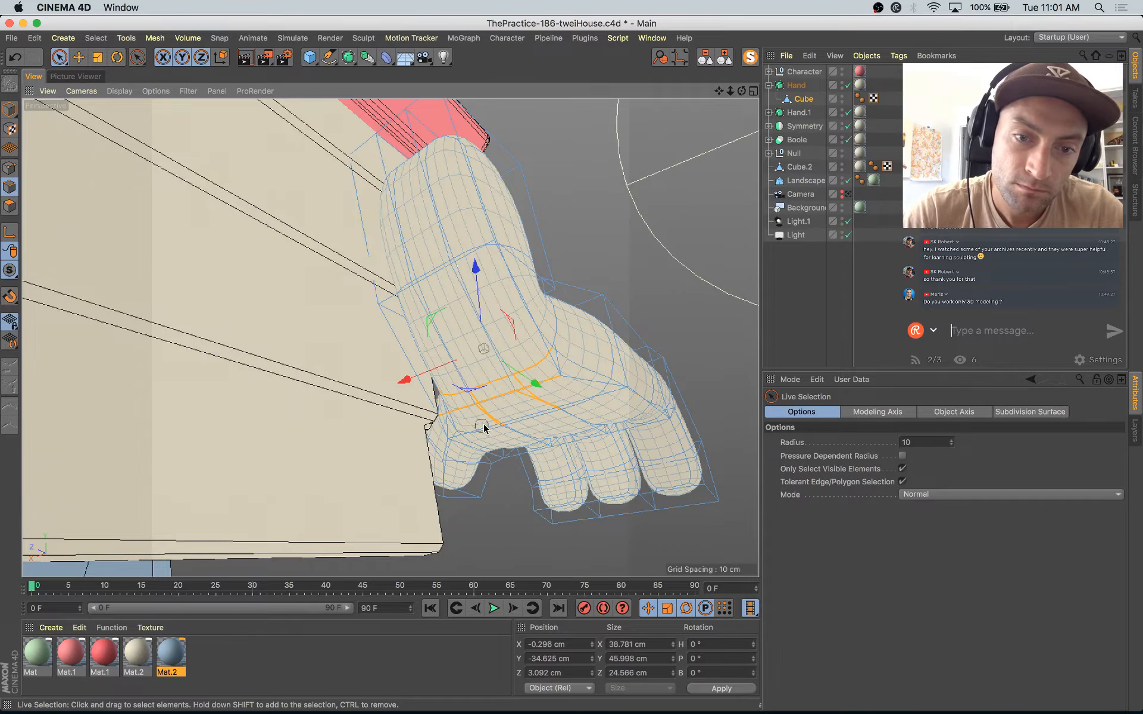
left_click_drag(555, 405, 455, 439, "alt")
key("space")
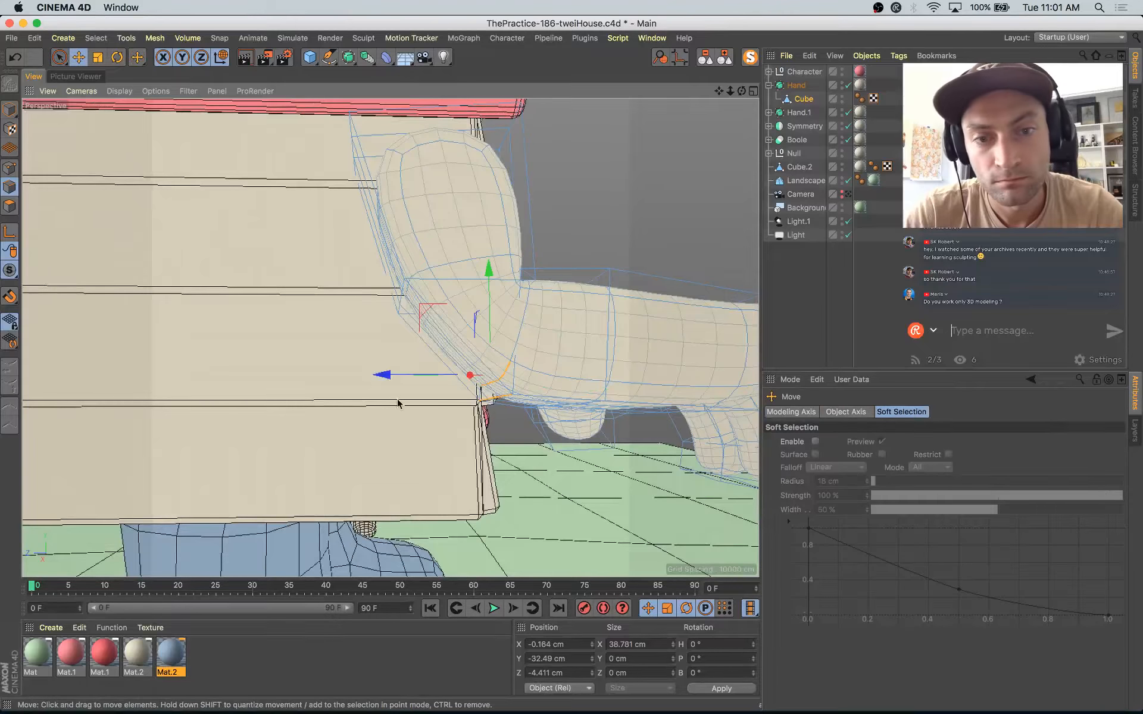
left_click_drag(426, 321, 396, 322)
scroll(451, 355, "down", 5)
left_click_drag(451, 356, 280, 411, "alt")
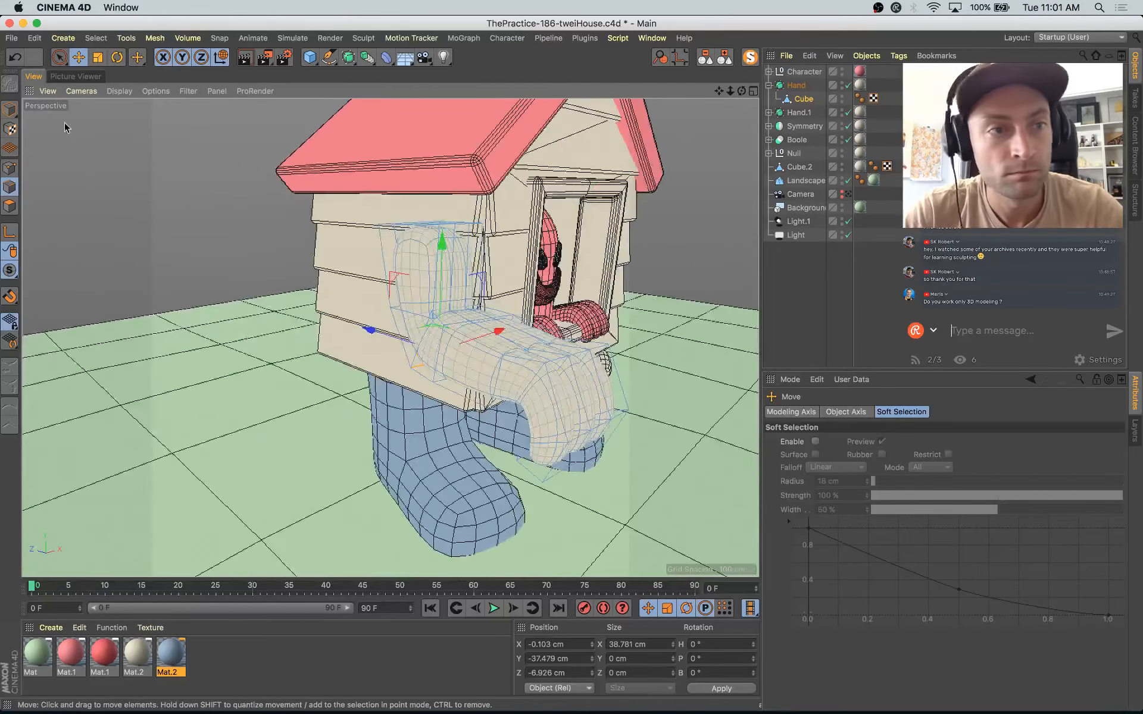
Step: Return to object-level editing and move only Hand's axis to the new shoulder end, at about Y 74.4, Z -80.8 cm
left_click(11, 109)
left_click_drag(476, 155, 752, 107, "alt")
left_click(795, 85)
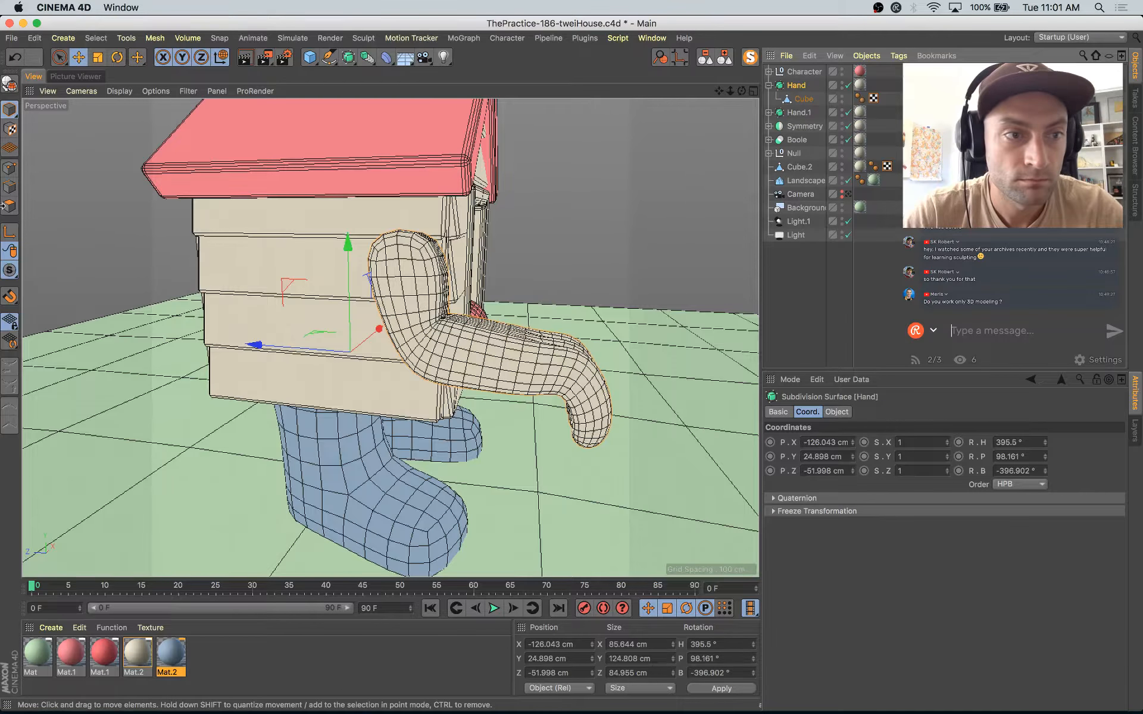
left_click_drag(285, 292, 326, 207)
key("l")
Step: Rotate Hand about its shoulder to raise the forearm, at about H 536.9°, P 157.9°, B -534.7°
key("r")
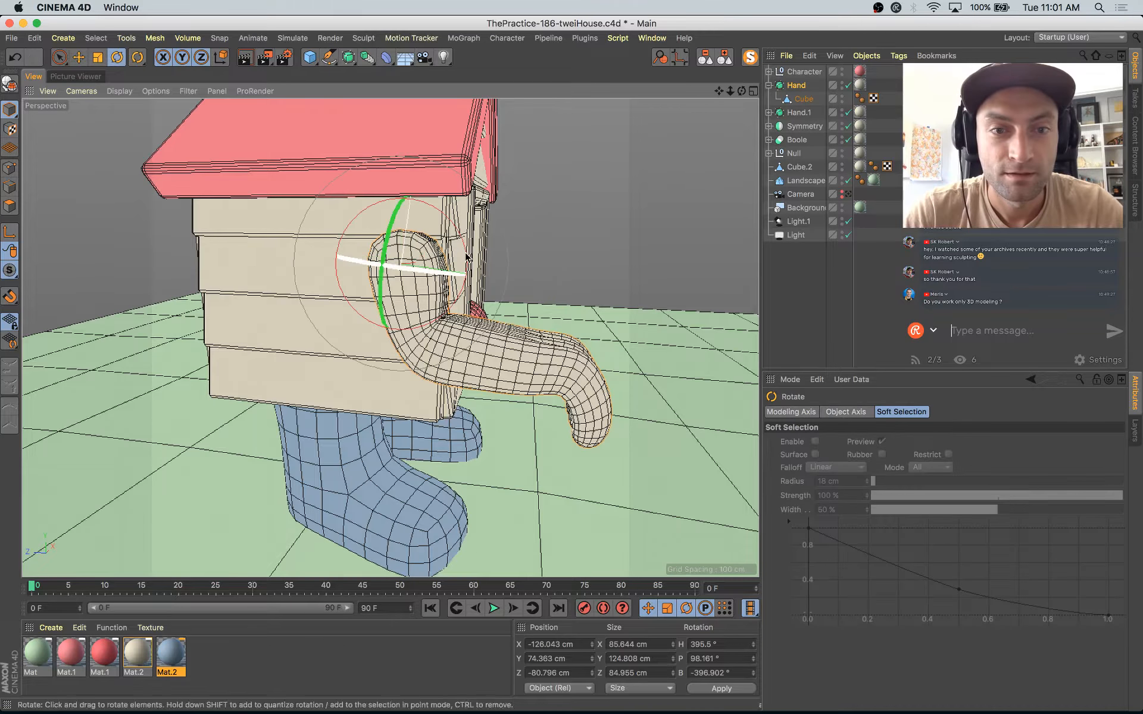
left_click_drag(484, 248, 407, 190)
key("e")
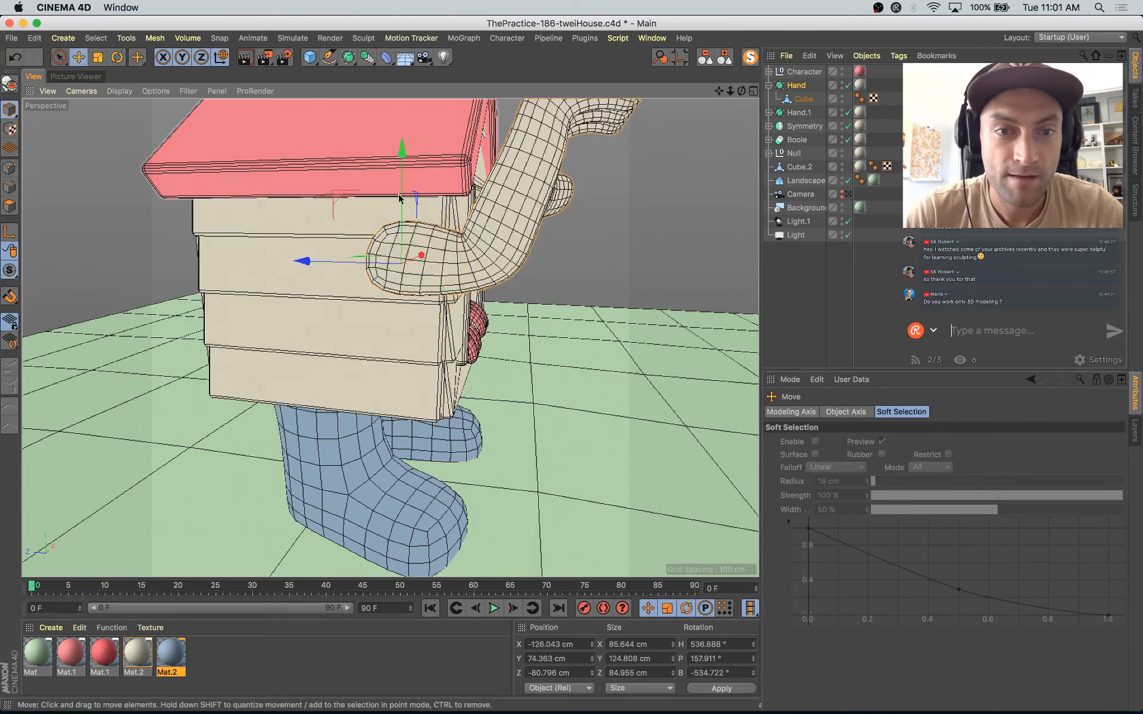
Step: Place Hand at about X -146.6, Y 23.4, Z -58.7 cm and rotate it to about H 542.8°, P 161.8°, B -544.2°, using the scene camera view
left_click_drag(333, 203, 324, 280)
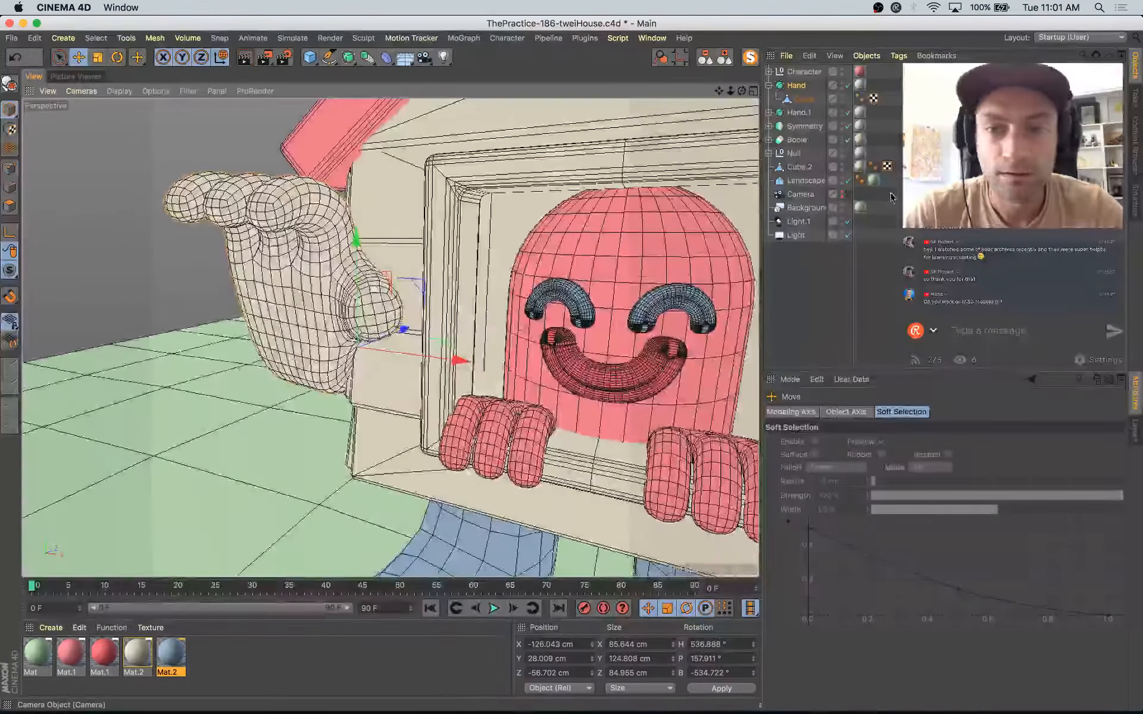
left_click(843, 195)
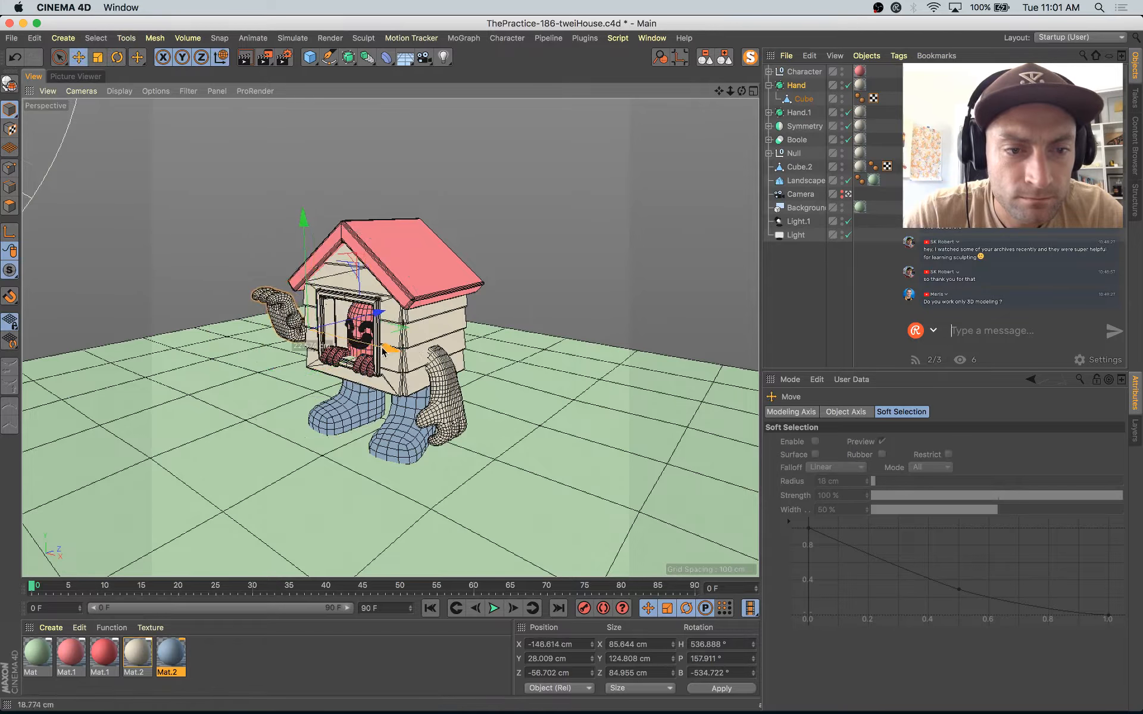
key("r")
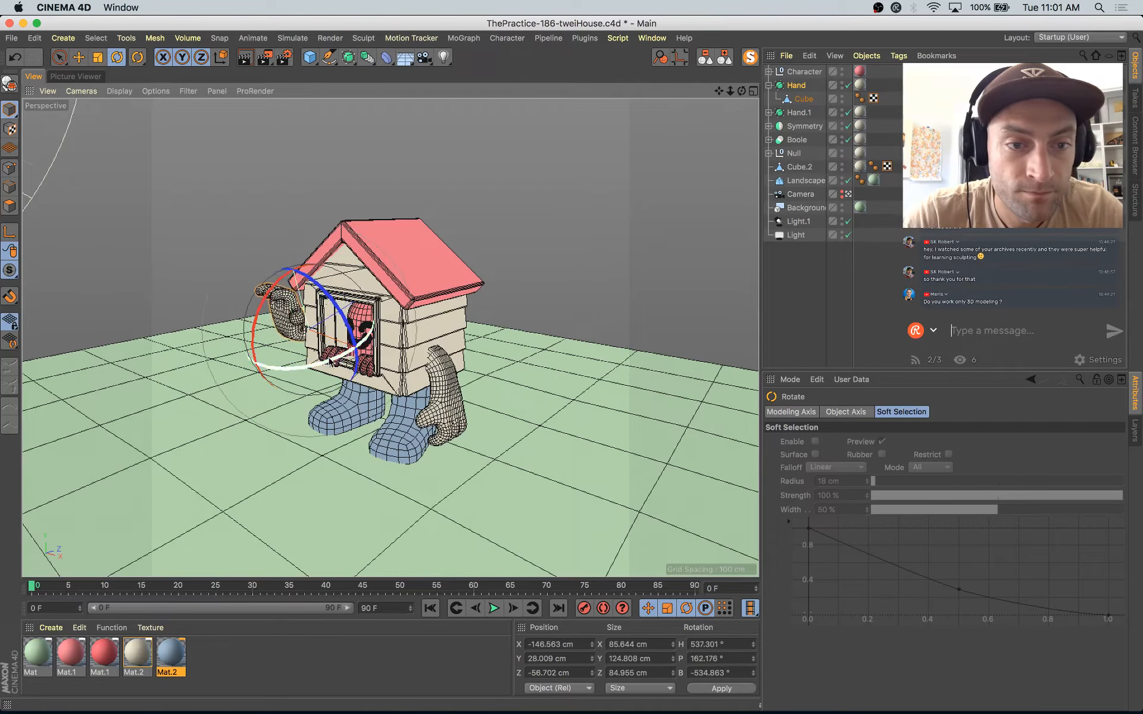
left_click_drag(344, 320, 340, 303)
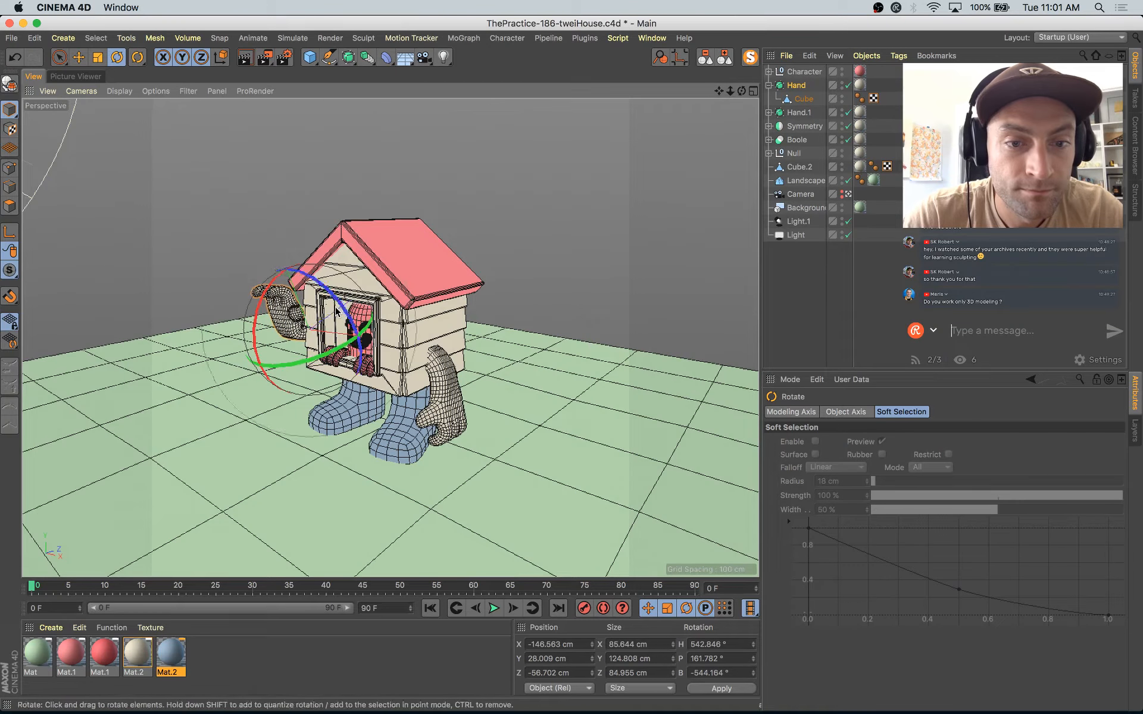
key("e")
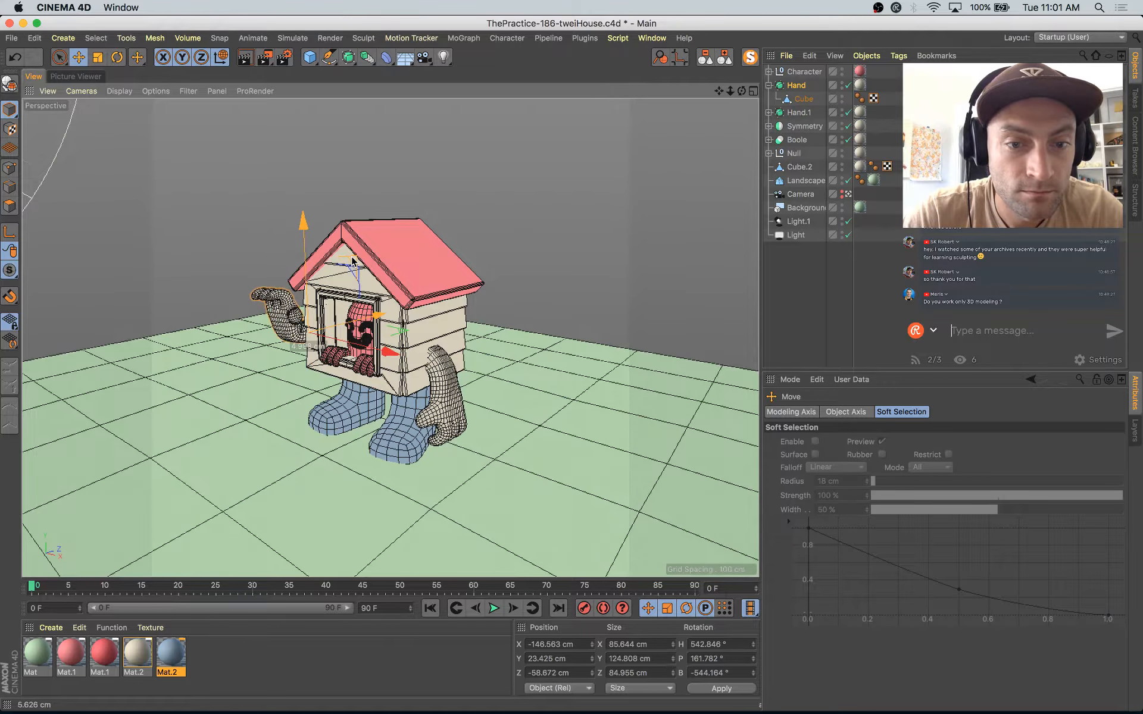
Step: Select the Hand subdivision surface of the character's fingers on the windowsill and raise it to about Y 13.2 cm
left_click(850, 195)
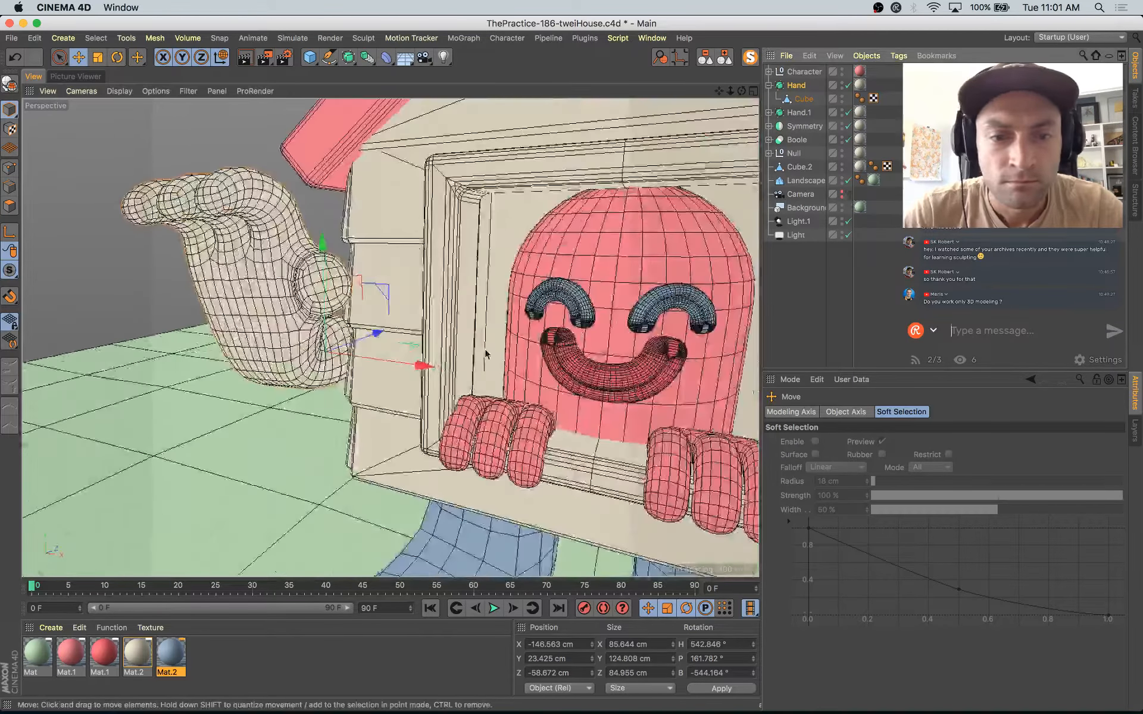
left_click_drag(488, 351, 620, 363, "alt")
left_click(515, 350)
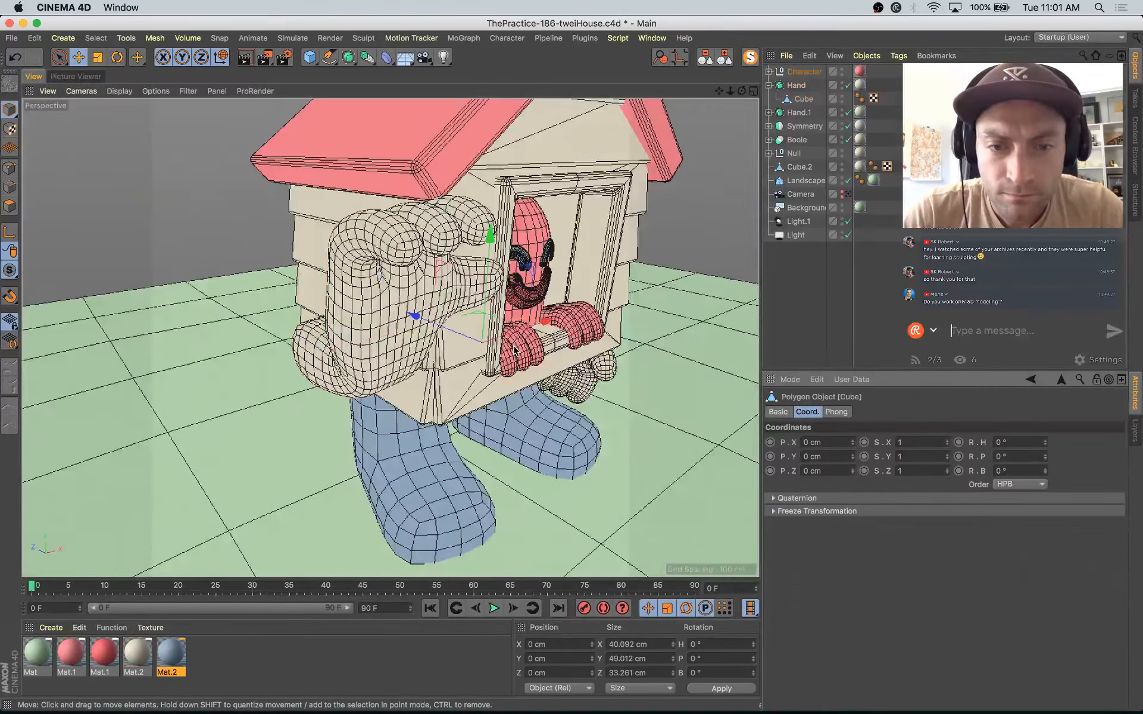
key("s")
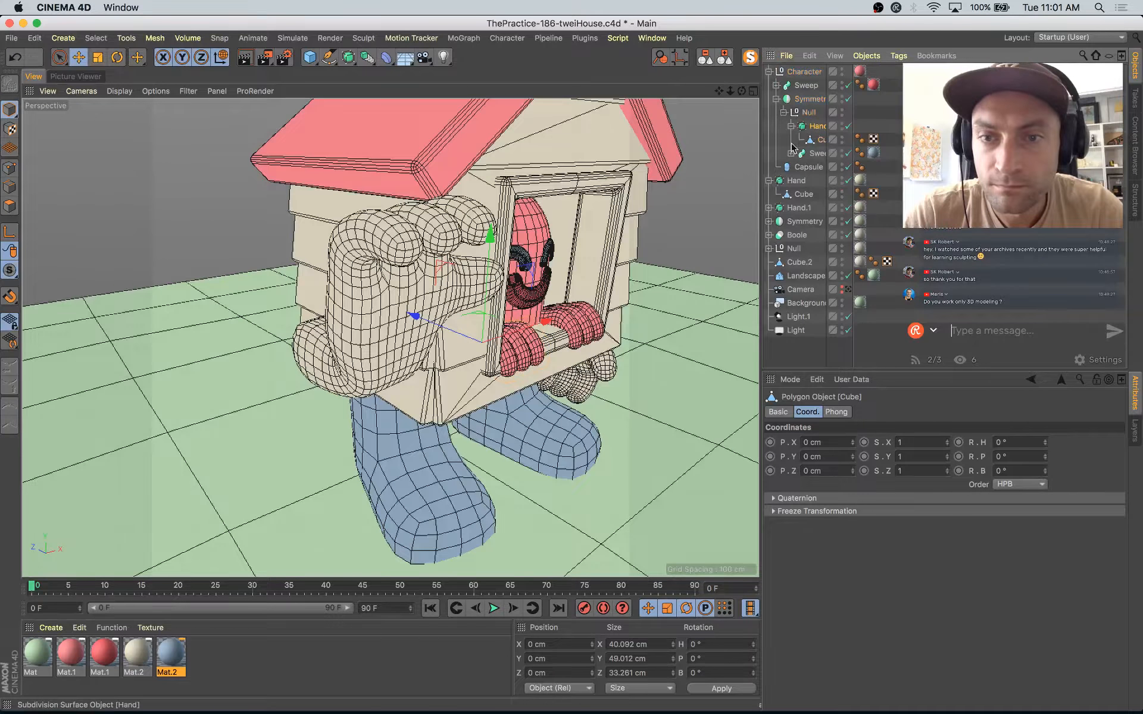
left_click(814, 126)
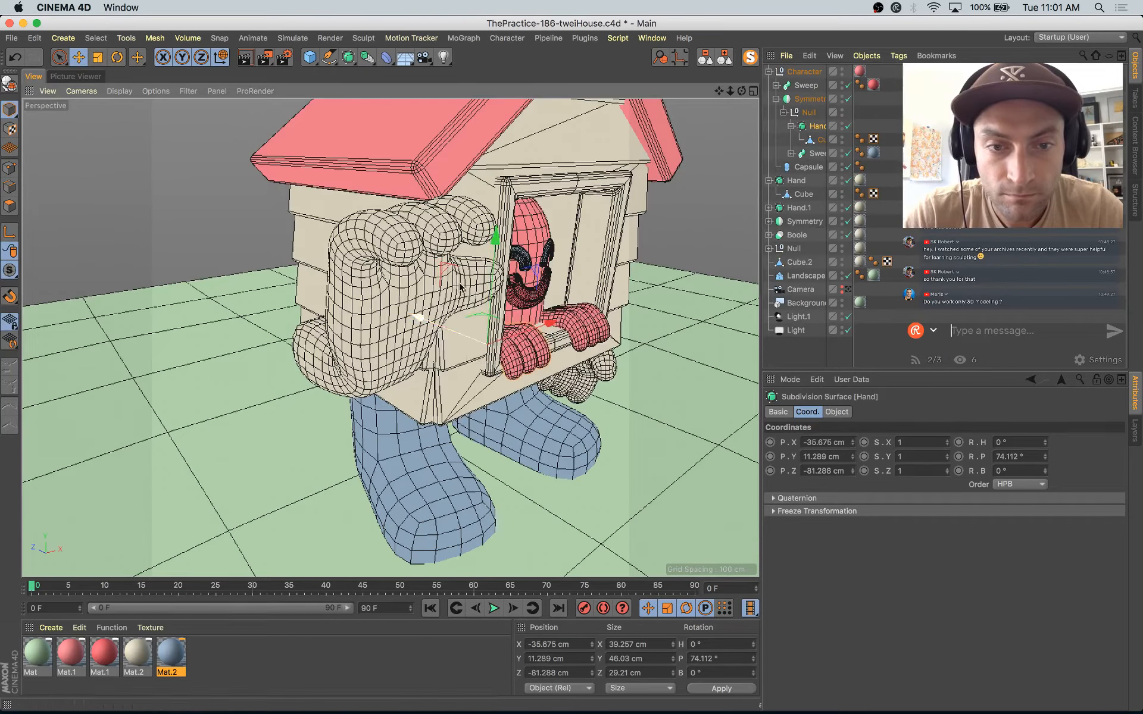
left_click_drag(492, 262, 519, 366)
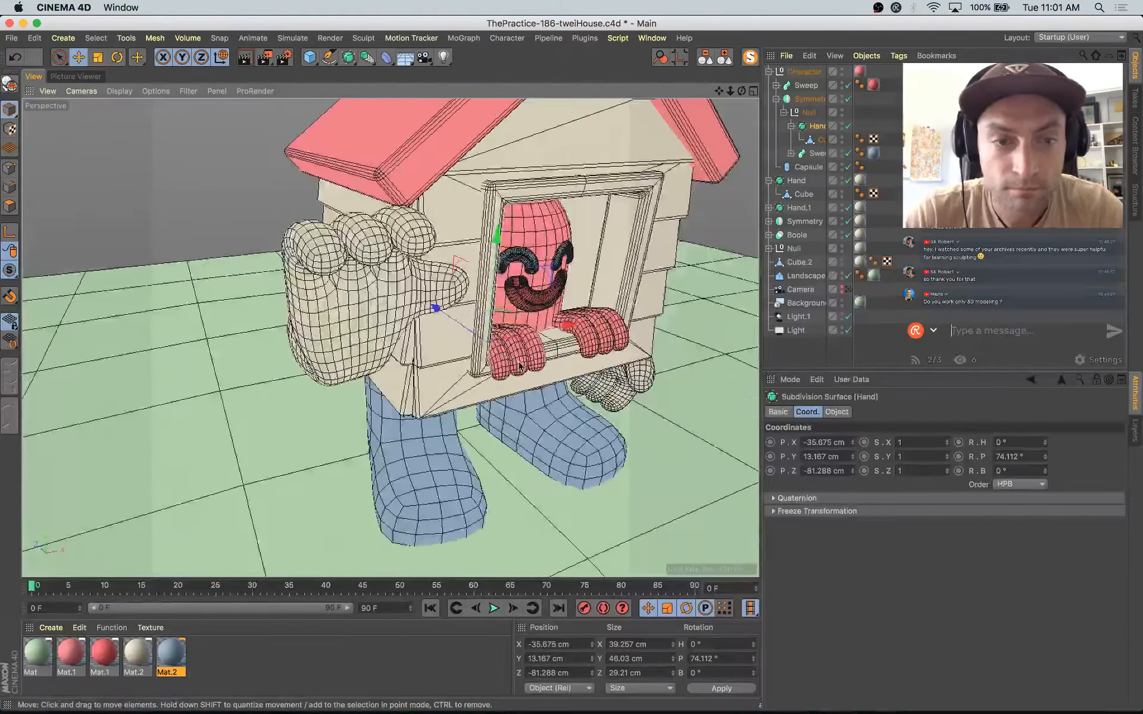
Step: Select the end polygons of the raised hand's three fingers and move and rotate them upward, at about X 0.3, Y 52.3, Z -22.1 cm
left_click(796, 180)
left_click(801, 195)
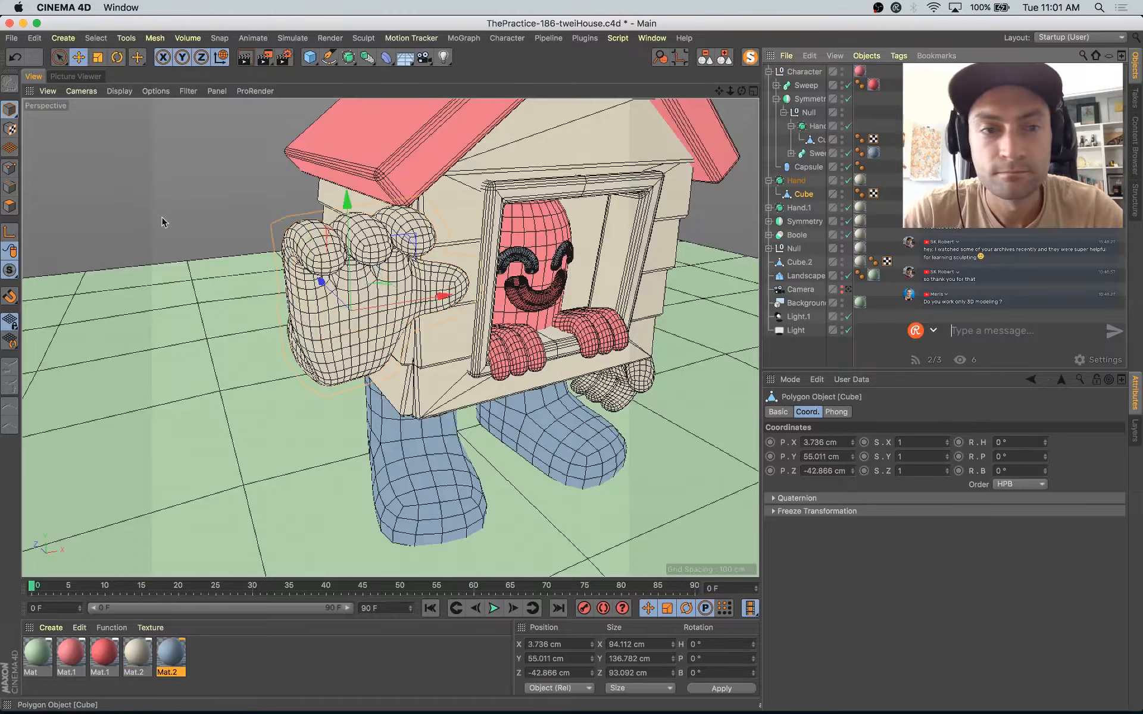
left_click(10, 208)
left_click(327, 262)
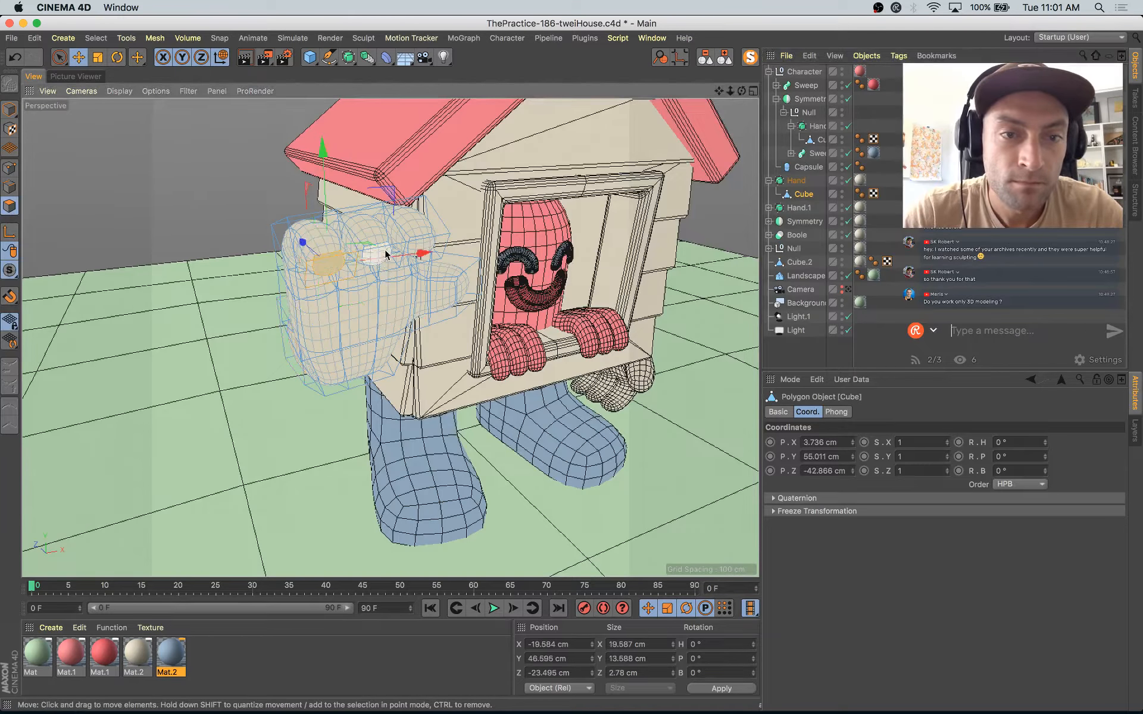
left_click(420, 245, "shift")
left_click_drag(412, 297, 538, 294, "alt")
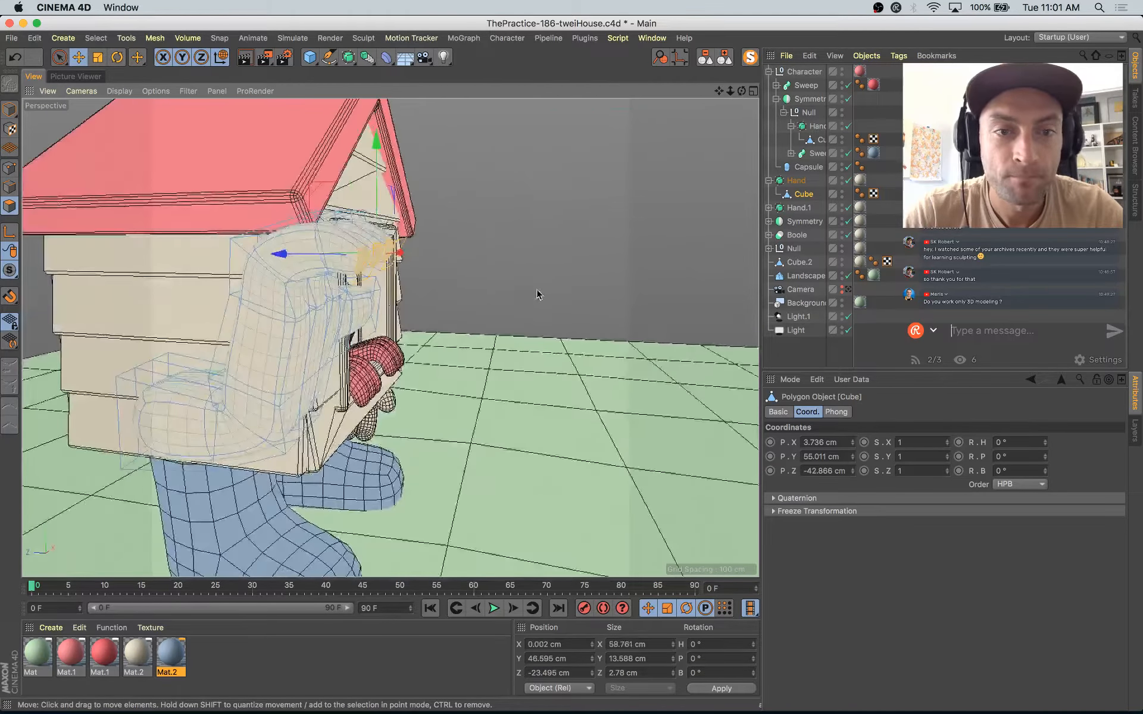
left_click_drag(314, 188, 318, 171)
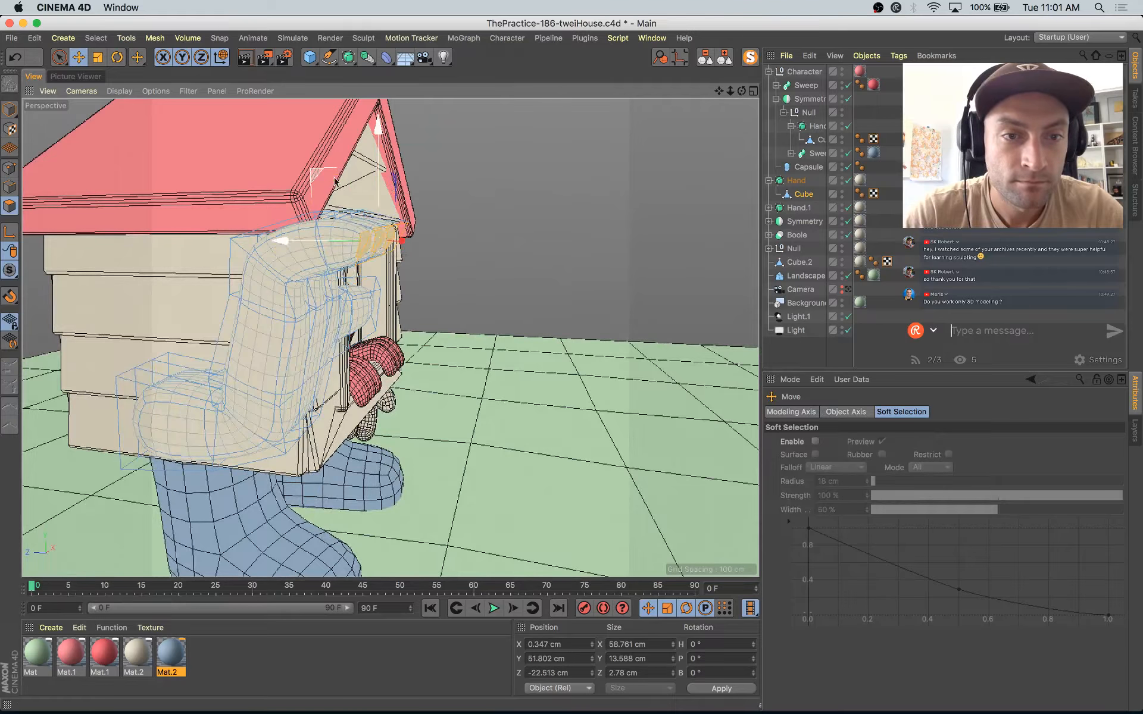
key("r")
left_click_drag(430, 206, 415, 190)
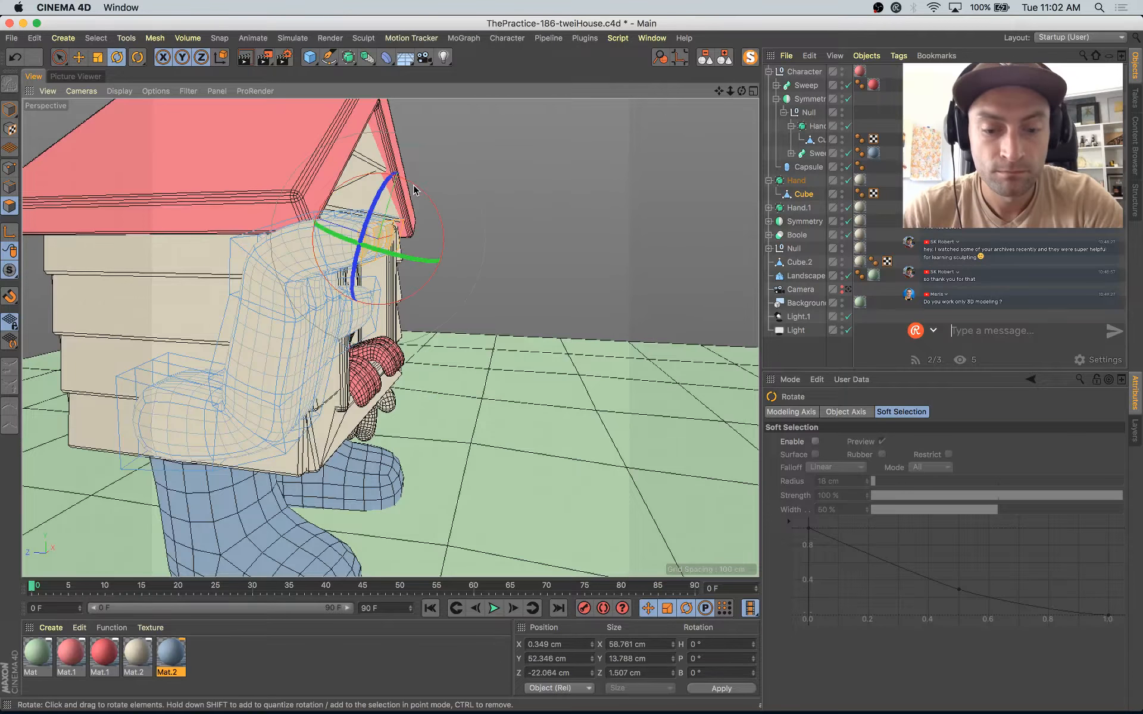
Step: Extend the selection over the three fingertip segments, then rotate and raise them to about X 0.7, Y 56.6, Z -9.2 cm
left_click_drag(456, 267, 543, 317, "alt")
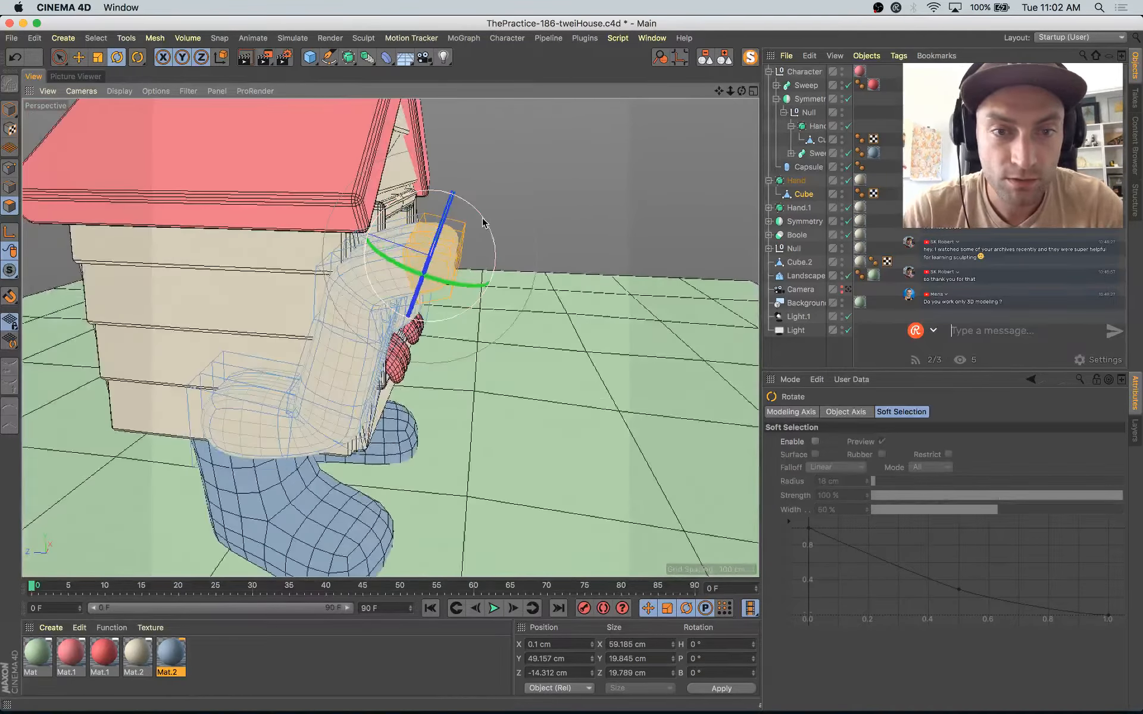
left_click_drag(484, 222, 477, 203)
key("e")
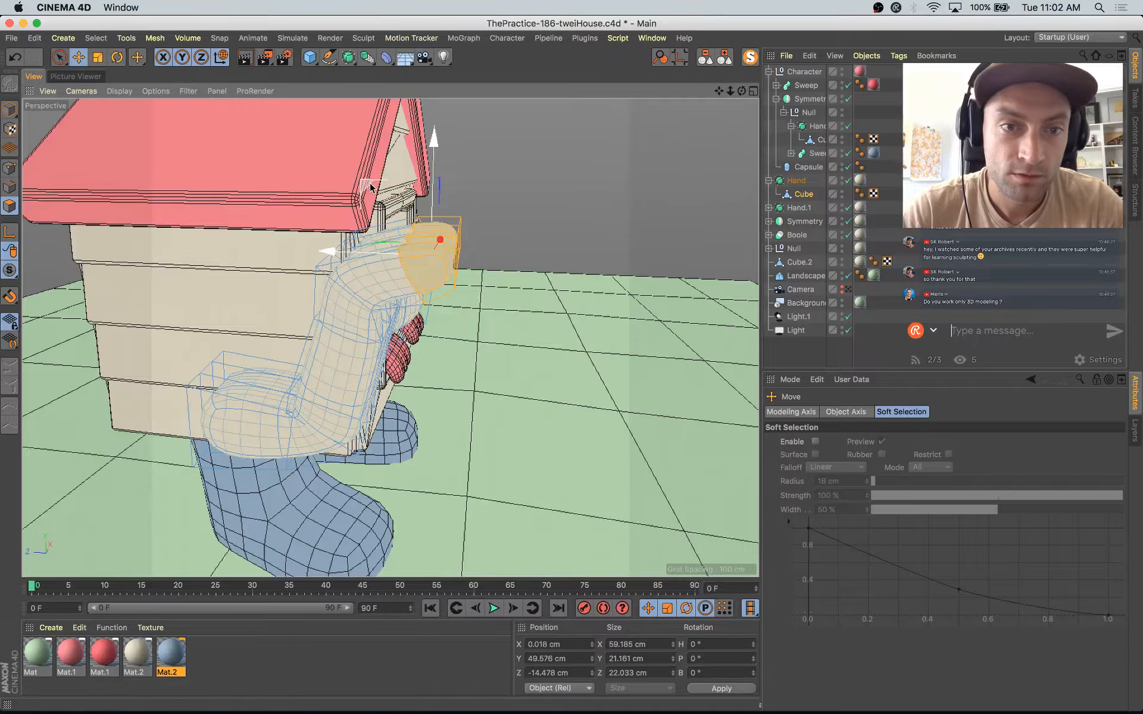
left_click_drag(371, 184, 364, 162)
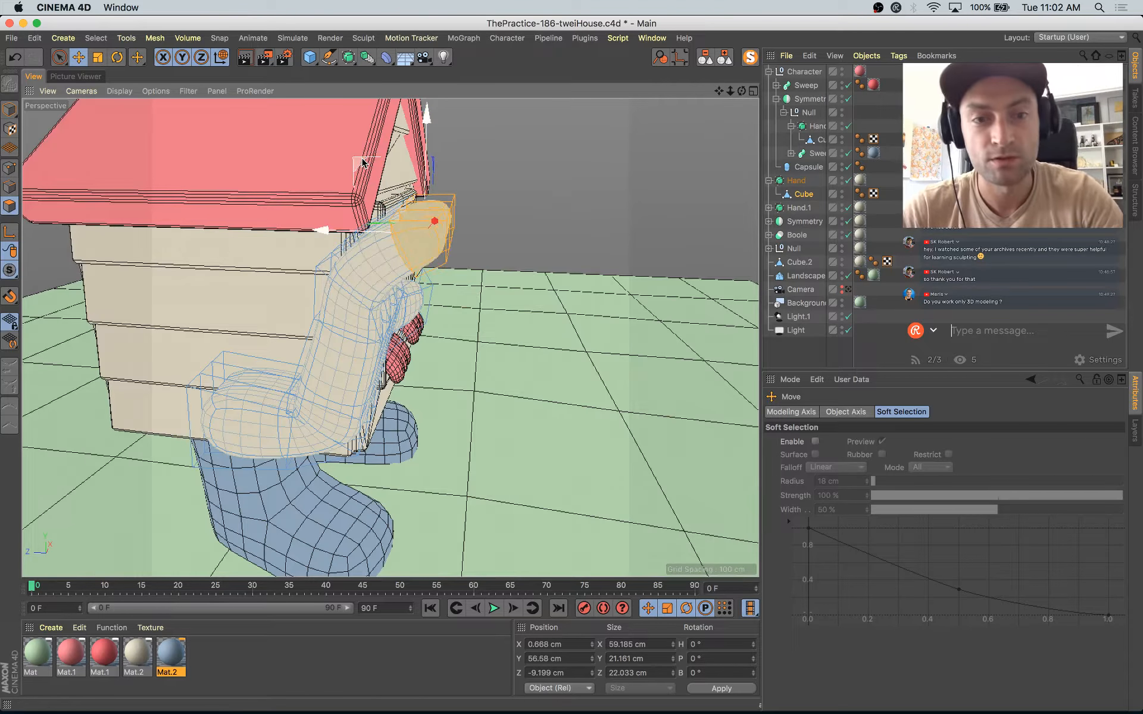
Step: Grow the selection further down the three fingers, then rotate and reposition them to straighten the raised hand
key("super+z")
key("super+z")
key("r")
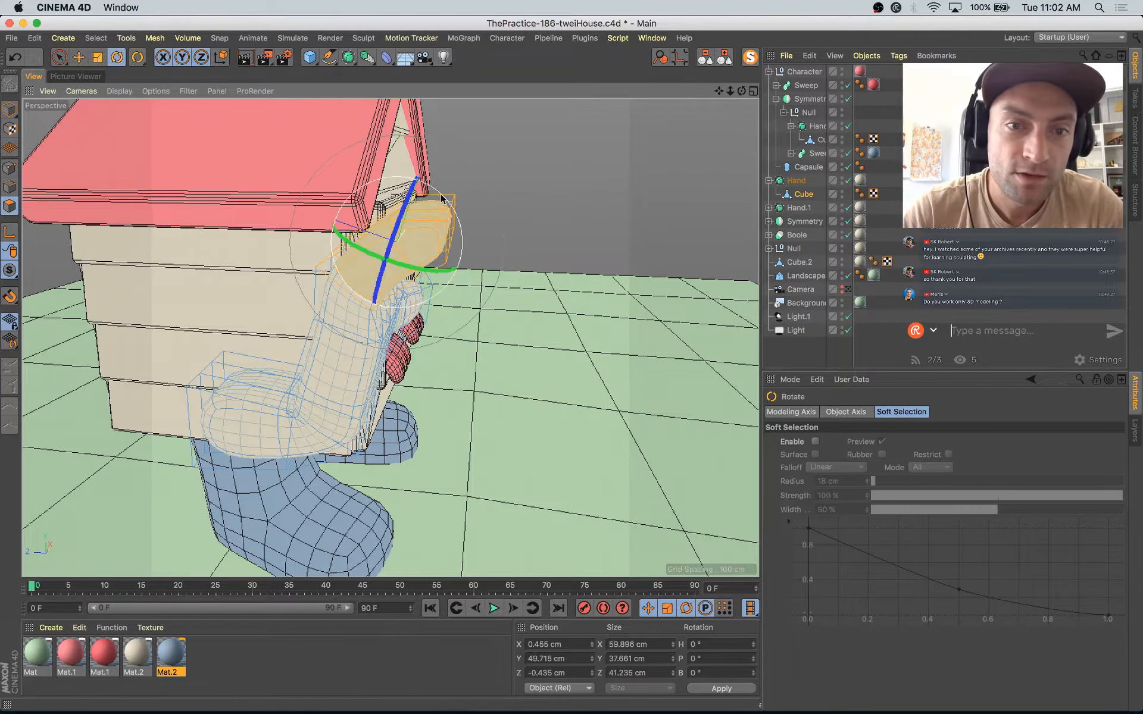
left_click_drag(442, 199, 467, 197)
key("e")
left_click_drag(329, 167, 322, 197)
Step: Select the end polygon of the raised hand's thumb and rotate it to tilt the thumb tip upward
left_click(324, 199)
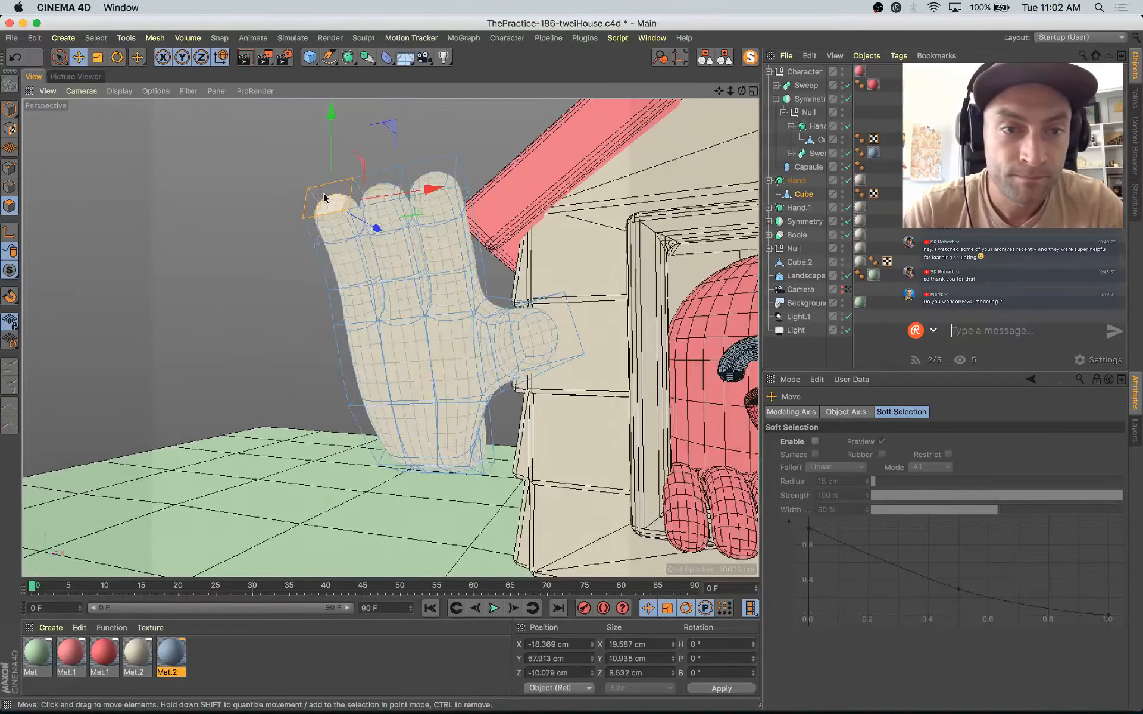
left_click_drag(436, 279, 589, 199, "alt")
left_click(552, 333)
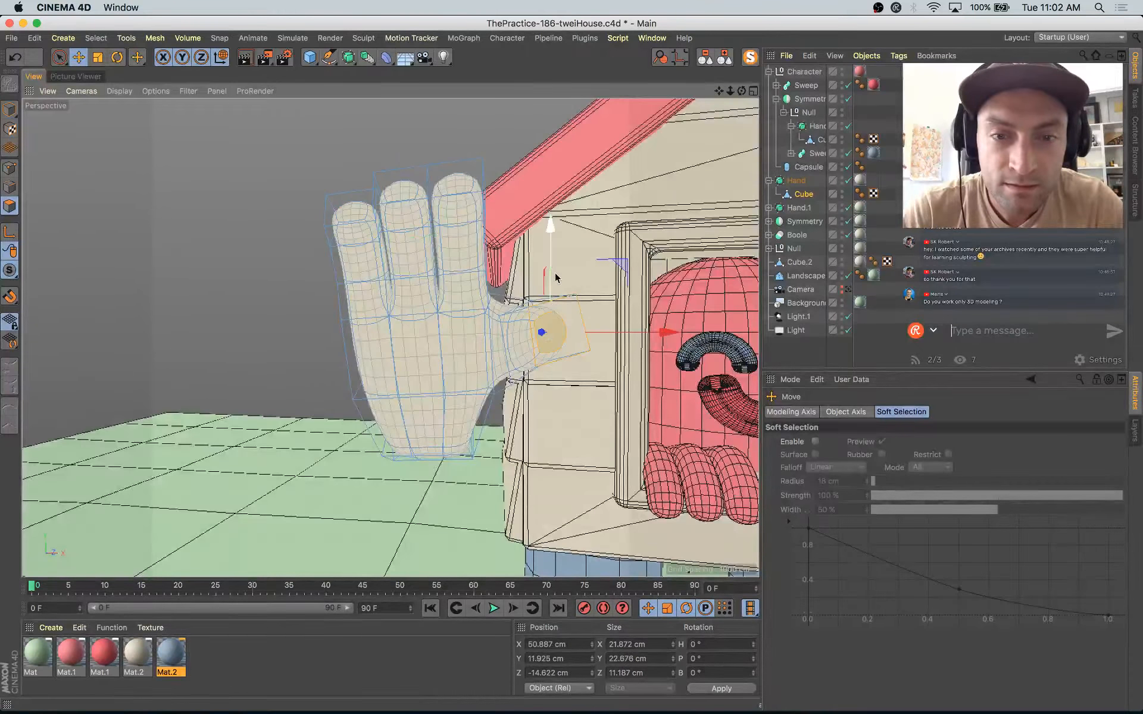
key("r")
left_click_drag(580, 272, 570, 261)
Step: Adjust the finger nearest the roof and grow the selection from its tip down the finger, at about X 20.3, Y 48.4, Z 2.3 cm
left_click(455, 184)
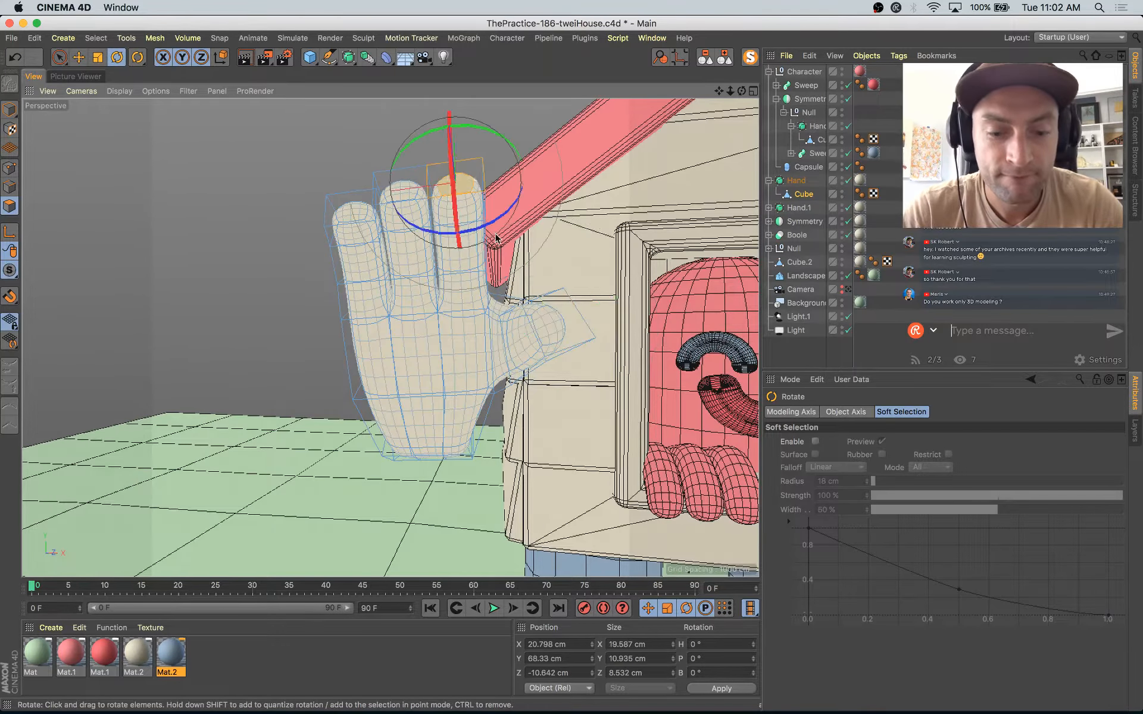
left_click_drag(455, 184, 344, 288, "alt")
key("e")
left_click_drag(511, 131, 635, 234)
left_click(485, 196, "shift")
key("u")
key("y")
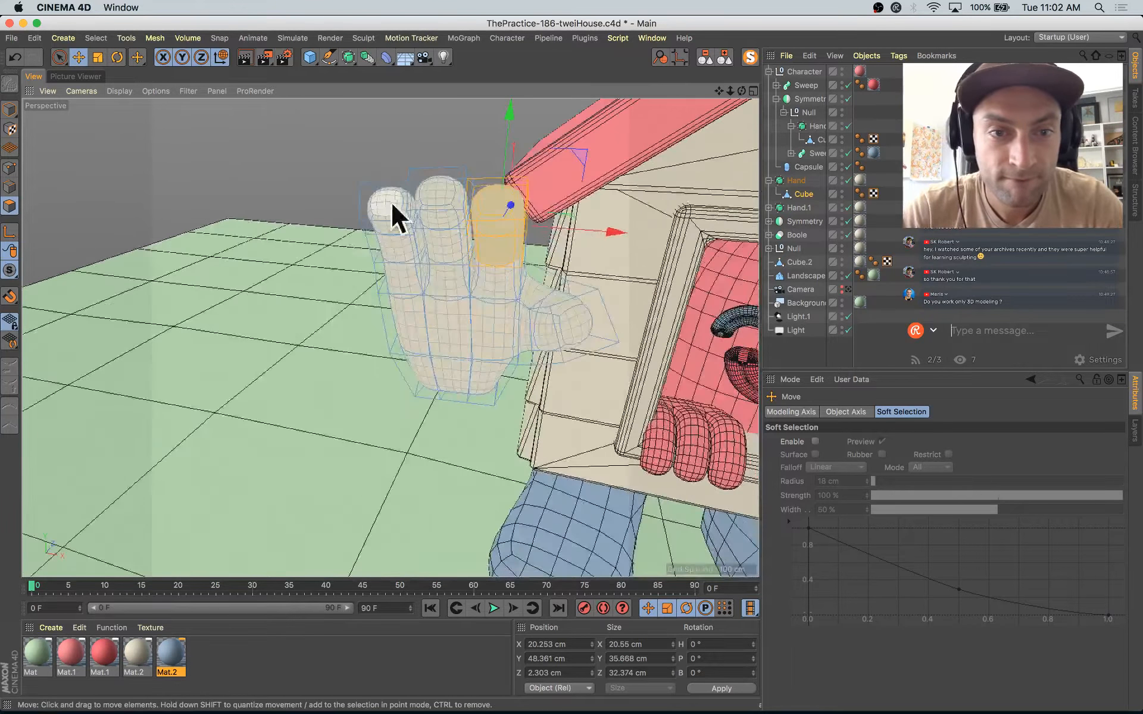
Step: Select the polygons of the raised hand's outermost finger and move them slightly down to about X -19.0, Y 47.6, Z 2.5 cm
left_click(391, 203)
key("u")
key("y")
key("u")
key("y")
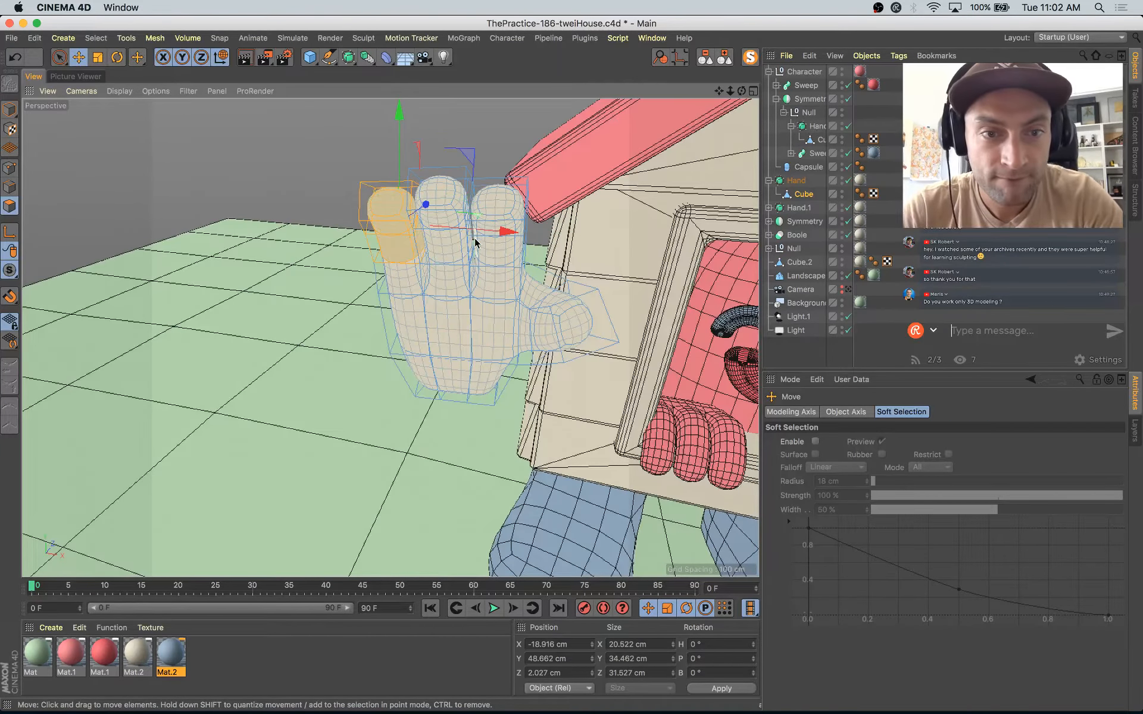
left_click_drag(476, 242, 363, 229, "alt")
left_click_drag(473, 159, 468, 159)
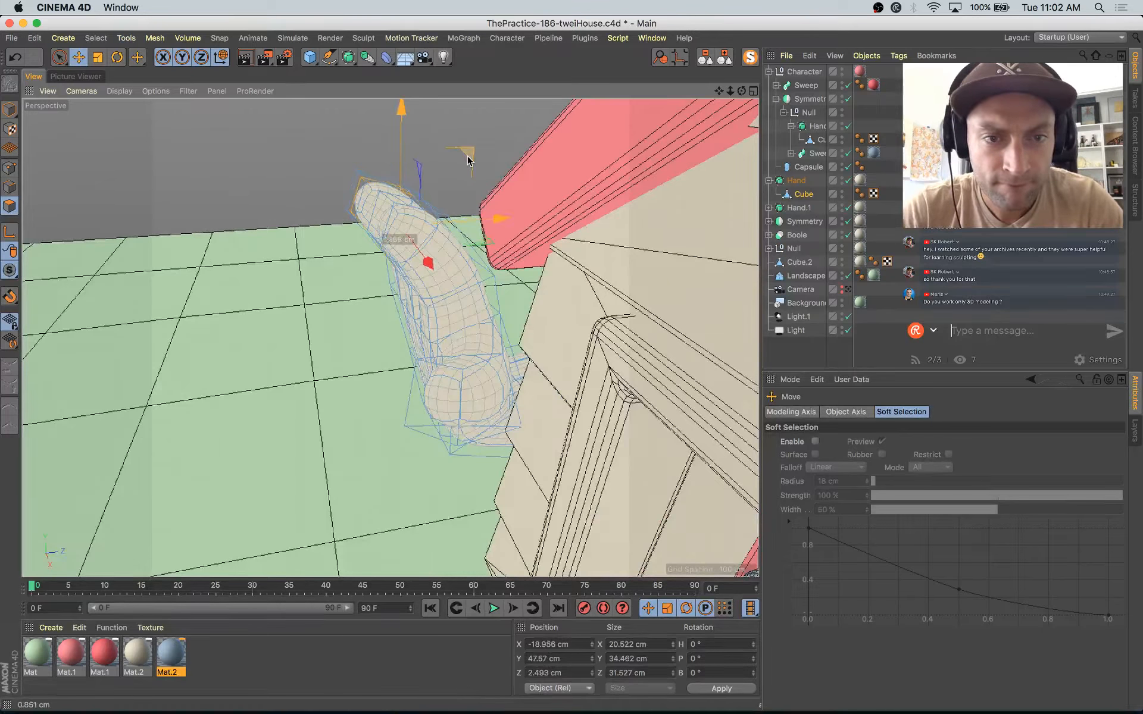
left_click_drag(512, 211, 546, 169, "alt")
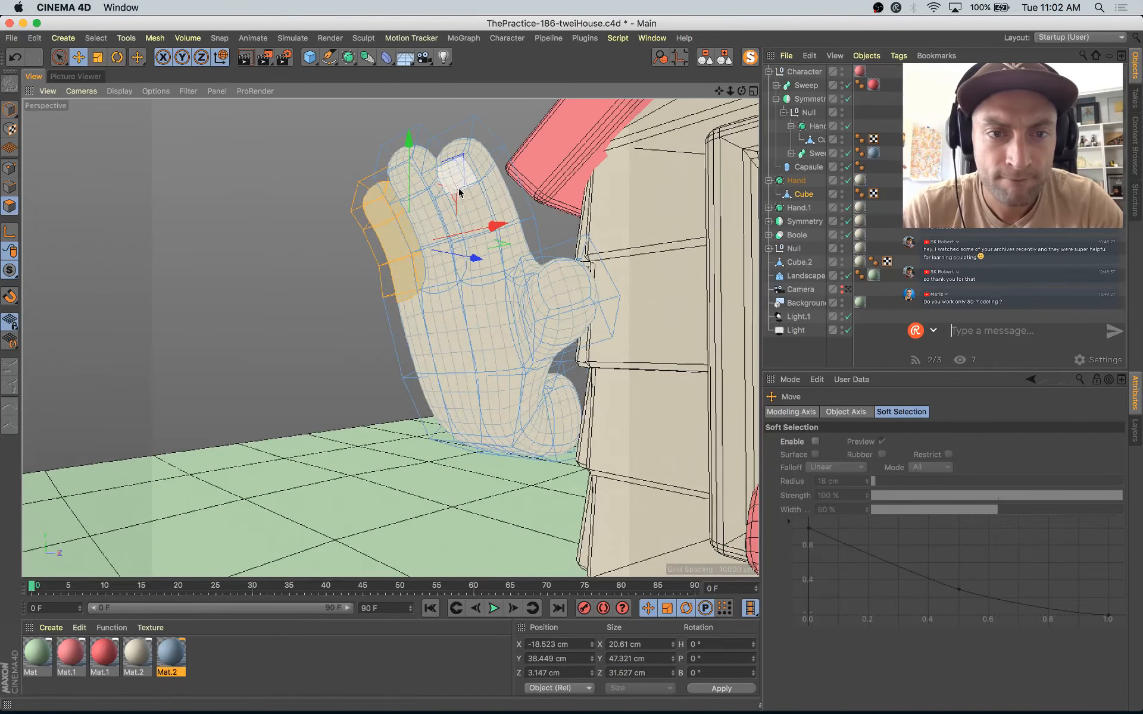
Step: Select only the end segment of the outermost finger and move it to about X -18.9, Y 54.5, Z -2.1 cm
left_click(373, 194)
key("u")
key("y")
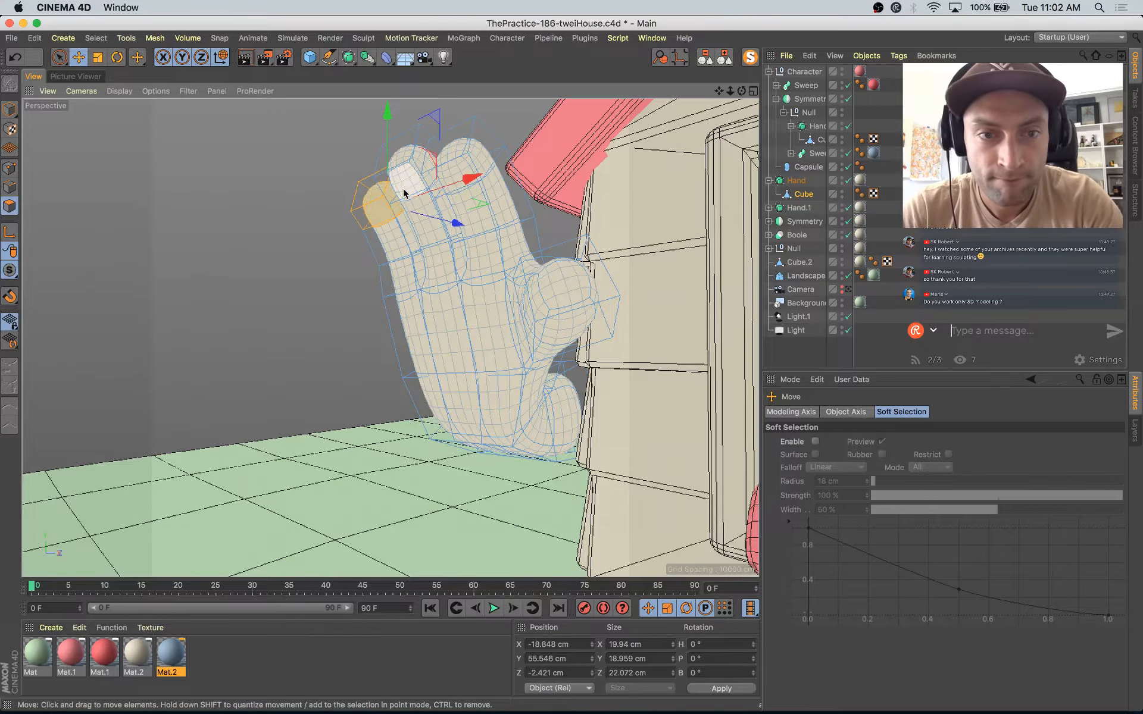
left_click_drag(435, 157, 435, 161)
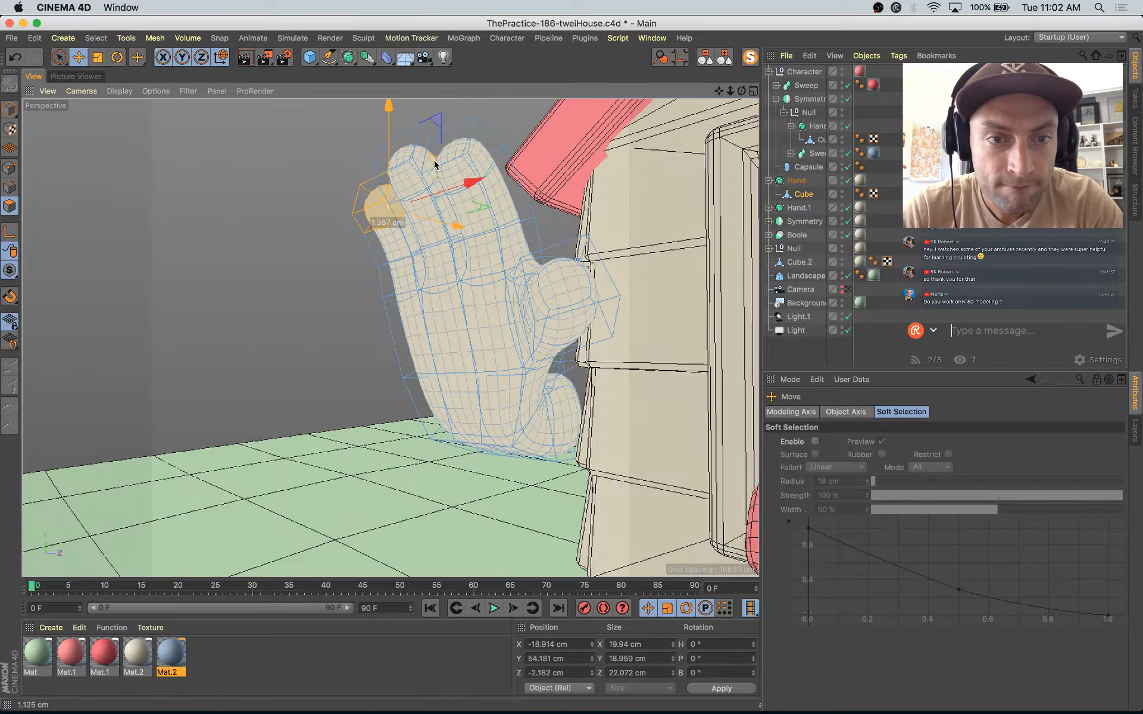
scroll(404, 188, "down", 5)
left_click_drag(429, 240, 517, 245, "alt")
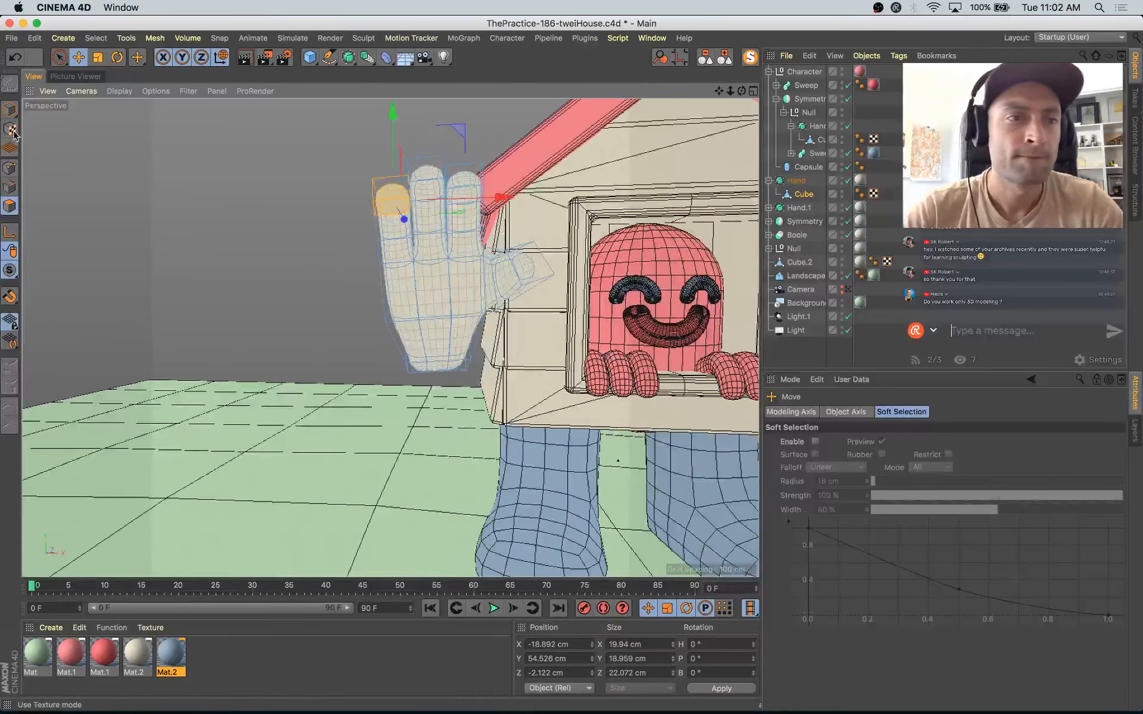
Step: Return to object-level editing and examine the raised arm's pose from the side and through the scene camera
left_click(10, 110)
scroll(194, 257, "down", 5)
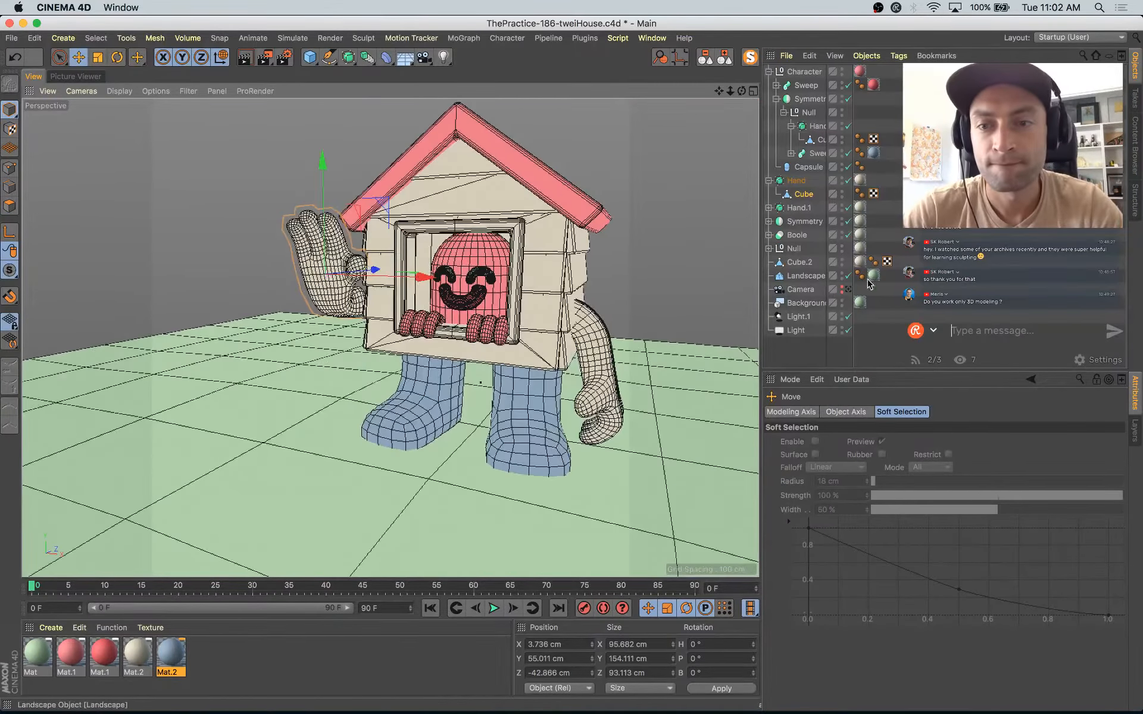
left_click(850, 290)
left_click(571, 226)
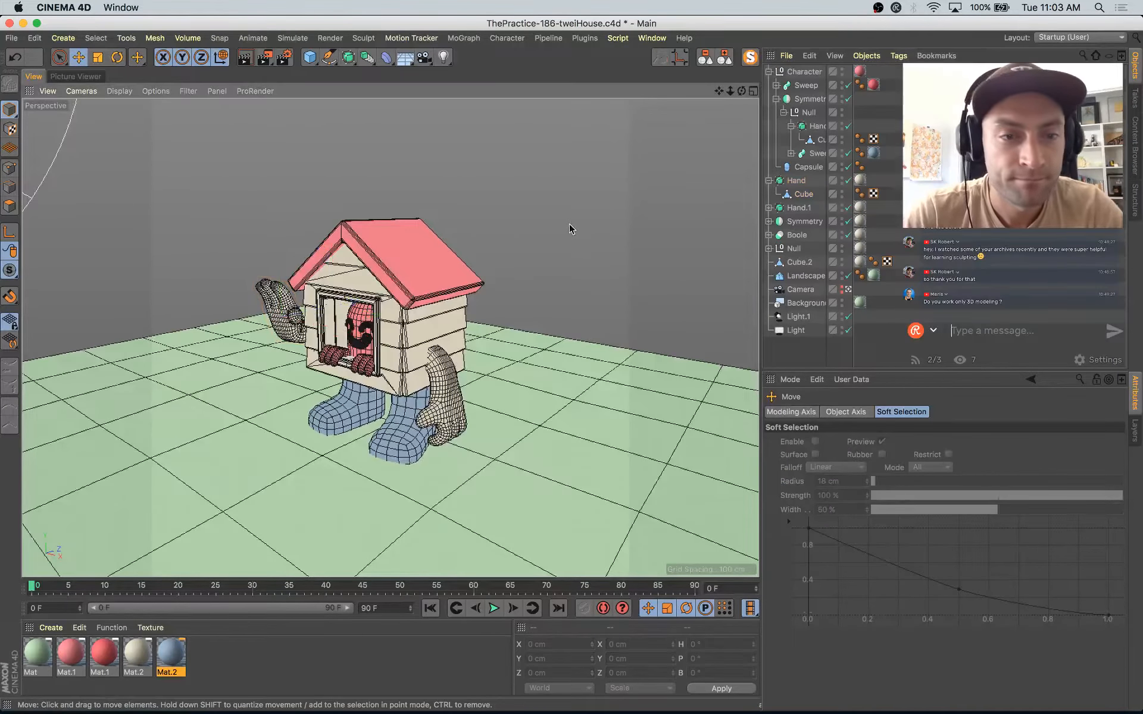
left_click(849, 289)
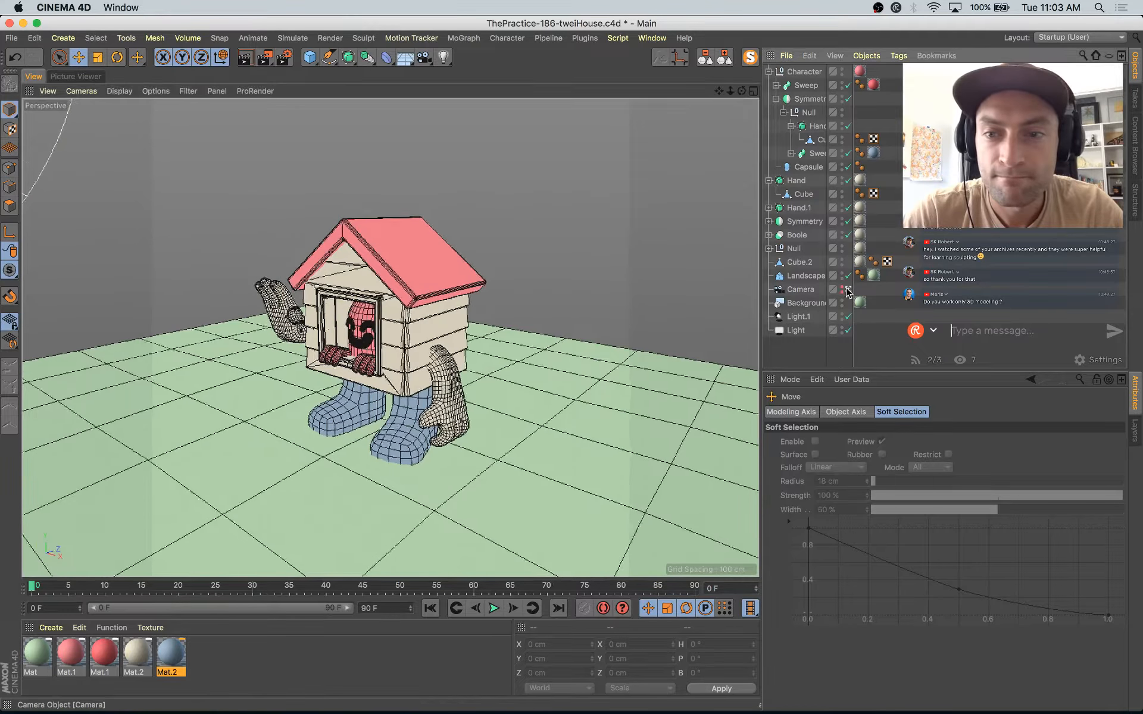
left_click_drag(499, 318, 703, 329, "alt")
left_click(553, 322)
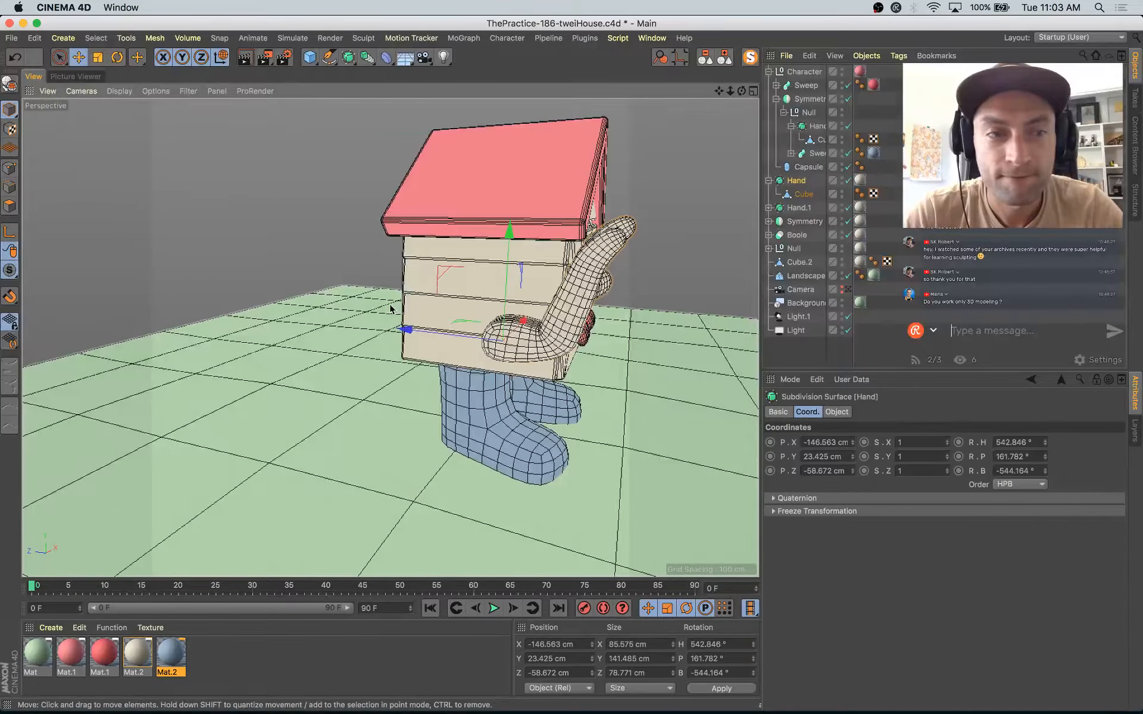
left_click(804, 194)
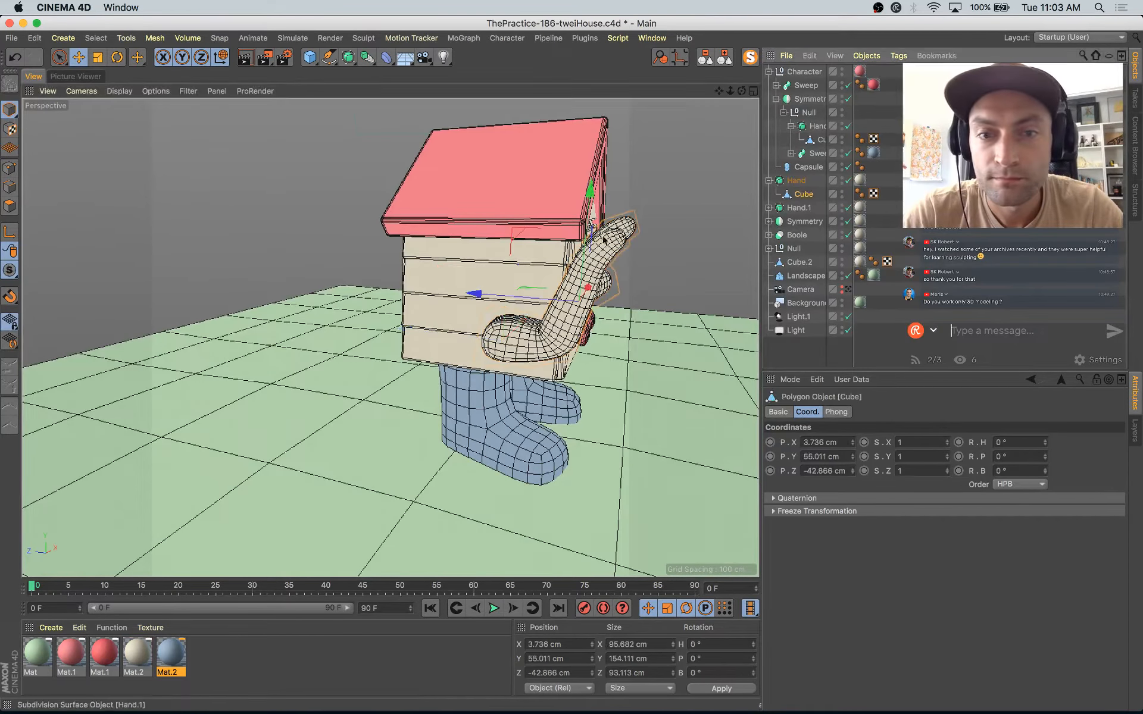
left_click(848, 290)
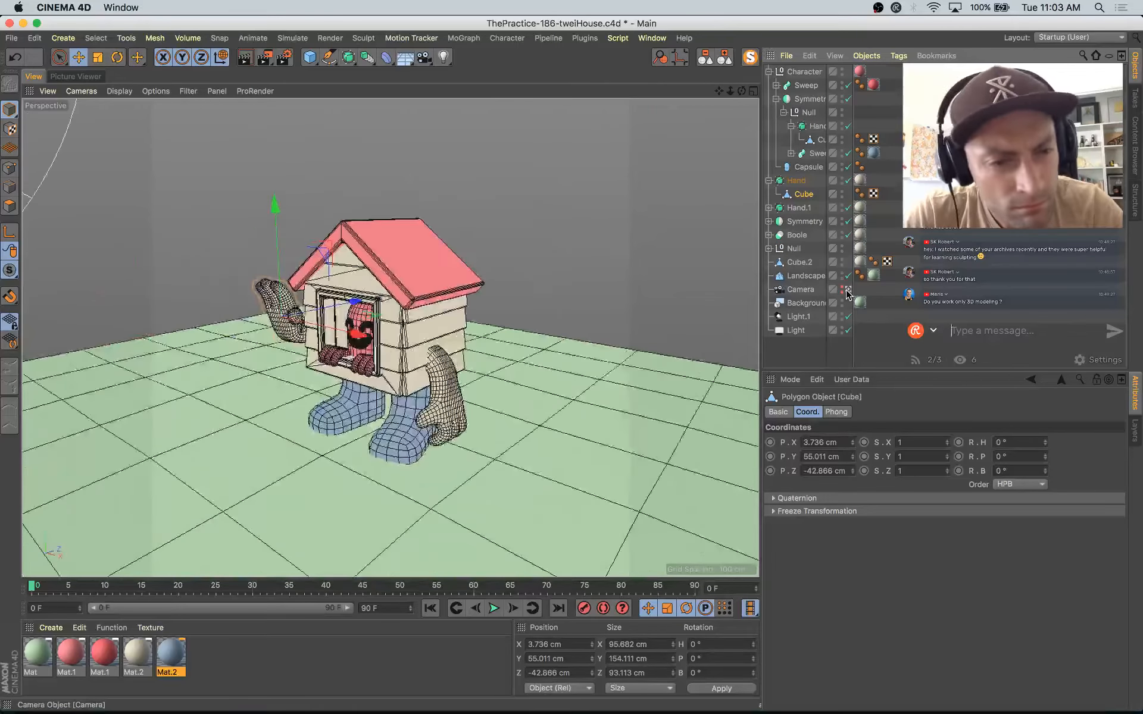
Step: Leave the scene camera and isolate the raised arm's cage mesh in edge mode for editing its elbow
left_click(849, 291)
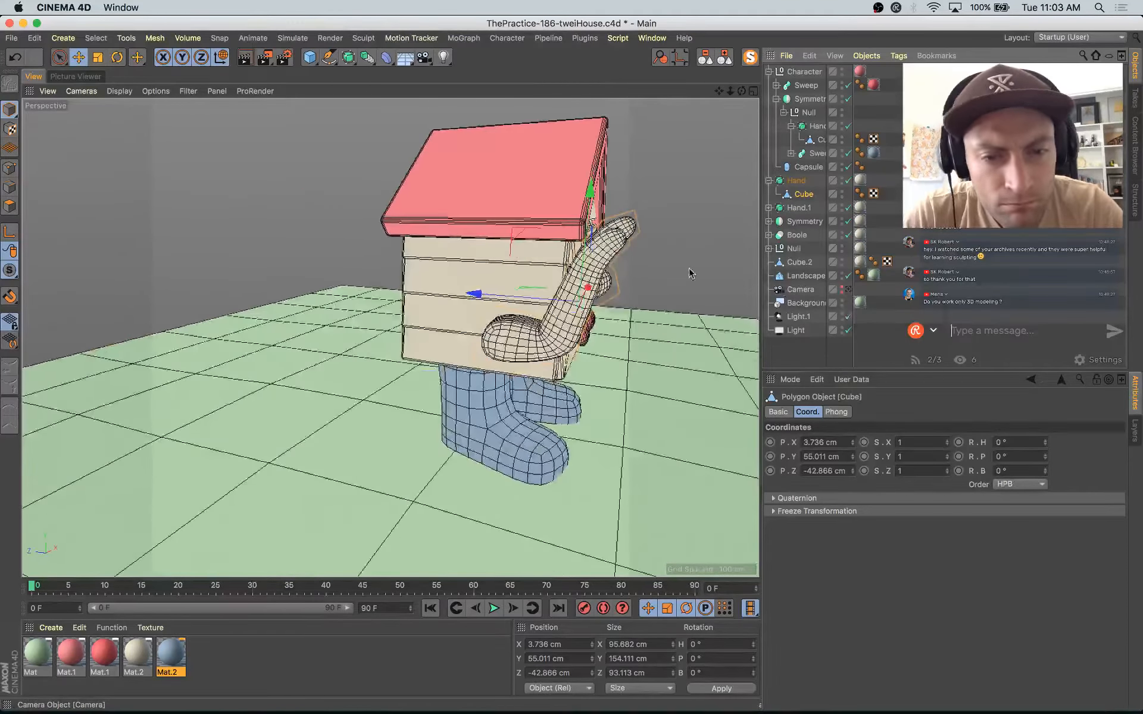
mouse_move(539, 336)
left_mouse_down("alt")
mouse_move(561, 358)
mouse_move(544, 347)
left_mouse_up("alt")
key("space")
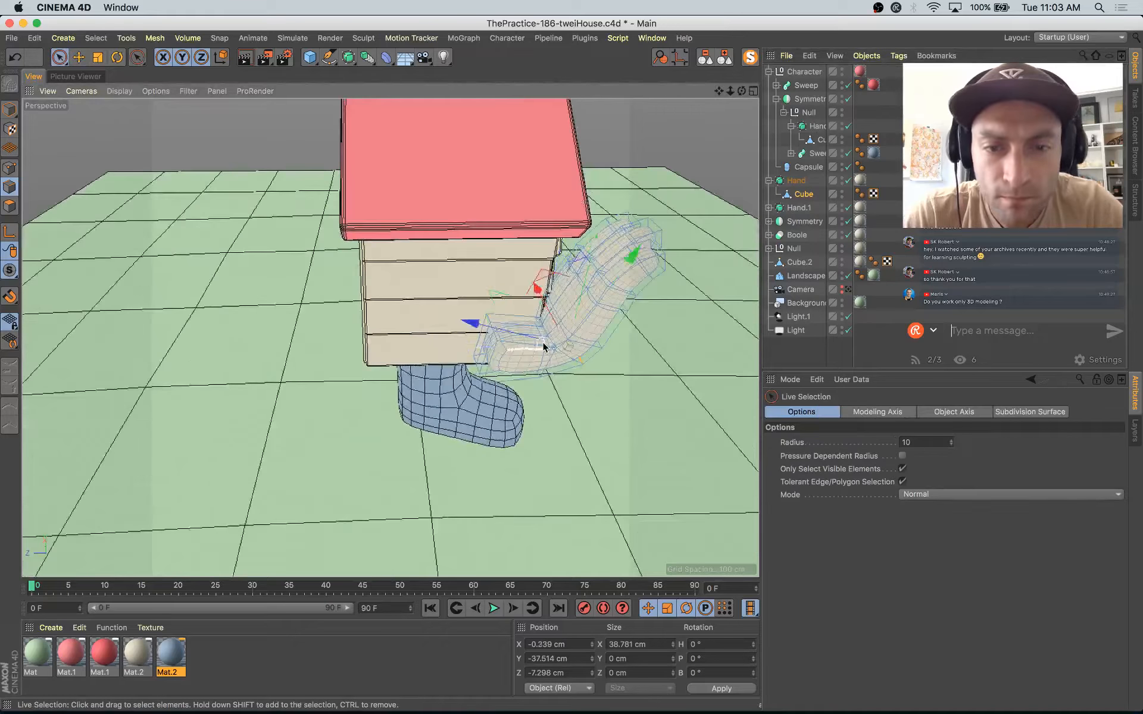
right_click_drag(543, 347, 563, 338, "alt")
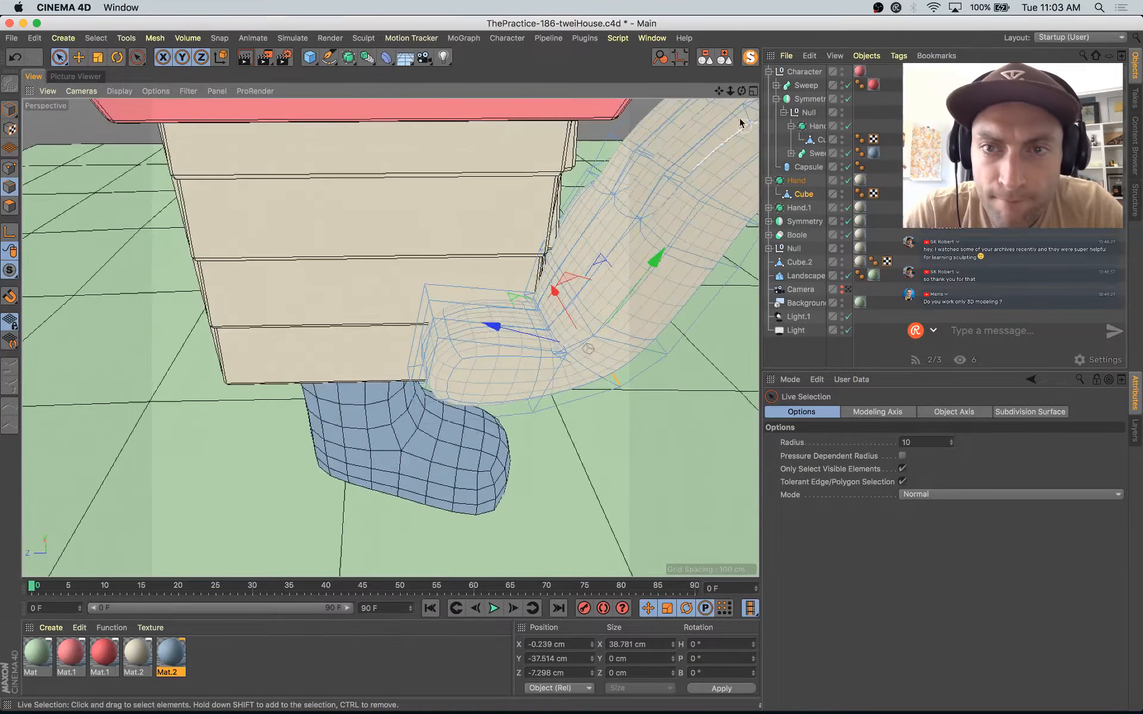
left_click(750, 57)
Step: Select the edges across the raised arm's inner elbow crease and move them to about X -1.9, Y -28.7, Z 24.7 cm
left_click_drag(568, 334, 911, 321, "alt")
left_click_drag(571, 352, 655, 259, "alt")
scroll(596, 306, "up", 8)
scroll(665, 259, "down", 5)
left_click_drag(346, 330, 502, 316, "alt")
left_click_drag(441, 276, 484, 258)
left_click(538, 379)
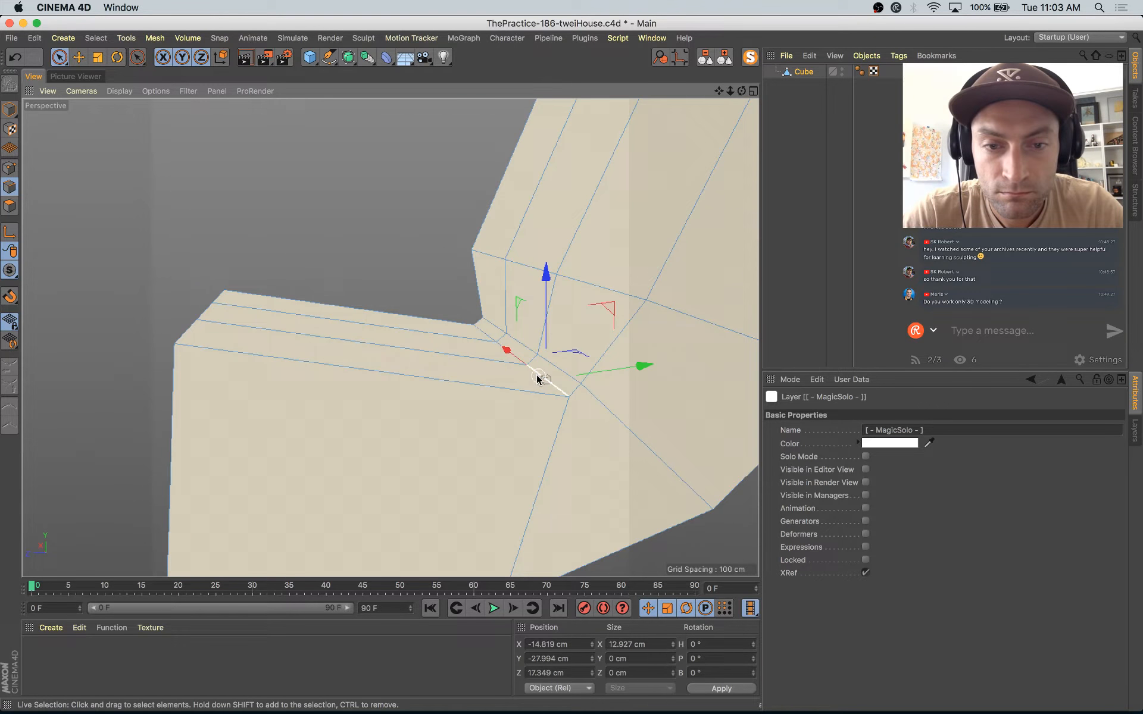
left_click(482, 333, "shift")
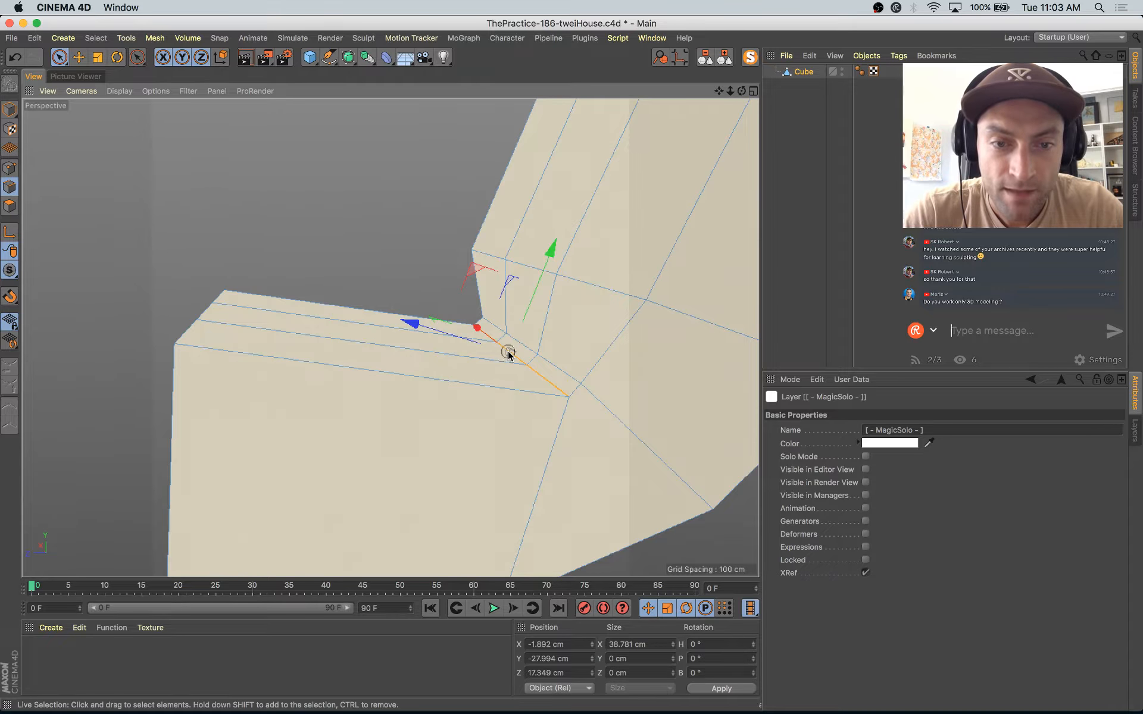
left_click_drag(477, 272, 618, 368)
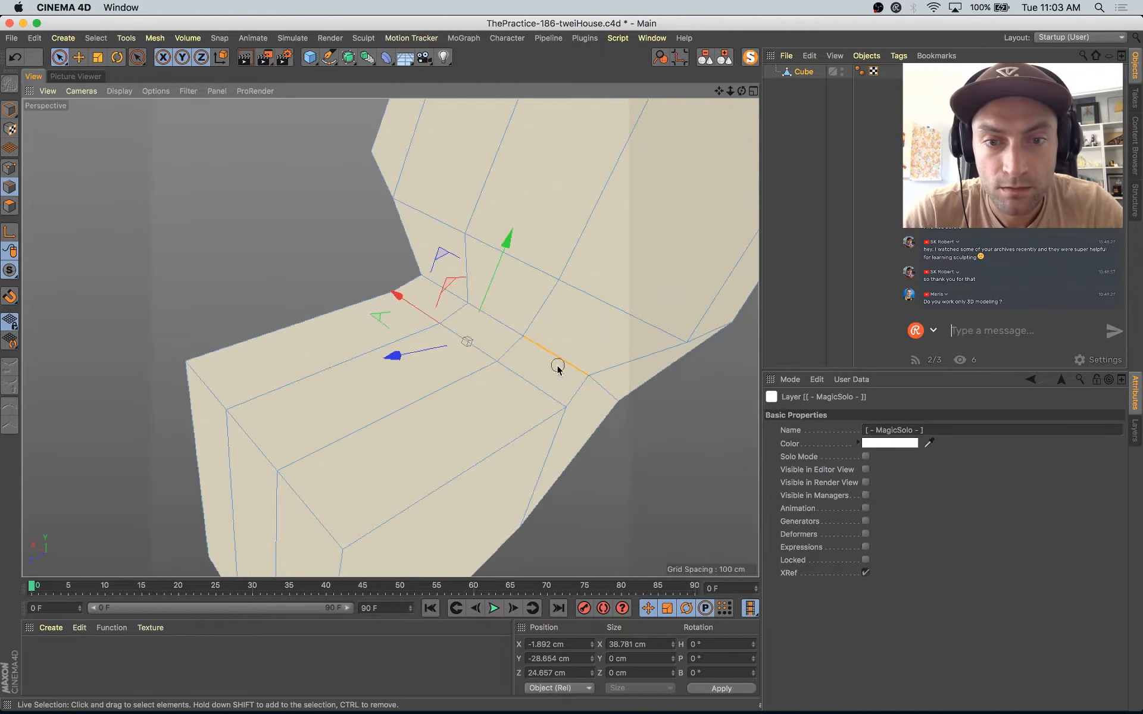
Step: Move the neighbouring inner-elbow edge row to about Y -24.3, Z 17.0 cm and restore the full scene in the camera view
left_click(493, 318, "shift")
left_click(436, 282, "shift")
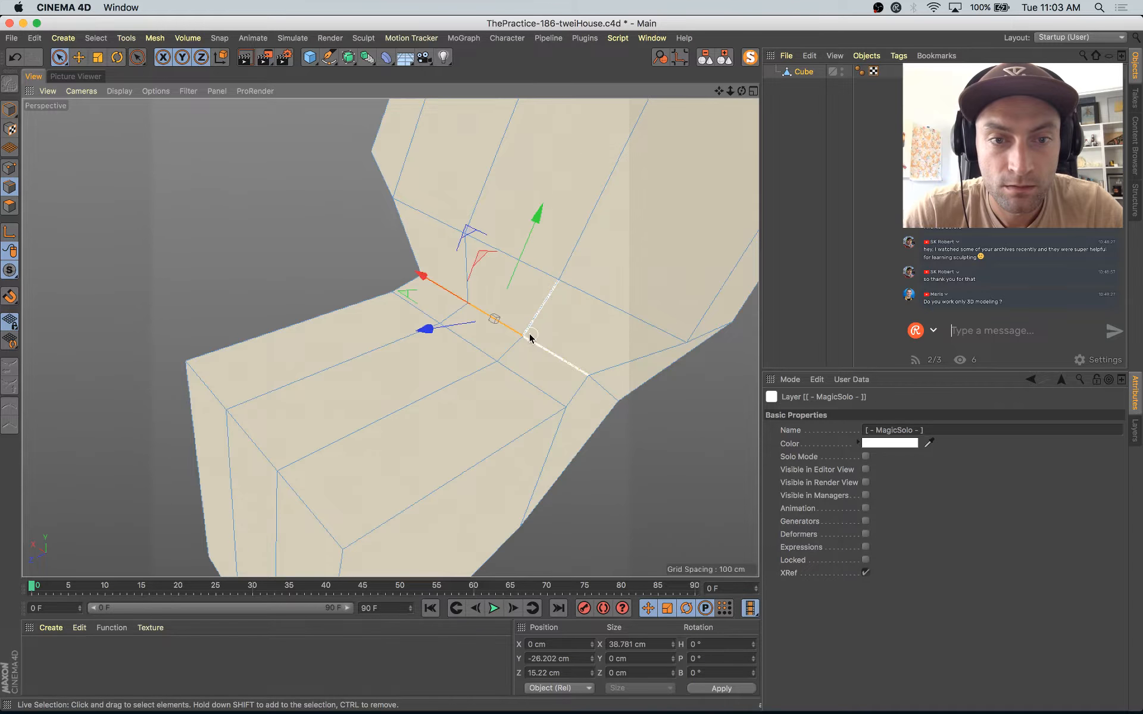
left_click_drag(530, 337, 437, 217, "alt")
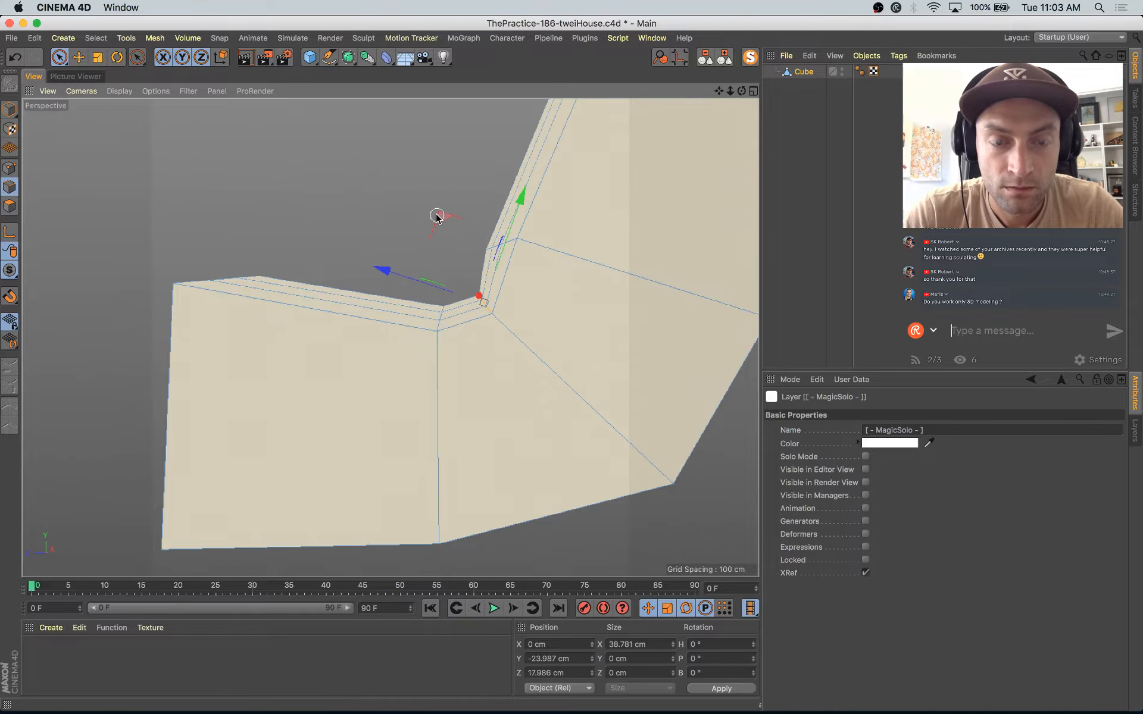
left_click(750, 58)
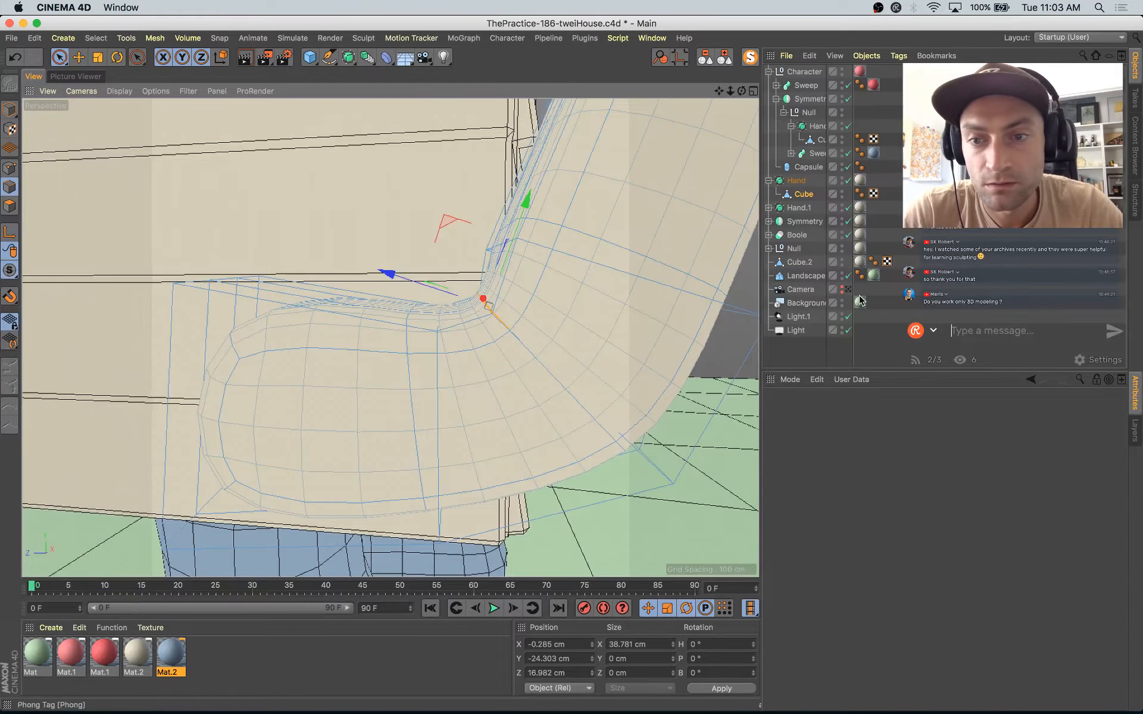
left_click(849, 290)
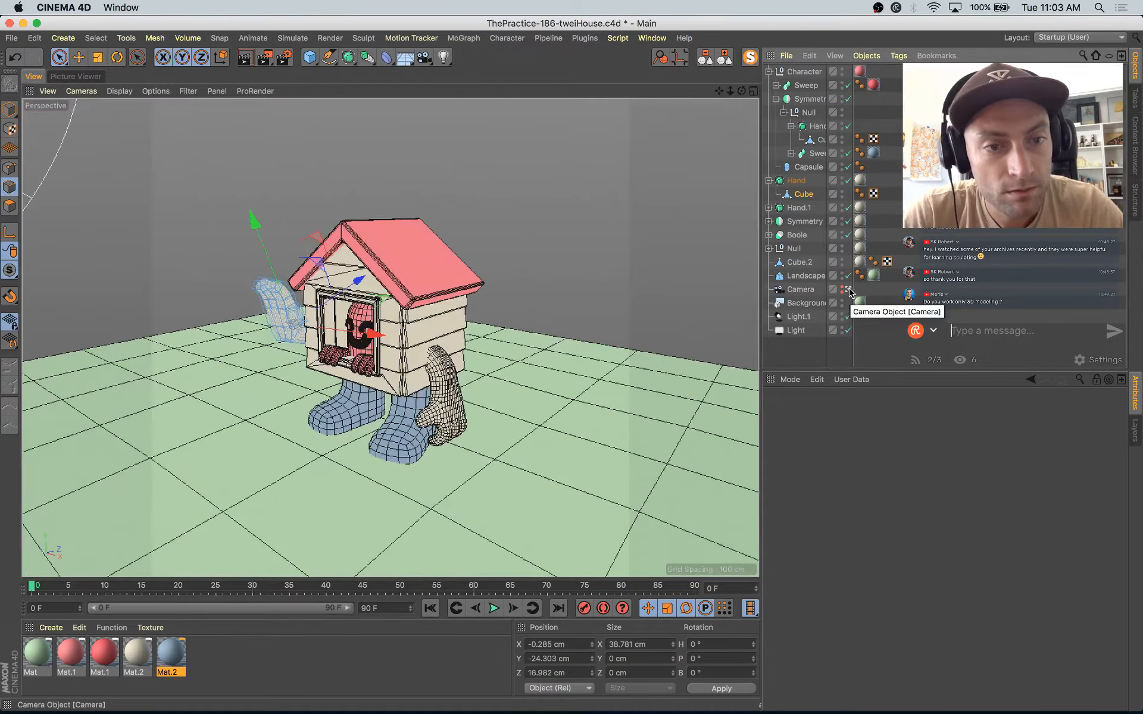
Step: Rotate the raised Hand more upright and shift it slightly inward and down along the world axes
left_click(797, 181)
key("r")
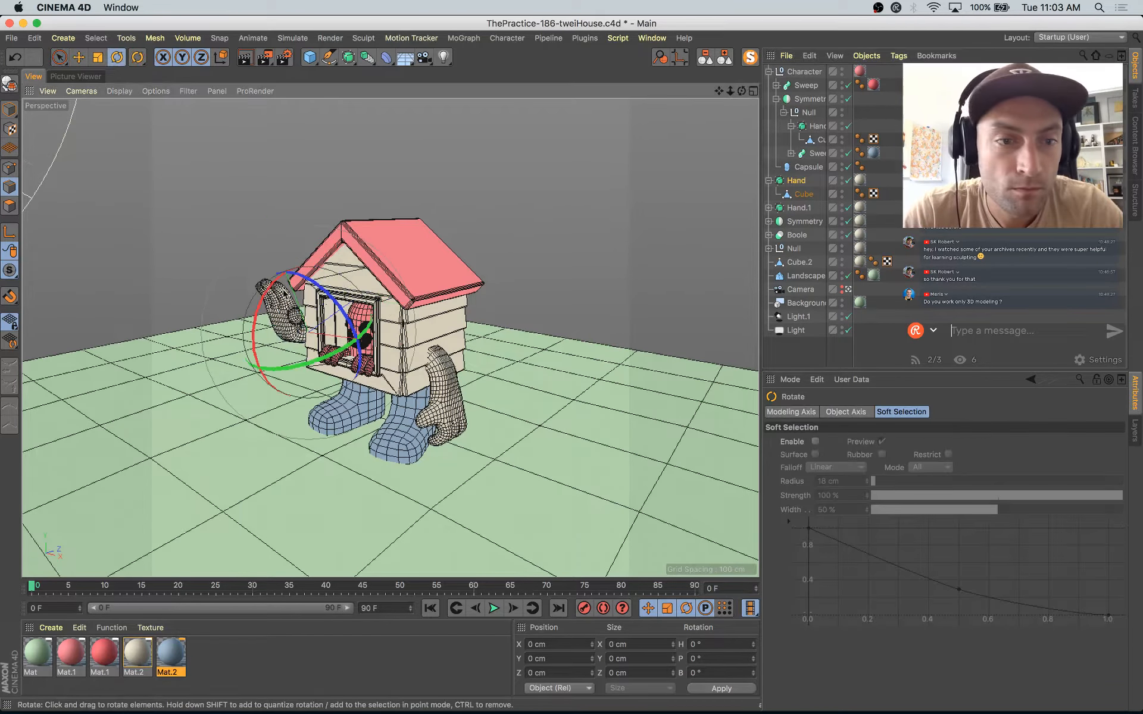
left_click_drag(273, 295, 306, 289)
key("e")
key("w")
left_click_drag(391, 370, 387, 370)
left_click_drag(299, 253, 300, 259)
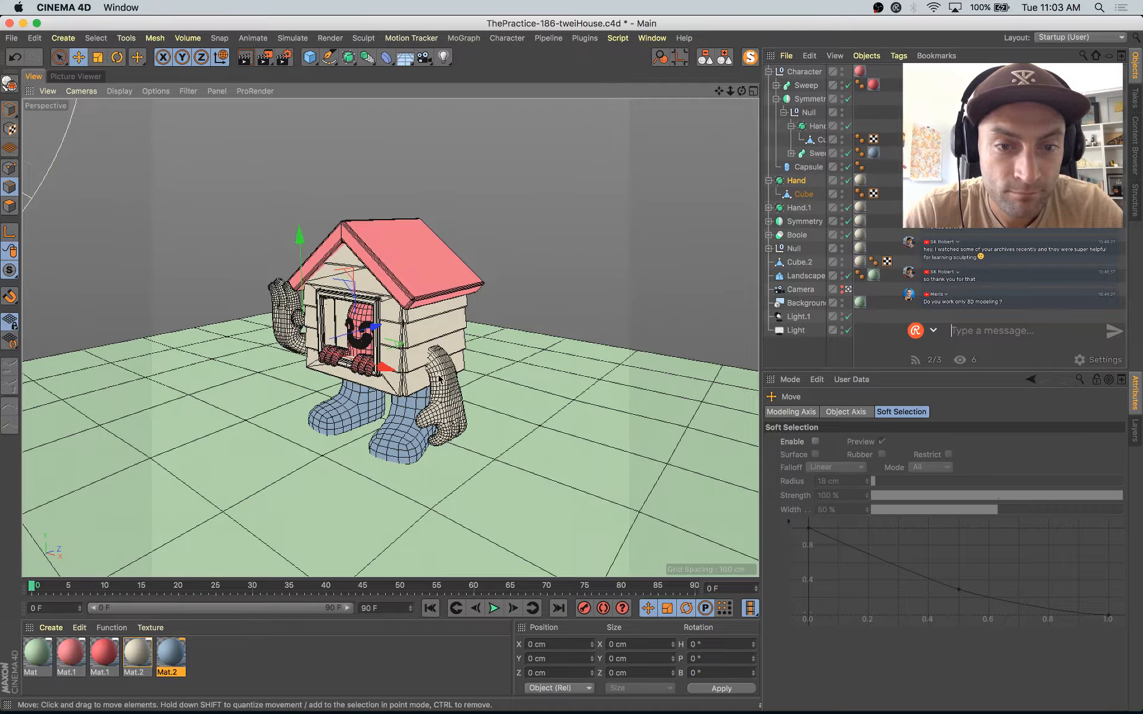
Step: Return to object-level editing, lower the hanging hand to about Y -63.5 cm and save the project
left_click(10, 111)
left_click(451, 393)
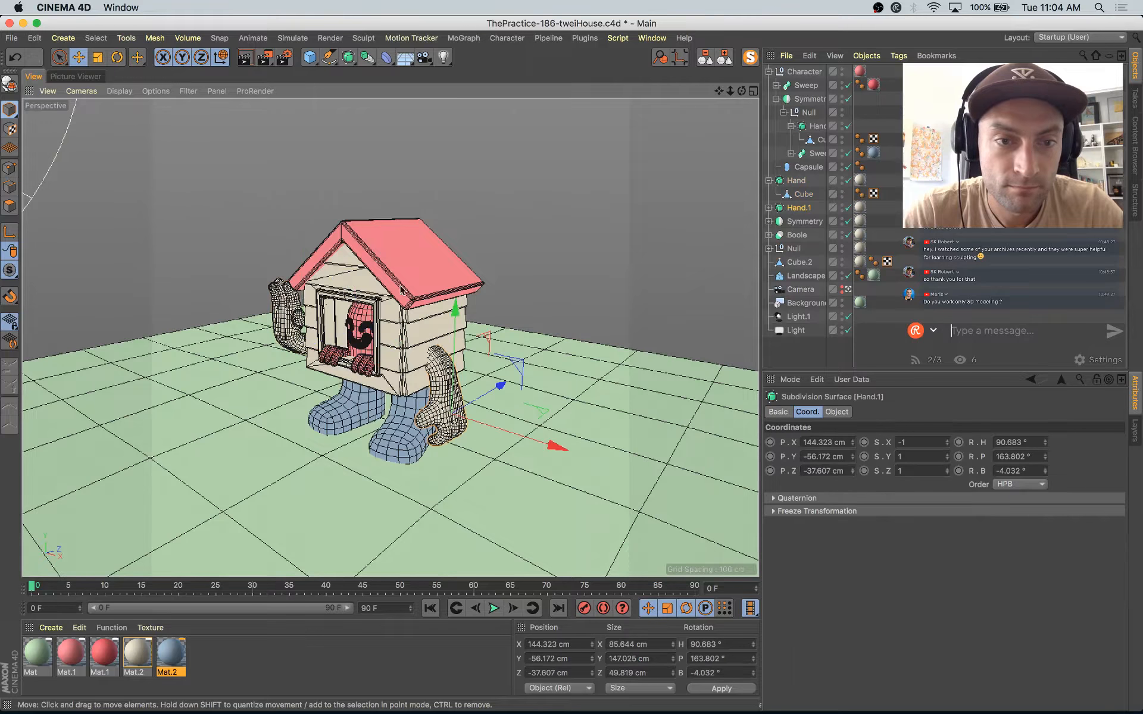
left_click_drag(459, 316, 459, 313)
key("super+s")
left_click(455, 316)
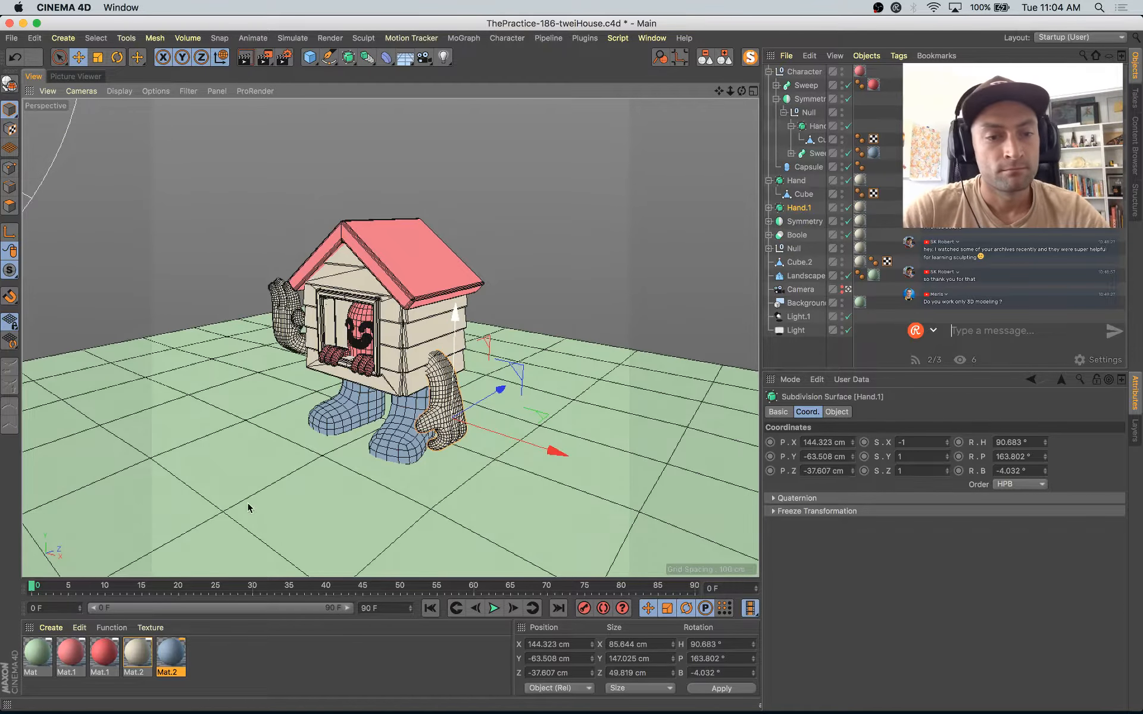
Step: Render the posed scene to the Picture Viewer and set the green Mat material's luminance brightness to 40%
key("shift+r")
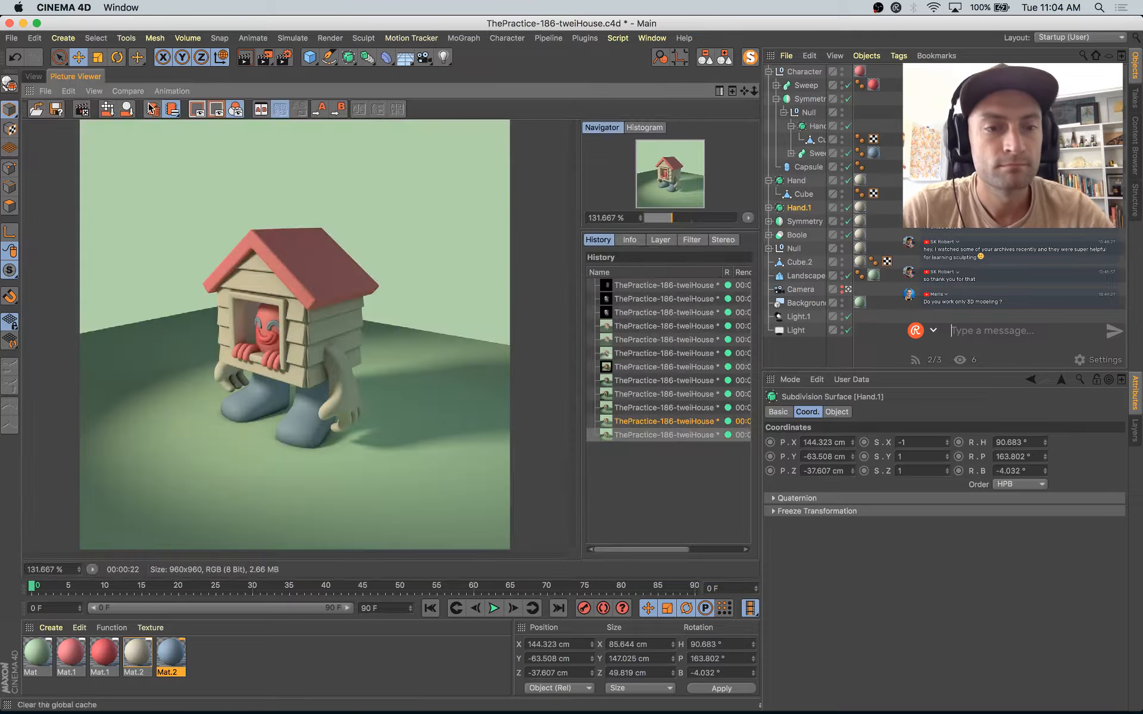
left_click(674, 436)
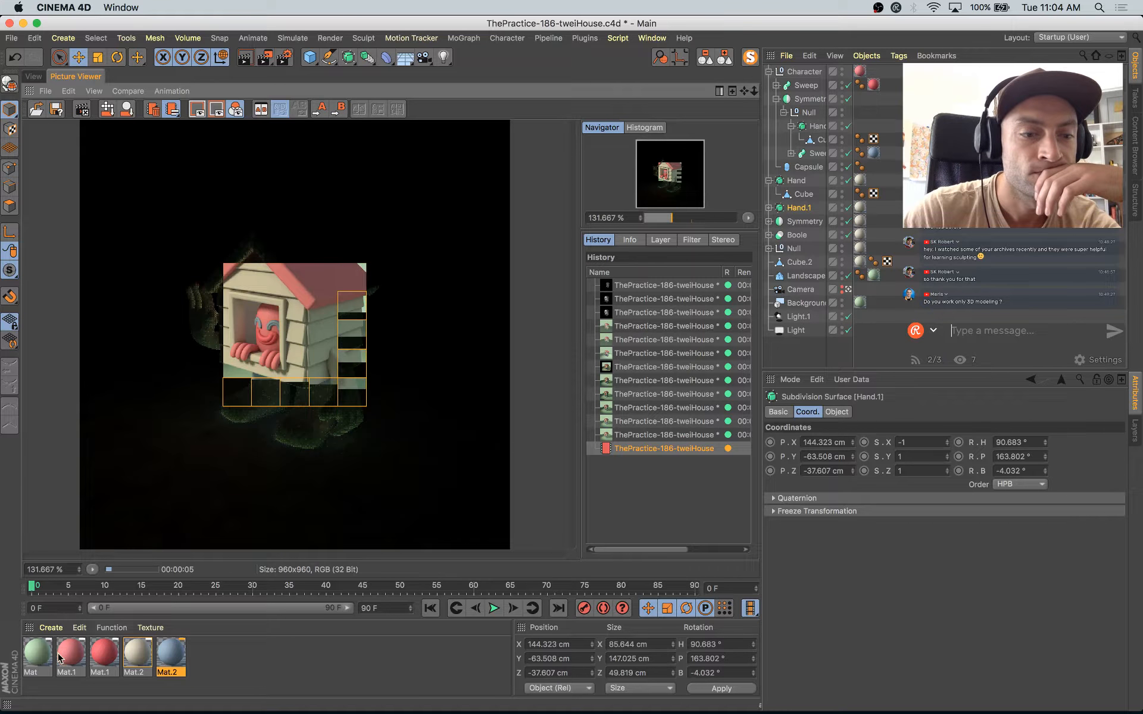
double_click(37, 655)
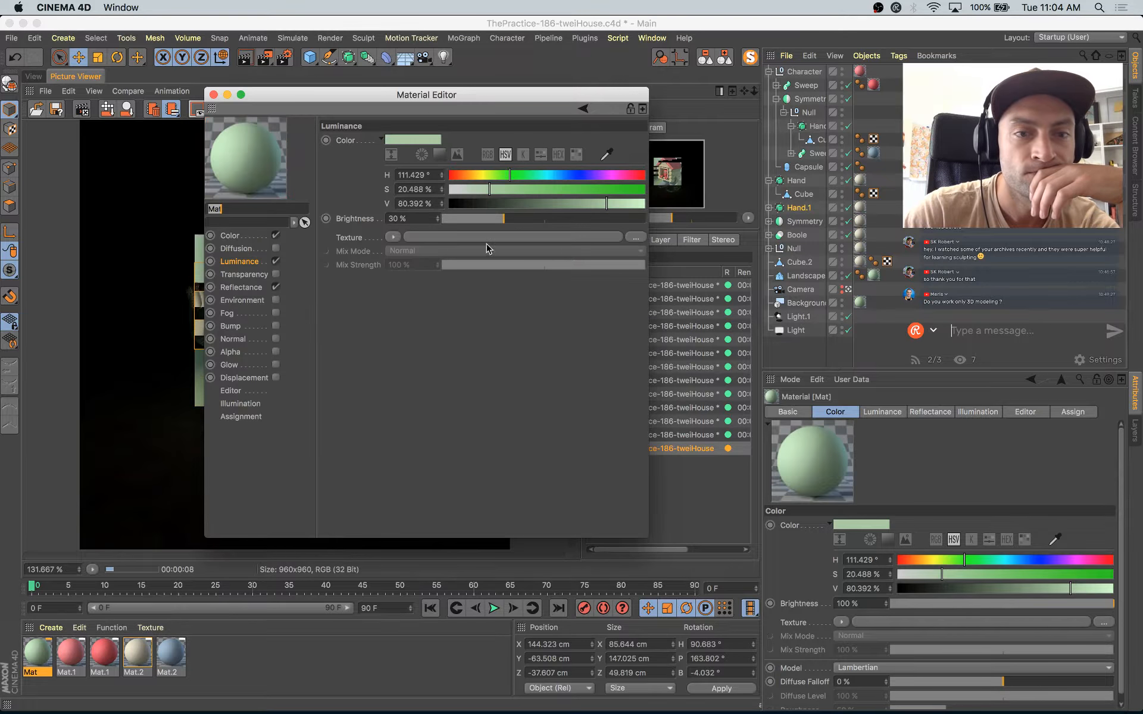
left_click_drag(517, 221, 524, 219)
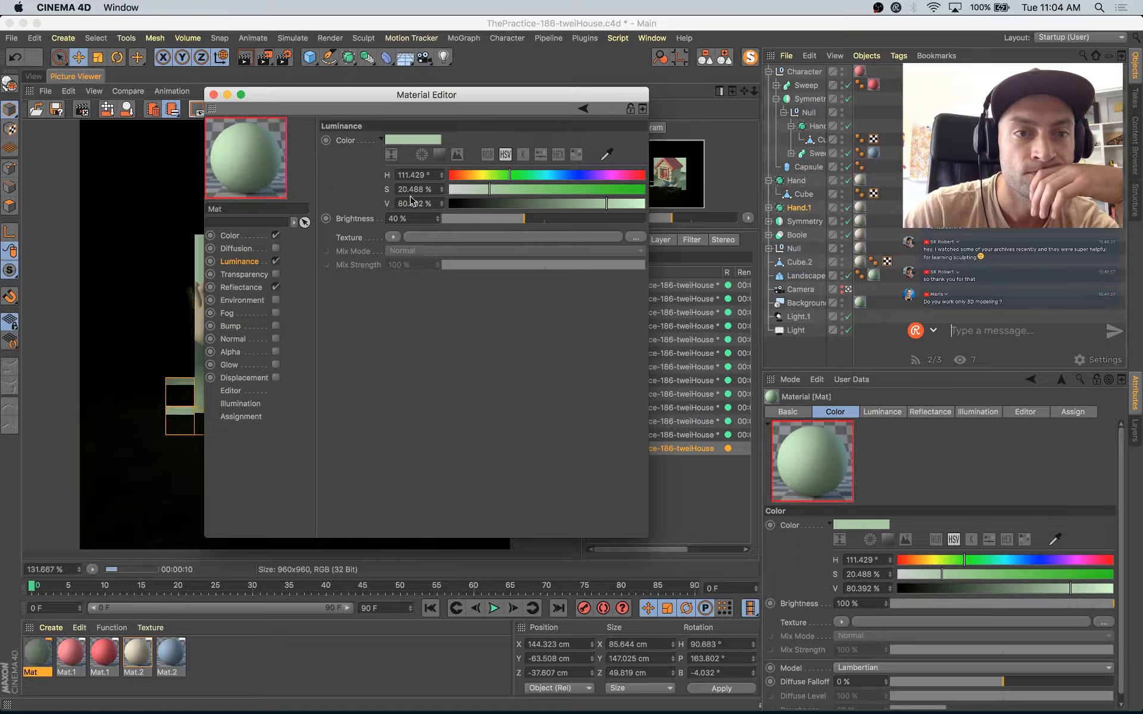
left_click(213, 95)
Step: Set the Global Illumination gamma to 1.4 and request a new render of the scene
key("super+b")
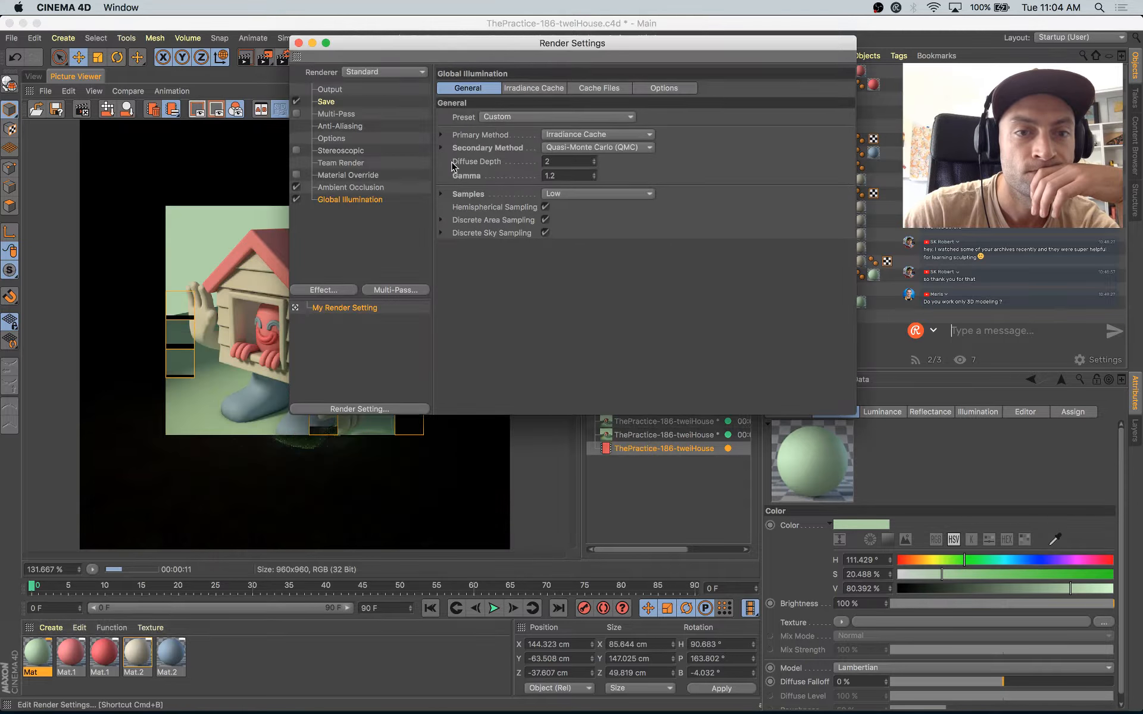
left_click(593, 173)
left_click(593, 173)
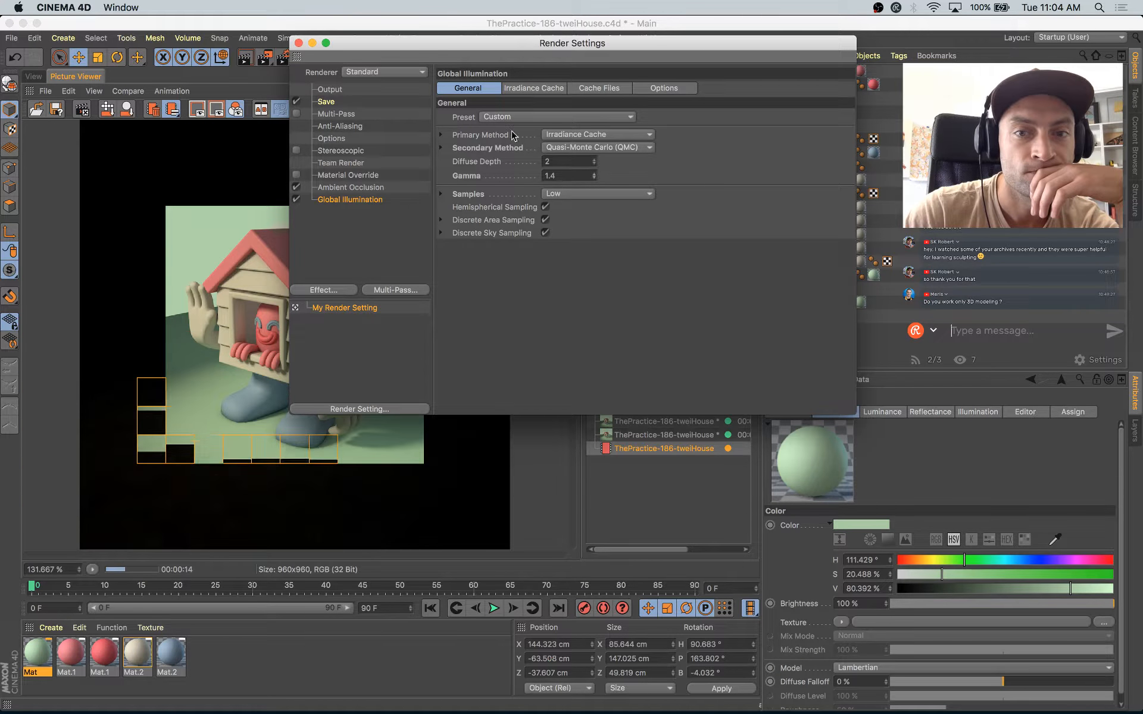
left_click(299, 44)
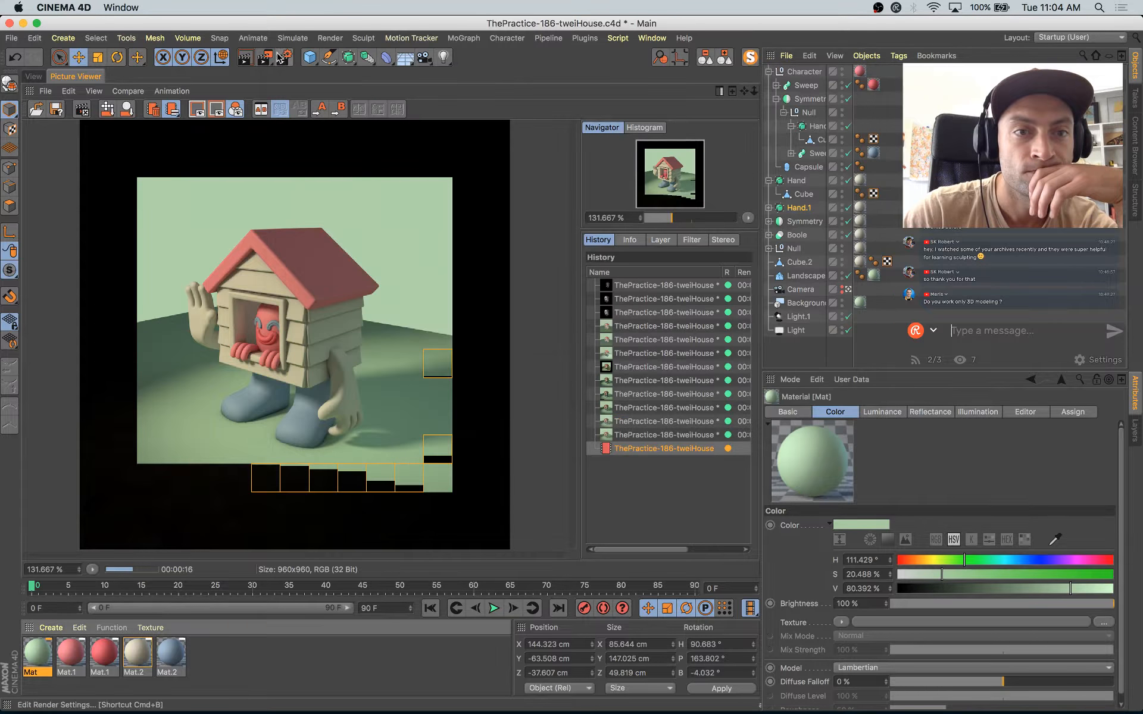
left_click(272, 62)
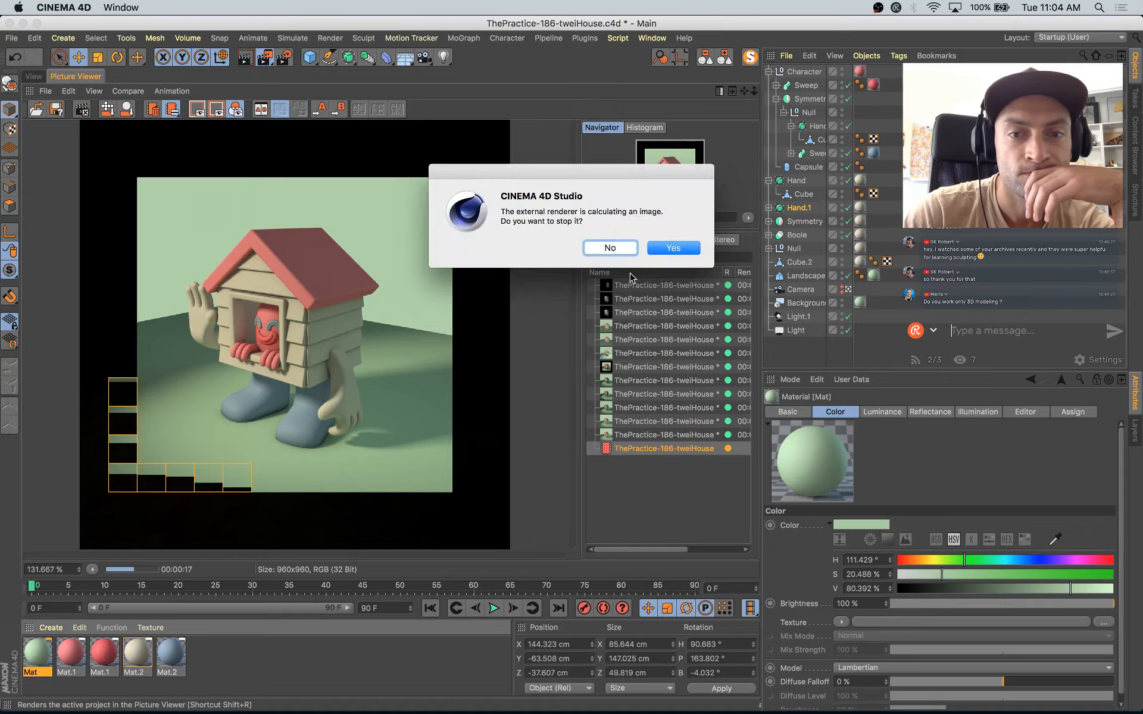
key("Return")
Step: Recolor the ambient occlusion gradient's black knot to a dark green with H 158°, S 35%, V 27%
left_click(282, 57)
left_click(35, 76)
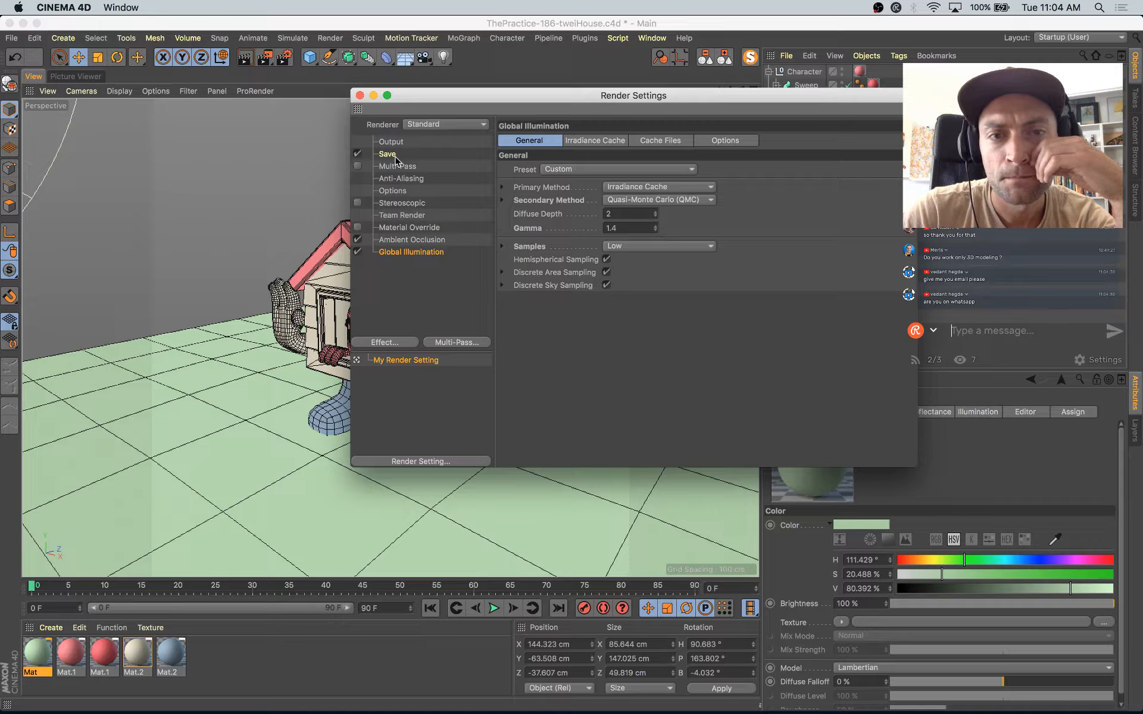
left_click(420, 241)
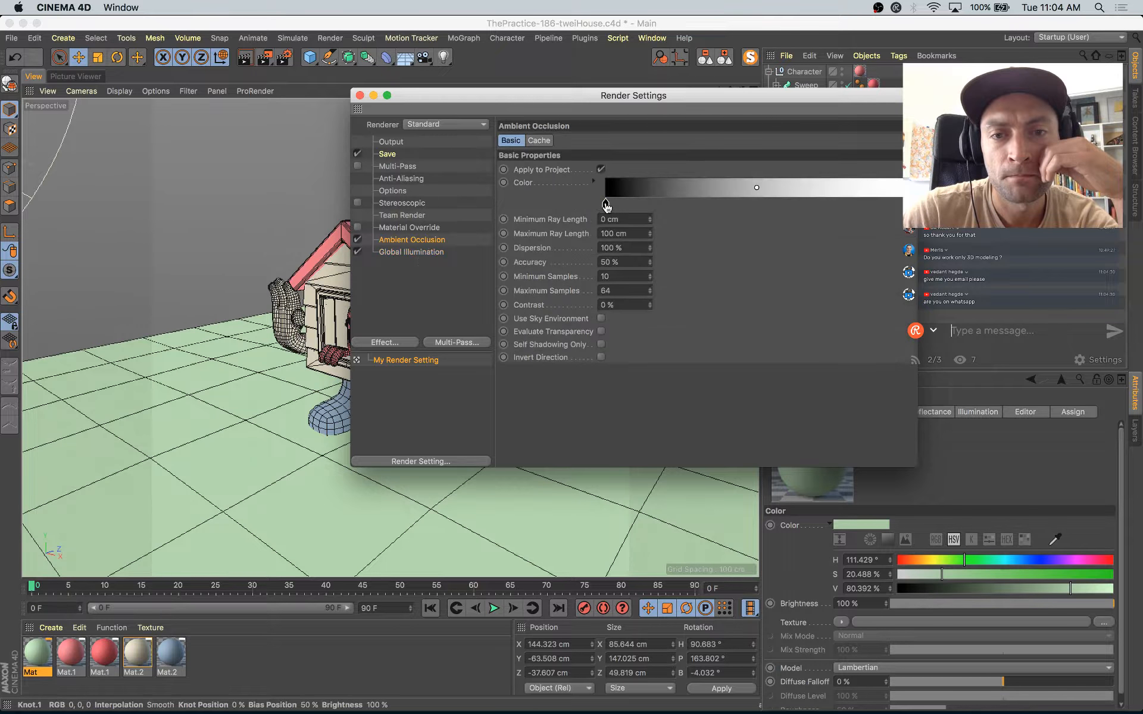
double_click(606, 204)
left_click(623, 218)
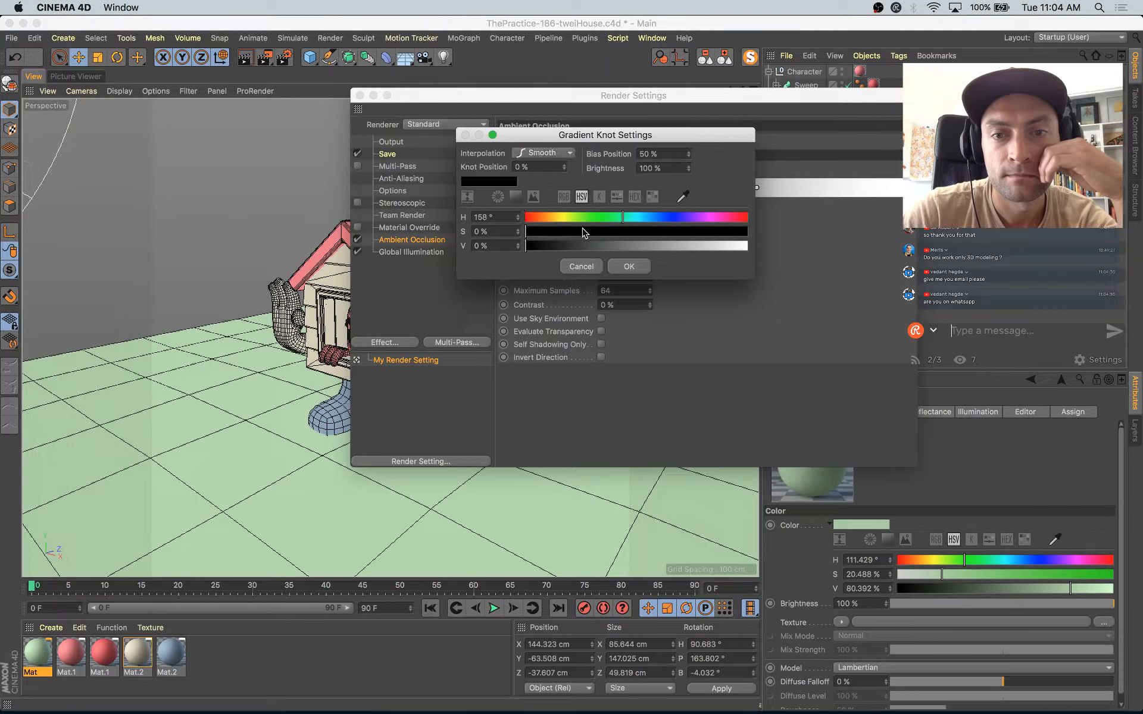
left_click(583, 231)
left_click(564, 245)
left_click(603, 230)
left_click(586, 245)
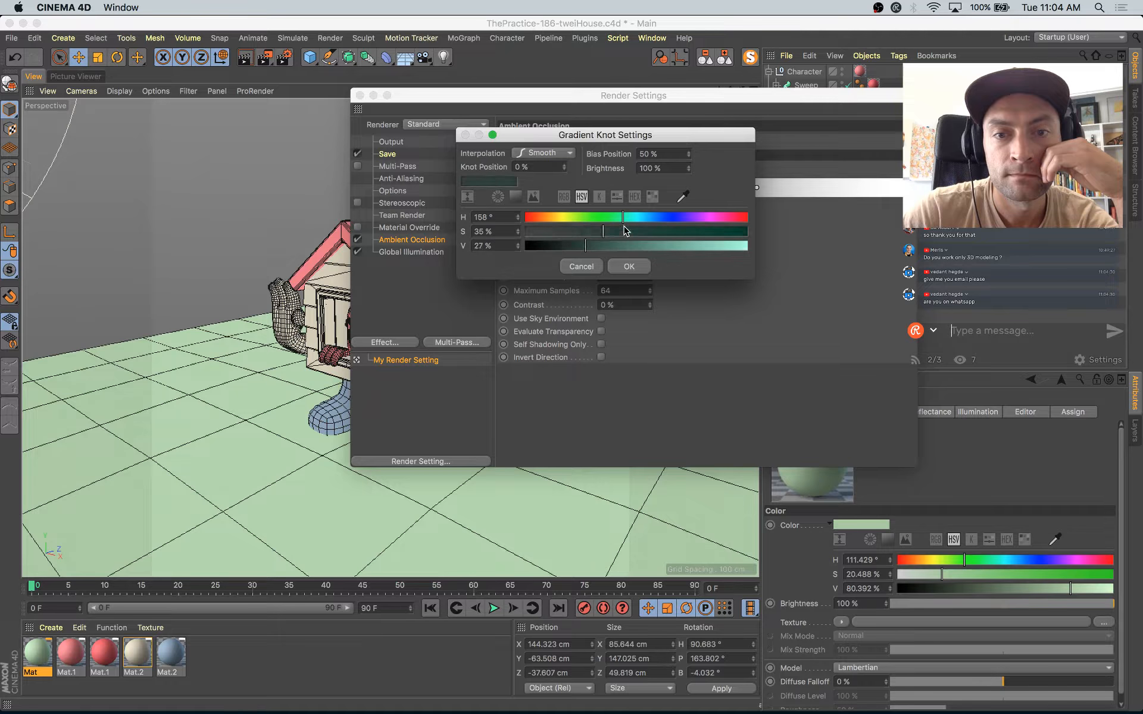
left_click(625, 266)
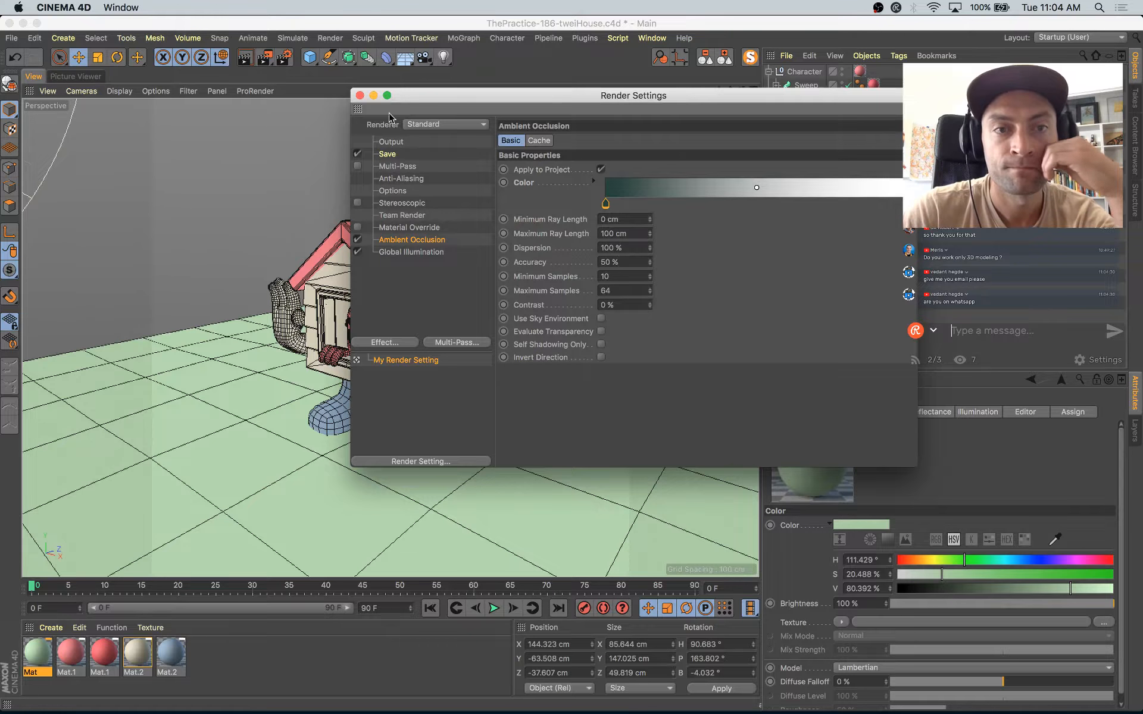
Step: Render the scene again and compare the earlier images in the render history
left_click(359, 96)
key("shift+r")
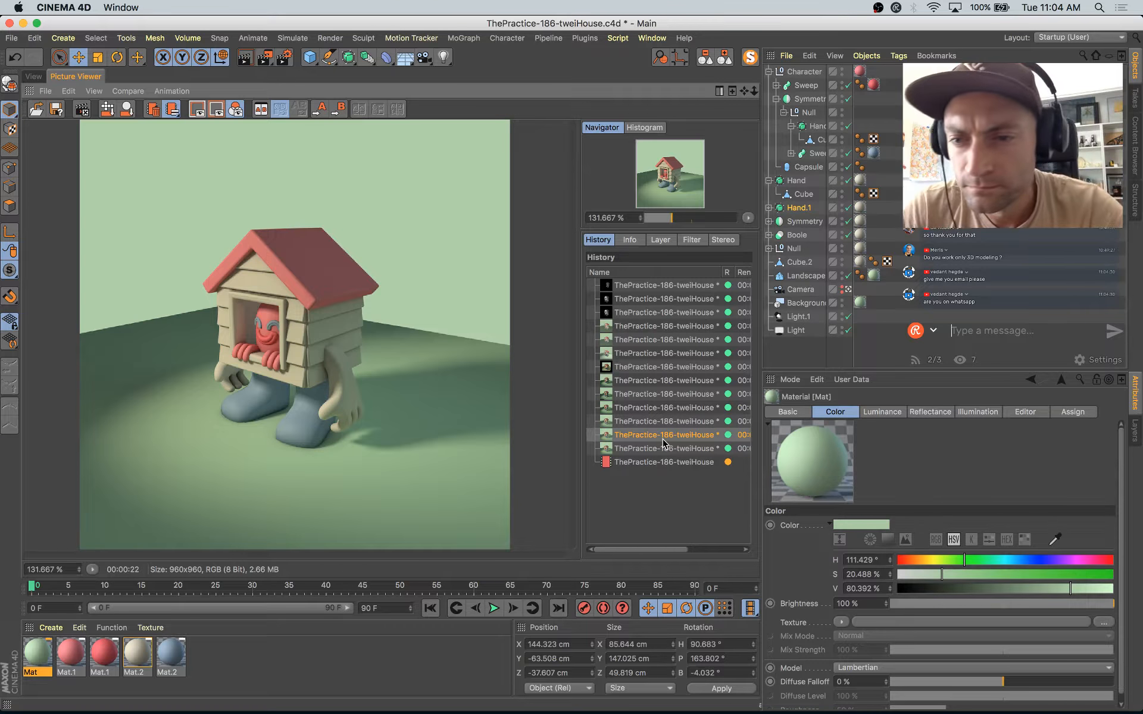
key("Up")
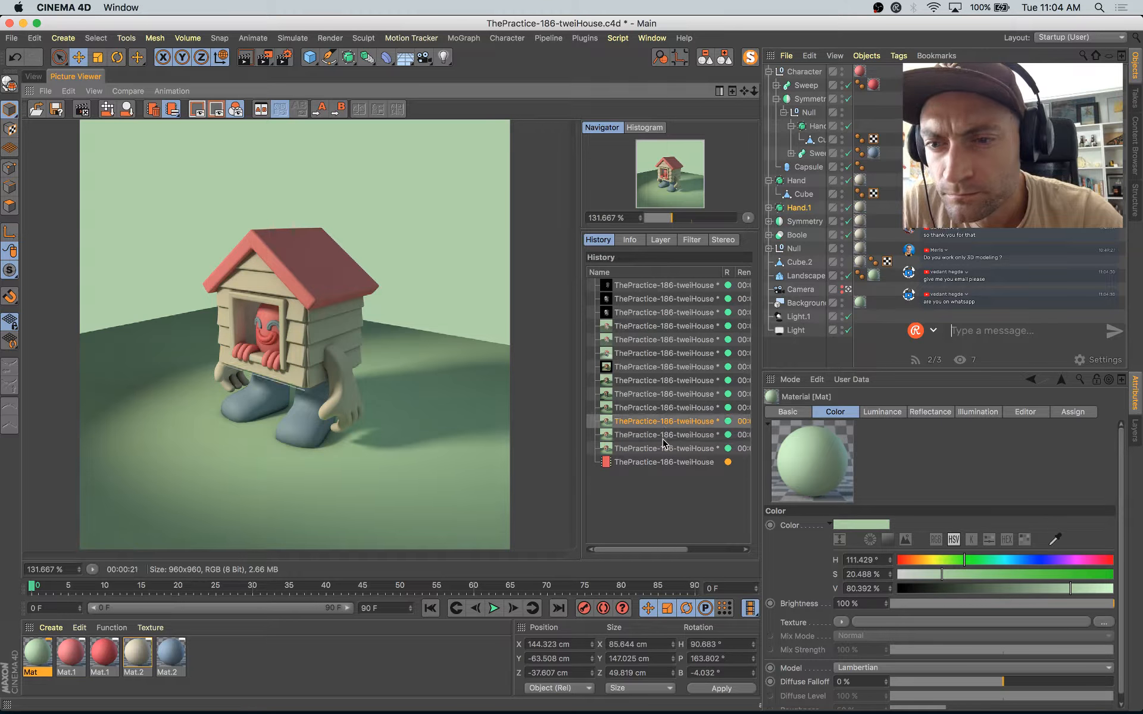
key("Down")
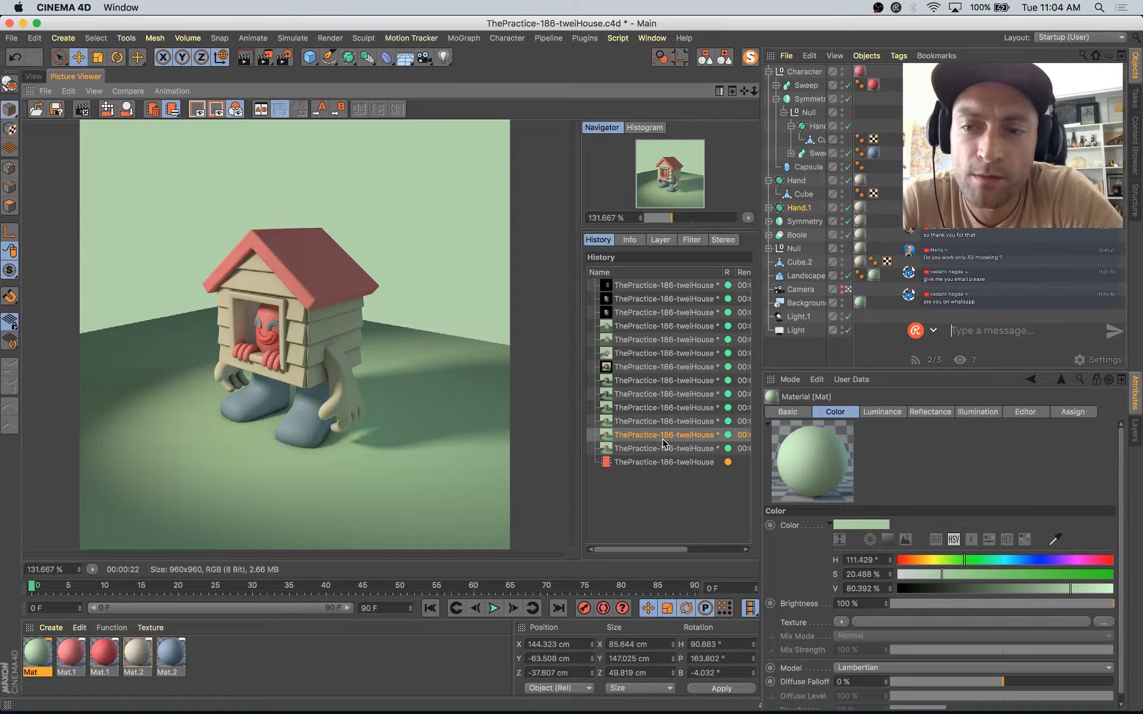
Step: Switch to Restream Chat and post the message "diligence.studio"
key("d")
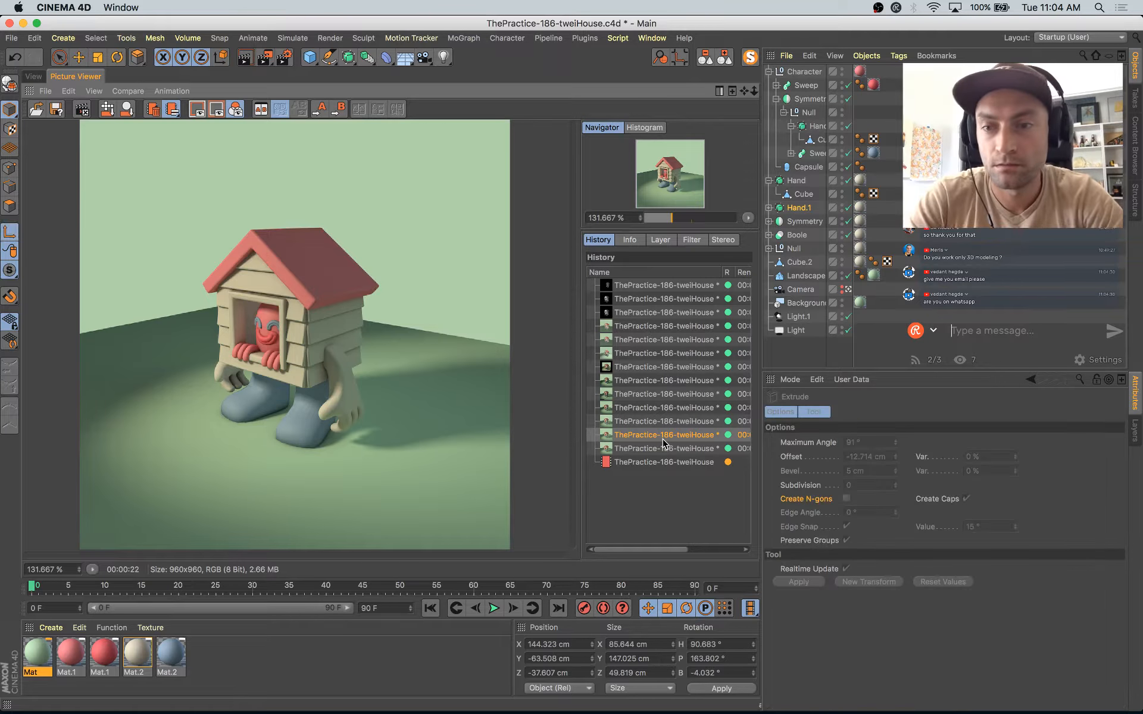
left_click(980, 330)
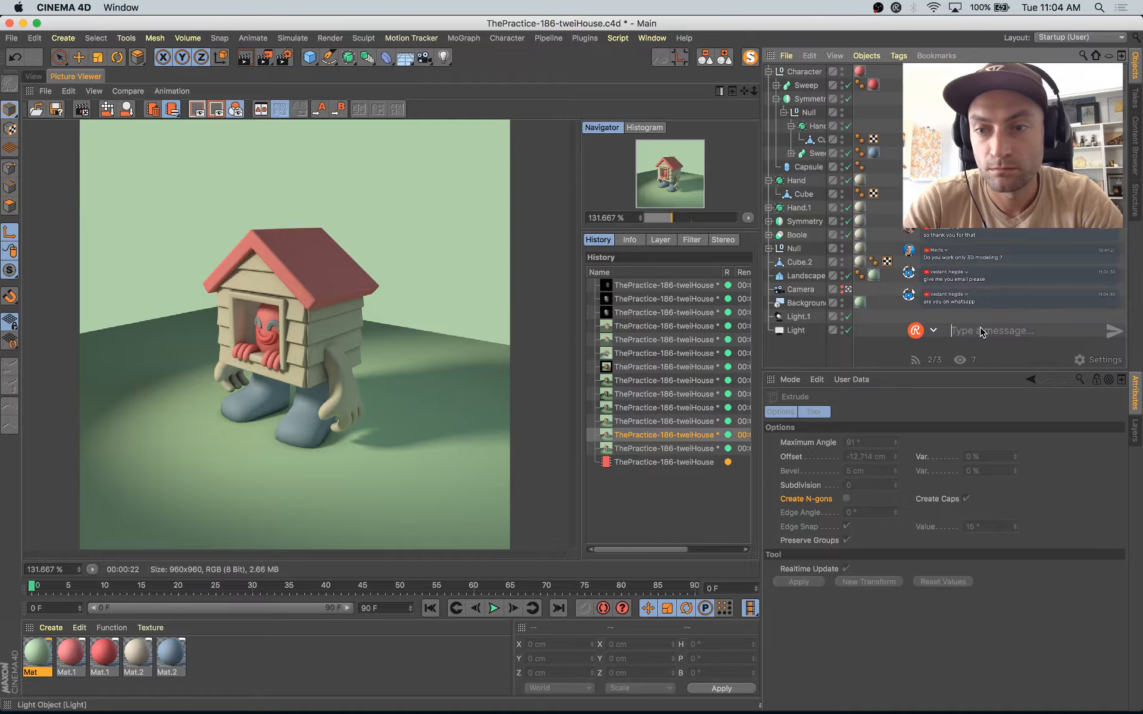
left_click(980, 329)
left_click(970, 330)
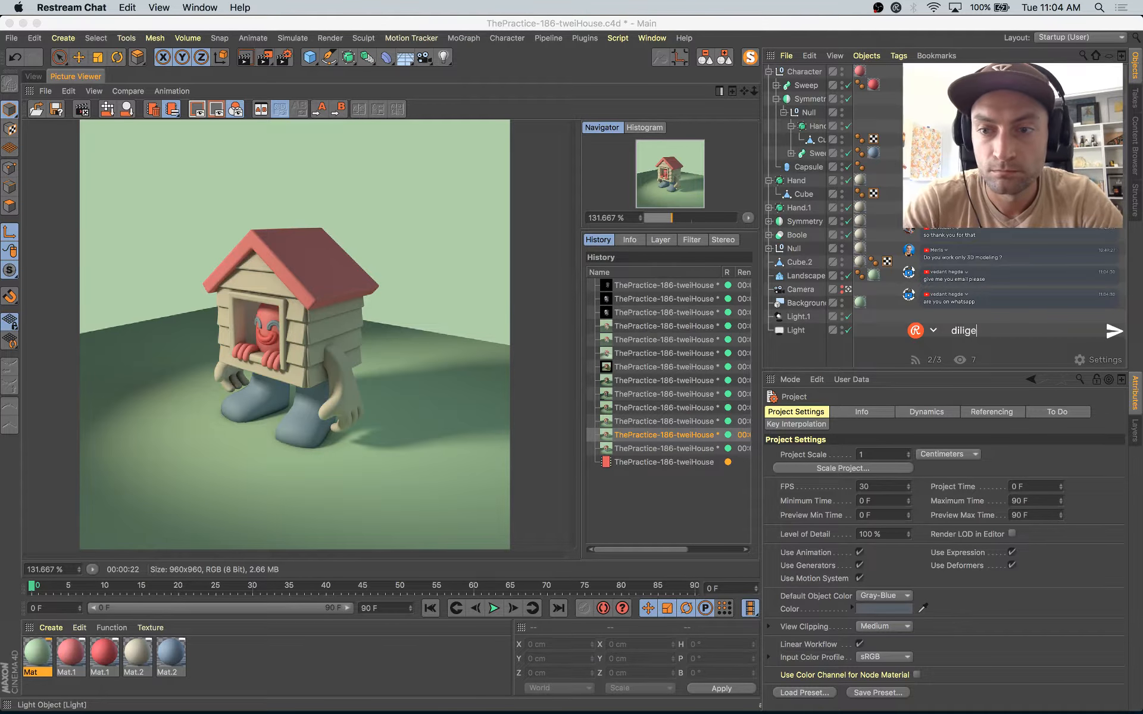
type("diligence.studio")
key("Return")
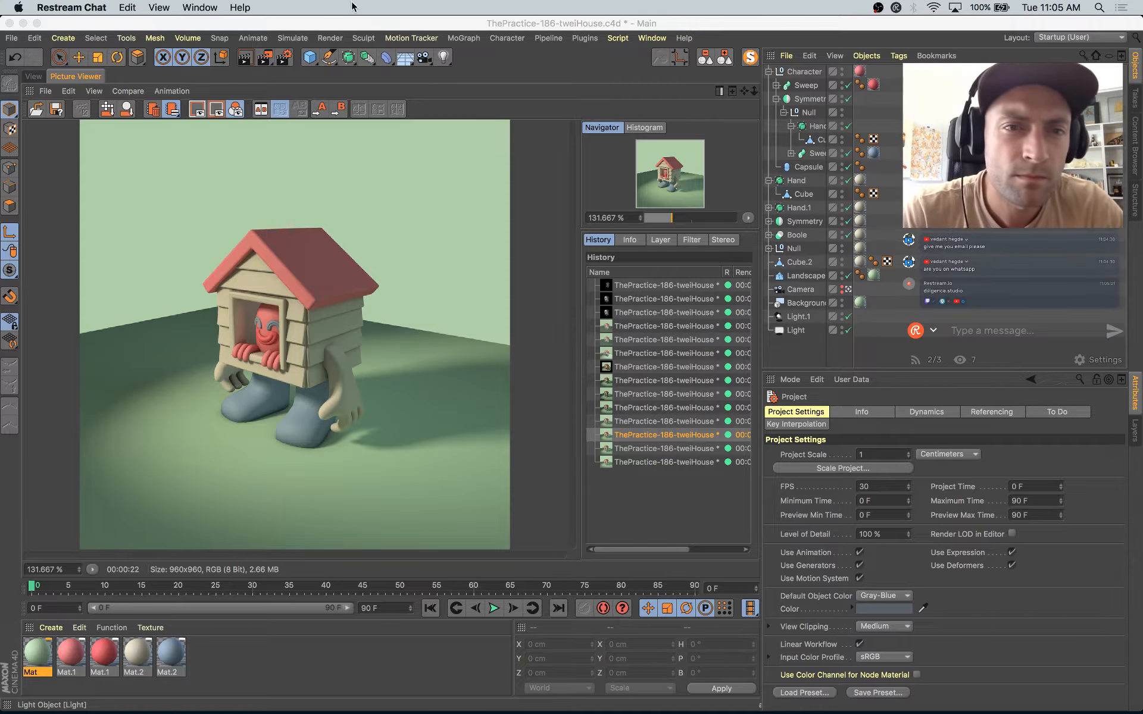
Step: Switch back to Cinema 4D and save the house project
left_click(165, 129)
key("super+s")
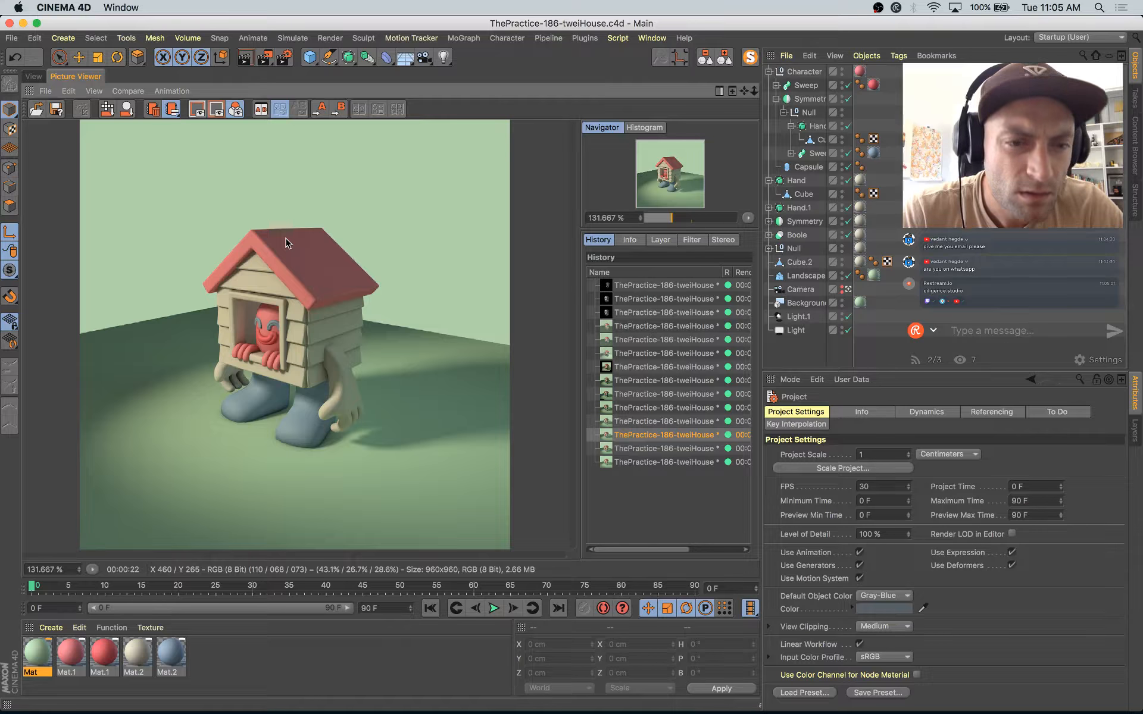
Step: Return to the modelling viewport and check the Instagram house reference among the open windows
left_click(34, 76)
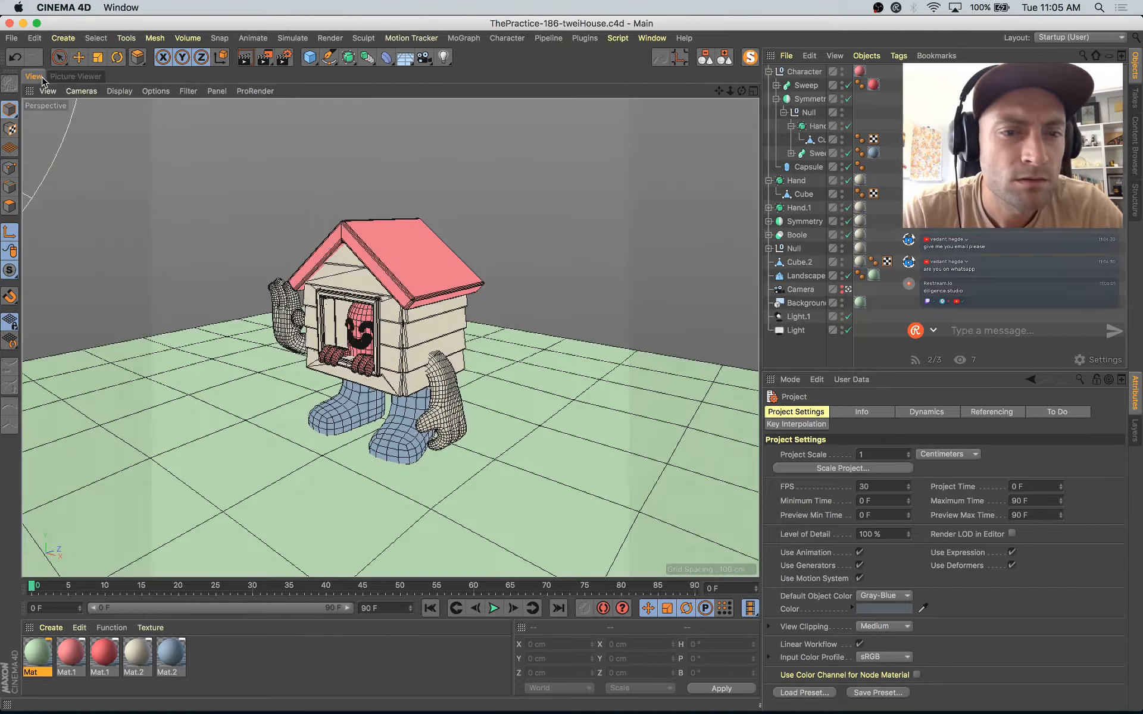
key("super+Tab")
key("super+shift+Tab")
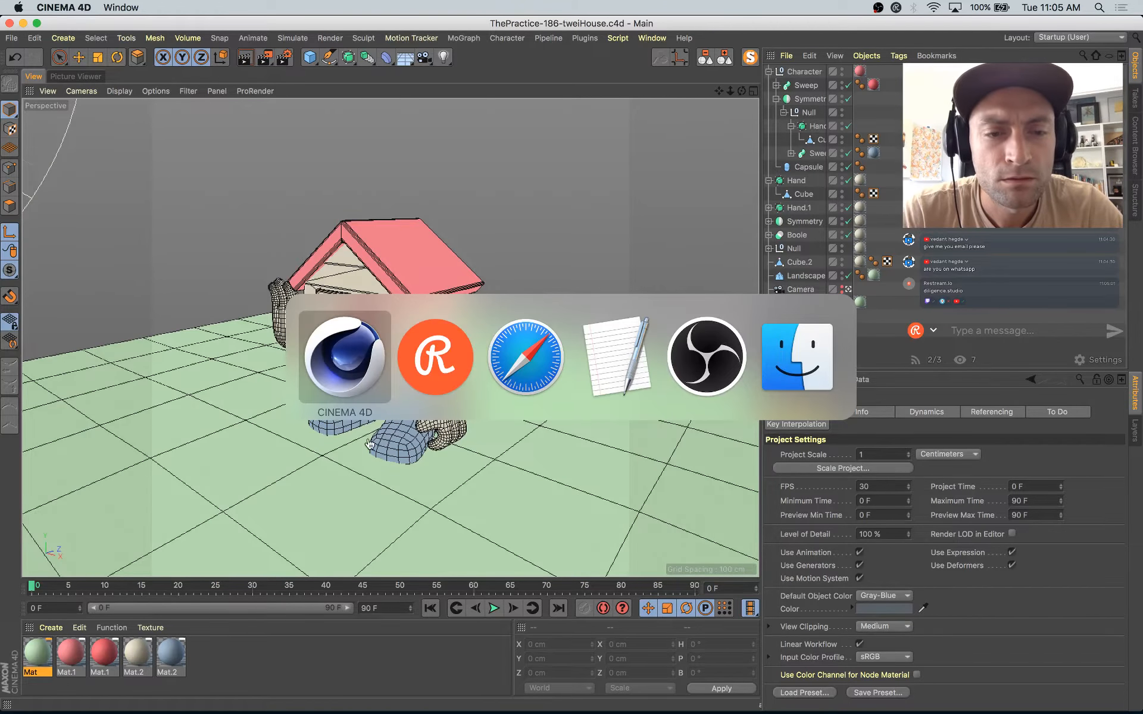
key("ctrl+Up")
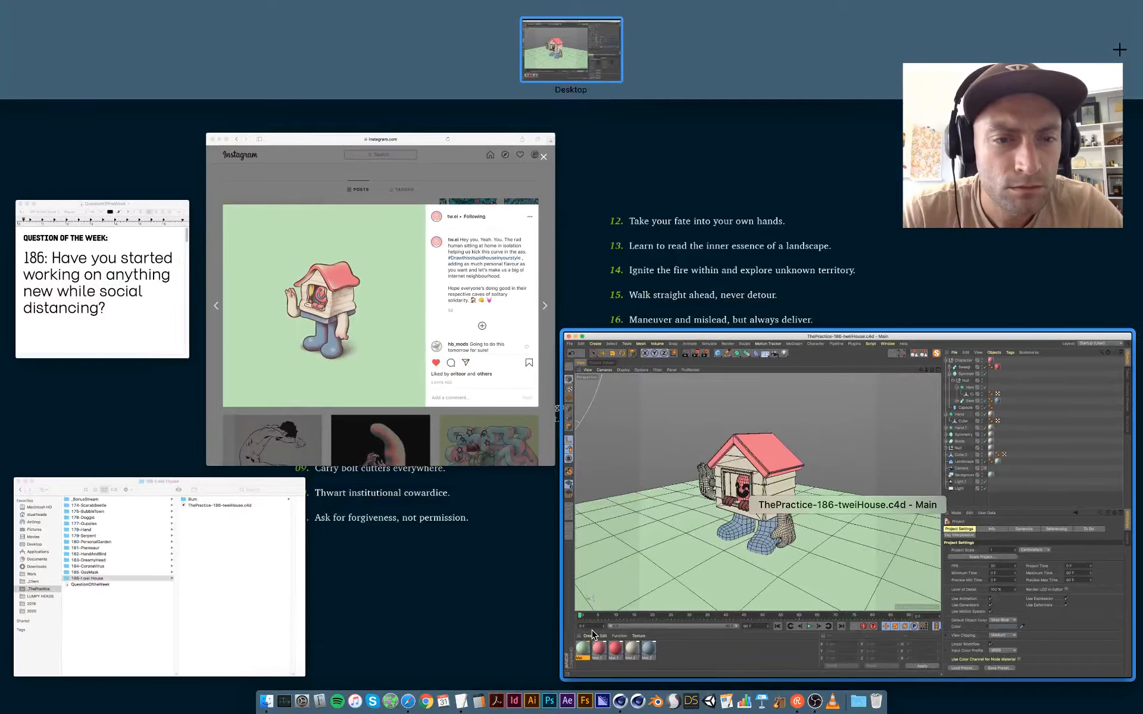
left_click(641, 502)
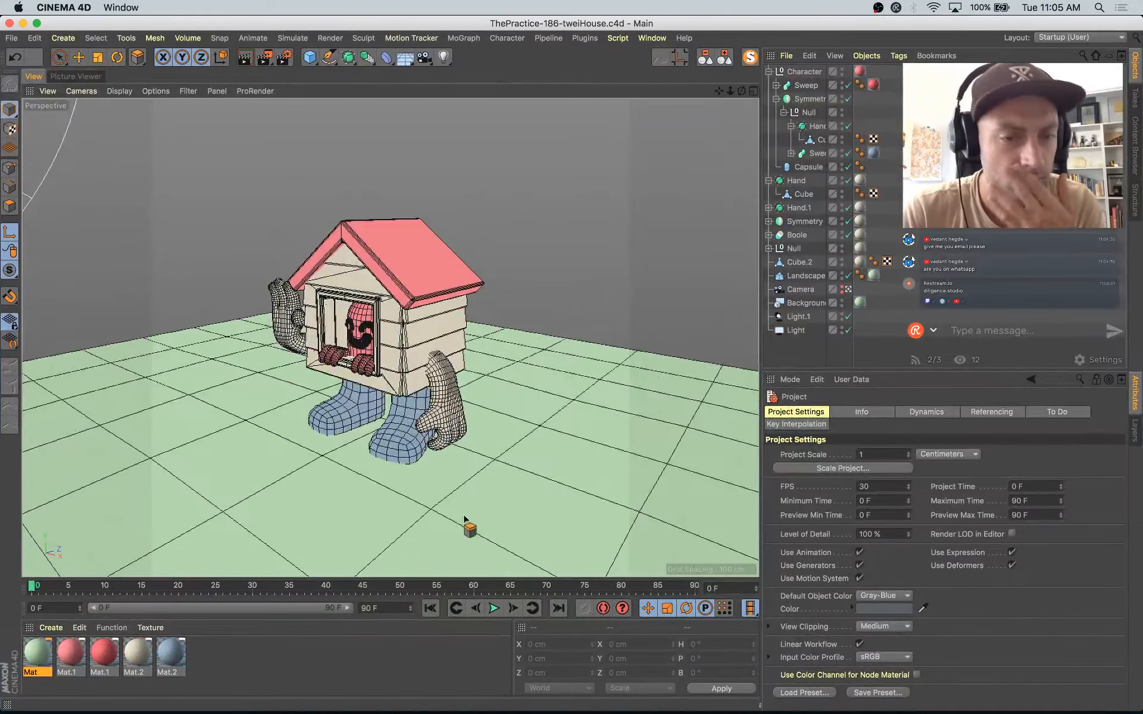
Step: Duplicate the beige house material, set the copy's luminance color to S 10%, V 86%, and copy that color into its Color channel
left_click(137, 651)
left_click_drag(144, 651, 137, 652, "ctrl")
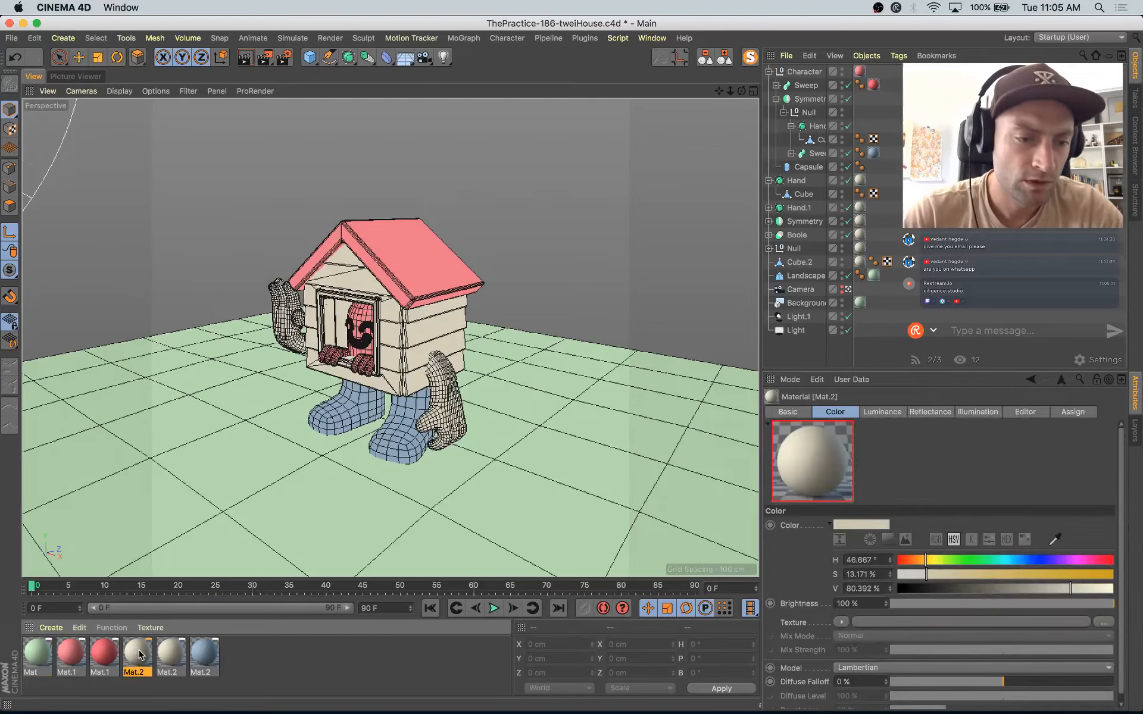
double_click(138, 651)
left_click_drag(471, 191, 469, 190)
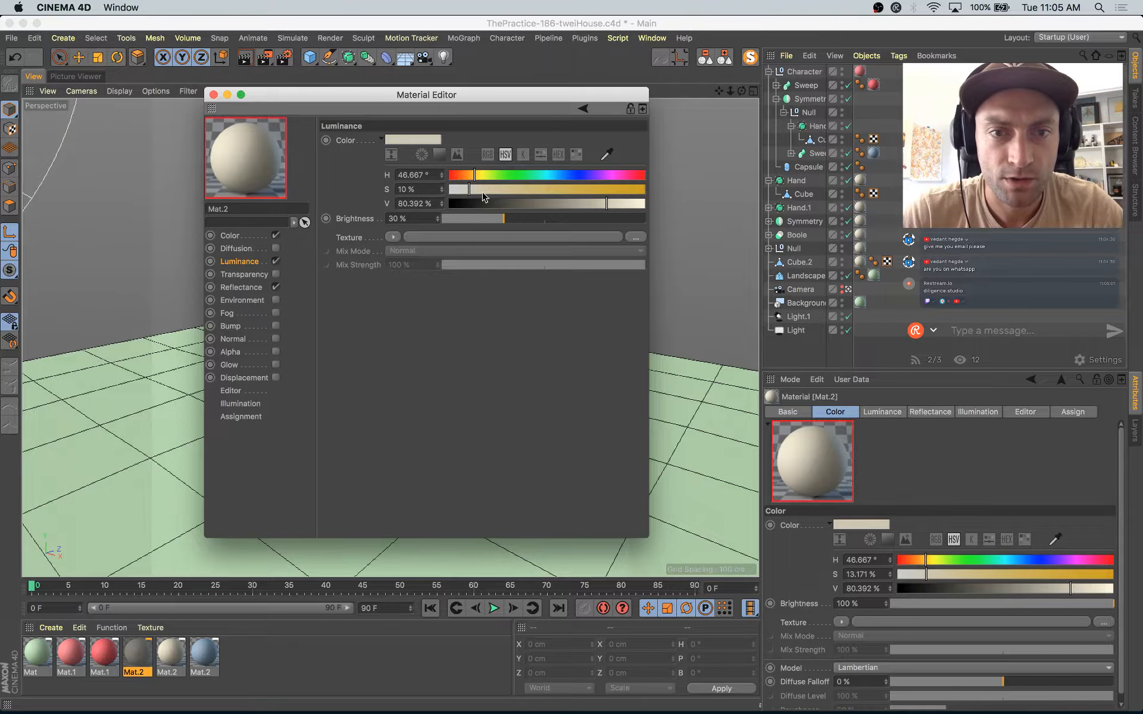
left_click_drag(606, 204, 617, 203)
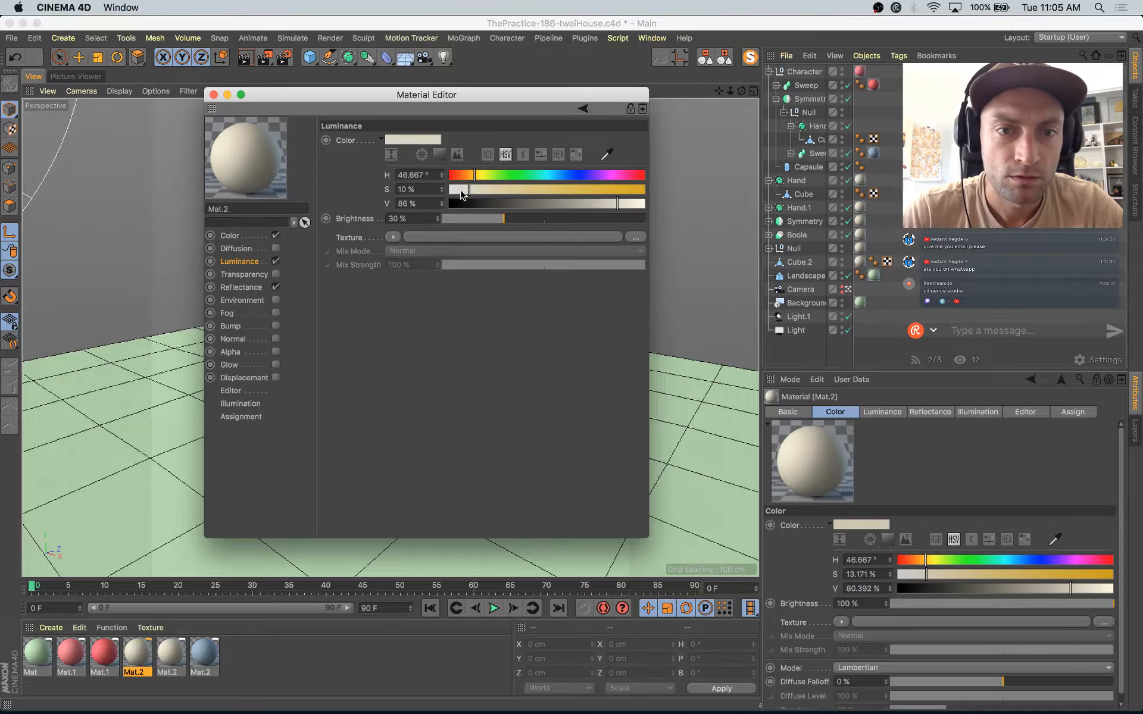
left_click_drag(430, 137, 256, 239)
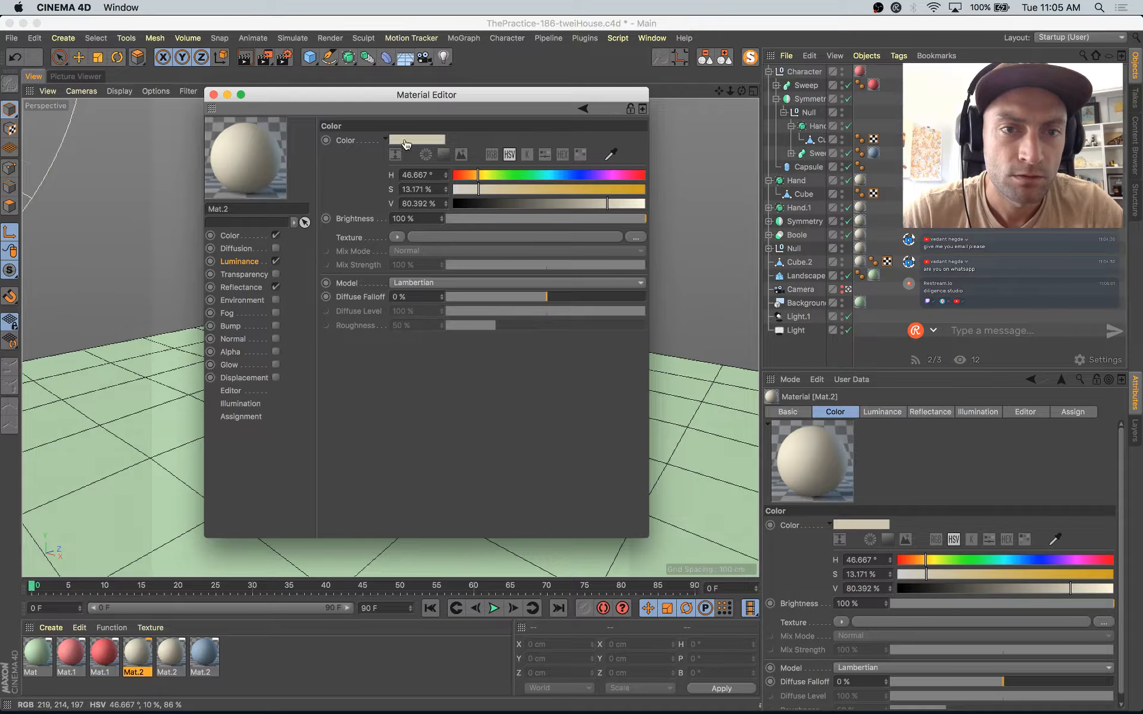
left_click_drag(405, 144, 406, 143)
left_click_drag(411, 95, 711, 172)
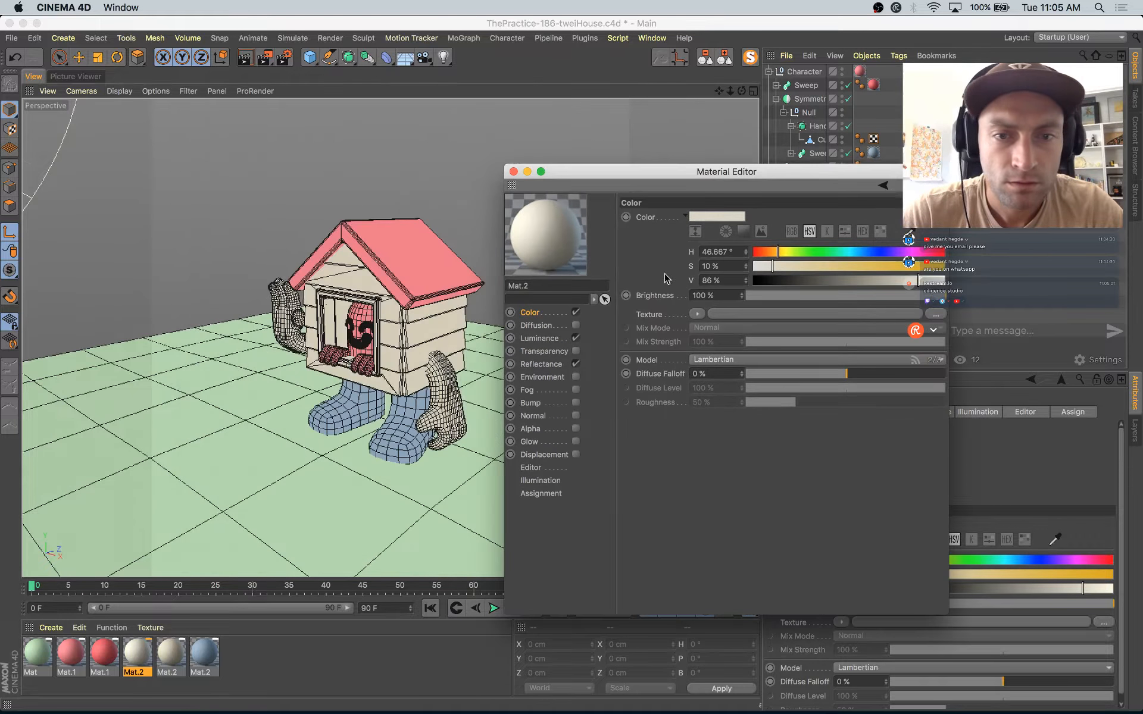
Step: Set the duplicated material's color to H 50°, S 14%, V 93% and apply it to the window area on the house front
left_click_drag(770, 270, 768, 271)
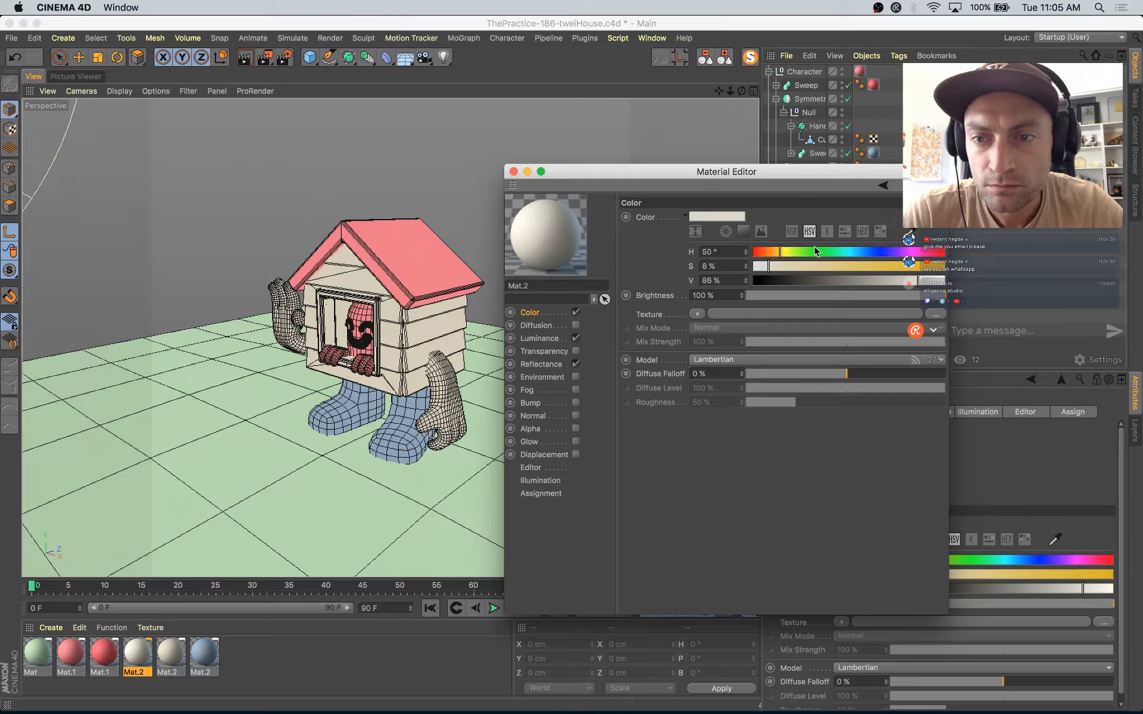
left_click_drag(805, 165, 728, 176)
left_click(703, 279)
left_click(857, 292)
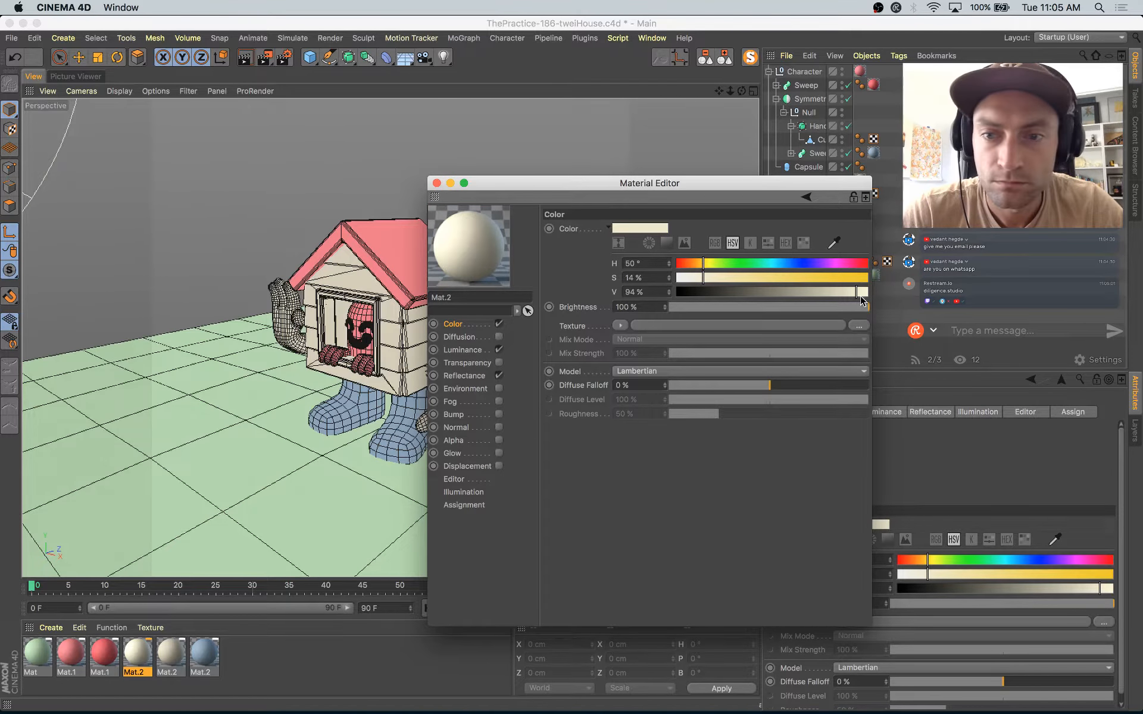
left_click_drag(472, 234, 375, 304)
left_click_drag(514, 187, 559, 218)
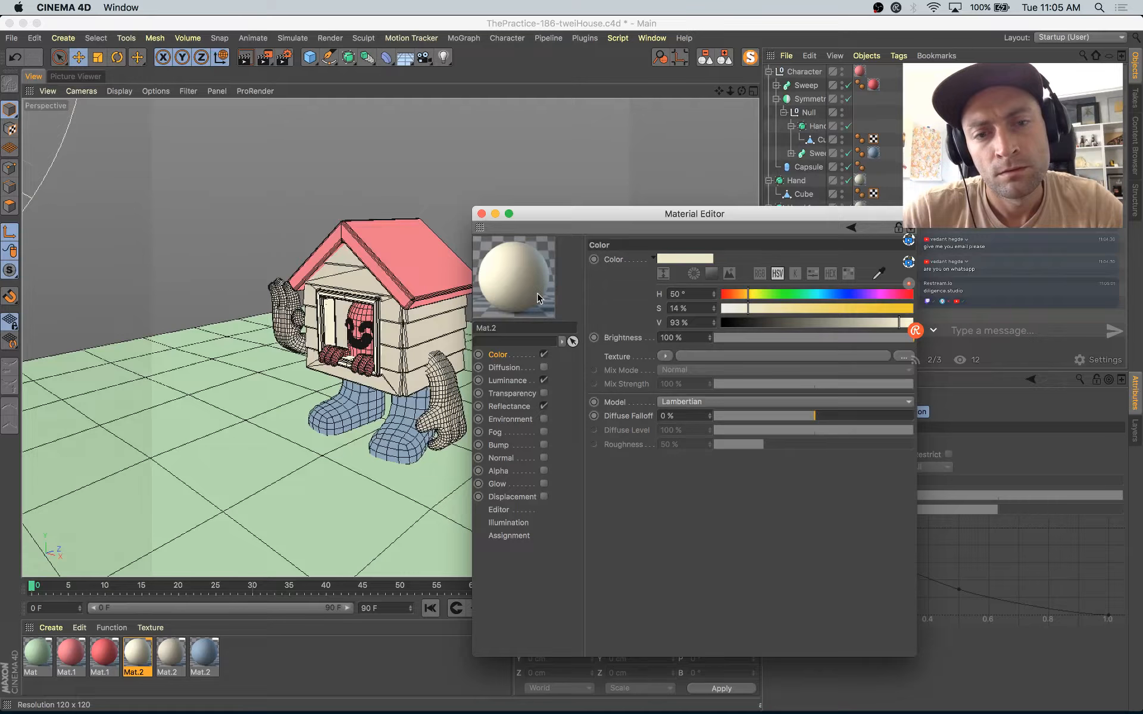
Step: Duplicate the original beige material and load a Gradient texture of type 2D - V into the copy's Color channel
left_click(175, 654)
left_click_drag(176, 658, 210, 657, "ctrl")
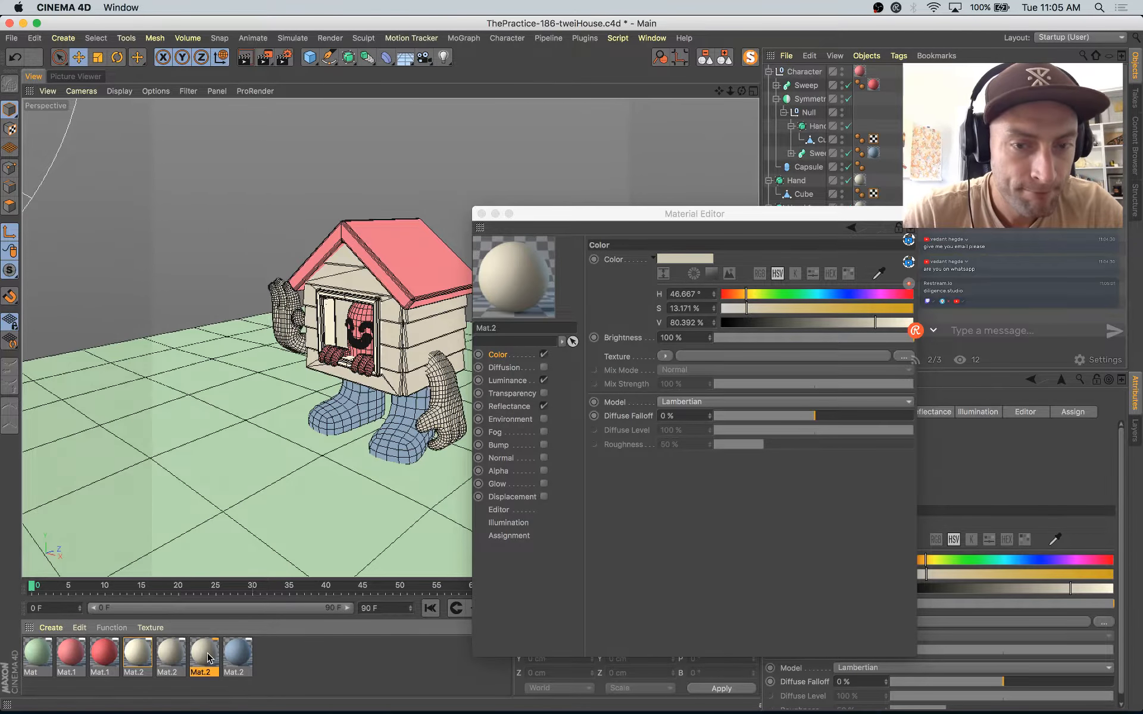
double_click(208, 658)
left_click(666, 356)
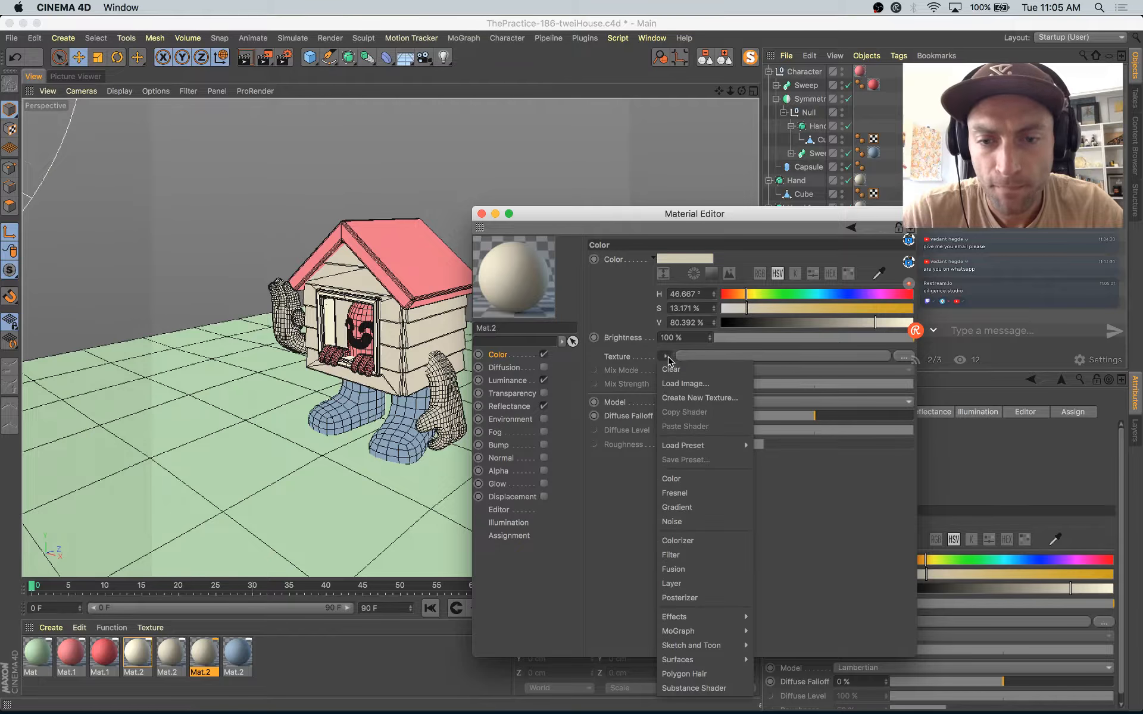
left_click(687, 508)
left_click(673, 394)
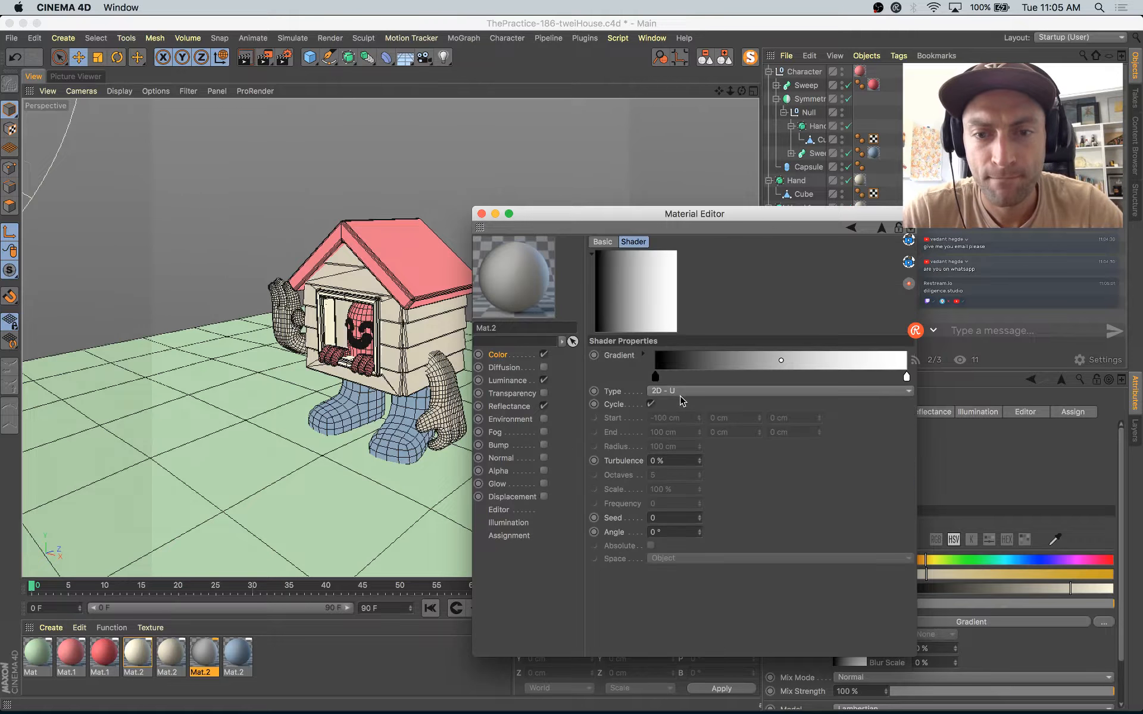
left_click(666, 392)
left_click(667, 431)
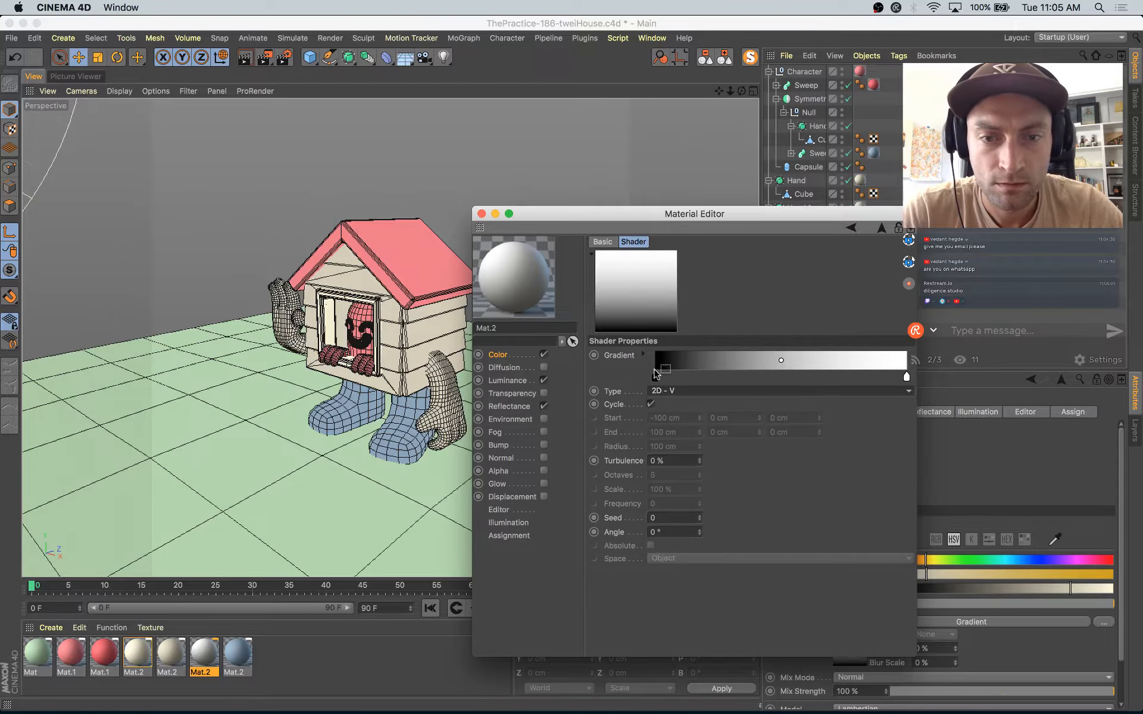
Step: Collapse the object hierarchy and apply the new gradient material to both arms of the house
left_click_drag(740, 214, 744, 262)
left_click(706, 58)
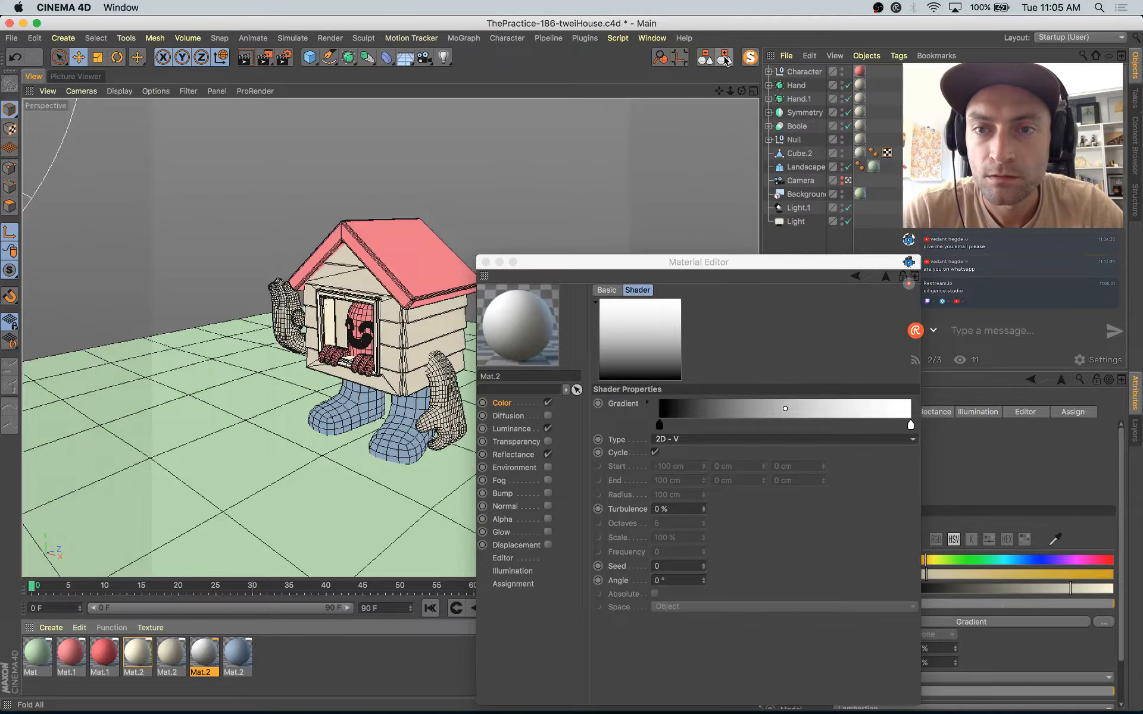
left_click(532, 325)
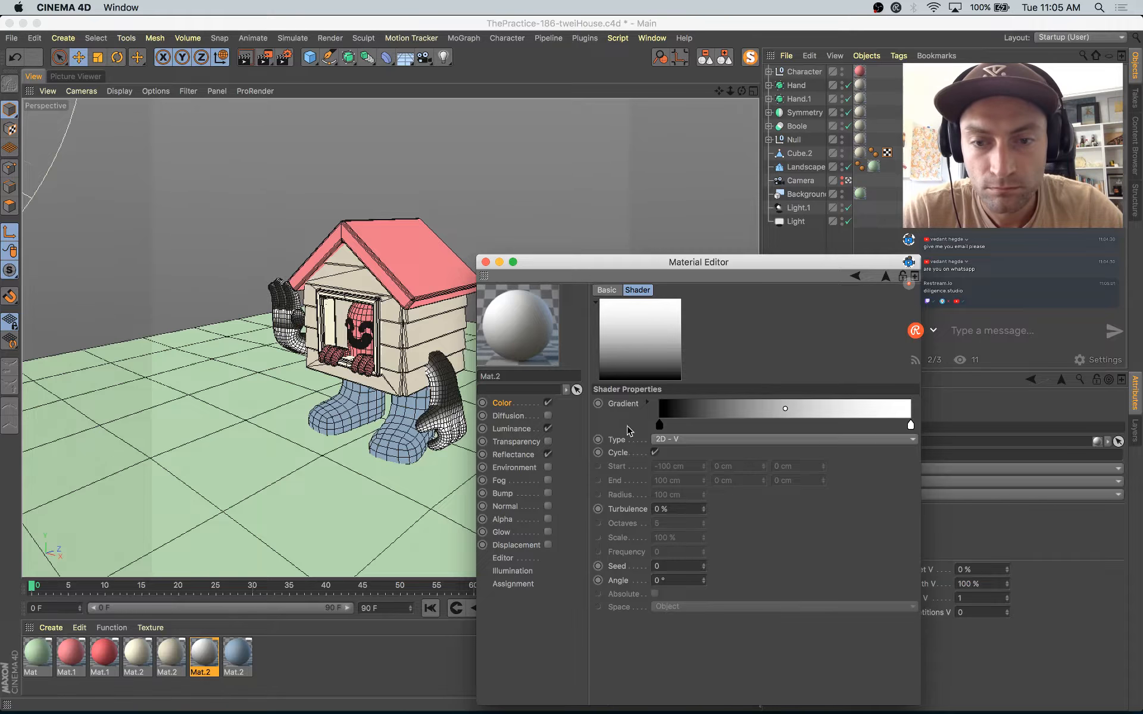
Step: Recolor the gradient's black knot to a light pink with H 338°, S 38%, V 100%
left_click(659, 425)
double_click(660, 425)
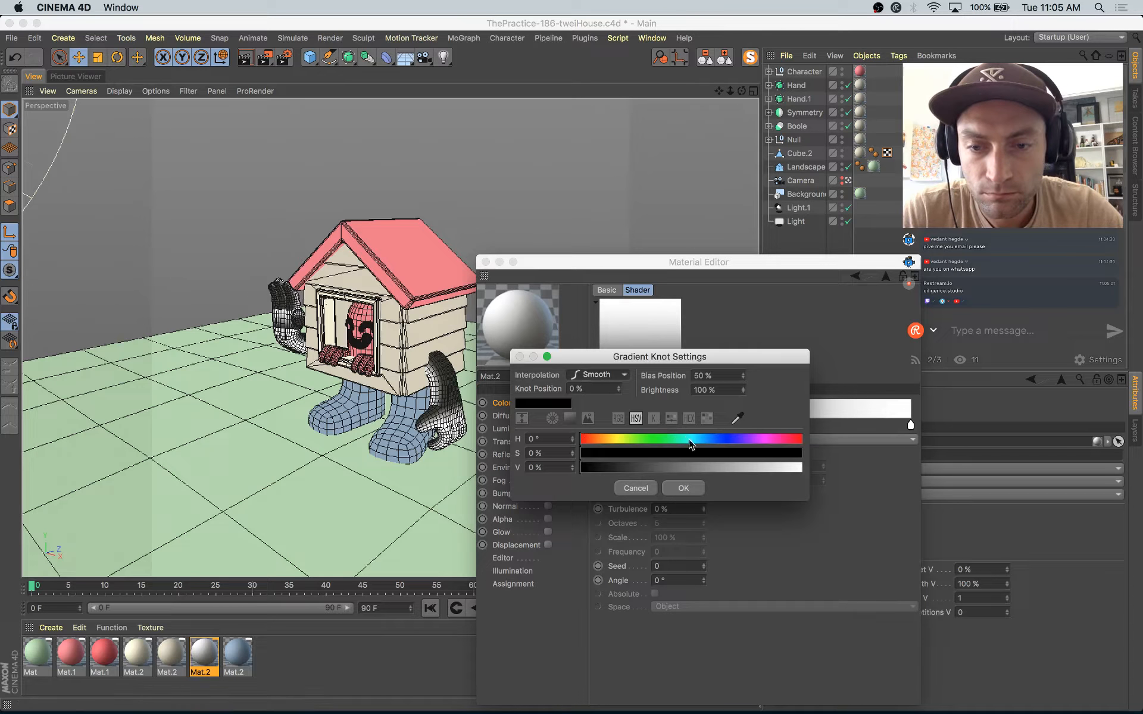
left_click(789, 440)
left_click(792, 453)
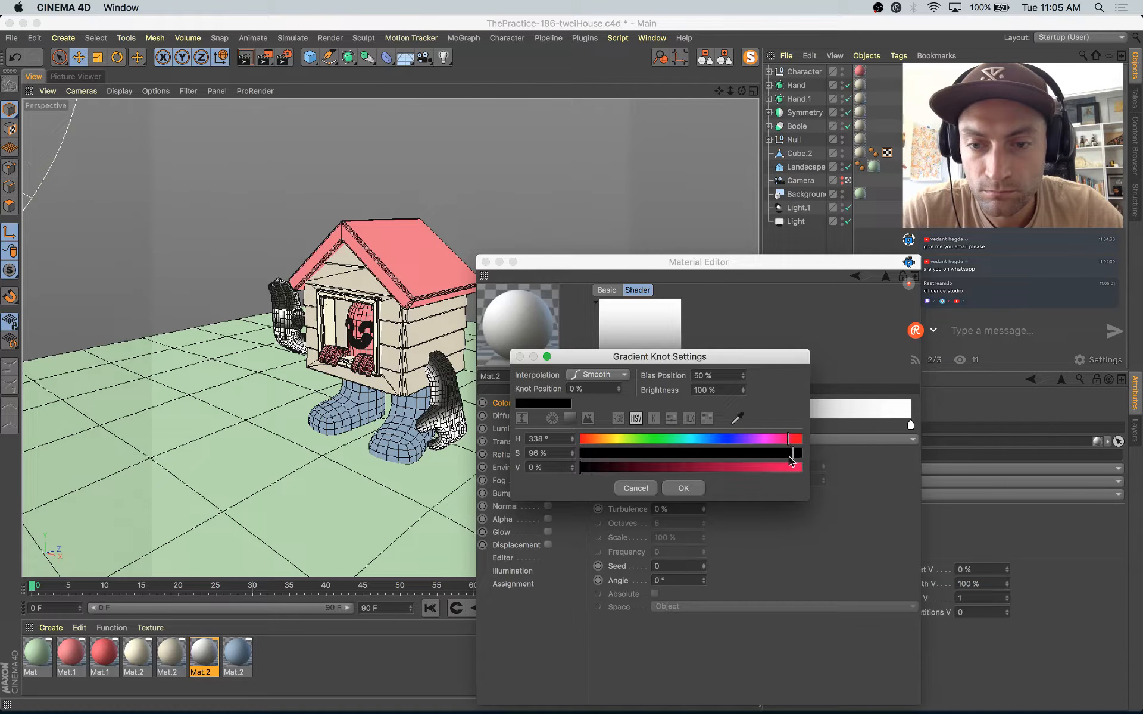
left_click(798, 468)
left_click(665, 457)
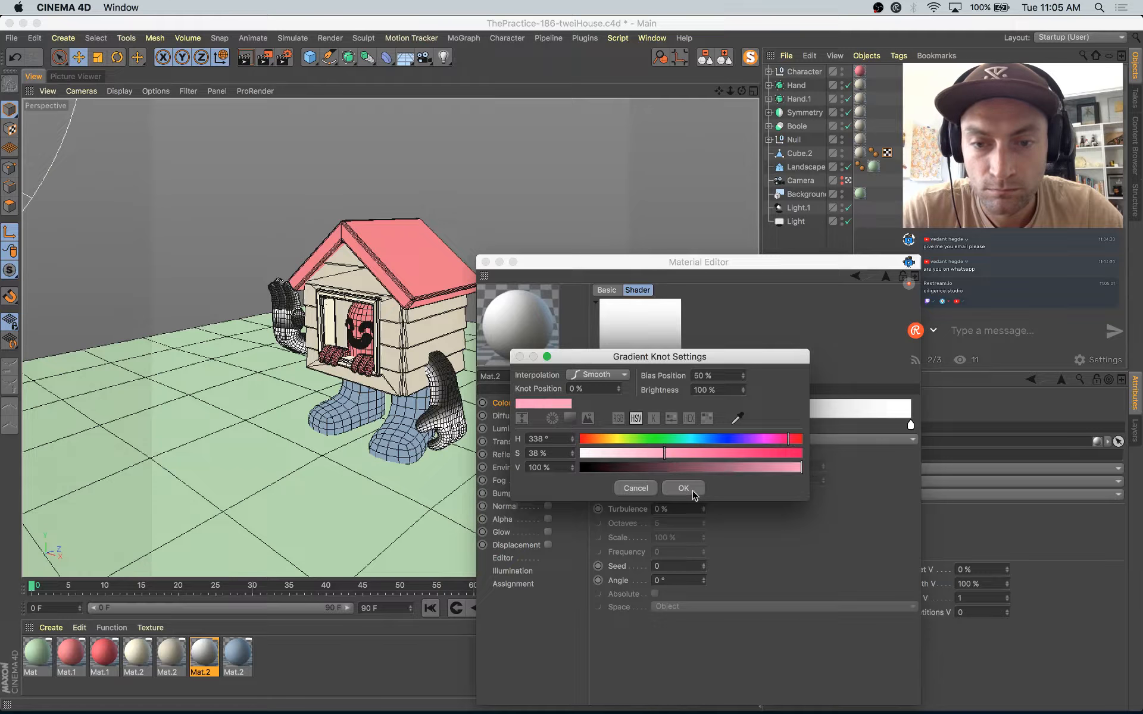
left_click(683, 489)
Step: Set the gradient texture's mix mode to Multiply in the arm material's Color channel
left_click(503, 403)
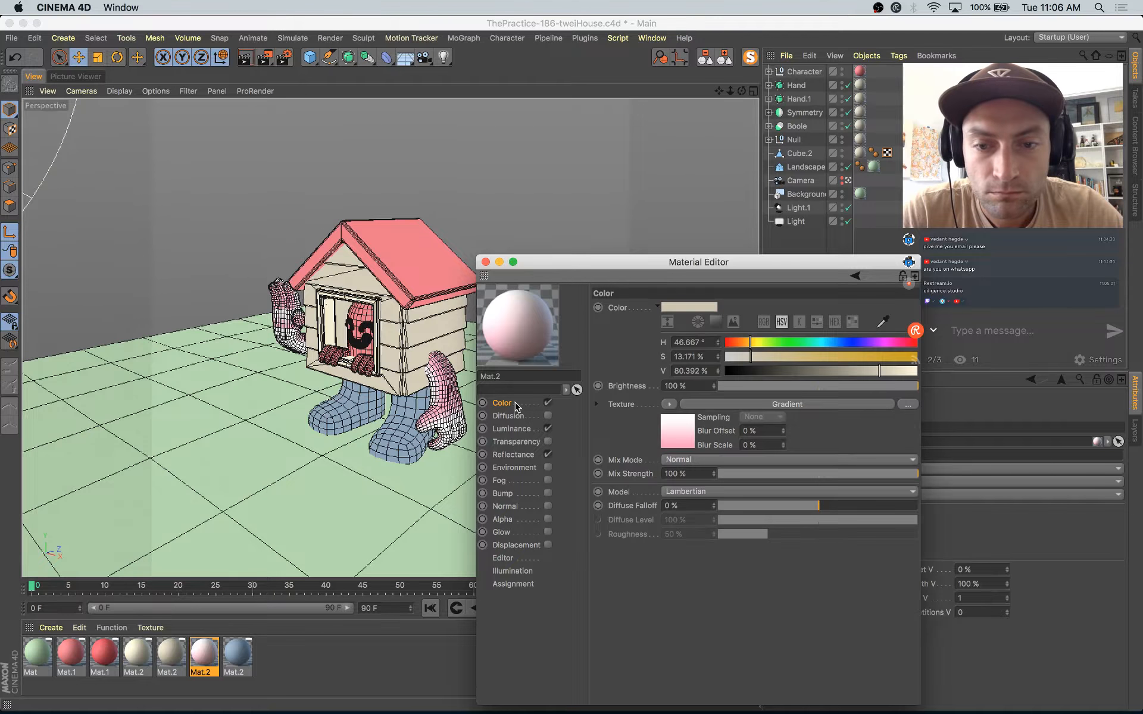
left_click(687, 460)
left_click(682, 503)
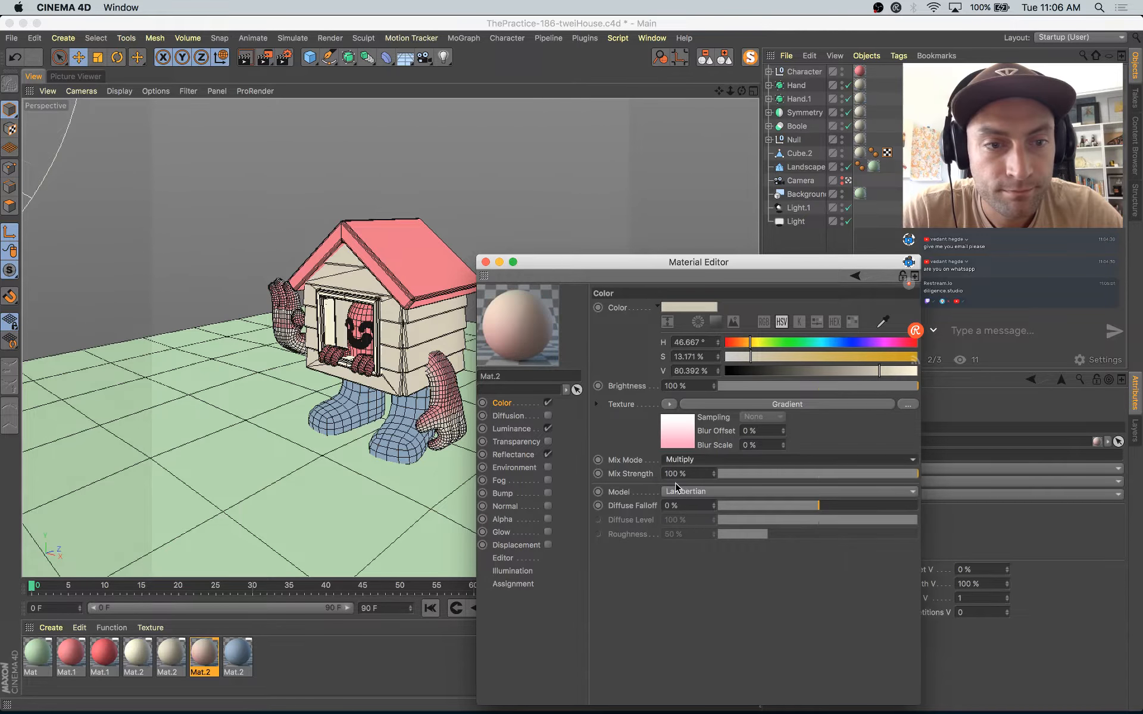
Step: Move the gradient's white knot to a little over a quarter of the ramp to shorten the pink fade, and close the material editor
left_click(670, 448)
double_click(659, 429)
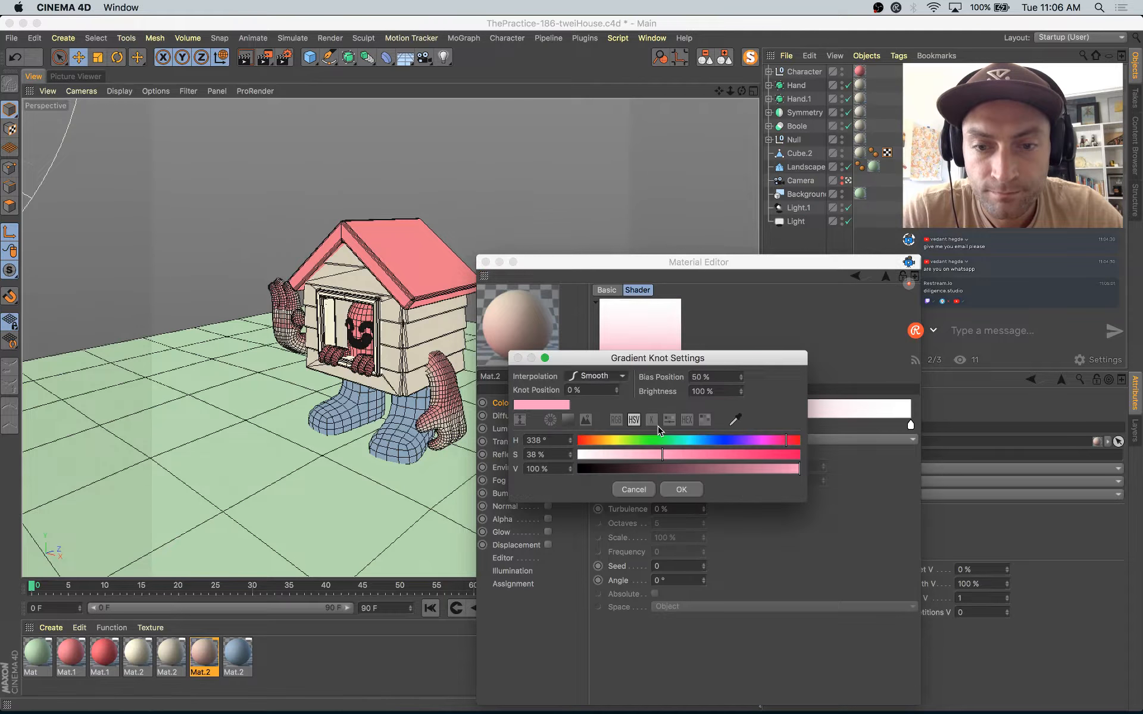
left_click(681, 490)
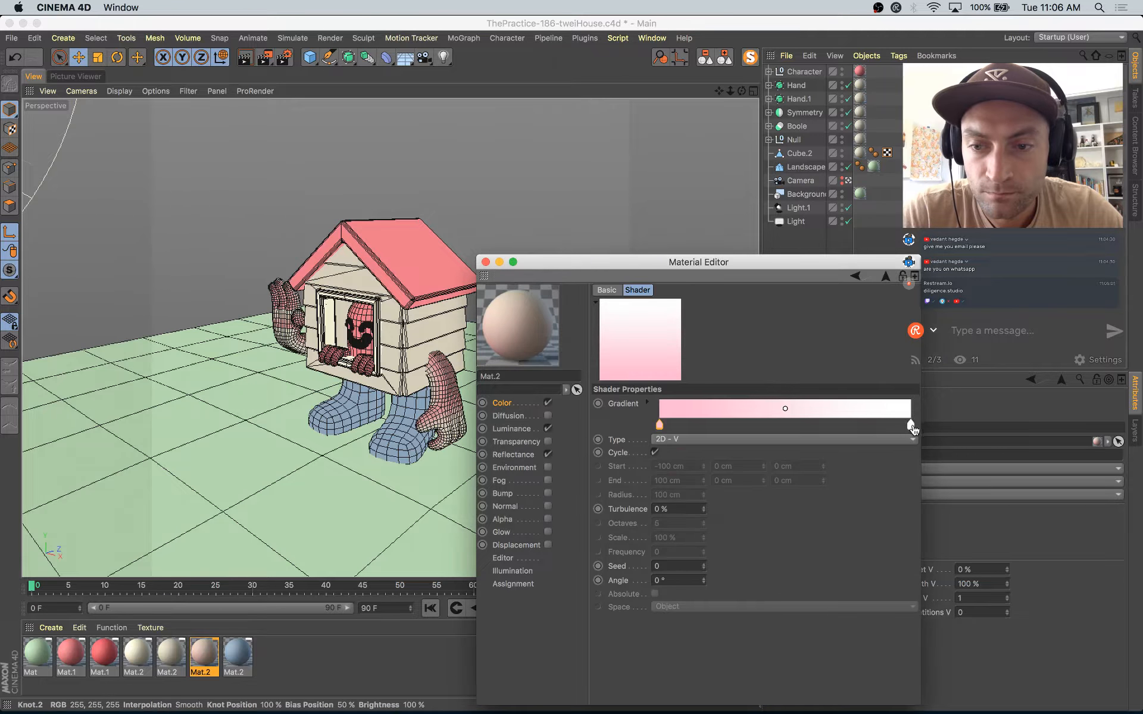
left_click_drag(910, 425, 753, 438)
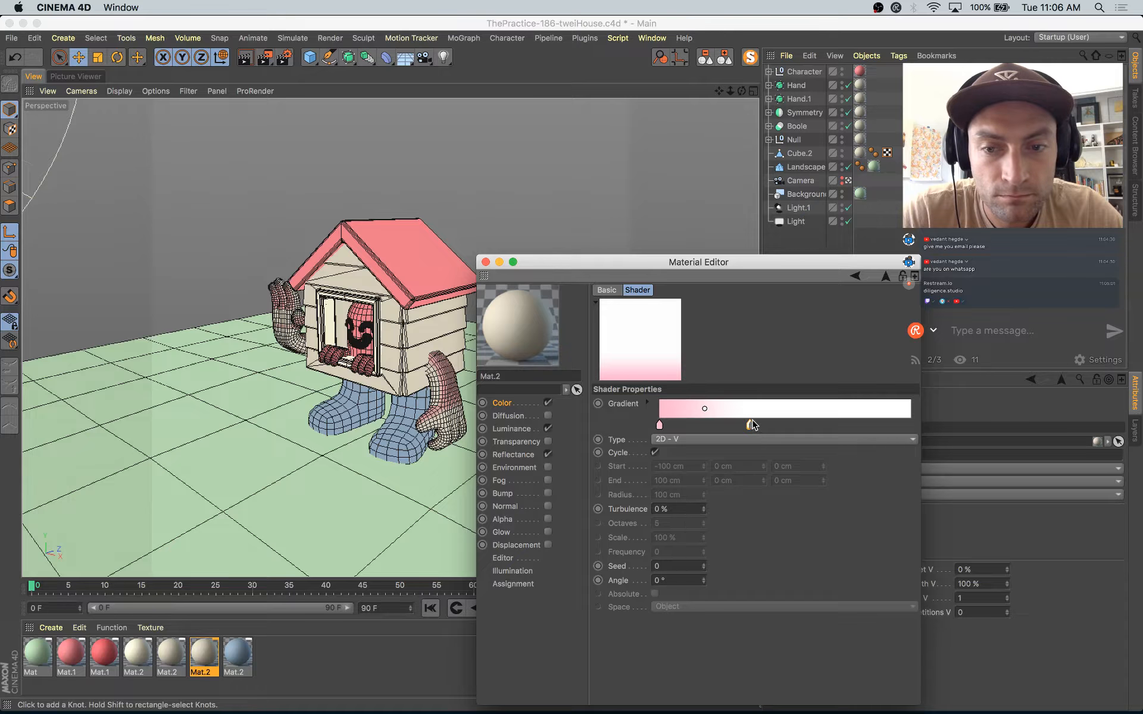
left_click_drag(747, 425, 731, 425)
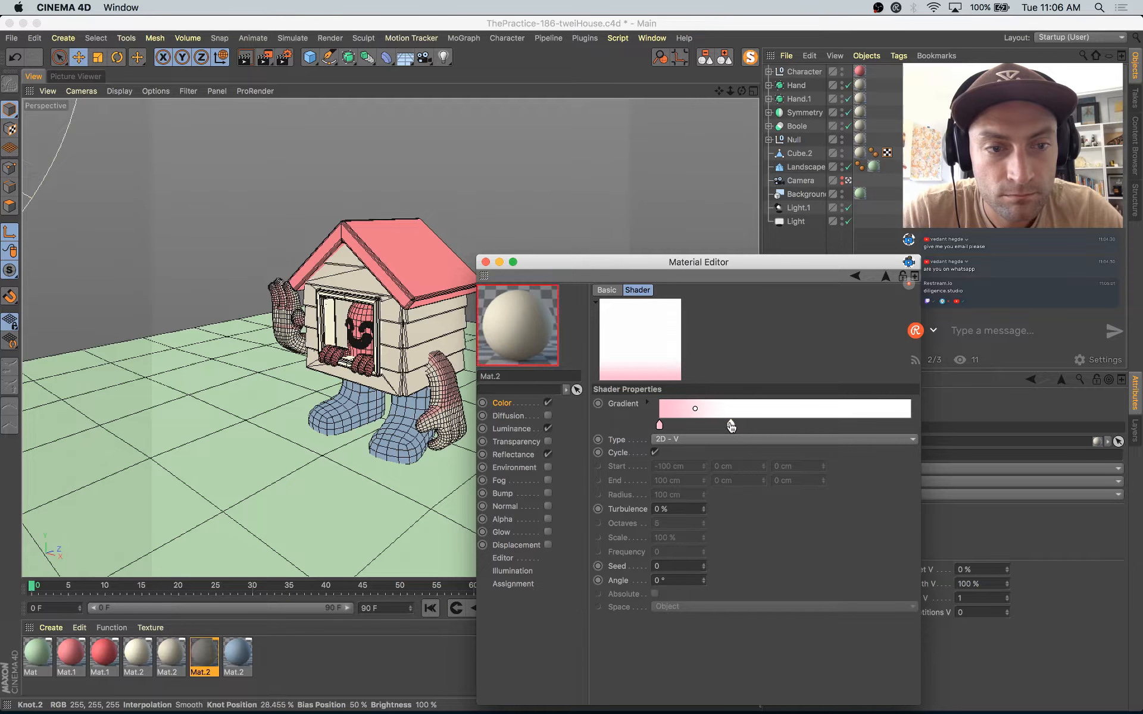
left_click(486, 262)
Step: Select the raised arm's Hand object and expand it in the hierarchy to inspect its child
left_click(296, 322)
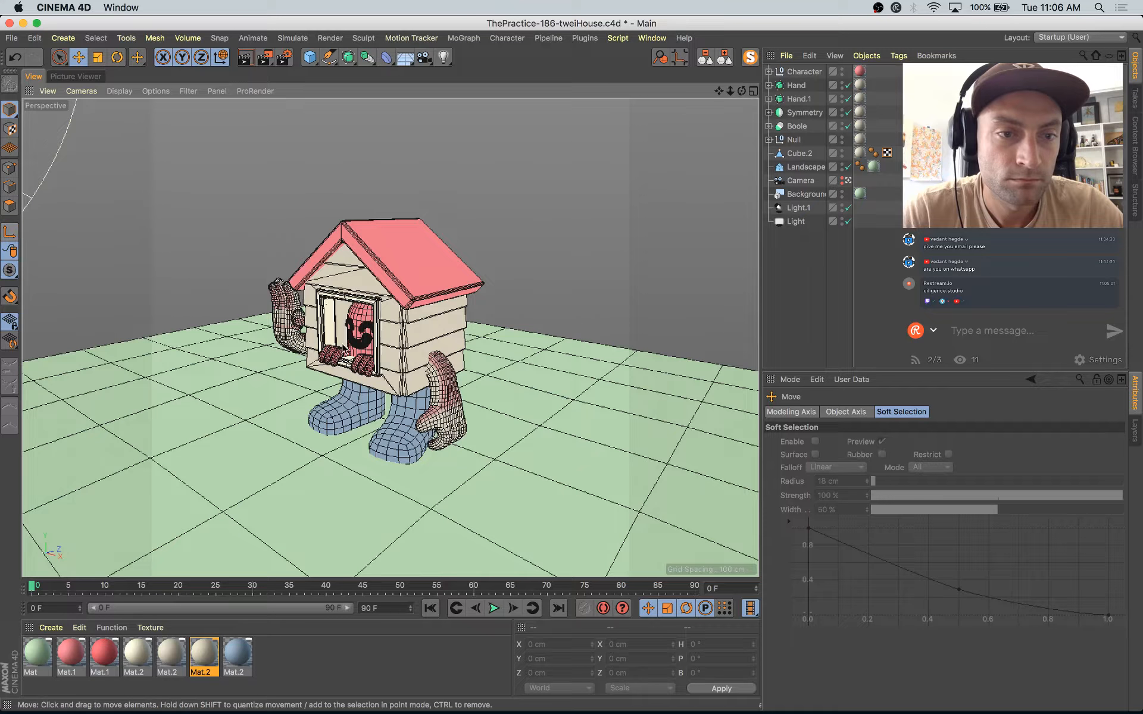
left_click(300, 331)
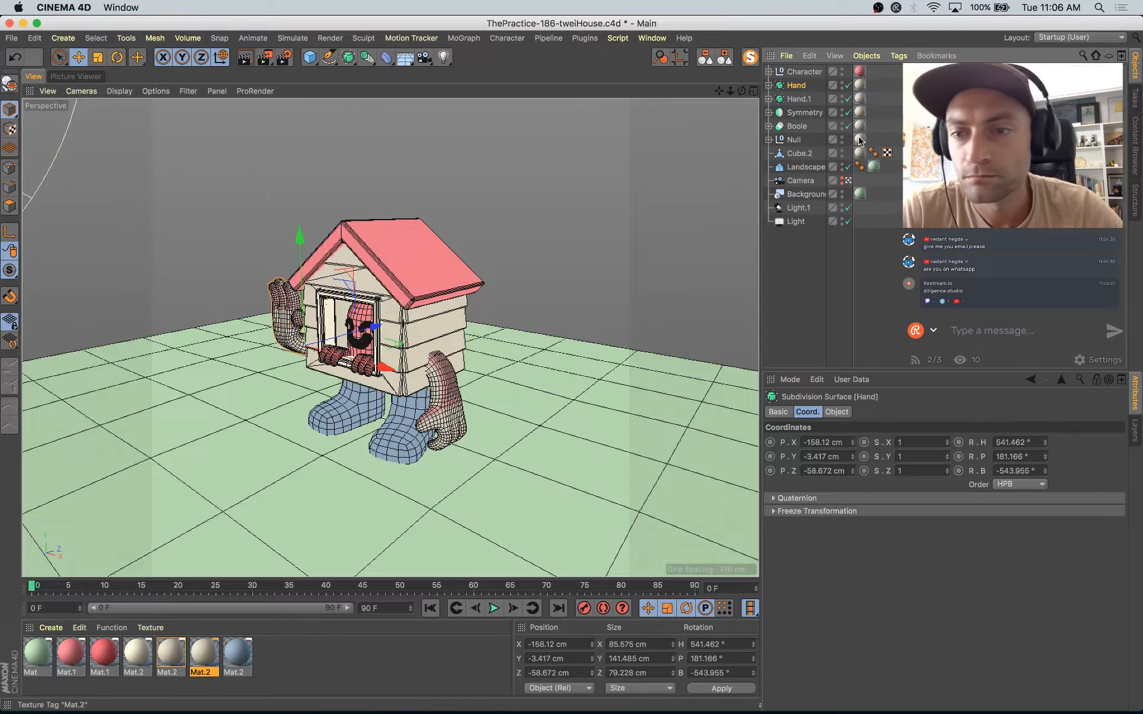
left_click(768, 85)
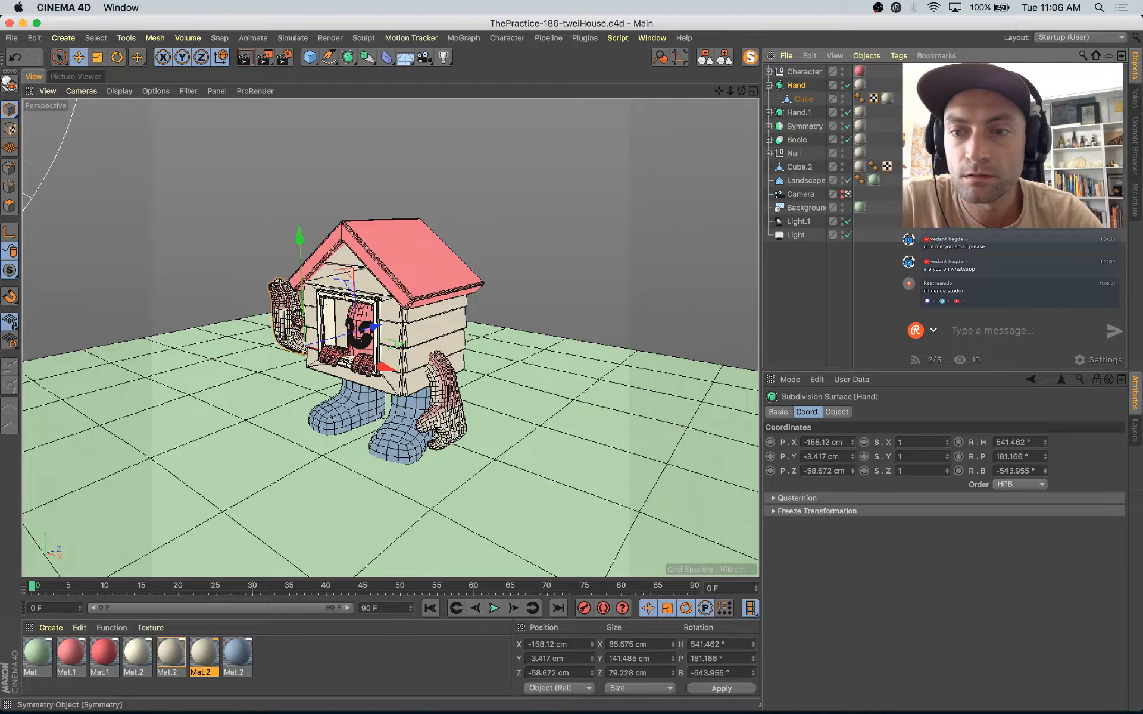
Step: Switch to Safari and review the Instagram reference post's illustration and caption about the drawing challenge
key("ctrl+Up")
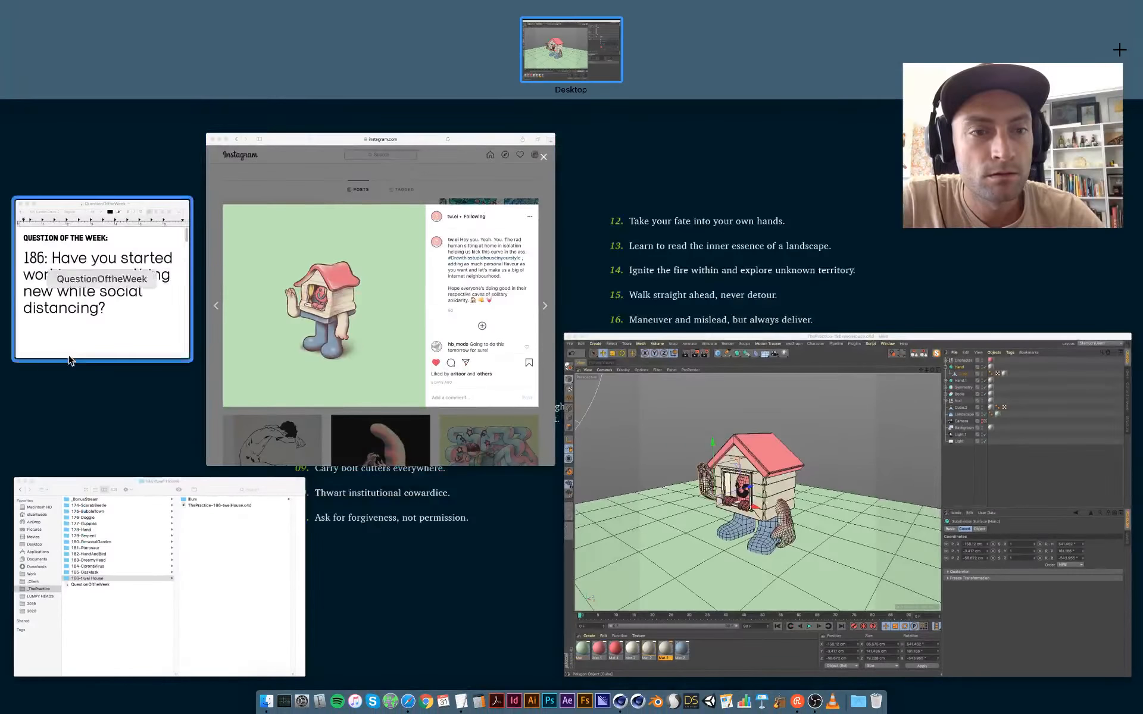
left_click(484, 363)
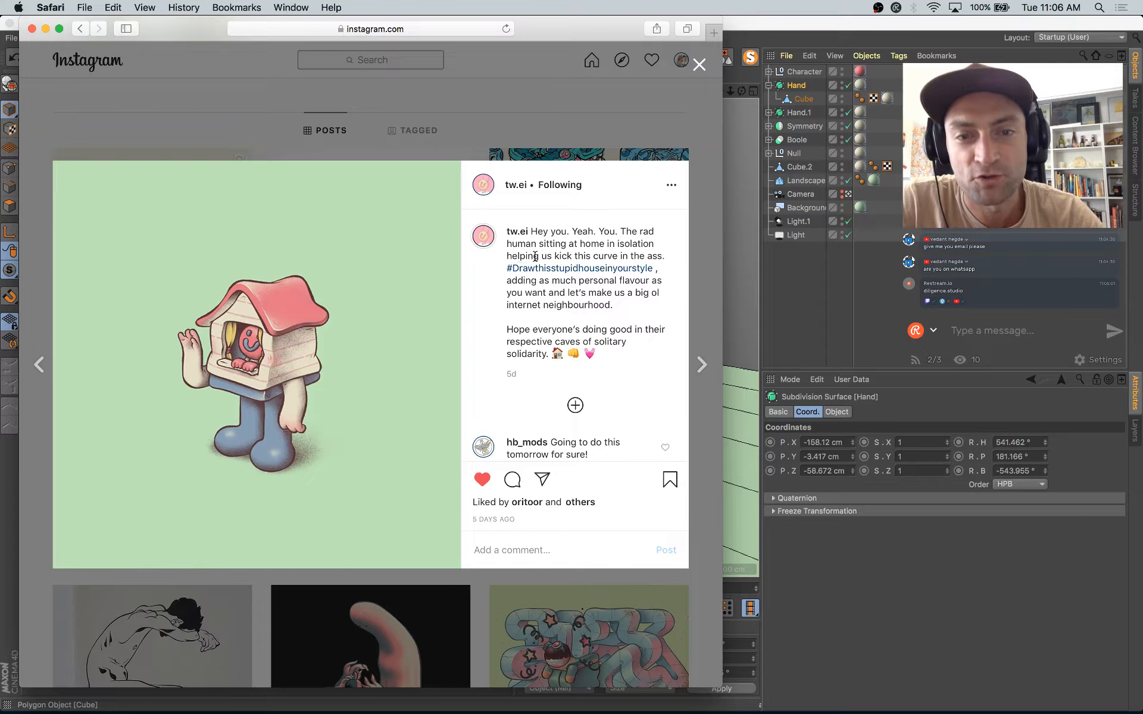
left_click_drag(531, 255, 565, 305)
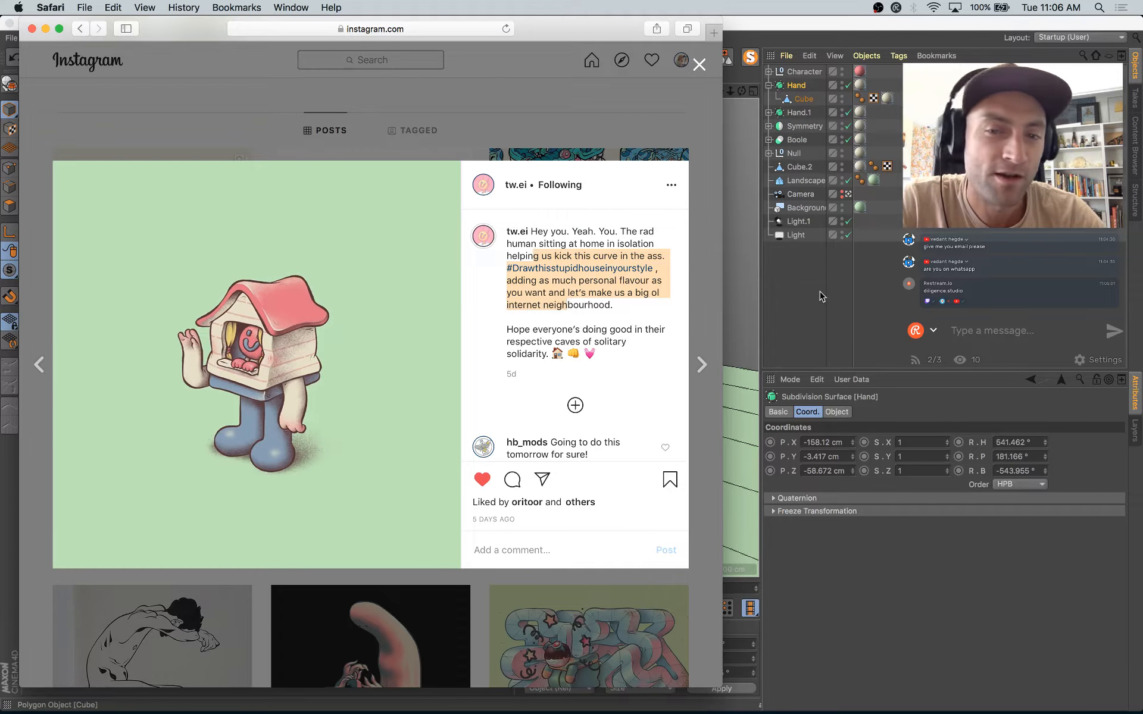
Step: Switch back to Cinema 4D and render the scene with the pink-tinted arms to the Picture Viewer
left_click(841, 291)
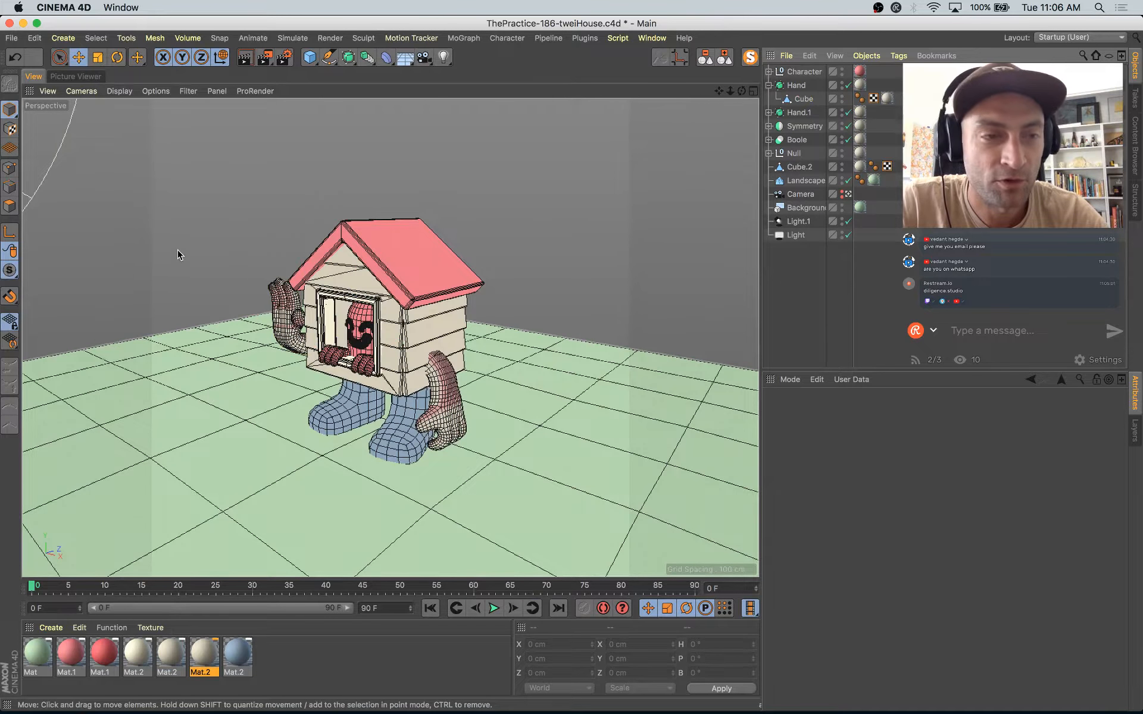
key("shift+r")
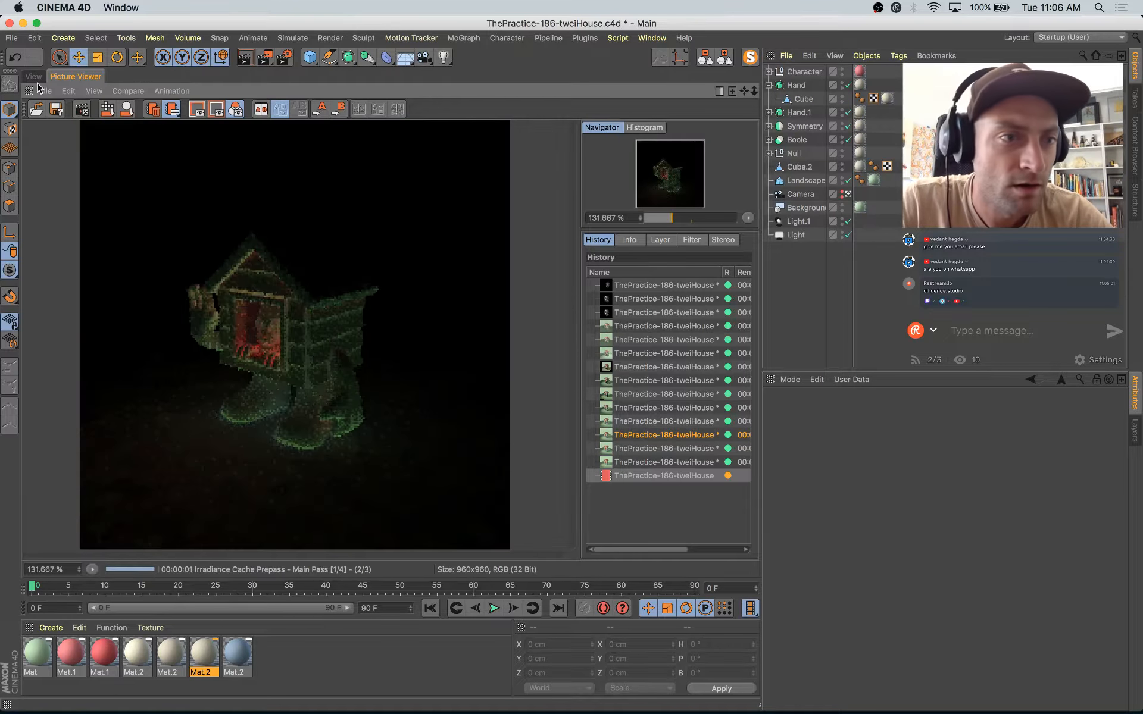
Step: Return to the 3D view and delete the Mat.2 texture tag from the raised arm's Hand object
left_click(33, 76)
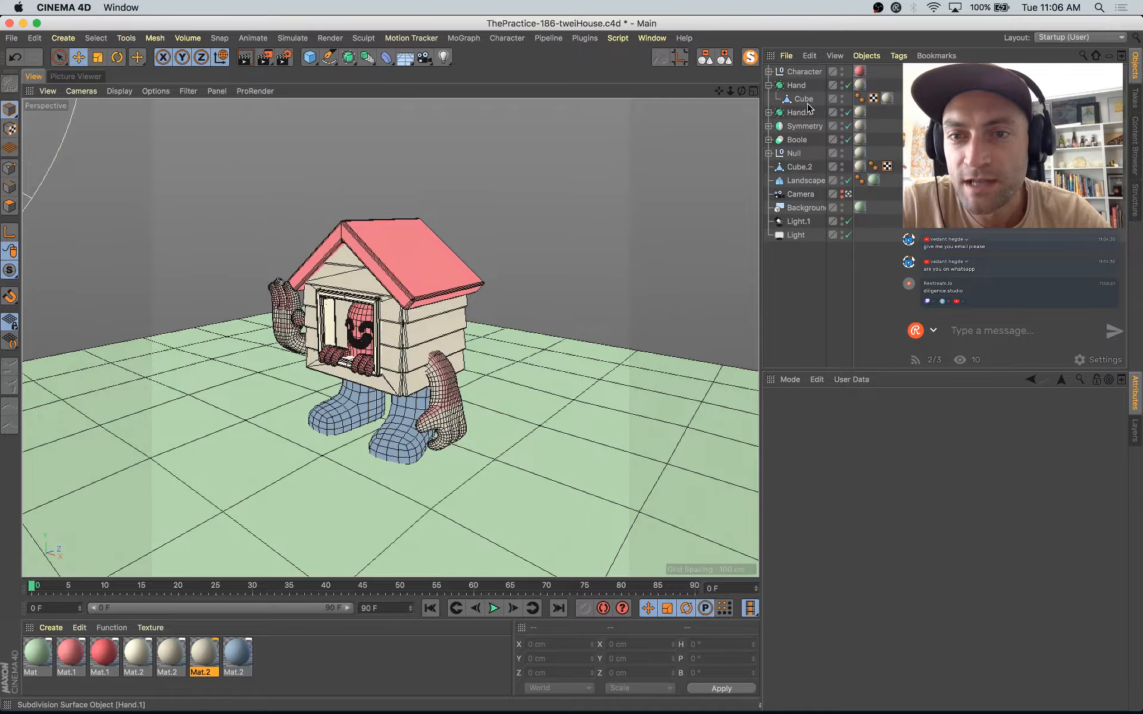
left_click(281, 316)
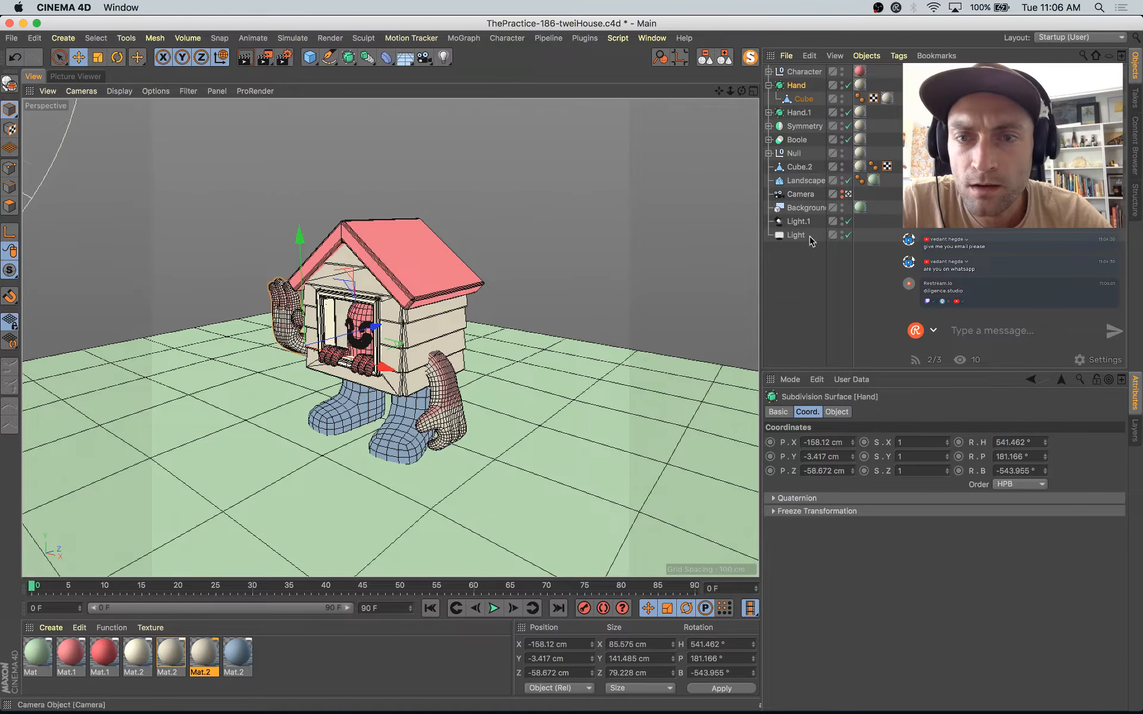
left_click(861, 85)
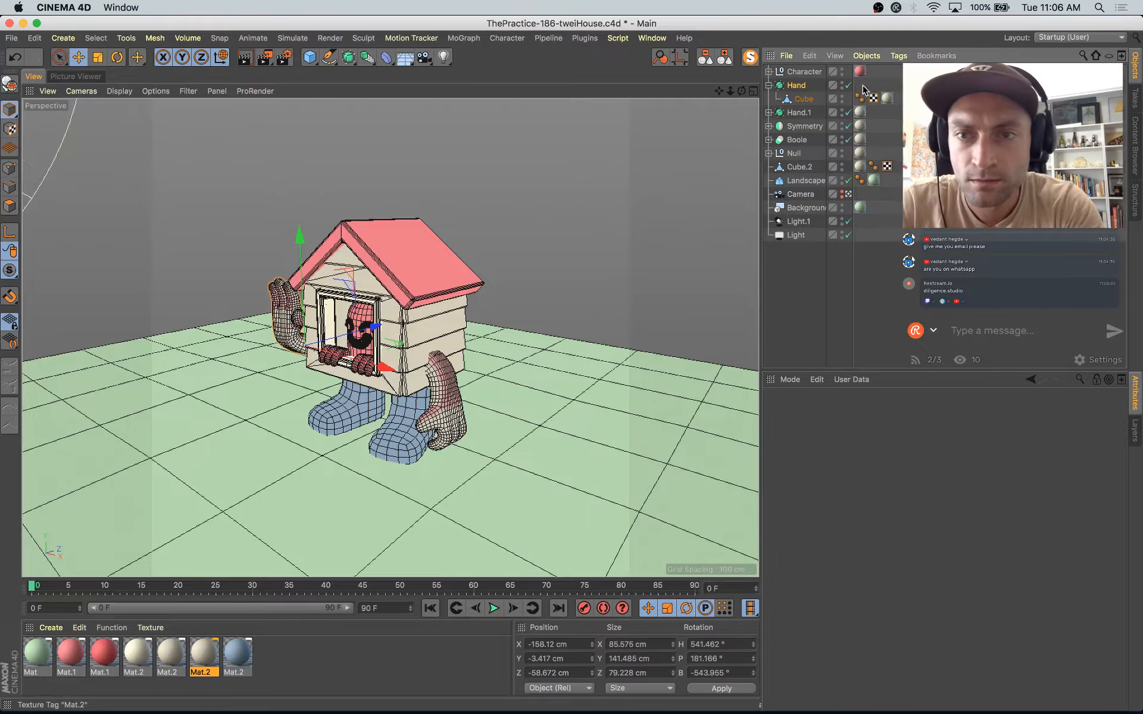
key("Delete")
left_click_drag(228, 651, 833, 134)
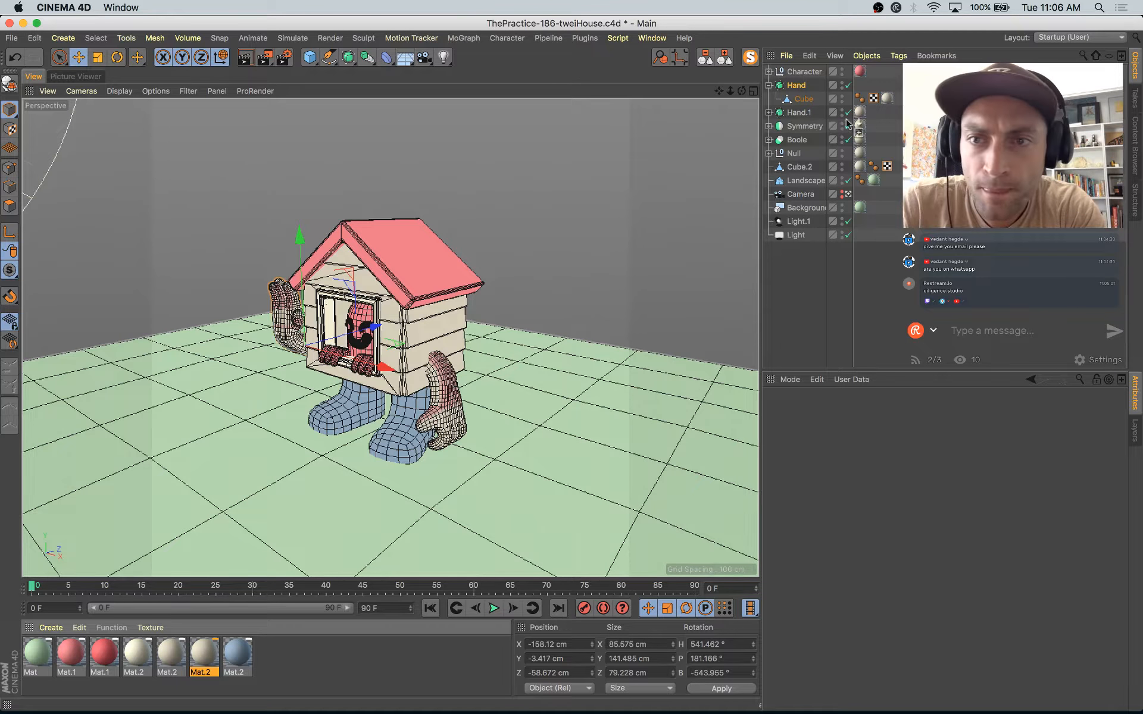
Step: Set the projection of the texture tag on the raised arm's Cube to Flat
left_click(887, 99)
left_click(898, 467)
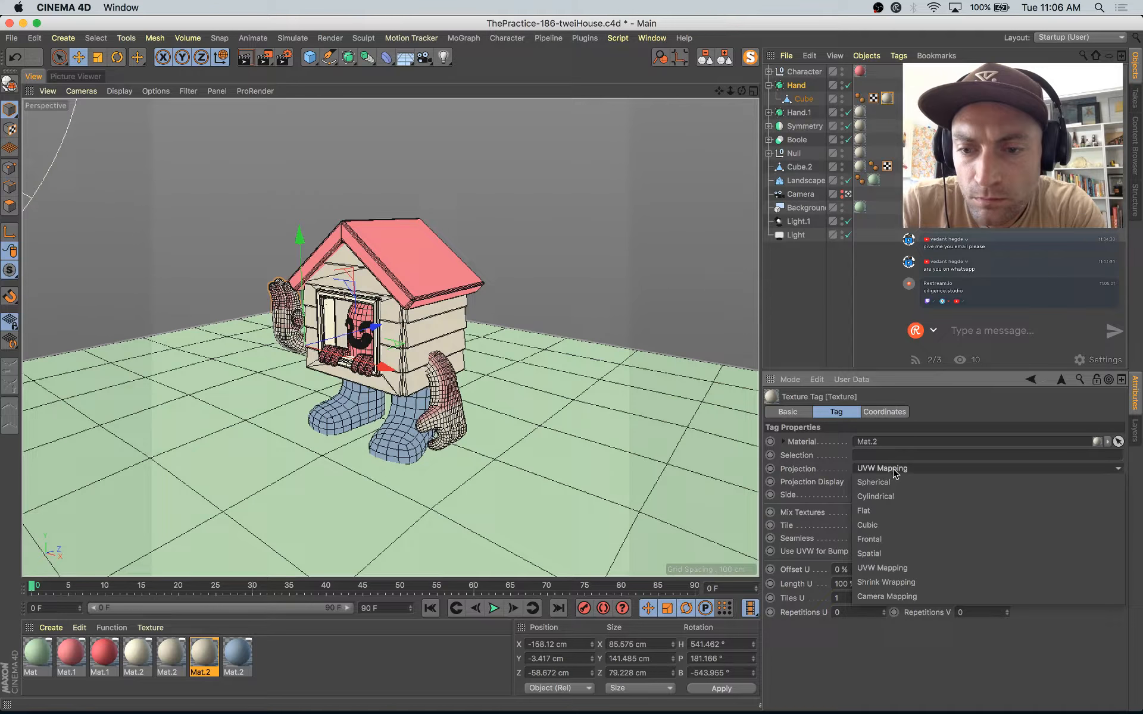
left_click(894, 513)
Step: In Texture mode, rotate the raised arm's flat projection to a 190° pitch and scale it down to about 79%
left_click(10, 129)
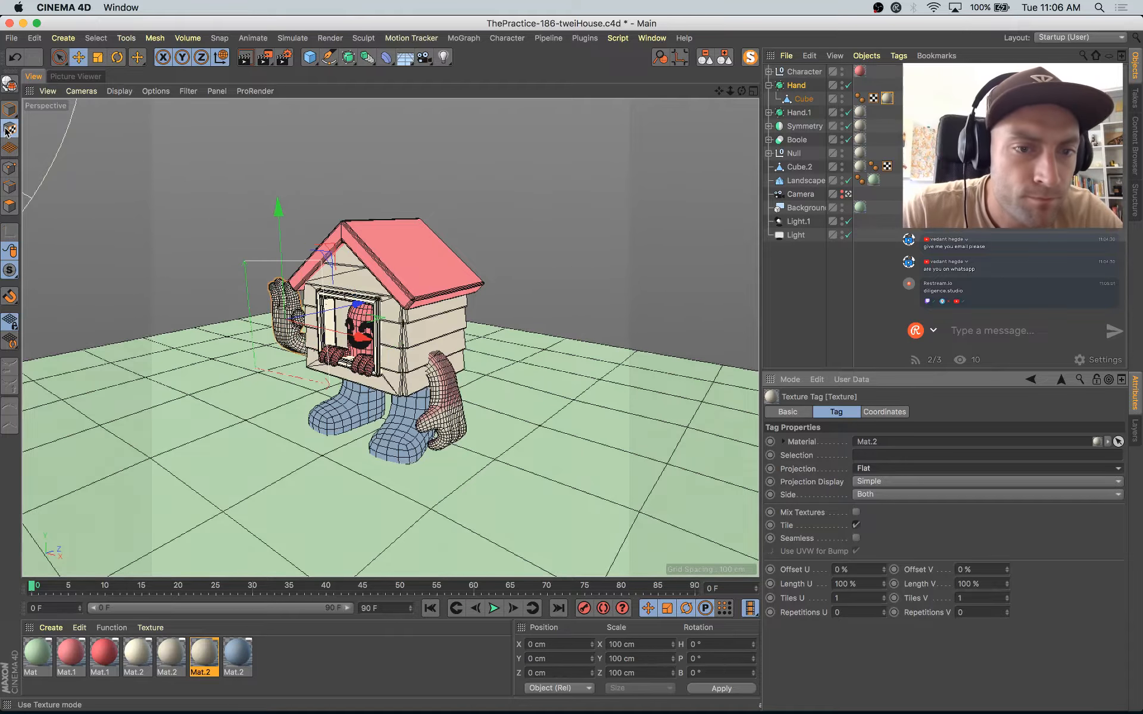
key("r")
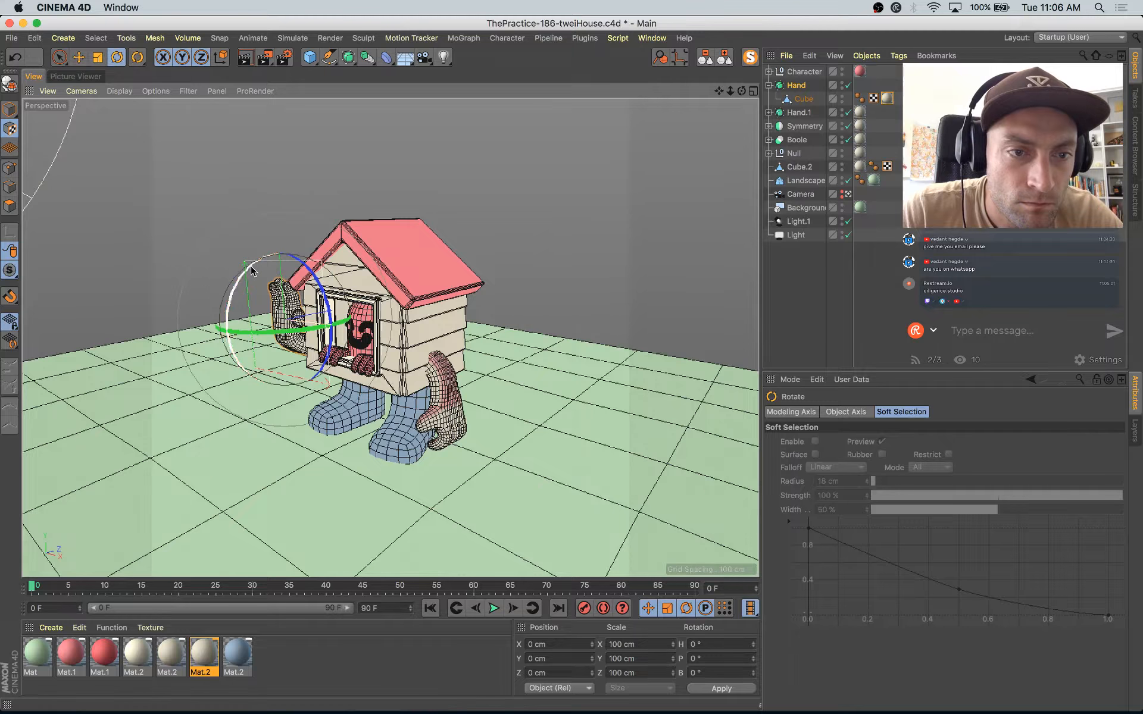
left_click_drag(252, 271, 330, 379)
key("t")
left_click_drag(278, 232, 282, 250)
key("e")
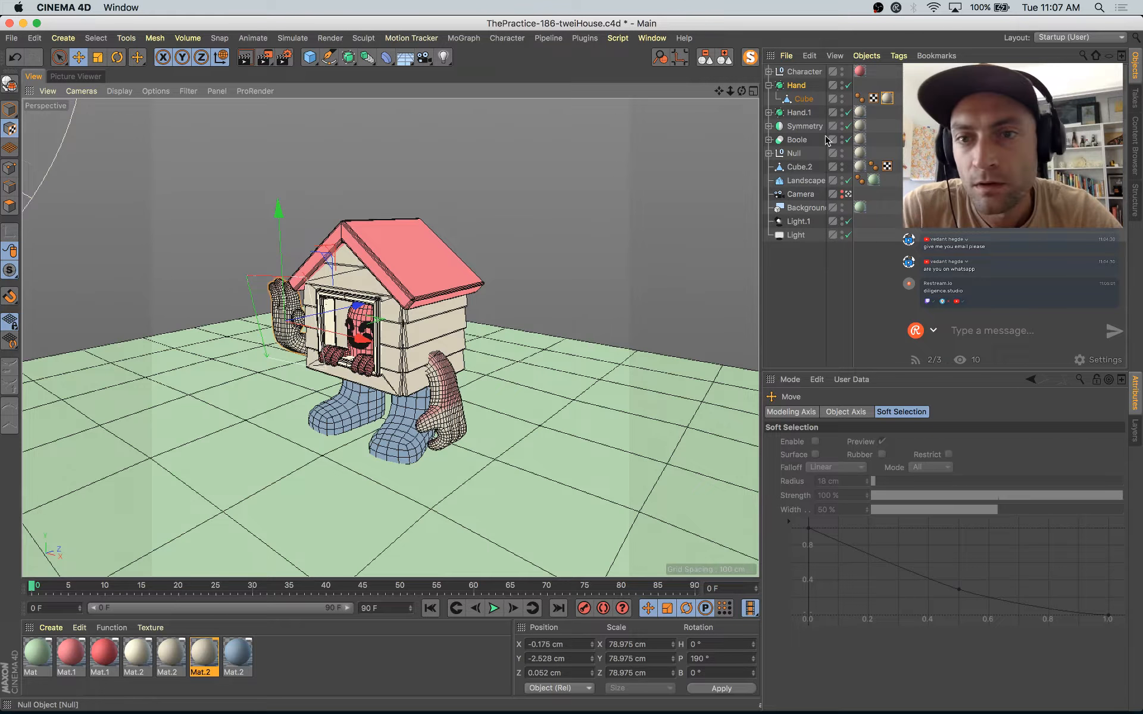
Step: Expand the Hand.1 object and delete its own Mat.2 texture tag, keeping the one on its child Cube
left_click(769, 114)
left_click(861, 111)
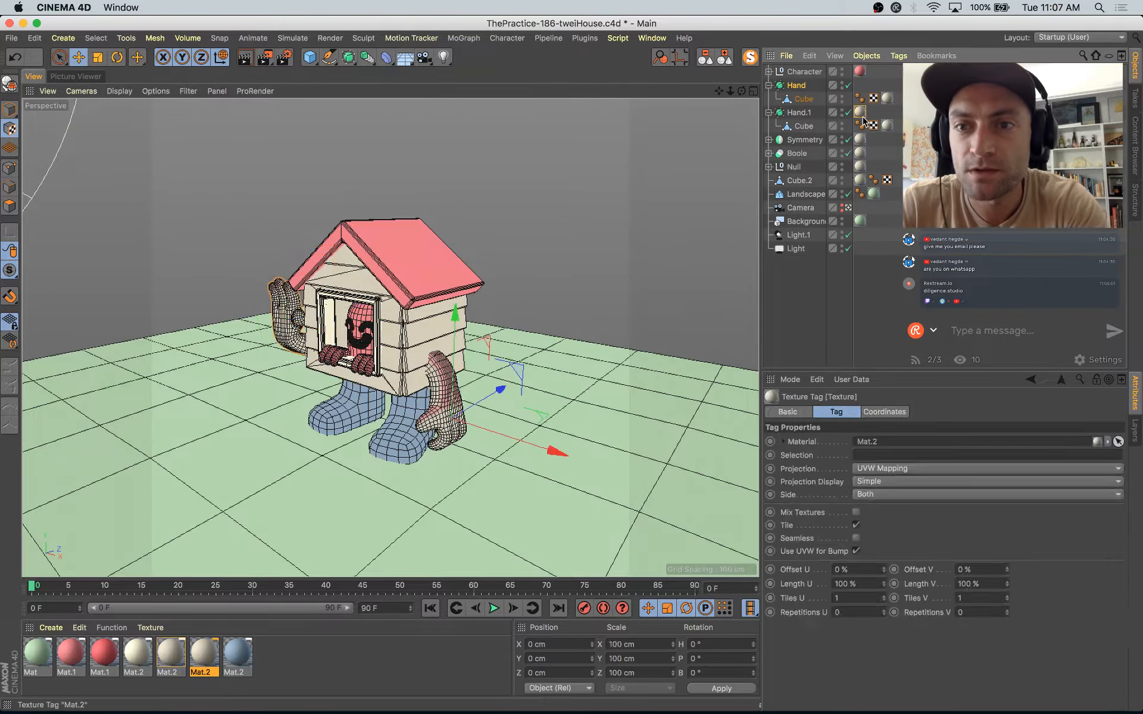
key("Delete")
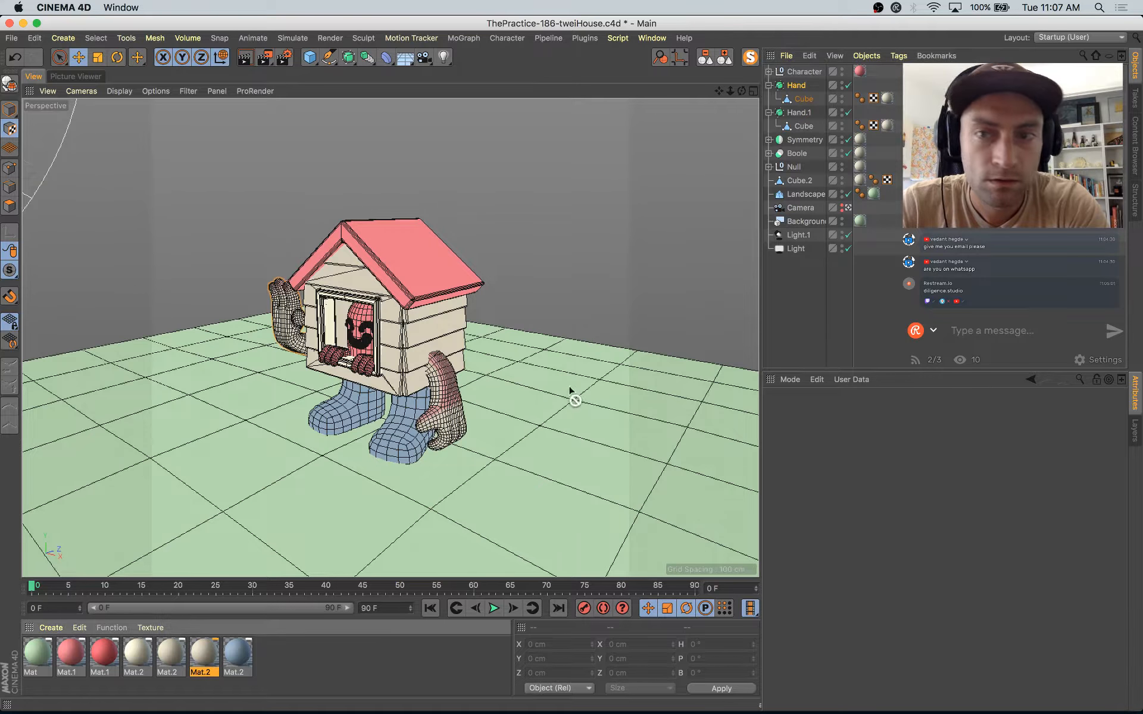
Step: Set the projection of the texture tag on Hand.1's Cube to Flat
left_click(888, 127)
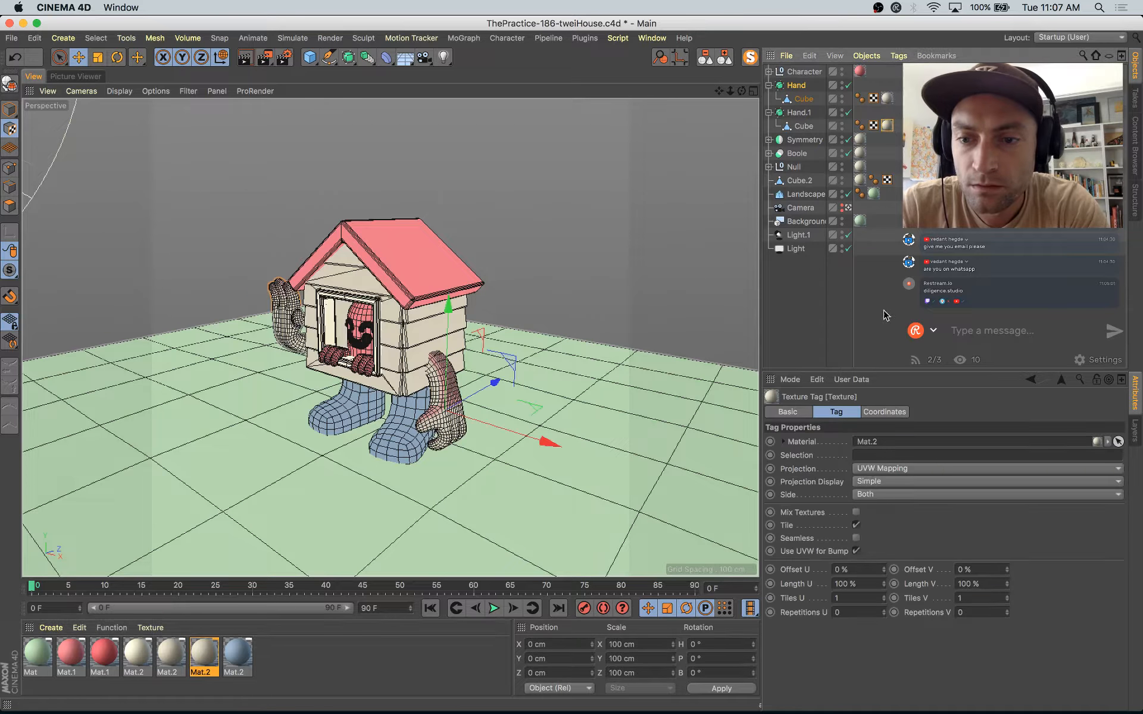
left_click(867, 469)
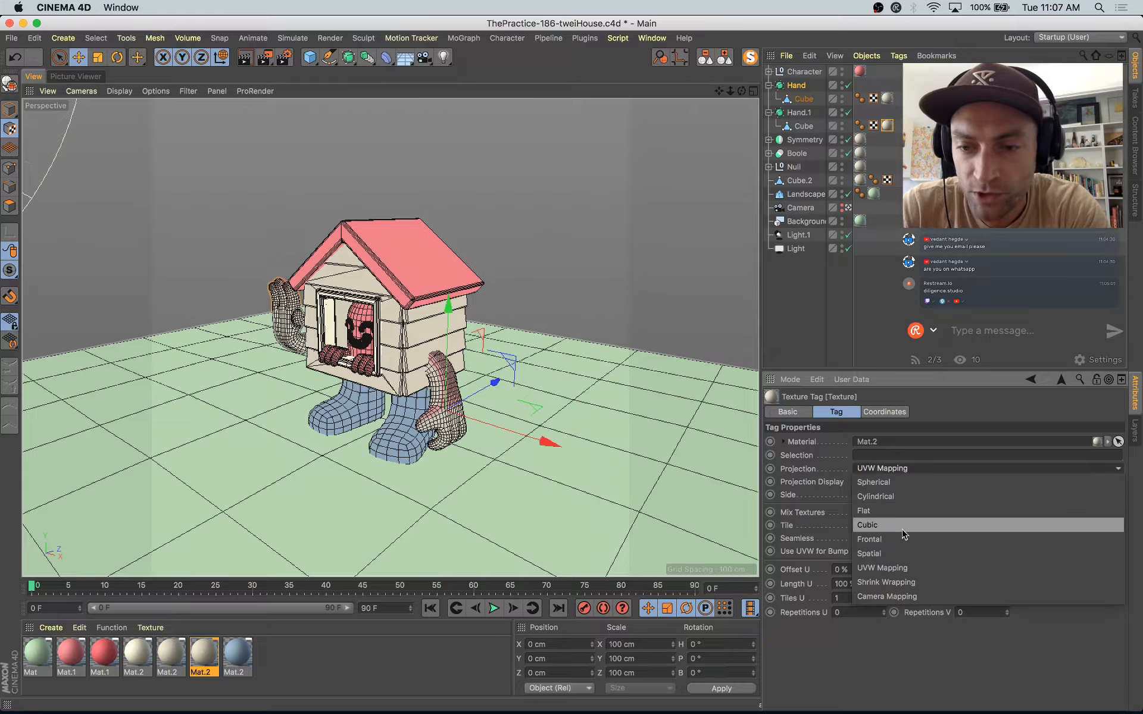
left_click(875, 511)
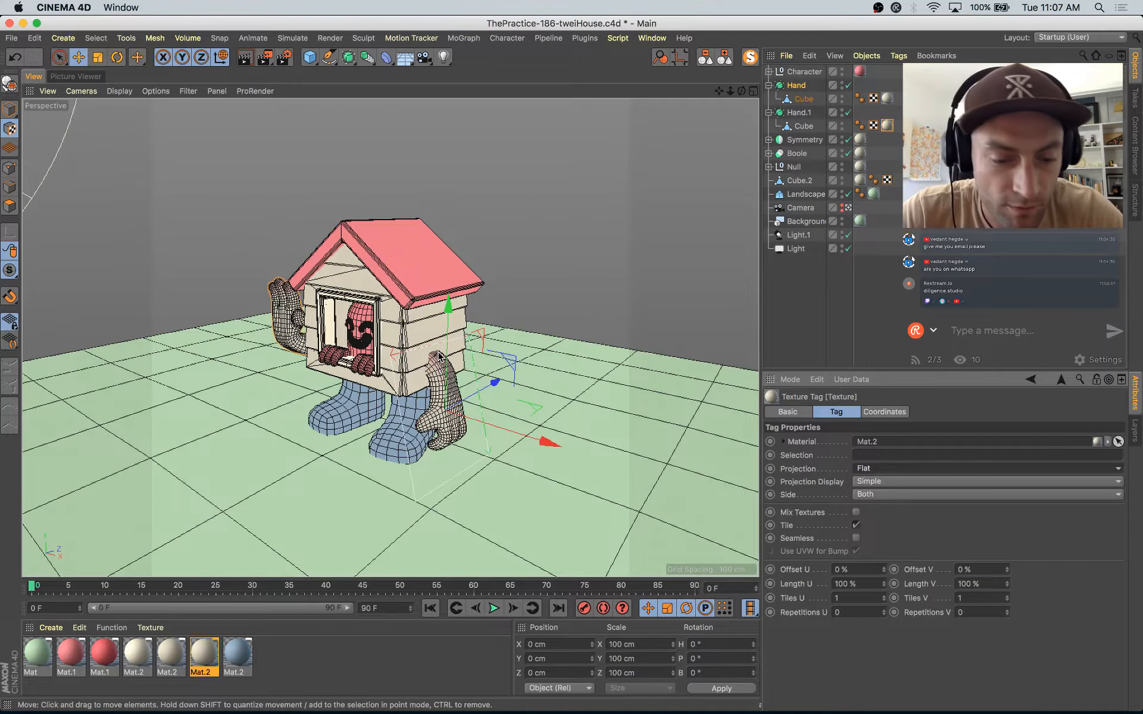
Step: Rotate the lowered arm's flat projection to a pitch of about -163°, scale it to about 77% and shift it to fit the arm
key("r")
left_click_drag(477, 361, 376, 620)
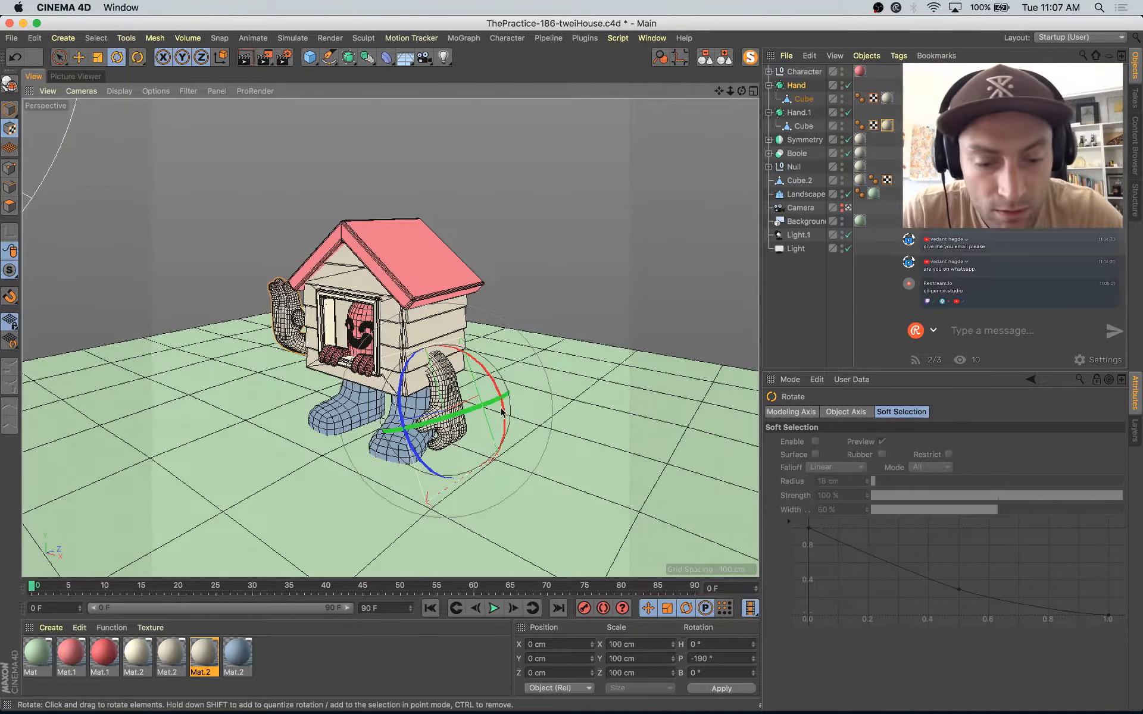
left_click_drag(485, 373, 453, 334)
key("super+z")
key("e")
Step: Save the project and render the scene to the Picture Viewer
key("super+s")
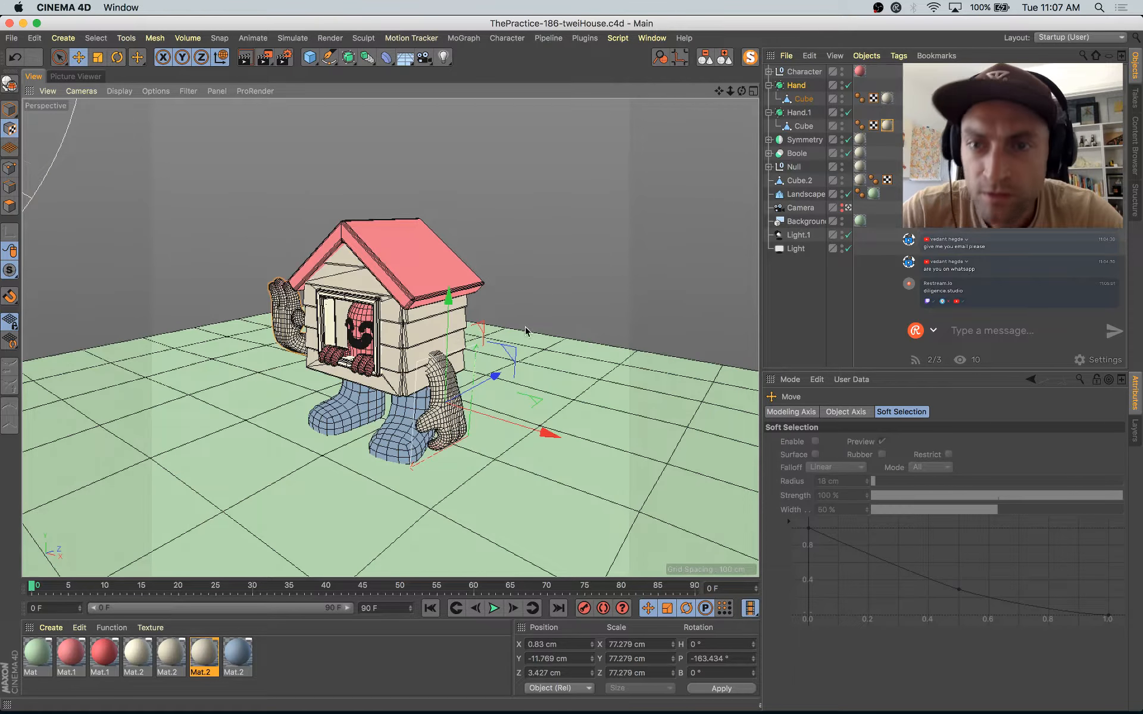
key("shift+r")
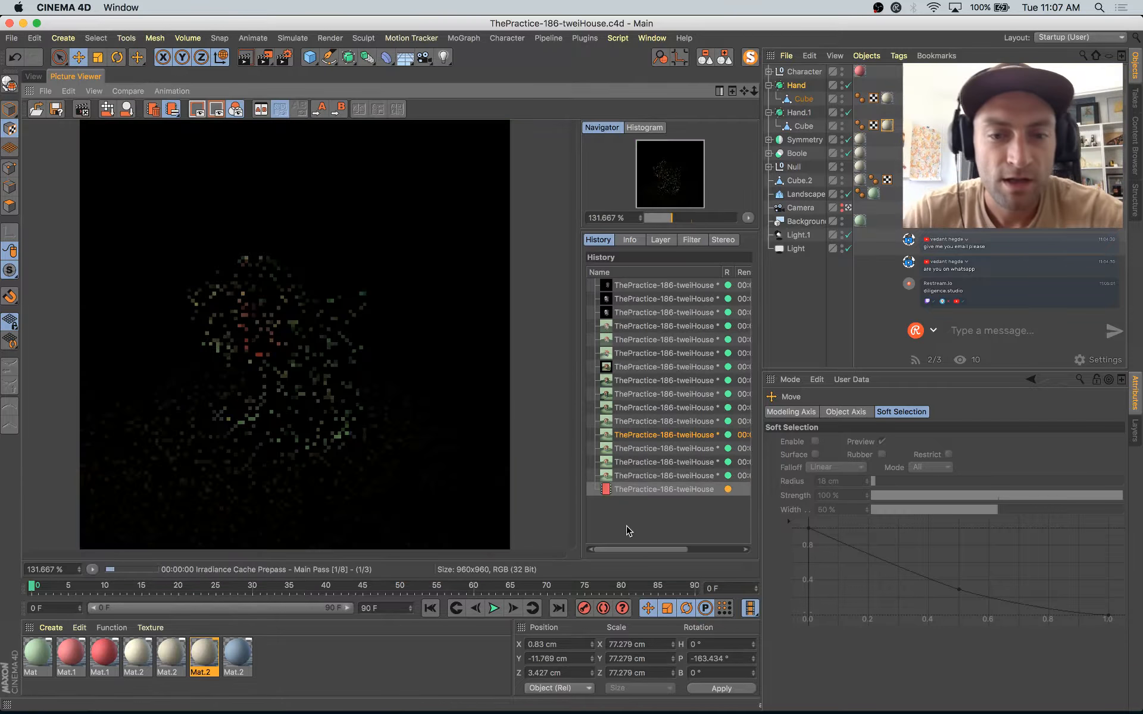
Step: Compare the new render with the previous ones in the history and with the Instagram reference illustration in Safari
left_click(646, 476)
key("Up")
key("Down")
key("Down")
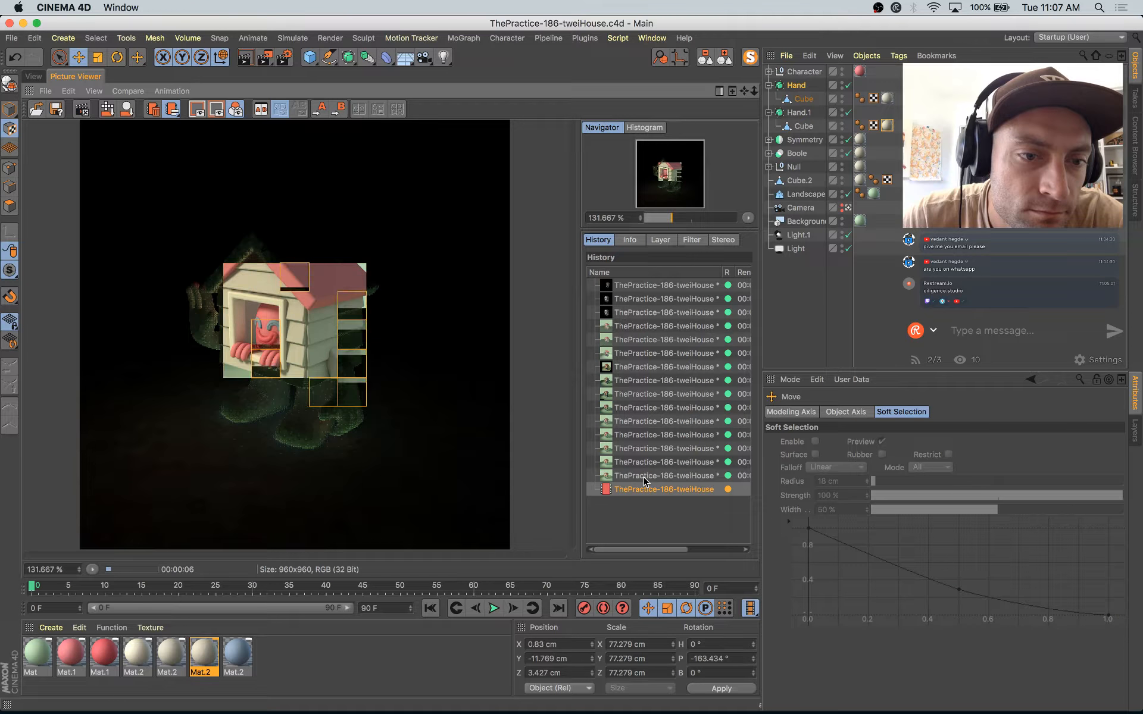
key("Up")
key("Down")
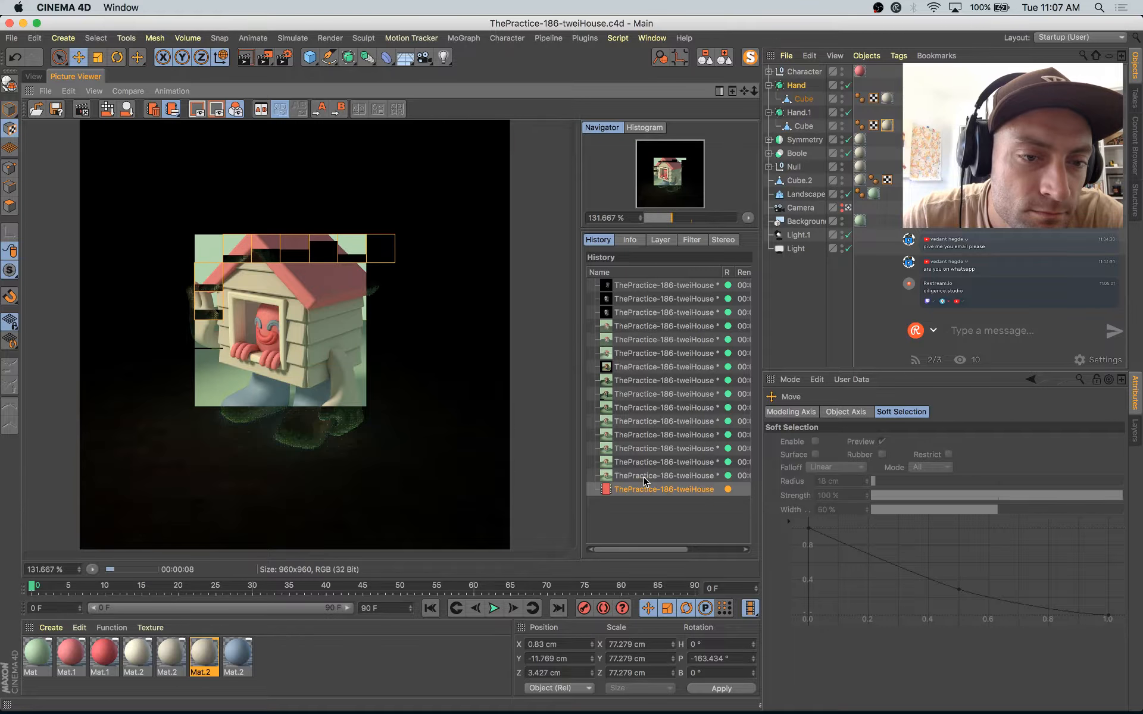
key("super+Tab")
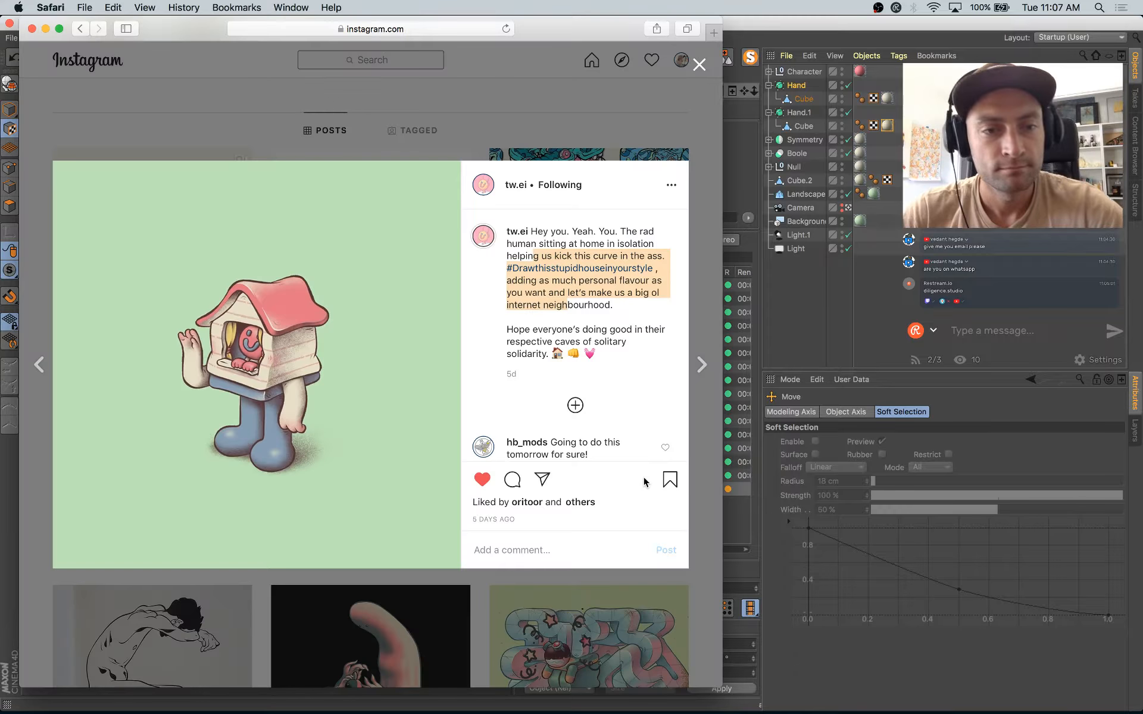
key("super+Tab")
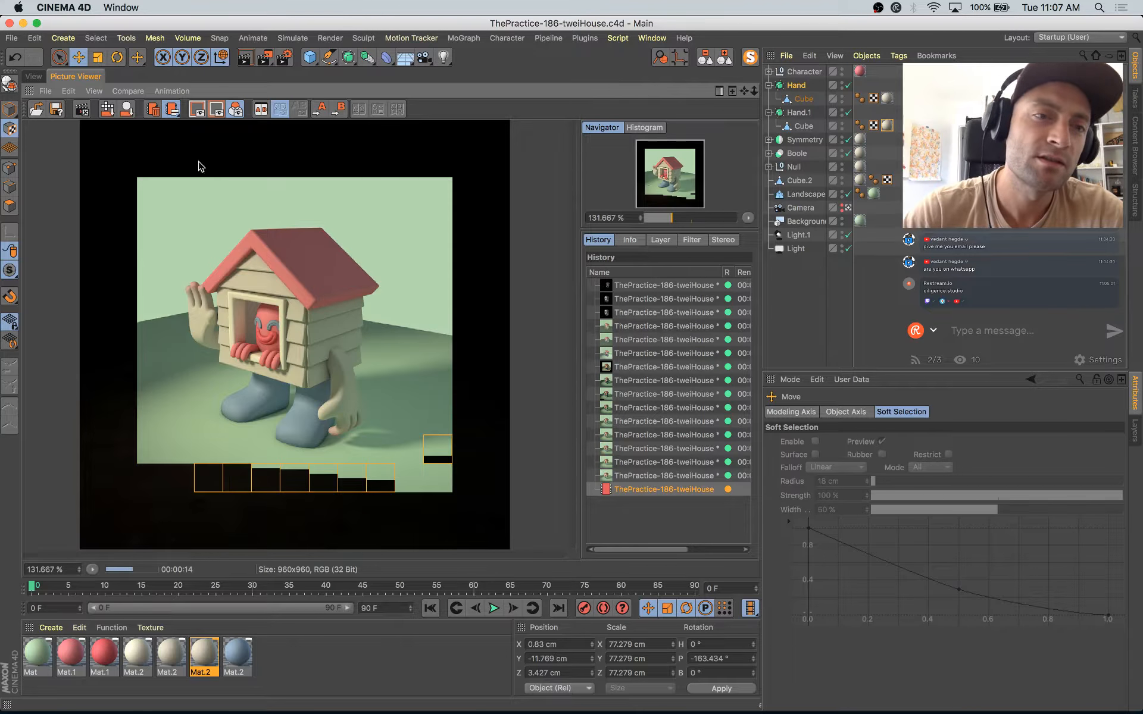
Step: Return to the 3D view, leave the scene camera, and select the character's mouth Sweep in Model mode
left_click(33, 77)
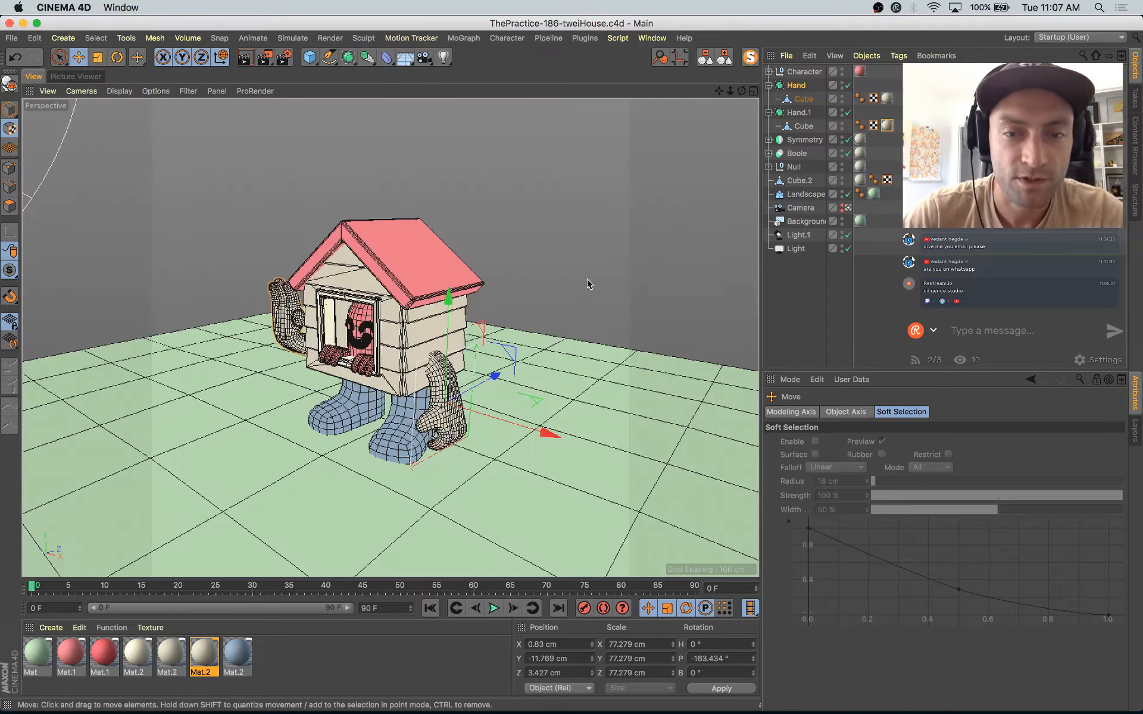
left_click(848, 208)
left_click_drag(291, 333, 421, 304, "alt")
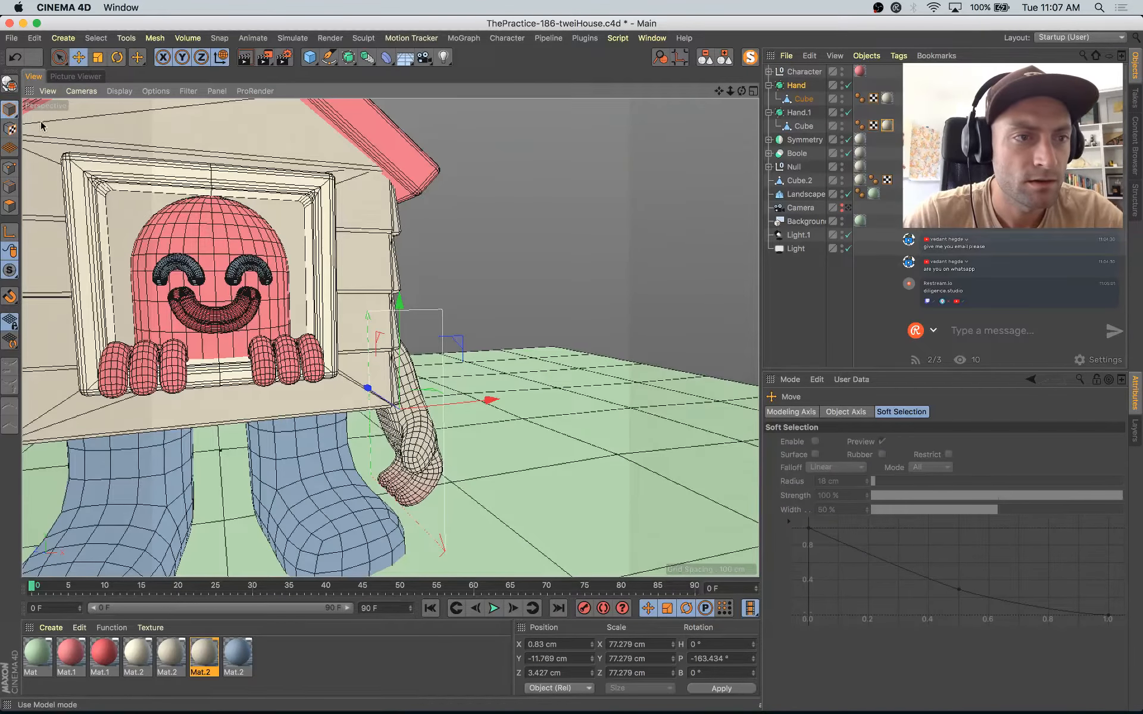
left_click(220, 309)
key("o")
left_click_drag(258, 337, 357, 304, "alt")
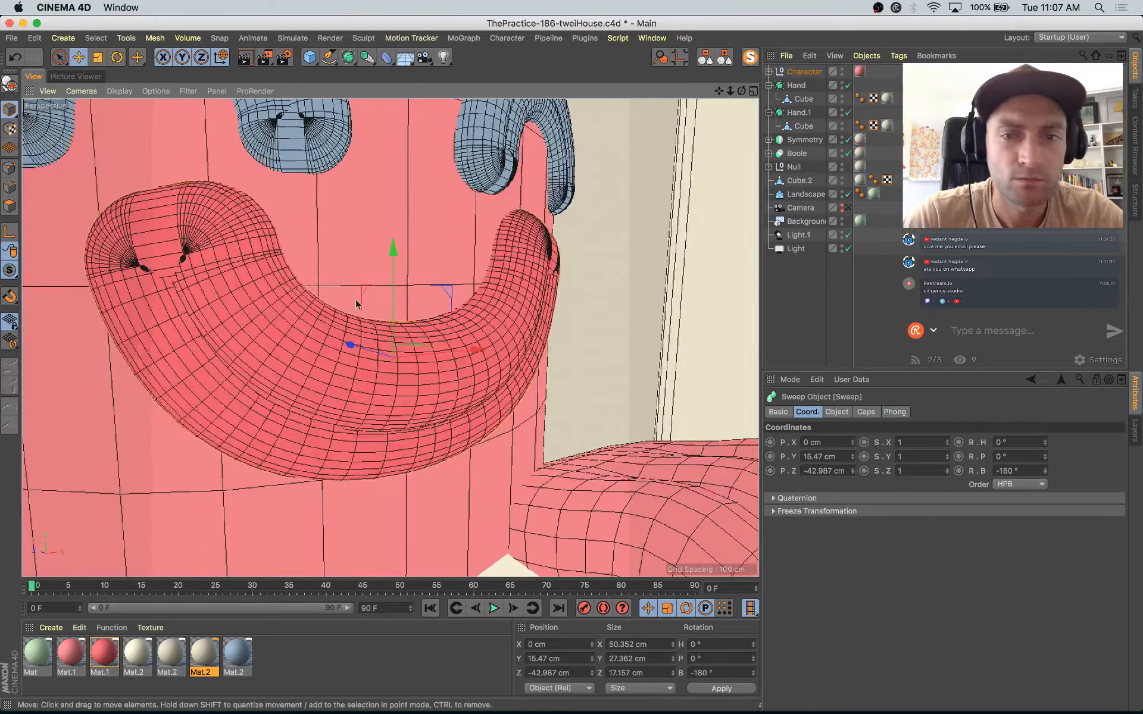
Step: Expand the Character group down to the mouth Sweep and select its path spline Circle in Points mode
left_click(768, 71)
left_click(776, 86)
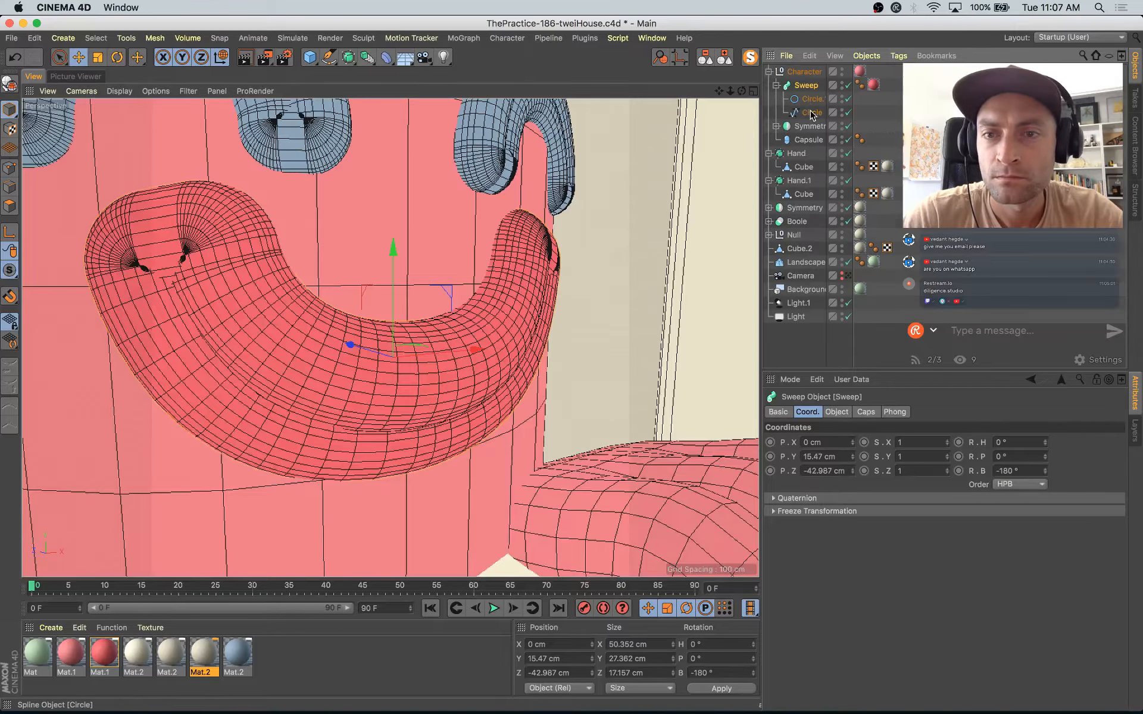
left_click(812, 113)
left_click(10, 169)
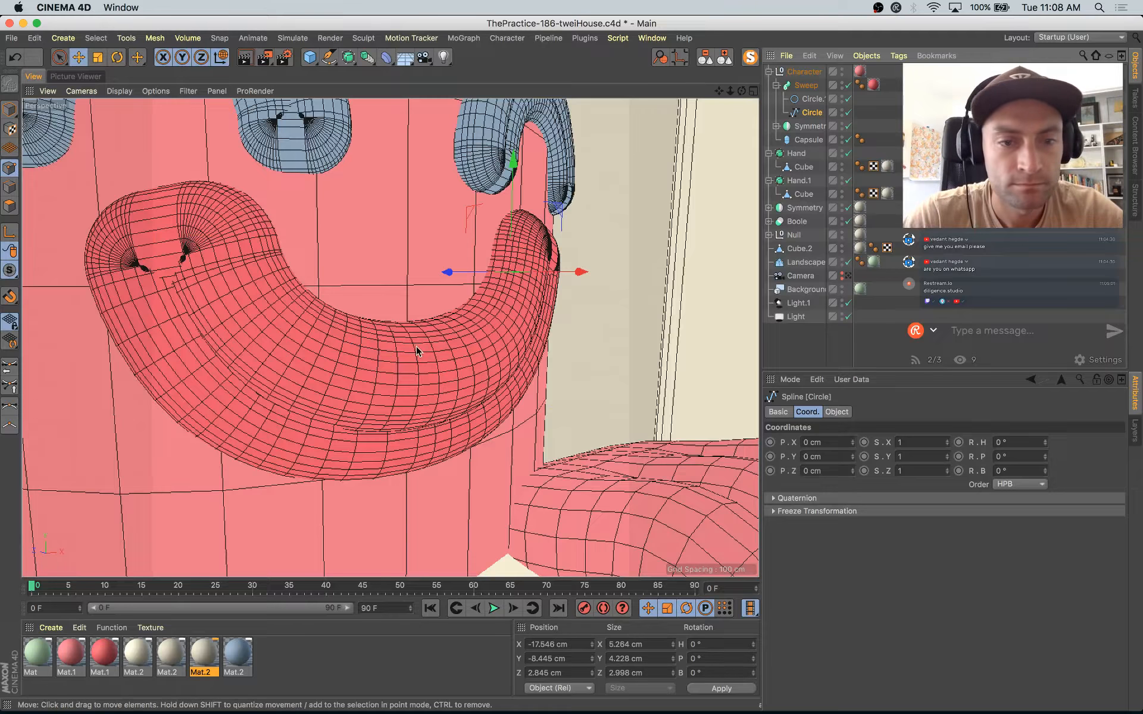
Step: Adjust the mouth spline's points and scale them up to about 42.7 × 19.4 × 5.8 cm for a bigger smile
key("9")
left_click_drag(412, 451, 409, 433)
left_click_drag(370, 352, 352, 349)
left_click(353, 348)
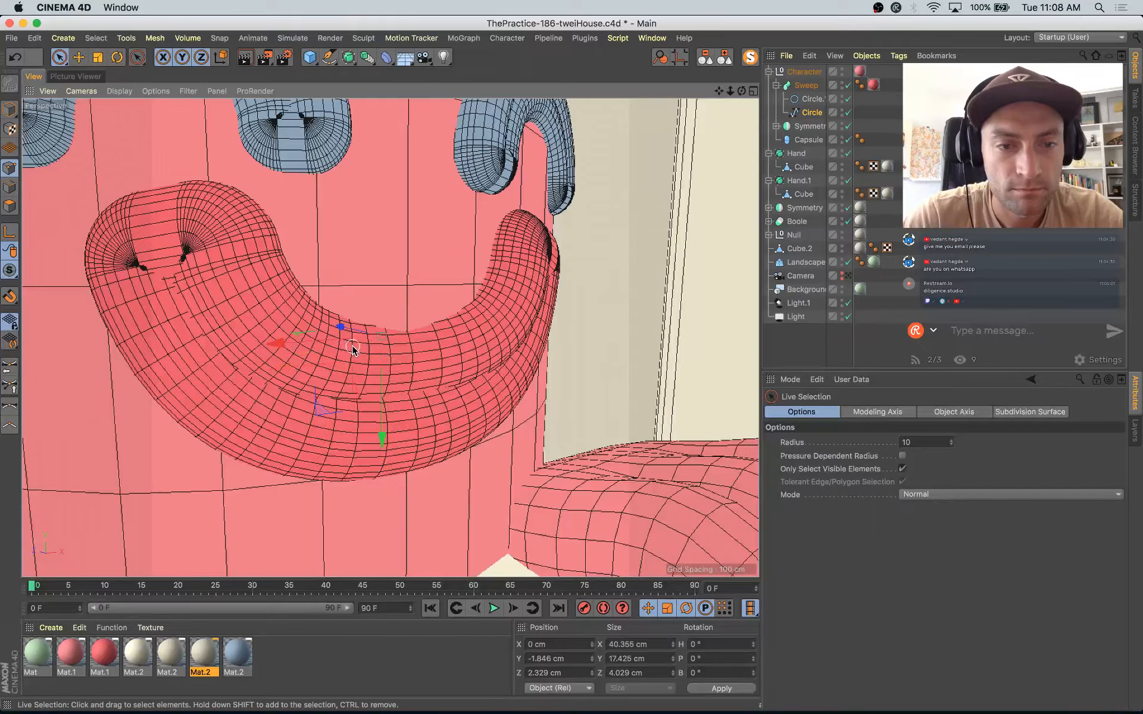
key("t")
left_click_drag(379, 261, 382, 252)
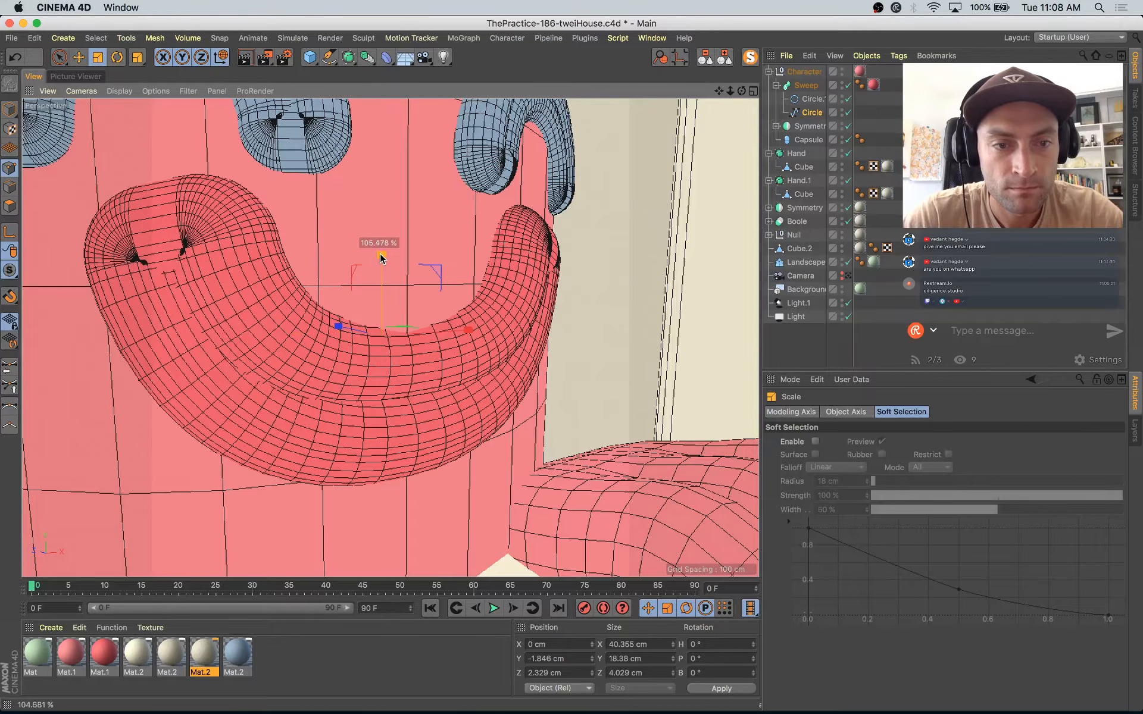
left_click_drag(412, 326, 417, 312)
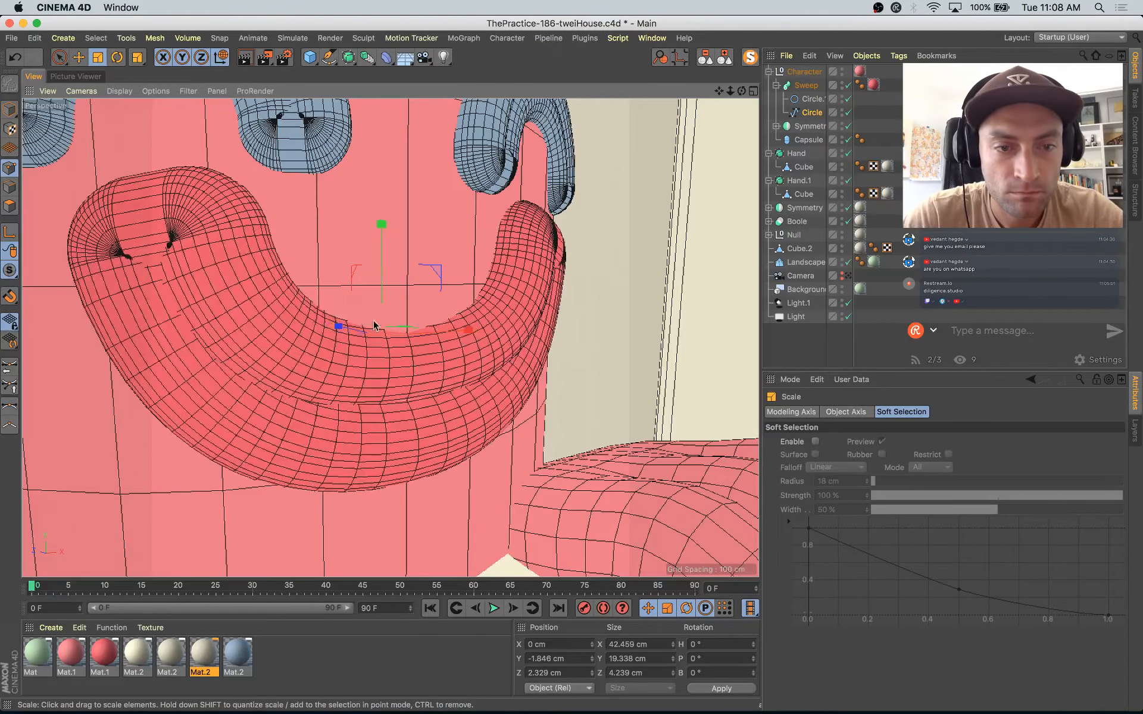
left_click_drag(346, 327, 303, 319)
scroll(342, 325, "down", 5)
Step: Switch to Model mode and select the eye's Sweep inside the Symmetry object's Null
left_click(10, 110)
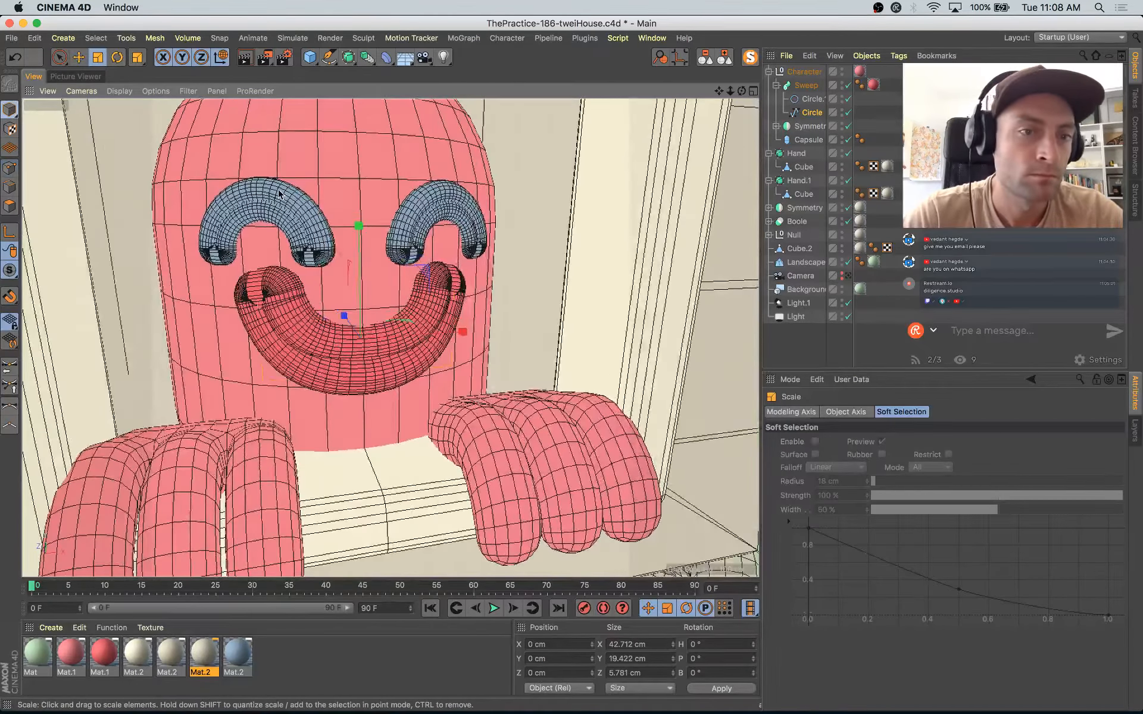
left_click(279, 194)
key("e")
left_click(776, 126)
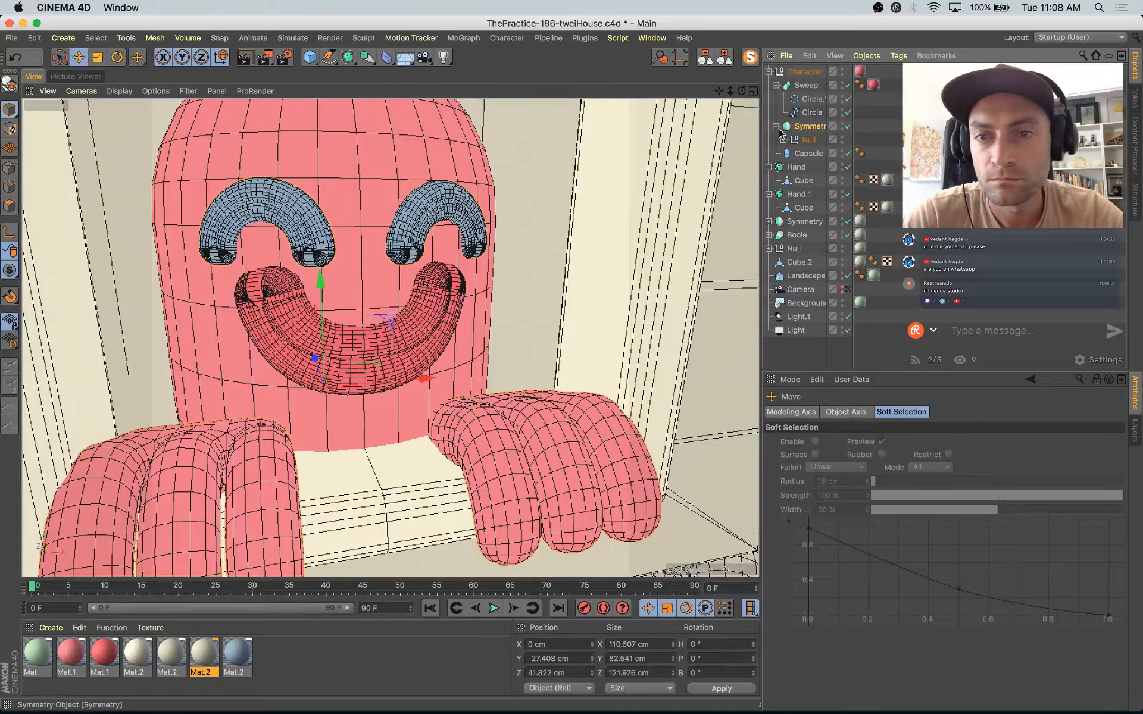
left_click(783, 140)
left_click(816, 168)
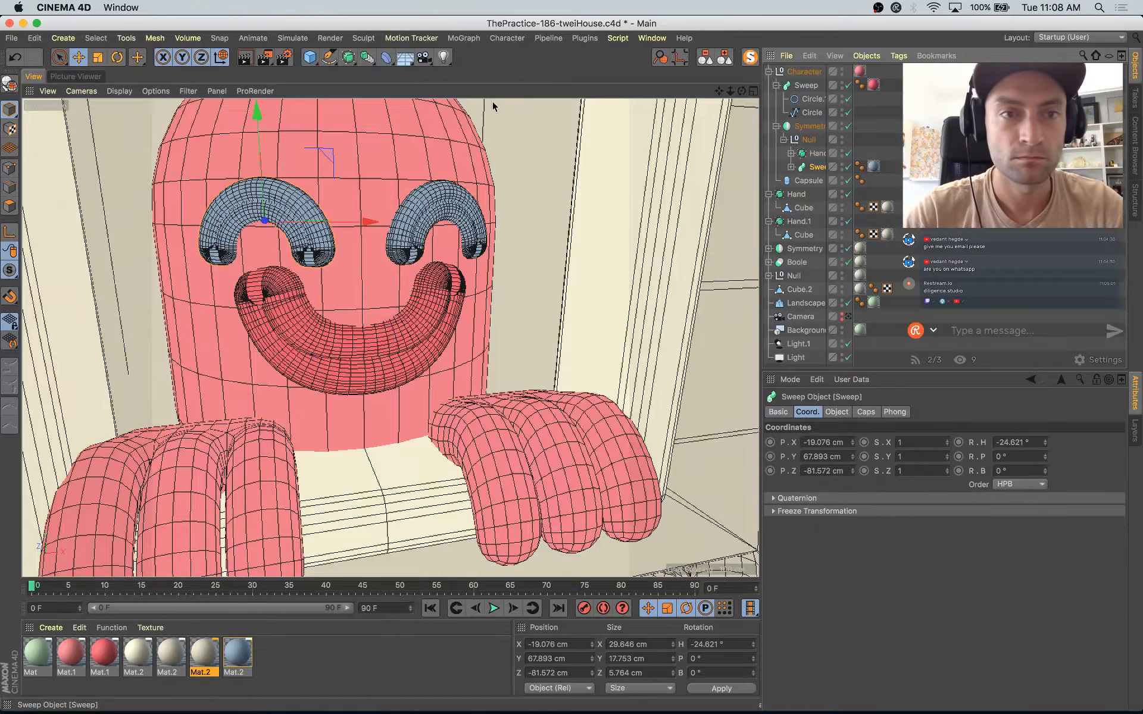
left_click(309, 58)
left_click(587, 102, "alt")
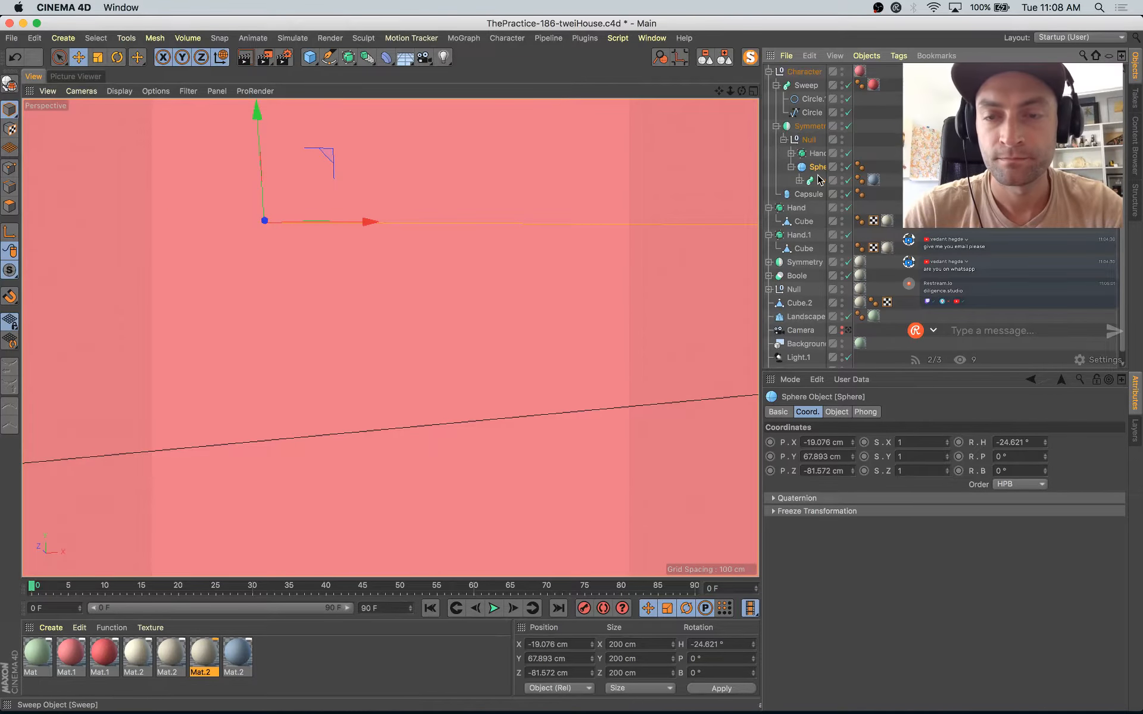
key("super+z")
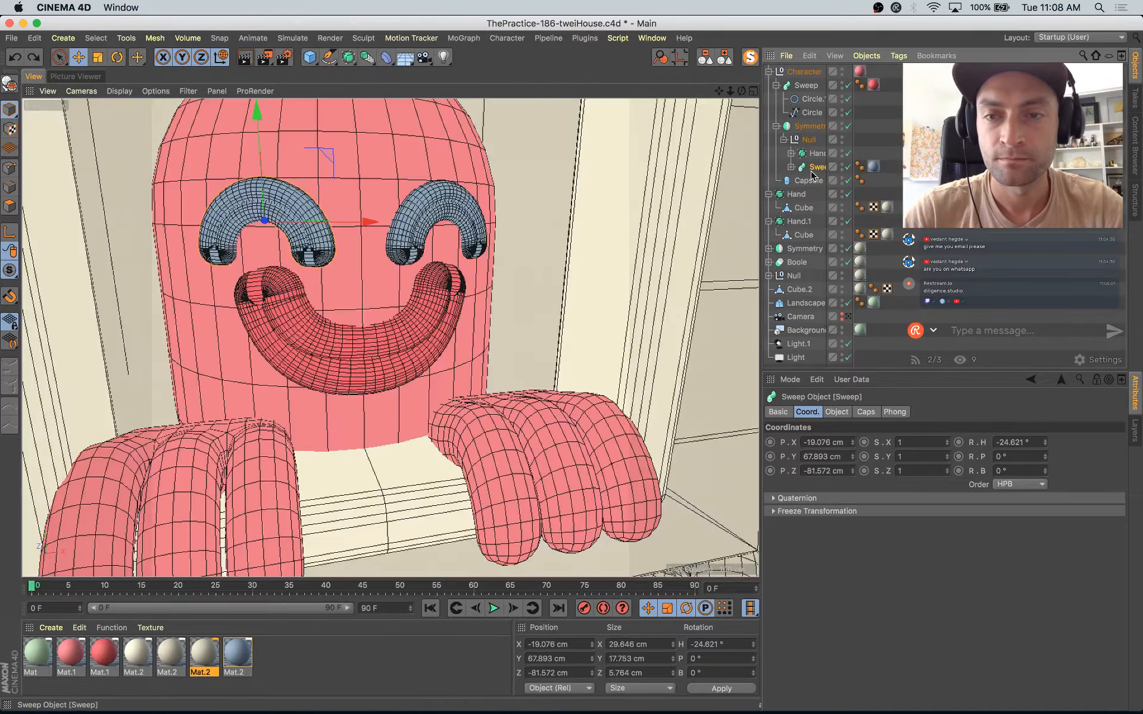
Step: Add a Capsule at the eye's position inside the Null, place it under the eye's Sweep, and hide that Sweep
left_click(310, 60)
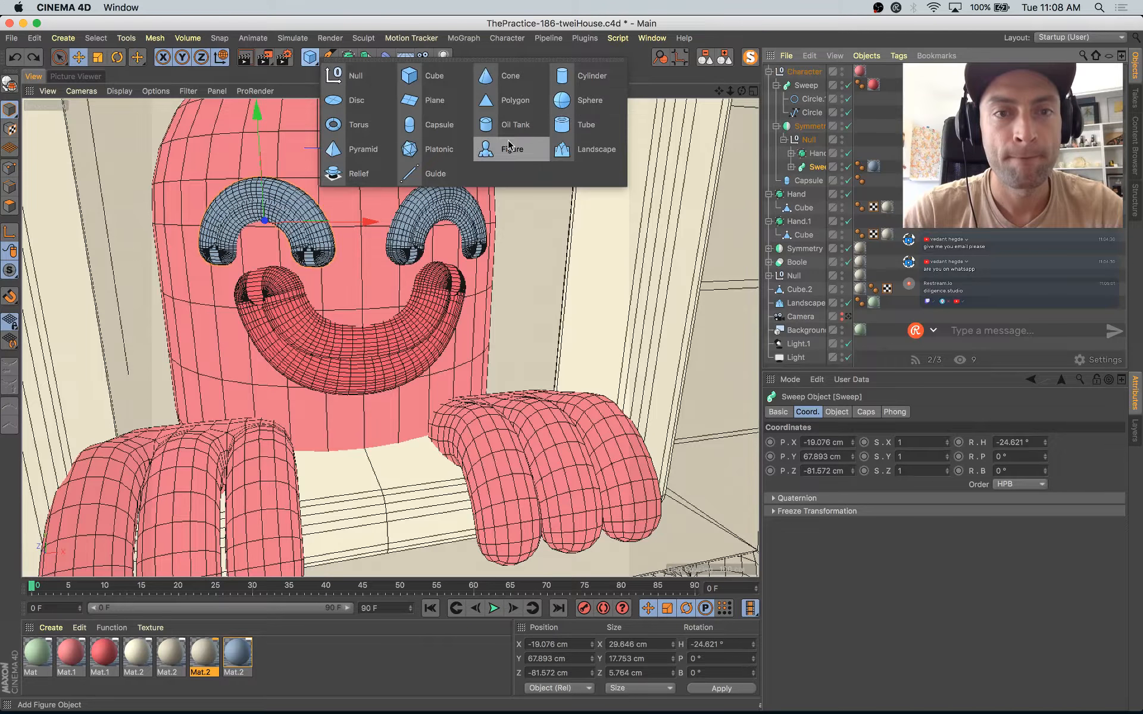
left_click(439, 126, "alt")
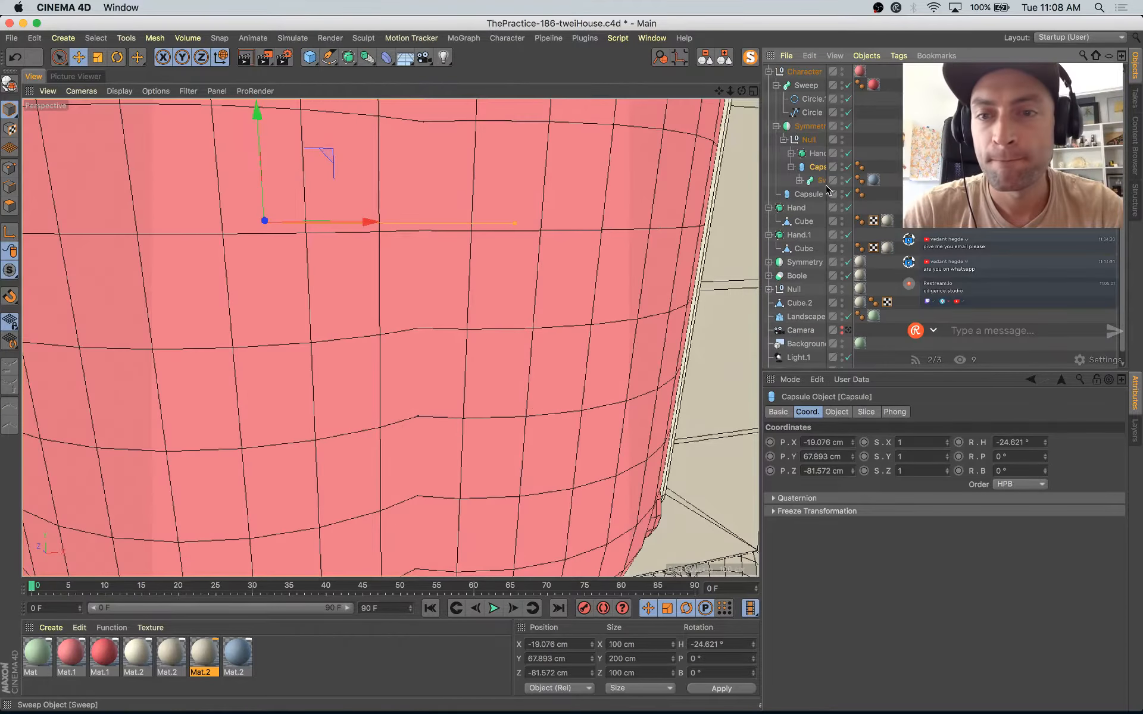
left_click_drag(812, 166, 857, 190)
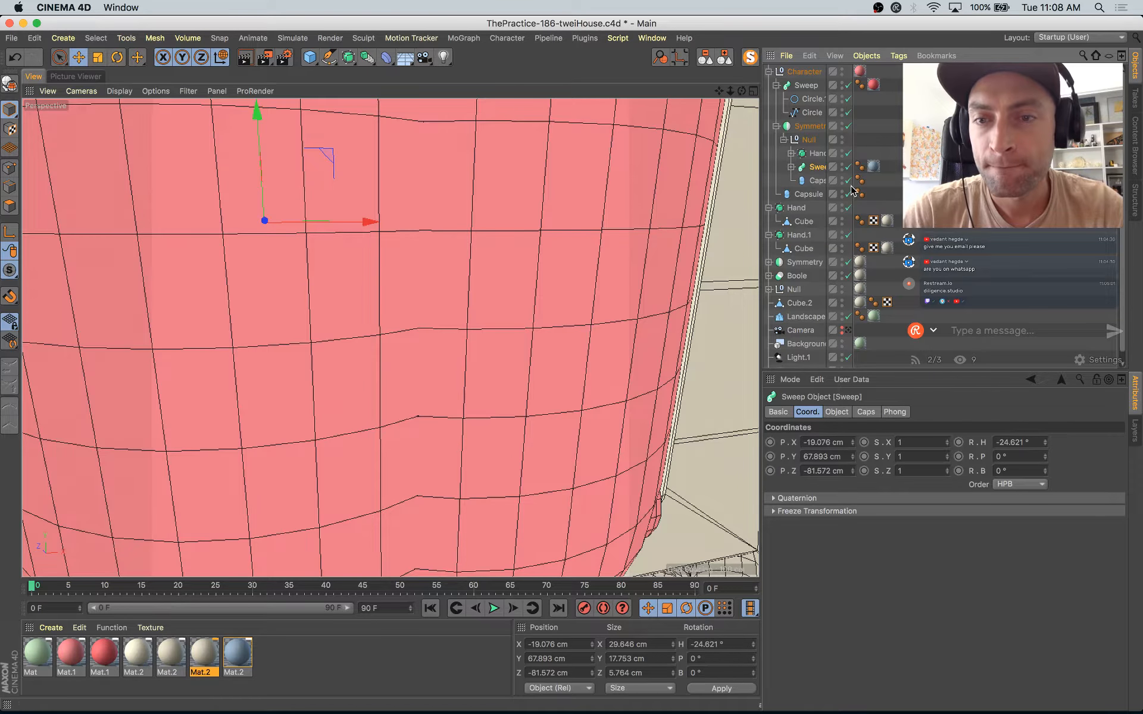
left_click(837, 178)
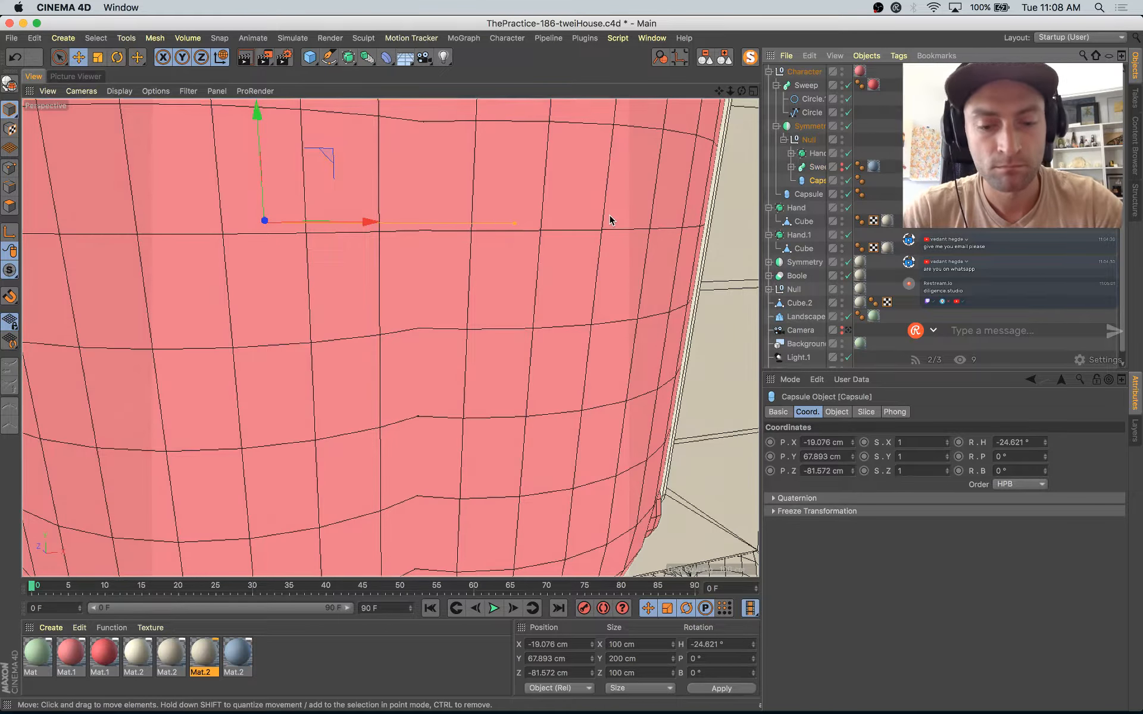
Step: Scale the capsule down to eye size and shorten it to about 14.5 × 21.5 × 14.5 cm
key("t")
left_click_drag(610, 214, 346, 432)
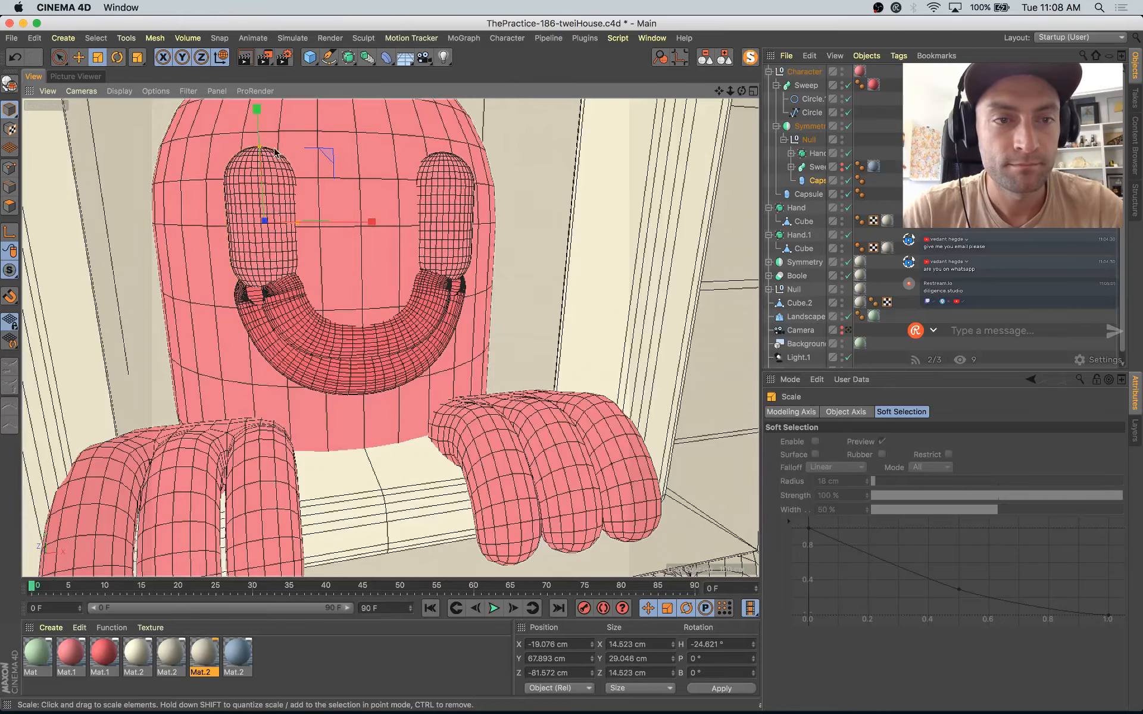
left_click_drag(259, 148, 235, 173)
Step: Tilt the capsule eye to a pitch of about -7.6° and move it up against the face to about Y 73.6, Z -79.3 cm
key("r")
left_click_drag(350, 236, 232, 179, "alt")
key("e")
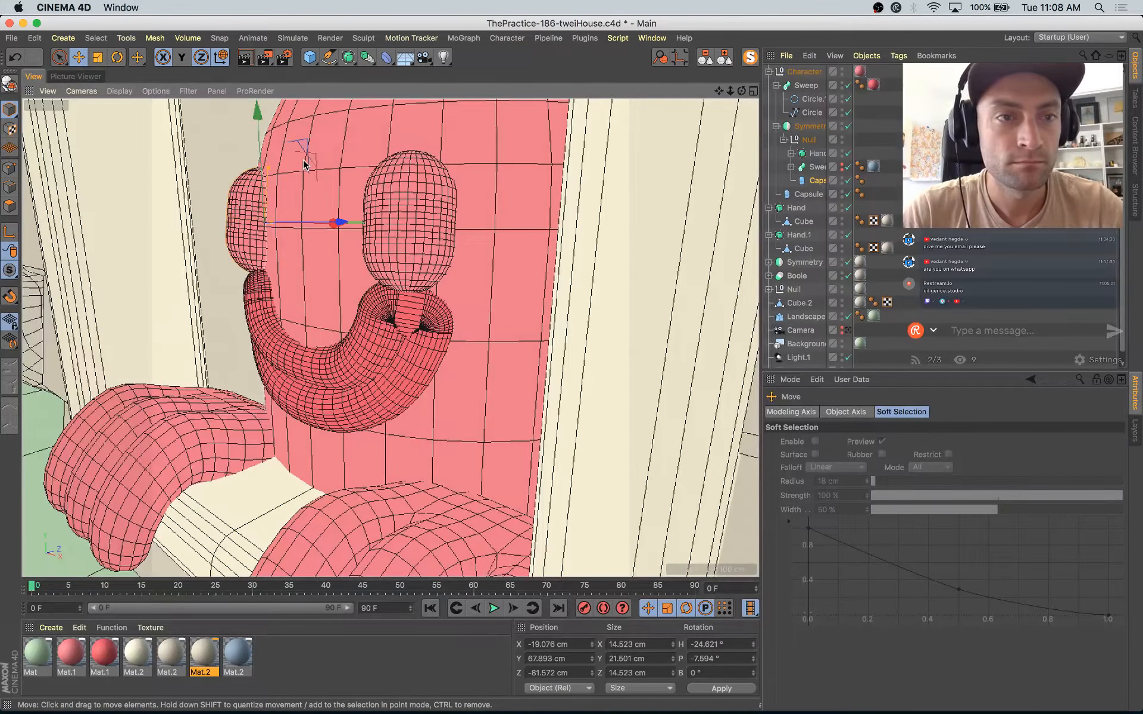
key("y")
left_click_drag(317, 162, 475, 178)
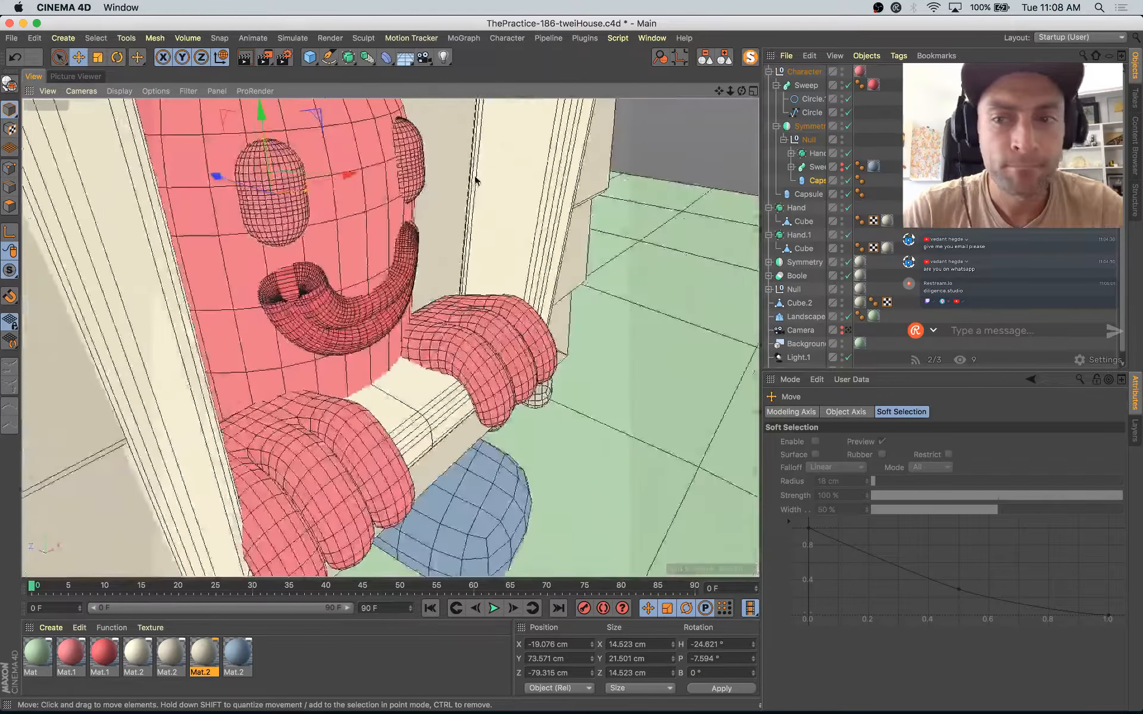
Step: Tilt the capsule eye to a pitch of about -9.2° and apply the red Mat.1 material to it
key("r")
left_click_drag(275, 160, 273, 156)
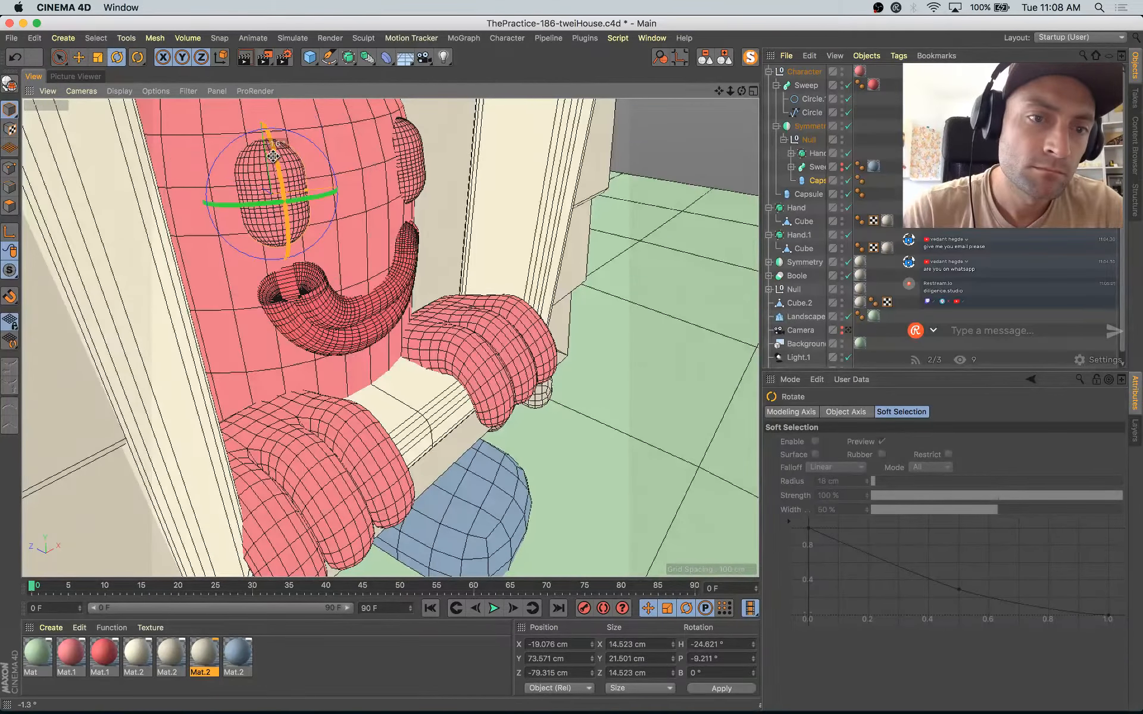
left_click_drag(107, 665, 216, 286)
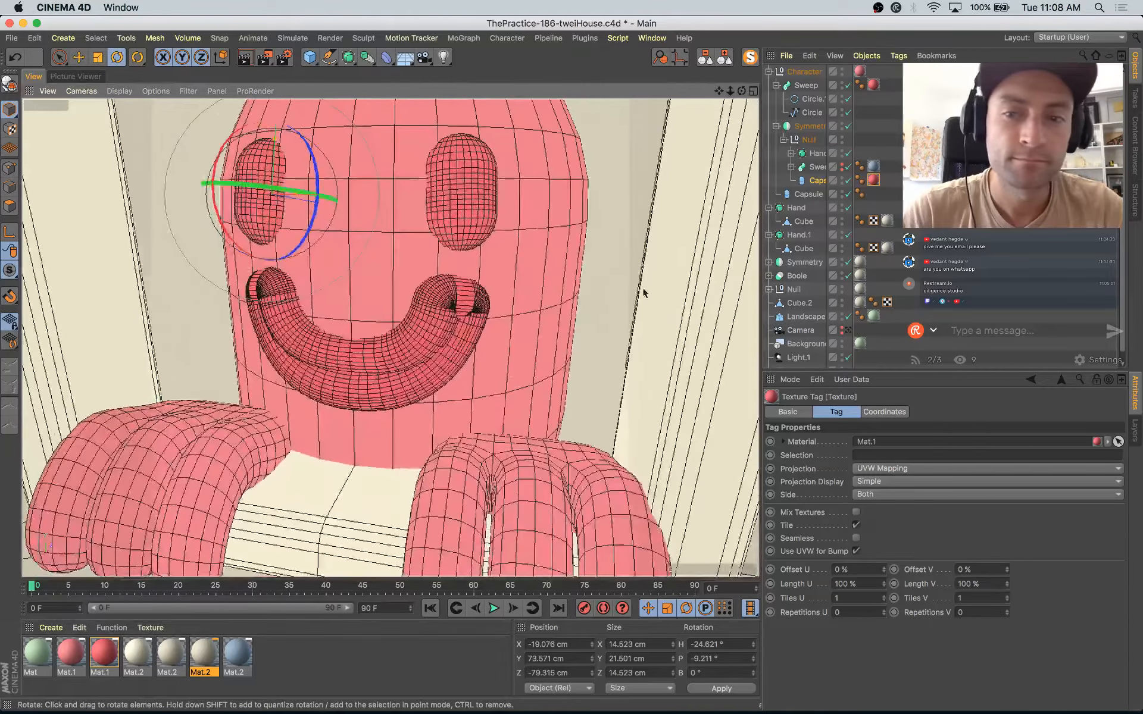
Step: Look through the scene camera and set the blue Mat.2 material's color saturation to 34%
left_click(850, 331)
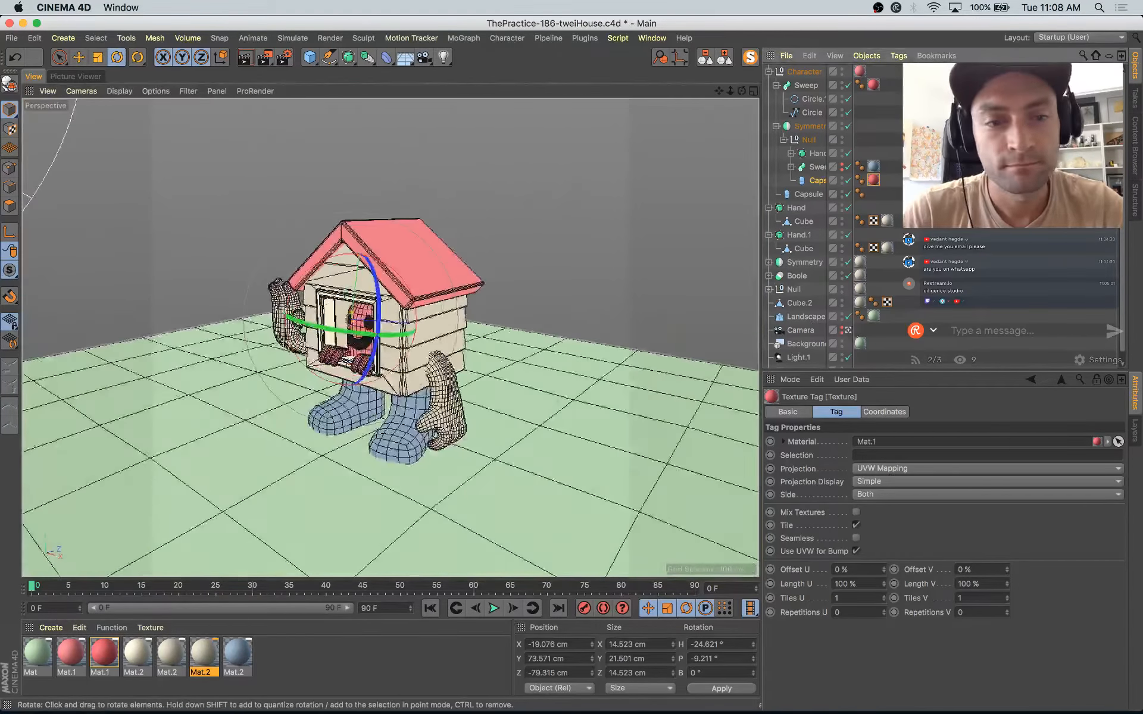
double_click(238, 652)
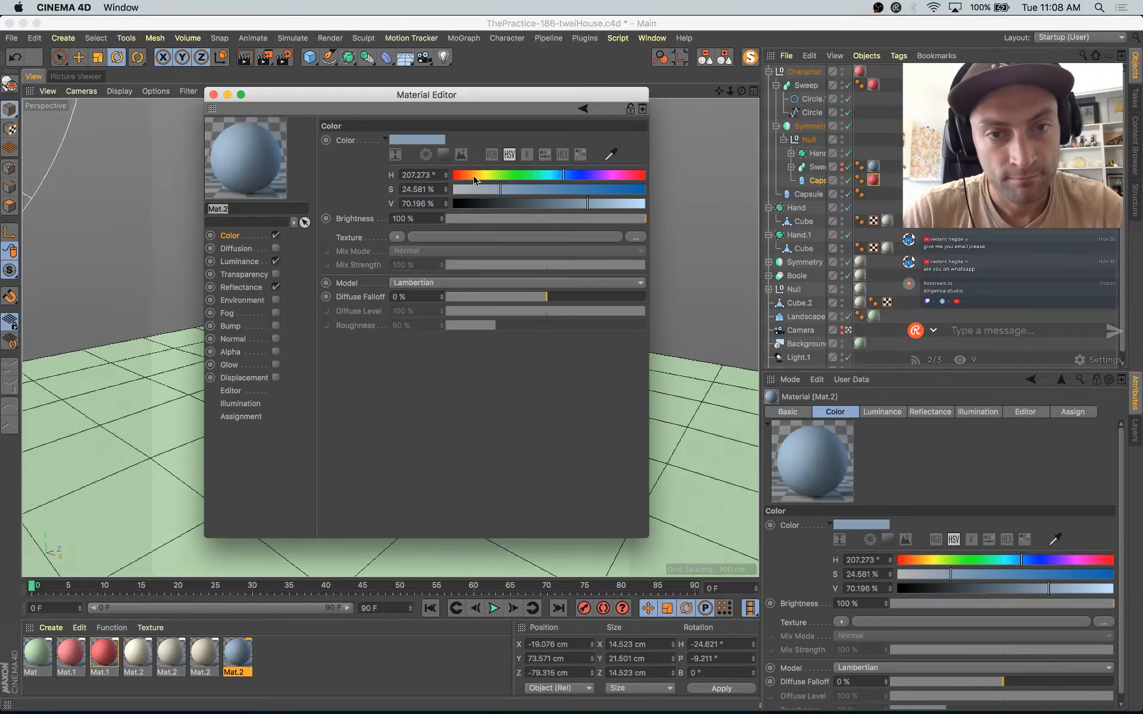
left_click(518, 191)
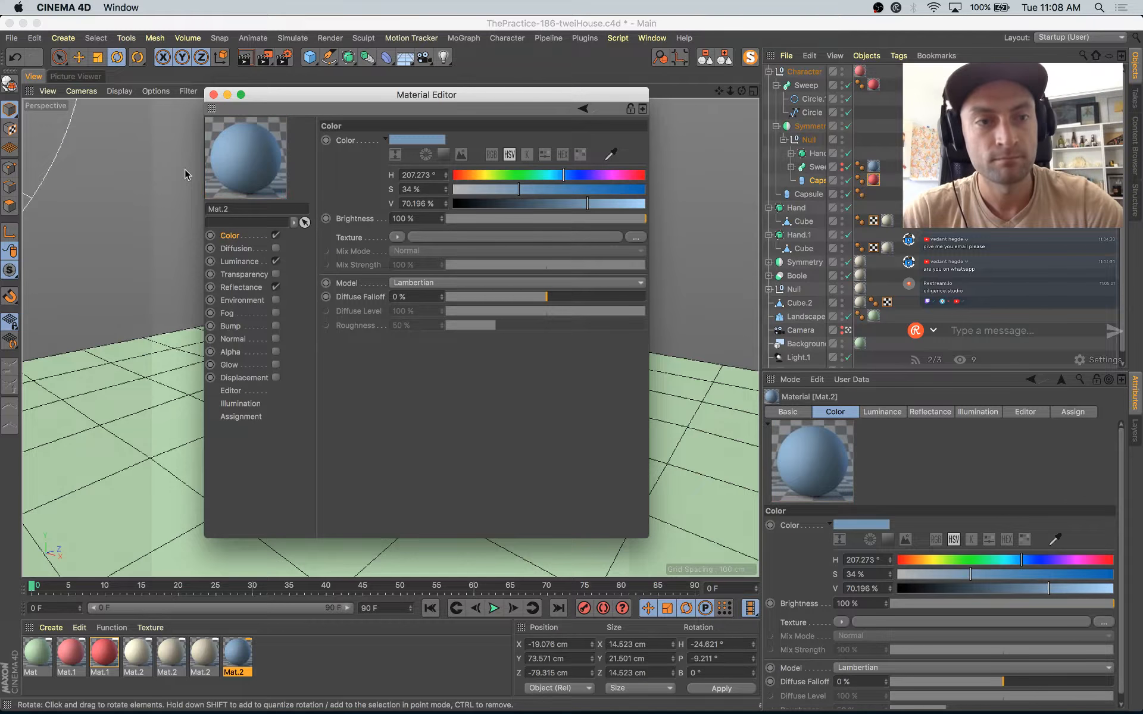
Step: Render the scene to the Picture Viewer and display the previous render from the history
key("shift+r")
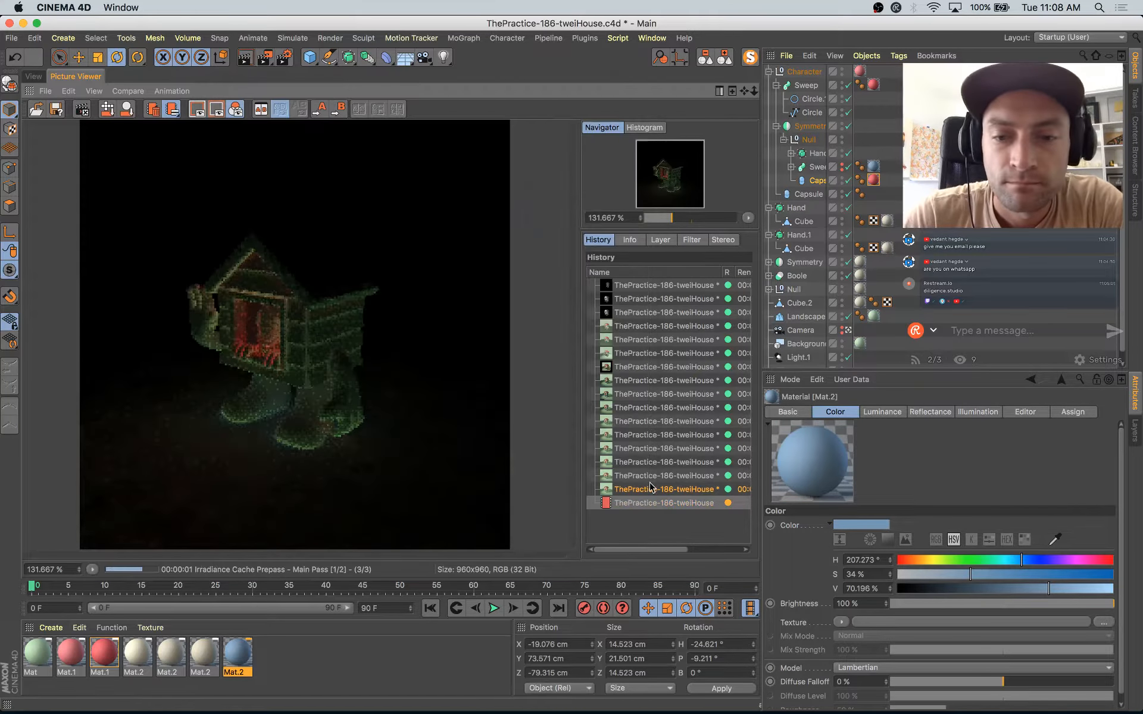
left_click(649, 488)
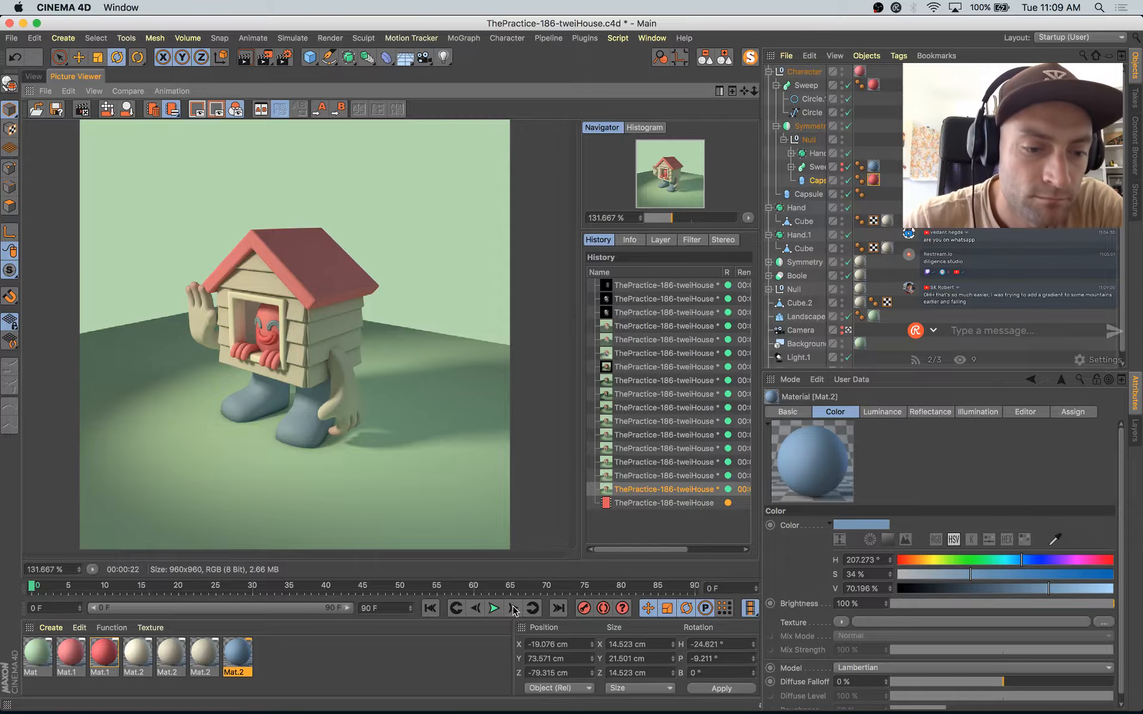
Step: Move the white knot of the last beige Mat.2's gradient farther from the pink knot, and set the pink knot's saturation to 28%
double_click(203, 657)
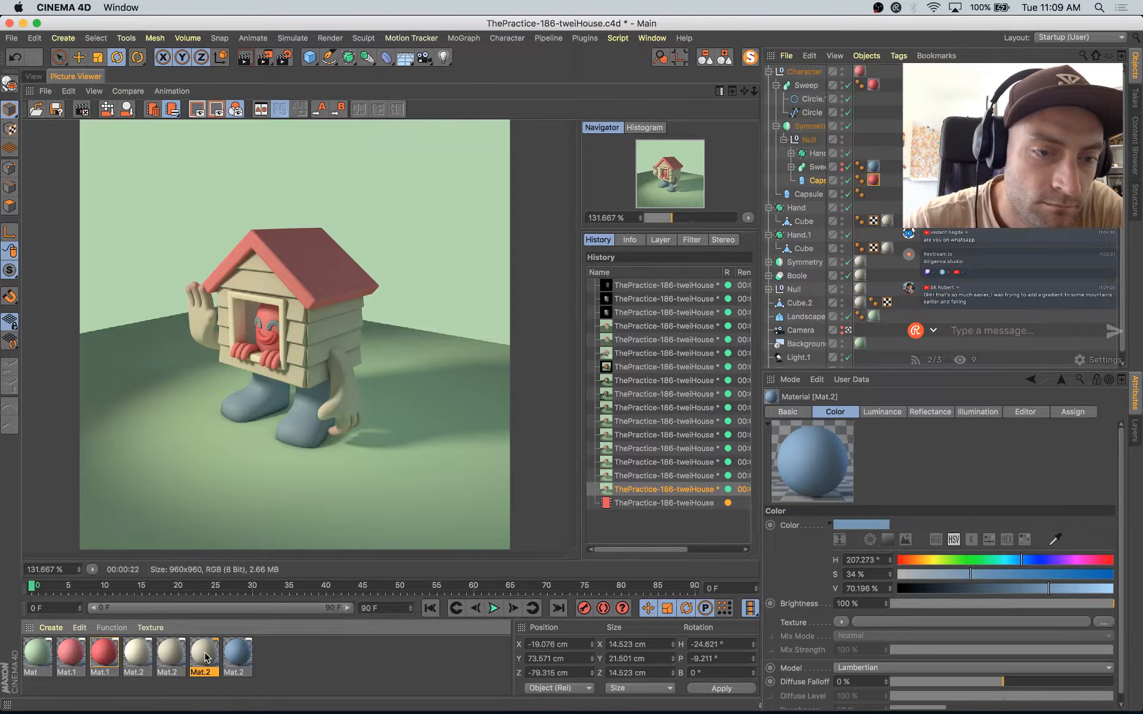
left_click(412, 276)
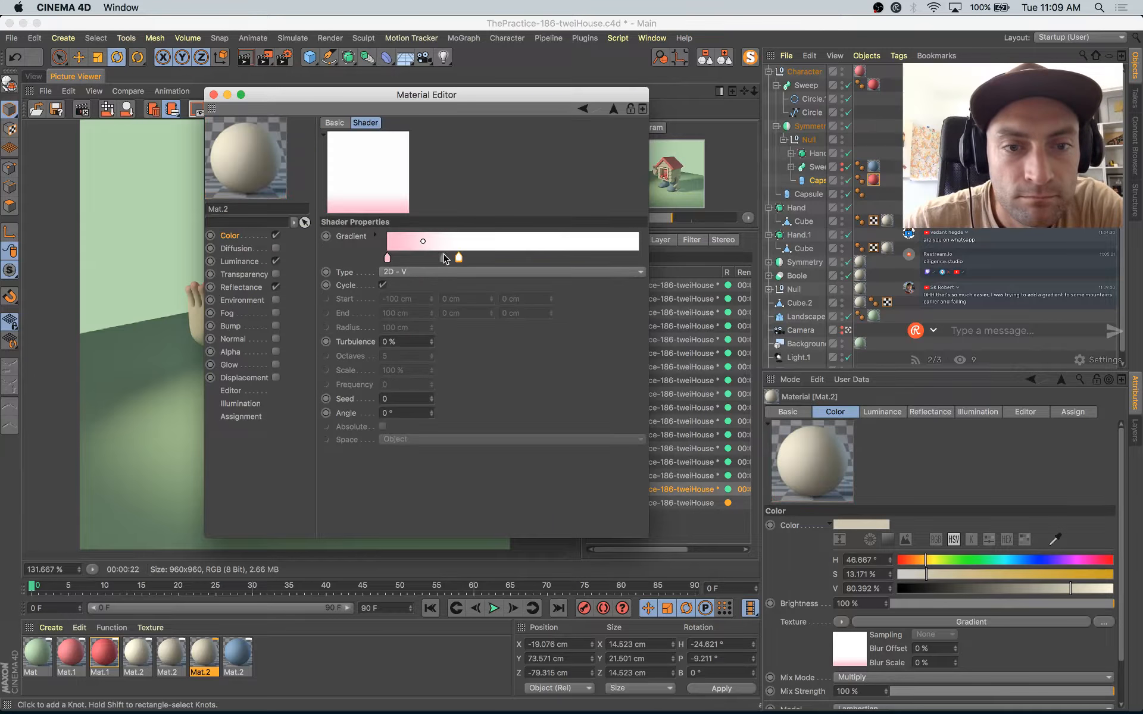
left_click_drag(445, 258, 463, 264)
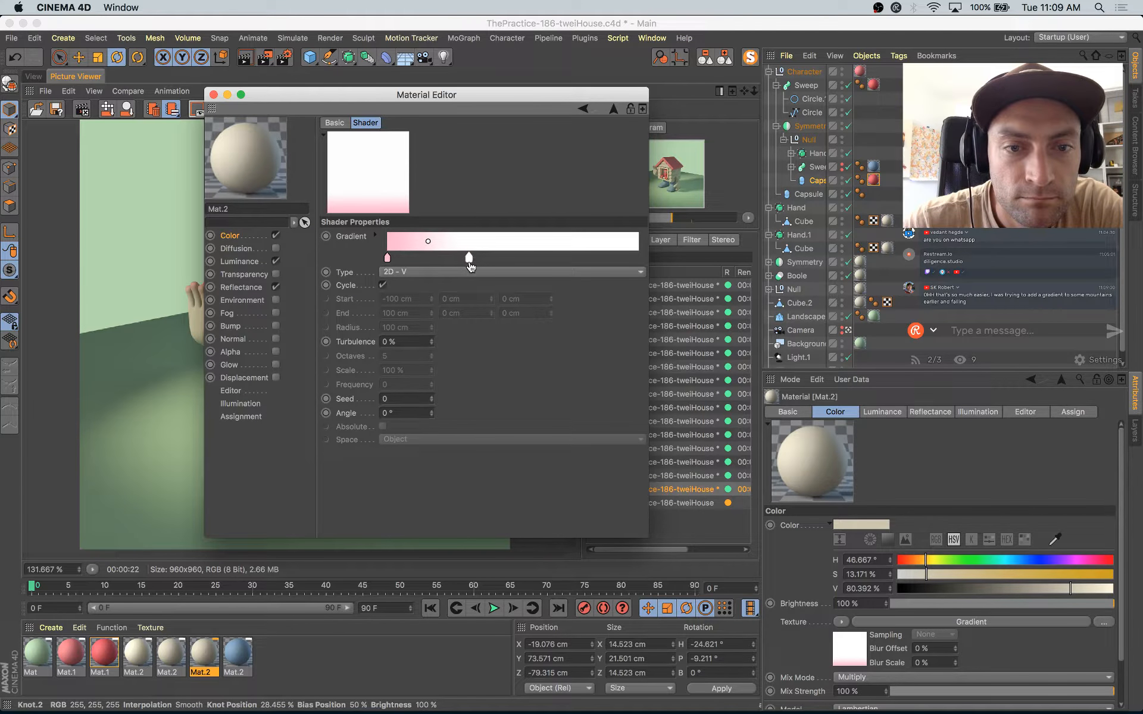
double_click(387, 258)
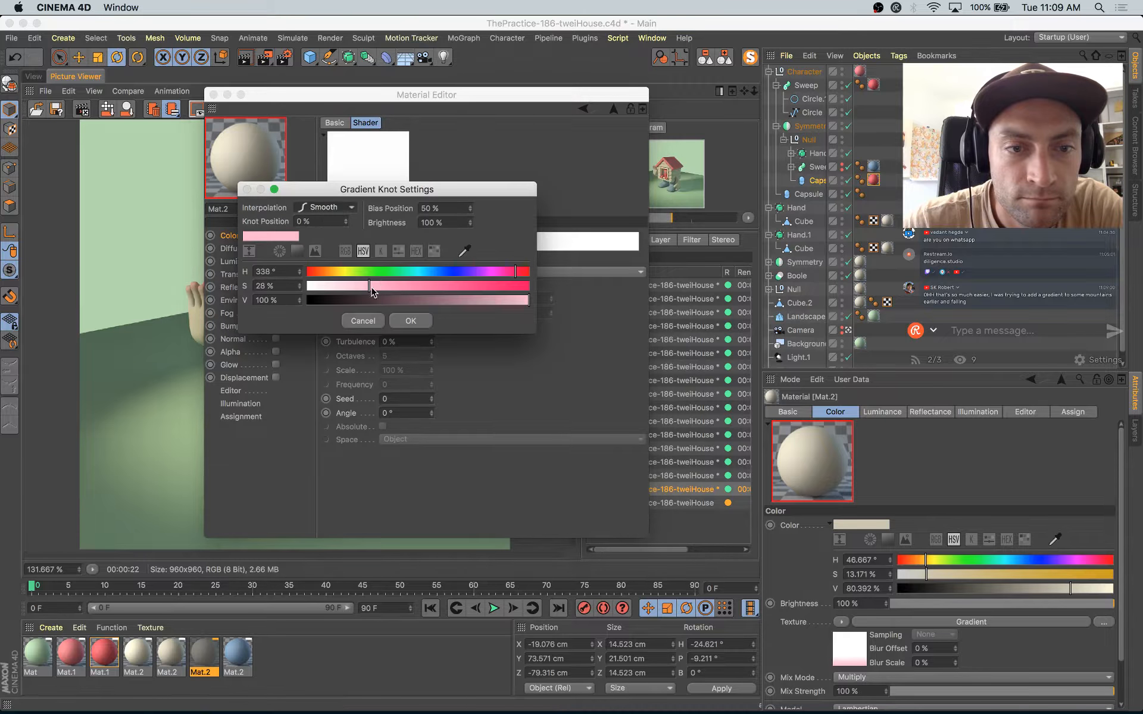
left_click(407, 322)
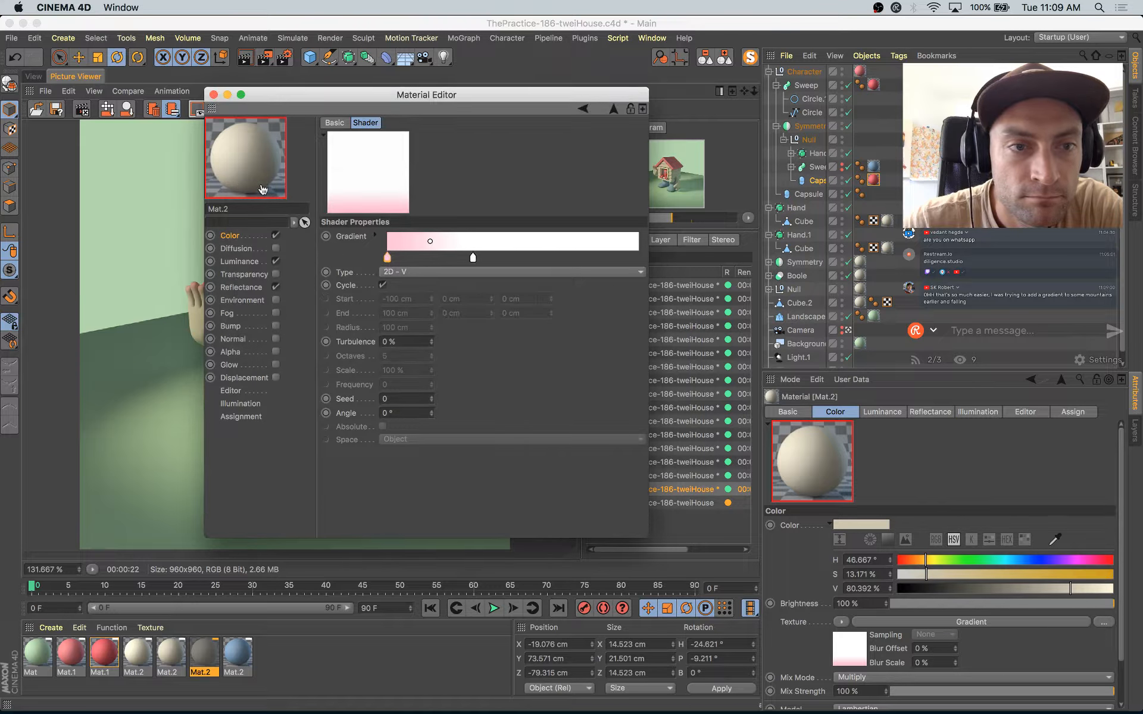
left_click(213, 94)
Step: Compare the render in progress with the previous one in the Picture Viewer history
left_click(664, 505)
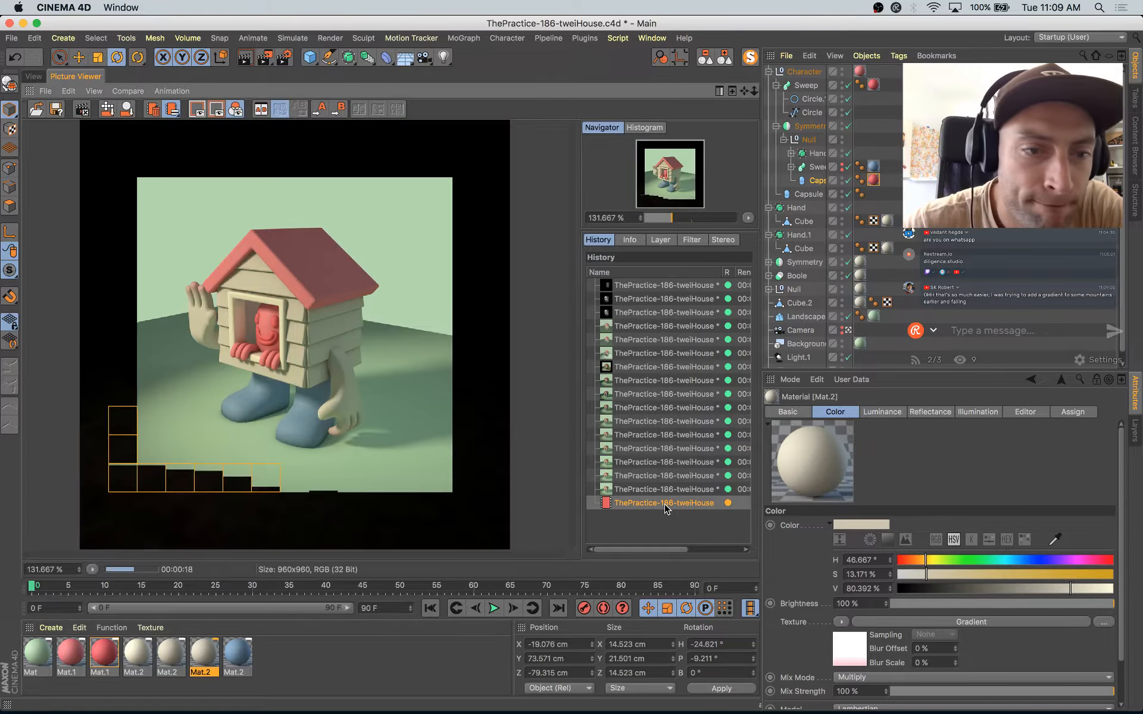
key("Up")
key("Down")
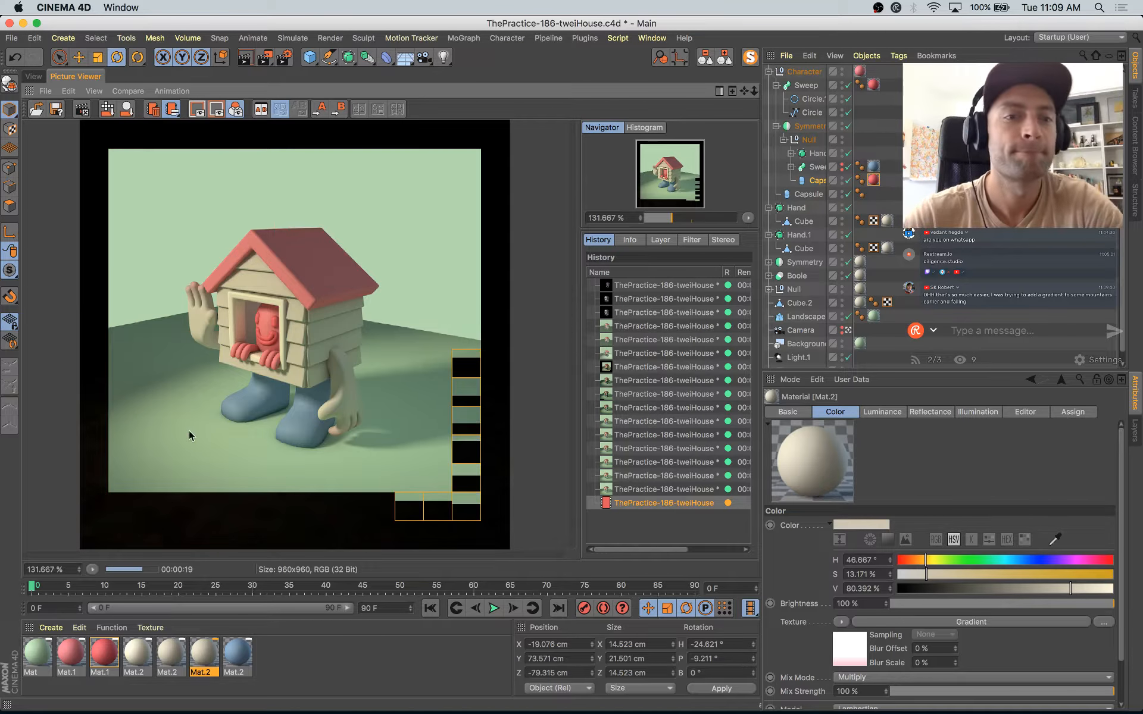
Step: Return to the 3D view, leave the scene camera, and reposition the capsule eyes slightly farther apart and lower on the face
left_click(33, 76)
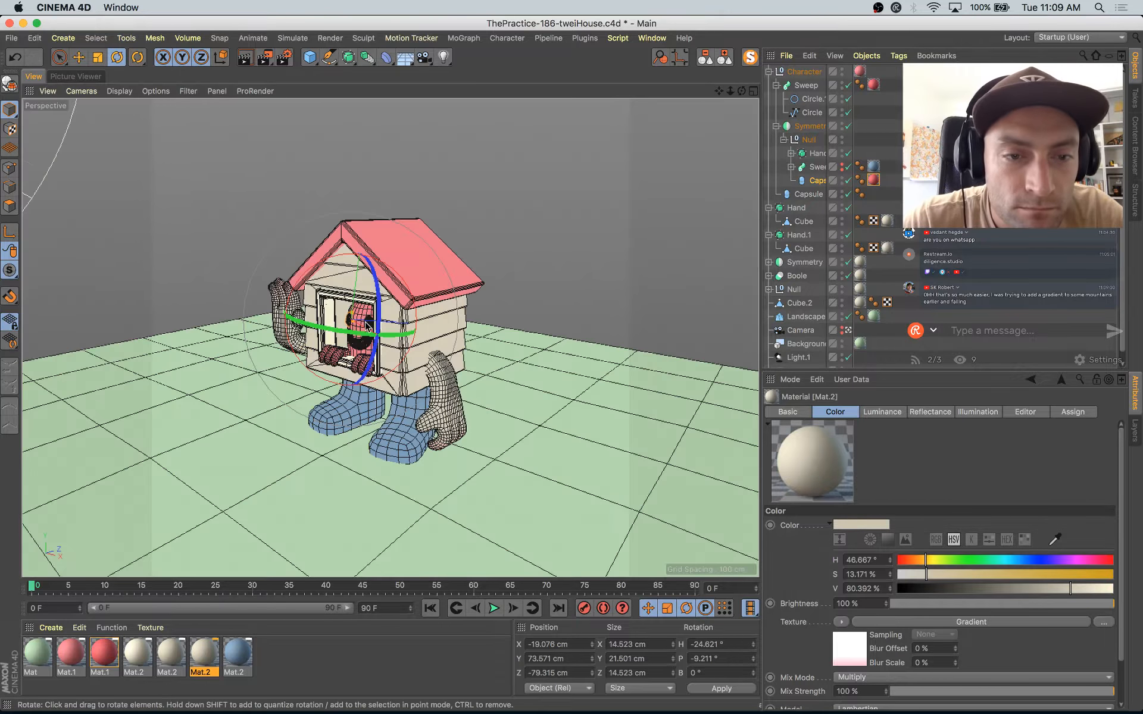
key("e")
left_click(849, 330)
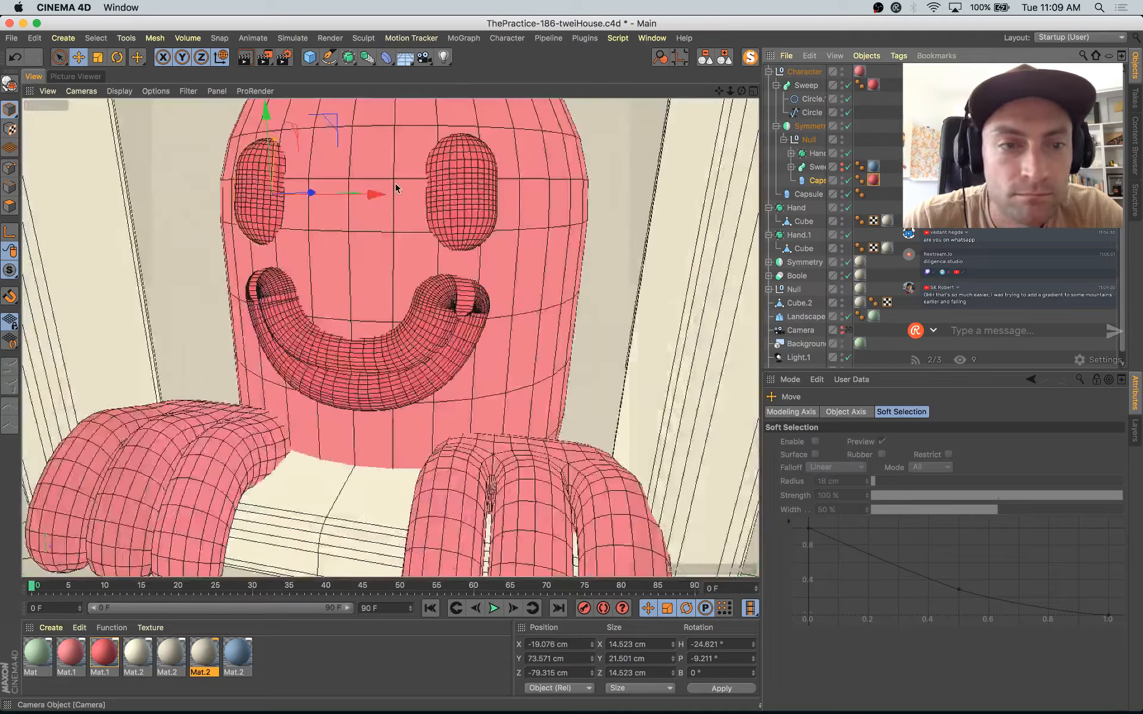
mouse_move(390, 192)
left_mouse_down()
mouse_move(377, 191)
mouse_move(405, 204)
mouse_move(366, 244)
mouse_move(376, 300)
mouse_move(372, 181)
left_mouse_up()
key("super+z")
key("super+z")
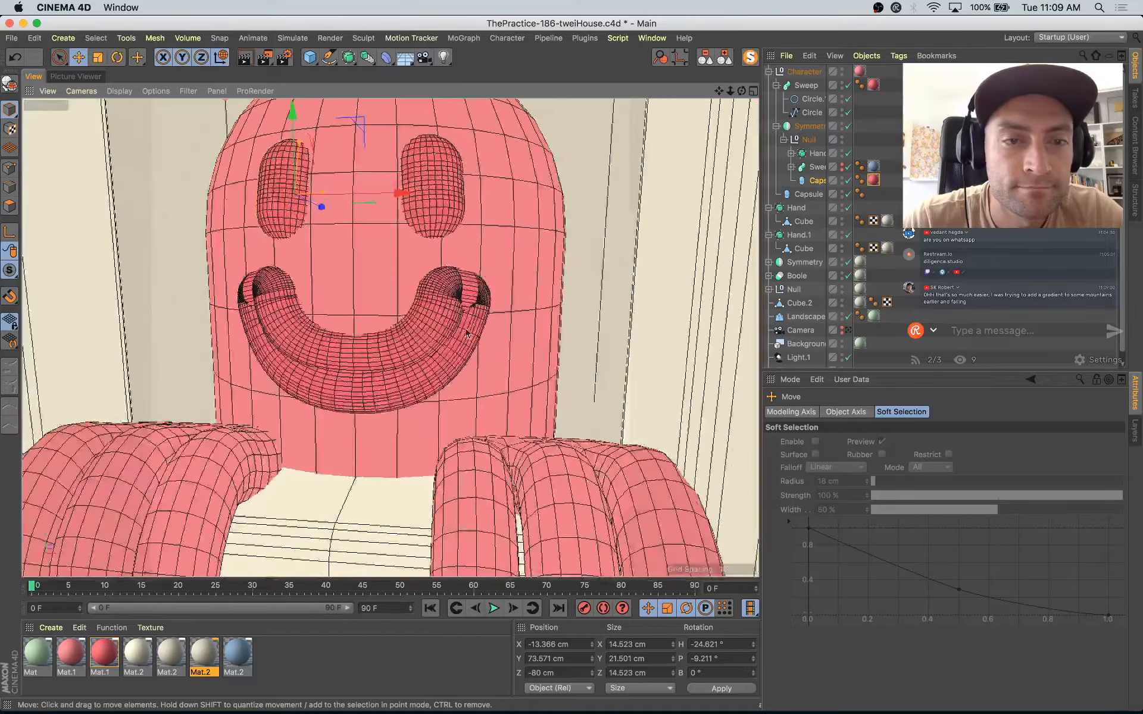
left_click_drag(384, 199, 364, 194)
left_click_drag(257, 133, 256, 141)
Step: Duplicate the mouth Sweep within the Character group and collapse the original Sweep's hierarchy
left_click(804, 90)
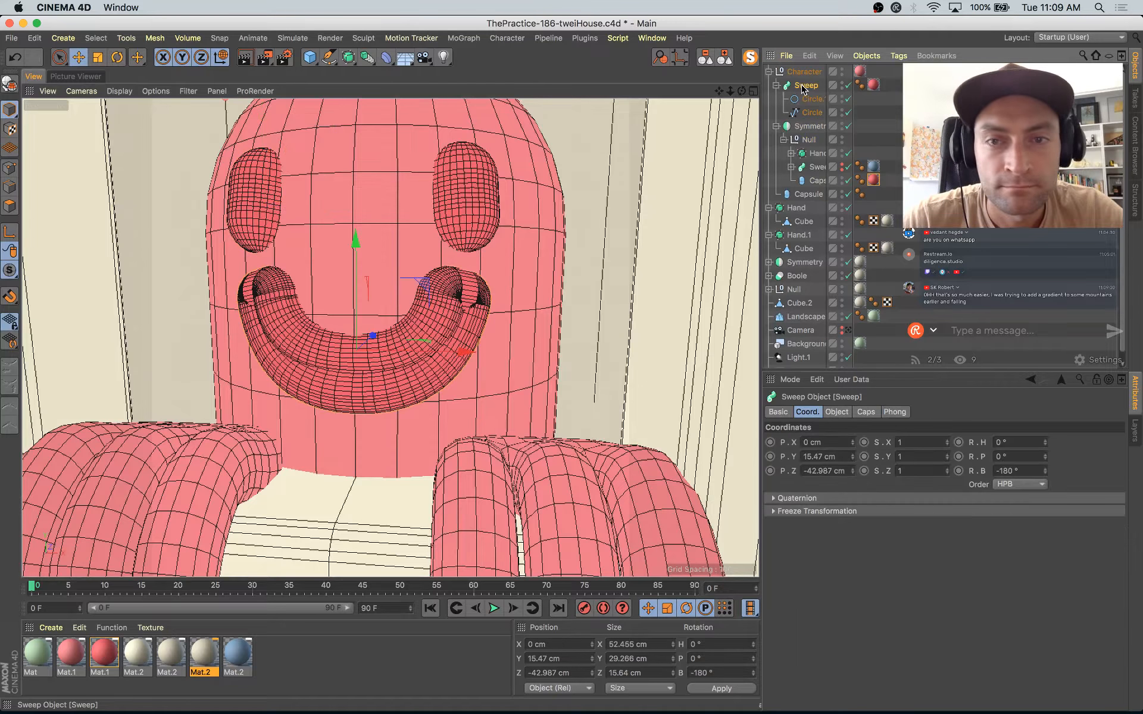
left_click_drag(802, 85, 800, 88, "ctrl")
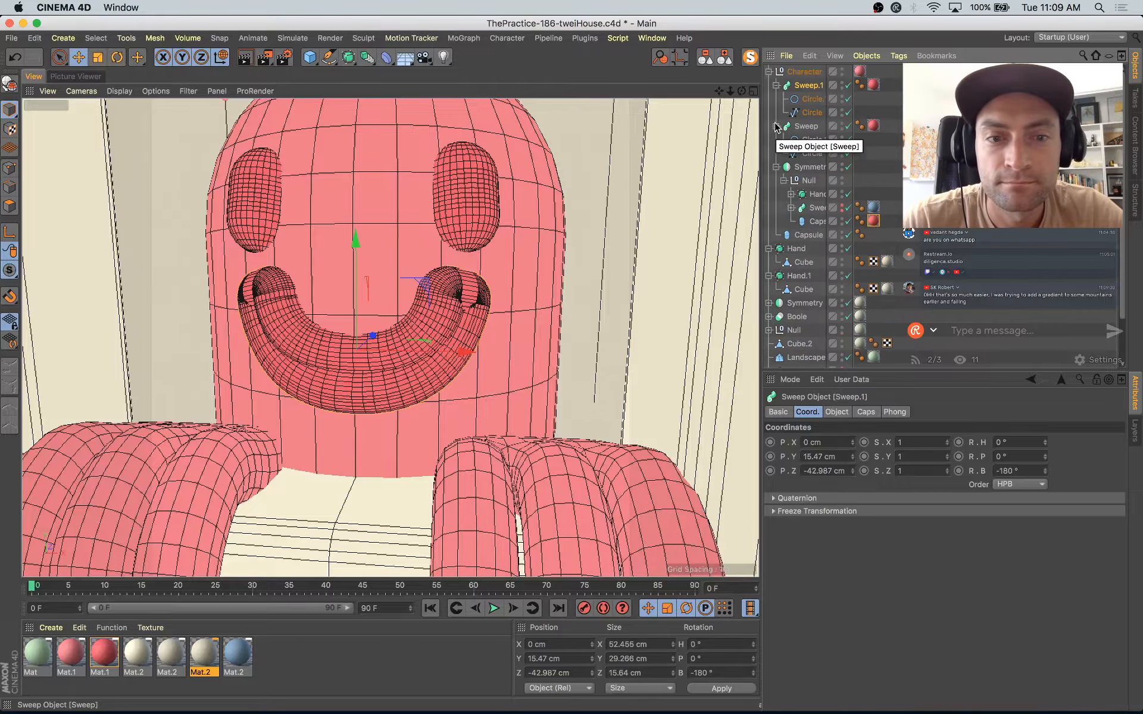
left_click(776, 126)
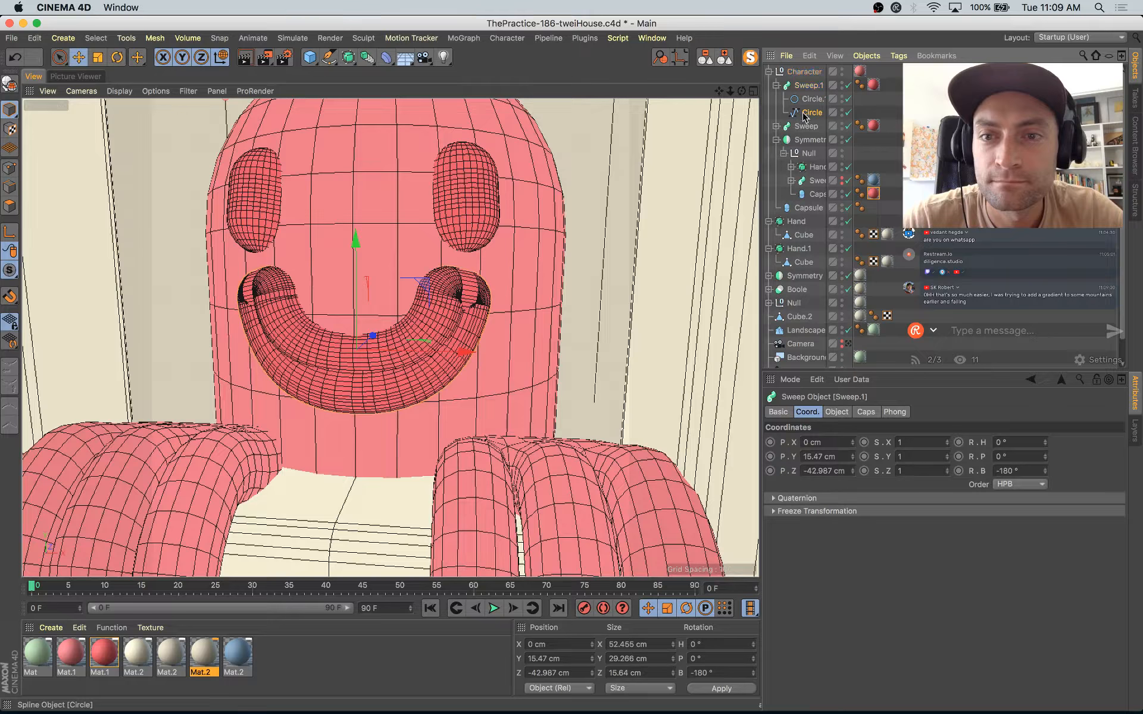
Step: Isolate the duplicated mouth's path spline Circle, switch to Points mode, and open the spline's object properties
left_click(804, 116)
left_click(751, 58)
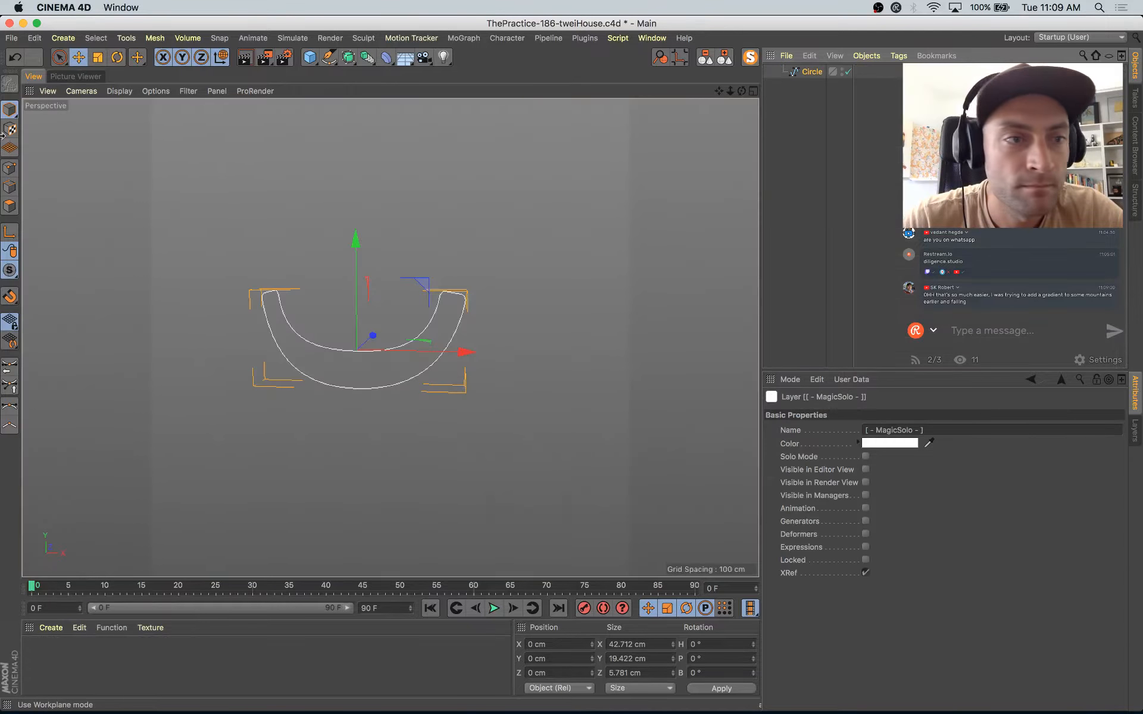
left_click(10, 169)
left_click(803, 76)
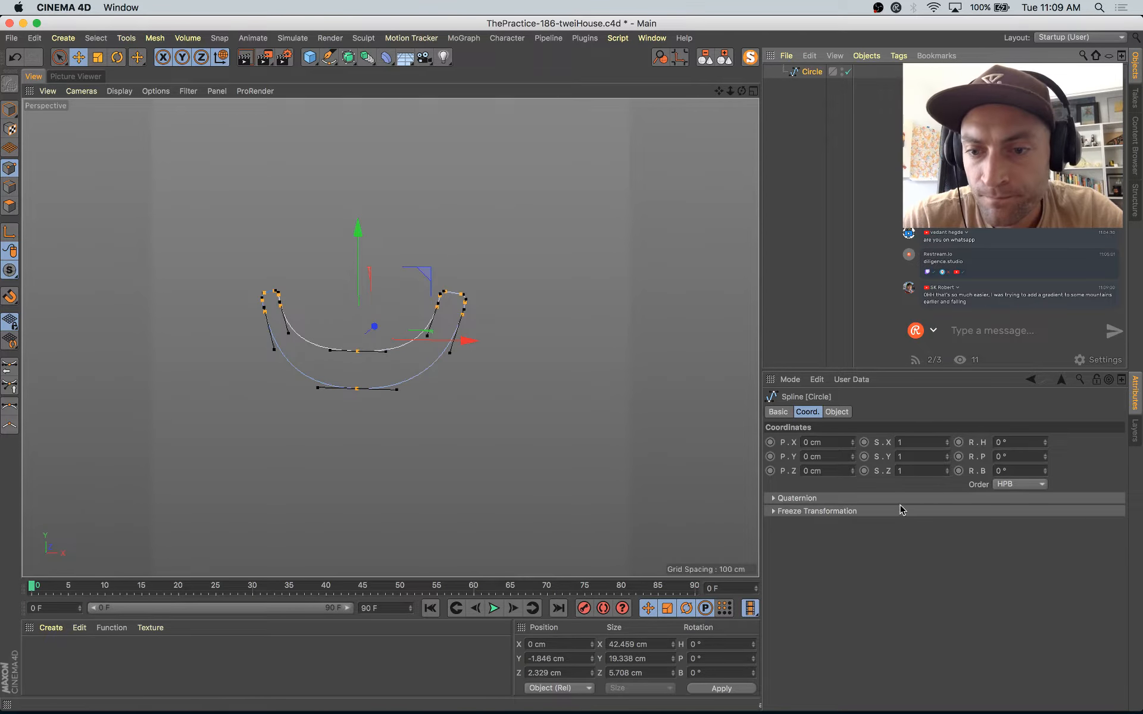
left_click(837, 412)
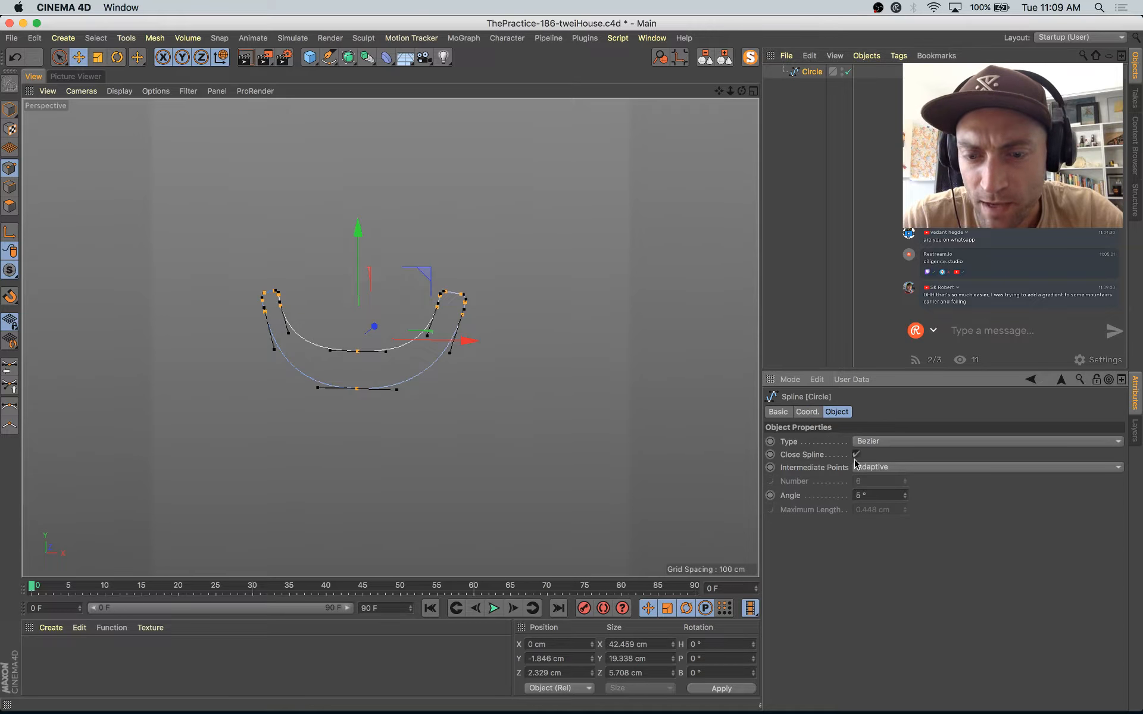
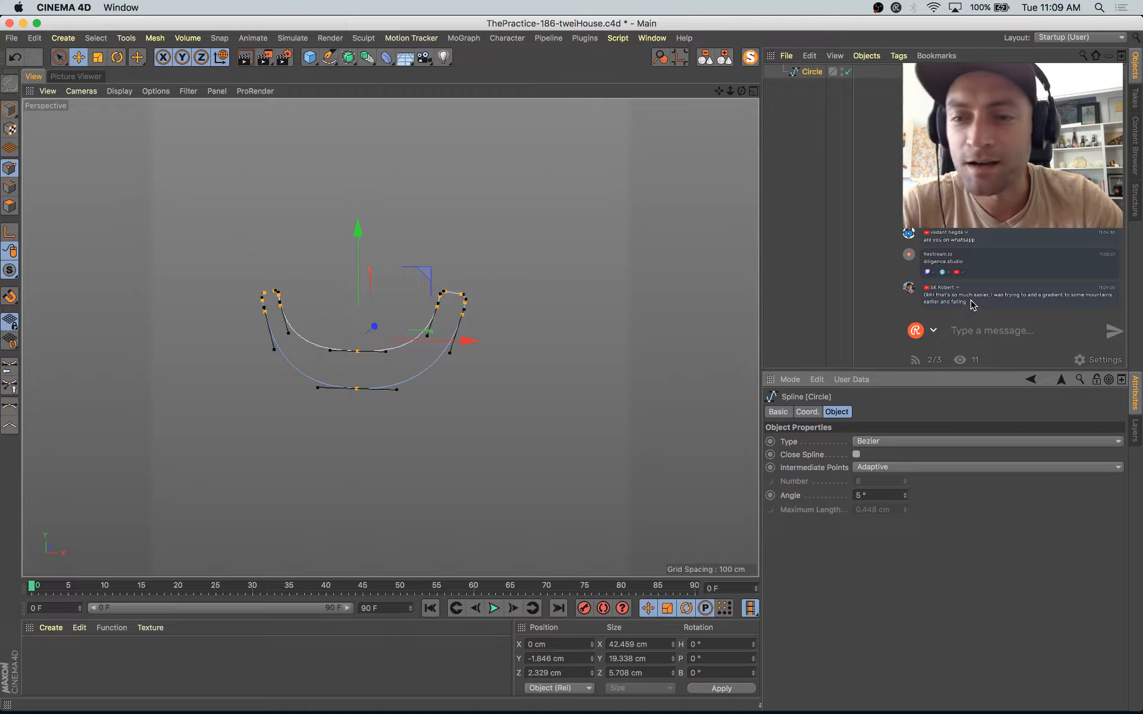
Step: Break open the closed mouth spline and delete its upper arc and corner points, keeping only the lower smile curve
left_click(282, 284)
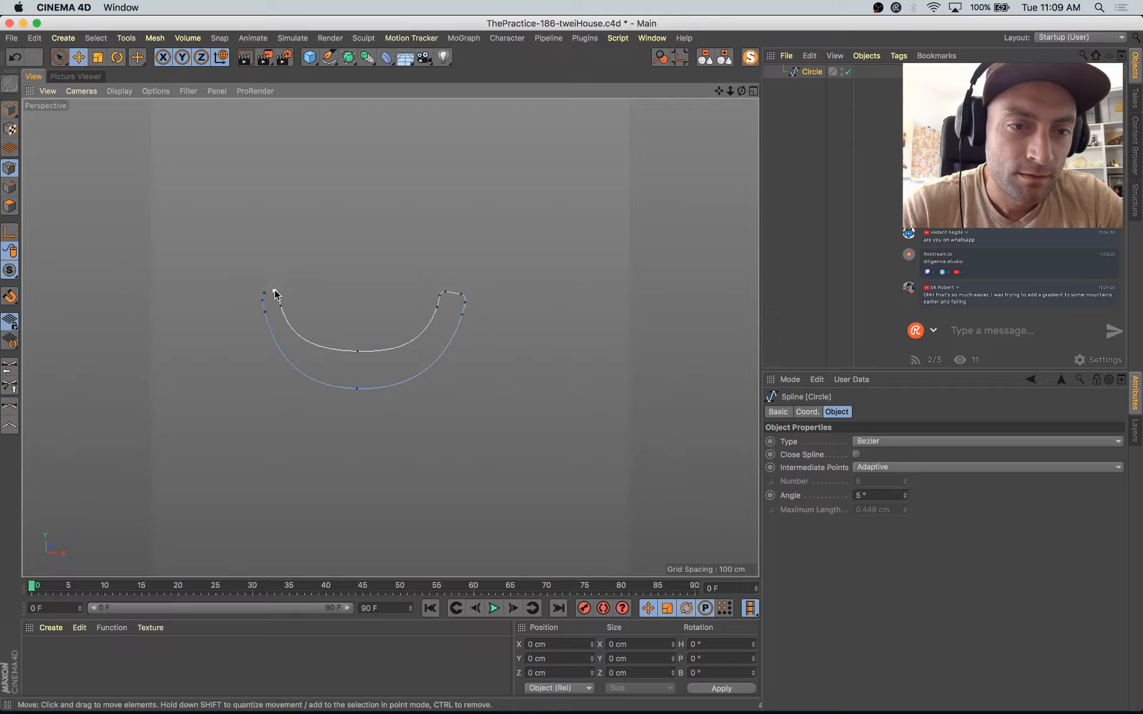
left_click(275, 294)
key("space")
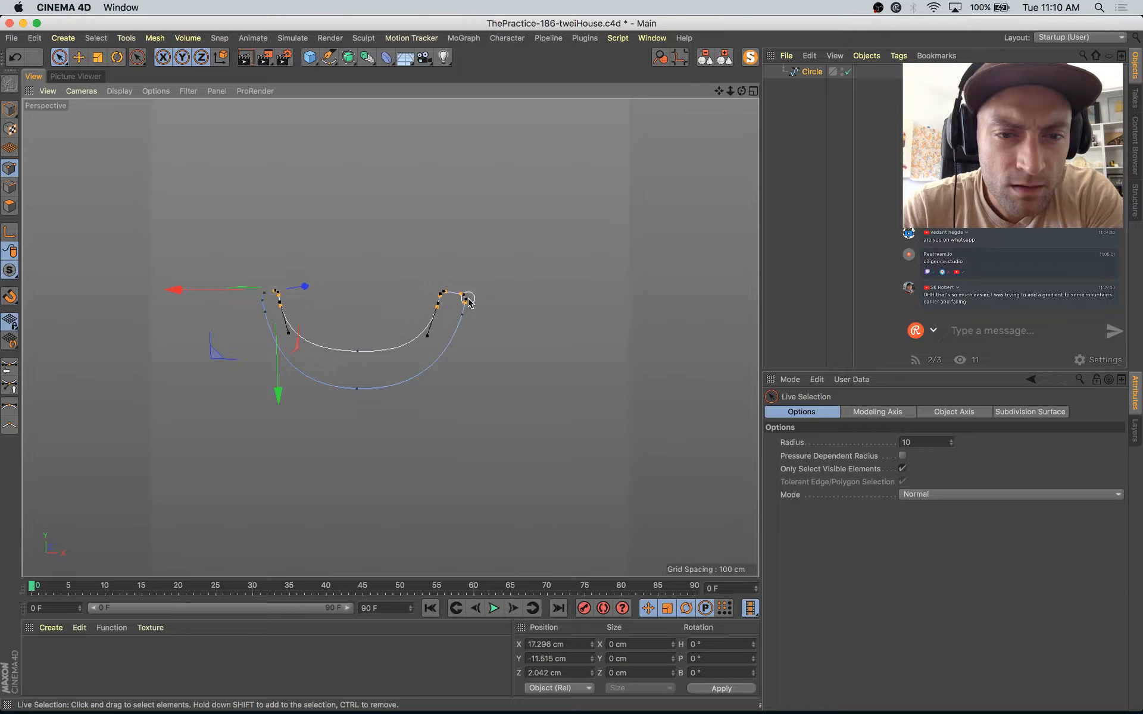
key("Delete")
left_click(353, 350)
key("Delete")
left_click(274, 294)
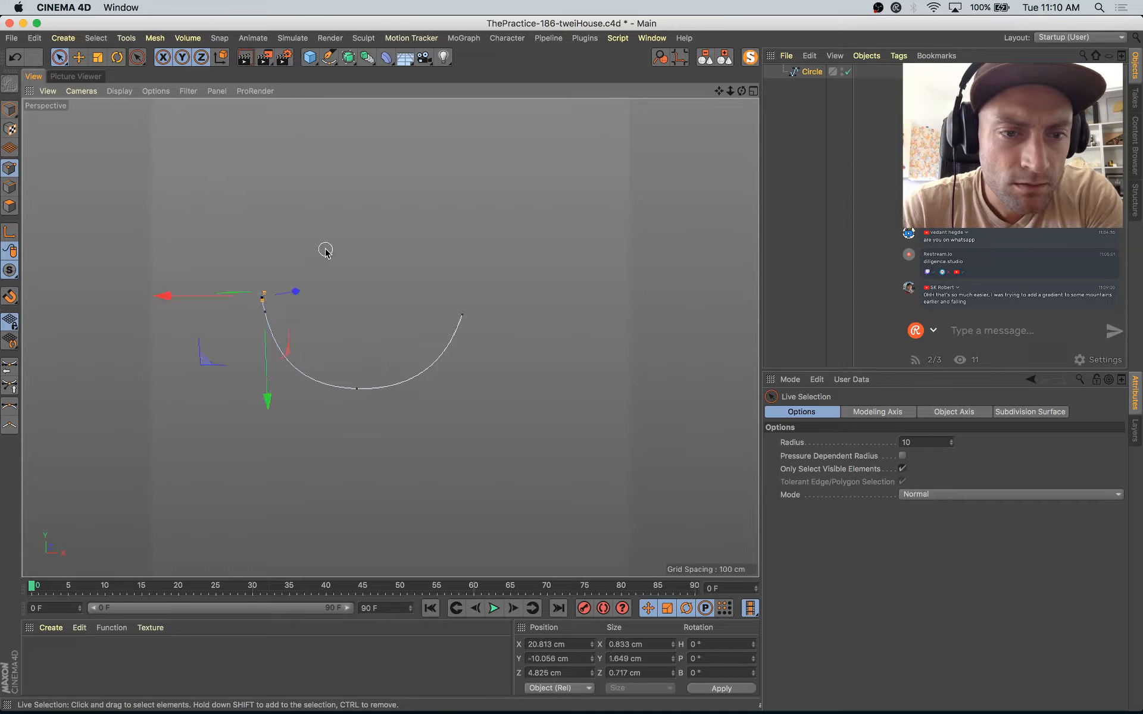
key("Delete")
Step: Leave point editing and solo view, then hide the original Sweep mouth so only Sweep.1 shows on the face
left_click(9, 108)
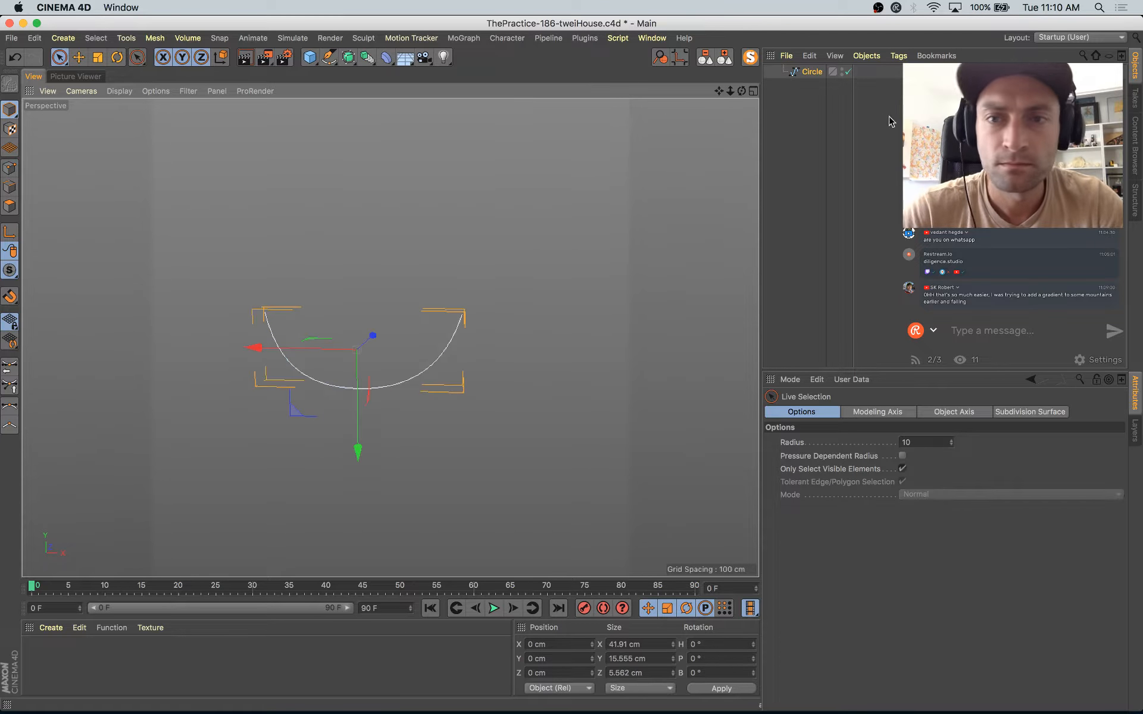
left_click(750, 54)
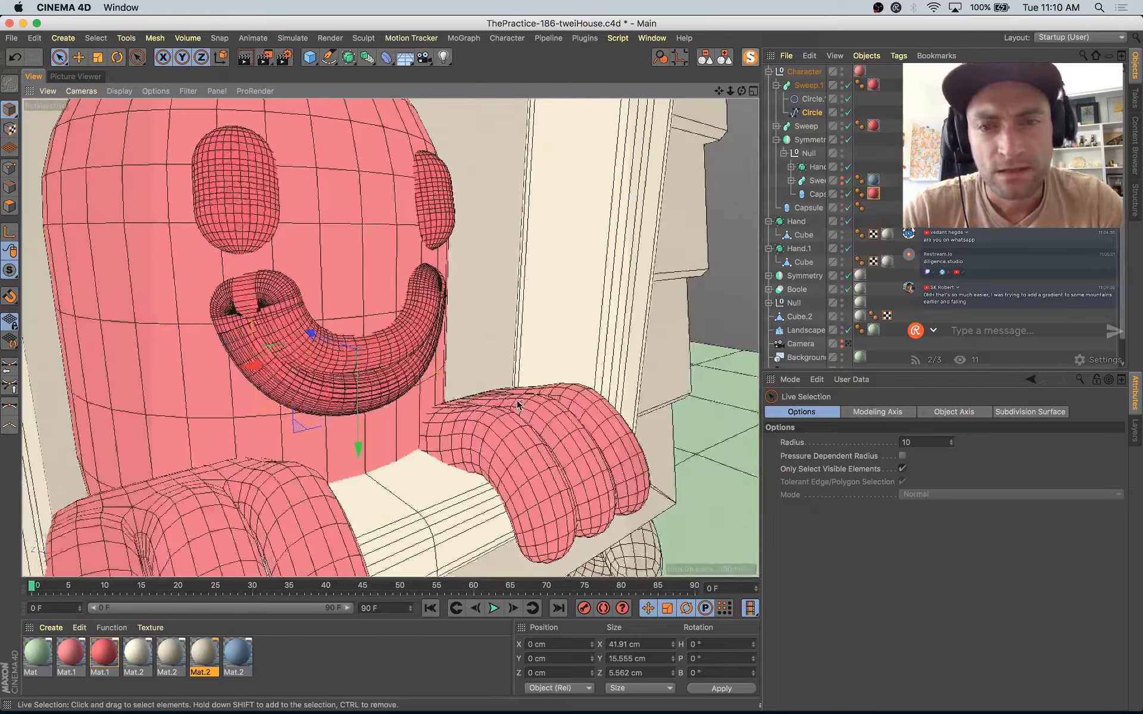
left_click(776, 139)
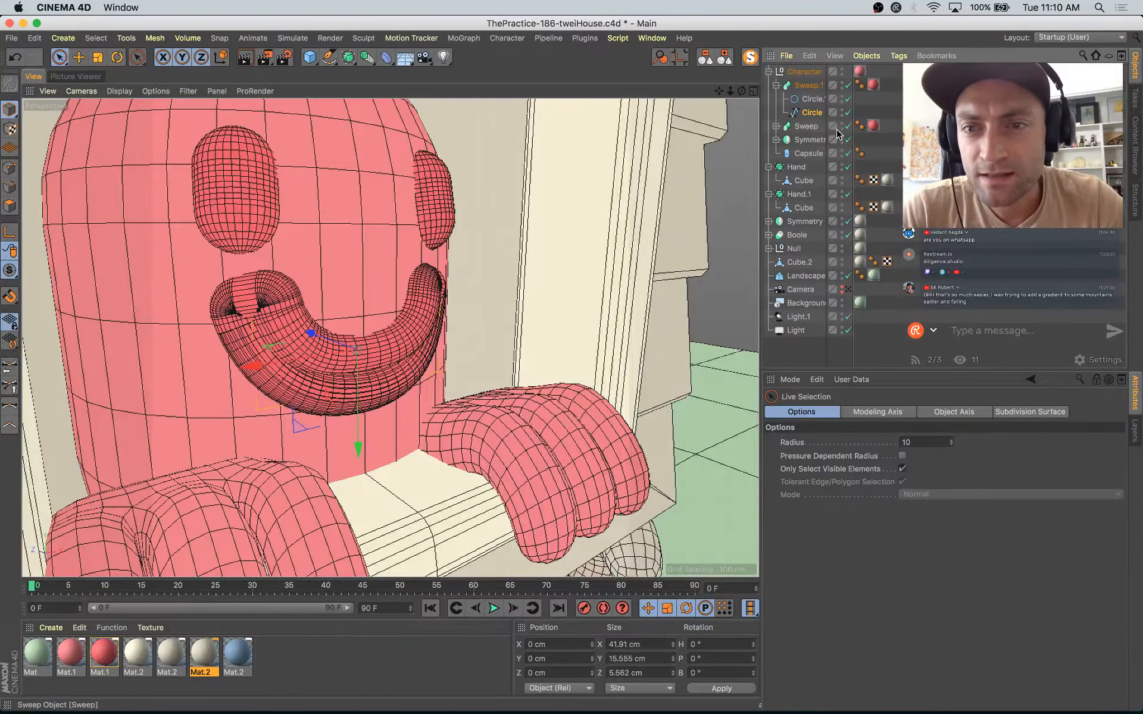
left_click(842, 124)
left_click(803, 84)
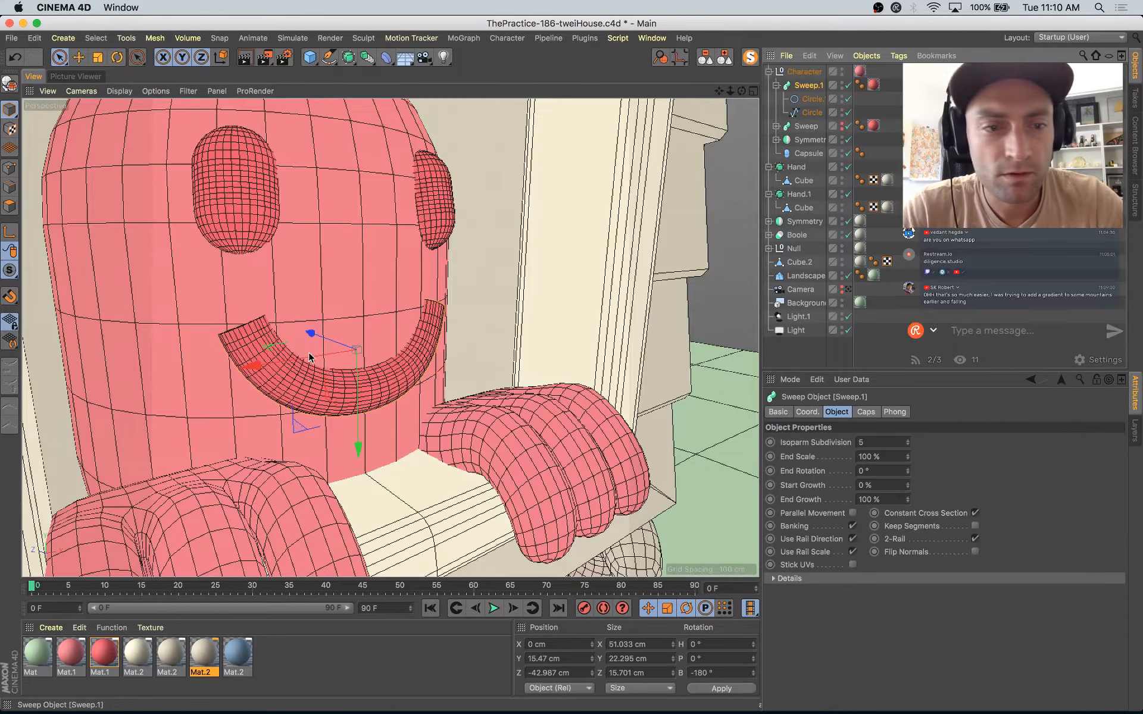
Step: Scale all points of the mouth's path spline to about 42.4 cm wide and 10.3 cm high
left_click(811, 112)
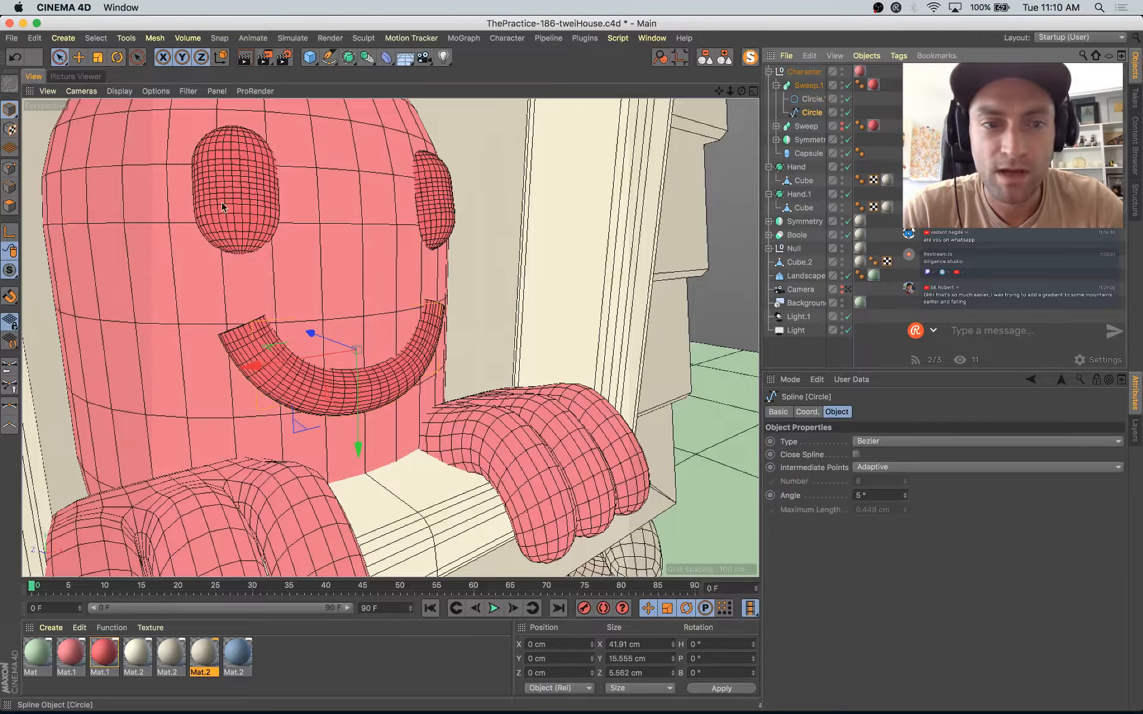
left_click(10, 169)
key("super+a")
left_click_drag(408, 327, 343, 322, "alt")
key("t")
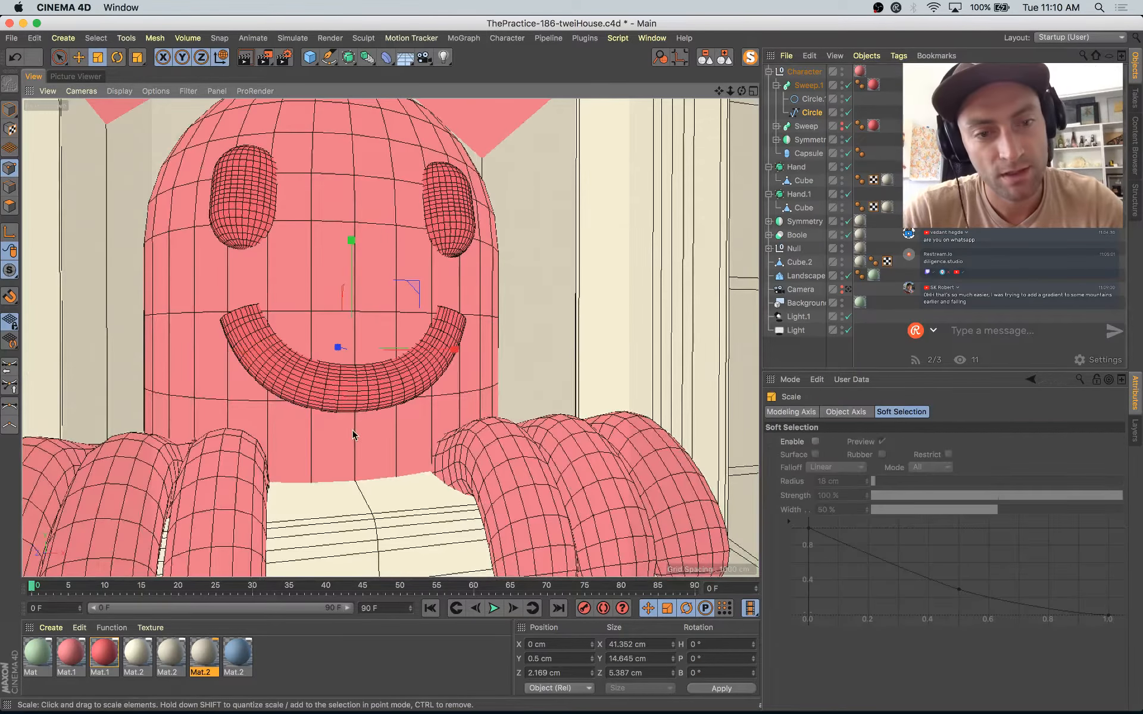
left_click_drag(353, 244, 352, 281)
left_click_drag(358, 345, 213, 394, "alt")
left_click_drag(435, 388, 434, 383)
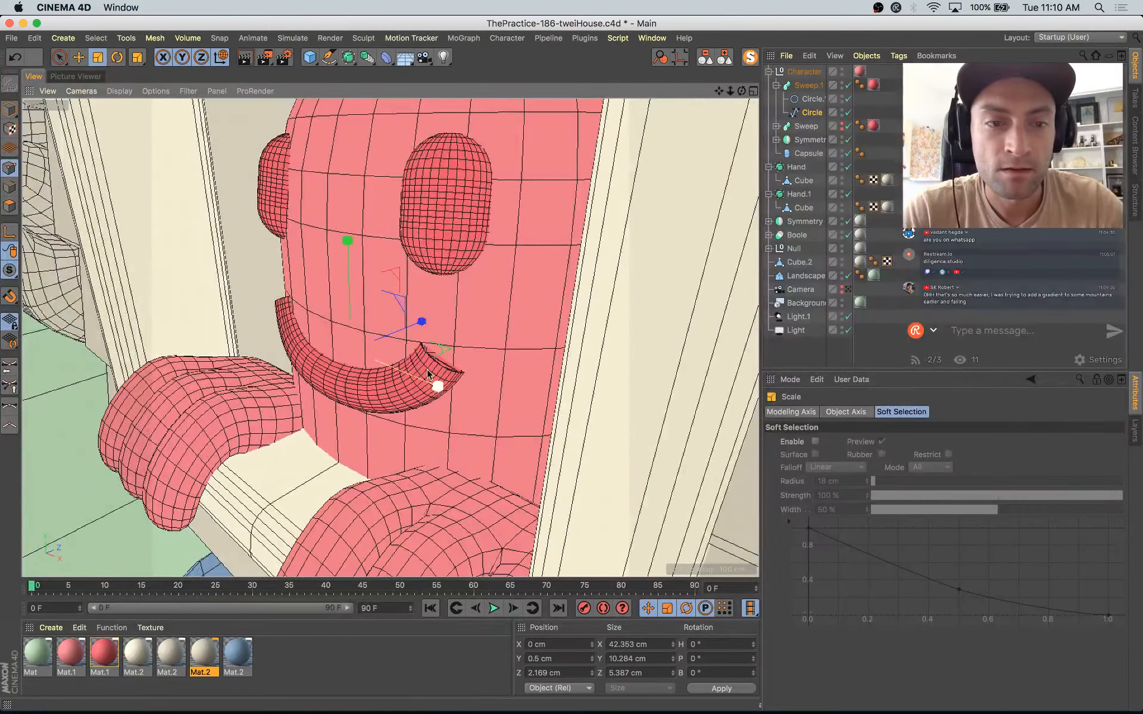
Step: Scale the mouth curve's depth to about 5.8 cm and move its points up the face to Y -6.246 cm
left_click_drag(421, 324, 511, 334)
key("e")
left_click_drag(350, 239, 350, 213)
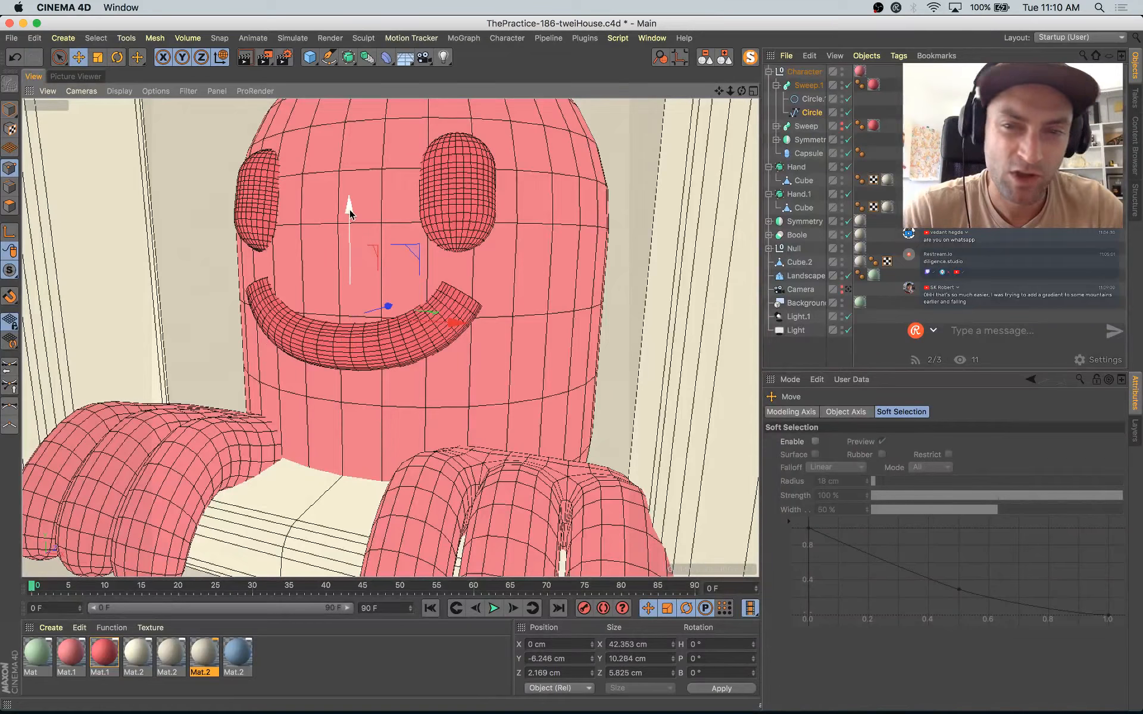
mouse_move(510, 378)
left_mouse_down("alt")
mouse_move(438, 399)
mouse_move(512, 390)
left_mouse_up("alt")
Step: Set both the start and end caps of the Sweep.1 mouth to Fillet Cap
left_click(812, 113)
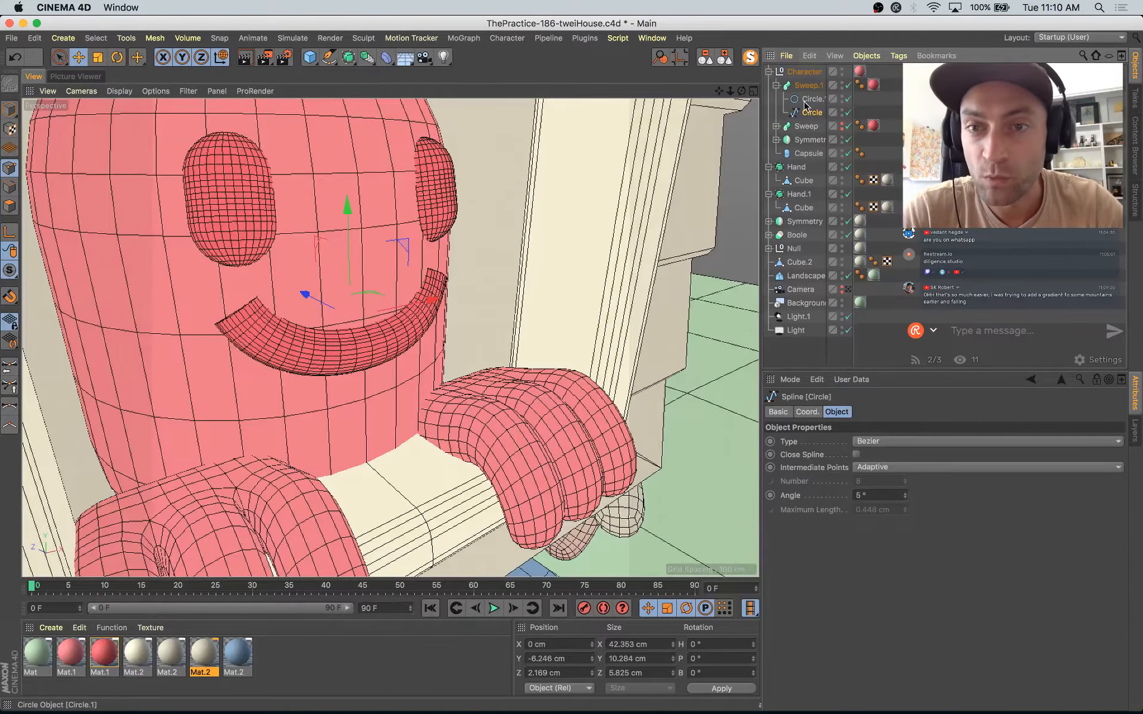
left_click(808, 90)
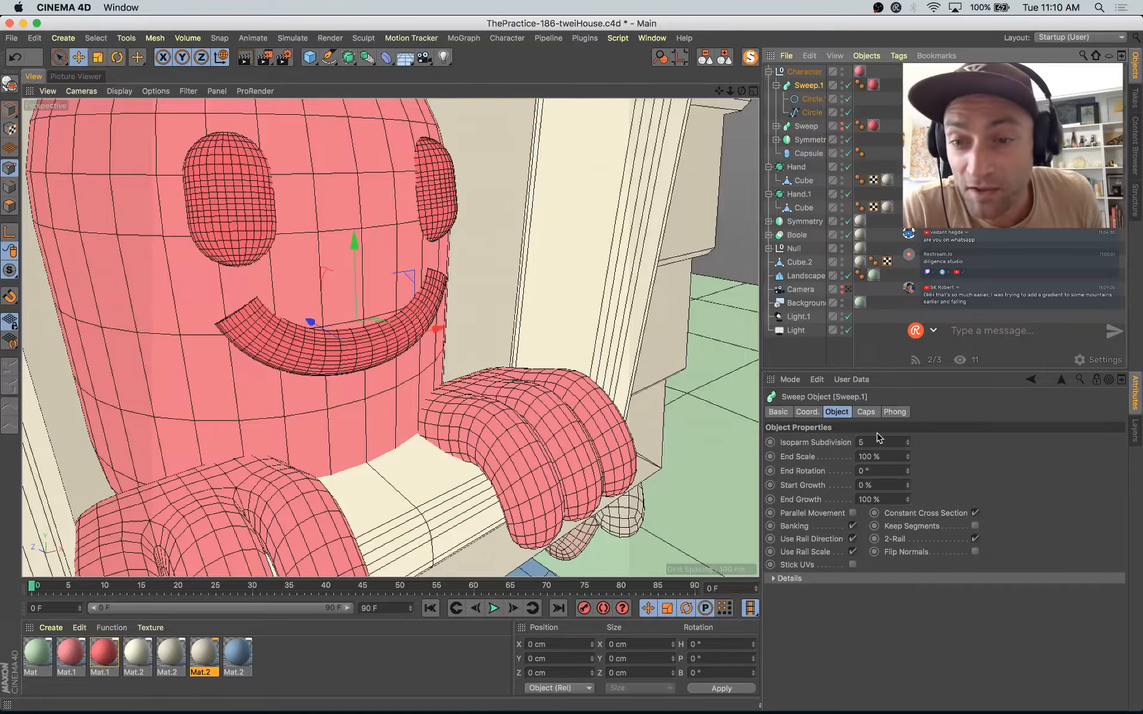
left_click(866, 412)
left_click(887, 442)
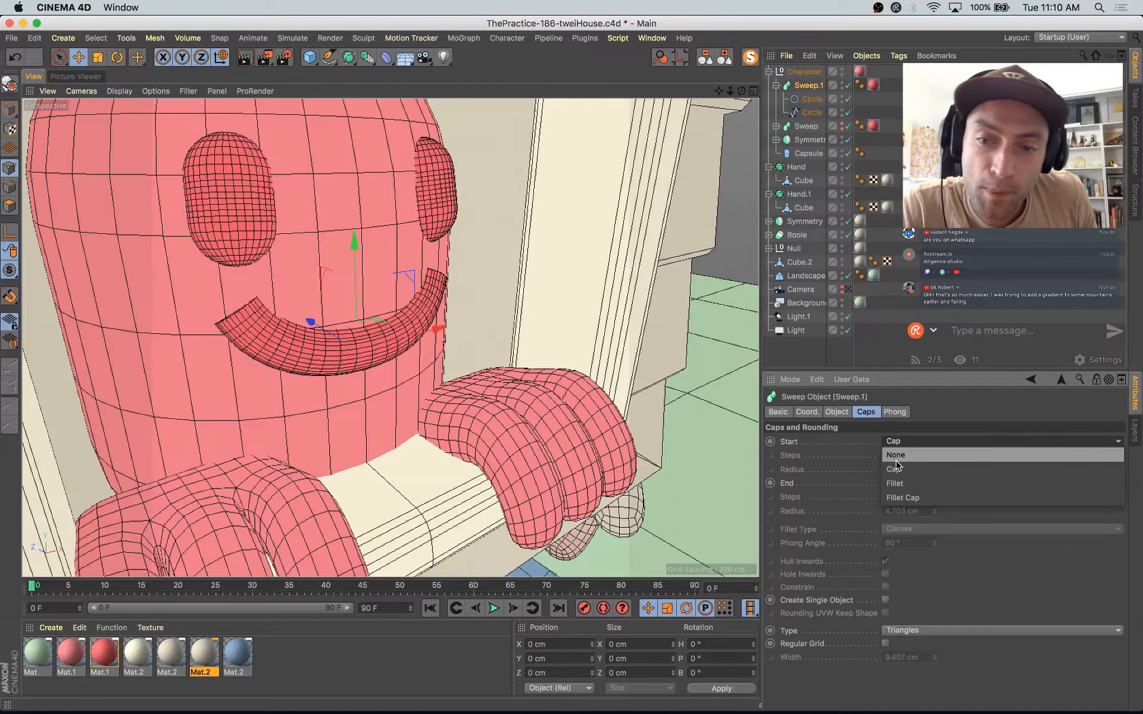
left_click(906, 499)
left_click(935, 483)
left_click(931, 538)
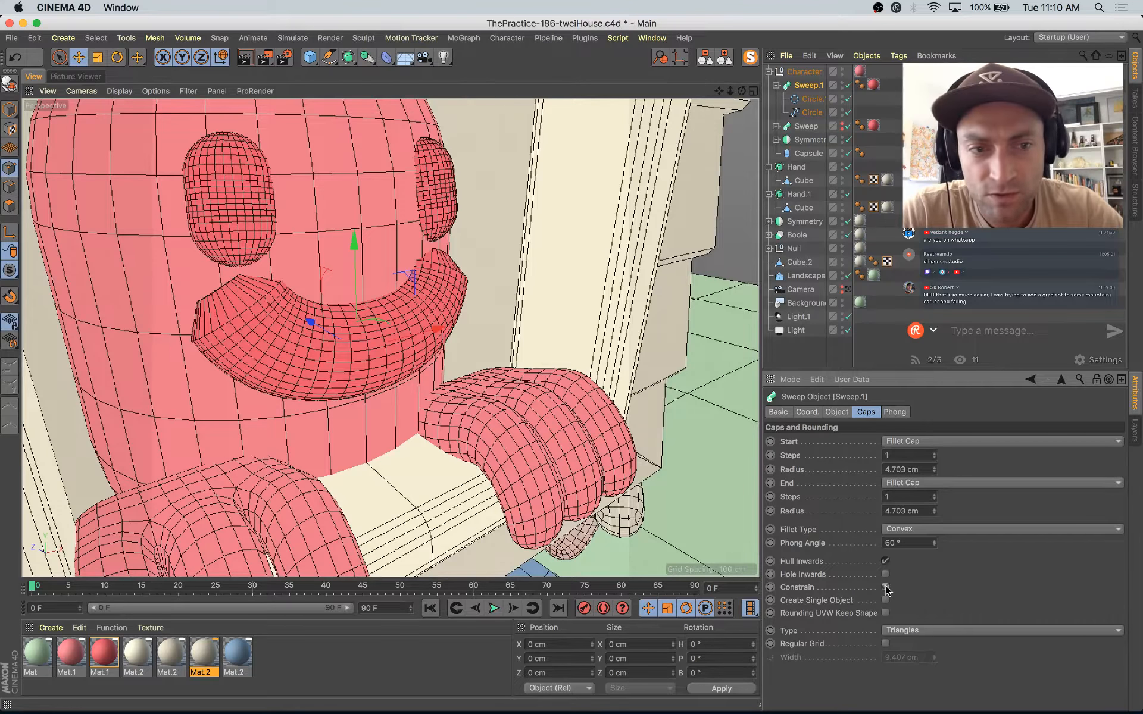
Step: Constrain the mouth sweep's fillets and raise the start and end cap steps to at least 3 for rounded ends
left_click(886, 588)
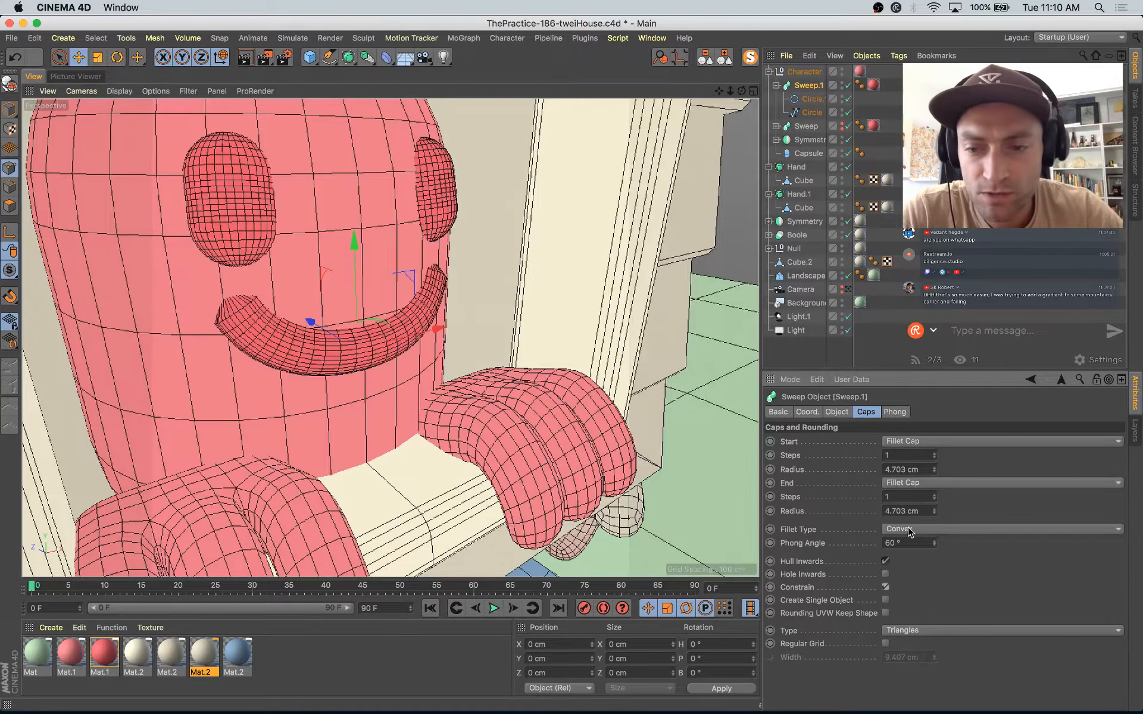
left_click(934, 453)
left_click(934, 495)
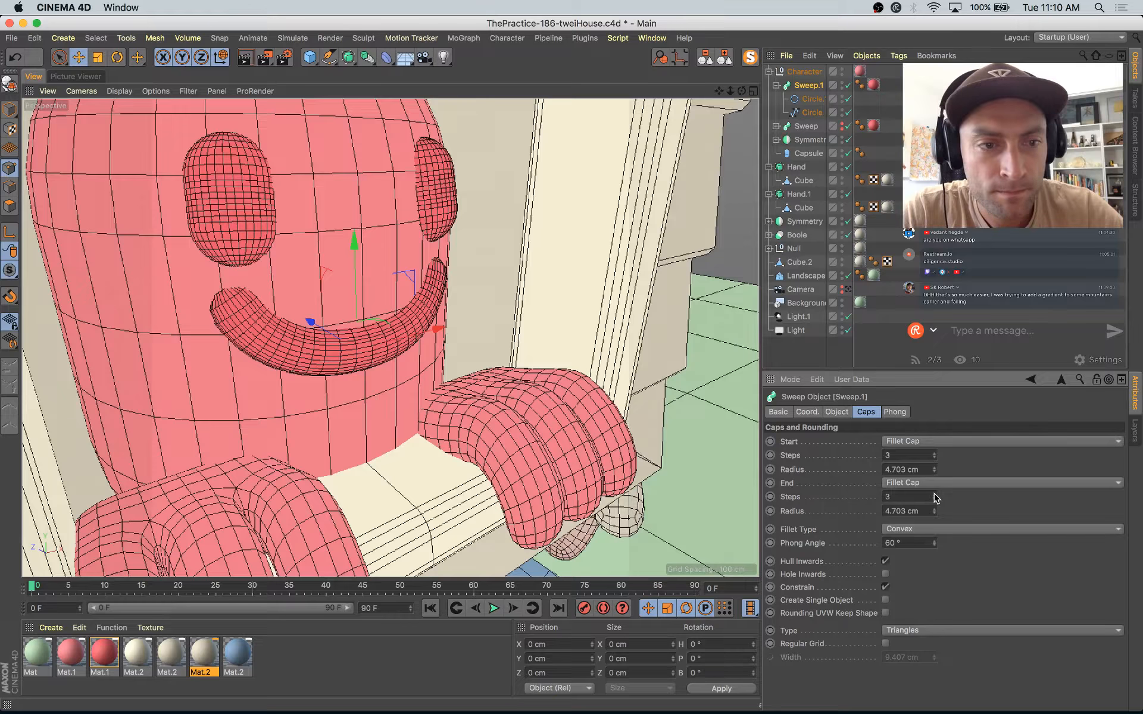
left_click(935, 453)
Step: Enlarge the mouth's path spline uniformly to about 70.8 cm wide and shift its points in depth to Z 3.038 cm
left_click_drag(609, 344, 538, 313, "alt")
left_click(812, 113)
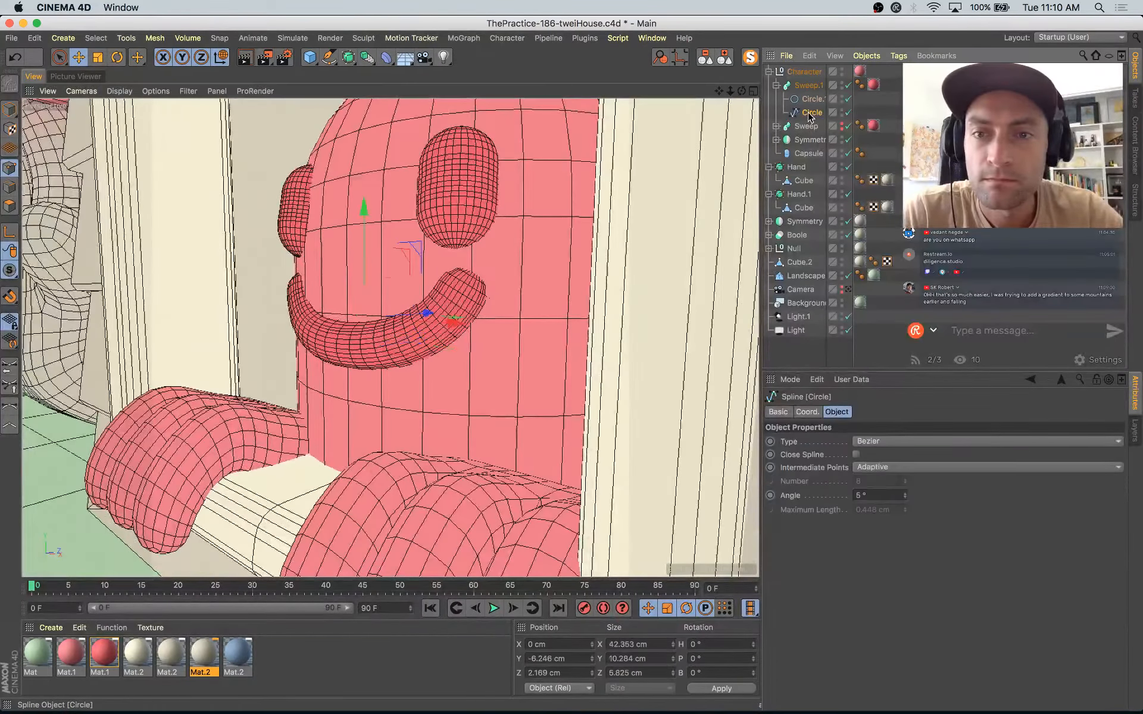
left_click_drag(488, 351, 559, 363, "alt")
key("t")
left_click_drag(395, 434, 469, 388)
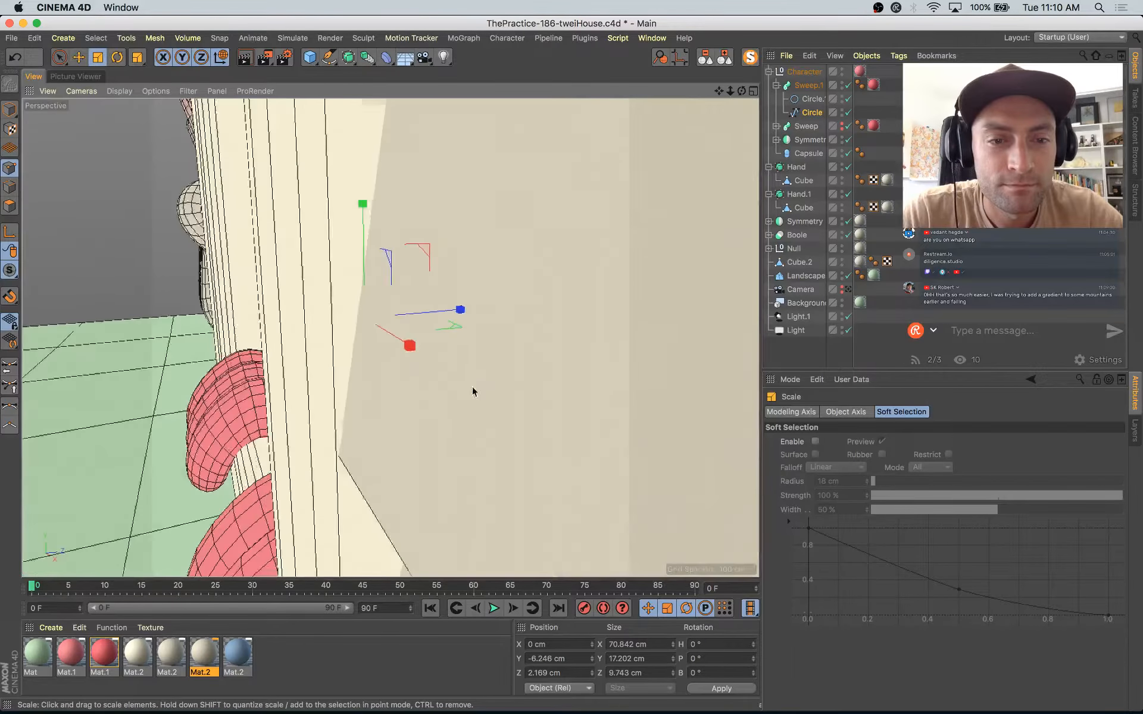
key("e")
left_click_drag(492, 326, 460, 290, "alt")
left_click_drag(462, 293, 642, 325, "alt")
Step: Deepen the mouth curve to about 19.2 cm, stretch its height to about 19.8 cm and raise it to Y -13.78 cm
key("t")
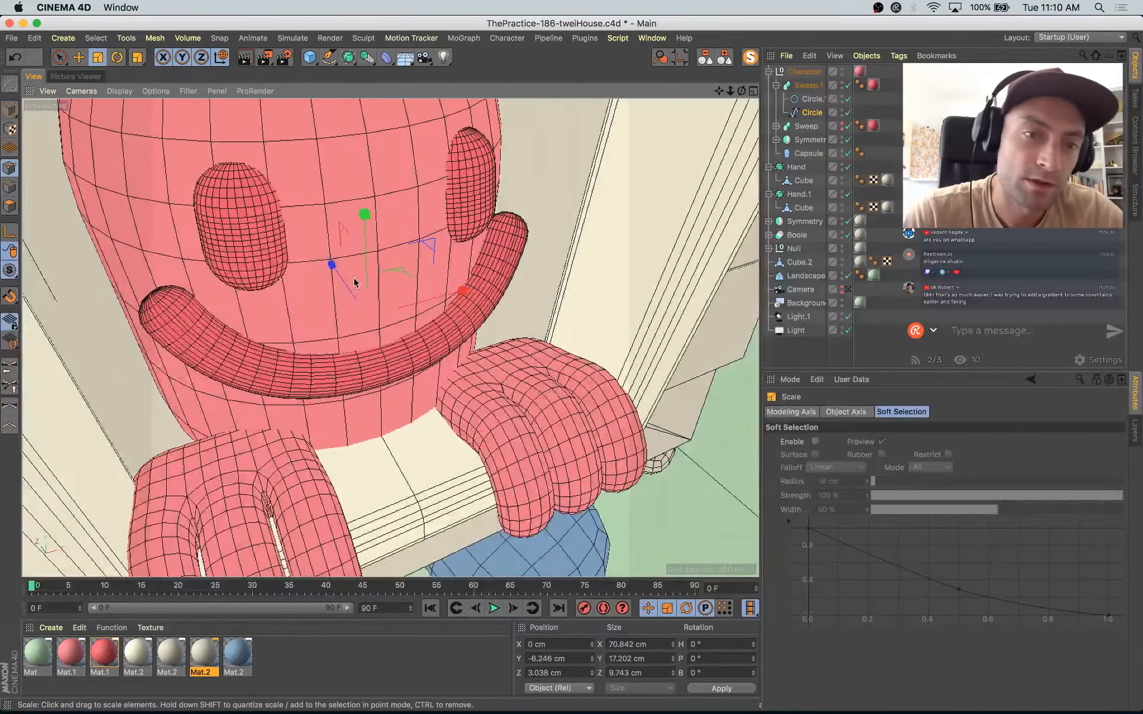
left_click_drag(343, 276, 309, 238)
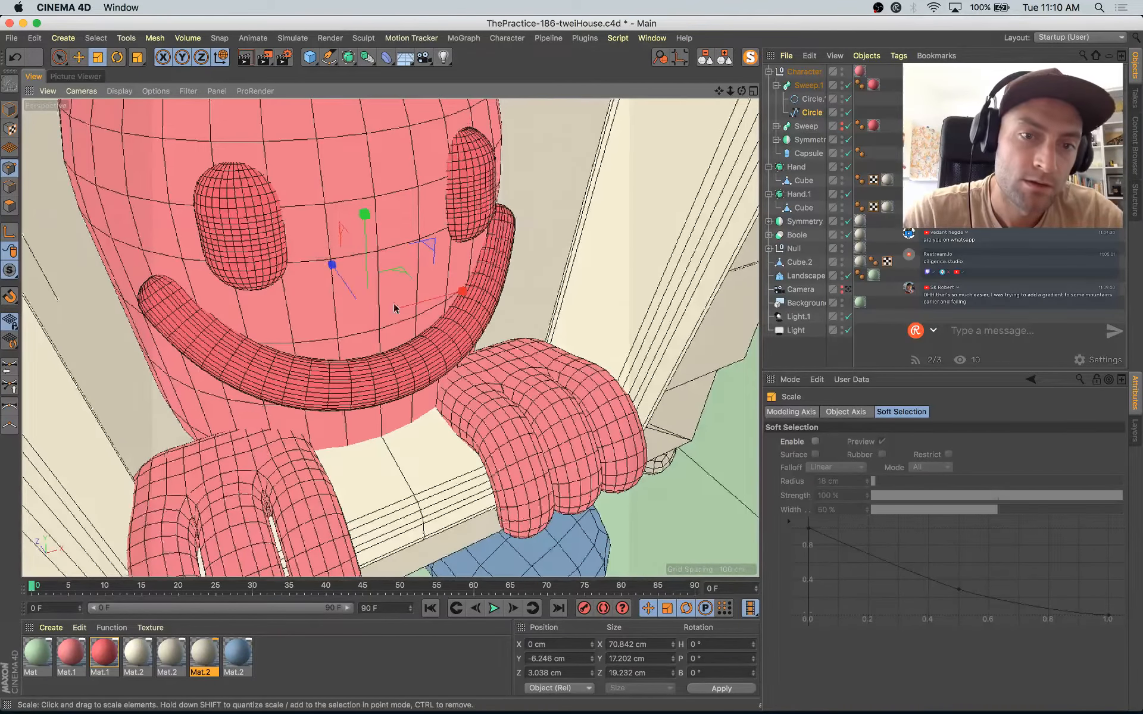
left_click_drag(396, 309, 373, 175, "alt")
key("e")
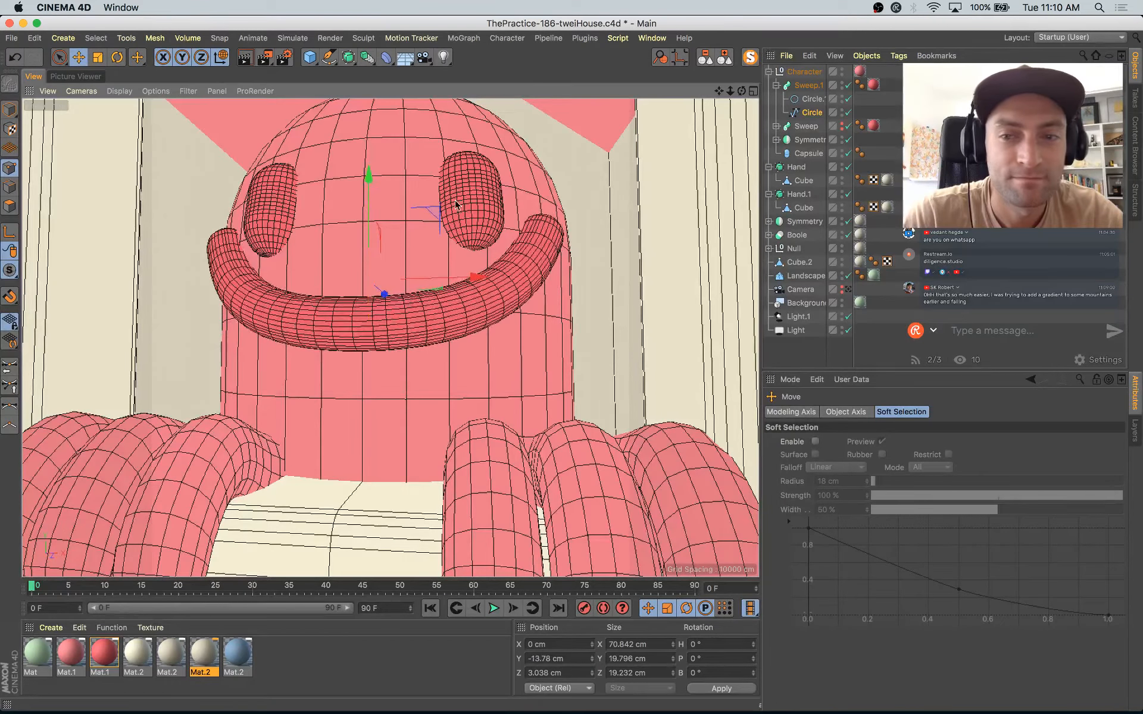
Step: Look through the scene camera, render the frame to the Picture Viewer and display the render in progress
left_click(848, 290)
key("shift+r")
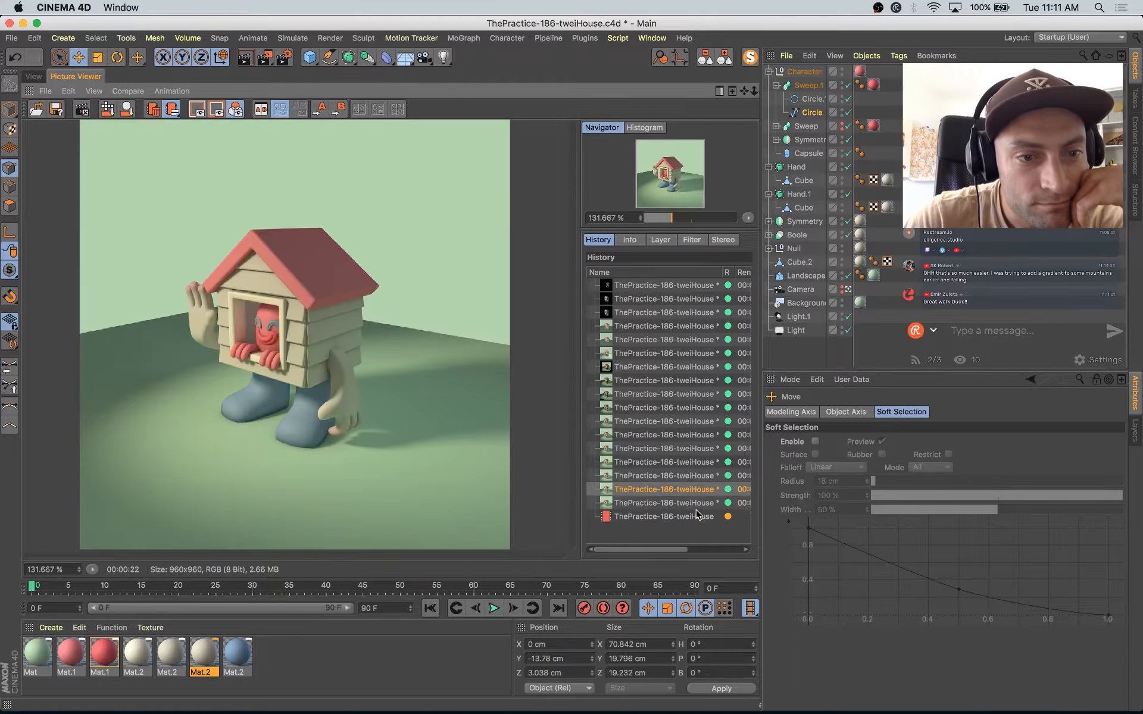
left_click(698, 516)
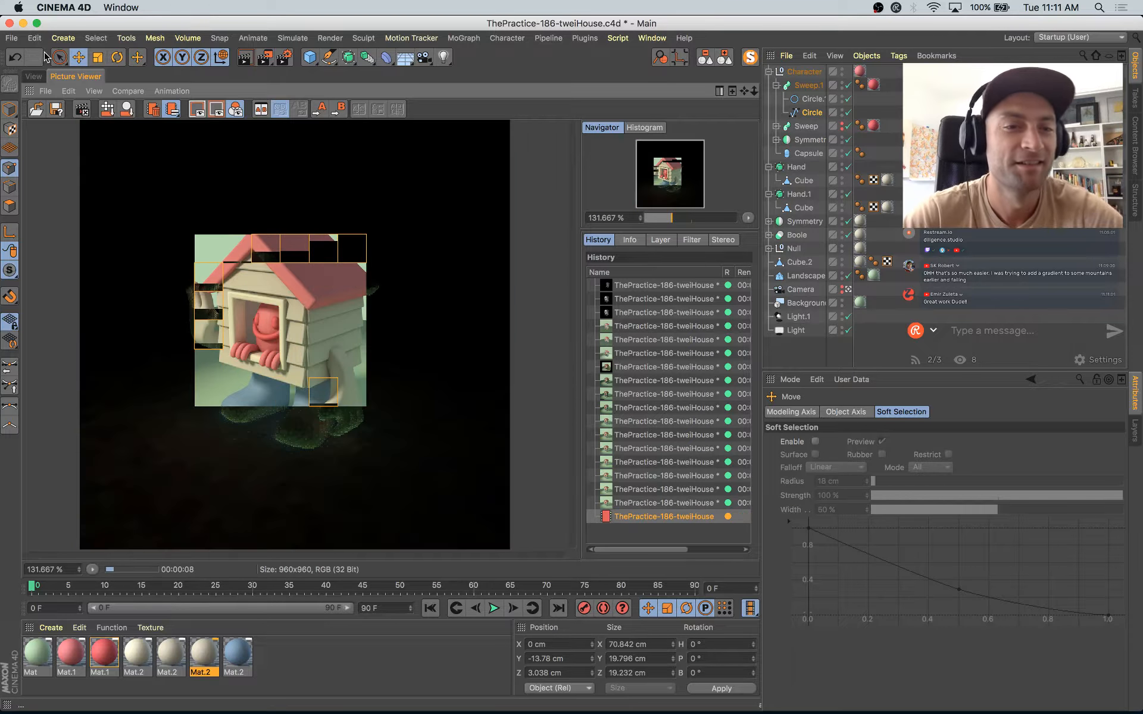
Step: Set the darker red Mat.1 material's color to H 355.5°, S 66% and V 85%
double_click(104, 657)
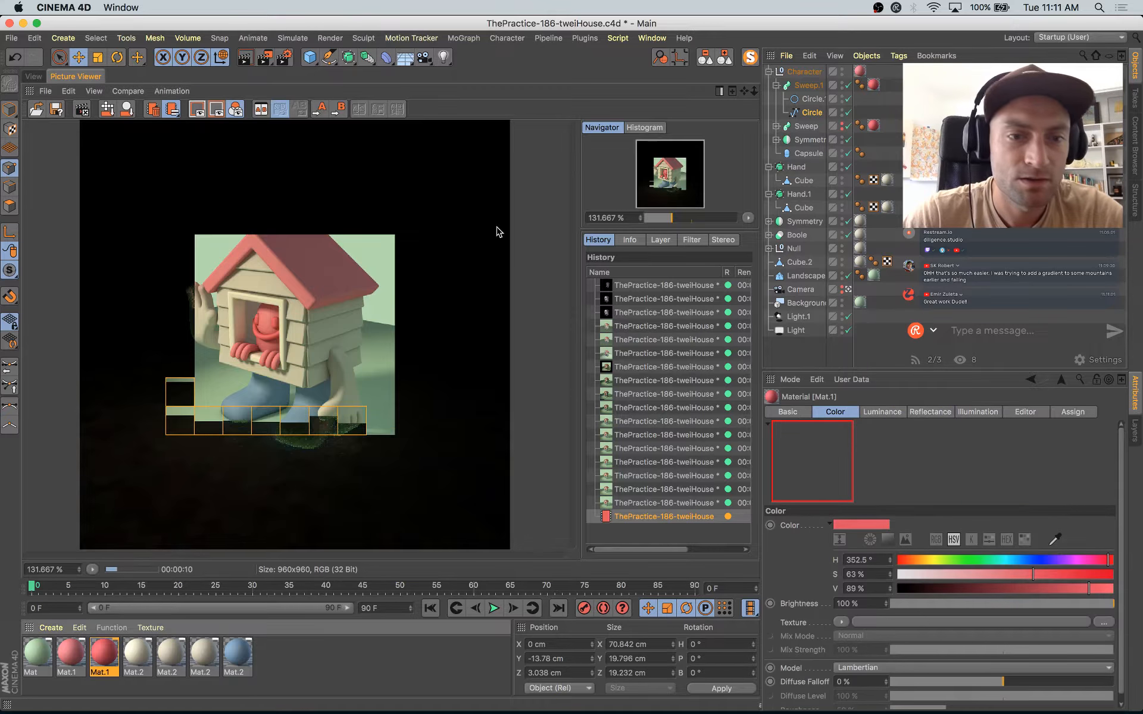
left_click(579, 189)
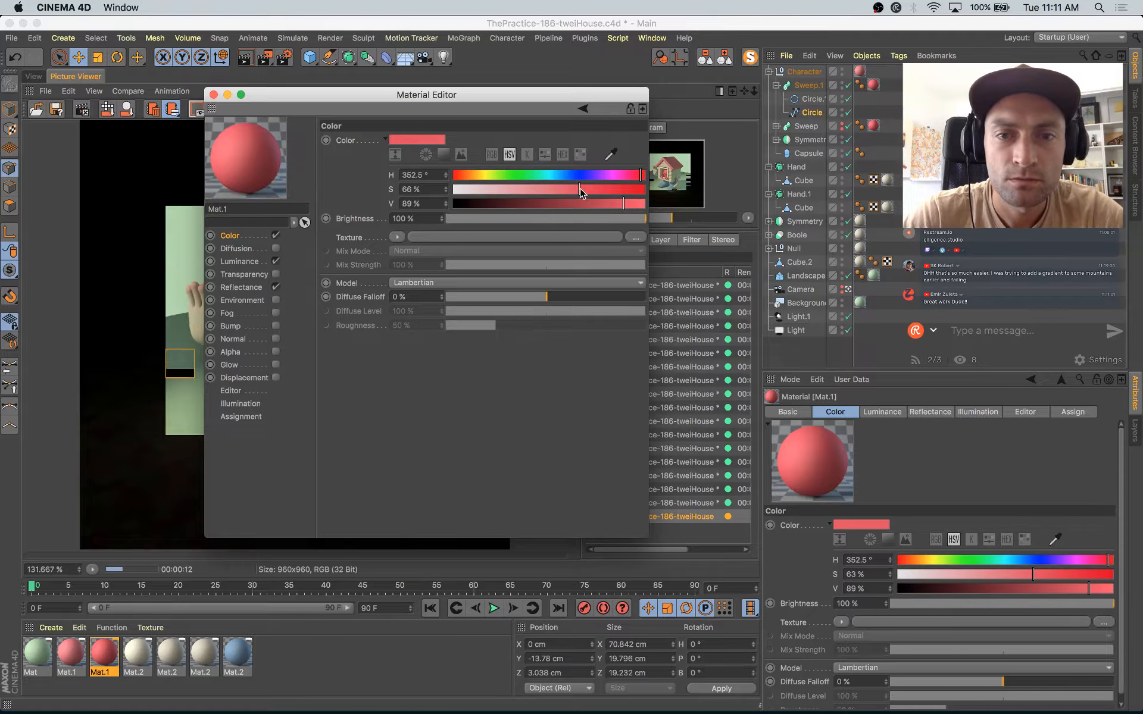
left_click(616, 204)
left_click(446, 173)
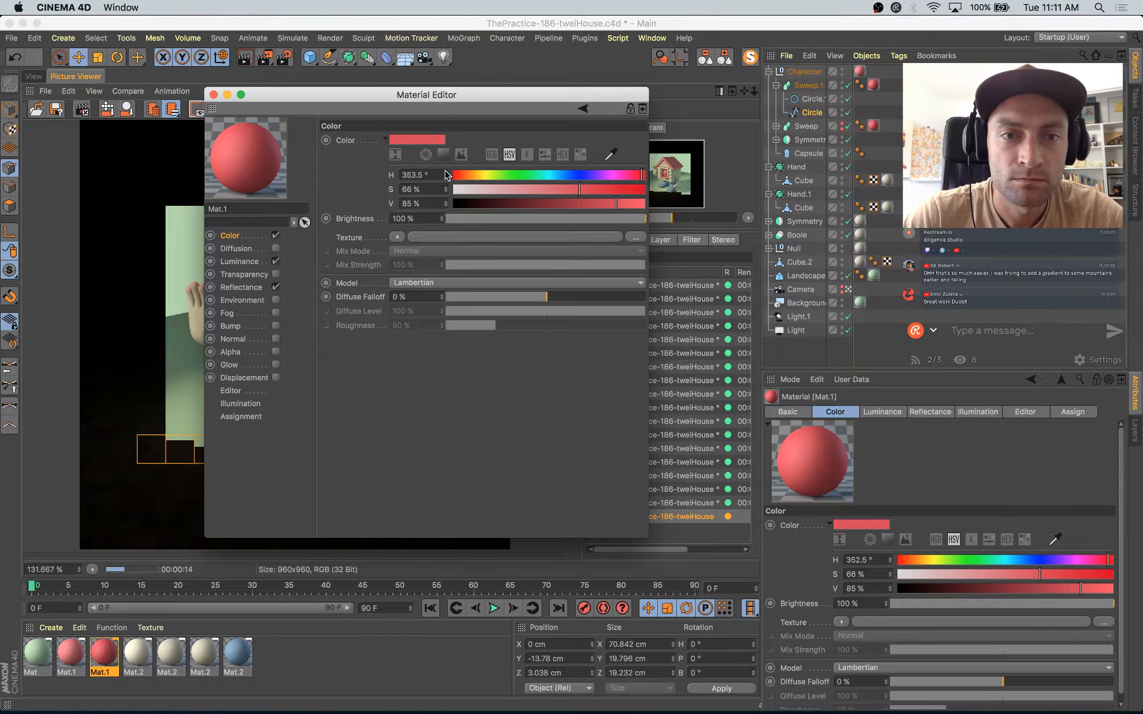
left_click(446, 173)
left_click(446, 174)
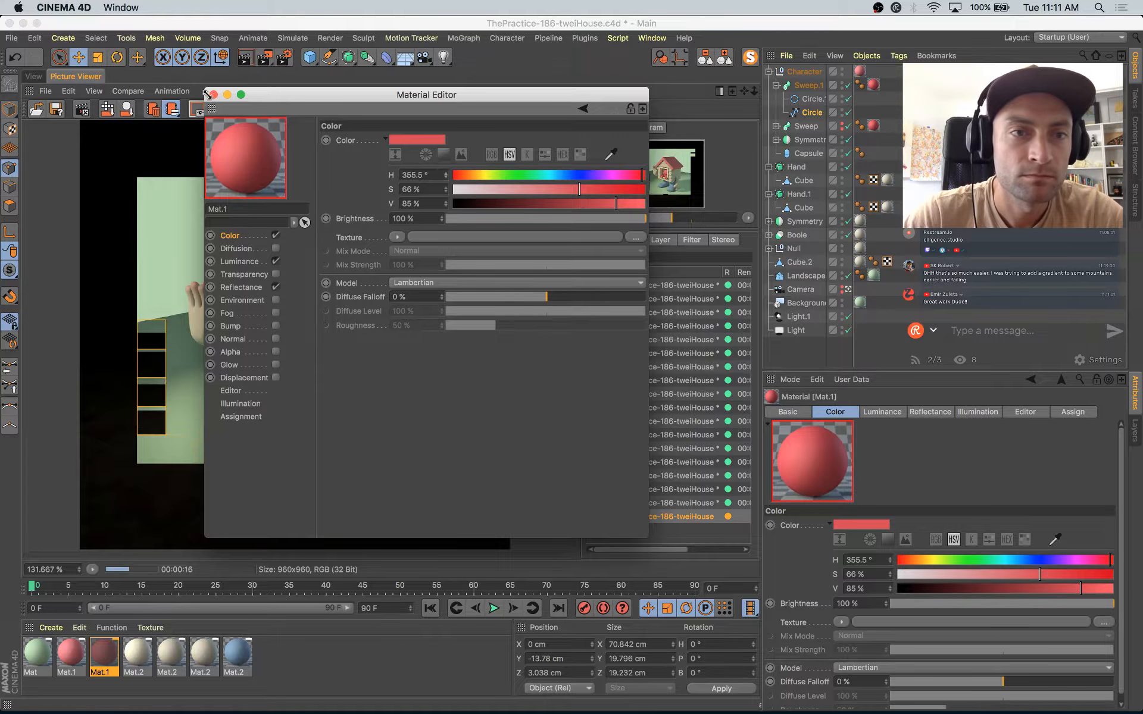
left_click(213, 95)
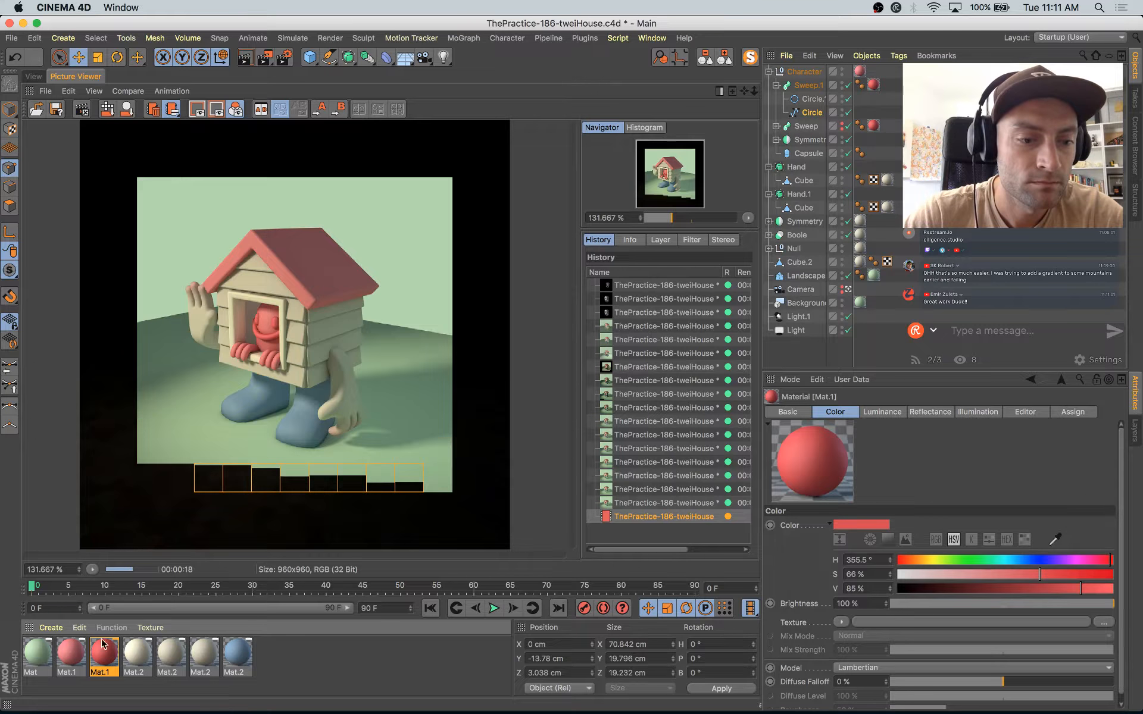
Step: Copy the darker red Mat.1 material's color into its Luminance channel
double_click(103, 653)
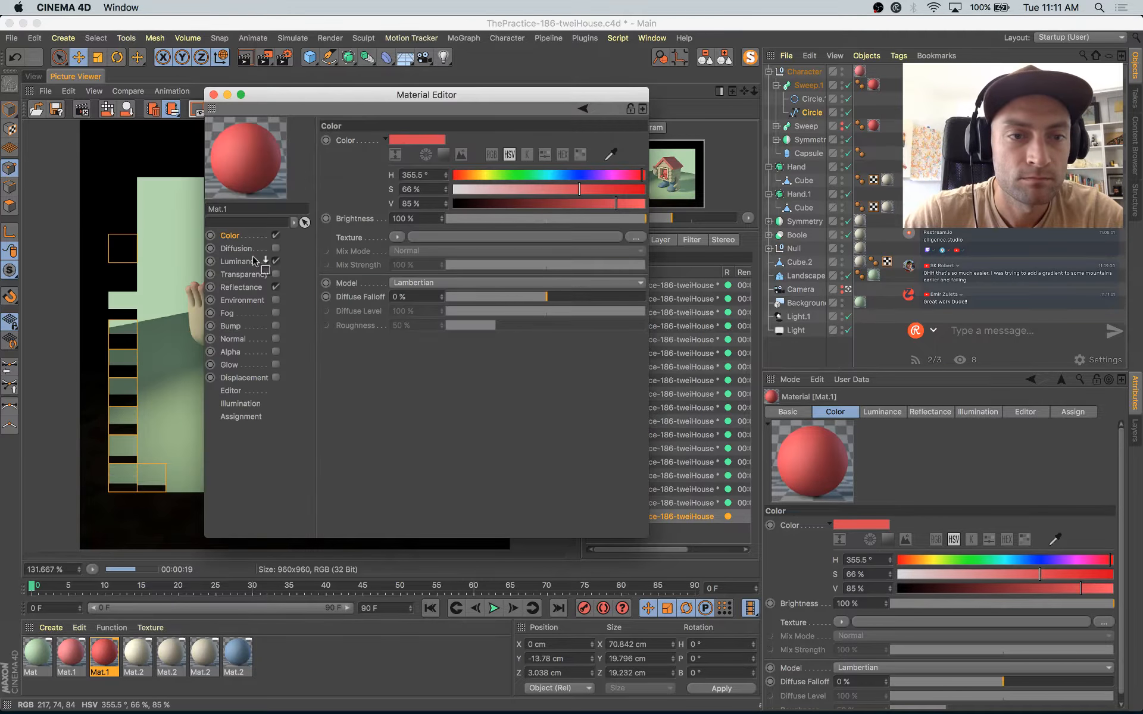
left_click_drag(260, 257, 247, 261)
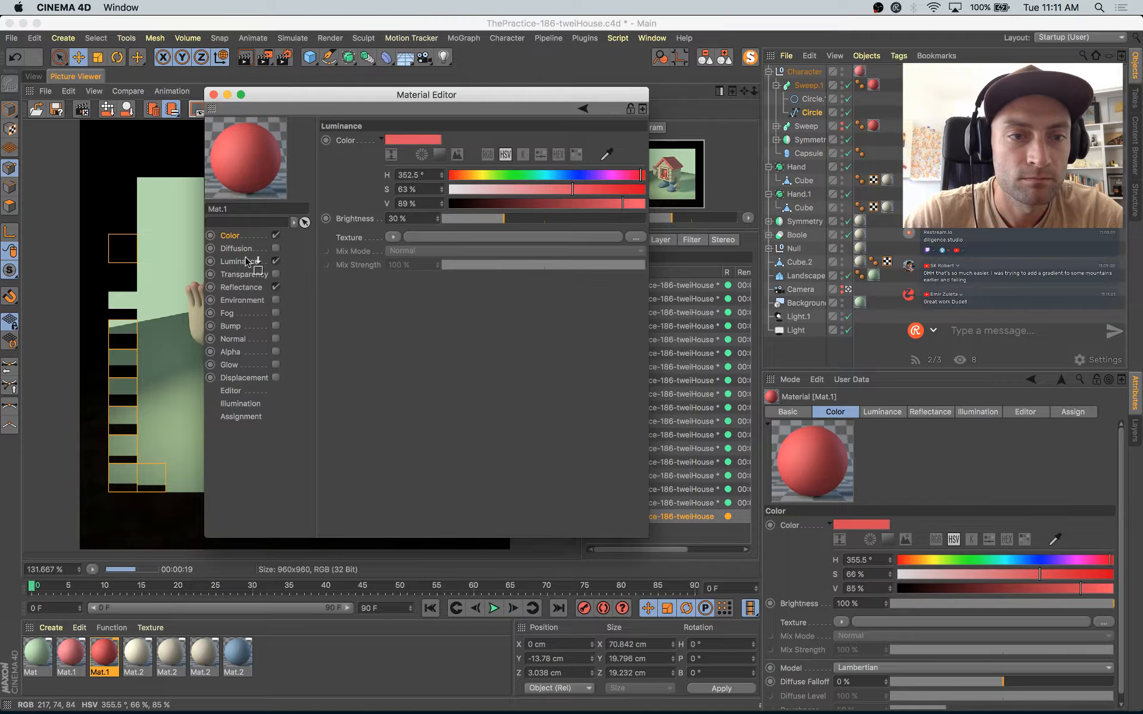
left_click(213, 94)
Step: Set the intermediate-point angle of the mouth's profile circle (Circle.1) to 15° and save the project
left_click(32, 76)
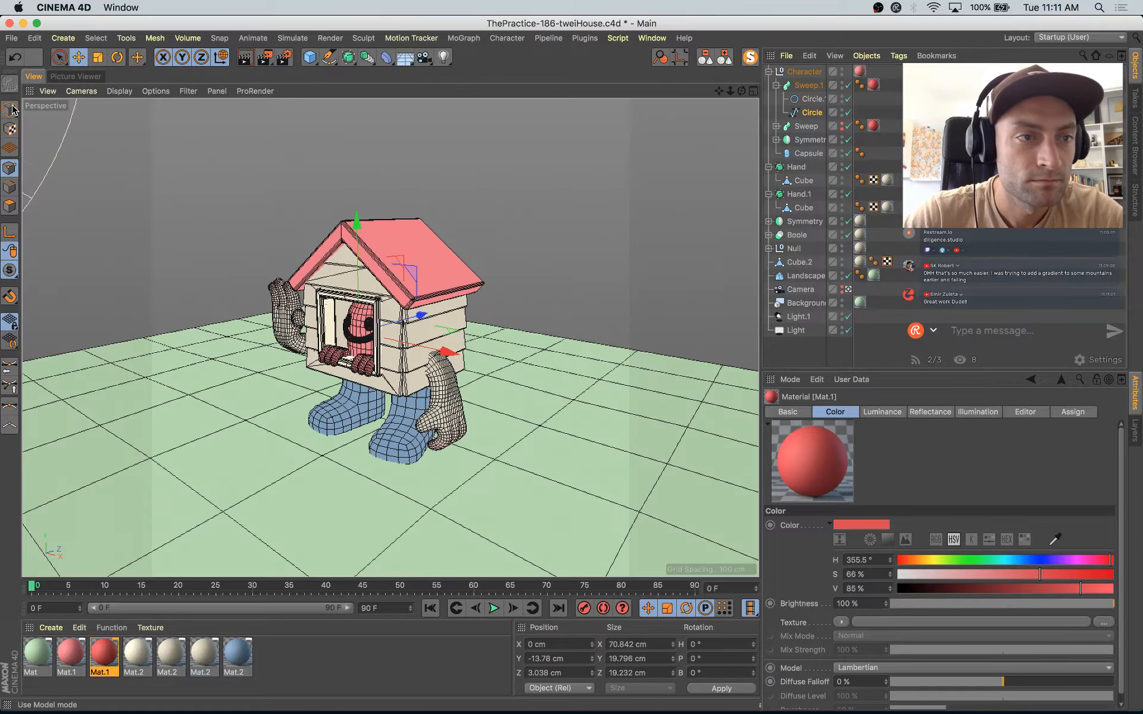
left_click(506, 203)
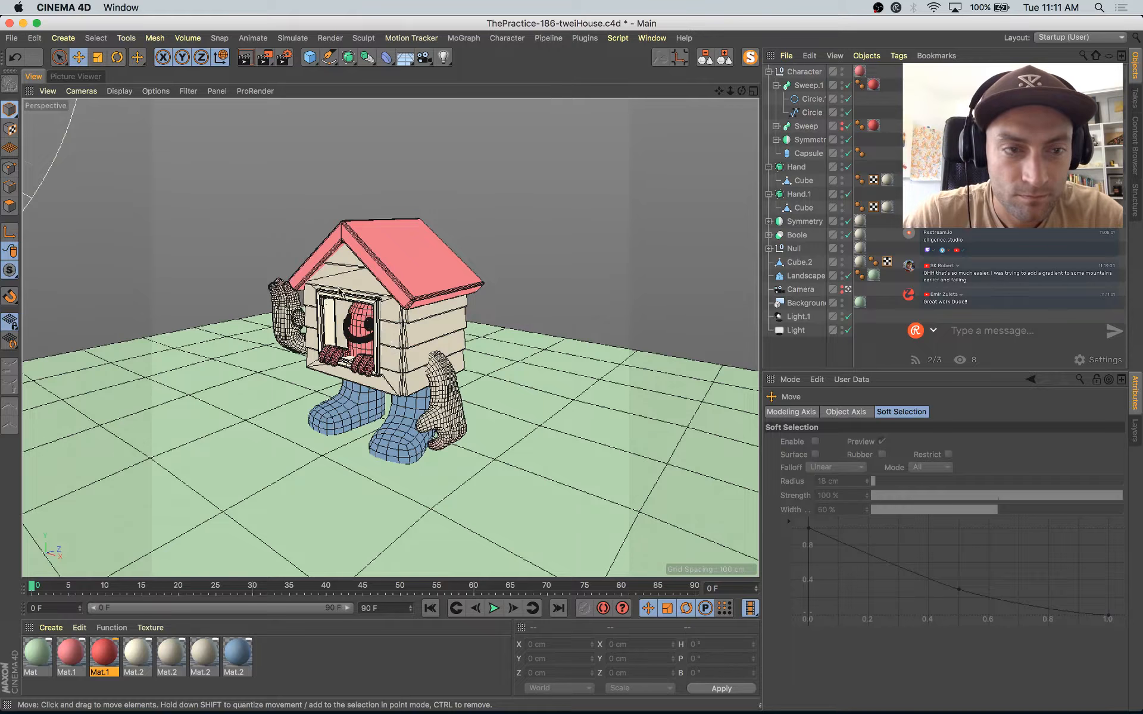
left_click(360, 339)
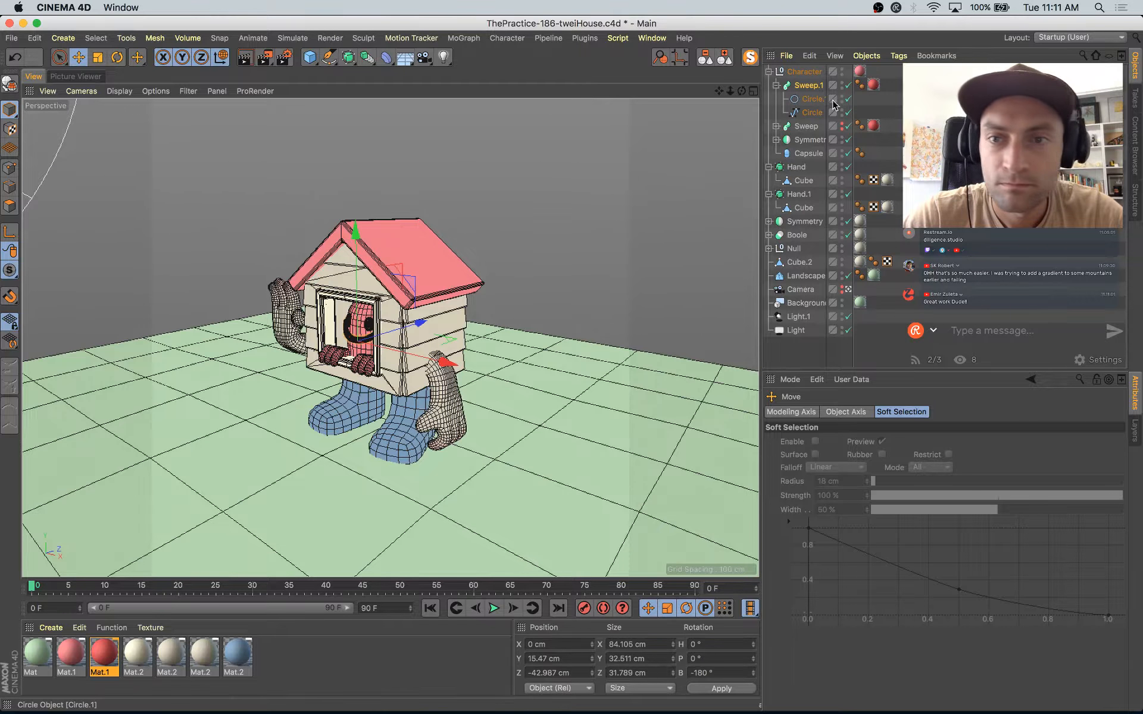
left_click(806, 98)
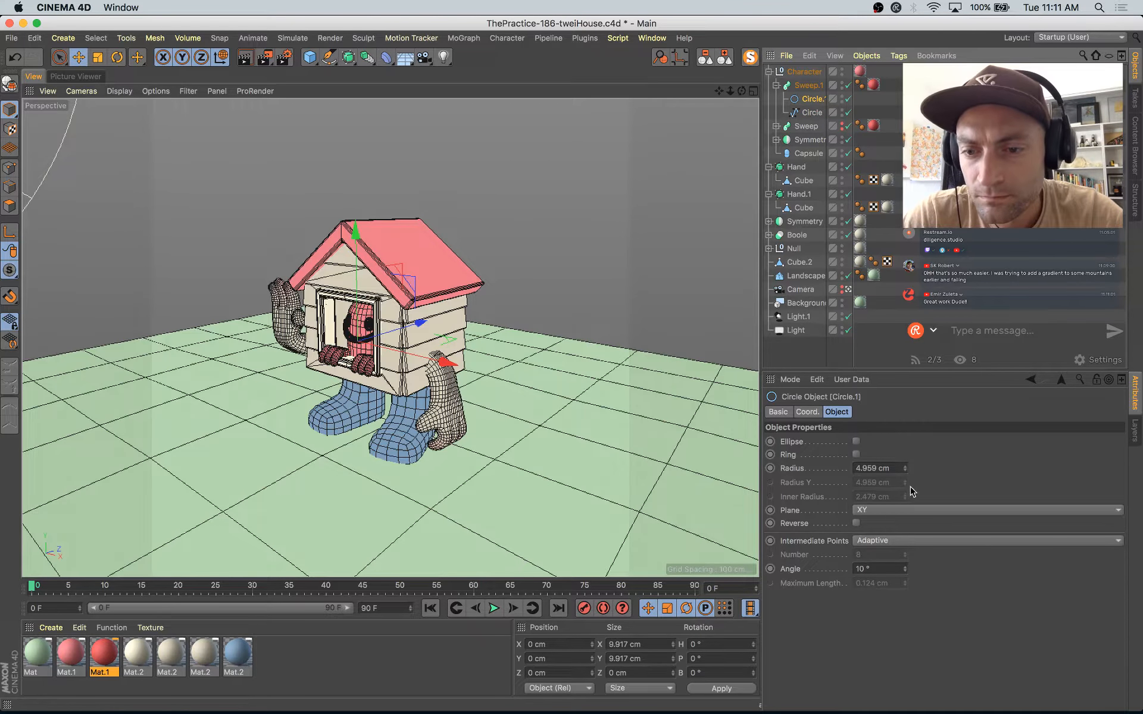
left_click(907, 571)
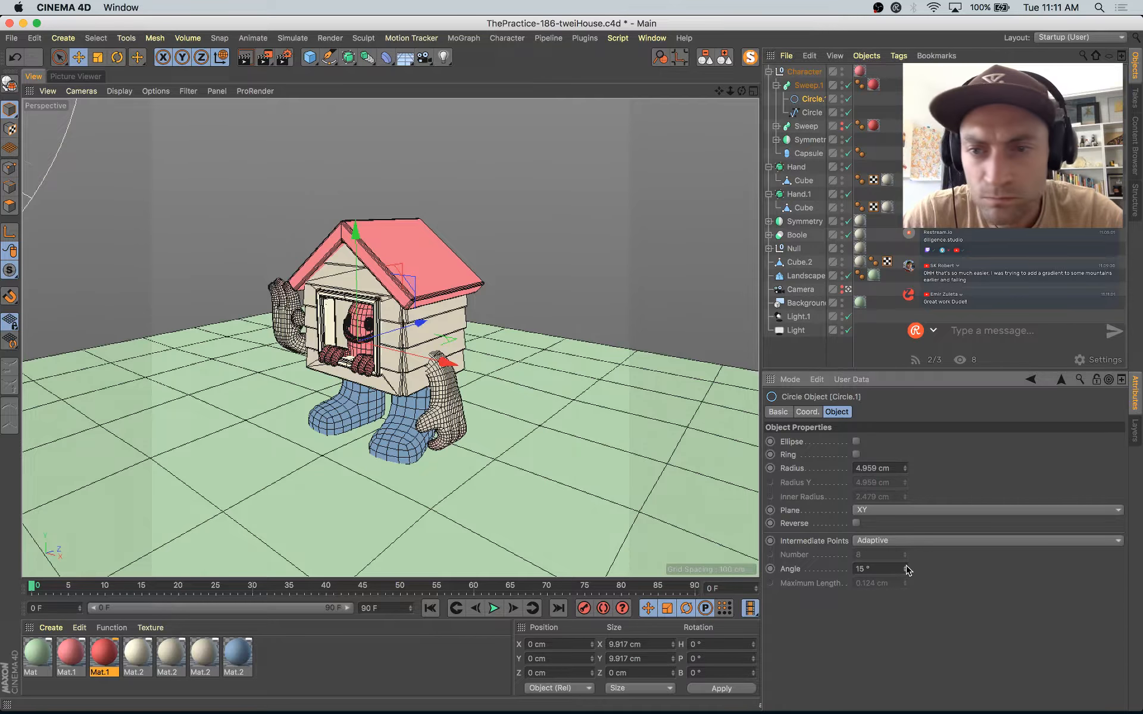
key("super+s")
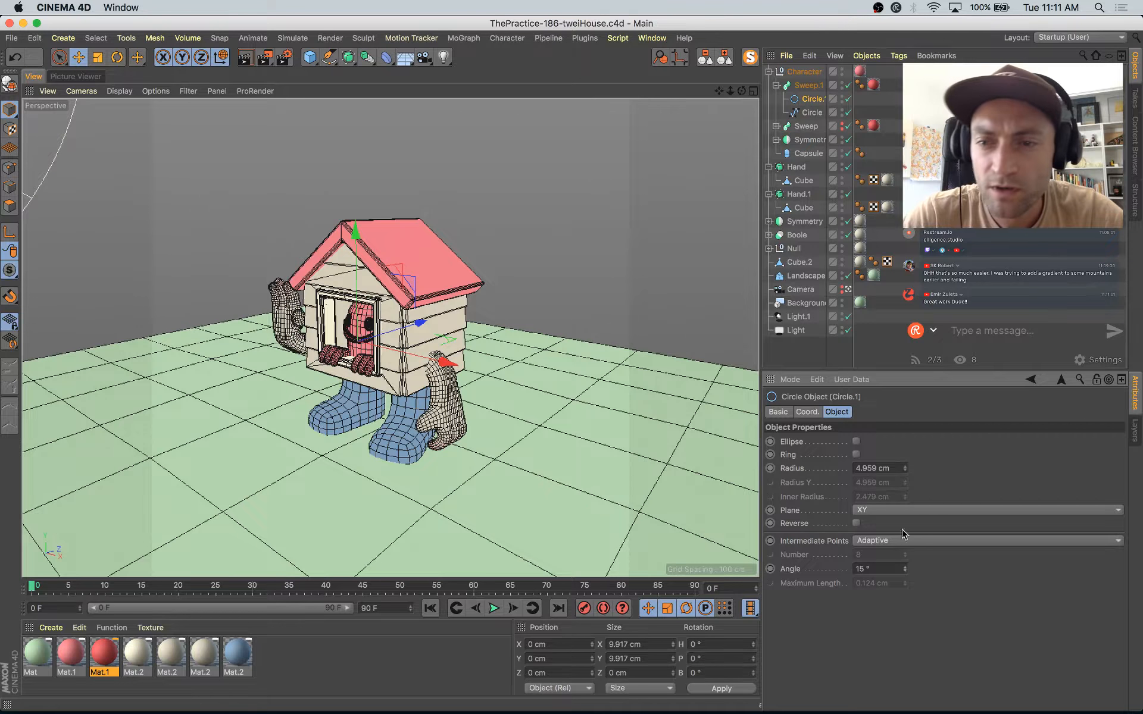
Step: Leave the camera view and reposition the mouth sweep against the face at about Y 13.7 cm and Z -38.5 cm
left_click(848, 290)
left_click(847, 291)
left_click_drag(648, 304, 720, 328, "alt")
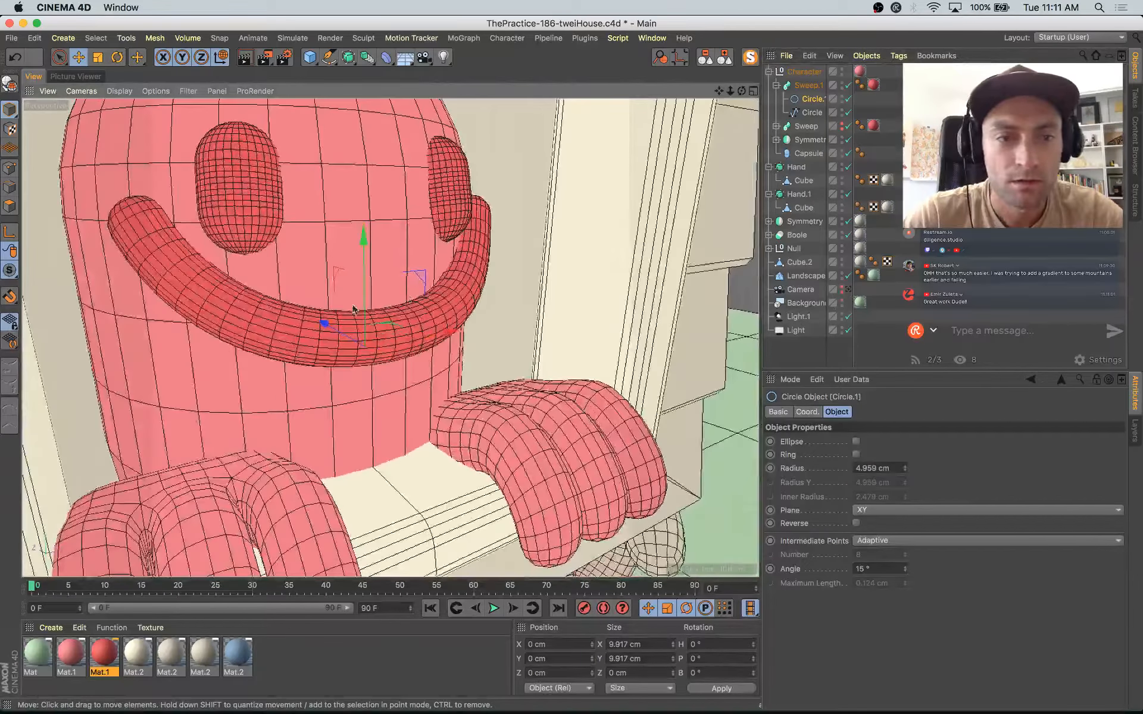
left_click(320, 320)
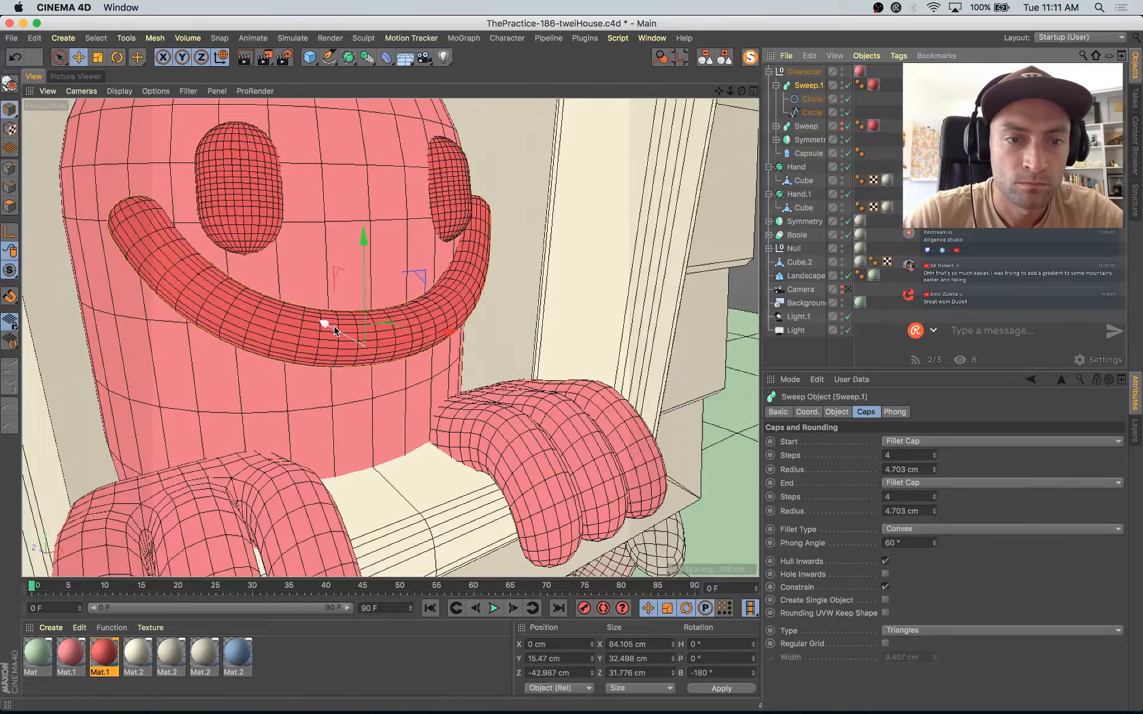
left_click_drag(325, 323, 319, 325)
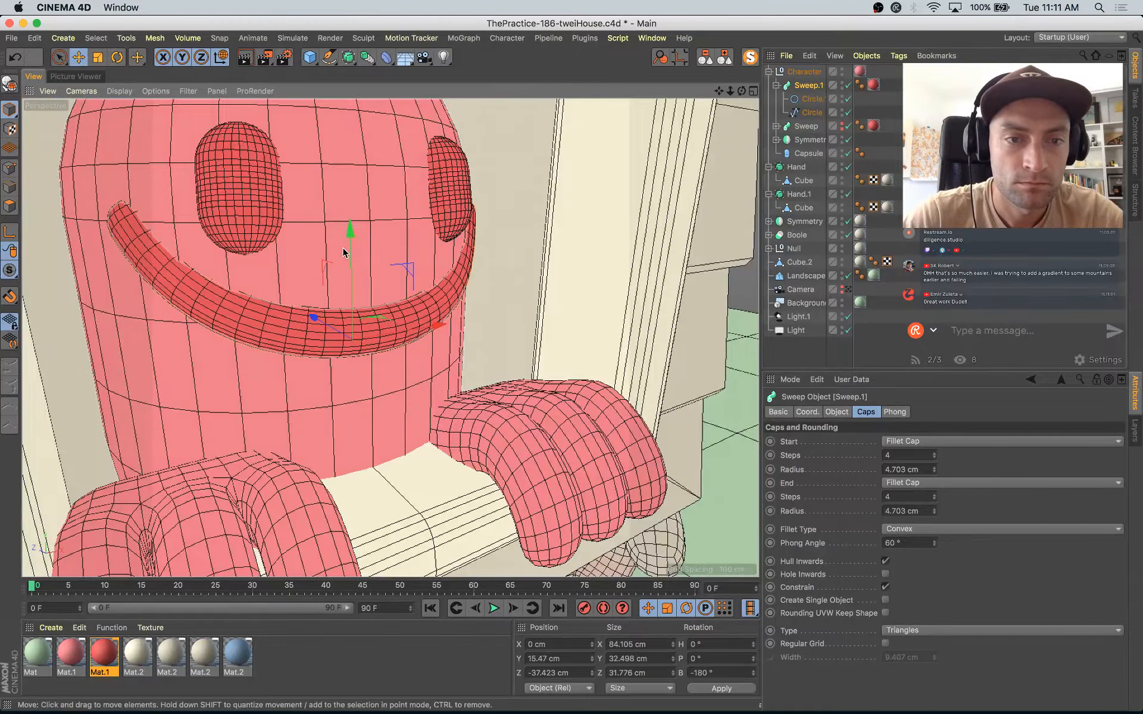
left_click_drag(347, 240, 349, 248)
left_click_drag(320, 328, 323, 330)
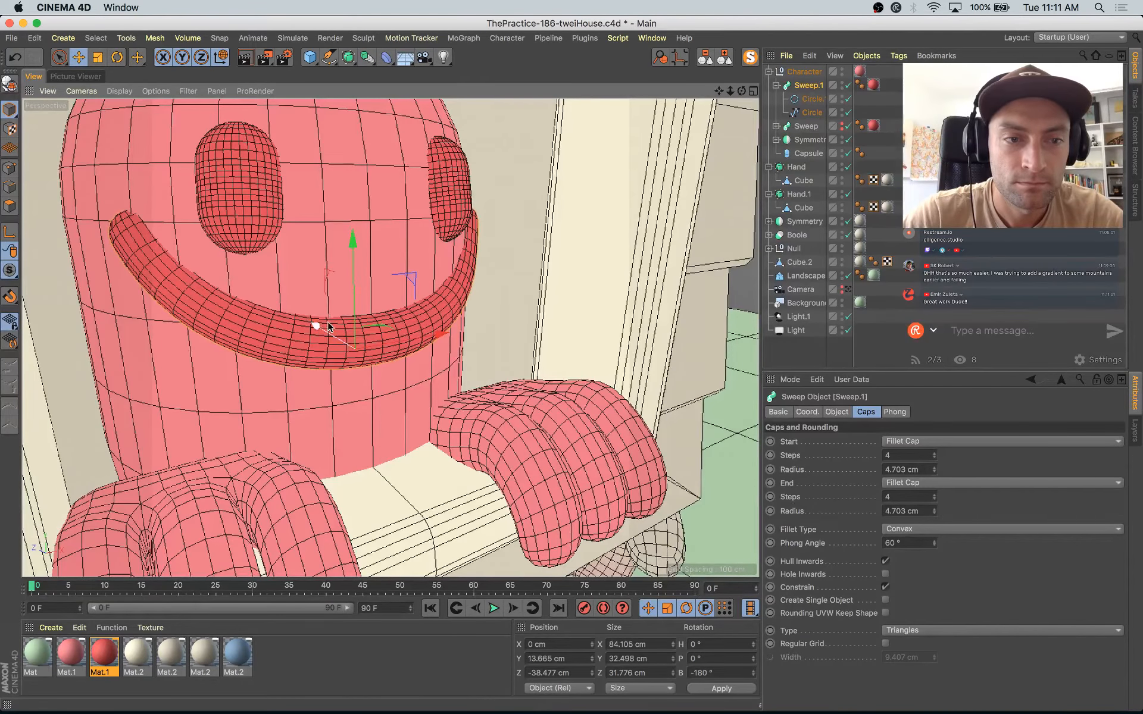
Step: Scale the mouth's path circle to about 71.8 cm wide, 21 cm high and 16.7 cm deep
left_click(812, 112)
key("t")
left_click_drag(315, 325, 320, 332)
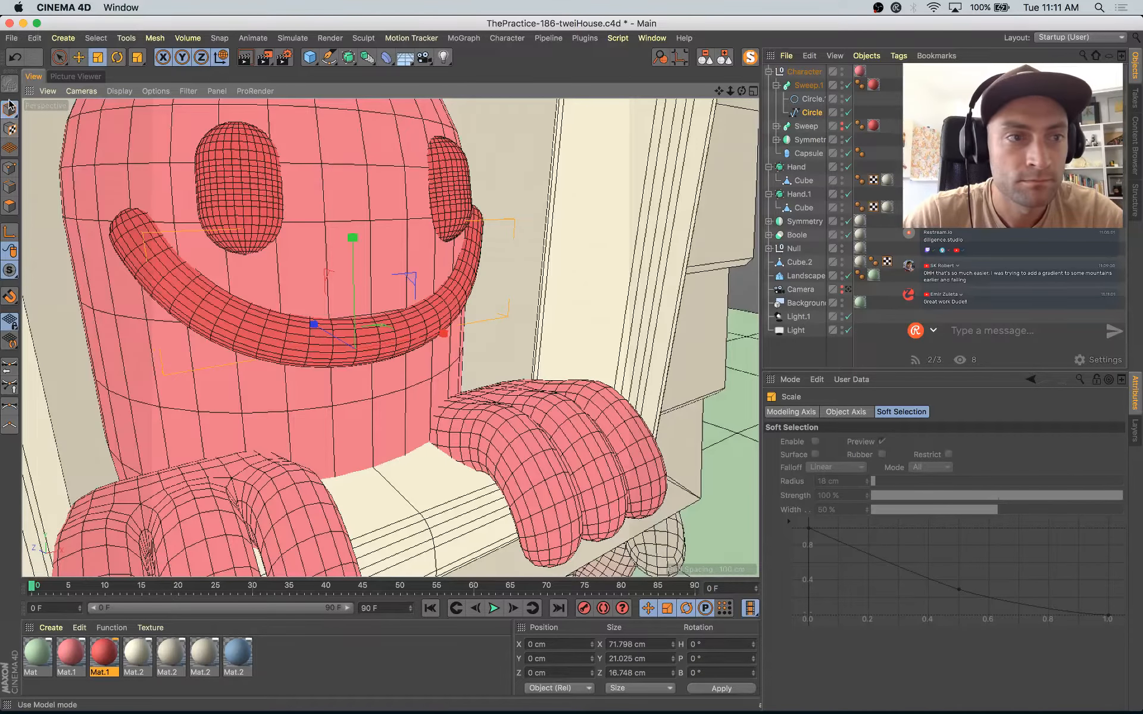
Step: Shrink the mirrored eye capsule to about 12.1 cm wide and 20.2 cm high
left_click(241, 175)
left_click(241, 175)
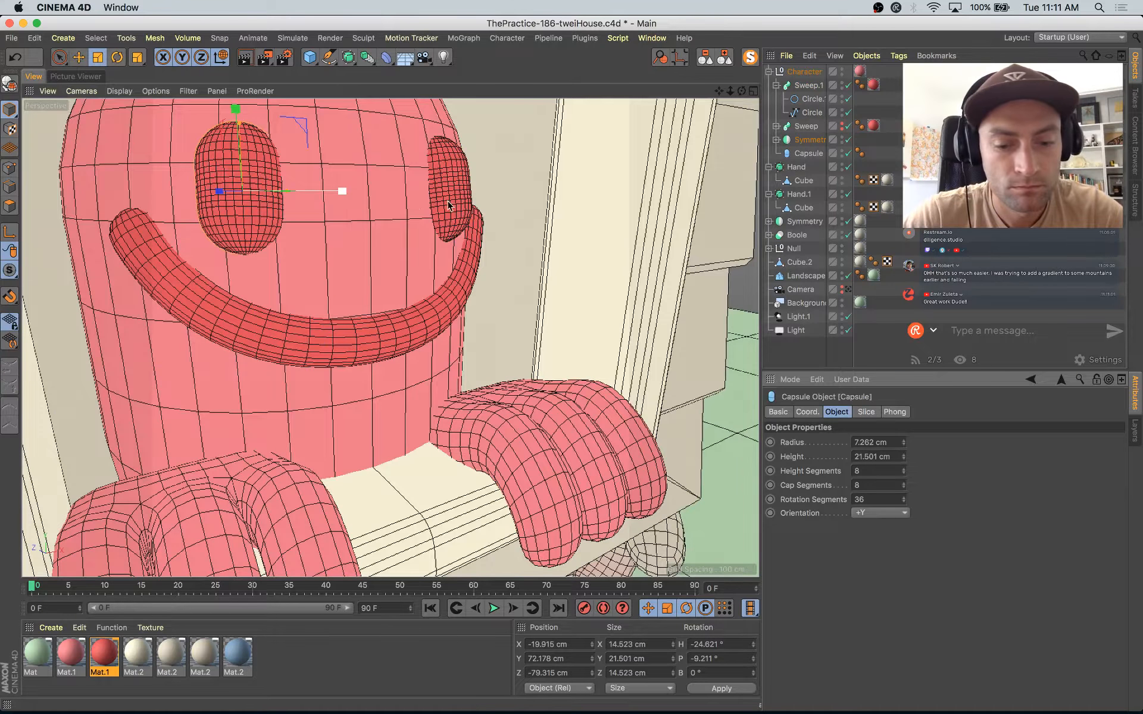
left_click_drag(443, 213, 415, 232)
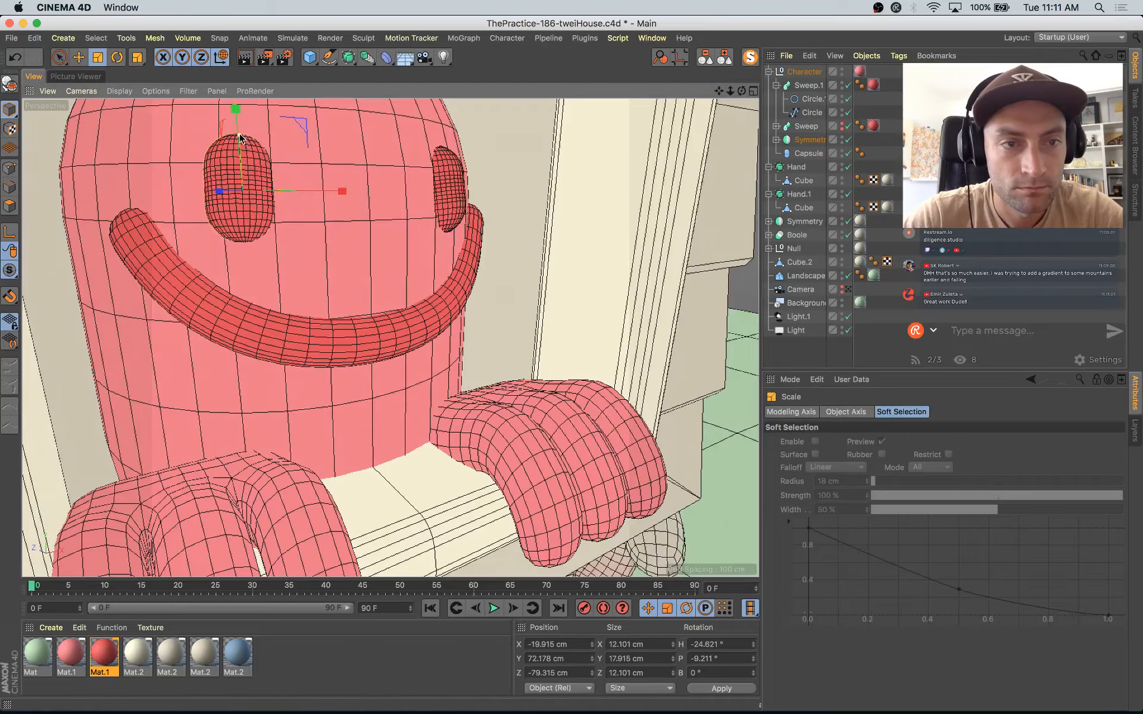
left_click_drag(240, 137, 241, 131)
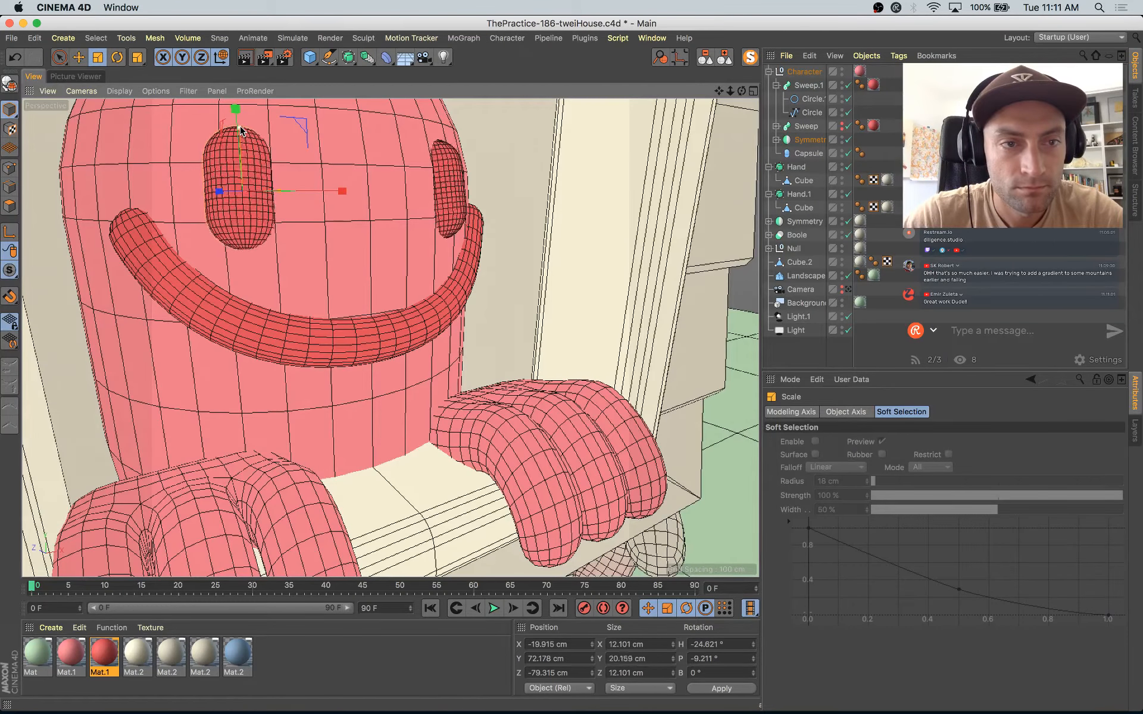
Step: Save the project, render the frame through the scene camera to the Picture Viewer and return to the viewport
left_click(848, 290)
key("super+s")
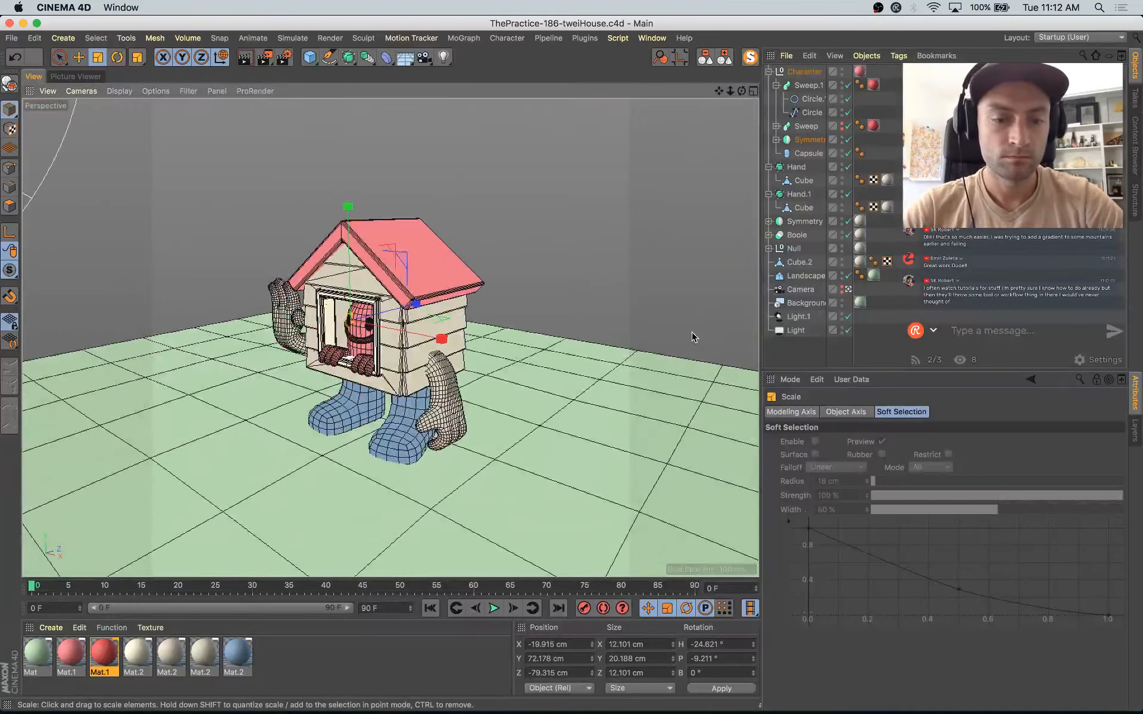
key("shift+r")
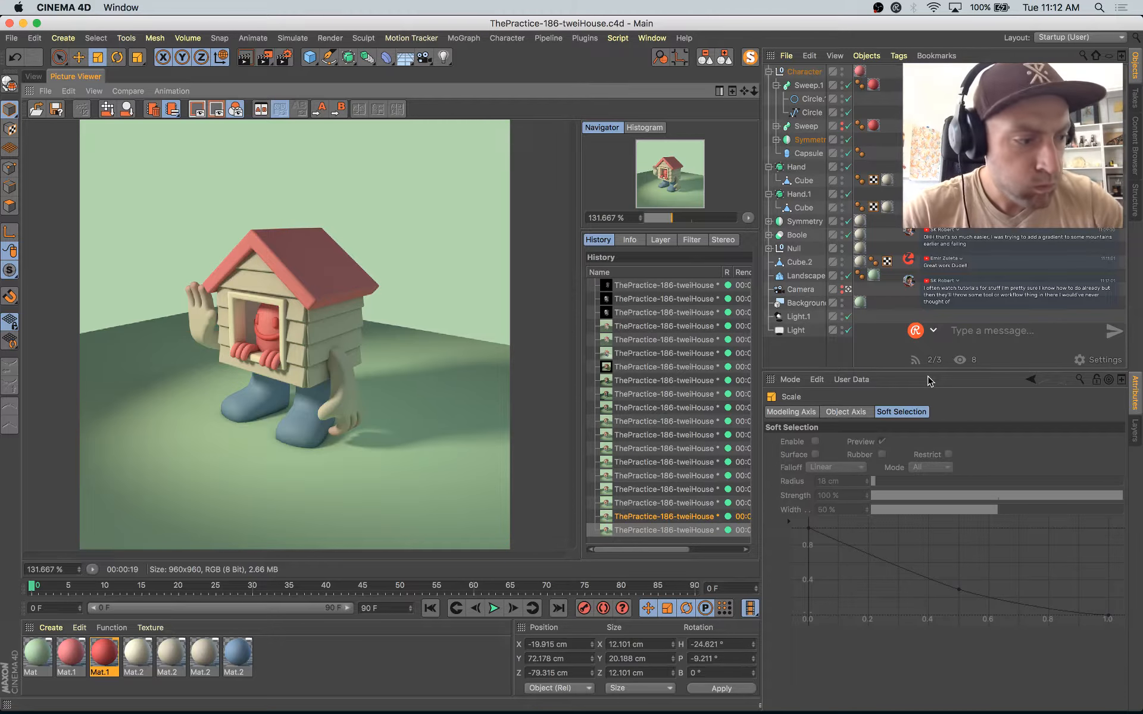
left_click(37, 78)
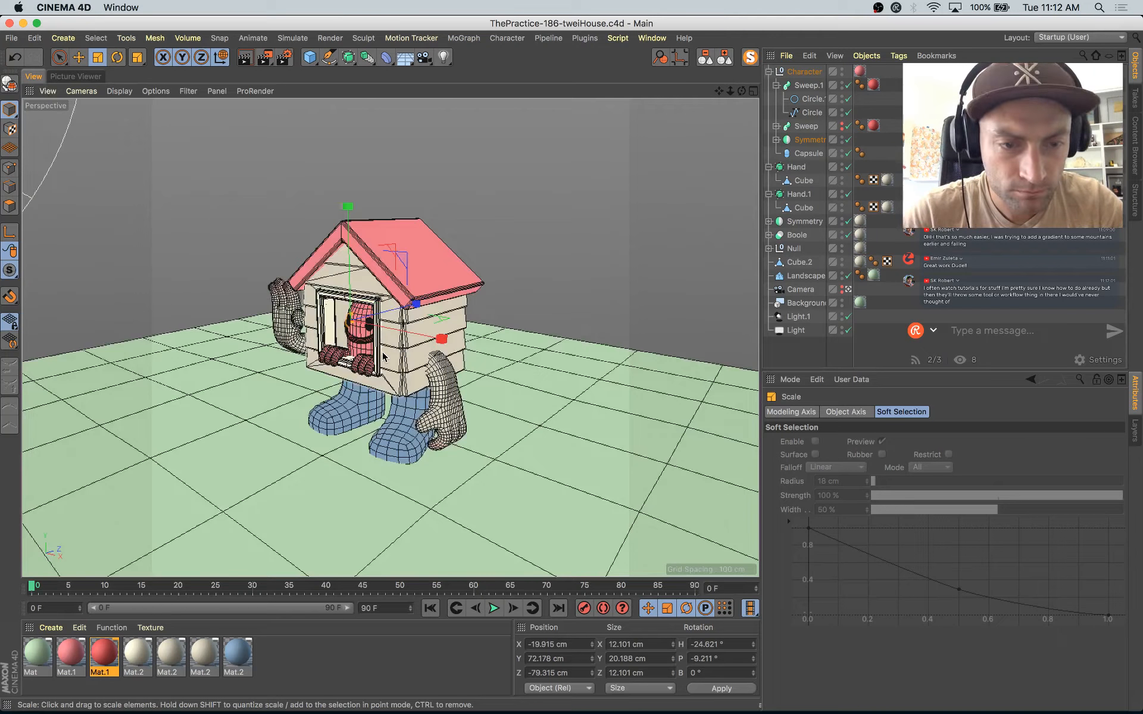
Step: Reframe the scene camera slightly and move the whole Character group along Z to about -44.2 cm
key("e")
left_click(776, 85)
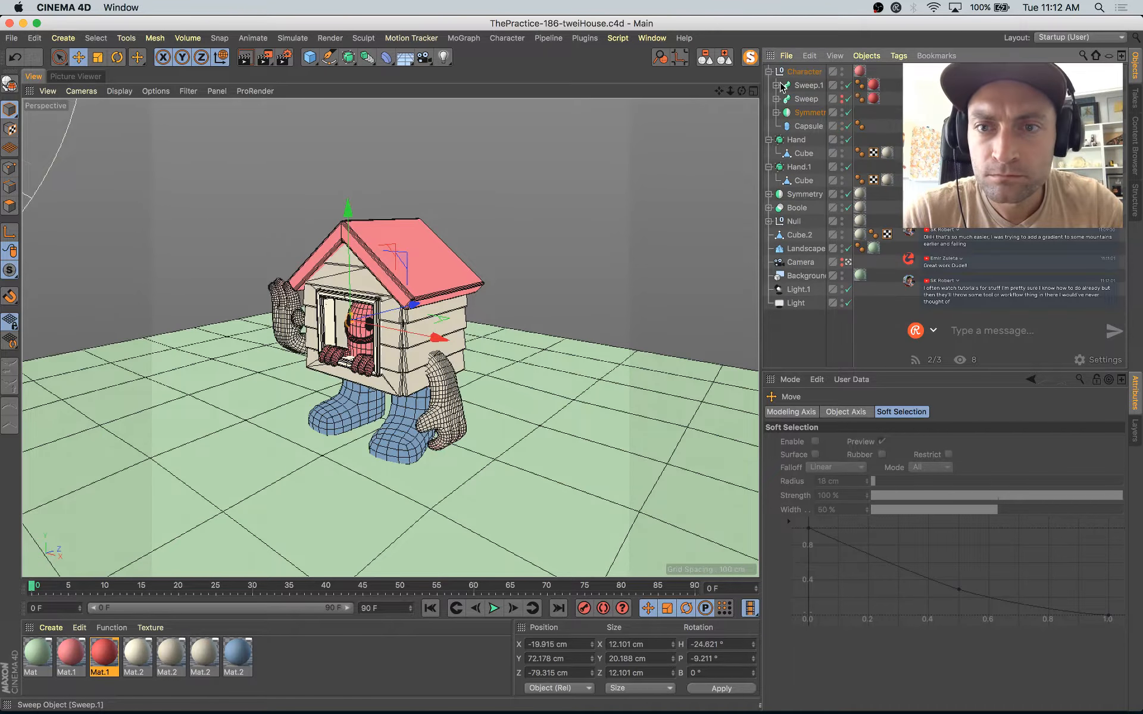
left_click(803, 72)
left_click_drag(608, 297, 620, 286, "alt")
left_click_drag(437, 317, 441, 319)
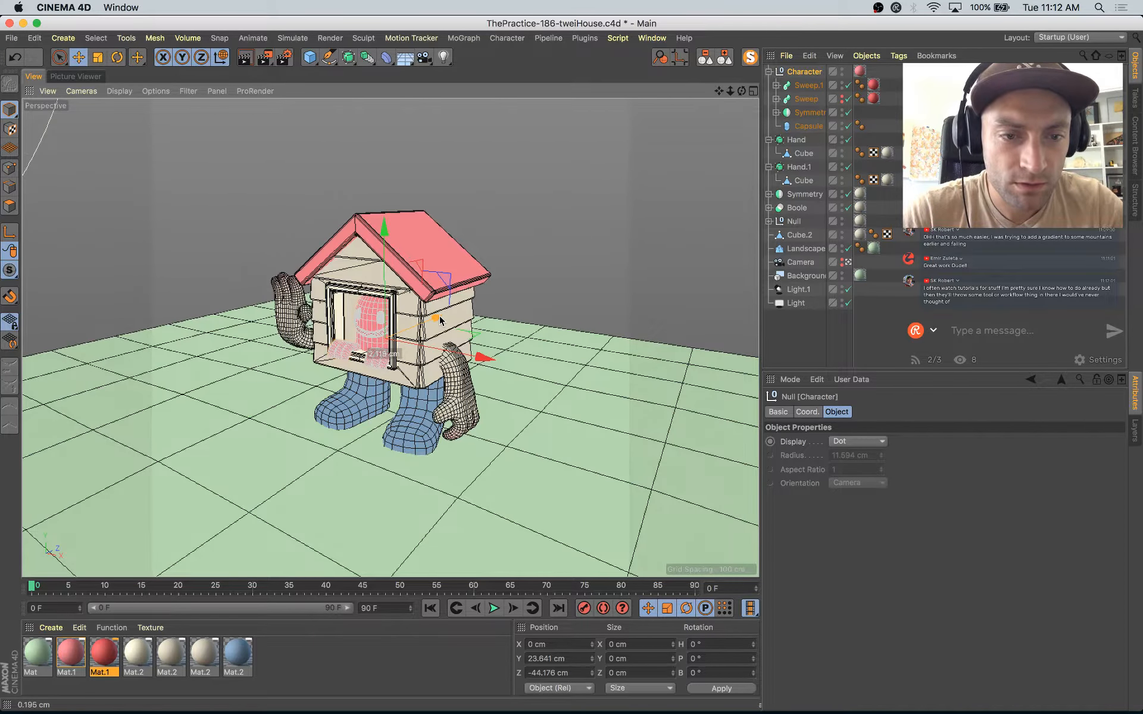
Step: Leave the camera view and try to move the Symmetry group holding the eyes and hands along Z to about 44.5 cm
left_click(848, 263)
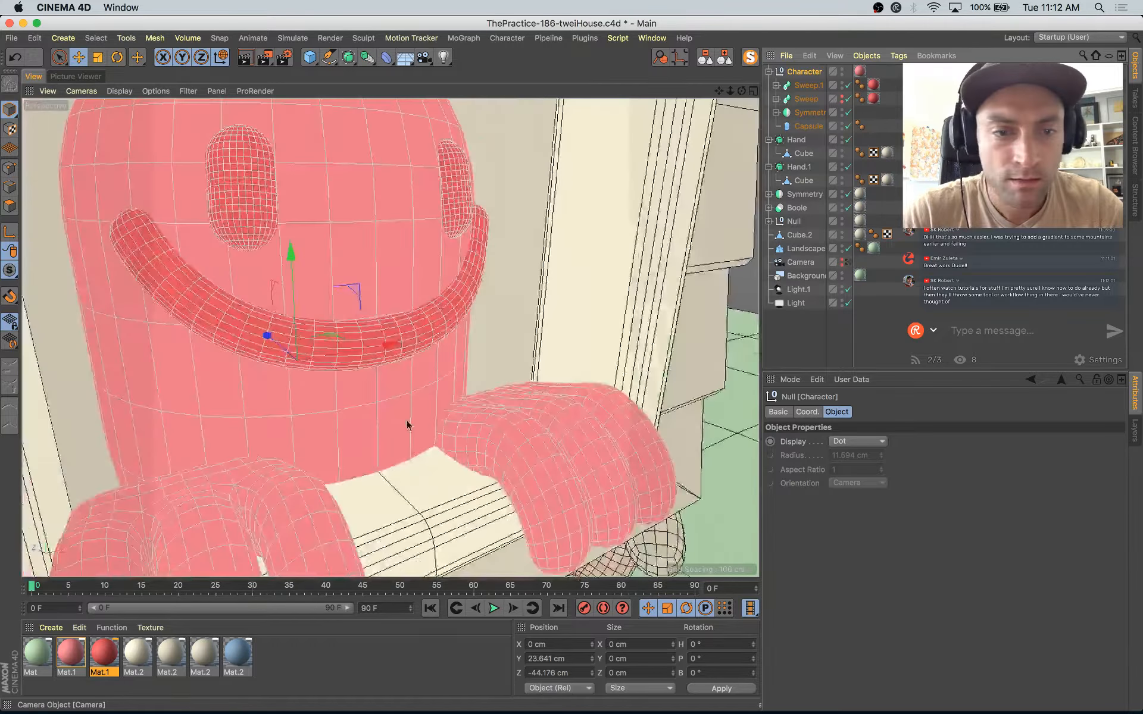
left_click_drag(409, 426, 344, 472, "alt")
scroll(381, 444, "down", 5)
left_click(385, 448)
left_click(383, 466)
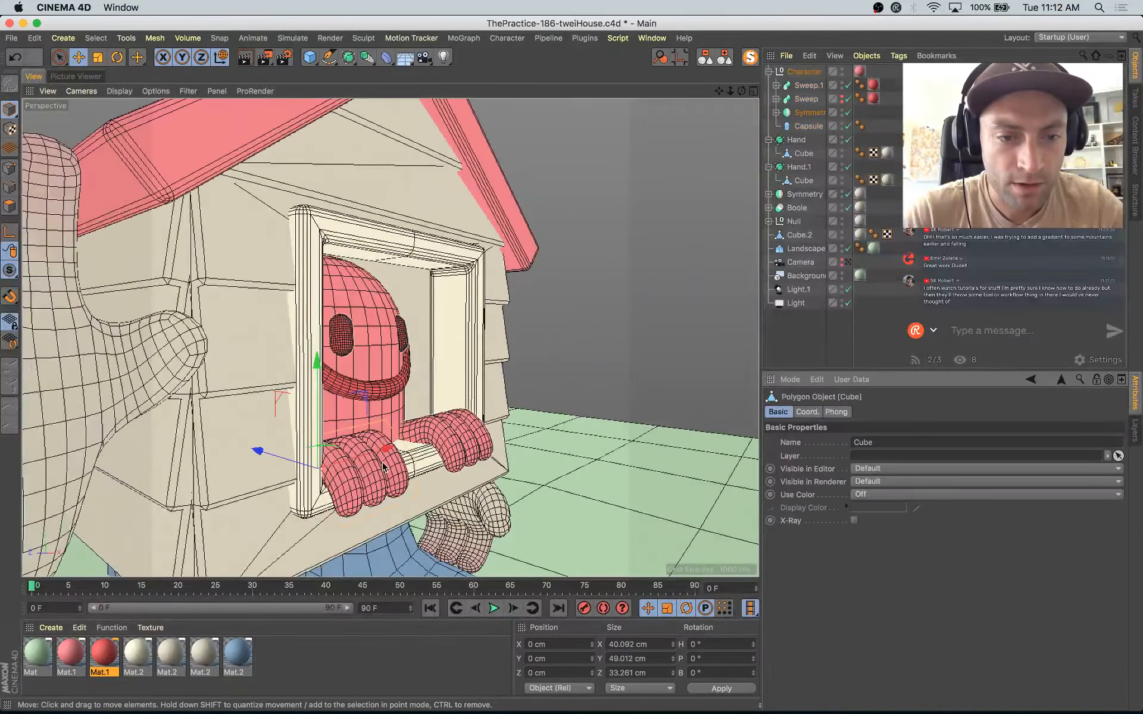
left_click(389, 479)
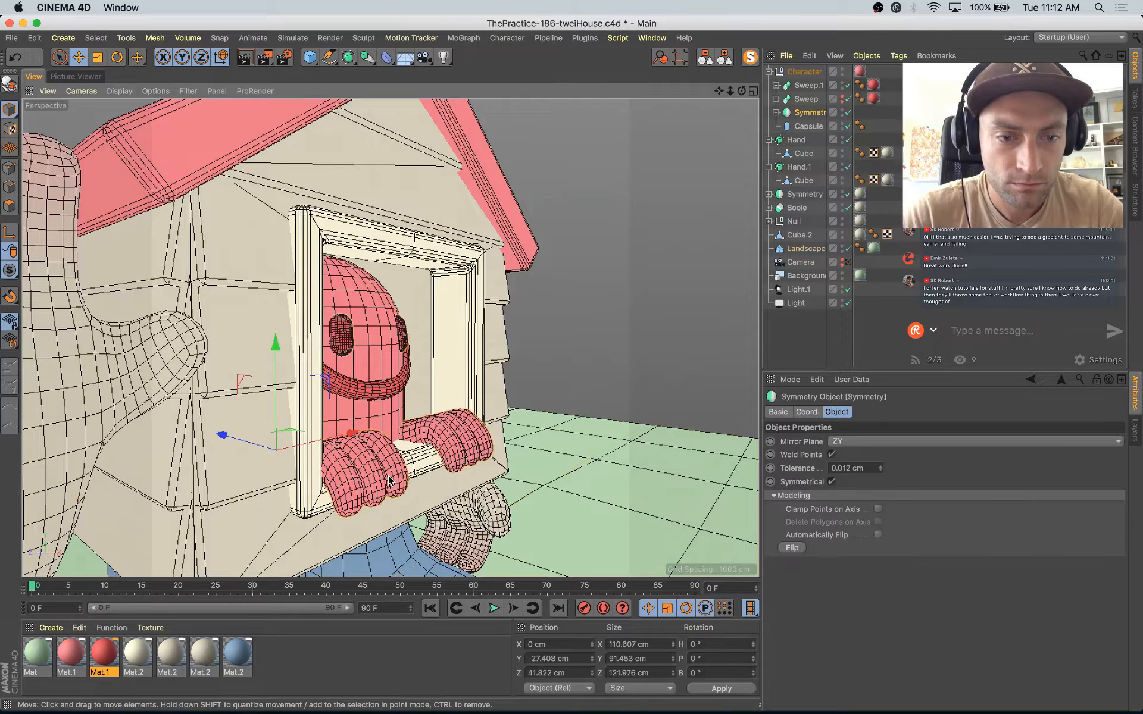
left_click_drag(250, 446, 248, 446)
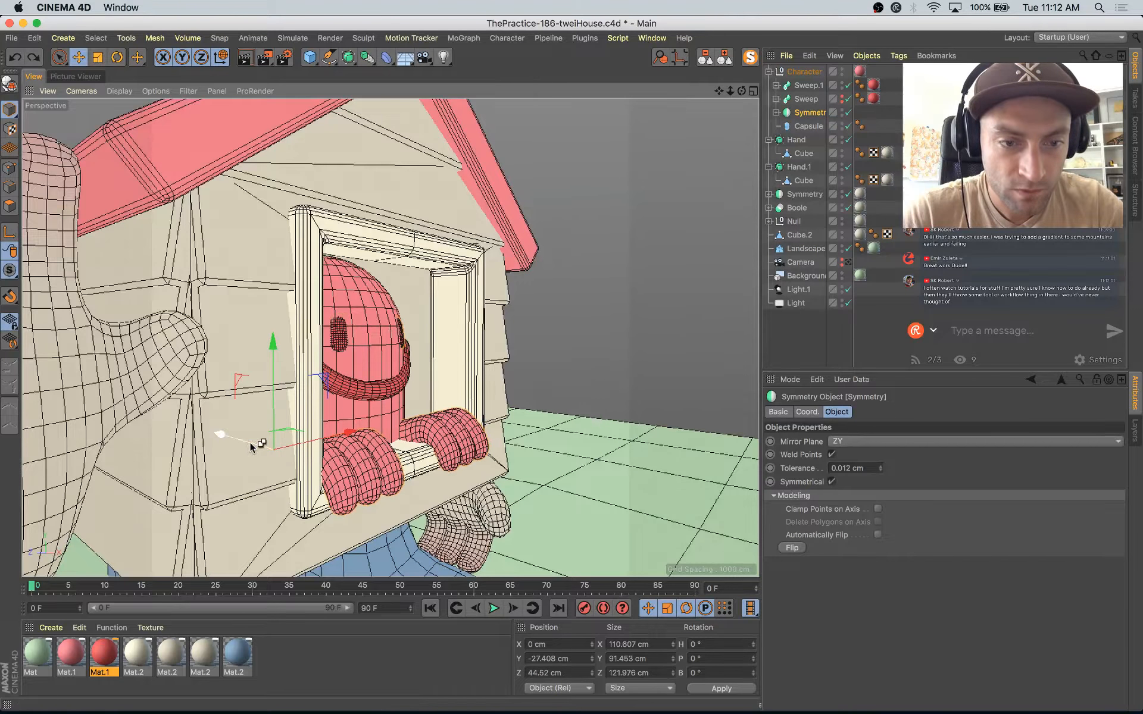
key("super+z")
Step: Move only the Hand subdivision object inside the character's Symmetry along Z to about -78.7 cm
left_click(417, 481)
left_click(389, 474)
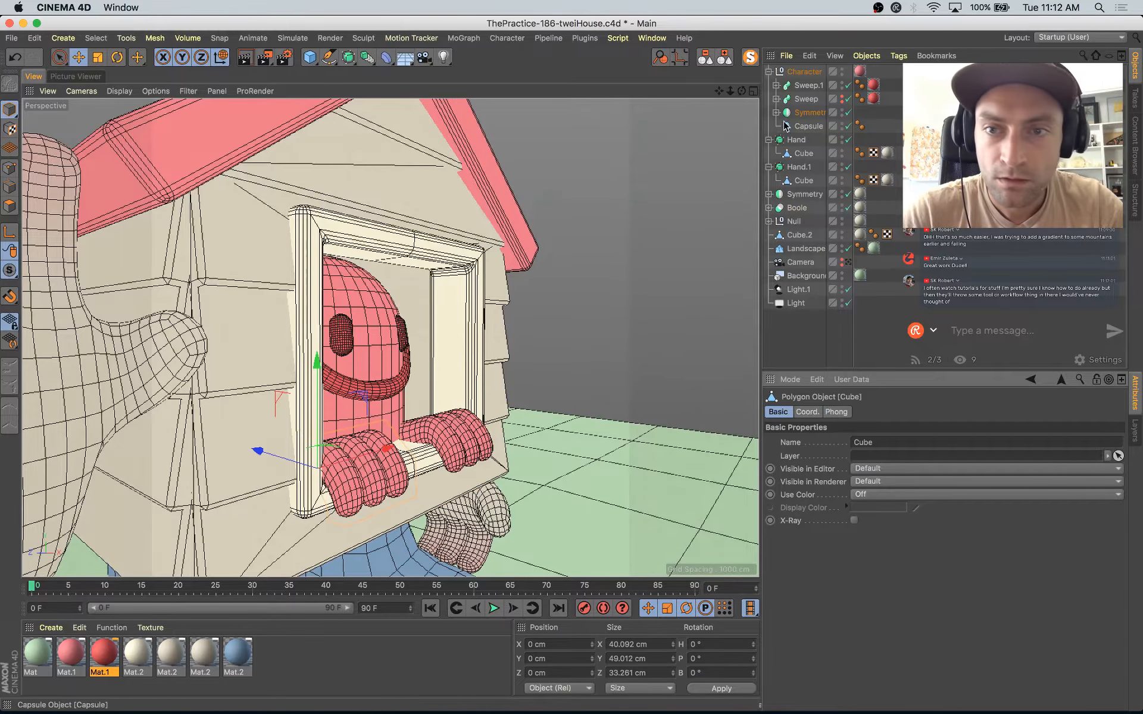
key("s")
left_click(792, 141)
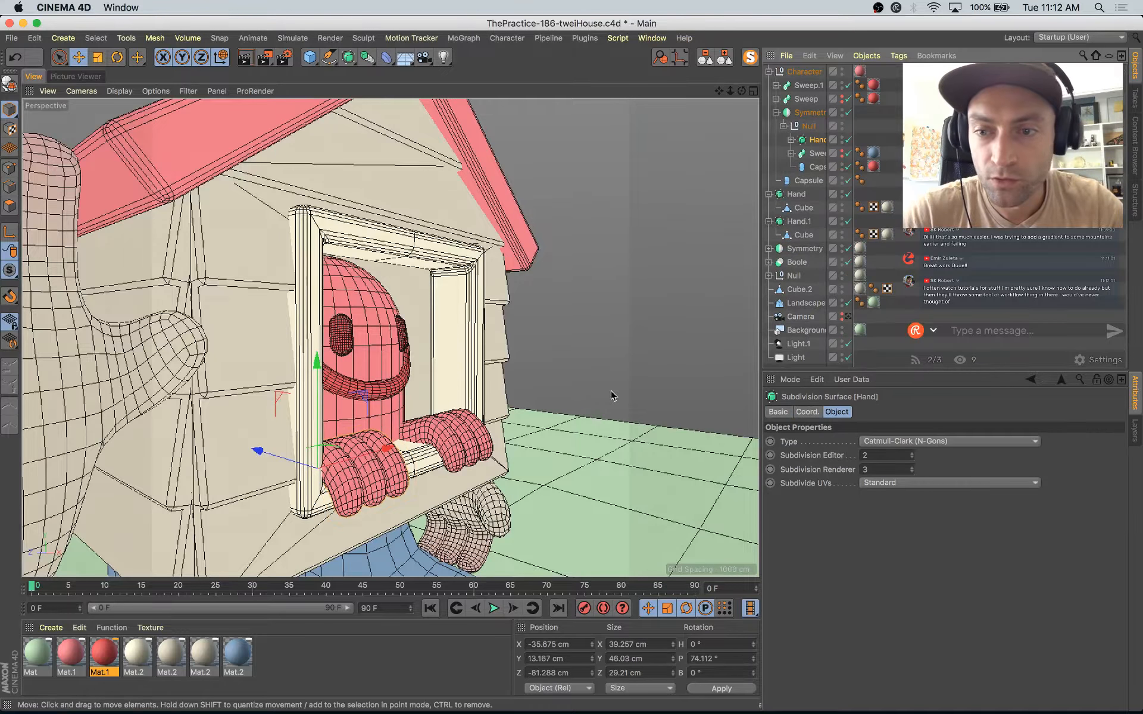
left_click(724, 331)
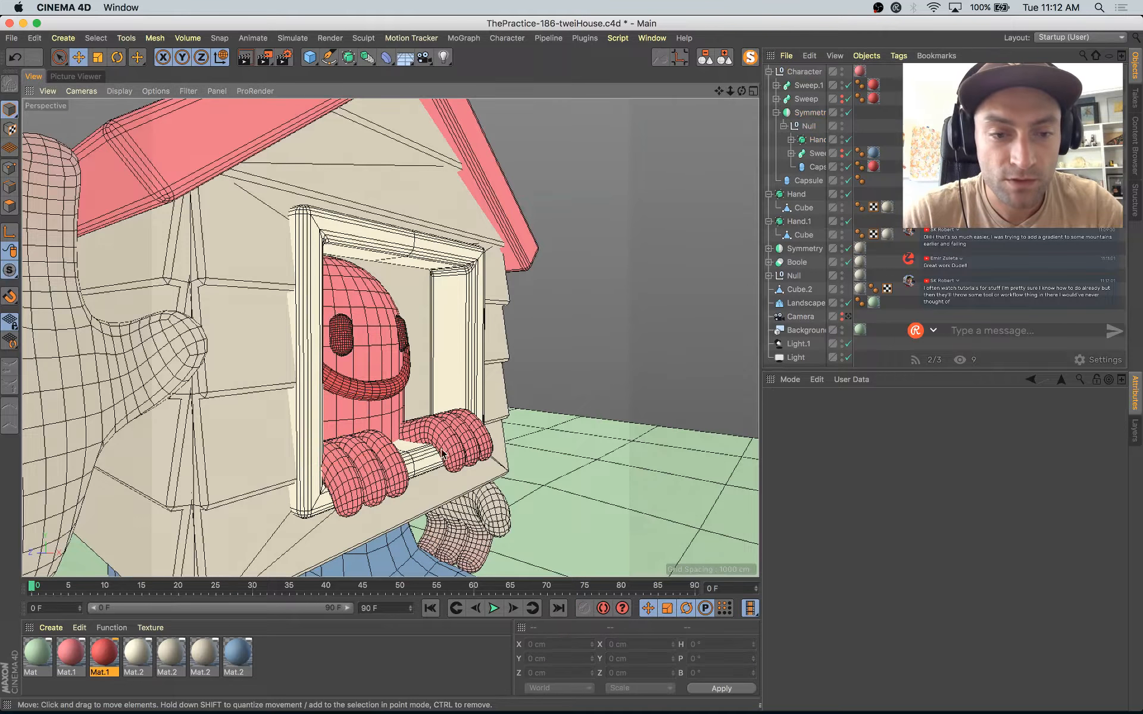
left_click(383, 475)
left_click(383, 474)
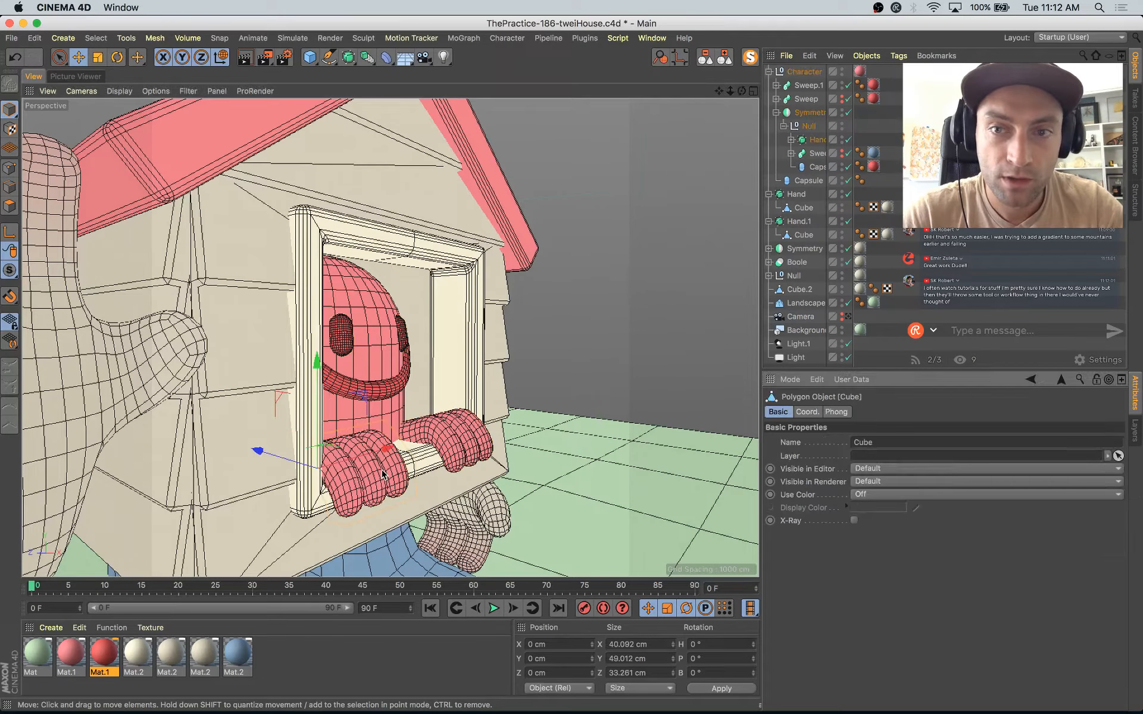
left_click(817, 141)
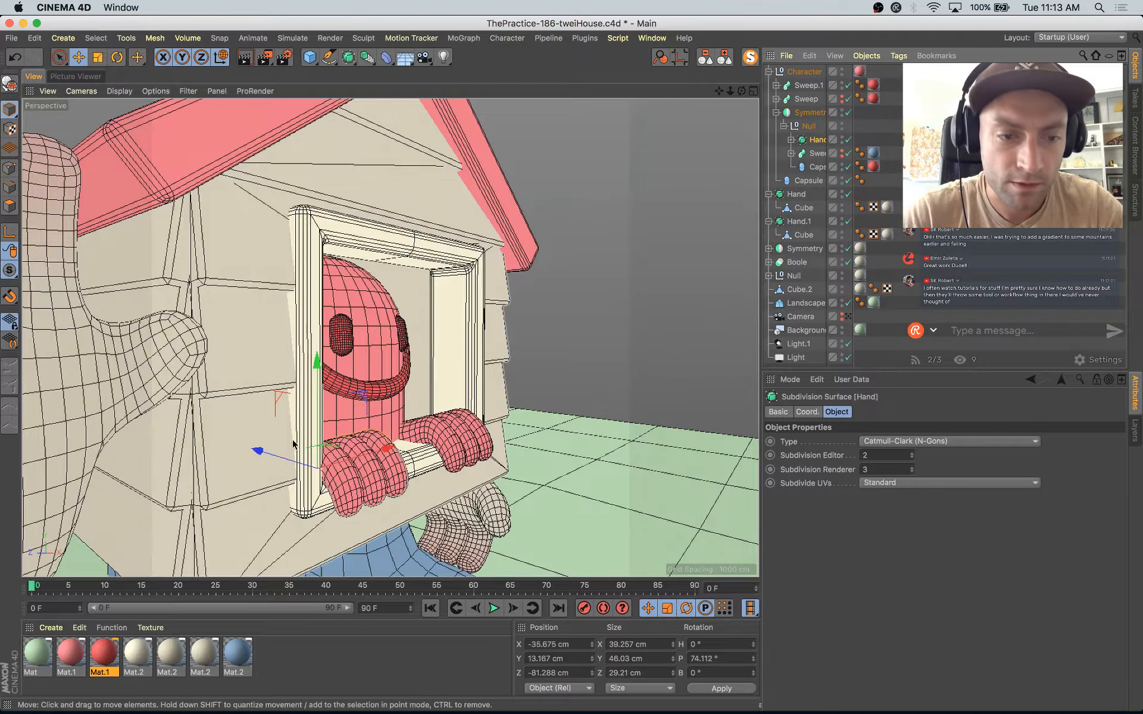
left_click_drag(282, 460, 279, 460)
left_click_drag(398, 467, 263, 470, "alt")
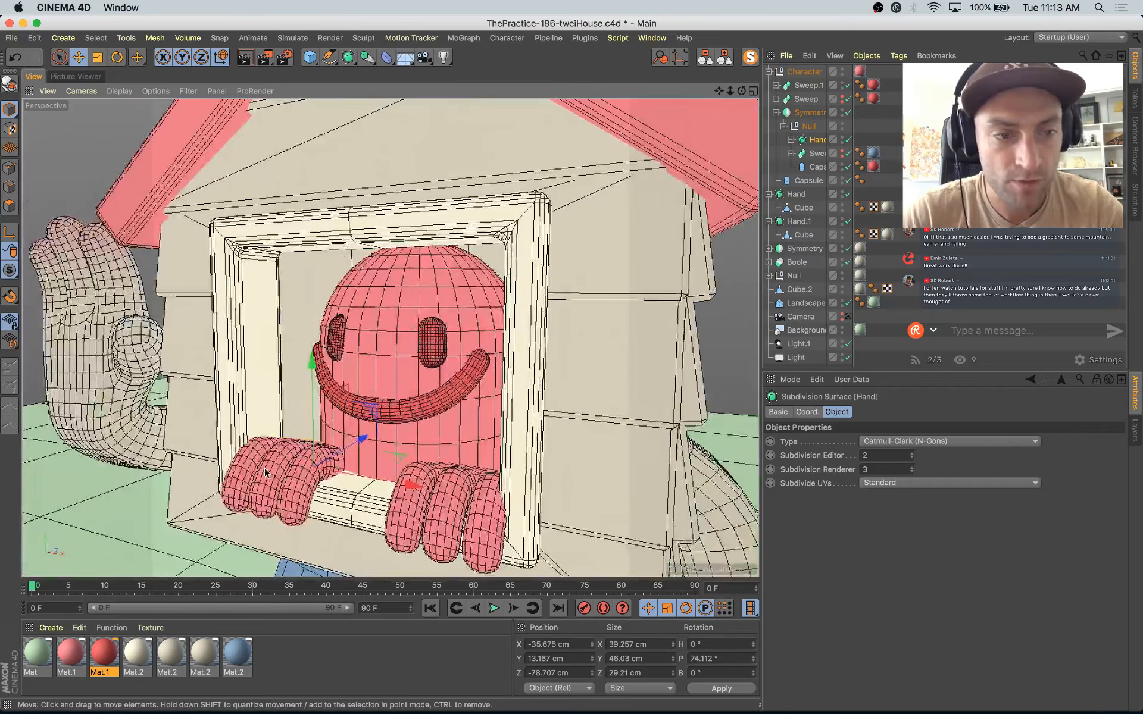
Step: Try to move the mirrored boot sideways to widen the stance, and undo the move
left_click(124, 338)
scroll(128, 350, "down", 6)
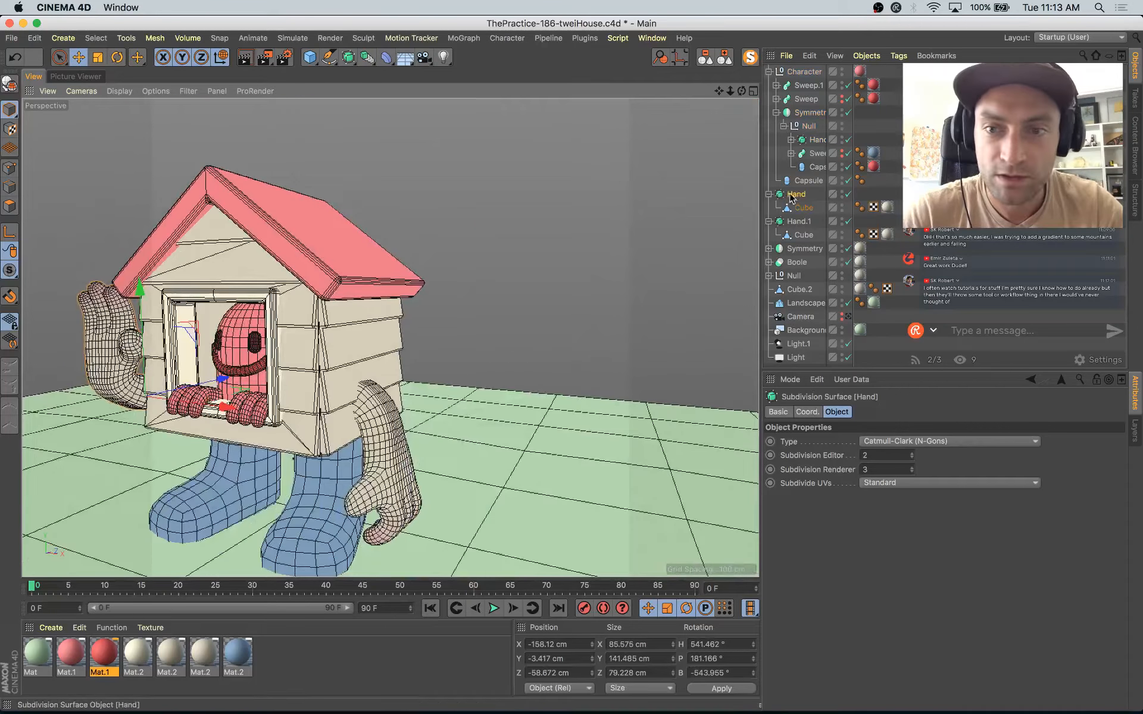
left_click(781, 249)
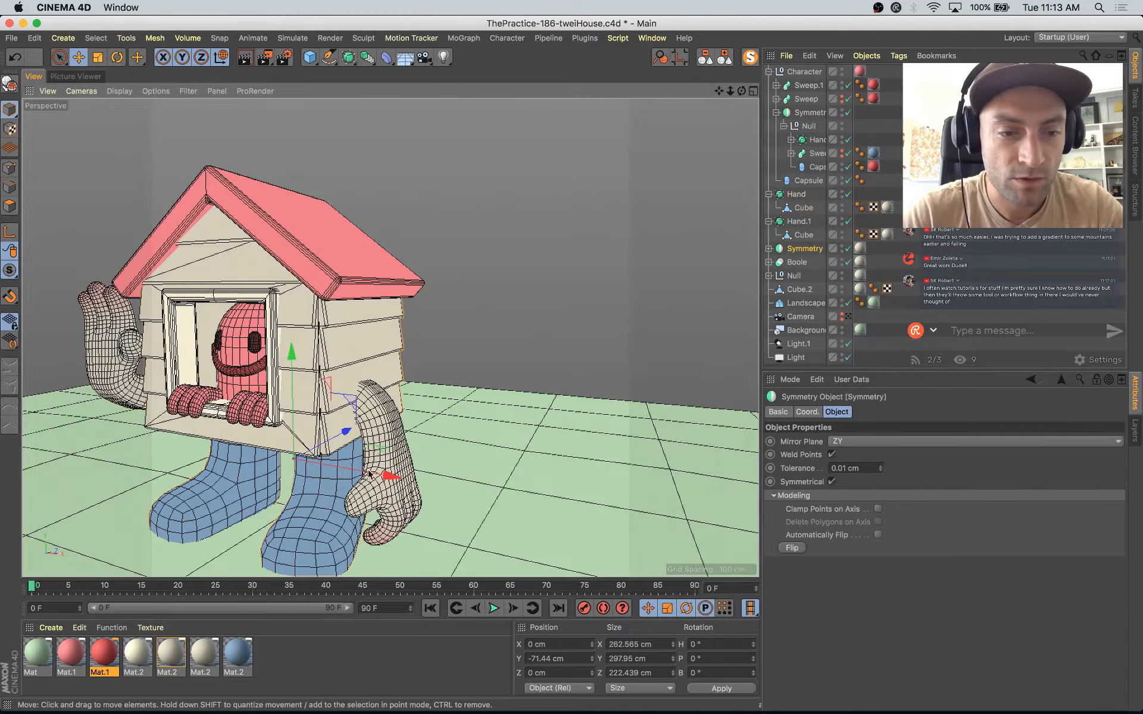
left_click(768, 248)
left_click(208, 485)
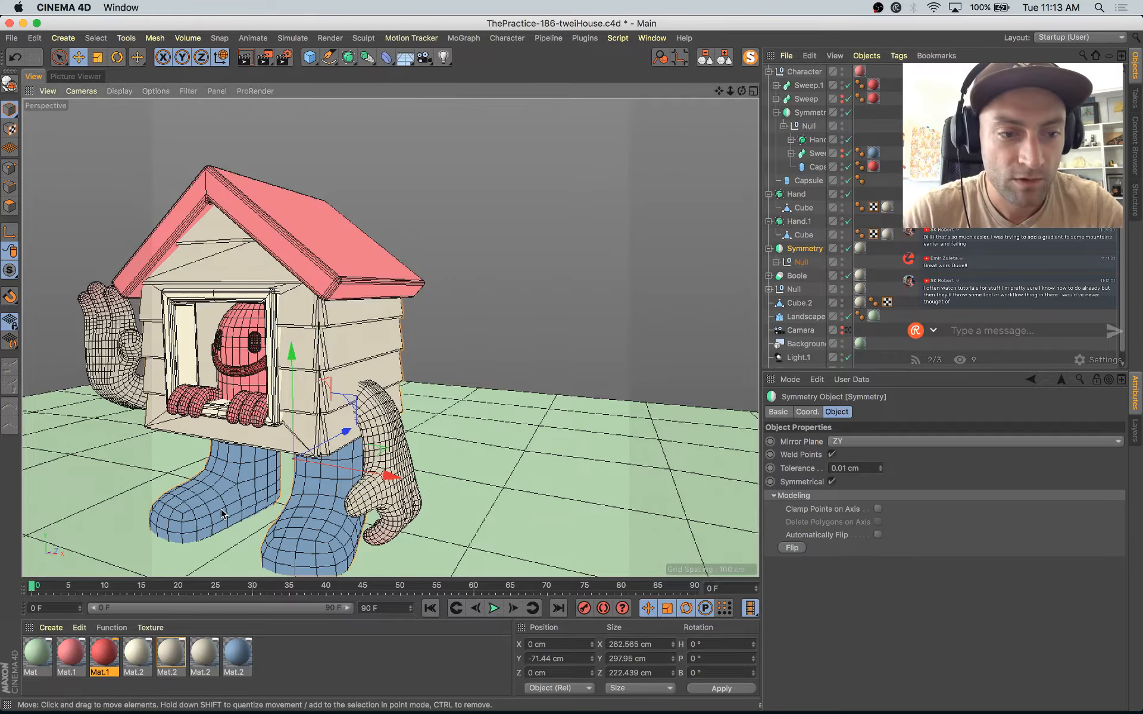
left_click_drag(316, 473, 307, 471)
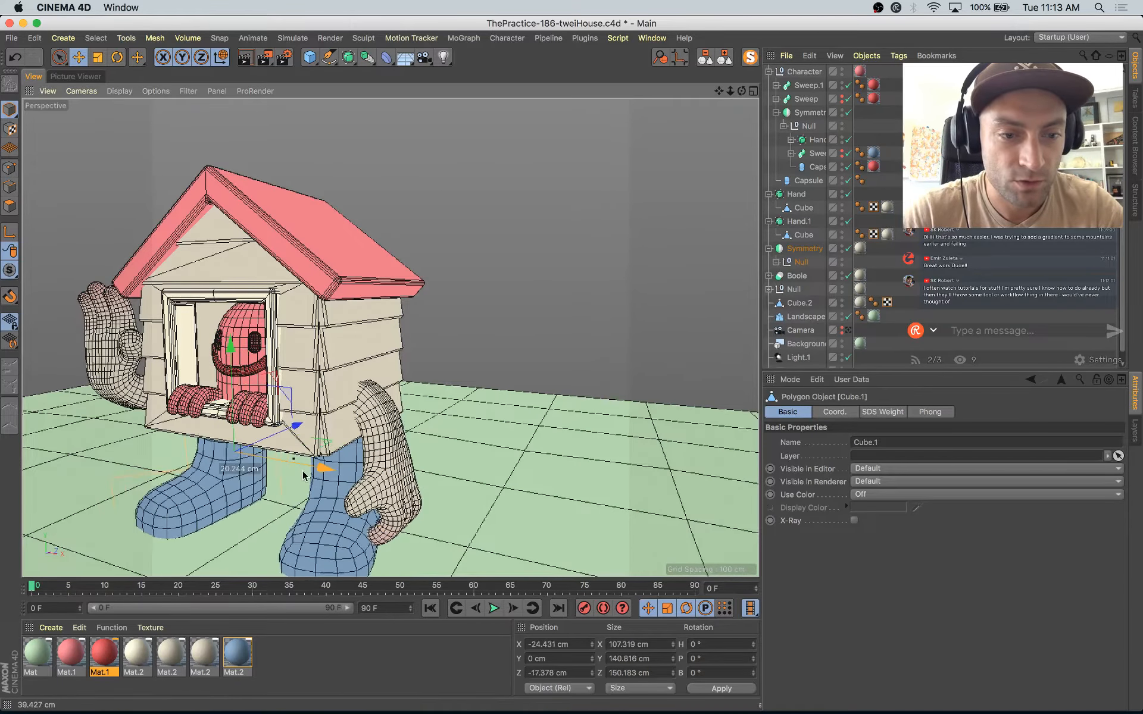
key("super+z")
Step: Collapse the object hierarchy and look through the scene camera
left_click(726, 59)
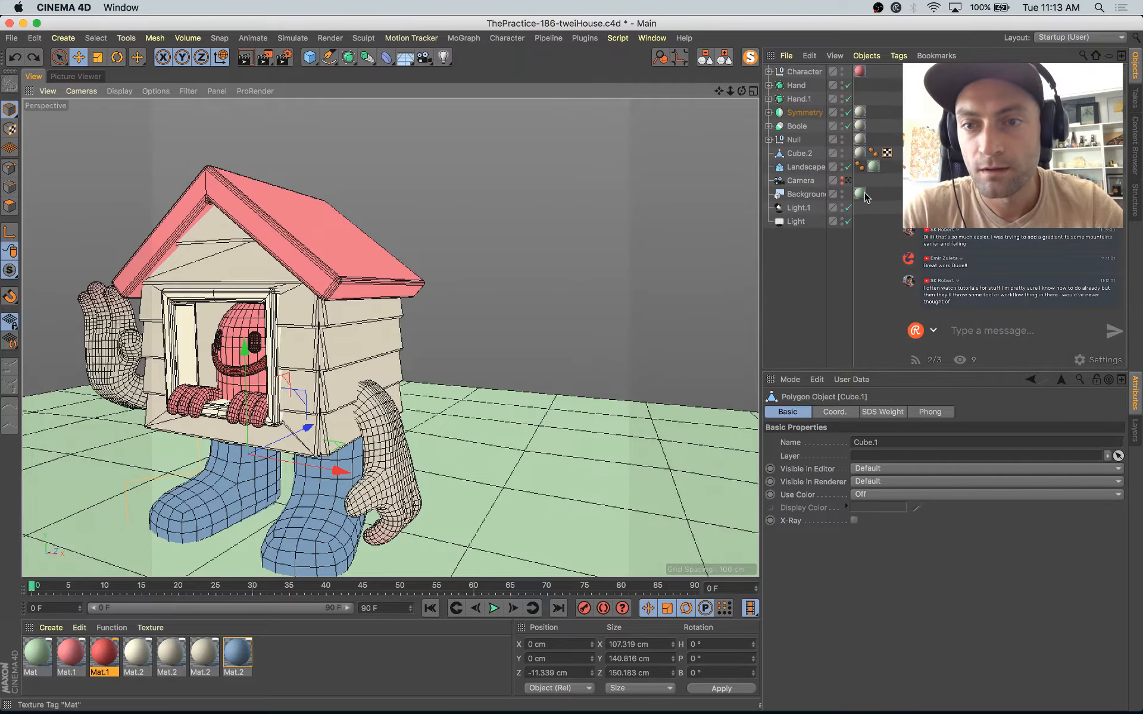
left_click(849, 181)
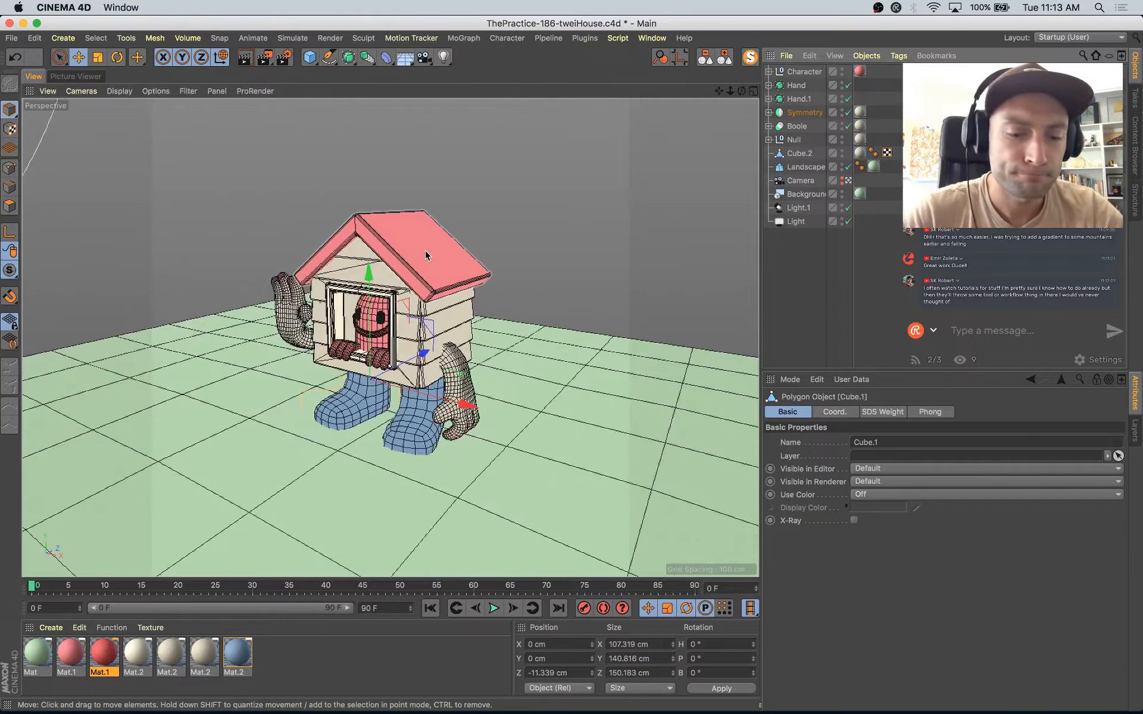
Step: Render the camera view to the Picture Viewer and compare it with the earlier renders and the Instagram reference illustration
key("shift+r")
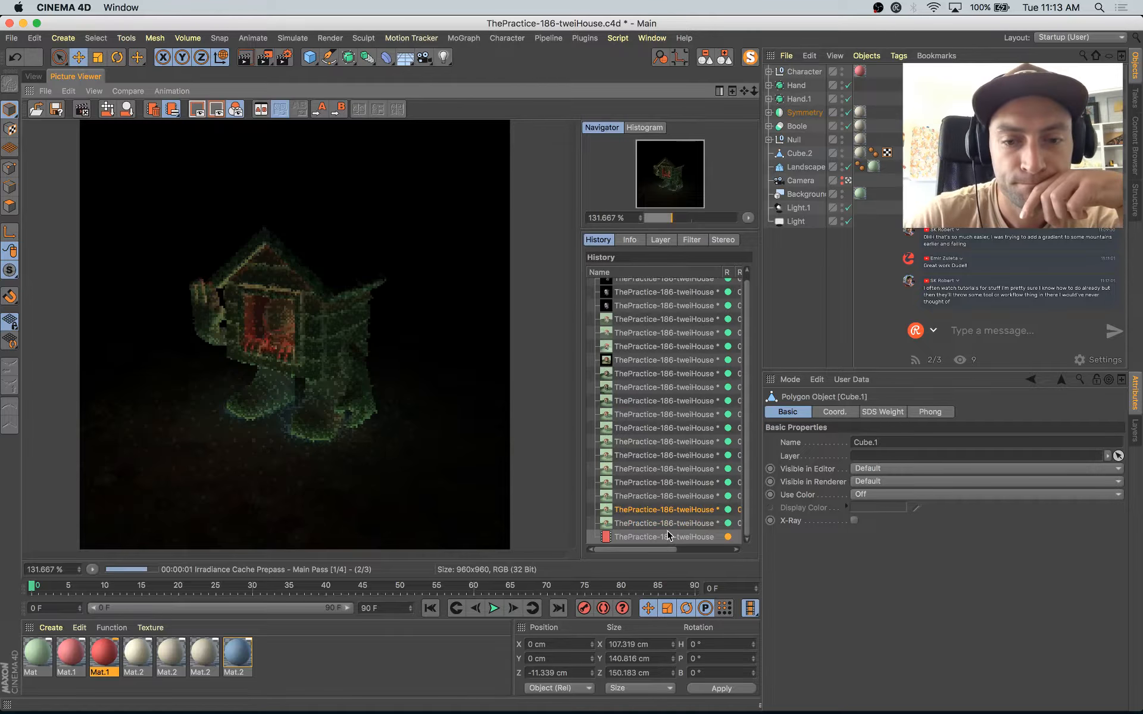
left_click(669, 523)
key("Up")
key("Down")
key("Down")
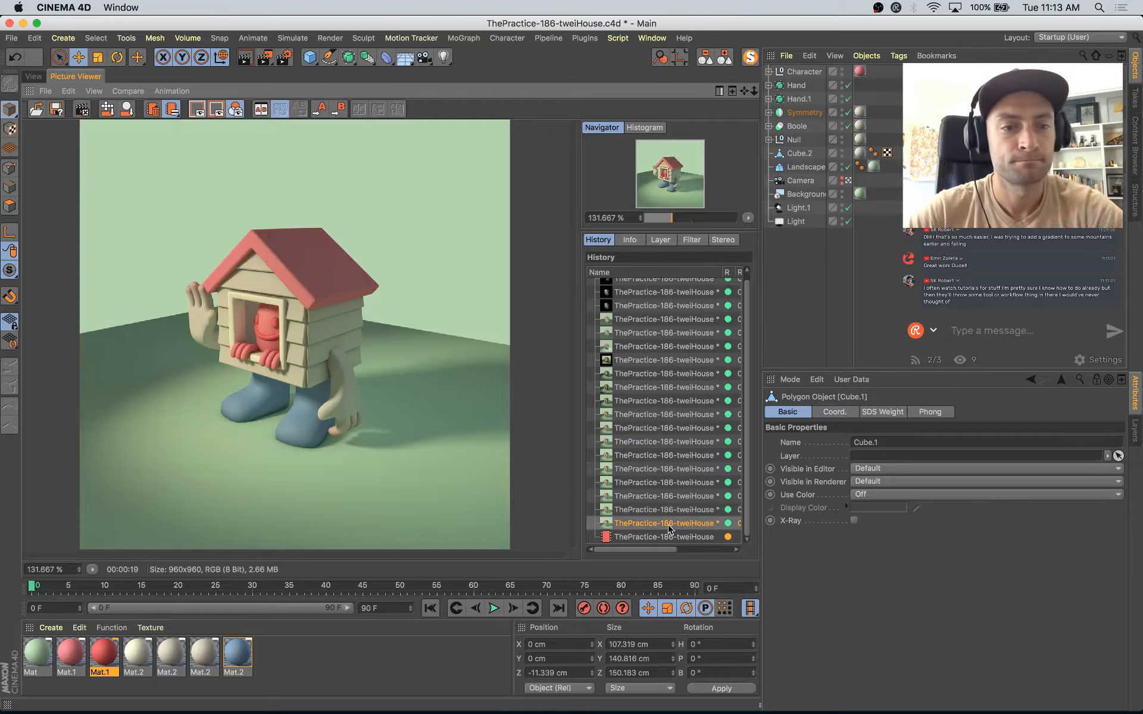
key("super+Tab")
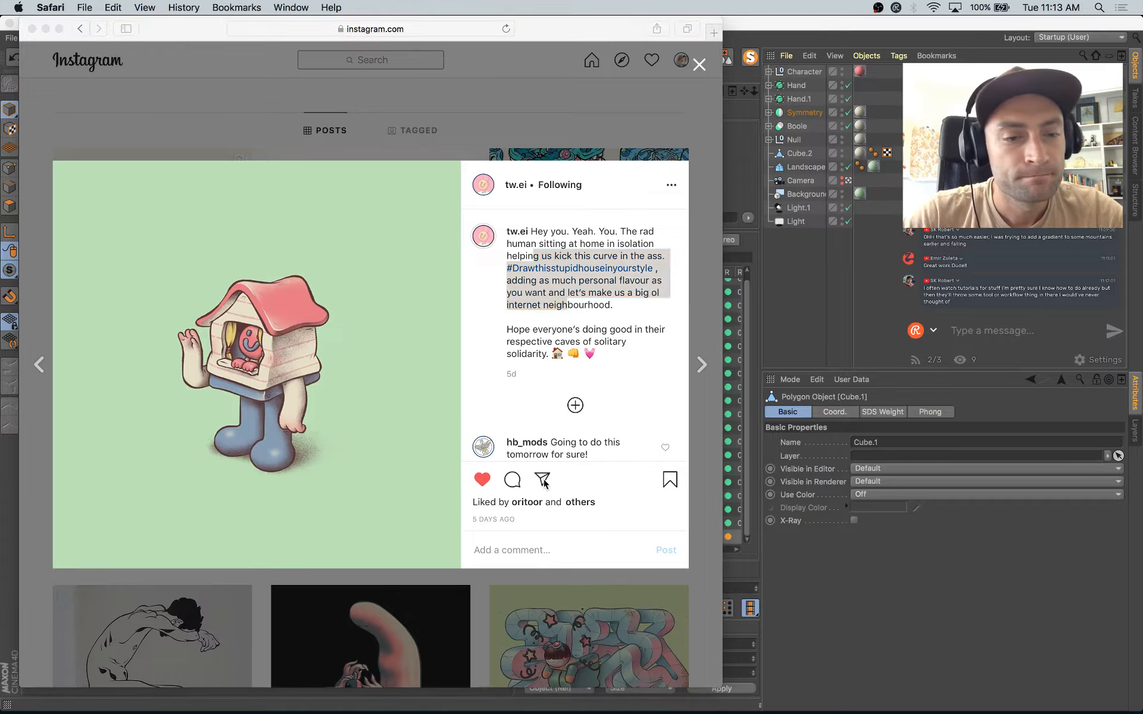
key("super+Tab")
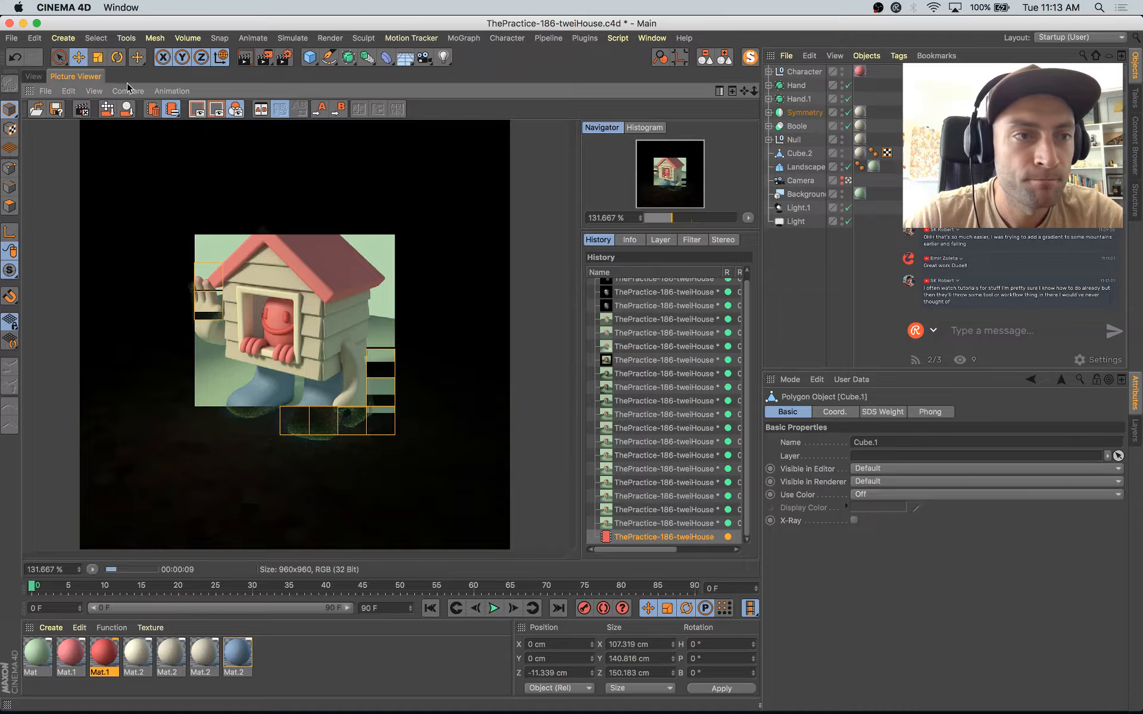
Step: Rotate the floor Landscape around its vertical axis to a heading of about 36.2°
left_click(34, 76)
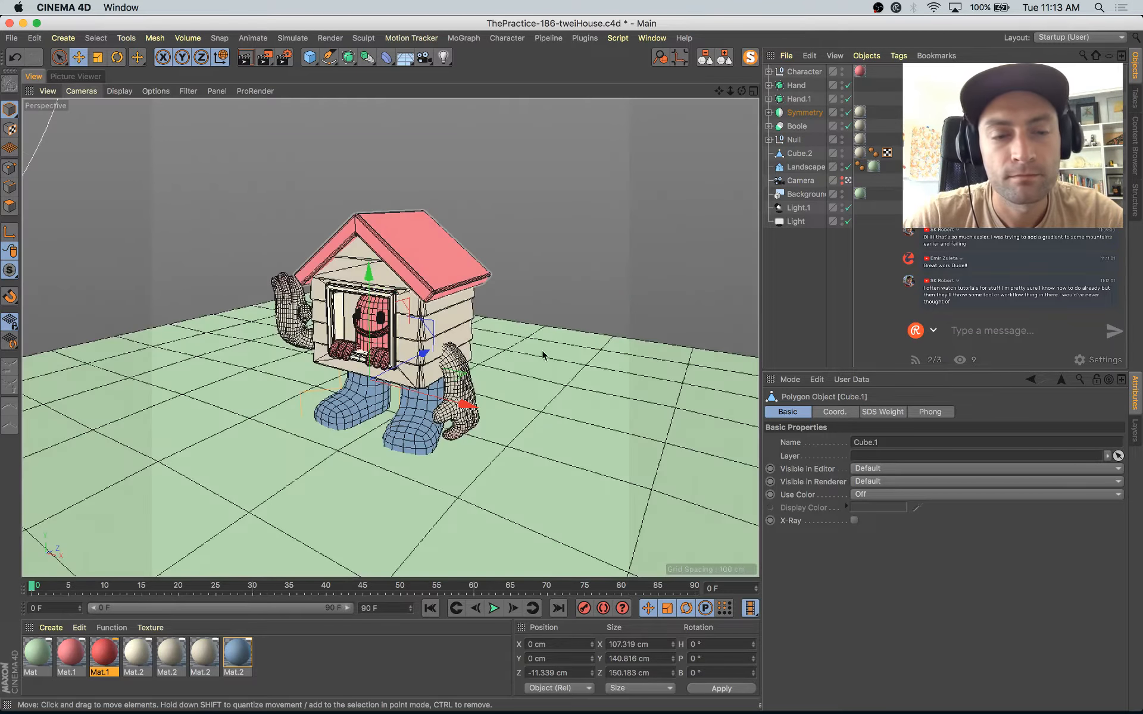
left_click(545, 410)
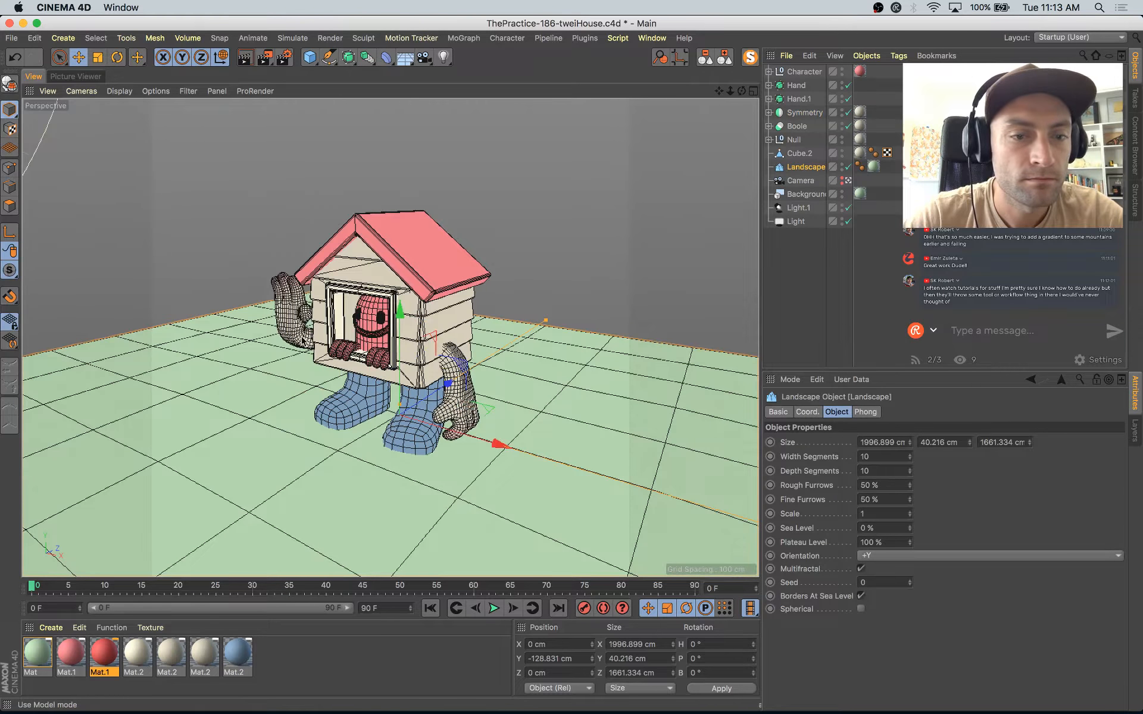
key("r")
left_click_drag(407, 448, 466, 450)
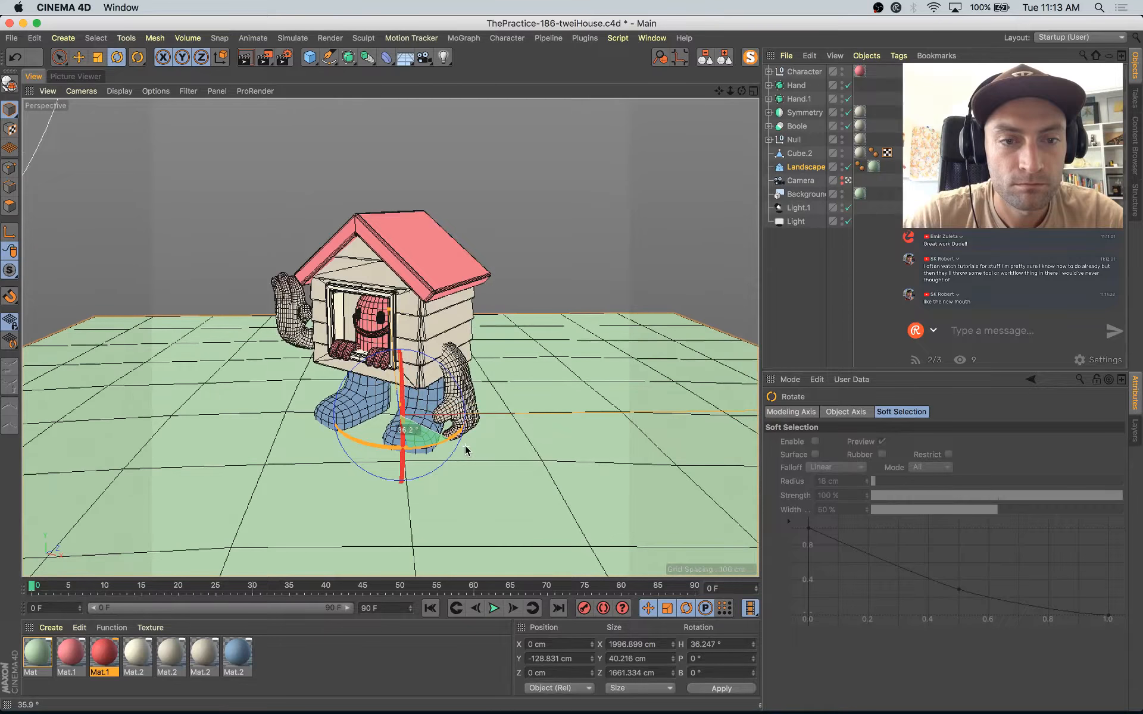
Step: Duplicate the floor Landscape as a backdrop pitched 80° and move it behind the house to about X -195.7, Y -187.2, Z 267 cm
left_click_drag(402, 480, 388, 522)
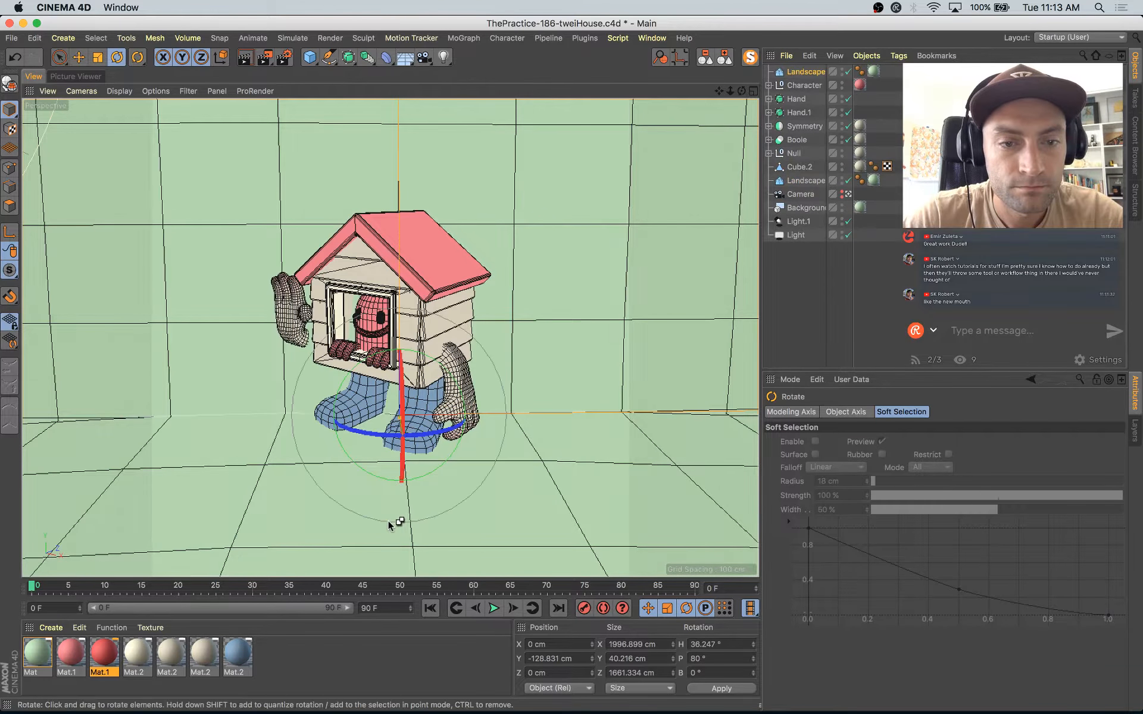
key("e")
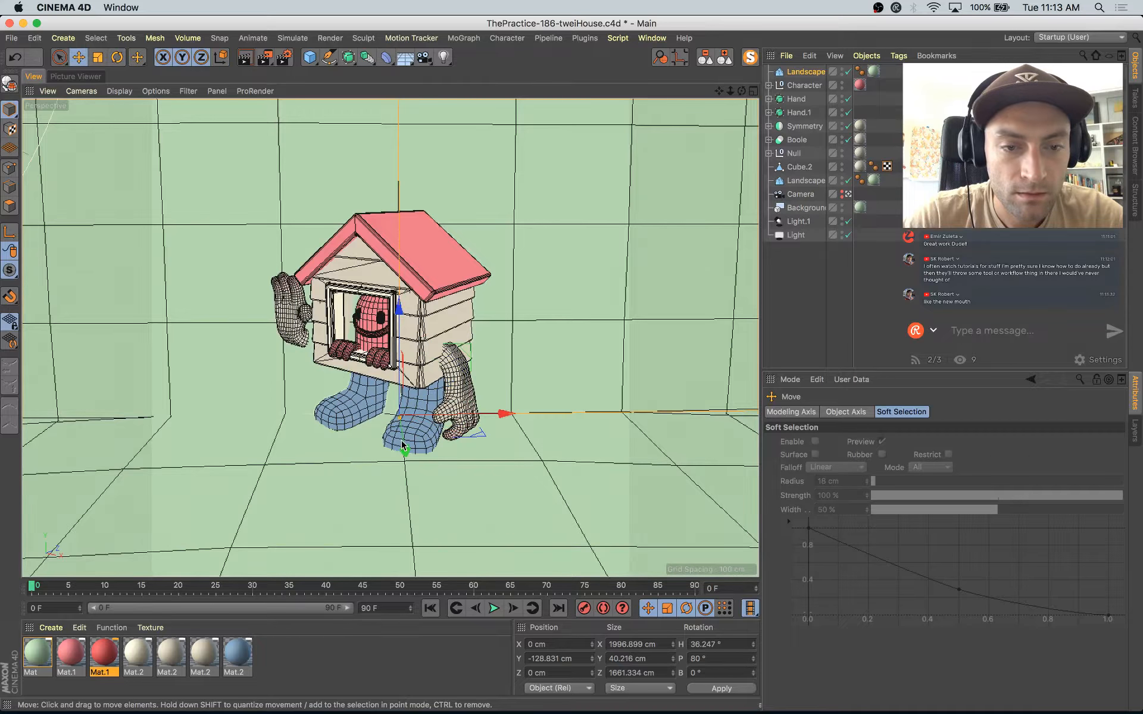
left_click_drag(406, 450, 398, 405)
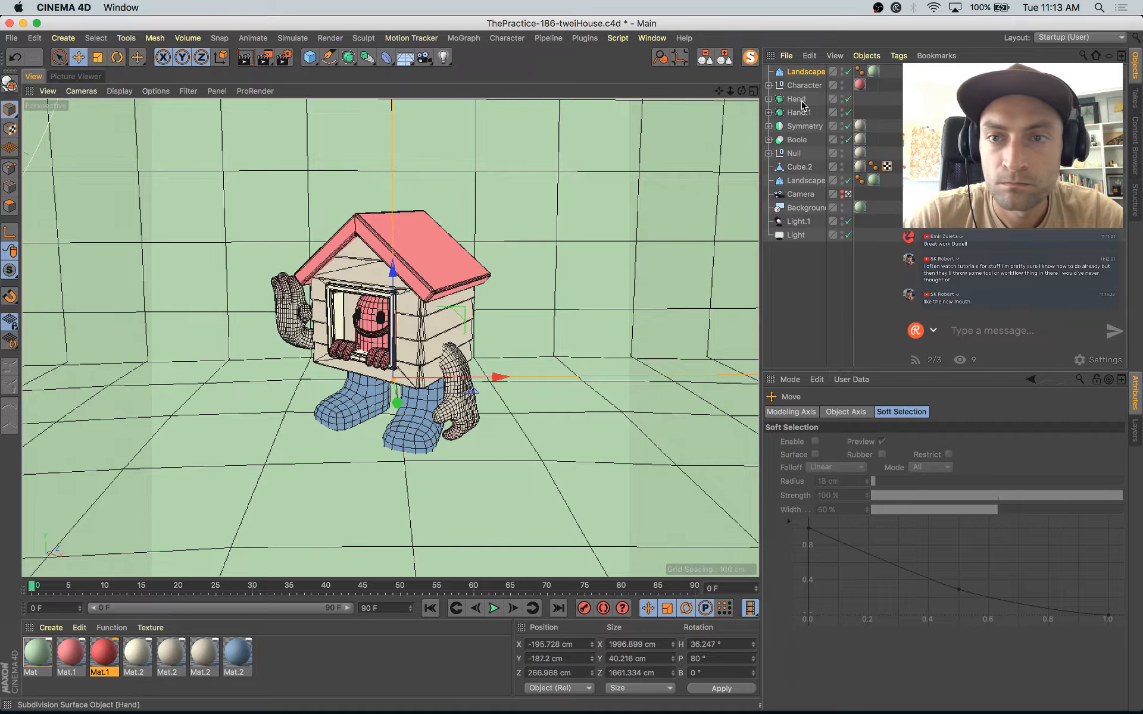
Step: Group the floor and backdrop Landscape objects under one null
left_click(807, 73)
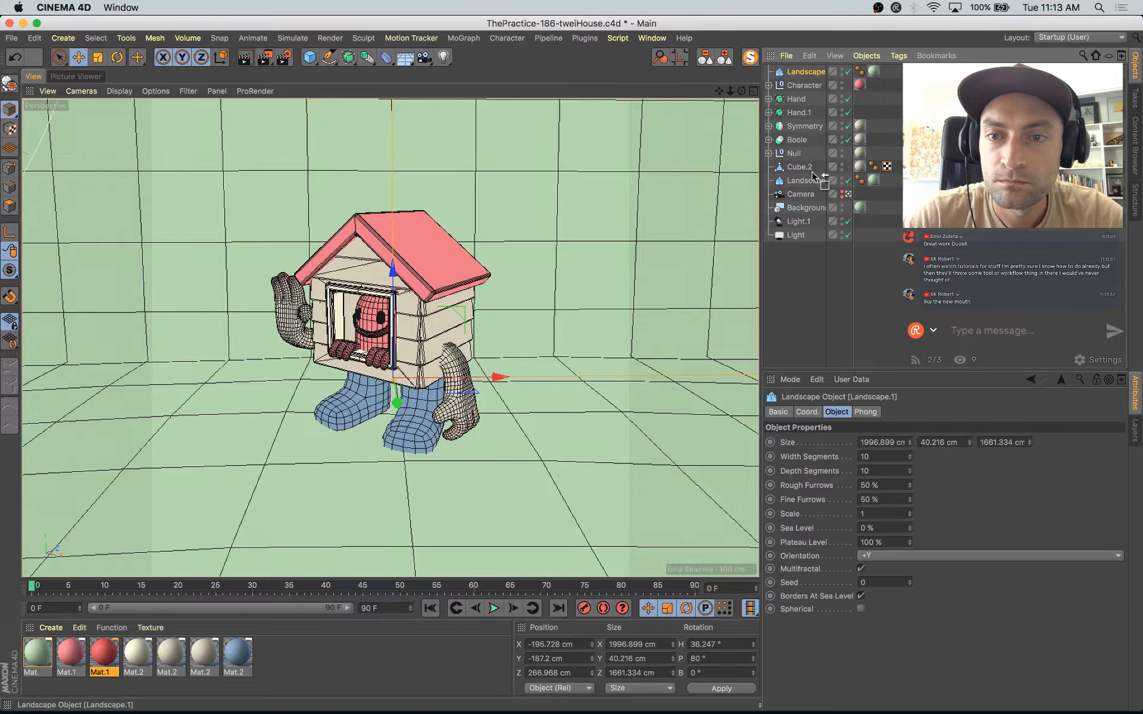
left_click_drag(813, 174, 818, 178)
key("alt+g")
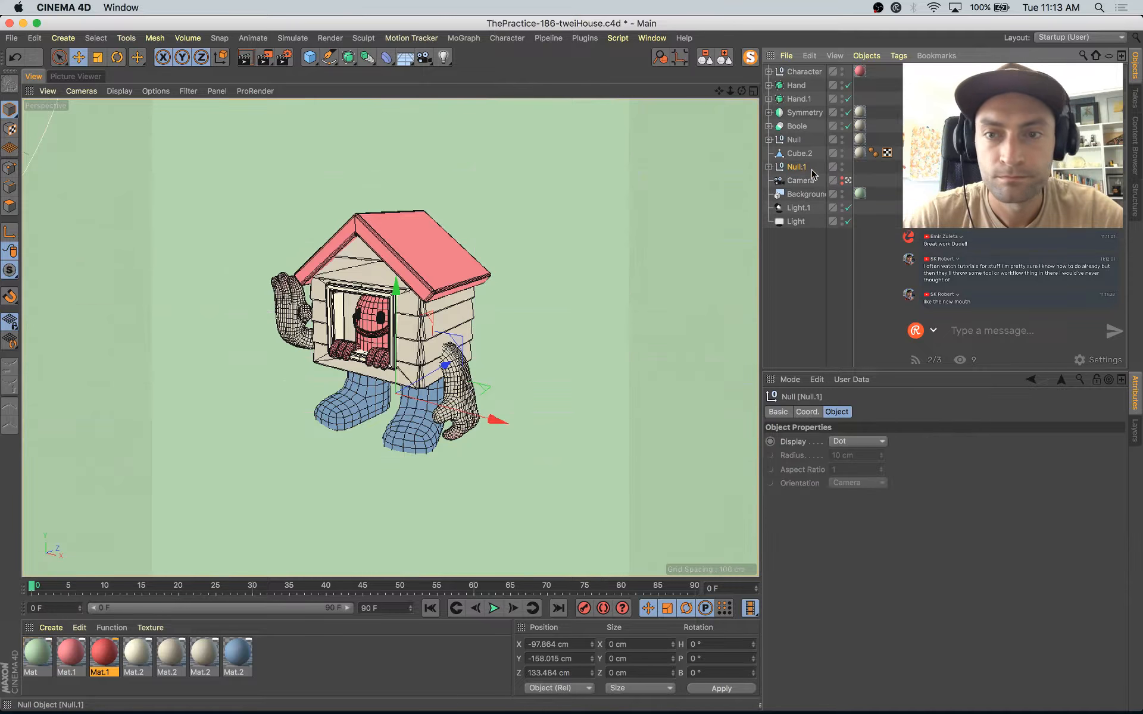
Step: Add a Compositing tag to the landscape group and turn off its Cast Shadows and Seen by AO options
left_click(898, 55)
mouse_move(953, 73)
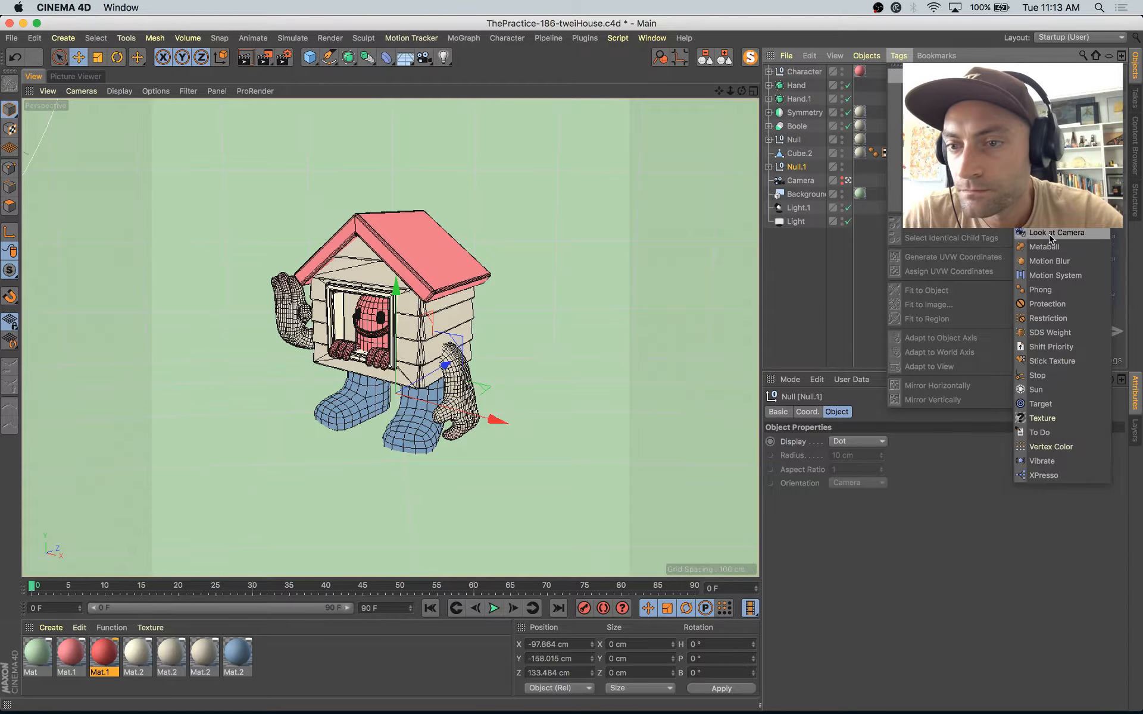
left_click(1051, 176)
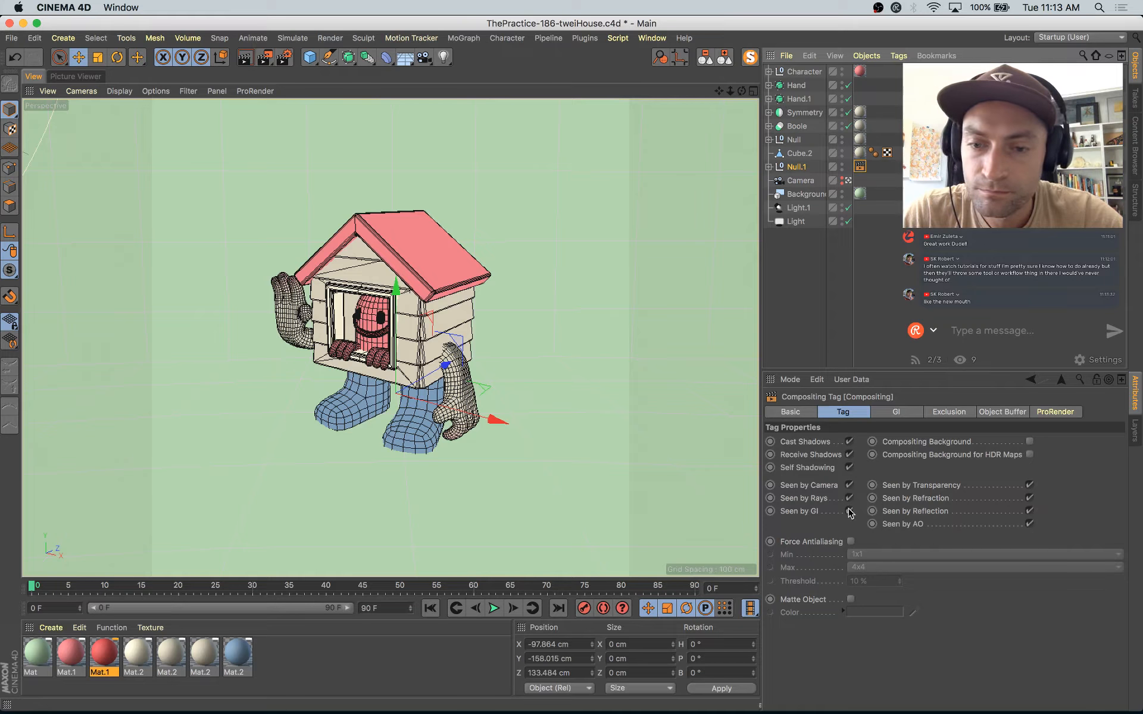
left_click(851, 441)
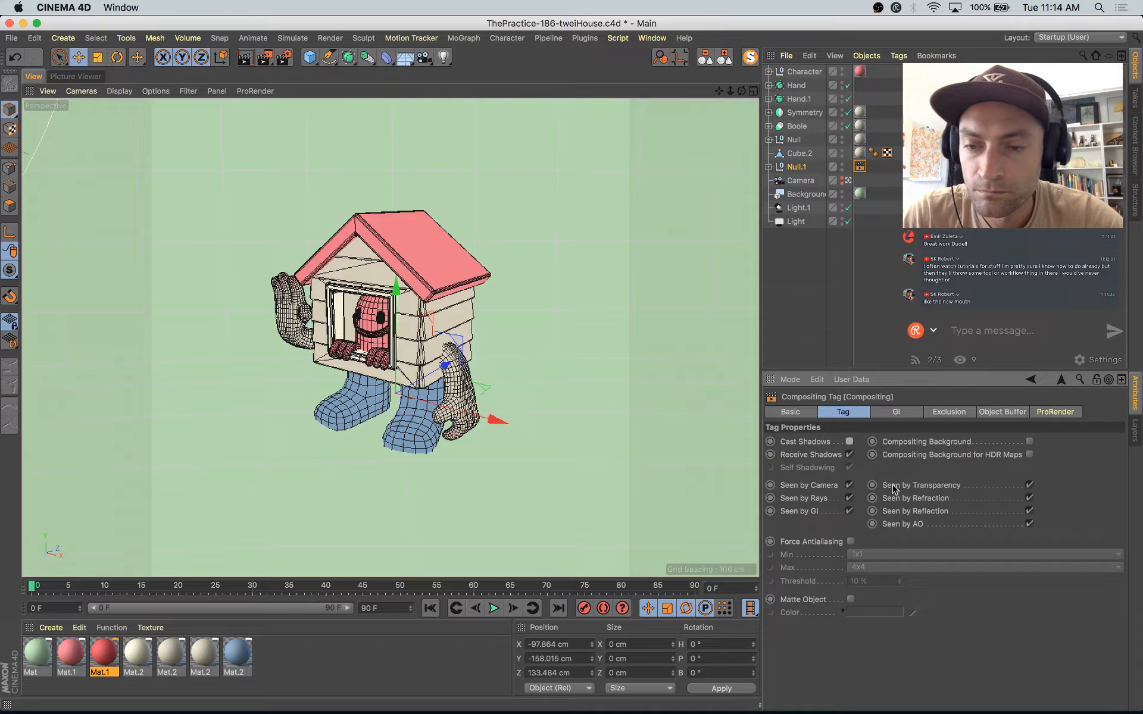
Step: Render the scene with the new backdrop and compare it with the previous renders in the history
key("shift+r")
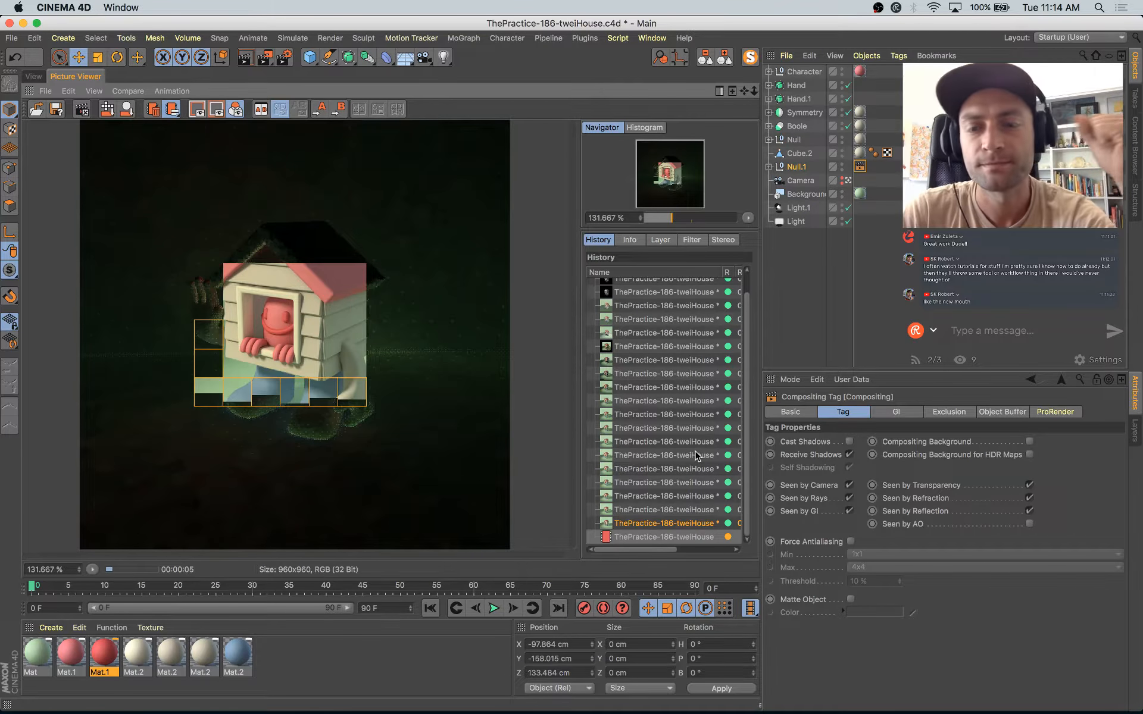
left_click(688, 515)
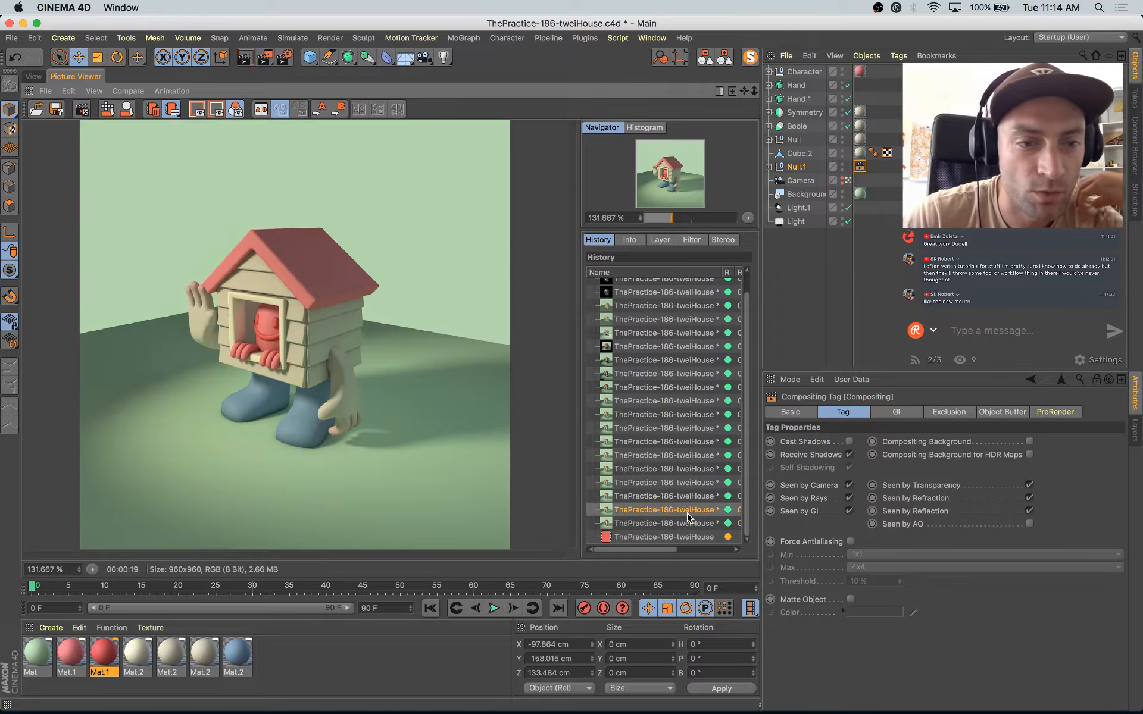
key("Up")
key("Up")
key("Up")
key("Up")
key("Up")
key("Down")
key("Down")
key("Down")
key("Down")
key("Down")
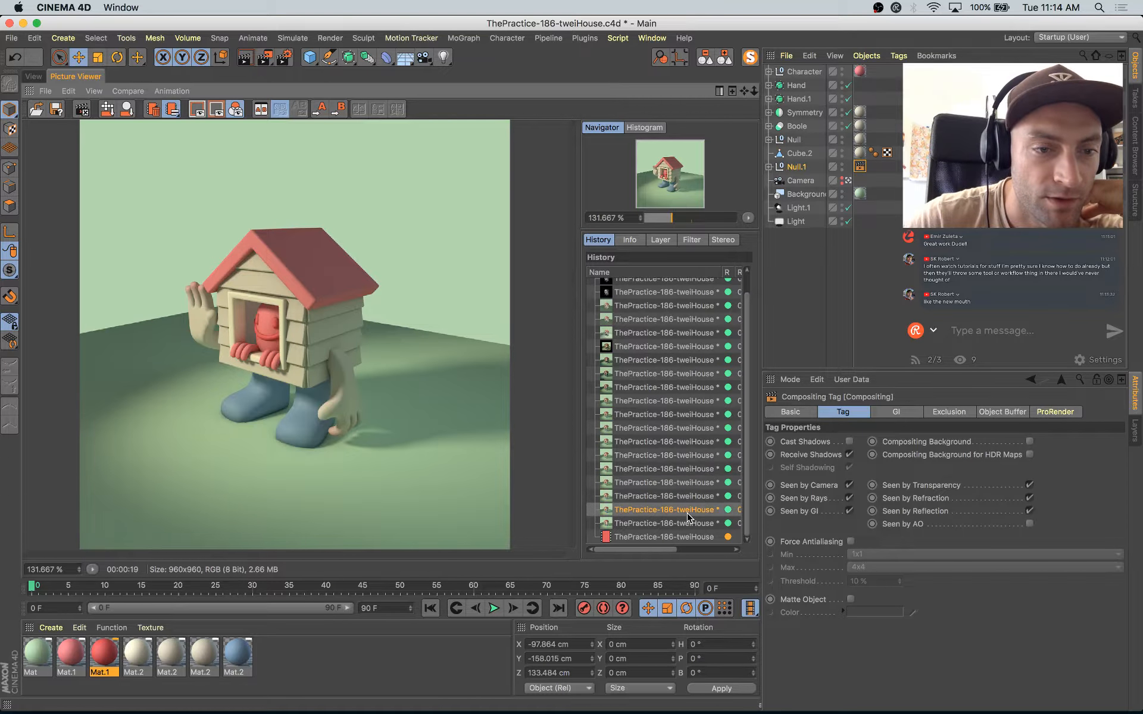
key("Down")
key("Down")
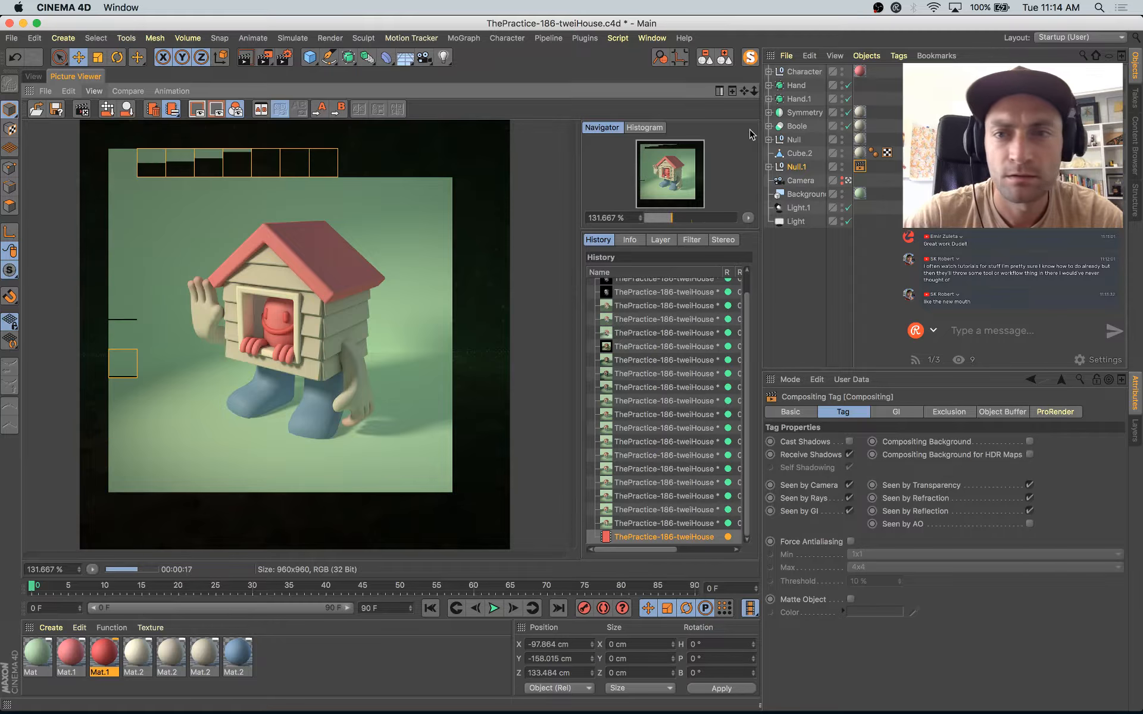
Step: Enlarge the profile circle of the character's mouth sweep to about 12.3 cm across
left_click(34, 77)
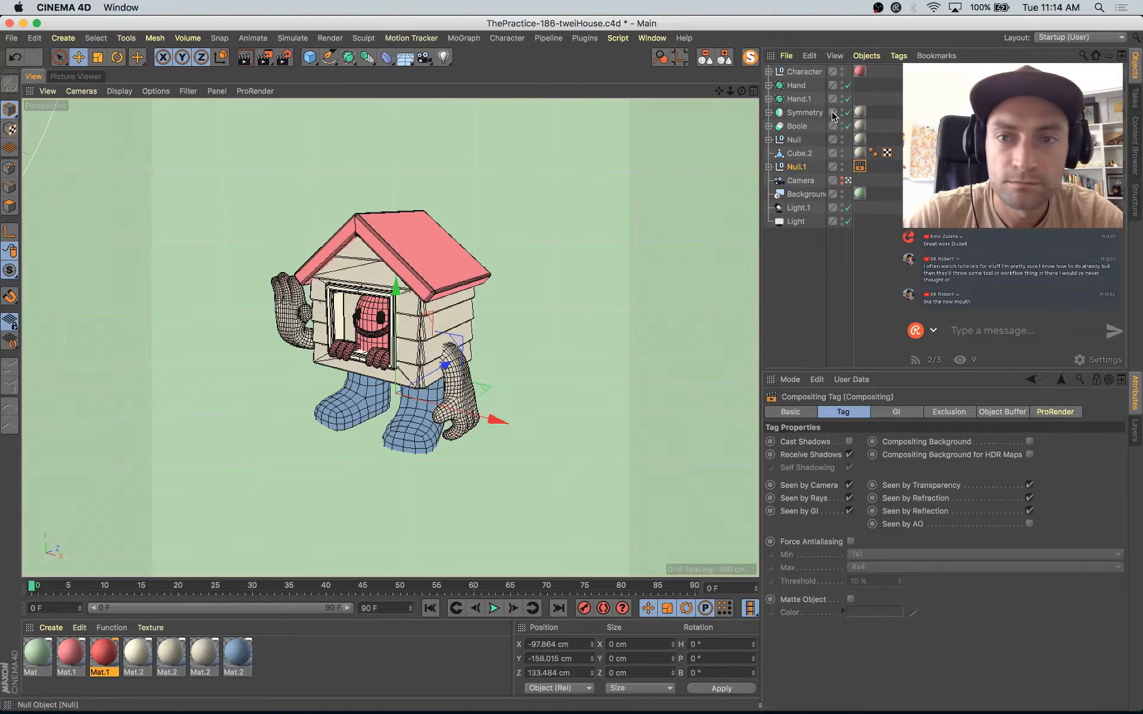
left_click(381, 337)
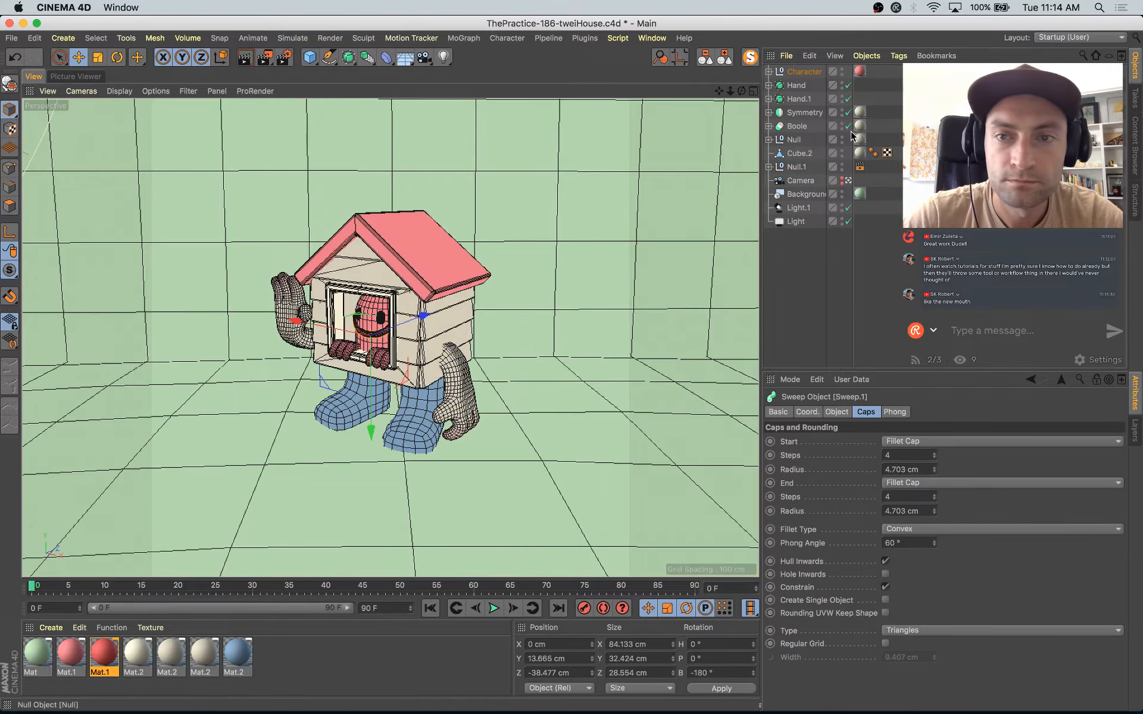
left_click(776, 85)
left_click(809, 99)
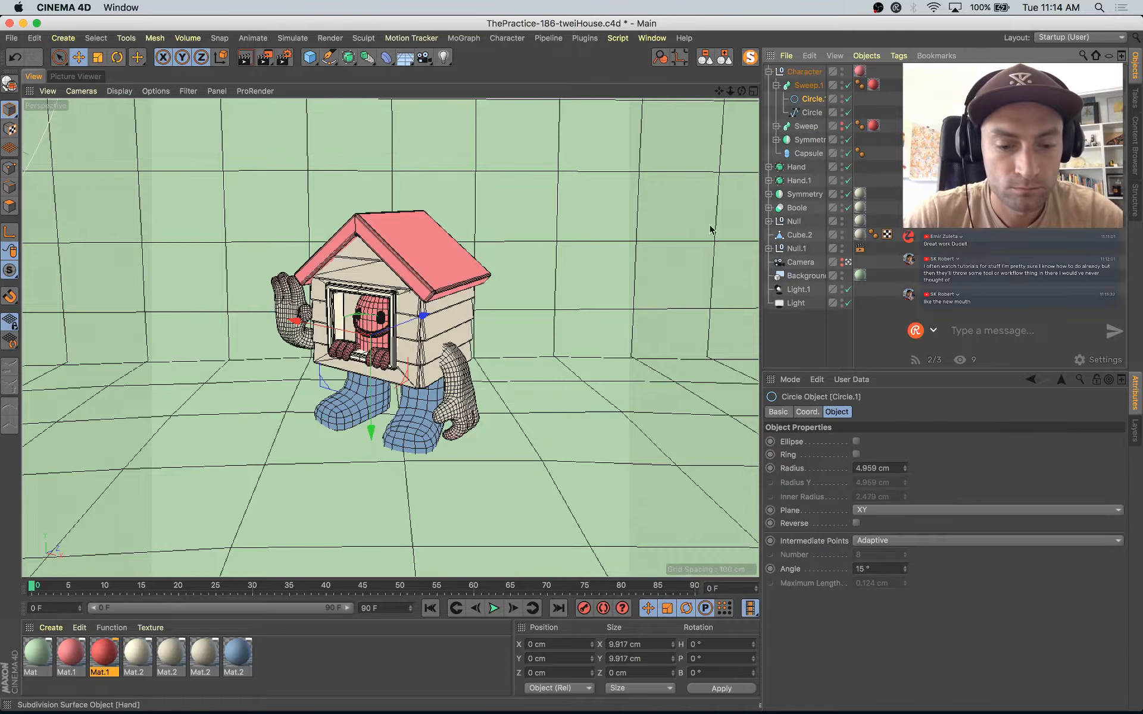
key("t")
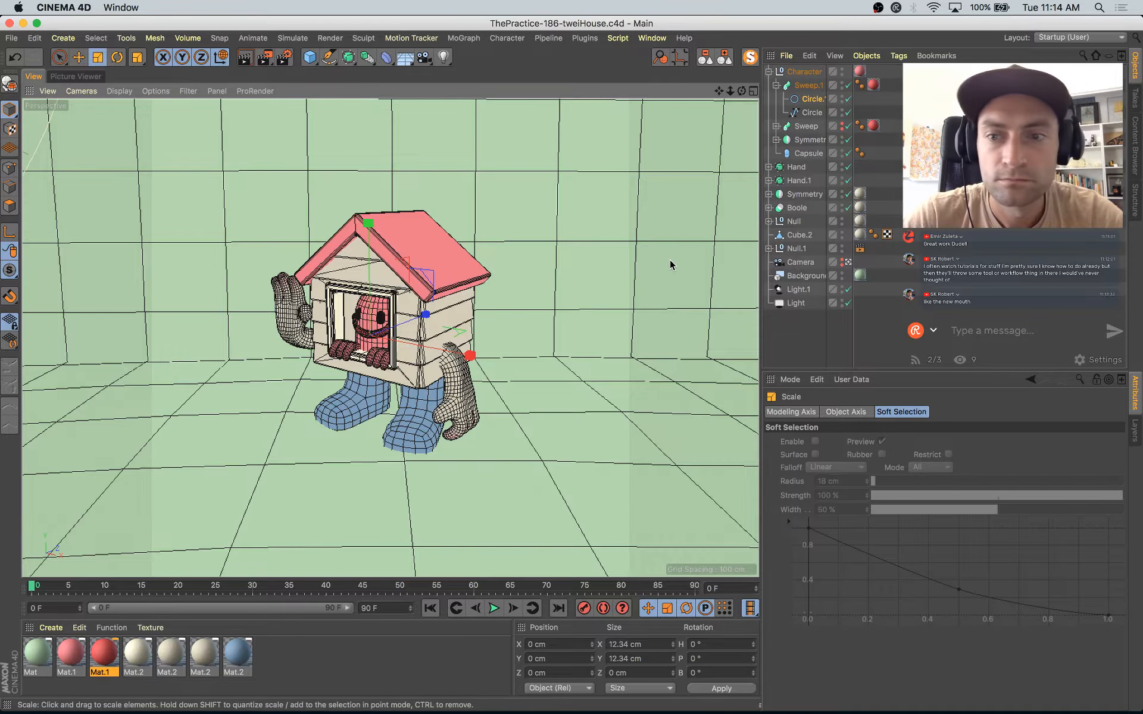
key("e")
Step: Switch the viewport display to smooth shading without wireframe lines and select the backdrop Landscape
left_click(536, 362)
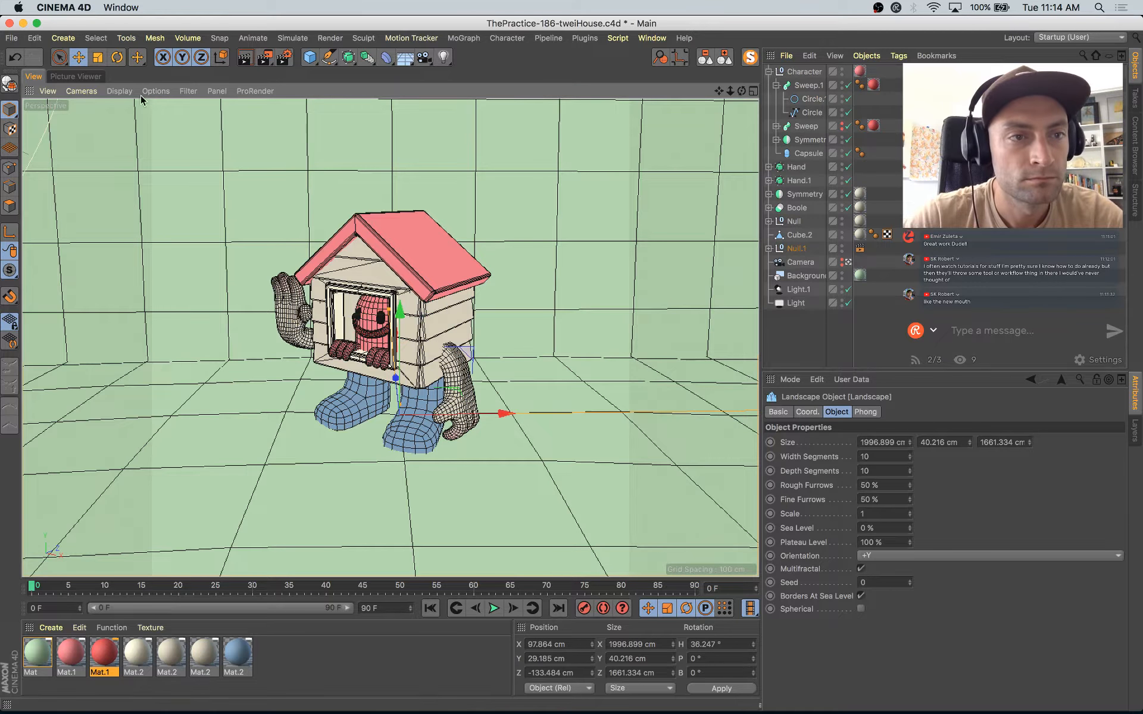
left_click(119, 91)
left_click(146, 111)
left_click(474, 169)
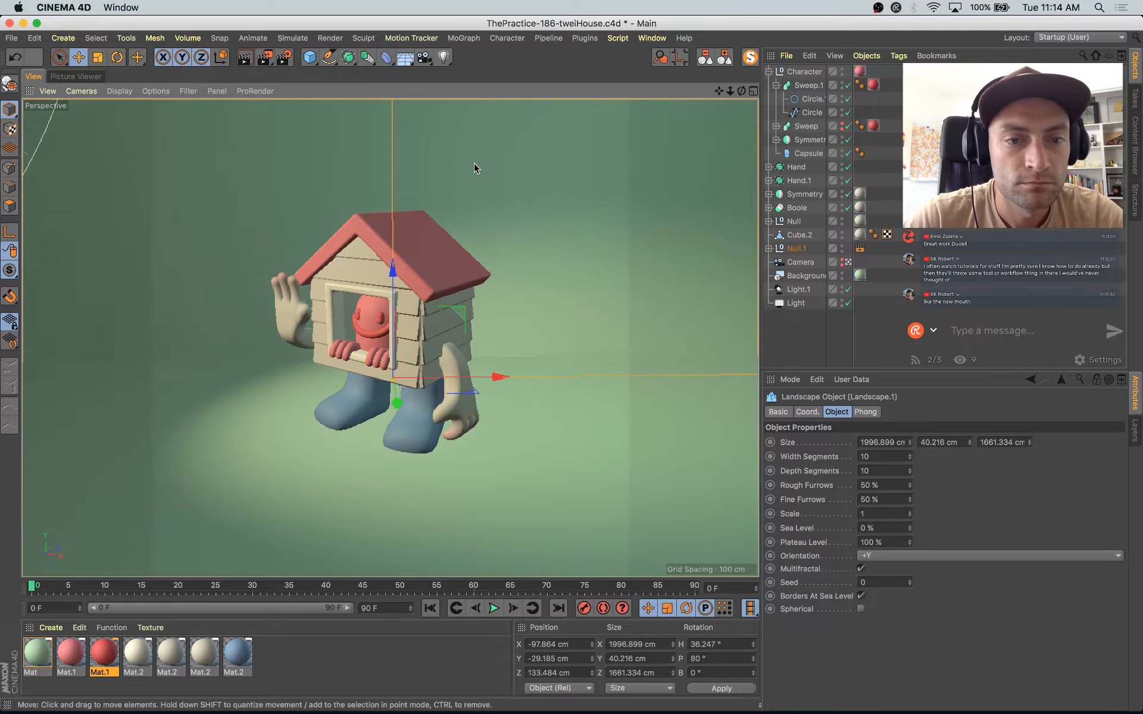
Step: Compare the finished backdrop render with the previous render that has only the floor
left_click(70, 77)
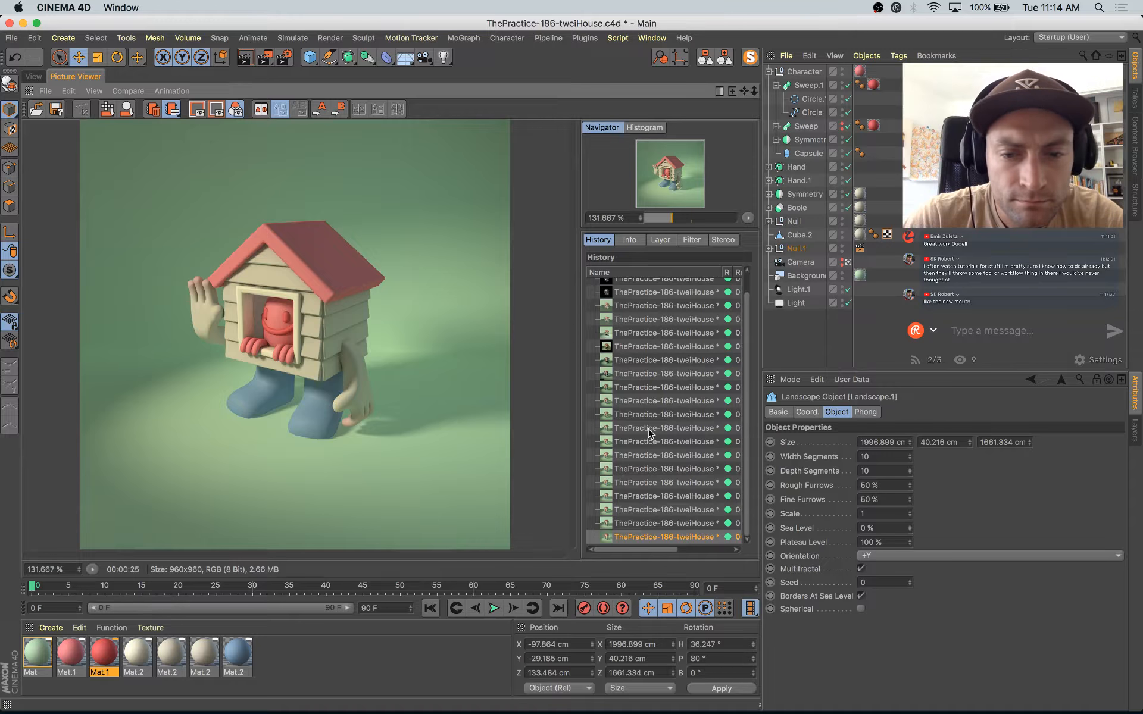
left_click(655, 523)
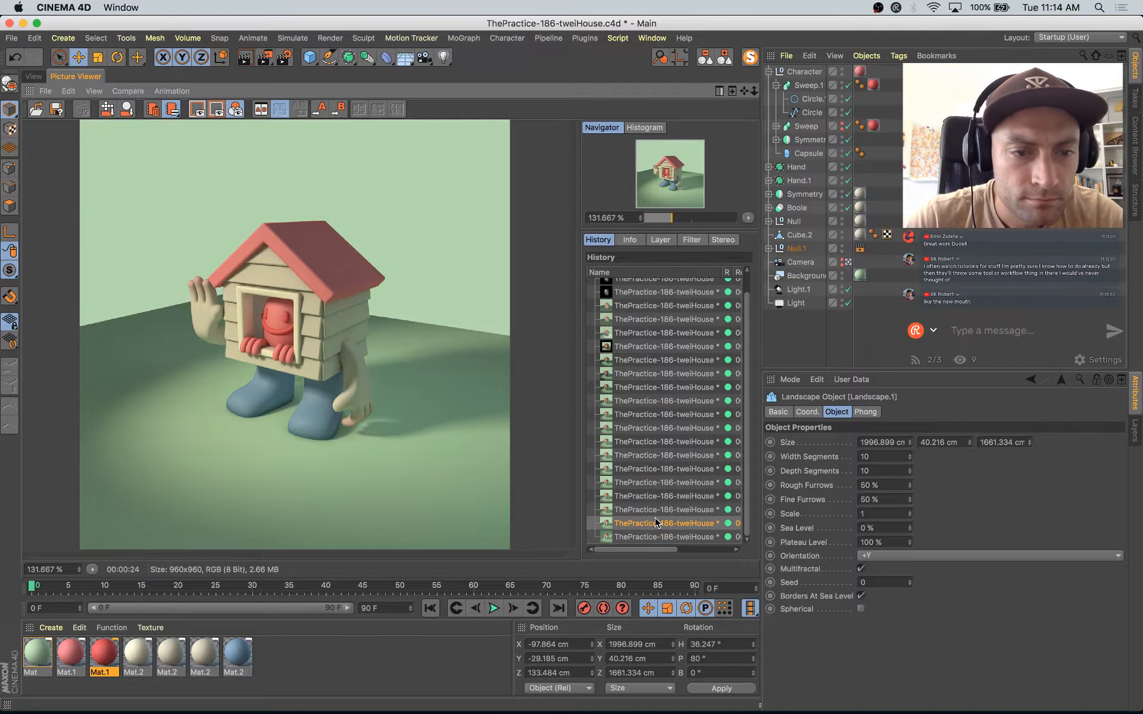
key("Down")
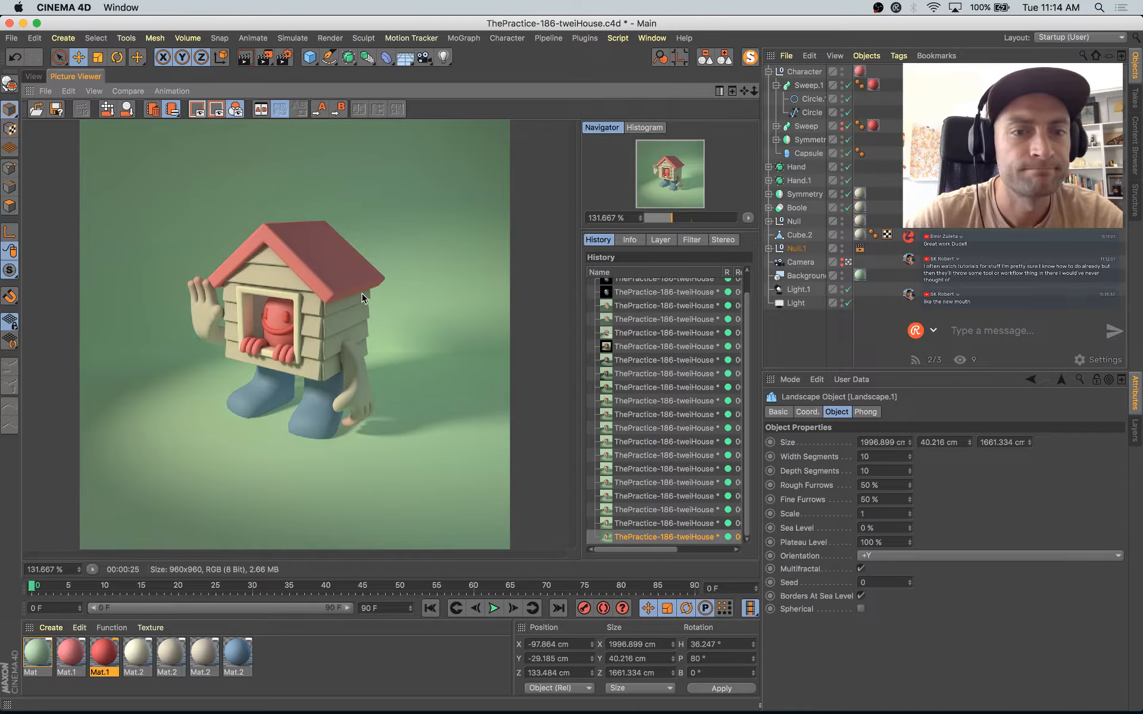
Step: Turn Seen by AO back on in the landscape group's Compositing tag and start a new render
left_click(861, 248)
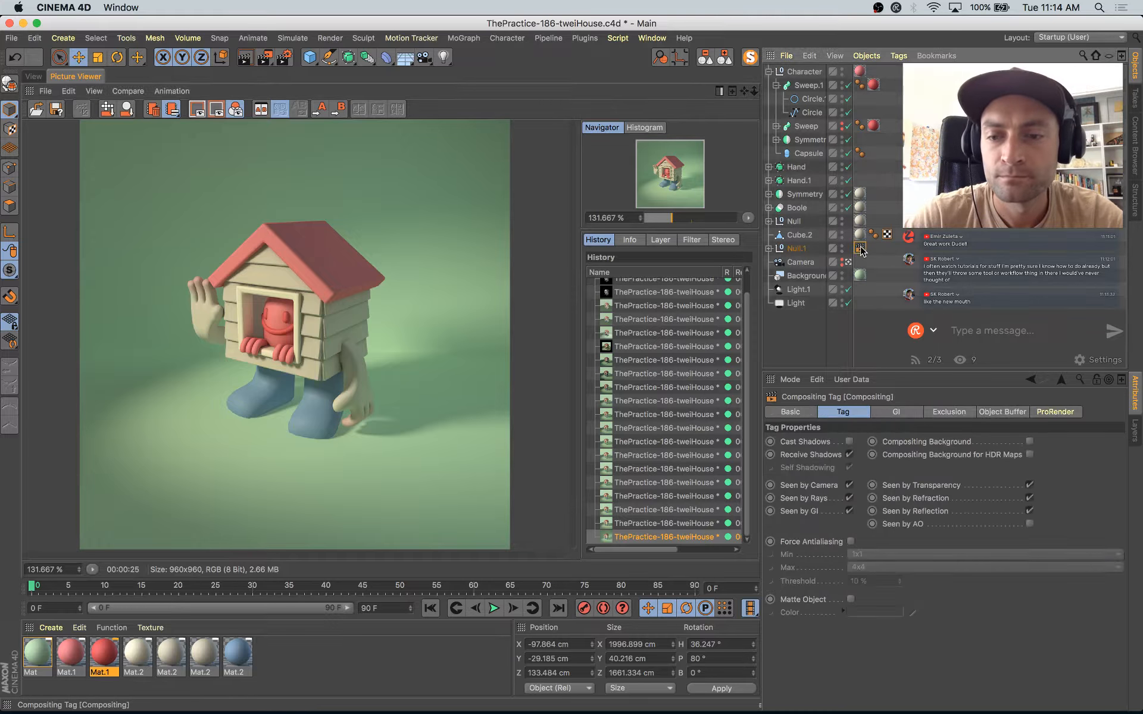
left_click(1029, 524)
key("shift+r")
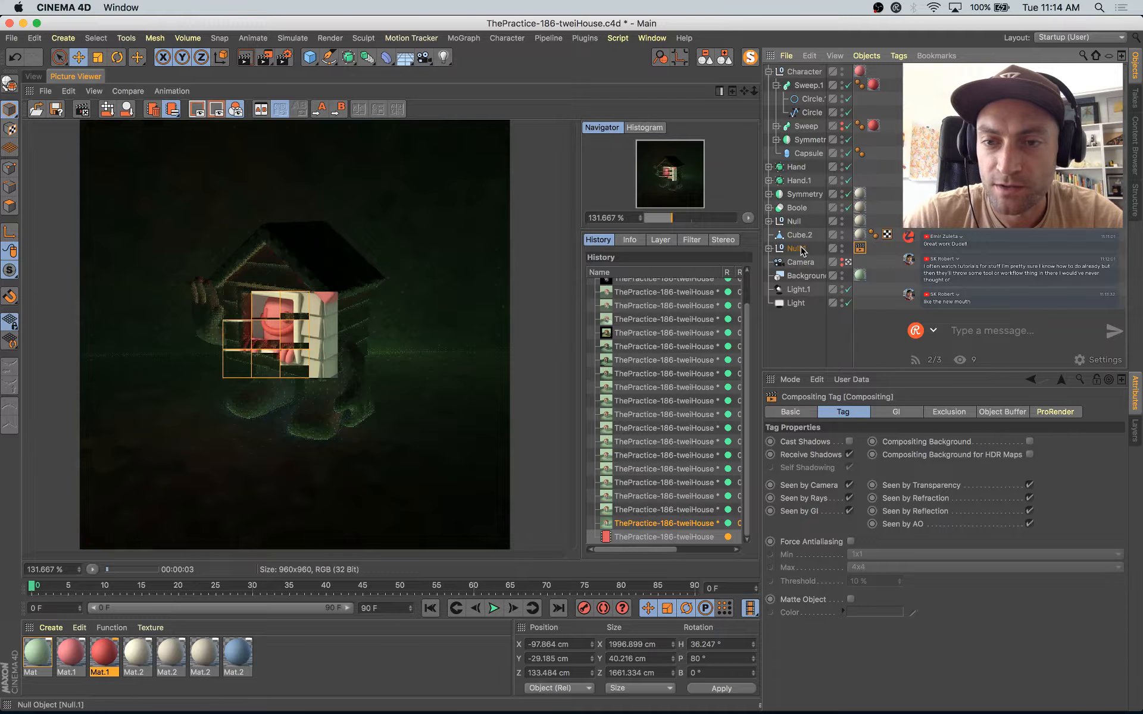
Step: Alternate between the last two finished renders to judge the background with and without the backdrop
left_click(658, 527)
key("Up")
key("Down")
key("Up")
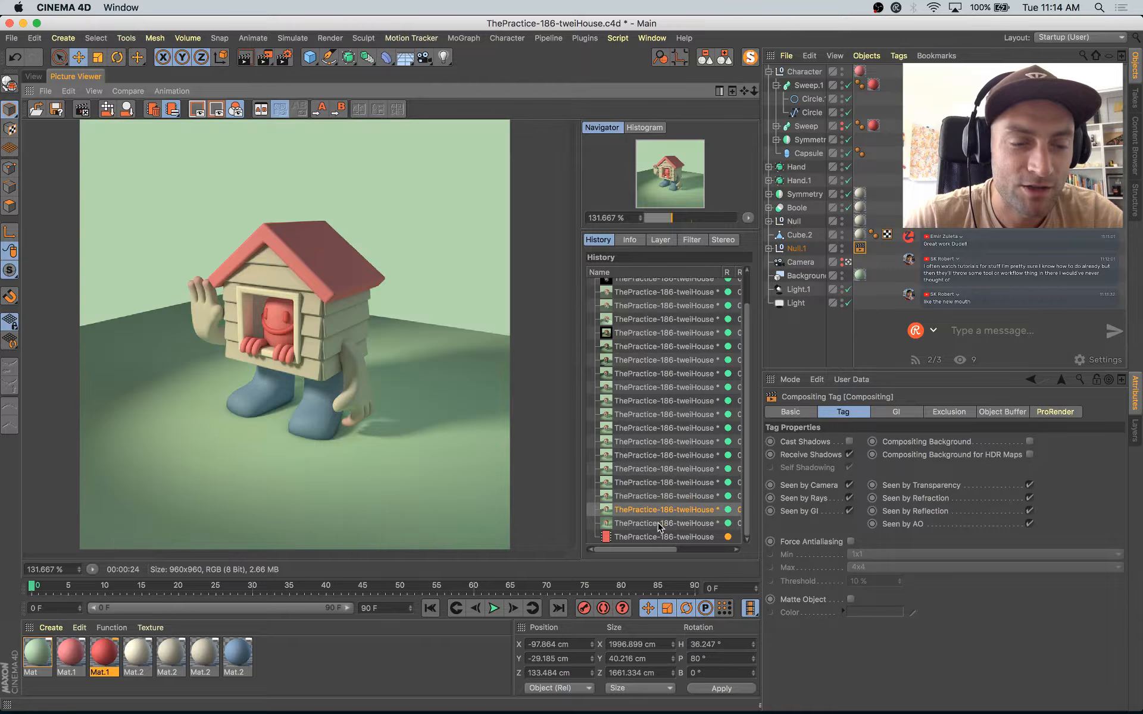
key("Down")
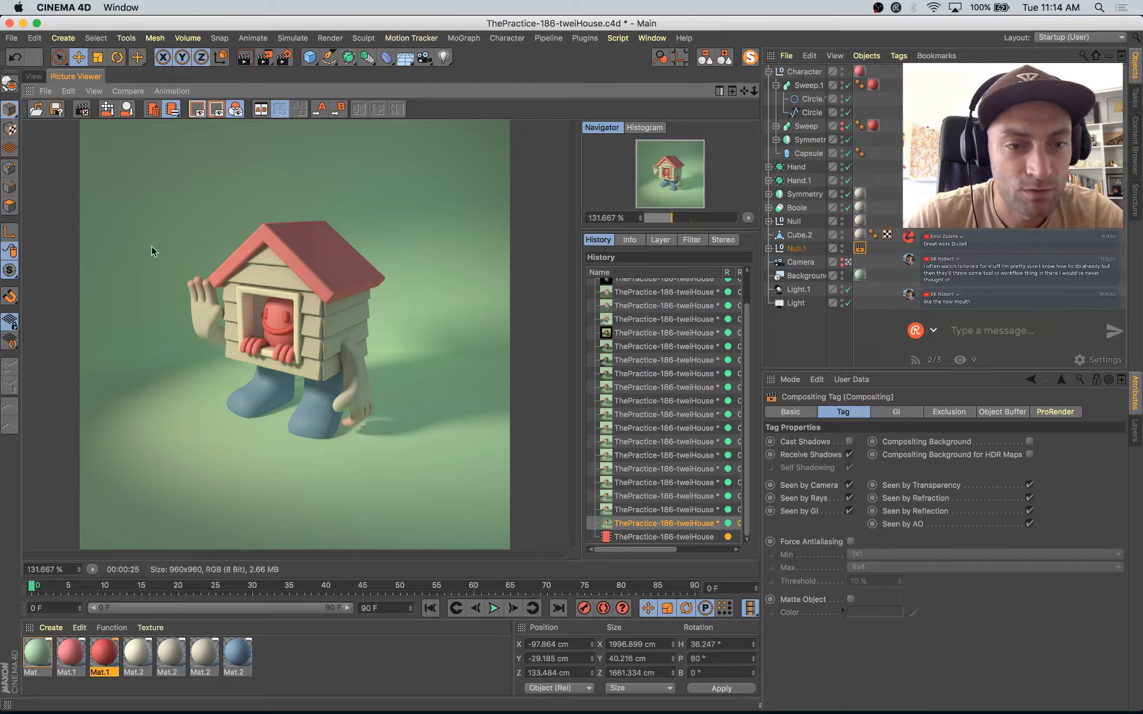
Step: Return to the camera view, select the floor Landscape and show the scene in Quick Shading with lines
left_click(34, 77)
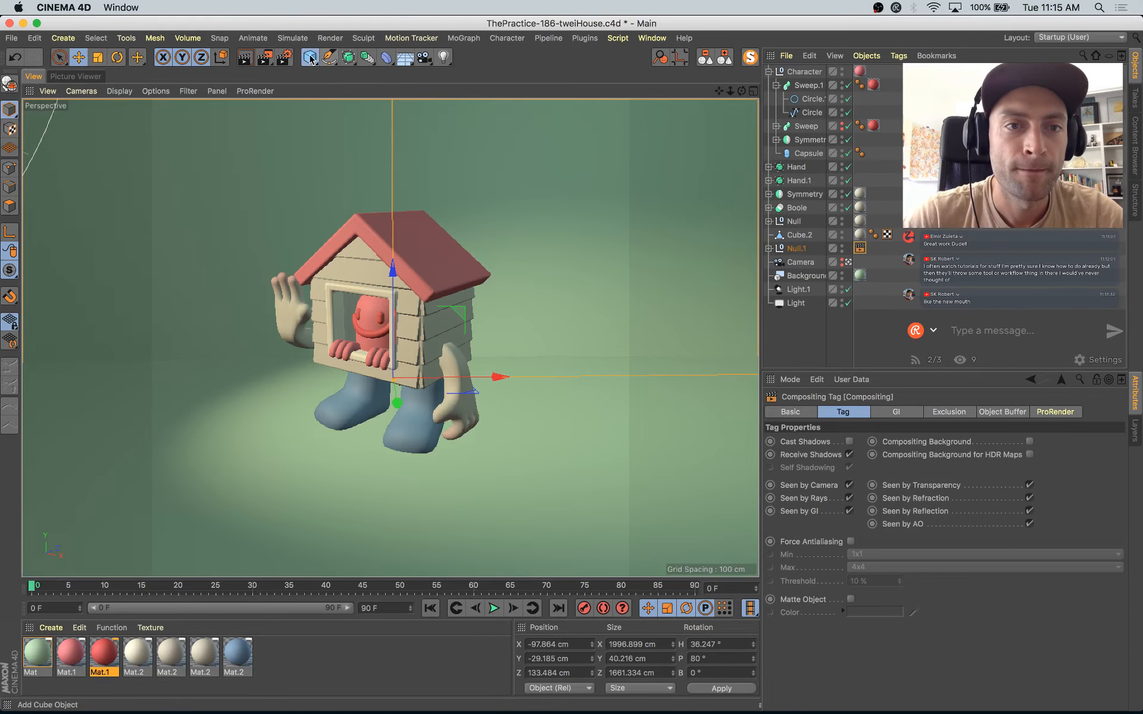
left_click(310, 58)
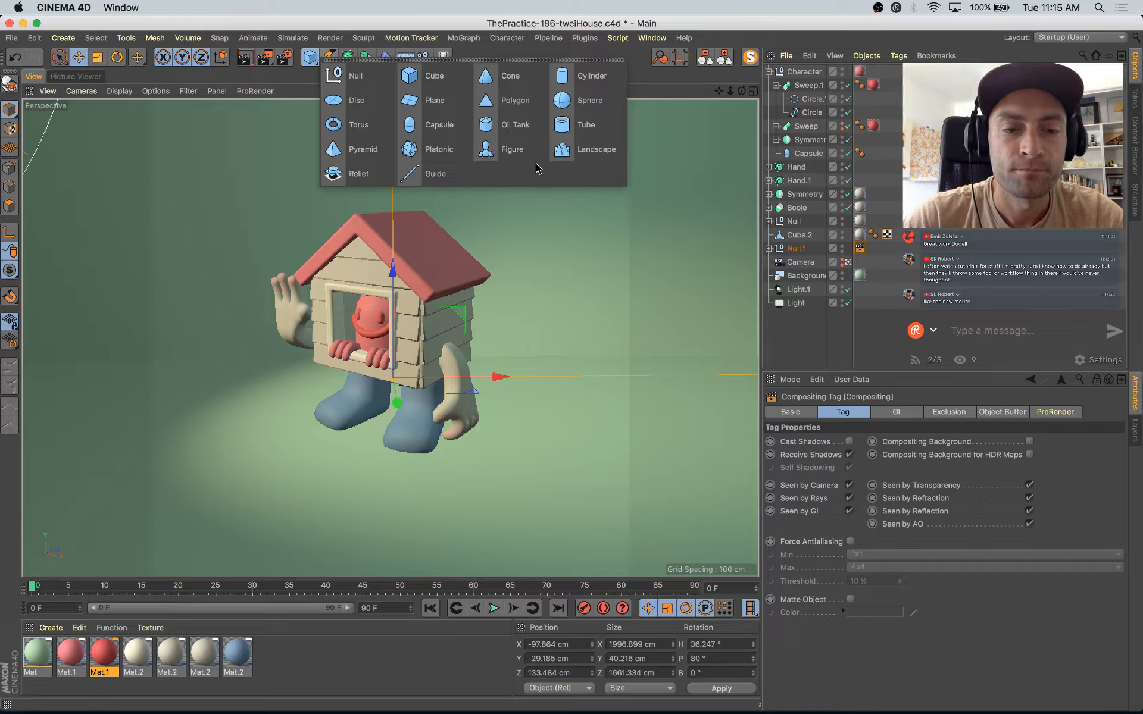
left_click(562, 150)
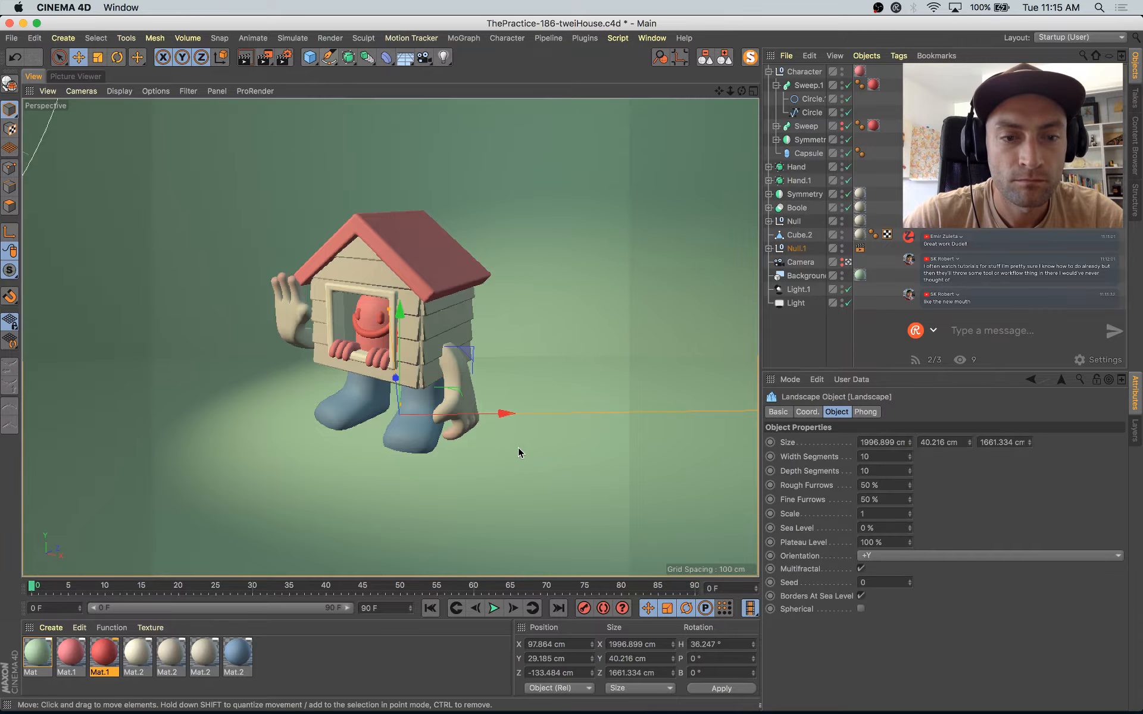
left_click(119, 90)
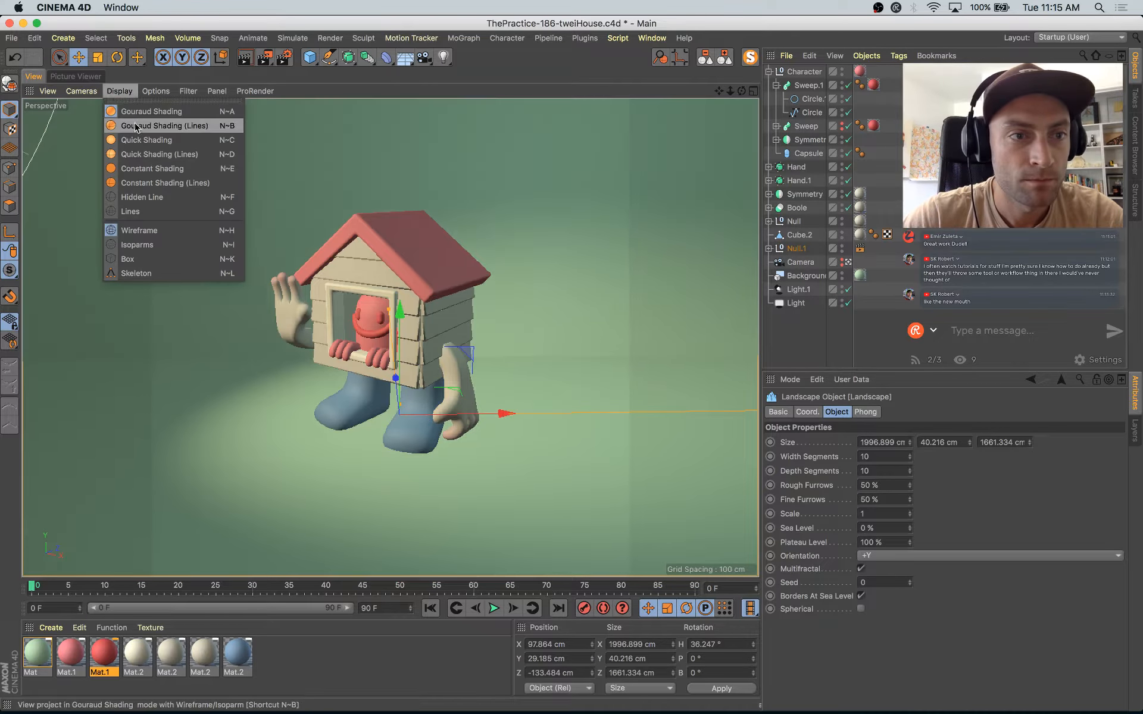
left_click(138, 154)
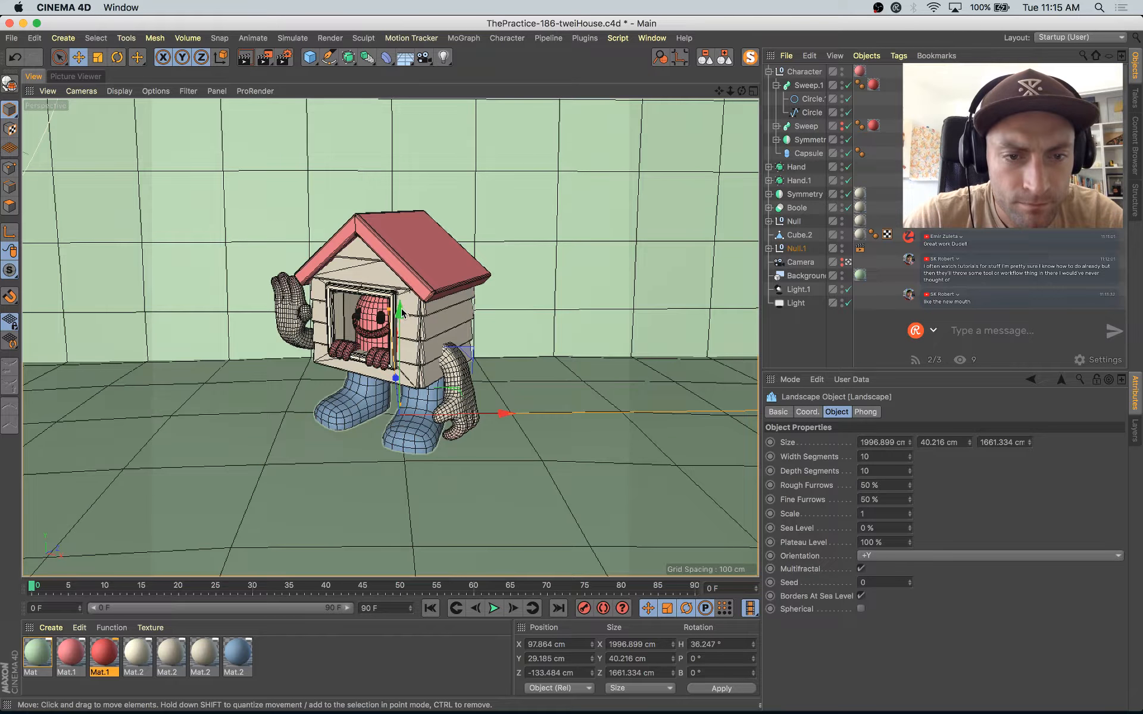
Step: Duplicate the floor landscape slightly lower, at about Y 21.7 cm, increase its depth segments and width segments (40), and make it editable
left_click_drag(401, 311, 401, 315, "ctrl")
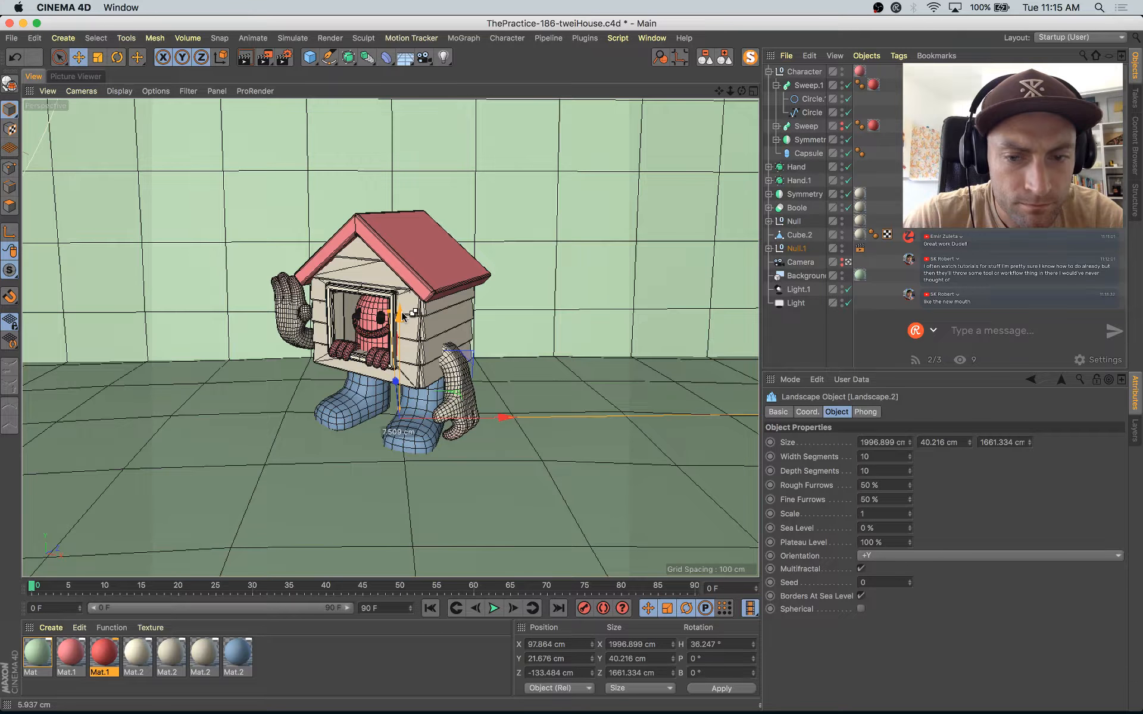
left_click(909, 455, "shift")
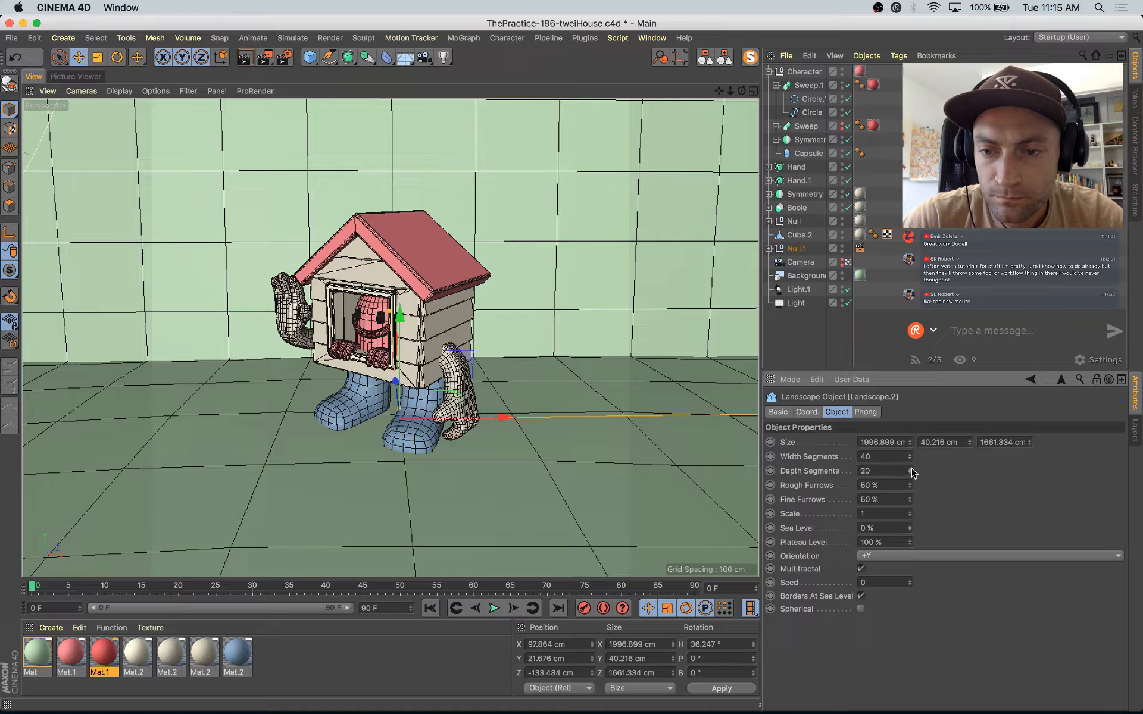
key("c")
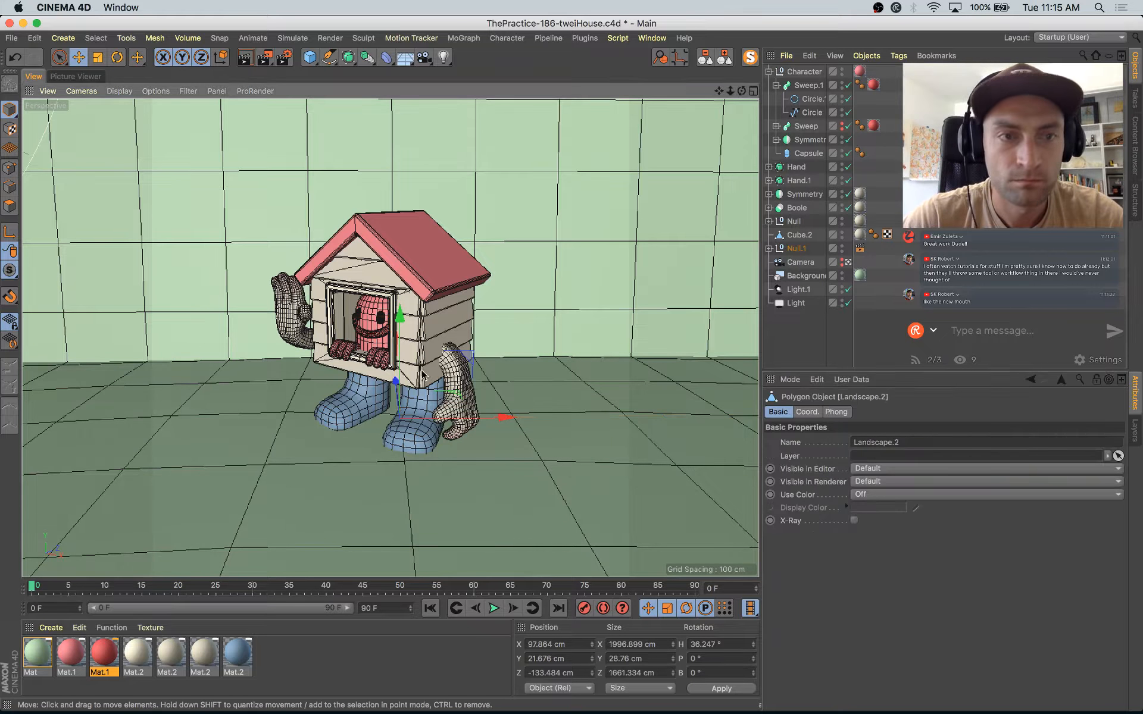
Step: Sculpt low mounds into the floor copy around the feet, behind and in front of the character with the Pull brush, ending with size 25
left_click(139, 58)
left_click(253, 45)
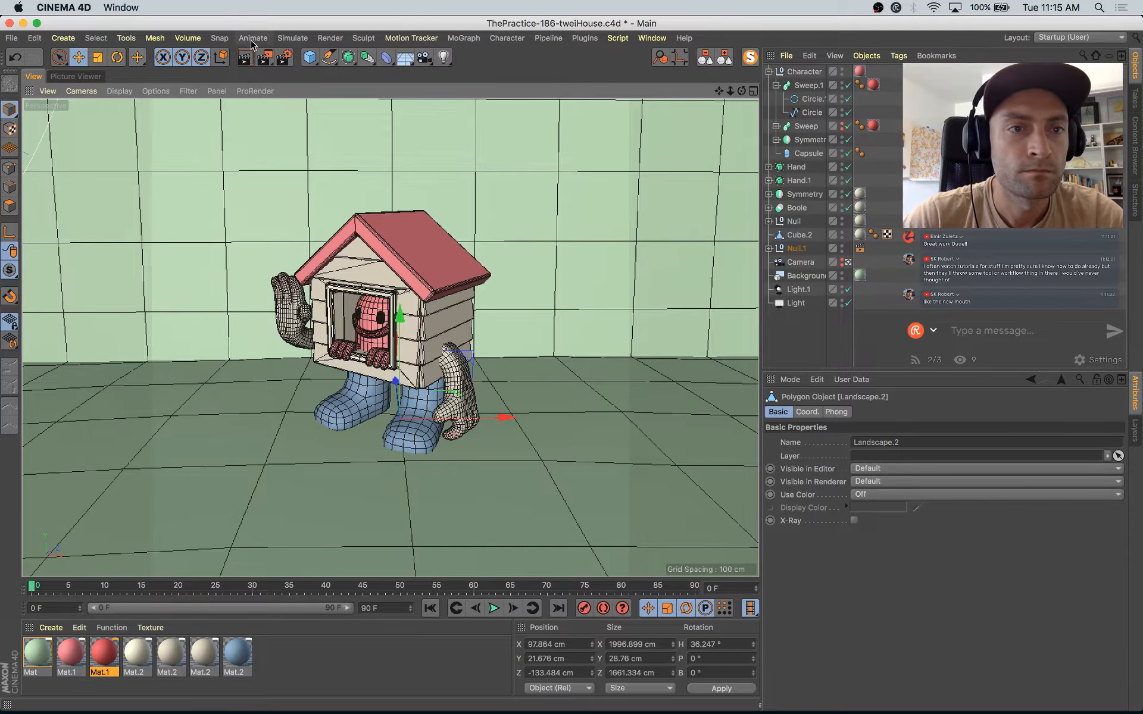
left_click(276, 40)
mouse_move(364, 41)
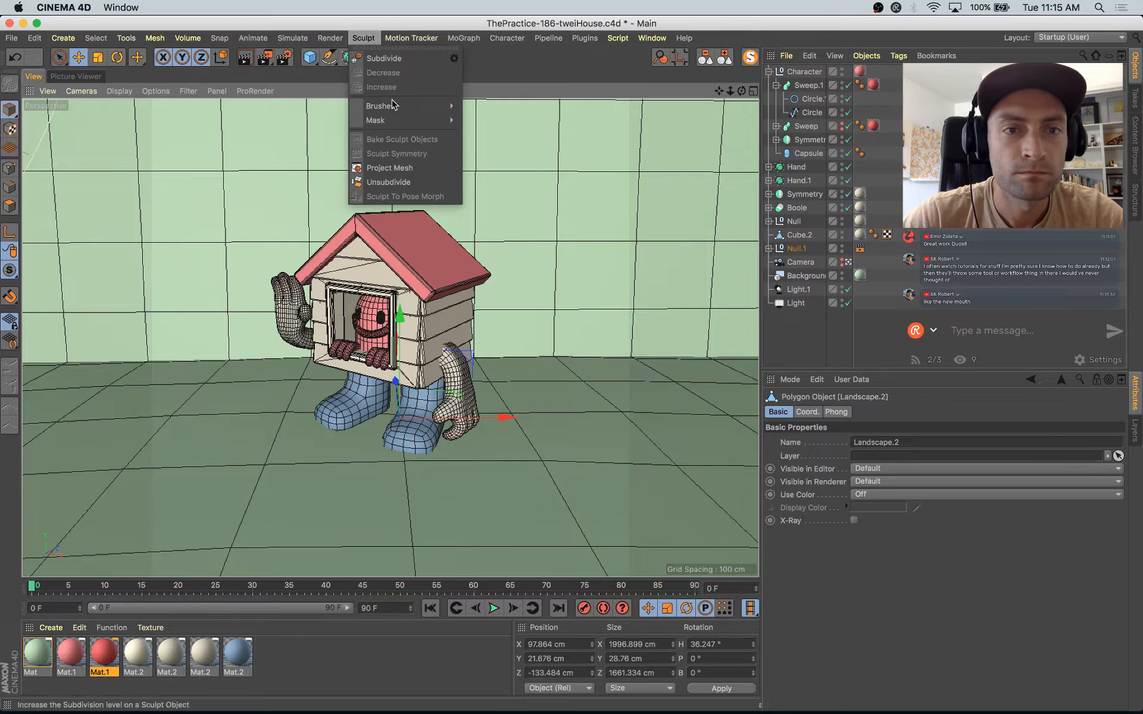
mouse_move(396, 107)
left_click(483, 110)
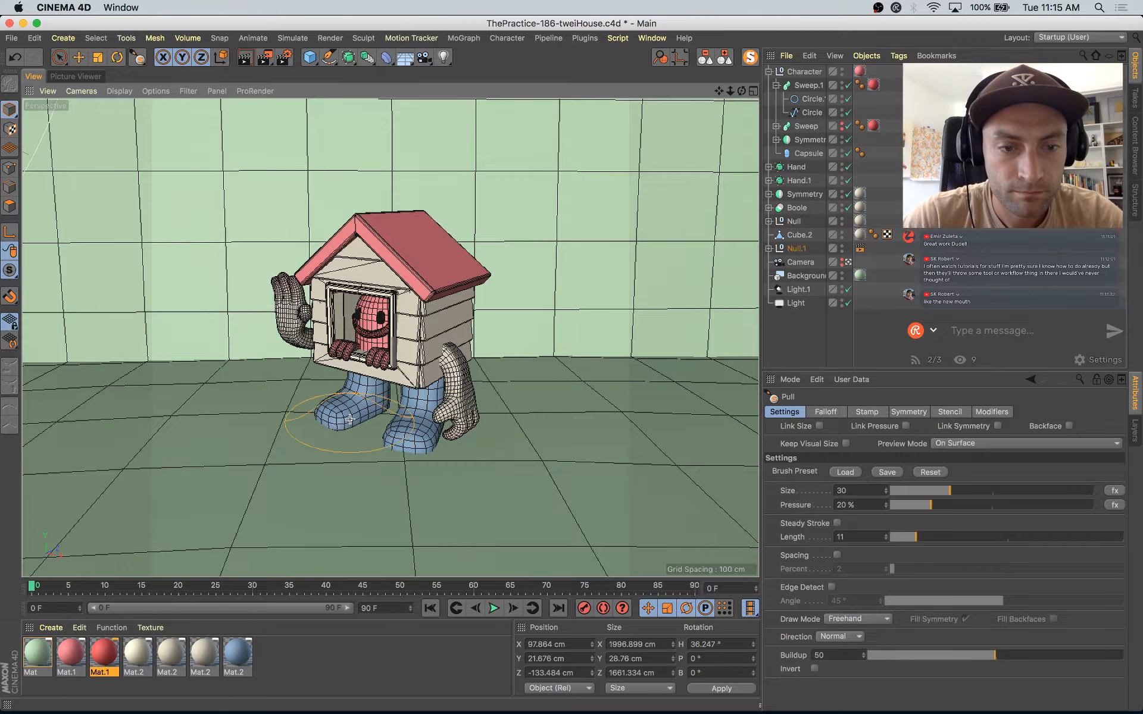
mouse_move(291, 386)
left_mouse_down()
mouse_move(470, 452)
mouse_move(492, 439)
mouse_move(483, 417)
mouse_move(448, 392)
left_mouse_up()
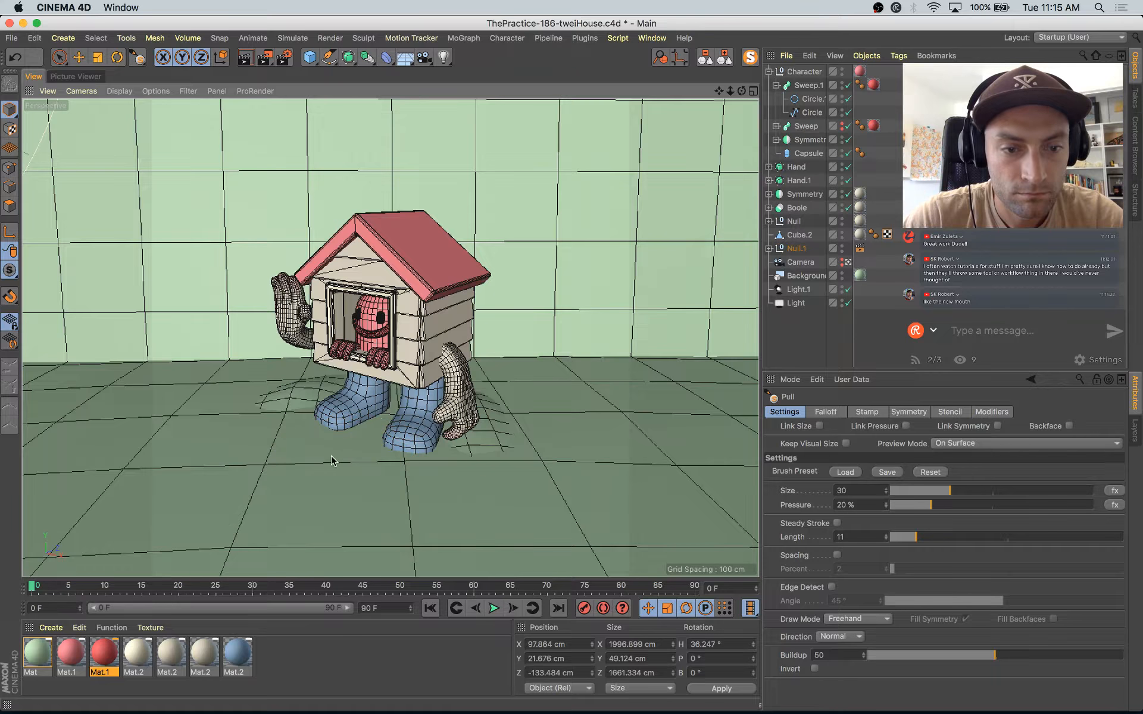
mouse_move(332, 458)
left_mouse_down()
mouse_move(318, 468)
mouse_move(340, 461)
left_mouse_up()
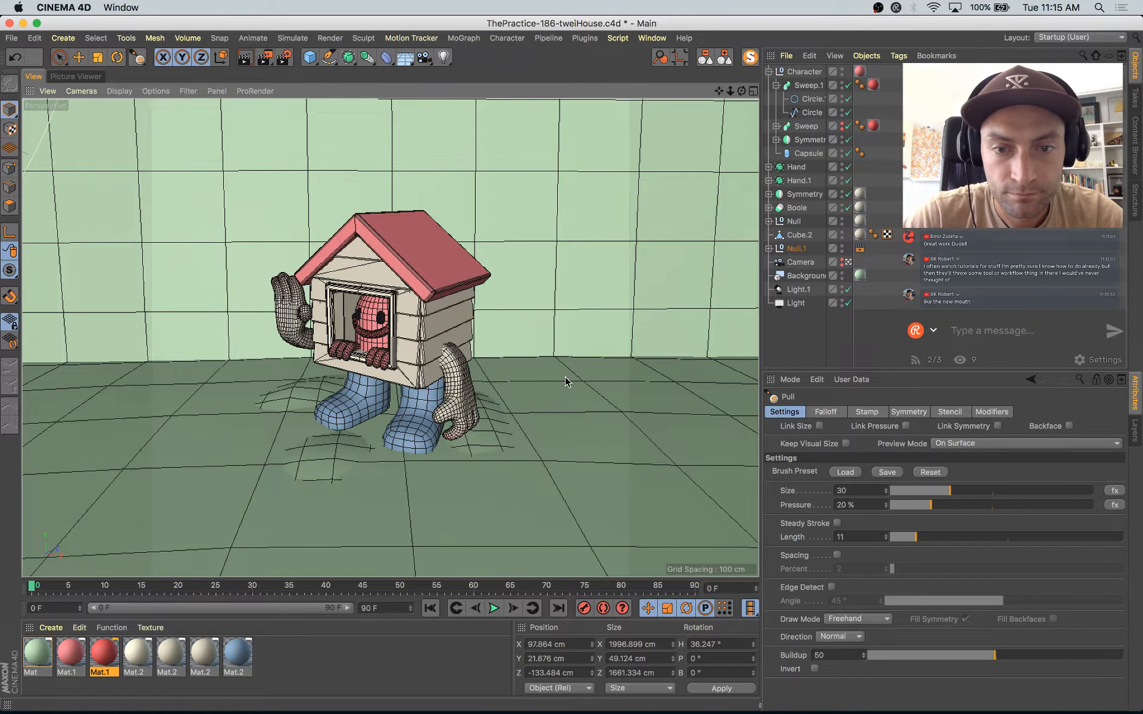
left_click_drag(614, 394, 648, 378)
left_click_drag(551, 387, 535, 396)
key("super+z")
left_click_drag(638, 380, 630, 378)
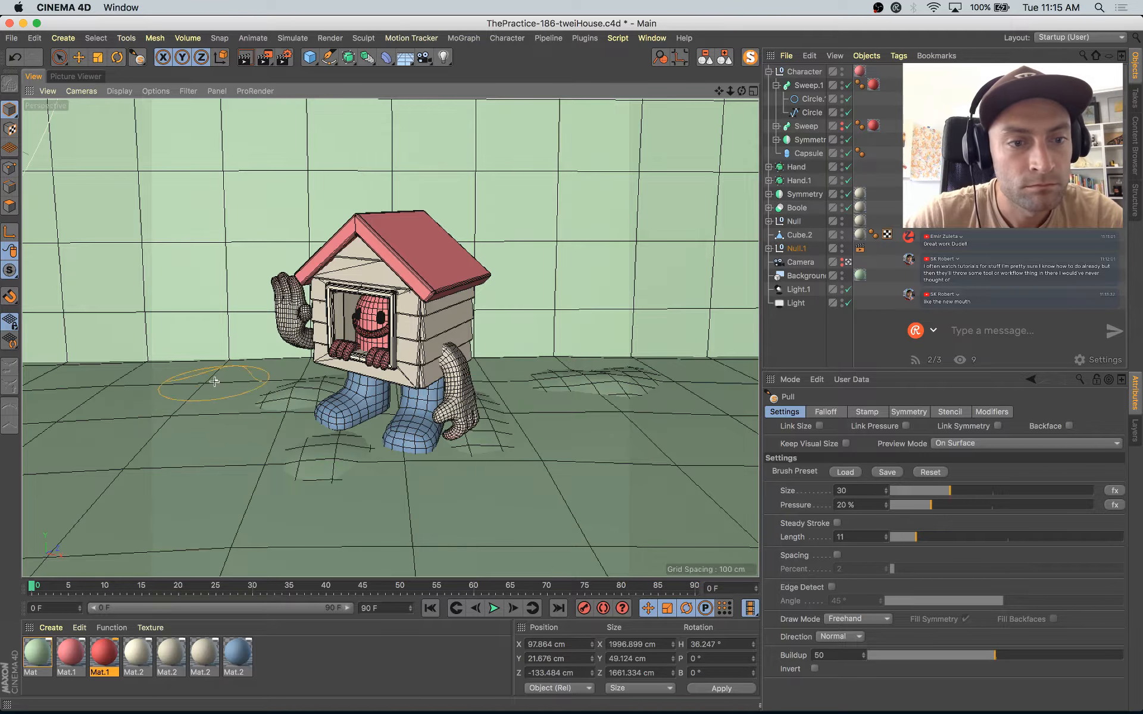
left_click_drag(195, 376, 210, 391)
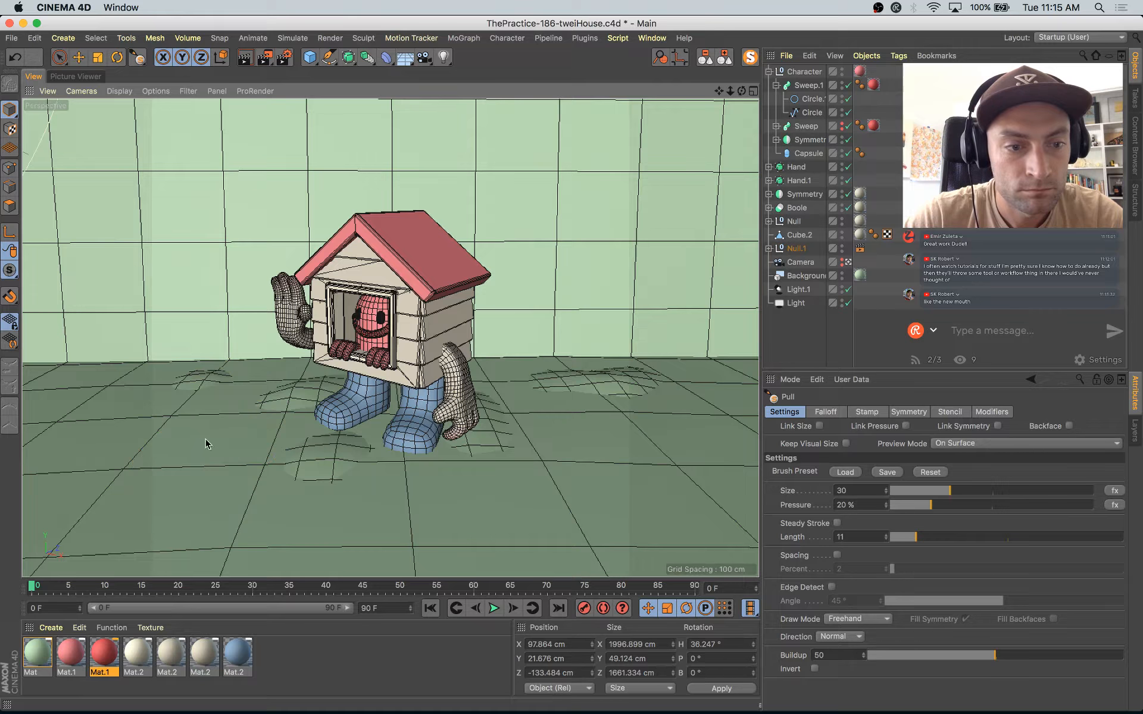
mouse_move(153, 429)
left_mouse_down()
mouse_move(250, 439)
mouse_move(138, 435)
left_mouse_up()
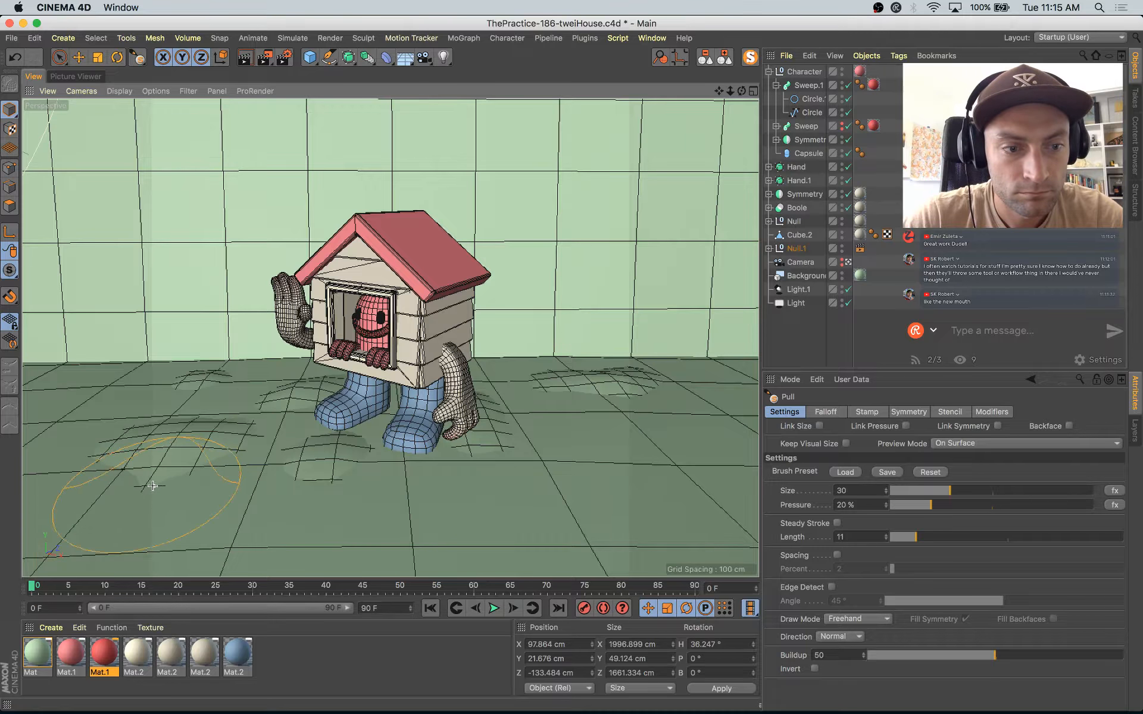
left_click(243, 413)
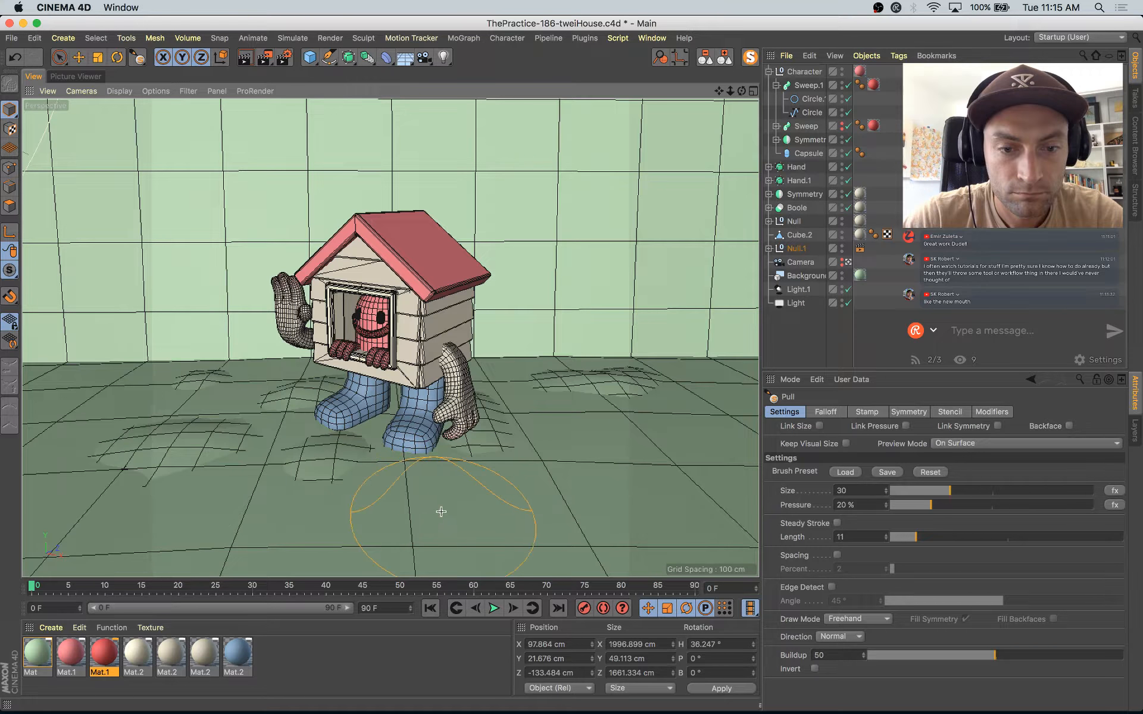
middle_click_drag(435, 509, 433, 509)
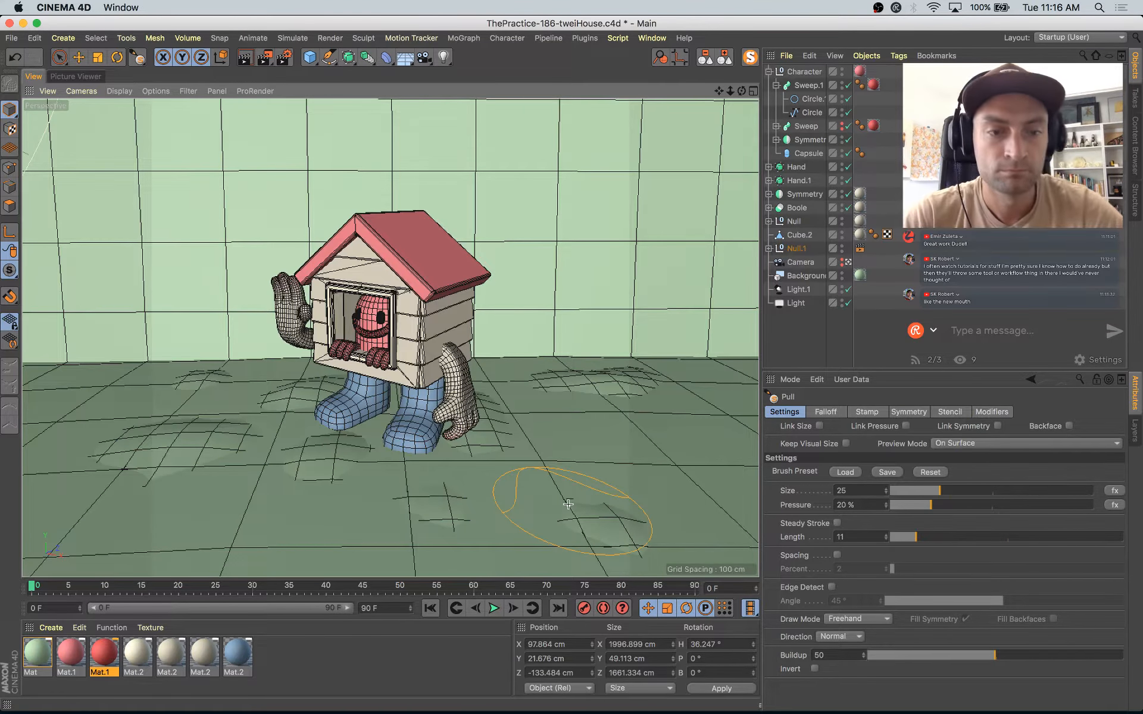
Step: Start a render with the sculpted mounds and compare it with the earlier renders while it progresses
key("shift+r")
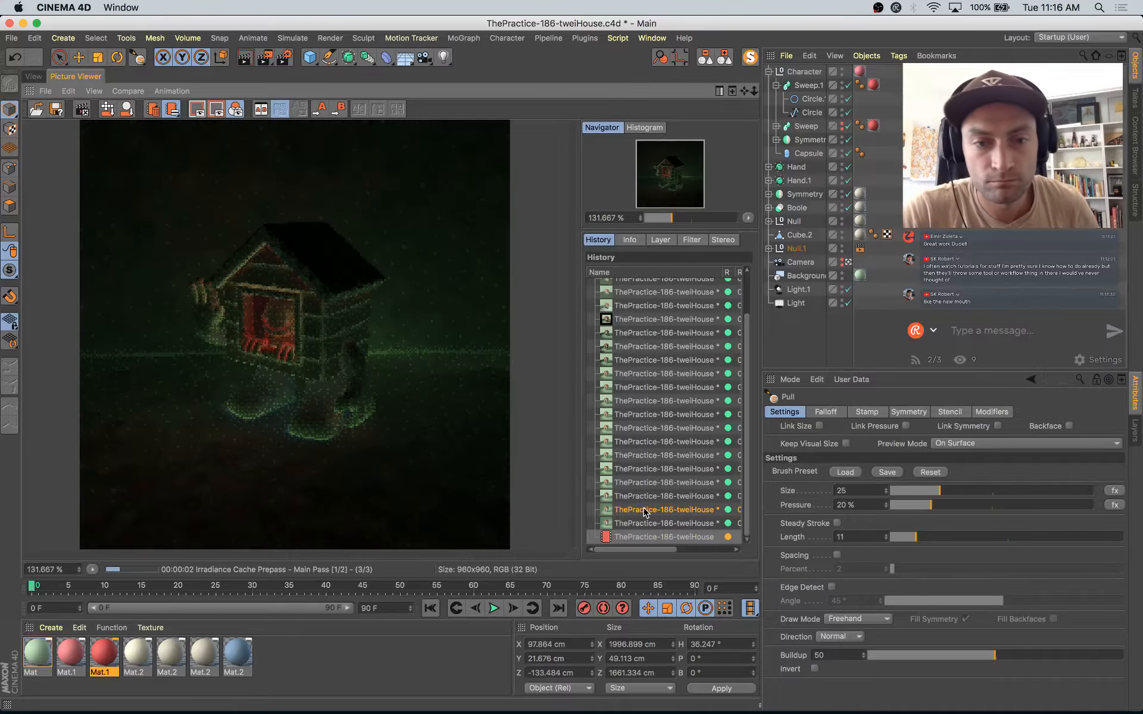
left_click(659, 523)
key("Up")
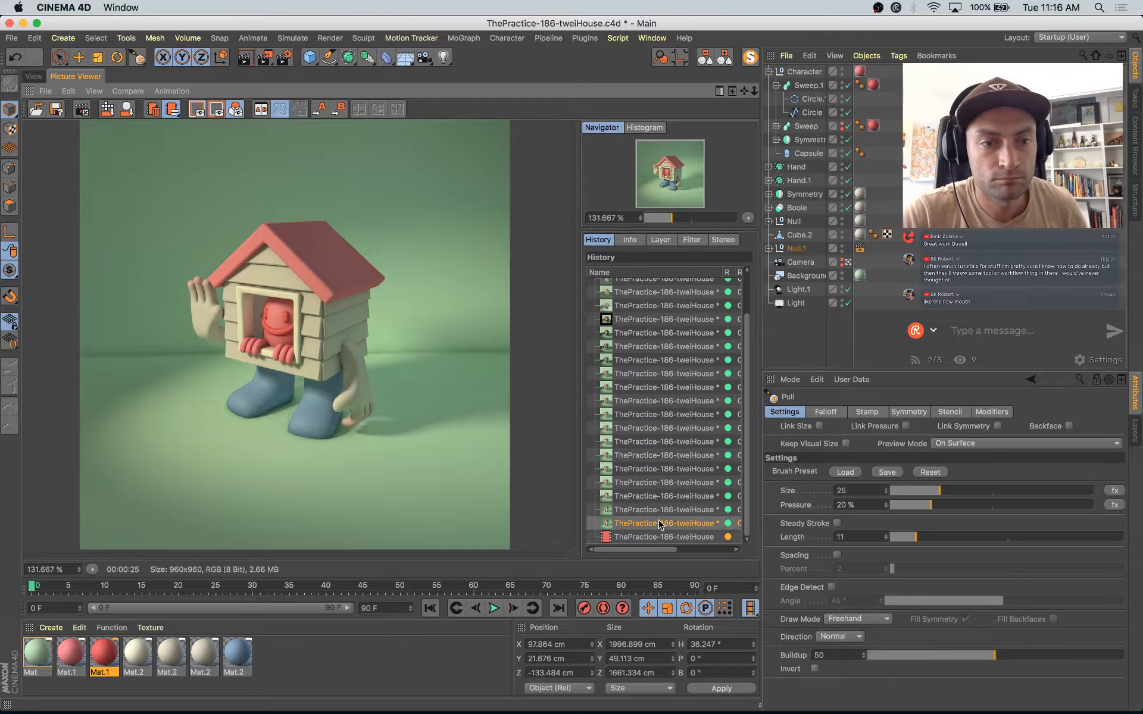
key("Down")
key("Down")
key("Up")
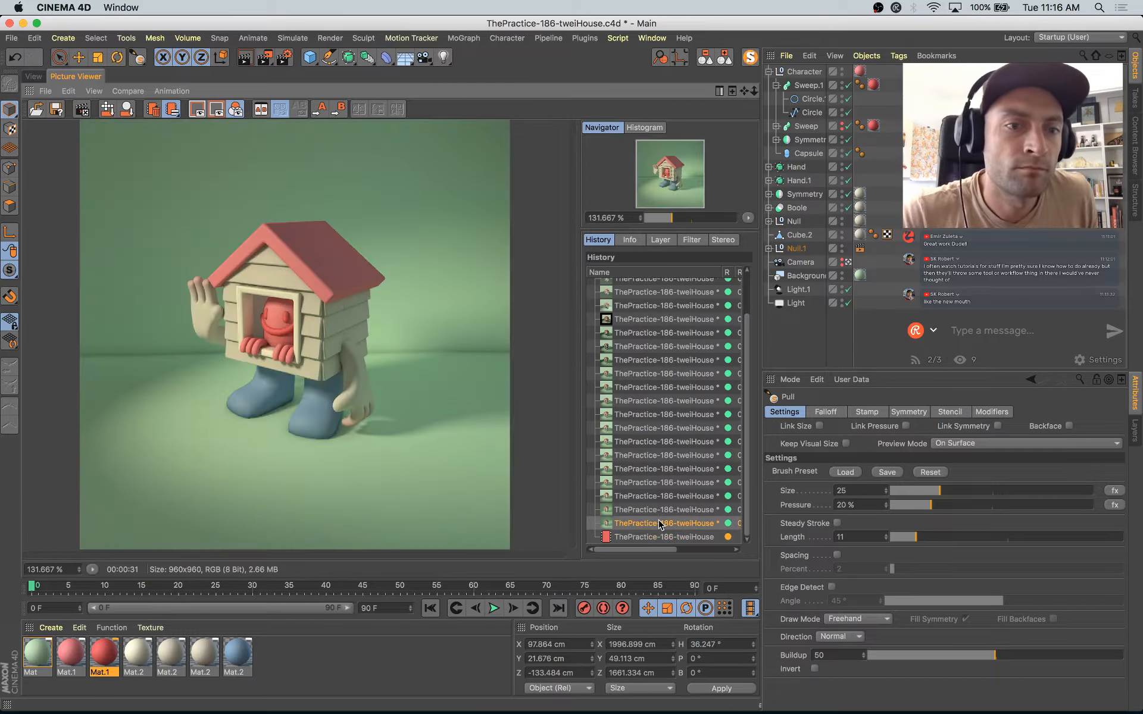
key("Down")
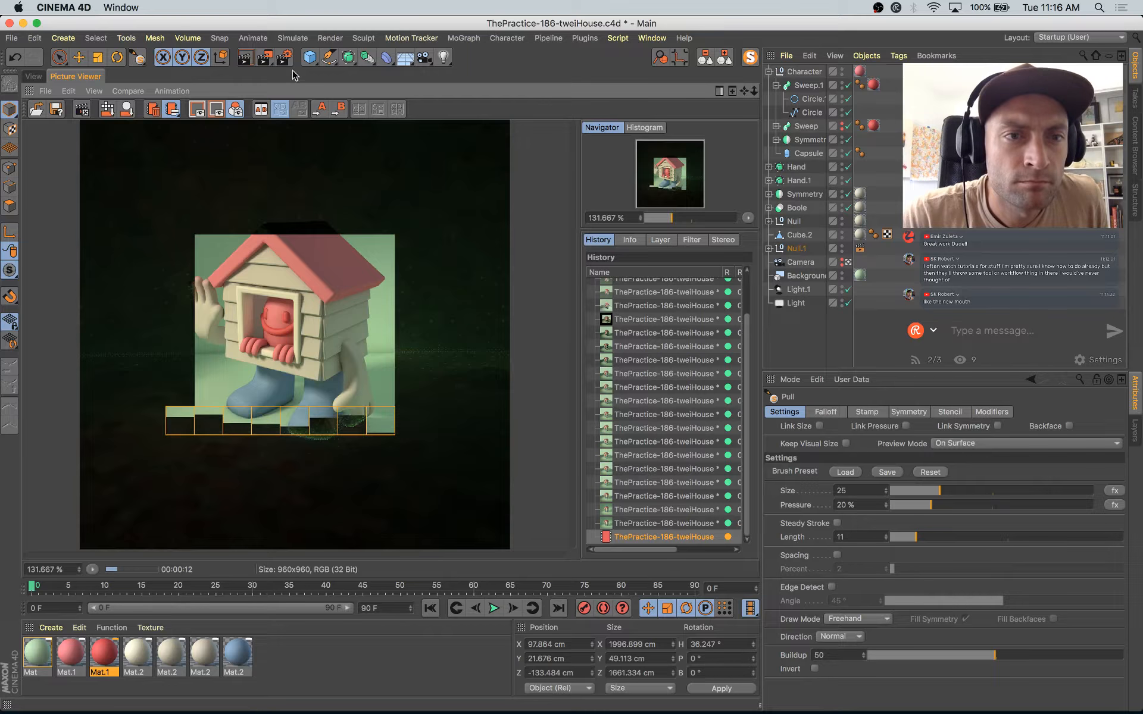
left_click(33, 76)
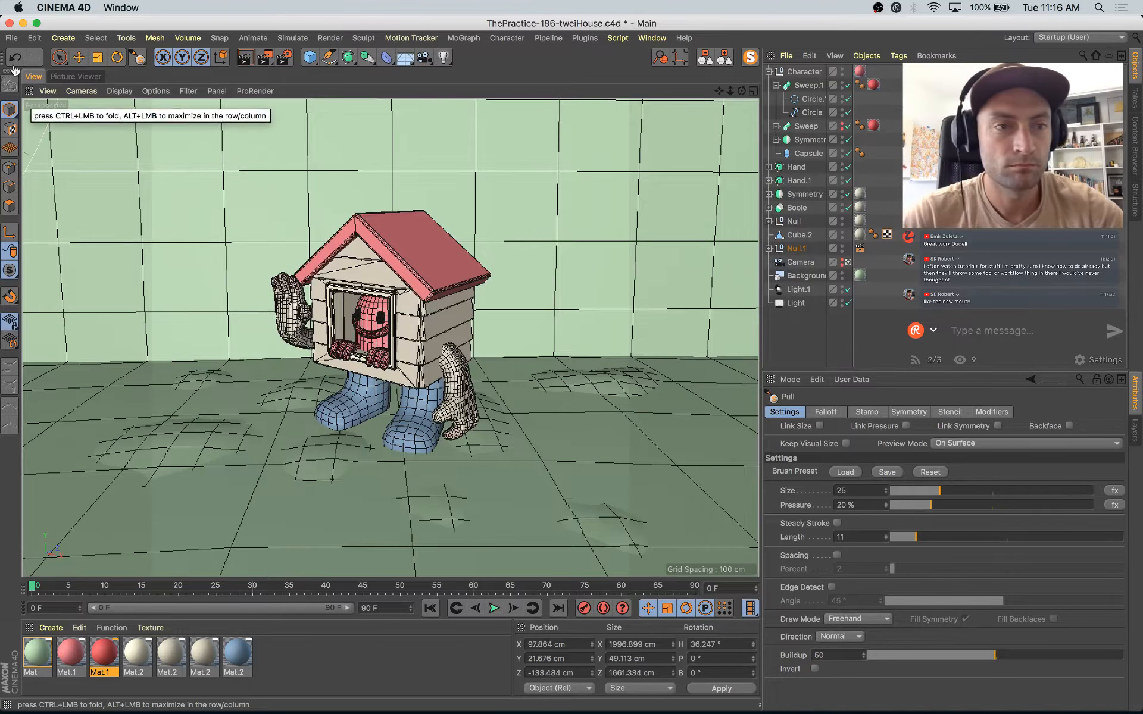
left_click(69, 77)
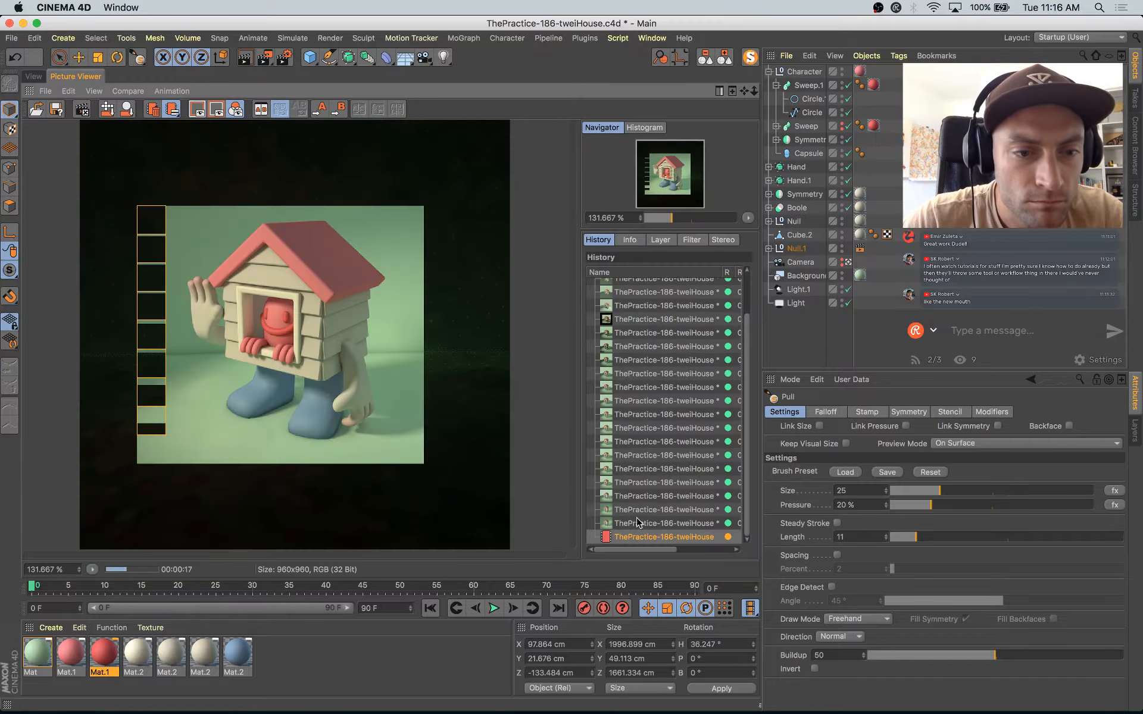
Step: Duplicate the light green background material, set the copy's luminance brightness to 32% and raise its luminance saturation
left_click(41, 654)
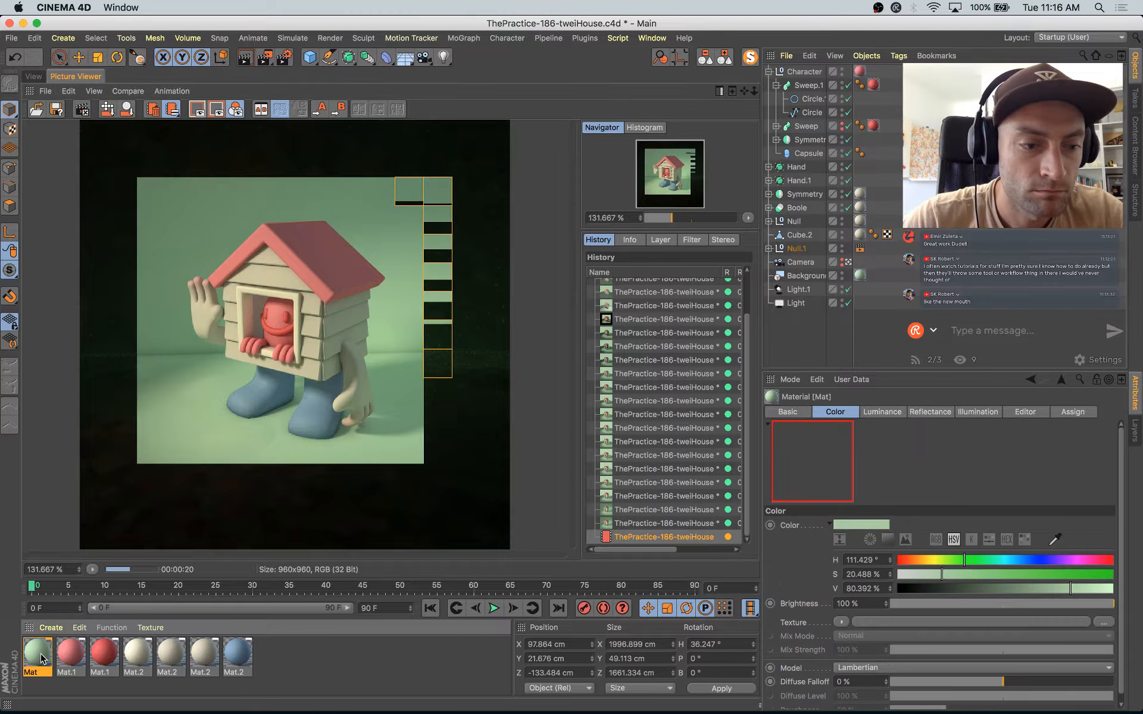
left_click_drag(40, 653, 63, 653, "ctrl")
double_click(63, 655)
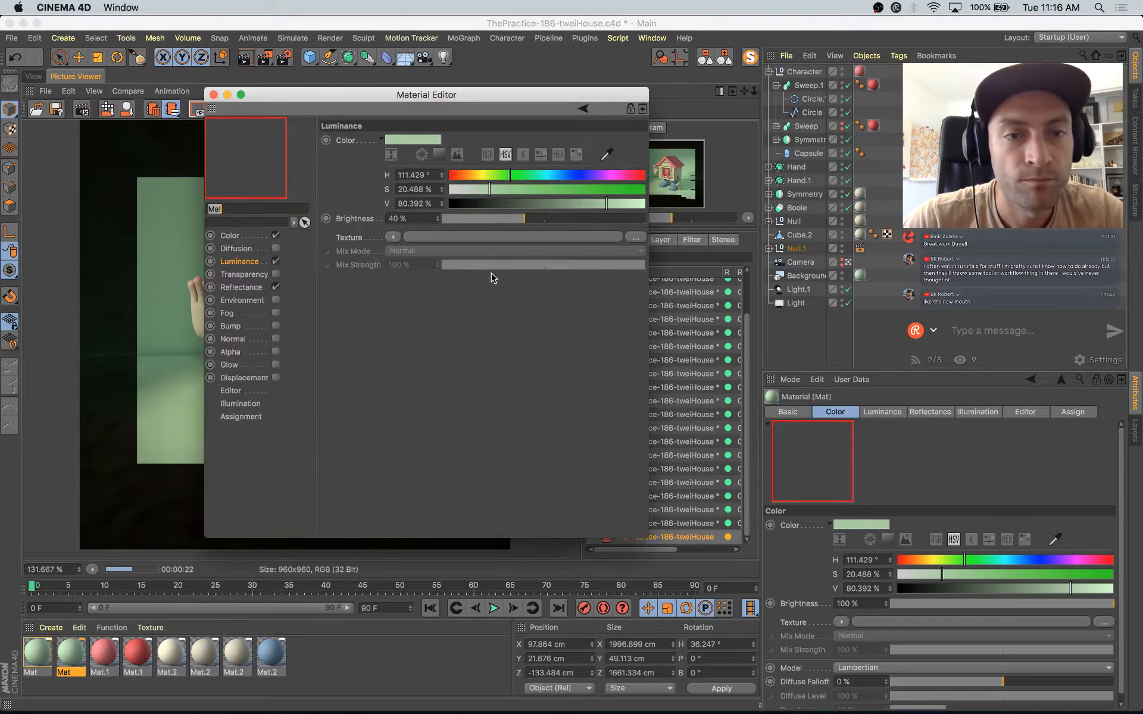
left_click(508, 219)
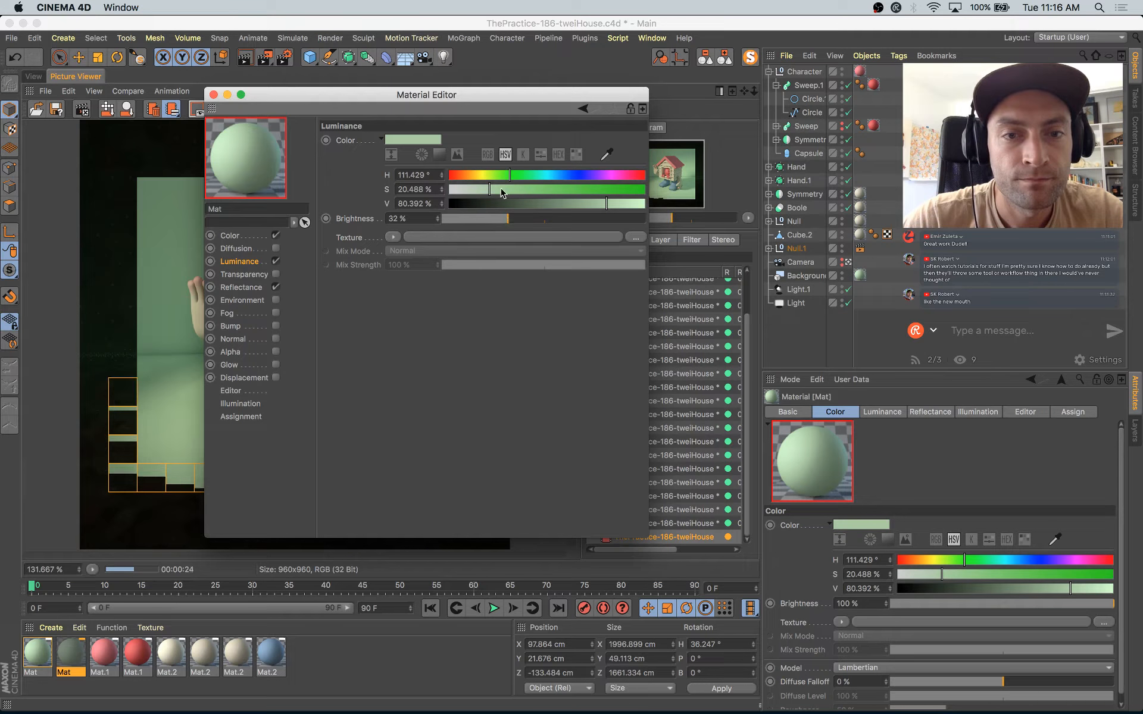
left_click(502, 189)
Step: Set the copied green material's base color saturation to 32% and value to 74%
left_click(230, 236)
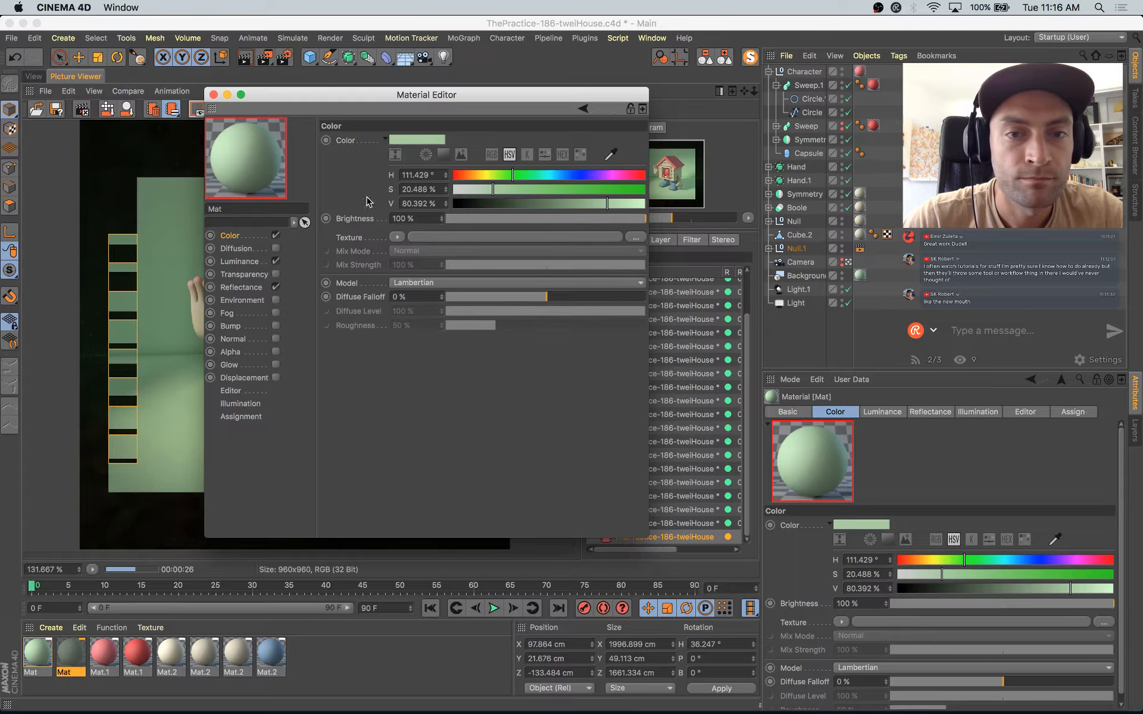
left_click(515, 190)
left_click(595, 203)
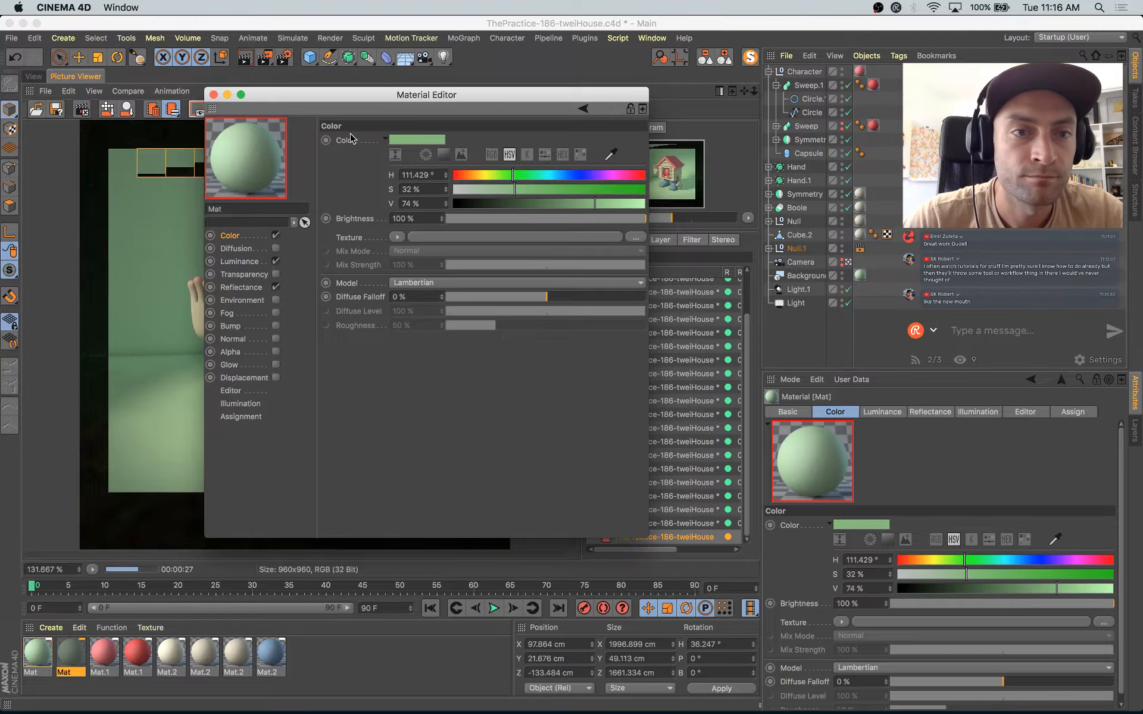
Step: Apply the darker green material to the sculpted mounds in the viewport and close the Material Editor
left_click_drag(326, 97, 636, 188)
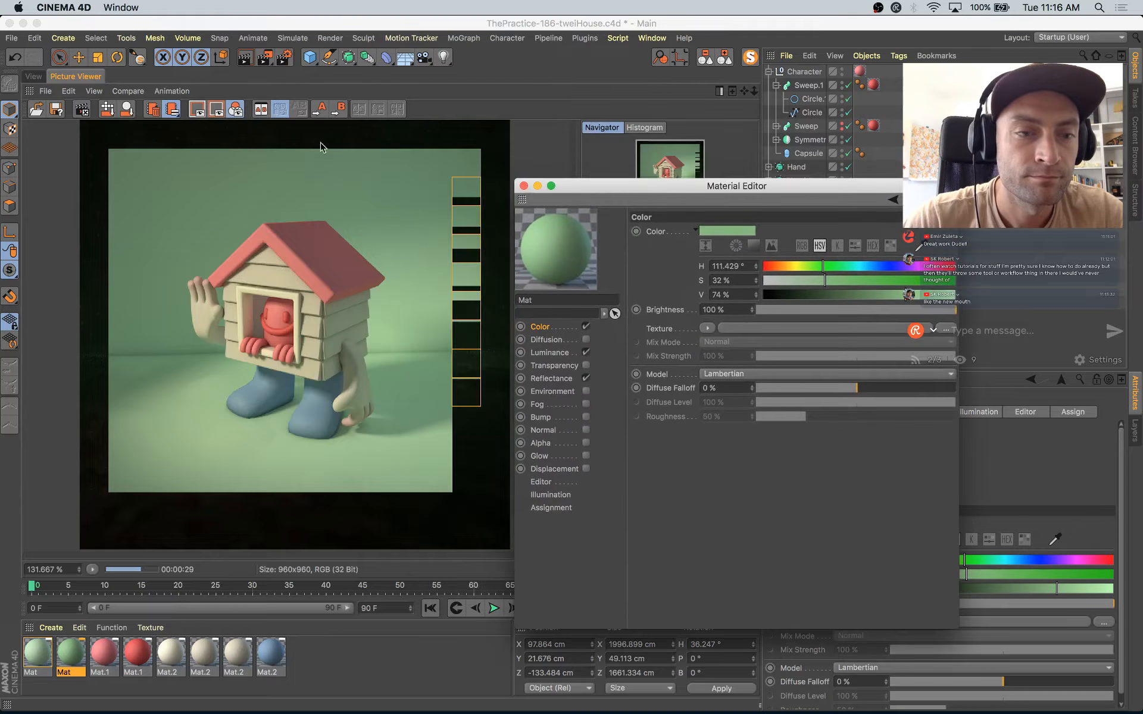
left_click(33, 76)
left_click_drag(559, 246, 215, 426)
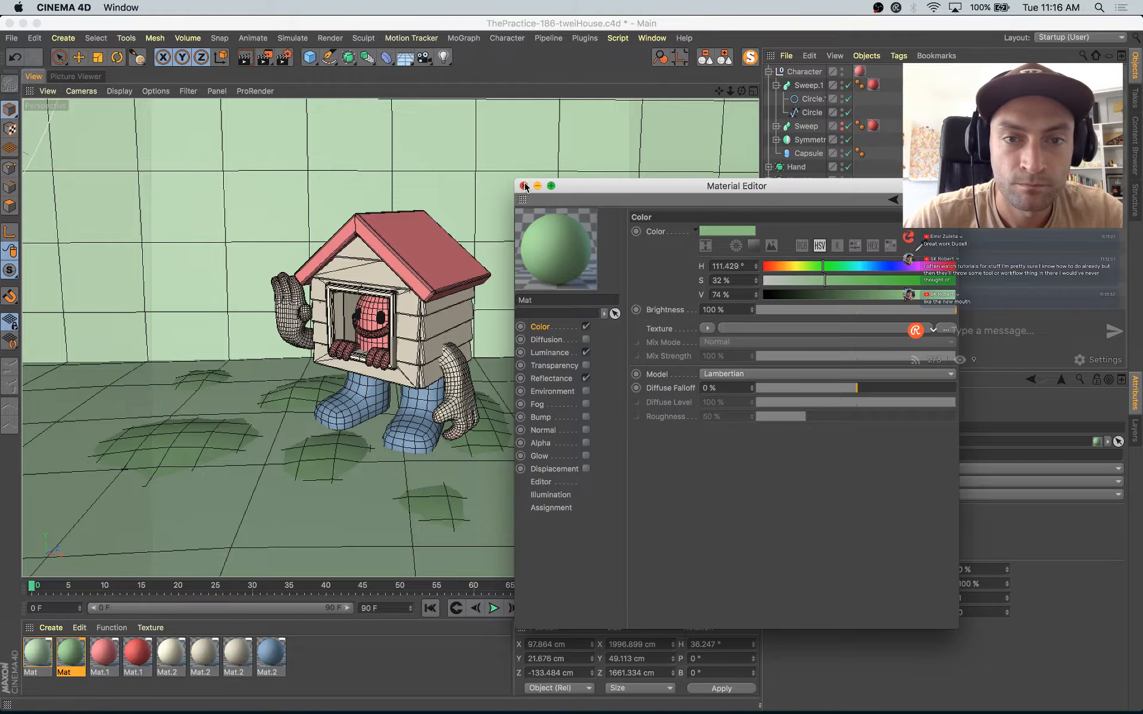
left_click(524, 186)
Step: Duplicate the original light green material and change the copy's base color and luminance color to a hue of 151°
left_click(39, 649)
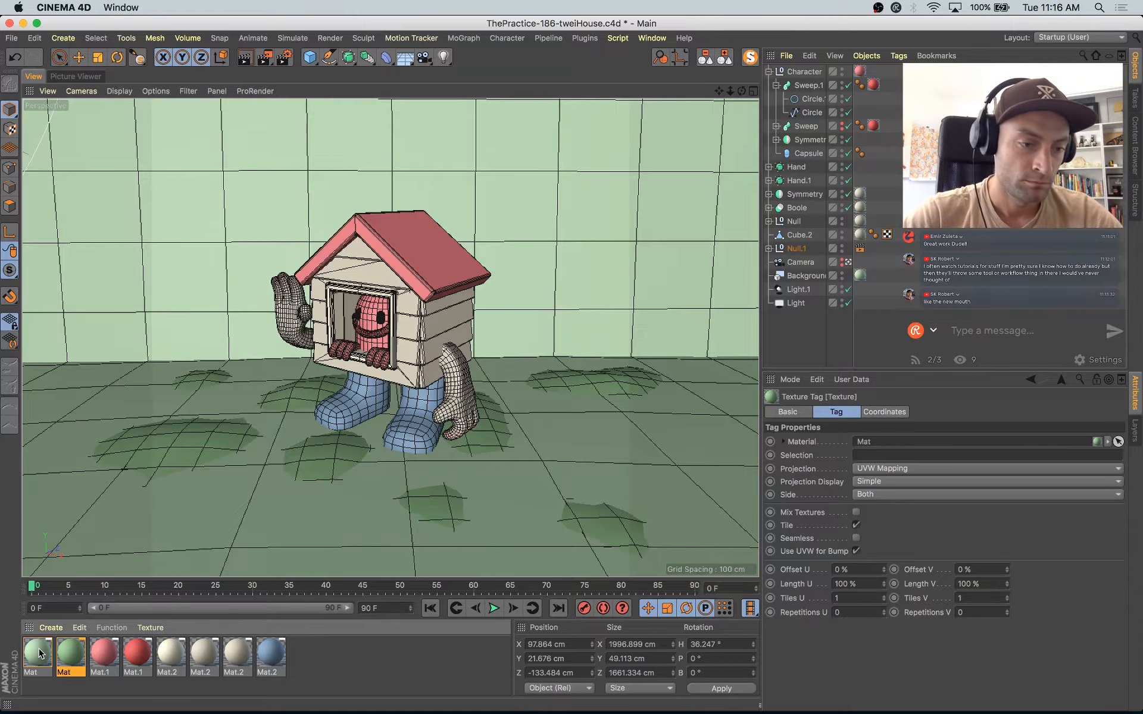
left_click_drag(37, 649, 32, 651, "ctrl")
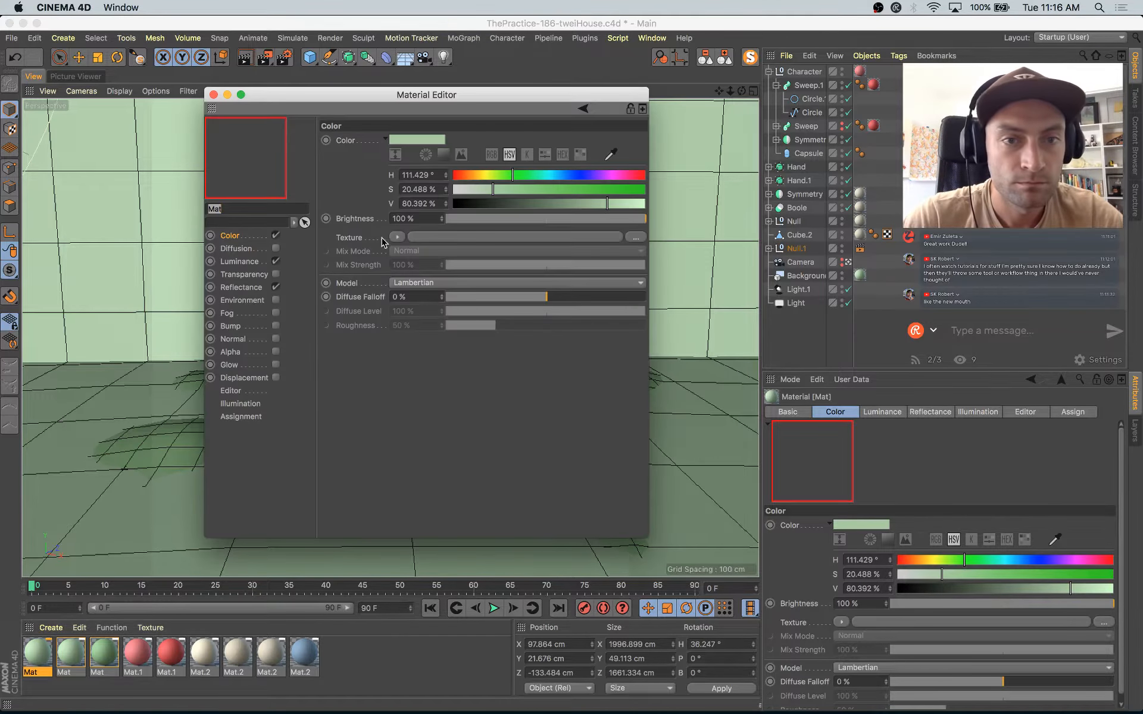
left_click(530, 176)
left_click_drag(532, 175, 534, 175)
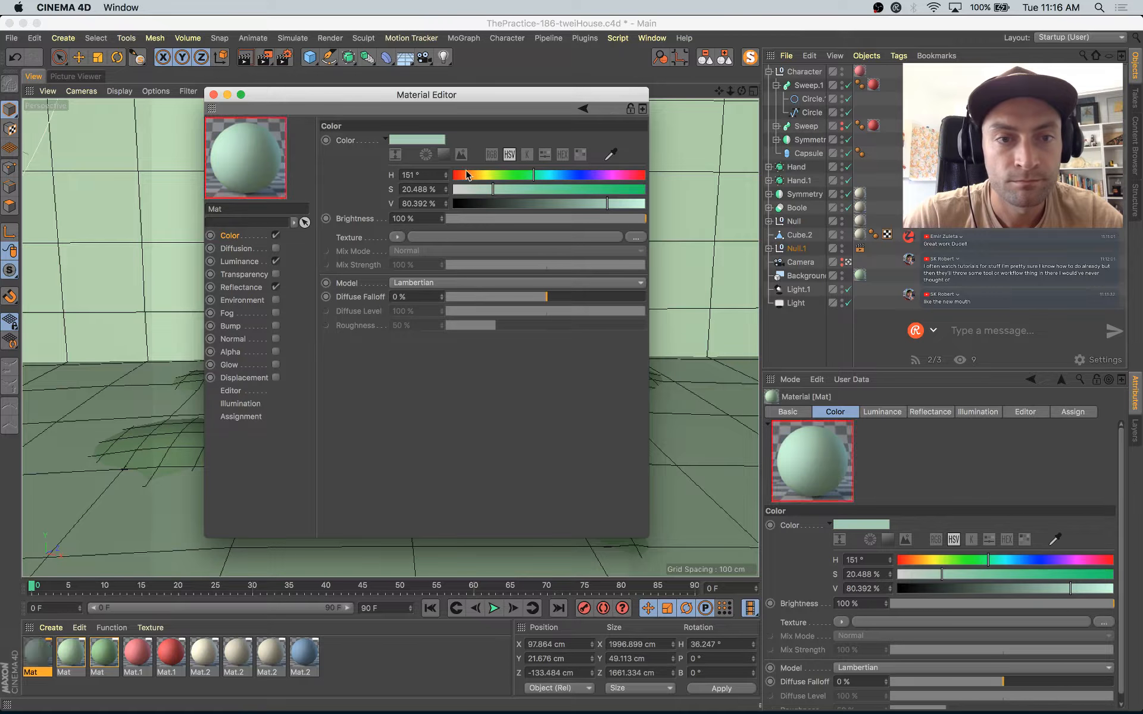
left_click_drag(427, 138, 368, 169)
left_click_drag(232, 262, 398, 140)
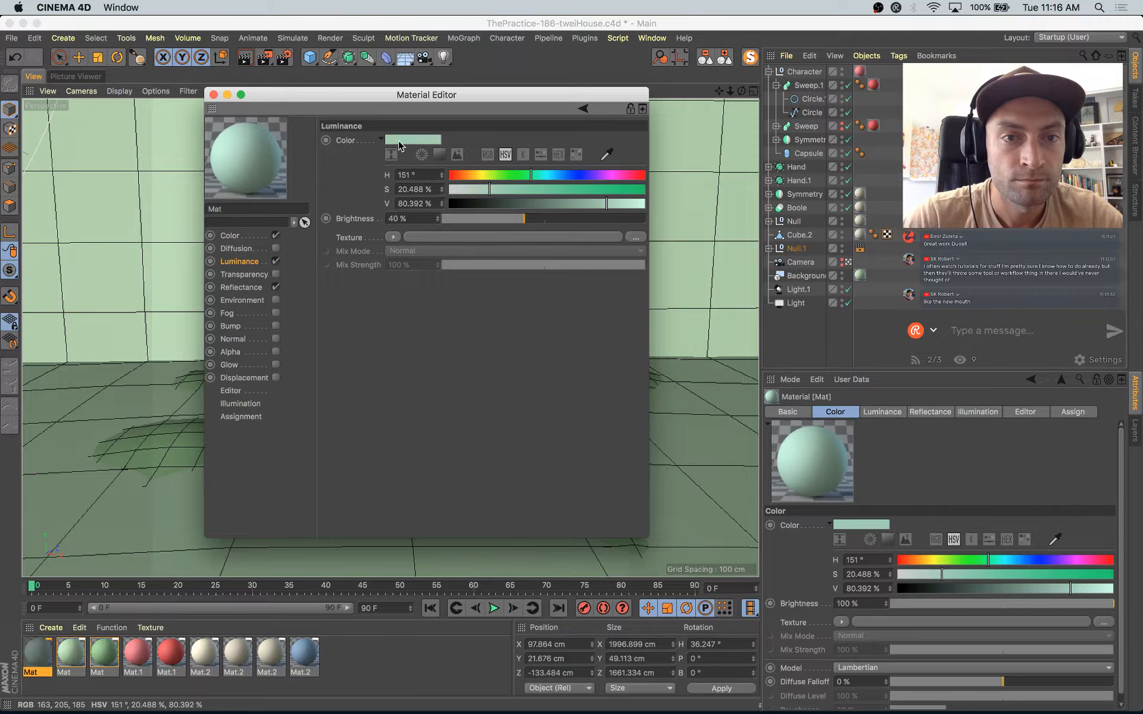
Step: Apply the bluish-green 151° material to the backdrop, close the Material Editor and start a render in the Picture Viewer
left_click_drag(256, 150, 189, 170)
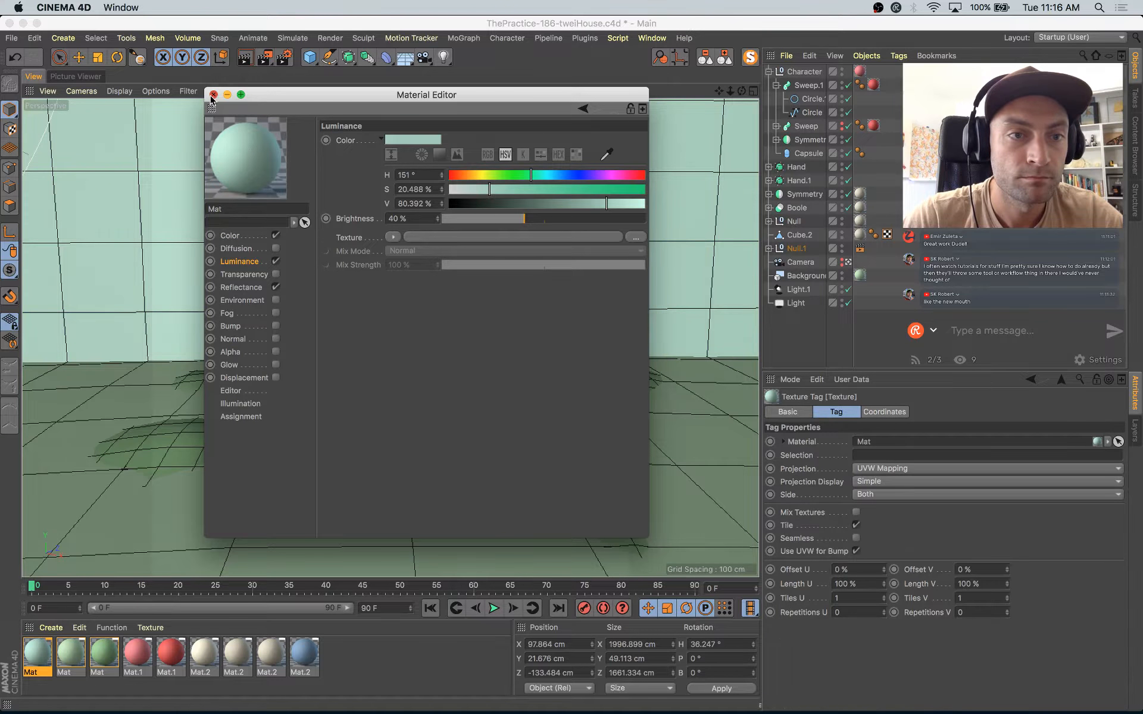
left_click(213, 95)
key("shift+r")
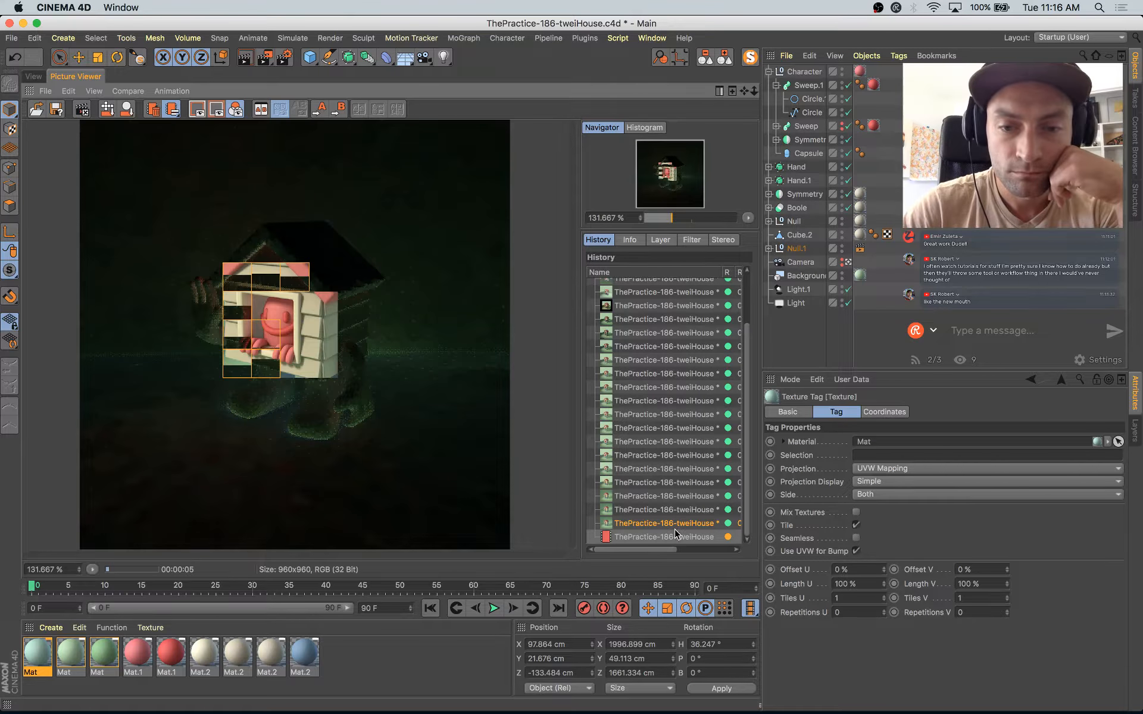
Step: Compare the most recent renders in the history and check the one in progress against the reference illustration in Safari
left_click(705, 511)
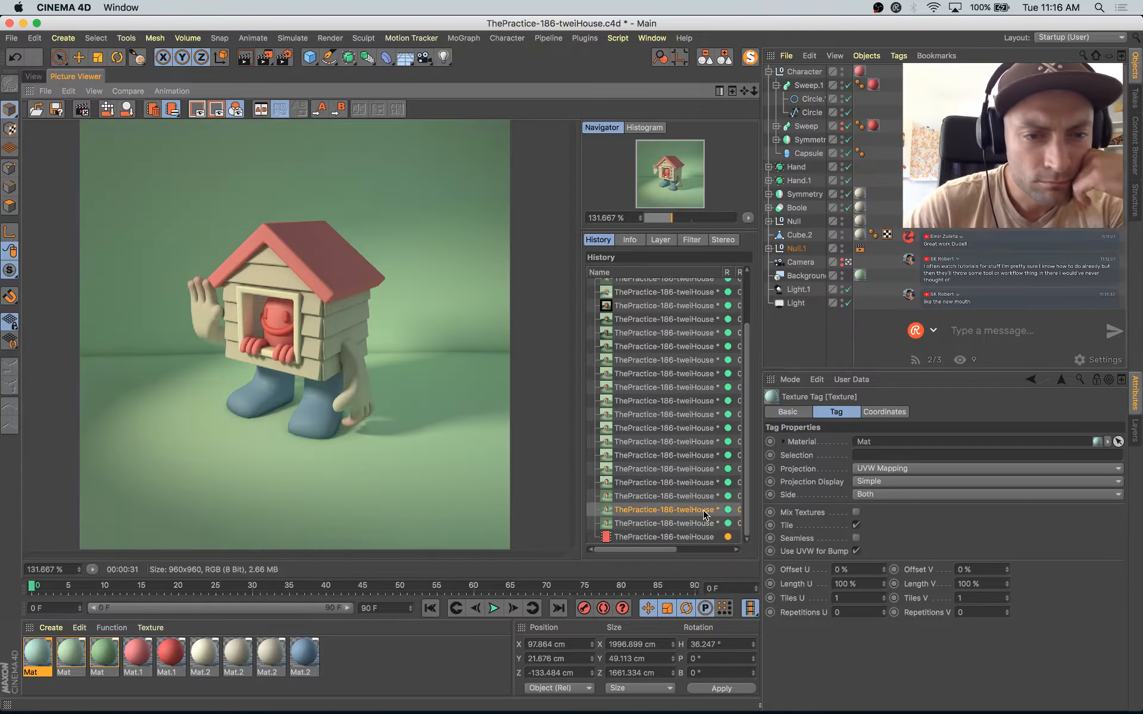
key("Down")
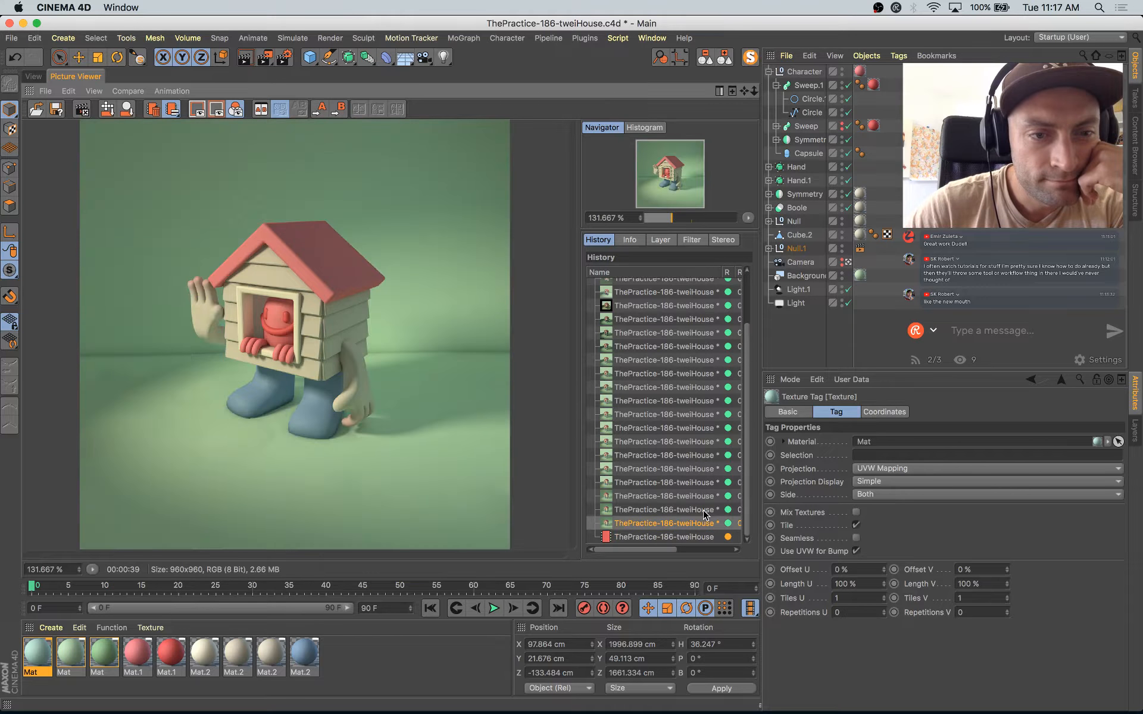
key("Up")
key("Up")
key("Down")
key("Down")
key("Down")
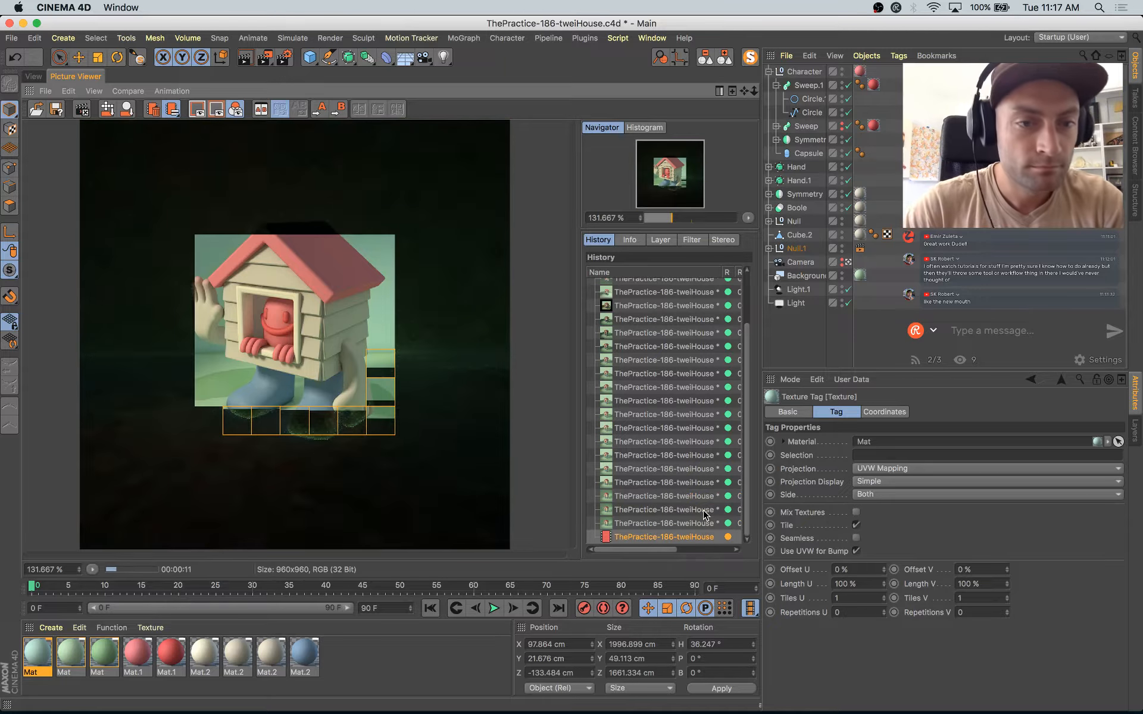
key("super+Tab")
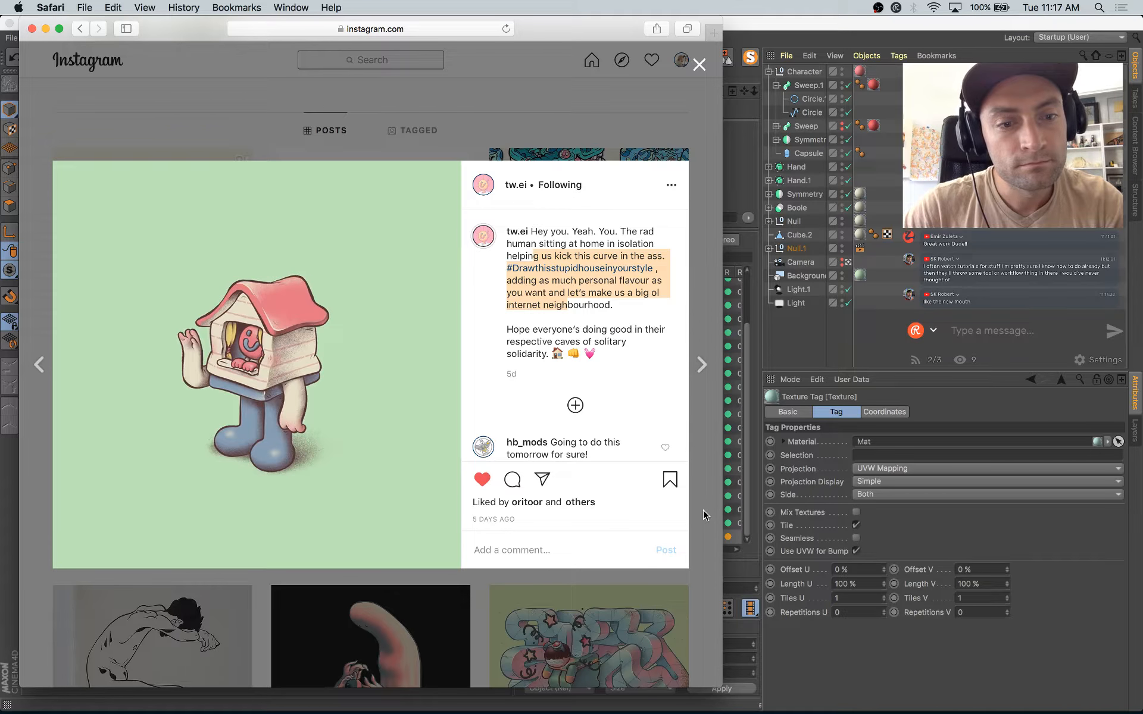
key("super+Tab")
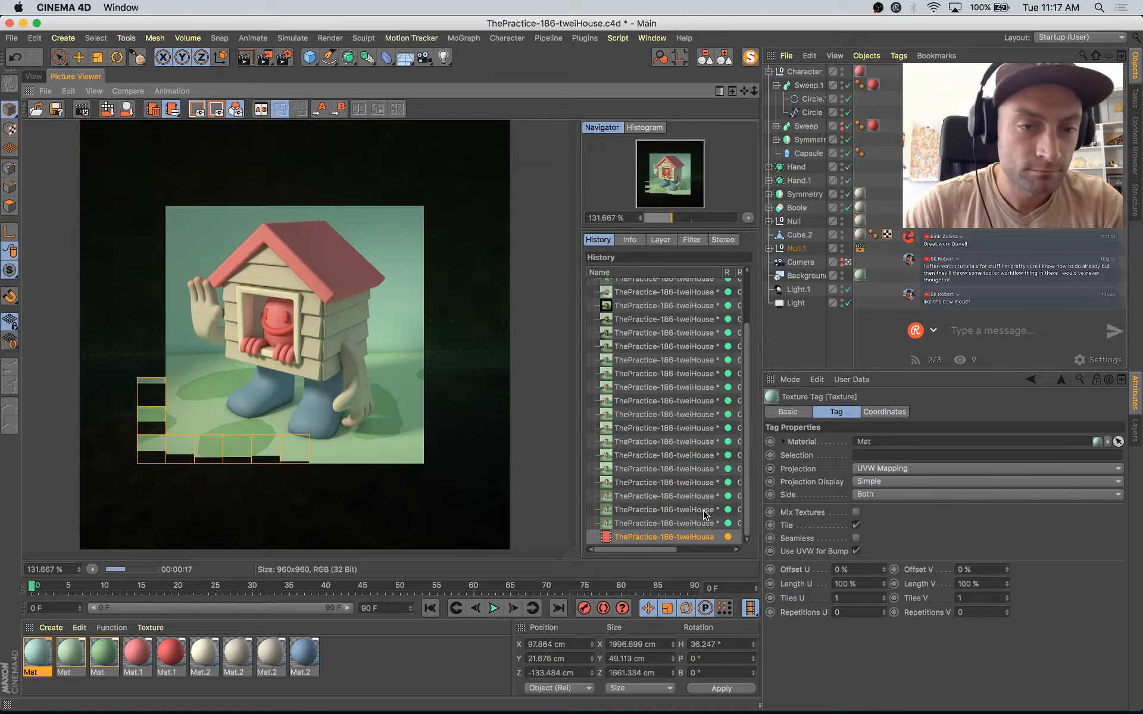
Step: Return to the viewport and try to raise the character, hands, window Boole and roof group together, with Cube.2 added to the selection
left_click(34, 76)
left_click(769, 71)
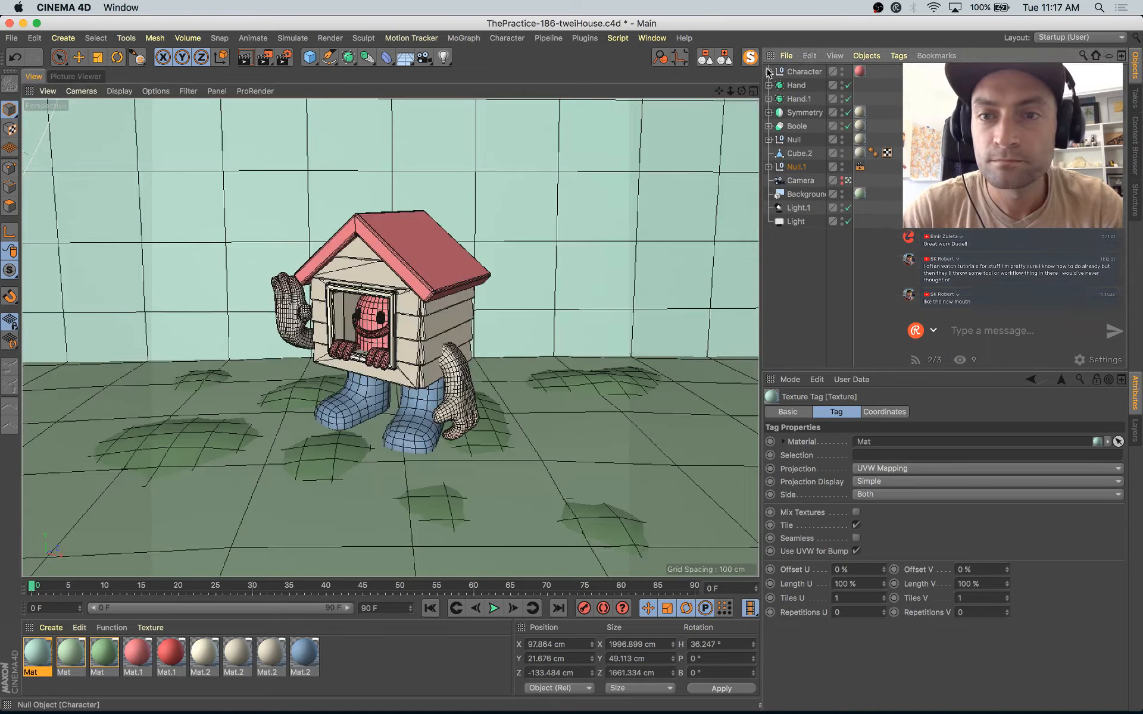
left_click(803, 73)
left_click(802, 86, "shift")
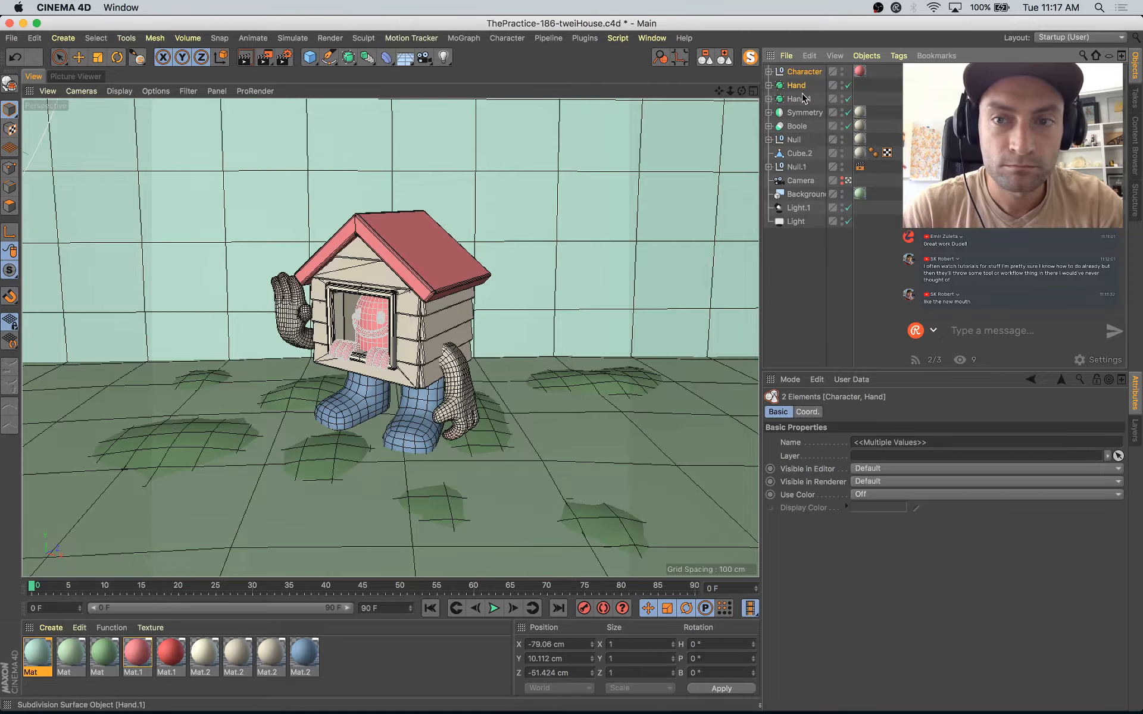
left_click(800, 100, "shift")
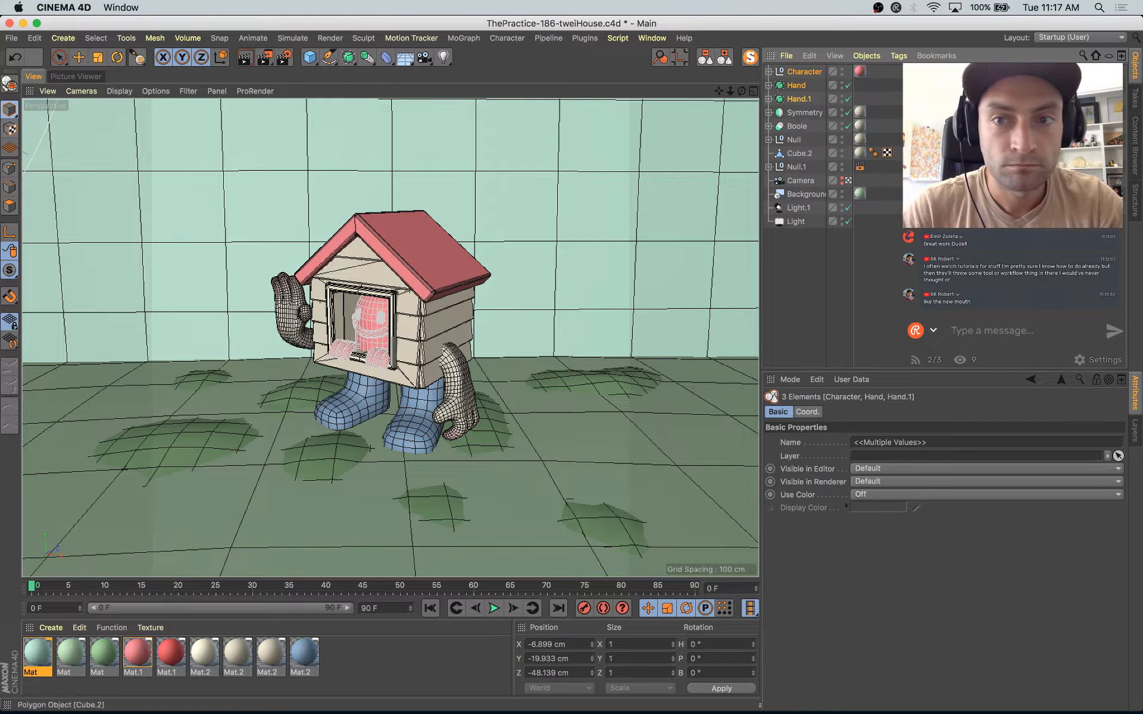
key("e")
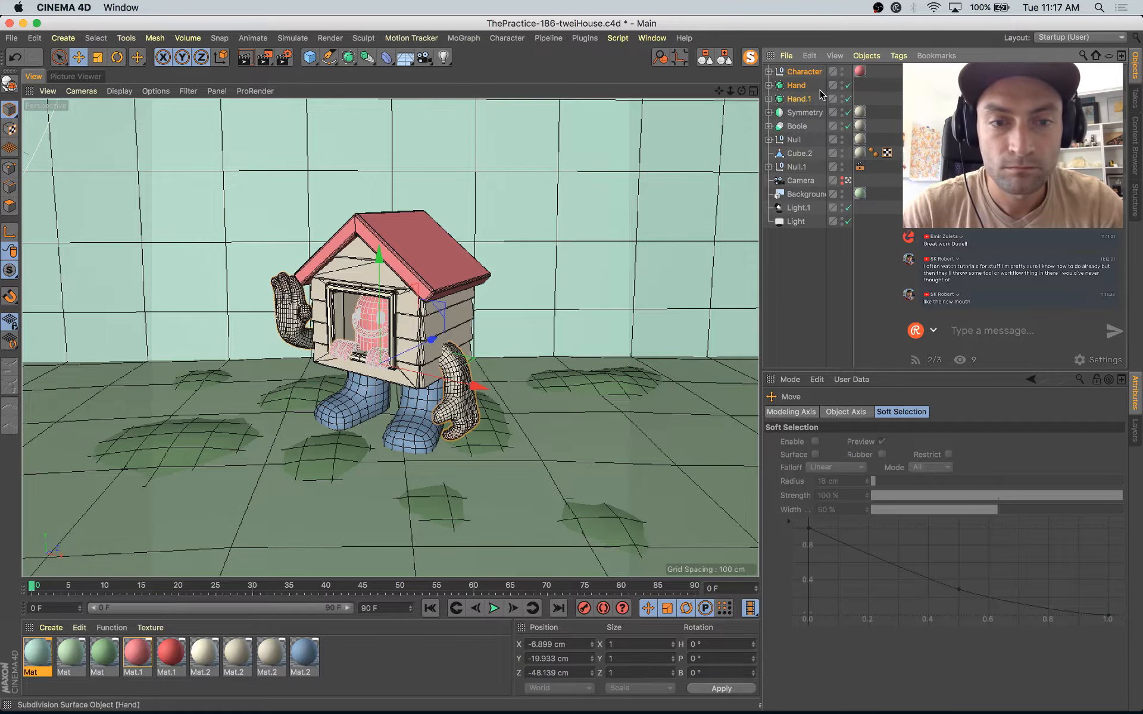
left_click(801, 127, "shift")
left_click(798, 139, "shift")
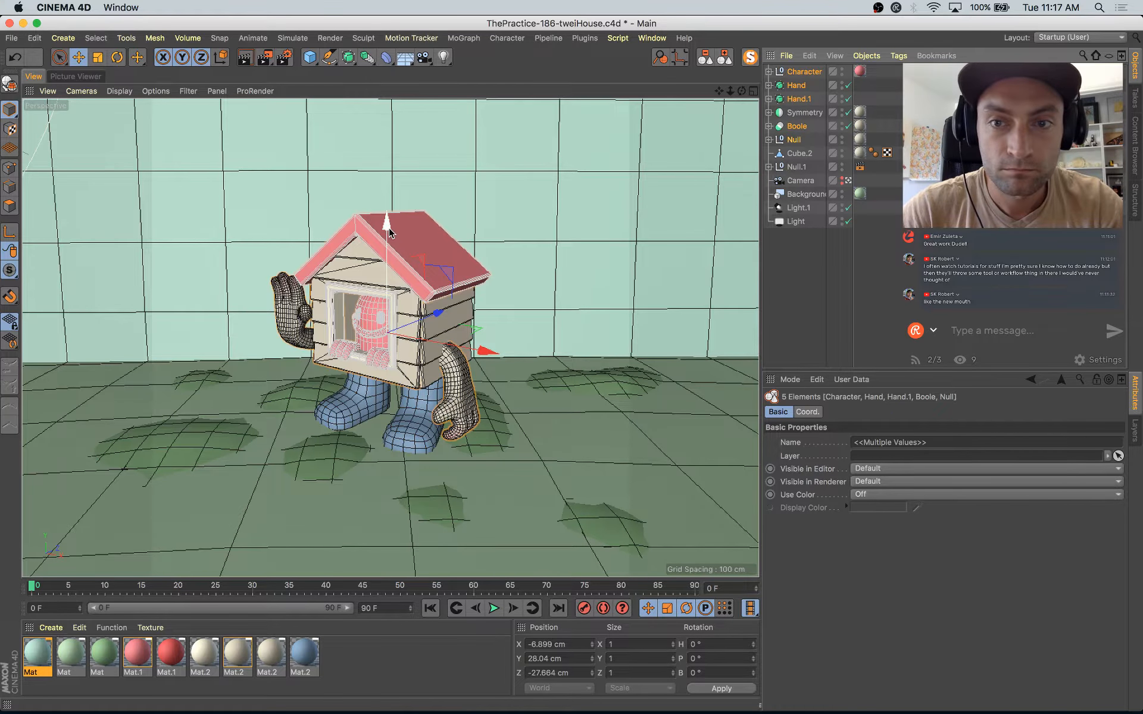
mouse_move(388, 233)
left_mouse_down()
mouse_move(390, 222)
mouse_move(394, 238)
left_mouse_up()
key("super+z")
left_click(804, 154, "shift")
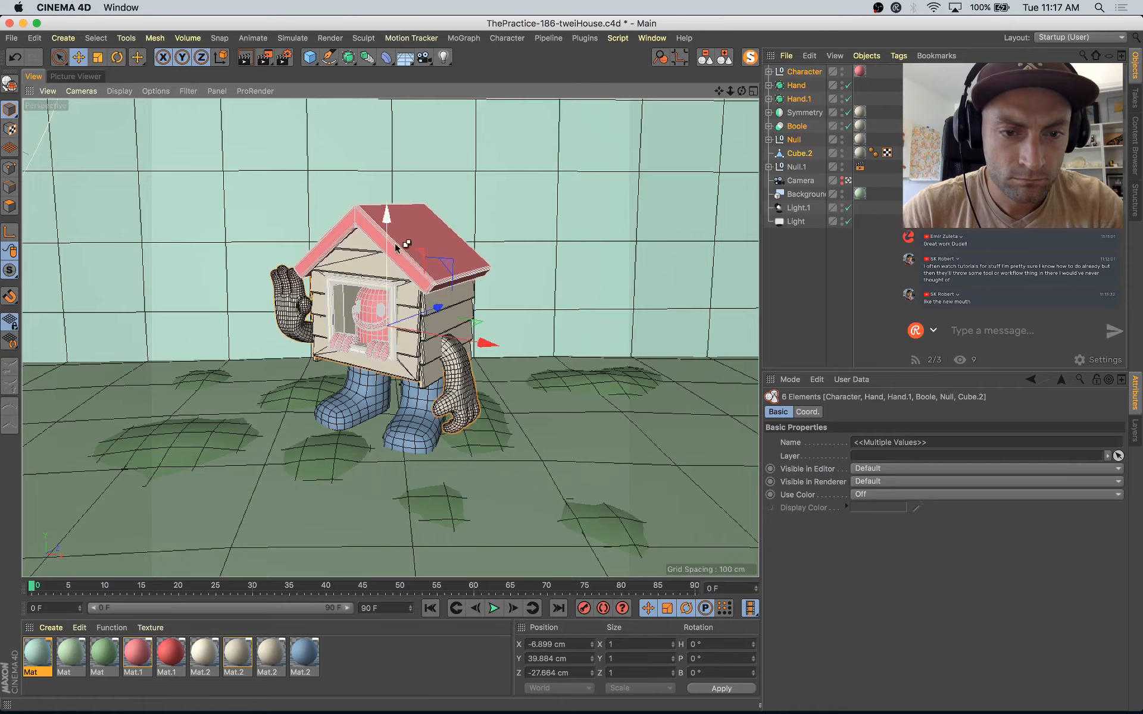
key("super+z")
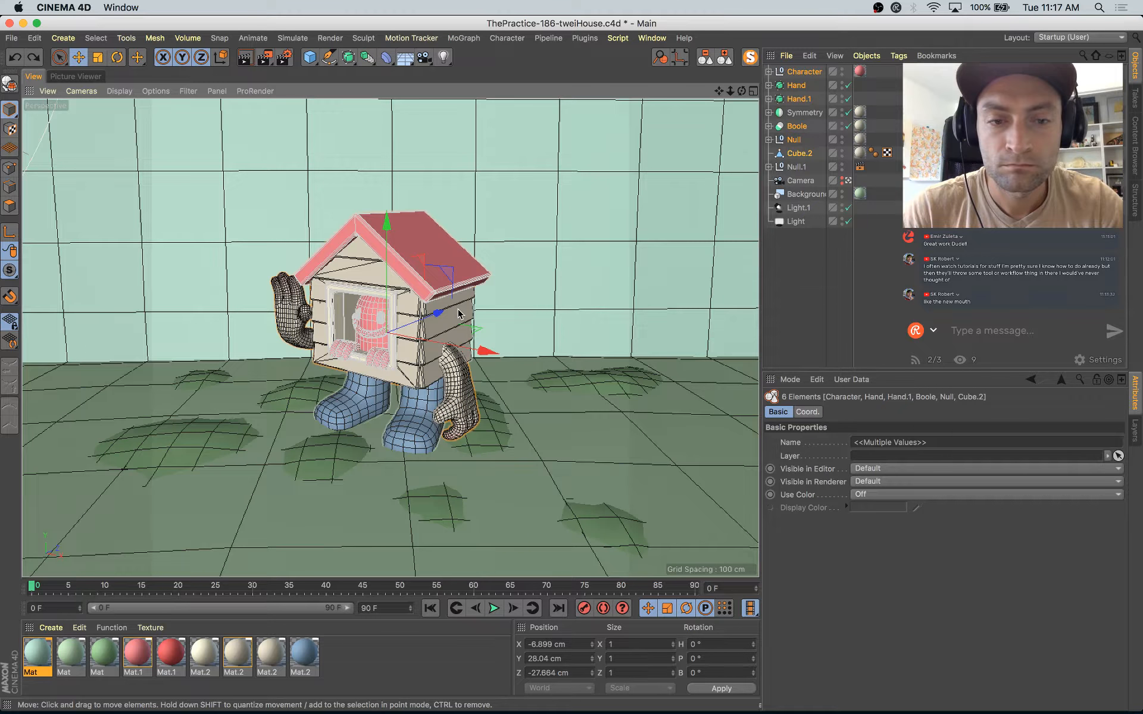
Step: Try to lower the whole Symmetry object together with the landscape ground objects
left_click(799, 116)
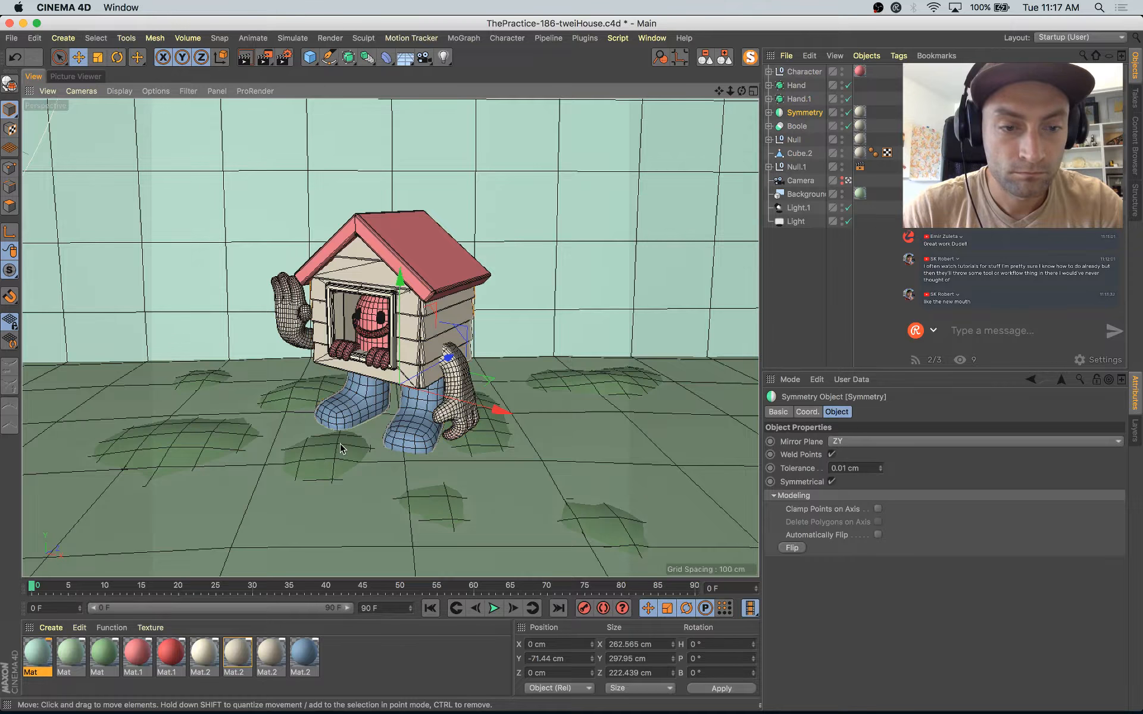
left_click(345, 463, "shift")
left_click(360, 527, "shift")
left_click_drag(399, 297, 403, 311)
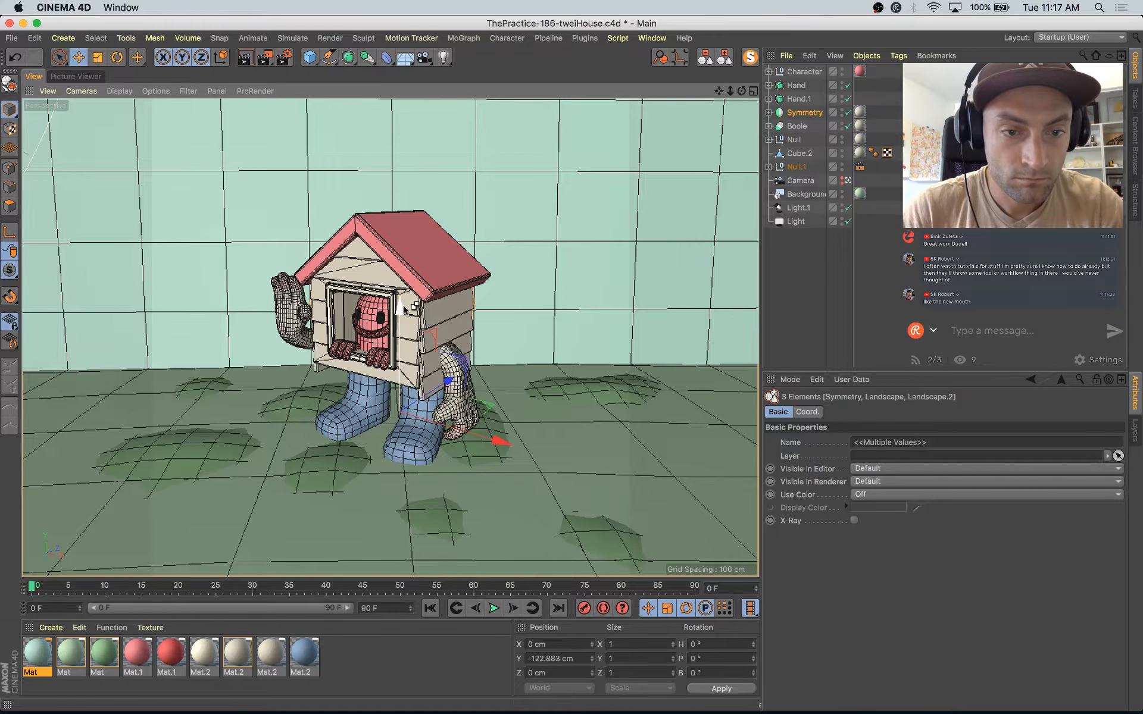
key("super+z")
Step: Lower only the boots' Subdivision Surface inside the Symmetry together with the two landscape ground objects by about 16 cm
left_click(768, 112)
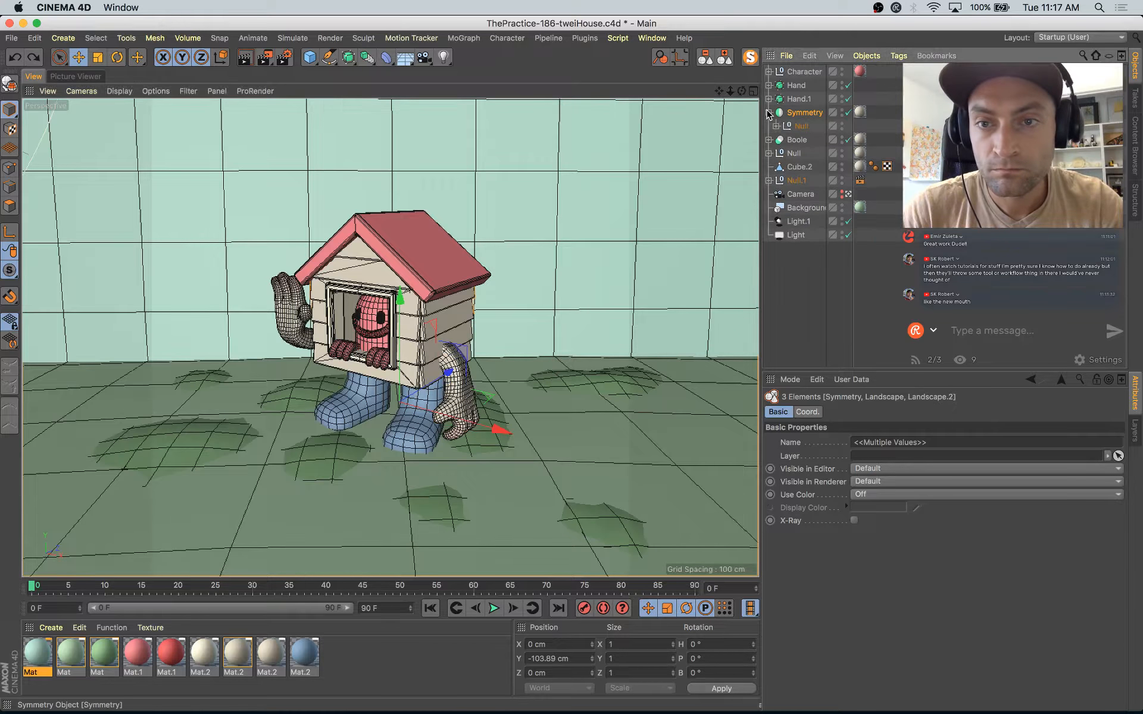
left_click(775, 126)
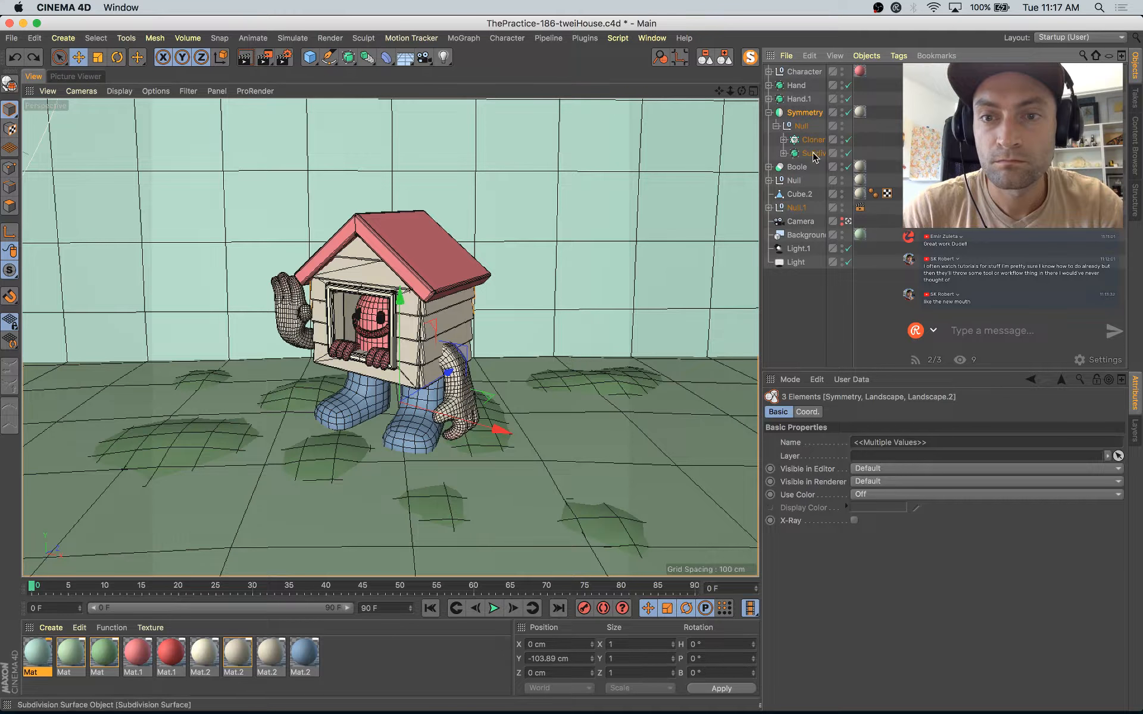
left_click(813, 153)
left_click(280, 424, "shift")
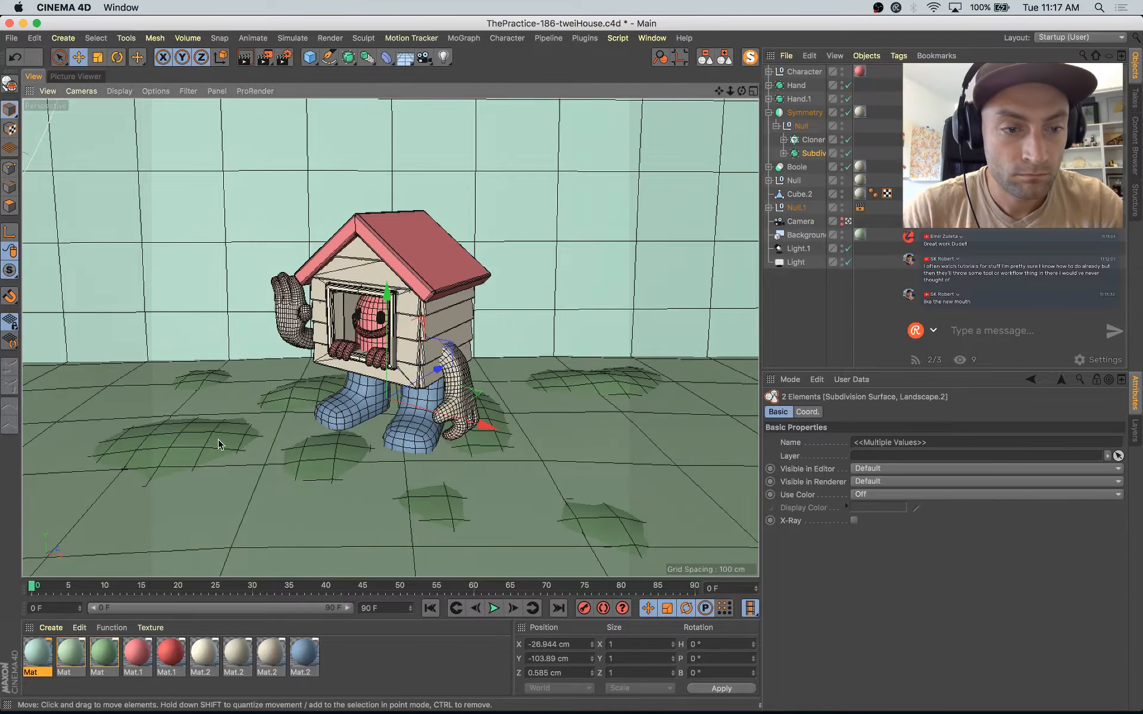
left_click(250, 516, "shift")
left_click_drag(387, 296, 391, 306)
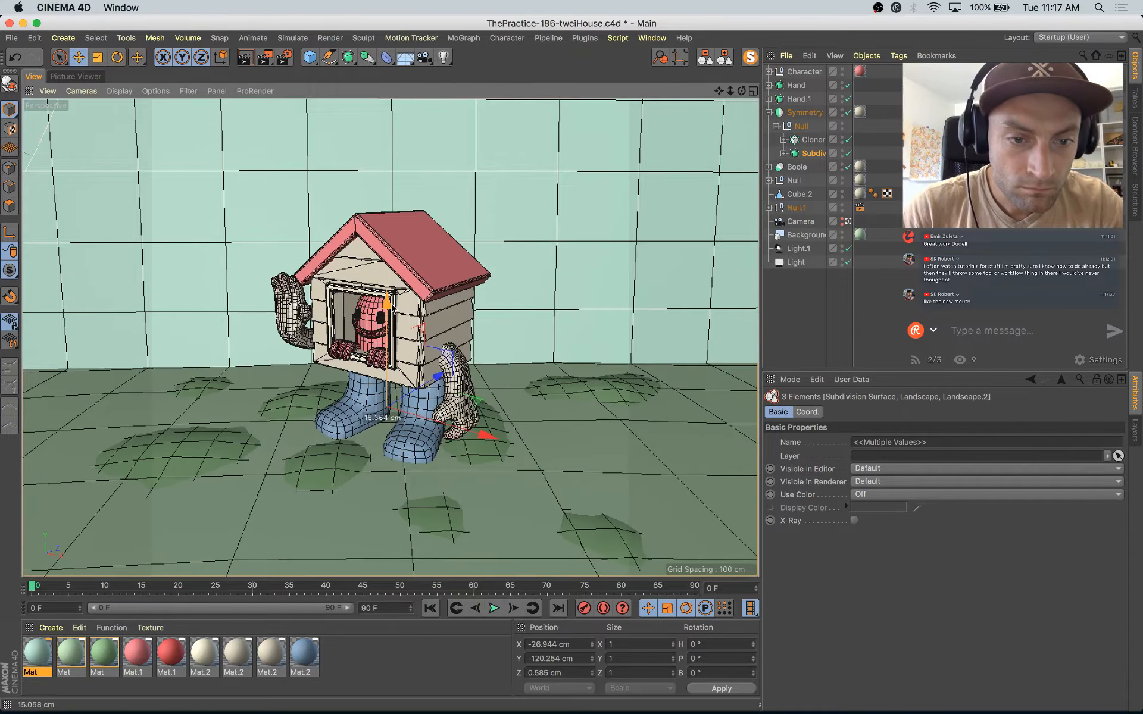
Step: Extrude the underside polygons of the house body Cube.2 downward by about 18.5 cm without creating N-gons
left_click(799, 194)
key("o")
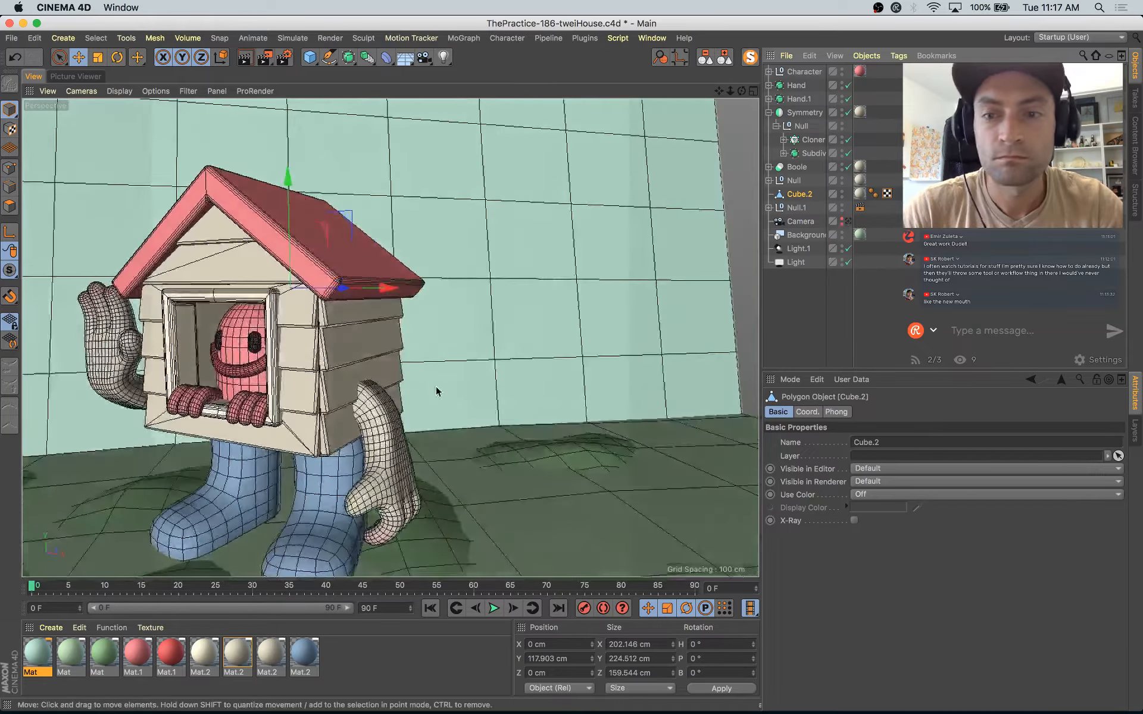
left_click_drag(458, 398, 257, 457, "alt")
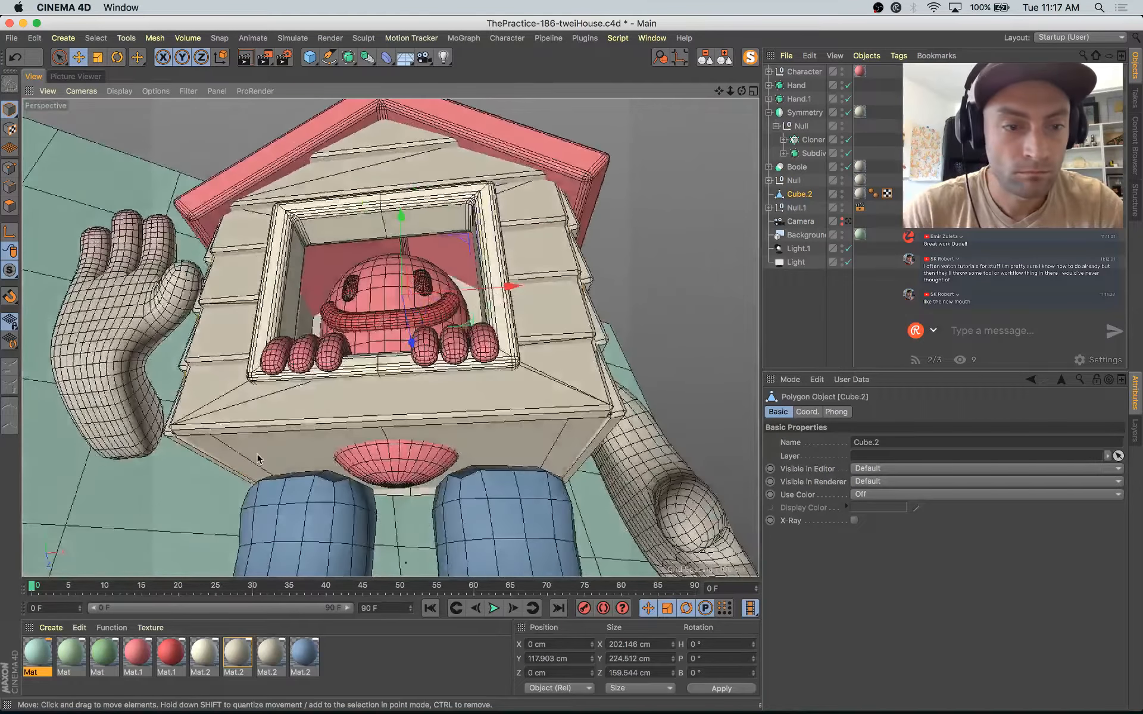
left_click(9, 207)
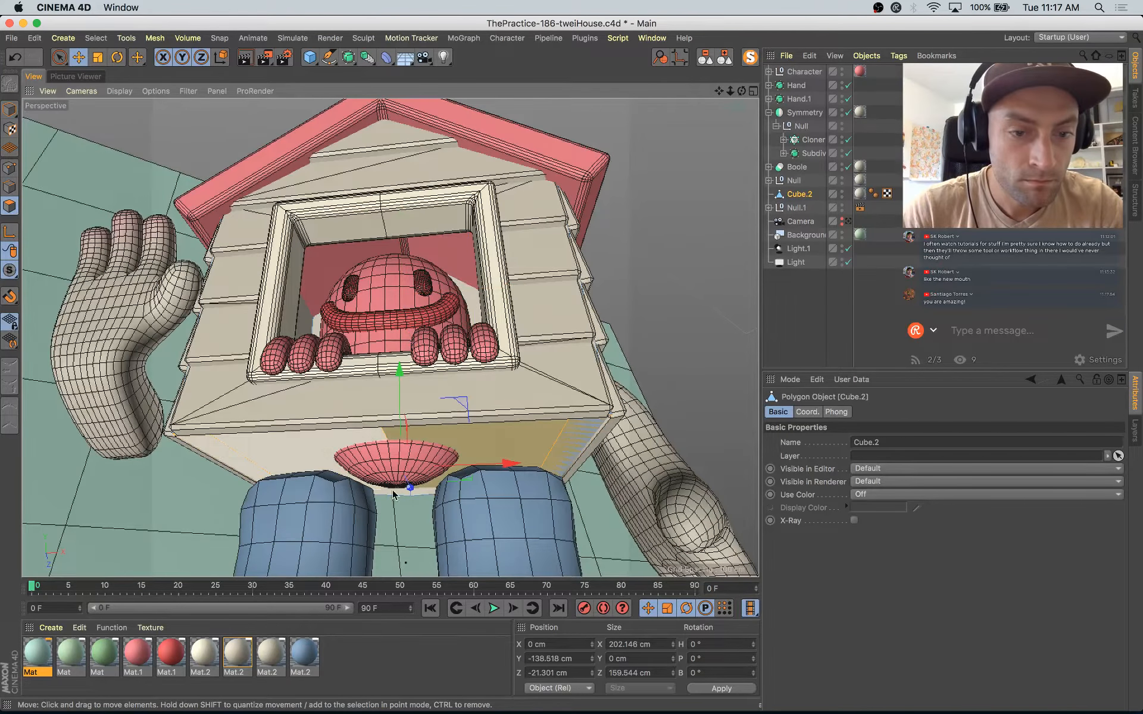
left_click(809, 309)
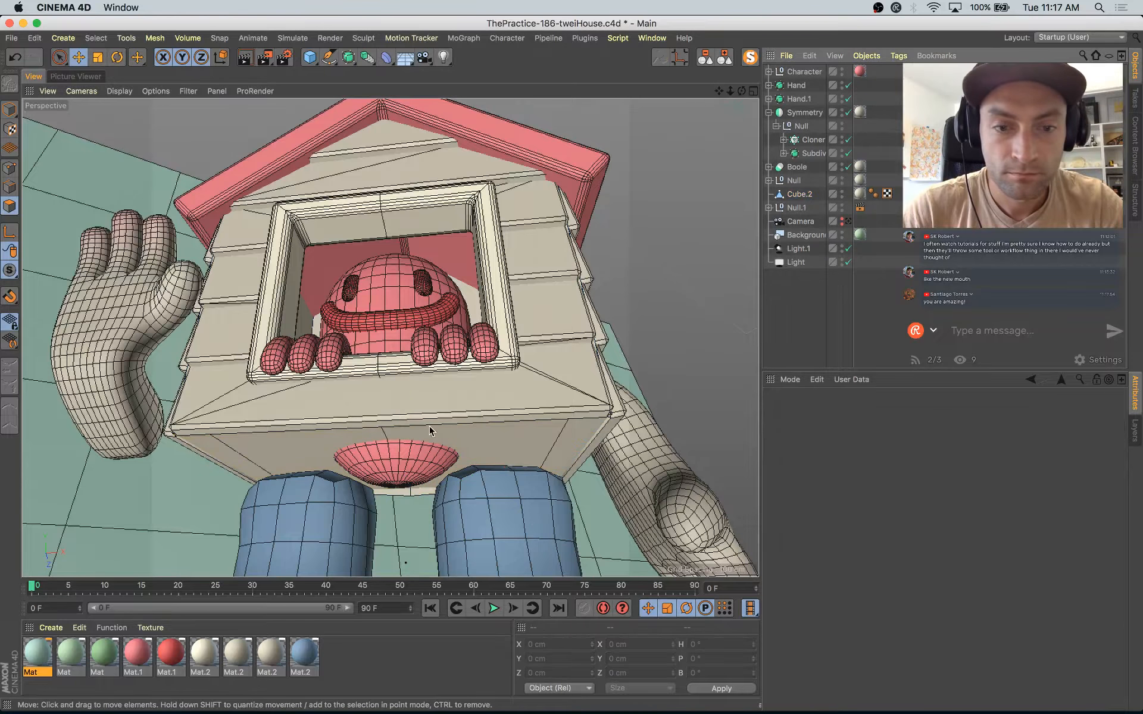
left_click(470, 439)
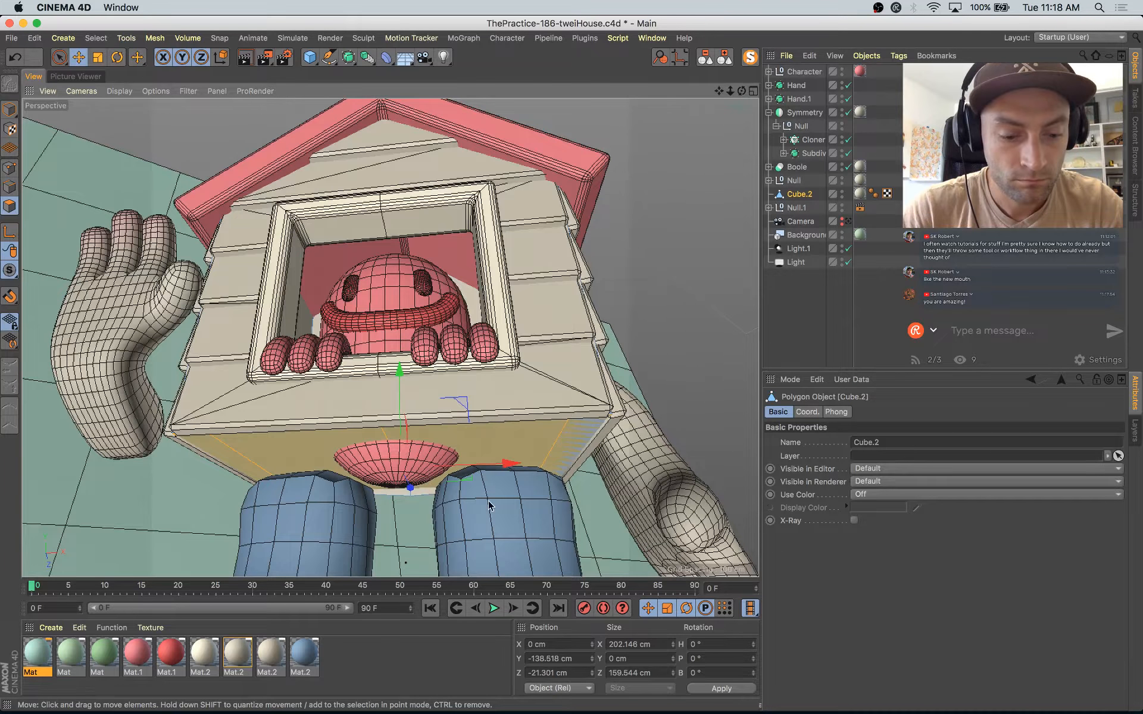
key("d")
left_click_drag(471, 439, 536, 440)
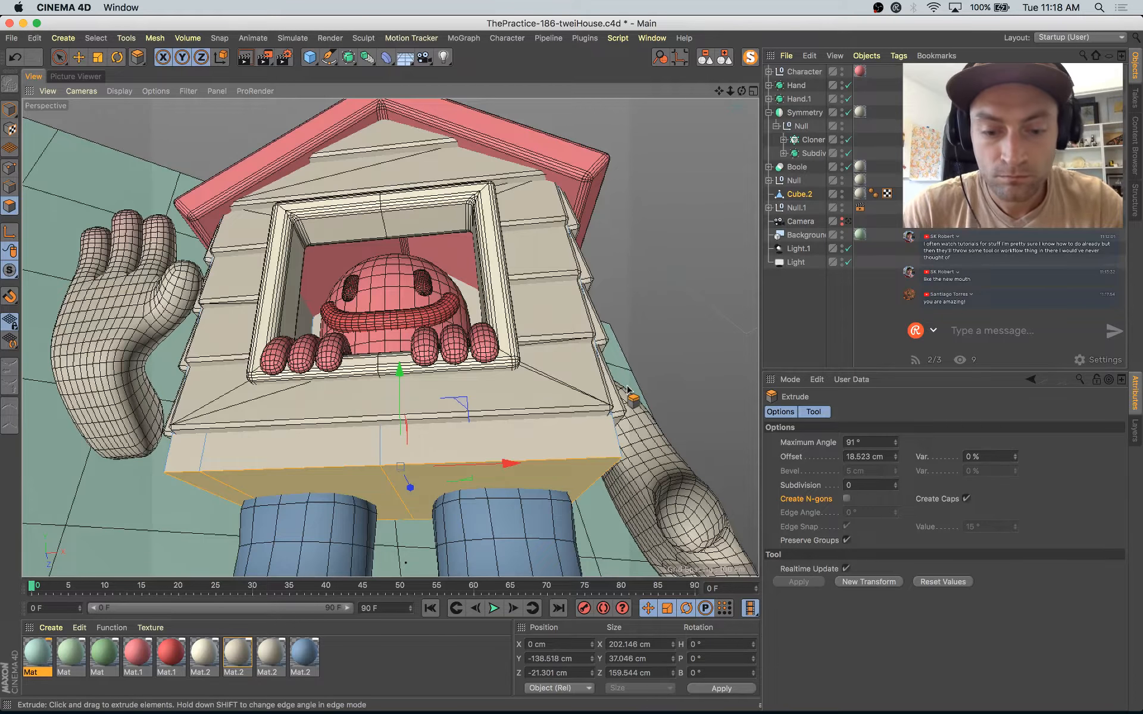
Step: Apply the blue boot material to the extruded base polygons of Cube.2 and return to editing the whole object
key("super+a")
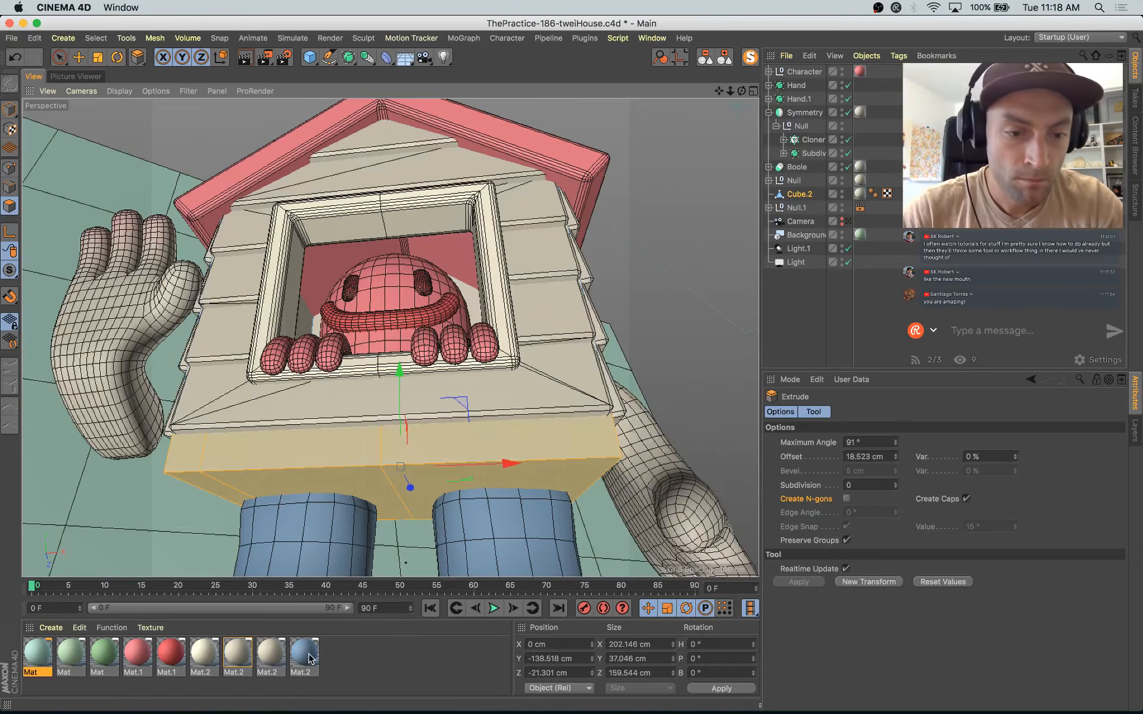
left_click_drag(309, 658, 311, 459)
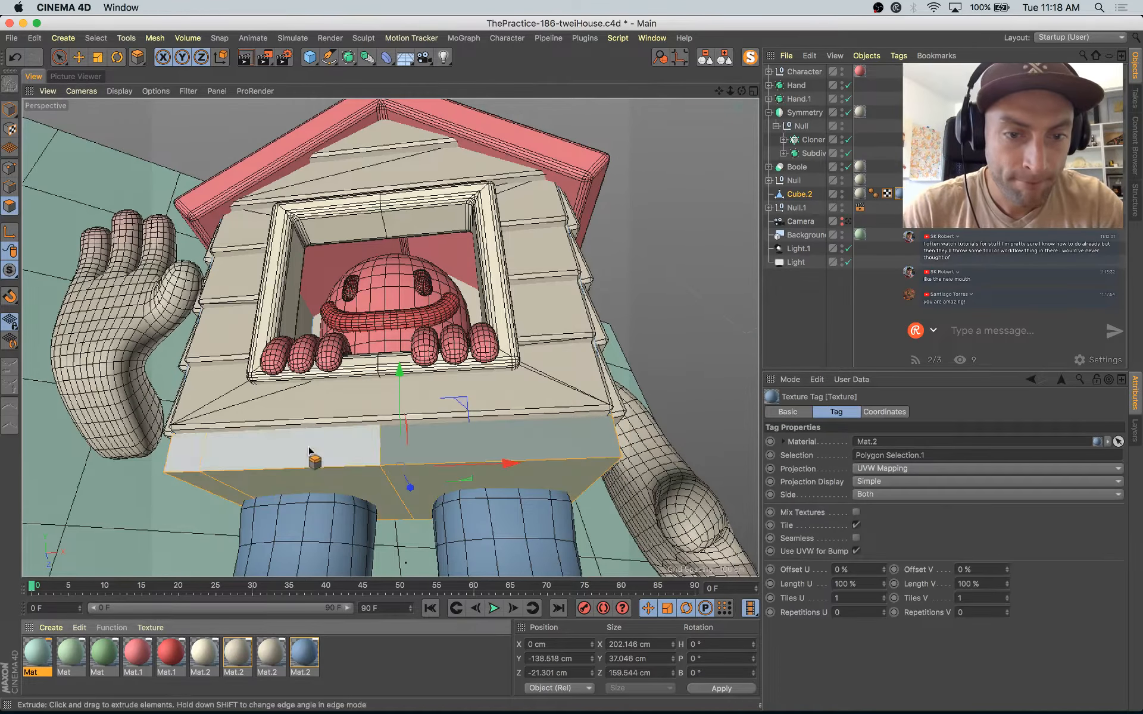
left_click(799, 194)
key("Return")
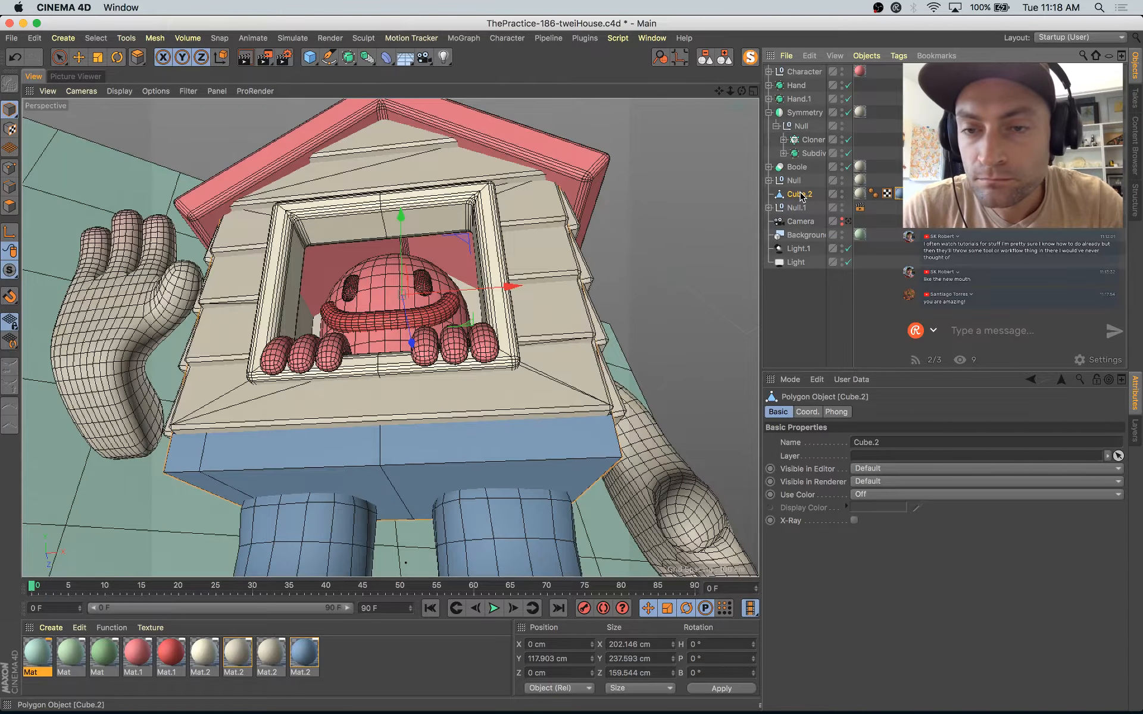
Step: Try to nest Cube.2 inside the Null group that holds the Bevel deformer
left_click_drag(803, 213, 800, 183)
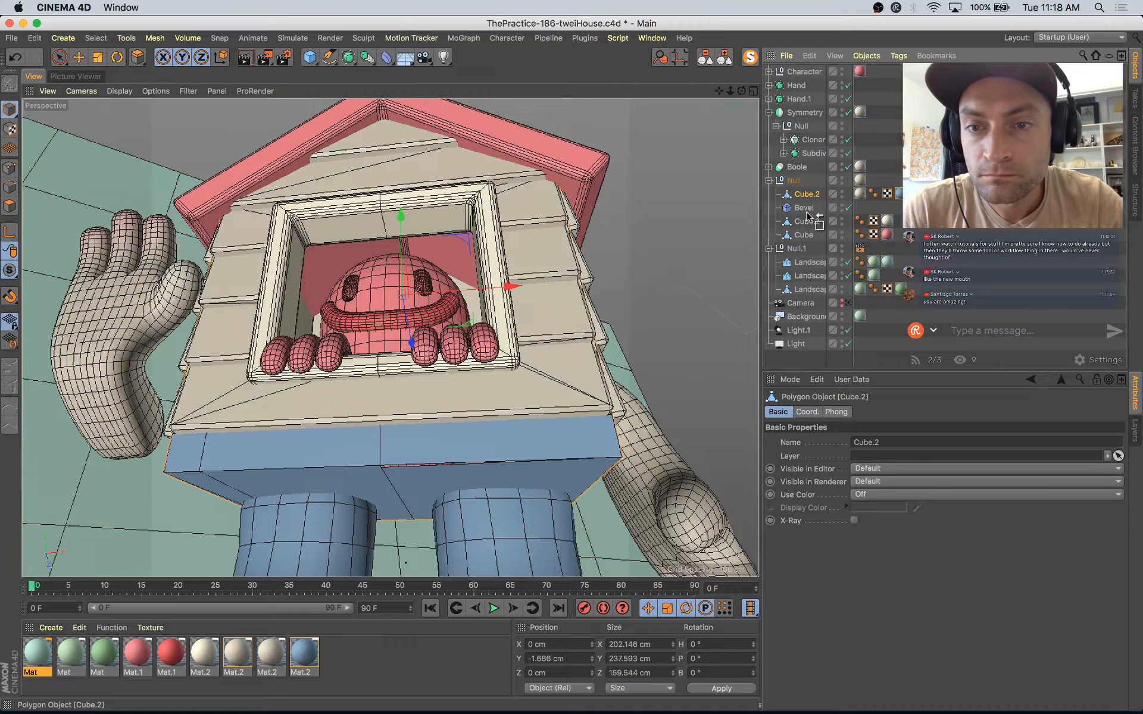
key("super+z")
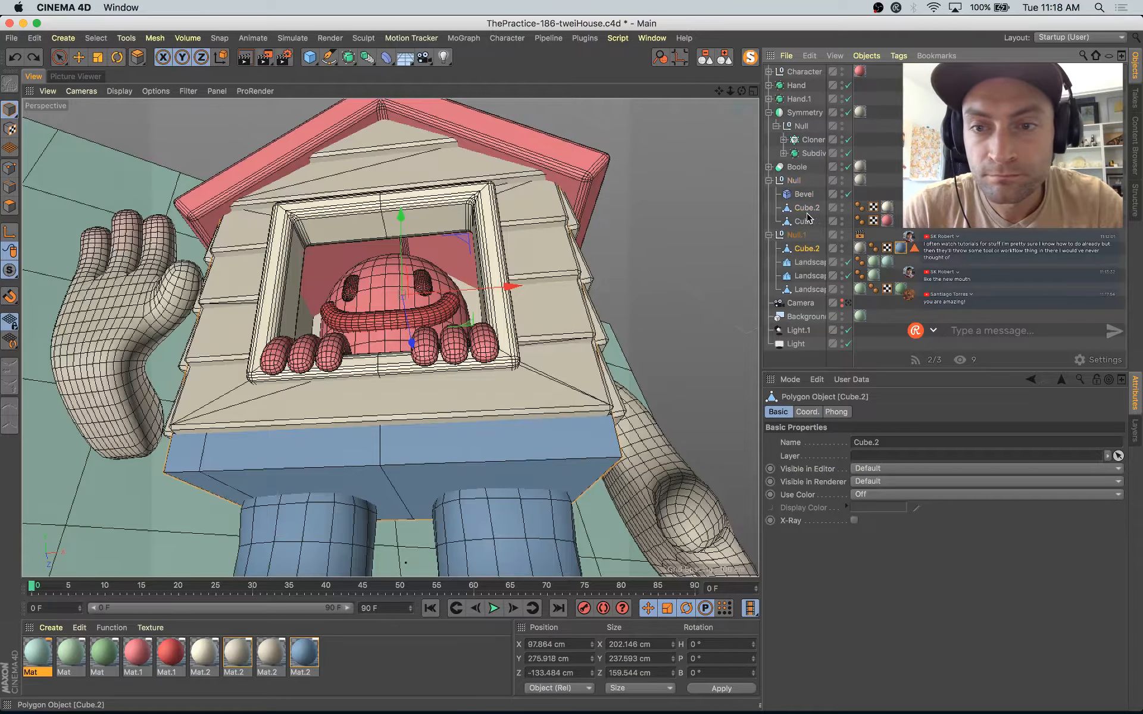
key("super+z")
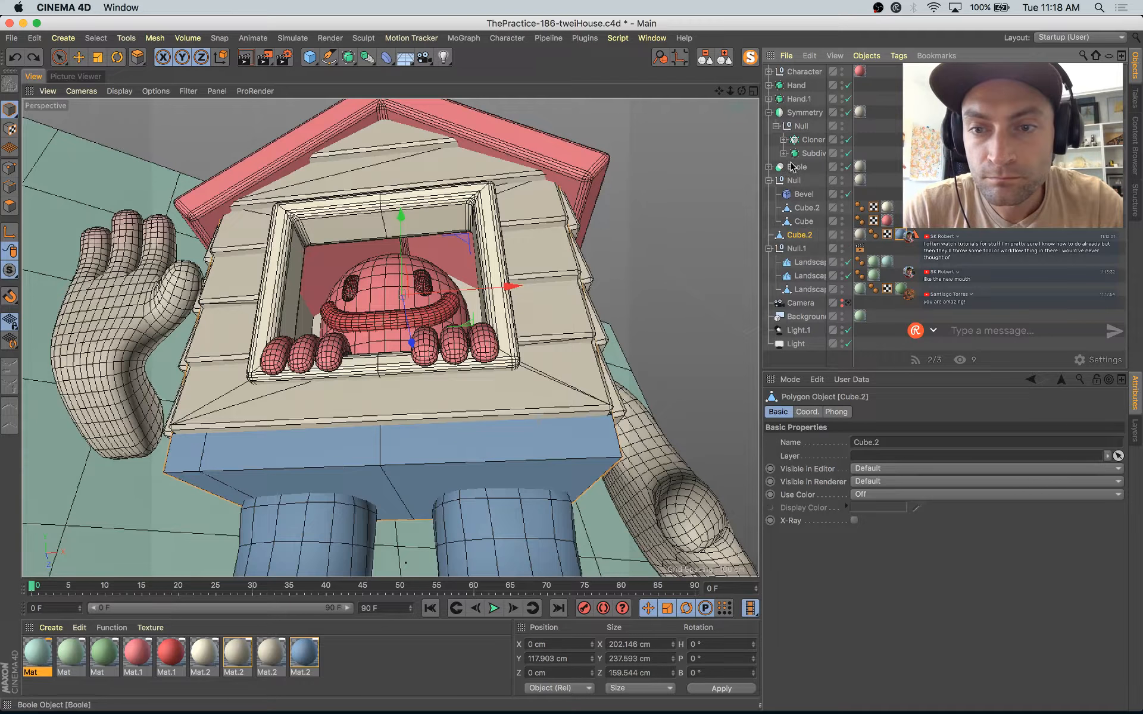
Step: Bevel the underside polygons of the Cube.2 base with an offset of about 4.9 cm and 3 subdivisions
left_click(721, 54)
left_click(861, 153)
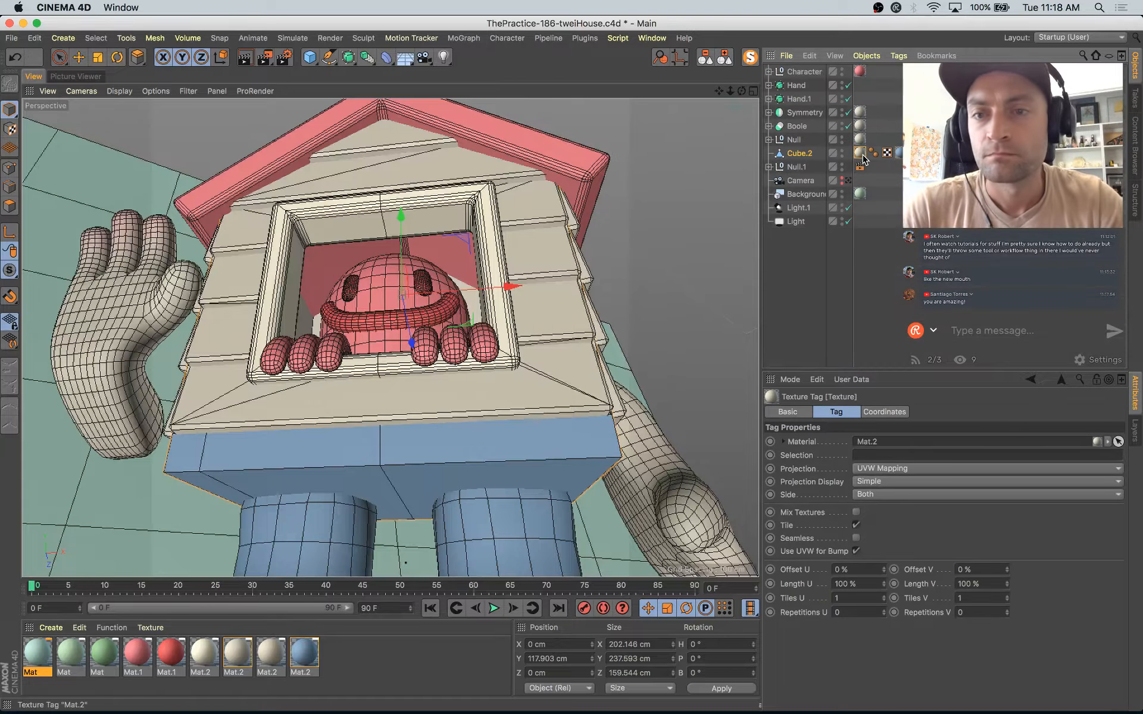
left_click(10, 207)
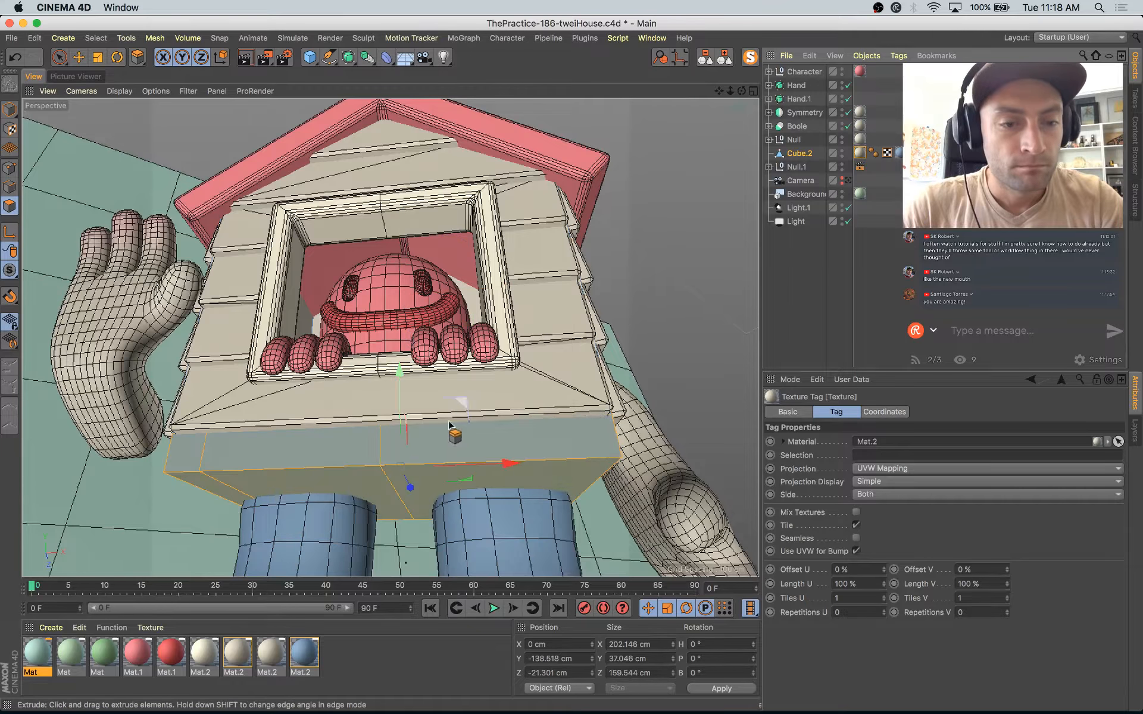
key("space")
left_click(411, 487)
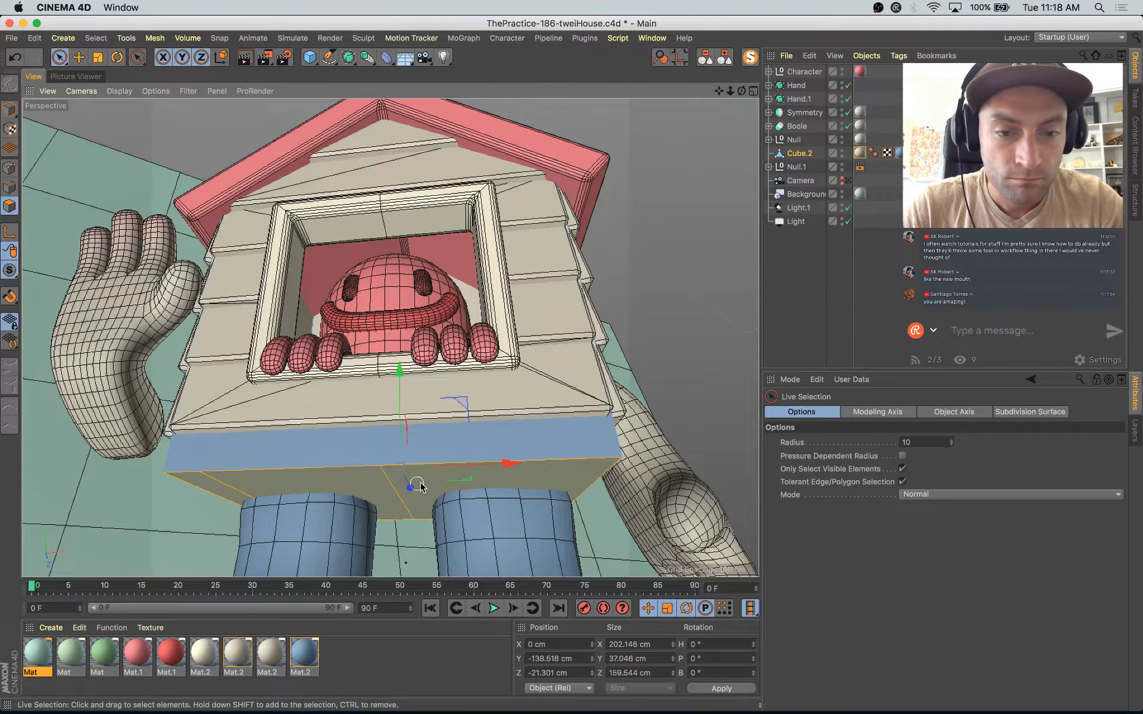
right_click(376, 490)
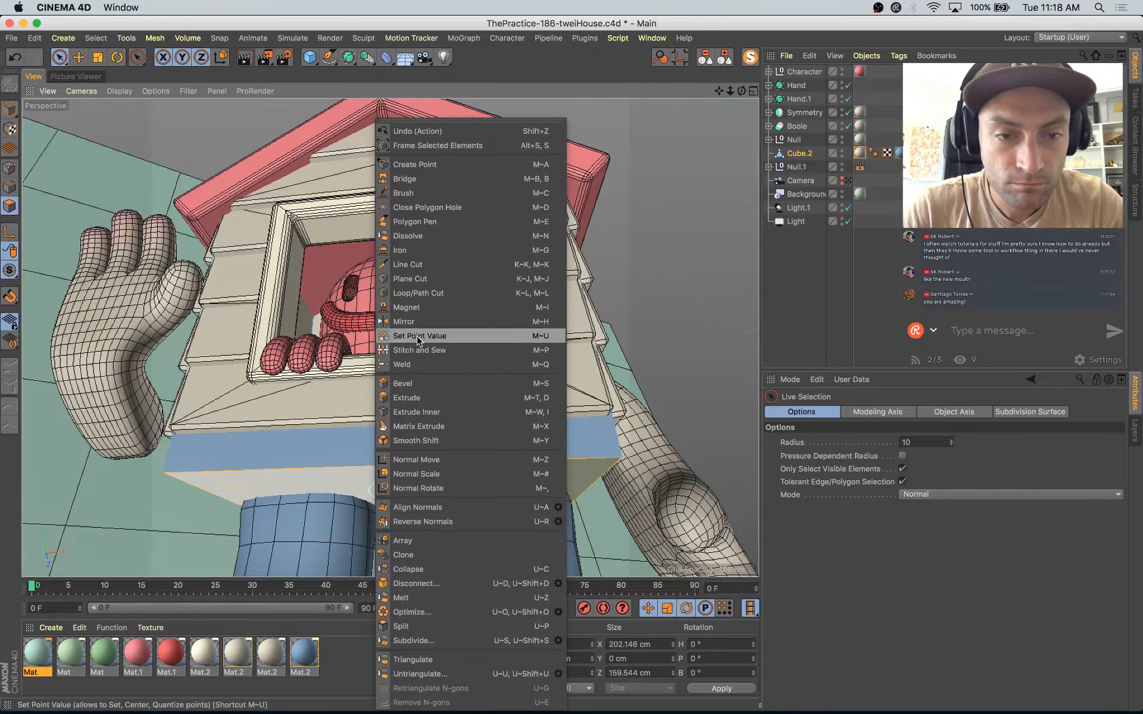
left_click(425, 383)
left_click_drag(501, 383, 525, 383)
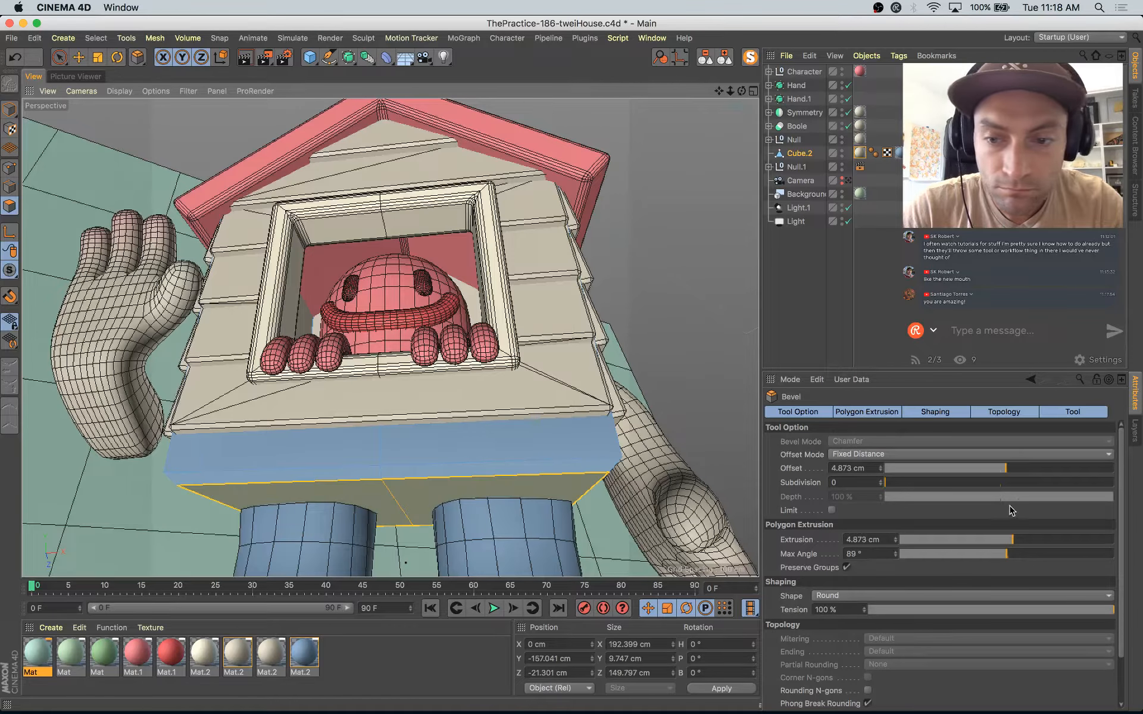
left_click(880, 480)
left_click(881, 480)
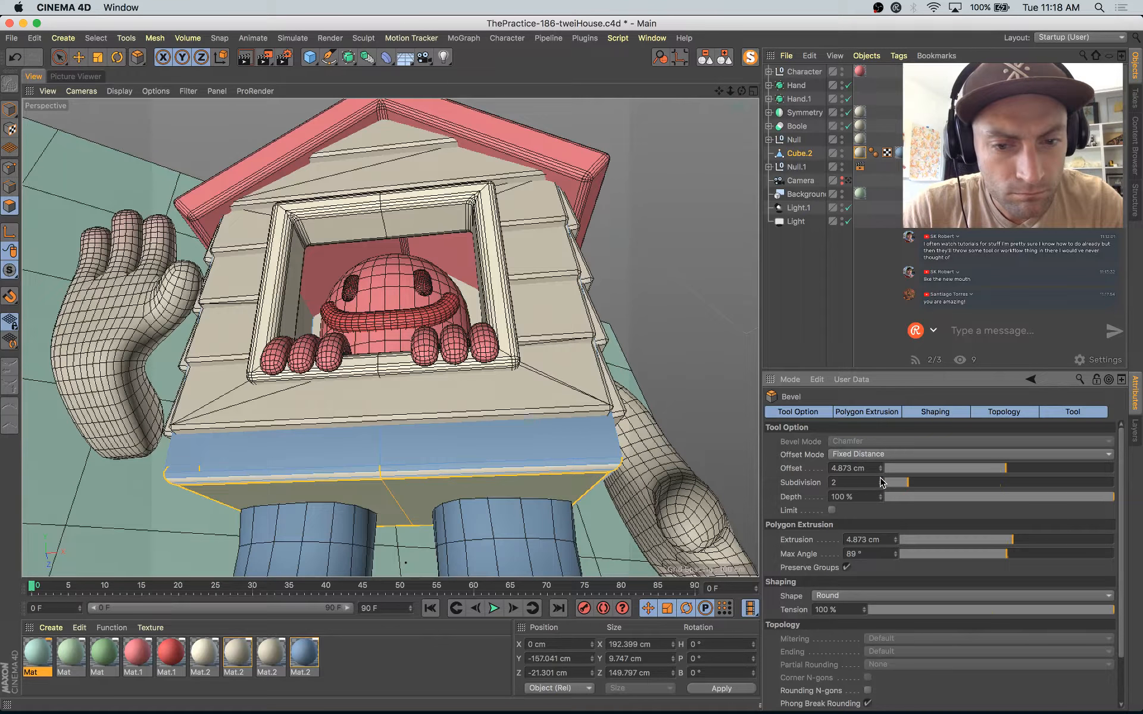
left_click(881, 480)
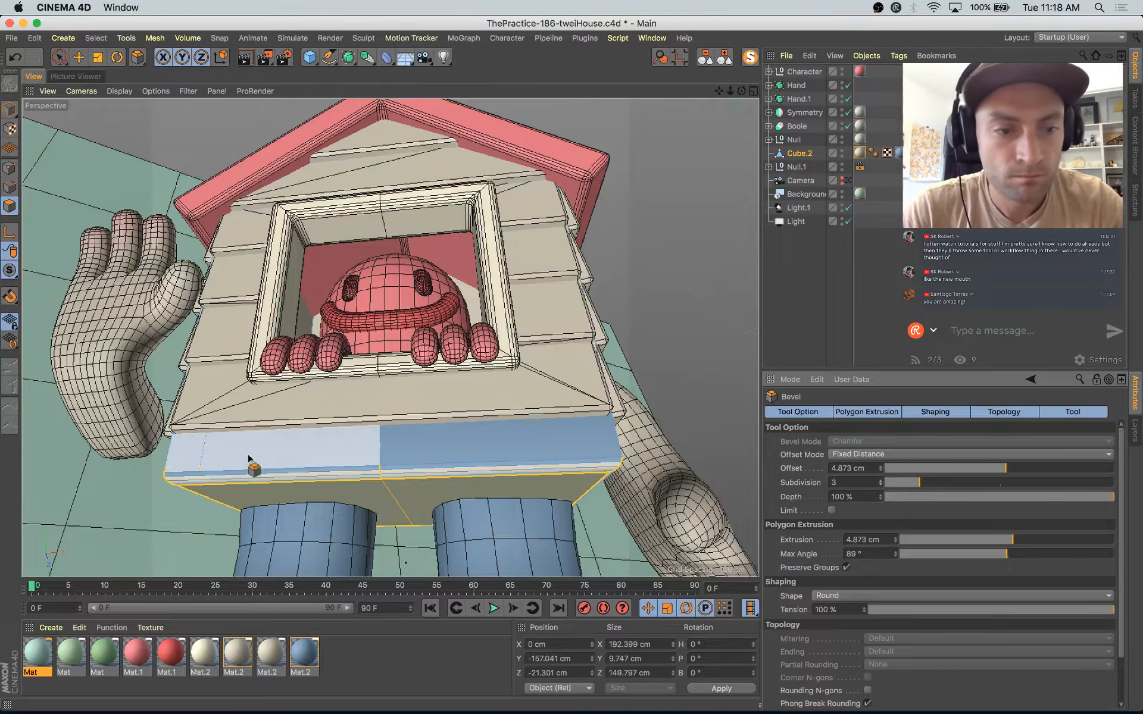
Step: Delete the outdated Polygon Selection.1 tag and its blue texture tag from Cube.2
mouse_move(357, 481)
left_mouse_down("alt")
mouse_move(379, 465)
mouse_move(506, 462)
mouse_move(341, 499)
left_mouse_up("alt")
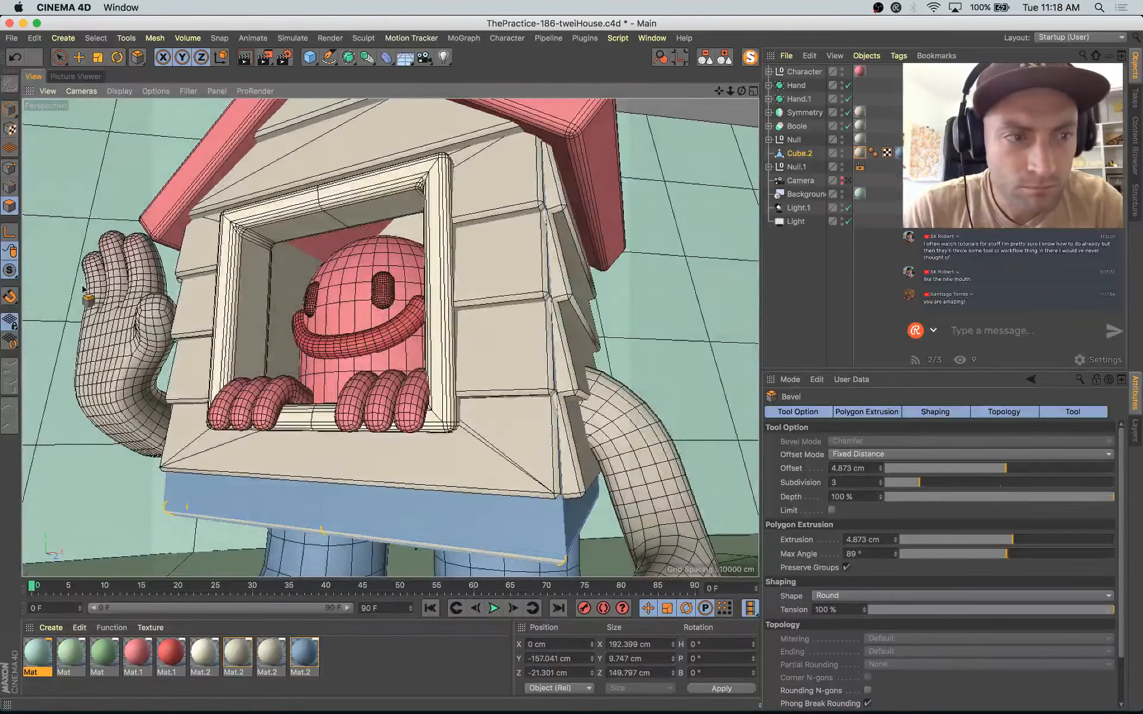
left_click_drag(306, 411, 376, 314, "alt")
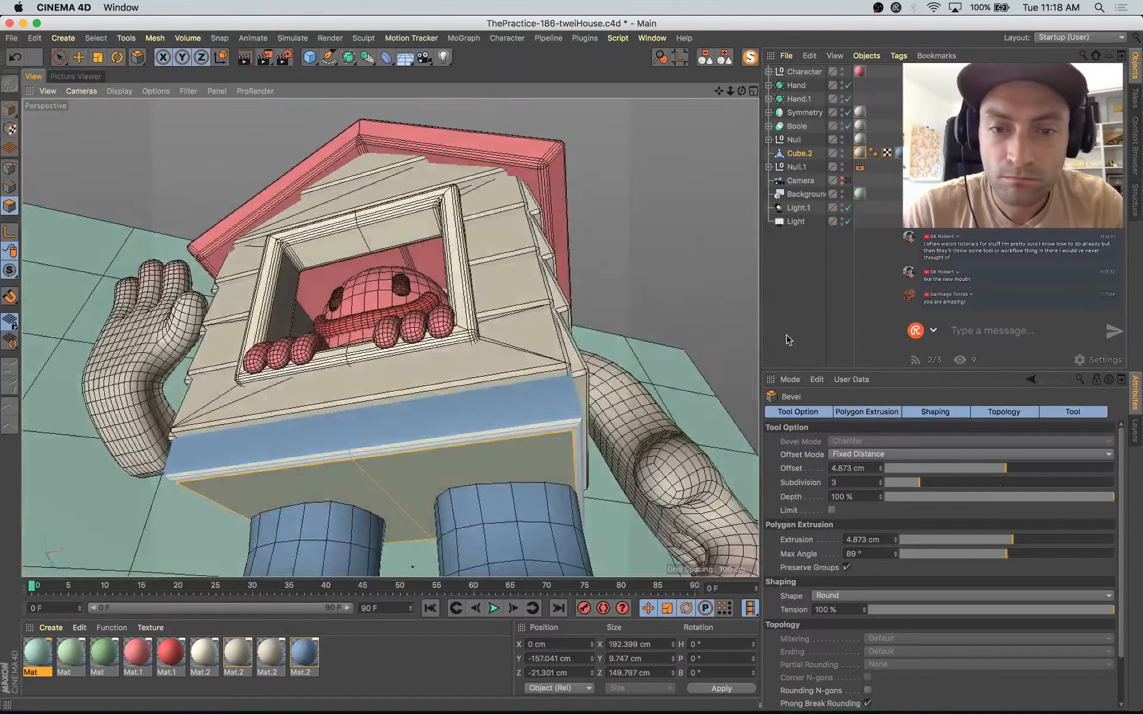
key("e")
left_click(832, 262)
key("space")
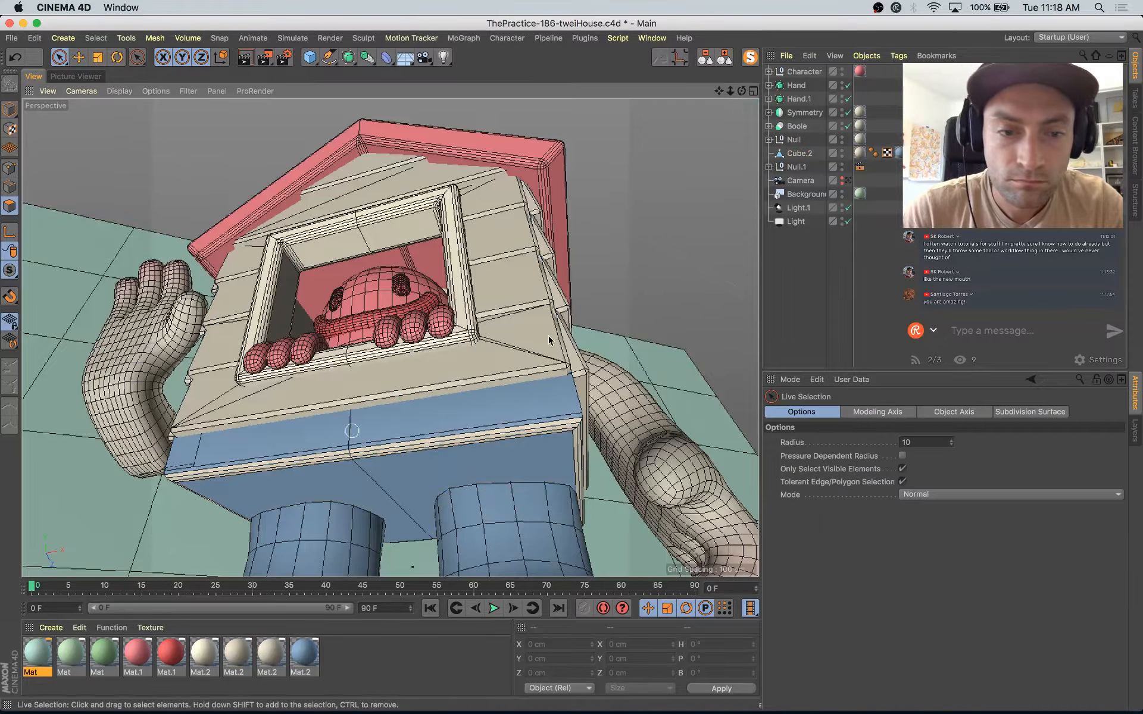
left_click(899, 153)
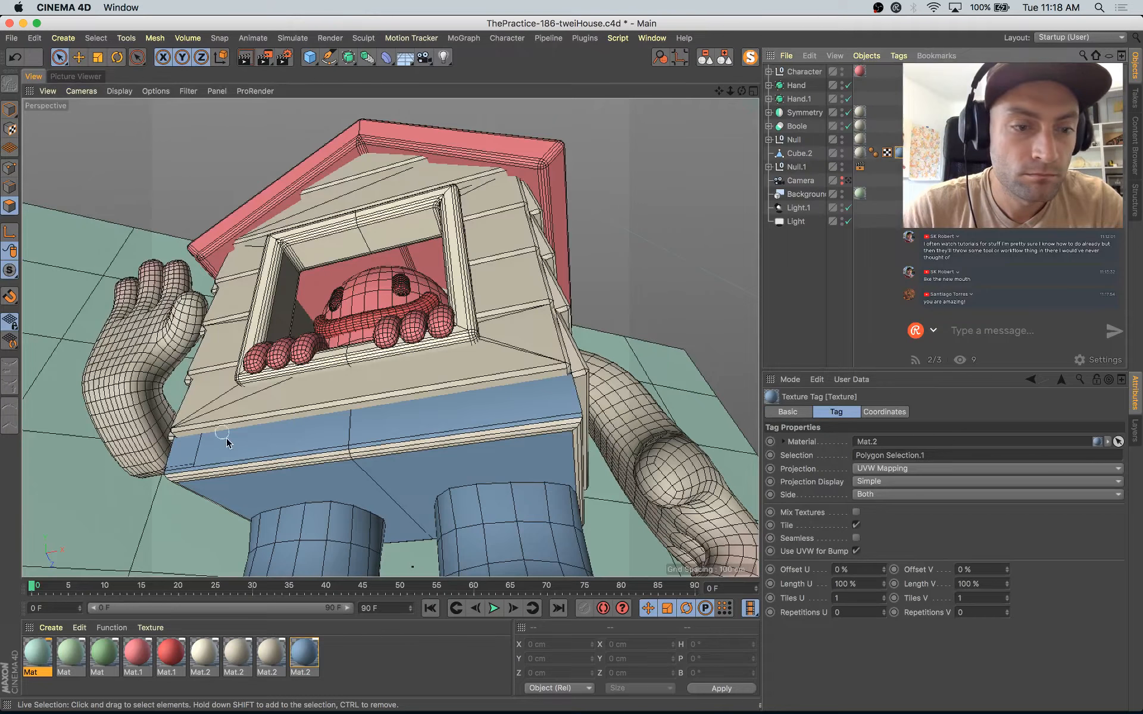
left_click(914, 153)
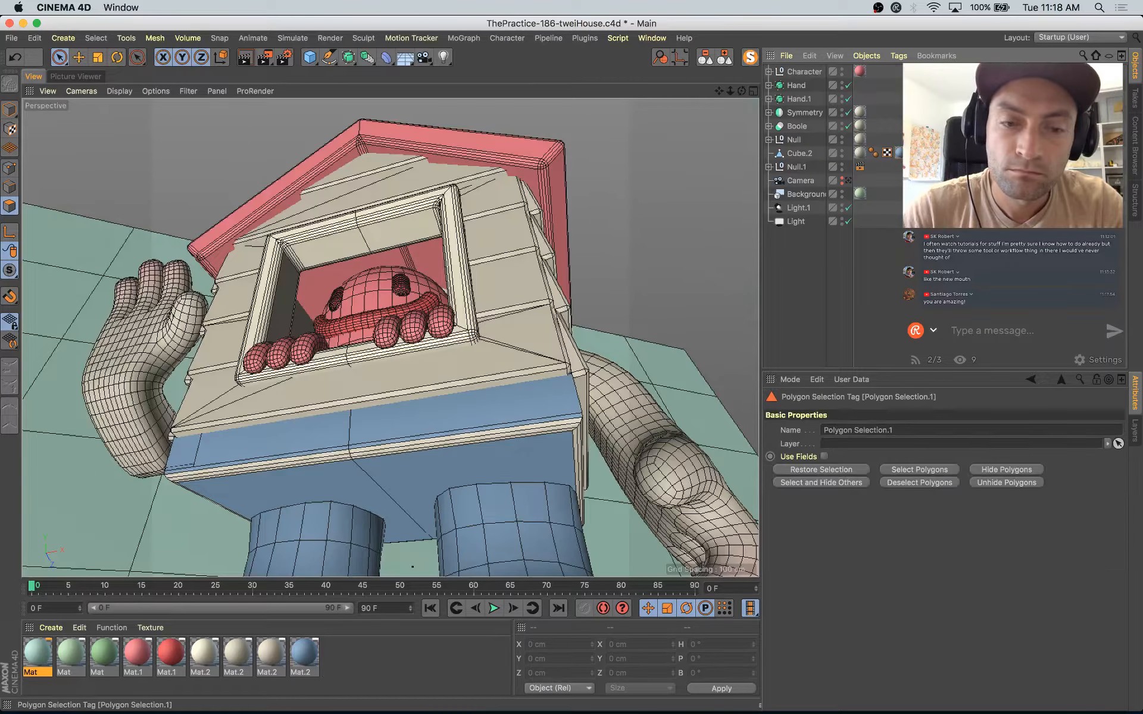
key("Delete")
left_click(899, 153)
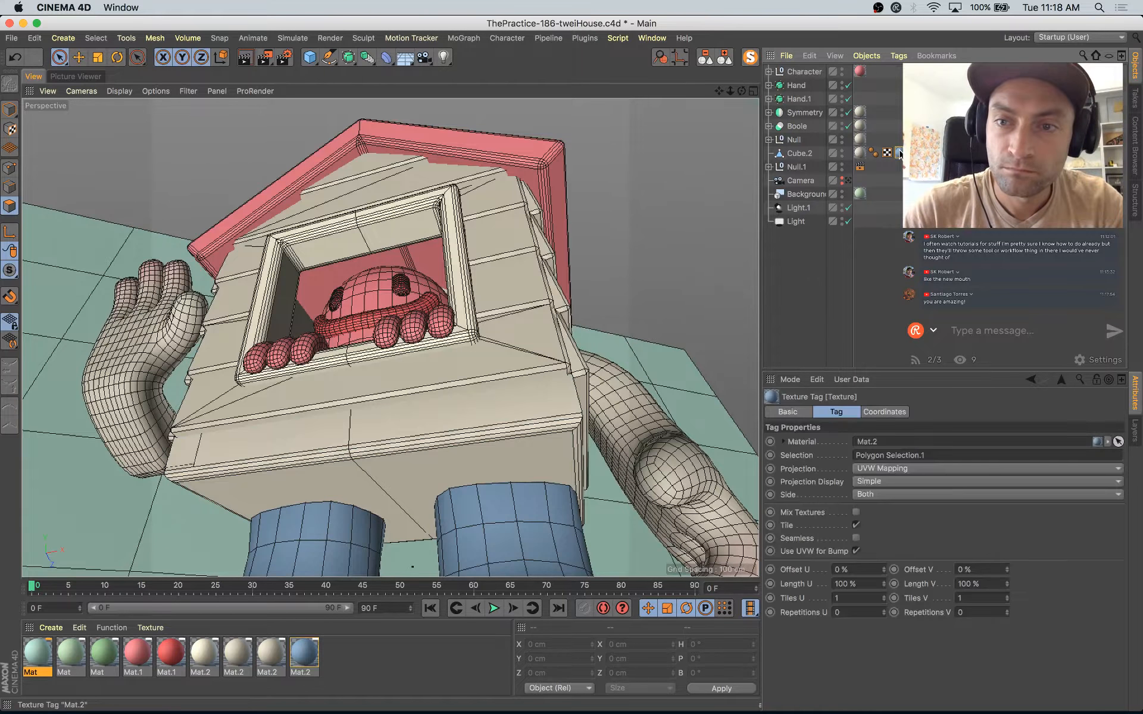
key("Delete")
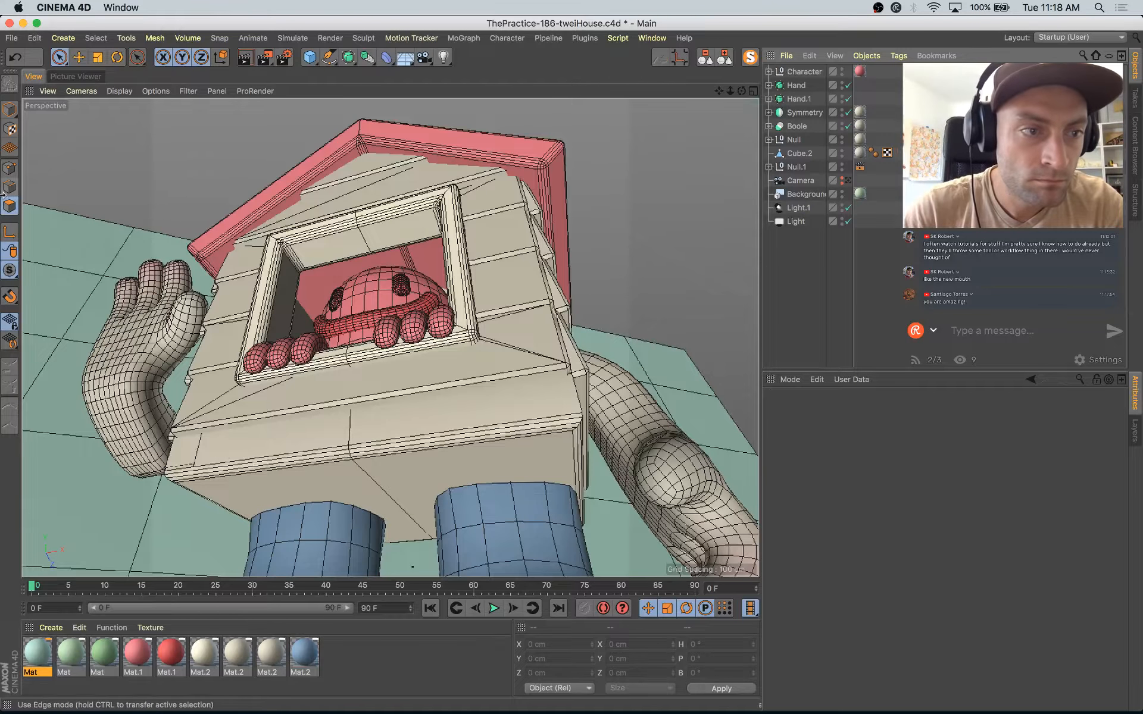
Step: Grow the underside selection of Cube.2 across the bevel and sides of the base, and apply the blue boot material to it
left_click(799, 153)
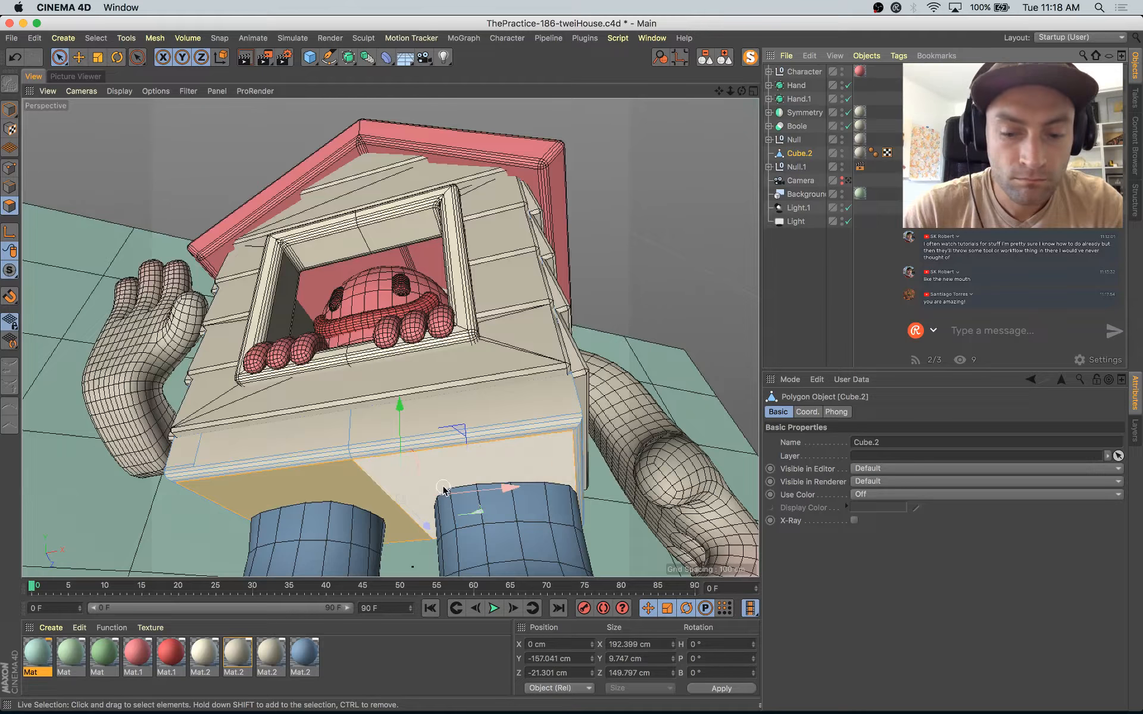
key("u")
key("y")
key("u")
key("y")
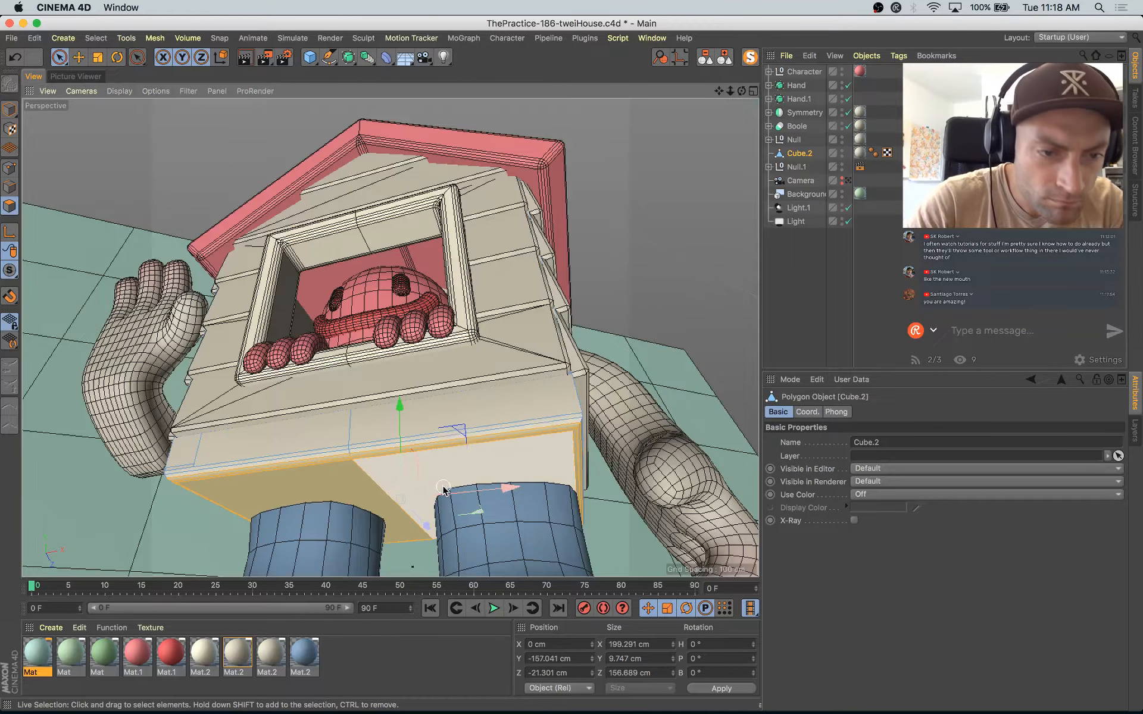
key("u")
key("y")
key("u")
key("y")
key("u")
key("y")
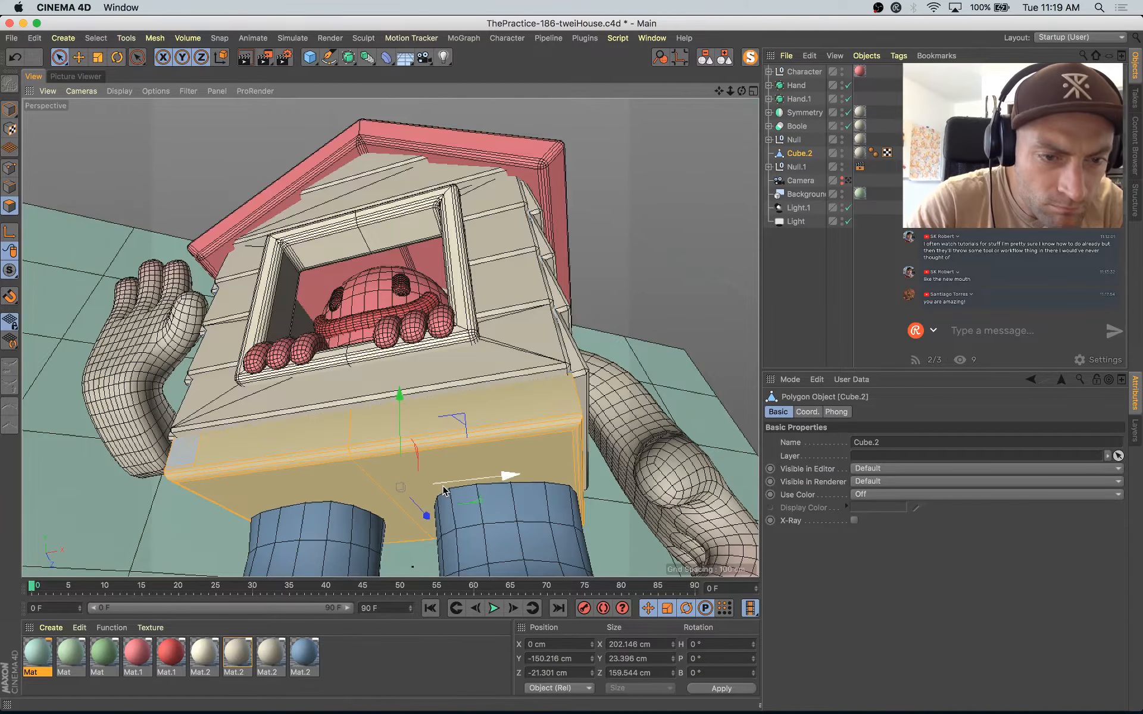
left_click_drag(444, 491, 416, 536, "alt")
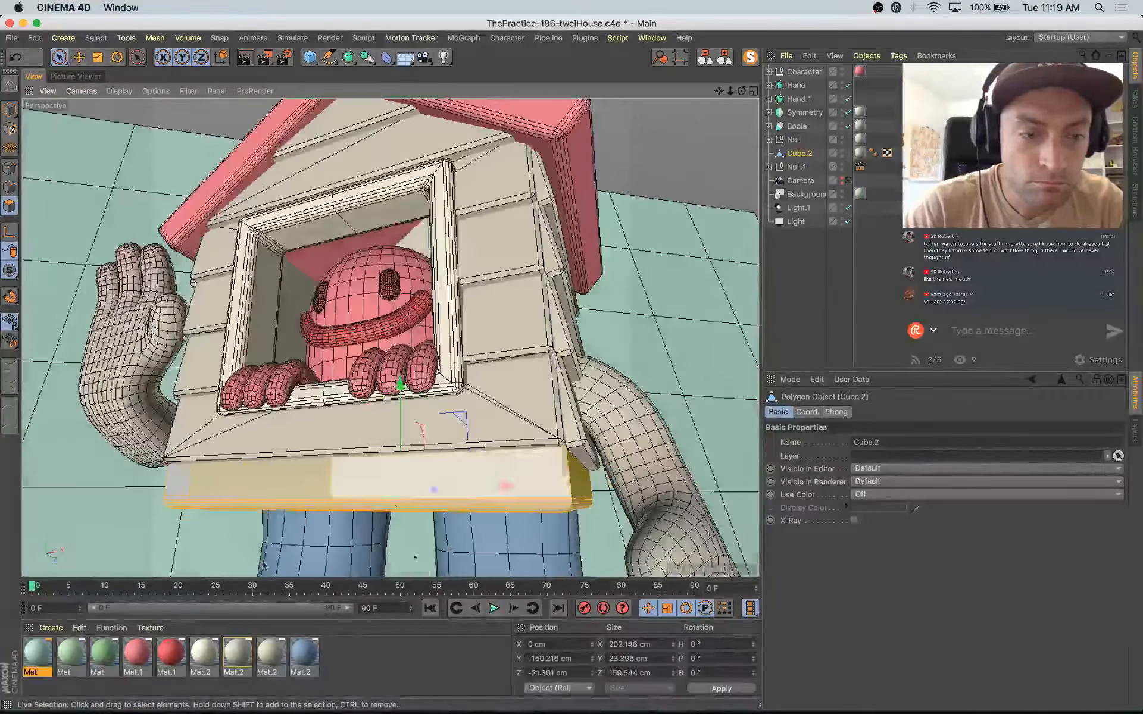
left_click_drag(316, 653, 363, 494)
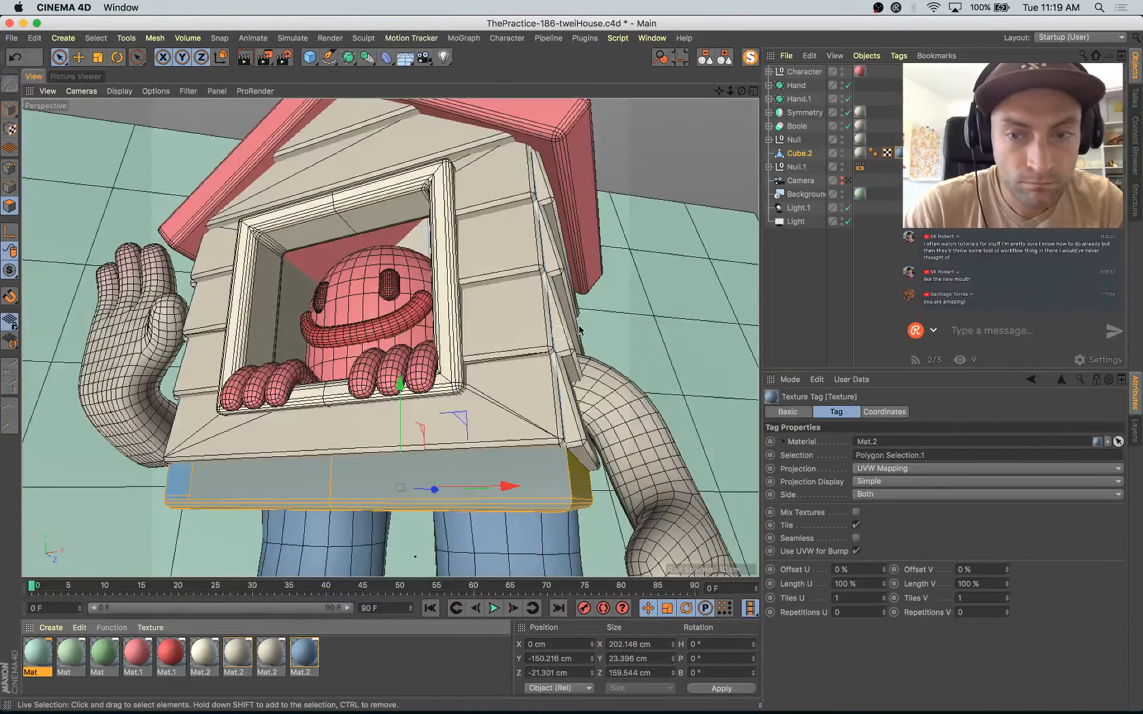
Step: Look through the scene camera, check Cube.2 in isolation, and render the full scene to the Picture Viewer
left_click(848, 181)
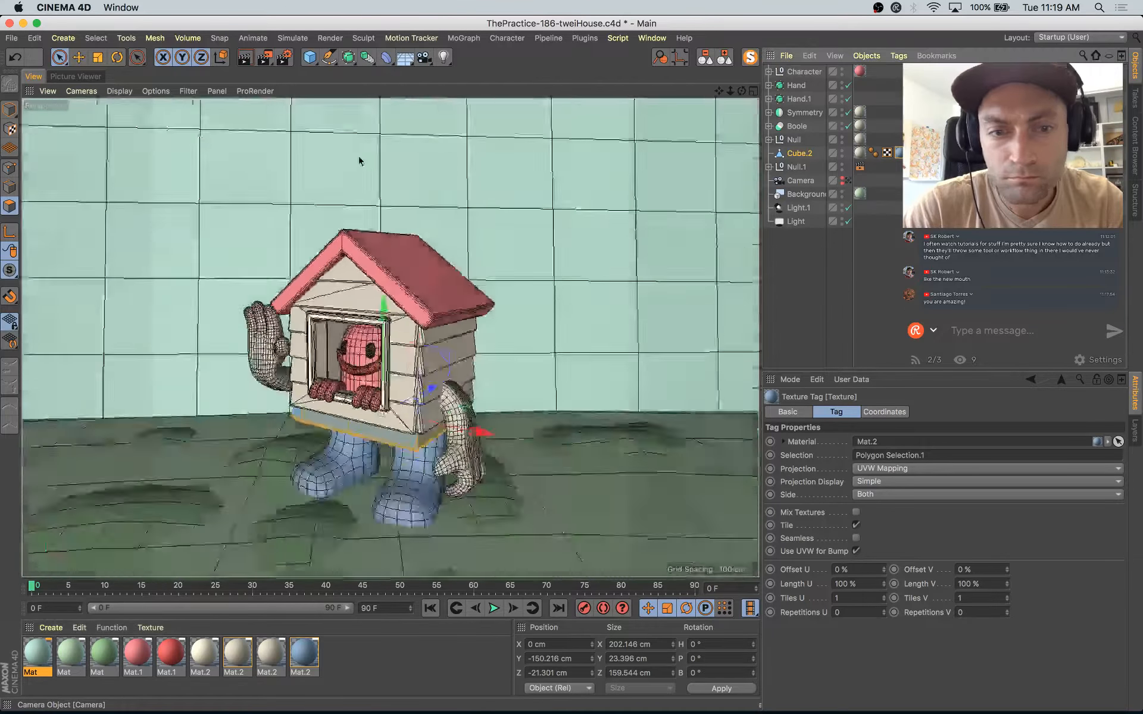
left_click(751, 57)
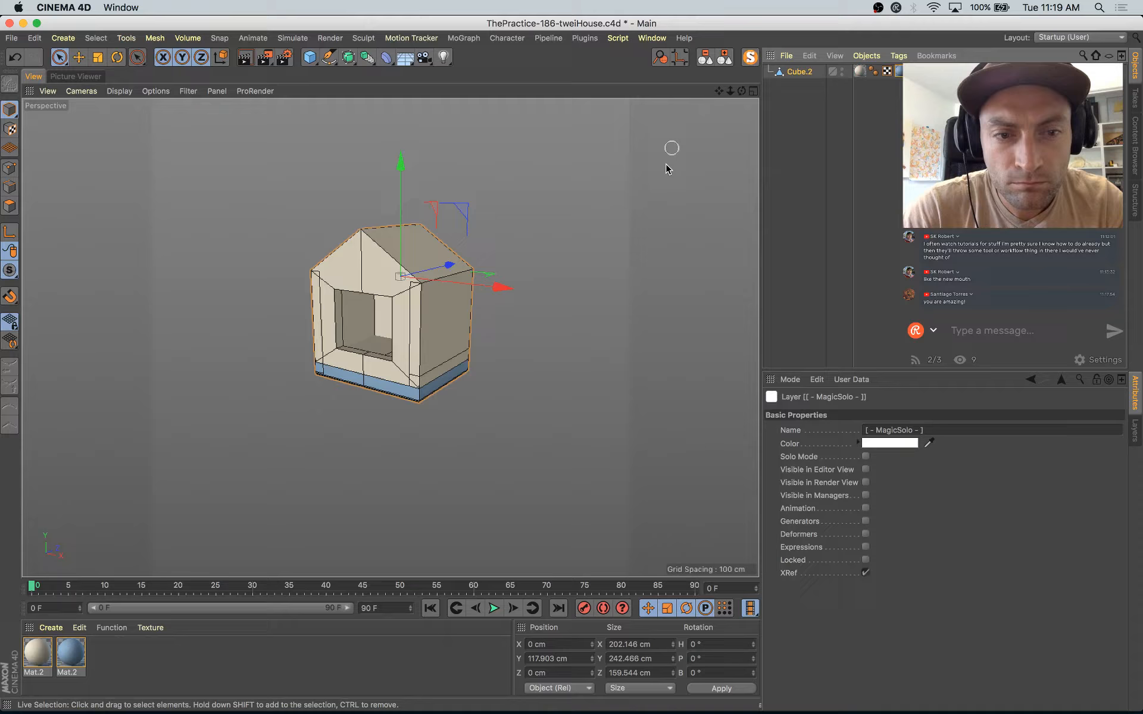
left_click(750, 58)
key("e")
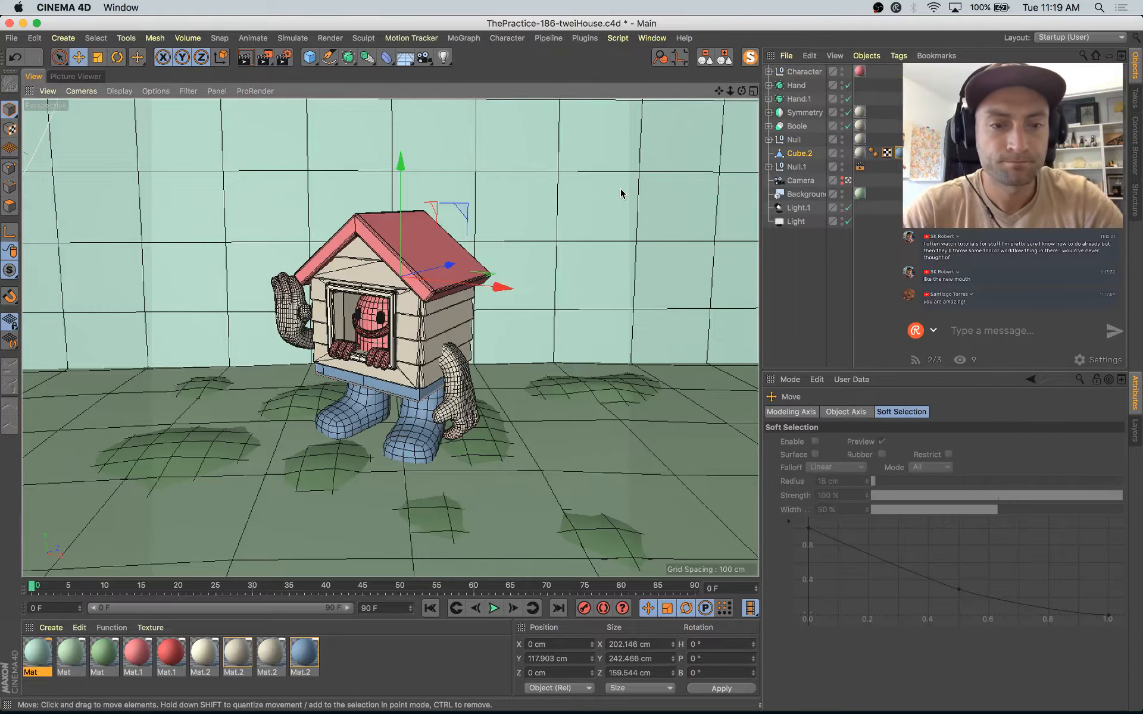
key("shift+r")
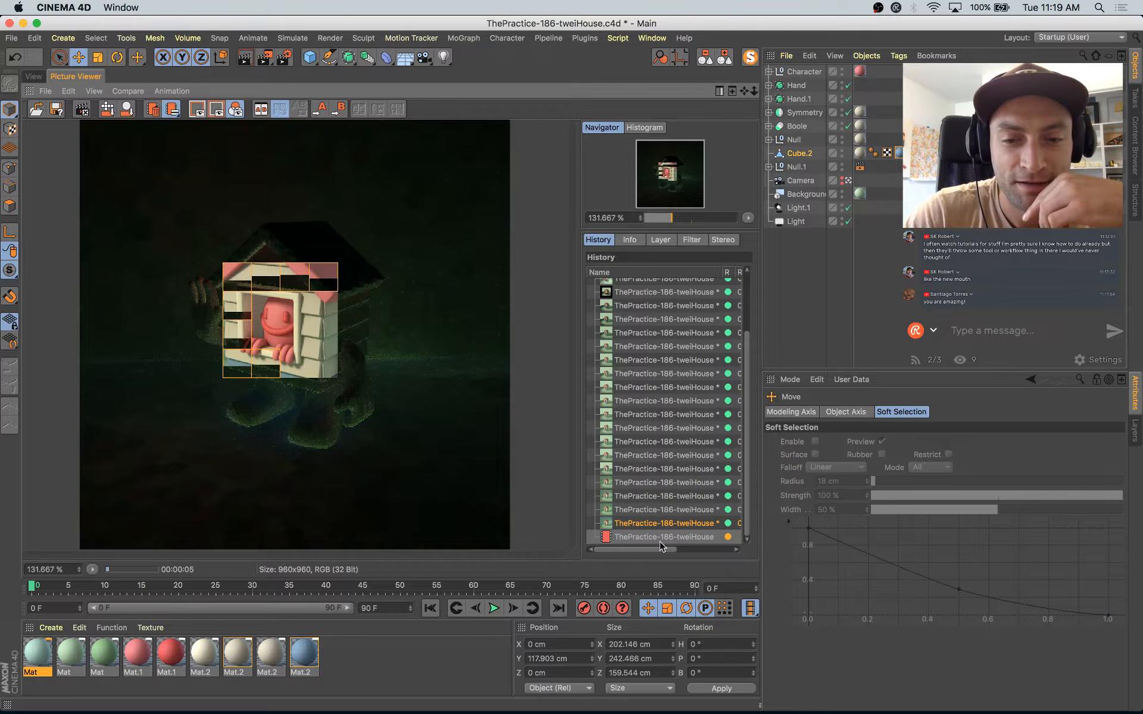
Step: Compare the previous render with the current one and review the Global Illumination render settings
left_click(663, 523)
key("Up")
key("Down")
key("Down")
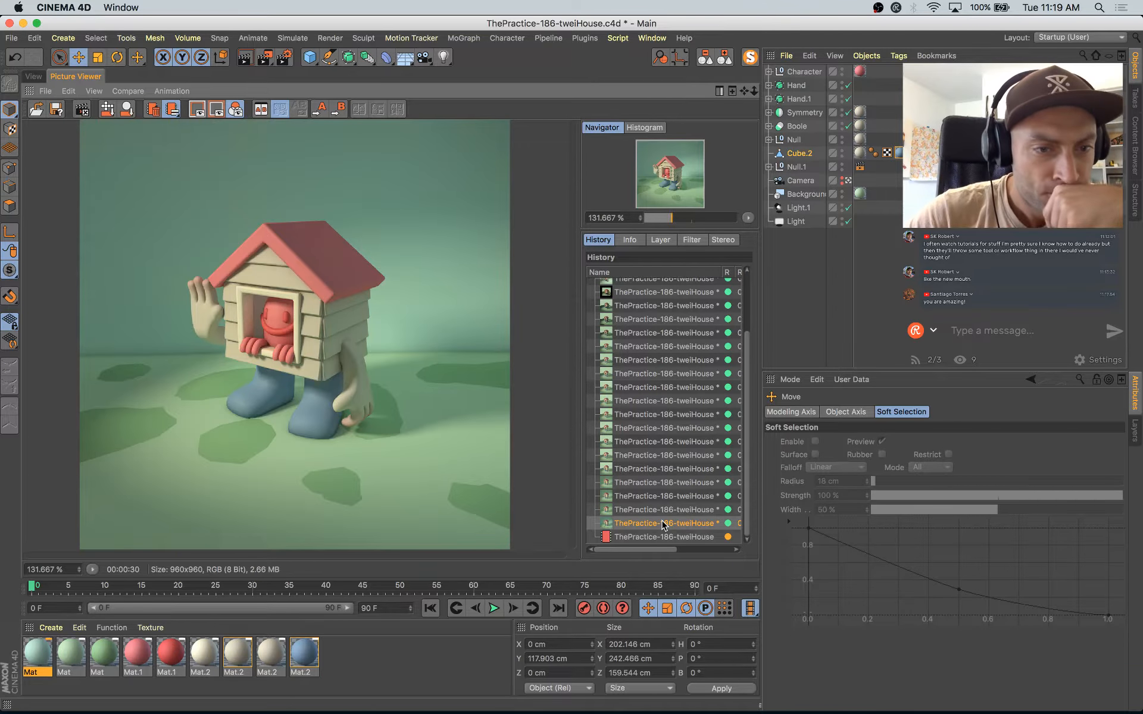
key("Up")
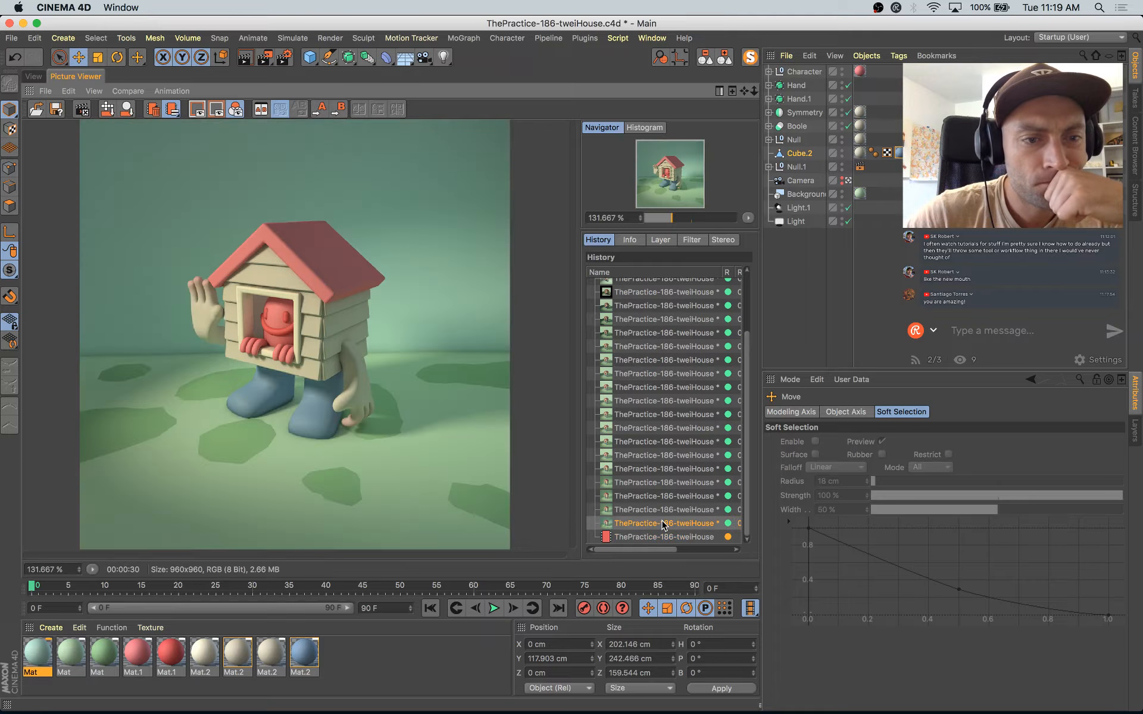
key("Down")
key("Up")
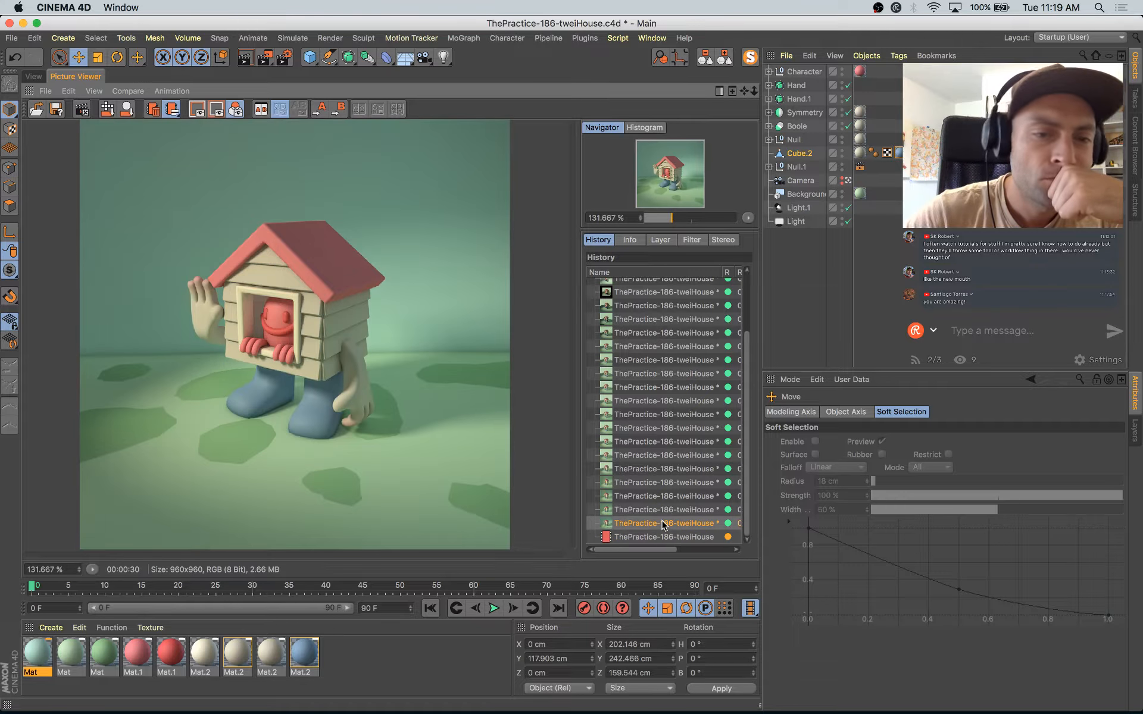
key("Down")
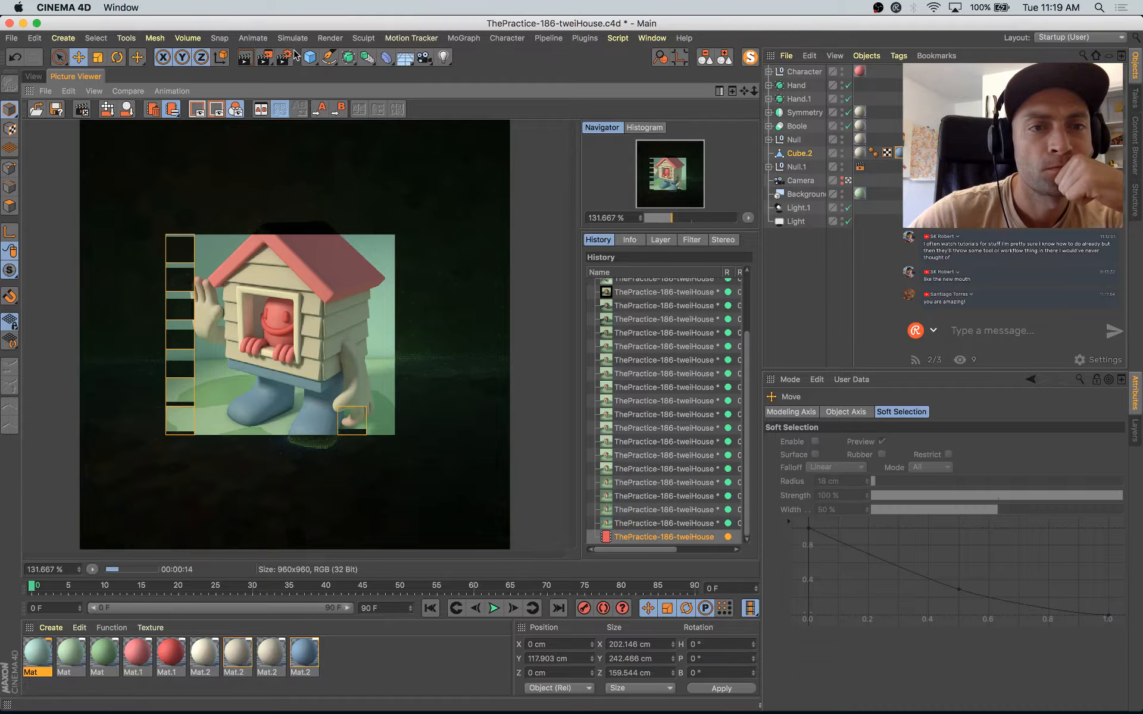
left_click(284, 58)
left_click(358, 207)
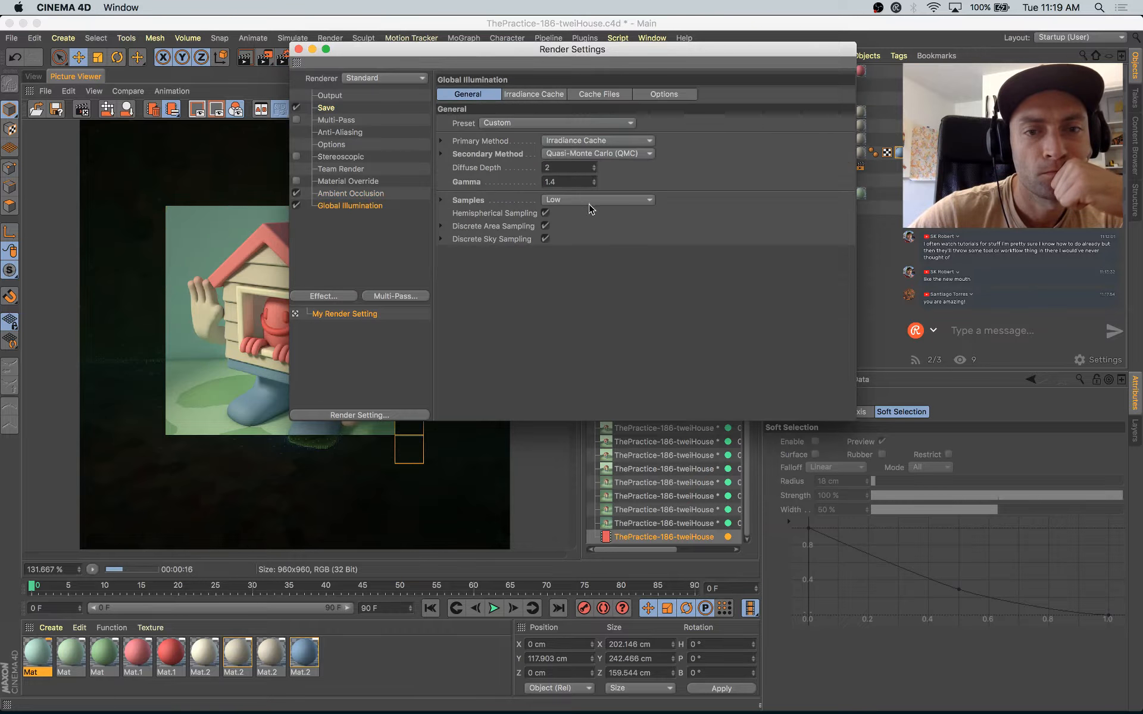
left_click(299, 49)
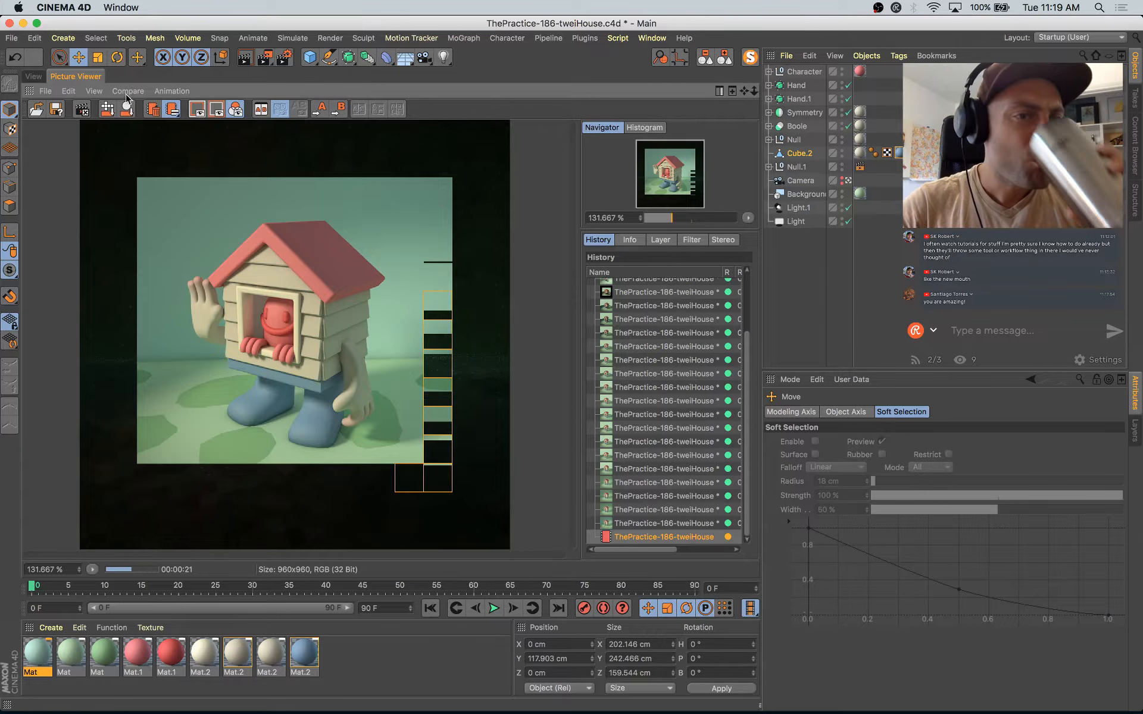
Step: Brighten the darker green ground-patch material by setting its luminance brightness to 36% and its color value to 78%
left_click(36, 77)
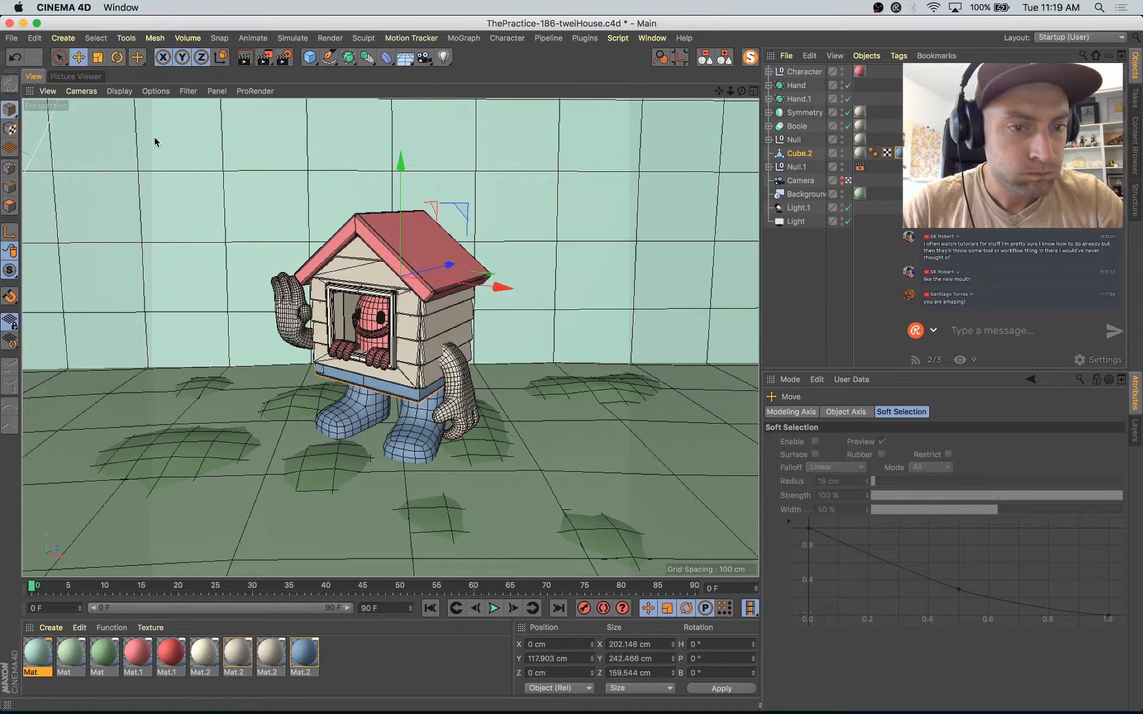
left_click(109, 650)
double_click(109, 650)
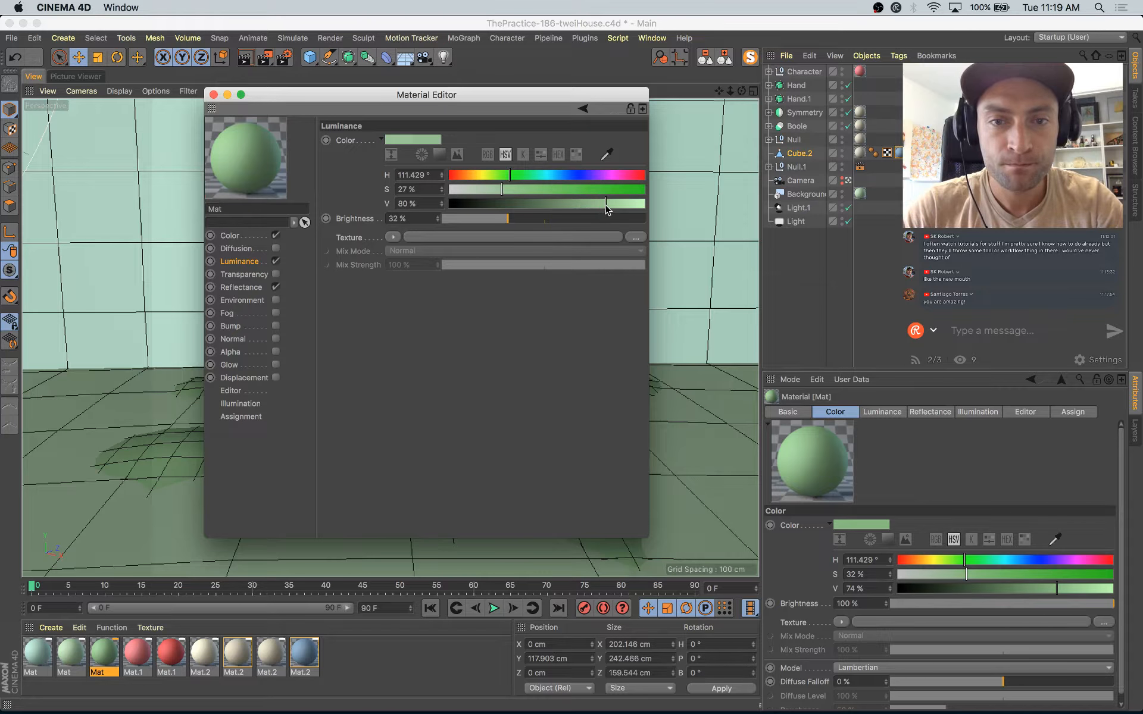
left_click(516, 220)
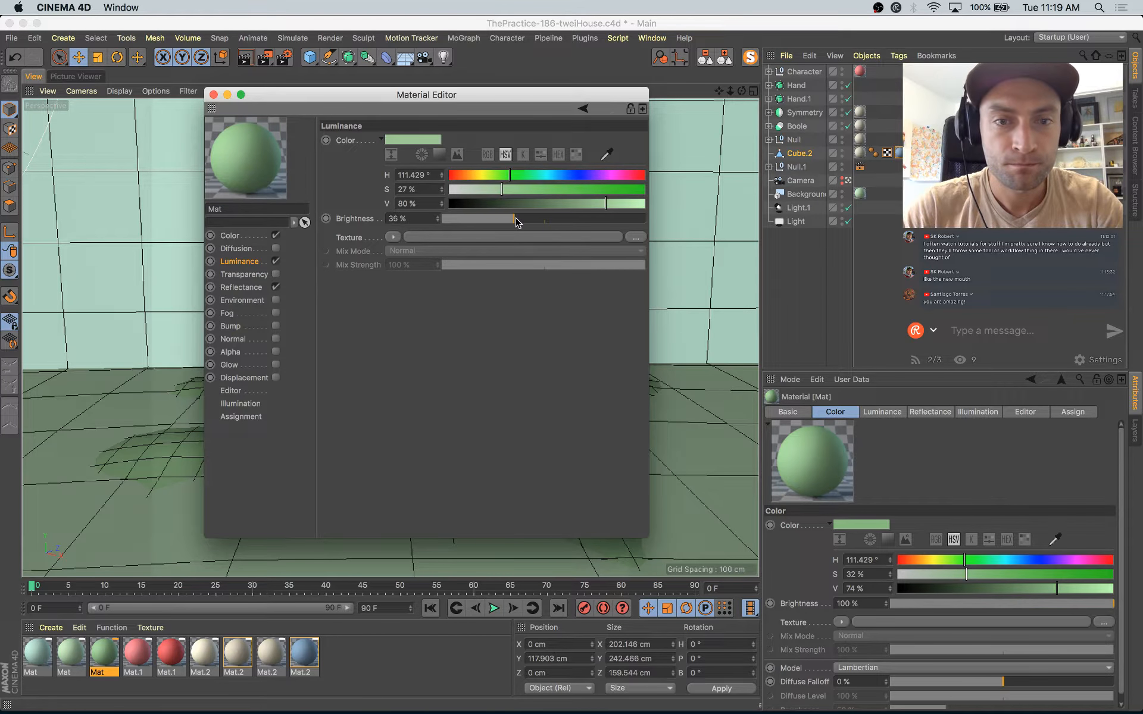
left_click(253, 238)
left_click_drag(599, 208, 603, 208)
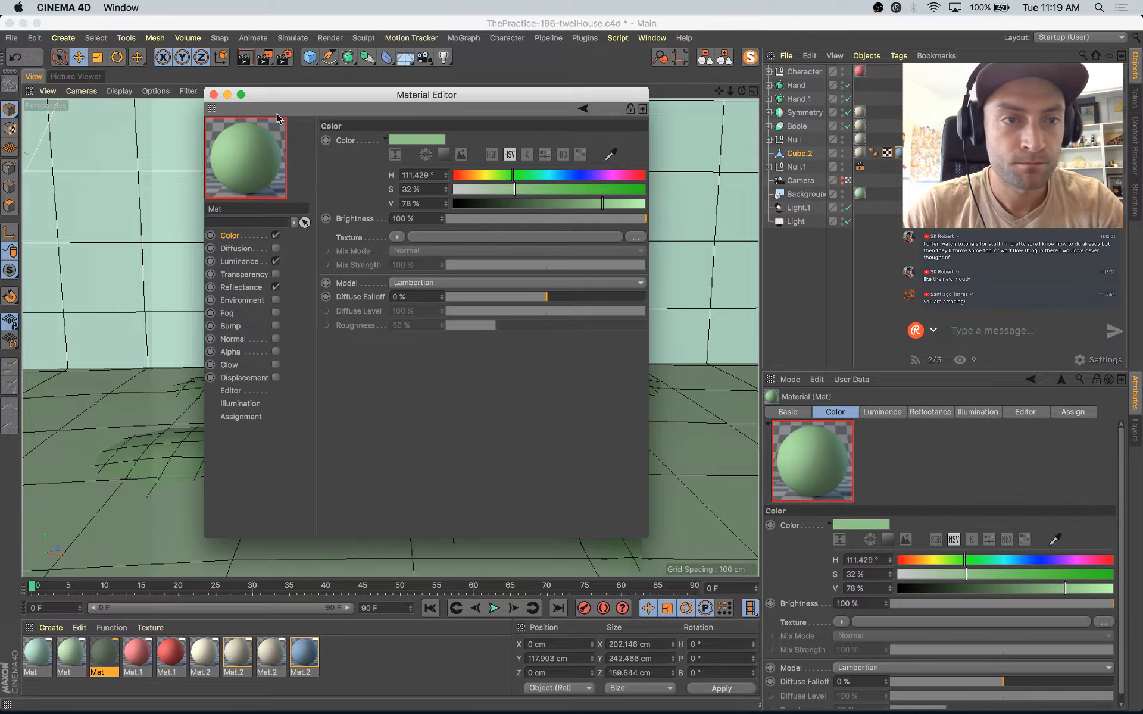
left_click(213, 95)
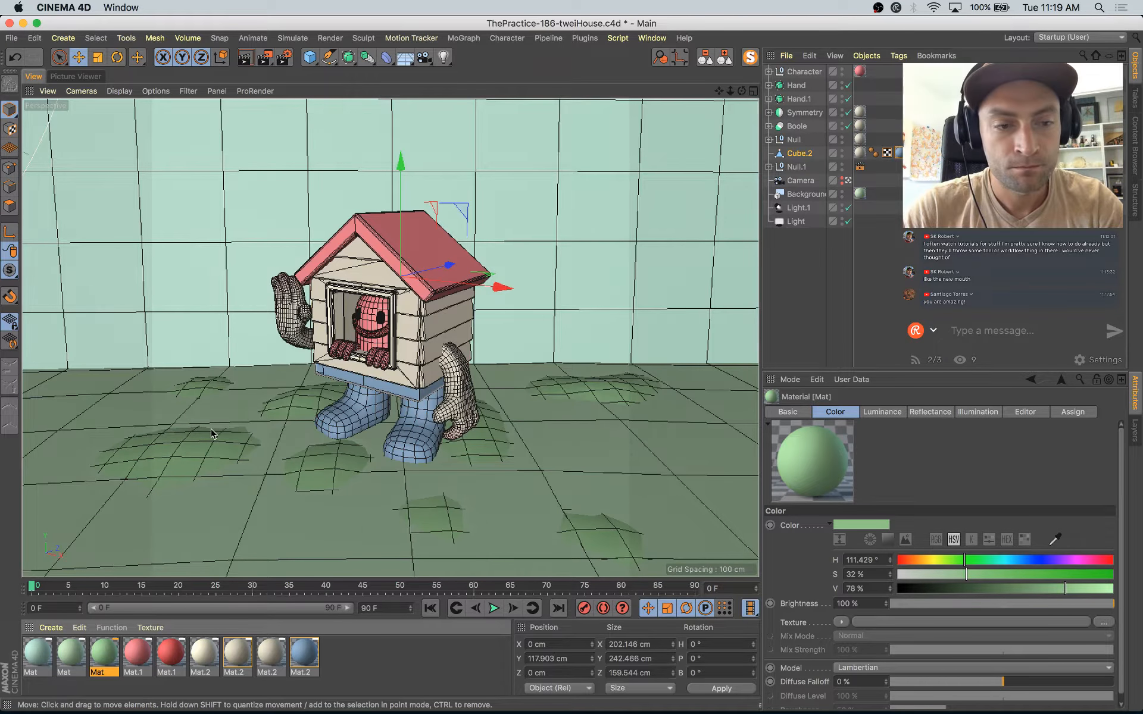
left_click(204, 448)
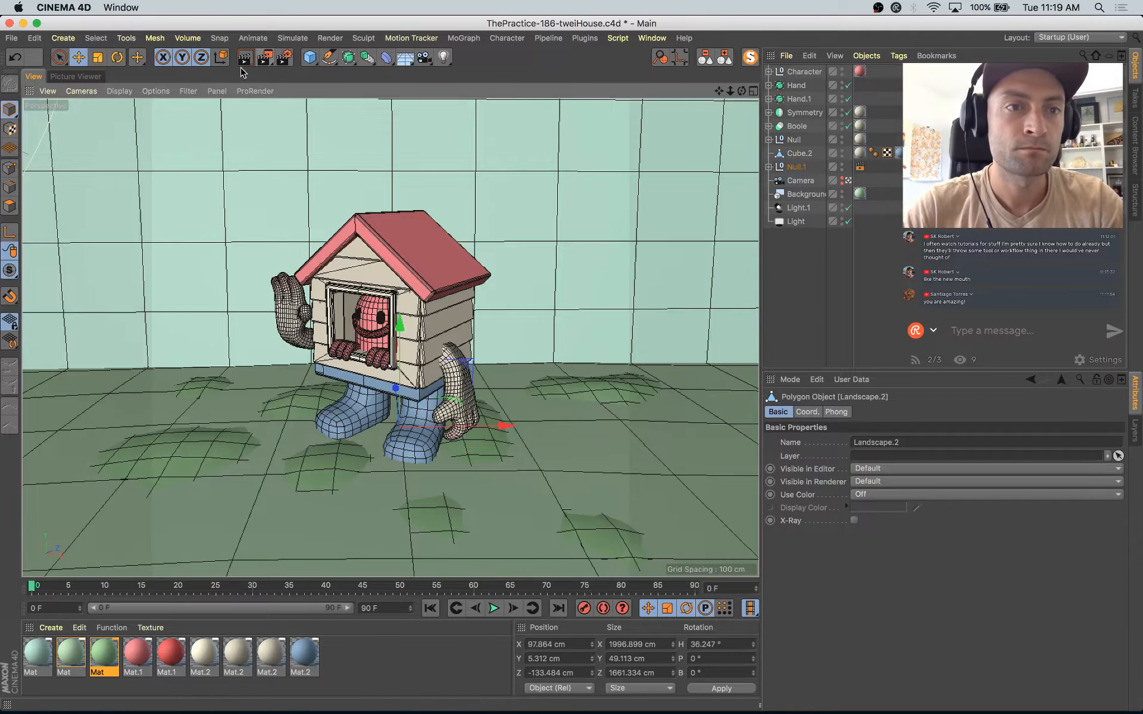
Step: Sculpt the outer ground patches out of view with the Pull brush, keeping only those close to the boots
left_click(137, 57)
left_click(185, 173)
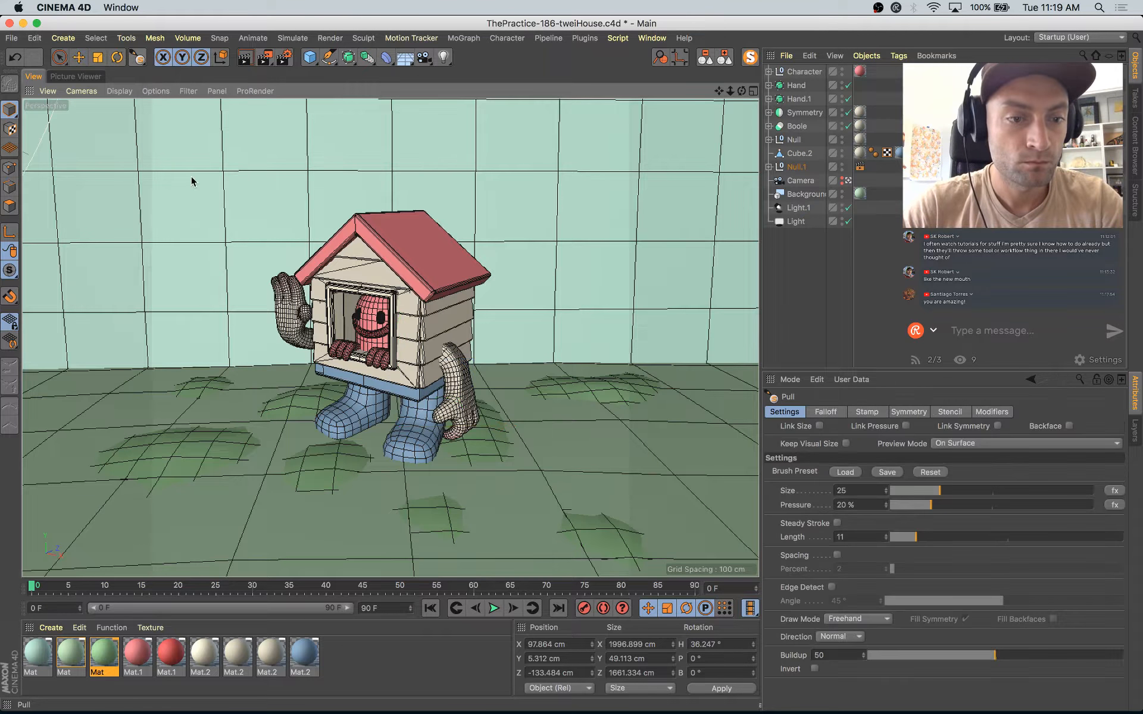
left_click_drag(137, 451, 206, 451)
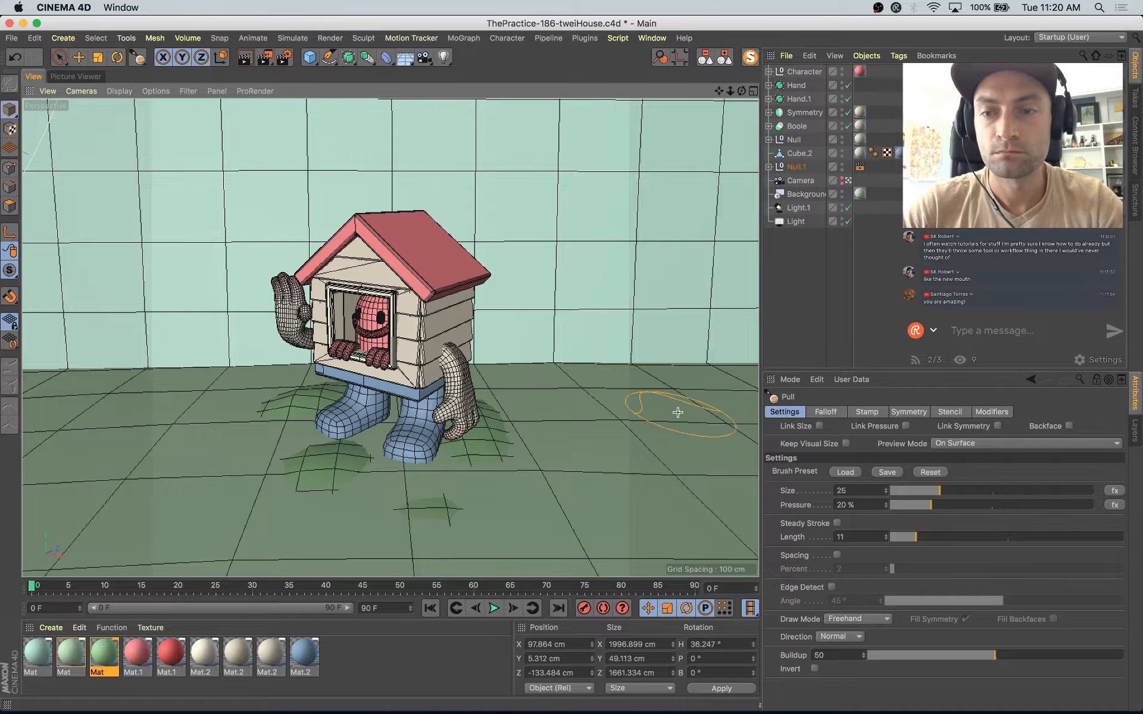
Step: Save the project and start a test render of the scene in the Picture Viewer
key("super+s")
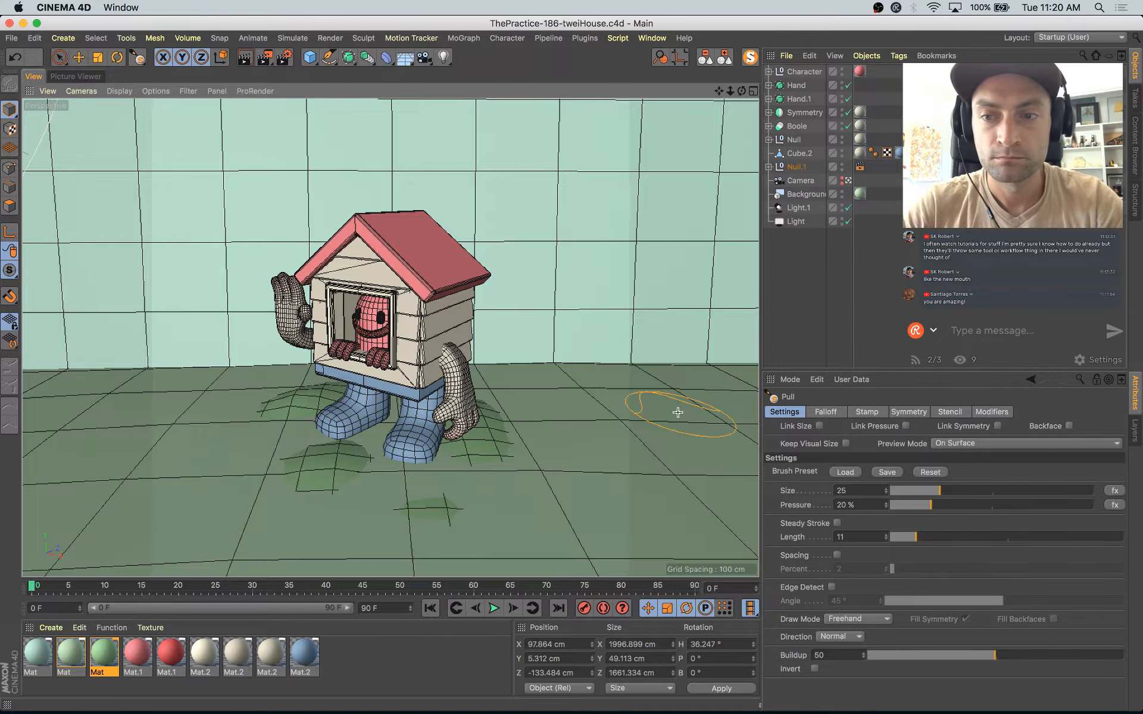
key("shift+r")
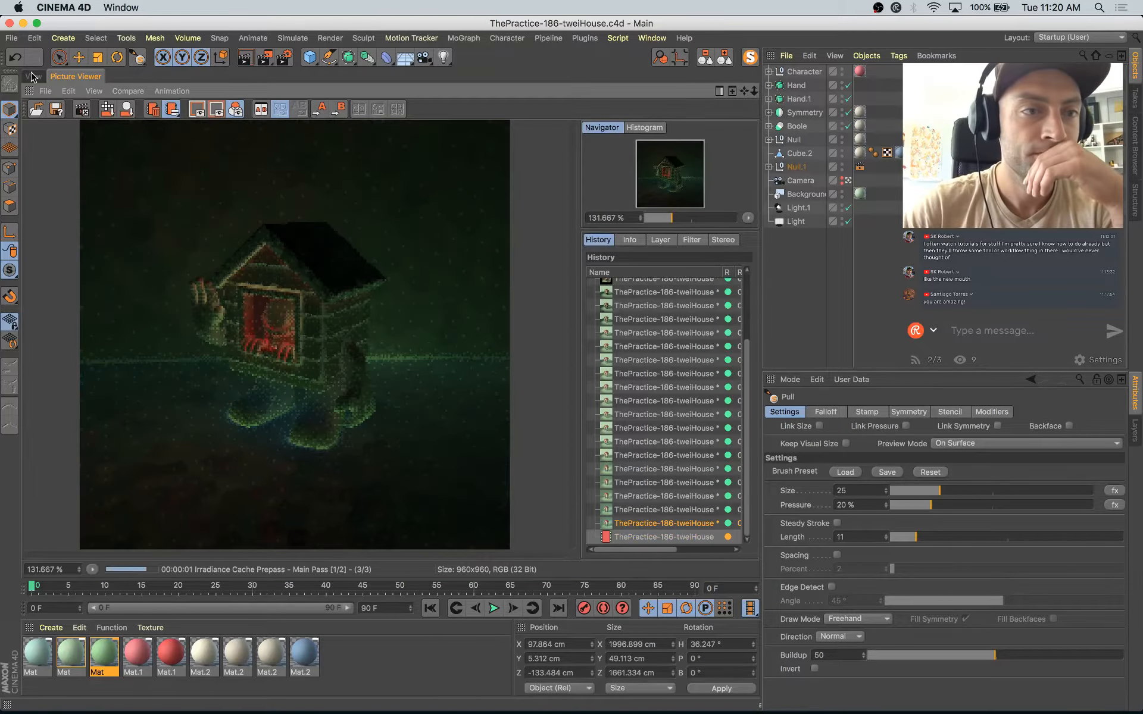
left_click(33, 77)
key("e")
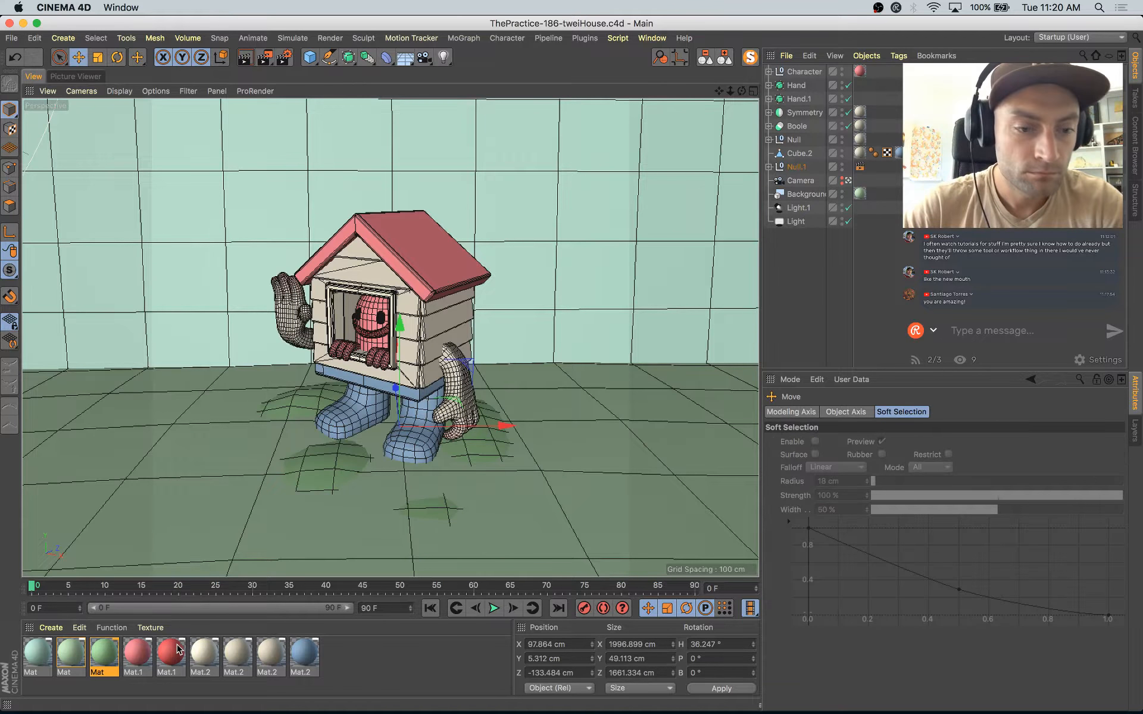
Step: Add a GGX reflectance layer to the darker red material, with 5% layer strength and 40% roughness
double_click(176, 650)
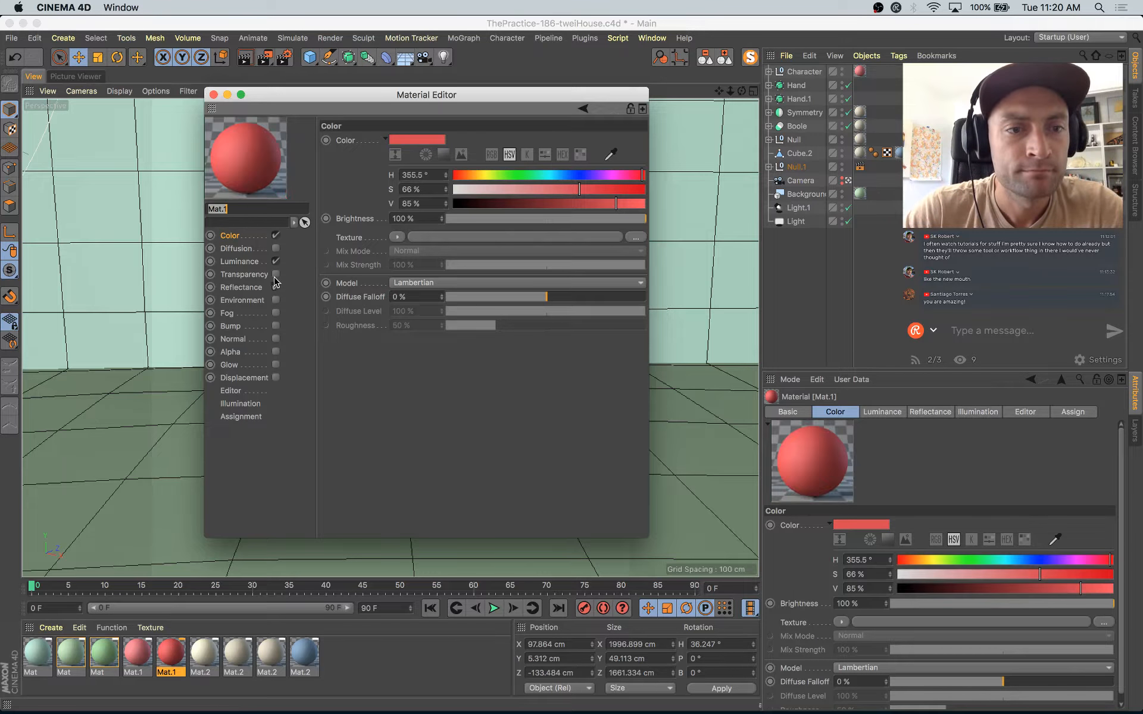
left_click(245, 262)
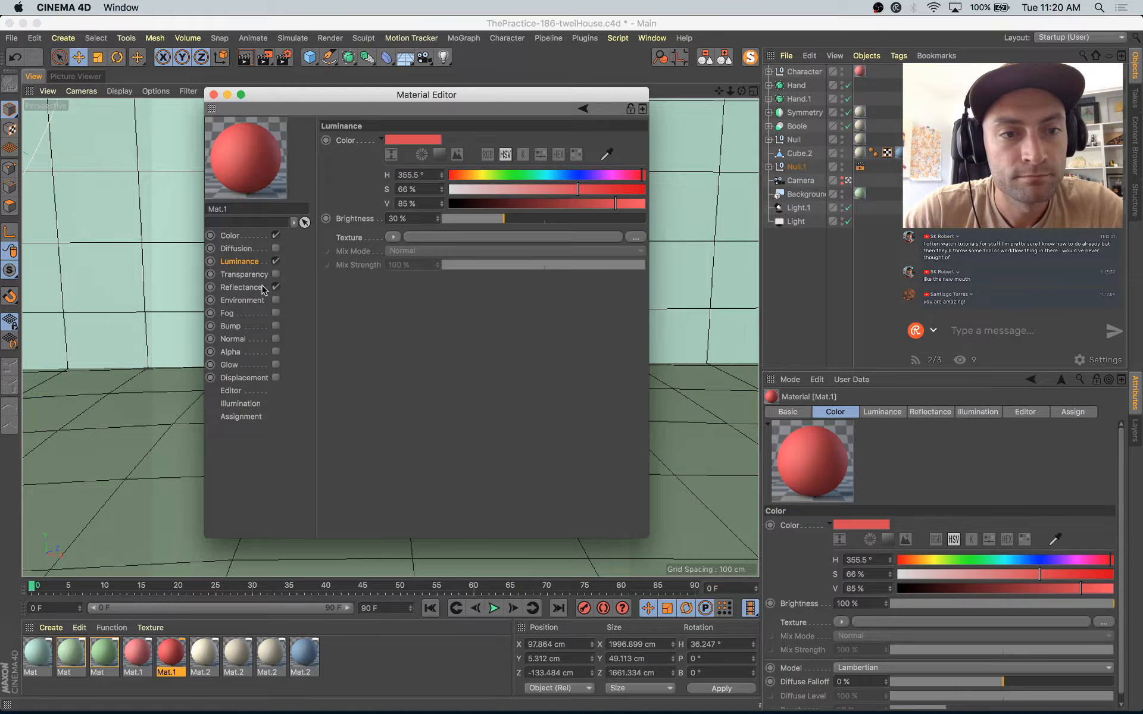
left_click(241, 287)
left_click(338, 168)
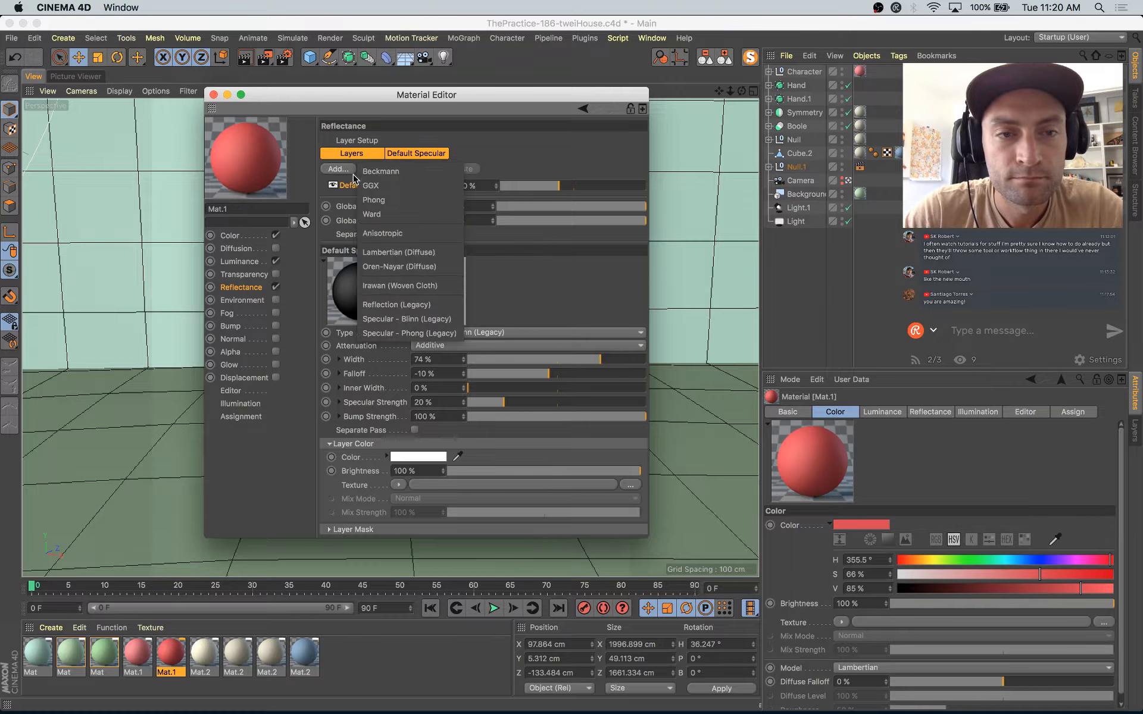
left_click(382, 191)
left_click(507, 188)
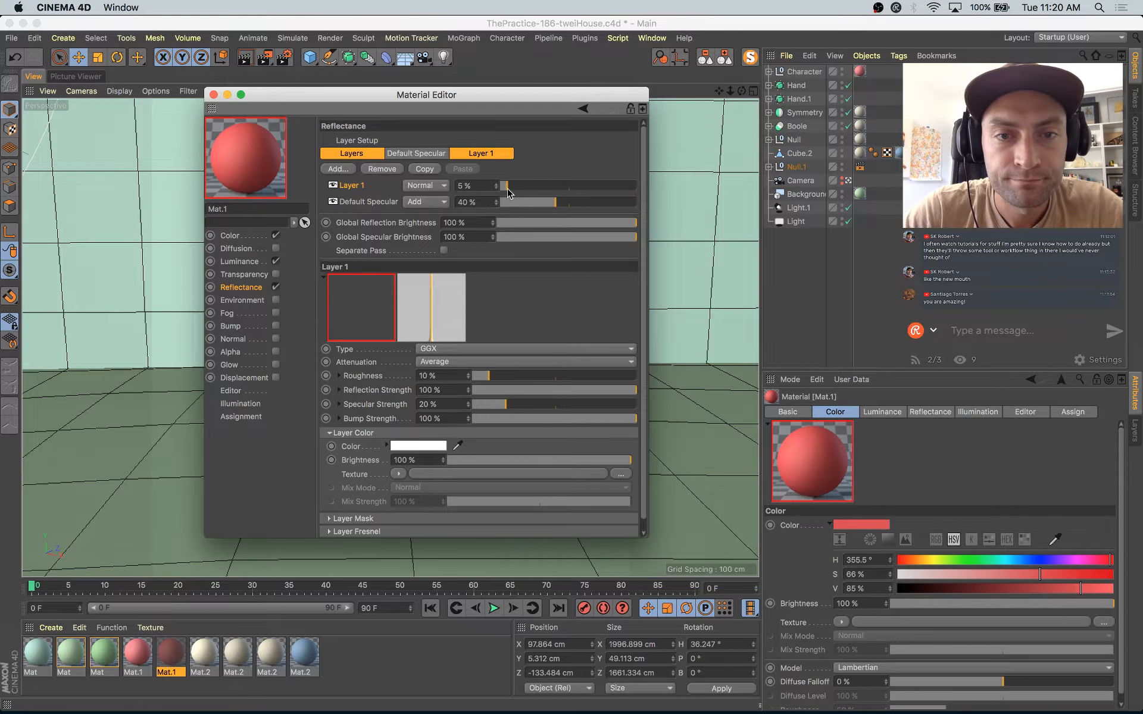
left_click(521, 377)
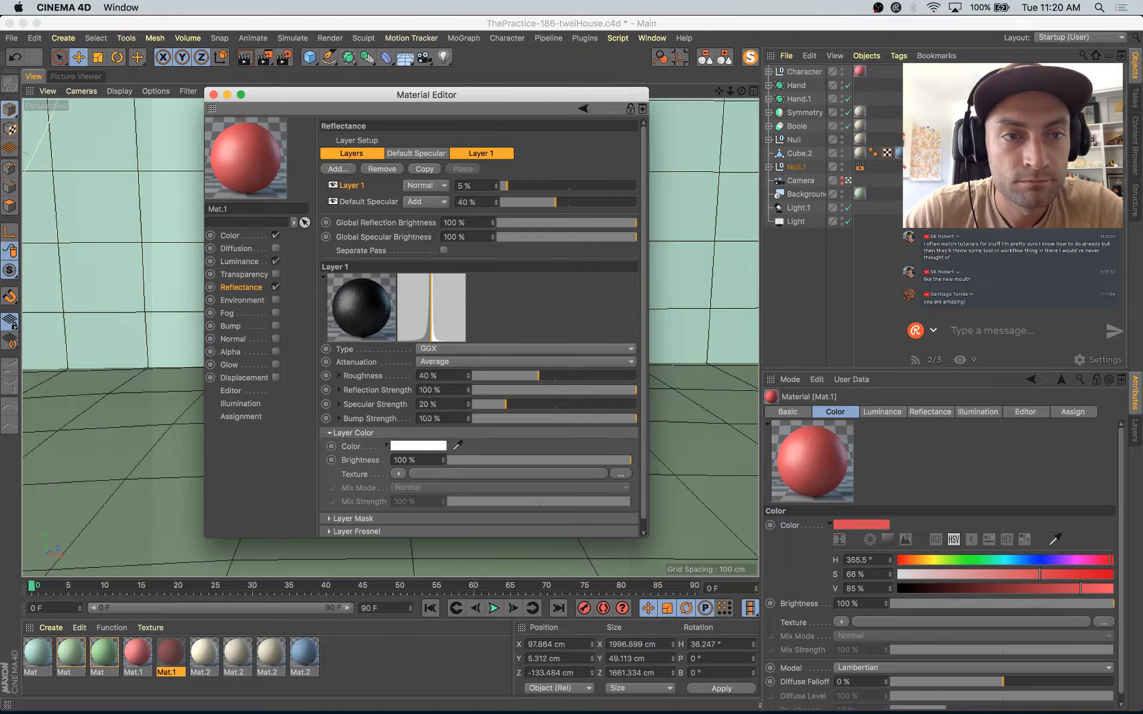
left_click(213, 94)
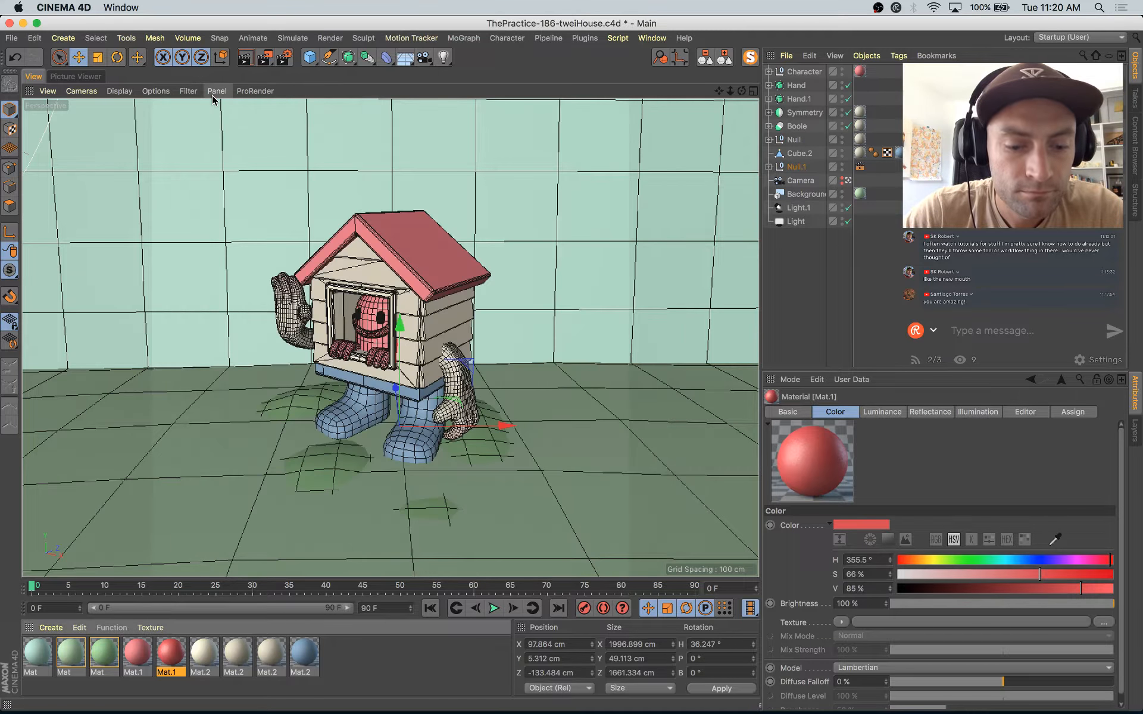
Step: Render the scene to the Picture Viewer and raise the darker red material's GGX layer strength to 9%
key("shift+r")
left_click(680, 251)
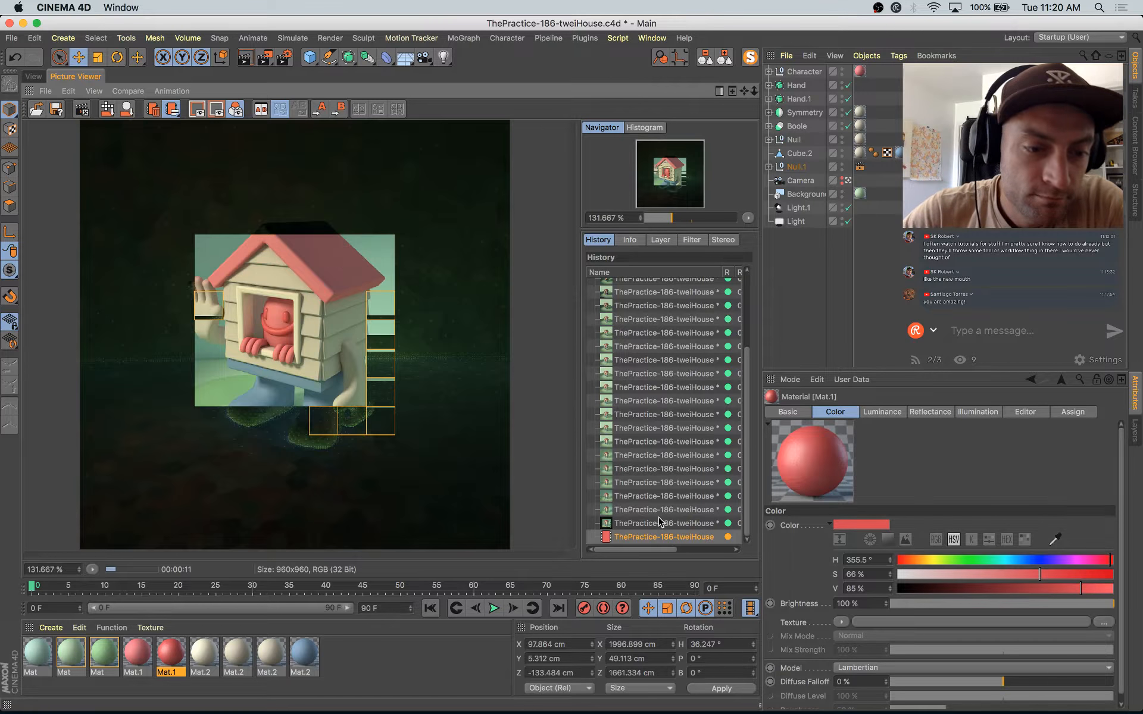
double_click(171, 655)
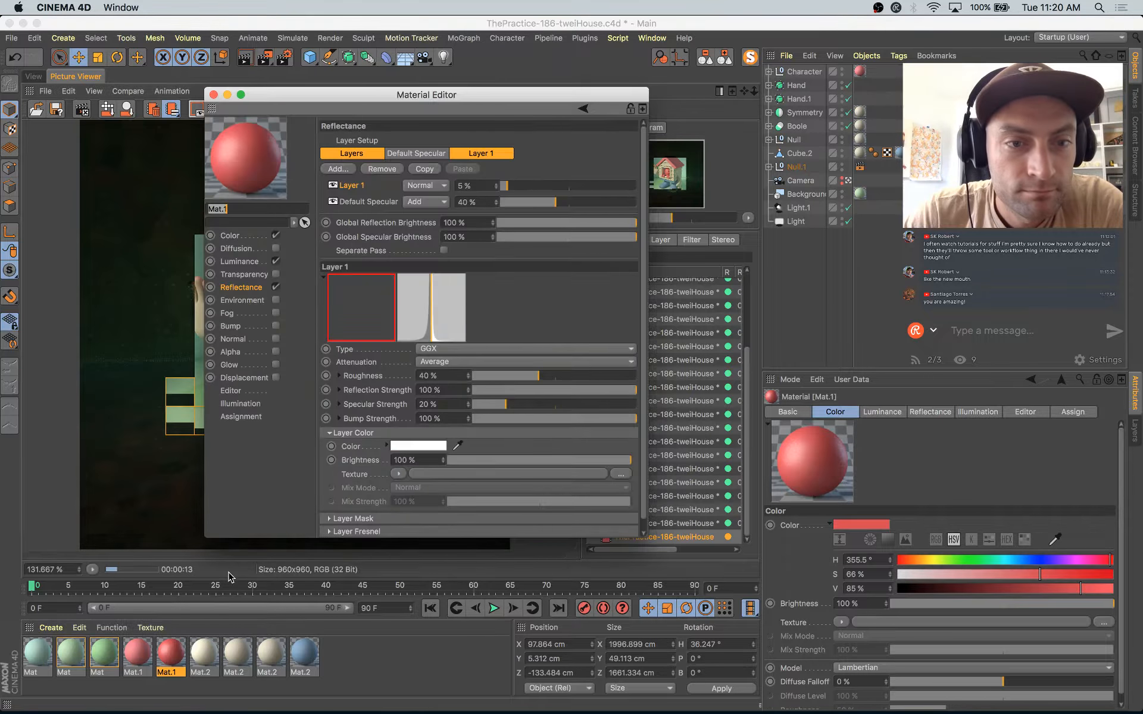
left_click_drag(509, 189, 515, 189)
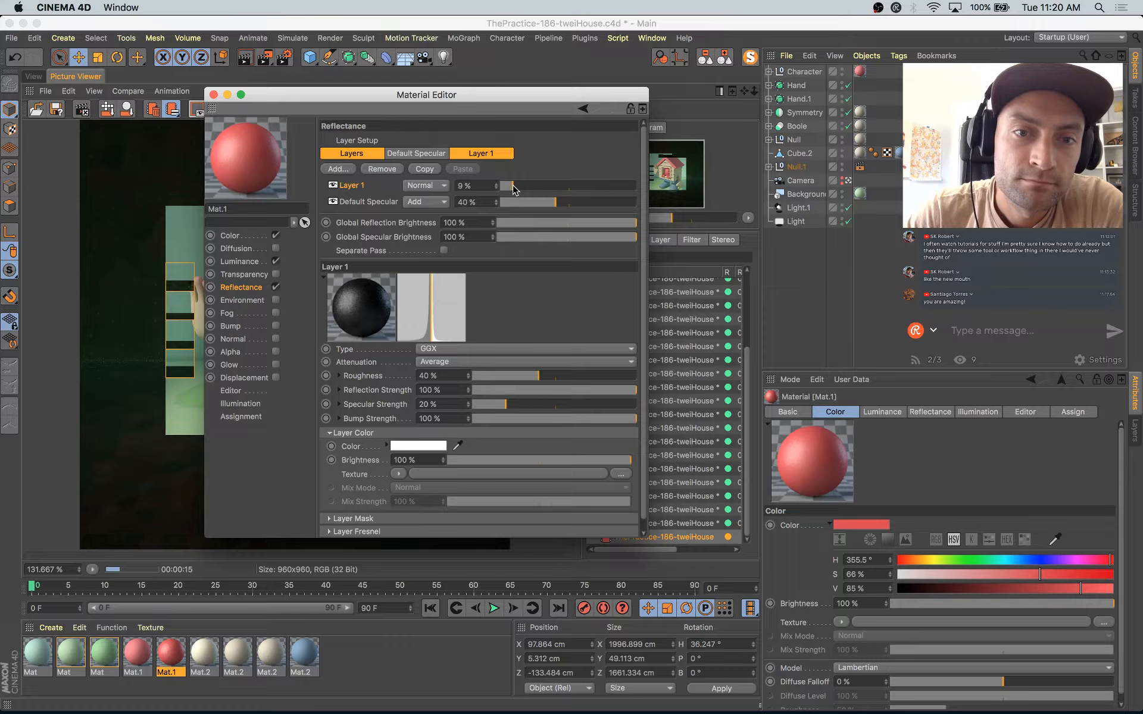
left_click(214, 95)
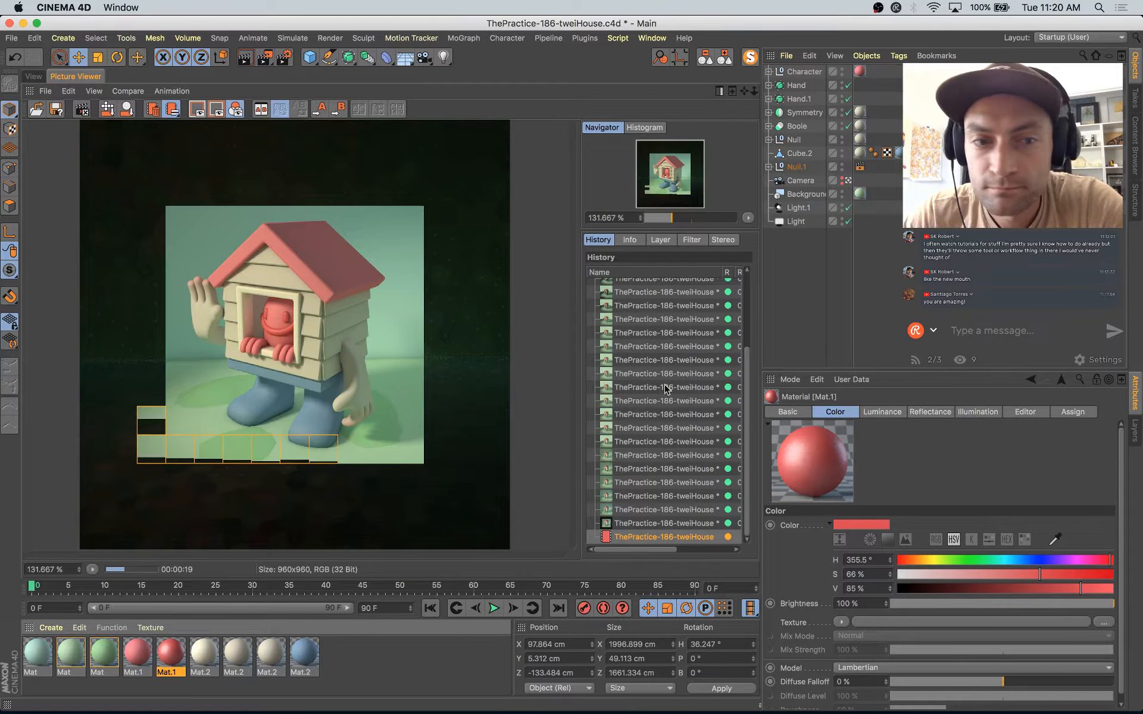
Step: Compare the current render with the earlier ones in the Picture Viewer history
left_click(648, 524)
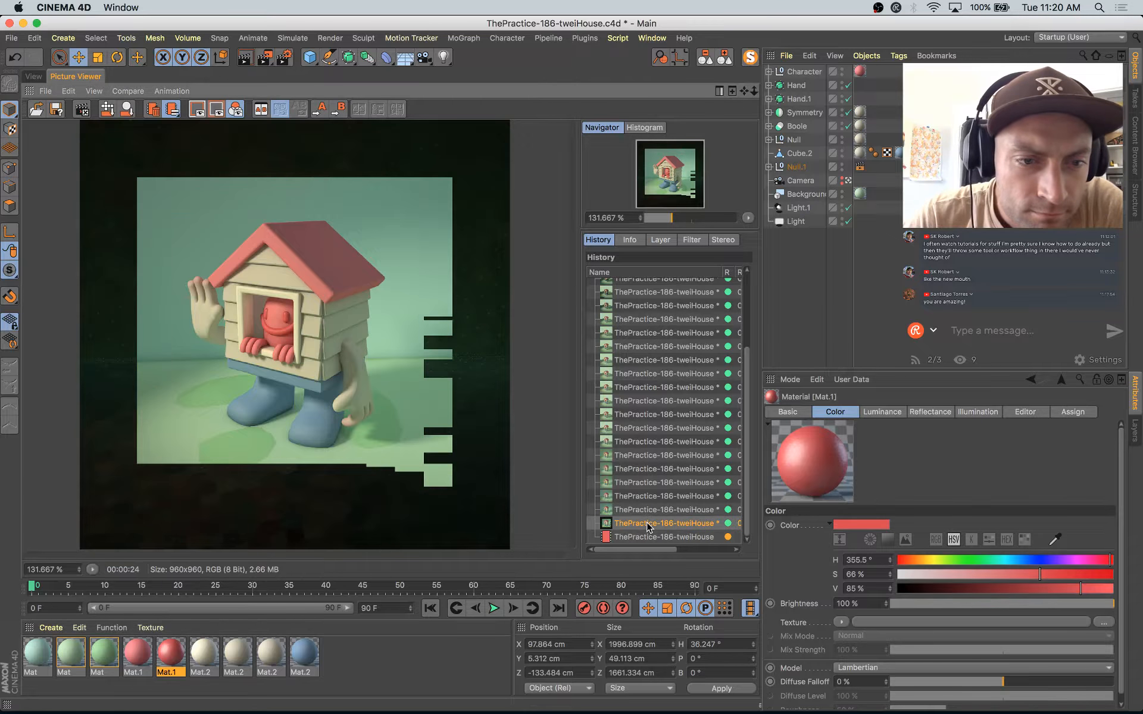
key("Down")
key("Up")
key("Up")
key("Up")
key("Down")
key("Down")
key("Down")
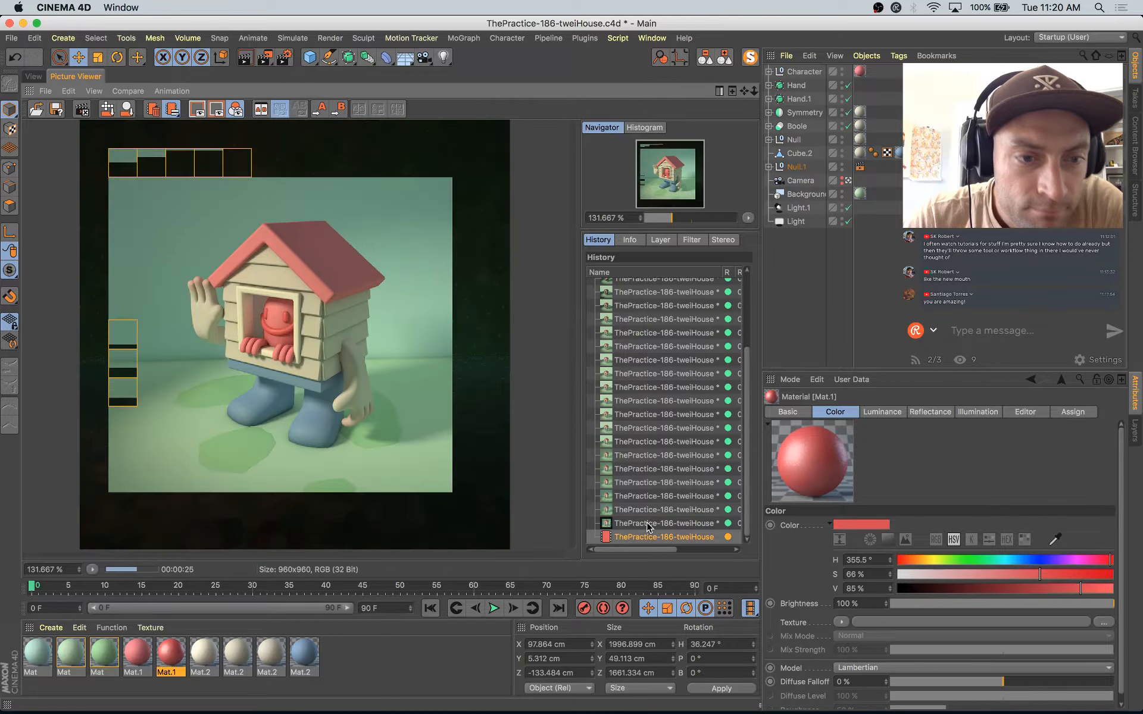
Step: Load a Noise shader into the color texture of the lighter pink roof material and open its shader properties
left_click(142, 652)
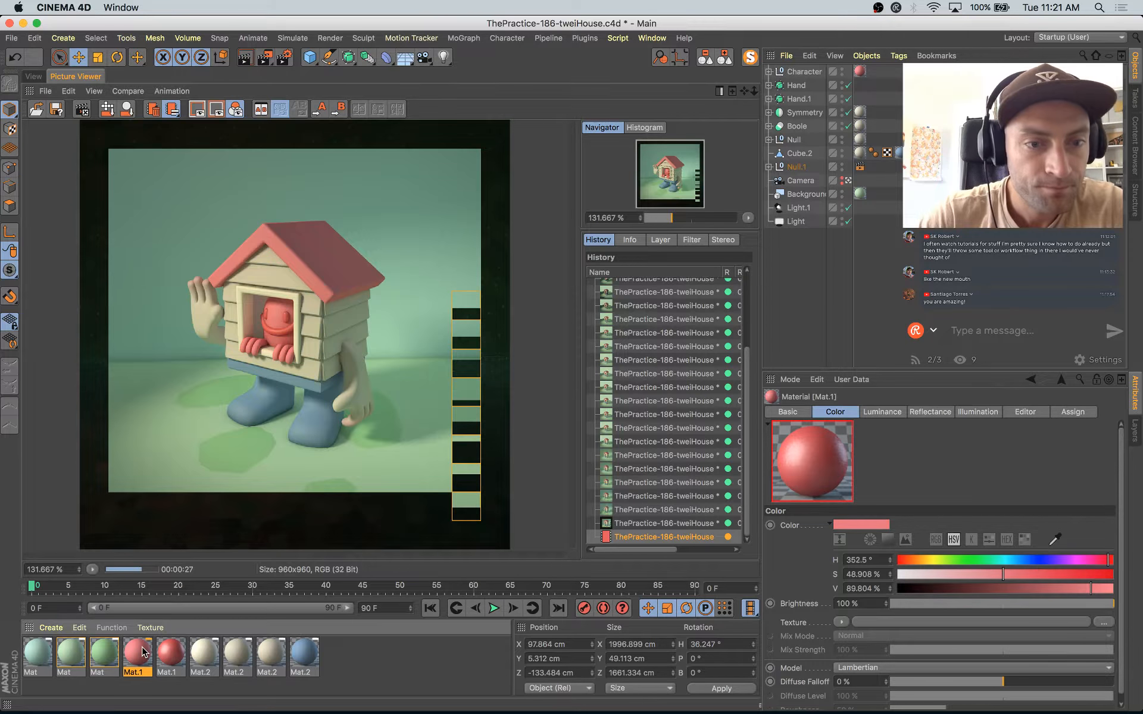
double_click(141, 651)
left_click_drag(390, 90, 659, 151)
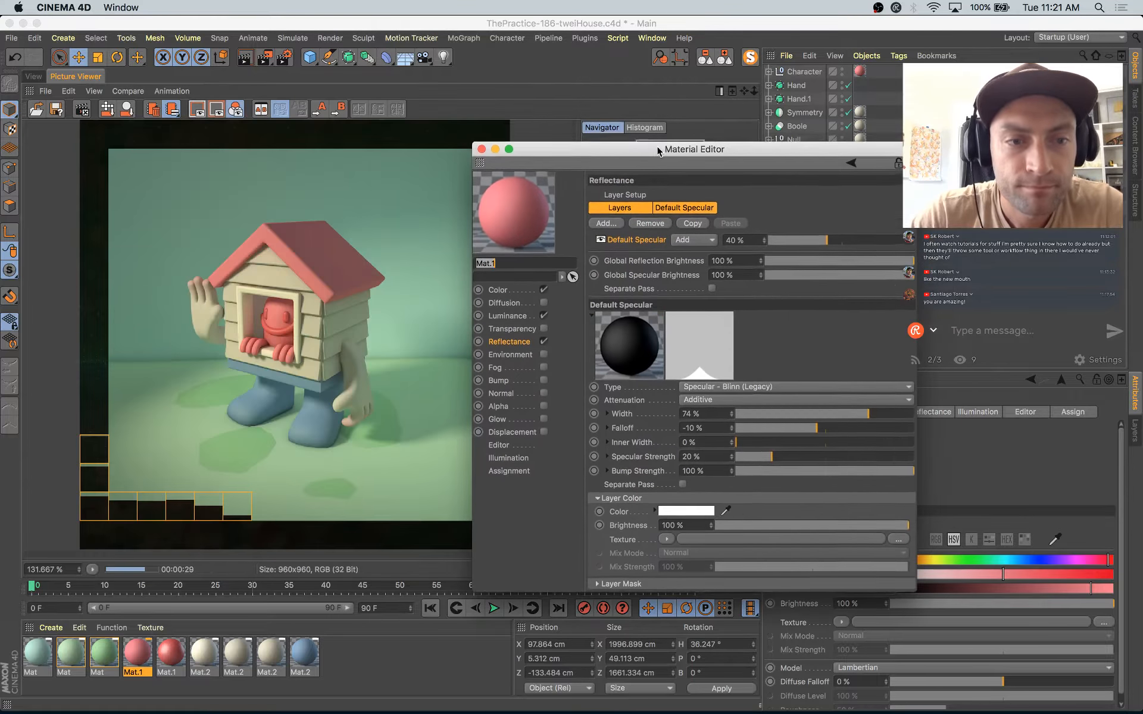
left_click(512, 291)
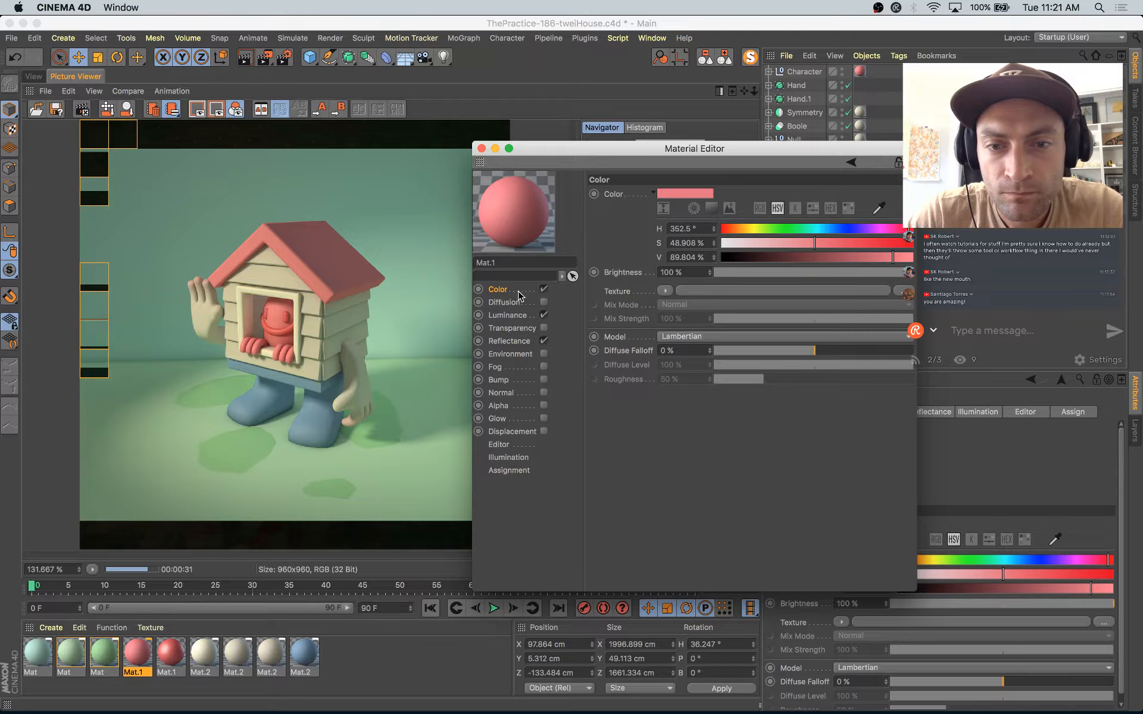
left_click(665, 291)
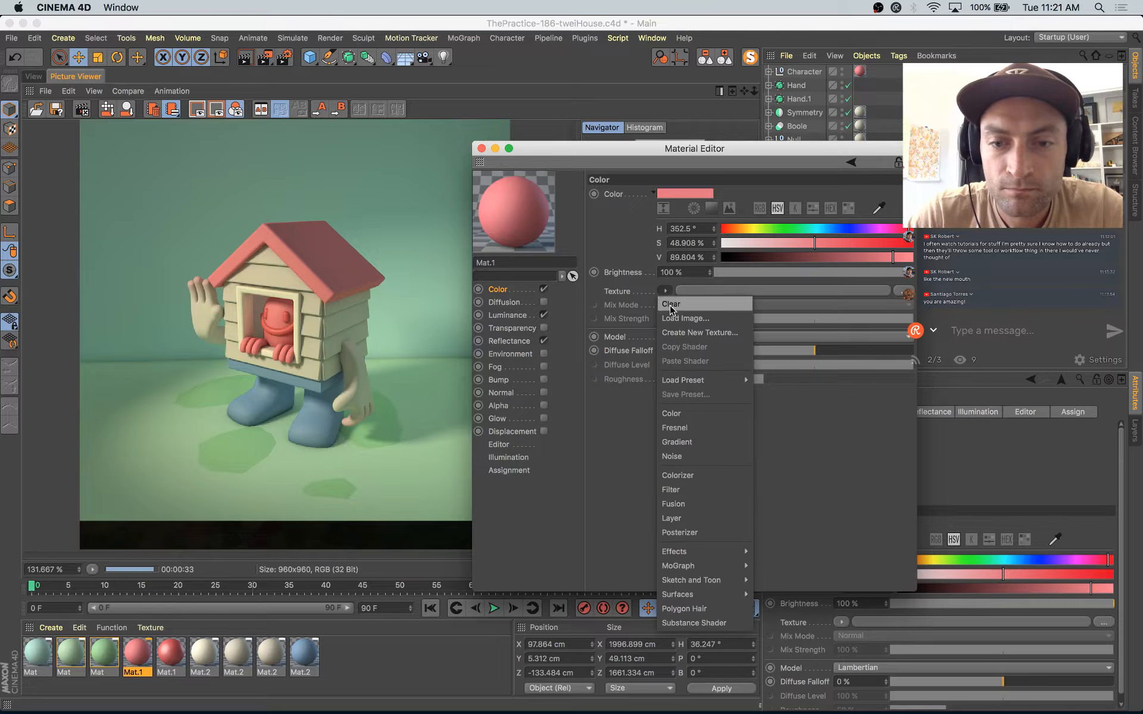
left_click(672, 457)
left_click(679, 330)
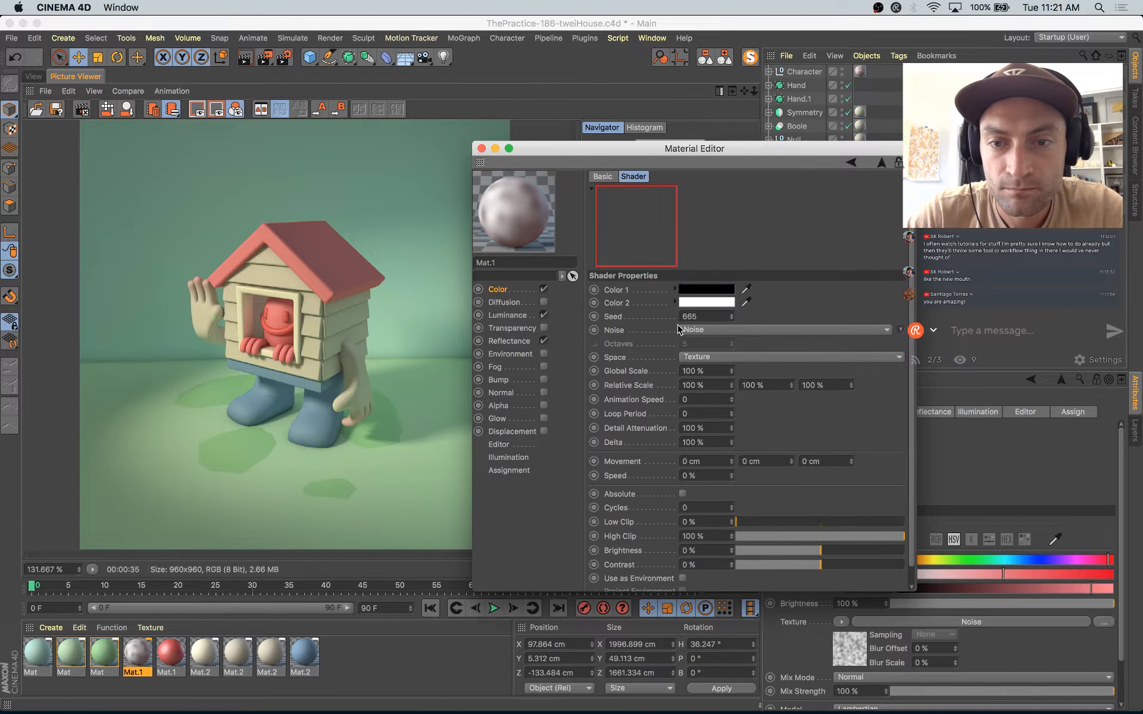
Step: Set the noise shader's Color 1 to a light pink with H 342°, S 34% and V 87%
left_click(703, 290)
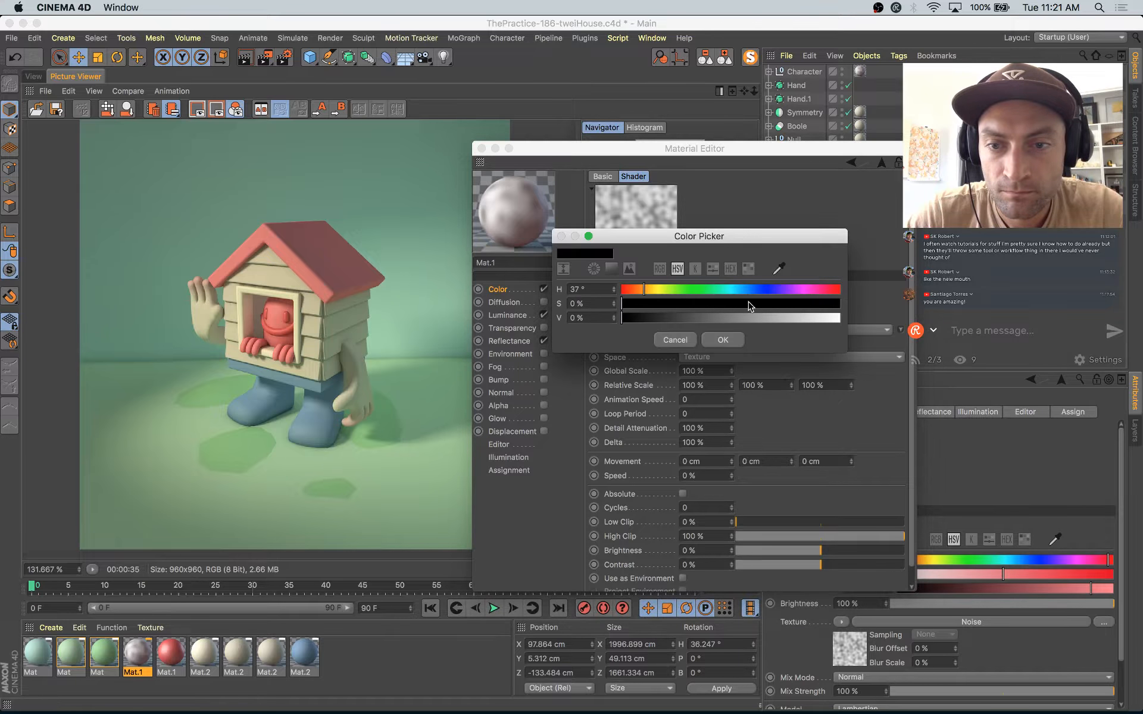
left_click_drag(795, 304, 804, 309)
left_click(741, 321)
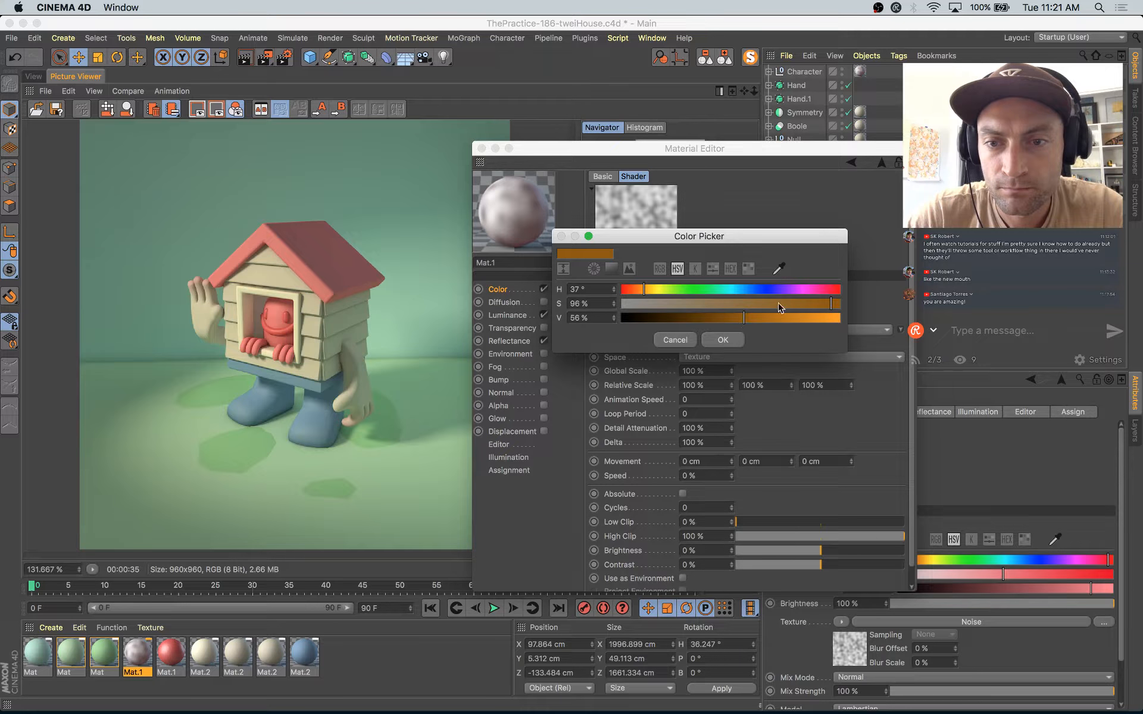
left_click_drag(646, 292, 637, 291)
left_click_drag(765, 318, 694, 307)
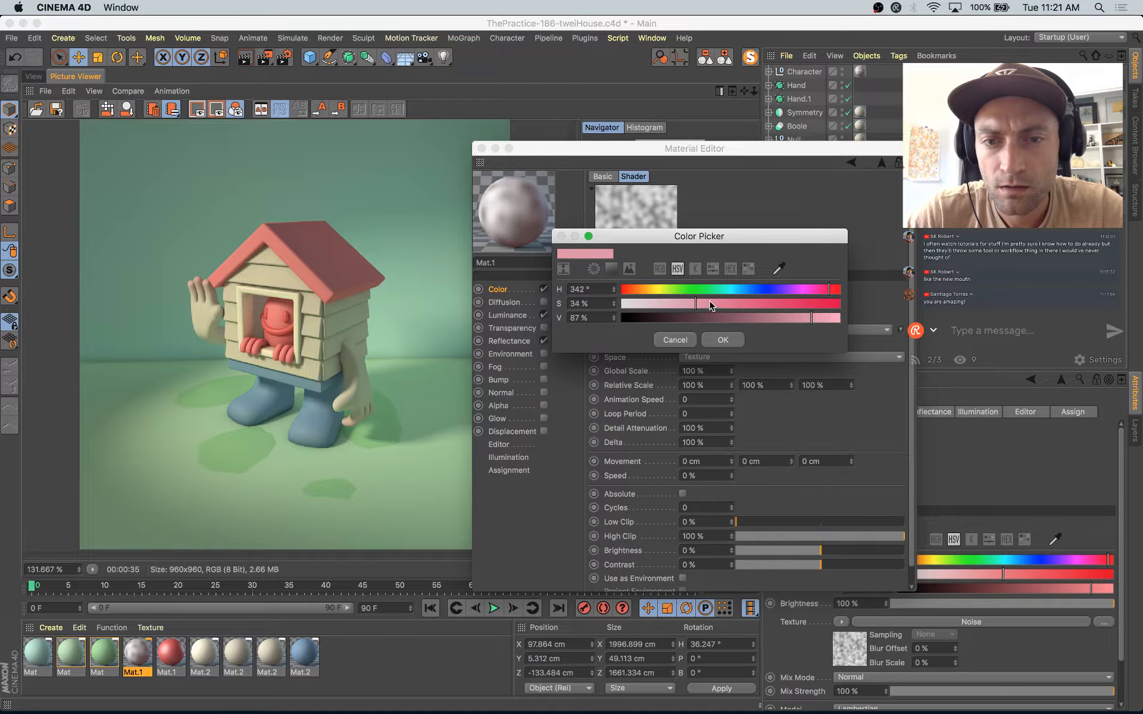
left_click(722, 340)
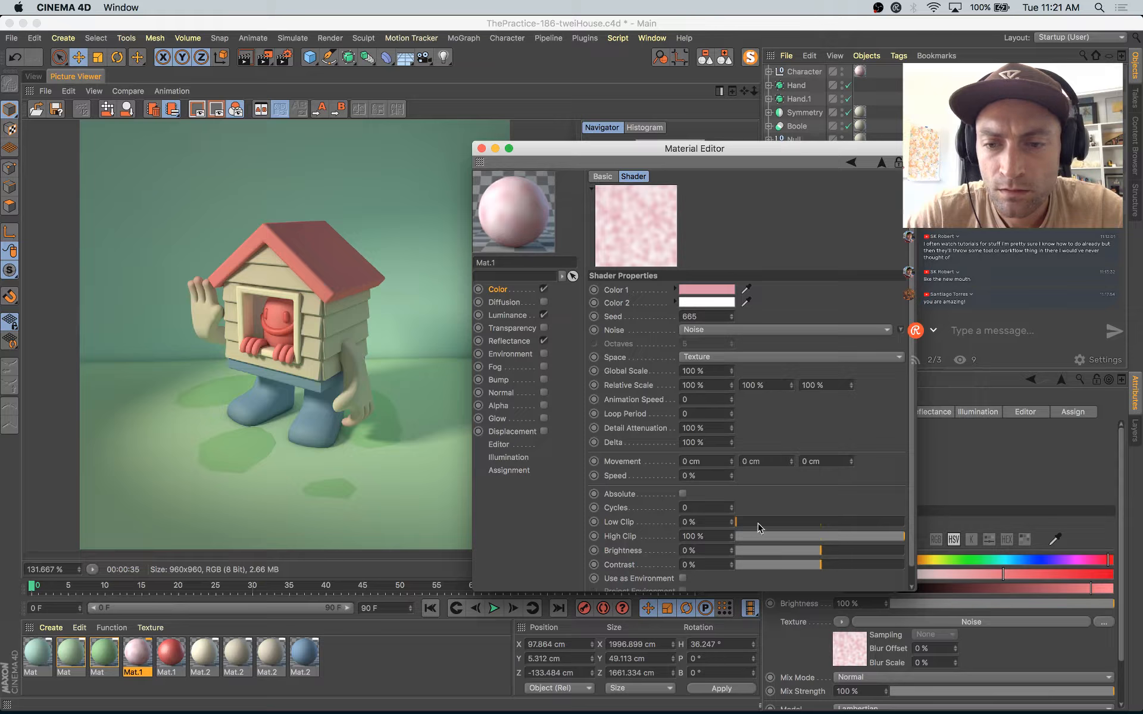
Step: Sharpen the noise into distinct spots with Low Clip 38% and High Clip 59%, and check the pattern on the model
left_click(782, 524)
left_click_drag(805, 535, 837, 536)
left_click(811, 522)
left_click_drag(811, 523, 800, 523)
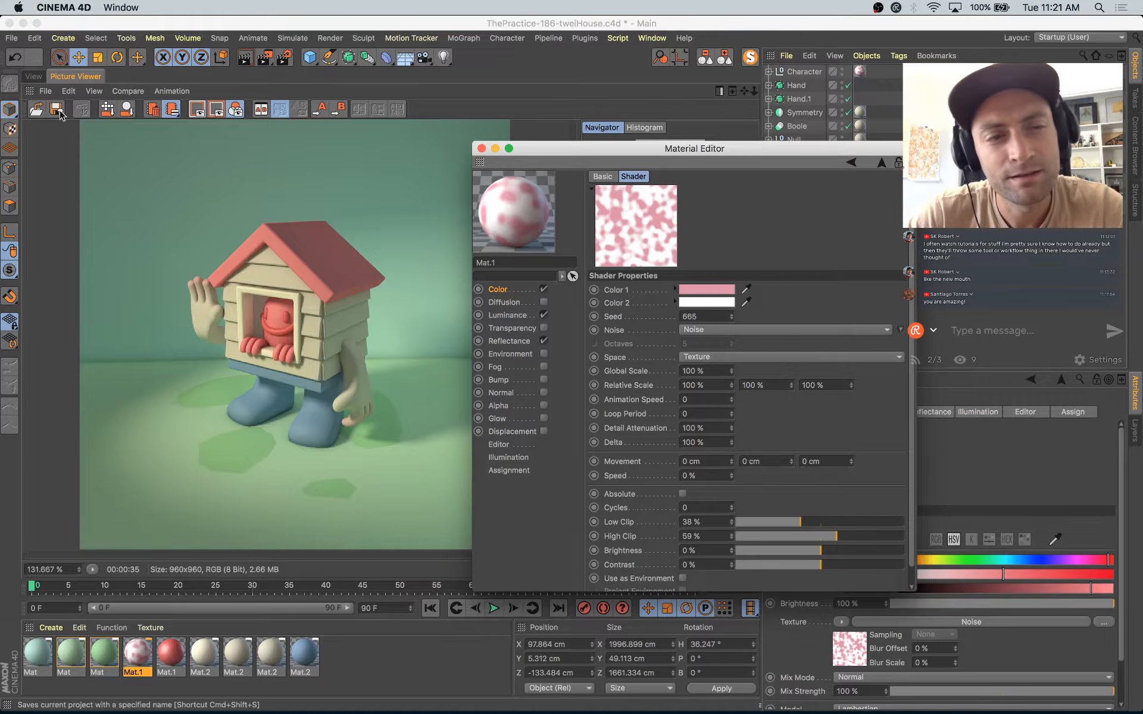
left_click(37, 76)
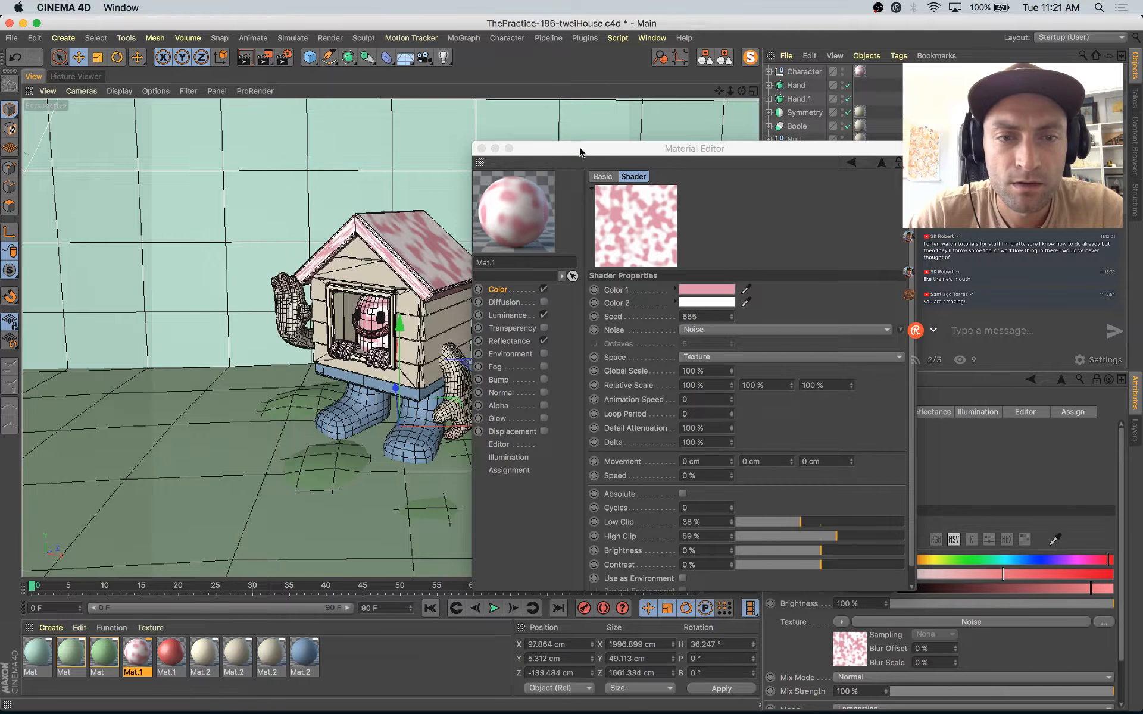
mouse_move(572, 155)
left_mouse_down()
mouse_move(593, 156)
mouse_move(577, 151)
left_mouse_up()
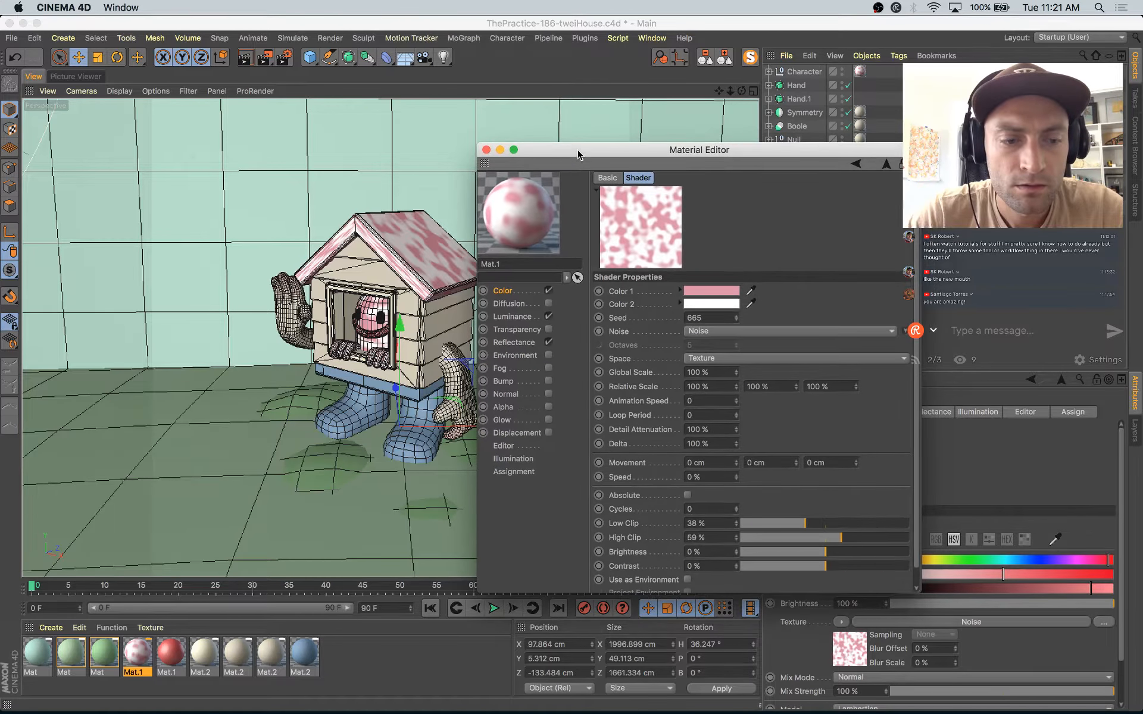
Step: Copy the spotted material, undo the noise edits on the original roof material, and paste the copy as a separate material
left_click(141, 657)
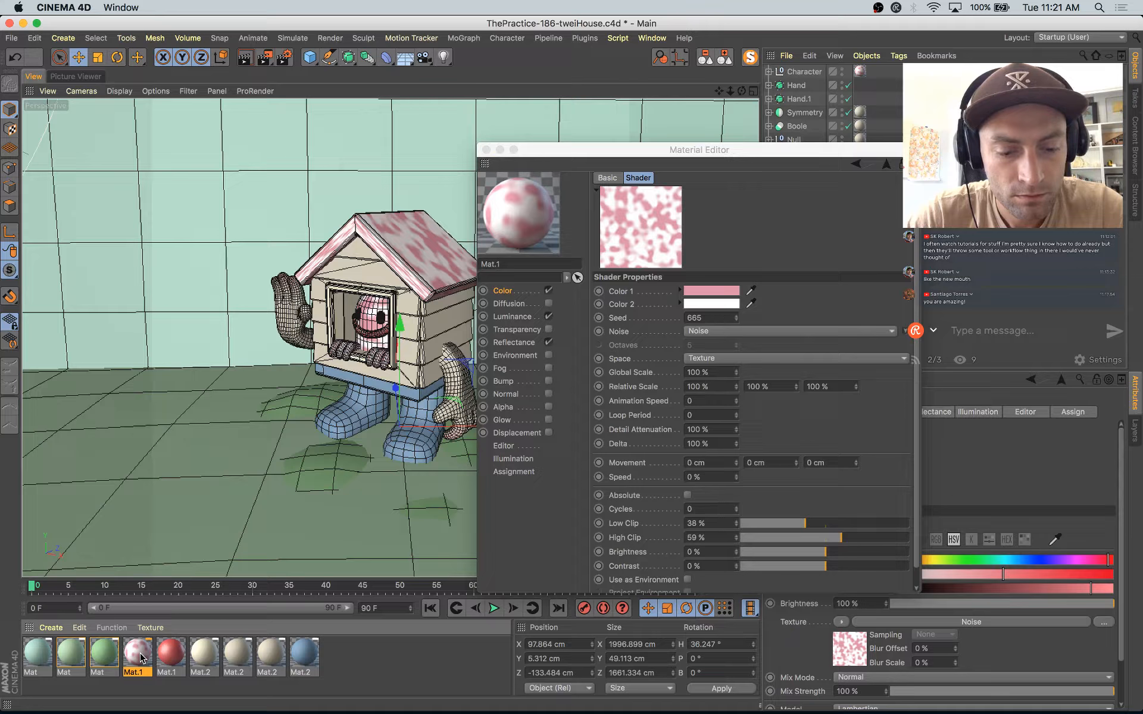
key("super+z")
key("super+z")
key("super+z")
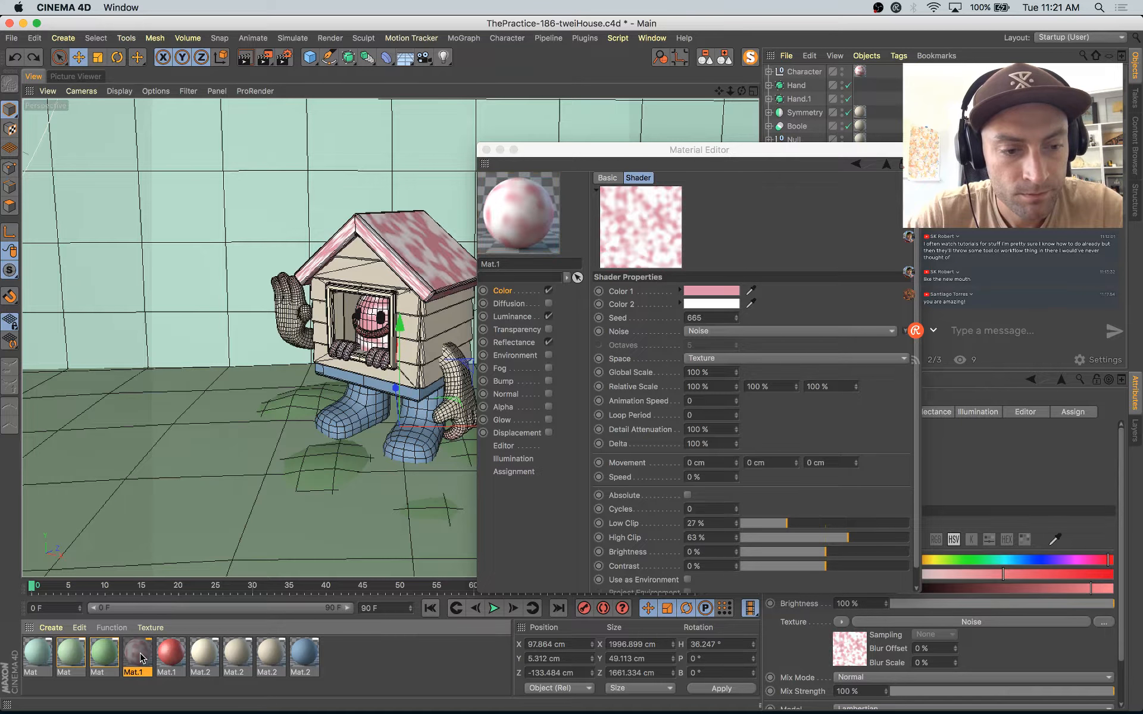
key("super+z")
key("super+z")
key("super+z")
key("super+z")
key("super+z")
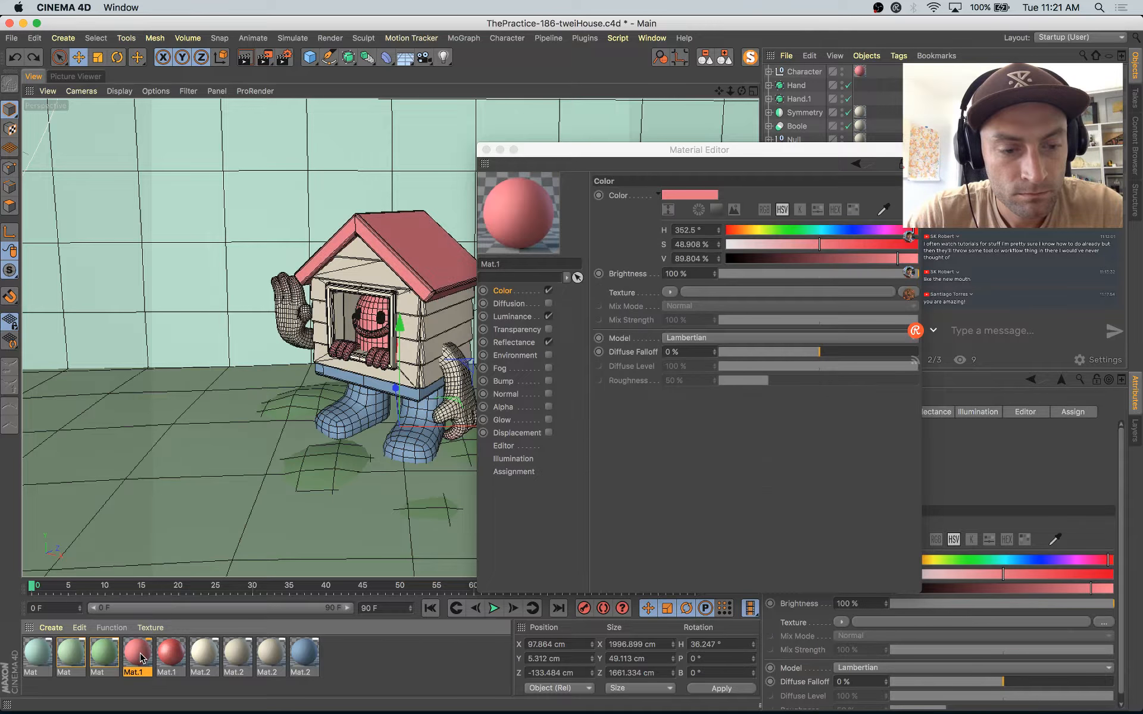
key("super+shift+z")
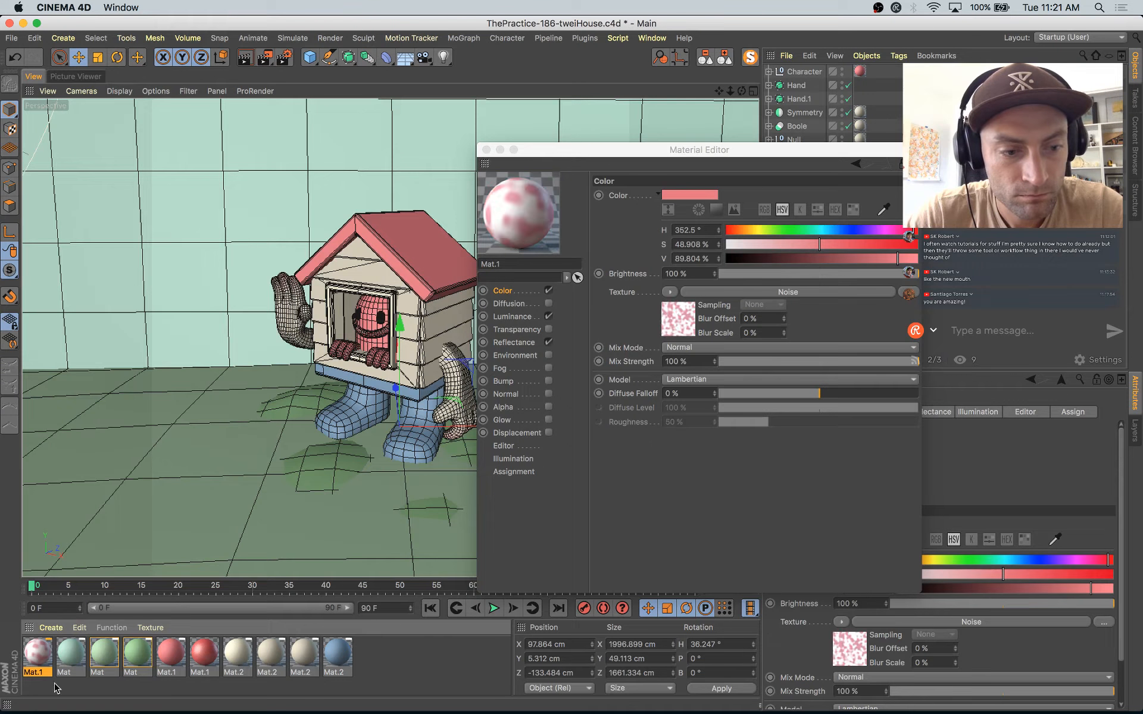
Step: Apply the spotted material to the character in the window and set its color texture's mix mode to Multiply
mouse_move(193, 653)
left_mouse_down()
mouse_move(174, 657)
mouse_move(374, 321)
left_mouse_up()
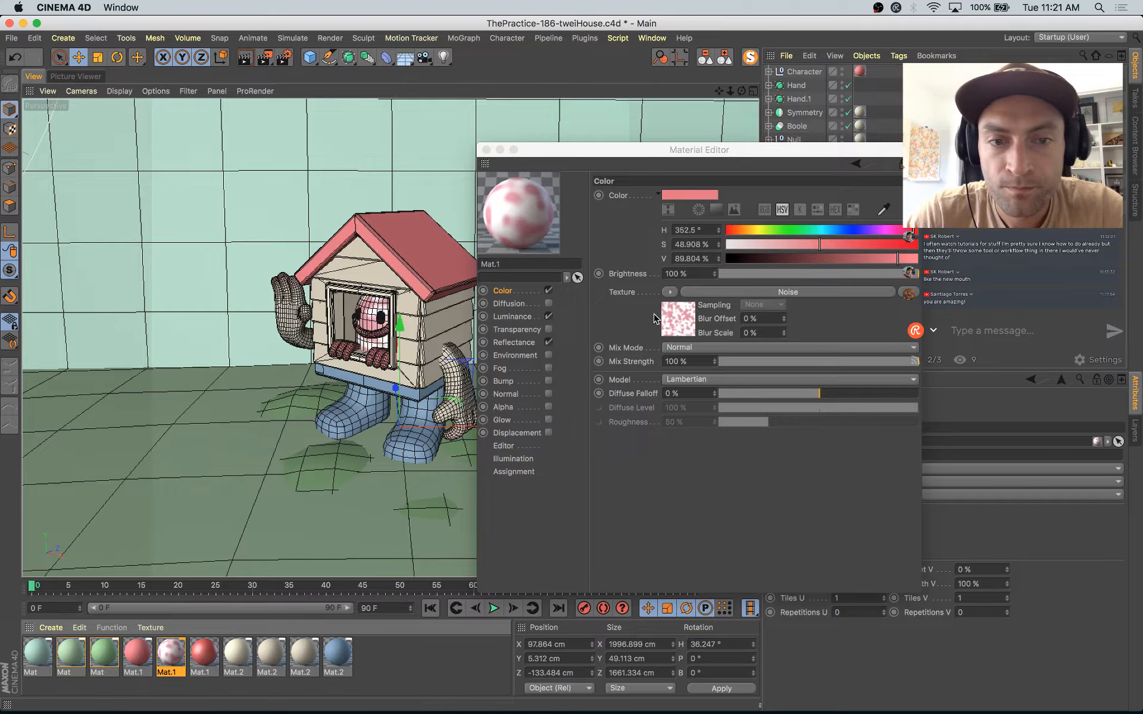
left_click(678, 327)
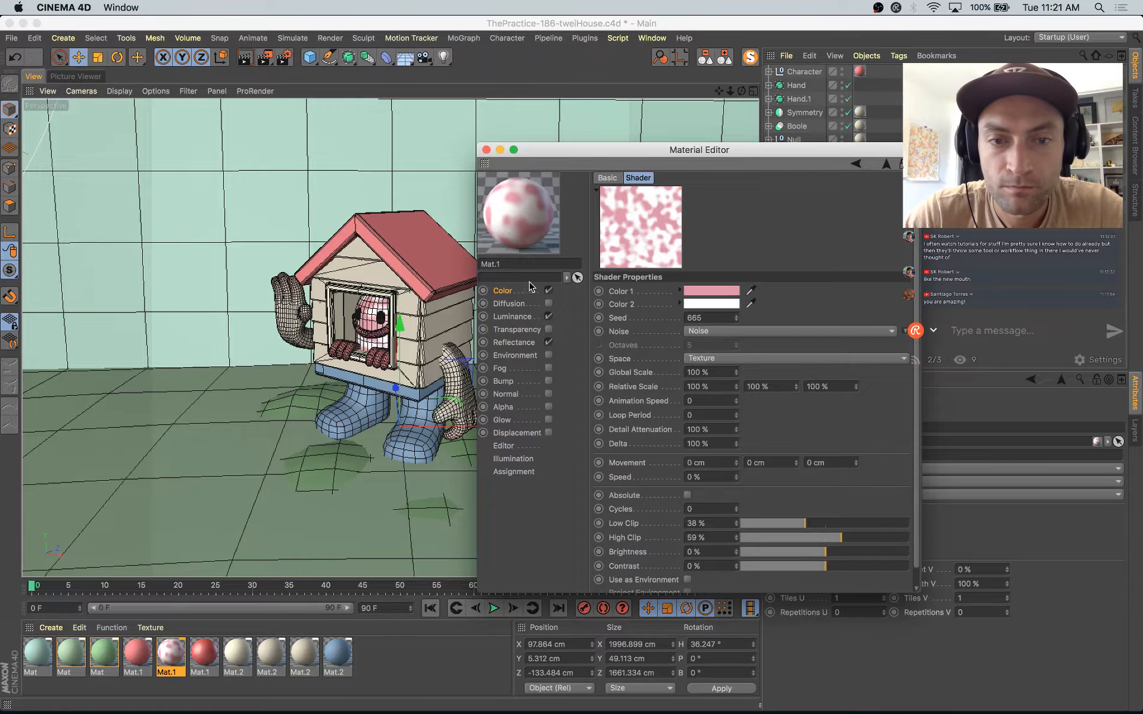
left_click(533, 291)
left_click(670, 293)
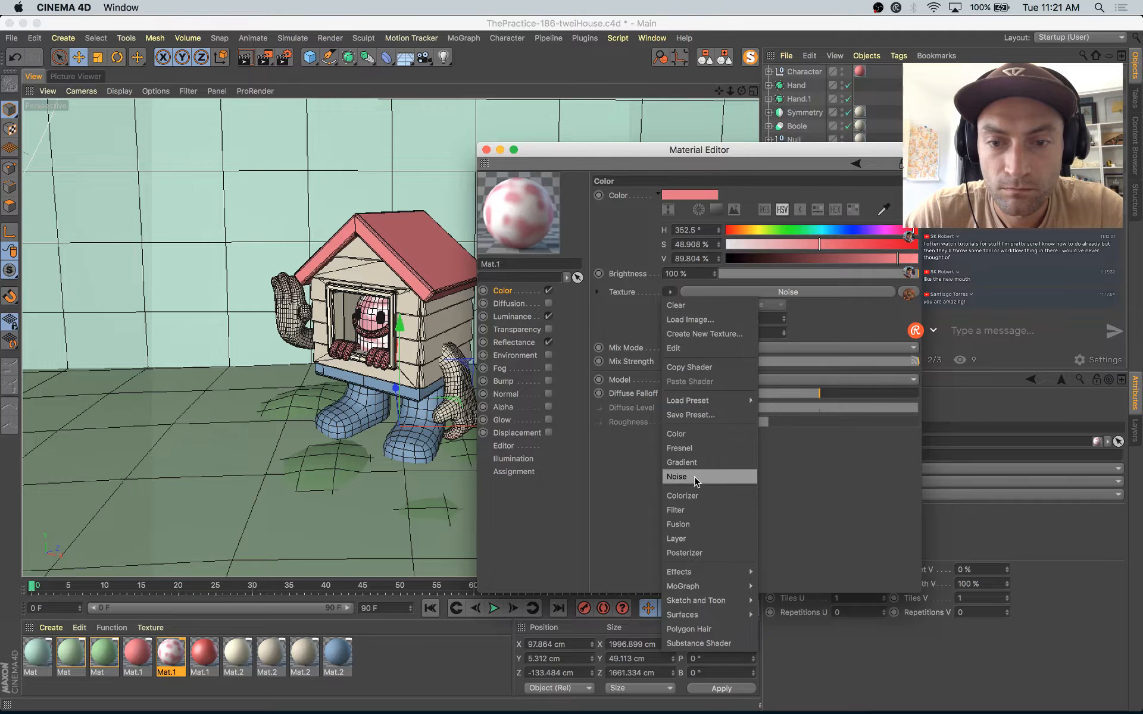
left_click(599, 508)
left_click(681, 348)
left_click(680, 403)
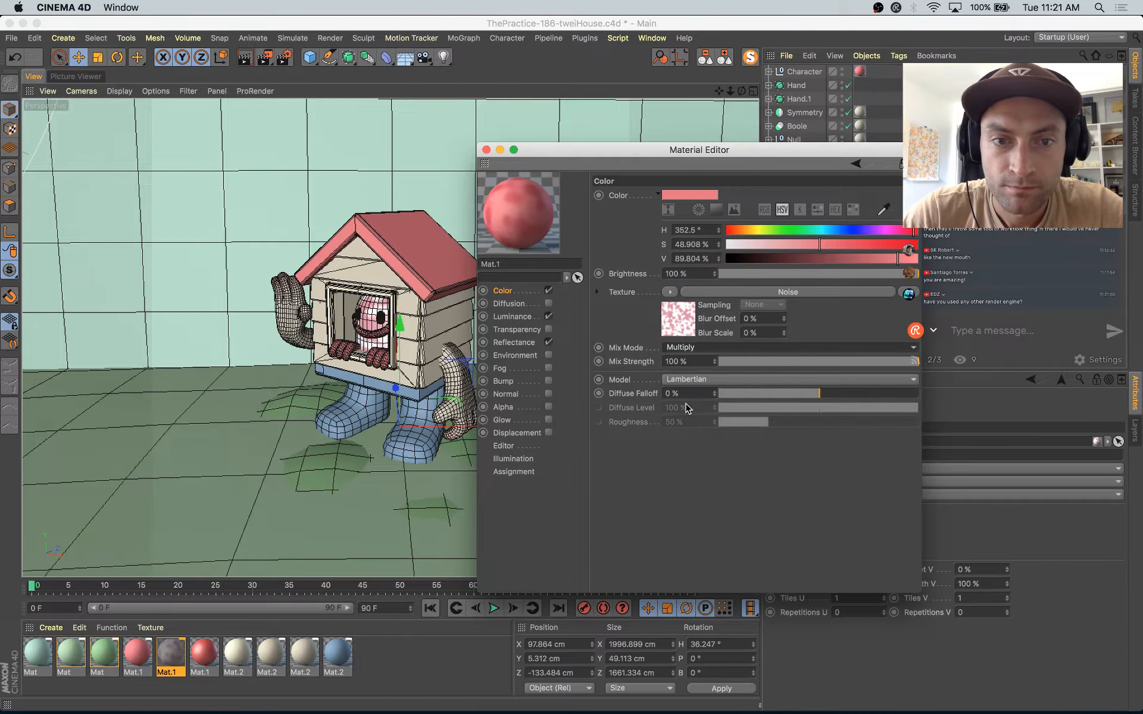
Step: Render a viewport region around the window and the character inside it
left_click_drag(265, 57, 298, 74)
left_click_drag(313, 273, 412, 381)
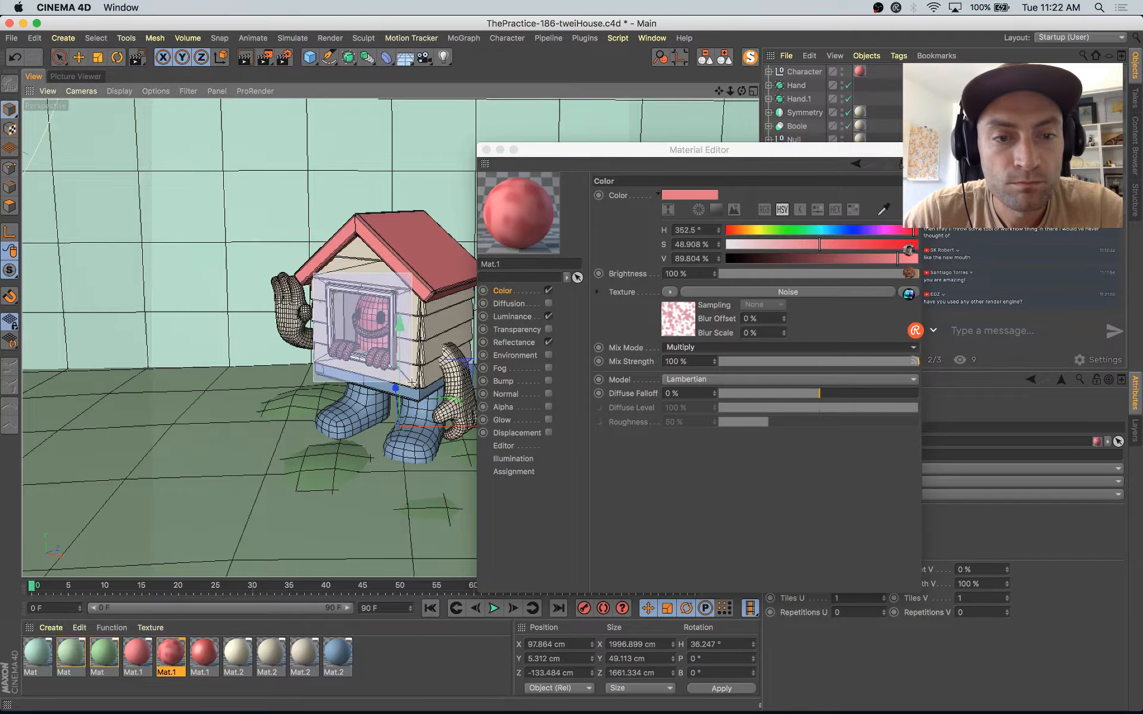
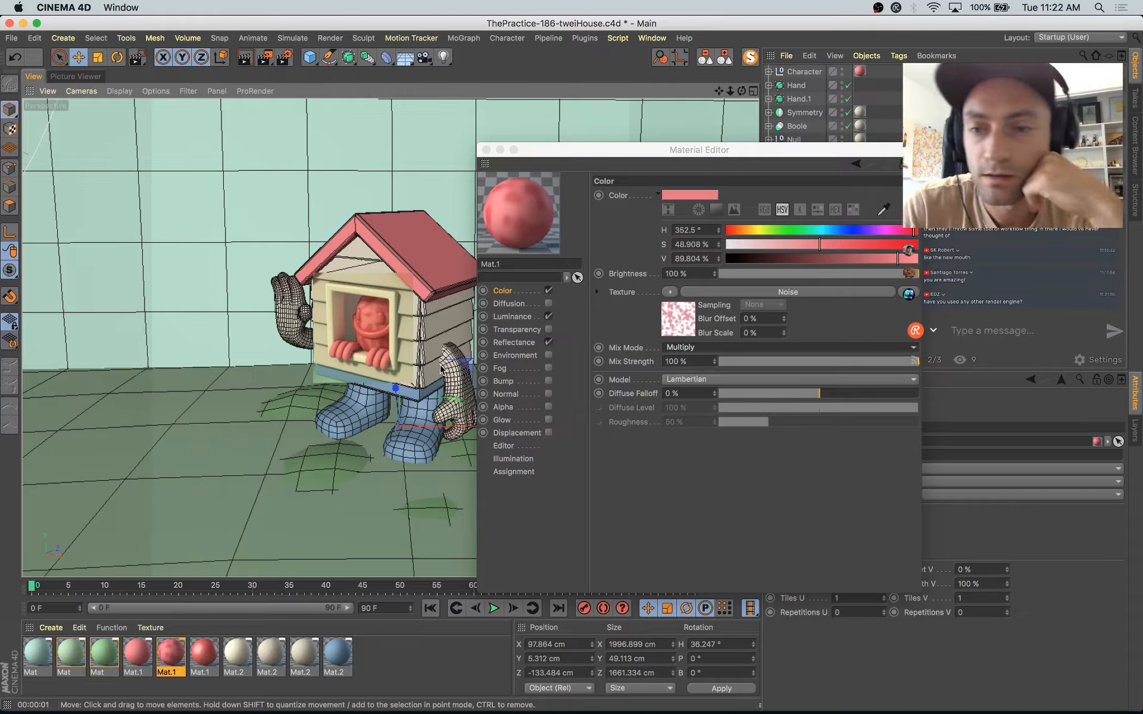
Step: Open the character material's color noise shader and set its Global Scale to 155%
left_click_drag(741, 156, 693, 164)
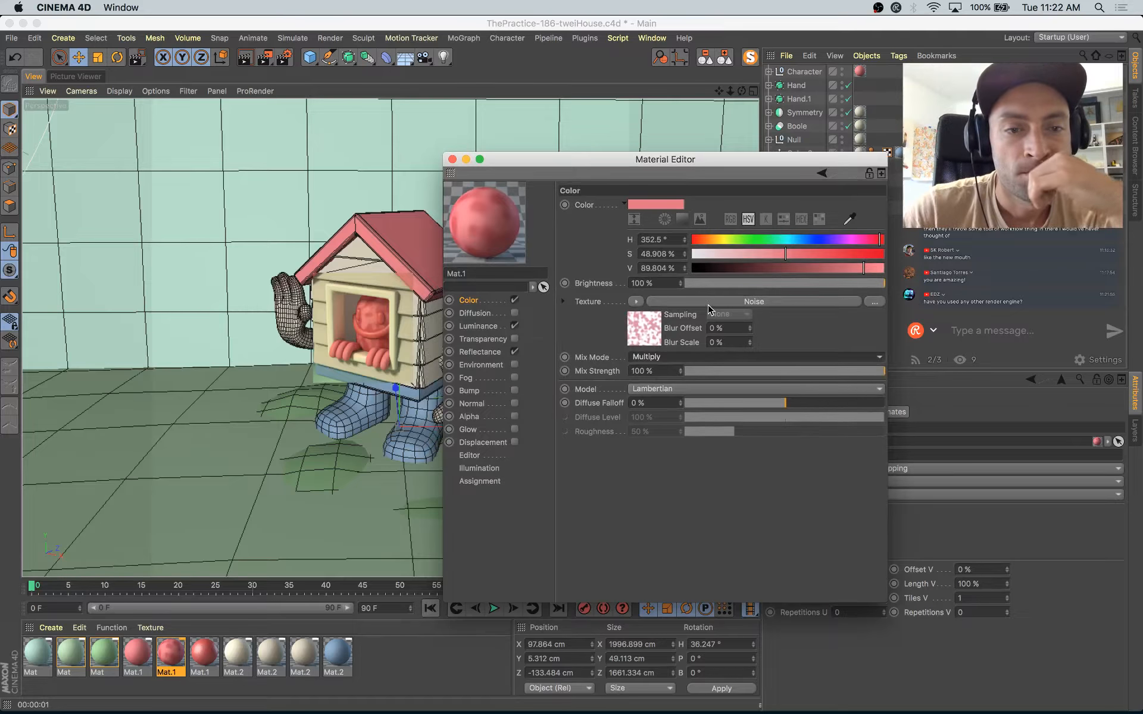
left_click(647, 335)
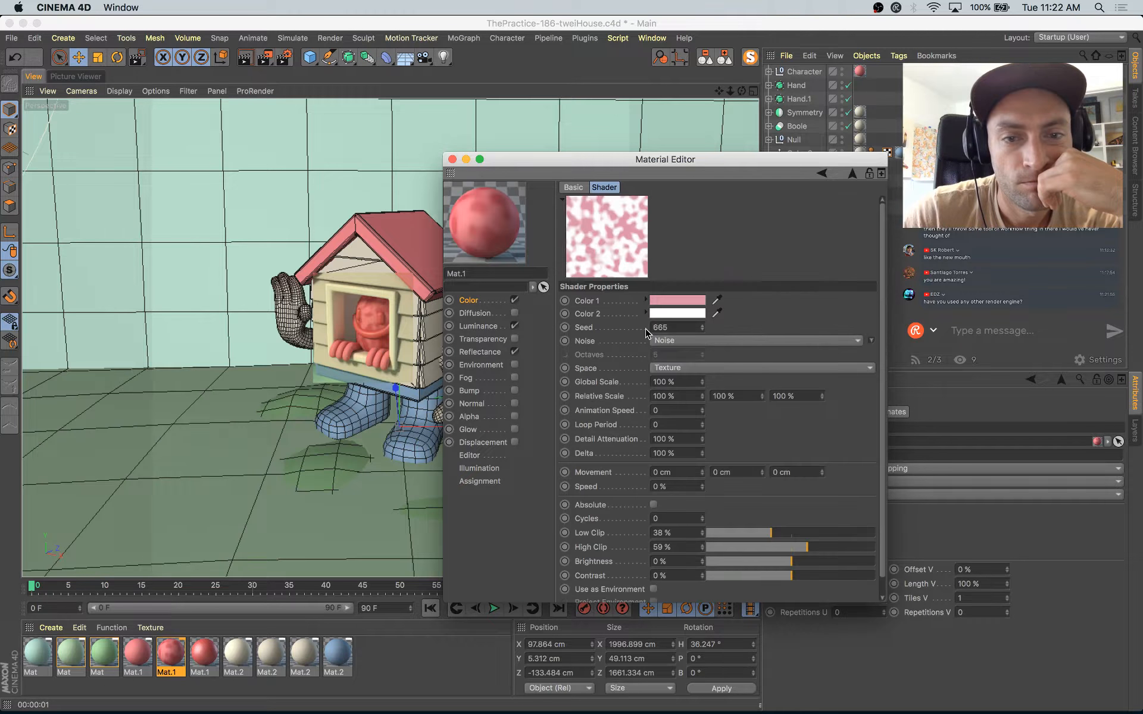
left_click_drag(702, 382, 708, 374)
Step: Change the noise shader's Color 1 to a tan with a hue of 40°
left_click(682, 301)
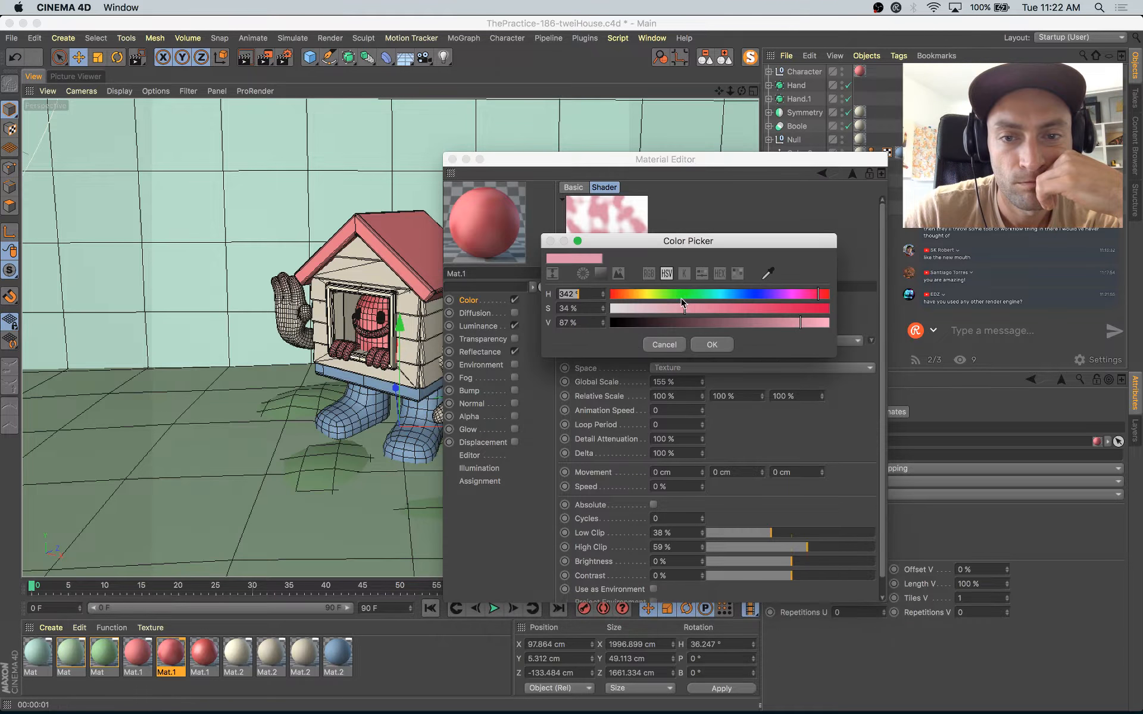
left_click(635, 293)
left_click(713, 344)
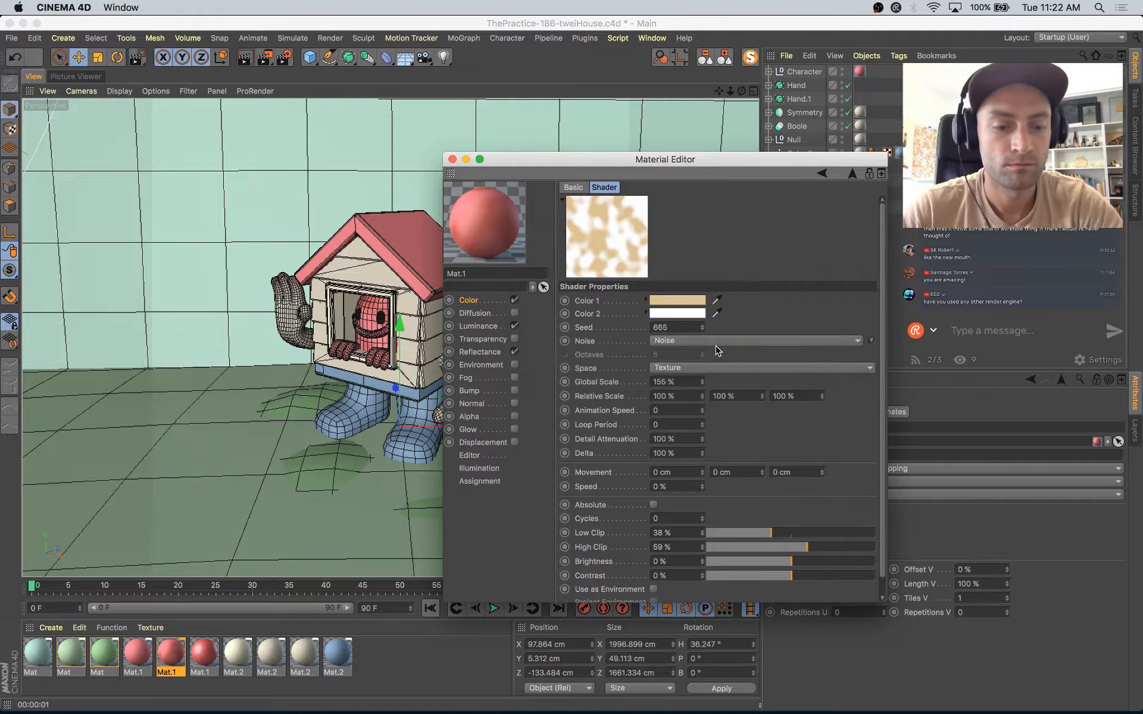
Step: Render the scene to the Picture Viewer and check the spots on the character in the window
key("shift+r")
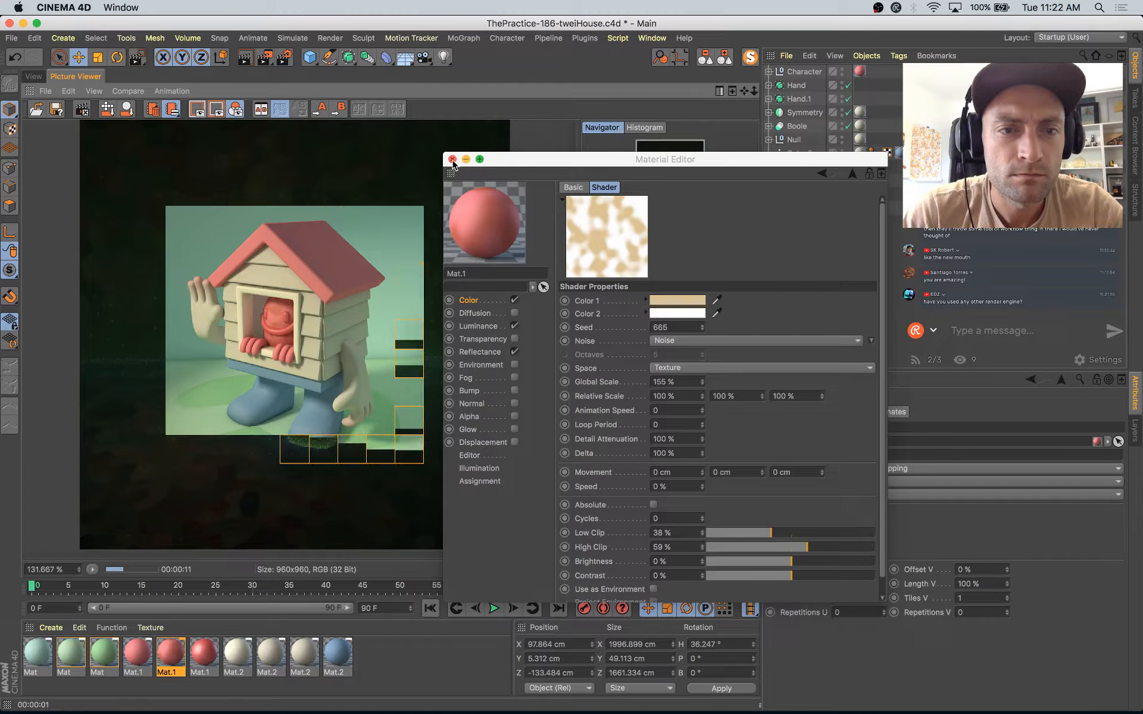
left_click(453, 160)
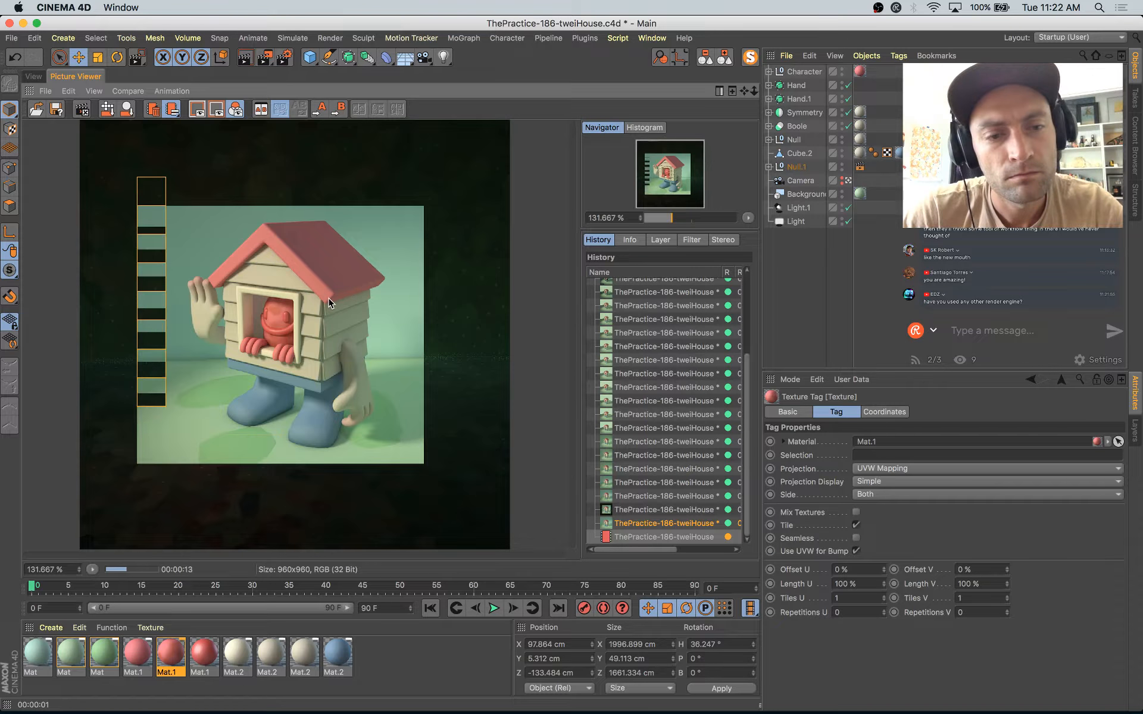
scroll(349, 283, "down", 2)
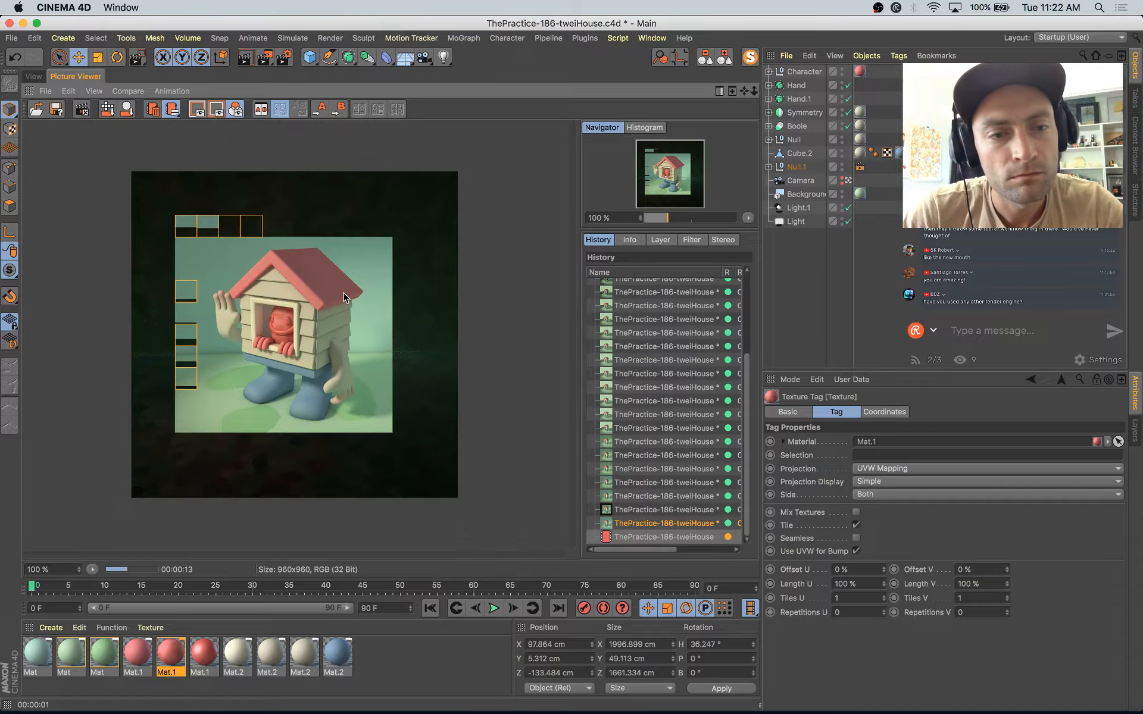
left_click(31, 76)
key("super+Tab")
key("super+Tab")
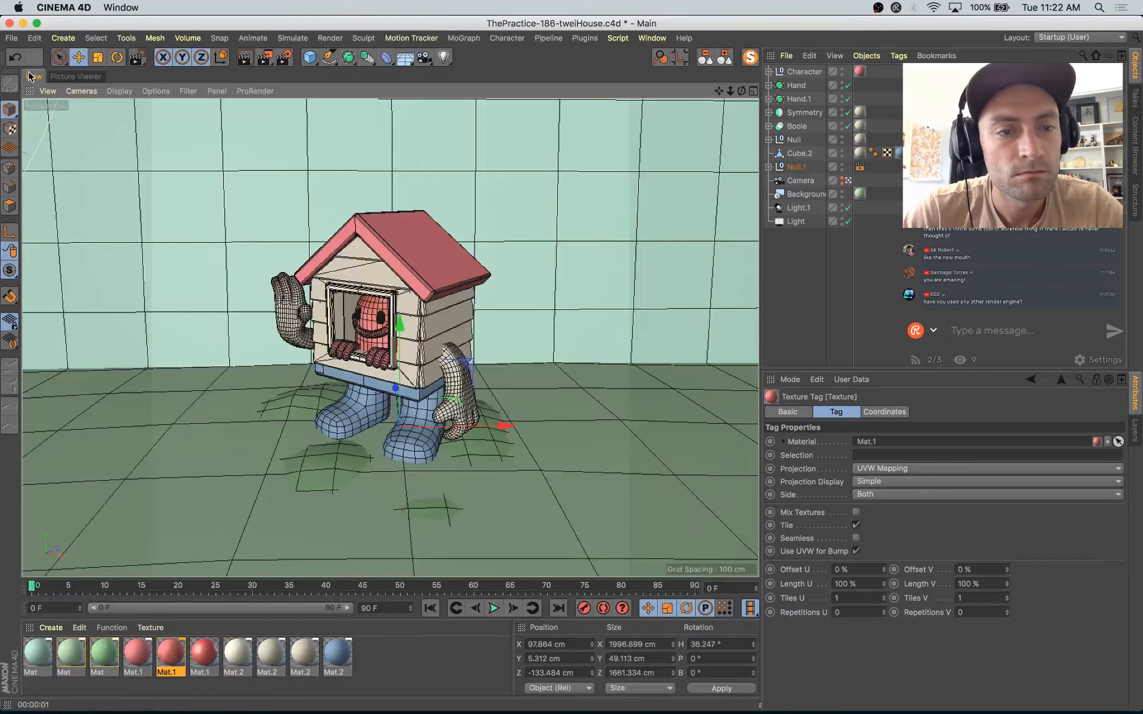
left_click(68, 76)
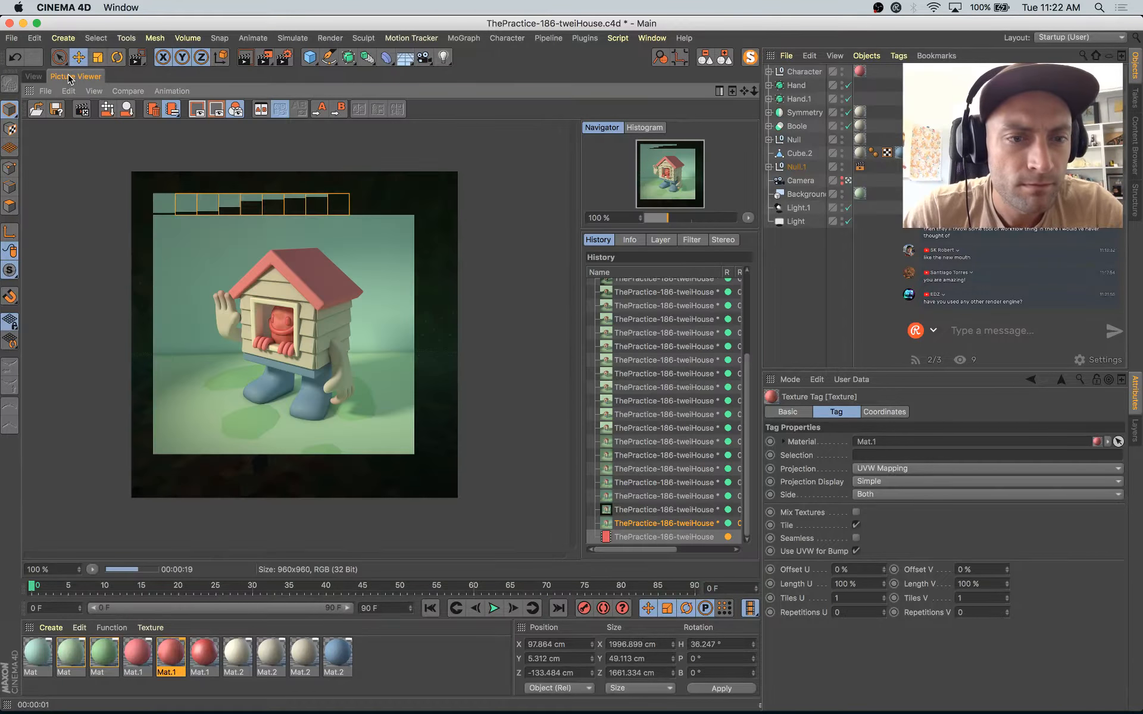
Step: Leave the scene camera to inspect the lights, set the area light's intensity to 69%, and return to the camera
left_click(30, 75)
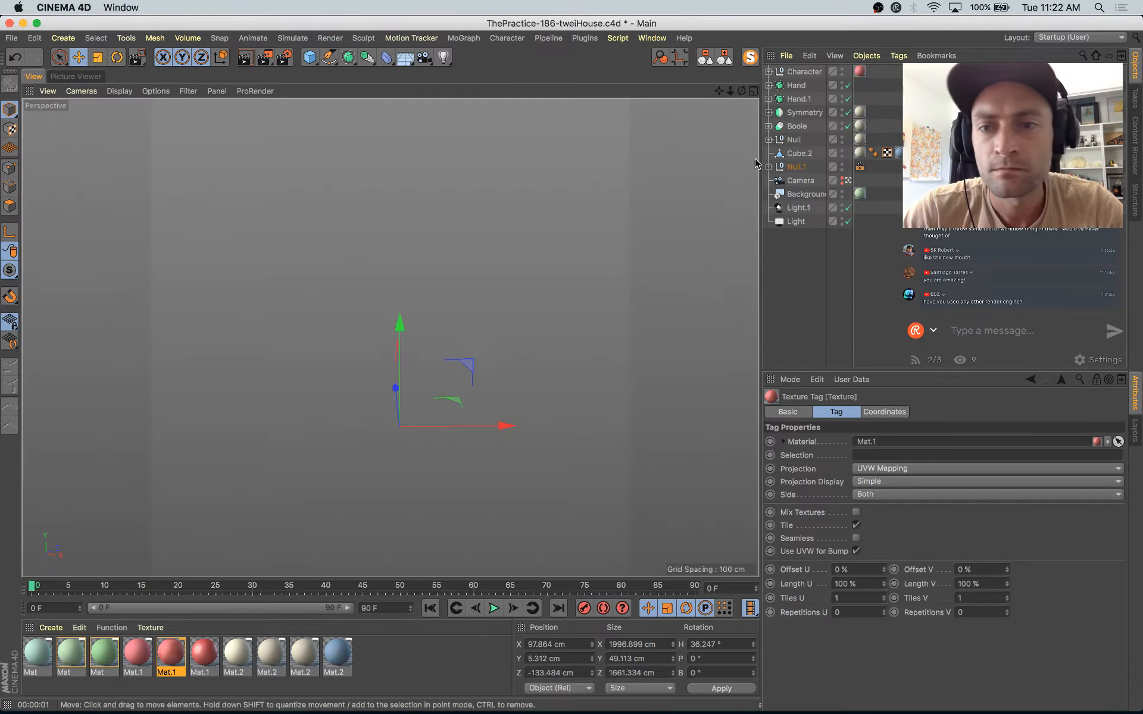
left_click(799, 207)
left_click(848, 181)
left_click_drag(596, 345, 570, 288, "alt")
left_click_drag(536, 270, 603, 378, "alt")
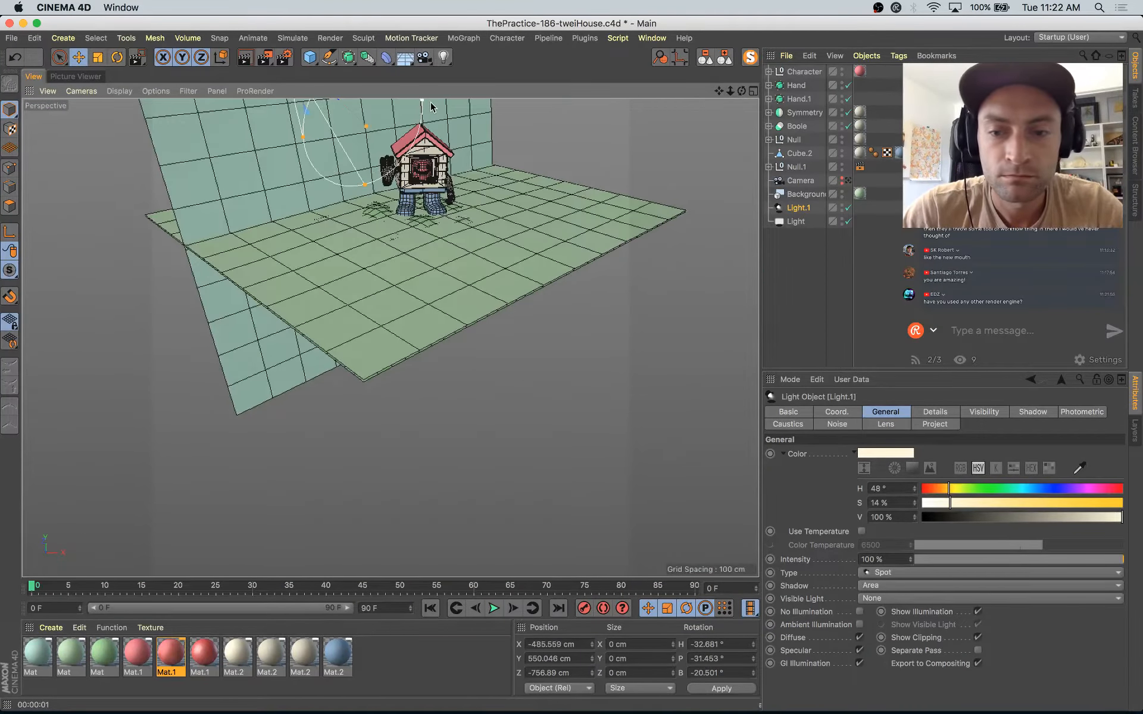
left_click(800, 222)
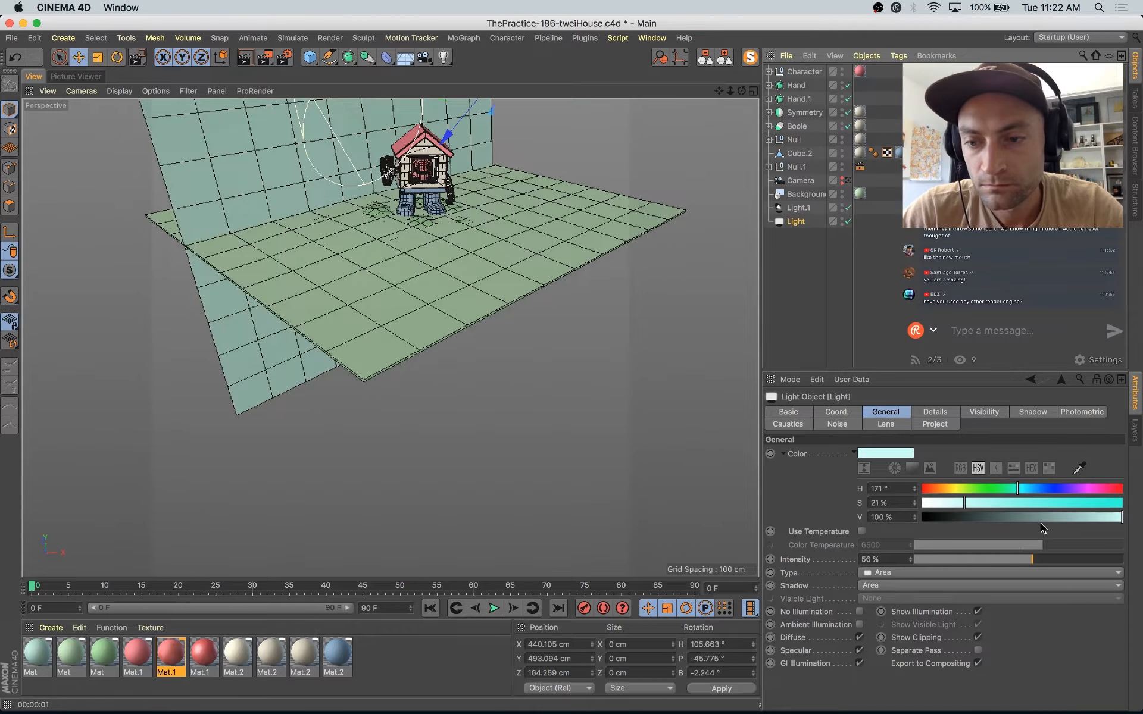
left_click(1059, 560)
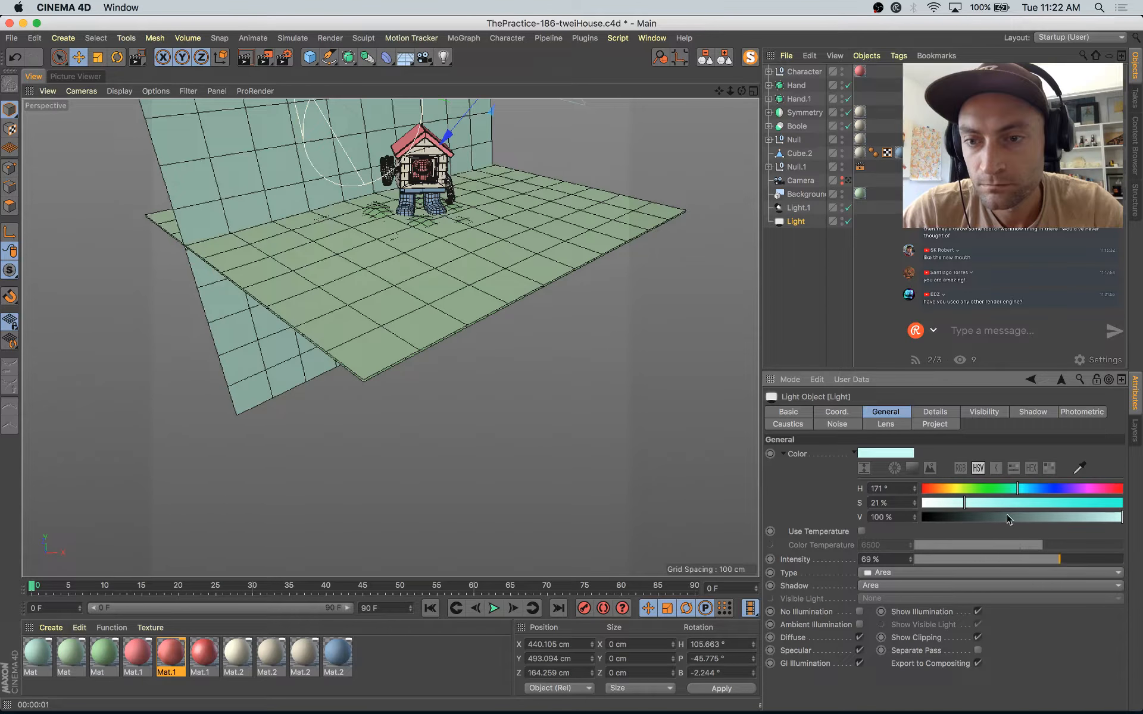
left_click(849, 181)
Step: Render the scene with the adjusted area light and compare it with the previous renders in the history
key("shift+r")
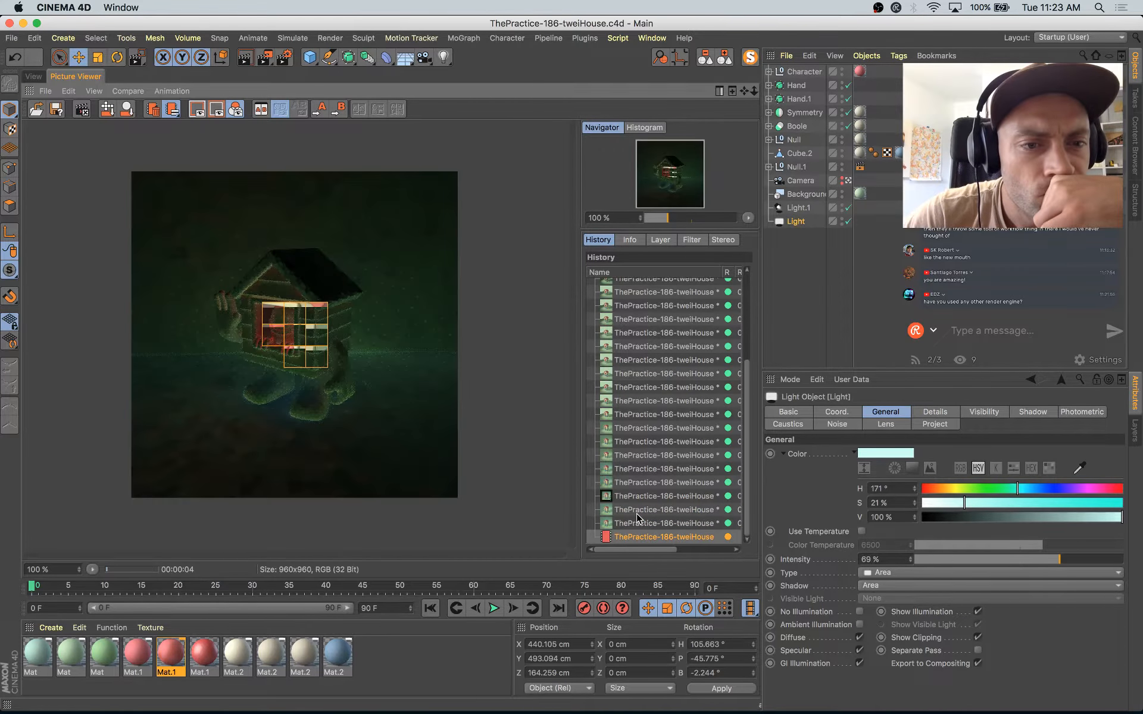
key("Up")
key("Up")
key("Up")
key("Up")
key("Down")
key("Down")
key("Down")
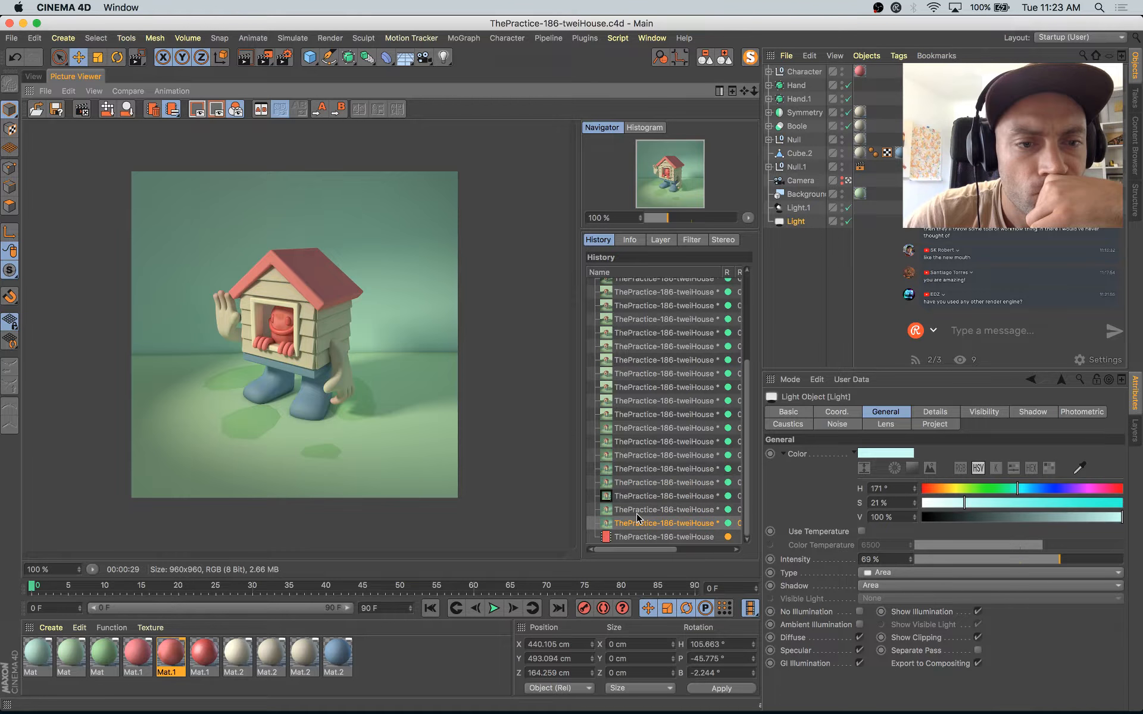
key("Down")
key("Up")
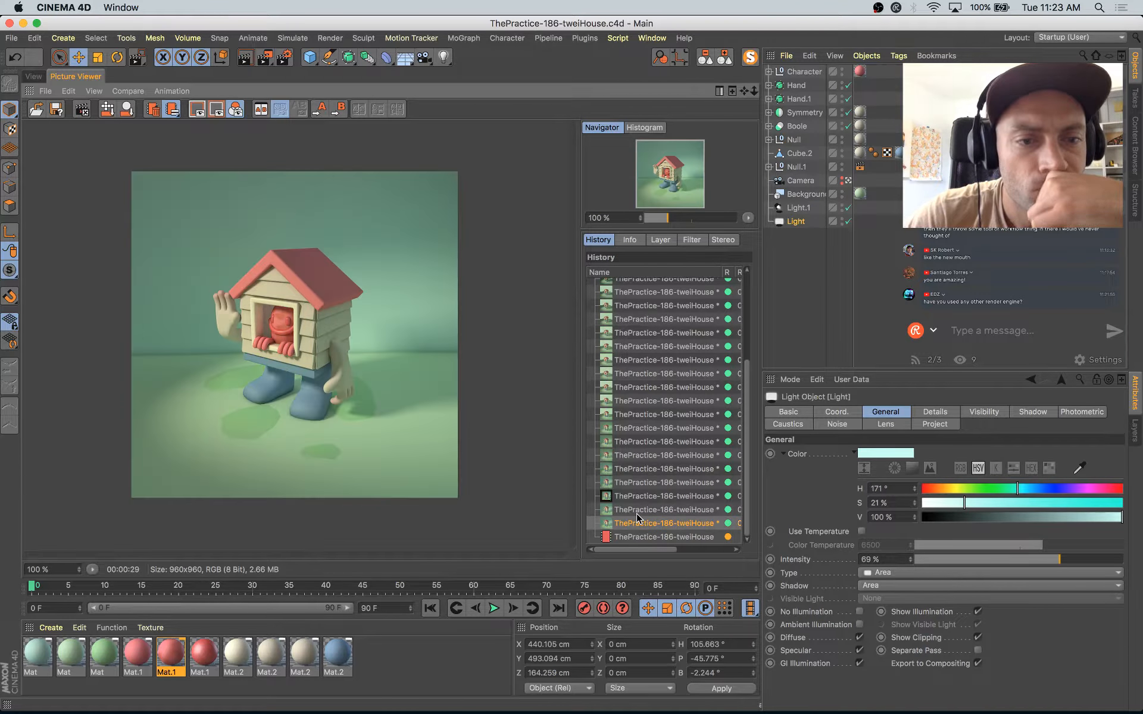
key("Down")
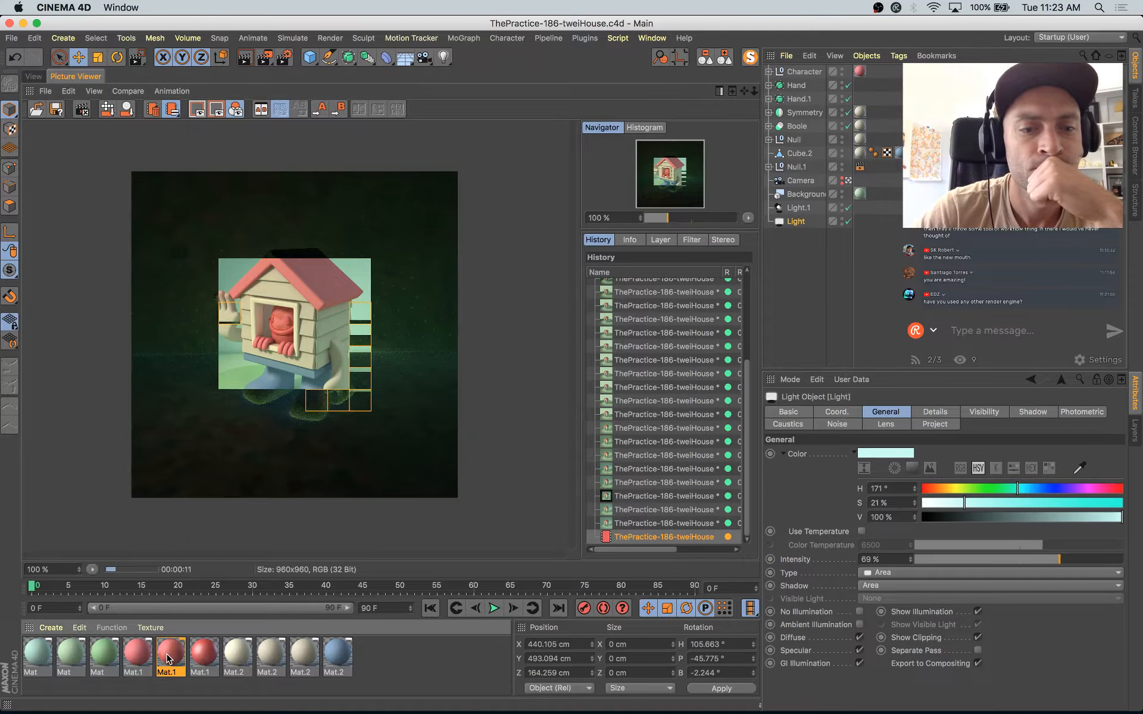
Step: Open the character's spotted material and set its color texture's mix mode to Normal
double_click(167, 658)
left_click_drag(416, 99, 604, 159)
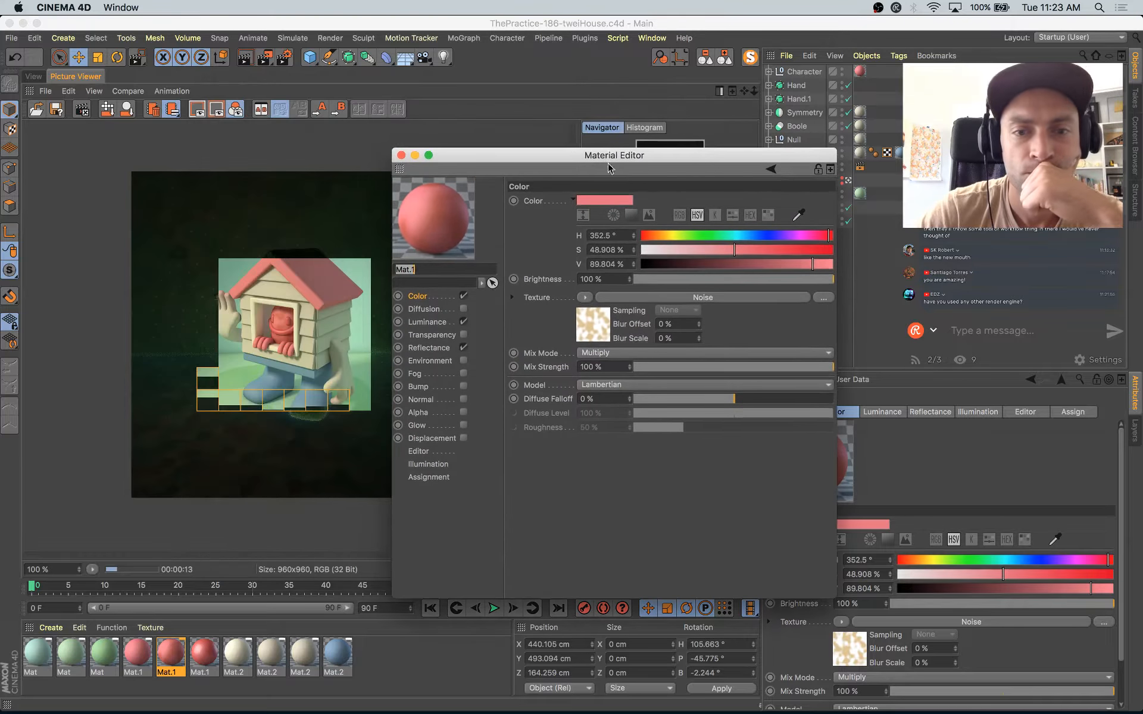
left_click(586, 297)
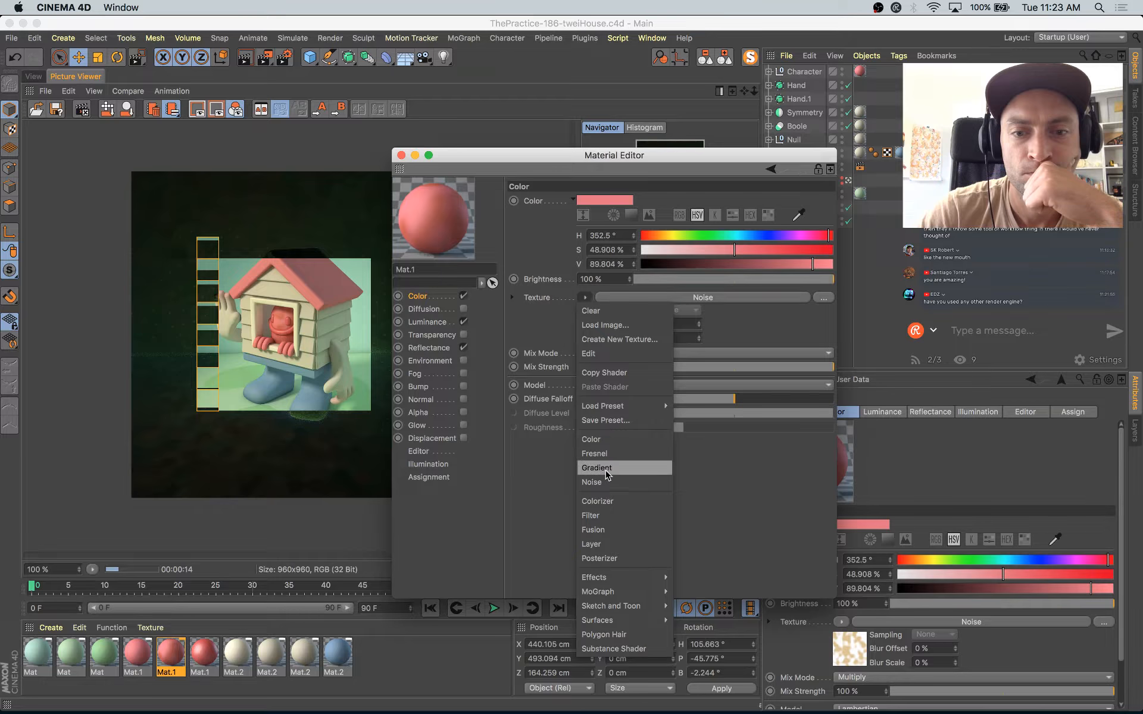
left_click(528, 435)
left_click(599, 355)
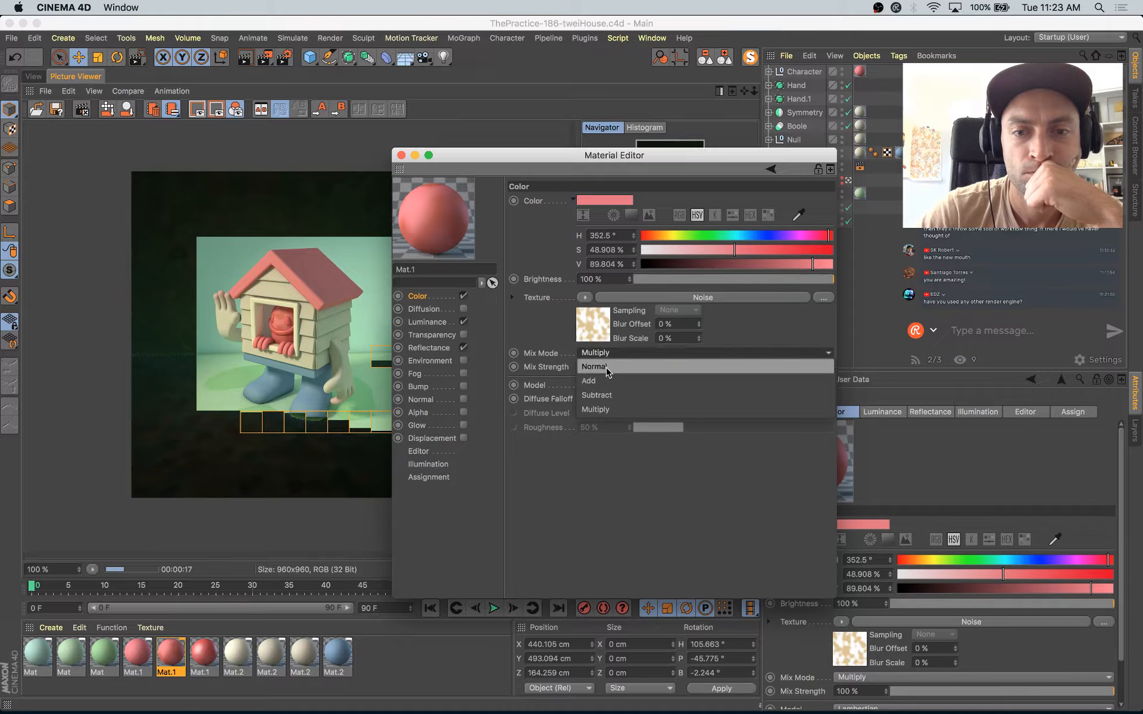
left_click(607, 367)
Step: Set the noise shader's Color 2 to a sampled pink and Color 1 to a paler pink with hue 352.5° and saturation 18%
left_click(591, 324)
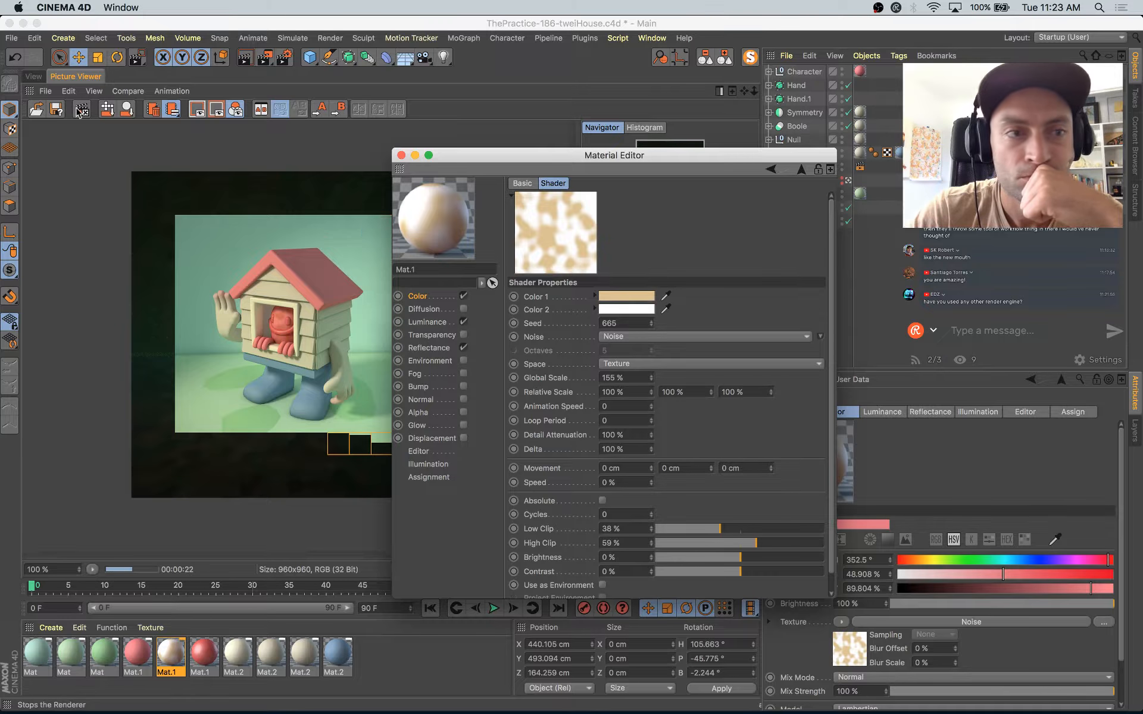
left_click(33, 76)
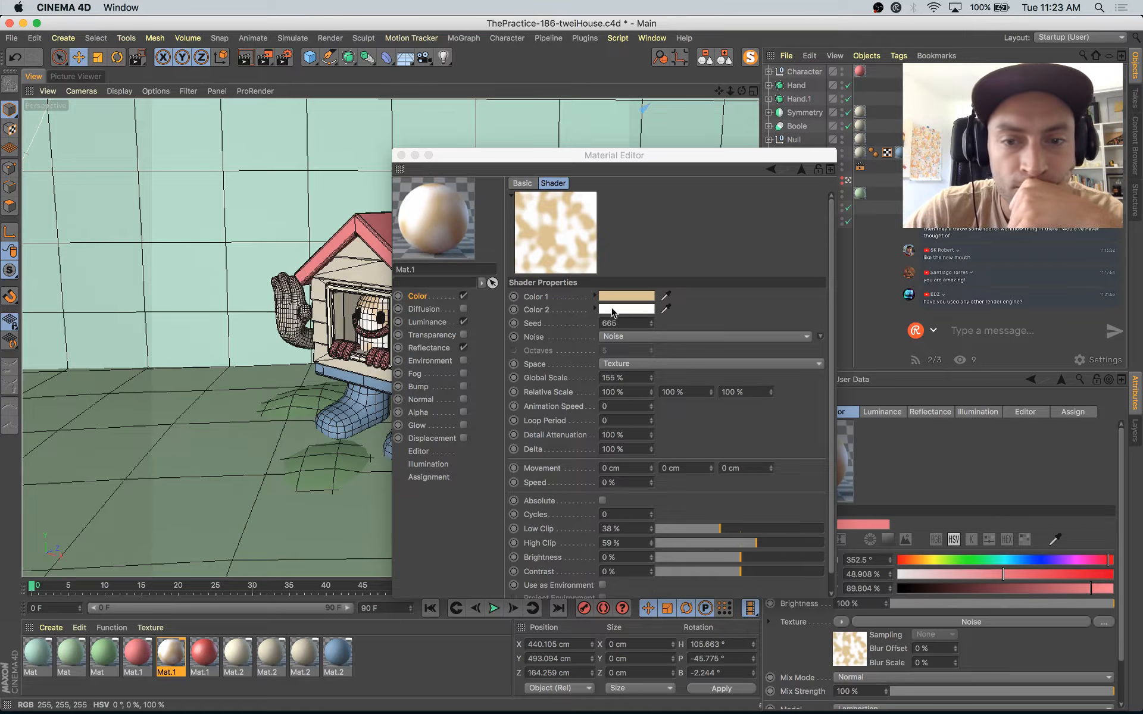
left_click(667, 310)
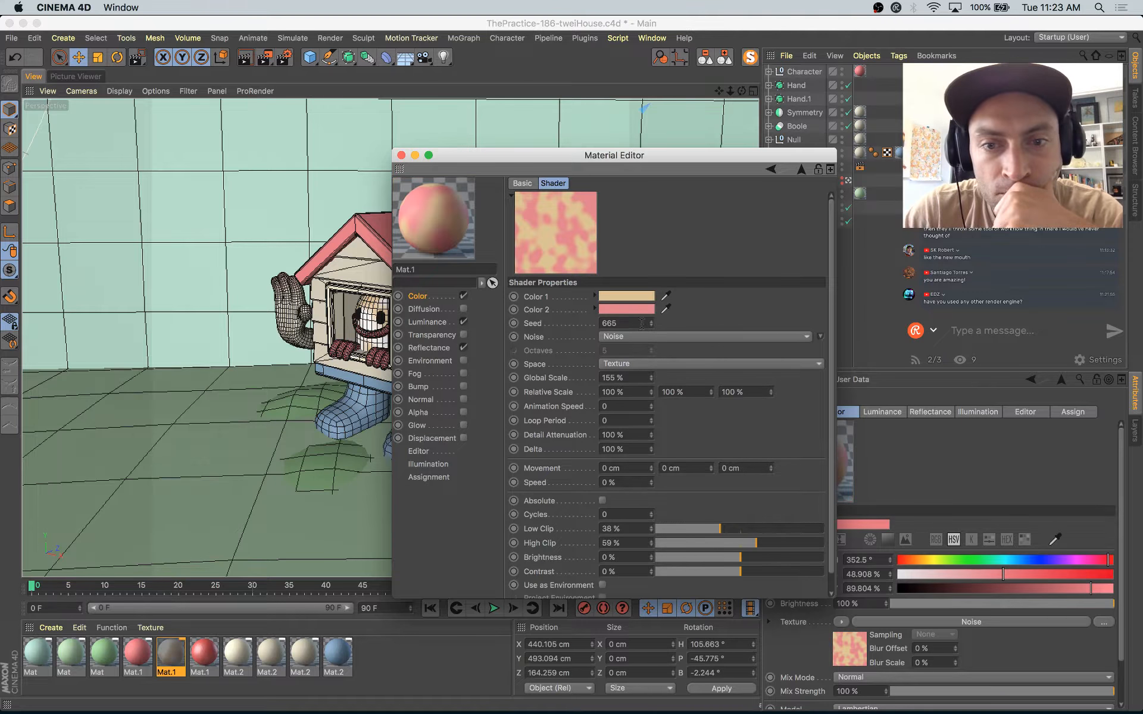
left_click(631, 293)
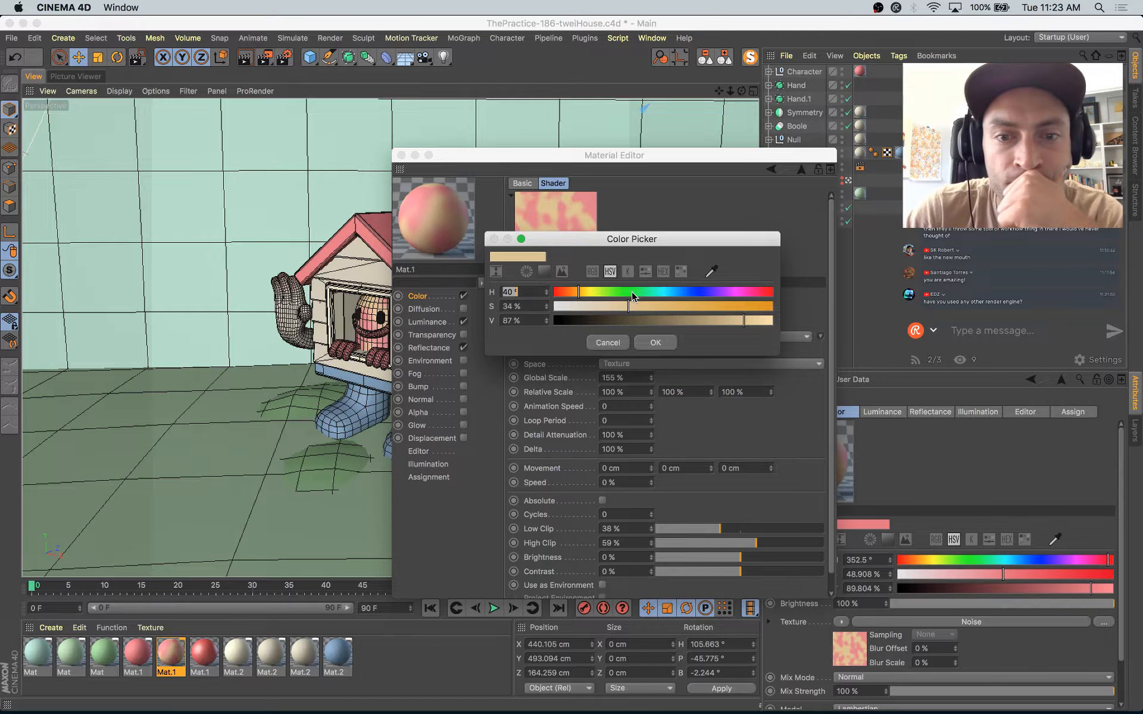
left_click(593, 194)
left_click(589, 307)
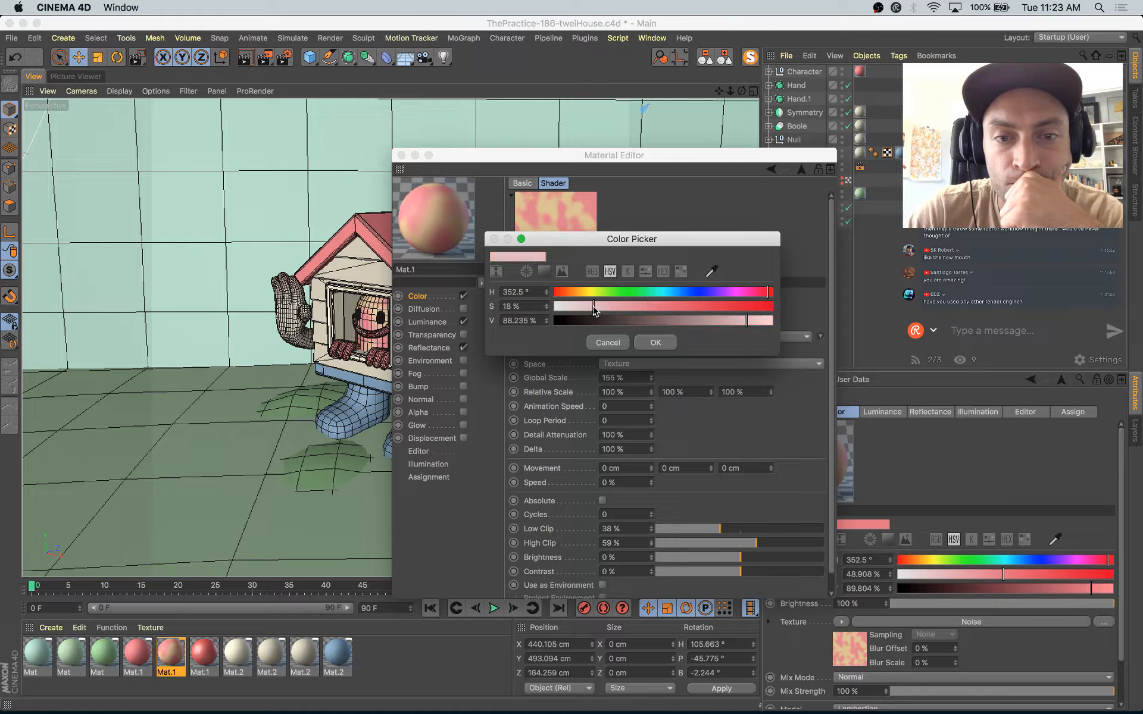
left_click(664, 343)
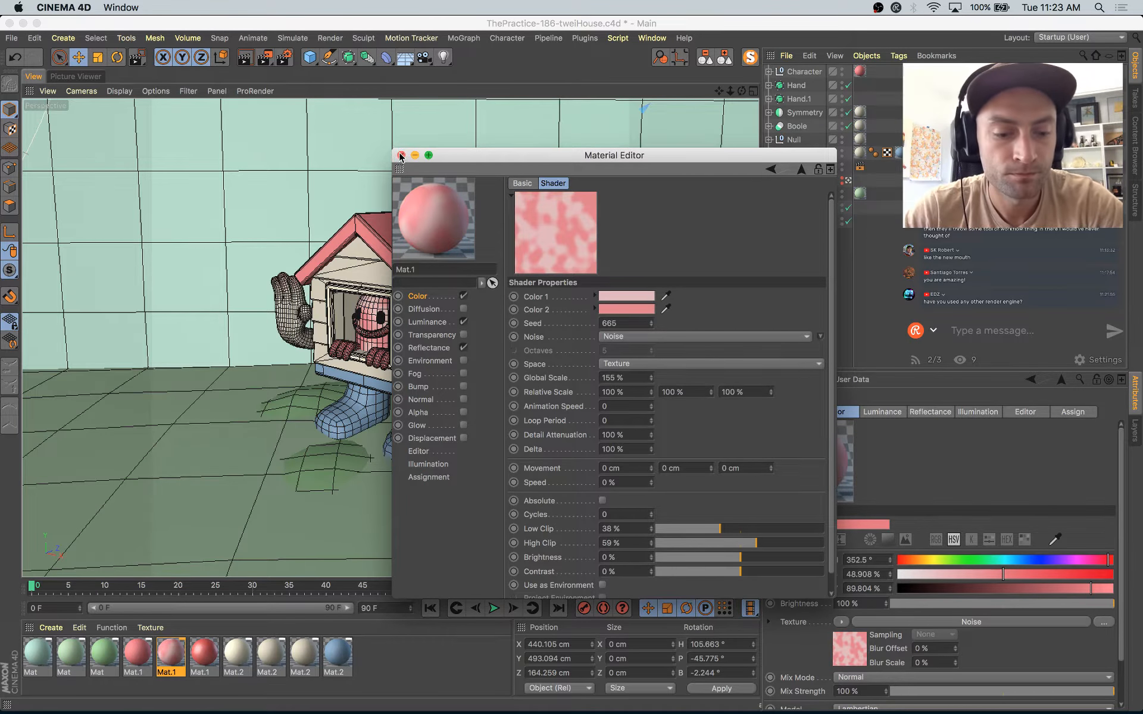
Step: Render the scene with the pink-spotted character and compare it with the earlier renders in the history
key("shift+r")
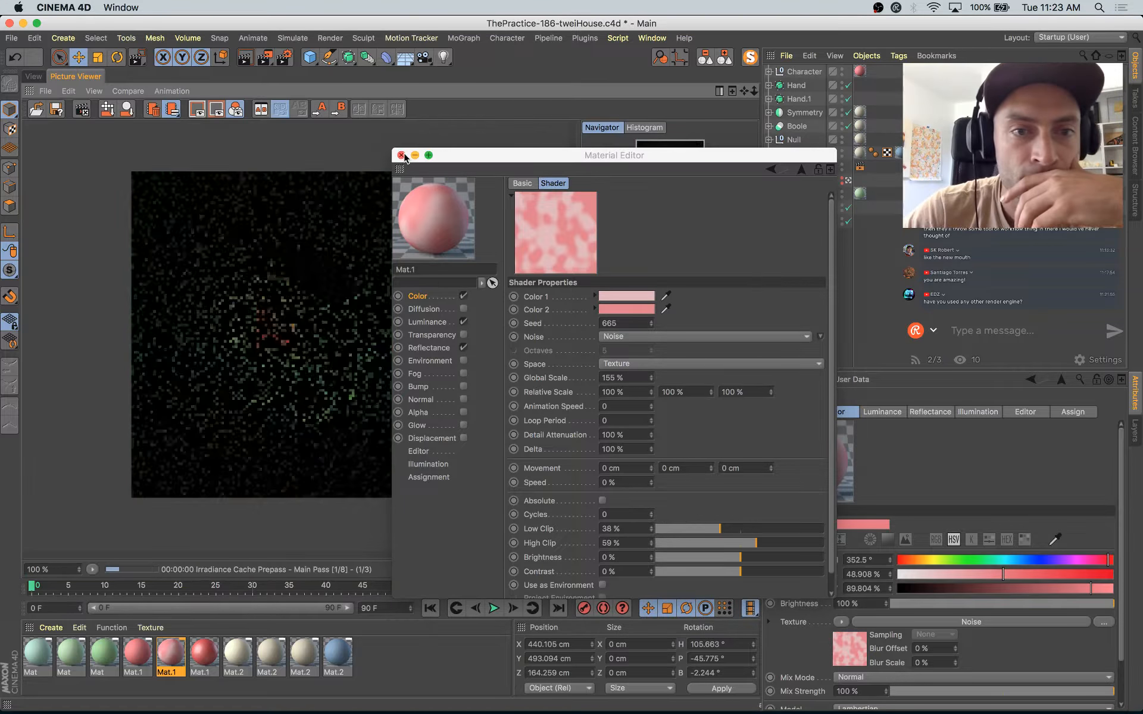
left_click(401, 156)
left_click(674, 524)
key("Up")
key("Down")
key("Down")
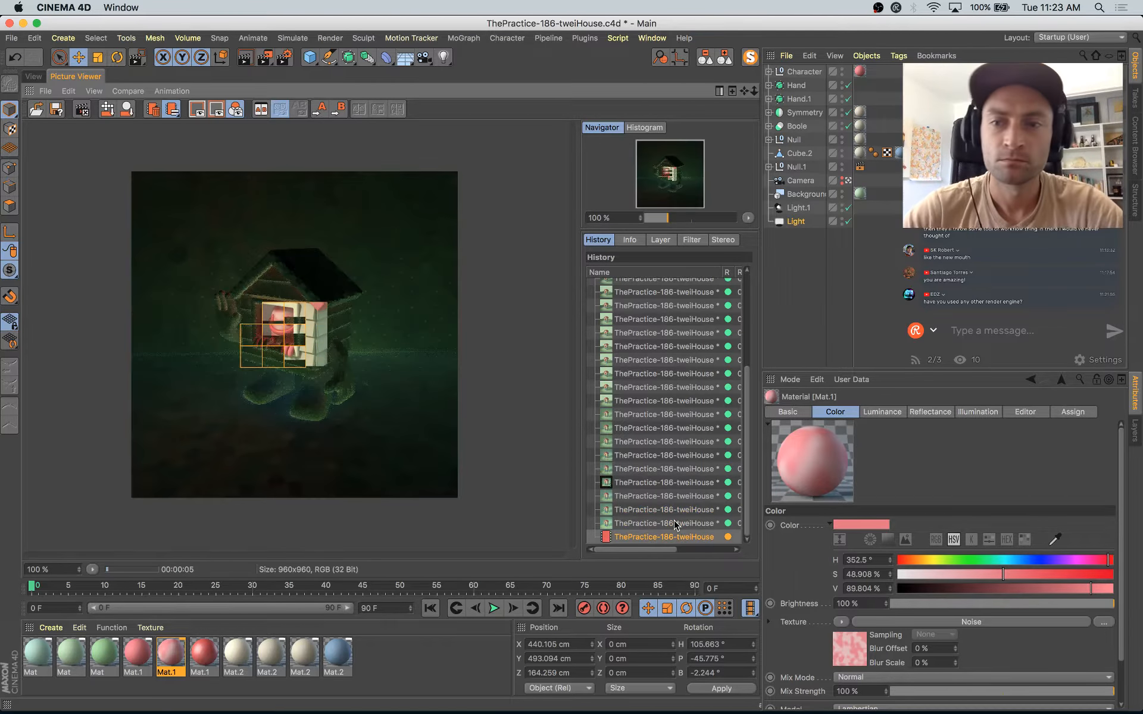
Step: Adjust the camera framing slightly and compare the house character with the reference illustration in Safari
left_click(38, 75)
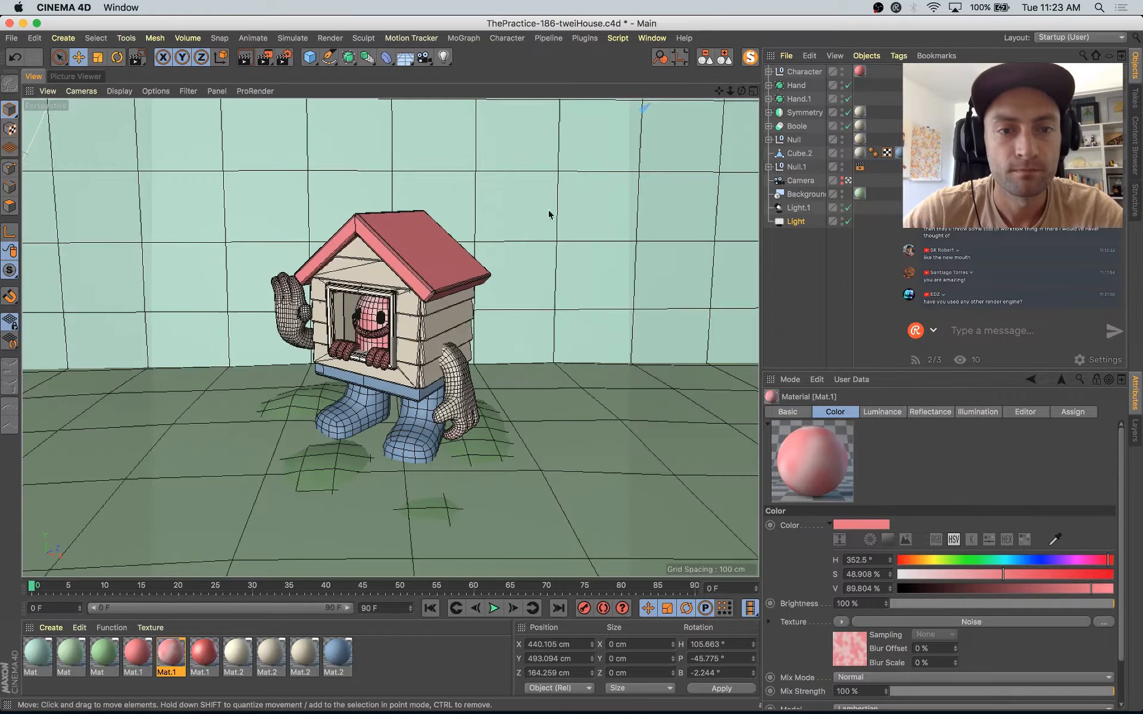
mouse_move(584, 241)
middle_mouse_down("alt")
mouse_move(593, 238)
mouse_move(592, 253)
middle_mouse_up("alt")
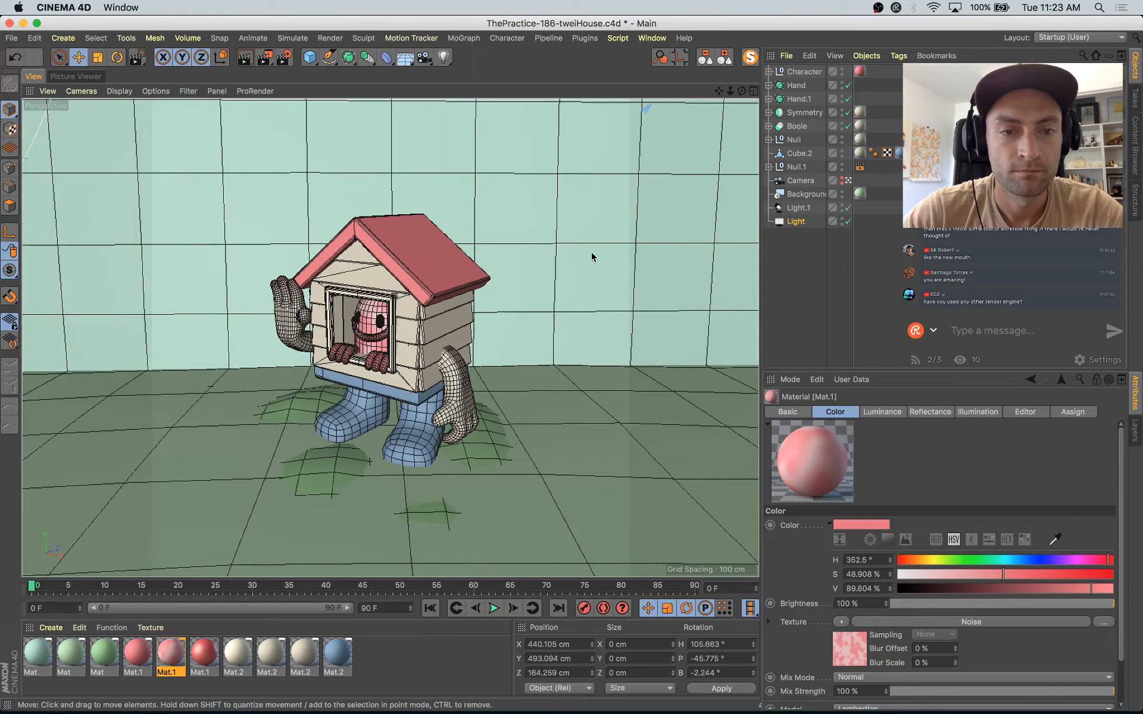
left_click(370, 310)
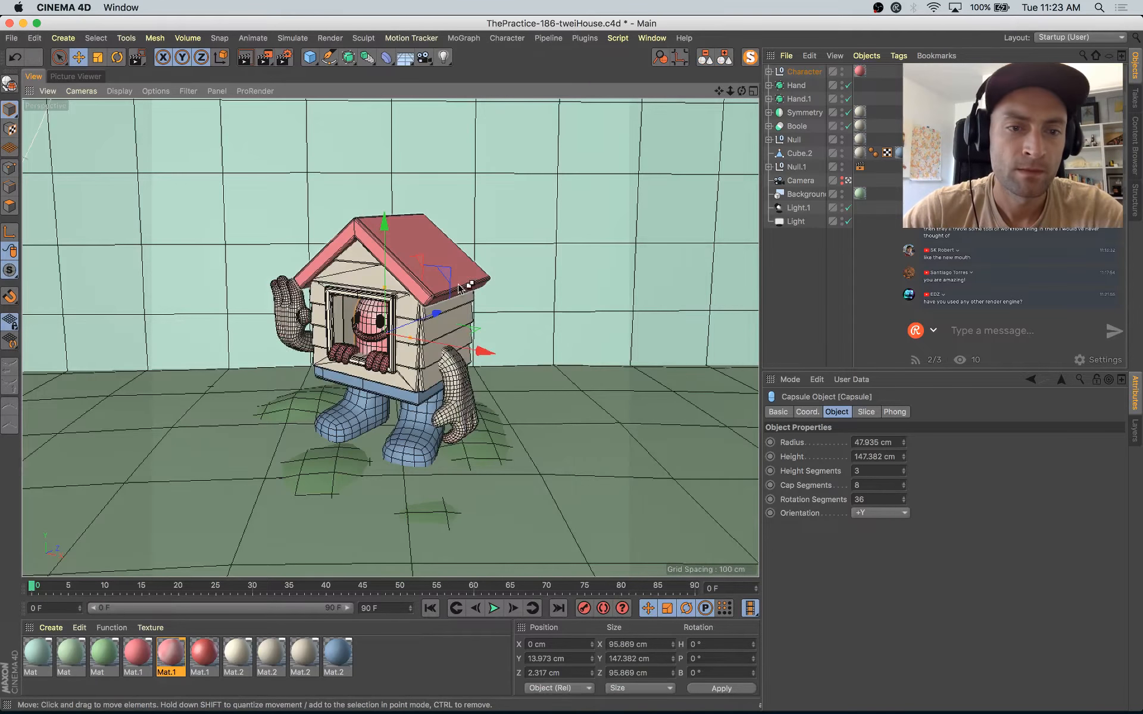
left_click_drag(459, 290, 500, 357, "alt")
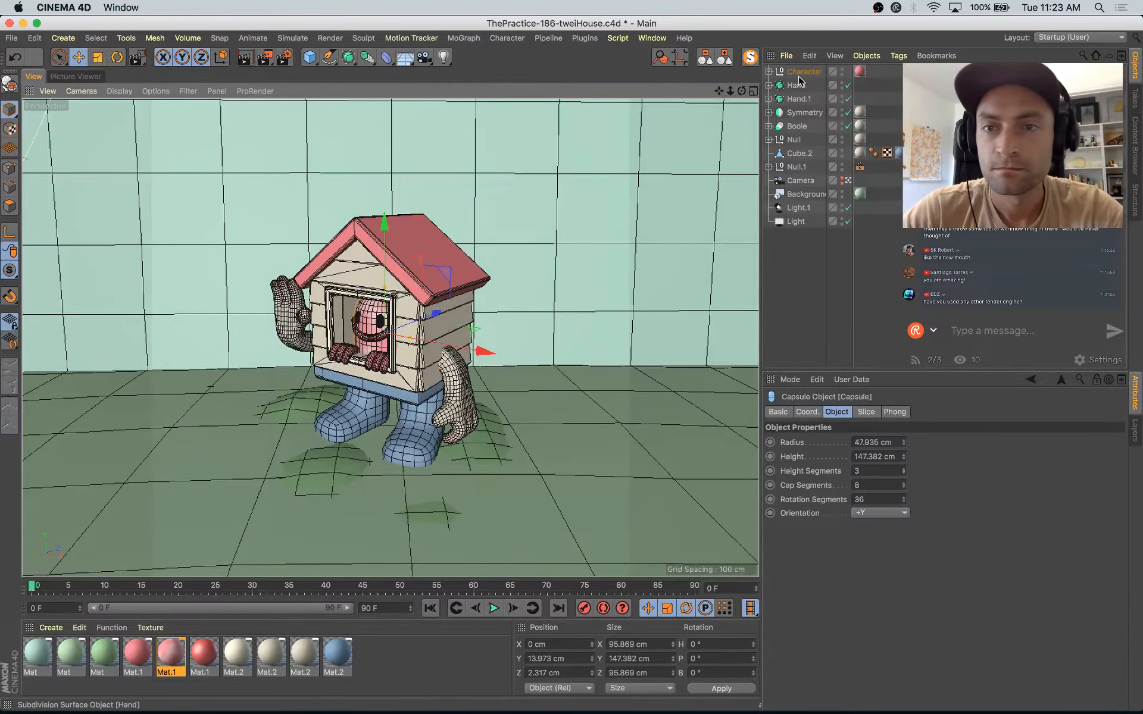
left_click_drag(625, 390, 584, 383, "alt")
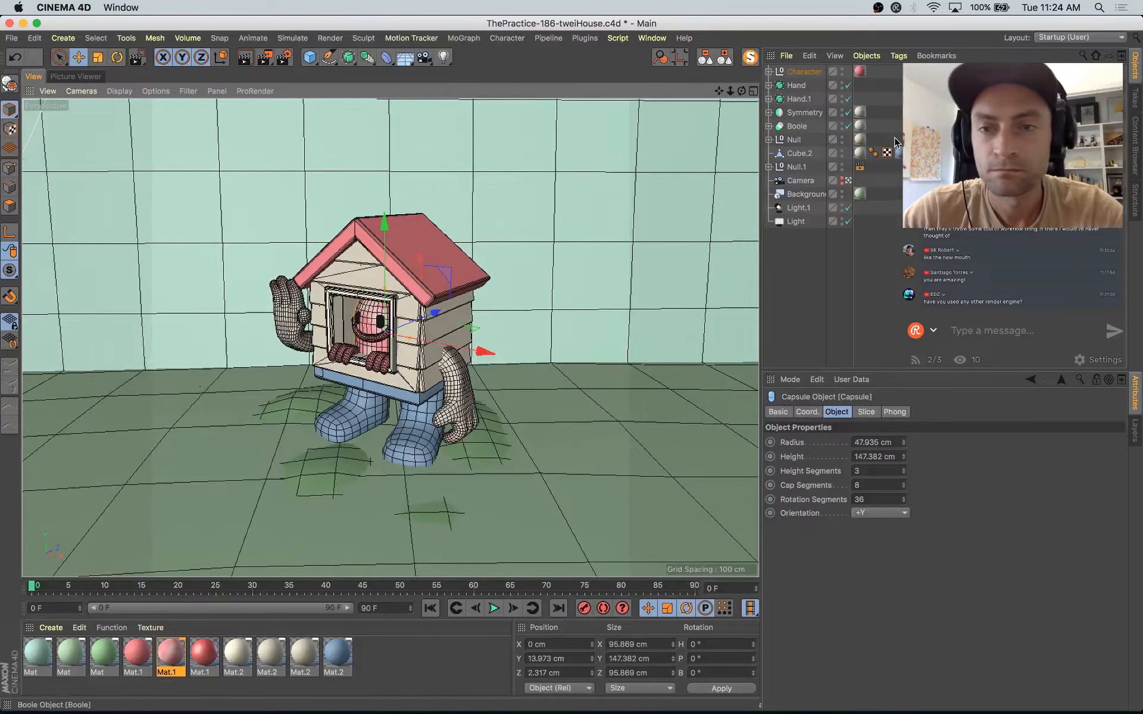
Step: Set the scene camera's focal length to 66.9 mm
left_click(817, 412)
left_click(844, 412)
left_click(800, 182)
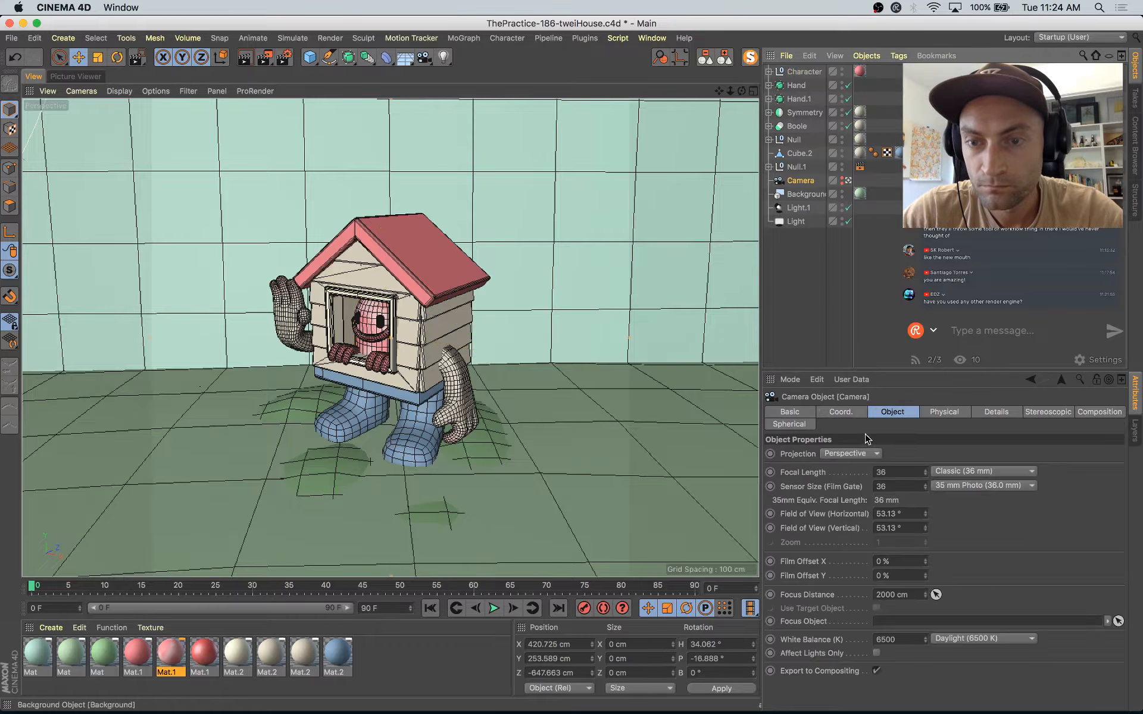
left_click_drag(925, 475, 934, 499)
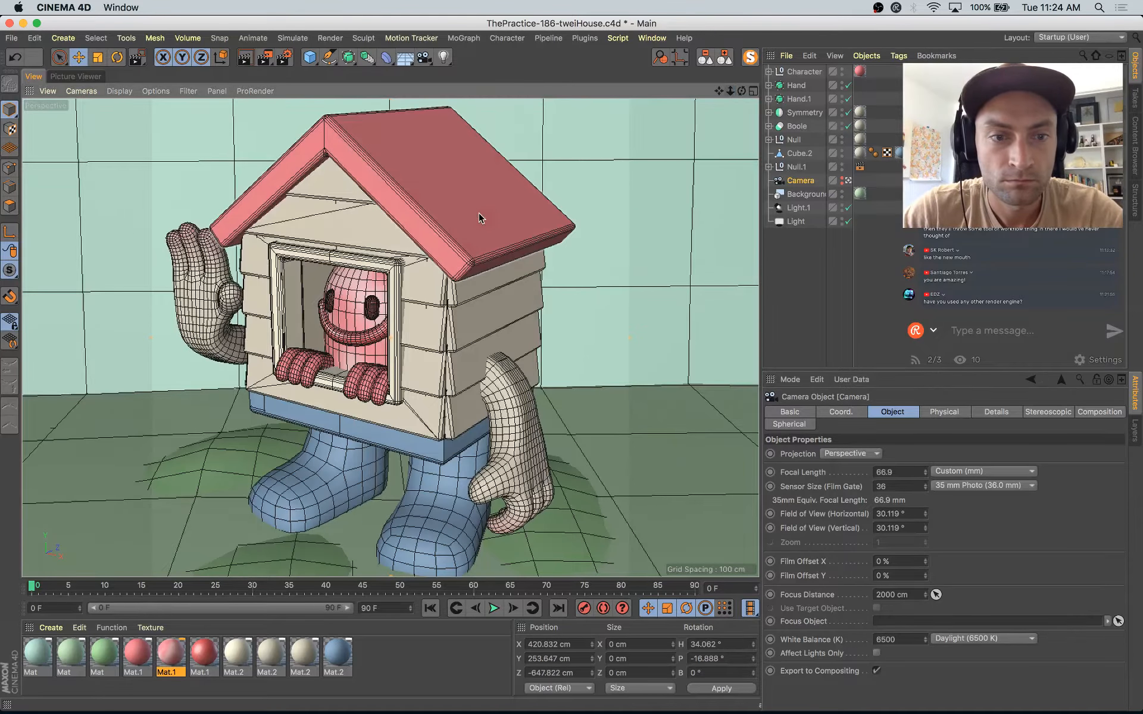
Step: Pull the camera back to leave more space around the house character and render the scene
left_click(375, 293)
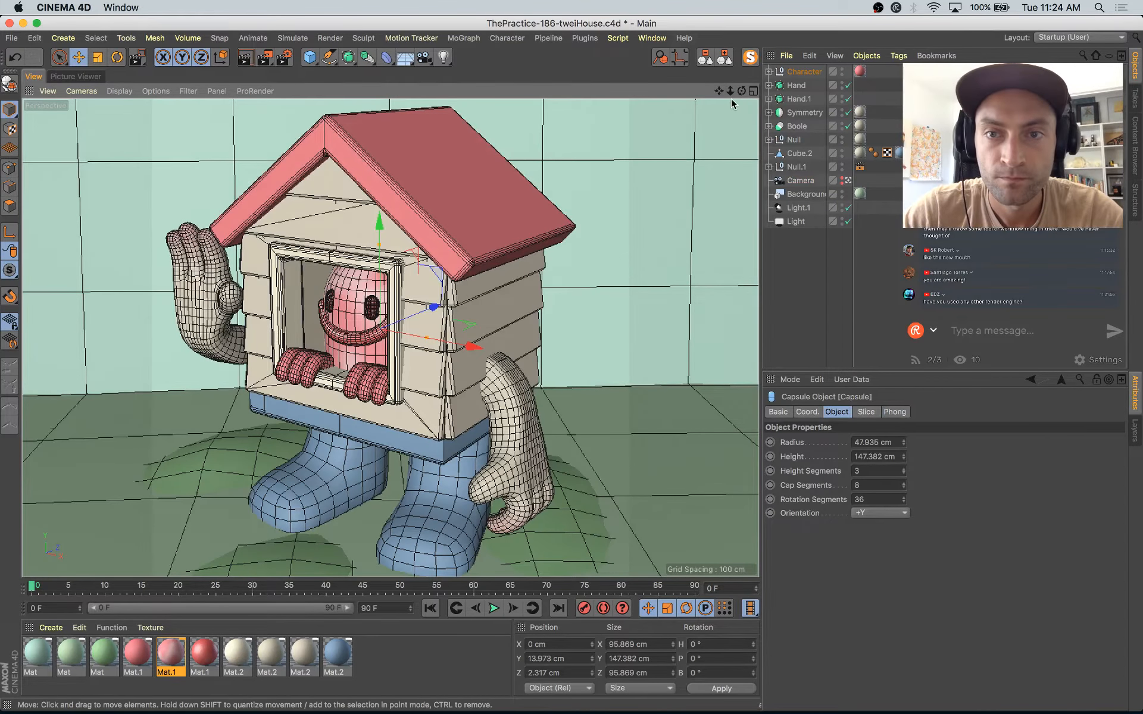
left_click_drag(730, 91, 702, 92)
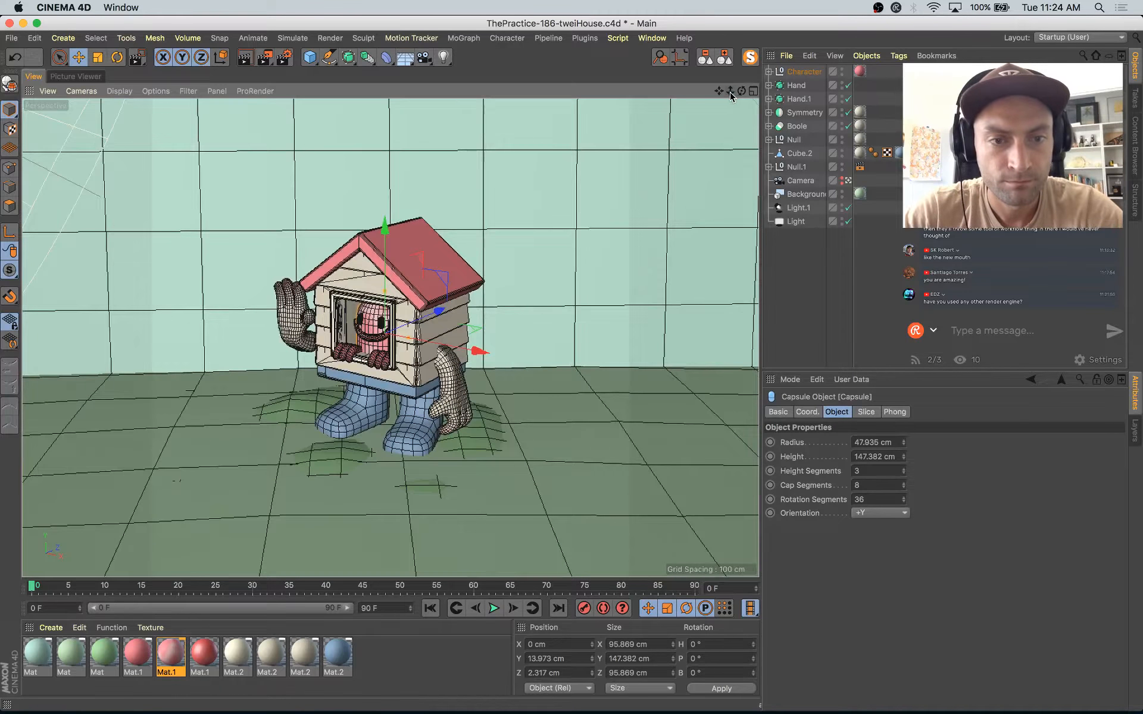
key("shift+r")
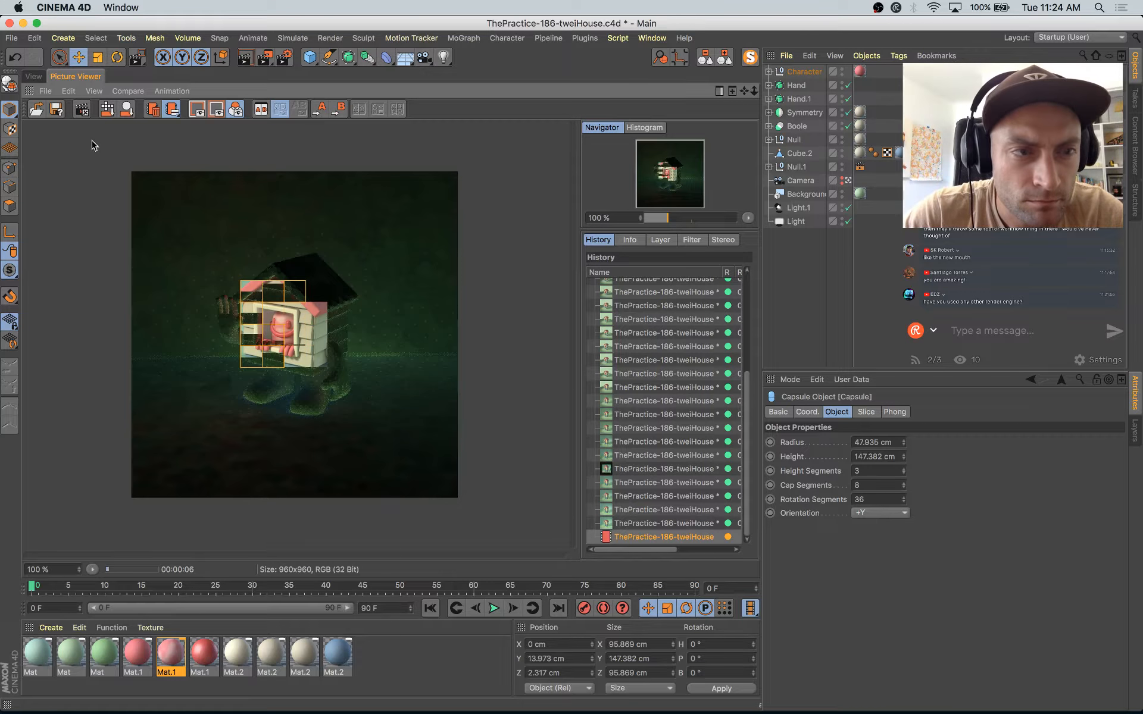
Step: Set the pink Mat.1 color texture's mix strength to 70% and its noise clipping to 46% low and 53% high
left_click(33, 76)
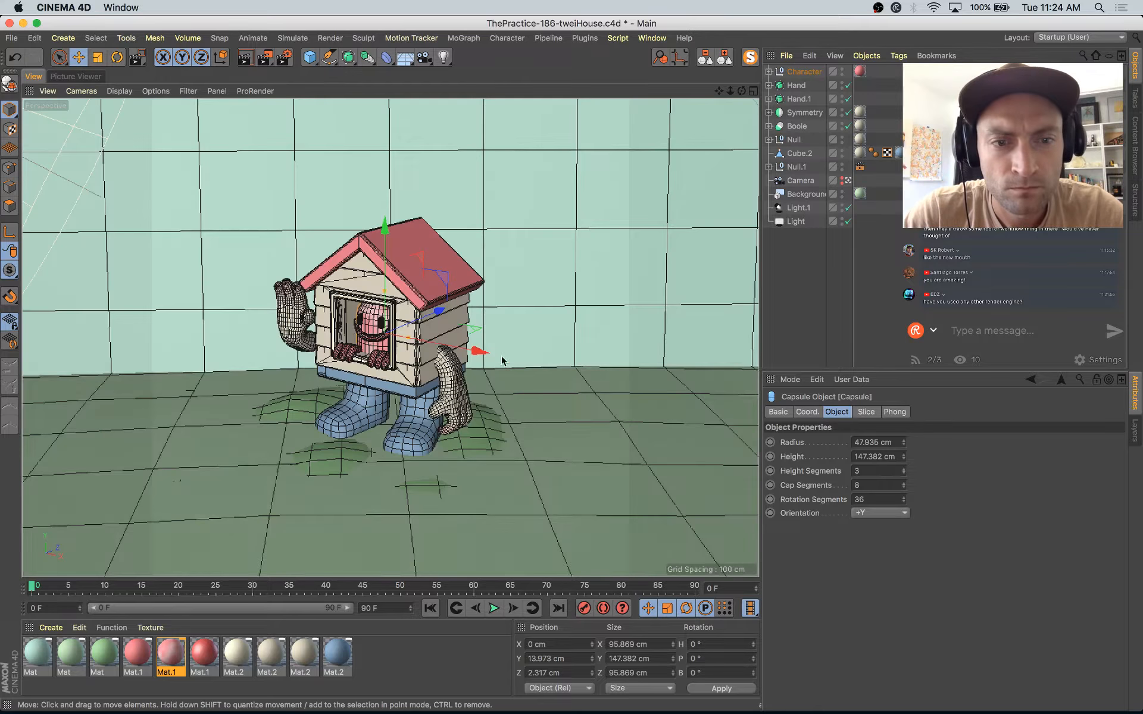
double_click(170, 655)
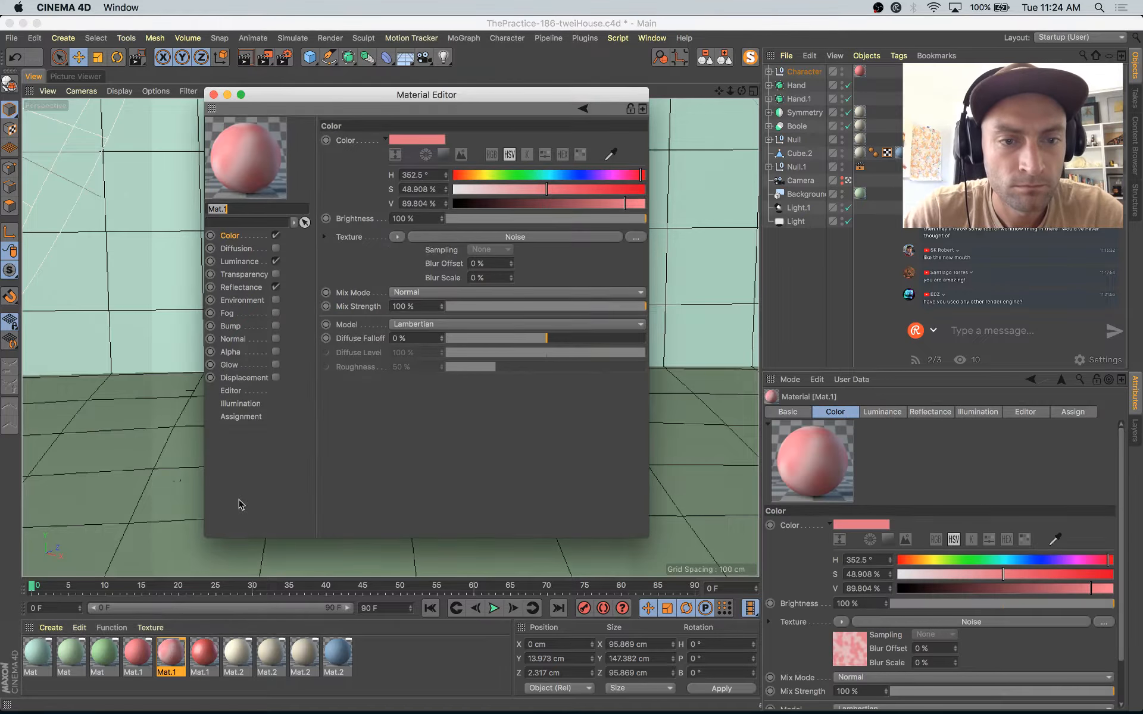
left_click(587, 306)
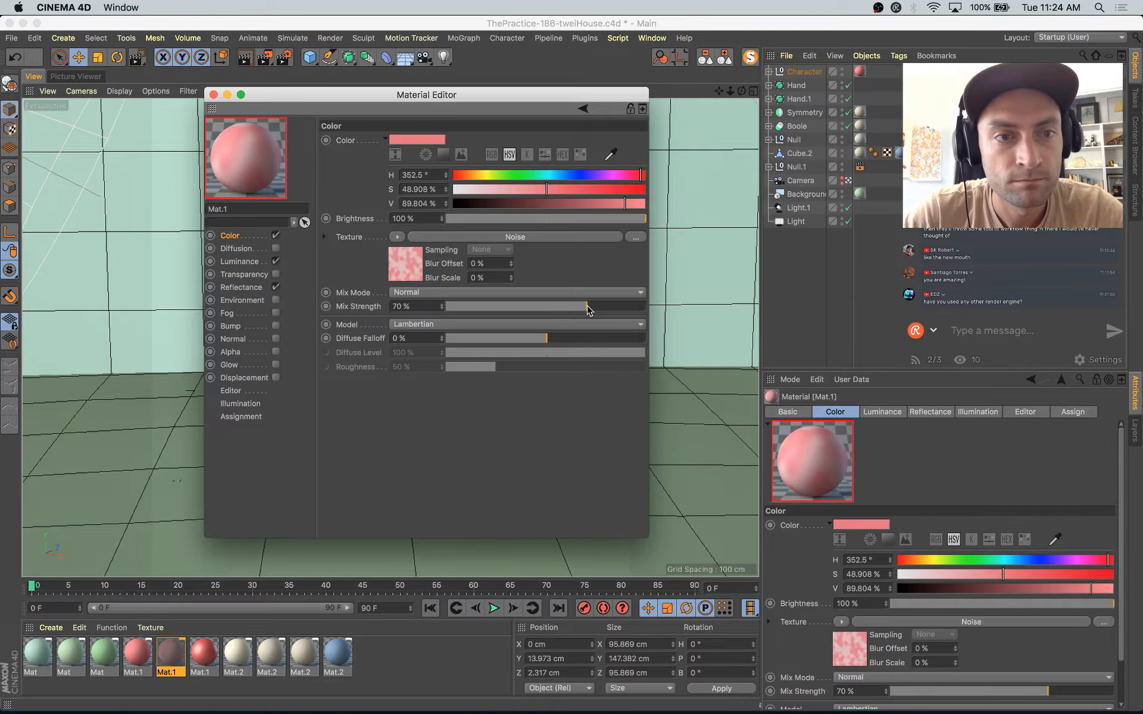
left_click(403, 268)
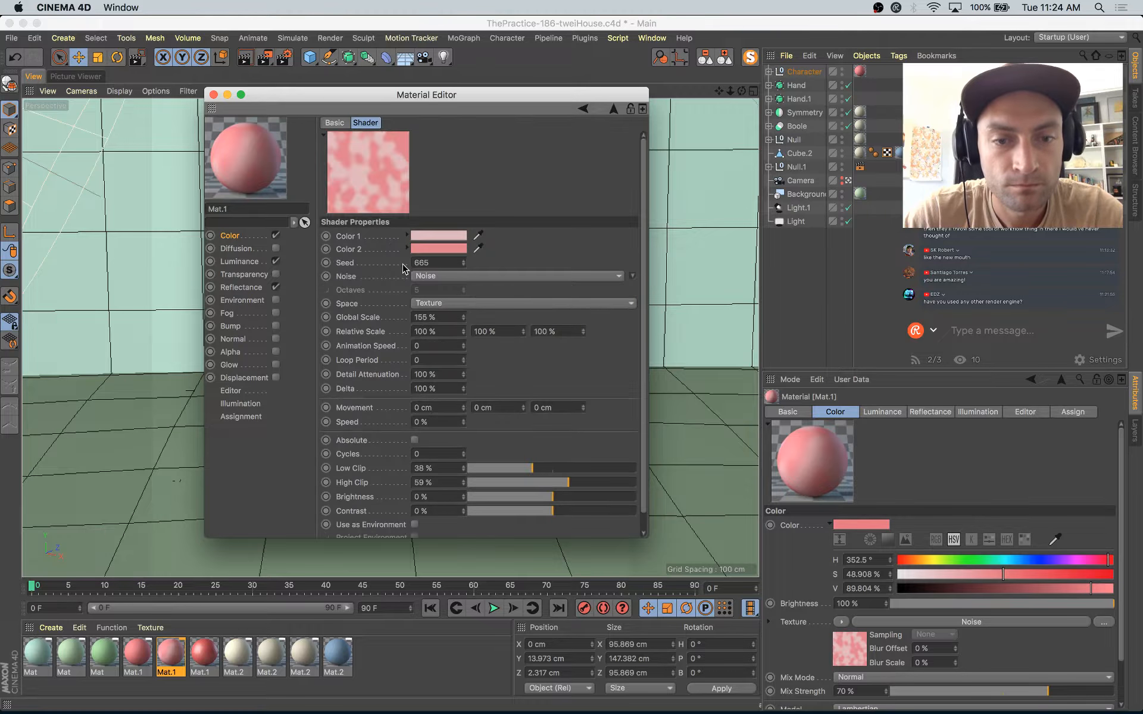
left_click(542, 469)
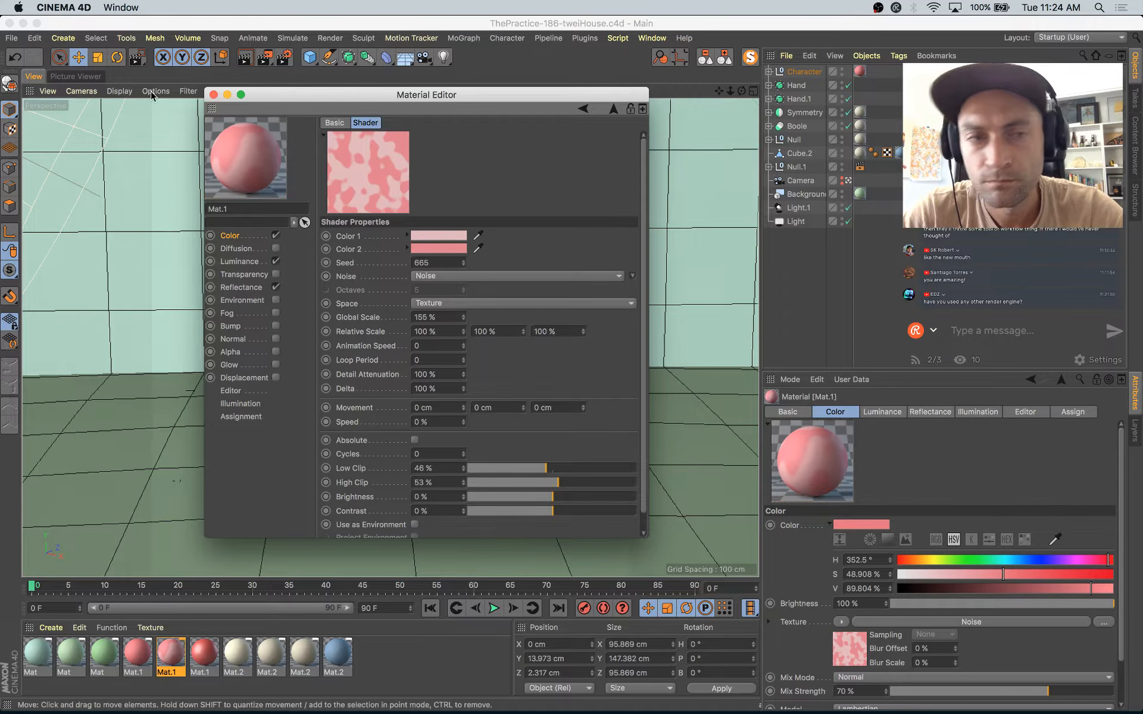
left_click(214, 95)
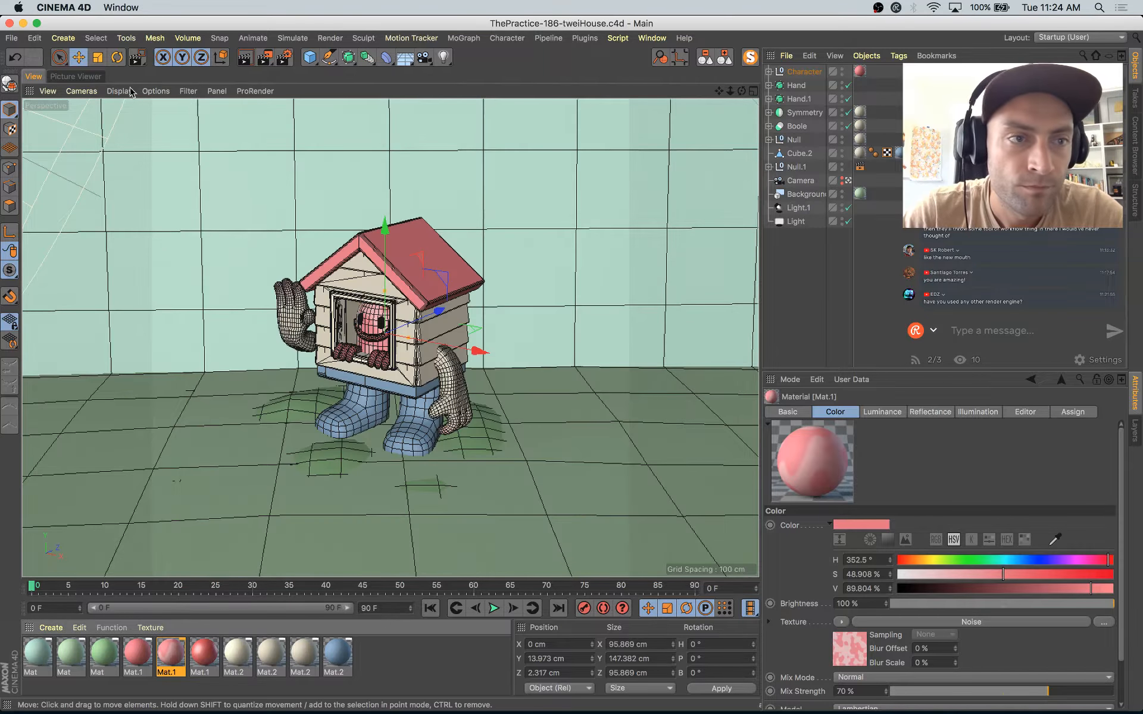
Step: Compare the render in progress with the previous one in the render history
left_click(94, 78)
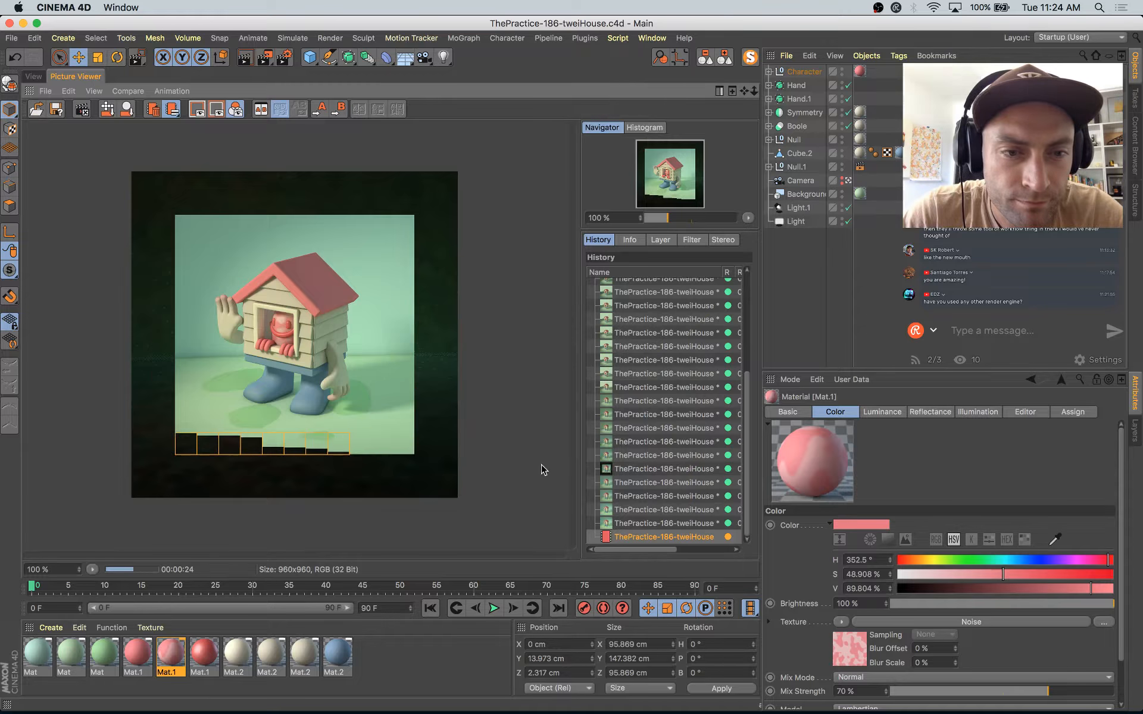
left_click(656, 525)
key("Down")
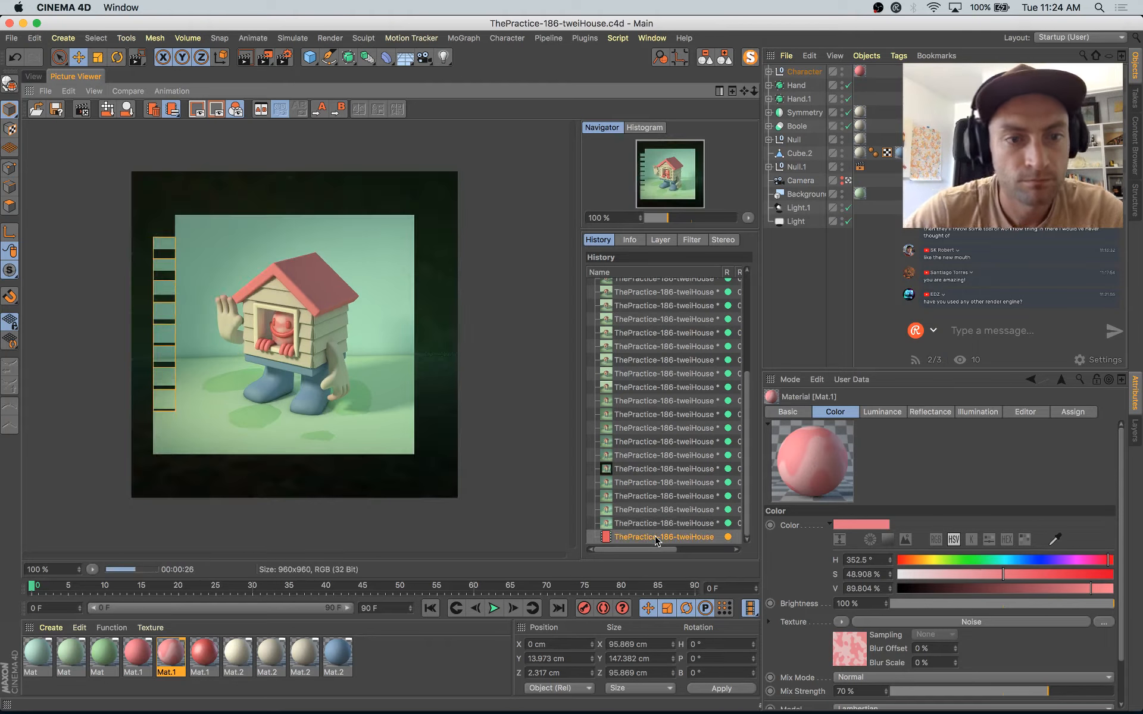
key("Up")
key("Down")
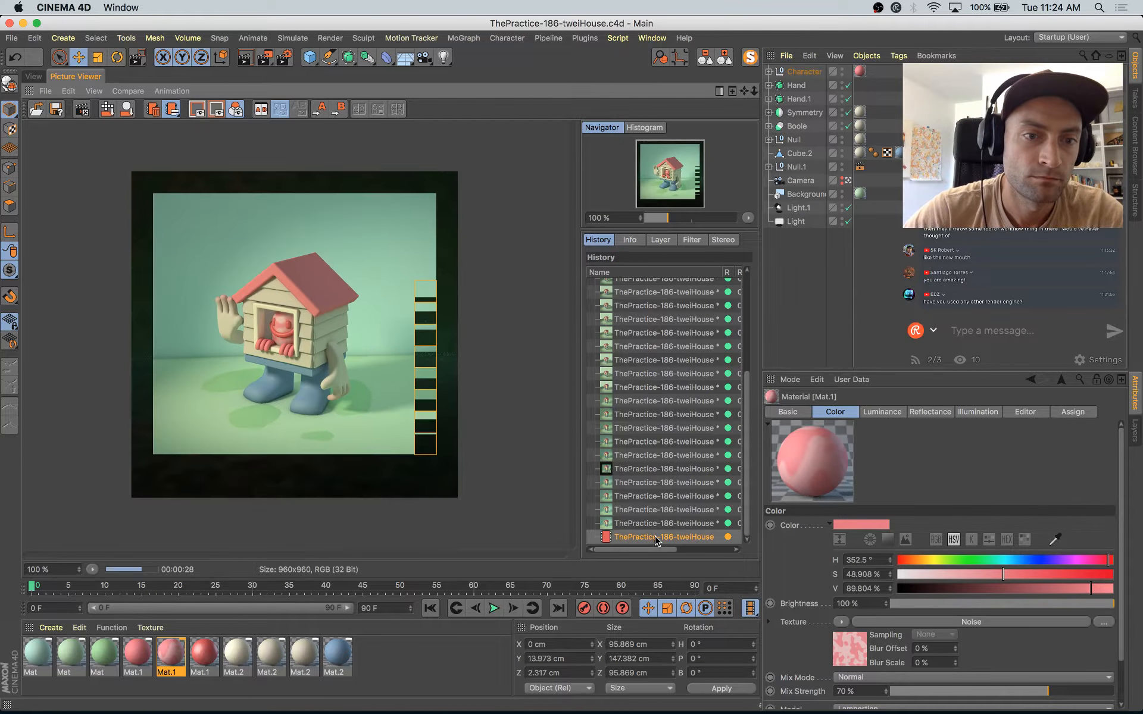
key("Up")
key("Down")
key("Up")
key("Down")
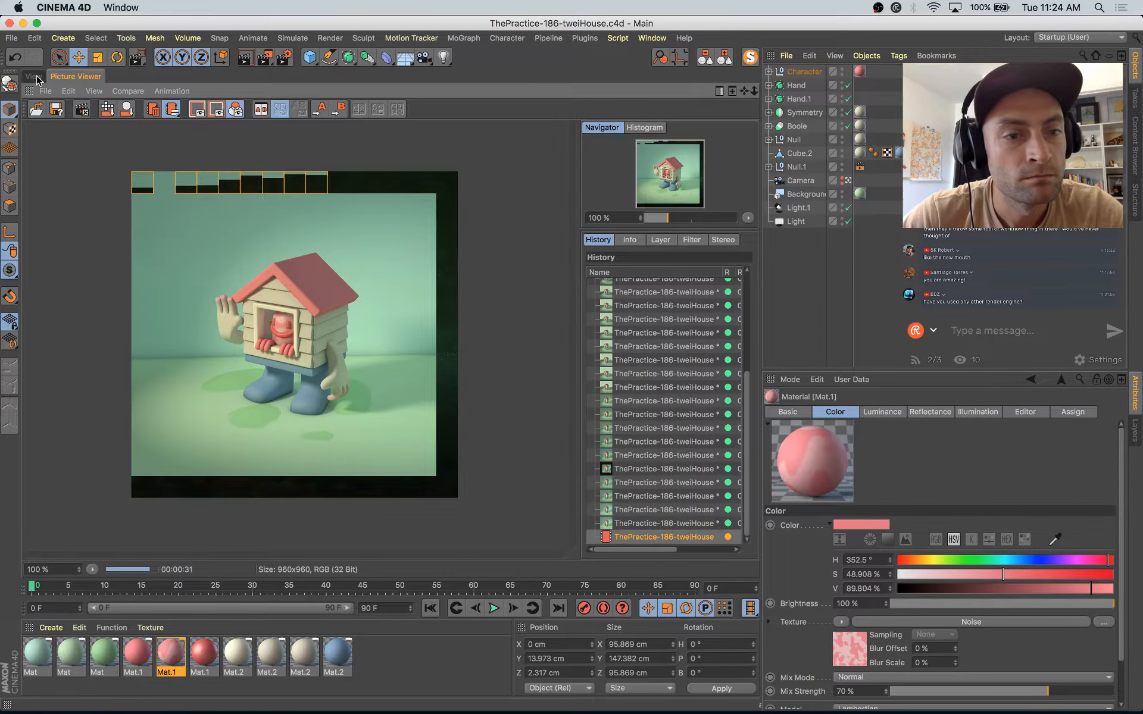
Step: Set the scene camera's focal length to 24 mm and move the camera in until the house character refills the frame
left_click(34, 76)
left_click(813, 180)
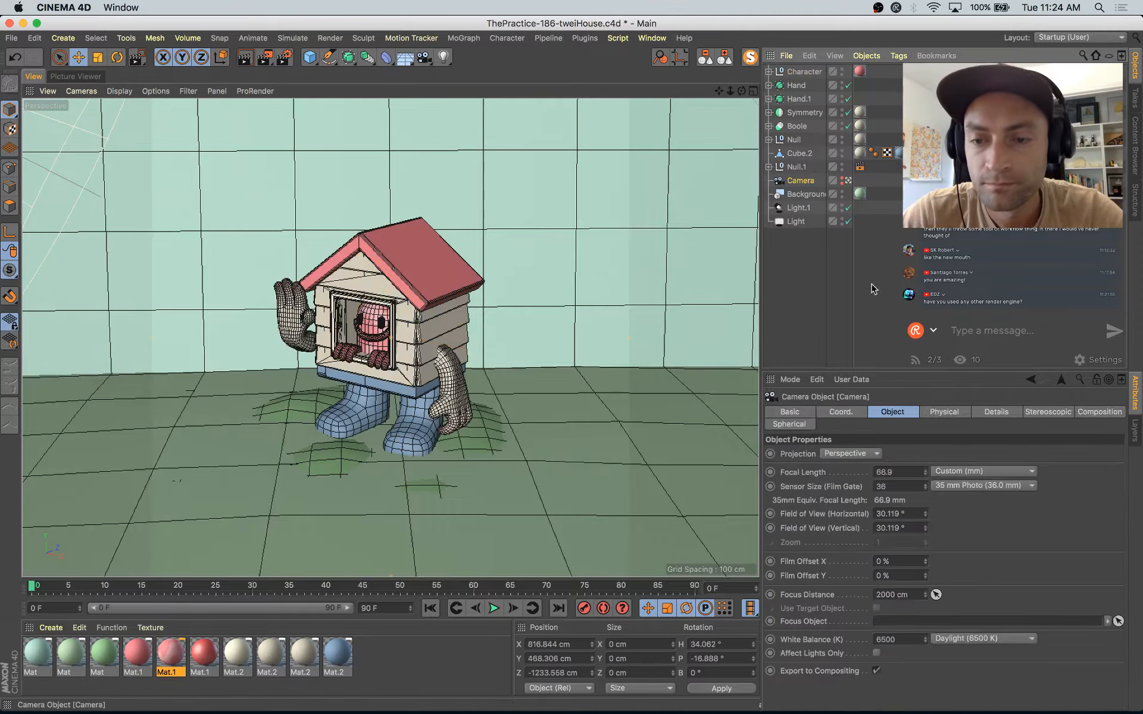
type("24")
key("Return")
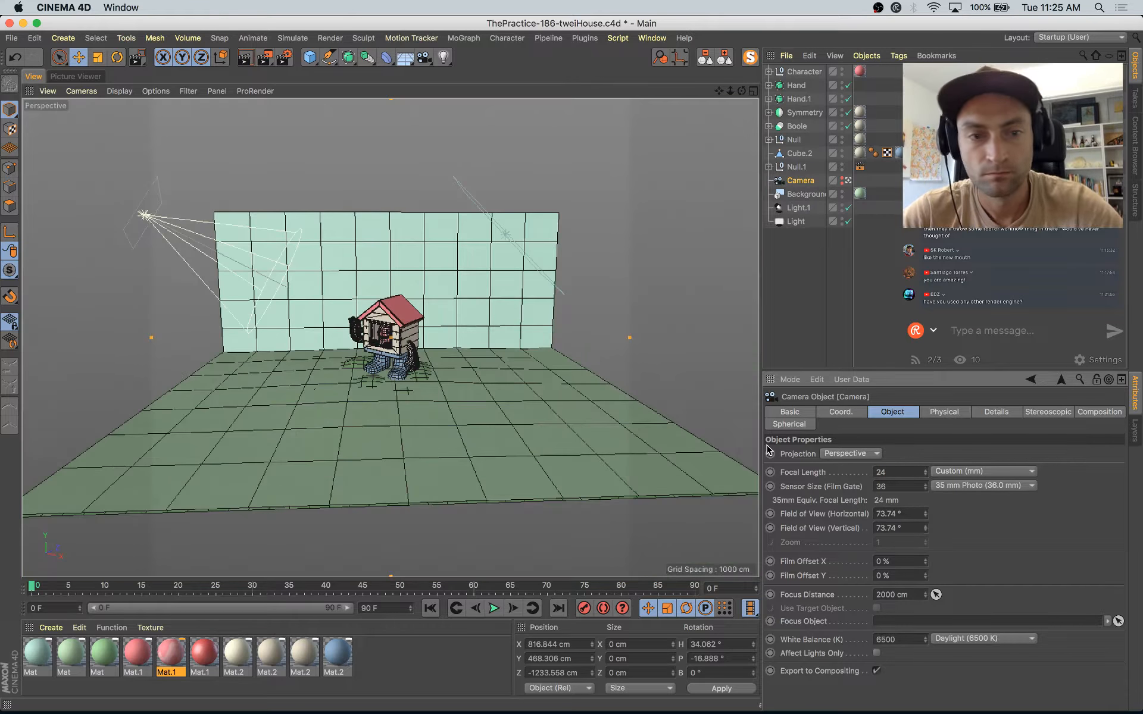
left_click_drag(730, 91, 754, 92)
left_click(422, 328)
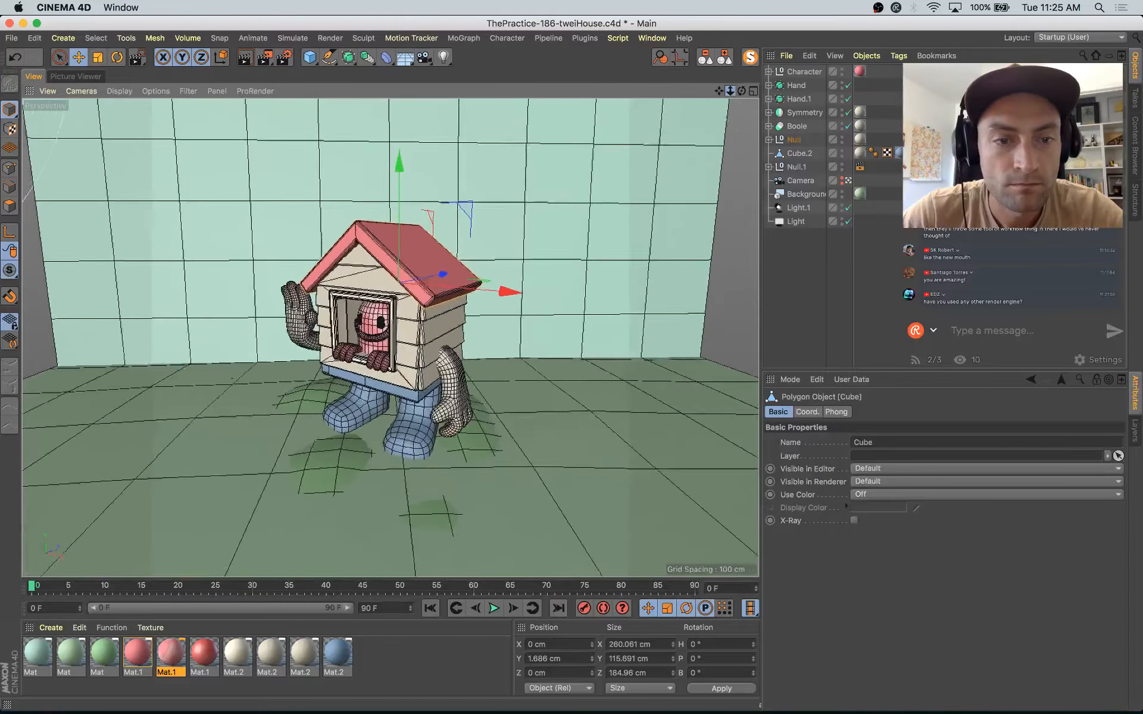
right_click_drag(416, 333, 378, 333, "alt")
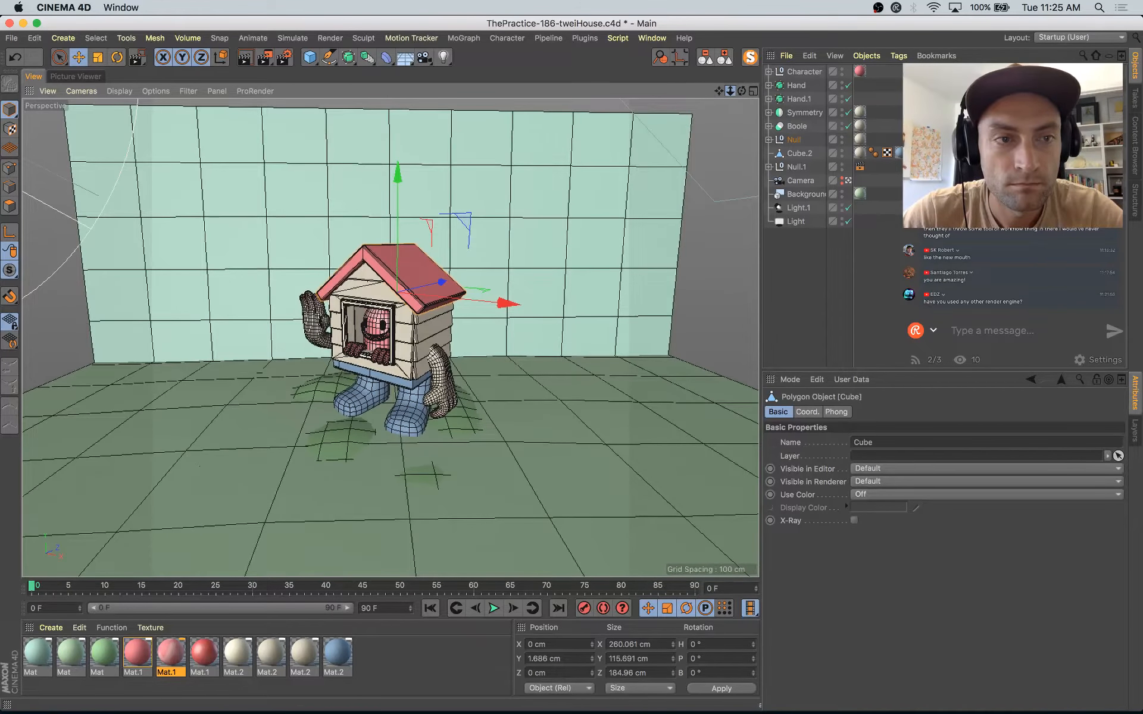
Step: Rotate the teal backdrop wall to a heading of about 36.2° so it faces the camera
left_click(465, 201)
left_click_drag(392, 292, 392, 250)
key("r")
left_click_drag(393, 293, 390, 225)
key("e")
Step: Render the 24 mm wide-angle view and compare it with the earlier renders in the history
key("shift+r")
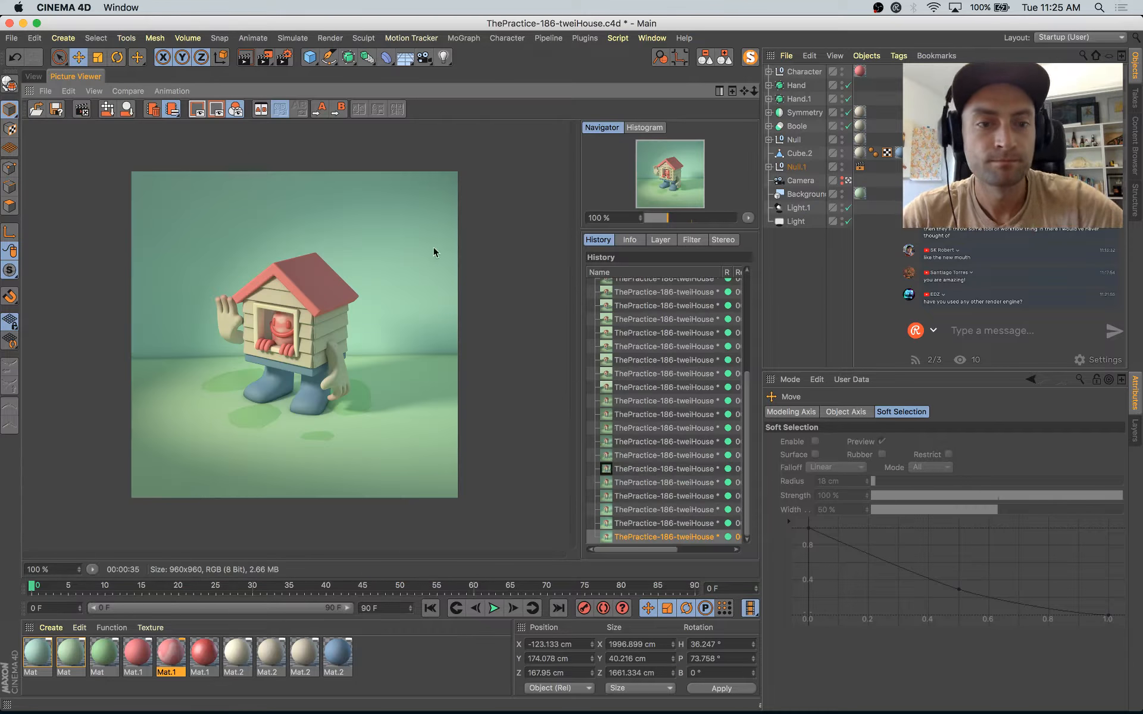
key("Up")
key("Up")
key("Up")
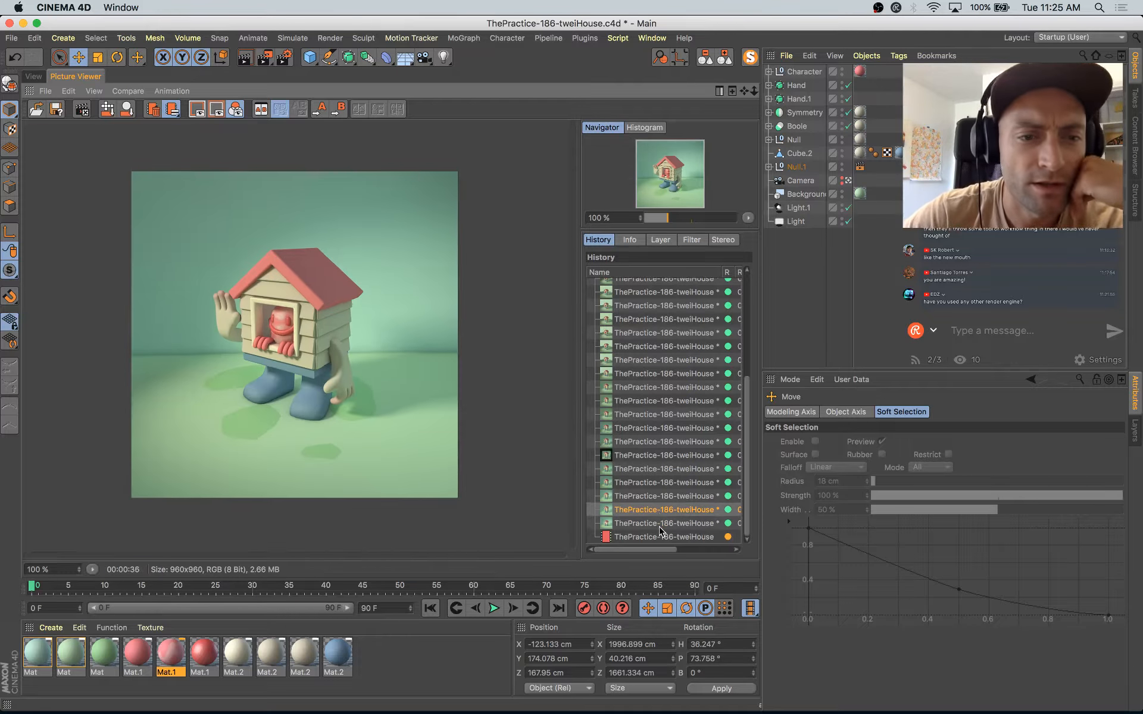
key("Down")
key("Down")
key("Down")
key("Down")
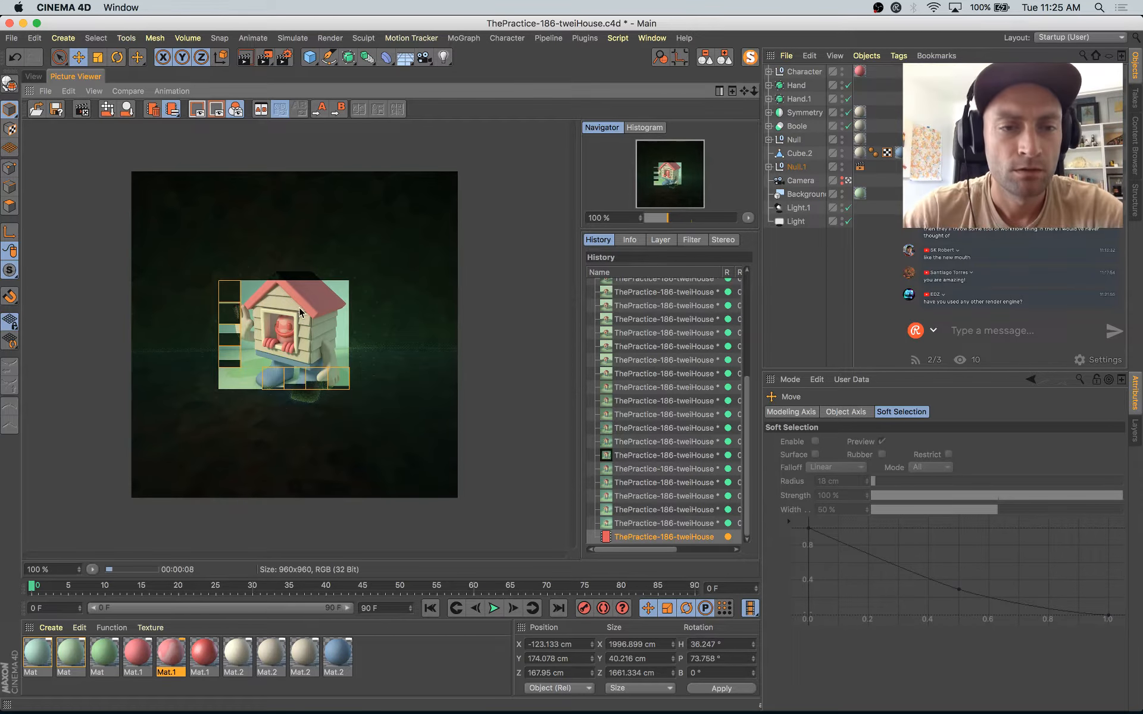
Step: Move the camera slightly closer and check the framing against the reference illustration in Safari and the running render
left_click(33, 77)
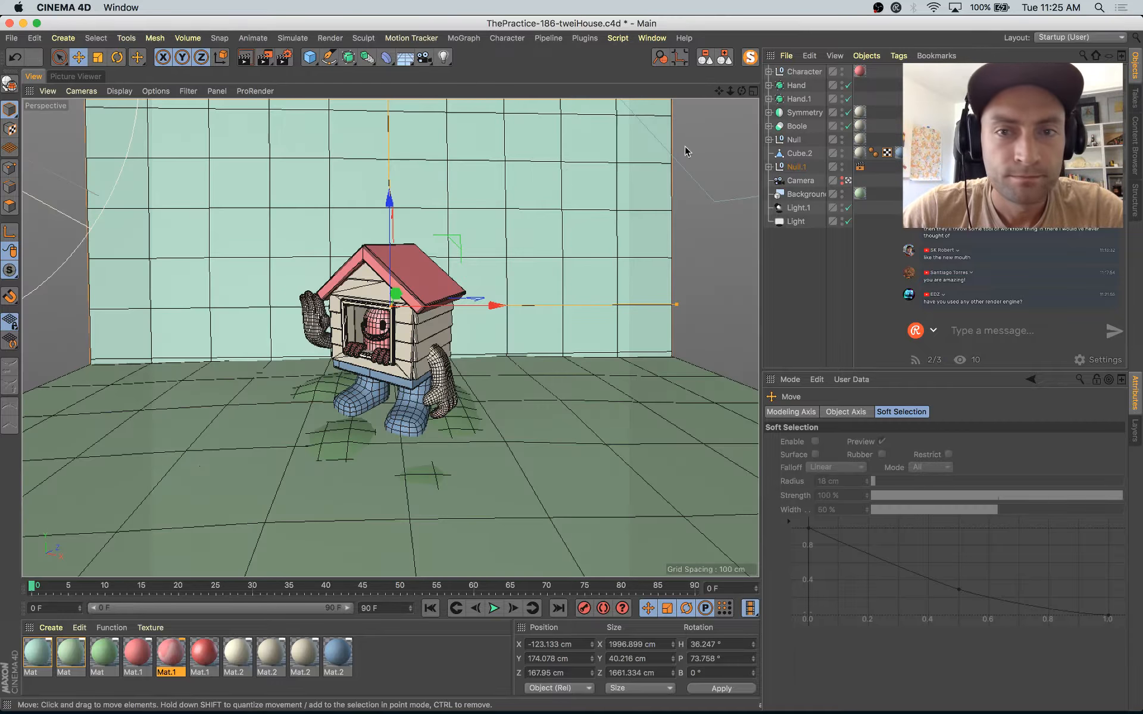
left_click_drag(732, 92, 599, 158)
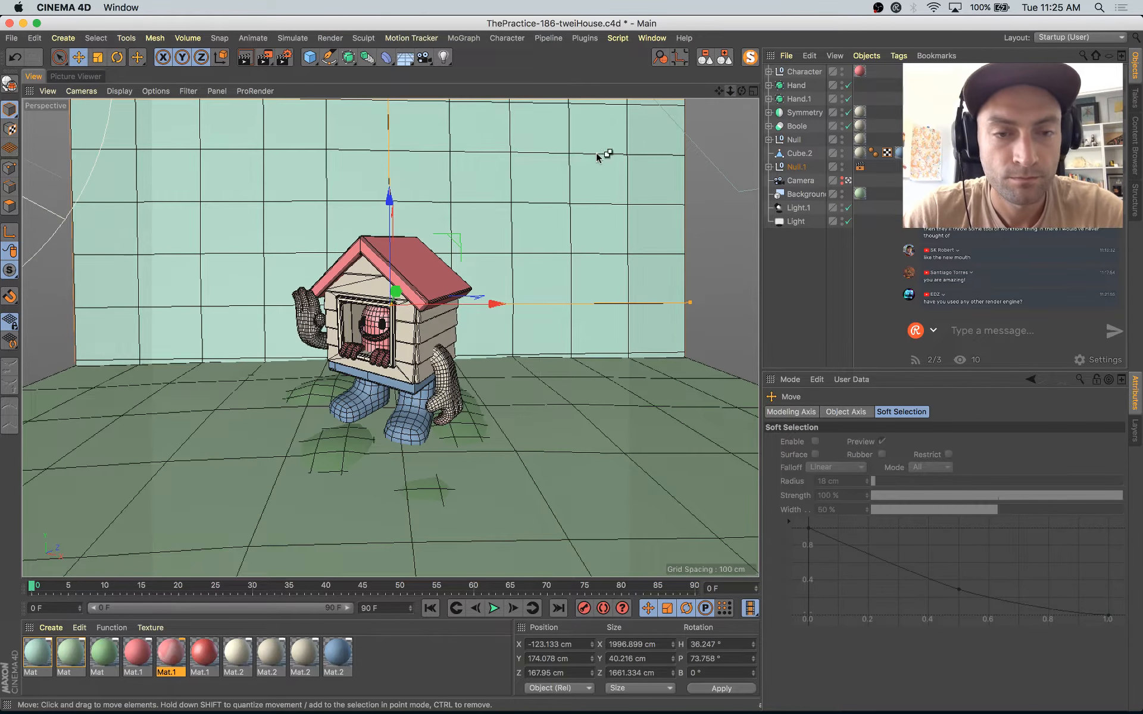
key("super+Tab")
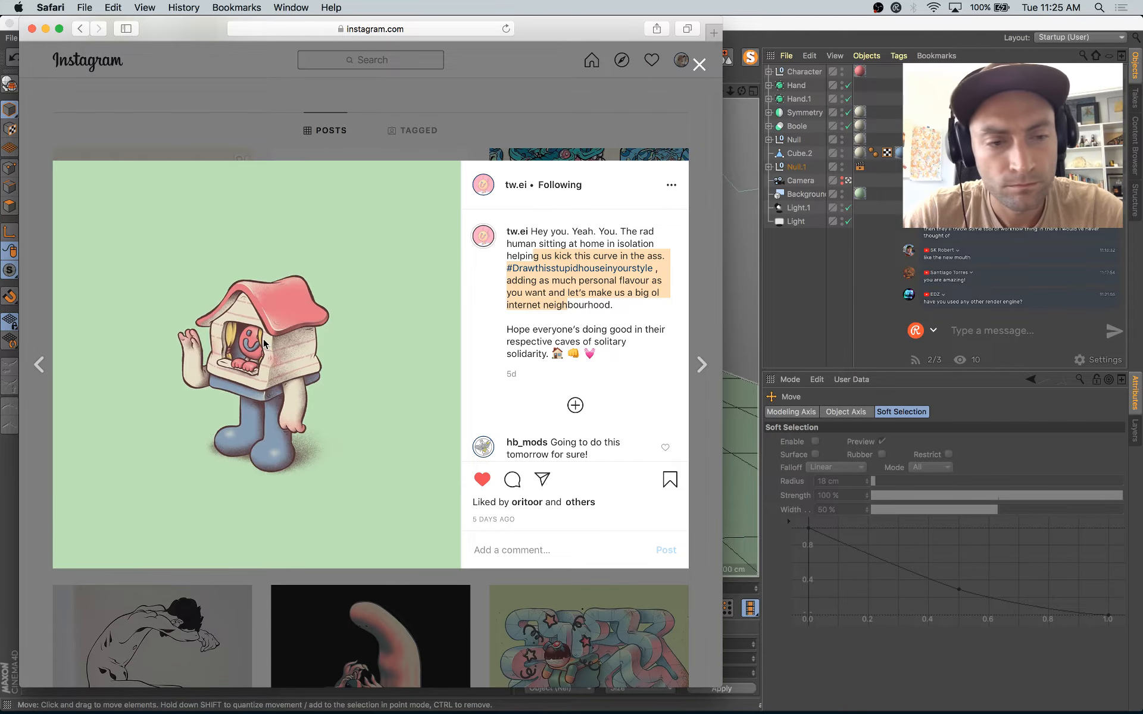
key("super+Tab")
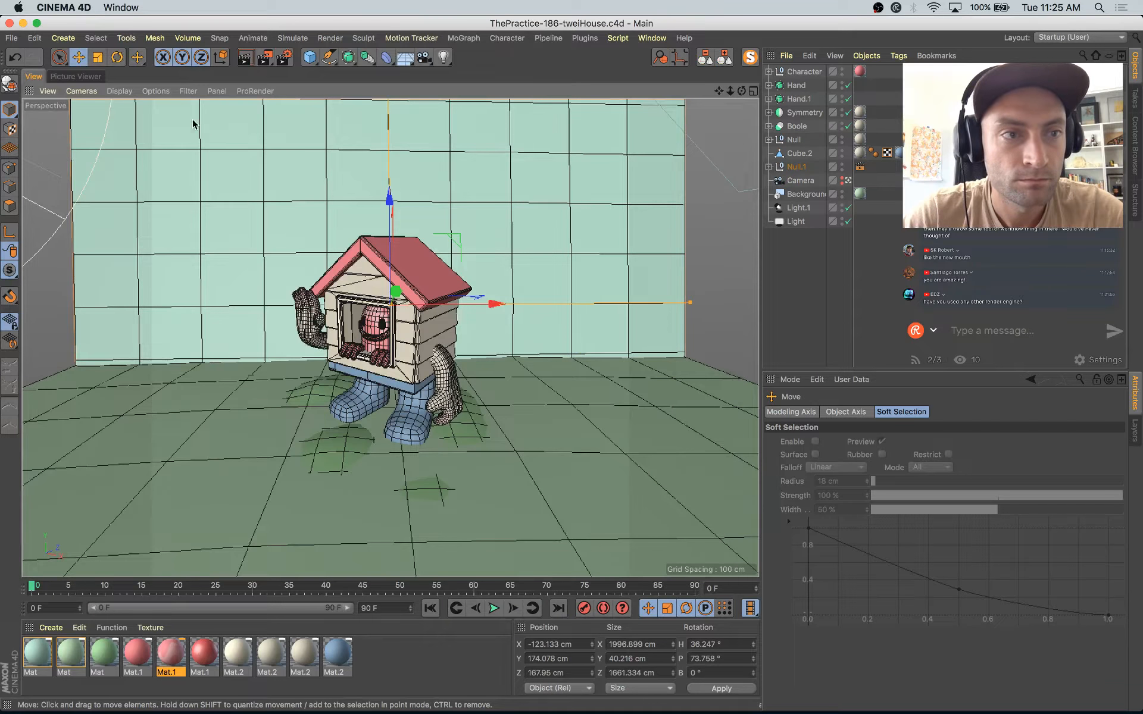
left_click(78, 76)
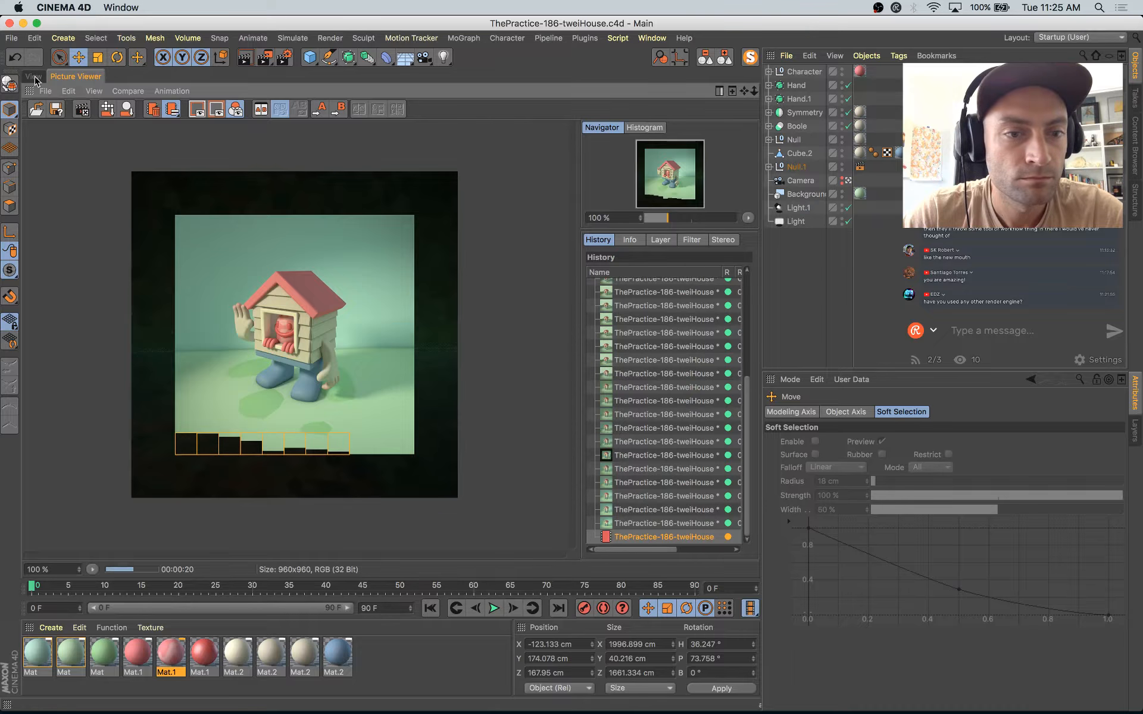
left_click(34, 78)
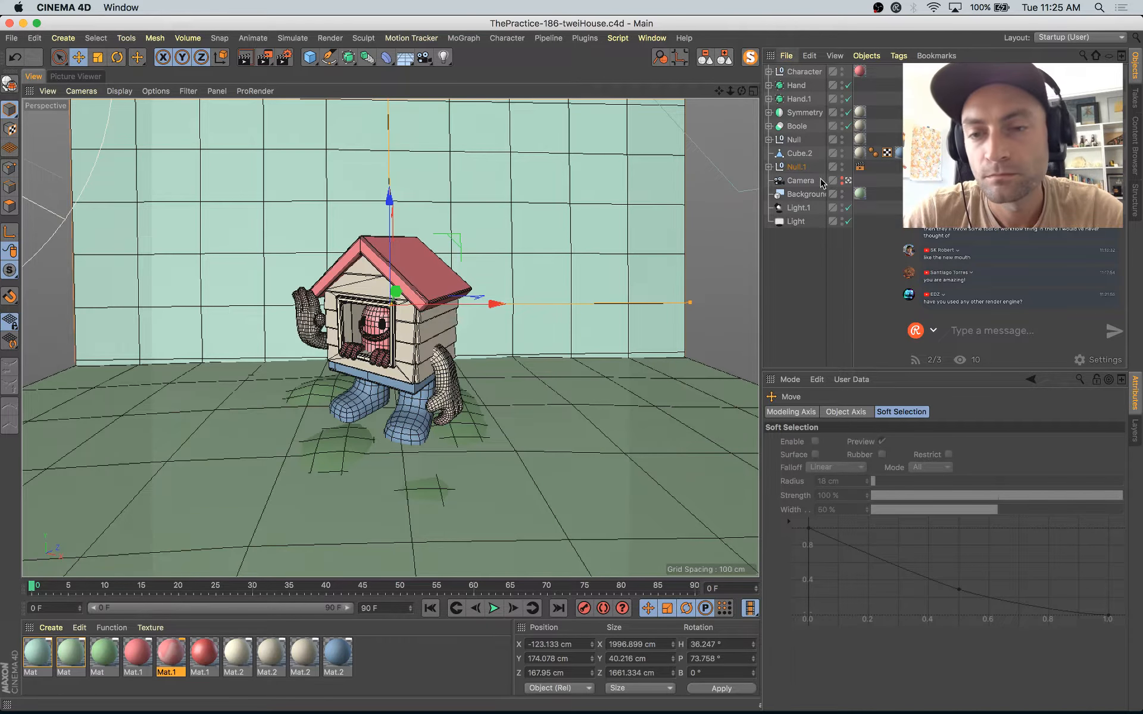
Step: Ungroup the landscape objects from the Null.1 group and rename the remaining null BG
left_click(798, 166)
left_click(800, 72, "shift")
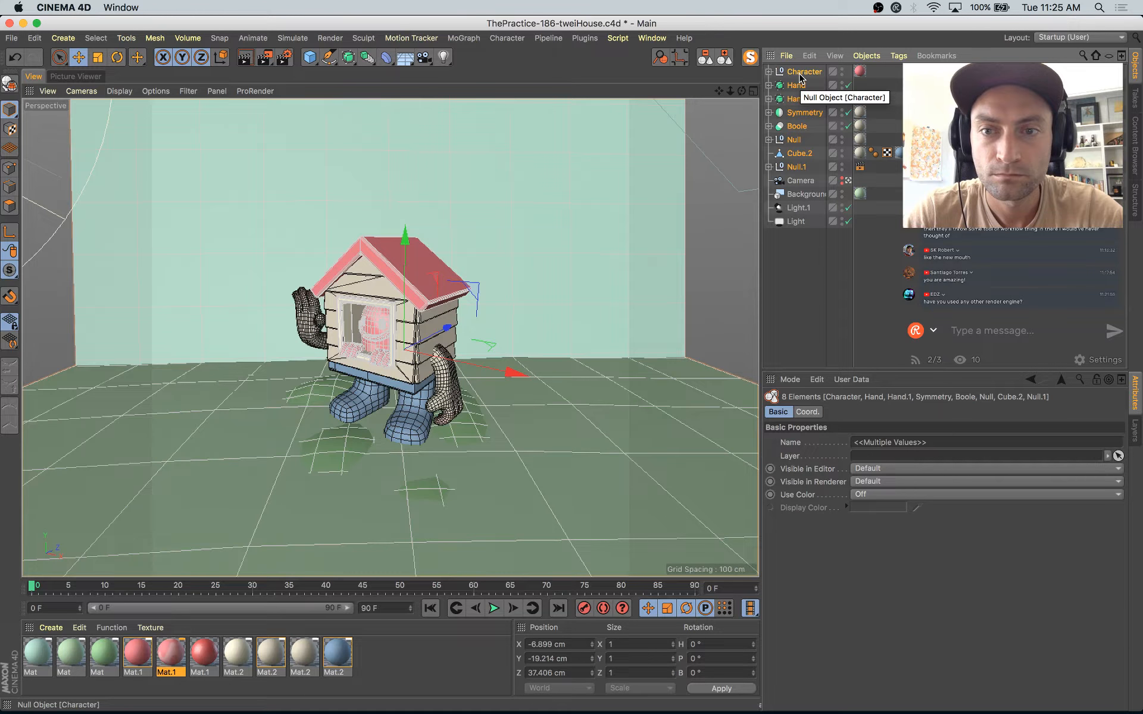
left_click(607, 179)
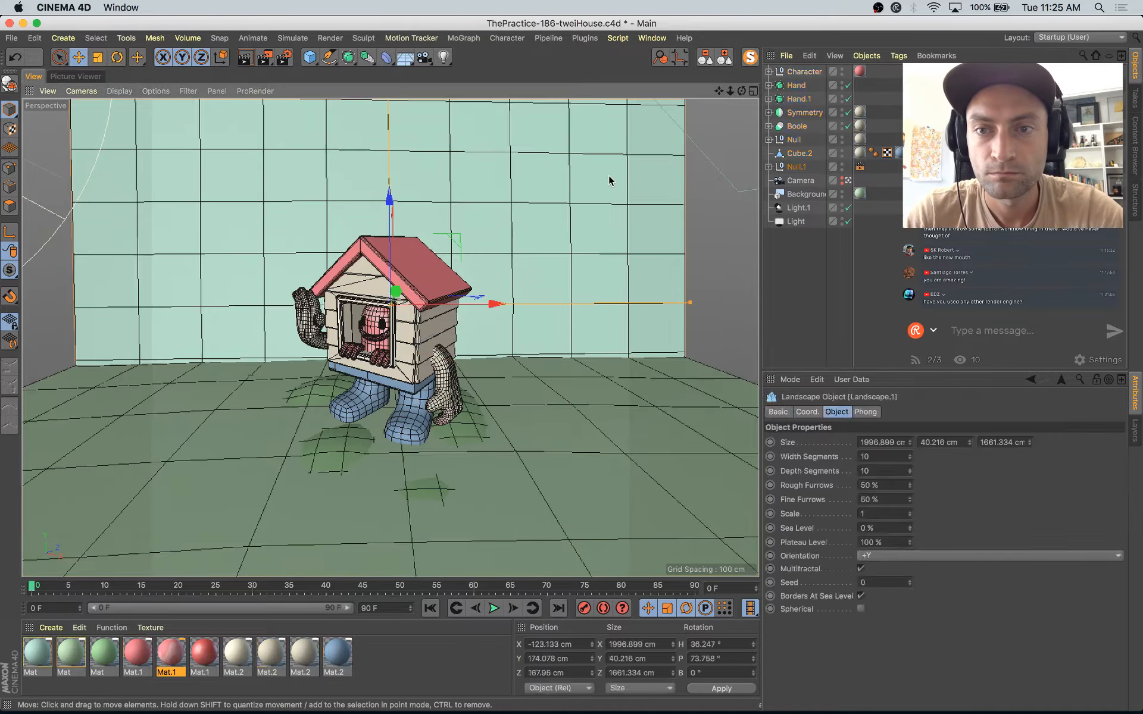
left_click(769, 166)
left_click(769, 167)
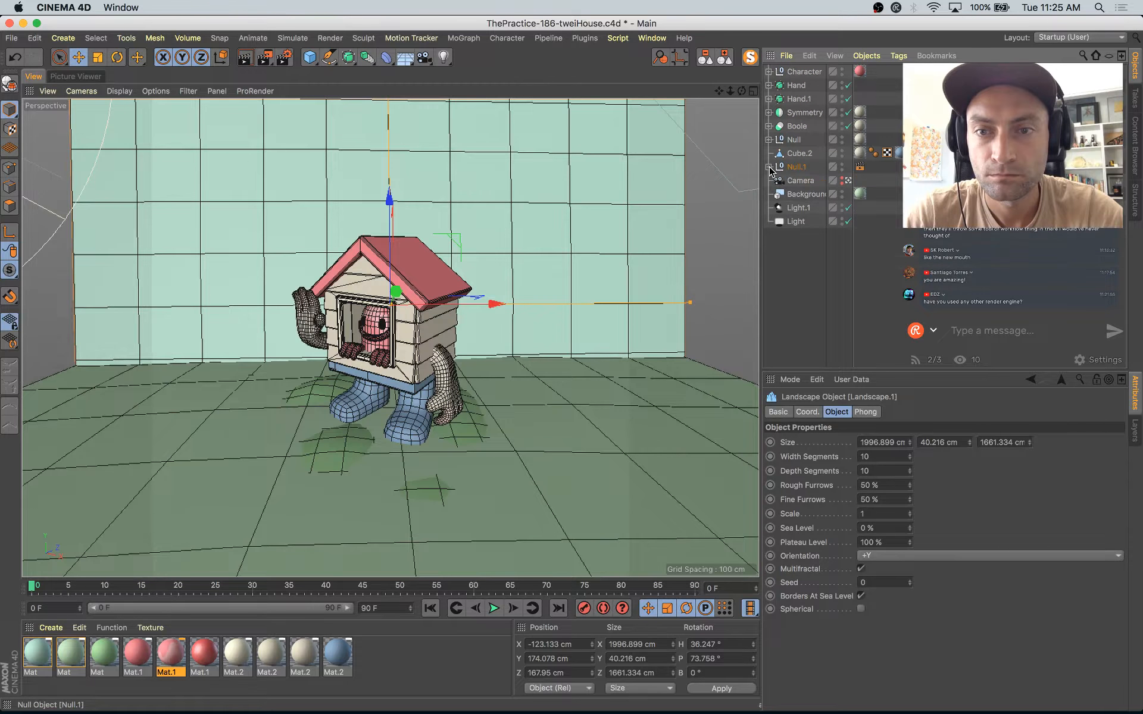
left_click(787, 170)
key("shift+g")
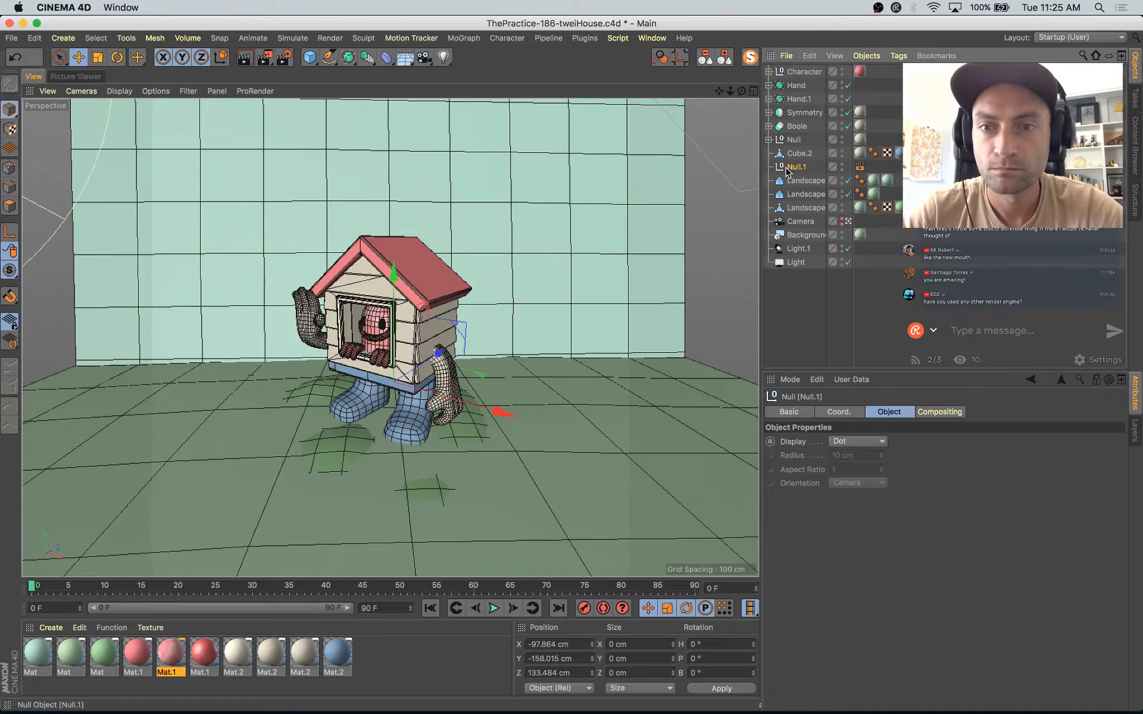
double_click(798, 167)
type("BG")
key("Return")
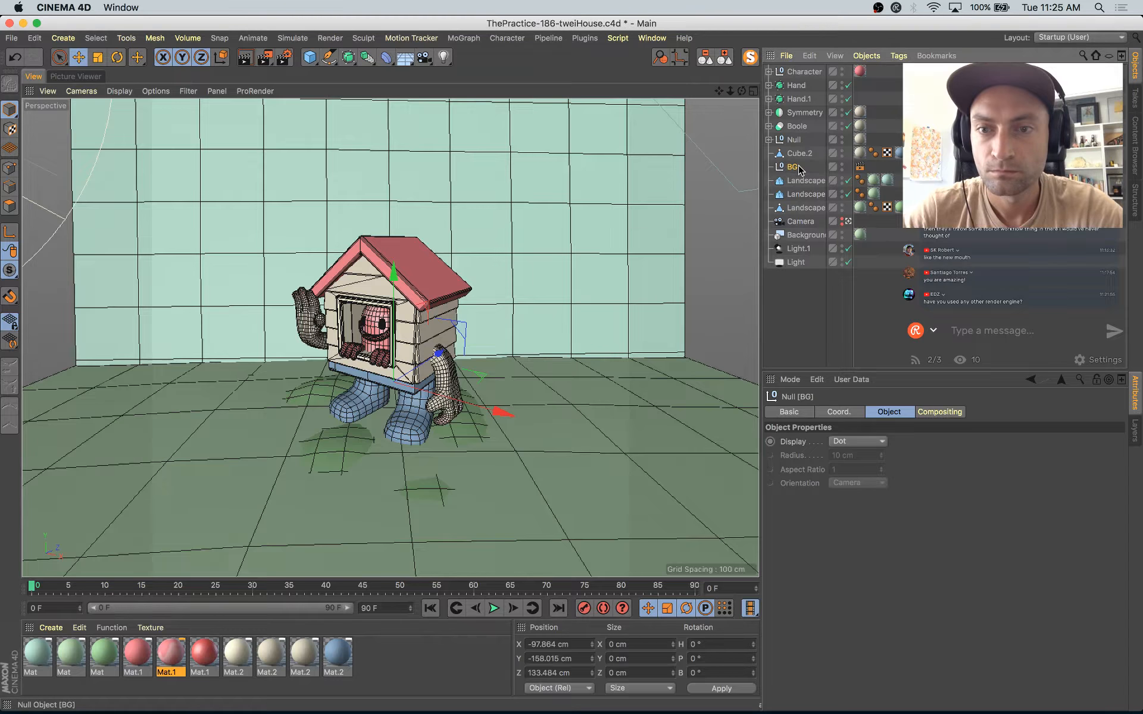
Step: Group all the house character's parts from Character to Cube.2 under one null, duplicate the group and hide the original
left_click(800, 153)
left_click(803, 72, "shift")
key("alt+g")
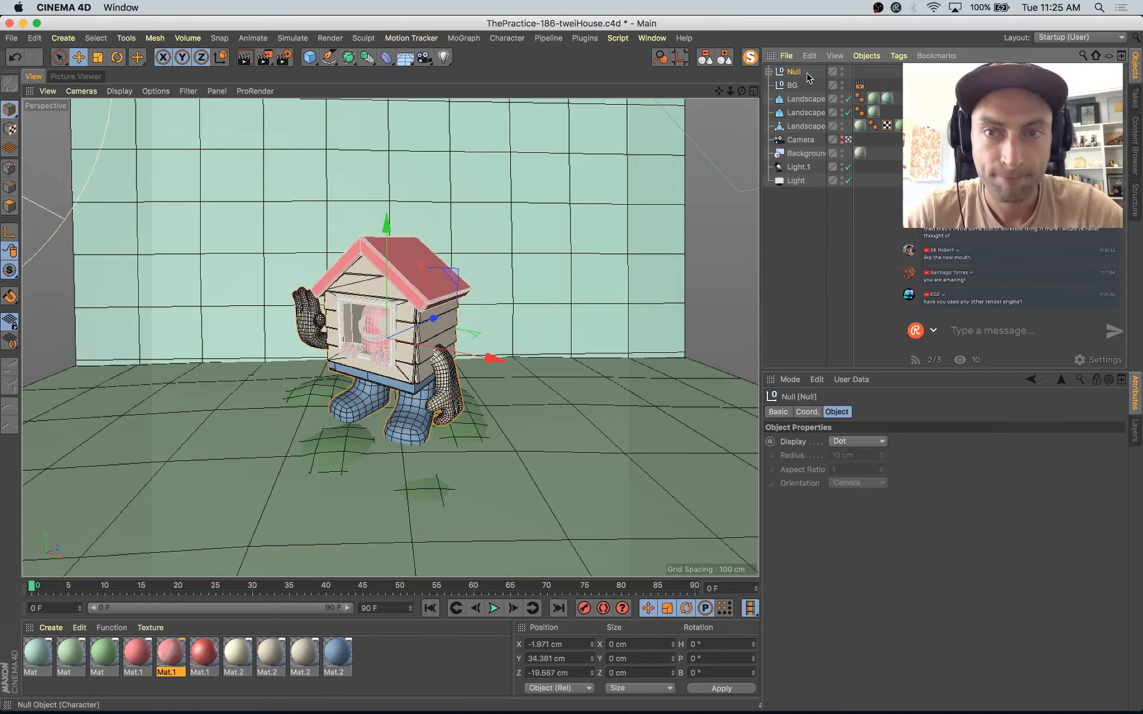
left_click_drag(507, 355, 795, 405)
key("super+z")
left_click_drag(794, 82, 800, 70)
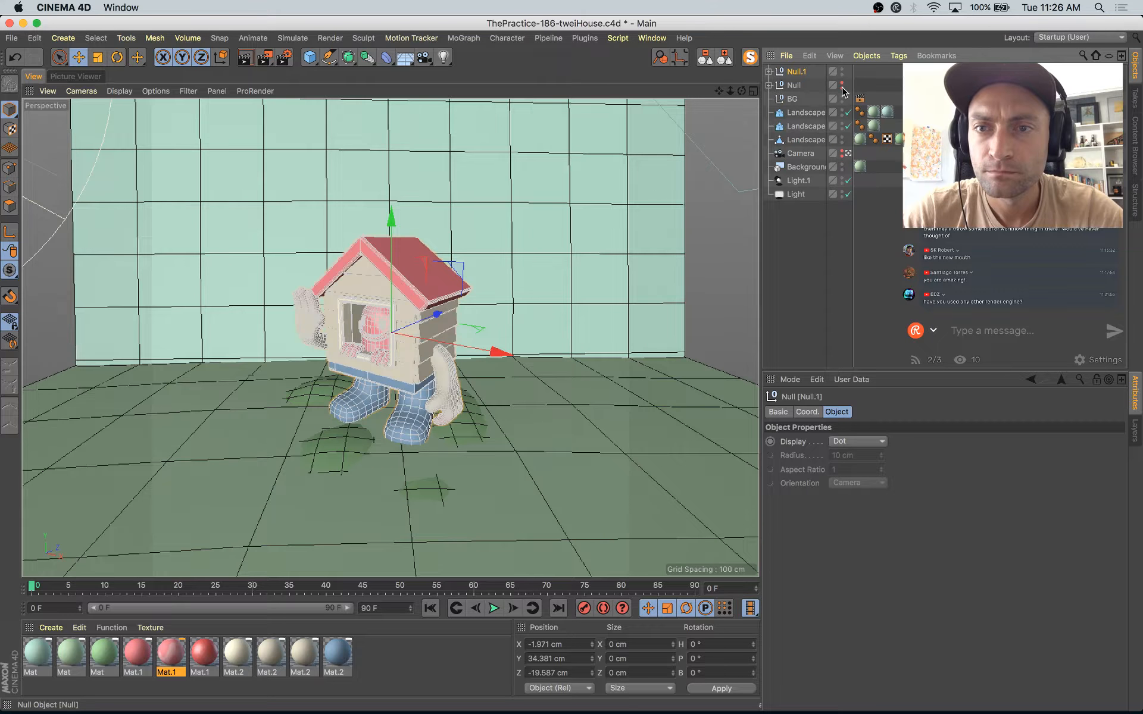
Step: Expand the duplicated character group and add a Formula deformer to the scene
left_click(769, 71)
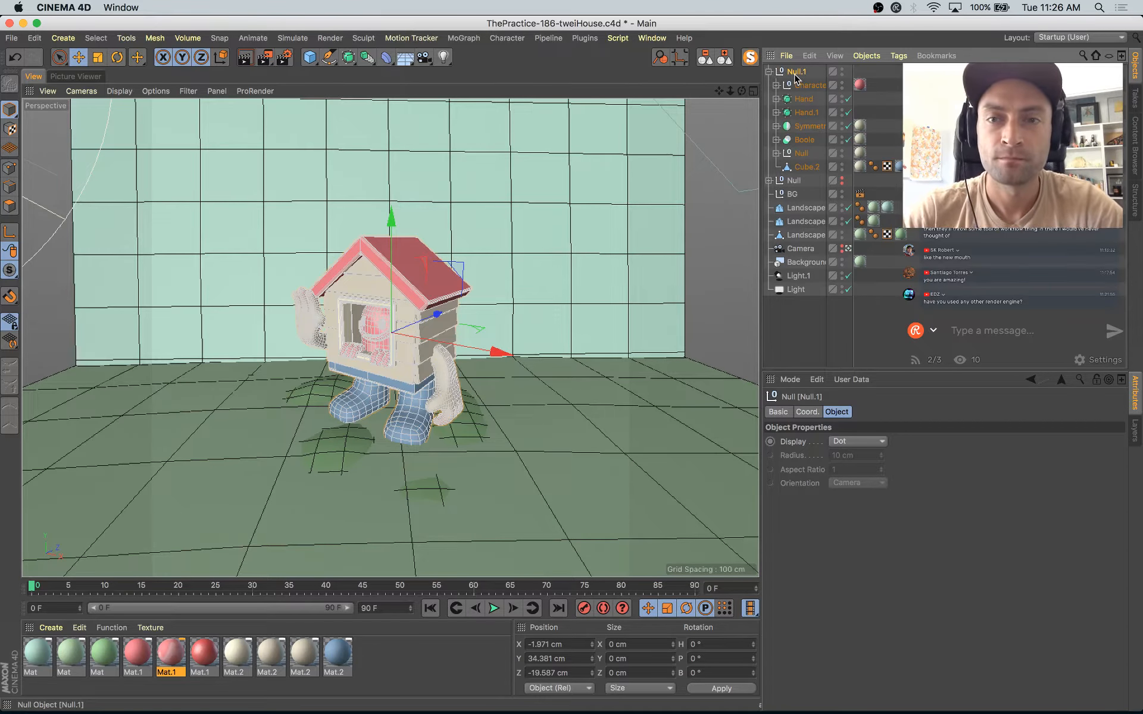
left_click(387, 57)
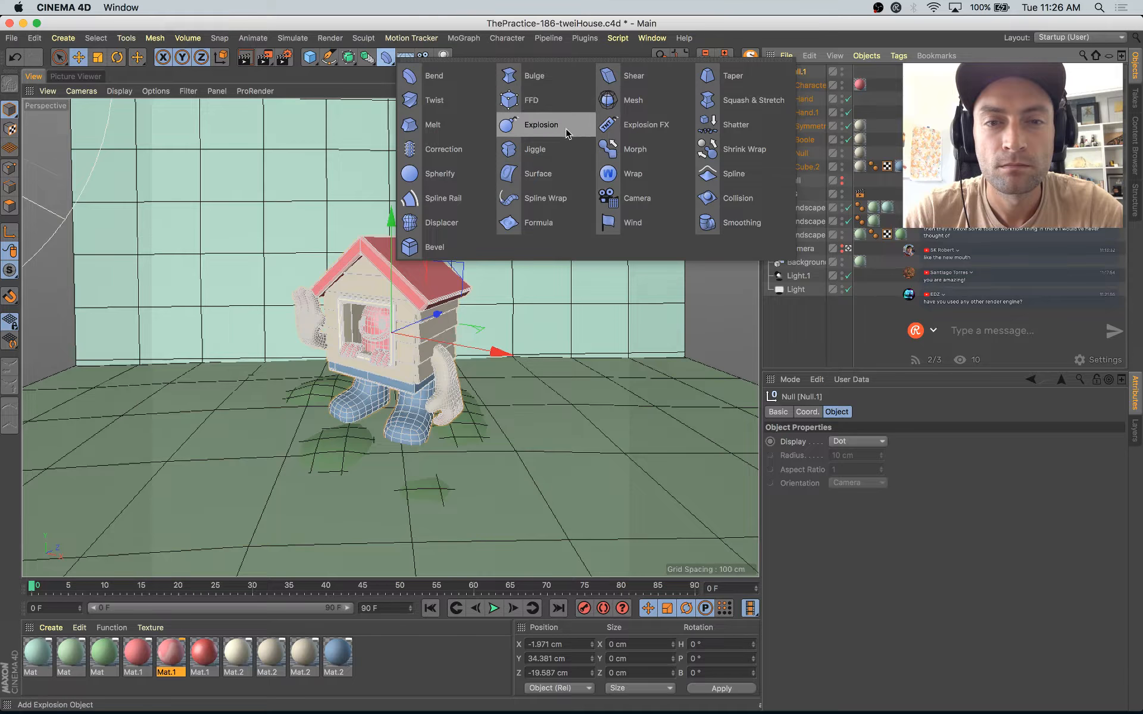
left_click(539, 227)
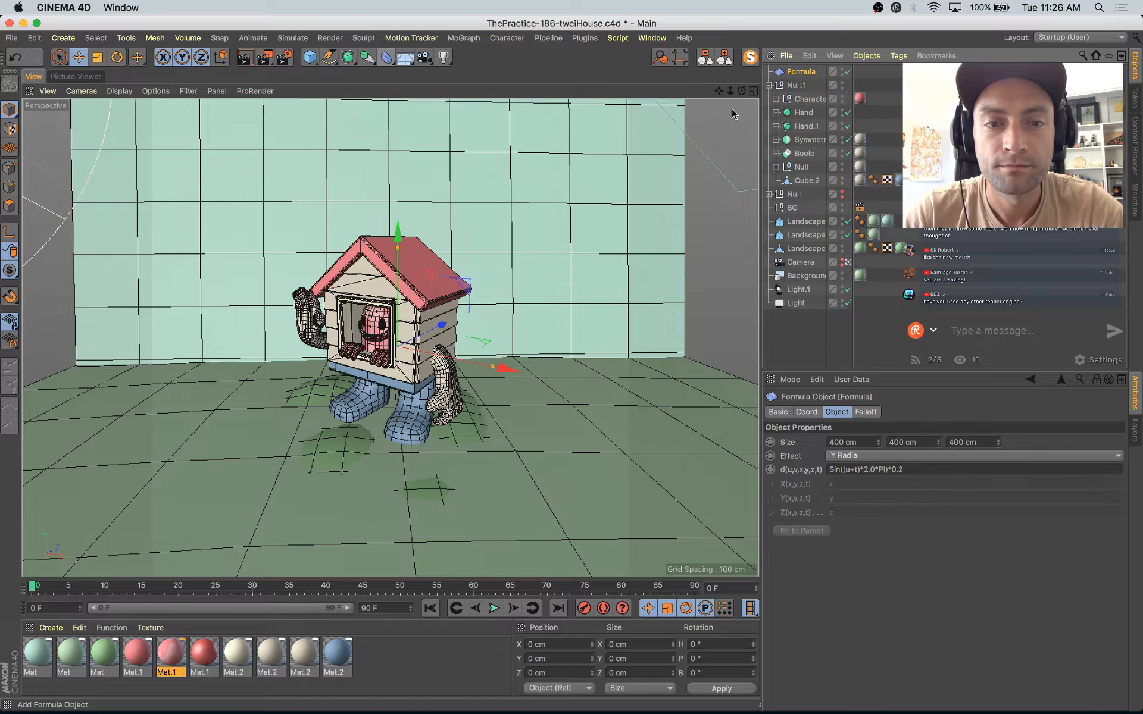
Step: Place the Formula deformer inside the Null.1 group and move it along X to about -2710 cm
left_click_drag(805, 93, 804, 90)
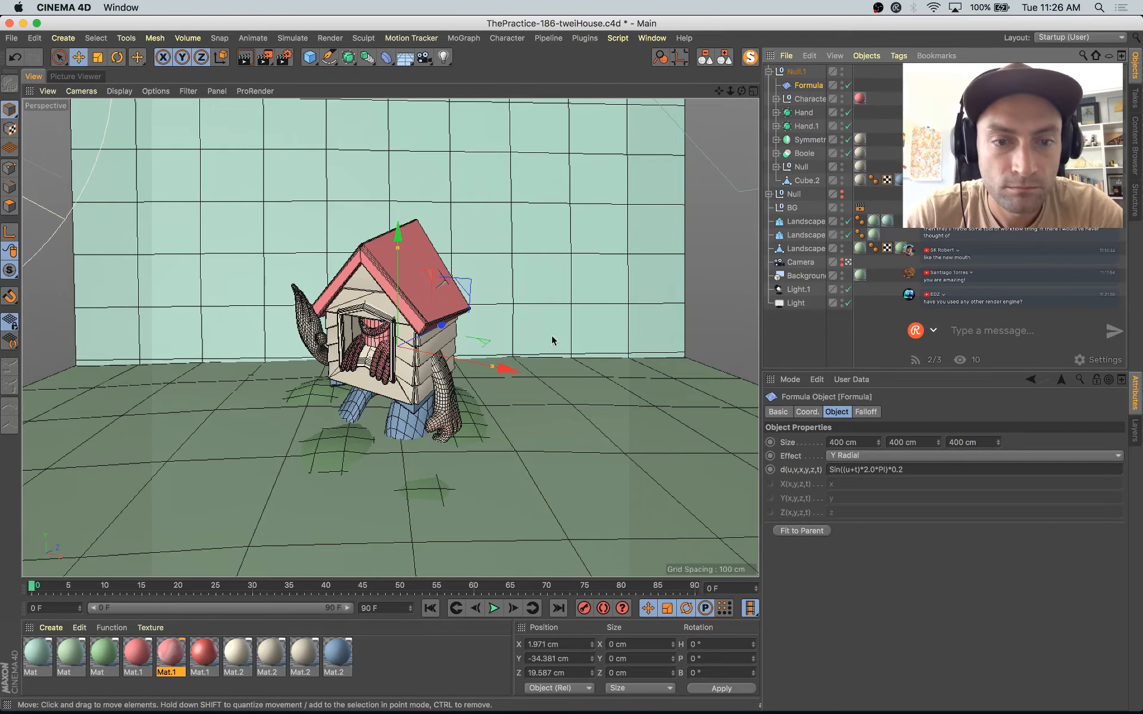
left_click_drag(510, 370, 83, 315)
Step: Size the Formula deformer to 219 cm in X, about 86 cm in Y and 810 cm in Z, checking the reference illustration in Safari
left_click_drag(48, 243, 52, 306)
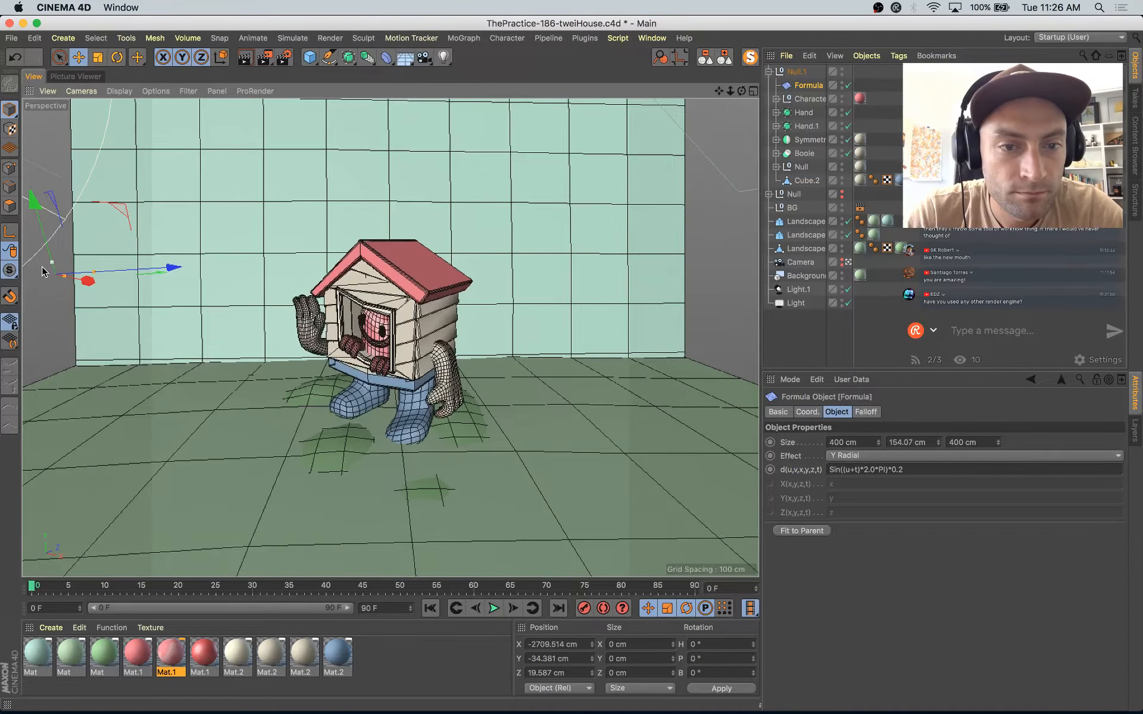
left_click_drag(48, 310, 42, 275)
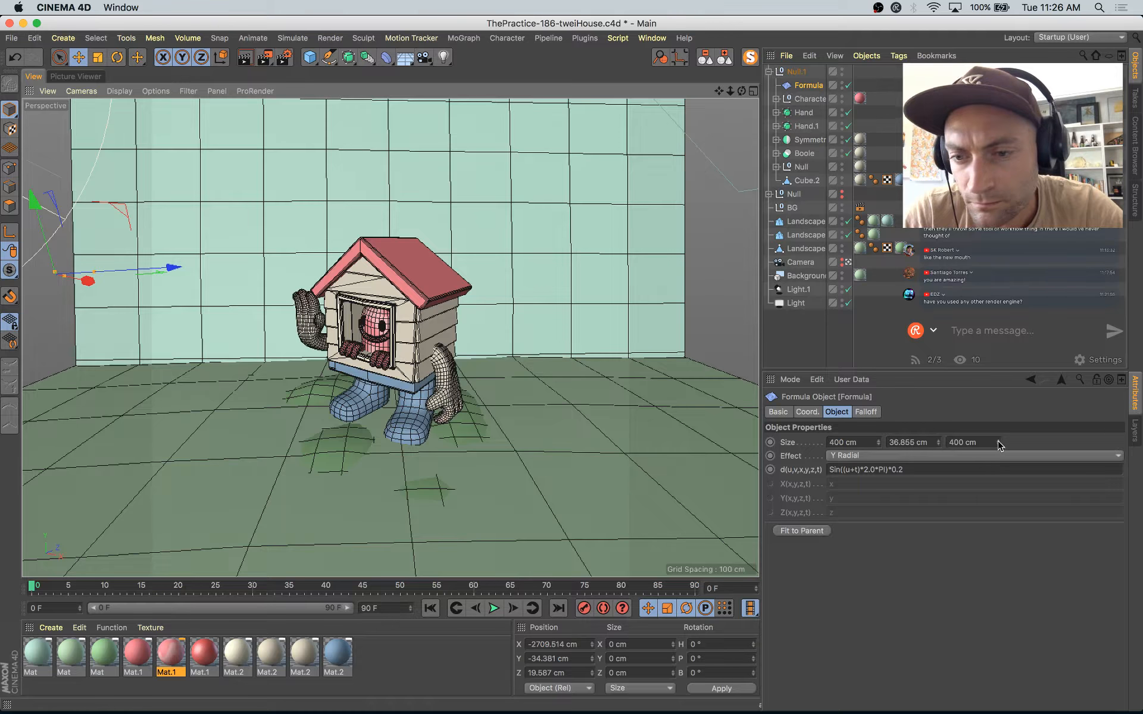
left_click_drag(999, 443, 999, 417)
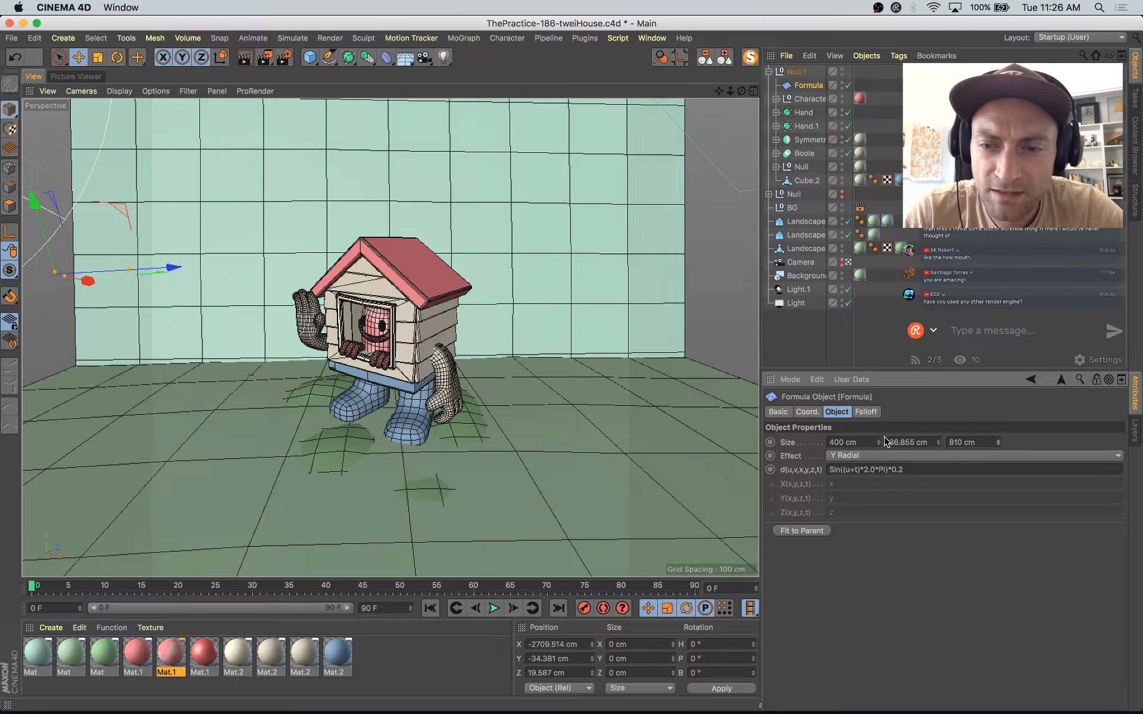
mouse_move(879, 443)
left_mouse_down()
mouse_move(878, 399)
mouse_move(879, 447)
left_mouse_up()
key("super+Tab")
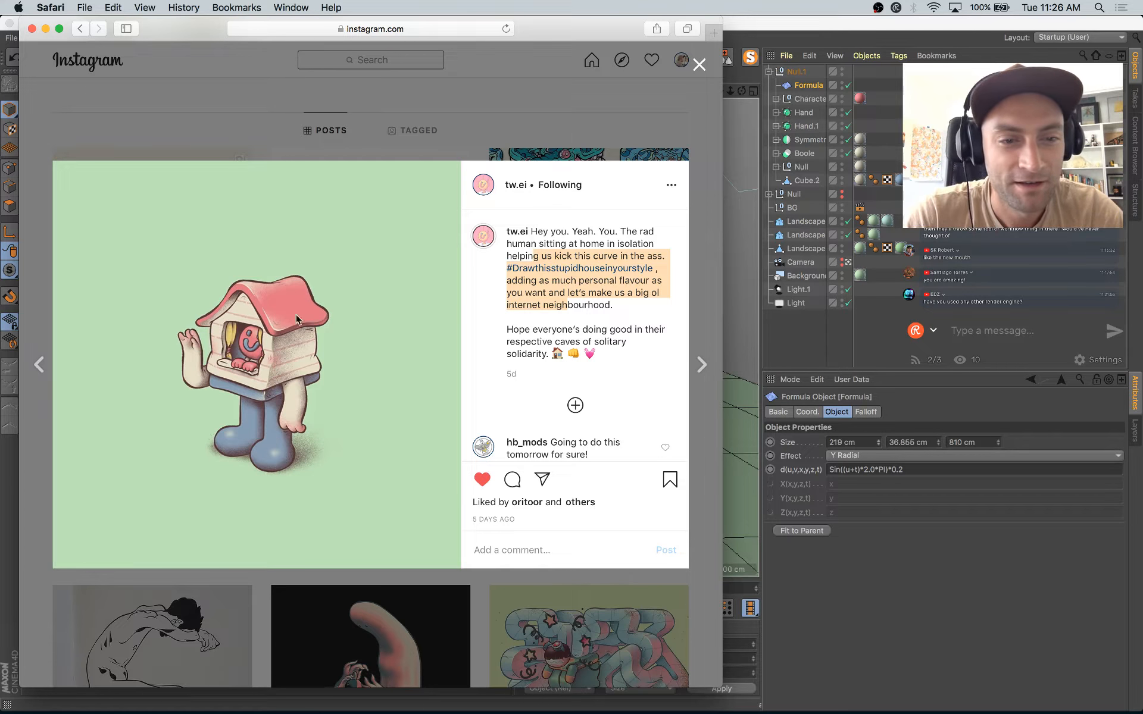
key("super+Tab")
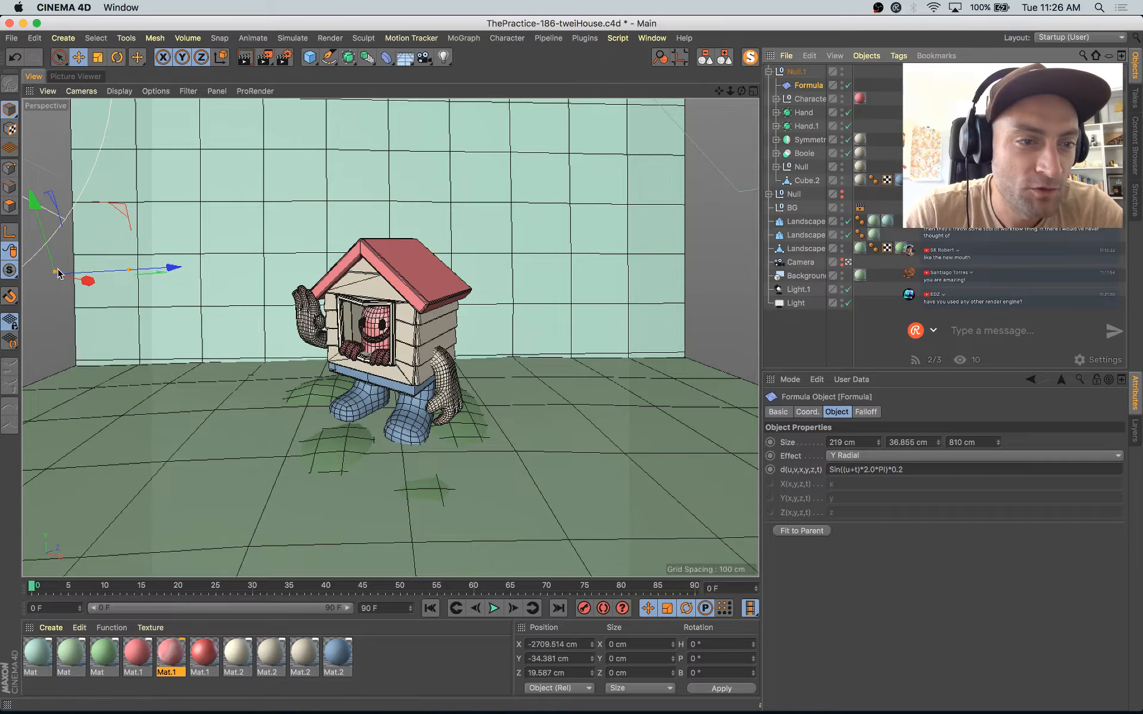
left_click_drag(55, 269, 53, 265)
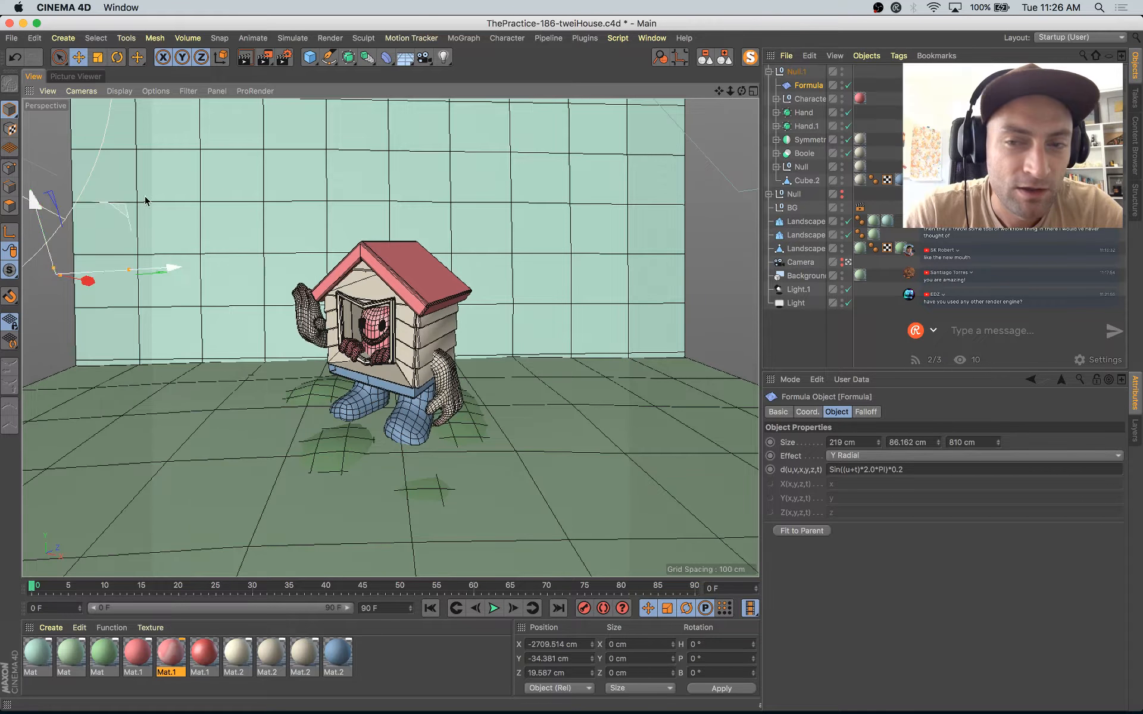
Step: Examine the house character up close in the latest render and return to the 3D scene
left_click(70, 77)
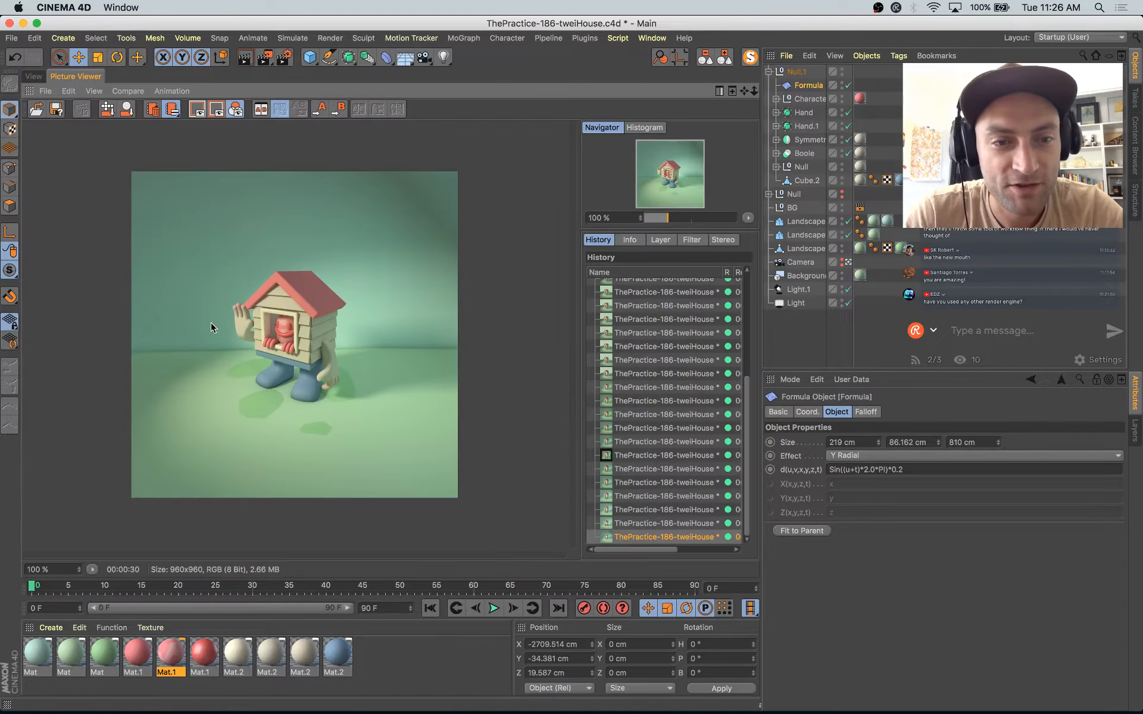
scroll(306, 313, "up", 3)
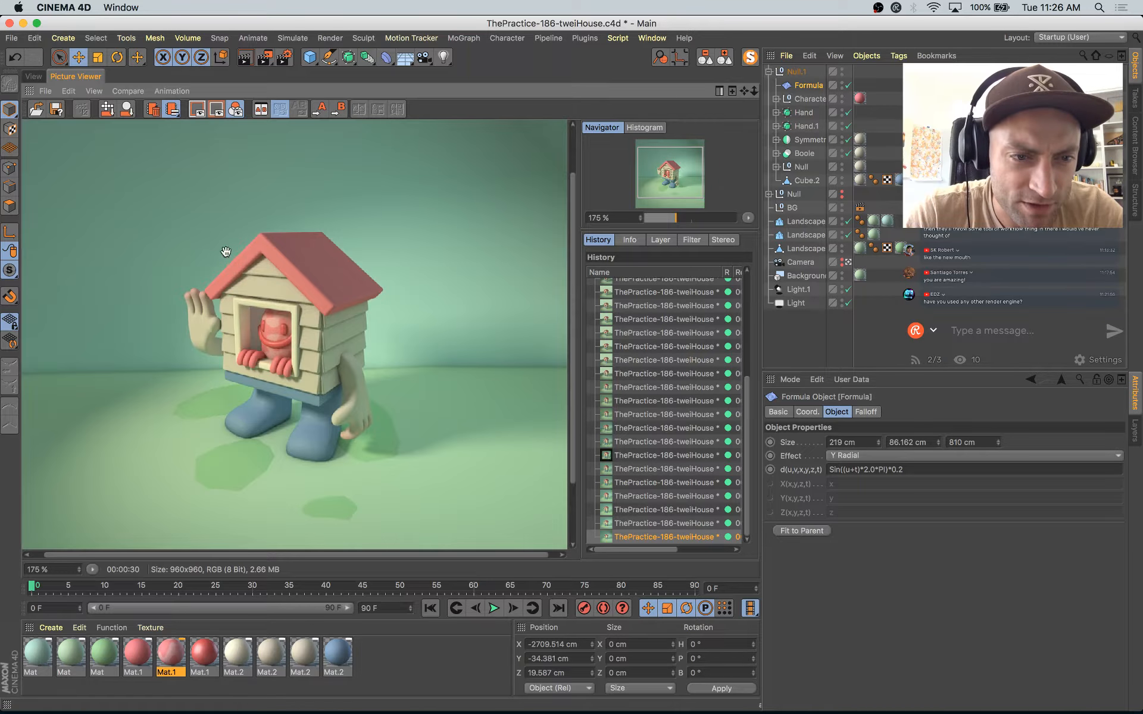
scroll(201, 269, "down", 3)
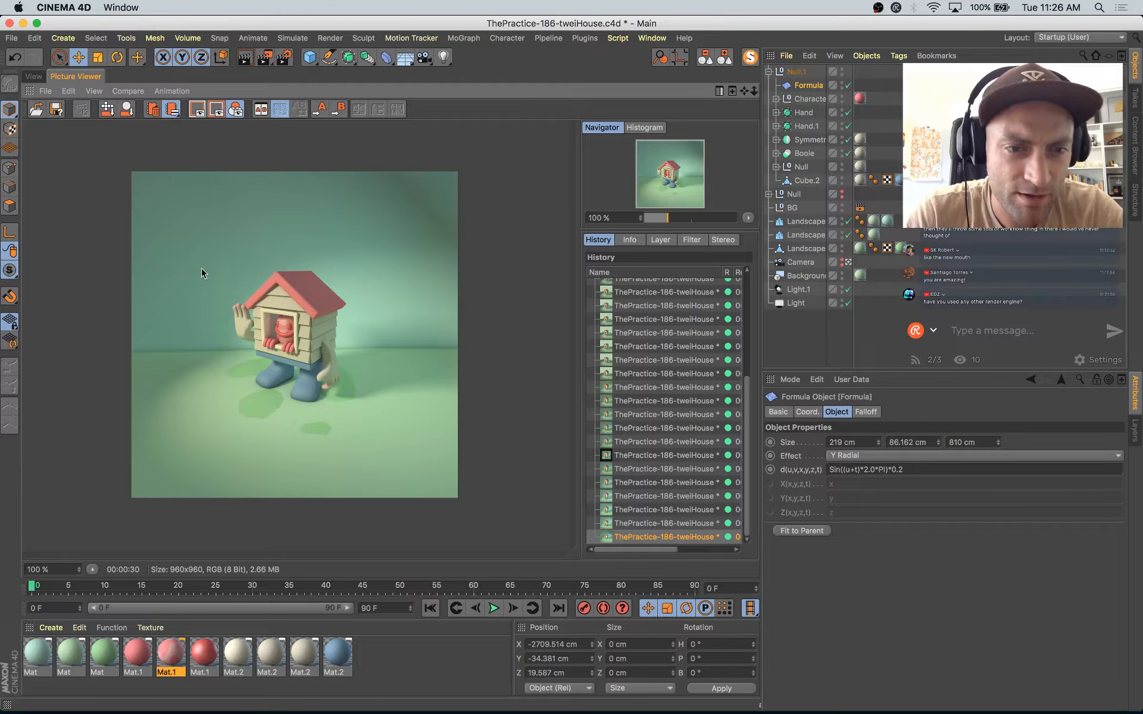
left_click(33, 76)
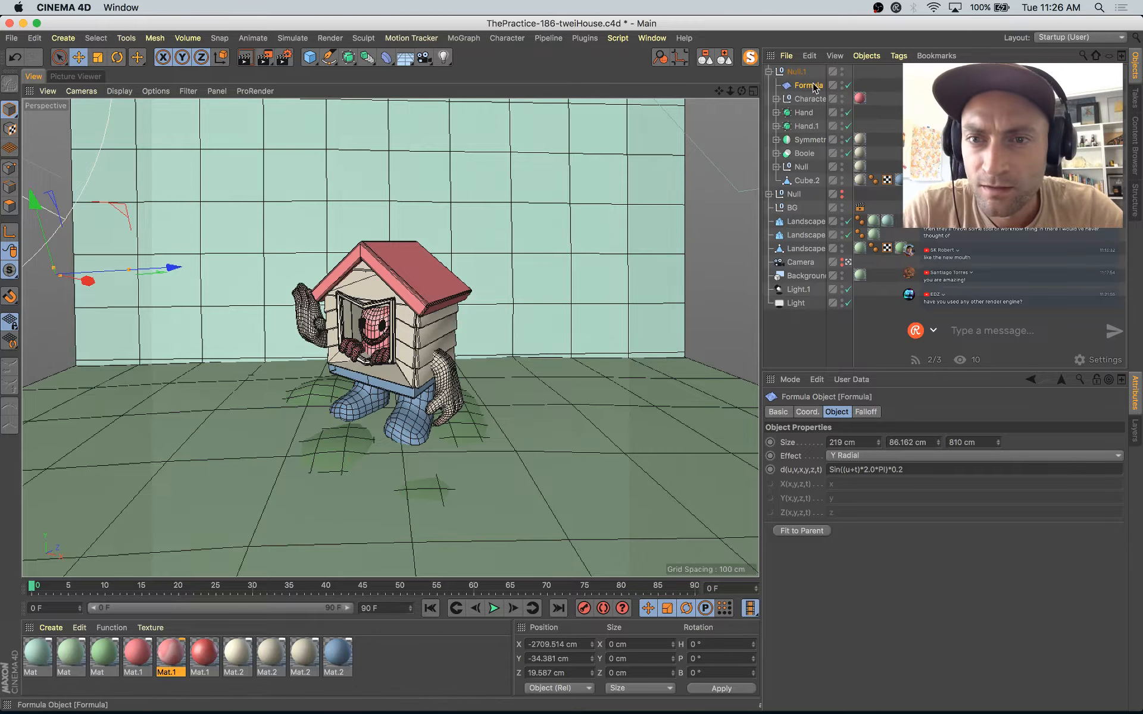
Step: Group the character's parts from Character to Cube.2 under a new null inside Null.1, keeping the Formula deformer outside it
left_click(794, 72)
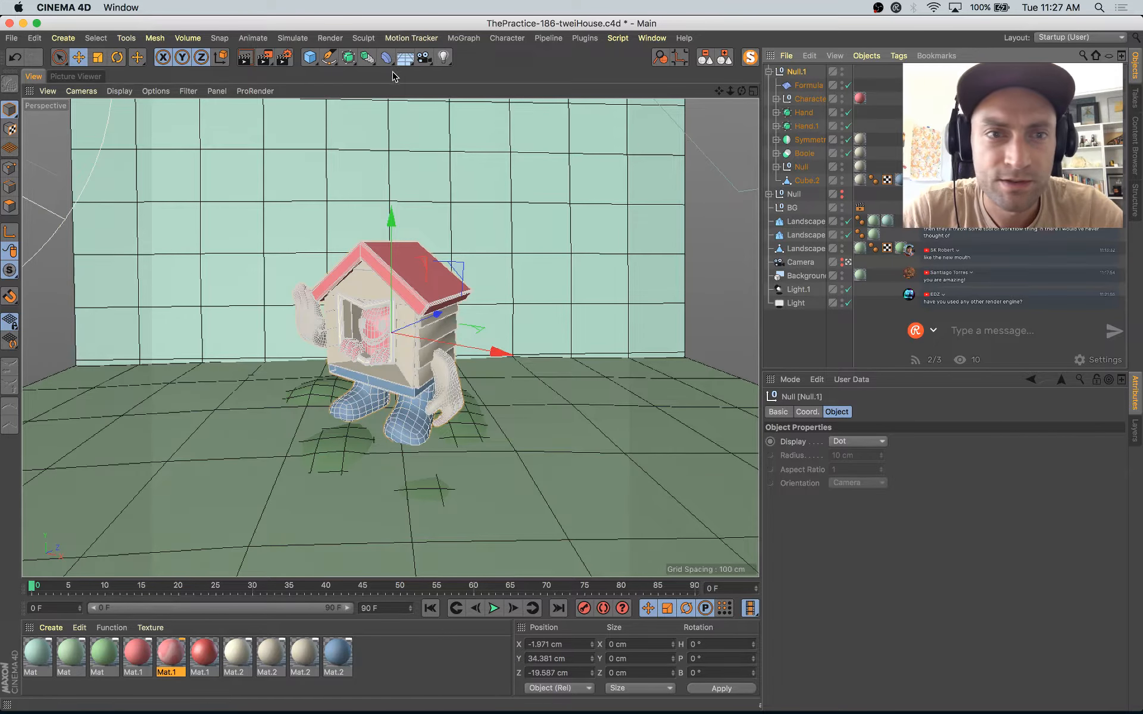
left_click(810, 99)
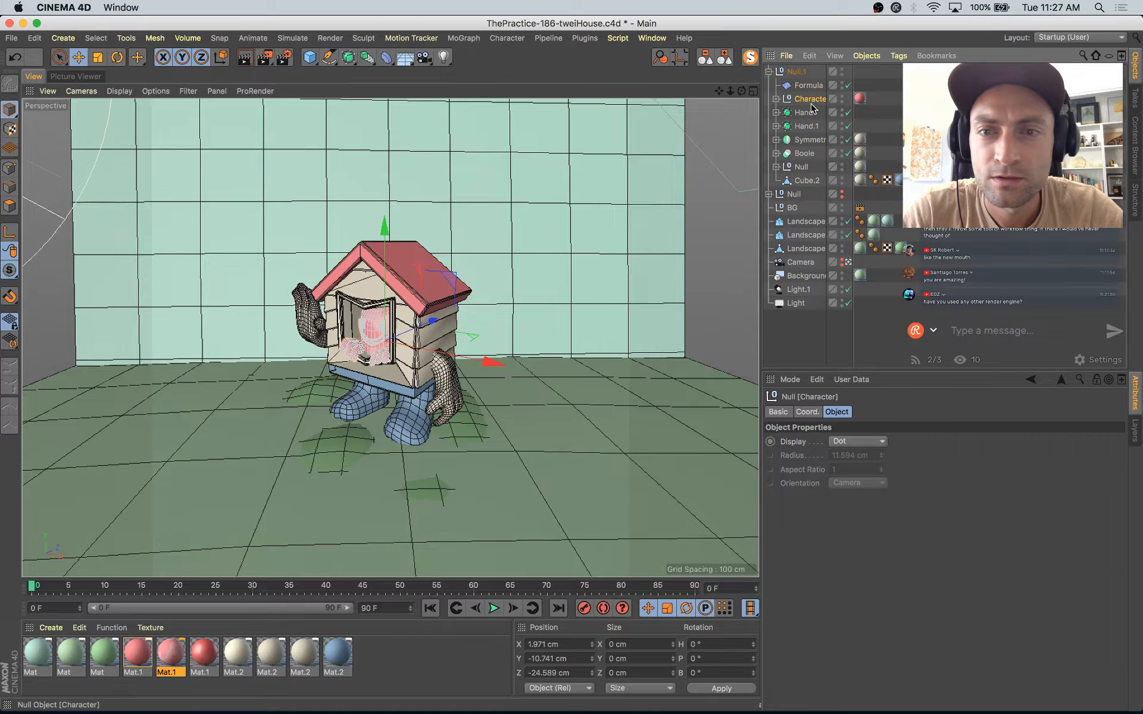
left_click(807, 181, "shift")
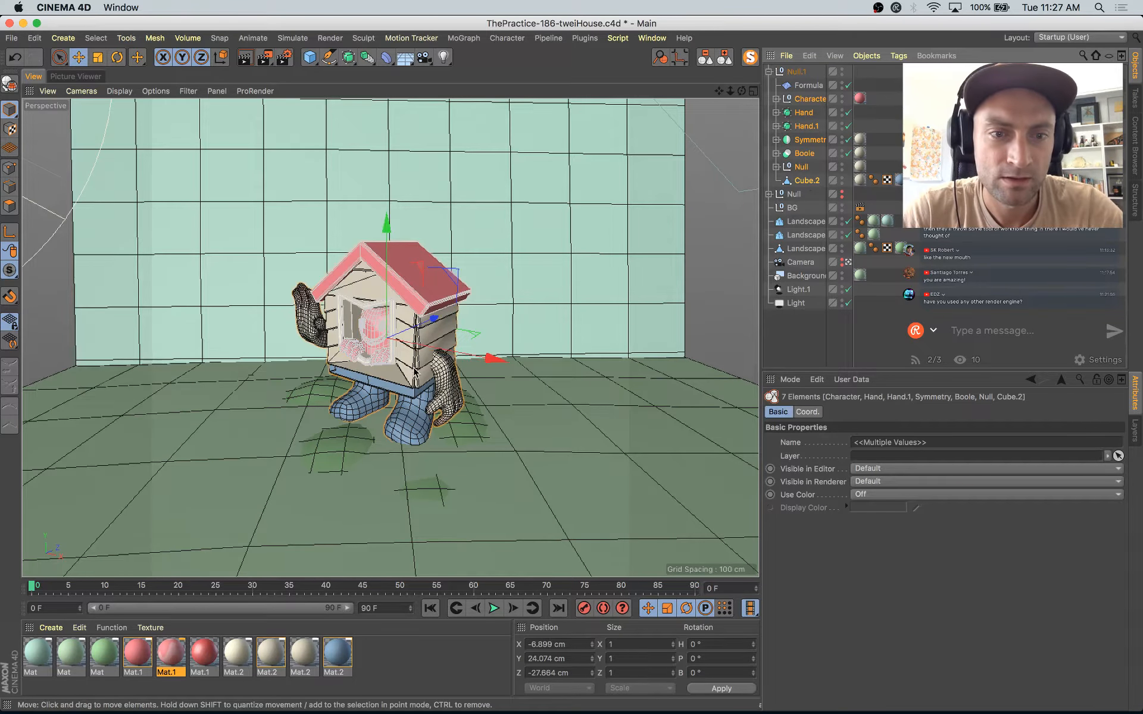
key("alt+g")
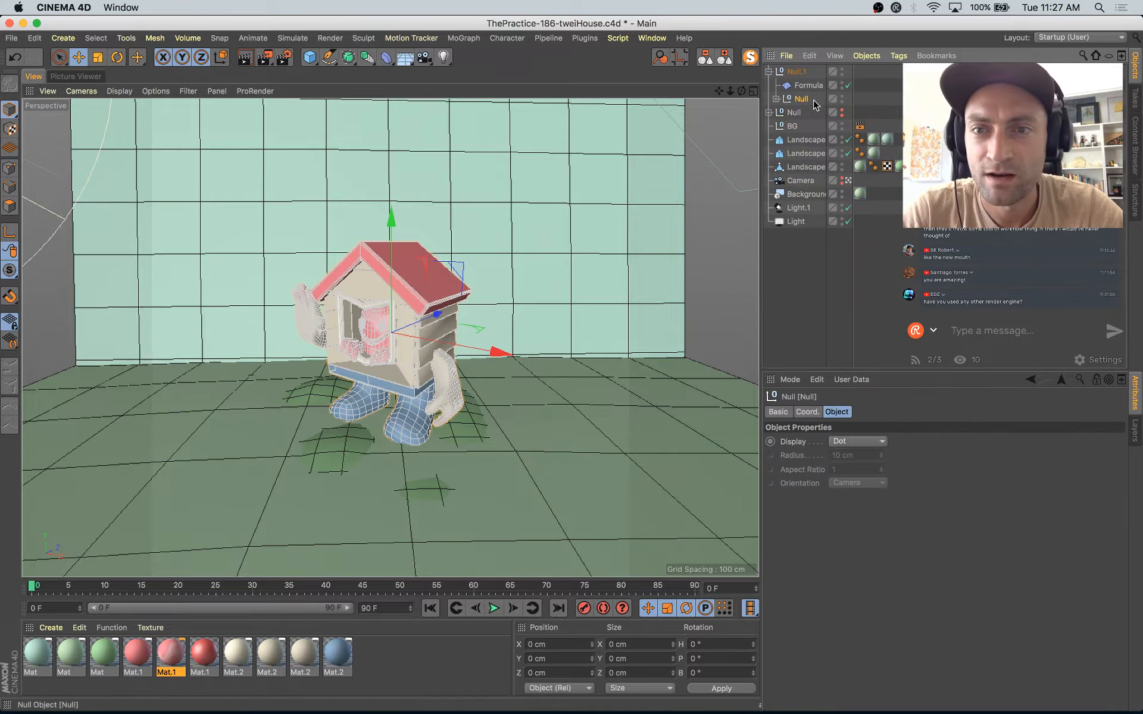
Step: Try smoothing the grouped character parts with a Subdivision Surface at editor and renderer level 1, and remove it
left_click(348, 56, "alt")
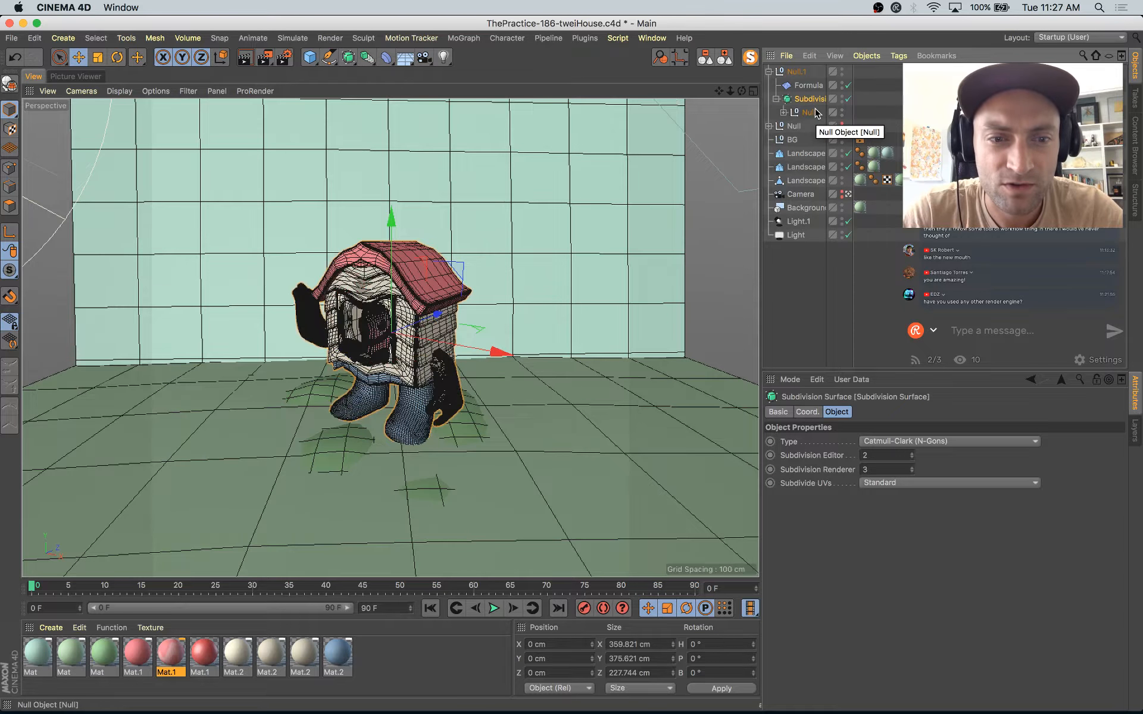
left_click(912, 458)
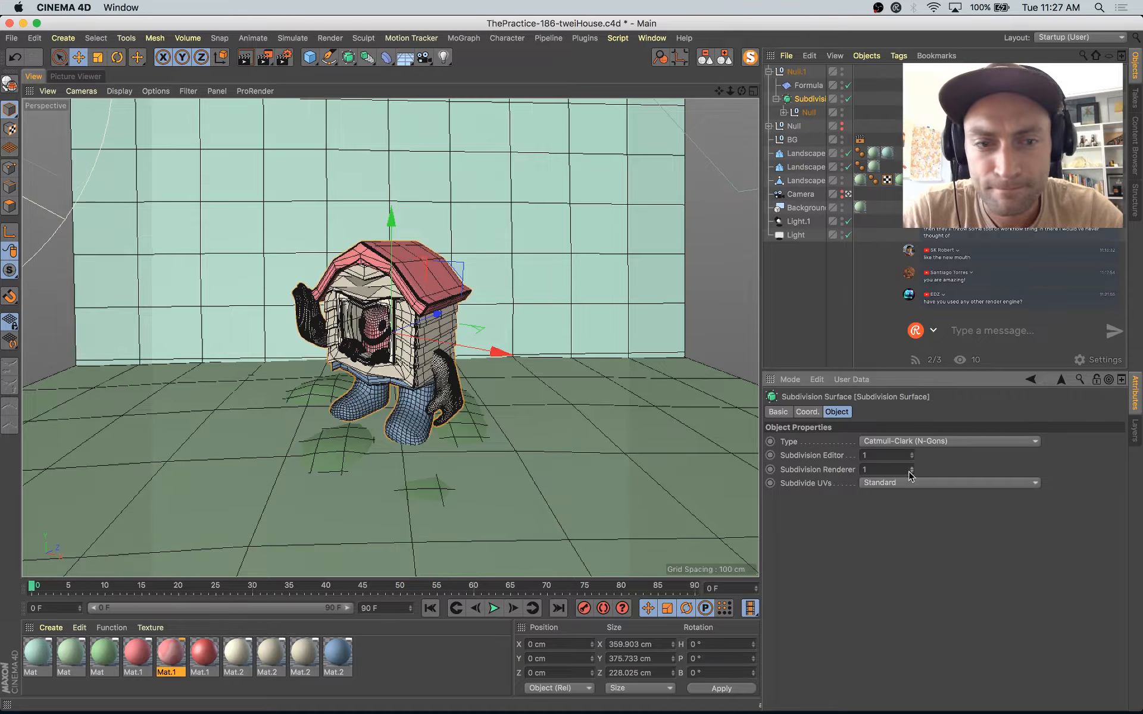
left_click_drag(808, 114, 809, 93)
left_click(809, 113)
key("Delete")
Step: Add edge loops across the roof's polygons with Loop/Path Cut, using a 50% offset, and return to editing whole objects
left_click(777, 98)
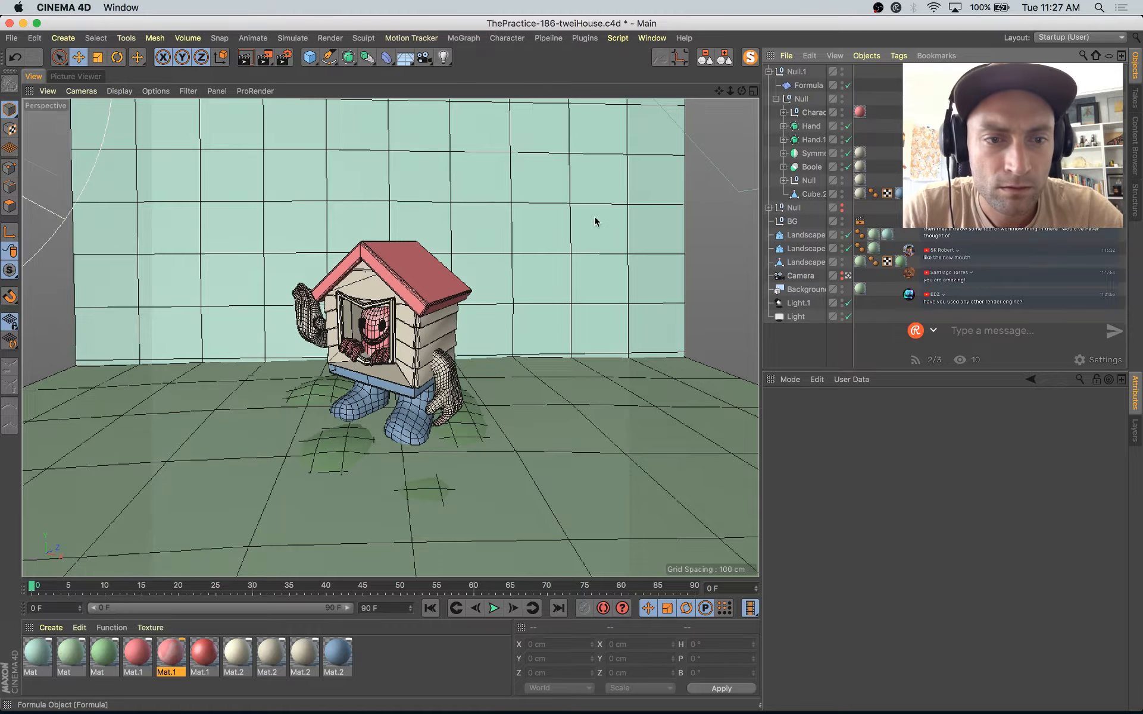
left_click(426, 271)
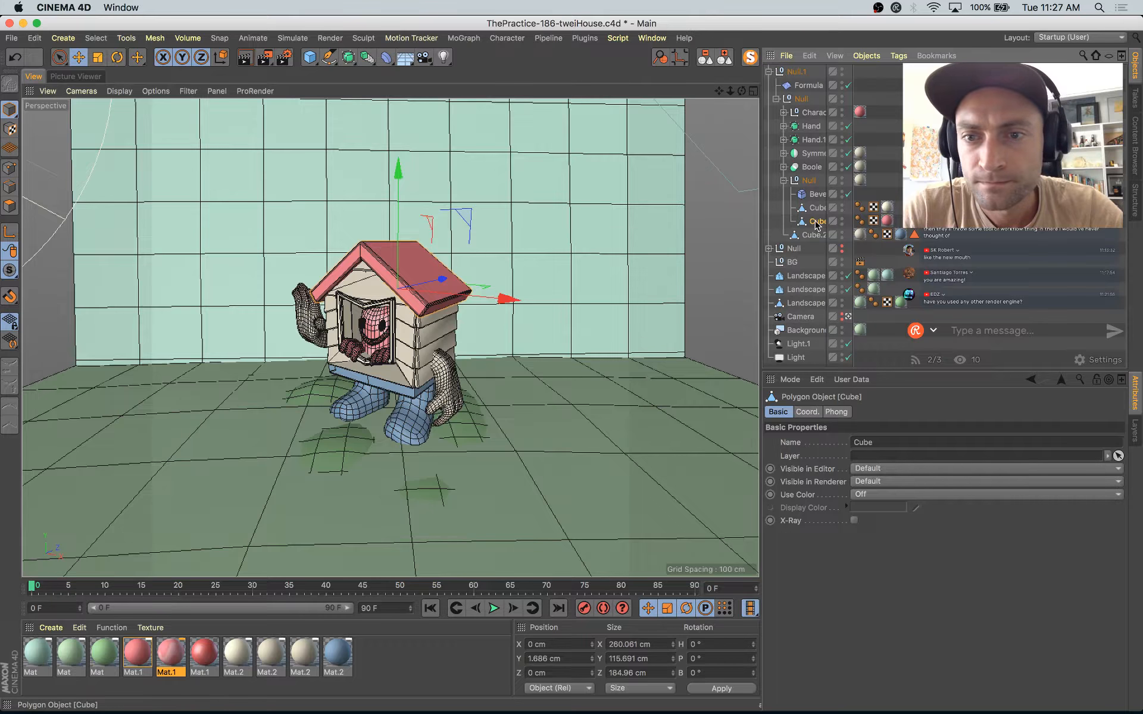
left_click(10, 206)
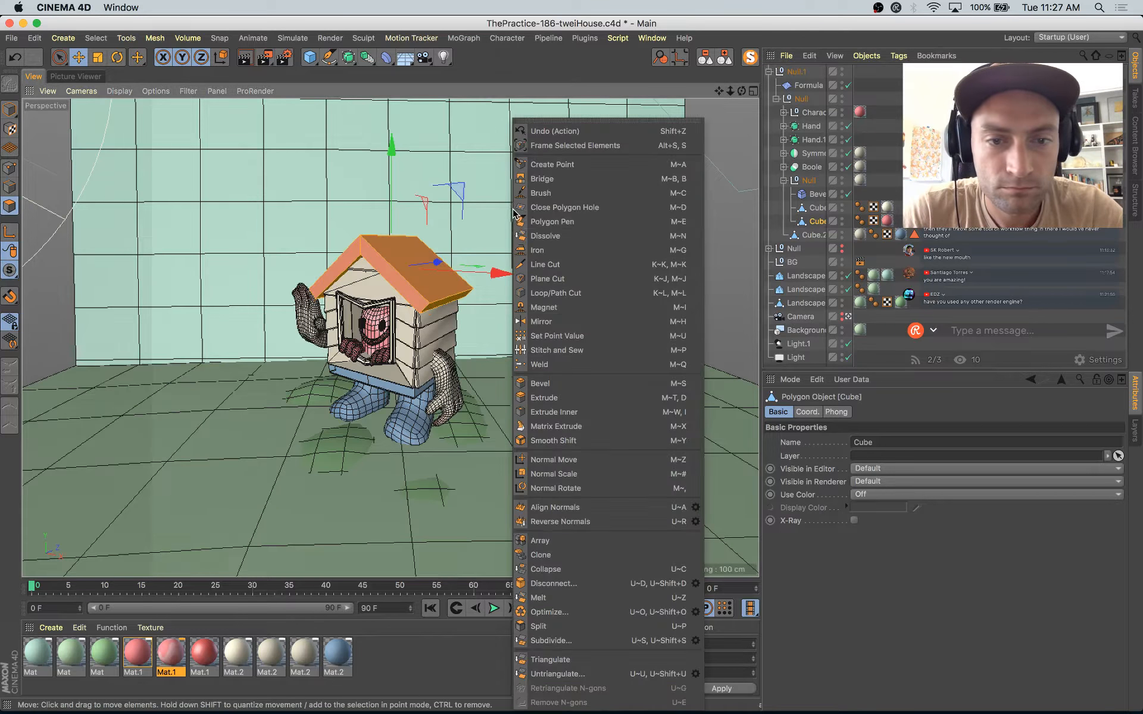
right_click(517, 216)
left_click(480, 277)
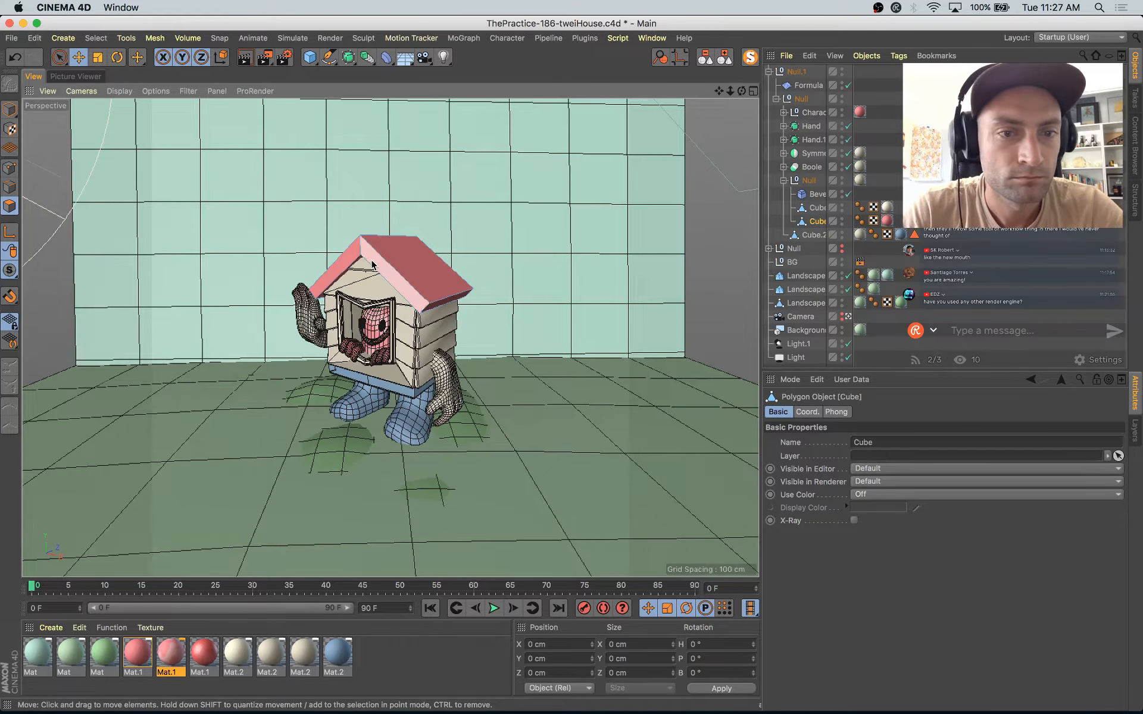
key("super+a")
key("k")
key("l")
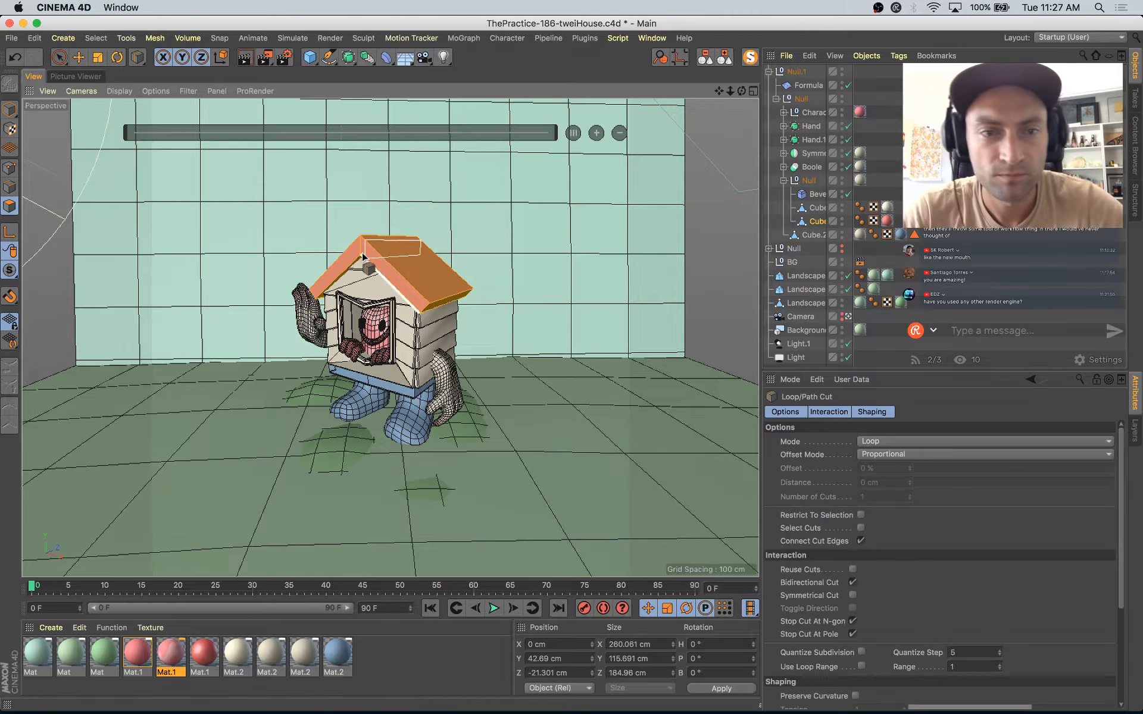
left_click(396, 272)
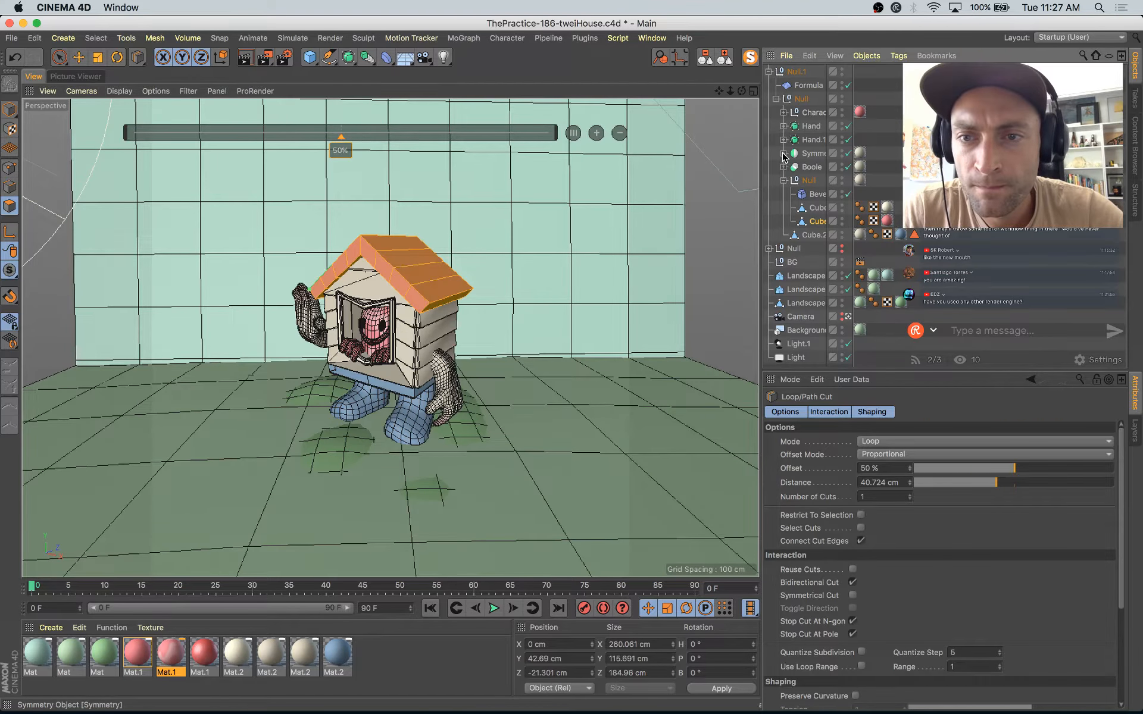
left_click(12, 107)
key("e")
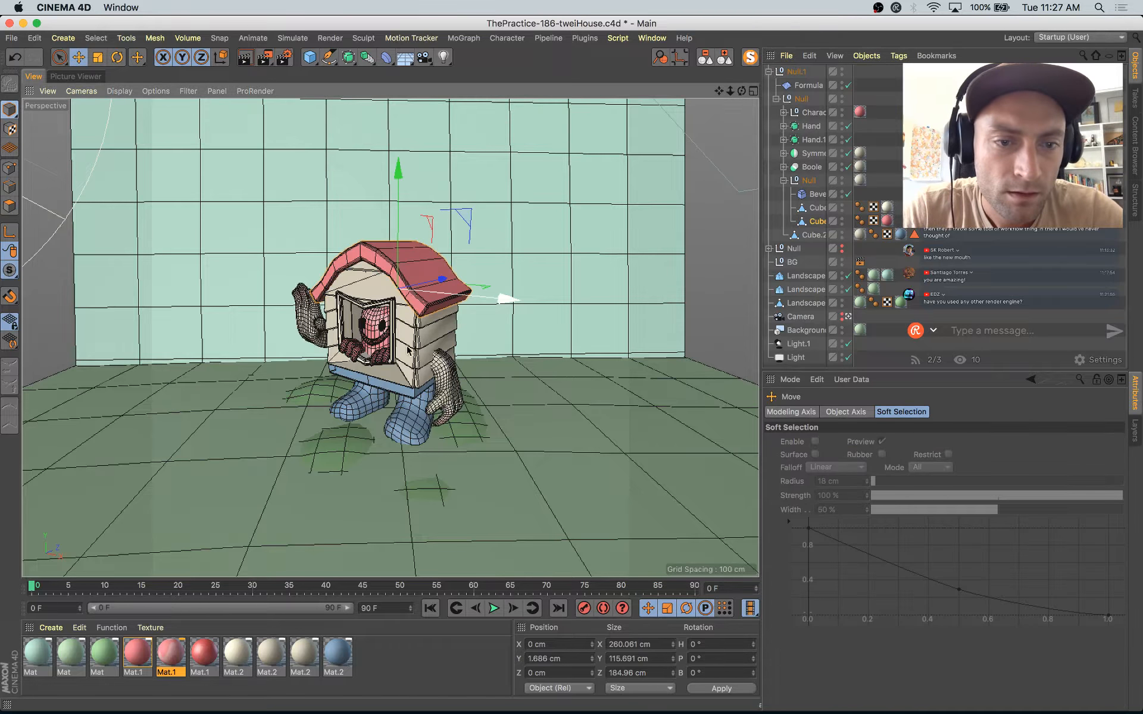
Step: Subdivide the polygons of the house body's Cube.2 inside the Boole object twice
left_click(411, 352)
left_click(783, 168)
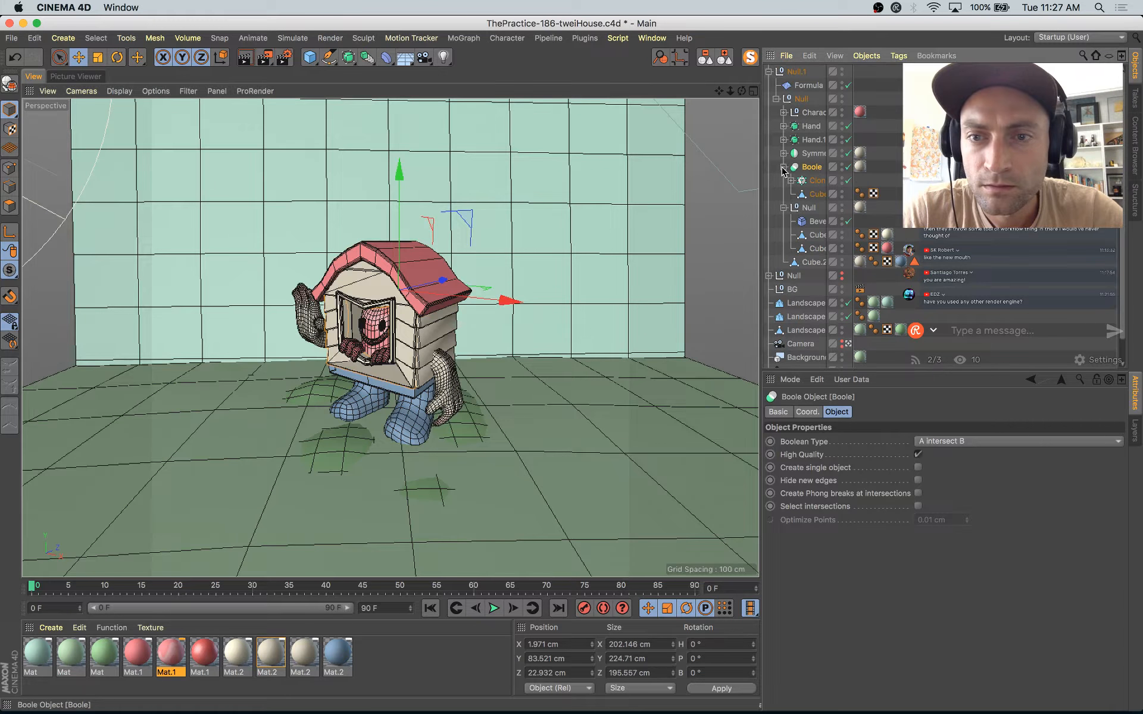
left_click(811, 195)
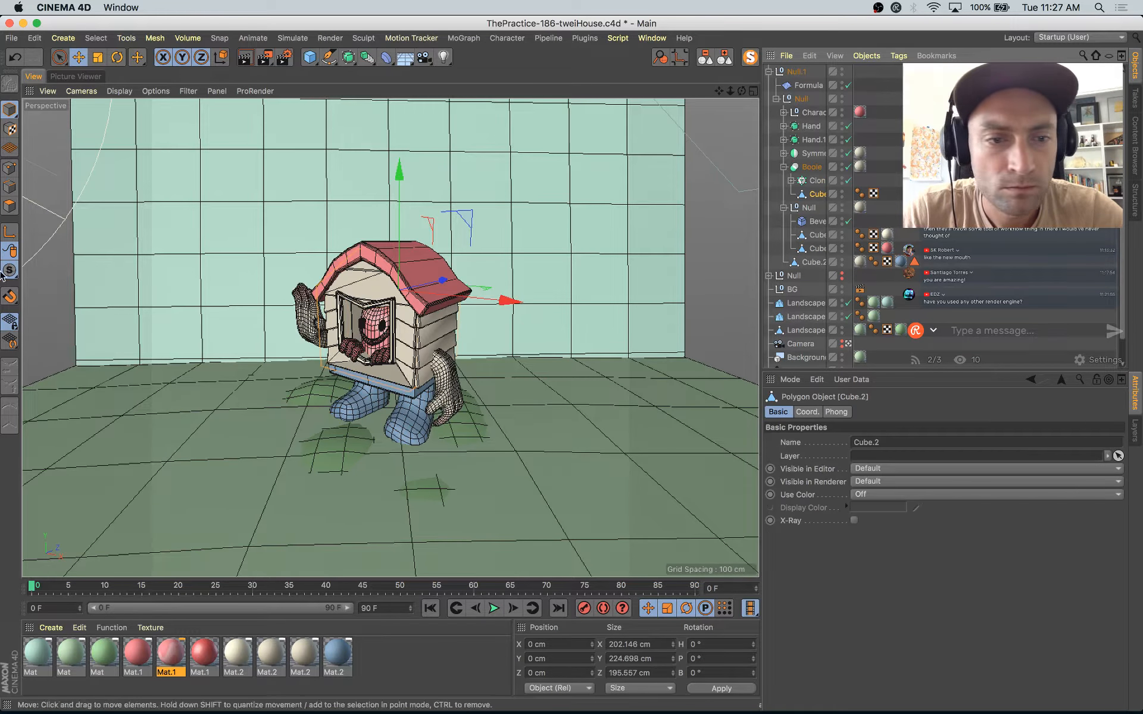
left_click(10, 206)
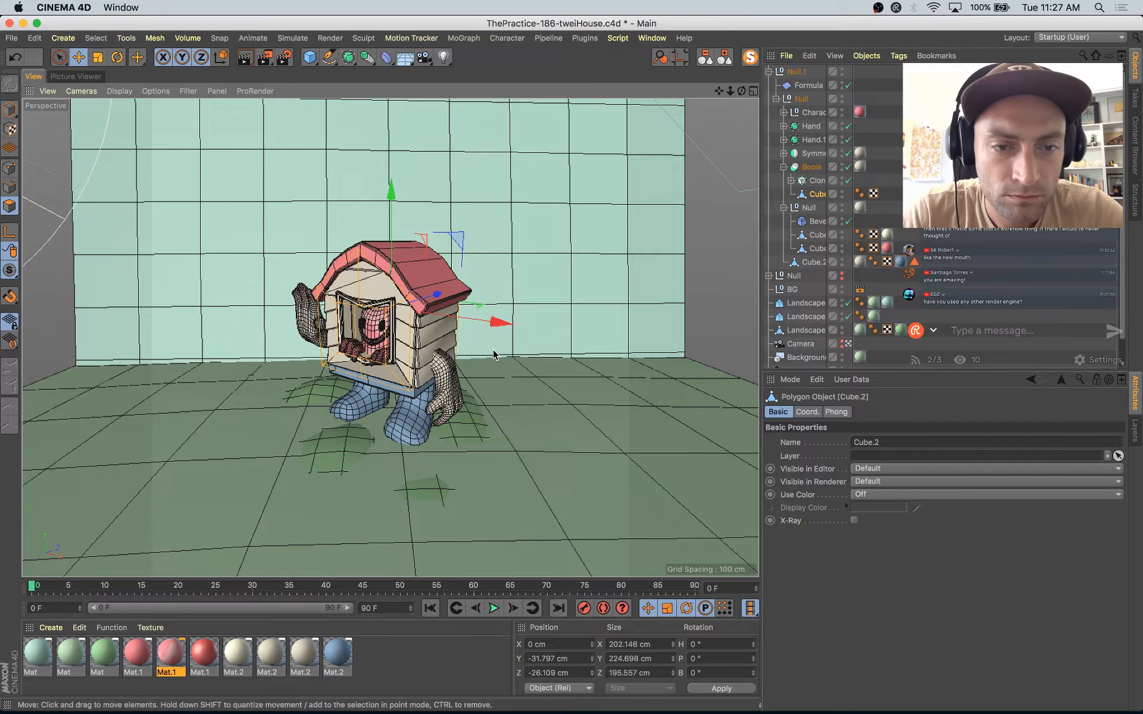
right_click(493, 355)
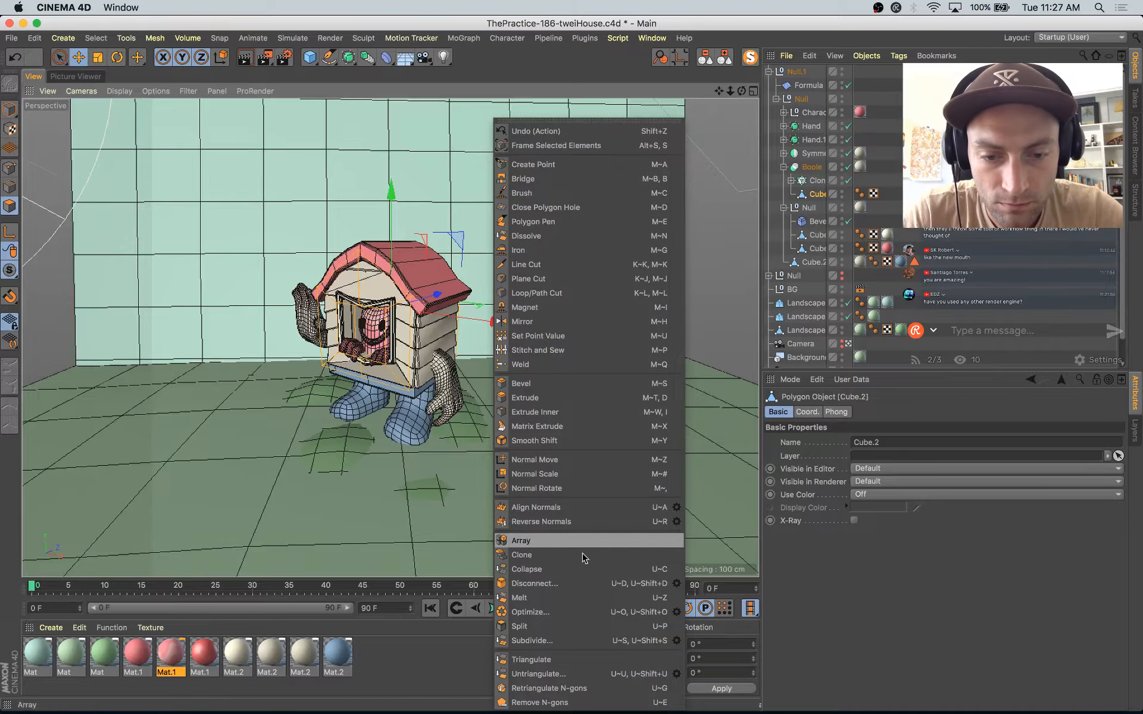
left_click(558, 641)
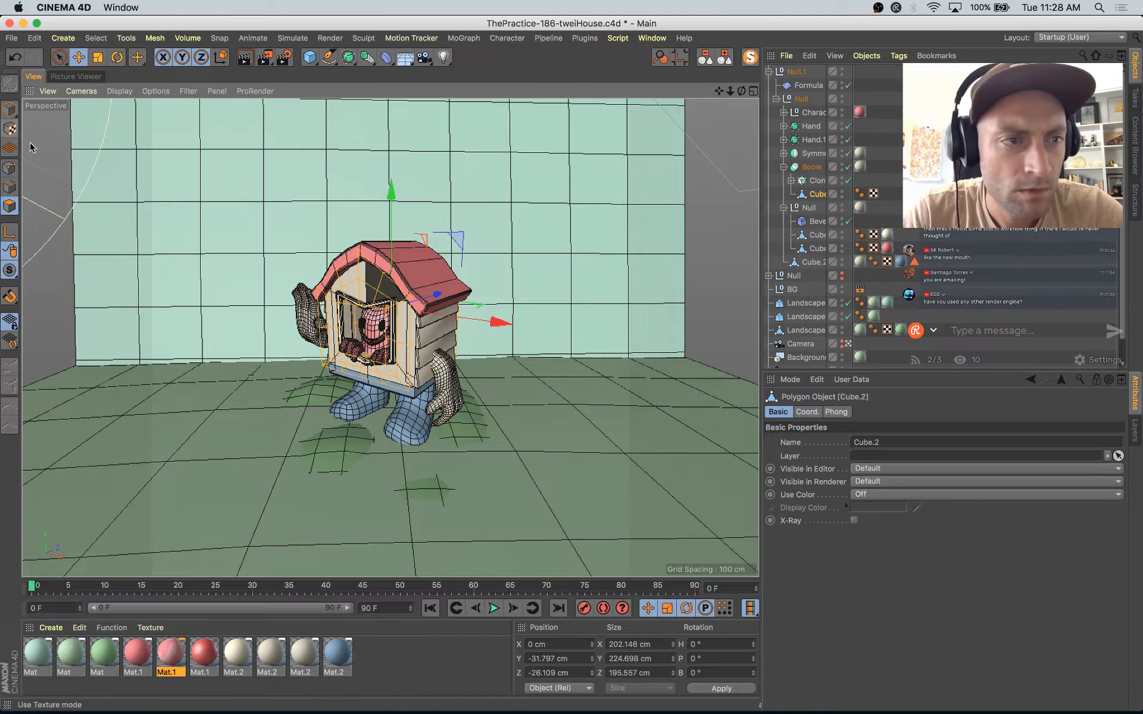
right_click(397, 363)
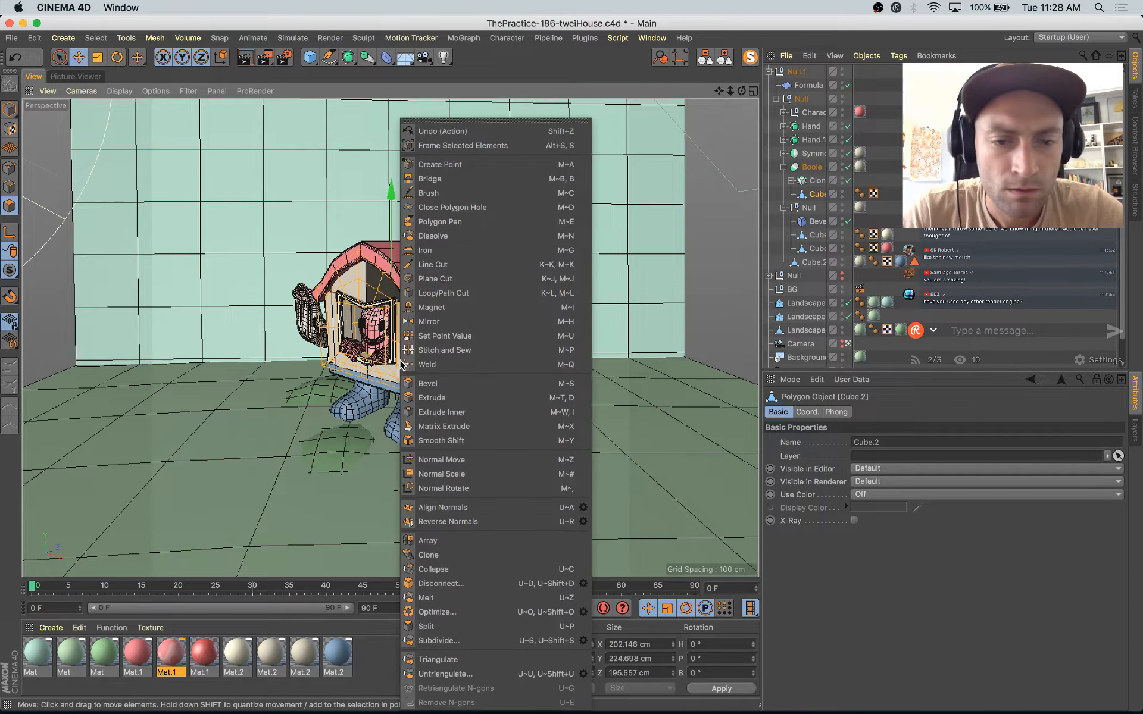
left_click(458, 642)
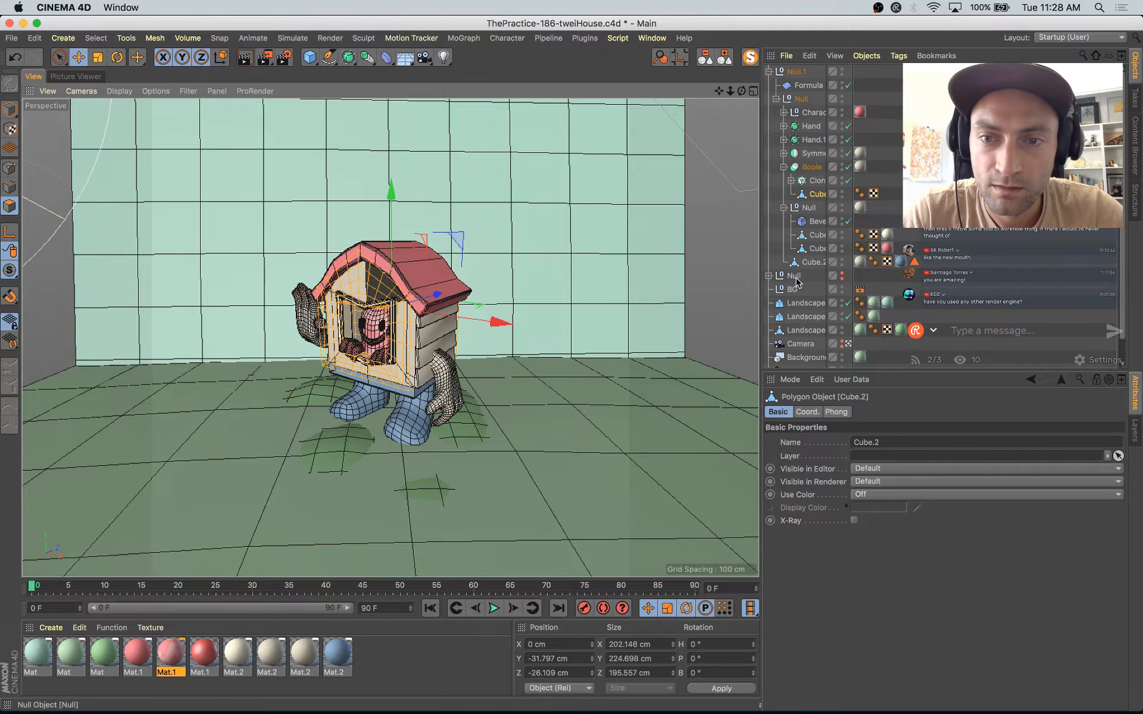
left_click(11, 111)
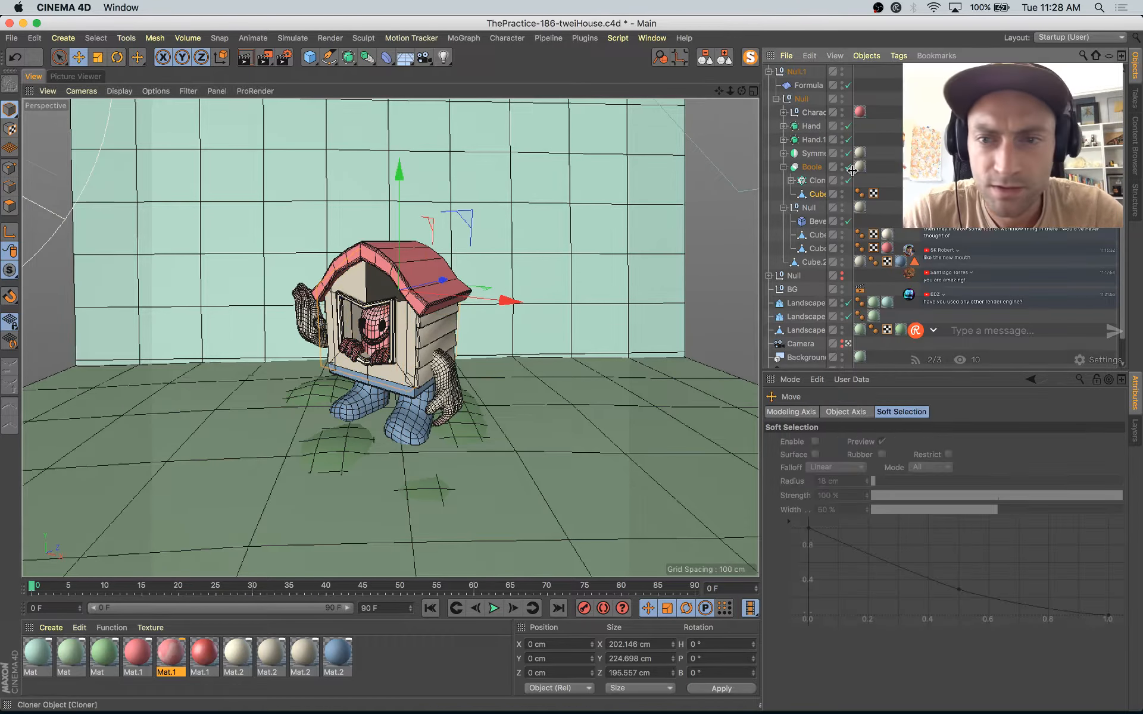
Step: Set the X segments to 2 on the cube in the cloner under the Symmetry object
left_click(785, 155)
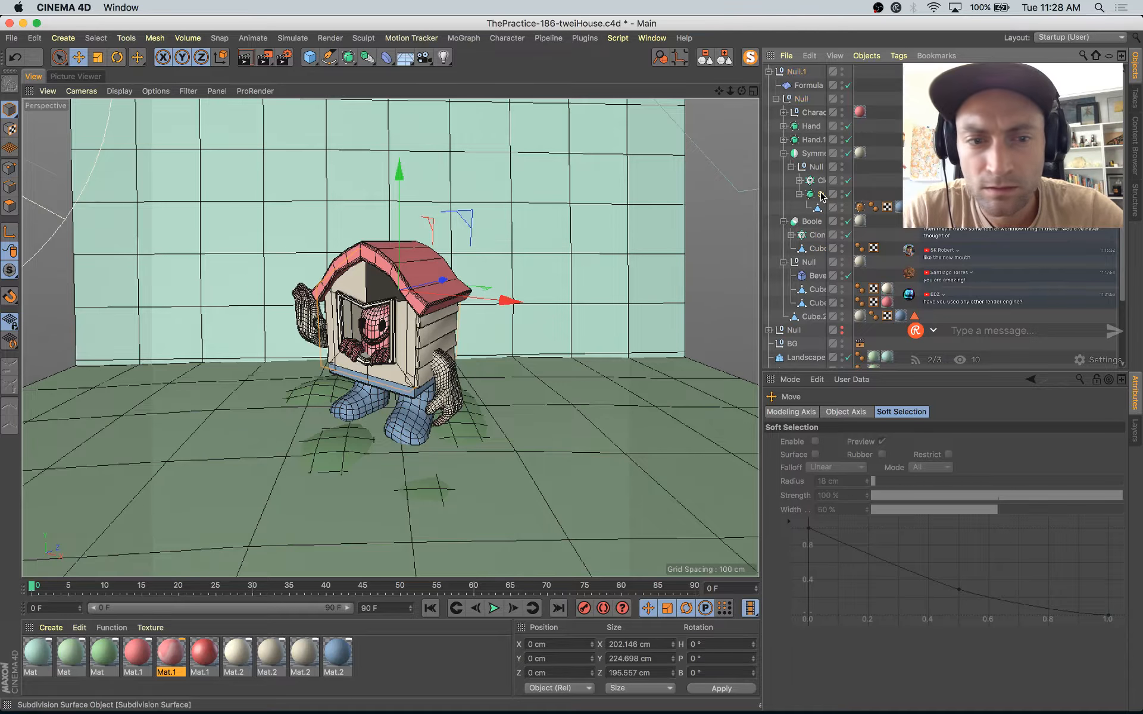
left_click(821, 195)
left_click(799, 180)
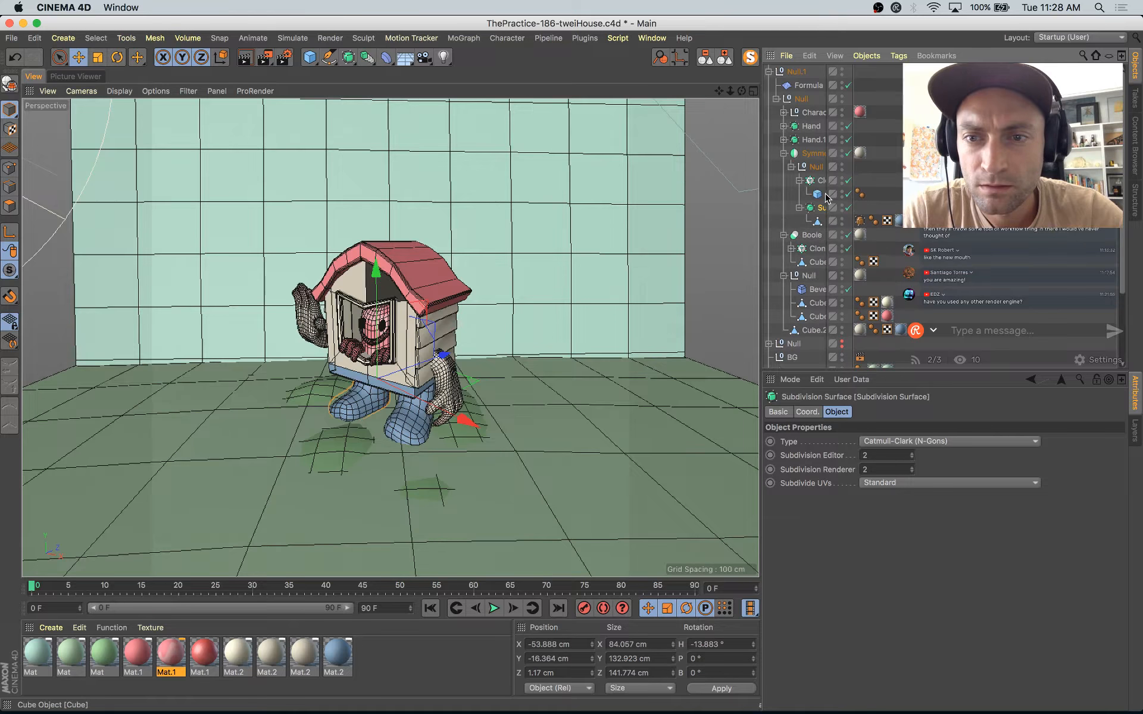
left_click(817, 194)
left_click(985, 441)
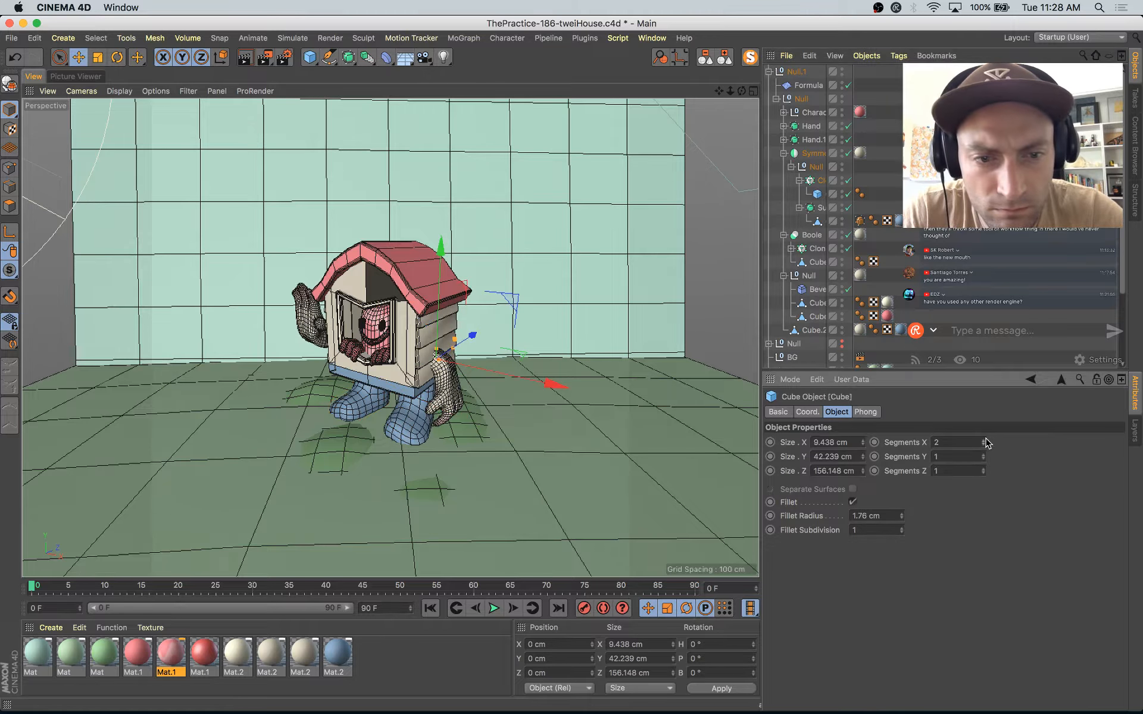
Step: Set the Symmetry cloner cube's segments to 2 in Y and 8 in Z, and save the project
left_click(985, 455)
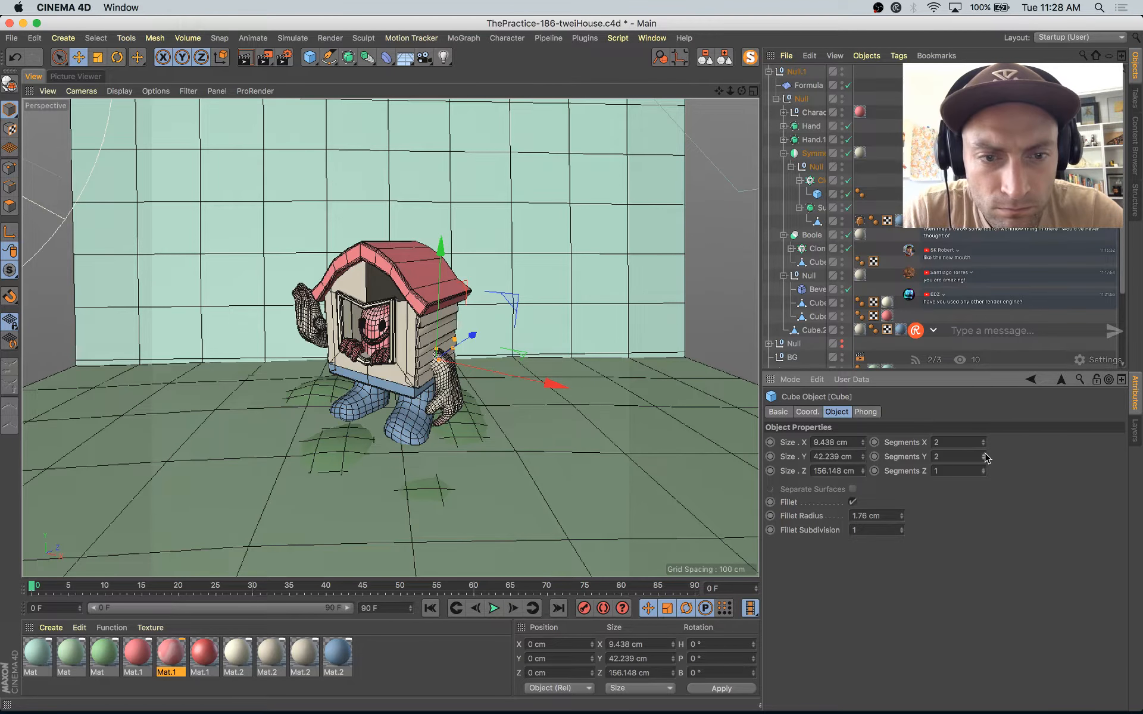
left_click_drag(984, 469, 985, 467)
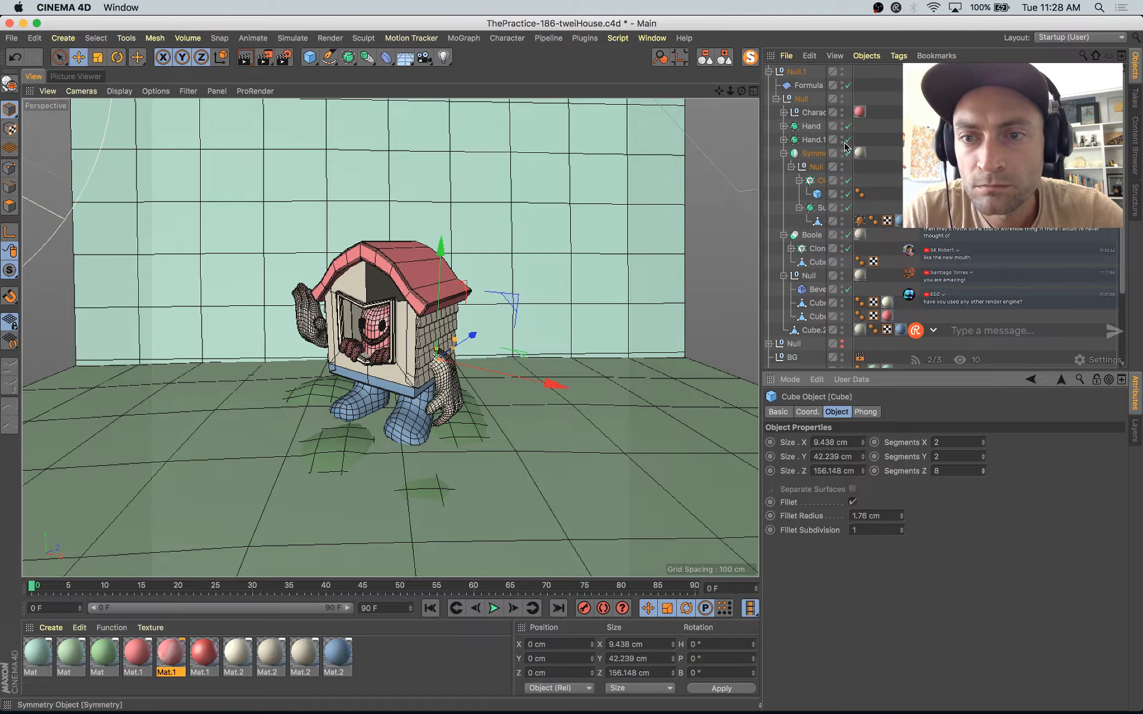
left_click_drag(852, 126, 894, 129)
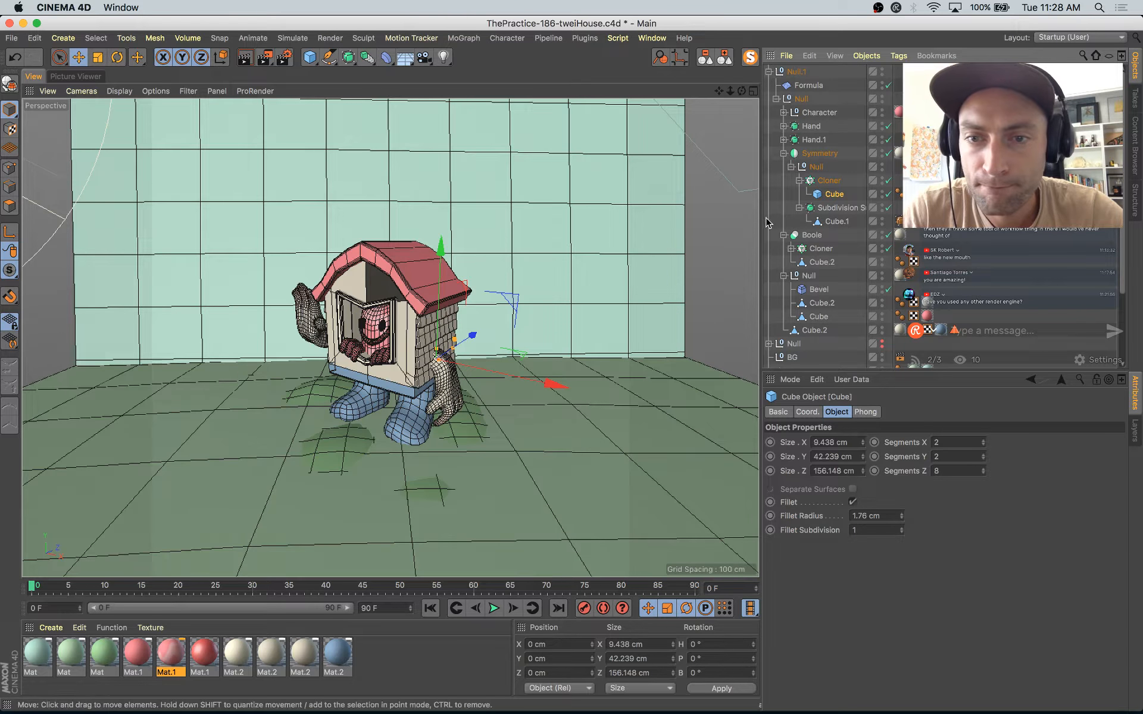
left_click_drag(762, 220, 743, 220)
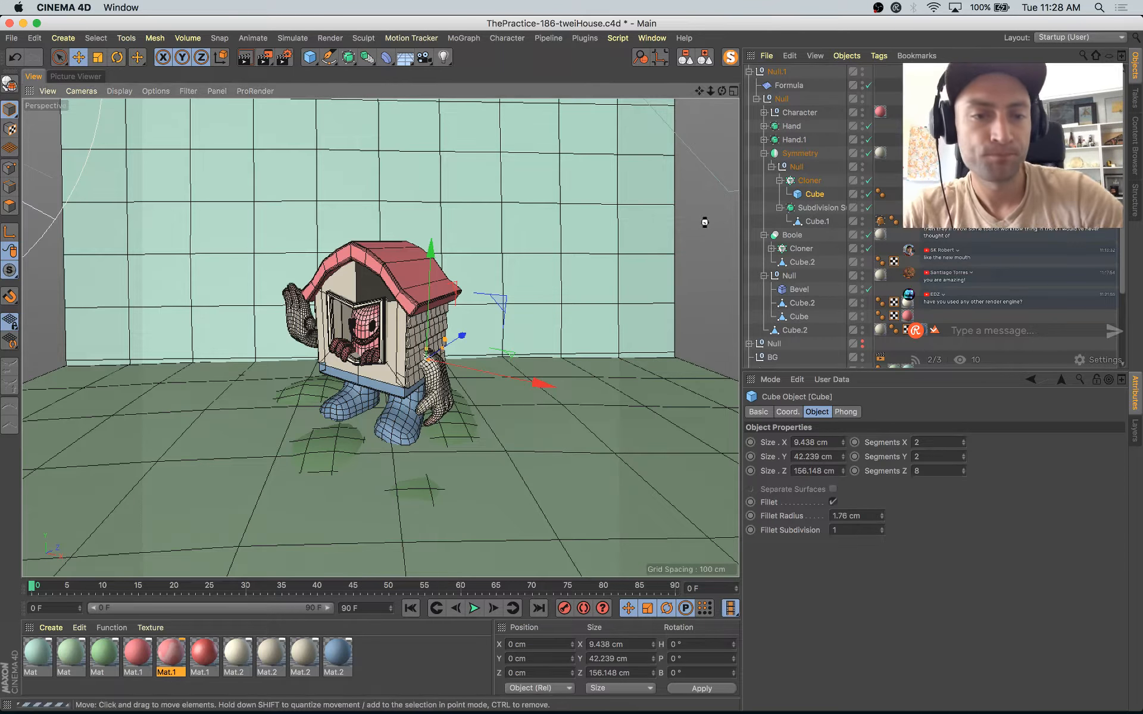
key("super+s")
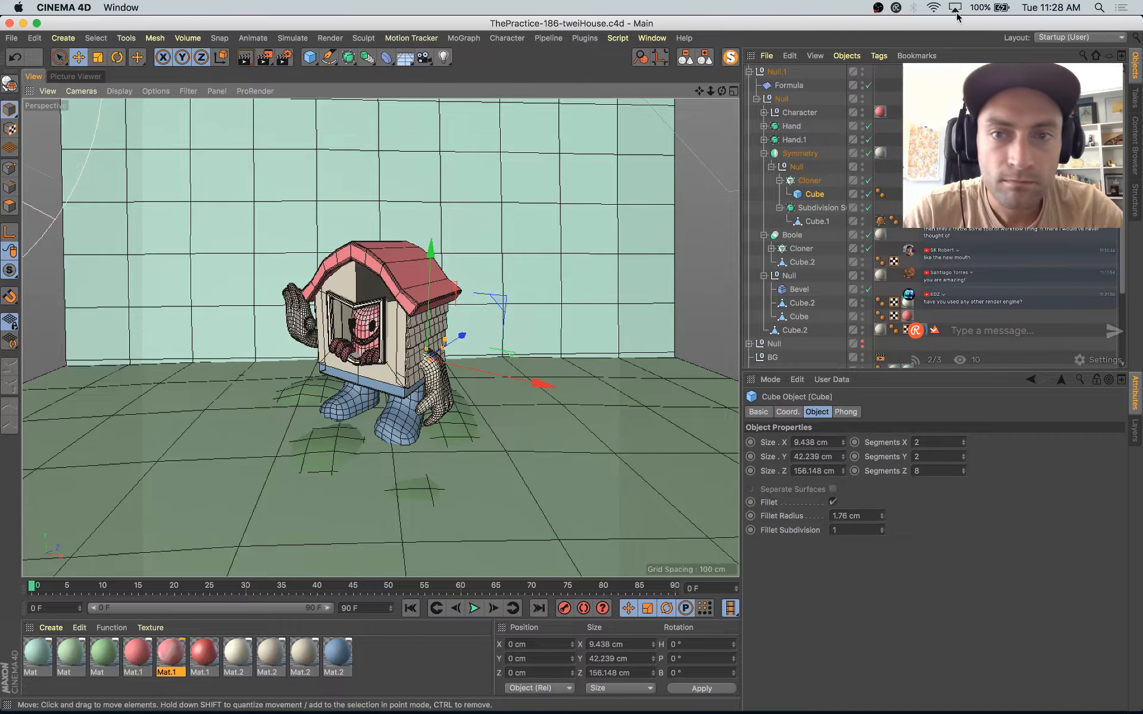
Step: Move the Formula deformer to about 1665 cm in Z with a Y size of 54.907 cm, and disable it
left_click(790, 88)
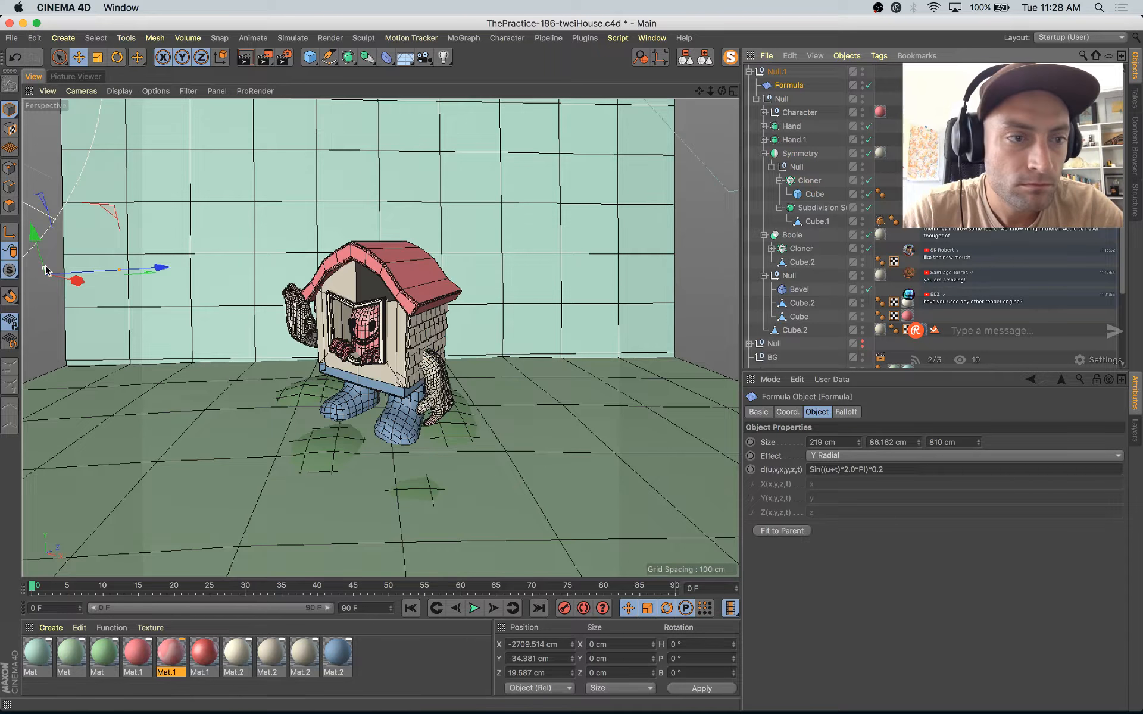
left_click_drag(45, 266, 329, 270)
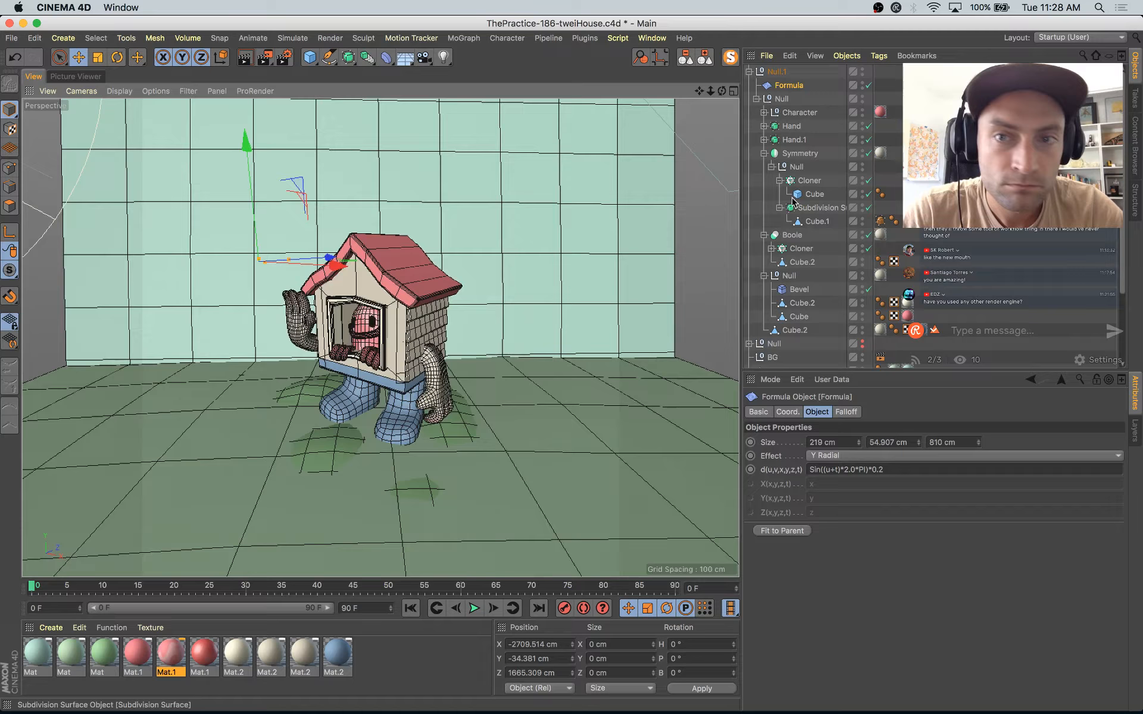
left_click(869, 86)
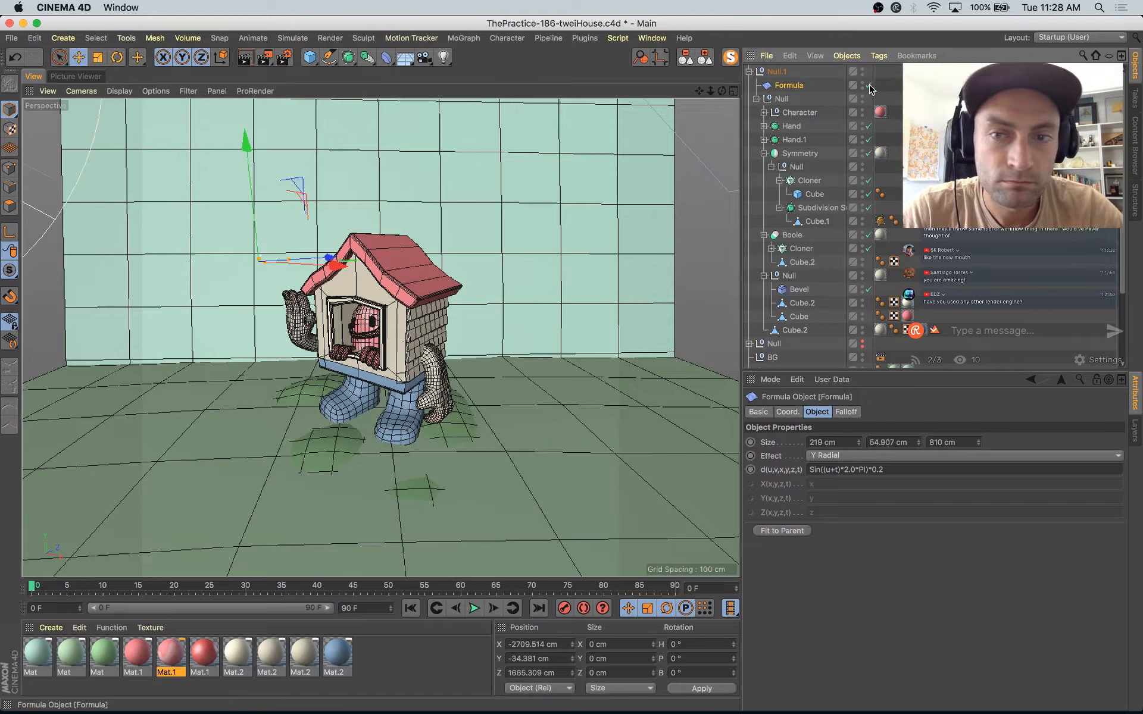
left_click(869, 86)
Step: Look through the character, hands, Symmetry and duplicate Null in the object hierarchy for parts that still need more geometry
left_click(793, 113)
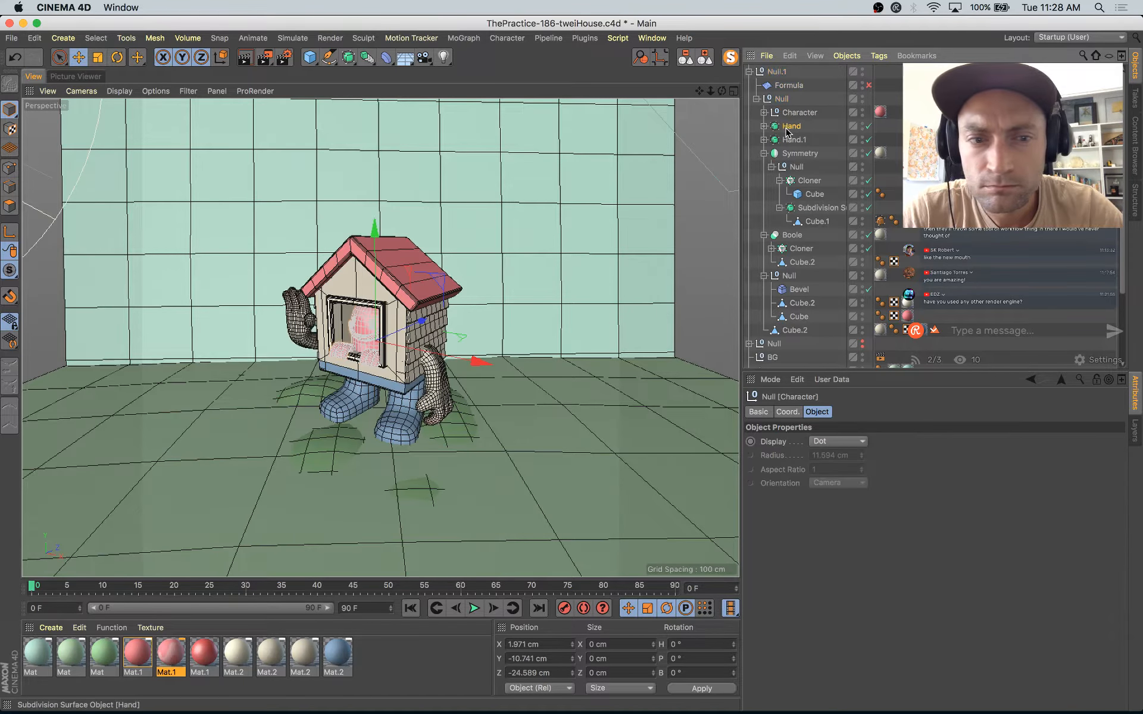
left_click(790, 127)
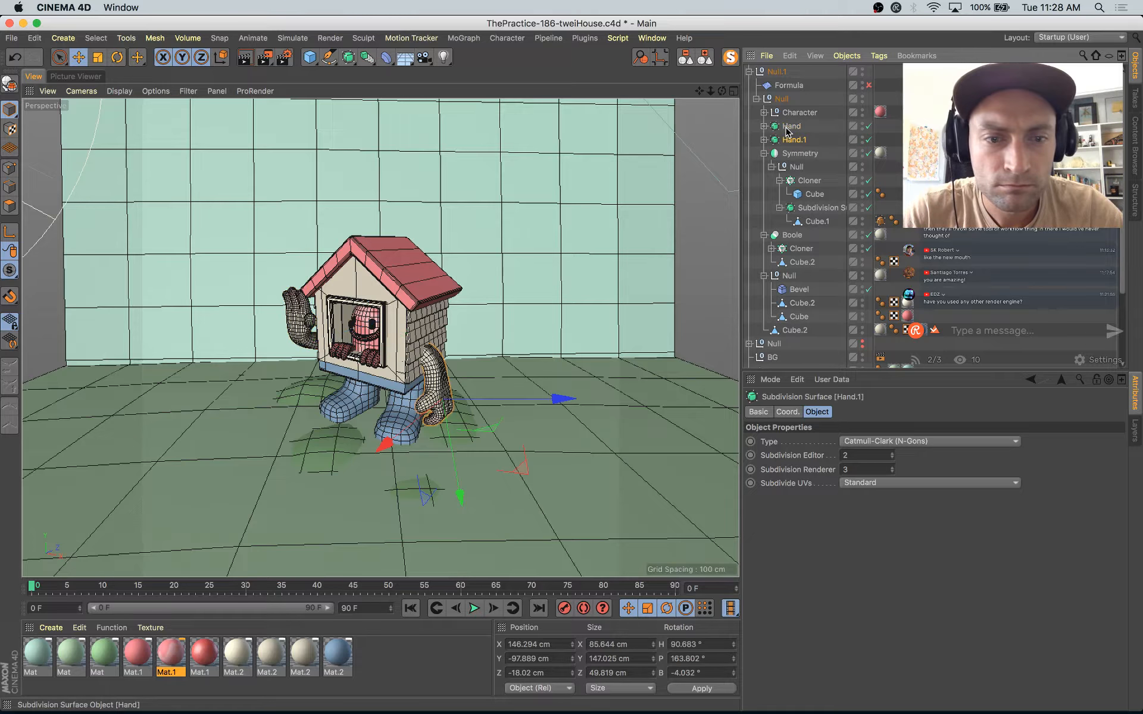
left_click(798, 154)
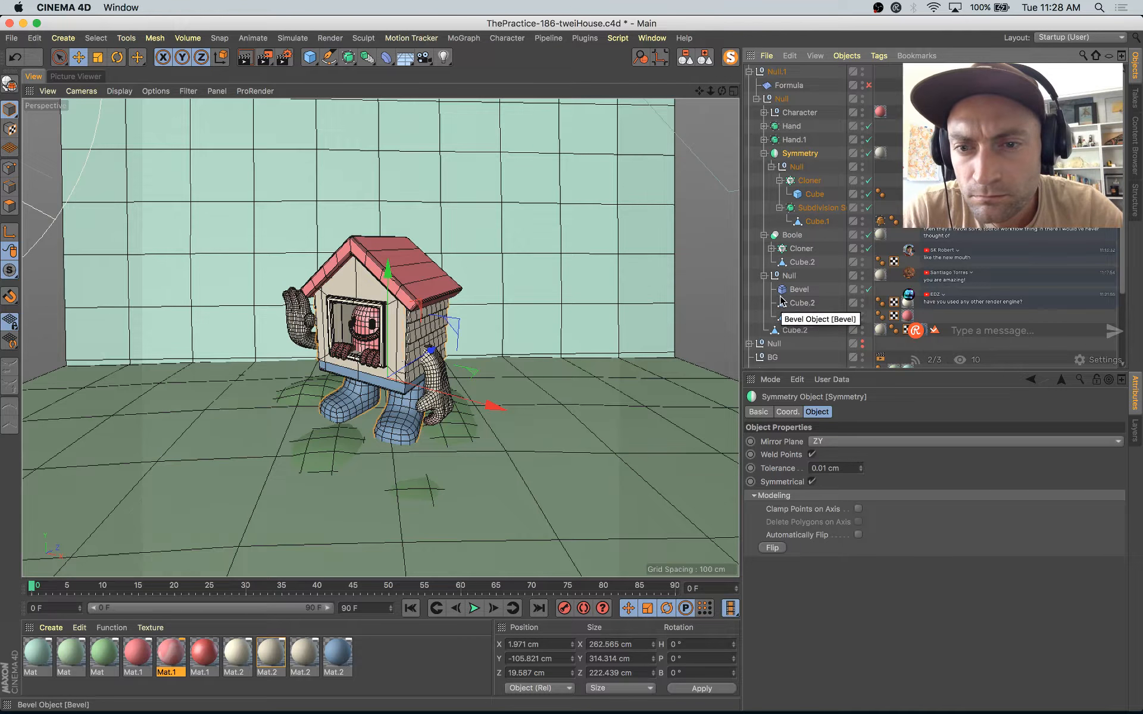
scroll(774, 333, "down", 2)
left_click(750, 316)
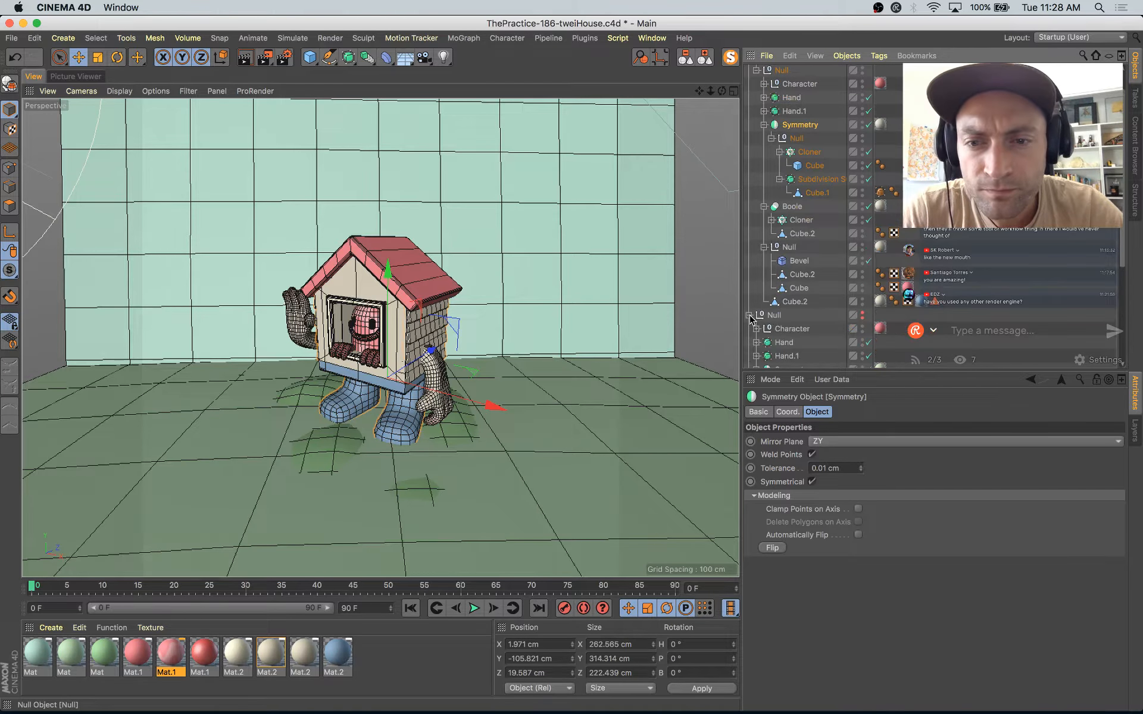
scroll(786, 325, "down", 6)
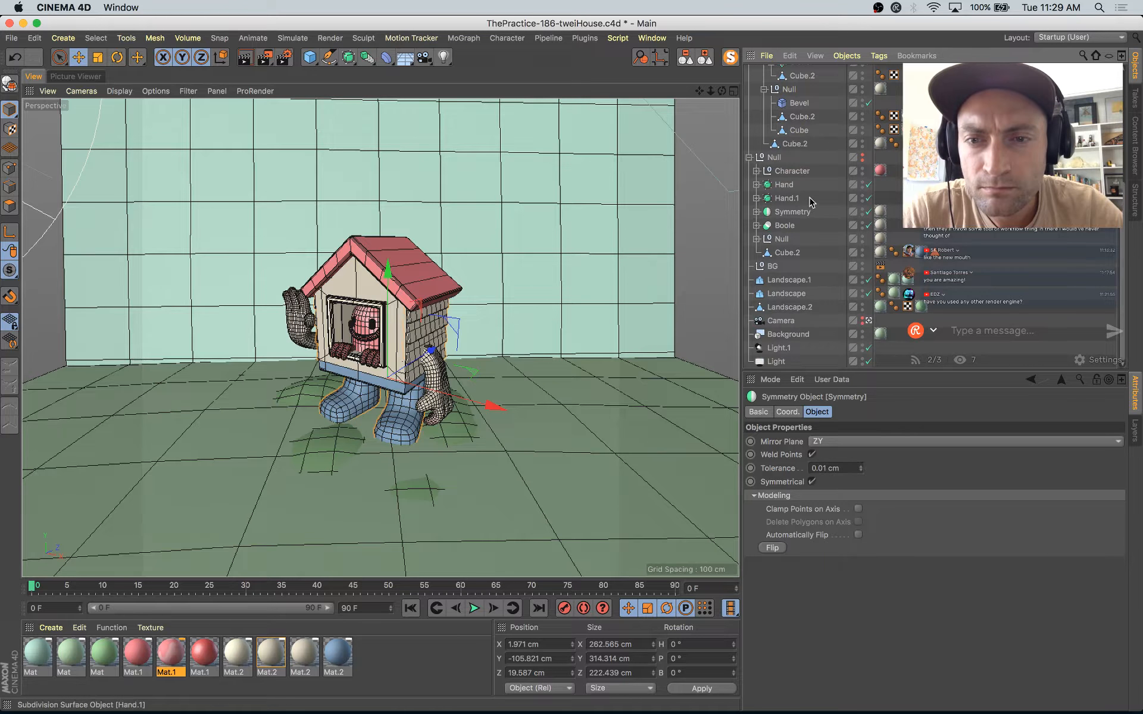
scroll(792, 223, "up", 7)
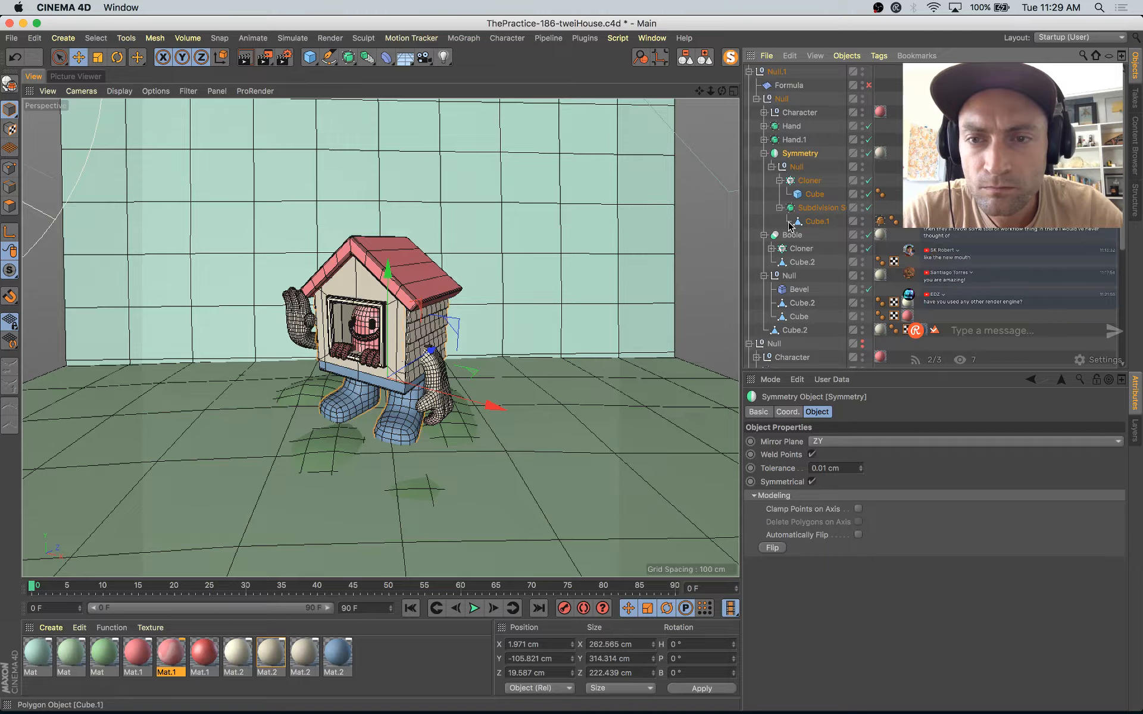
Step: Set the segments of the cube in the Boole's cloner to 2 in X, 2 in Y and 9 in Z
left_click(764, 153)
left_click(795, 168)
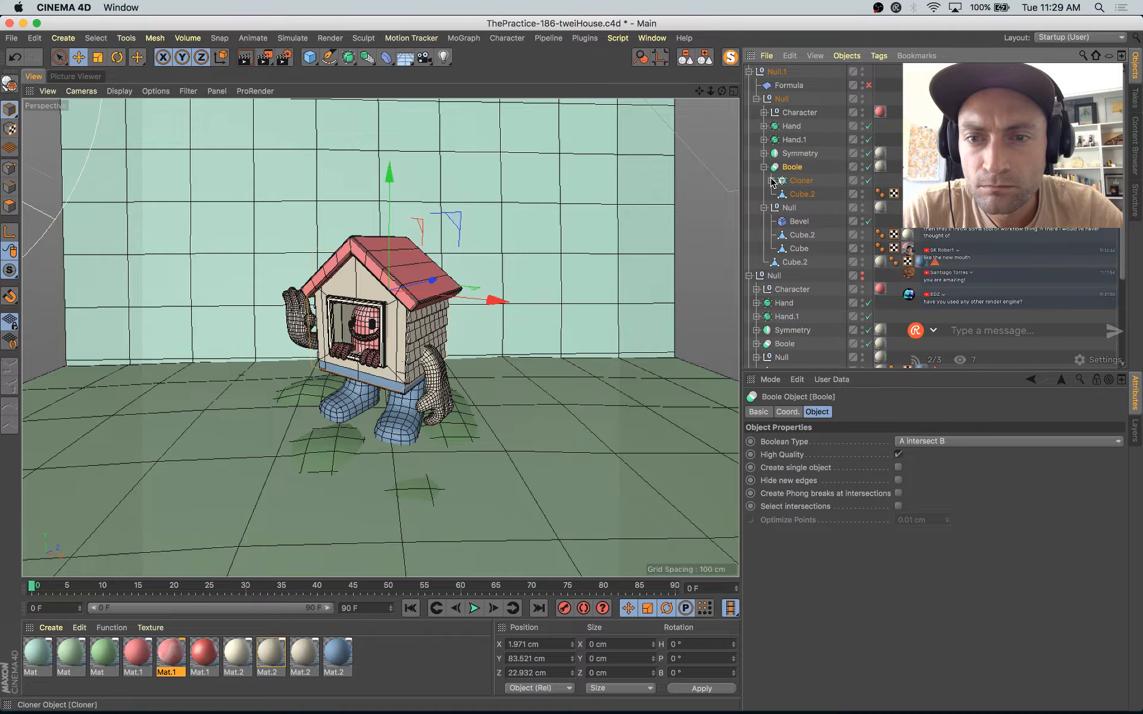
left_click(771, 181)
left_click(806, 194)
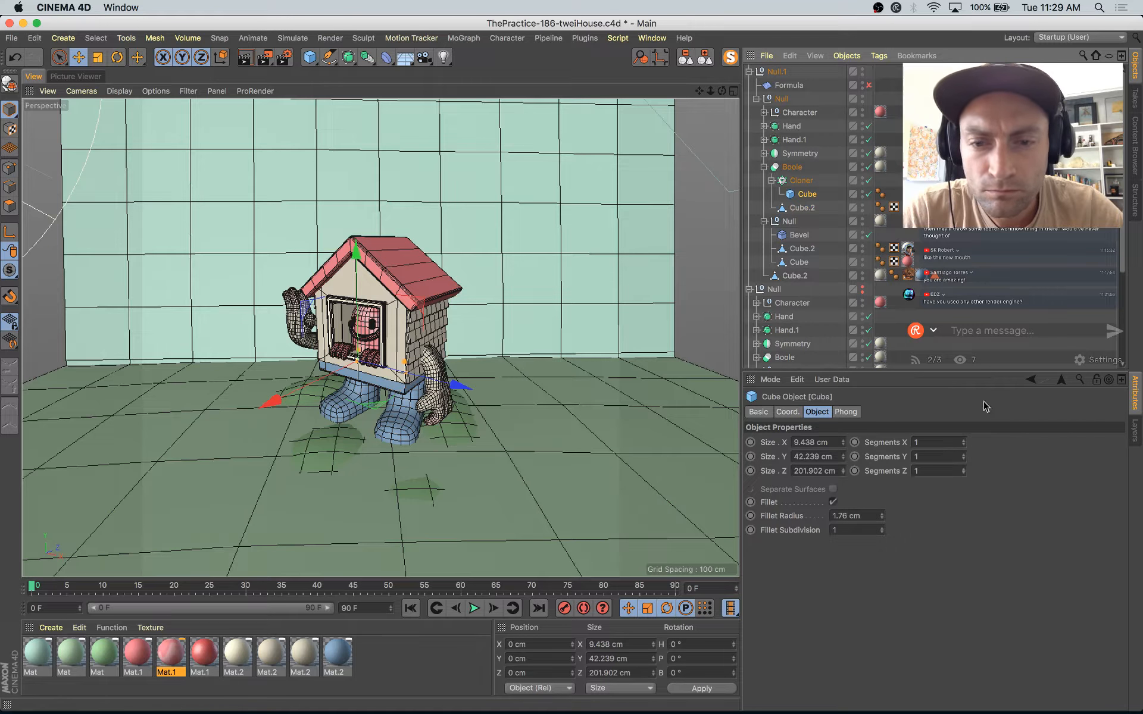
left_click(963, 440)
left_click(964, 454)
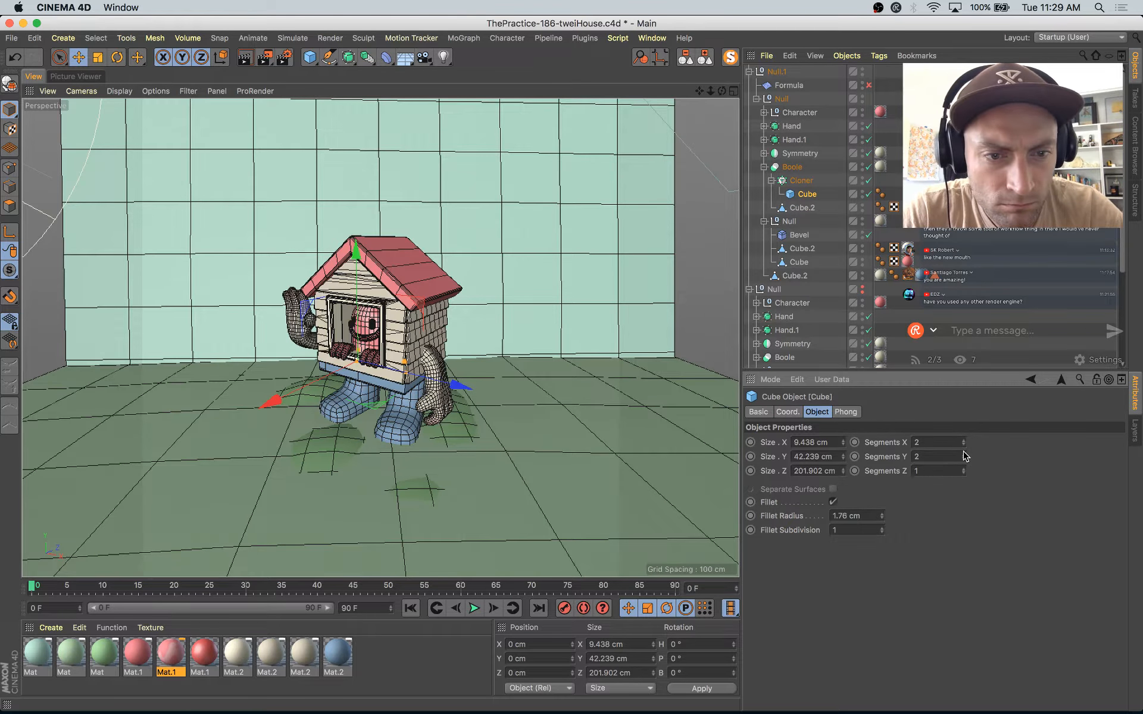
left_click(962, 467)
left_click(963, 467)
left_click(962, 467)
left_click(962, 467)
left_click(963, 467)
left_click(963, 467)
left_click(963, 467)
left_click(963, 467)
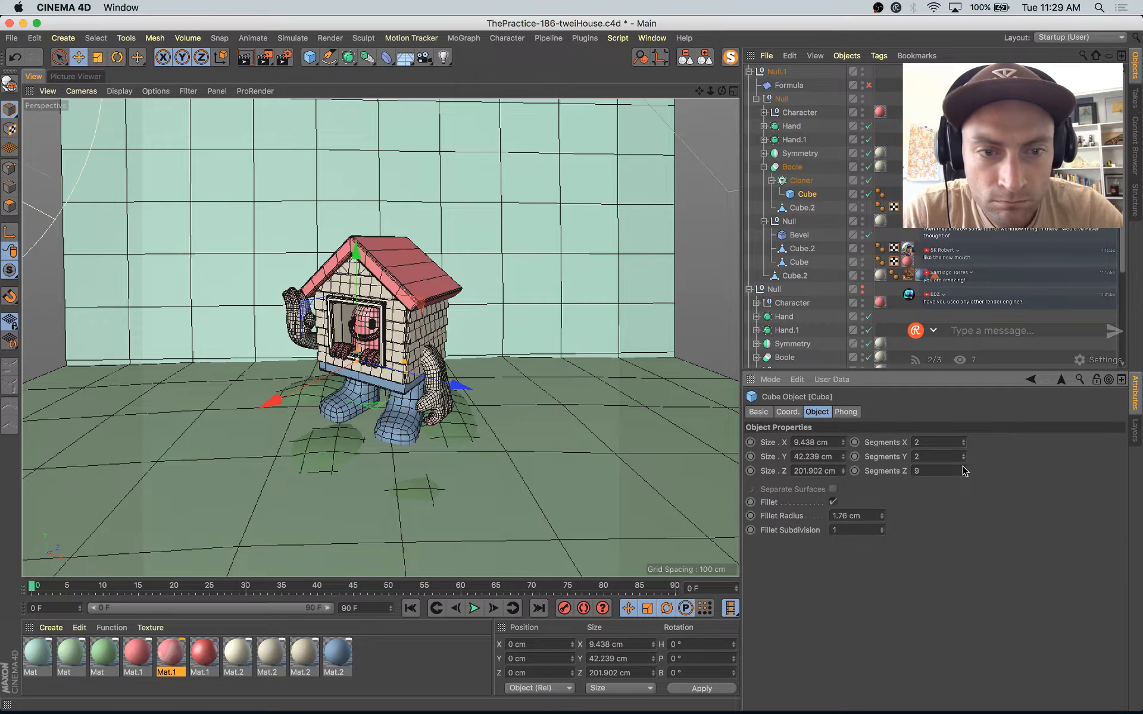
Step: Subdivide the polygons of the window frame's Cube.2 and enable the Formula deformer in object editing mode
left_click(802, 249)
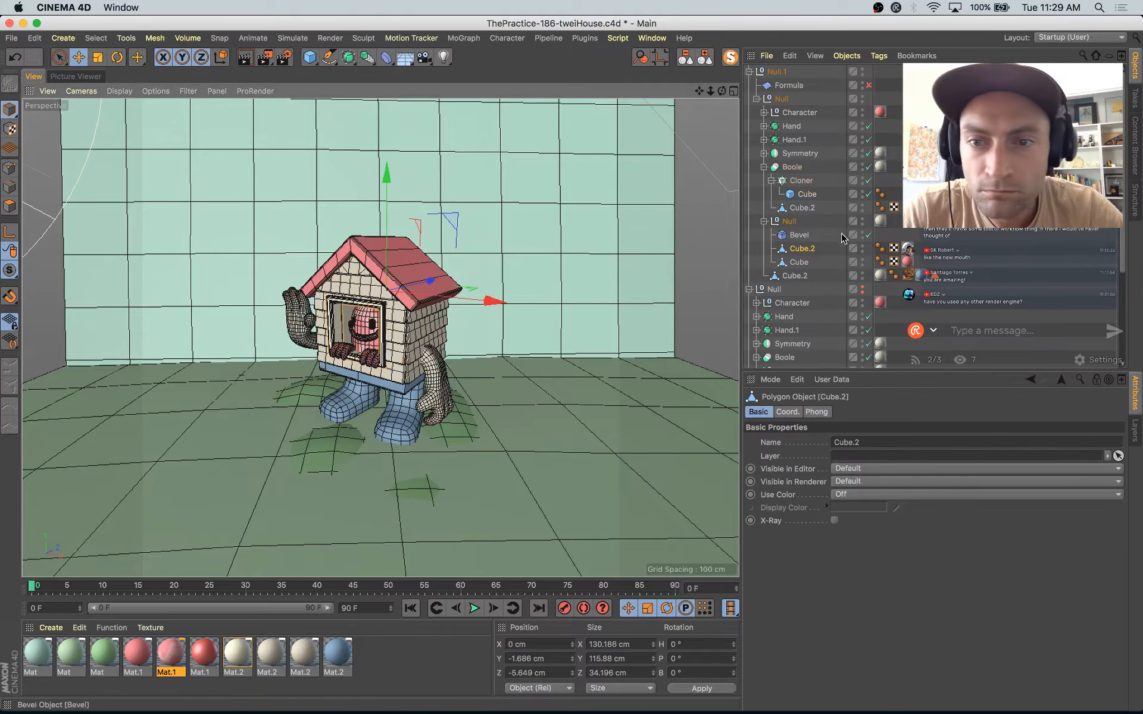
left_click(9, 205)
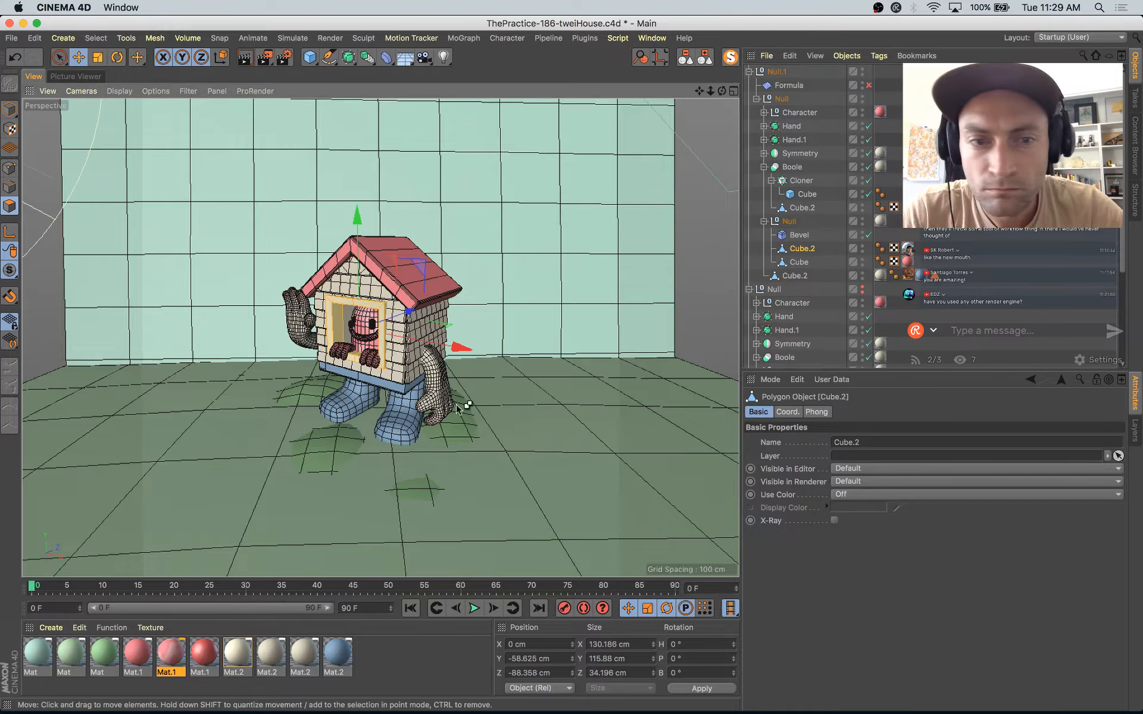
right_click(527, 328)
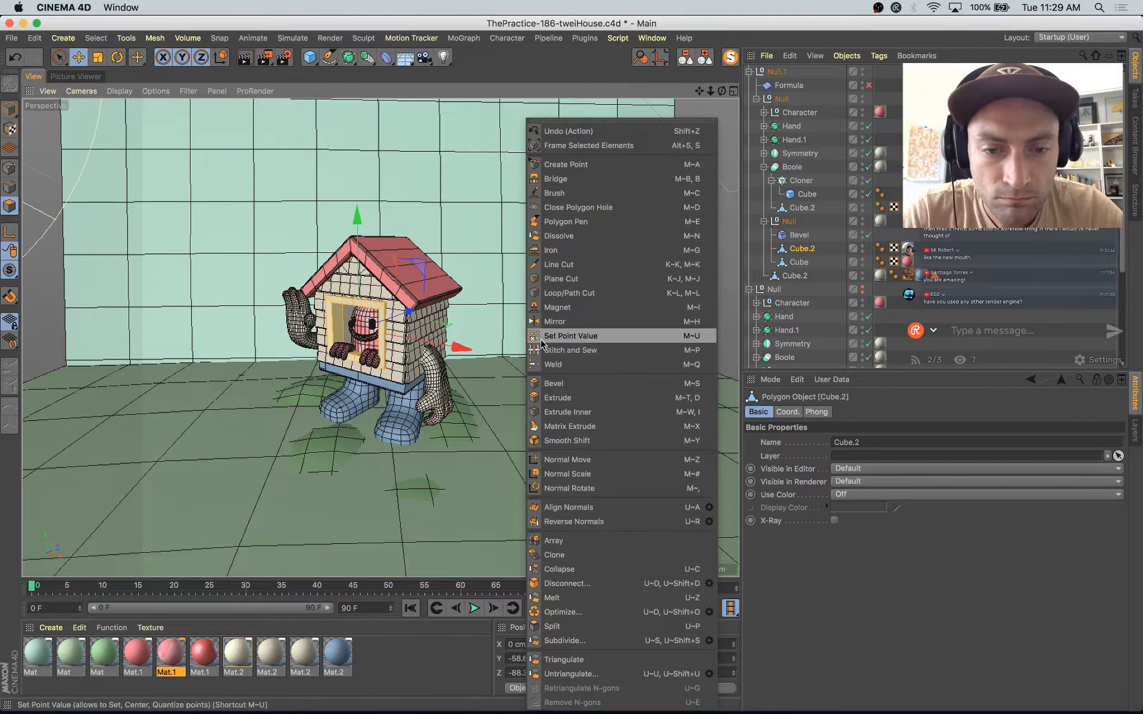
left_click(585, 638)
left_click(10, 108)
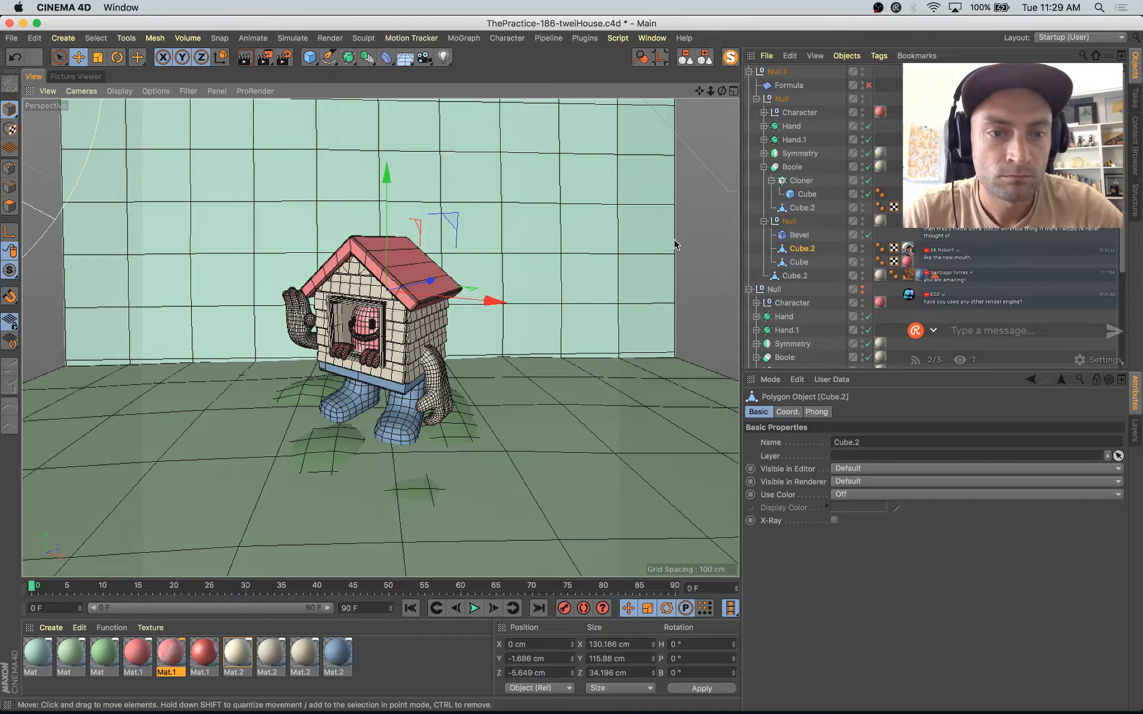
left_click(869, 86)
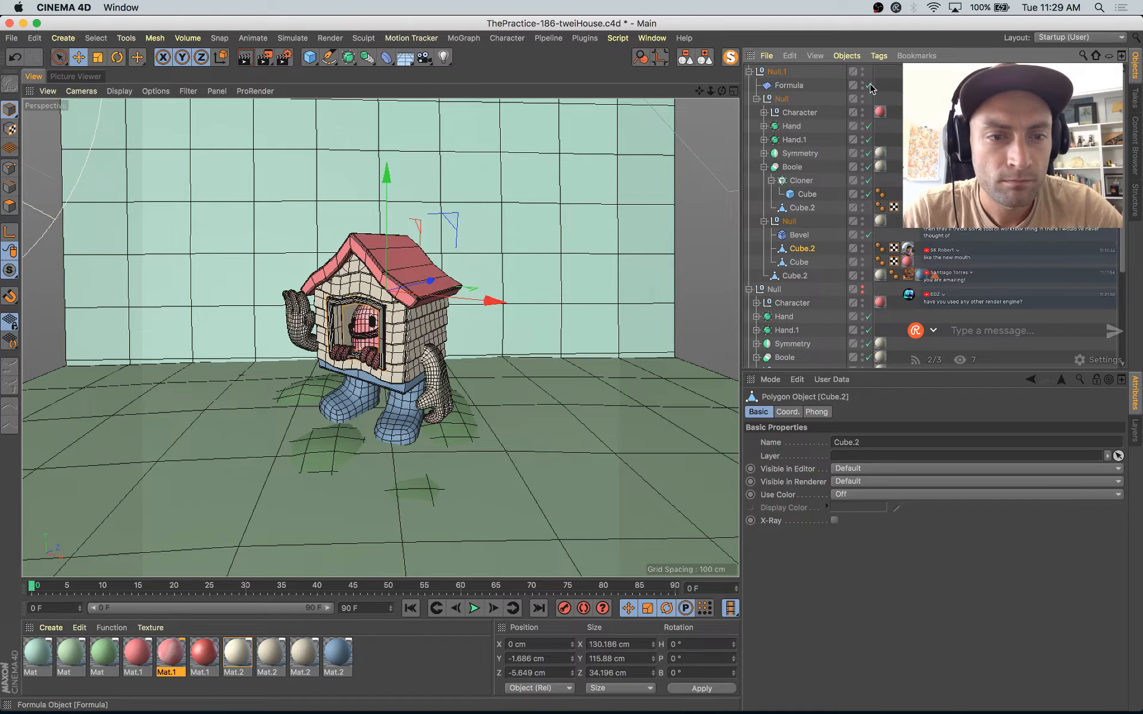
left_click(870, 85)
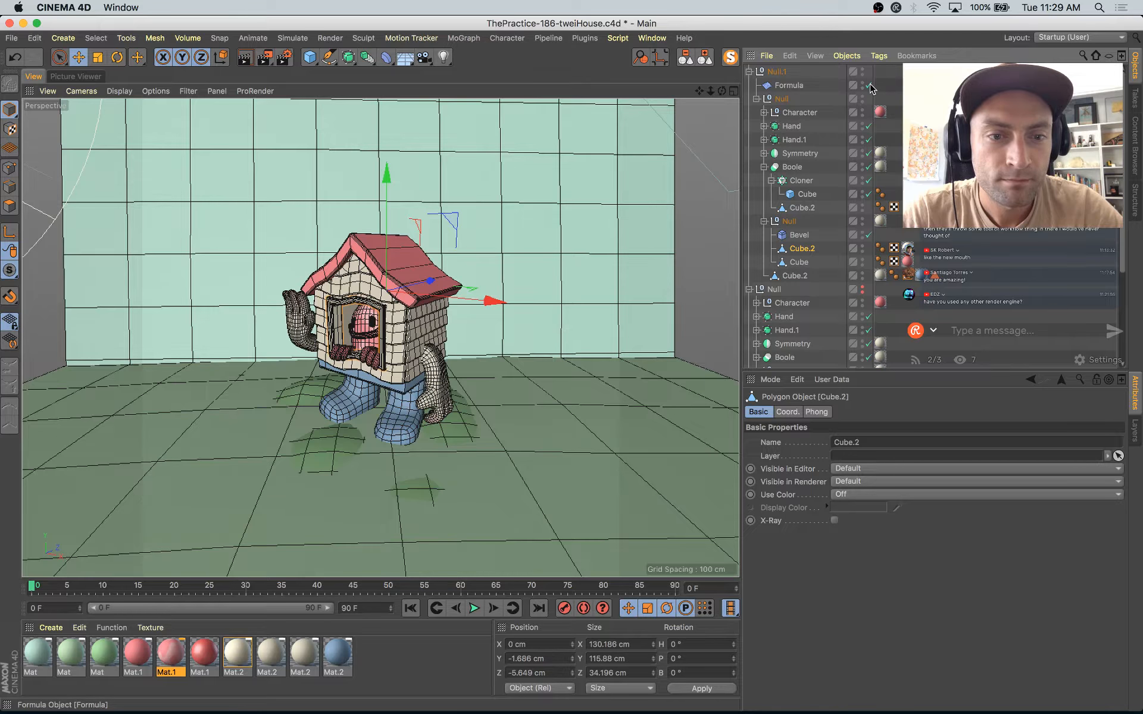
Step: Set the Formula deformer's X size to 428 cm and shift it along Z to about 1410 cm
left_click(820, 84)
left_click_drag(978, 445, 978, 417)
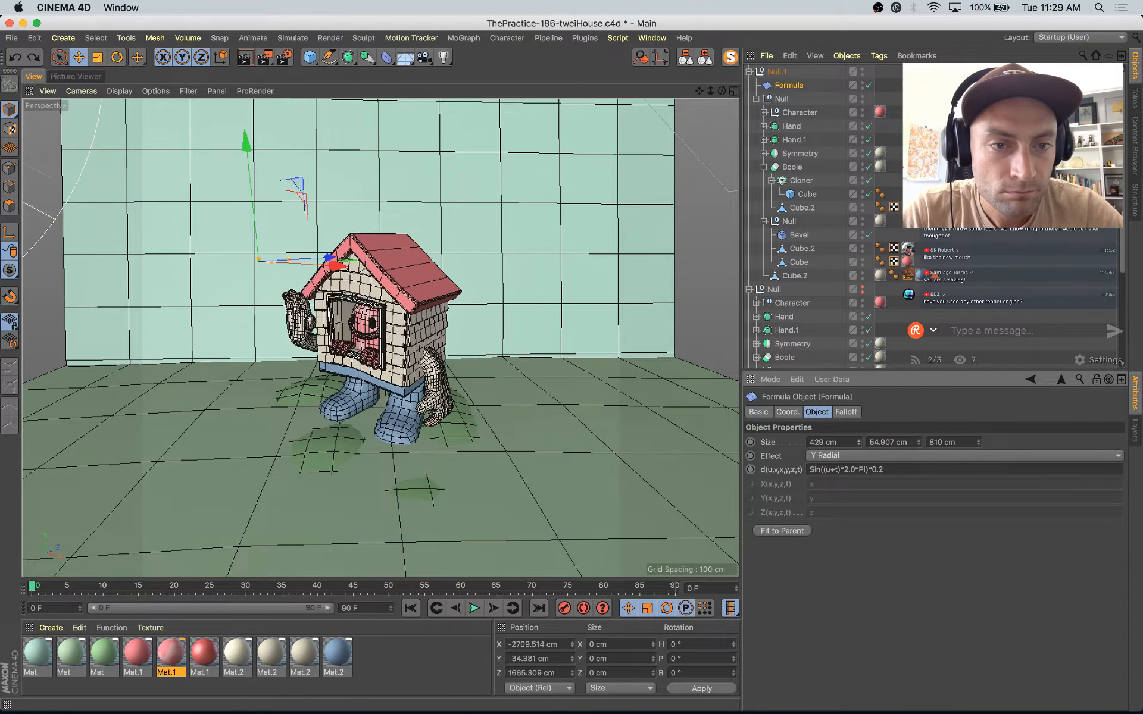
left_click_drag(331, 262, 314, 280)
Step: Render the current frame to the Picture Viewer and compare it with the earlier renders in the history
key("shift+r")
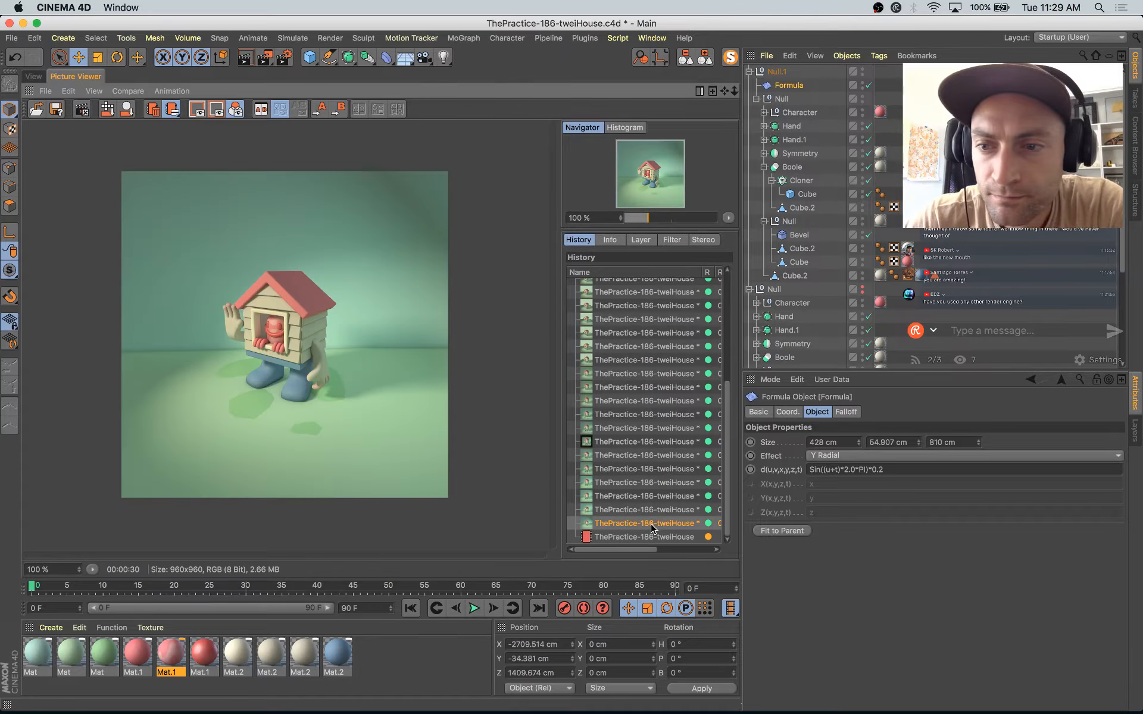
key("Up")
key("Up")
key("Up")
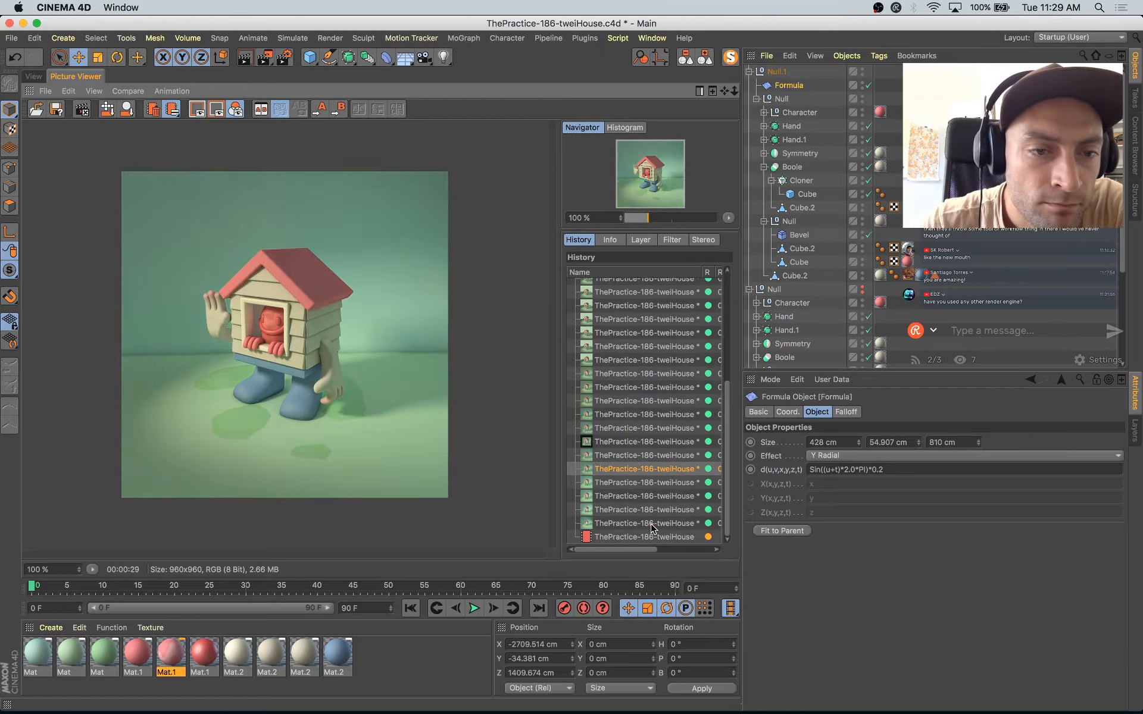
key("shift+r")
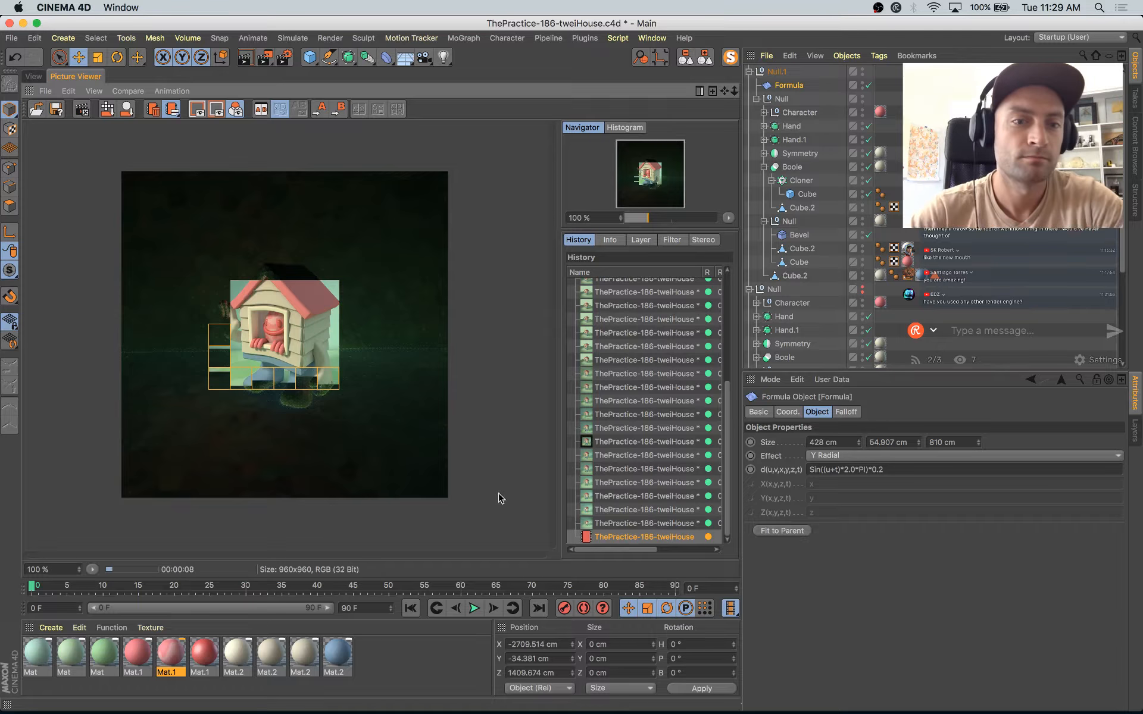
Step: Set the Formula deformer's size to 550 × 29.907 × 1252 cm and move it to about 1300 cm in Z
left_click(33, 76)
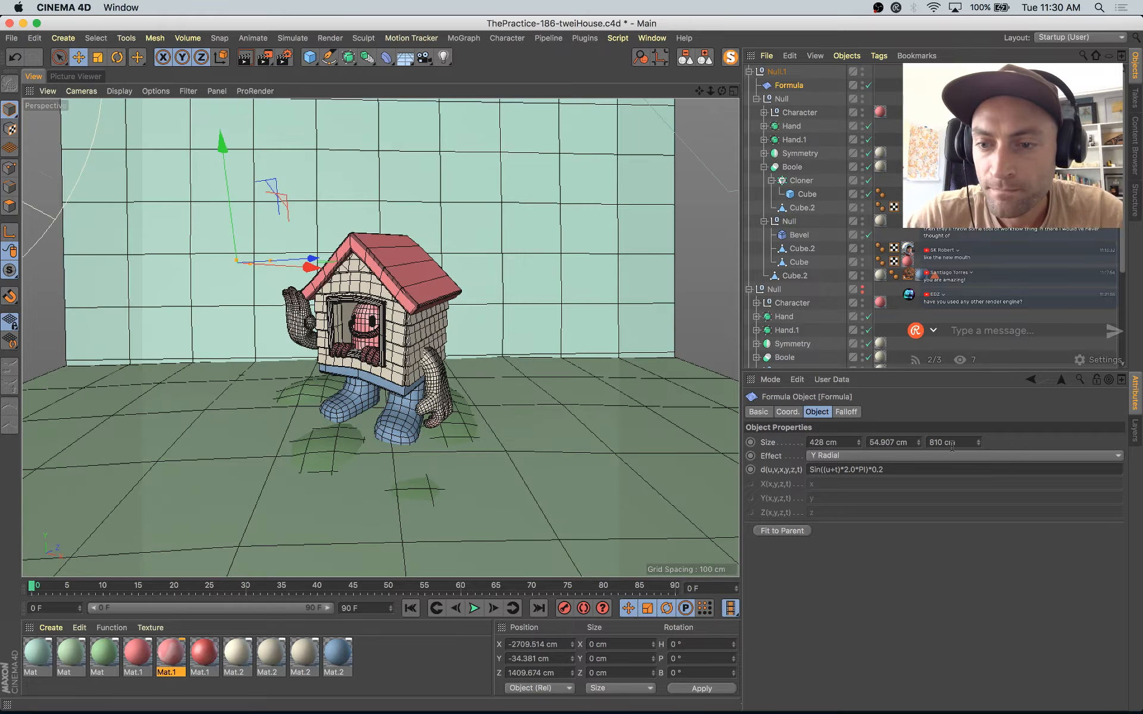
left_click_drag(978, 442, 977, 417)
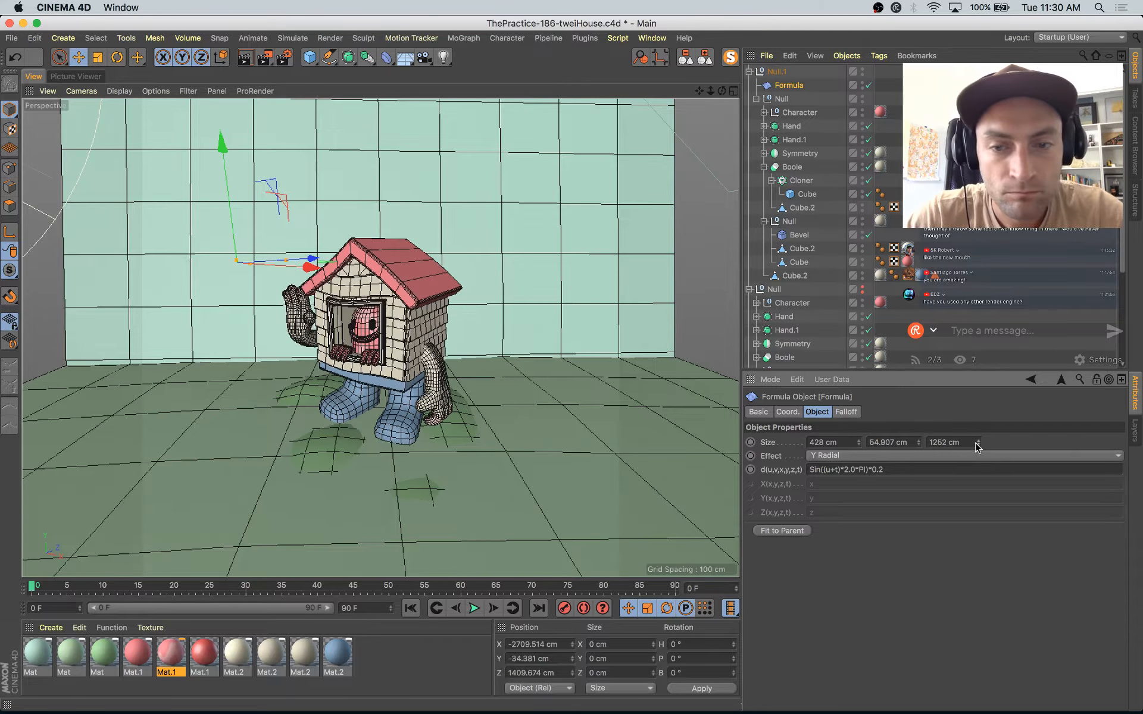
left_click_drag(858, 442, 815, 442)
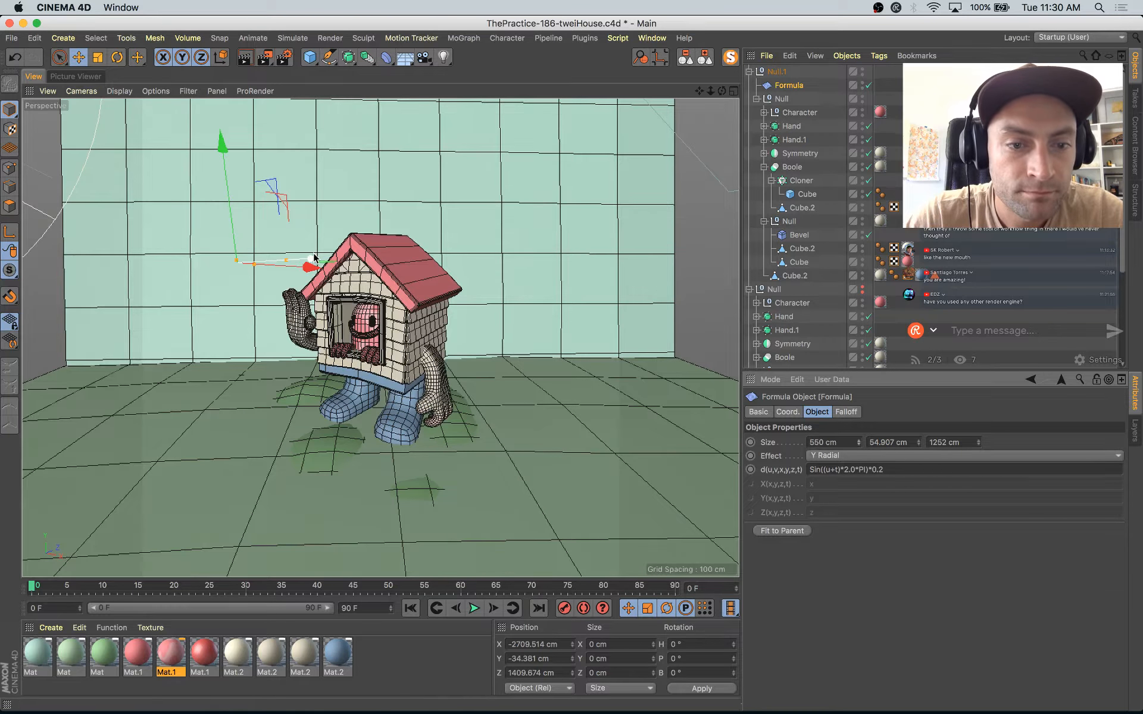
left_click_drag(313, 260, 303, 260)
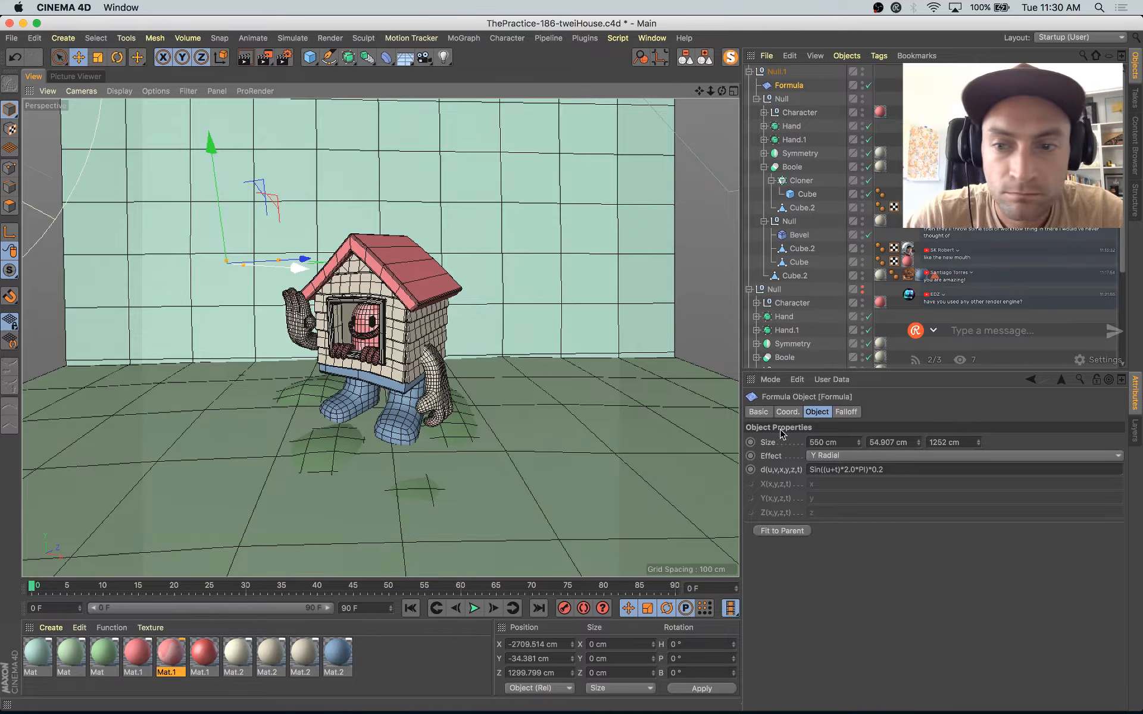
left_click(920, 445)
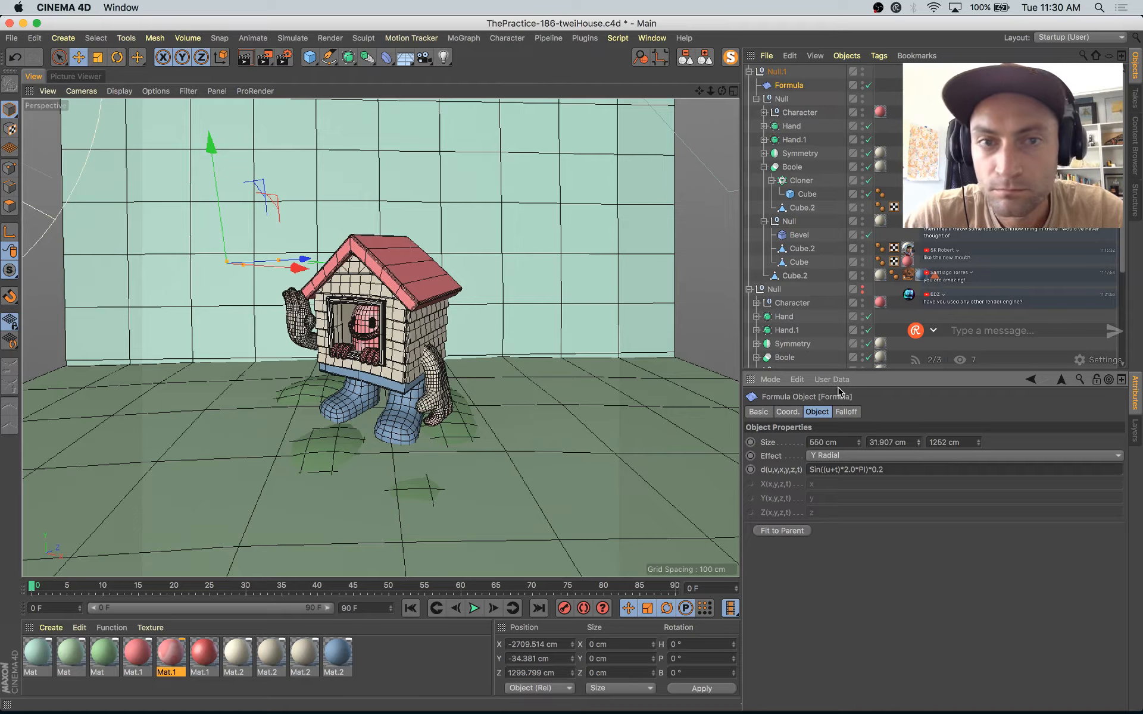
Step: Add a Spherify deformer and place it inside Null.1 directly below the Formula deformer
left_click(387, 57)
left_click(432, 173)
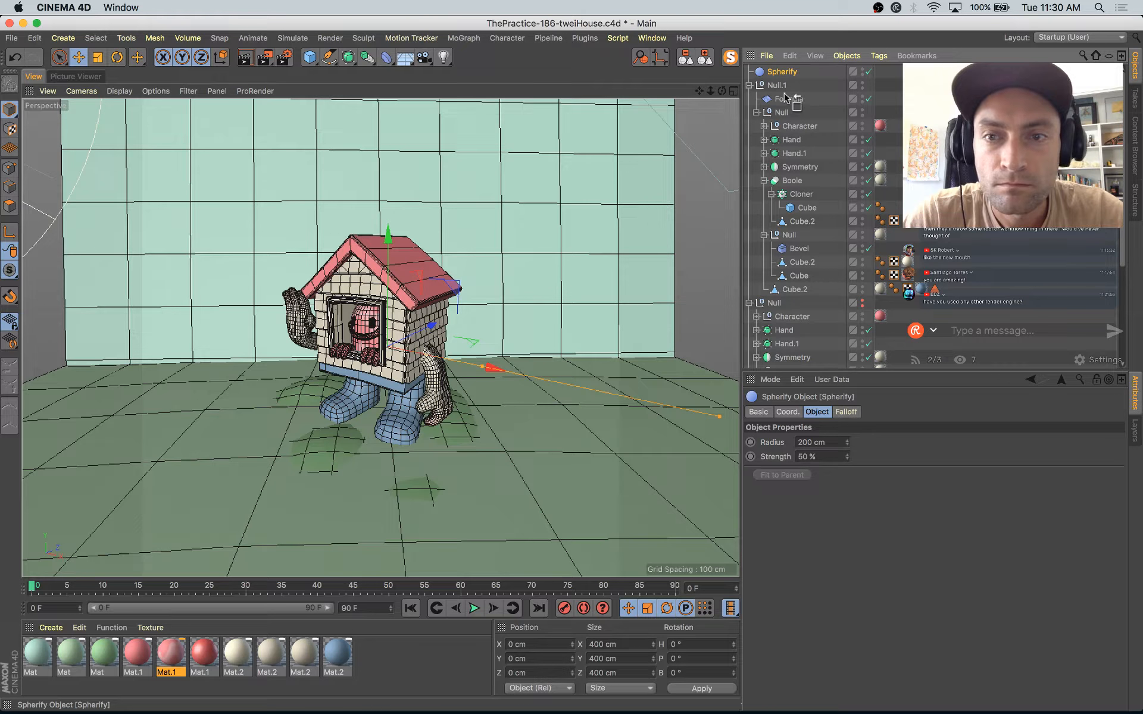
left_click_drag(786, 106, 792, 107)
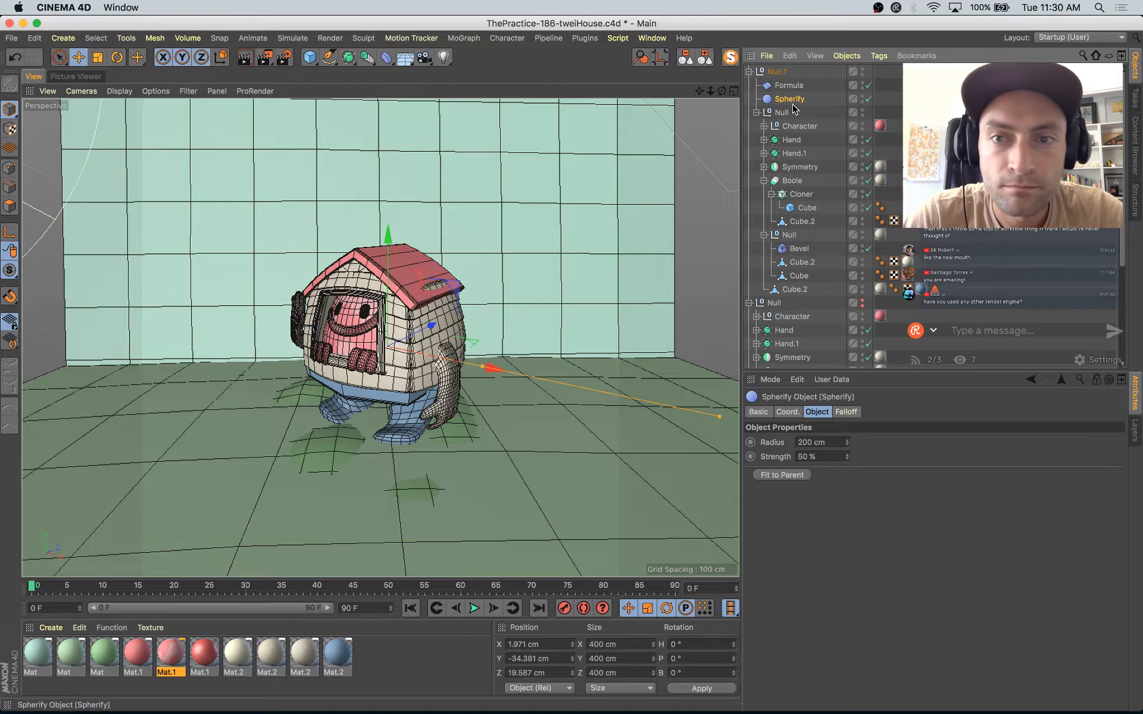
Step: Try the Spherify deformer with a radius of 396 cm and a strength of about 1.6 %
left_click_drag(847, 456, 860, 497)
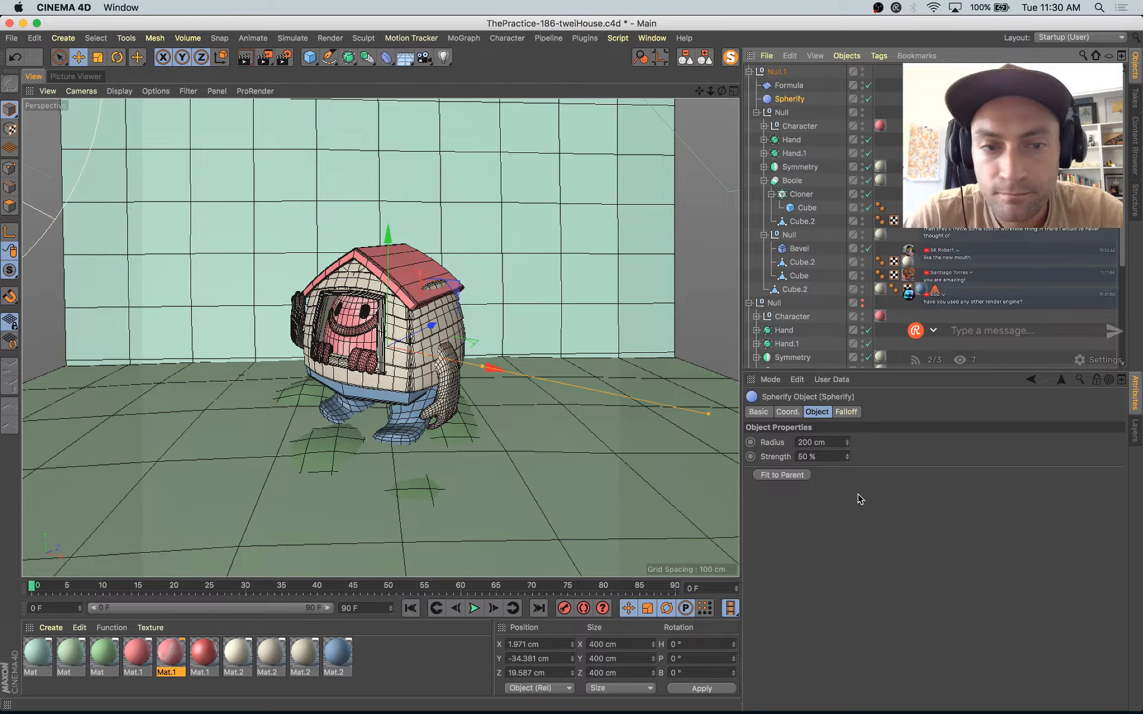
left_click(848, 454)
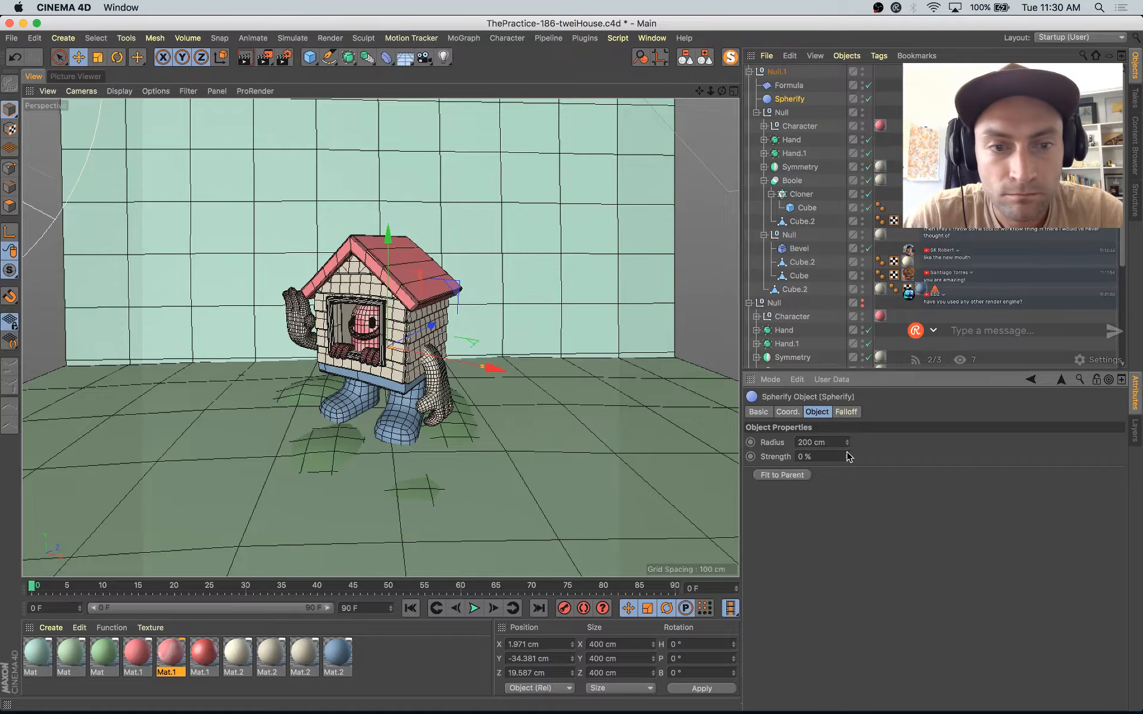
left_click(848, 454)
mouse_move(848, 443)
left_mouse_down()
mouse_move(848, 425)
mouse_move(848, 444)
left_mouse_up()
mouse_move(397, 347)
left_mouse_down()
mouse_move(377, 351)
mouse_move(396, 351)
left_mouse_up()
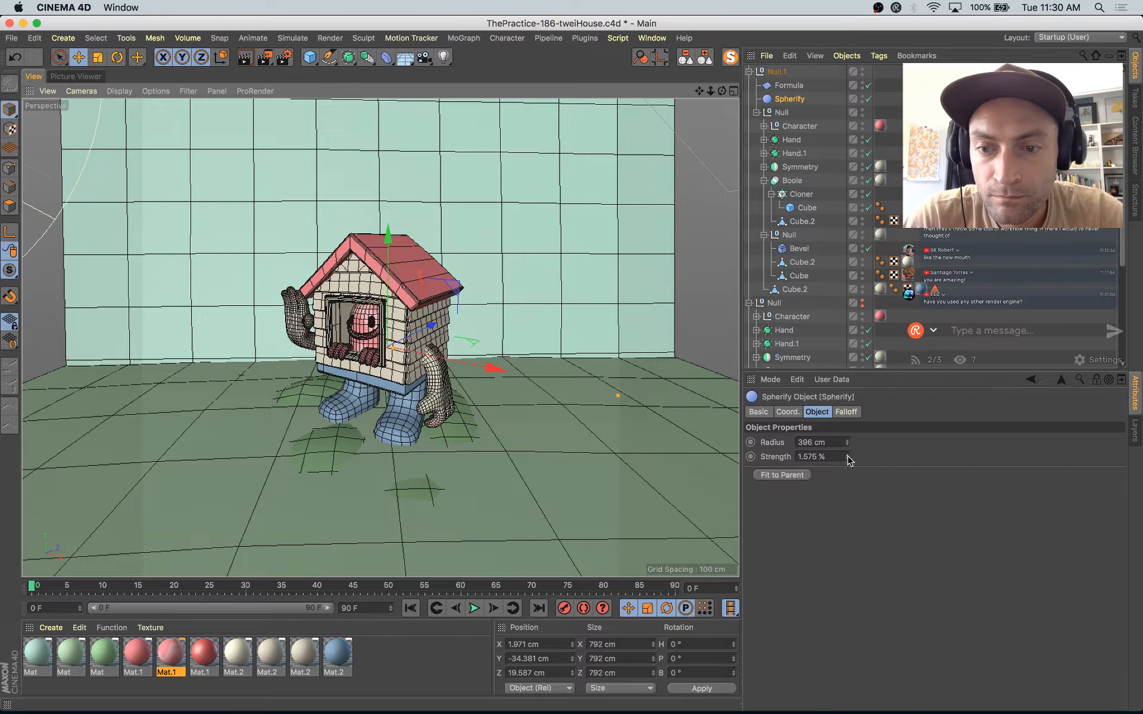
left_click_drag(848, 457, 847, 457)
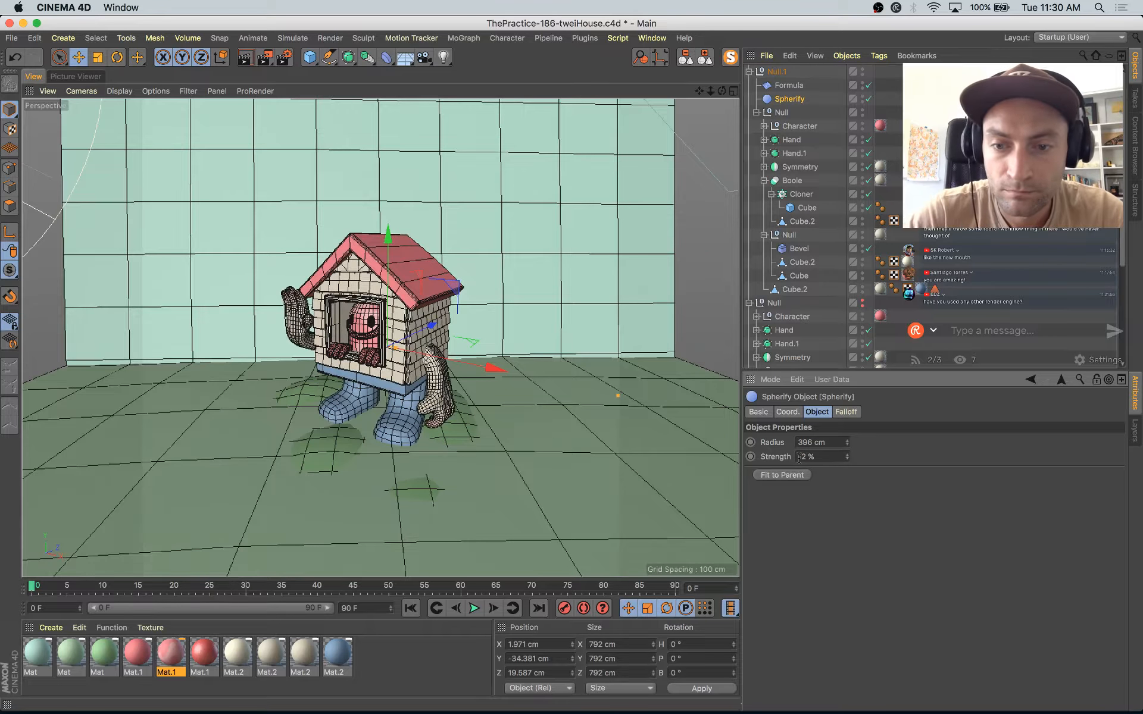
key("Return")
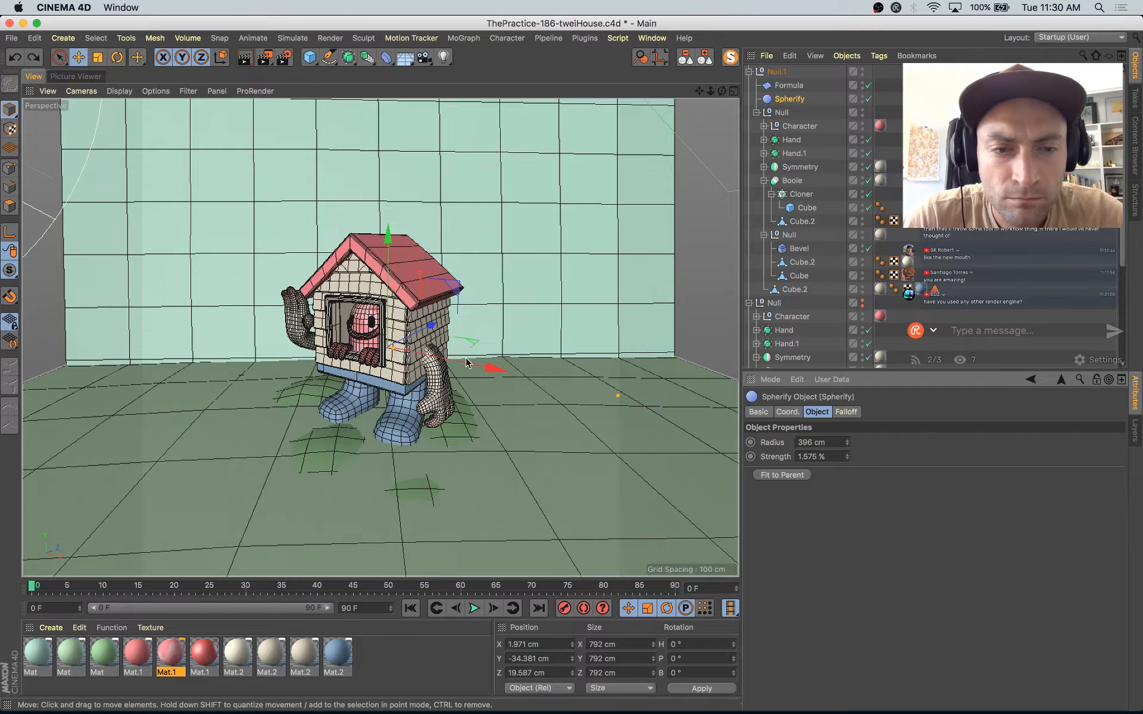
Step: Replace the Spherify deformer with a Bulge deformer placed inside Null.1 directly below the Formula deformer
key("Delete")
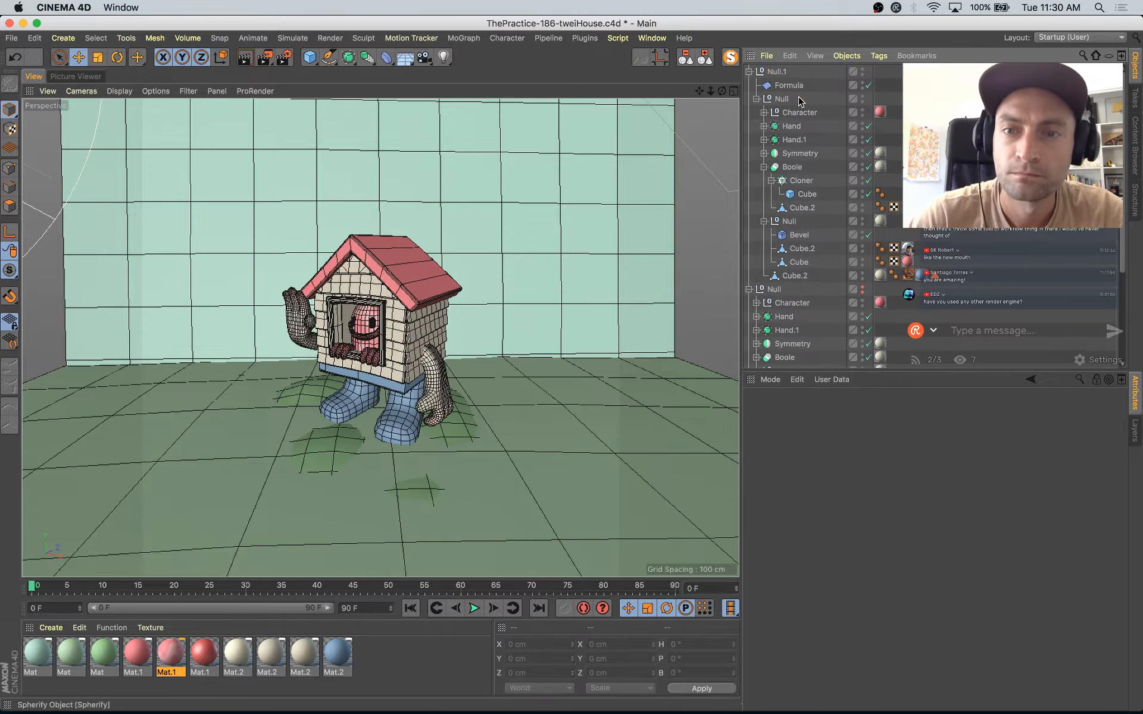
left_click(384, 56)
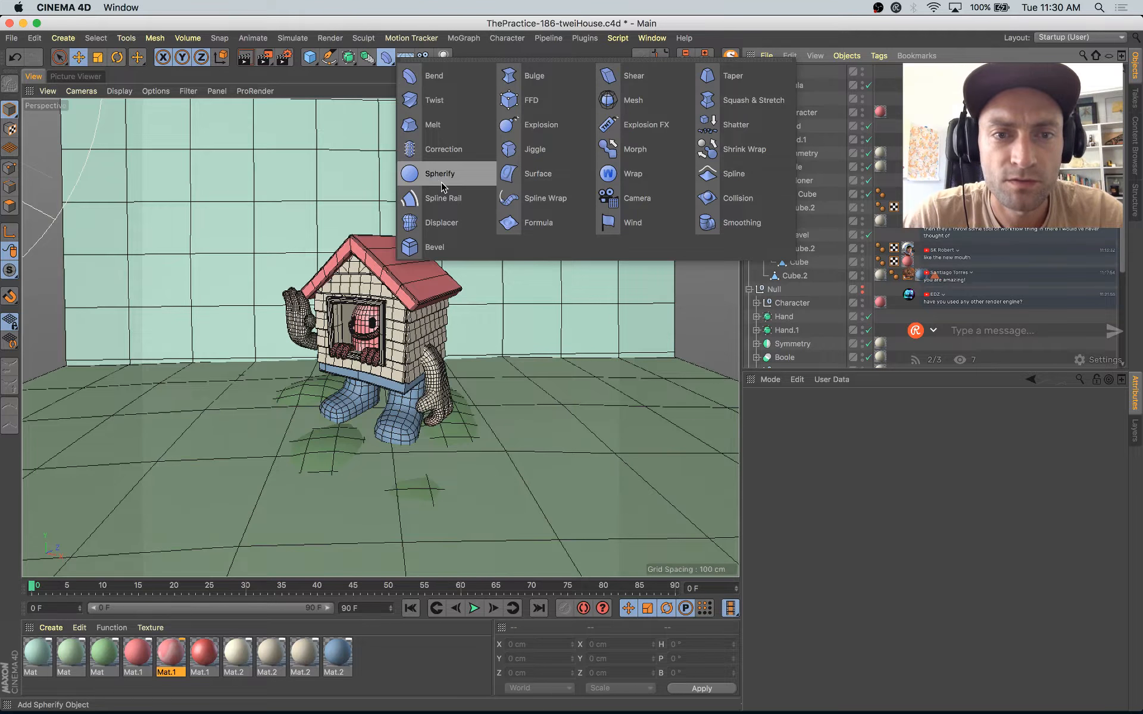
left_click(527, 76)
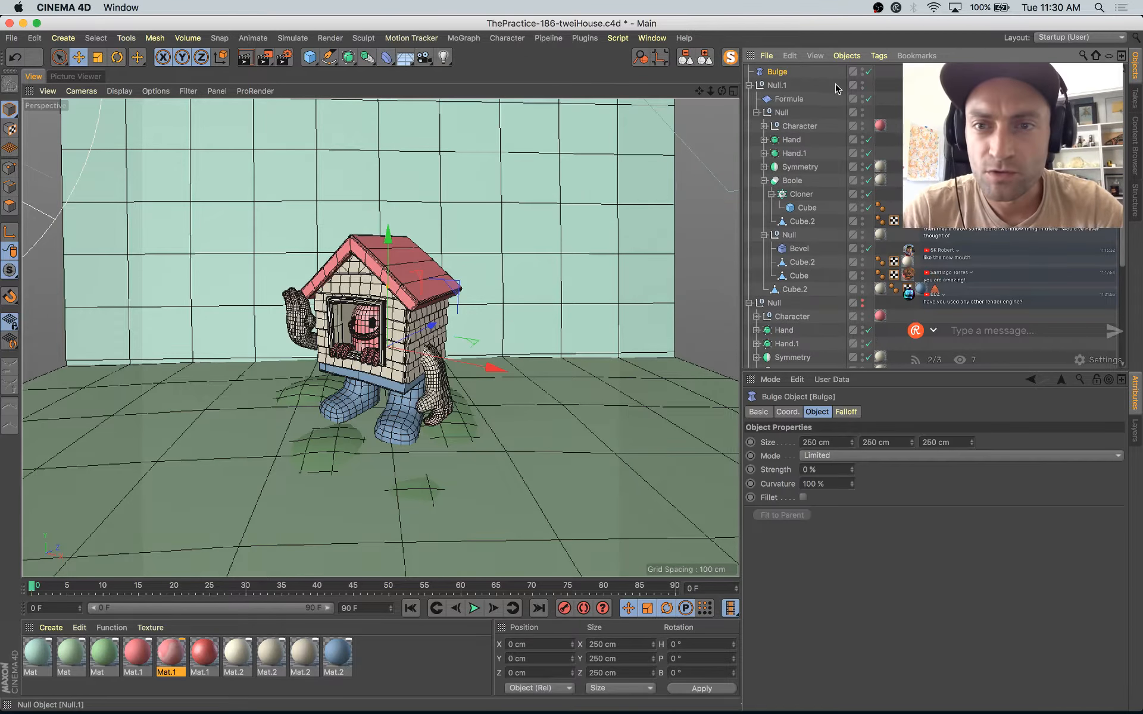
left_click_drag(783, 98, 782, 97)
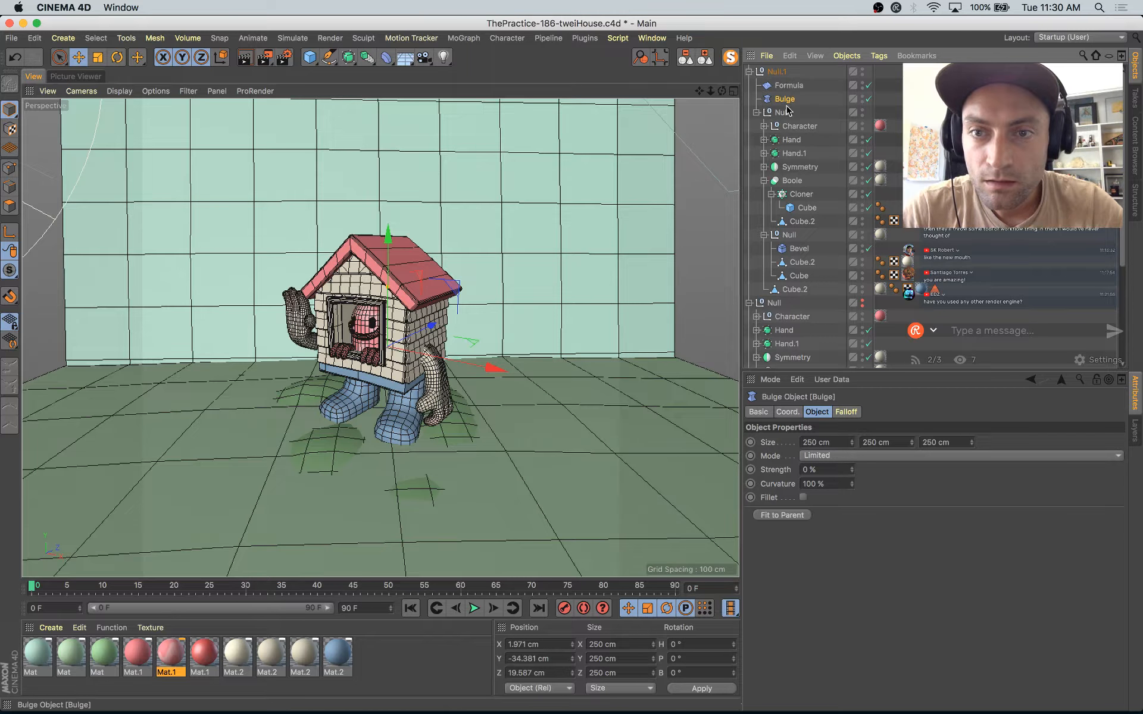
Step: Set the Bulge strength to -5 % and enable the display of deformers in the viewport
left_click_drag(852, 471, 854, 480)
key("super+z")
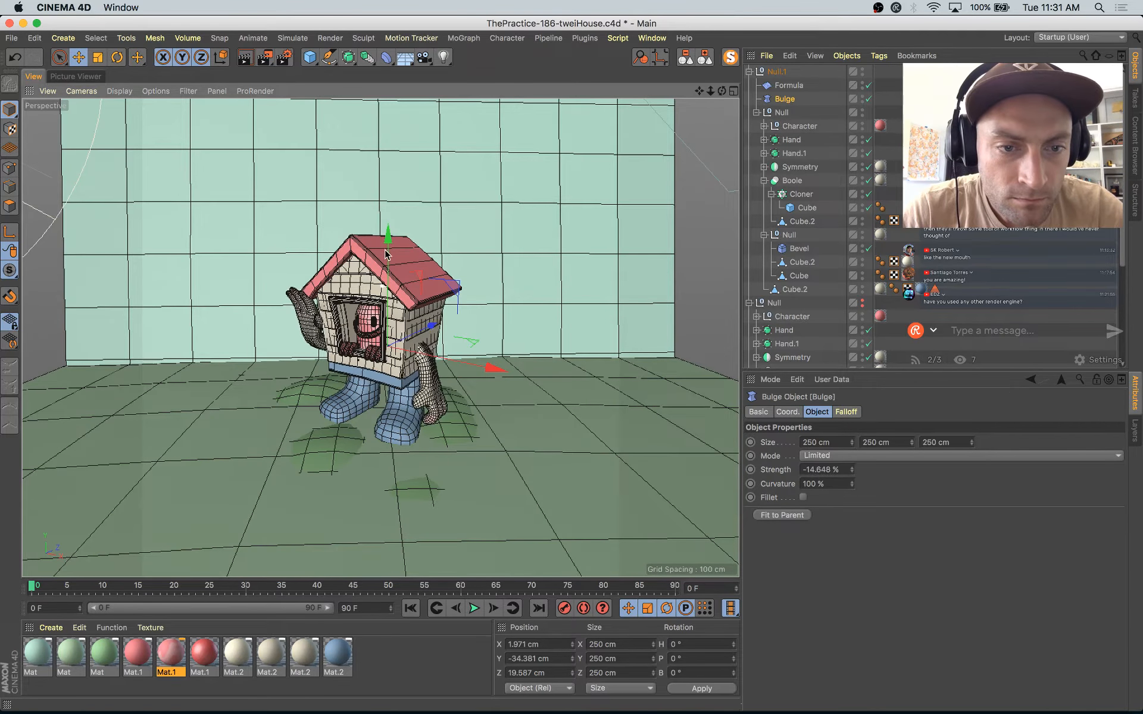
key("super+z")
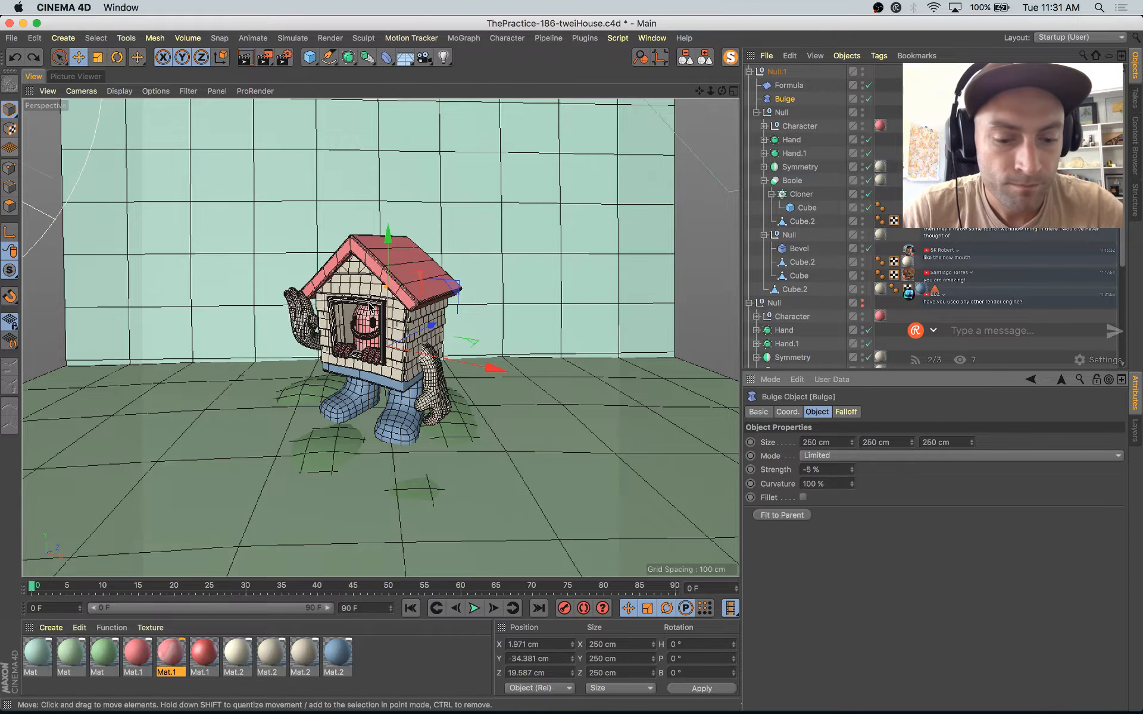
left_click(188, 91)
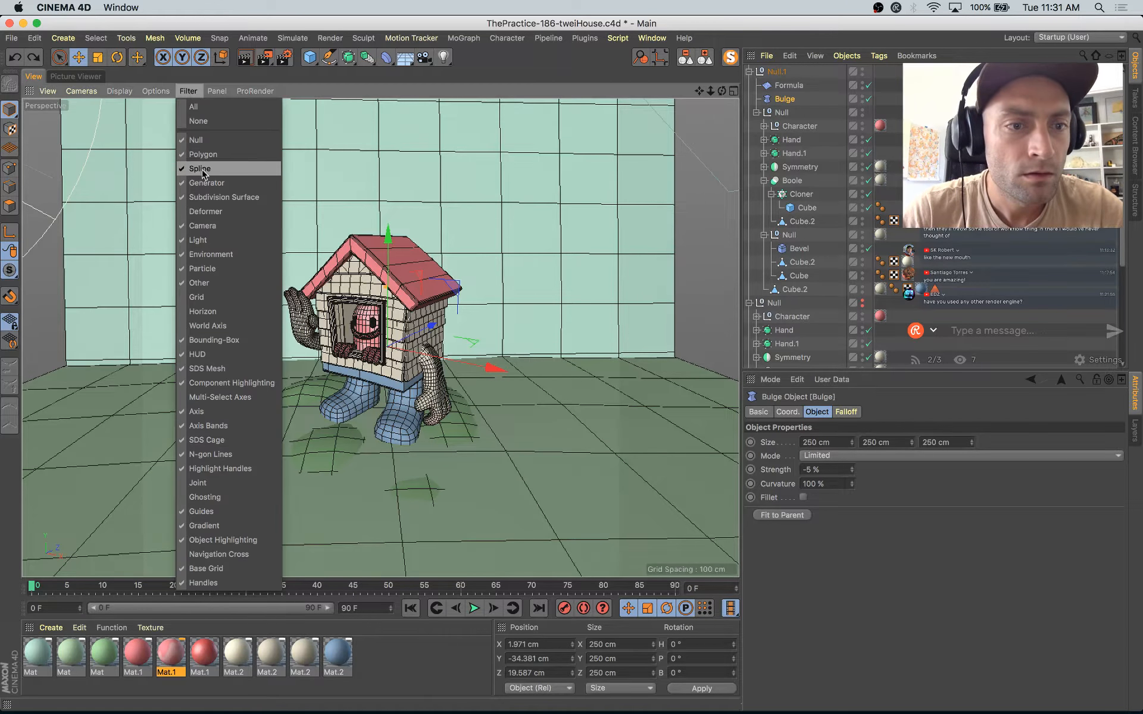
left_click(214, 211)
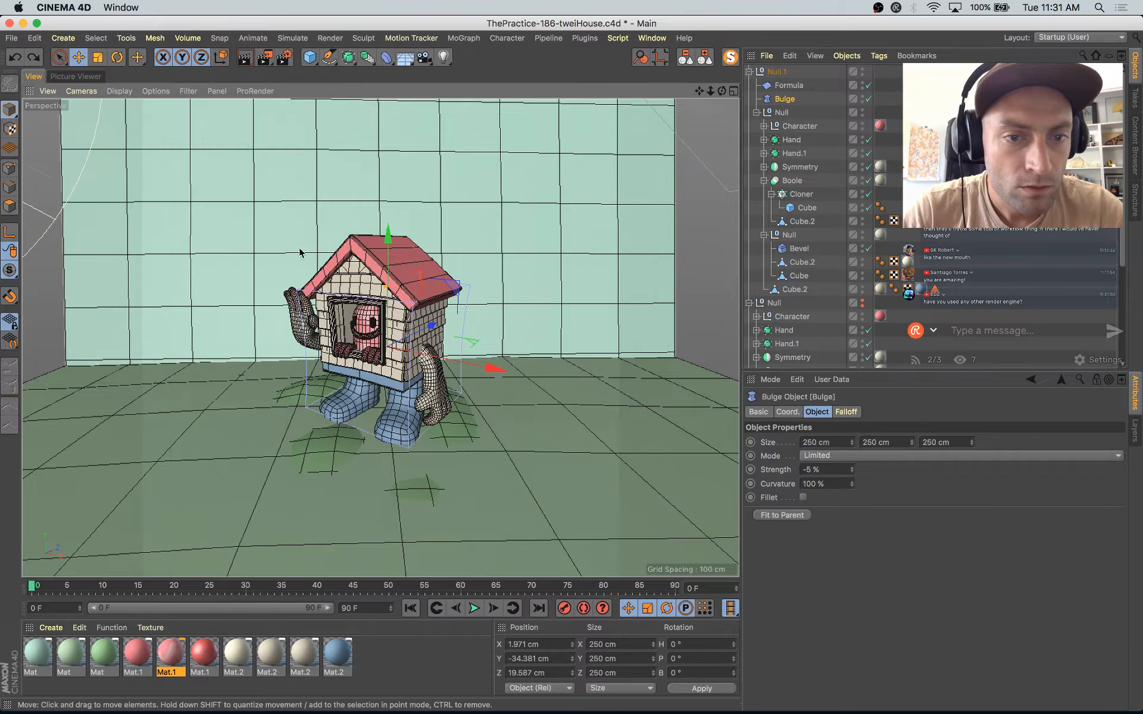
Step: Scale the Bulge deformer to about 373 cm on all axes and raise it to about 14.6 cm in Y
key("t")
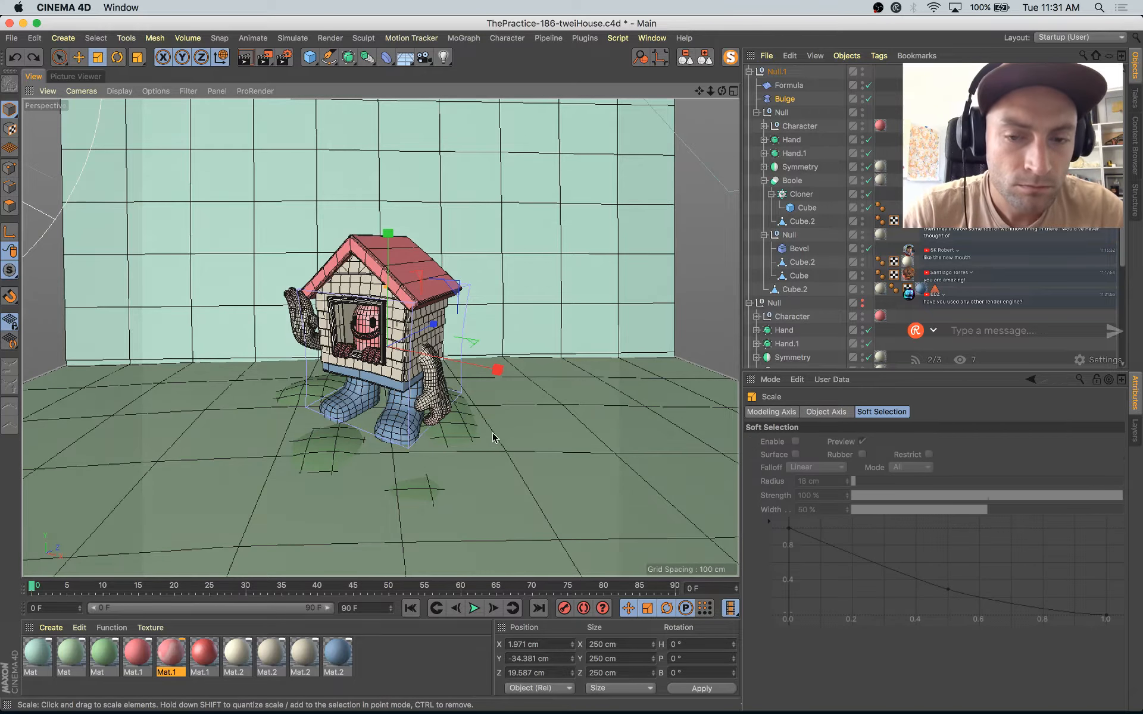
left_click_drag(498, 440, 584, 367)
key("e")
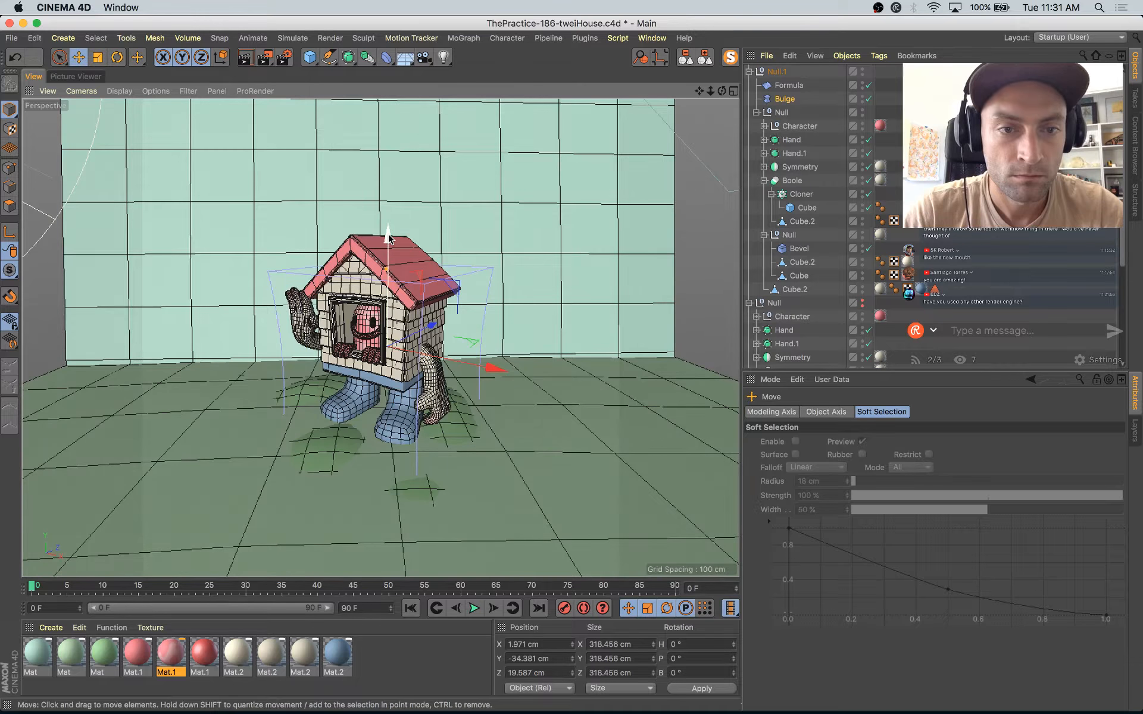
left_click_drag(389, 232, 388, 210)
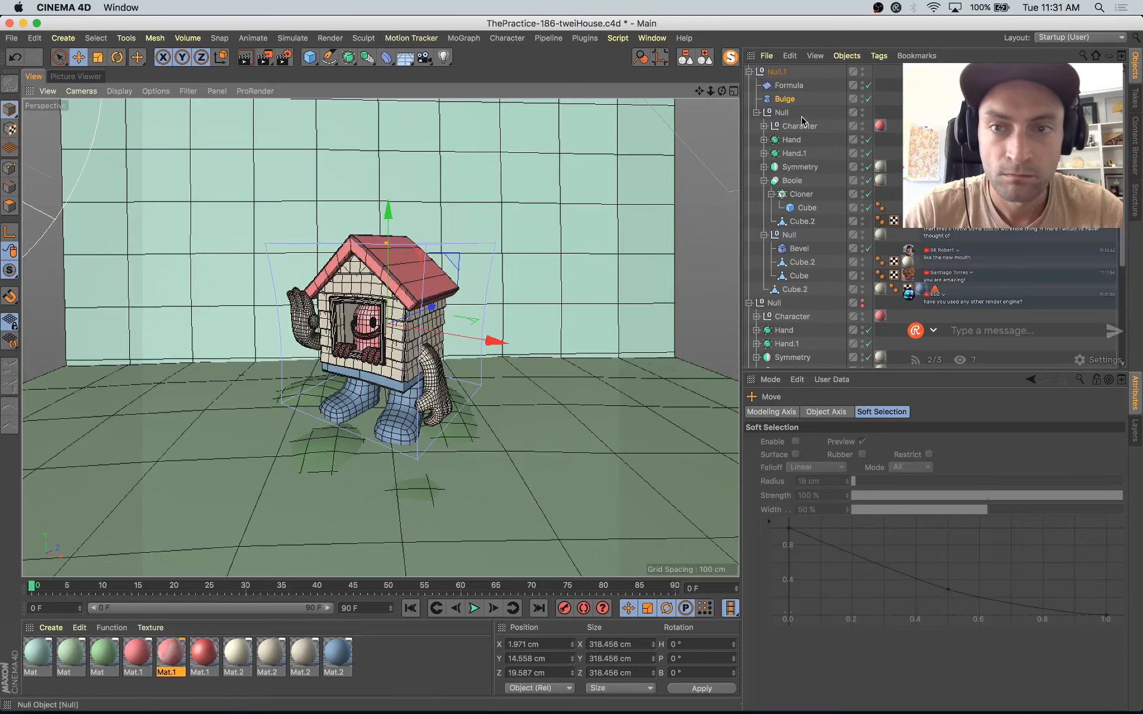
key("t")
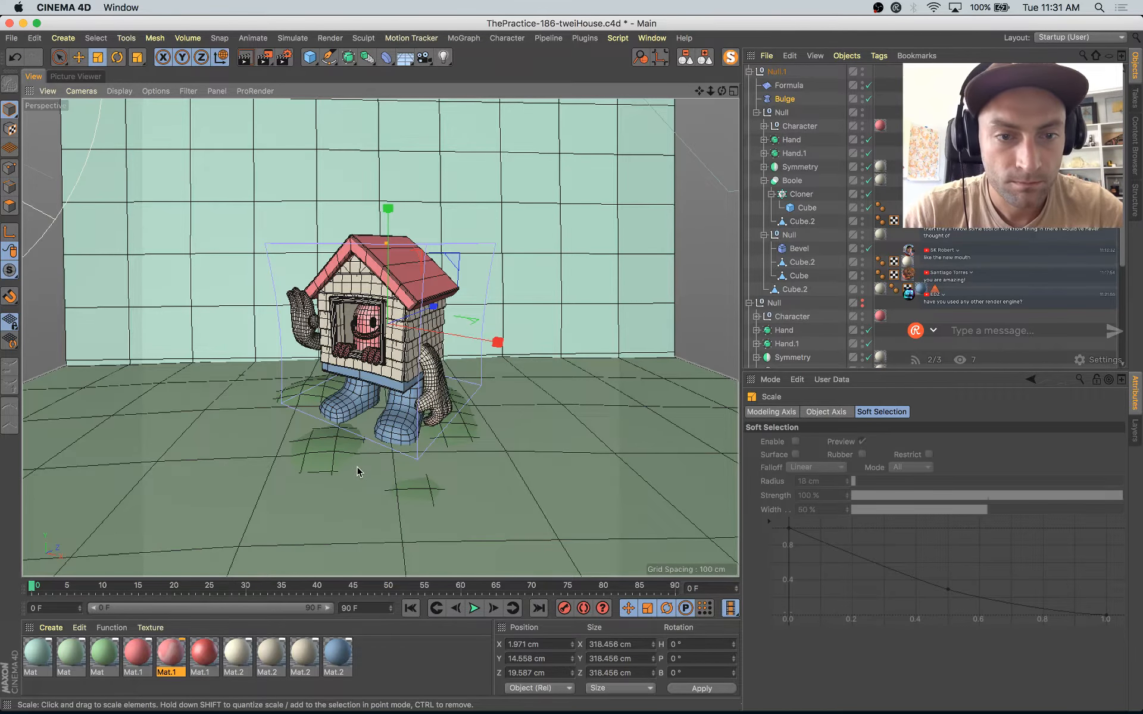
left_click_drag(357, 472, 393, 471)
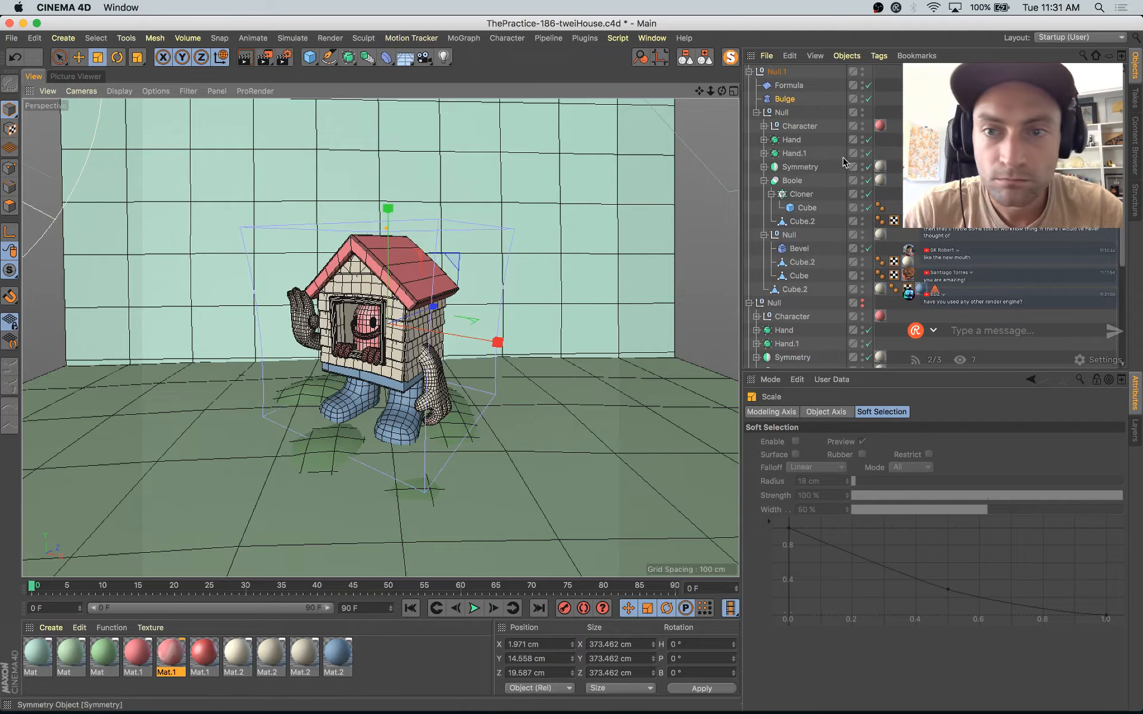
Step: Check the Bulge deformer's effect by disabling and re-enabling it, and set its strength to -7 % with curvature at 100 %
left_click(870, 100)
left_click(869, 100)
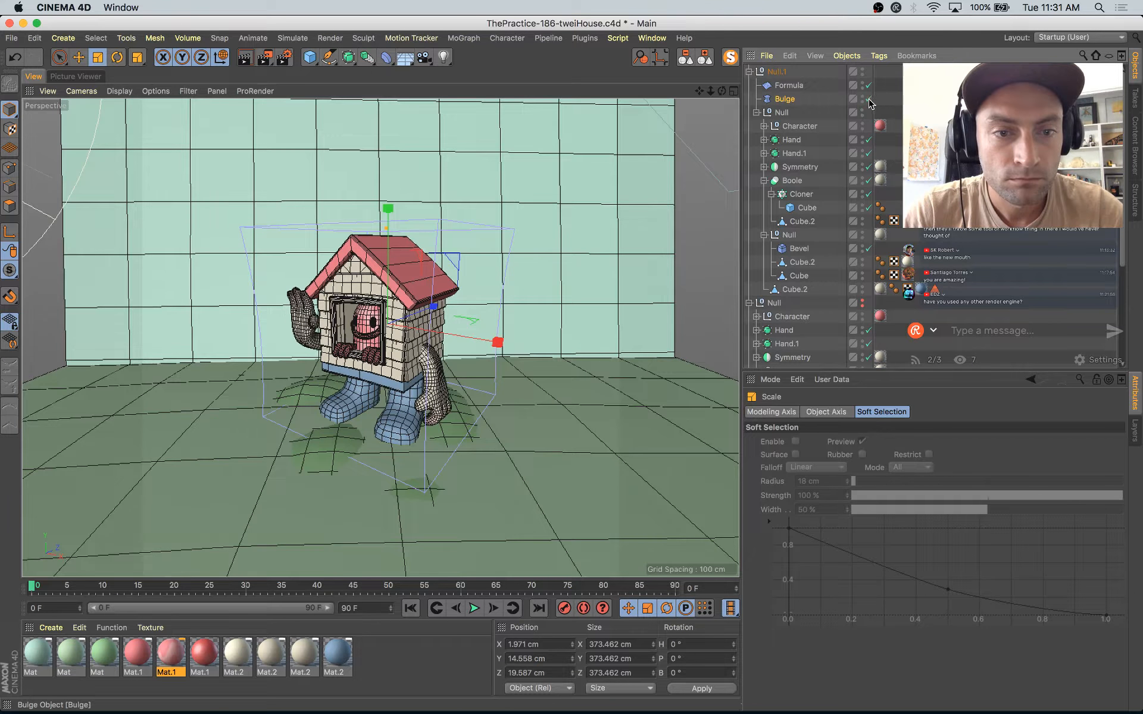
left_click(782, 100)
left_click_drag(853, 472, 853, 496)
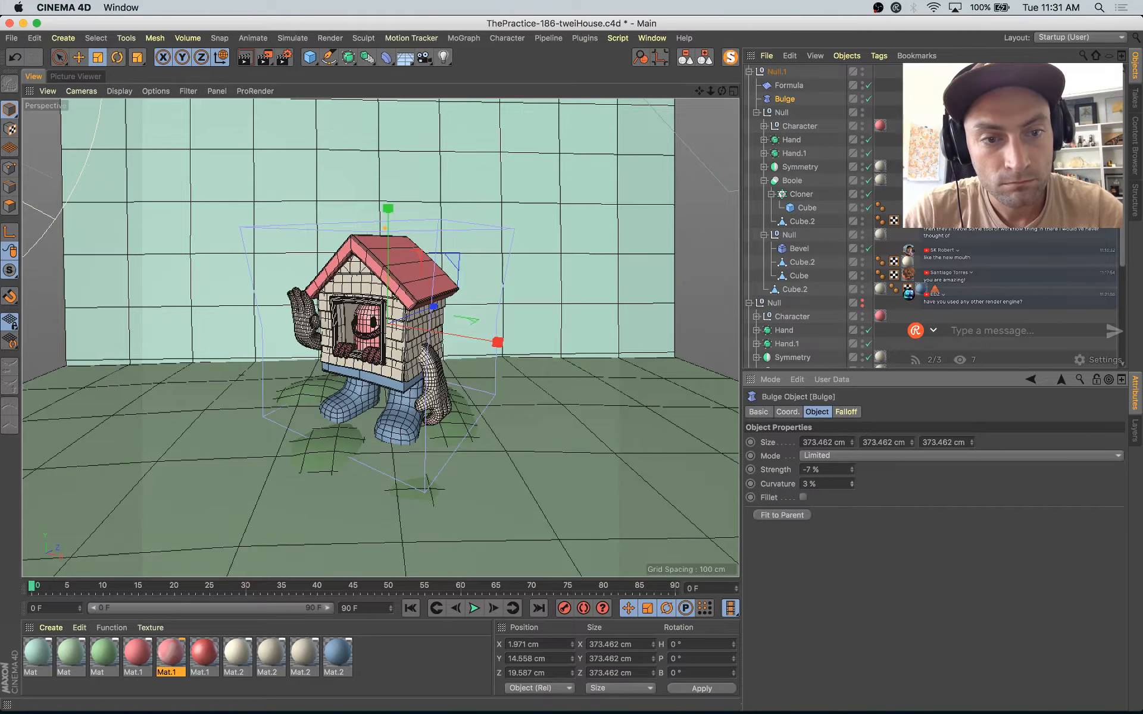
key("super+z")
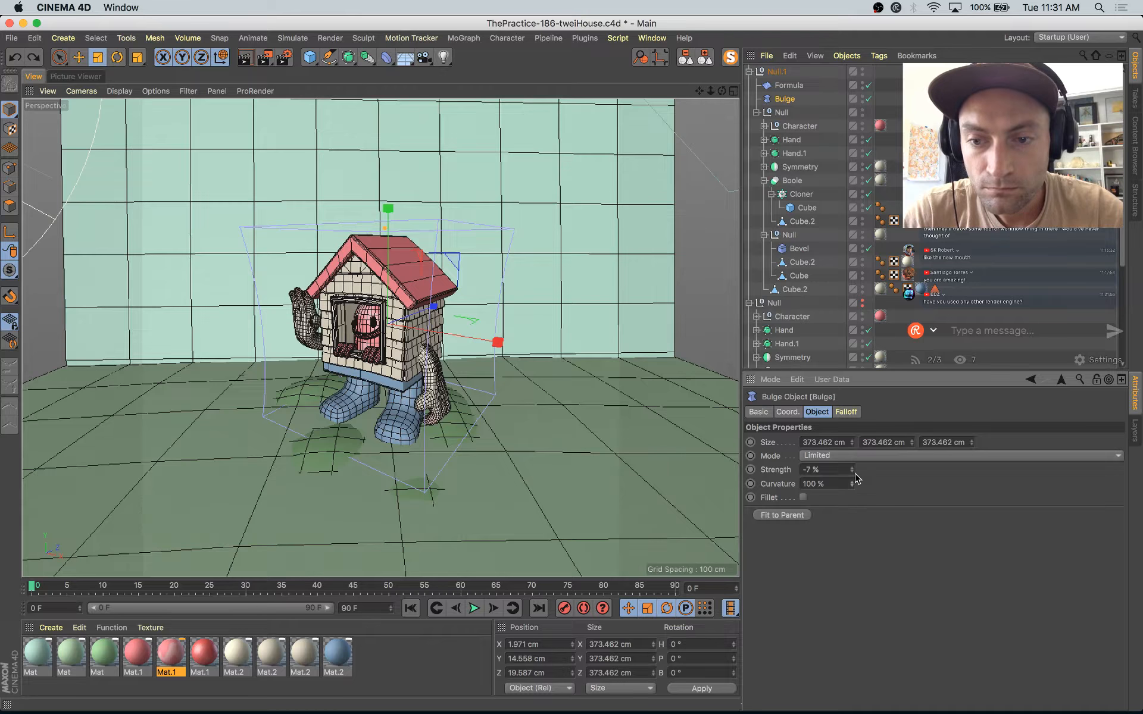
Step: Save the project, render the frame to the Picture Viewer and compare it with the previous render in the history
key("super+s")
key("shift+r")
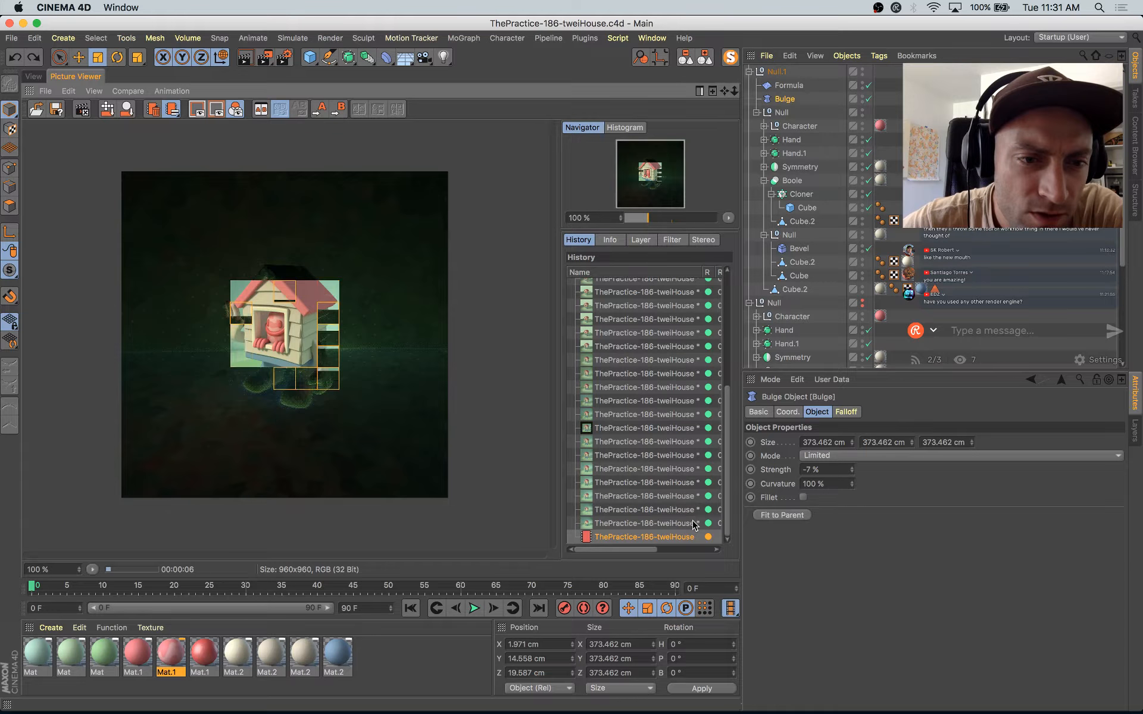
left_click(694, 524)
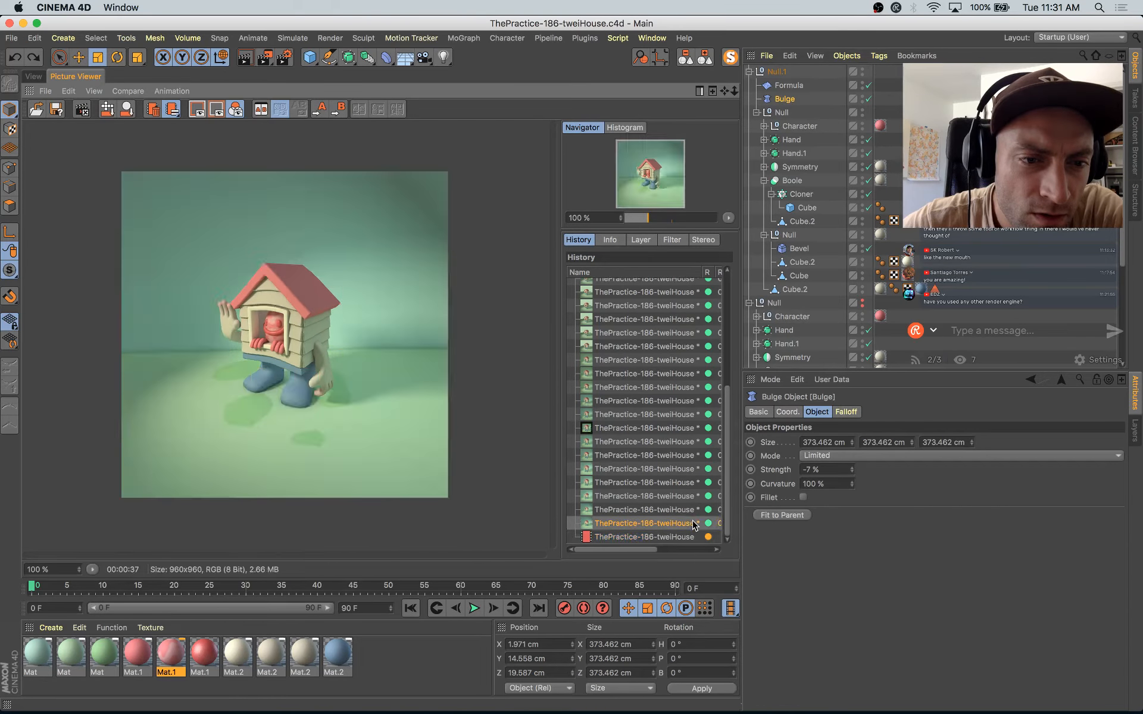
key("Up")
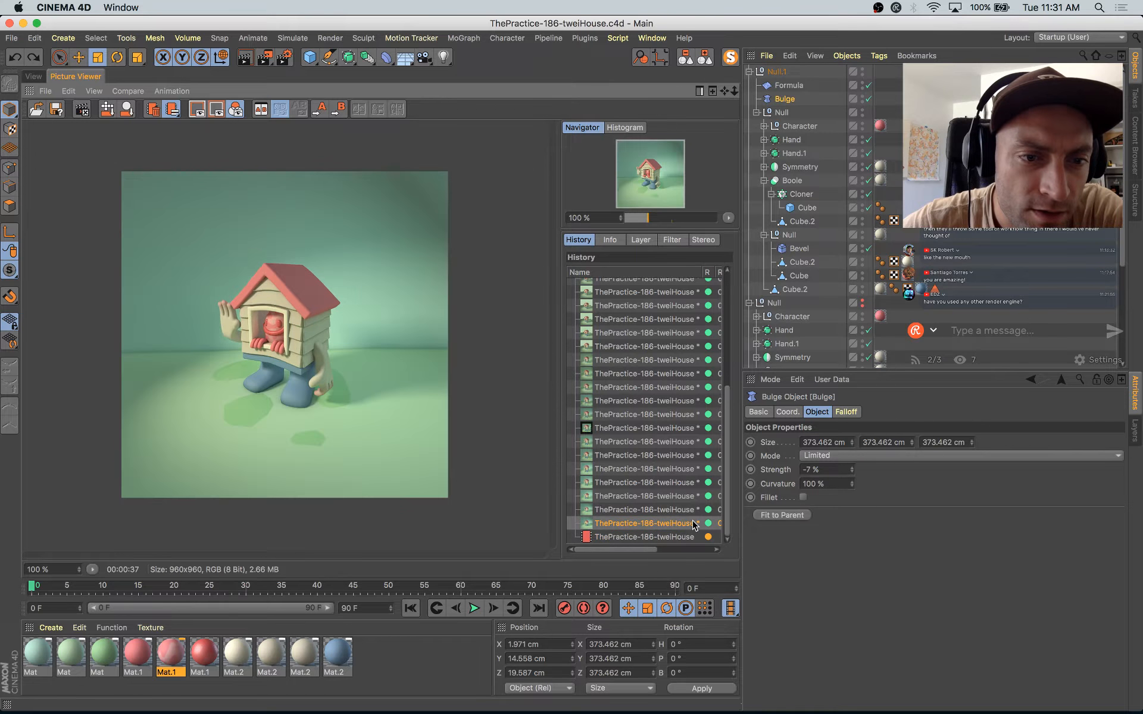
key("Down")
key("Down")
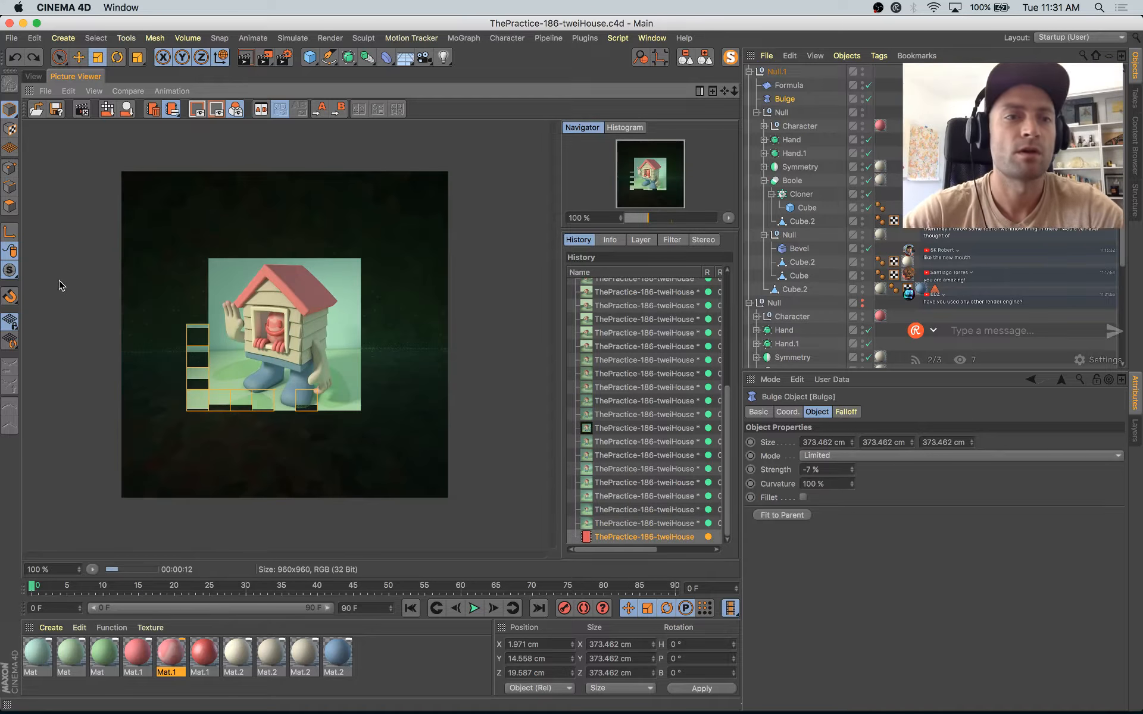
Step: Move the camera slightly closer to the house, stop the running render and start a new one
left_click(34, 77)
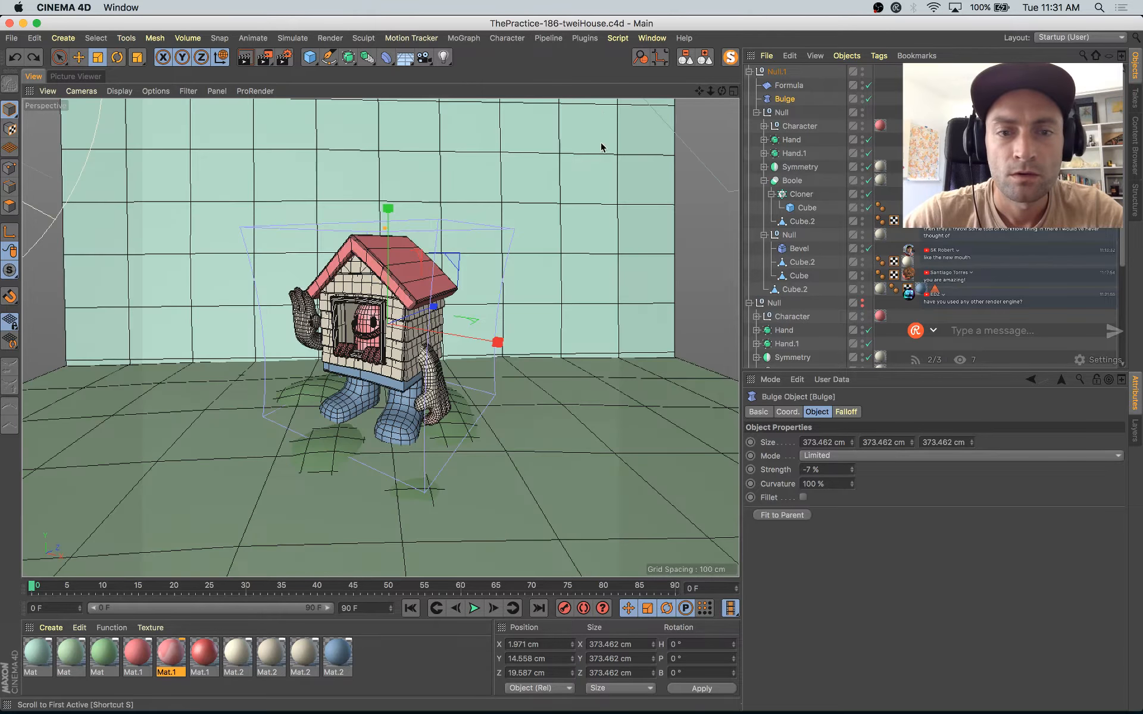
left_click_drag(712, 93, 730, 93)
key("shift+r")
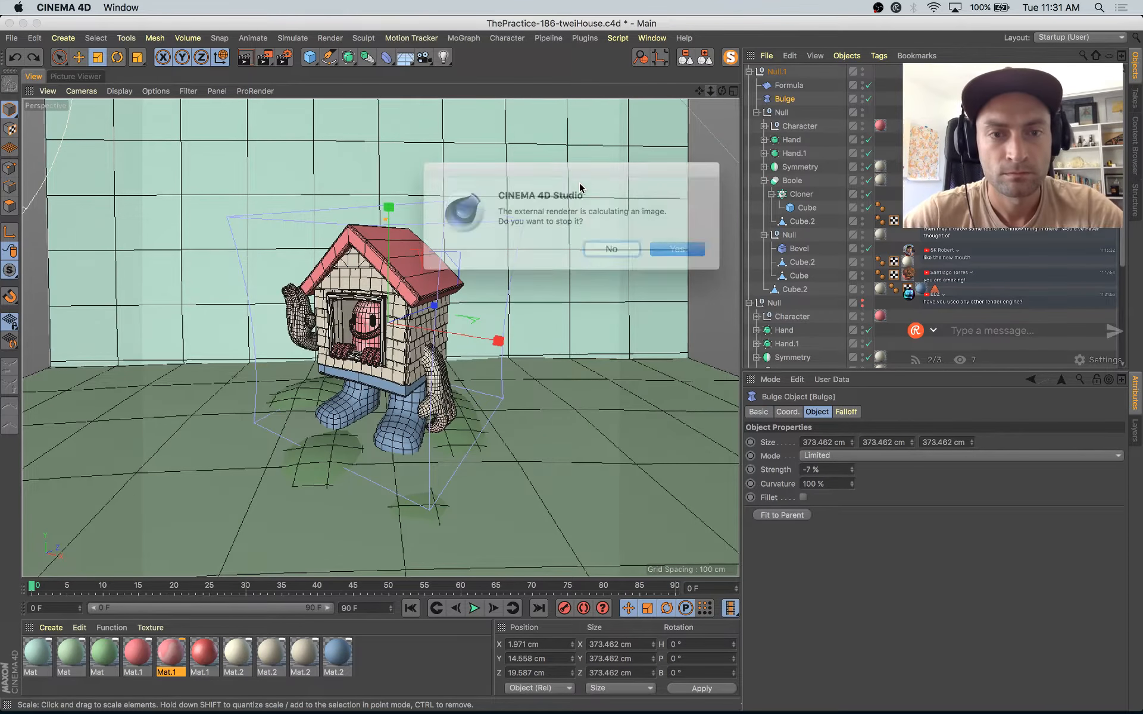
key("Return")
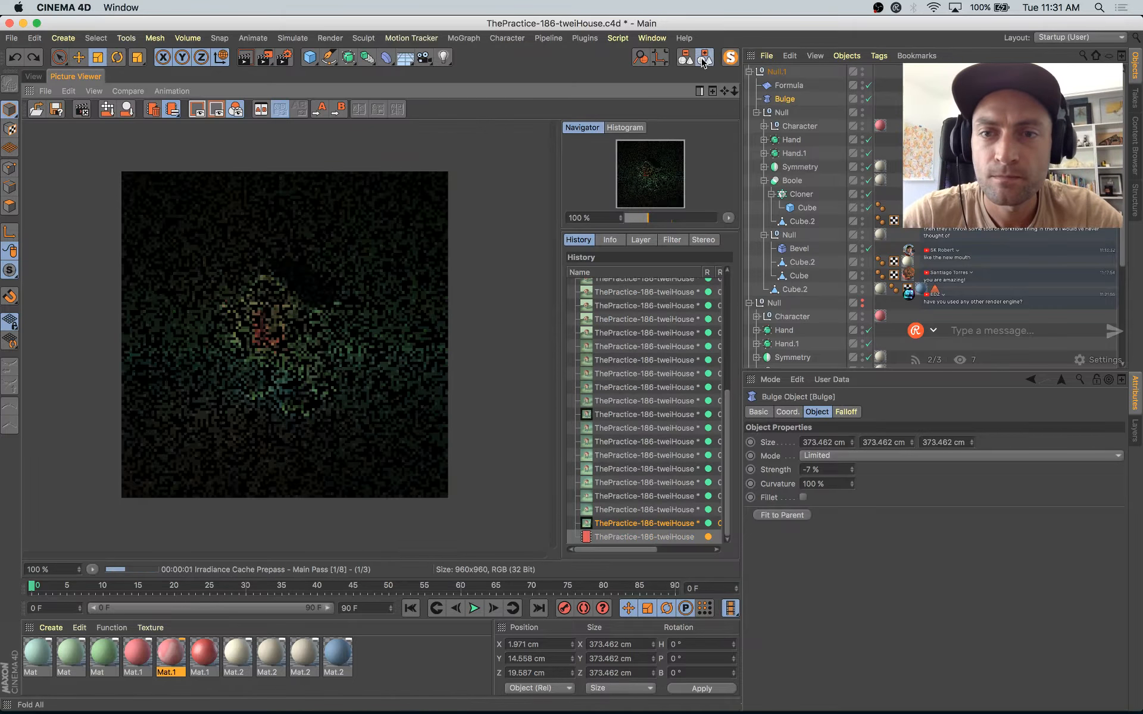
Step: Collapse the object hierarchy down to Null.1's direct children, disable its Formula and Bulge deformers, and save the project
key("f")
left_click(749, 71)
left_click(870, 99)
key("super+s")
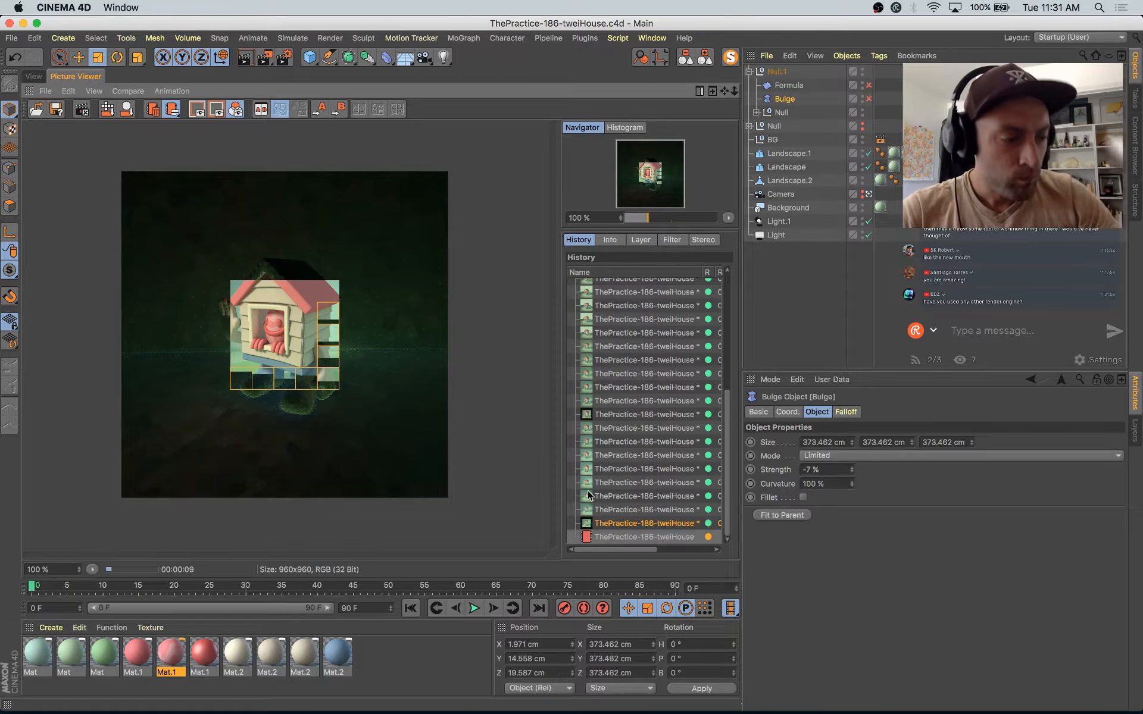
Step: Compare the running render with the previous ones in the history, and restart rendering with the deformers disabled
left_click(675, 524)
key("Up")
key("Down")
key("Down")
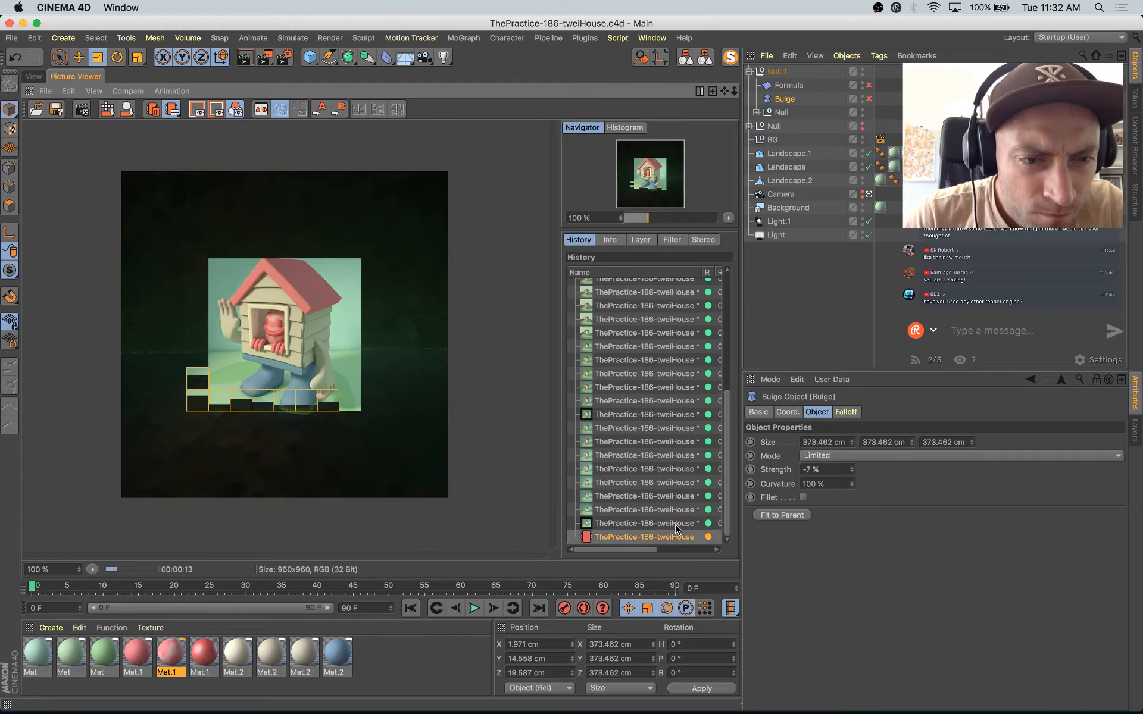
key("Up")
key("Down")
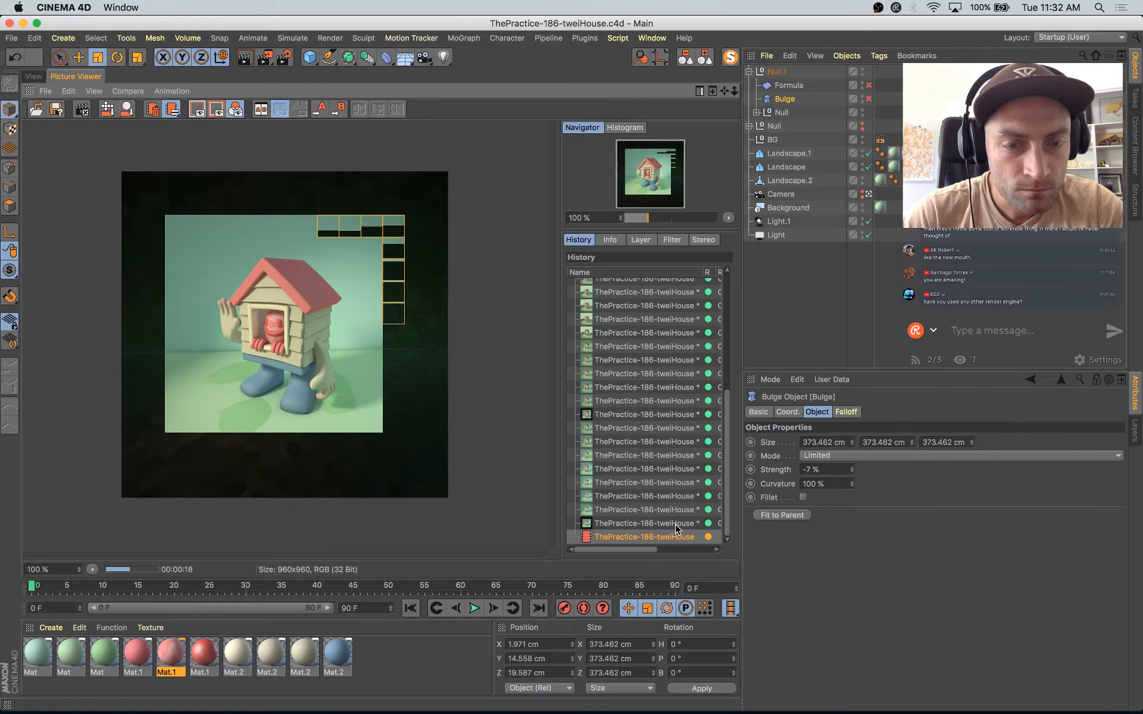
key("shift+r")
key("Return")
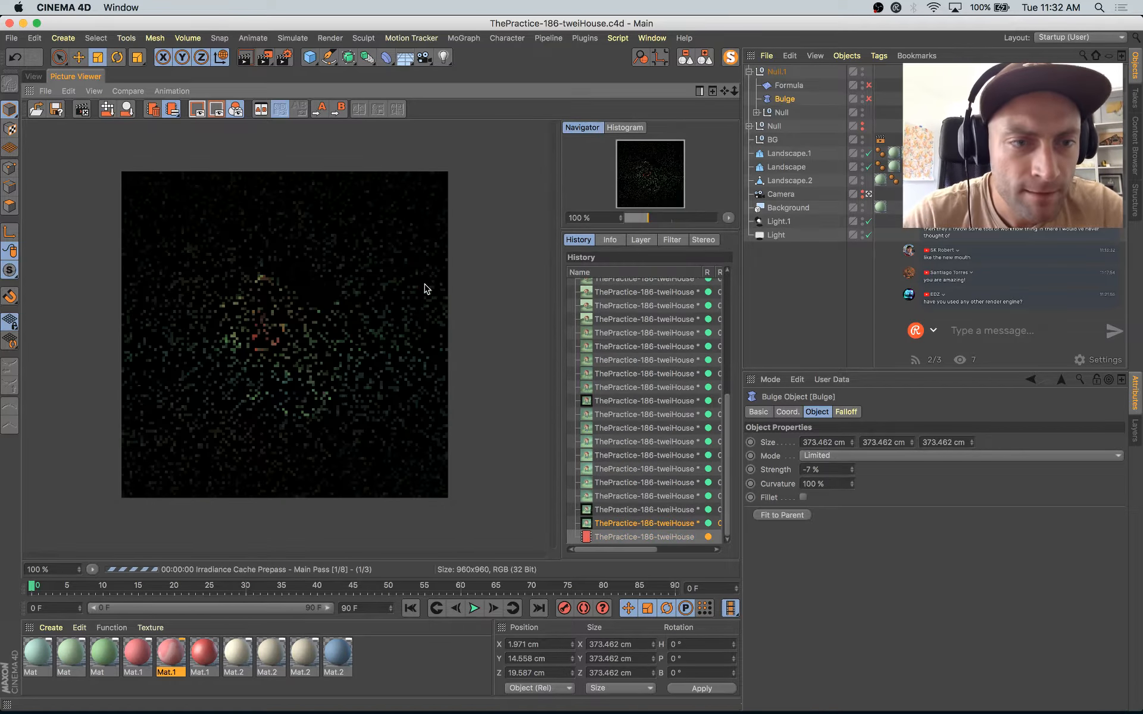
Step: Re-enable the Bulge and Formula deformers and set the Bulge strength to -9 %
left_click(37, 77)
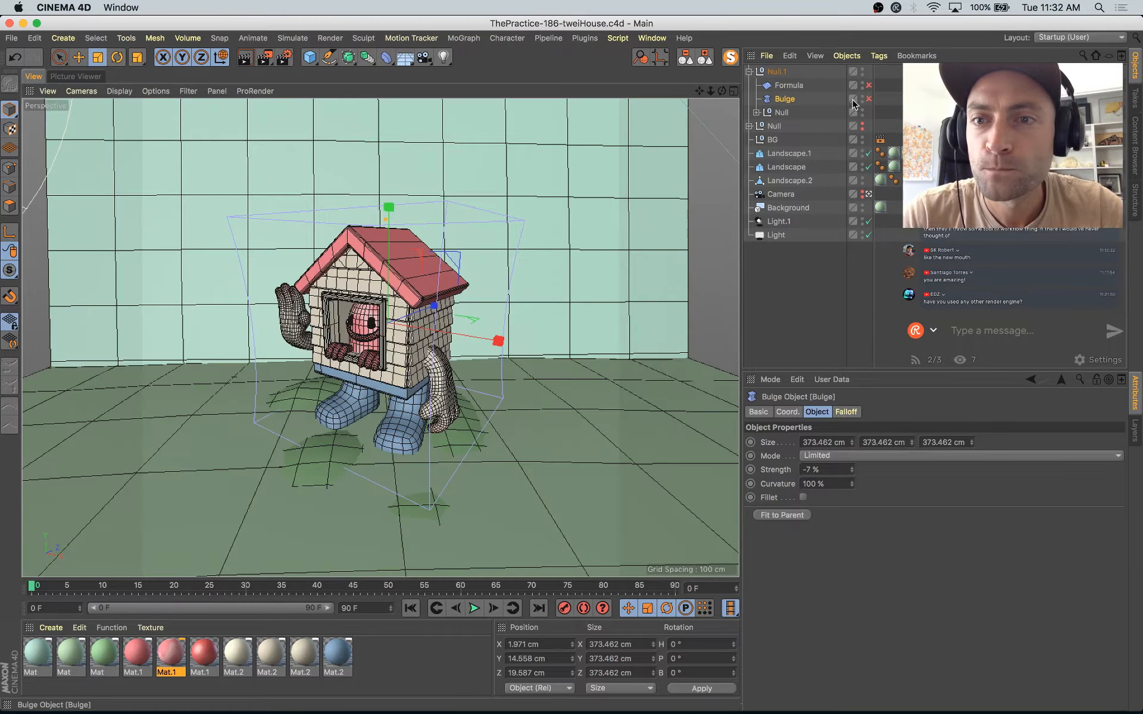
left_click(869, 99)
left_click(869, 85)
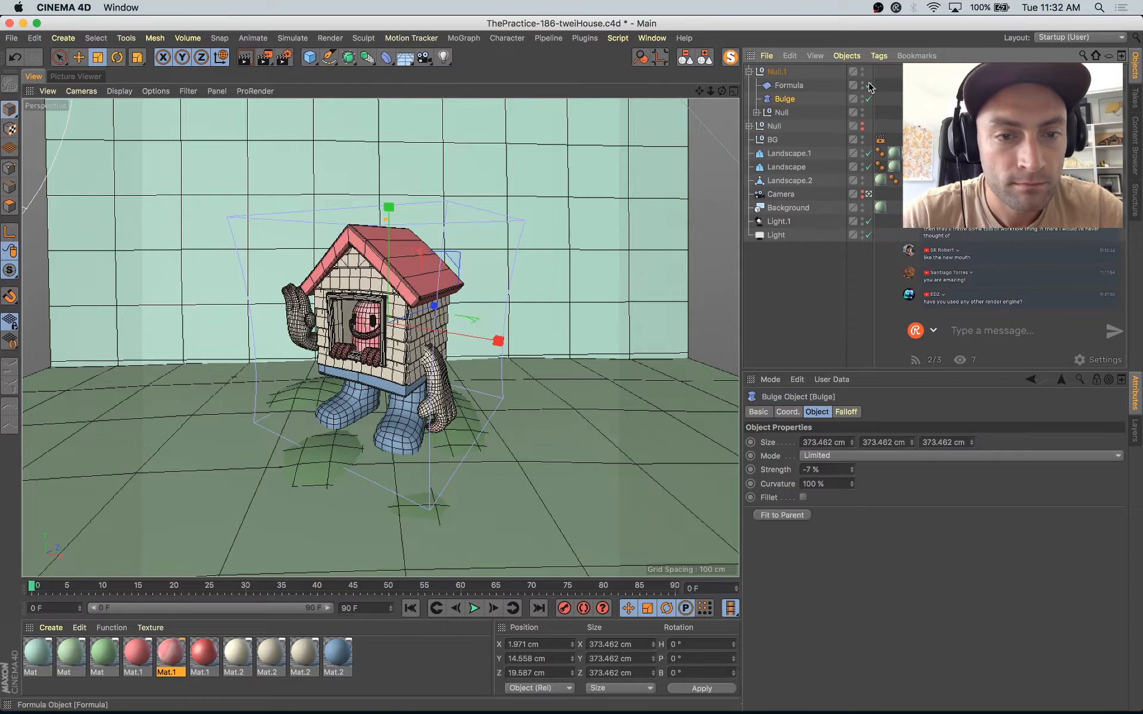
left_click(852, 472)
left_click(852, 473)
left_click(852, 472)
left_click(852, 472)
left_click(854, 467)
left_click(853, 467)
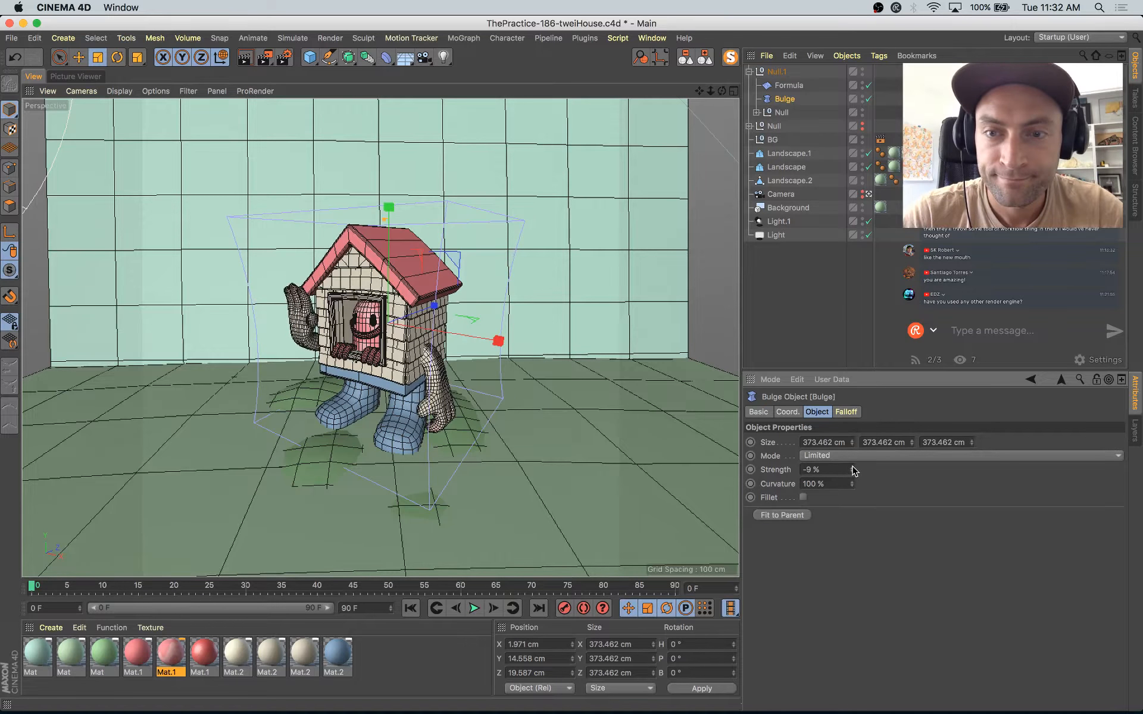
Step: Move the Formula deformer to about X -2134 cm, Z 619 cm, and save the project
left_click(790, 85)
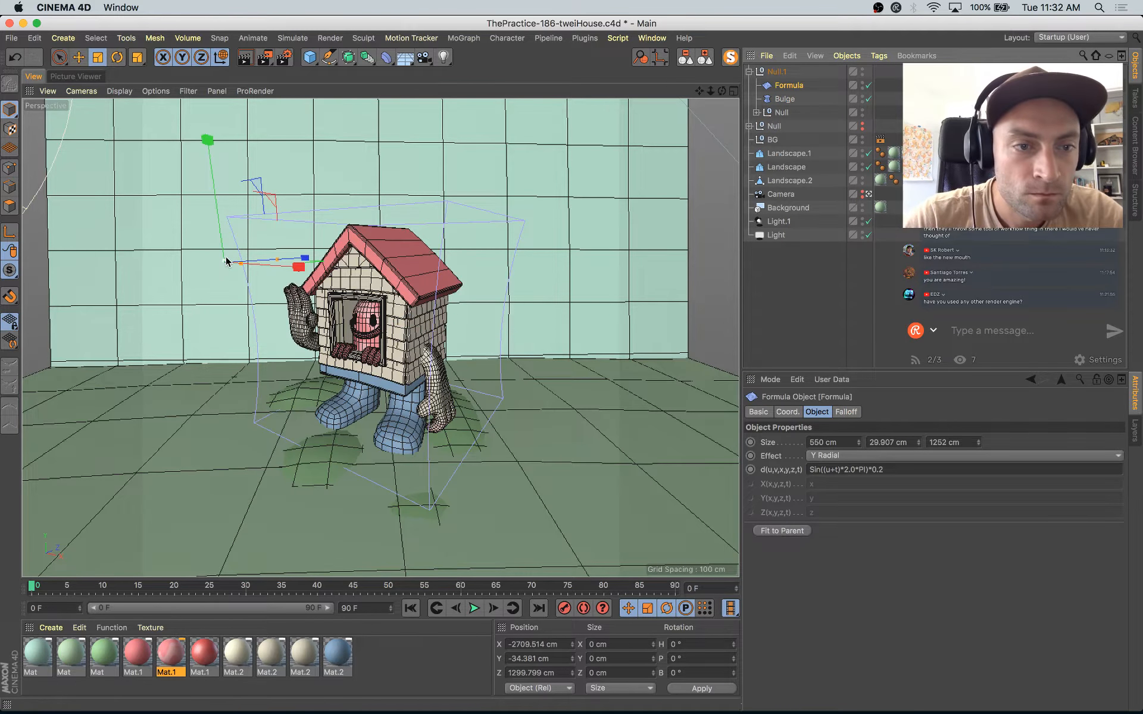
left_click_drag(225, 256, 230, 307)
key("e")
key("super+s")
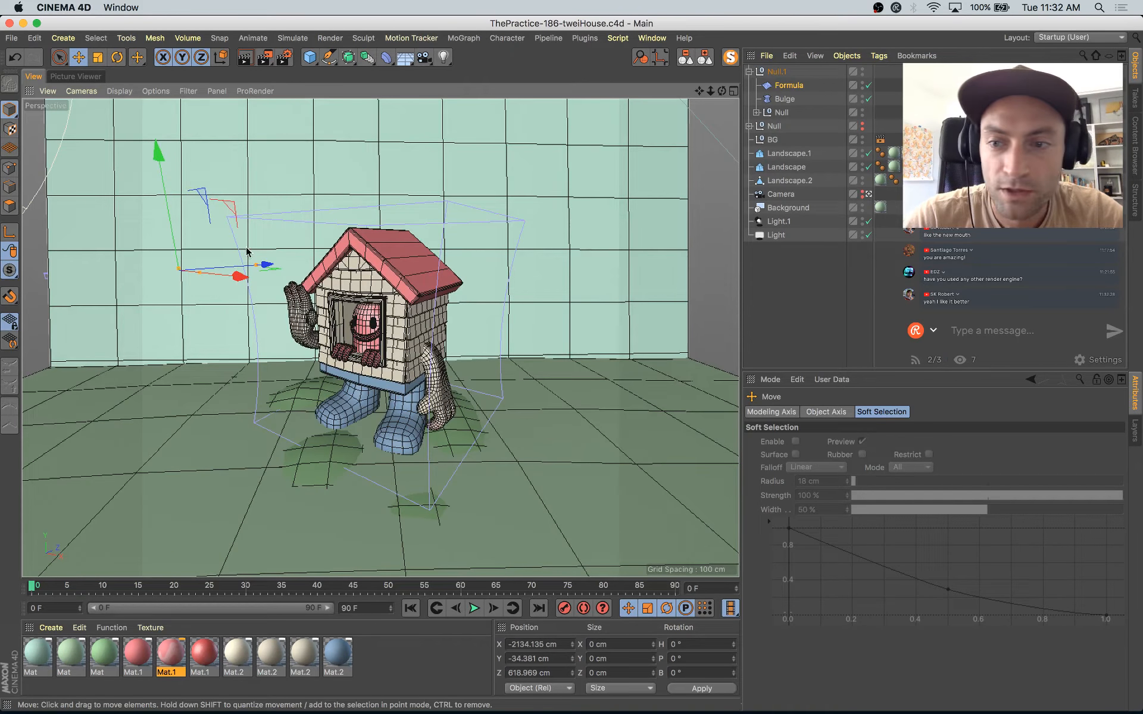
Step: Check the newest render in the history, and set Light.1's intensity to 110 %
left_click(66, 77)
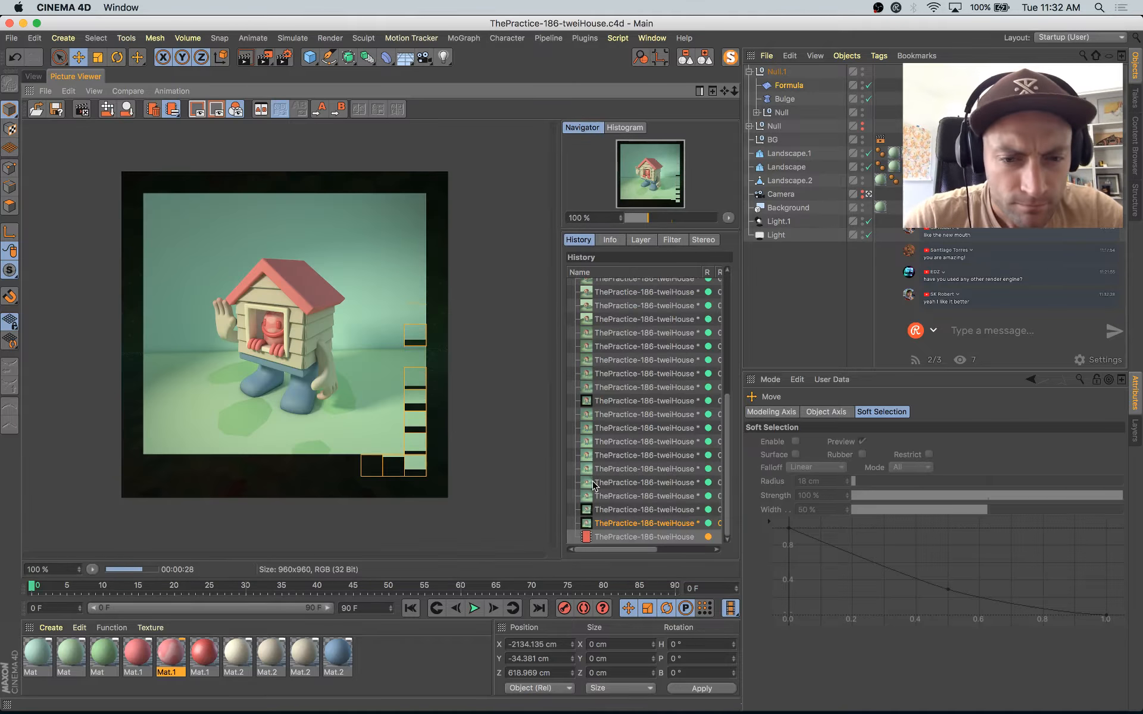
left_click(632, 534)
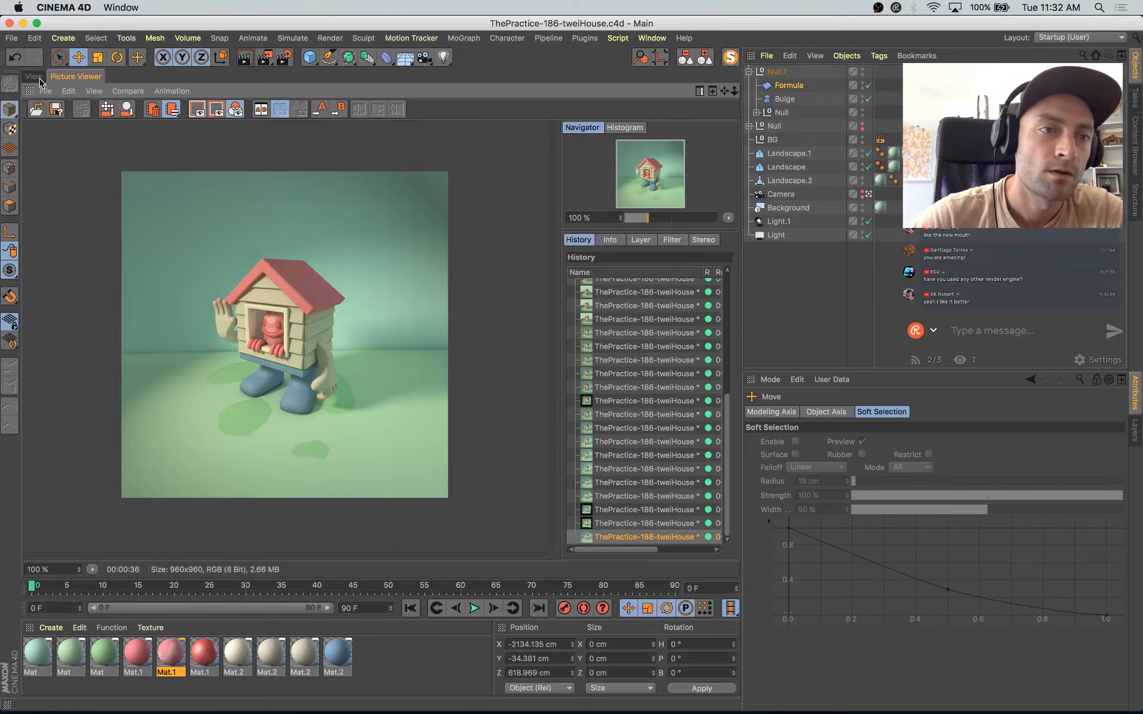
left_click(35, 76)
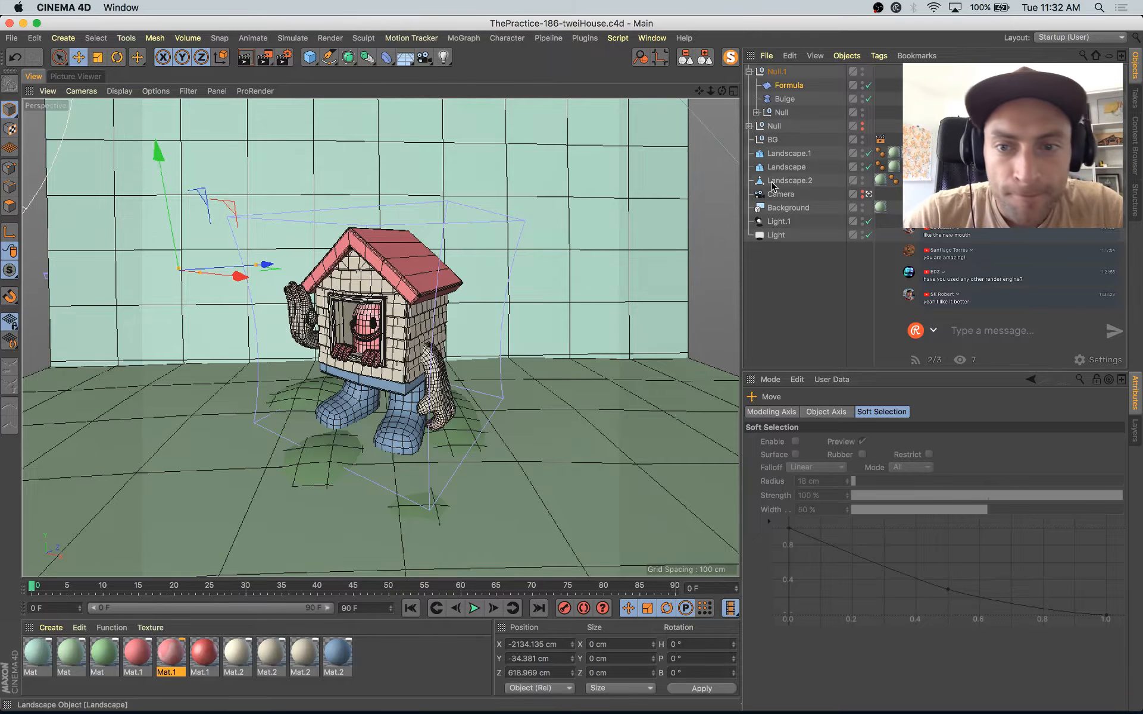
left_click(777, 221)
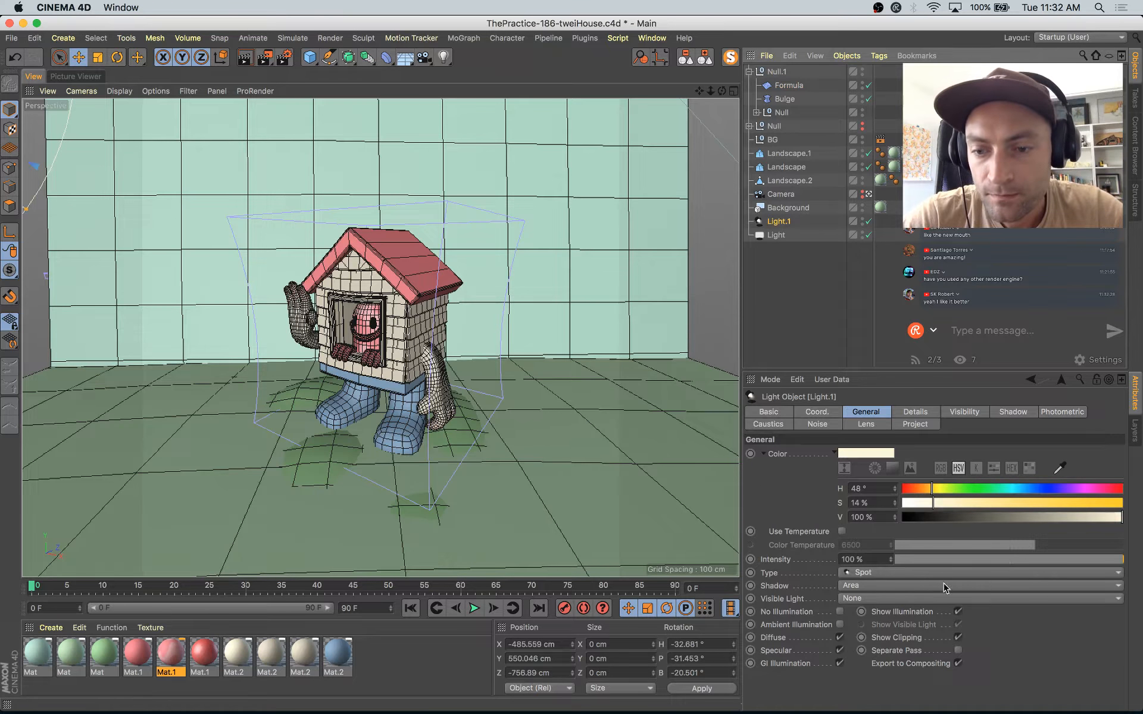
left_click(891, 558)
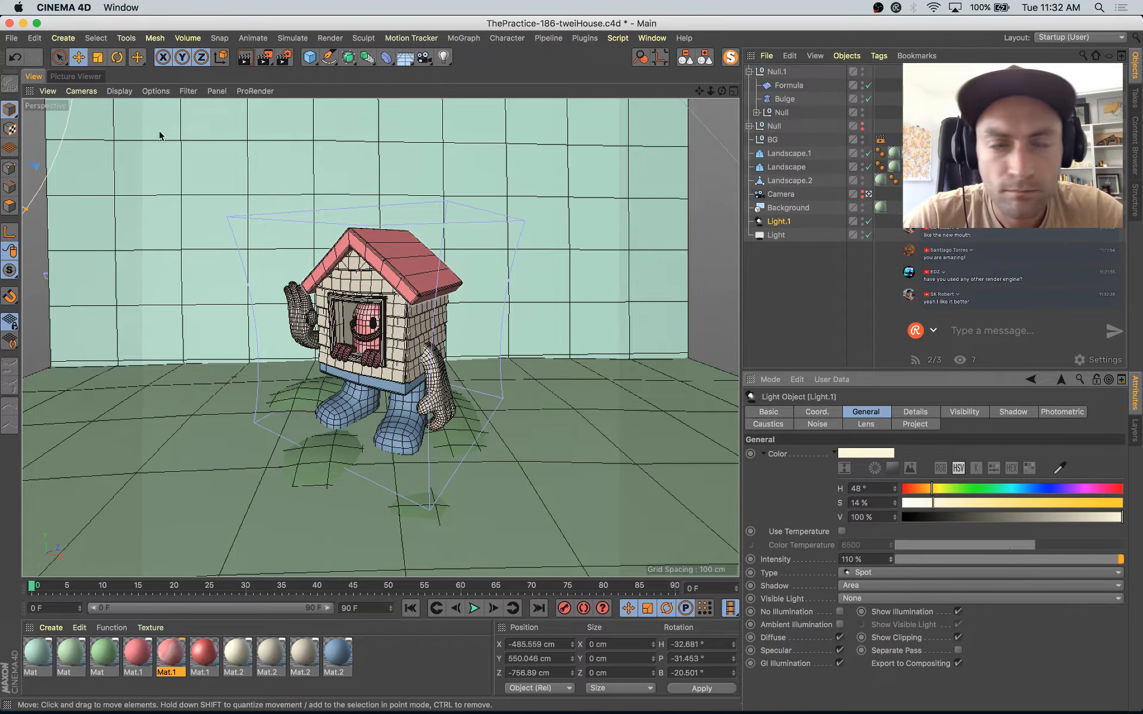
Step: Examine the window character in the newest render and compare it with the Instagram reference illustration
left_click(88, 76)
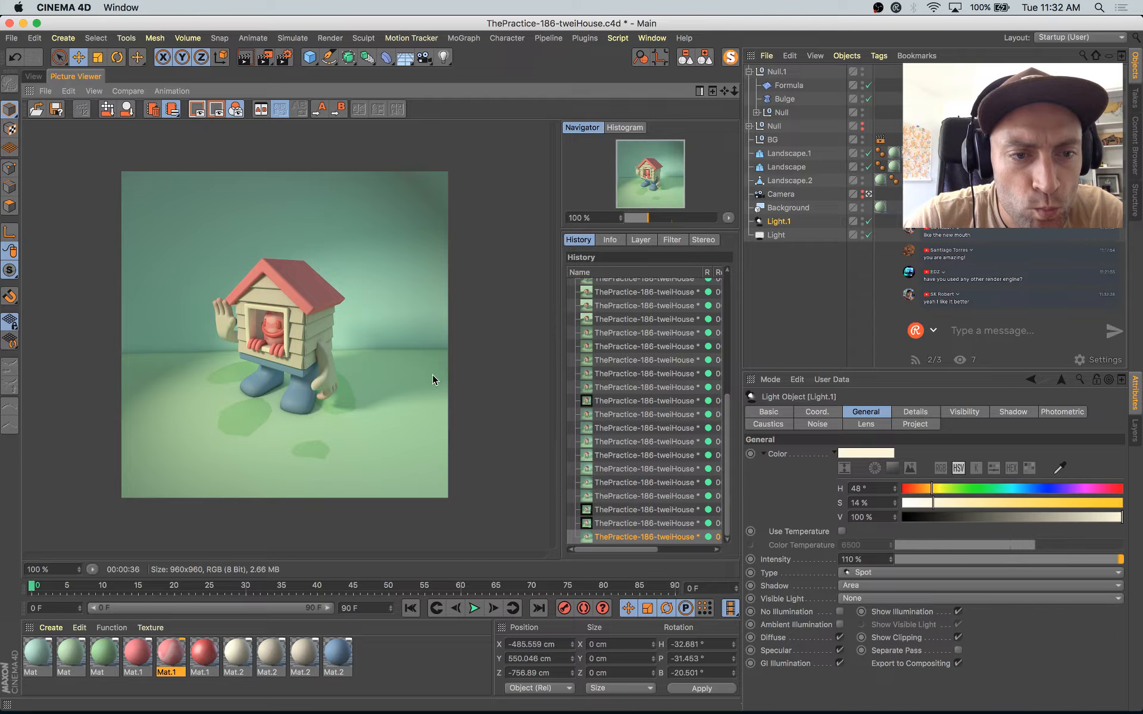
scroll(330, 349, "up", 3)
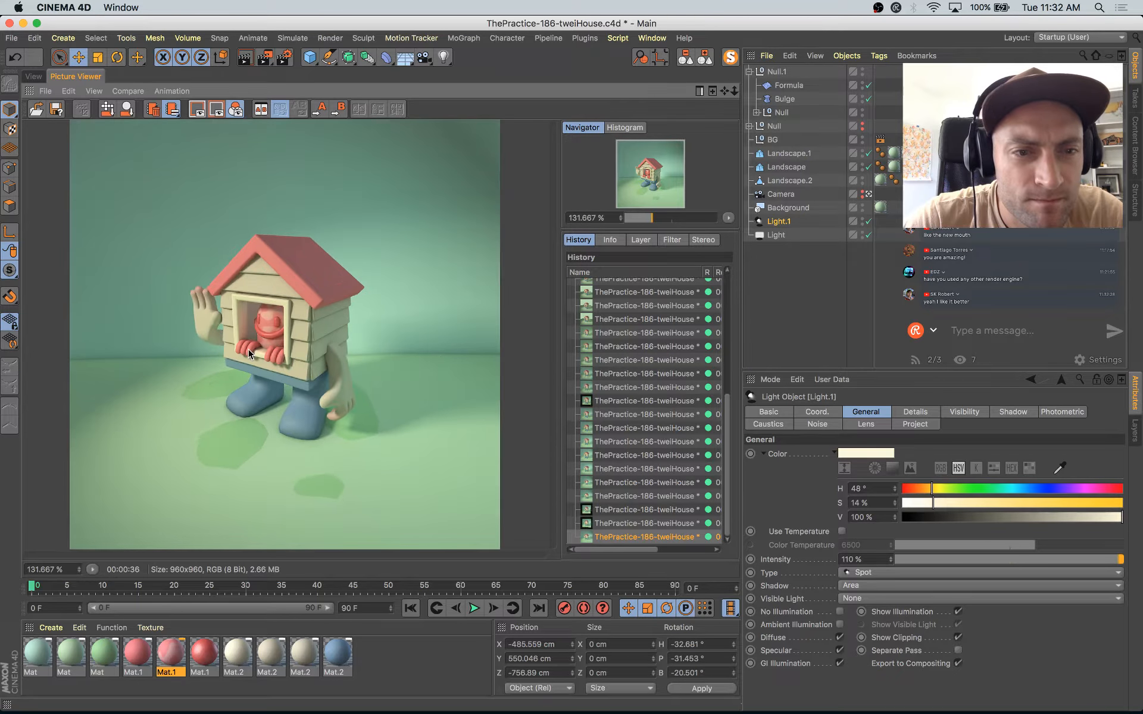
scroll(280, 333, "down", 3)
scroll(277, 350, "up", 3)
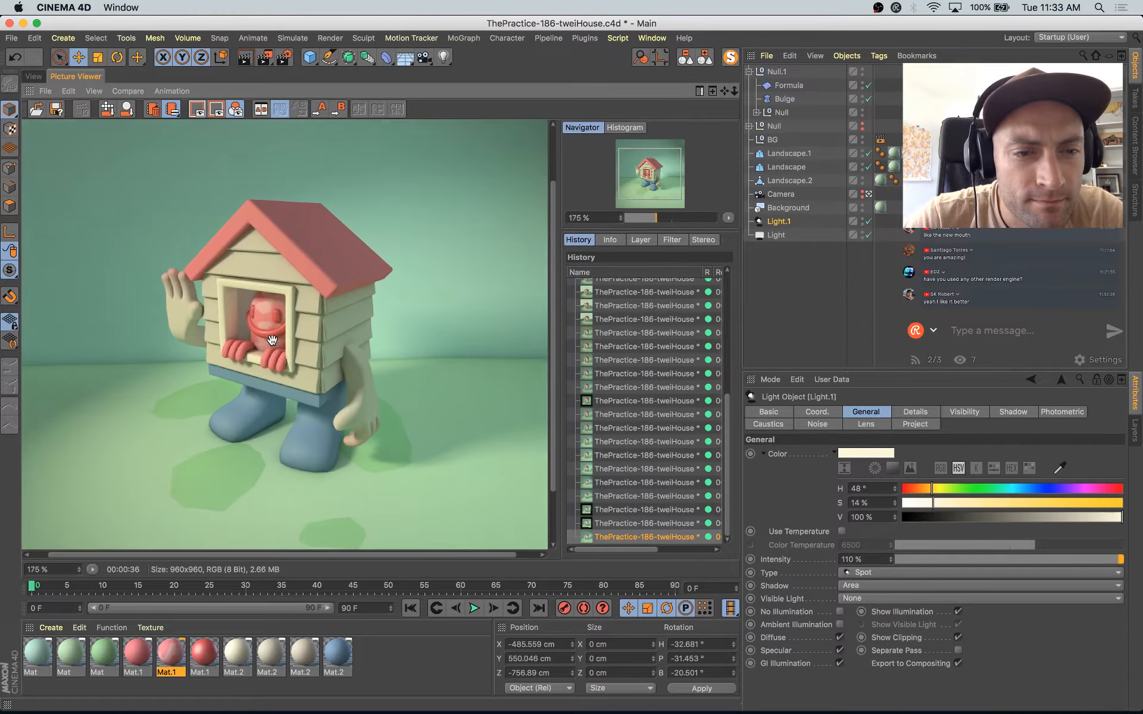
key("super+Tab")
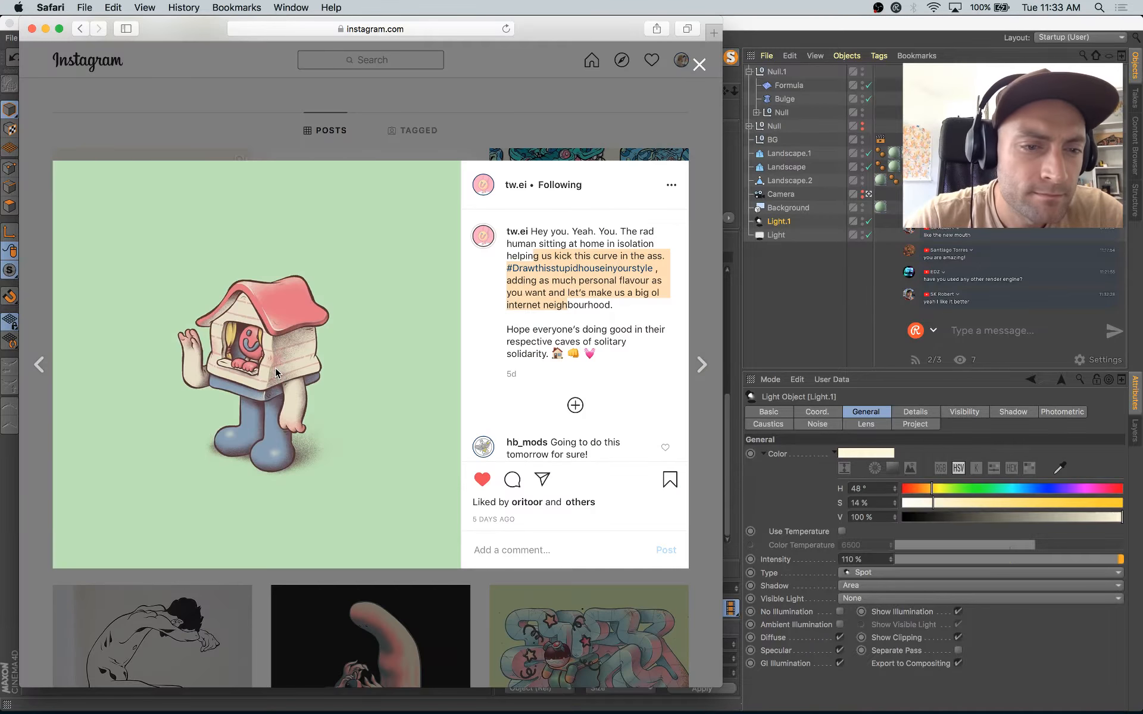
key("super+Tab")
Step: Apply the spotted pink Mat.1 material to the character's hand on the window sill, select its Hand subdivision surface, and save the project
left_click(33, 76)
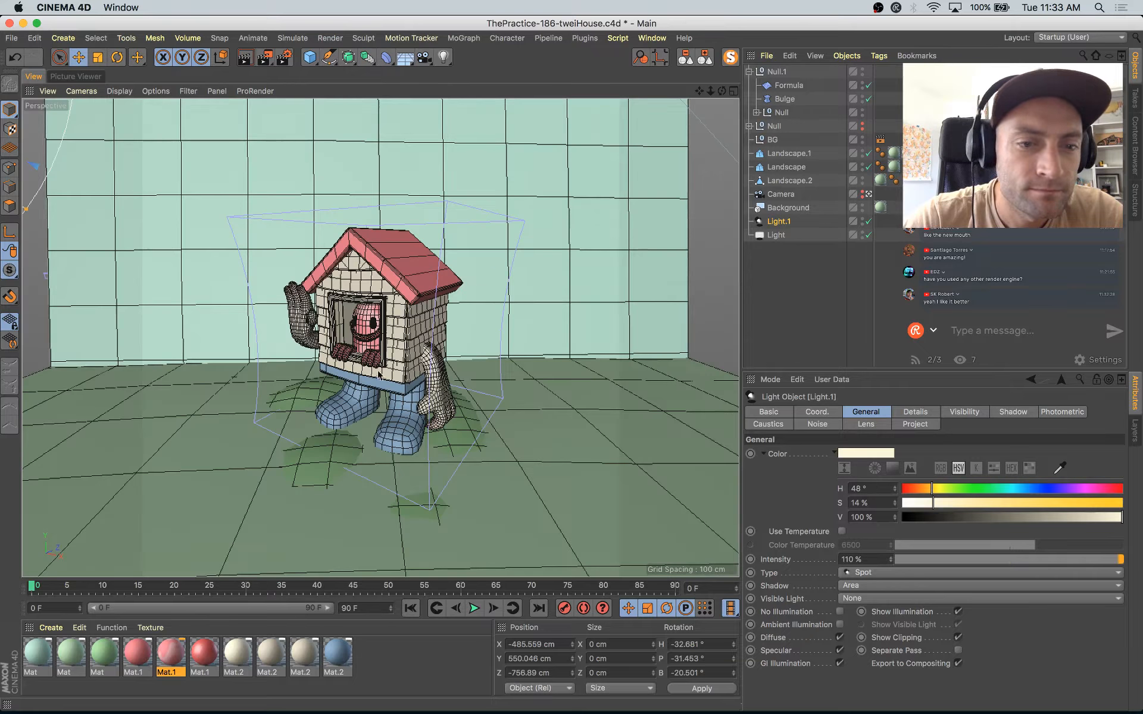
left_click_drag(170, 655, 355, 356)
key("s")
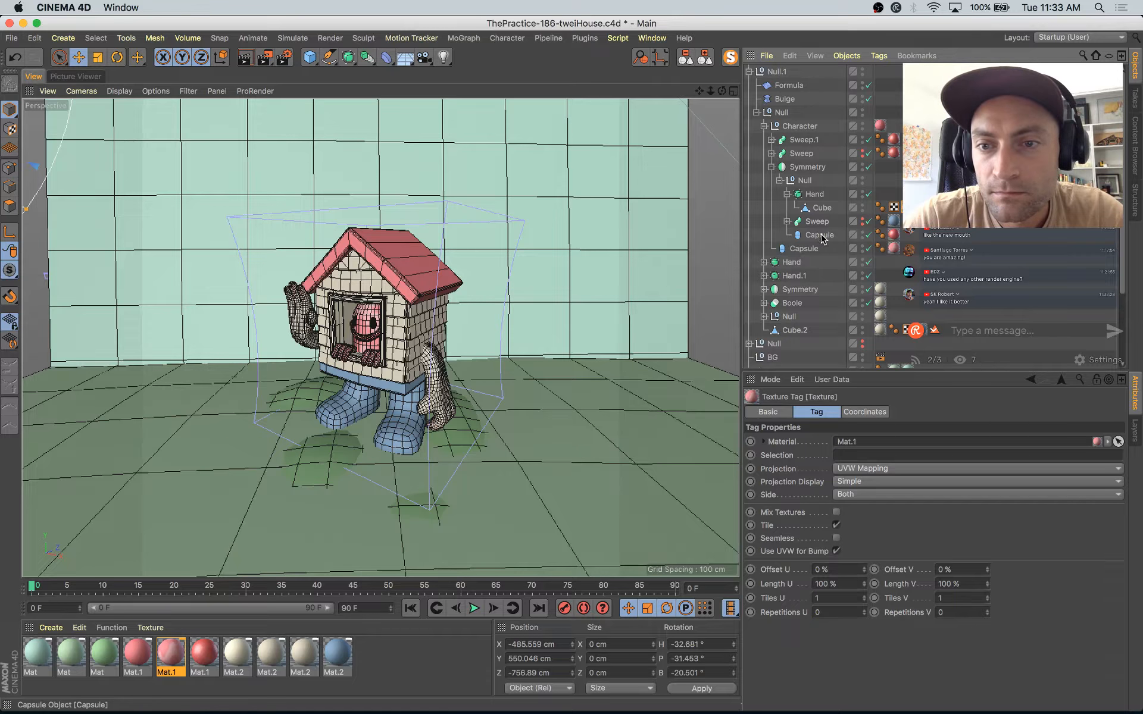
left_click(813, 249)
left_click(780, 180)
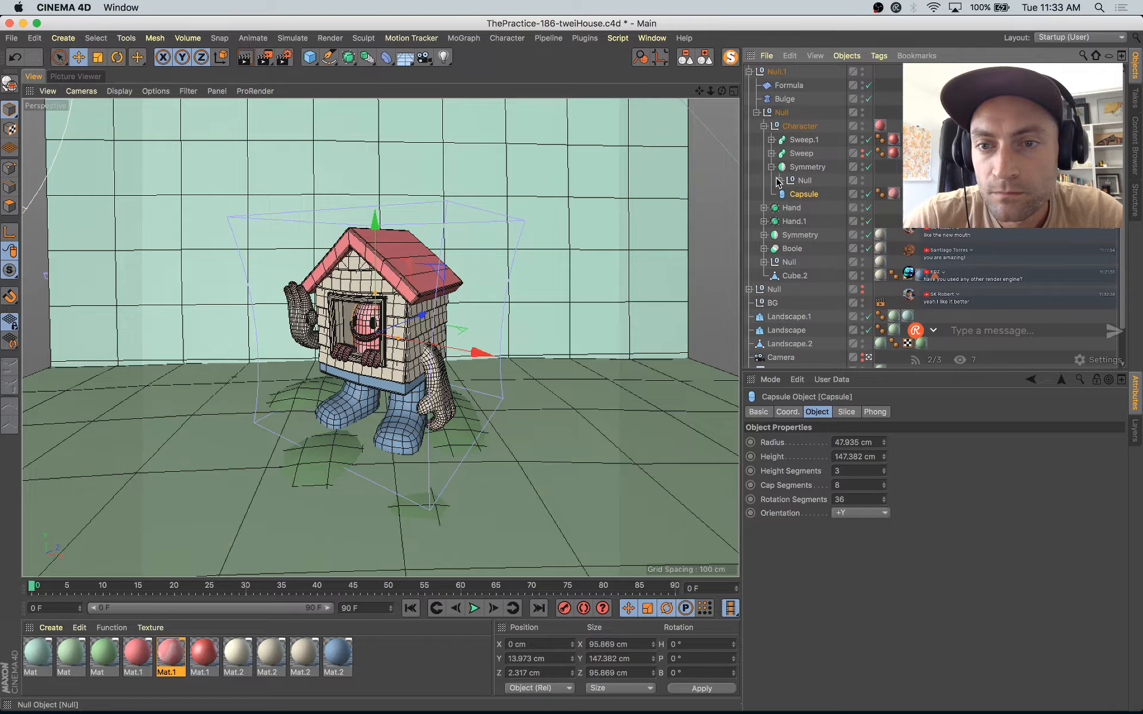
left_click(803, 167)
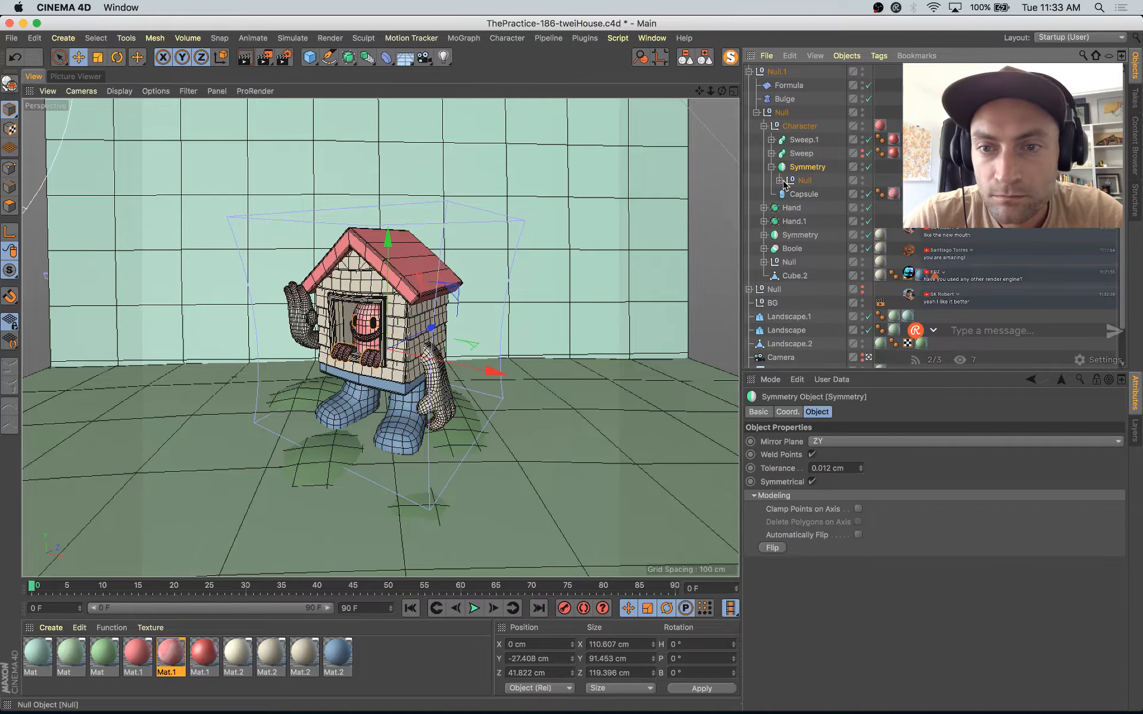
left_click(779, 180)
left_click(811, 194)
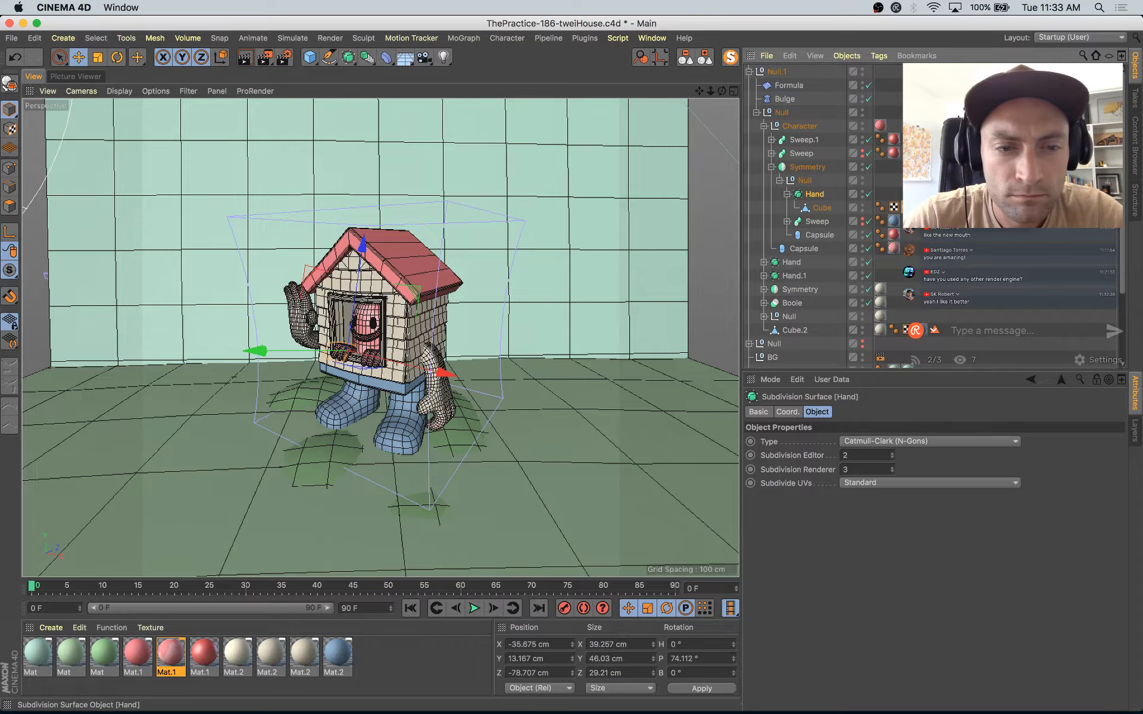
key("super+s")
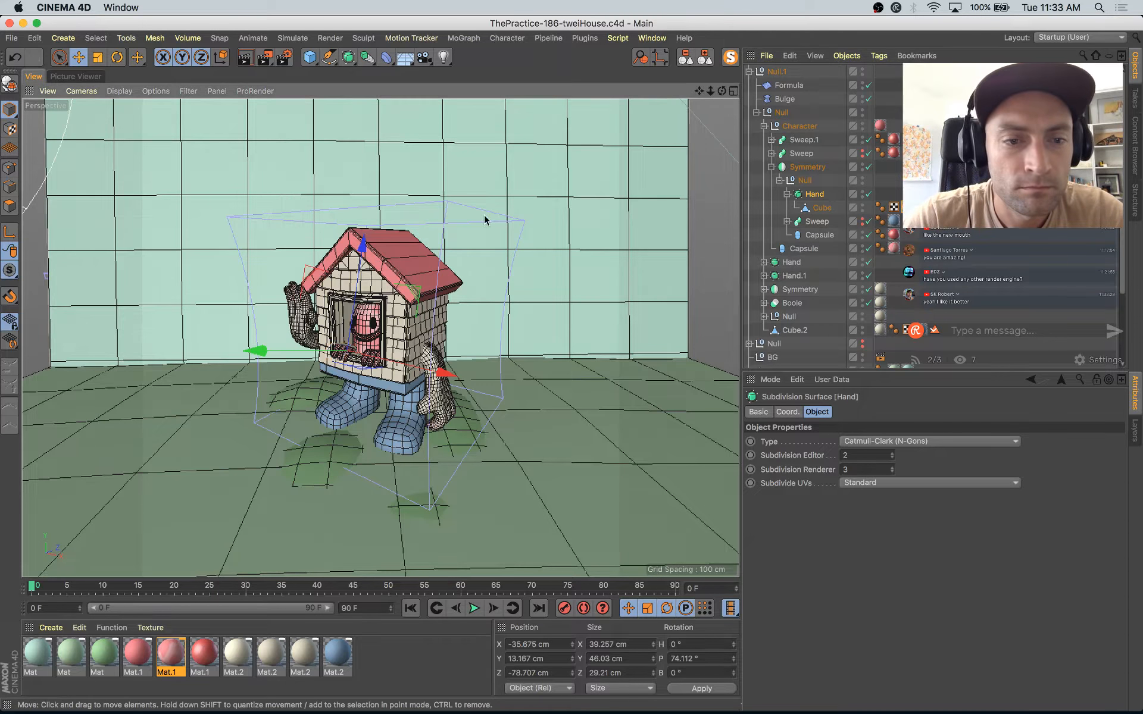
Step: Inspect the whole newest render and compare the house with the Instagram reference again
left_click(86, 77)
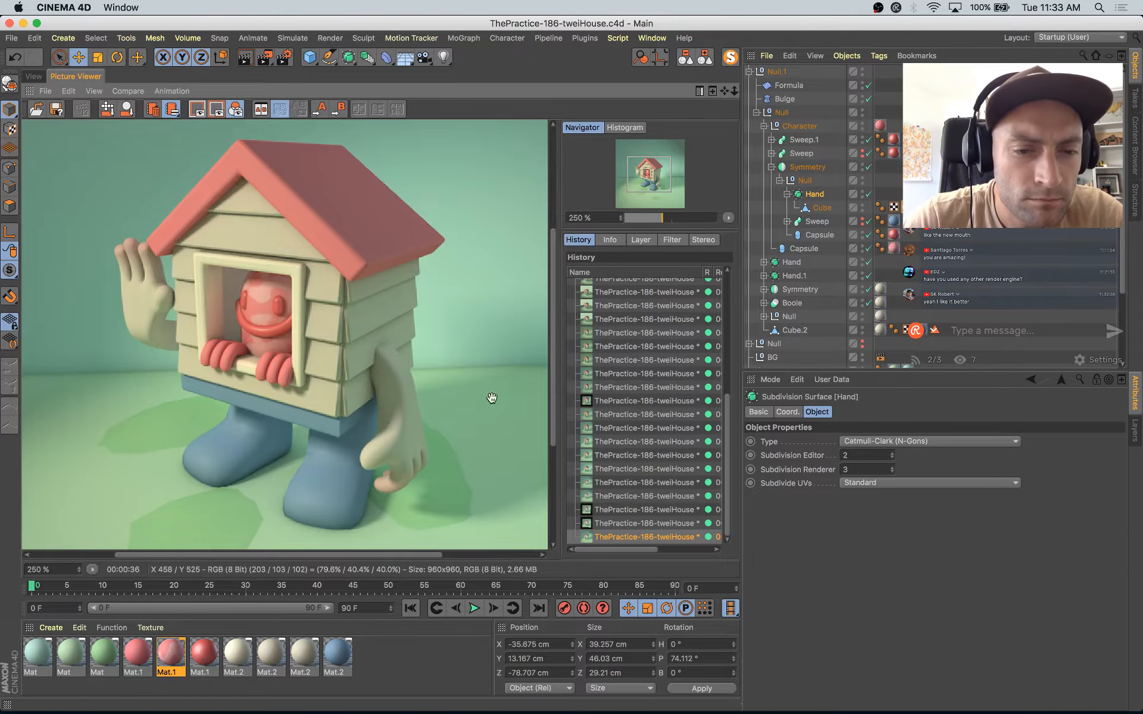
scroll(396, 387, "down", 5)
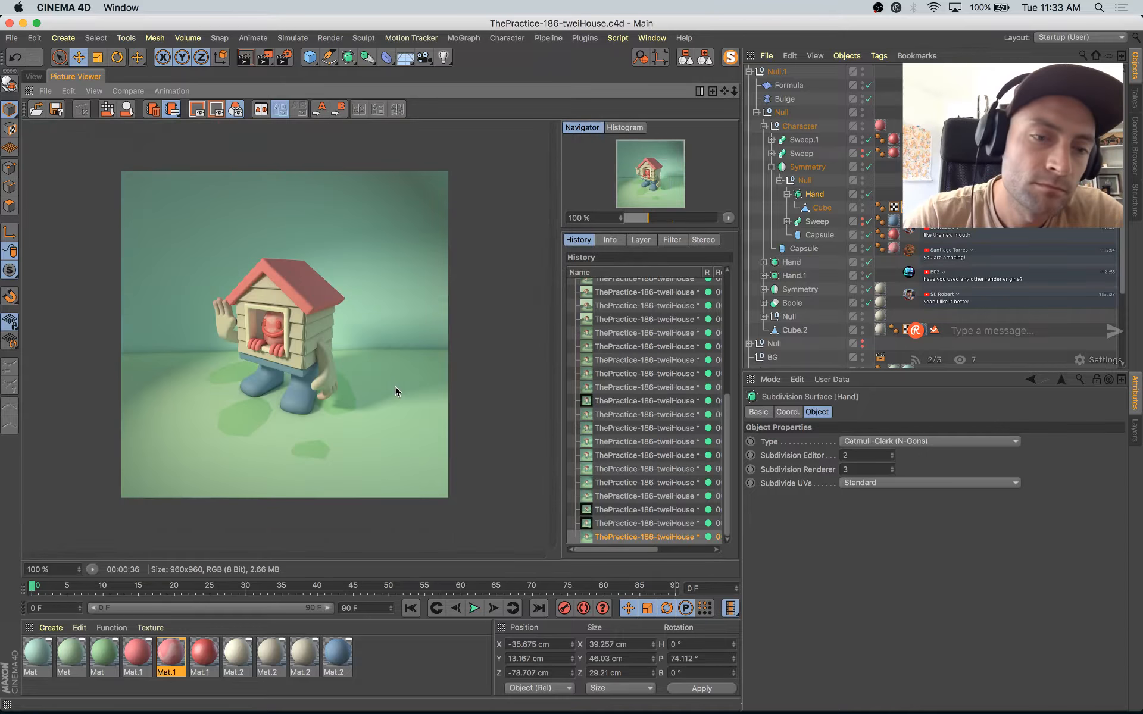
key("super+Tab")
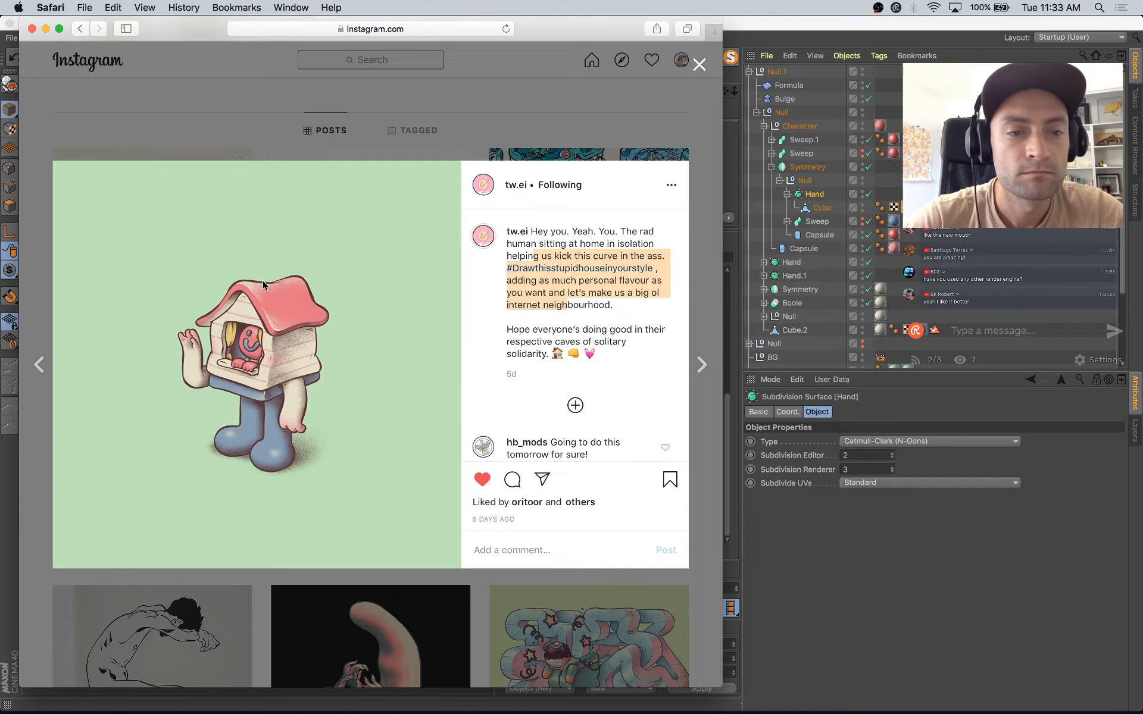
key("super+Tab")
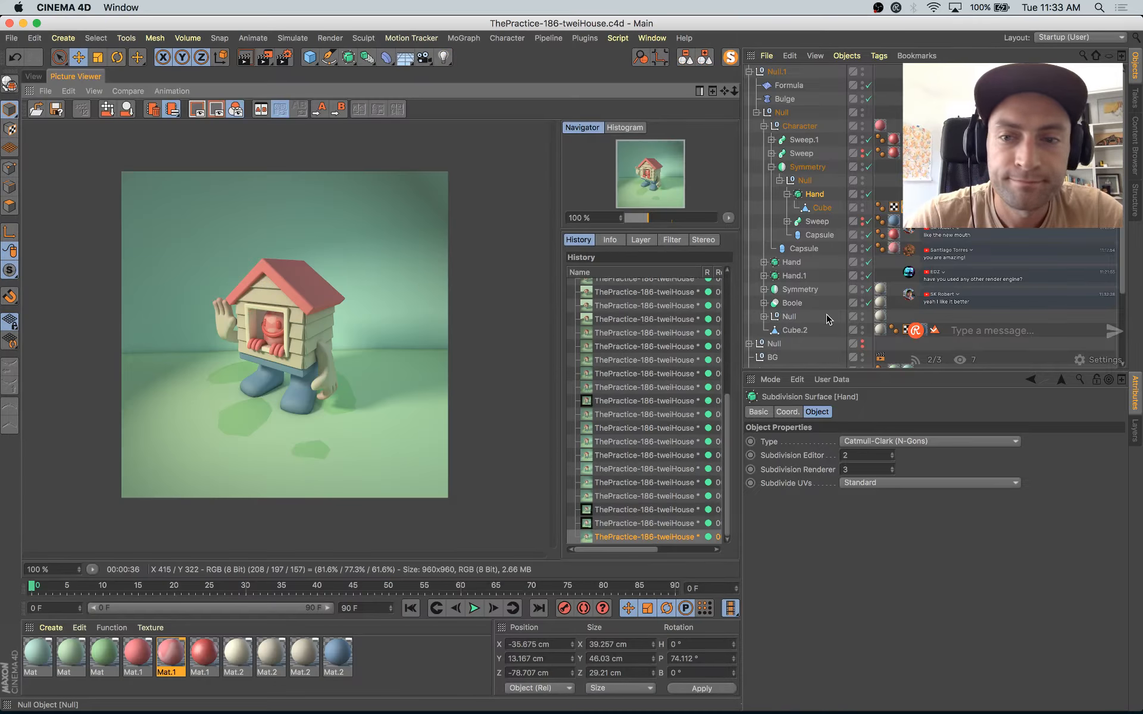
Step: Leave the scene camera's view and frame the window character close up from the front
left_click(33, 77)
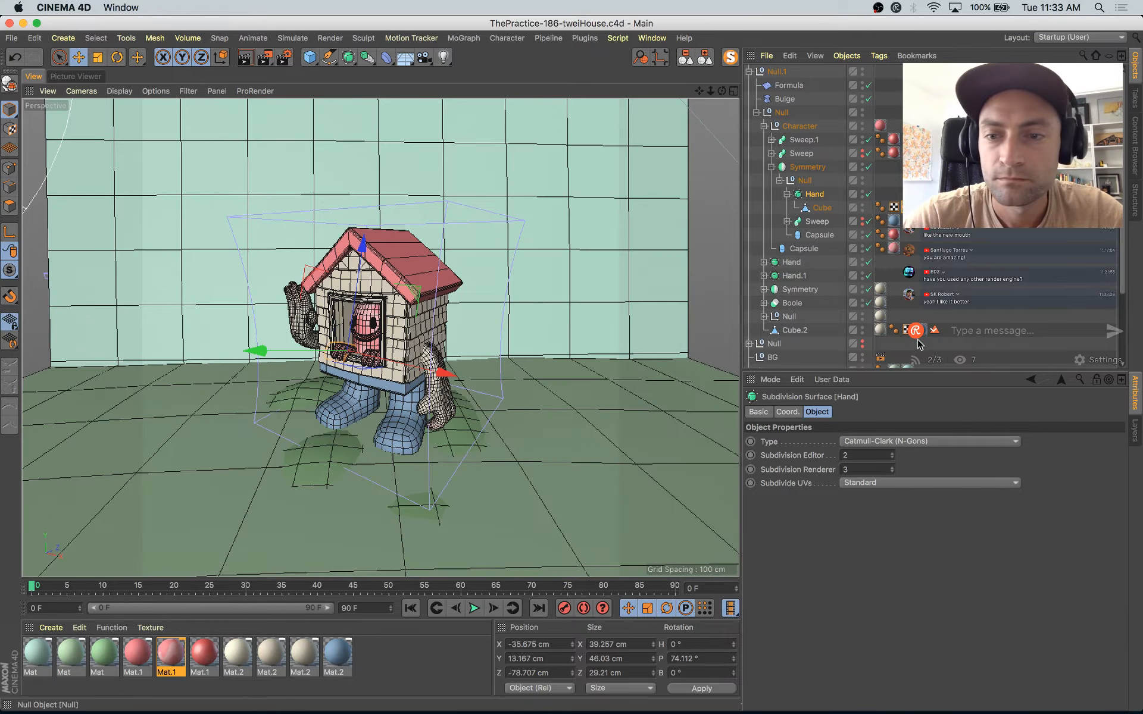
scroll(866, 321, "down", 5)
left_click(869, 320)
scroll(455, 234, "up", 5)
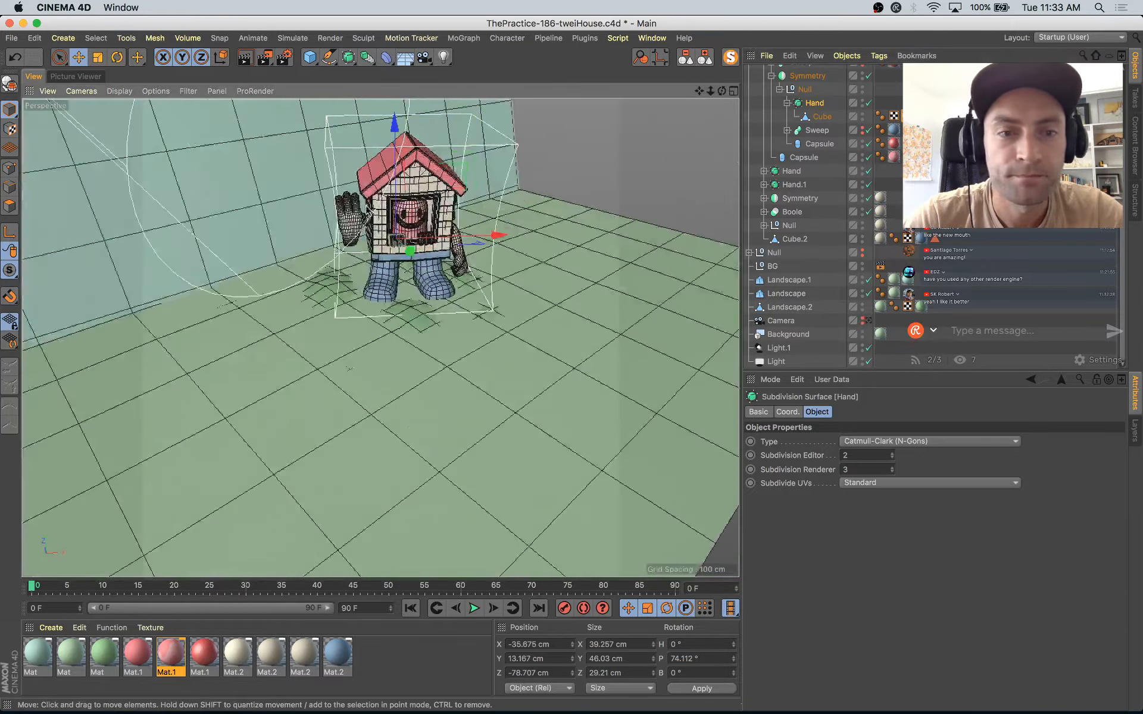
scroll(454, 236, "up", 6)
middle_click_drag(455, 236, 503, 369, "alt")
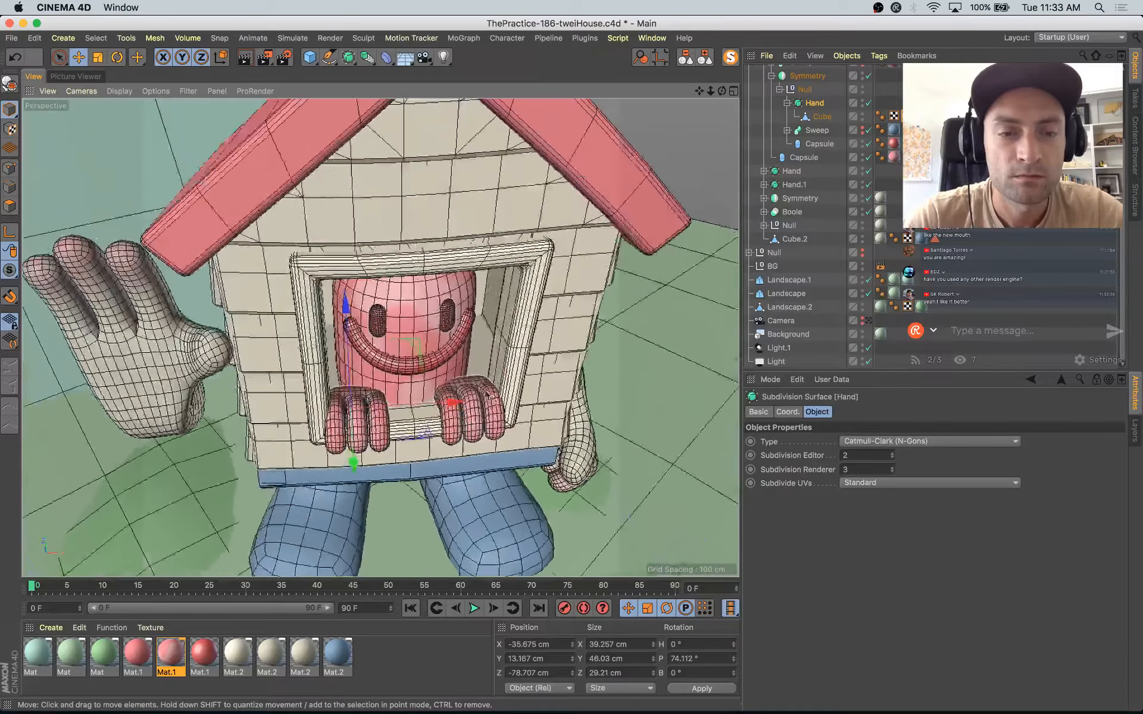
left_click_drag(503, 369, 439, 331, "alt")
Step: Enable luminance on the spotted pink Mat.1 with a Subsurface Scattering texture coloured hue 340°, saturation 64 %, value 80 %
double_click(167, 657)
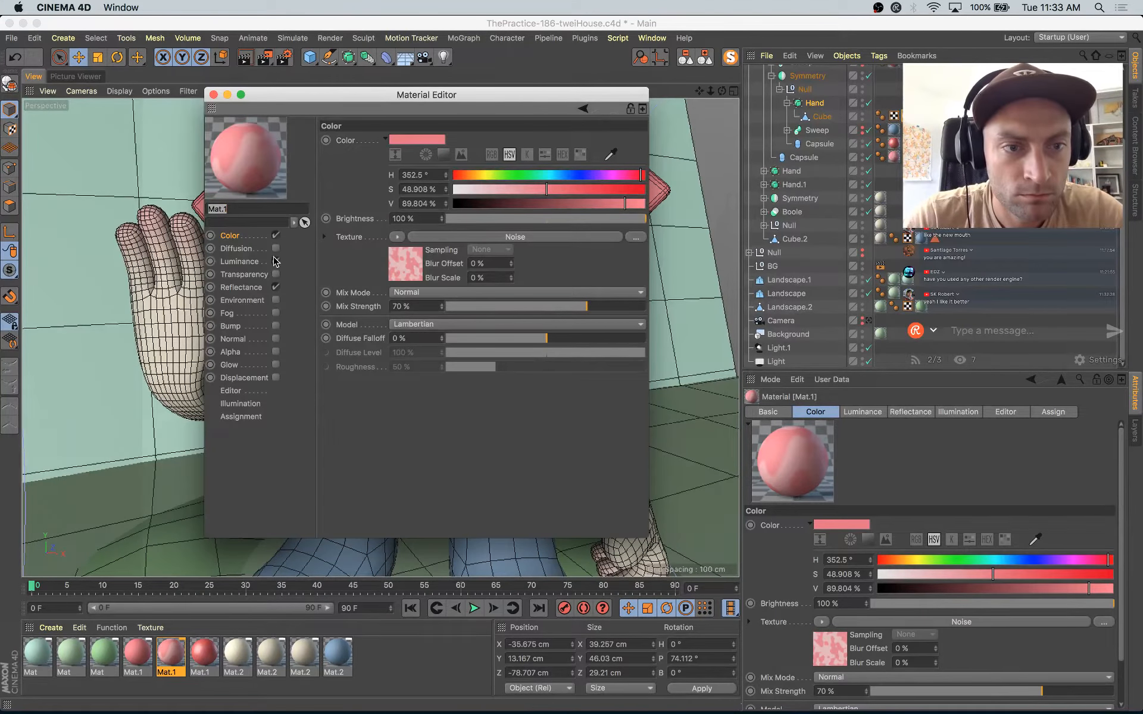
left_click(276, 261)
left_click(392, 237)
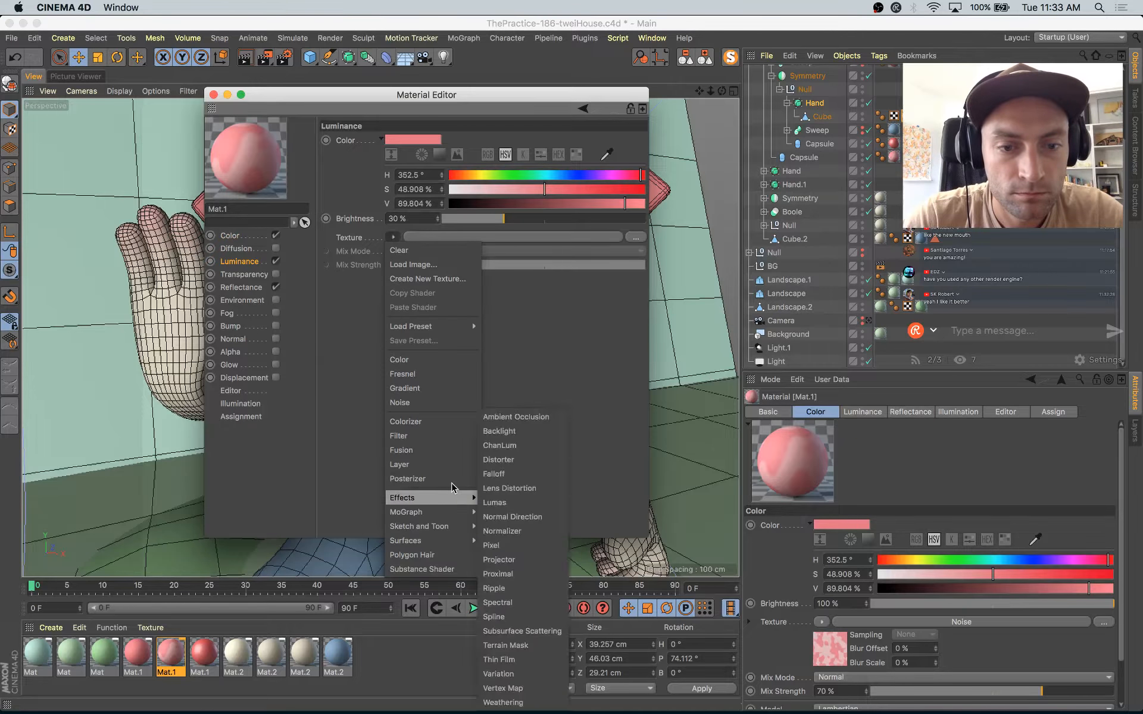
mouse_move(455, 503)
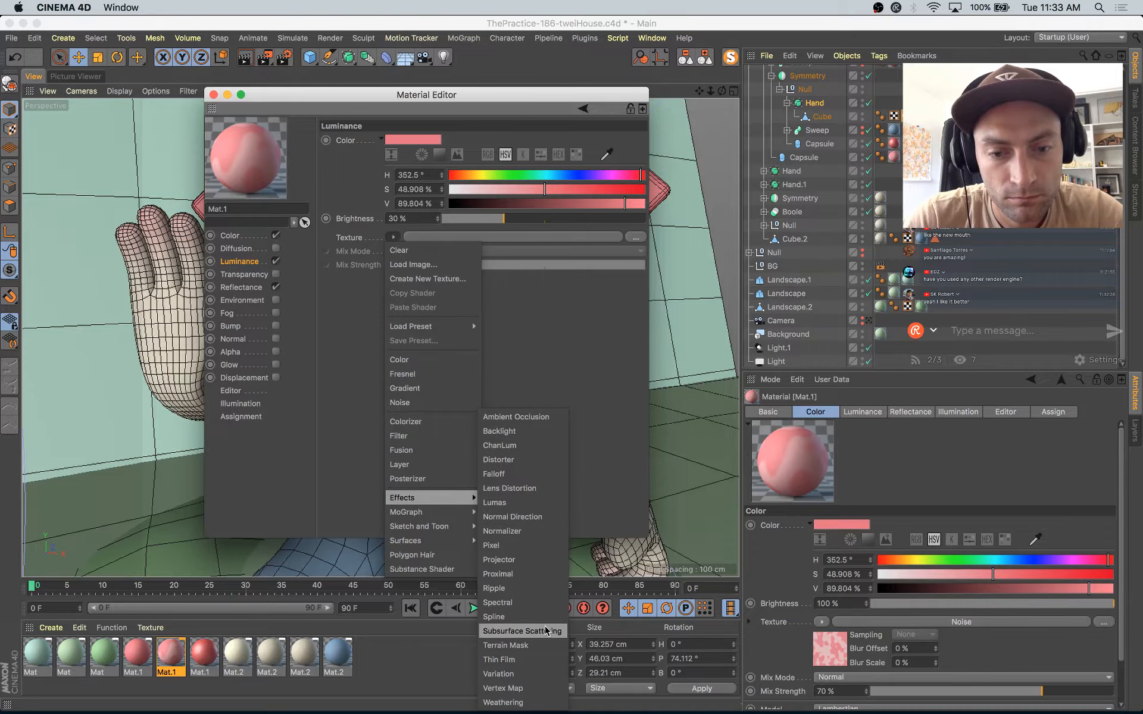
left_click(522, 632)
left_click(403, 269)
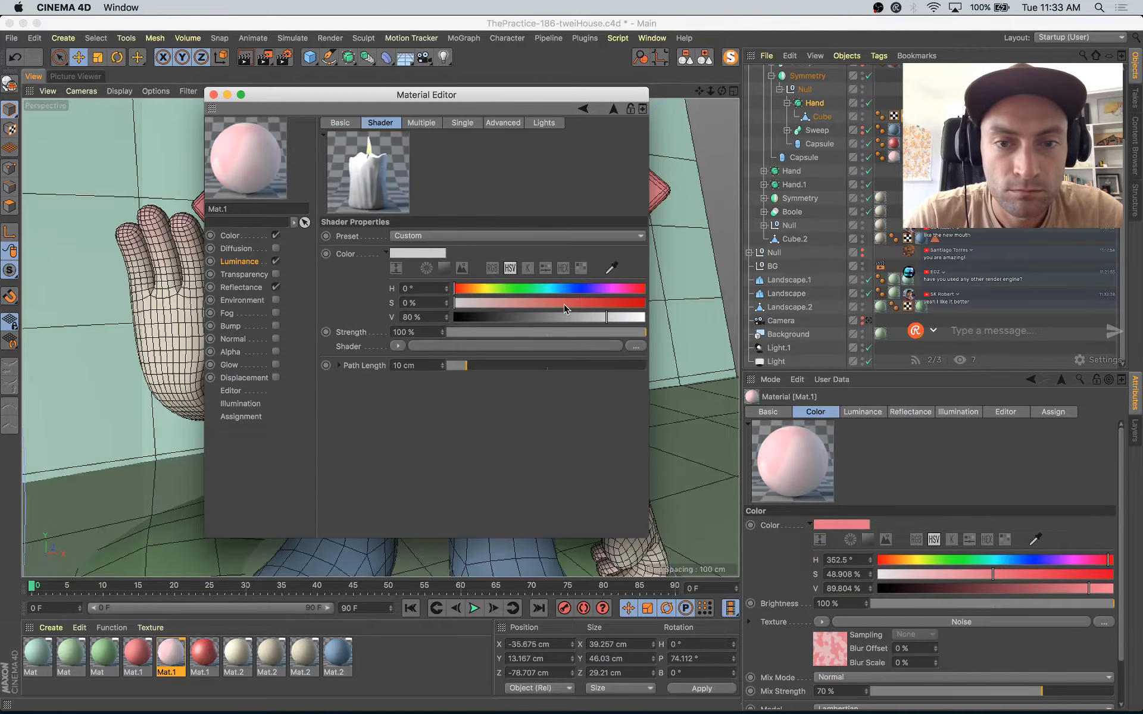
left_click(633, 290)
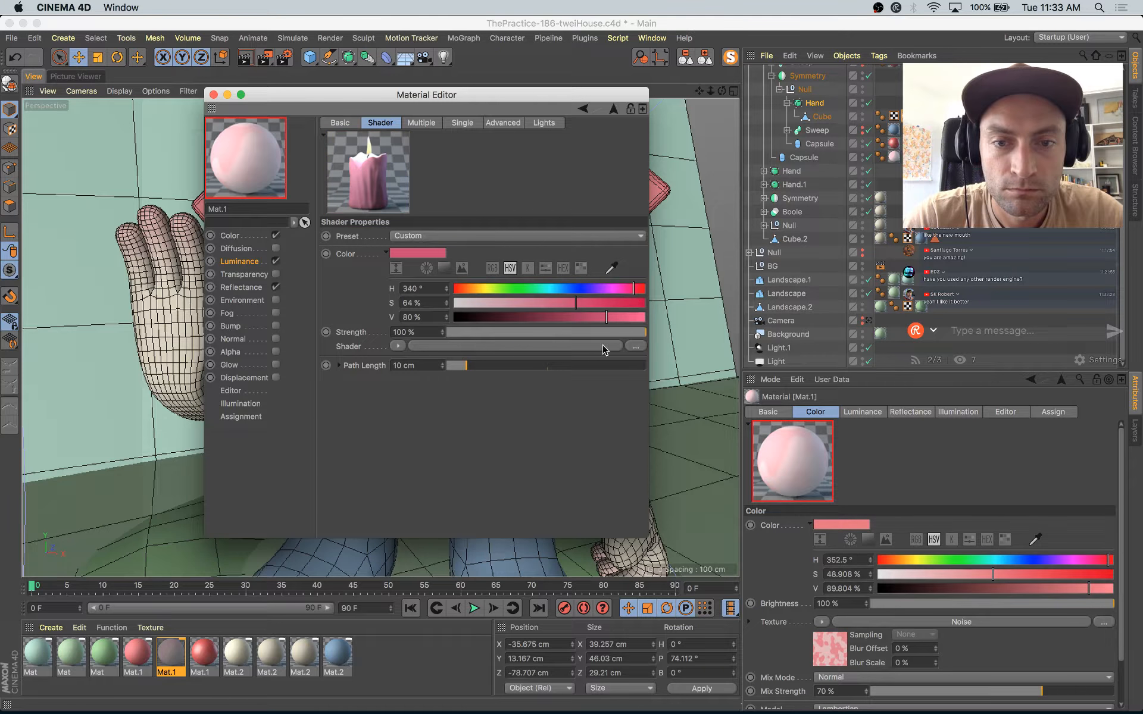
Step: Set the Subsurface Scattering mix strength to 34 %, its path length to 5 cm and its hue to 344°, and close the material editor
left_click(249, 264)
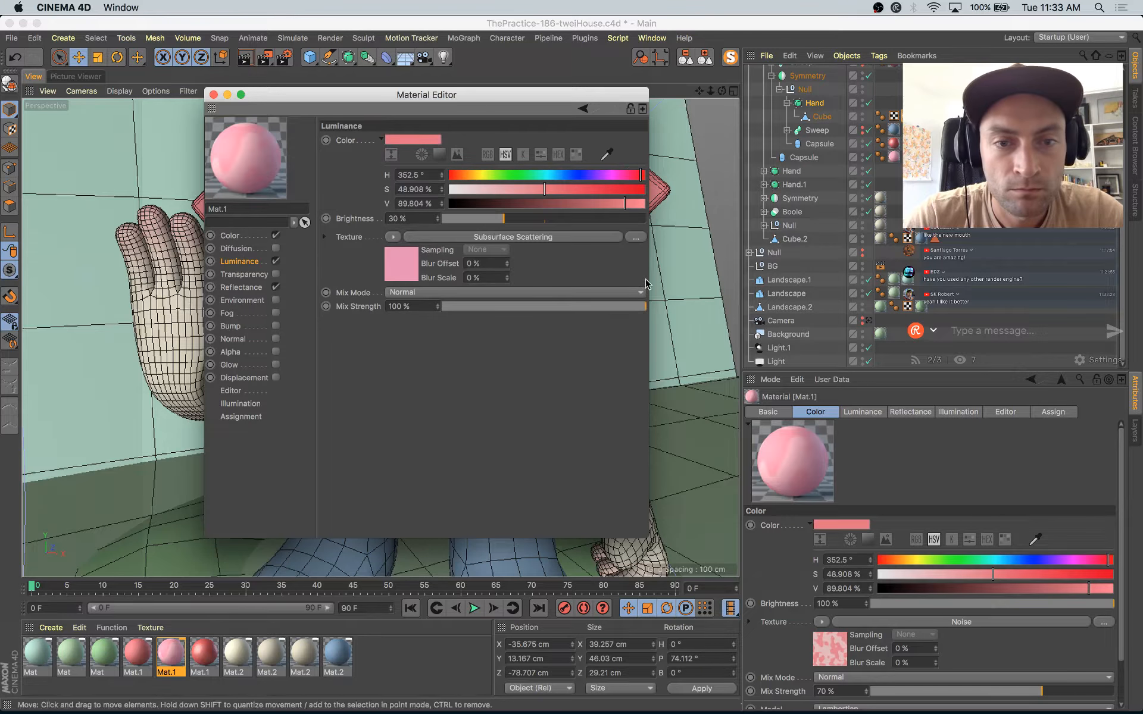
left_click(518, 308)
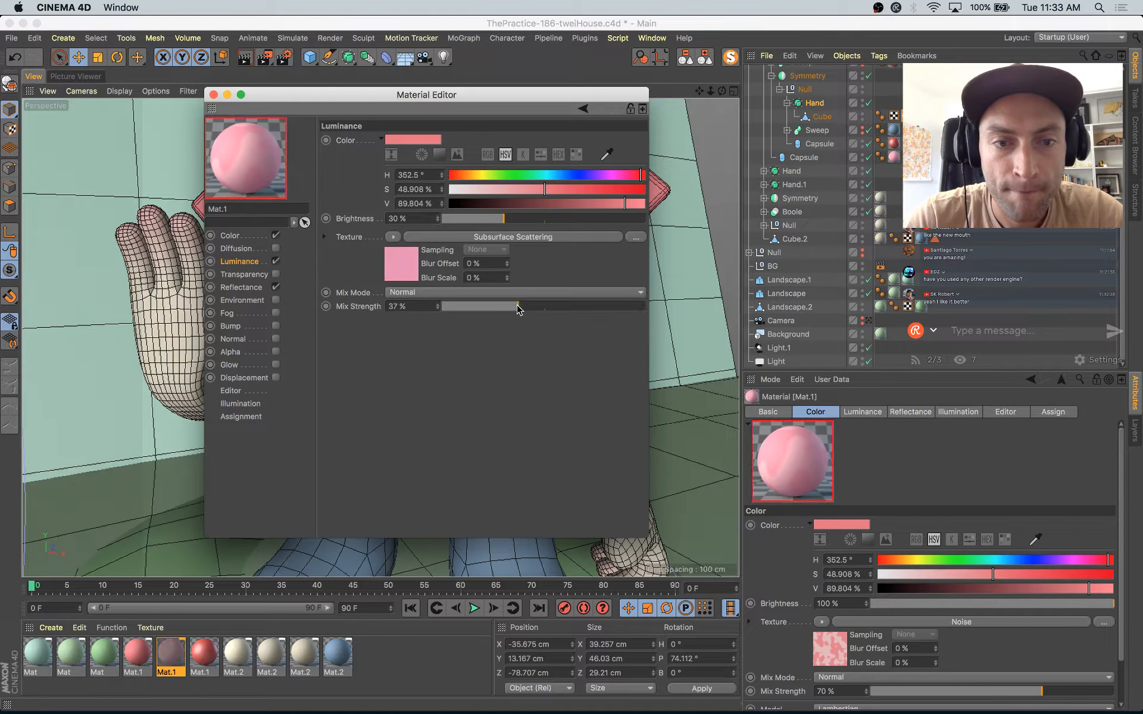
left_click(412, 270)
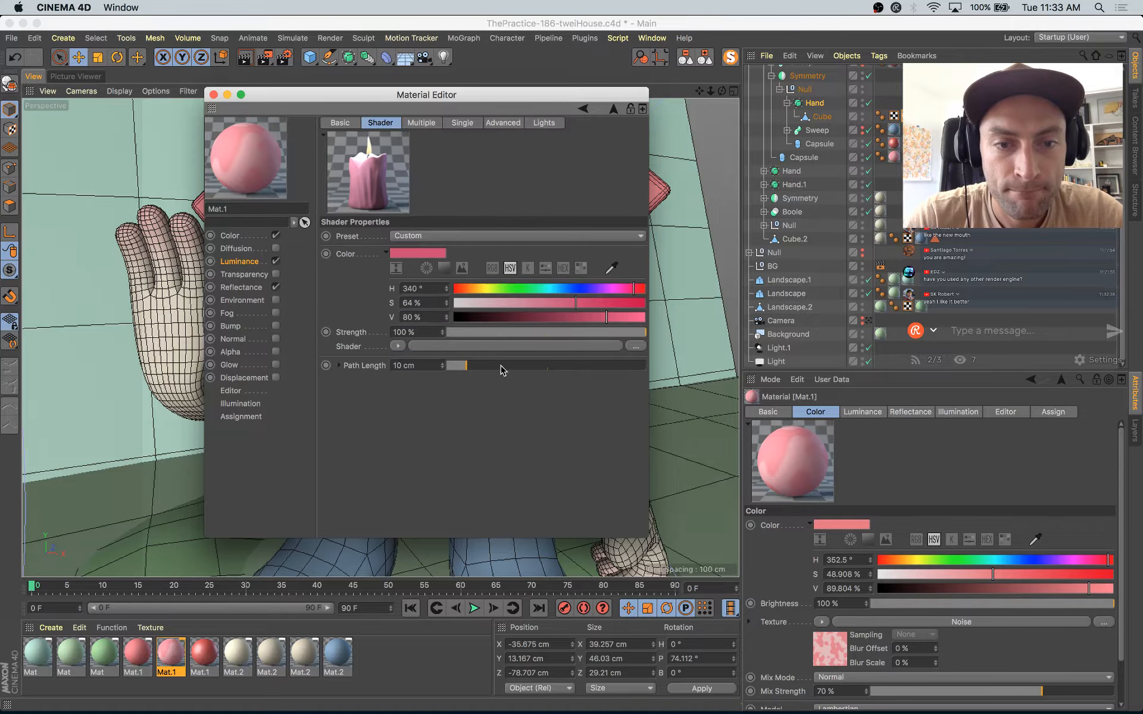
left_click(241, 262)
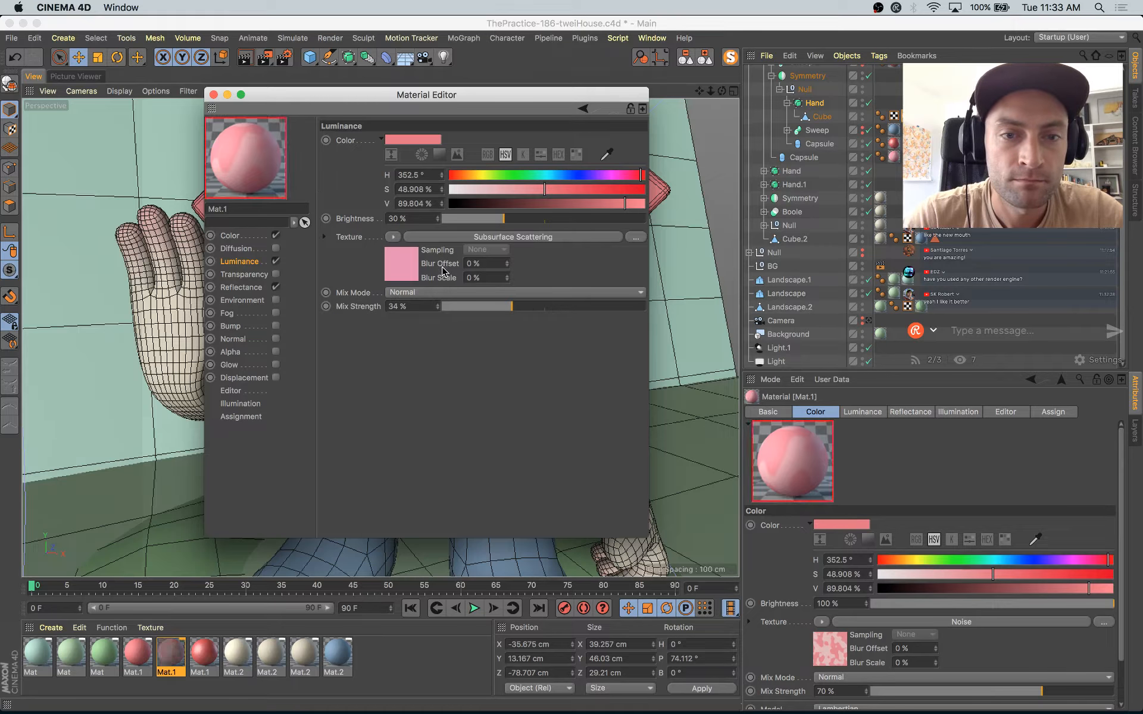
left_click(410, 269)
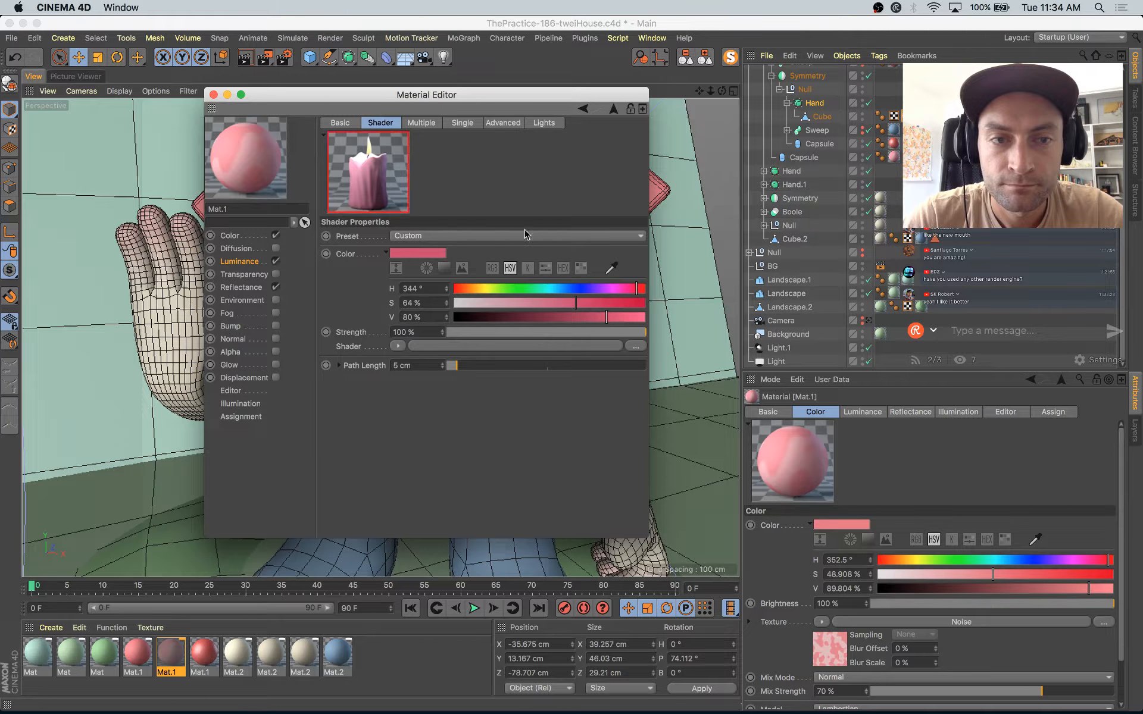
left_click(213, 94)
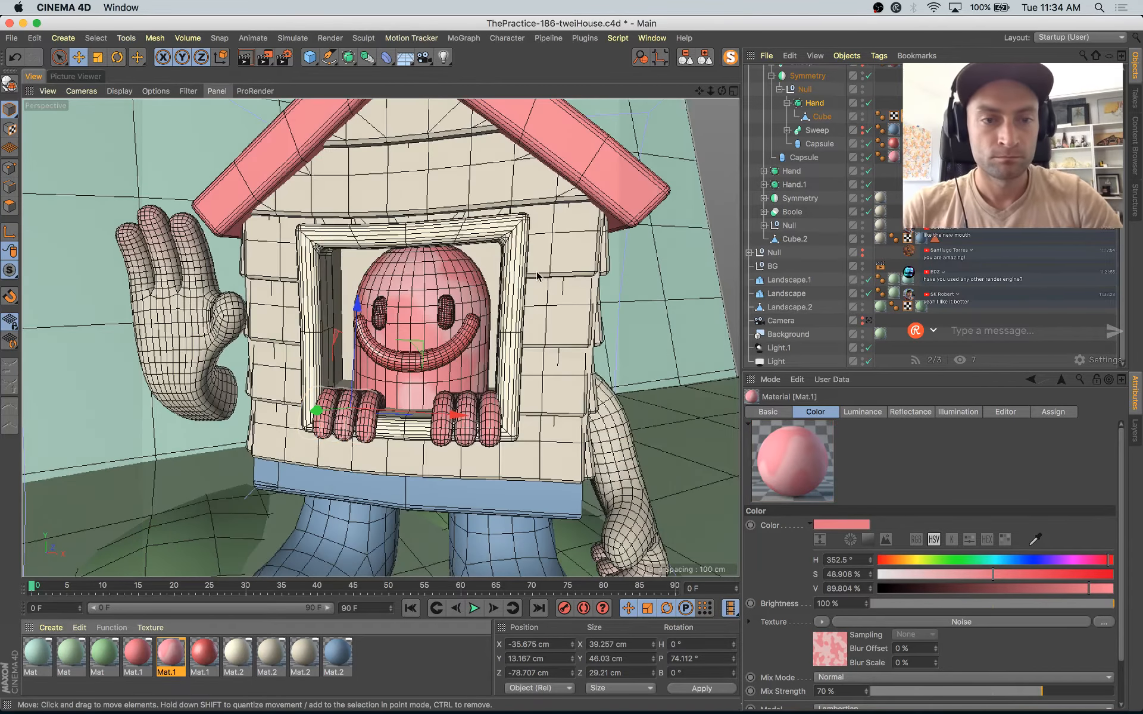
Step: Examine the window character and its surrounding opening from several angles and compare them with the Instagram reference illustration
key("super+s")
left_click_drag(535, 356, 482, 373, "alt")
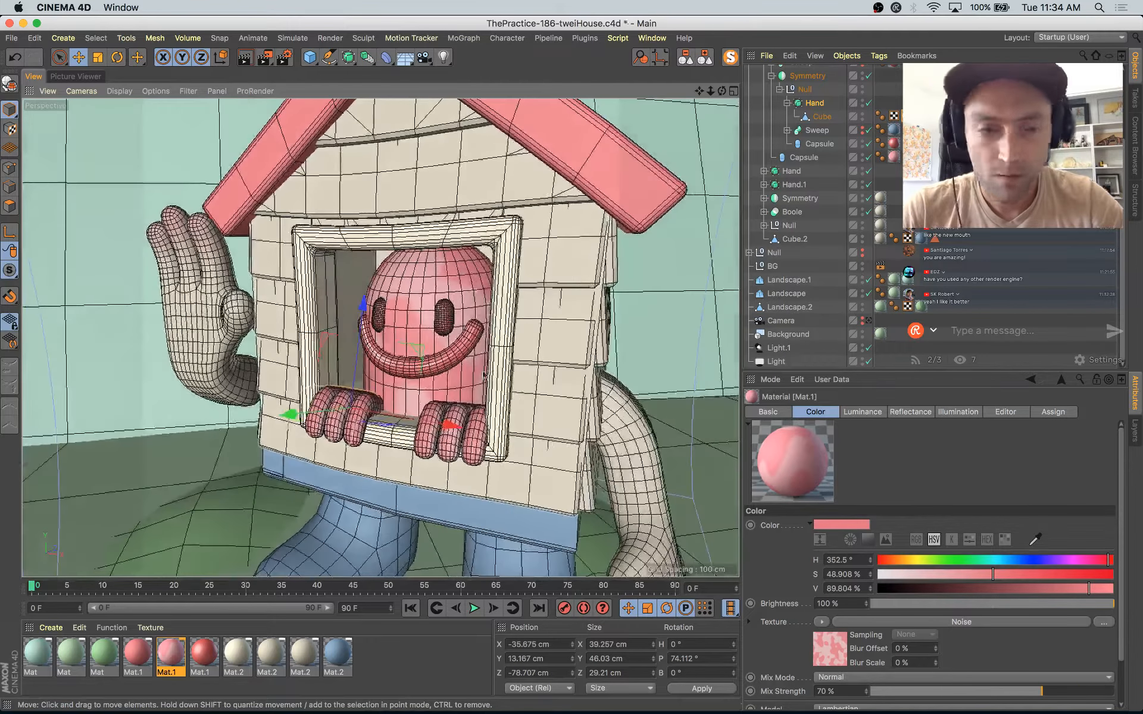
middle_click_drag(375, 185, 398, 95, "alt")
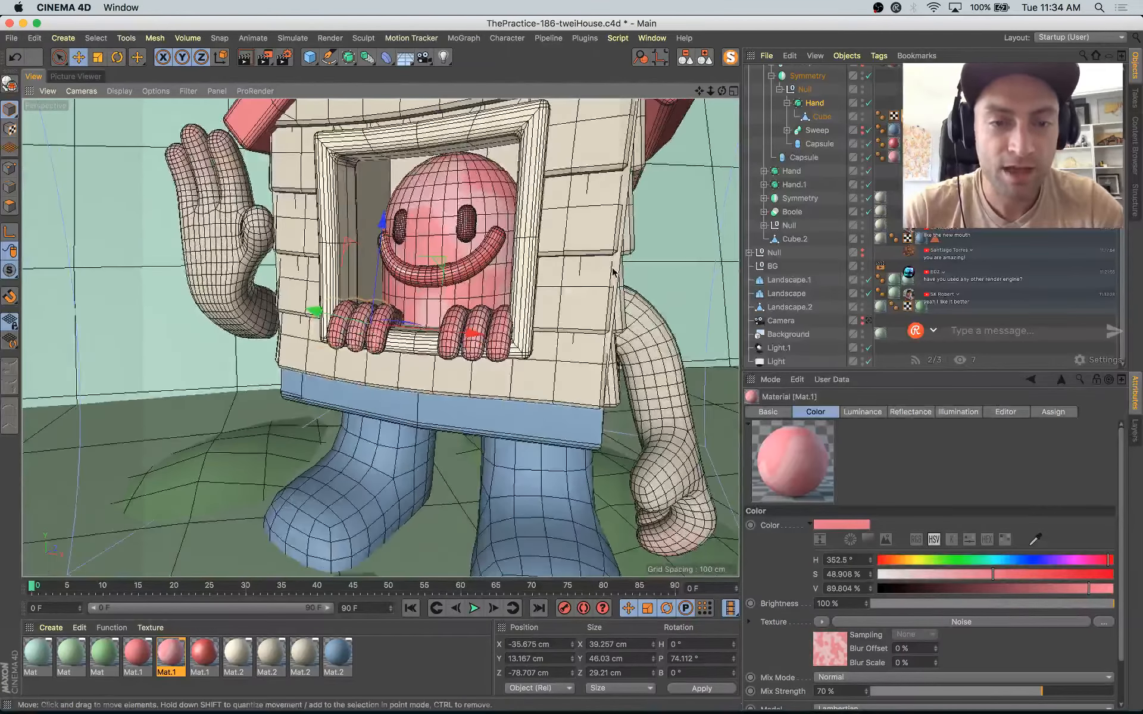
left_click_drag(504, 283, 488, 307, "alt")
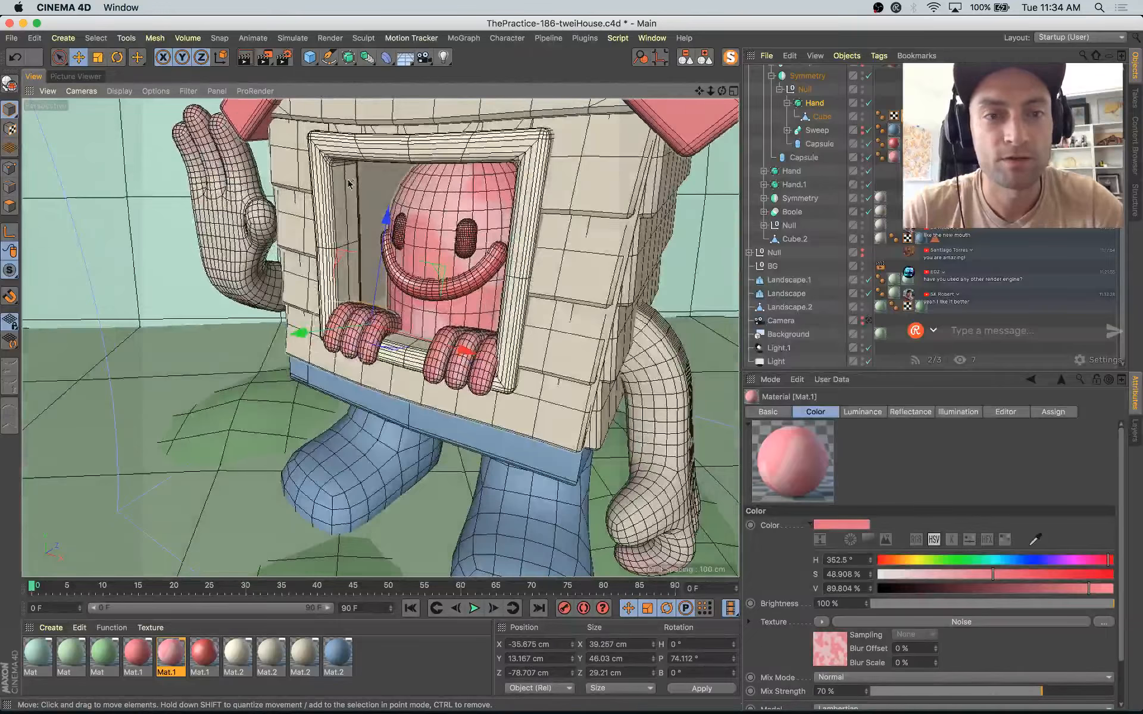
left_click_drag(415, 214, 430, 230, "alt")
middle_click_drag(429, 230, 430, 265, "alt")
left_click_drag(430, 265, 419, 236, "alt")
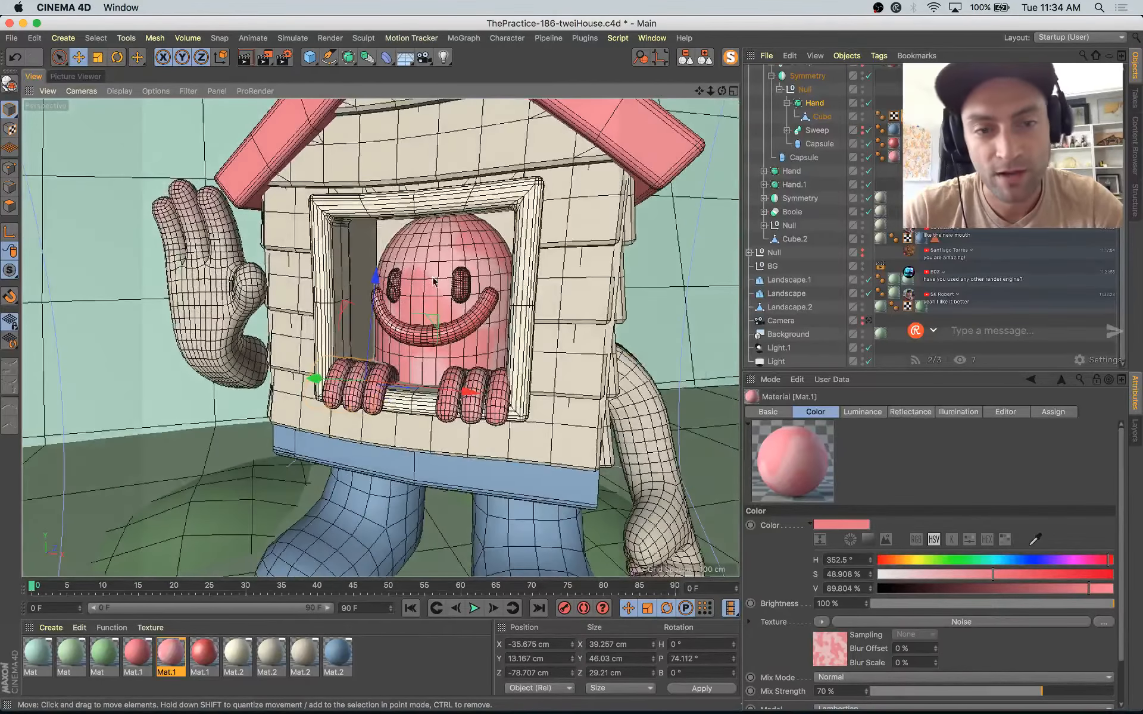
left_click_drag(430, 330, 374, 121, "alt")
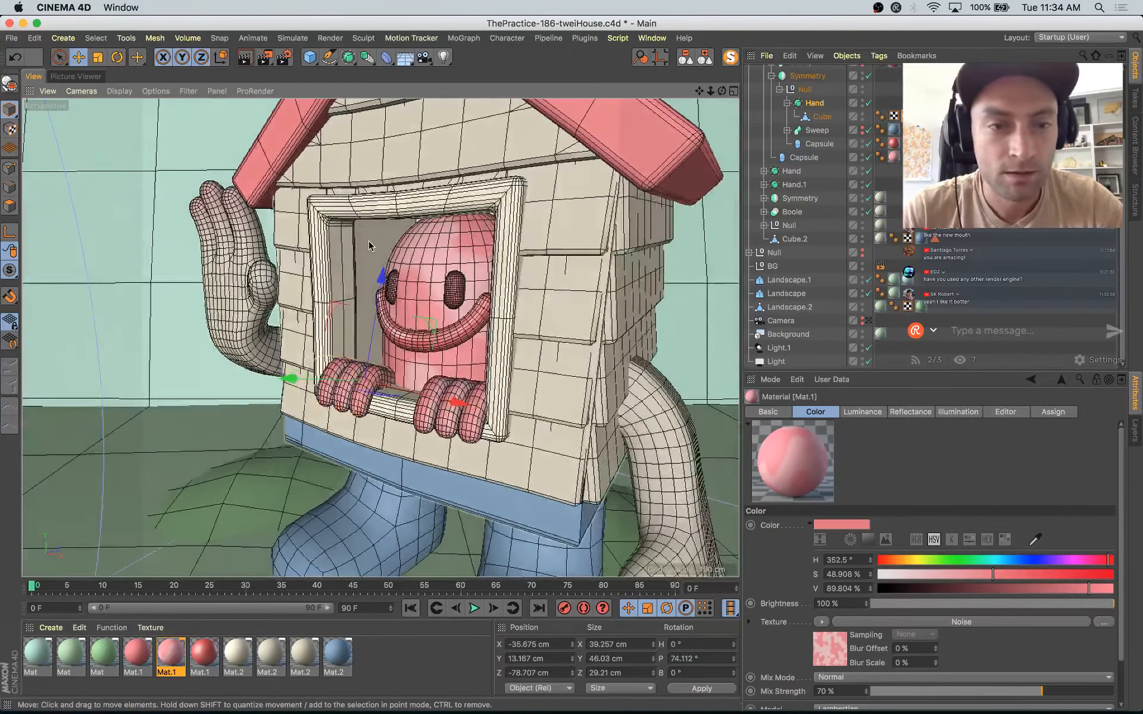
key("super+Tab")
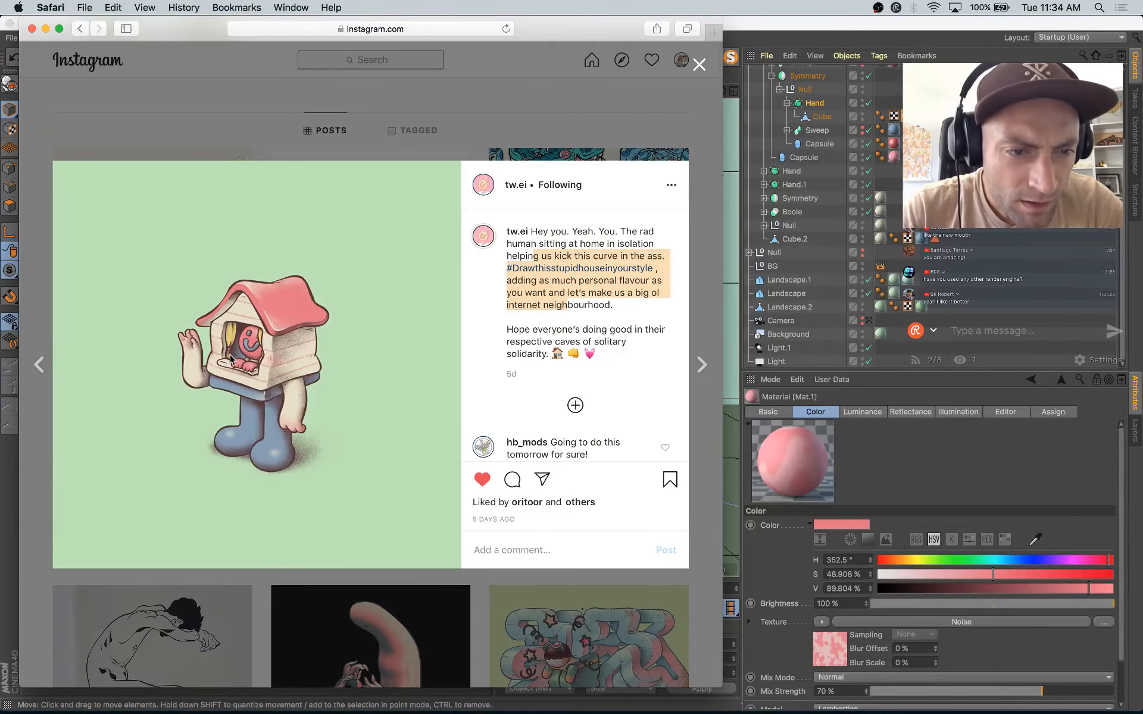
key("super+Tab")
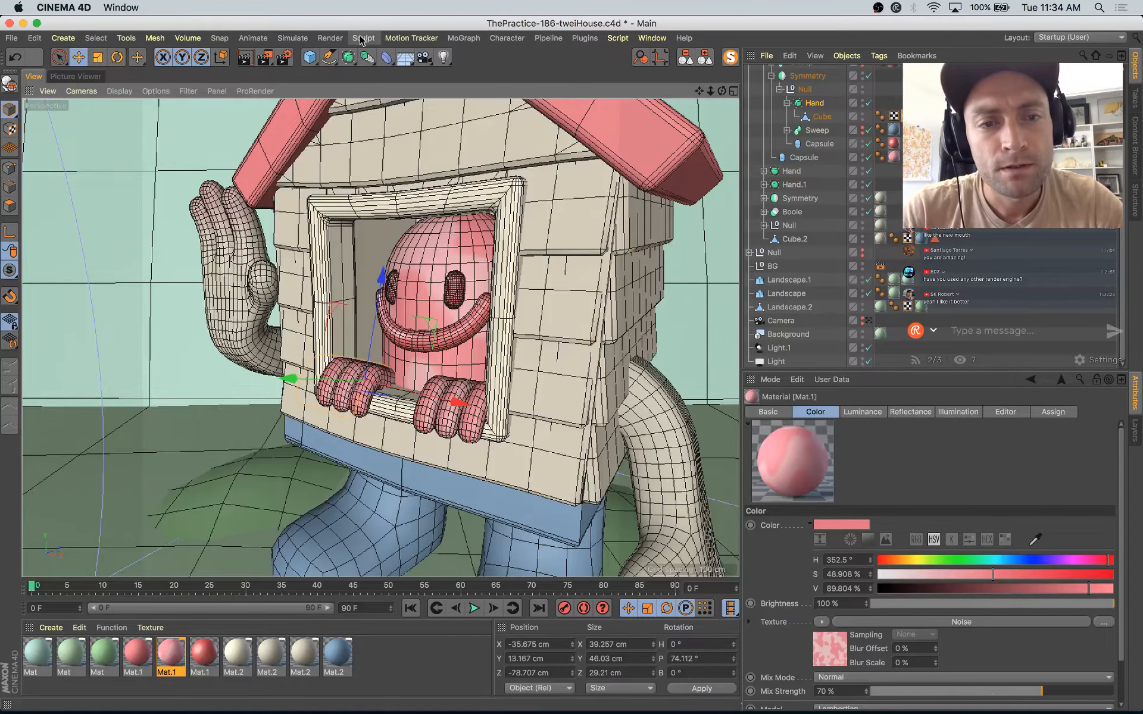
key("super+Tab")
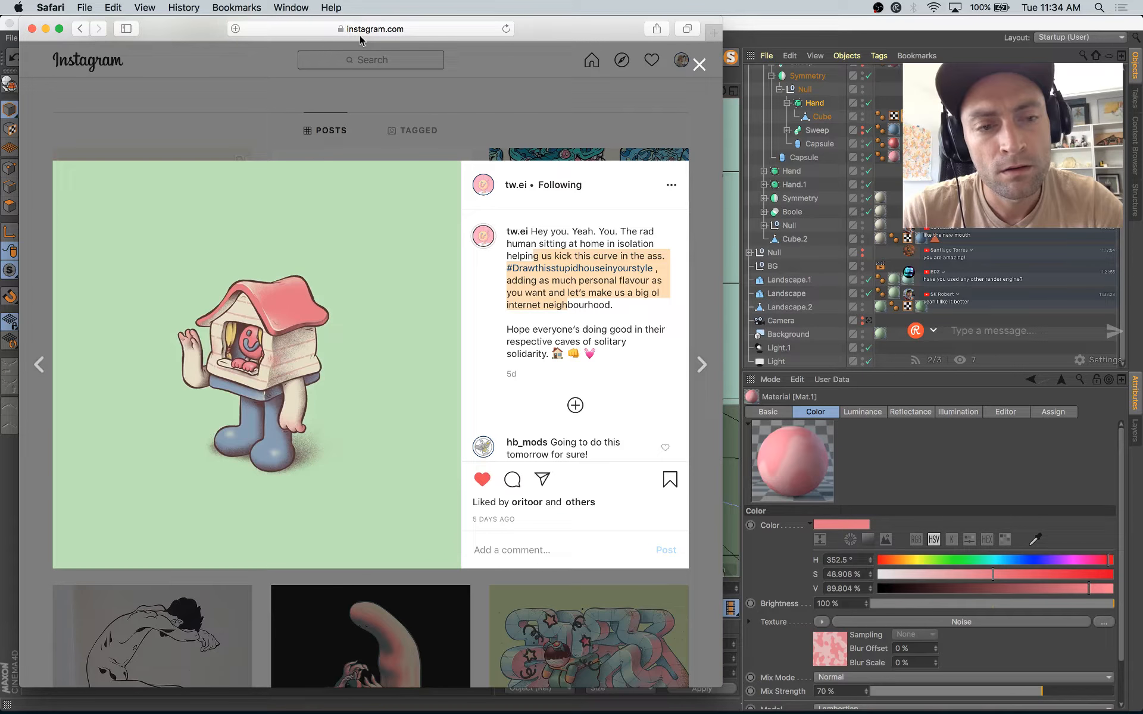
key("super+Tab")
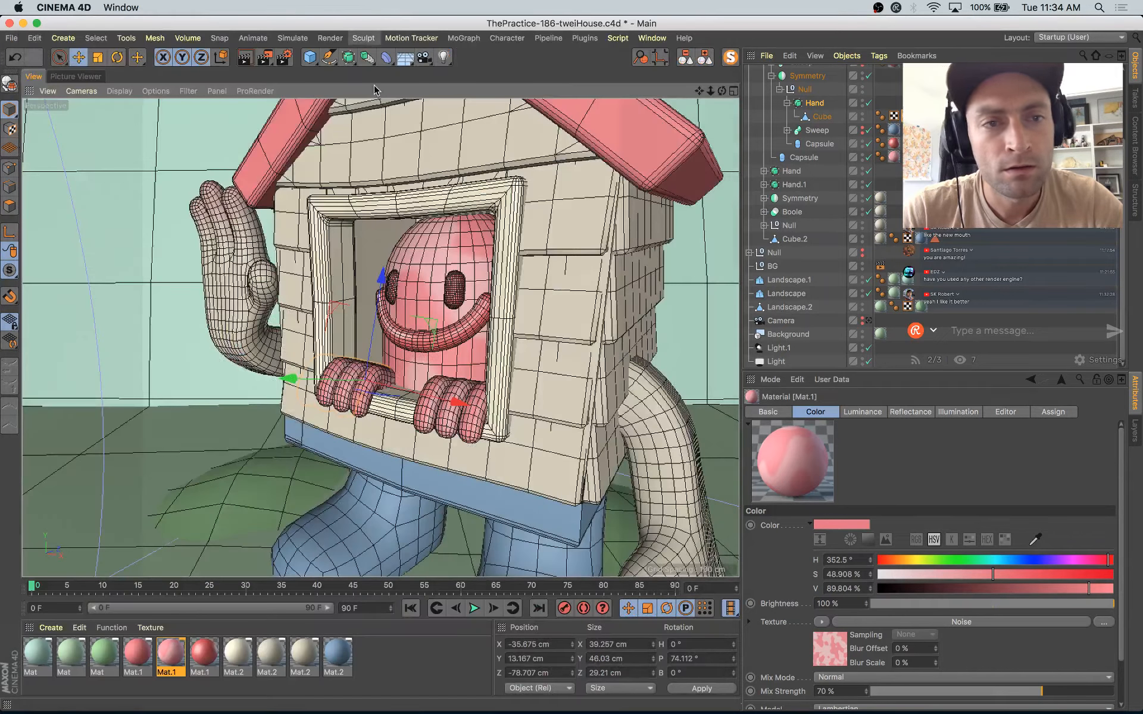
Step: Copy the character's eye Capsule into the Null of the house's window Symmetry object
left_click(315, 62)
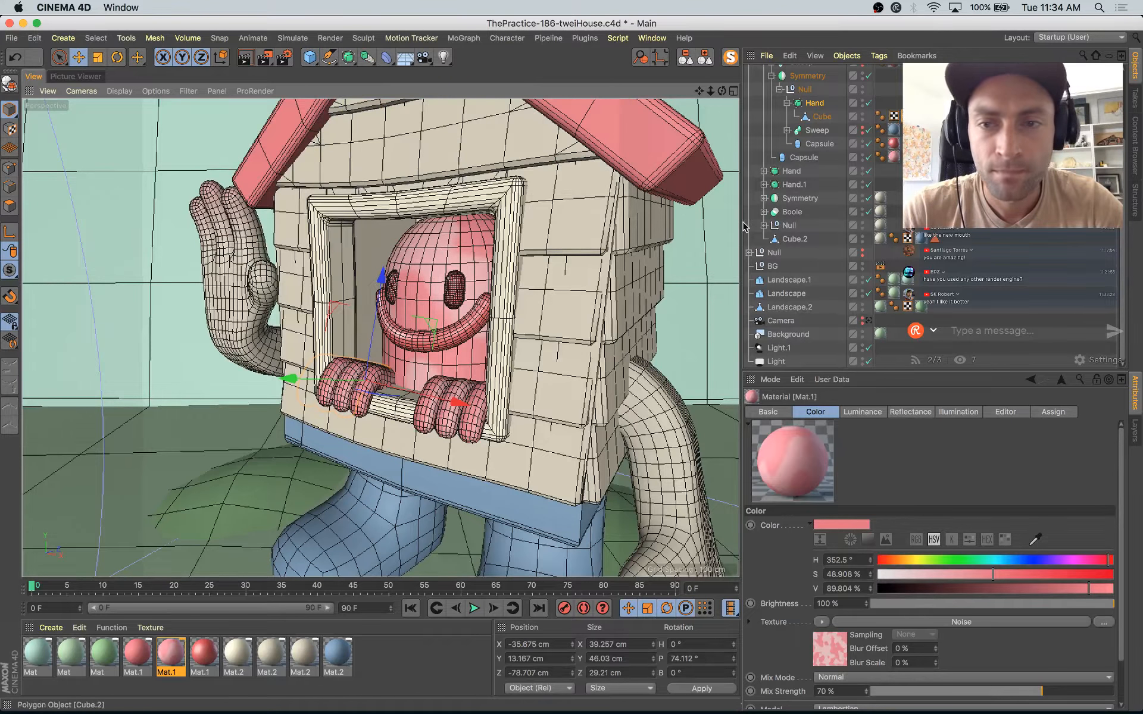
left_click(822, 117)
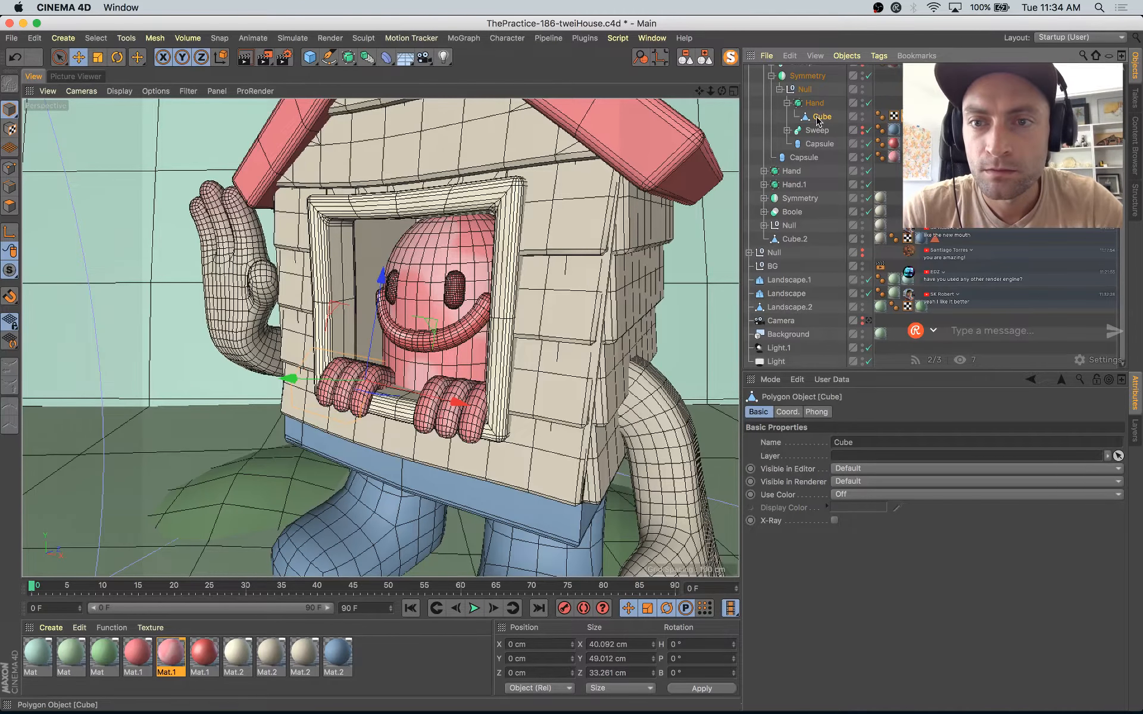
left_click(821, 145)
left_click_drag(825, 148, 804, 98)
scroll(826, 167, "up", 2)
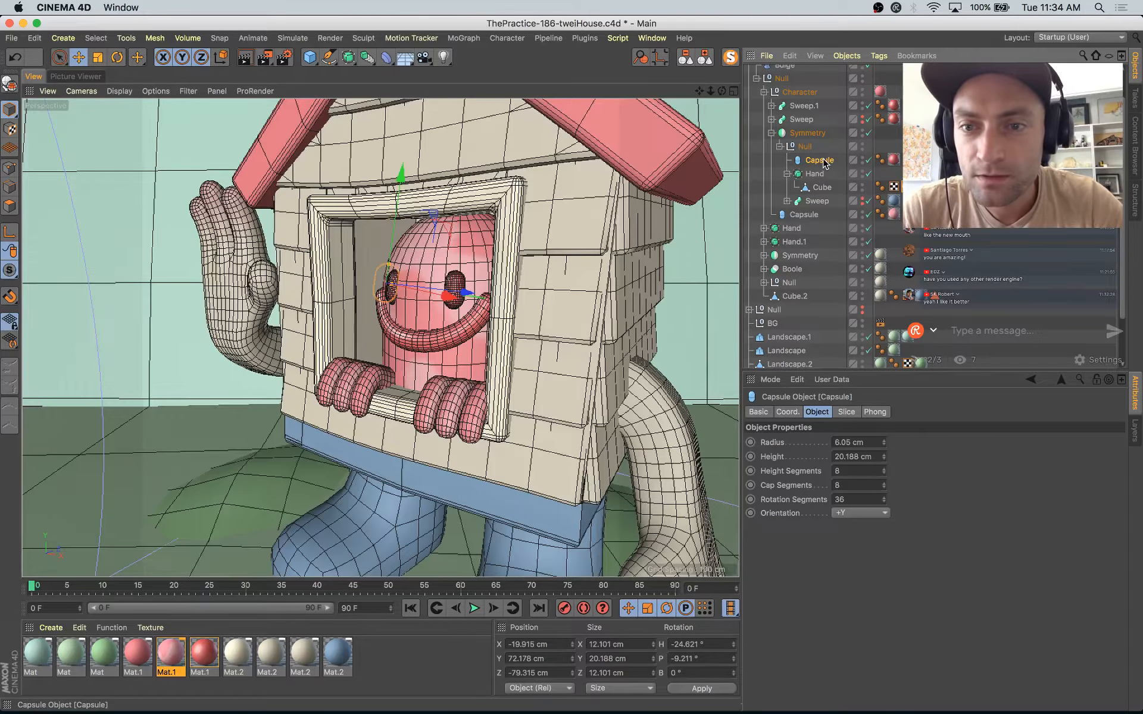
left_click_drag(820, 185, 814, 284)
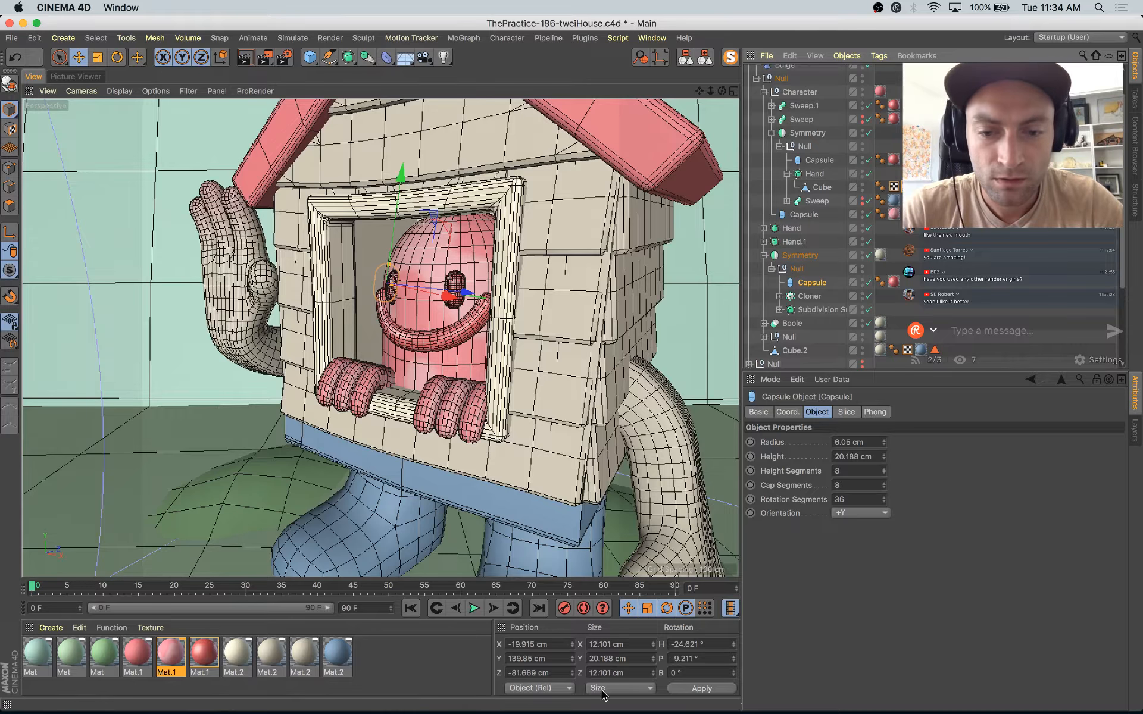
Step: Set the copied capsule's heading and pitch rotation to 0°
double_click(675, 644)
type("0")
key("Tab")
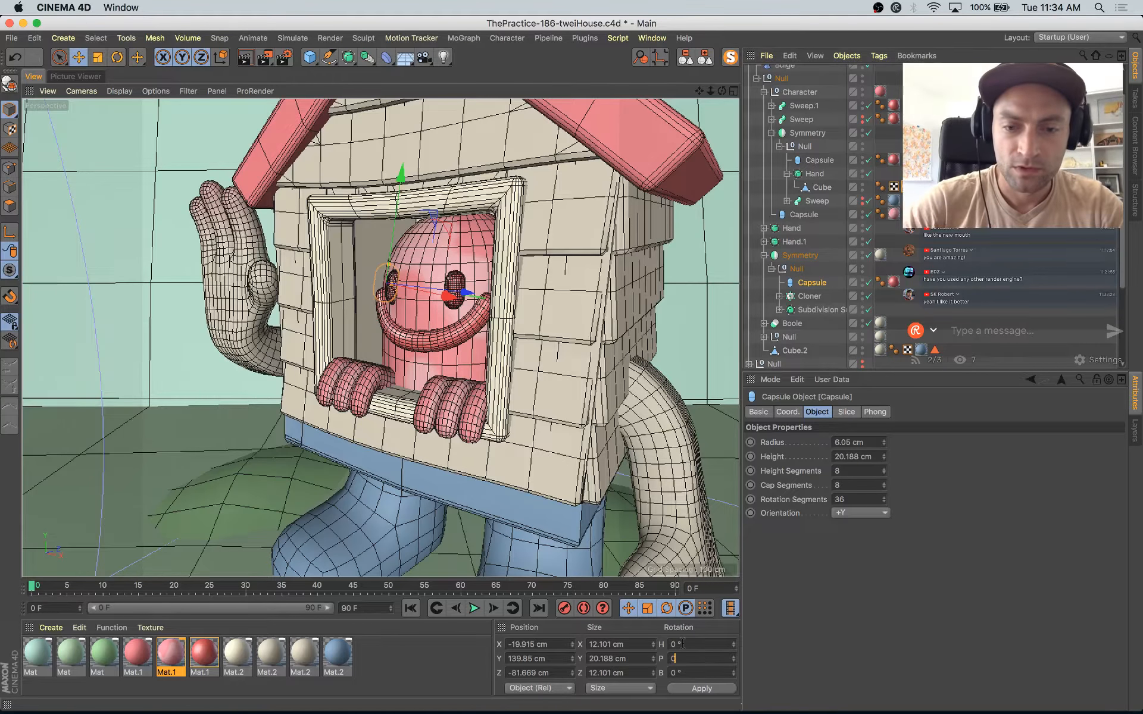
type("0")
key("Return")
Step: Enlarge the capsule inside the window frame to about 10.4 cm radius and 88 cm height, with 14 height segments and 1 cap segment
left_click_drag(390, 474, 340, 241, "alt")
scroll(450, 139, "up", 5)
left_click_drag(436, 362, 364, 347)
scroll(274, 341, "up", 5)
left_click_drag(274, 341, 481, 398, "alt")
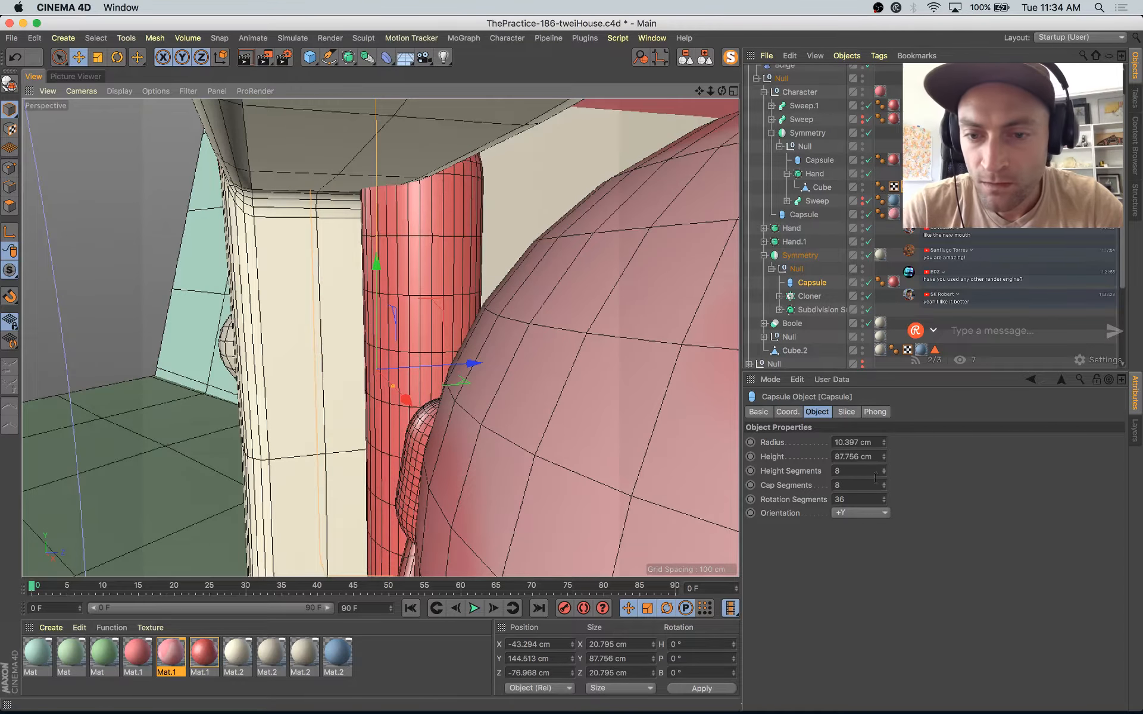
left_click_drag(884, 471, 885, 472)
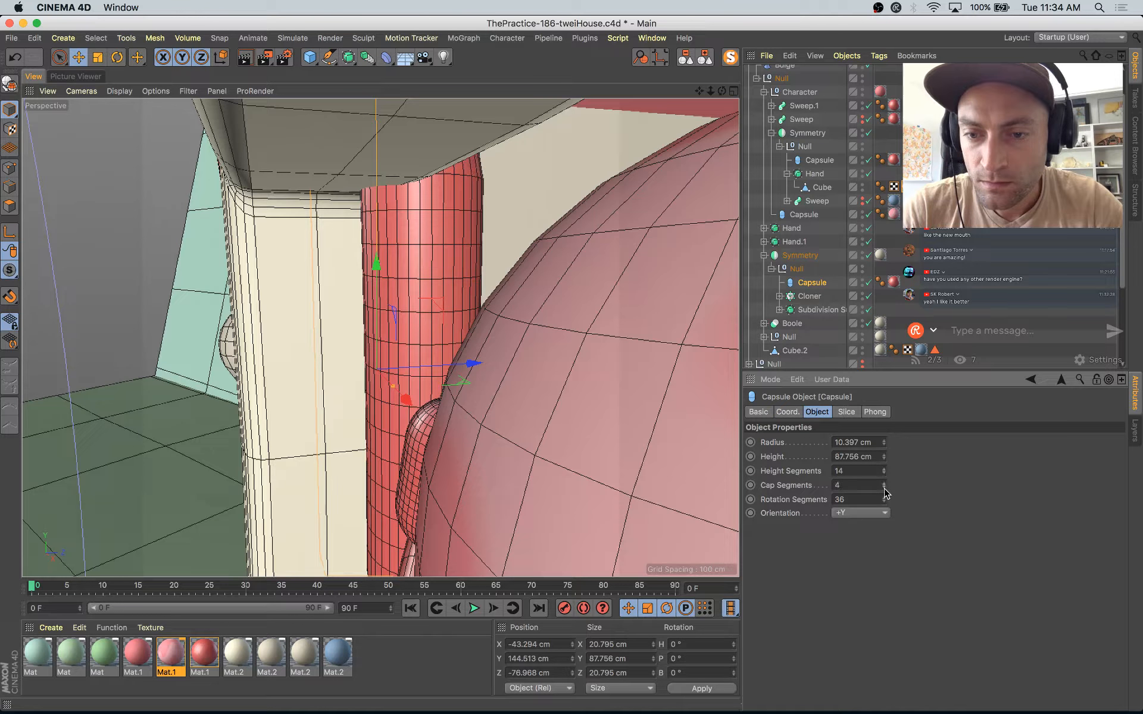
left_click_drag(344, 260, 416, 361, "alt")
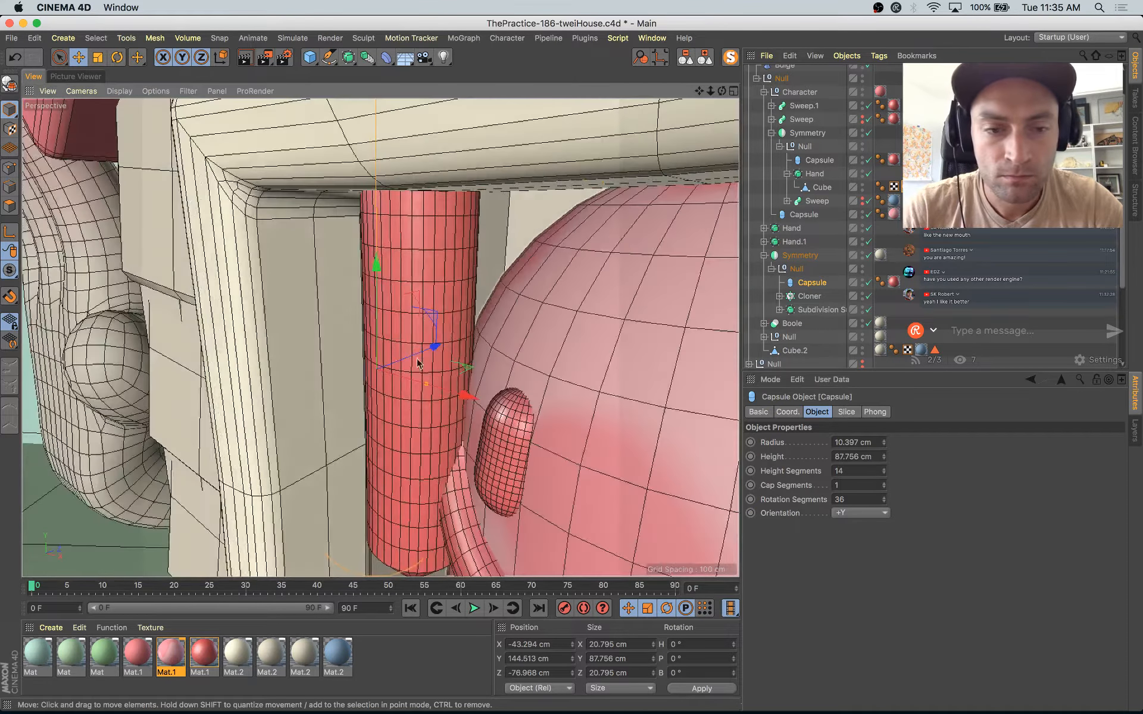
Step: Lengthen the capsule to about 147 cm beside the character, make it editable and scale its Z size to about 29 cm
scroll(560, 286, "down", 8)
left_click_drag(560, 287, 610, 404, "alt")
left_click_drag(583, 351, 439, 180)
left_click_drag(468, 230, 505, 367, "alt")
key("c")
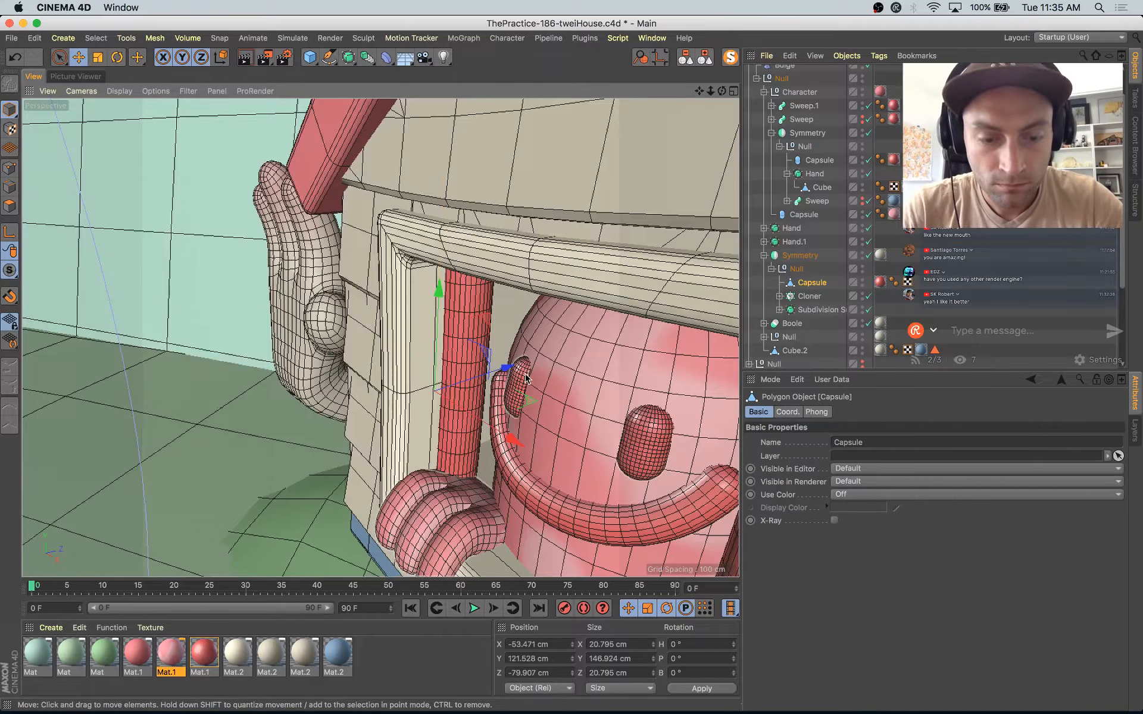
key("t")
left_click_drag(507, 366, 533, 361)
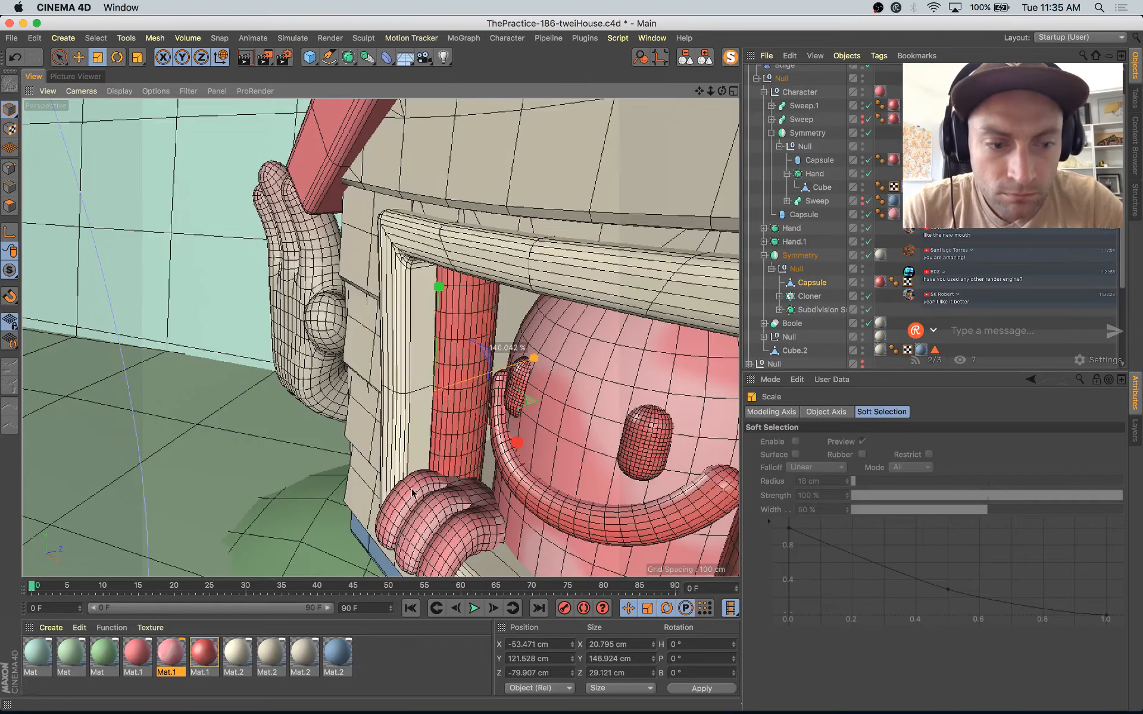
Step: Duplicate the plain pink Mat.1 and recolour the copy's luminance and color channels yellow with hue 53°
left_click(143, 657)
left_click_drag(145, 659, 170, 658, "ctrl")
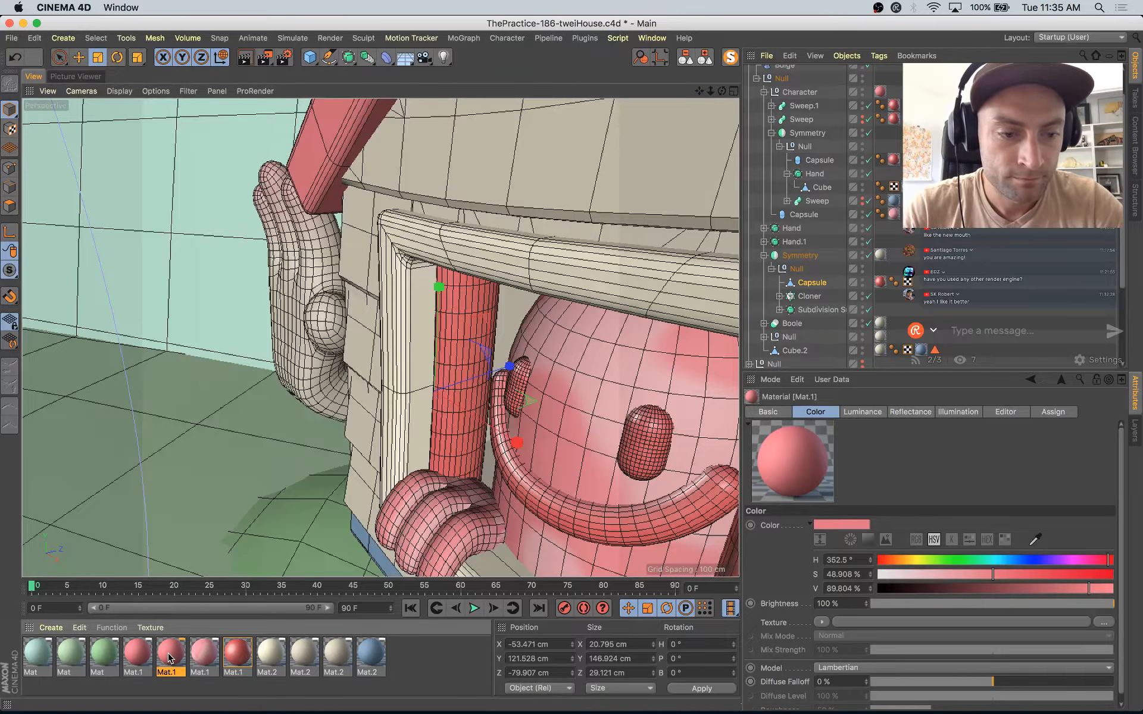
double_click(171, 658)
left_click(478, 174)
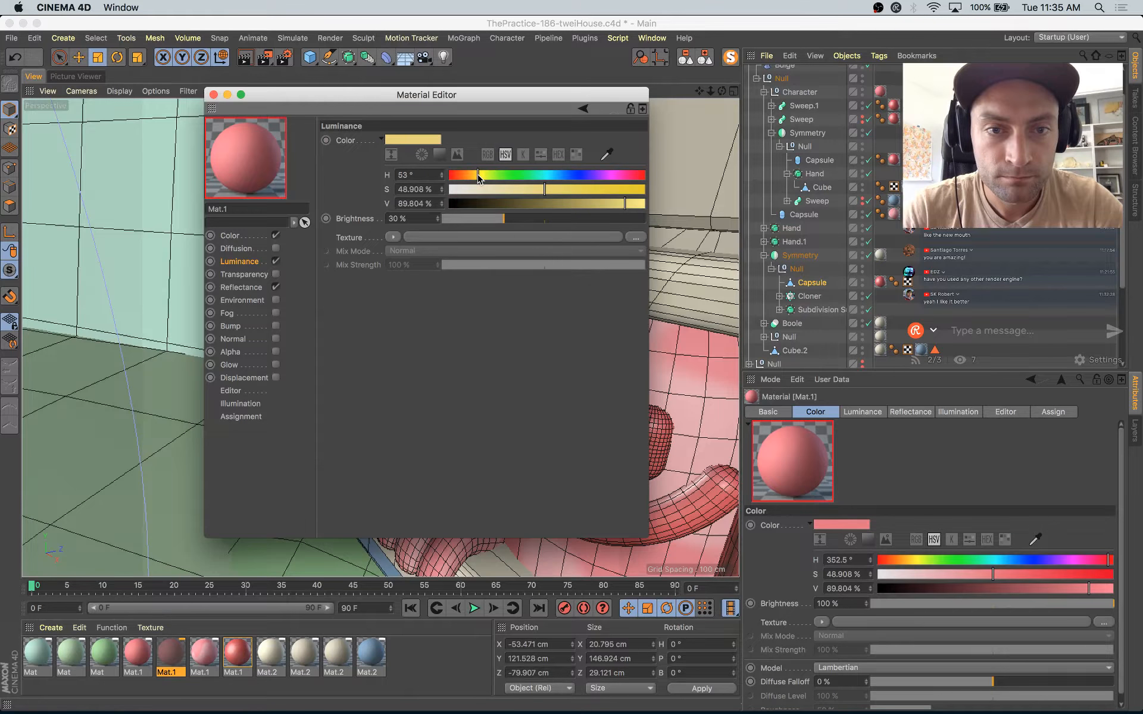
left_click(231, 235)
left_click_drag(417, 149, 417, 143)
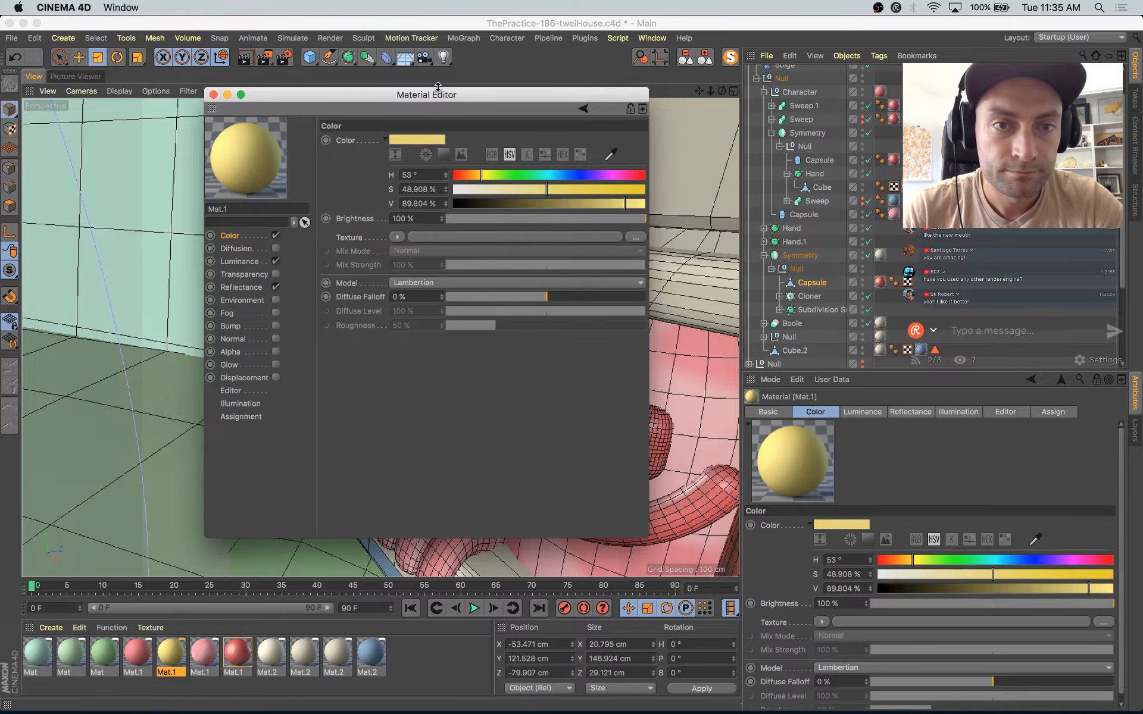
Step: Replace the capsule's red material with the yellow Mat.1 and compare the curtain with the Instagram reference
left_click_drag(438, 95, 843, 297)
left_click_drag(676, 352, 456, 306)
left_click(880, 282)
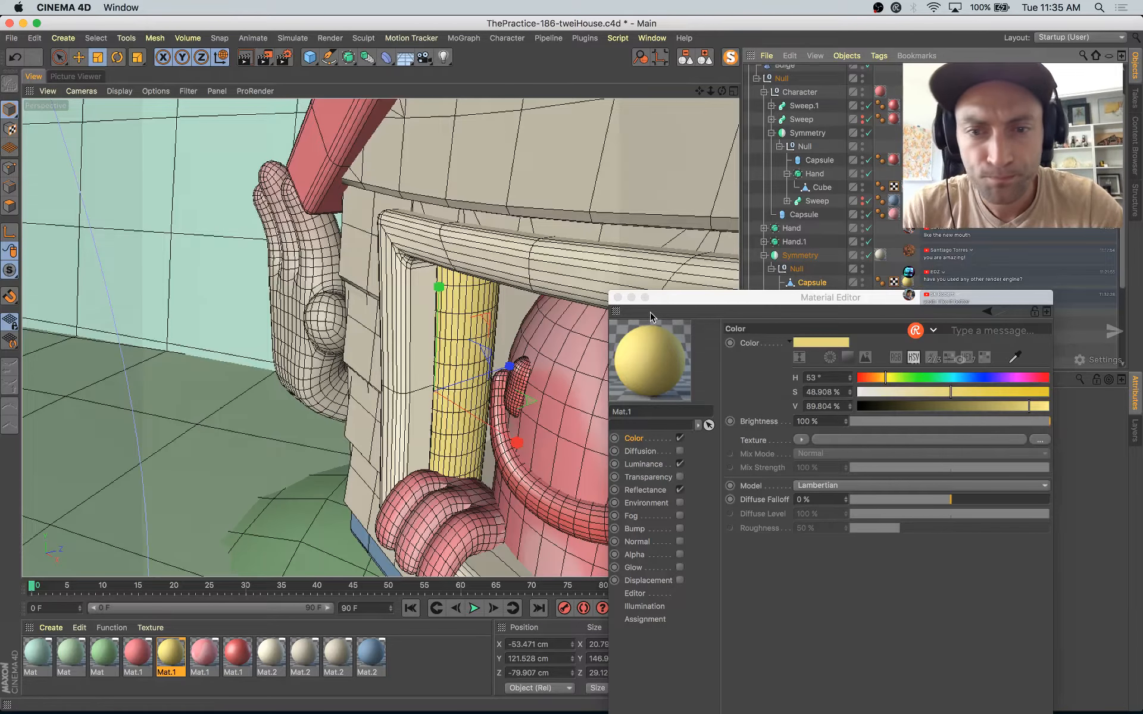
key("Delete")
mouse_move(535, 397)
left_mouse_down("alt")
mouse_move(506, 347)
mouse_move(592, 391)
mouse_move(556, 401)
left_mouse_up("alt")
key("super+Tab")
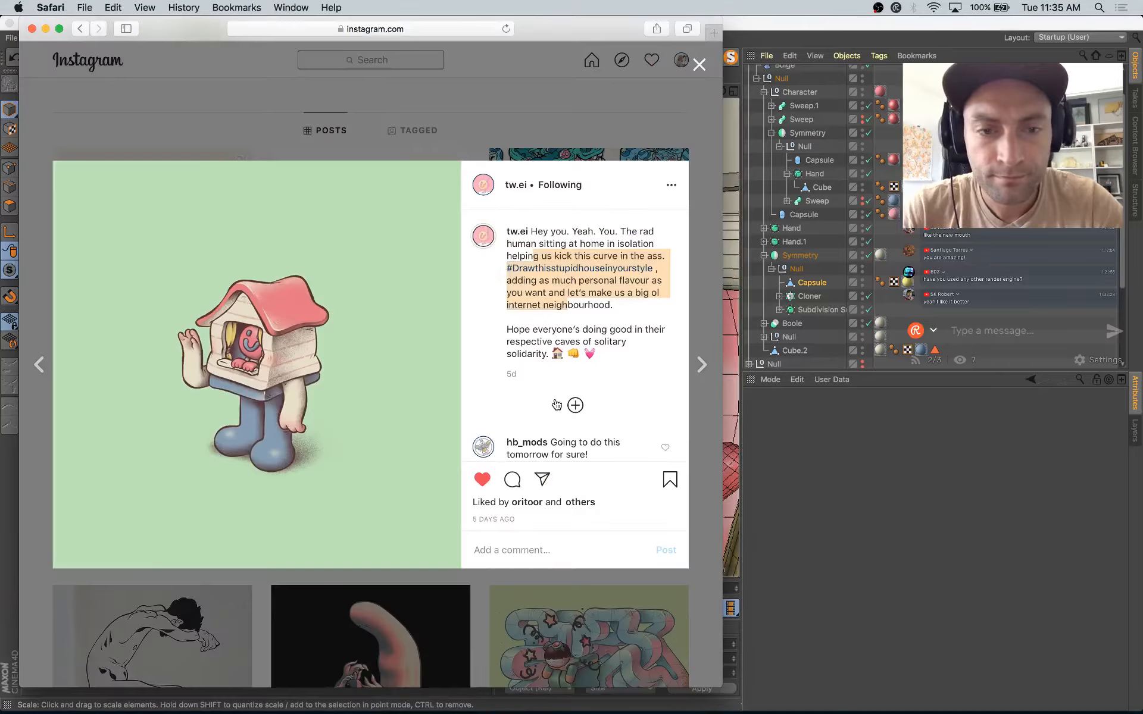
key("super+Tab")
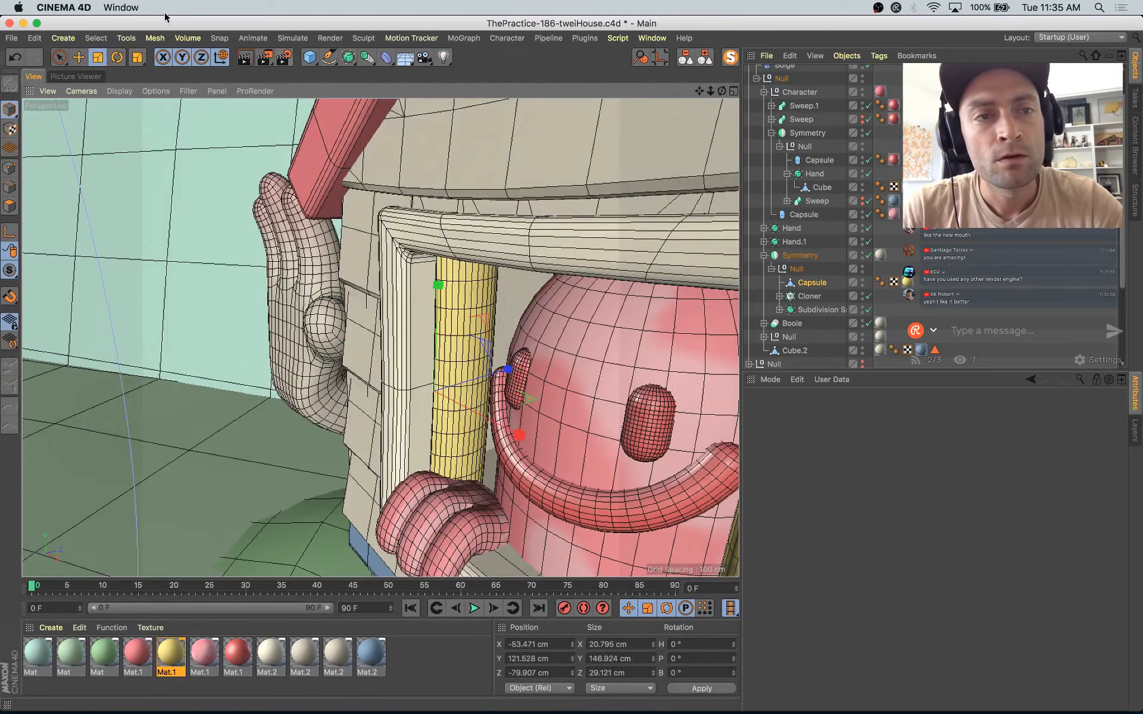
Step: Switch to the Sculpt layout, frame the yellow curtain close up and activate the Pull brush at size 50
left_click(1080, 37)
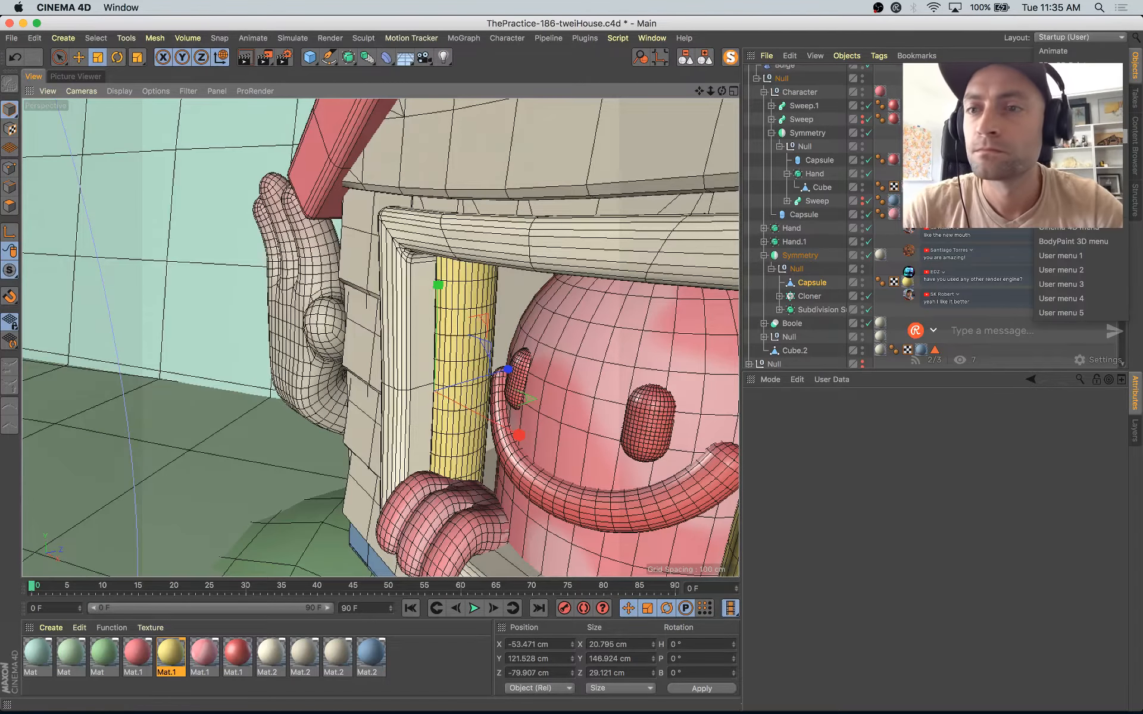
left_click(1066, 137)
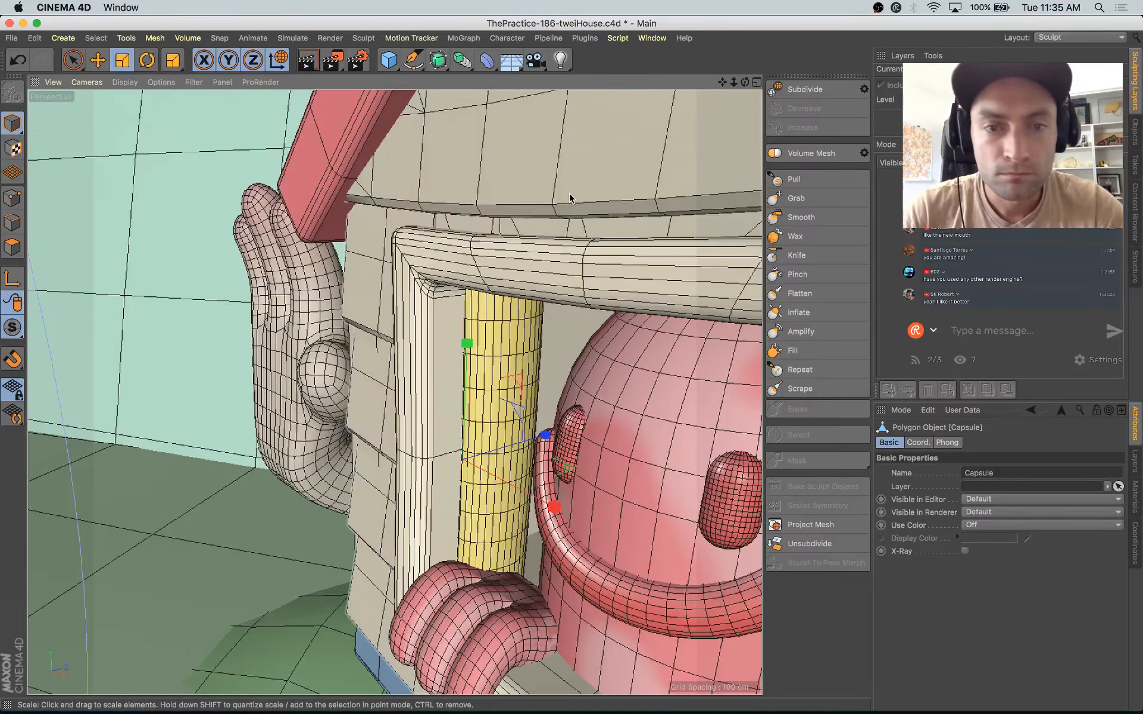
middle_click_drag(466, 274, 461, 243, "alt")
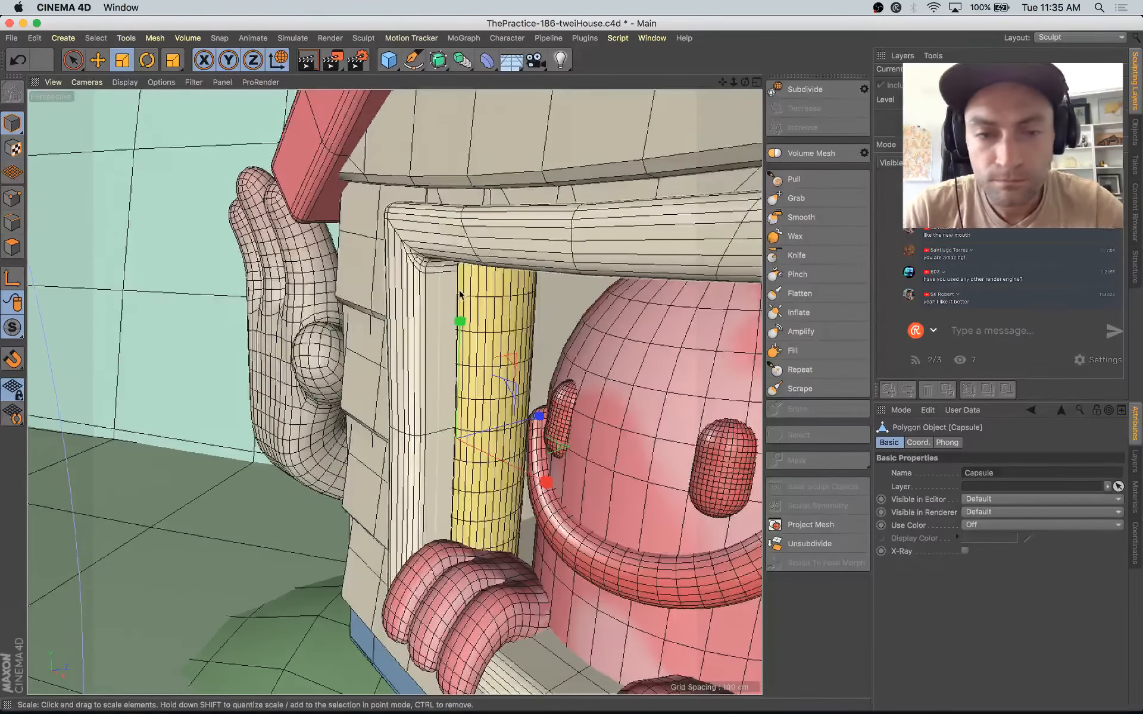
left_click_drag(312, 194, 128, 65, "alt")
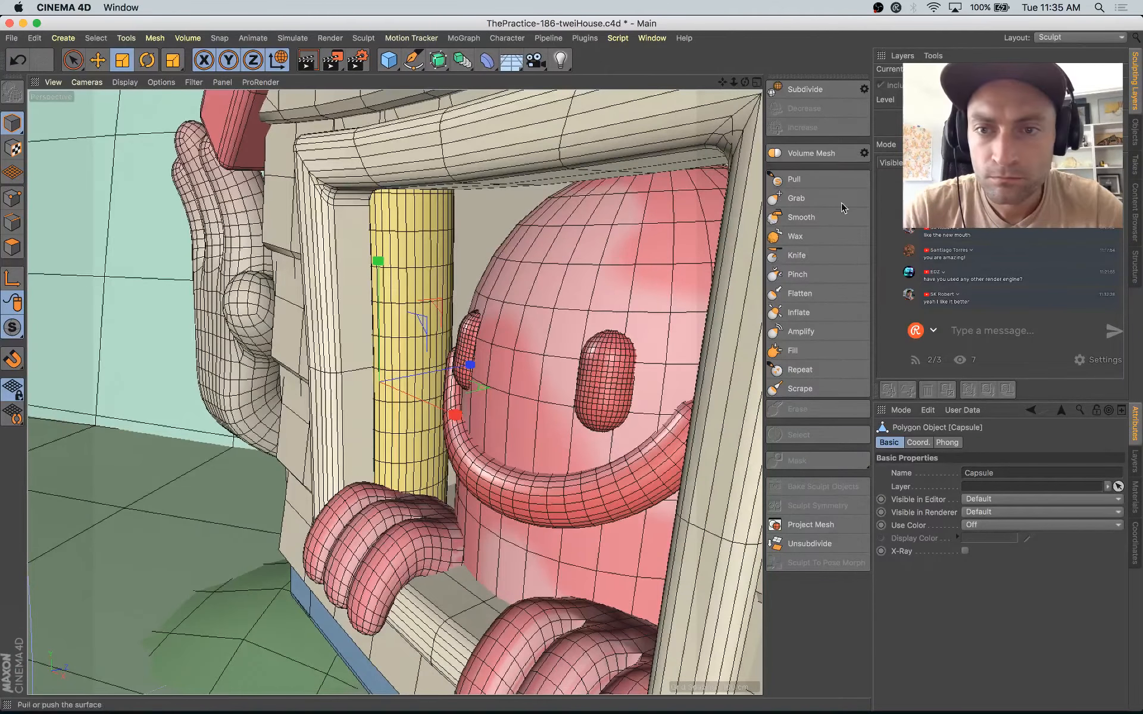
left_click(811, 183)
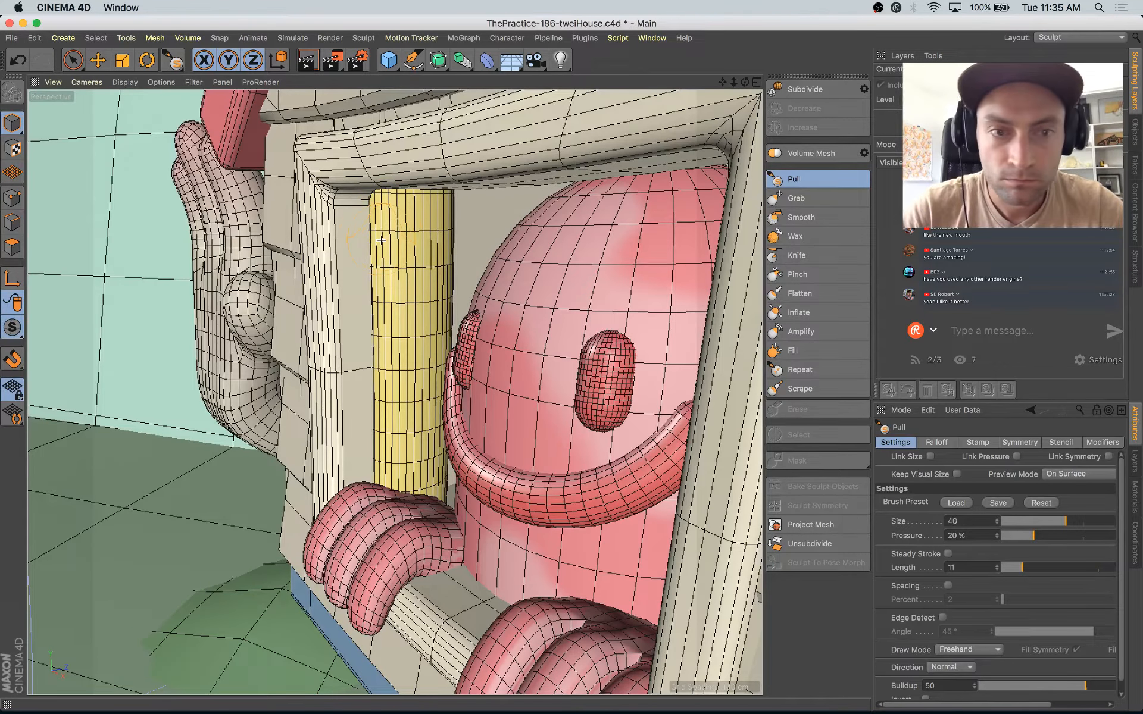
key("super+z")
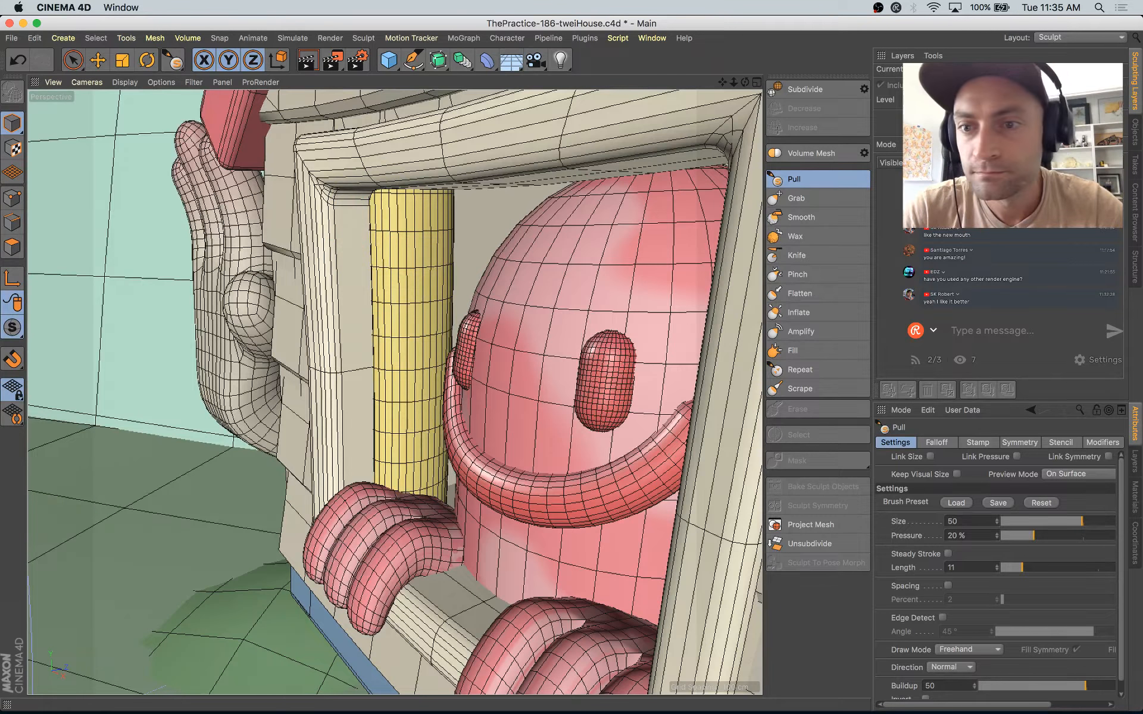
Step: Bring up a wider object hierarchy and sculpt uneven bulges along the yellow curtain's sides with the Pull brush at size 50
left_click(1135, 134)
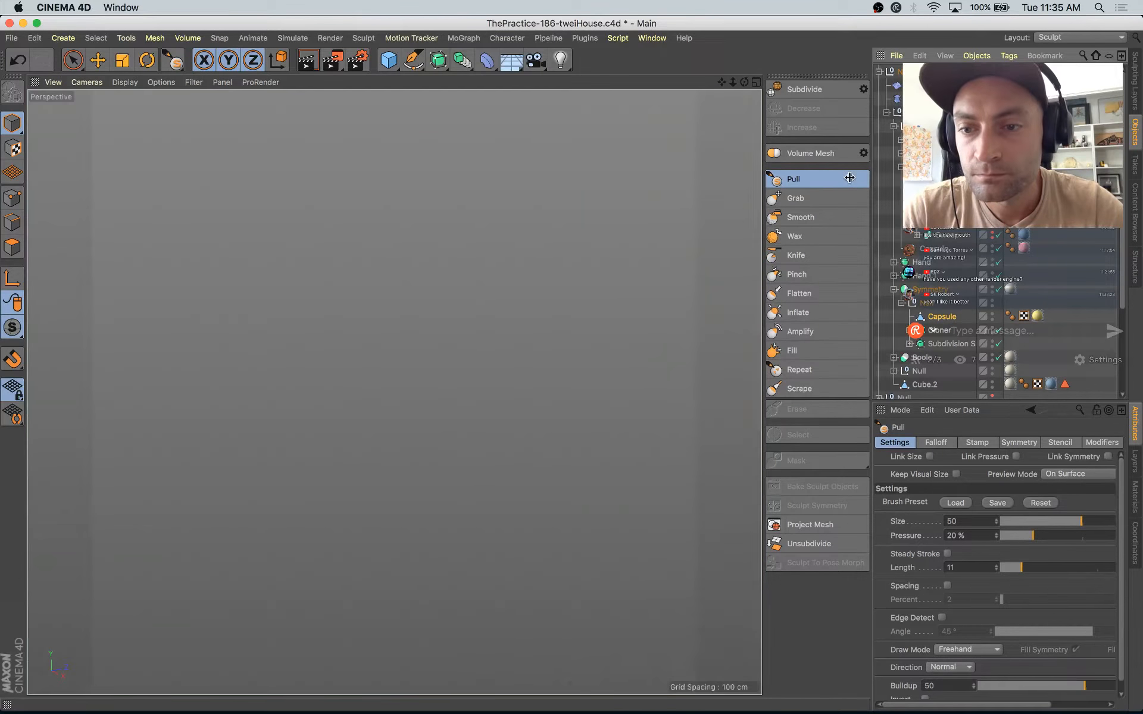
left_click_drag(874, 179, 768, 179)
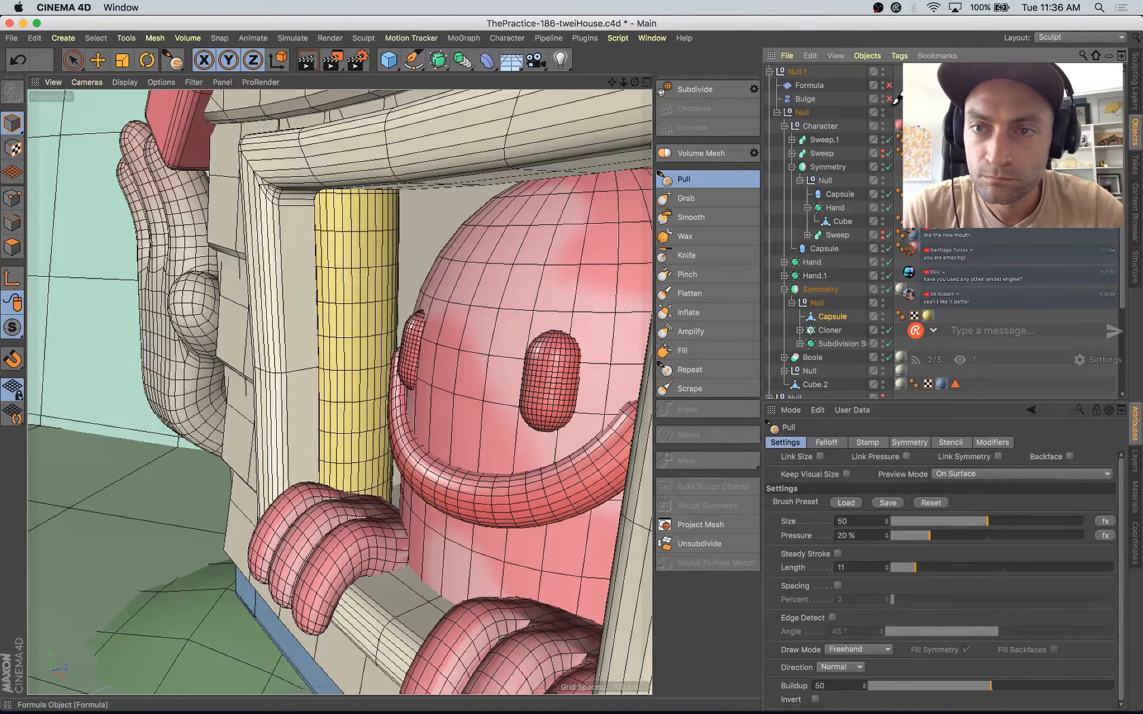
left_click_drag(435, 337, 391, 337, "alt")
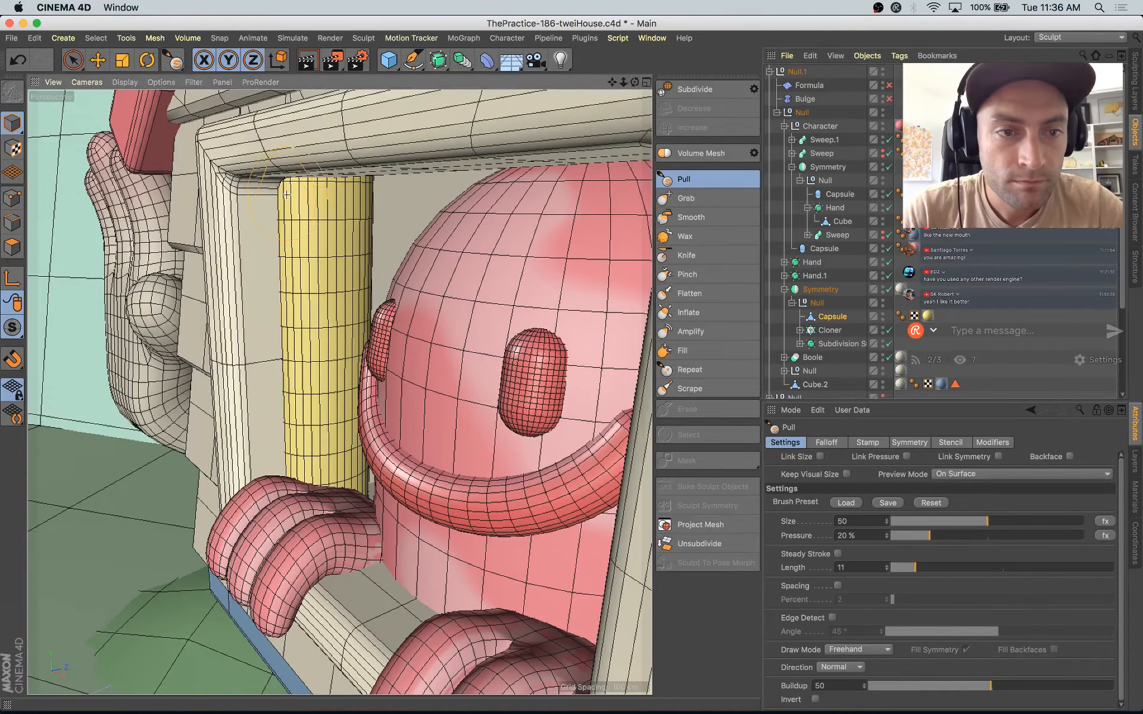
mouse_move(291, 232)
left_mouse_down()
mouse_move(296, 297)
mouse_move(285, 184)
mouse_move(279, 219)
mouse_move(303, 305)
mouse_move(316, 297)
mouse_move(338, 393)
left_mouse_up()
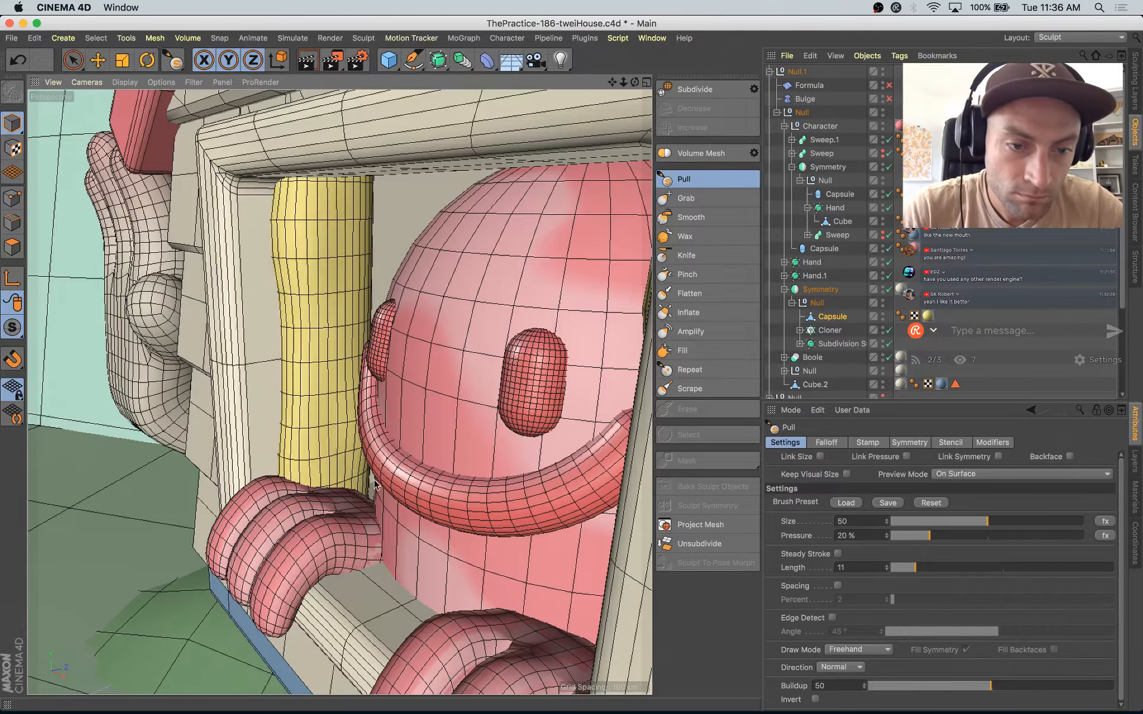
left_click_drag(375, 490, 207, 478, "alt")
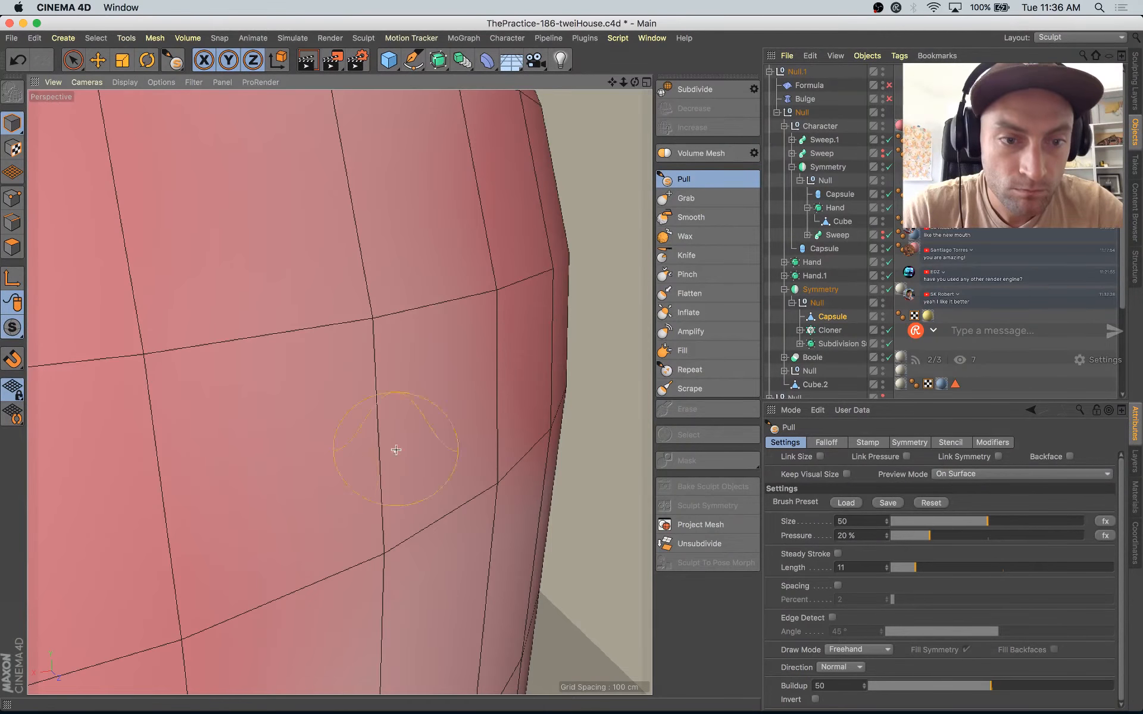
mouse_move(396, 450)
left_mouse_down("alt")
mouse_move(365, 421)
mouse_move(319, 409)
mouse_move(408, 337)
mouse_move(362, 495)
mouse_move(474, 485)
mouse_move(491, 453)
mouse_move(441, 504)
left_mouse_up("alt")
left_click_drag(466, 399, 467, 269)
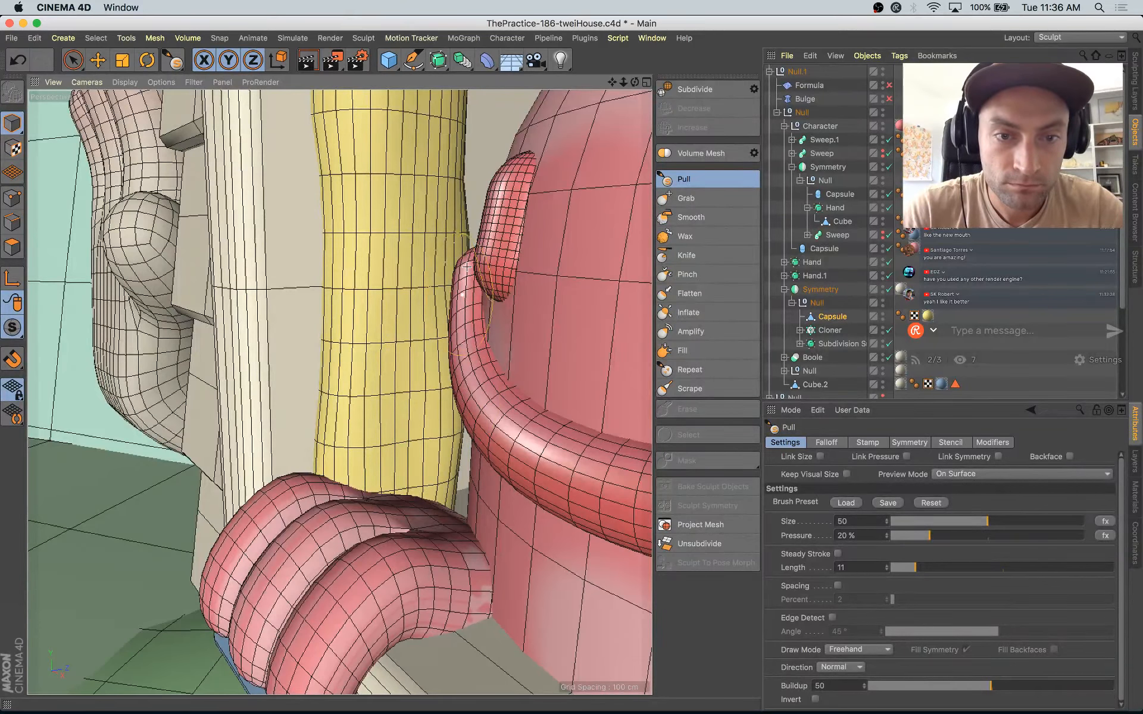
left_click_drag(460, 223, 416, 243, "alt")
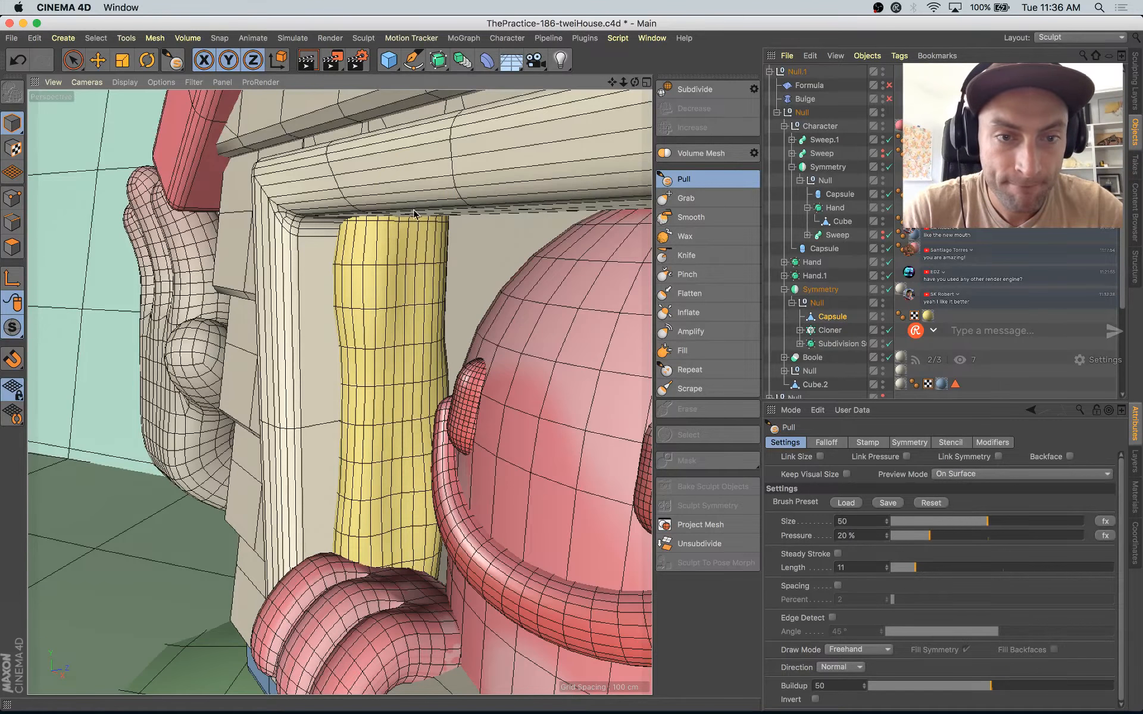
Step: Carve a vertical crease down the curtain's middle with the Knife brush at size 30 and shape the two folds with the Pull brush
left_click(686, 255)
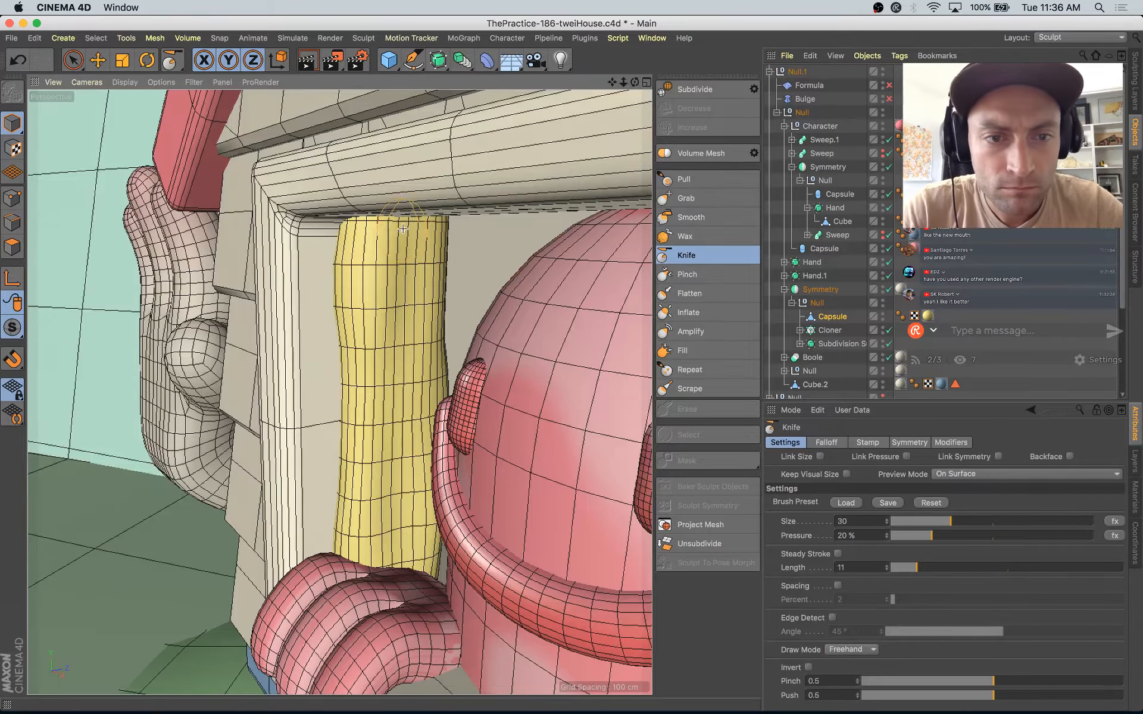
left_click_drag(403, 221, 408, 574)
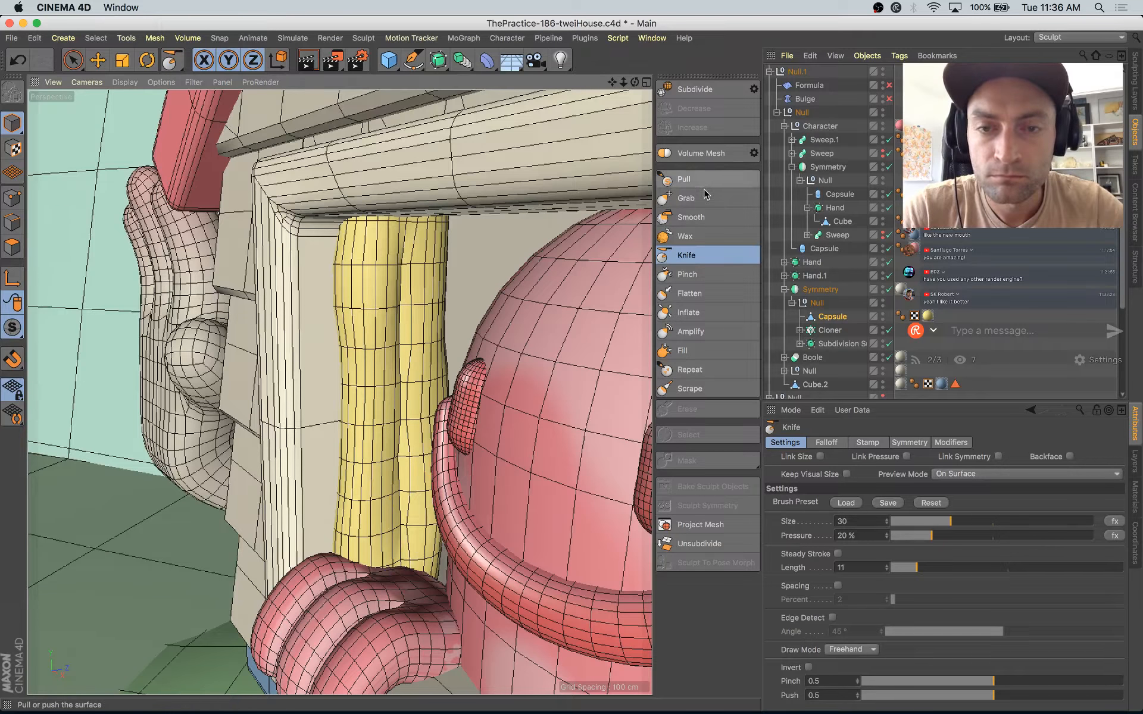
left_click(684, 179)
left_click_drag(405, 308, 390, 196, "alt")
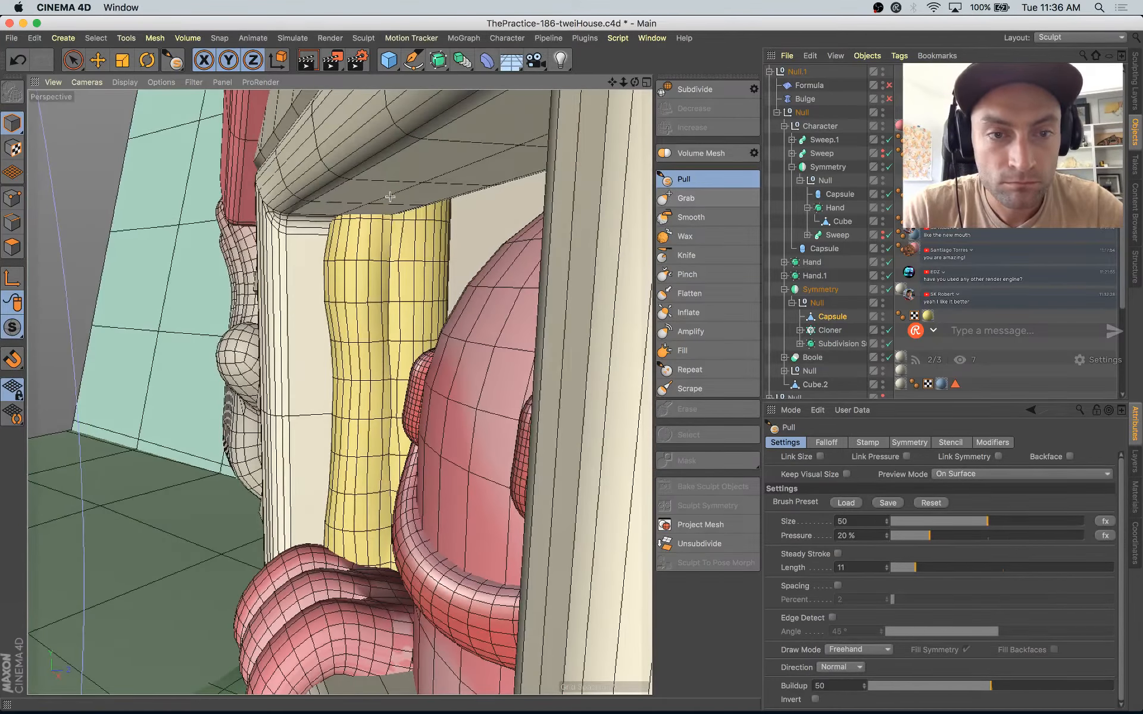
left_click_drag(419, 387, 423, 402, "alt")
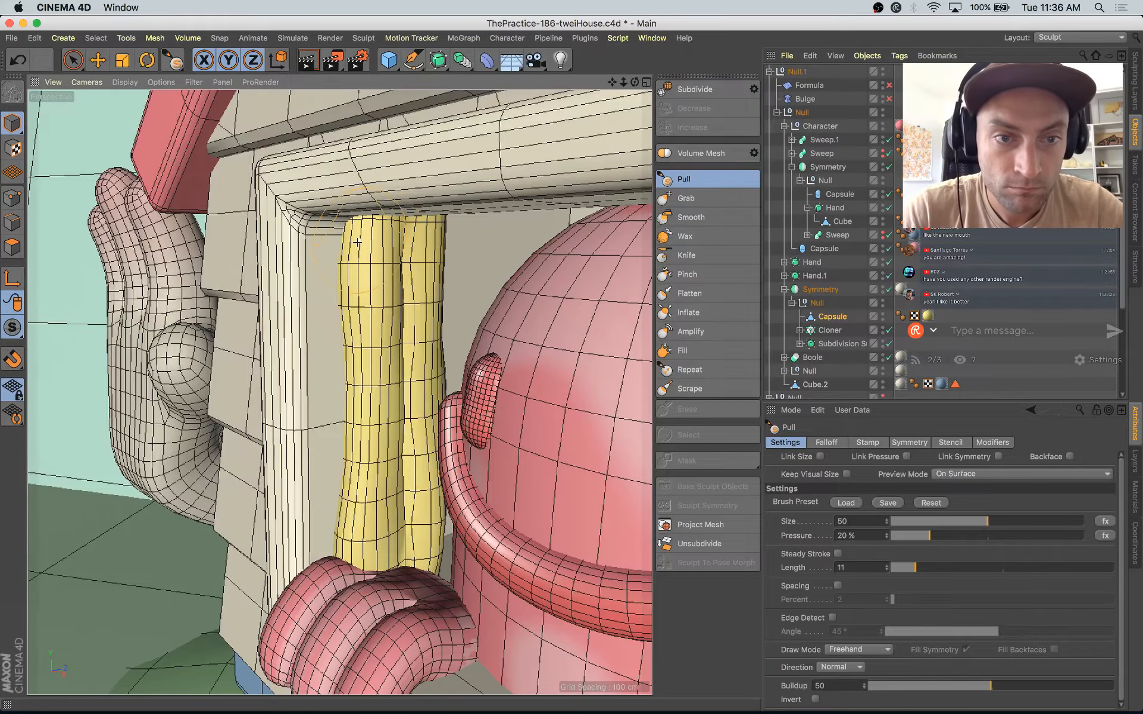
left_click_drag(454, 341, 494, 346, "alt")
right_click_drag(494, 345, 447, 358, "alt")
left_click_drag(446, 357, 462, 405, "alt")
Step: Compare the curtains in the window with the illustrated house in the Instagram reference
key("e")
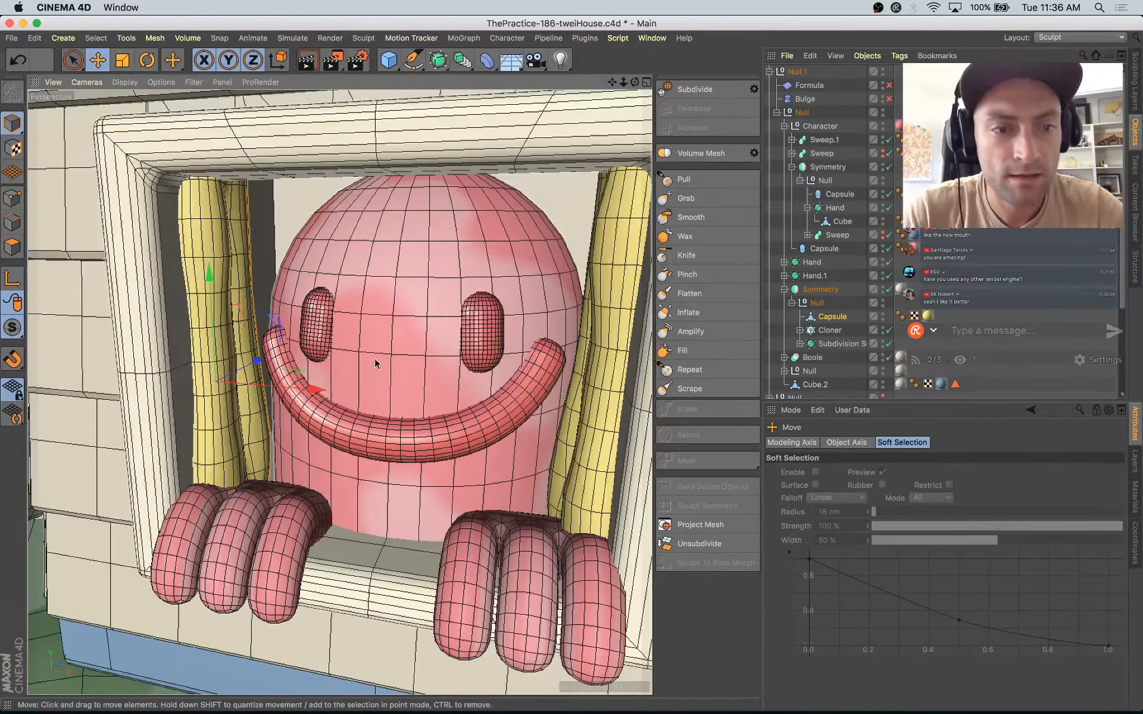
left_click(426, 395)
key("super+Tab")
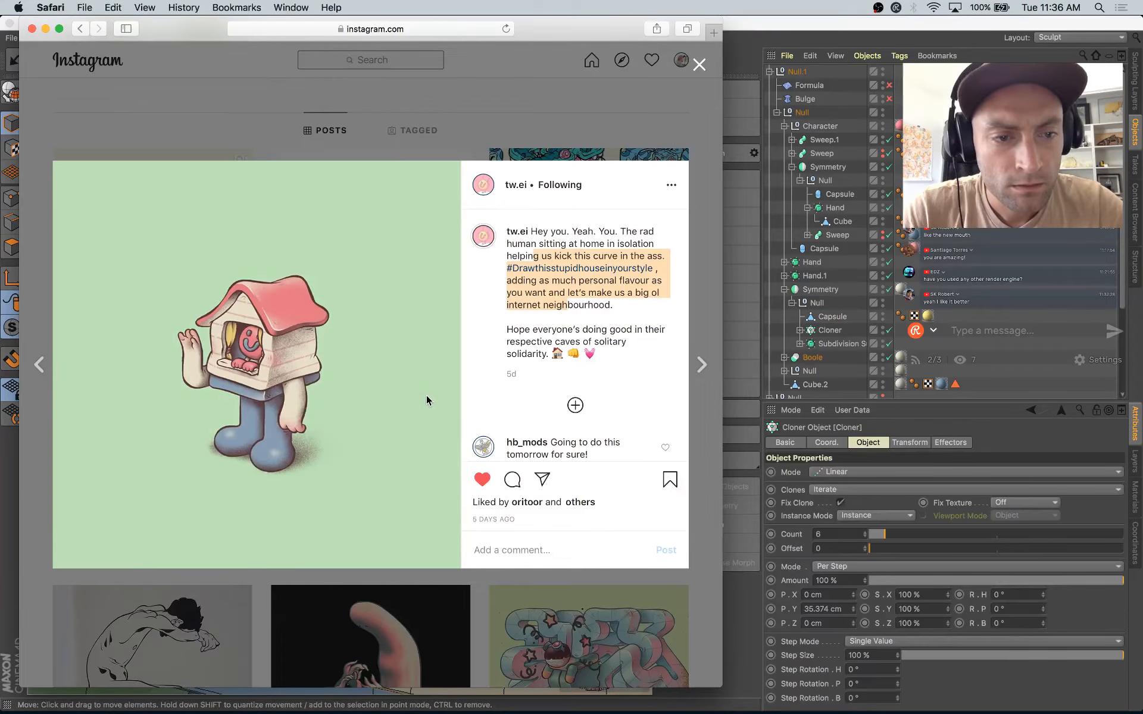
key("super+Tab")
right_click_drag(322, 386, 381, 397, "alt")
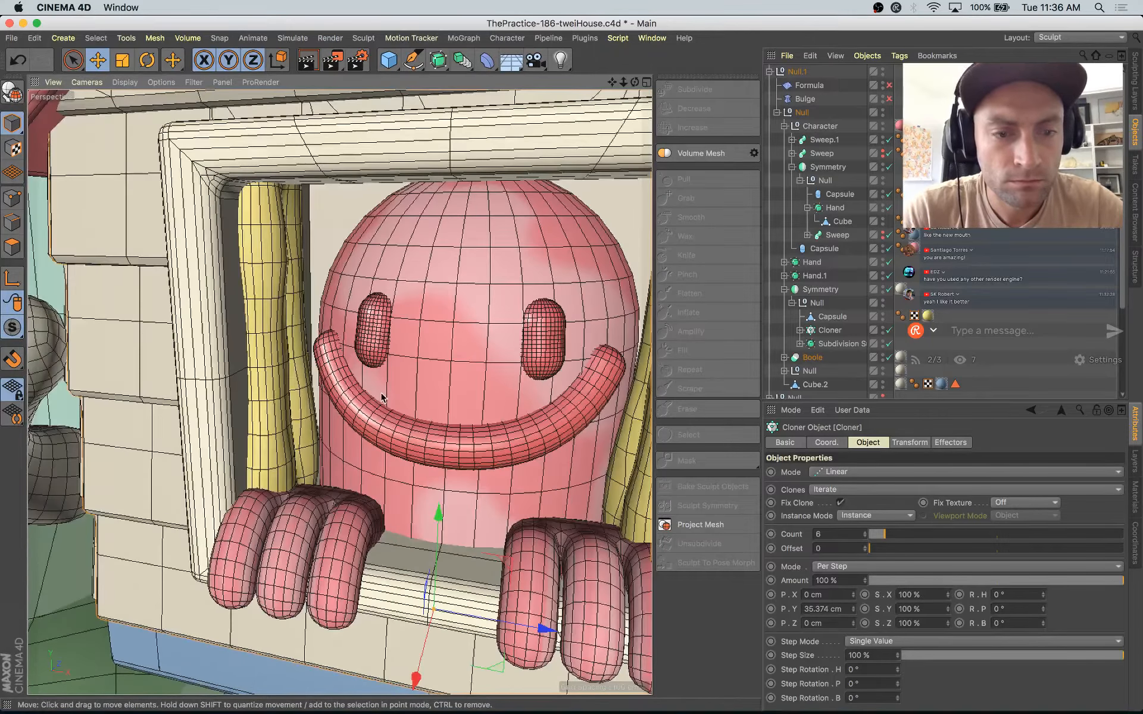
left_click_drag(544, 628, 534, 627)
key("super+z")
Step: Select the mirrored curtain's source capsule and shift it about 2 cm along its X axis
left_click(294, 375)
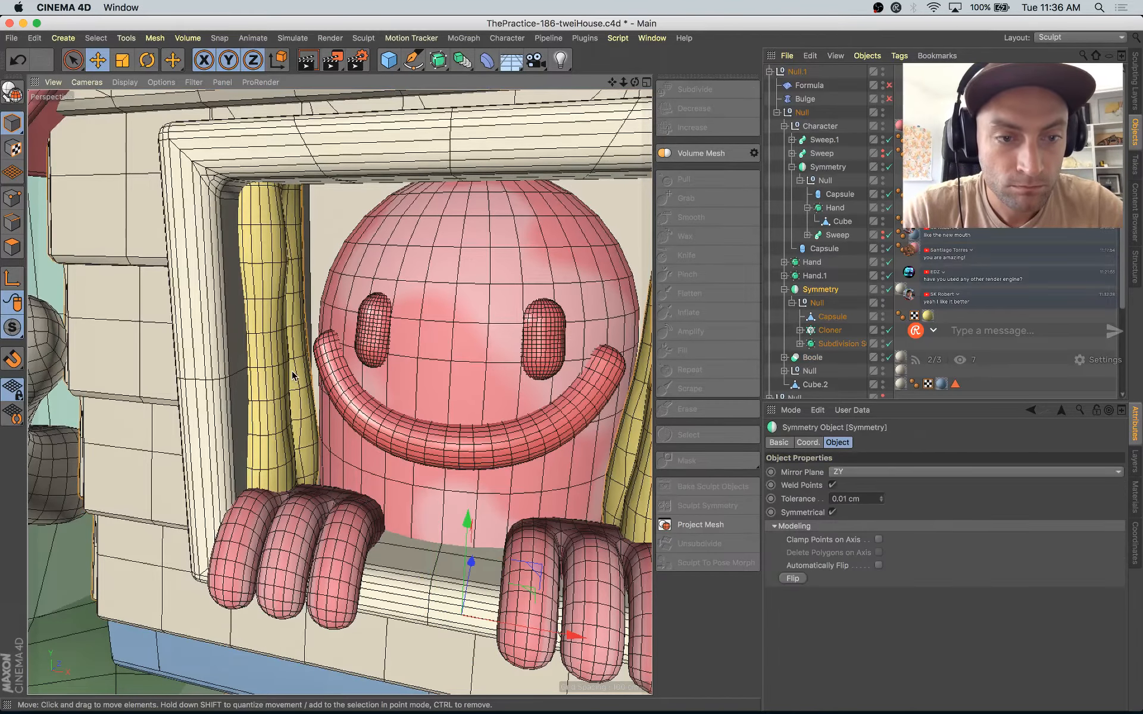
left_click(284, 357)
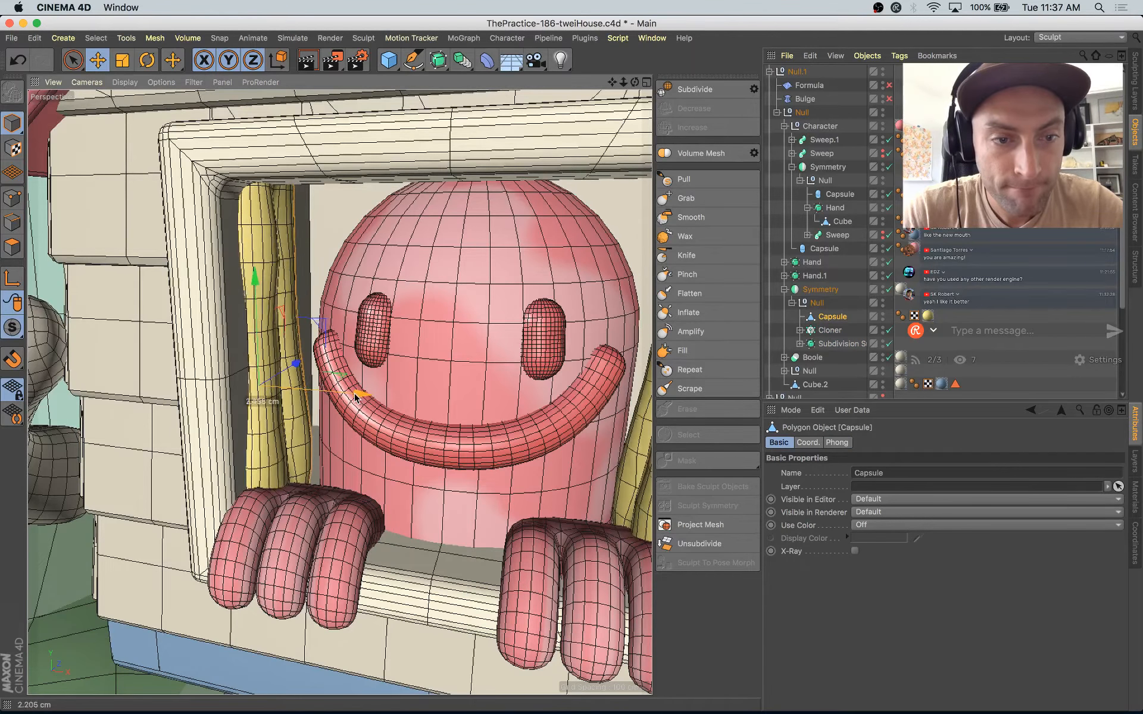
left_click_drag(353, 396, 348, 447, "alt")
Step: Look through the scene camera, scale the curtain capsule to about 88% and nudge it toward the window frame
scroll(349, 447, "down", 5)
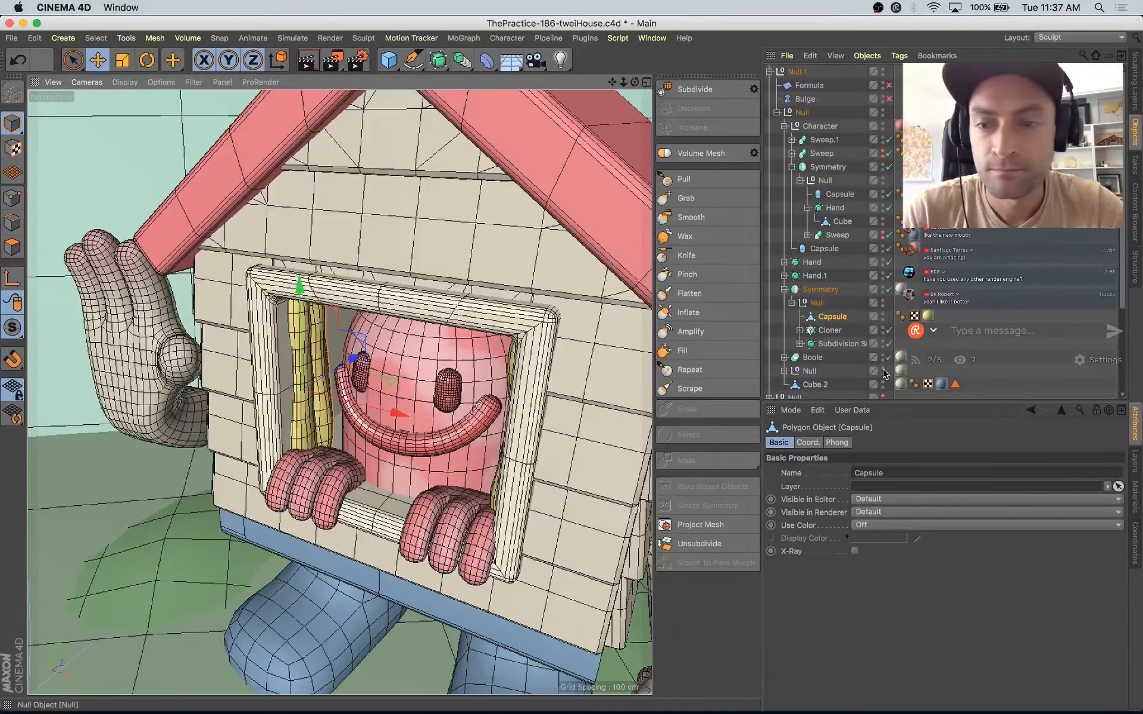
scroll(888, 367, "down", 5)
left_click(889, 351)
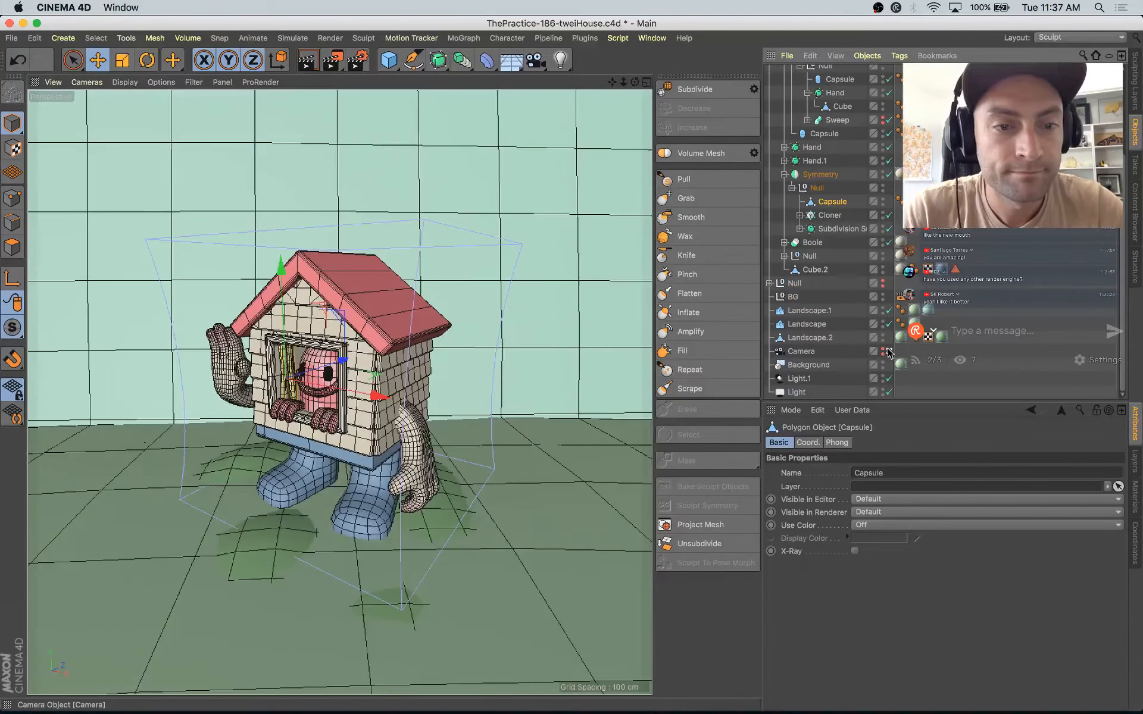
key("t")
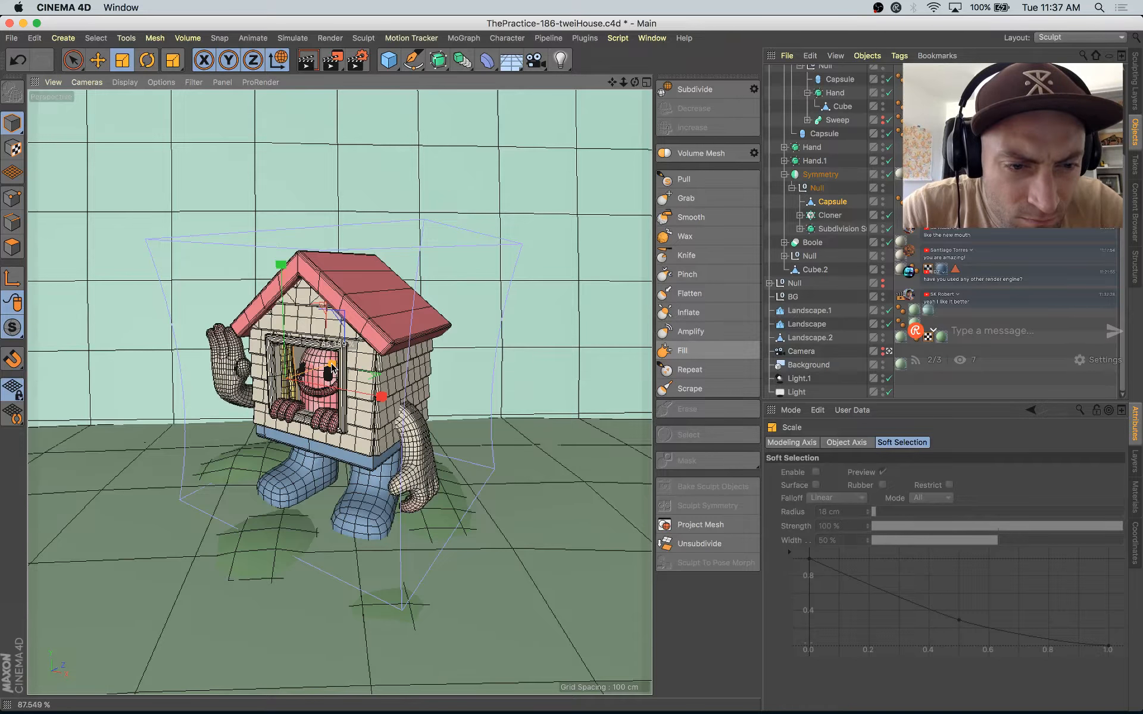
key("e")
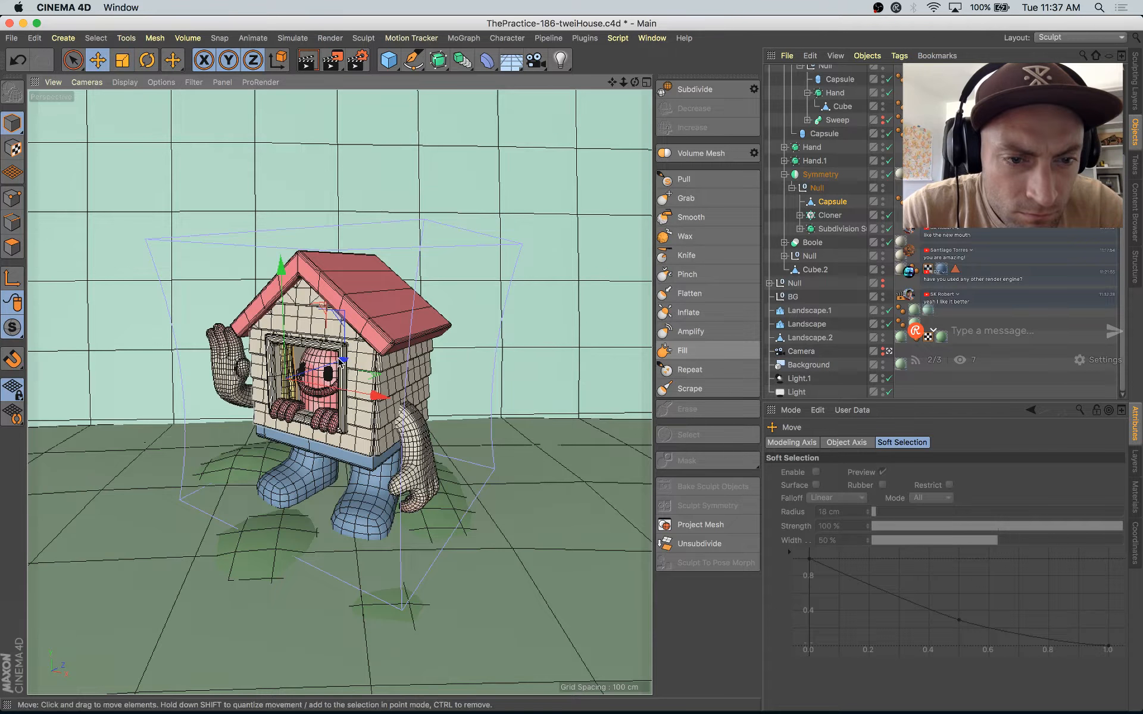
mouse_move(340, 360)
left_mouse_down()
mouse_move(370, 396)
mouse_move(342, 360)
left_mouse_up()
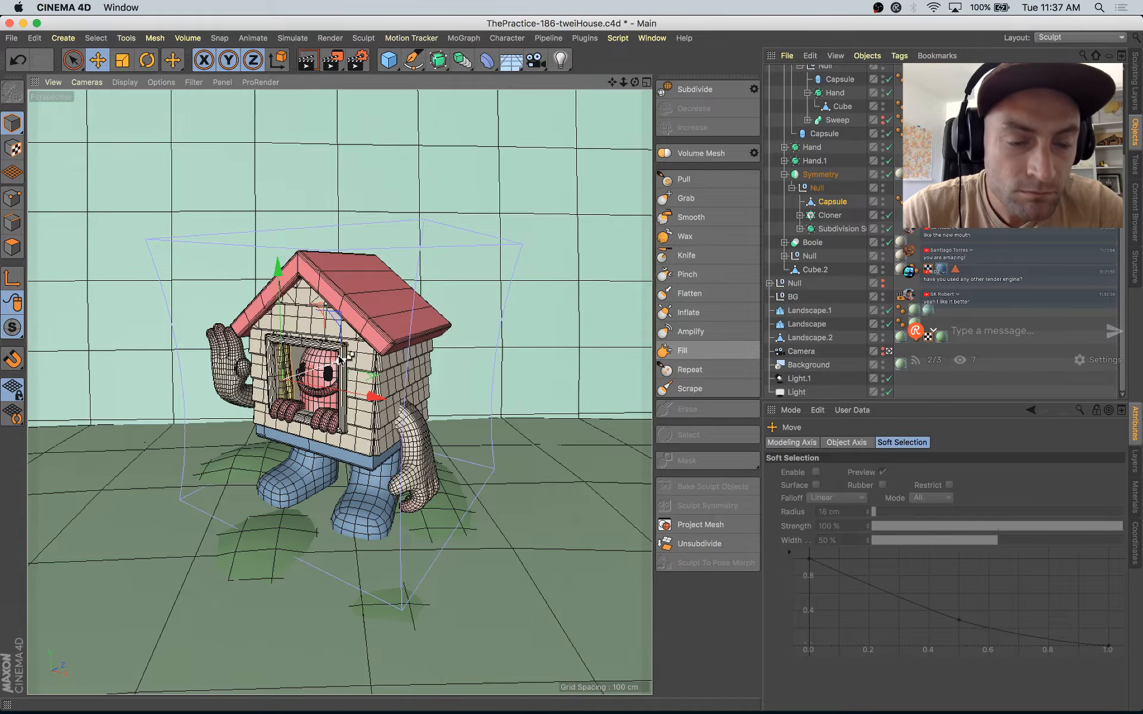
Step: Render the house with its curtains to the Picture Viewer and place the render window over the viewport
left_click(480, 119)
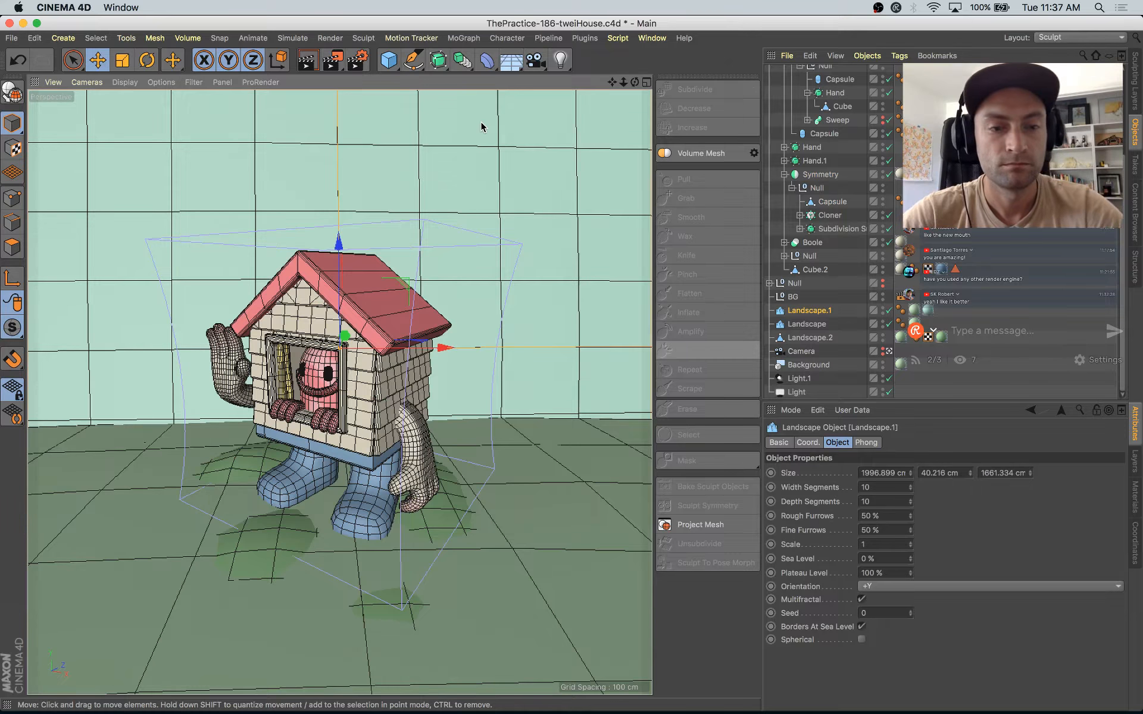
key("shift+r")
left_click_drag(745, 116, 501, 92)
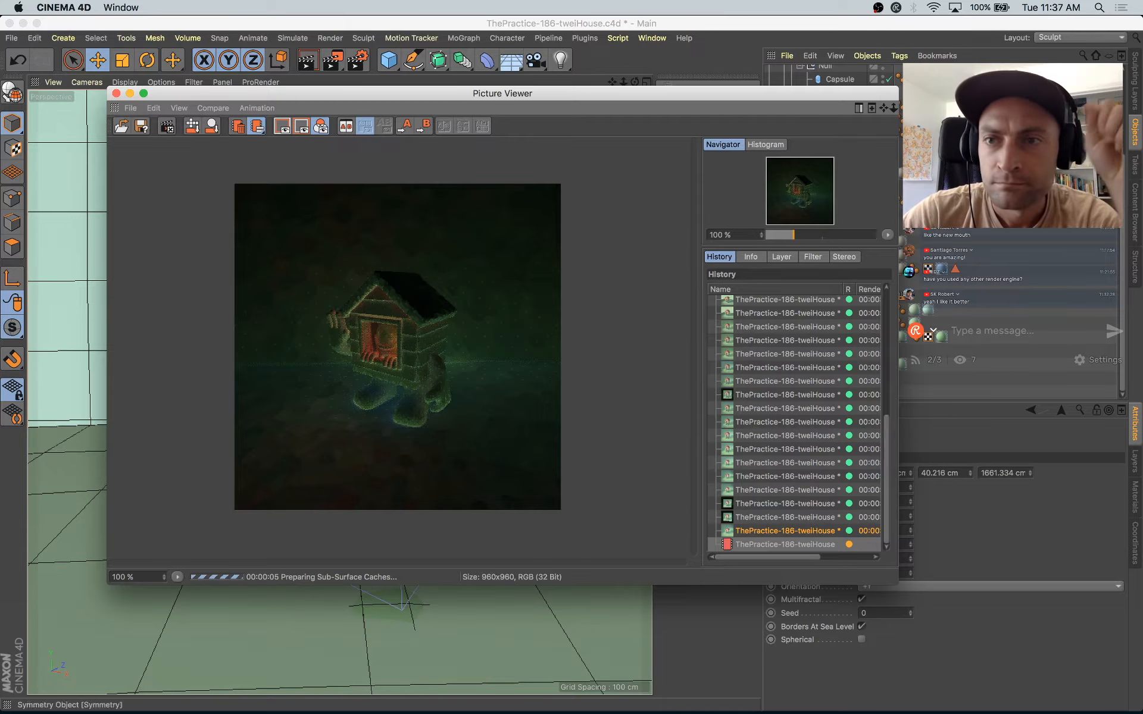
Step: Switch to the Startup (User) layout, widen the object hierarchy slightly and save the project
left_click(1107, 37)
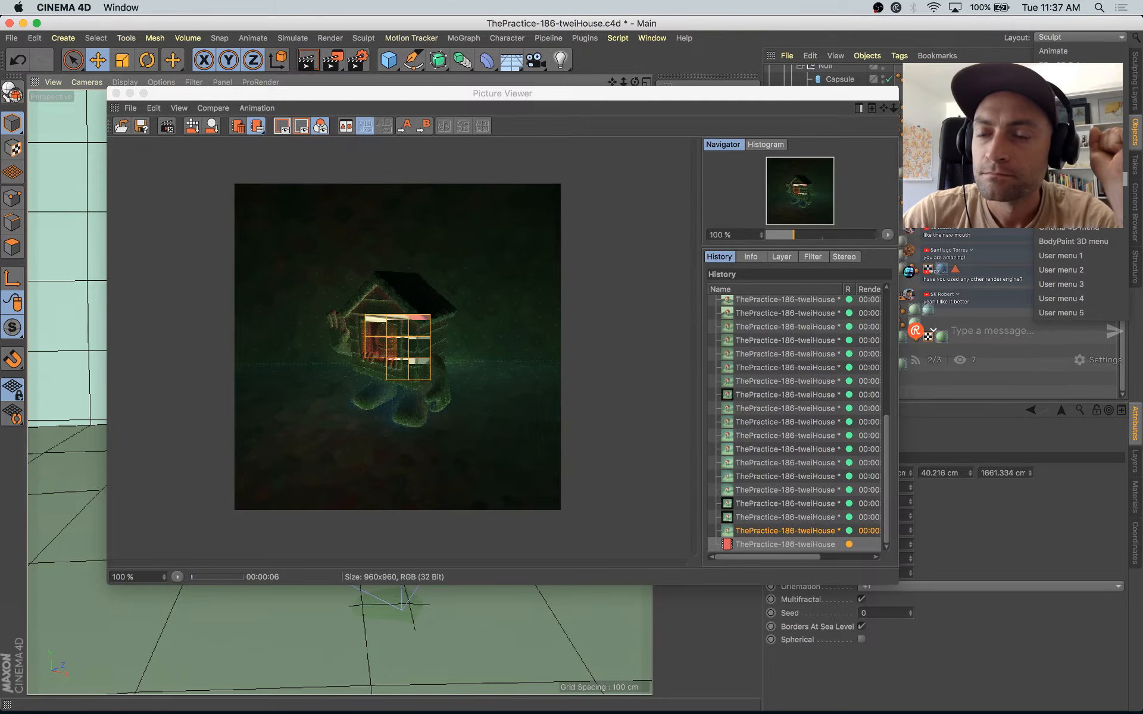
left_click(1060, 154)
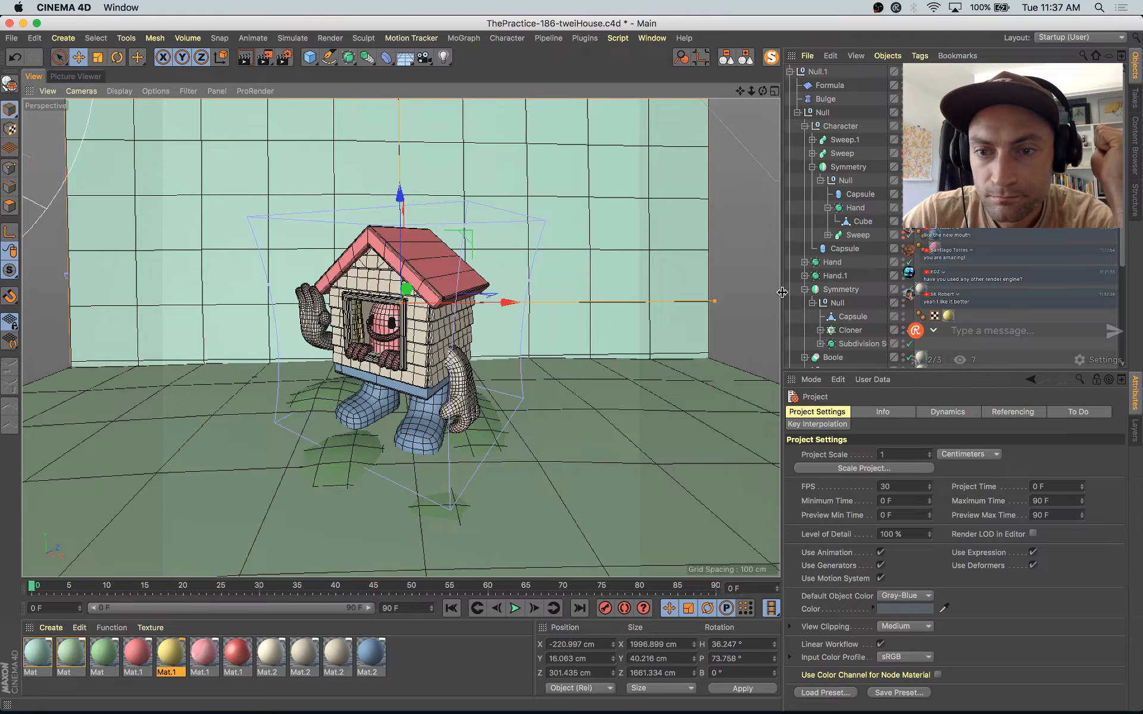
left_click_drag(781, 292, 763, 294)
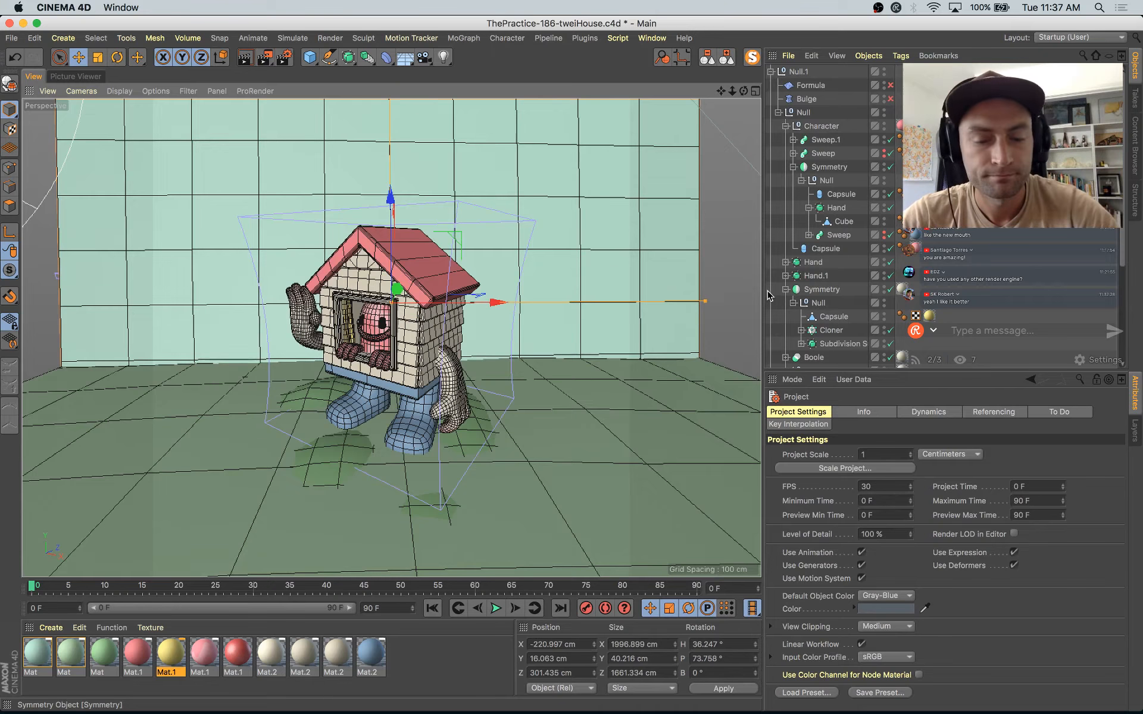
key("super+s")
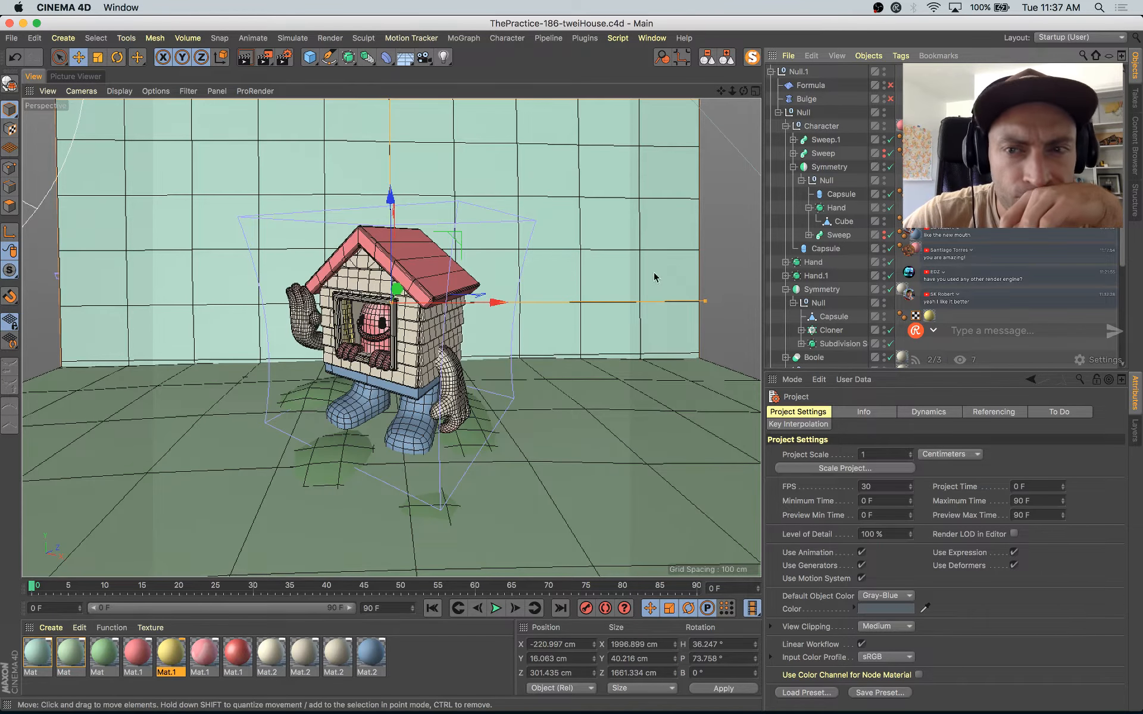
Step: Enable the Formula and Bulge deformers and replace the running render with a new Picture Viewer render
left_click_drag(891, 99, 891, 85)
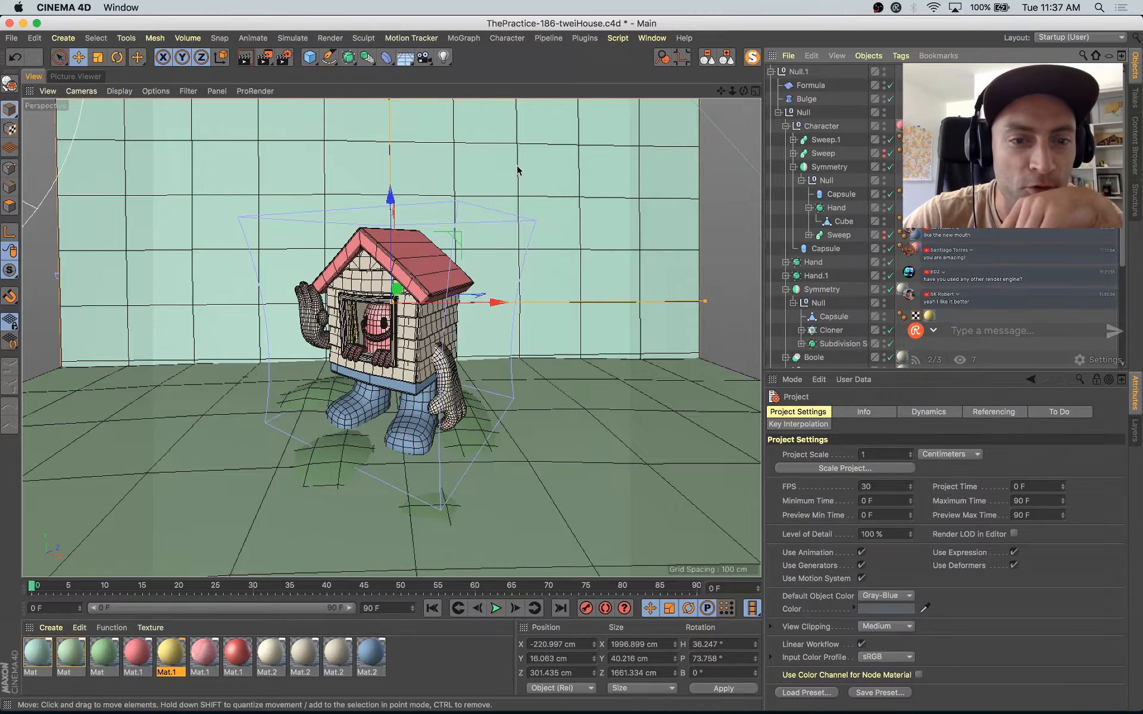
key("shift+r")
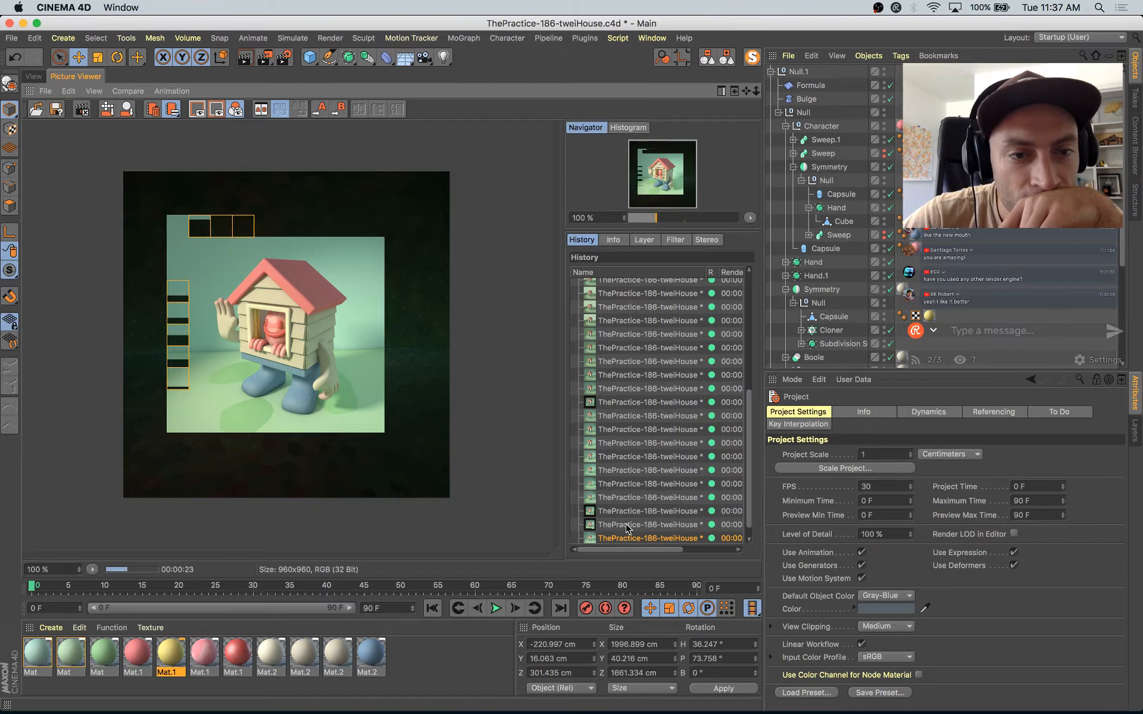
key("shift+r")
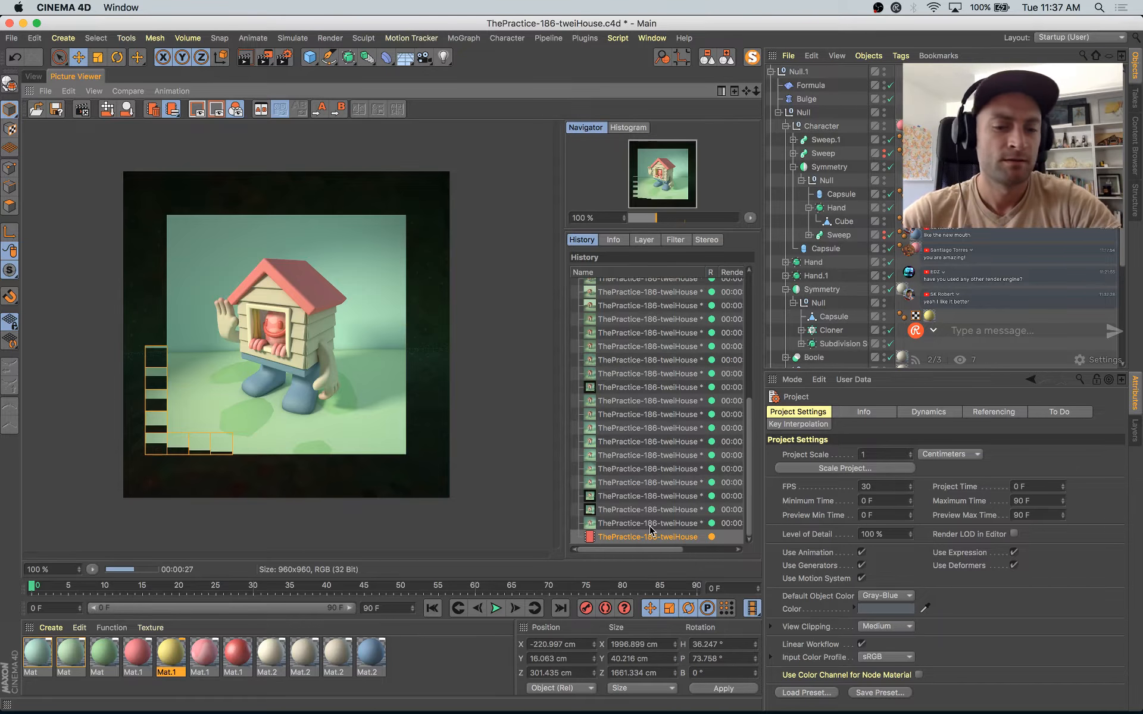
key("shift+r")
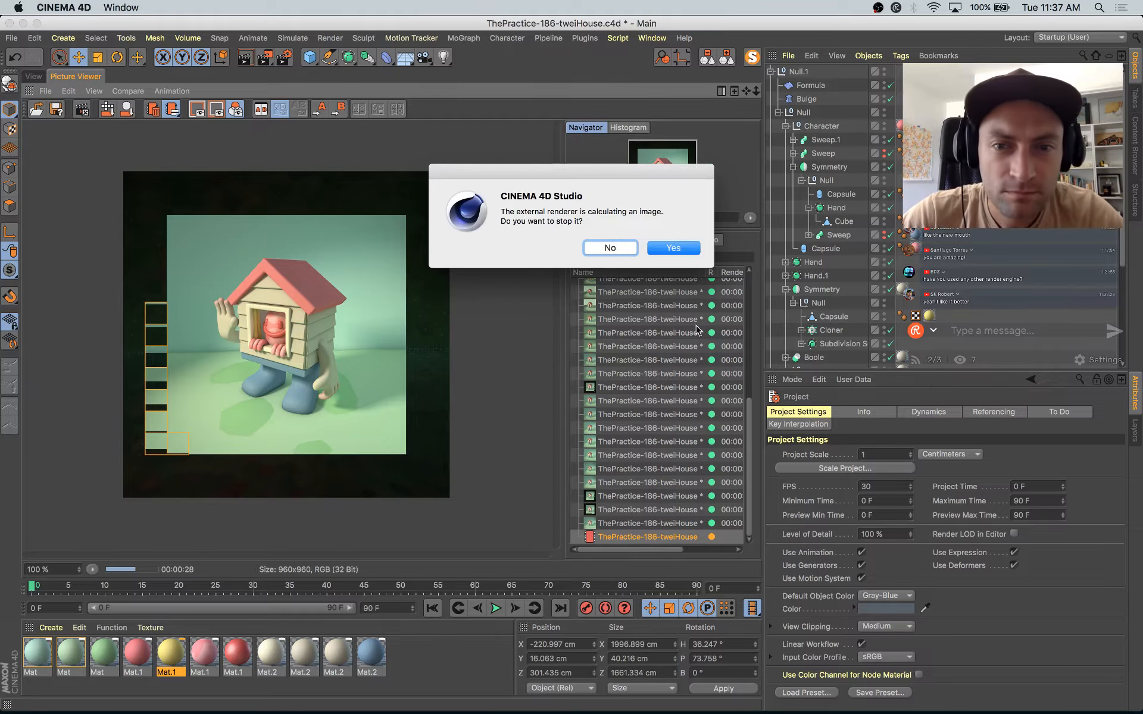
left_click(679, 253)
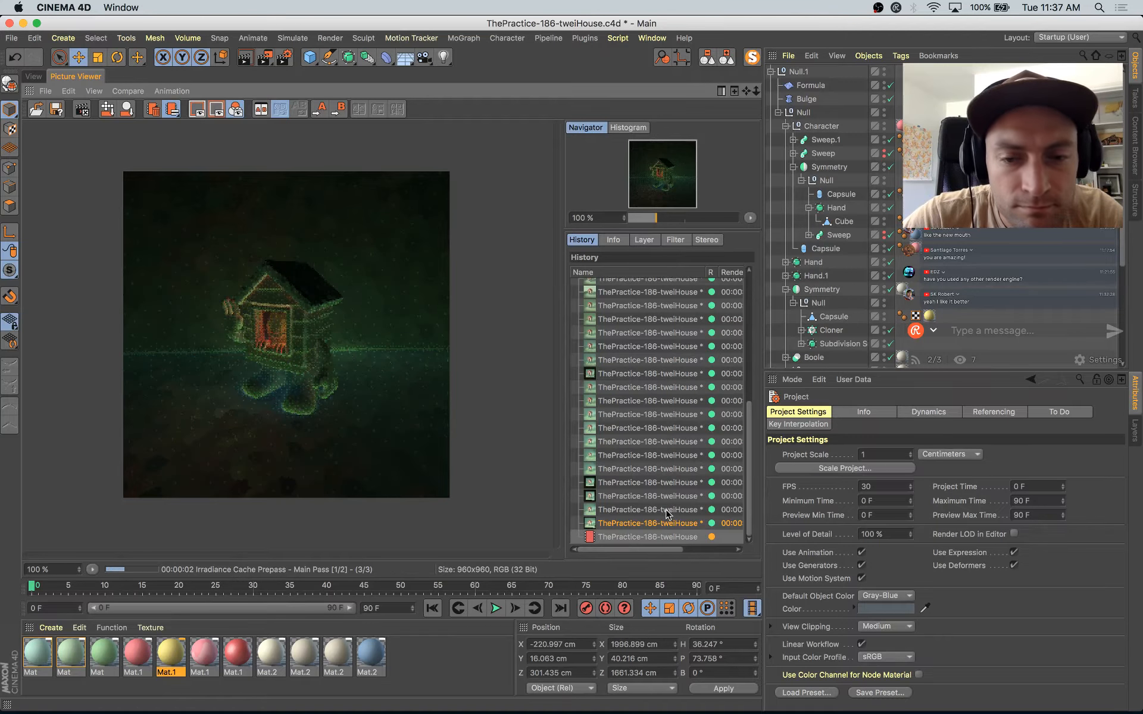
Step: Compare the two previous renders in the Picture Viewer history by alternating between them, and save the project
key("Up")
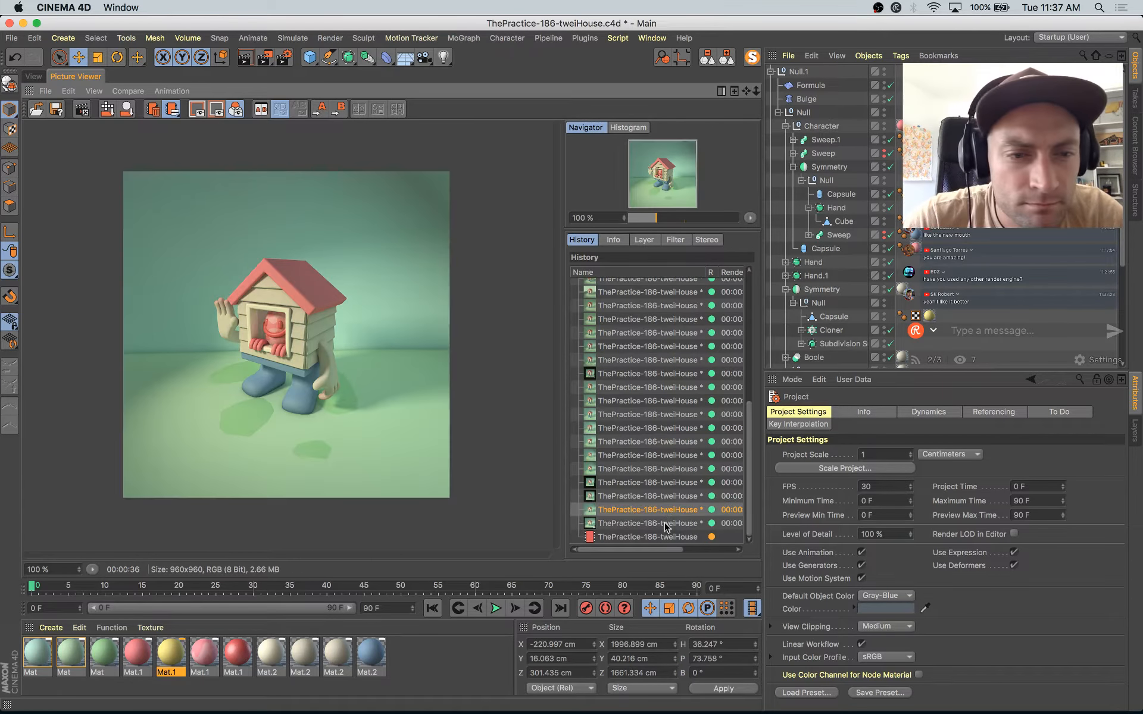
key("Down")
key("Up")
key("Down")
key("Up")
key("Down")
key("Up")
key("Down")
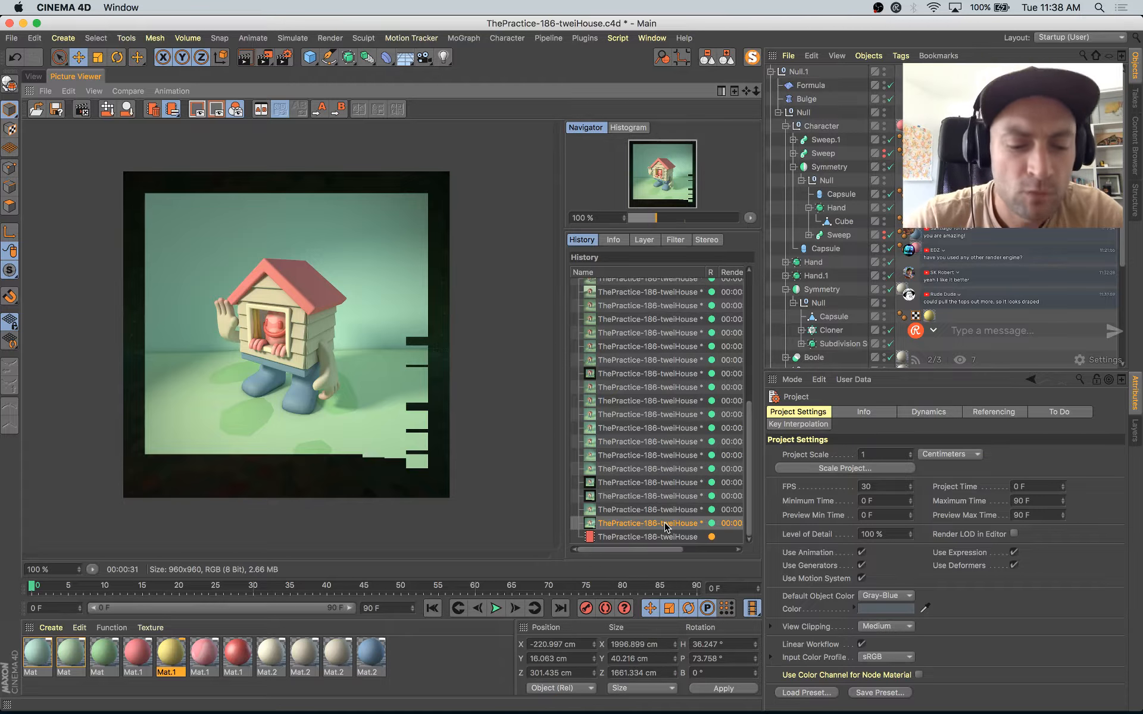
key("super+s")
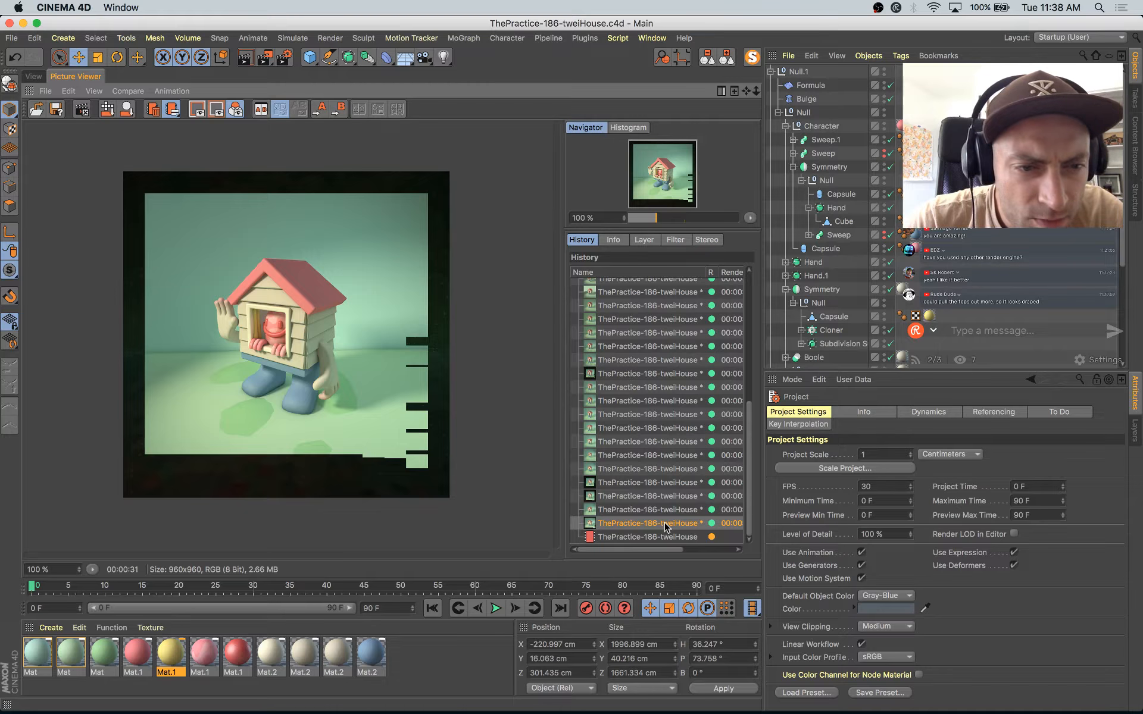
Step: Compare the earlier renders in the Picture Viewer history and inspect the window curtains at 200 % zoom
key("Up")
key("Up")
key("Up")
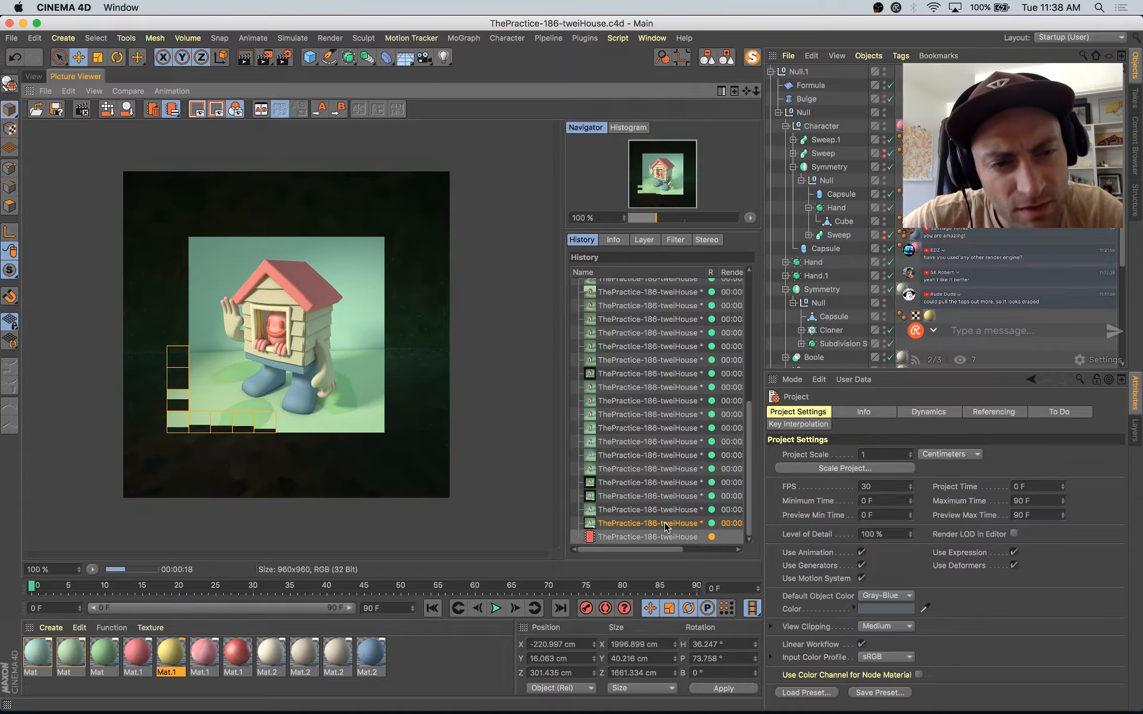
key("Down")
key("Down")
key("Down")
key("Down")
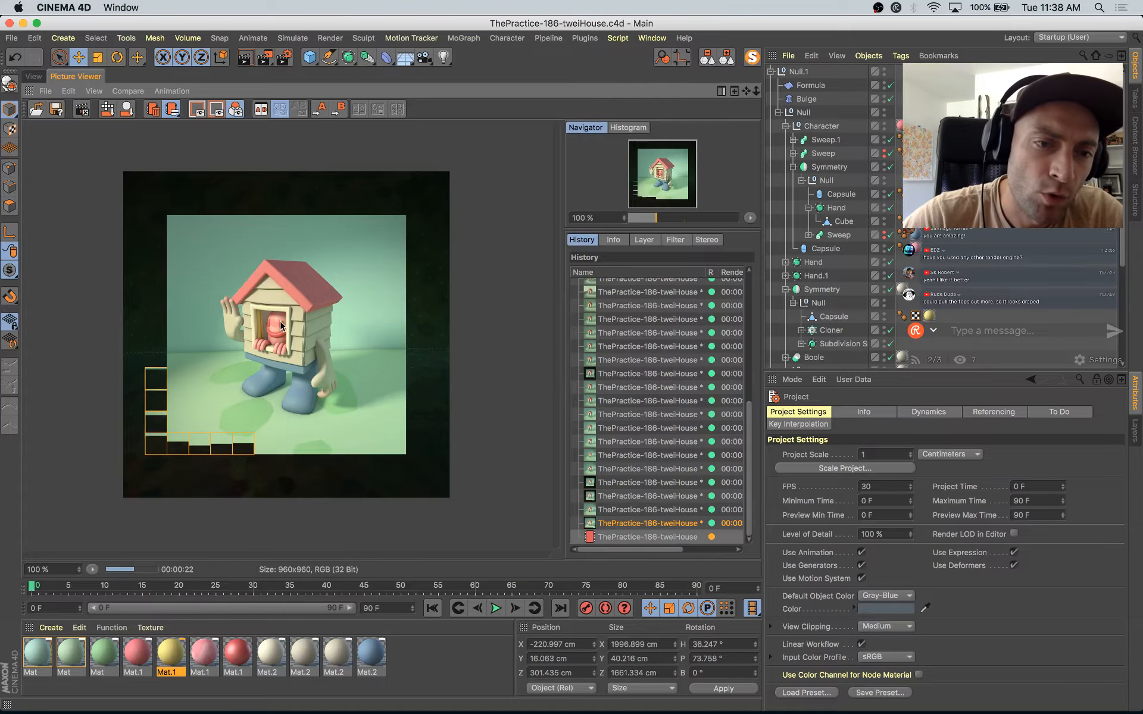
scroll(269, 328, "up", 3)
scroll(270, 328, "up", 2)
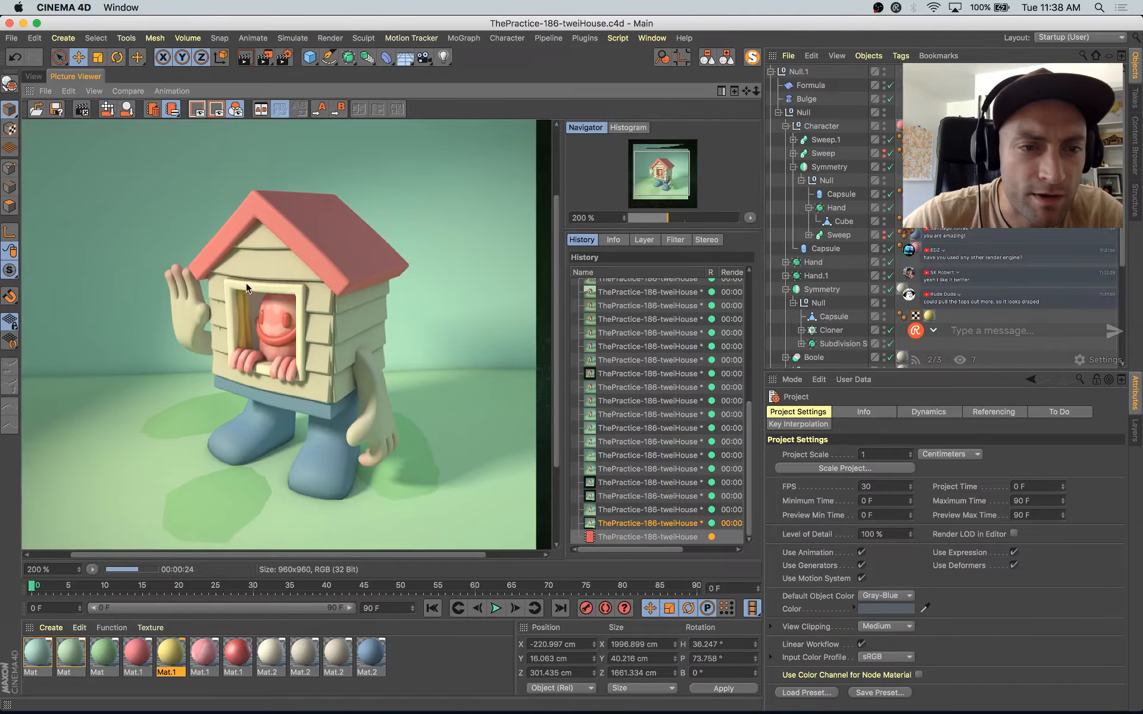
Step: Return to the modelling view, leave the scene camera for a close-up of the window, and disable the Formula and Bulge deformers
left_click(33, 76)
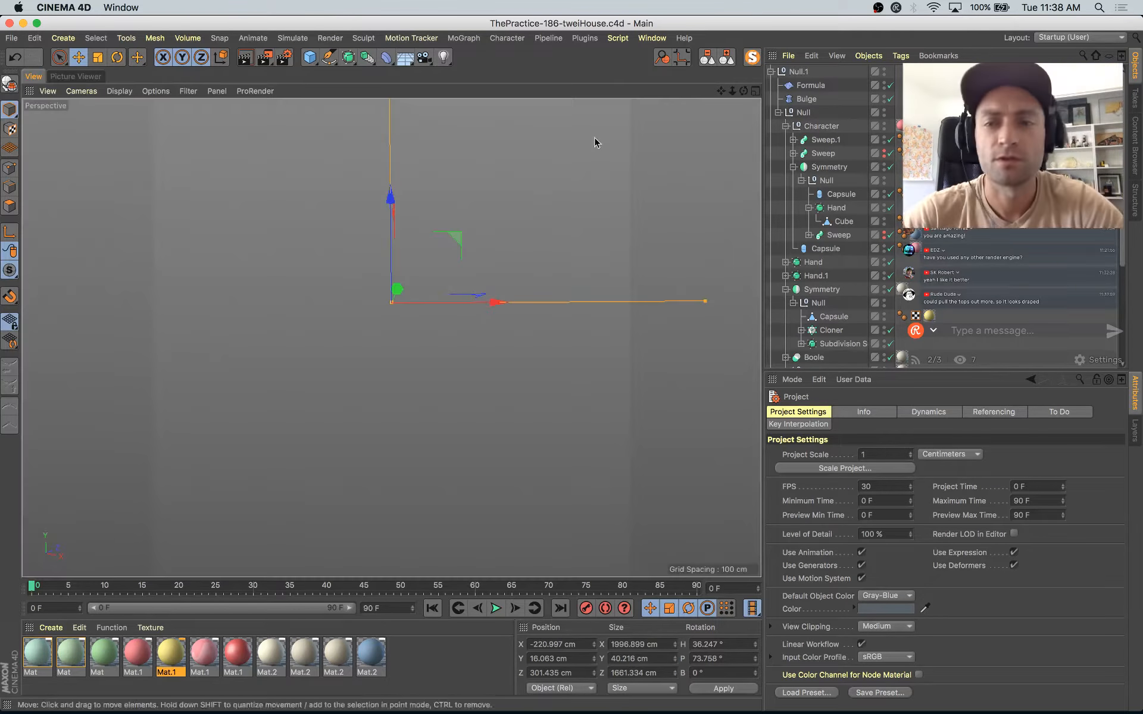
scroll(895, 348, "down", 5)
left_click(891, 321)
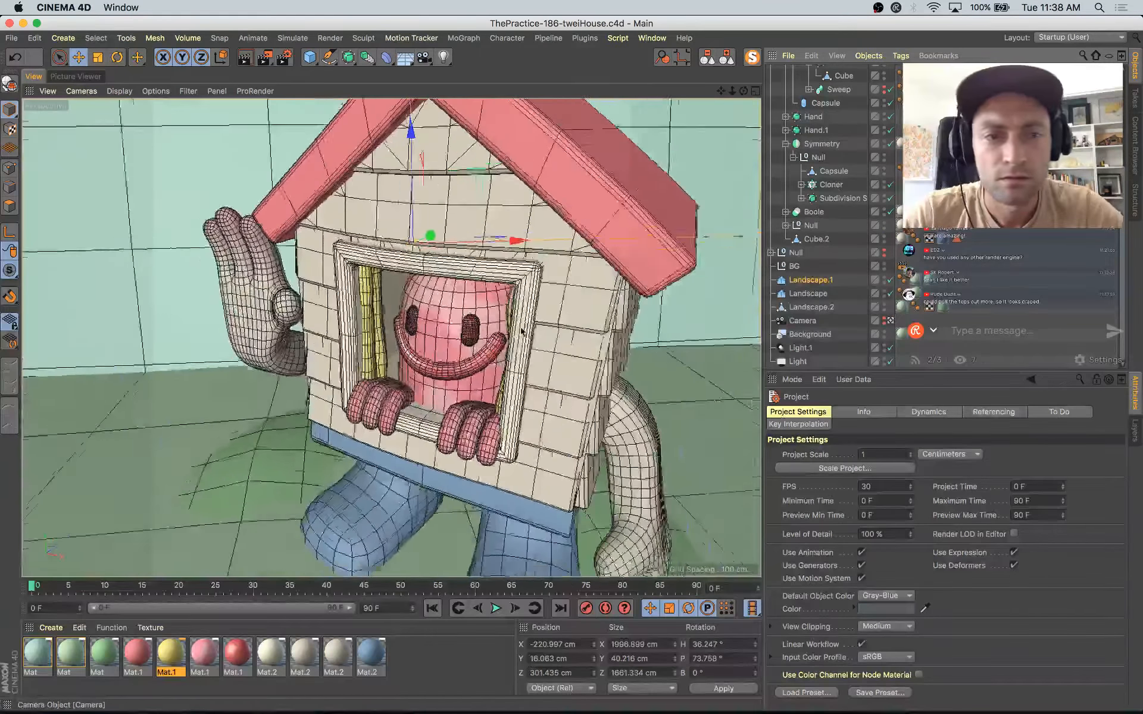
left_click_drag(523, 326, 363, 268, "alt")
scroll(254, 273, "up", 3)
left_click(137, 58)
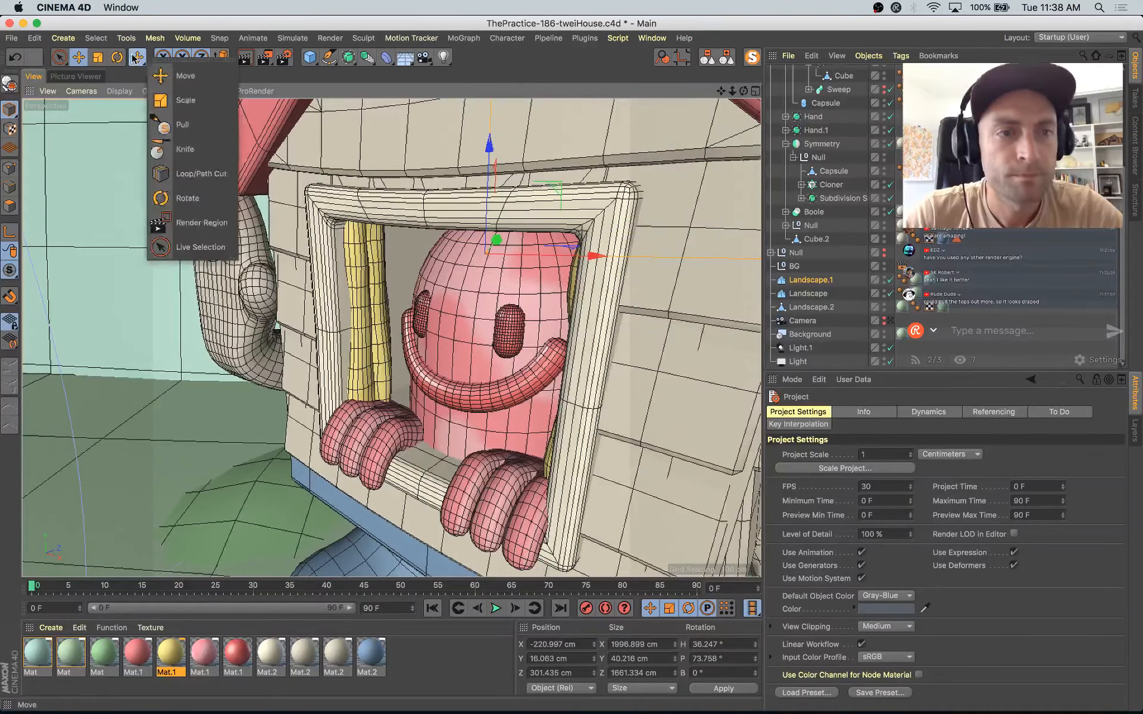
left_click(174, 123)
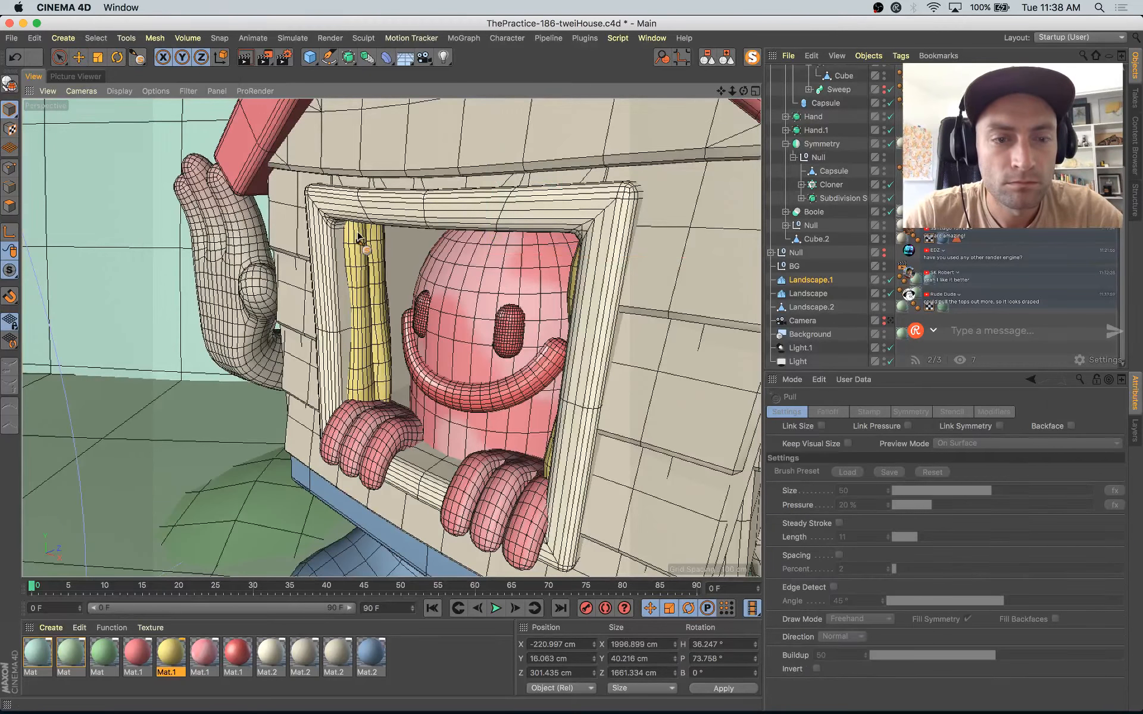
scroll(855, 129, "up", 4)
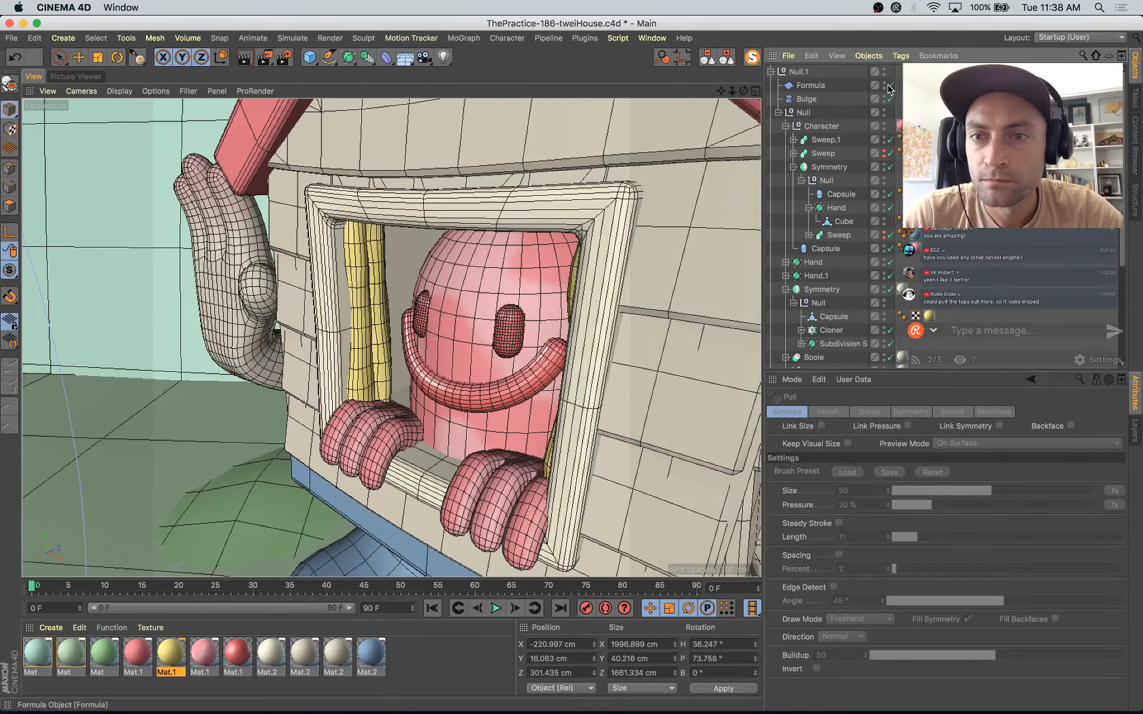
left_click_drag(889, 85, 890, 99)
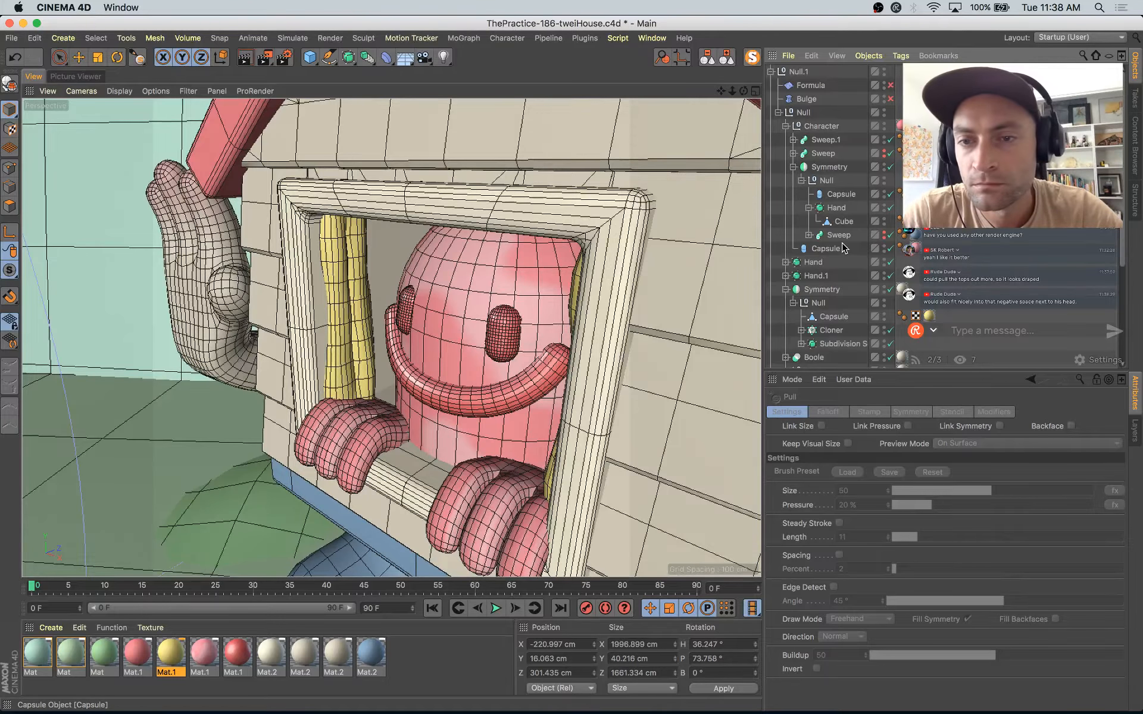
Step: Select the yellow curtain's Capsule mesh beside the character and set up the Pull sculpting brush with size 75
key("e")
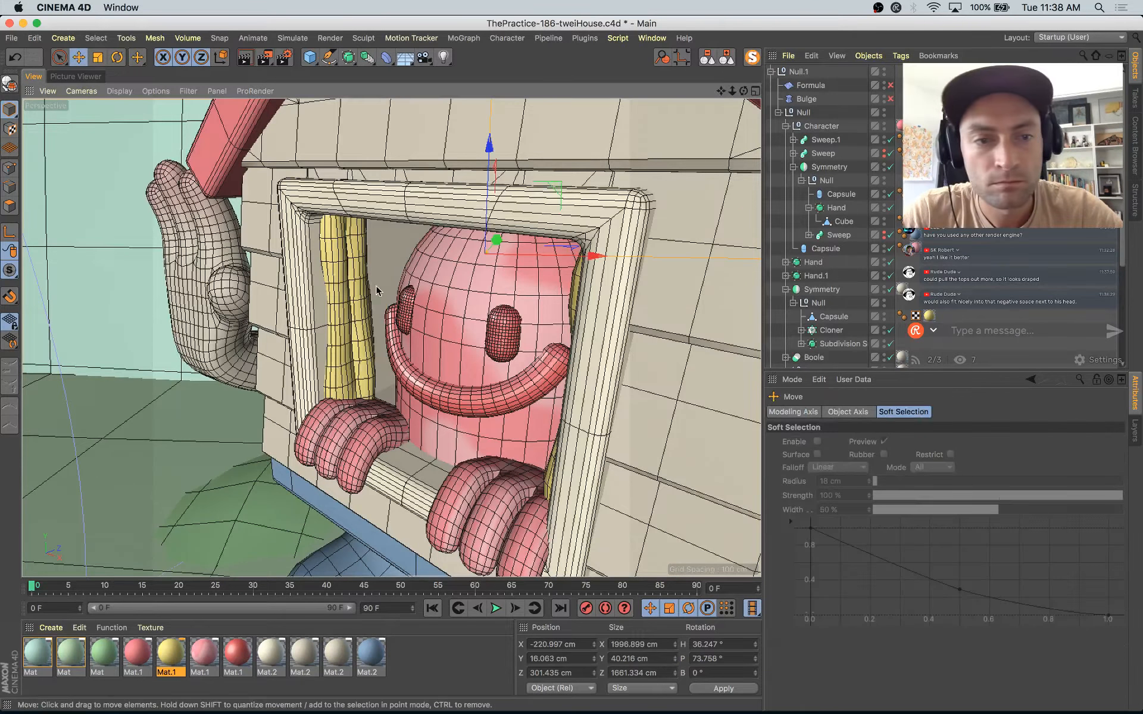
double_click(358, 289)
left_click(336, 303)
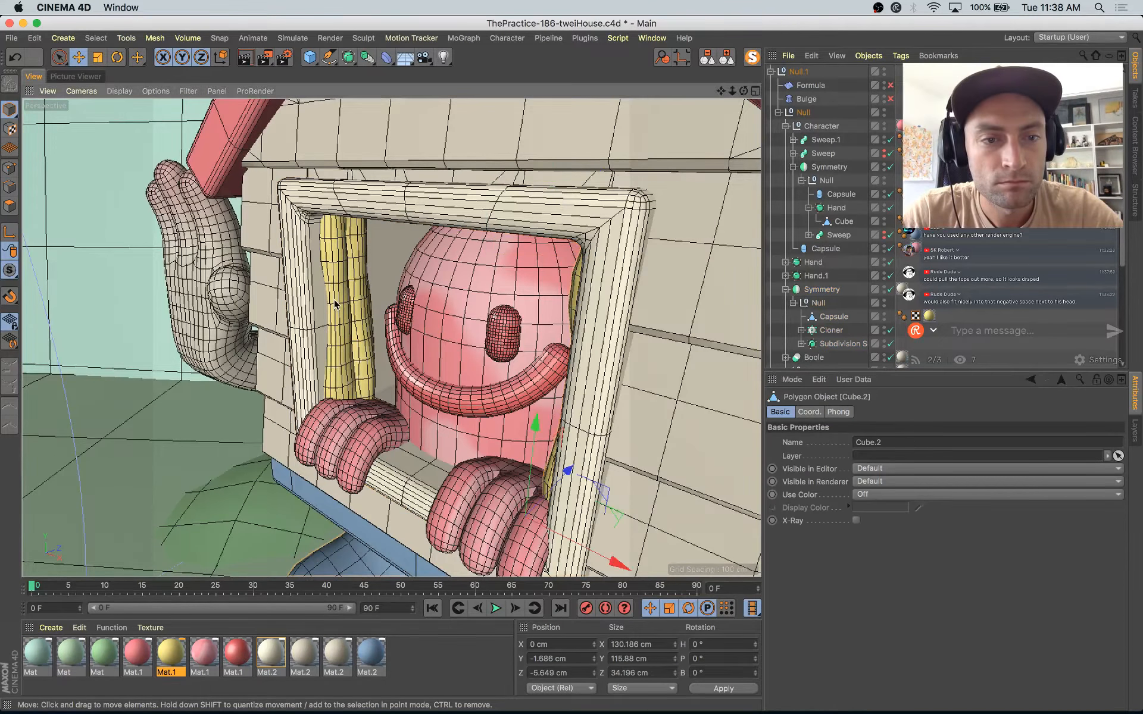
left_click(337, 301)
double_click(346, 280)
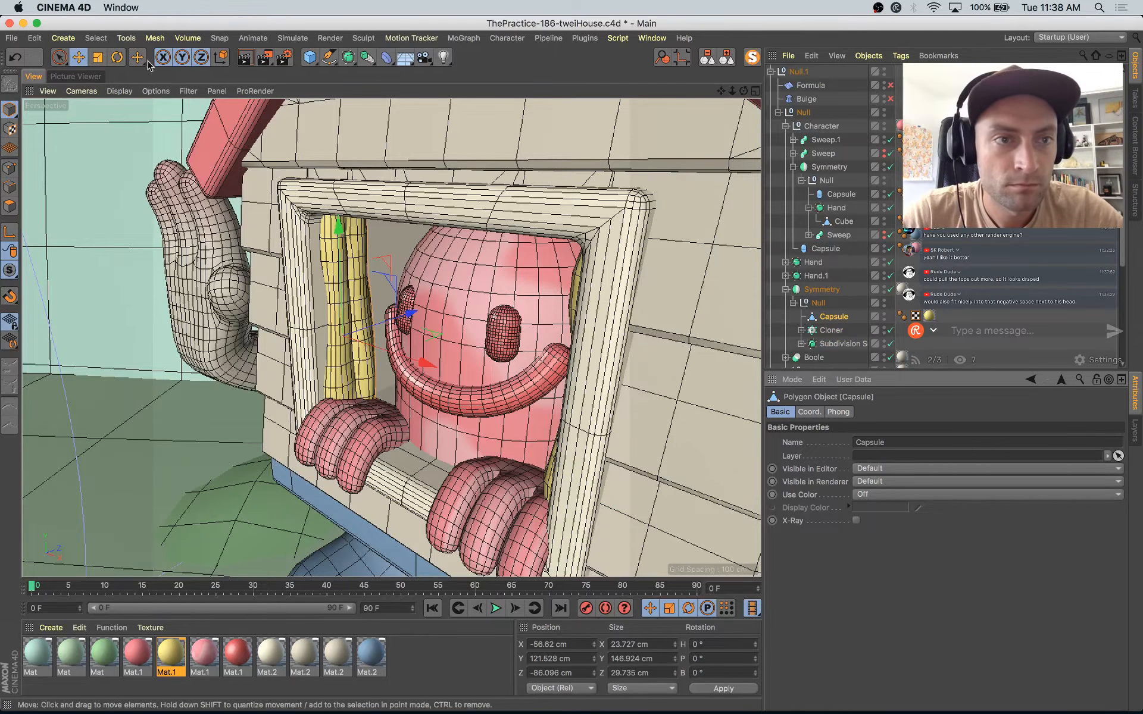
left_click_drag(137, 57, 167, 99)
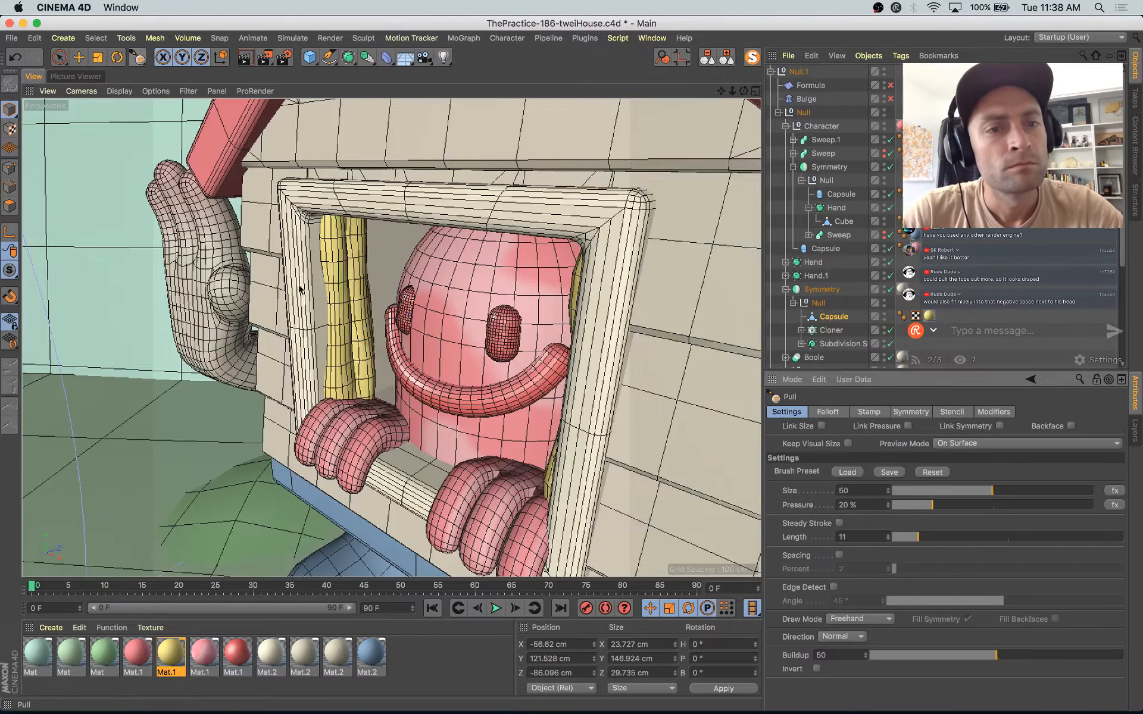
left_click_drag(341, 282, 321, 261, "alt")
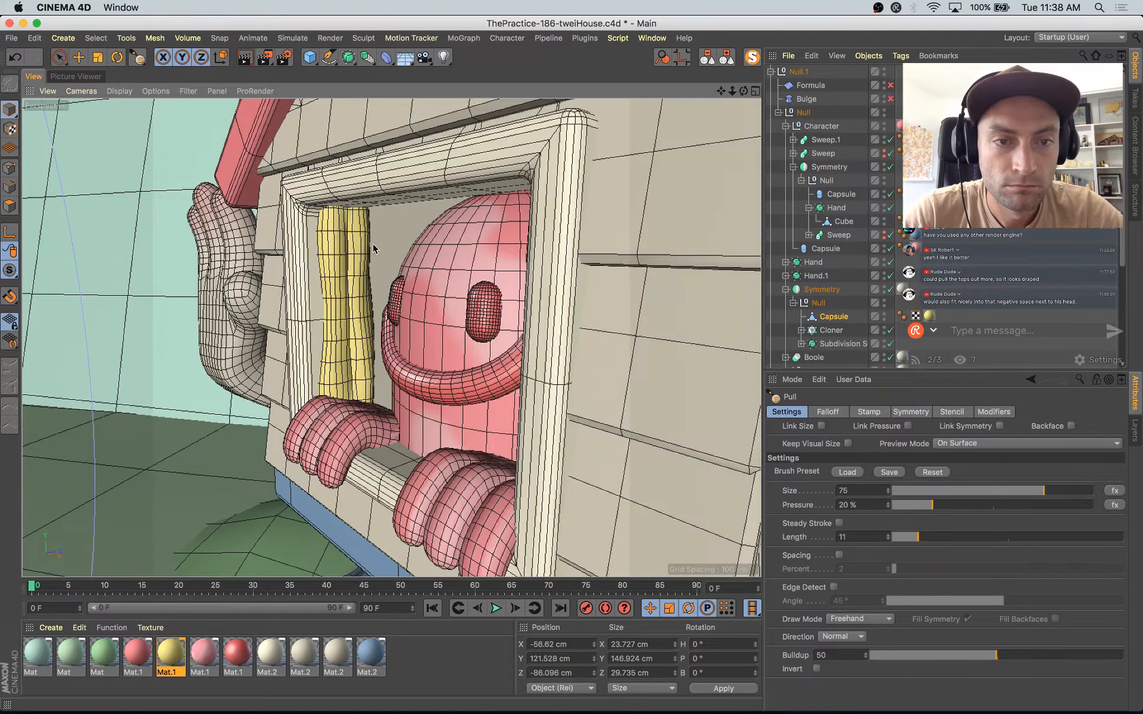
left_click_drag(381, 309, 363, 302, "alt")
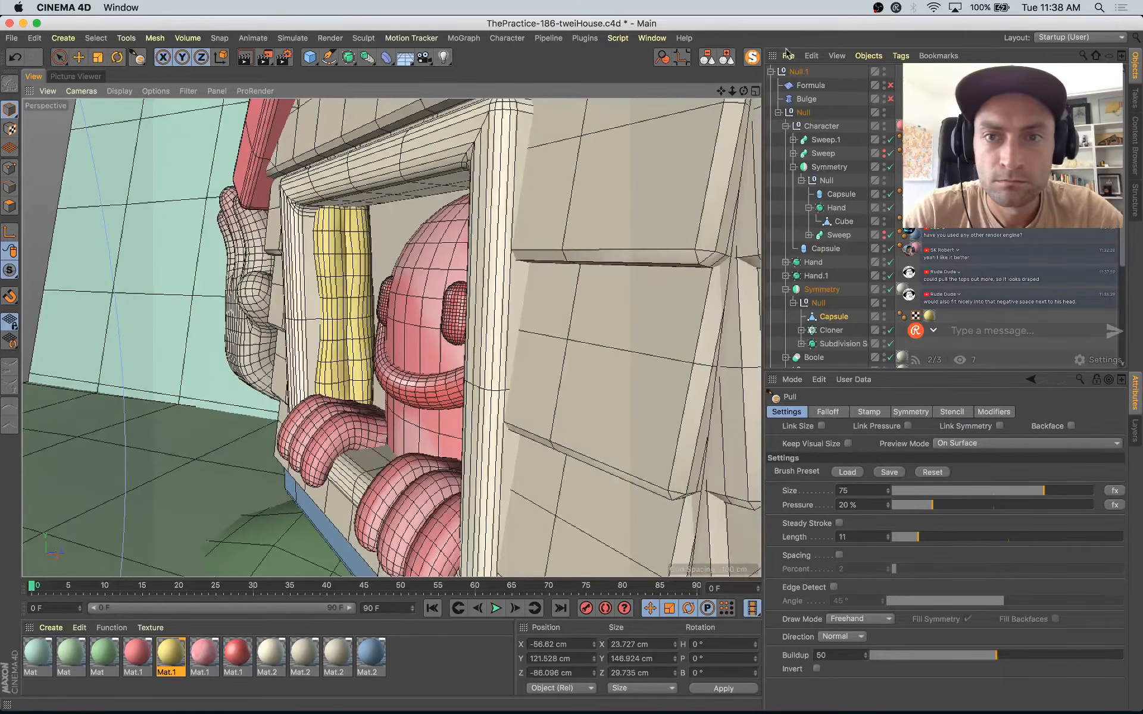
Step: Isolate the curtain Capsule, pull its upper half outward for a draped look, and save the project
left_click(753, 60)
left_click_drag(425, 360, 400, 384, "alt")
left_click_drag(343, 209, 342, 334)
left_click_drag(443, 286, 480, 281, "alt")
mouse_move(324, 235)
left_mouse_down()
mouse_move(298, 302)
mouse_move(322, 186)
mouse_move(313, 270)
left_mouse_up()
mouse_move(381, 245)
left_mouse_down("alt")
mouse_move(400, 223)
mouse_move(356, 320)
left_mouse_up("alt")
mouse_move(322, 206)
left_mouse_down()
mouse_move(312, 281)
mouse_move(320, 263)
left_mouse_up()
left_click_drag(411, 256, 483, 307, "alt")
left_click_drag(379, 262, 364, 262)
left_click_drag(351, 334, 280, 288, "alt")
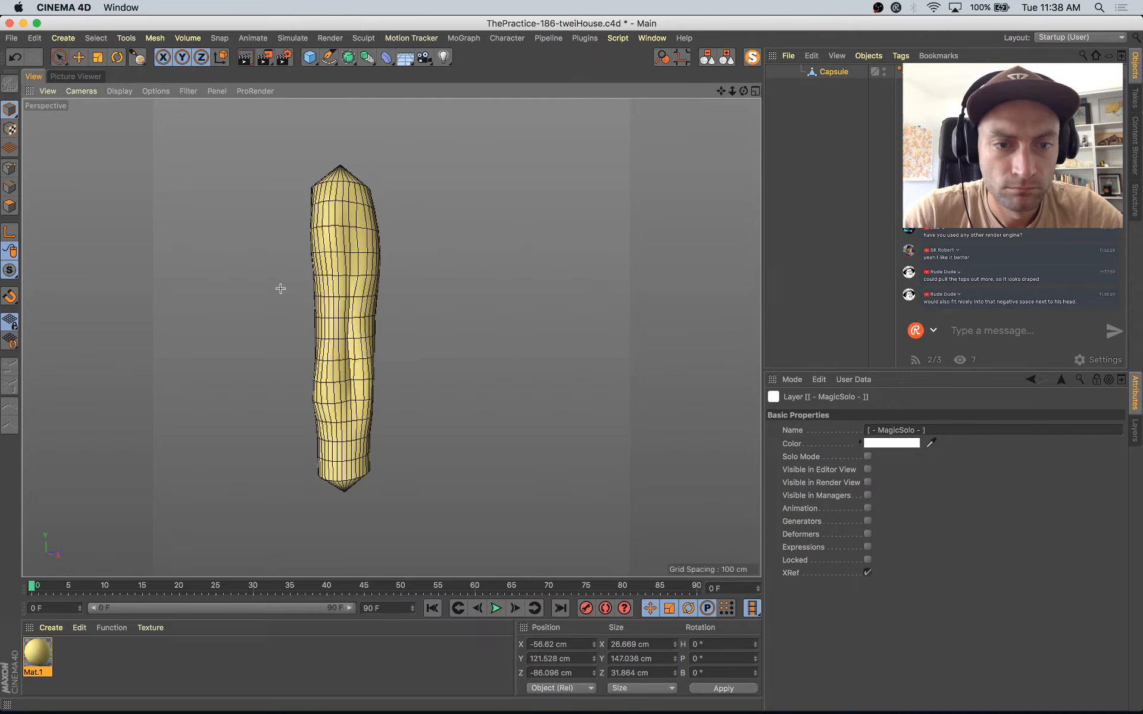
mouse_move(314, 381)
left_mouse_down()
mouse_move(322, 400)
mouse_move(325, 389)
mouse_move(327, 474)
mouse_move(356, 477)
mouse_move(368, 422)
left_mouse_up()
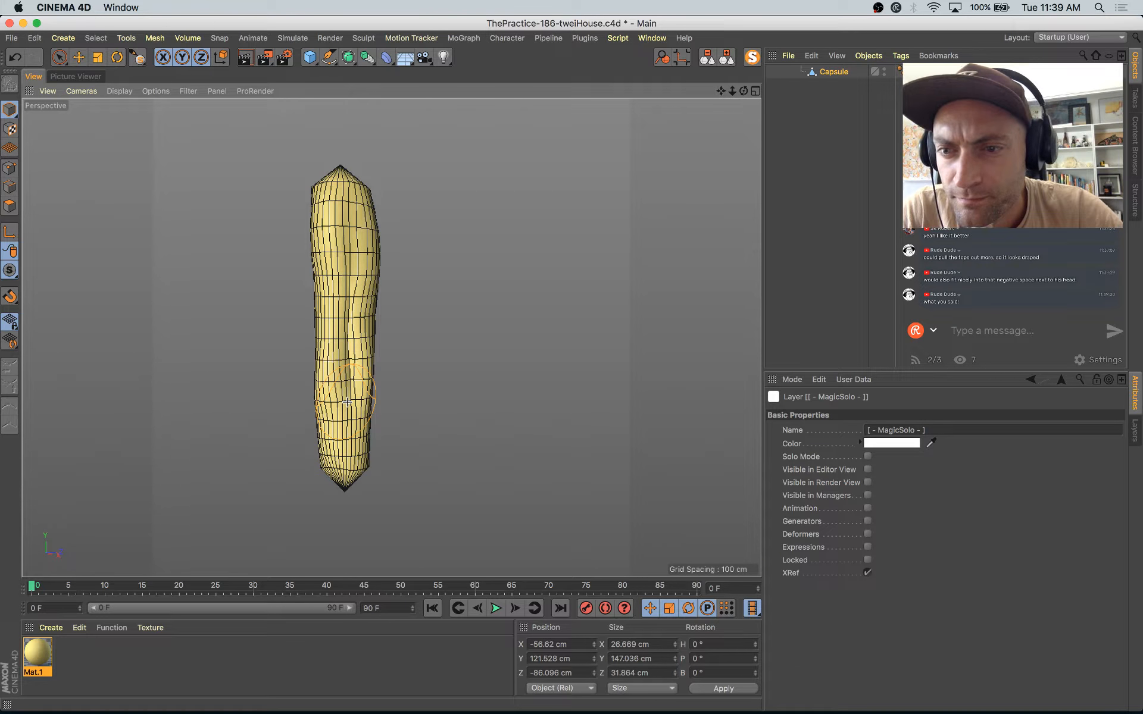
key("super+s")
Step: Pull the curtain's upper half further outward from several angles so it bulges above a narrower lower end
mouse_move(326, 218)
left_mouse_down()
mouse_move(343, 273)
mouse_move(373, 278)
mouse_move(377, 249)
left_mouse_up()
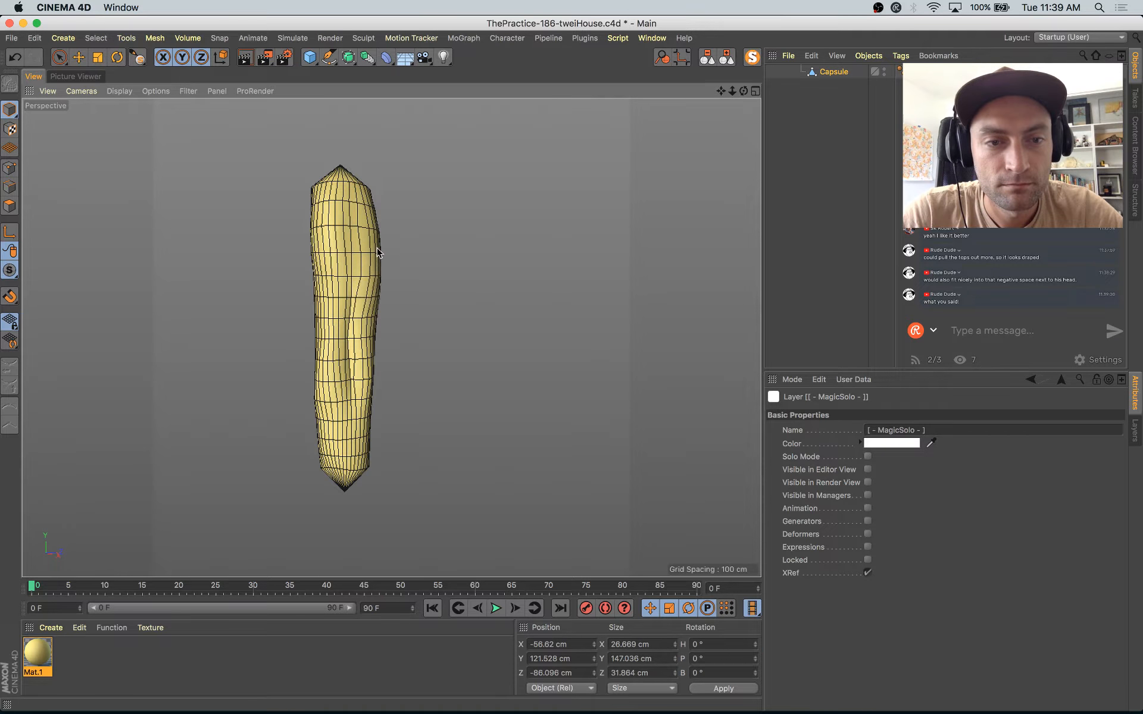
mouse_move(372, 204)
left_mouse_down("alt")
mouse_move(346, 283)
mouse_move(369, 253)
left_mouse_up("alt")
left_click_drag(289, 279, 288, 262)
left_click_drag(357, 310, 361, 277, "alt")
mouse_move(301, 277)
left_mouse_down()
mouse_move(365, 288)
mouse_move(362, 304)
mouse_move(327, 279)
mouse_move(373, 327)
mouse_move(415, 302)
left_mouse_up()
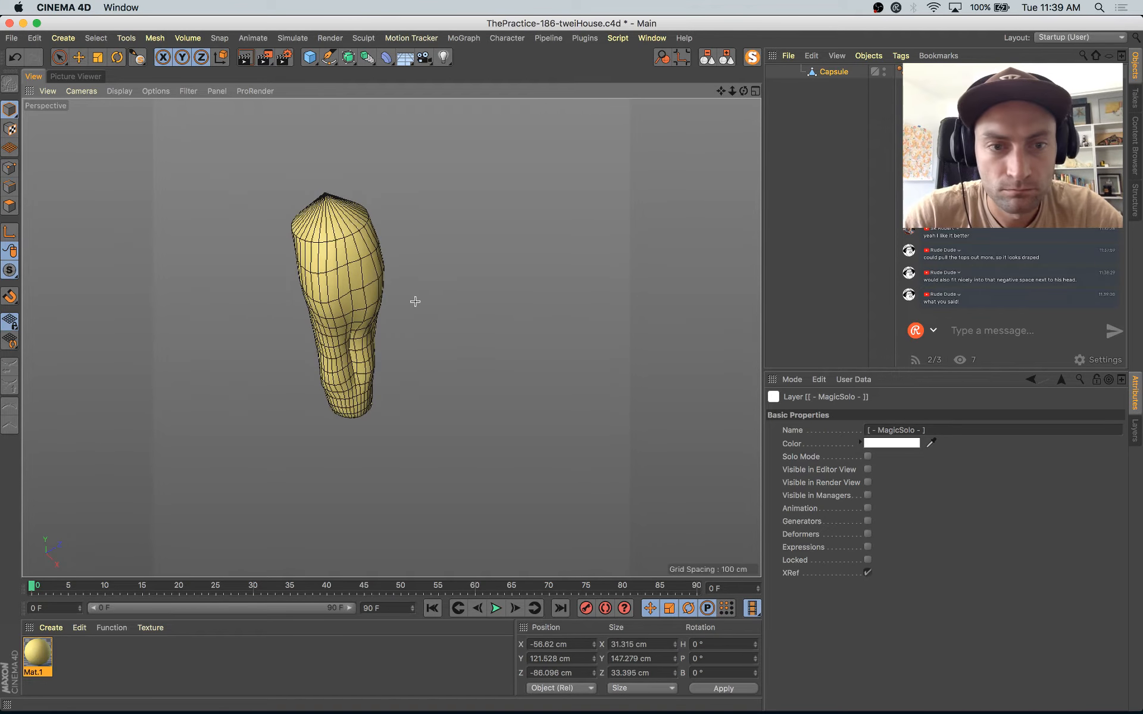
left_click_drag(376, 323, 353, 332)
right_click_drag(341, 287, 376, 282, "alt")
left_click_drag(377, 283, 389, 252, "alt")
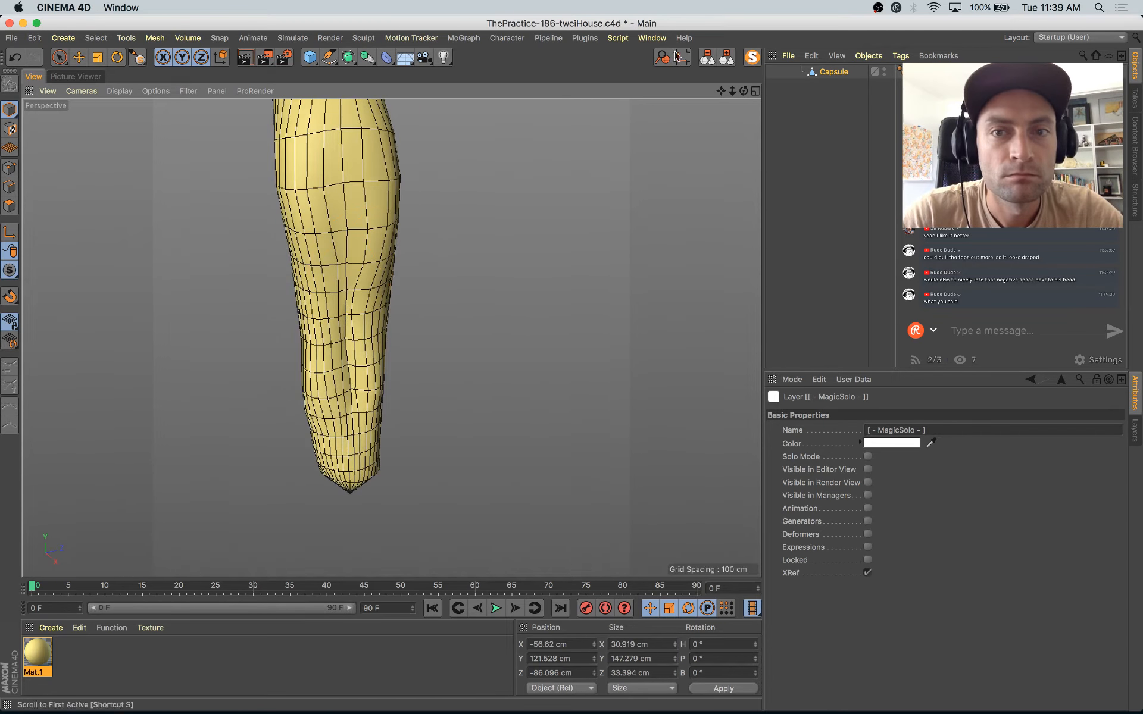
Step: Carve a vertical fold crease down the middle of the curtain's upper half with the Knife sculpting brush
left_click_drag(137, 57, 240, 150)
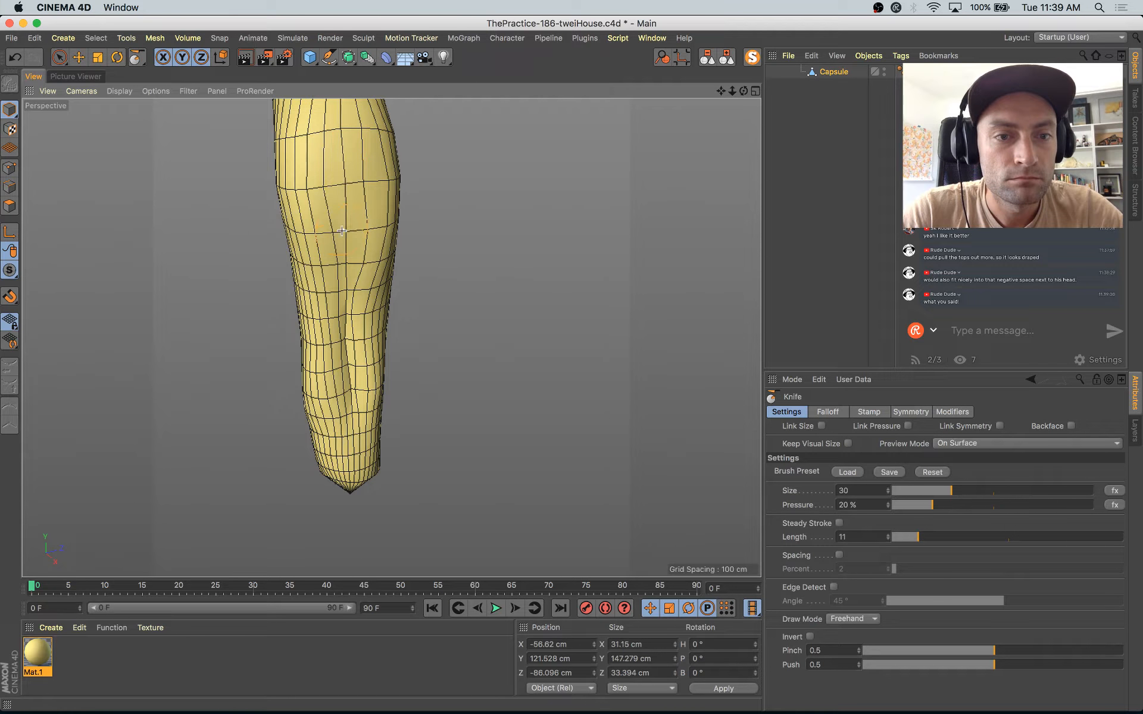
left_click_drag(347, 228, 353, 296)
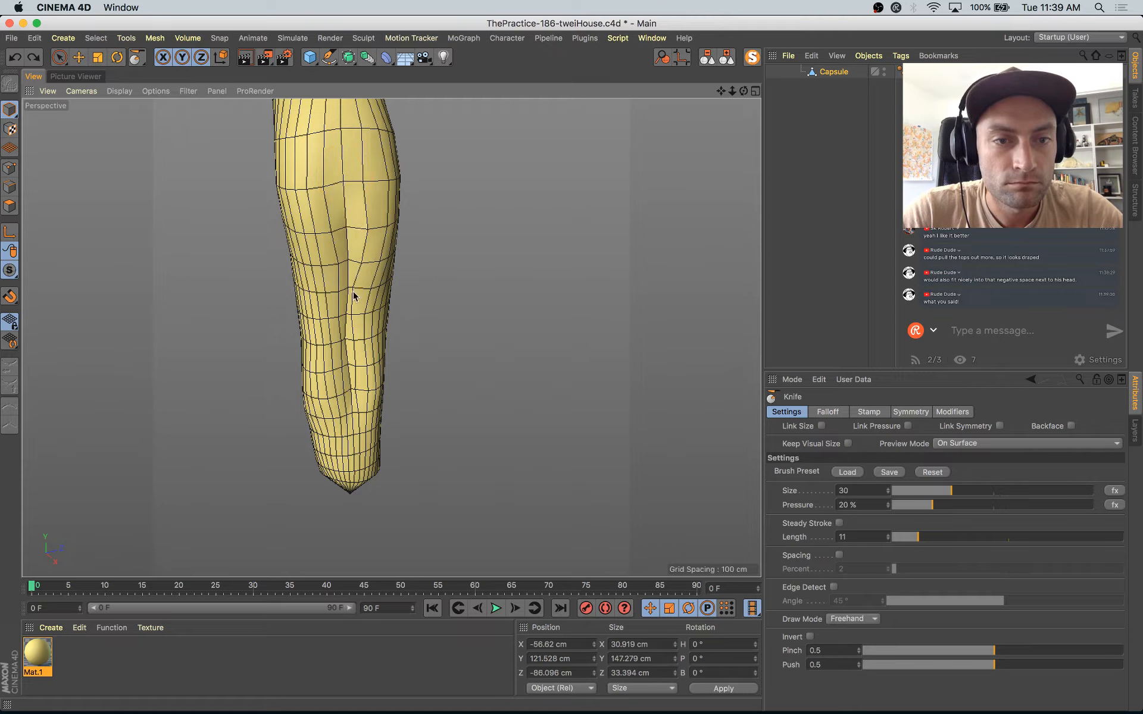
left_click_drag(350, 206, 342, 173)
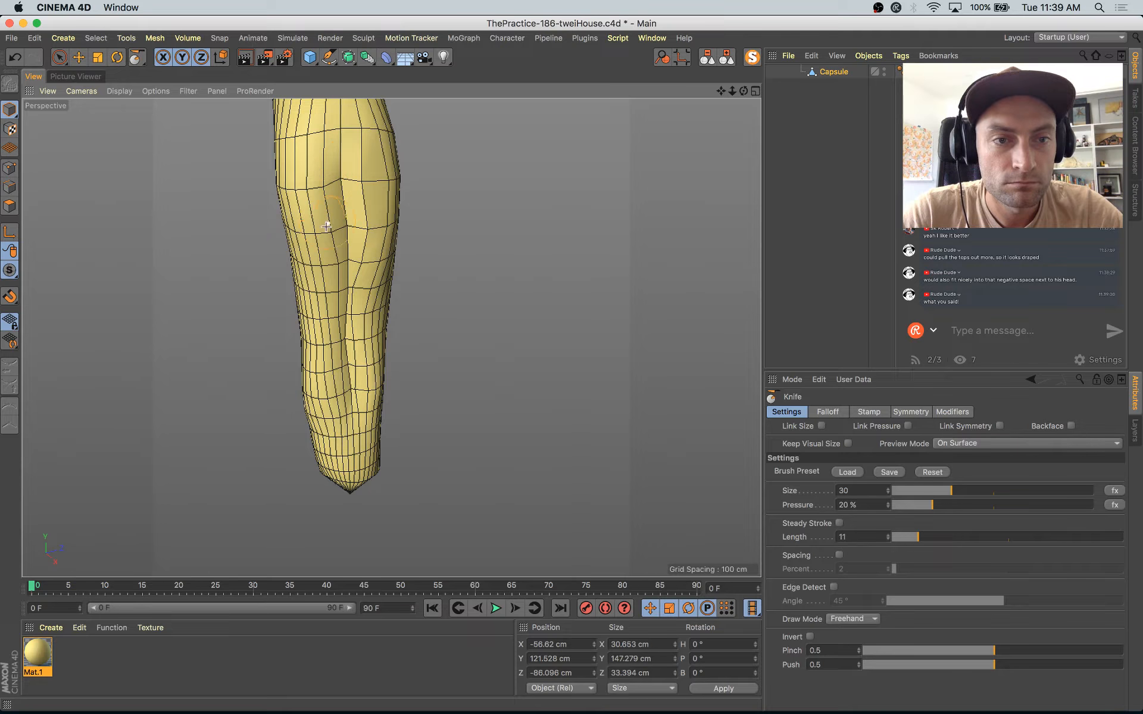
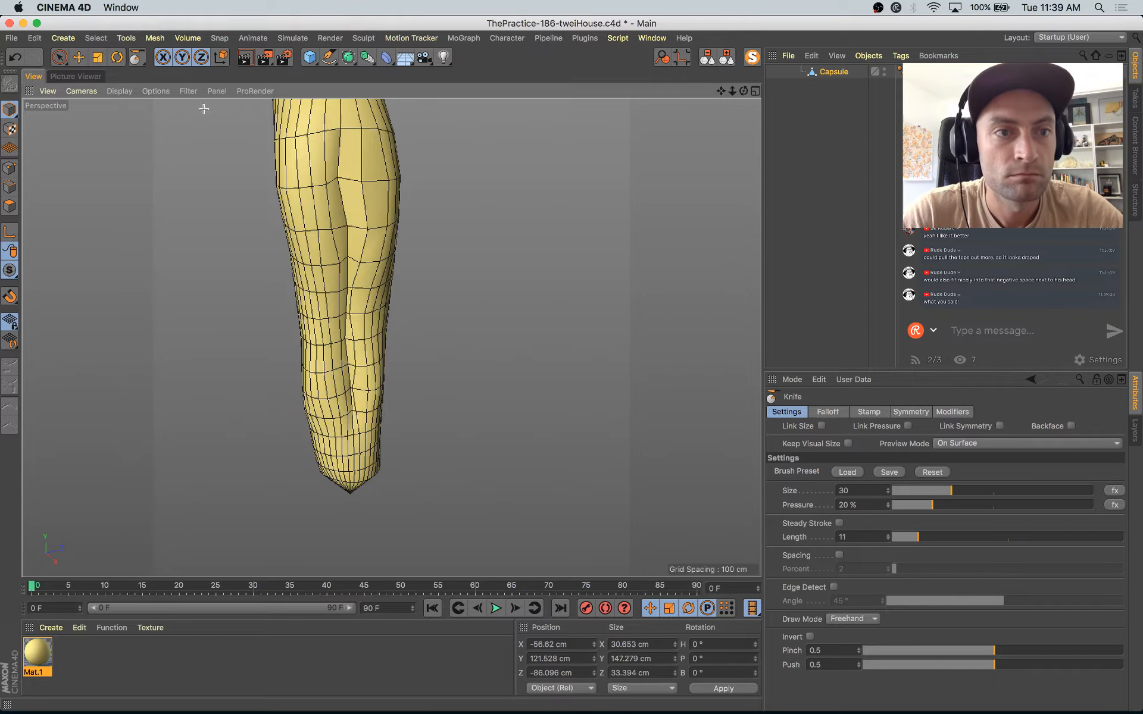
Step: Shape the fold beside the curtain's crease with the Pull brush at size 69, and bring the full scene back
left_click(146, 61)
left_click(182, 101)
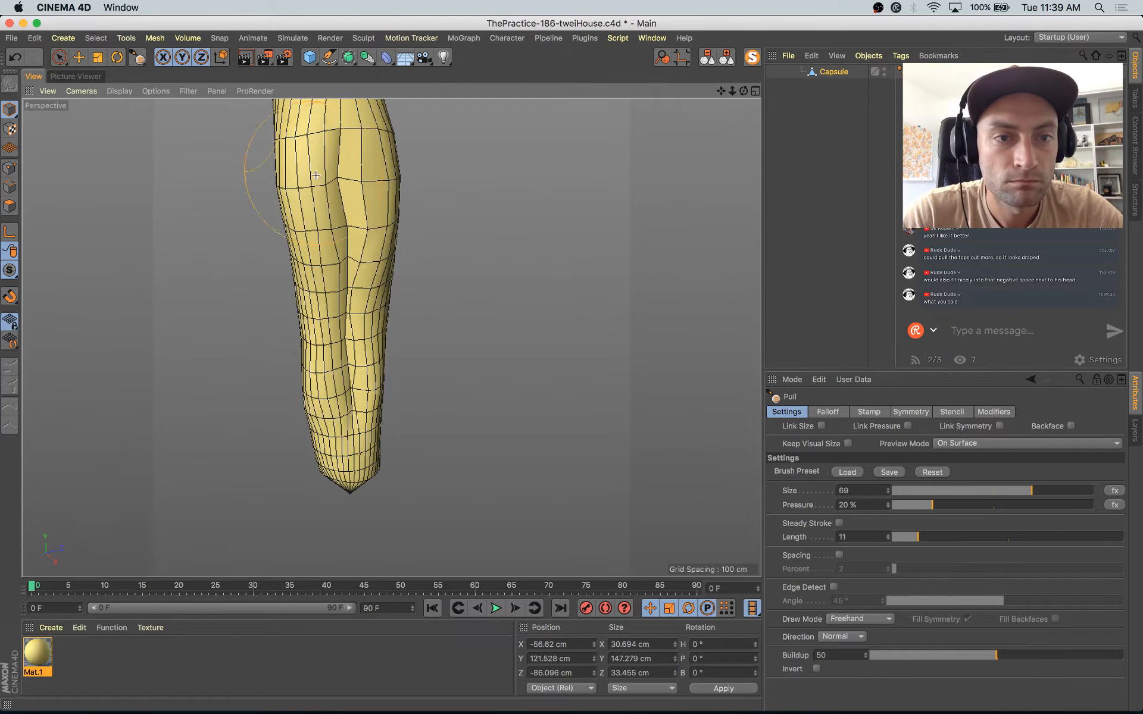
mouse_move(331, 210)
left_mouse_down()
mouse_move(336, 227)
mouse_move(381, 226)
mouse_move(356, 167)
left_mouse_up()
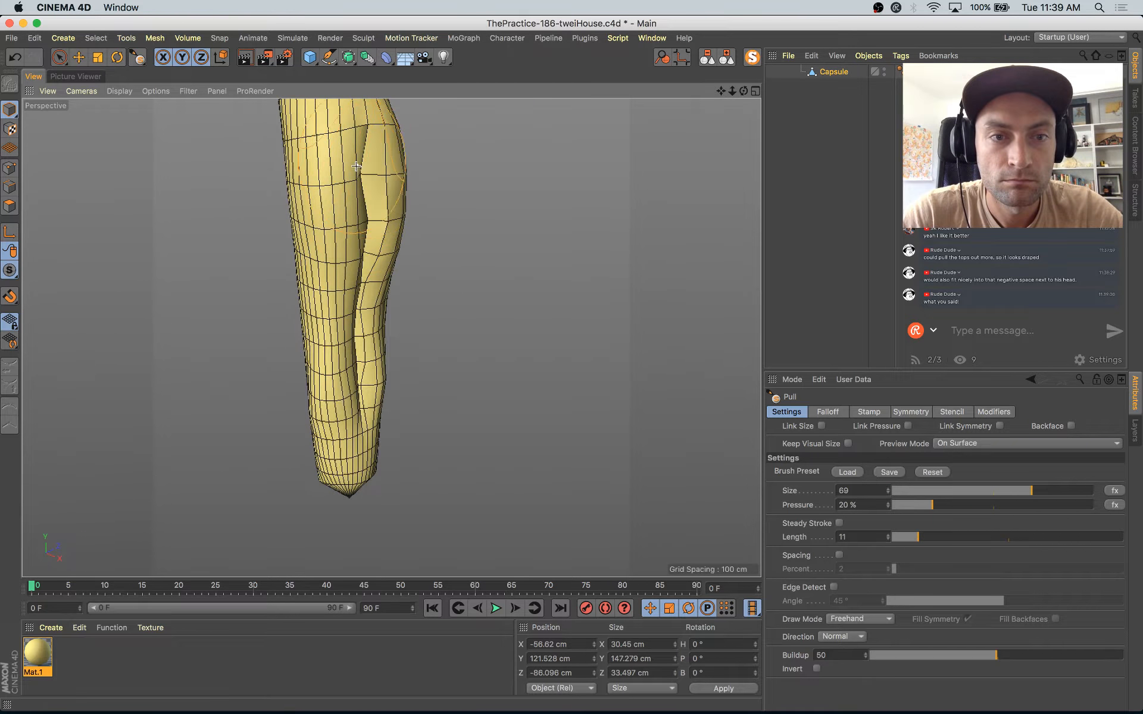
left_click(755, 60)
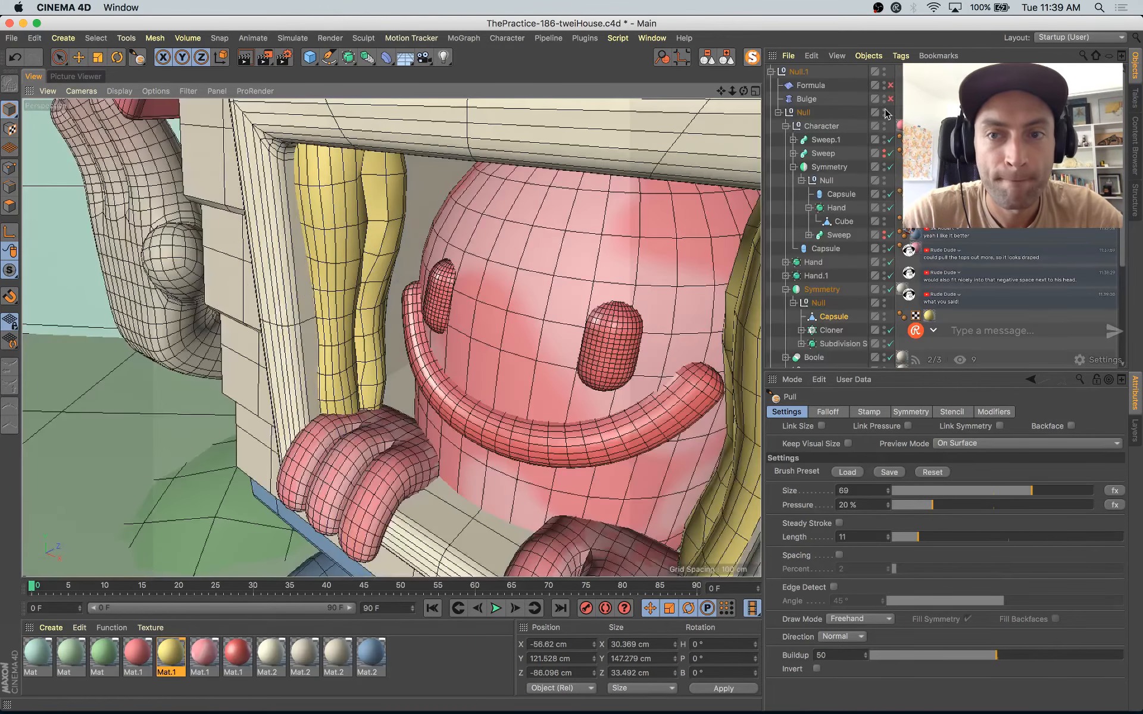
Step: Refine the curtain's edge facing the character with Pull brush strokes from several angles, undoing an unwanted stroke
left_click_drag(376, 274, 381, 212, "alt")
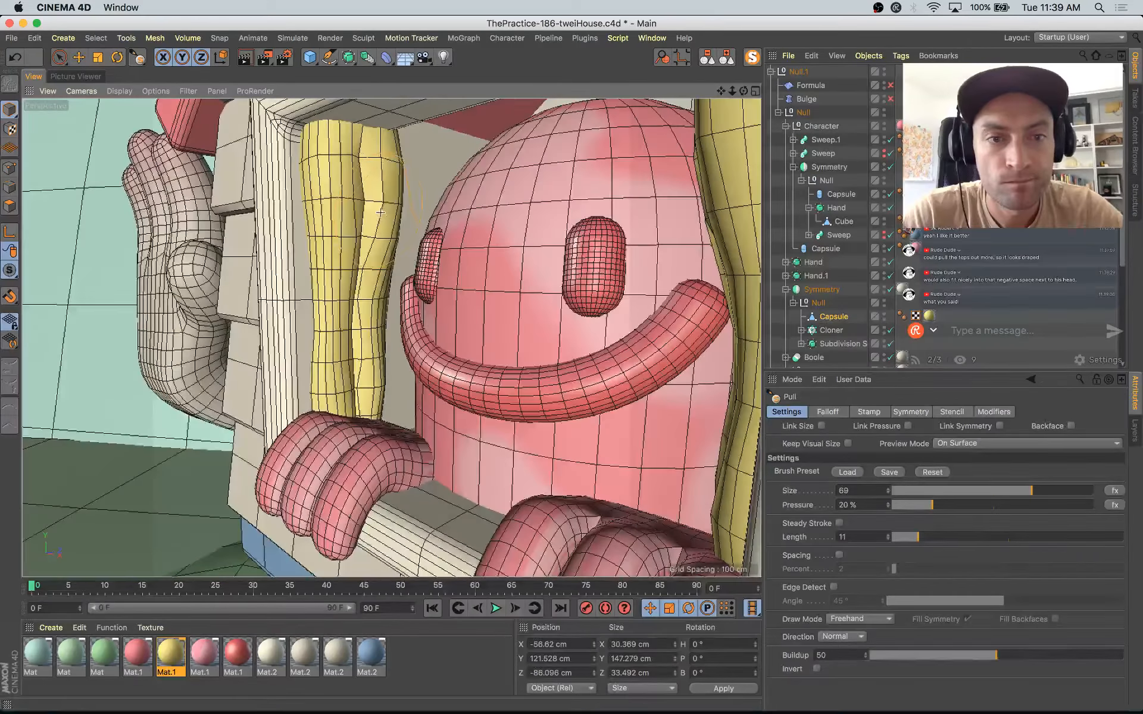
left_click_drag(388, 274, 312, 294, "alt")
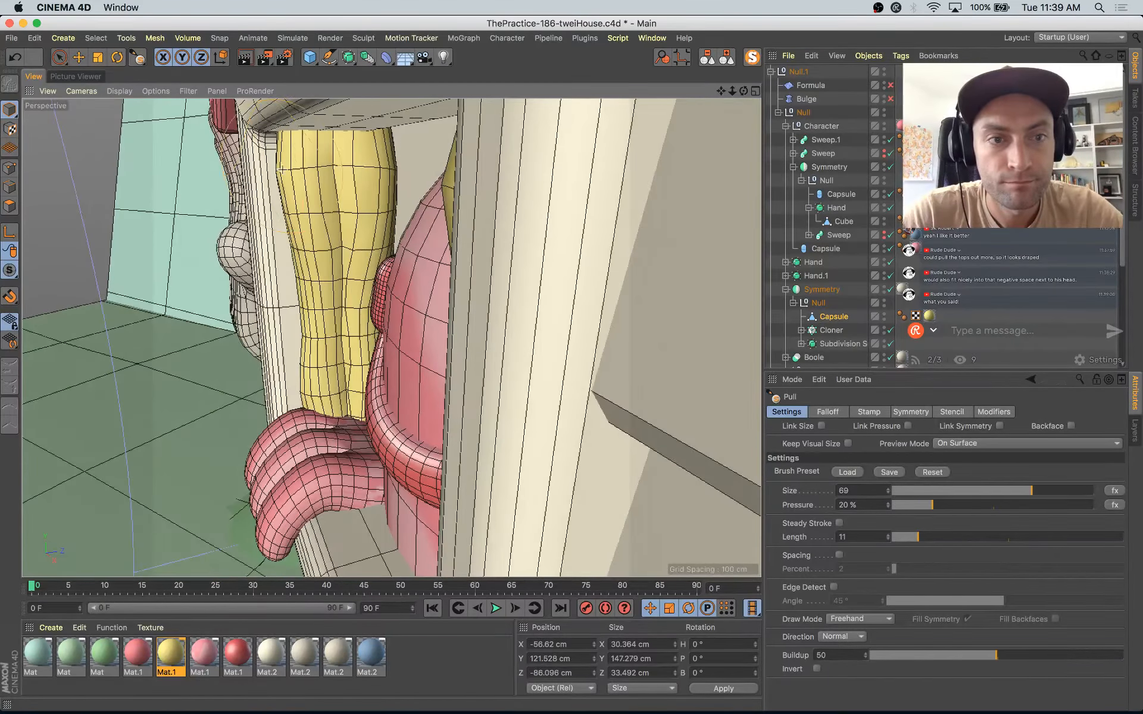
key("super+z")
left_click_drag(286, 172, 489, 205, "alt")
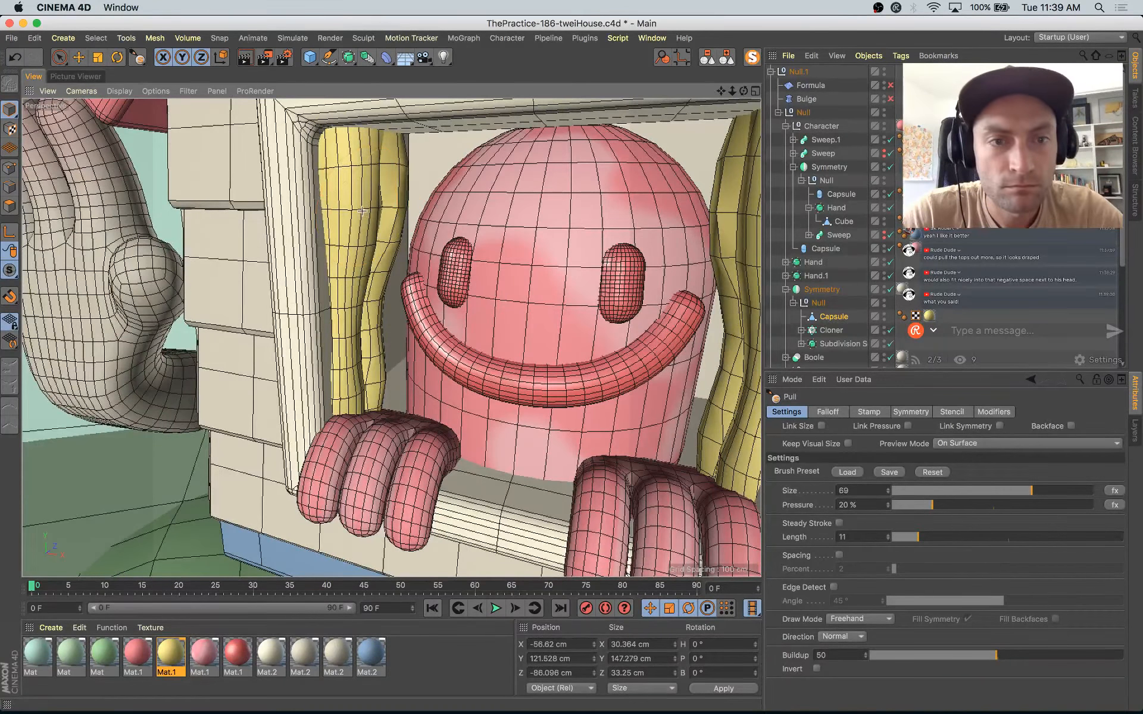
left_click_drag(401, 168, 404, 198)
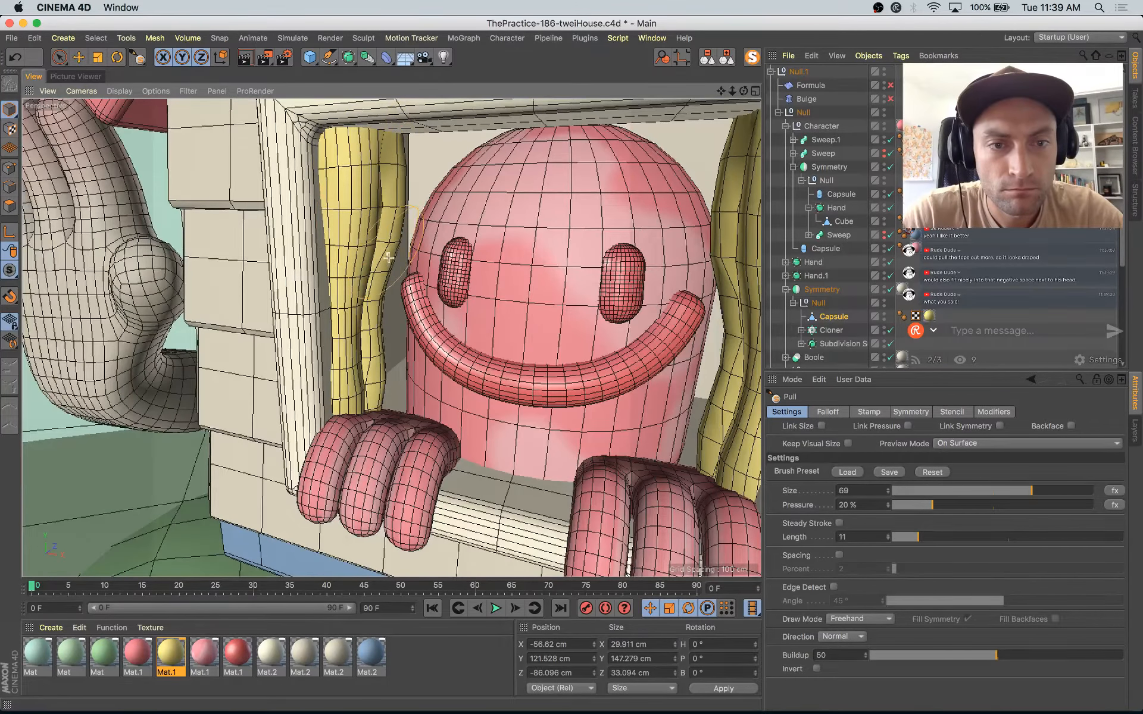
left_click_drag(389, 258, 349, 251, "alt")
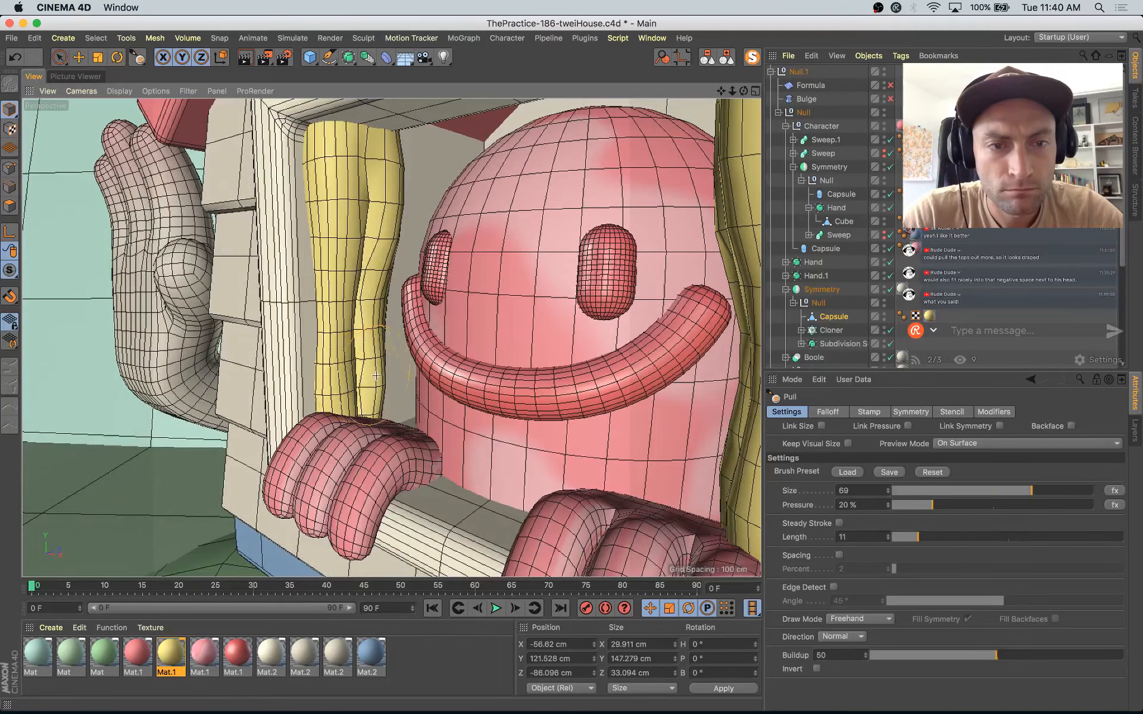
left_click_drag(439, 210, 486, 226, "alt")
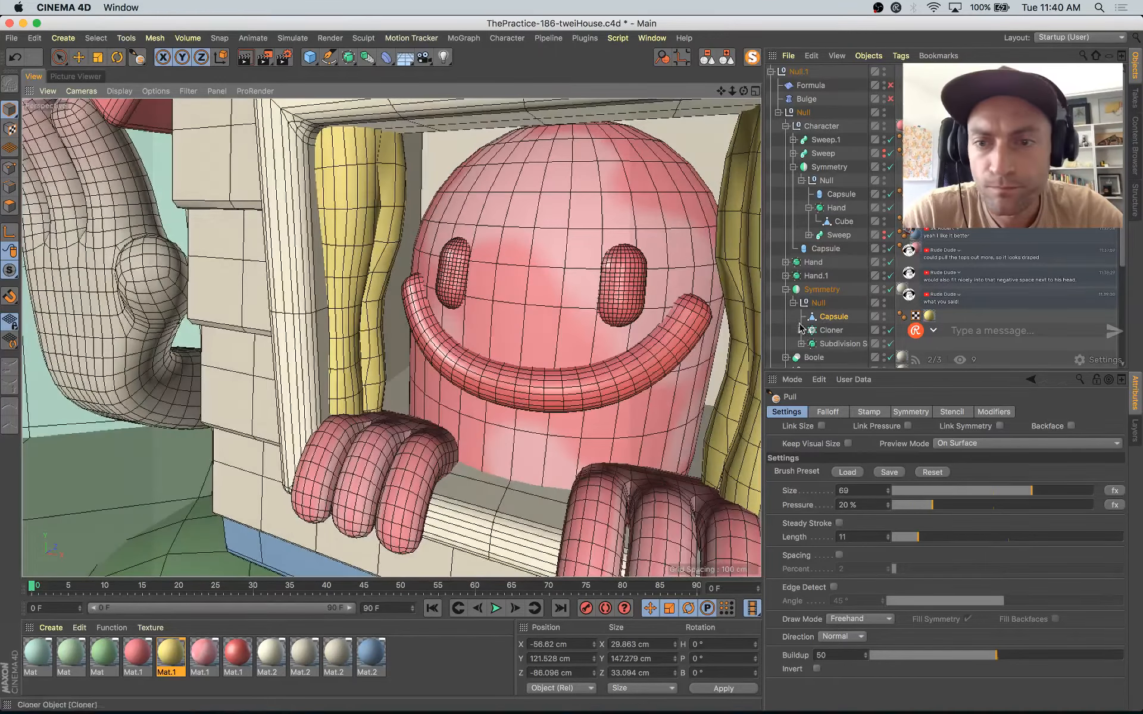
Step: Rotate the whole curtain Capsule to about 17.6° heading, 1.1° pitch and 3.4° bank, and nudge its position in the window
left_click(836, 318)
left_click(11, 110)
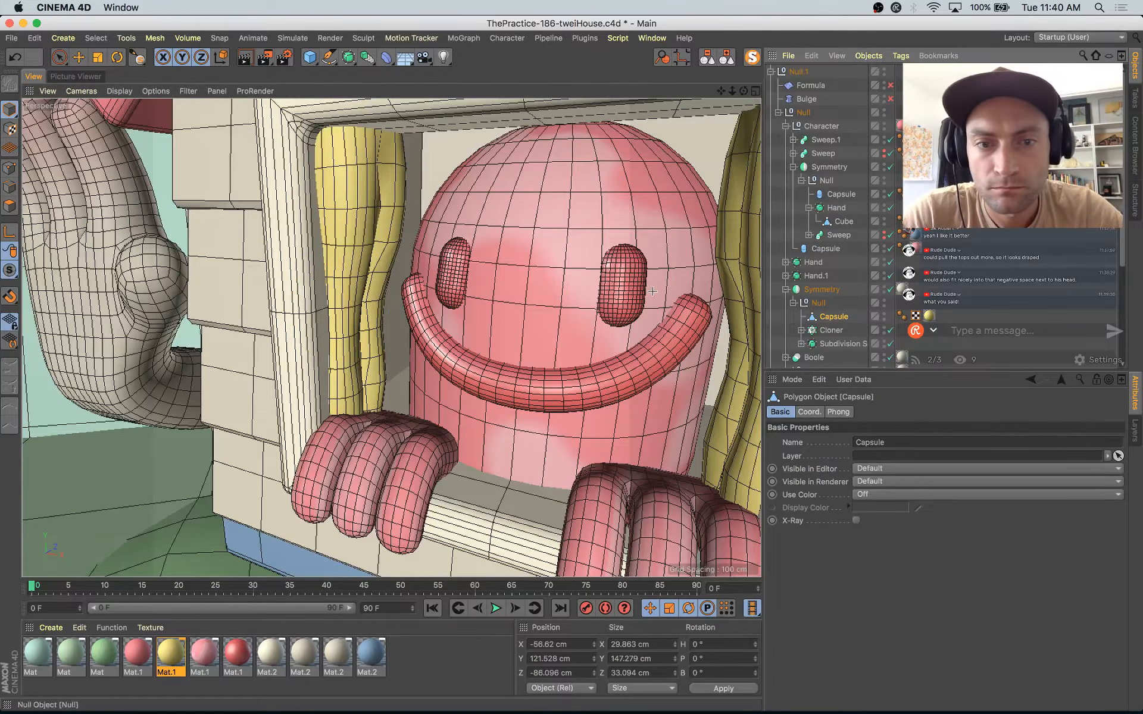
left_click(9, 202)
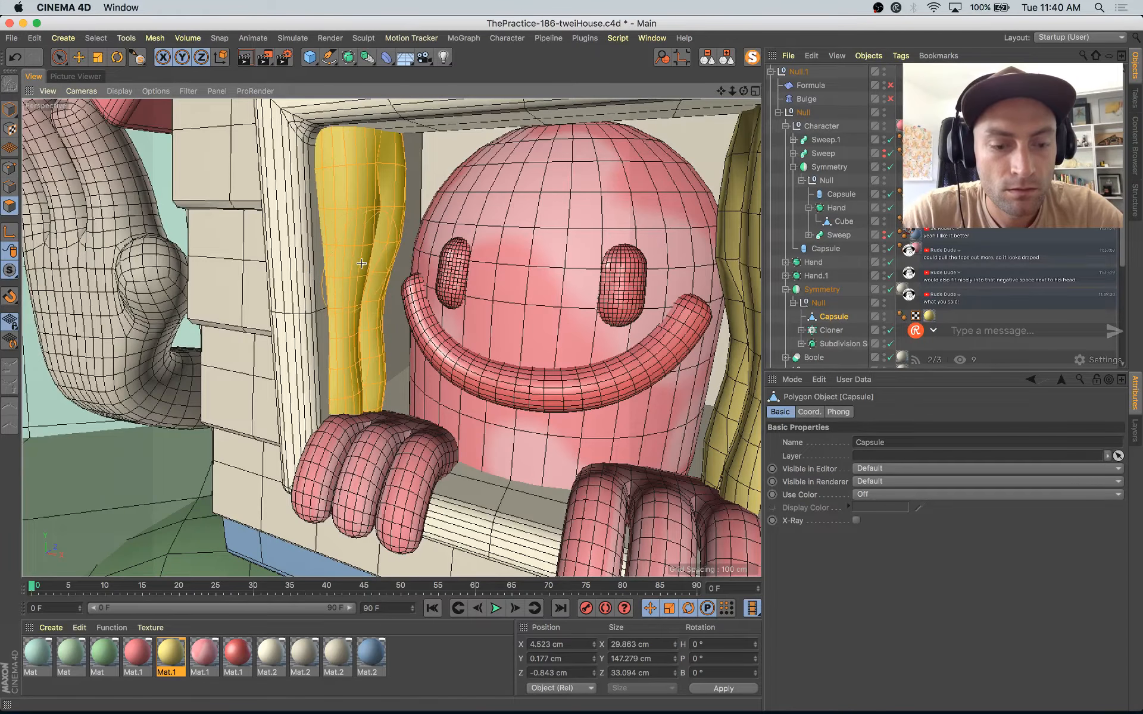
key("e")
key("r")
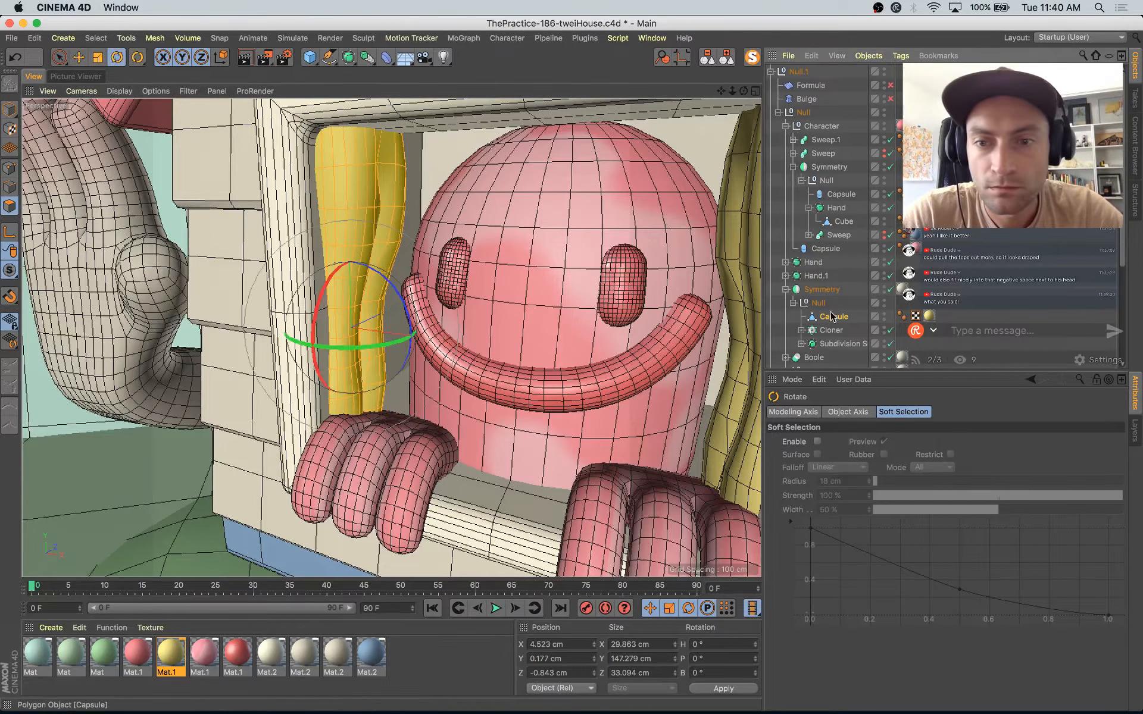
left_click(8, 109)
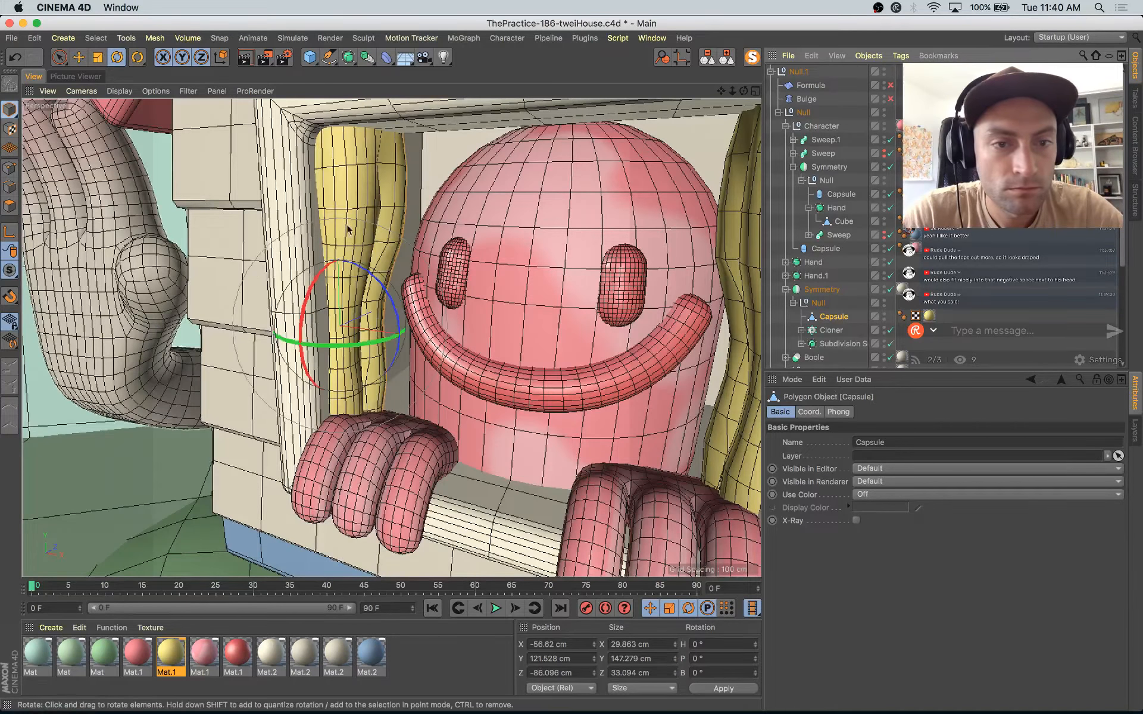
left_click_drag(382, 284, 387, 301)
key("e")
left_click_drag(402, 343, 426, 309)
key("r")
key("e")
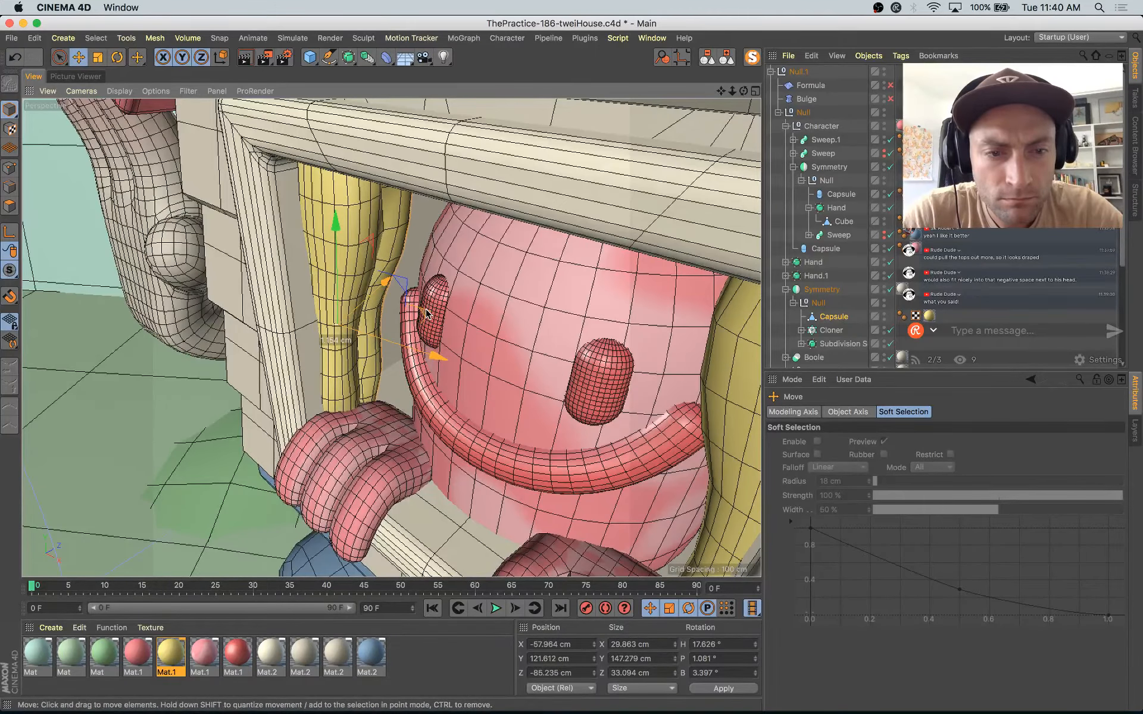
Step: Look through the scene Camera and render the house character to the Picture Viewer
scroll(880, 332, "down", 8)
left_click(891, 321)
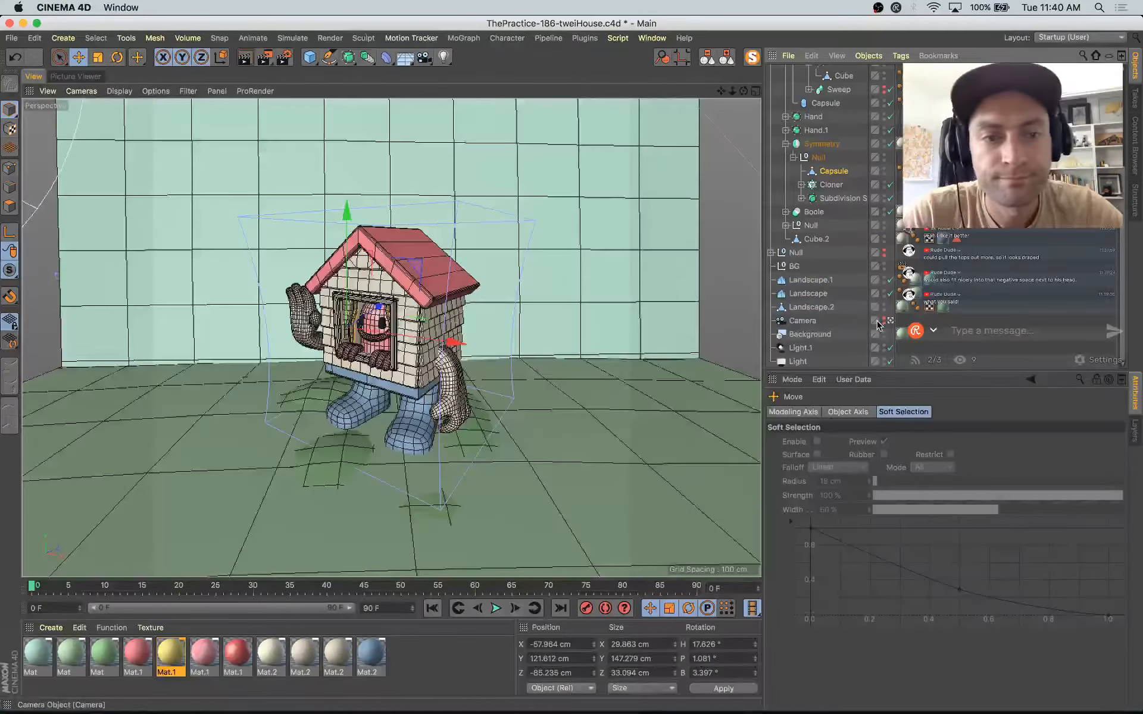
key("shift+r")
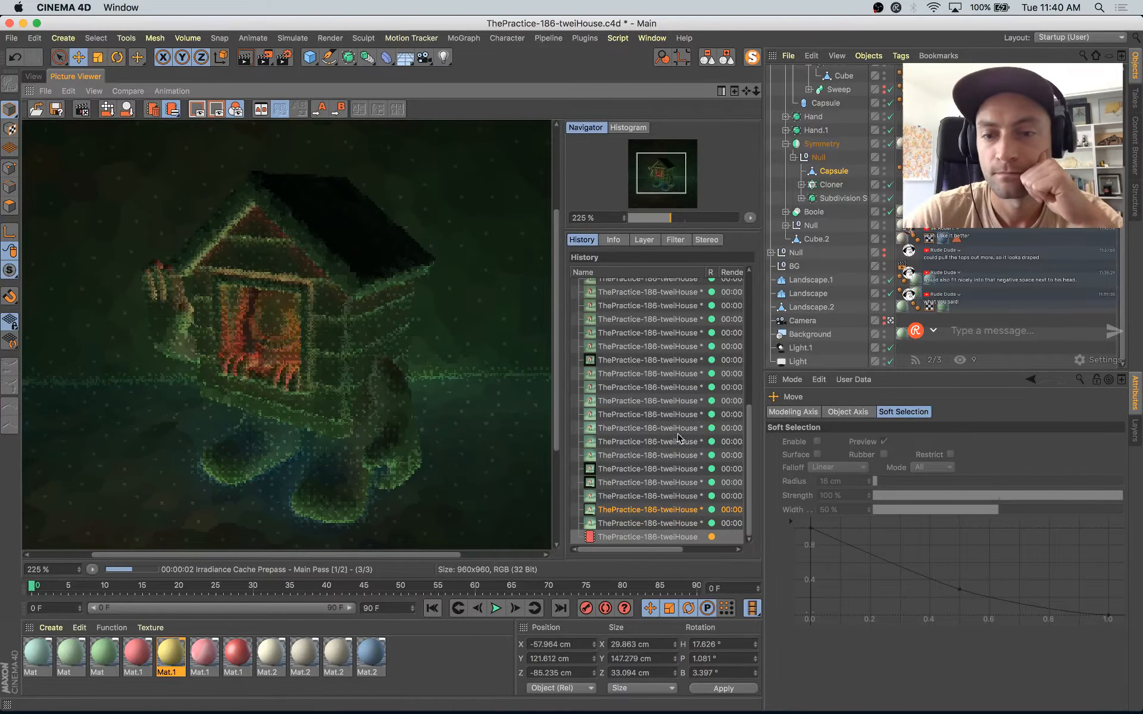
Step: Compare the curtains in the running render with the earlier renders in the history
left_click(663, 511)
key("Up")
key("Up")
key("Up")
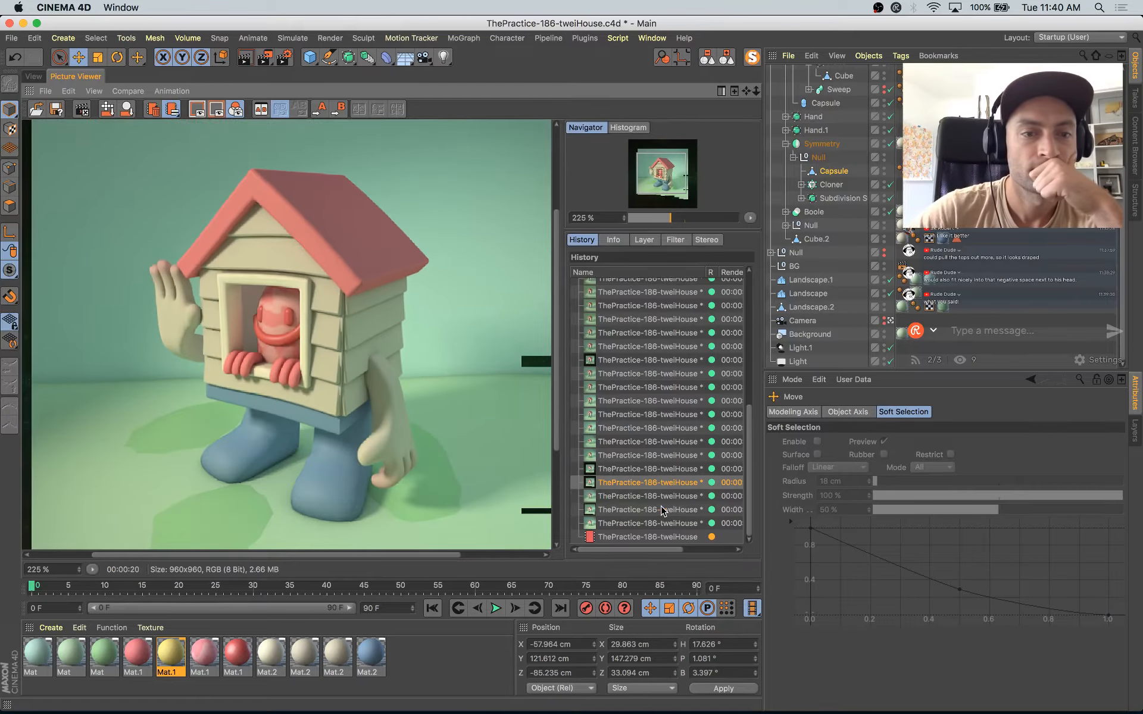
key("Down")
key("Down")
key("Down")
key("Down")
key("Down")
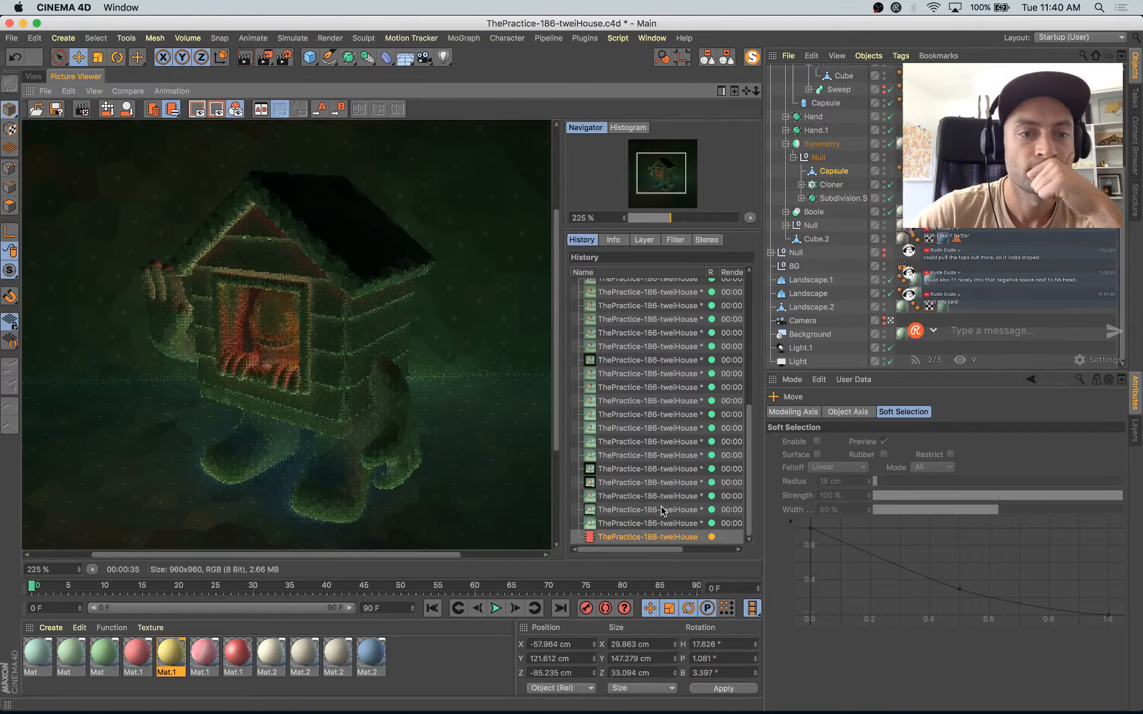
key("Up")
key("Up")
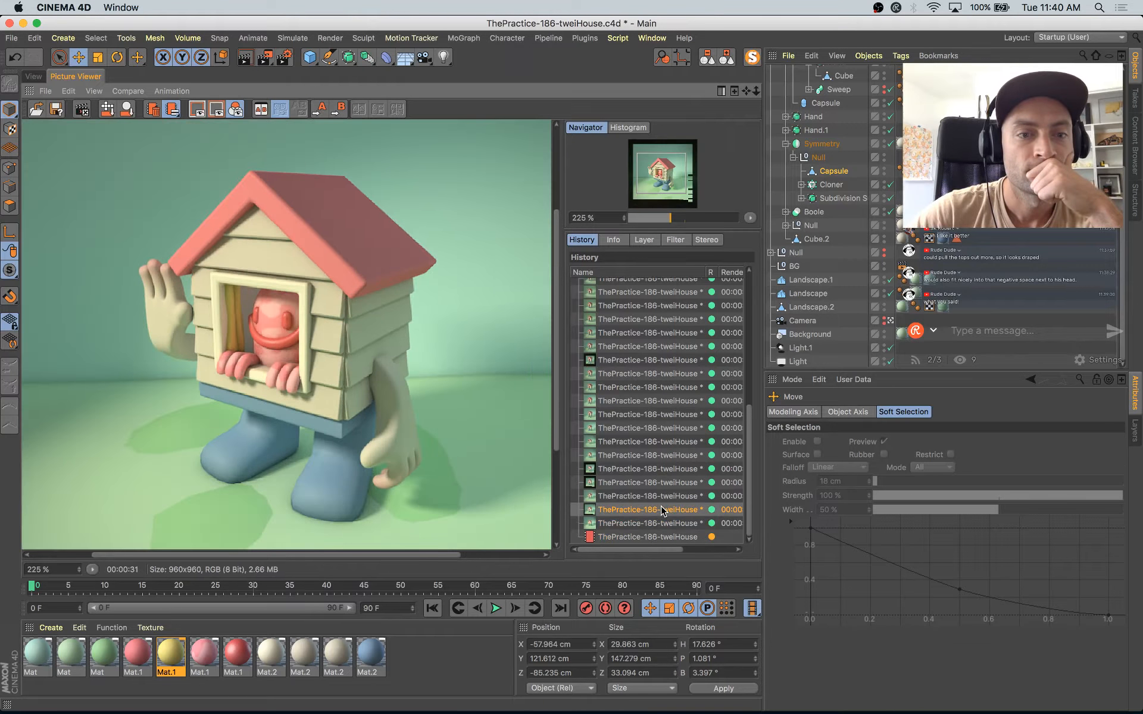
key("Down")
key("Down")
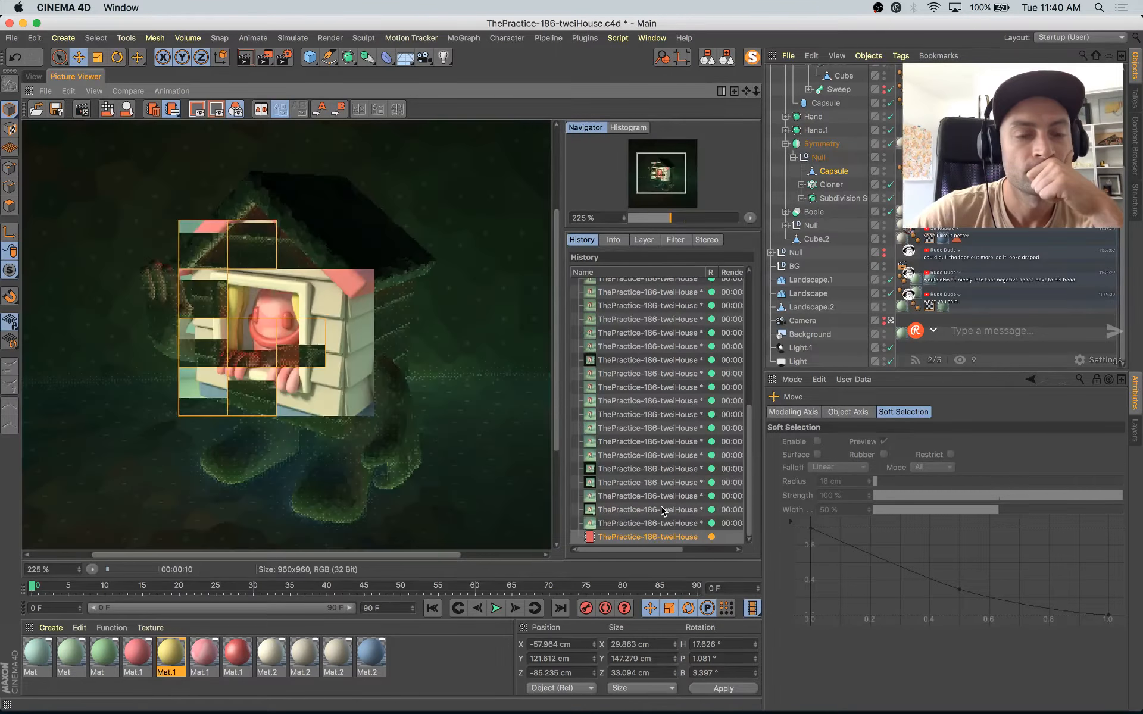
key("Up")
key("Up")
key("Down")
key("Down")
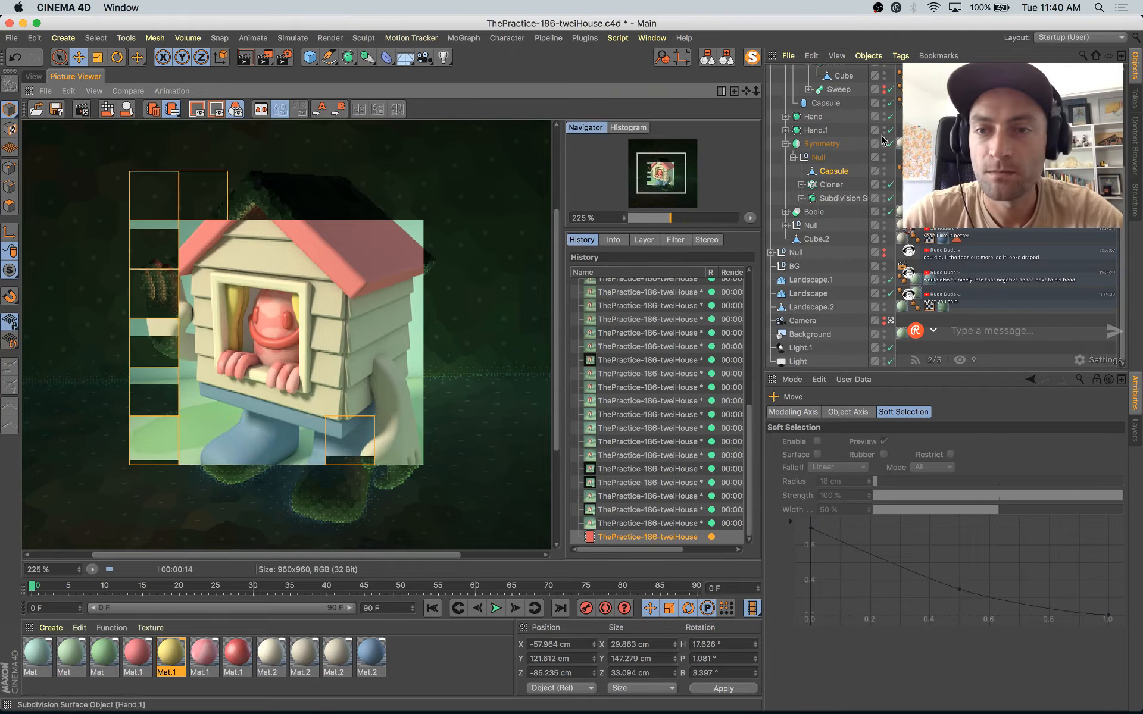
Step: Restart the render with the Formula and Bulge deformers enabled, and save the project
scroll(893, 88, "up", 5)
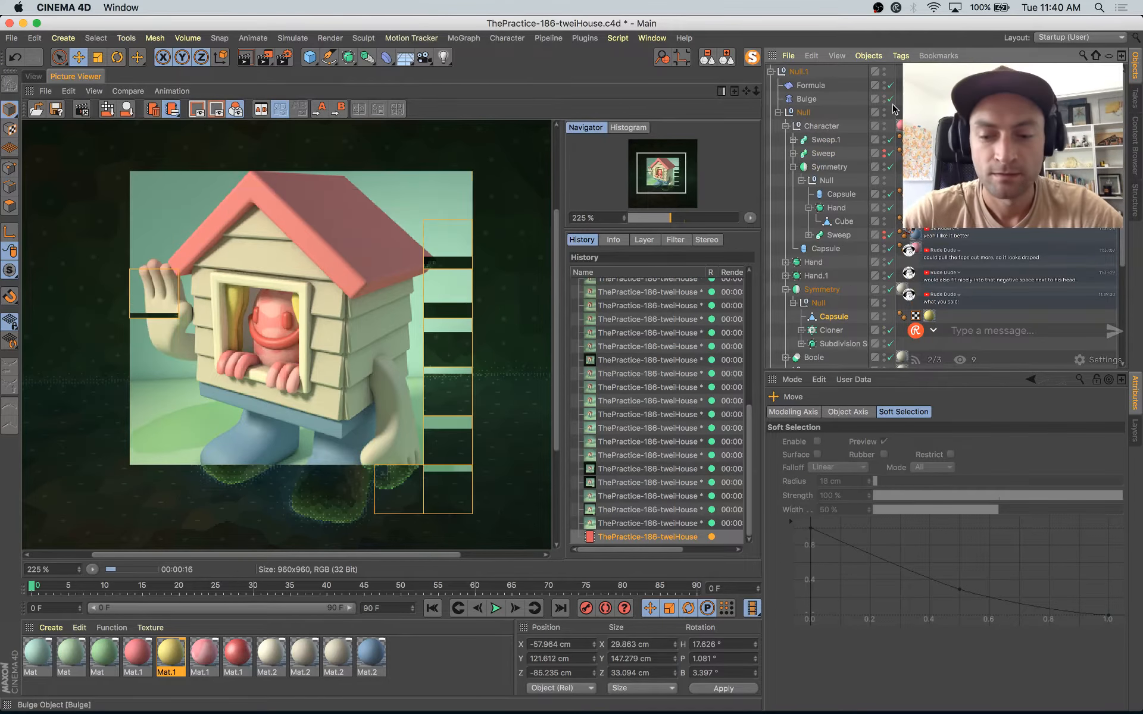
key("shift+r")
key("Return")
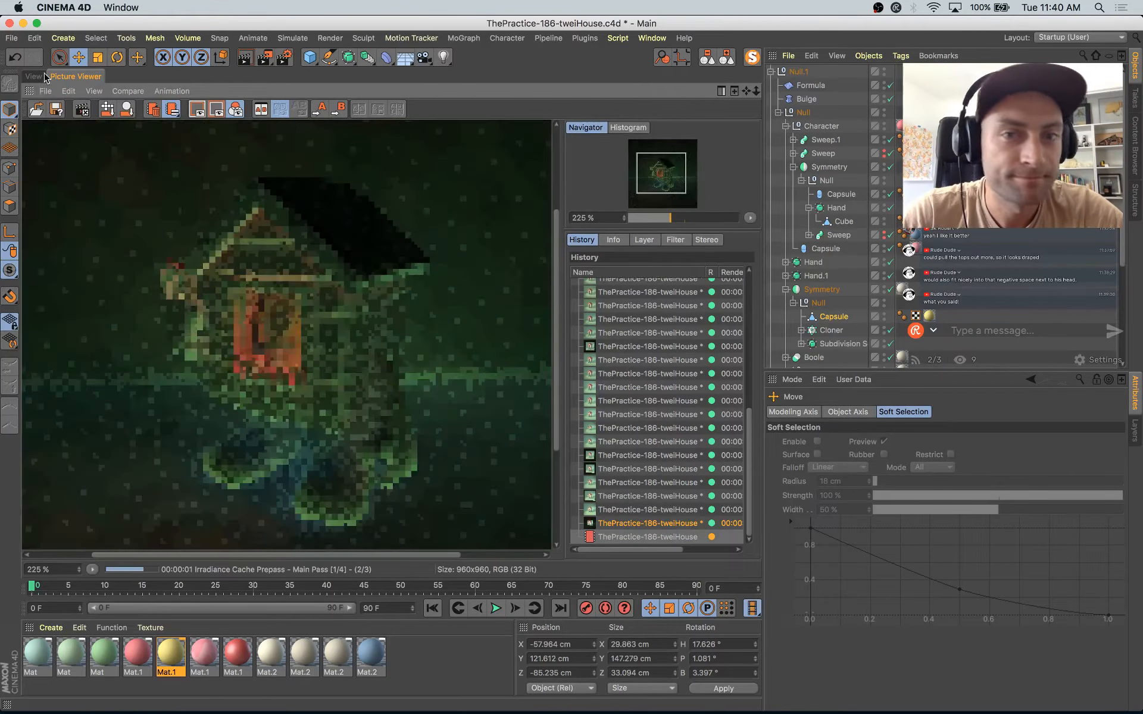
left_click(33, 76)
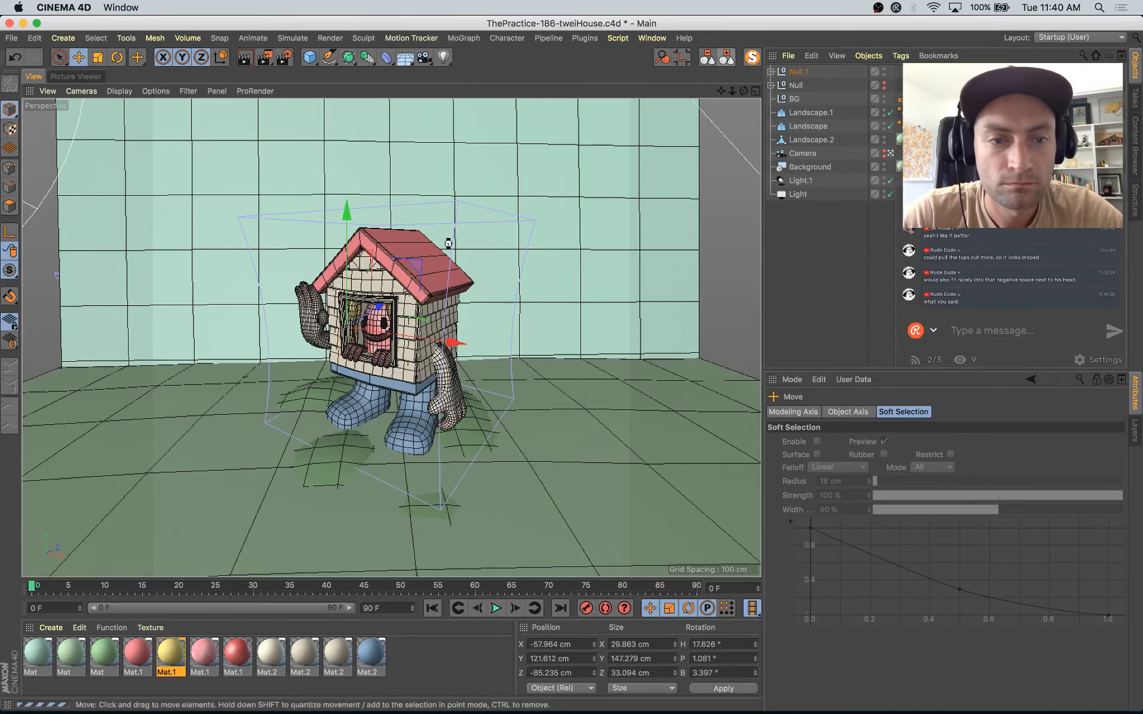
key("super+s")
Step: Try to reposition the raised Hand subdivision surface beside the house
left_click(317, 171)
left_click(312, 320)
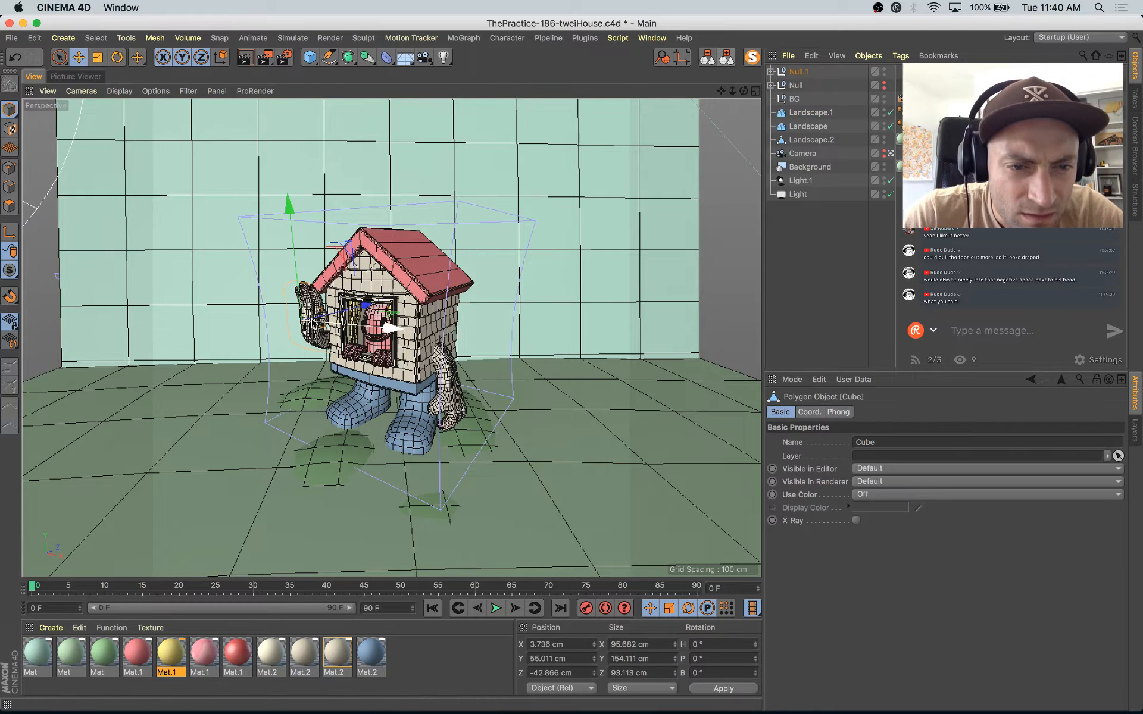
key("s")
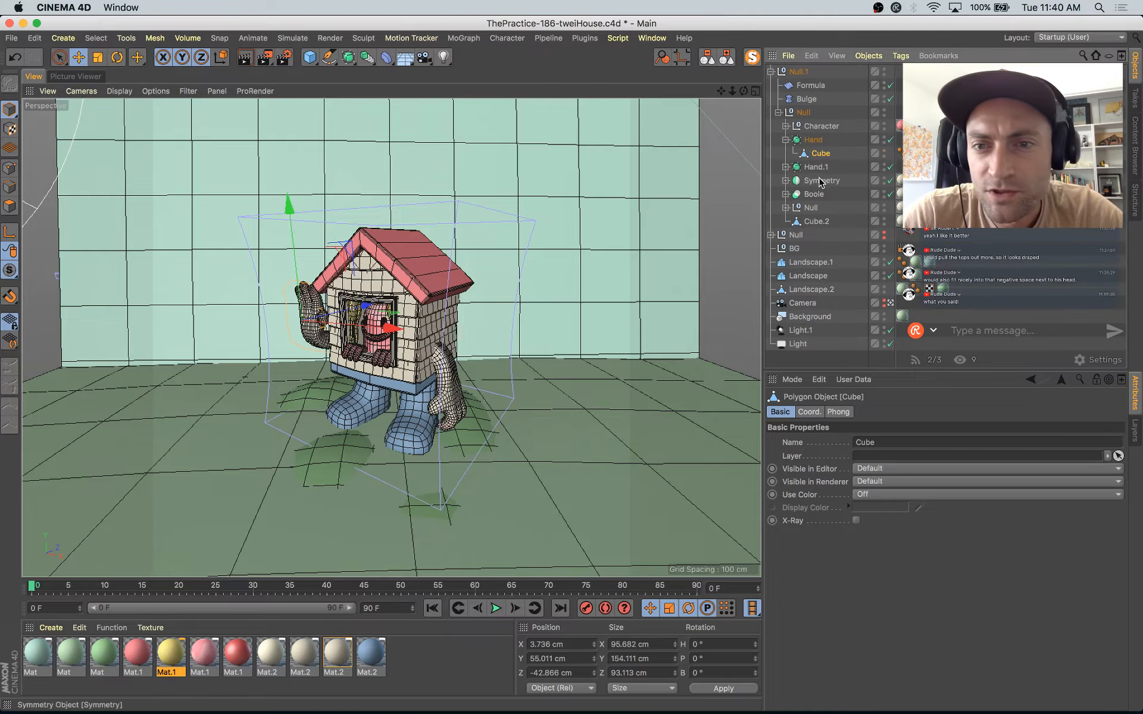
left_click(788, 141)
left_click(811, 139)
mouse_move(308, 231)
left_mouse_down()
mouse_move(313, 239)
mouse_move(307, 227)
left_mouse_up()
key("super+z")
Step: Try to scale up the roof Cube as a whole object
left_click(409, 263)
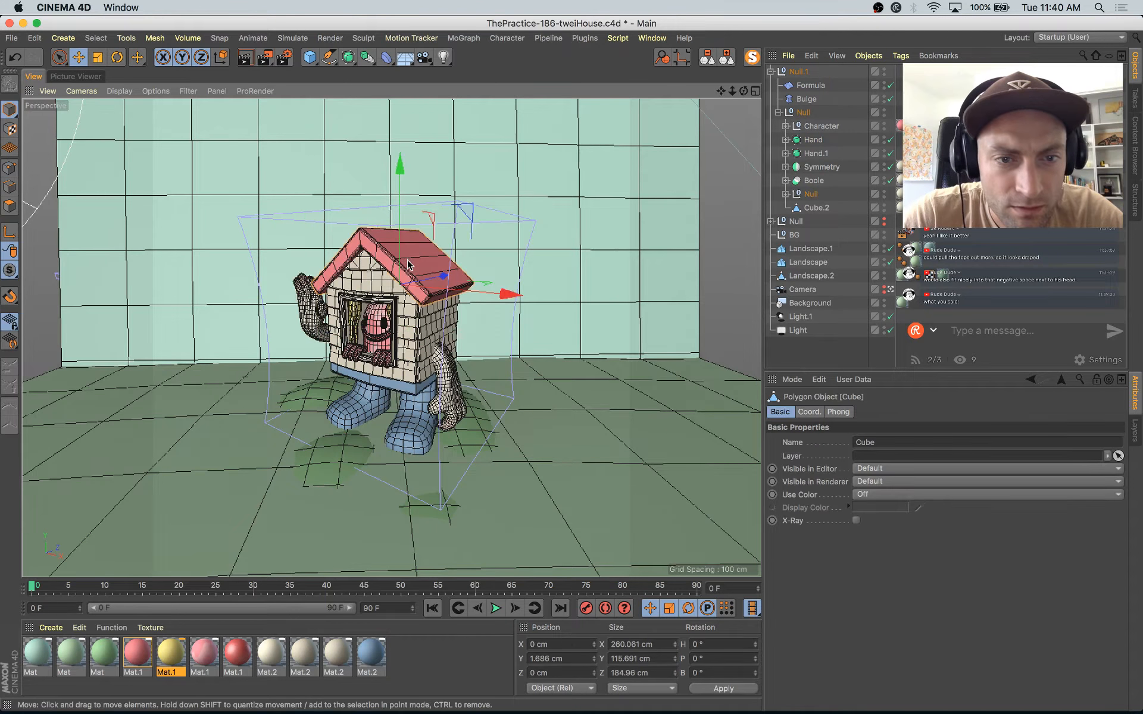
key("t")
left_click_drag(582, 358, 620, 327)
key("super+z")
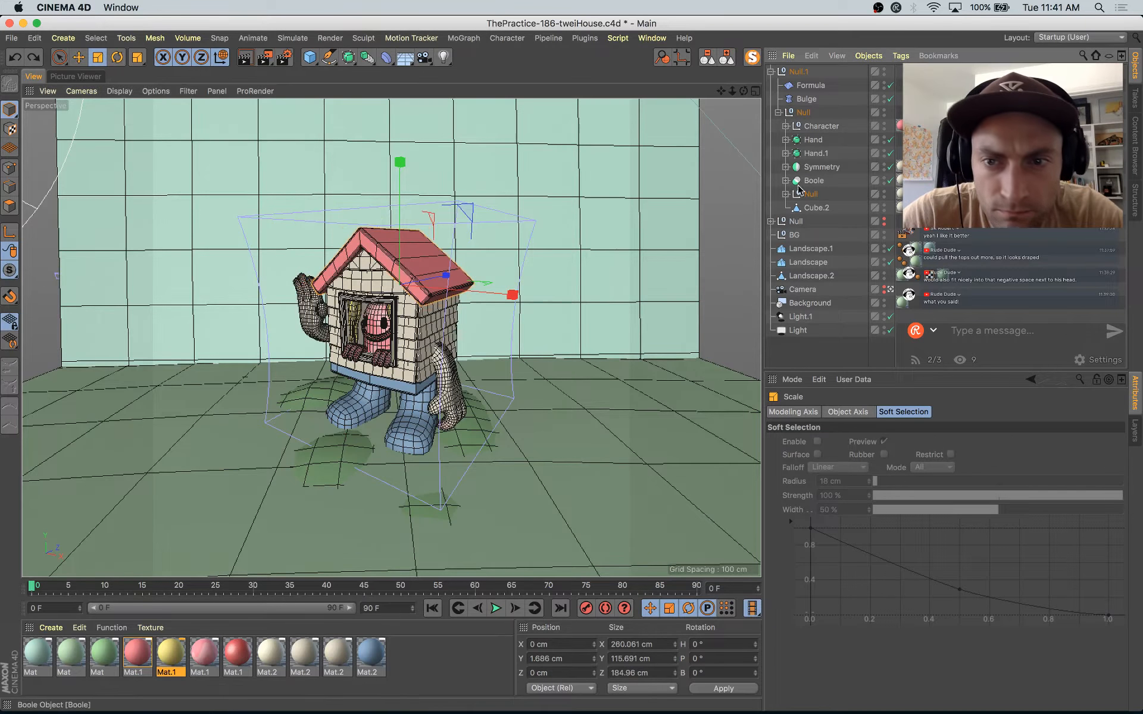
Step: Select the roof Cube inside its Null and scale all its polygons up to about 112%
left_click(786, 194)
left_click(820, 234)
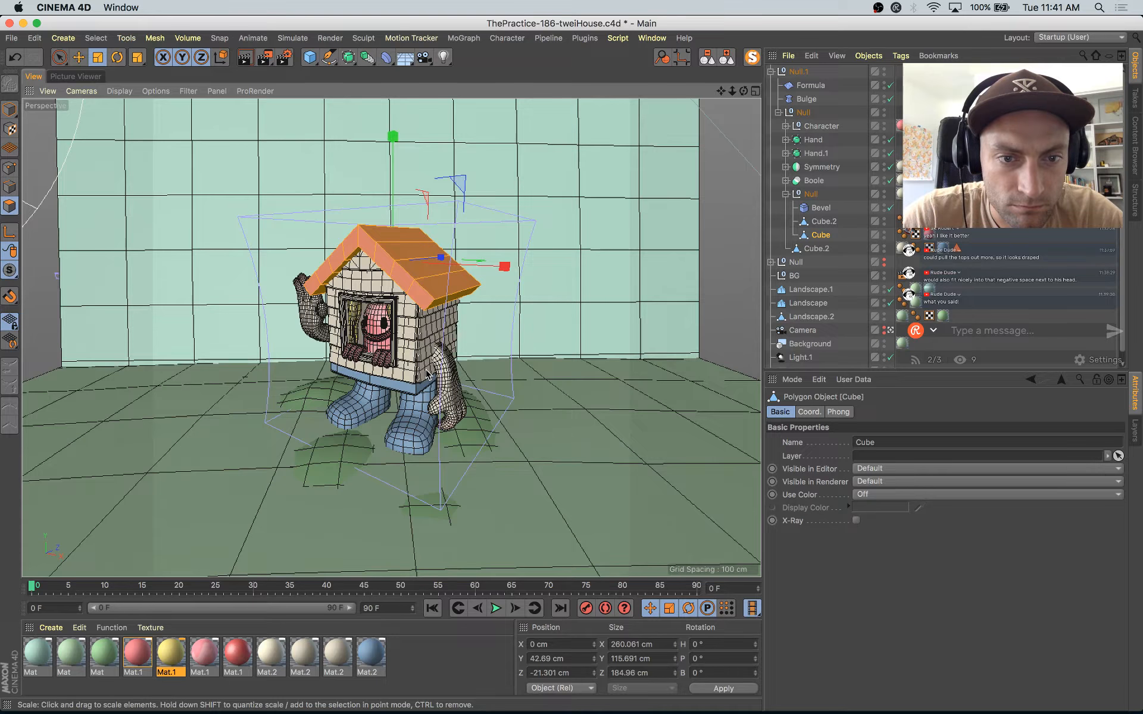
left_click_drag(441, 368, 487, 344)
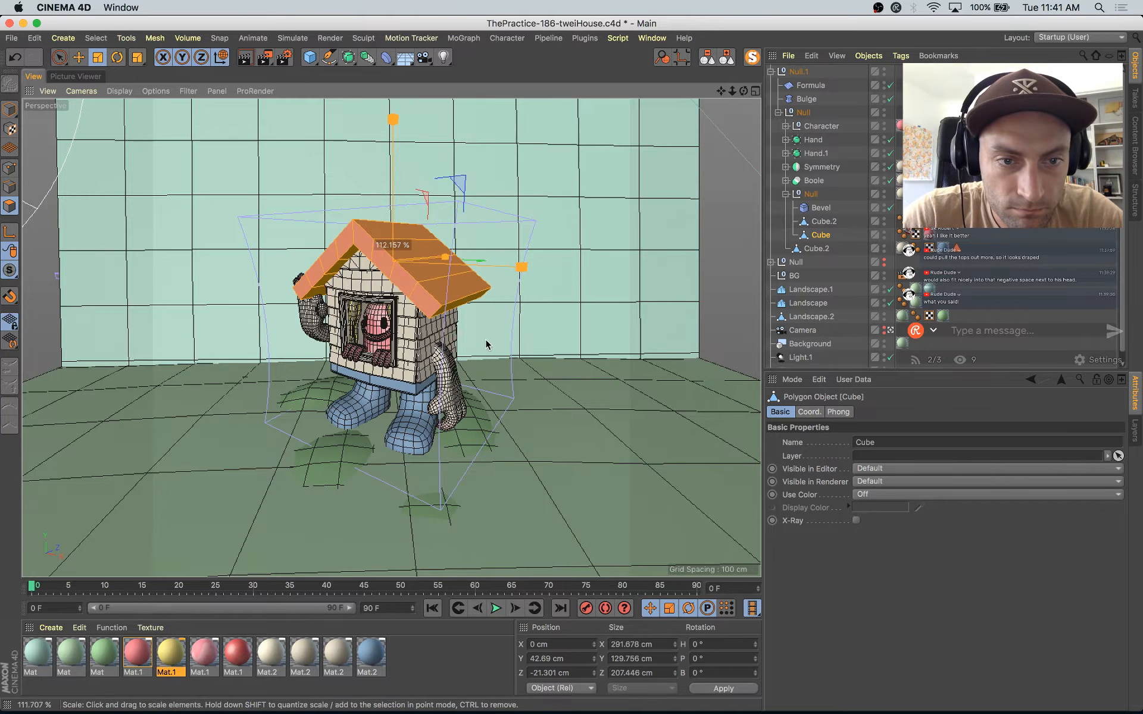
Step: Lower the roof polygons to about 37.4 cm in Y and widen them to about 304 cm in X
key("e")
left_click_drag(393, 149, 393, 153)
key("t")
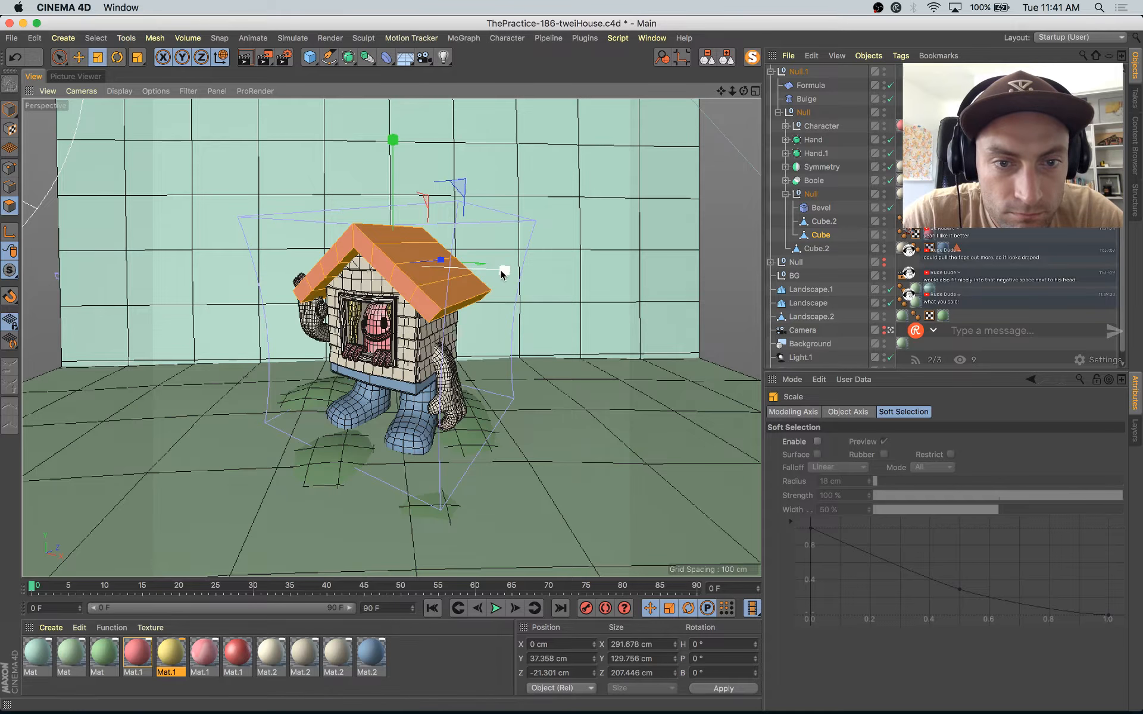
left_click_drag(502, 273, 506, 274)
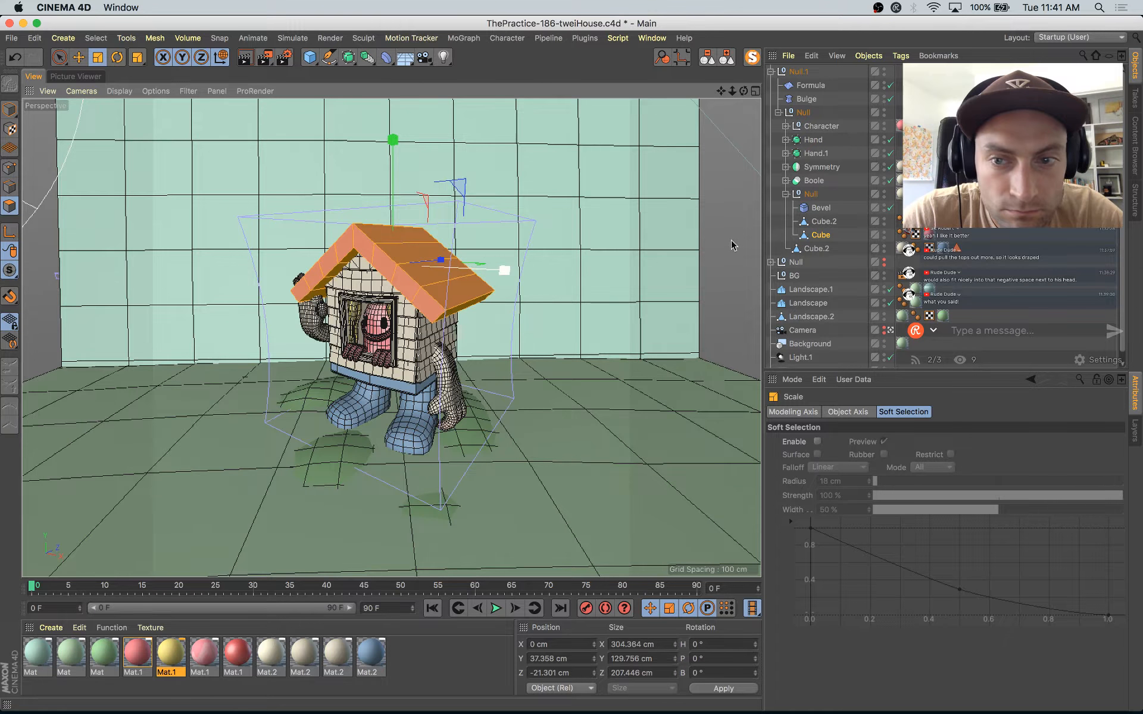
left_click(10, 110)
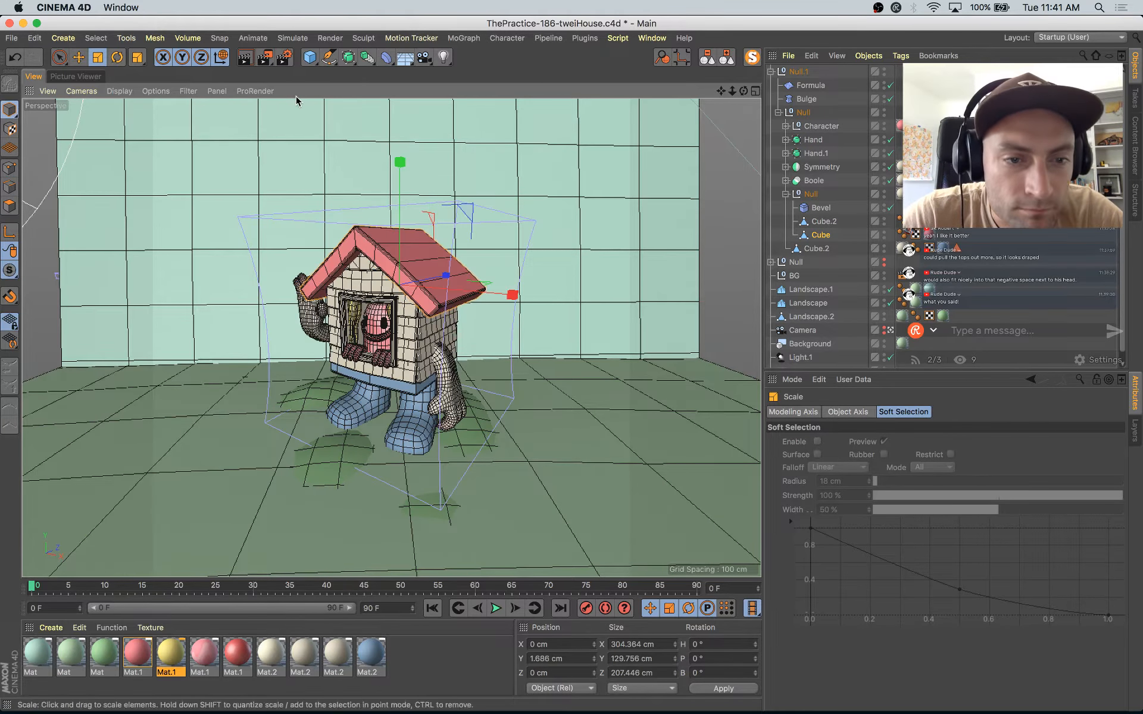
Step: Move the raised Hand outward from the house wall, clear of the roof edge, to about -73 cm in Z
left_click(375, 325)
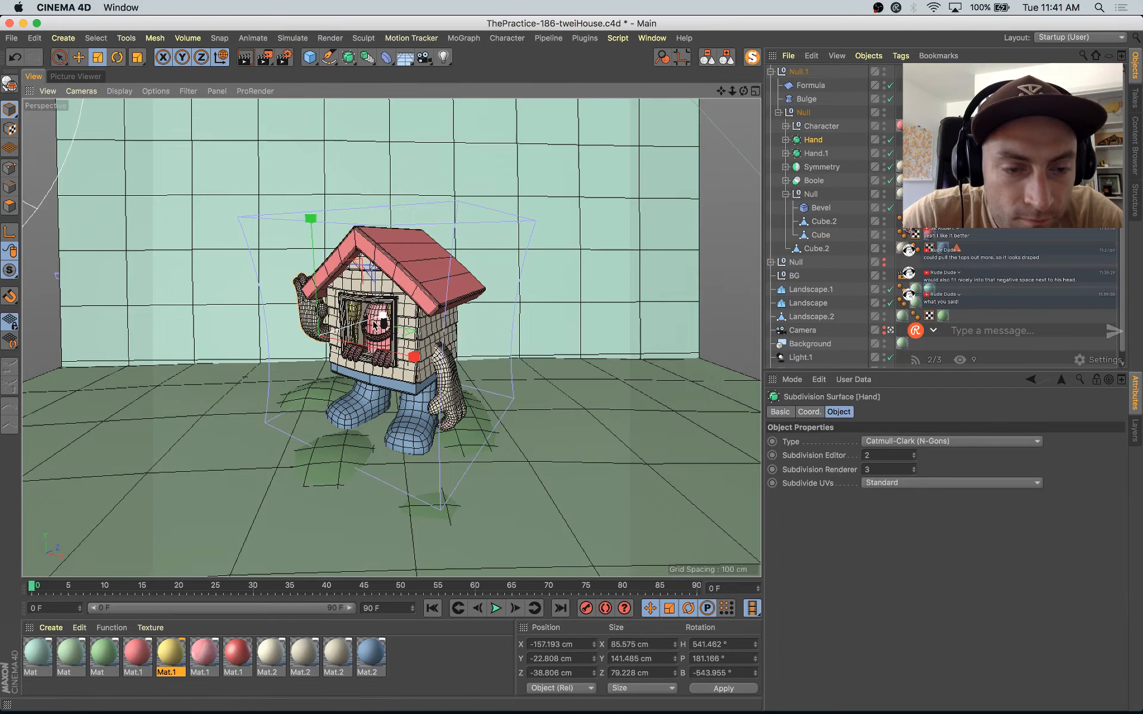
key("e")
left_click_drag(381, 321, 369, 325)
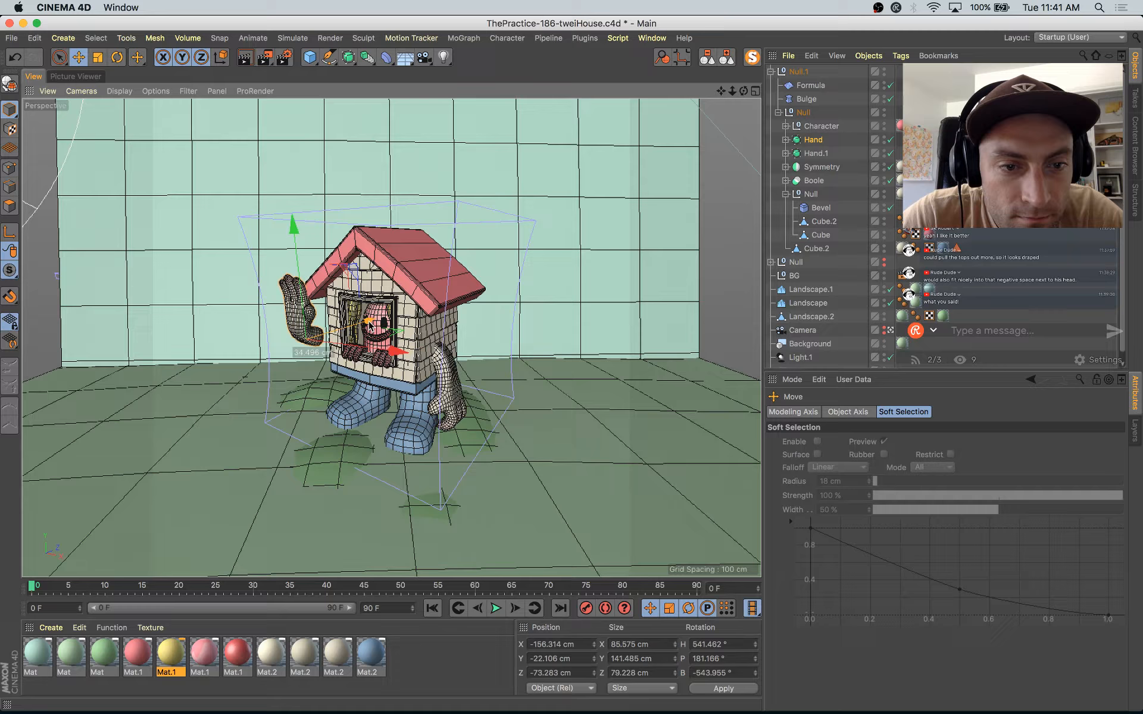
Step: Undo the last move of the raised hand and lower the roof Cube to about 1.1 cm in Y
key("ctrl+z")
left_click(416, 283)
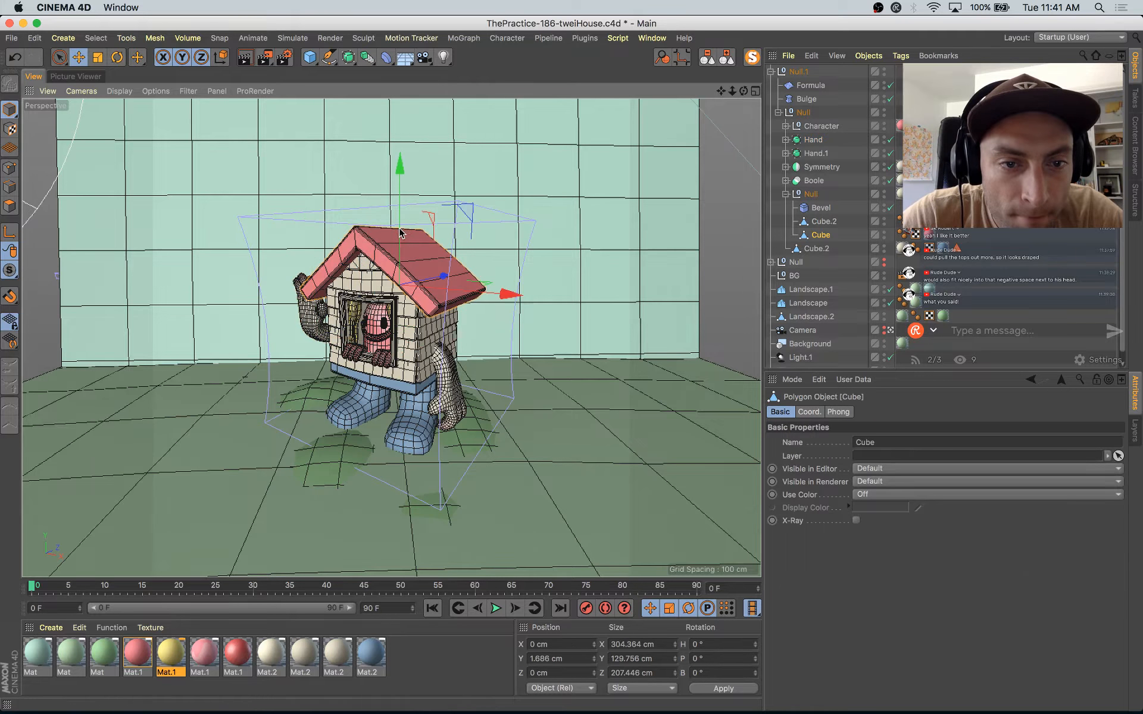
mouse_move(401, 237)
left_mouse_down()
mouse_move(402, 222)
mouse_move(404, 233)
left_mouse_up()
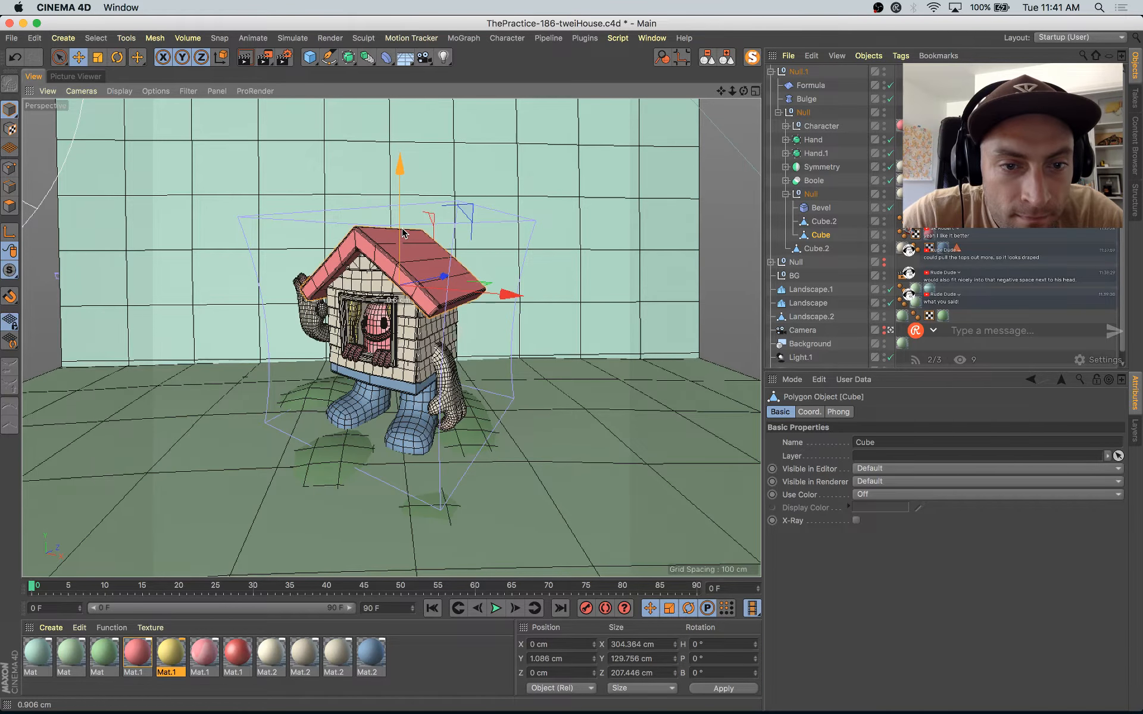
Step: Move the raised Hand down and outward to about -171 cm in X, -52.7 cm in Y and -50.8 cm in Z
left_click(294, 323)
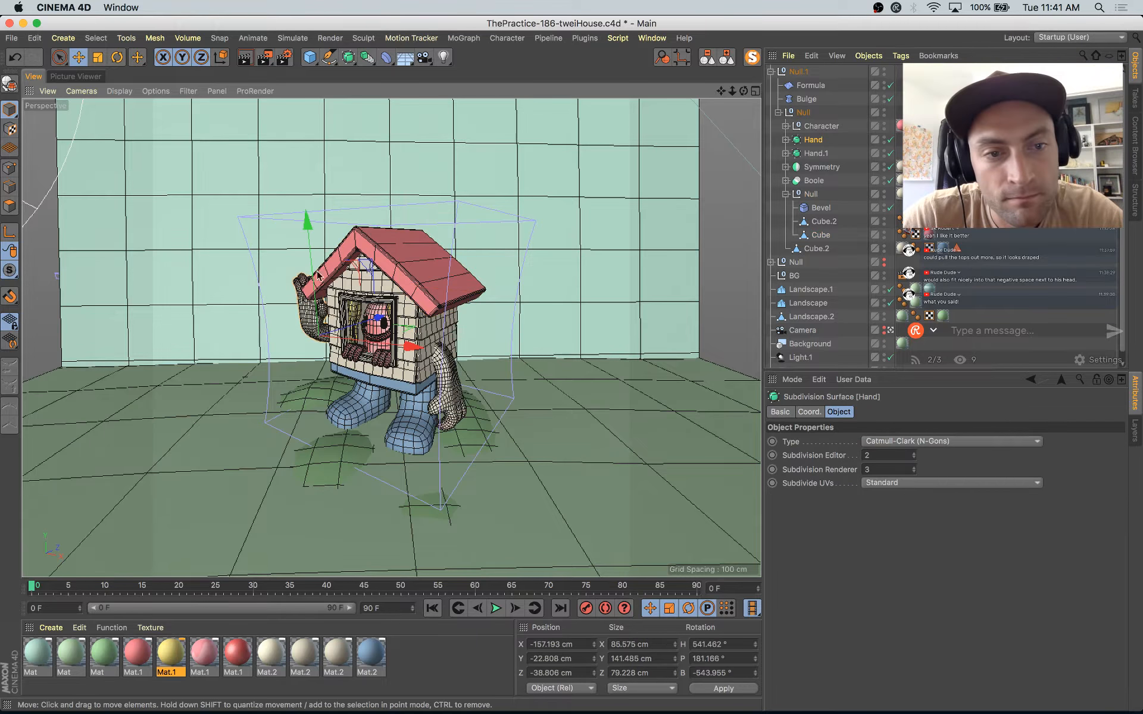
left_click_drag(309, 241, 312, 255)
left_click_drag(381, 329, 402, 369)
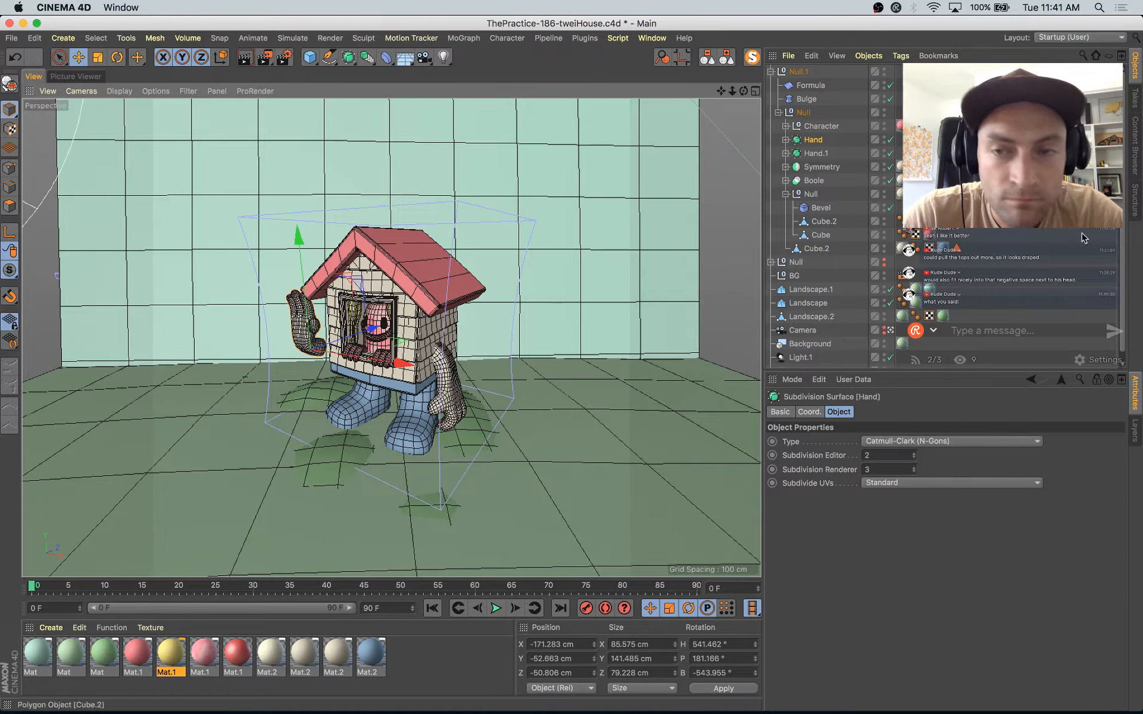
Step: Leave the scene camera and open the Cube inside the raised Hand for polygon editing, viewed close up from the wrist side
scroll(893, 335, "down", 1)
left_click(891, 320)
key("s")
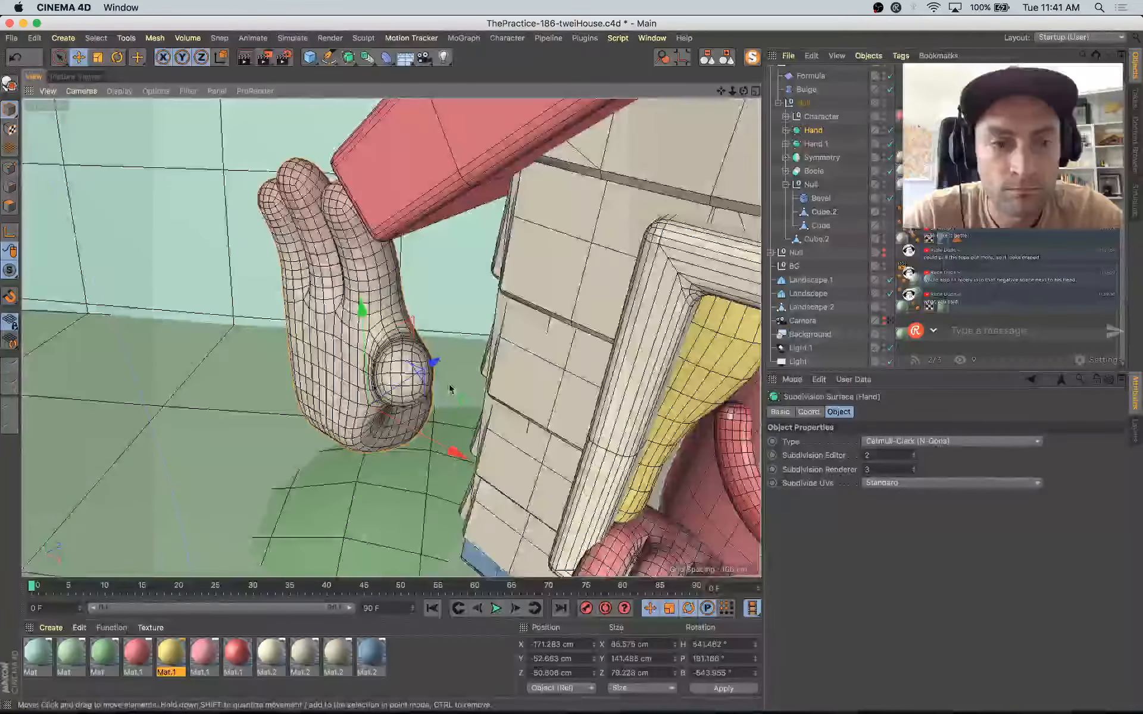
left_click_drag(451, 388, 737, 314, "alt")
left_click(9, 205)
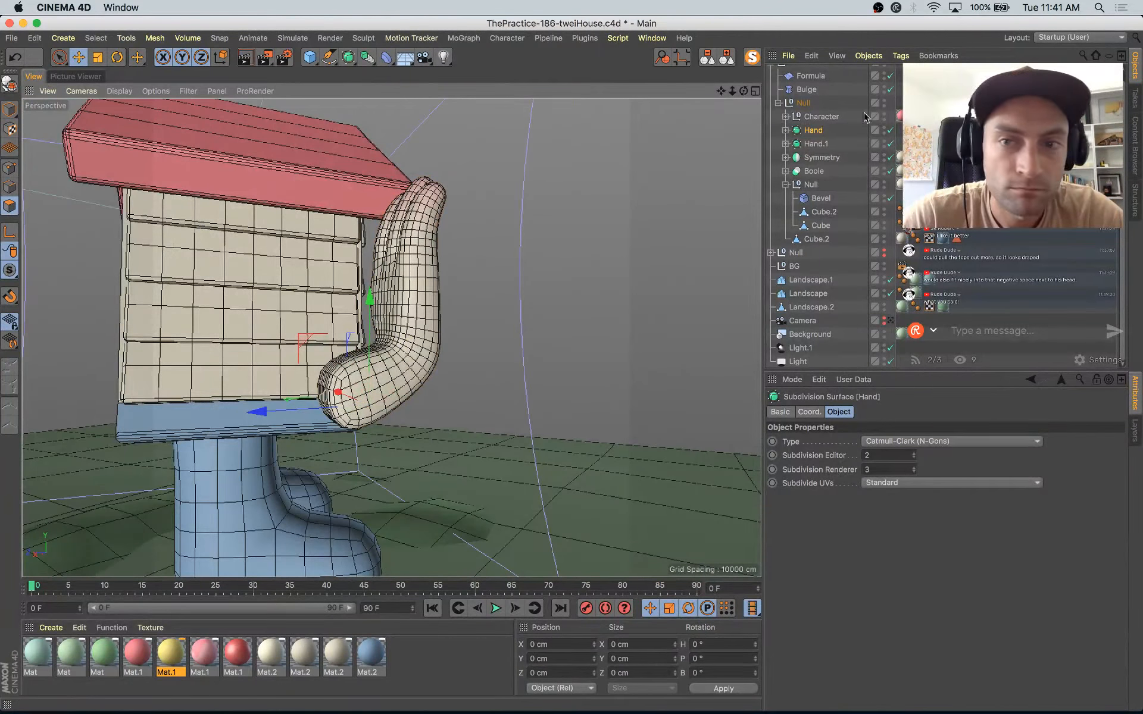
left_click(786, 130)
left_click(820, 145)
left_click_drag(395, 381, 449, 345, "alt")
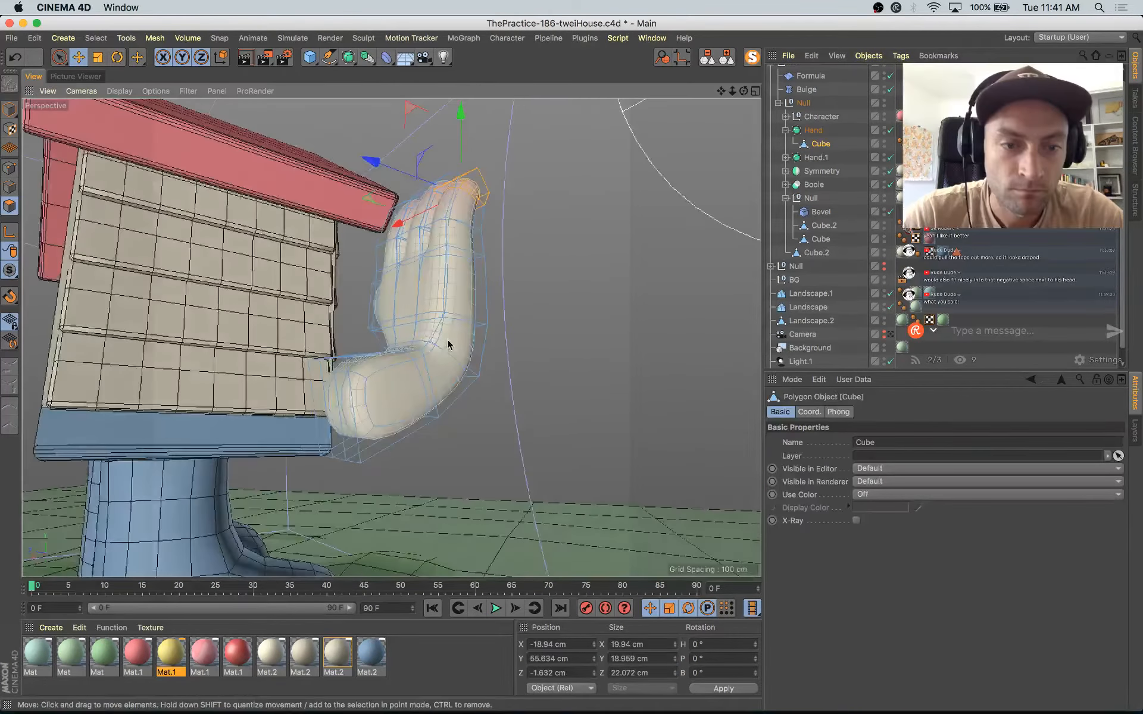
Step: Select the wrist-end polygons of the raised hand, grow the selection and pull them toward the house wall, to about 59.7 cm in Z
key("space")
left_click_drag(358, 418, 235, 457, "alt")
key("u")
key("y")
left_click_drag(290, 399, 258, 402)
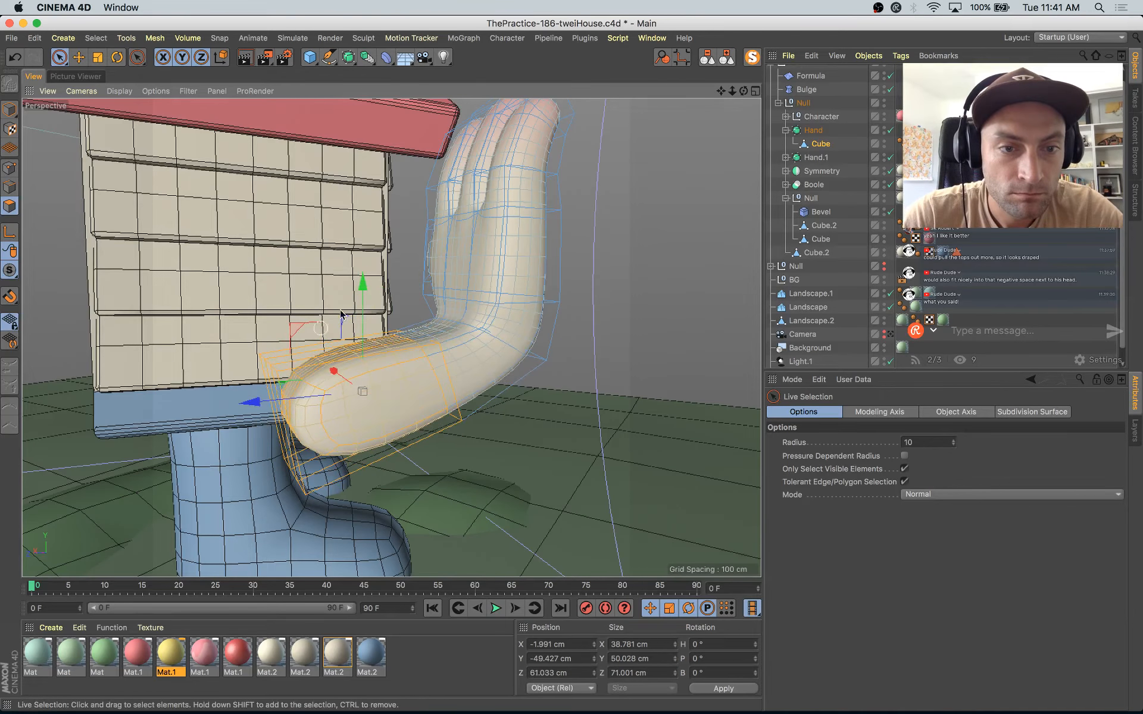
left_click_drag(297, 330, 330, 342)
key("r")
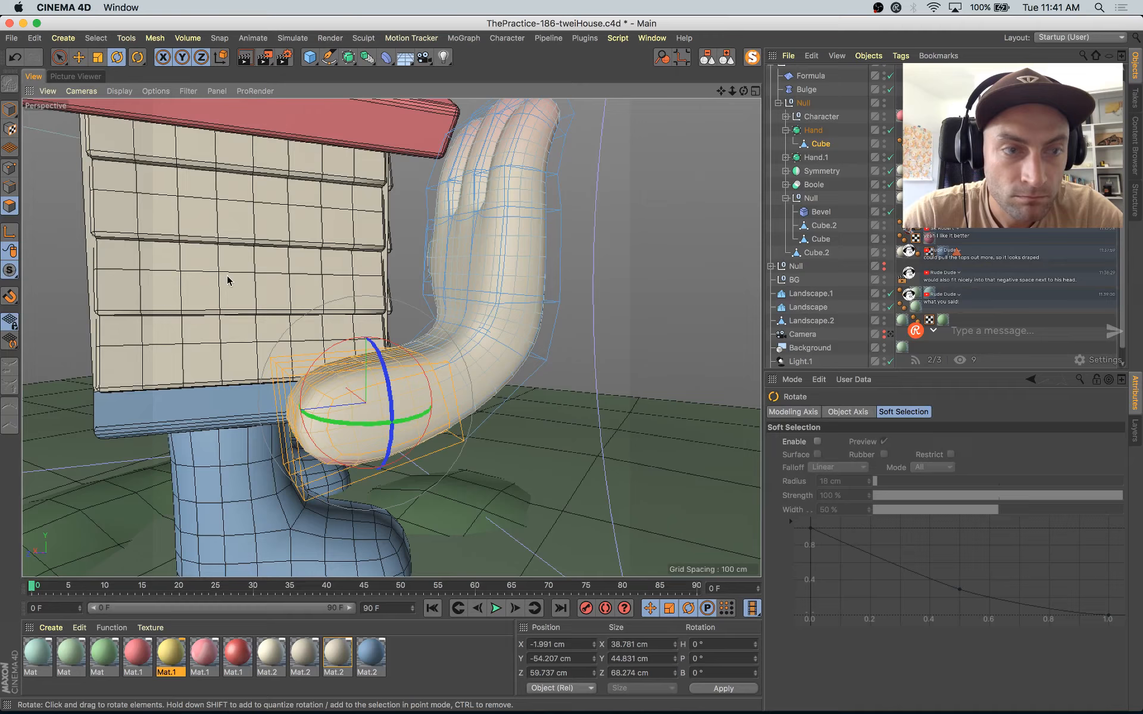
Step: Return to the scene camera and move the whole raised Hand to about -62.5 cm in Y and -35.8 cm in Z
left_click(10, 110)
left_click(820, 131)
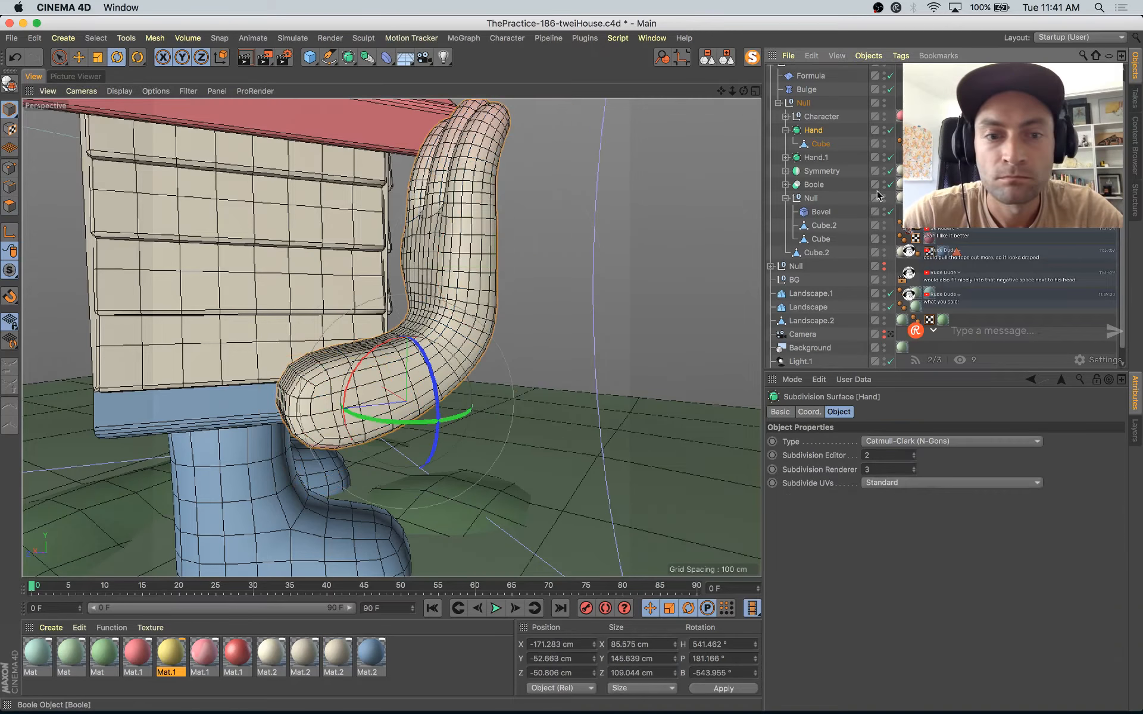
left_click(892, 335)
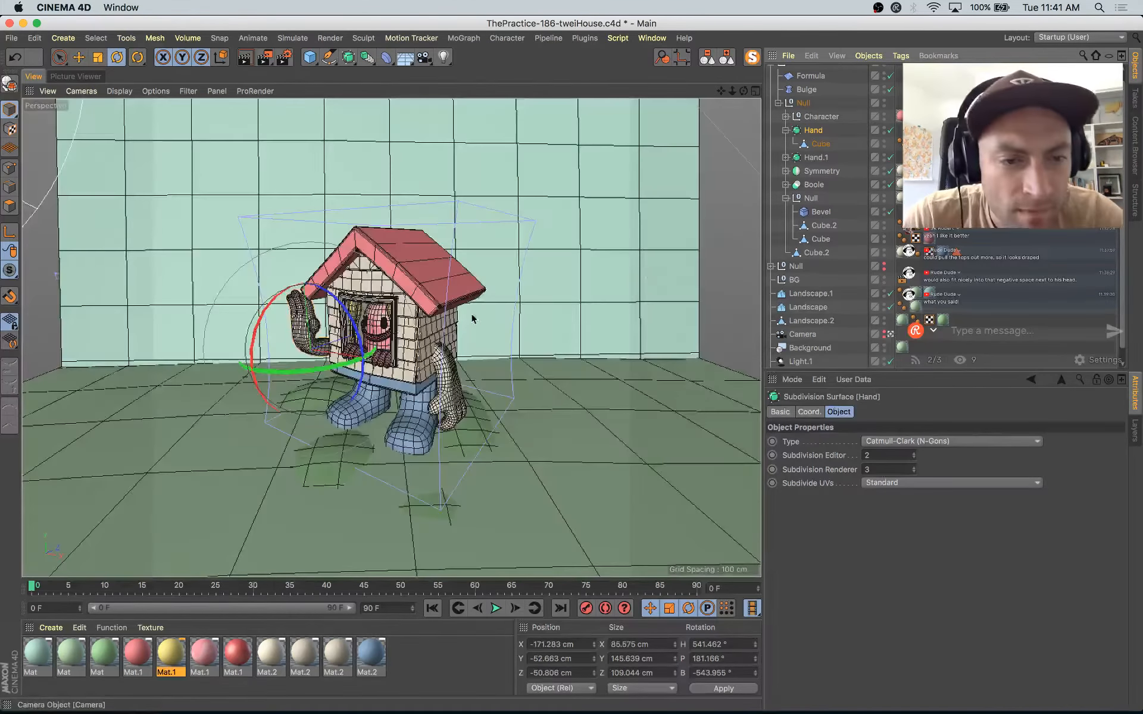
key("e")
left_click_drag(319, 295, 309, 281)
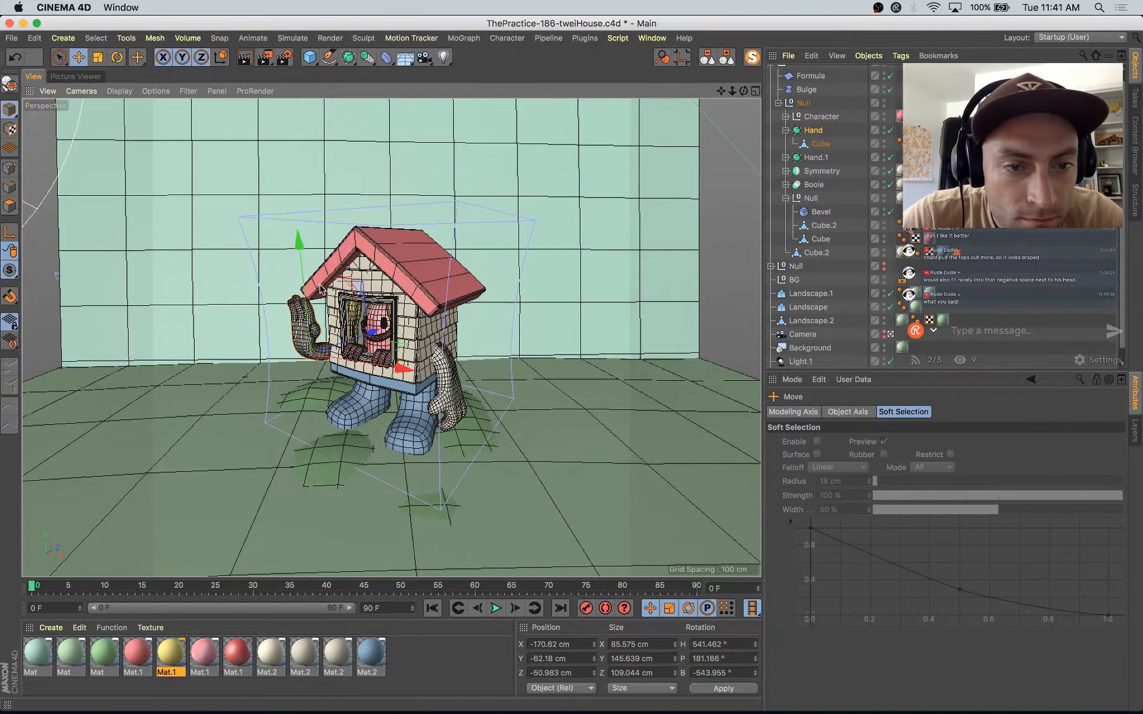
left_click_drag(371, 335, 376, 337)
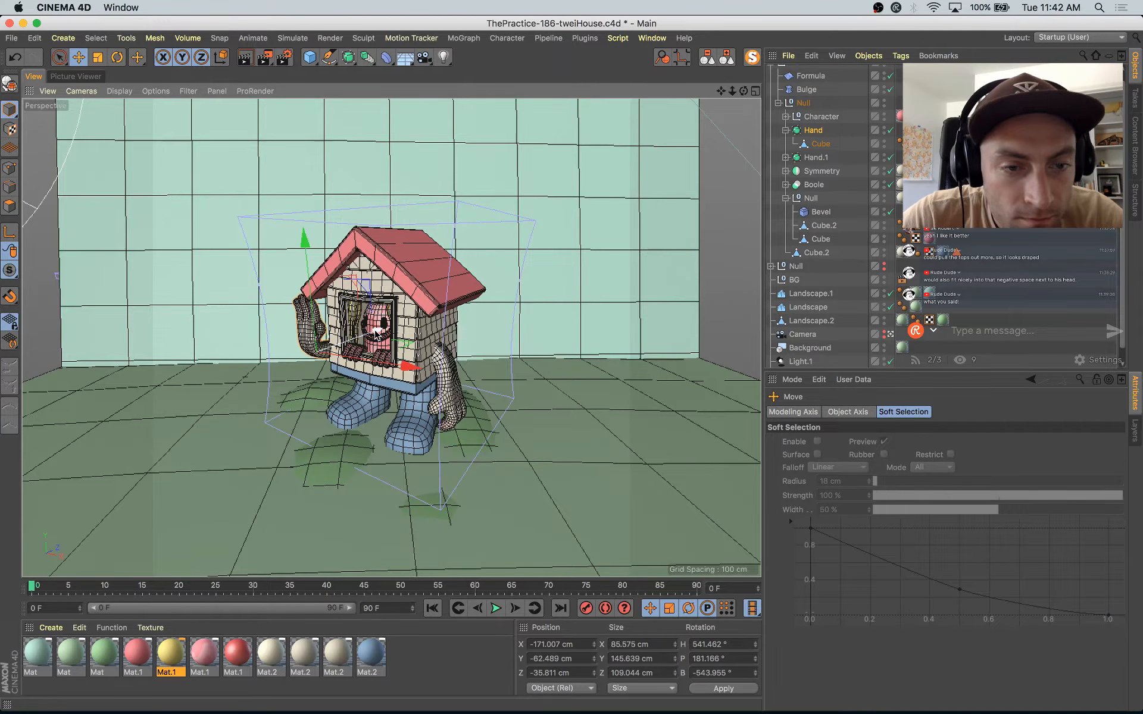
Step: Scale up Hand and Hand.1 together, and enlarge the raised Hand further to about 174 cm in Y
key("t")
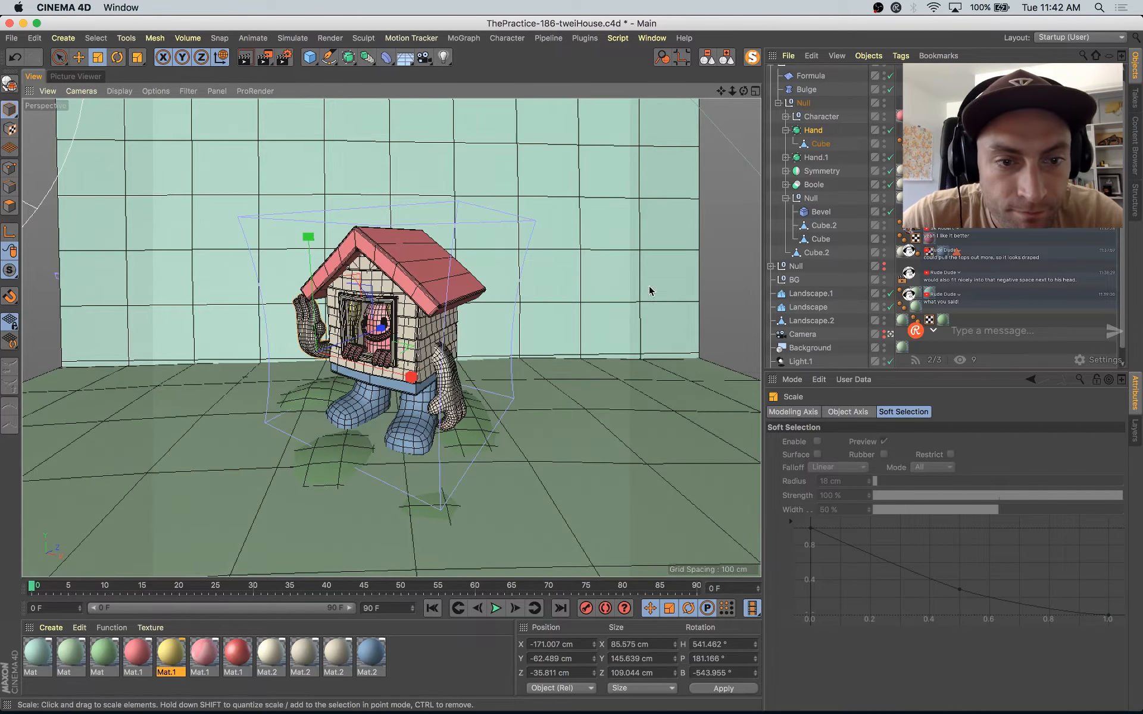
left_click(803, 158, "ctrl")
left_click_drag(523, 262, 591, 243)
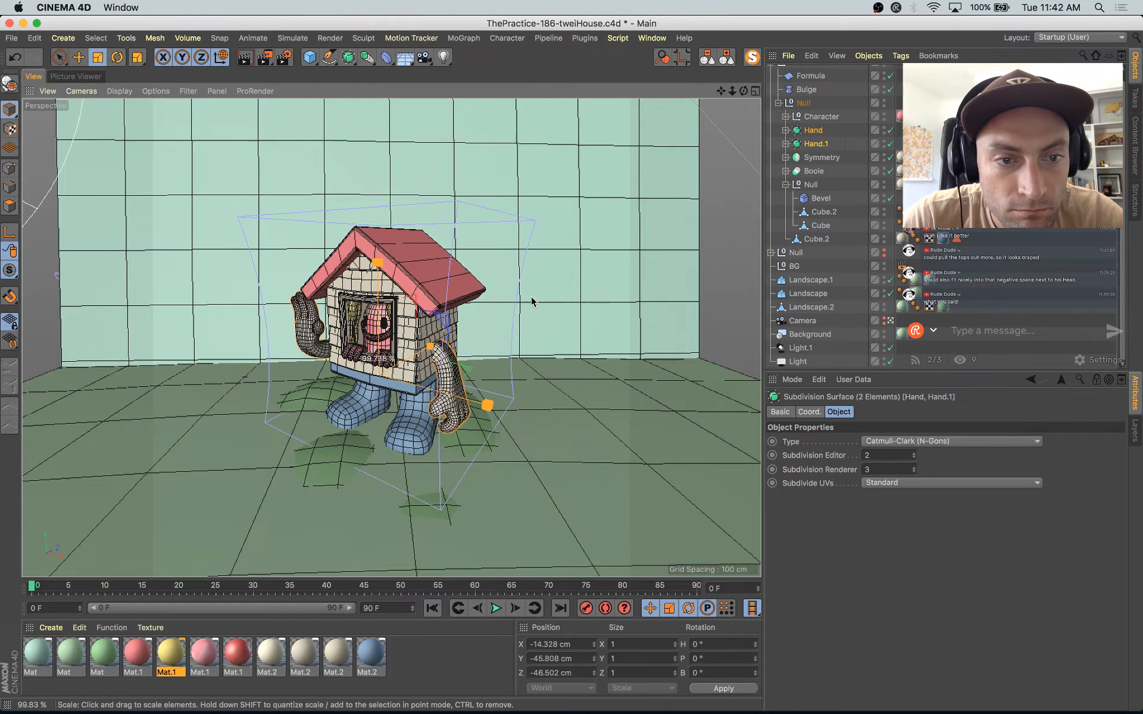
left_click(814, 131)
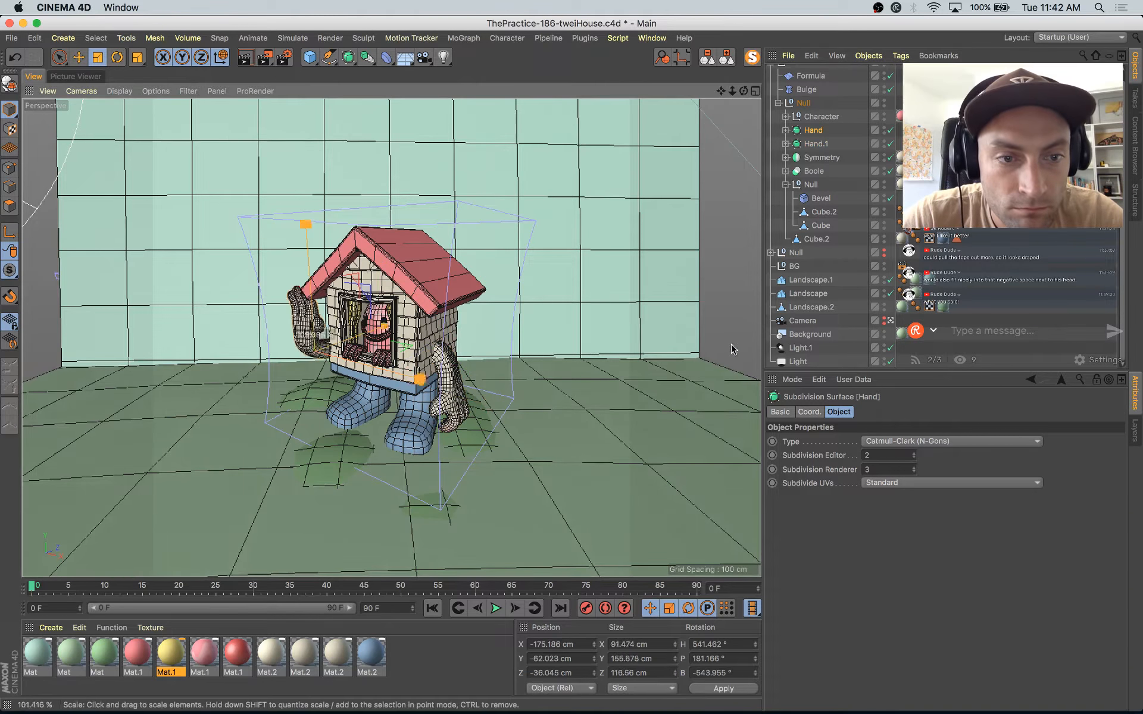
left_click_drag(748, 369, 1061, 230)
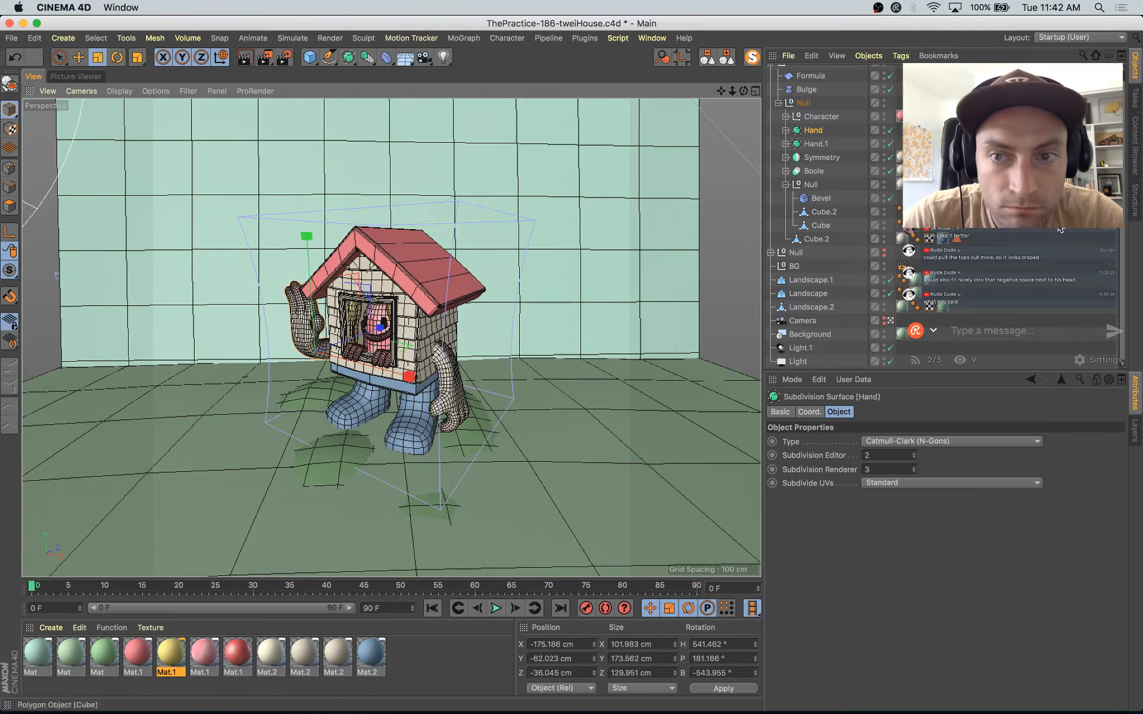
Step: Scale Hand.1 up to about 174 cm in Y and move it to about 139 cm in X, -114 cm in Y and 7.5 cm in Z
left_click(819, 148)
left_click_drag(621, 358, 677, 315)
key("e")
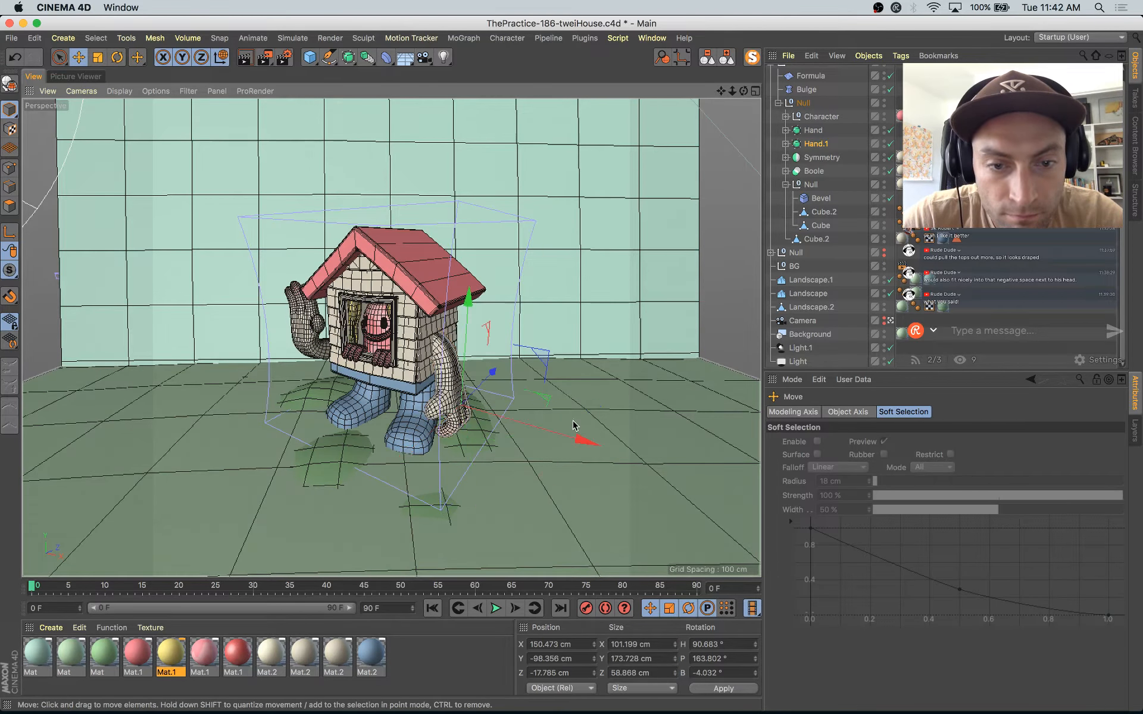
left_click_drag(594, 442, 574, 438)
left_click_drag(470, 322, 455, 325)
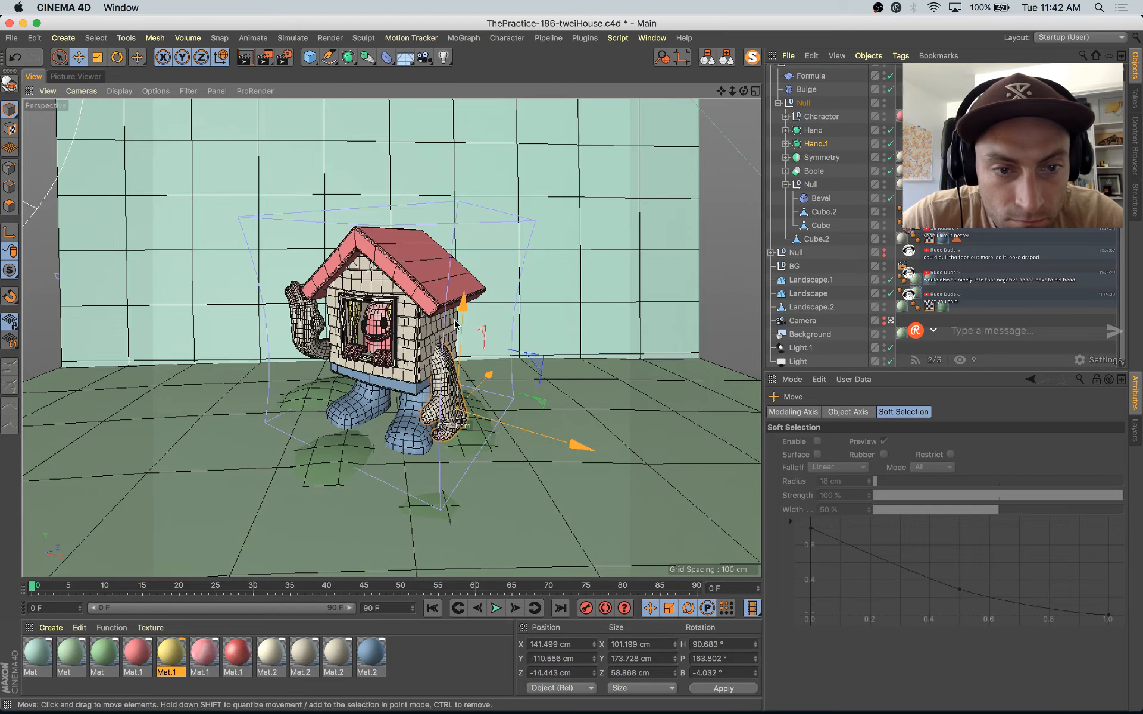
key("super+z")
left_click_drag(461, 377, 491, 379)
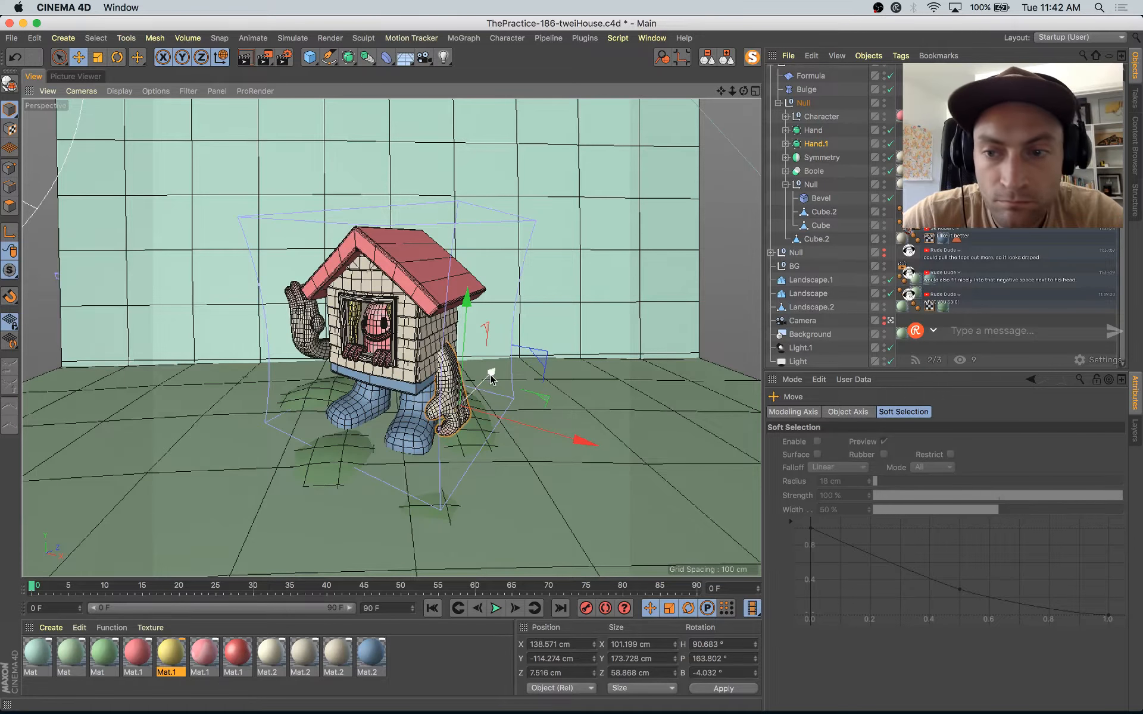
Step: Raise the raised Hand beside the roof edge to about -41 cm in Y and -30 cm in Z
left_click(314, 330)
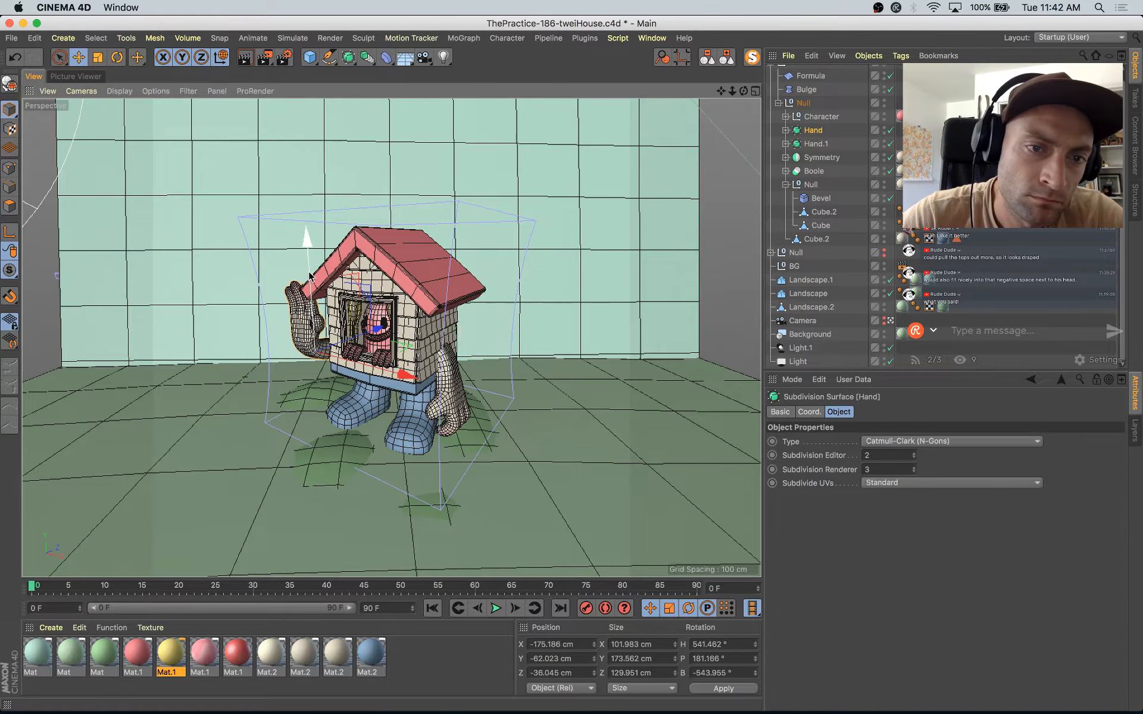
mouse_move(310, 275)
left_mouse_down()
mouse_move(311, 256)
mouse_move(311, 272)
left_mouse_up()
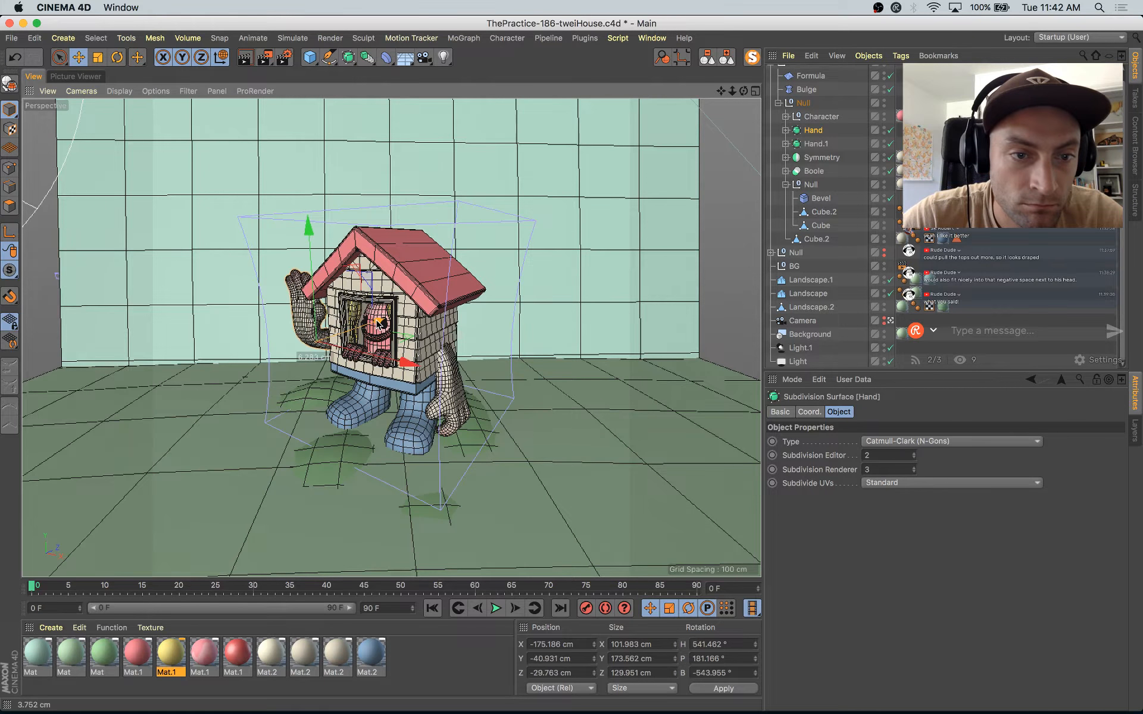
Step: Scale the roof Cube's depth down to about 190 cm in Z
left_click(420, 270)
key("t")
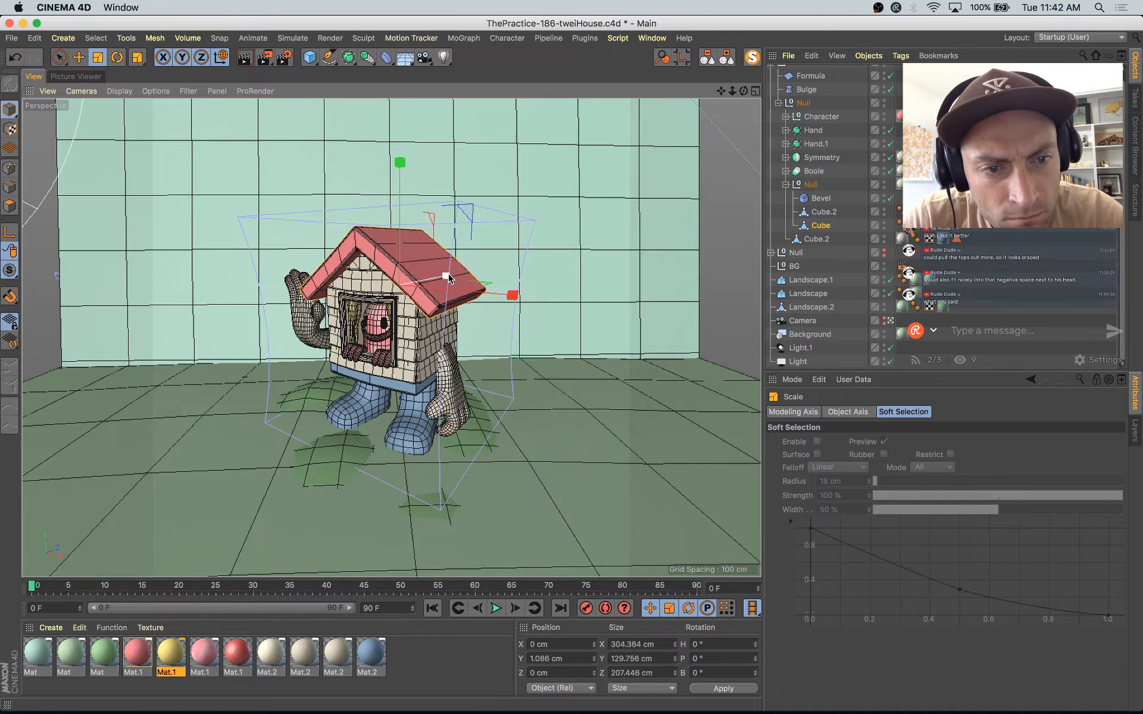
left_click_drag(450, 278, 444, 282)
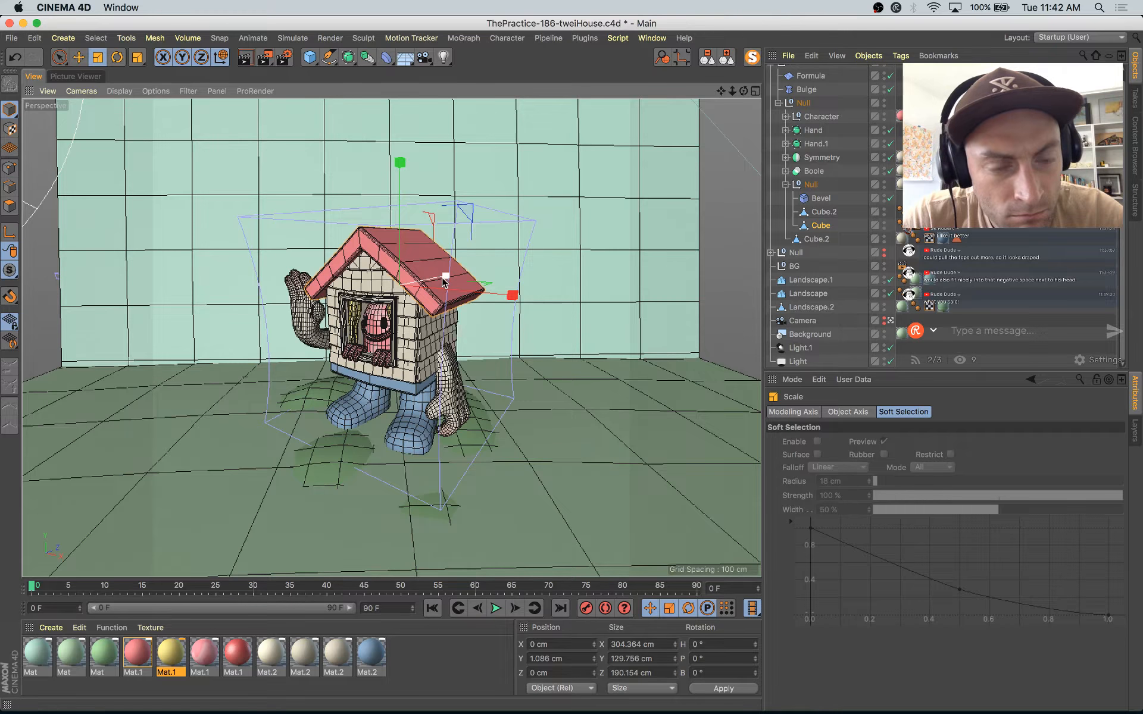
Step: Save the project and render the scene to the Picture Viewer
key("super+s")
key("shift+r")
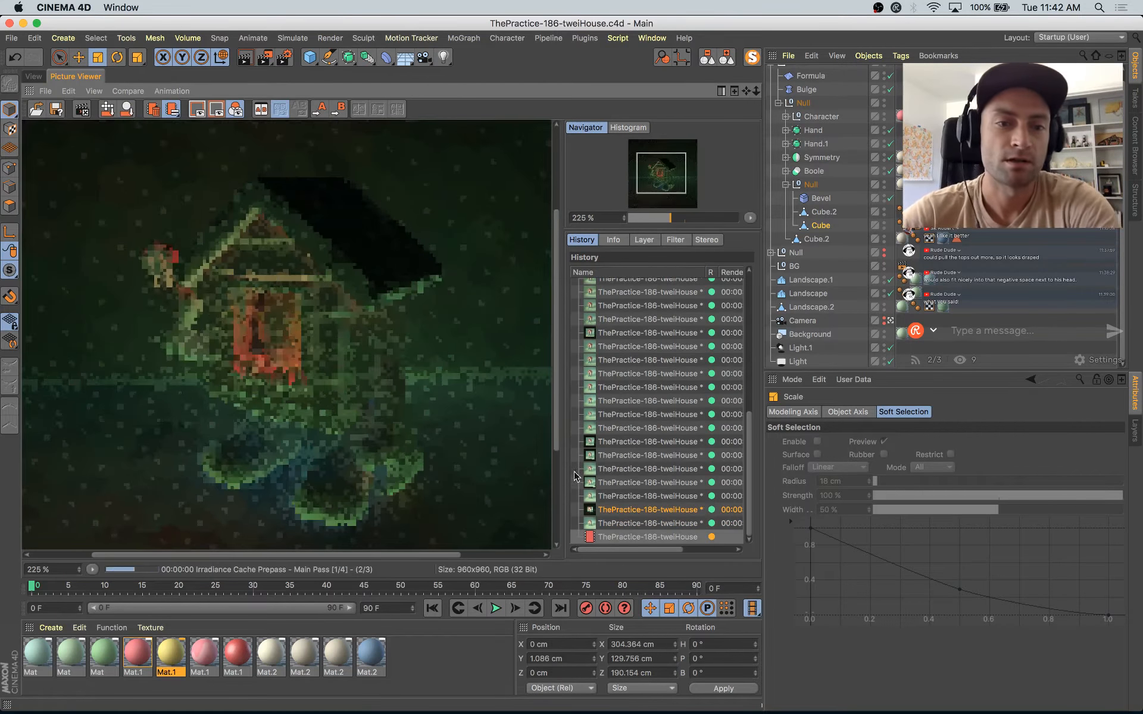
Step: Compare the new render with the previous renders in the history, checking the roof overhang and the enlarged hands
left_click(649, 510)
key("Up")
key("Up")
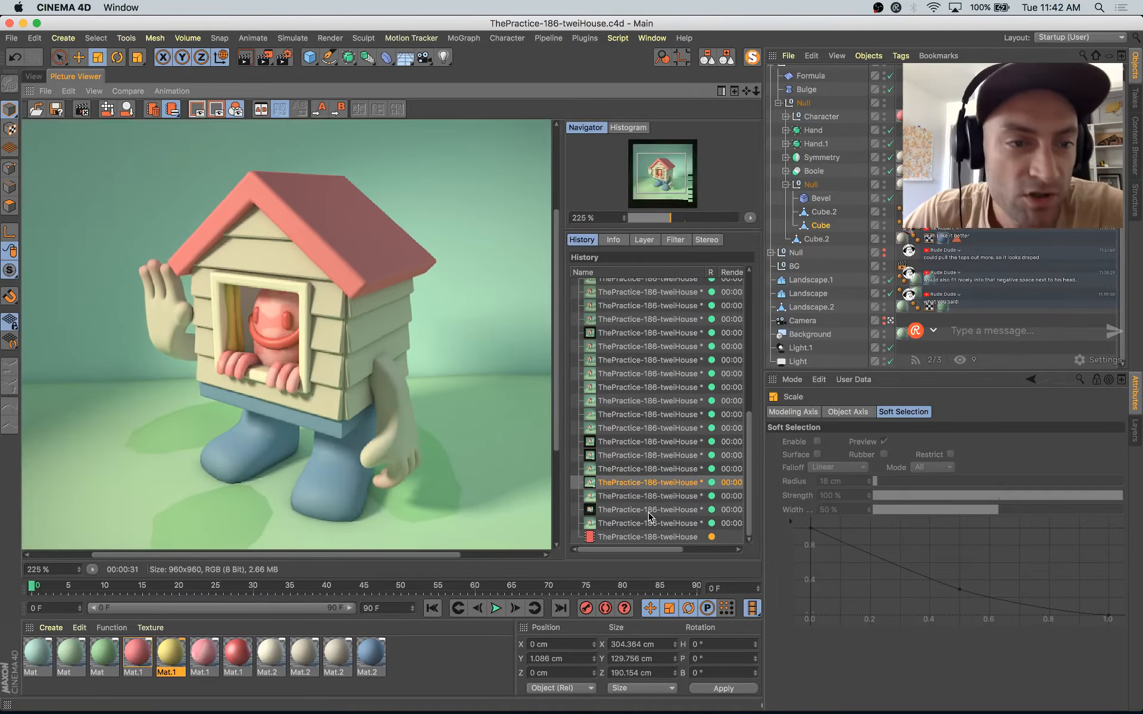
key("Down")
key("Down")
key("Down")
key("Down")
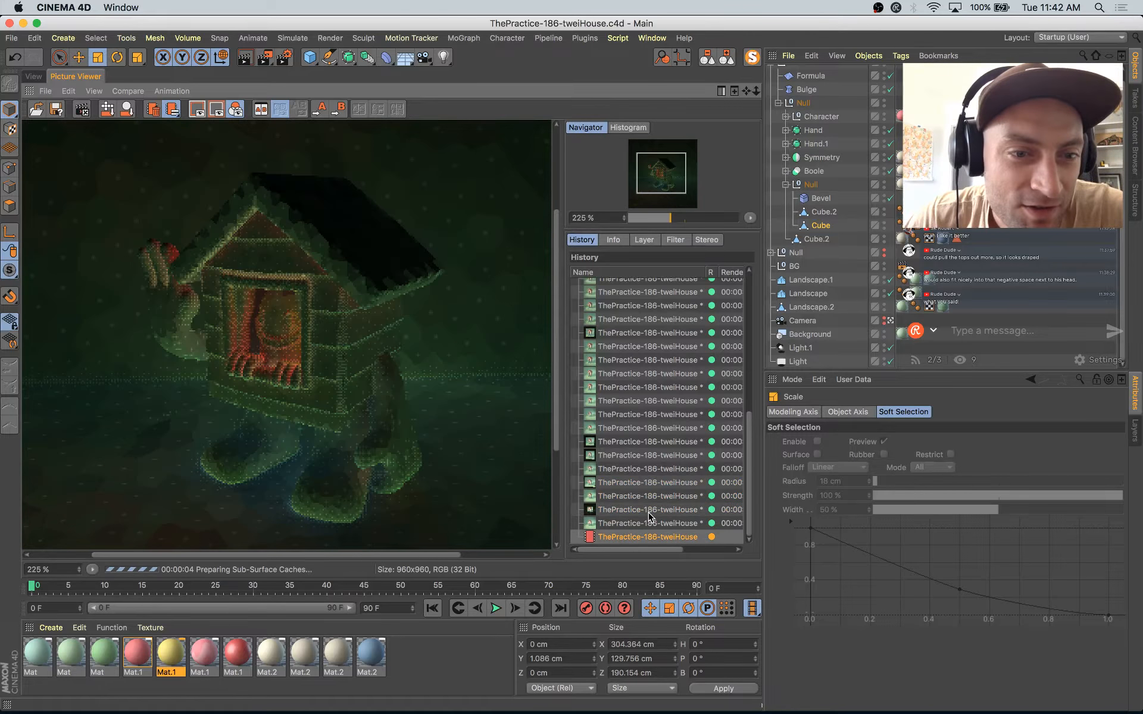
key("Up")
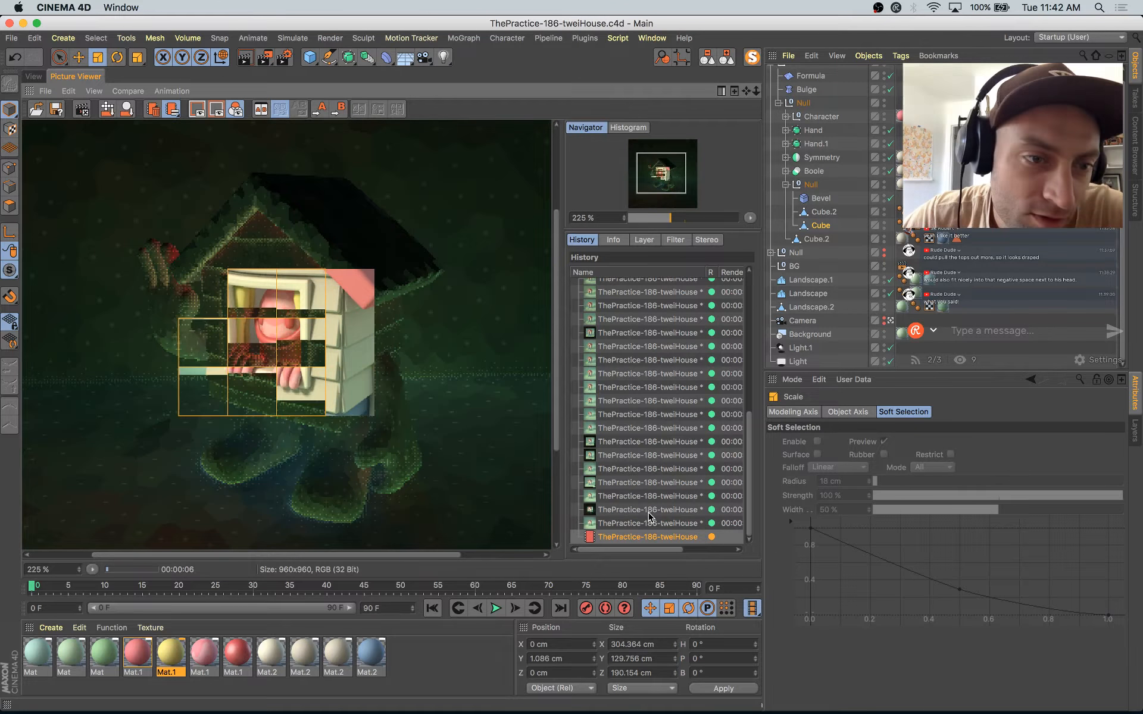
key("Up")
key("Up")
key("Up")
key("Down")
key("Down")
key("Down")
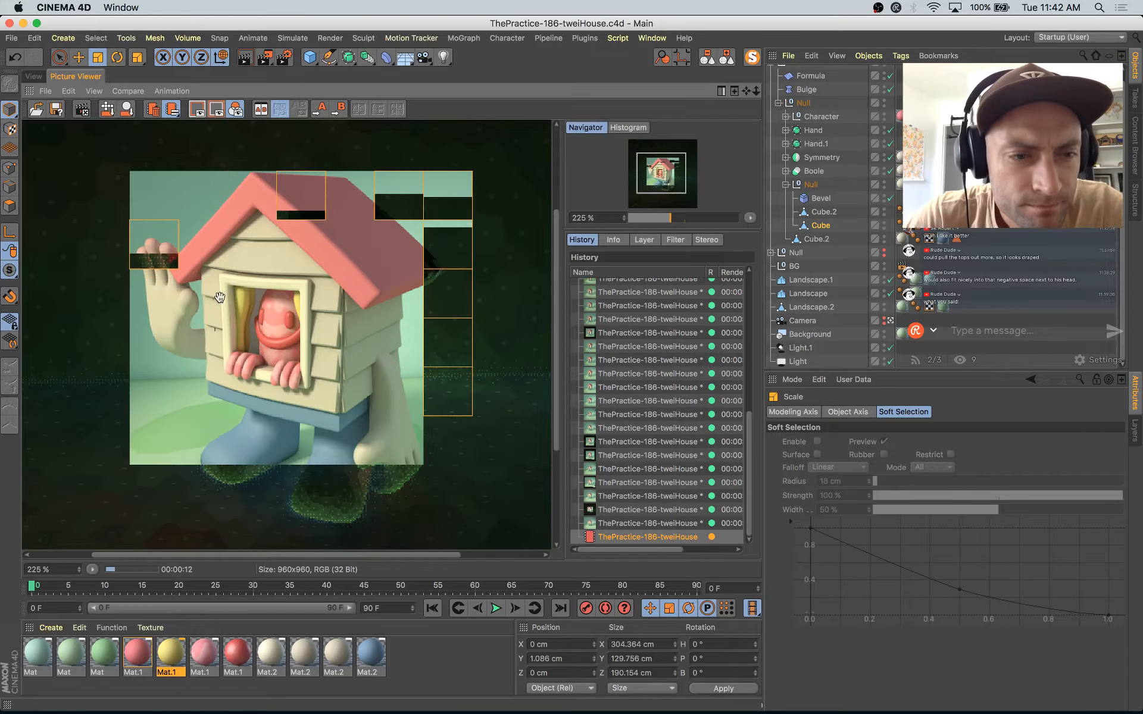
Step: Leave the scene camera in the modelling view and move the Symmetry object to about 16.9 cm in Z
left_click(34, 77)
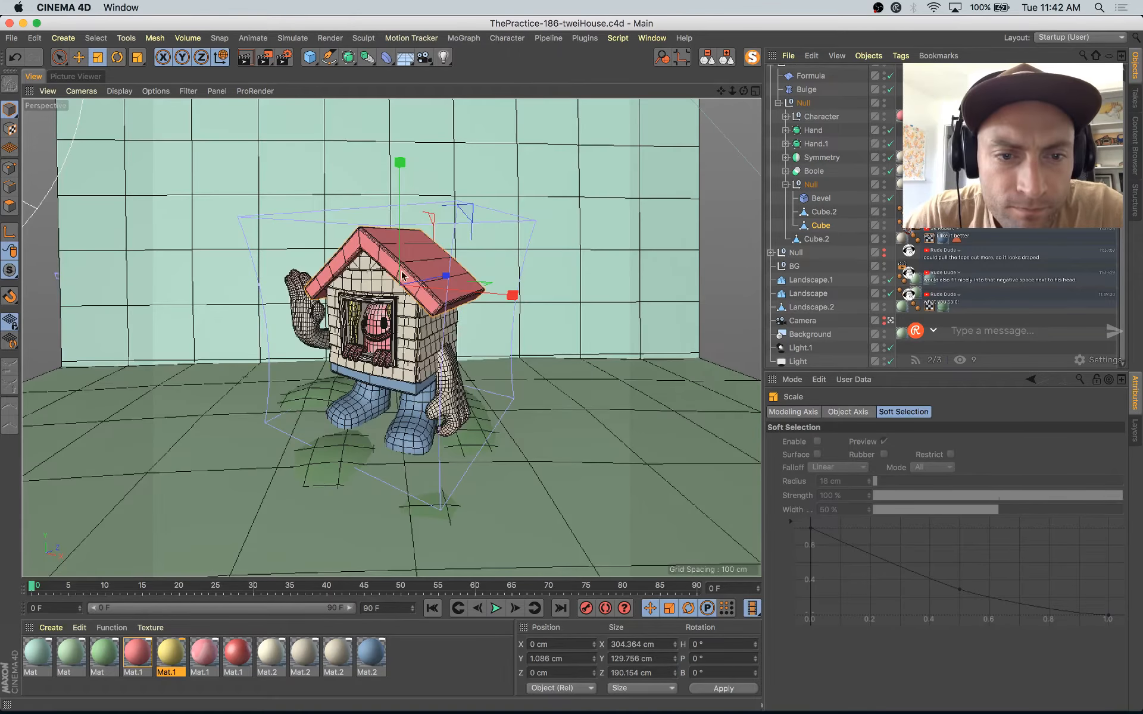
left_click(370, 283)
key("e")
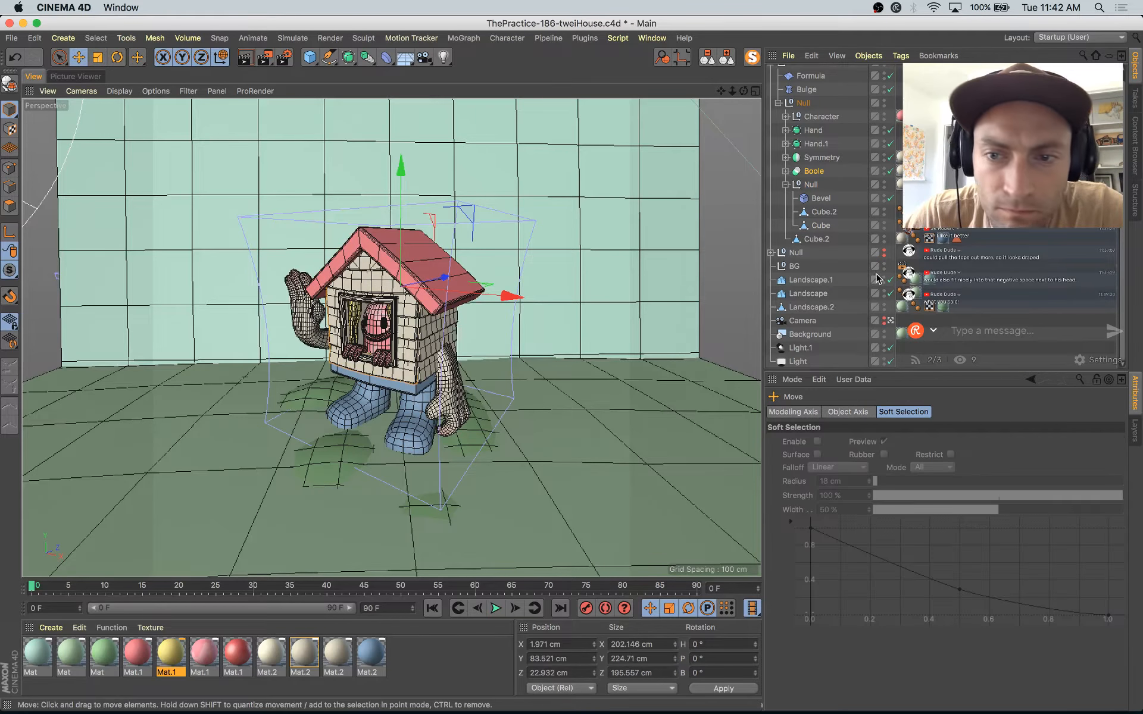
left_click(890, 321)
left_click_drag(524, 352, 423, 274, "alt")
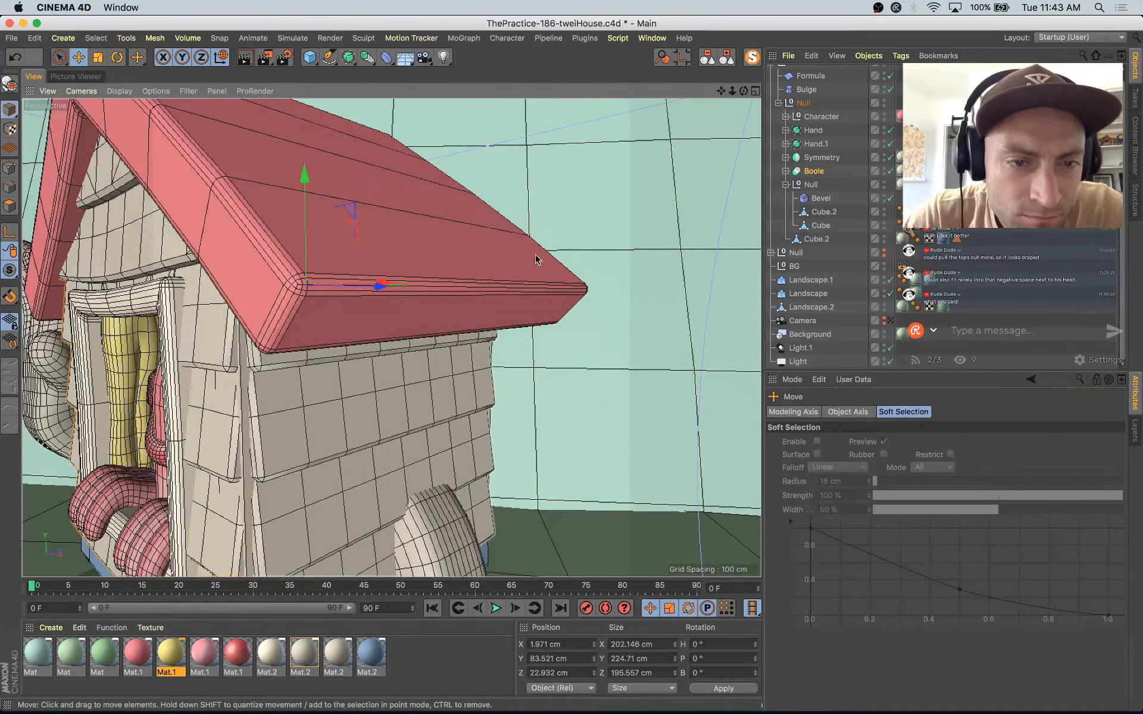
left_click(822, 158)
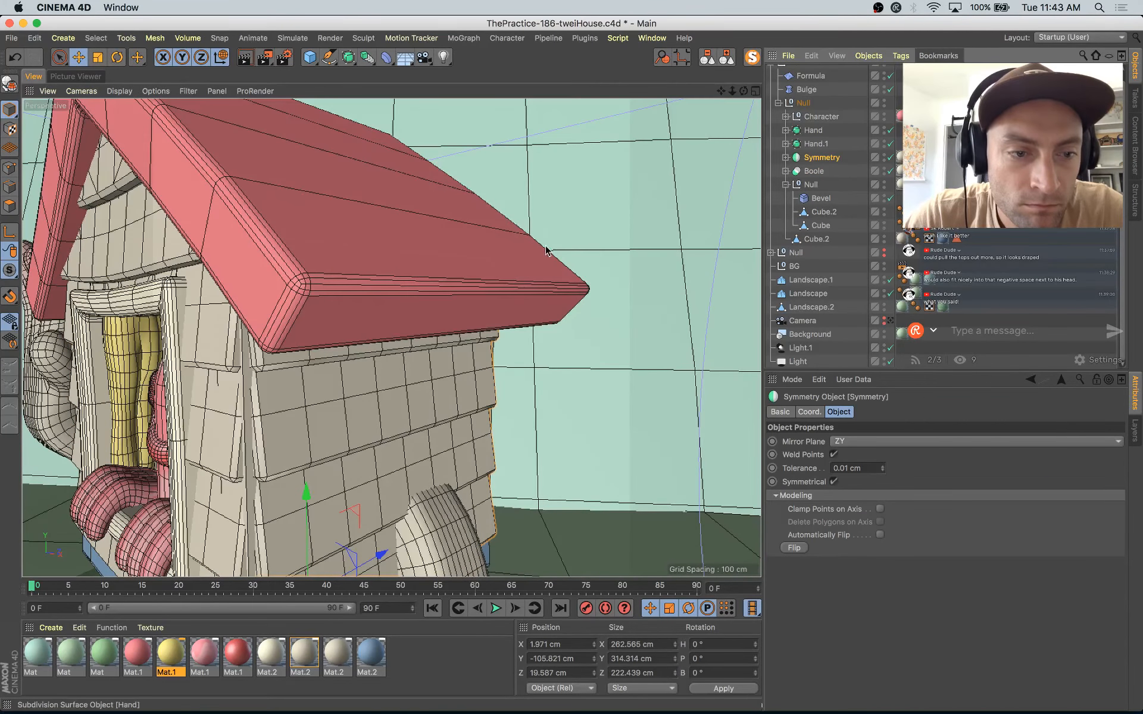
middle_click_drag(483, 291, 493, 286, "alt")
left_click_drag(493, 287, 551, 285, "alt")
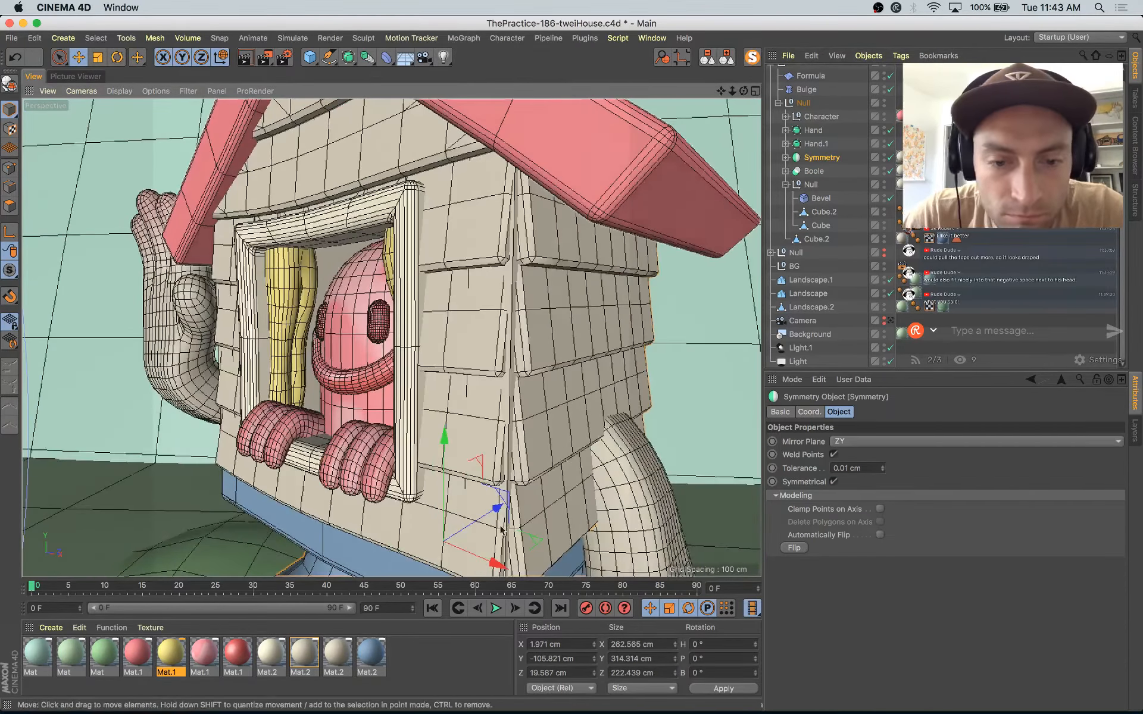
left_click_drag(497, 510, 492, 513)
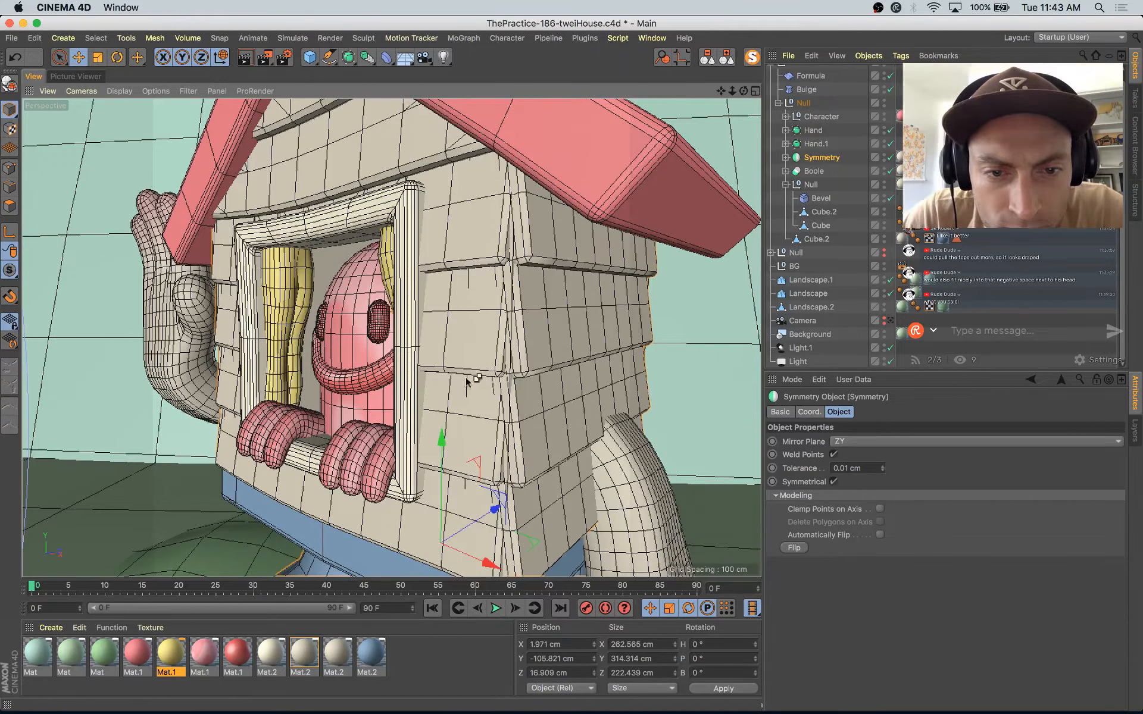
Step: Undo the last change and move the front siding's Boole object to about 22.1 cm in Z
key("super+z")
left_click(471, 345)
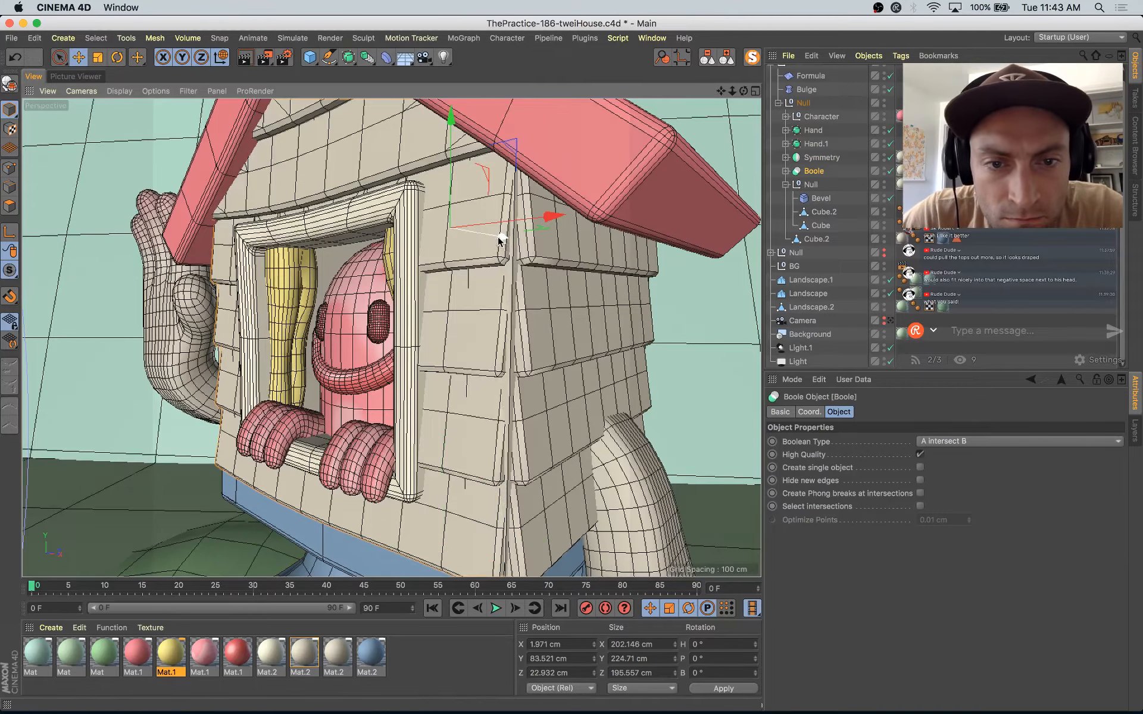
left_click_drag(501, 240, 498, 241)
Step: Try to lengthen the cloned siding Cube inside the Boole to about 208 cm in Z
left_click(786, 171)
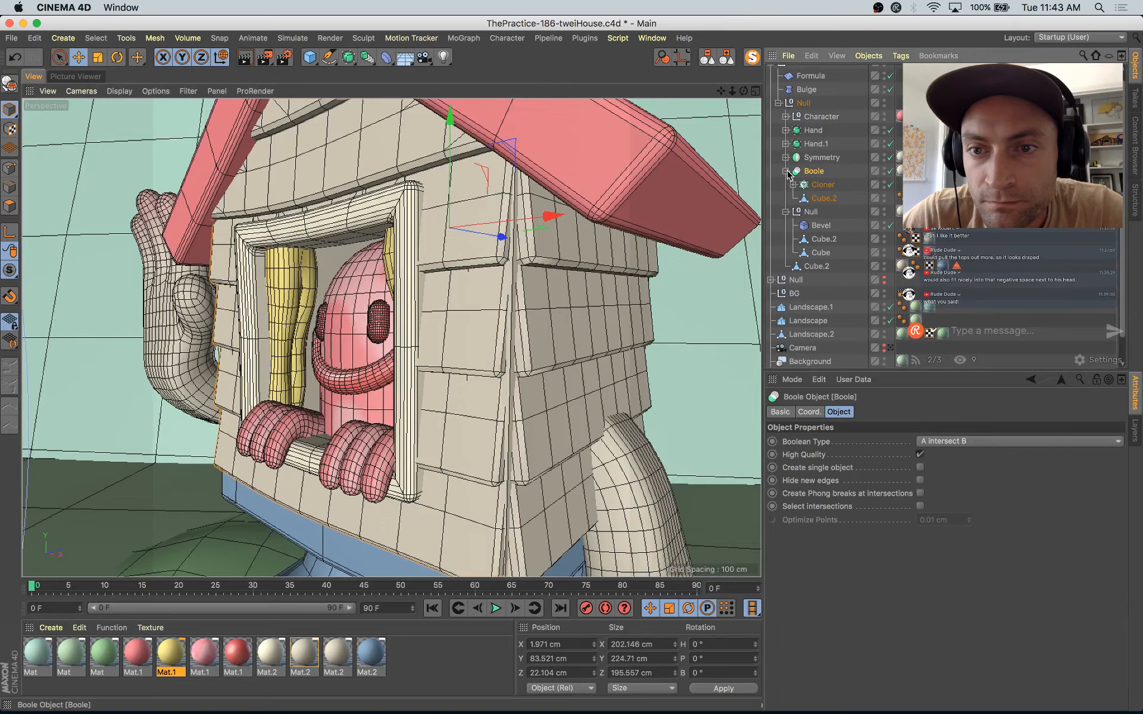
left_click(822, 199)
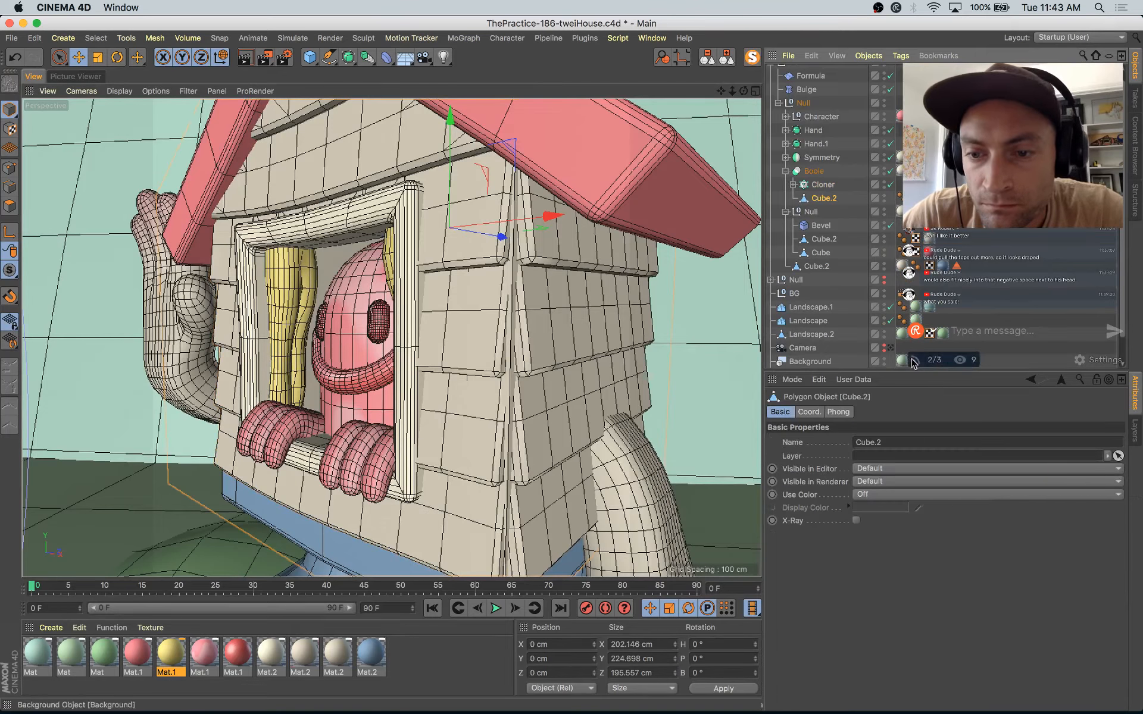
left_click(793, 185)
left_click(828, 198)
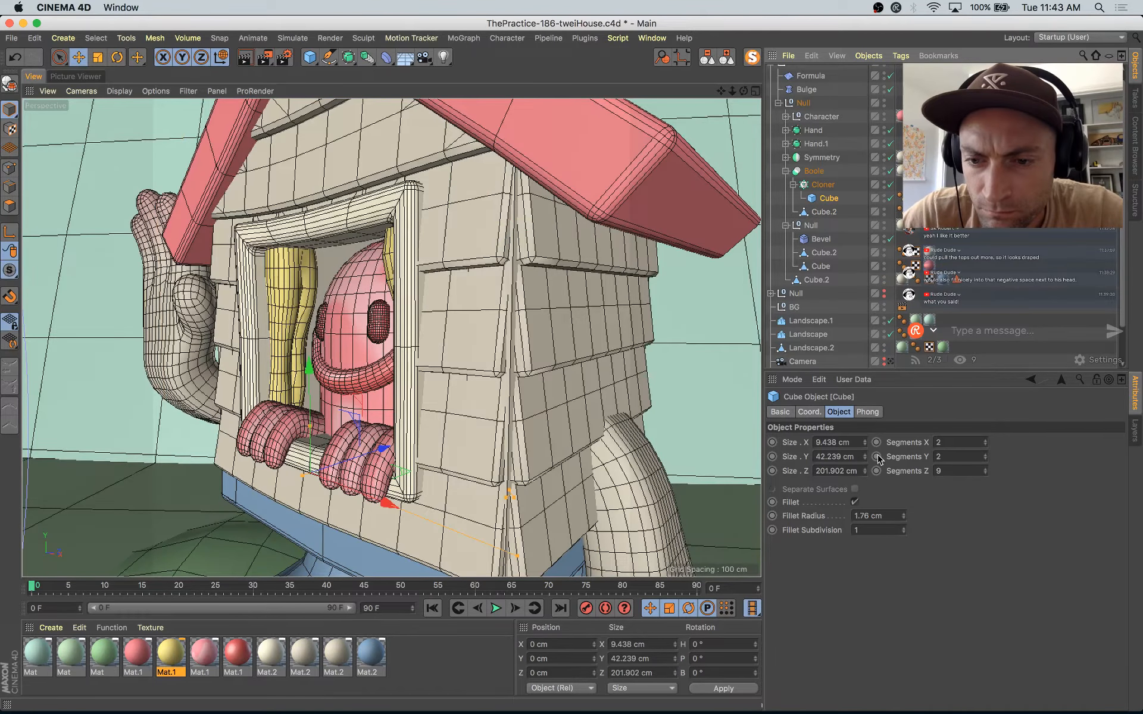
left_click_drag(517, 556, 525, 562)
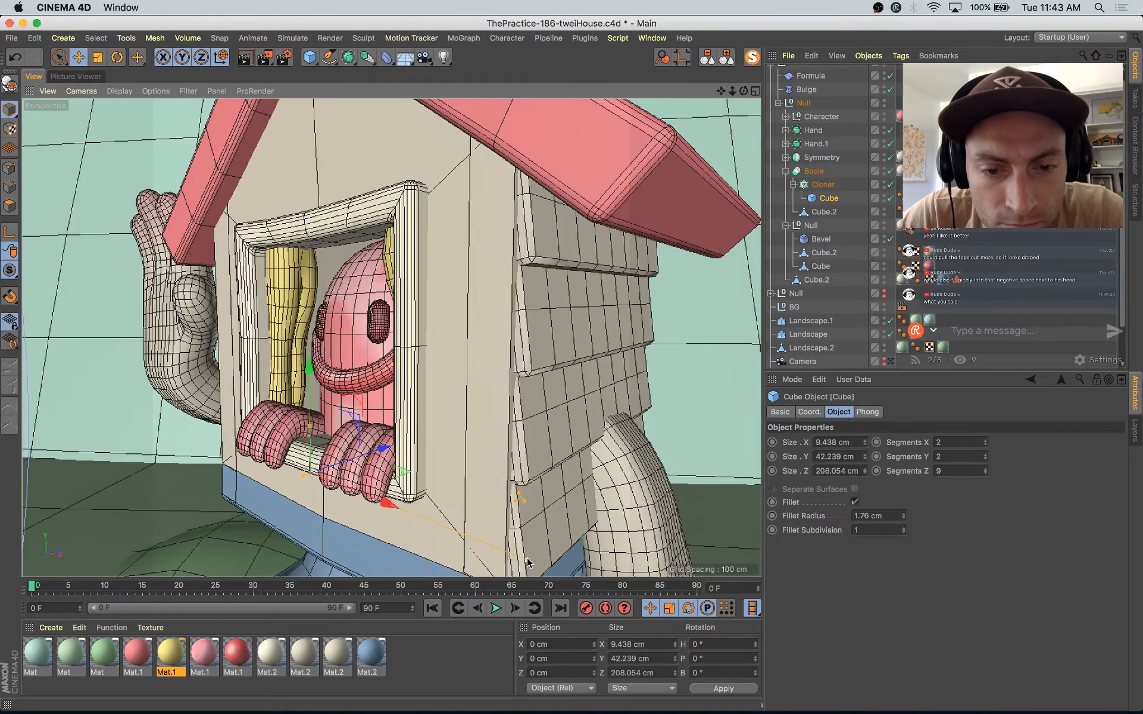
key("super+z")
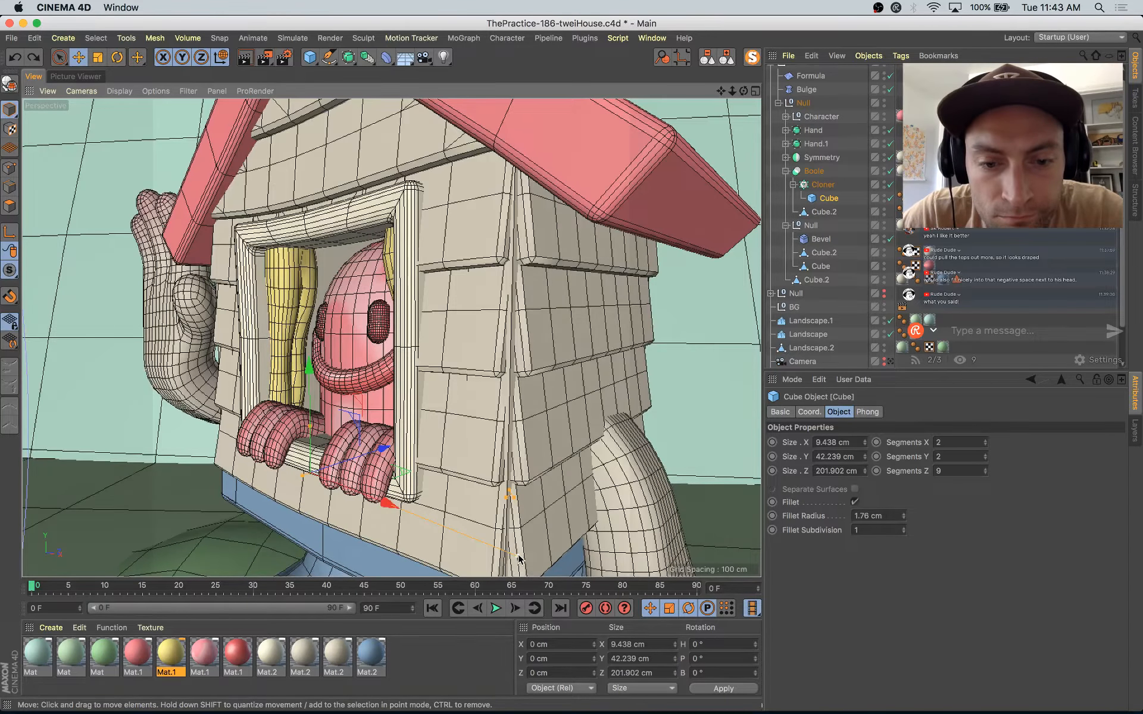
Step: Scale the Boole's Cube.2 to about 212.7 cm in X
left_click(540, 374)
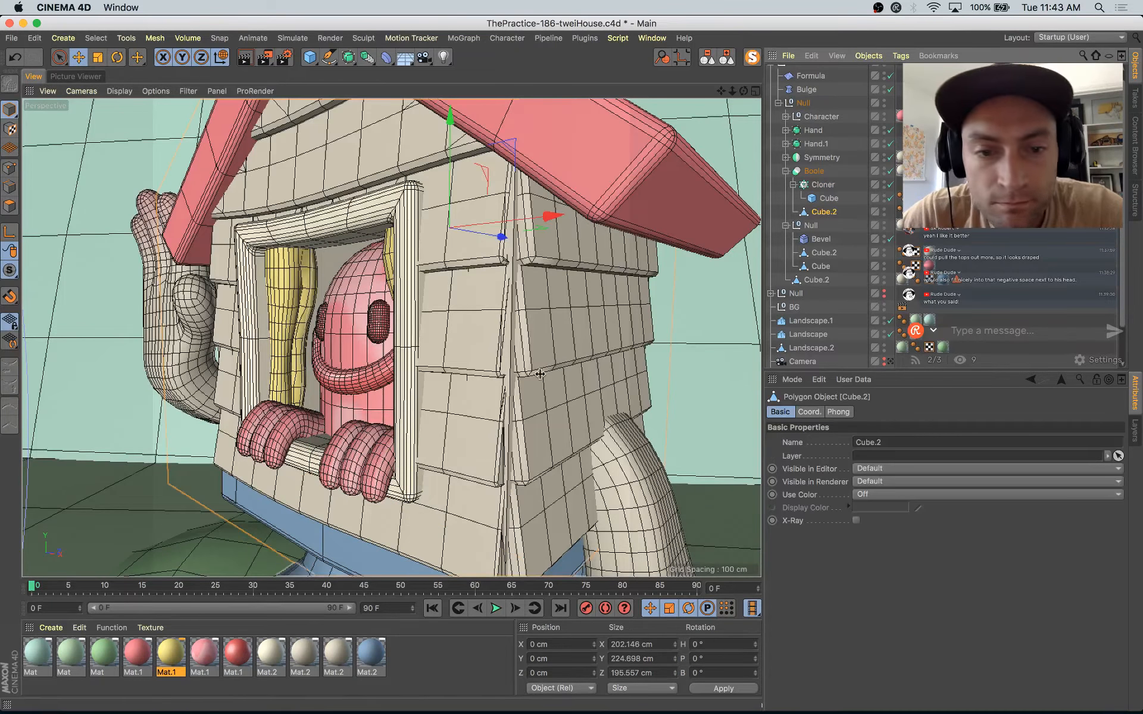
key("t")
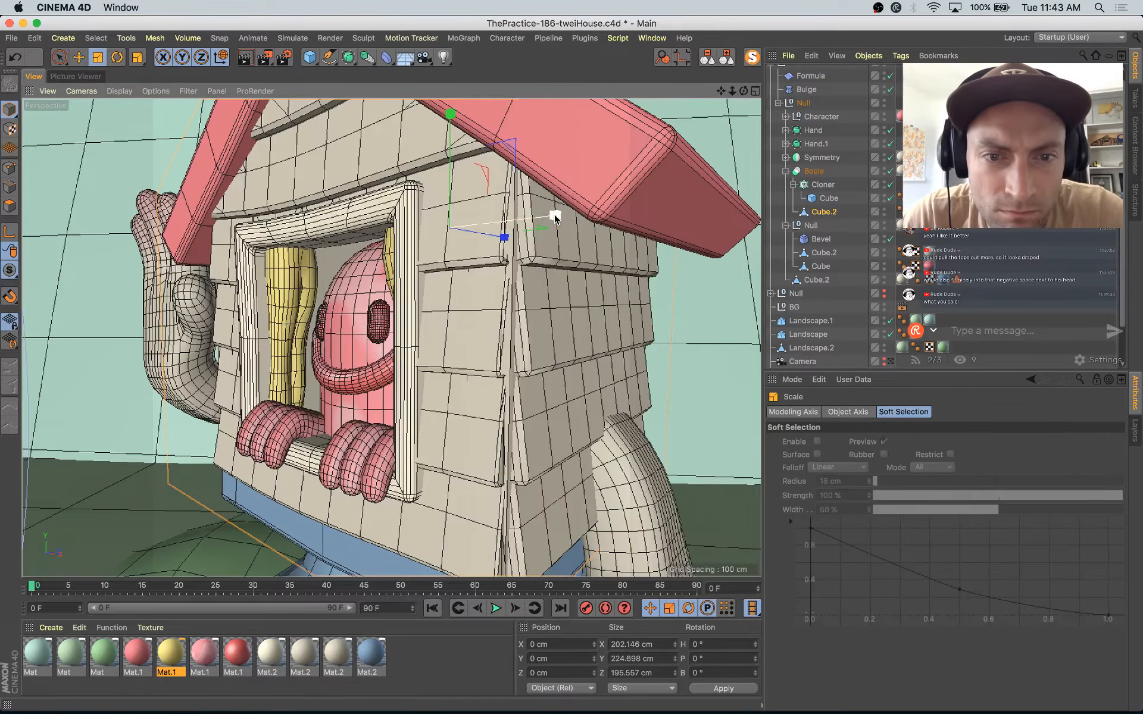
left_click_drag(555, 218, 556, 216)
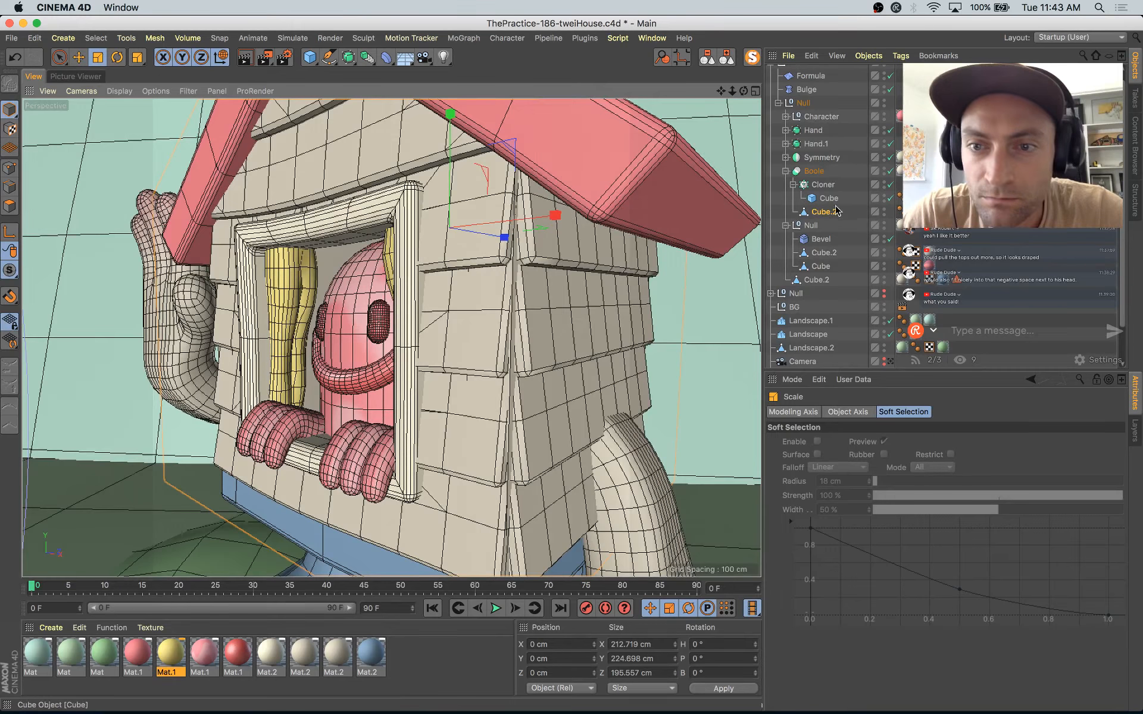
left_click(10, 207)
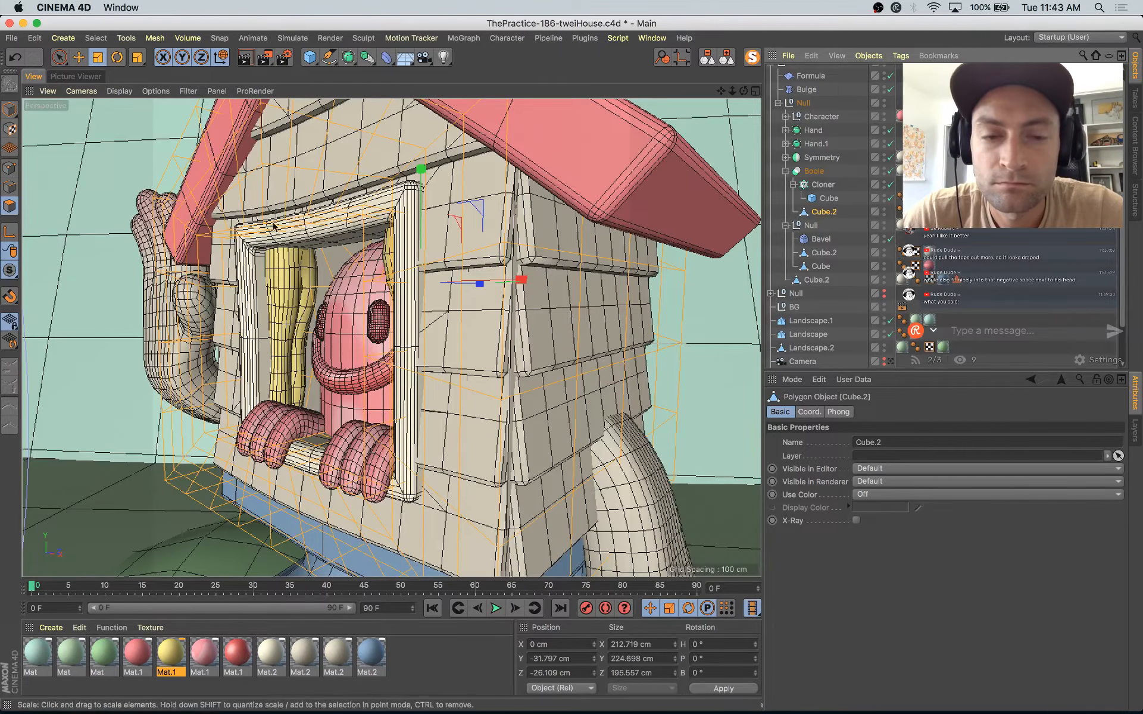
left_click(9, 112)
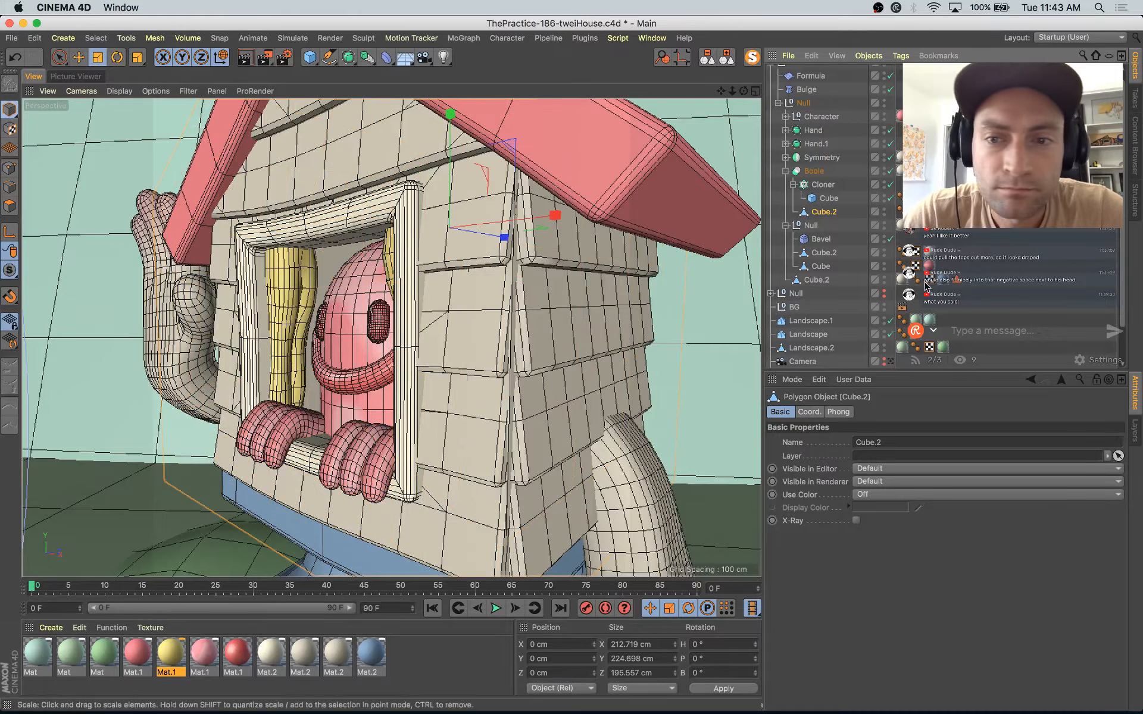
Step: Subdivide all polygons of the main house-body Cube.2 below the Boole and move the object to about 19.6 cm in Z
left_click(817, 280)
left_click(10, 206)
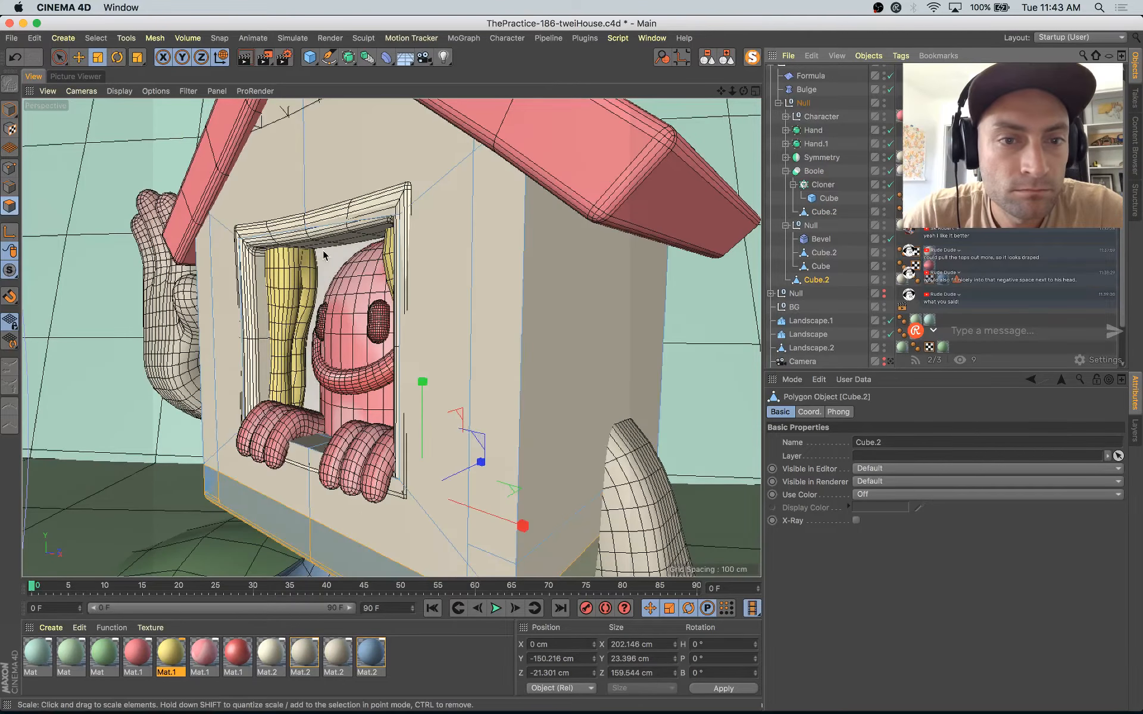
right_click(423, 301)
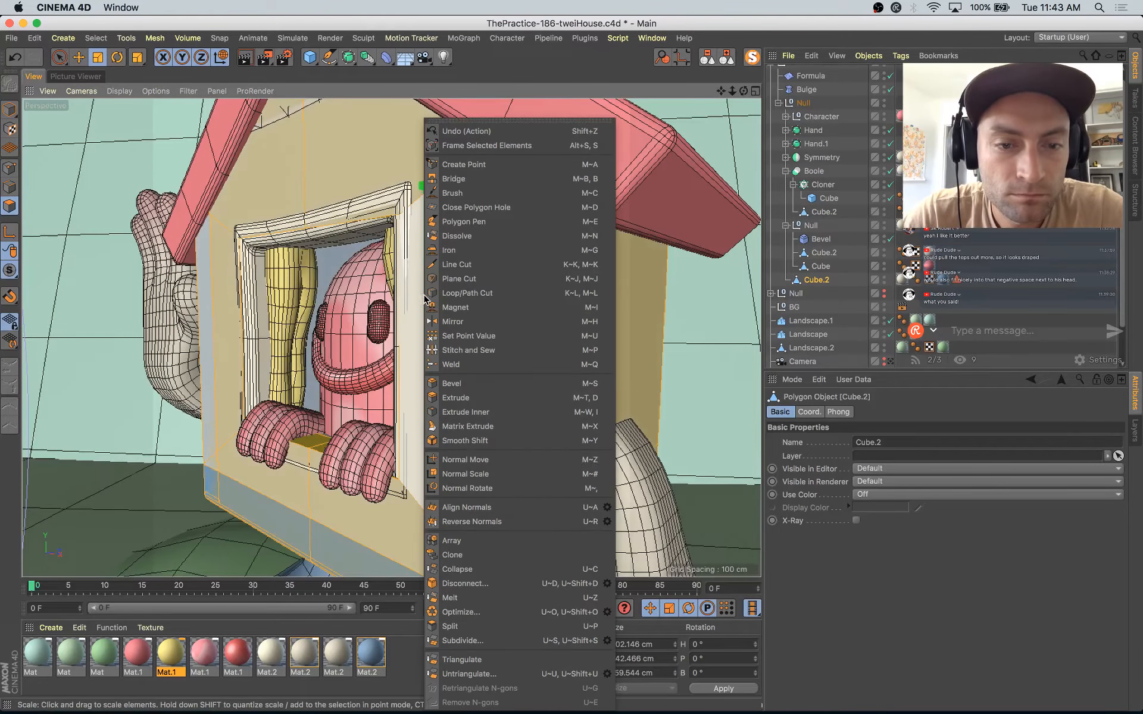
left_click(474, 638)
key("e")
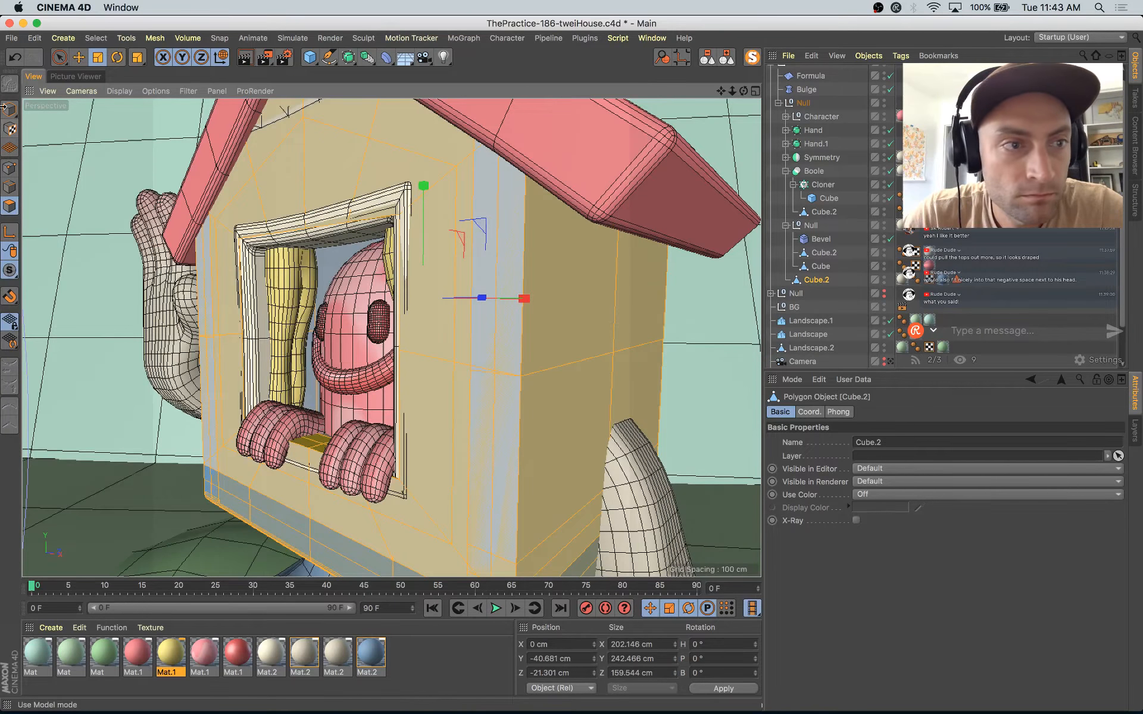
left_click(9, 109)
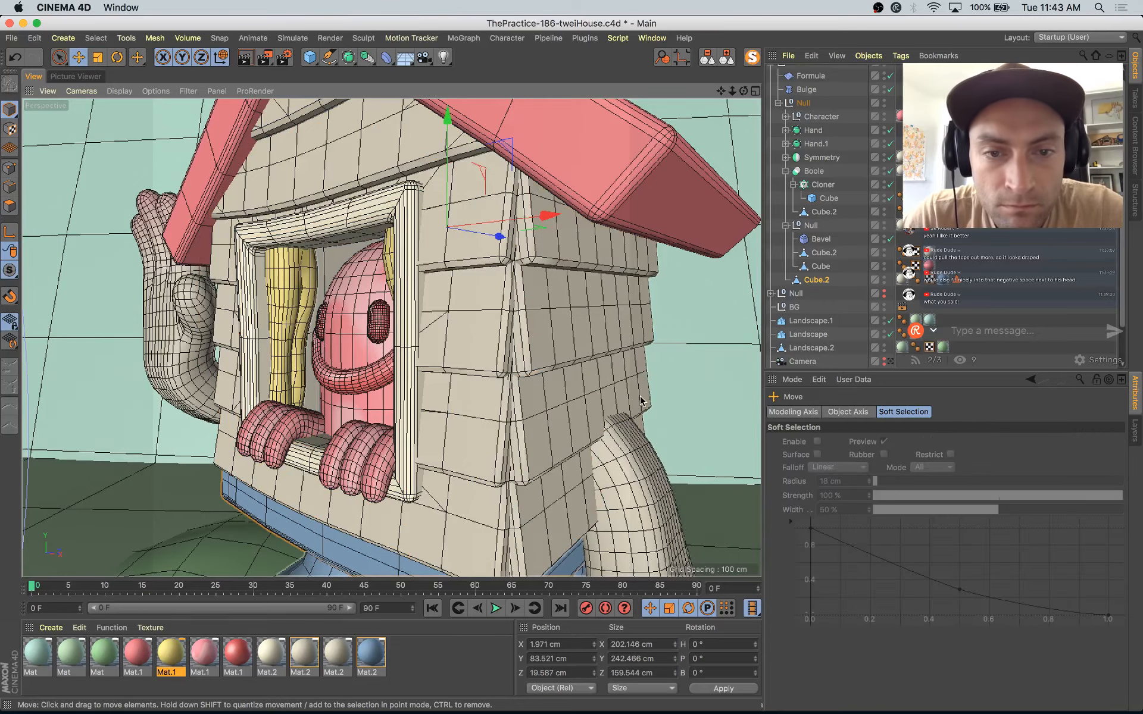
Step: Look through the scene camera again and check the character against the reference artwork among the open windows
left_click(891, 362)
left_click(617, 208)
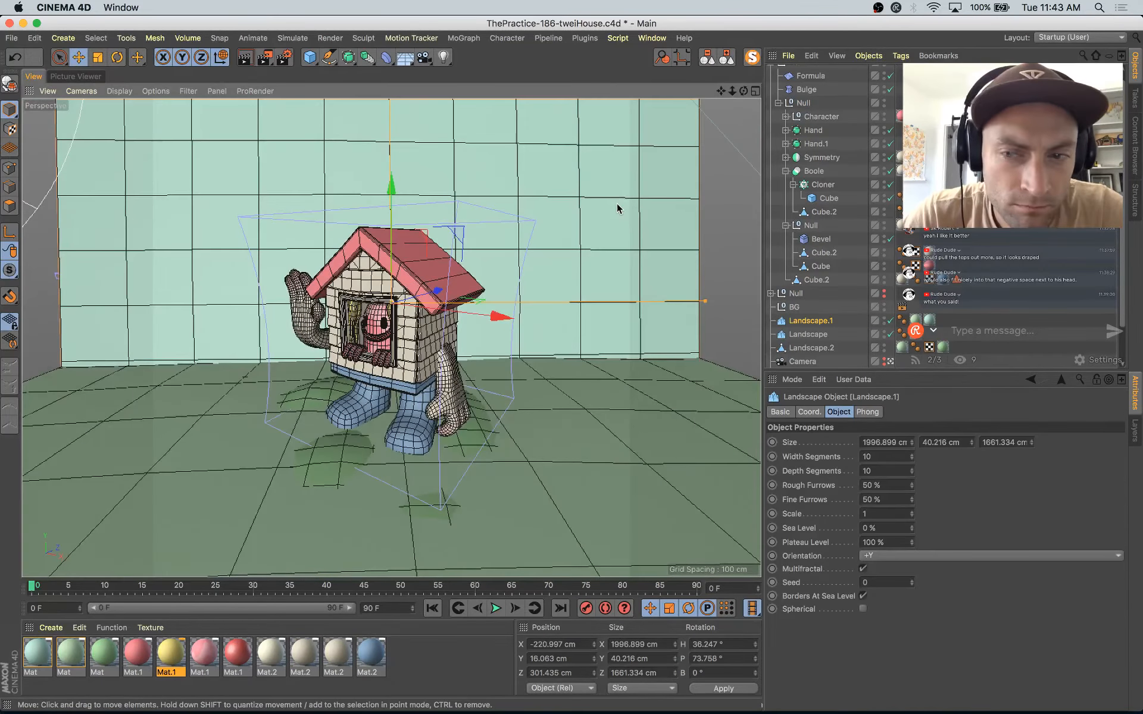
mouse_move(21, 10)
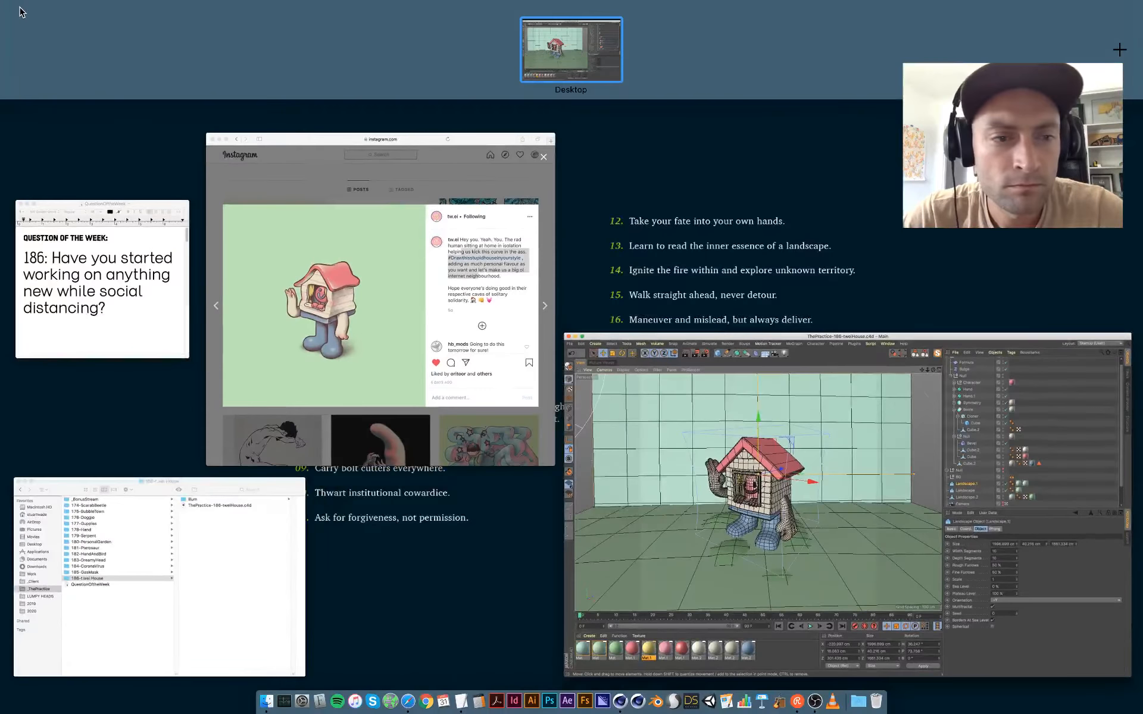
left_click(608, 409)
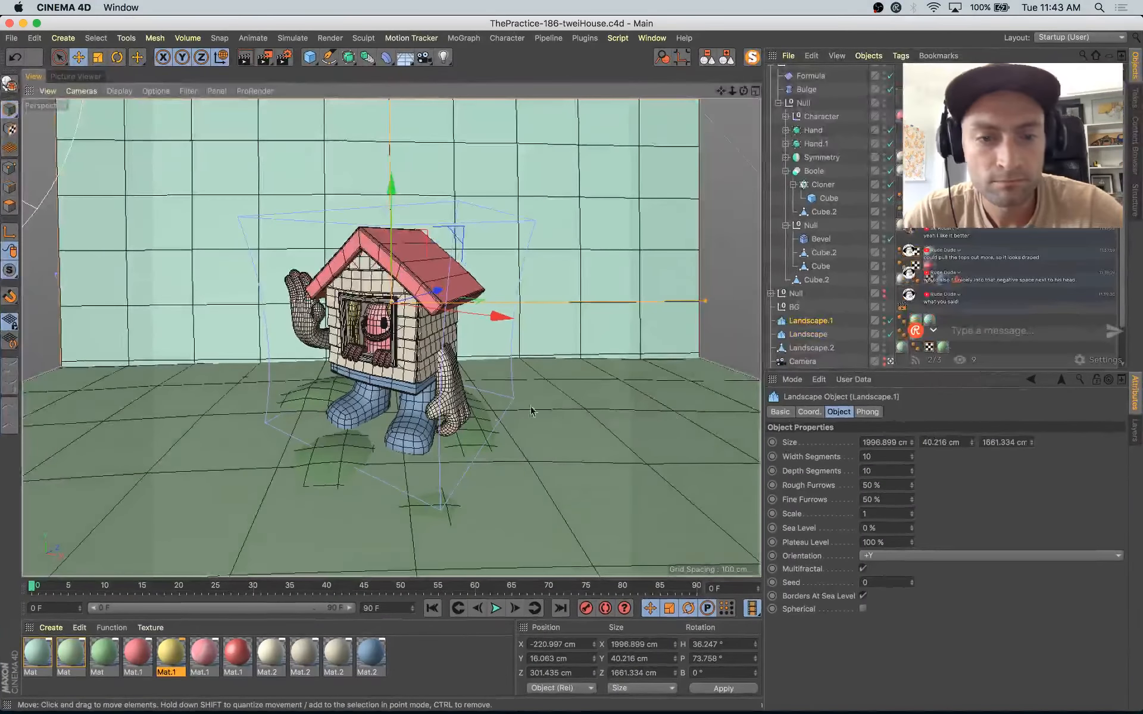
Step: Shift the Landscape and Landscape.2 ground objects vertically to about -152 cm in Y and render the scene to the Picture Viewer
left_click(331, 473)
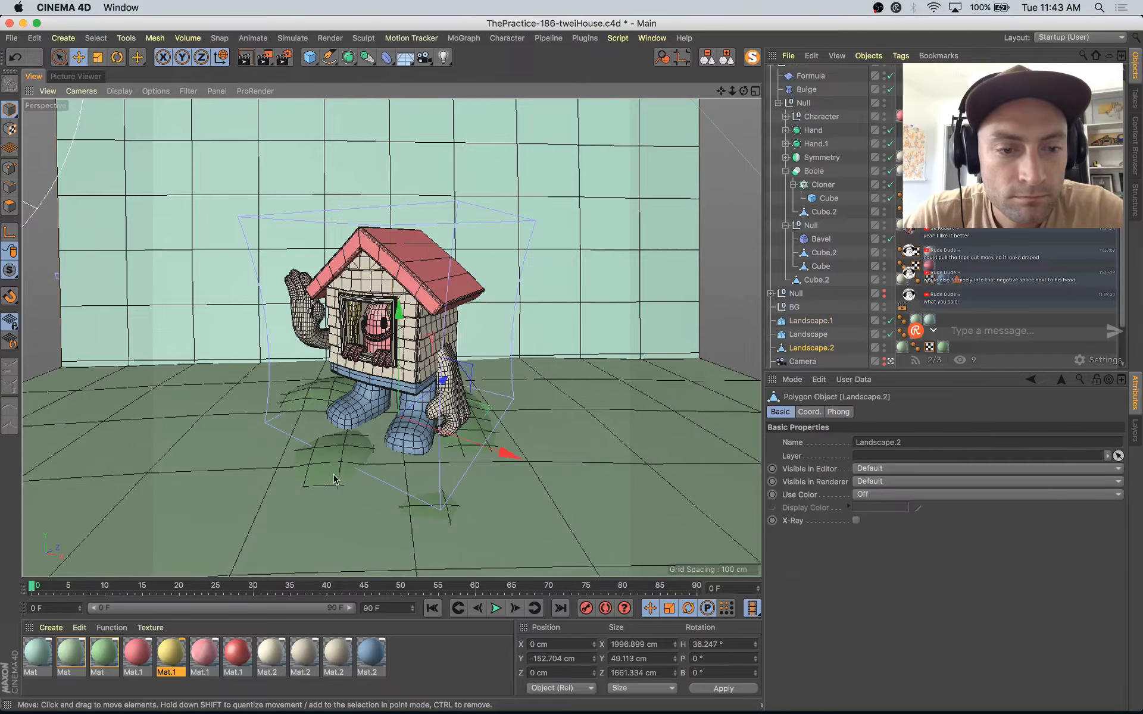
left_click(283, 522, "shift")
left_click_drag(403, 315, 403, 316)
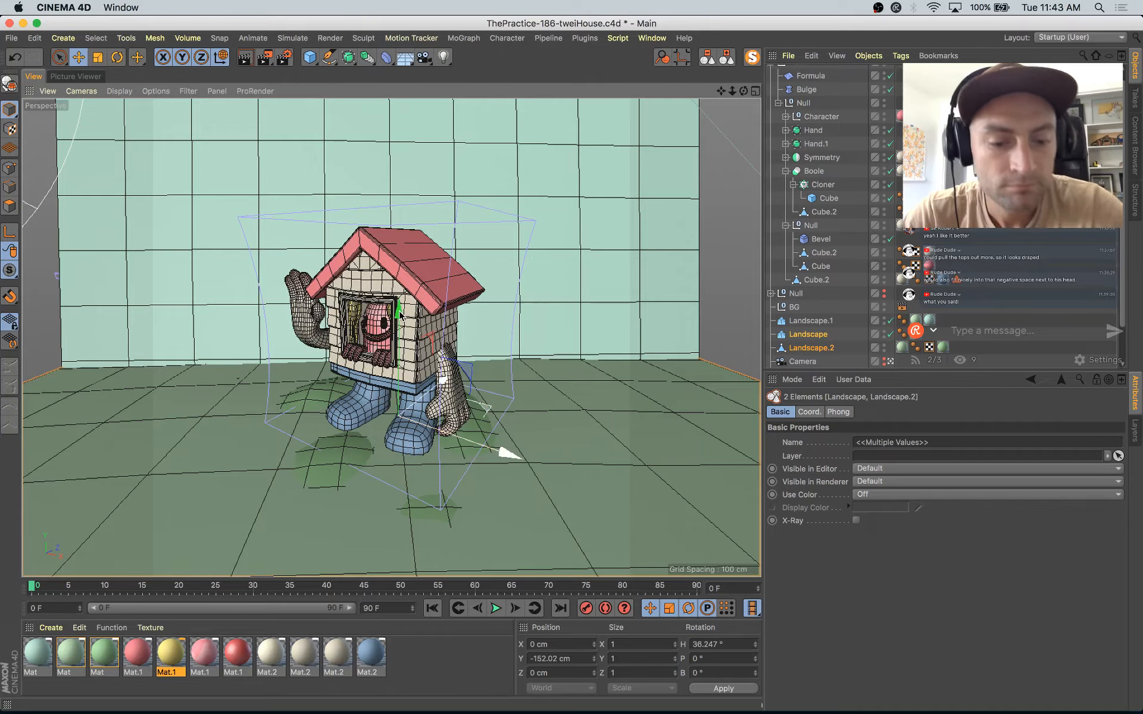
key("shift+r")
Step: Compare the render in progress with the previous history renders, checking the roof, the walls and both hands
left_click(642, 524)
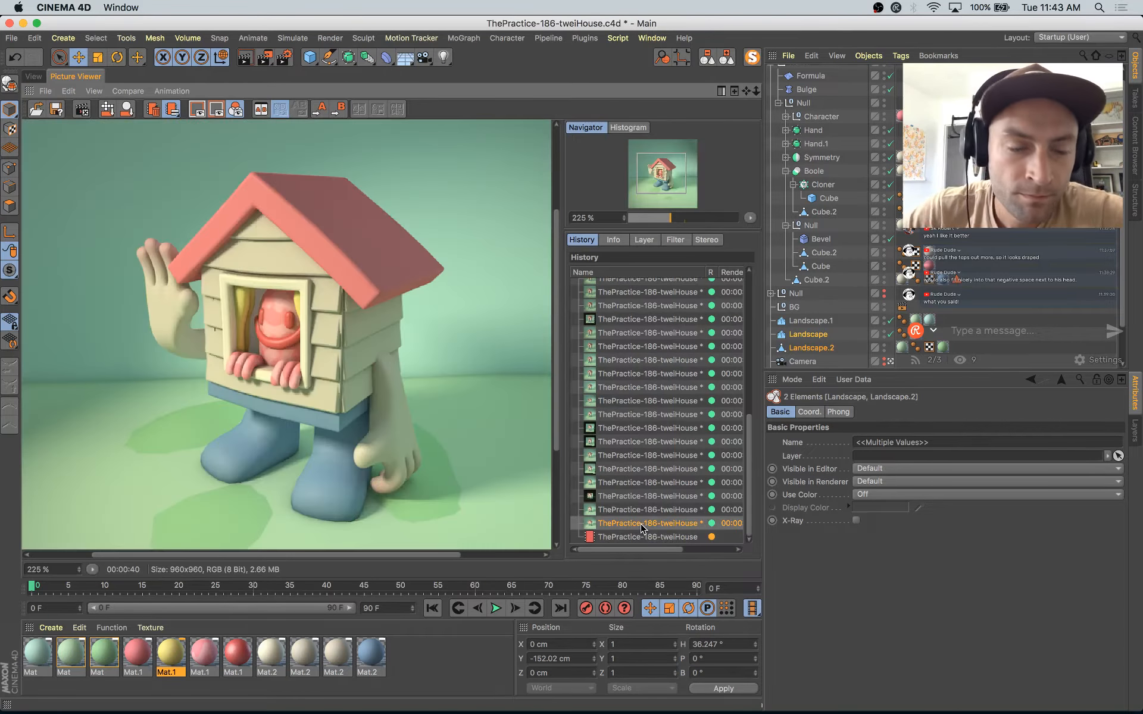
key("Up")
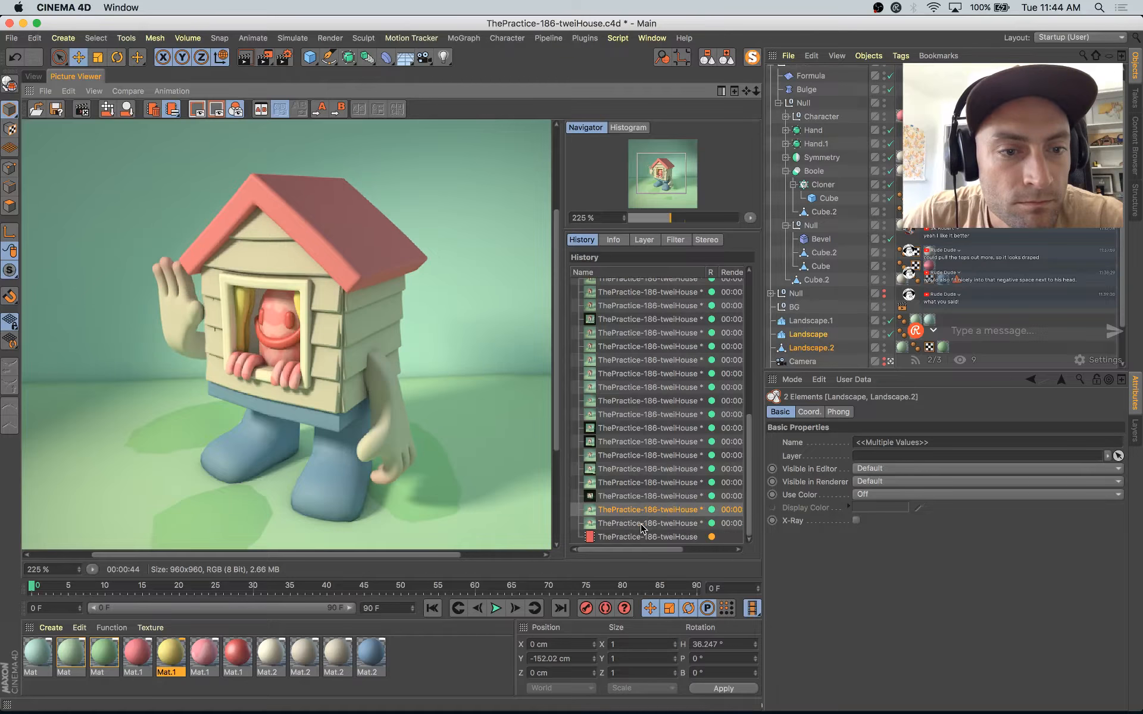
key("Down")
key("Down")
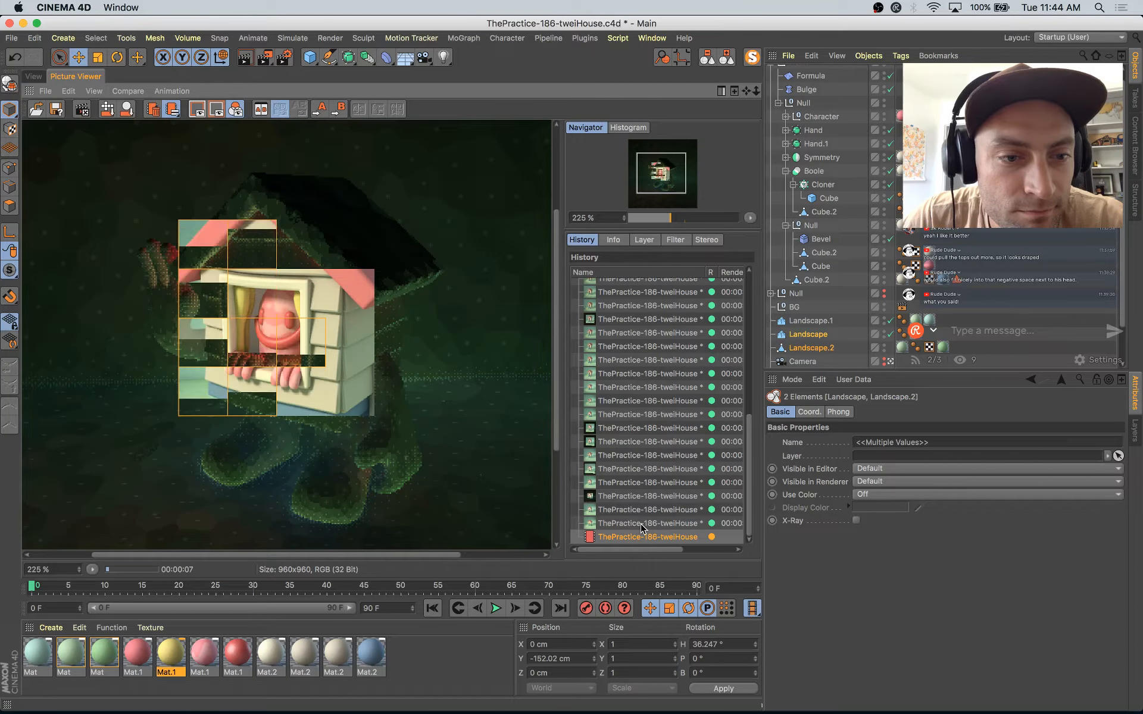
key("Up")
key("Down")
key("Up")
key("Down")
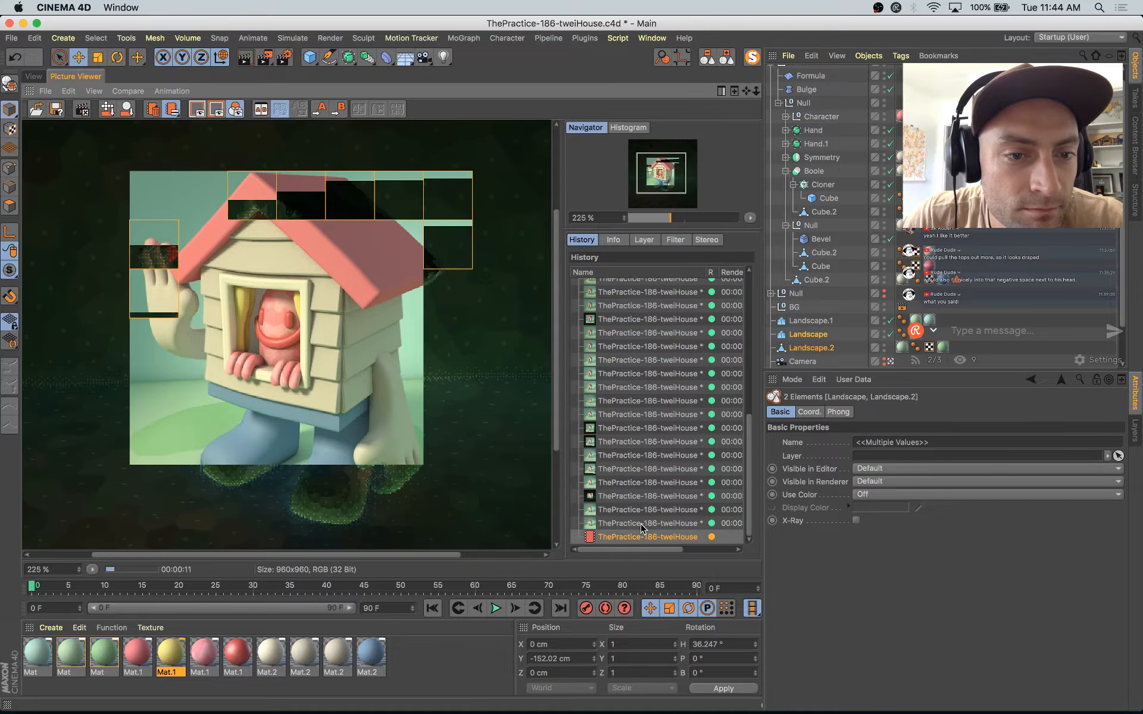
key("Up")
key("Down")
key("Up")
key("Down")
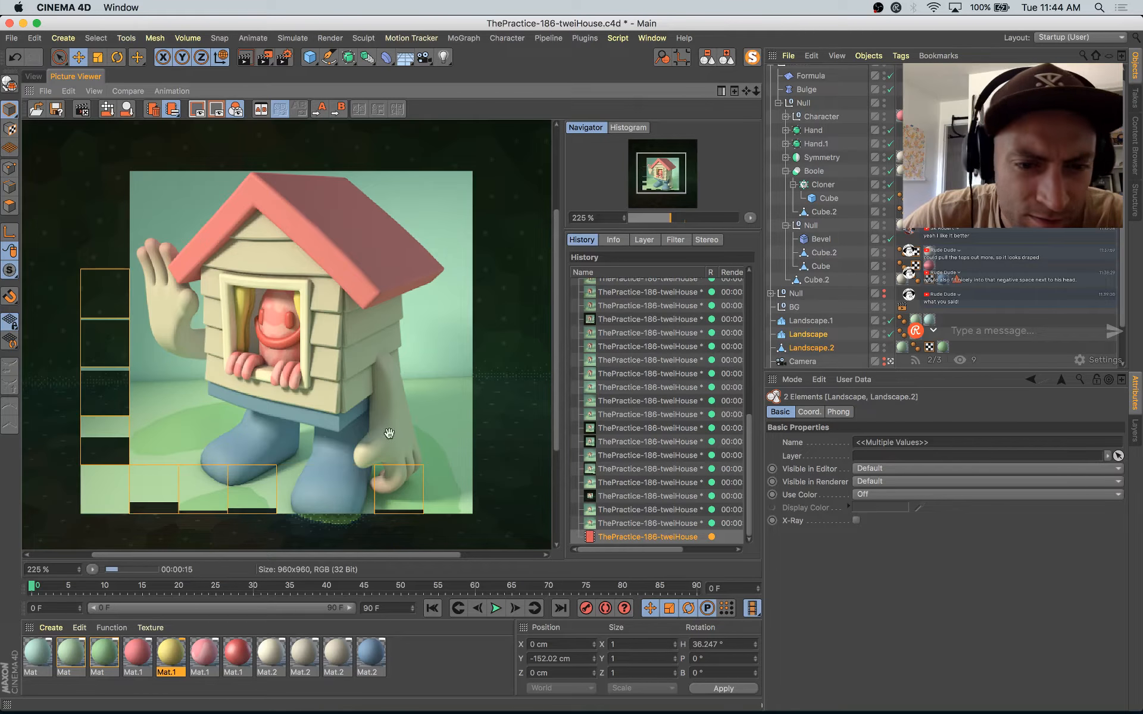
Step: Examine the whole frame of the new render as it finishes, checking the character's overall proportions and the ground shapes
mouse_move(1, 3)
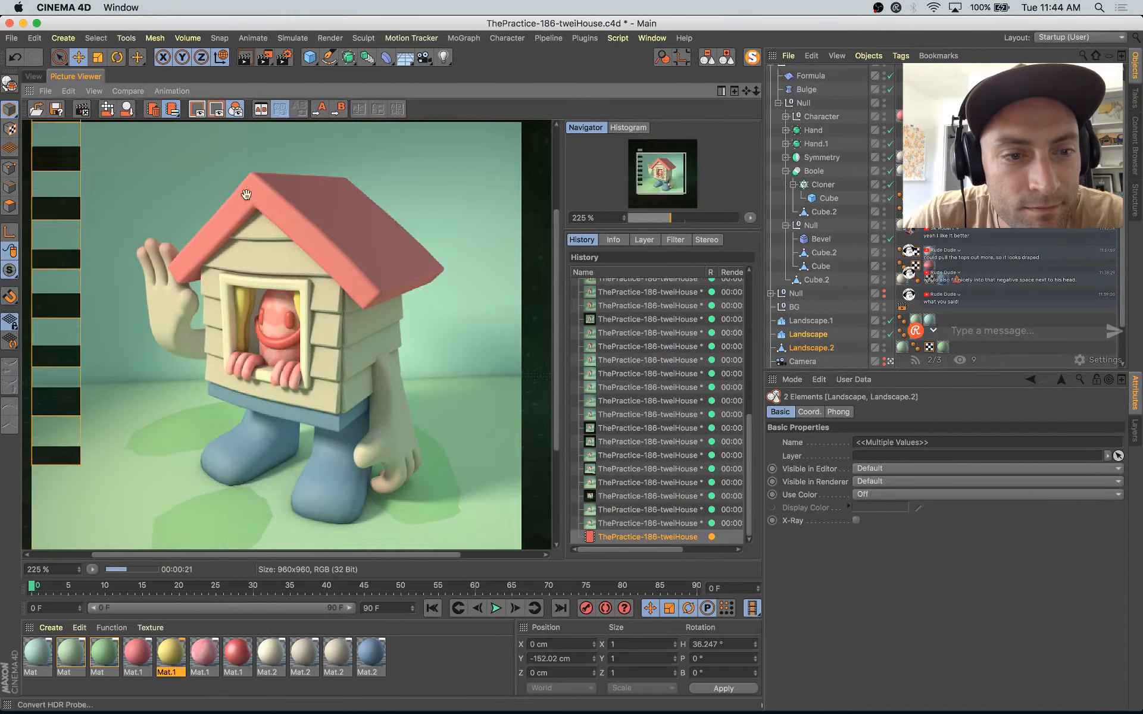
scroll(299, 288, "down", 3)
scroll(297, 370, "up", 1)
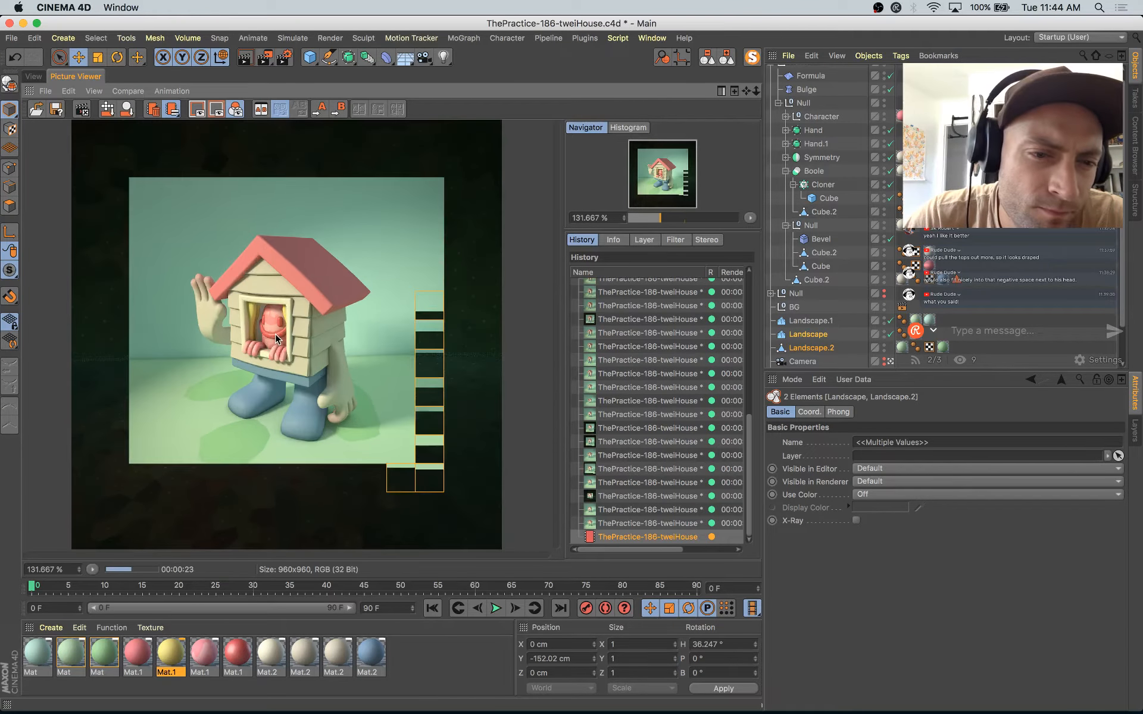
scroll(297, 369, "down", 1)
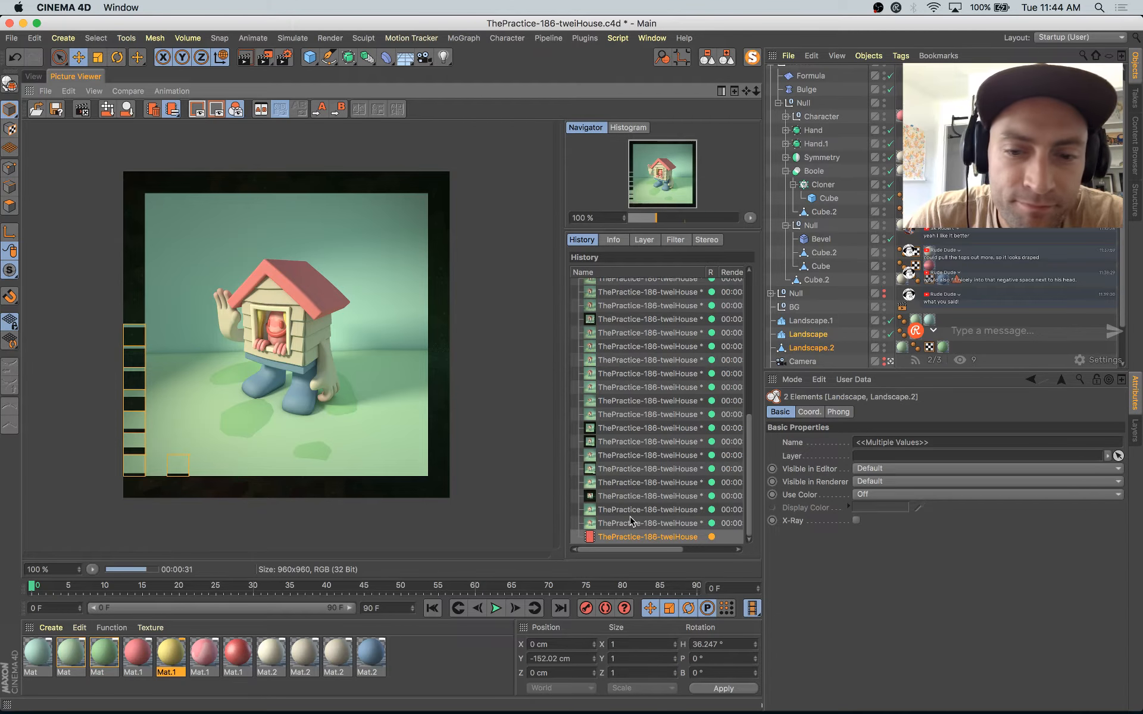
left_click(34, 78)
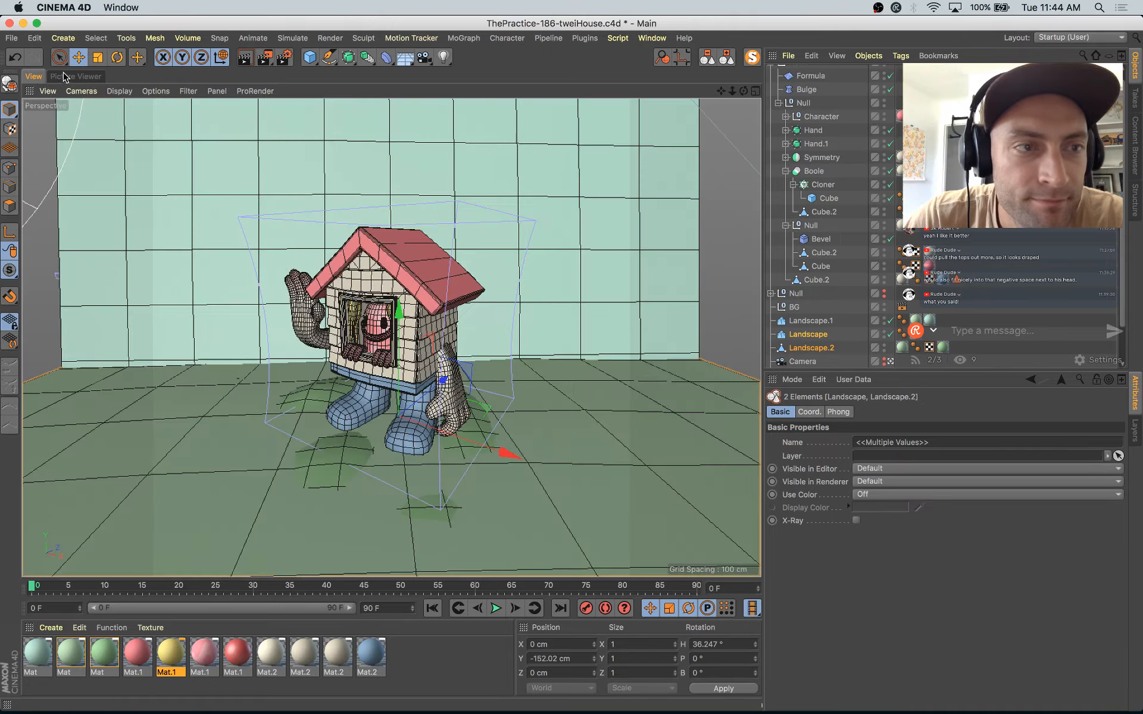
left_click(76, 76)
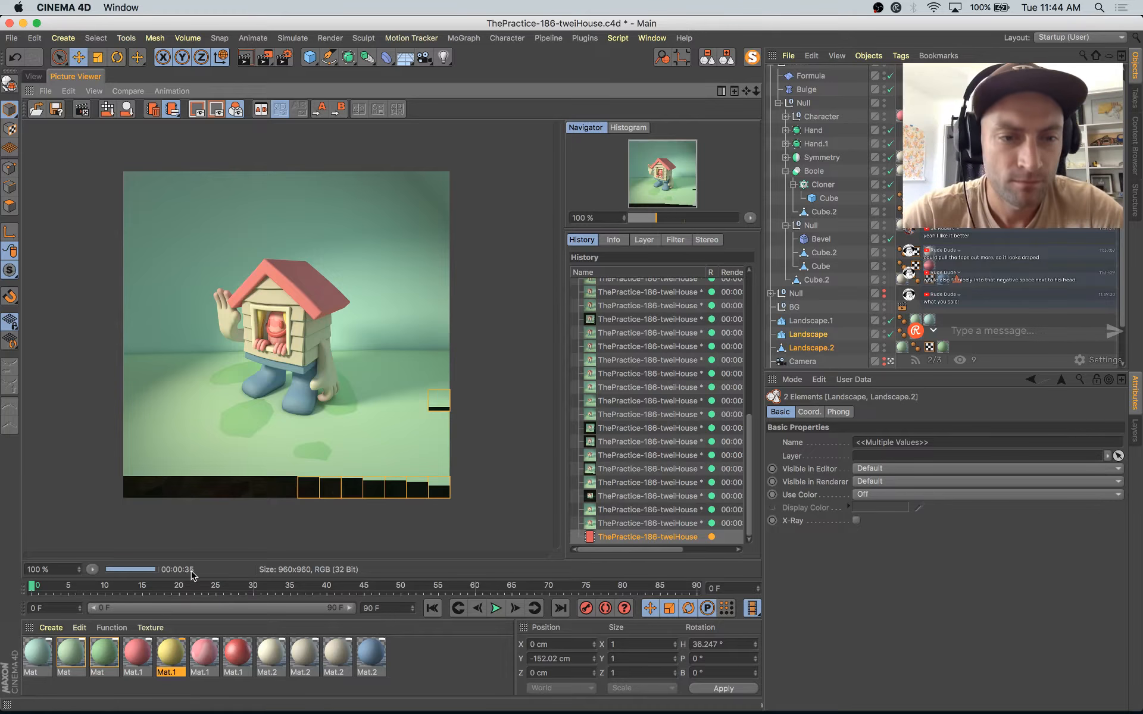
Step: Open the pink Mat.1 material in the Material Editor beside the enlarged render and enable its Diffusion channel
left_click(137, 655)
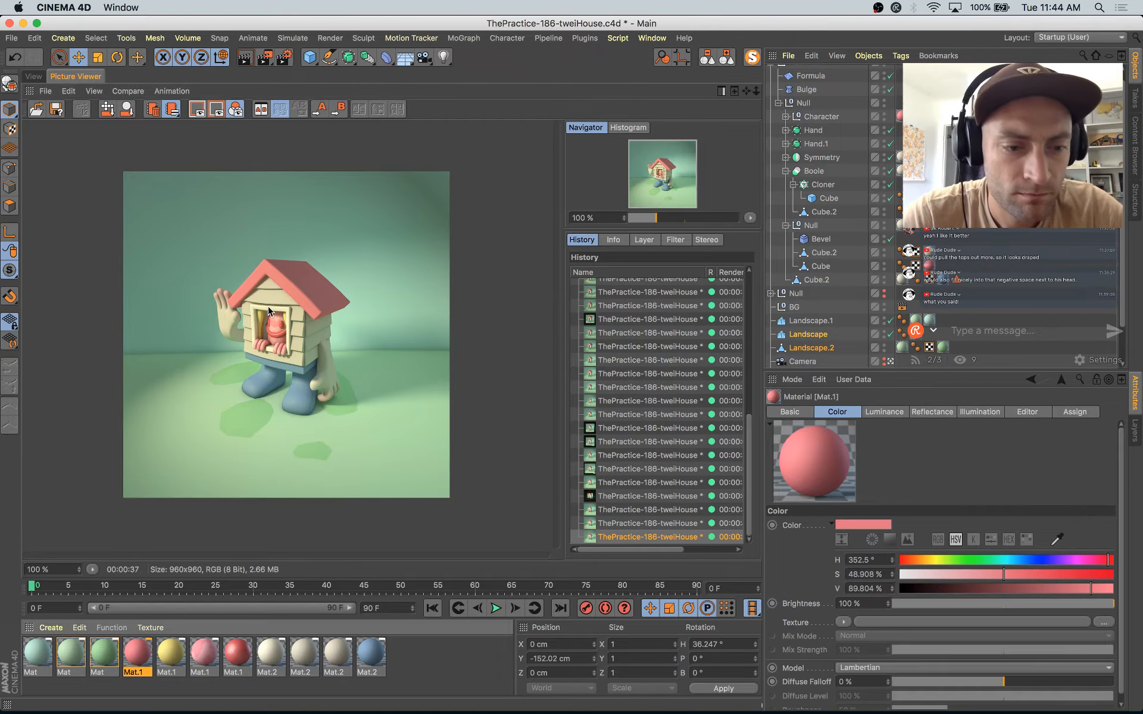
double_click(143, 657)
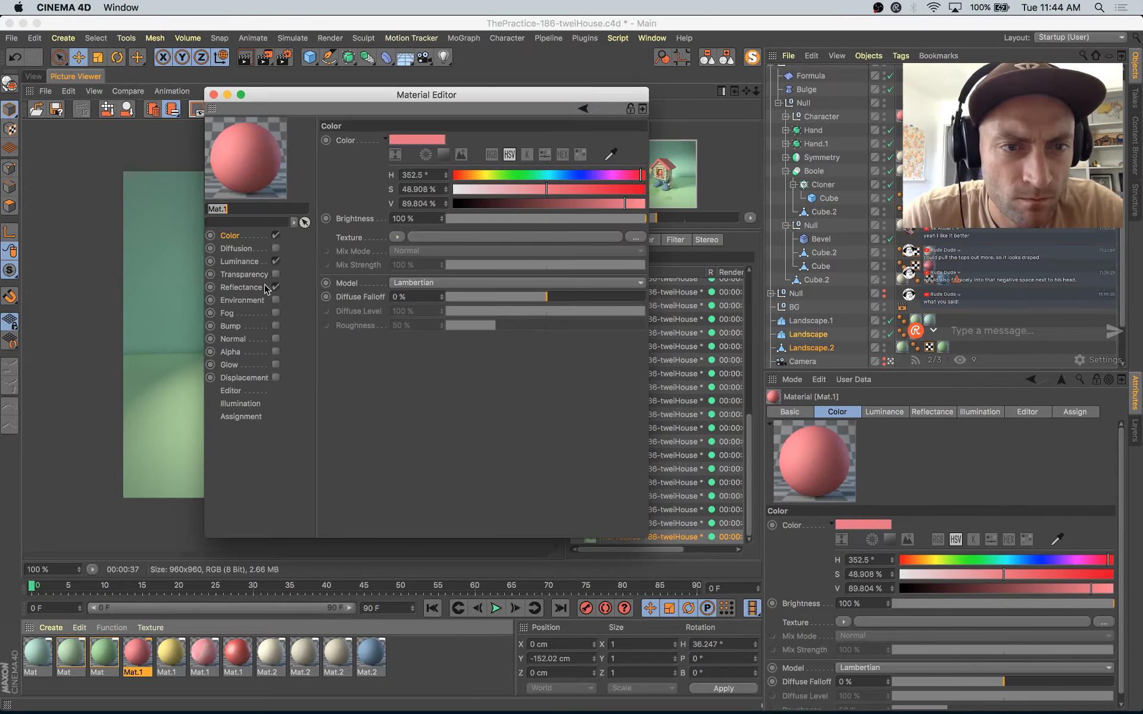
left_click_drag(325, 98, 528, 141)
left_click(298, 286)
scroll(298, 286, "up", 2)
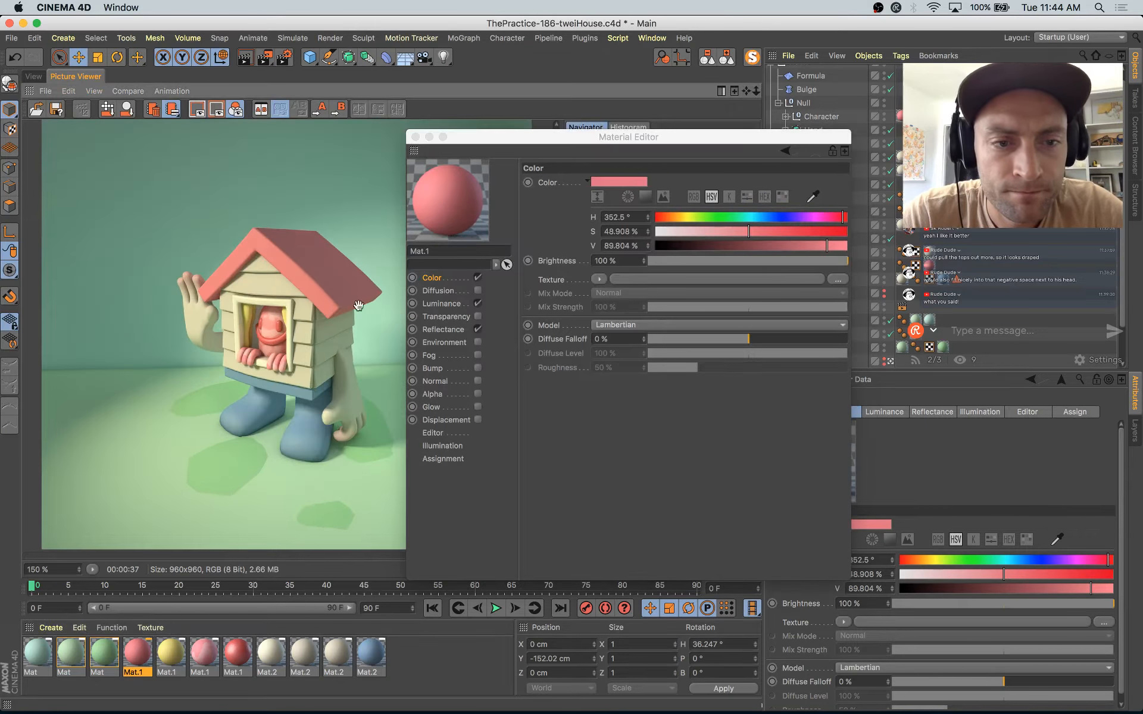
scroll(322, 298, "up", 1)
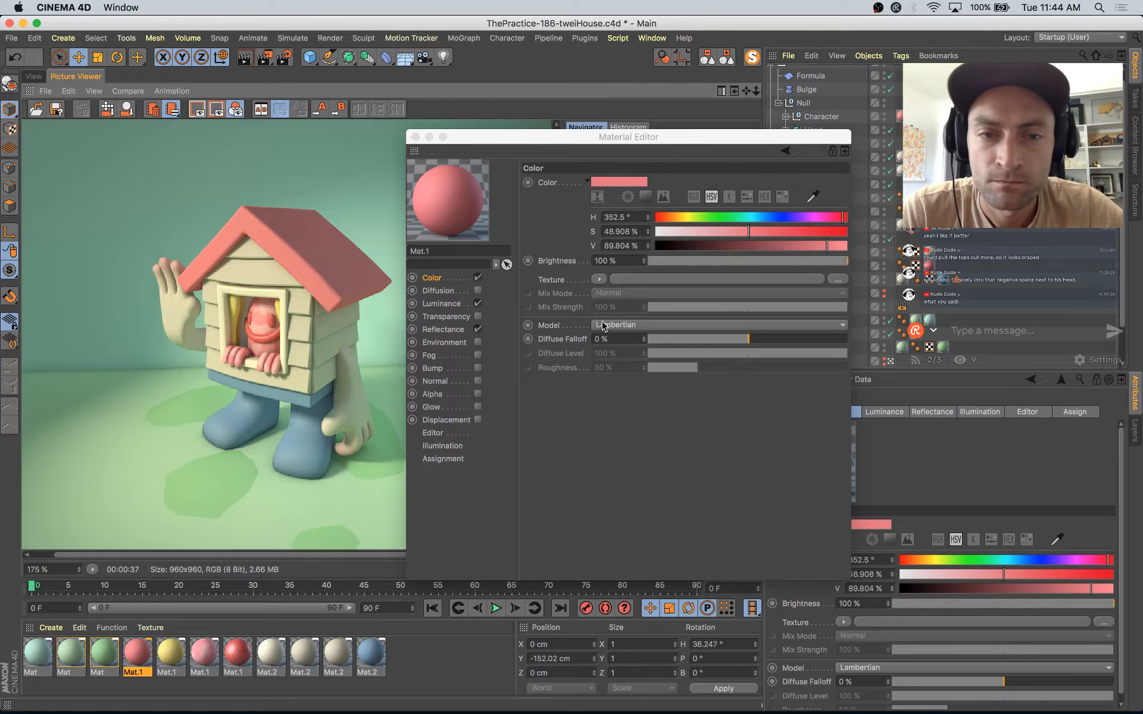
left_click(478, 291)
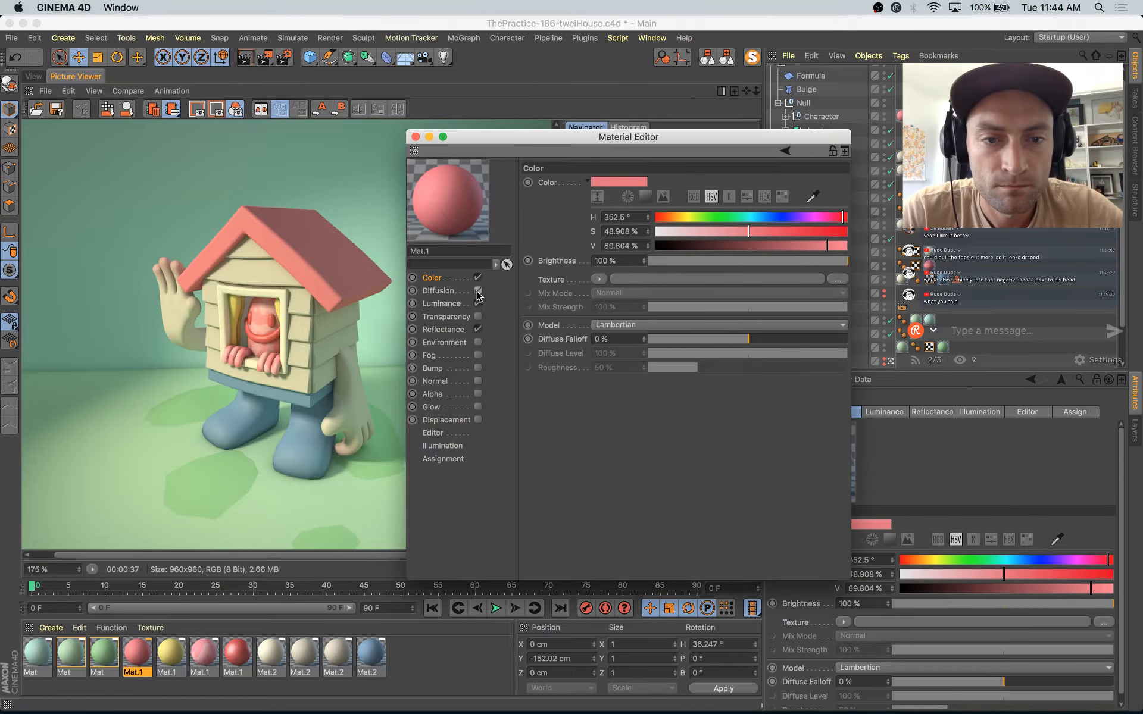
Step: Load a Tiles shader into Mat.1's Diffusion texture and open its shader properties beside the perspective view
left_click(610, 240)
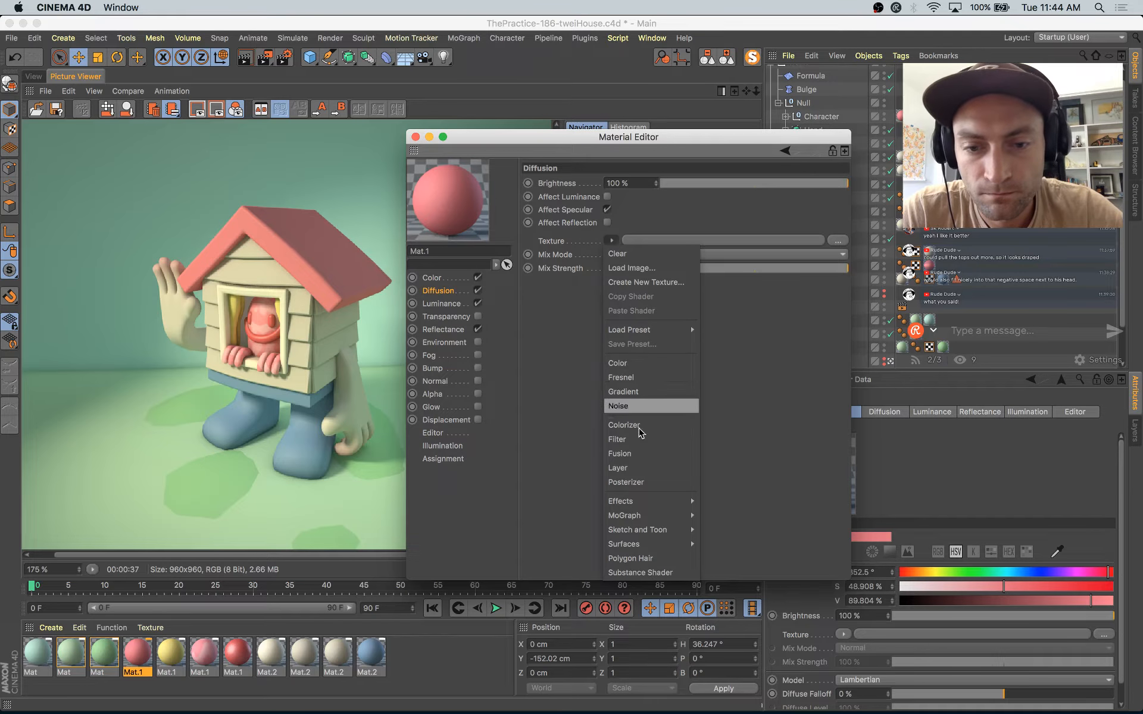
mouse_move(658, 506)
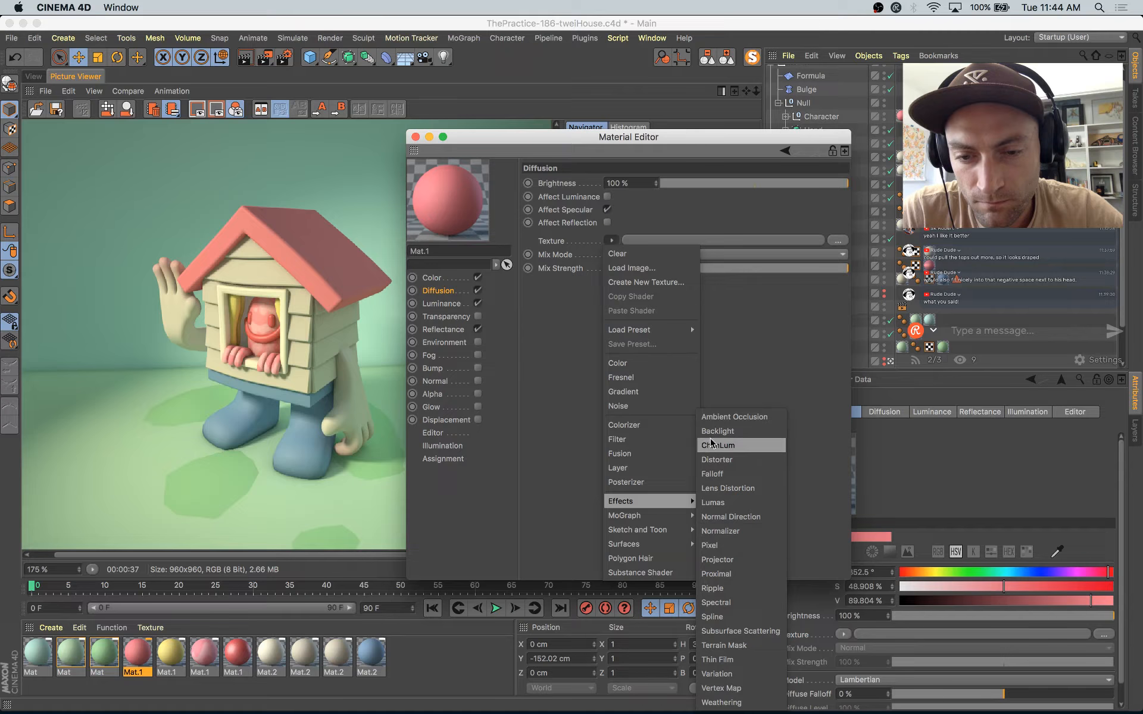
mouse_move(649, 545)
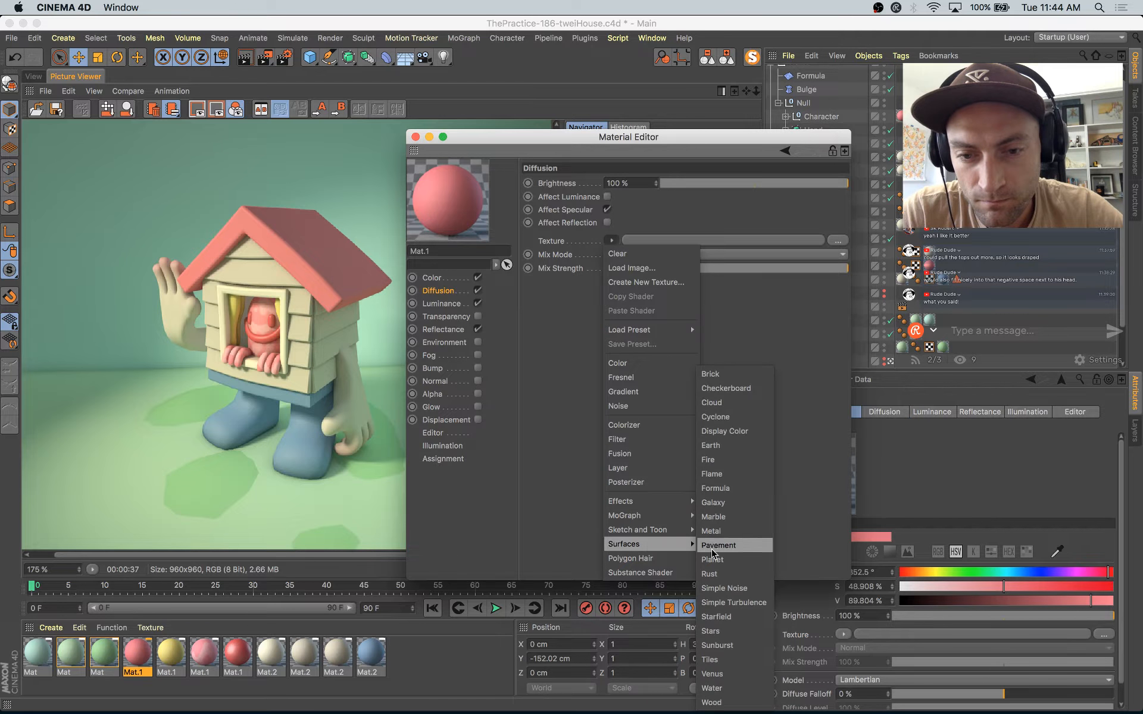
left_click(710, 659)
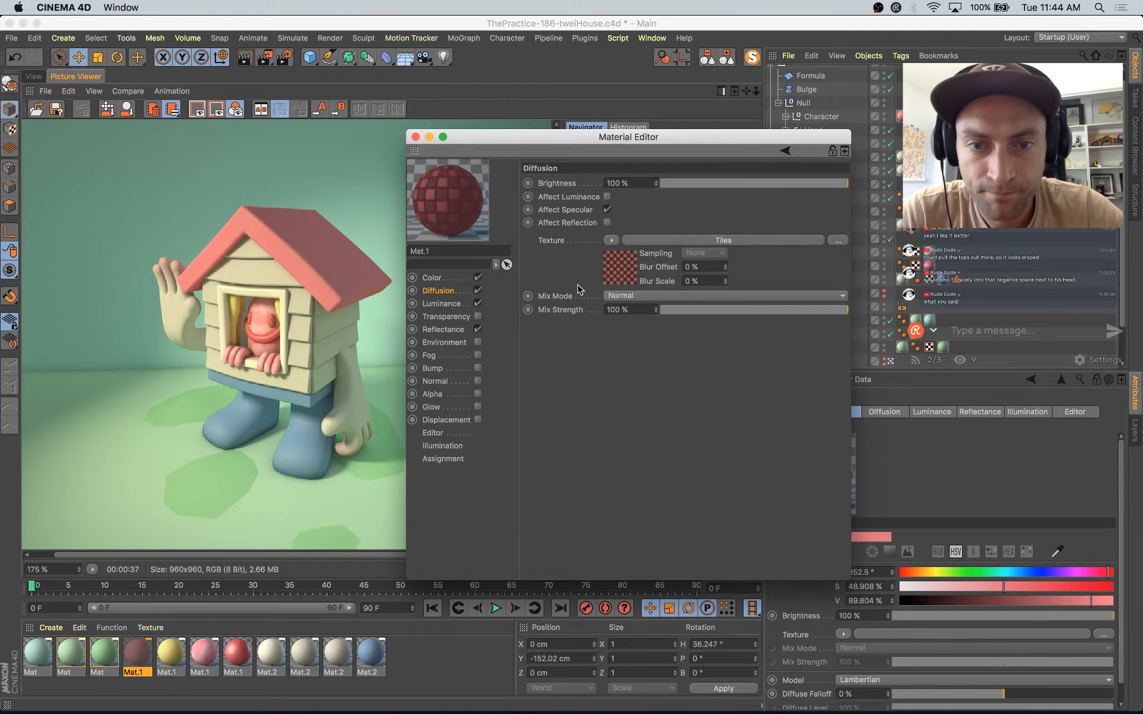
left_click(619, 280)
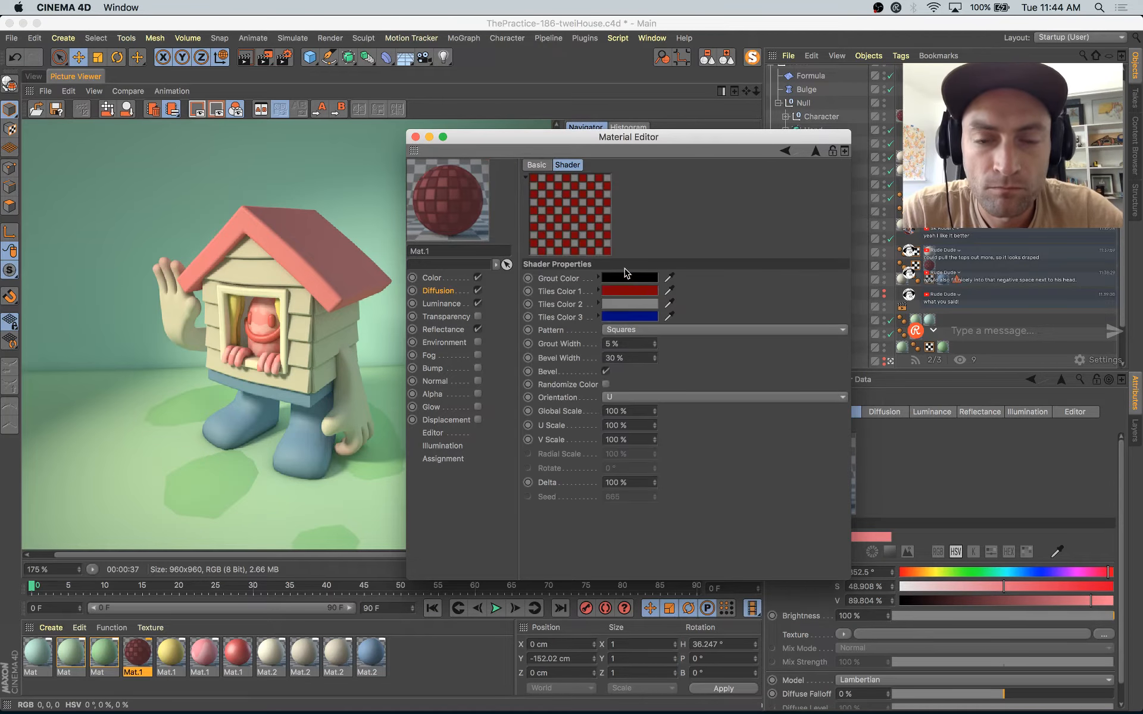
left_click(35, 78)
left_click_drag(534, 136, 684, 149)
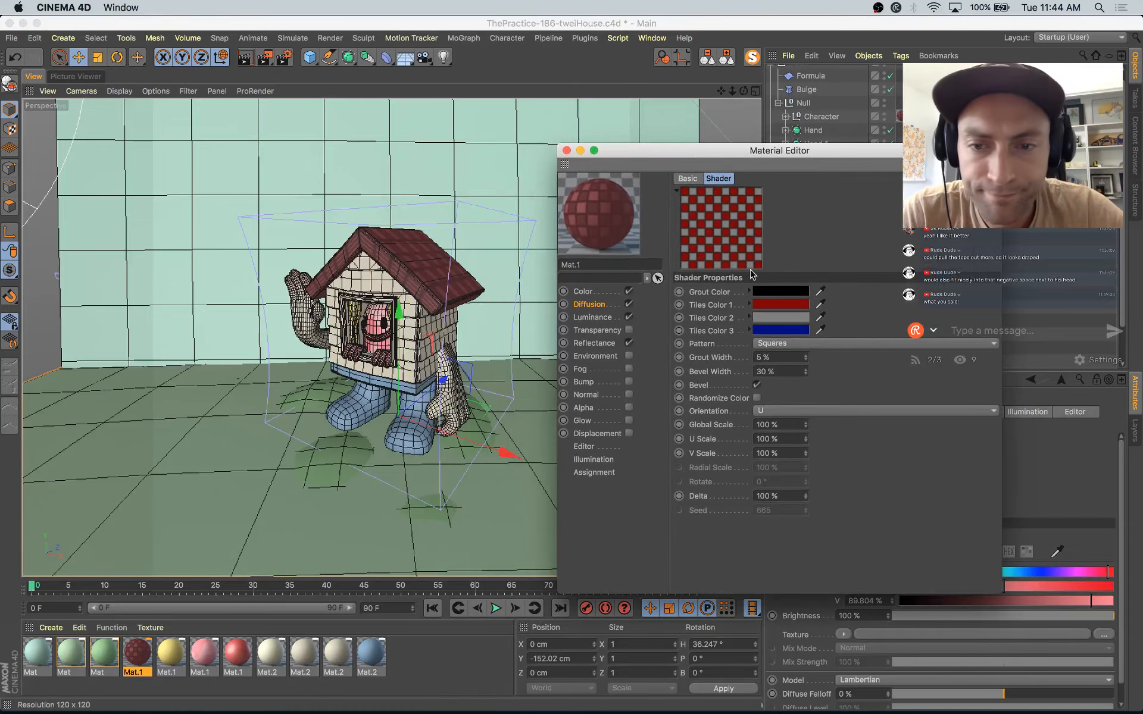
Step: Set the Tiles shader's pattern to Scales 1, trying Scales 2 as an alternative
left_click(795, 345)
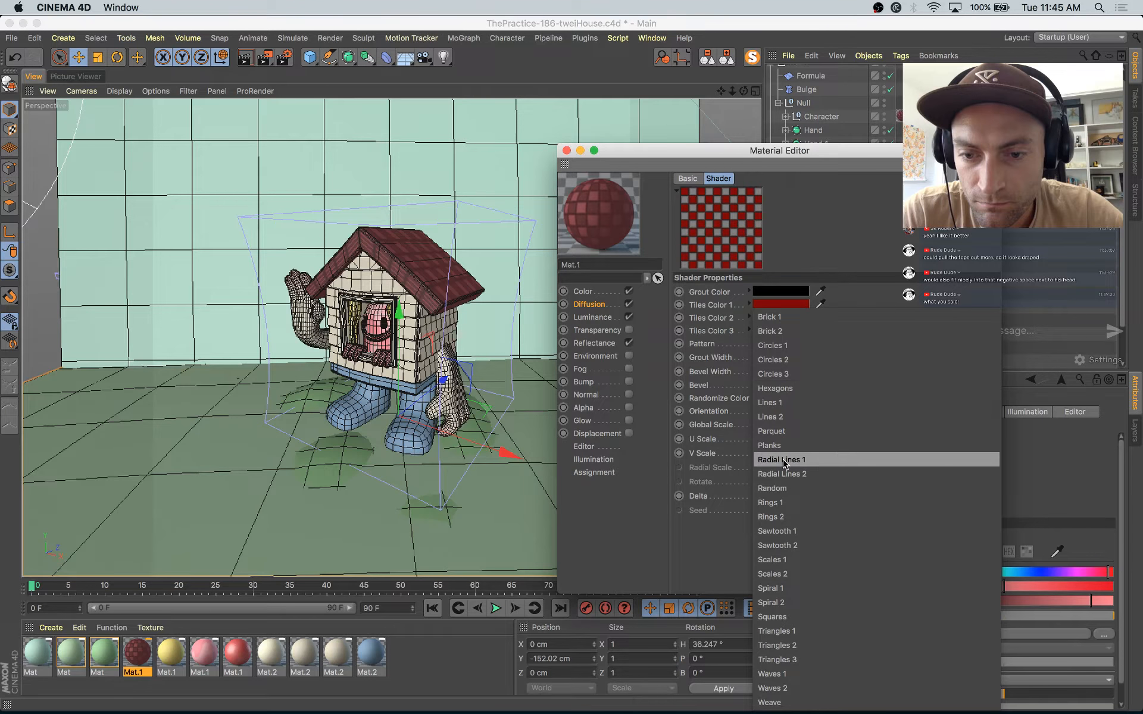
left_click(772, 617)
left_click_drag(816, 150, 716, 149)
left_click(893, 342)
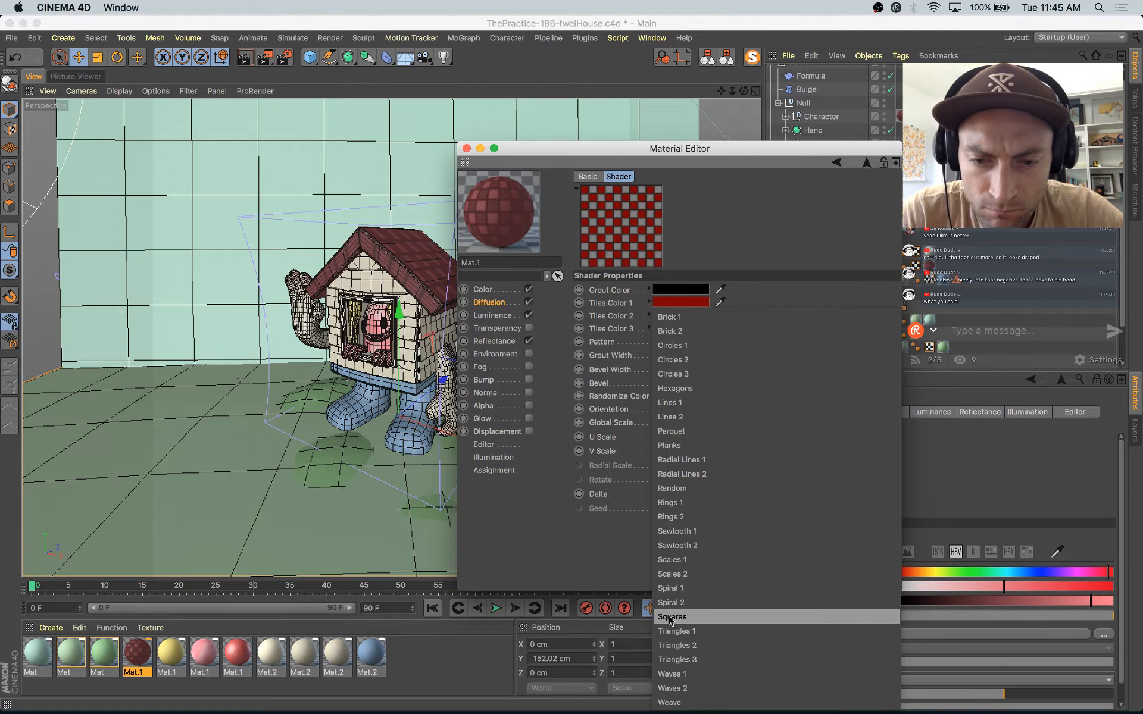
left_click(675, 560)
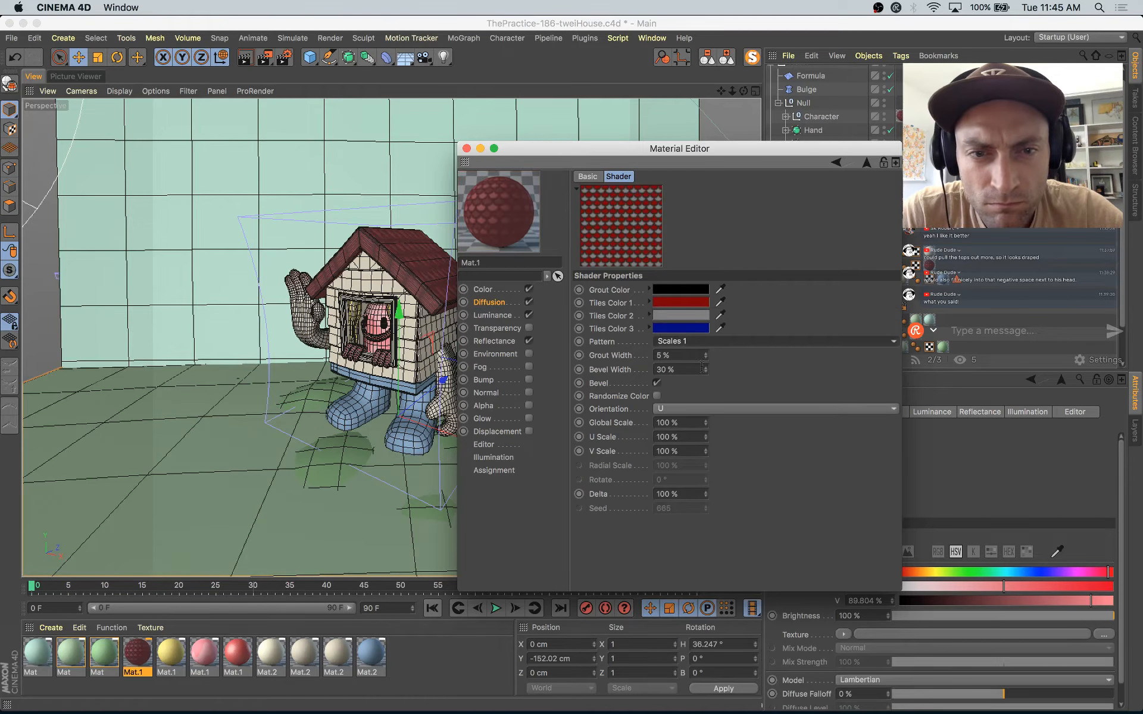
left_click(808, 344)
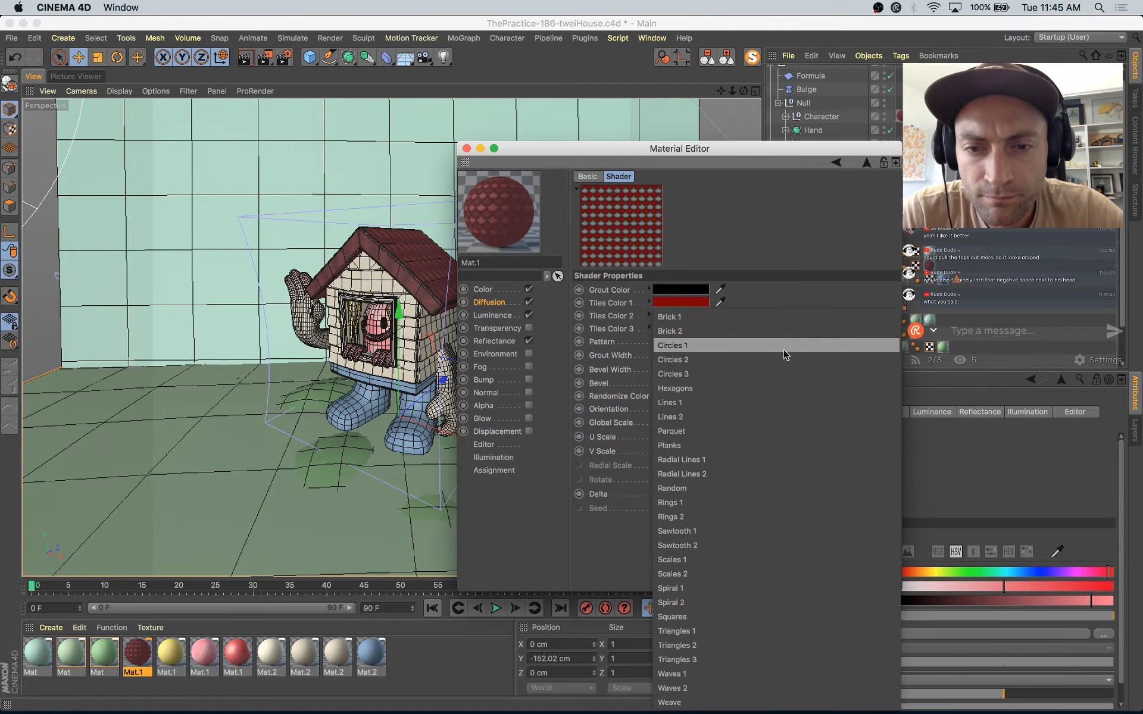
left_click(687, 575)
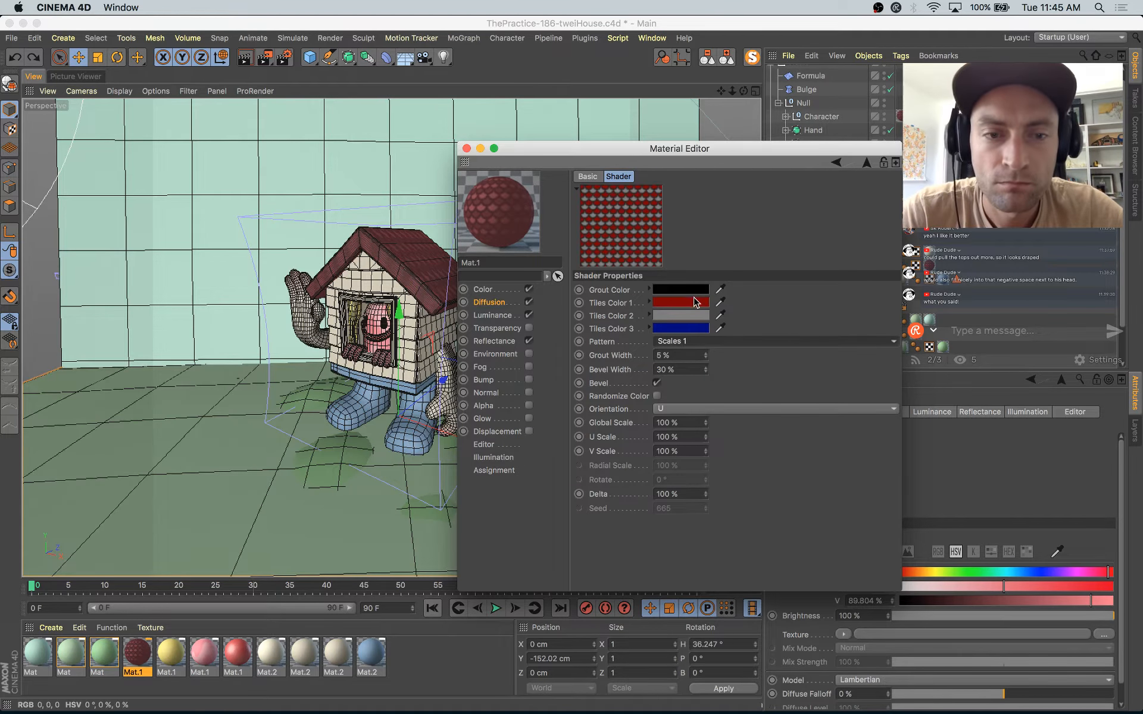
Step: Set both Tiles Color 1 and Tiles Color 2 of the shader to pure white
left_click_drag(613, 157, 654, 188)
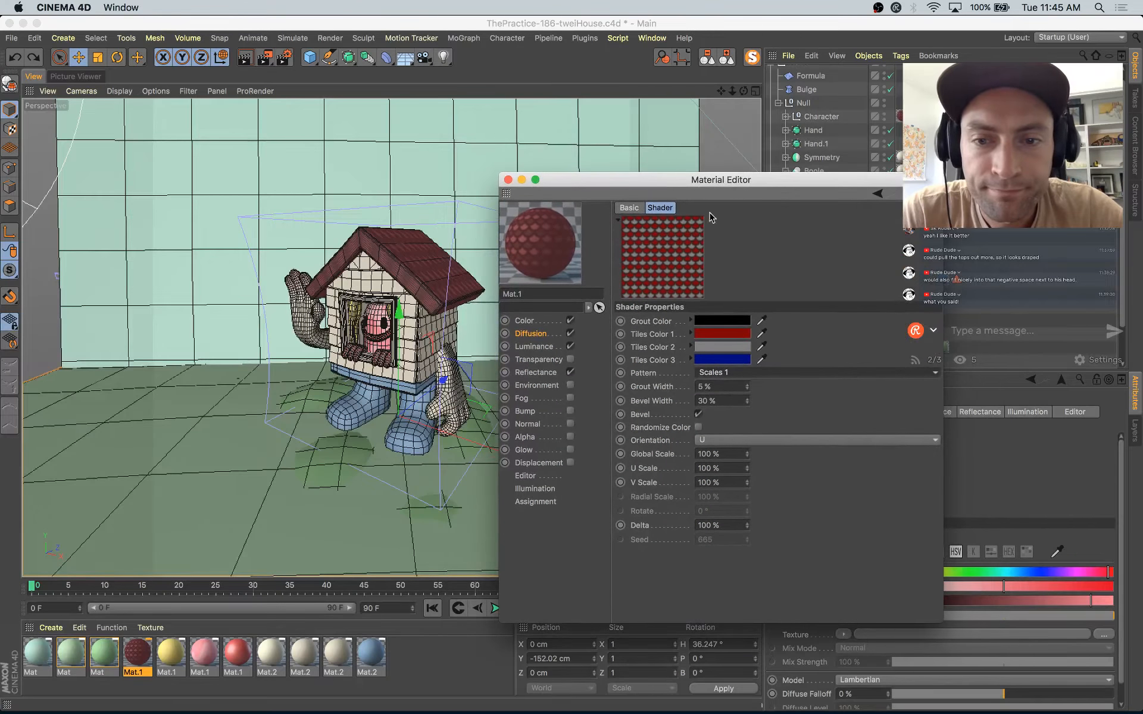
left_click(722, 335)
left_click(653, 343)
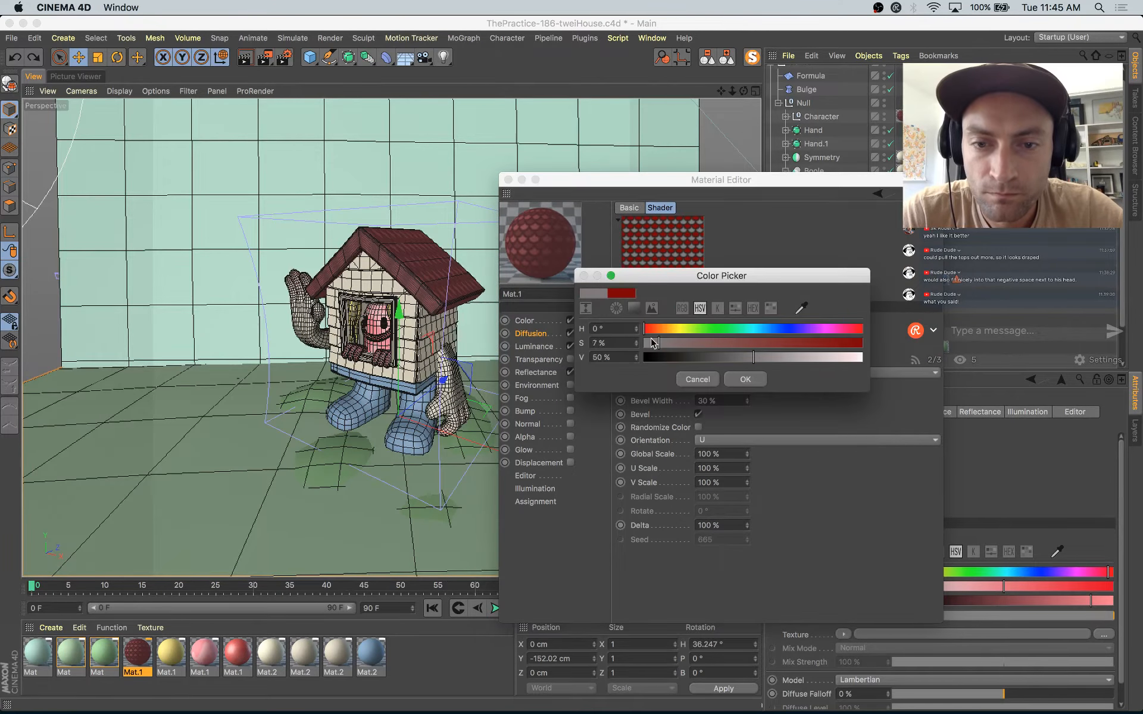
left_click_drag(779, 359, 870, 368)
left_click(744, 378)
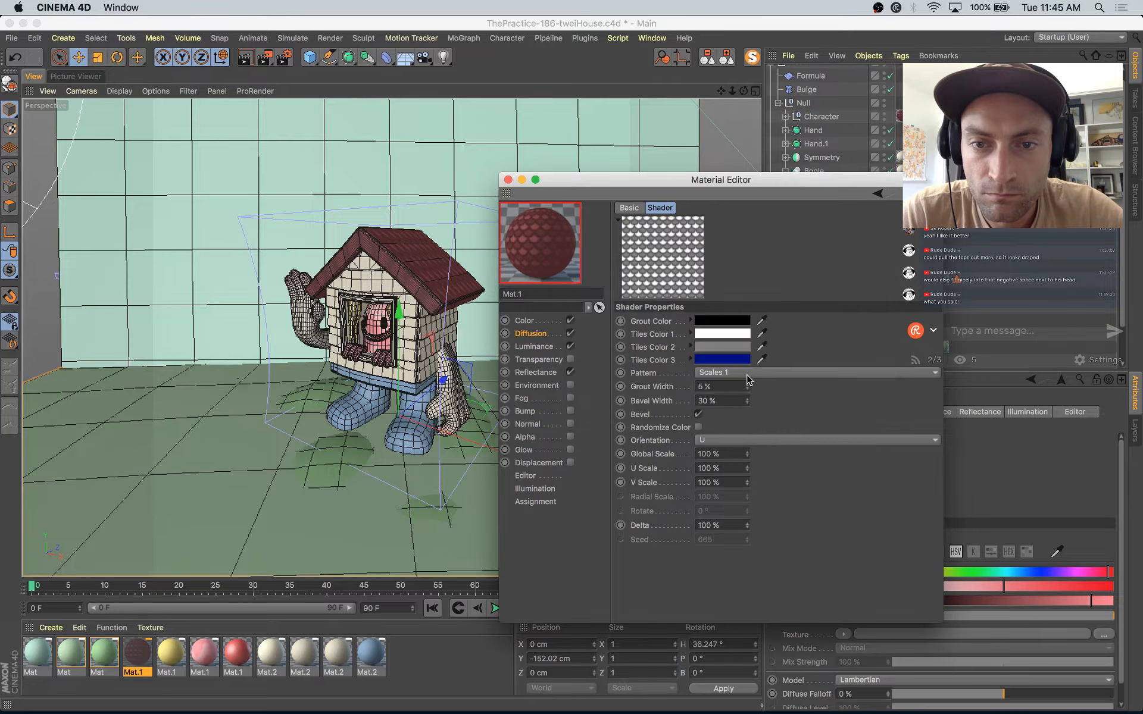
left_click(749, 347)
left_click_drag(784, 372, 882, 372)
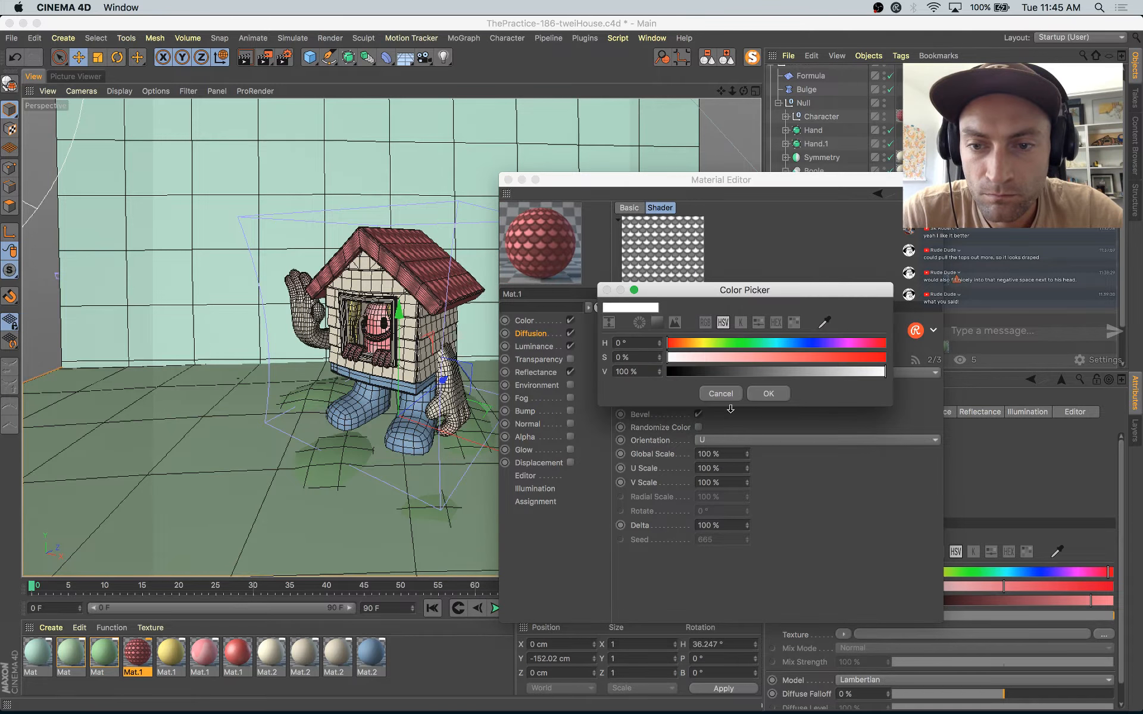
left_click(770, 397)
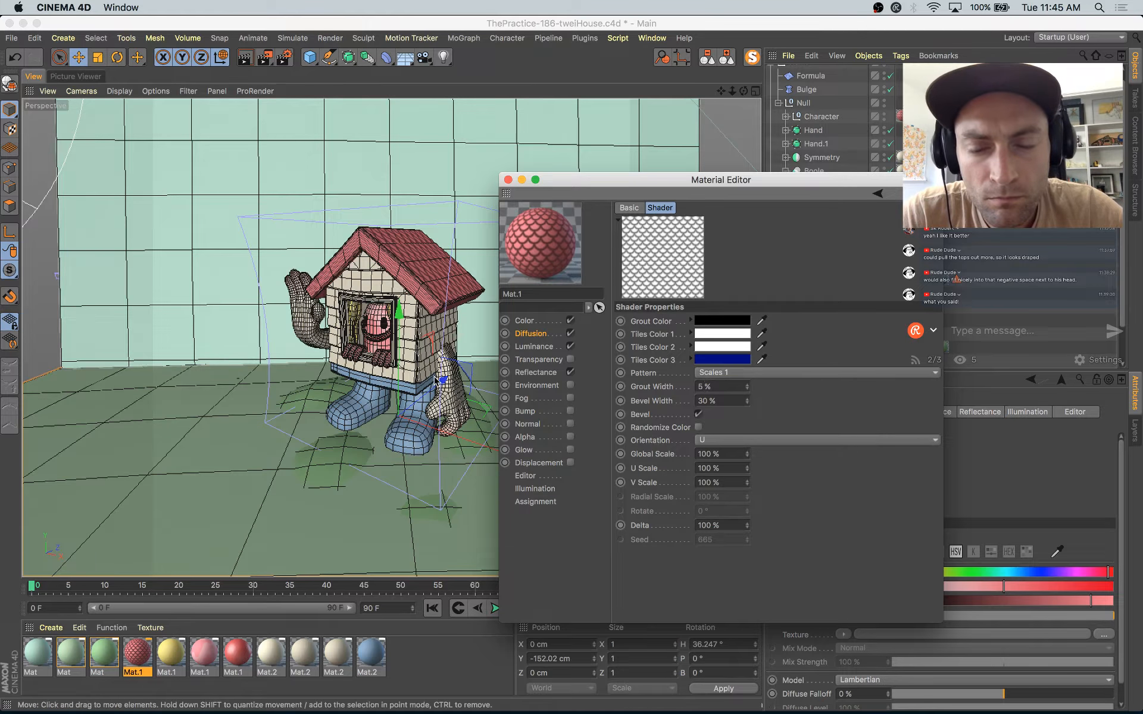
Step: Set the Tiles shader's orientation to V and close the Material Editor
left_click(720, 441)
left_click(719, 462)
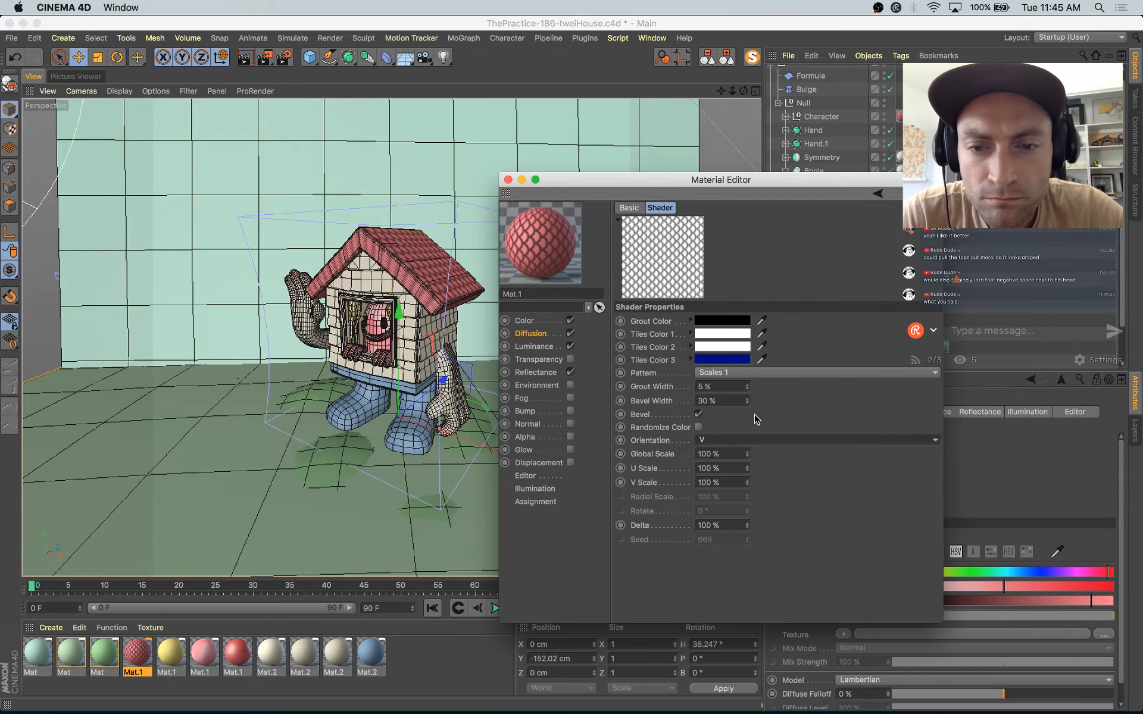
left_click(508, 179)
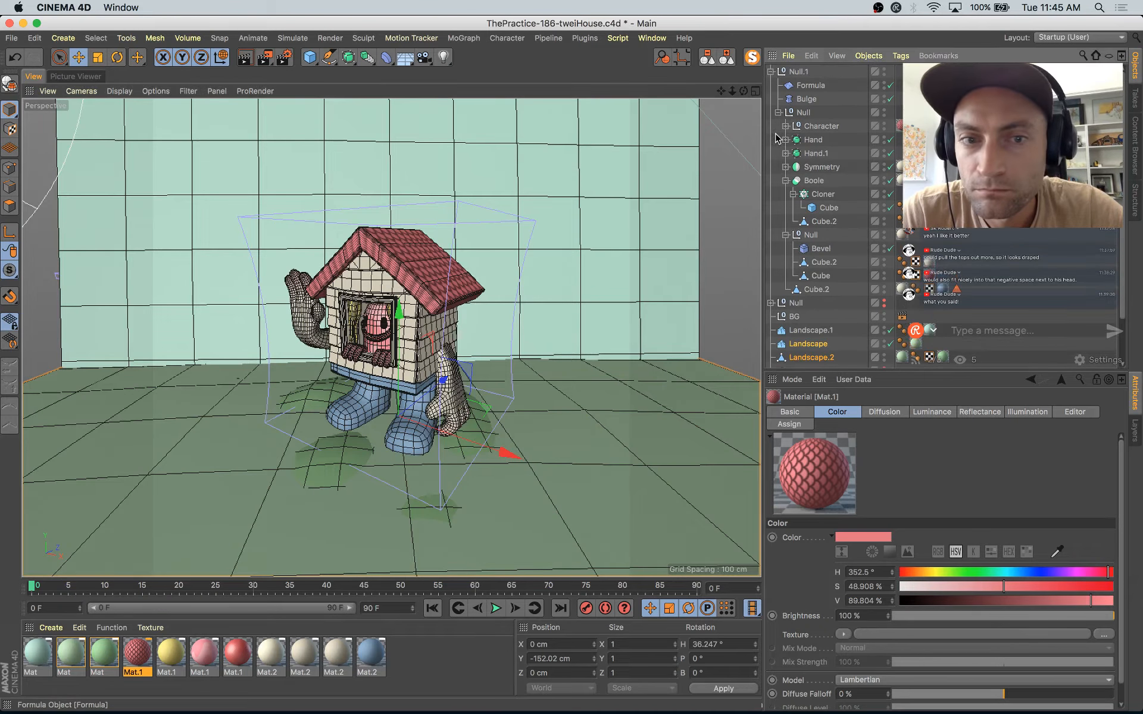
Step: Select the roof Cube, widen the object list to expose its tags, and open its Mat.1 texture tag properties
left_click(376, 243)
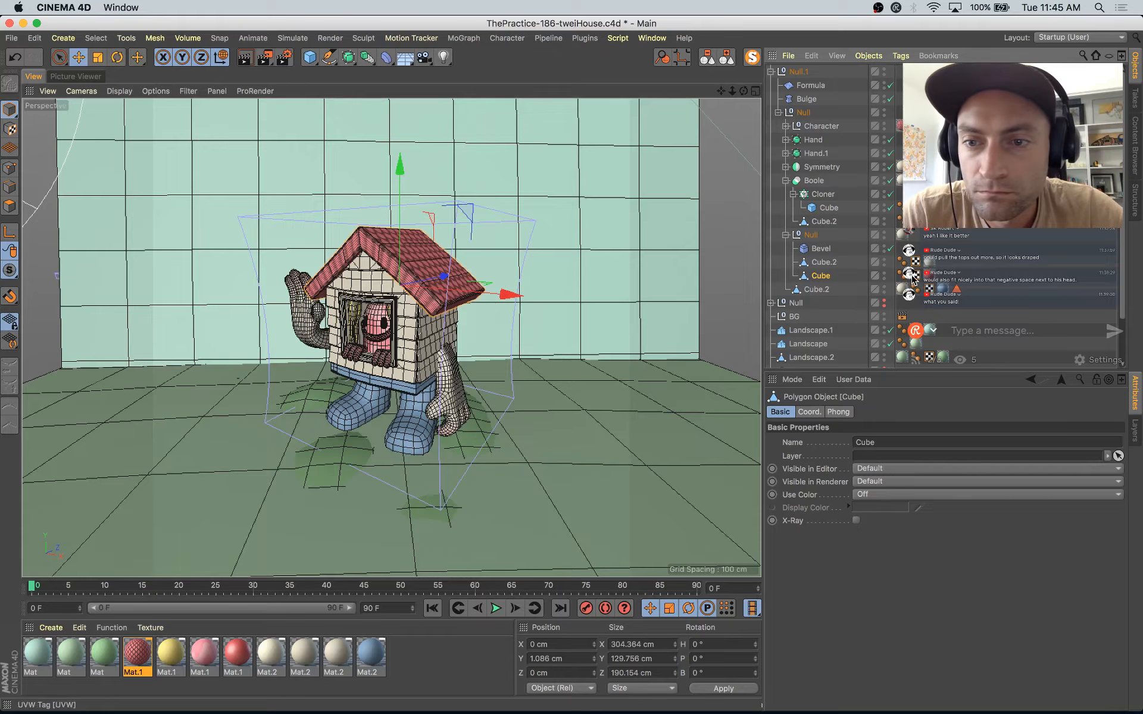
scroll(832, 281, "down", 3)
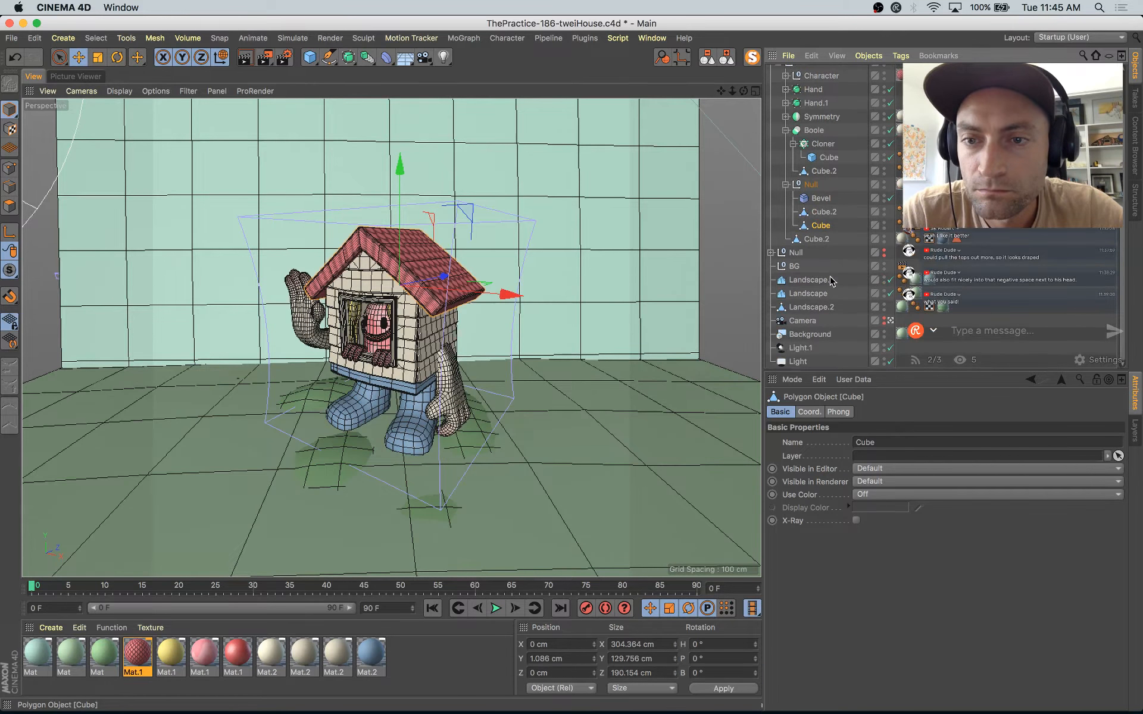
left_click_drag(762, 266, 691, 273)
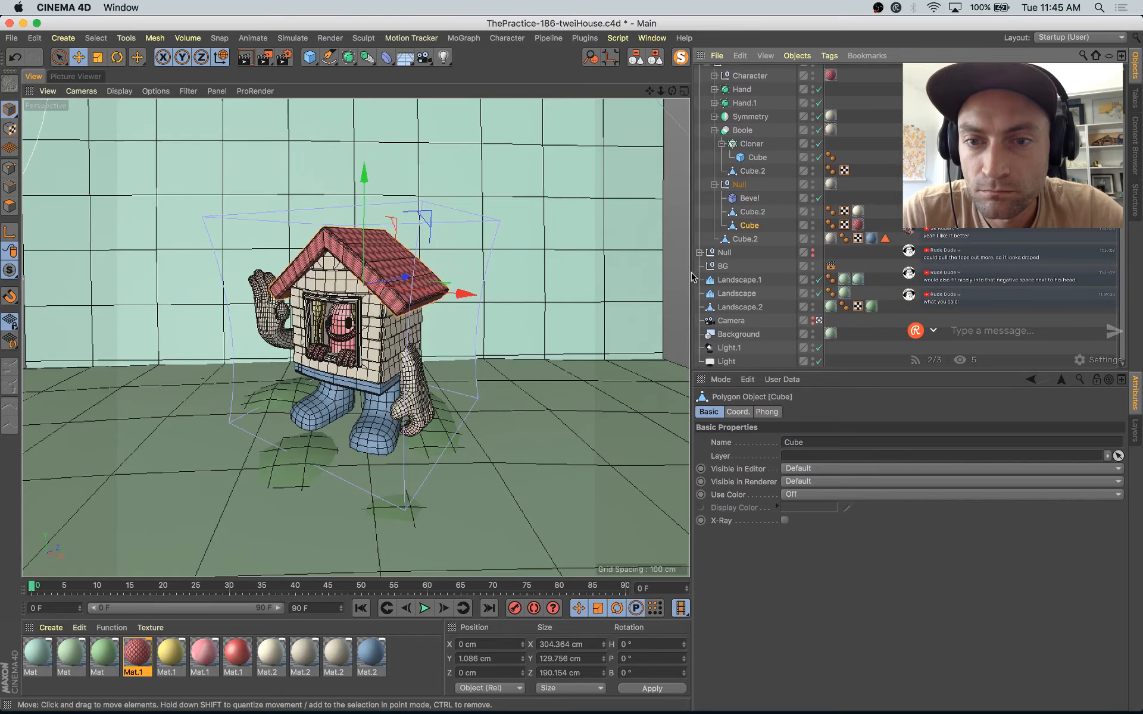
left_click(857, 225)
double_click(859, 225)
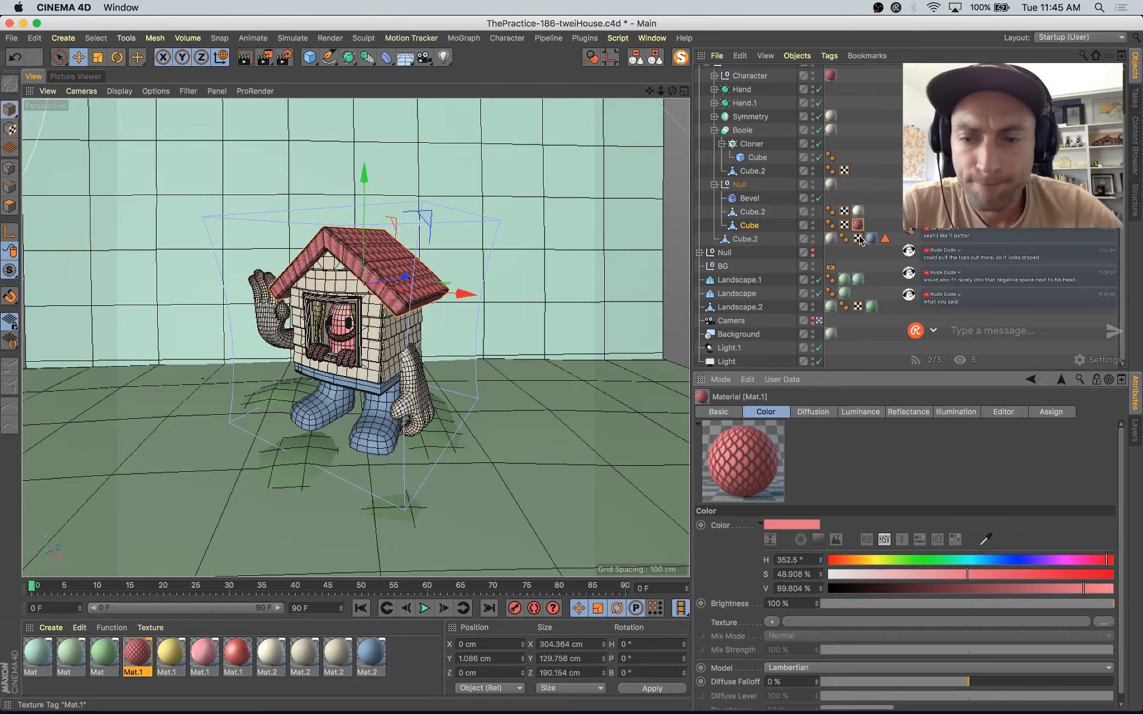
left_click(862, 228)
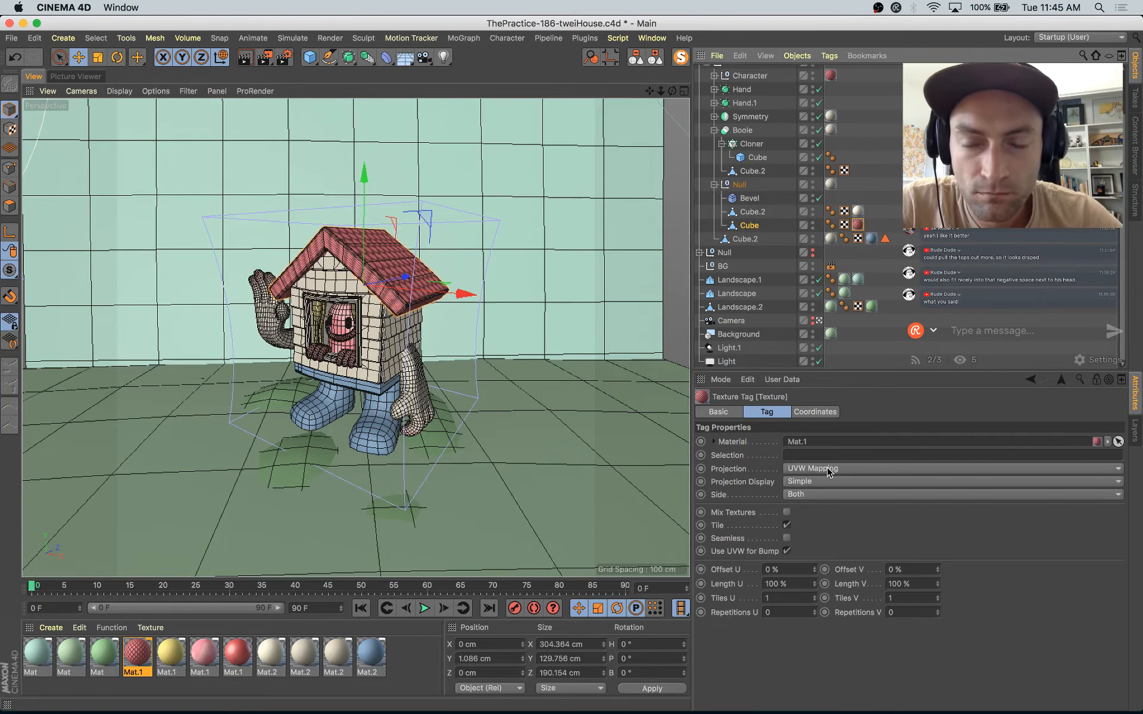
Step: Duplicate the scale-patterned Mat.1 with Diffusion disabled in the copy, and replace the roof Cube's texture with that plain copy
left_click_drag(142, 660, 171, 658, "ctrl")
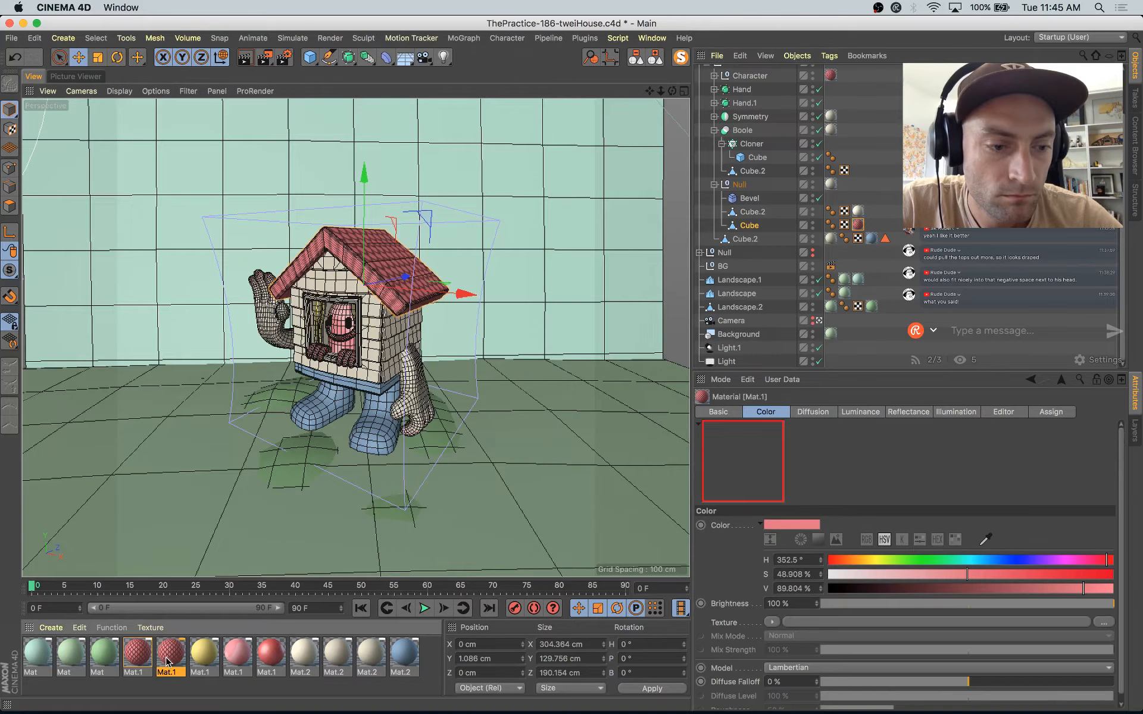
double_click(171, 658)
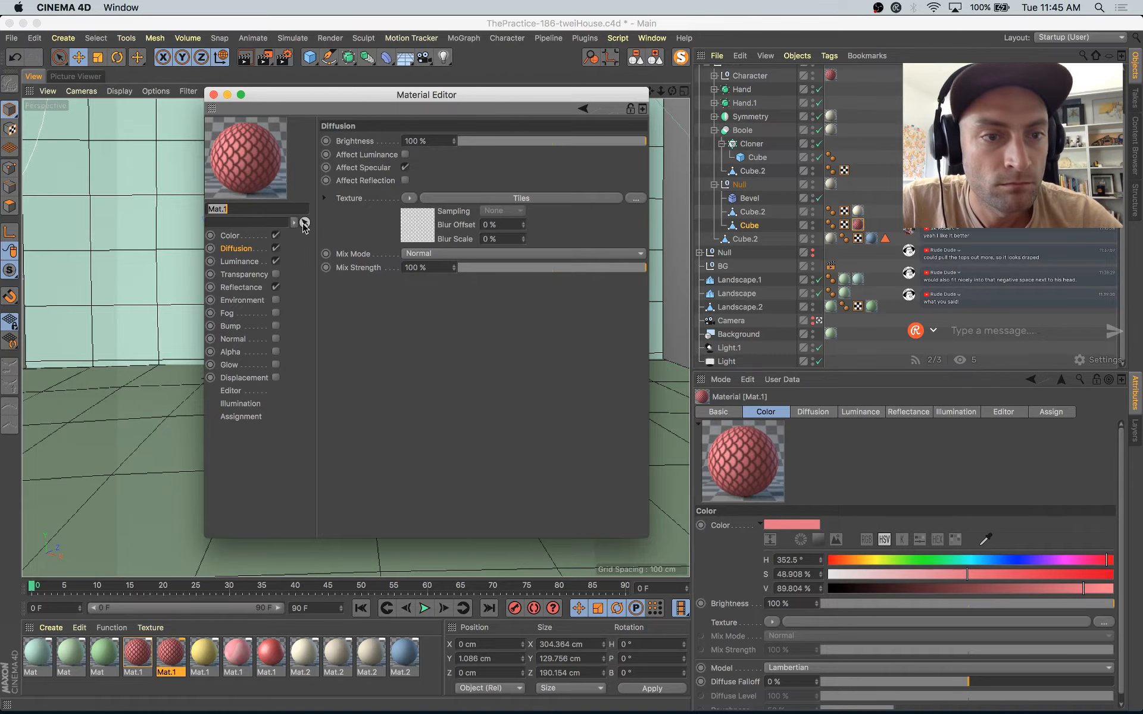
left_click(276, 248)
left_click(213, 95)
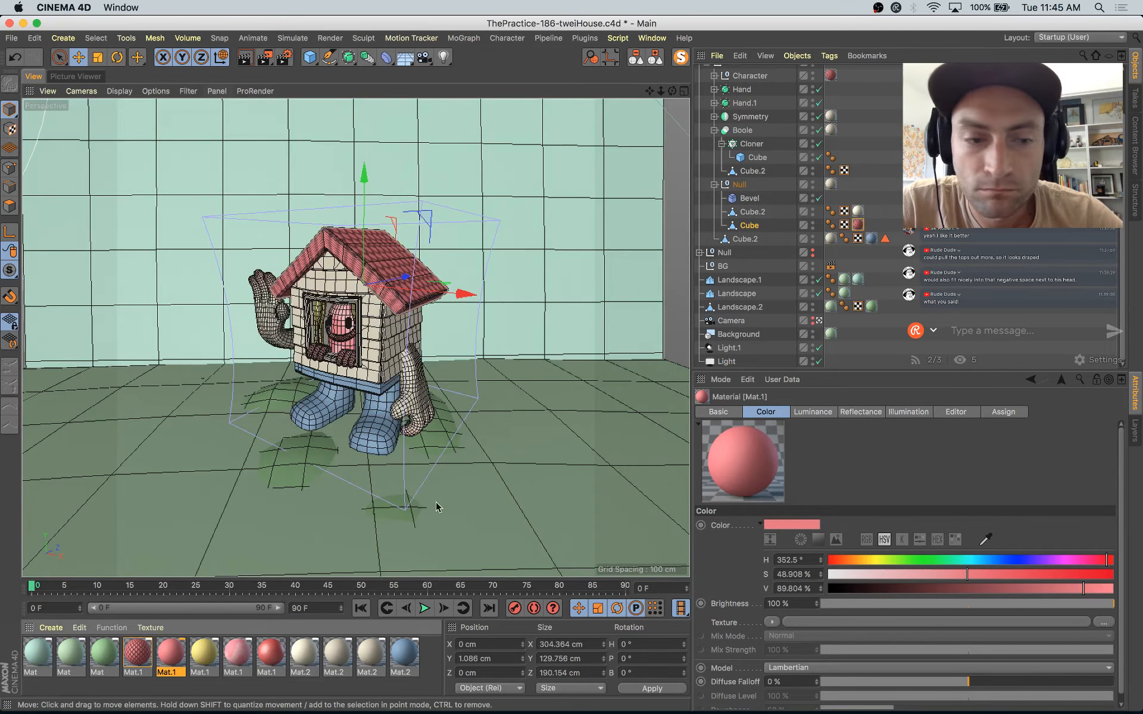
left_click_drag(175, 655, 859, 222)
Step: Select the upper surfaces of both roof slopes in polygon mode with Phong Break Selection
left_click(9, 206)
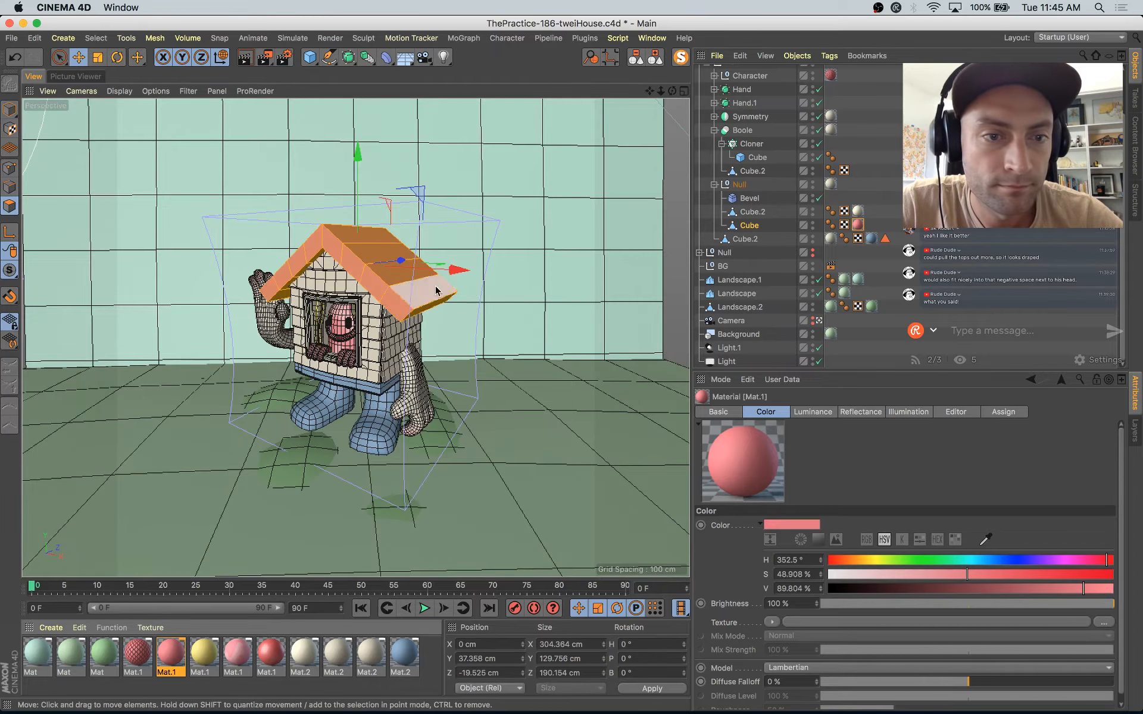
key("u")
key("n")
left_click(392, 246)
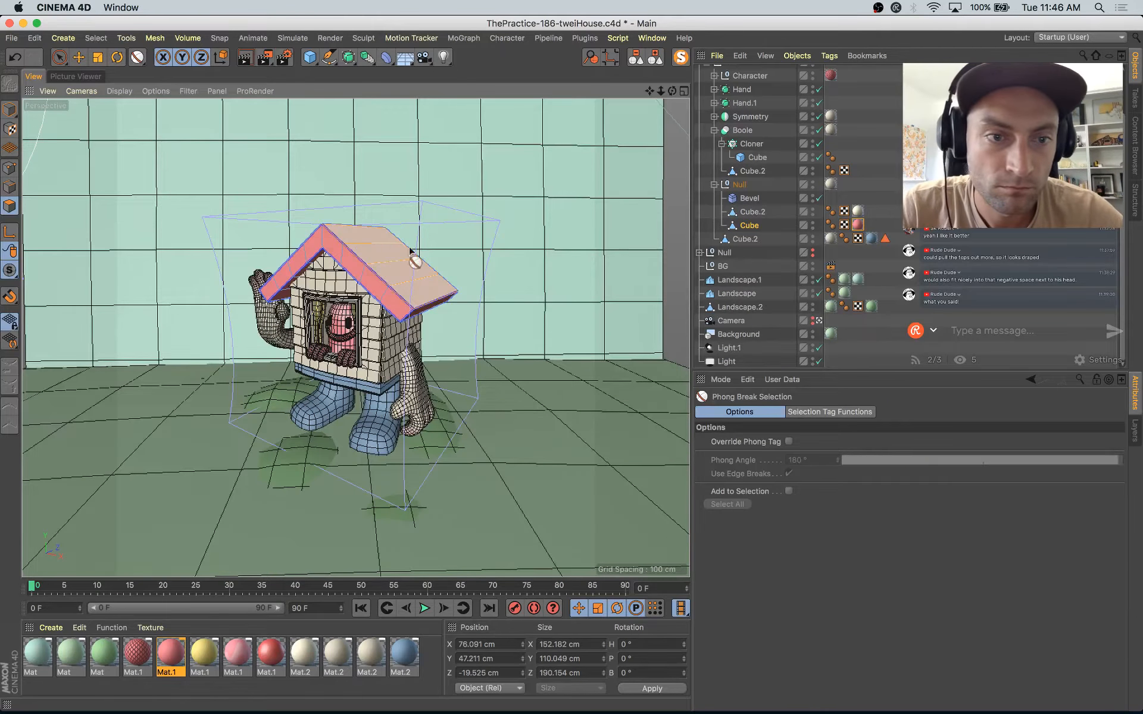
left_click(820, 321)
right_click_drag(387, 334, 462, 345, "alt")
left_click_drag(461, 345, 625, 438, "alt")
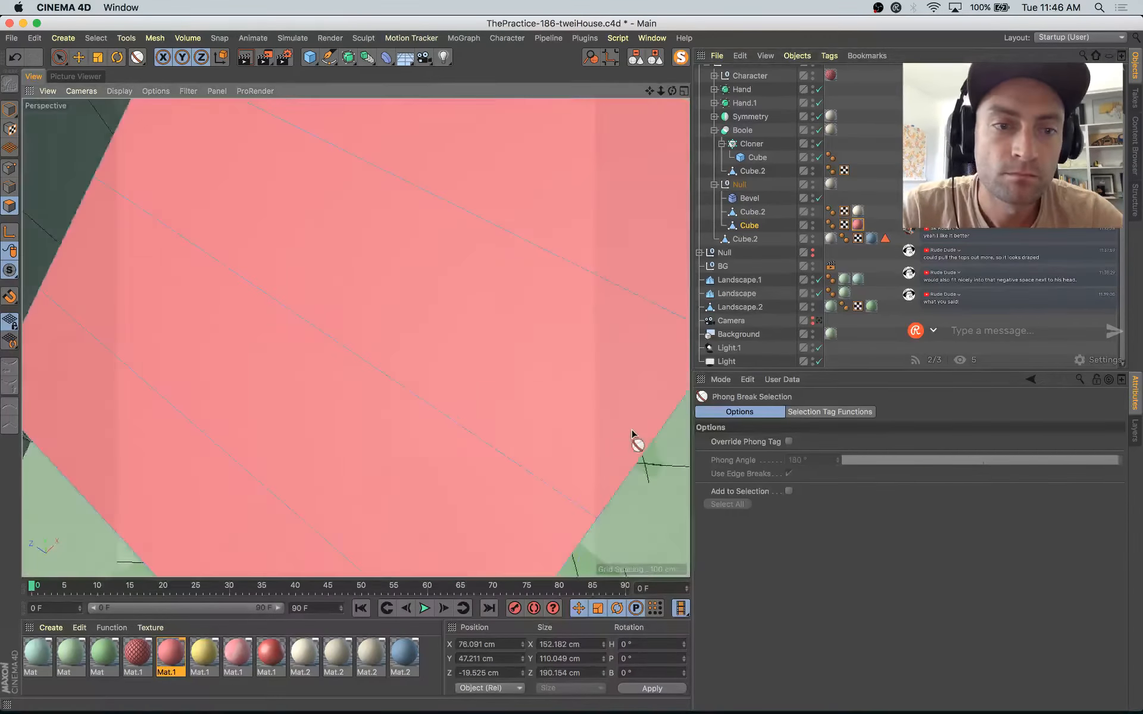
right_click_drag(625, 438, 477, 350, "alt")
left_click(479, 348, "shift")
left_click_drag(492, 344, 347, 483, "alt")
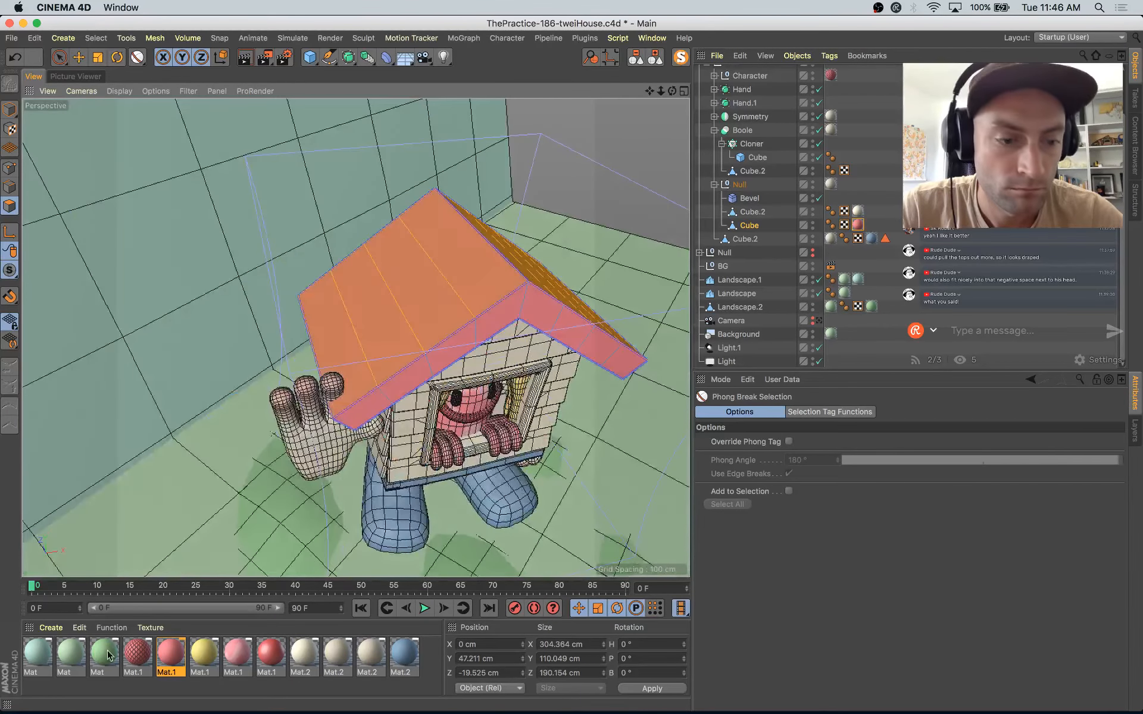
Step: Apply the scale-patterned Mat.1 to the selected roof polygons and return to model mode with the Move tool
left_click_drag(138, 655, 428, 391)
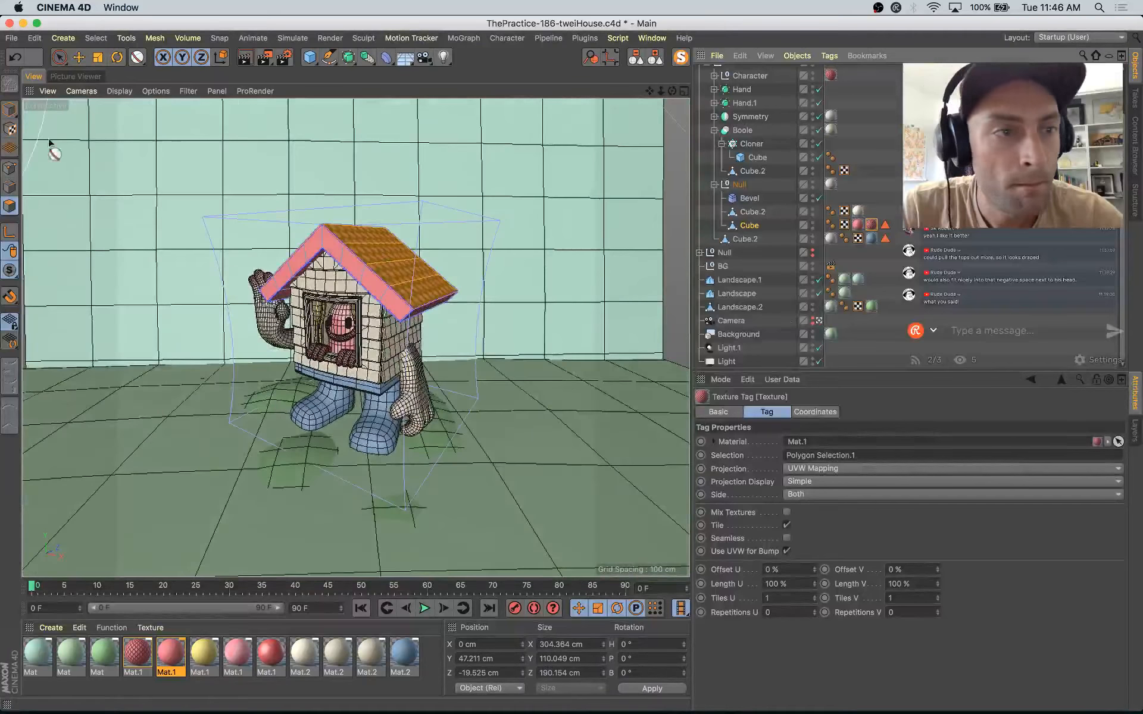
left_click(9, 111)
key("e")
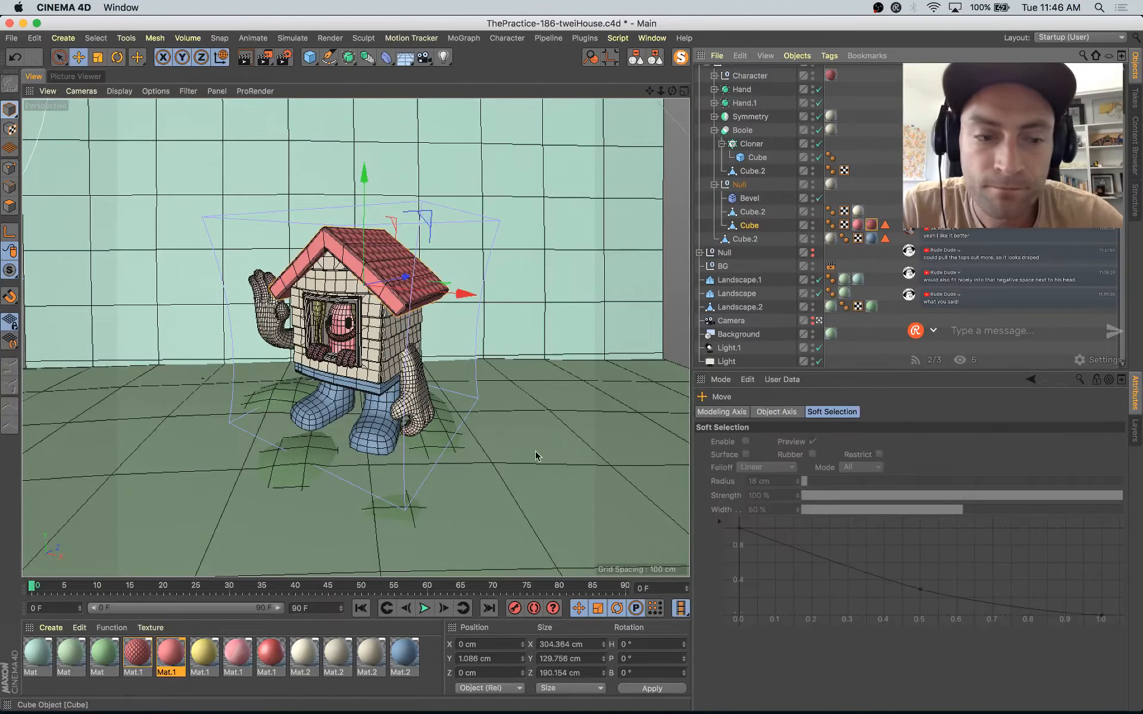
double_click(137, 654)
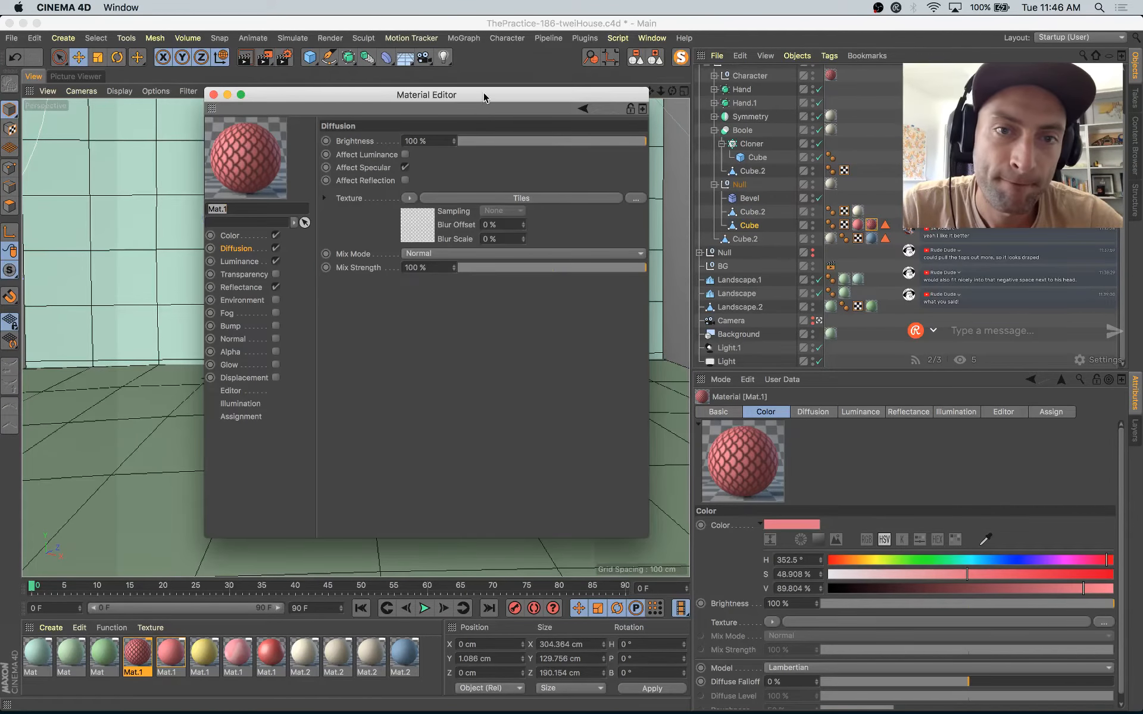
left_click_drag(484, 91, 712, 355)
left_click(440, 356)
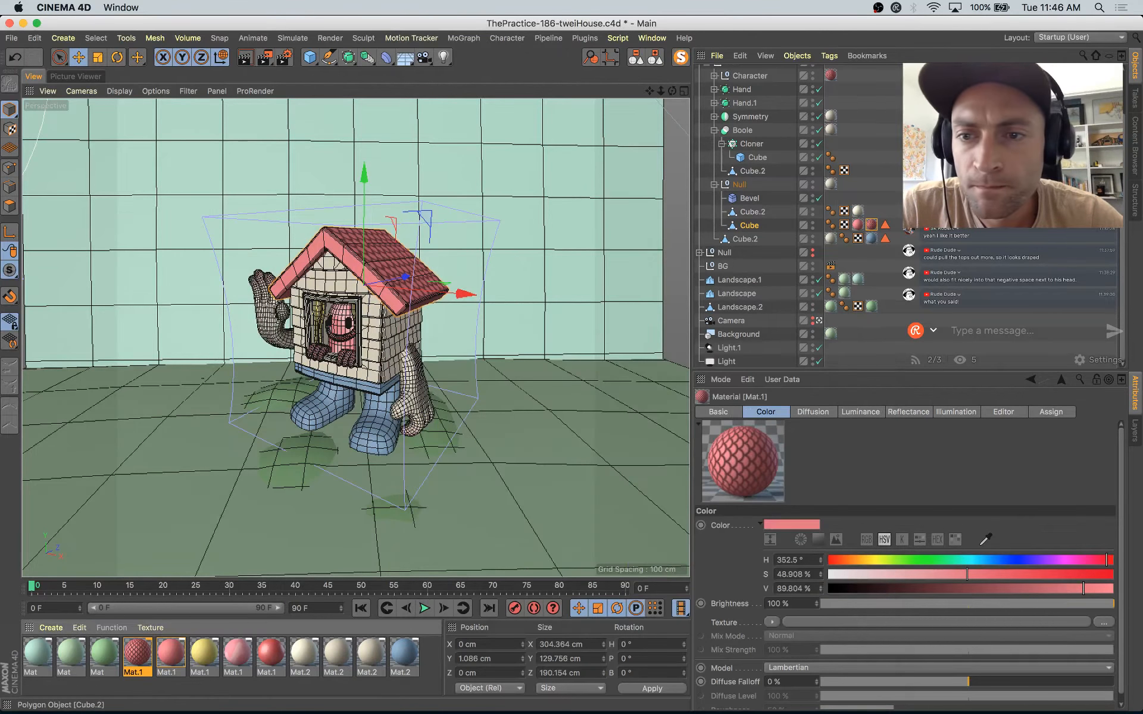
Step: Set the roof slopes' scale-pattern texture tag to Offset V 3 % and Length V 173 %, and return to the scene camera's view
left_click(872, 226)
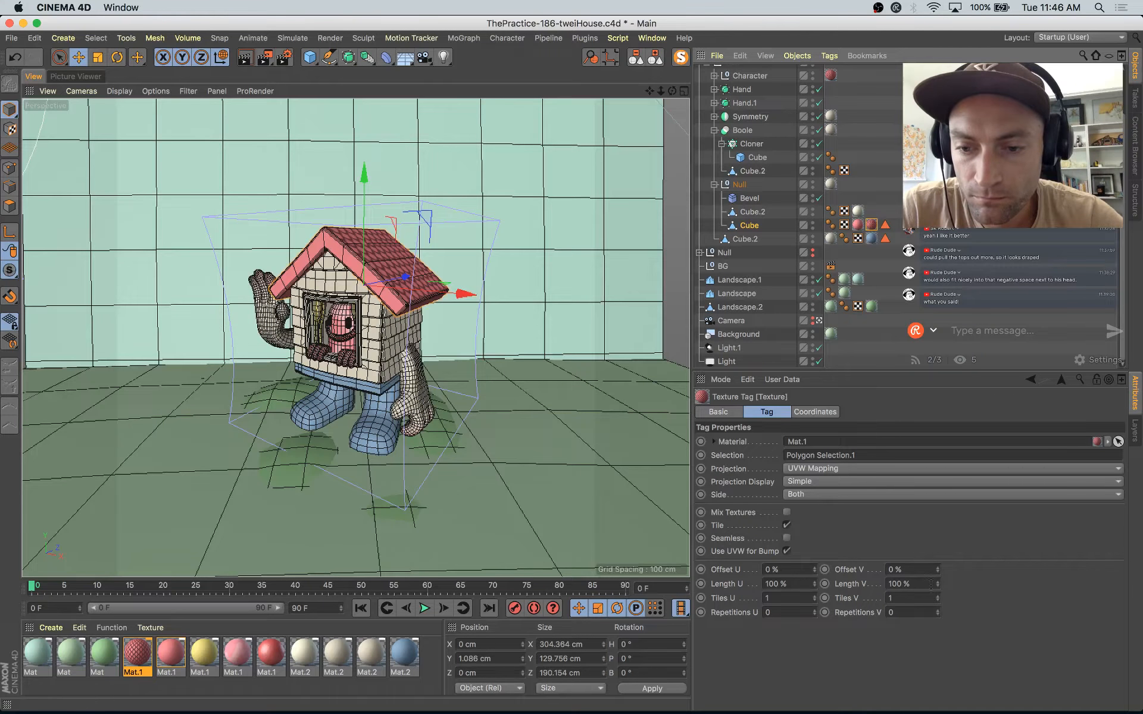
left_click_drag(941, 585, 941, 553)
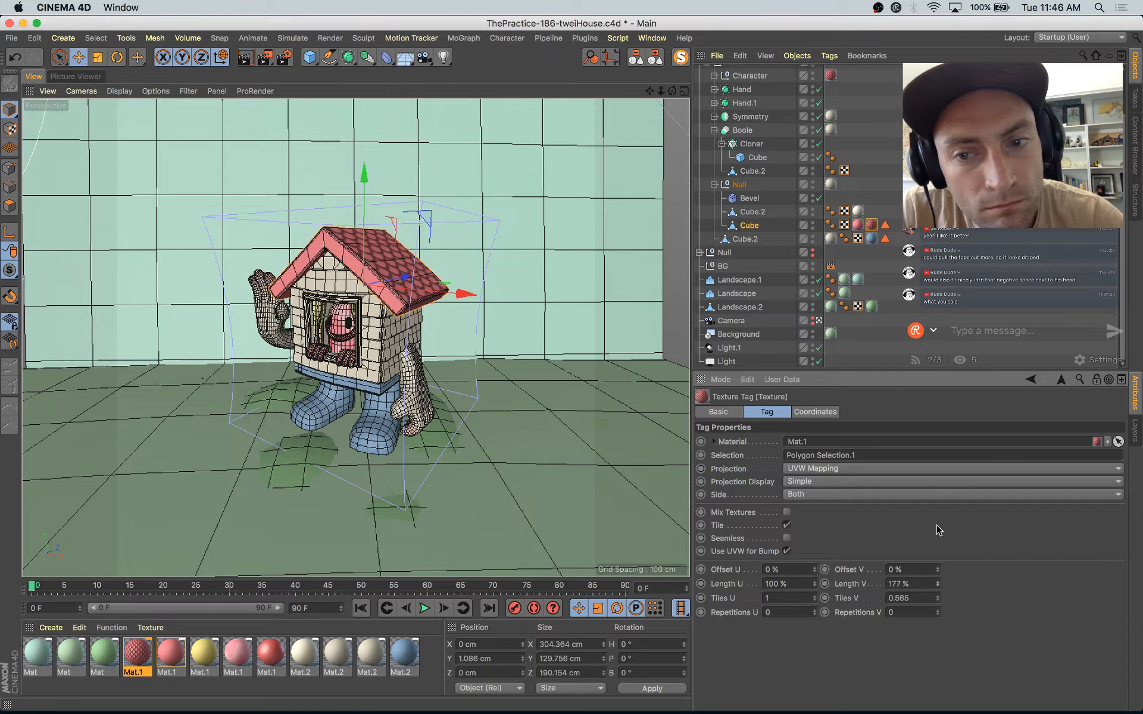
right_click_drag(395, 262, 566, 326, "alt")
left_click_drag(566, 327, 409, 308, "alt")
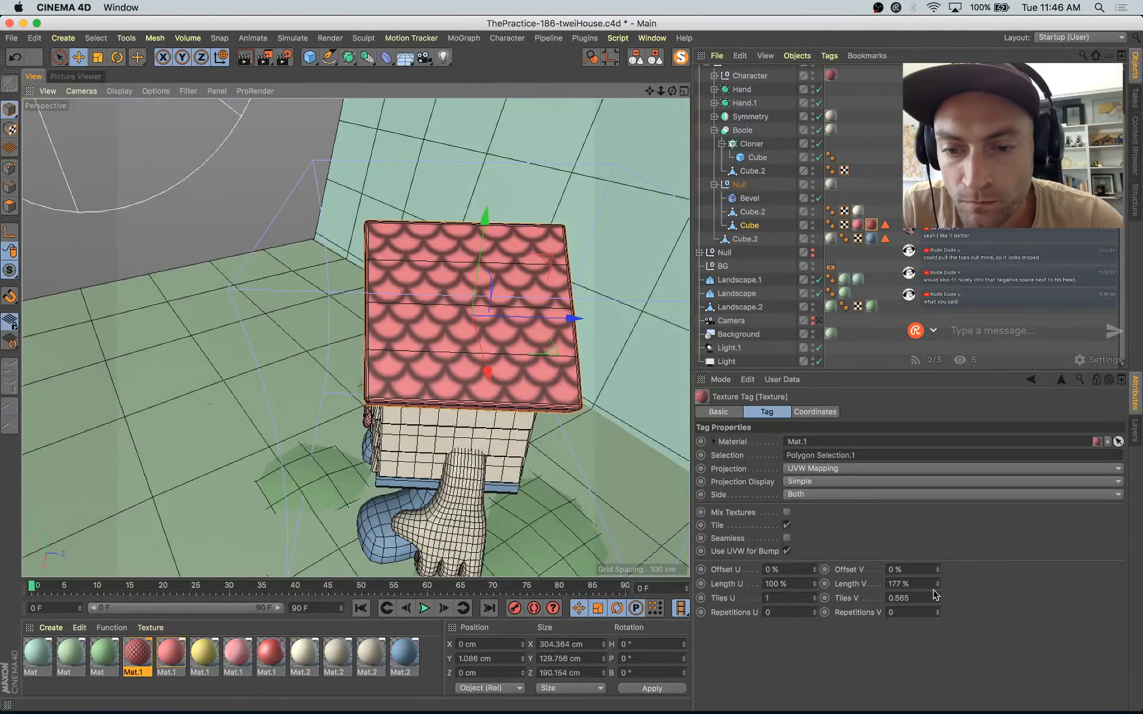
left_click(939, 568)
left_click(939, 568)
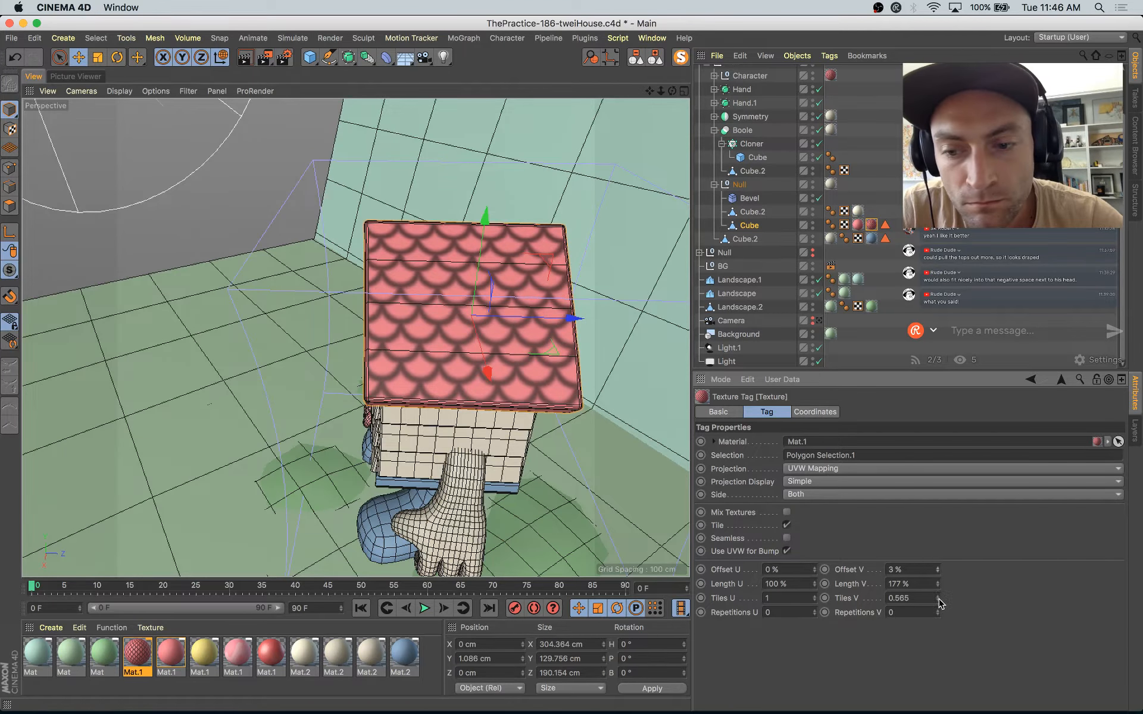
left_click(939, 586)
left_click(938, 586)
left_click(938, 585)
left_click(939, 586)
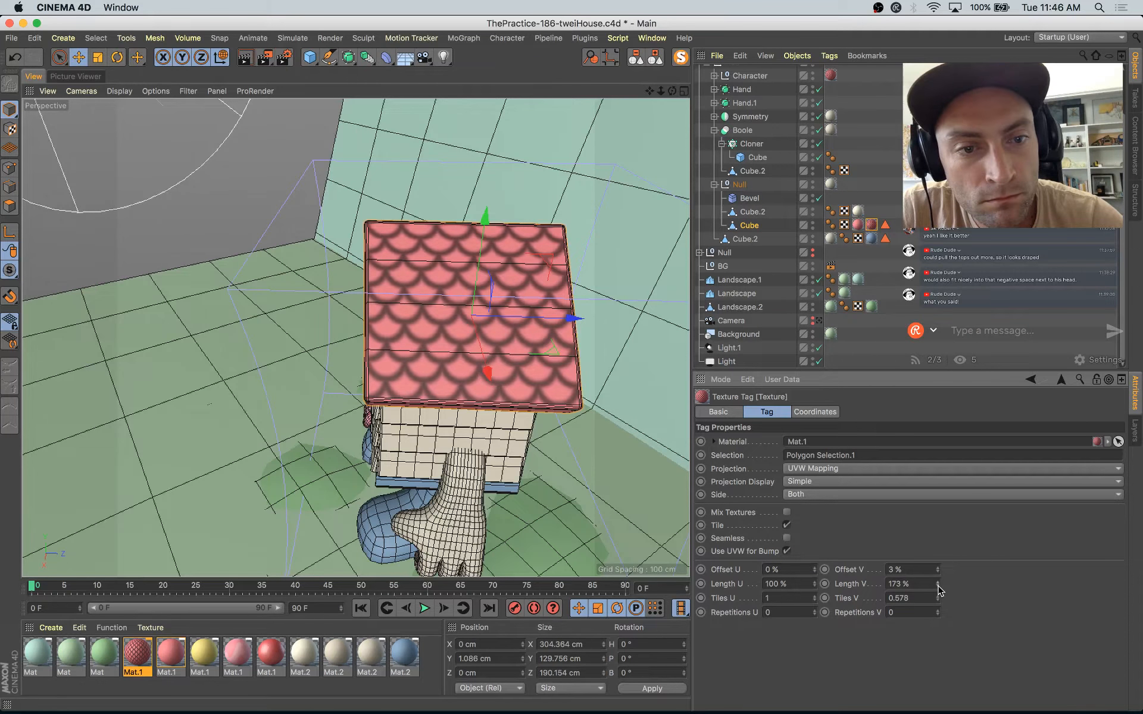
left_click(939, 585)
left_click(938, 586)
left_click(939, 586)
left_click(939, 581)
left_click(938, 581)
left_click(938, 582)
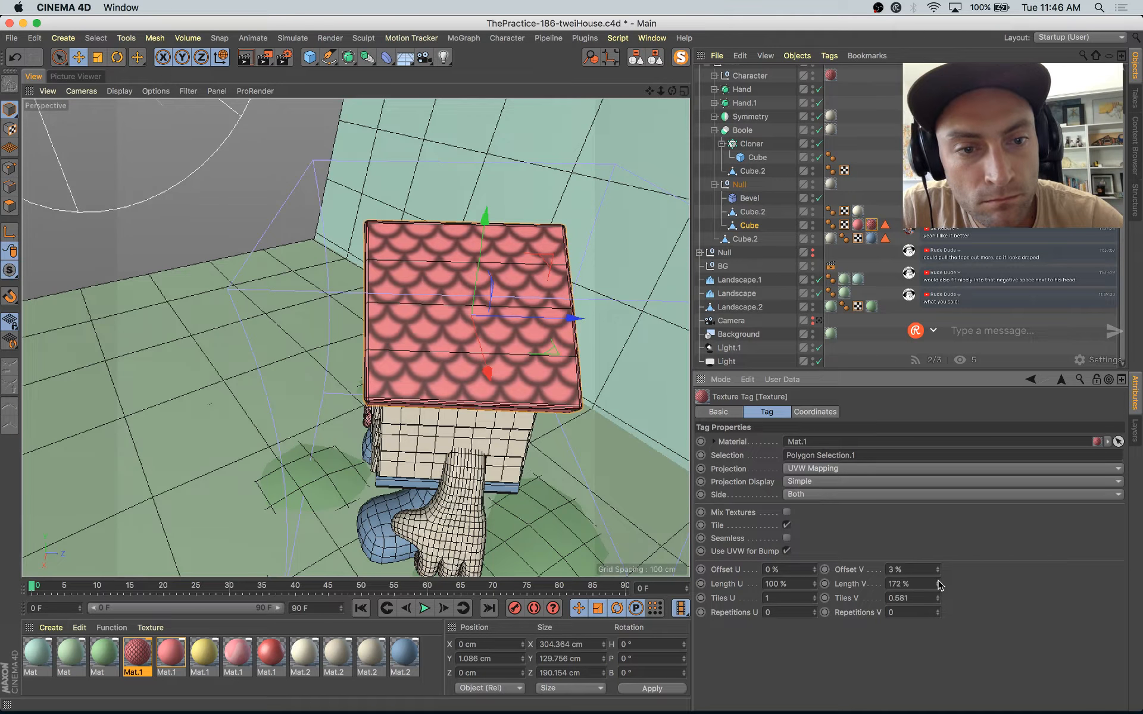
left_click(820, 320)
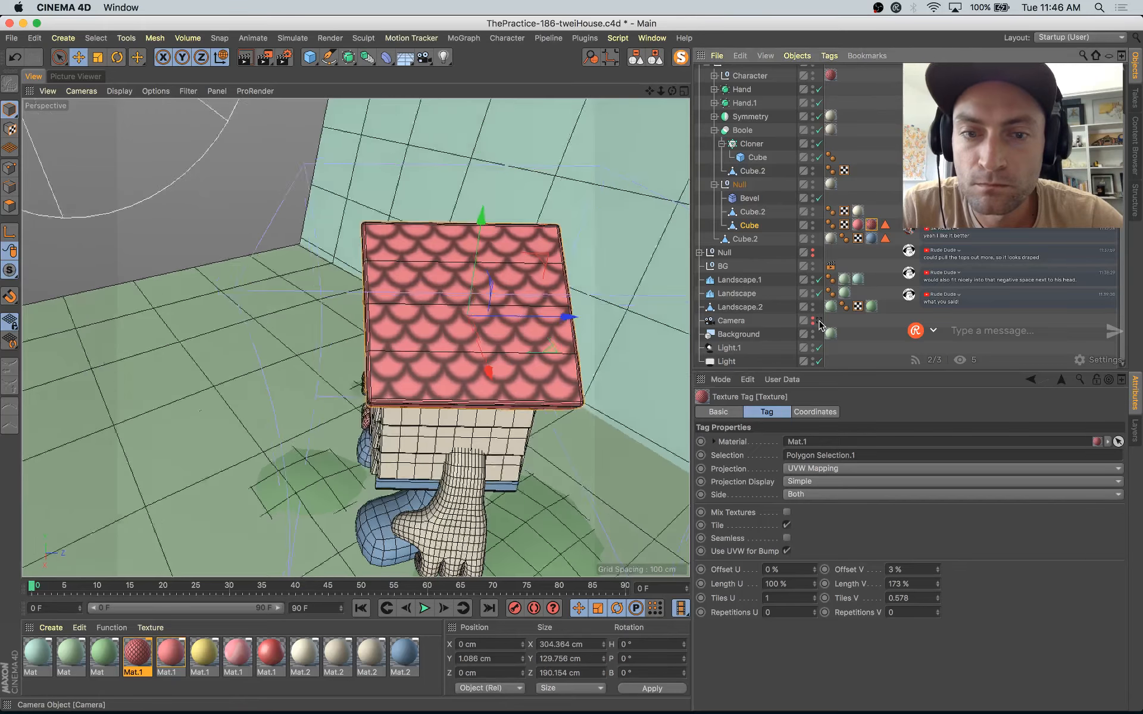
Step: Set the Diffusion mix strength of the scale-patterned Mat.1 to 40 % and render the scene to the Picture Viewer
double_click(138, 655)
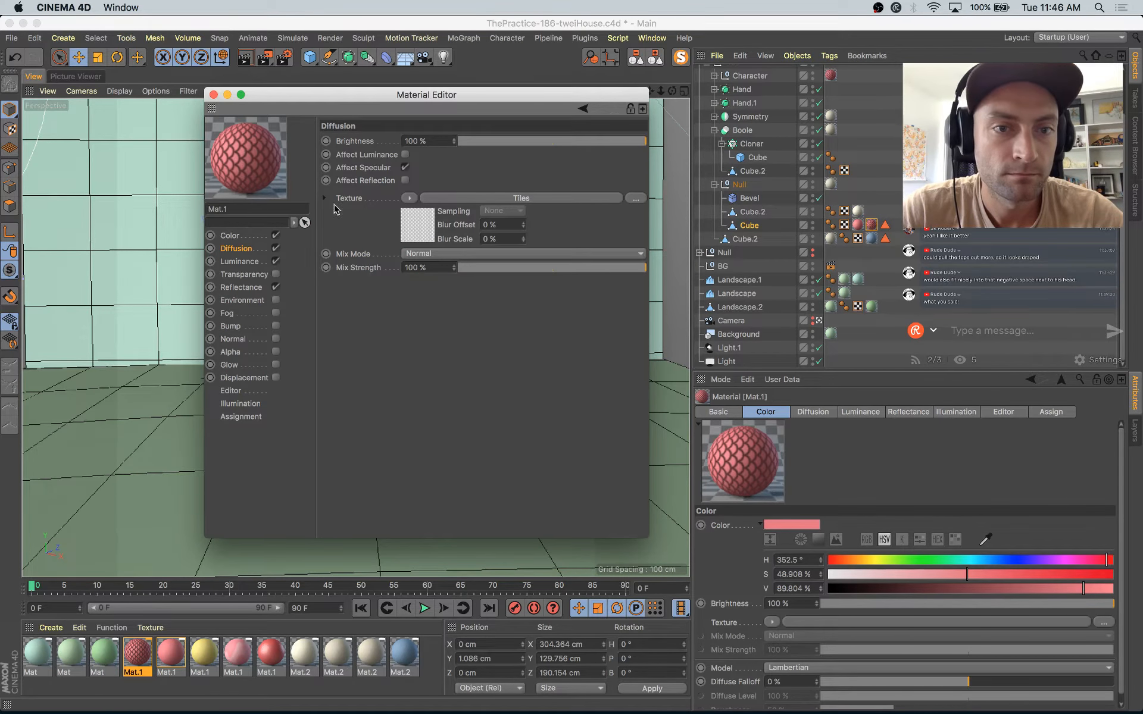
left_click_drag(584, 141, 668, 148)
left_click(546, 269)
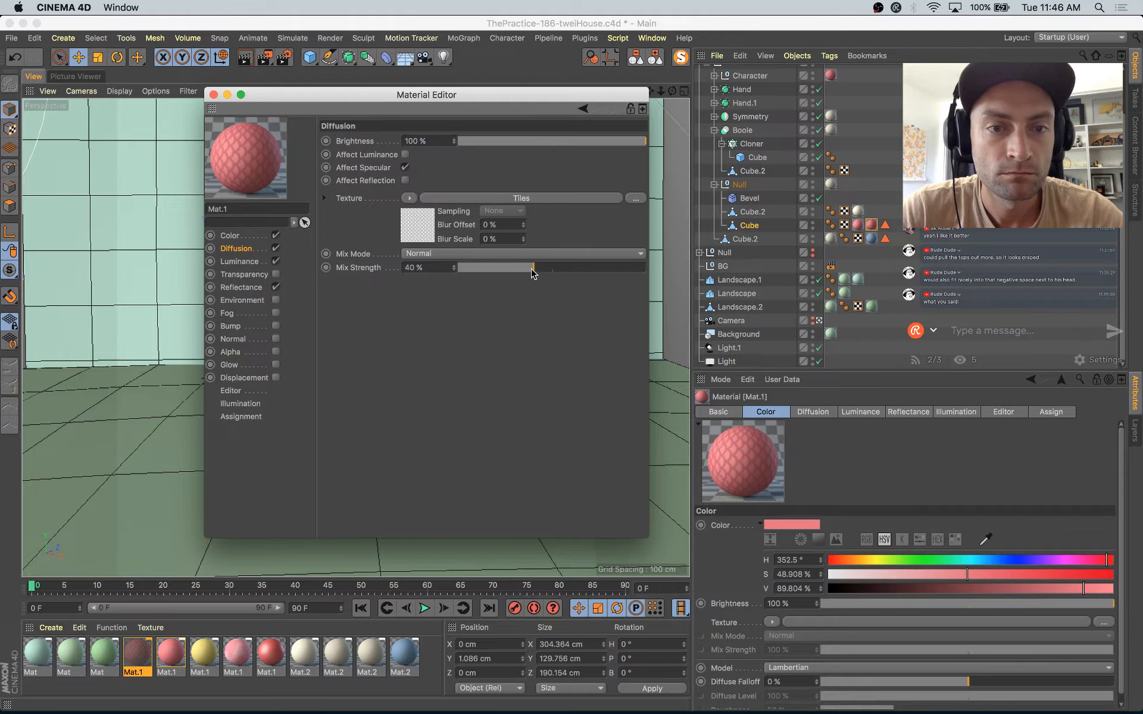
key("shift+r")
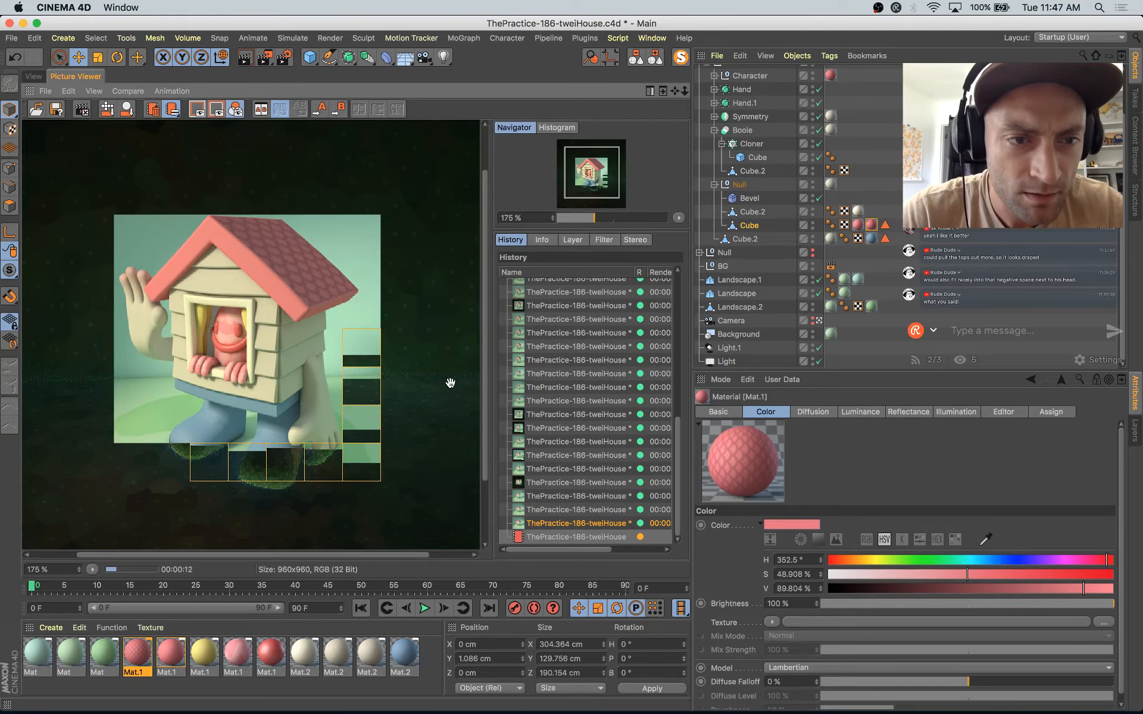
Step: Copy the Tiles texture from Mat.1's Diffusion channel into its Displacement channel and enable Displacement
left_click(142, 661)
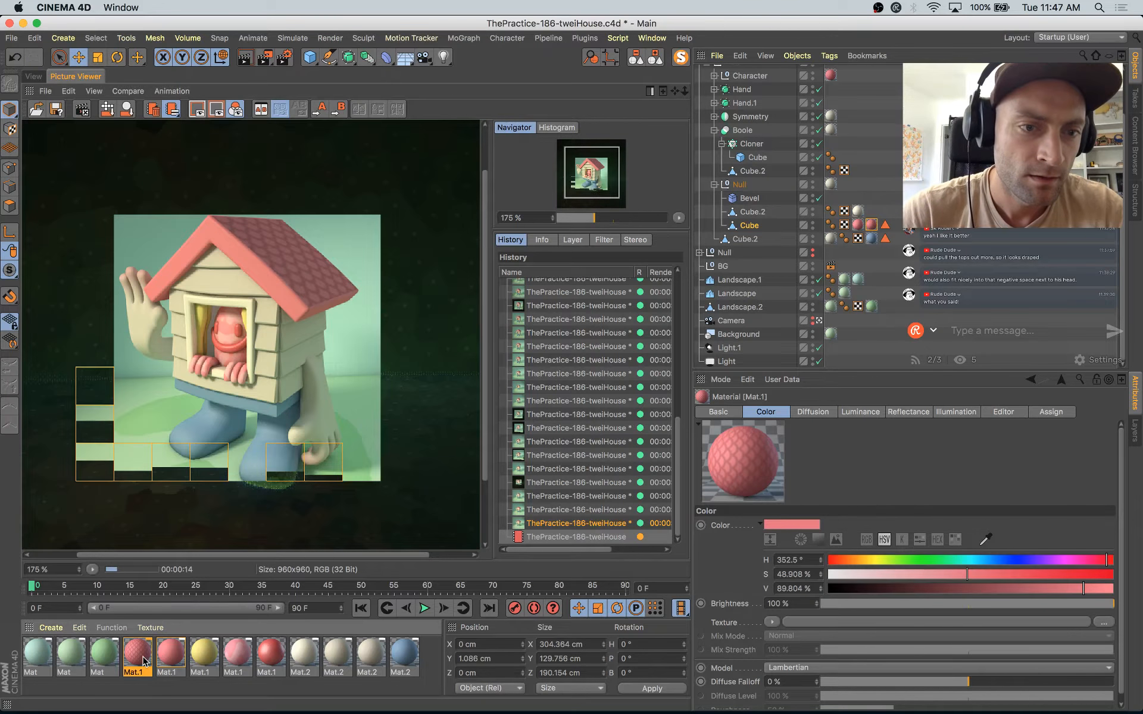
double_click(143, 661)
left_click_drag(427, 95, 633, 123)
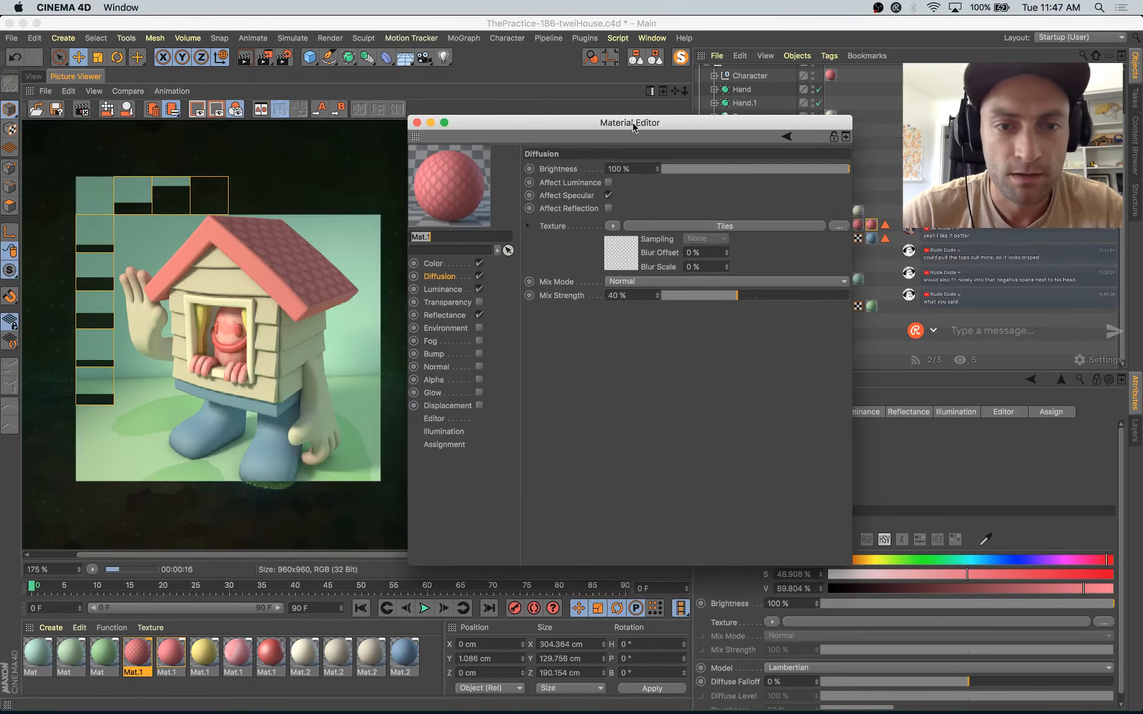
left_click(620, 251)
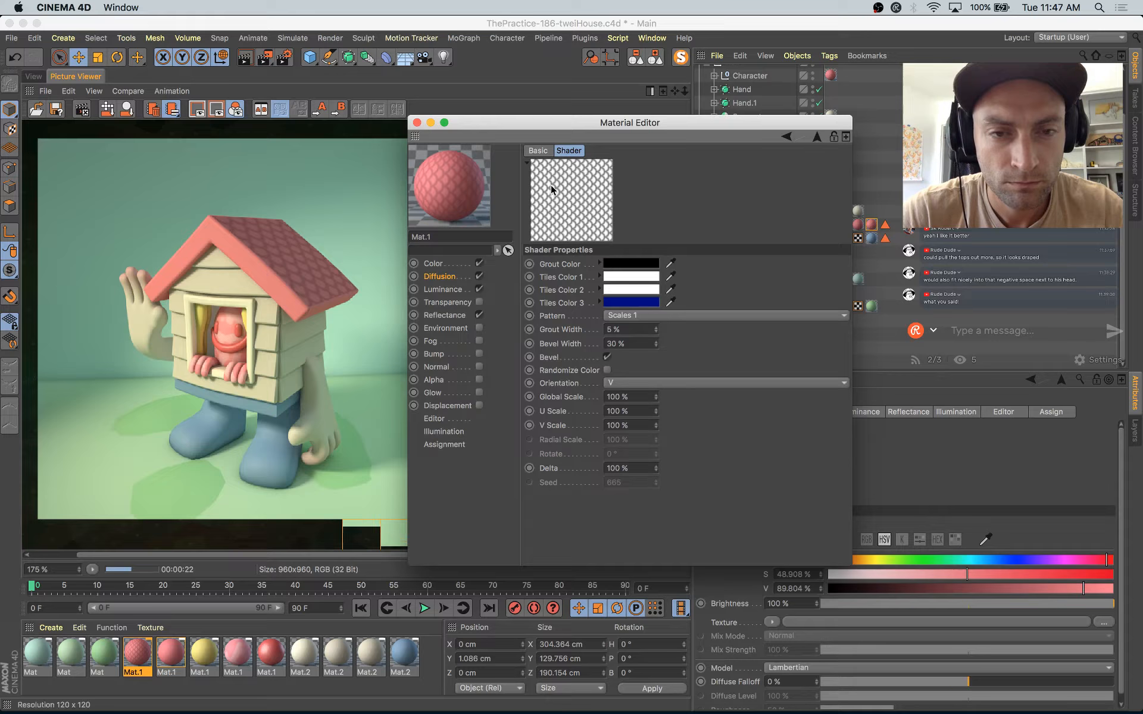
left_click(441, 276)
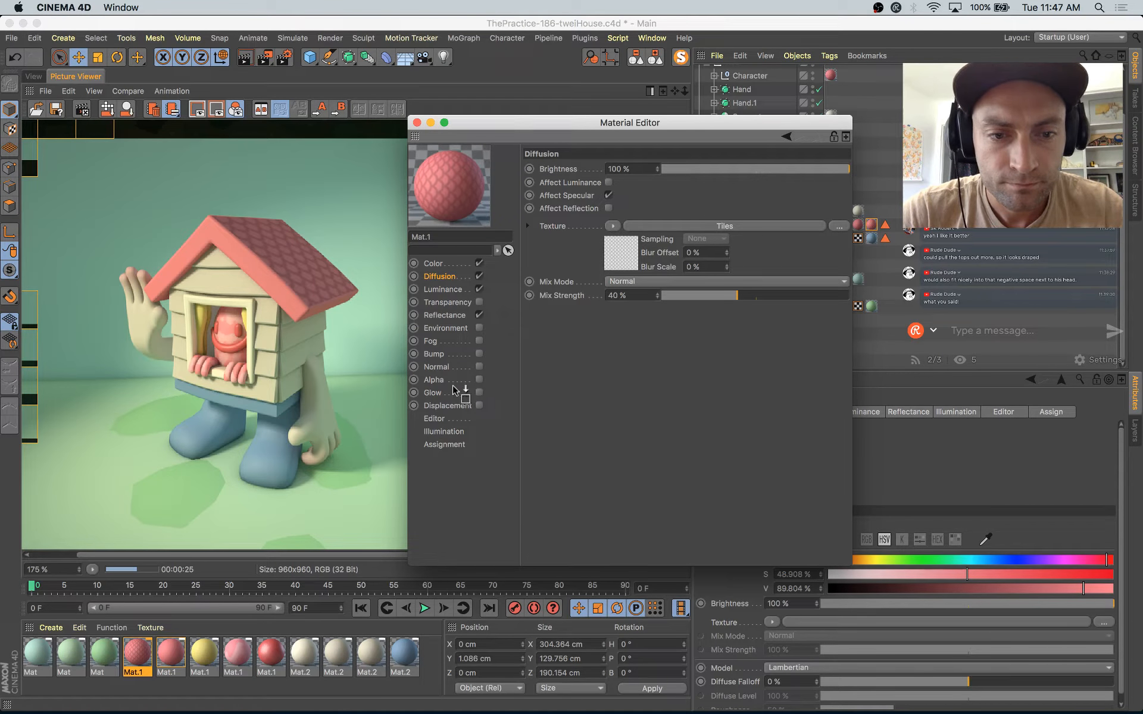
left_click_drag(451, 353, 452, 355)
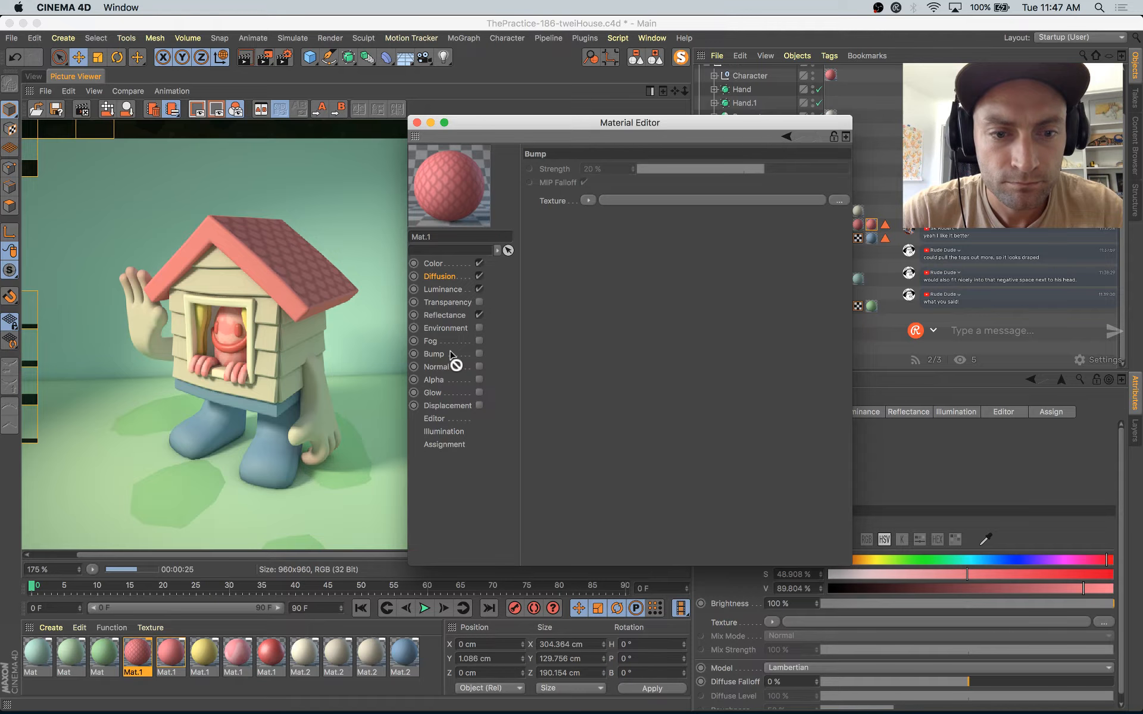
left_click_drag(455, 400, 457, 408)
left_click_drag(583, 238, 595, 215)
left_click(479, 406)
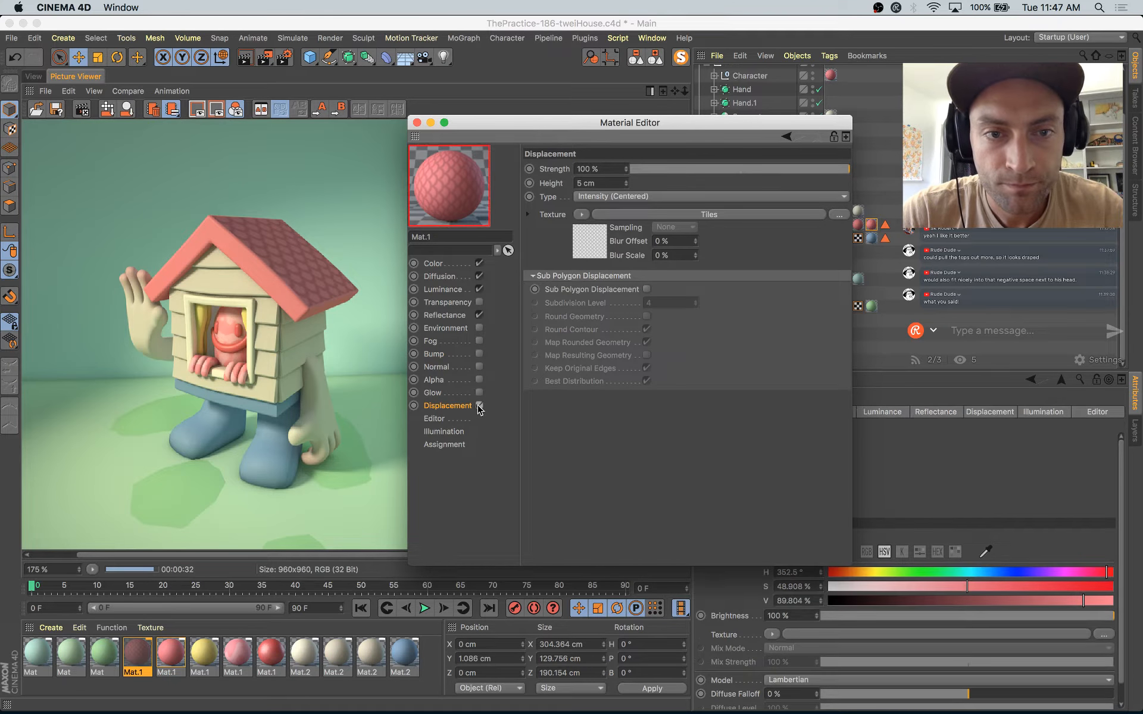
Step: Enable Sub Polygon Displacement for Mat.1 at subdivision level 3, with height 0.5 cm and strength 43 %
left_click(646, 290)
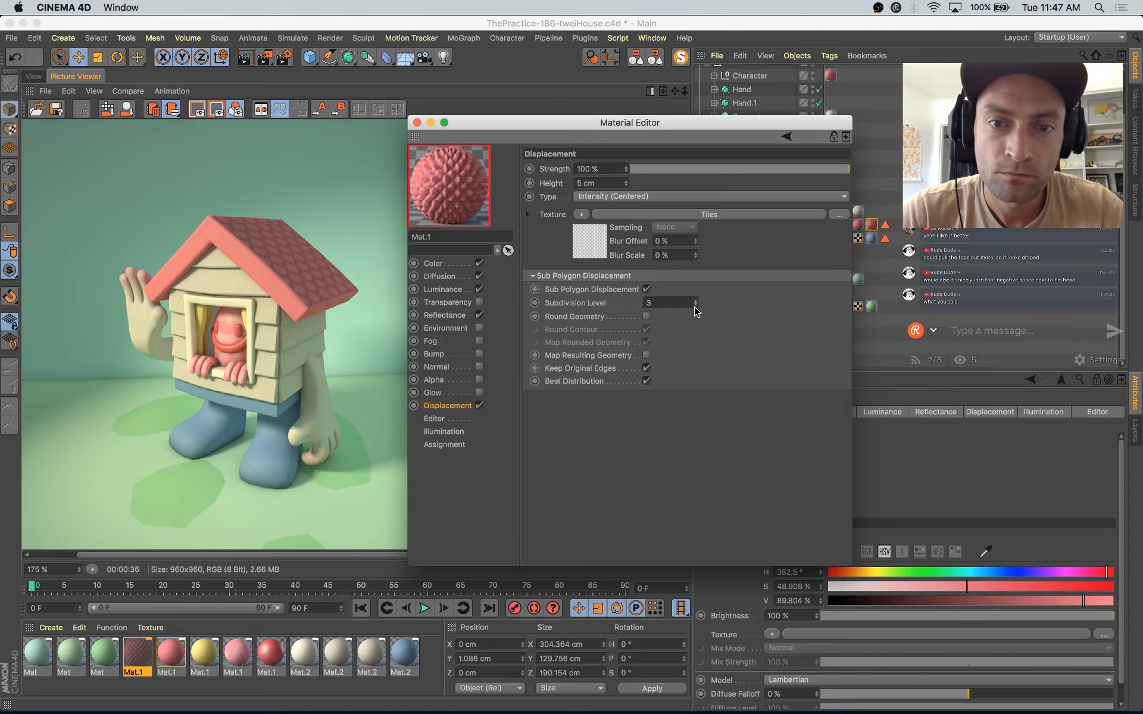
left_click_drag(626, 187, 622, 185)
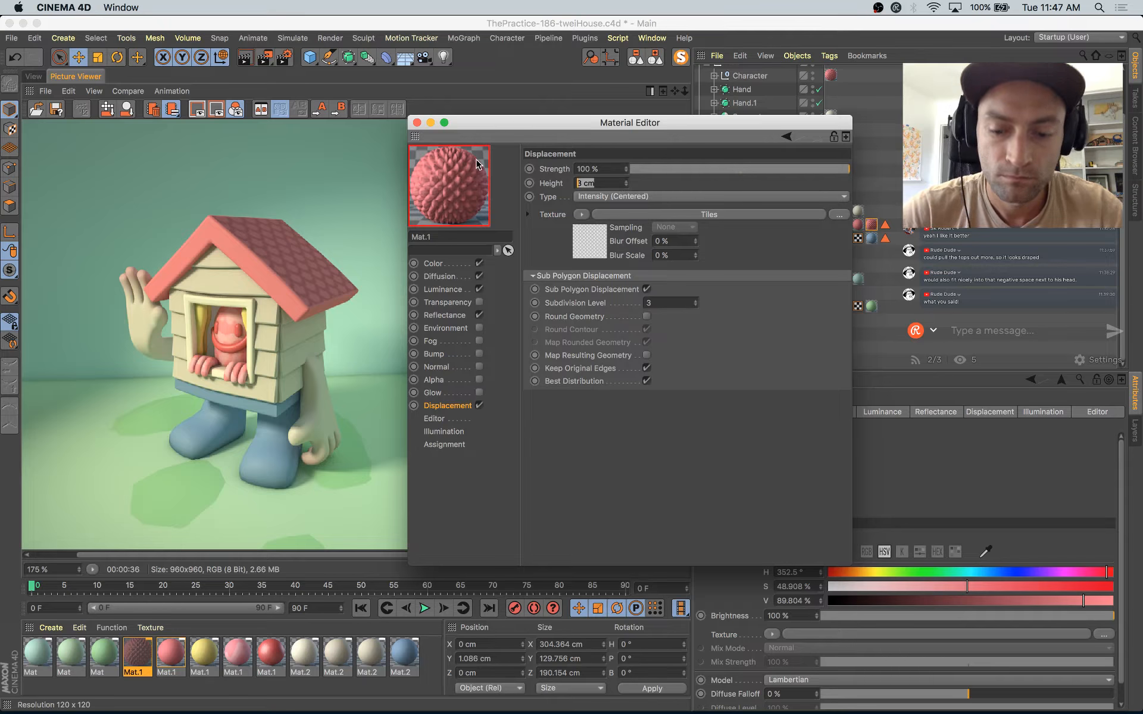
key("BackSpace")
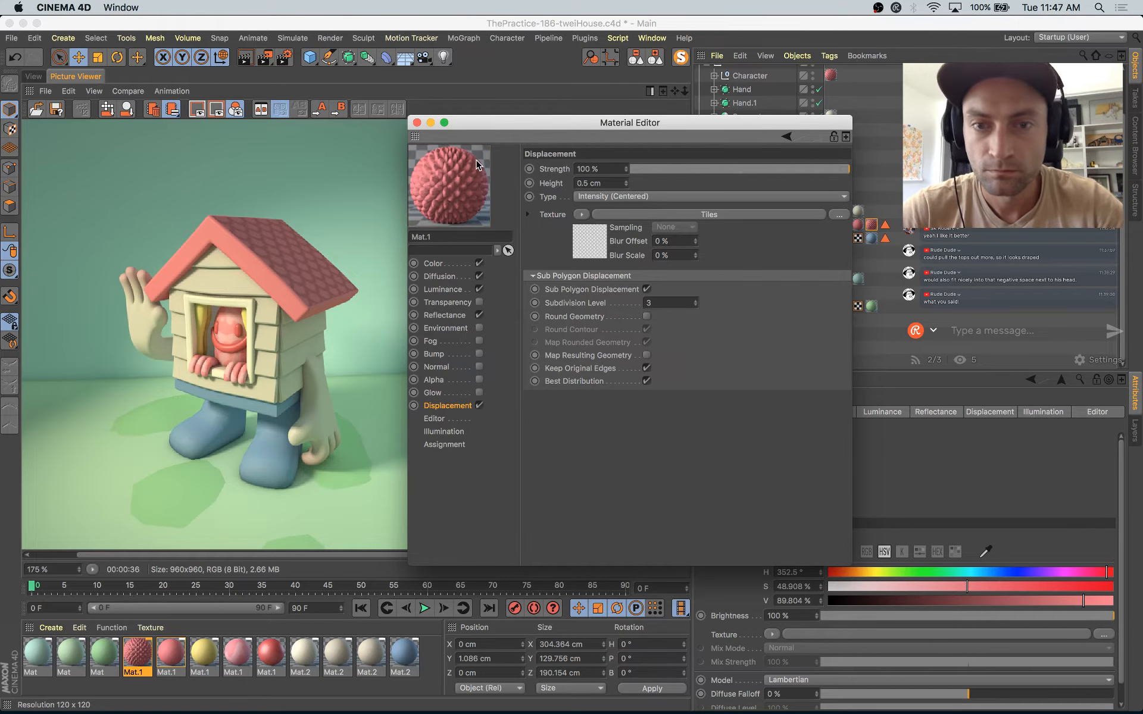
left_click(789, 170)
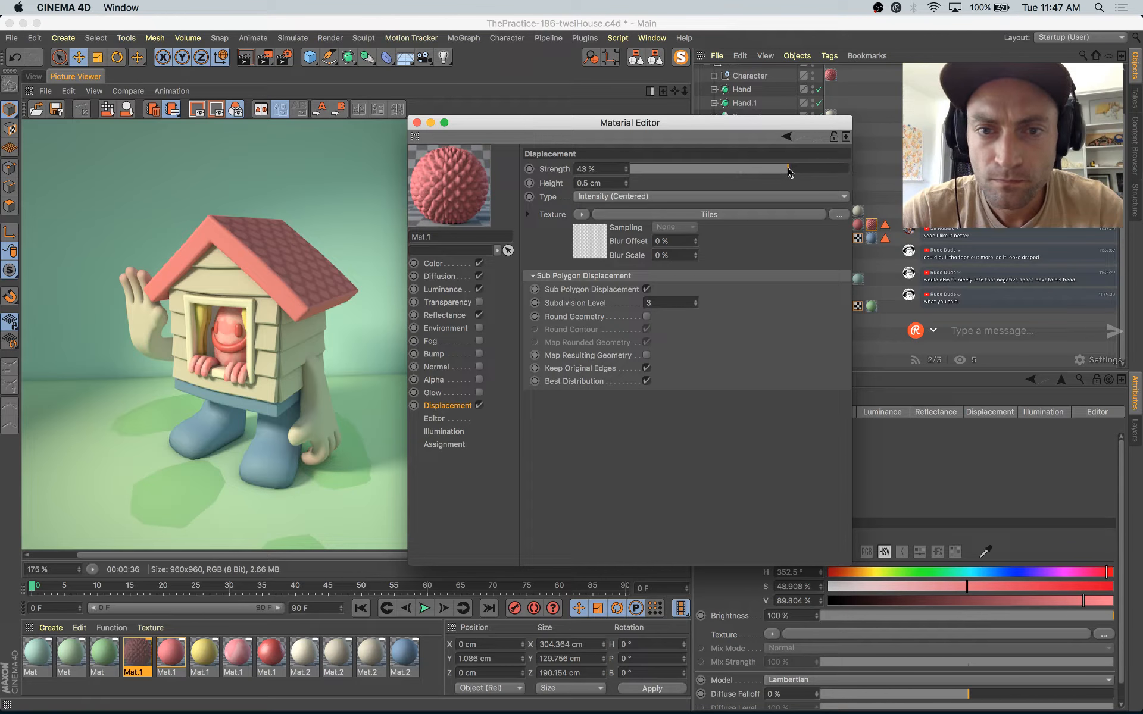
Step: Render the displaced roof to the Picture Viewer, close the material settings, and examine the new render's shingles
left_click(172, 110)
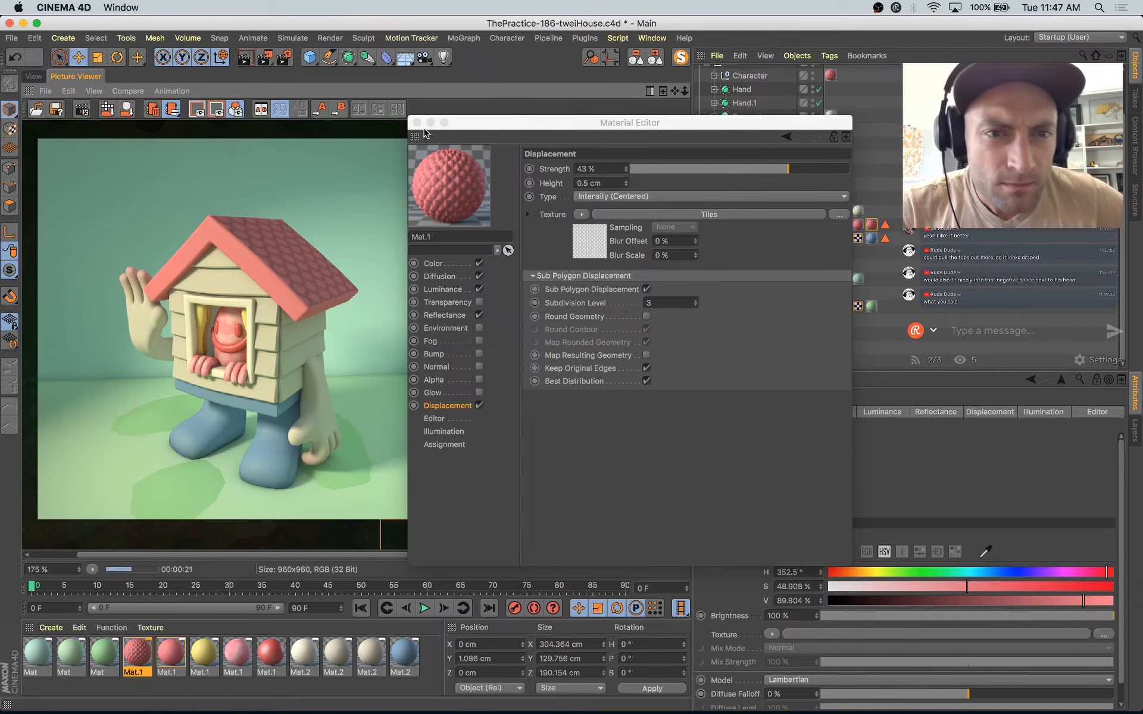
left_click(416, 122)
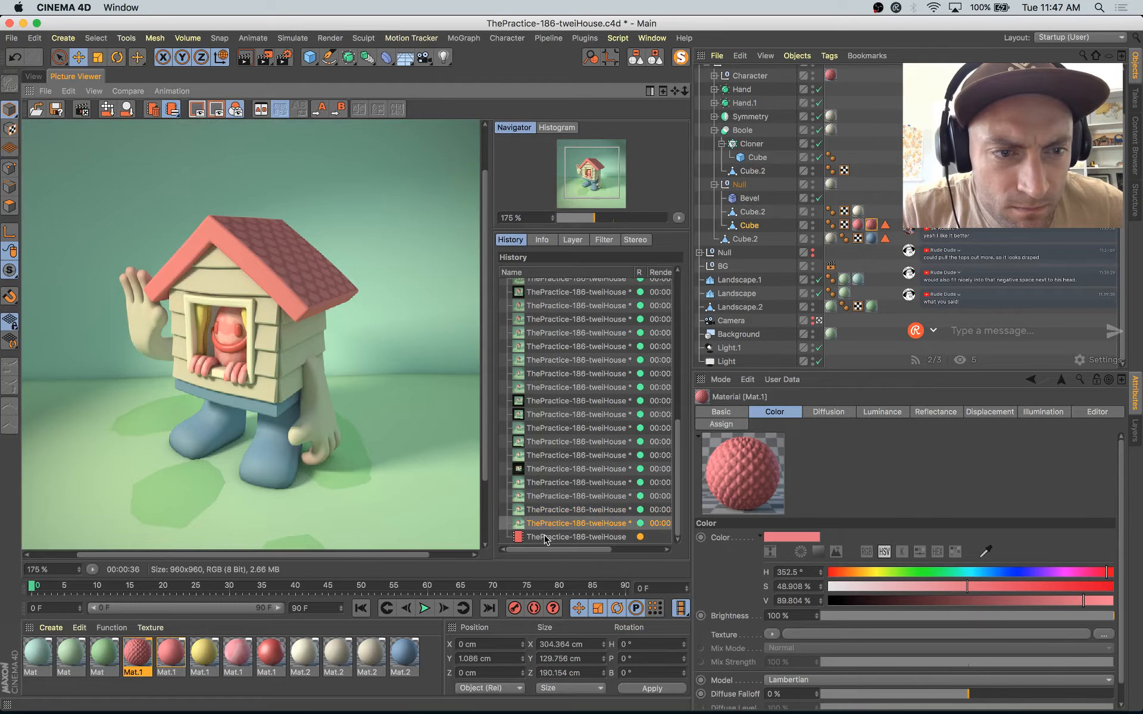
left_click(545, 537)
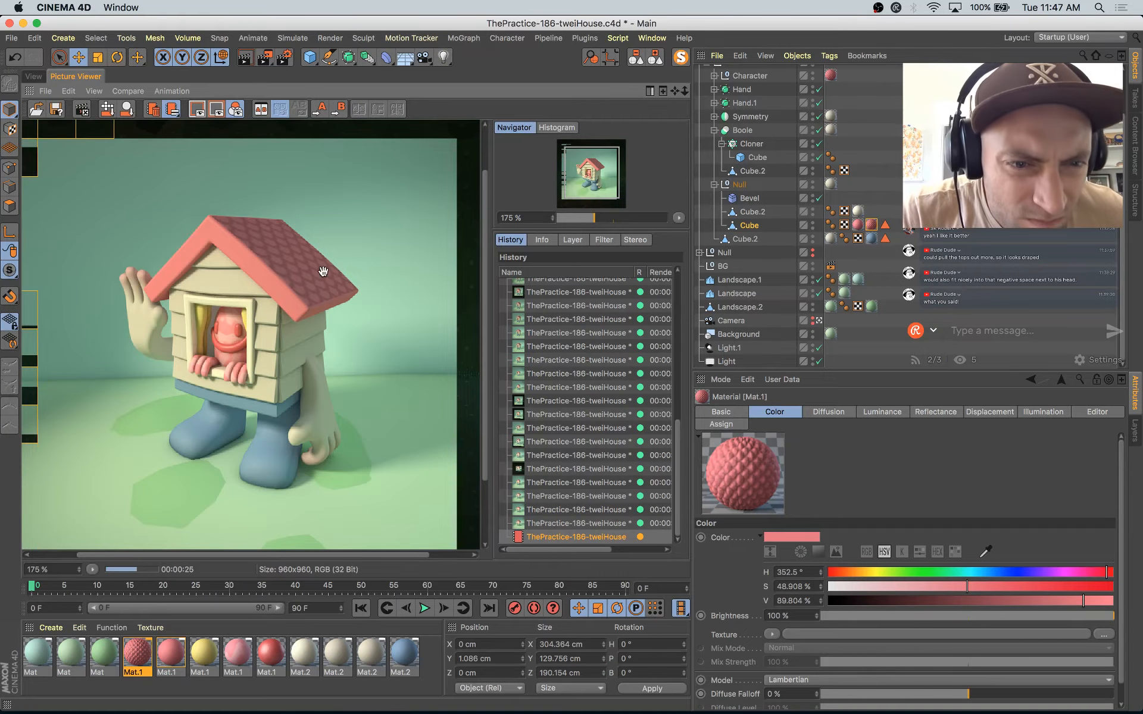
scroll(321, 272, "up", 2)
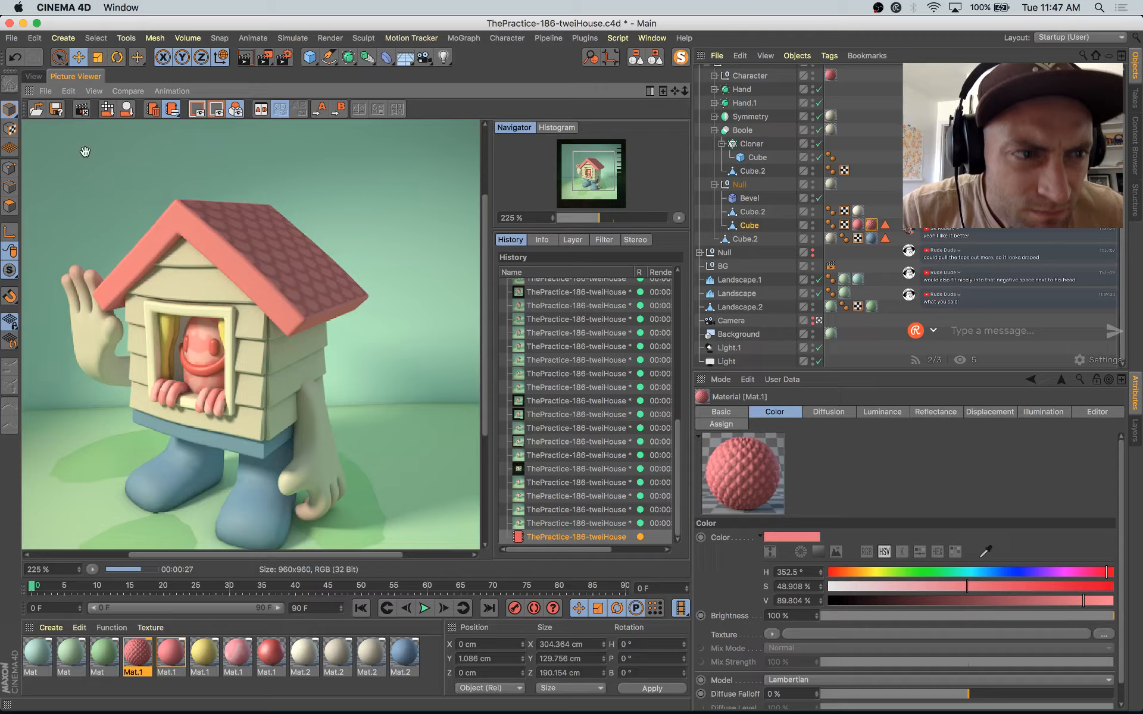
Step: Raise Mat.1's displacement strength to 100 % and height to 1.5 cm, and render a region around the roof's front corner in the viewport
left_click(36, 77)
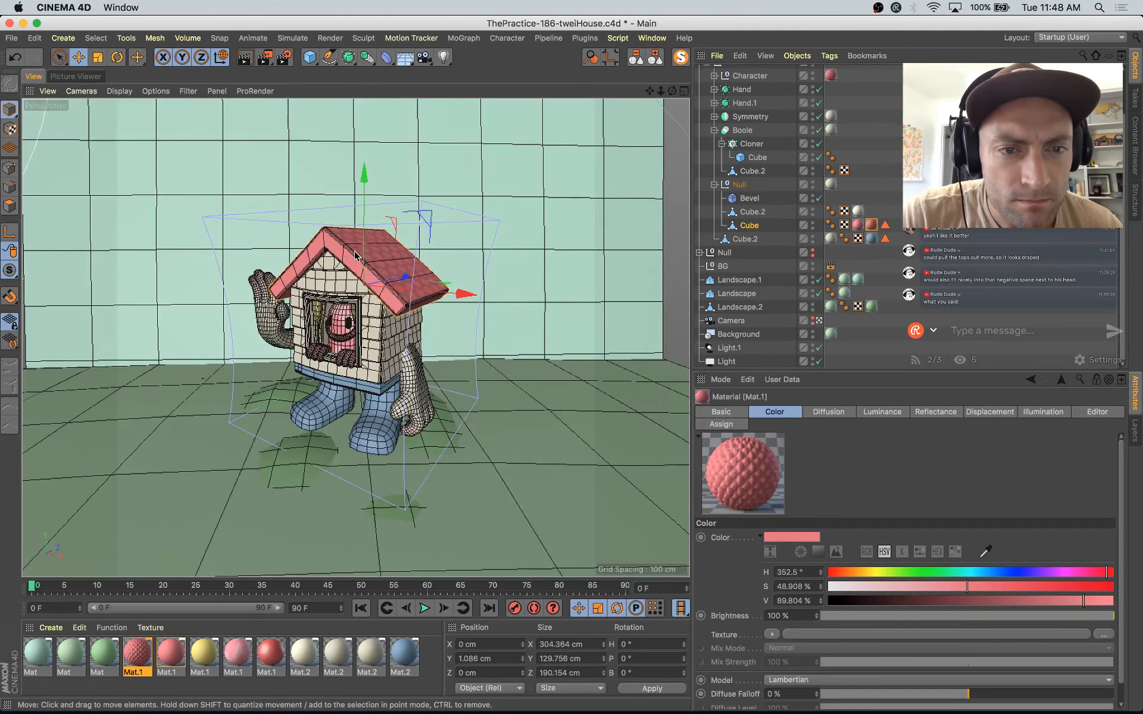
double_click(139, 655)
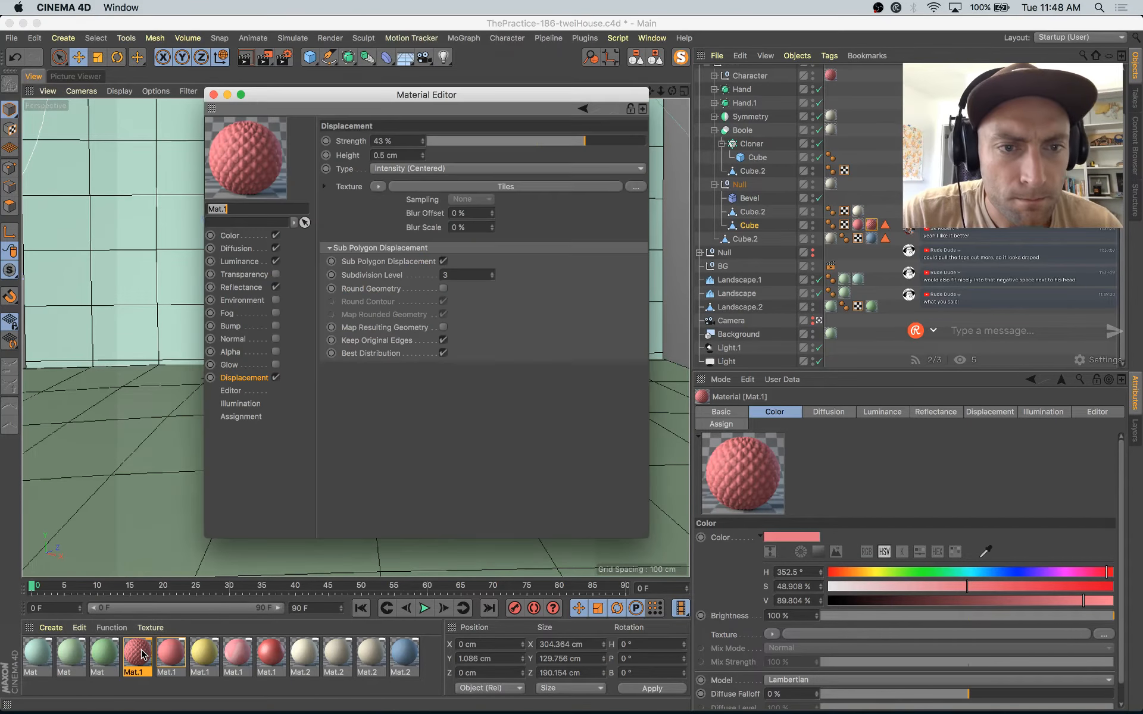
left_click_drag(630, 143, 648, 142)
left_click(422, 152)
left_click(213, 95)
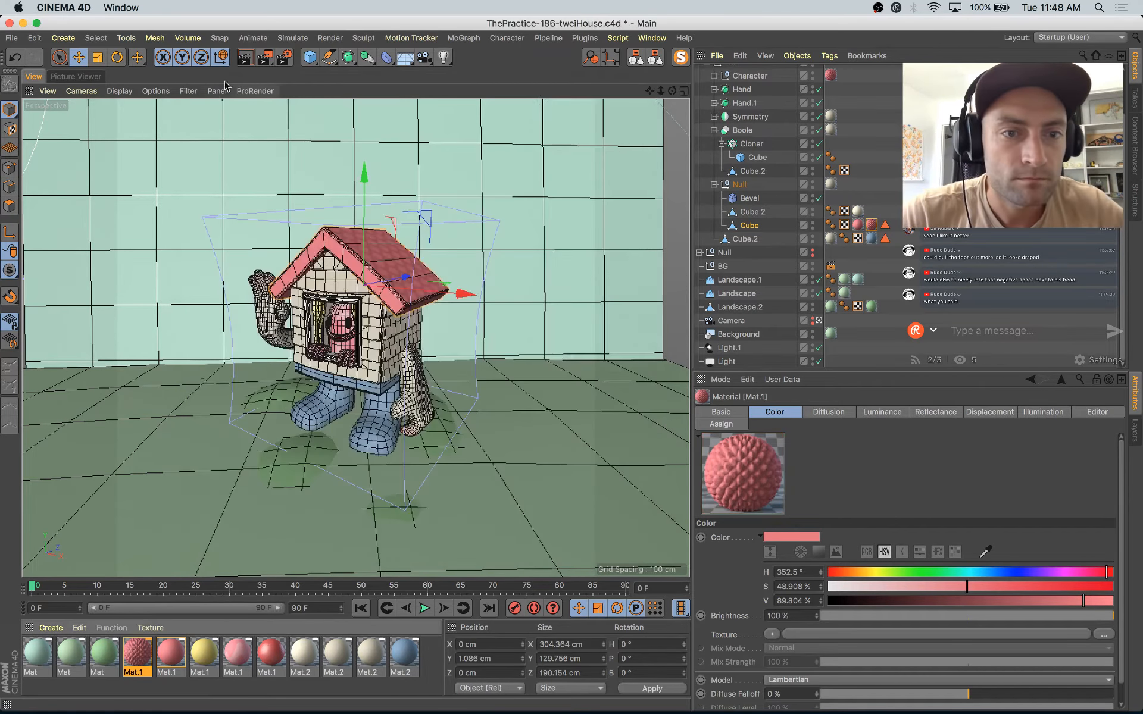
left_click_drag(467, 243, 364, 321)
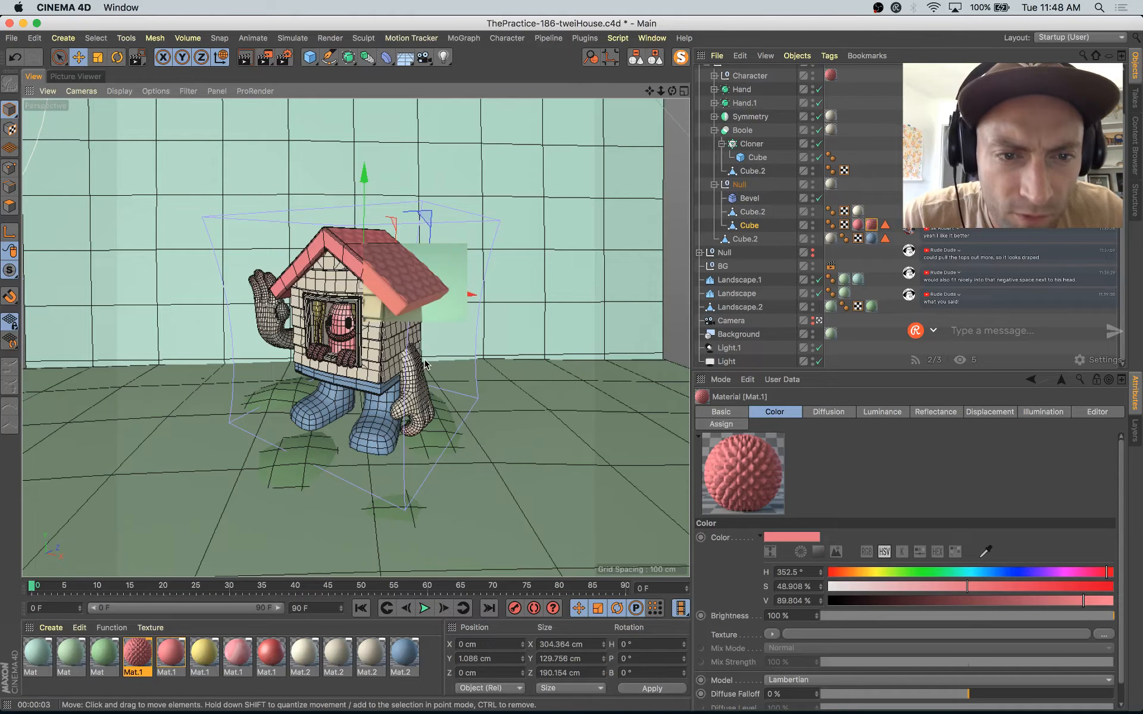
Step: Disable the Displacement channel of the scale-patterned Mat.1 and close its settings
double_click(132, 661)
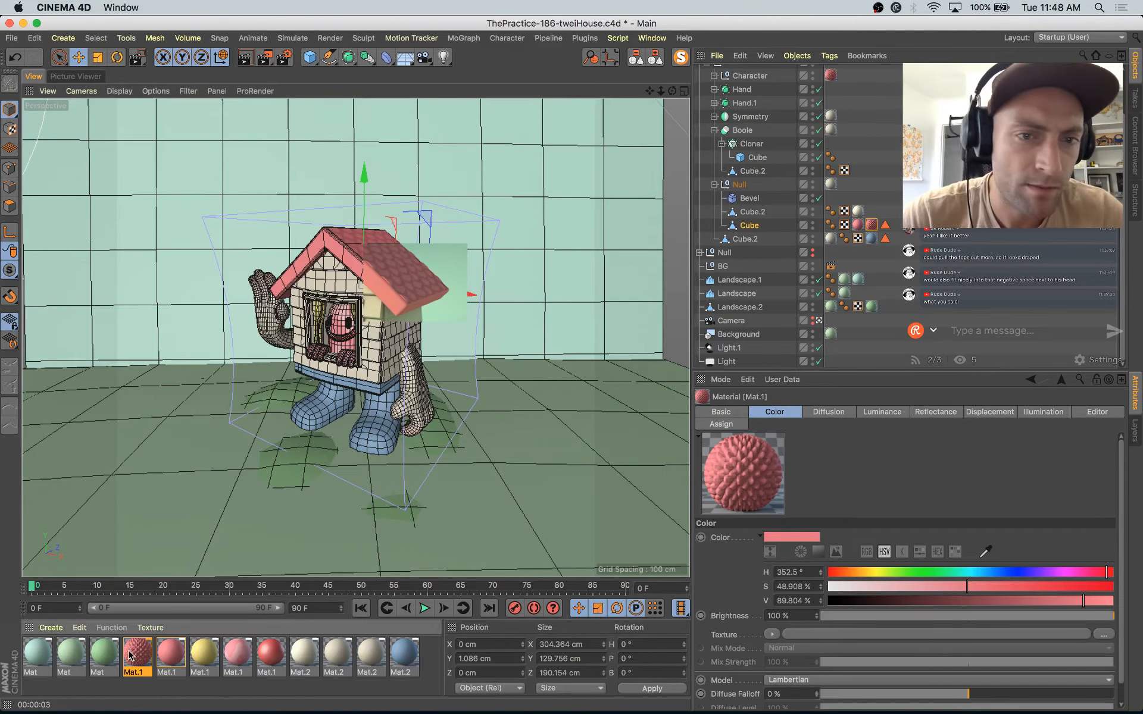
left_click(275, 378)
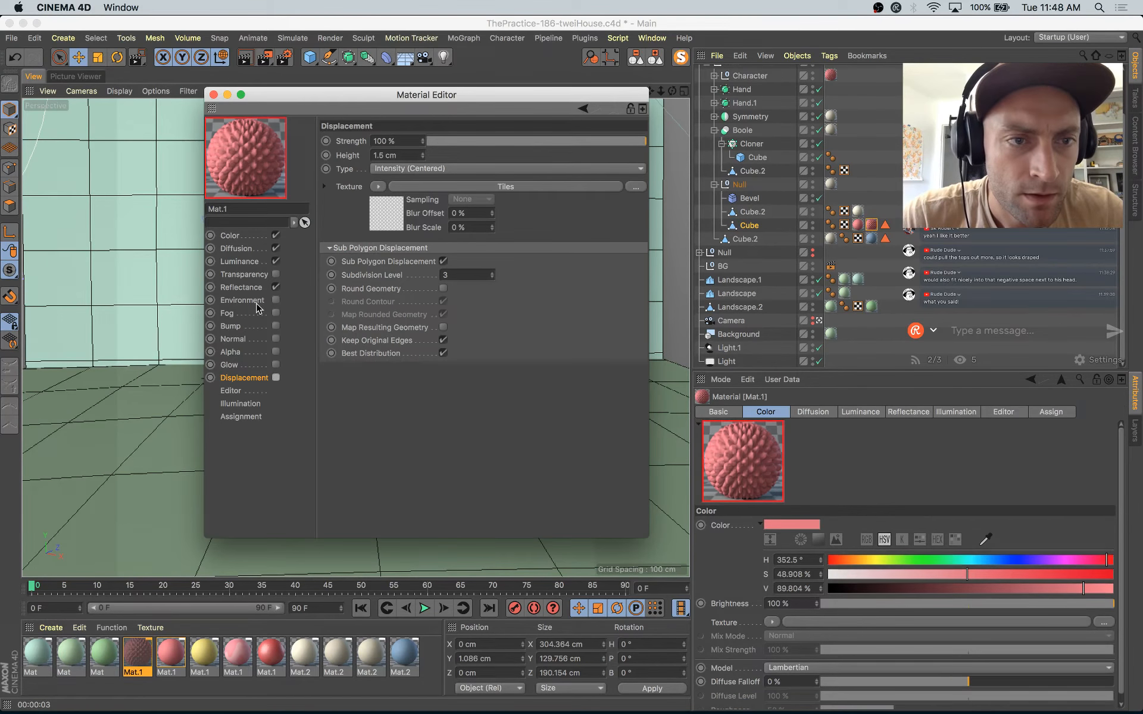
left_click(214, 95)
Step: Examine the house character and its roof in the latest Picture Viewer render
left_click(76, 76)
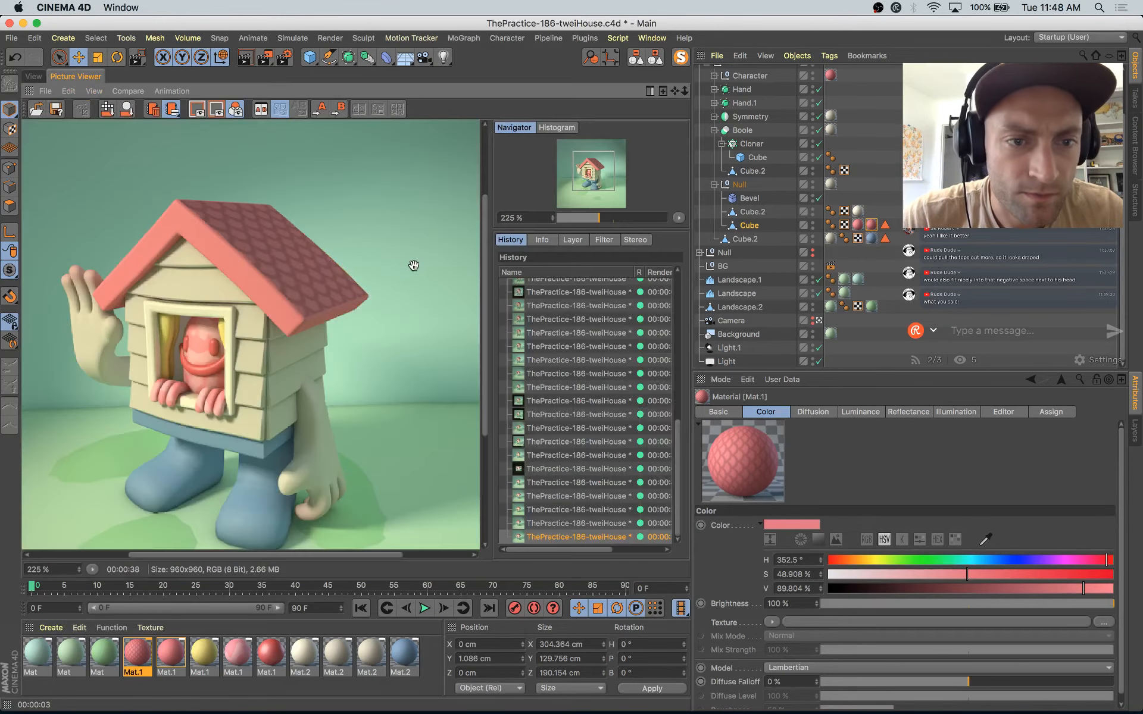
double_click(237, 312)
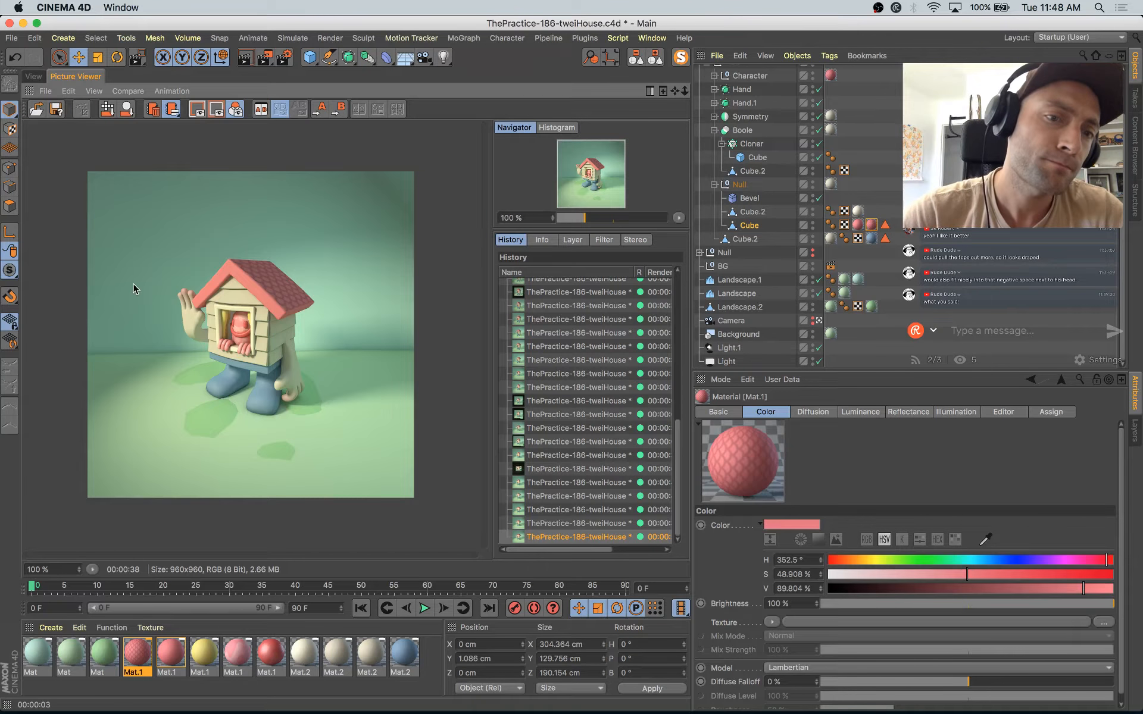
scroll(238, 289, "up", 5)
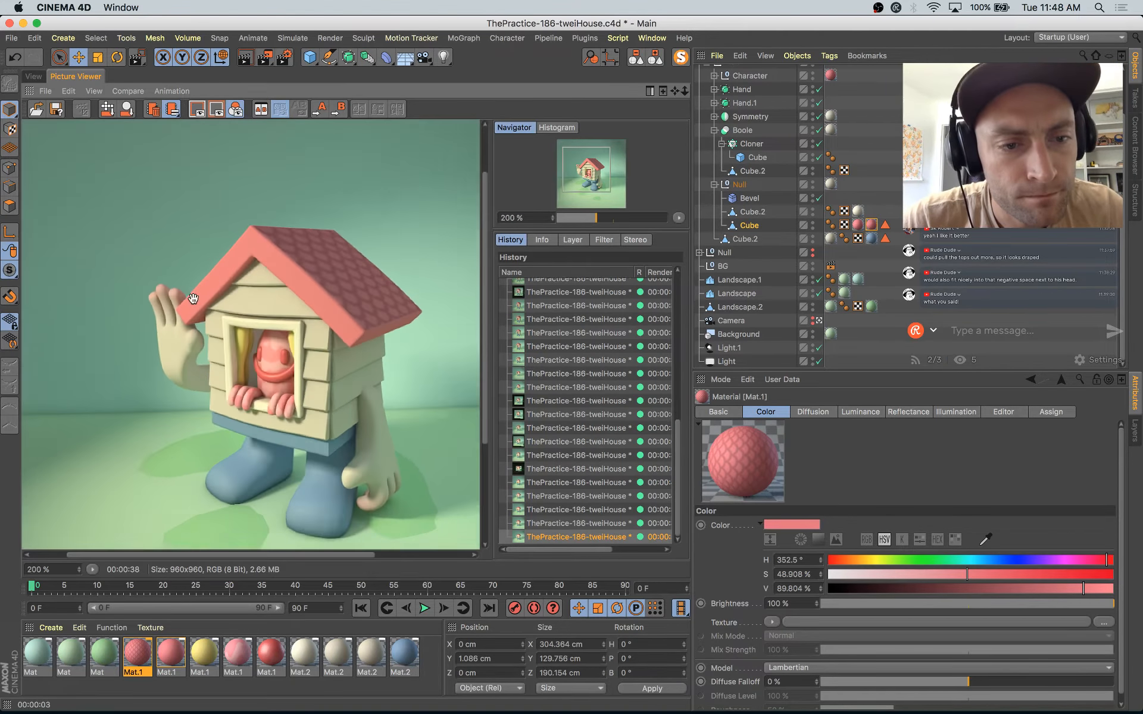
Step: Set the render output size to 1080 x 1080 pixels and render the scene to the Picture Viewer
double_click(238, 289)
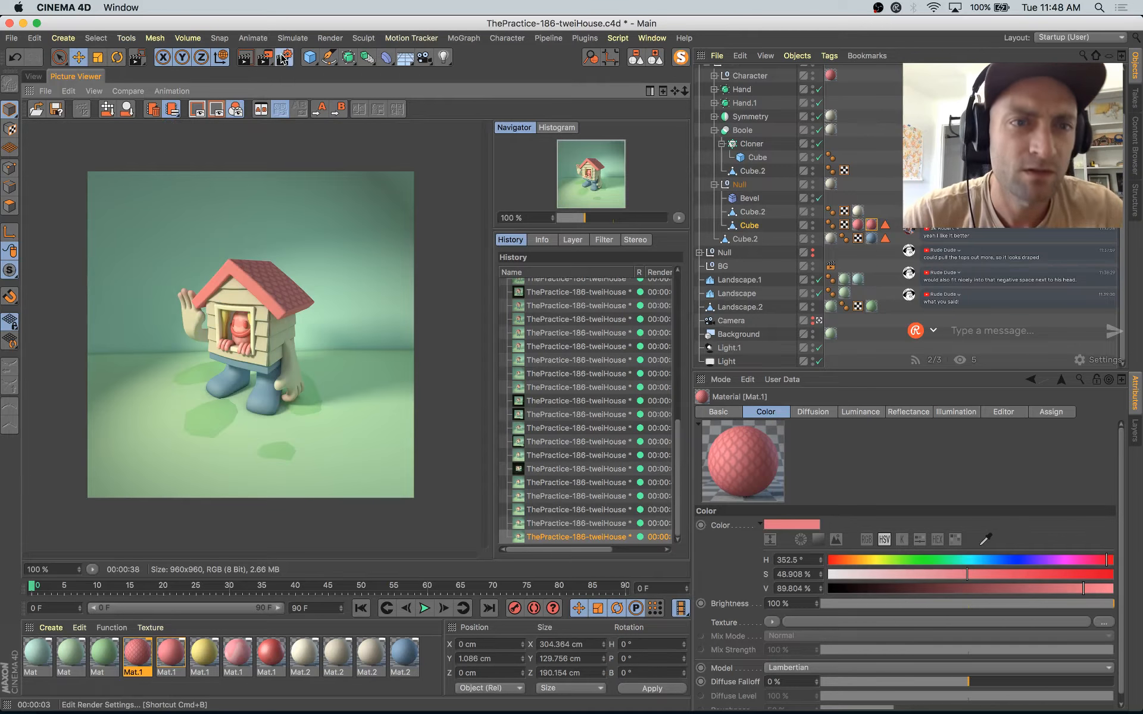
key("super+b")
left_click(318, 94)
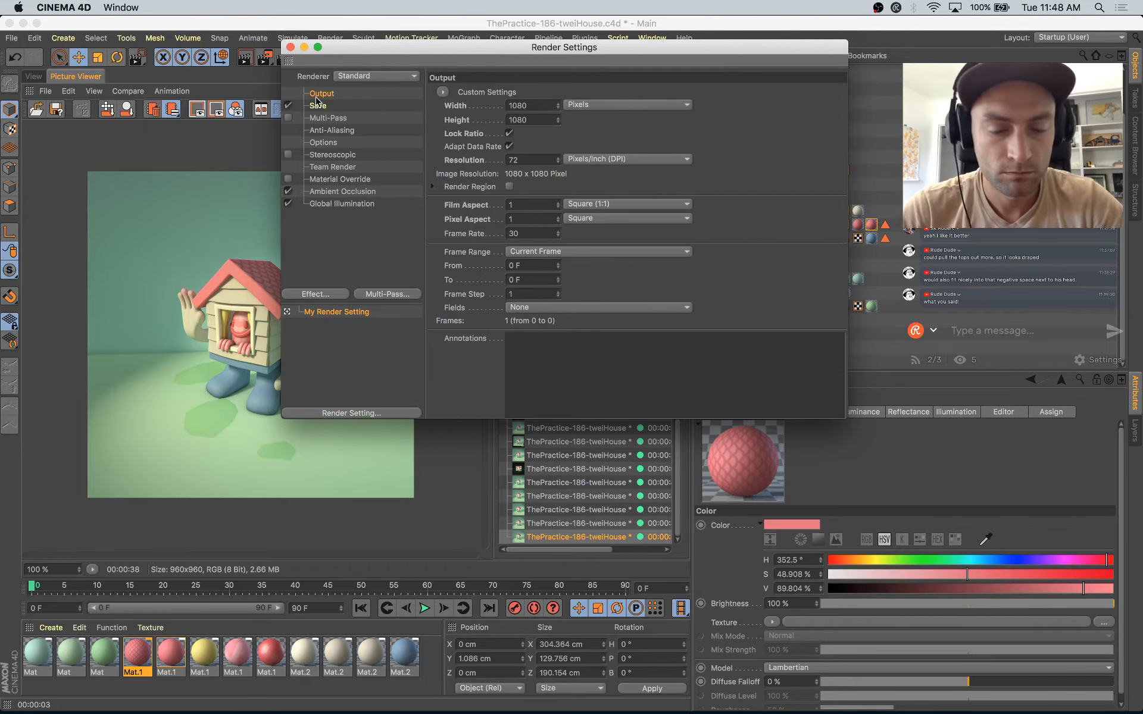
key("shift+r")
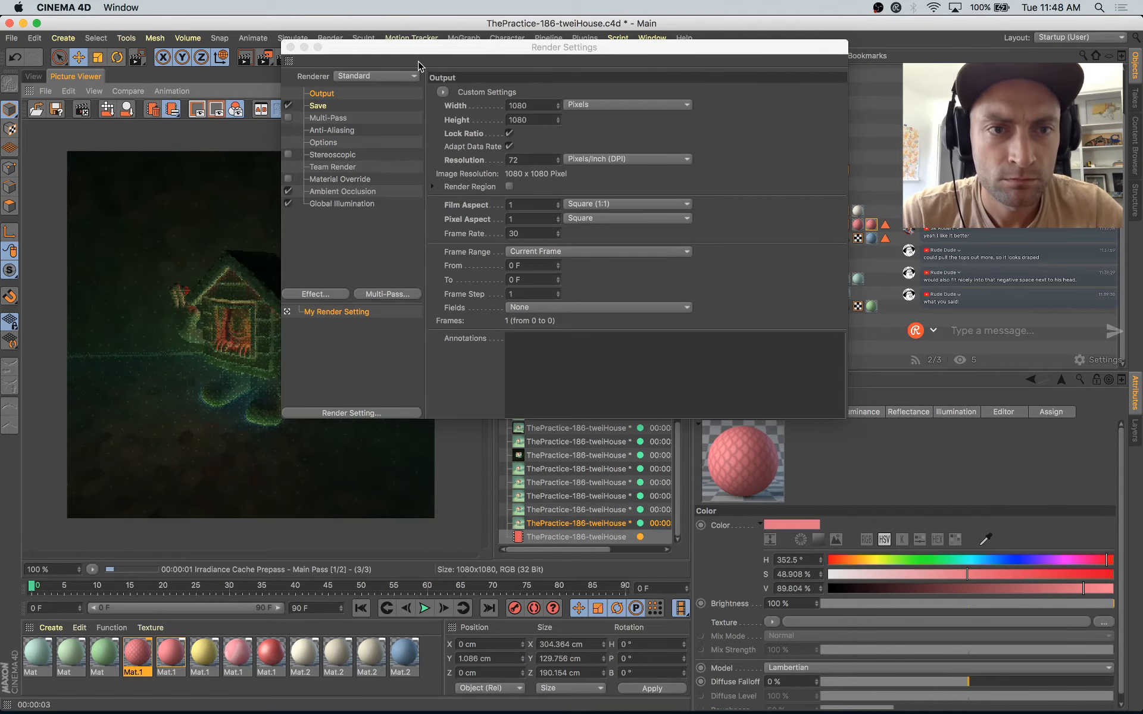
Step: Compare the in-progress 1080-pixel render with the previous render in the Picture Viewer history
left_click_drag(418, 47, 636, 81)
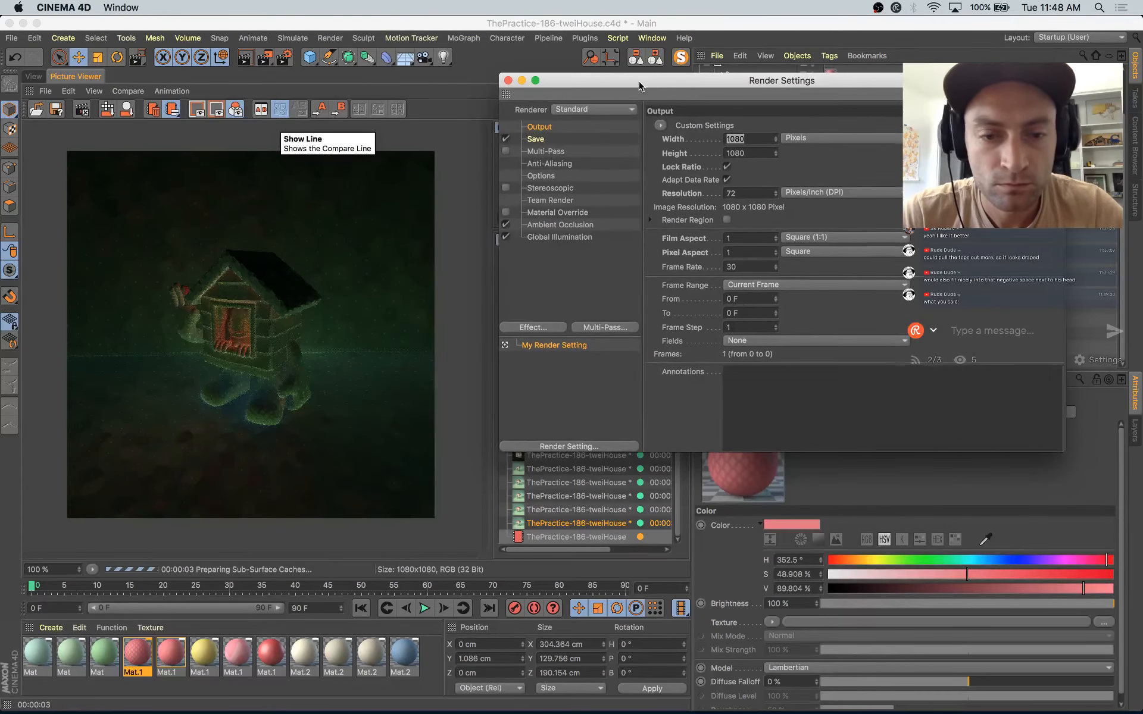
left_click(574, 524)
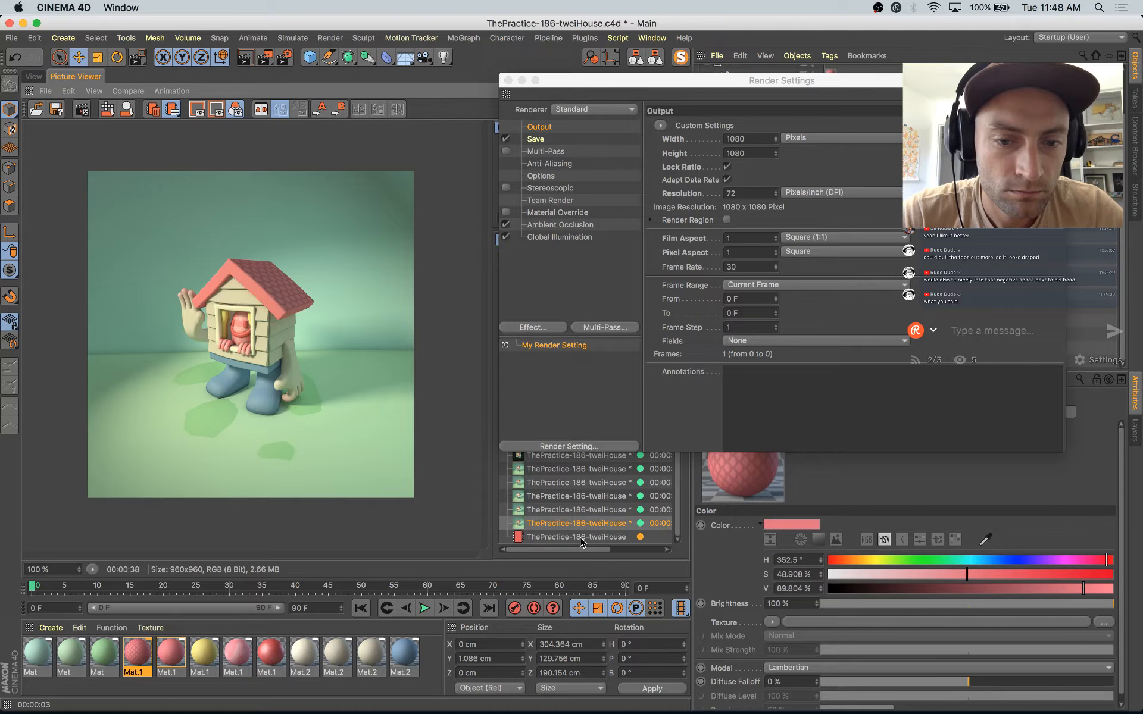
left_click(580, 538)
left_click(582, 525)
left_click(583, 538)
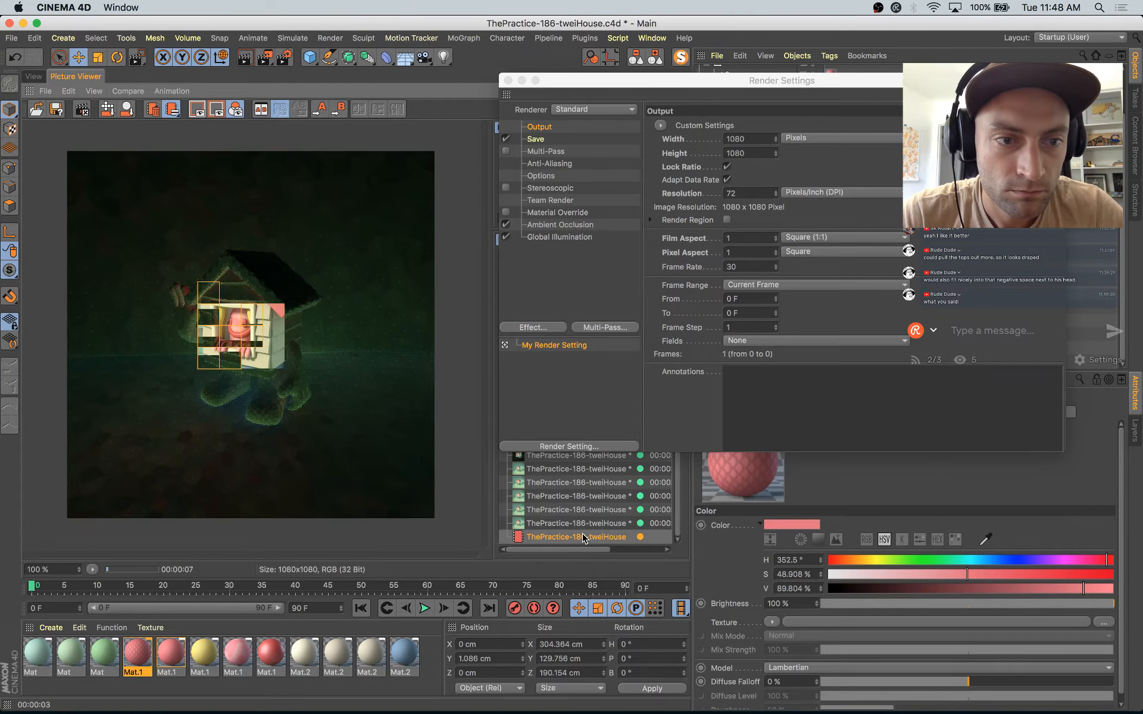
Step: Close the render settings, nudge the Bulge deformer's strength, and set the Formula deformer's Y size to 34.907 cm
left_click_drag(537, 79, 535, 205)
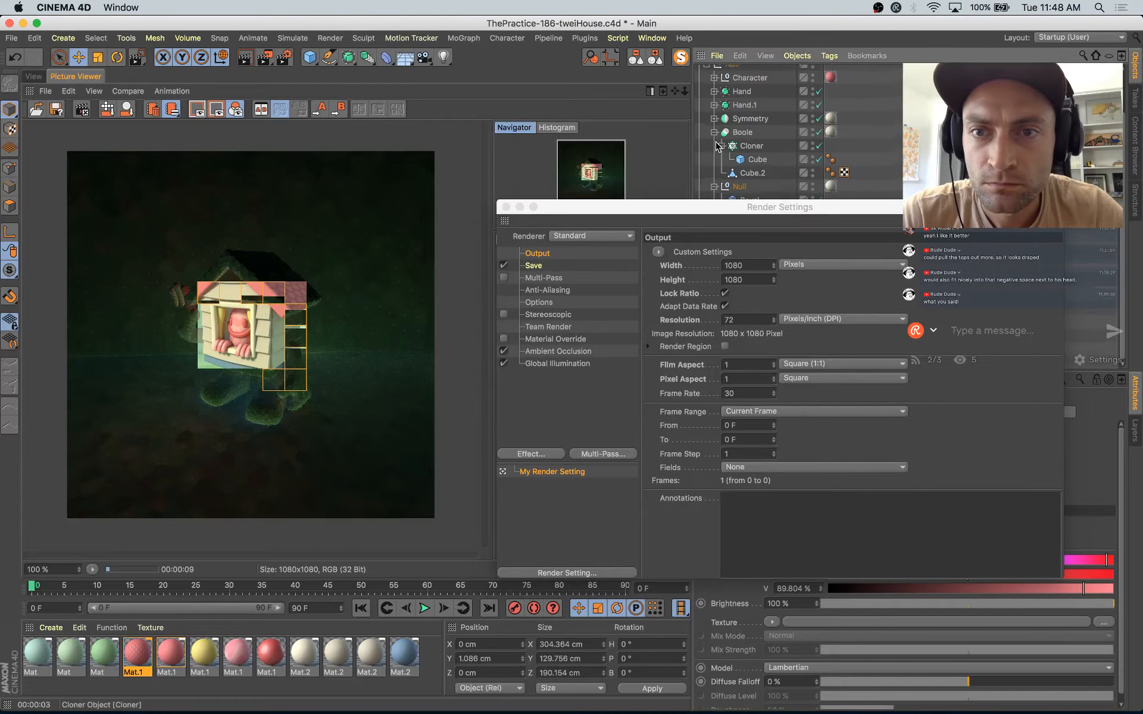
scroll(718, 146, "up", 2)
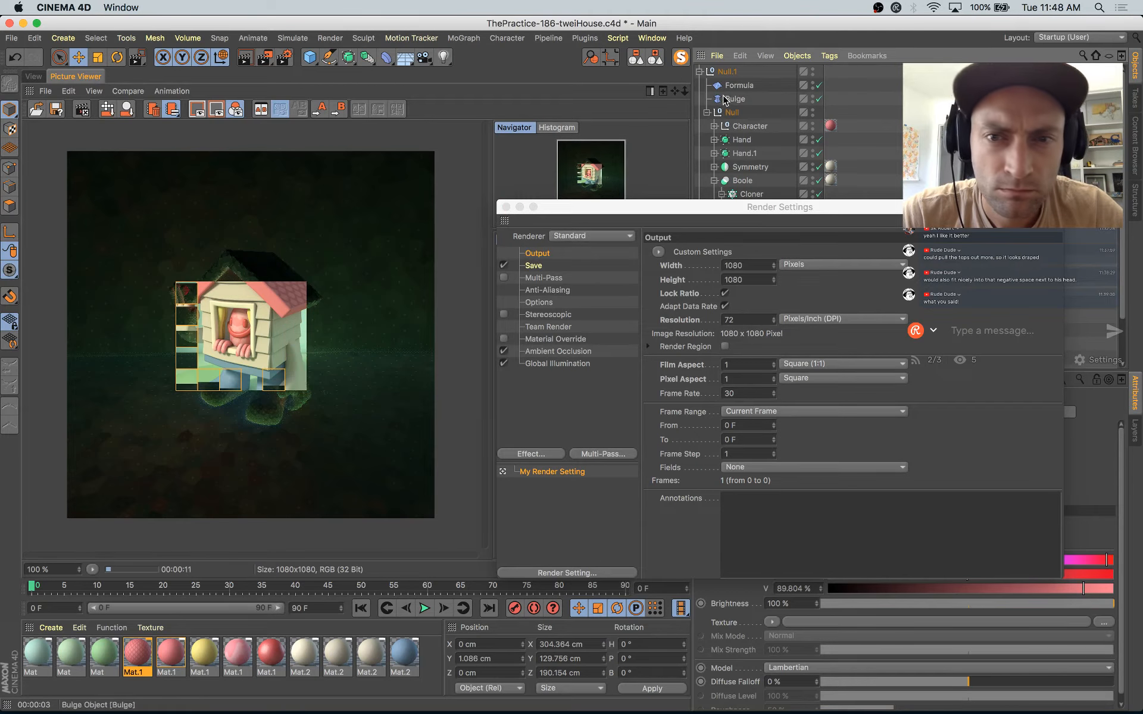
left_click(730, 99)
left_click(506, 207)
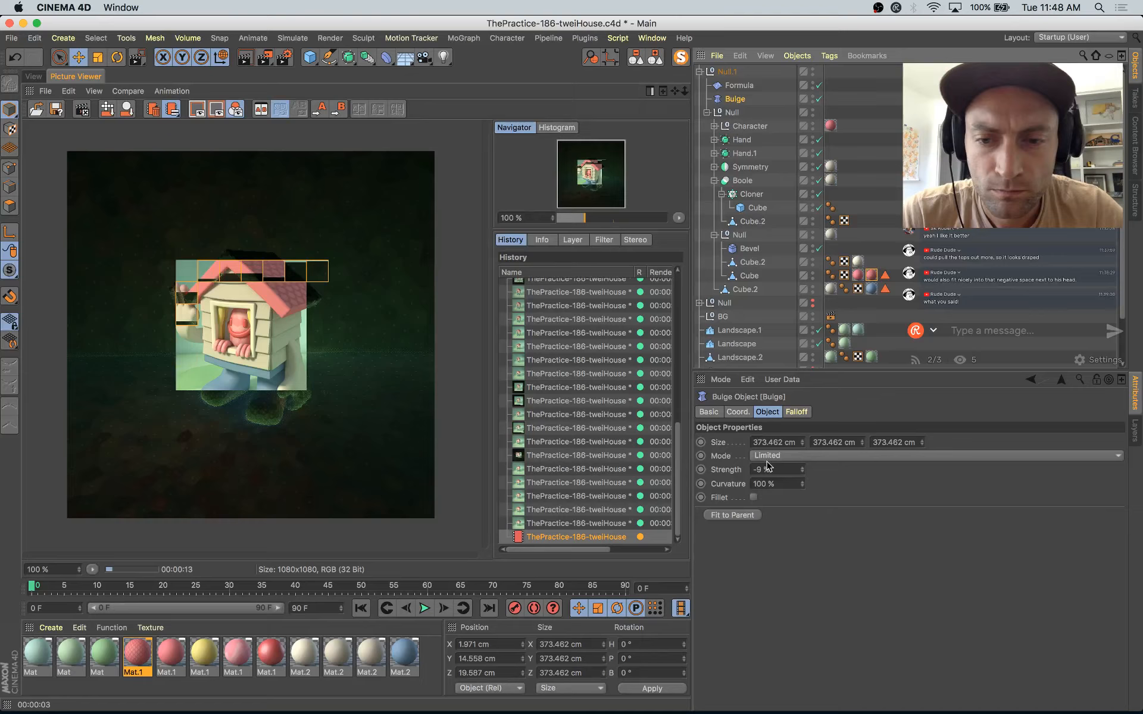
left_click(802, 472)
left_click(737, 87)
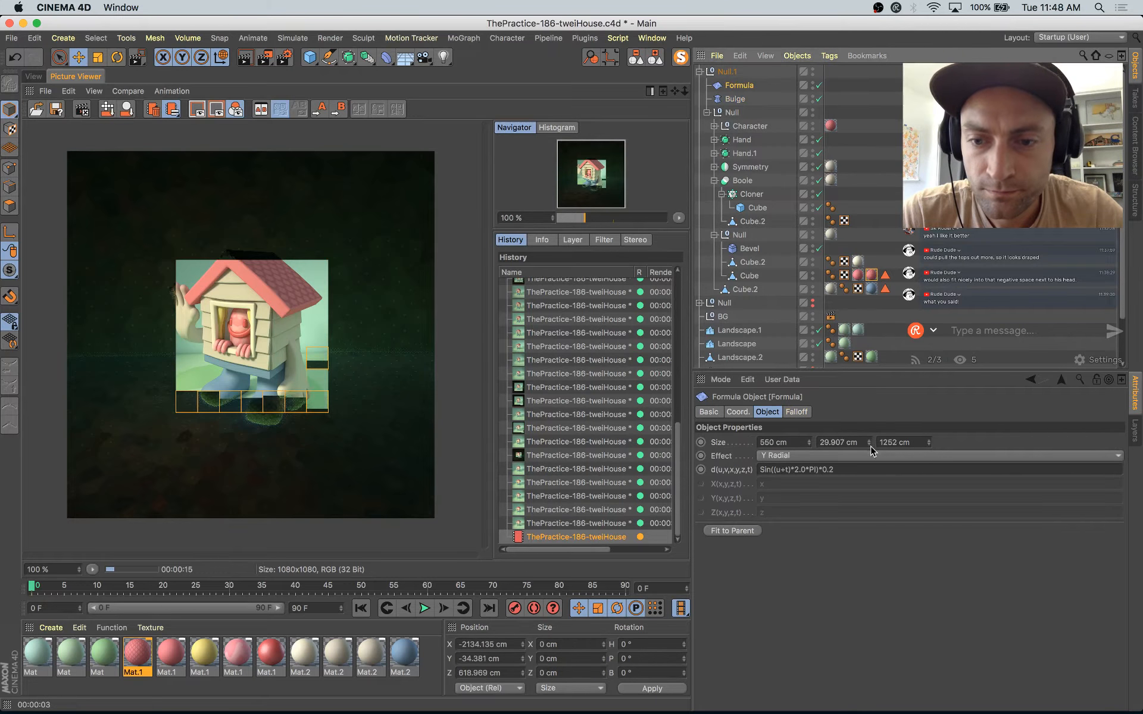
left_click_drag(870, 442, 870, 436)
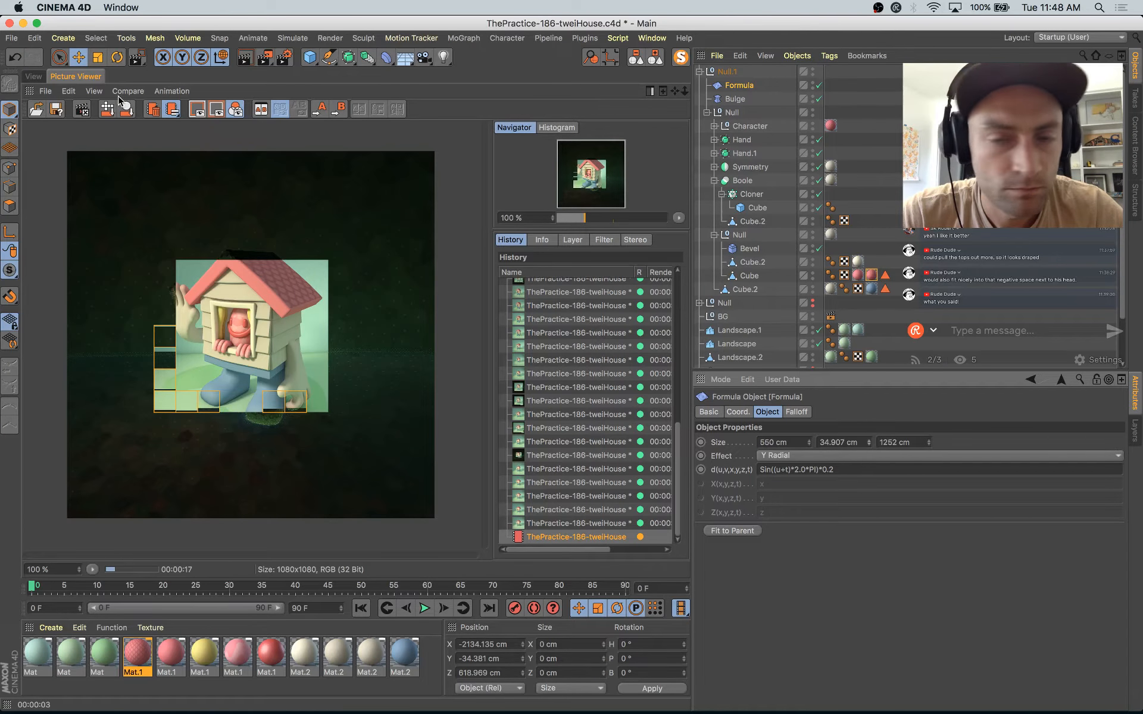
Step: Try to move the Character group slightly along its Z axis in the viewport, and undo the move
left_click(34, 77)
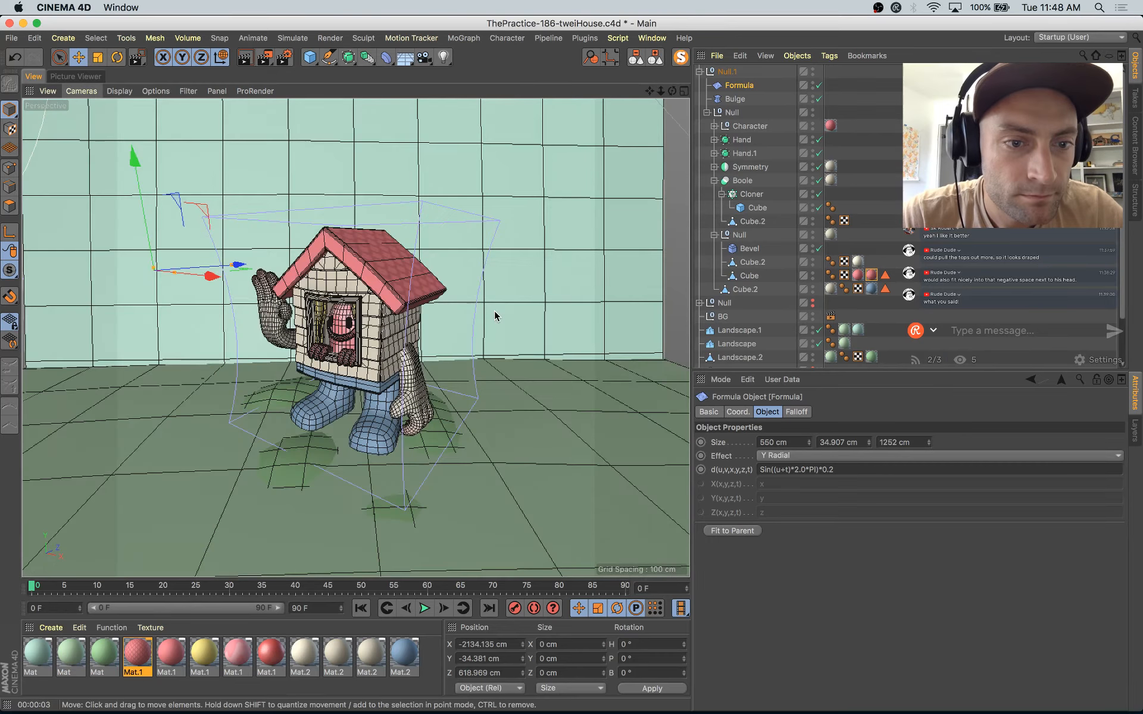
left_click(344, 315)
left_click(741, 127)
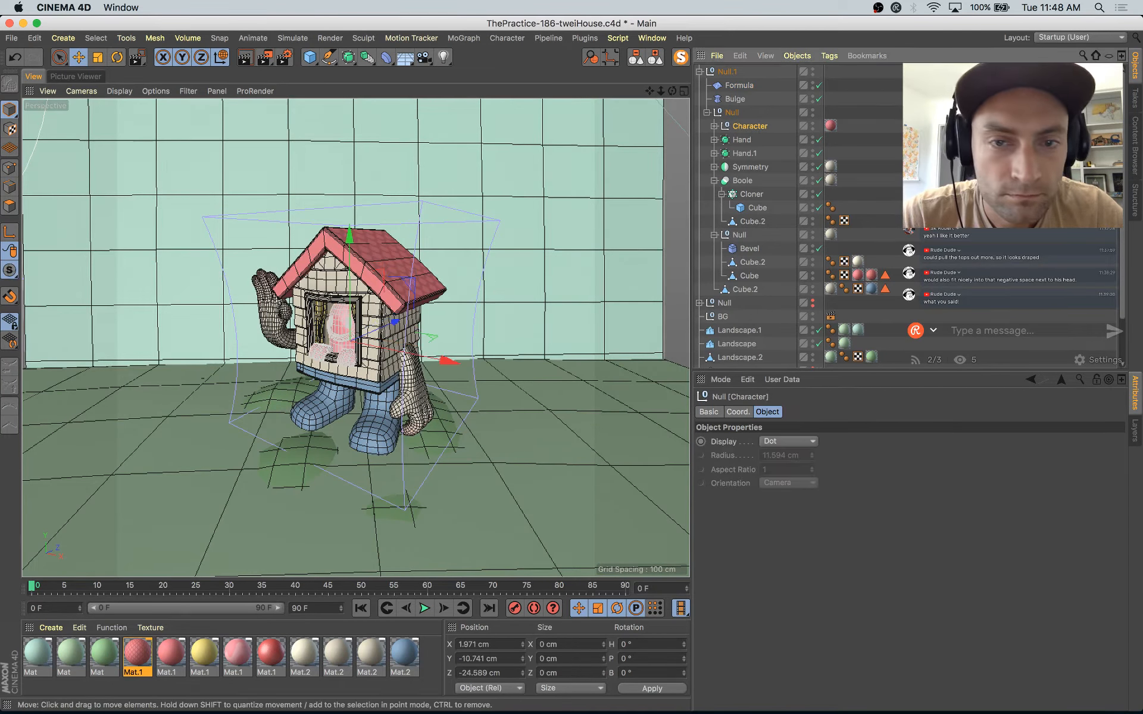
left_click(715, 127)
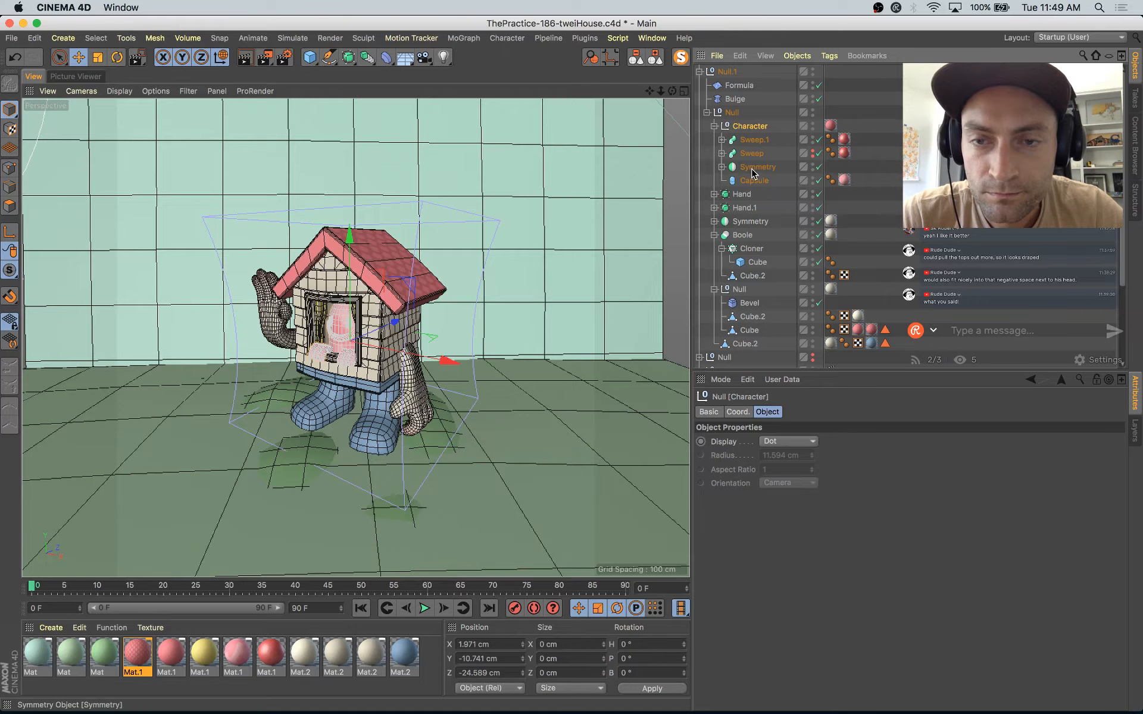
left_click_drag(394, 322, 397, 324)
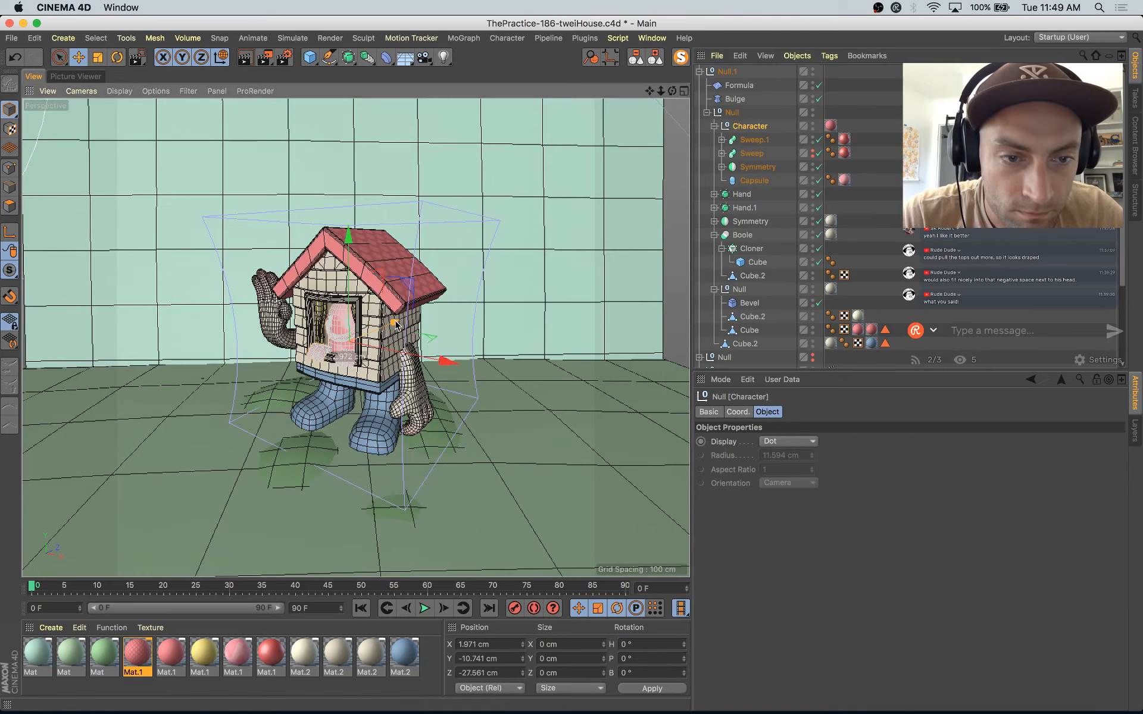
key("super+z")
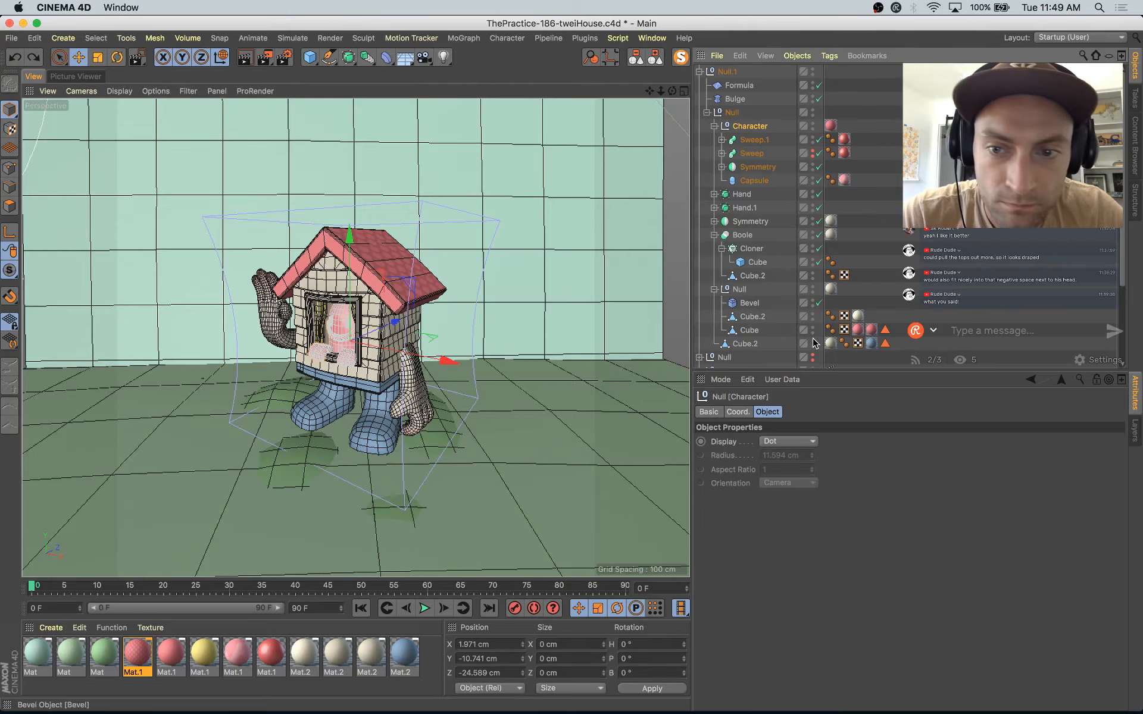
Step: Leave the scene camera and move the Character group slightly forward in the house's window opening
scroll(818, 346, "down", 4)
left_click(819, 321)
key("s")
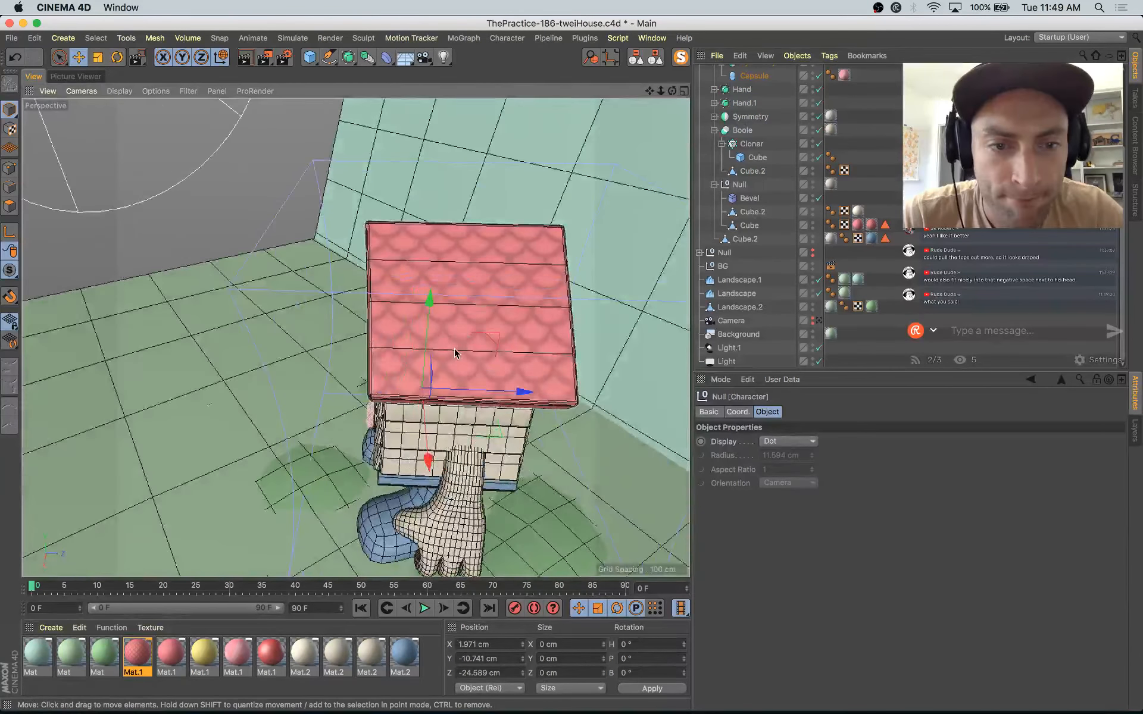
left_click_drag(457, 352, 529, 340, "alt")
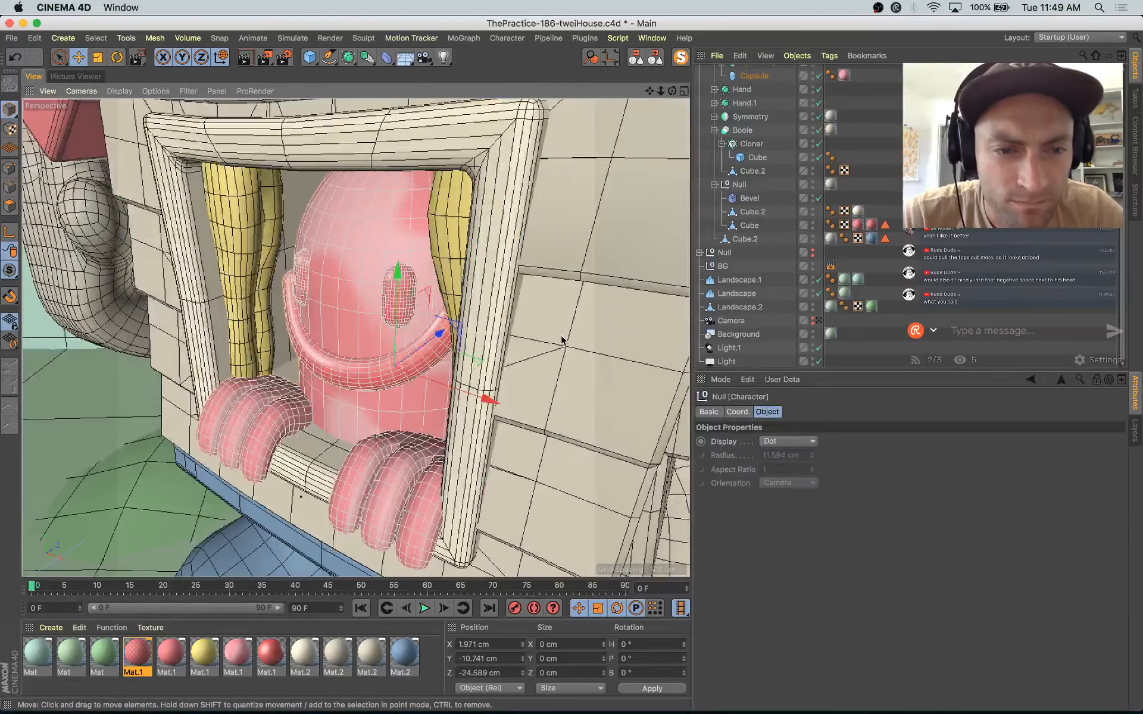
left_click(442, 332)
scroll(762, 132, "up", 4)
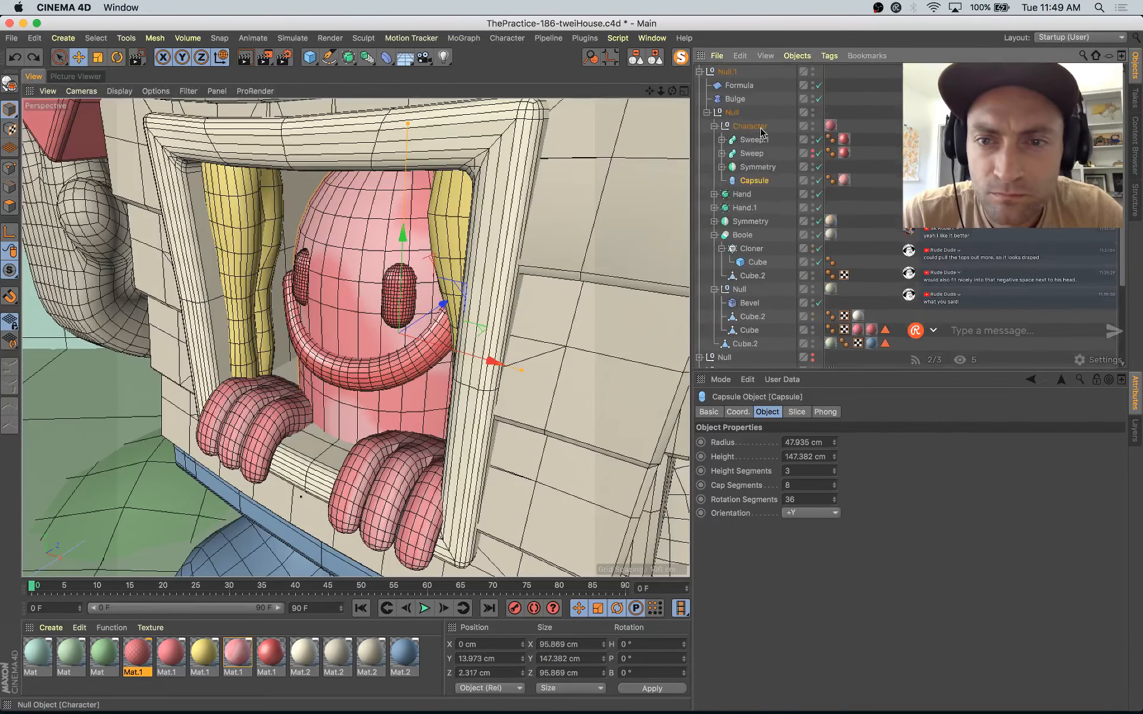
left_click_drag(440, 337, 439, 337)
Step: Move the mirrored hand mesh gripping the window sill to Y -4.827 cm and Z 1.374 cm, and pitch it to 7.331°
left_click(269, 423)
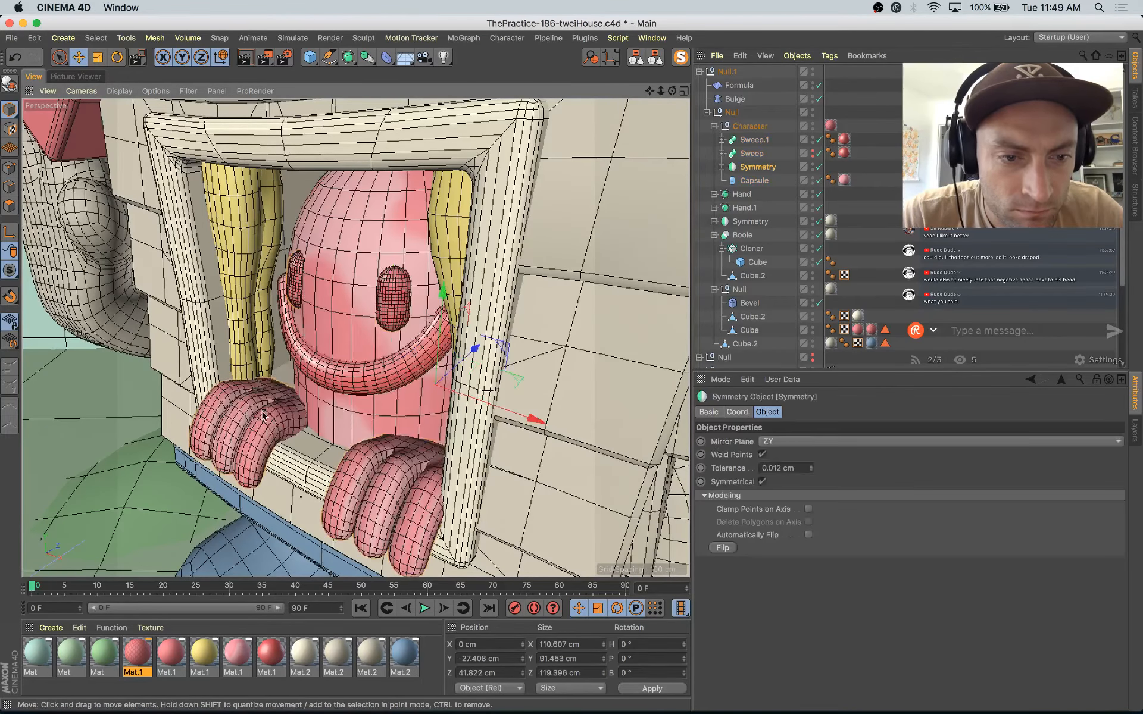
left_click(261, 411)
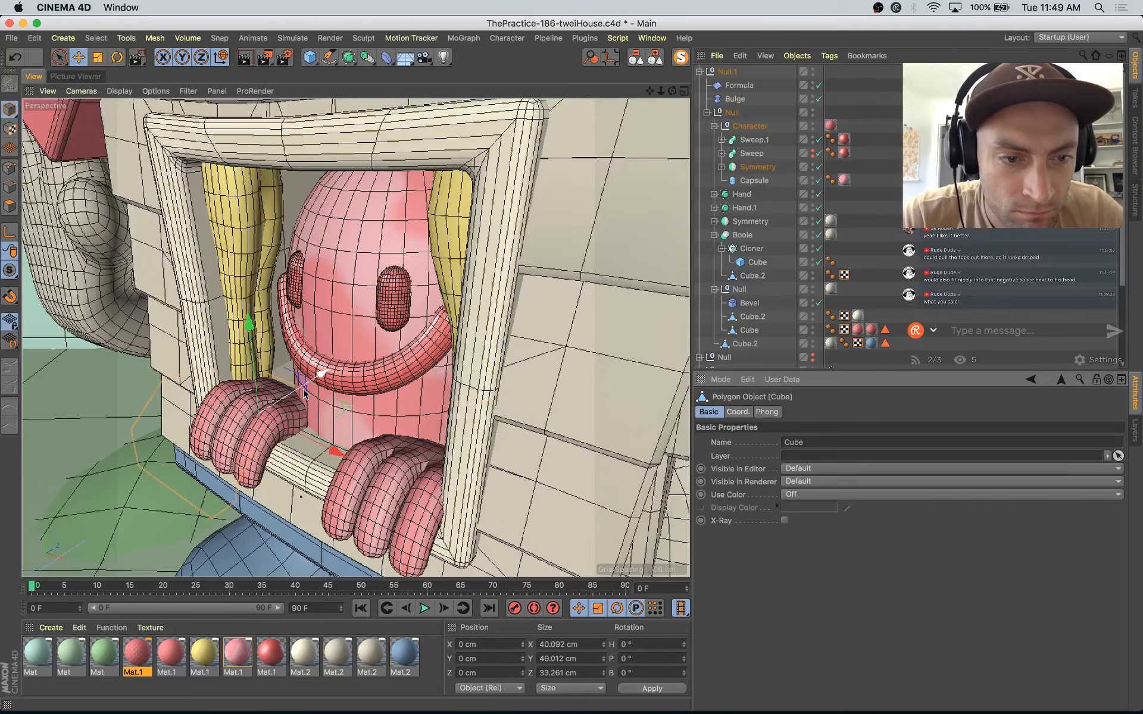
left_click_drag(324, 379, 334, 385)
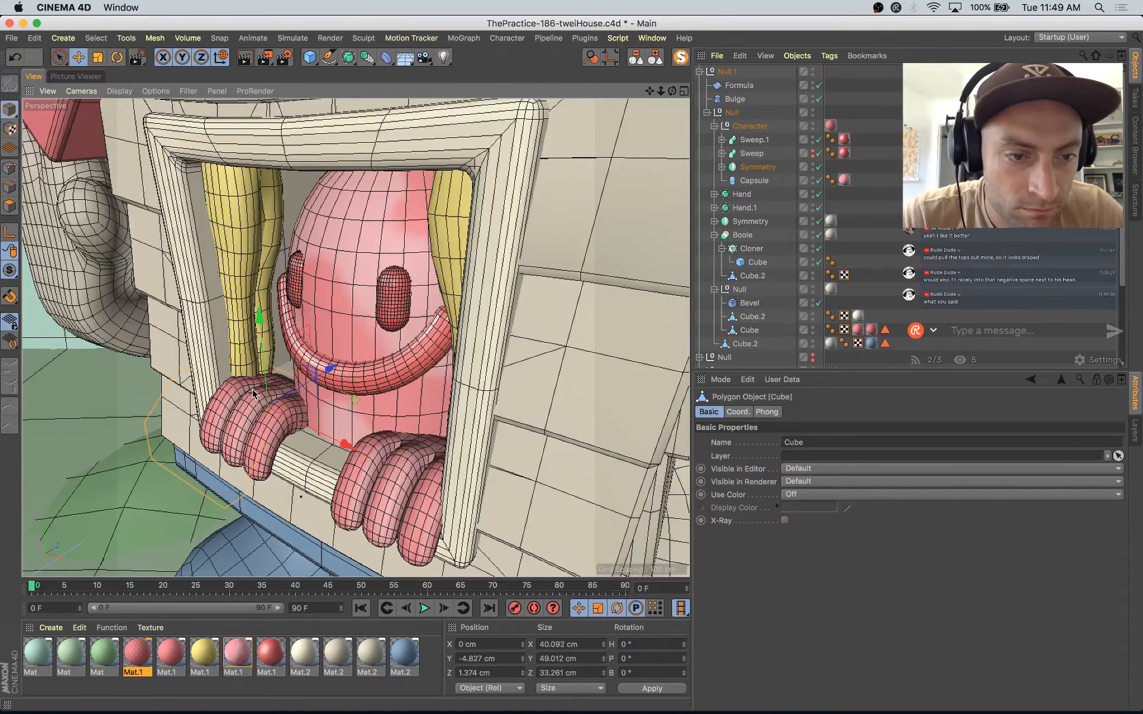
key("r")
left_click_drag(240, 384, 237, 385)
Step: Scale the hand mesh slightly in height and refit it on the sill at about Y -3.1 cm, Z 0.9 cm, pitched about 5.1°
key("t")
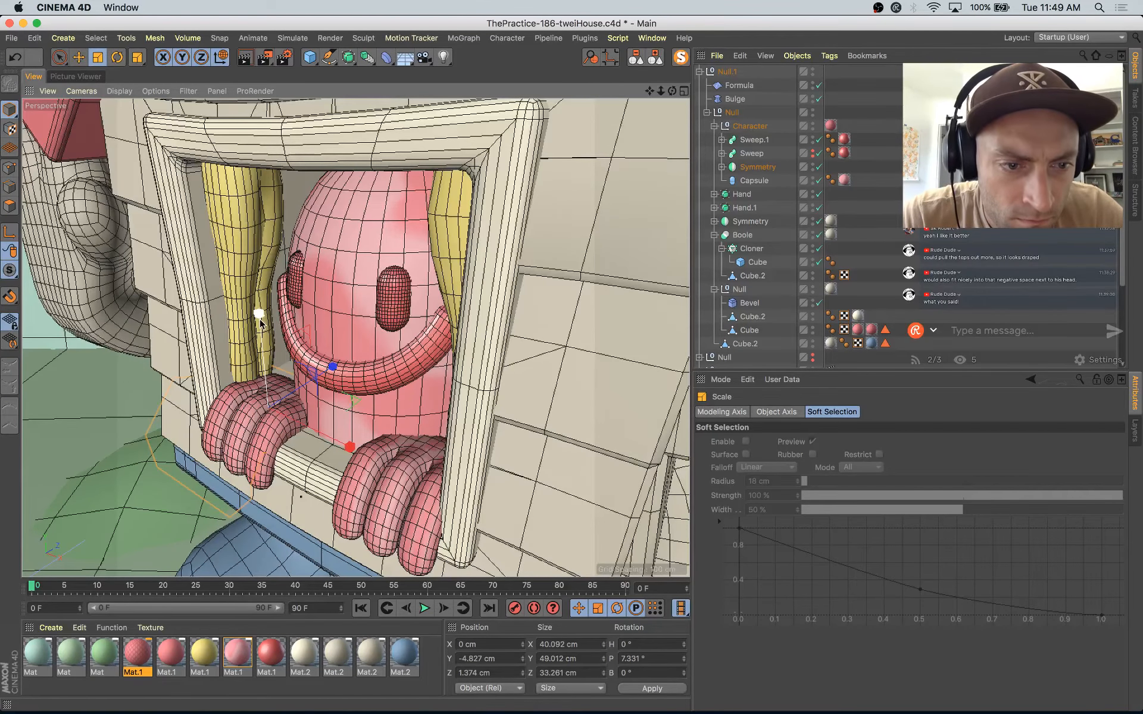
left_click_drag(260, 322, 260, 328)
key("e")
left_click_drag(327, 365, 247, 393)
left_click_drag(238, 386, 231, 402)
Step: Select the polygons on the back of the hand and pull them slightly upward
left_click(11, 205)
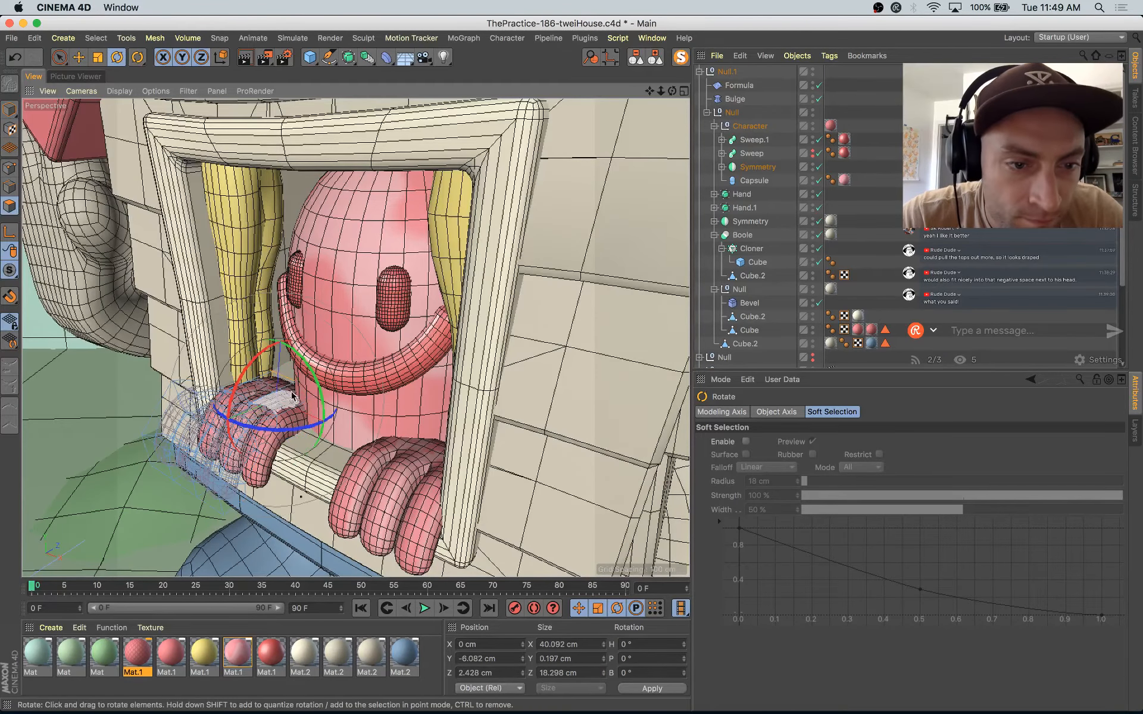
scroll(280, 393, "up", 10)
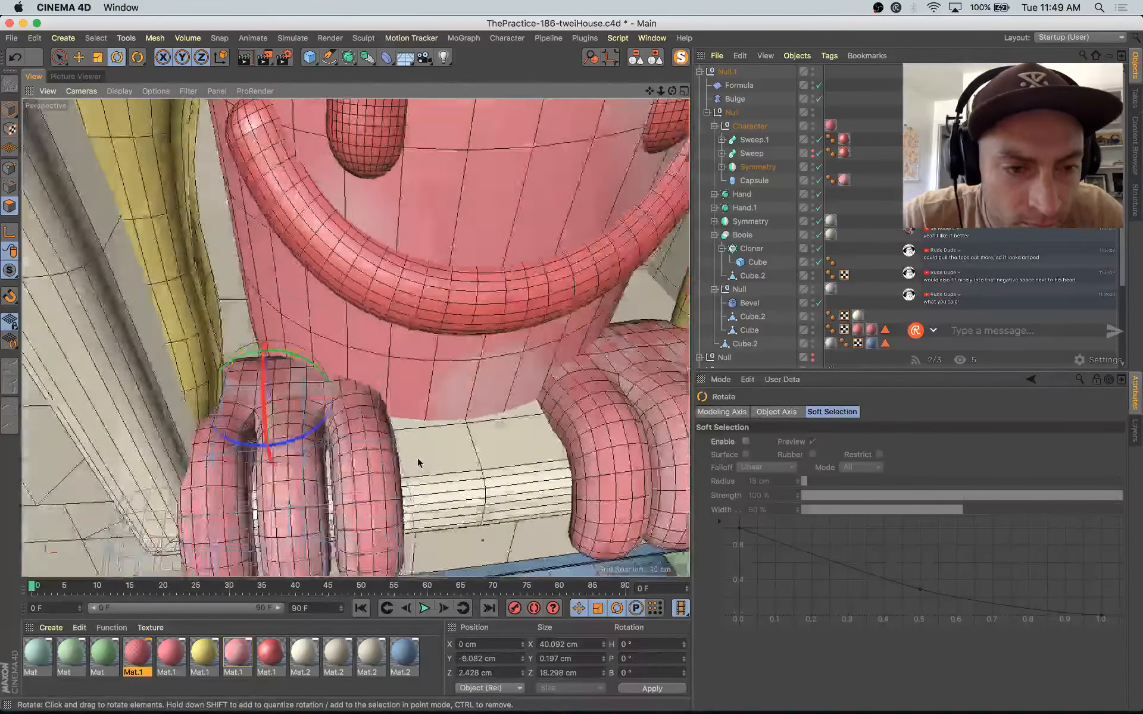
key("space")
left_click_drag(226, 380, 339, 386)
left_click_drag(334, 387, 204, 337, "alt")
left_click_drag(272, 319, 273, 312)
Step: Return to the scene camera and Model mode, save the scene, and render it to the Picture Viewer
scroll(762, 268, "down", 5)
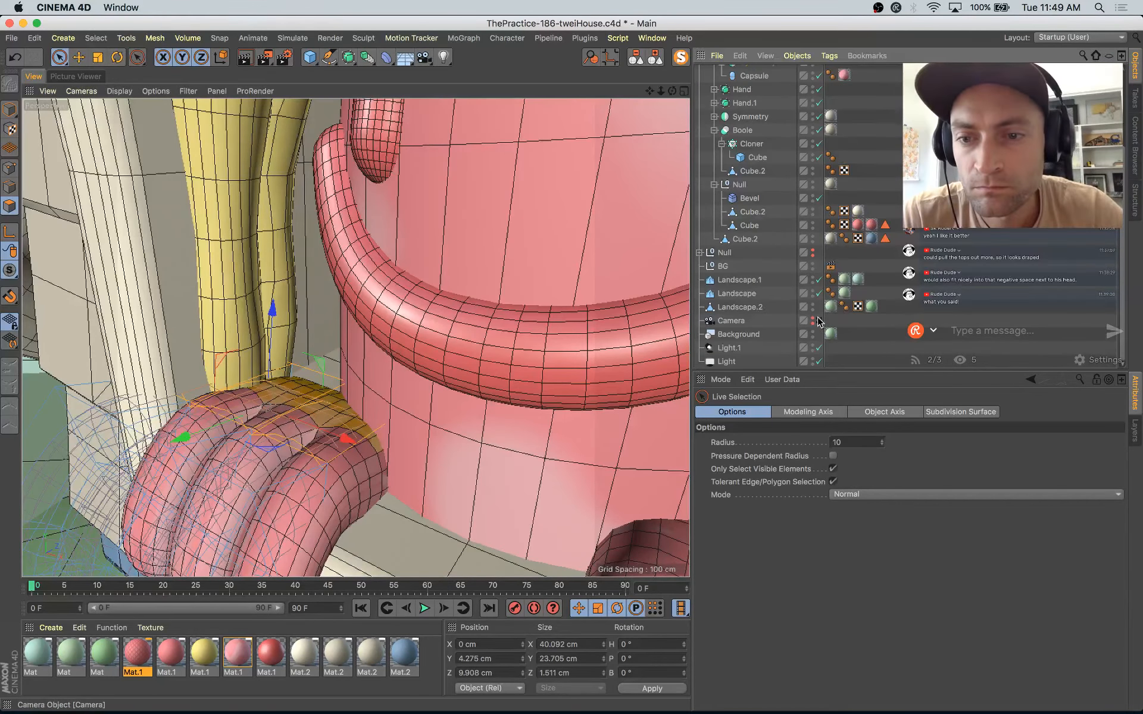
left_click(819, 321)
left_click(10, 110)
key("e")
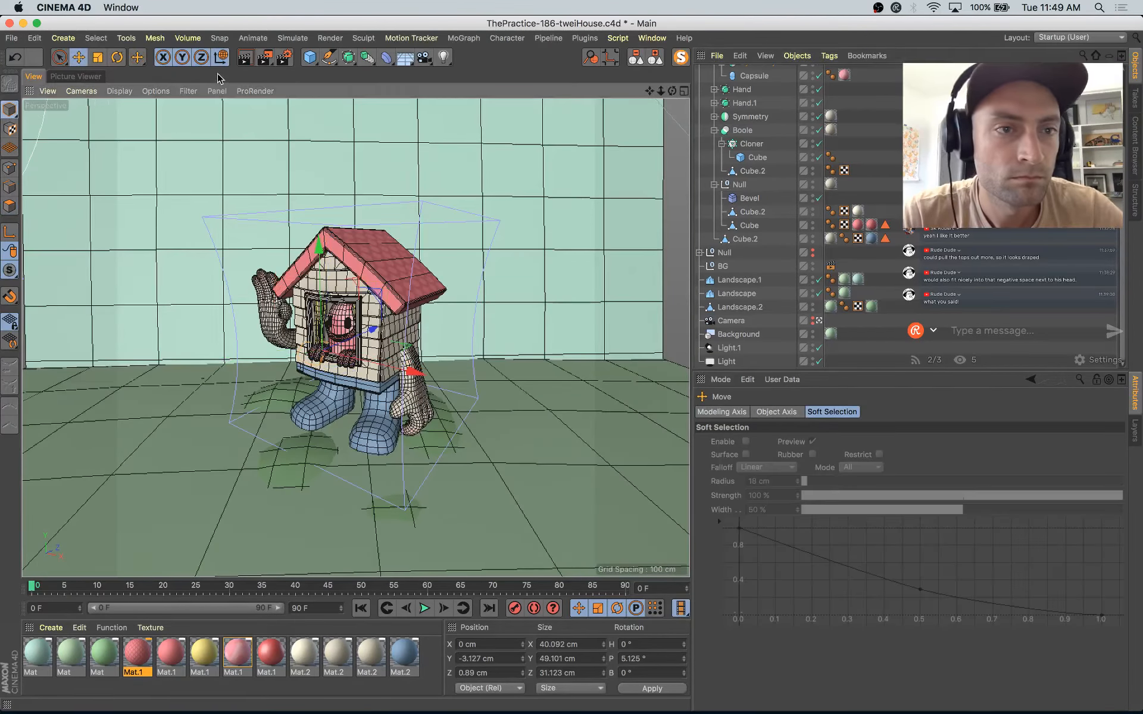
key("super+s")
key("shift+r")
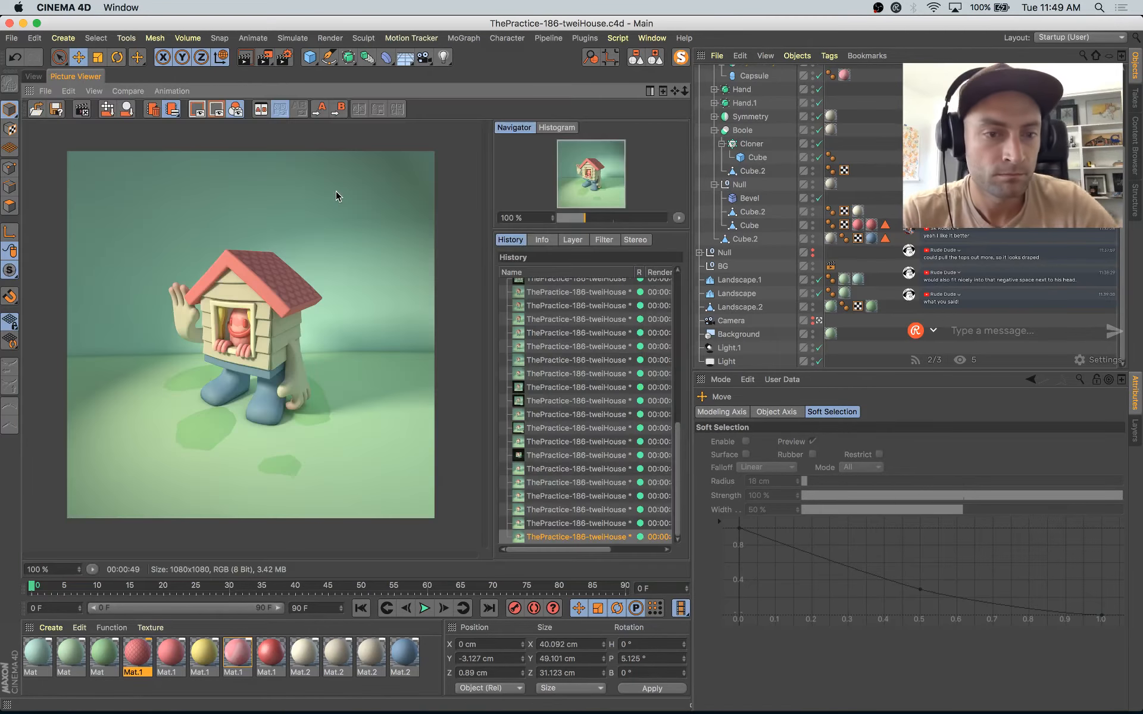
Step: Compare the character's hands and face in the new in-progress render with the previous render in the history
left_click(525, 527)
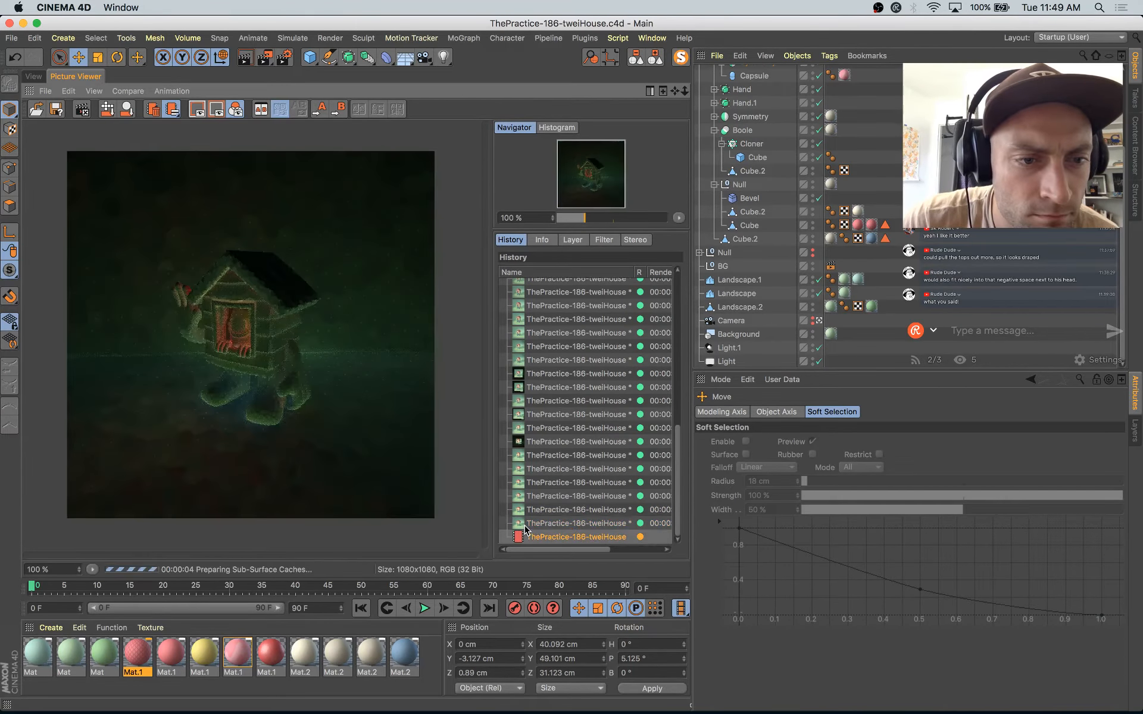
left_click(526, 524)
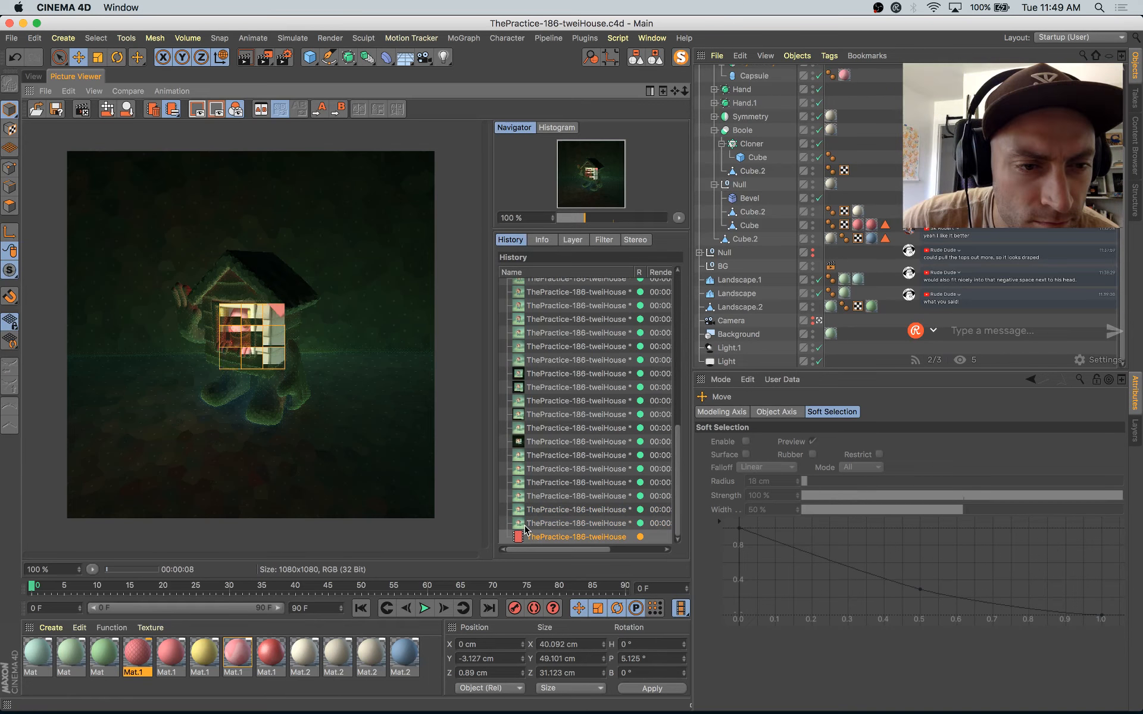
key("Up")
key("Down")
key("Up")
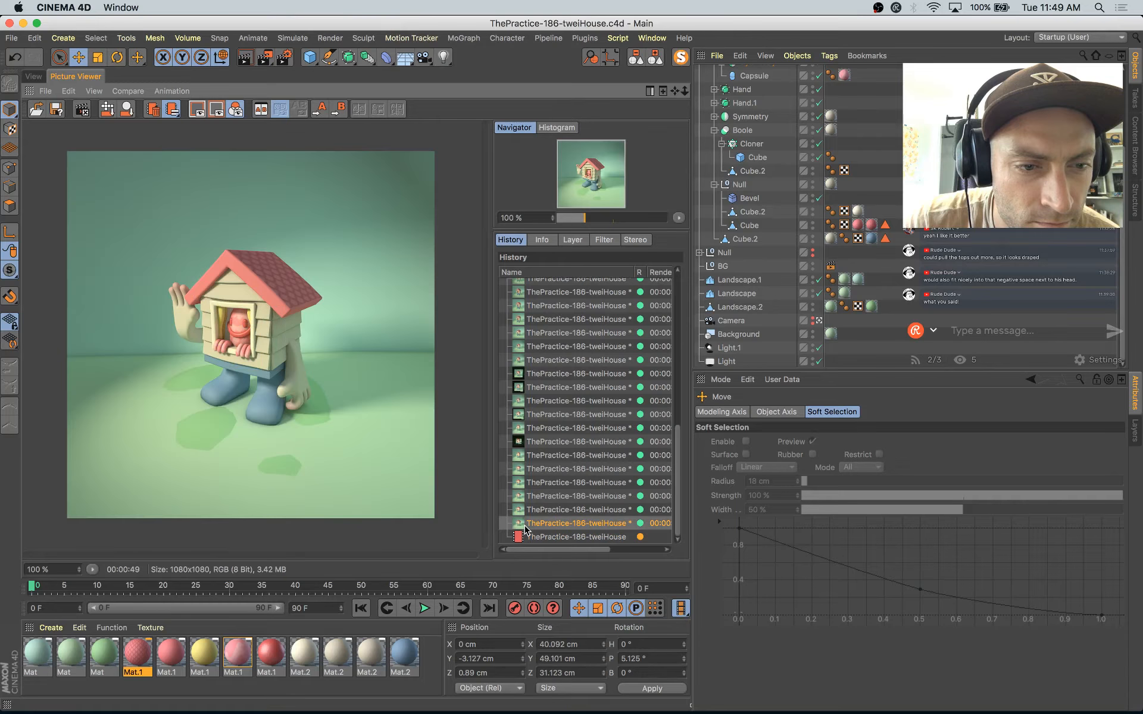
key("Down")
key("Up")
key("Down")
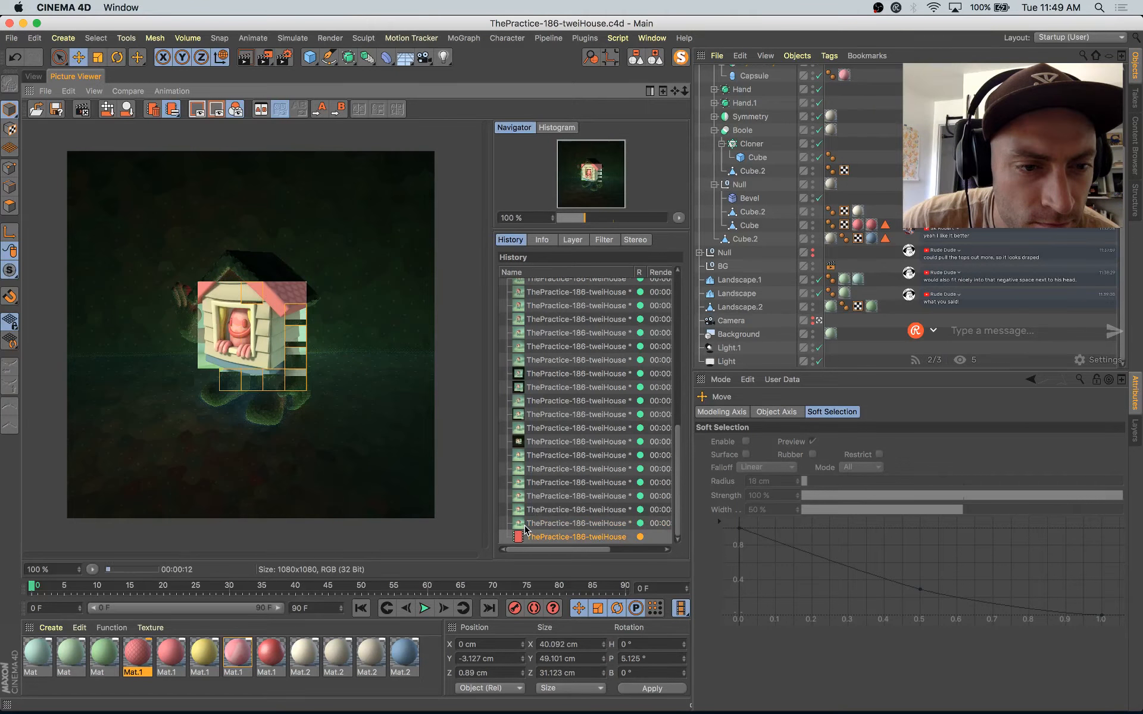
key("Up")
key("Down")
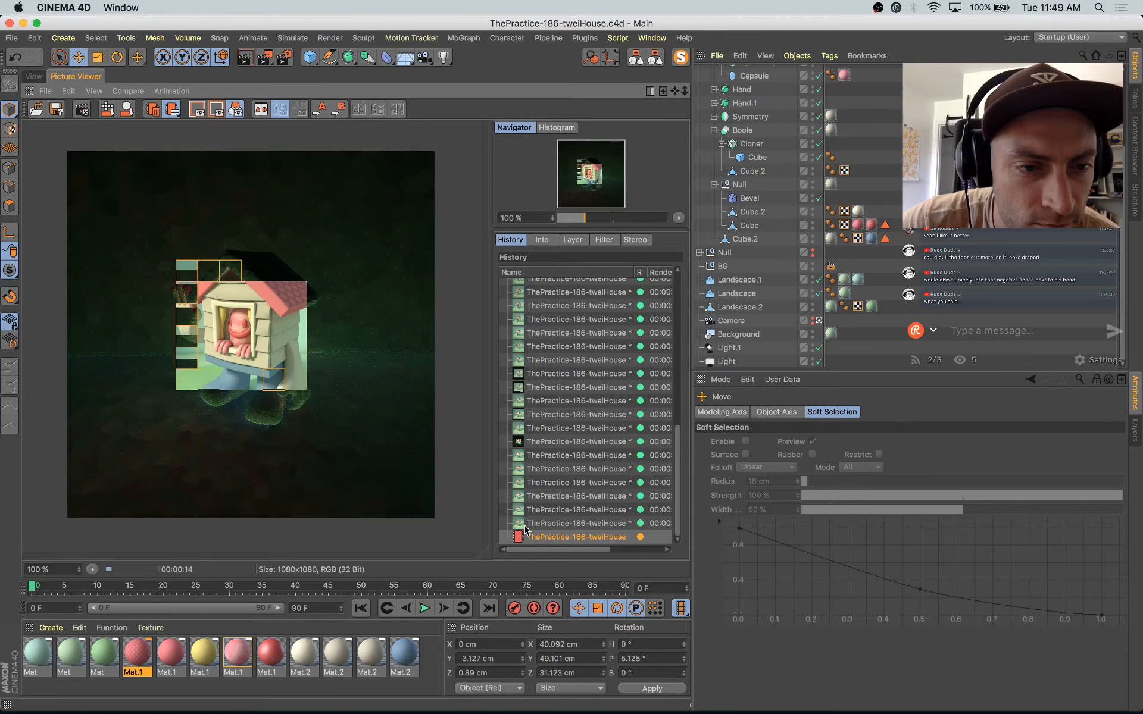
key("Up")
key("Down")
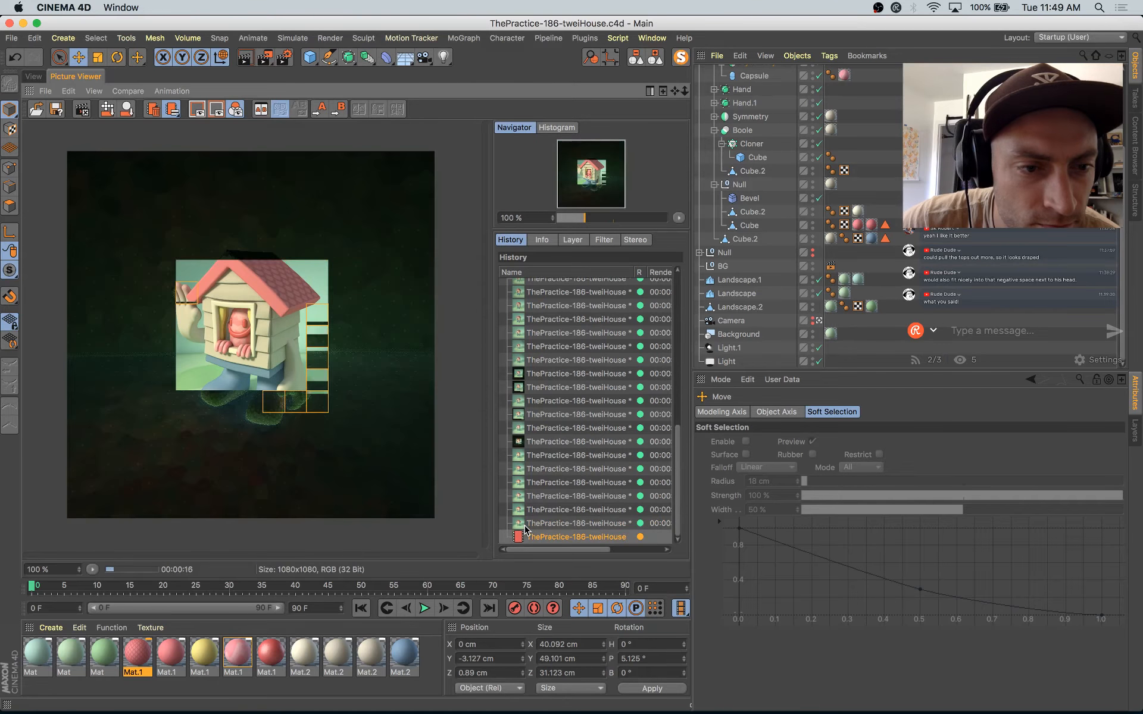
key("Up")
key("Down")
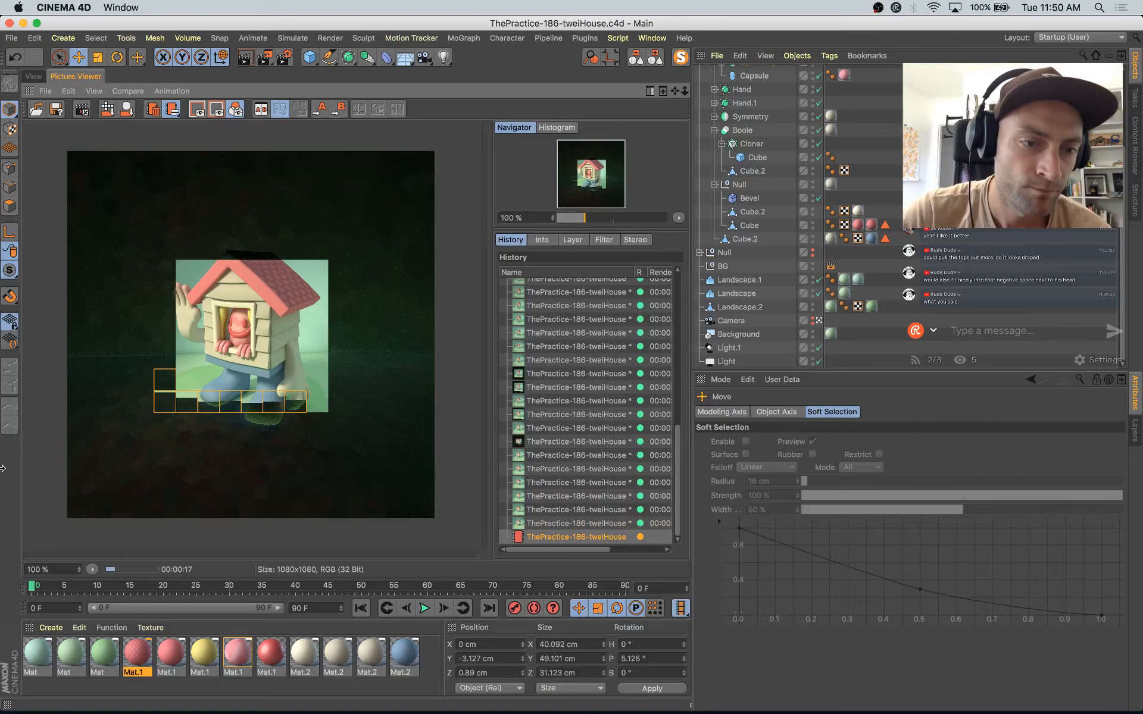
Step: Lower the roof material's diffusion Mix Strength to 29% and set its Tiles shader to 3% Grout Width and 15% Bevel Width
double_click(148, 657)
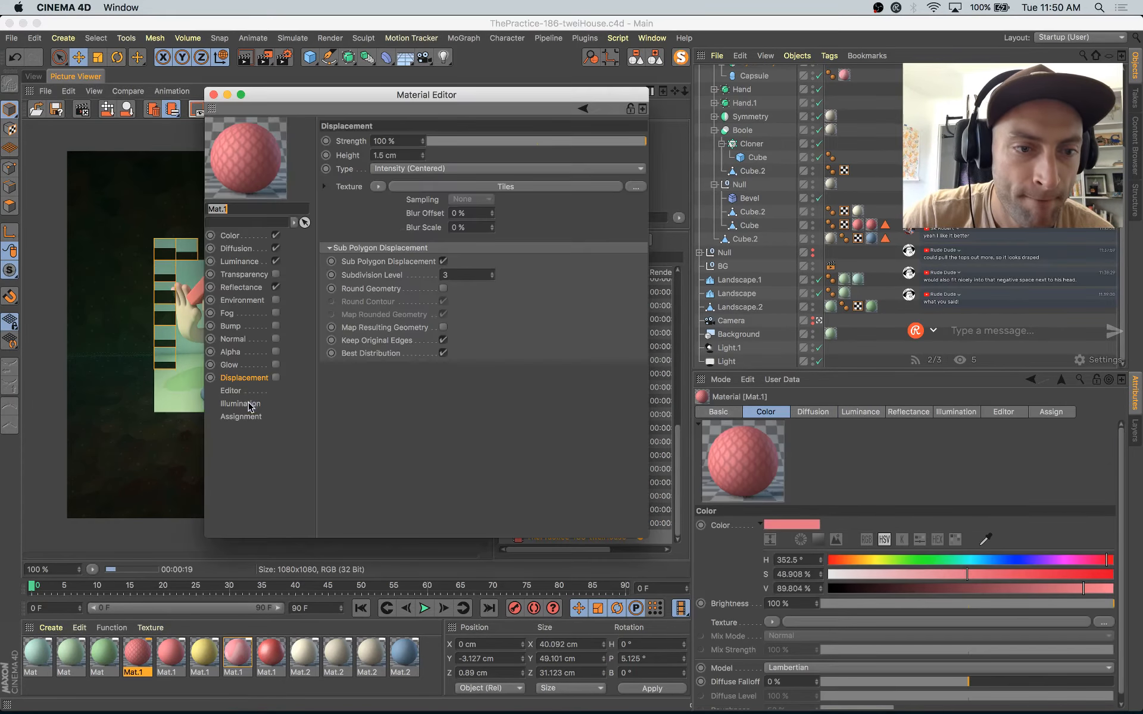
left_click_drag(418, 93, 650, 169)
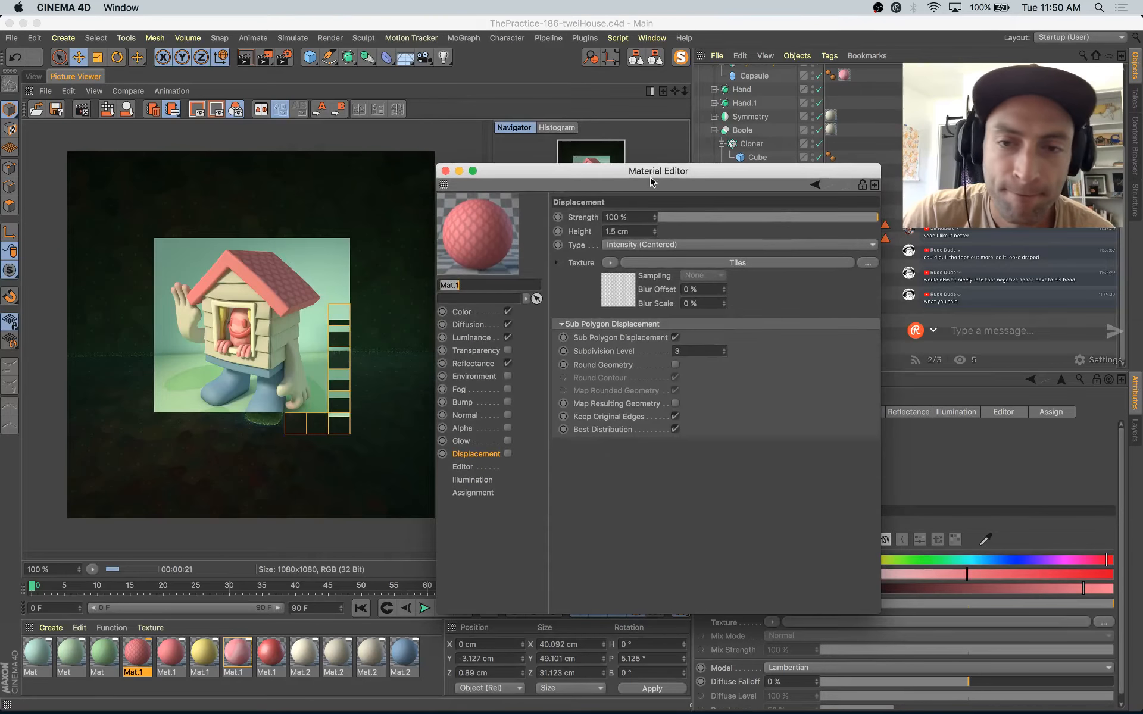
left_click(476, 324)
left_click_drag(765, 344, 747, 347)
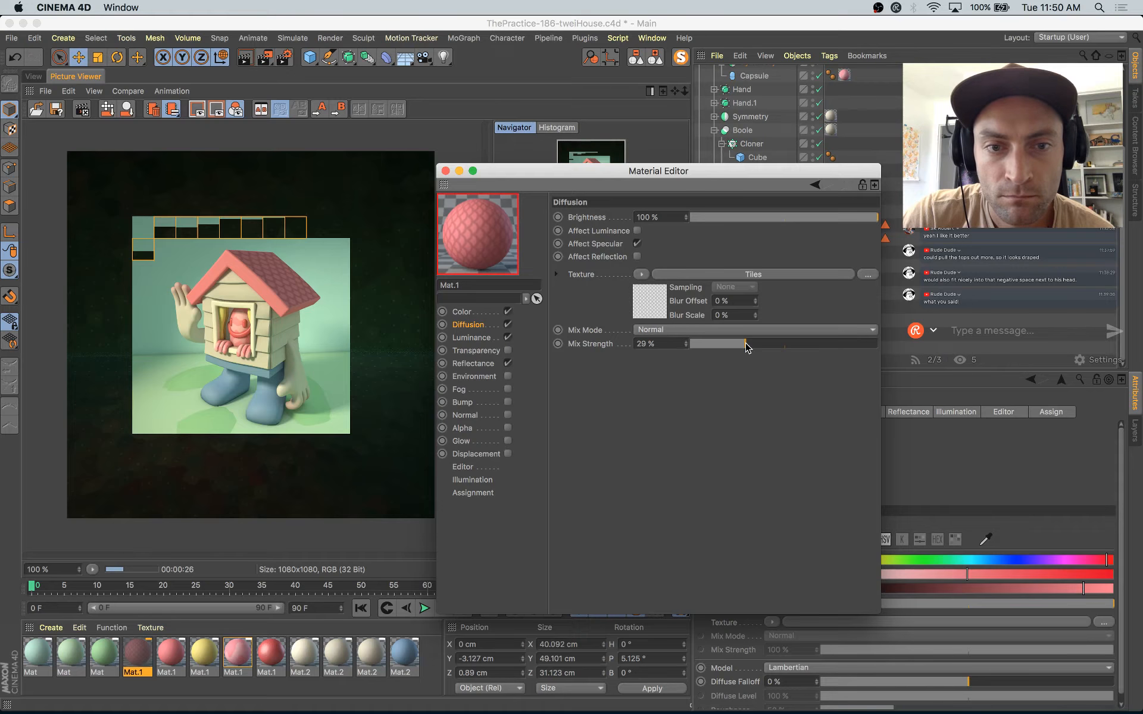
left_click(753, 273)
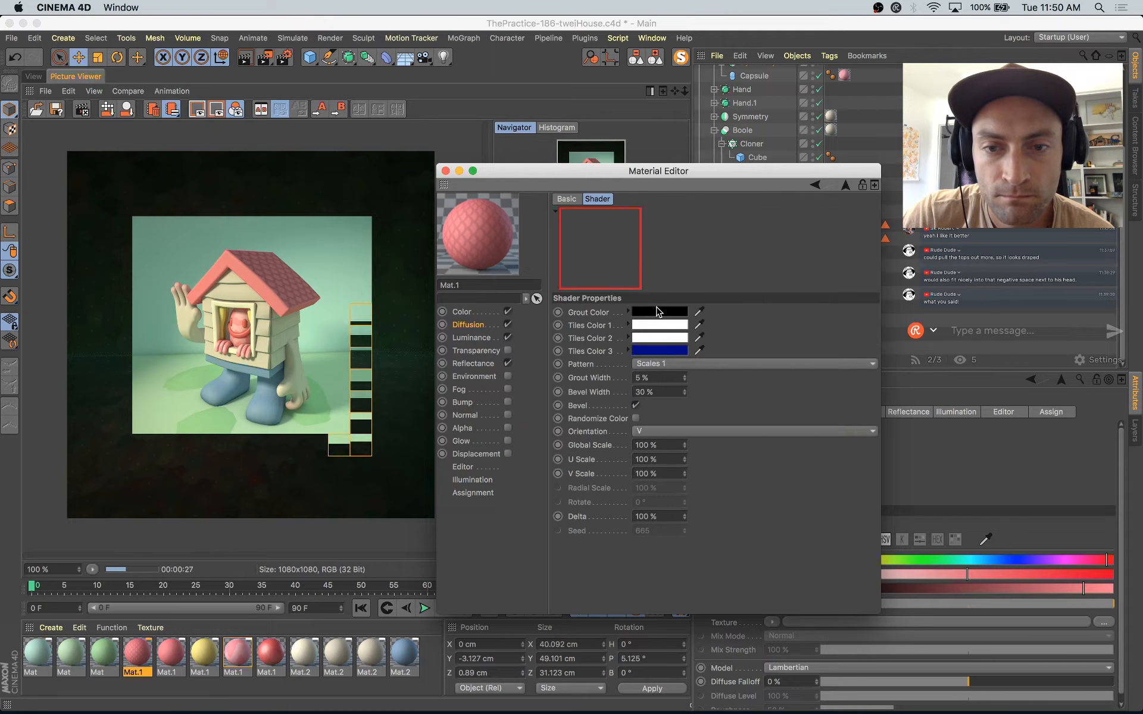
left_click_drag(685, 380, 685, 394)
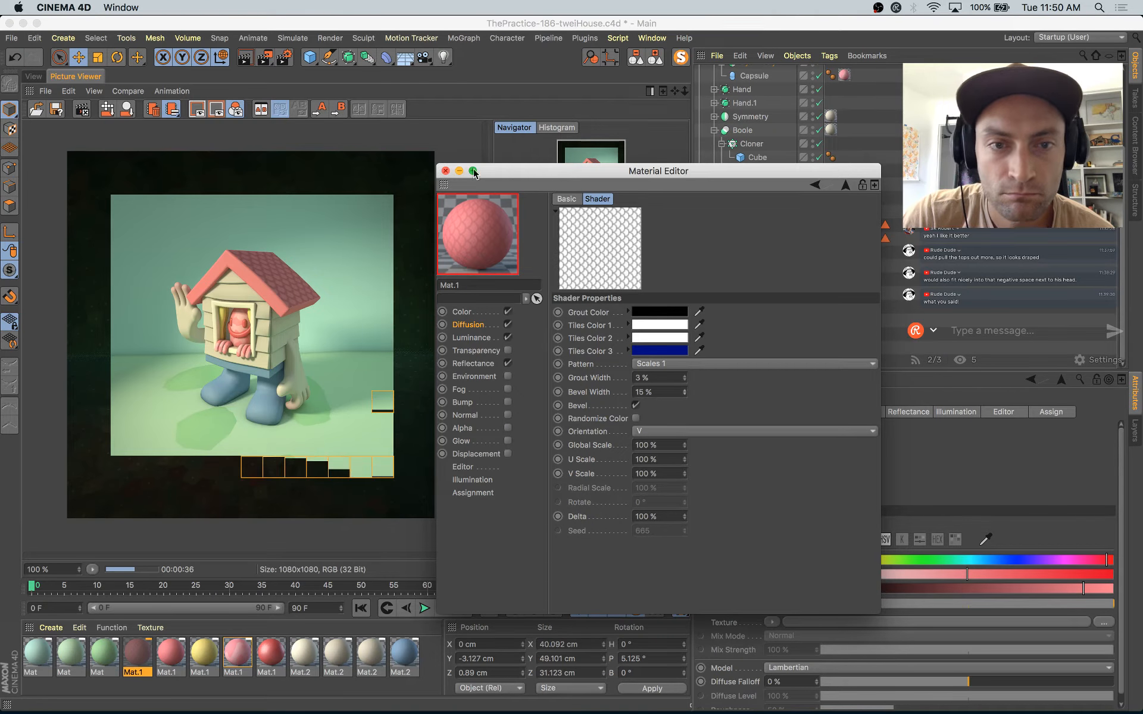
left_click(445, 171)
Step: Enable diffusion on the darker green material and load a Noise shader as its texture
left_click(34, 76)
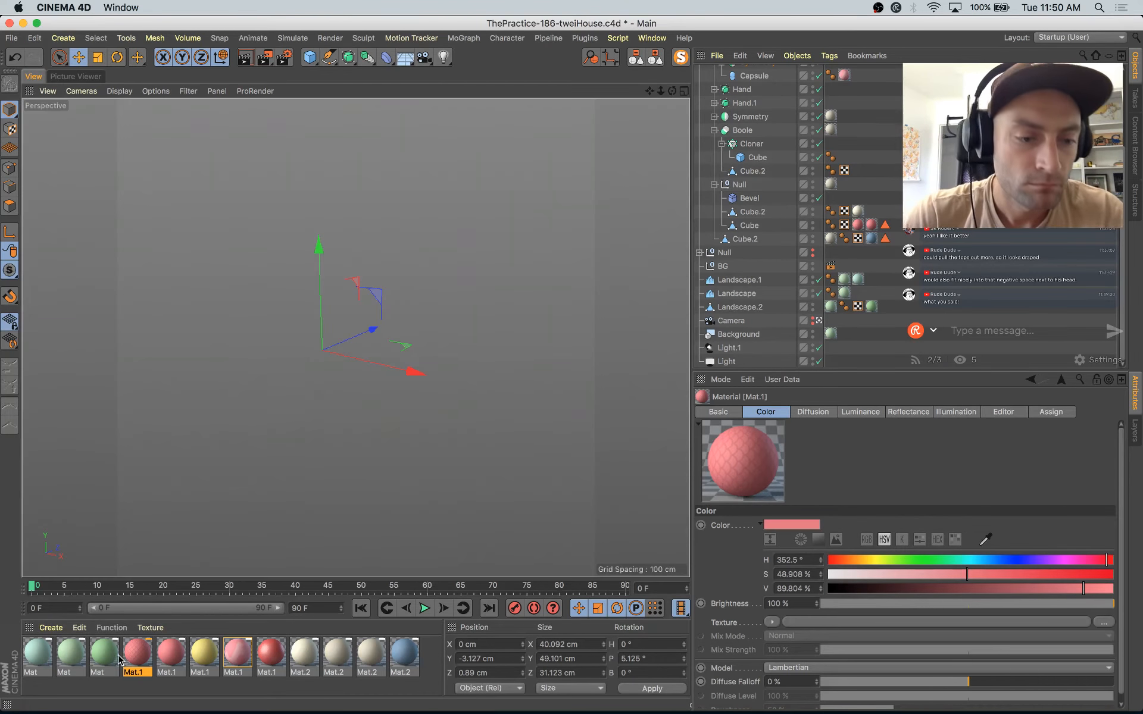
double_click(102, 659)
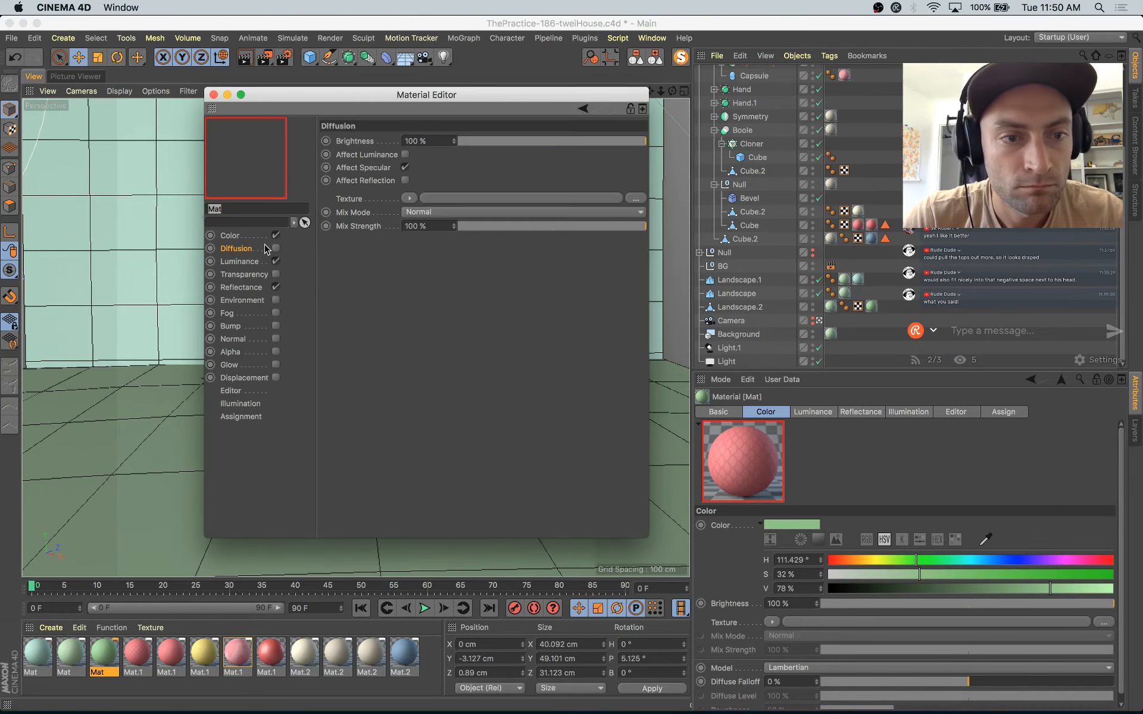
left_click(276, 248)
left_click(413, 198)
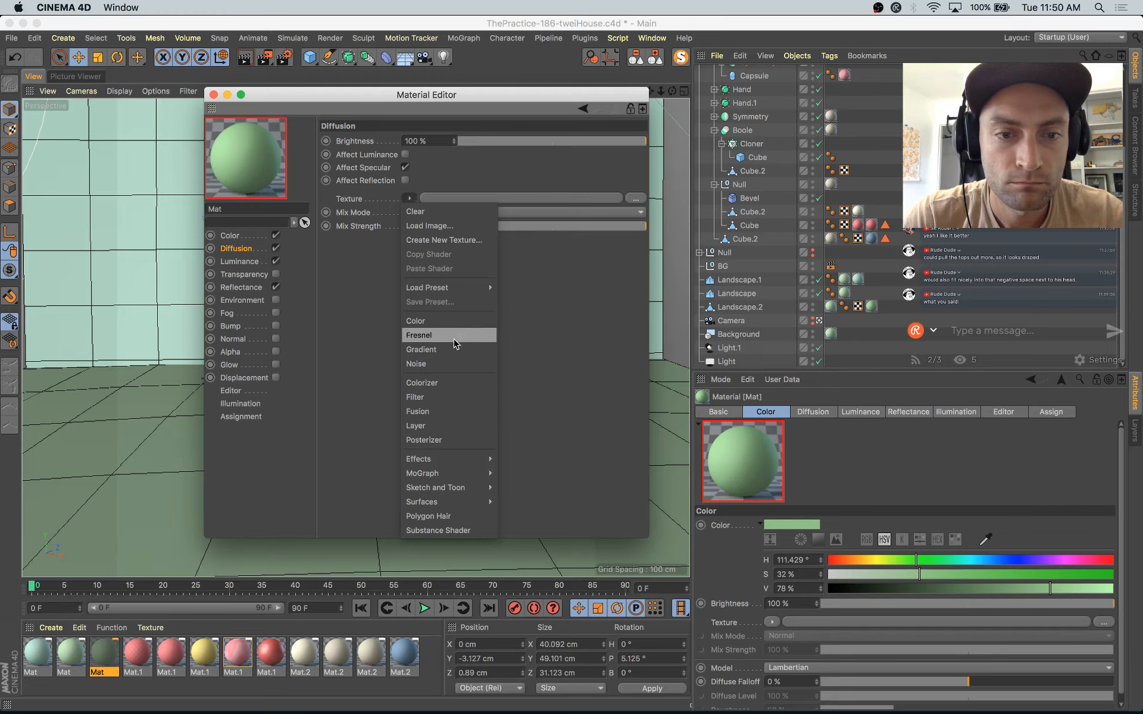
left_click(452, 360)
left_click(421, 238)
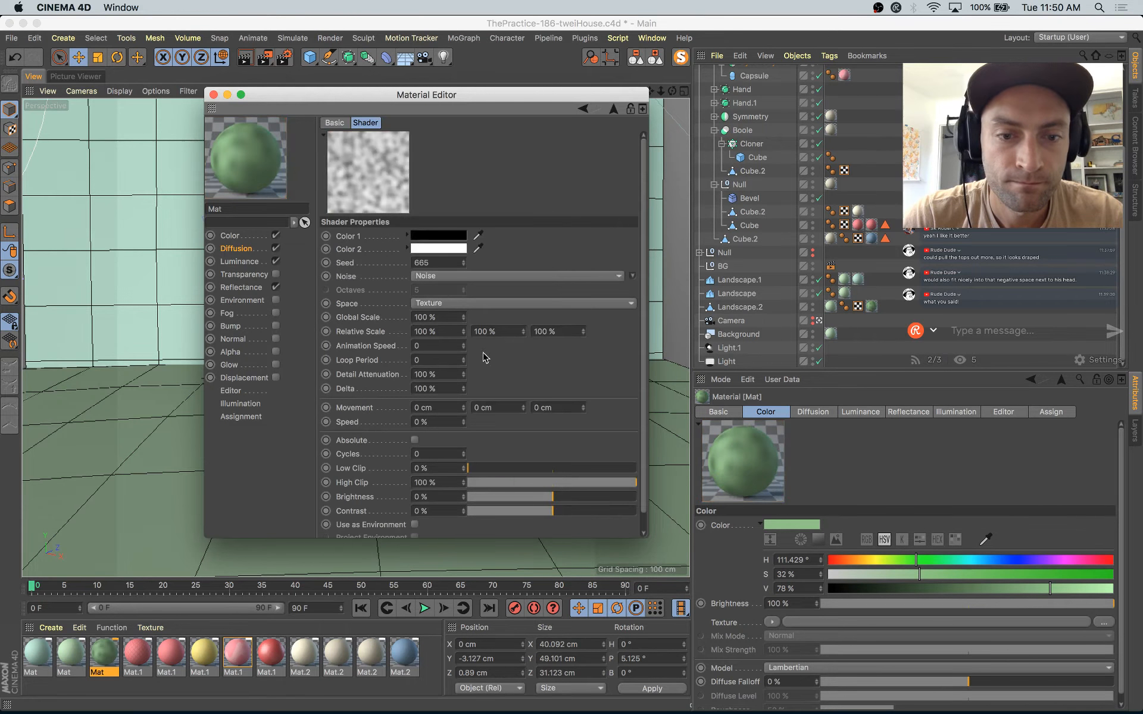
Step: Set the green material's noise to 14% Global Scale, 13% Low Clip and 31% High Clip for fine dark speckles
left_click_drag(493, 473, 521, 483)
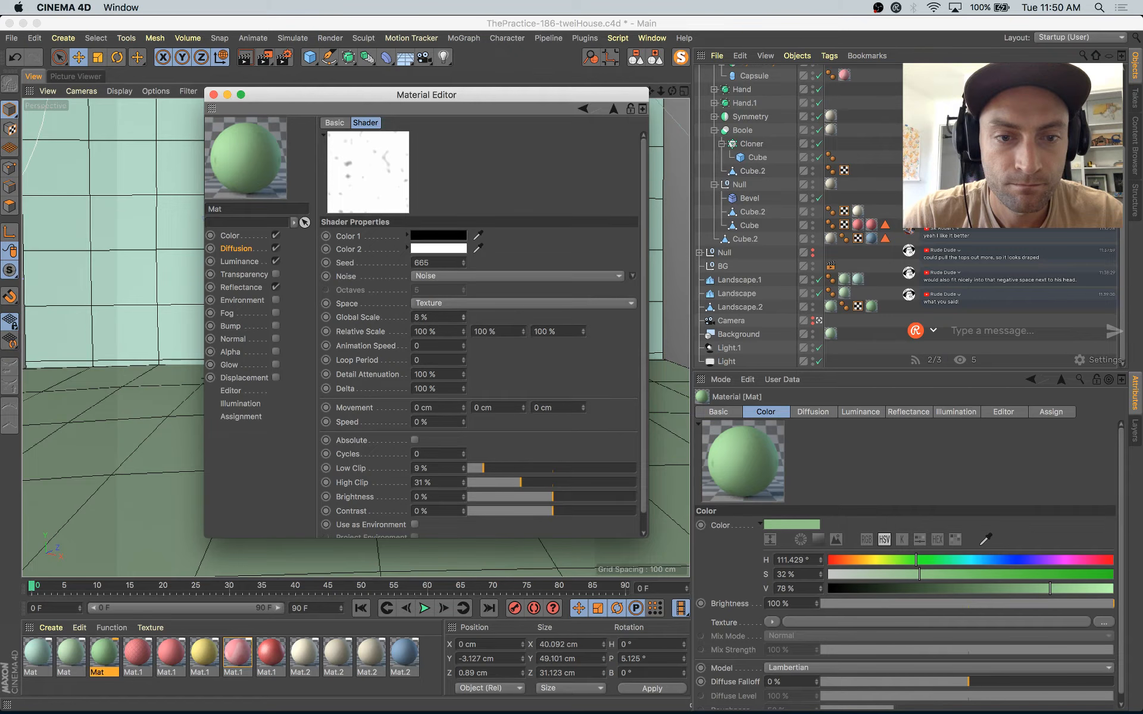
left_click_drag(464, 320, 462, 317)
left_click(464, 314)
left_click(464, 315)
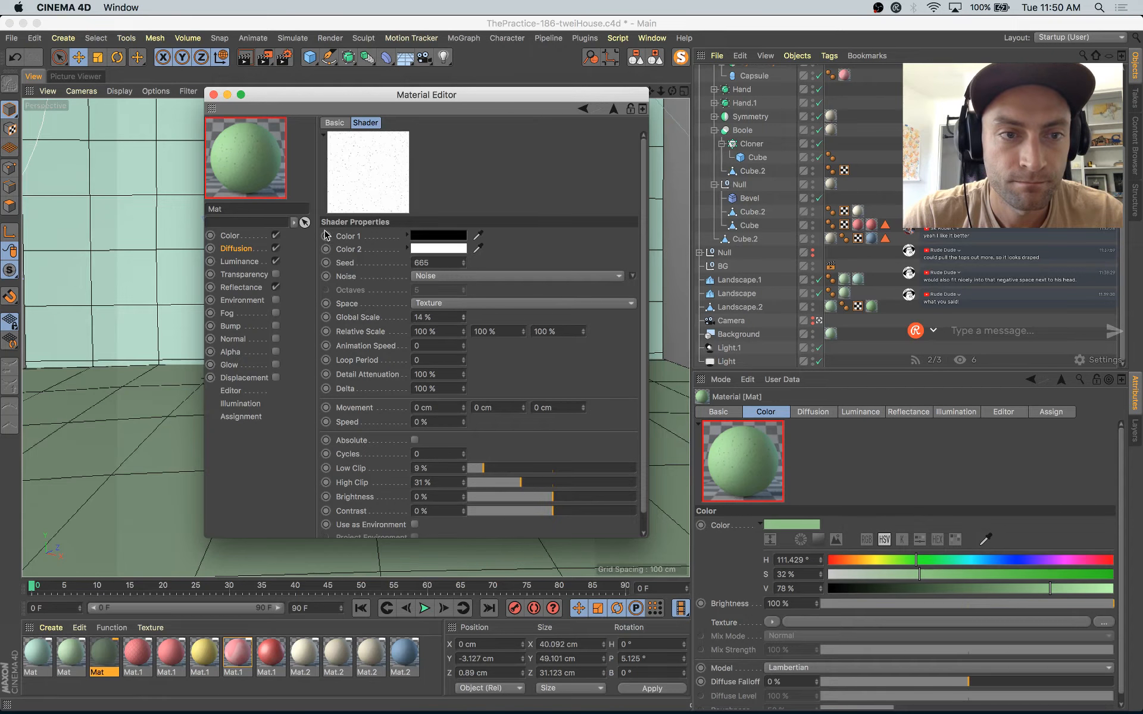
left_click(490, 468)
Step: Test-render a region around the character's front foot, then raise the noise's Global Scale to 17% and High Clip to 37%
left_click_drag(434, 95, 730, 197)
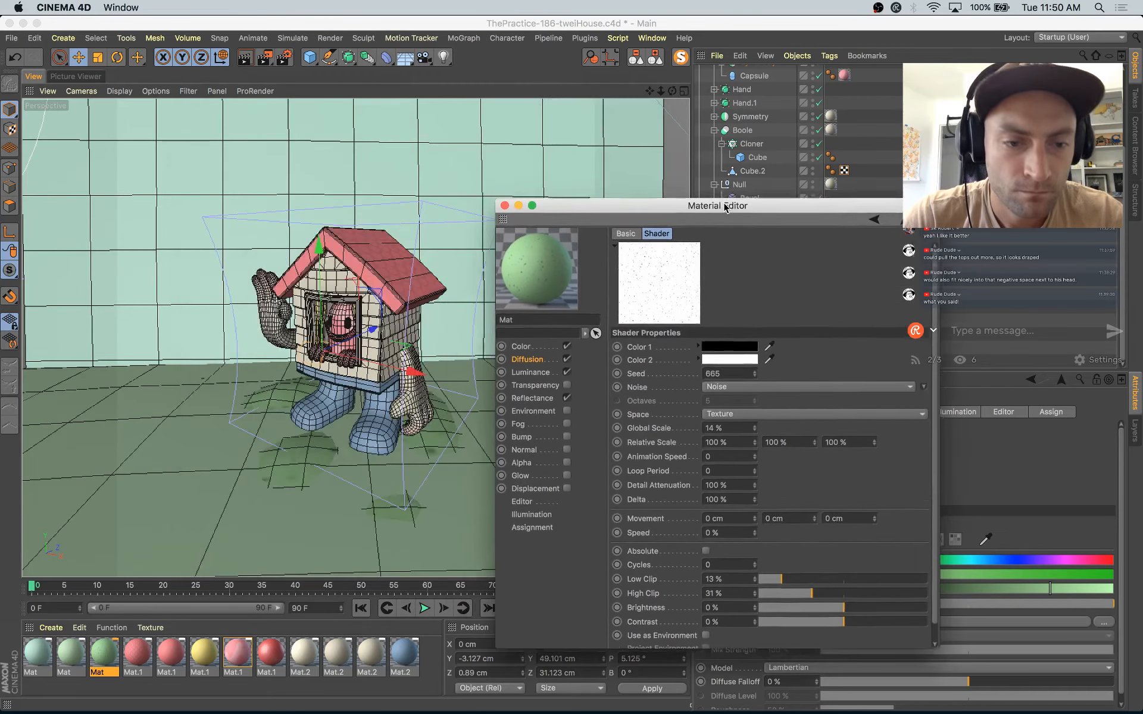
left_click_drag(265, 57, 290, 73)
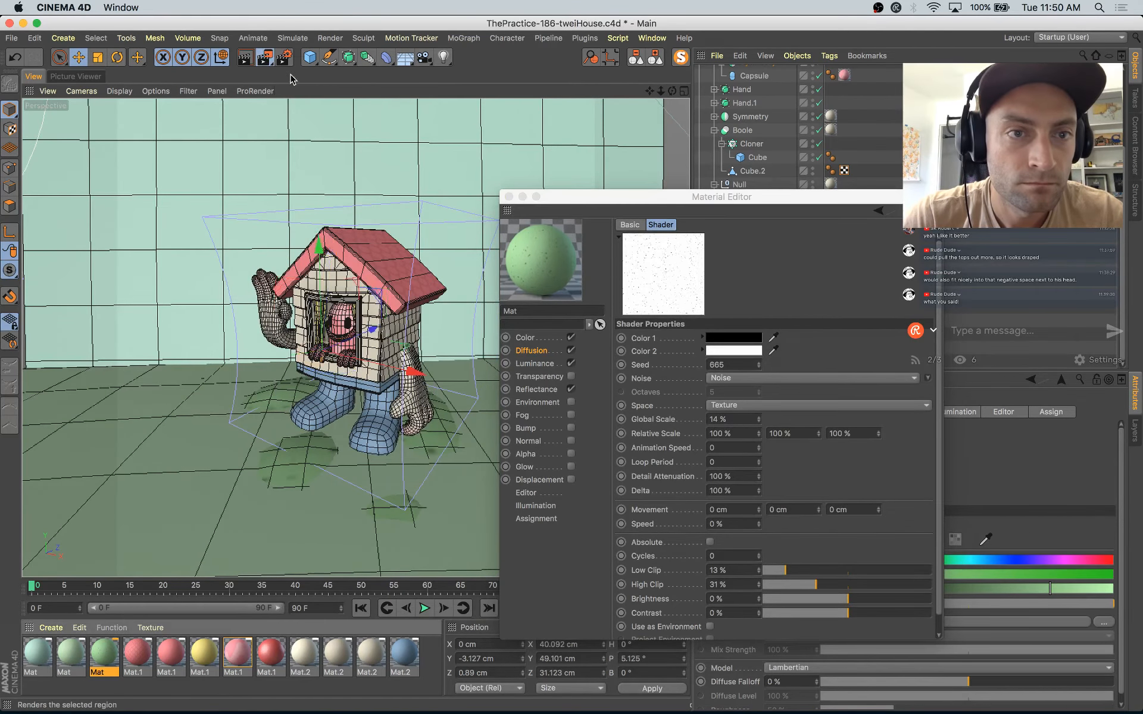
left_click_drag(474, 397, 335, 484)
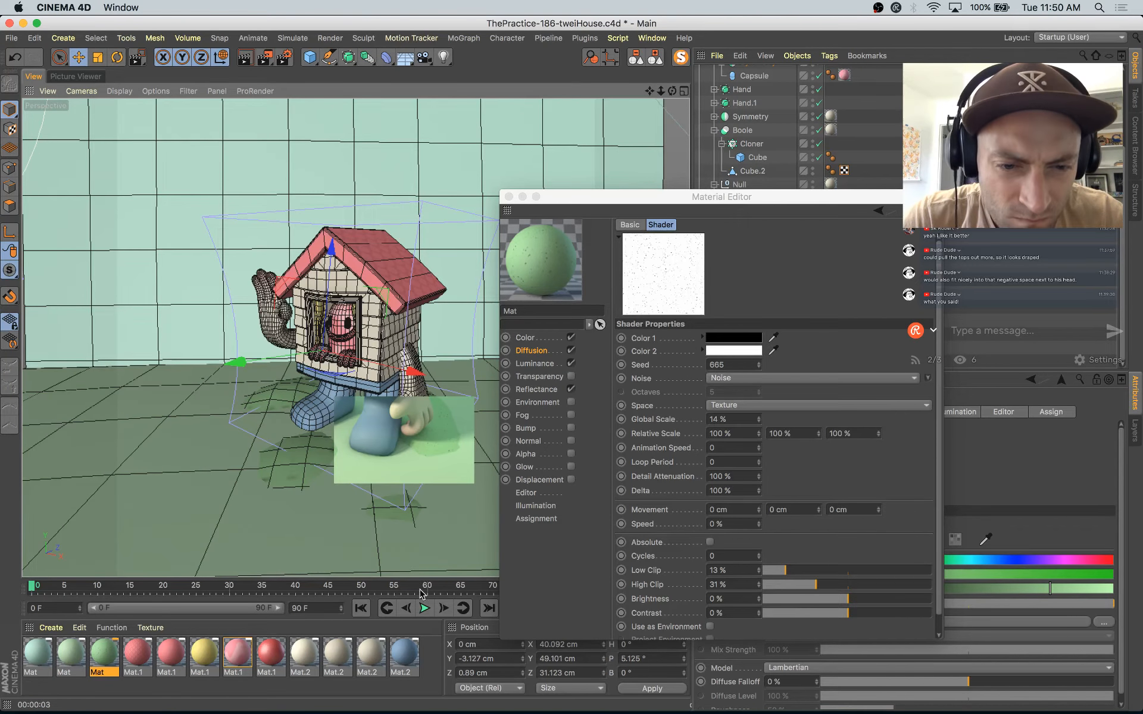
left_click(758, 417)
left_click(824, 587)
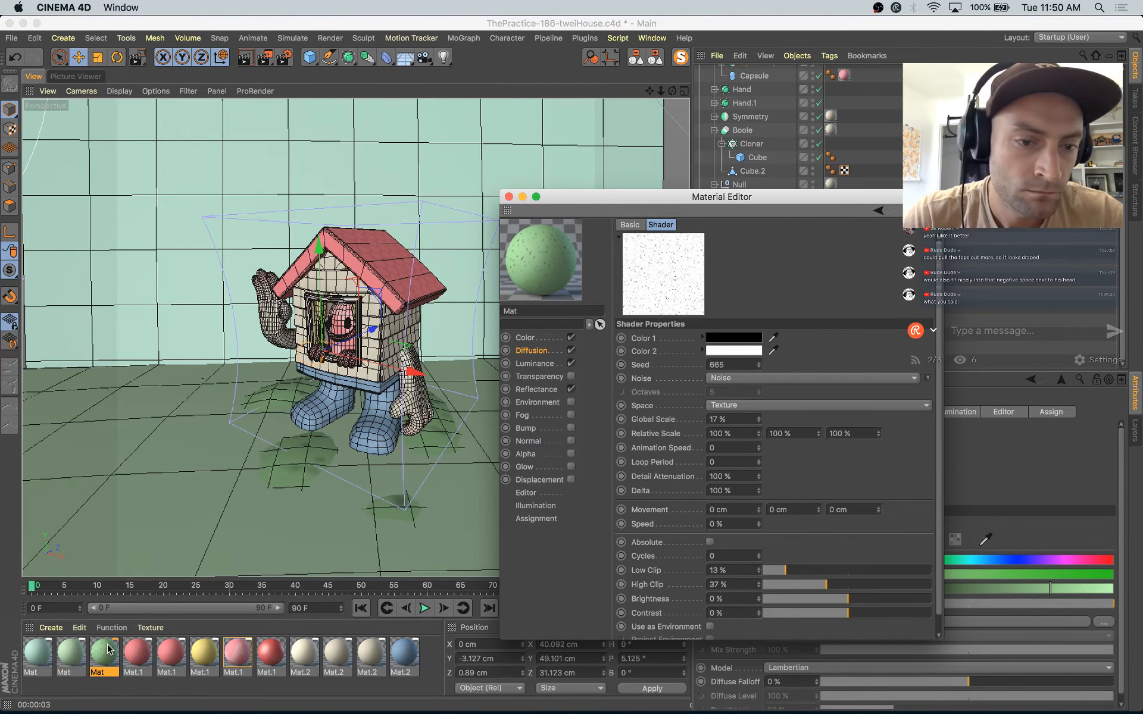
Step: Set the mottled pink material's luminance Mix Strength to 50% and its Subsurface Scattering to 67% saturation and 6 cm Path Length
left_click(238, 655)
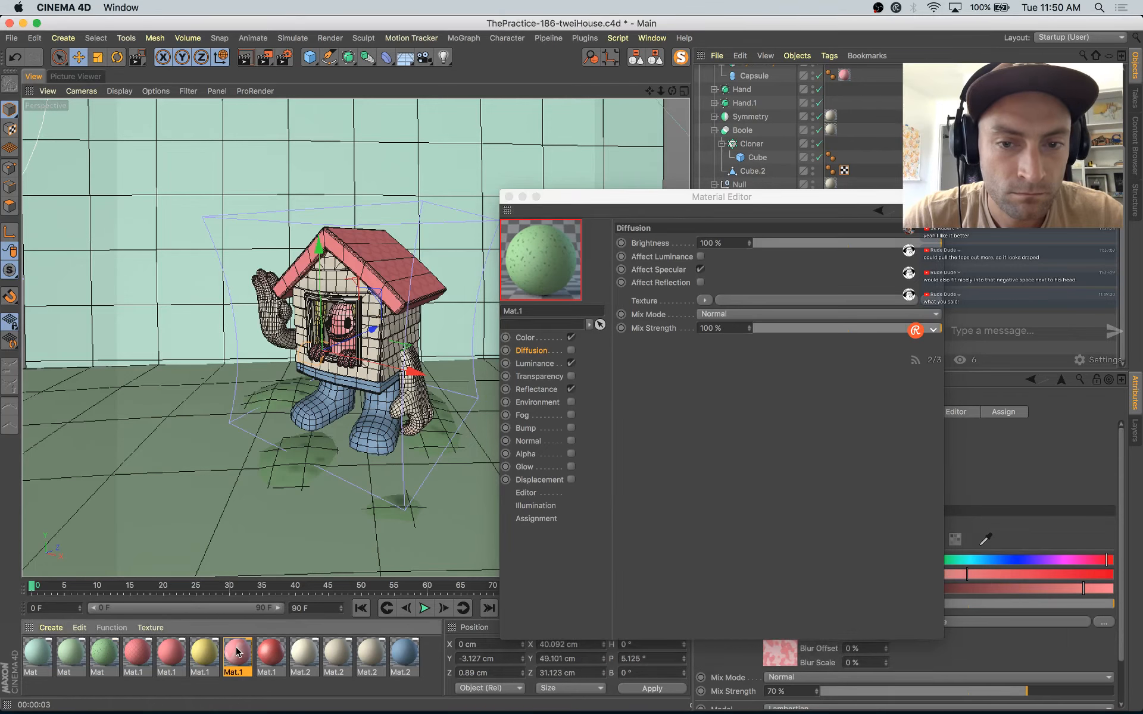
left_click(532, 363)
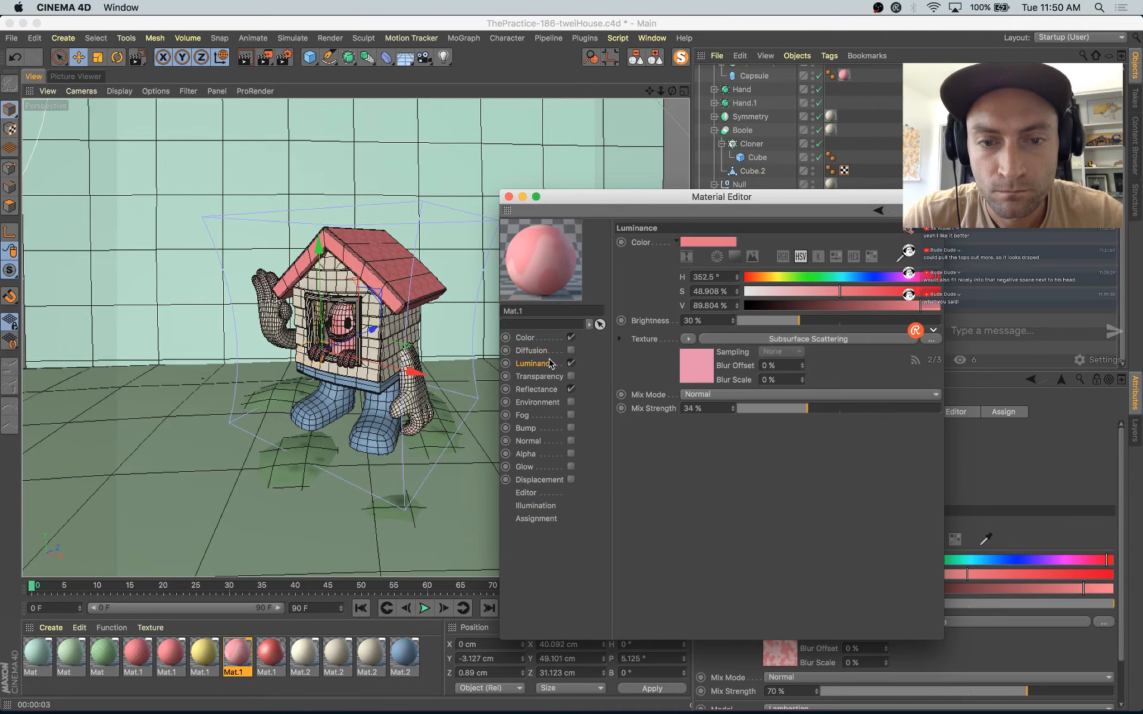
left_click(840, 409)
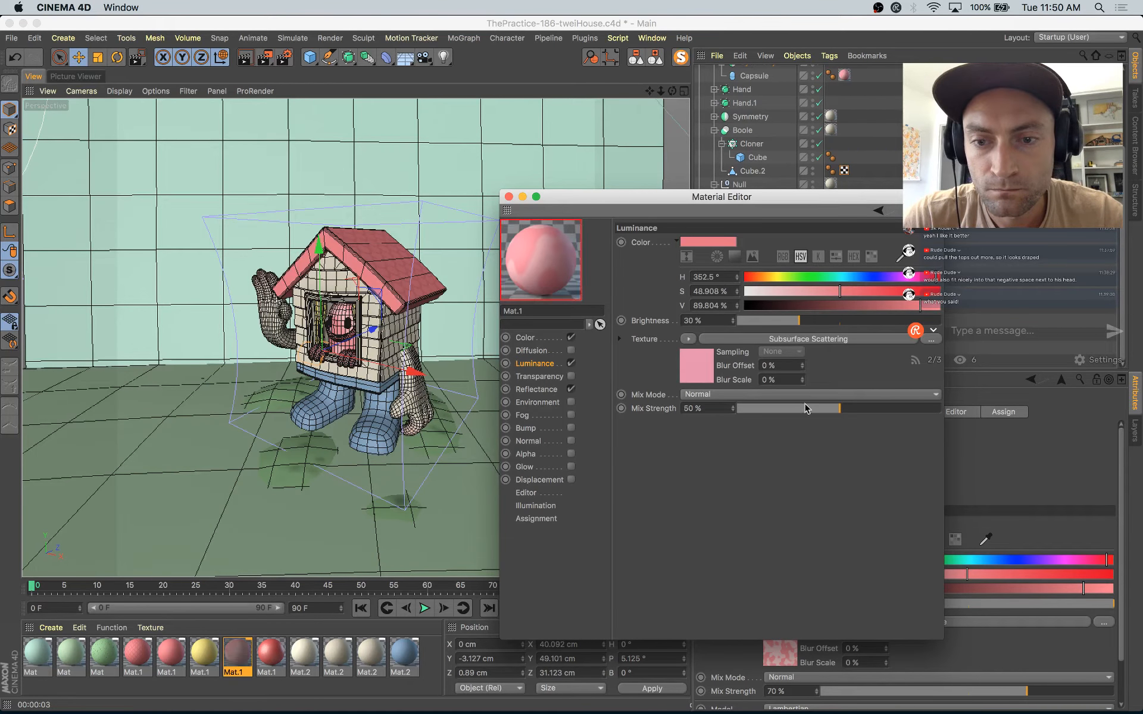
left_click(693, 366)
left_click(871, 406)
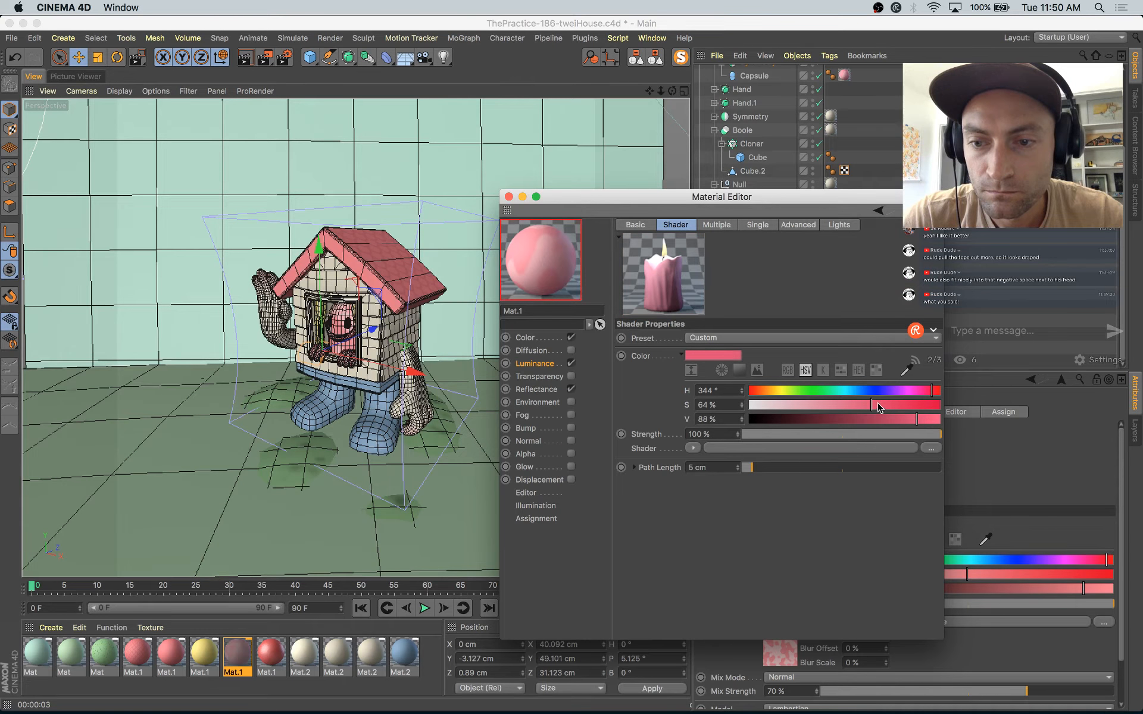
left_click_drag(743, 466, 749, 467)
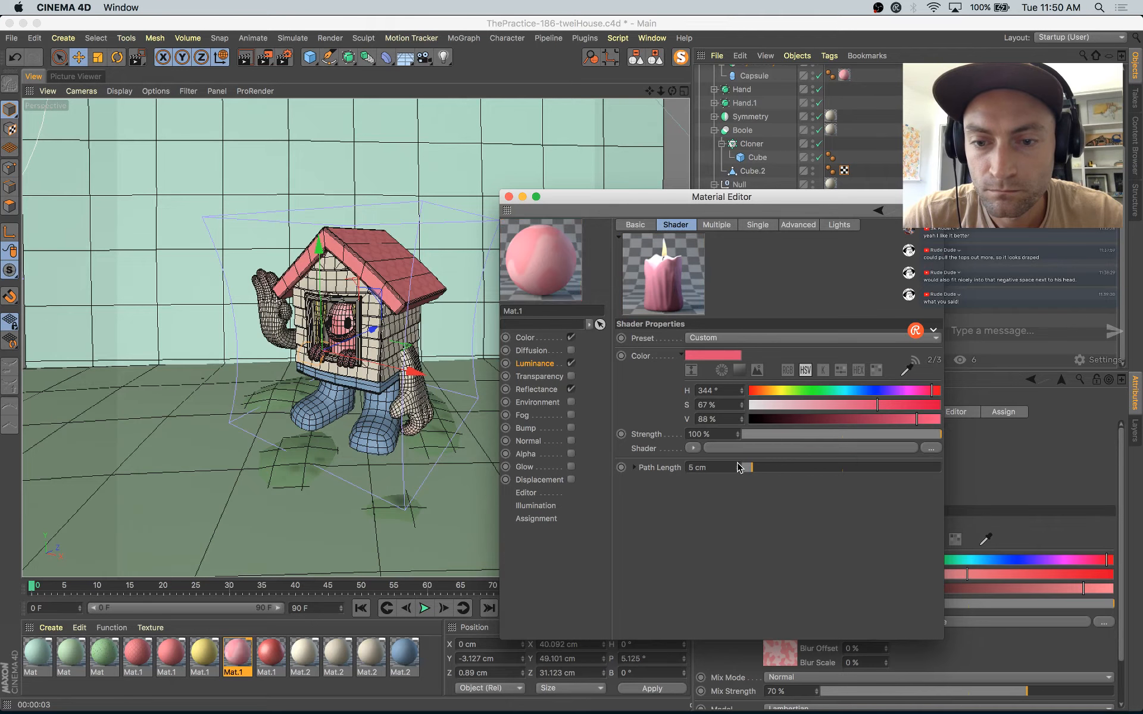
left_click(508, 197)
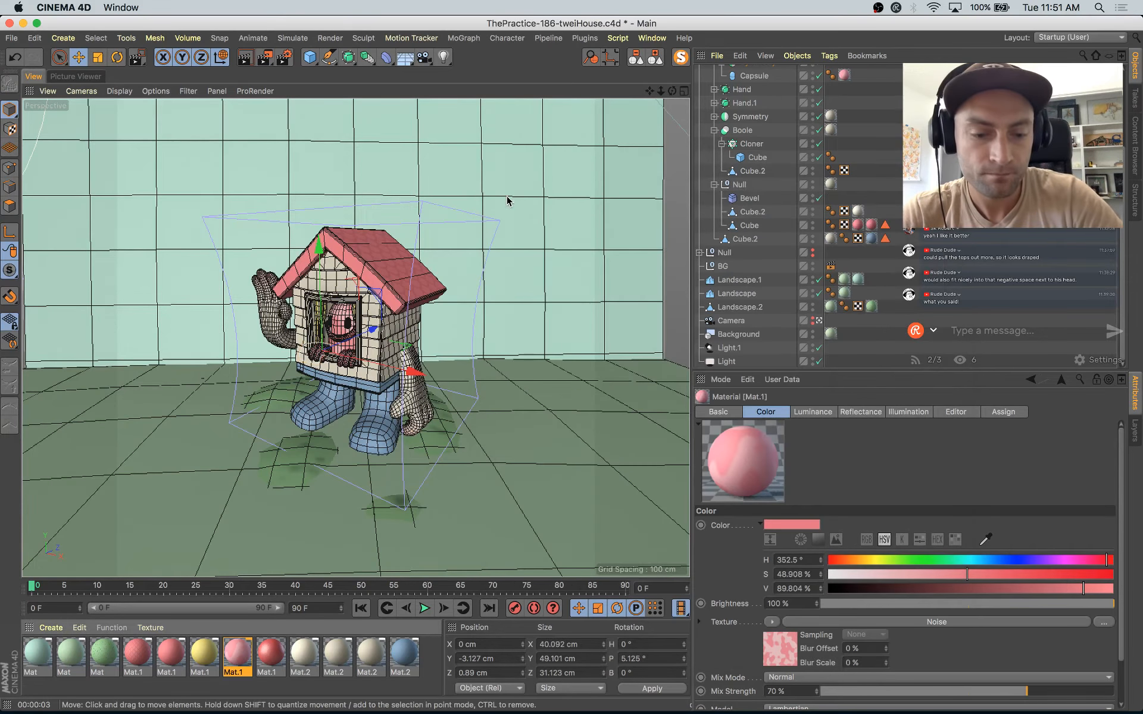
Step: Render the scene to the Picture Viewer and compare the new render with the two previous ones in the history
key("shift+r")
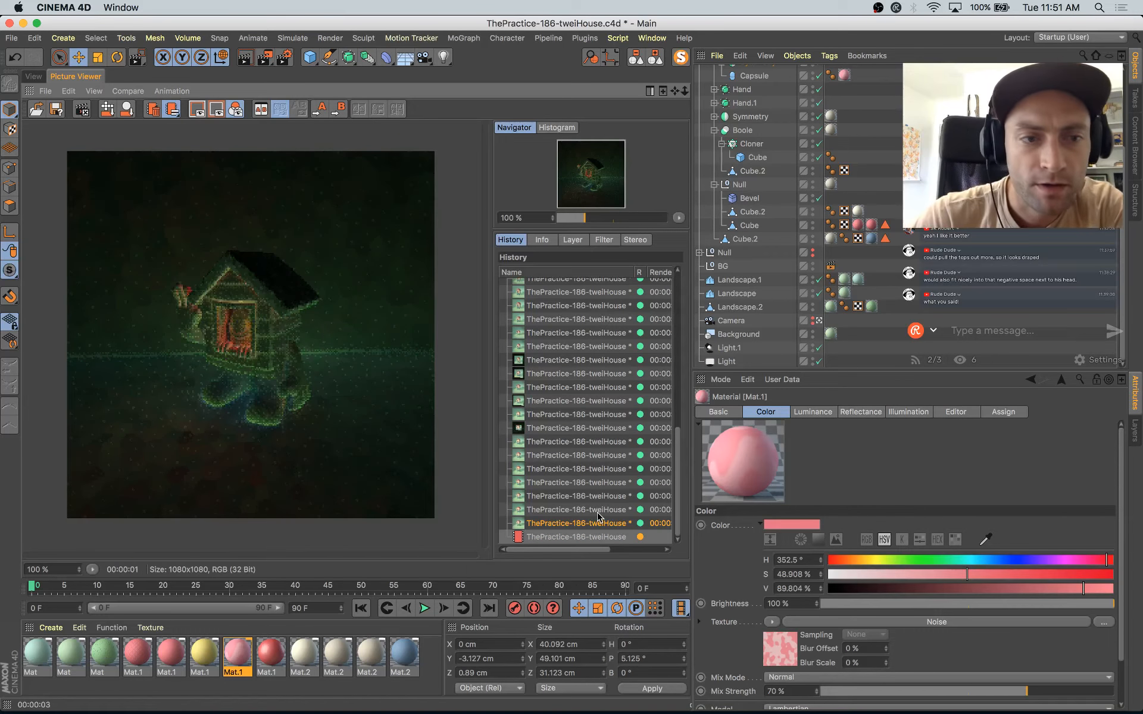
left_click(598, 511)
key("Up")
key("Down")
key("Down")
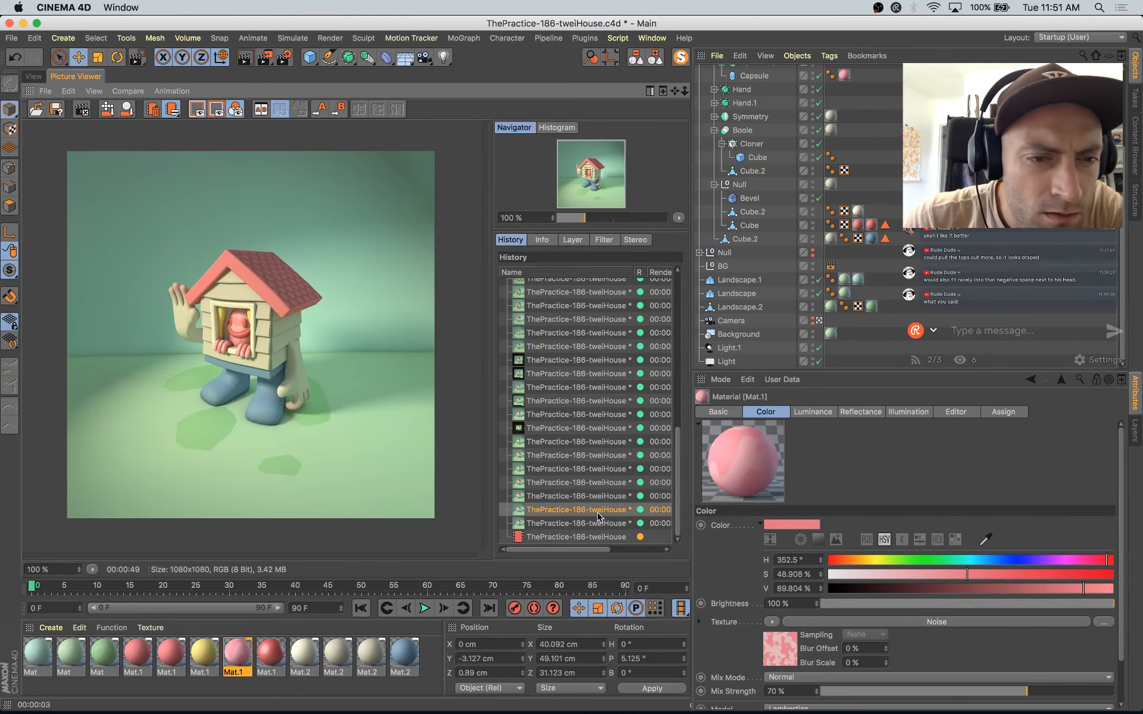
key("Up")
key("Down")
key("Down")
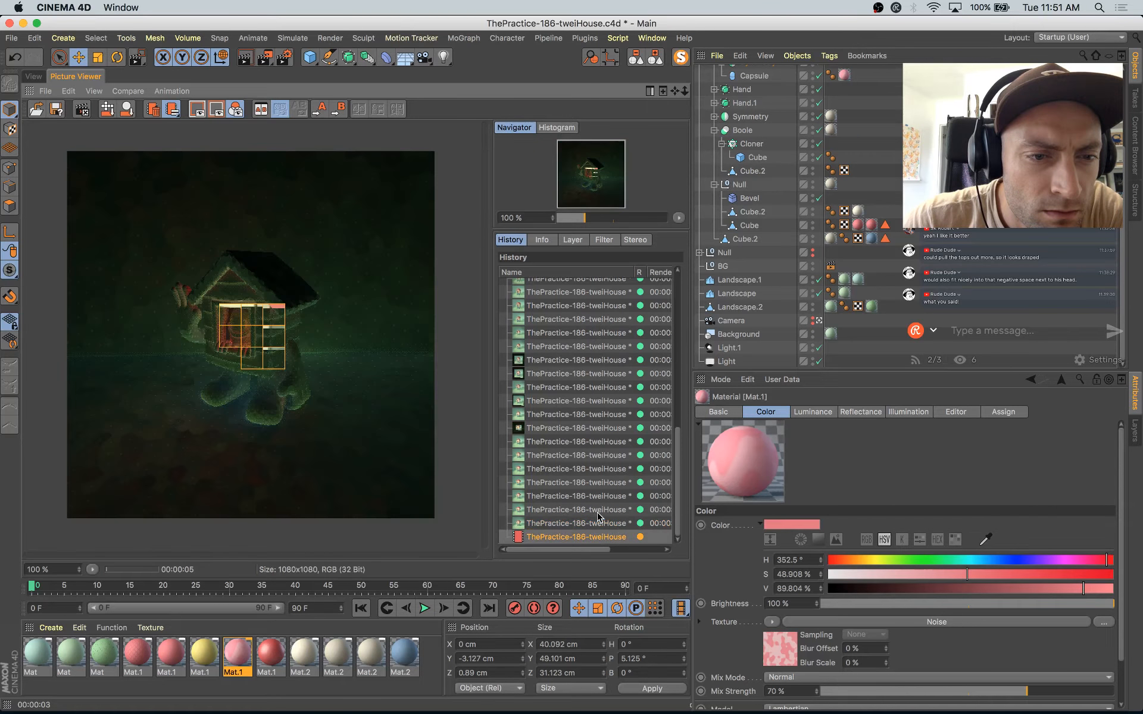
key("Up")
key("Up")
key("Down")
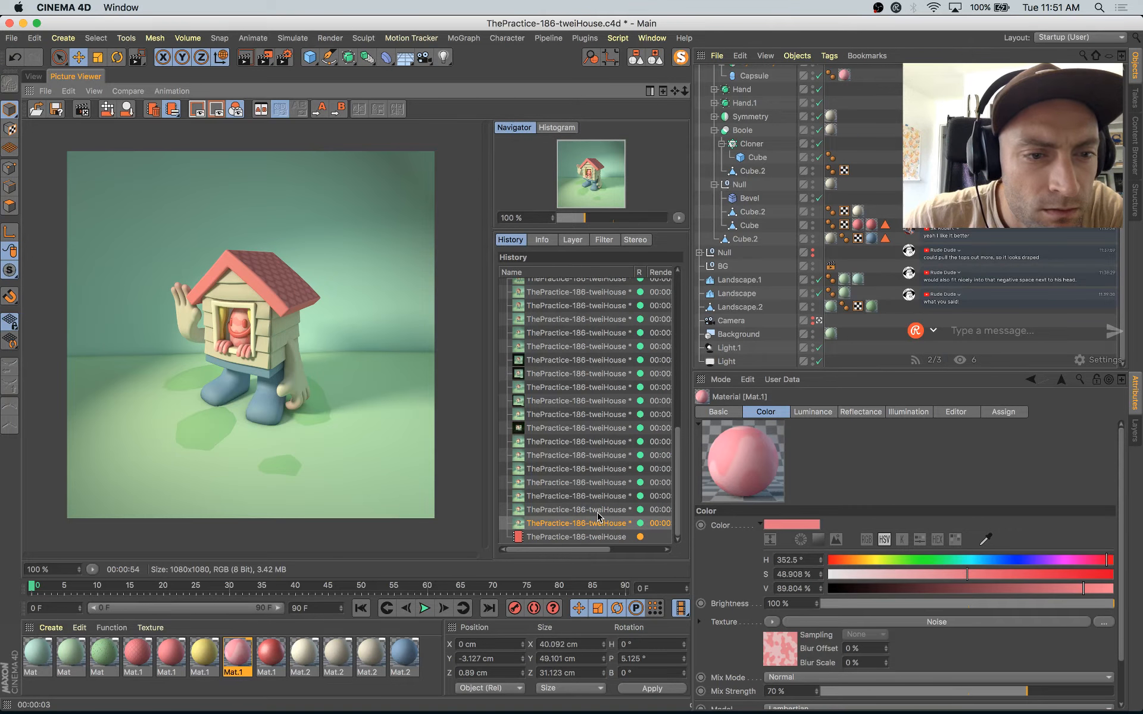
key("Up")
key("Down")
key("Down")
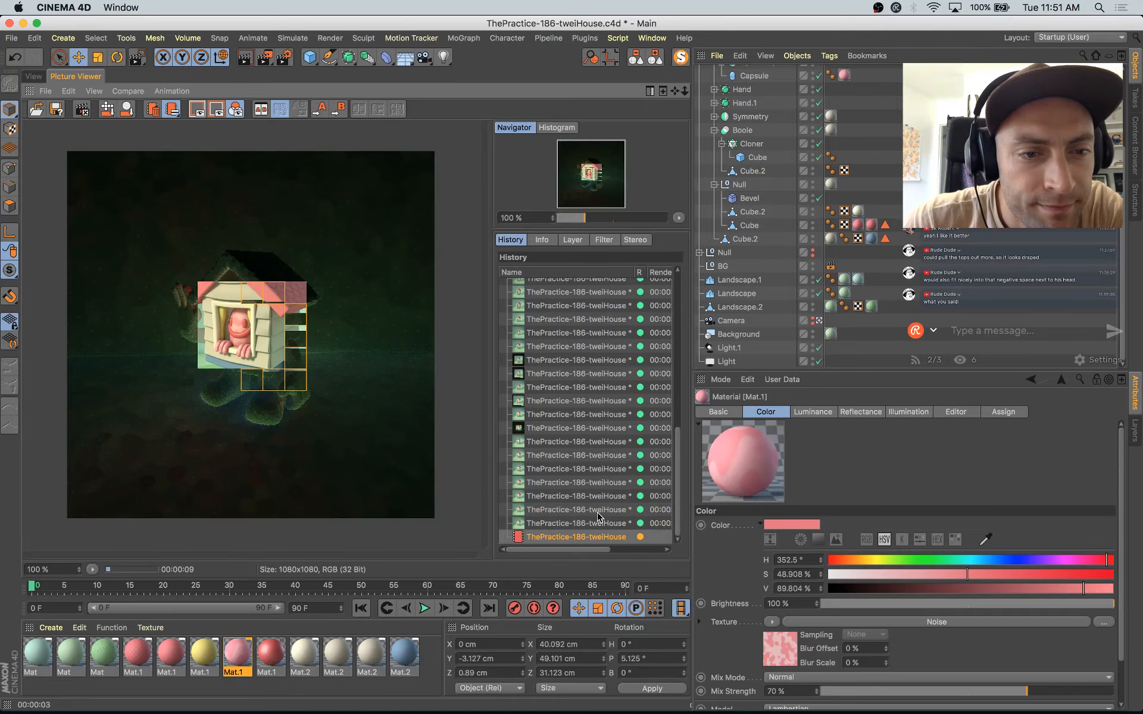
key("Up")
key("Down")
key("Up")
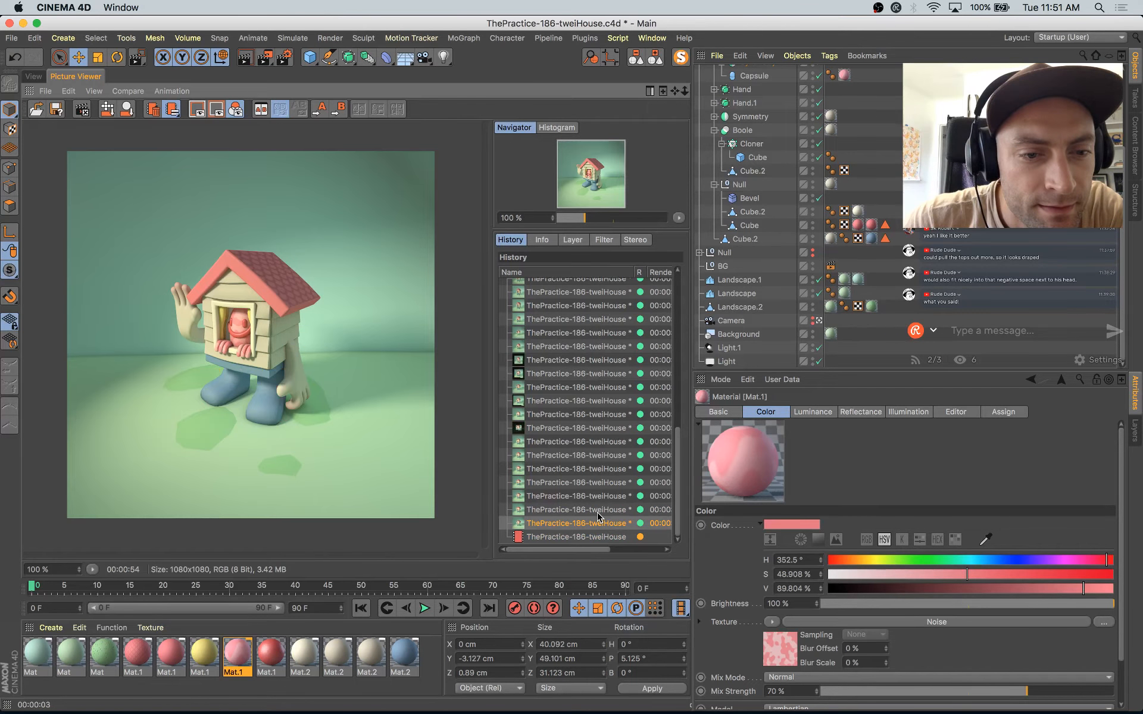
key("Down")
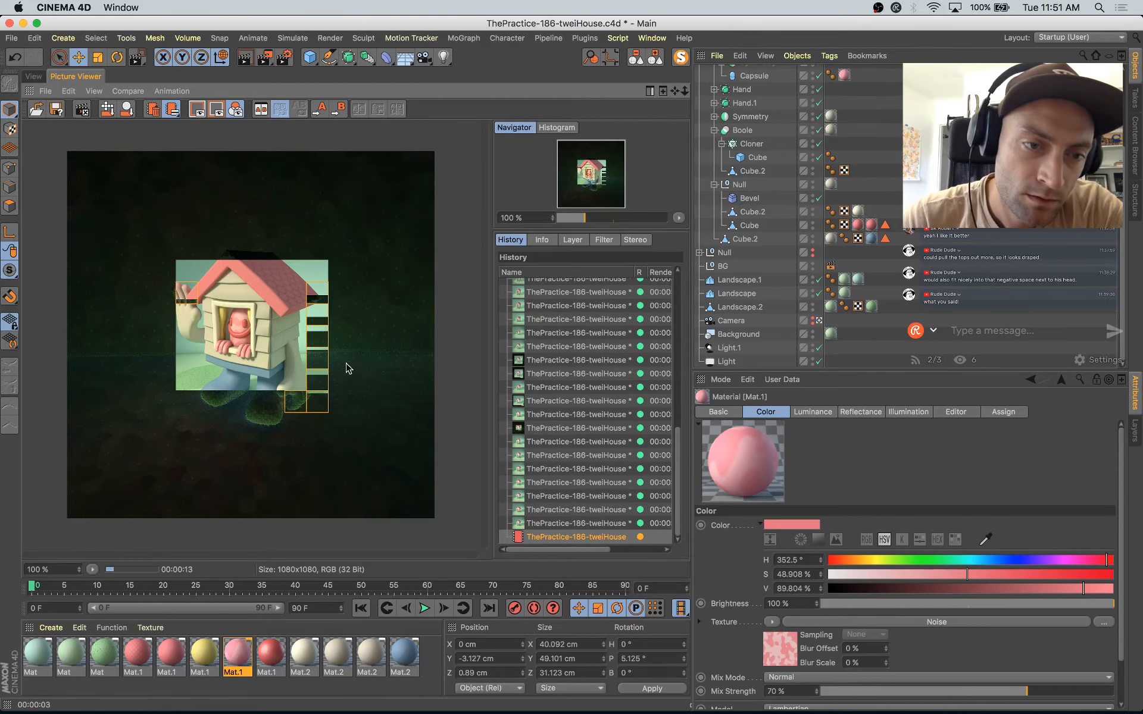
Step: Examine the window figure and ground patches up close in the new render, and check them against the earlier renders
scroll(291, 360, "up", 2)
scroll(292, 360, "up", 3)
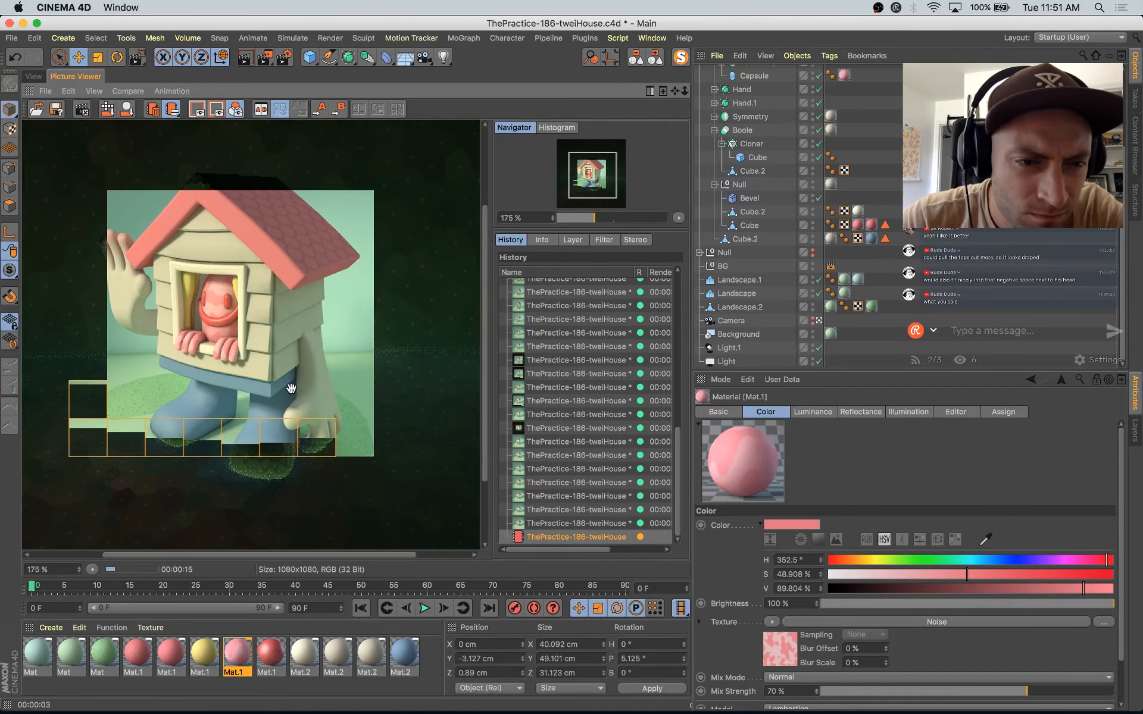
scroll(286, 478, "down", 1)
scroll(286, 384, "down", 1)
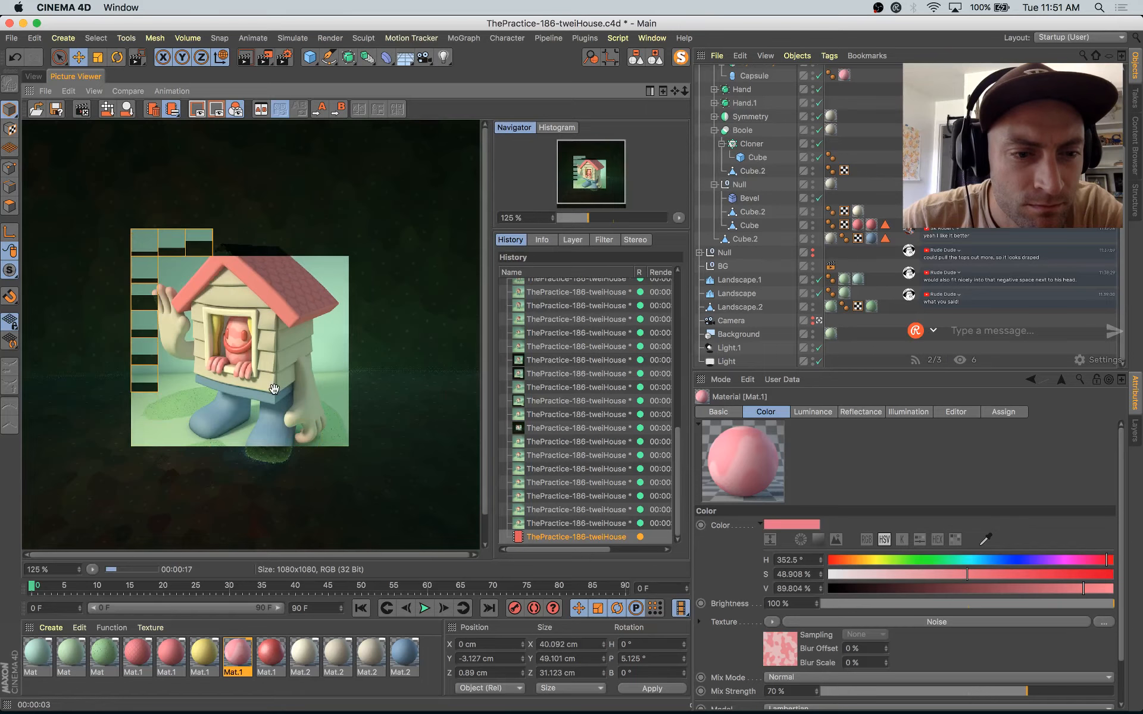
scroll(275, 393, "down", 1)
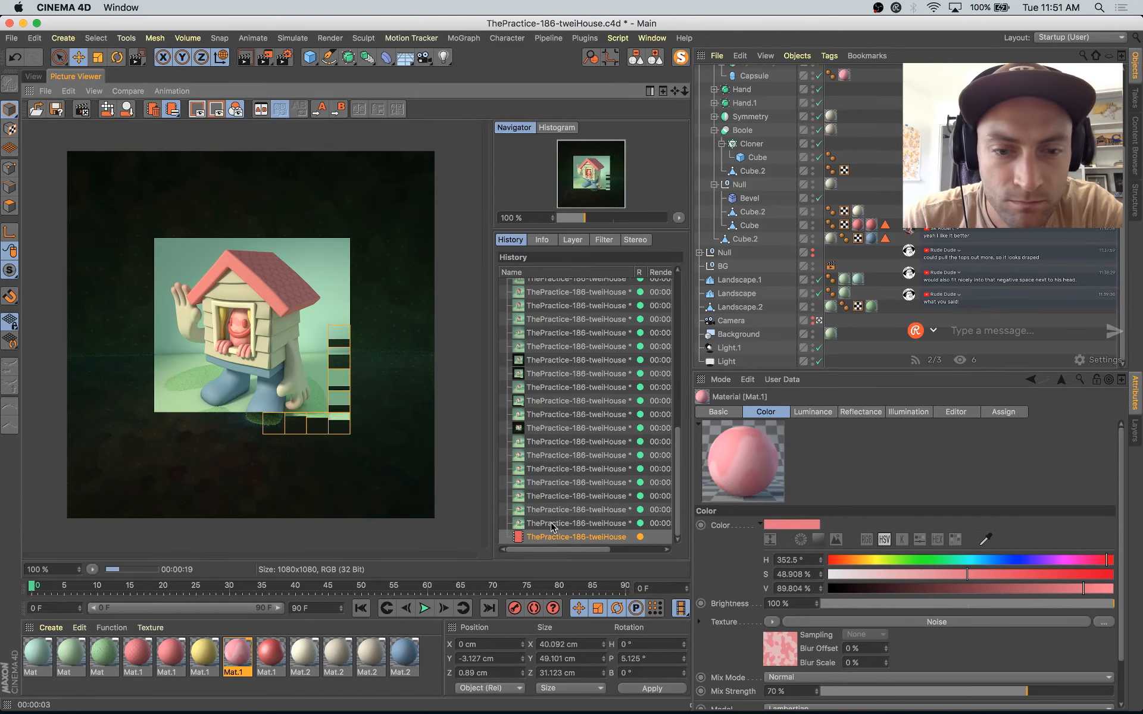
left_click(552, 523)
key("Down")
key("Up")
key("Up")
key("Up")
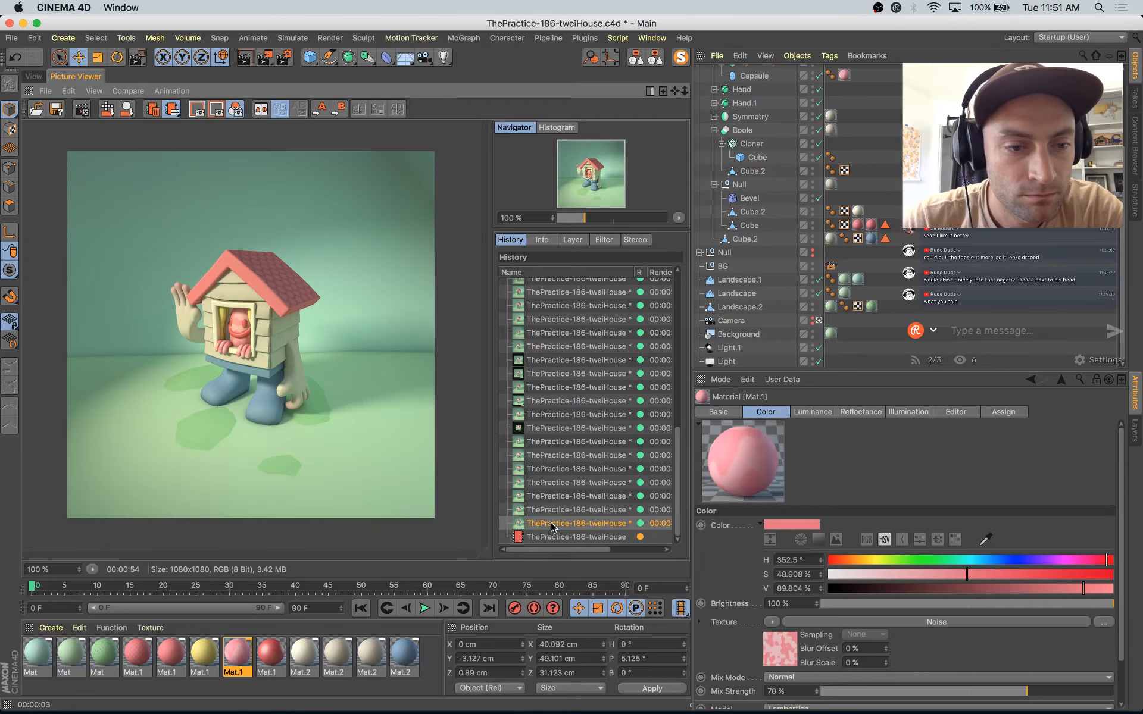
key("Down")
key("Down")
key("Down")
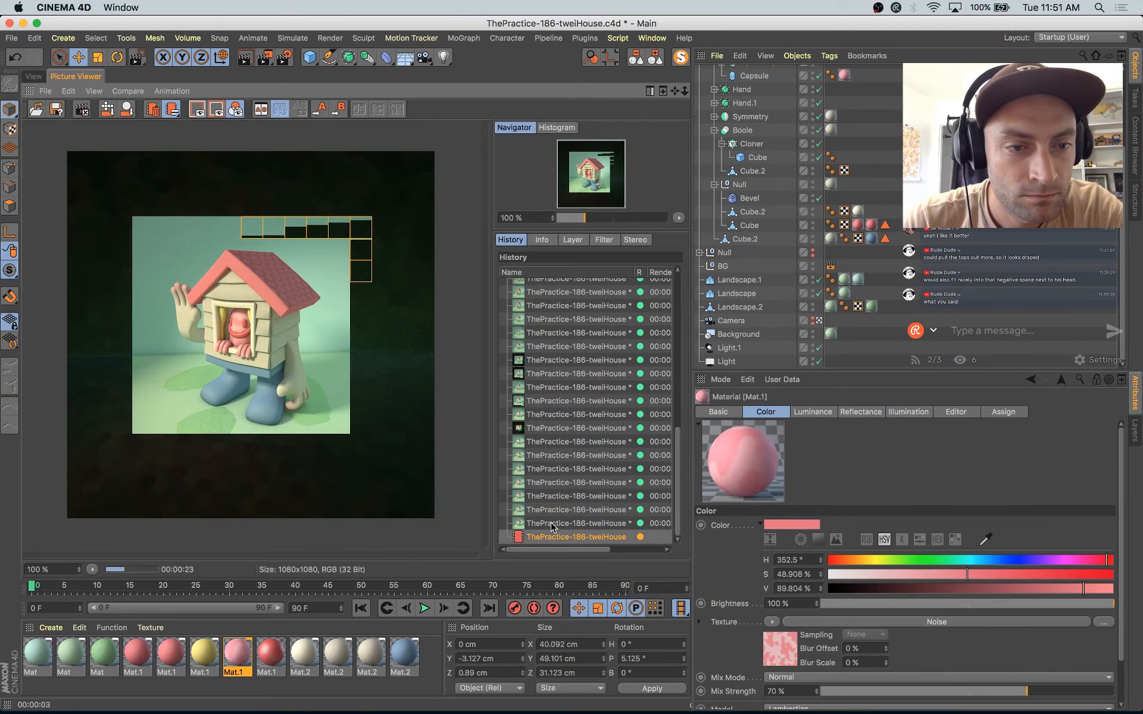
key("Up")
key("Up")
key("Down")
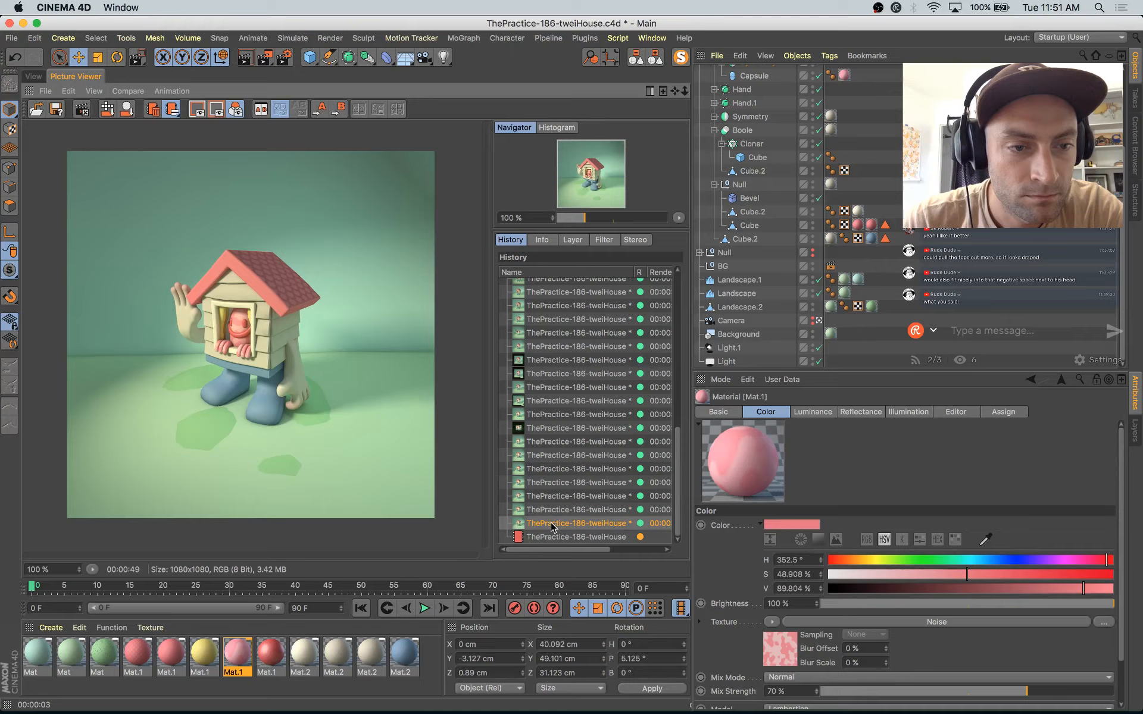
key("Down")
key("Up")
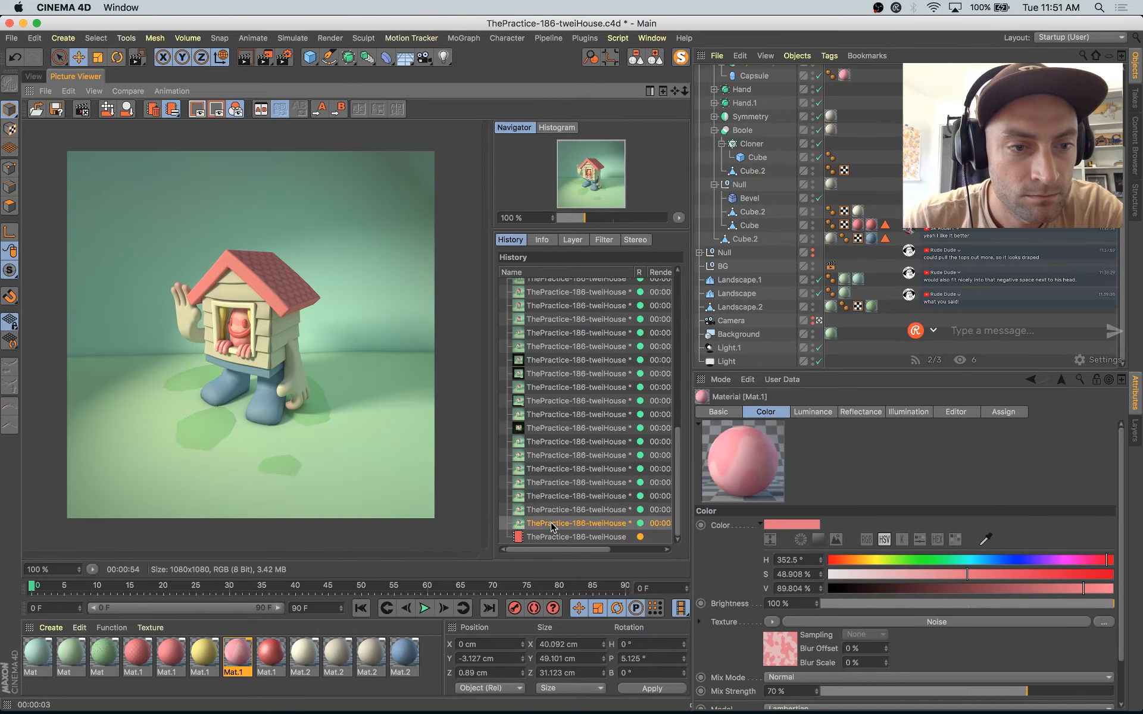
Step: Compare the in-progress render with the previous ones and the Instagram reference illustration, examining the house character and ground patches up close
key("Up")
key("Down")
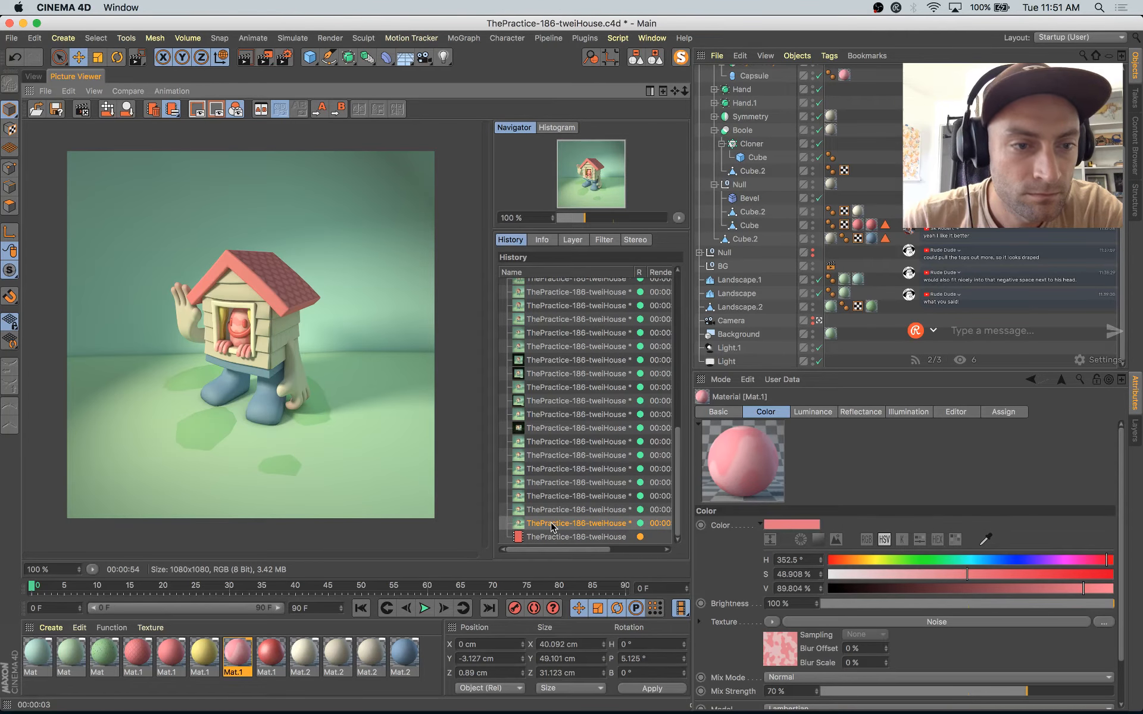
scroll(264, 364, "up", 4)
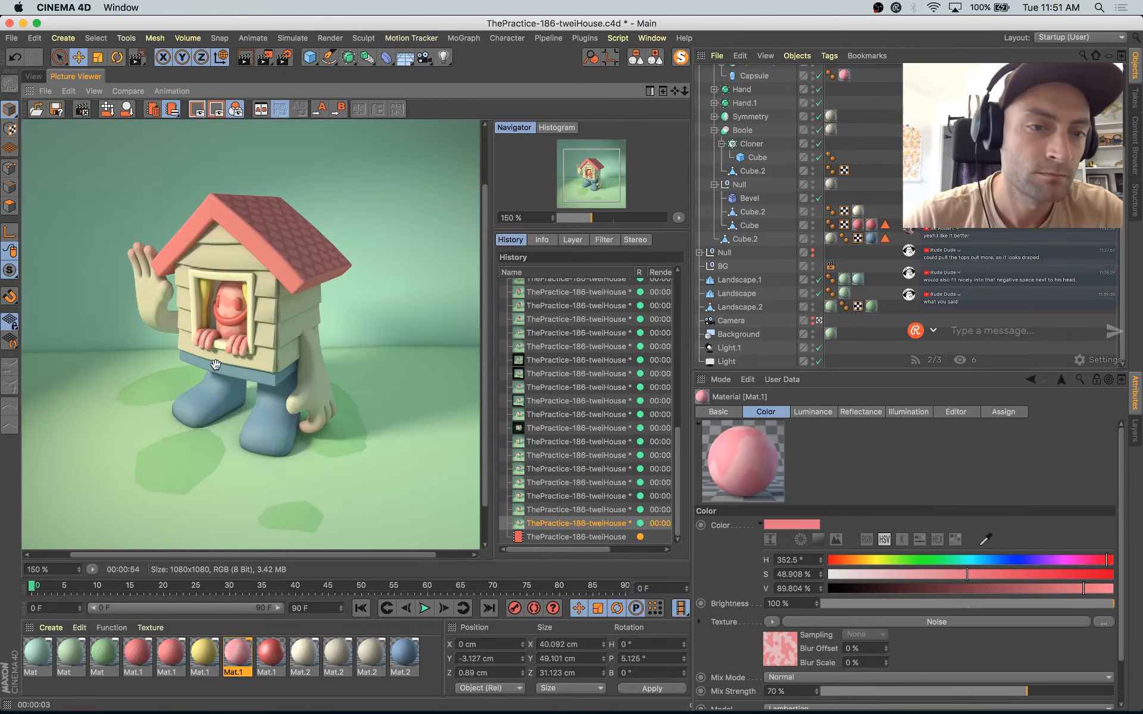
key("super+Tab")
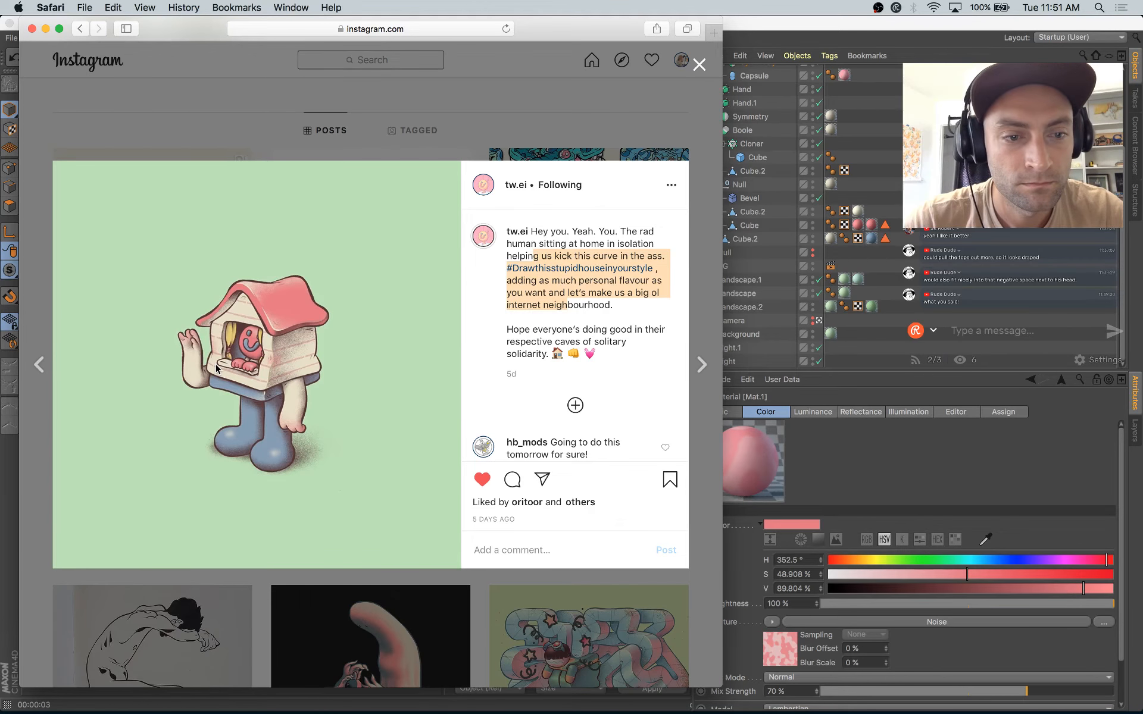
key("super+Tab")
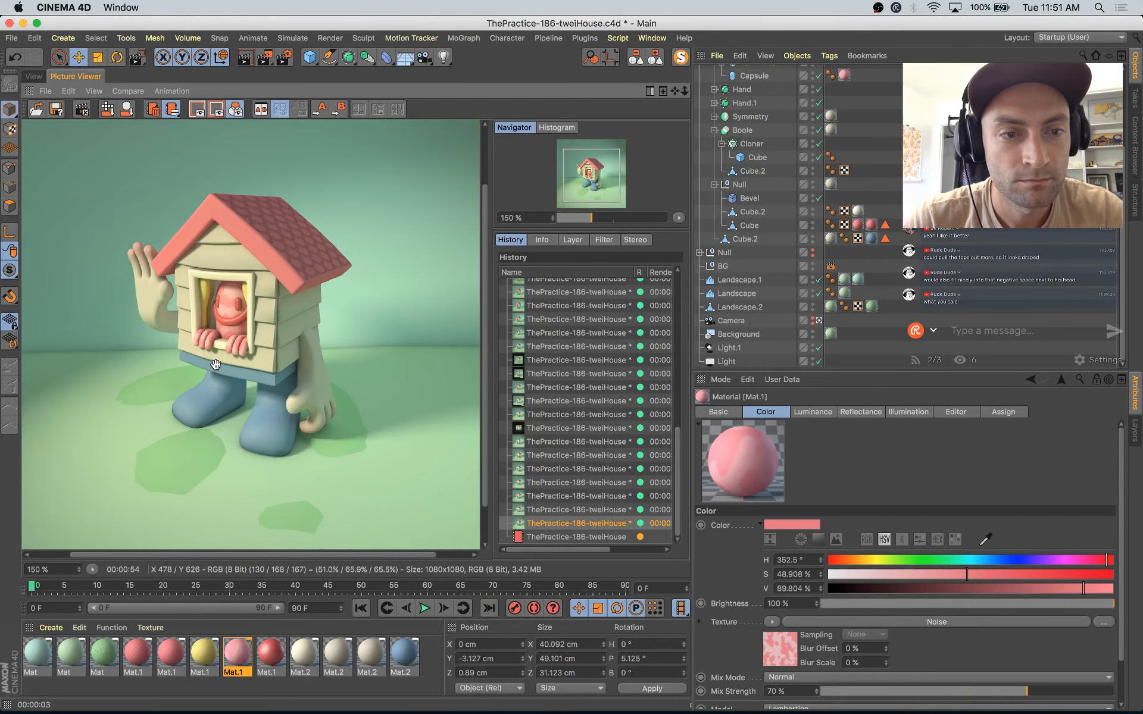
left_click(584, 537)
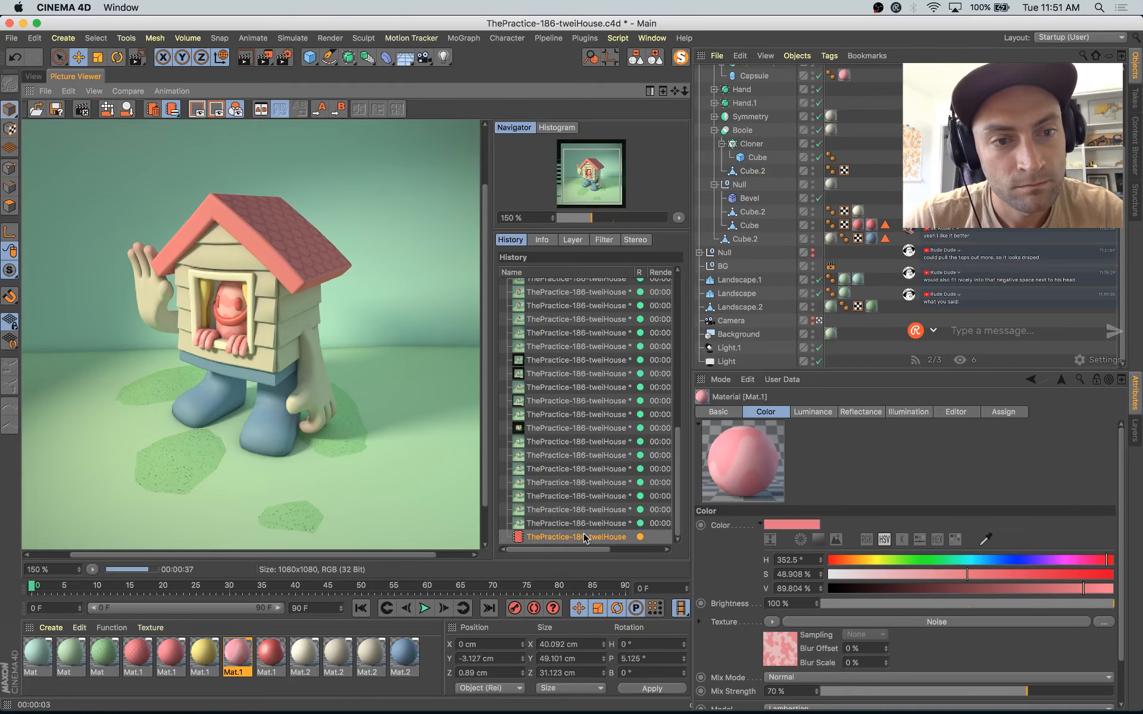
scroll(395, 397, "down", 2)
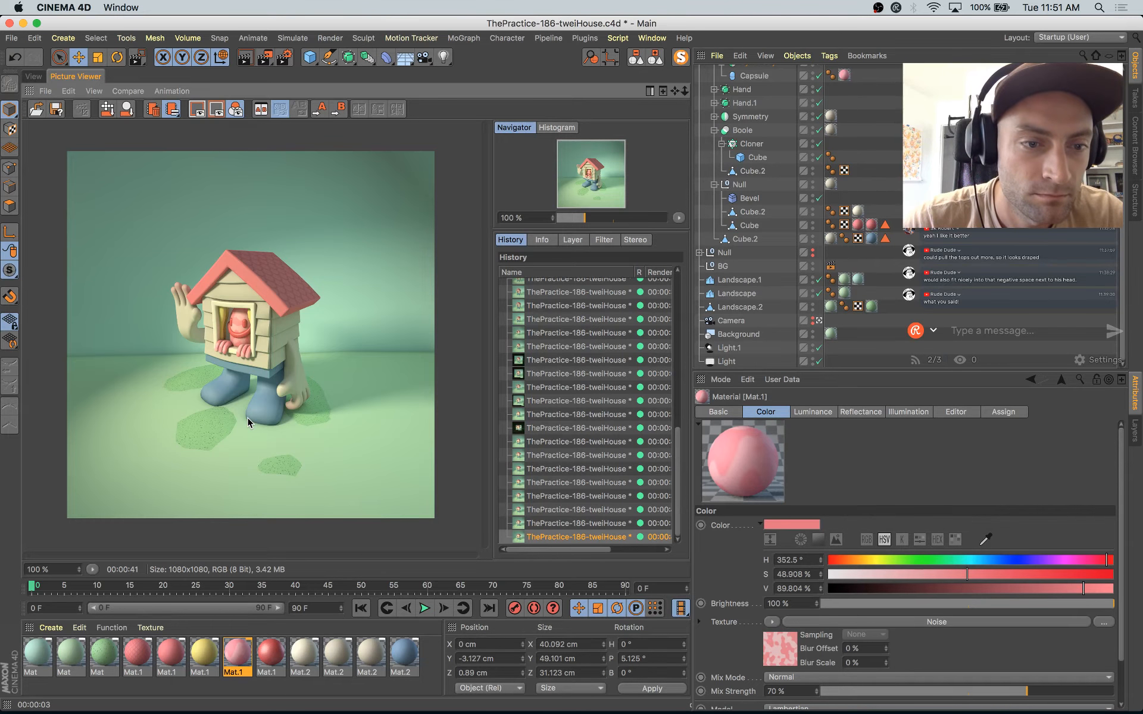
scroll(248, 419, "up", 3)
scroll(250, 401, "down", 3)
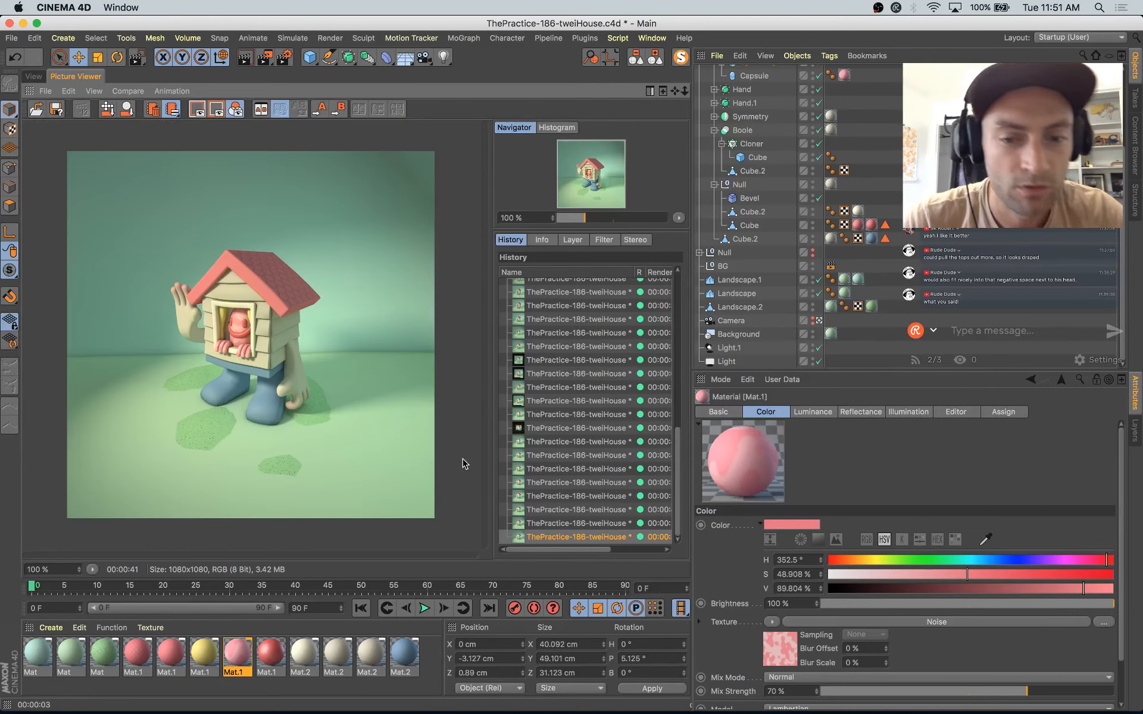
Step: Launch Photoshop, then save the newest Cinema 4D render as a still image in PNG format
mouse_move(578, 691)
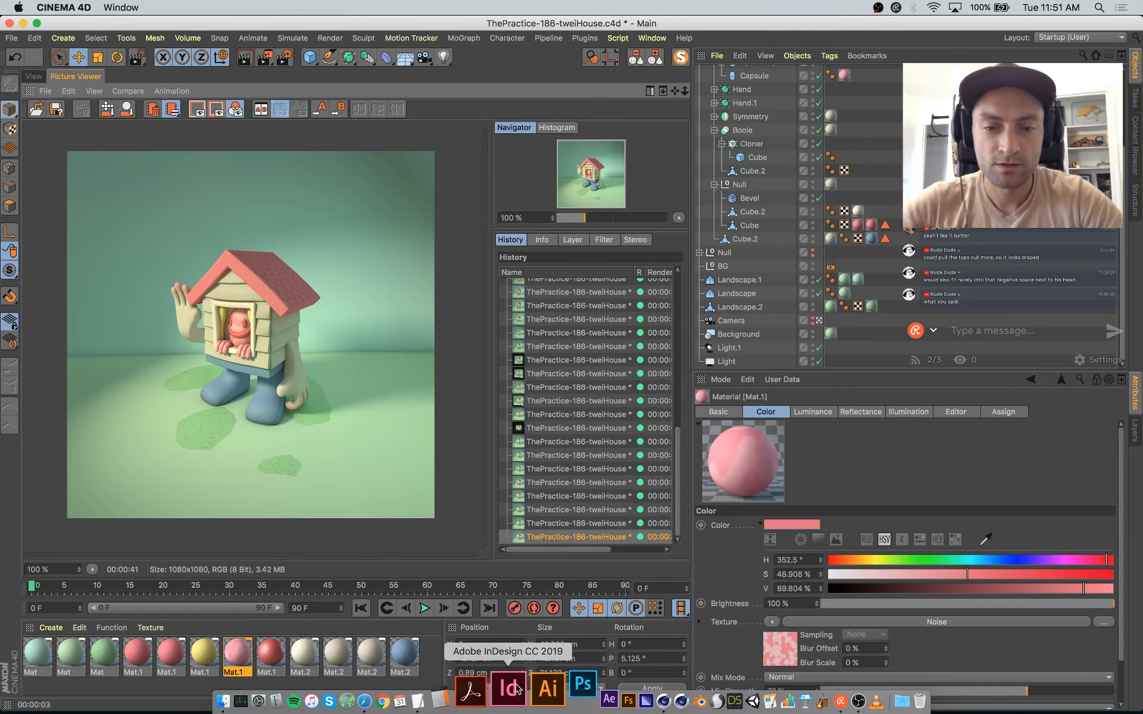
left_click(525, 689)
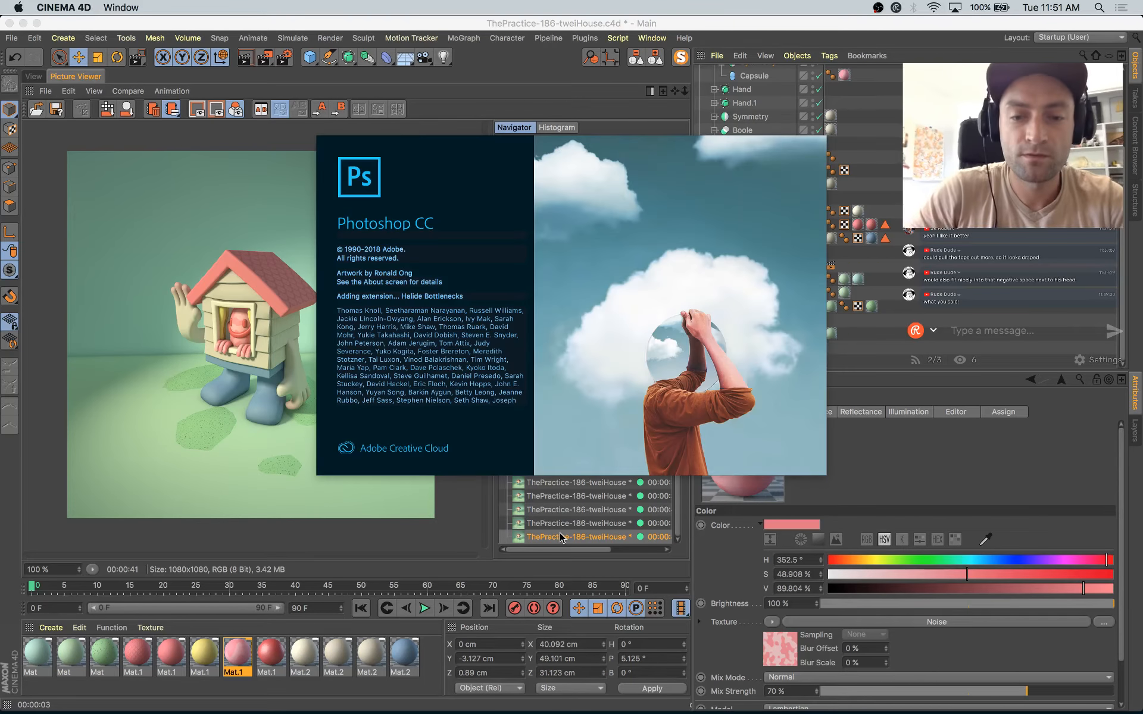
left_click(557, 539)
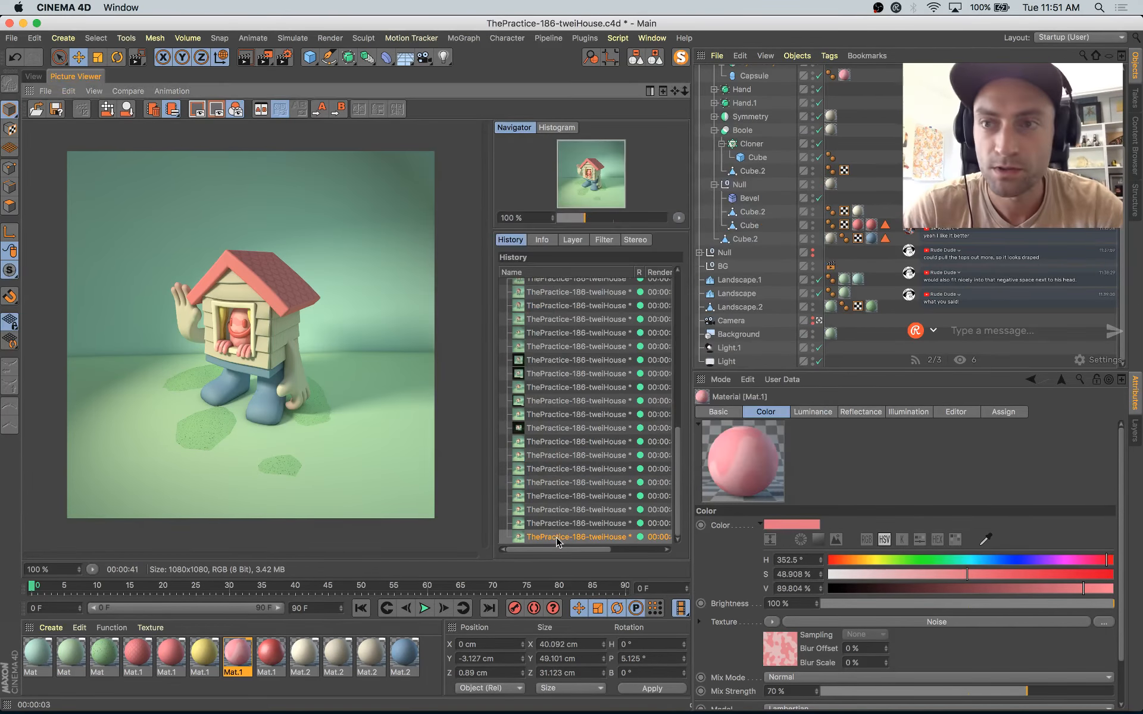
key("super+s")
left_click(540, 375)
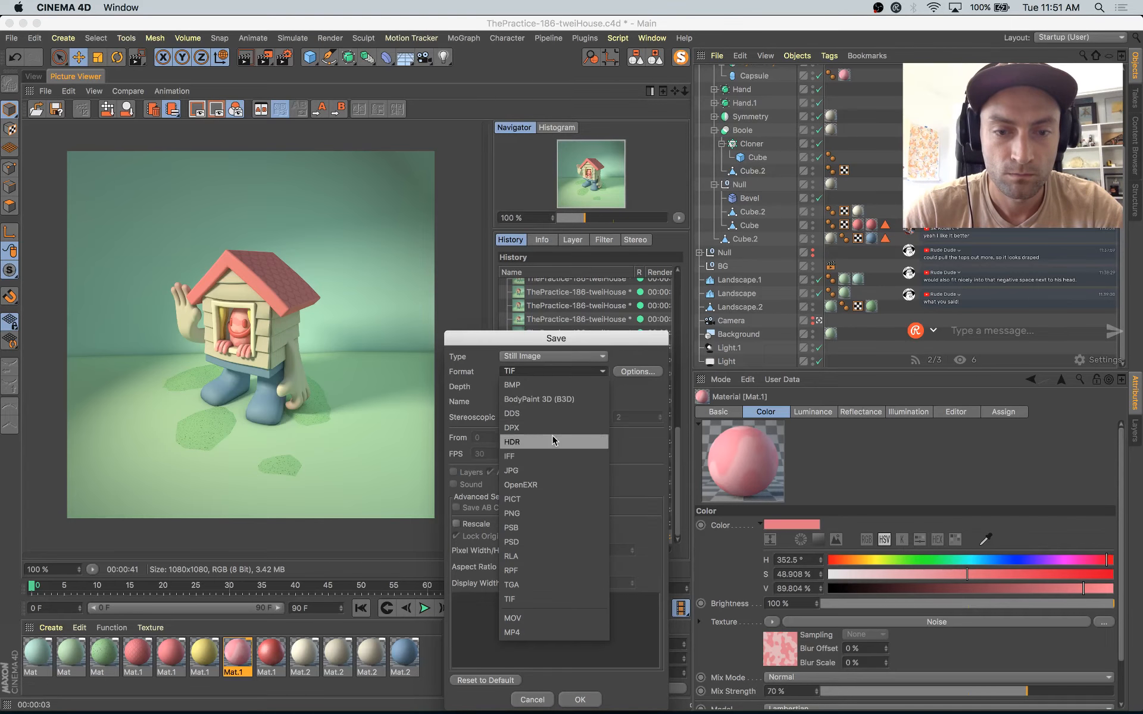
left_click(547, 504)
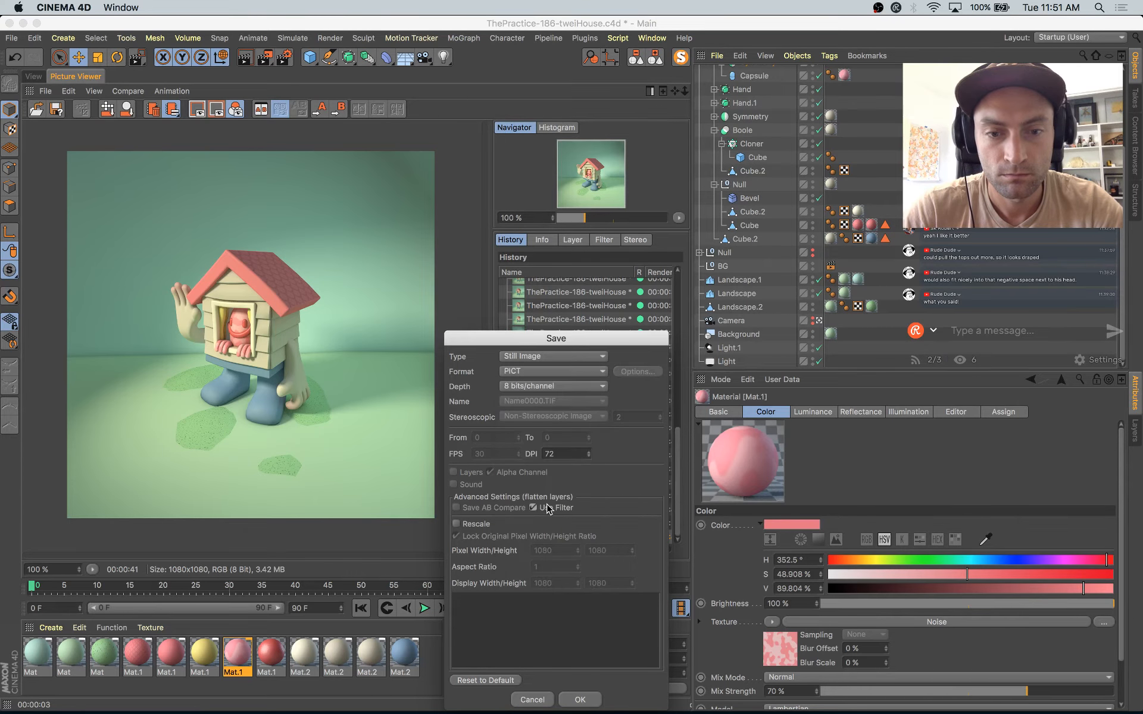
left_click(543, 375)
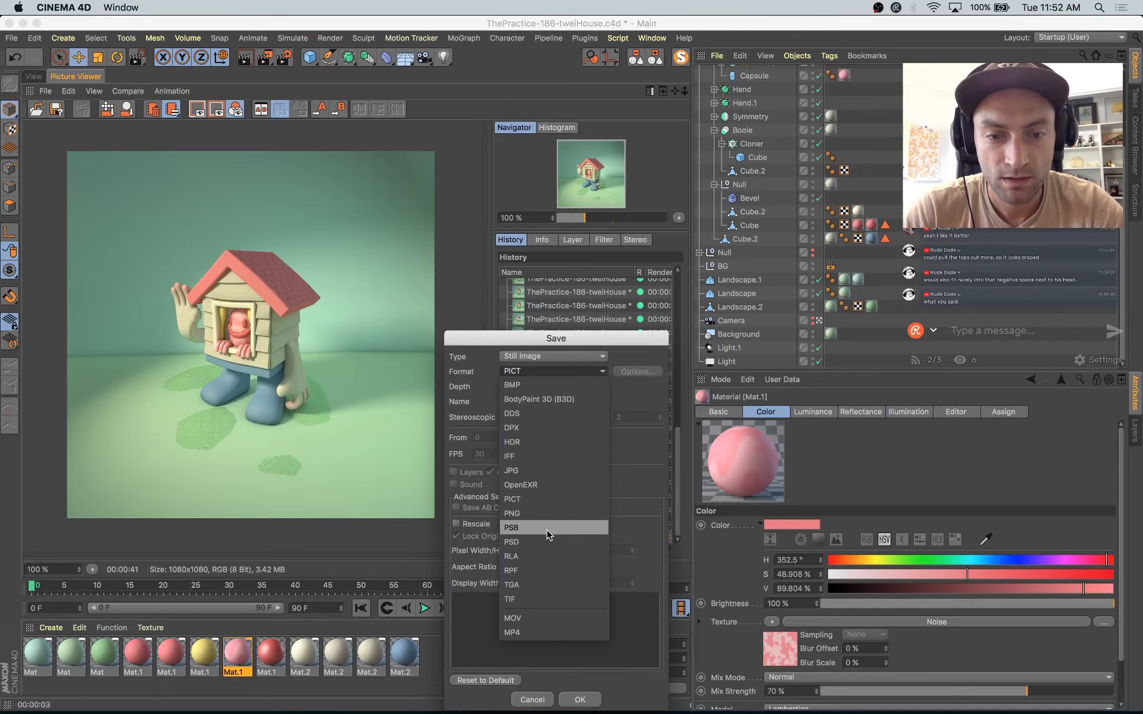
left_click(544, 513)
left_click(582, 698)
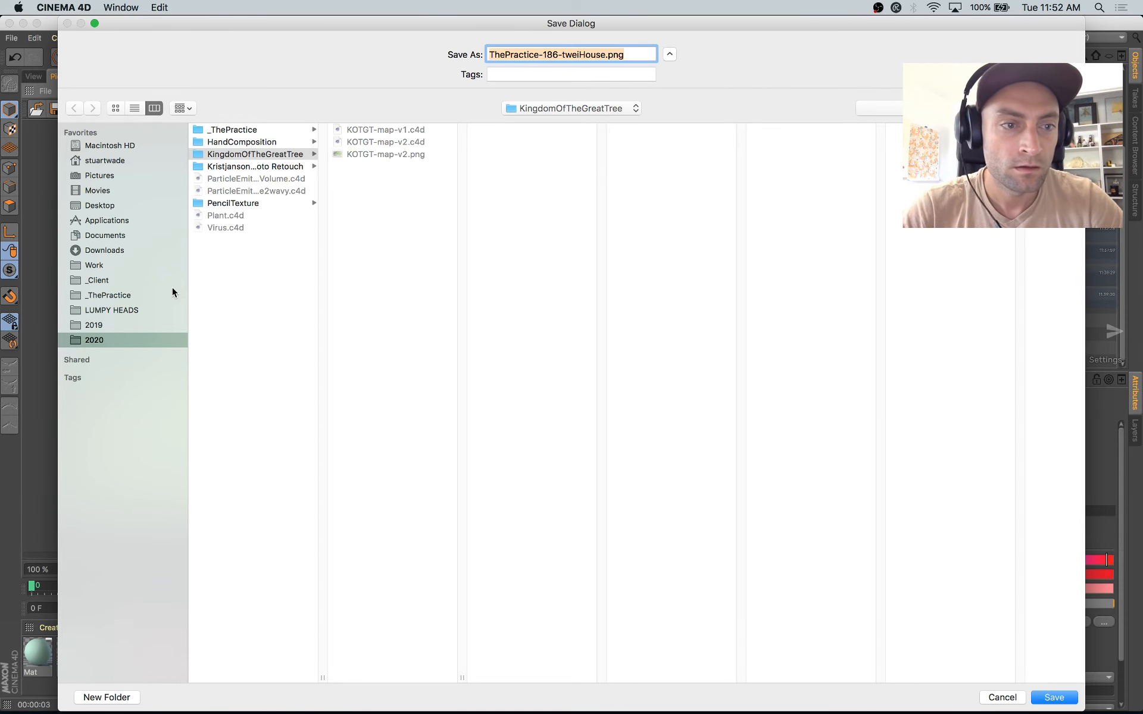
Step: Save the render as ThePractice-186-tweiHouse.png in the 186-t.wei House folder inside _ThePractice
left_click(137, 308)
left_click(132, 297)
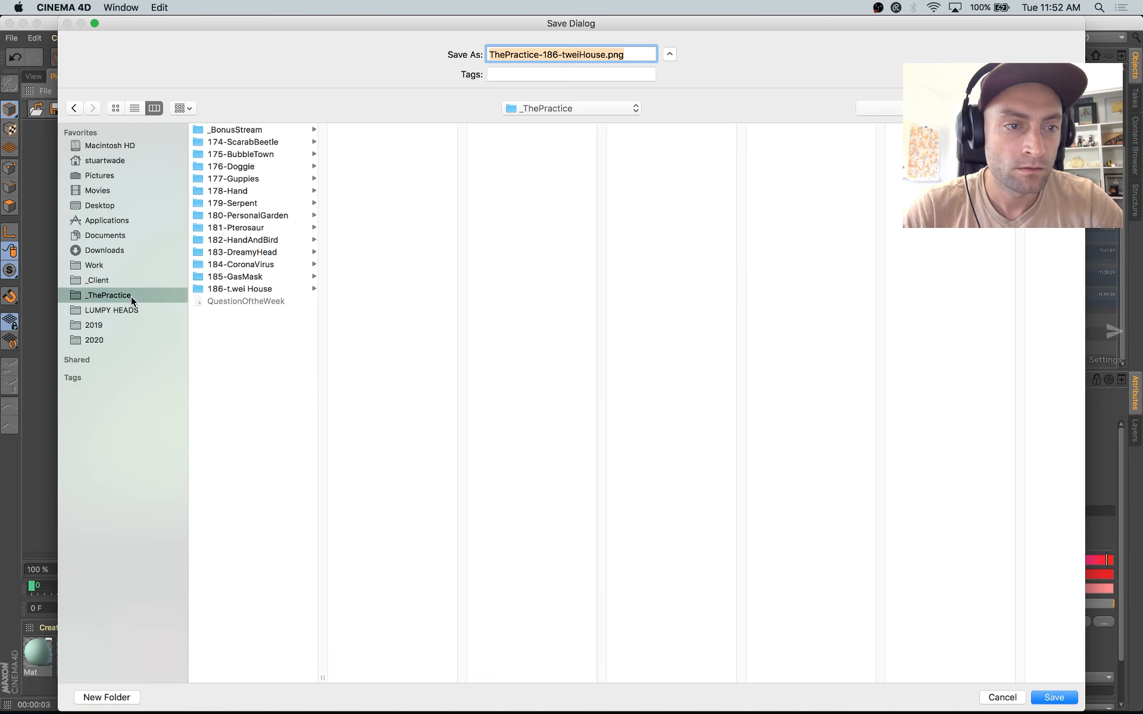
left_click(261, 288)
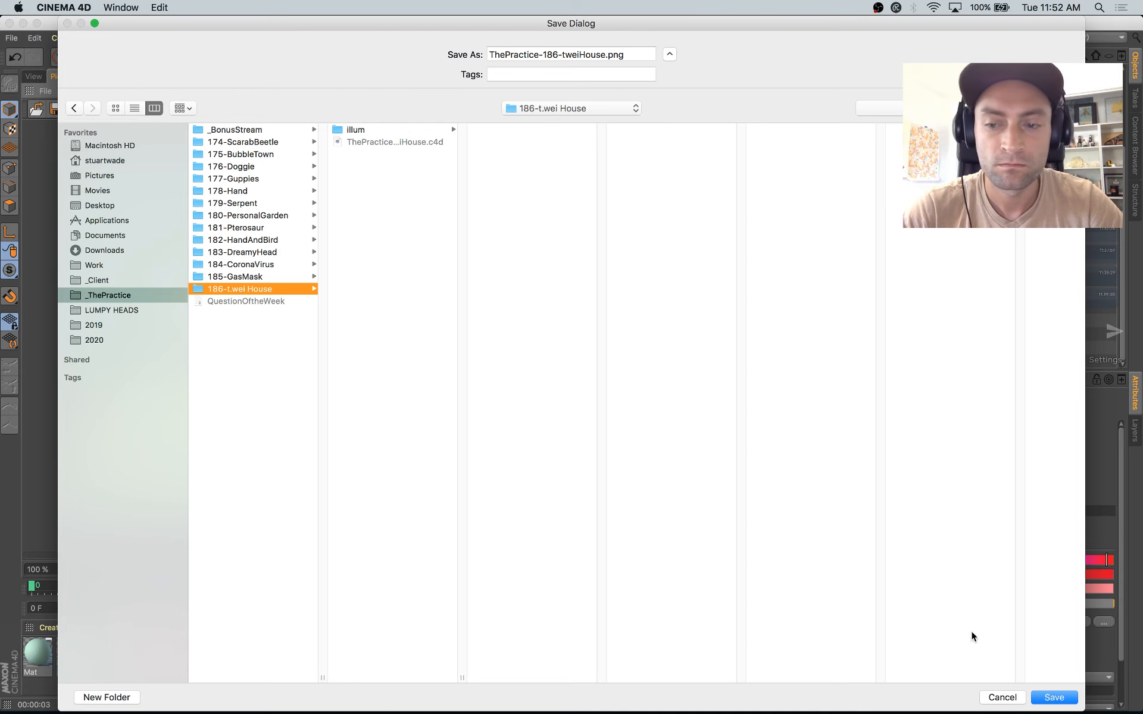
left_click(1051, 697)
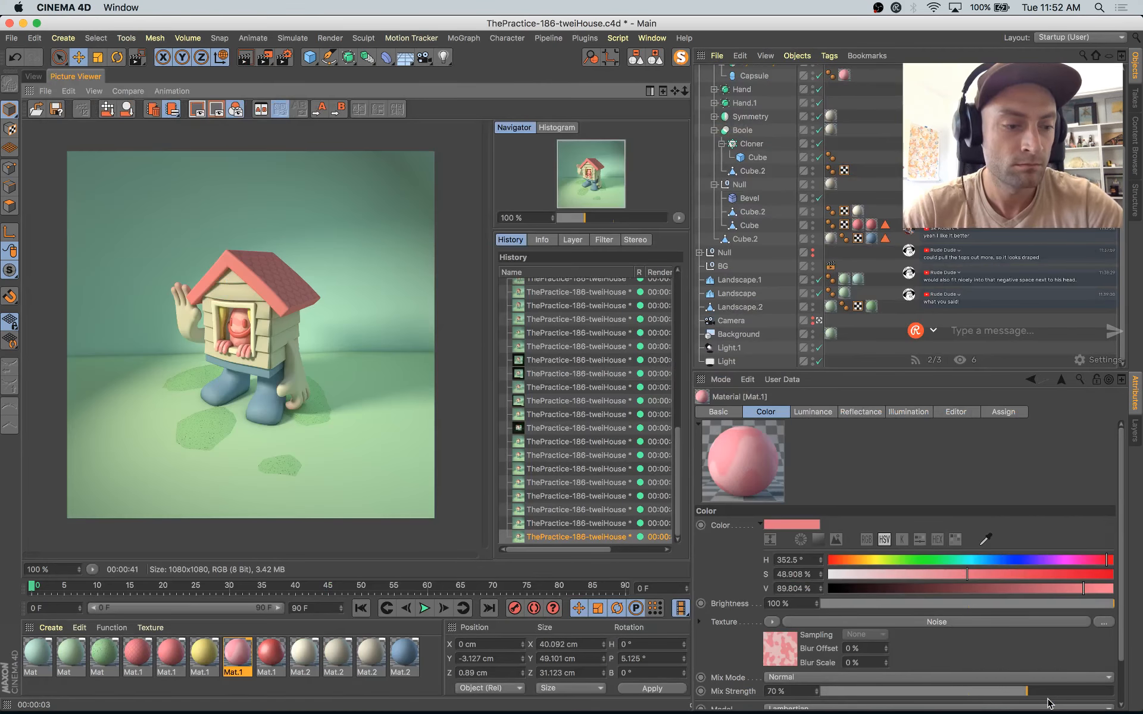
key("ctrl+Up")
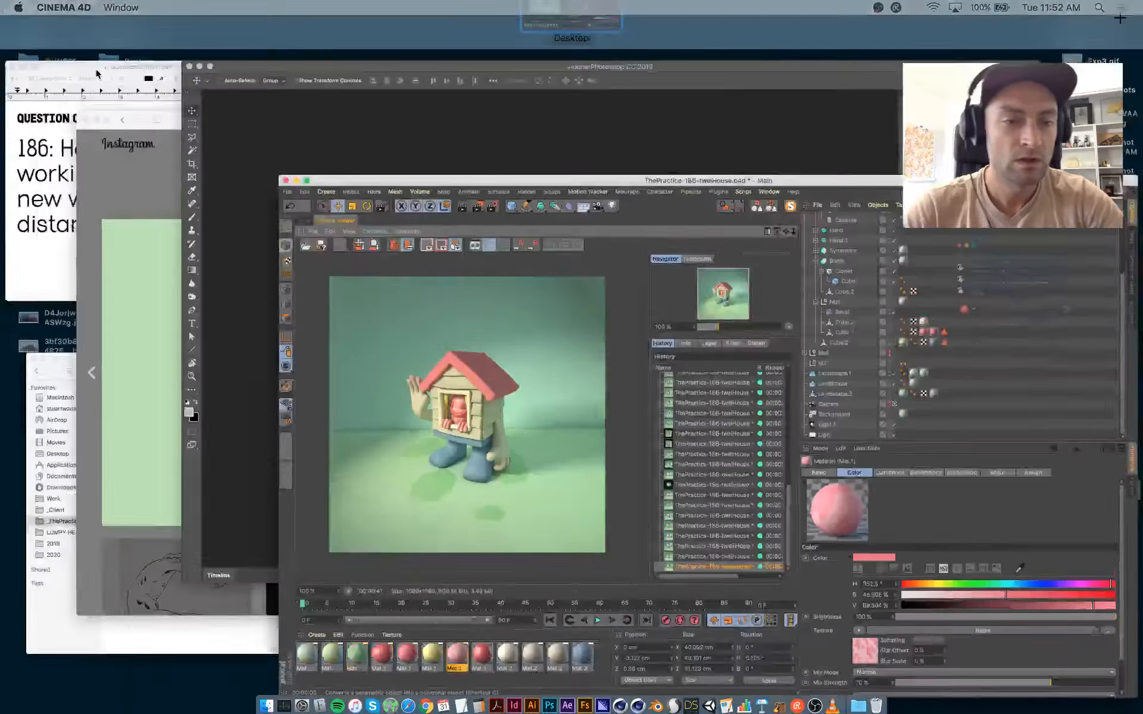
left_click(176, 587)
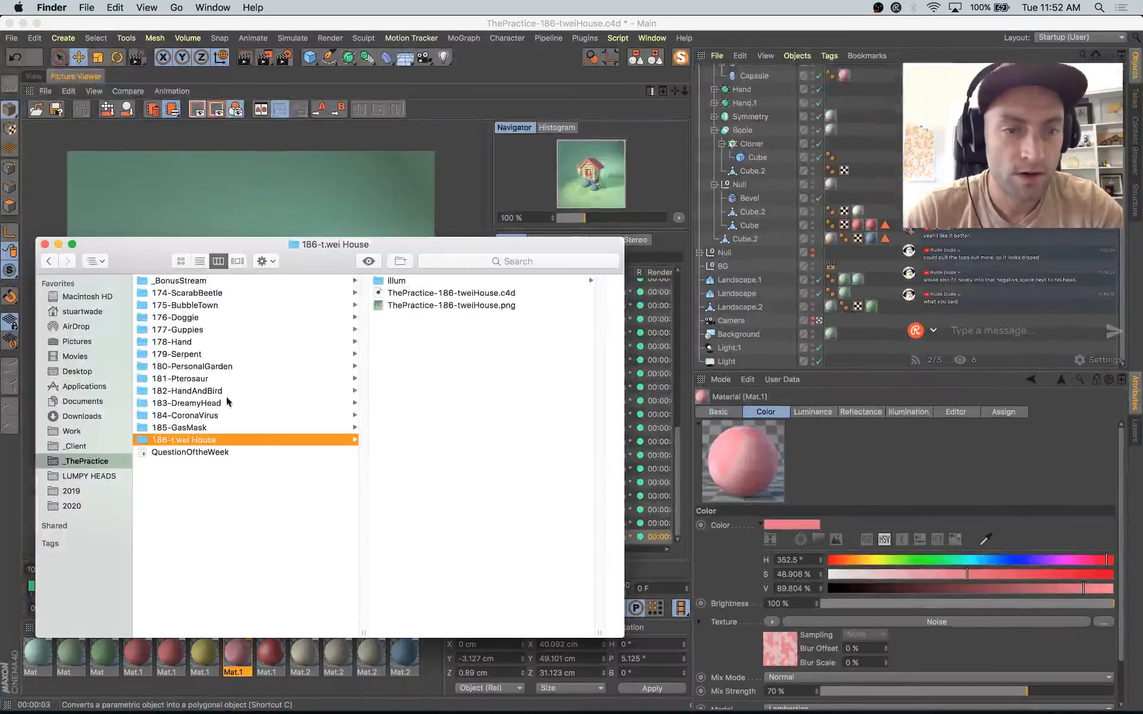
left_click(456, 306)
key("ctrl+Up")
left_click_drag(387, 305, 520, 285)
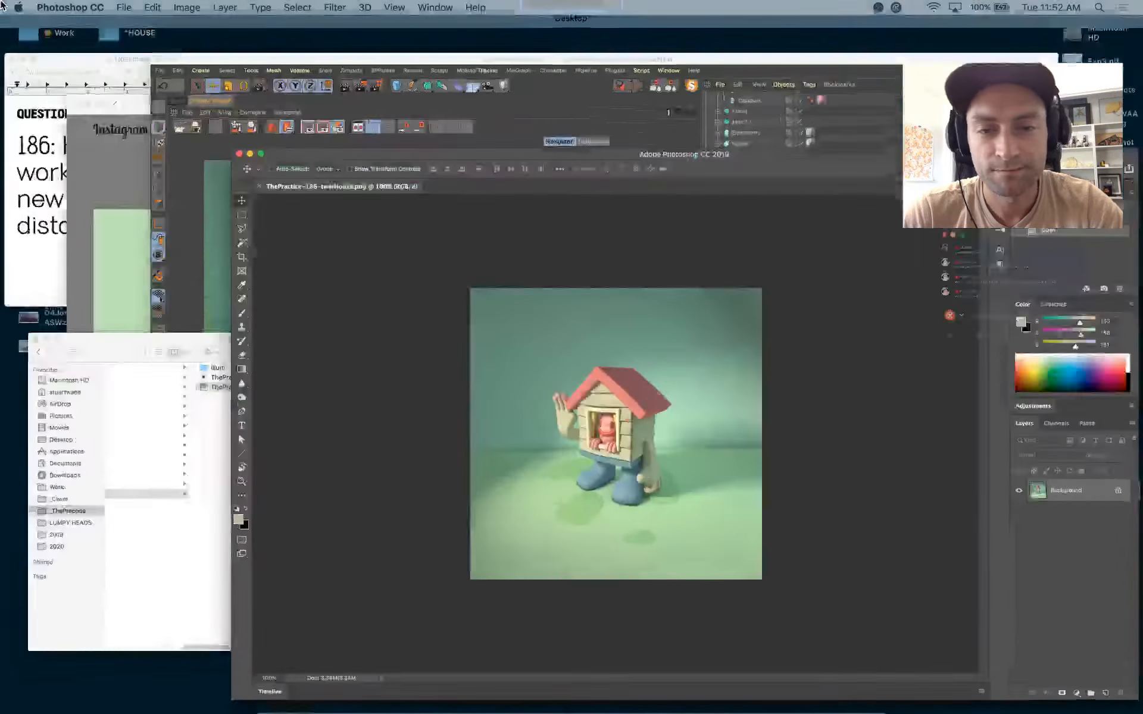
Step: Return to Cinema 4D, reframe the scene view slightly closer on the house character, and compare it with the saved render in Photoshop
mouse_move(1, 1)
left_click(542, 250)
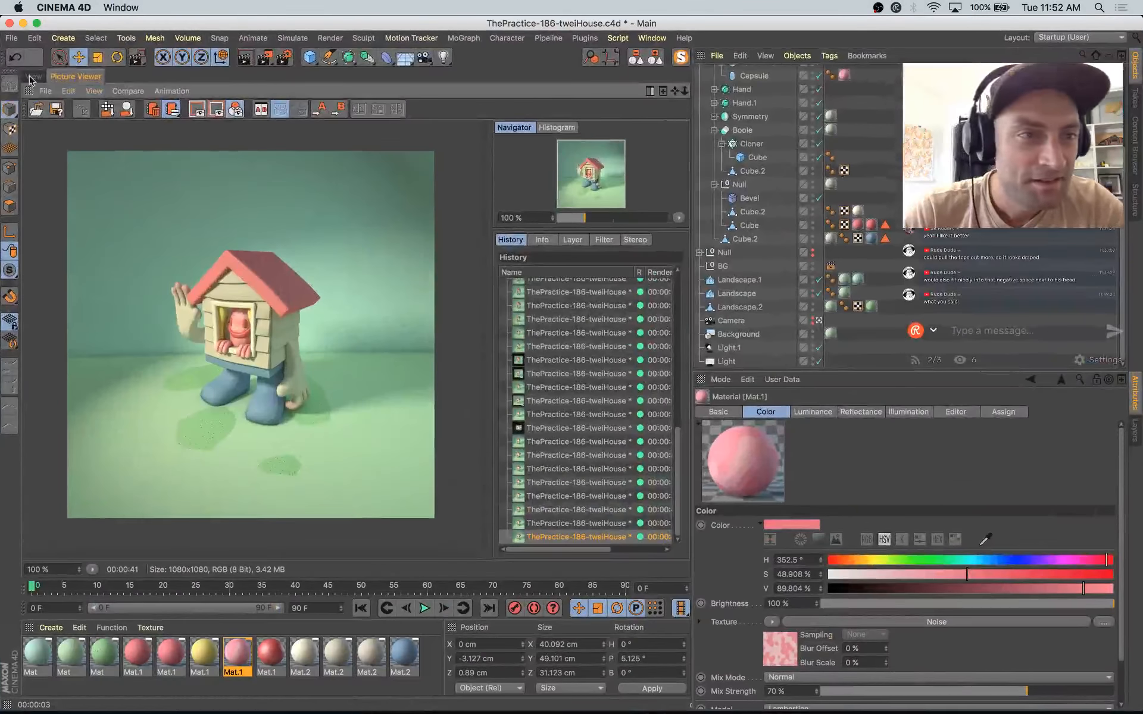
left_click(32, 76)
right_click_drag(356, 337, 393, 337, "alt")
left_click_drag(650, 95, 637, 97)
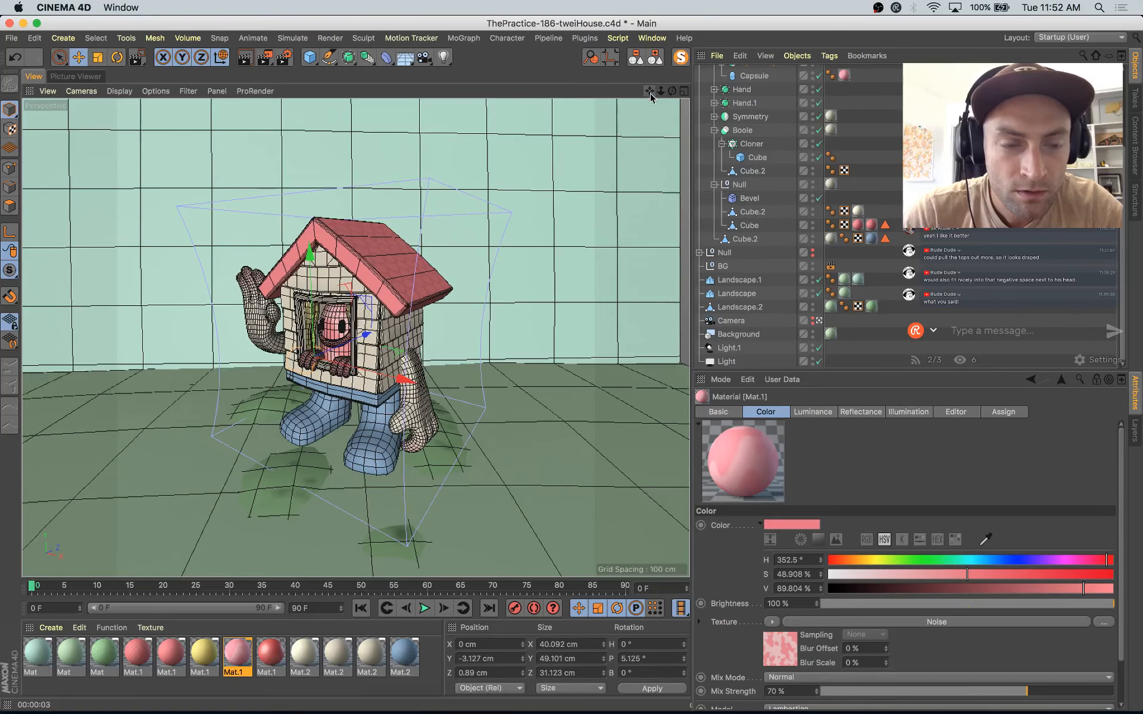
key("super+Tab")
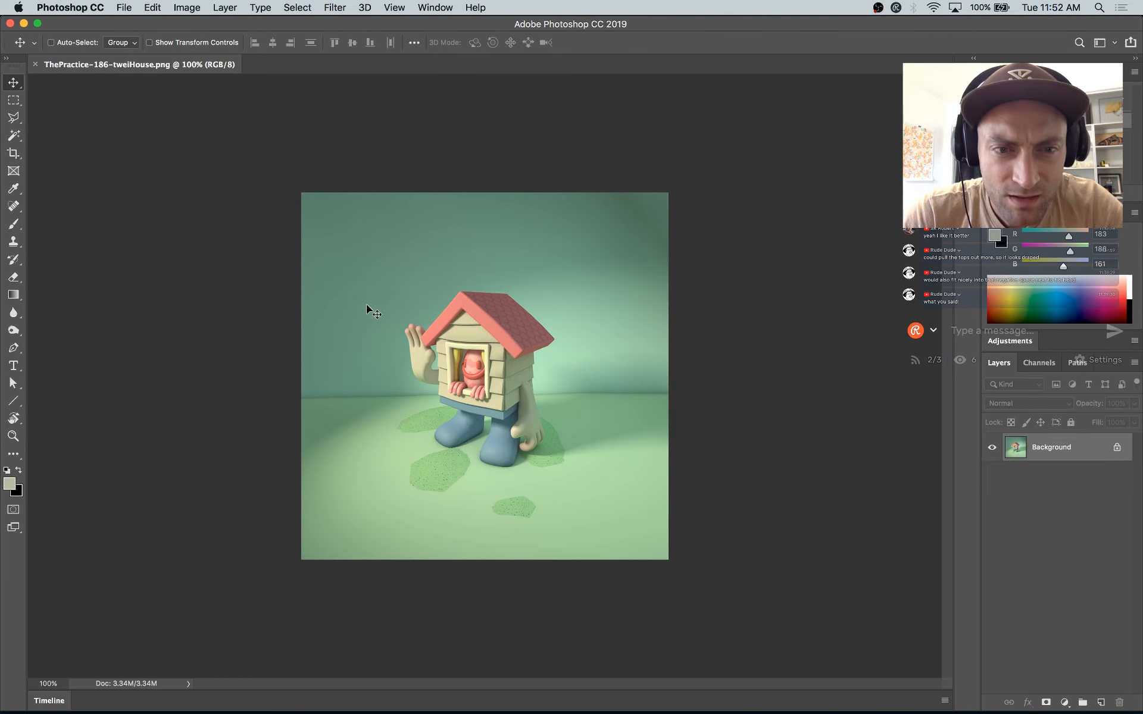
key("super+Tab")
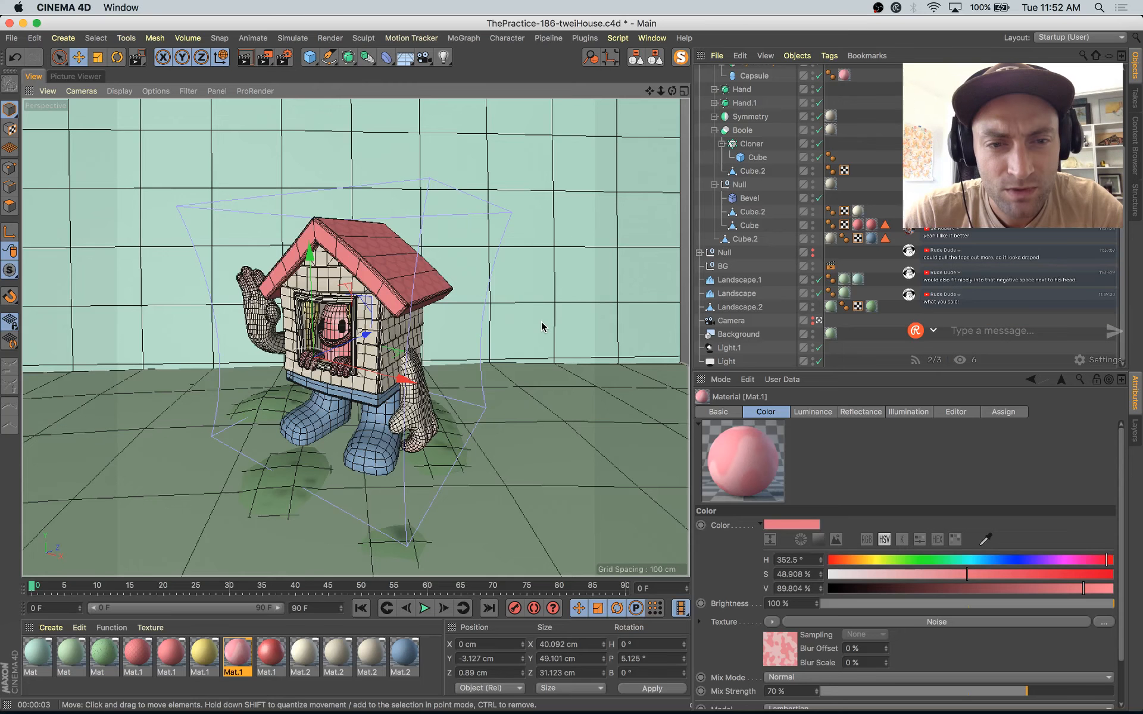
key("super+Tab")
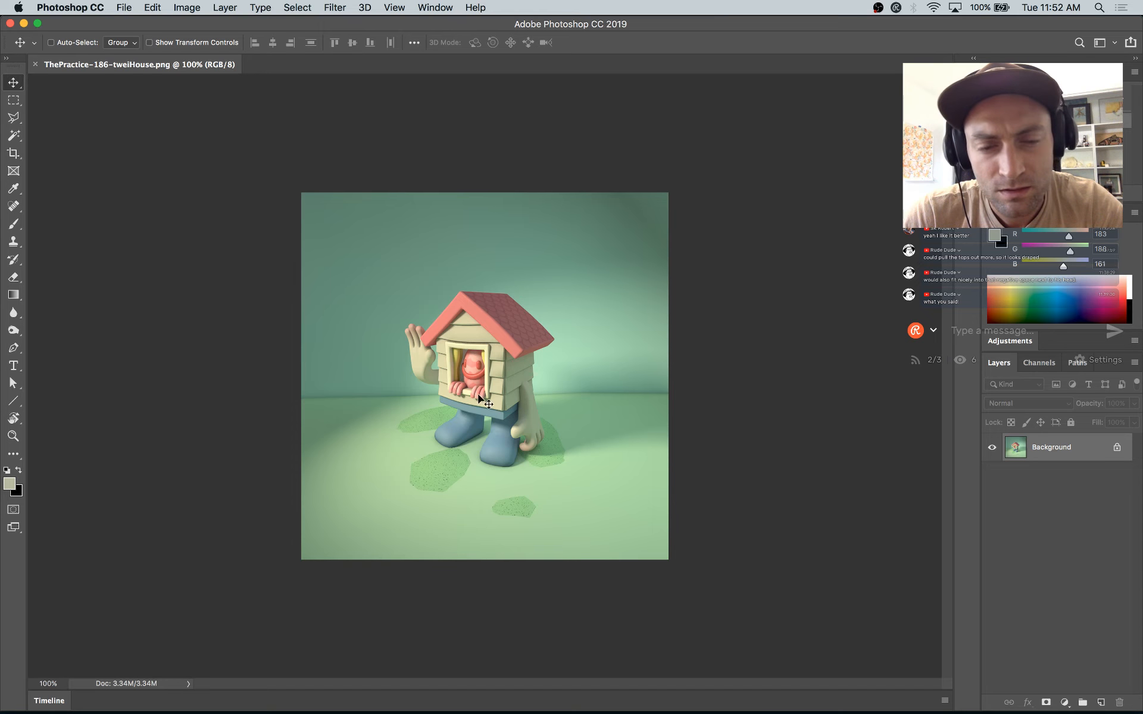
key("super+Tab")
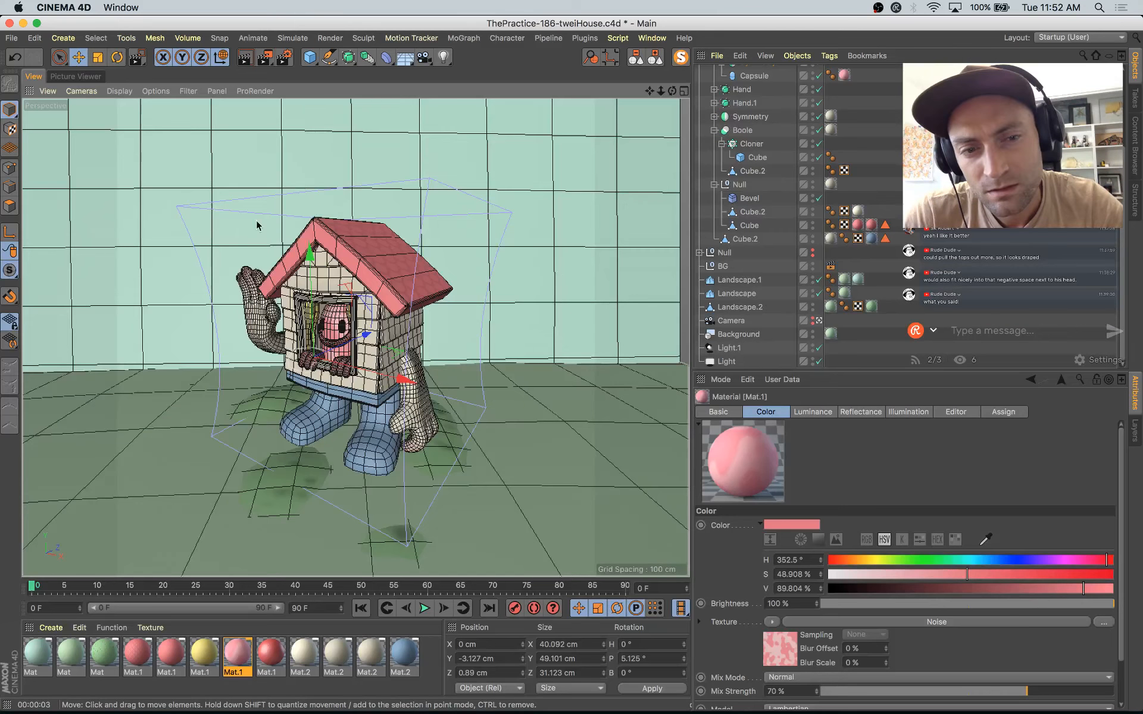
Step: Set the pale mint material's luminance color to H 157°, S 28%, V 87% and its Brightness to 56%
double_click(42, 655)
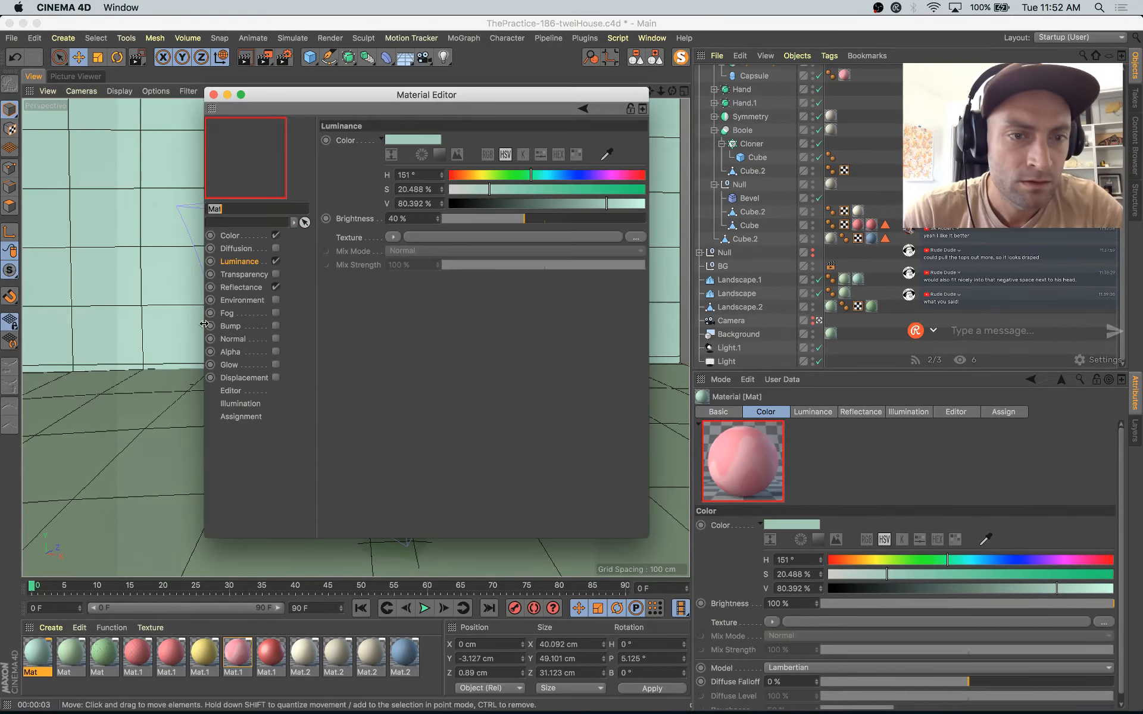
left_click(557, 219)
left_click(618, 203)
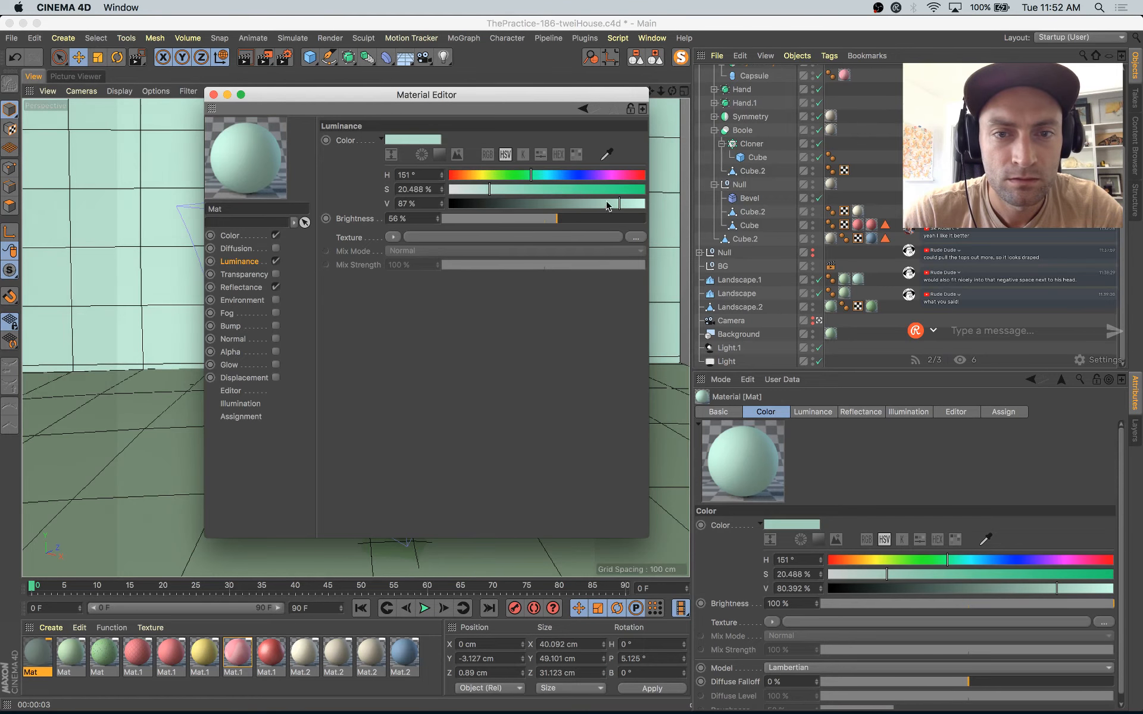
left_click(504, 189)
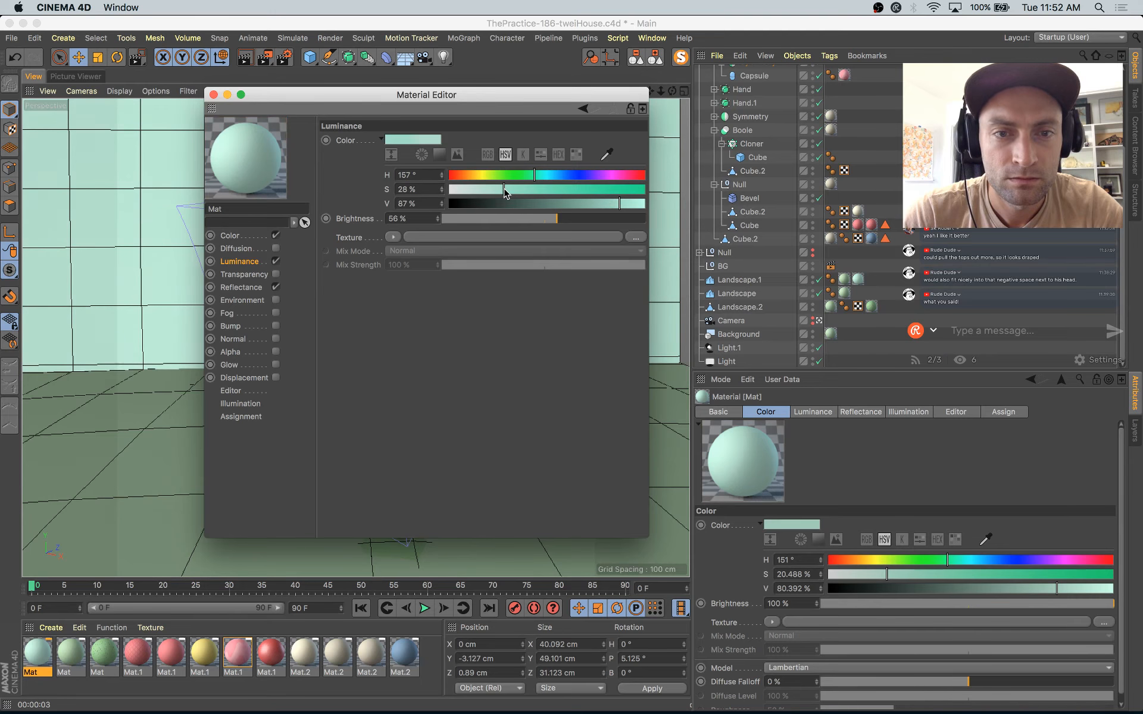
Step: Render the reframed scene to the Picture Viewer, close the material settings, and compare the new render with the previous one
key("shift+r")
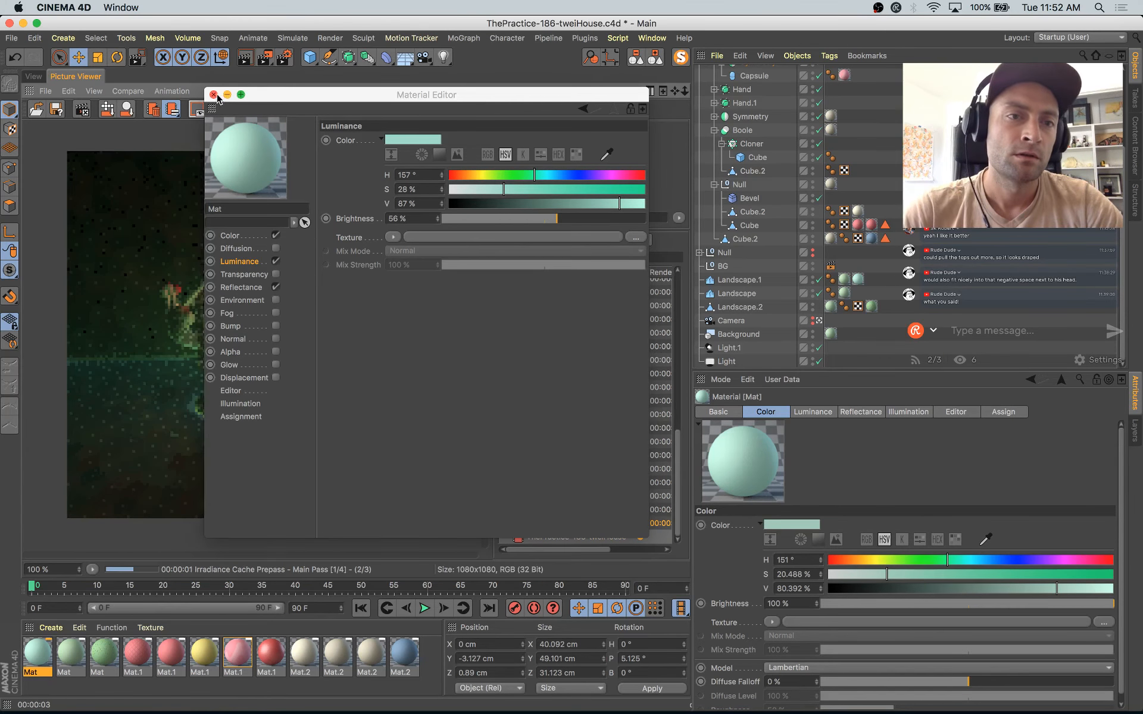
left_click(214, 95)
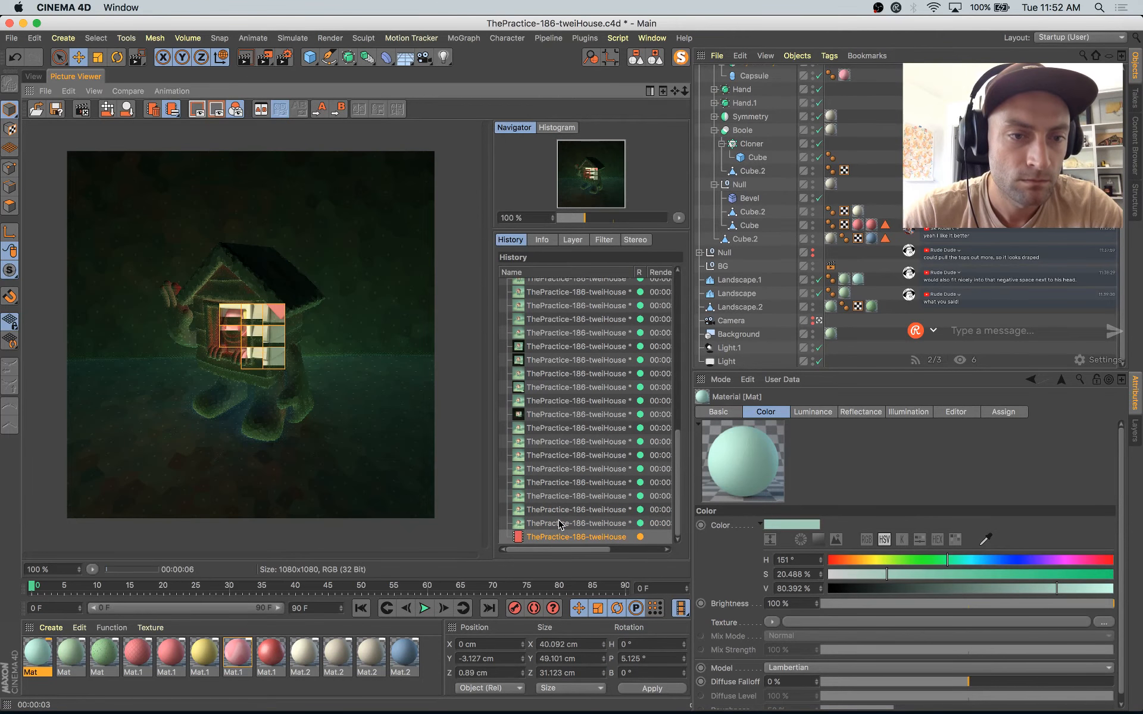
left_click(560, 524)
key("Down")
key("Up")
key("Down")
key("Up")
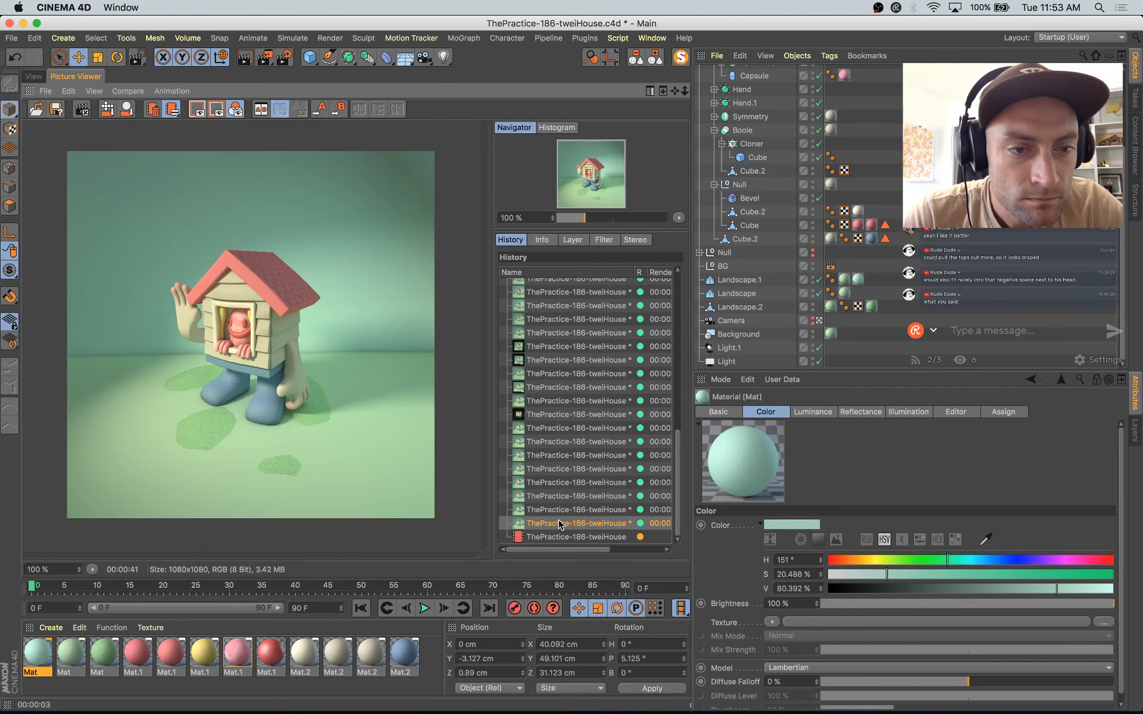
key("Down")
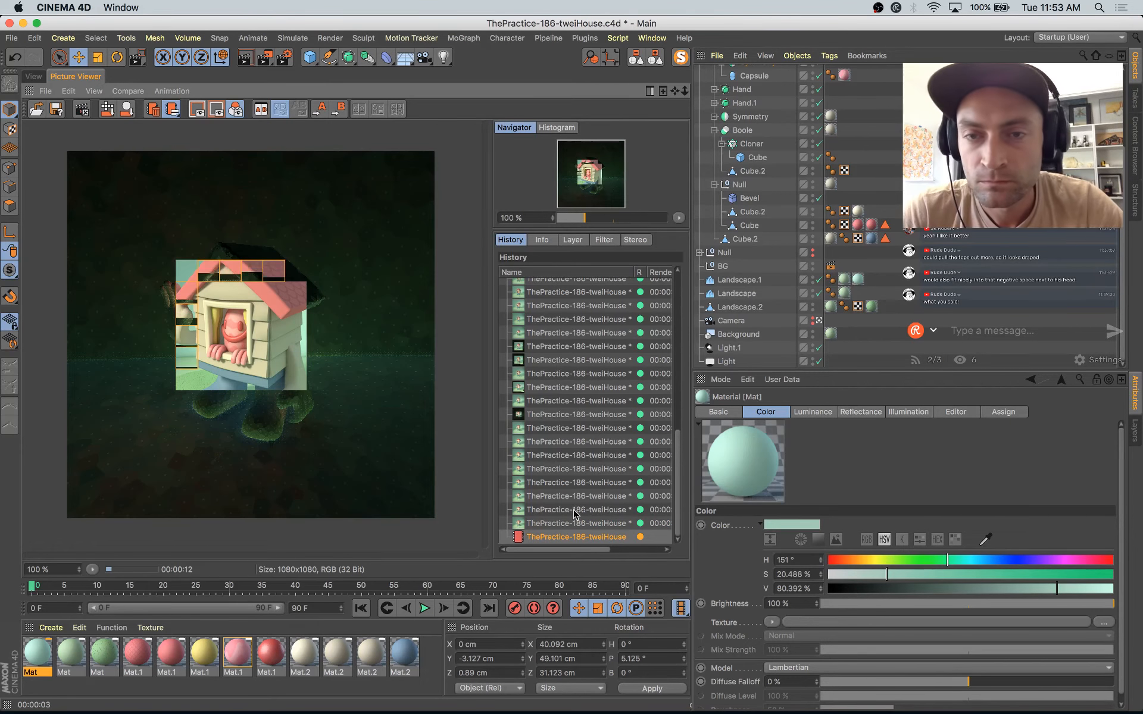
Step: Collapse the house's Null group inside Null.1 in the object hierarchy, then switch to Photoshop
scroll(794, 194, "up", 4)
left_click(707, 113)
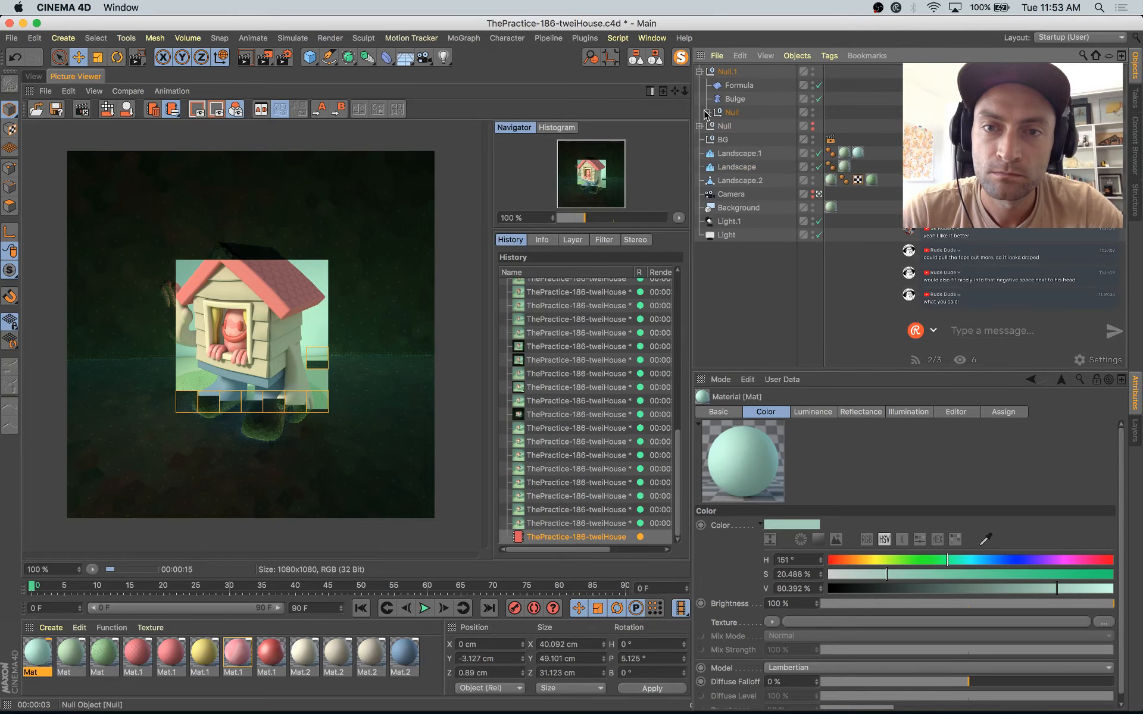
key("super+Tab")
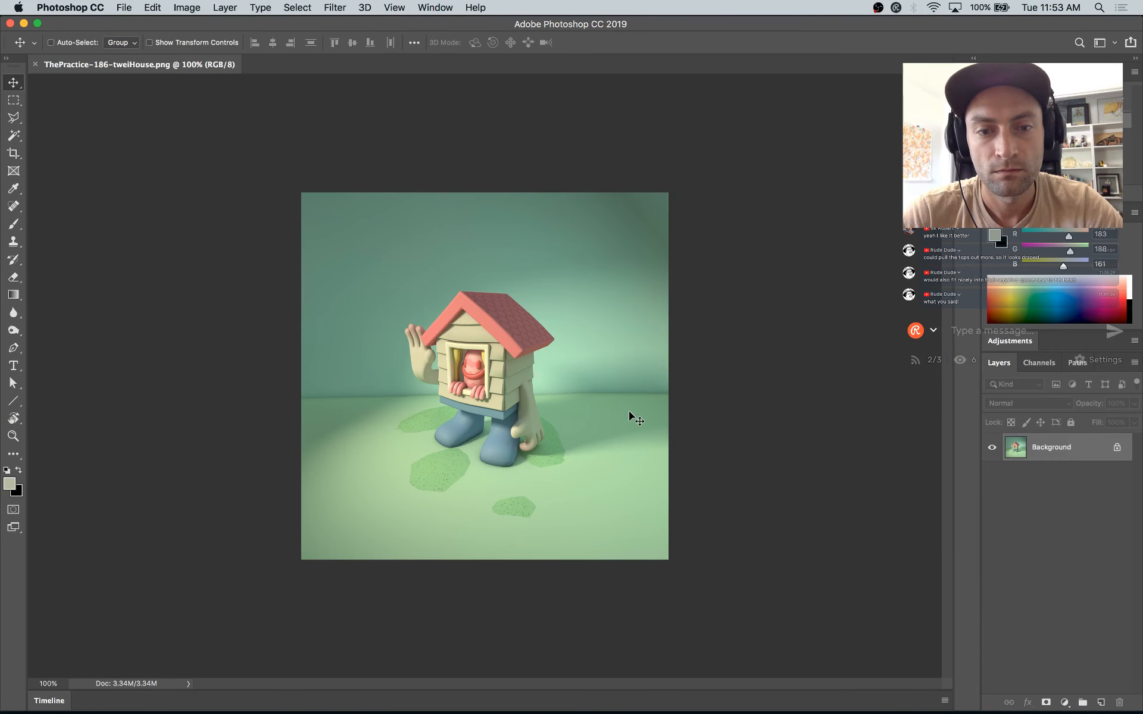
Step: Compare the in-progress Cinema 4D render with the saved house render in Photoshop
key("super+Tab")
key("super+Tab")
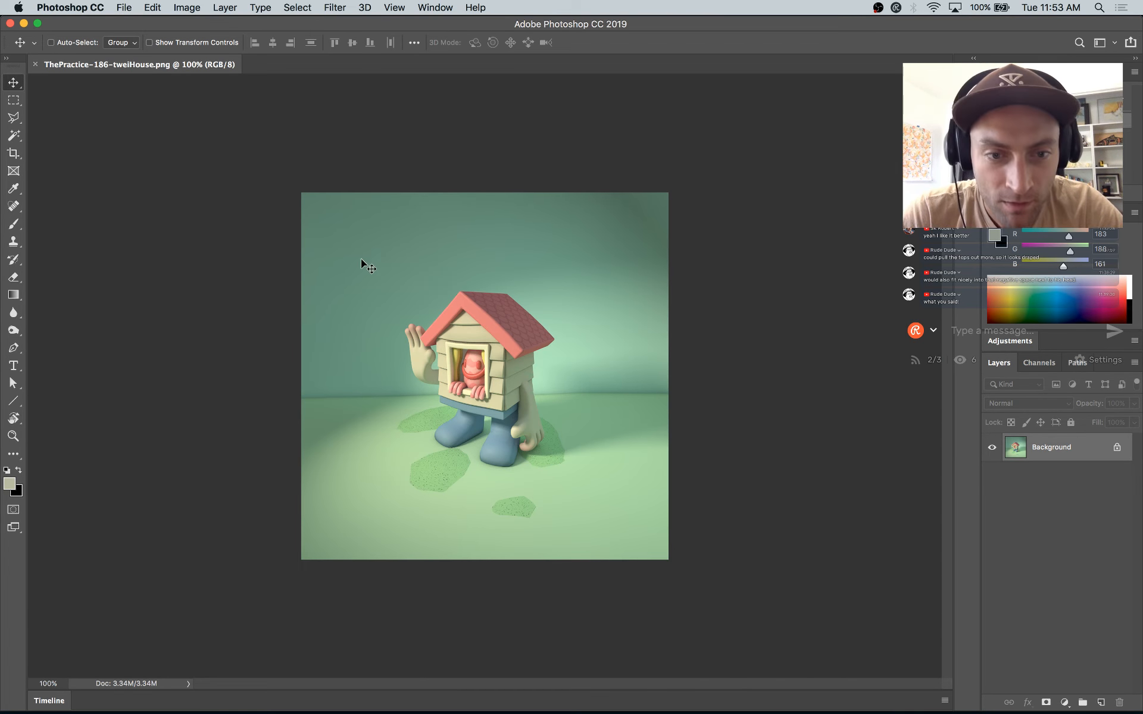
key("super+Tab")
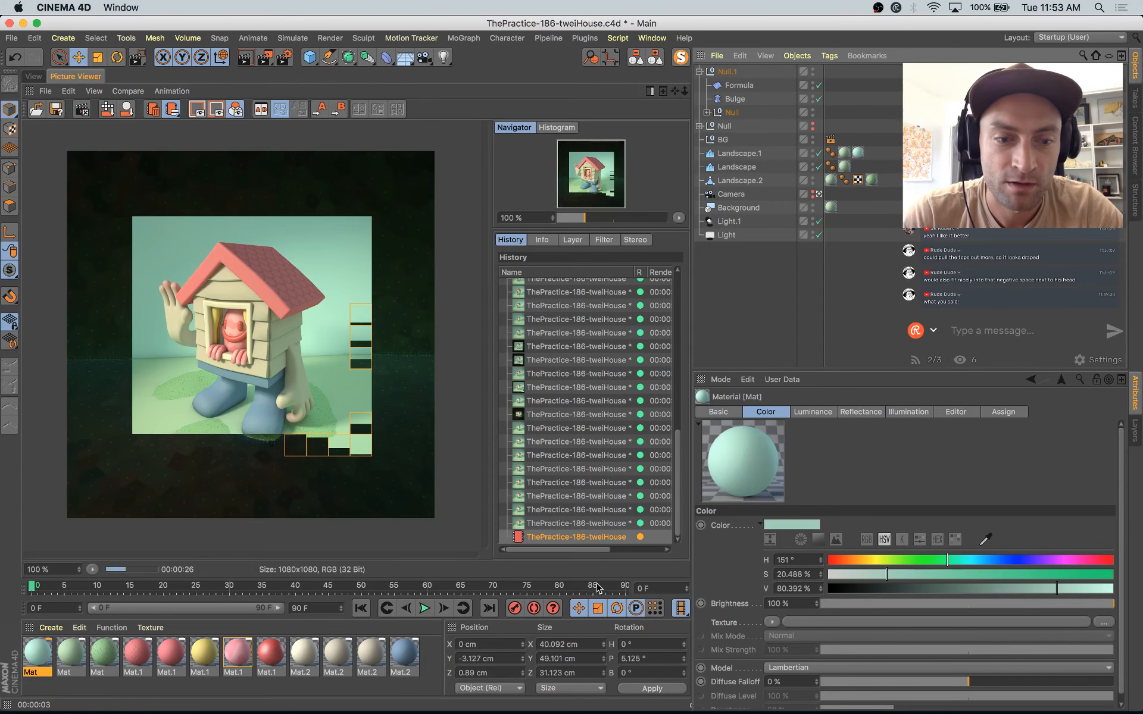
key("super+Tab")
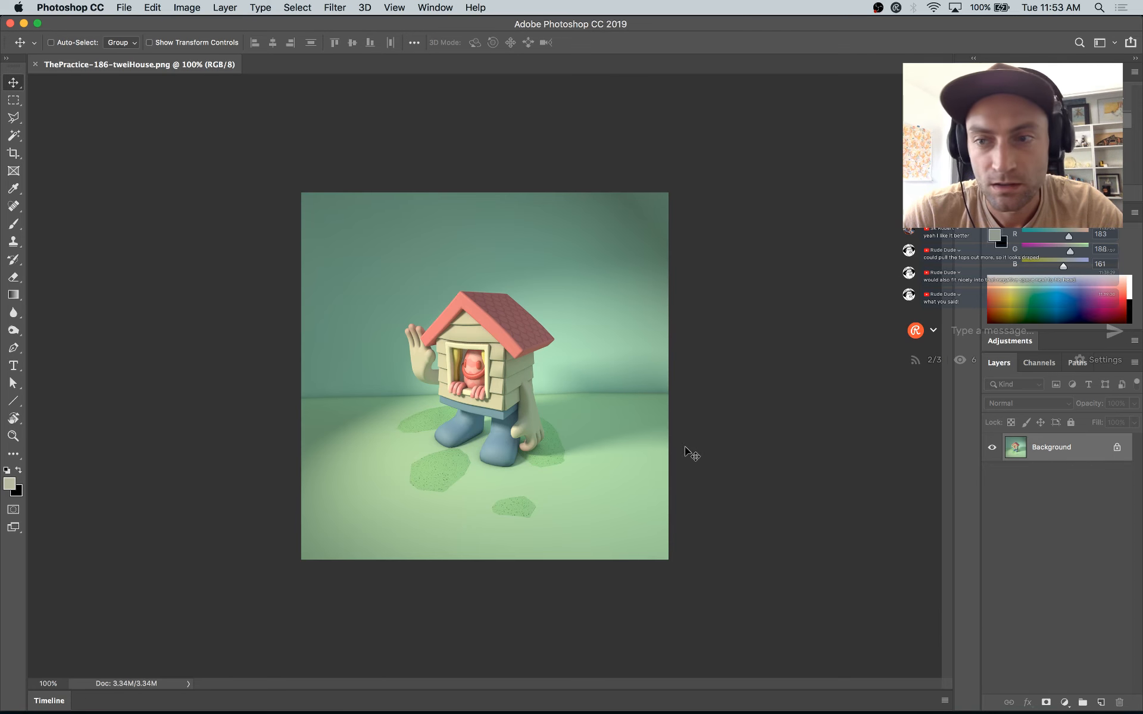
Step: Close the ThePractice-186-tweiHouse.png document in Photoshop and return to the Cinema 4D Picture Viewer
key("Tab")
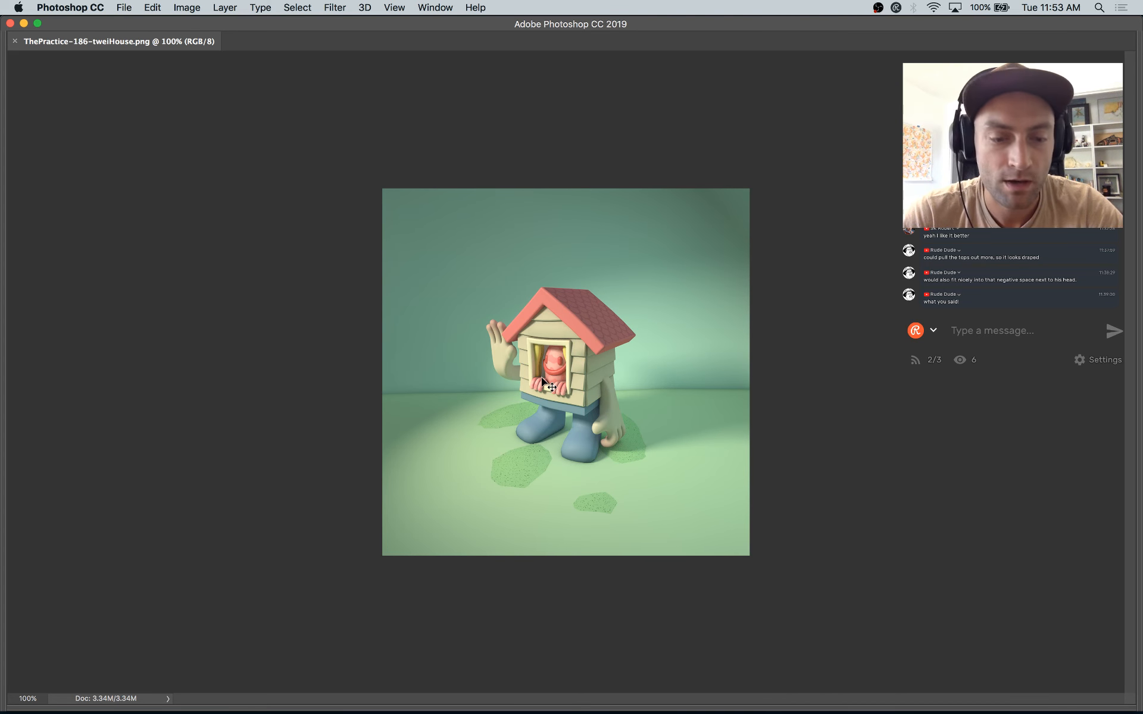
key("super+w")
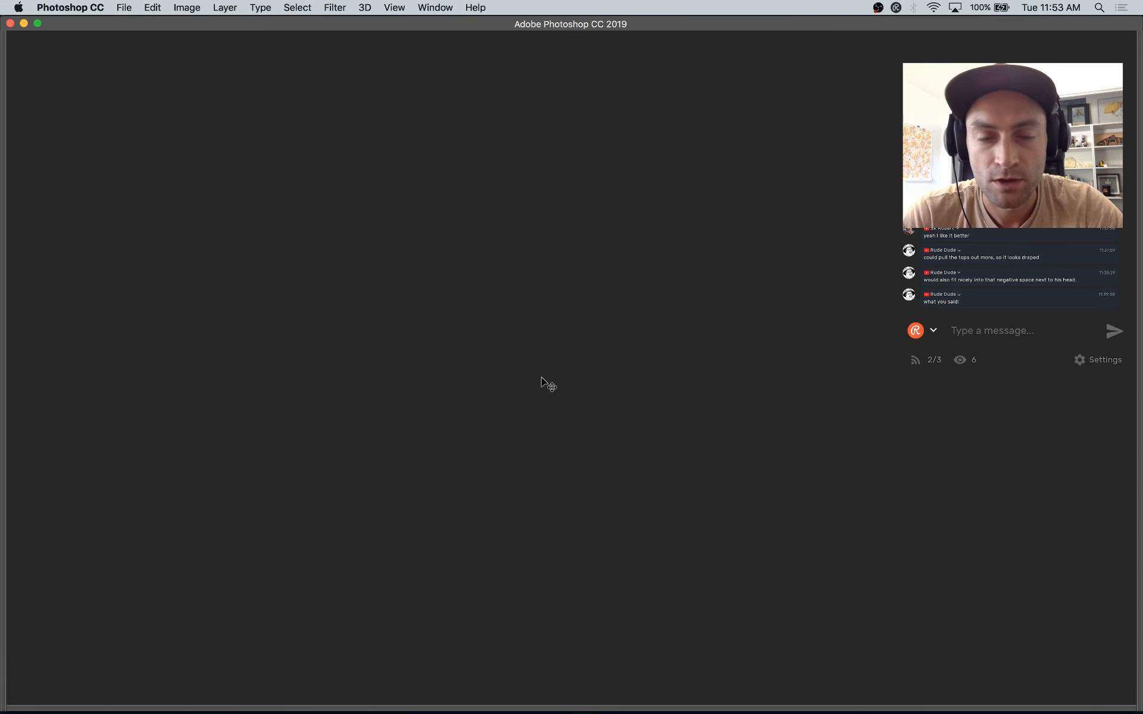
key("super+Tab")
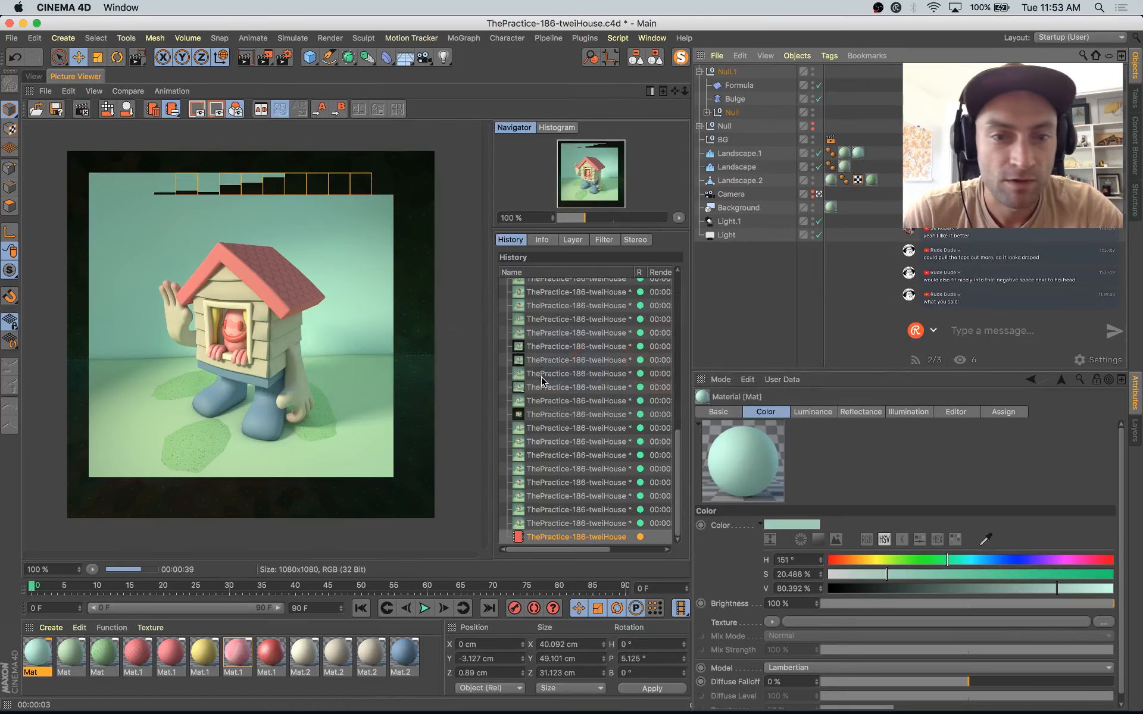
key("super+Tab")
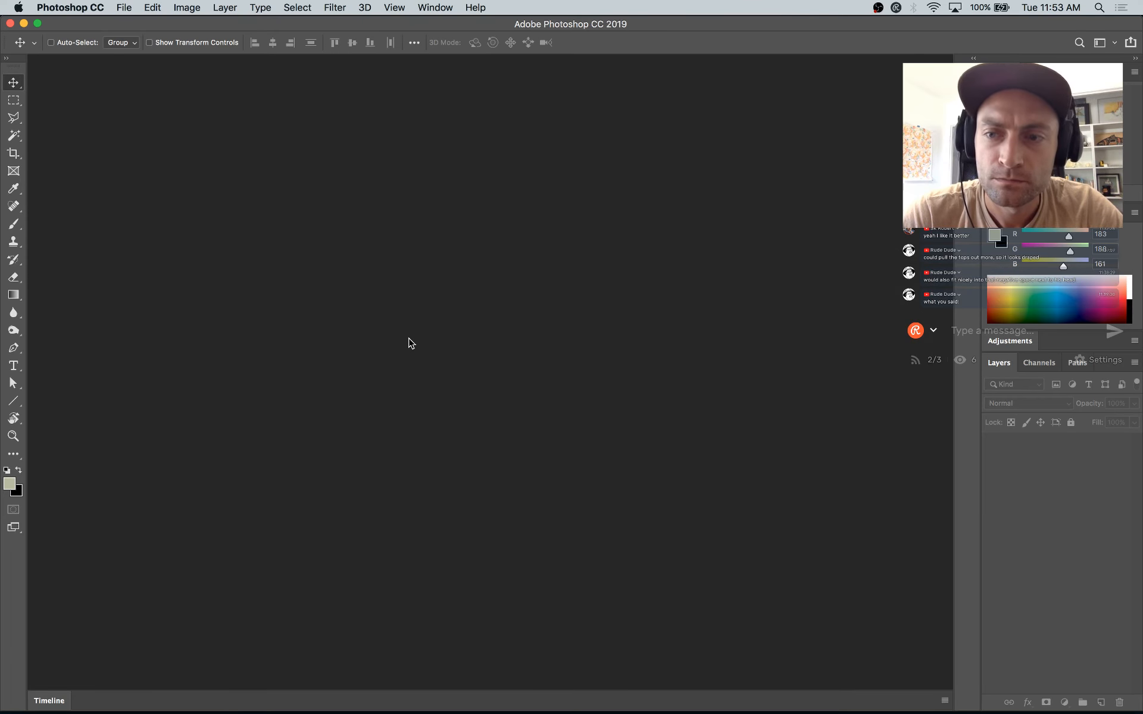
key("super+Tab")
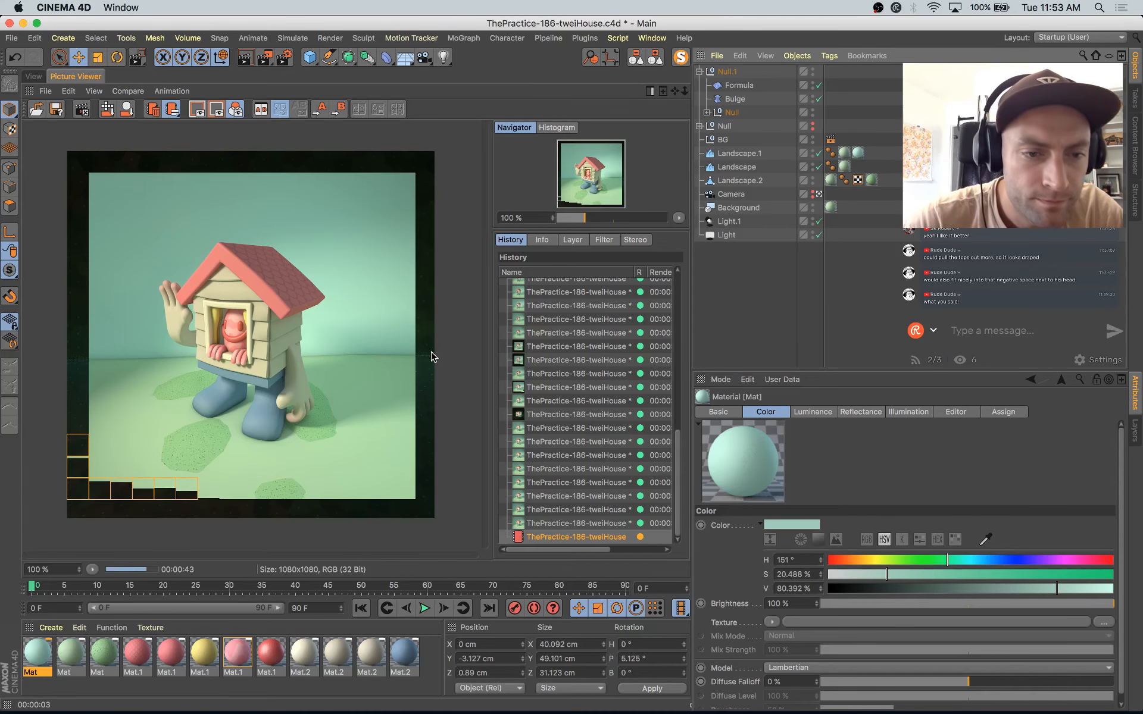
Step: Compare the previous finished render with the in-progress one in the Picture Viewer history
left_click(578, 524)
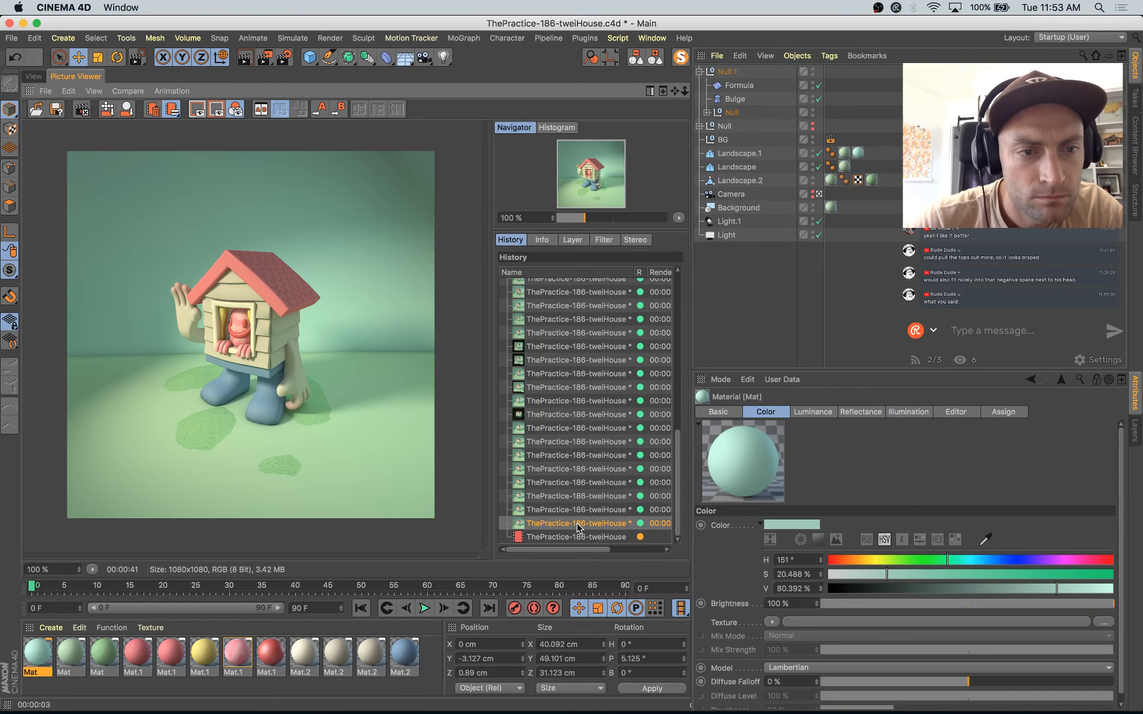
key("Down")
key("Up")
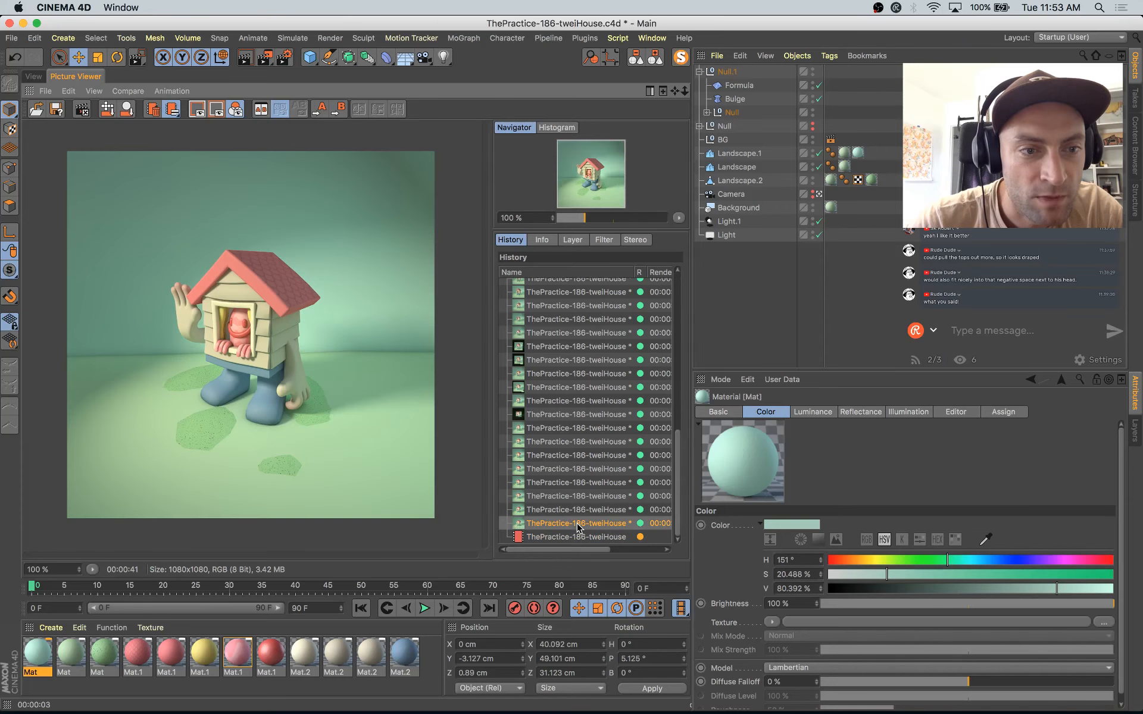
key("Down")
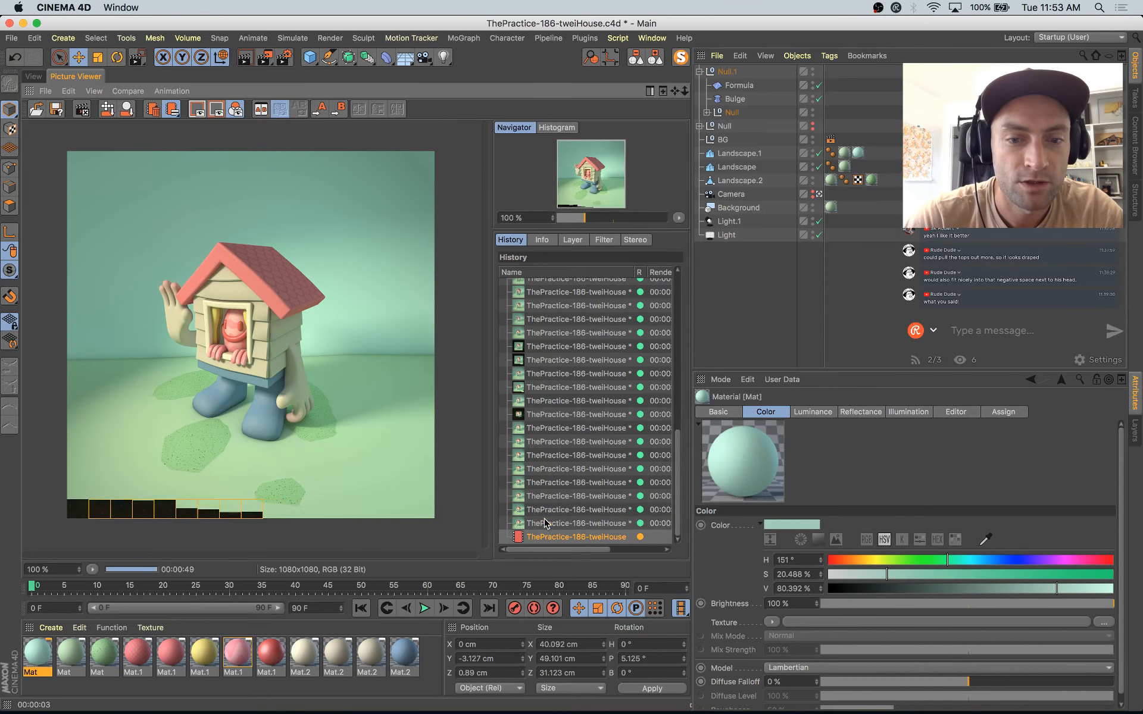
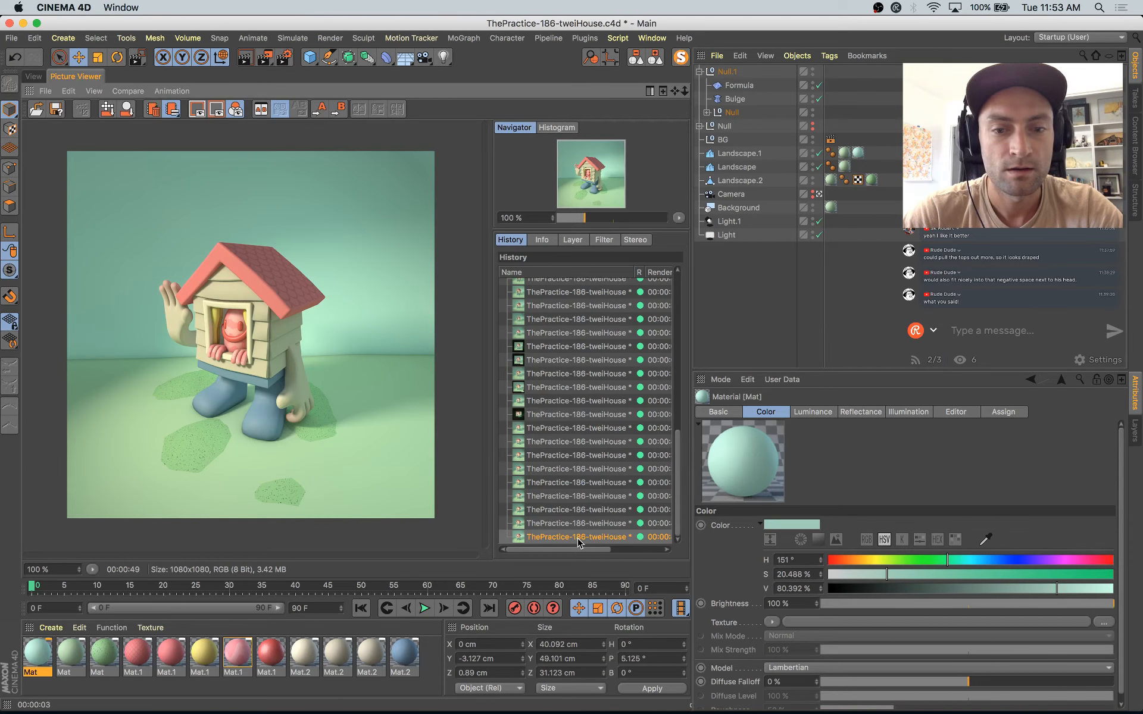
Step: Save the finished render as an 8-bit PNG still image, replacing the existing ThePractice-186-tweiHouse.png
key("super+s")
left_click(612, 698)
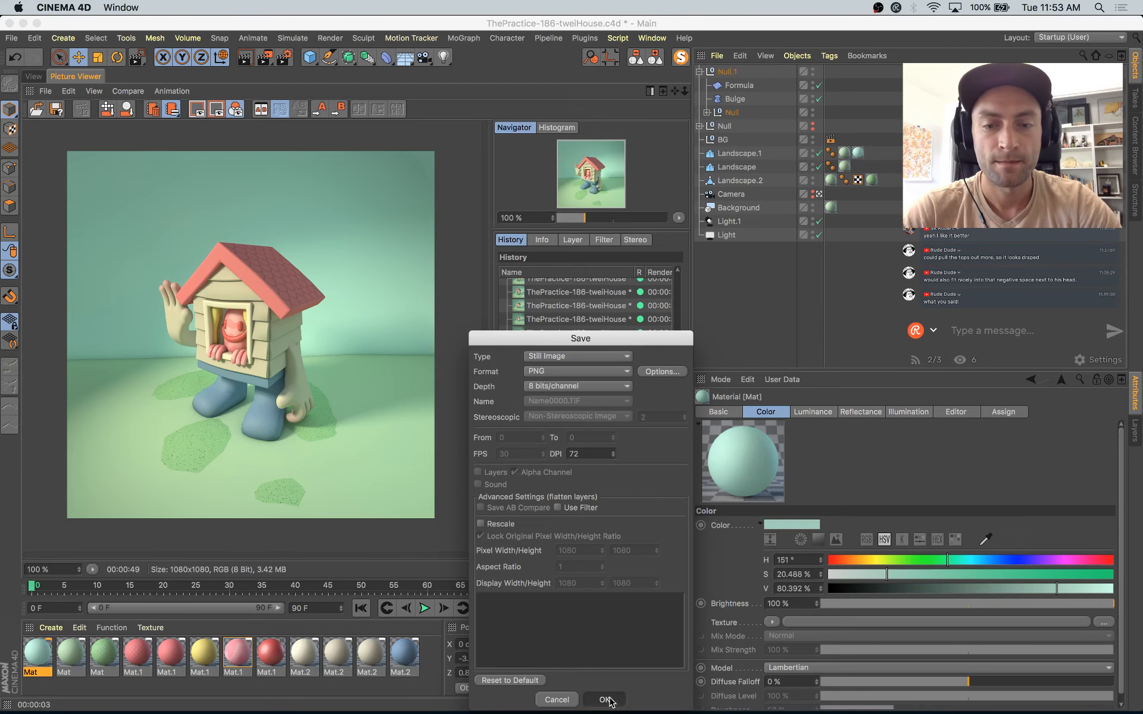
key("Return")
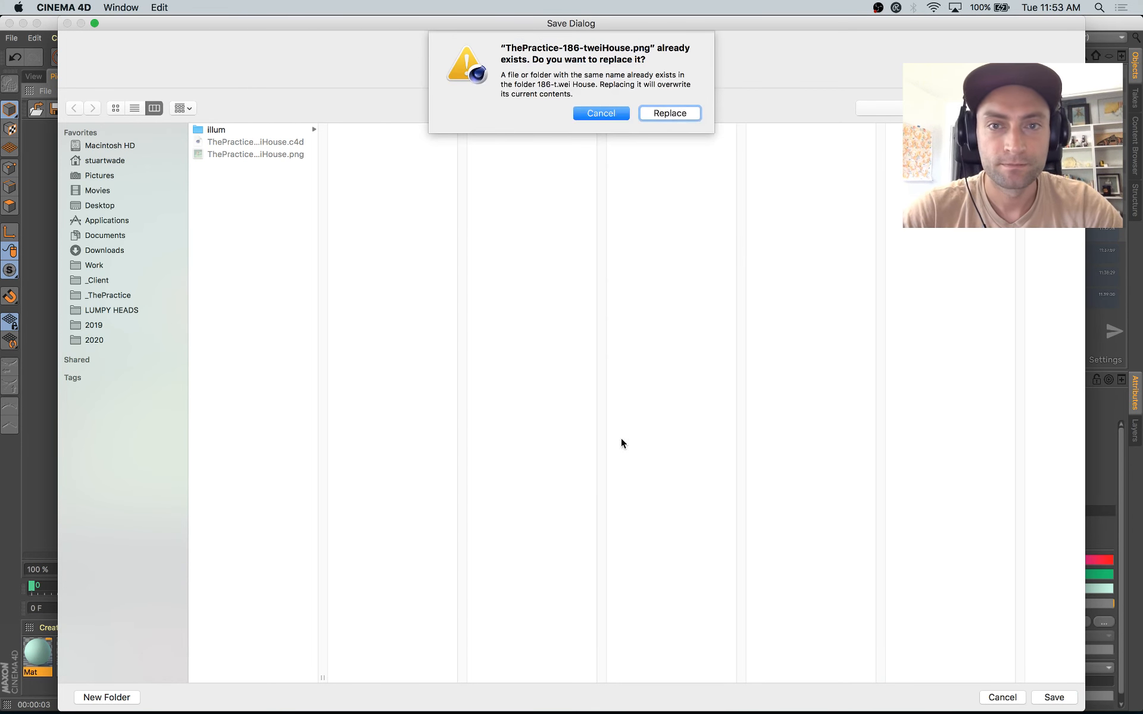
left_click(656, 115)
Step: Switch to Photoshop and add a Curves adjustment layer over the render, slightly darkening the shadows and lifting the midtones in RGB
key("super+Tab")
key("super+Tab")
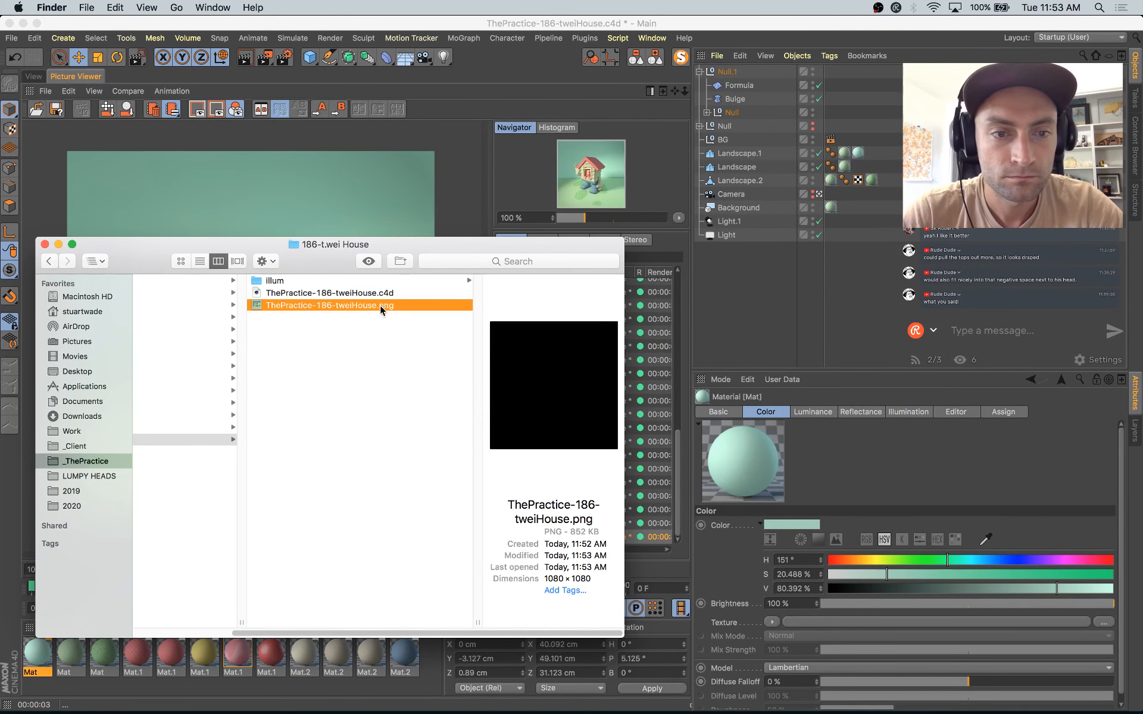
left_click_drag(380, 305, 644, 281)
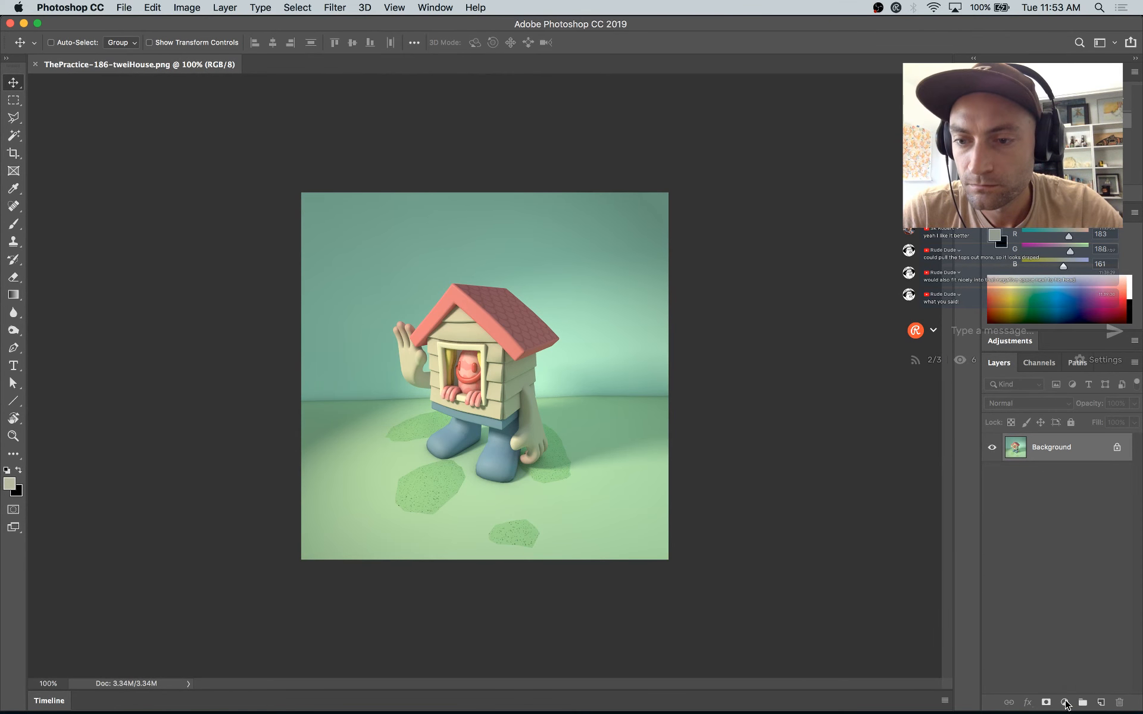
left_click(1065, 703)
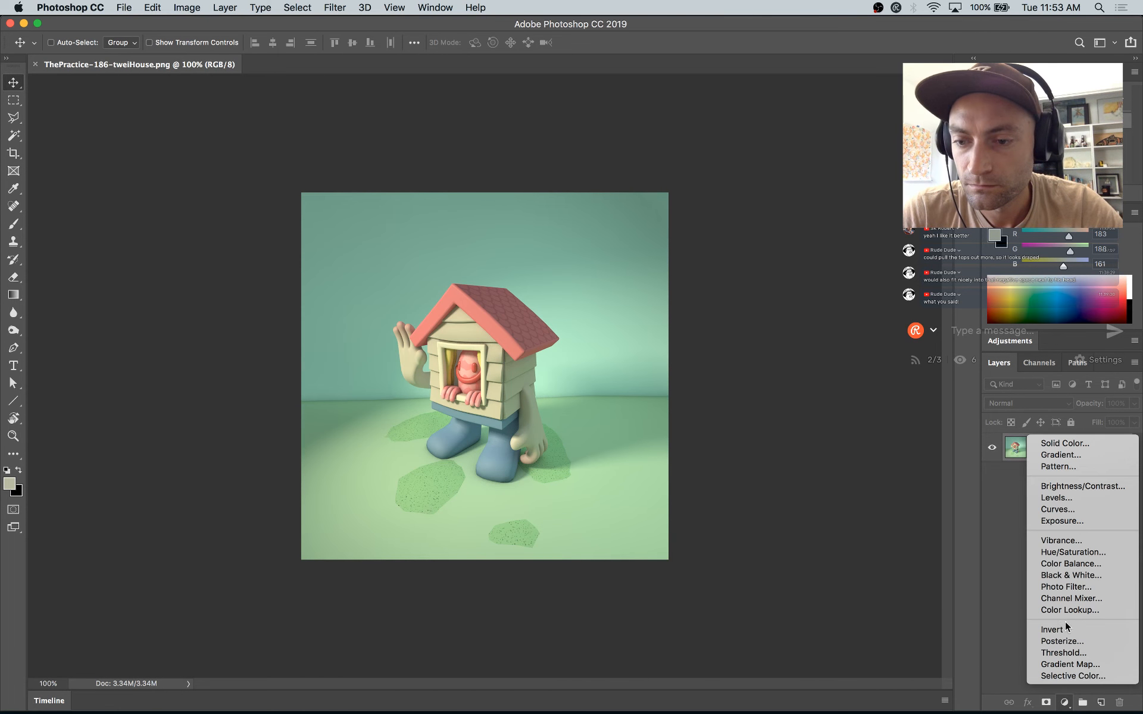
left_click(1057, 510)
left_click_drag(863, 213, 861, 209)
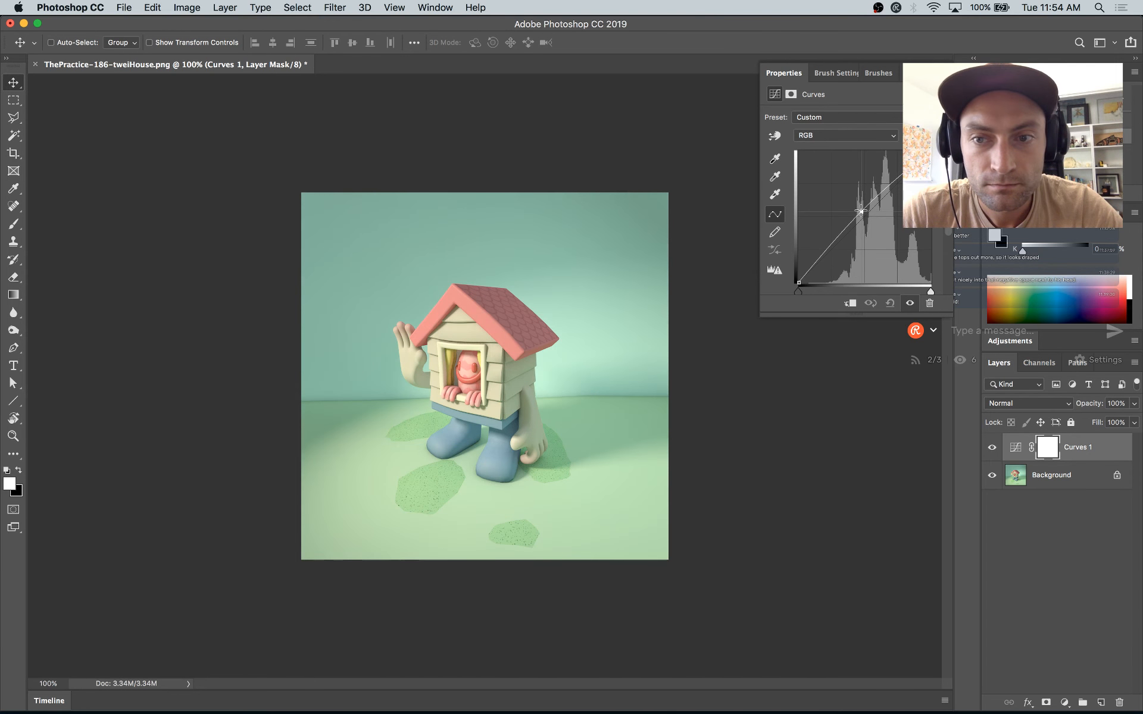
left_click_drag(813, 268, 814, 270)
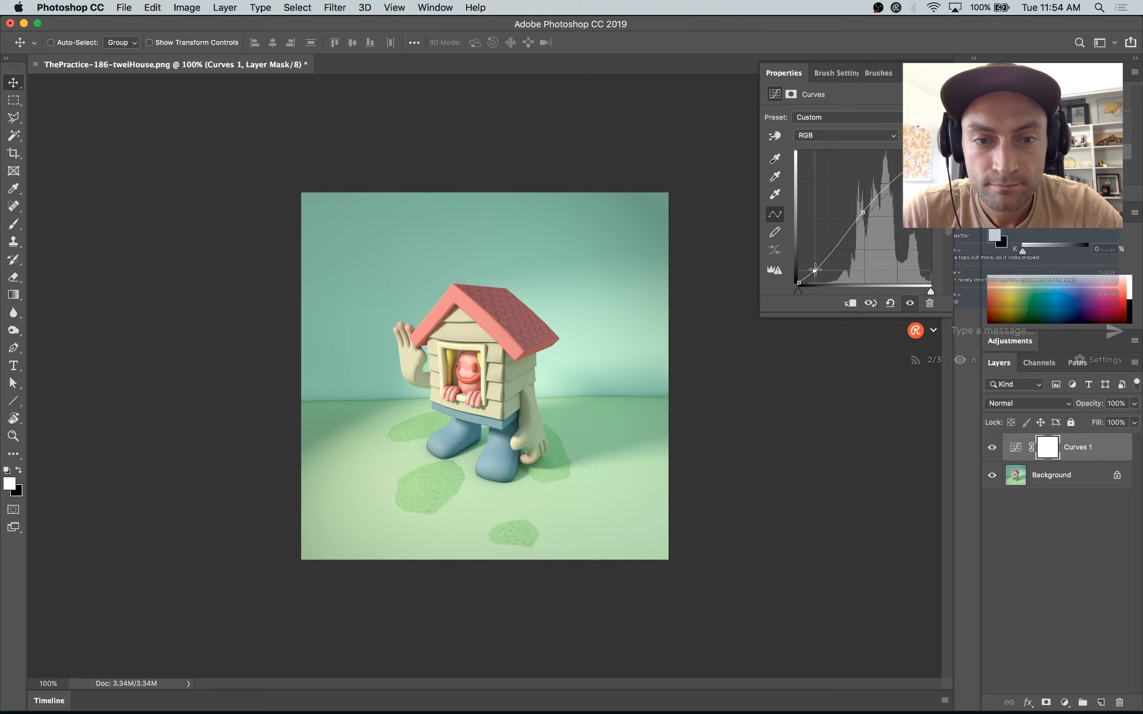
left_click_drag(862, 211, 880, 195)
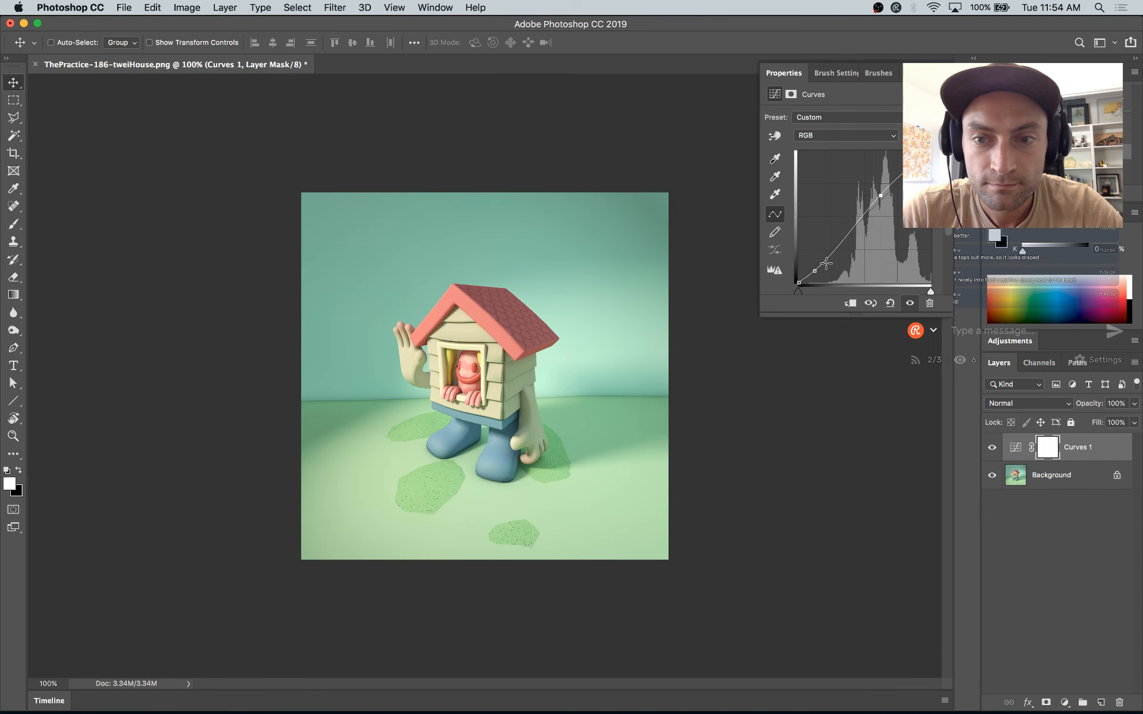
Step: In the Blue channel of the Curves adjustment, raise the black point to tint the shadows blue and anchor the midtones and highlights
left_click(825, 136)
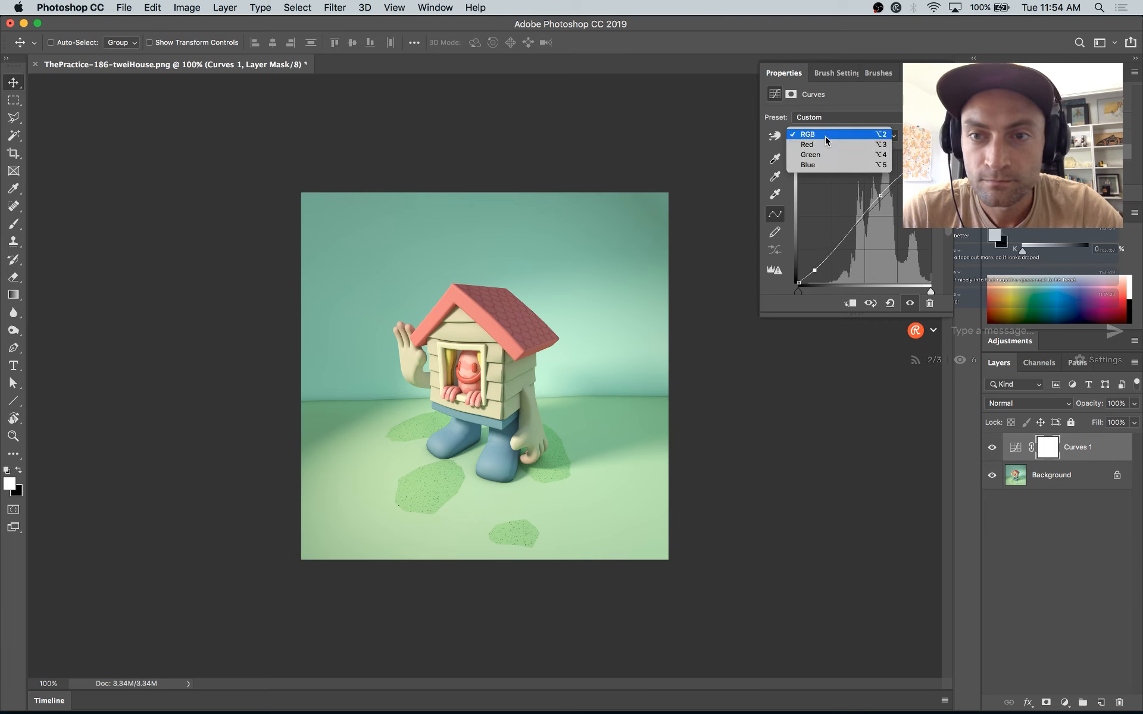
left_click(825, 166)
left_click_drag(797, 281, 784, 258)
left_click_drag(843, 224, 851, 227)
mouse_move(801, 256)
left_mouse_down()
mouse_move(784, 309)
mouse_move(782, 248)
left_mouse_up()
left_click_drag(887, 194, 888, 192)
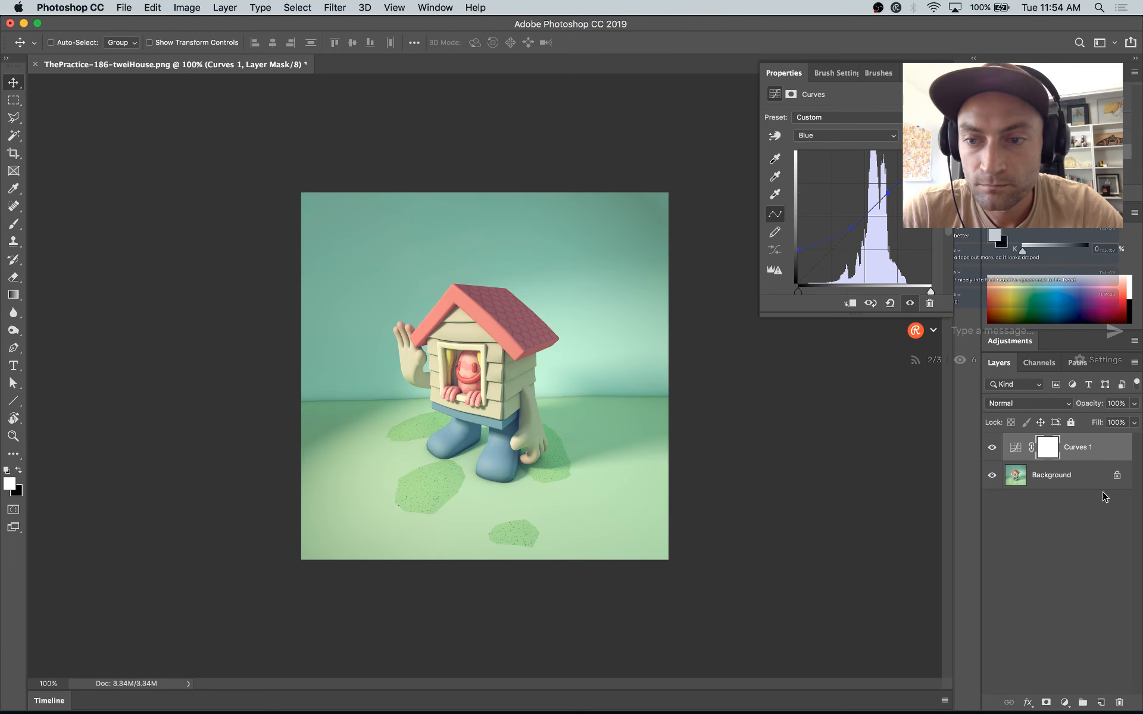
Step: Compare the image with and without the Curves adjustment, and return its curve display to the RGB channel
left_click(992, 448)
left_click(992, 448)
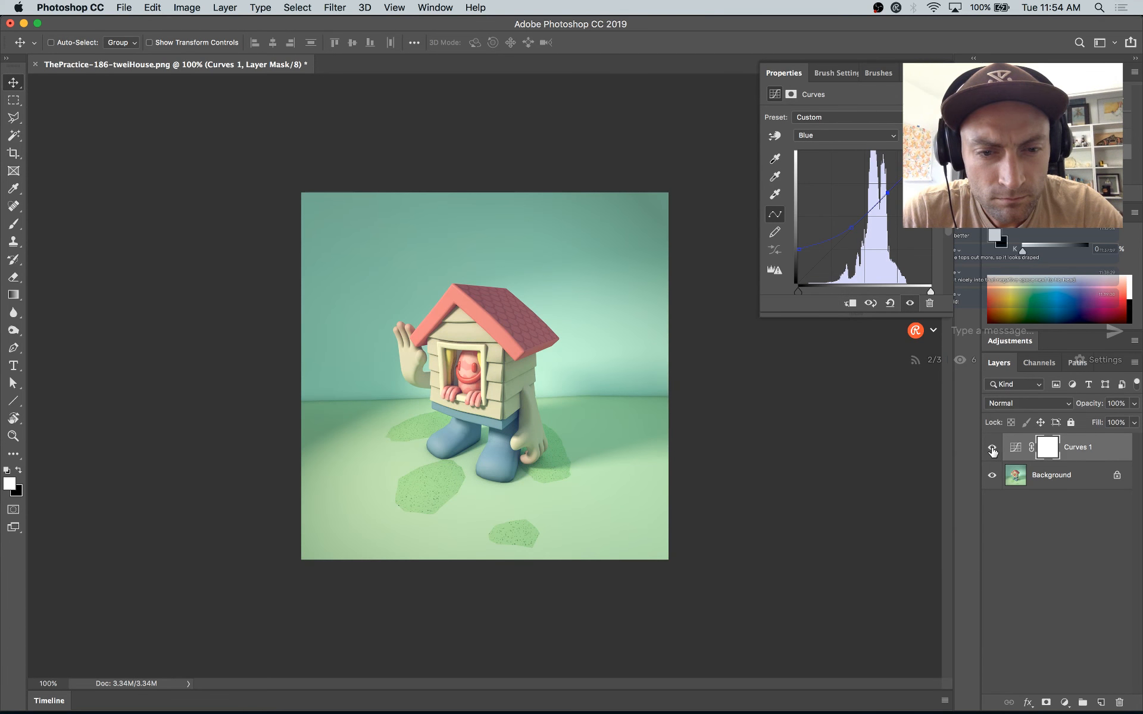
left_click(992, 448)
left_click(992, 448)
left_click(831, 135)
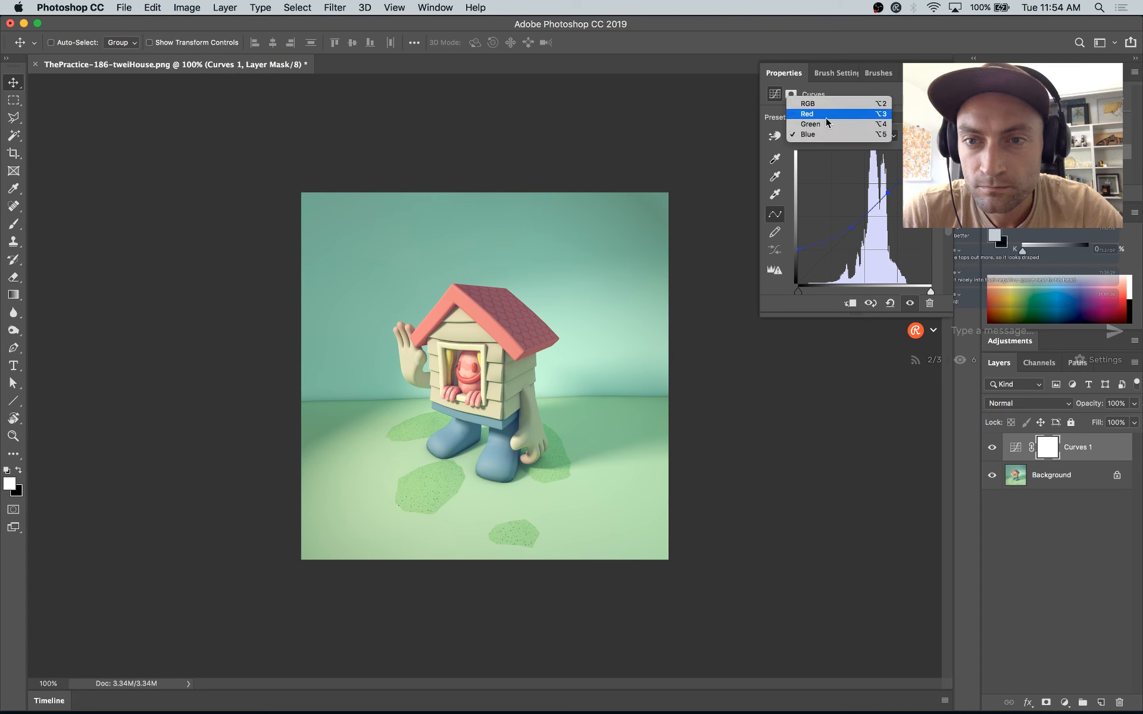
left_click(831, 102)
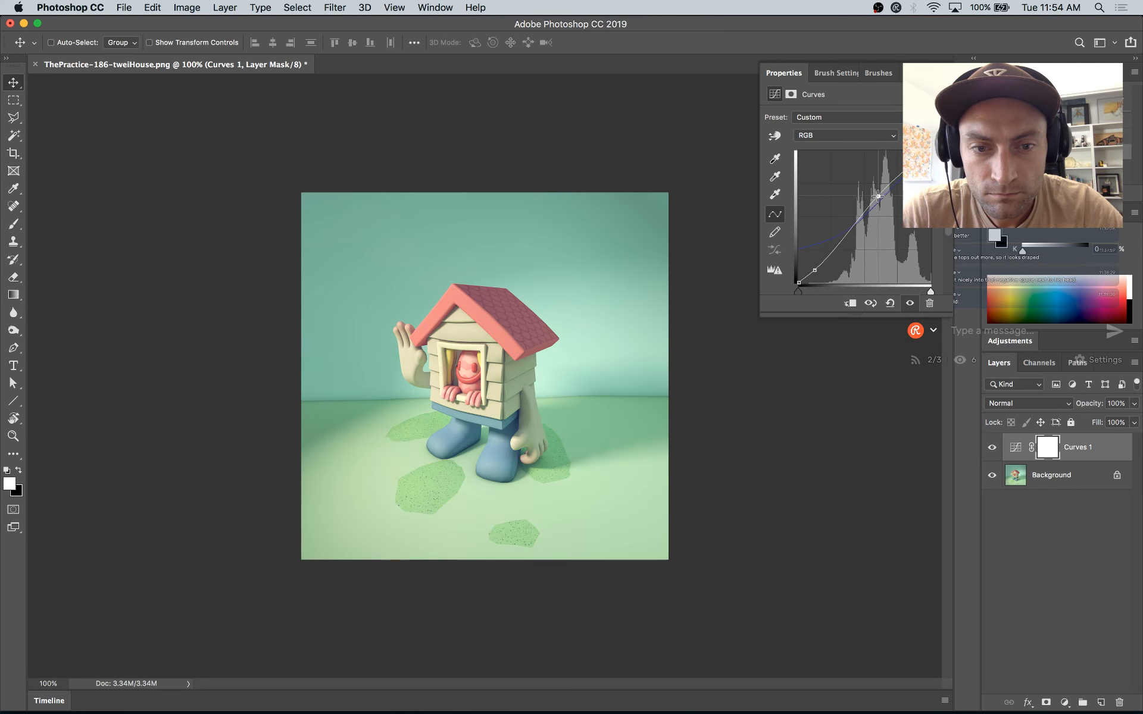
key("super+shift+s")
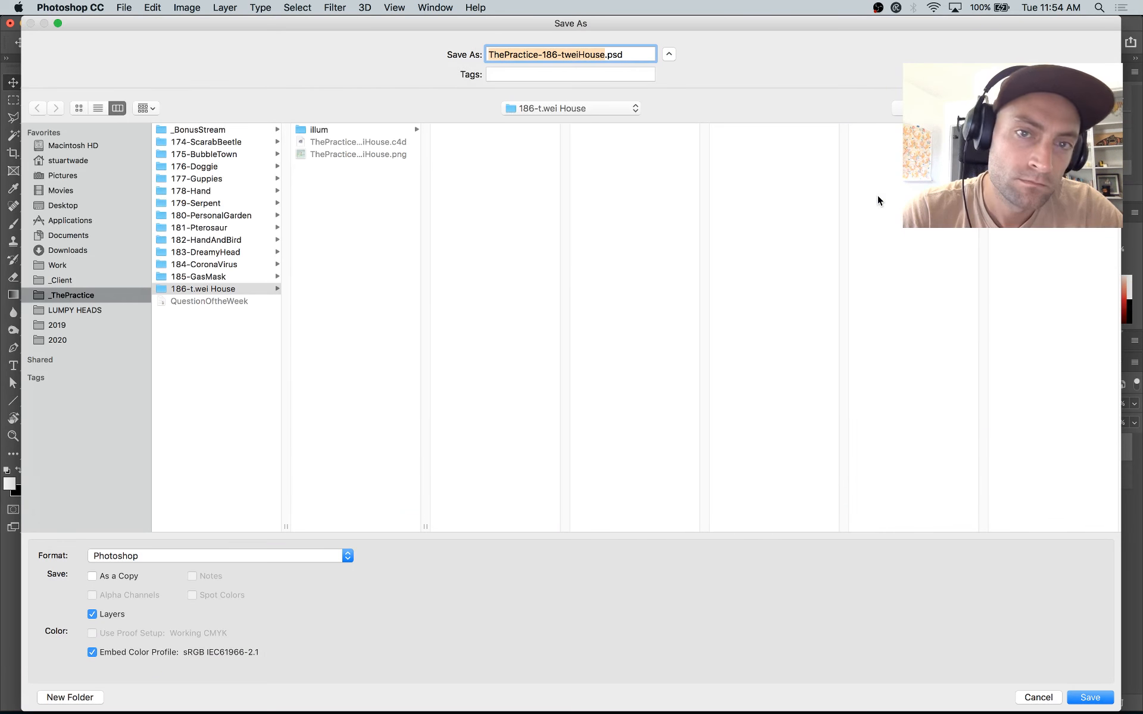
key("Return")
key("Return")
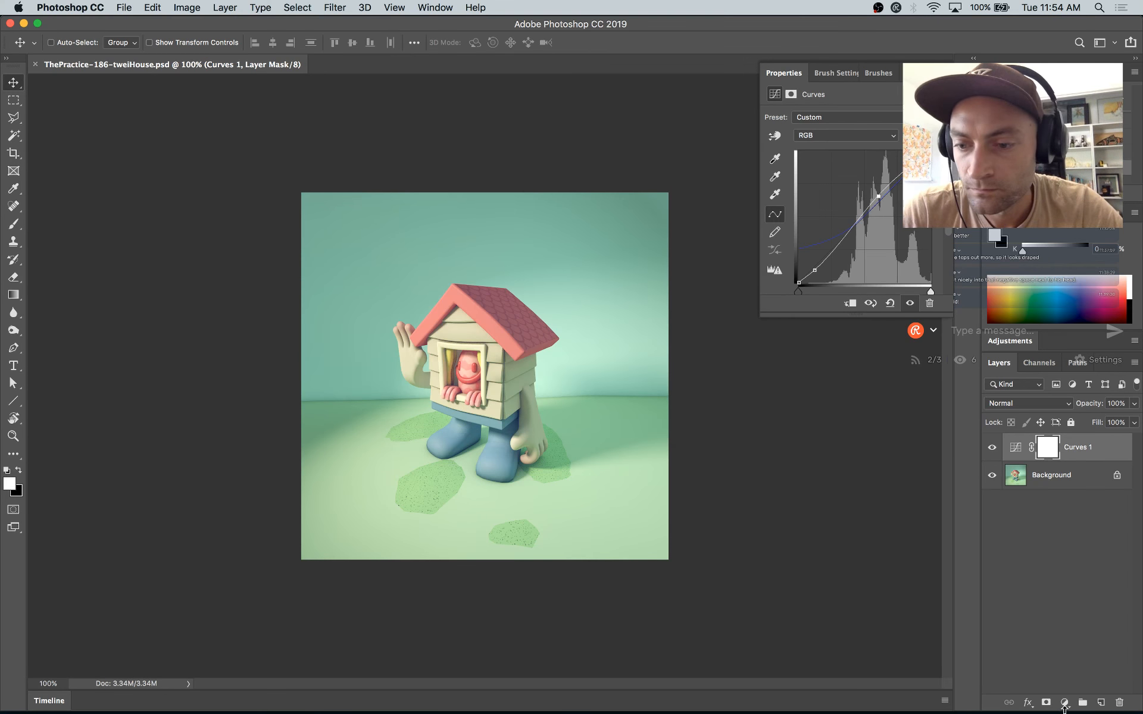
Step: Add a Hue/Saturation adjustment layer on top, moderately raising the saturation and slightly lowering the lightness
left_click(1065, 702)
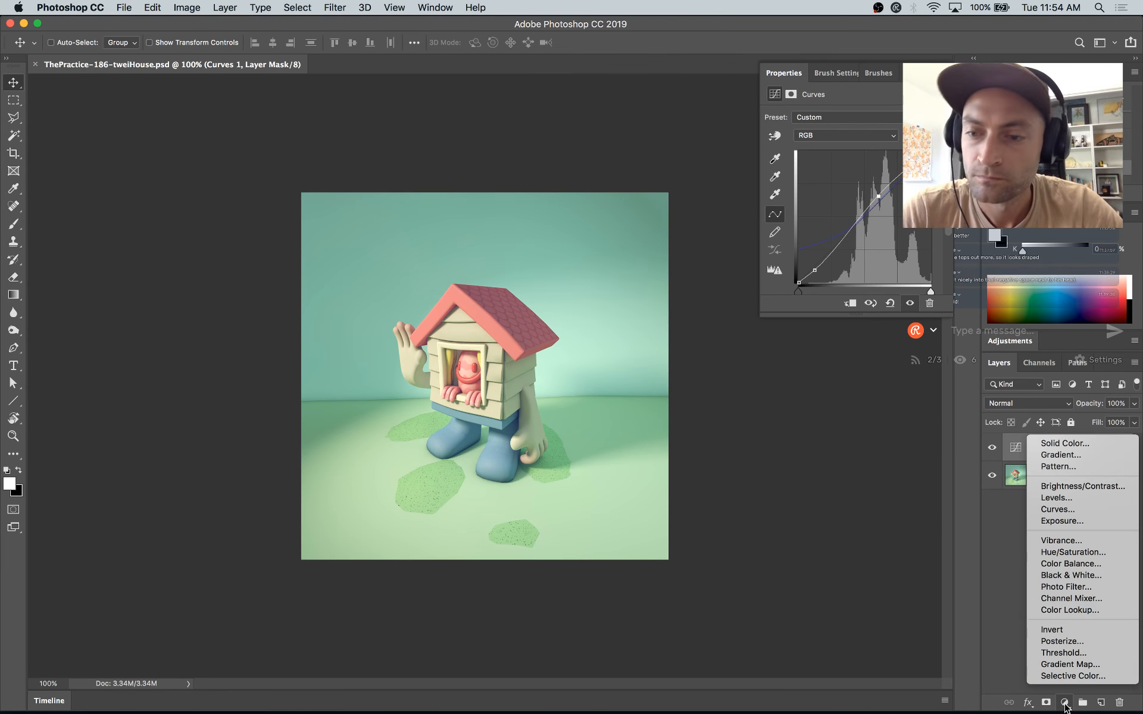
left_click(1070, 553)
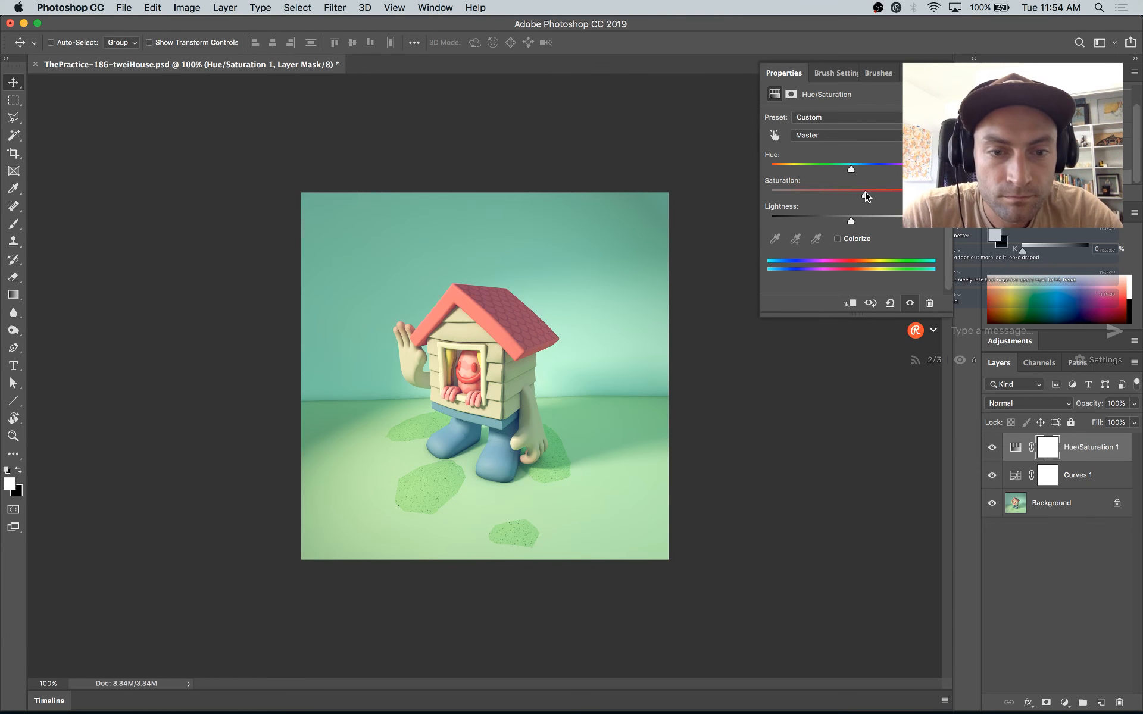
left_click_drag(866, 196, 847, 221)
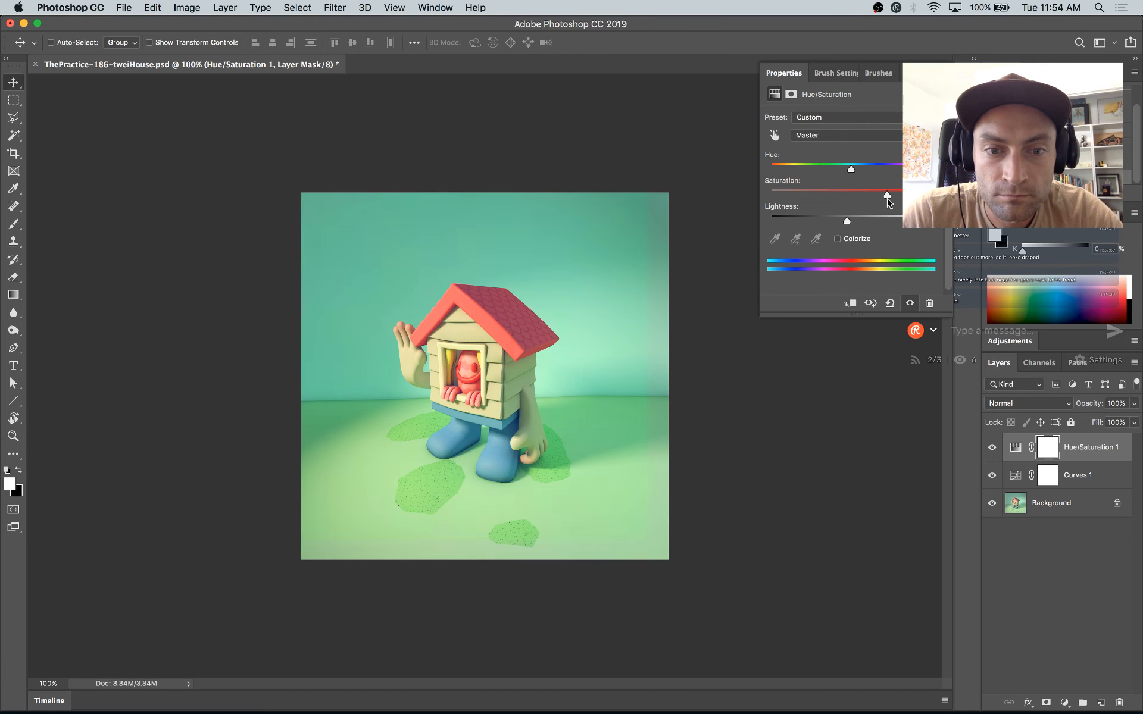
left_click_drag(869, 199, 873, 205)
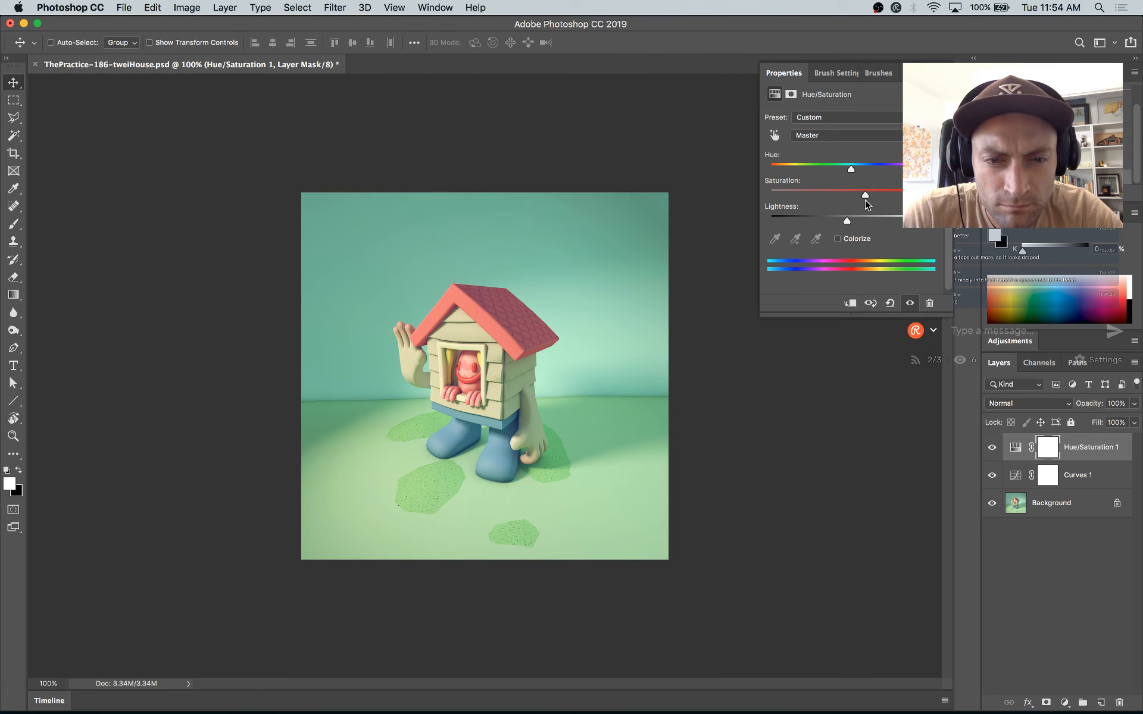
Step: Inspect the color-graded image at 200% and save the PSD document
key("super+equal")
key("super+equal")
key("super+equal")
key("super+minus")
key("super+minus")
key("super+minus")
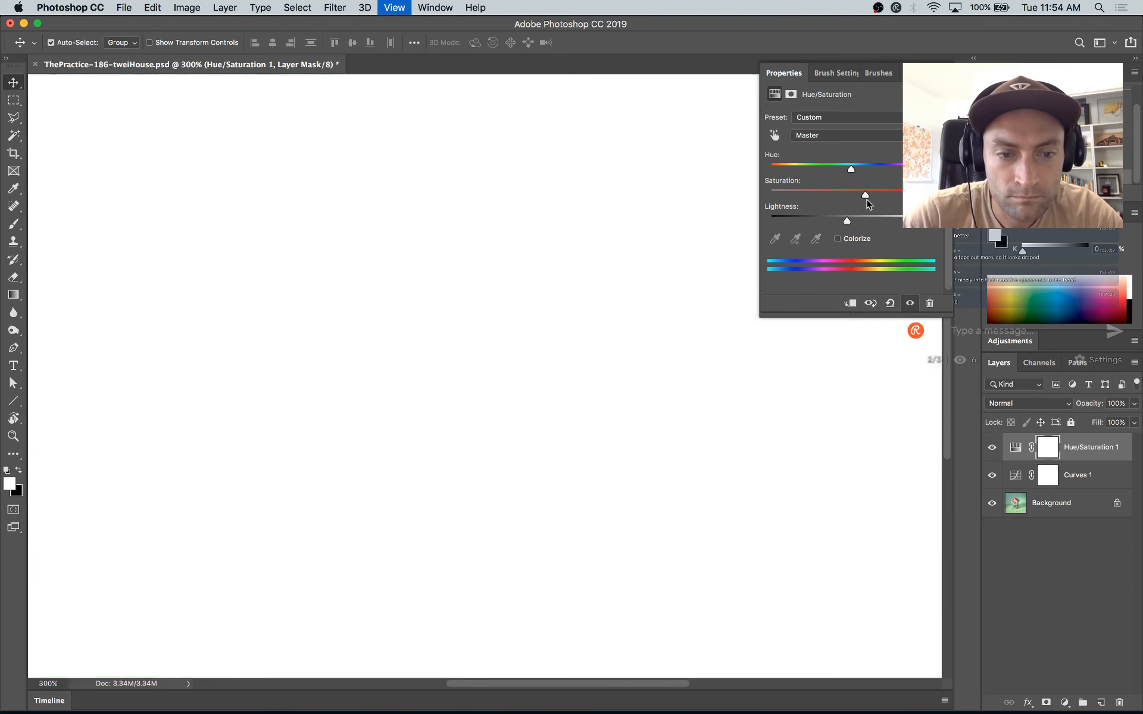
key("super+equal")
key("super+s")
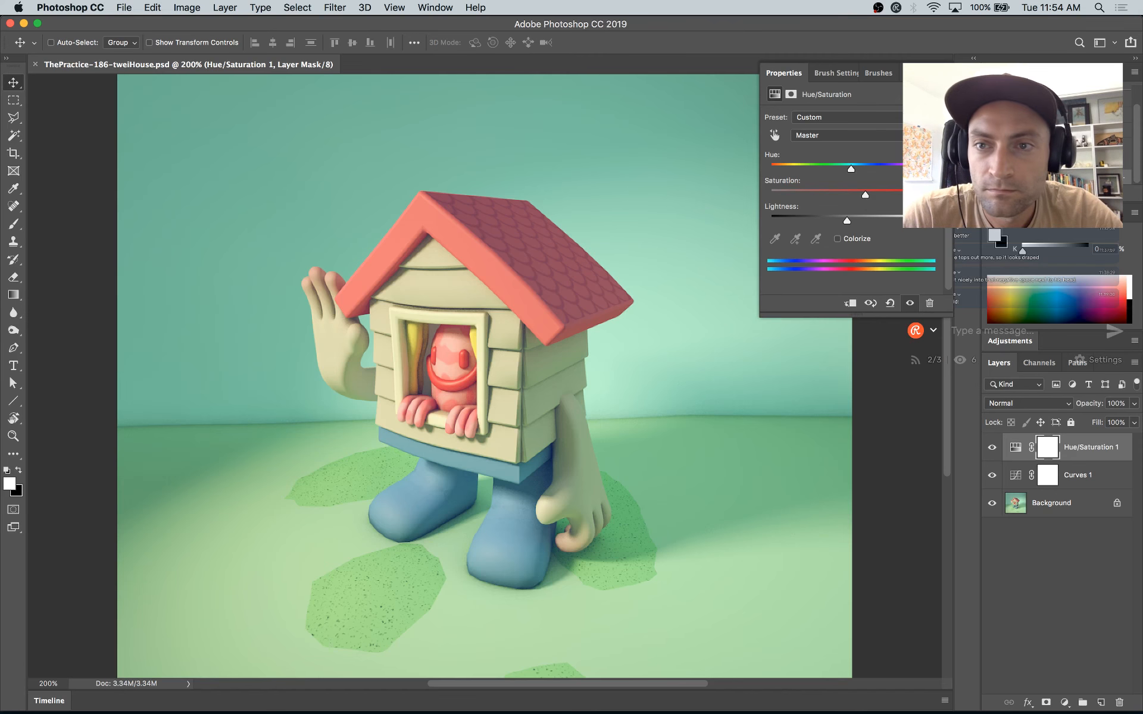
Step: Duplicate the Background layer beneath the adjustment layers
left_click(934, 72)
left_click(1061, 484)
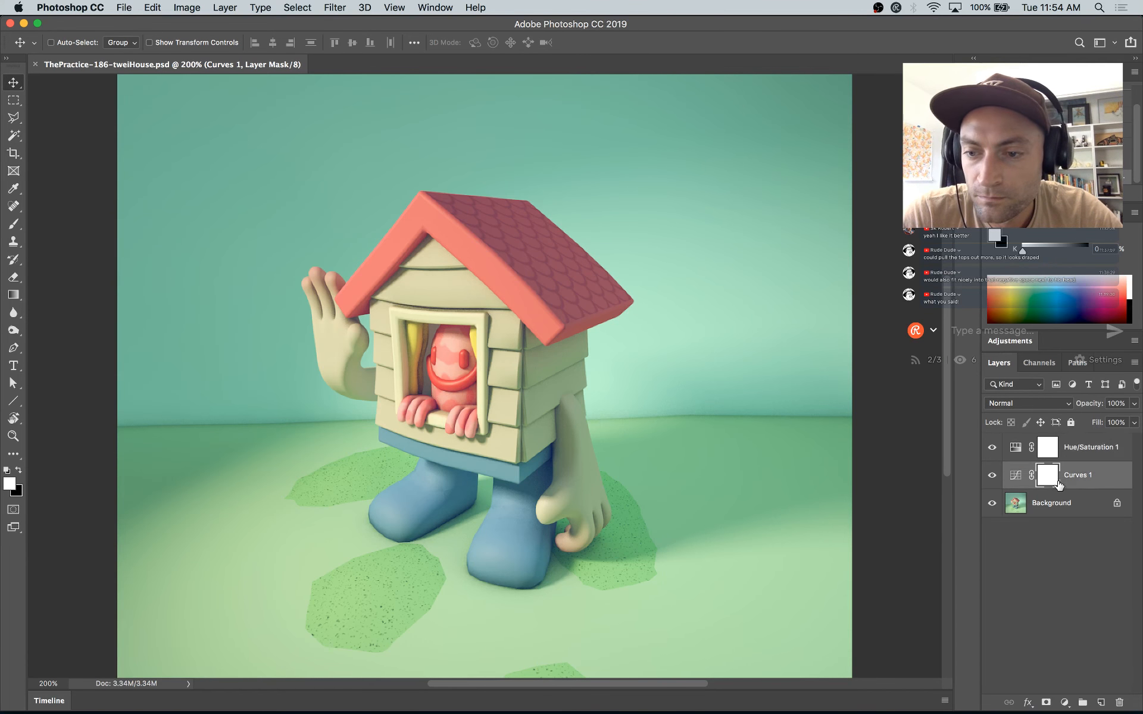
left_click(1065, 504)
right_click(1066, 510)
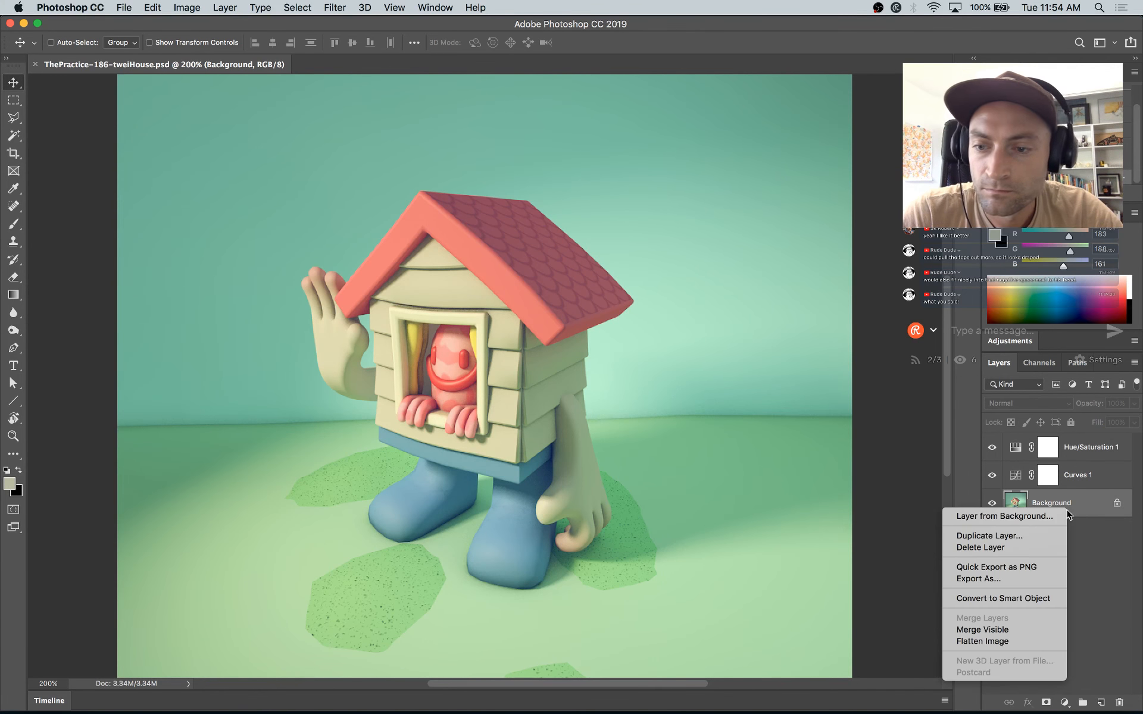
left_click(1011, 537)
left_click(689, 299)
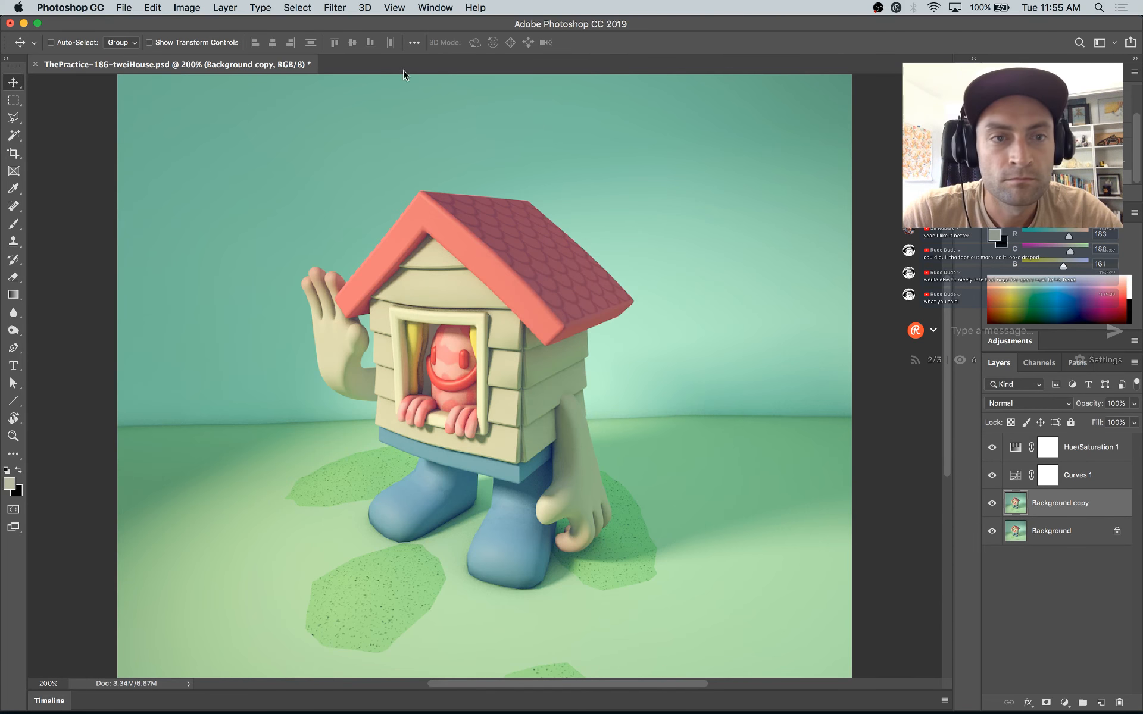
Step: Add 14.21% uniform monochromatic noise to the Background copy layer and set the layer's opacity to 31%
left_click(335, 7)
mouse_move(366, 218)
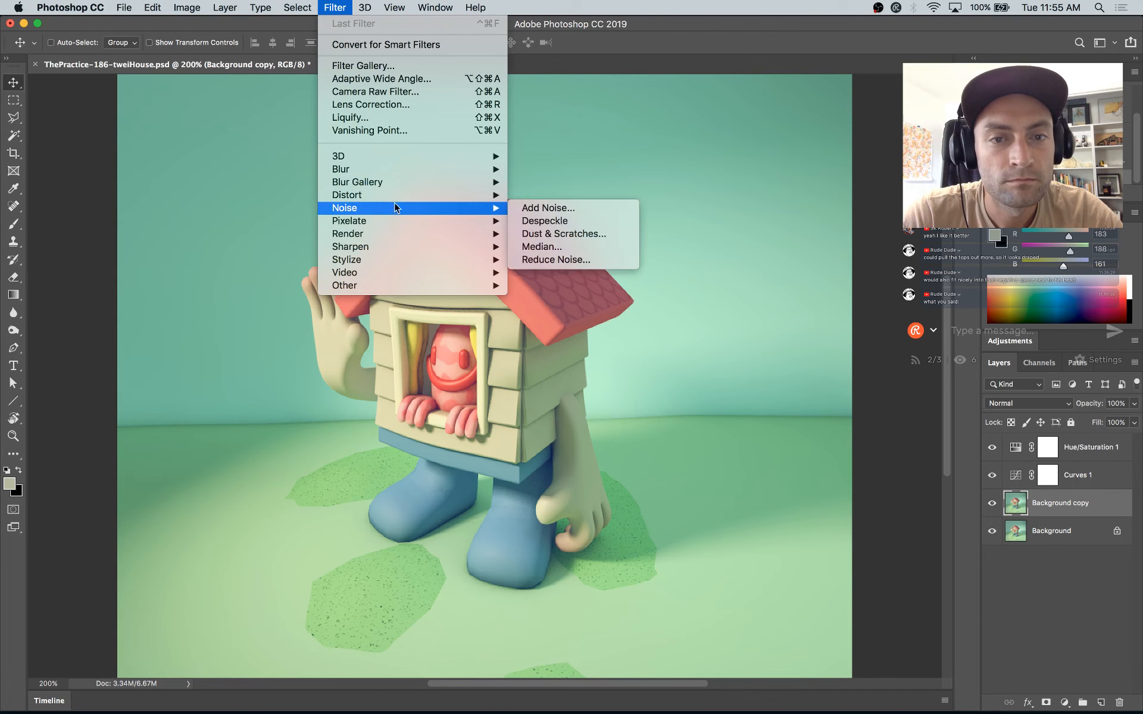
left_click(531, 209)
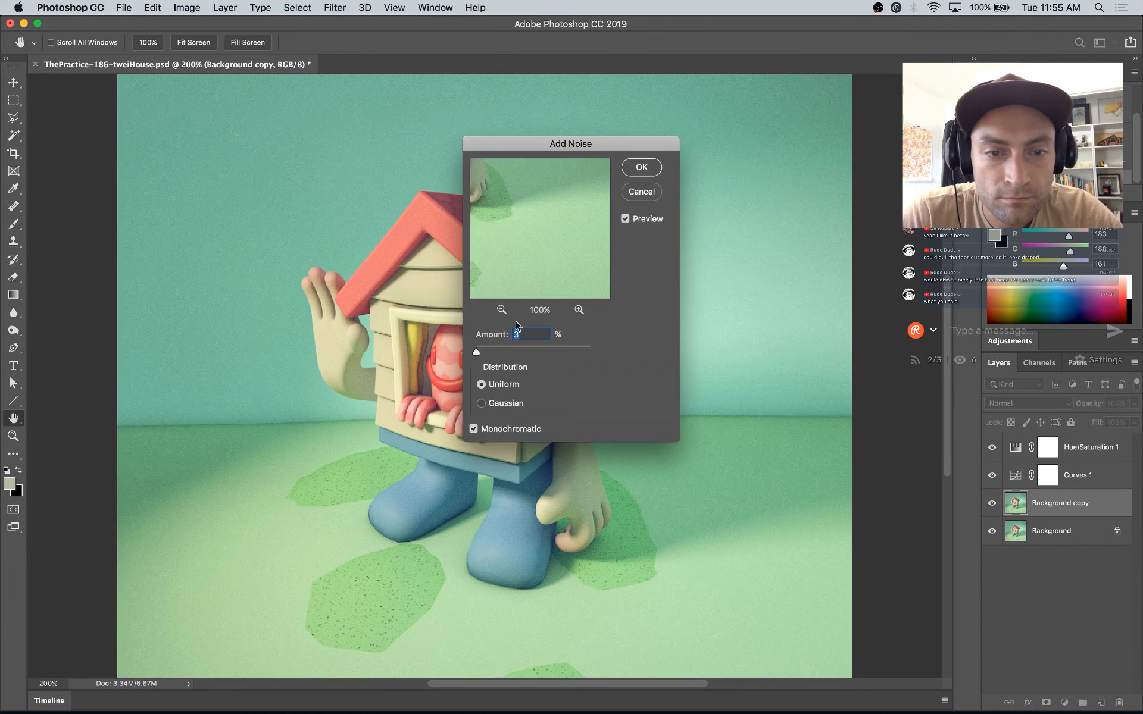
left_click_drag(477, 352, 480, 354)
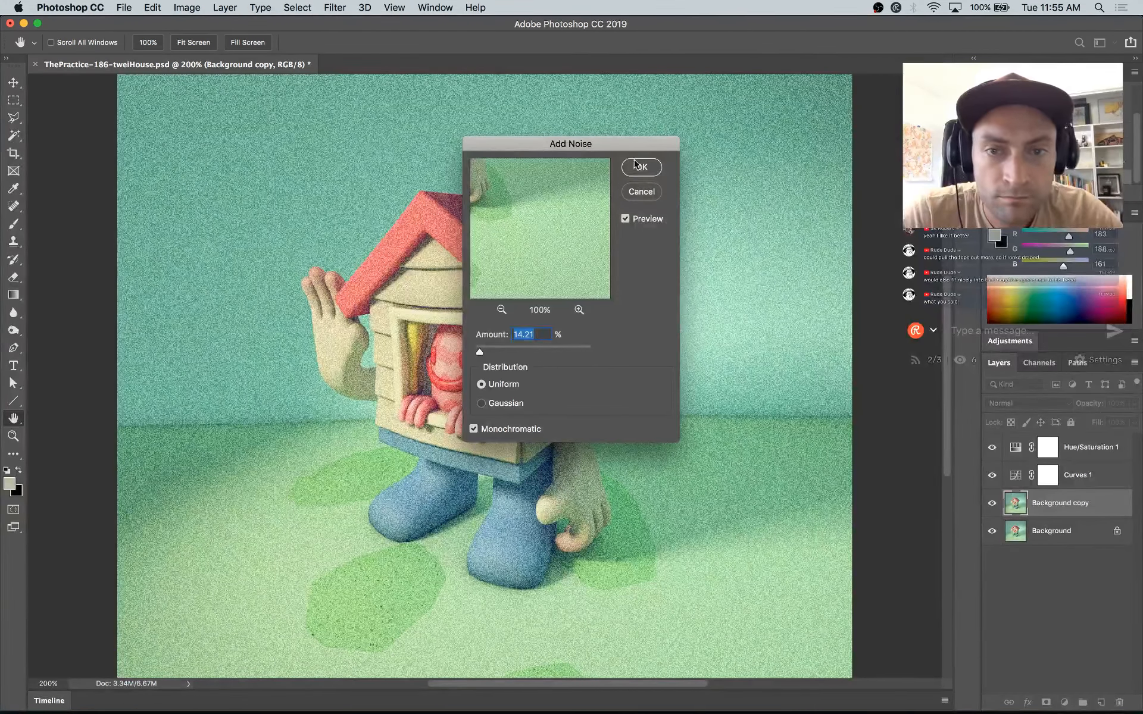
left_click(639, 168)
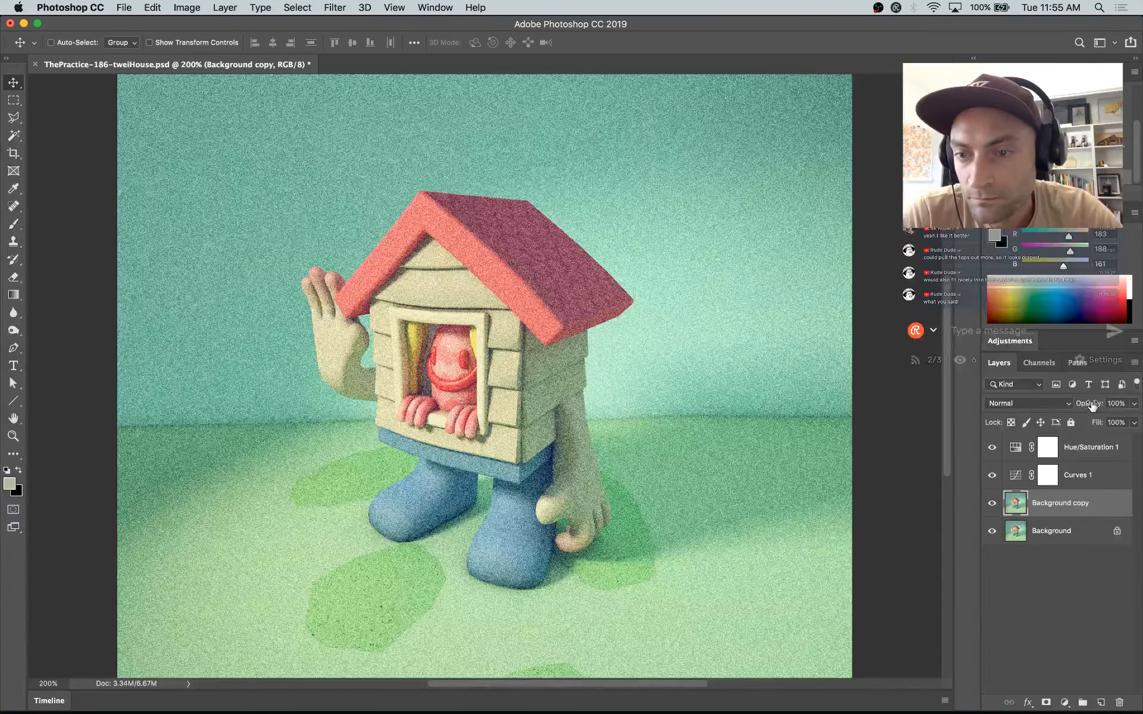
left_click_drag(1083, 409, 1046, 425)
left_click_drag(1114, 504, 1116, 499, "super")
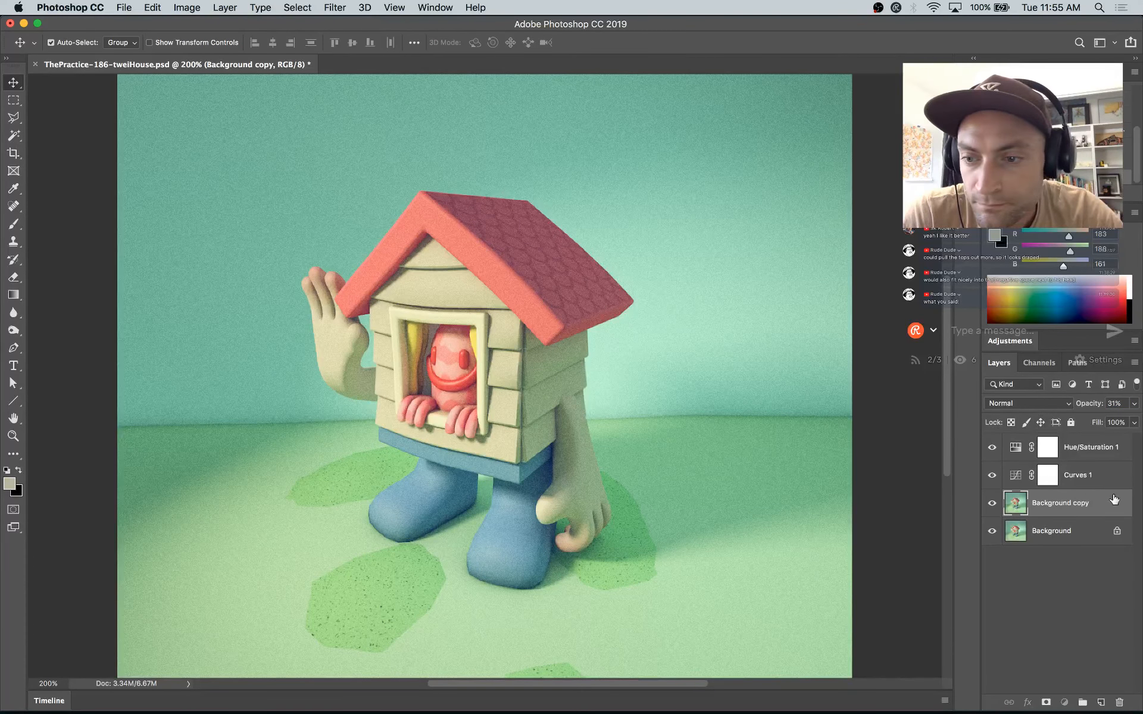
Step: Duplicate the noise layer at 53% opacity and restrict it to dark tones with its This Layer Blend If white value at 80
key("super+j")
left_click_drag(1095, 410, 1137, 520)
double_click(1126, 507)
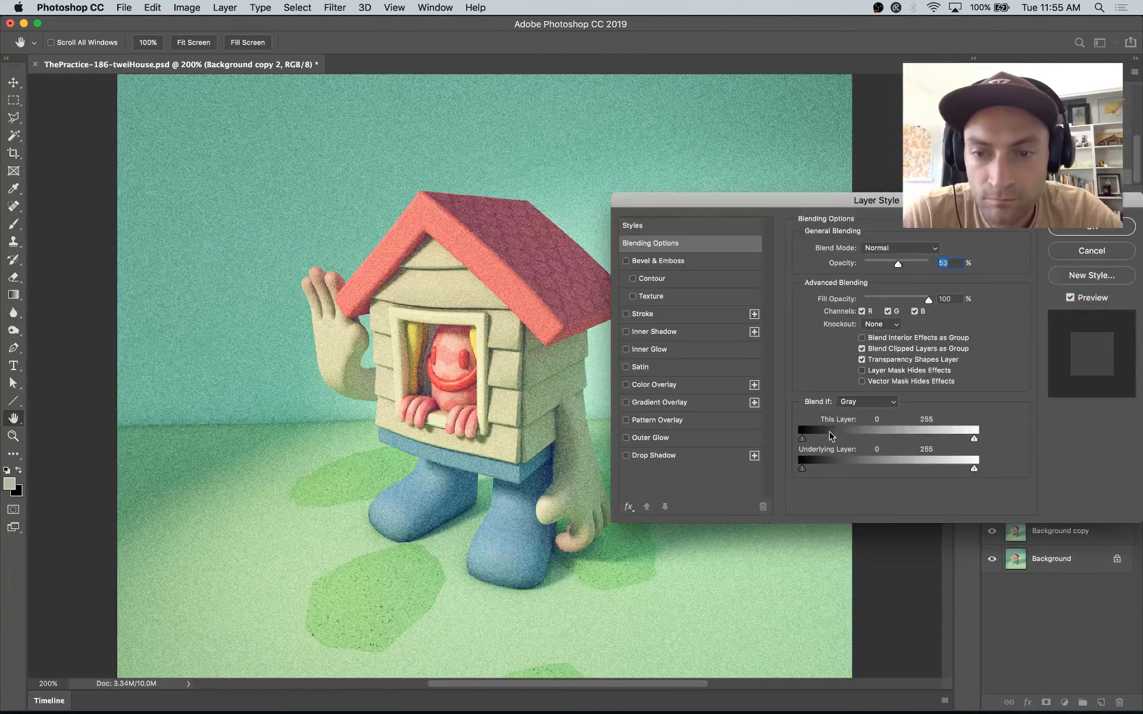
left_click_drag(974, 440, 857, 447)
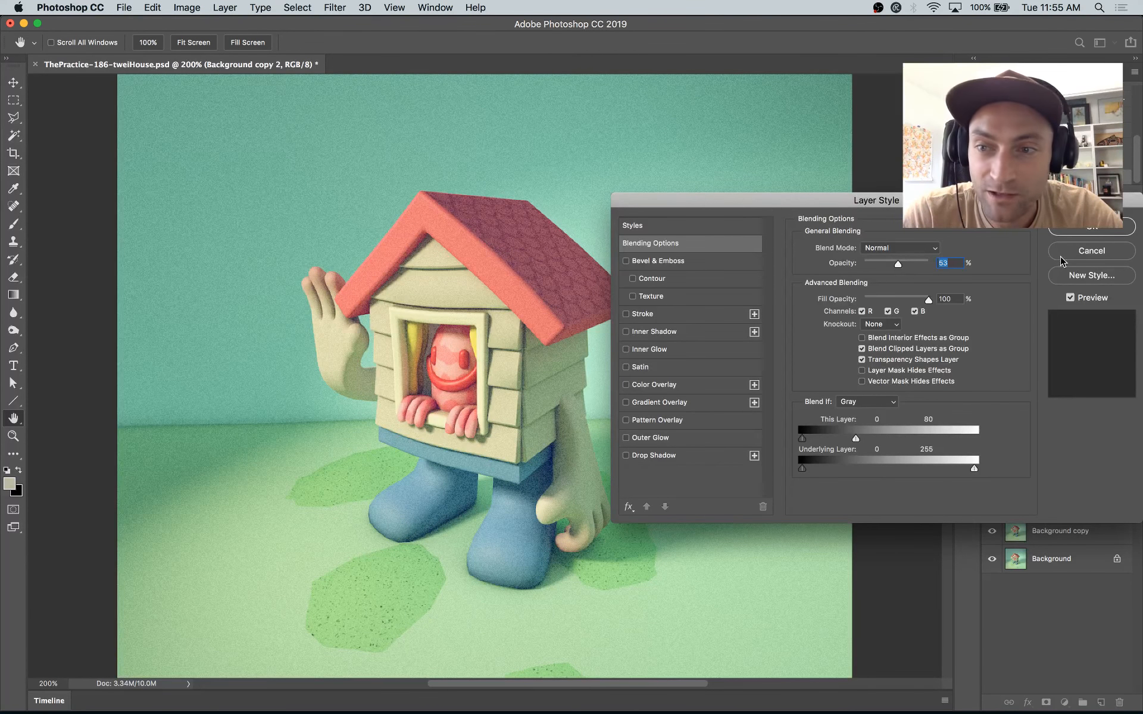
left_click(1083, 236)
Step: Compare the image with the noise layers hidden and shown, and set the Background copy layer's opacity to 26%
left_click(992, 503)
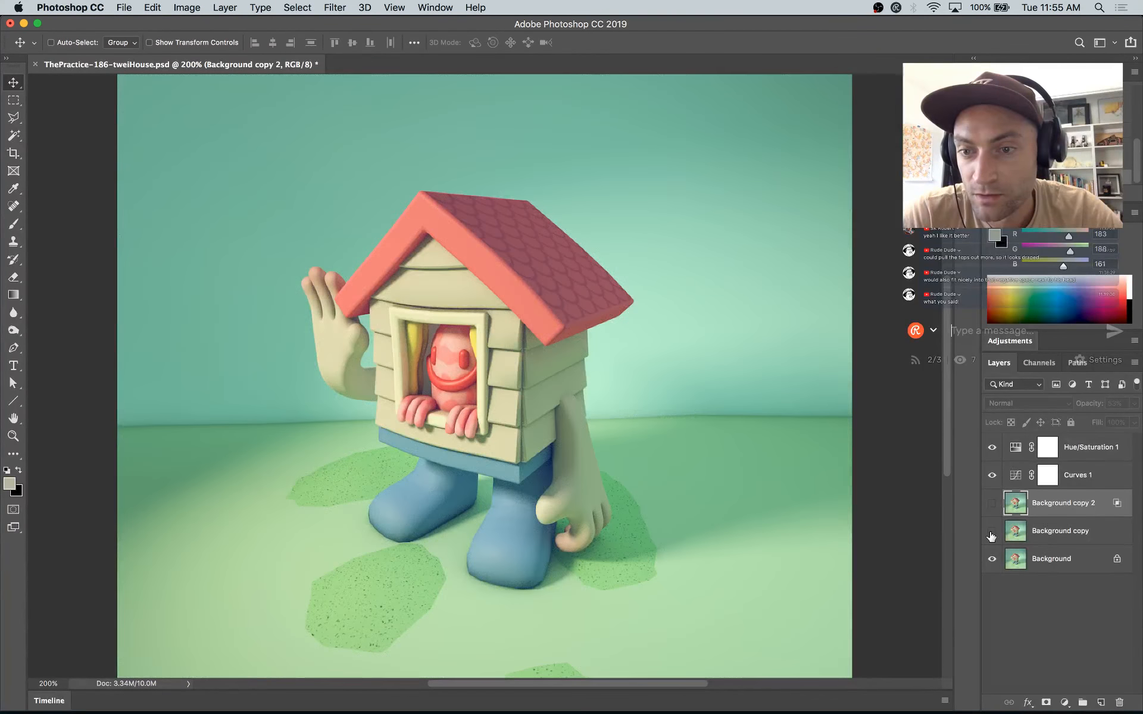
key("super+s")
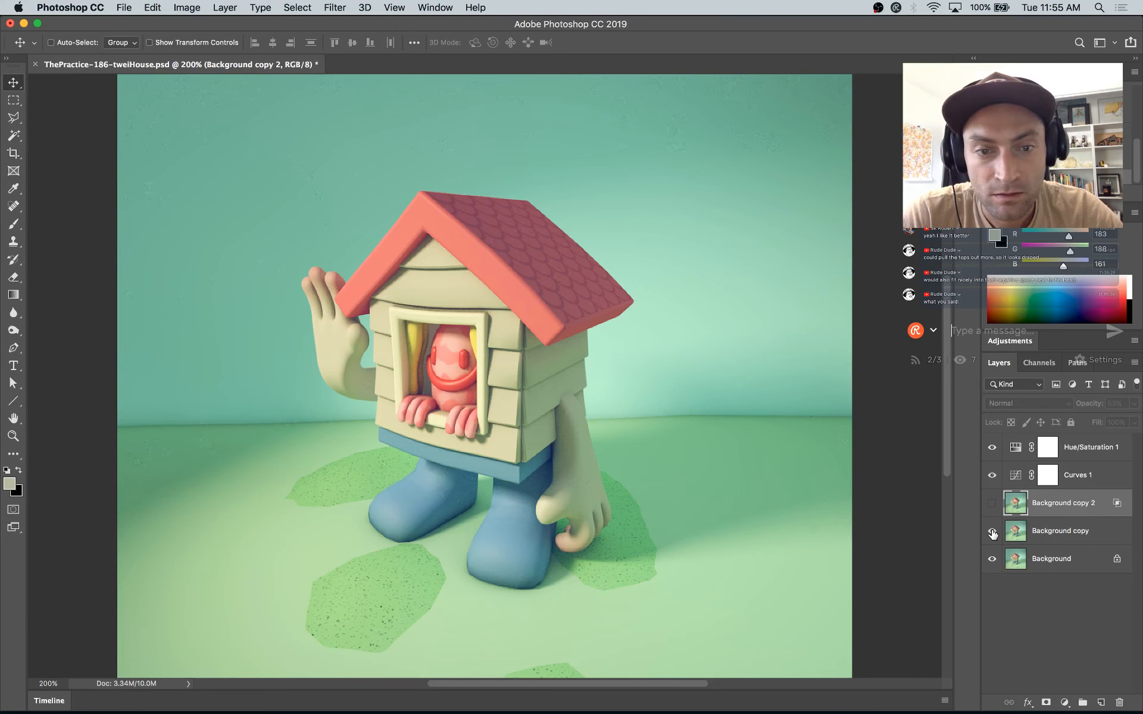
left_click(1064, 542)
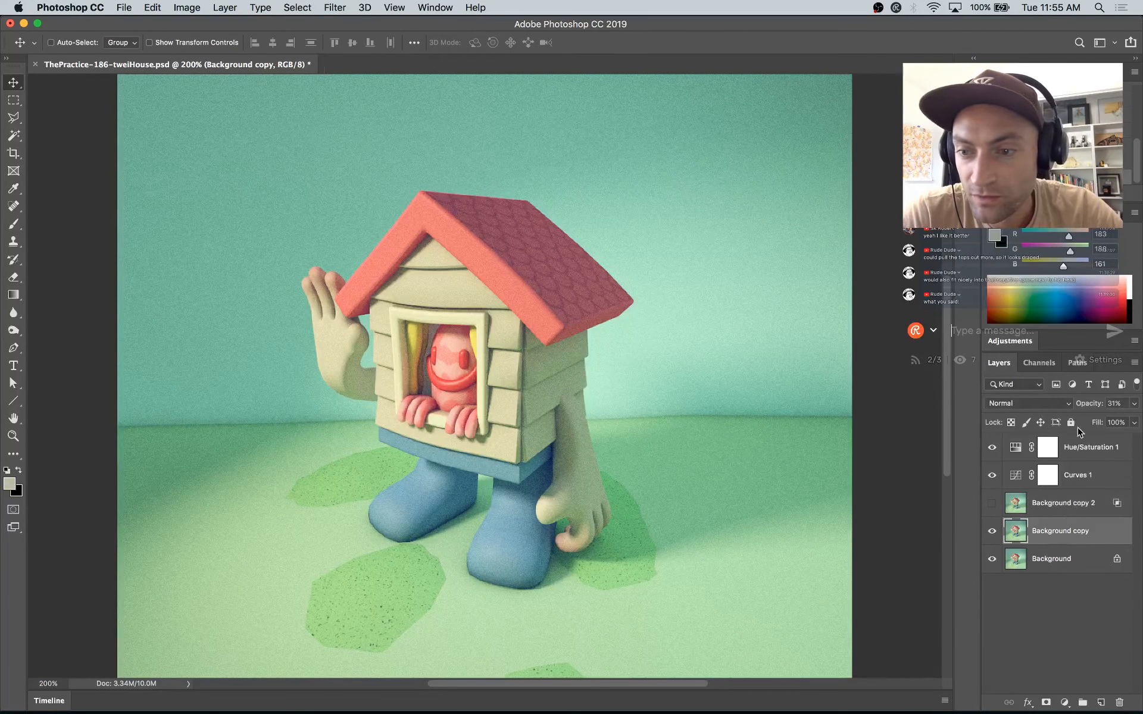
left_click(1089, 407)
left_click_drag(1084, 408, 1084, 409)
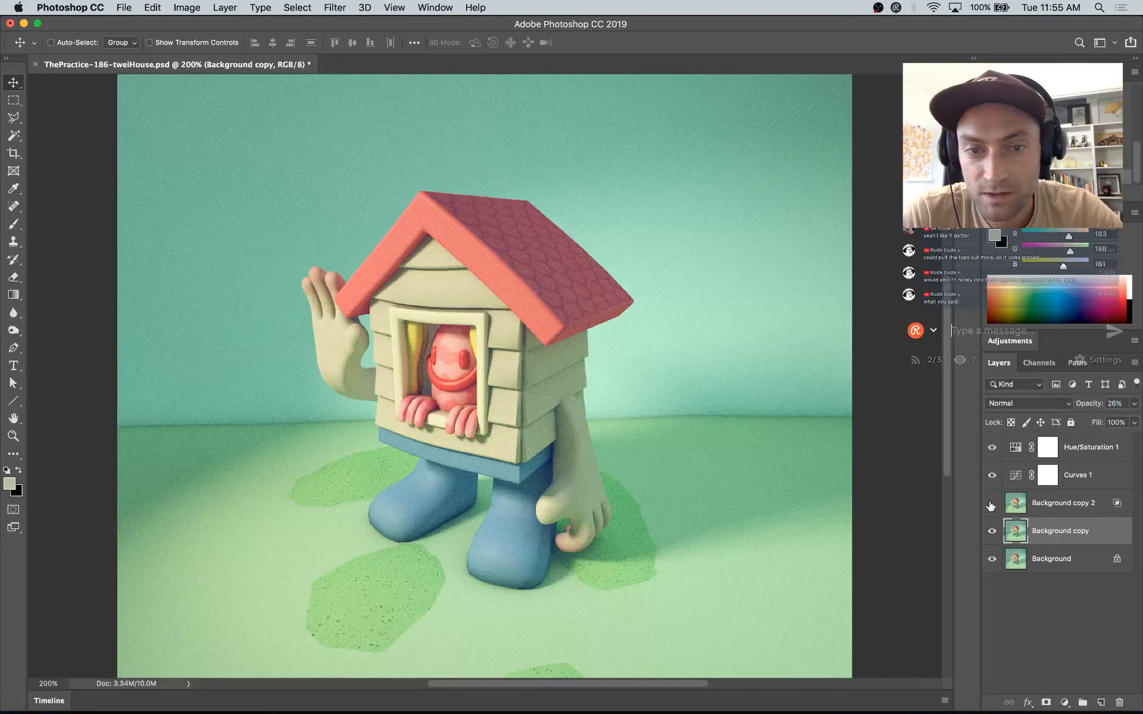
Step: Compare the image with the Background copy 2 noise layer hidden and shown
left_click(1006, 512)
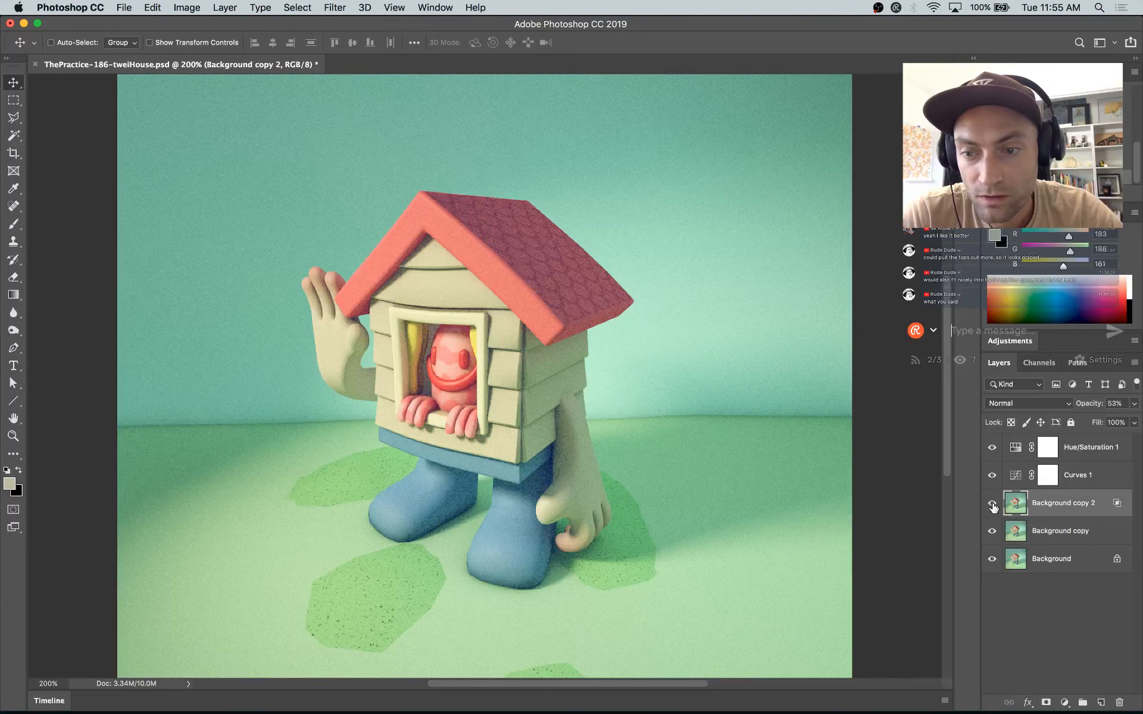
left_click(992, 504)
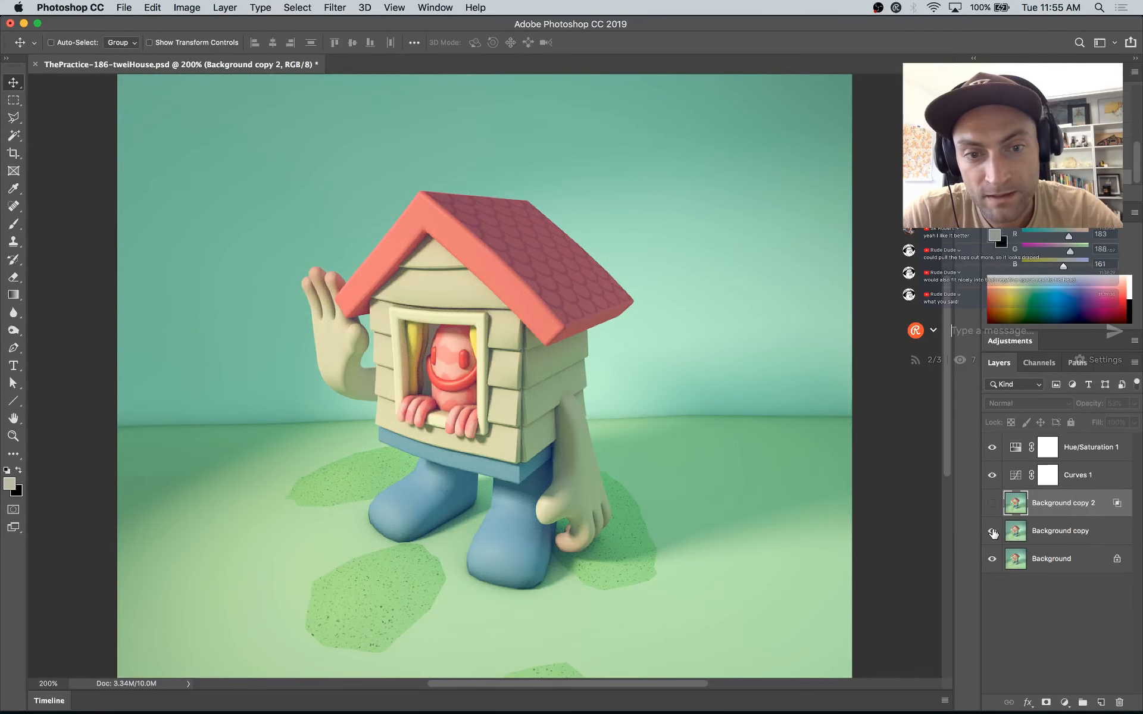
left_click(992, 505)
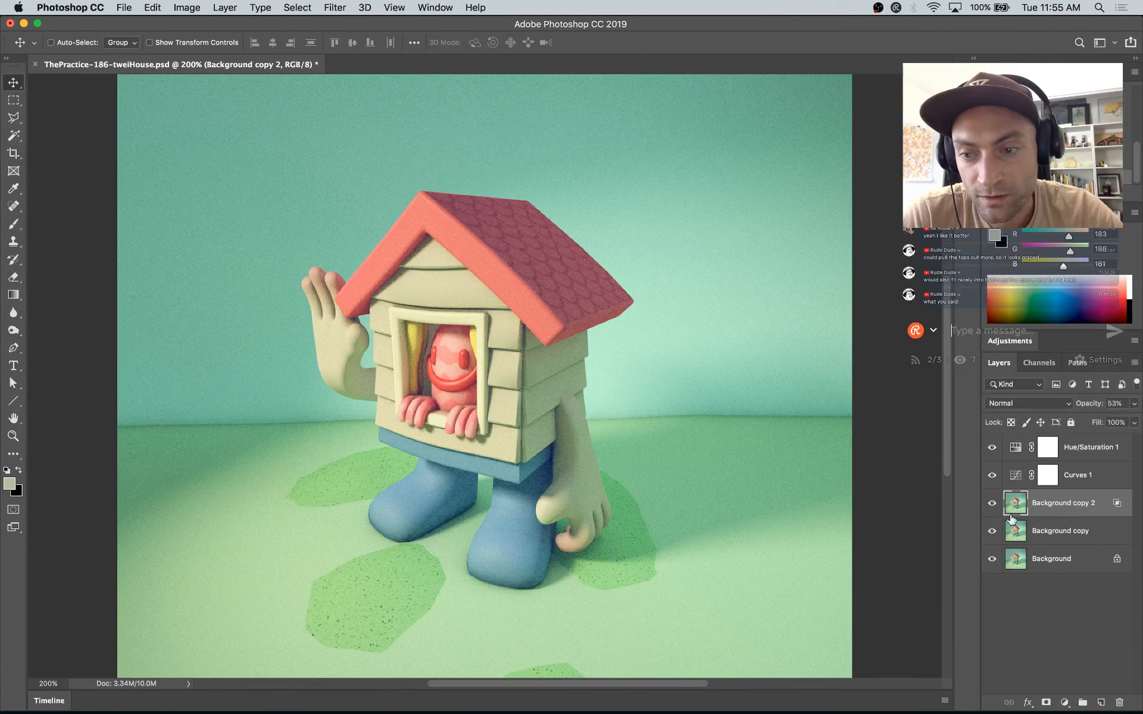
Step: Reset the Background copy 2 layer's Blend If This Layer range to 0 and 255
double_click(1114, 511)
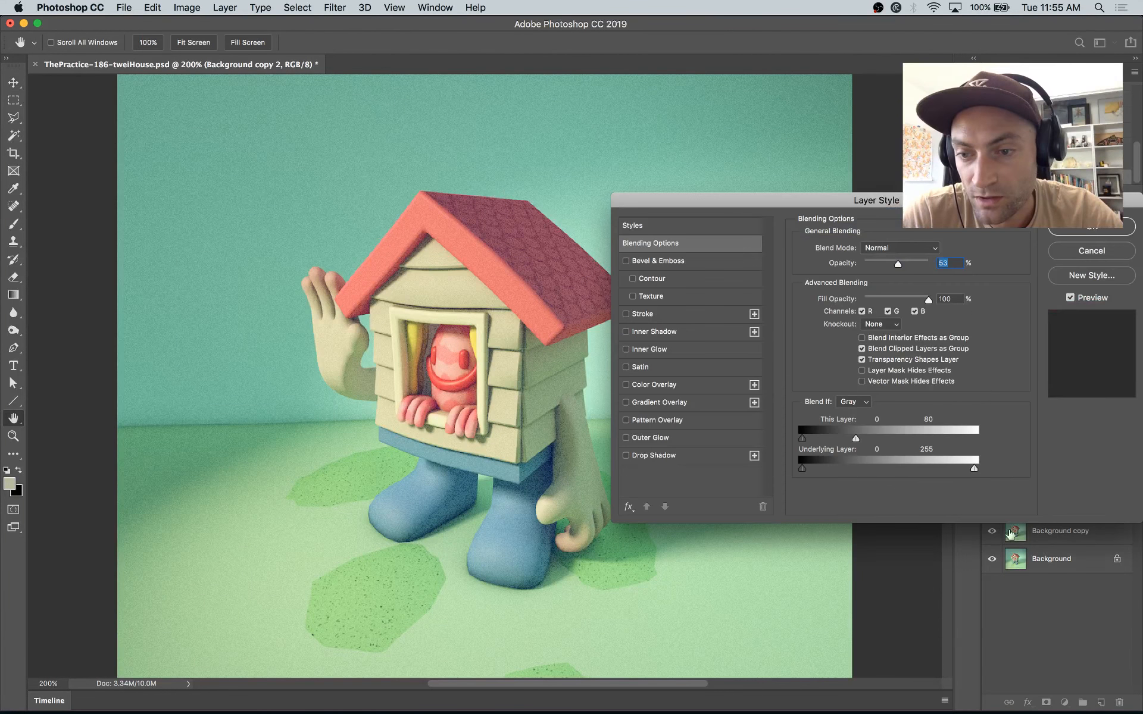
left_click_drag(855, 438, 985, 449)
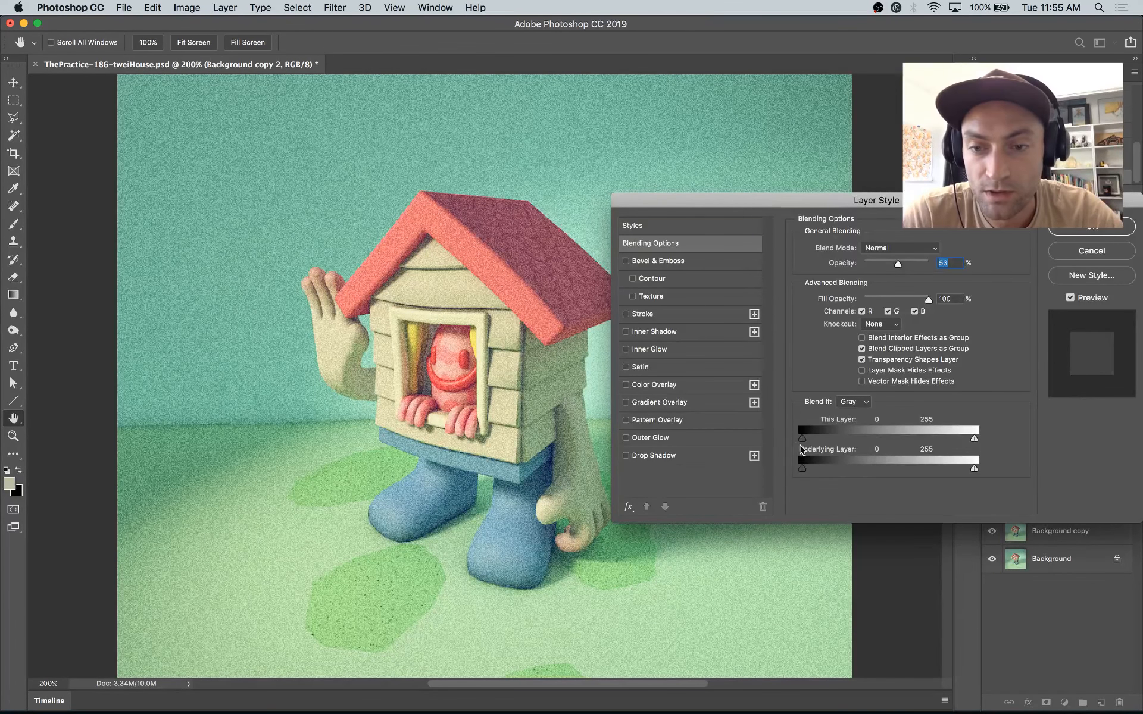
left_click_drag(803, 442, 702, 444)
left_click(1108, 233)
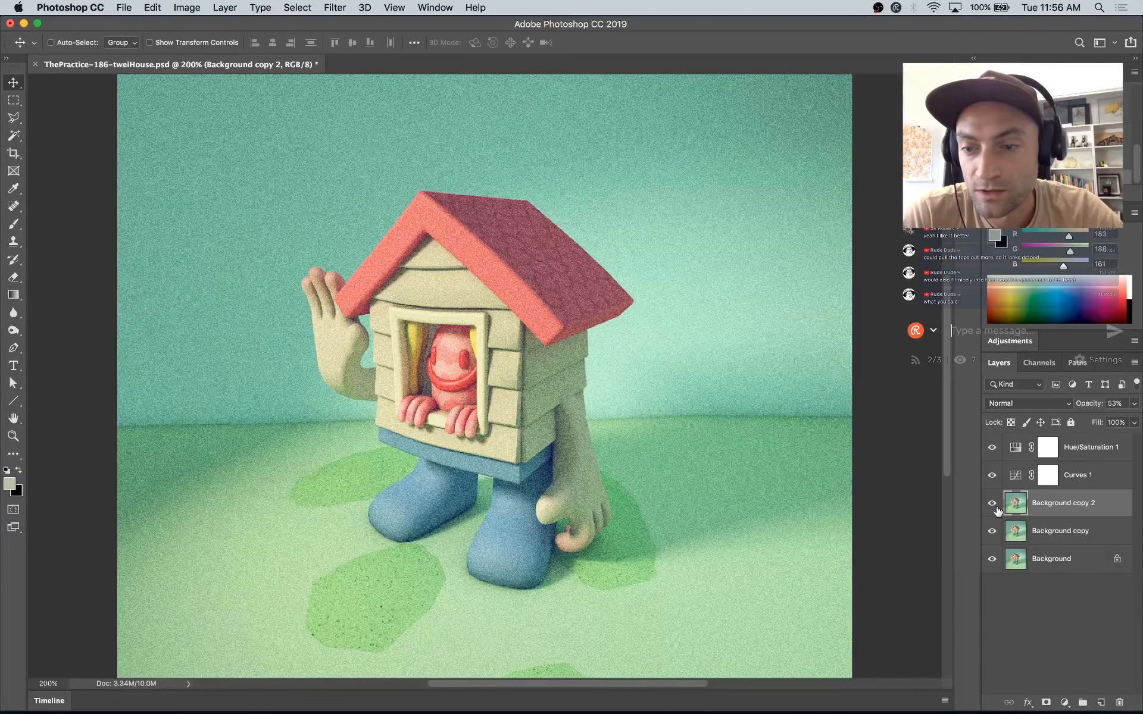
Step: Isolate the Background copy 2 layer from the image layers below, raise its opacity to 100%, and split its This Layer Blend If white value to 59 / 134
left_click_drag(992, 531, 993, 592)
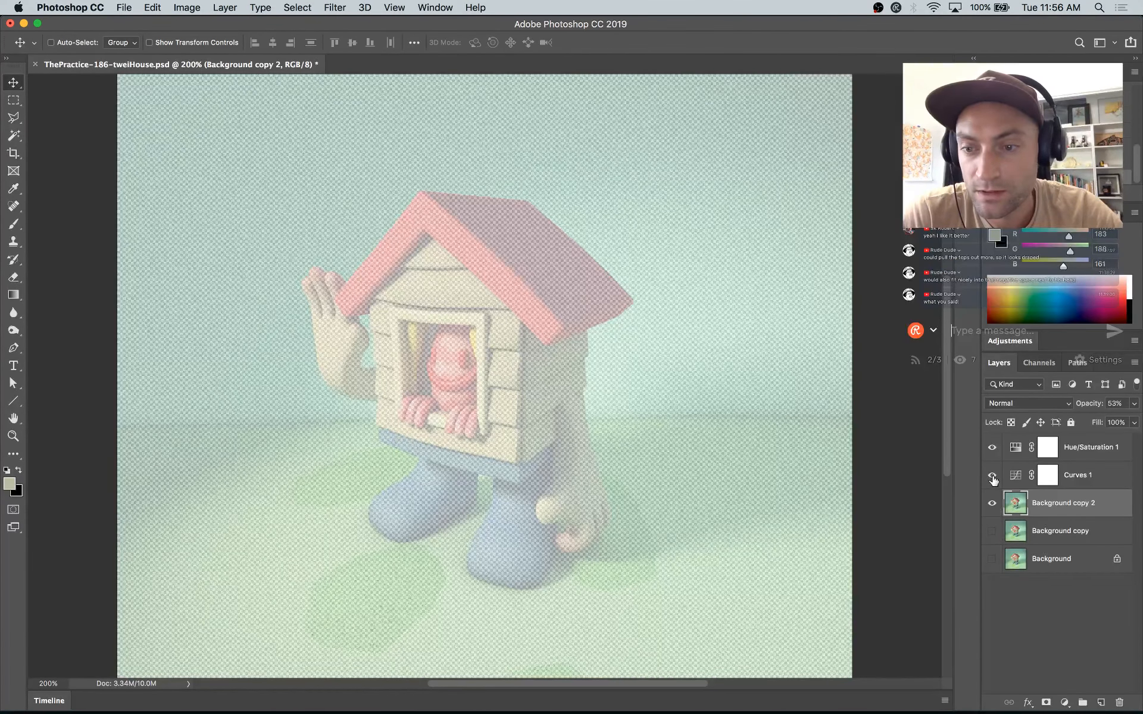
left_click_drag(1089, 406, 1139, 416)
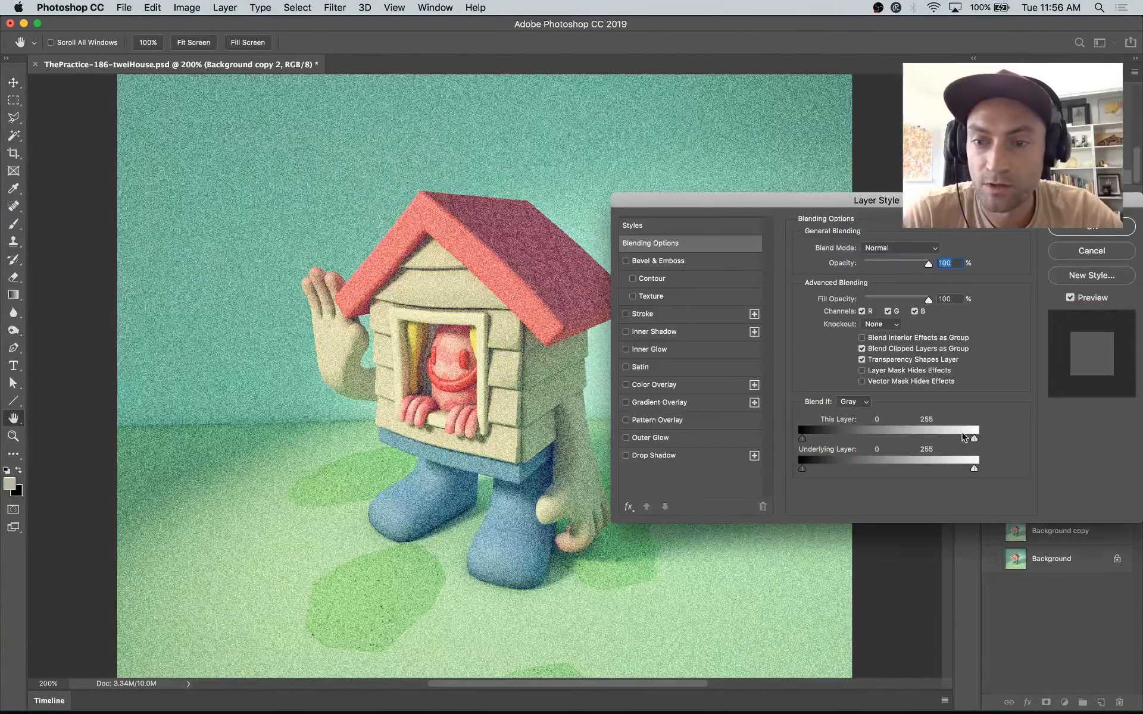
left_click_drag(972, 440, 1057, 458)
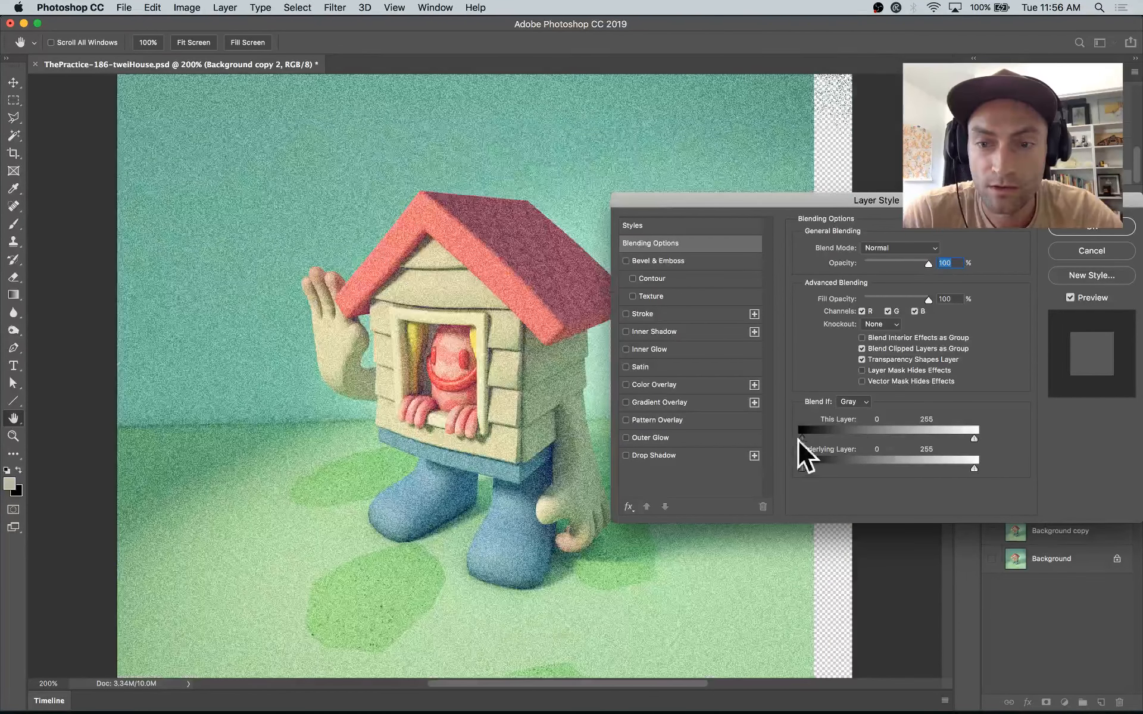
left_click_drag(802, 440, 681, 433)
key("alt")
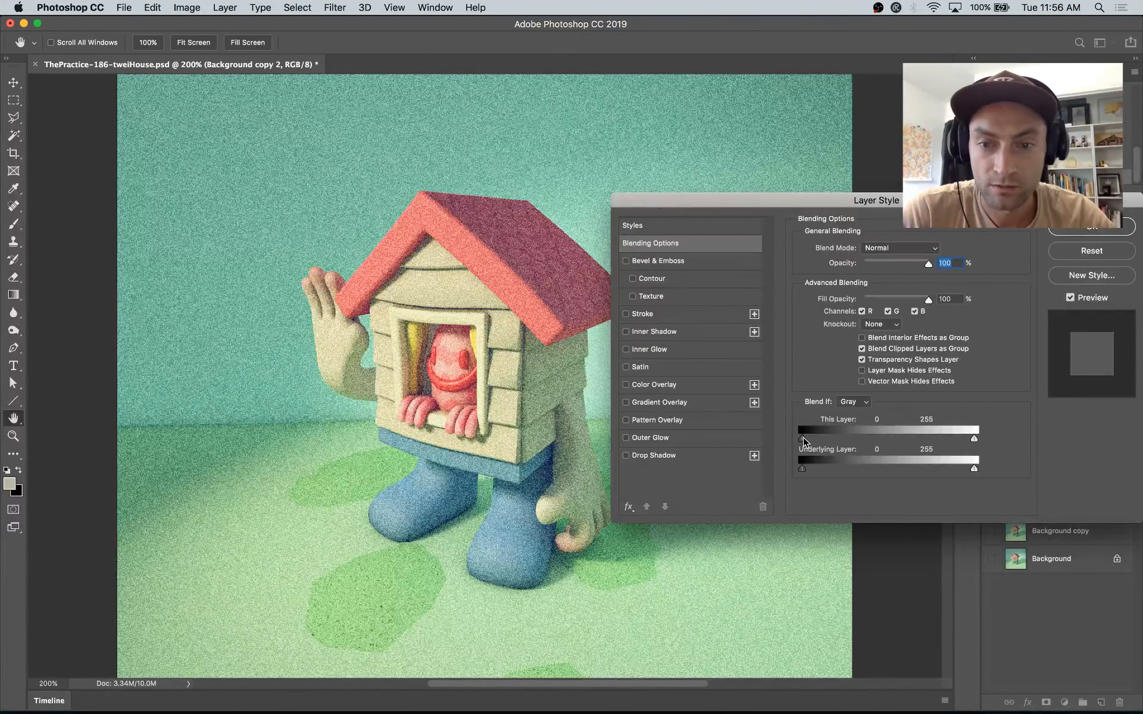
left_click_drag(817, 441, 787, 442, "alt")
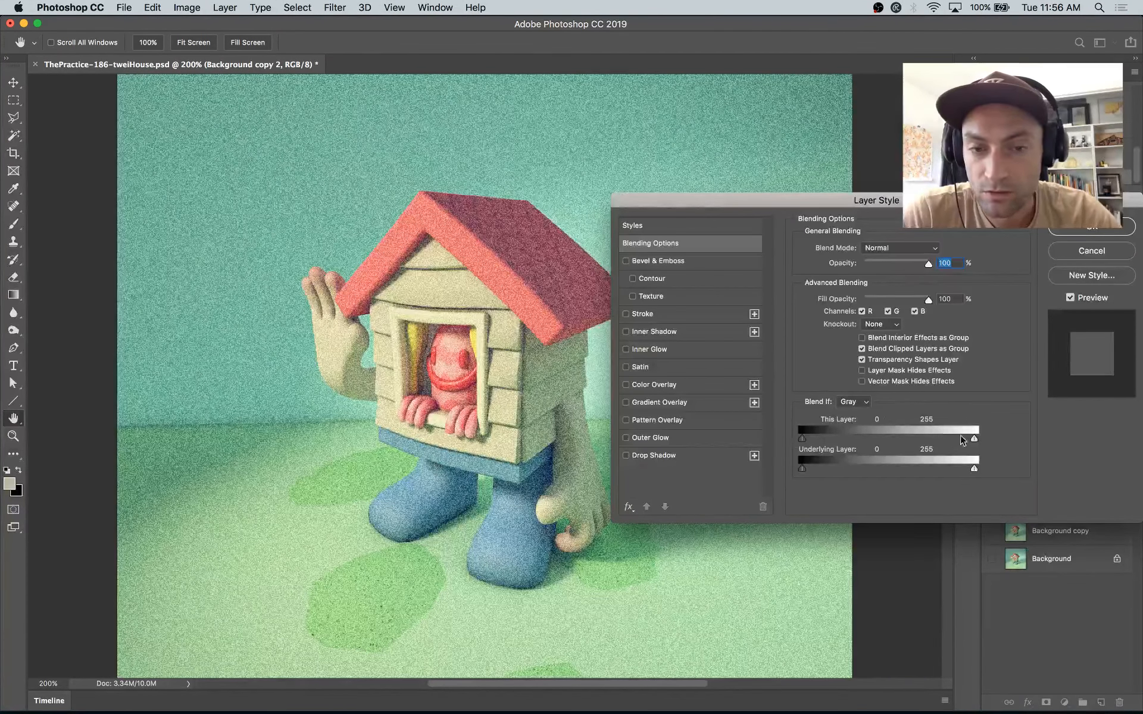
left_click_drag(973, 442, 844, 448)
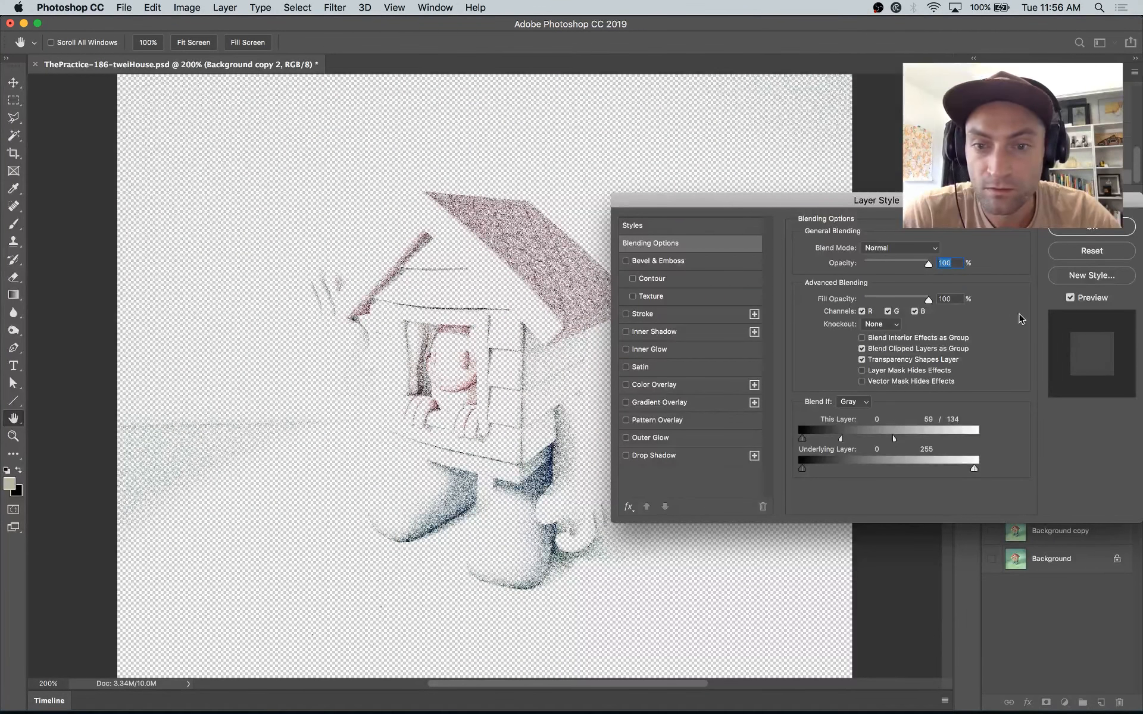
left_click(1122, 234)
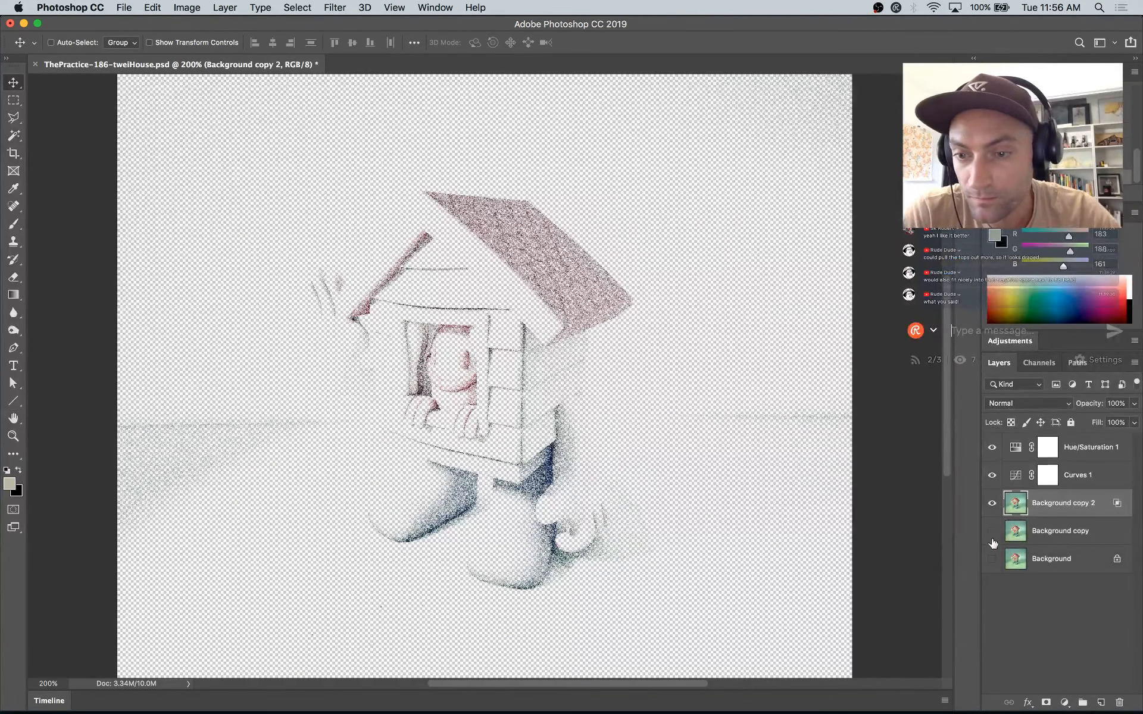
Step: Show the Background and Background copy layers again and reduce the Background copy 2 layer's opacity to 35%
left_click_drag(992, 543, 992, 559)
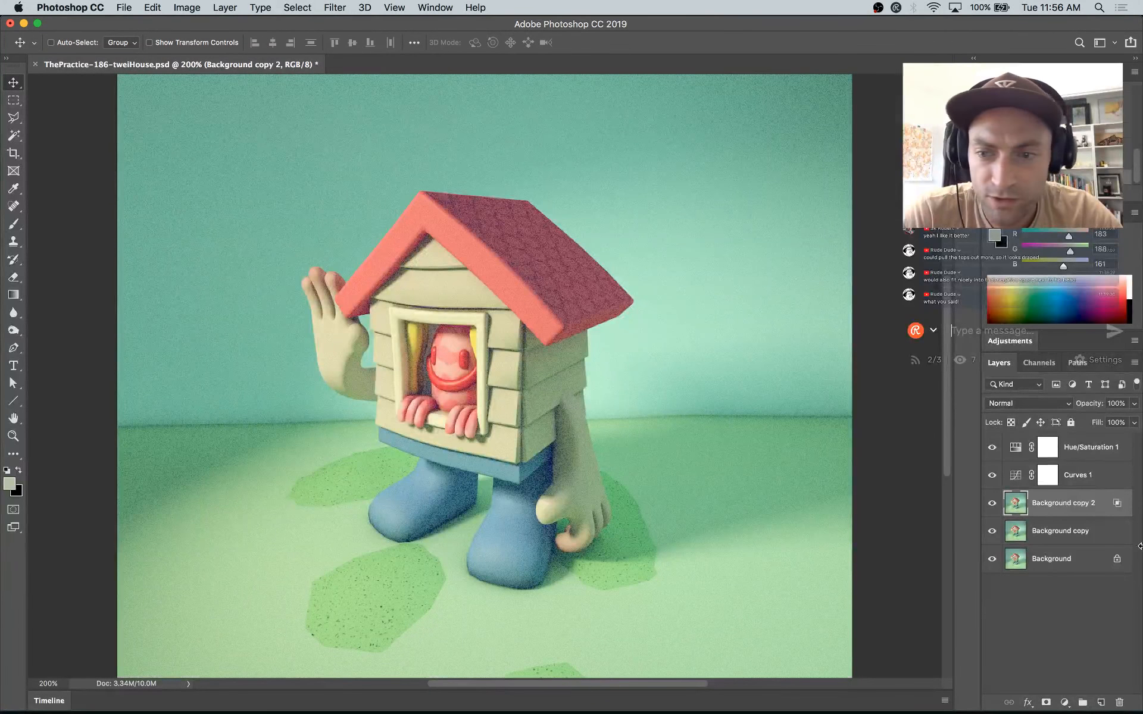
left_click_drag(1093, 411, 1063, 412)
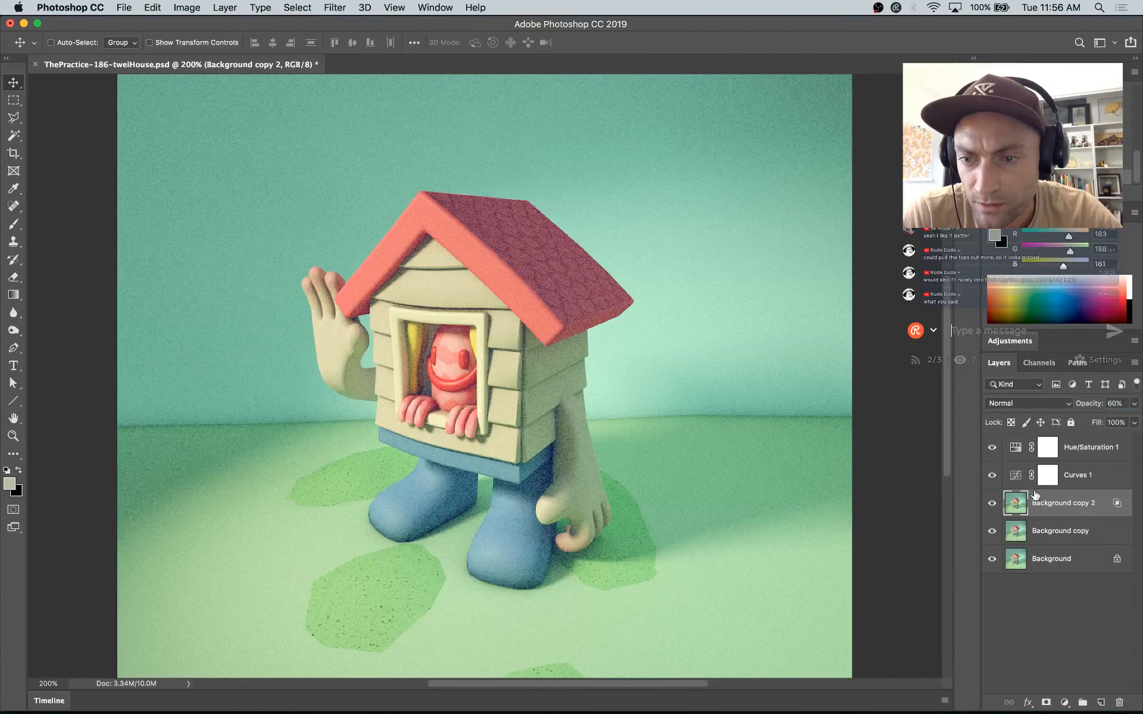
left_click(996, 504)
left_click(996, 505)
left_click(996, 504)
left_click_drag(1102, 405, 1089, 407)
left_click(1043, 404)
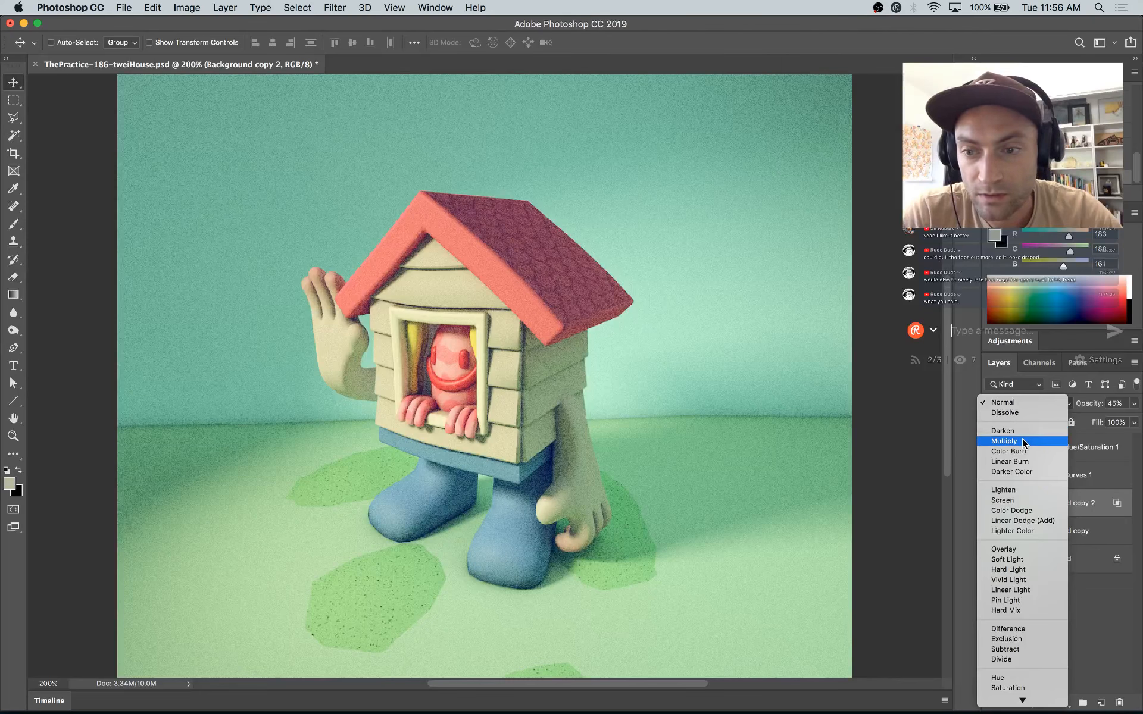
left_click(887, 504)
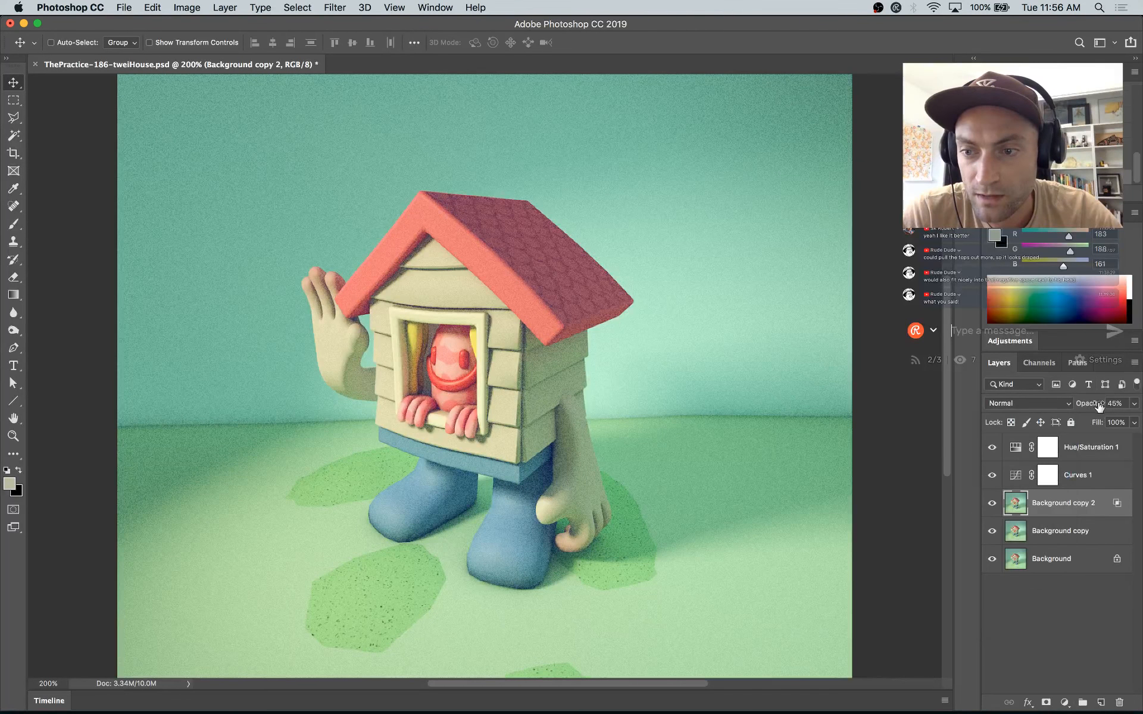
left_click_drag(1098, 408, 1093, 408)
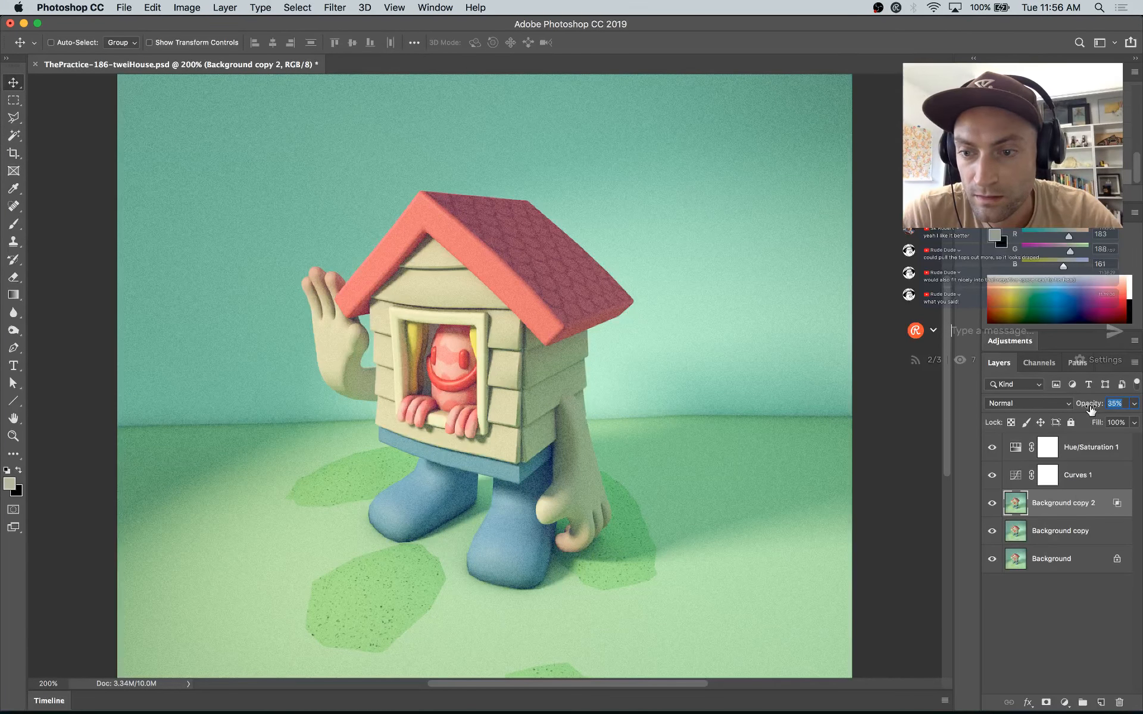
Step: Set the Background copy layer's opacity to 21% and the Background copy 2 layer's opacity to 43%
left_click(1085, 532)
left_click_drag(1088, 406, 1086, 406)
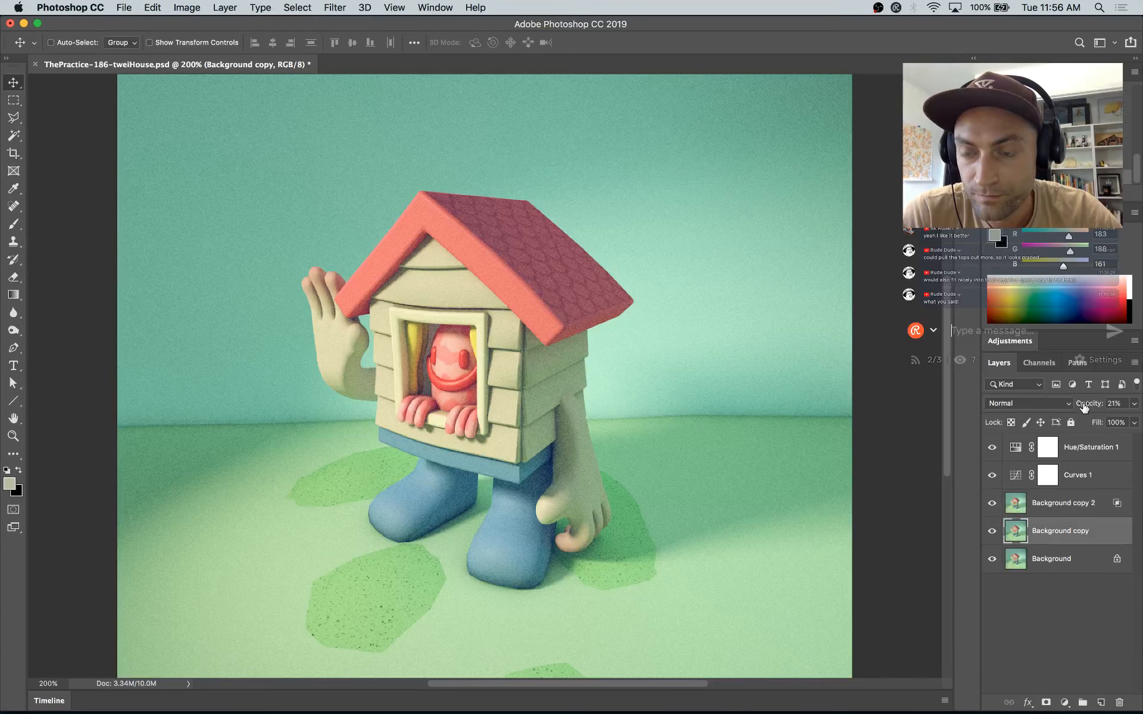
key("super+minus")
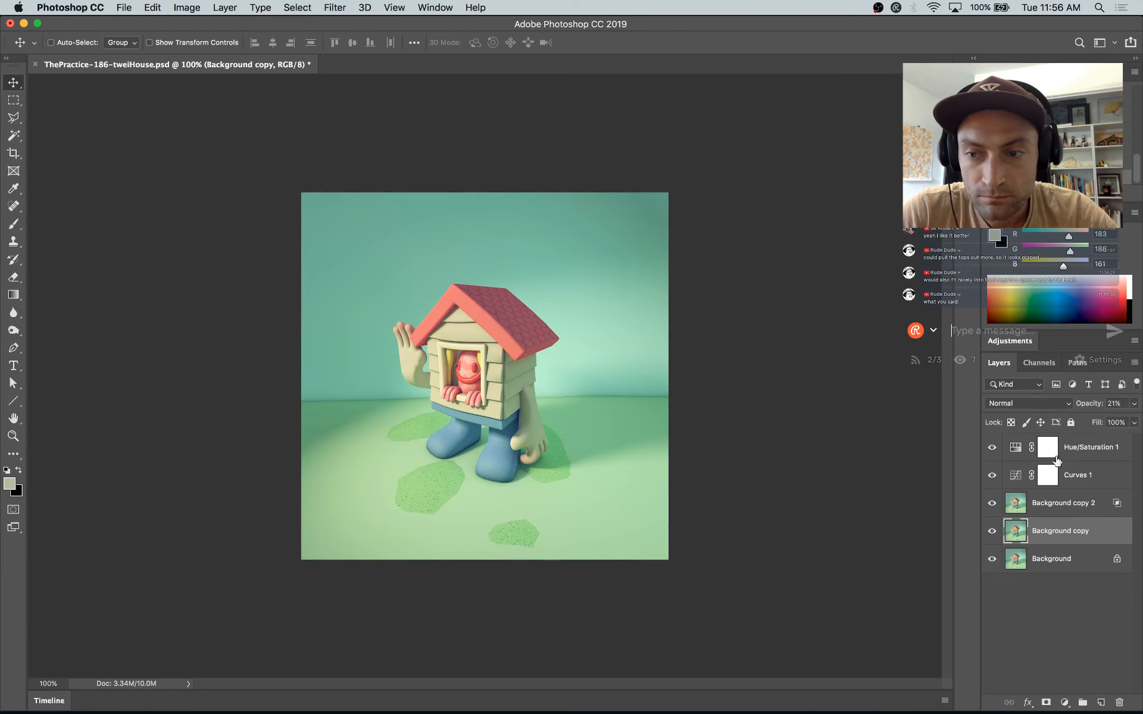
left_click_drag(1092, 407, 1097, 409)
left_click(1089, 505)
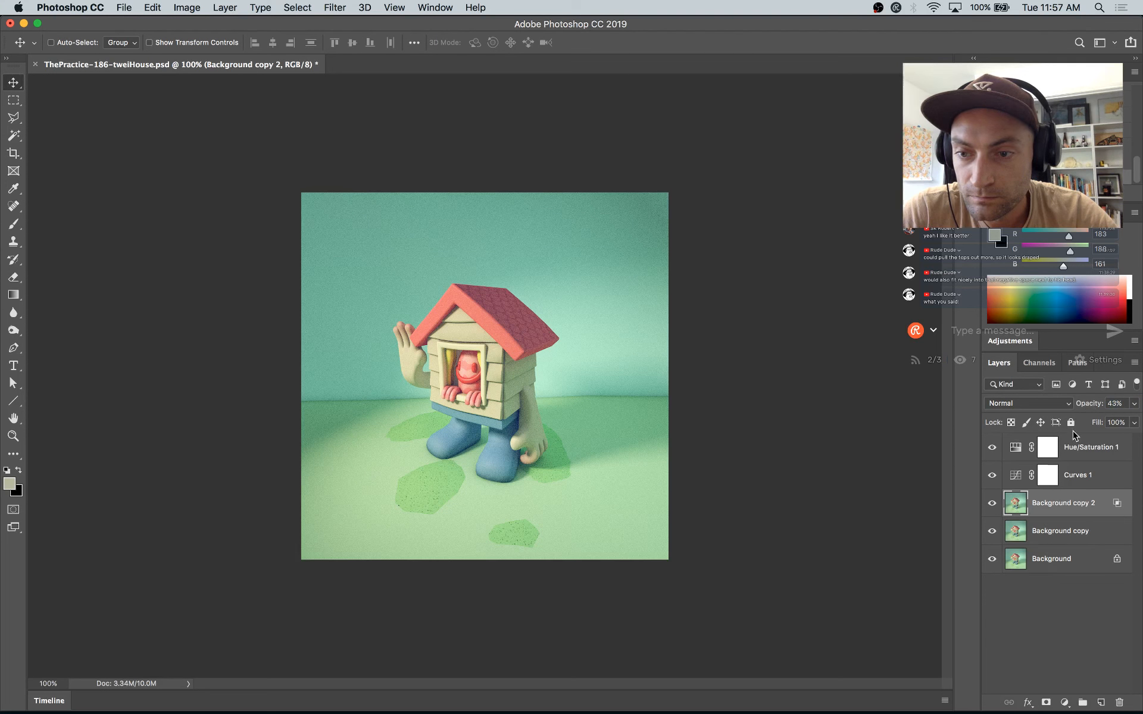
Step: Slightly lower the master saturation of the Hue/Saturation 1 adjustment layer
left_click(1022, 449)
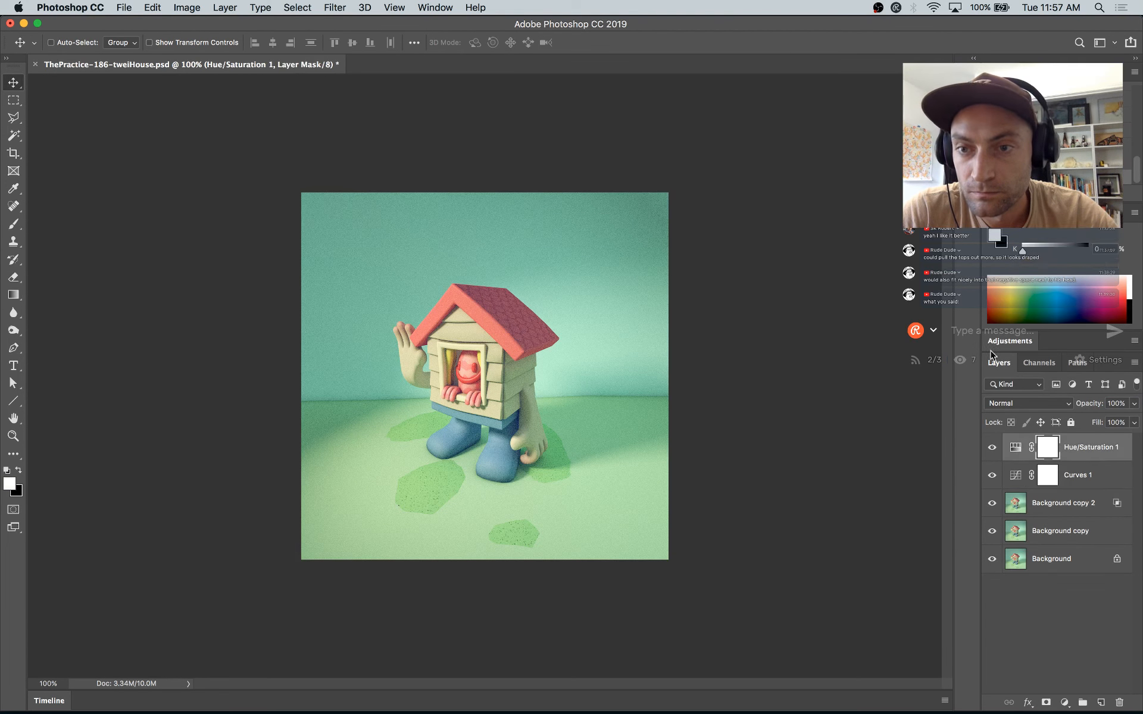
double_click(1016, 450)
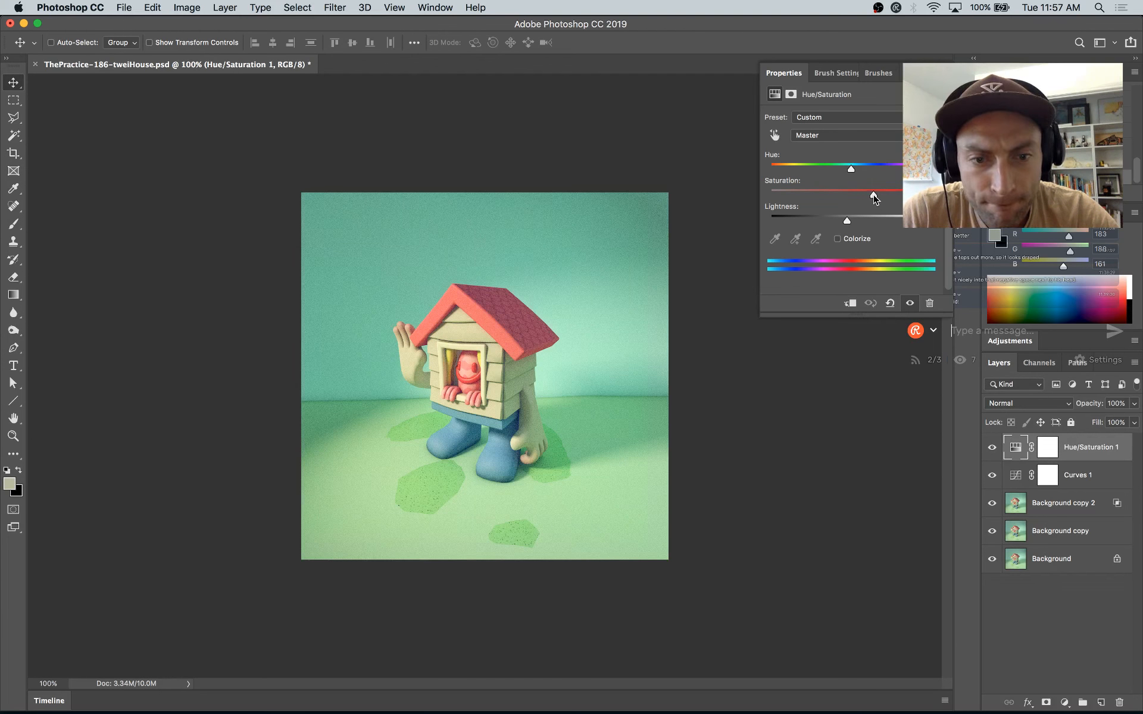
Step: Try a midtone shift with a Levels adjustment layer above Hue/Saturation 1, and delete that layer
left_click(1064, 703)
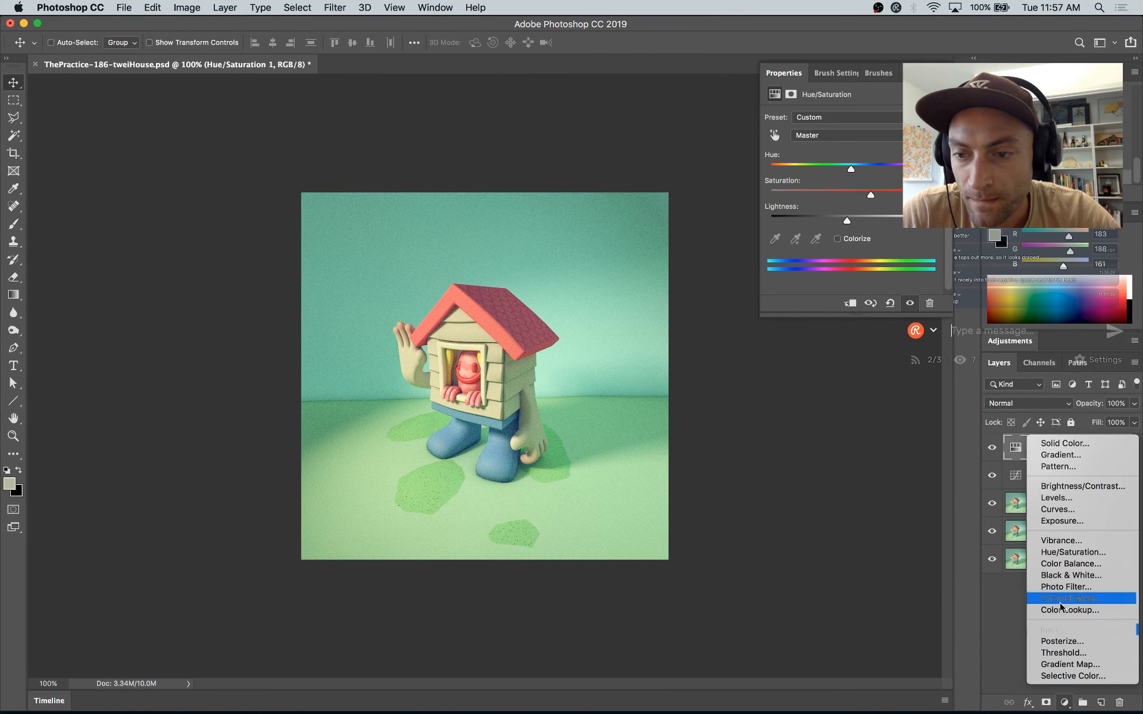
left_click(1056, 498)
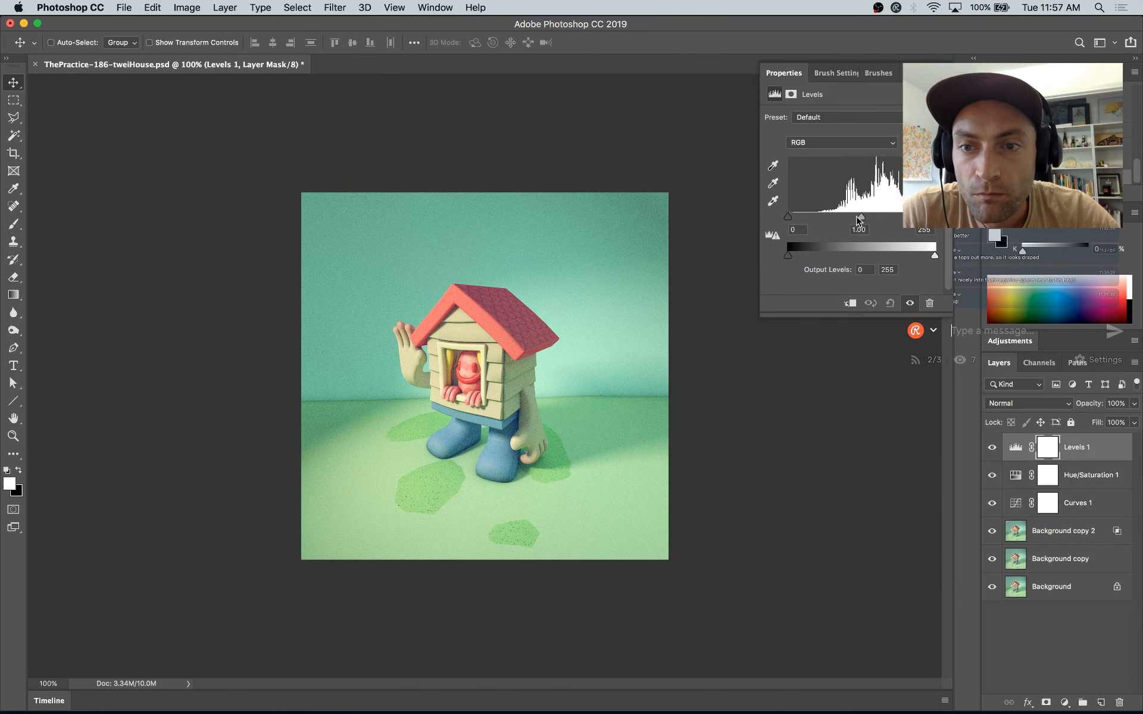
mouse_move(863, 220)
left_mouse_down()
mouse_move(886, 218)
mouse_move(842, 229)
mouse_move(856, 228)
left_mouse_up()
left_click_drag(1129, 453, 1119, 703)
Step: Save the document and display the whole image fitted to the window with the interface panels hidden
key("cmd+s")
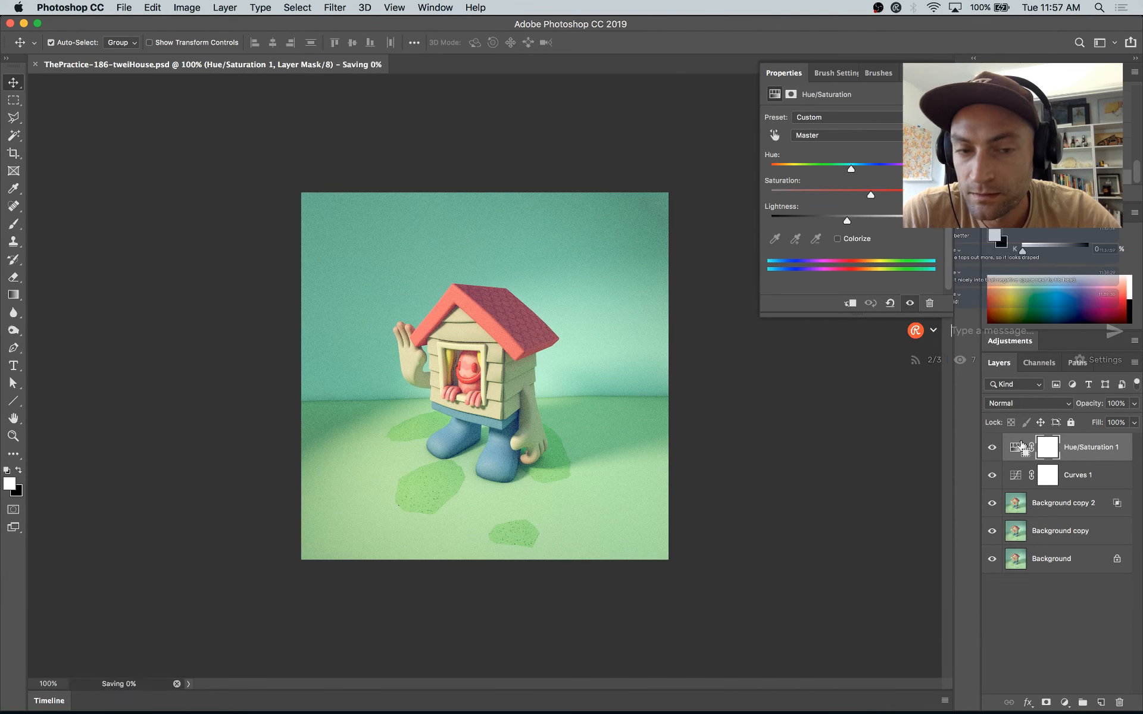
key("cmd+0")
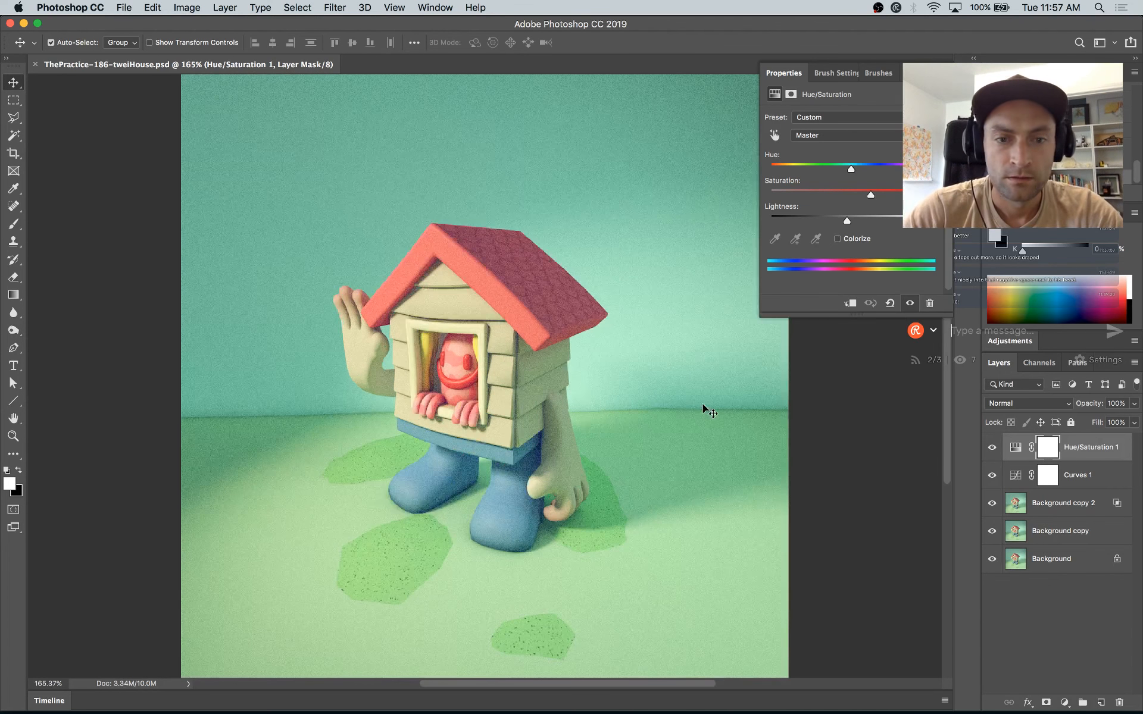
key("Tab")
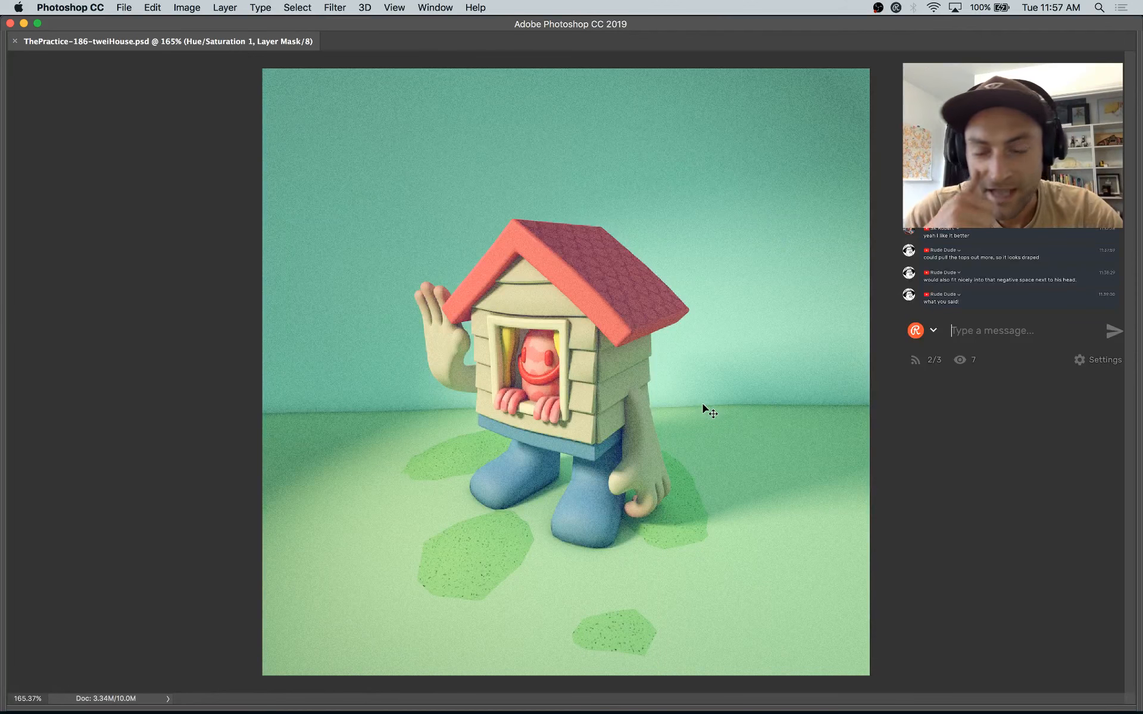